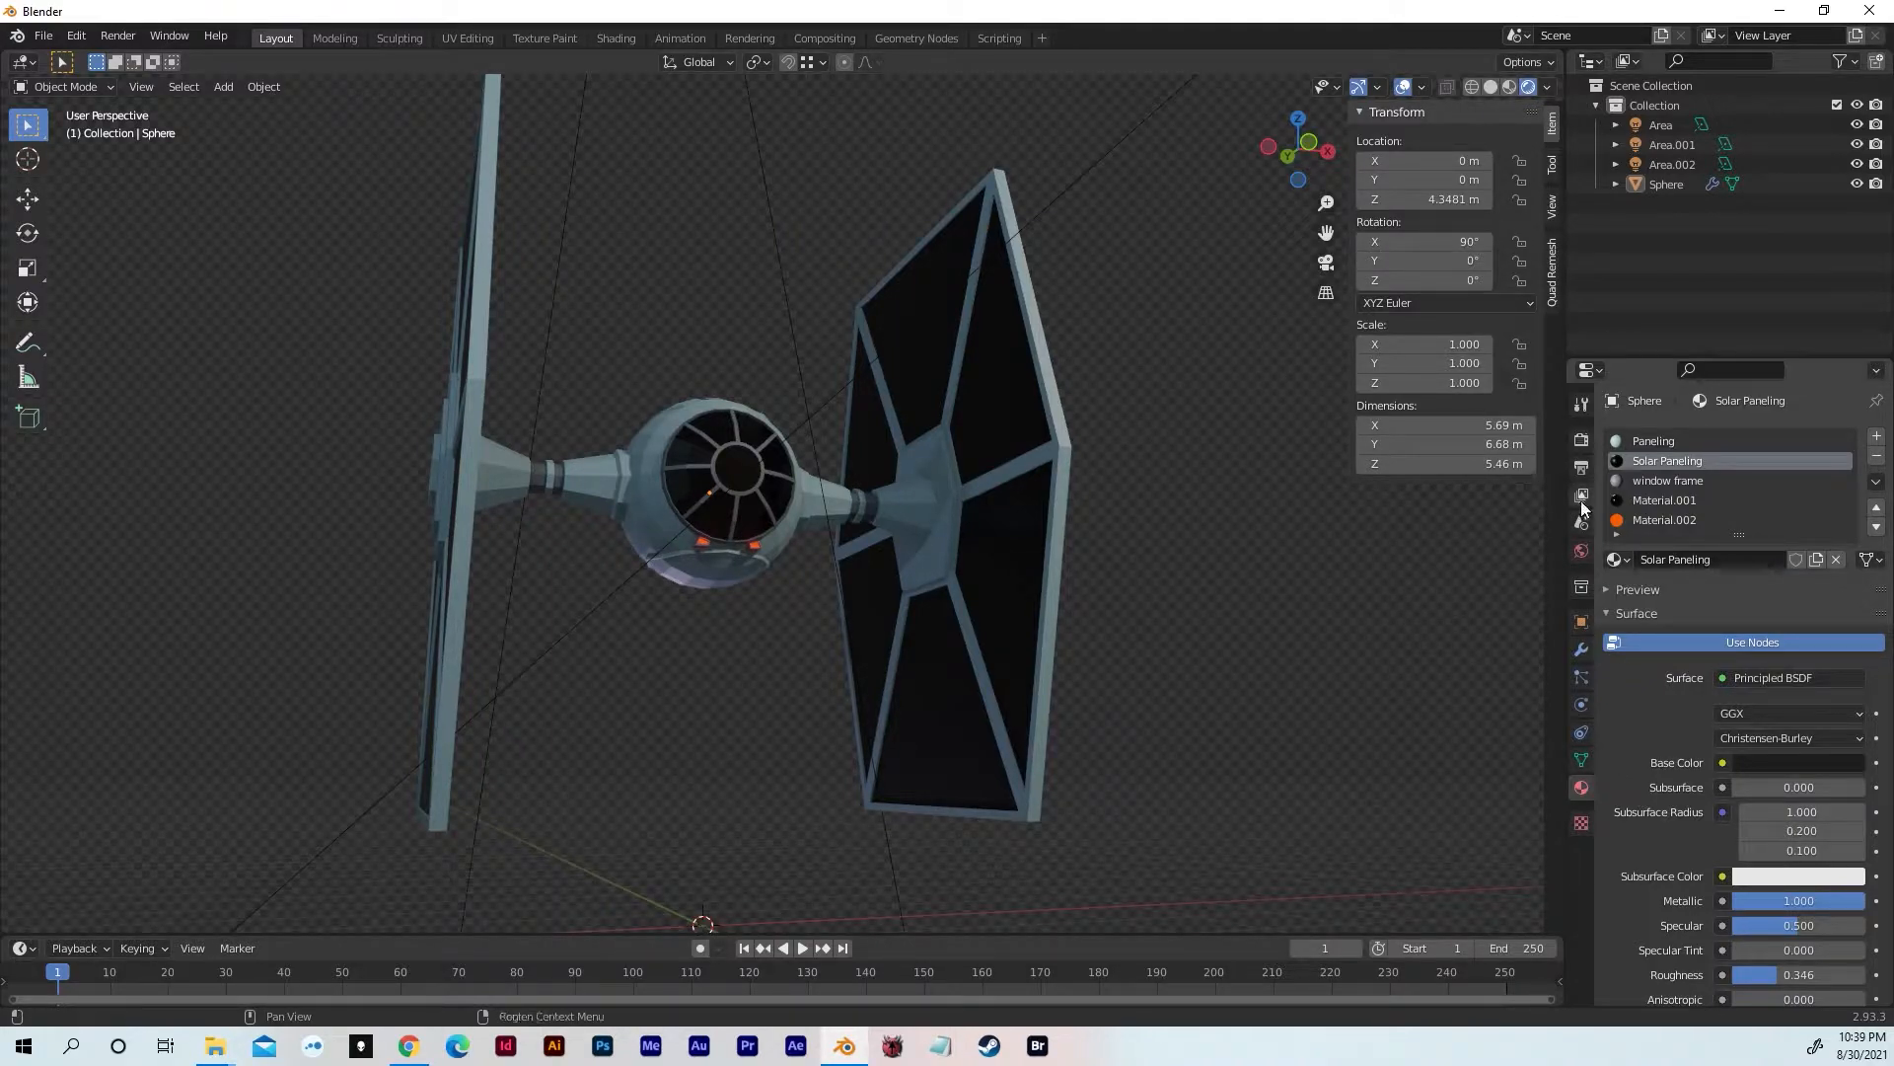
Turn off the transparent film background in the render settings of the finished ship scene
{"action": "left_click", "coordinate": [1581, 440]}
{"action": "scroll", "coordinate": [1761, 619], "scroll_direction": "down", "scroll_amount": 10}
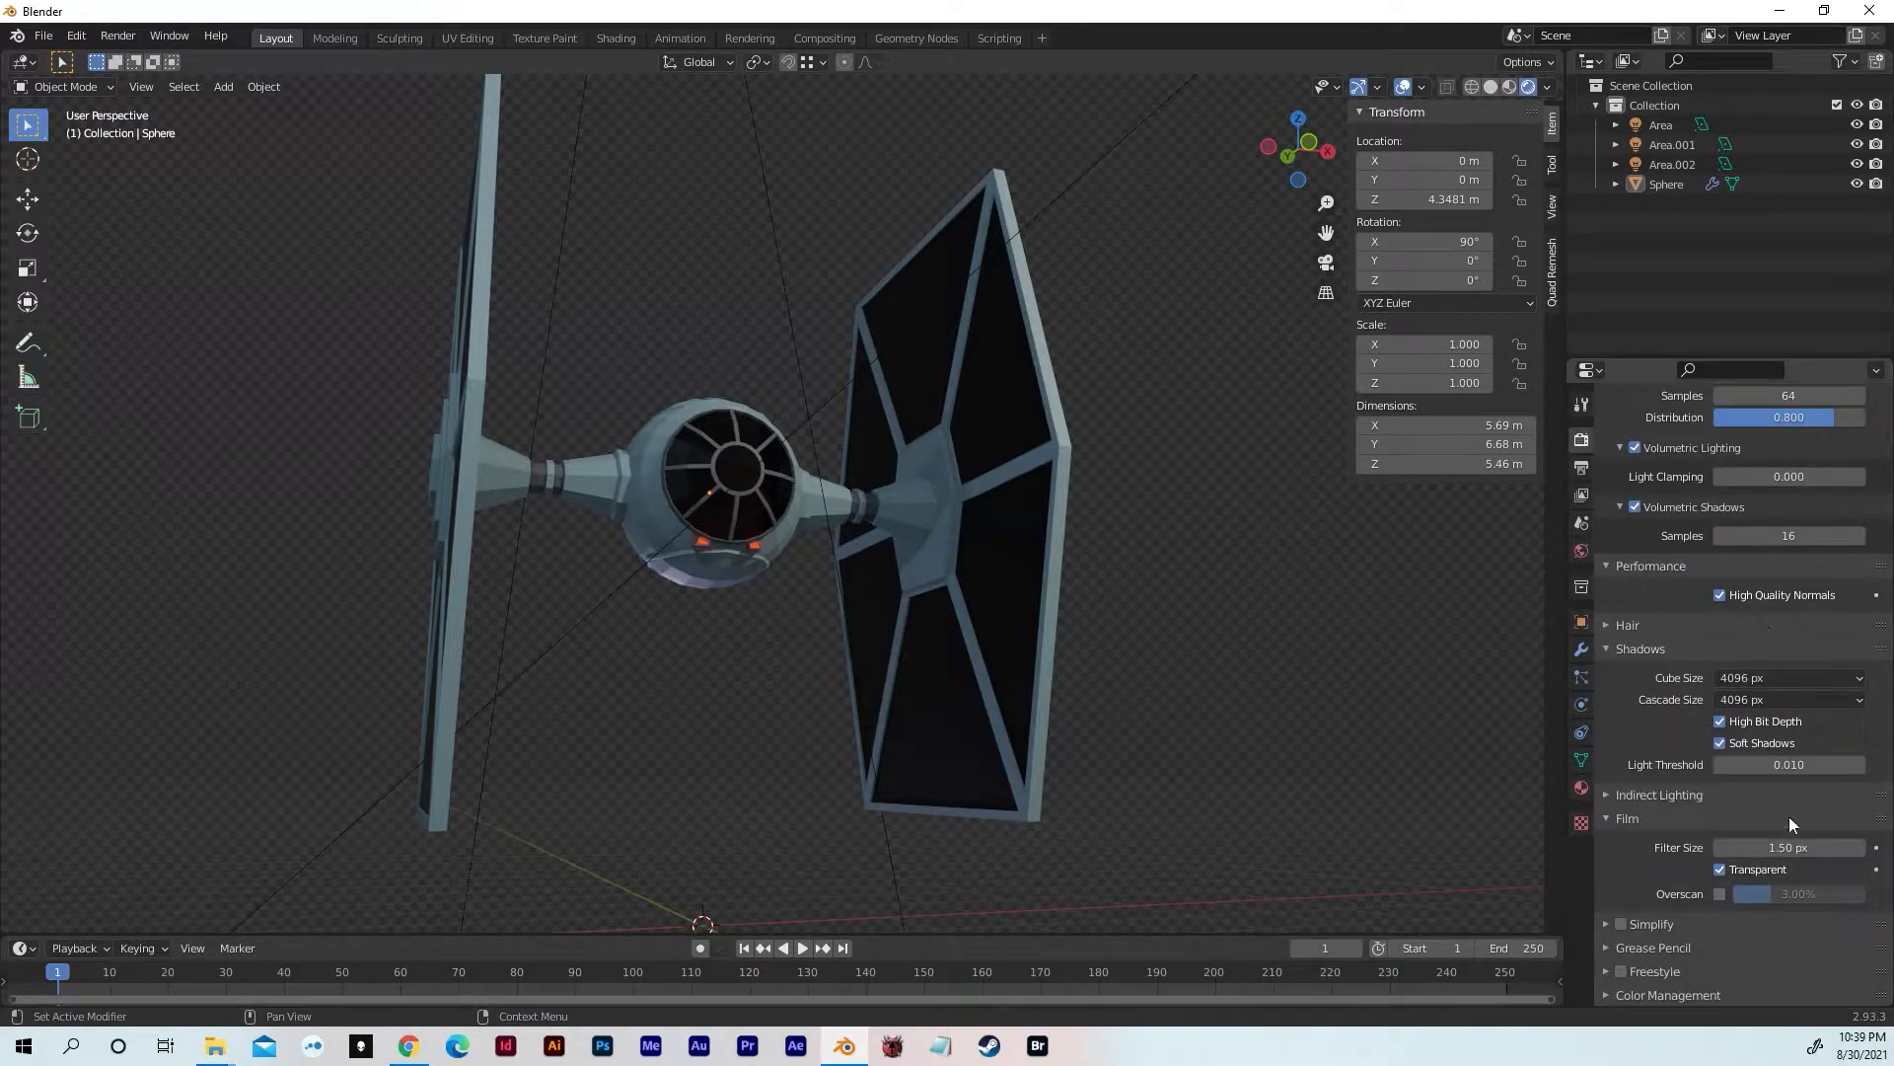
{"action": "left_click", "coordinate": [1723, 868]}
{"action": "middle_click_drag", "start_coordinate": [1247, 584], "coordinate": [1235, 532], "text": "shift"}
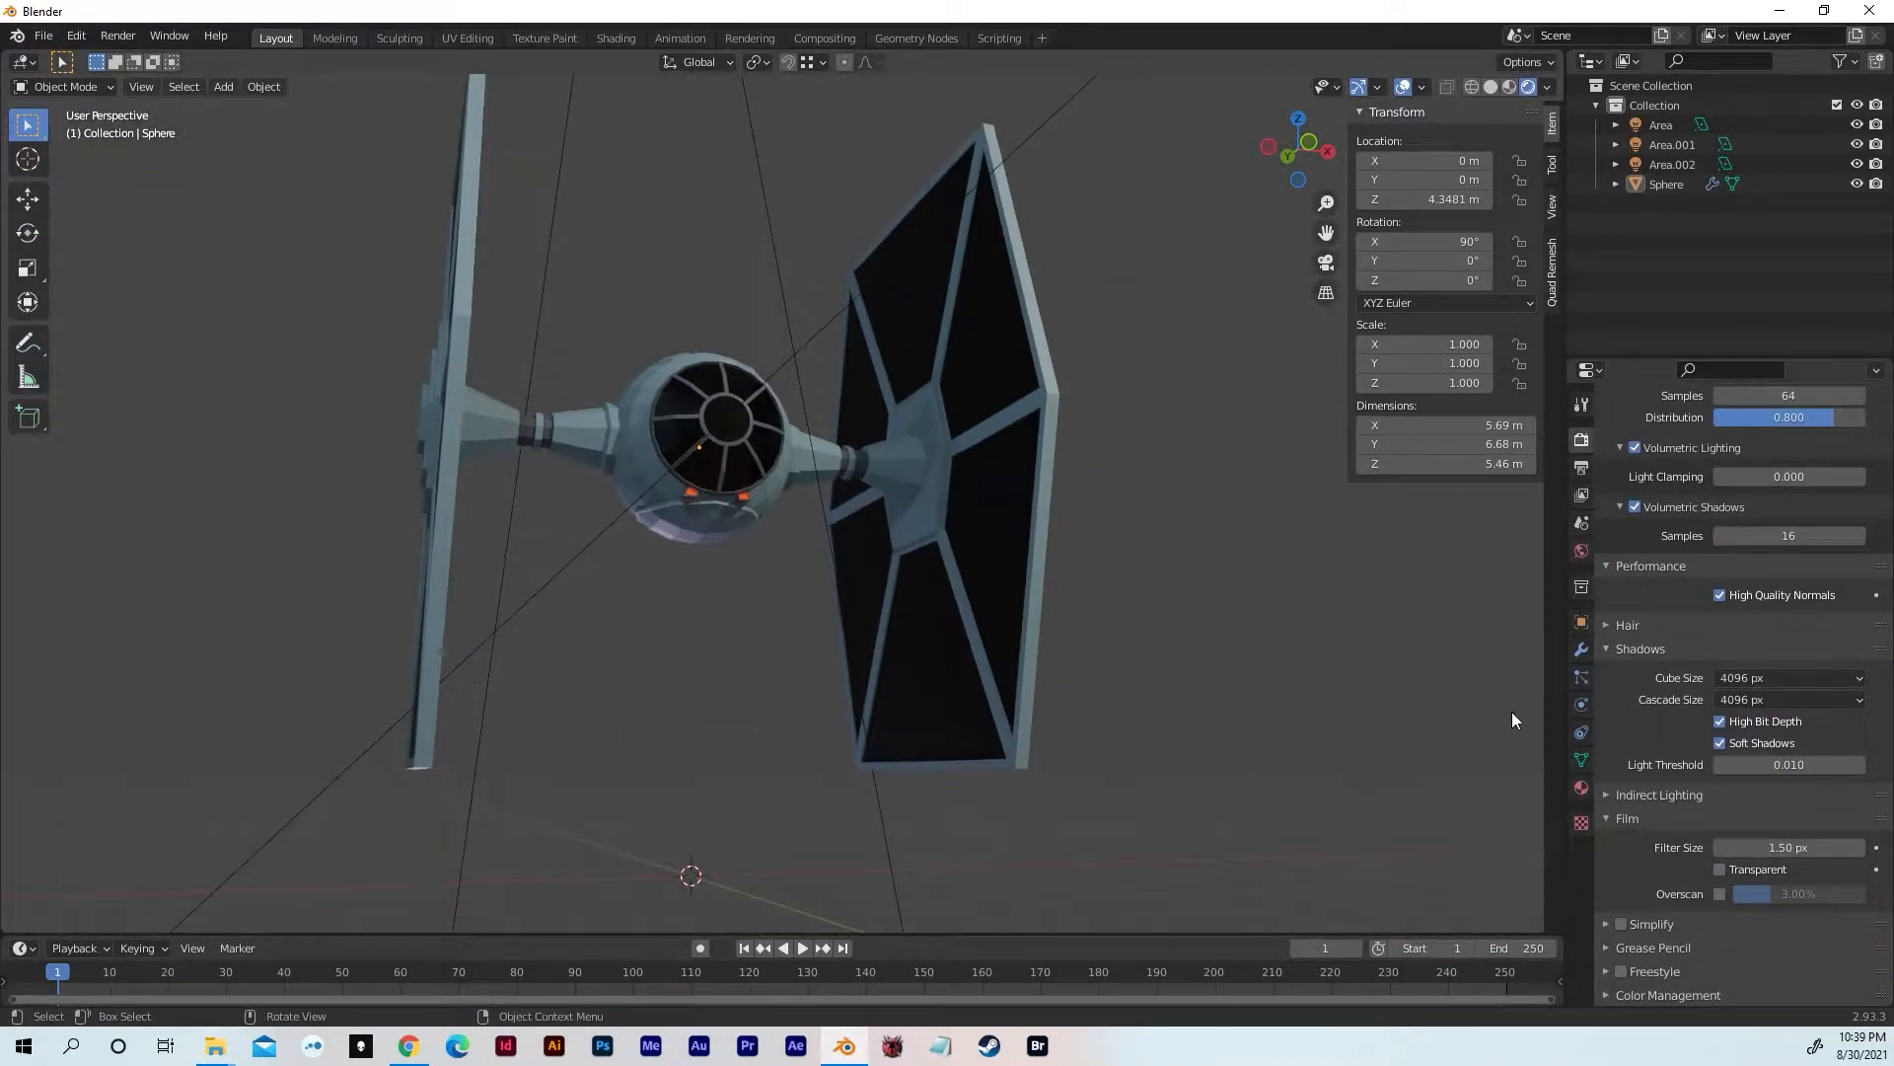
Darken the world background colour to nearly black, with a value of about 0.002
{"action": "left_click", "coordinate": [1581, 553]}
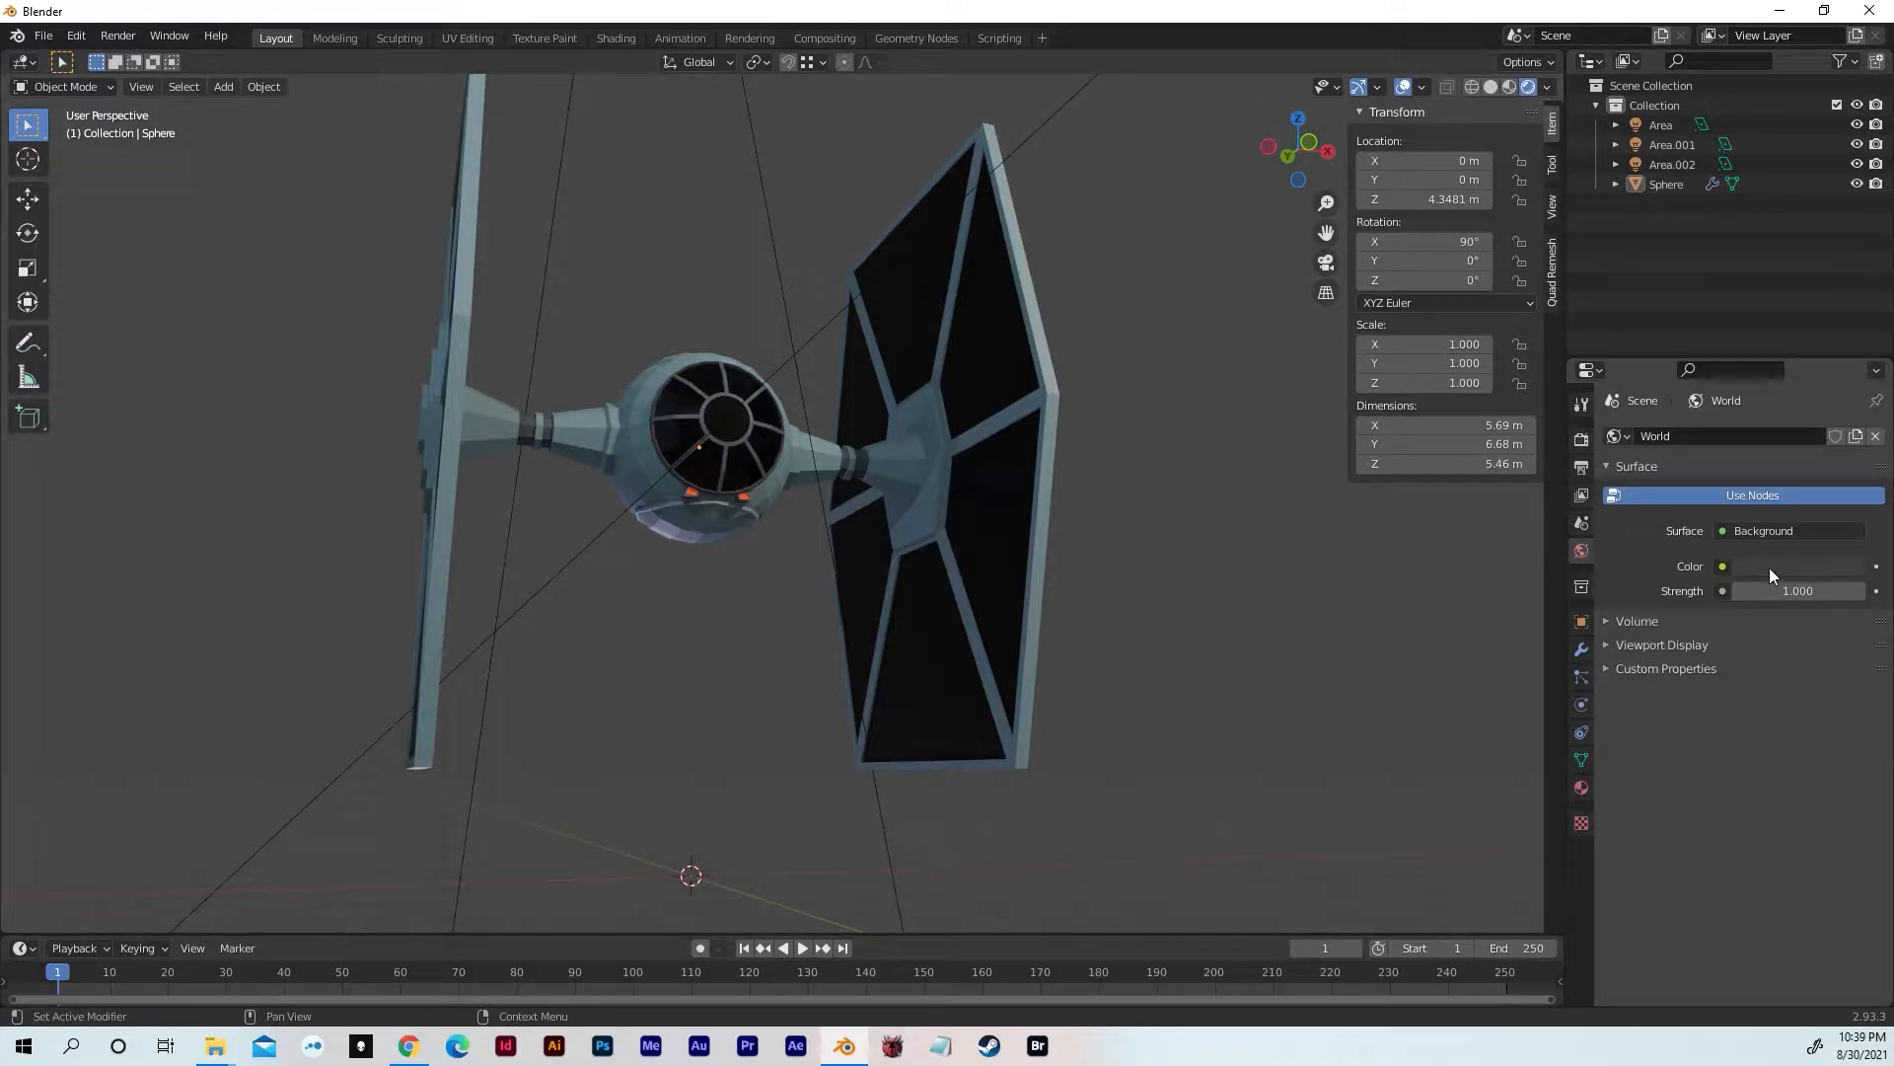
{"action": "left_click", "coordinate": [1772, 565]}
{"action": "left_click_drag", "start_coordinate": [1852, 393], "coordinate": [1850, 421]}
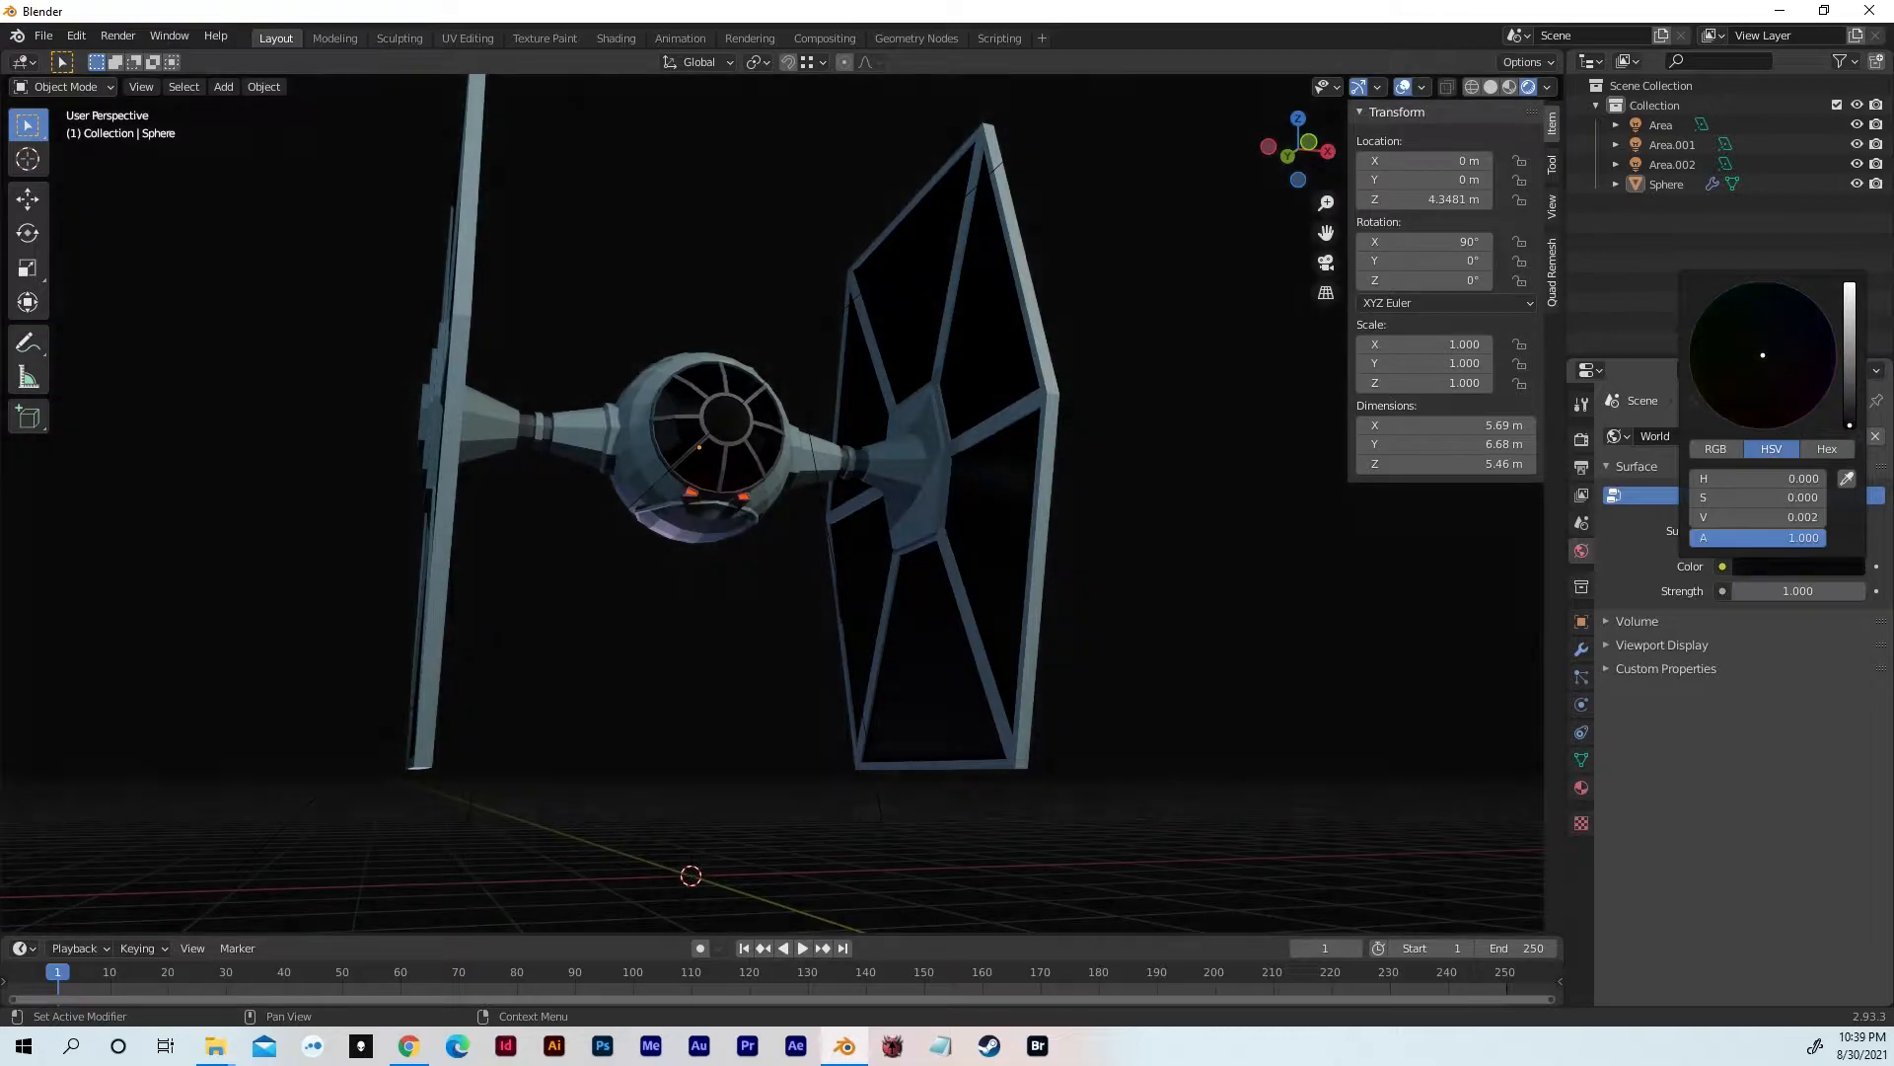
{"action": "middle_click_drag", "start_coordinate": [667, 543], "coordinate": [750, 512]}
{"action": "left_click", "coordinate": [770, 548]}
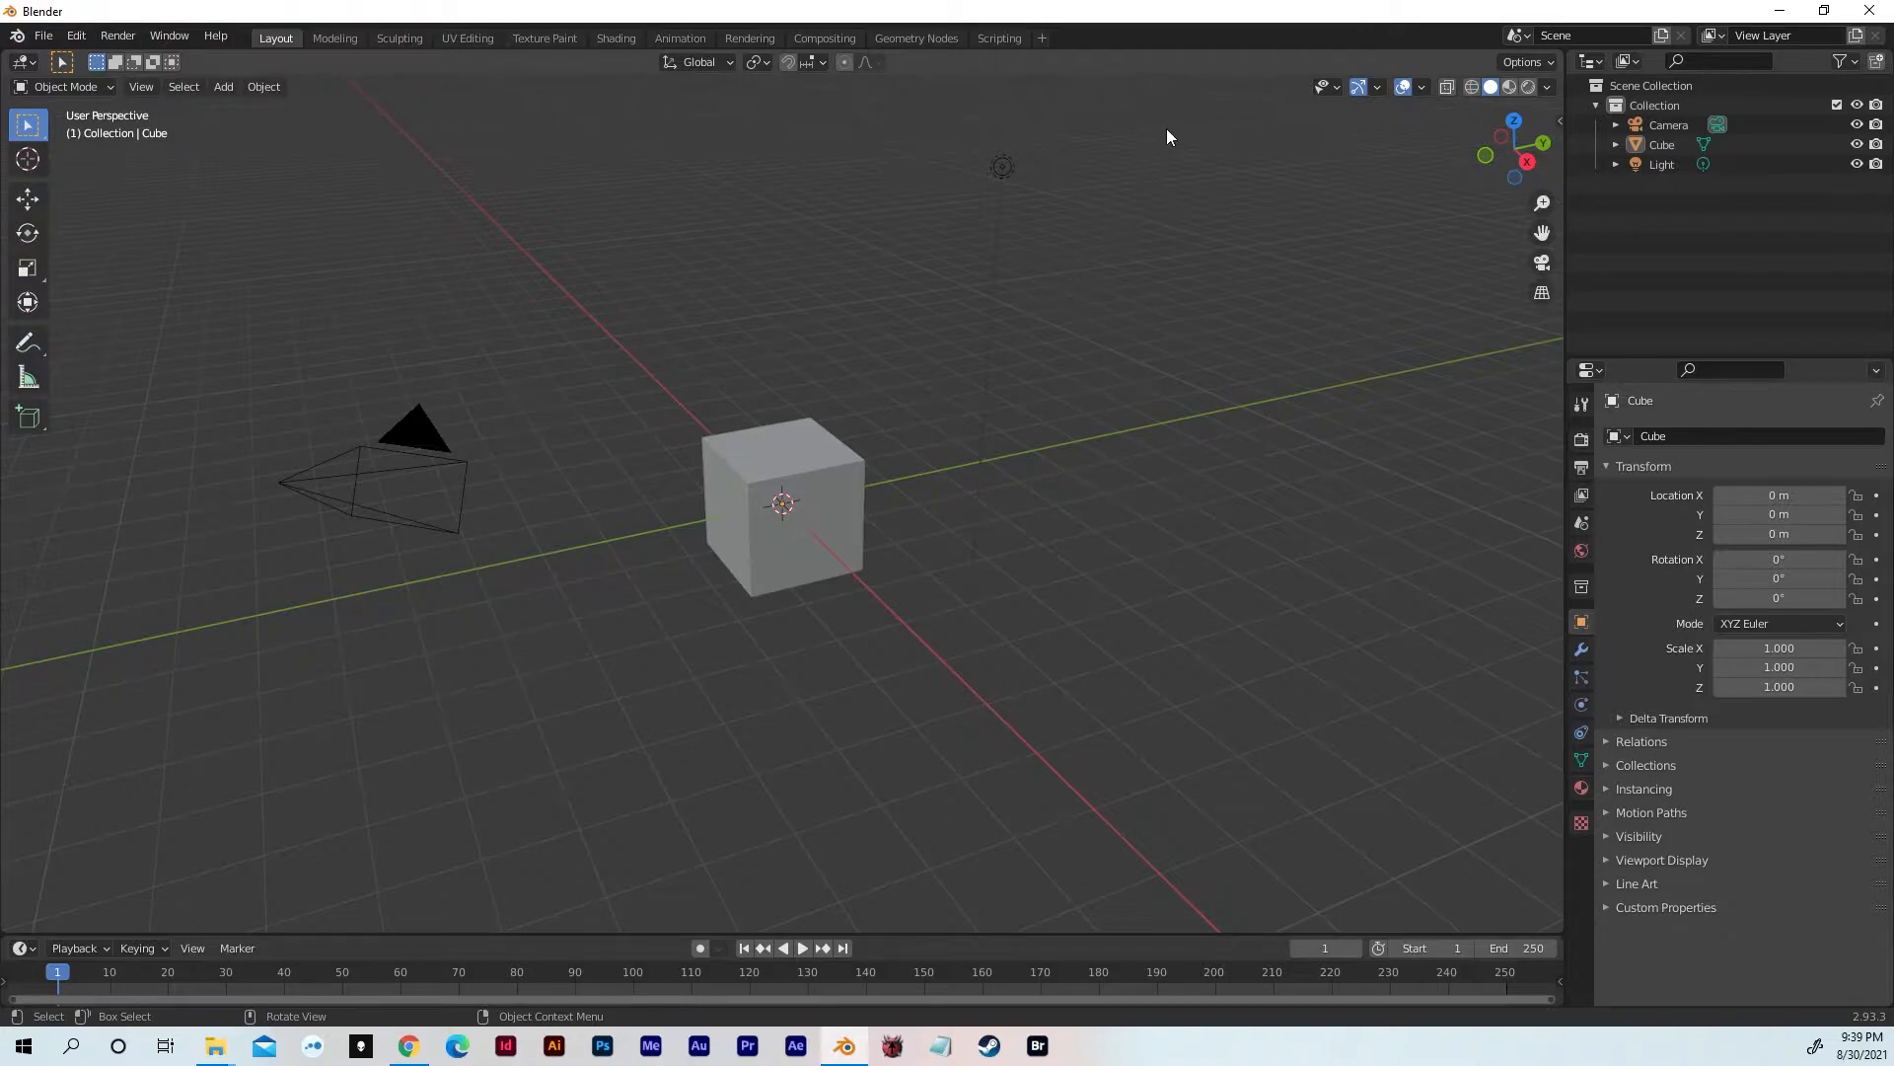
Delete the default camera, cube and light from the new scene
{"action": "left_click_drag", "start_coordinate": [1174, 137], "coordinate": [223, 742]}
{"action": "key", "text": "Delete"}
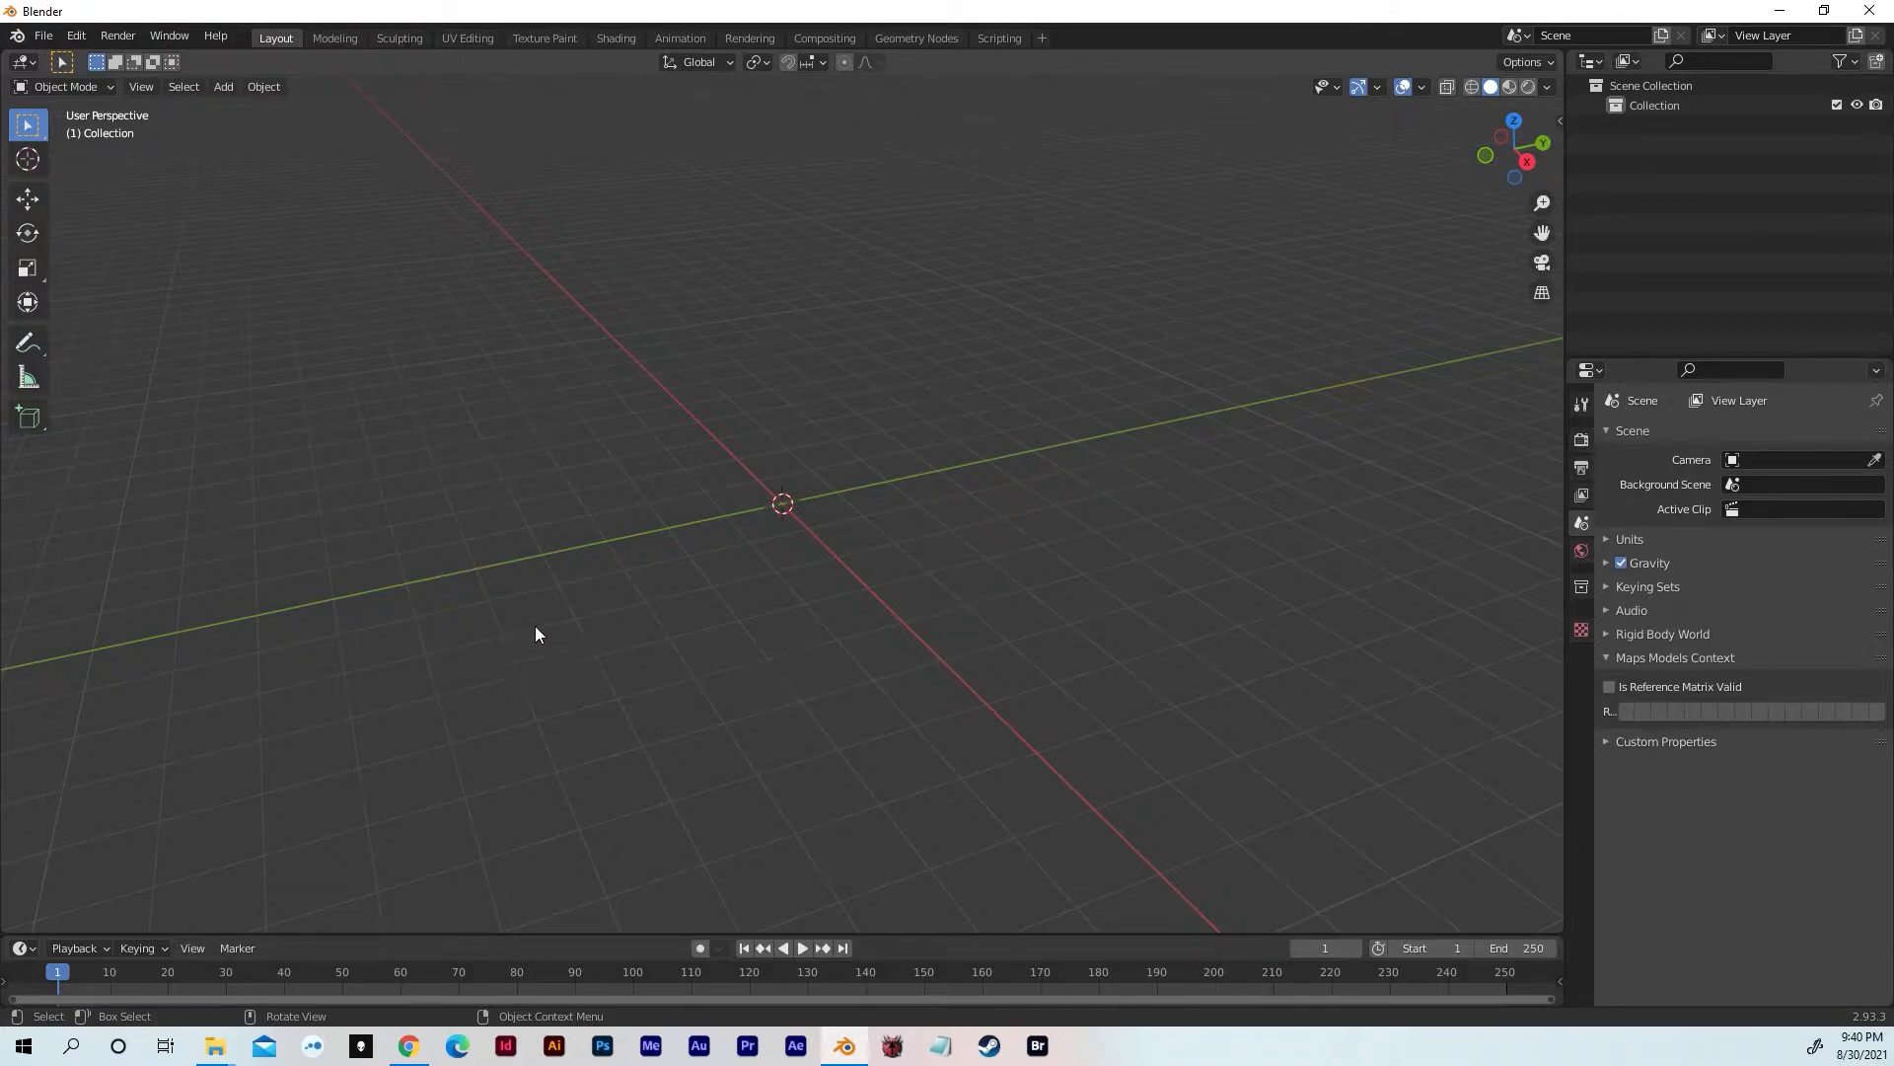
Add a UV sphere at the origin with 24 segments and 12 rings
{"action": "key", "text": "shift+a"}
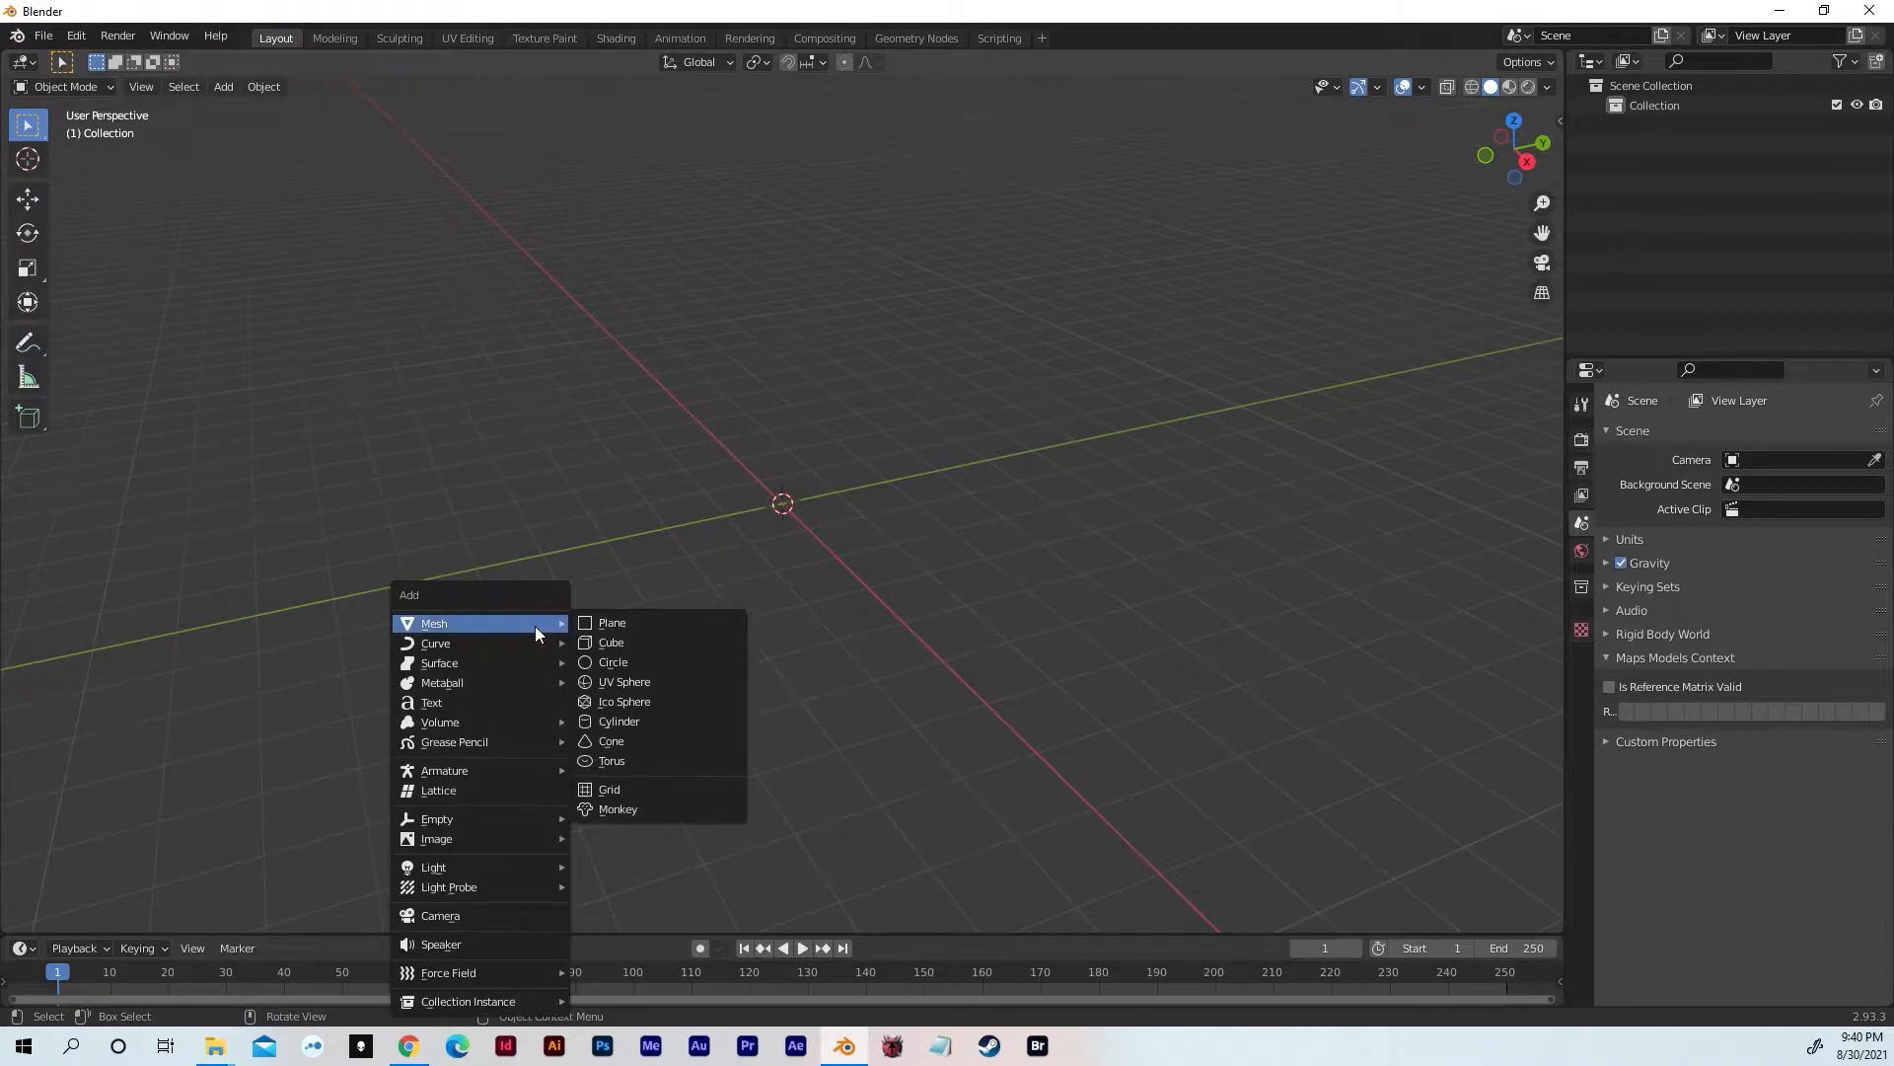
{"action": "mouse_move", "coordinate": [439, 624]}
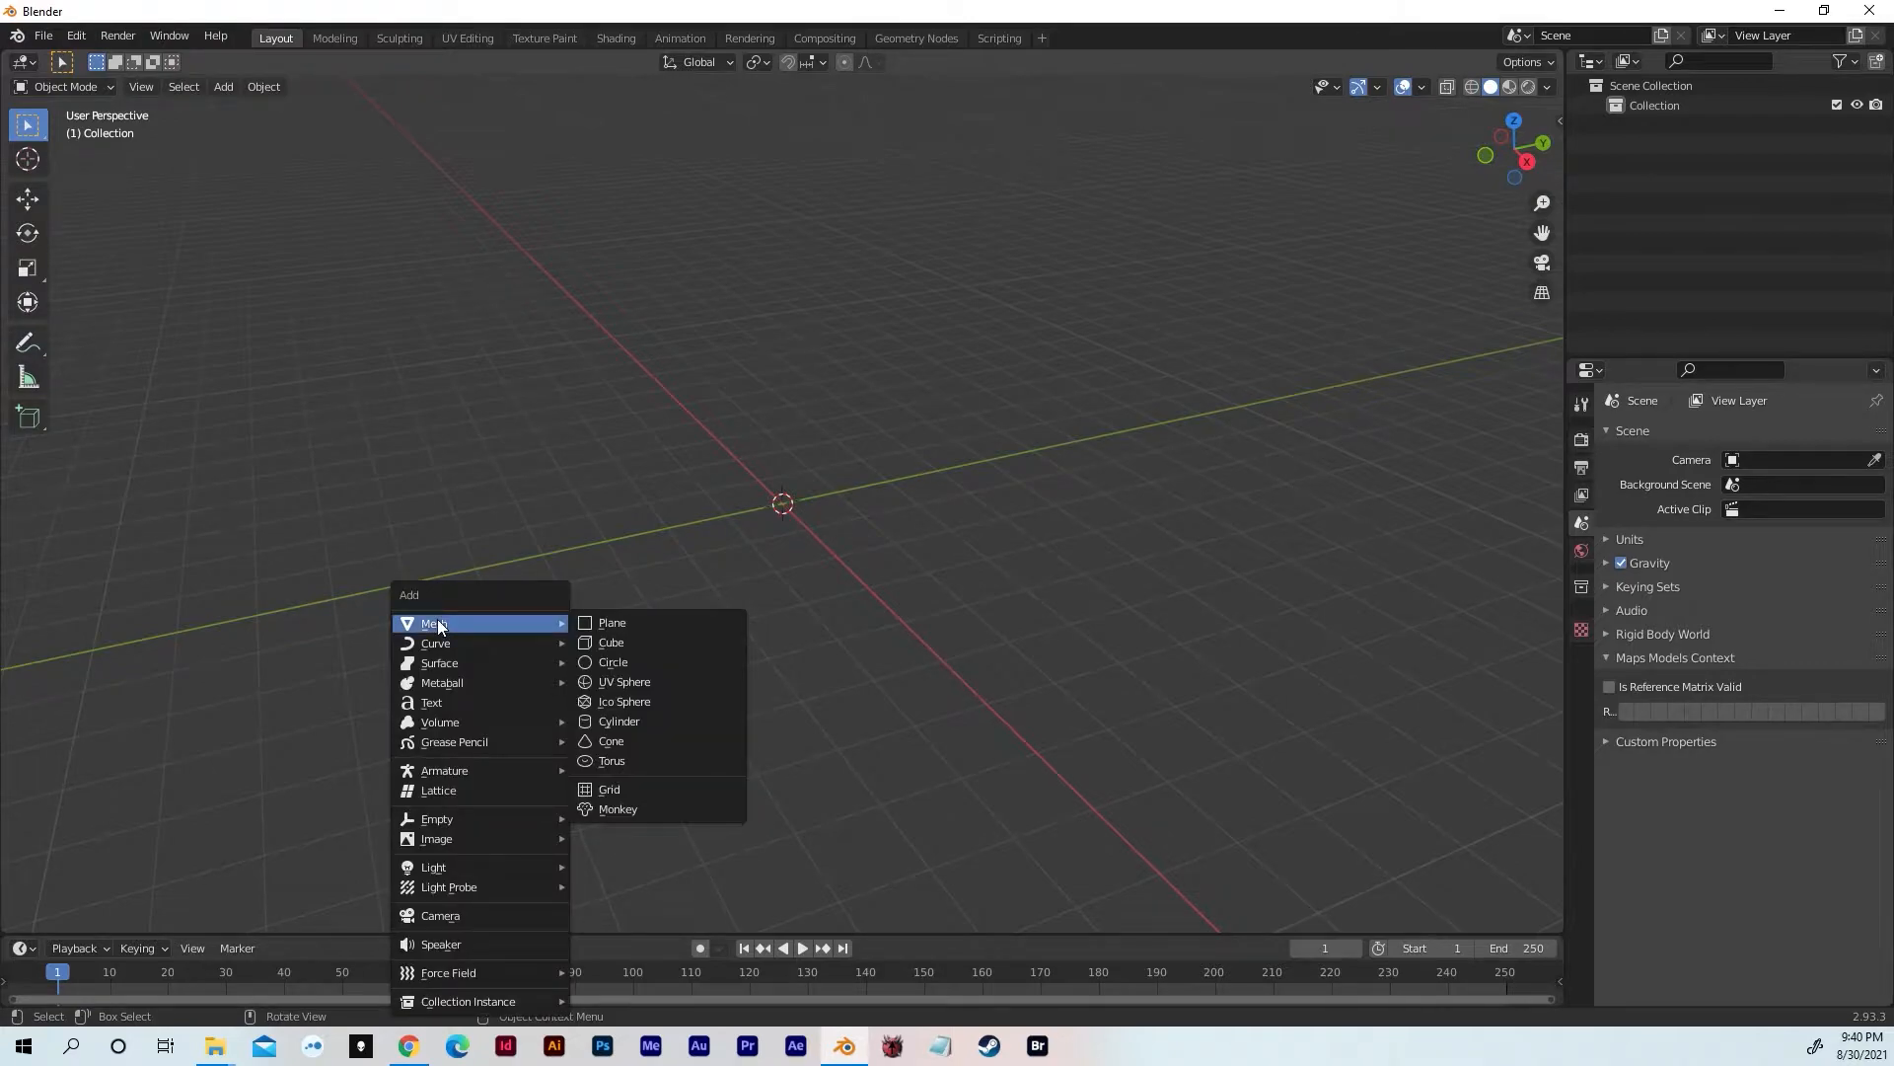
{"action": "left_click", "coordinate": [635, 684]}
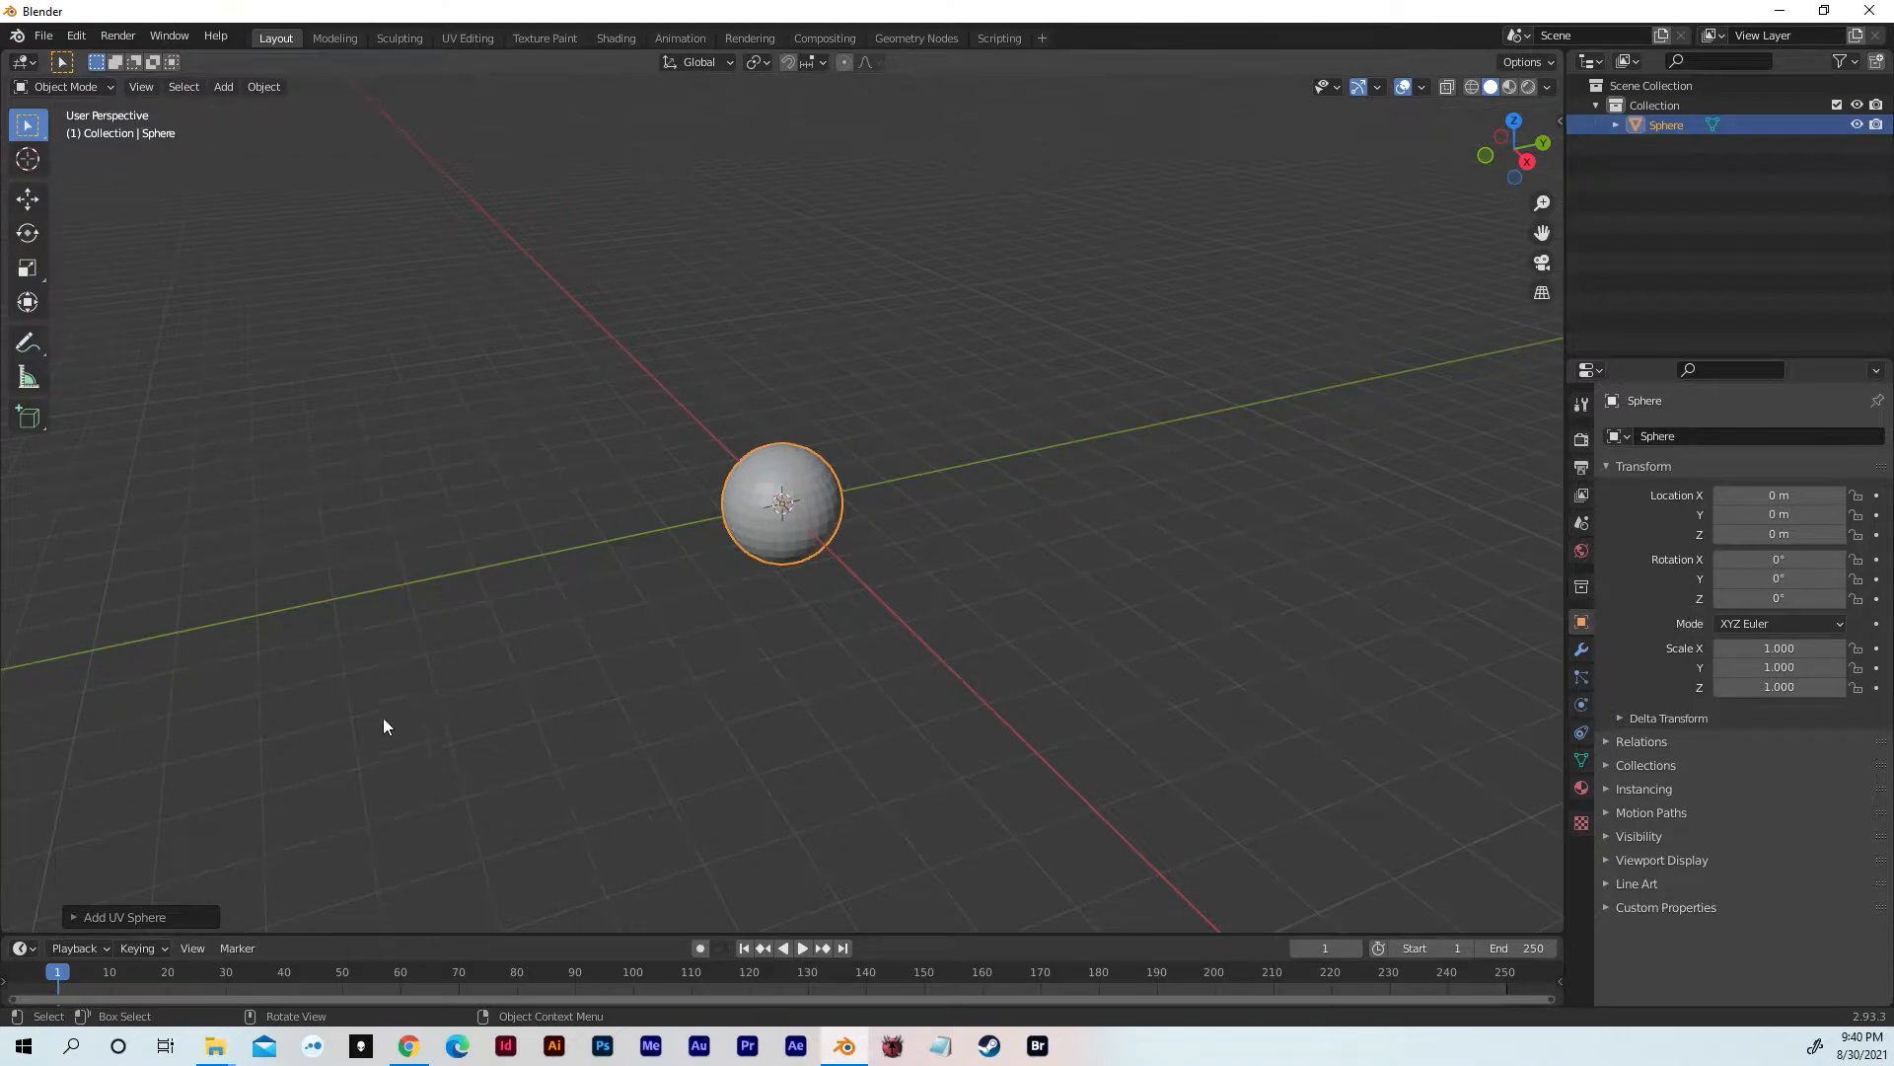
{"action": "left_click", "coordinate": [71, 915]}
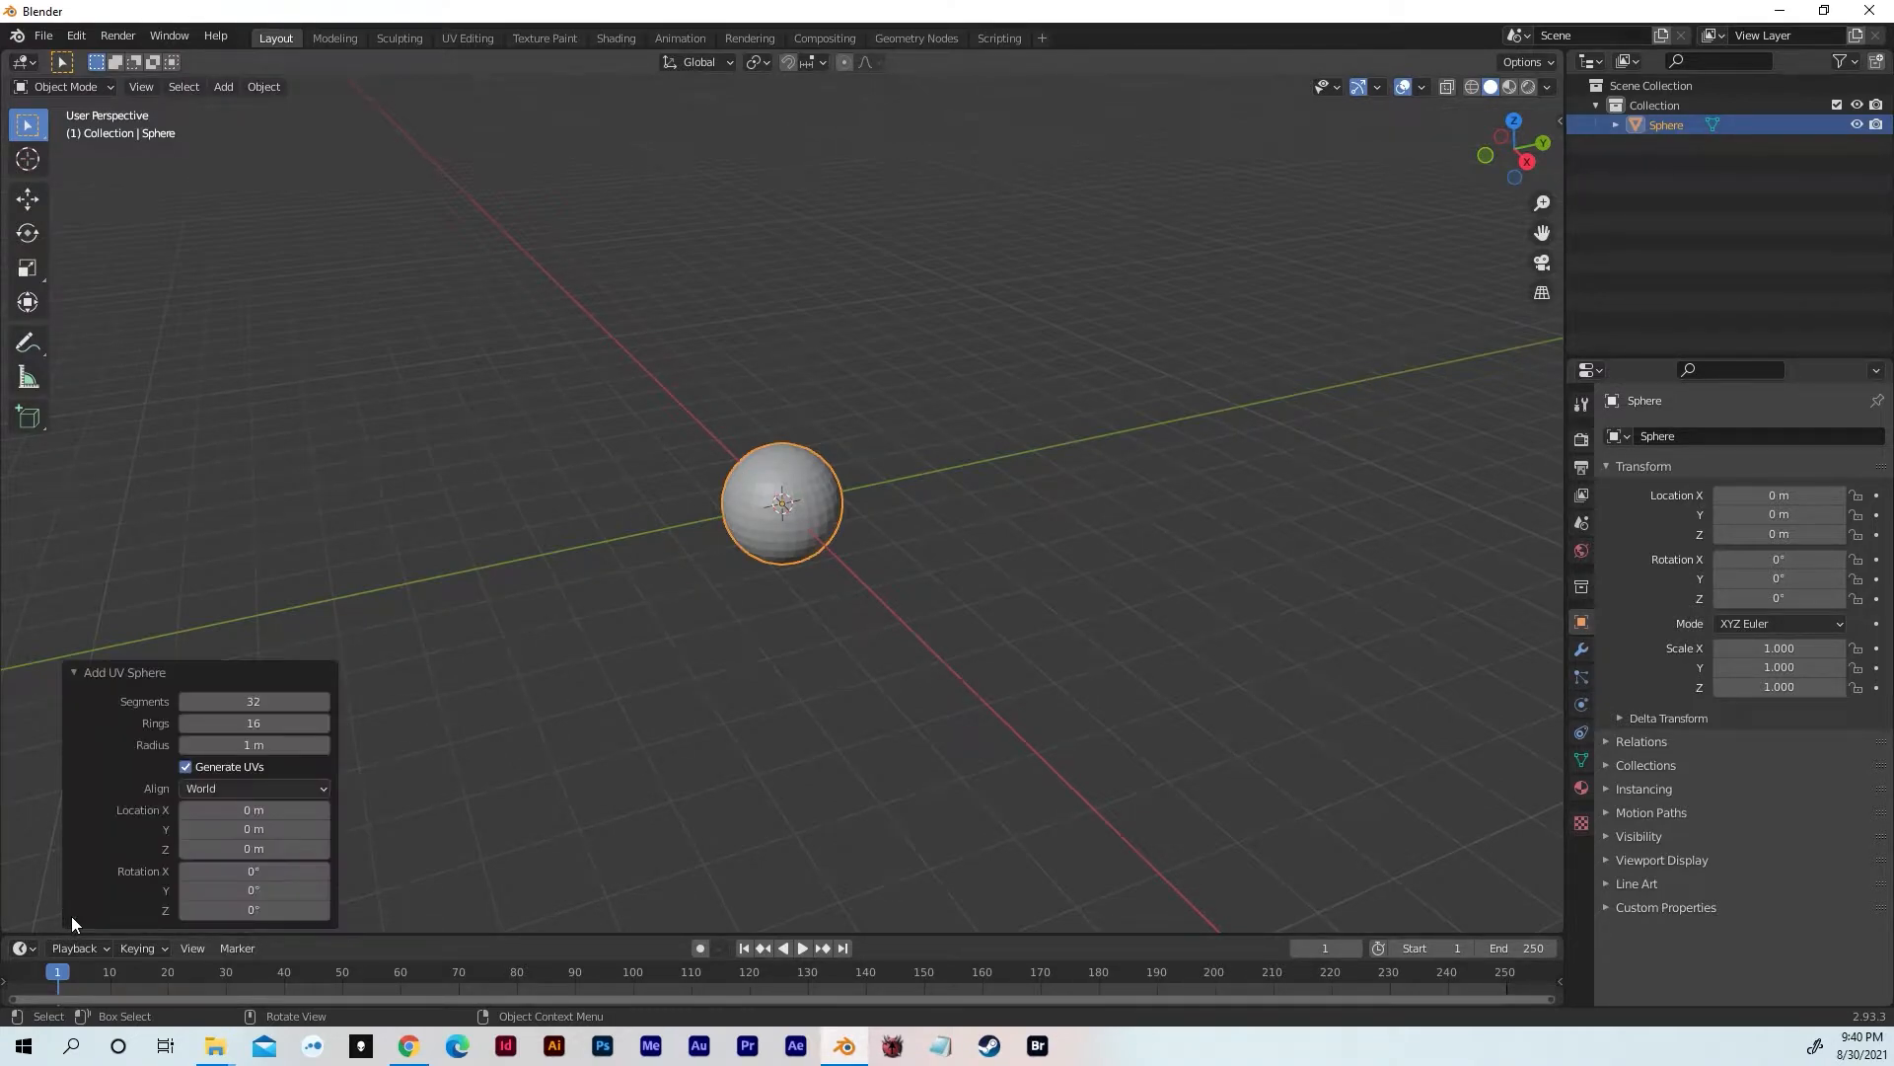
{"action": "left_click", "coordinate": [239, 702]}
{"action": "type", "text": "2"}
{"action": "left_click", "coordinate": [275, 723]}
{"action": "type", "text": "12"}
{"action": "key", "text": "Return"}
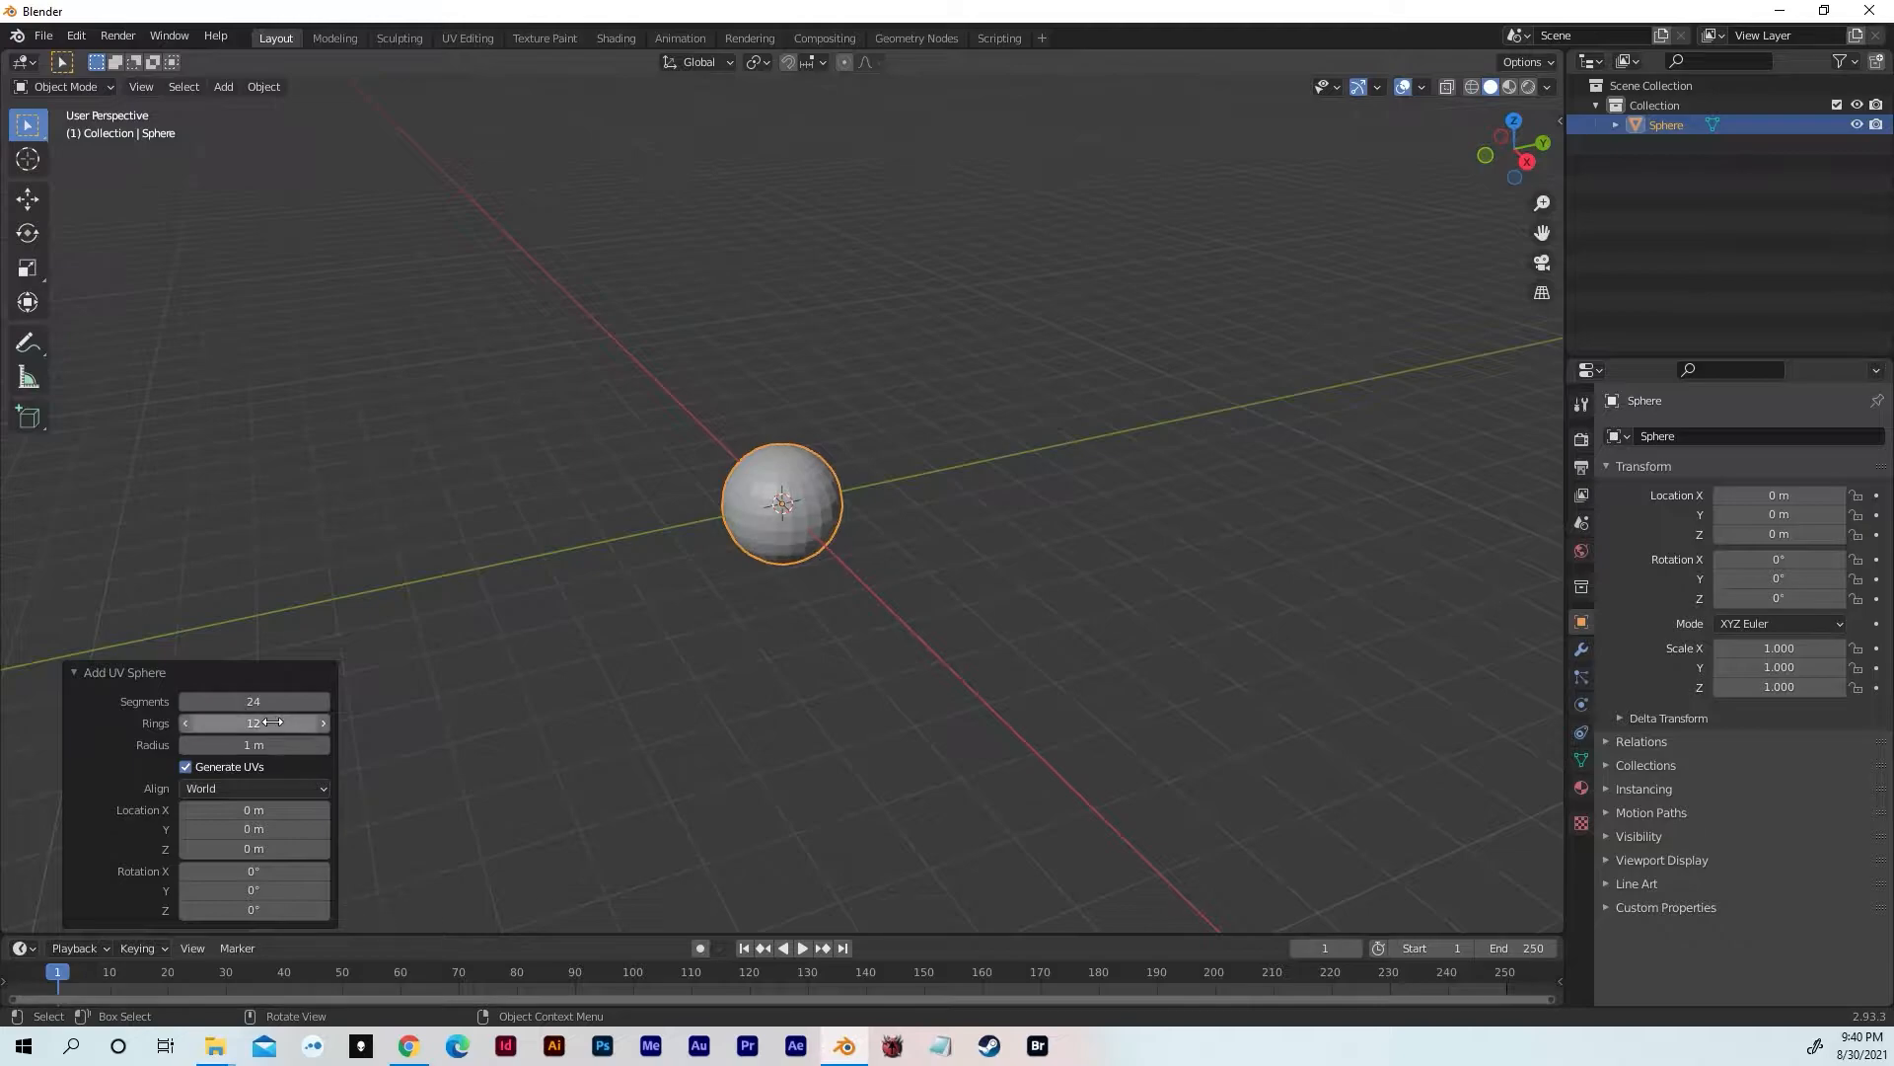
Rotate the sphere 90° about the global X axis so that its pole faces the front
{"action": "middle_click_drag", "start_coordinate": [598, 541], "coordinate": [709, 471]}
{"action": "scroll", "coordinate": [679, 393], "scroll_direction": "up", "scroll_amount": 5}
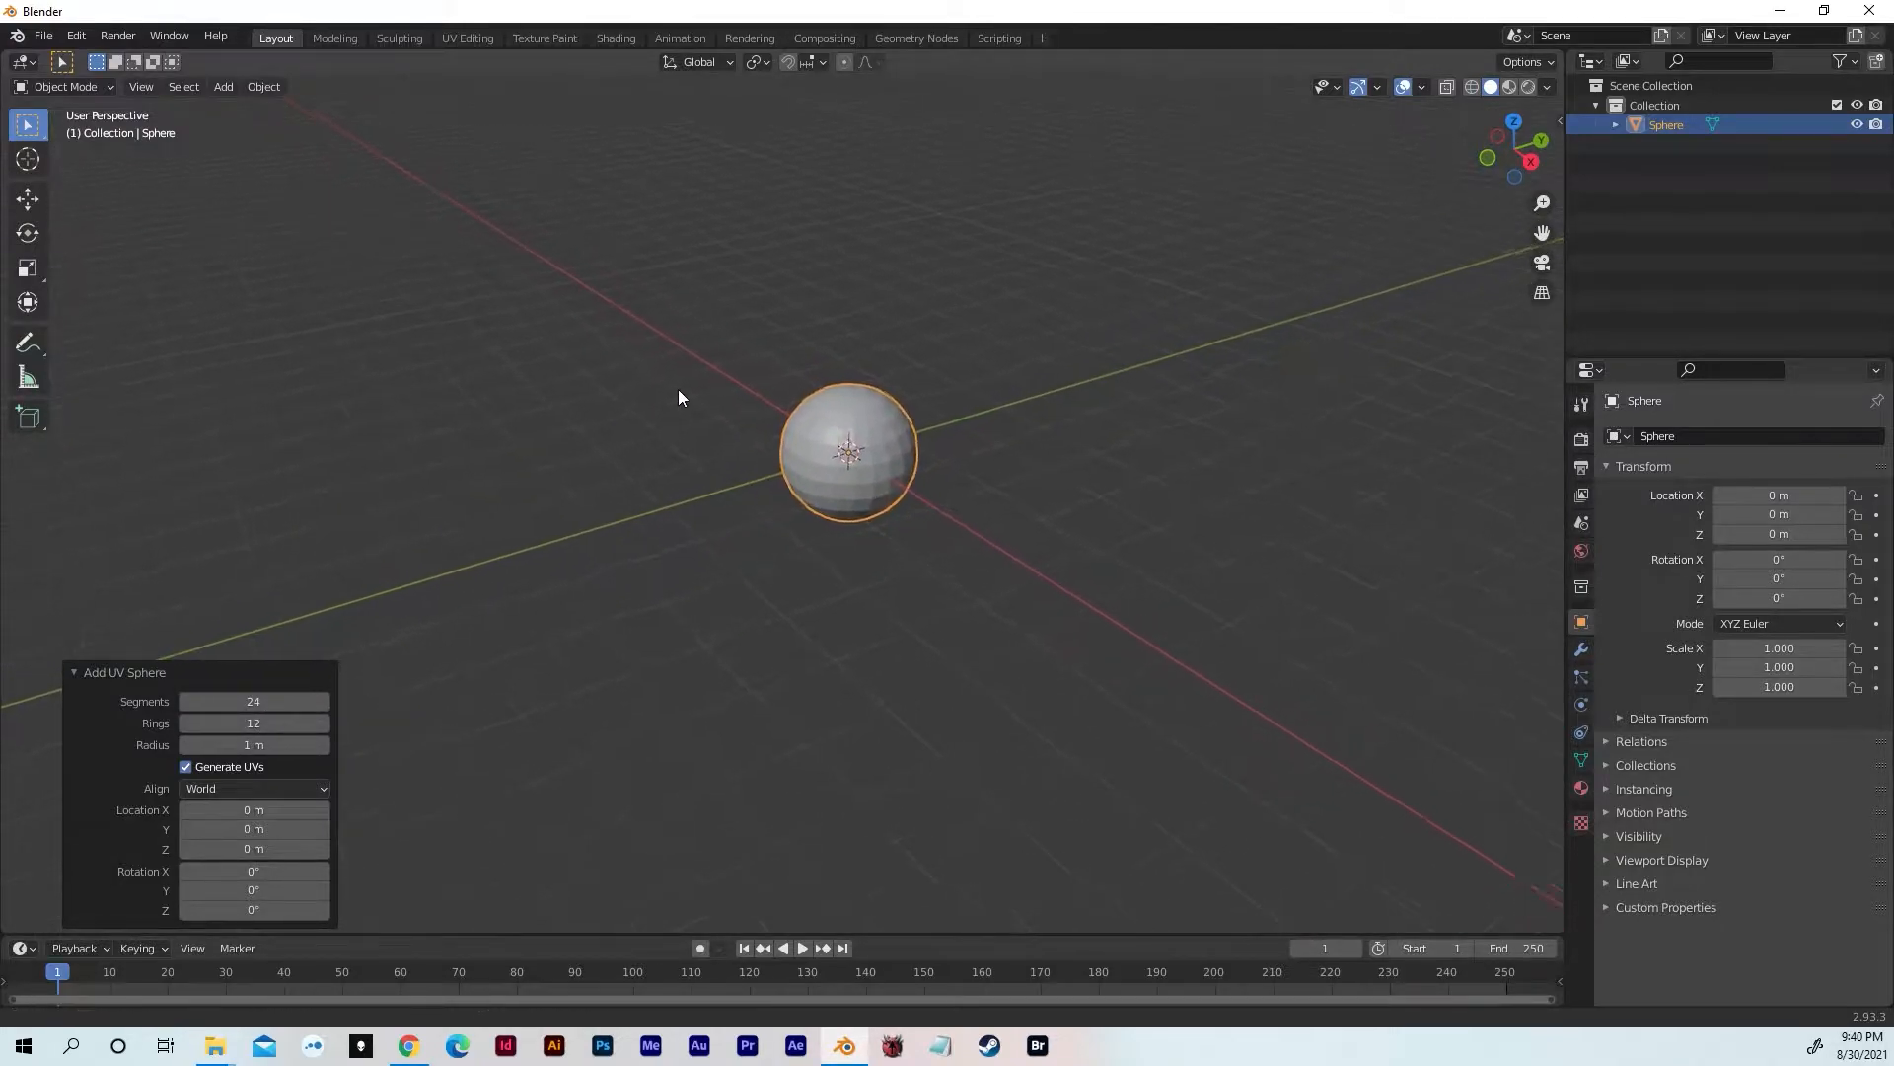
{"action": "middle_click_drag", "start_coordinate": [620, 312], "coordinate": [669, 540]}
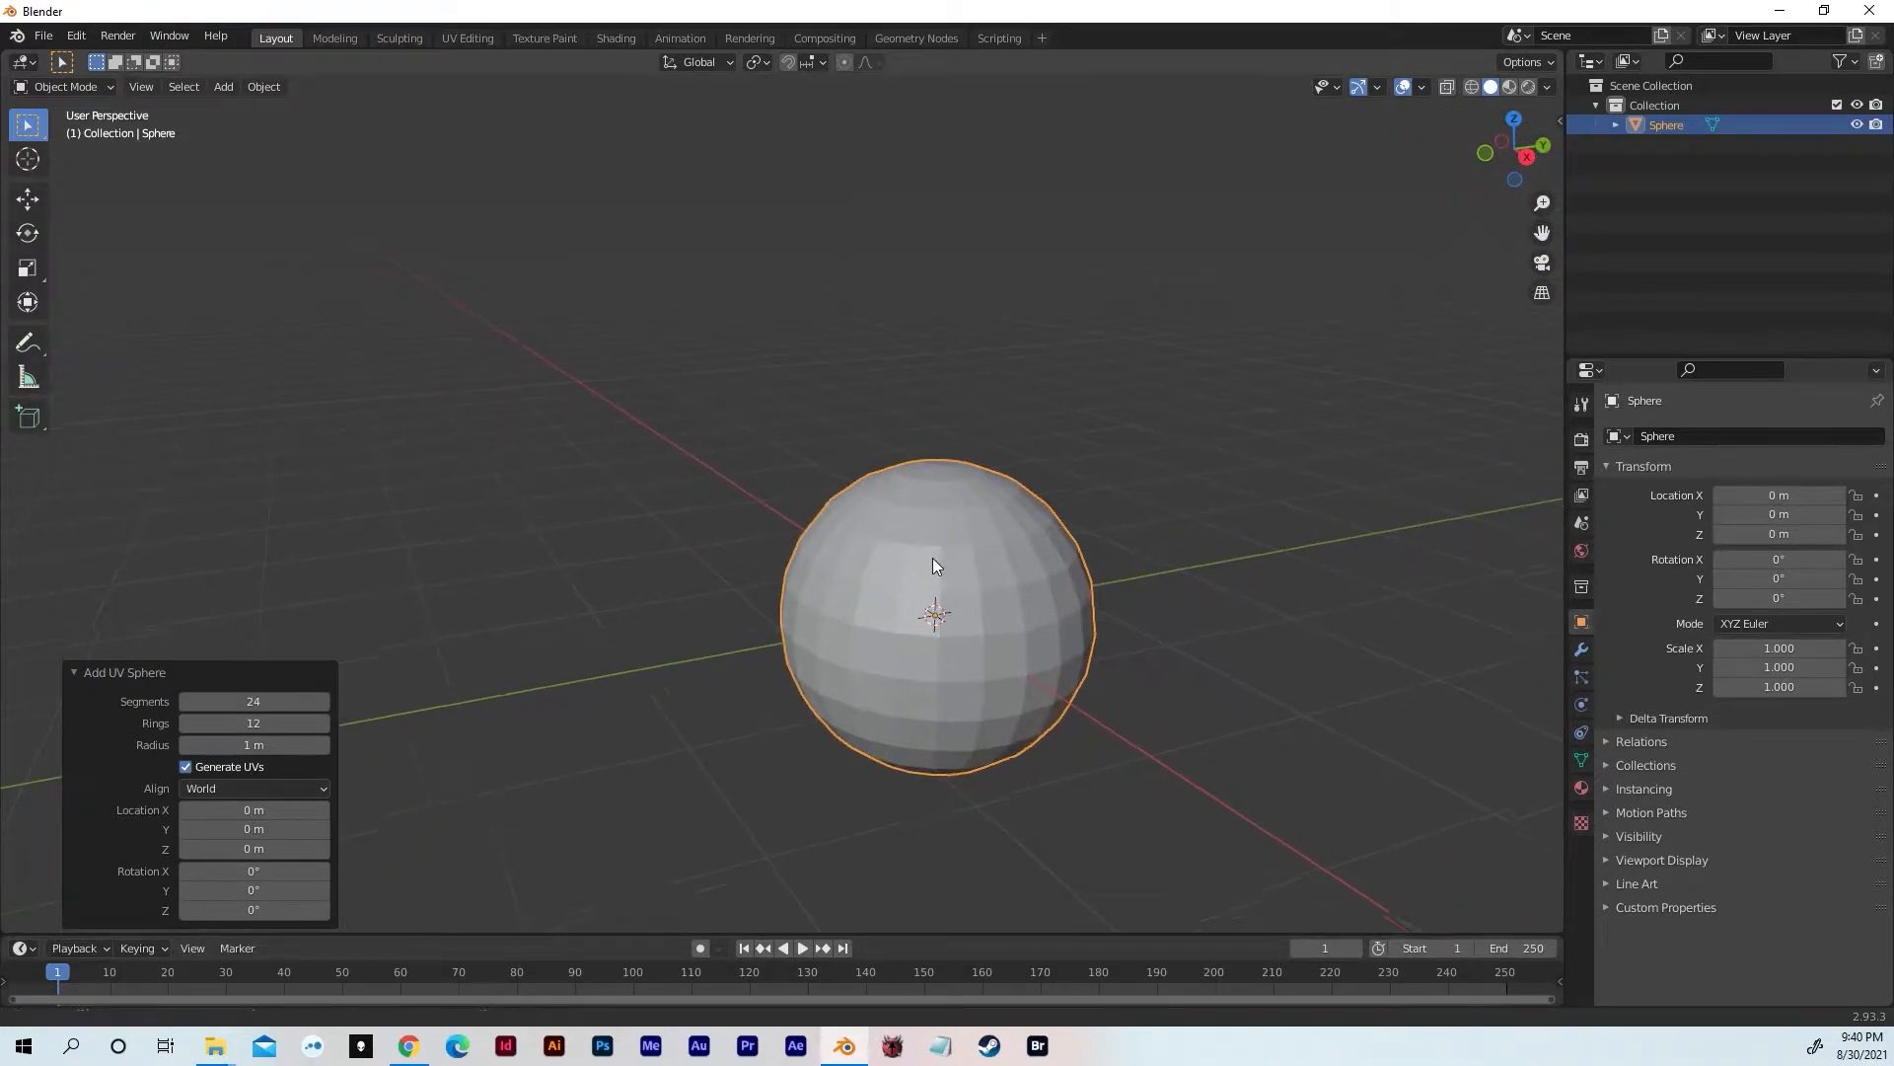
{"action": "scroll", "coordinate": [908, 513], "scroll_direction": "up", "scroll_amount": 2}
{"action": "middle_click_drag", "start_coordinate": [925, 550], "coordinate": [868, 434], "text": "shift"}
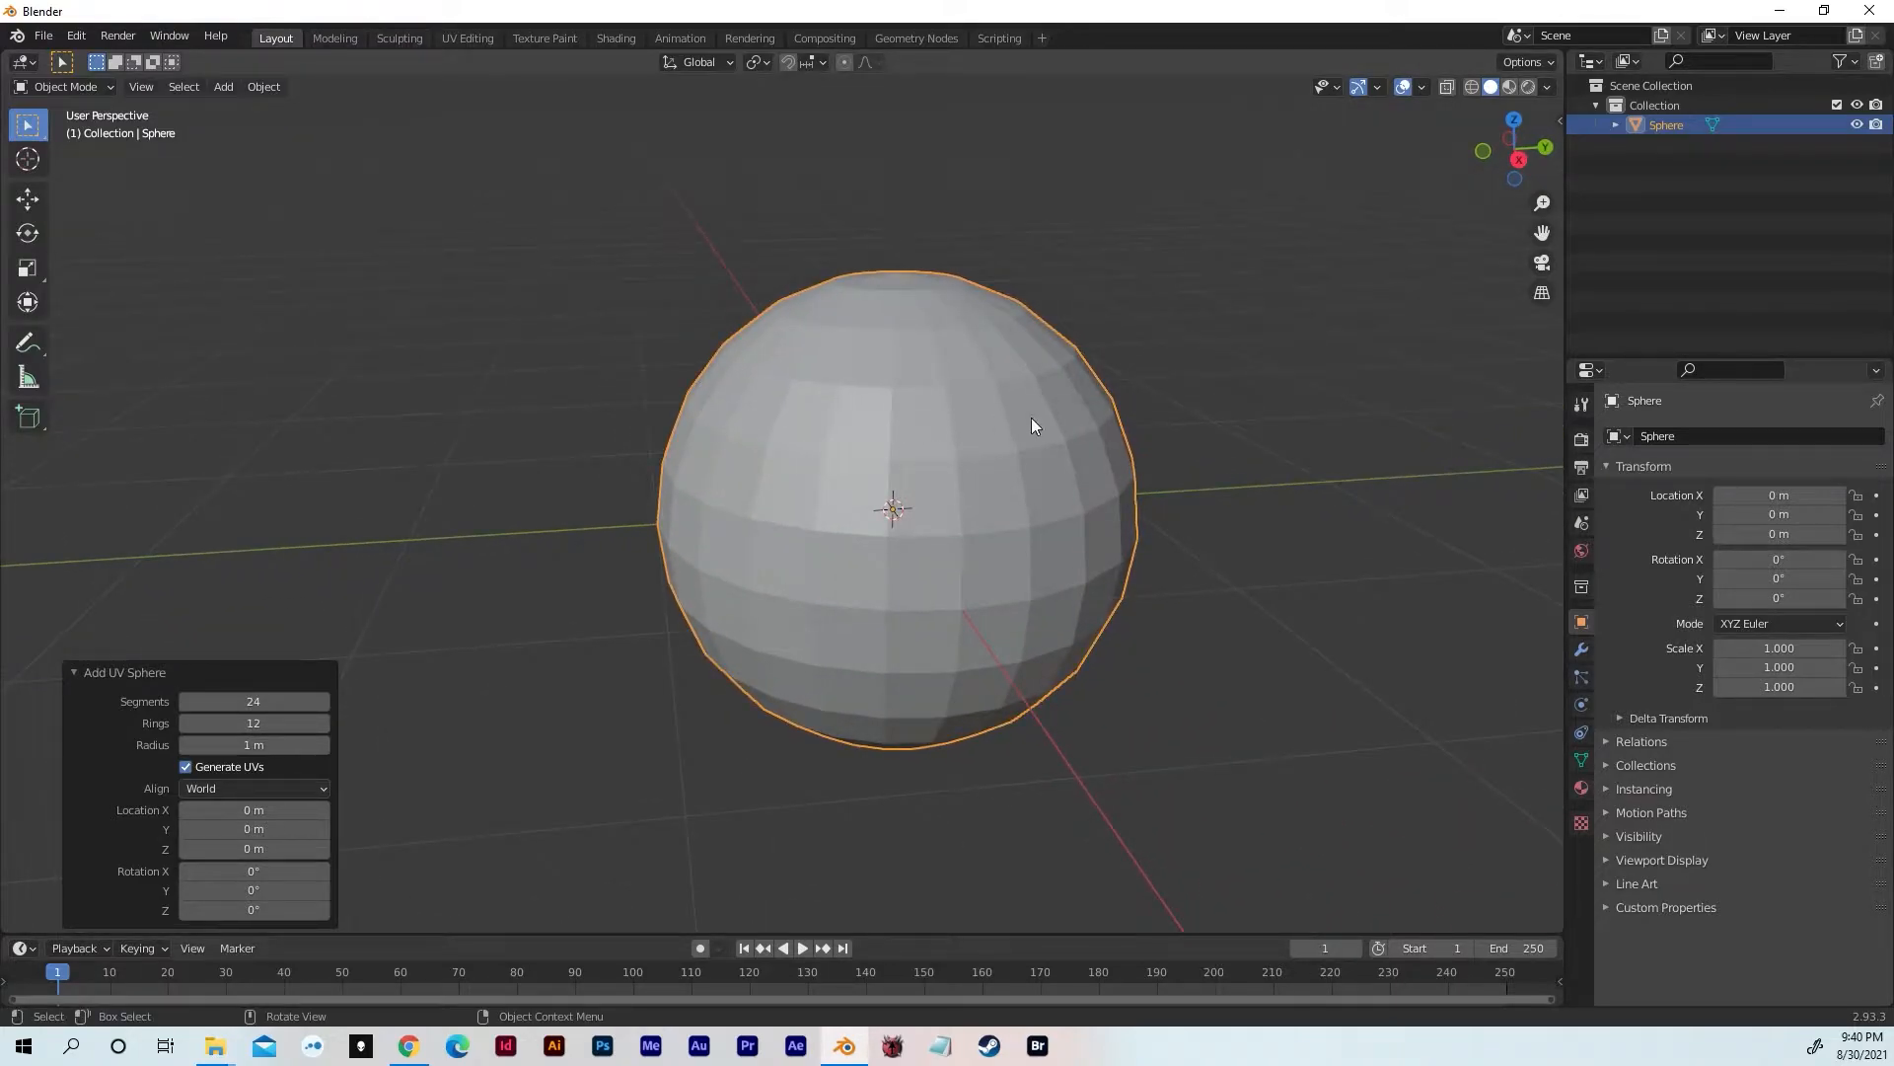
{"action": "mouse_move", "coordinate": [1046, 422]}
{"action": "middle_mouse_down"}
{"action": "mouse_move", "coordinate": [1071, 417]}
{"action": "mouse_move", "coordinate": [1043, 452]}
{"action": "middle_mouse_up"}
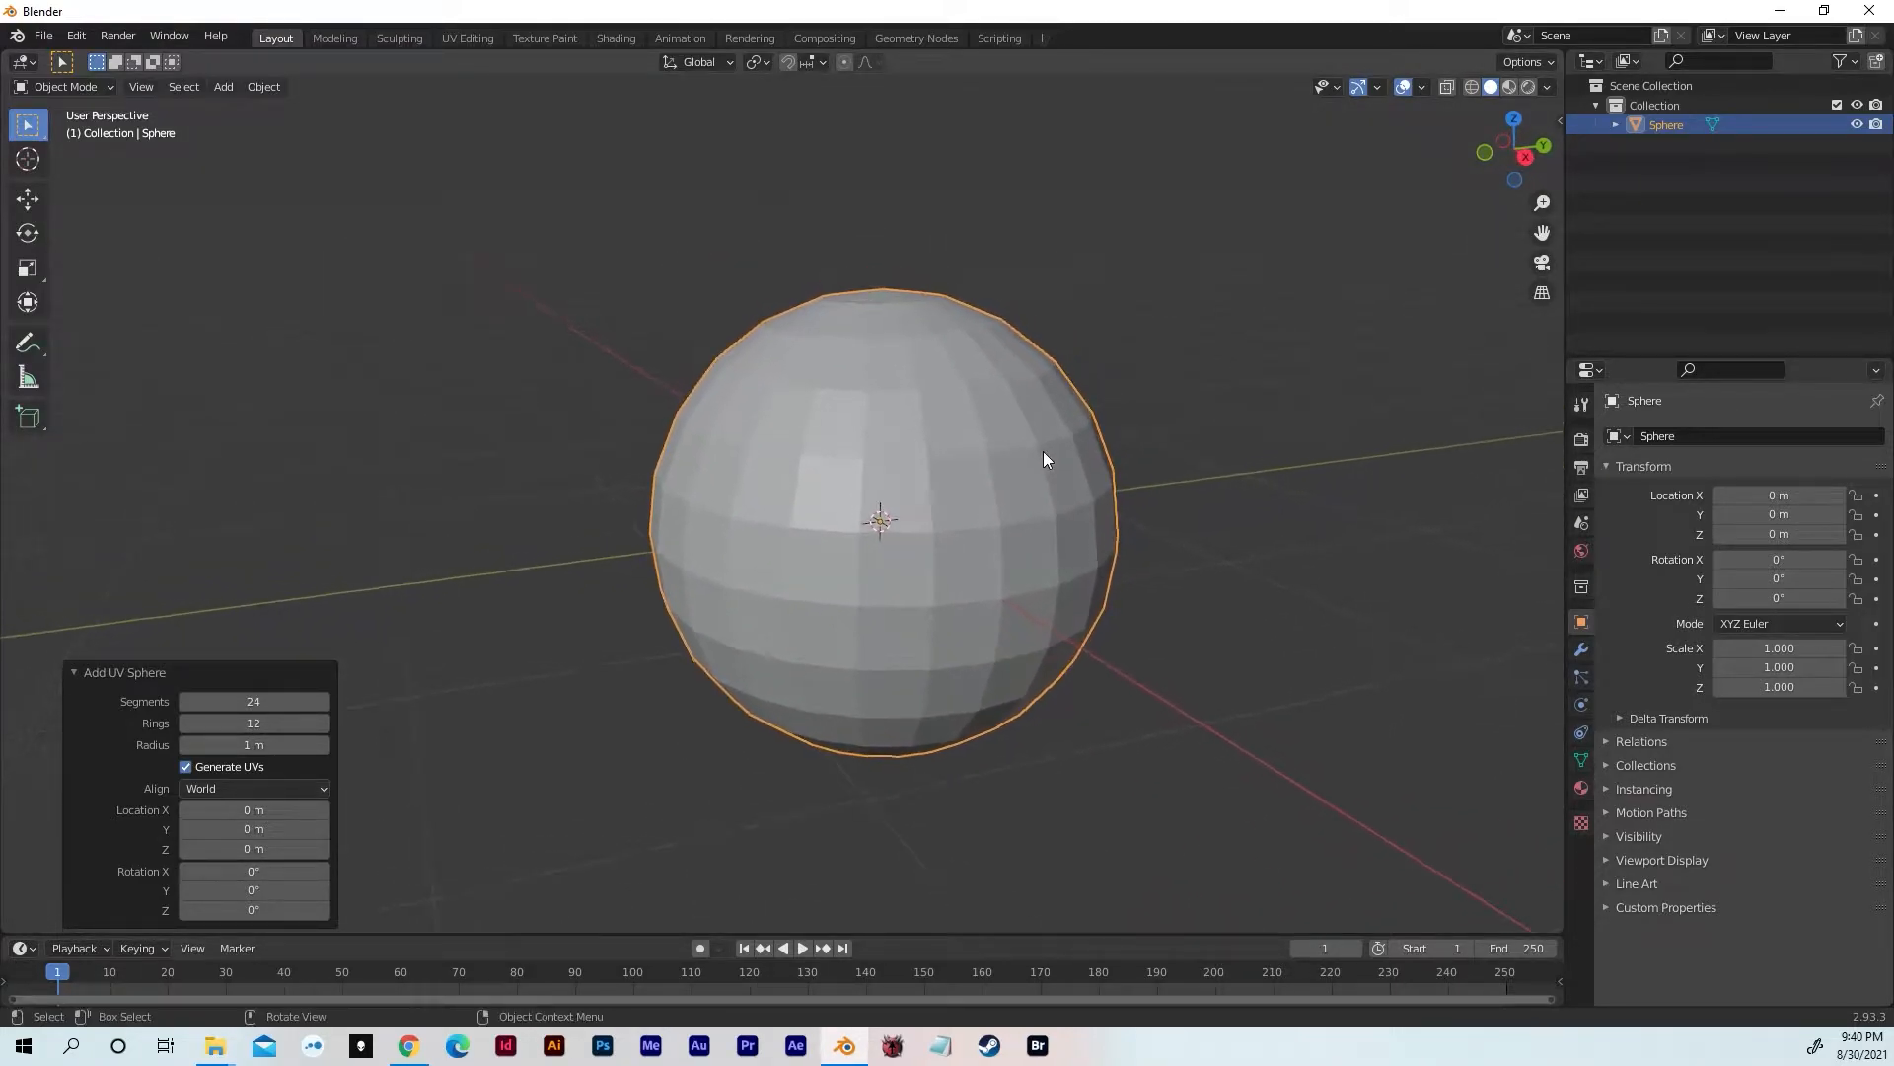
{"action": "key", "text": "r"}
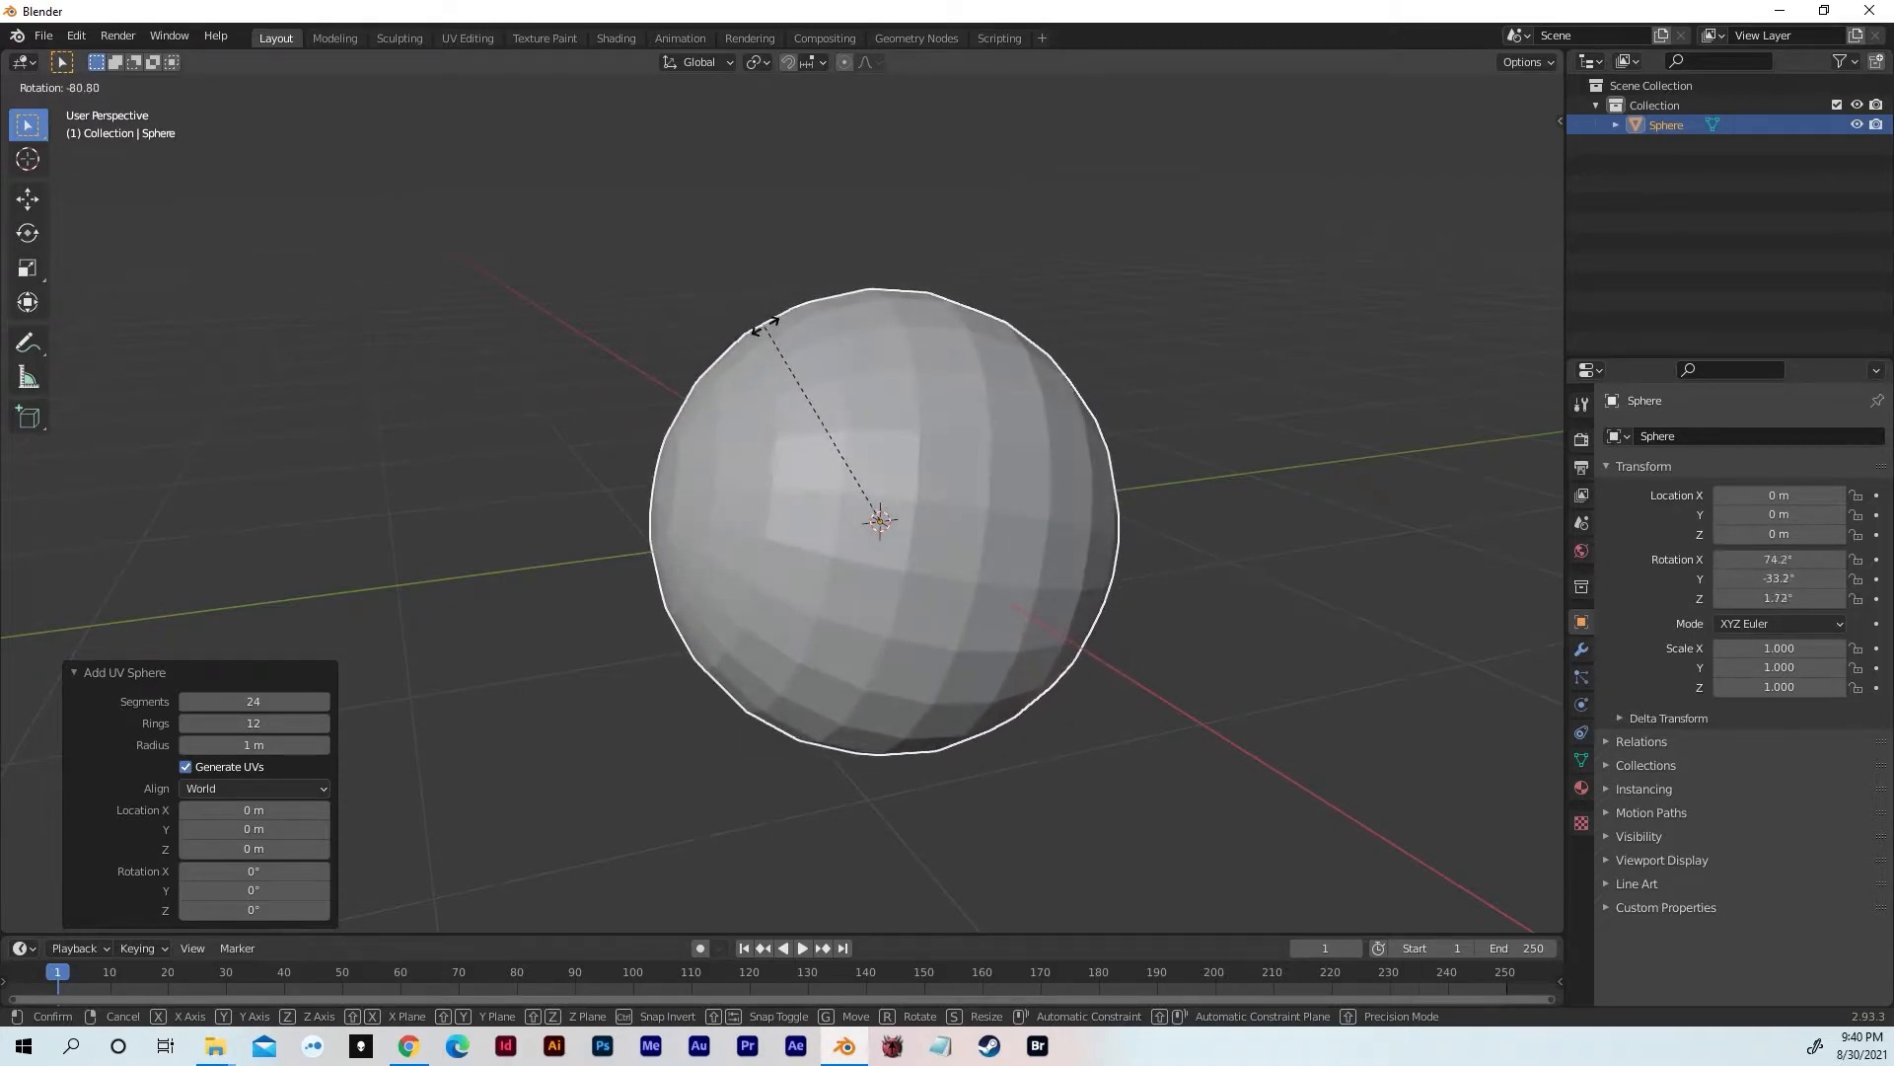
{"action": "key", "text": "x"}
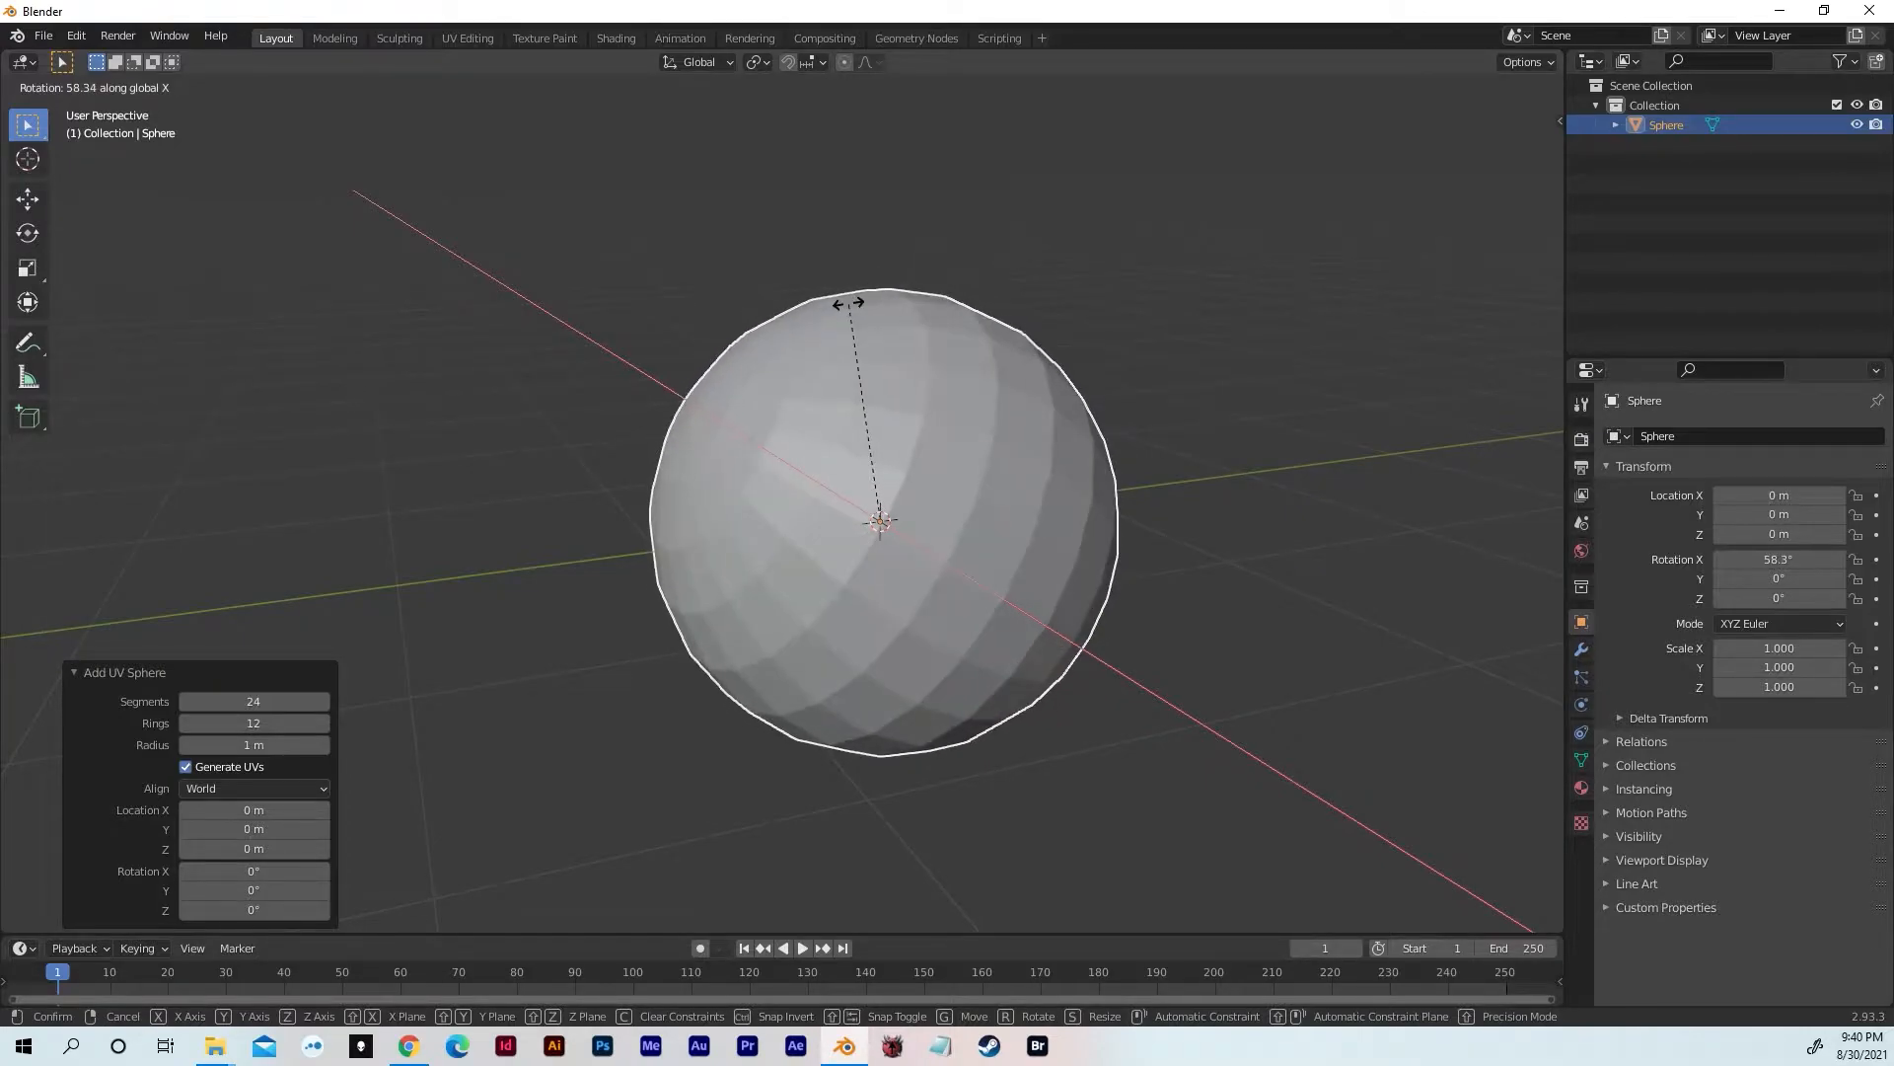
{"action": "left_click", "coordinate": [747, 366]}
Enter Edit Mode on the sphere and switch to face selection, facing its front pole
{"action": "middle_click_drag", "start_coordinate": [635, 464], "coordinate": [875, 482]}
{"action": "scroll", "coordinate": [830, 535], "scroll_direction": "up", "scroll_amount": 2}
{"action": "key", "text": "Tab"}
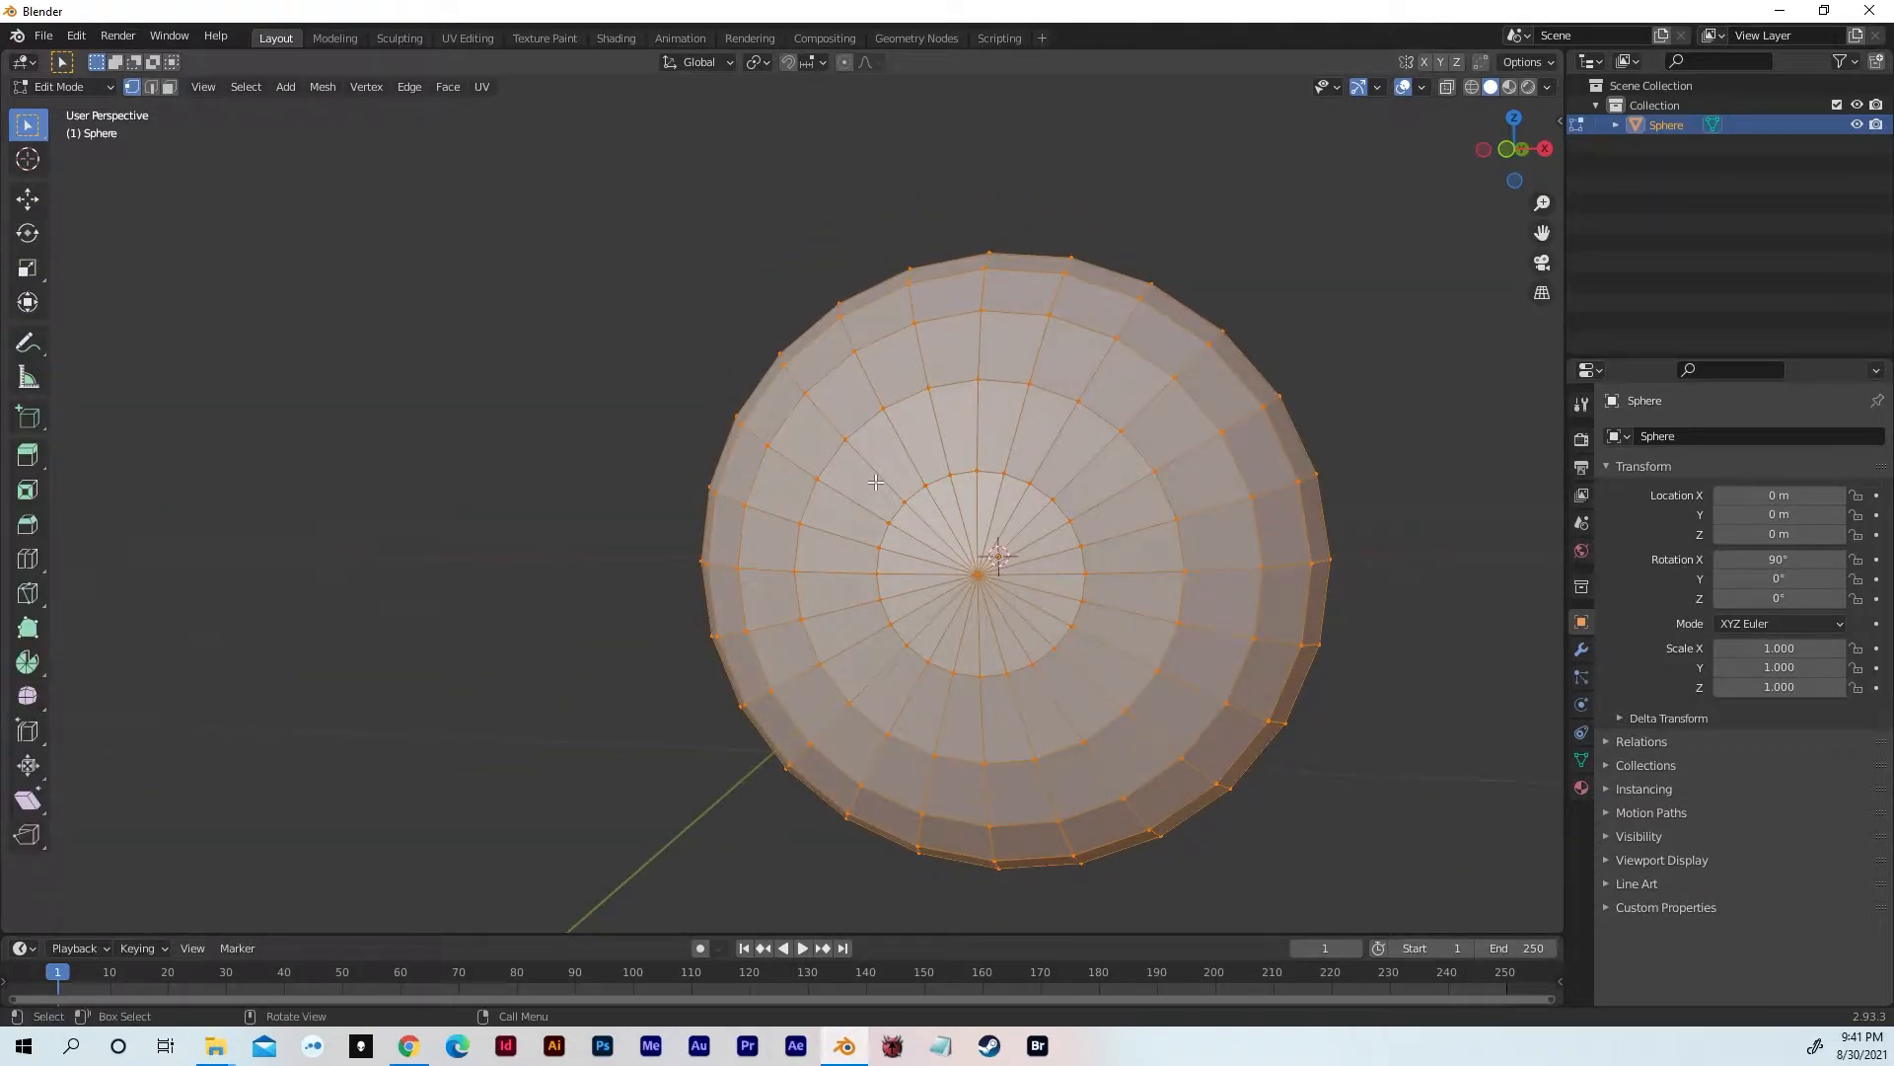
{"action": "key", "text": "3"}
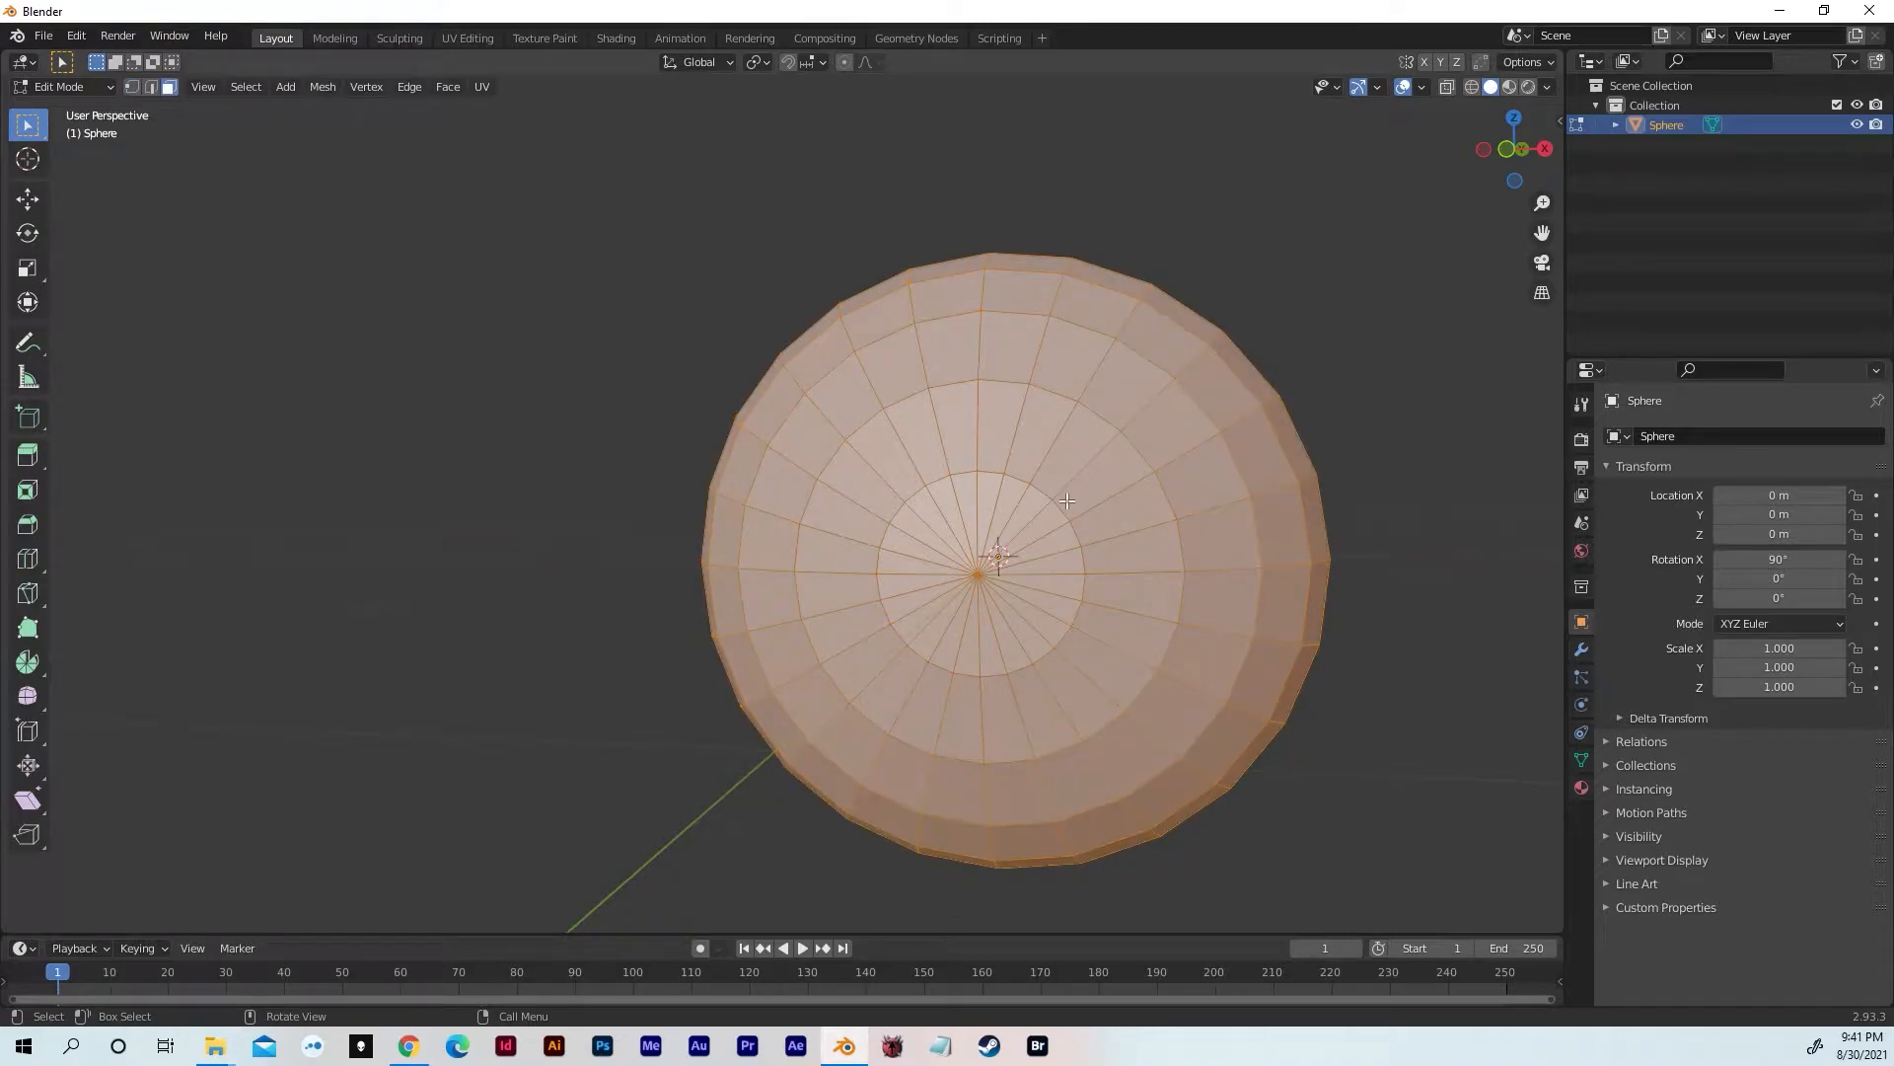
{"action": "middle_click_drag", "start_coordinate": [1067, 501], "coordinate": [1029, 525]}
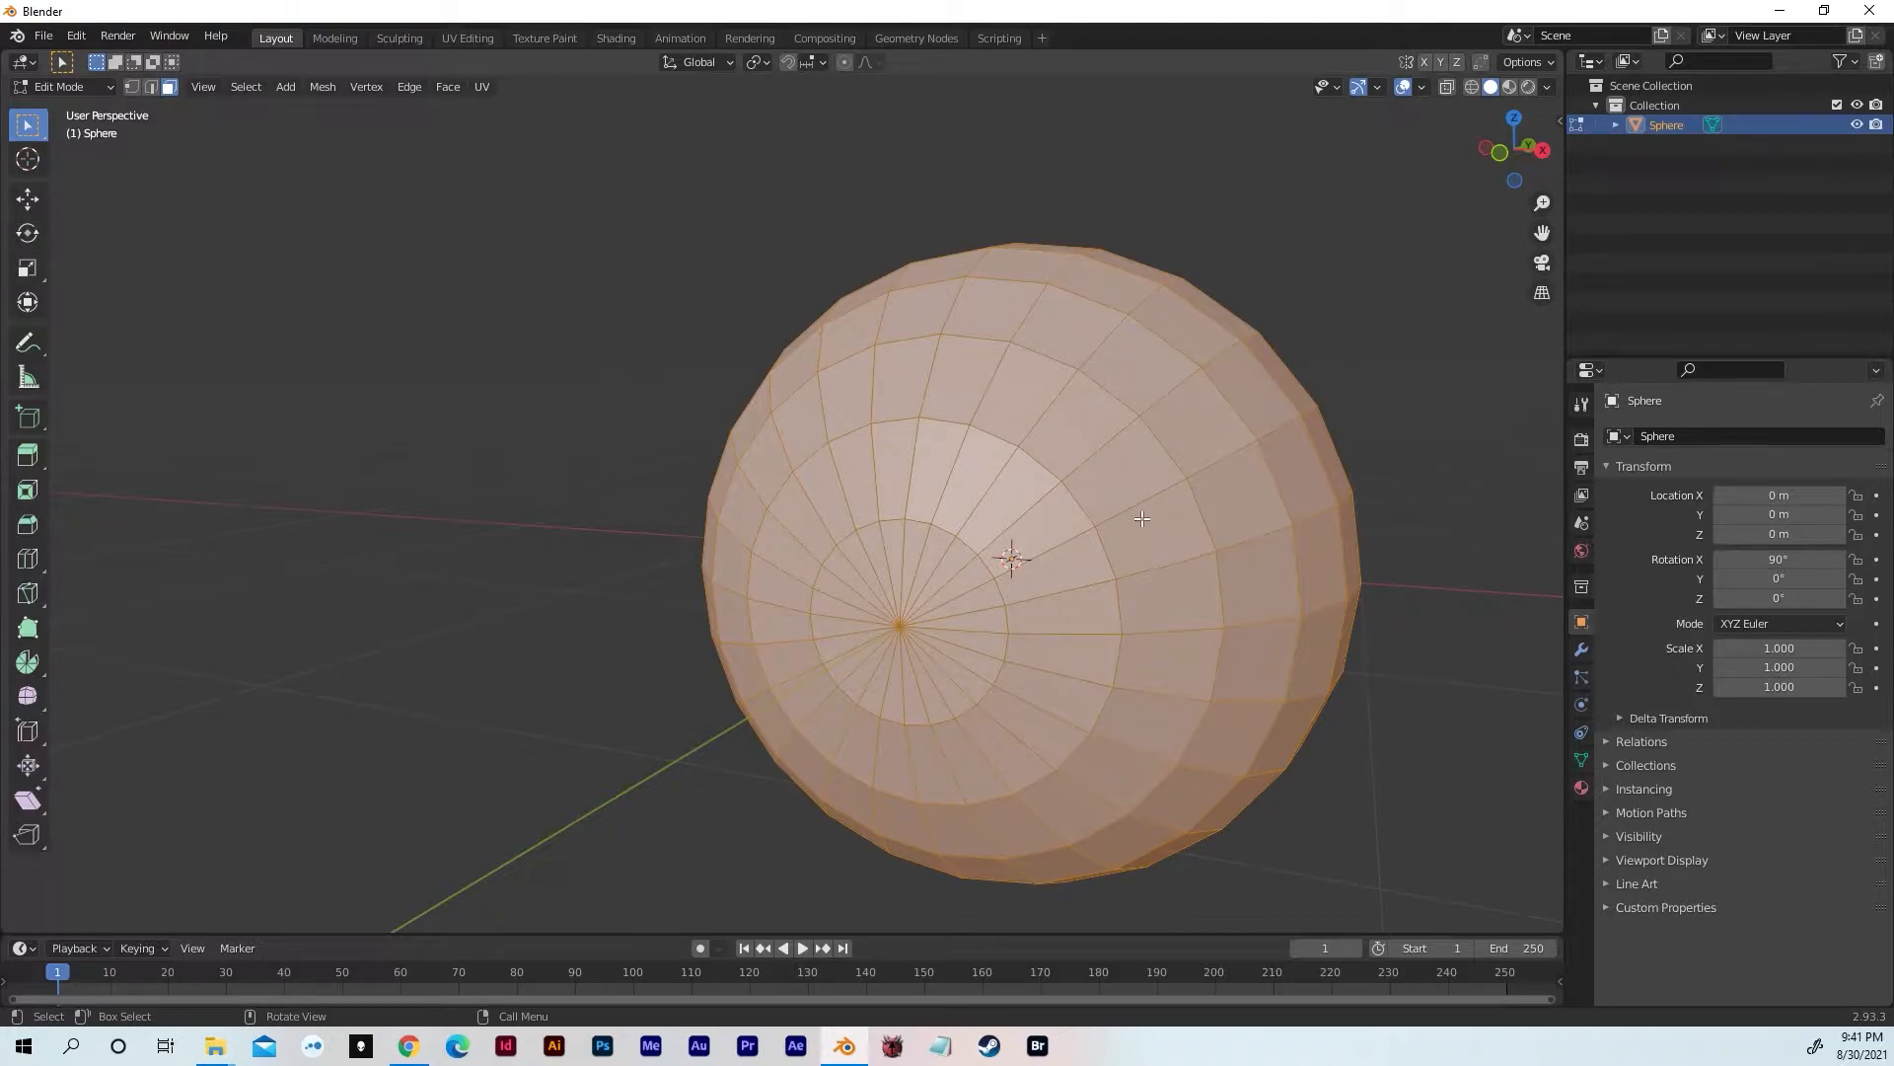
Try to select the faces of the third ring around the front pole one by one
{"action": "left_click", "coordinate": [1142, 529]}
{"action": "left_click", "coordinate": [1166, 595]}
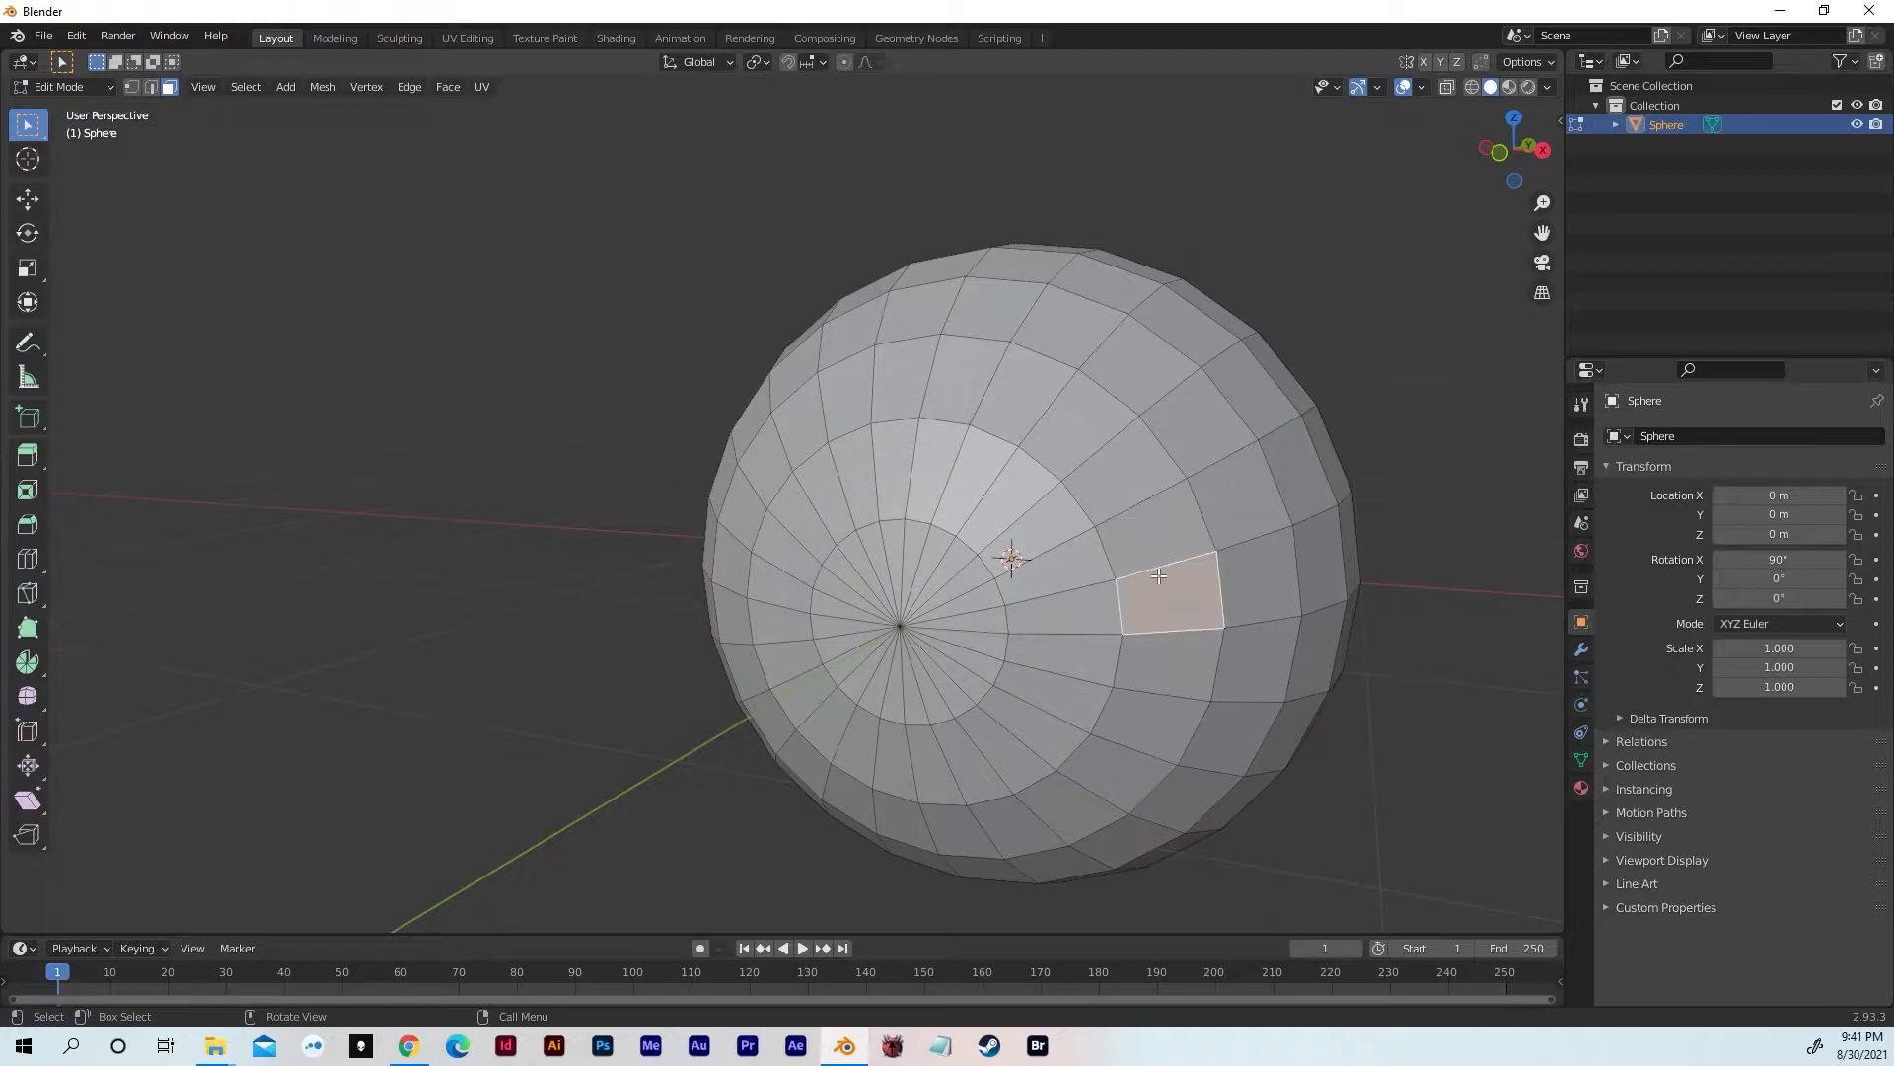
{"action": "left_click", "coordinate": [1145, 539], "text": "shift"}
{"action": "left_click", "coordinate": [1120, 462], "text": "shift"}
{"action": "left_click", "coordinate": [1076, 415], "text": "shift"}
{"action": "left_click", "coordinate": [1007, 400], "text": "shift"}
{"action": "left_click", "coordinate": [951, 383], "text": "shift"}
{"action": "left_click", "coordinate": [879, 373], "text": "shift"}
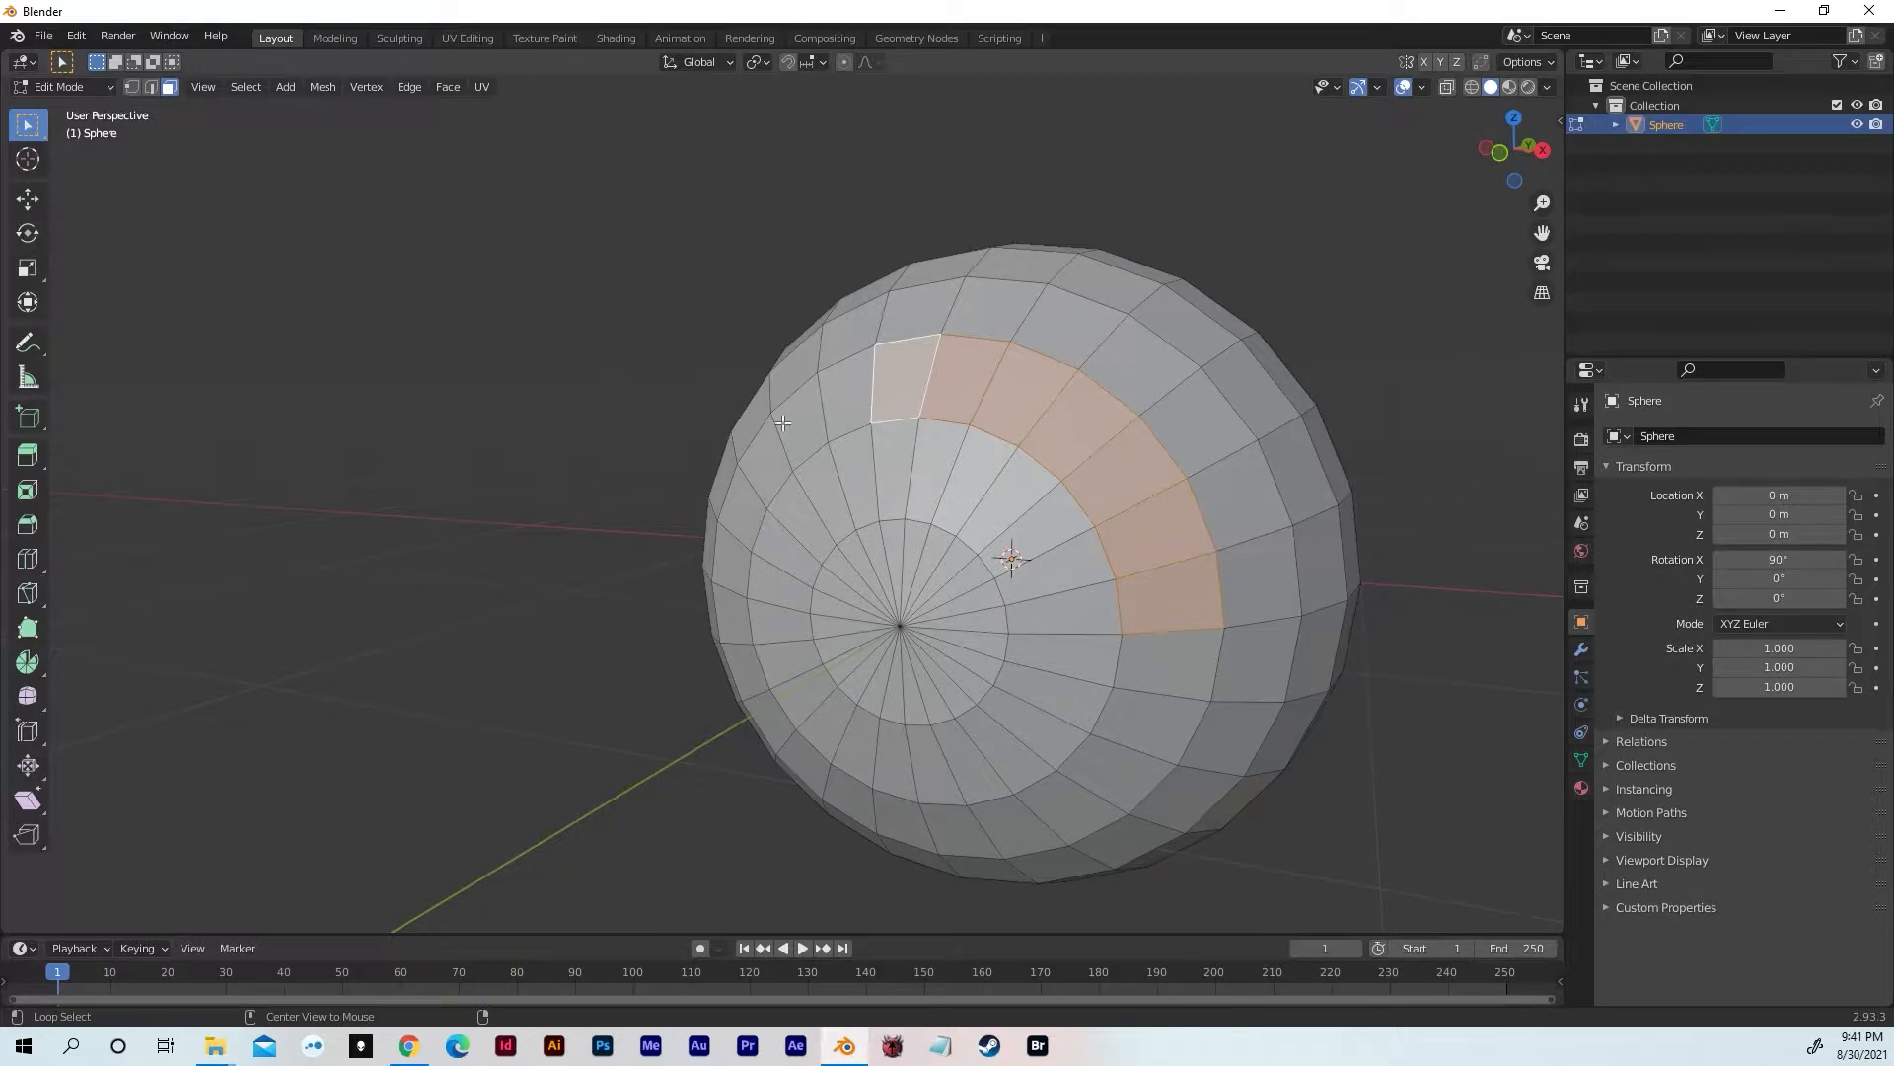
{"action": "left_click", "coordinate": [1104, 477], "text": "shift"}
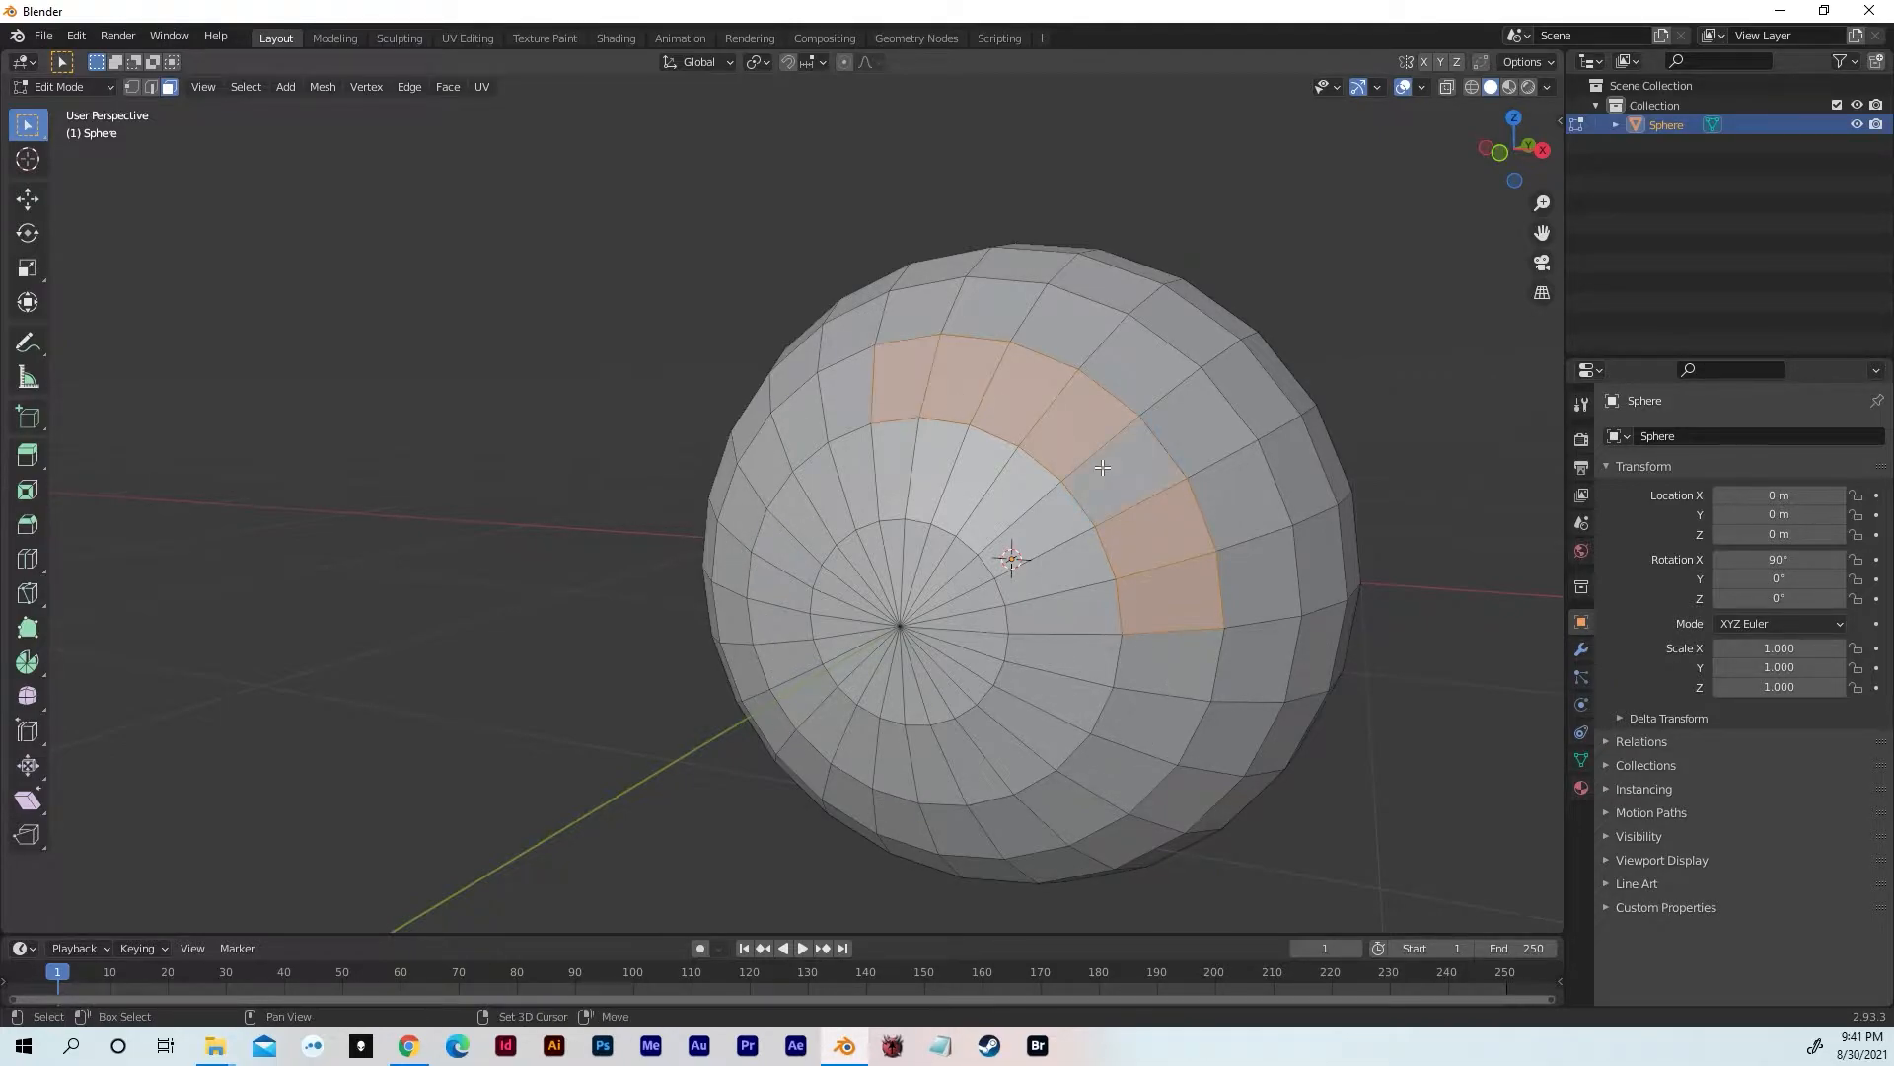
{"action": "left_click", "coordinate": [1118, 492]}
{"action": "left_click", "coordinate": [1107, 456], "text": "shift"}
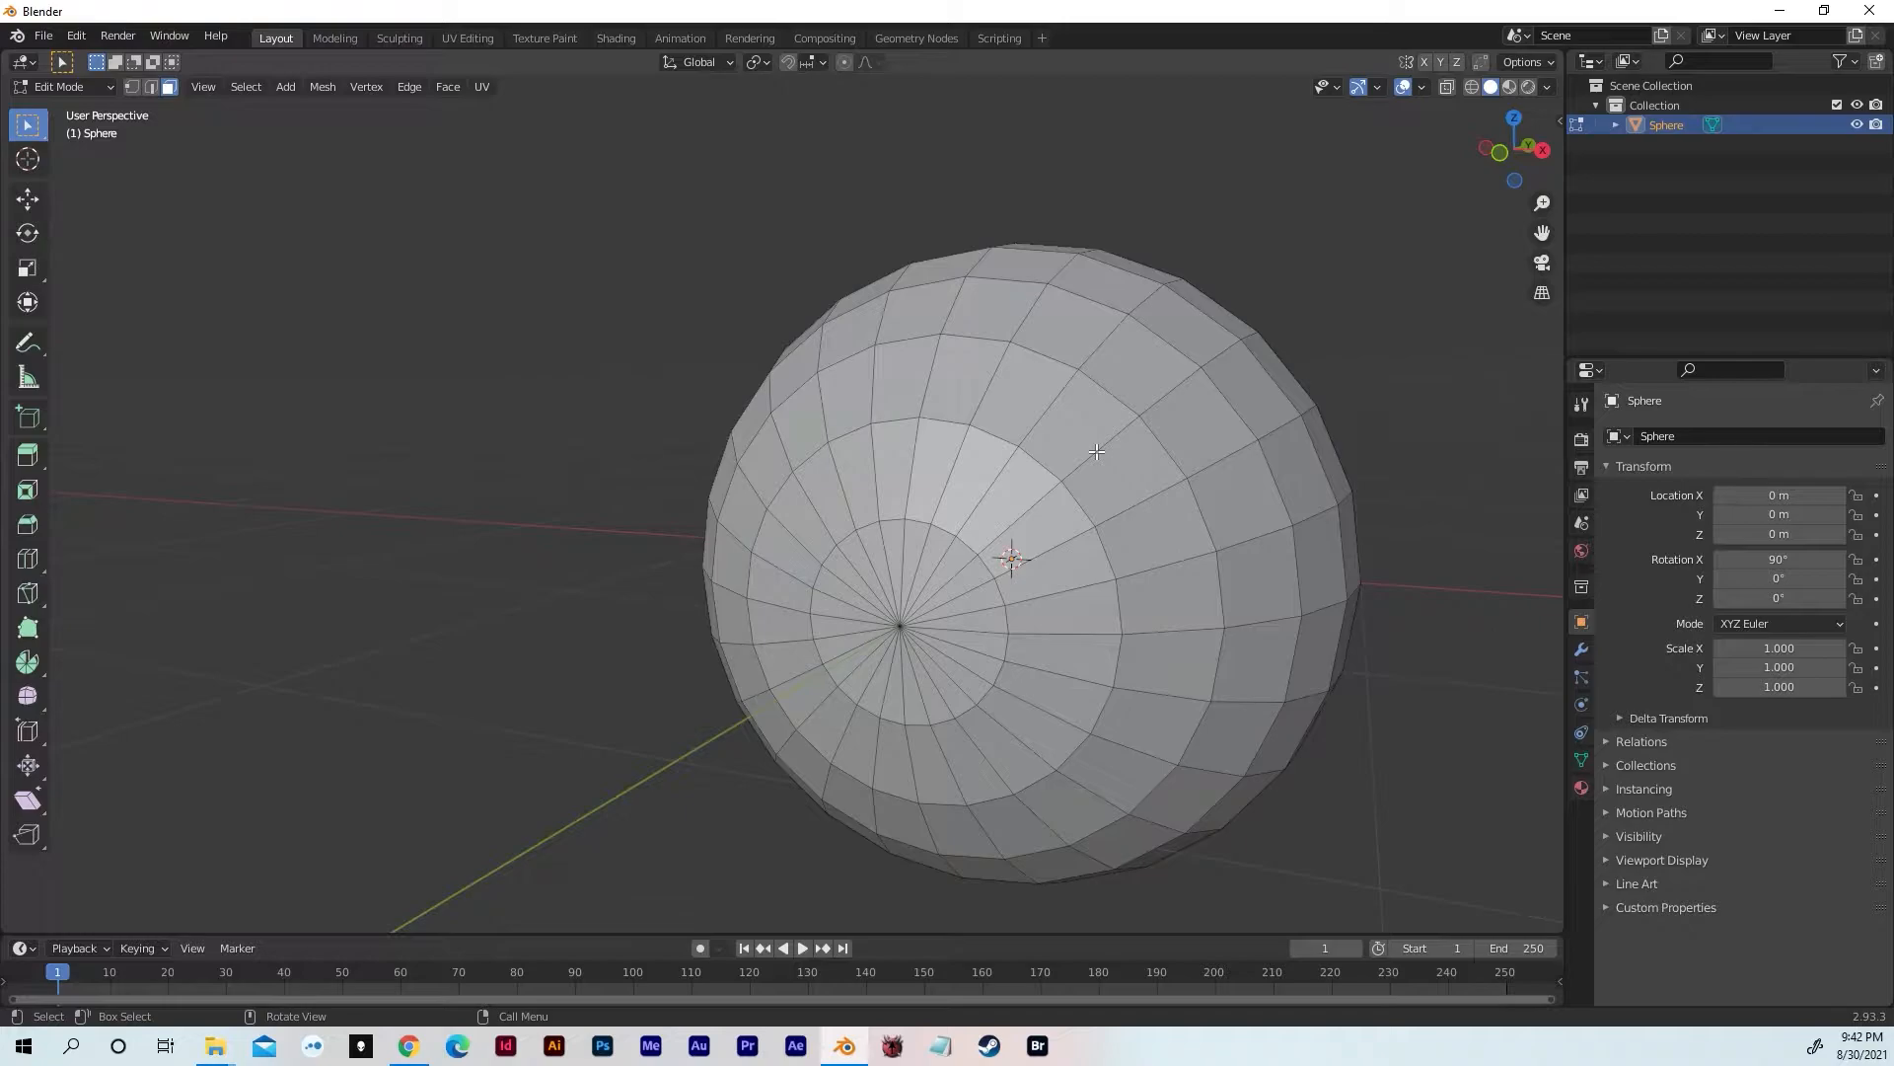
Try loop selection on the third ring's faces, first around the pole and once lengthwise along the sphere
{"action": "left_click", "coordinate": [1097, 451], "text": "alt"}
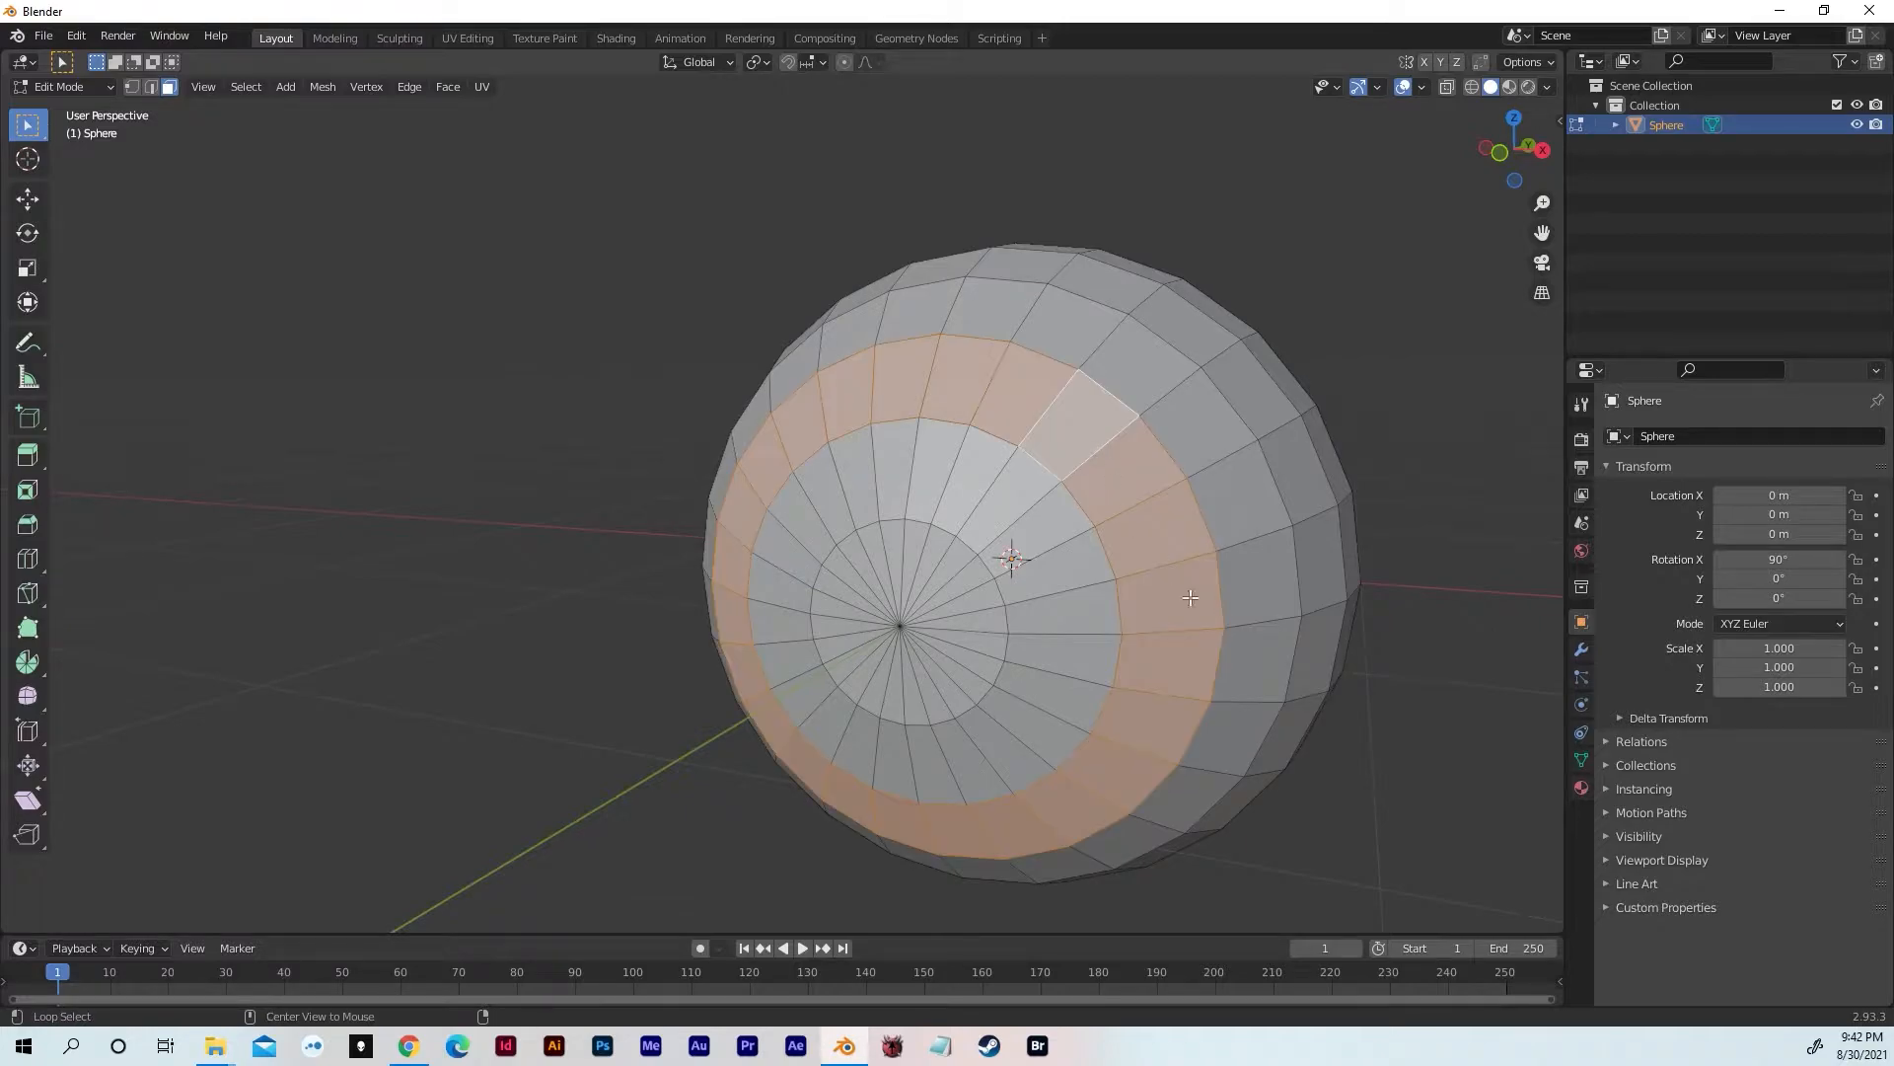
{"action": "middle_click_drag", "start_coordinate": [1212, 588], "coordinate": [905, 507], "text": "alt"}
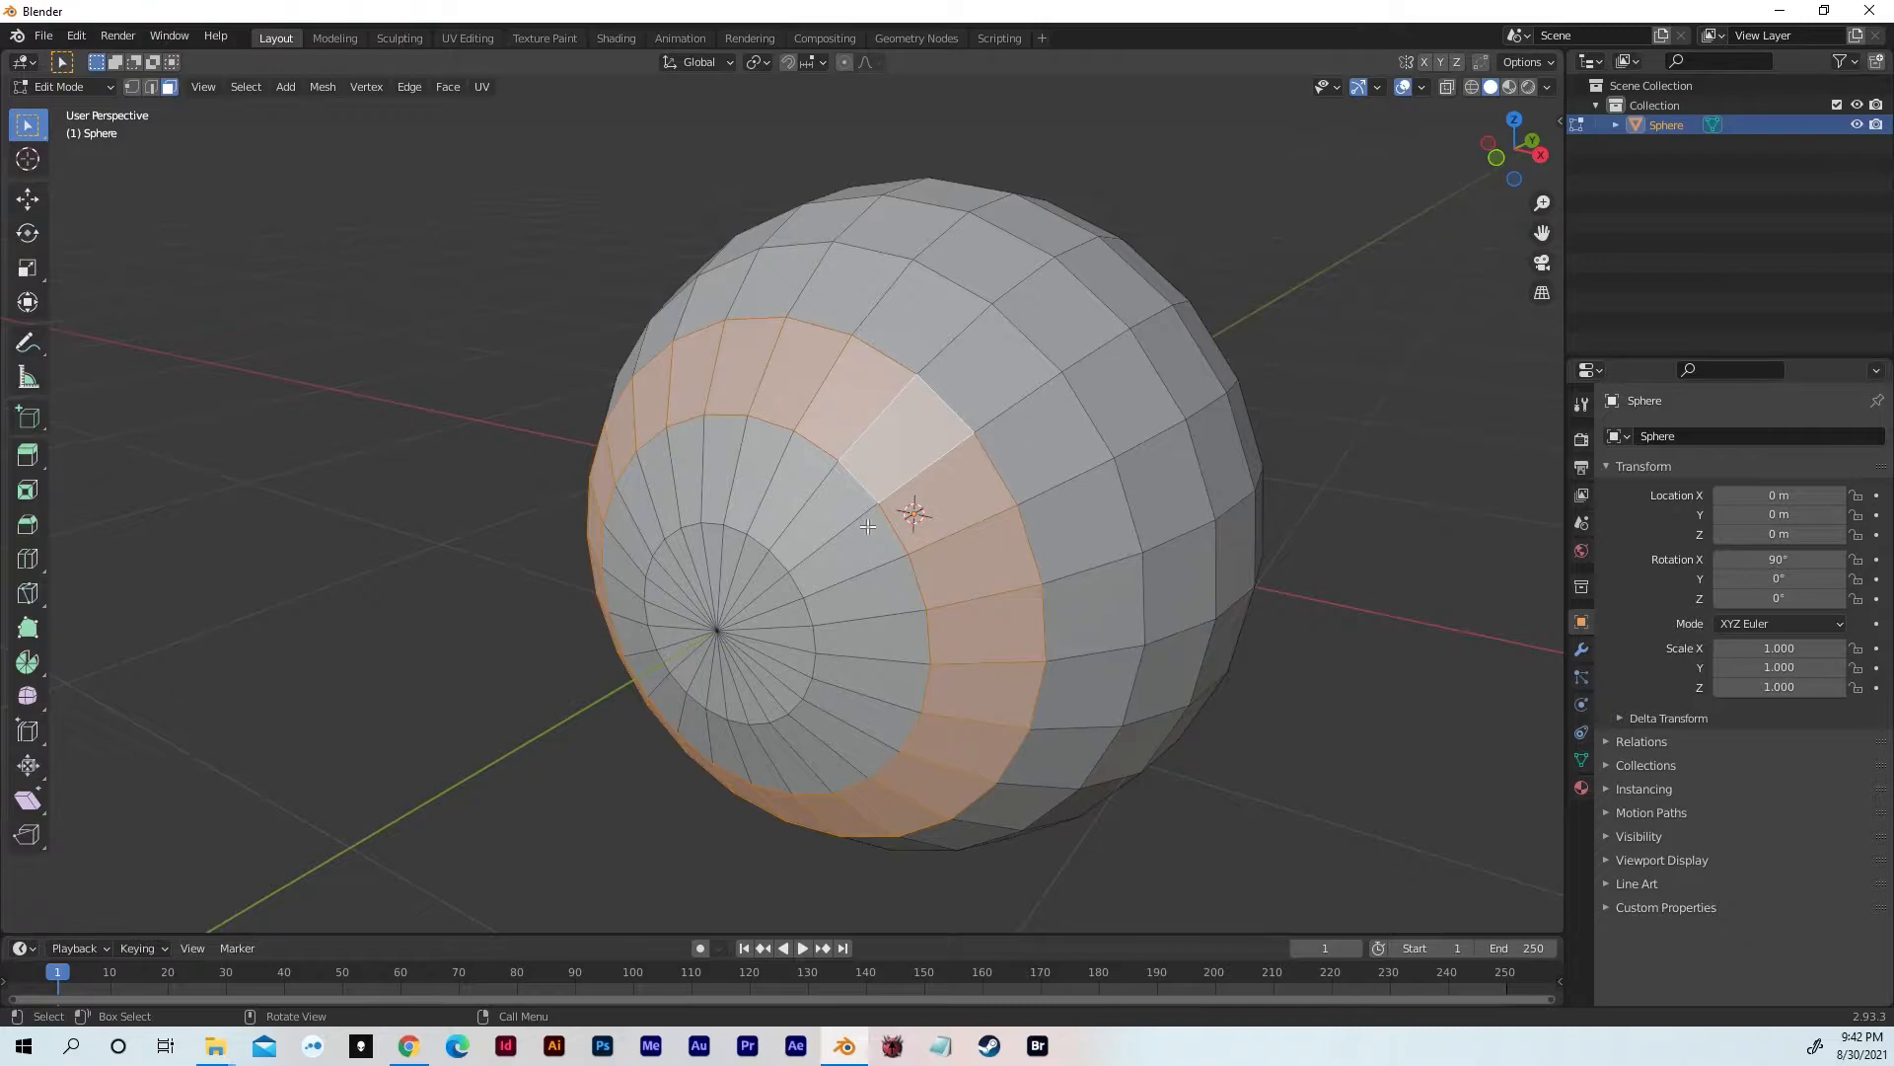
{"action": "left_click", "coordinate": [998, 477], "text": "alt"}
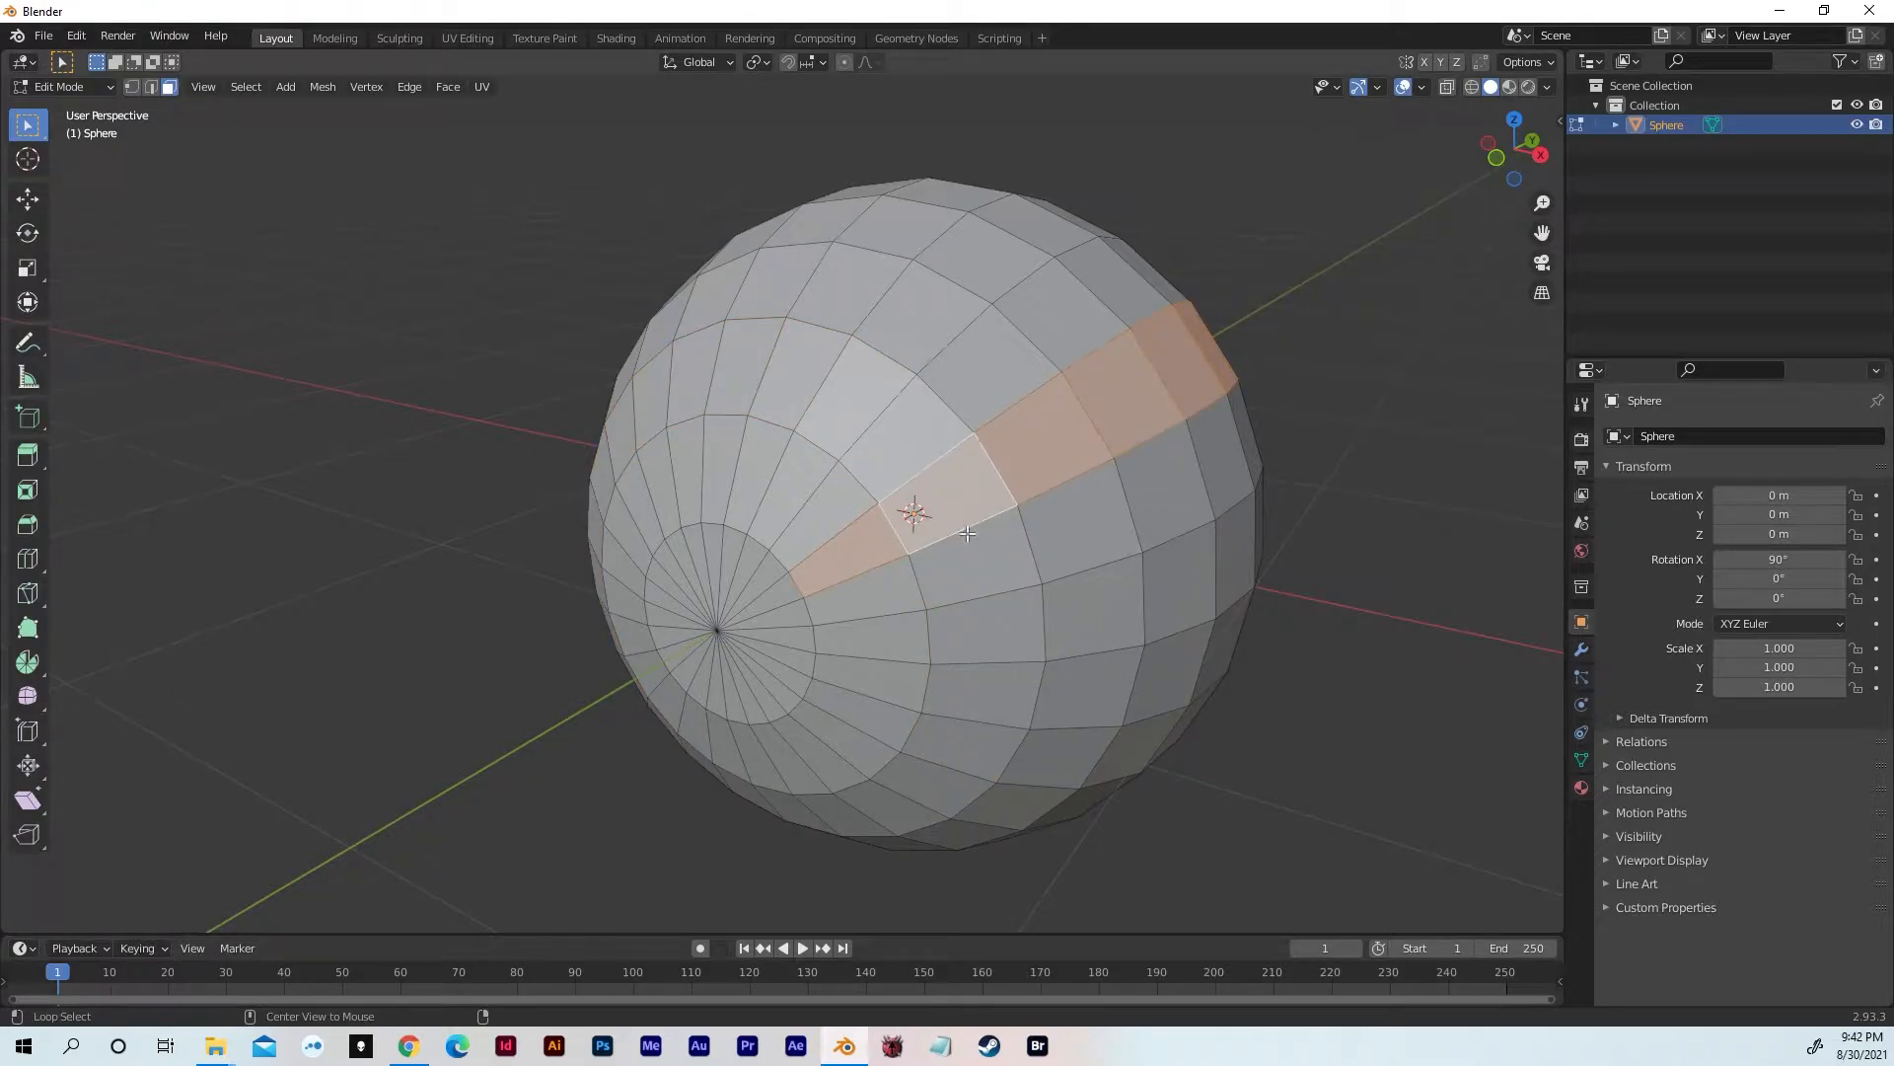
{"action": "middle_click_drag", "start_coordinate": [1005, 444], "coordinate": [1072, 380]}
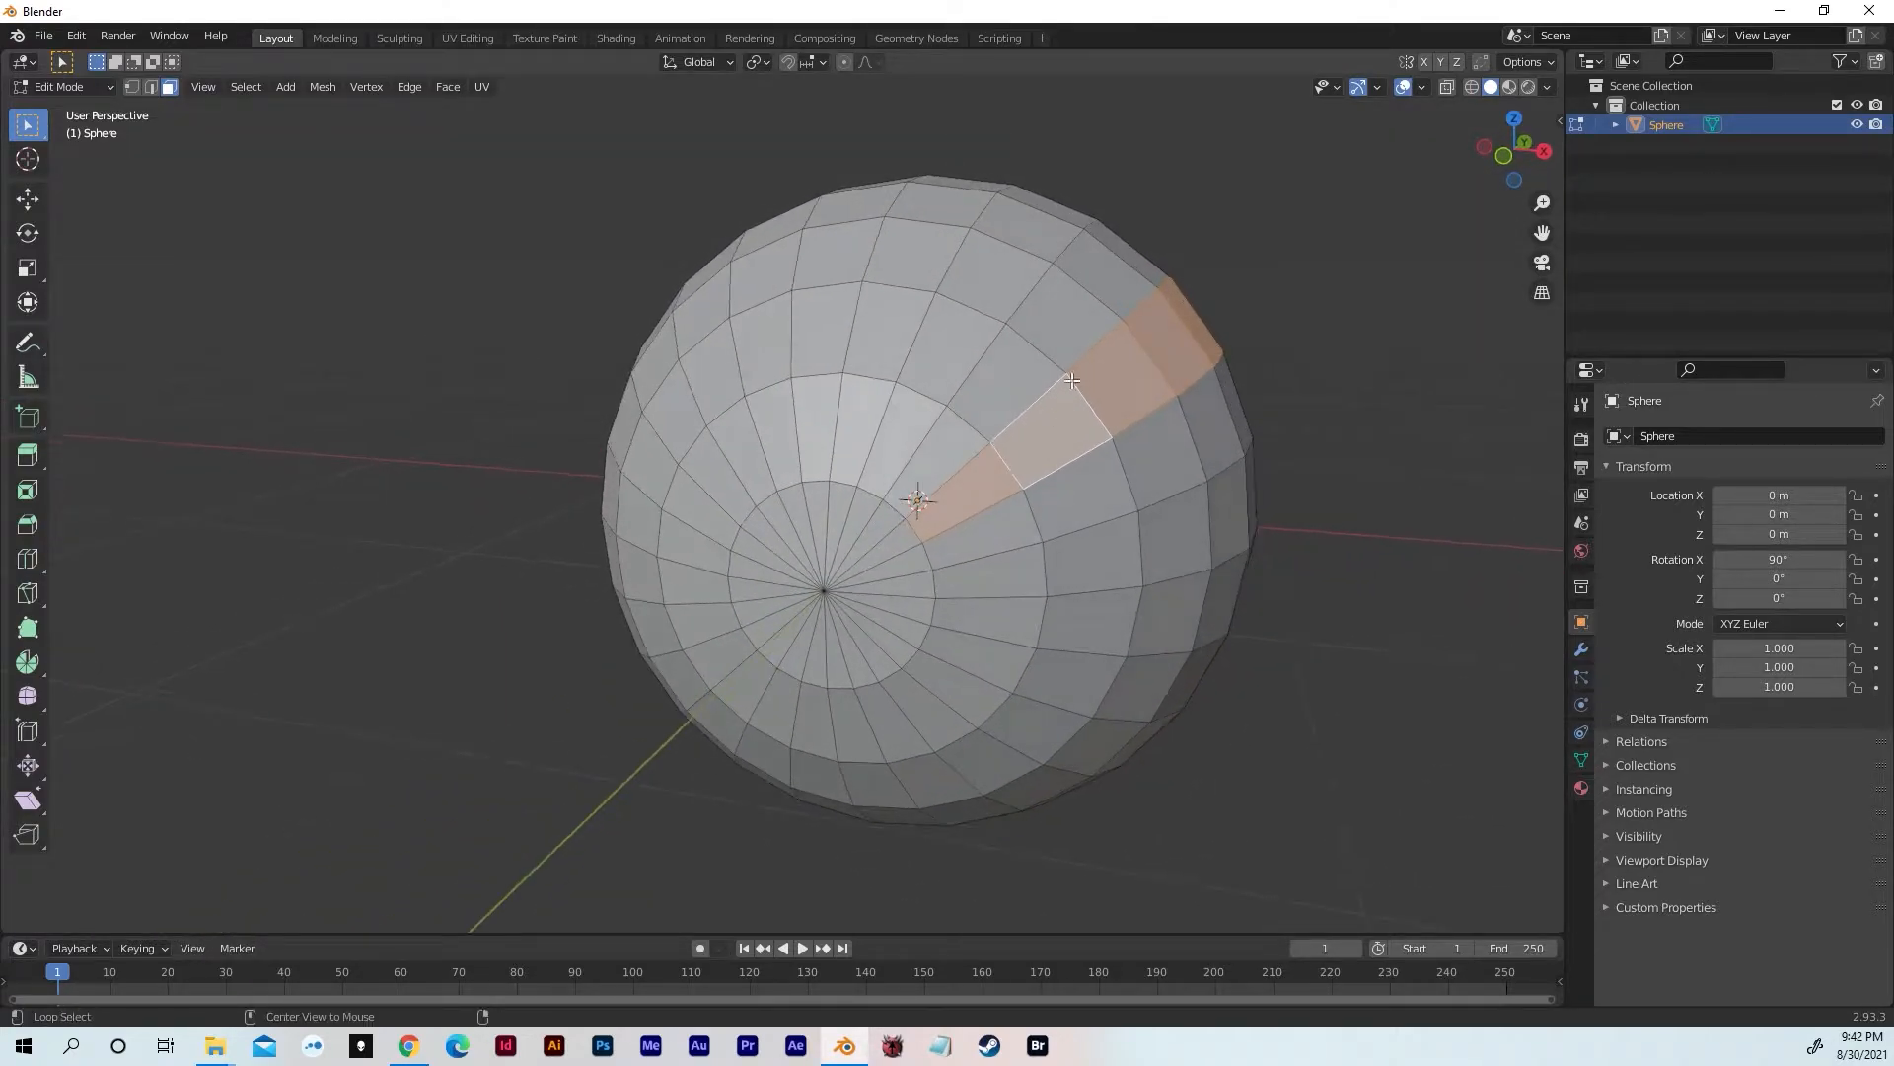
{"action": "left_click", "coordinate": [964, 376]}
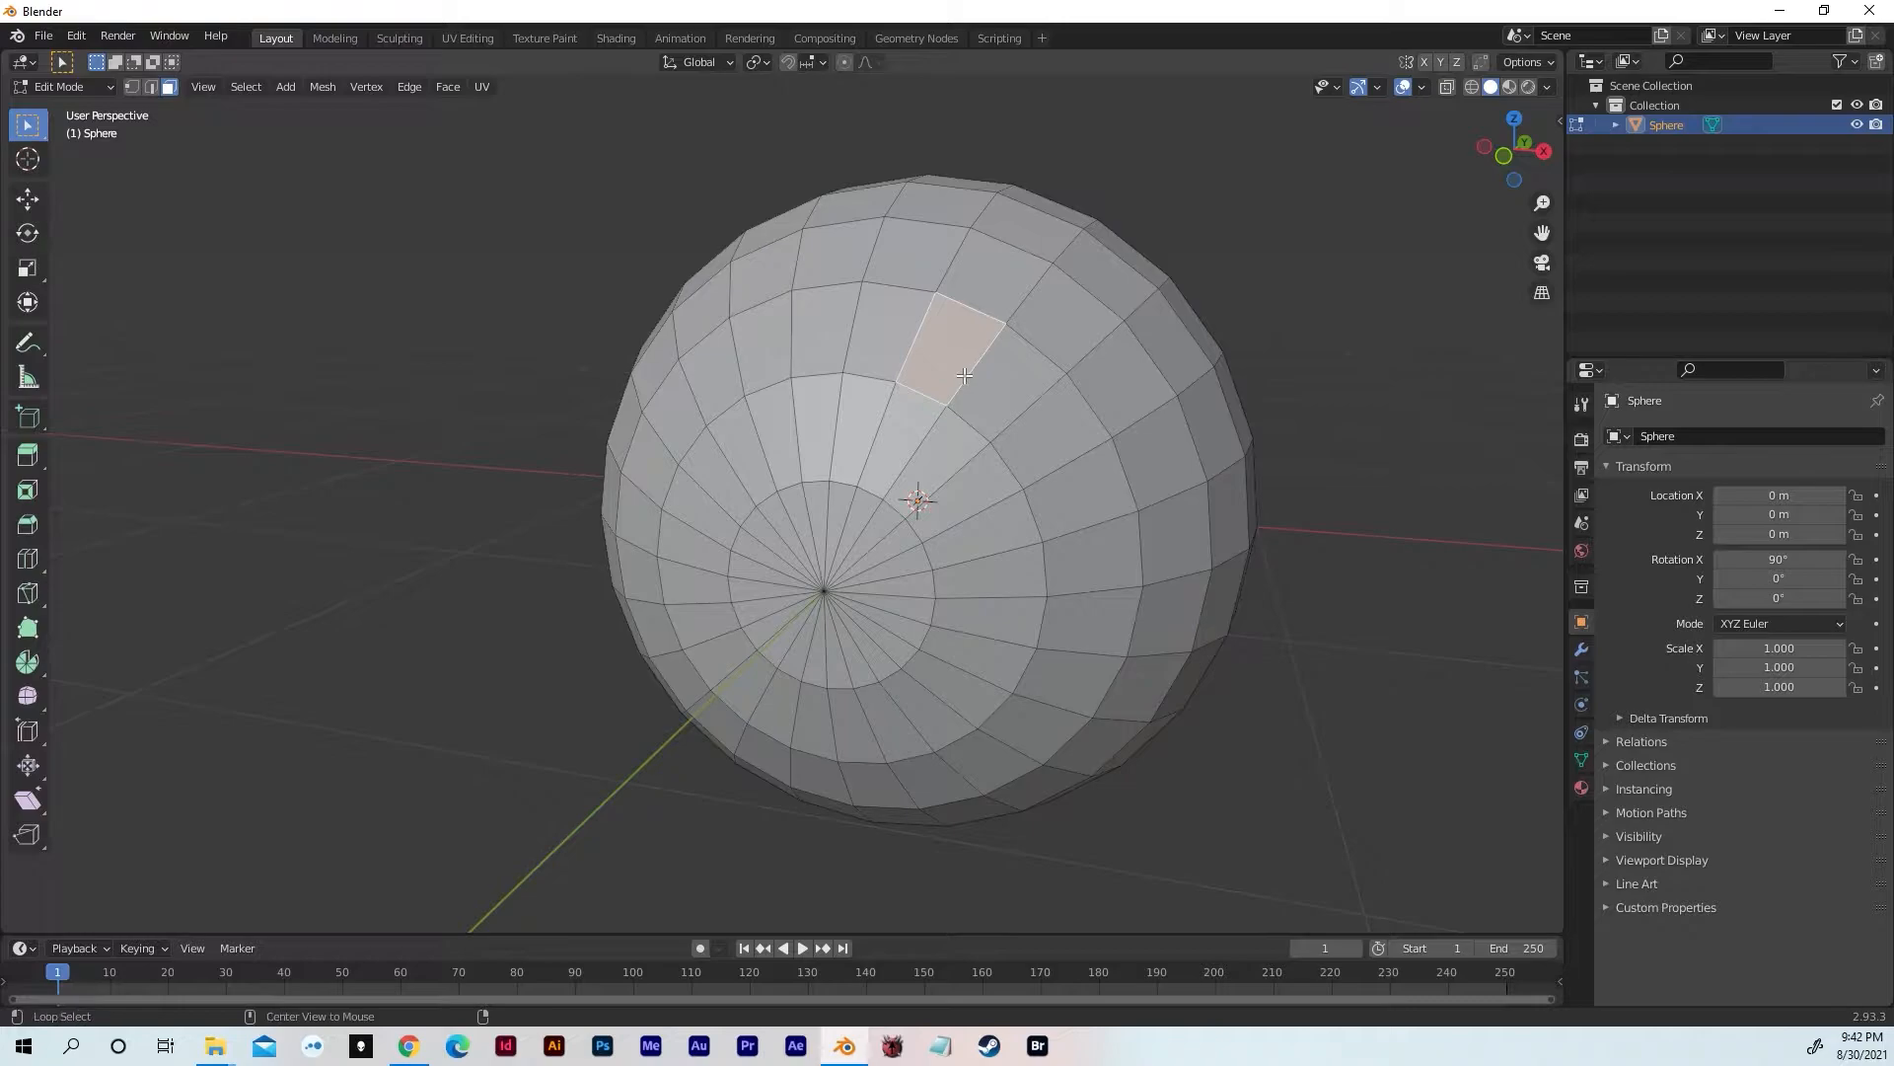
Select the third and second face rings around the front pole together with all triangles at the centre
{"action": "left_click", "coordinate": [964, 376], "text": "alt"}
{"action": "middle_click_drag", "start_coordinate": [972, 380], "coordinate": [1000, 434]}
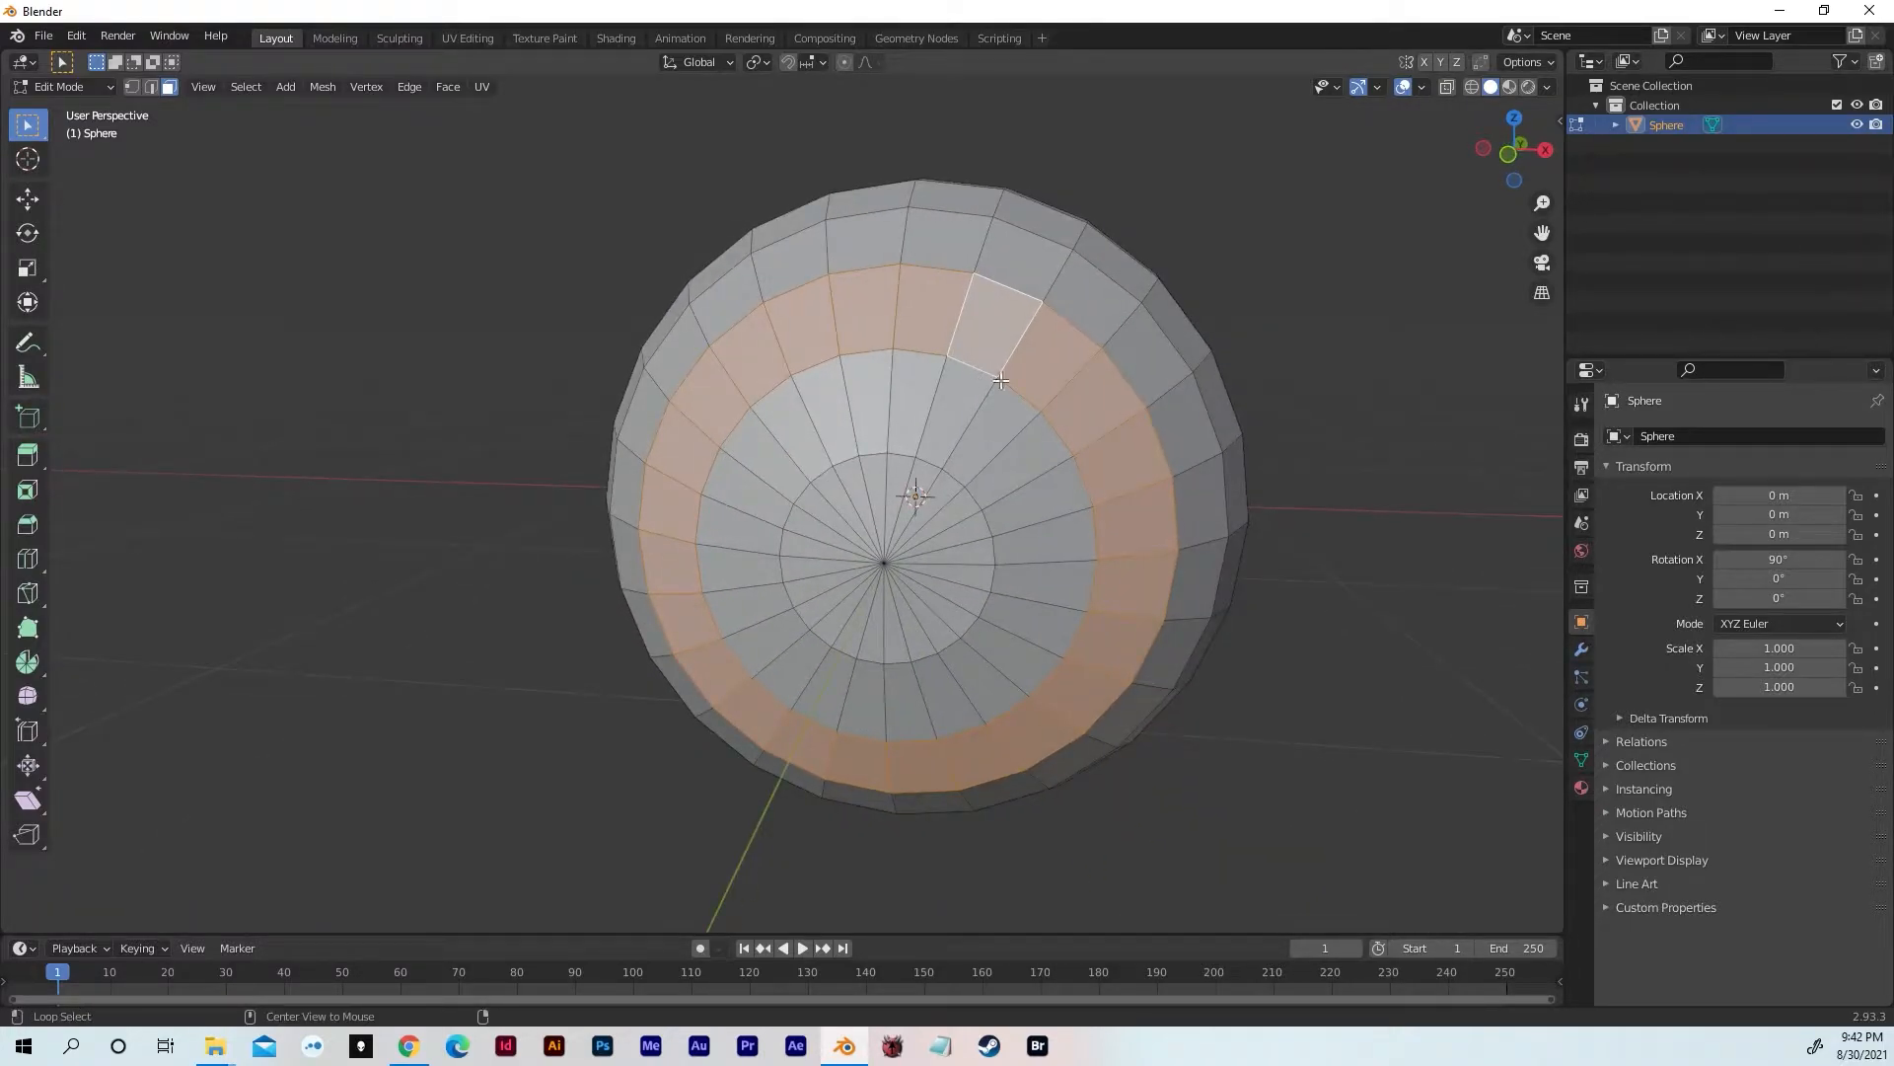
{"action": "left_click", "coordinate": [1000, 450], "text": "alt+shift"}
{"action": "middle_click_drag", "start_coordinate": [835, 518], "coordinate": [833, 484]}
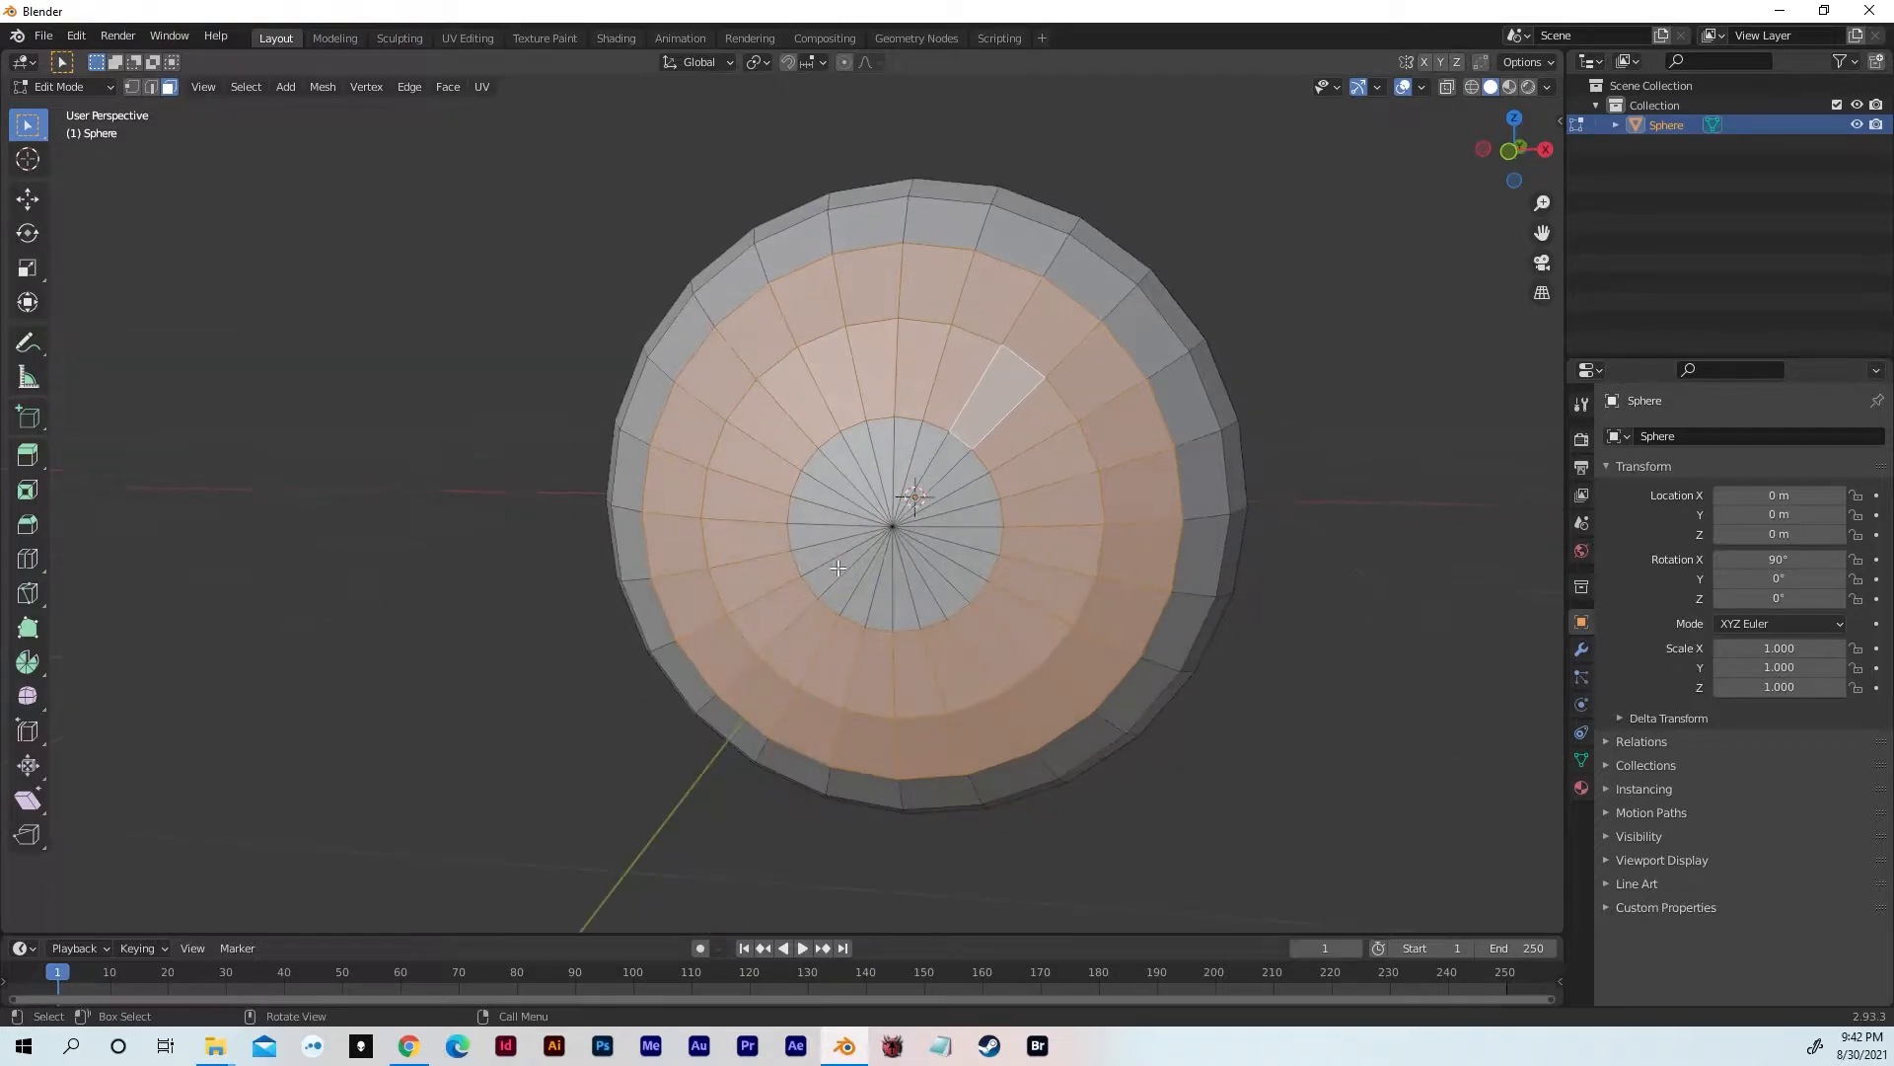
{"action": "left_click_drag", "start_coordinate": [831, 480], "coordinate": [947, 576]}
Extrude the selected front cap outward along its normal by about 0.056 m
{"action": "middle_click_drag", "start_coordinate": [879, 482], "coordinate": [941, 513]}
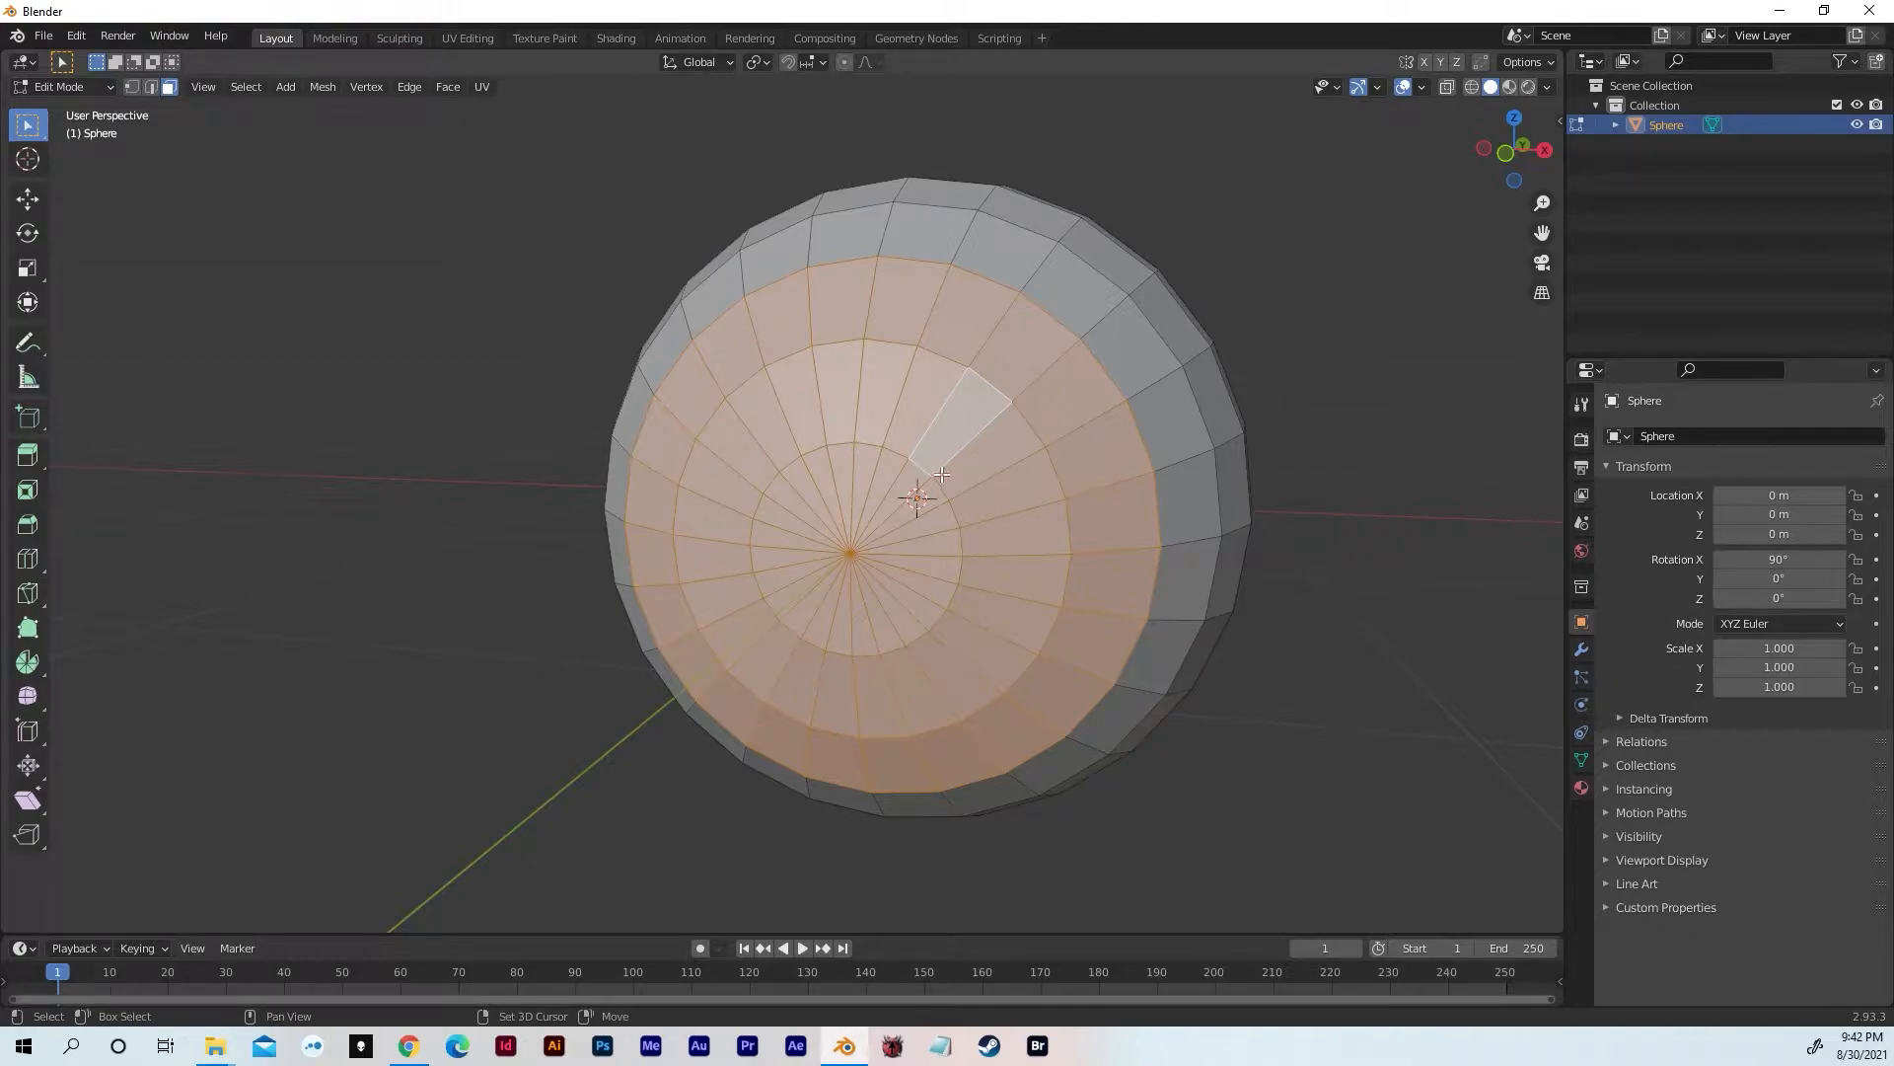
{"action": "mouse_move", "coordinate": [912, 508]}
{"action": "middle_mouse_down"}
{"action": "mouse_move", "coordinate": [828, 457]}
{"action": "mouse_move", "coordinate": [953, 500]}
{"action": "mouse_move", "coordinate": [901, 512]}
{"action": "middle_mouse_up"}
{"action": "middle_click_drag", "start_coordinate": [758, 545], "coordinate": [815, 542], "text": "shift"}
{"action": "scroll", "coordinate": [825, 555], "scroll_direction": "up", "scroll_amount": 2}
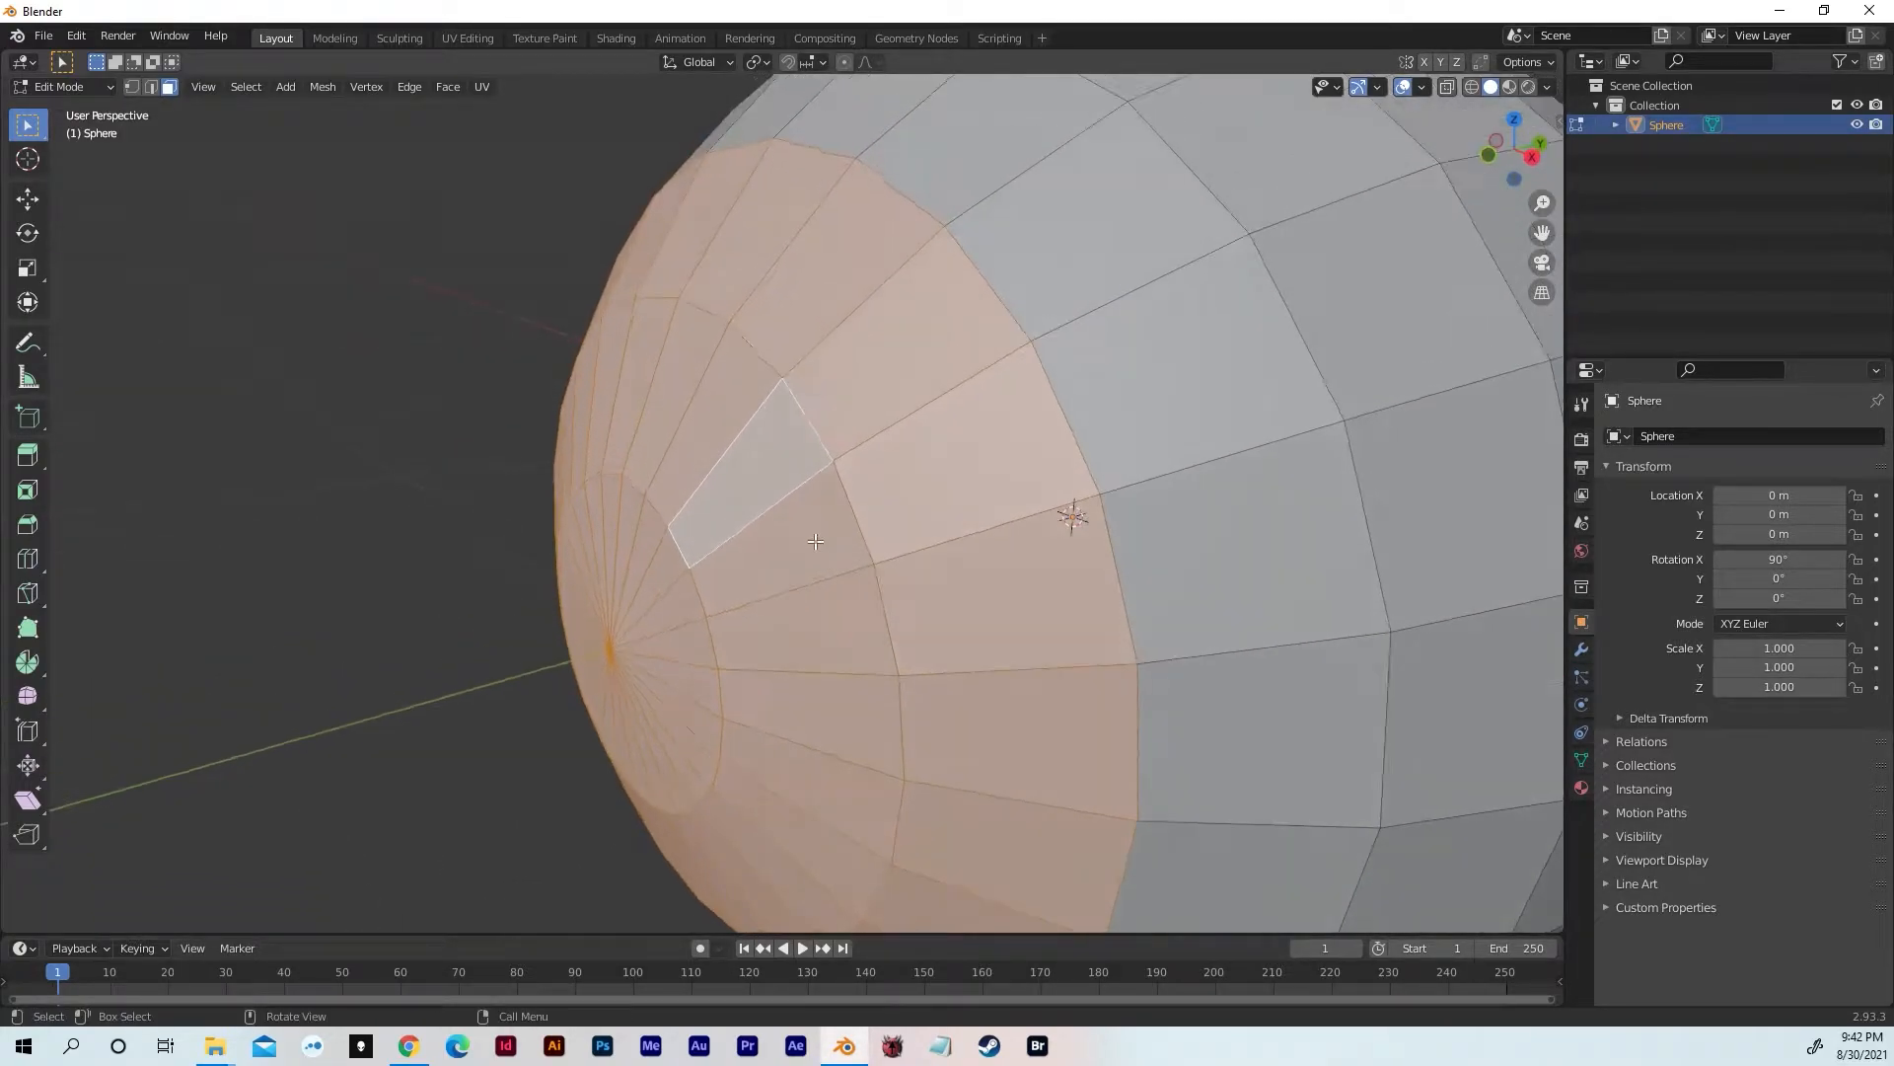
{"action": "scroll", "coordinate": [815, 542], "scroll_direction": "down", "scroll_amount": 1}
{"action": "key", "text": "e"}
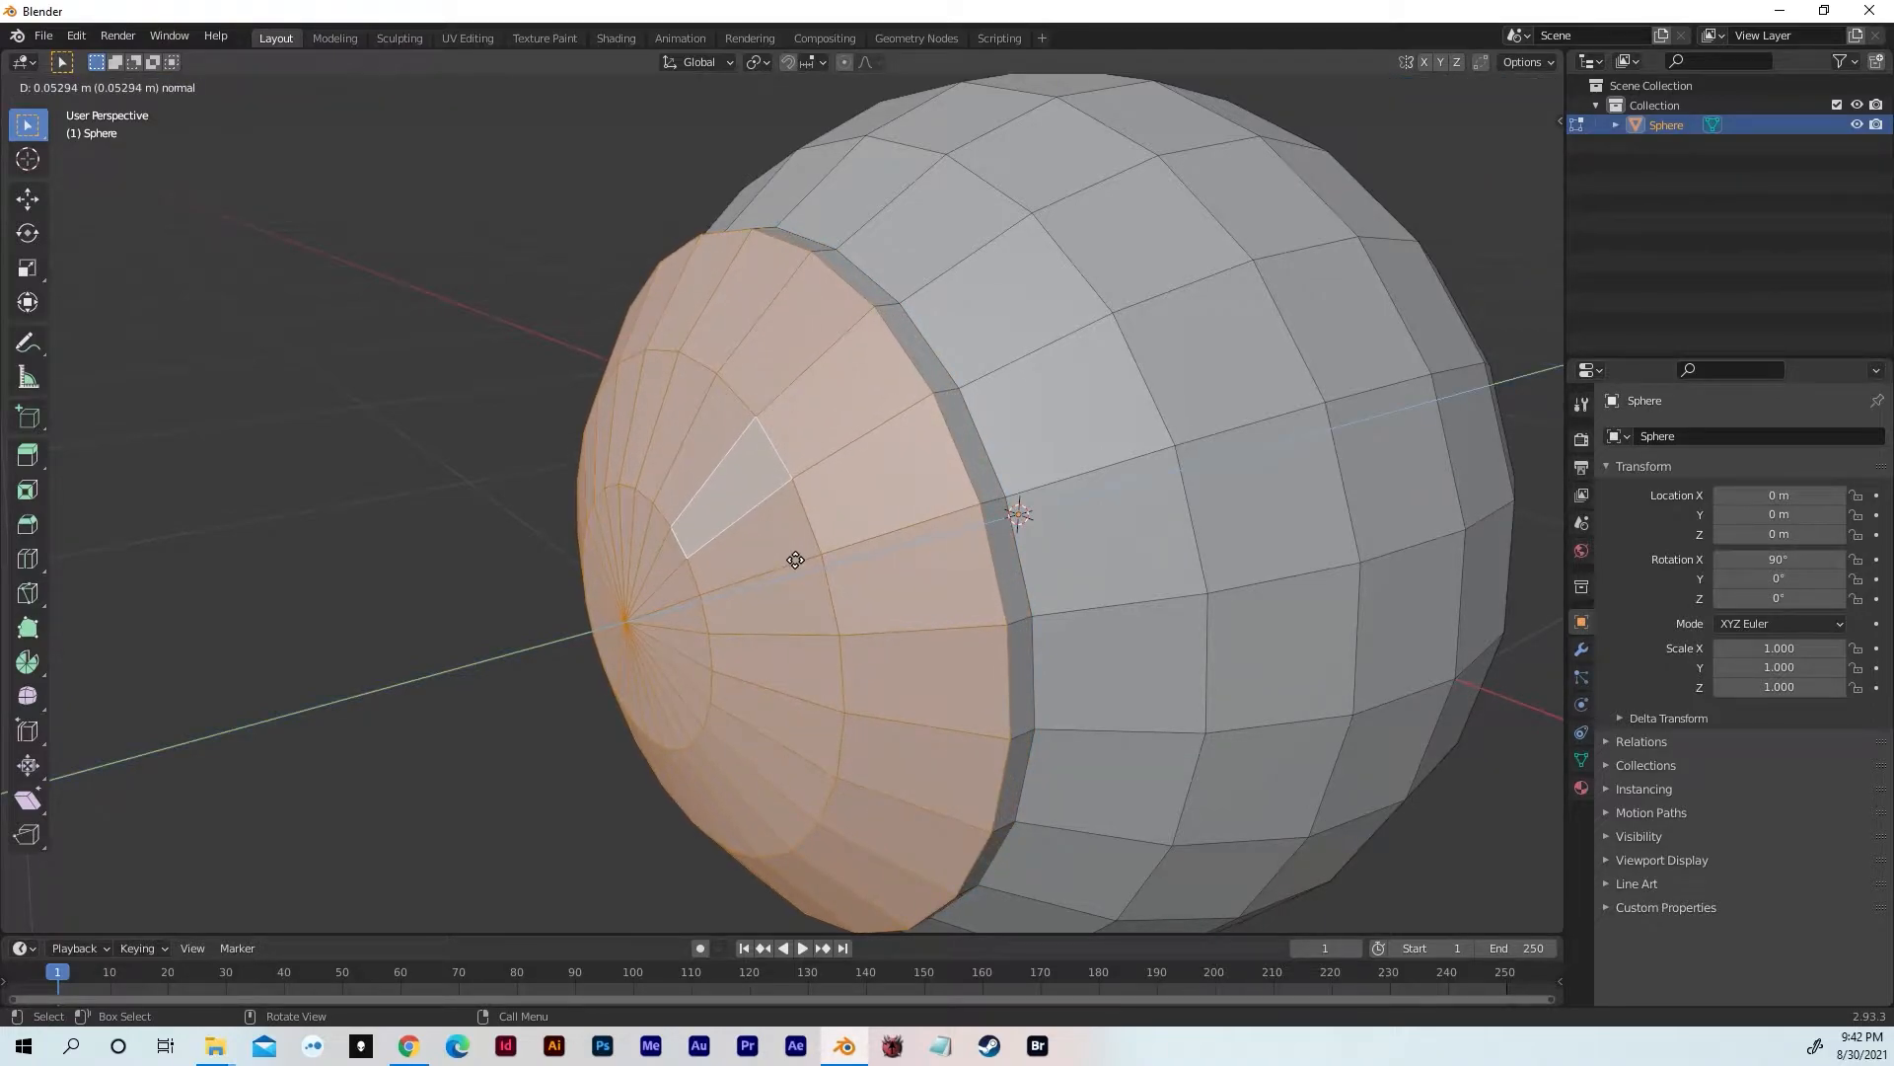
{"action": "left_click", "coordinate": [795, 560]}
{"action": "middle_click_drag", "start_coordinate": [794, 561], "coordinate": [853, 606]}
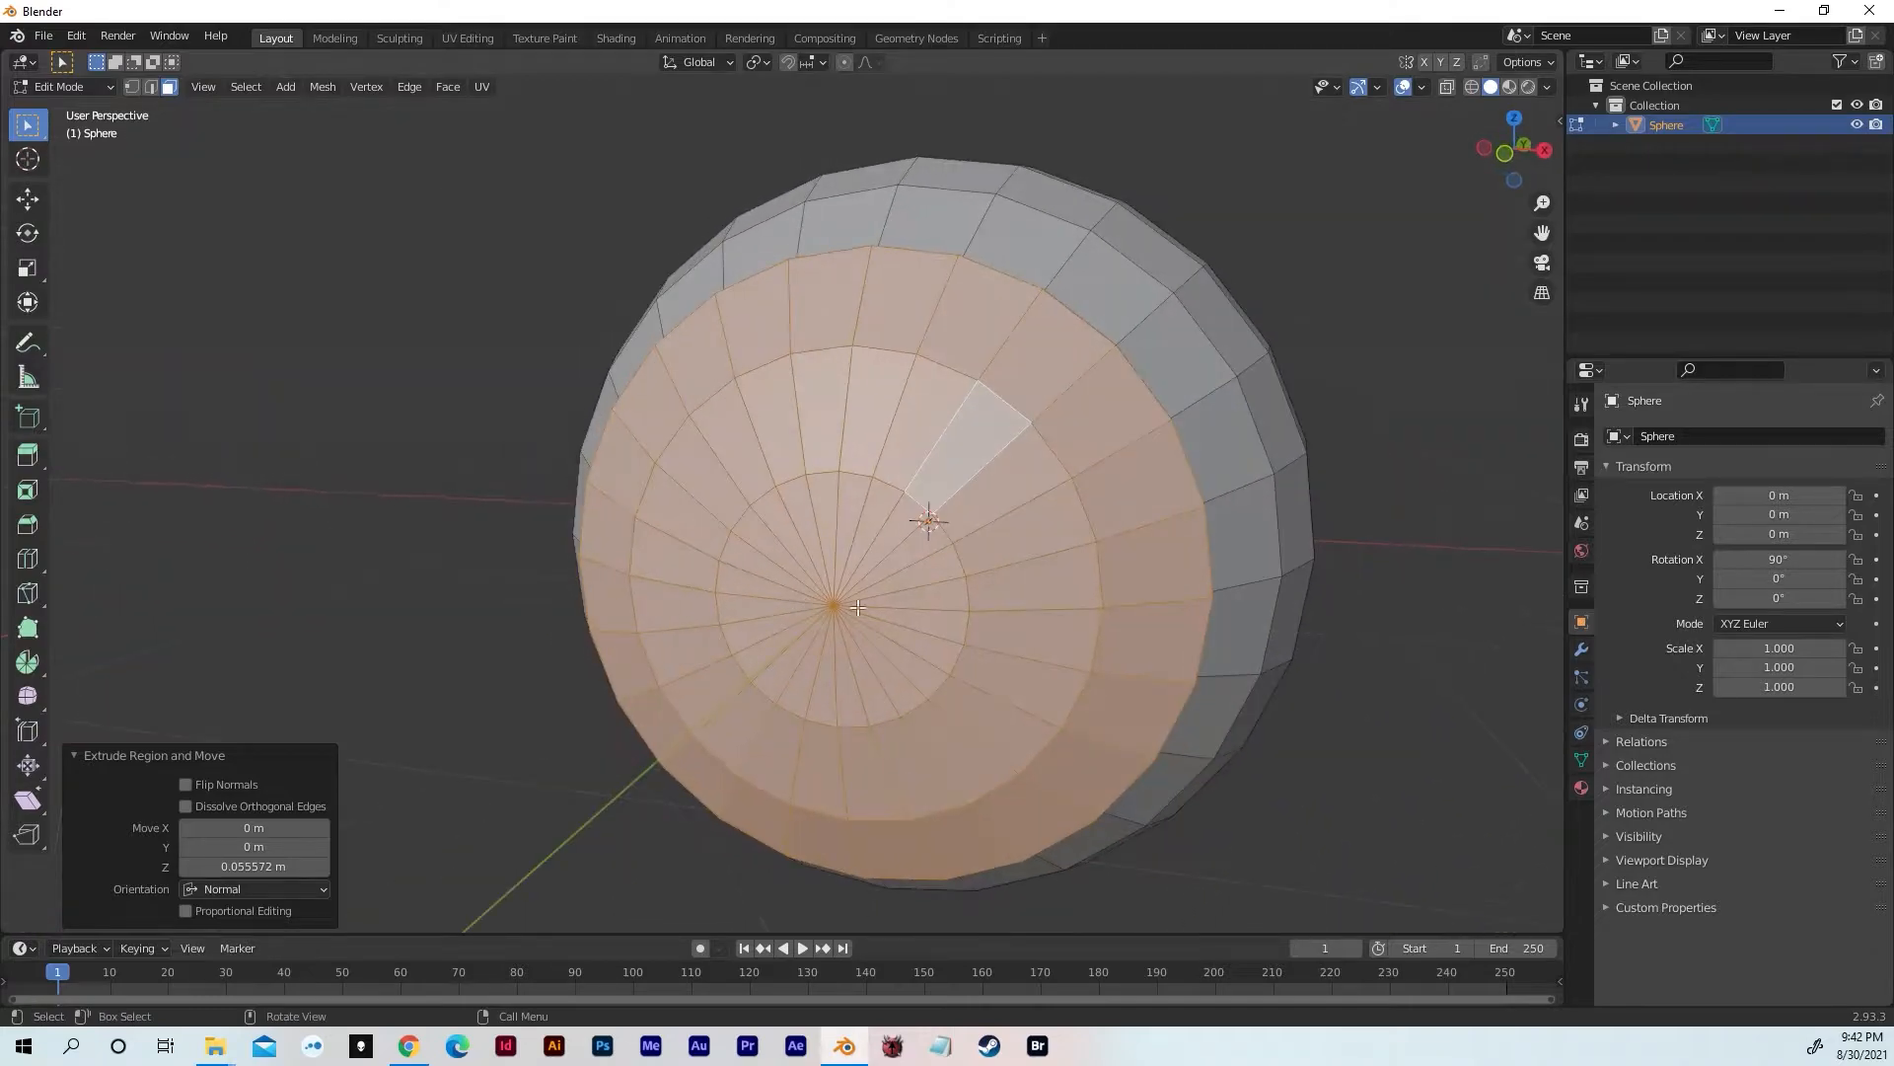
In edge selection mode, select the radial edges across both rings around the front pole at every third spoke, from the upper vertical to the lower-right spoke
{"action": "middle_click_drag", "start_coordinate": [1111, 541], "coordinate": [1078, 507]}
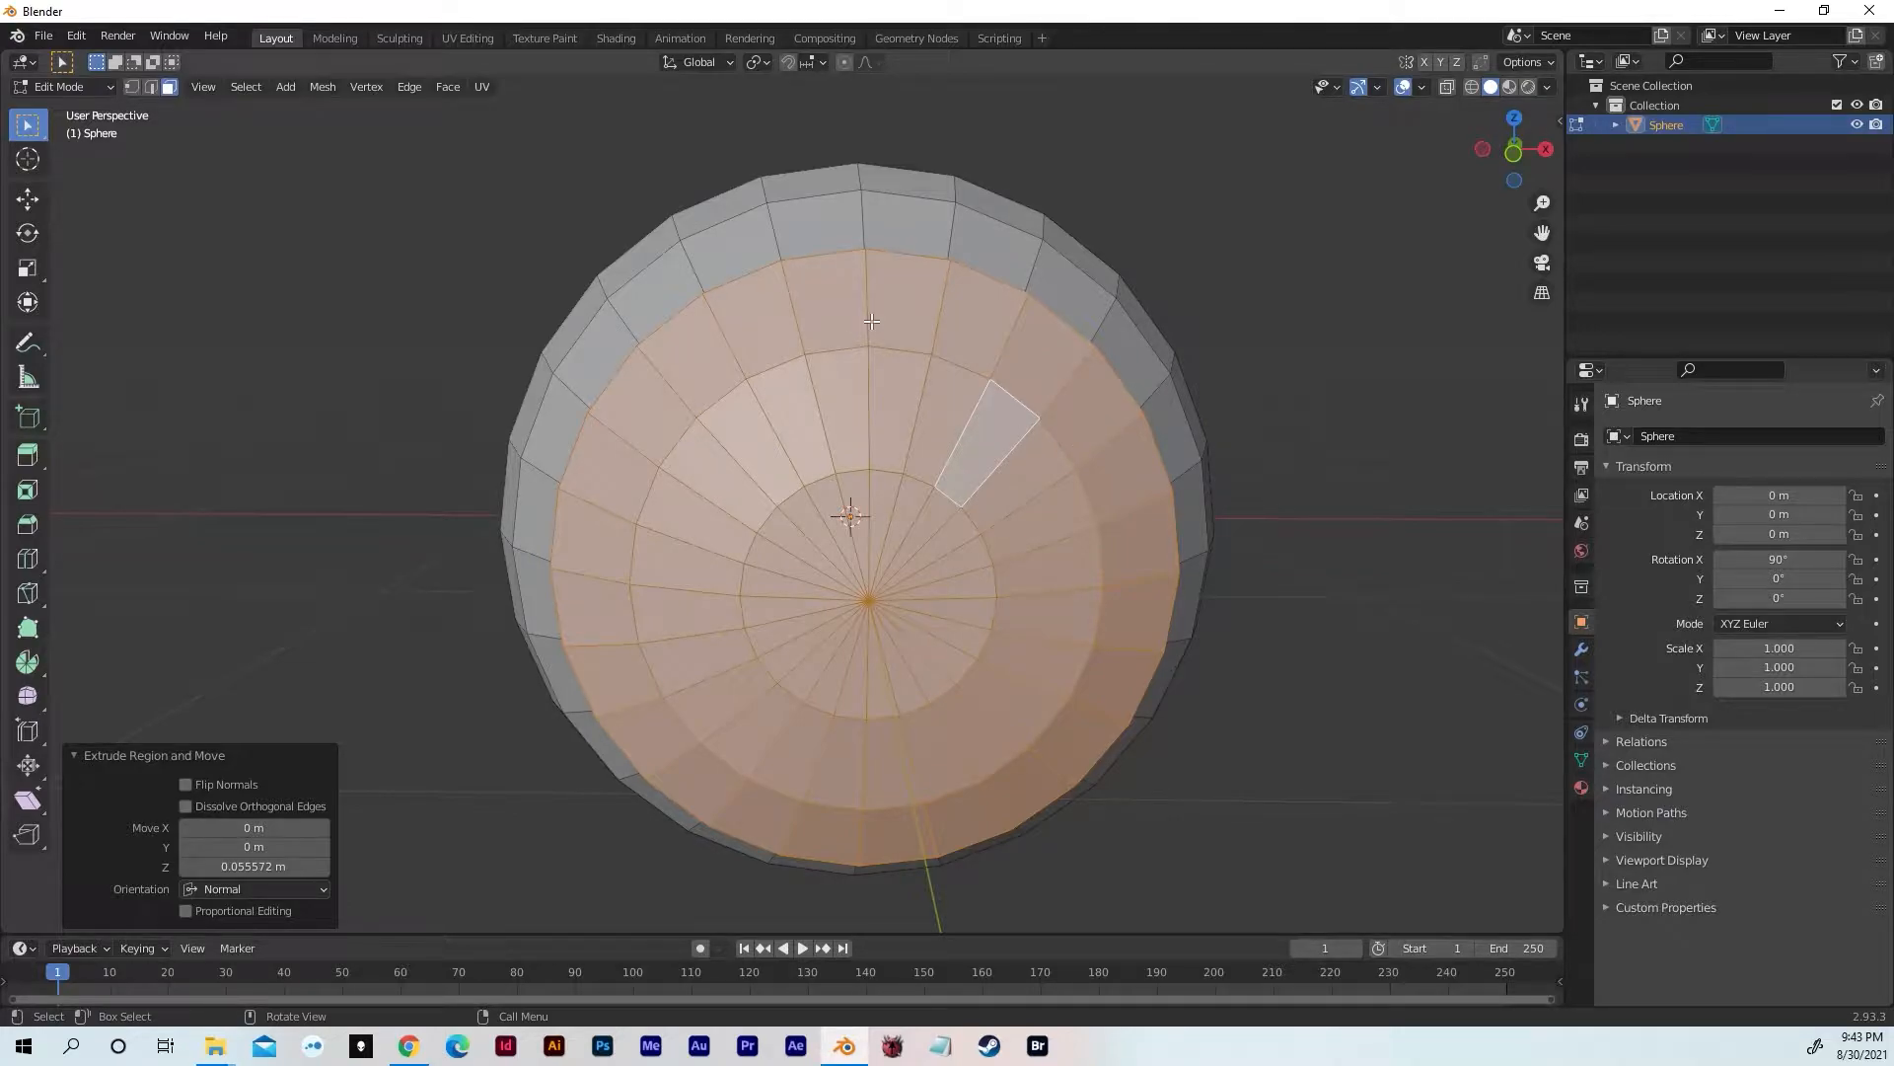
{"action": "key", "text": "2"}
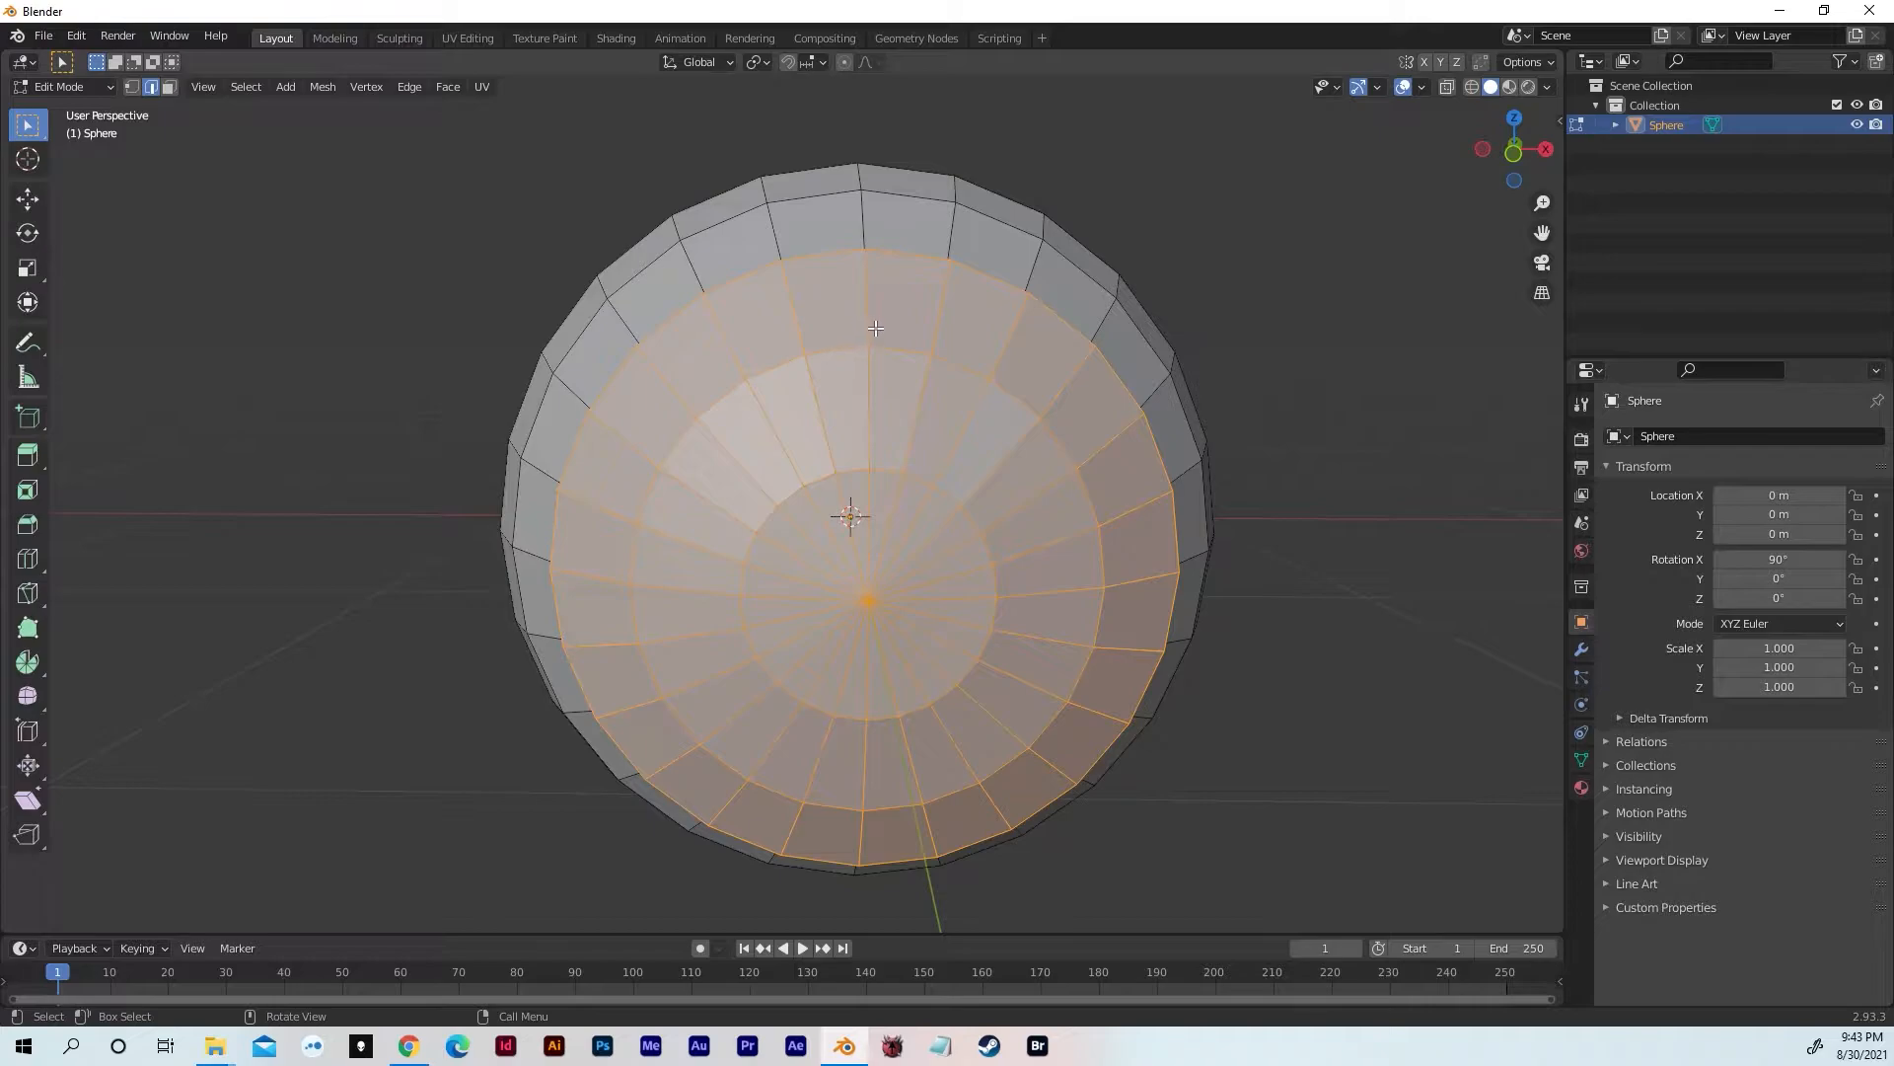
{"action": "left_click", "coordinate": [865, 290]}
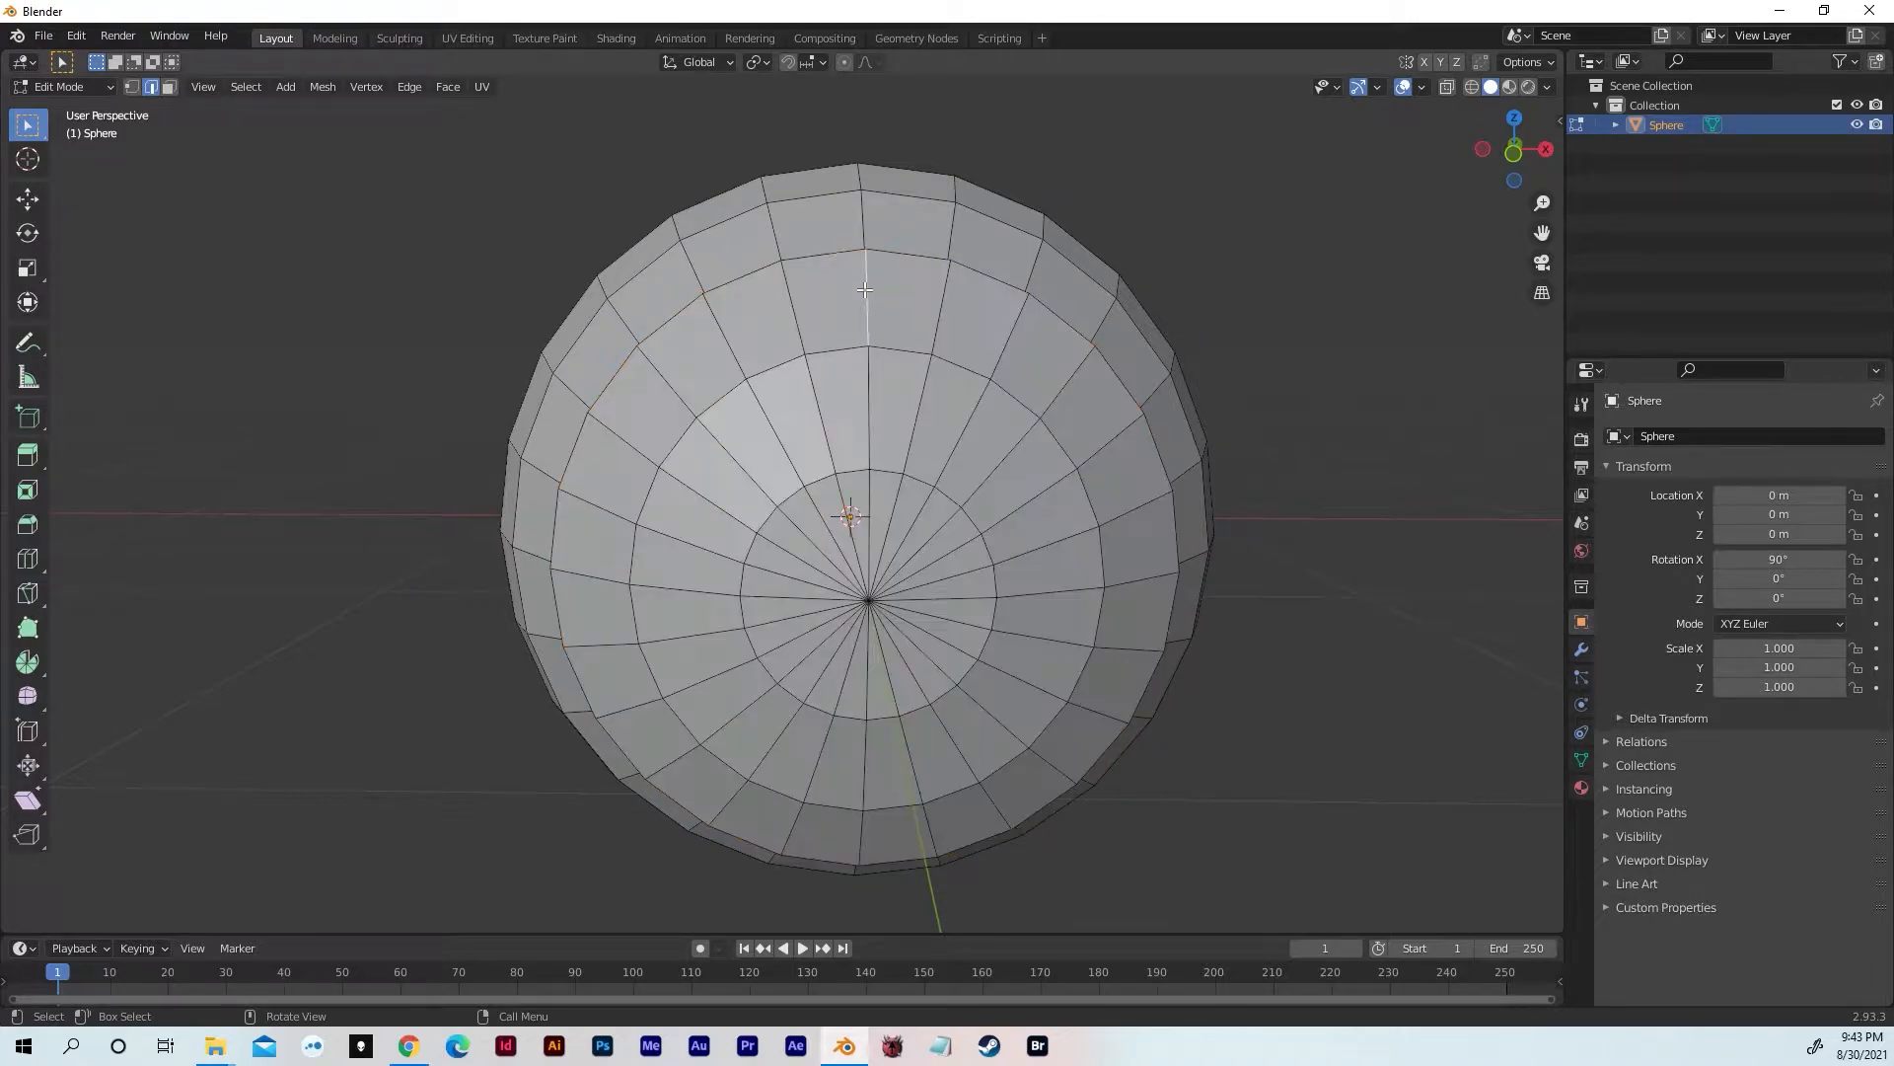
{"action": "left_click", "coordinate": [869, 410], "text": "shift"}
{"action": "middle_click_drag", "start_coordinate": [867, 304], "coordinate": [861, 304]}
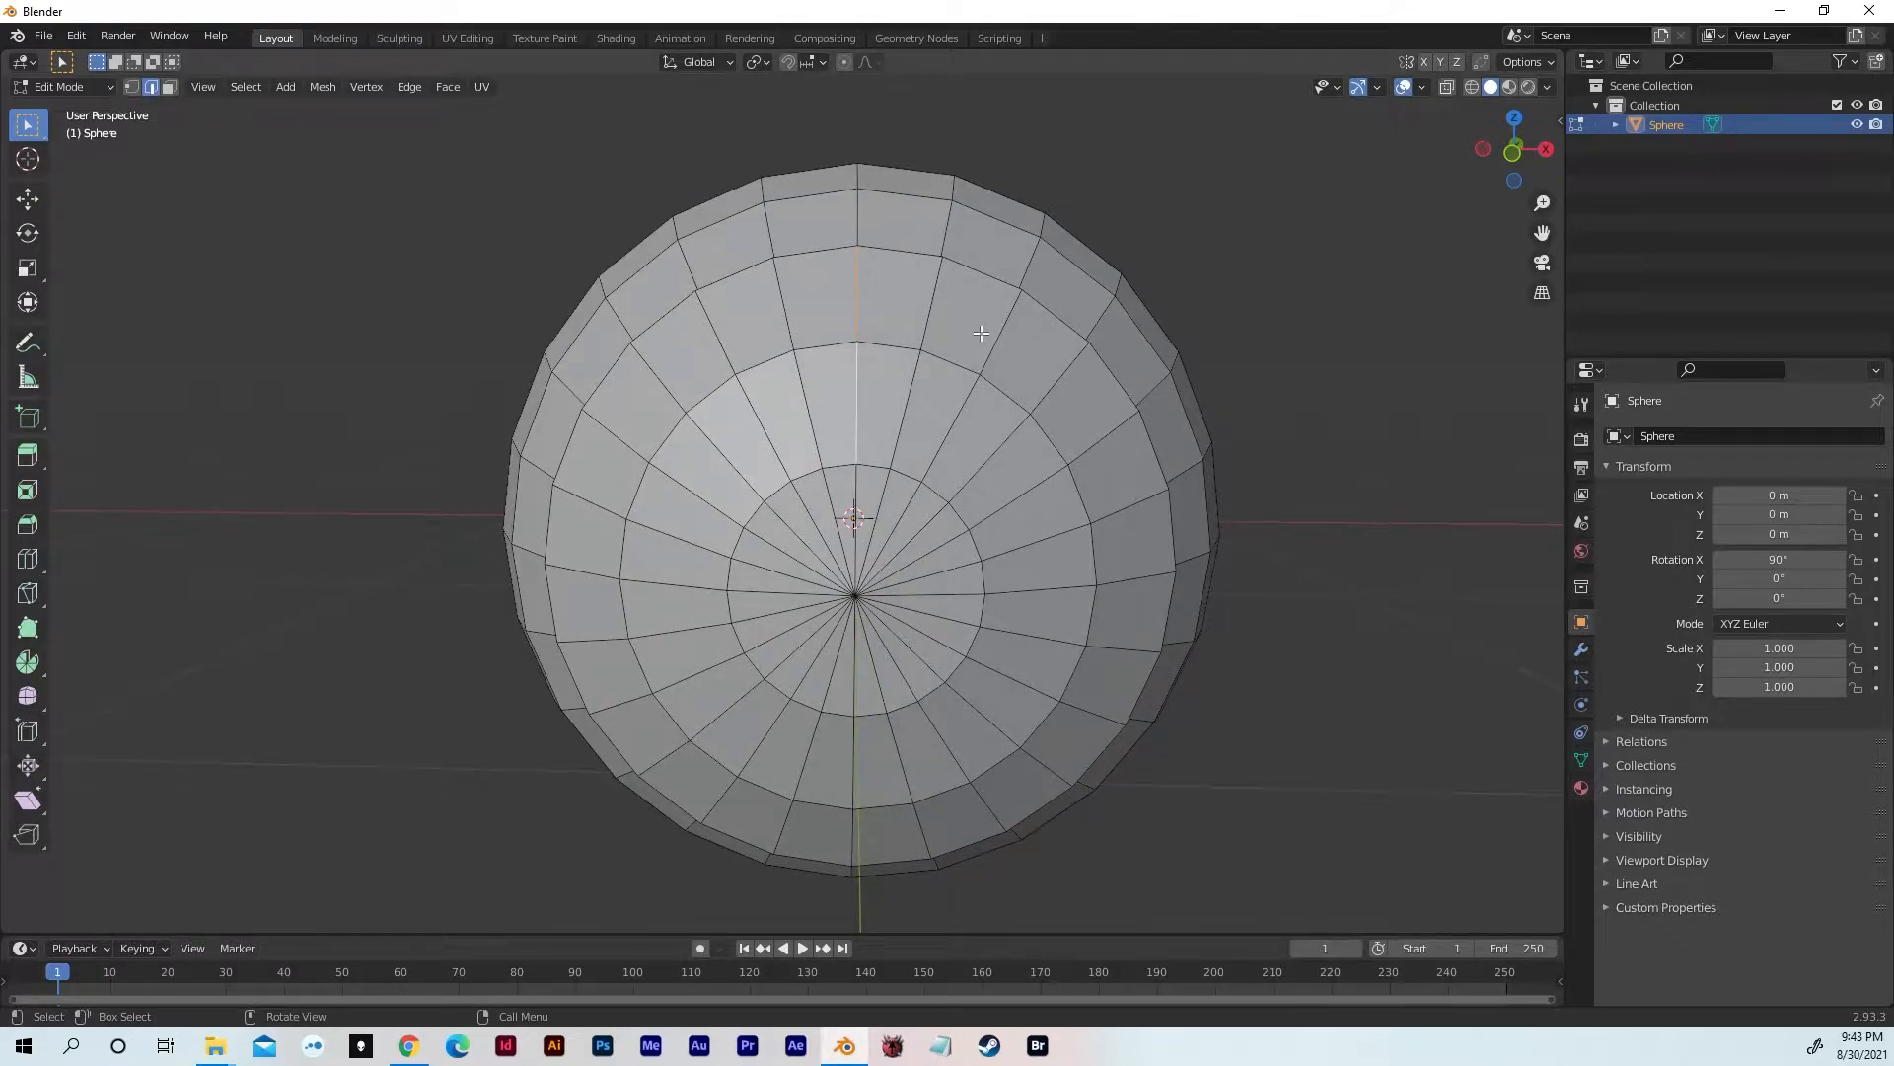
{"action": "middle_click_drag", "start_coordinate": [1091, 349], "coordinate": [1085, 342]}
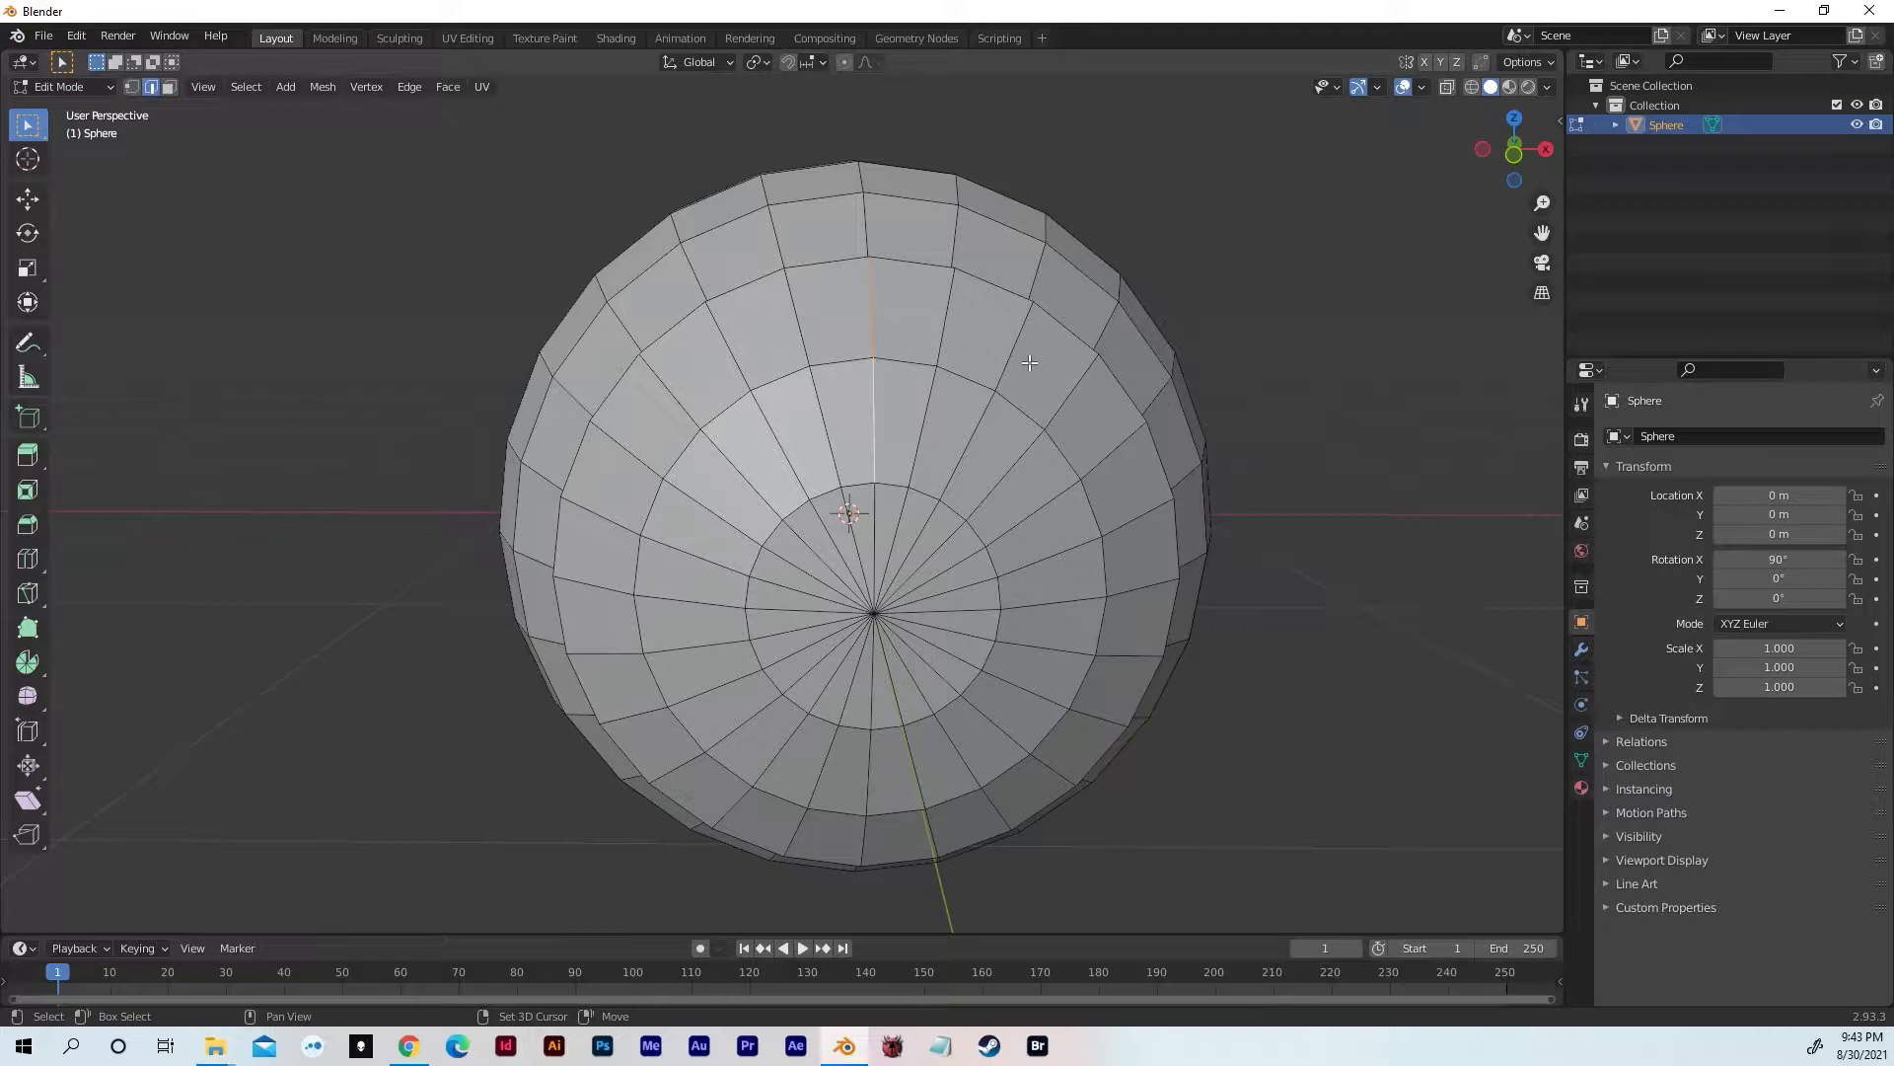
{"action": "left_click", "coordinate": [1071, 395], "text": "shift"}
{"action": "left_click", "coordinate": [1031, 446], "text": "shift"}
{"action": "middle_click_drag", "start_coordinate": [1030, 445], "coordinate": [999, 423]}
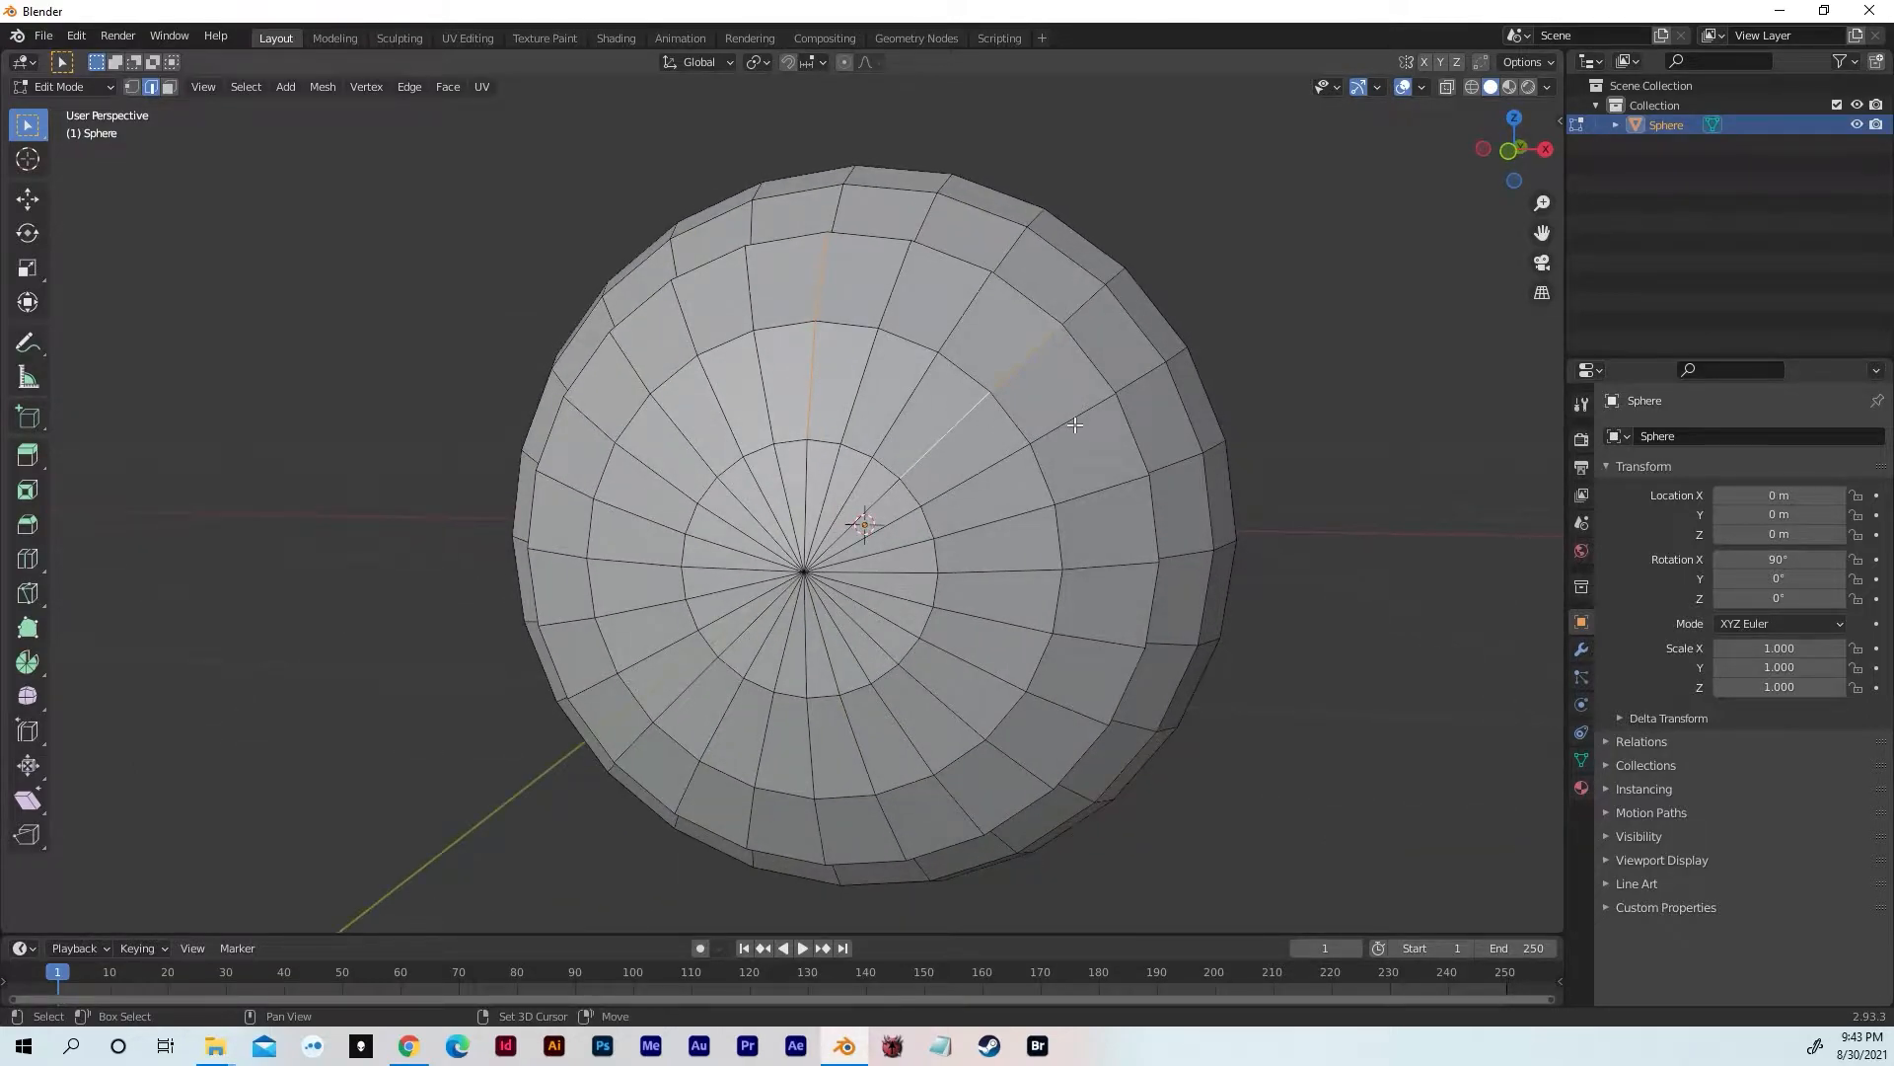
{"action": "left_click", "coordinate": [1113, 564], "text": "shift"}
{"action": "left_click", "coordinate": [1000, 573], "text": "shift"}
{"action": "middle_click_drag", "start_coordinate": [1000, 575], "coordinate": [1078, 571]}
{"action": "left_click", "coordinate": [1051, 733], "text": "shift"}
{"action": "left_click", "coordinate": [954, 644], "text": "shift"}
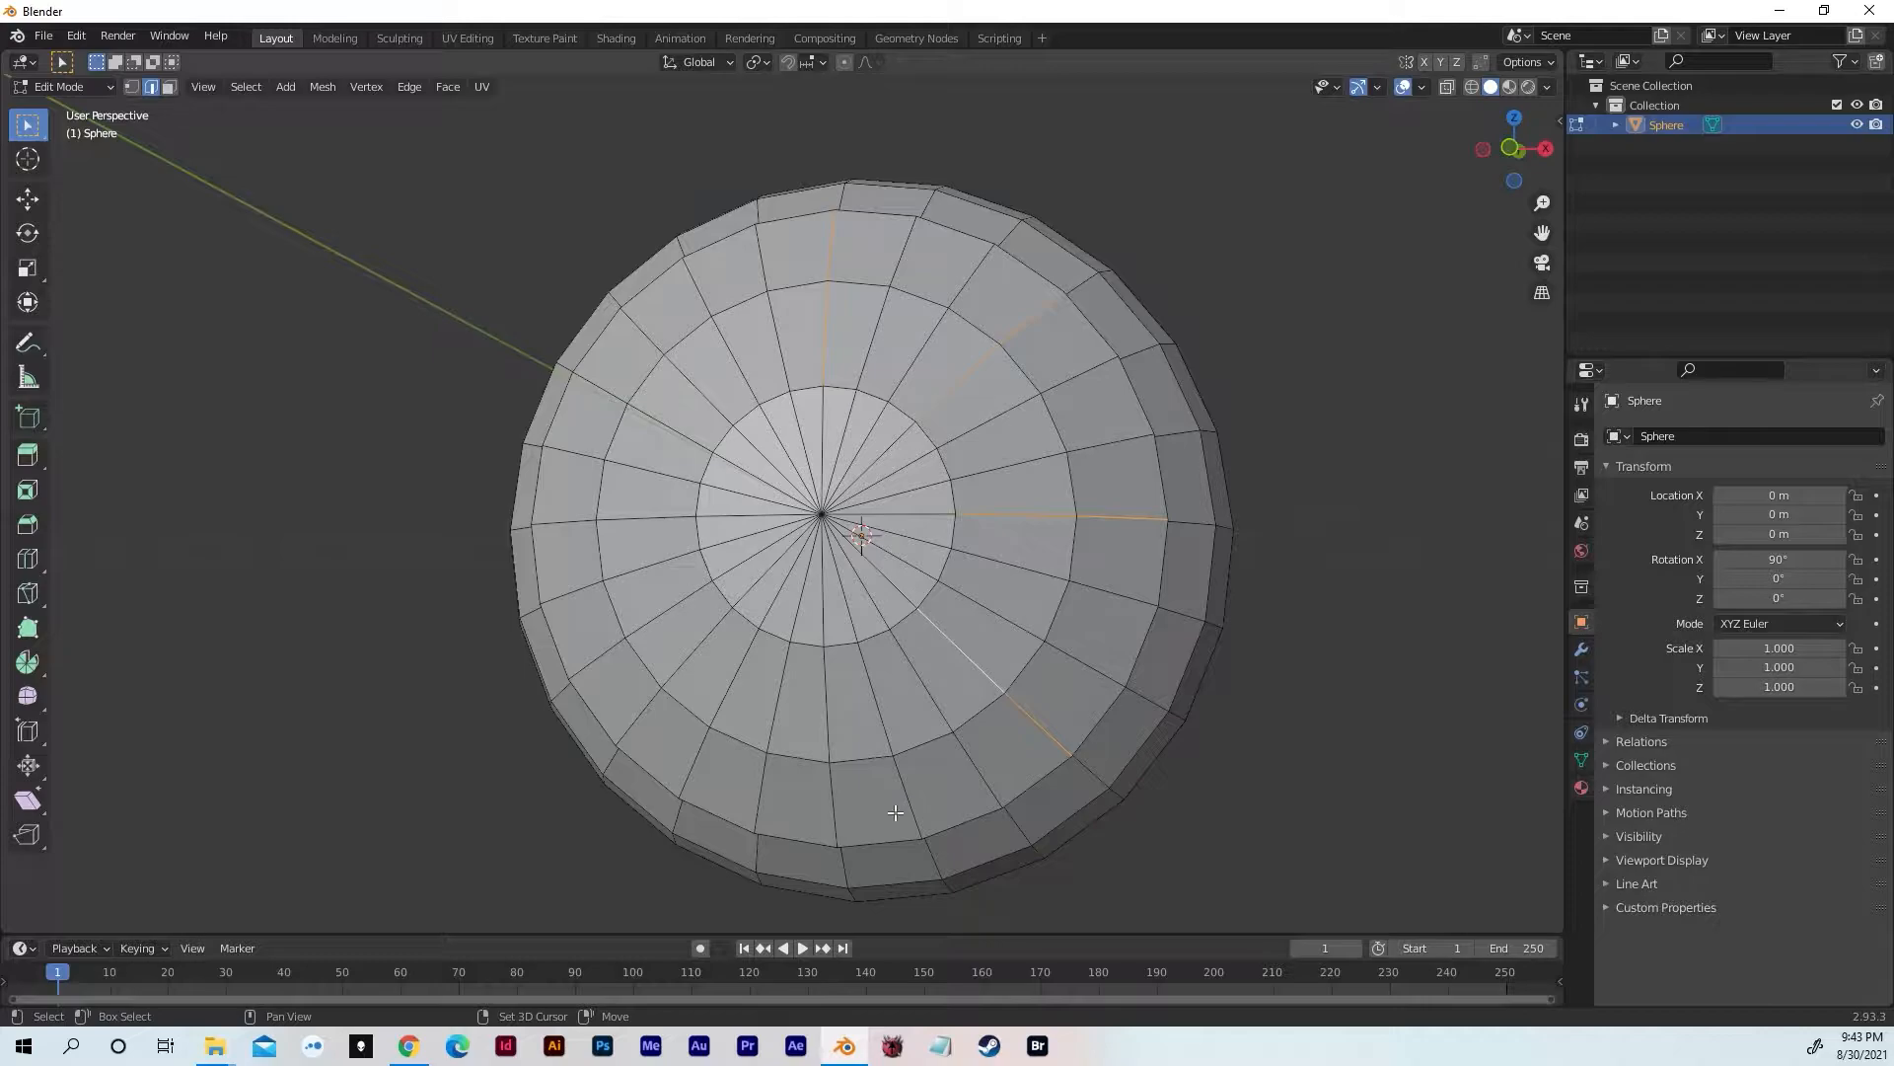
Add the remaining four two-edge spokes to the selection, from the lower vertical round to the upper-left one
{"action": "left_click", "coordinate": [835, 815], "text": "shift"}
{"action": "left_click", "coordinate": [829, 702], "text": "shift"}
{"action": "mouse_move", "coordinate": [828, 703]}
{"action": "middle_mouse_down"}
{"action": "mouse_move", "coordinate": [866, 697]}
{"action": "mouse_move", "coordinate": [850, 711]}
{"action": "middle_mouse_up"}
{"action": "left_click", "coordinate": [738, 649], "text": "shift"}
{"action": "left_click", "coordinate": [689, 708], "text": "shift"}
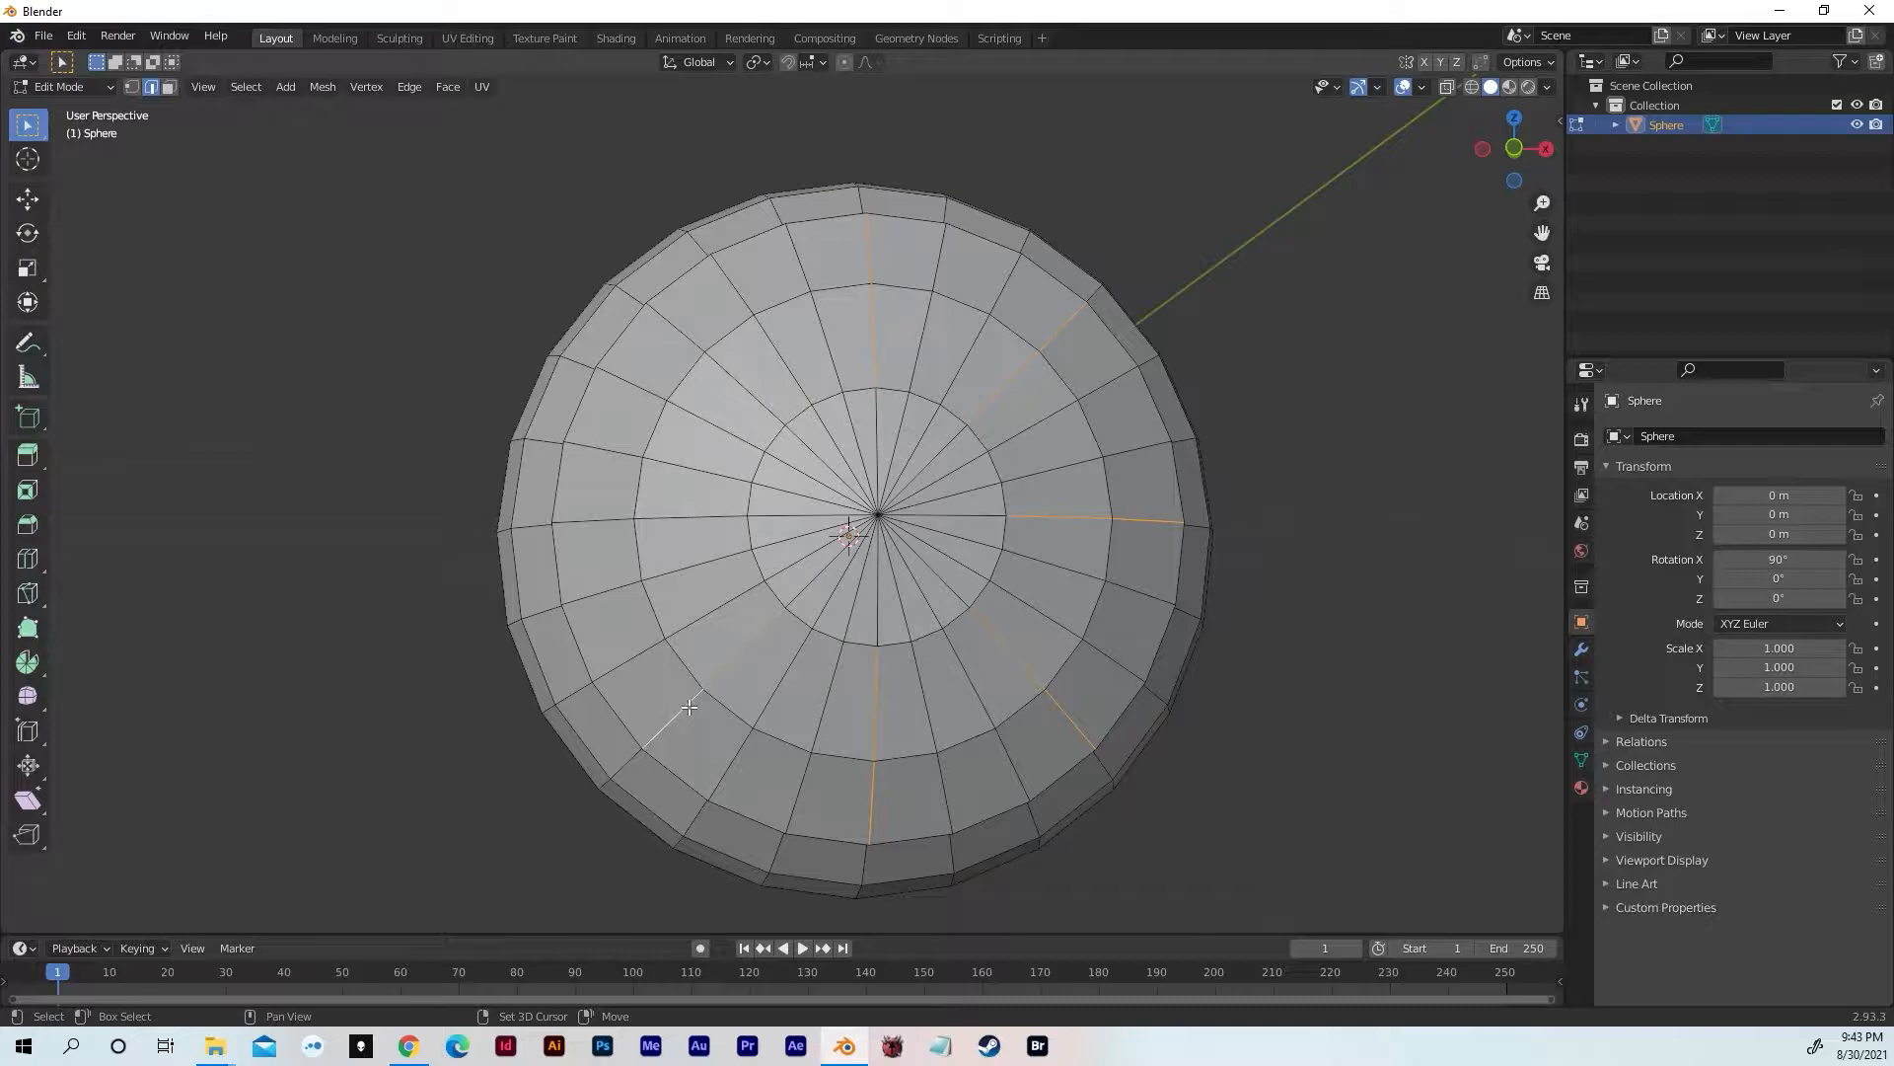
{"action": "left_click", "coordinate": [697, 519], "text": "shift"}
{"action": "left_click", "coordinate": [597, 515], "text": "shift"}
{"action": "left_click", "coordinate": [742, 381], "text": "shift"}
{"action": "left_click", "coordinate": [675, 325], "text": "shift"}
Add the edge loop around the extruded cap's outer rim and the loop around the central circle to the spoke selection
{"action": "middle_click_drag", "start_coordinate": [1086, 468], "coordinate": [1023, 555]}
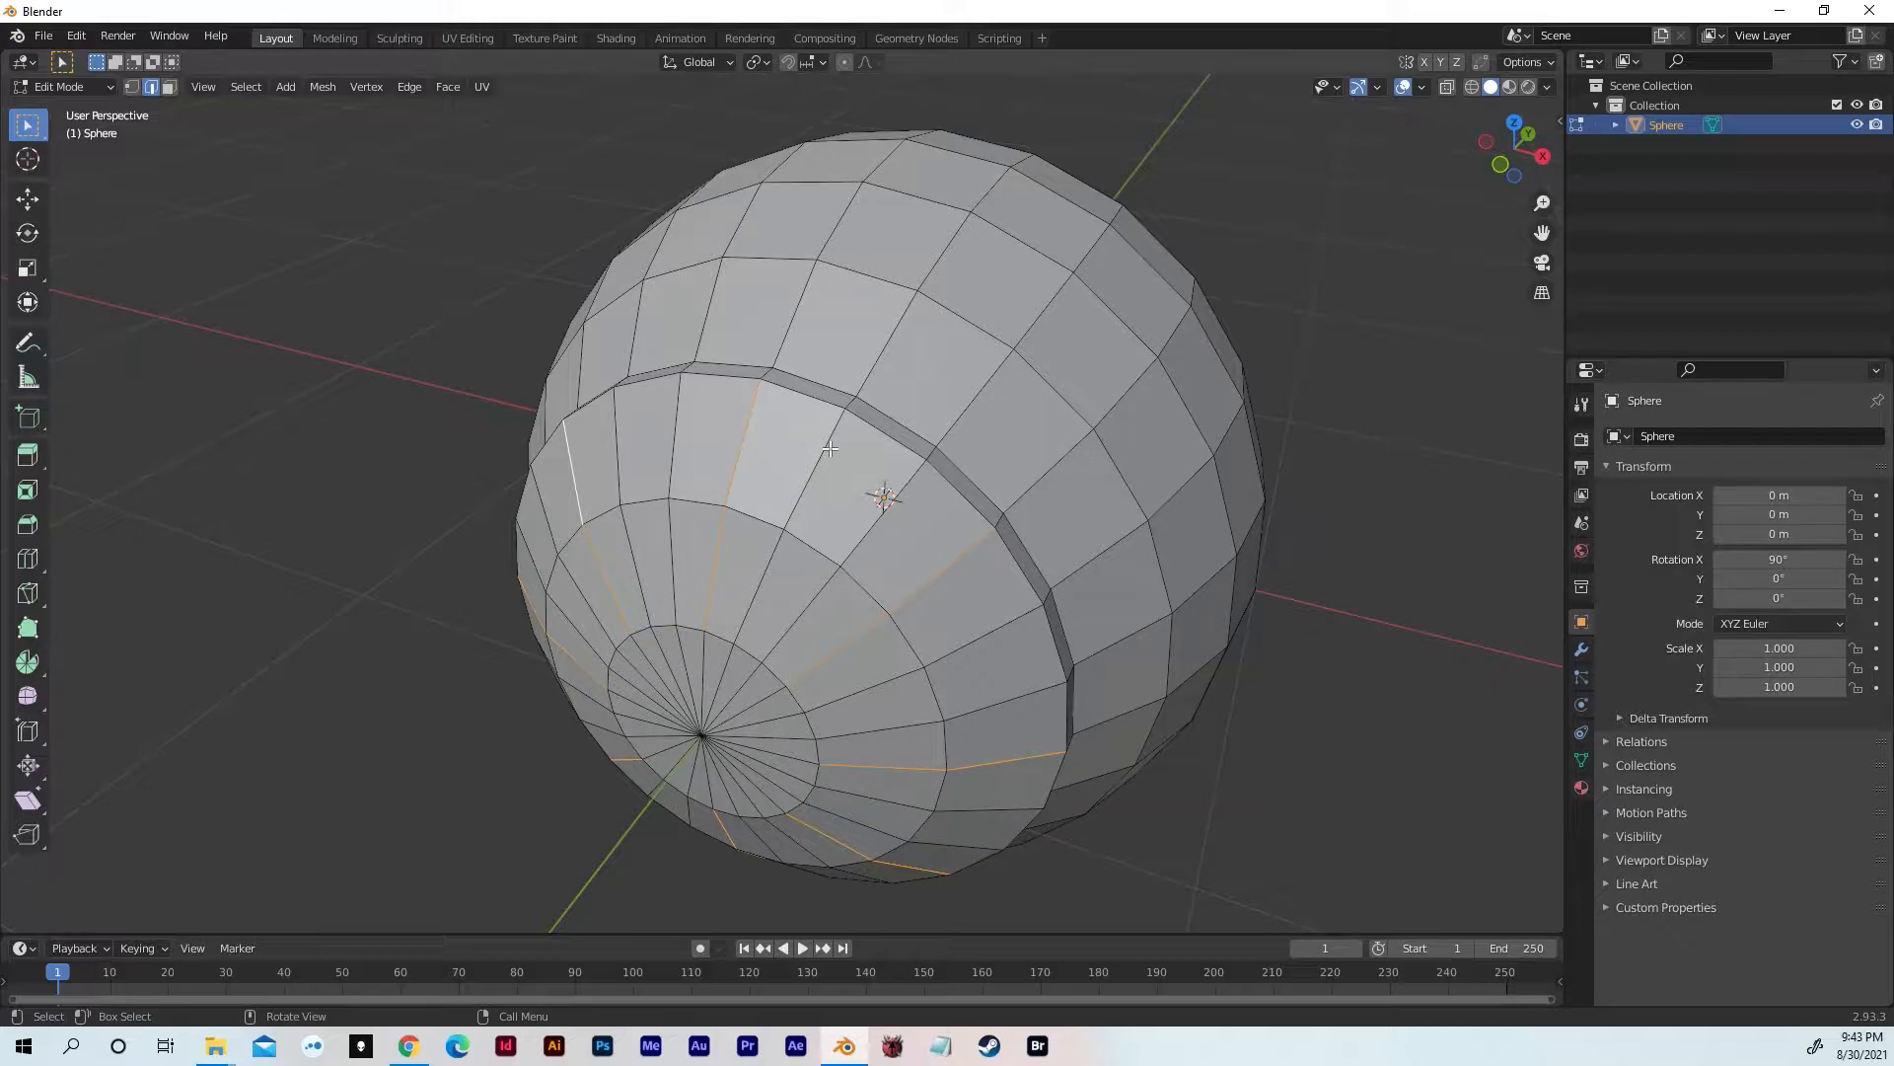
{"action": "left_click", "coordinate": [885, 435], "text": "alt"}
{"action": "middle_click_drag", "start_coordinate": [885, 435], "coordinate": [832, 579]}
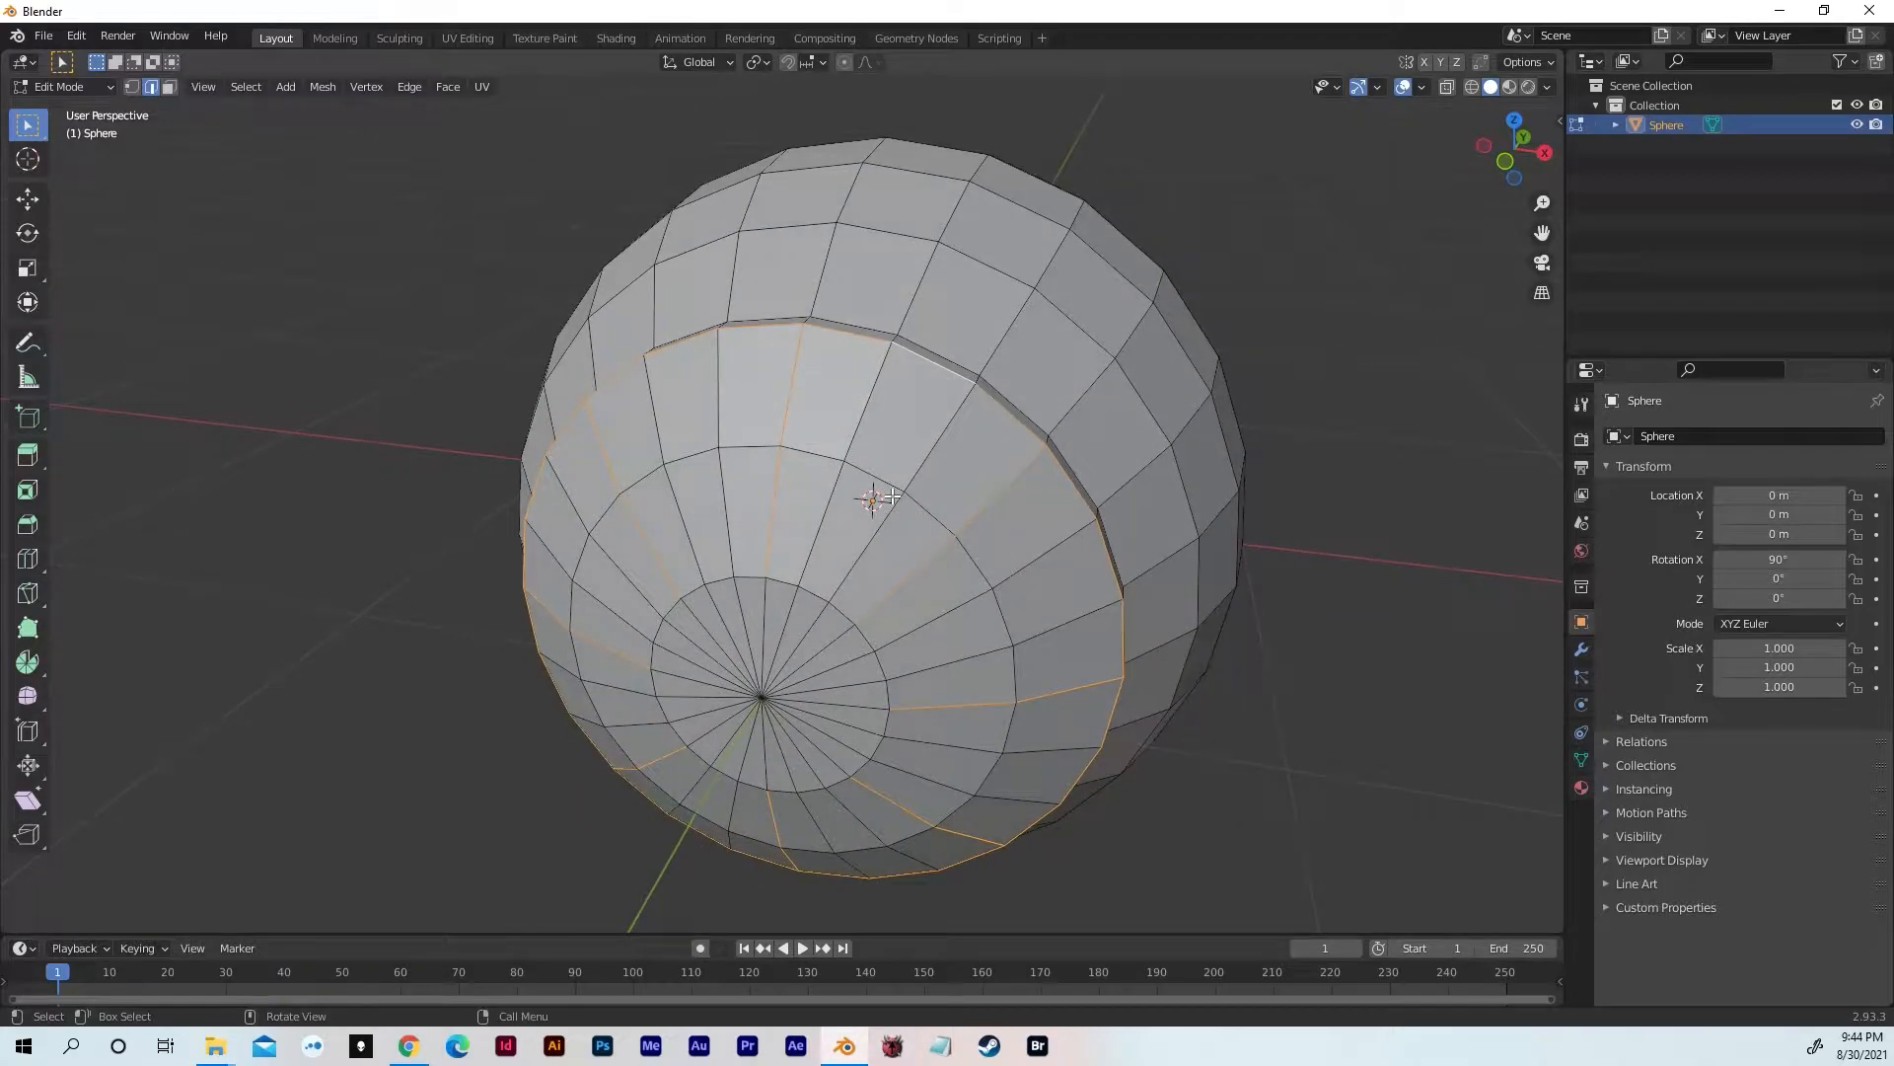
{"action": "left_click", "coordinate": [811, 594], "text": "alt+shift"}
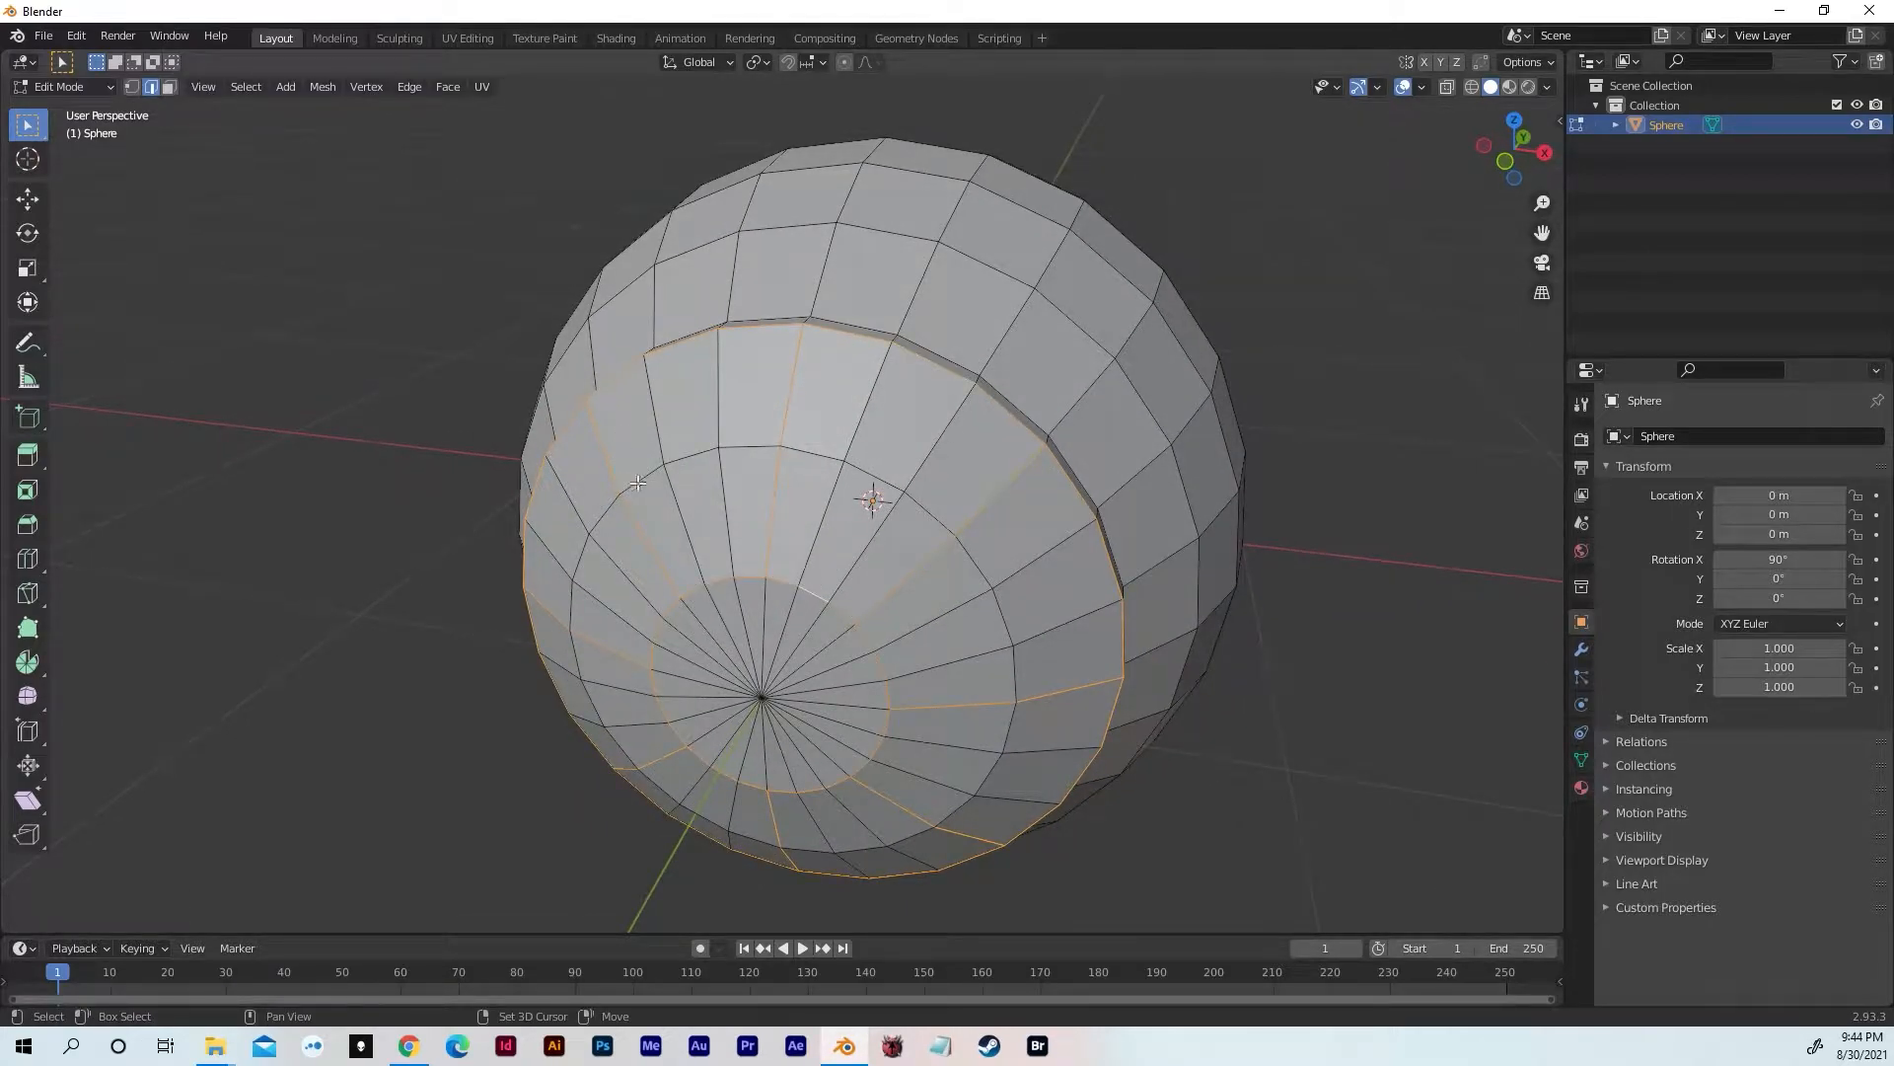
{"action": "middle_click_drag", "start_coordinate": [867, 503], "coordinate": [878, 421]}
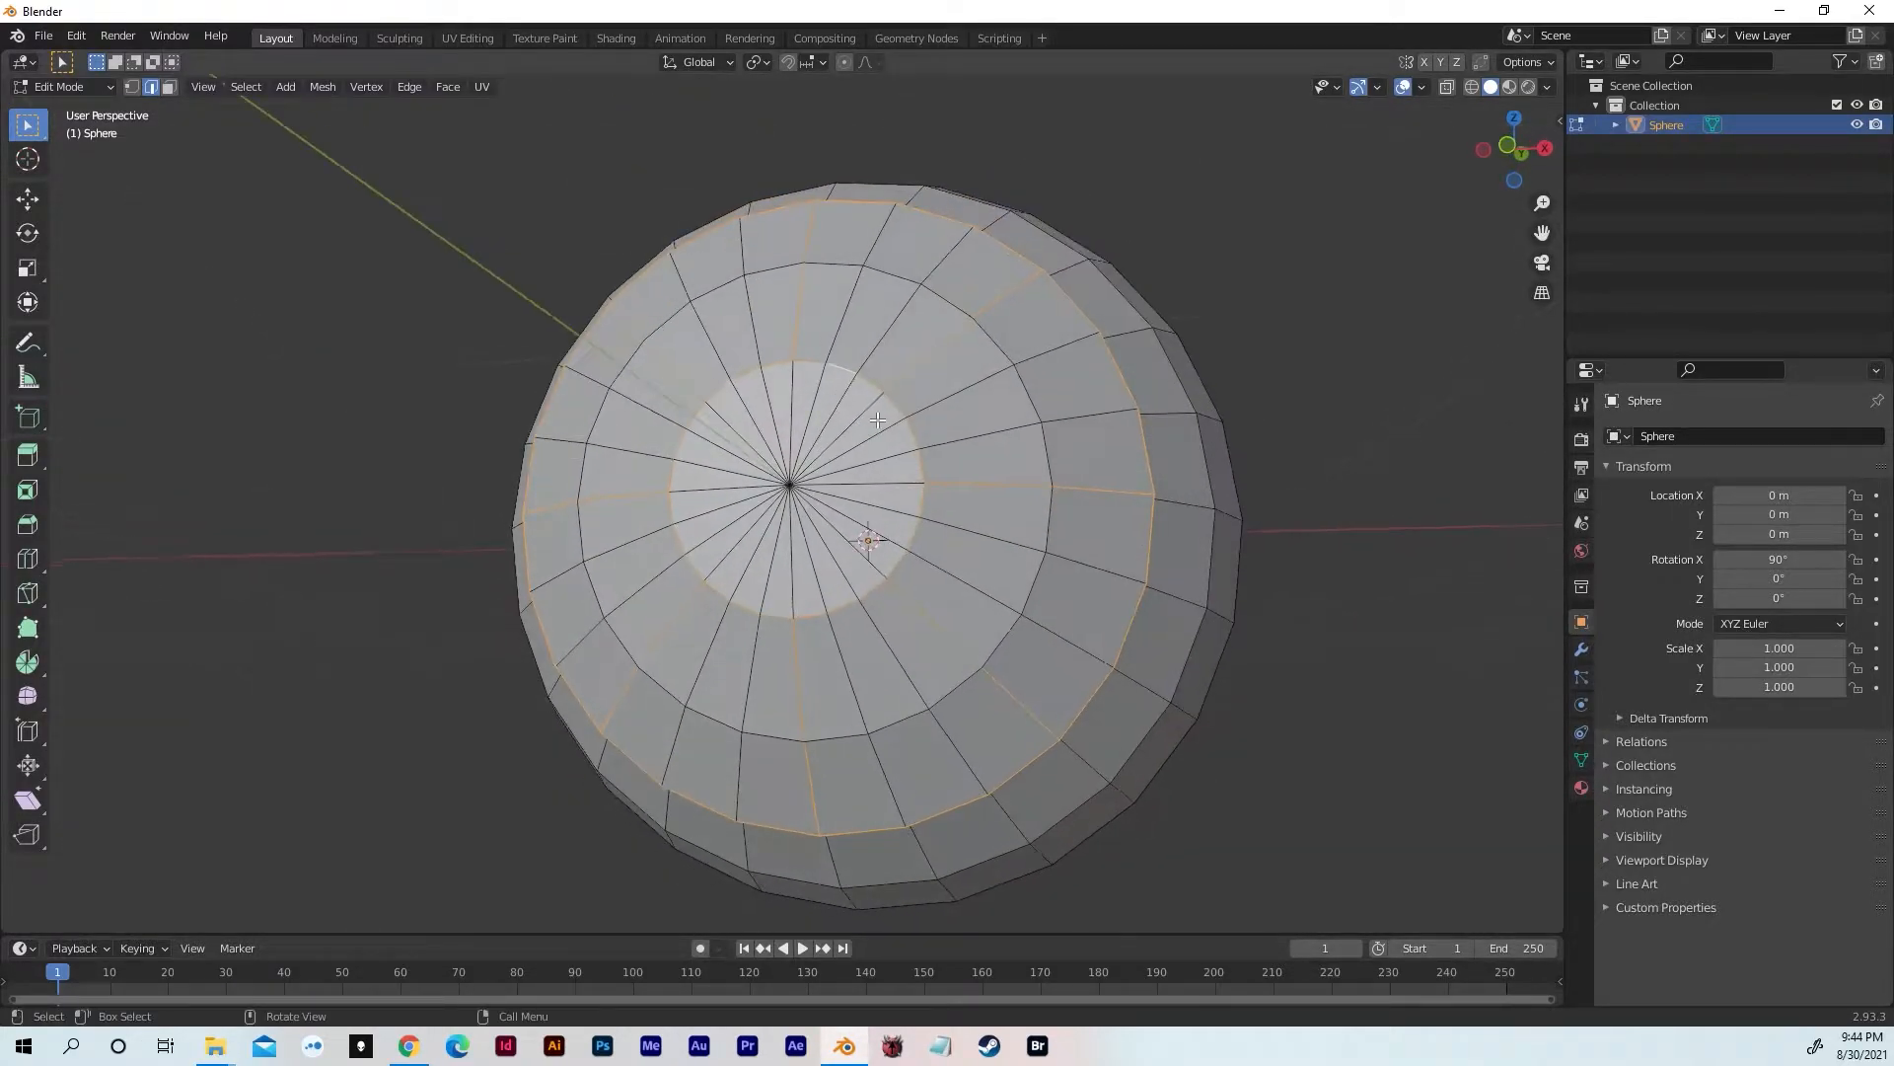
Bevel the selected spokes and loops by about 0.0197 m with one segment to form the window frame strips
{"action": "key", "text": "alt+z"}
{"action": "middle_click_drag", "start_coordinate": [973, 379], "coordinate": [993, 418]}
{"action": "key", "text": "alt+z"}
{"action": "key", "text": "ctrl+b"}
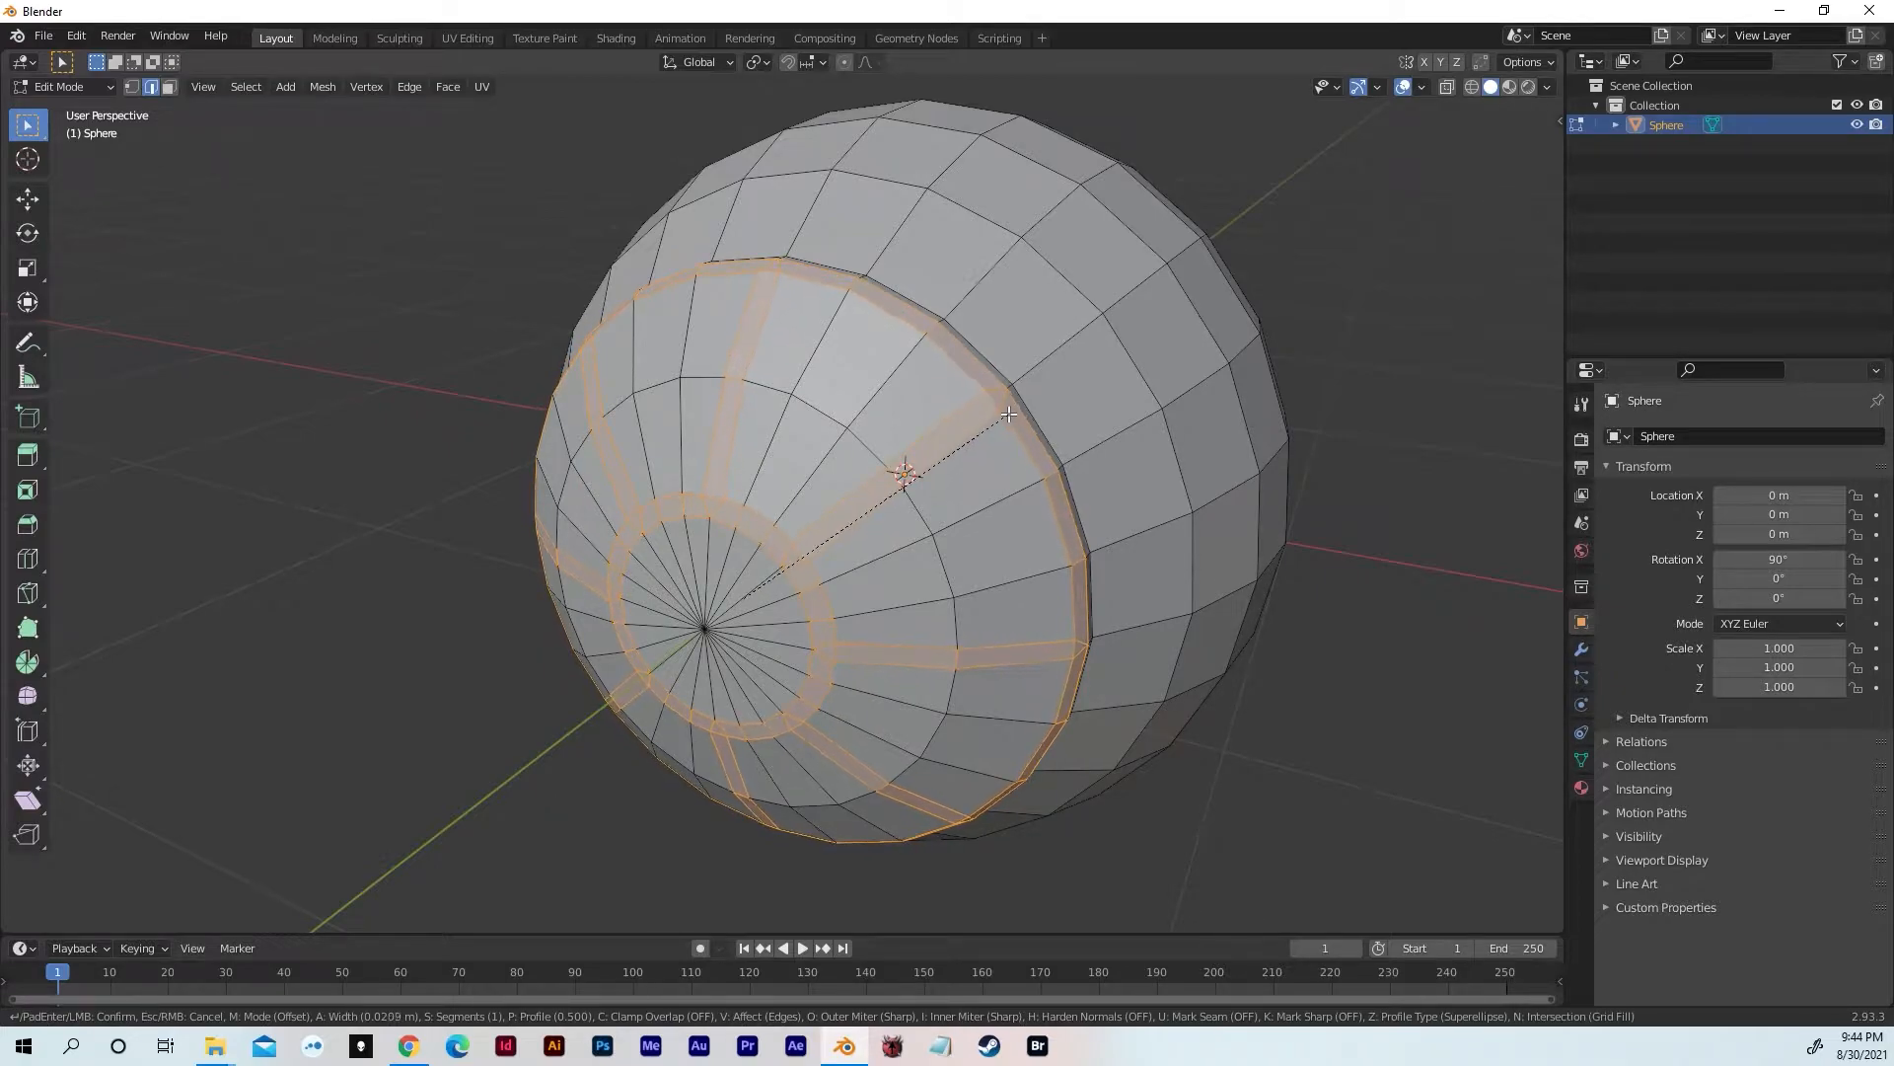
{"action": "left_click", "coordinate": [1008, 416]}
Switch to face selection and invert it so that every face except the beveled frame strips is selected
{"action": "middle_click_drag", "start_coordinate": [1021, 434], "coordinate": [1102, 468]}
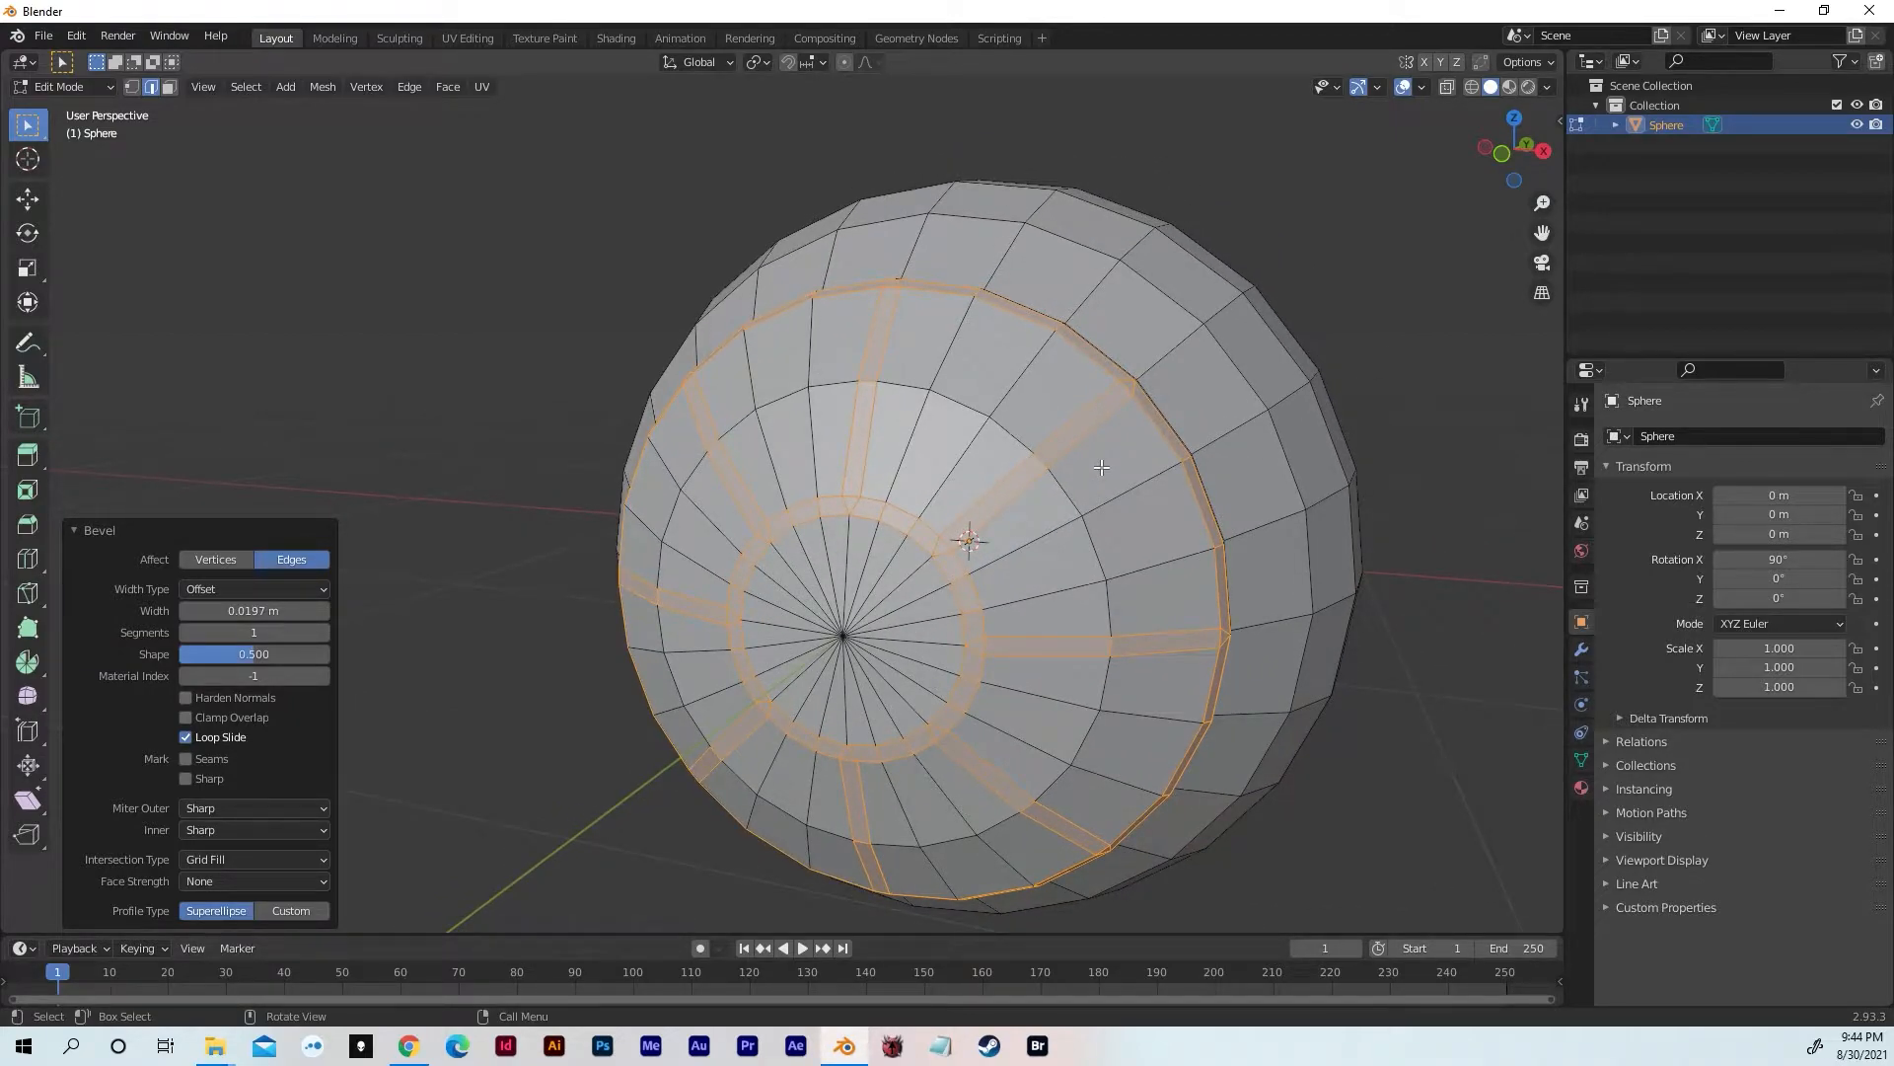
{"action": "key", "text": "ctrl+i"}
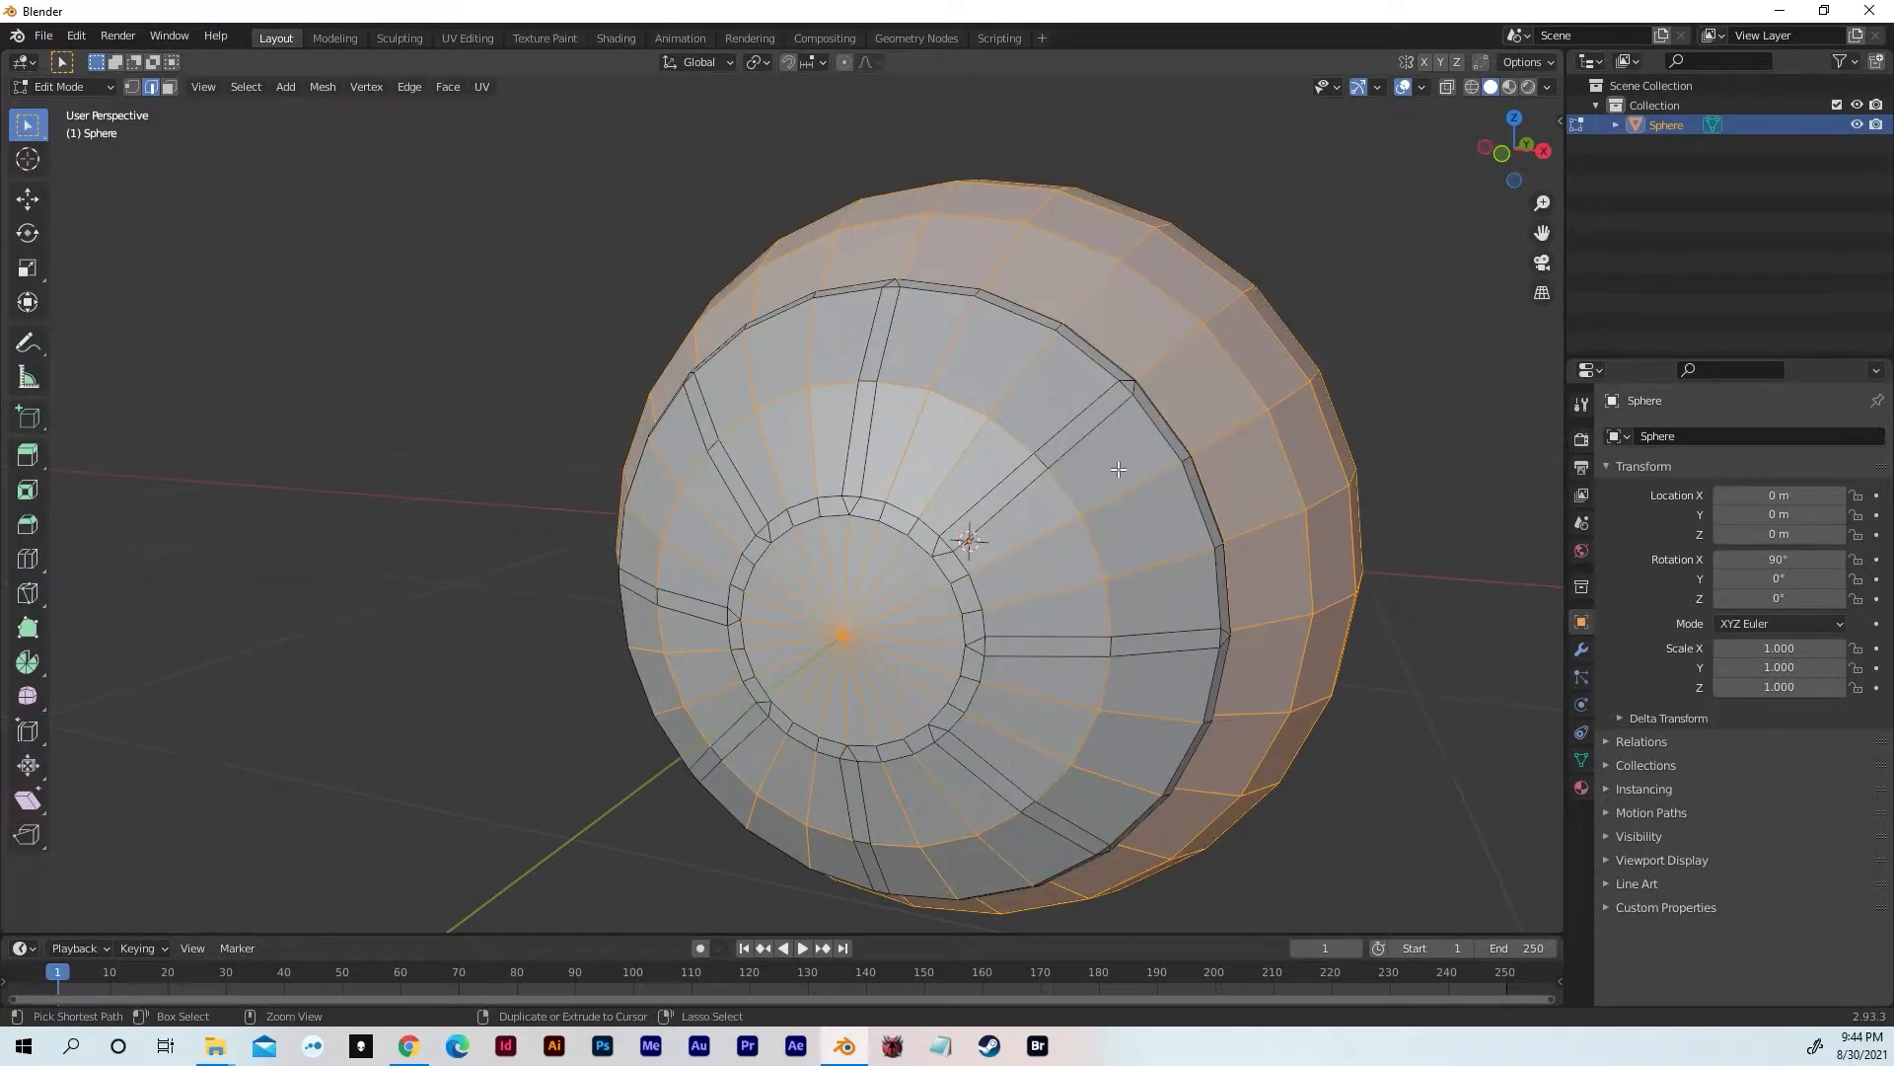
{"action": "key", "text": "ctrl+i"}
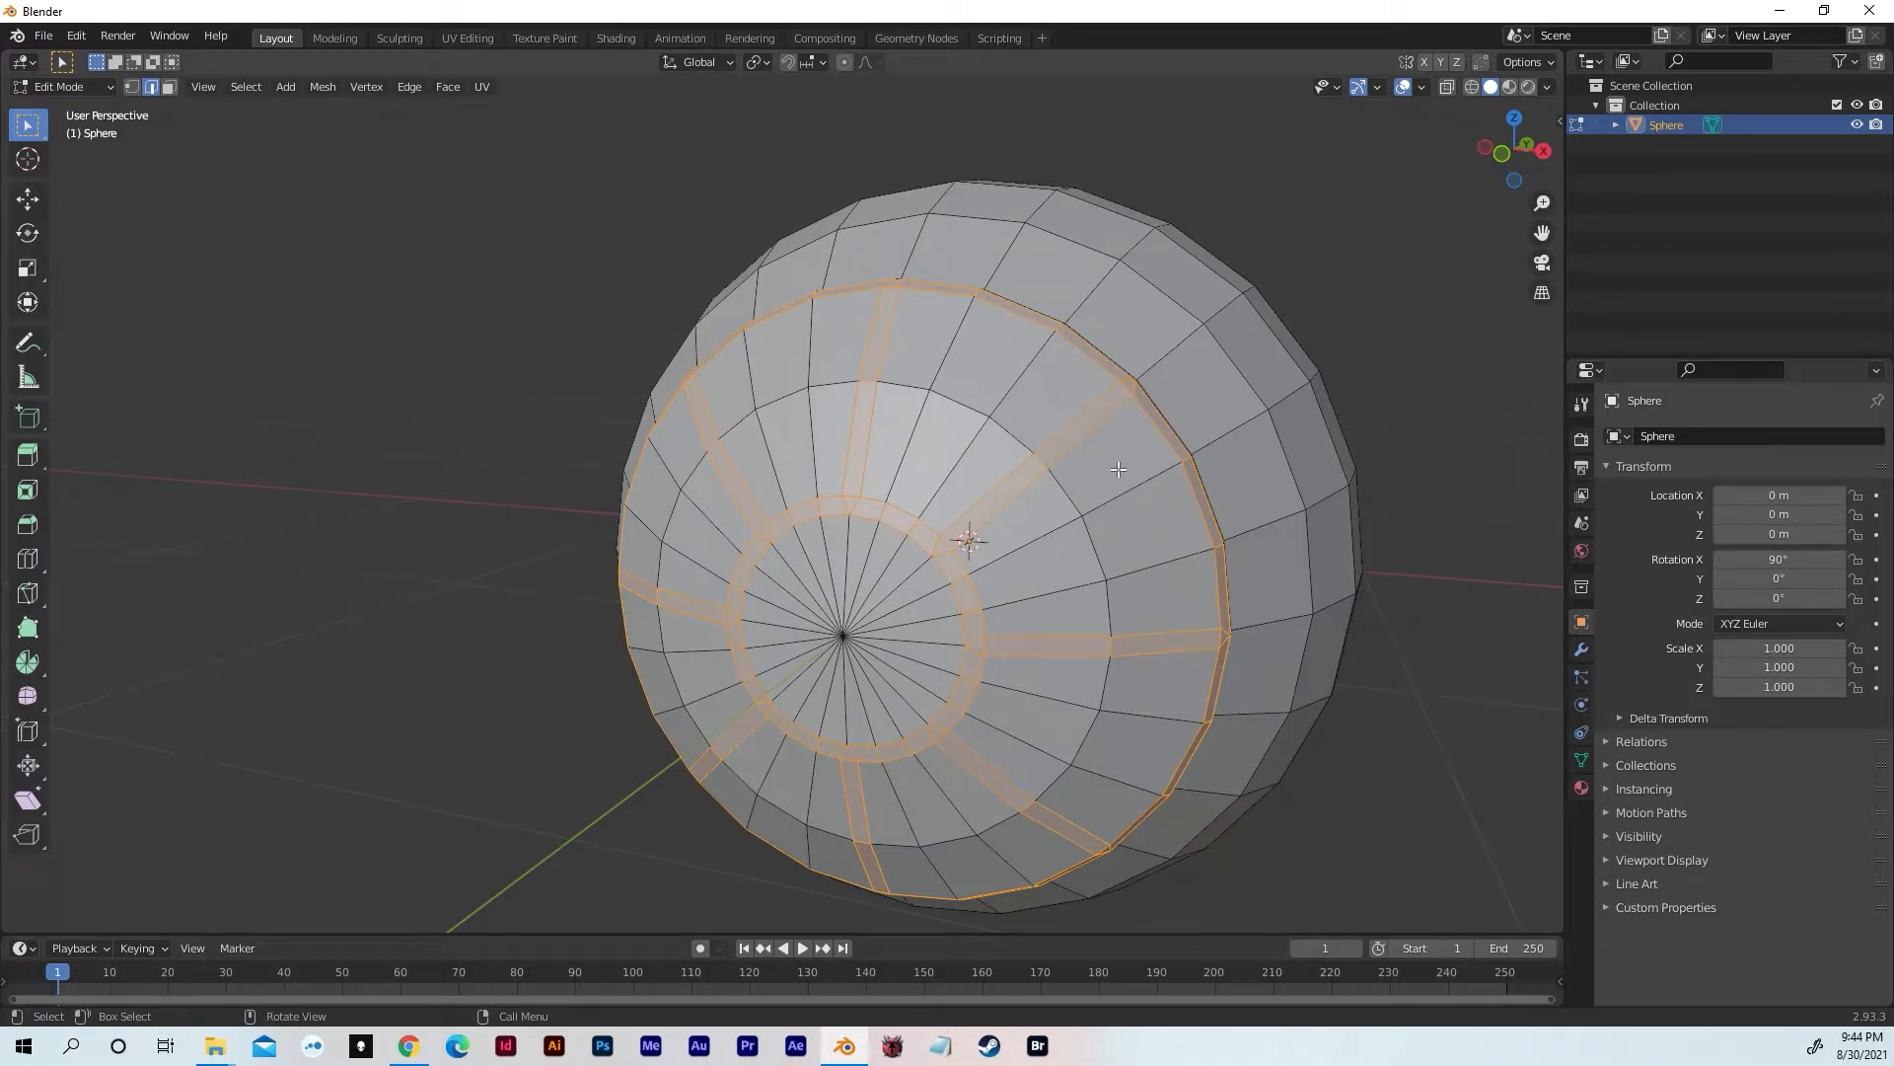
{"action": "key", "text": "3"}
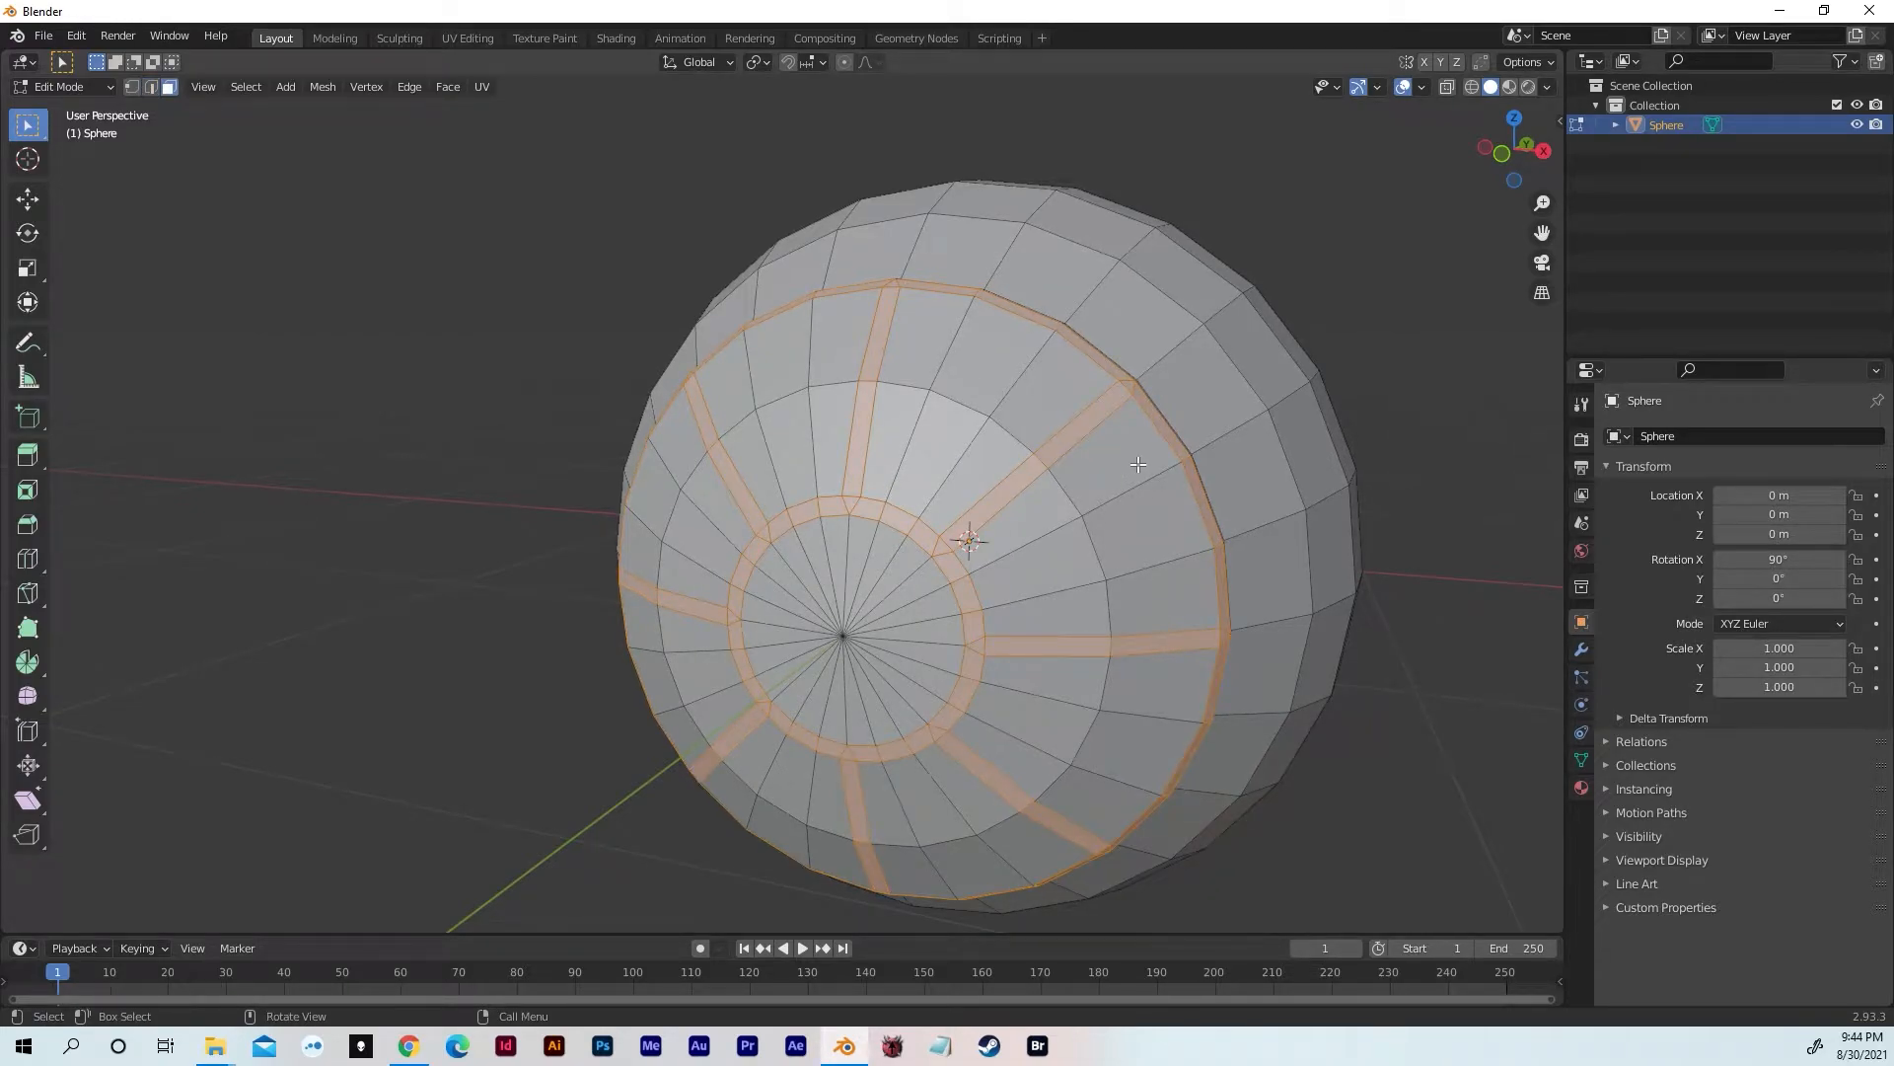
{"action": "key", "text": "ctrl+i"}
From the right orthographic view with X-ray on, box-deselect the sphere's body so only the front window panes remain selected
{"action": "mouse_move", "coordinate": [1138, 463]}
{"action": "middle_mouse_down"}
{"action": "mouse_move", "coordinate": [1129, 491]}
{"action": "mouse_move", "coordinate": [1116, 468]}
{"action": "middle_mouse_up"}
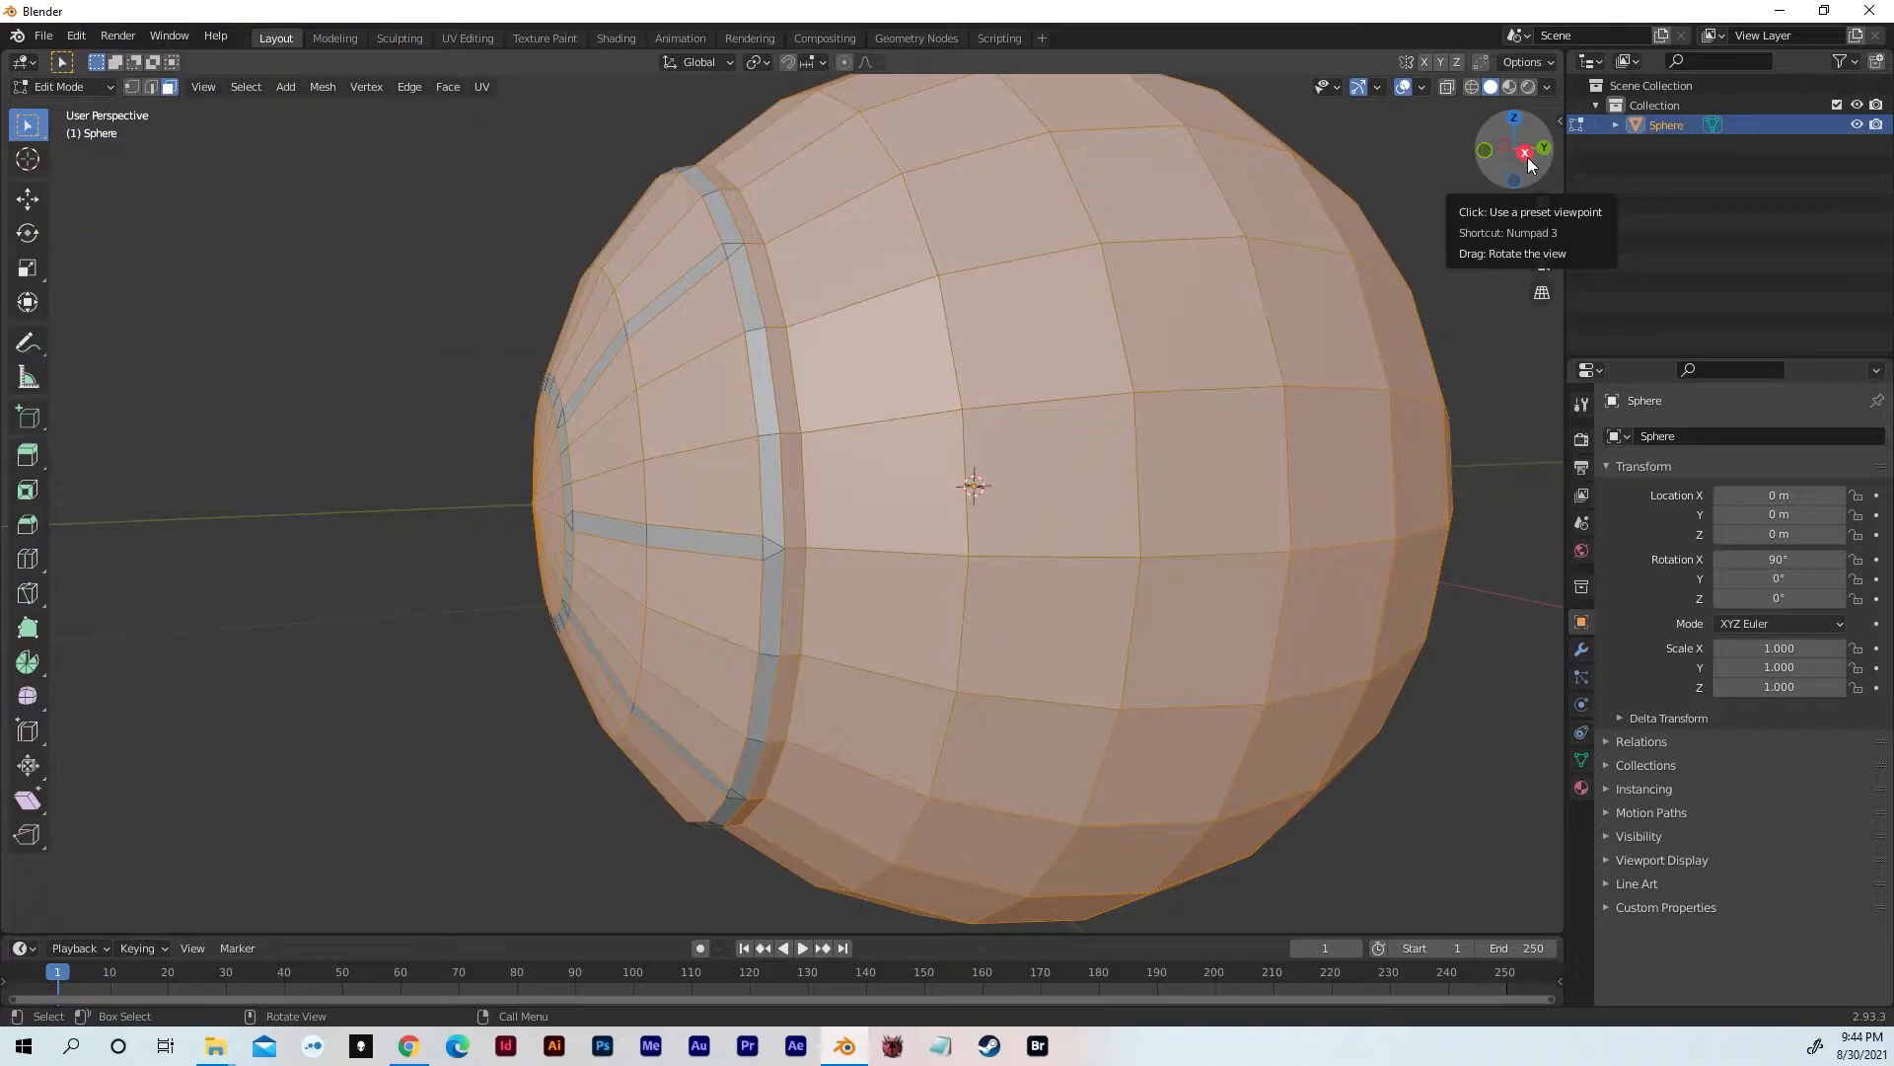
{"action": "left_click", "coordinate": [1526, 155]}
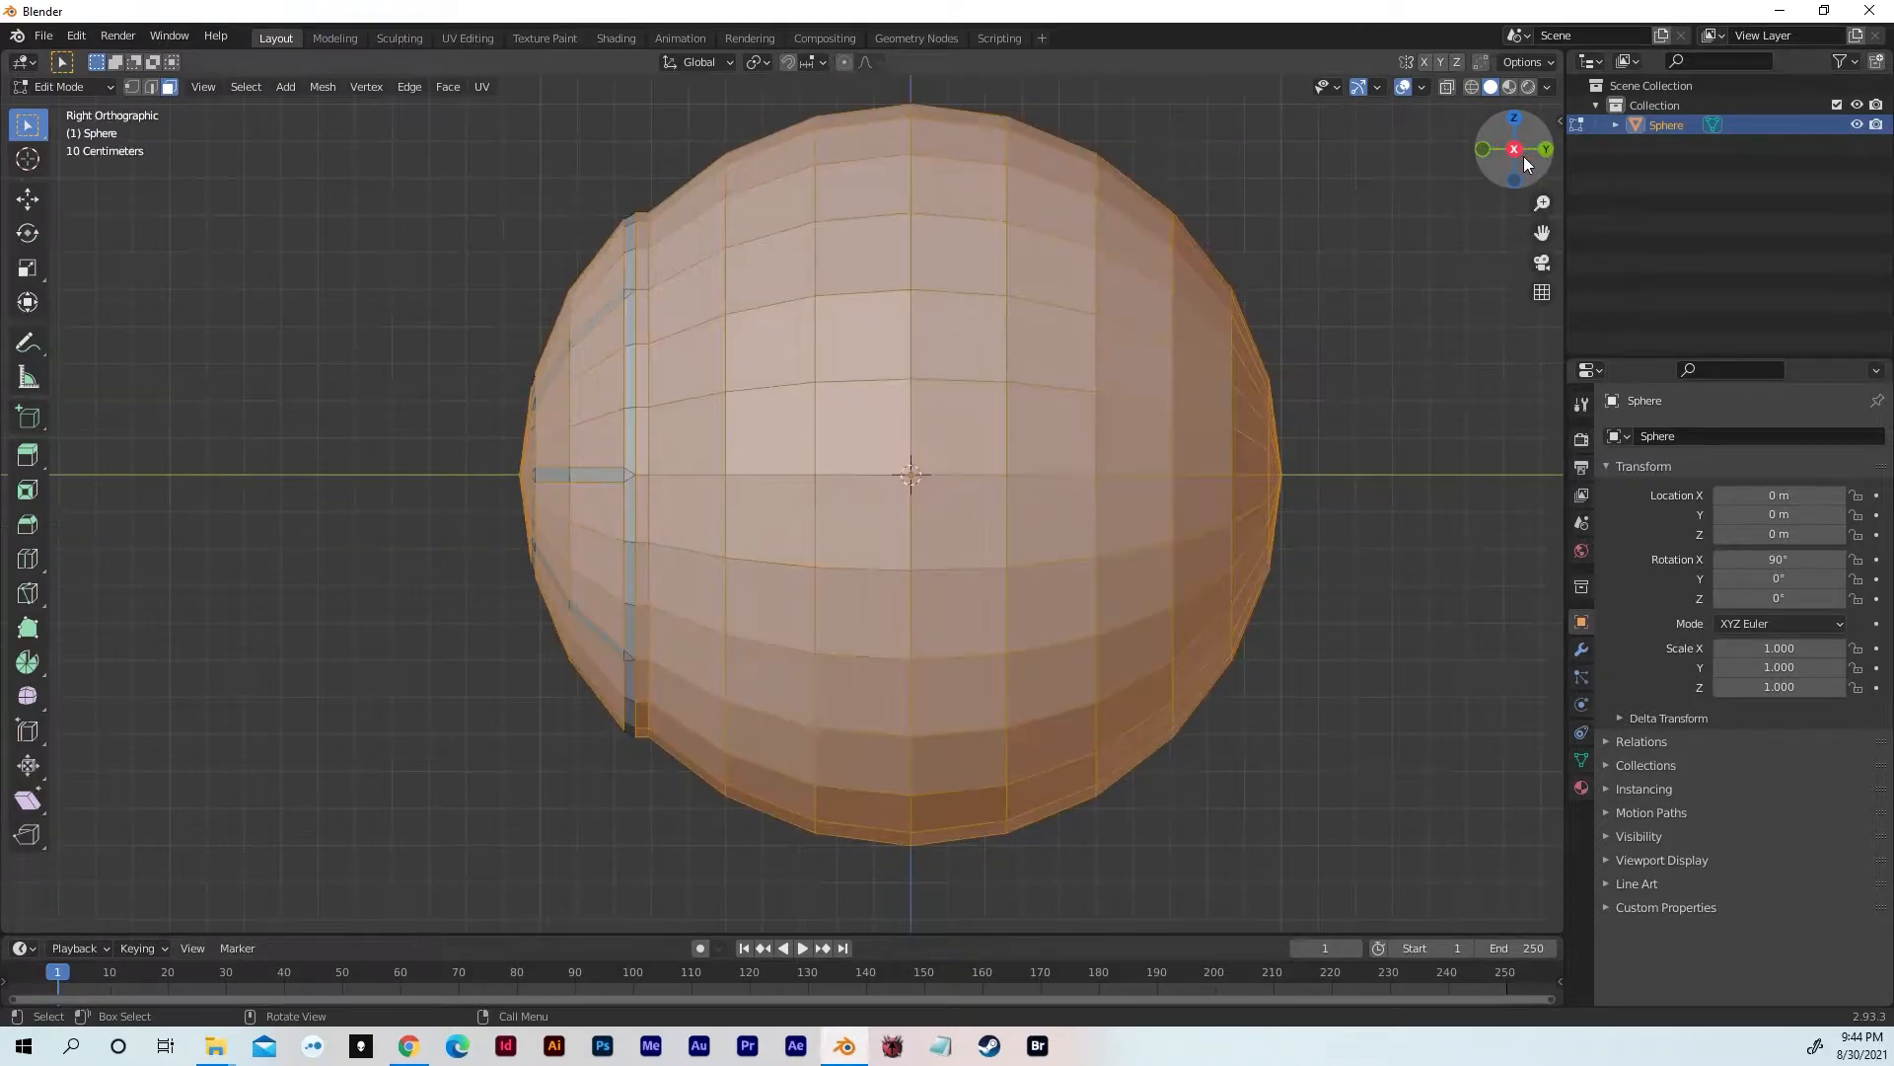
{"action": "middle_click_drag", "start_coordinate": [1032, 430], "coordinate": [983, 451], "text": "shift"}
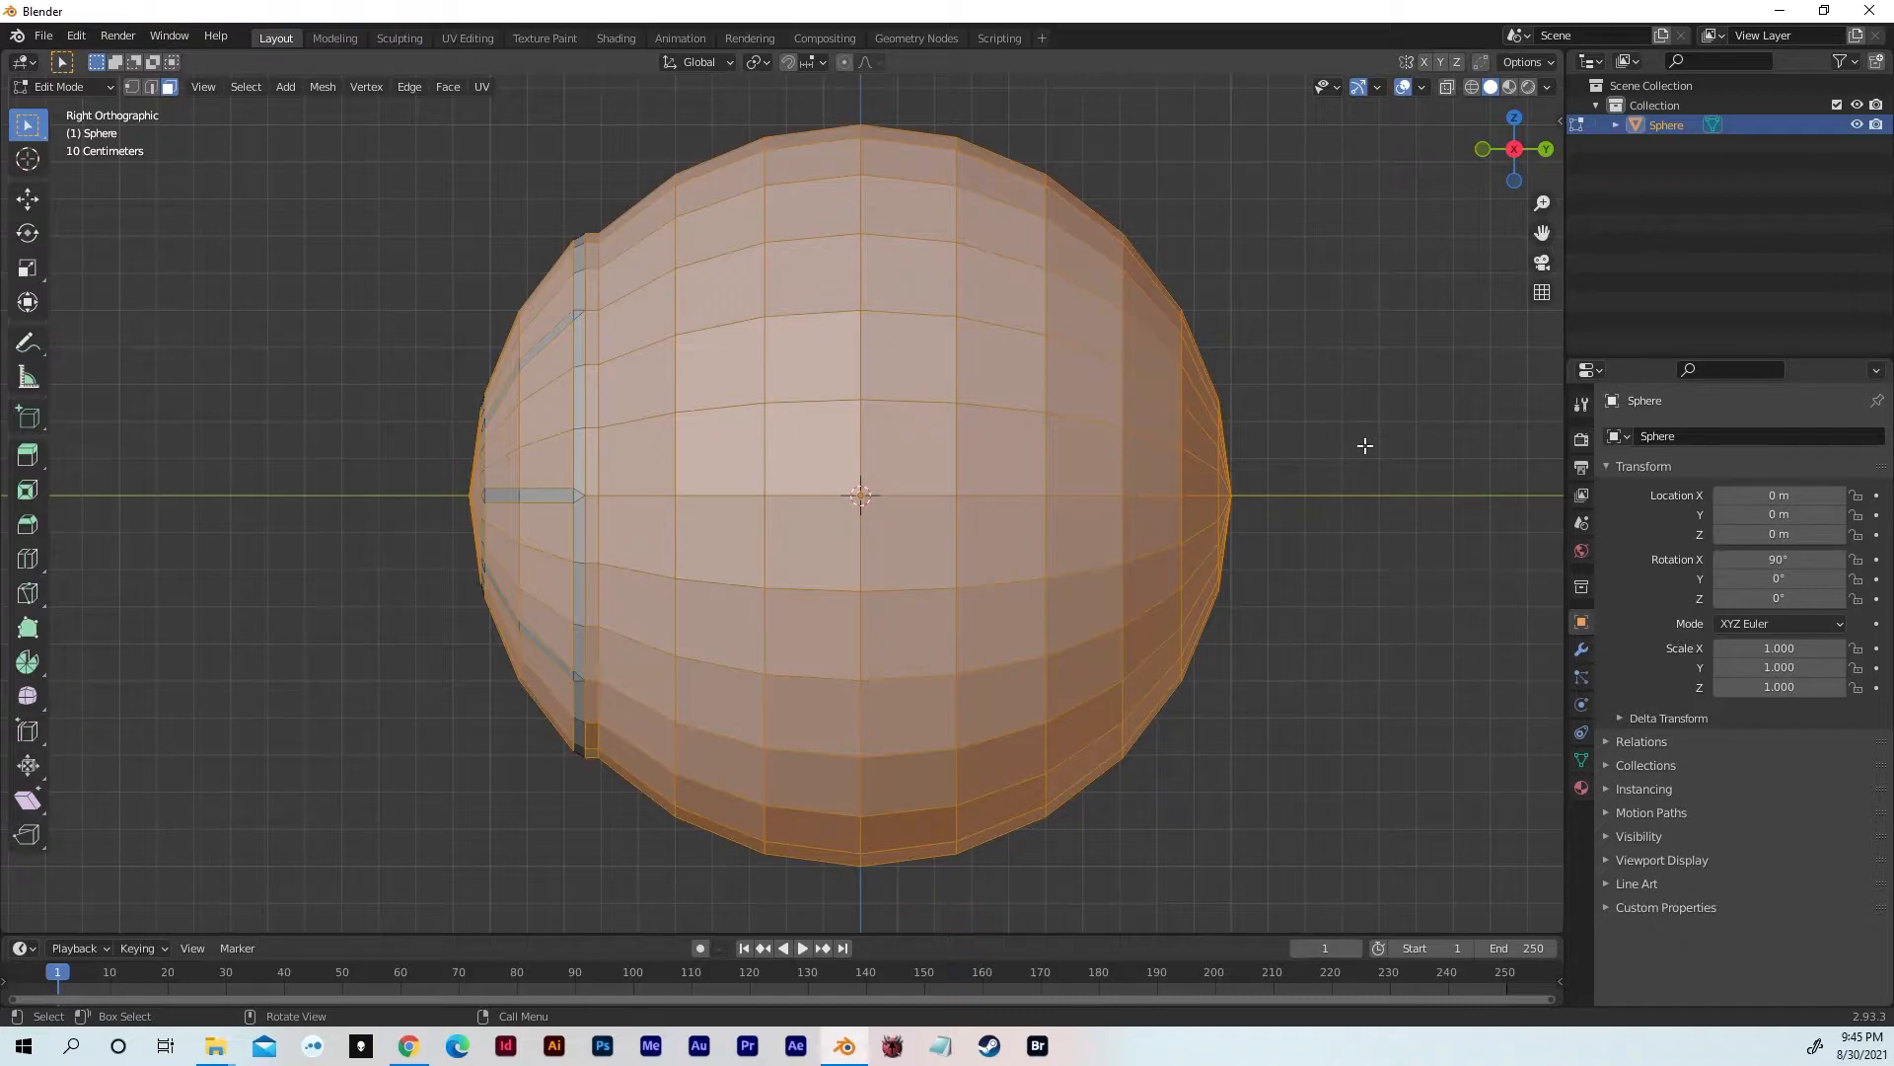
{"action": "key", "text": "alt+z"}
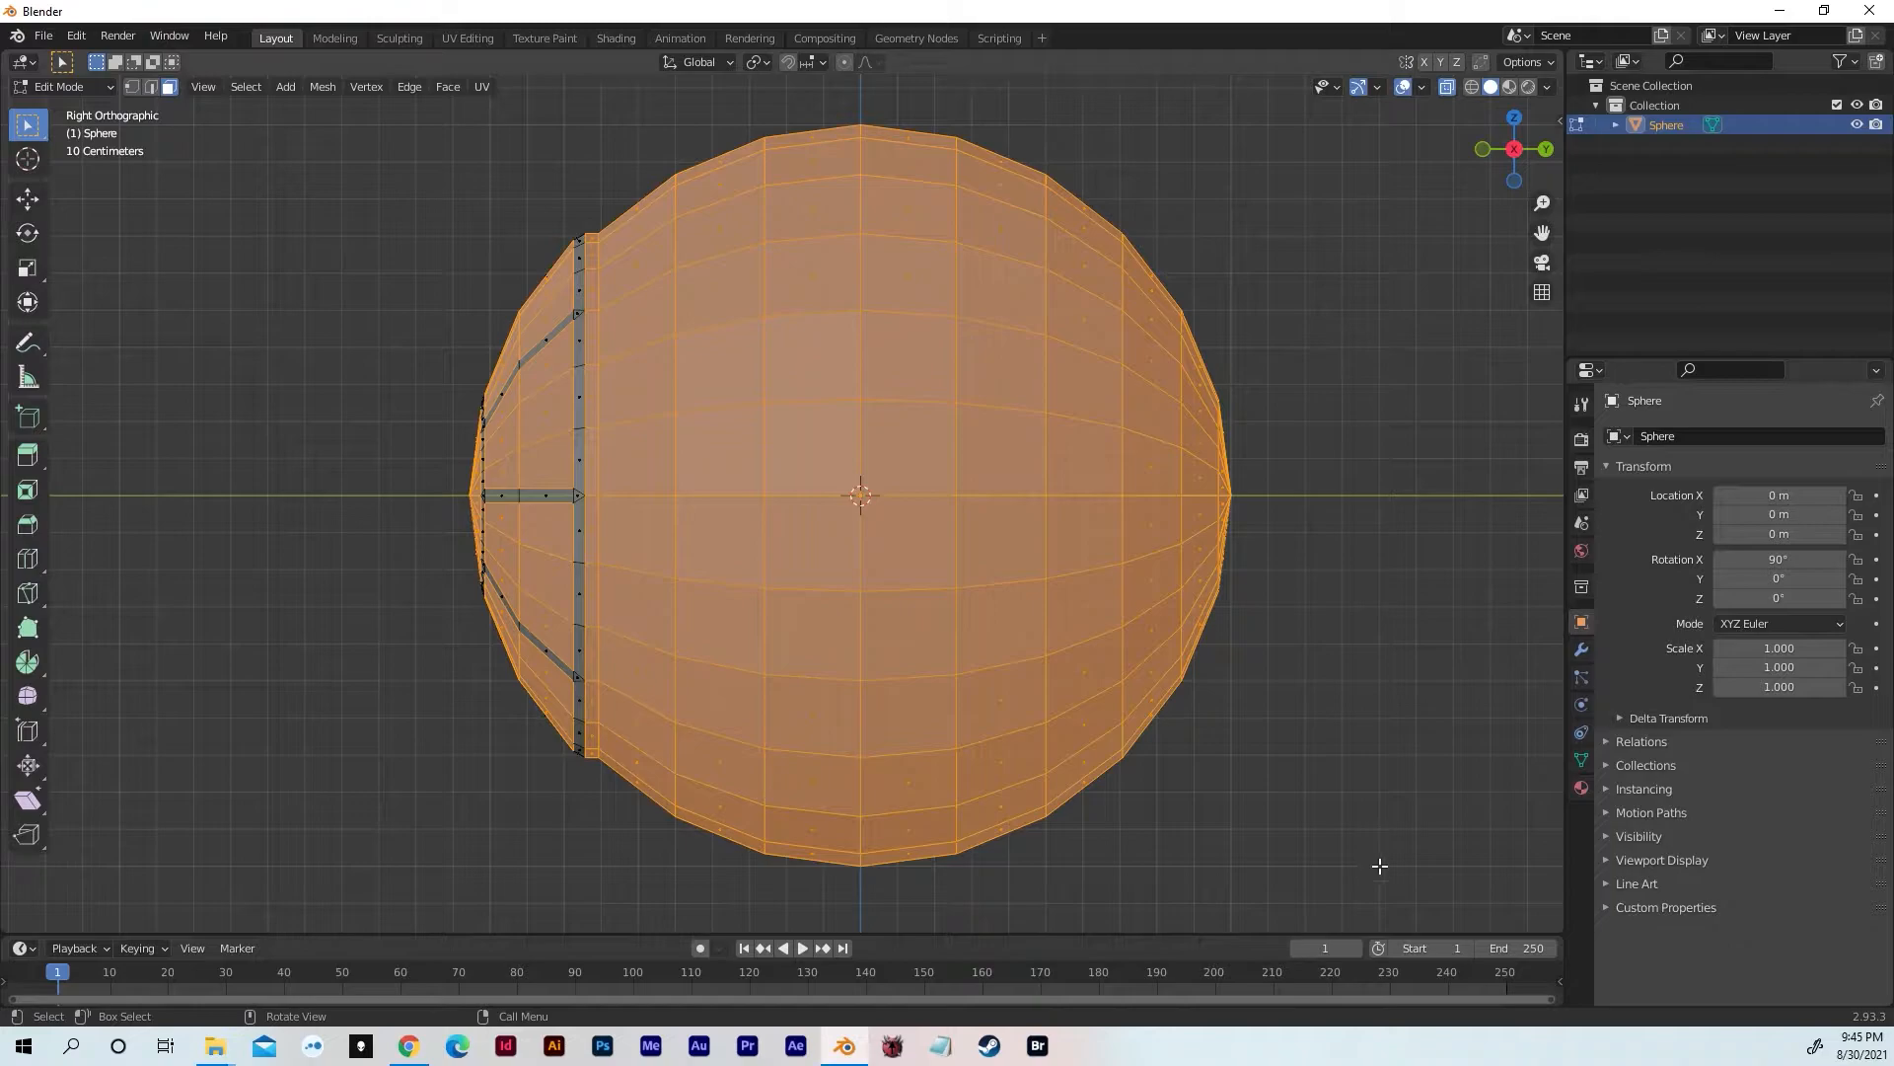
{"action": "left_click_drag", "start_coordinate": [1413, 915], "coordinate": [591, 116]}
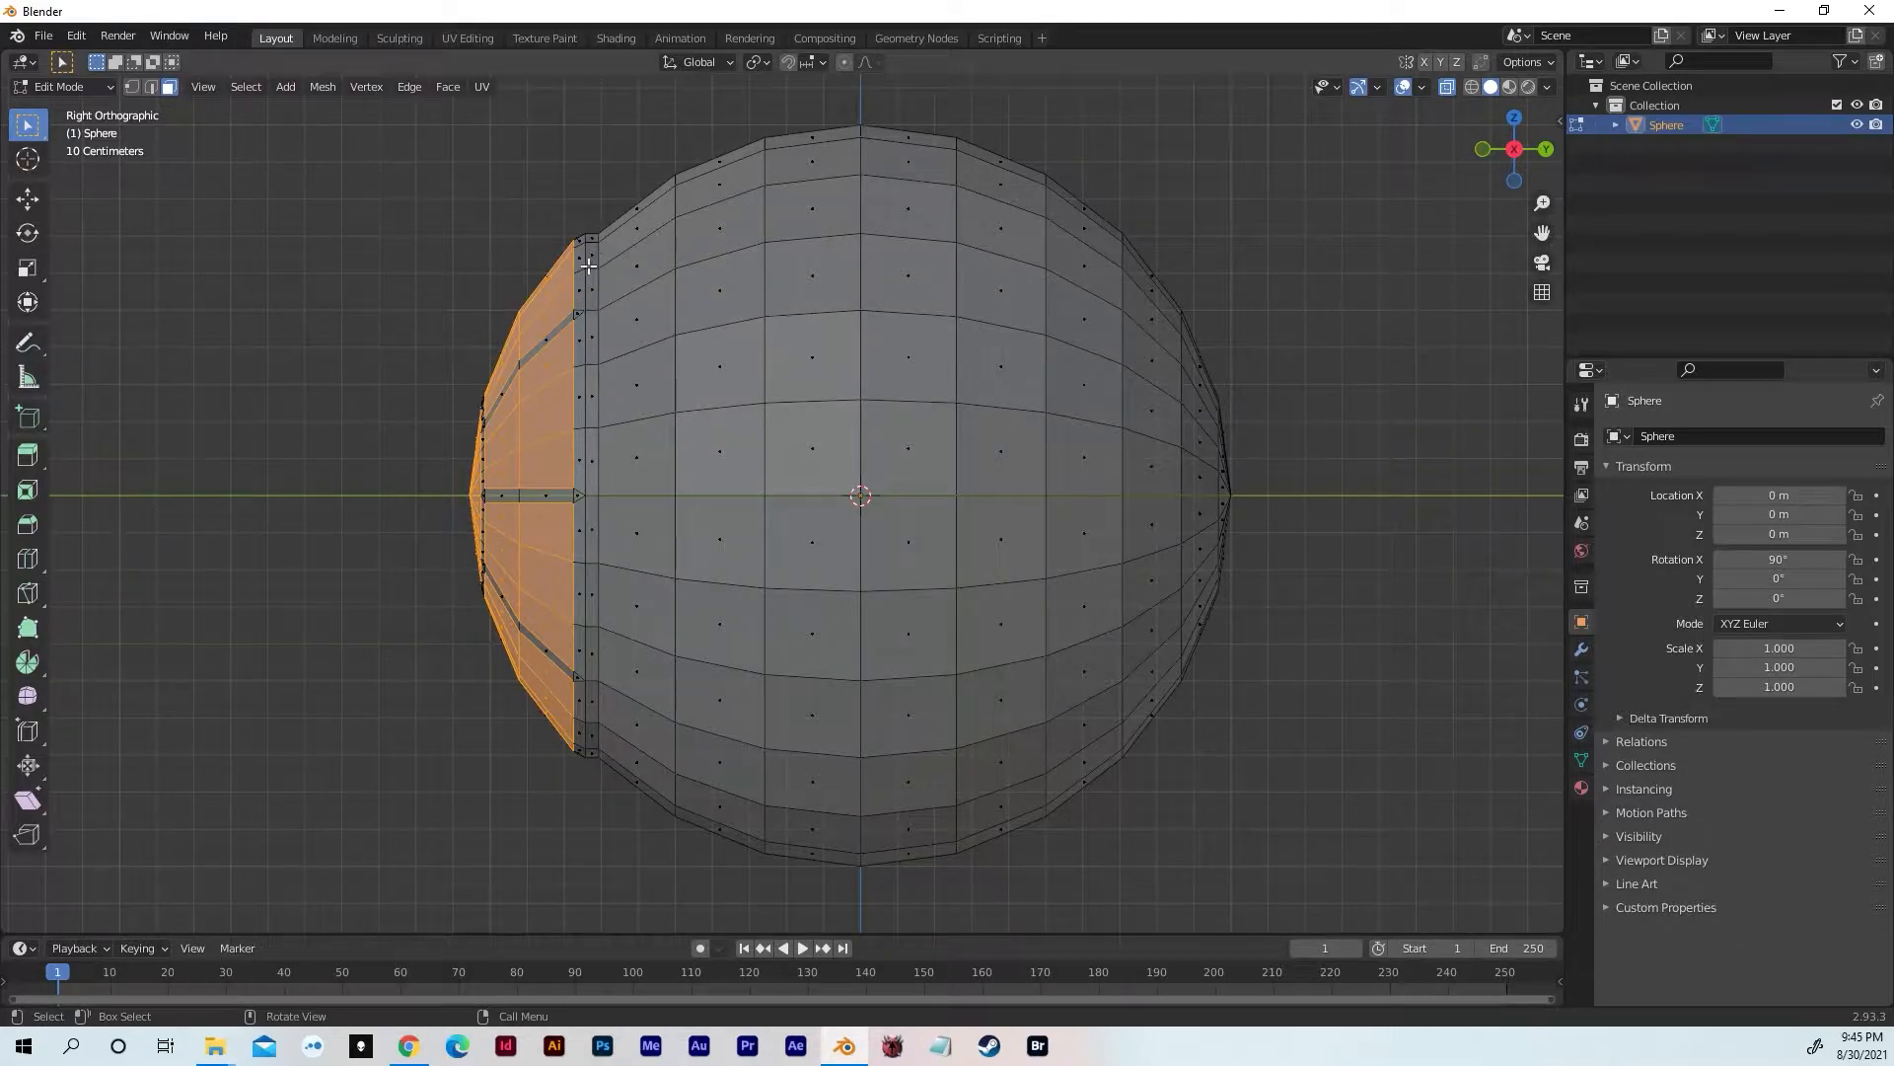
{"action": "middle_click_drag", "start_coordinate": [584, 313], "coordinate": [963, 491]}
{"action": "key", "text": "alt+z"}
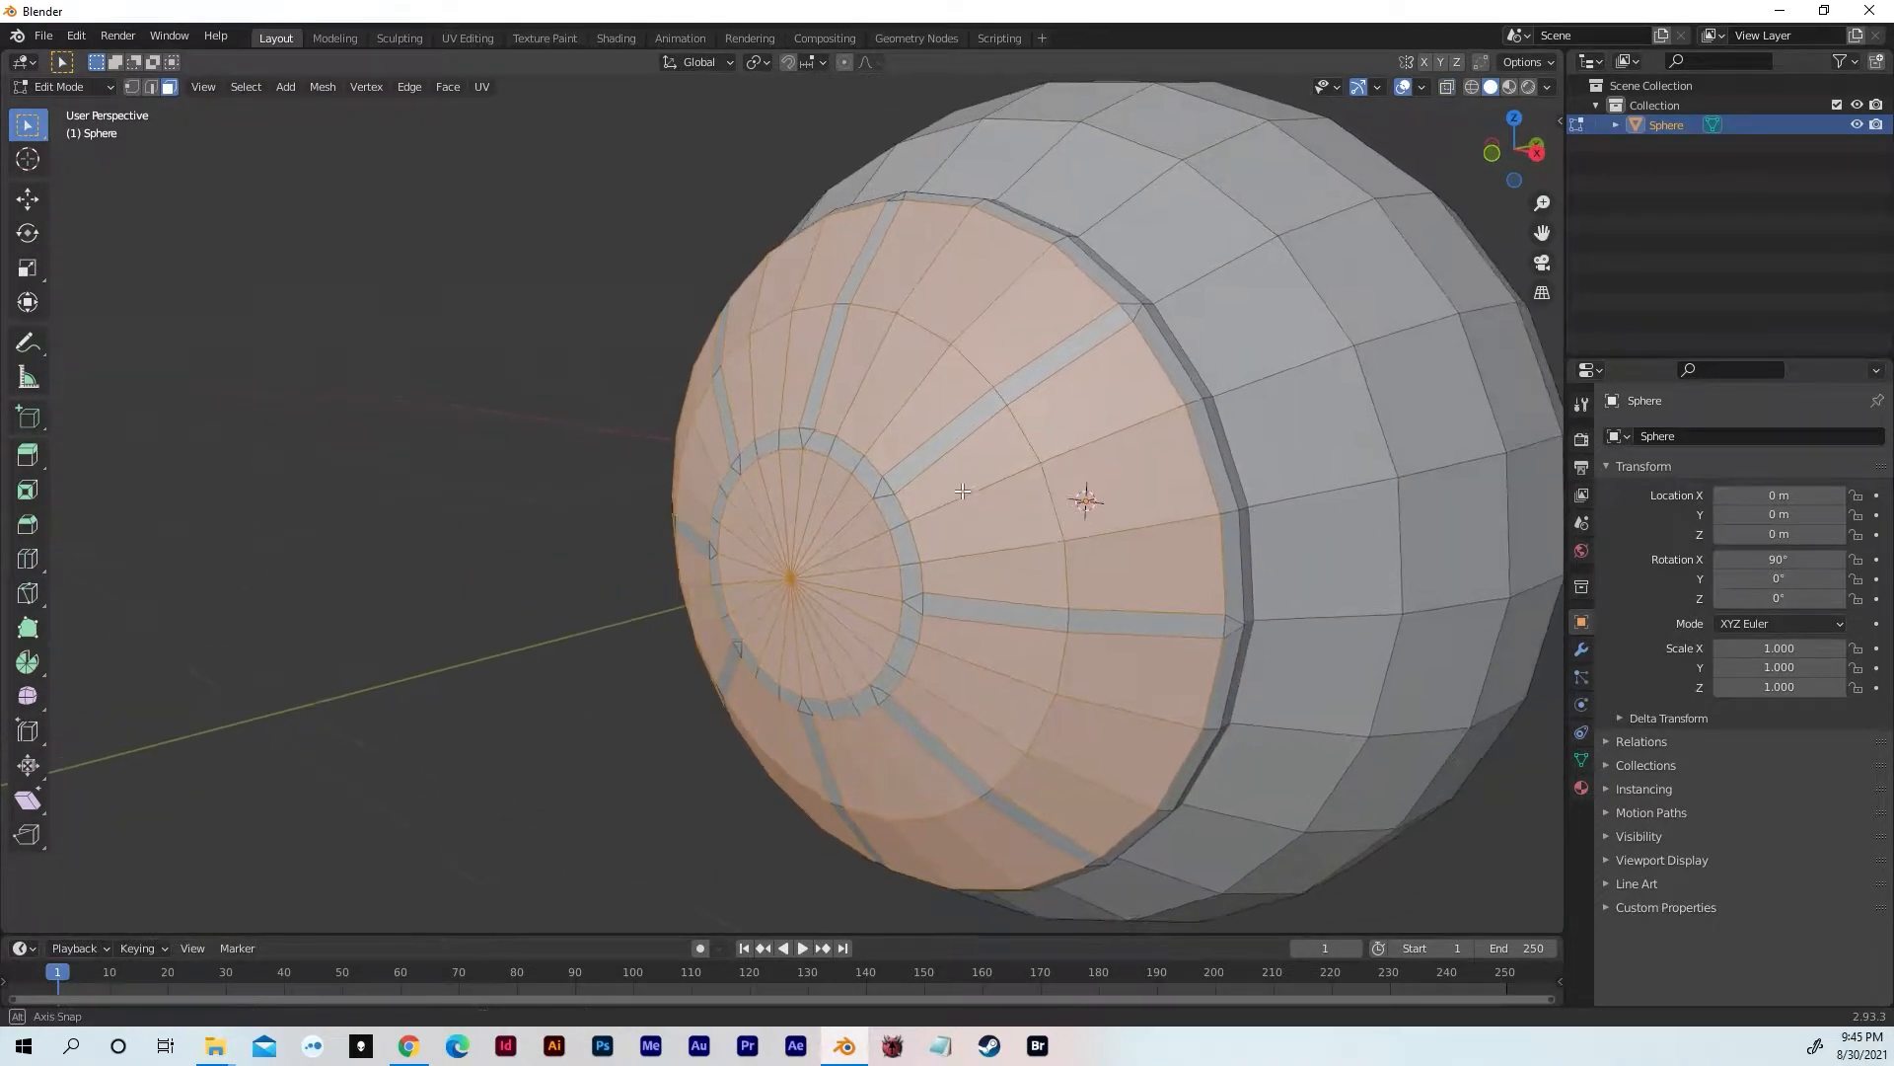
Extrude the selected window panes inward along their normal by about 0.030 m
{"action": "scroll", "coordinate": [963, 491], "scroll_direction": "up", "scroll_amount": 1}
{"action": "key", "text": "e"}
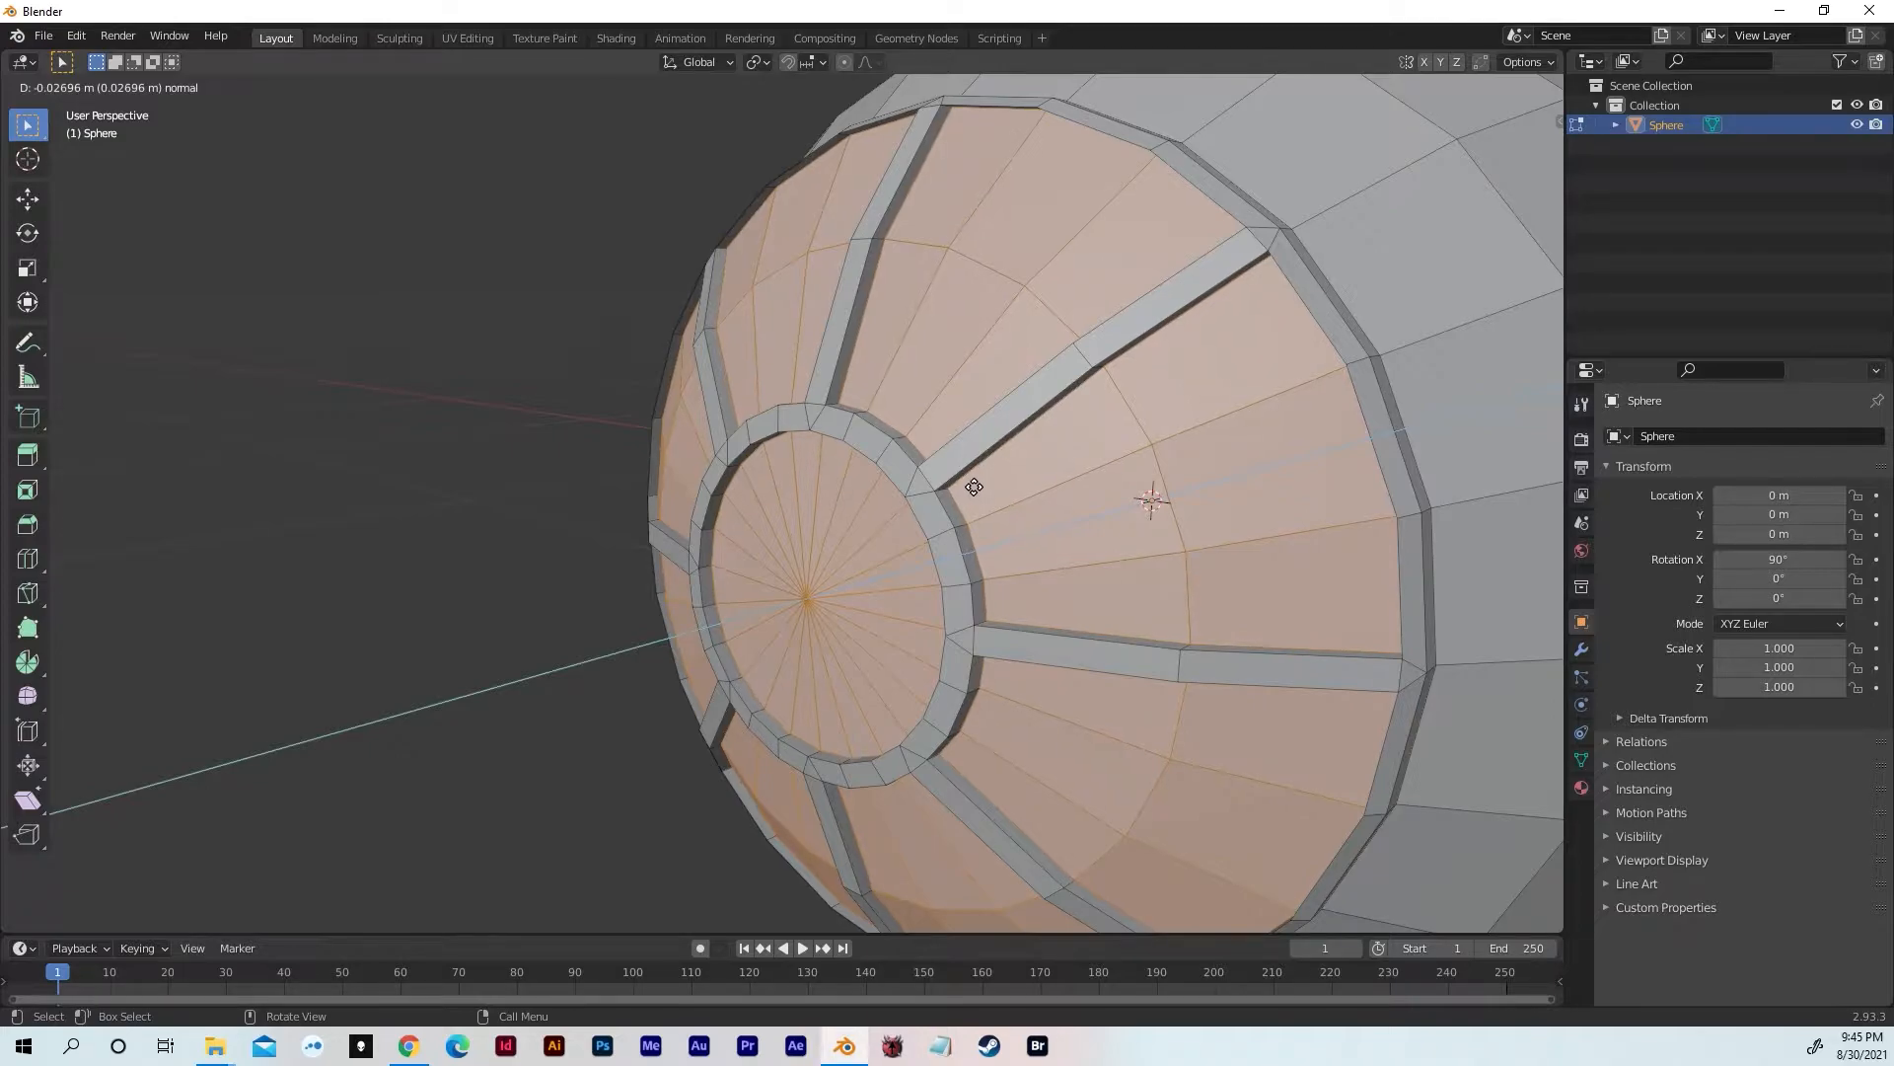
{"action": "left_click", "coordinate": [962, 490]}
Deselect the central circle and inner ring of panes, and scale the outermost ring of pane faces down to about 0.985
{"action": "middle_click_drag", "start_coordinate": [957, 492], "coordinate": [1030, 289]}
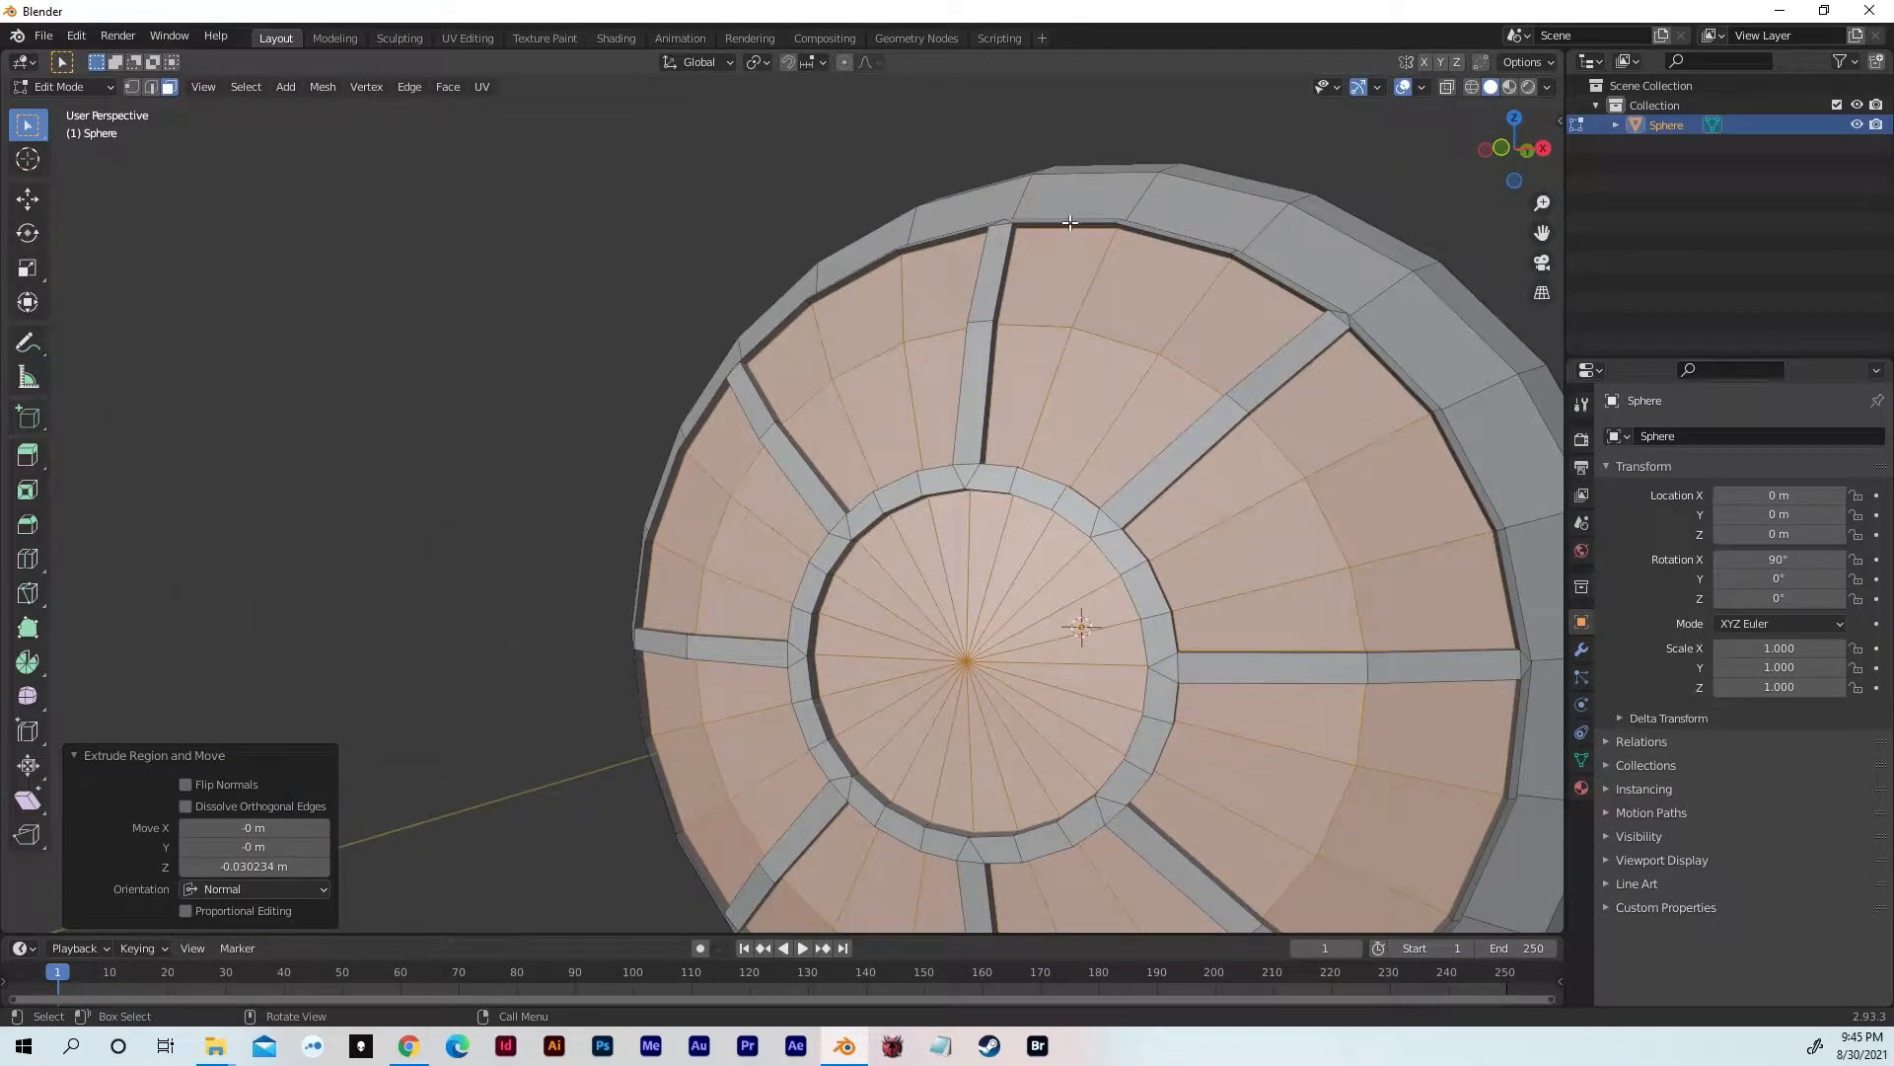
{"action": "middle_click_drag", "start_coordinate": [978, 363], "coordinate": [929, 302]}
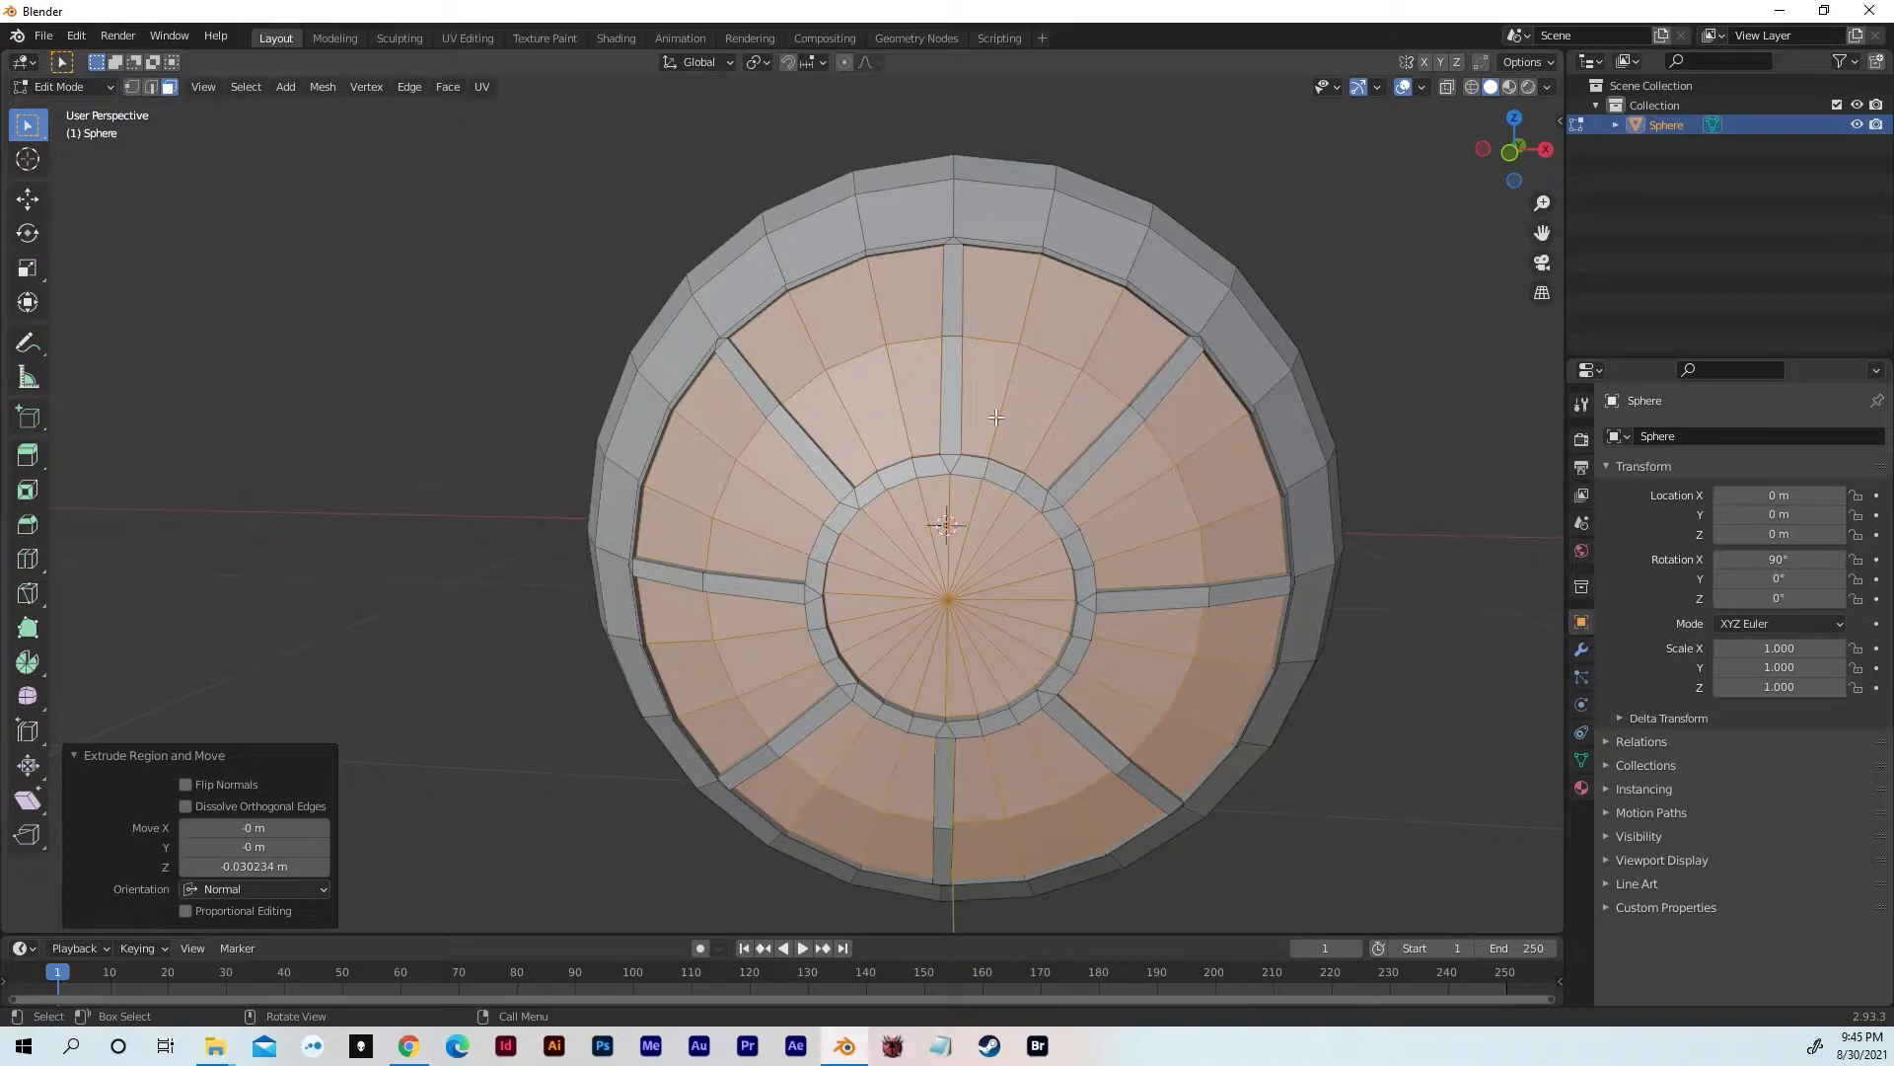
{"action": "left_click_drag", "start_coordinate": [806, 415], "coordinate": [1107, 753]}
{"action": "middle_click_drag", "start_coordinate": [1056, 738], "coordinate": [975, 707]}
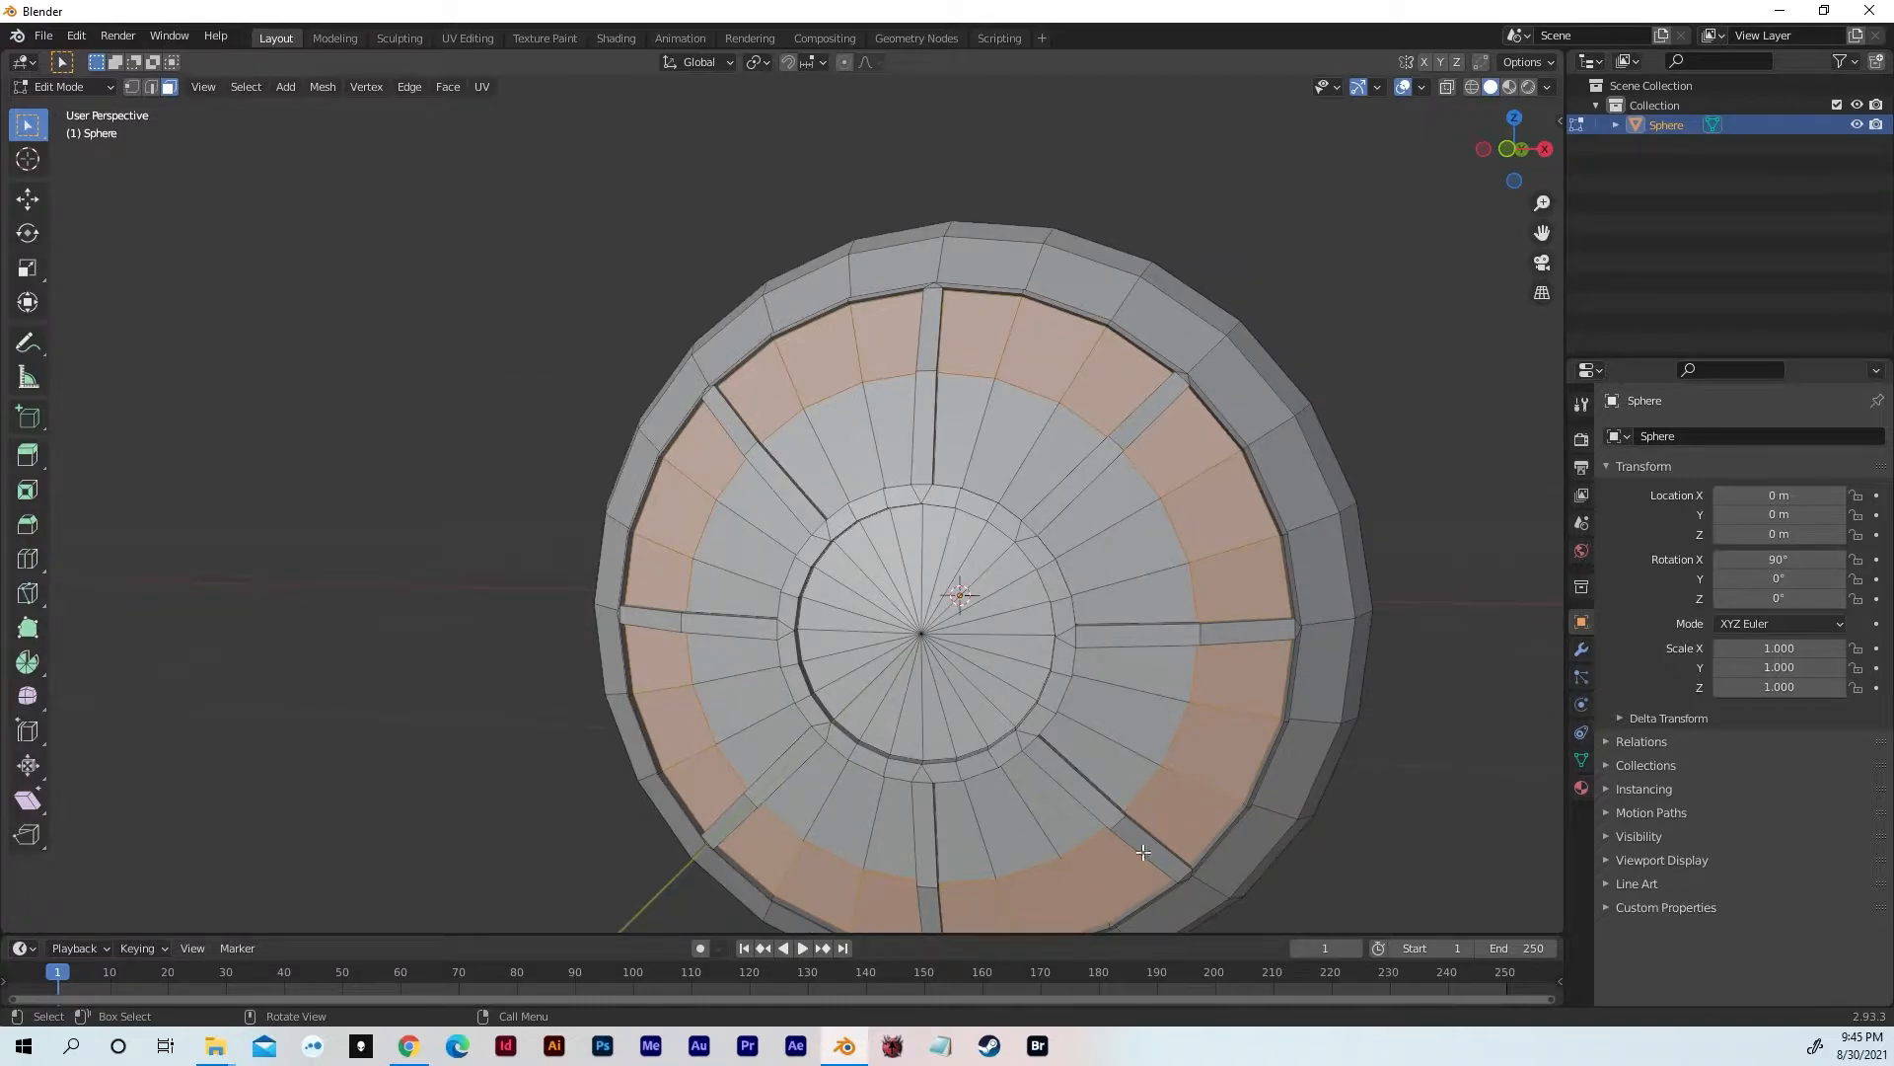
{"action": "mouse_move", "coordinate": [1048, 465]}
{"action": "middle_mouse_down", "text": "shift"}
{"action": "mouse_move", "coordinate": [1031, 494]}
{"action": "mouse_move", "coordinate": [1046, 501]}
{"action": "middle_mouse_up", "text": "shift"}
{"action": "scroll", "coordinate": [1046, 502], "scroll_direction": "up", "scroll_amount": 1}
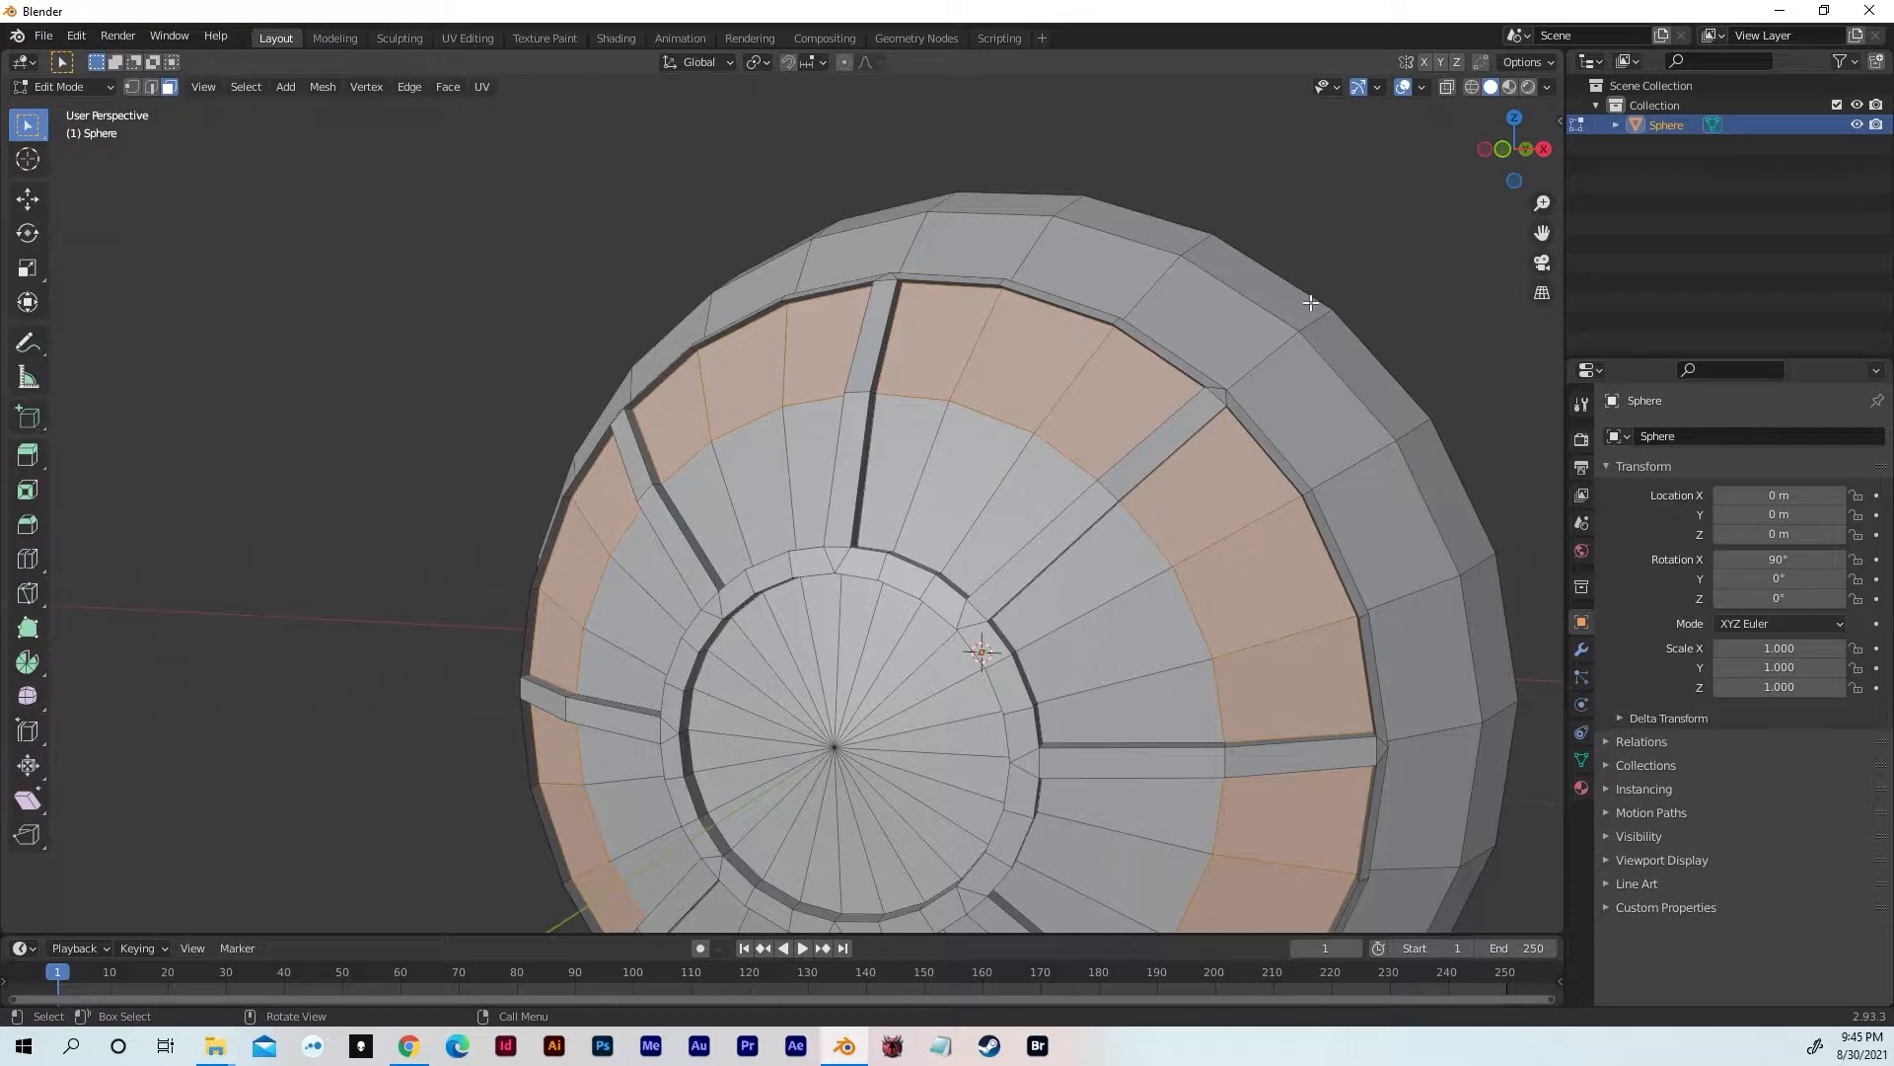
{"action": "key", "text": "s"}
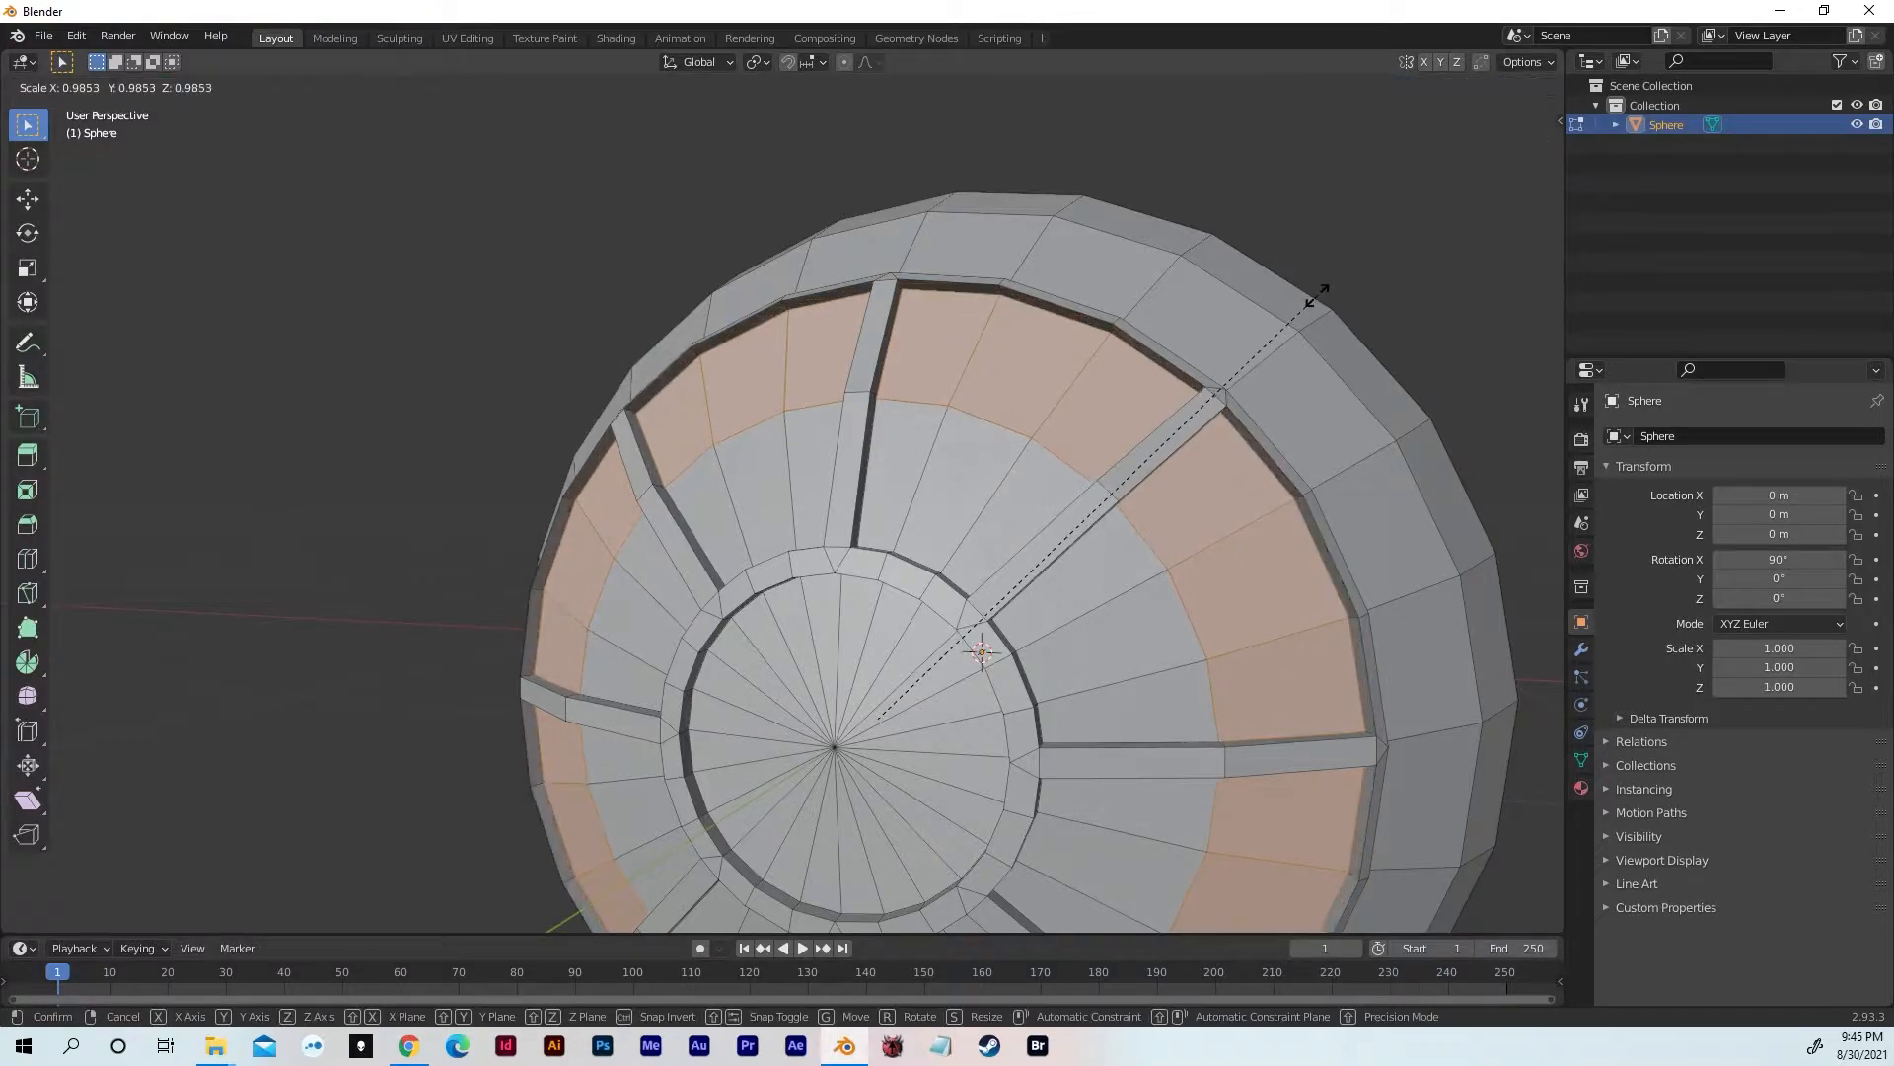
{"action": "left_click", "coordinate": [1313, 303]}
In edge selection, clear the selection and select the window-side edges of the outer rim bordering the upper panes
{"action": "middle_click_drag", "start_coordinate": [1192, 461], "coordinate": [1083, 449]}
{"action": "key", "text": "2"}
{"action": "key", "text": "alt+a"}
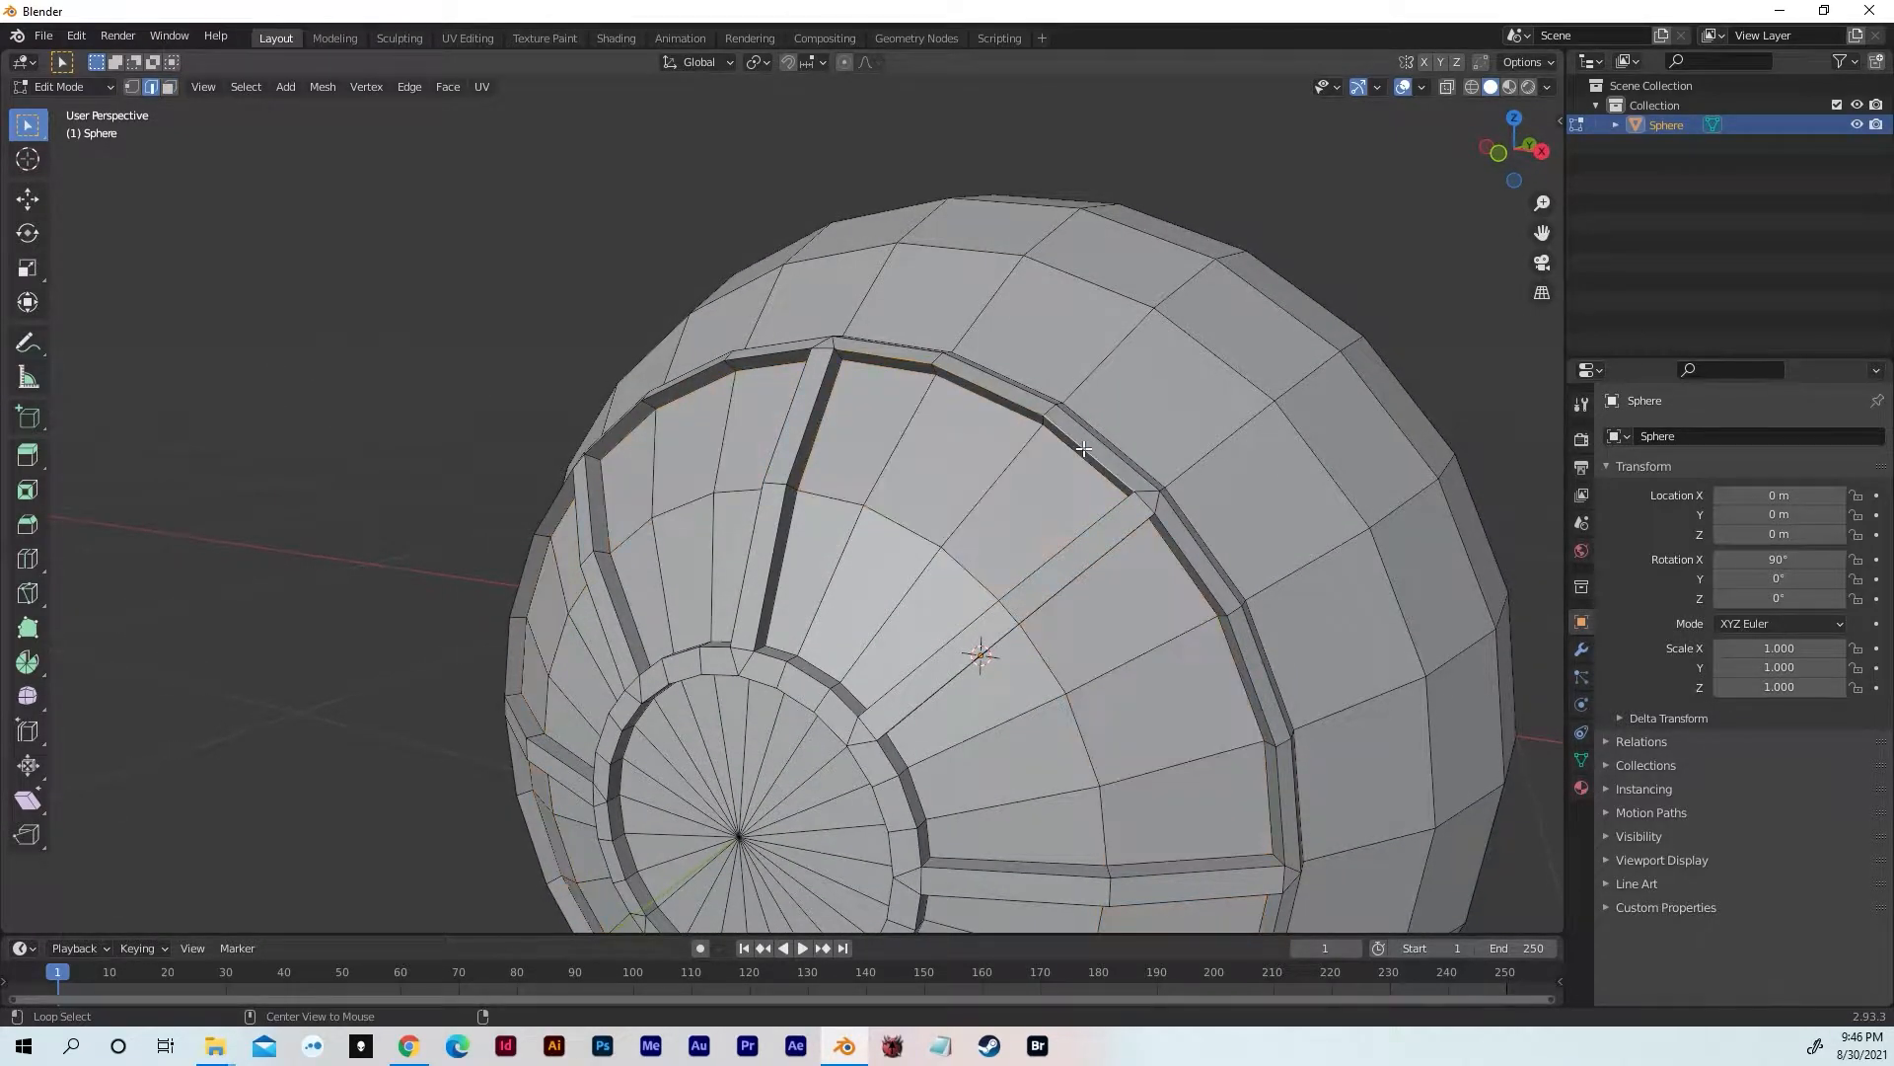
{"action": "left_click", "coordinate": [1194, 521], "text": "alt"}
{"action": "middle_click_drag", "start_coordinate": [1195, 521], "coordinate": [908, 421]}
{"action": "left_click", "coordinate": [957, 361], "text": "alt+shift"}
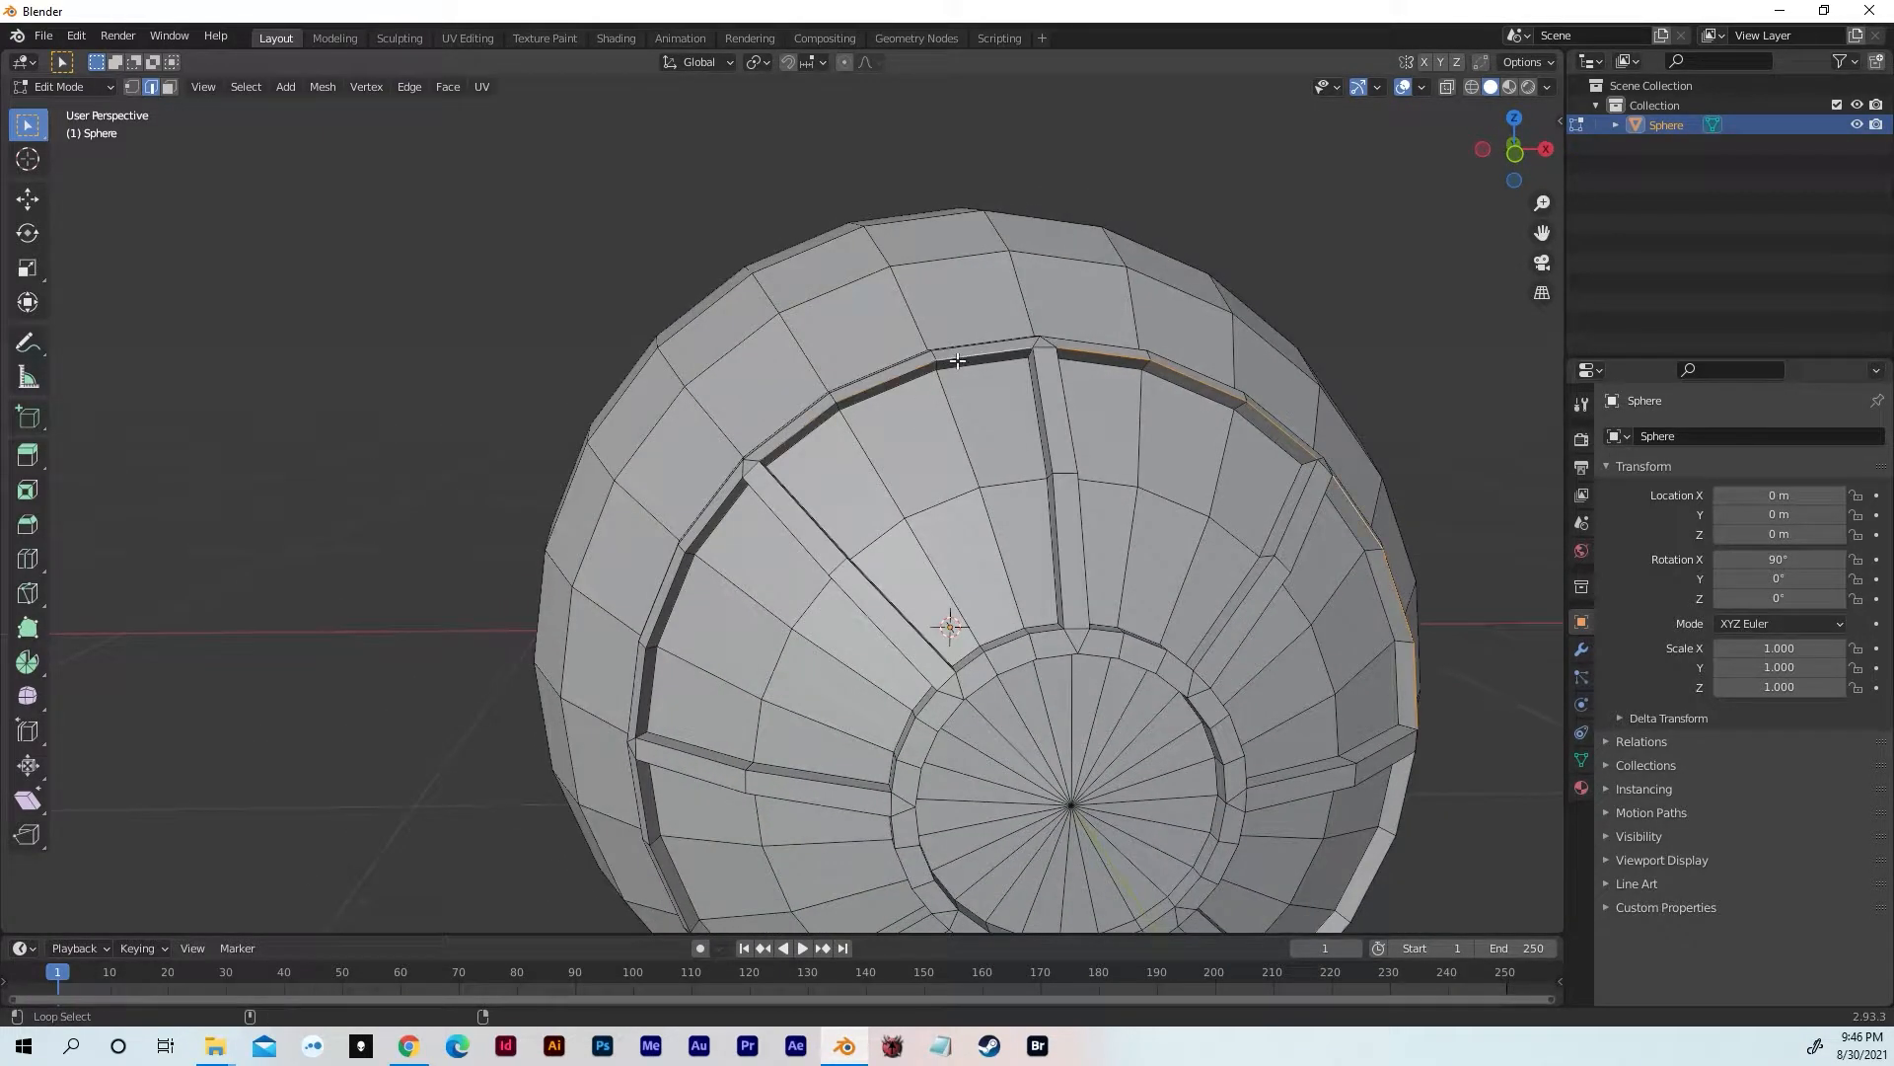
{"action": "middle_click_drag", "start_coordinate": [722, 510], "coordinate": [819, 480]}
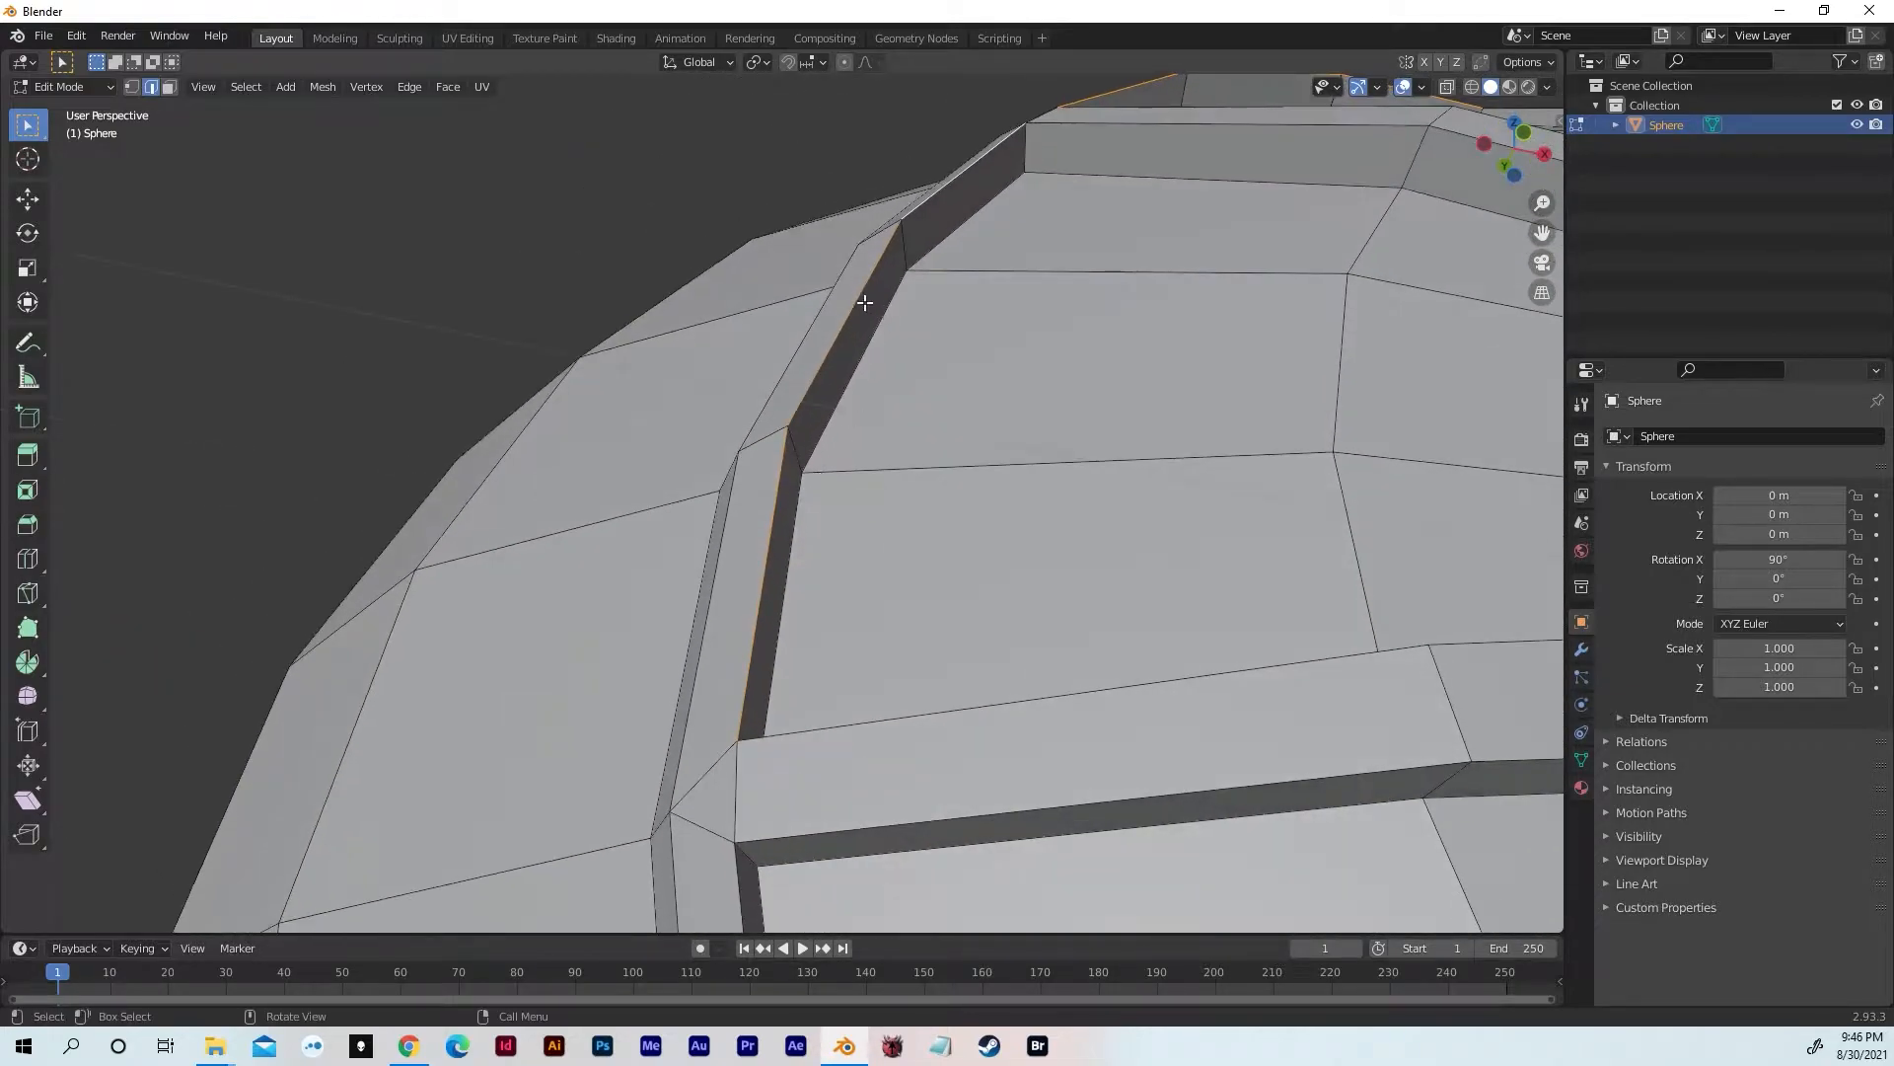
{"action": "middle_click_drag", "start_coordinate": [856, 335], "coordinate": [857, 334]}
{"action": "middle_click_drag", "start_coordinate": [912, 447], "coordinate": [929, 352], "text": "shift"}
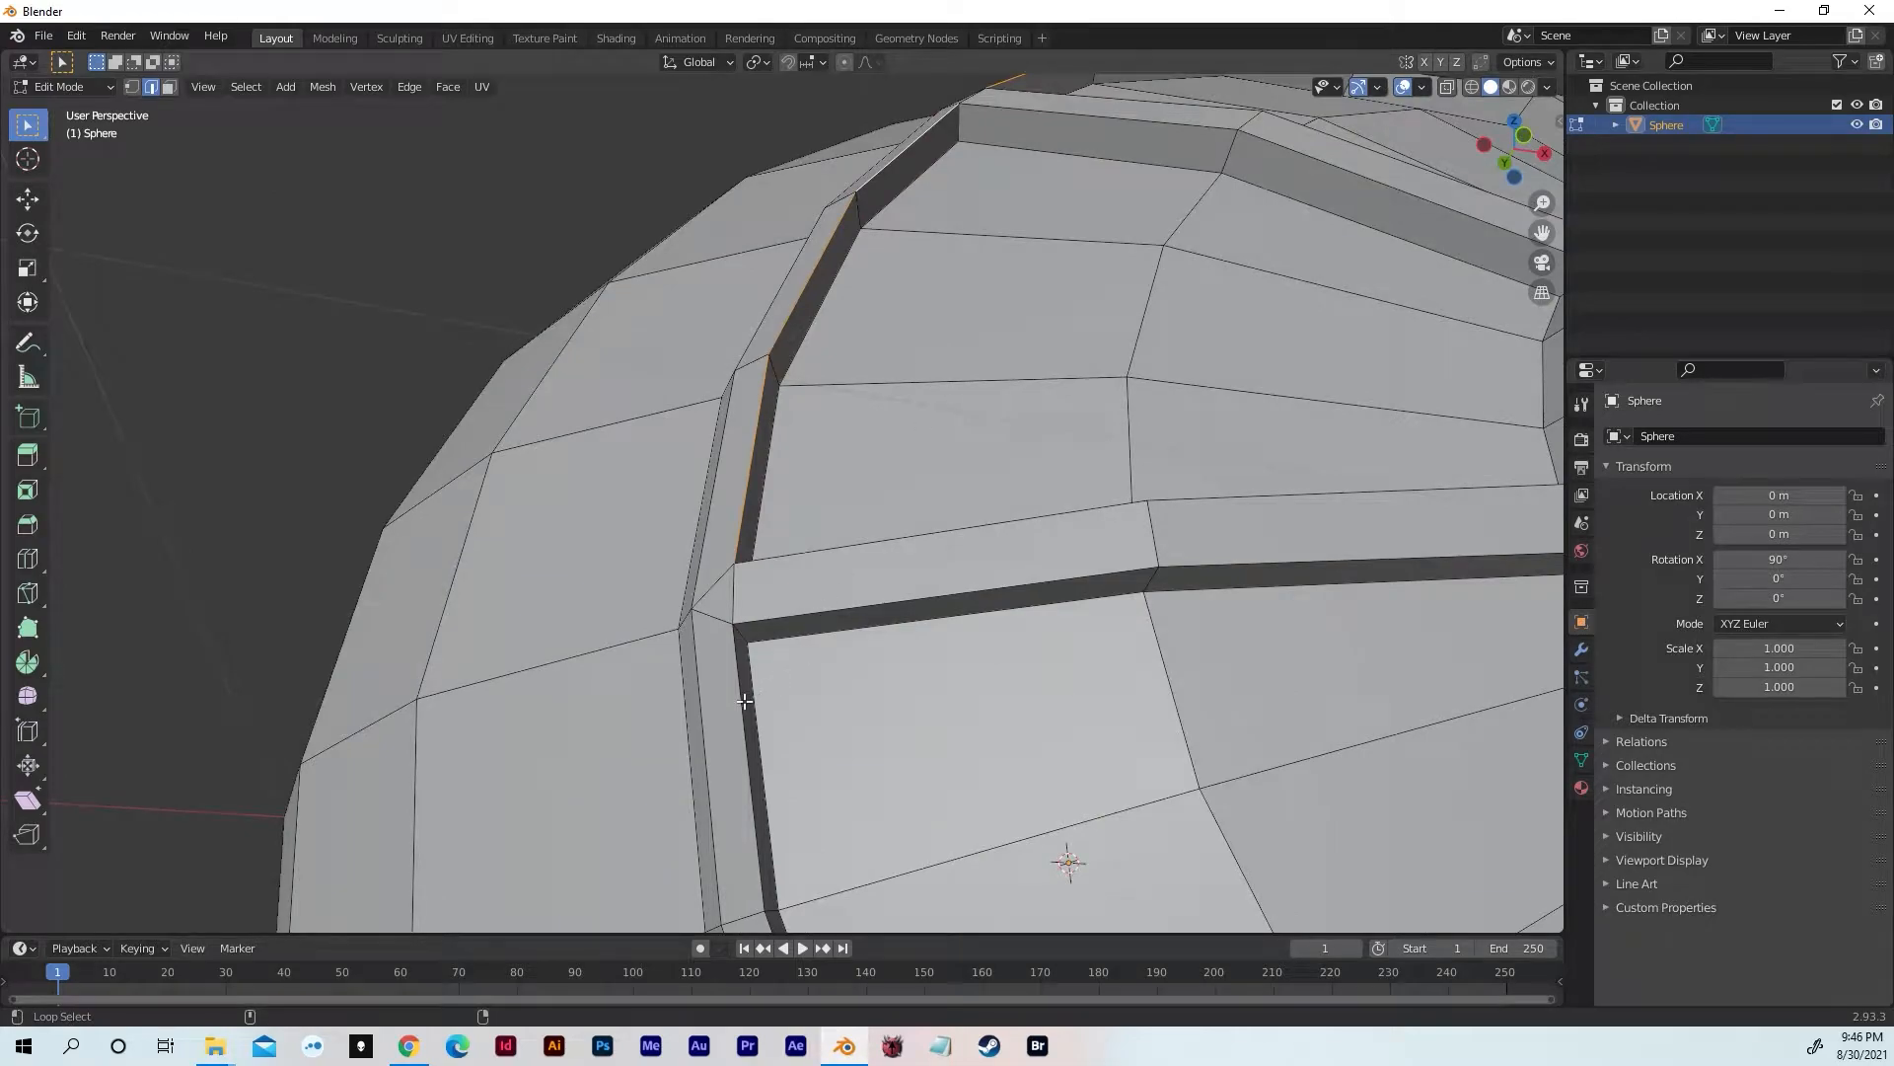
Add the outer rim's inner edges along the side and lower panes, completing the selection around the whole window
{"action": "scroll", "coordinate": [779, 700], "scroll_direction": "down", "scroll_amount": 7}
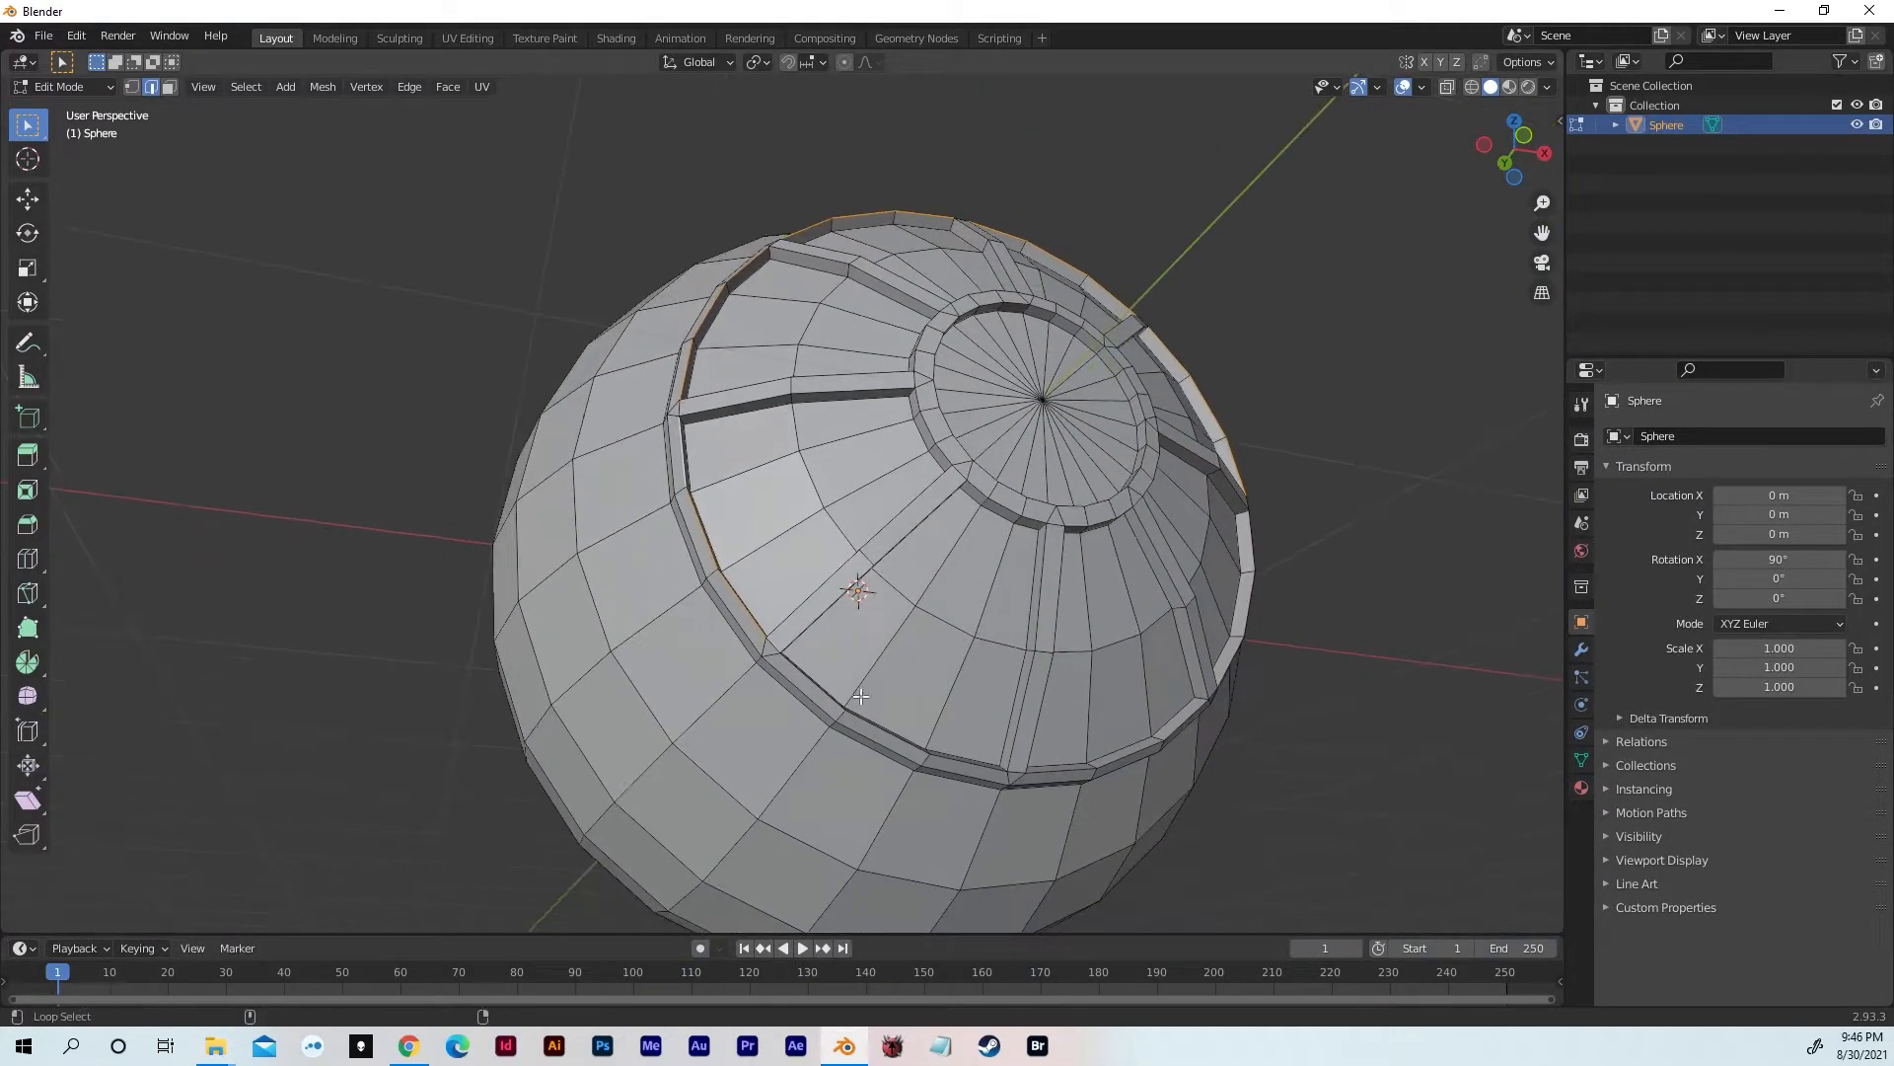
{"action": "middle_click_drag", "start_coordinate": [827, 708], "coordinate": [779, 553]}
{"action": "scroll", "coordinate": [752, 487], "scroll_direction": "up", "scroll_amount": 6}
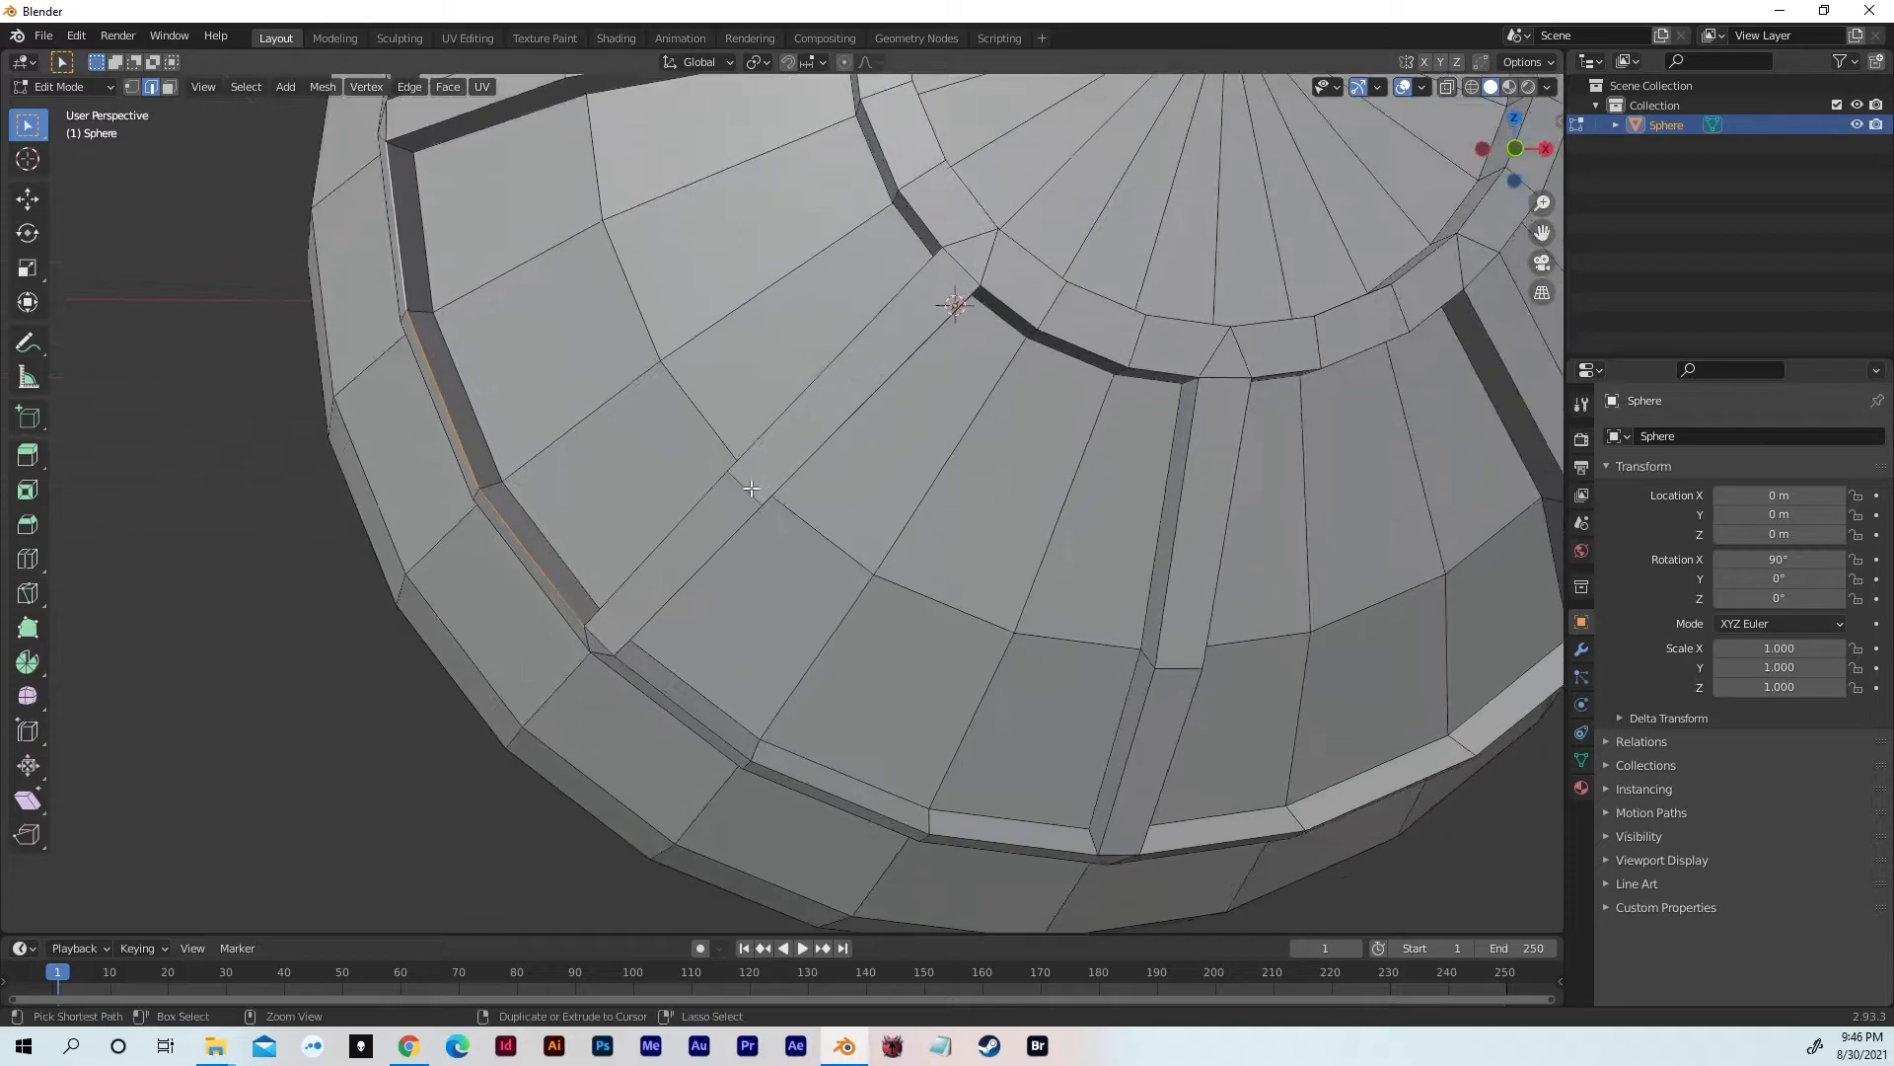
{"action": "middle_click_drag", "start_coordinate": [688, 710], "coordinate": [754, 608]}
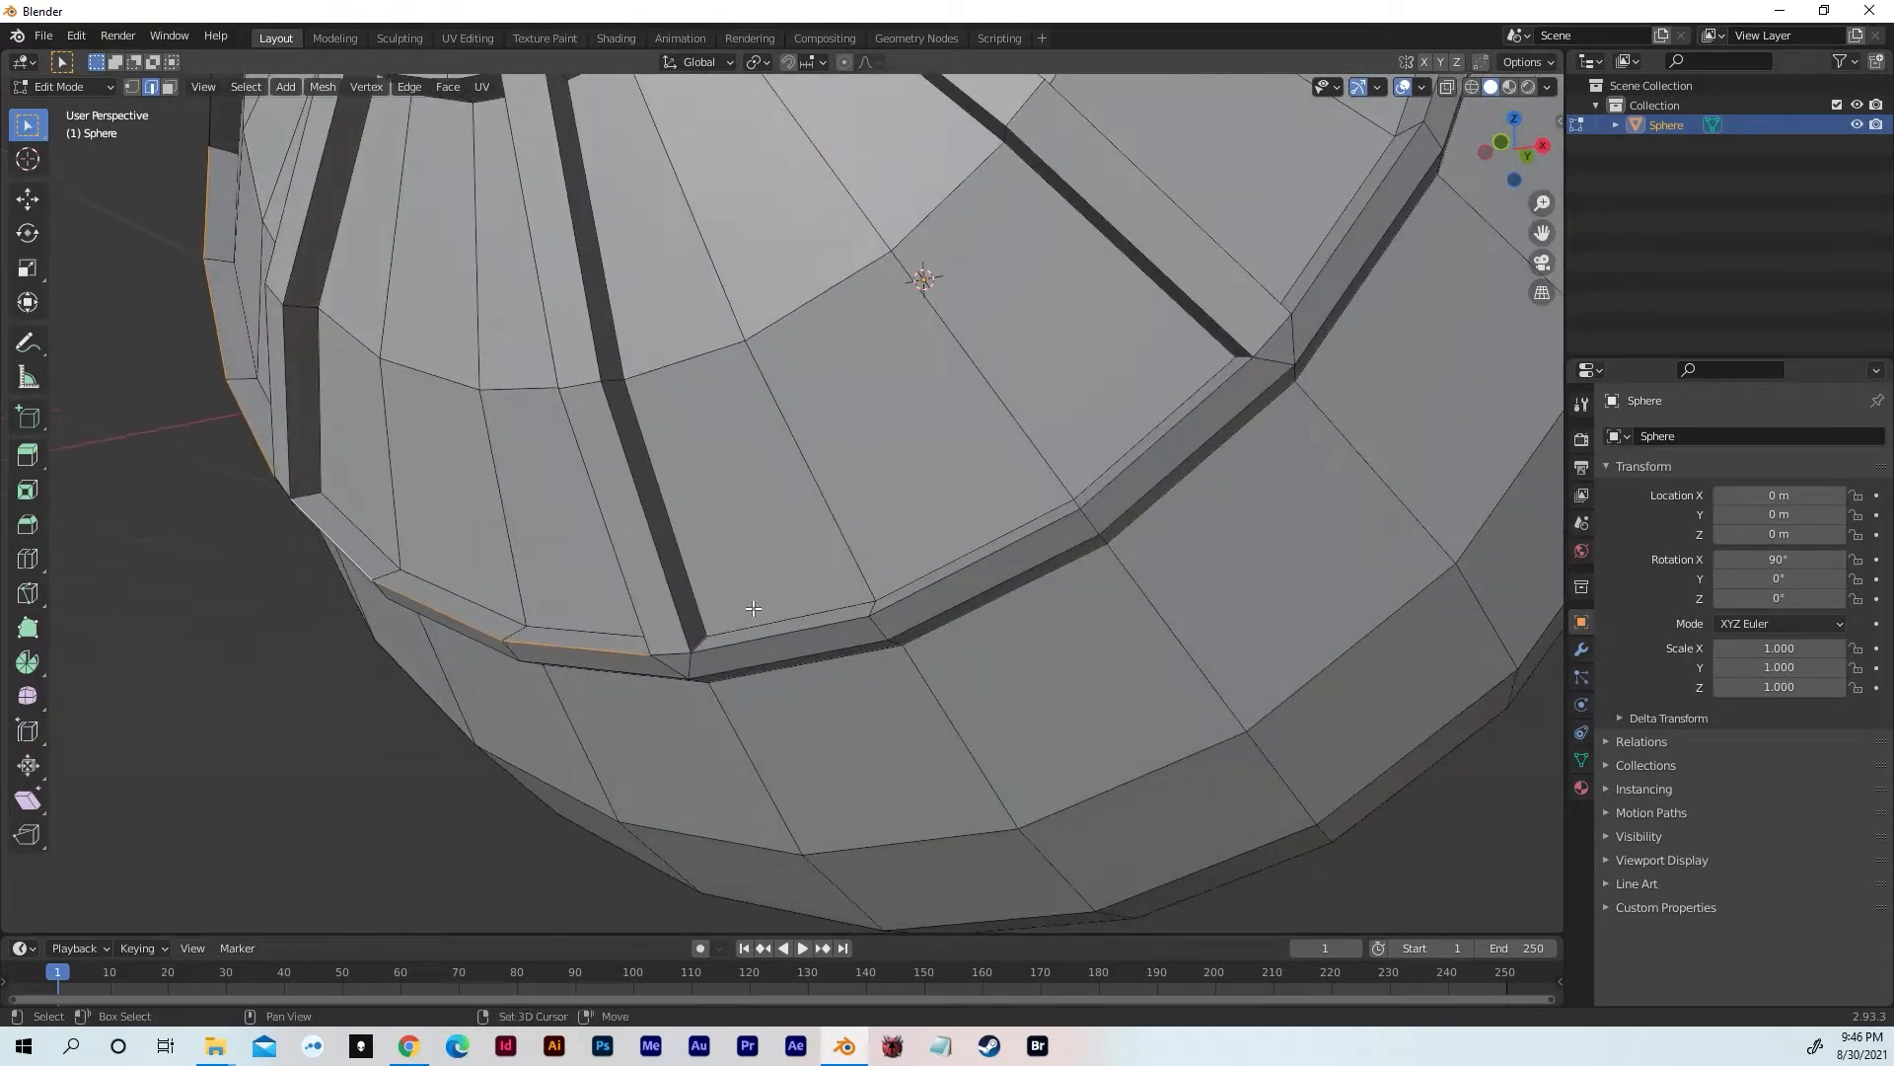
{"action": "left_click", "coordinate": [758, 639], "text": "alt+shift"}
{"action": "middle_click_drag", "start_coordinate": [864, 518], "coordinate": [1086, 631]}
{"action": "left_click", "coordinate": [1128, 652], "text": "alt+shift"}
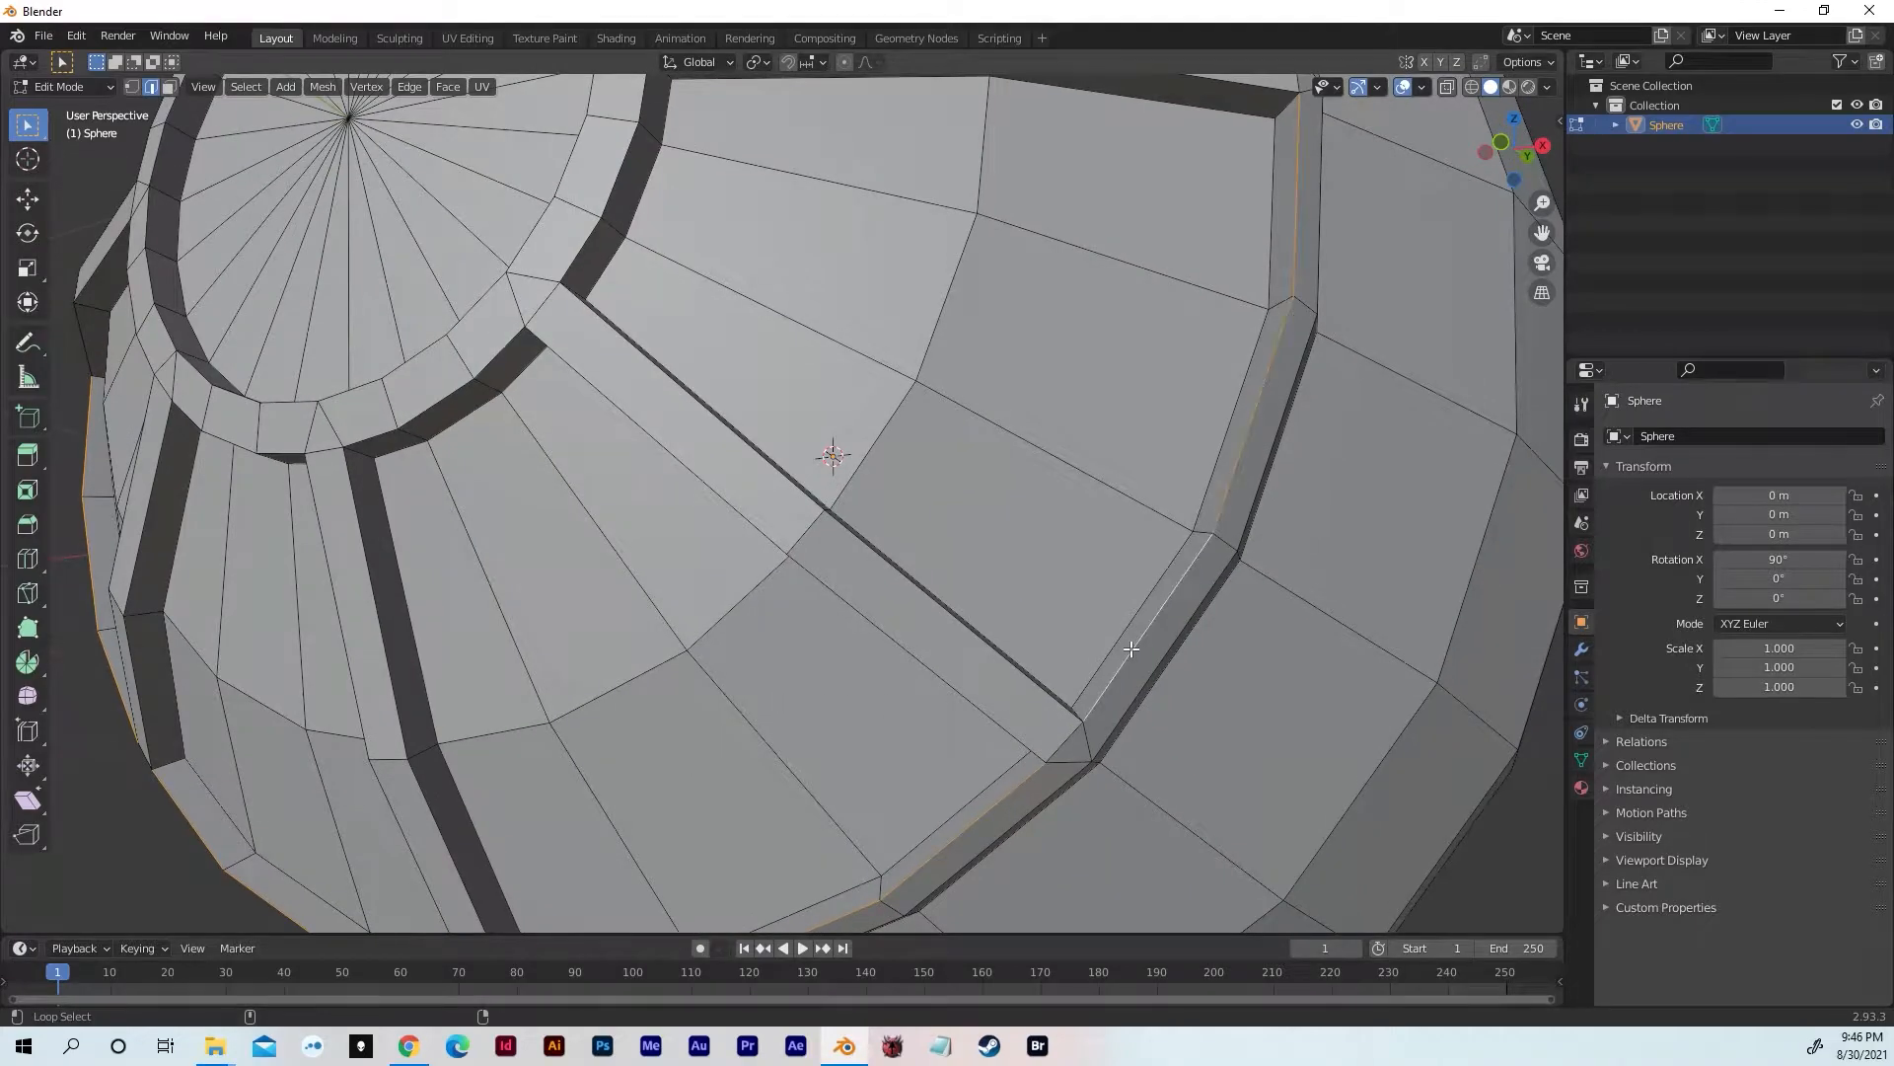
{"action": "middle_click_drag", "start_coordinate": [1201, 545], "coordinate": [1206, 829]}
{"action": "middle_click_drag", "start_coordinate": [1055, 436], "coordinate": [1184, 359]}
{"action": "key", "text": "alt+z"}
{"action": "scroll", "coordinate": [1172, 369], "scroll_direction": "down", "scroll_amount": 3}
{"action": "key", "text": "alt+z"}
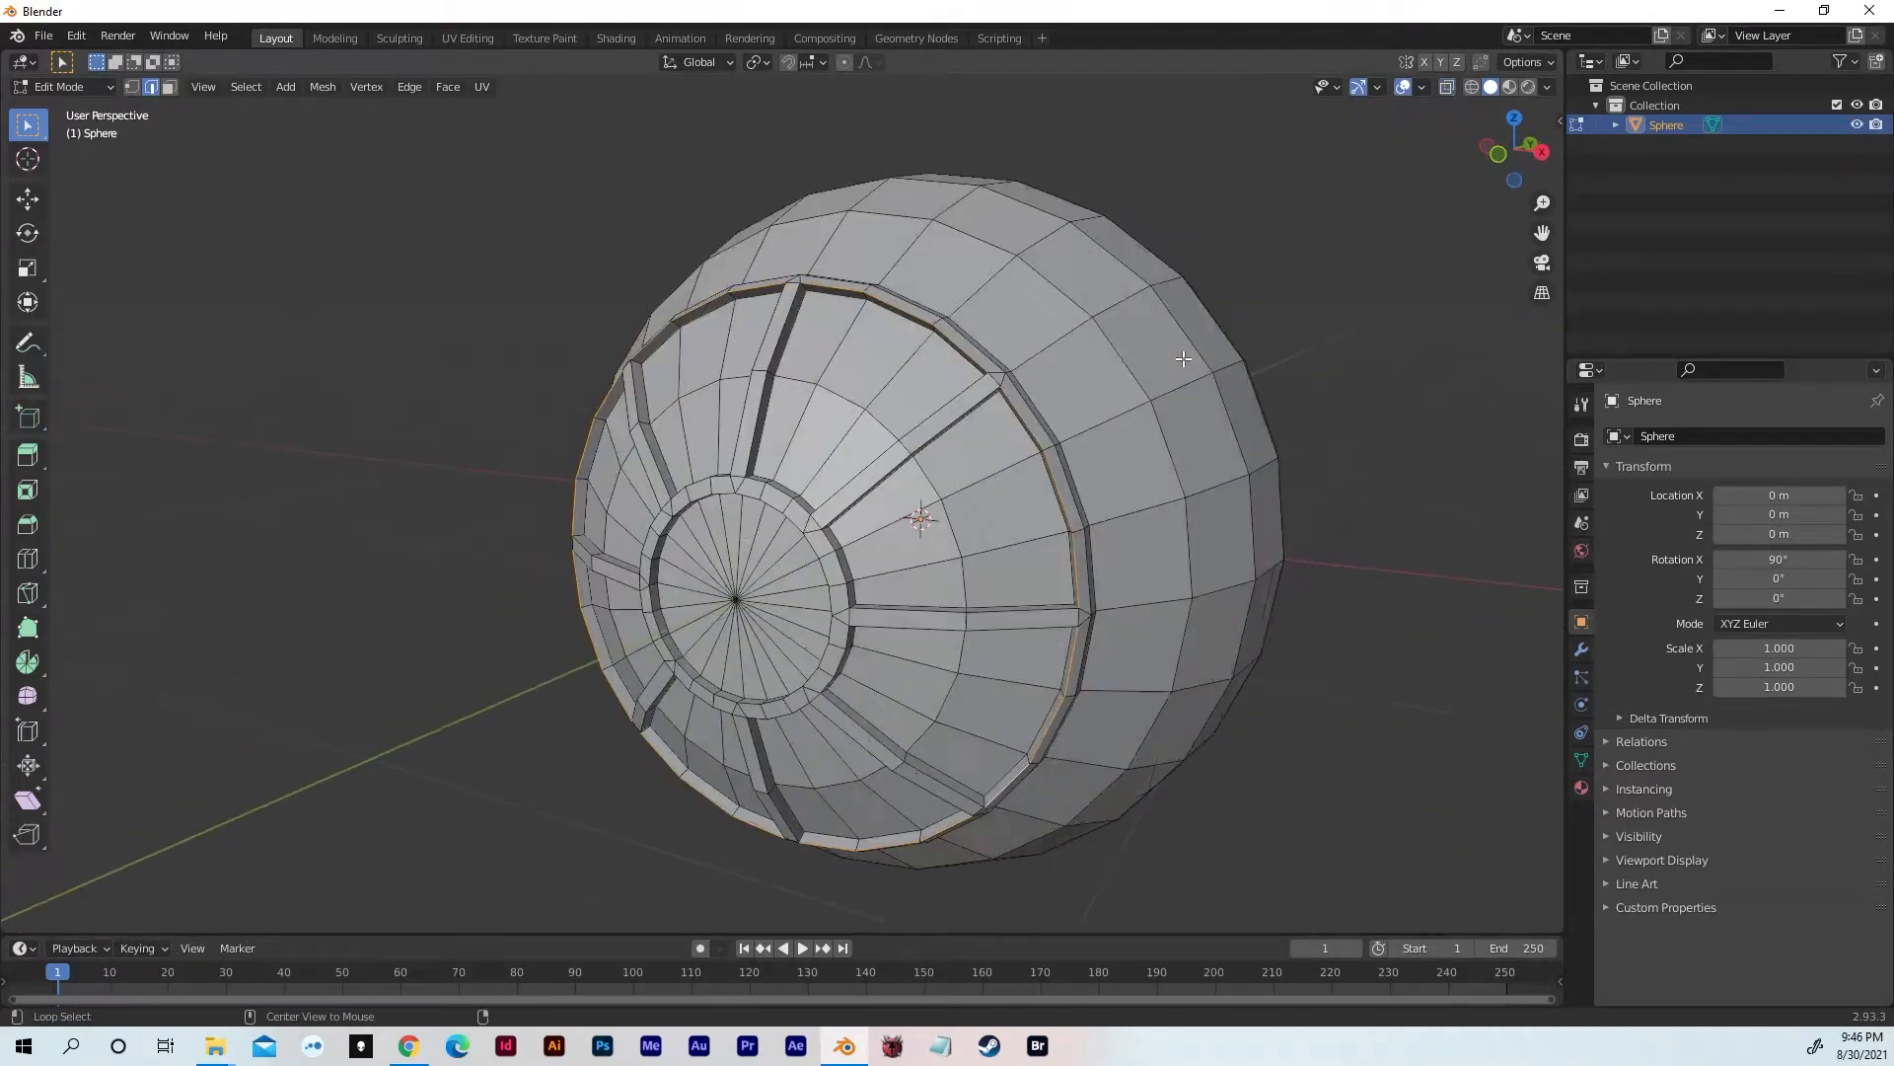
Move the selected rim edges about 0.006 m along the global Y axis
{"action": "middle_click_drag", "start_coordinate": [1150, 429], "coordinate": [1057, 524]}
{"action": "scroll", "coordinate": [1119, 466], "scroll_direction": "up", "scroll_amount": 3}
{"action": "key", "text": "g"}
{"action": "key", "text": "y"}
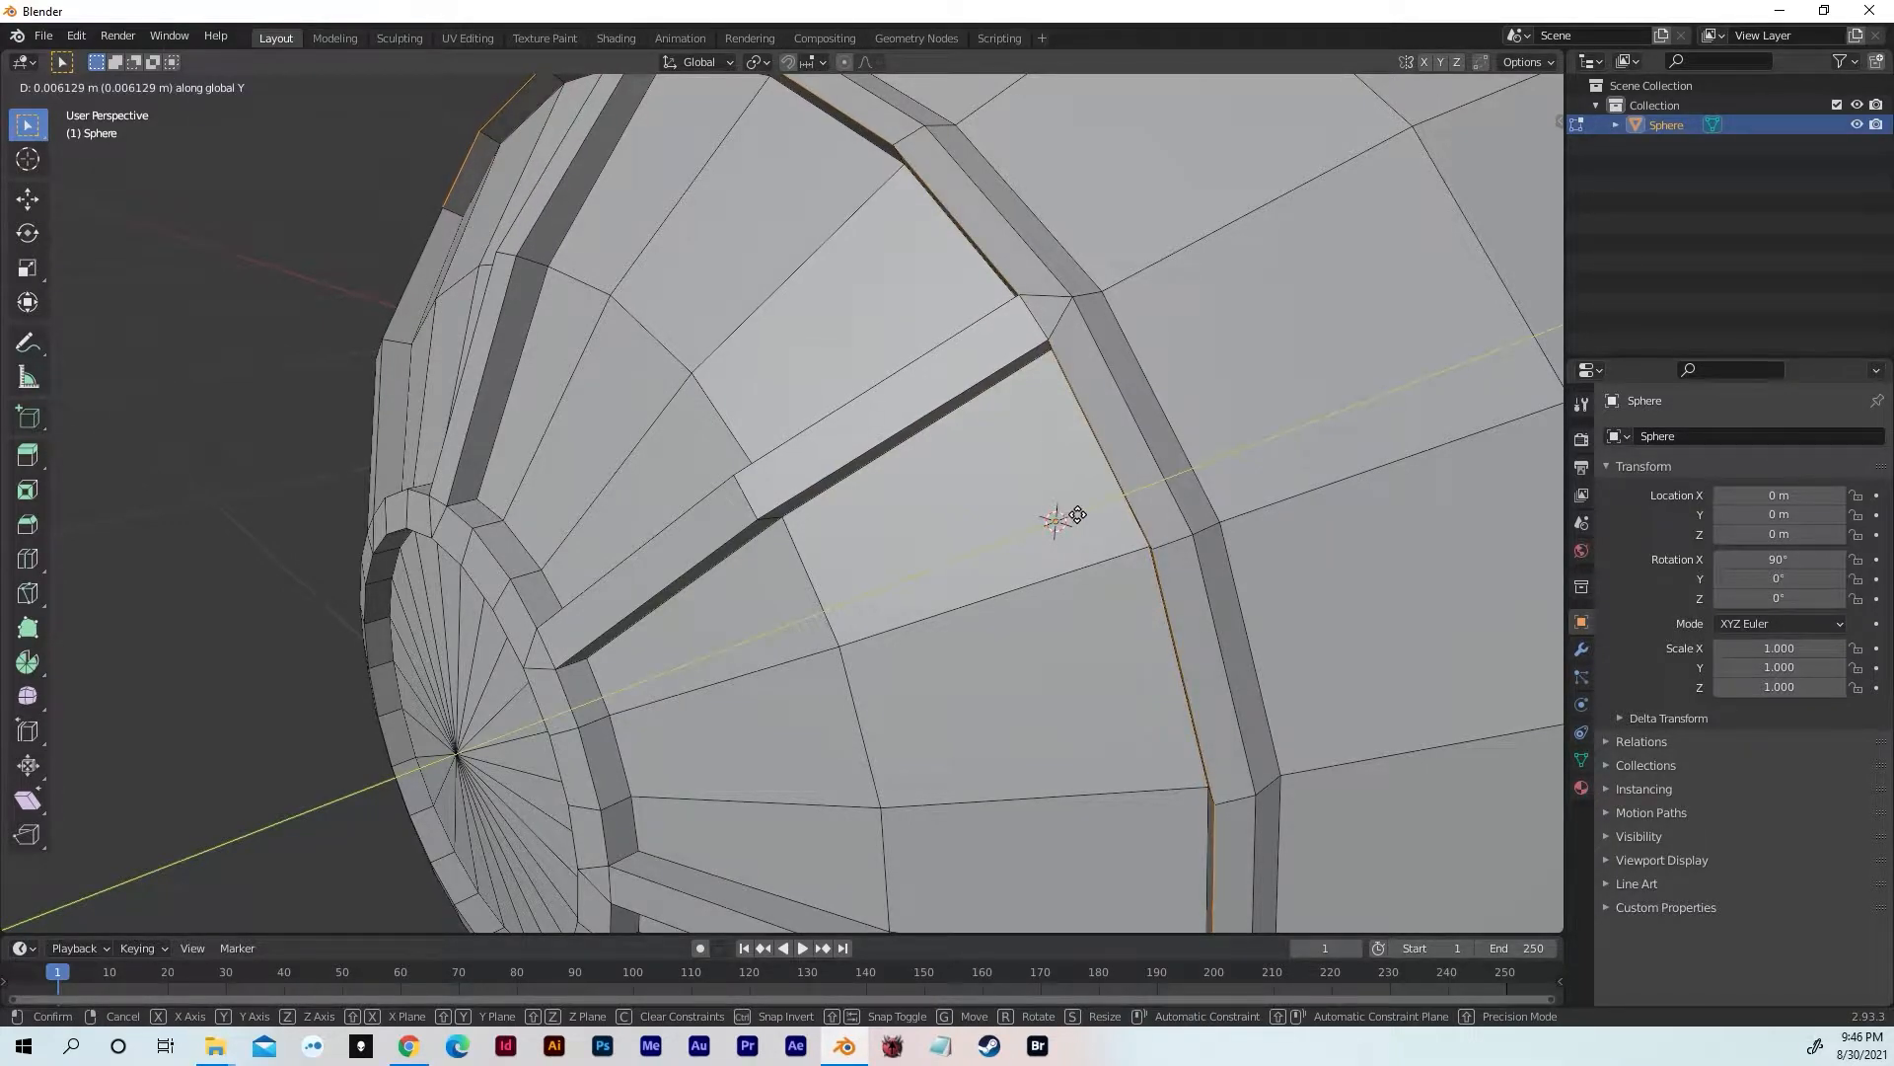
{"action": "left_click", "coordinate": [1078, 514]}
Leave Edit Mode and examine the shading of the window frame and recessed panes from the front and side
{"action": "middle_click_drag", "start_coordinate": [1057, 520], "coordinate": [1109, 696]}
{"action": "scroll", "coordinate": [1151, 775], "scroll_direction": "down", "scroll_amount": 6}
{"action": "key", "text": "Tab"}
{"action": "scroll", "coordinate": [1401, 898], "scroll_direction": "up", "scroll_amount": 5}
{"action": "scroll", "coordinate": [1298, 865], "scroll_direction": "down", "scroll_amount": 3}
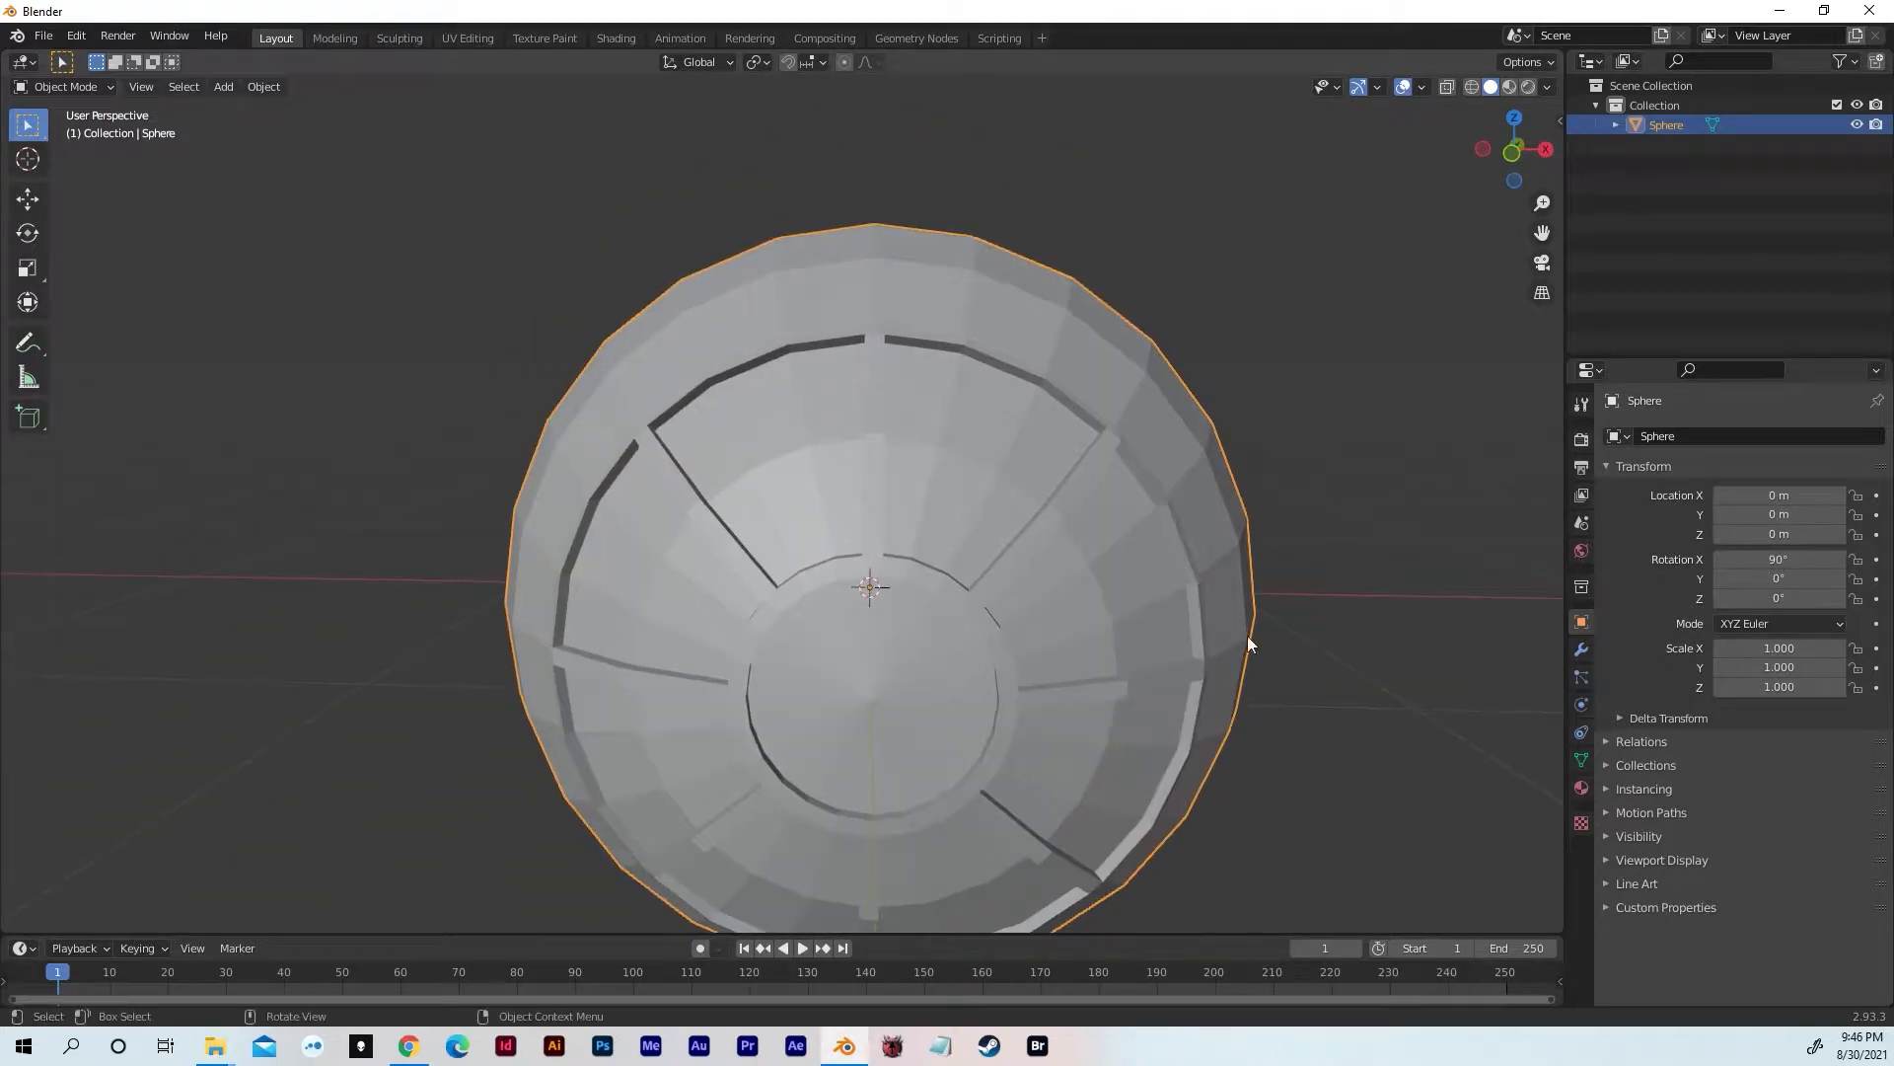
{"action": "middle_click_drag", "start_coordinate": [1288, 513], "coordinate": [1091, 518]}
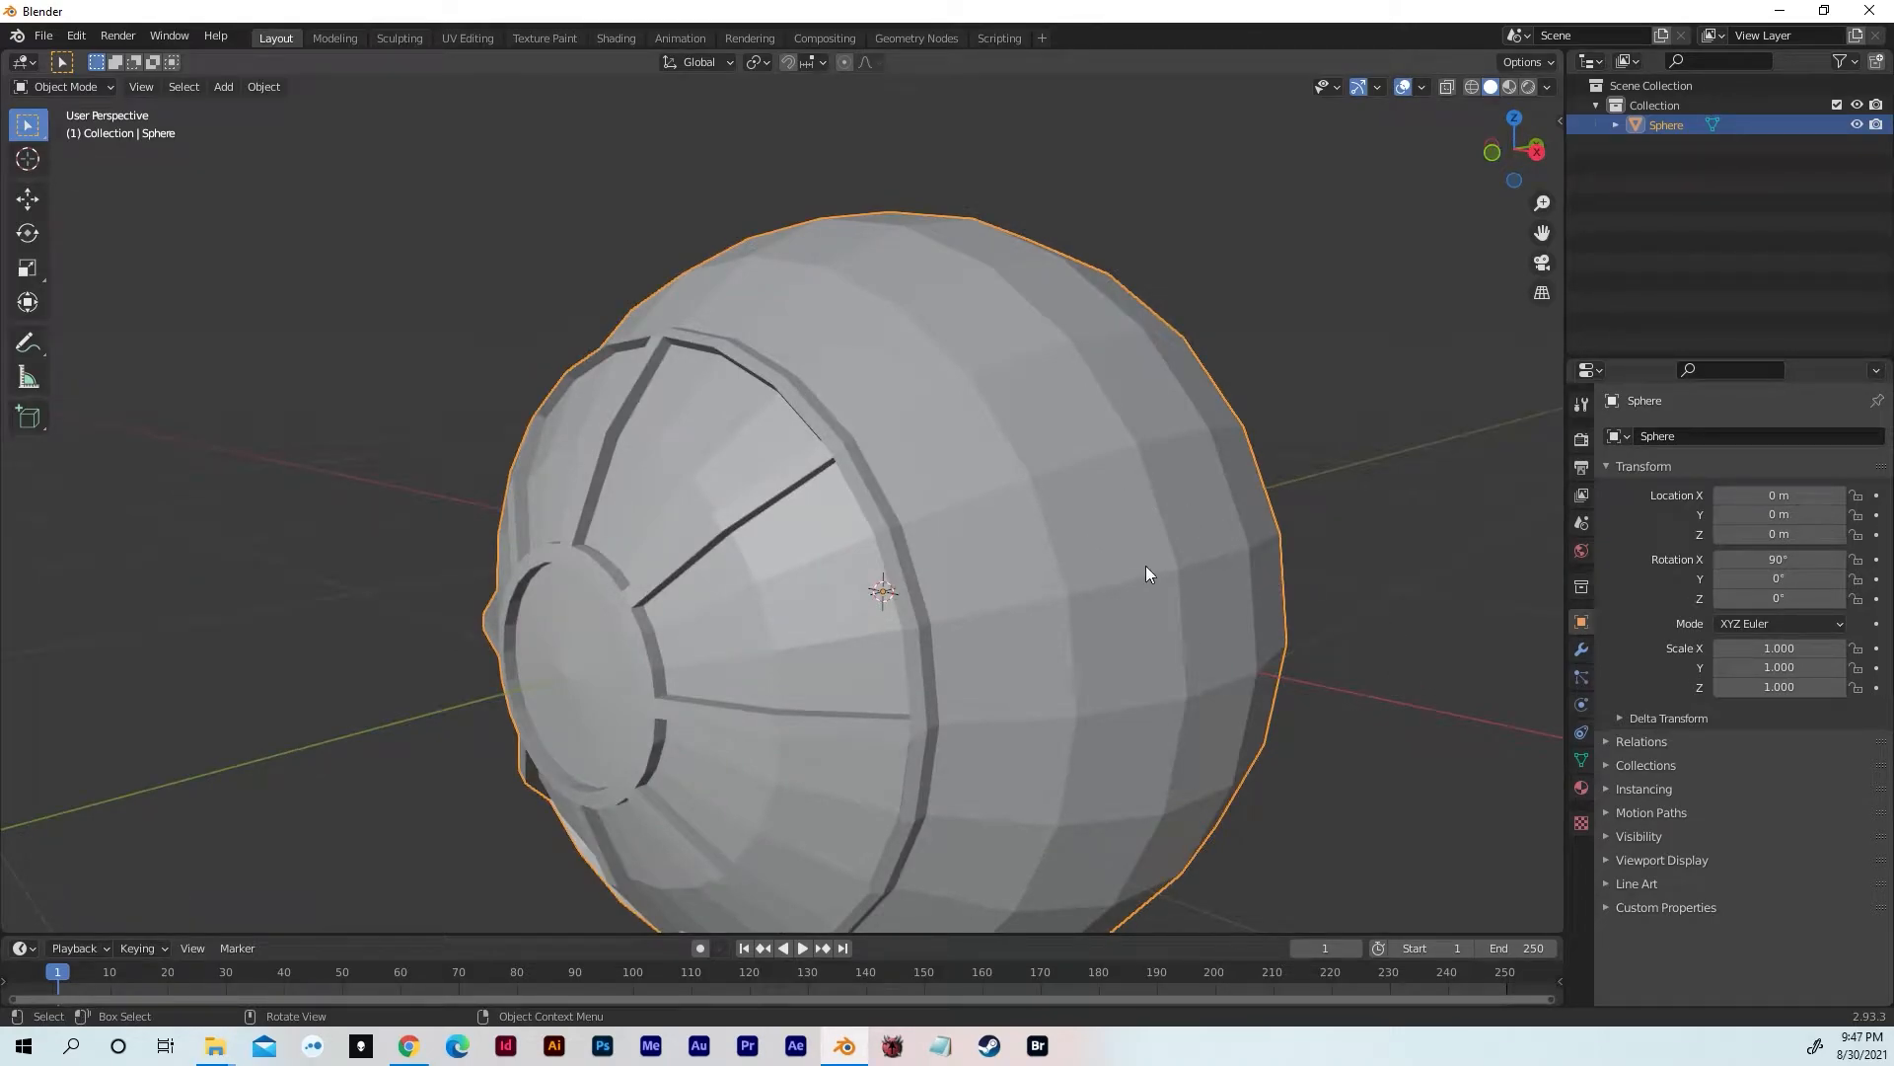
{"action": "middle_click_drag", "start_coordinate": [1145, 565], "coordinate": [1250, 560]}
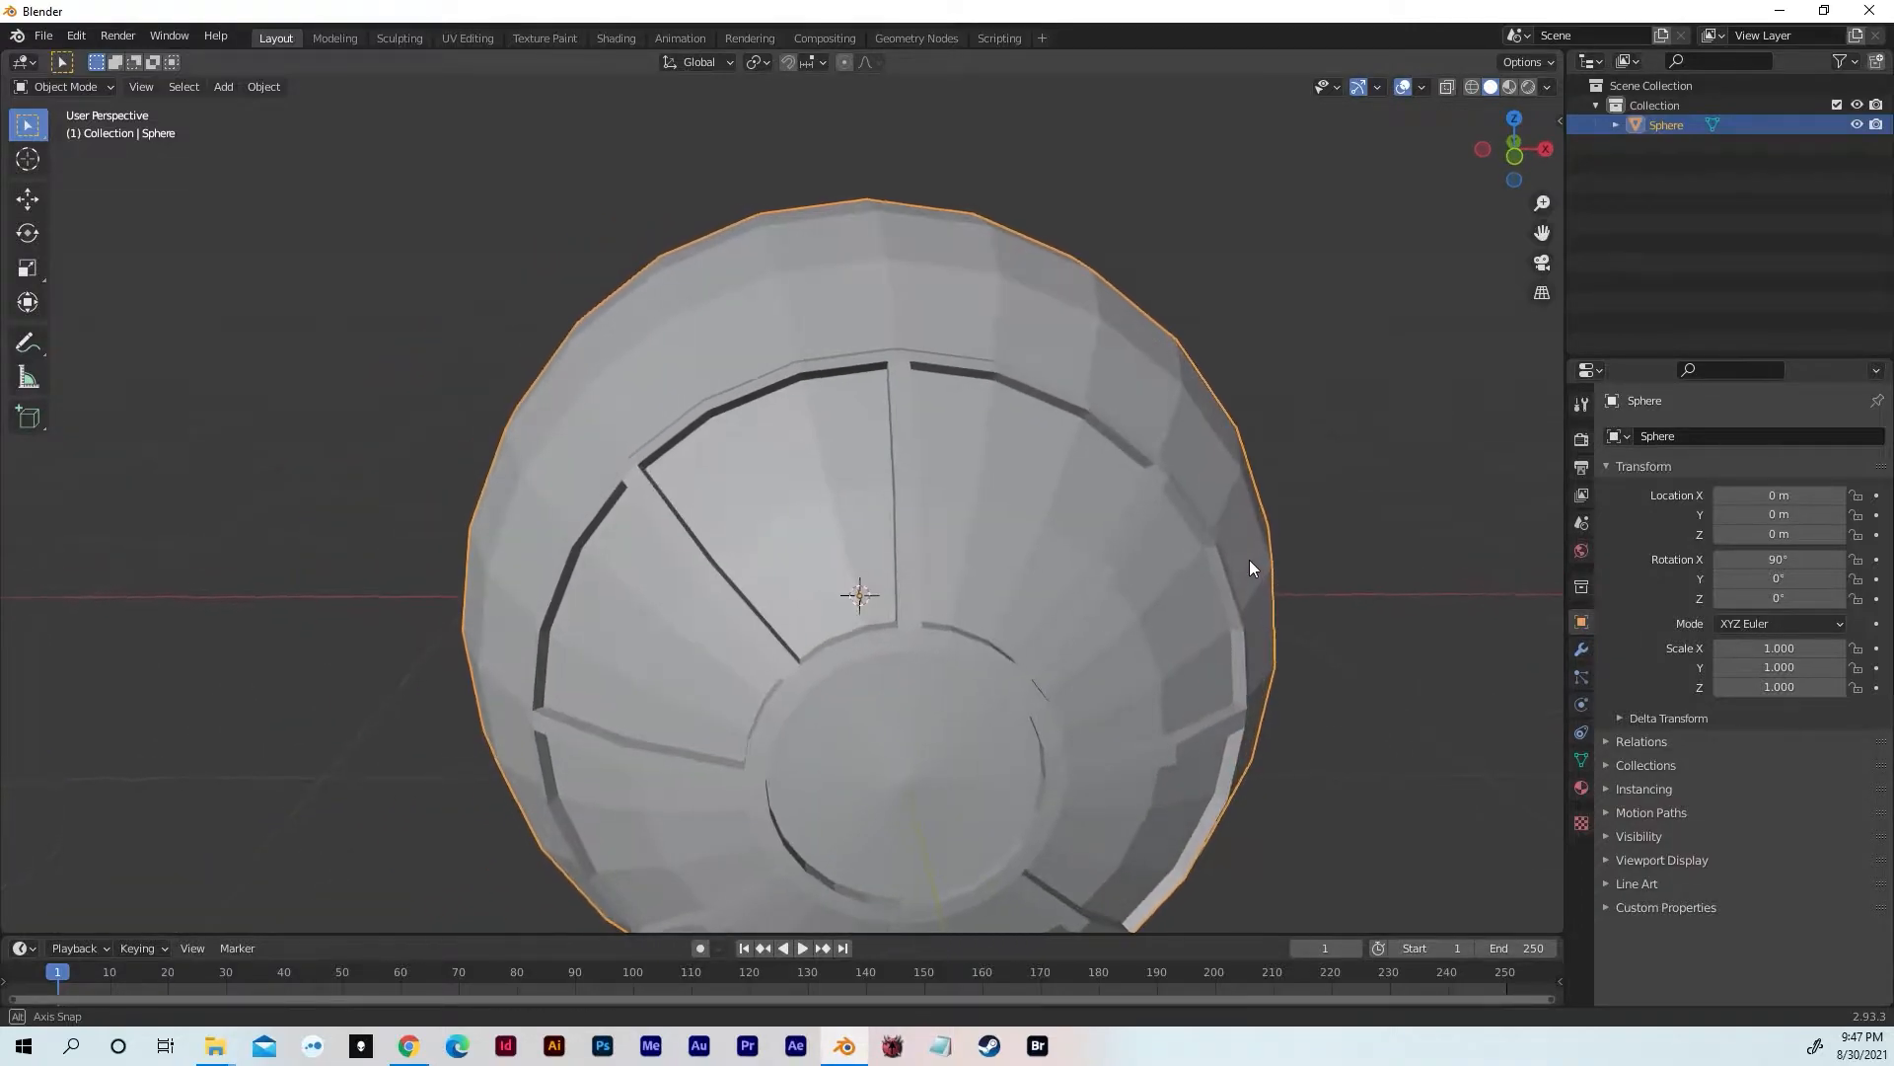
Return to Edit Mode in vertex selection and select the outer rim vertex at the head of the upper vertical spoke
{"action": "key", "text": "Tab"}
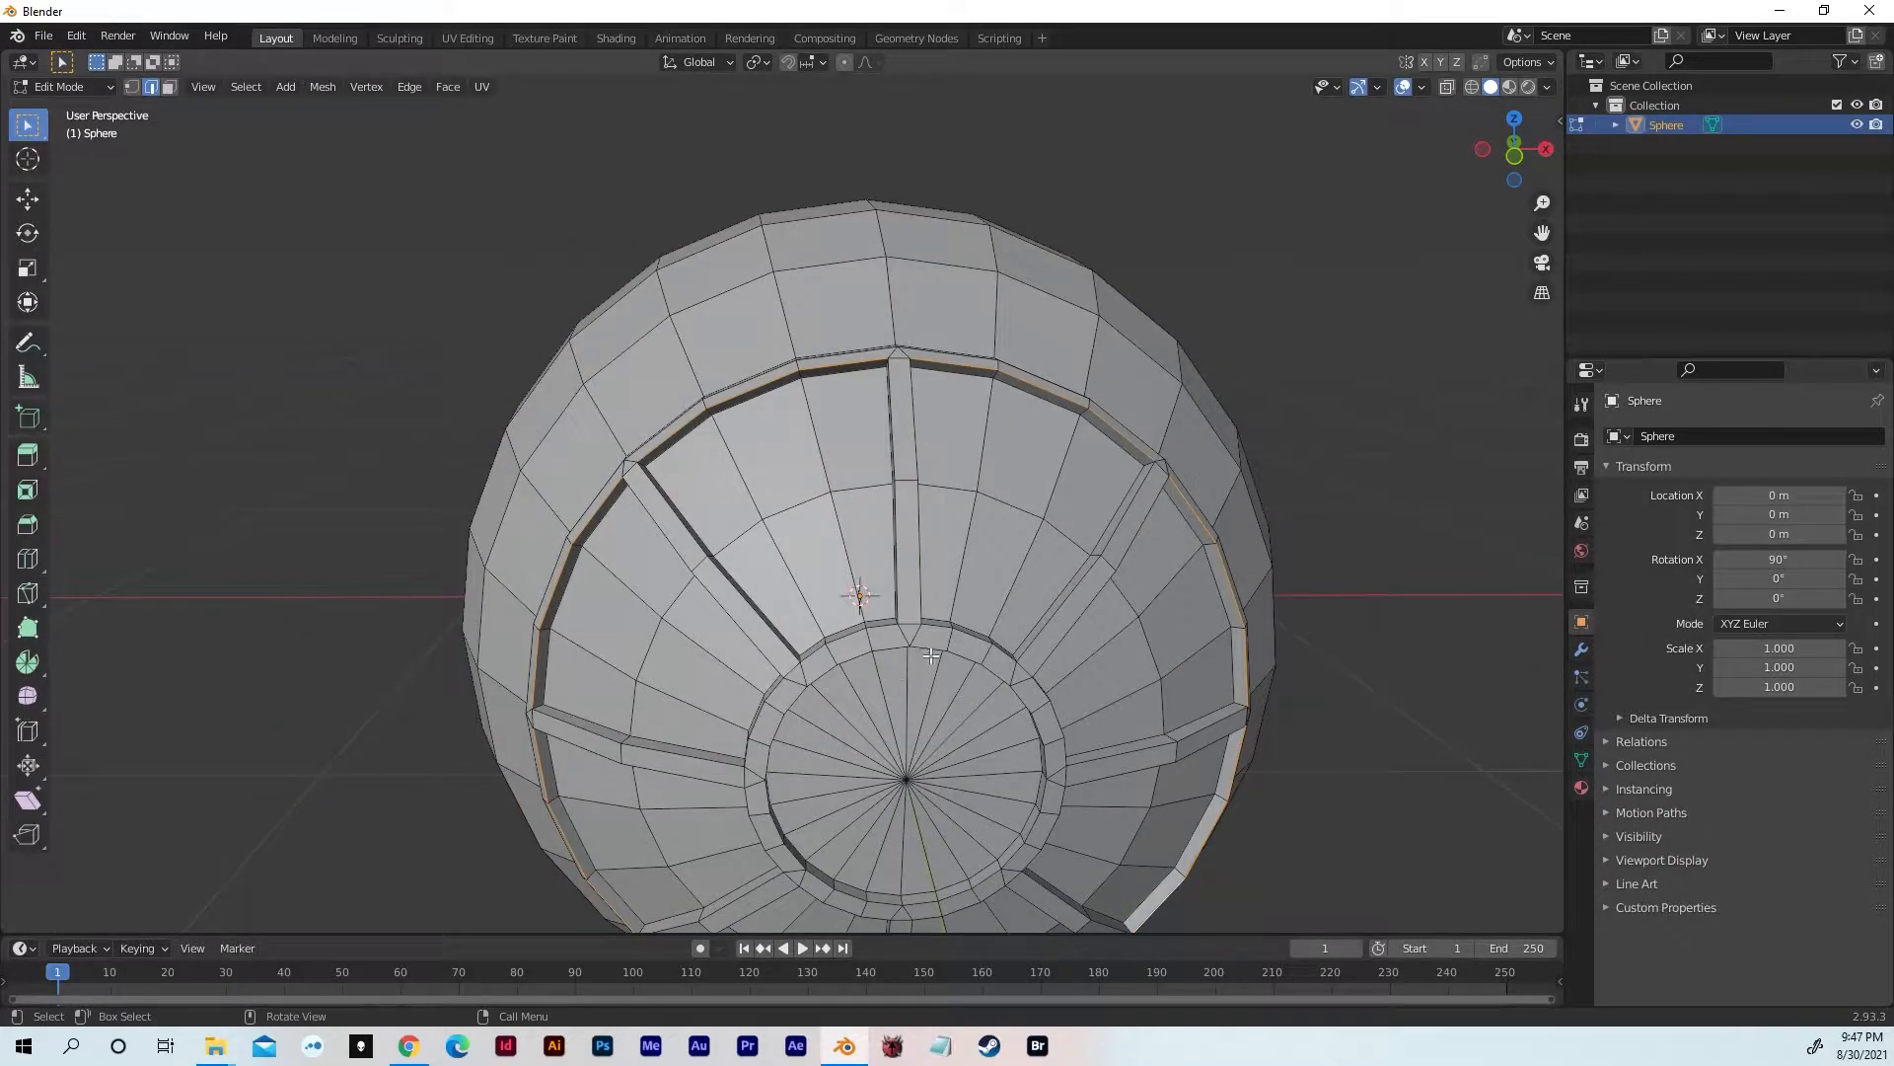
{"action": "middle_click_drag", "start_coordinate": [972, 607], "coordinate": [953, 609]}
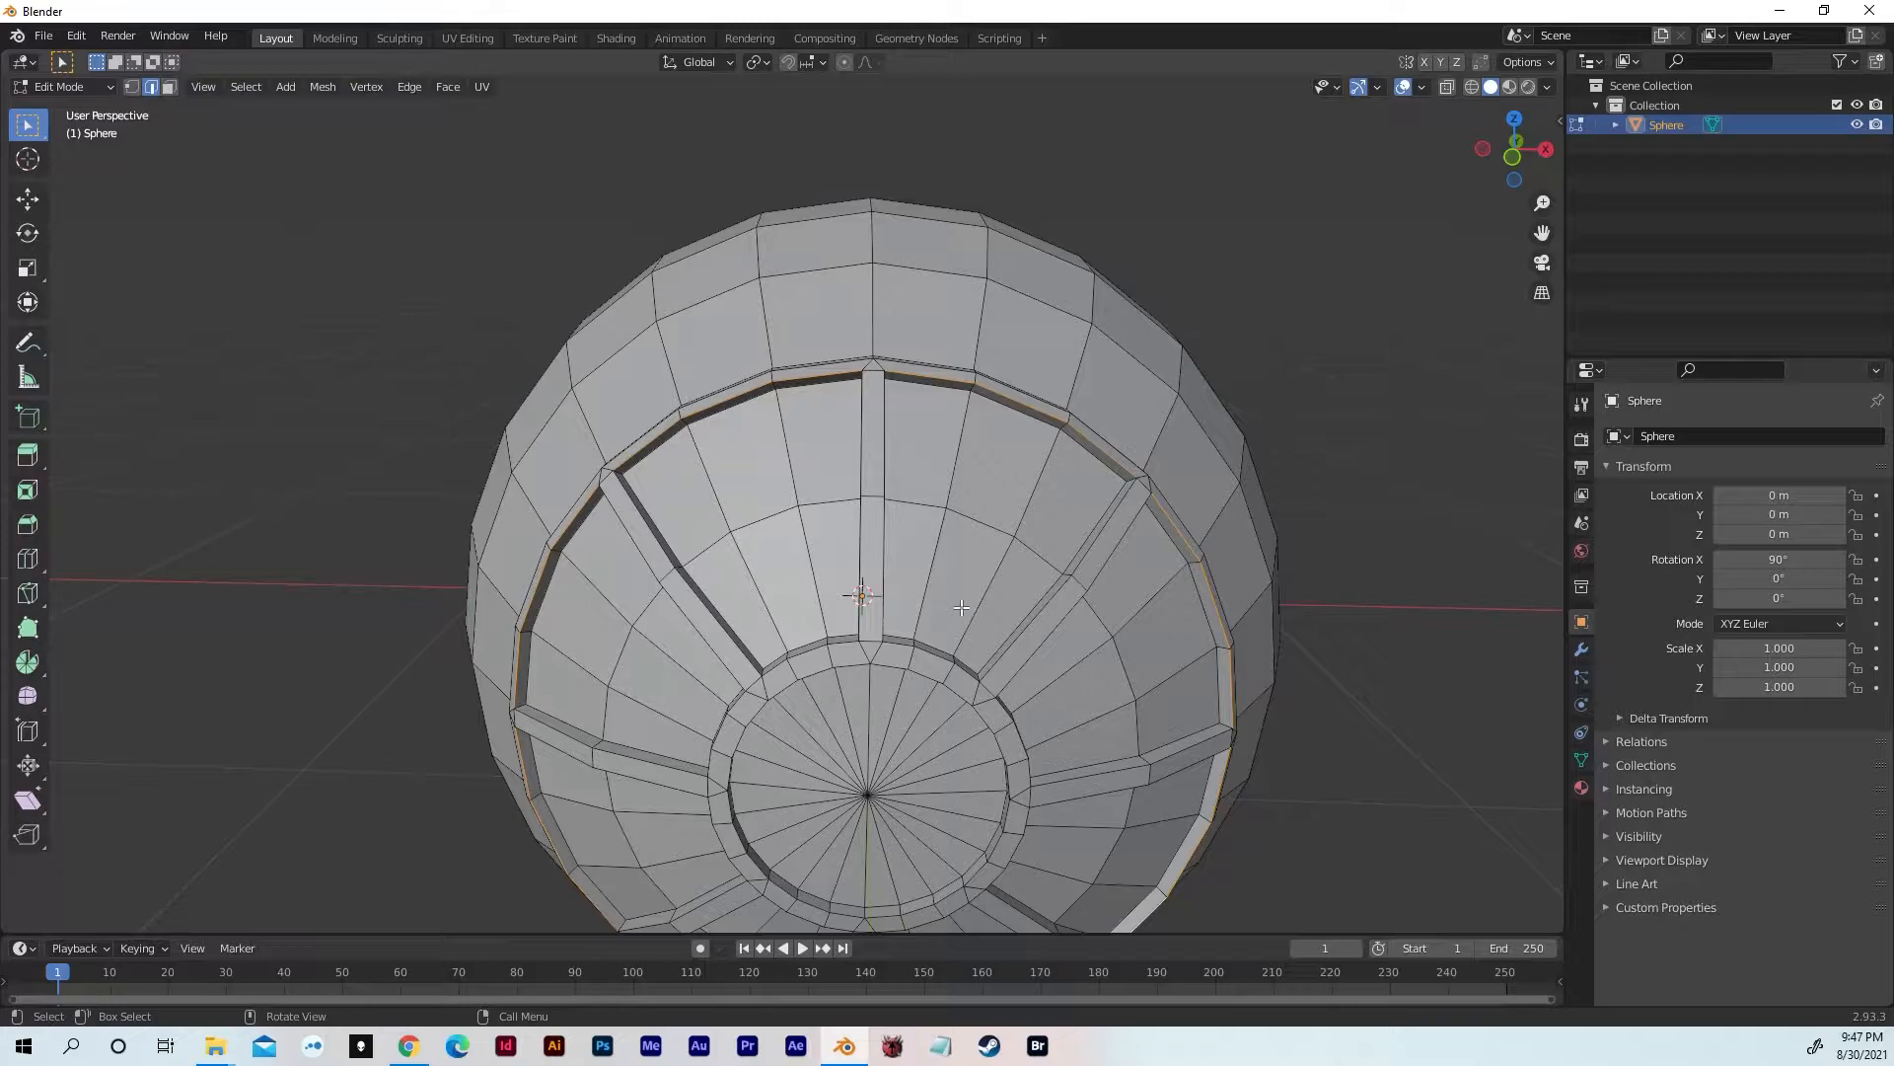
{"action": "key", "text": "1"}
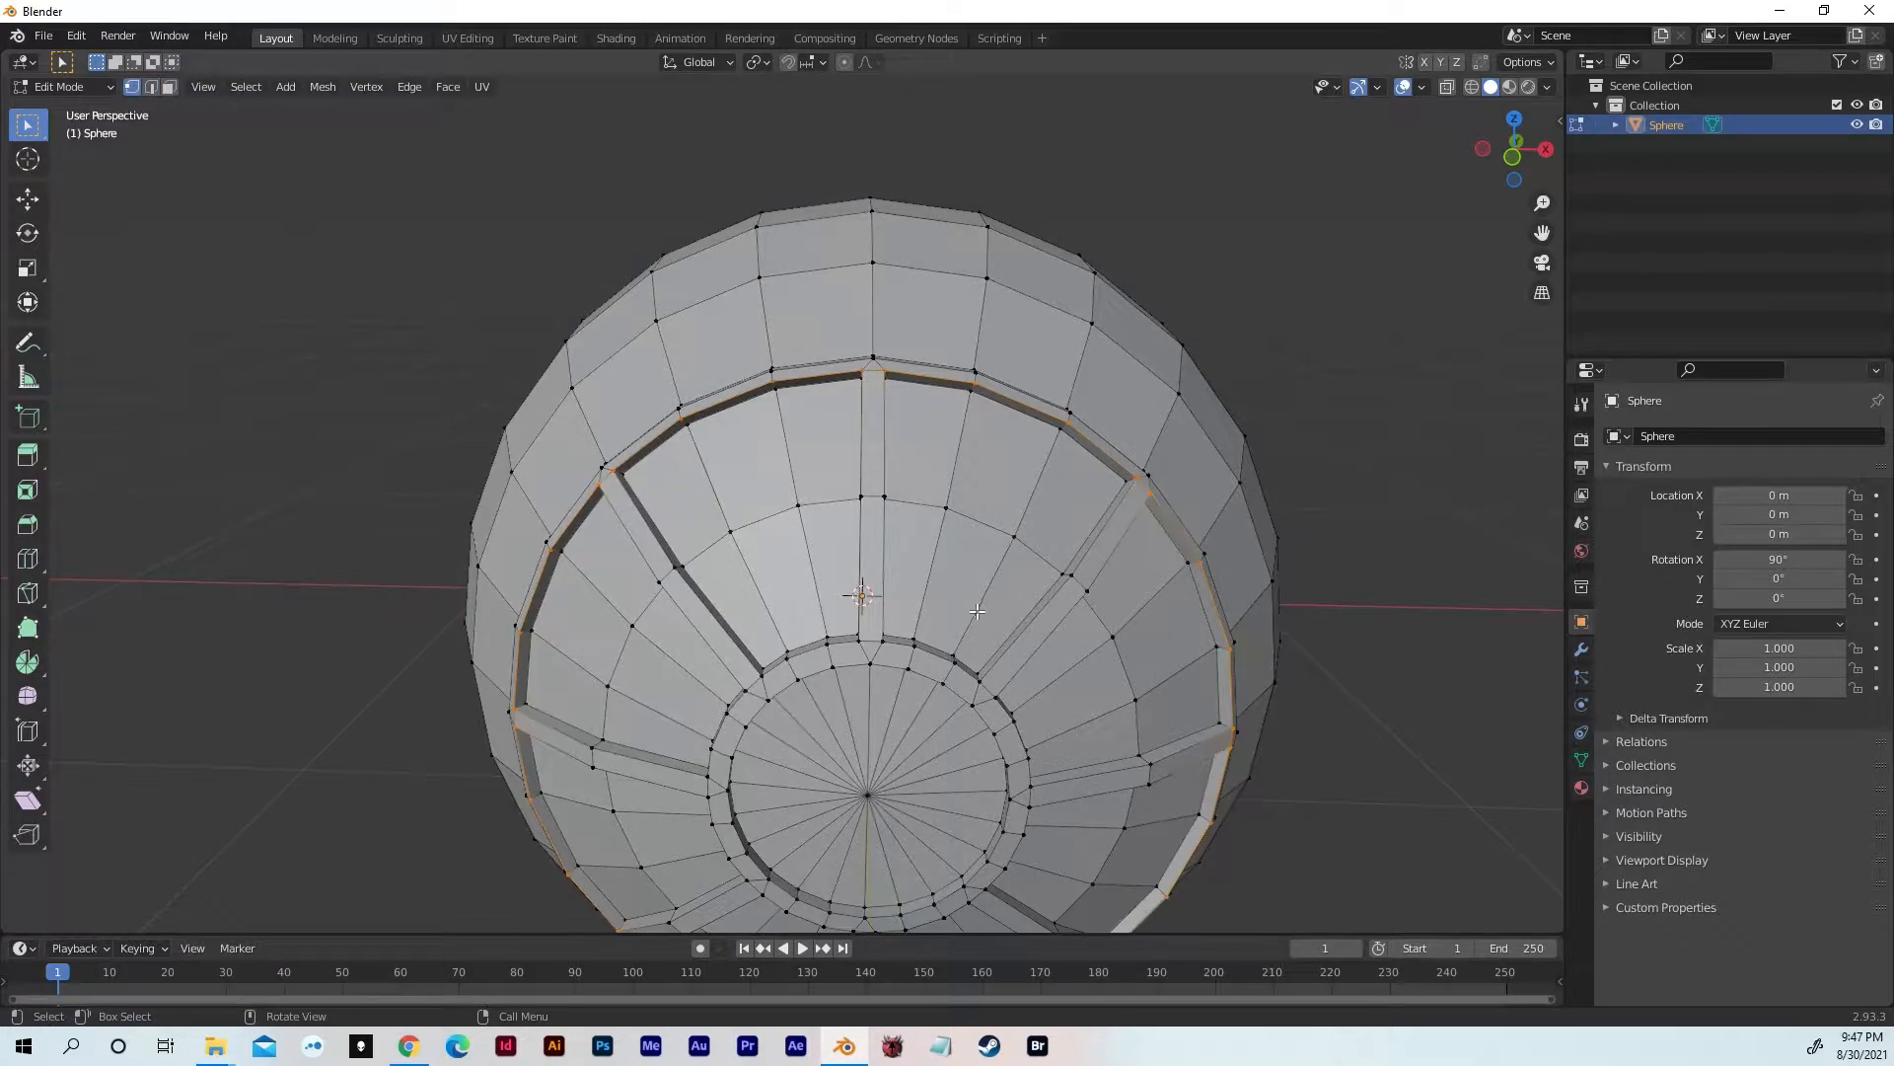
{"action": "middle_click_drag", "start_coordinate": [883, 610], "coordinate": [777, 621], "text": "shift"}
{"action": "scroll", "coordinate": [863, 622], "scroll_direction": "up", "scroll_amount": 3}
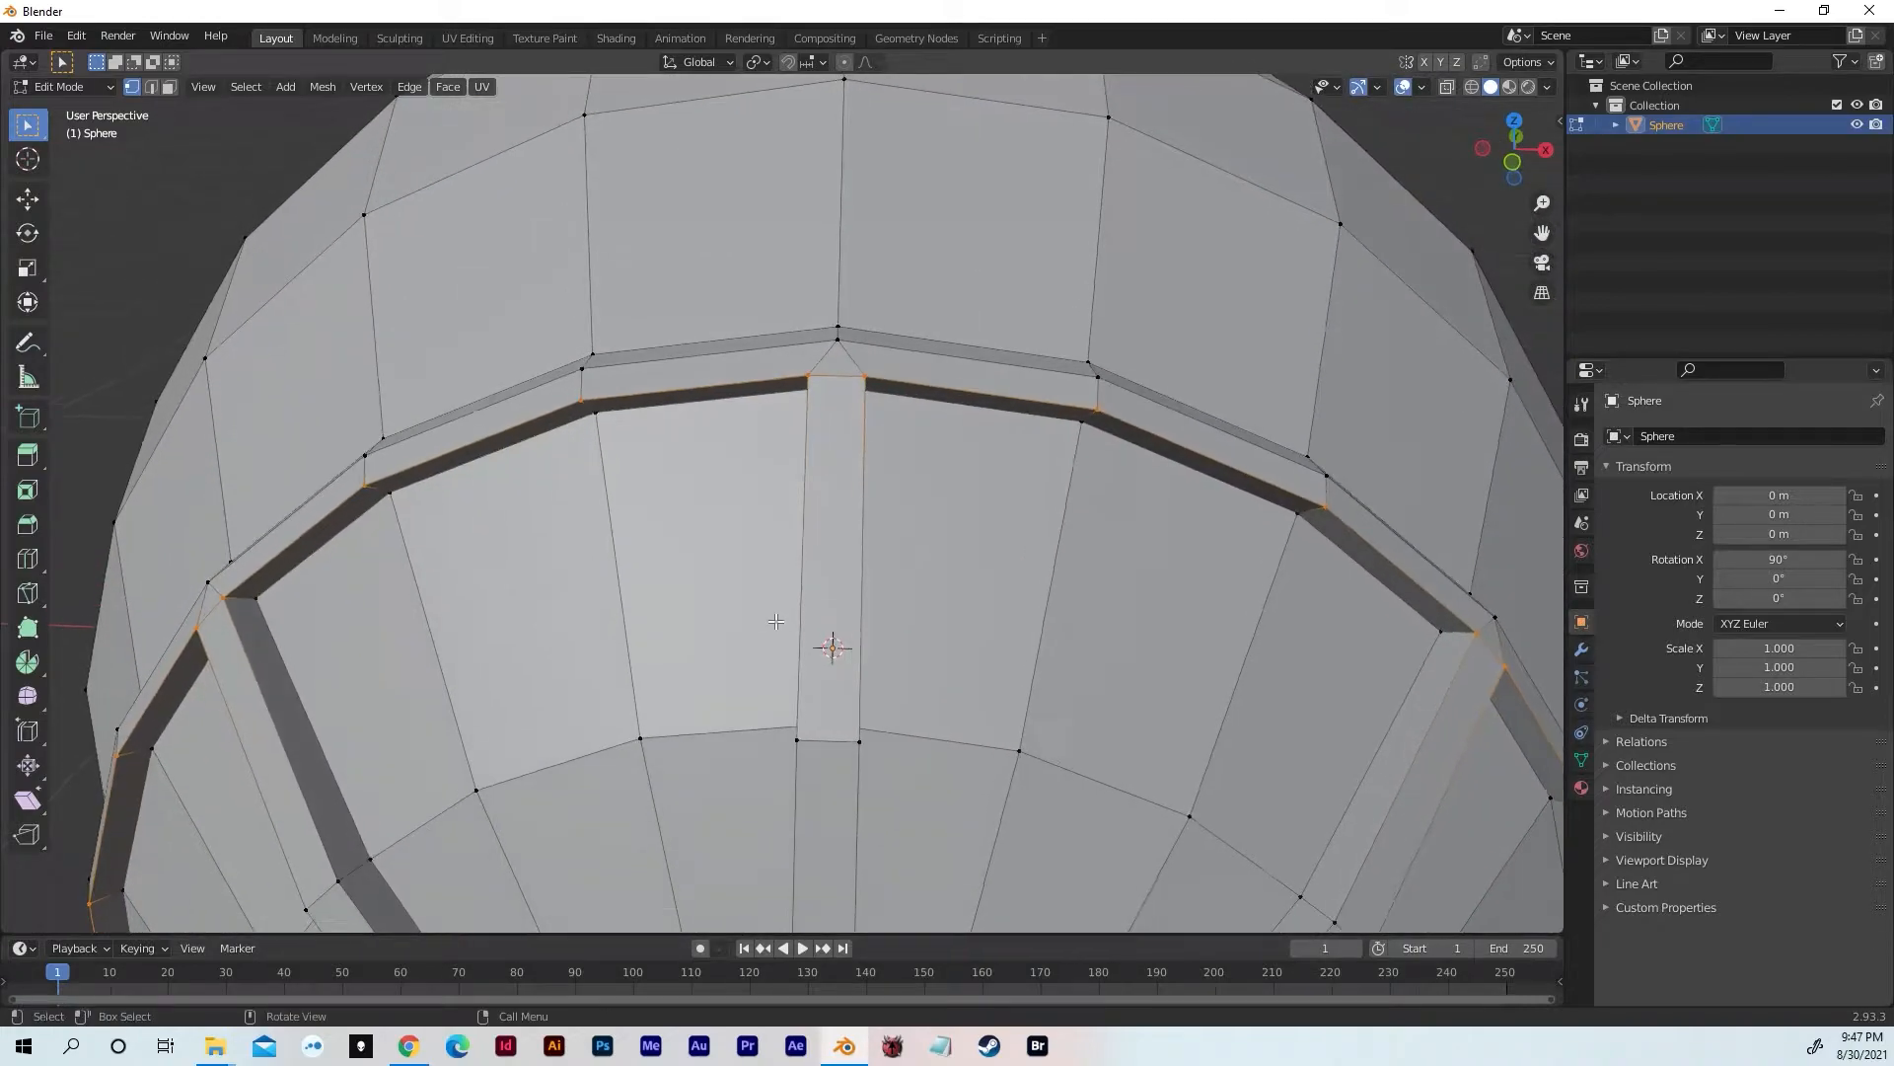
{"action": "left_click", "coordinate": [838, 341]}
Add the rim vertex at the foot of the lower spoke and connect both along the window's vertical centre line, splitting the vertical spokes
{"action": "middle_click_drag", "start_coordinate": [844, 365], "coordinate": [881, 196]}
{"action": "middle_click_drag", "start_coordinate": [937, 404], "coordinate": [890, 233]}
{"action": "scroll", "coordinate": [938, 494], "scroll_direction": "down", "scroll_amount": 1}
{"action": "middle_click_drag", "start_coordinate": [888, 660], "coordinate": [888, 427], "text": "shift"}
{"action": "scroll", "coordinate": [888, 427], "scroll_direction": "up", "scroll_amount": 2}
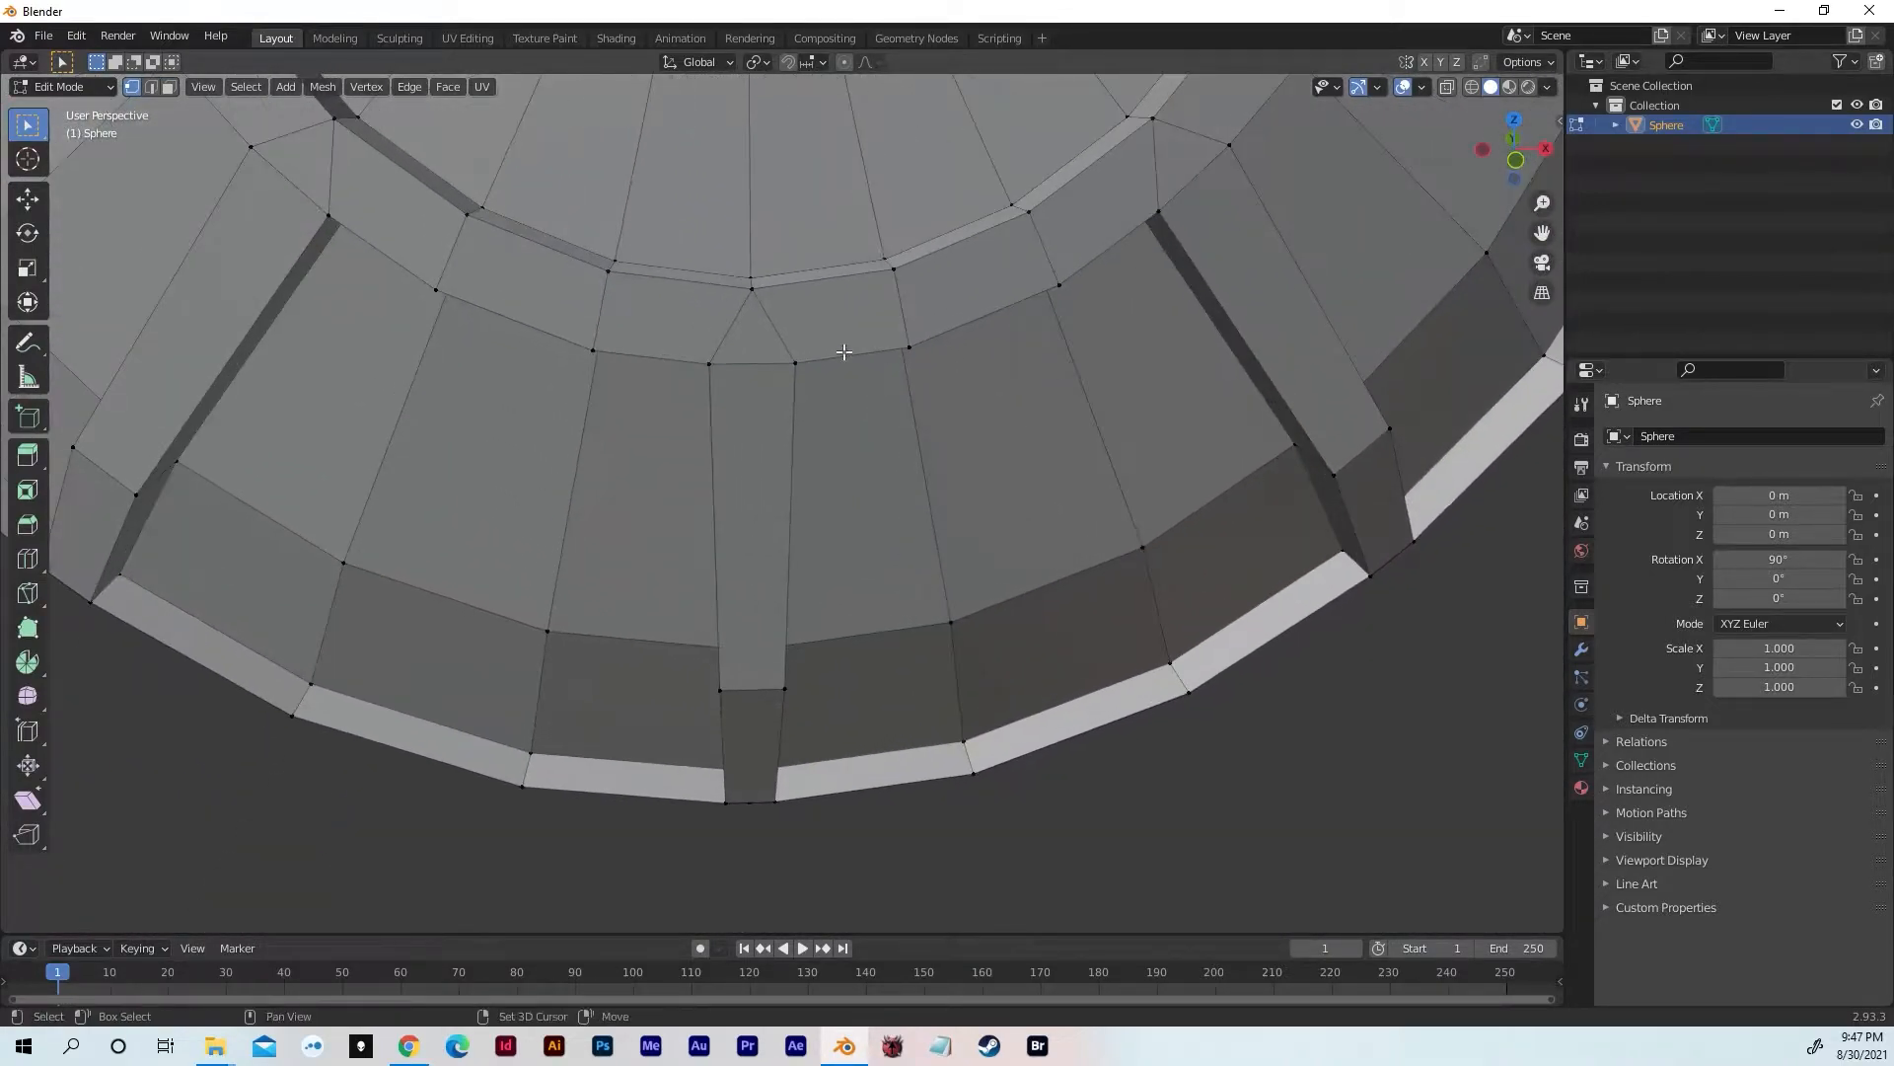
{"action": "middle_click_drag", "start_coordinate": [783, 339], "coordinate": [809, 631]}
{"action": "middle_click_drag", "start_coordinate": [809, 631], "coordinate": [801, 533]}
{"action": "scroll", "coordinate": [801, 530], "scroll_direction": "up", "scroll_amount": 3}
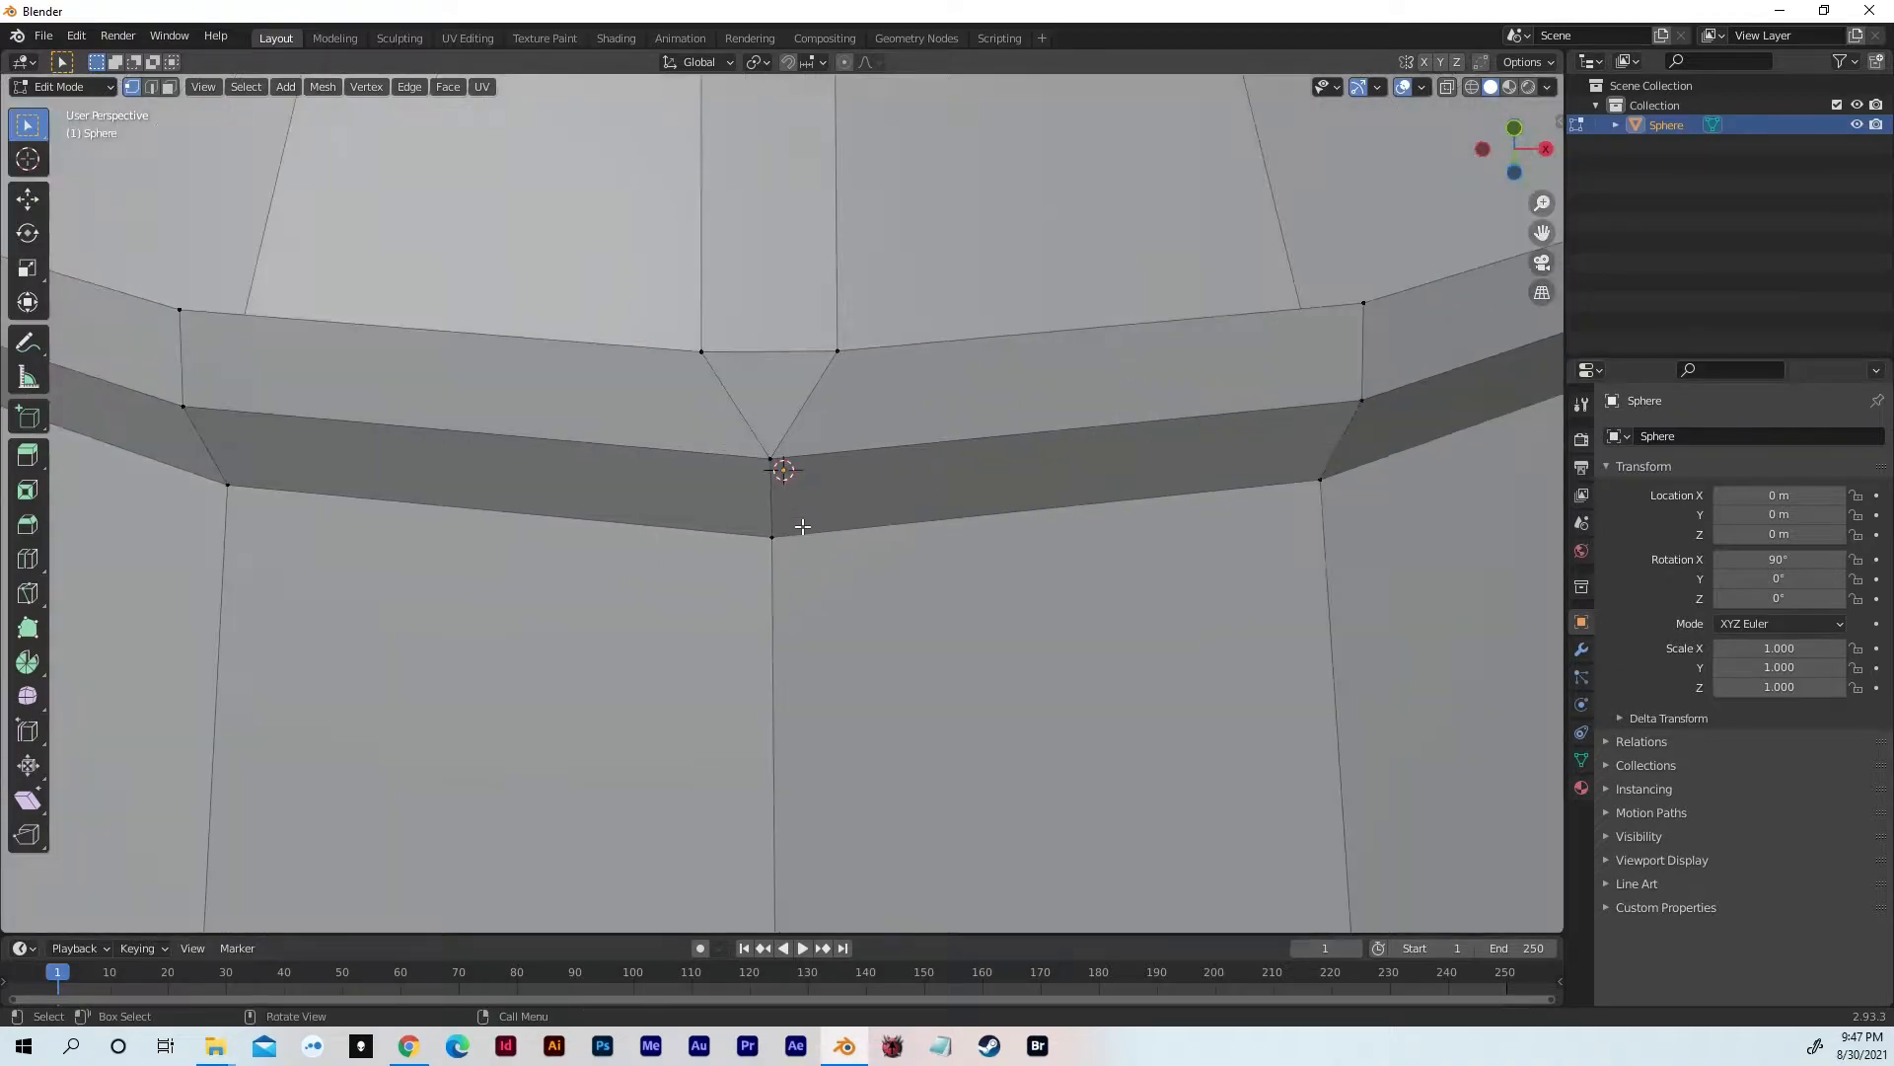
{"action": "scroll", "coordinate": [837, 385], "scroll_direction": "down", "scroll_amount": 2}
{"action": "middle_click_drag", "start_coordinate": [835, 376], "coordinate": [855, 635], "text": "shift"}
{"action": "middle_click_drag", "start_coordinate": [775, 426], "coordinate": [844, 614]}
{"action": "scroll", "coordinate": [768, 519], "scroll_direction": "down", "scroll_amount": 1}
{"action": "middle_click_drag", "start_coordinate": [931, 456], "coordinate": [858, 592], "text": "shift"}
{"action": "scroll", "coordinate": [870, 640], "scroll_direction": "down", "scroll_amount": 4}
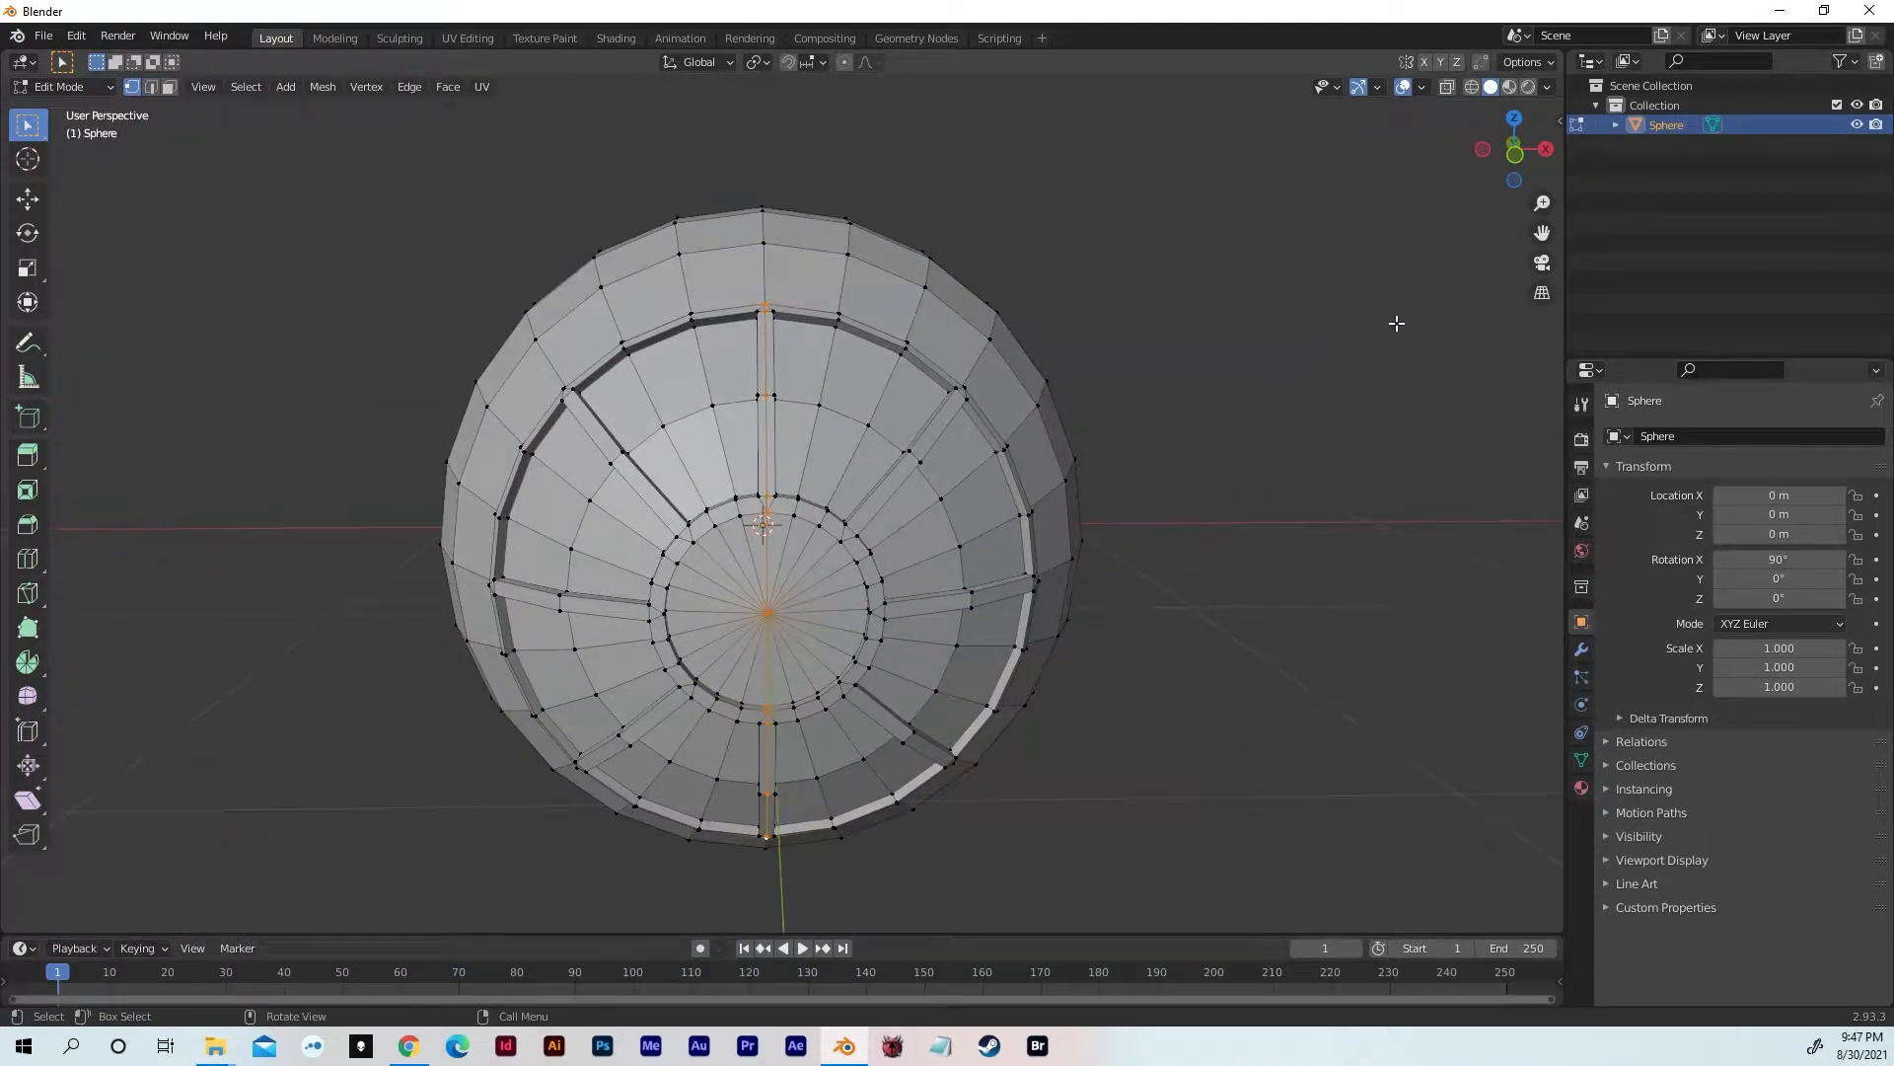
From the front orthographic view with X-ray on, box-select all faces in the negative X half of the sphere and delete them
{"action": "middle_click_drag", "start_coordinate": [1222, 374], "coordinate": [1125, 346]}
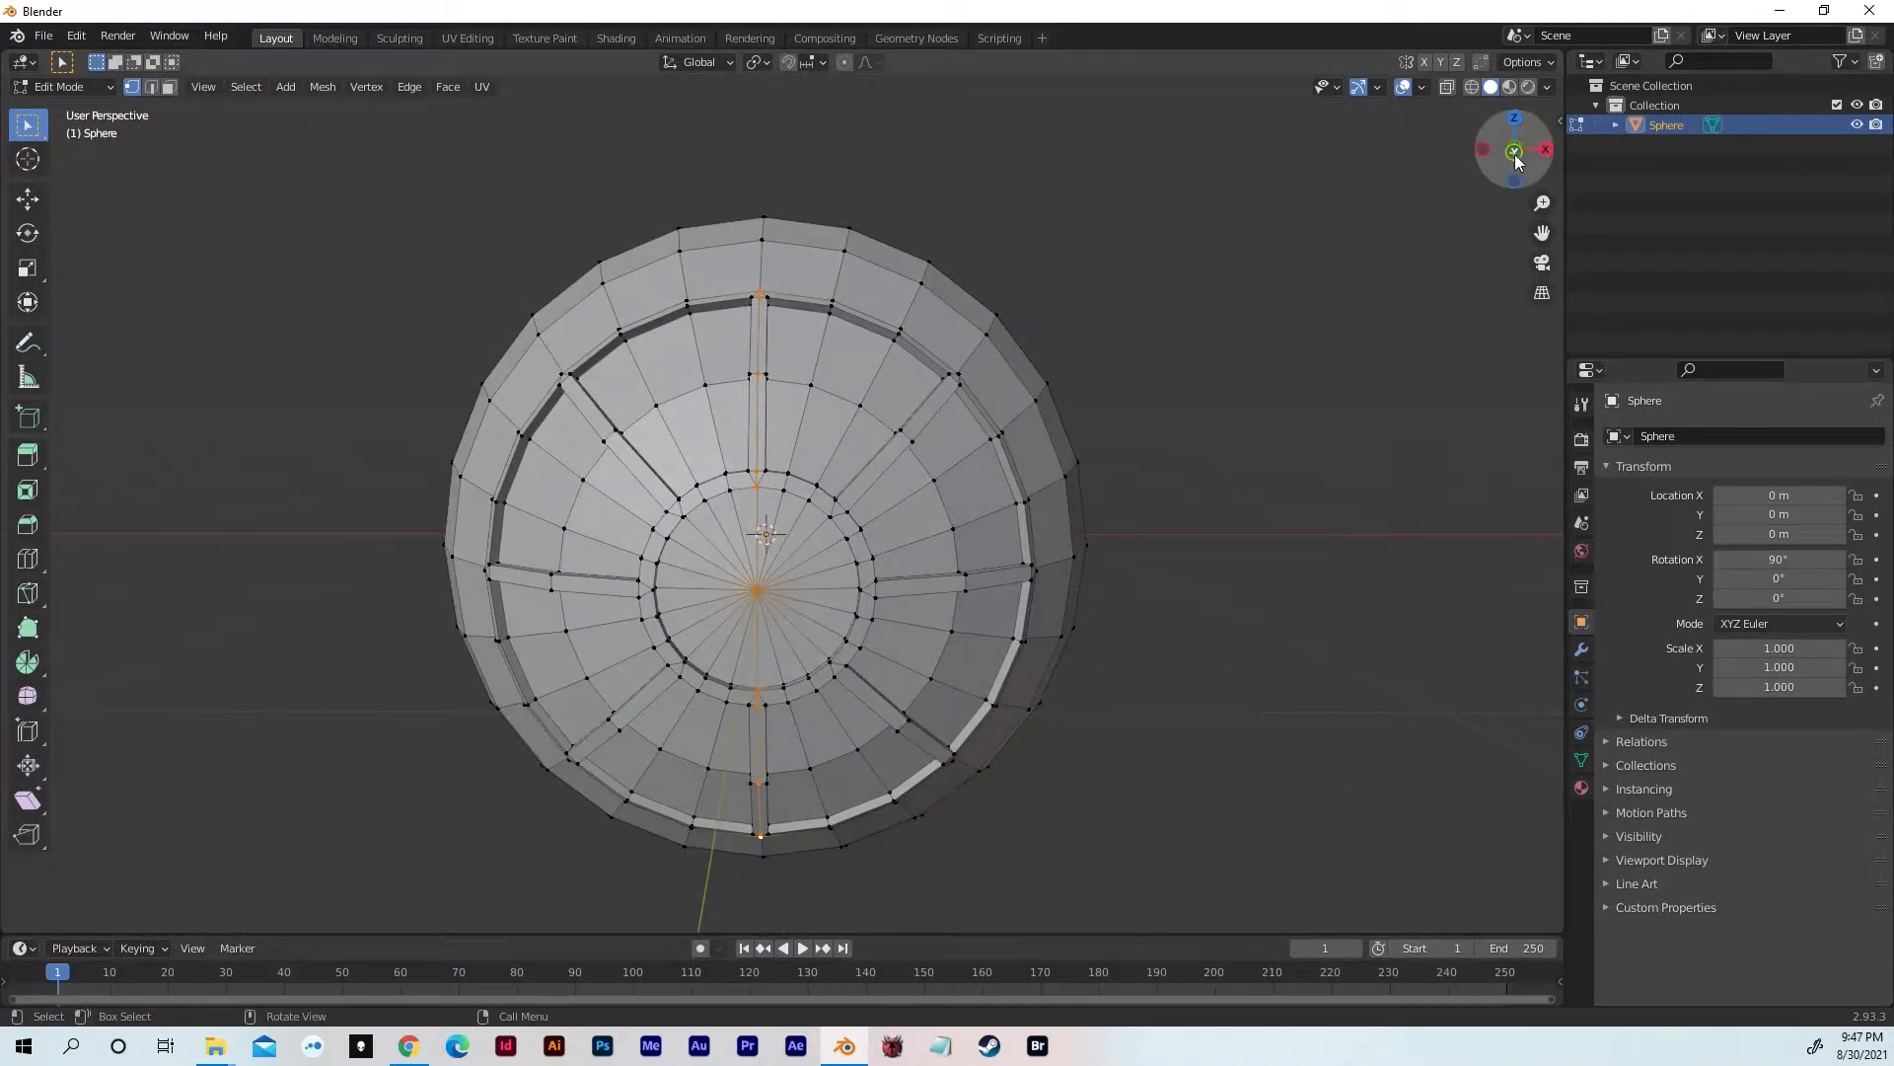
{"action": "left_click_drag", "start_coordinate": [1517, 161], "coordinate": [1536, 154]}
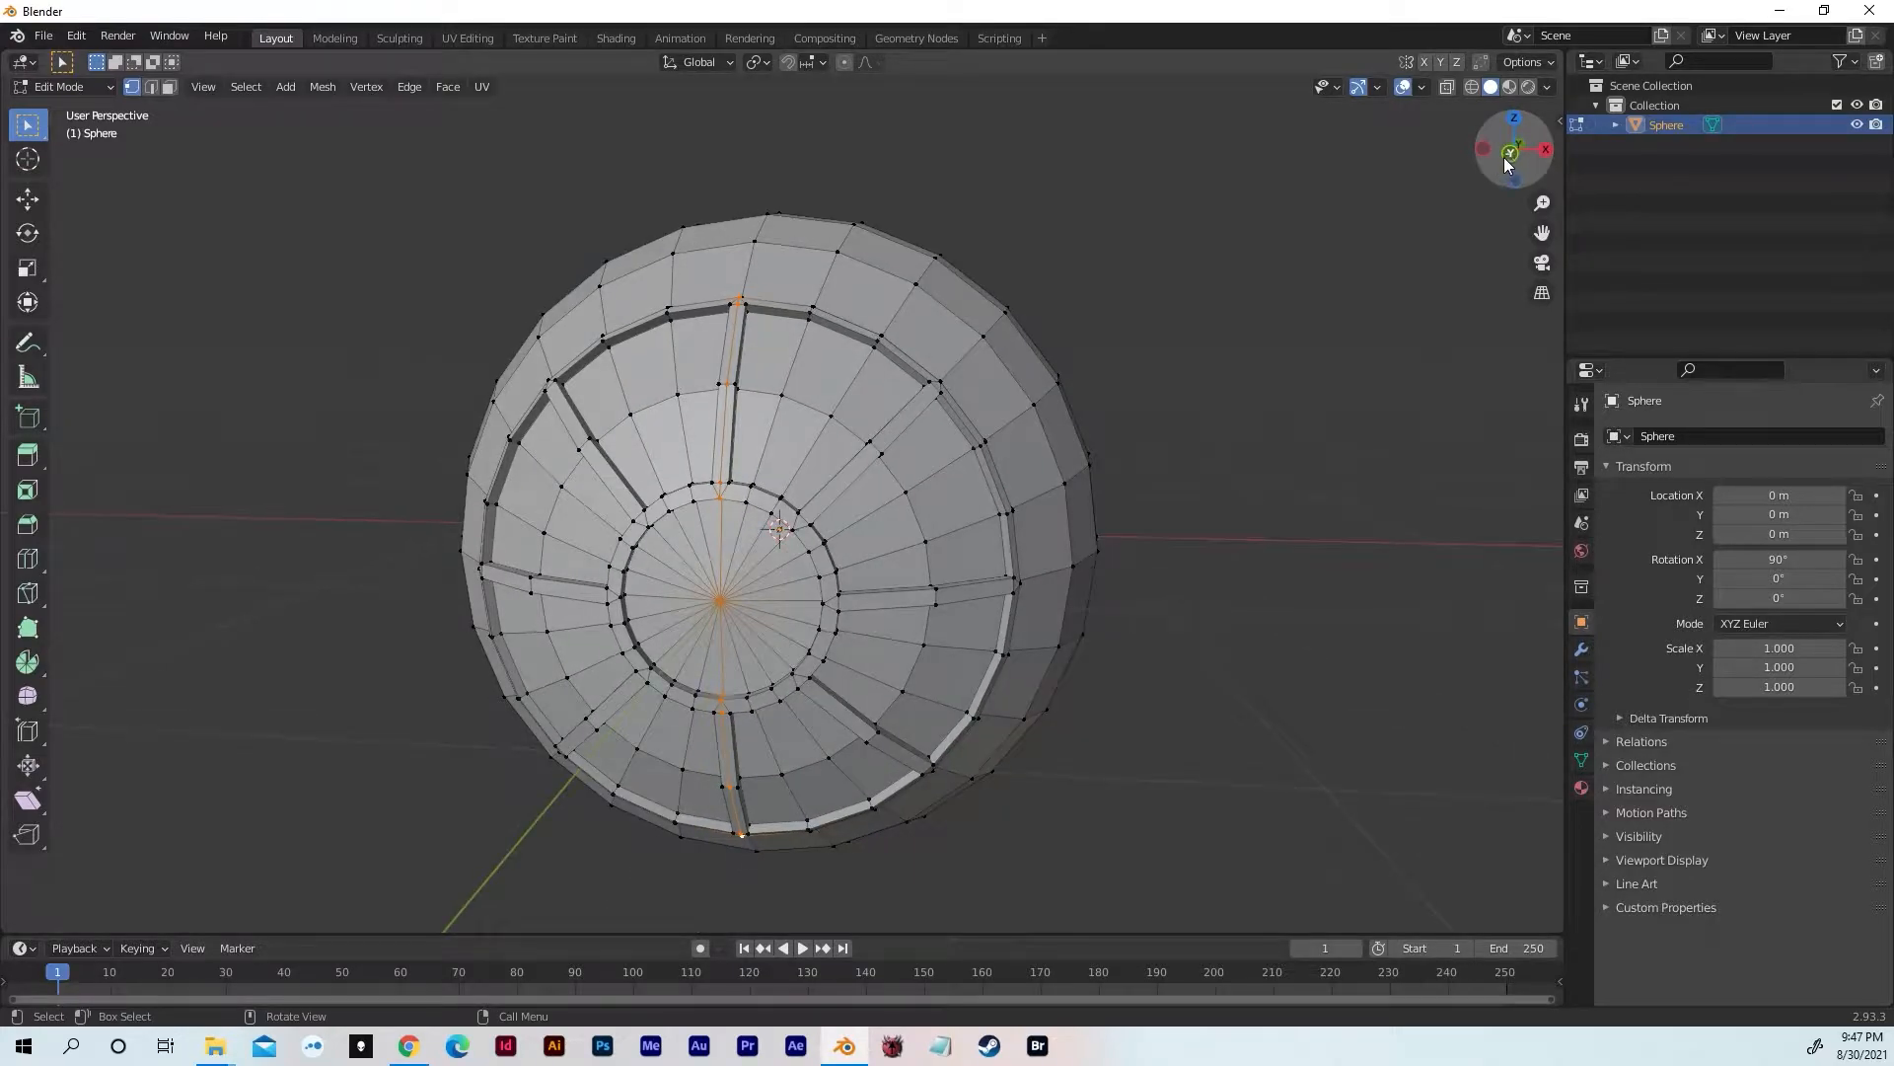
{"action": "left_click", "coordinate": [1512, 158]}
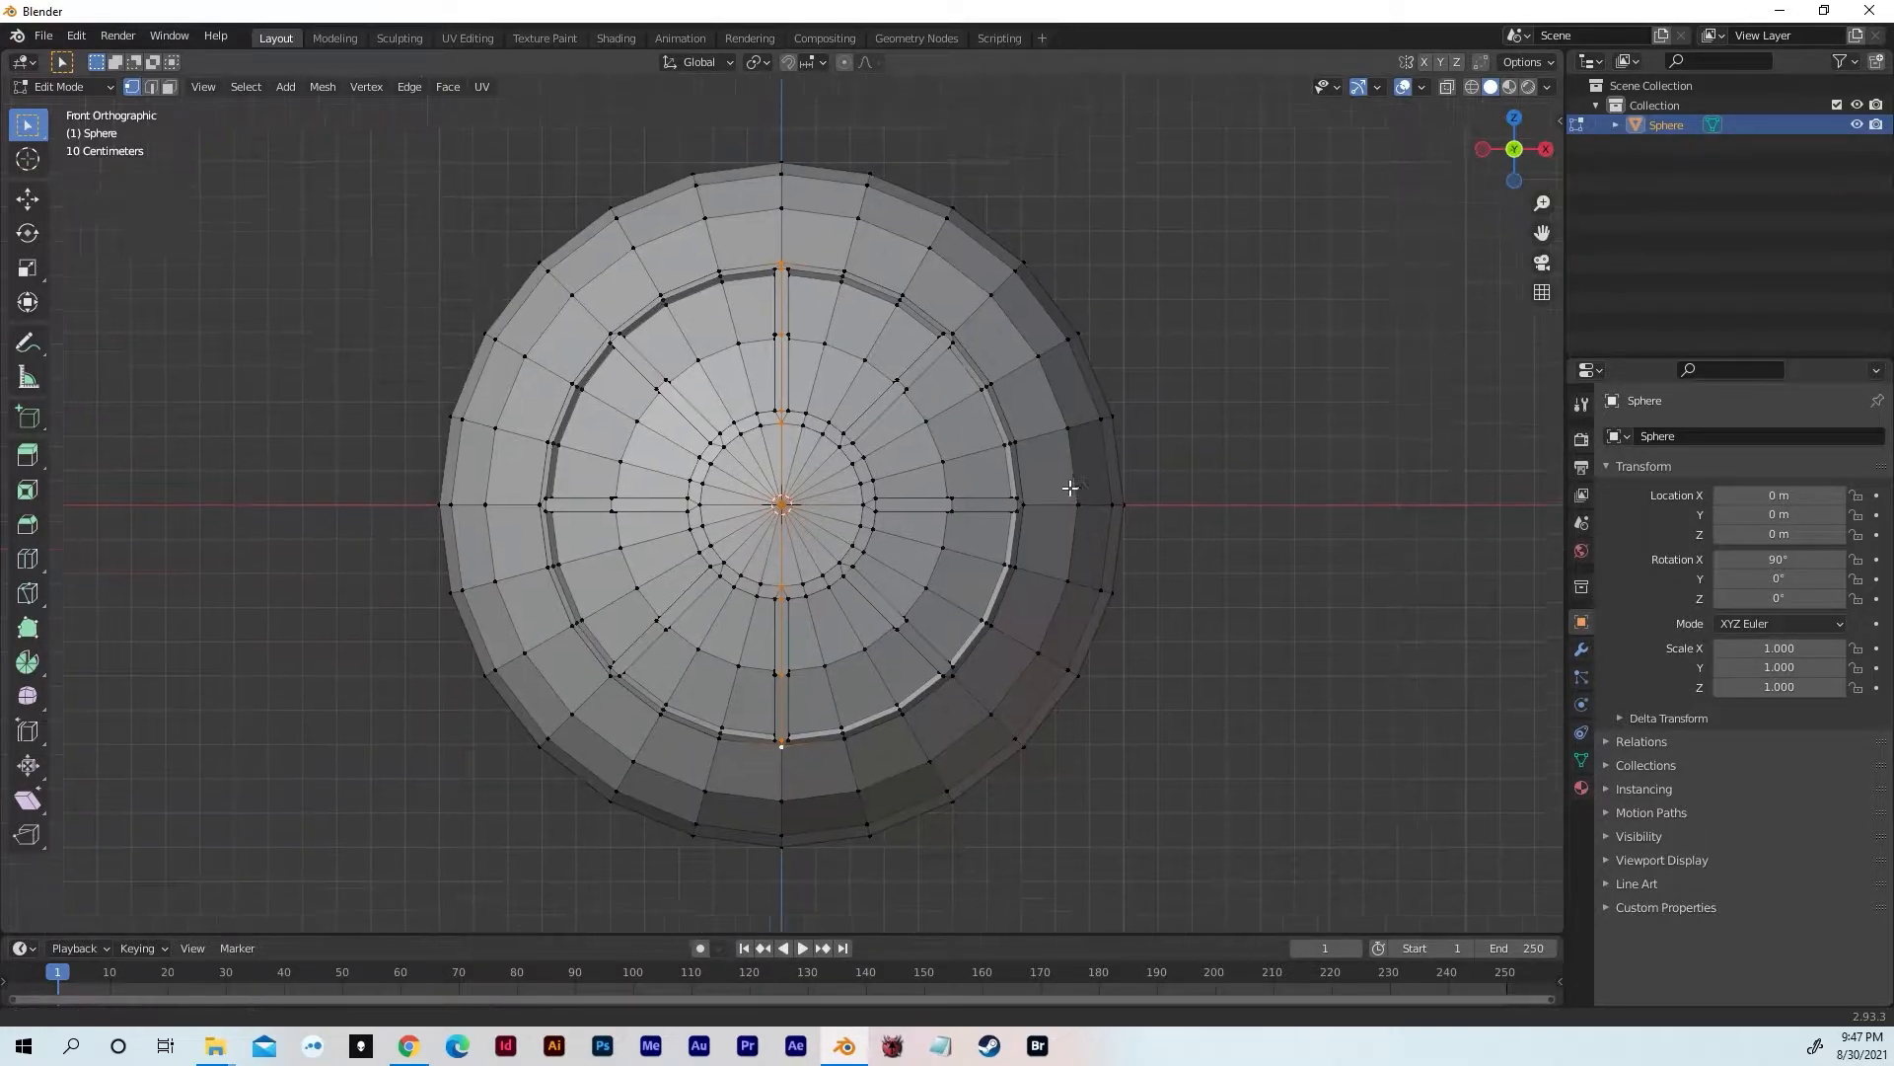
{"action": "key", "text": "3"}
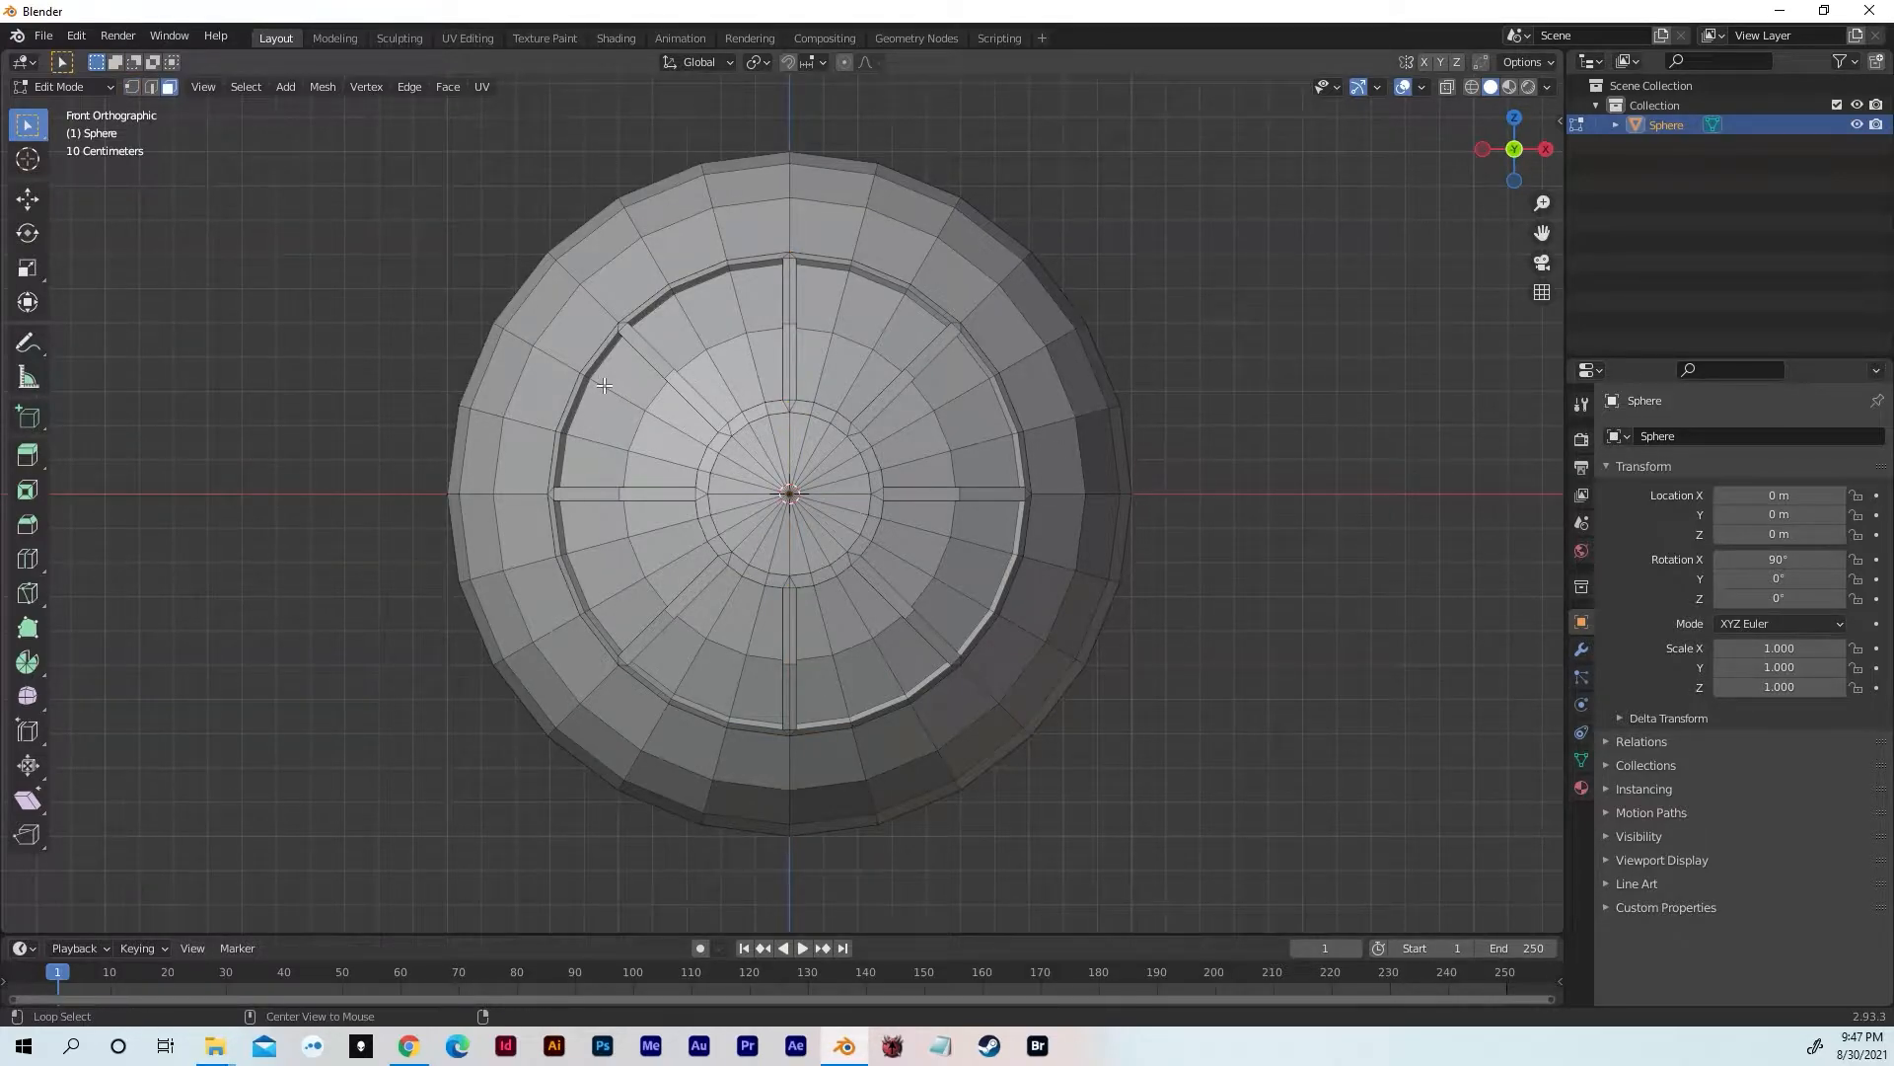
{"action": "key", "text": "alt+z"}
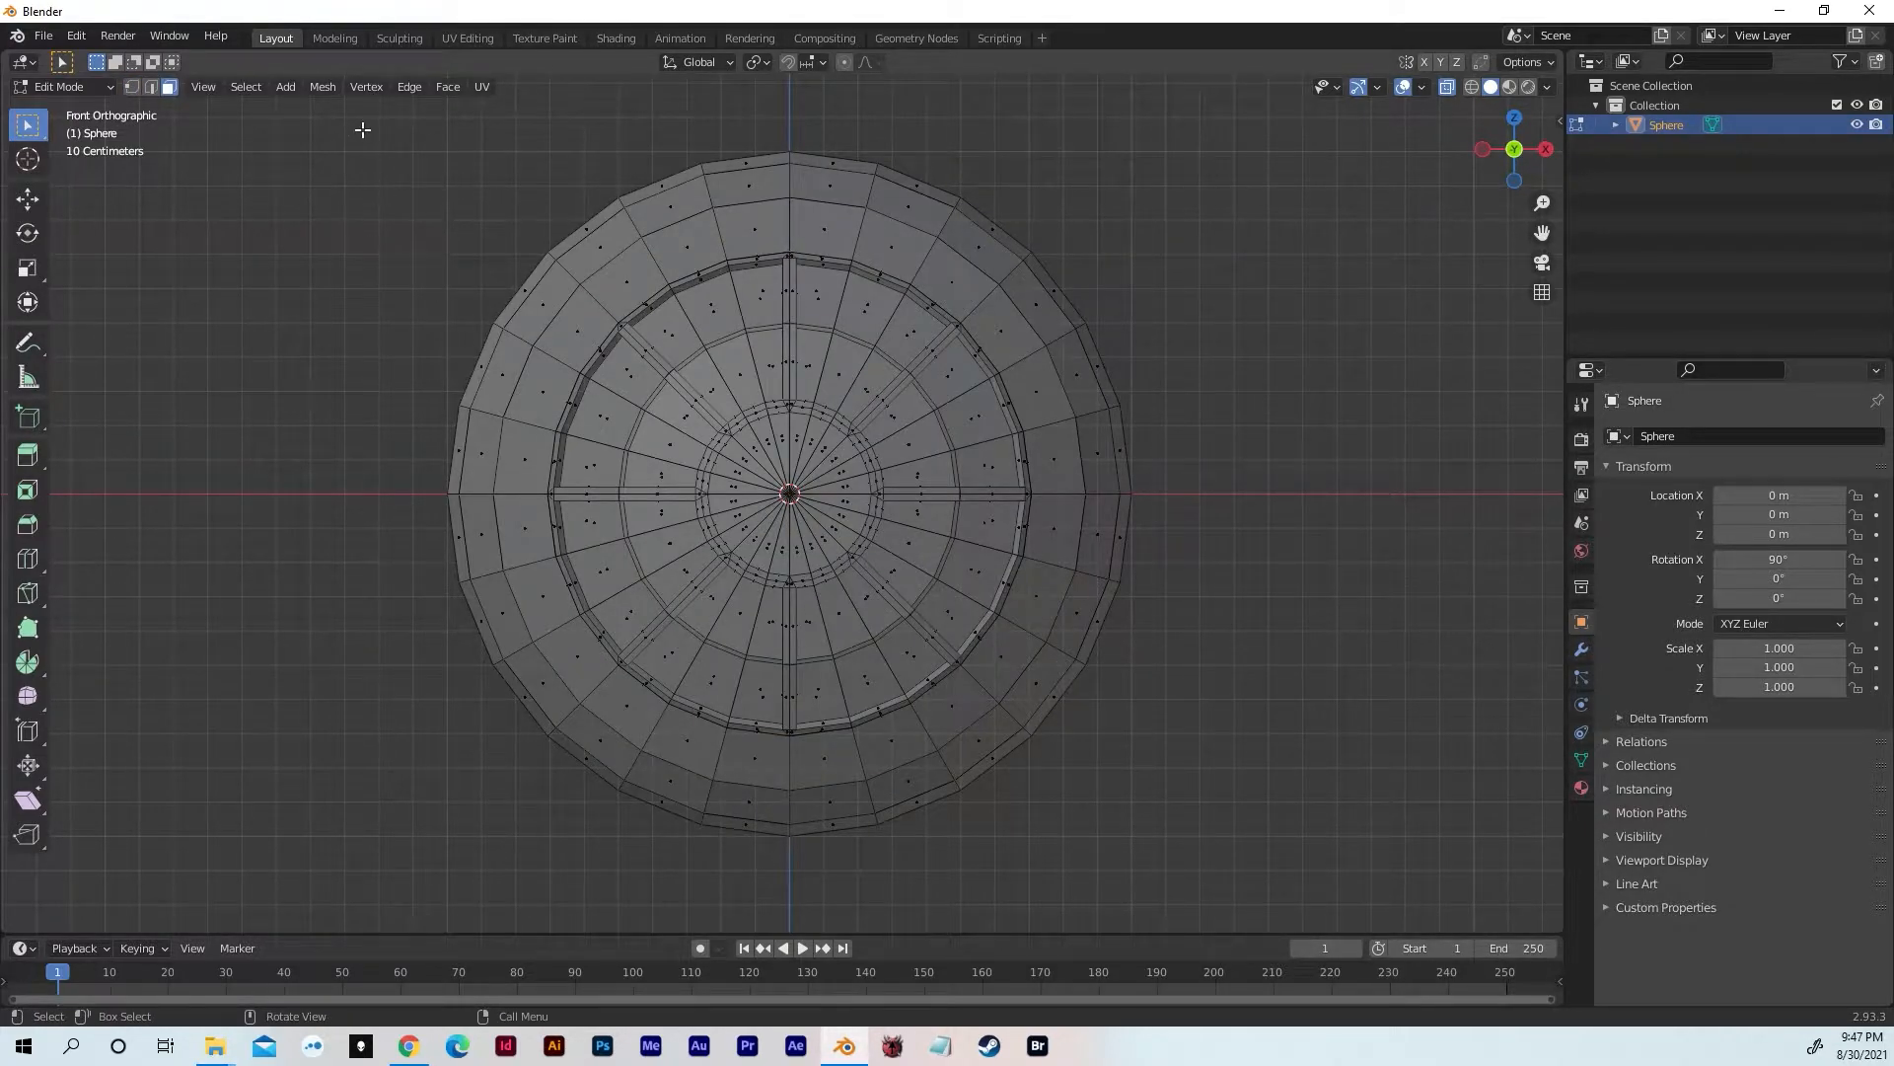
{"action": "left_click_drag", "start_coordinate": [328, 106], "coordinate": [787, 904]}
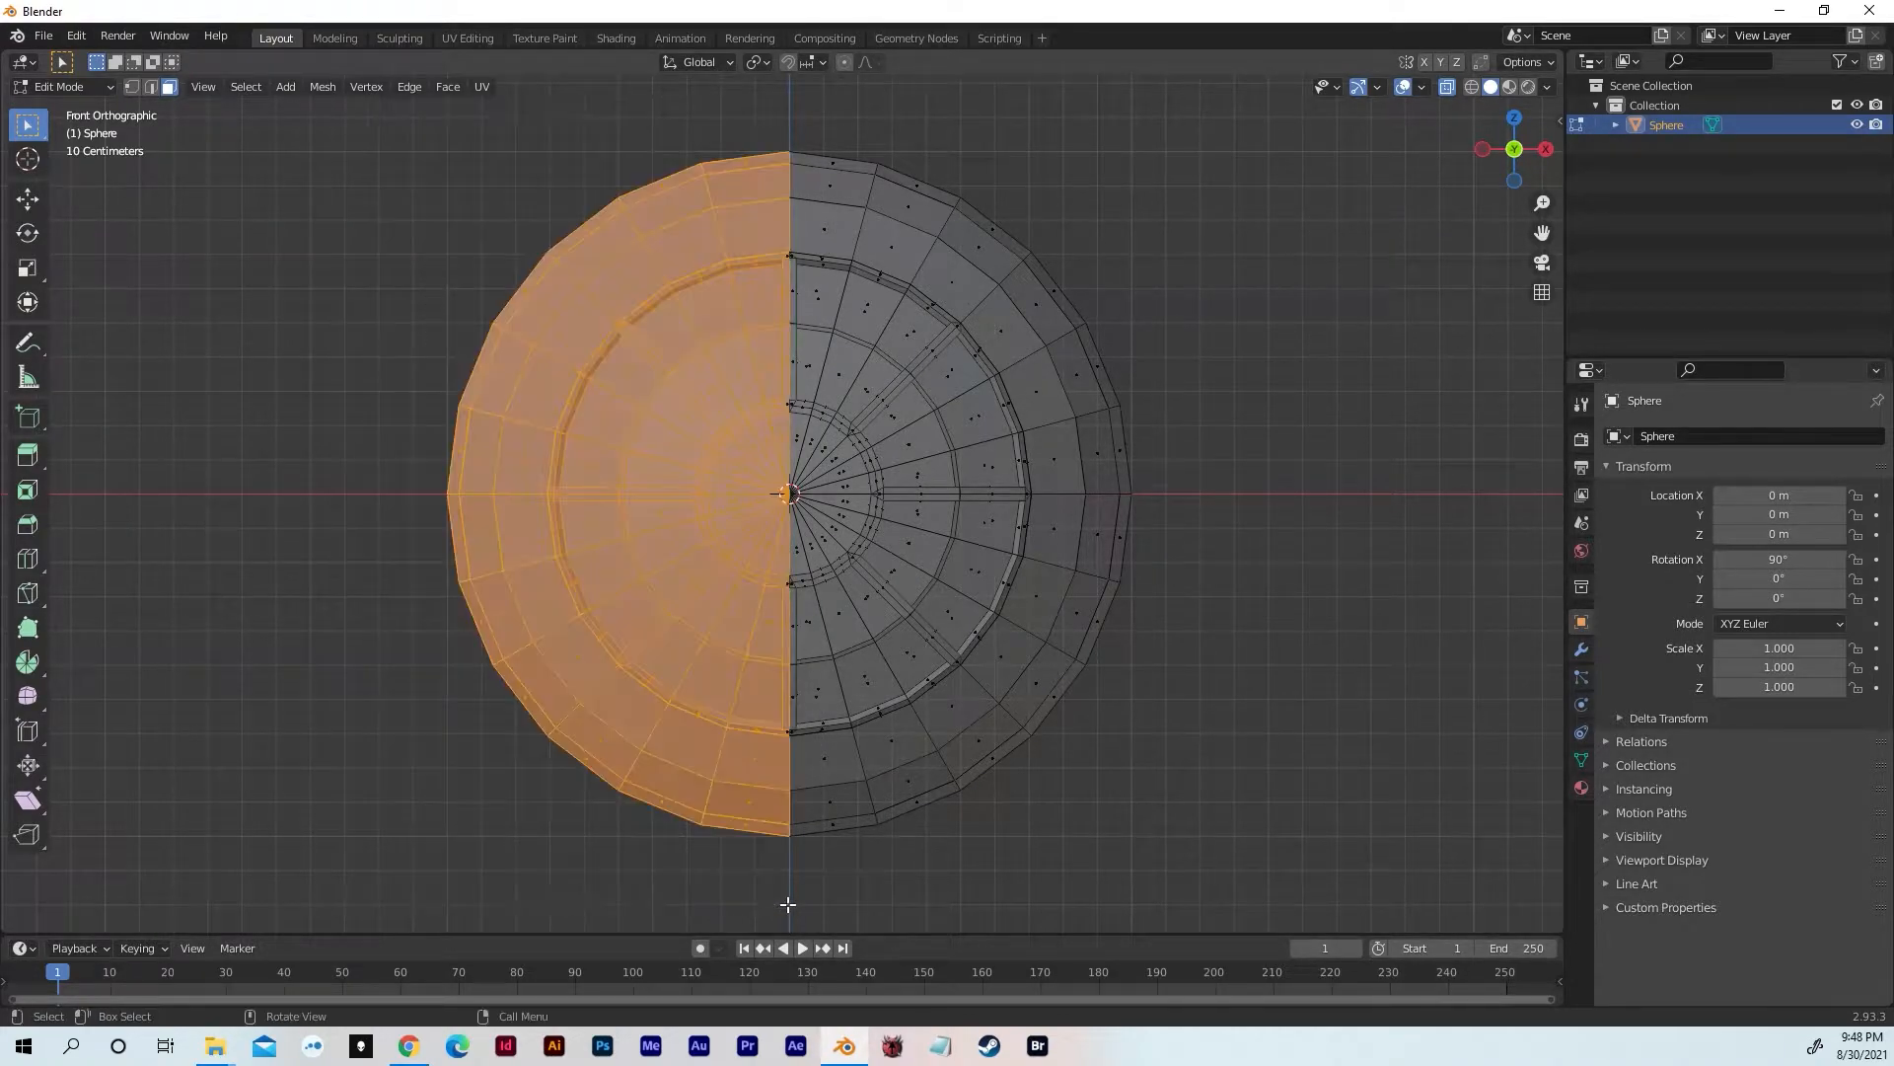
{"action": "scroll", "coordinate": [806, 832], "scroll_direction": "up", "scroll_amount": 5}
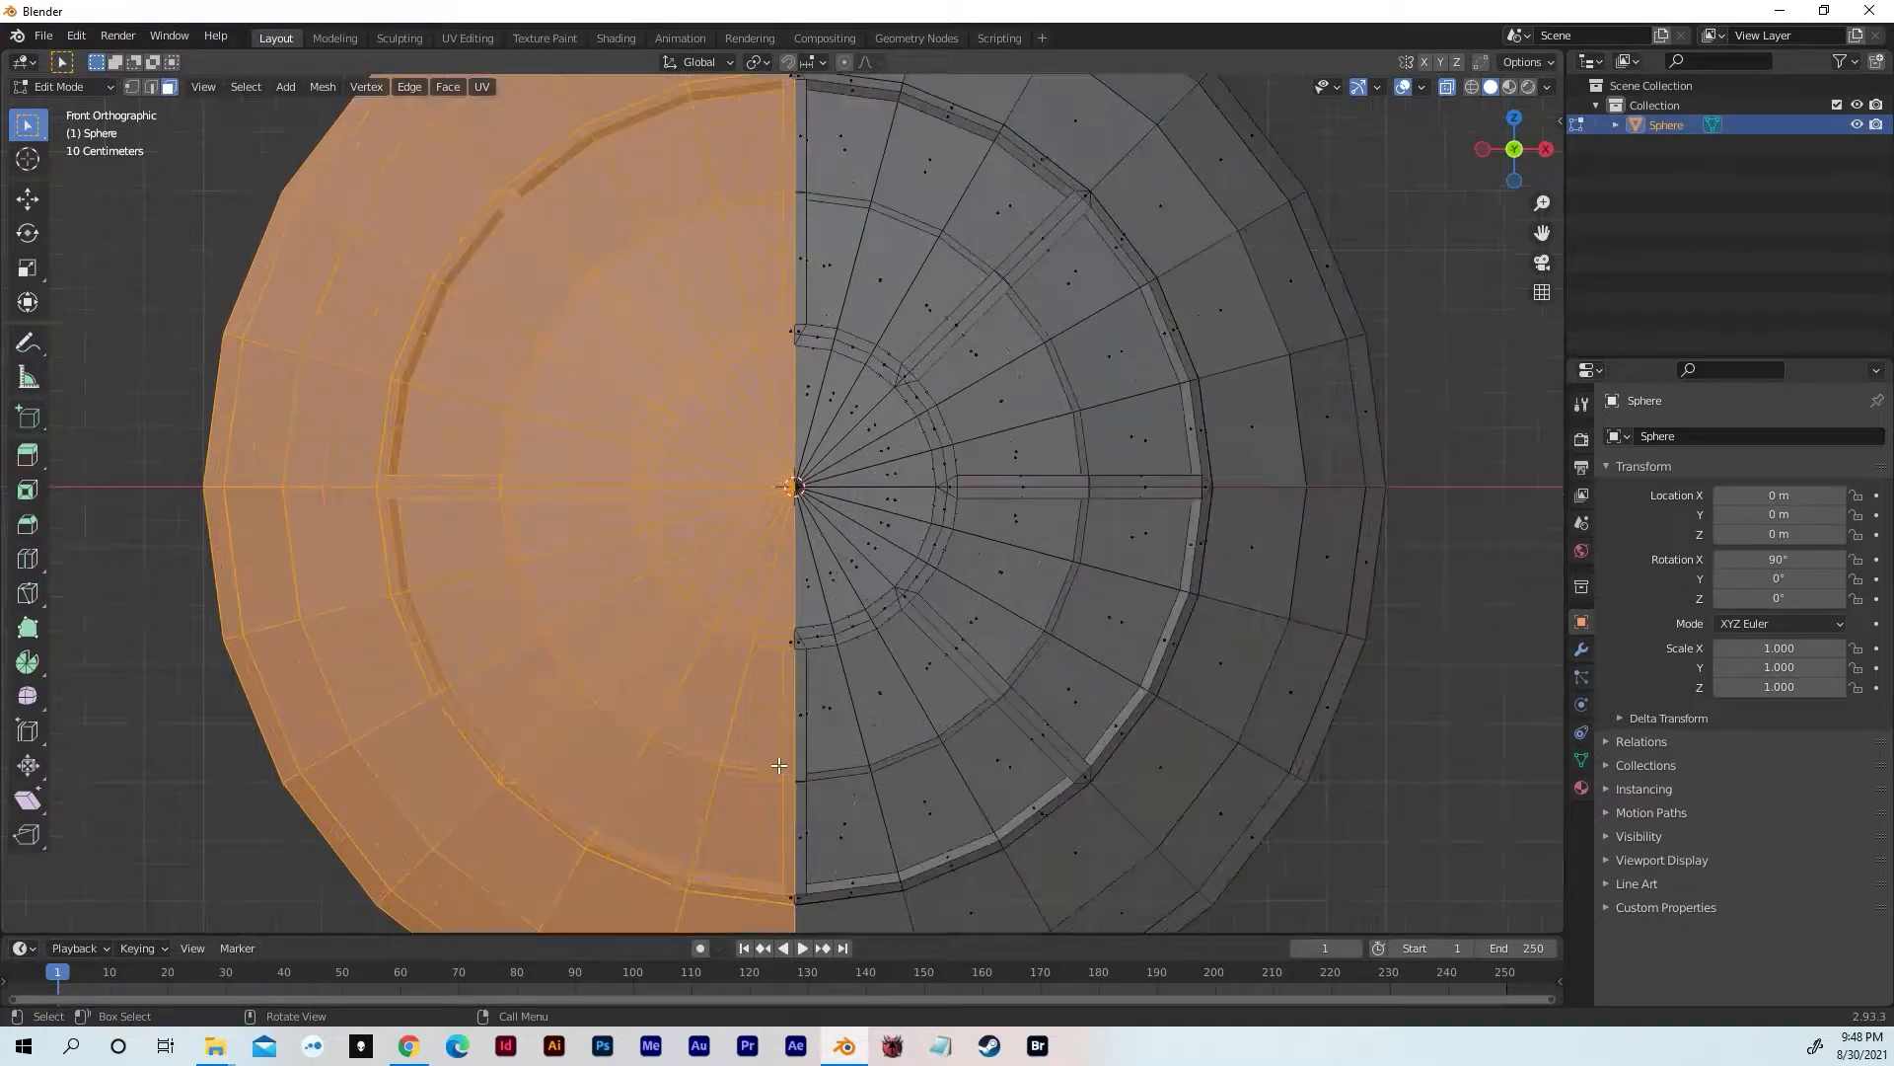
{"action": "scroll", "coordinate": [784, 557], "scroll_direction": "up", "scroll_amount": 1}
{"action": "middle_click_drag", "start_coordinate": [783, 558], "coordinate": [773, 368], "text": "shift"}
{"action": "left_click_drag", "start_coordinate": [667, 239], "coordinate": [747, 530]}
{"action": "left_click_drag", "start_coordinate": [801, 772], "coordinate": [799, 811]}
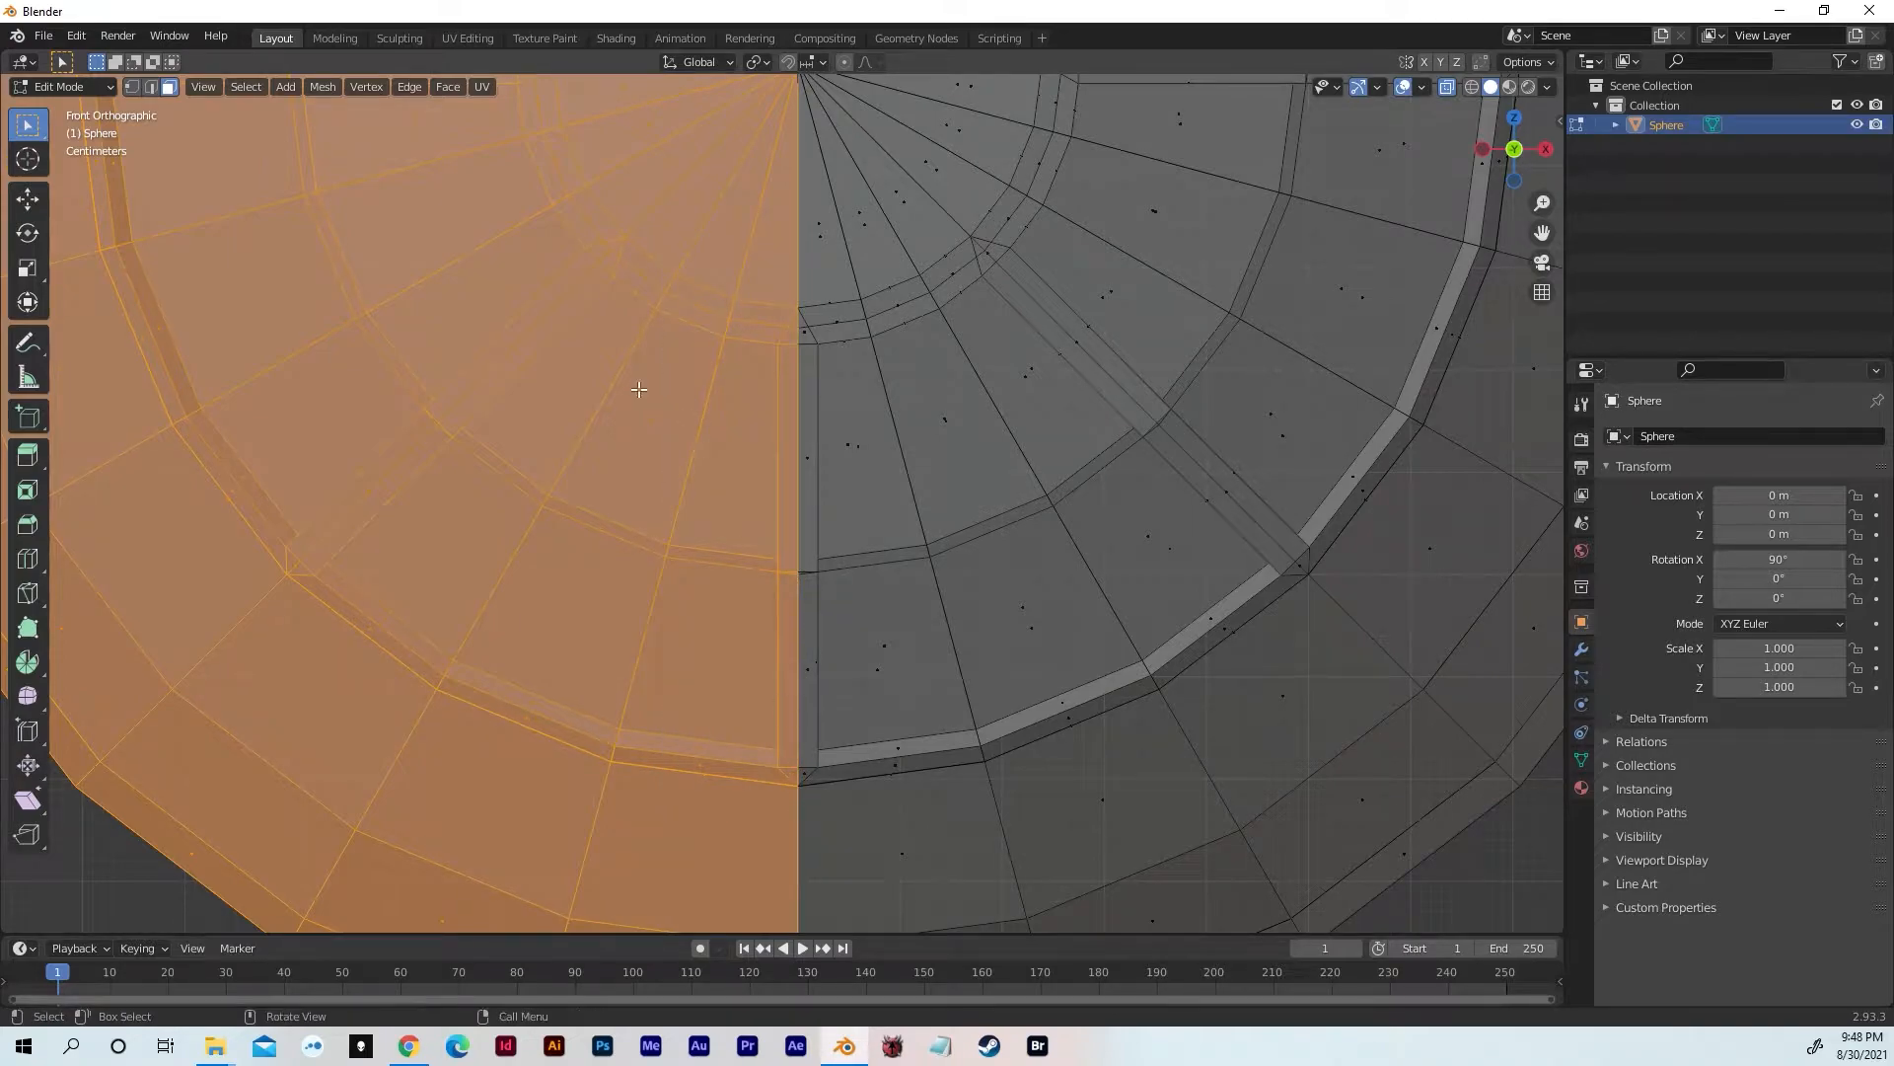
{"action": "scroll", "coordinate": [640, 390], "scroll_direction": "up", "scroll_amount": 5, "text": "shift"}
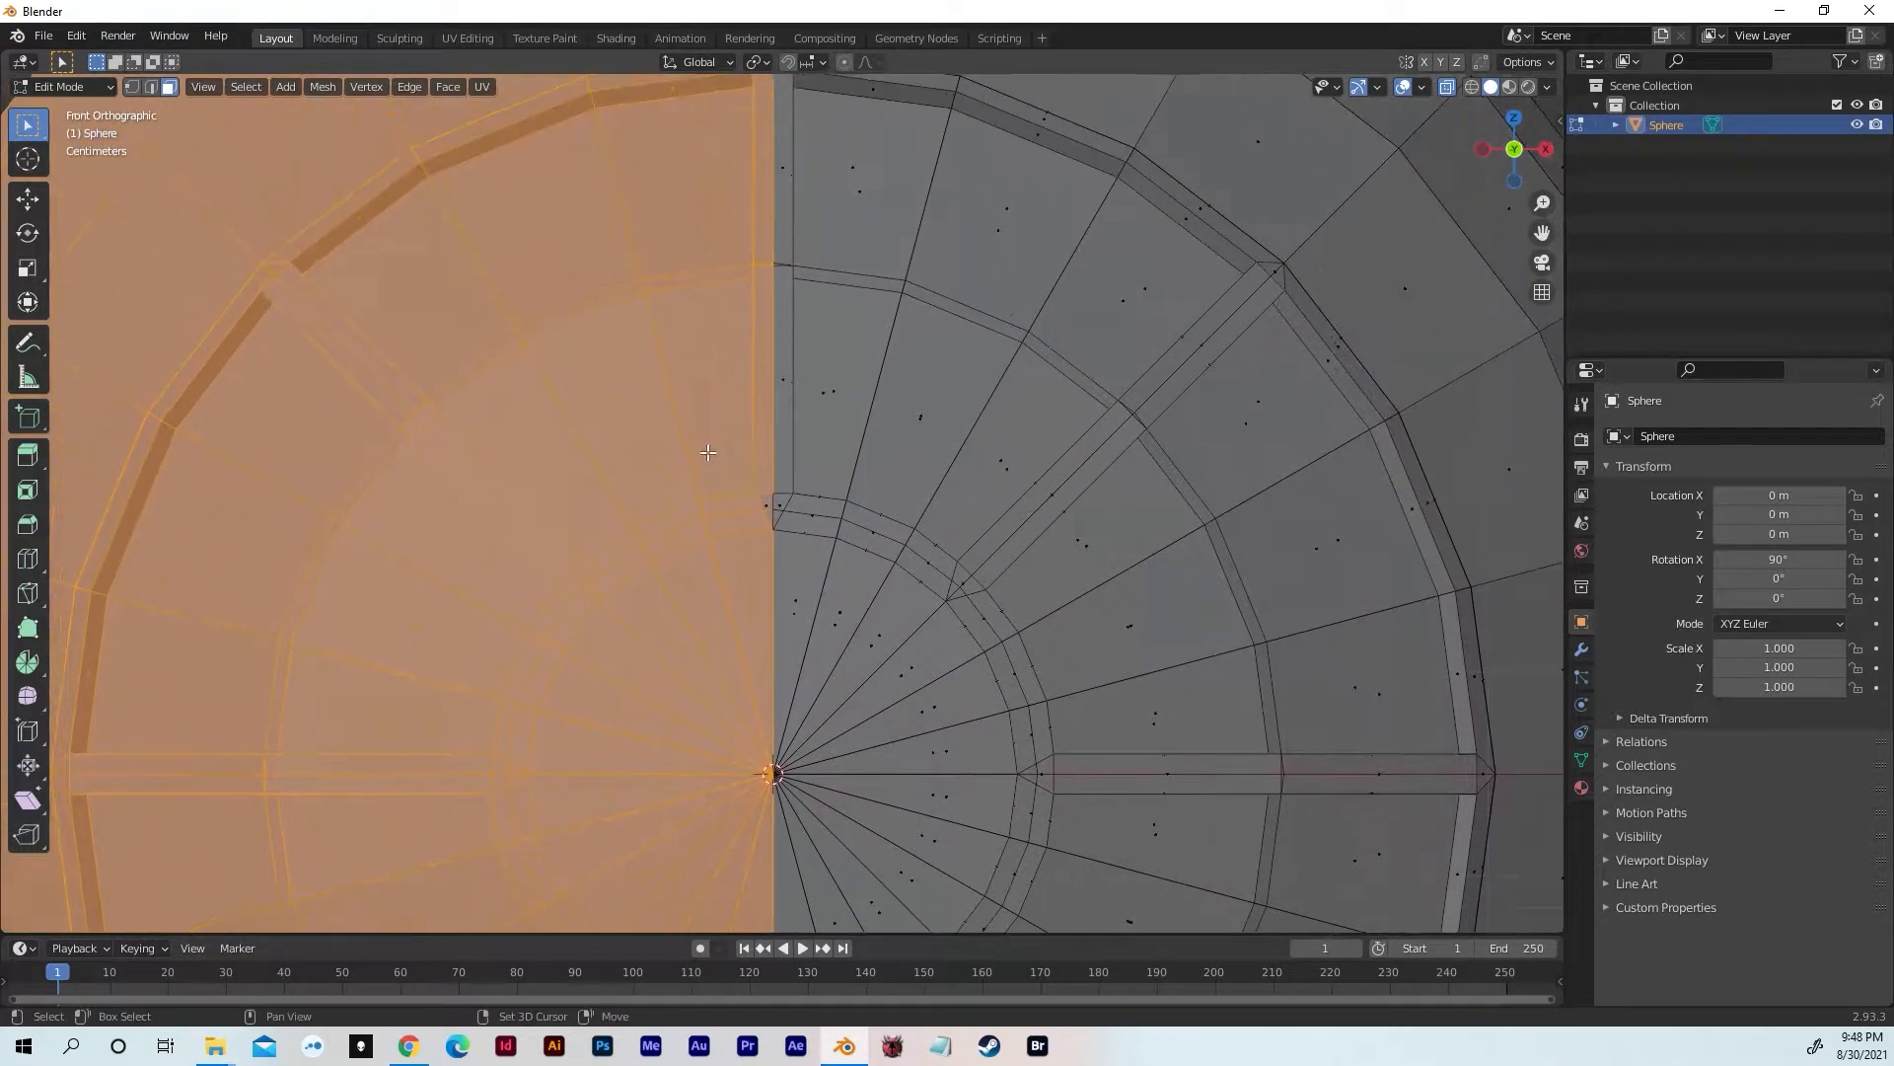
{"action": "scroll", "coordinate": [718, 191], "scroll_direction": "up", "scroll_amount": 1, "text": "shift"}
{"action": "left_click_drag", "start_coordinate": [686, 173], "coordinate": [763, 734]}
{"action": "scroll", "coordinate": [746, 408], "scroll_direction": "down", "scroll_amount": 8}
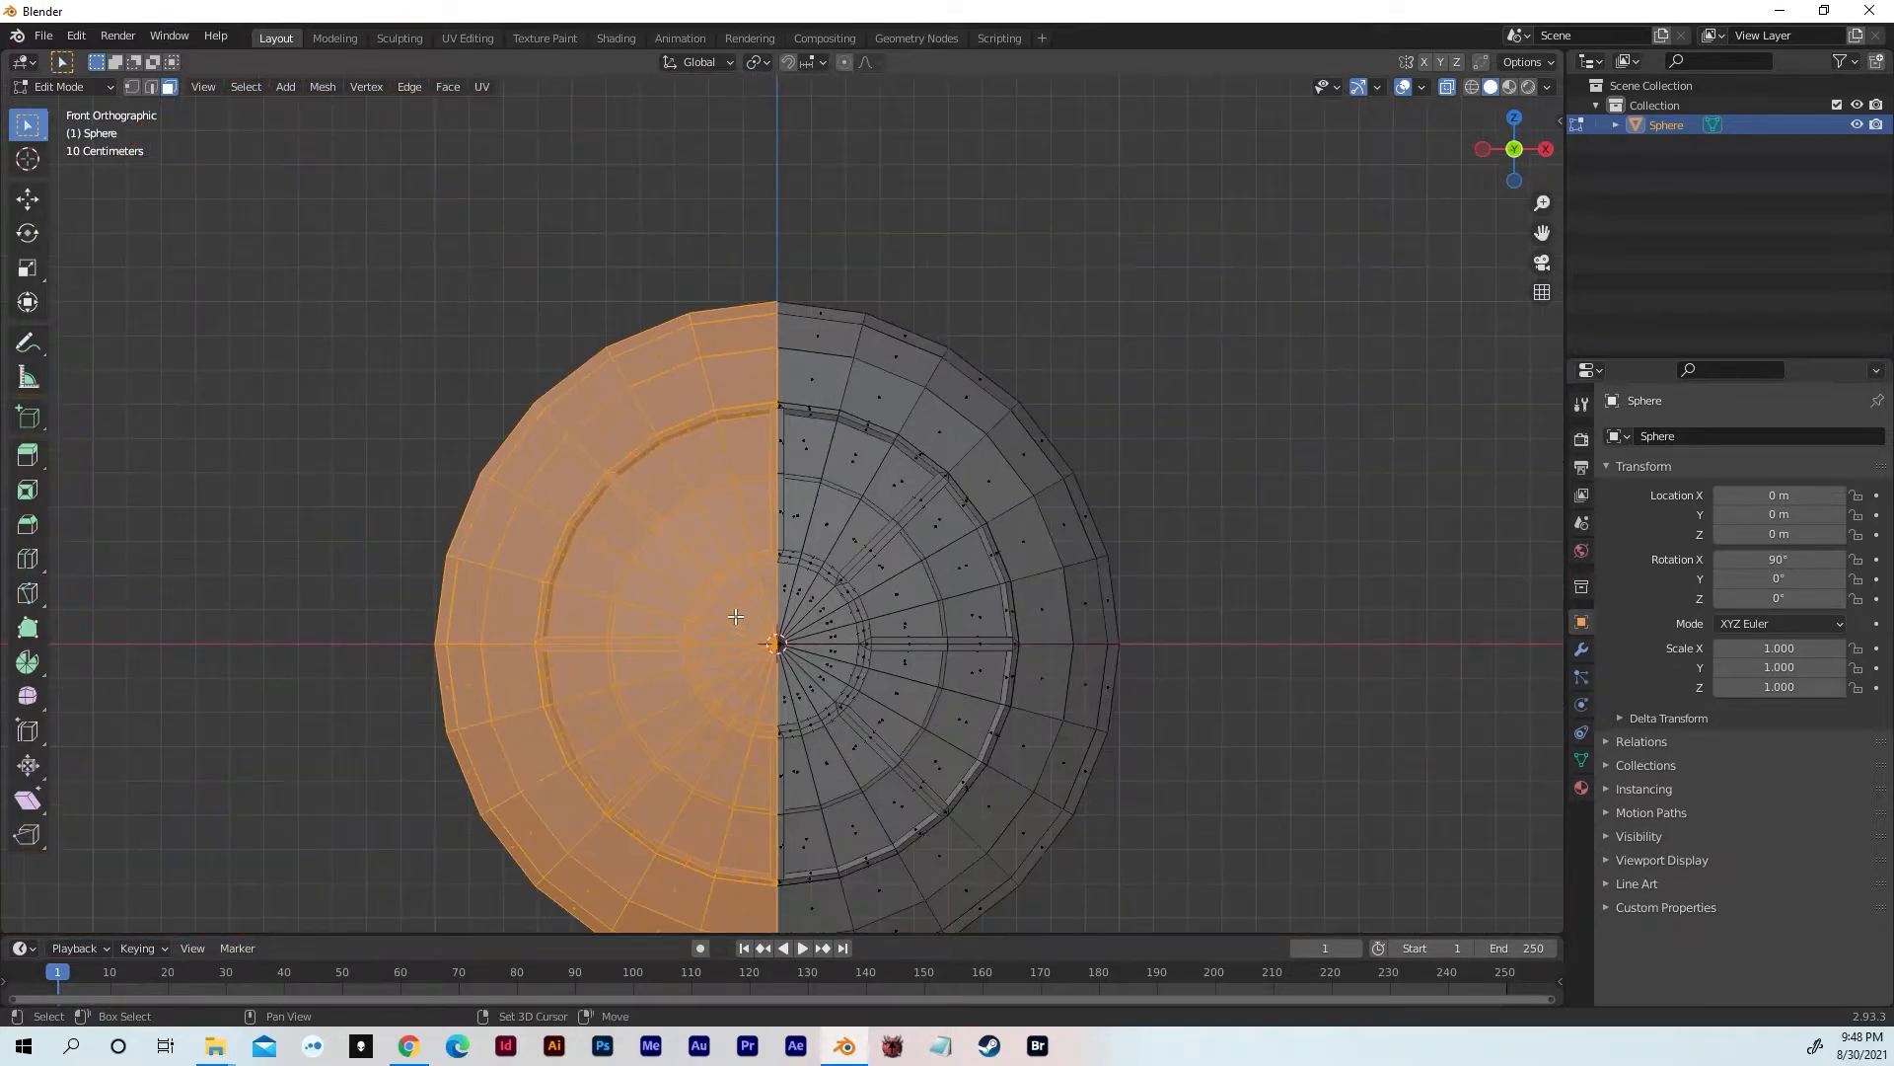
{"action": "key", "text": "x"}
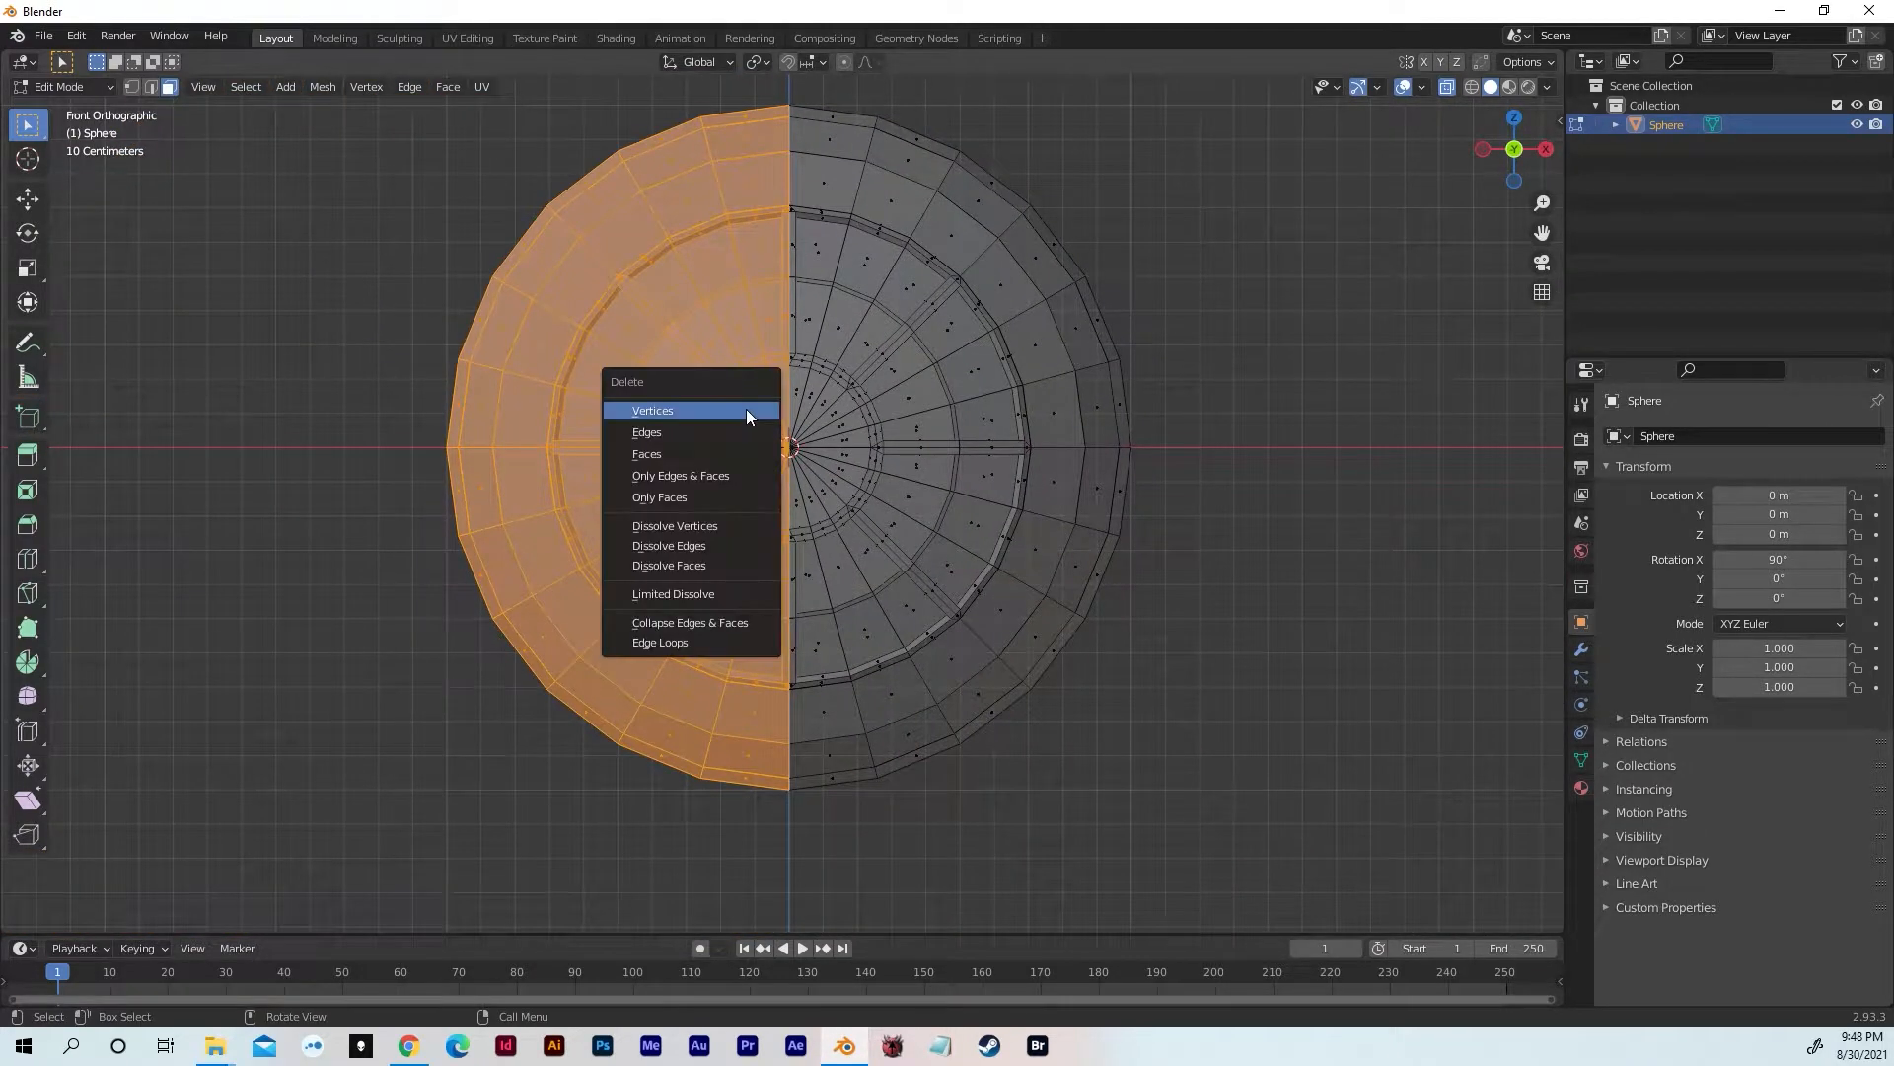
{"action": "left_click", "coordinate": [689, 444]}
{"action": "middle_click_drag", "start_coordinate": [687, 454], "coordinate": [805, 375]}
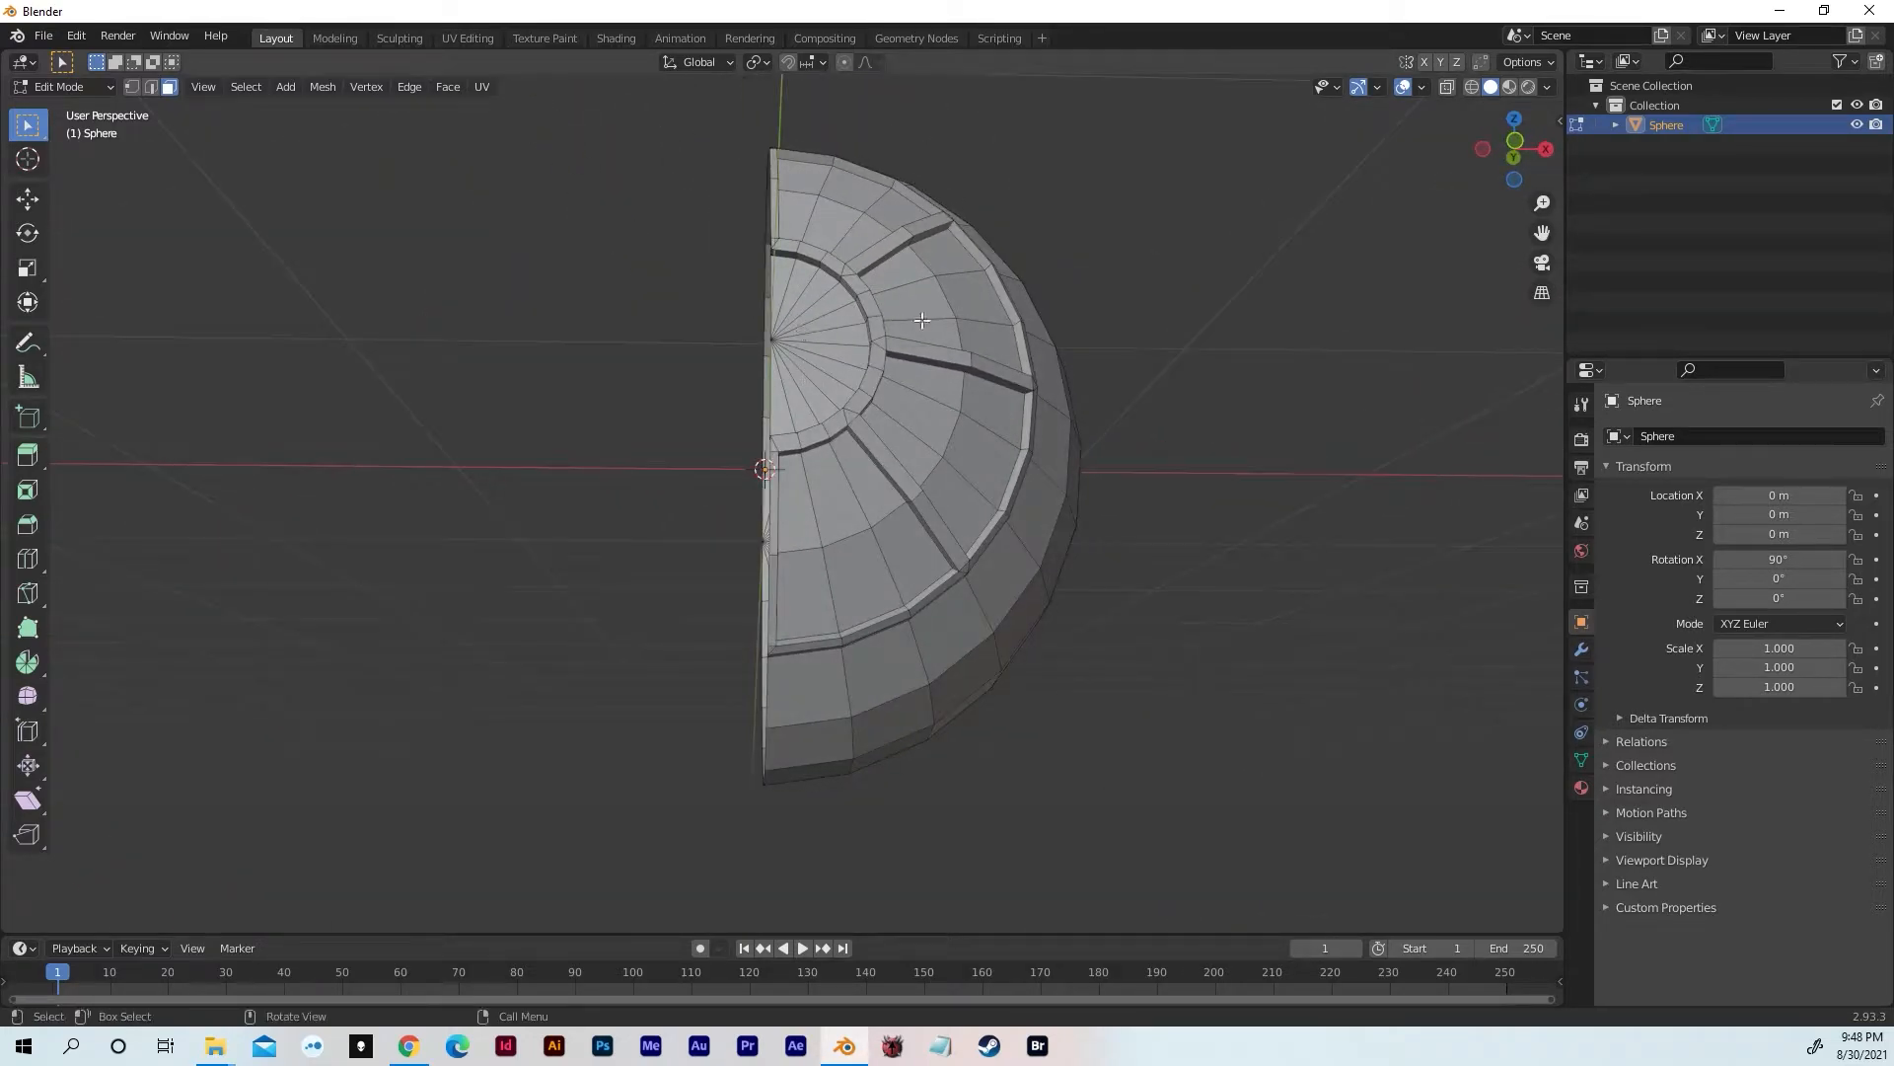
{"action": "left_click", "coordinate": [1515, 143]}
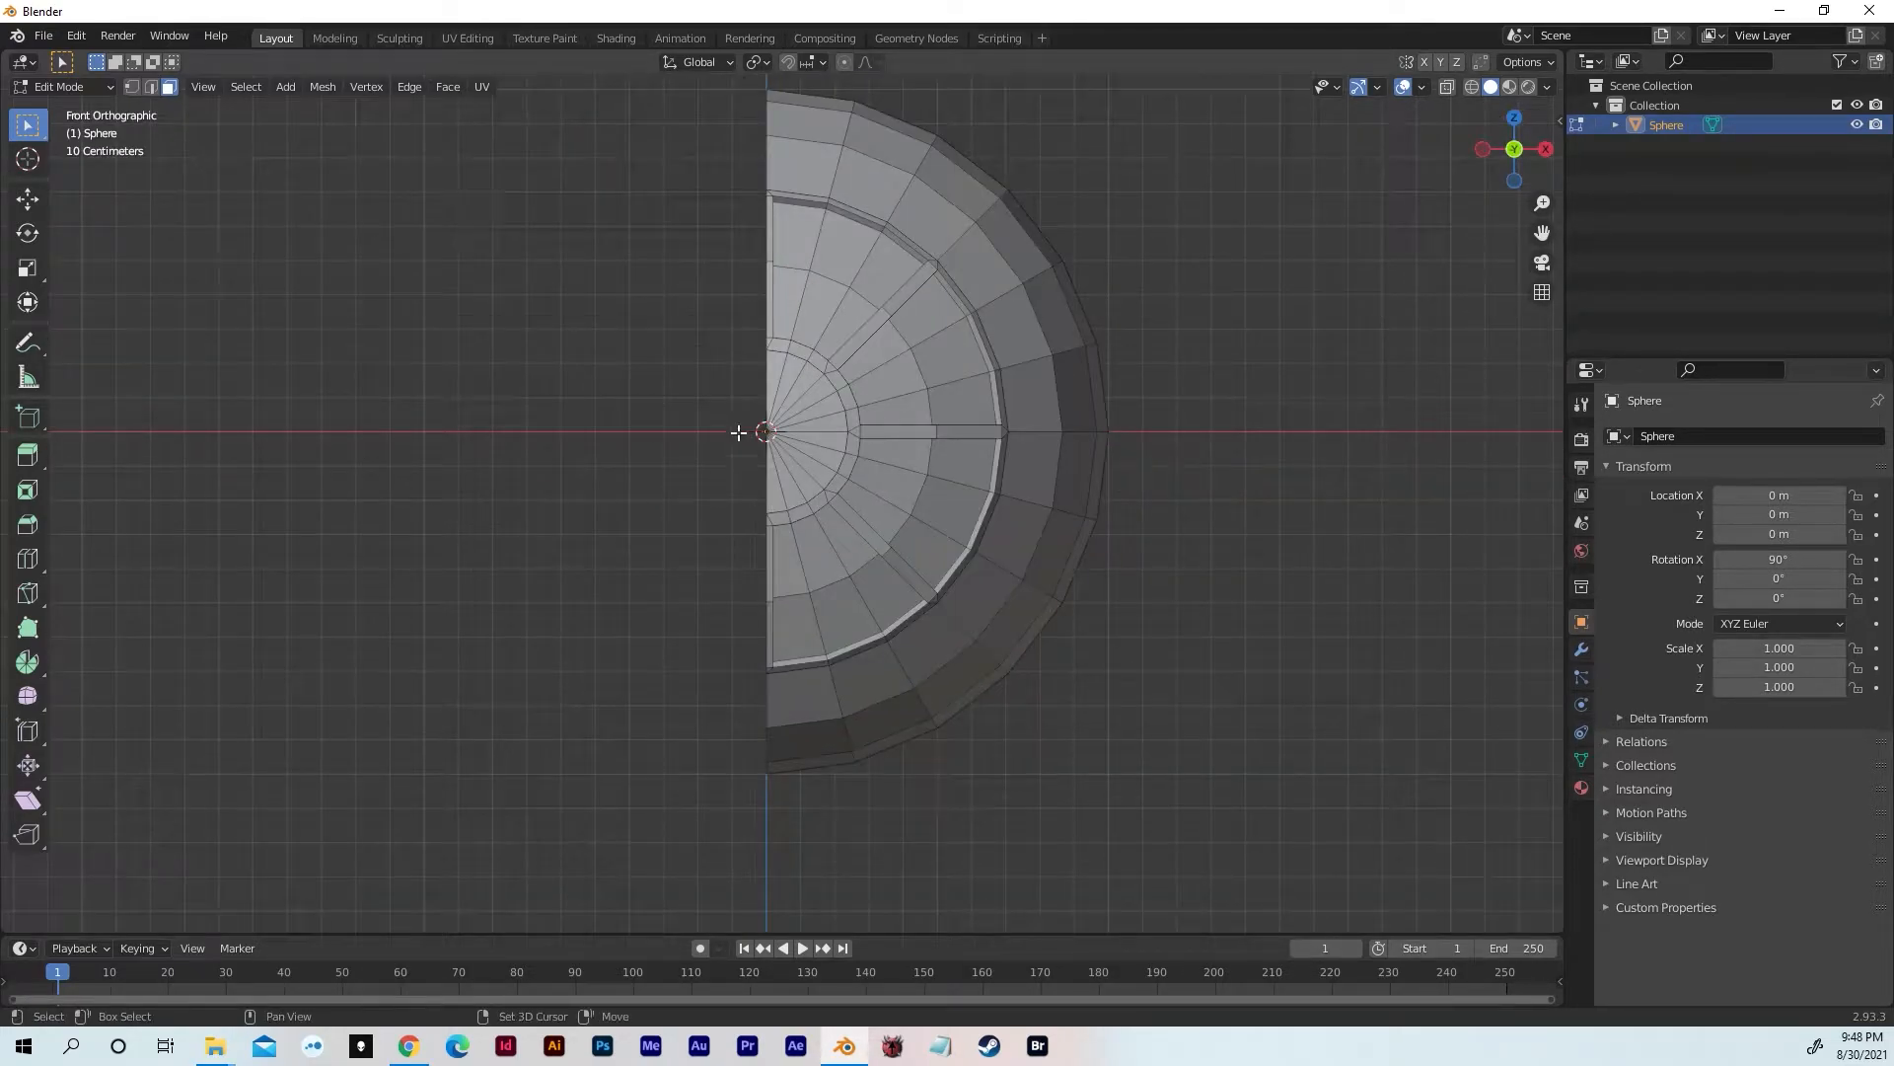
{"action": "middle_click_drag", "start_coordinate": [739, 432], "coordinate": [800, 563], "text": "shift"}
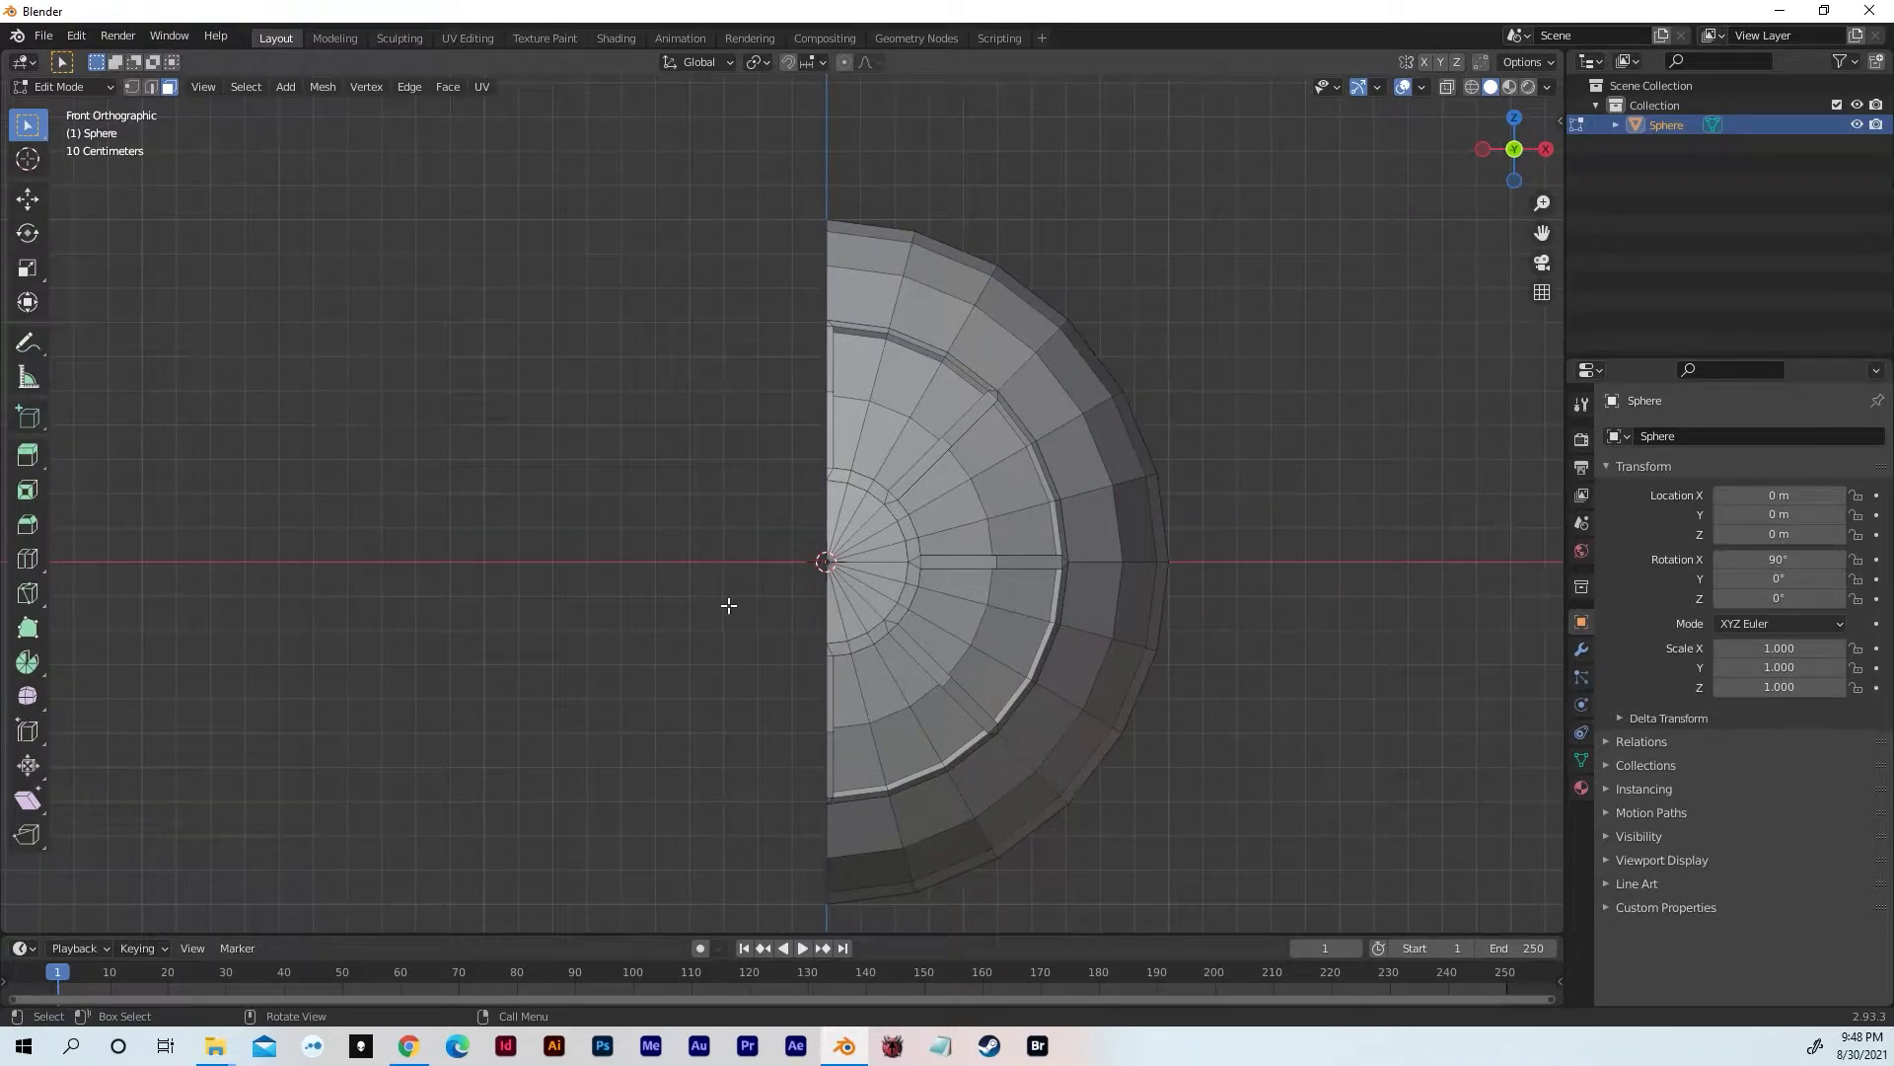
{"action": "middle_click_drag", "start_coordinate": [735, 579], "coordinate": [1024, 568]}
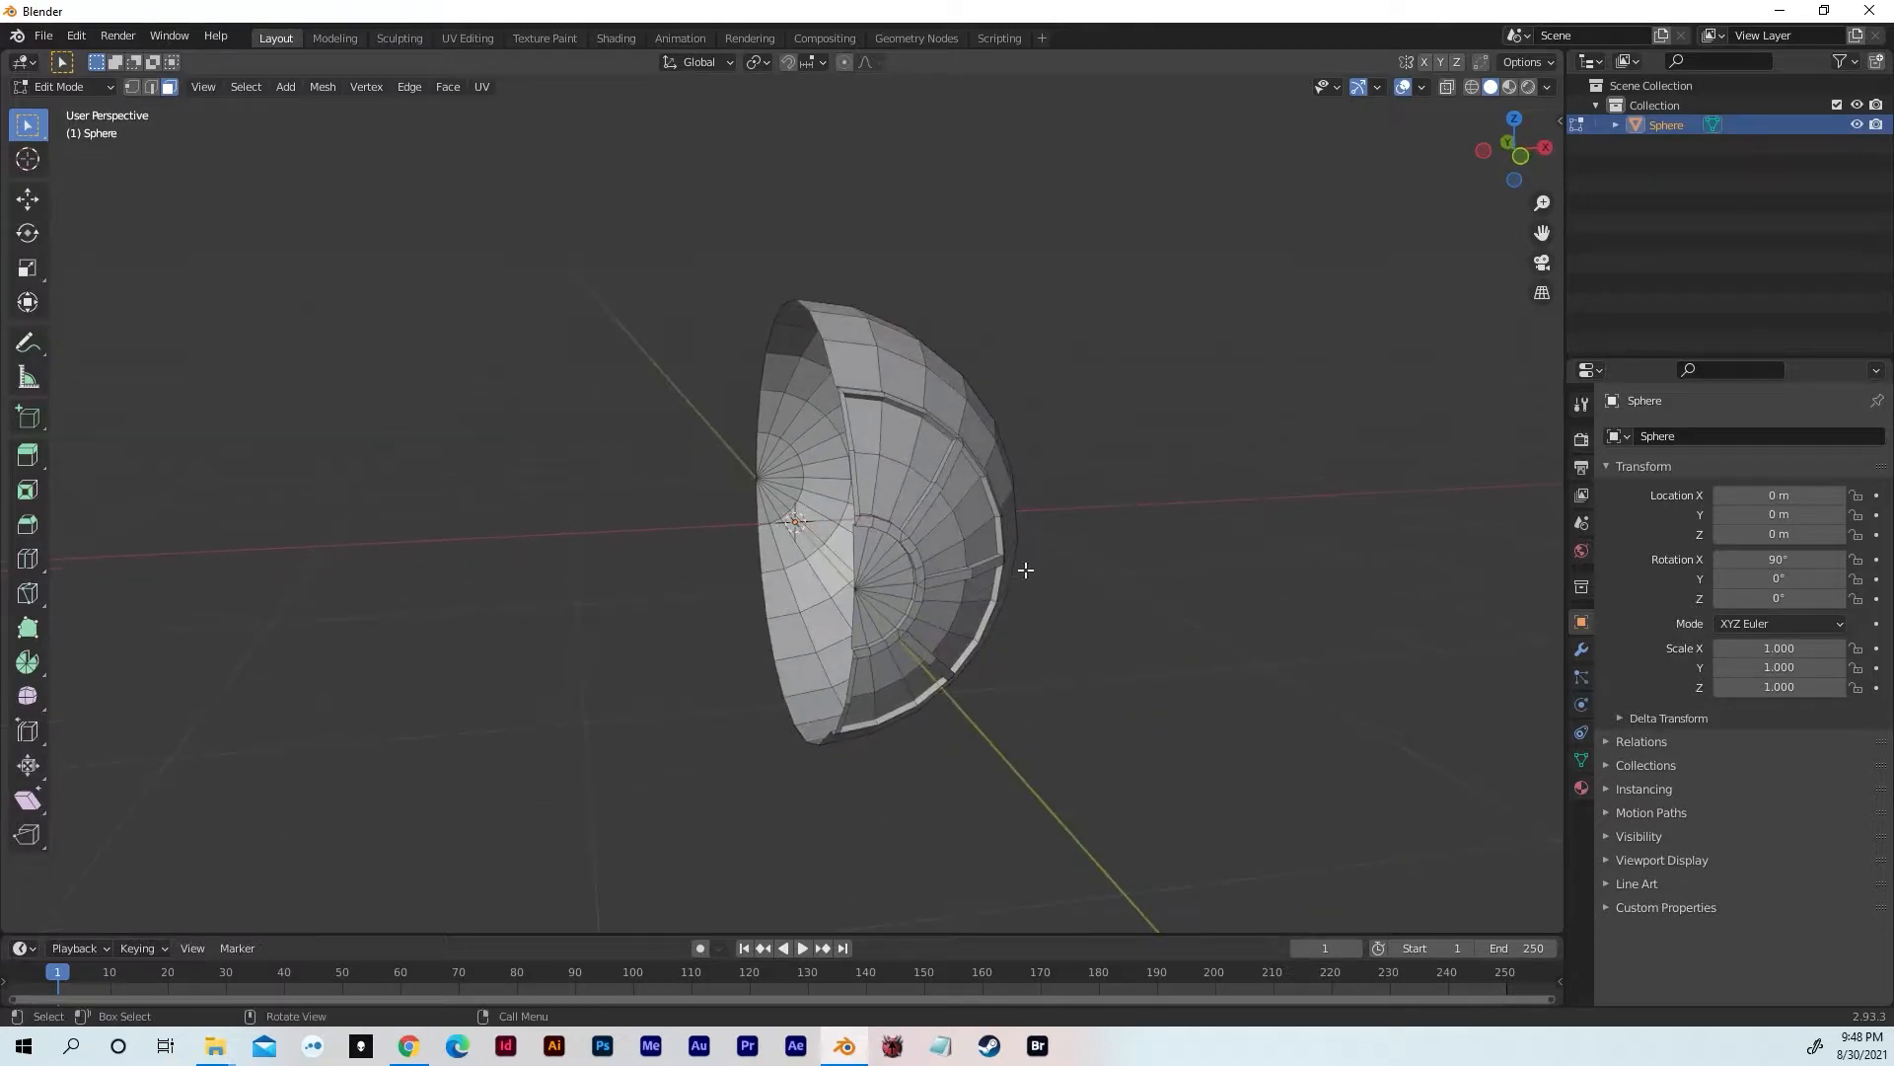
Add a Mirror modifier on the X axis to the half sphere to restore its missing half
{"action": "left_click", "coordinate": [1582, 650]}
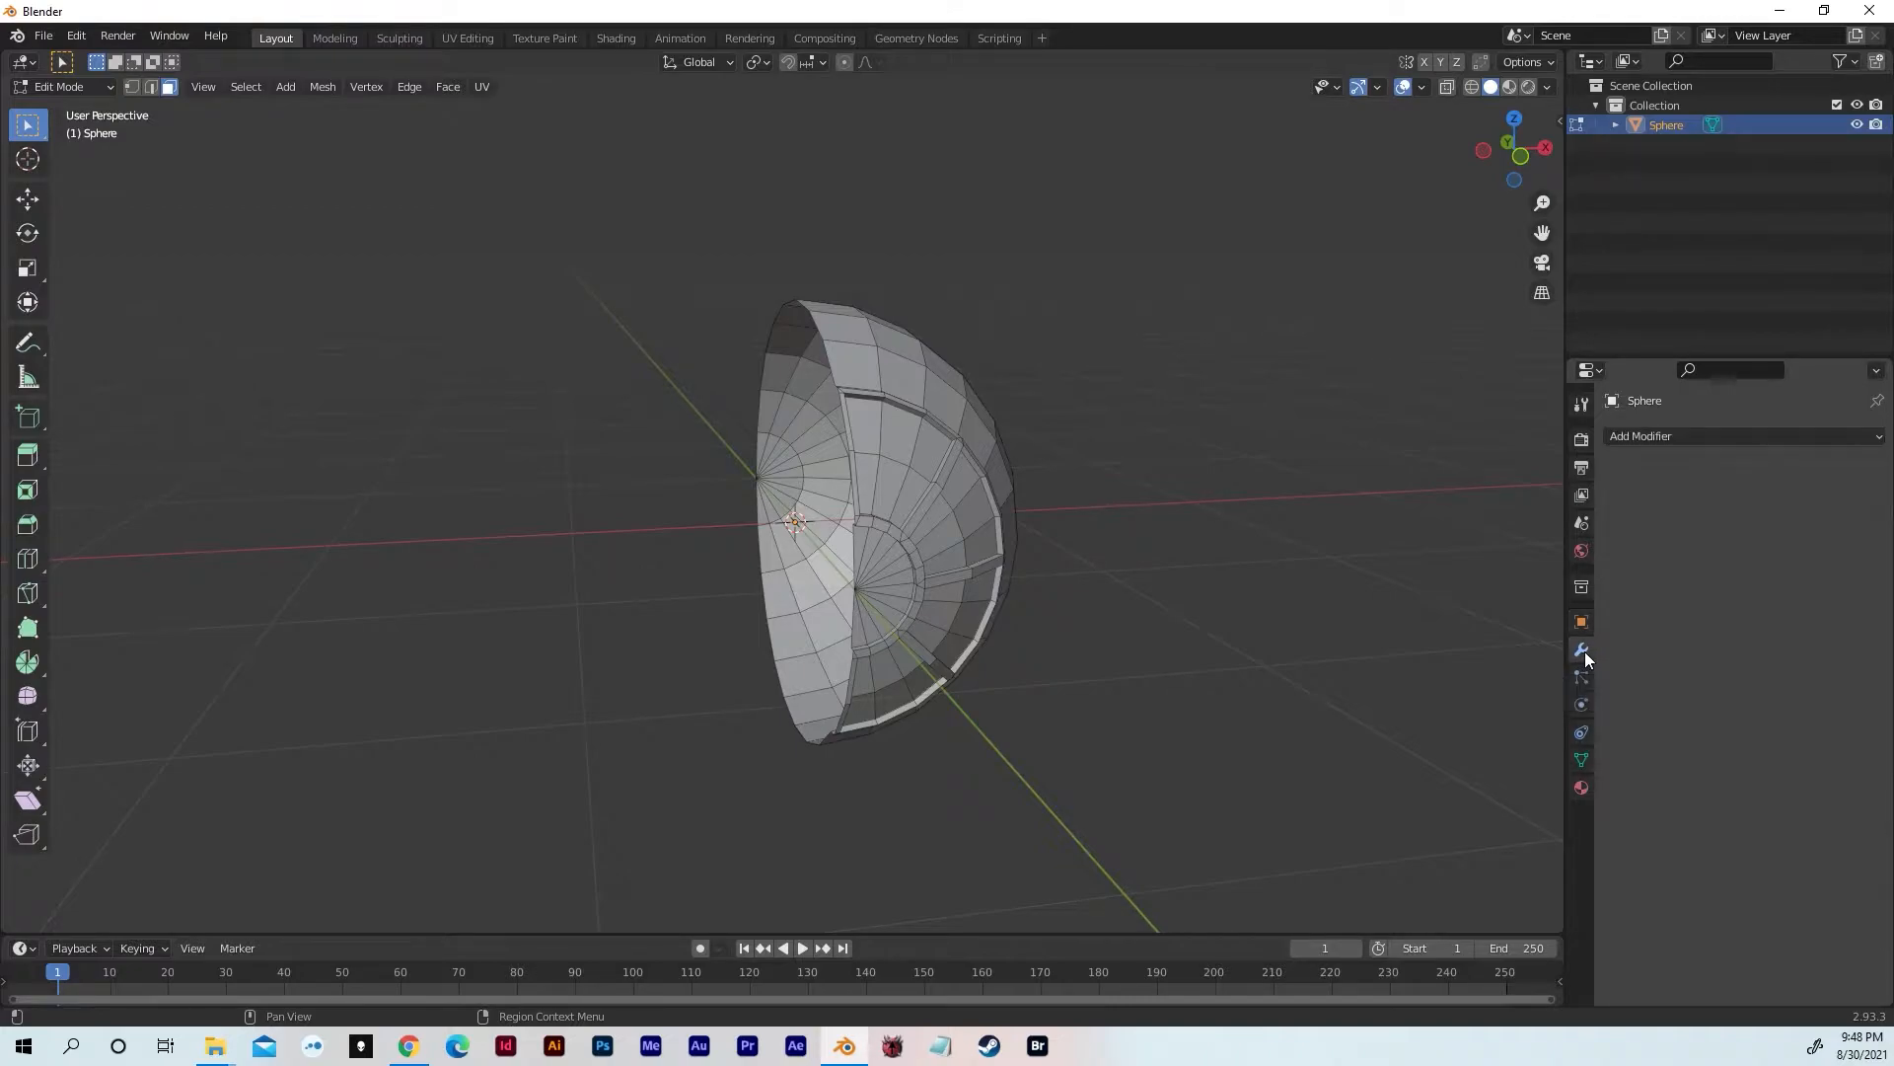
{"action": "left_click", "coordinate": [1636, 435]}
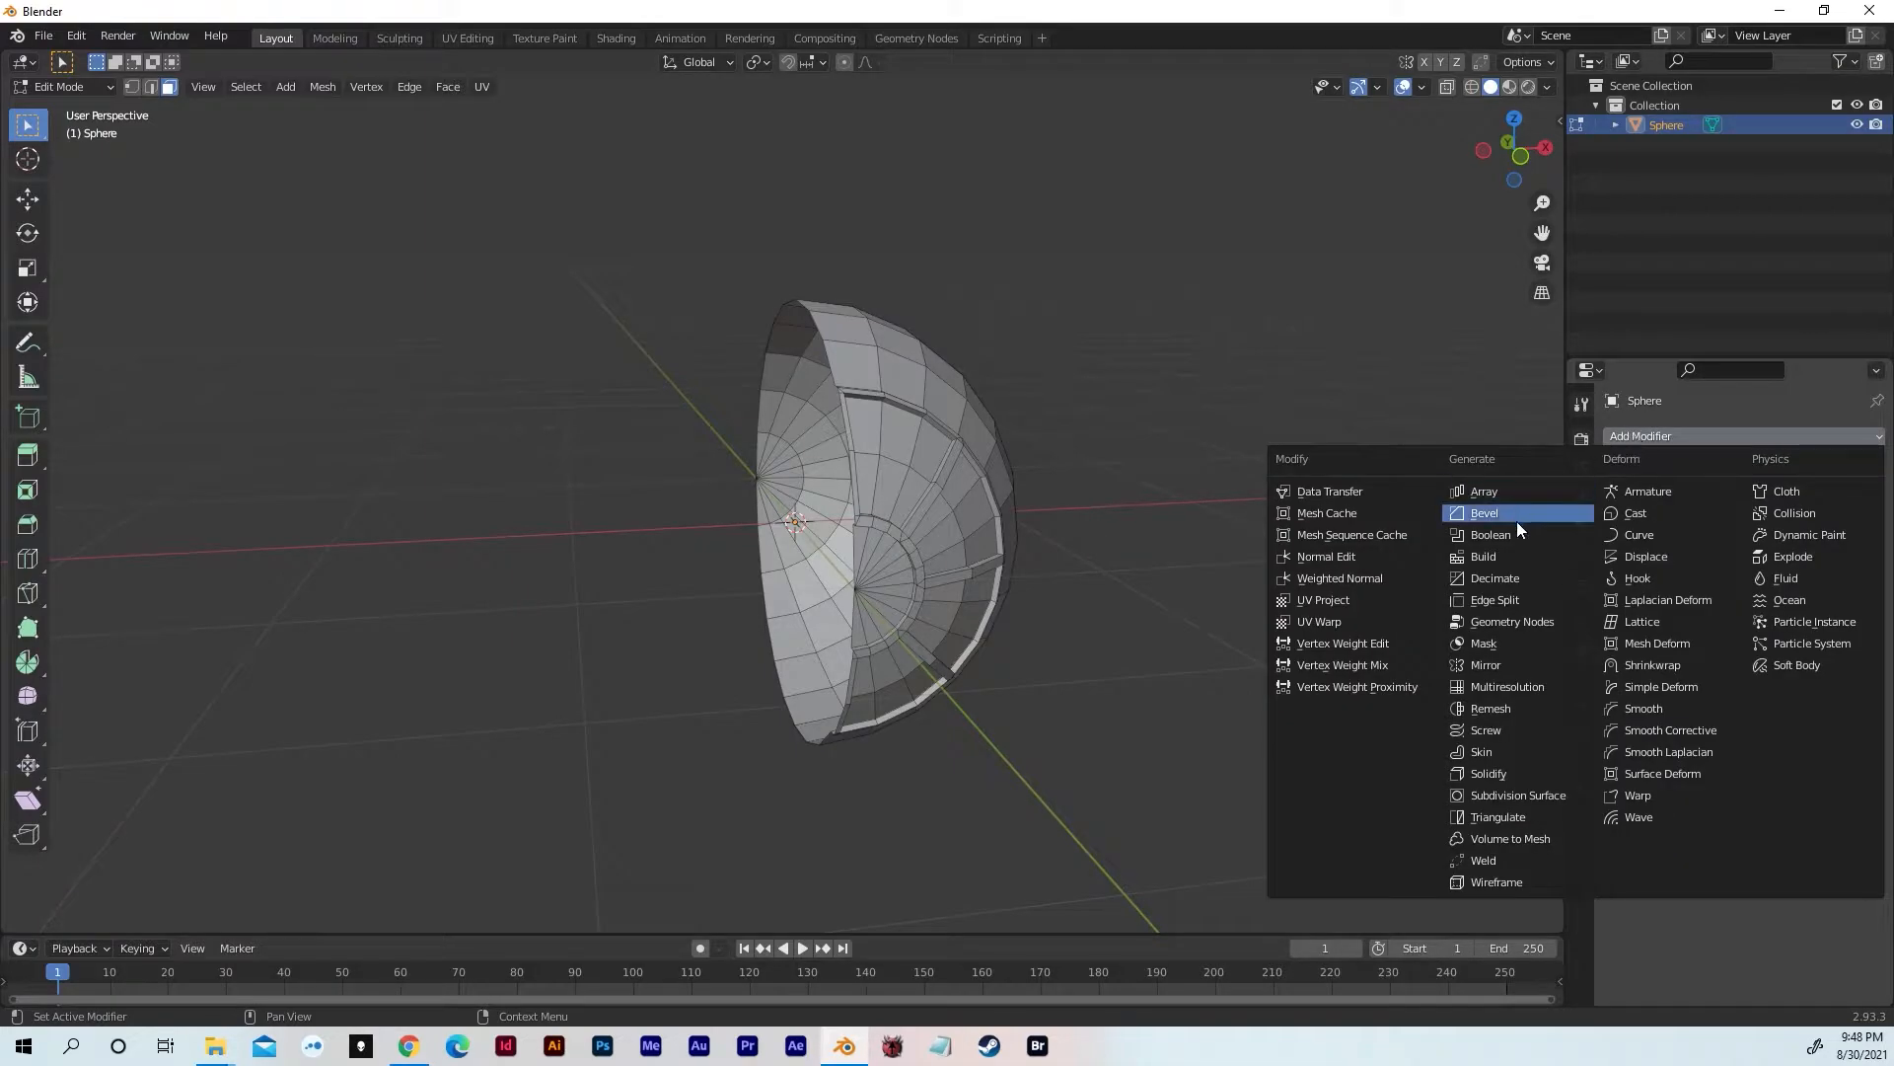
{"action": "left_click", "coordinate": [1485, 665]}
{"action": "middle_click_drag", "start_coordinate": [987, 553], "coordinate": [852, 528]}
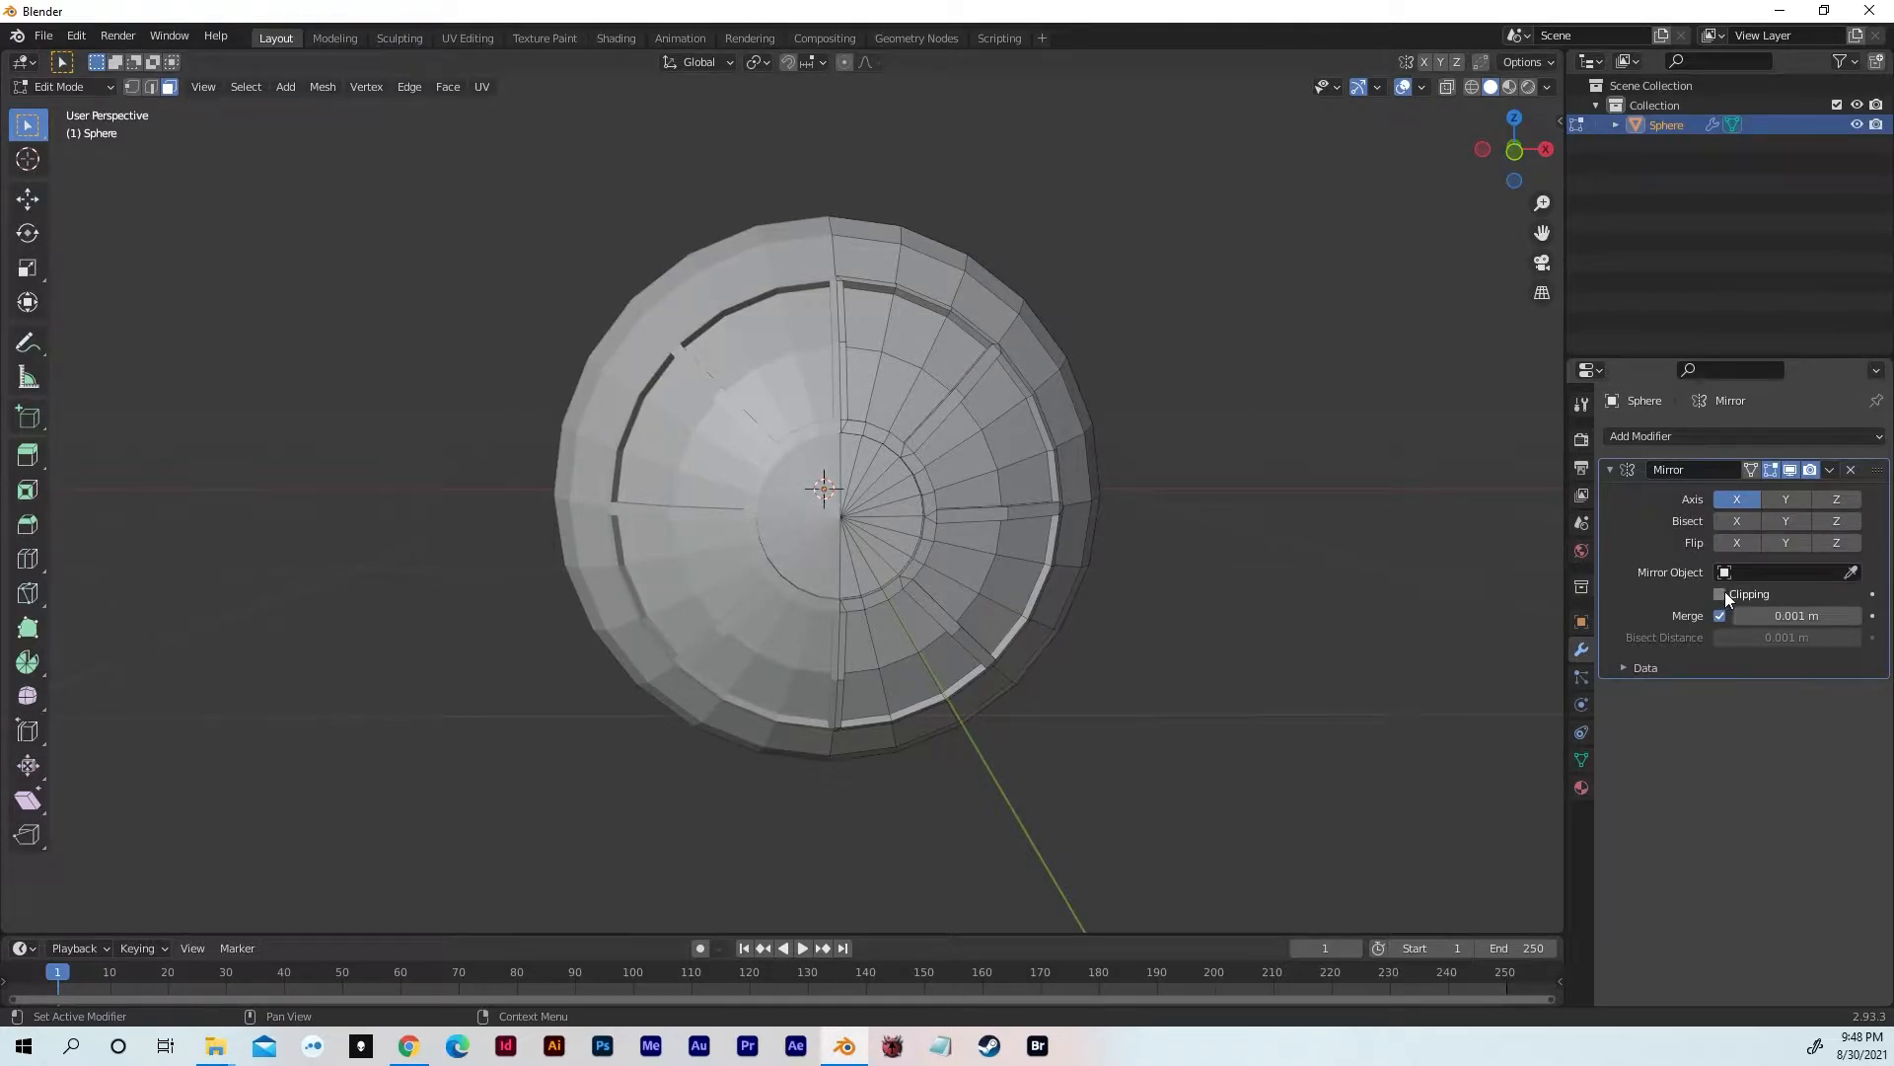
With X-ray on, box-select the whole modelled half and try moving it freely without clipping
{"action": "key", "text": "alt+z"}
{"action": "mouse_move", "coordinate": [1228, 577]}
{"action": "middle_mouse_down"}
{"action": "mouse_move", "coordinate": [1290, 588]}
{"action": "mouse_move", "coordinate": [1262, 585]}
{"action": "middle_mouse_up"}
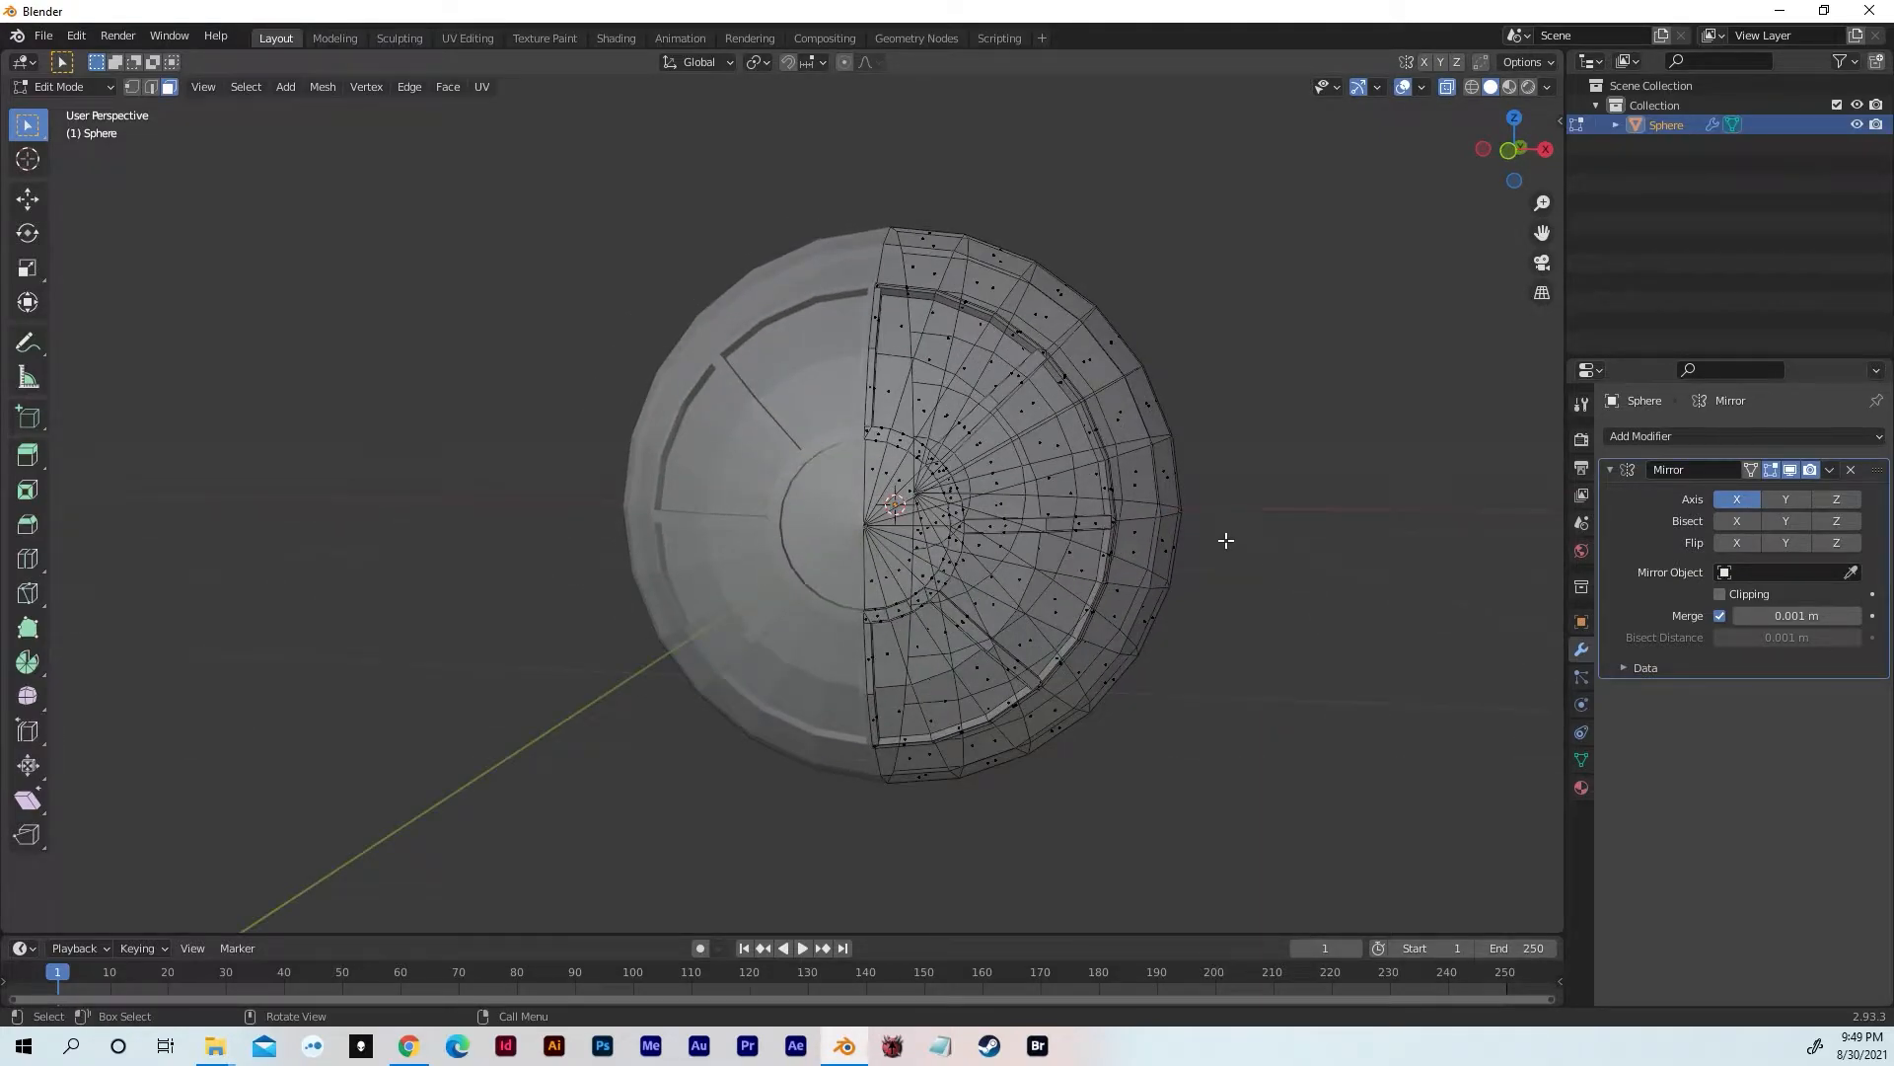
{"action": "left_click_drag", "start_coordinate": [1243, 161], "coordinate": [744, 866]}
{"action": "middle_click_drag", "start_coordinate": [744, 866], "coordinate": [783, 841]}
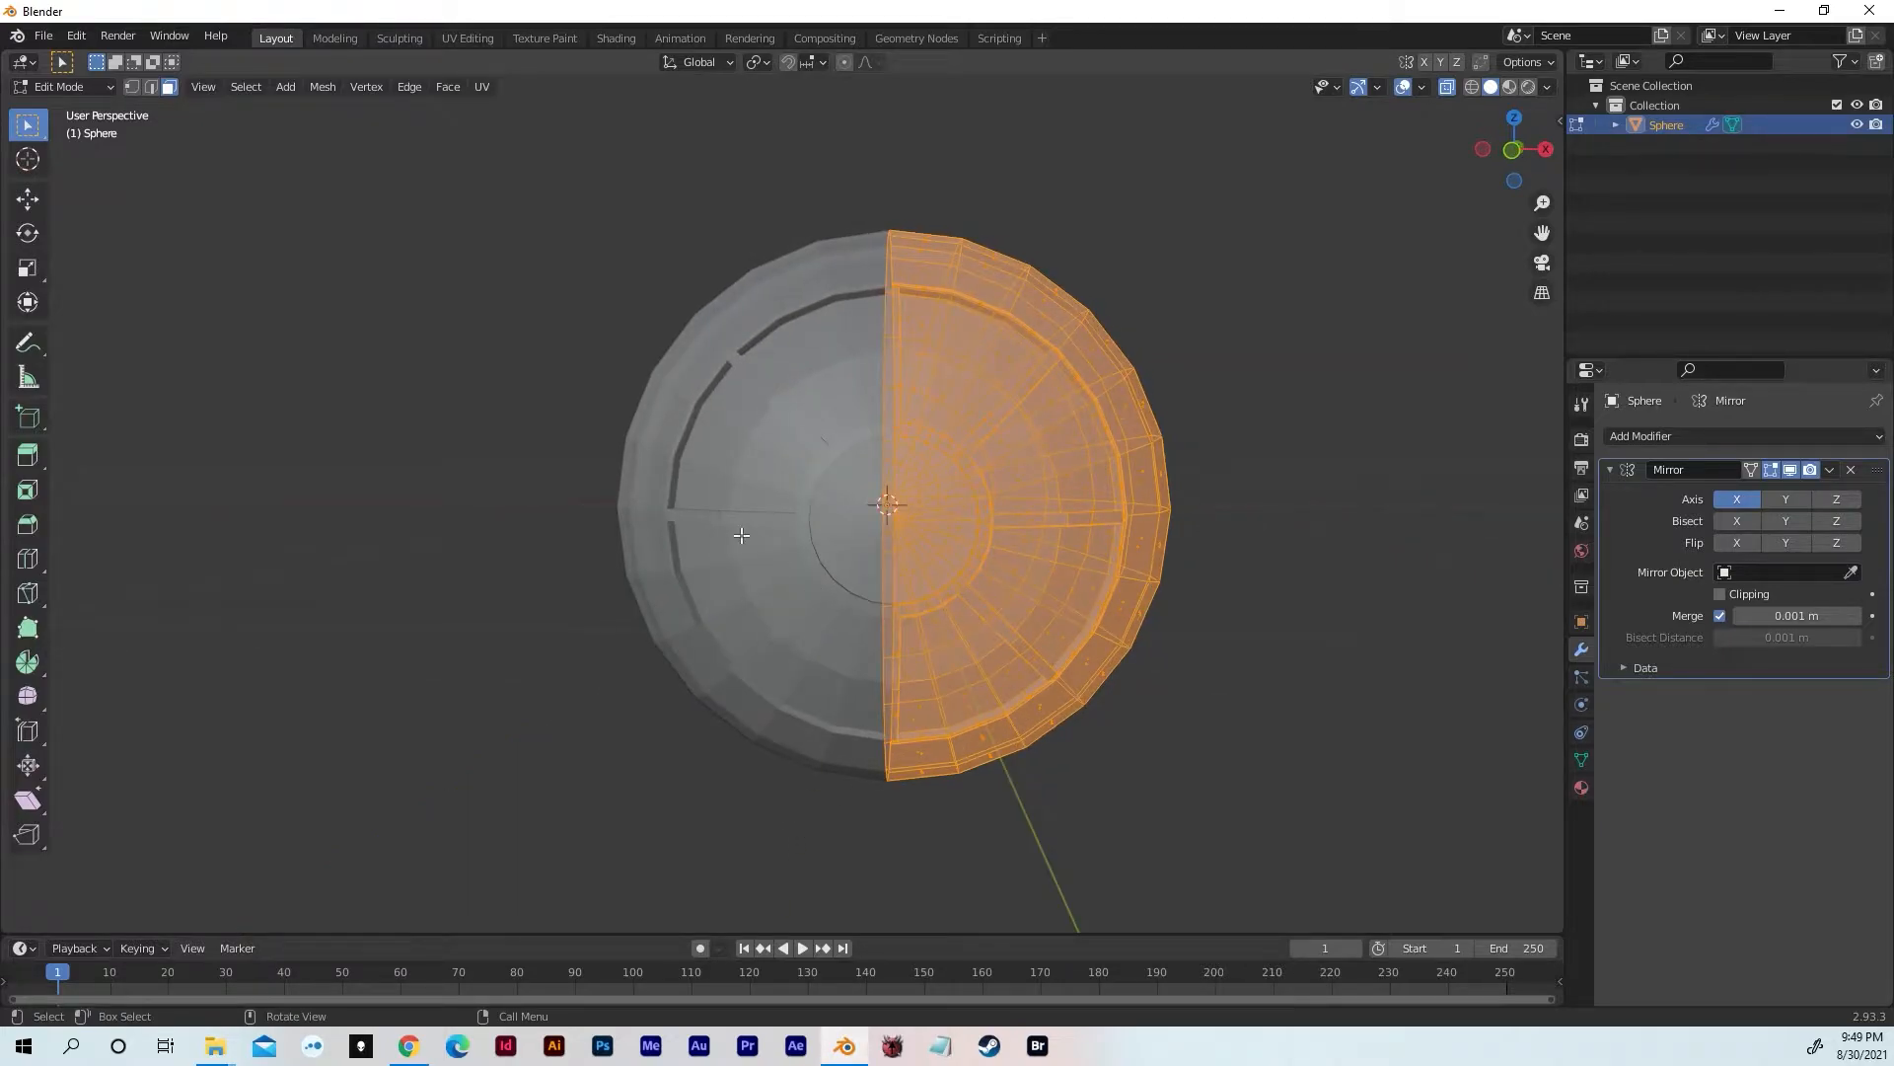
{"action": "key", "text": "g"}
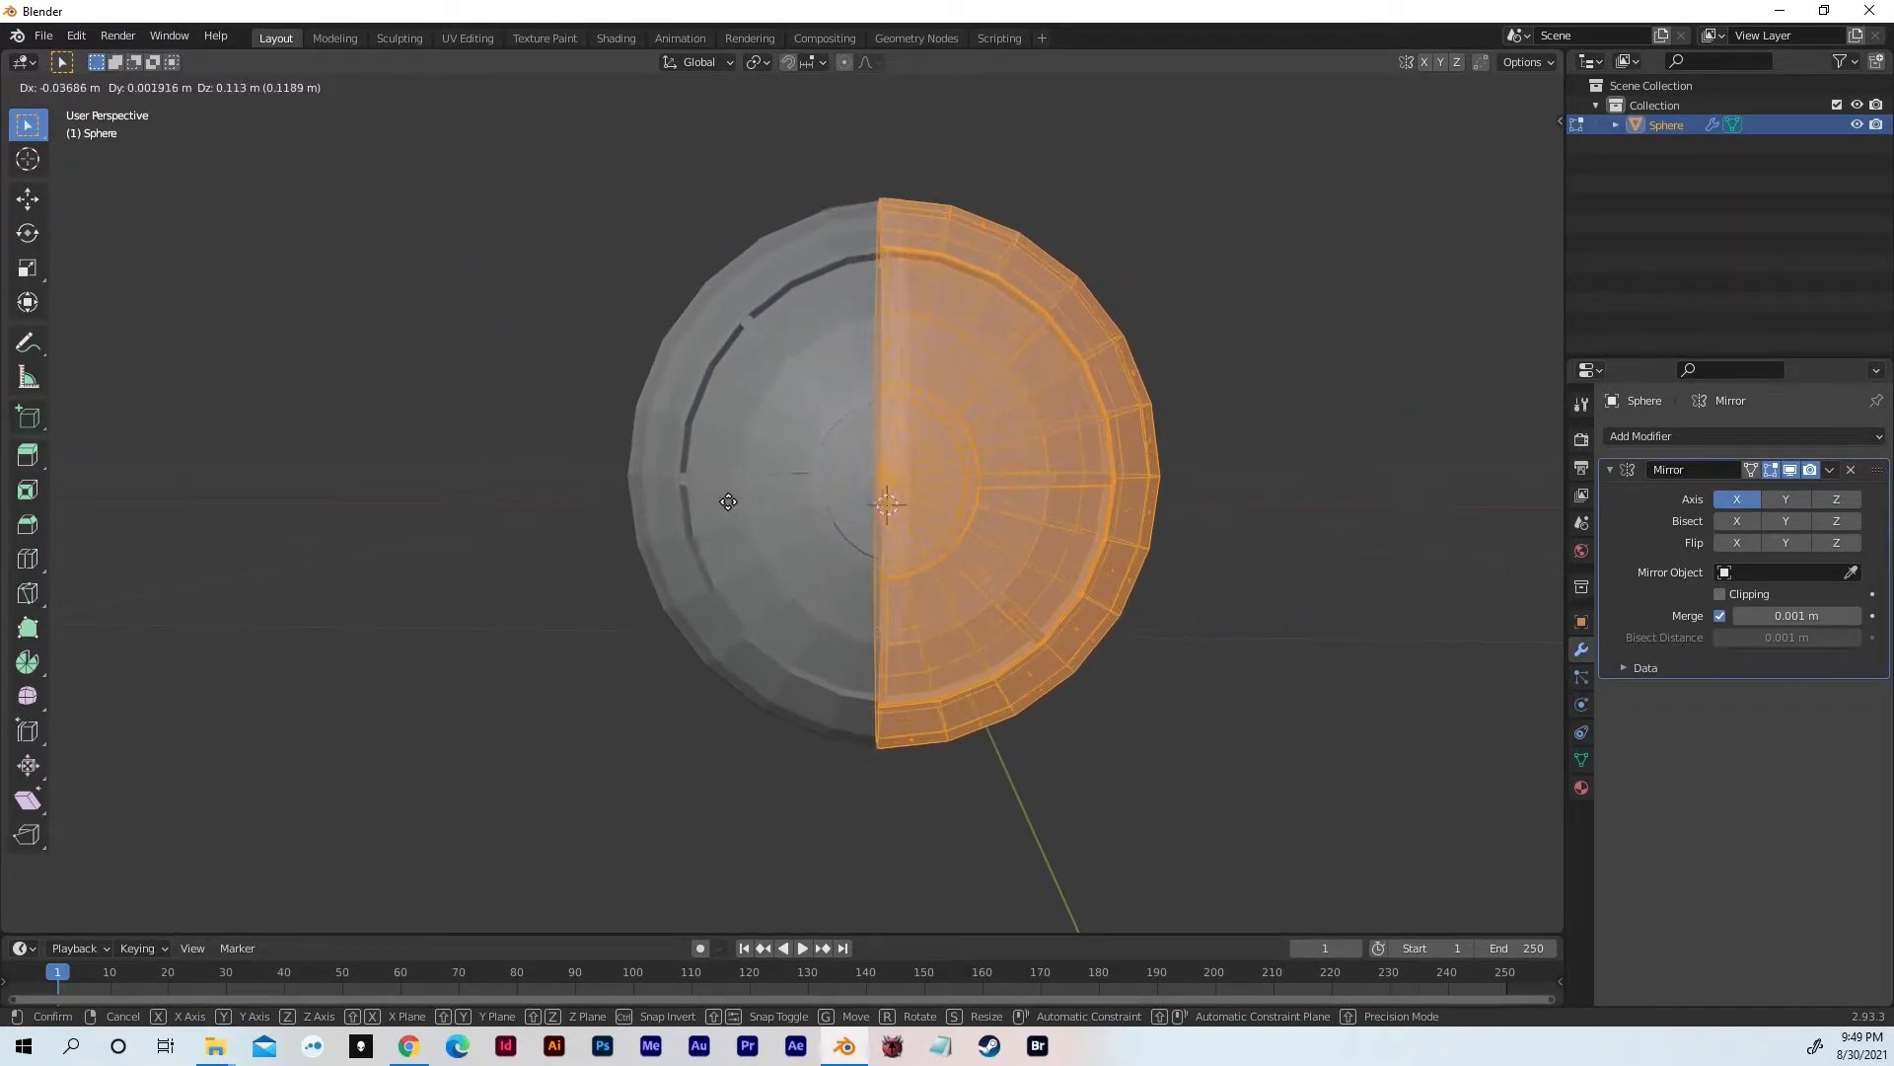
{"action": "left_click", "coordinate": [872, 496]}
{"action": "key", "text": "ctrl+z"}
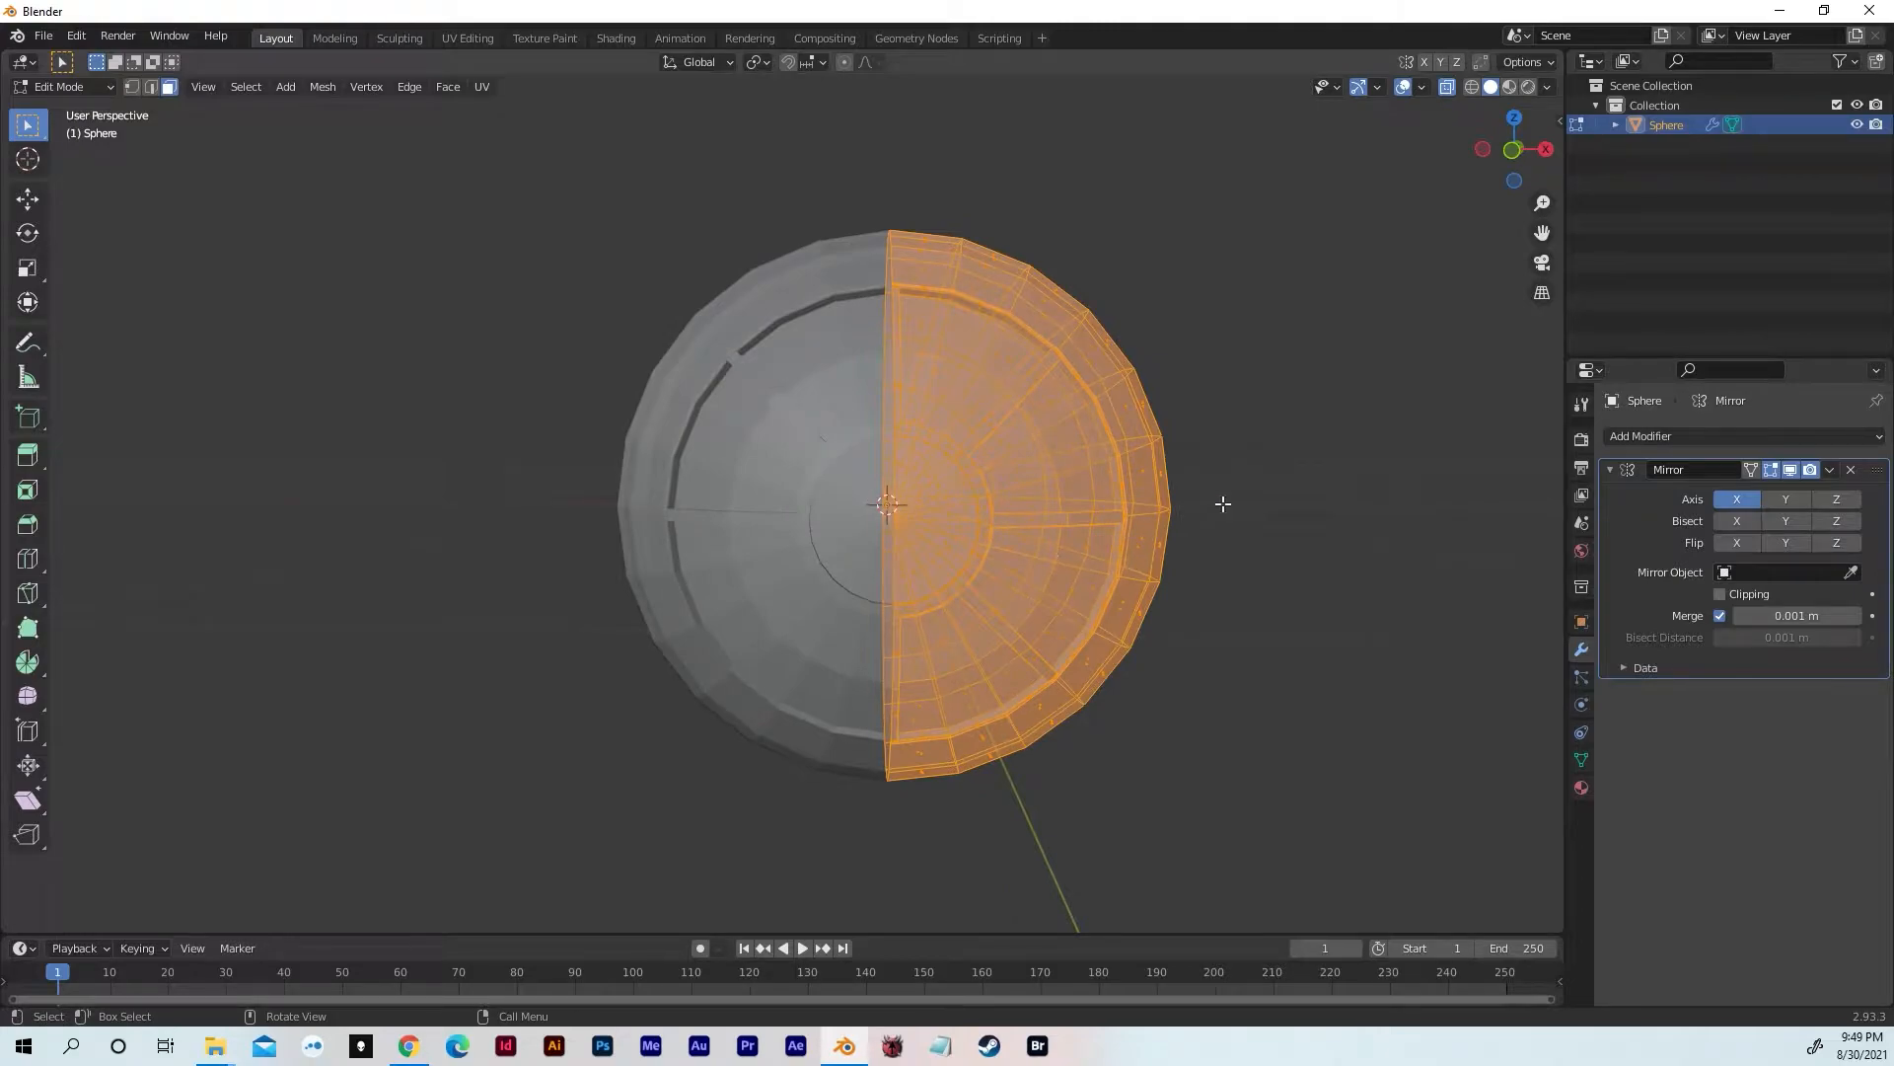
Enable Clipping in the Mirror modifier and test it with a free move of the selected half
{"action": "mouse_move", "coordinate": [1252, 481]}
{"action": "middle_mouse_down"}
{"action": "mouse_move", "coordinate": [1214, 511]}
{"action": "mouse_move", "coordinate": [1243, 507]}
{"action": "middle_mouse_up"}
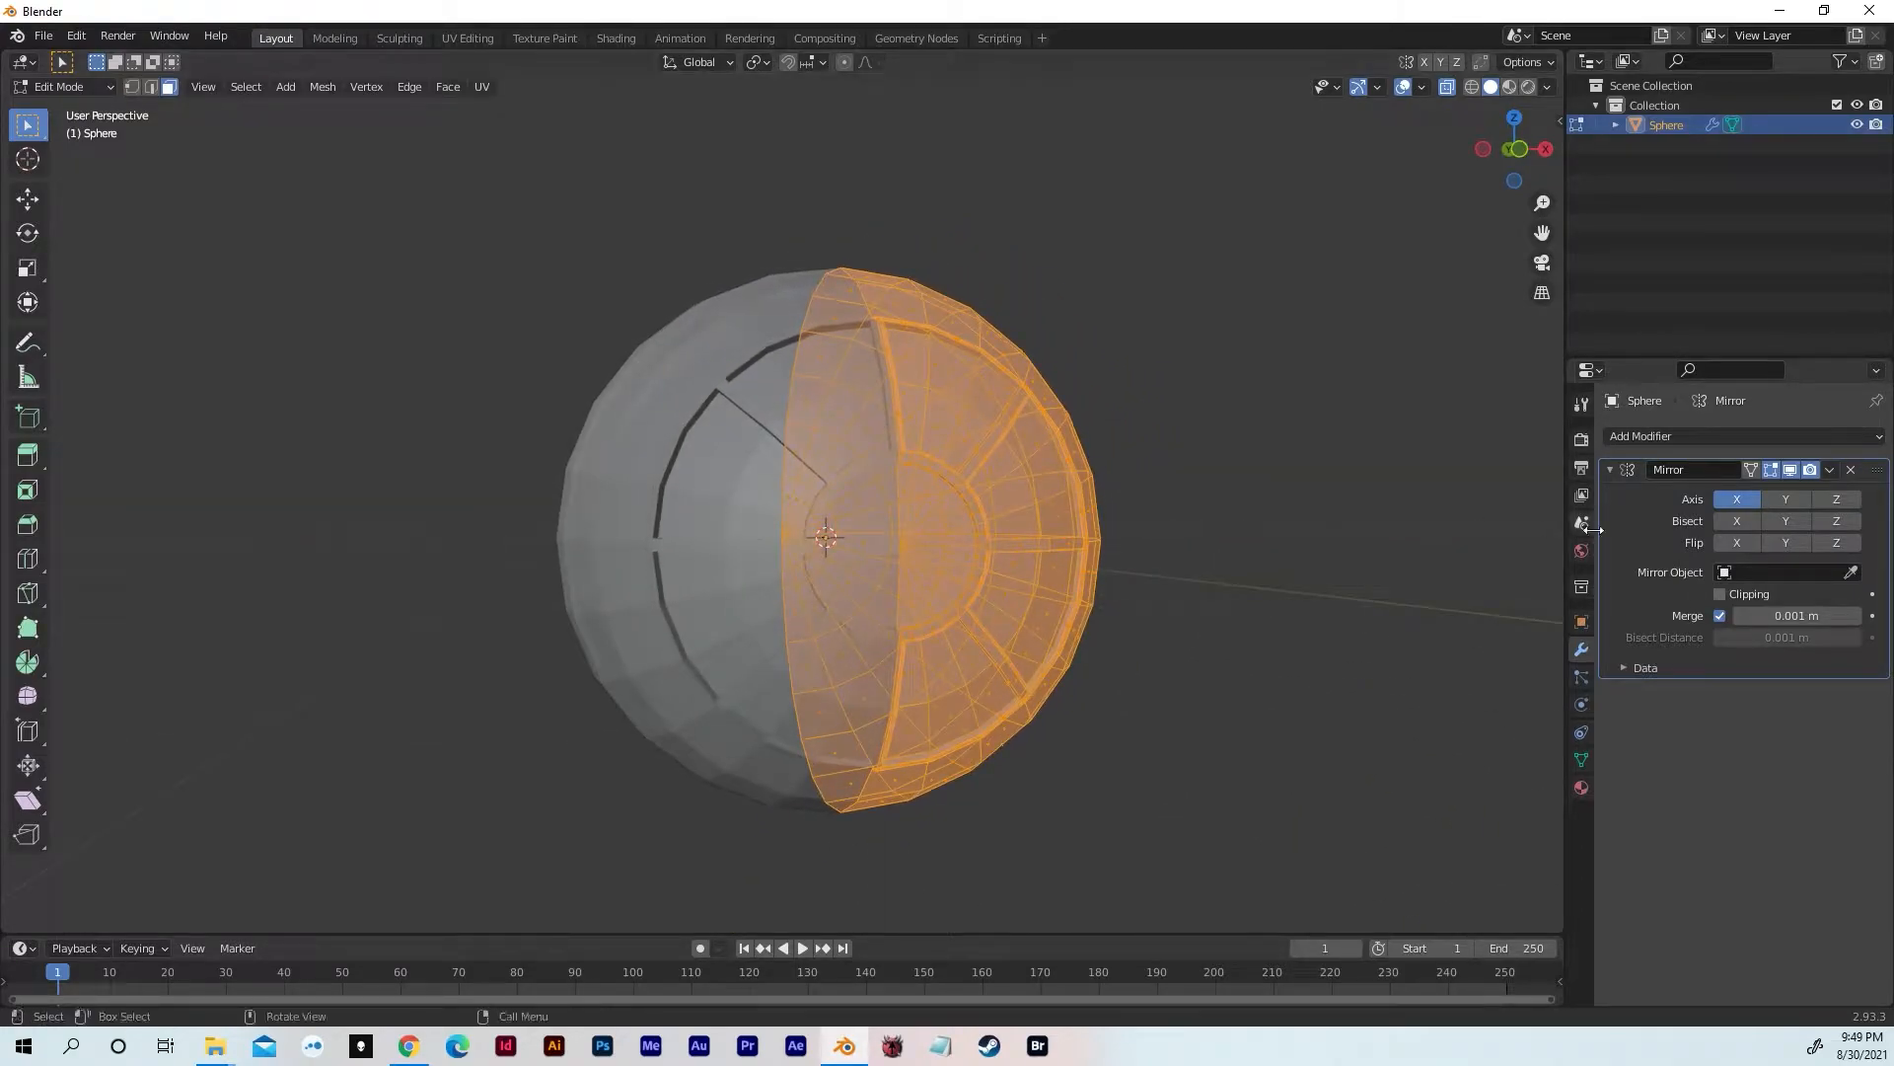
{"action": "left_click", "coordinate": [1720, 594]}
{"action": "mouse_move", "coordinate": [1276, 617]}
{"action": "middle_mouse_down"}
{"action": "mouse_move", "coordinate": [1319, 626]}
{"action": "mouse_move", "coordinate": [1301, 627]}
{"action": "middle_mouse_up"}
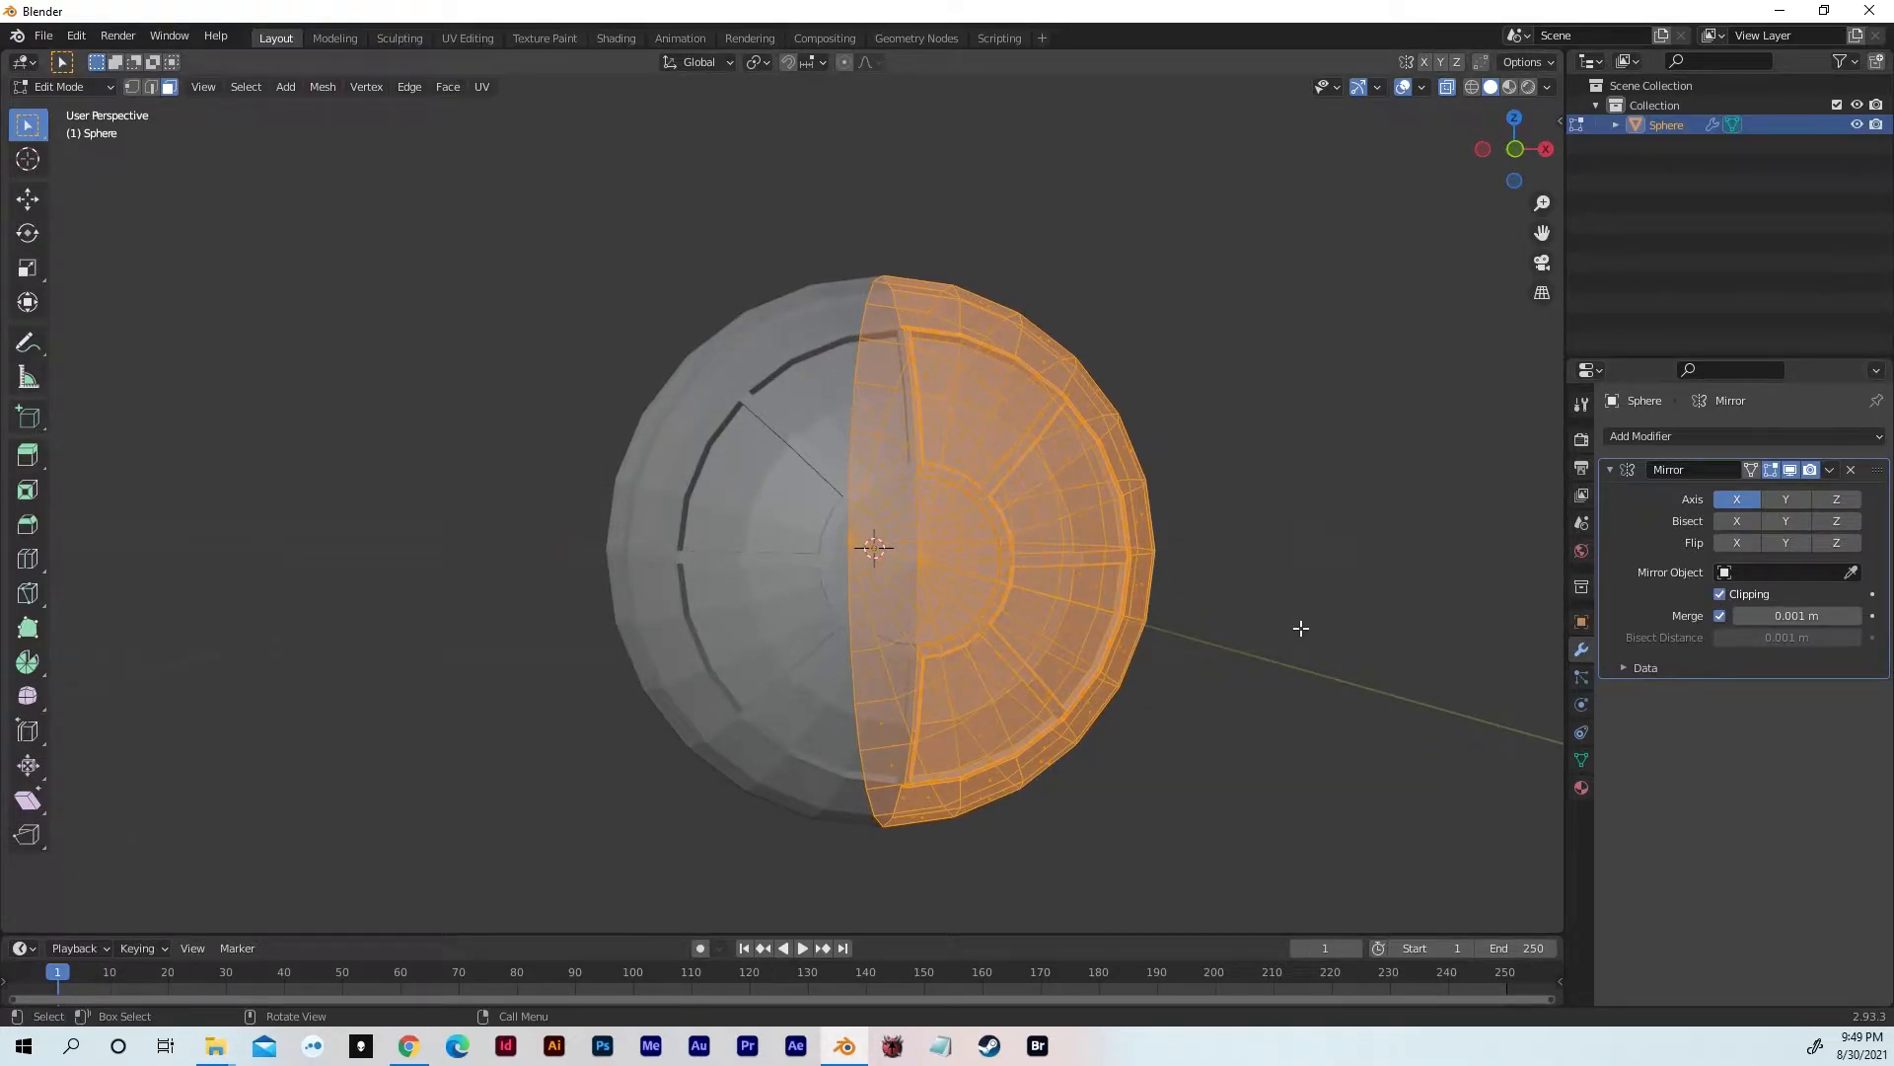
{"action": "key", "text": "g"}
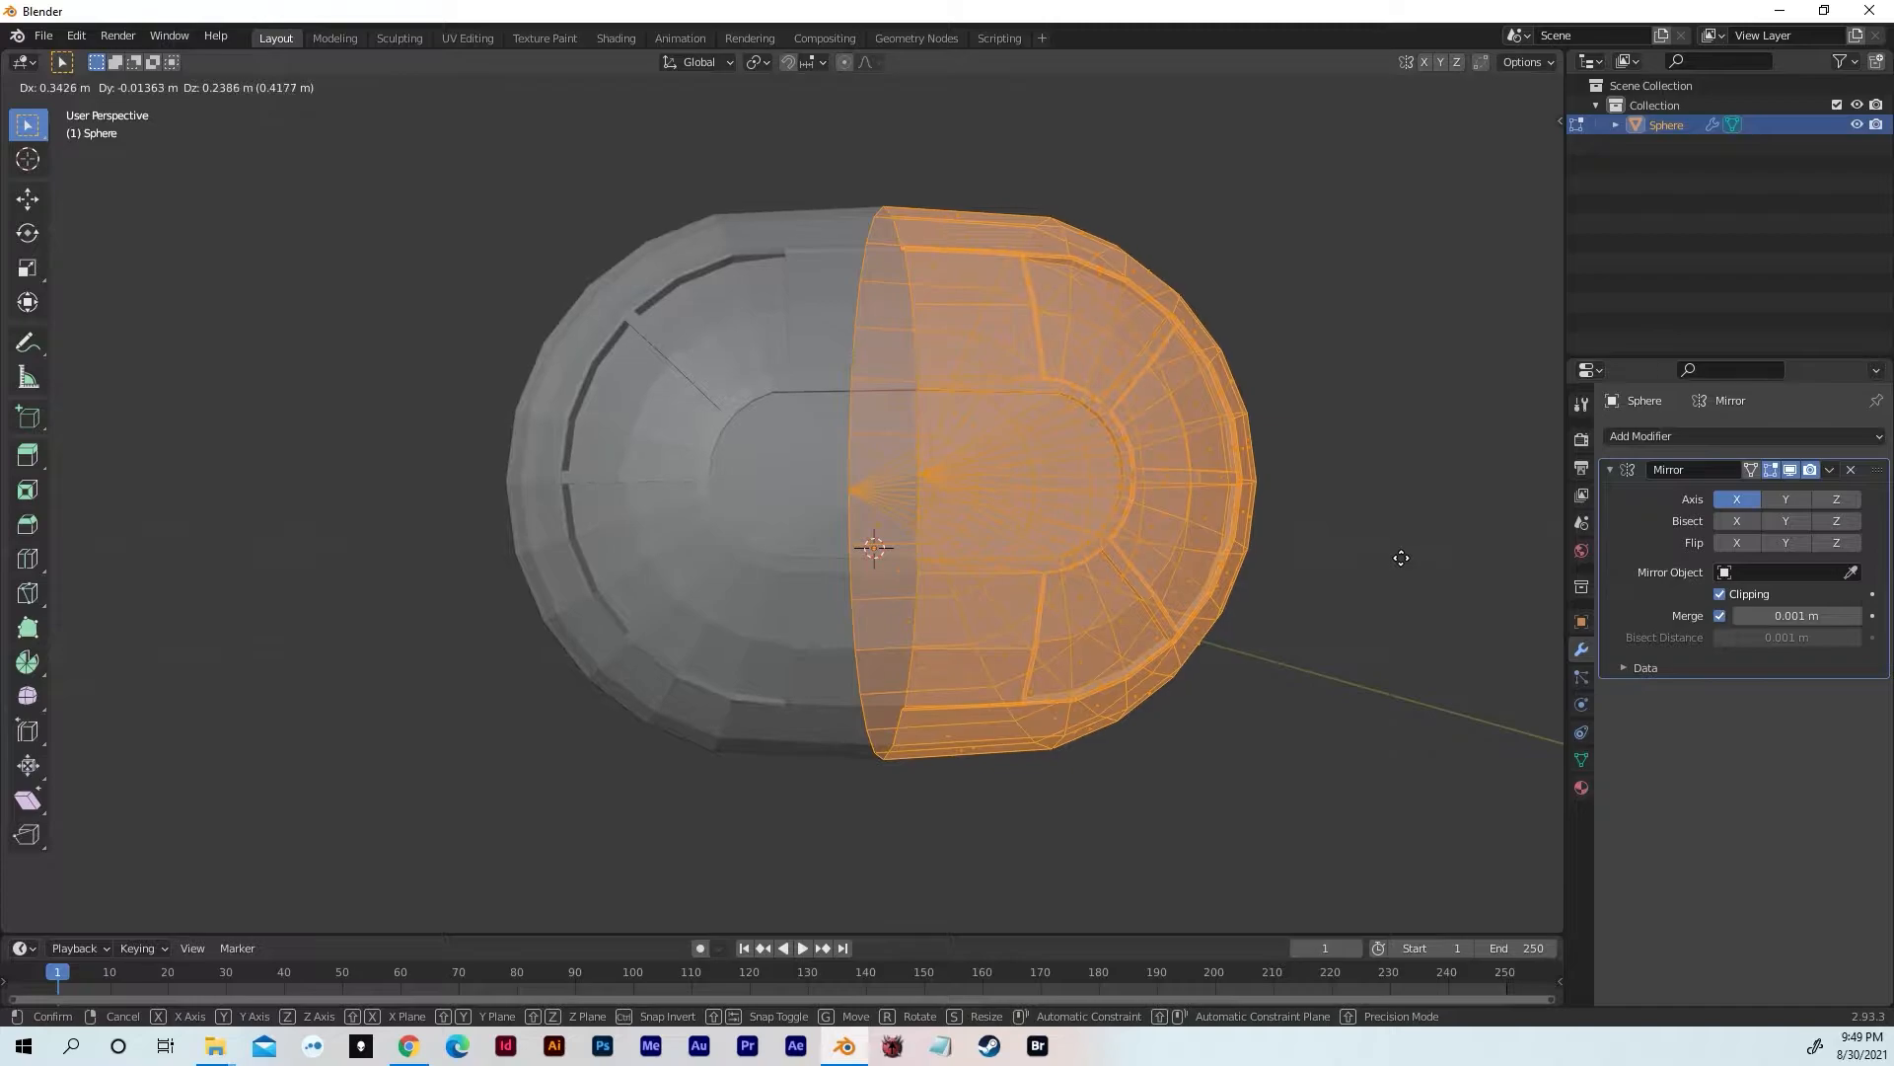
{"action": "key", "text": "Escape"}
Turn X-ray off and try extruding a single side face outward to test the mirroring
{"action": "middle_click_drag", "start_coordinate": [1218, 598], "coordinate": [993, 584]}
{"action": "key", "text": "alt+z"}
{"action": "scroll", "coordinate": [1009, 640], "scroll_direction": "up", "scroll_amount": 3}
{"action": "scroll", "coordinate": [1008, 641], "scroll_direction": "down", "scroll_amount": 4}
{"action": "left_click", "coordinate": [969, 567]}
{"action": "key", "text": "e"}
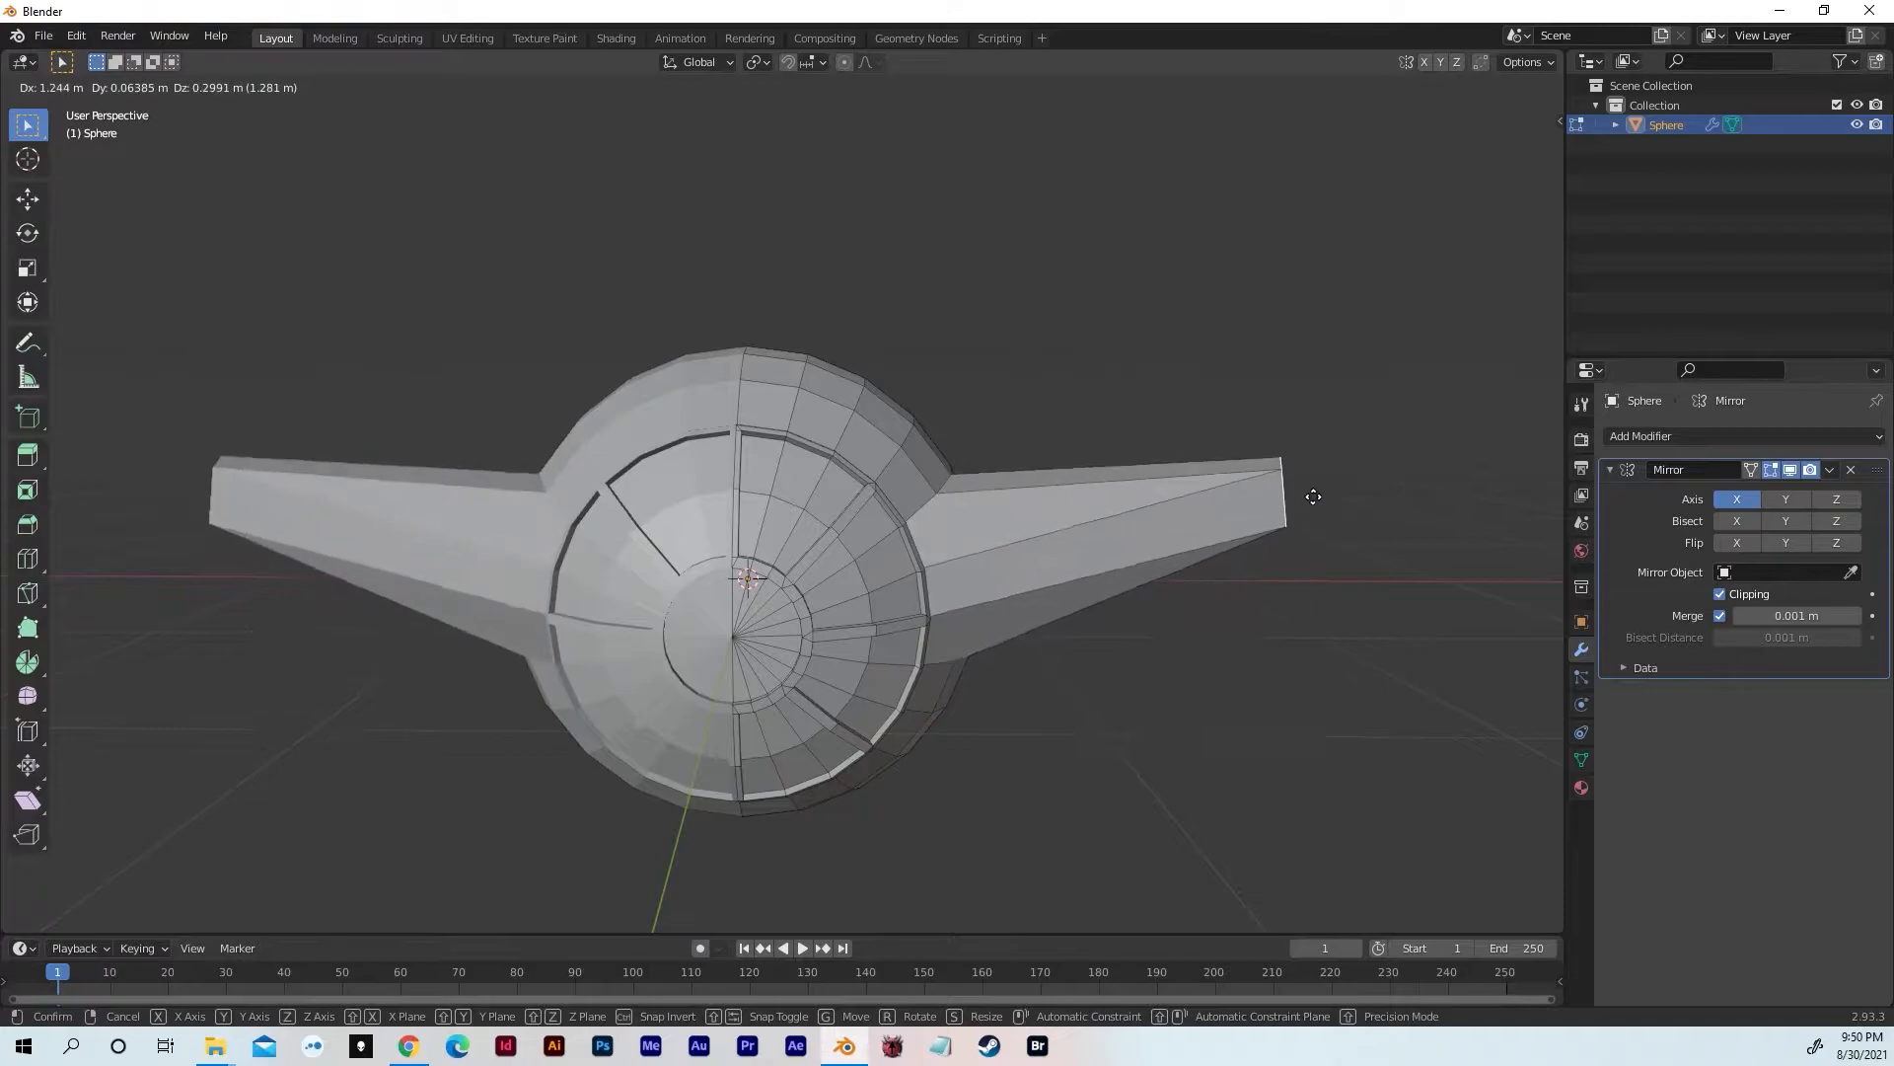
{"action": "key", "text": "Escape"}
Start a knife cut on the sphere's side, tracing the upper part of an octagon around the X axis through edge midpoints and grid vertices
{"action": "middle_click_drag", "start_coordinate": [1127, 536], "coordinate": [1072, 420]}
{"action": "scroll", "coordinate": [1033, 405], "scroll_direction": "up", "scroll_amount": 1}
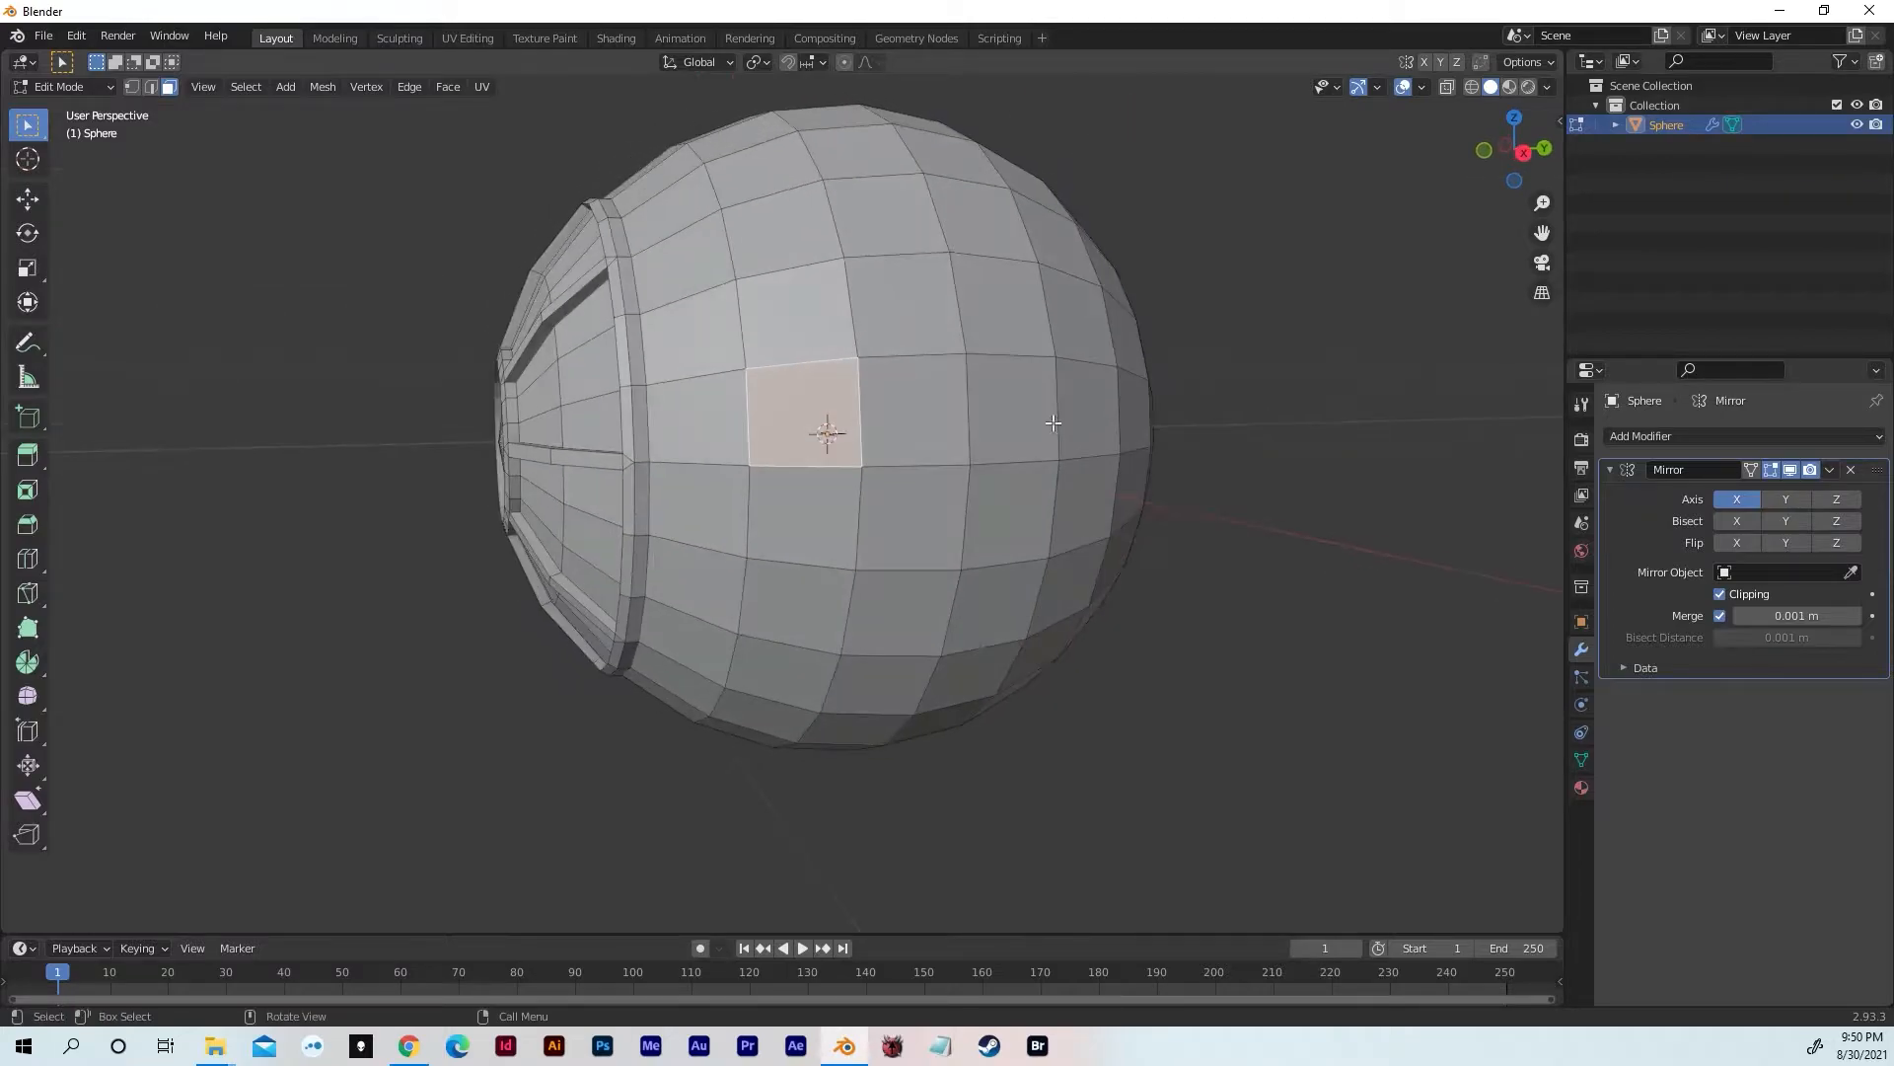
{"action": "mouse_move", "coordinate": [972, 464]}
{"action": "middle_mouse_down"}
{"action": "mouse_move", "coordinate": [912, 456]}
{"action": "mouse_move", "coordinate": [1073, 479]}
{"action": "mouse_move", "coordinate": [869, 569]}
{"action": "mouse_move", "coordinate": [966, 495]}
{"action": "middle_mouse_up"}
{"action": "scroll", "coordinate": [869, 568], "scroll_direction": "up", "scroll_amount": 1}
{"action": "middle_click_drag", "start_coordinate": [966, 495], "coordinate": [932, 481]}
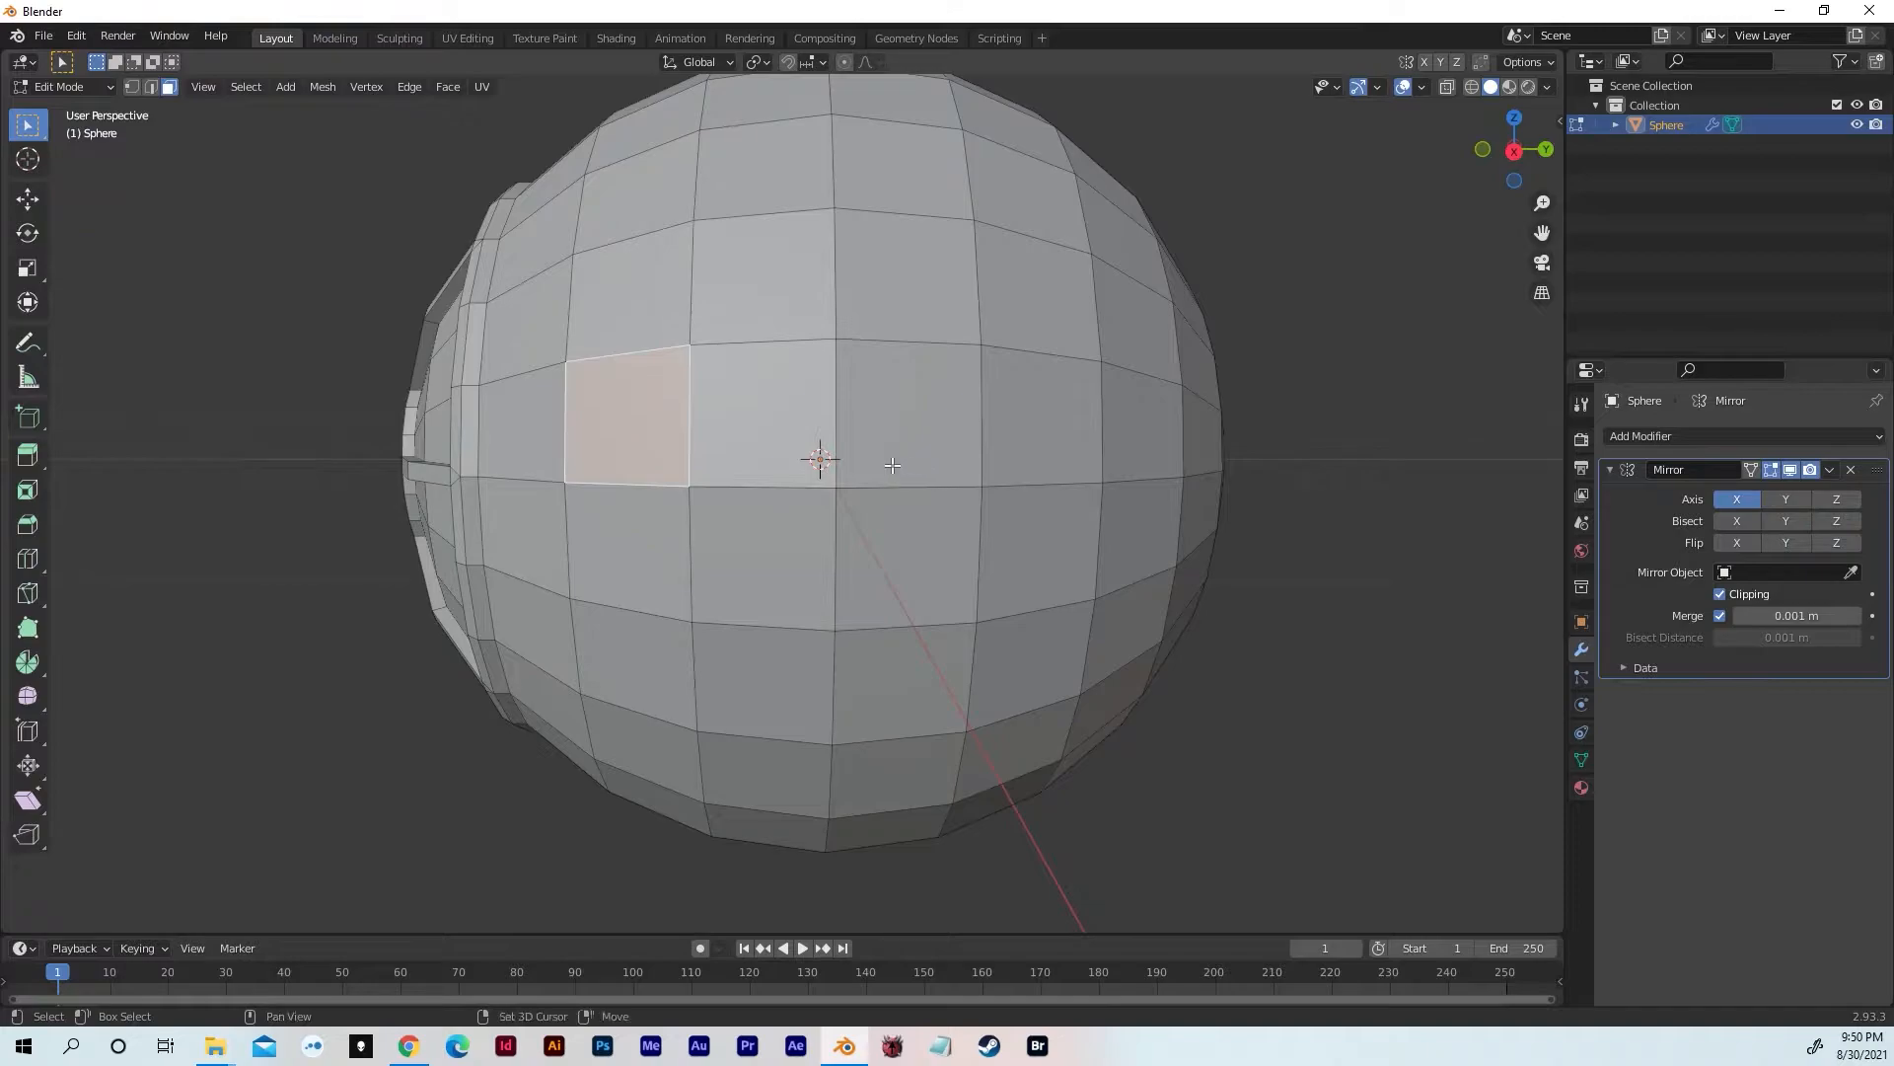
{"action": "mouse_move", "coordinate": [816, 453]}
{"action": "middle_mouse_down"}
{"action": "mouse_move", "coordinate": [825, 470]}
{"action": "mouse_move", "coordinate": [796, 466]}
{"action": "middle_mouse_up"}
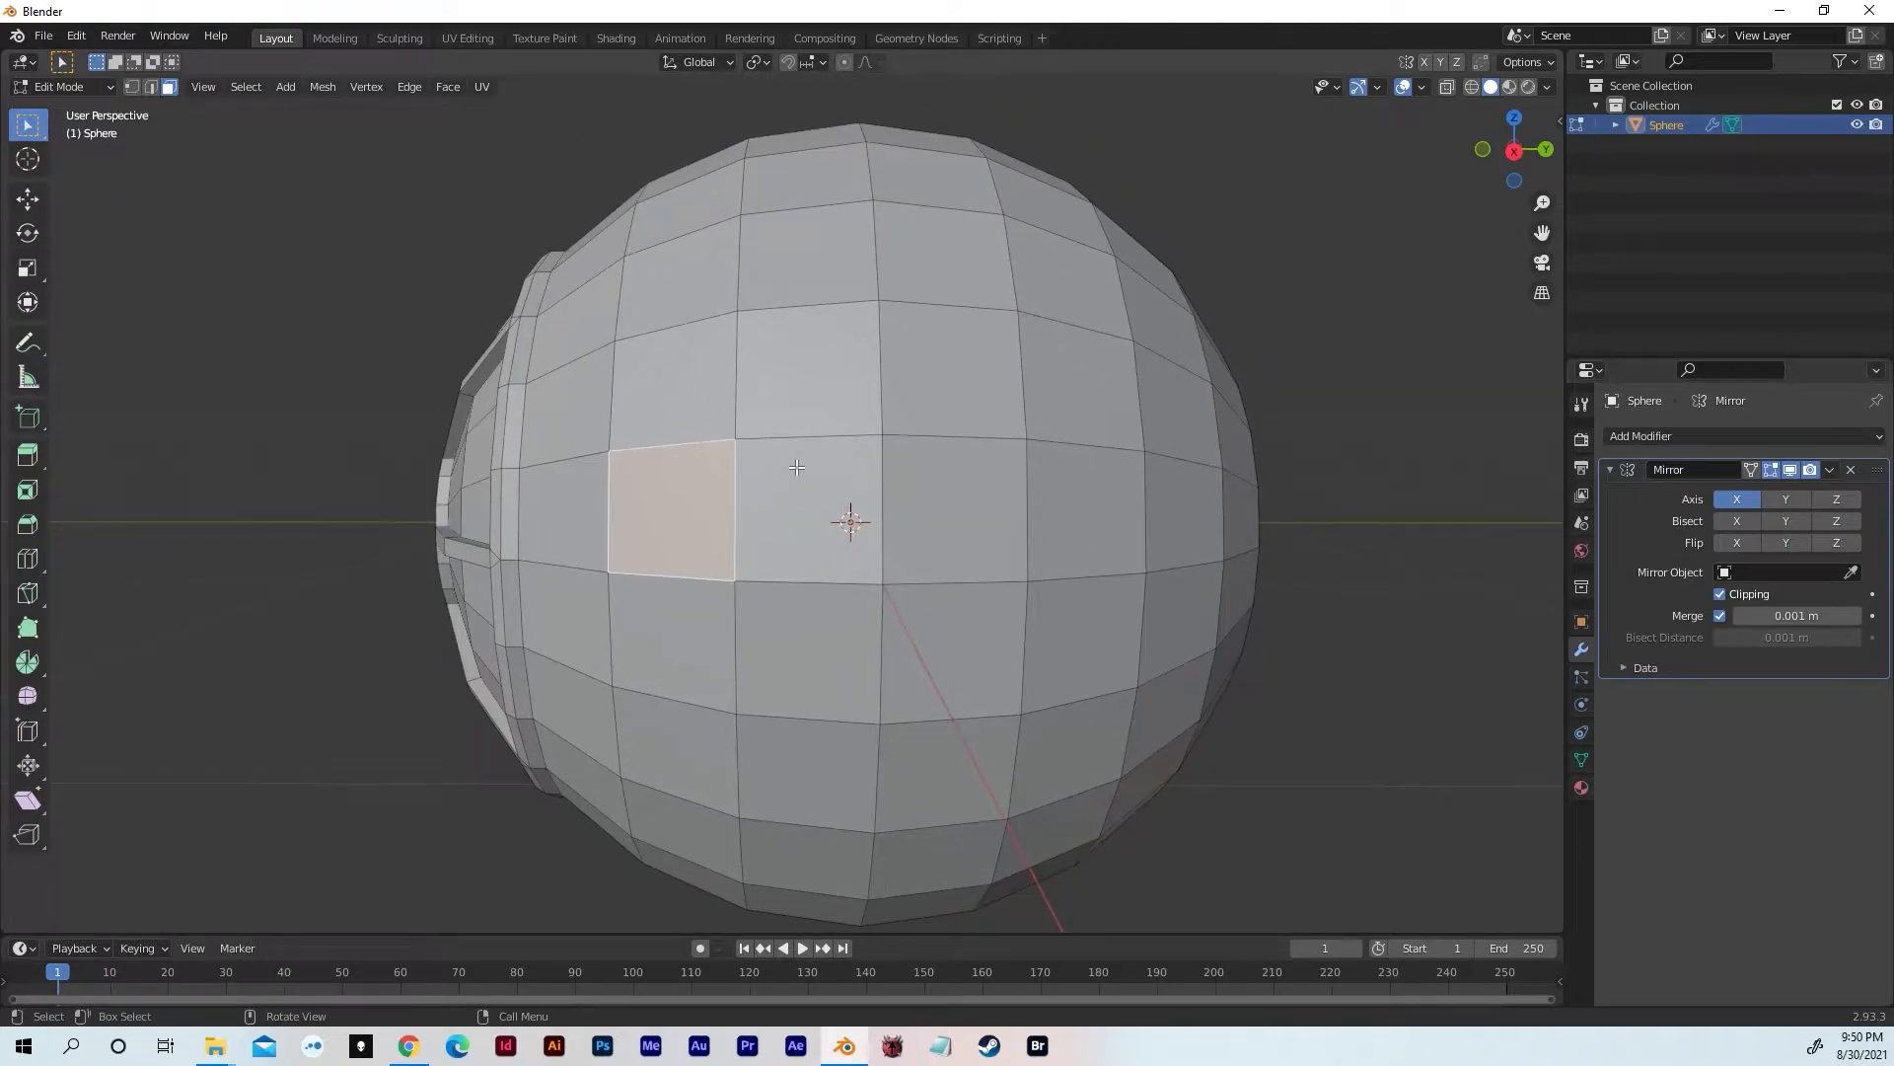
{"action": "mouse_move", "coordinate": [813, 580]}
{"action": "middle_mouse_down"}
{"action": "mouse_move", "coordinate": [846, 569]}
{"action": "mouse_move", "coordinate": [811, 566]}
{"action": "middle_mouse_up"}
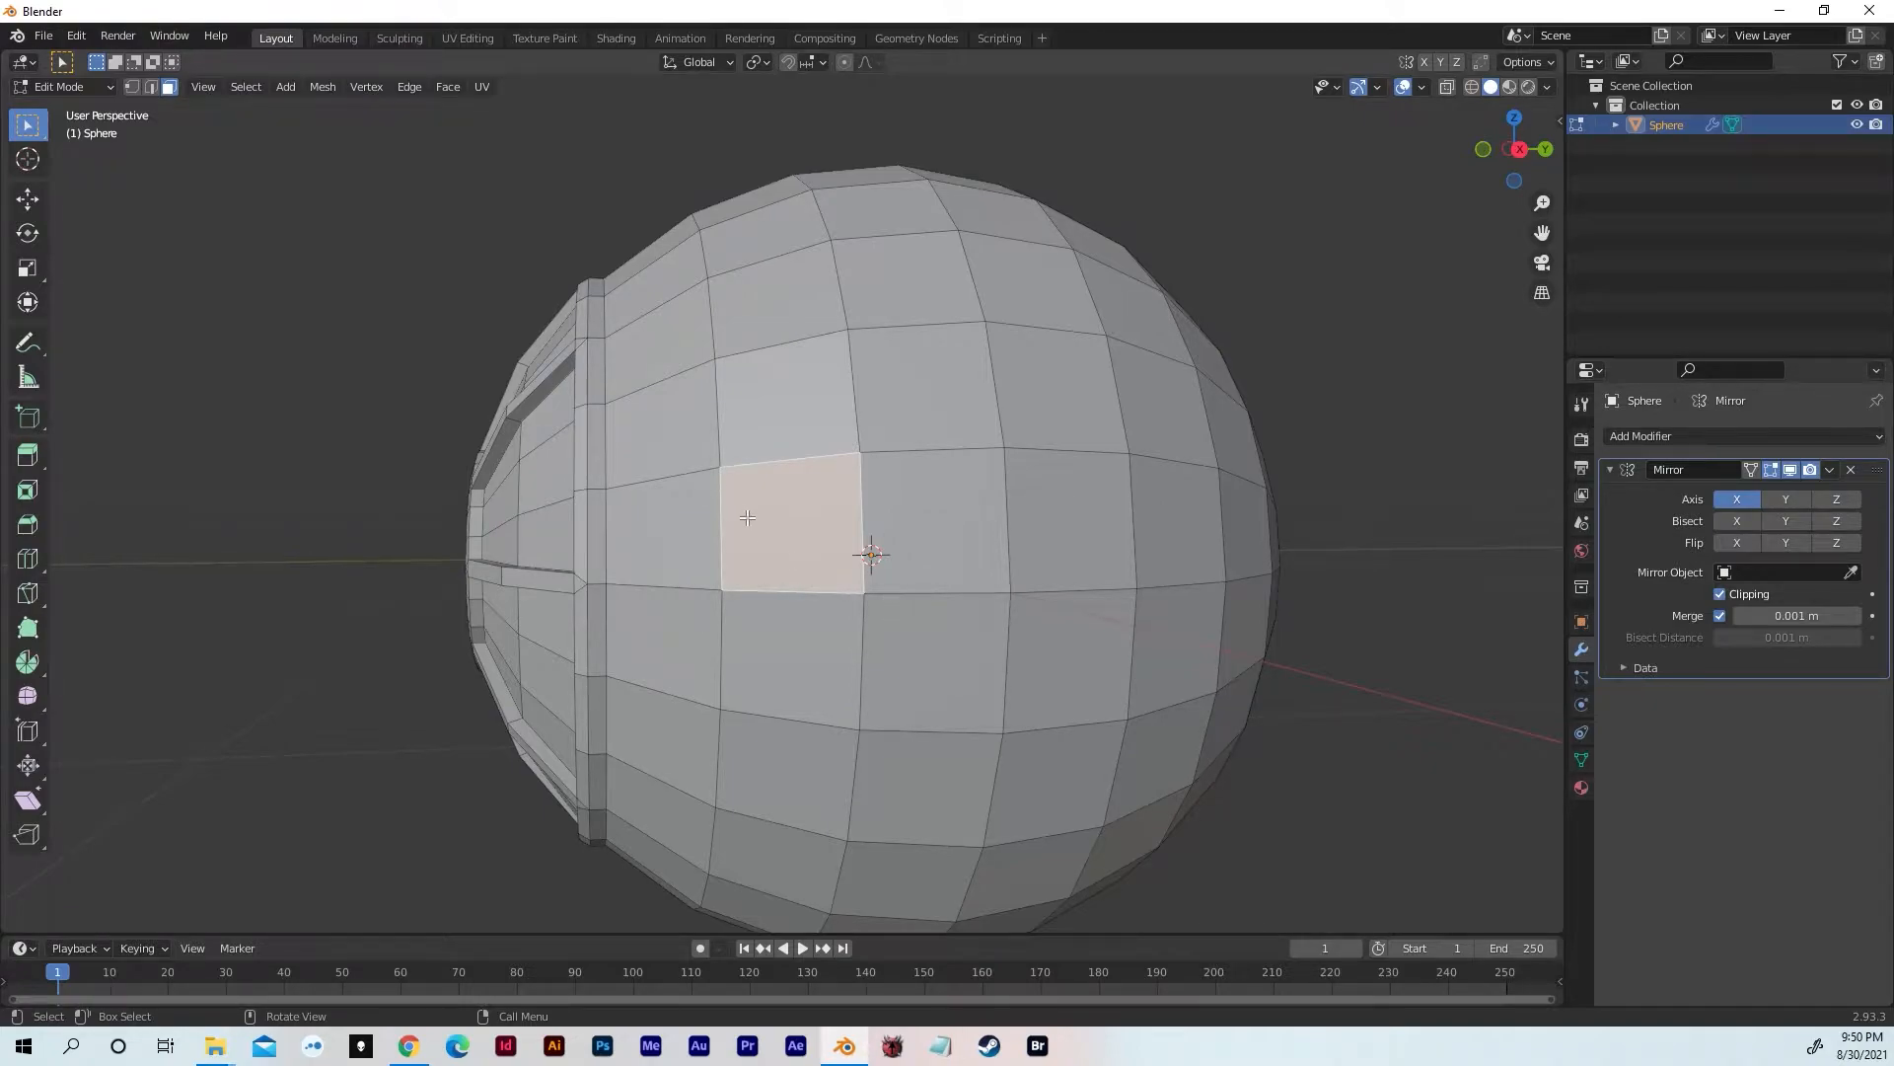
{"action": "key", "text": "k"}
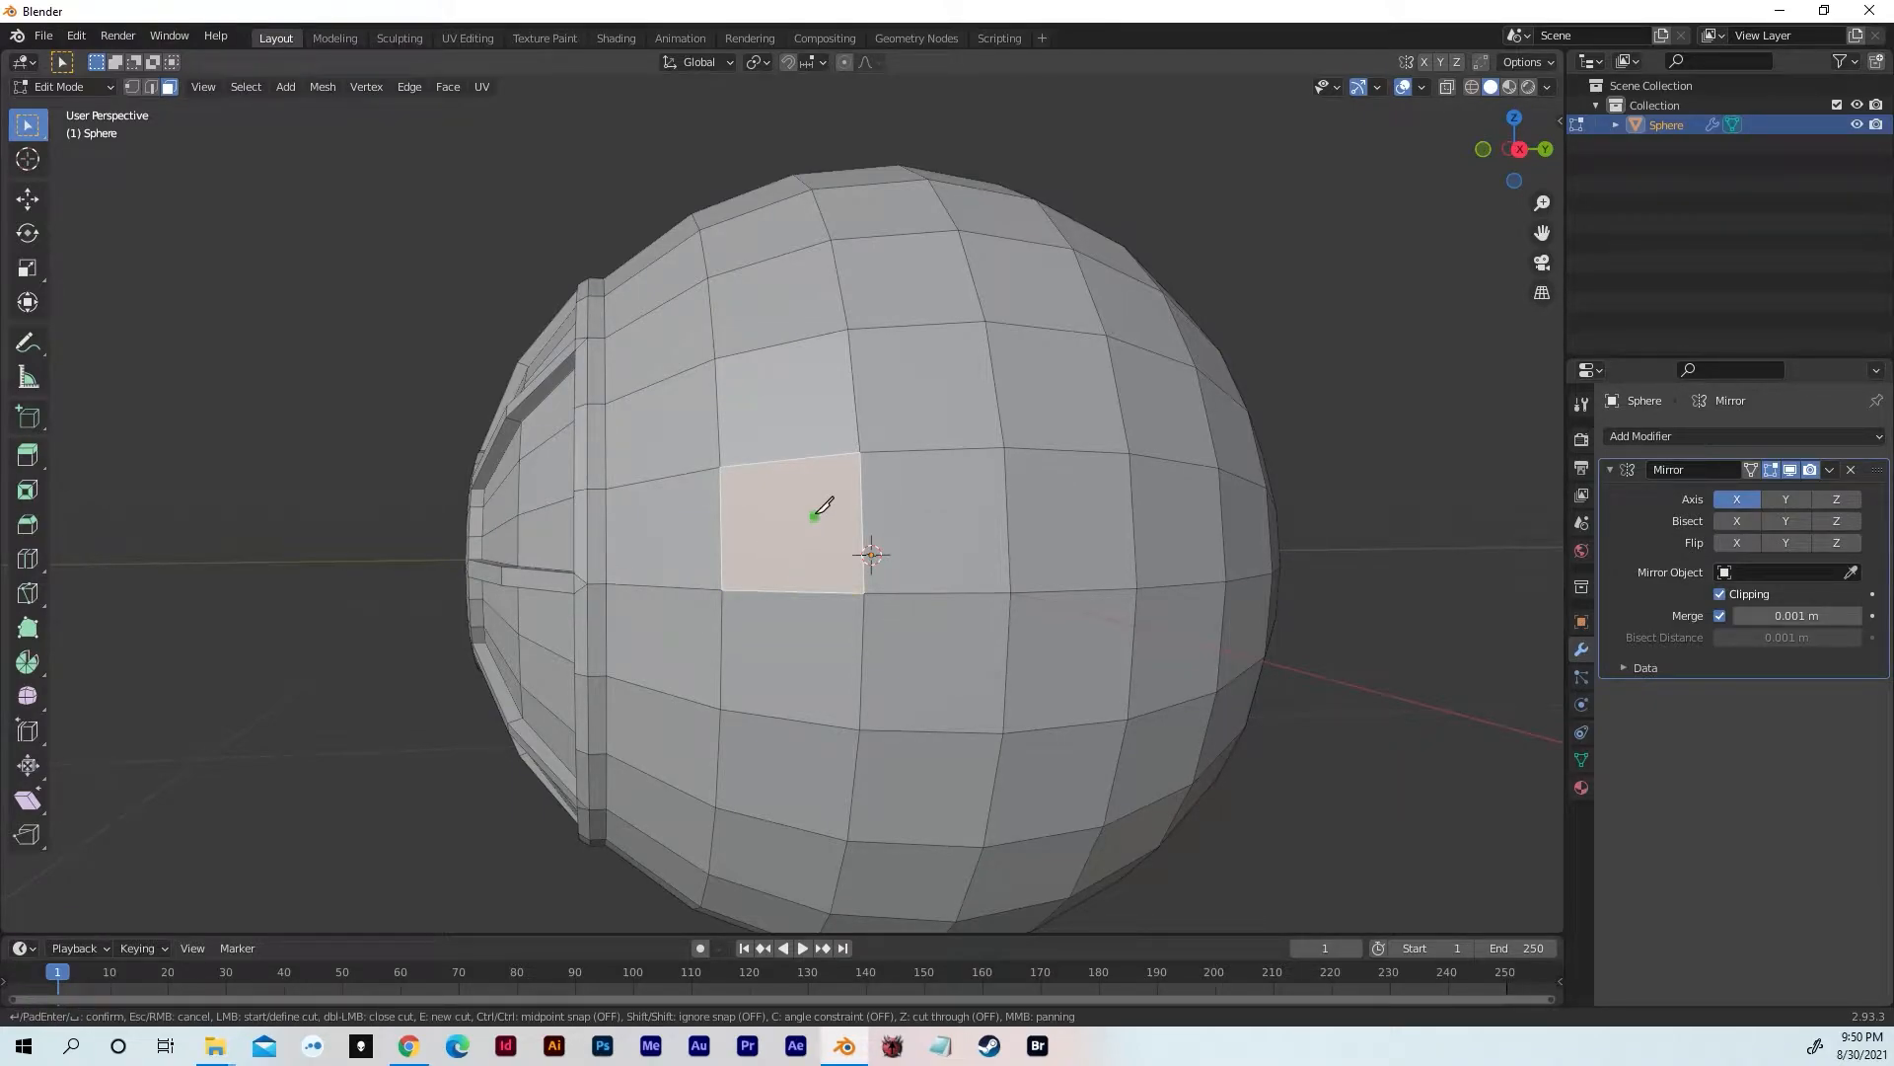
{"action": "left_click", "coordinate": [792, 590]}
{"action": "left_click", "coordinate": [860, 451]}
{"action": "left_click", "coordinate": [995, 378]}
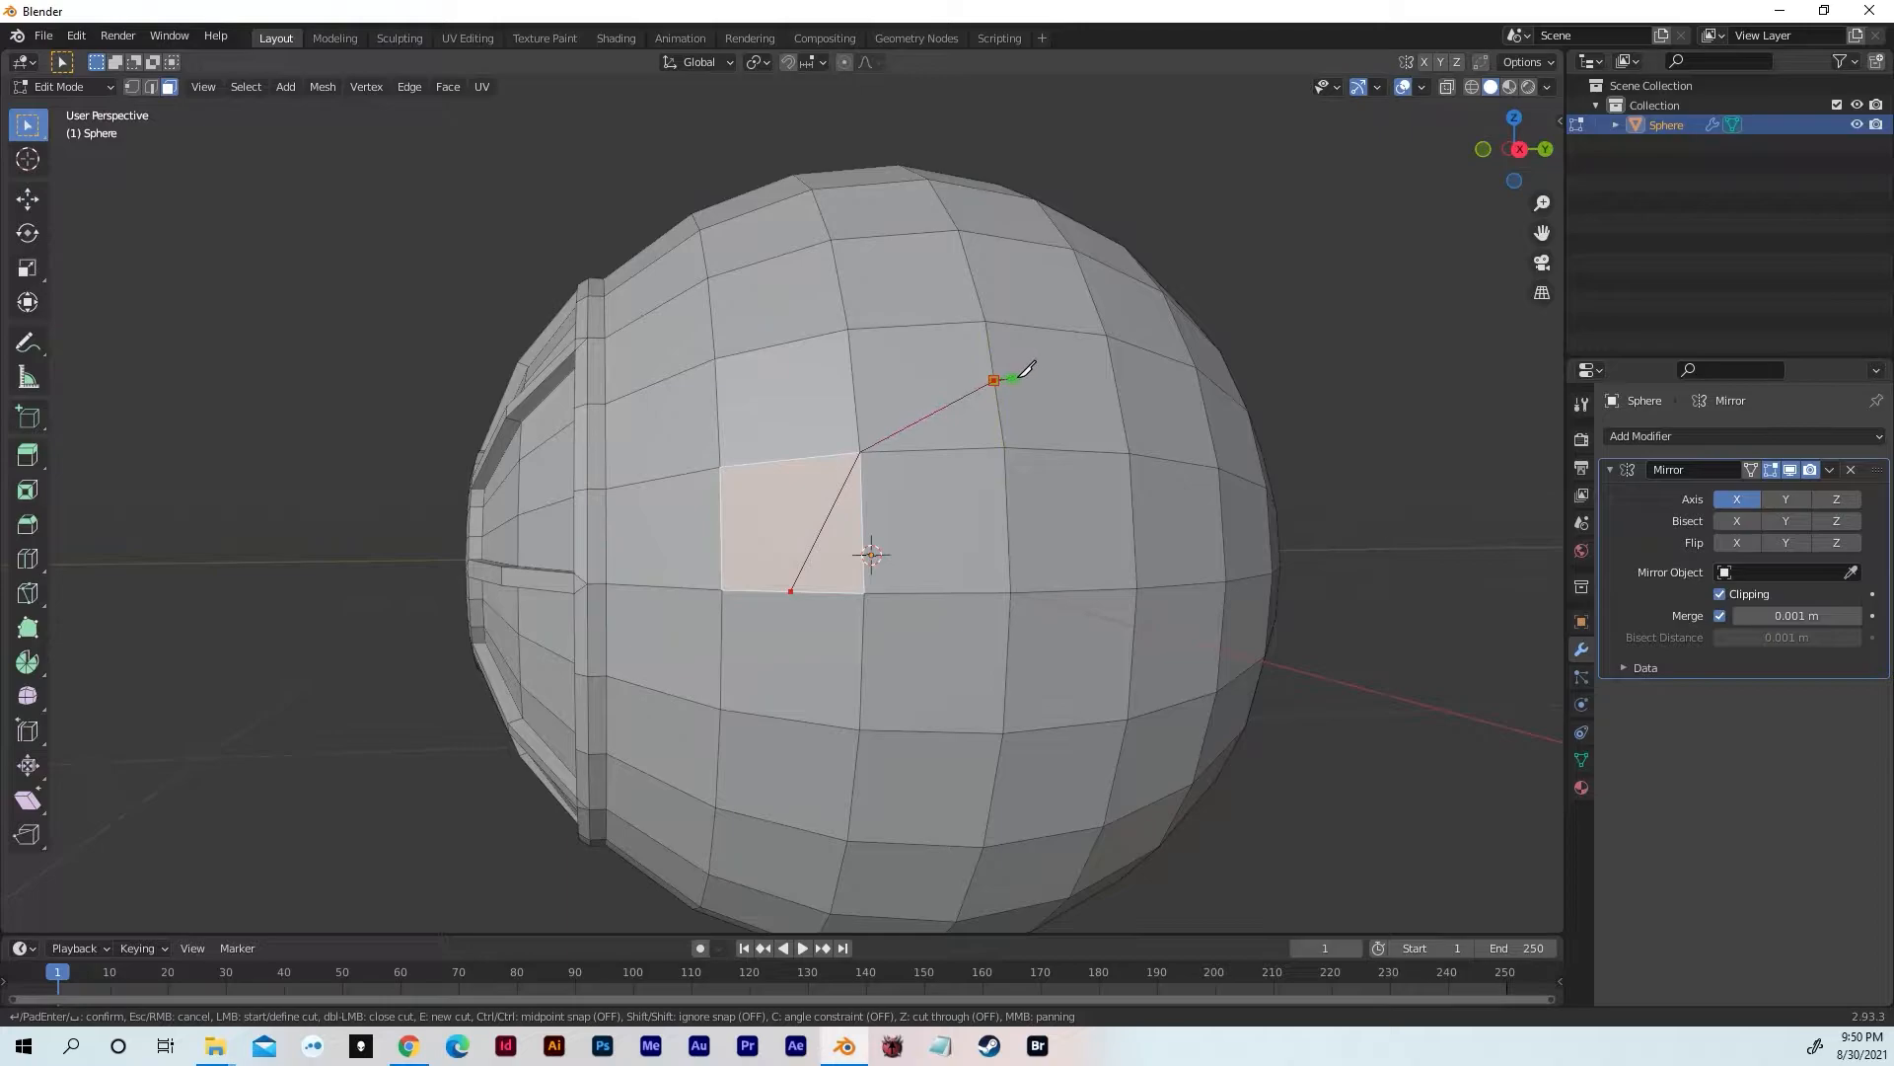
{"action": "left_click", "coordinate": [1135, 450]}
Continue the knife cut through the lower edge midpoints and vertices, close the octagon at its starting point and confirm it
{"action": "middle_click_drag", "start_coordinate": [1196, 588], "coordinate": [1095, 536]}
{"action": "left_click", "coordinate": [892, 516]}
{"action": "left_click", "coordinate": [754, 609]}
{"action": "middle_click_drag", "start_coordinate": [620, 508], "coordinate": [877, 541]}
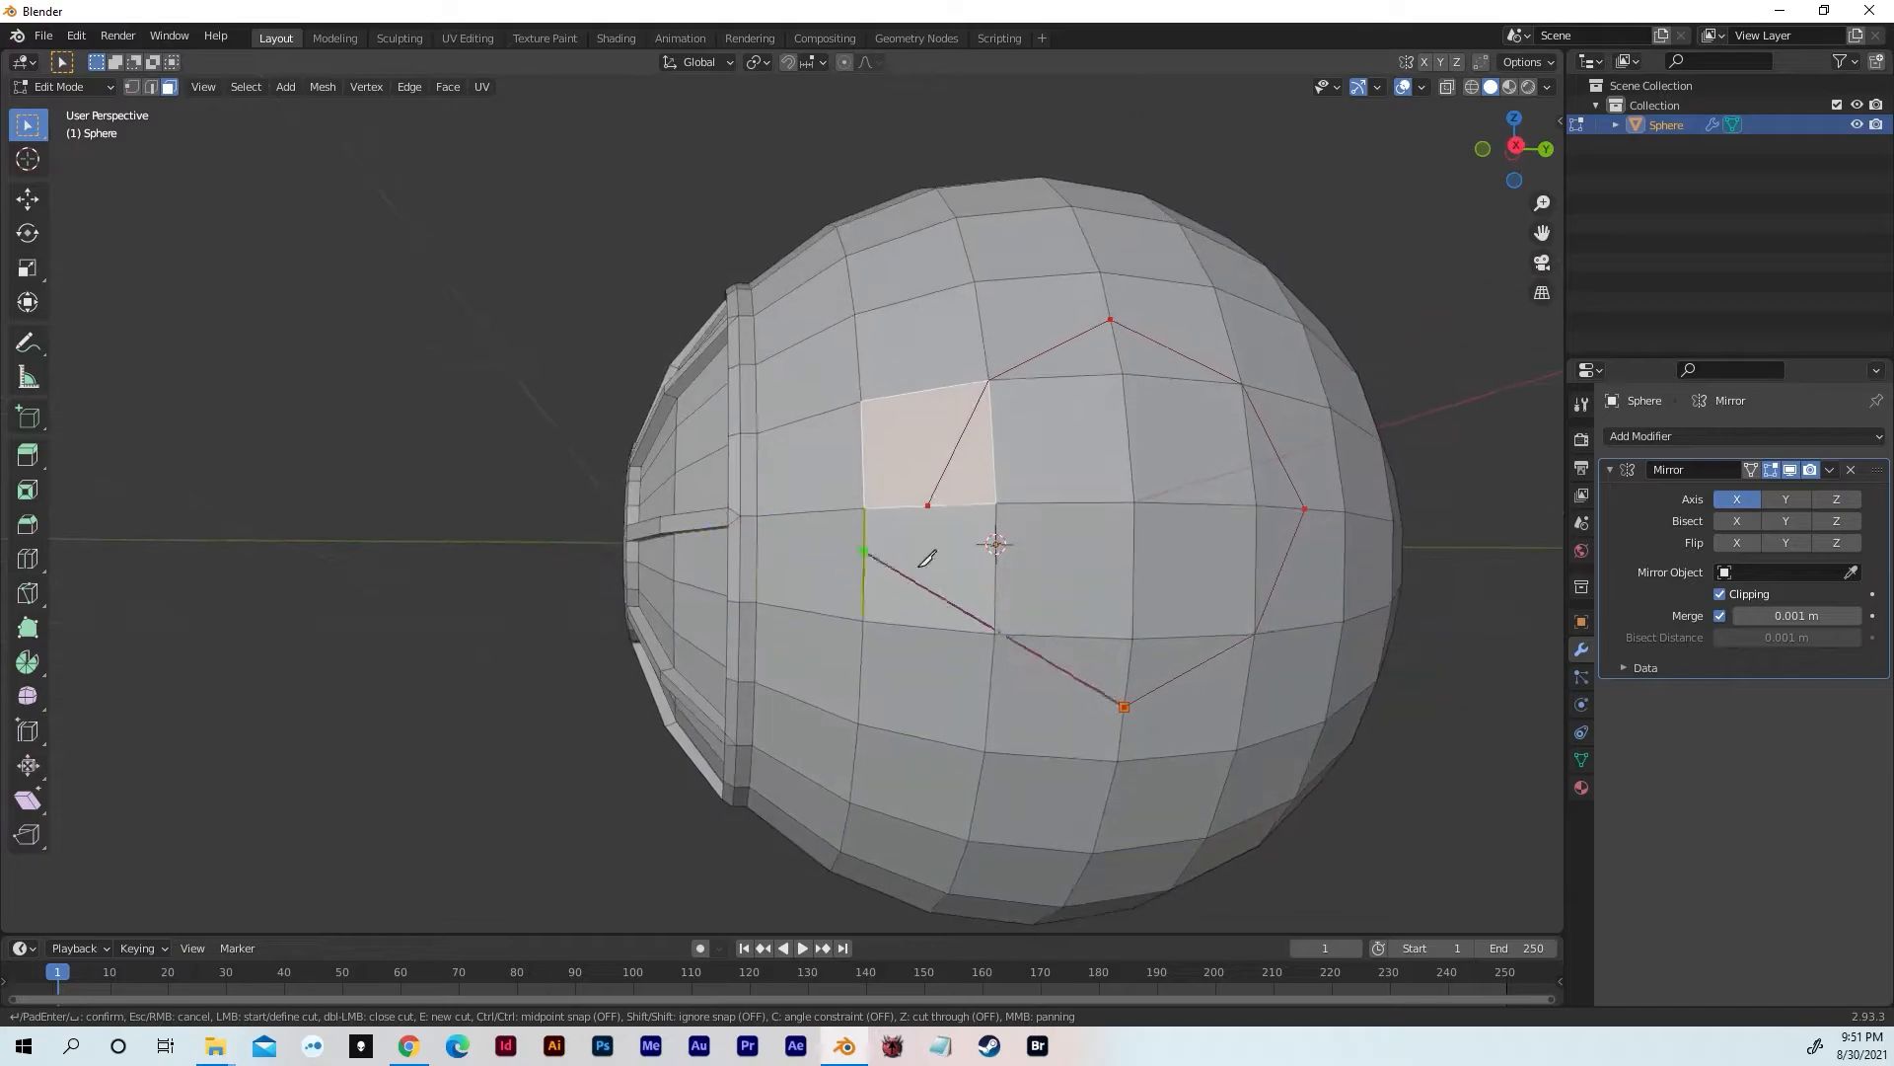
{"action": "left_click", "coordinate": [995, 633]}
{"action": "left_click", "coordinate": [930, 505]}
{"action": "key", "text": "Return"}
Select all faces inside the octagonal outline on the sphere's side, including the small triangles along its rim
{"action": "middle_click_drag", "start_coordinate": [1212, 470], "coordinate": [1058, 512]}
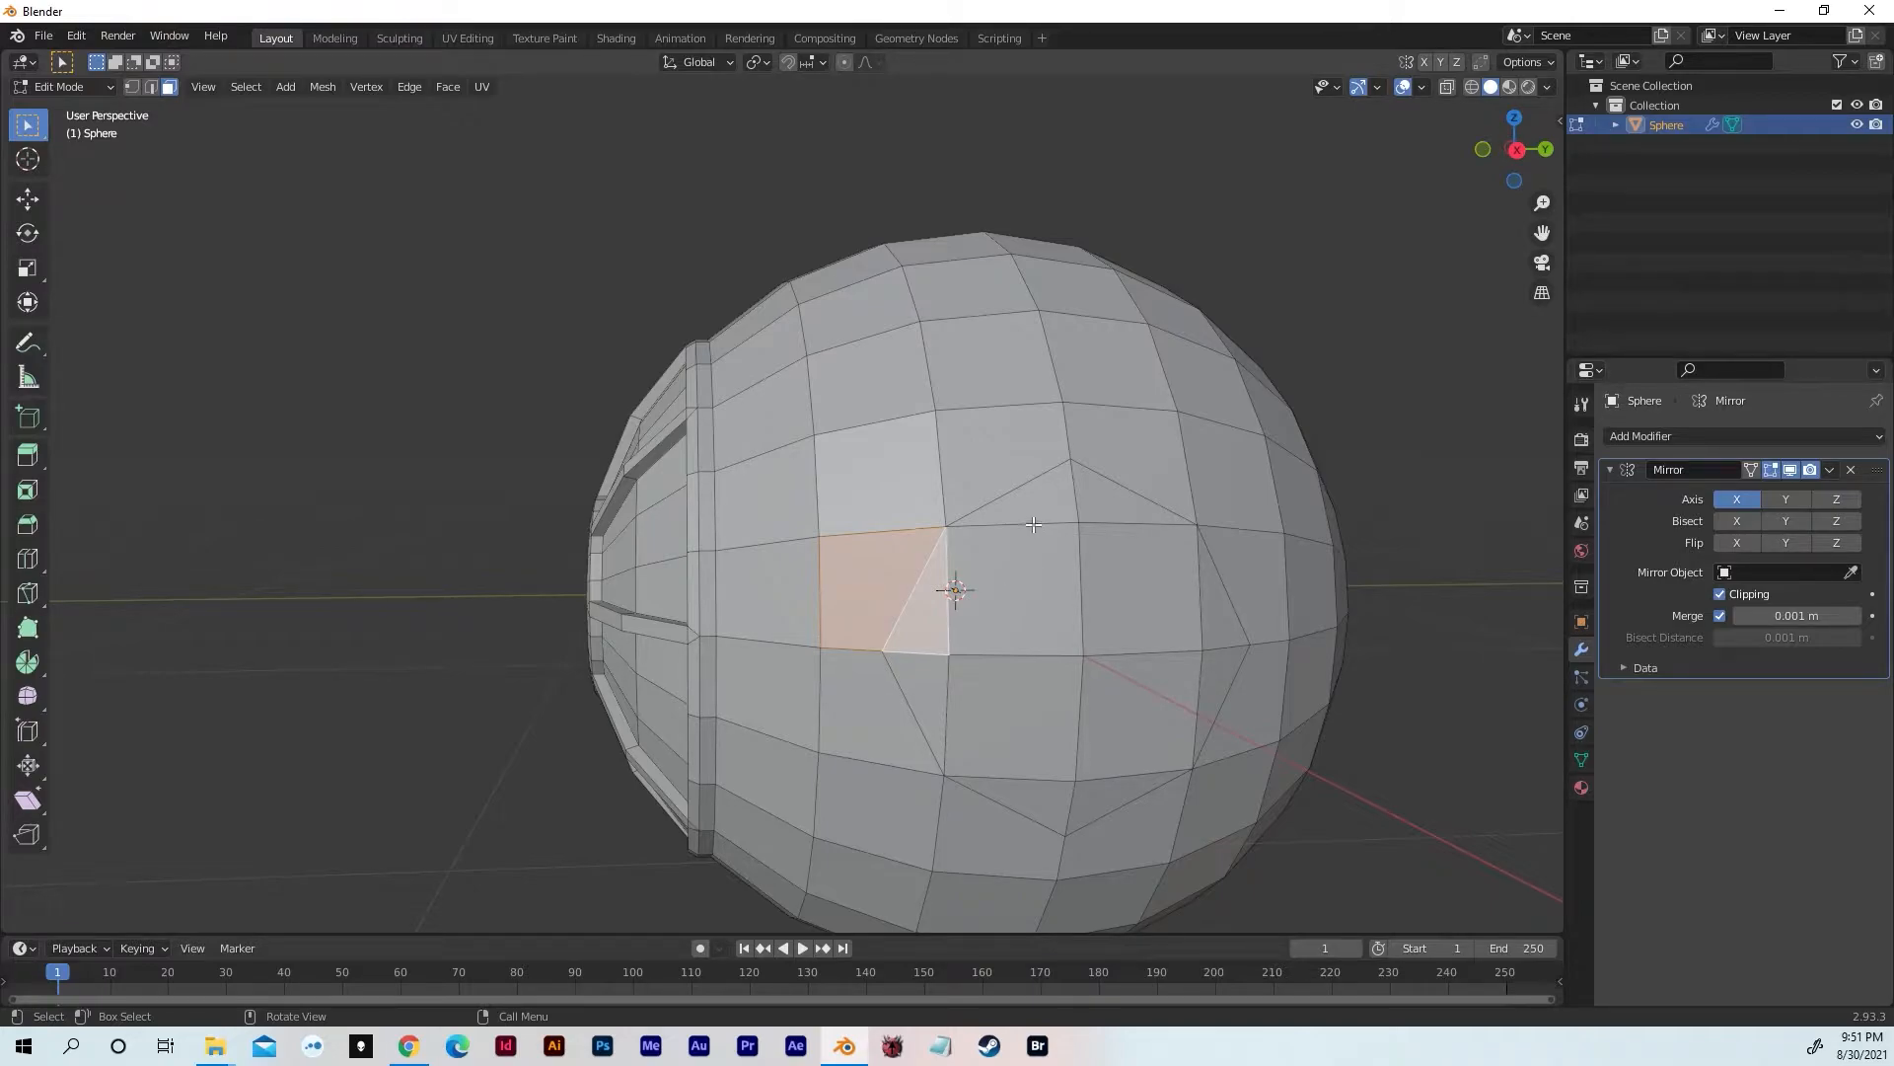
{"action": "left_click_drag", "start_coordinate": [1051, 509], "coordinate": [1073, 548]}
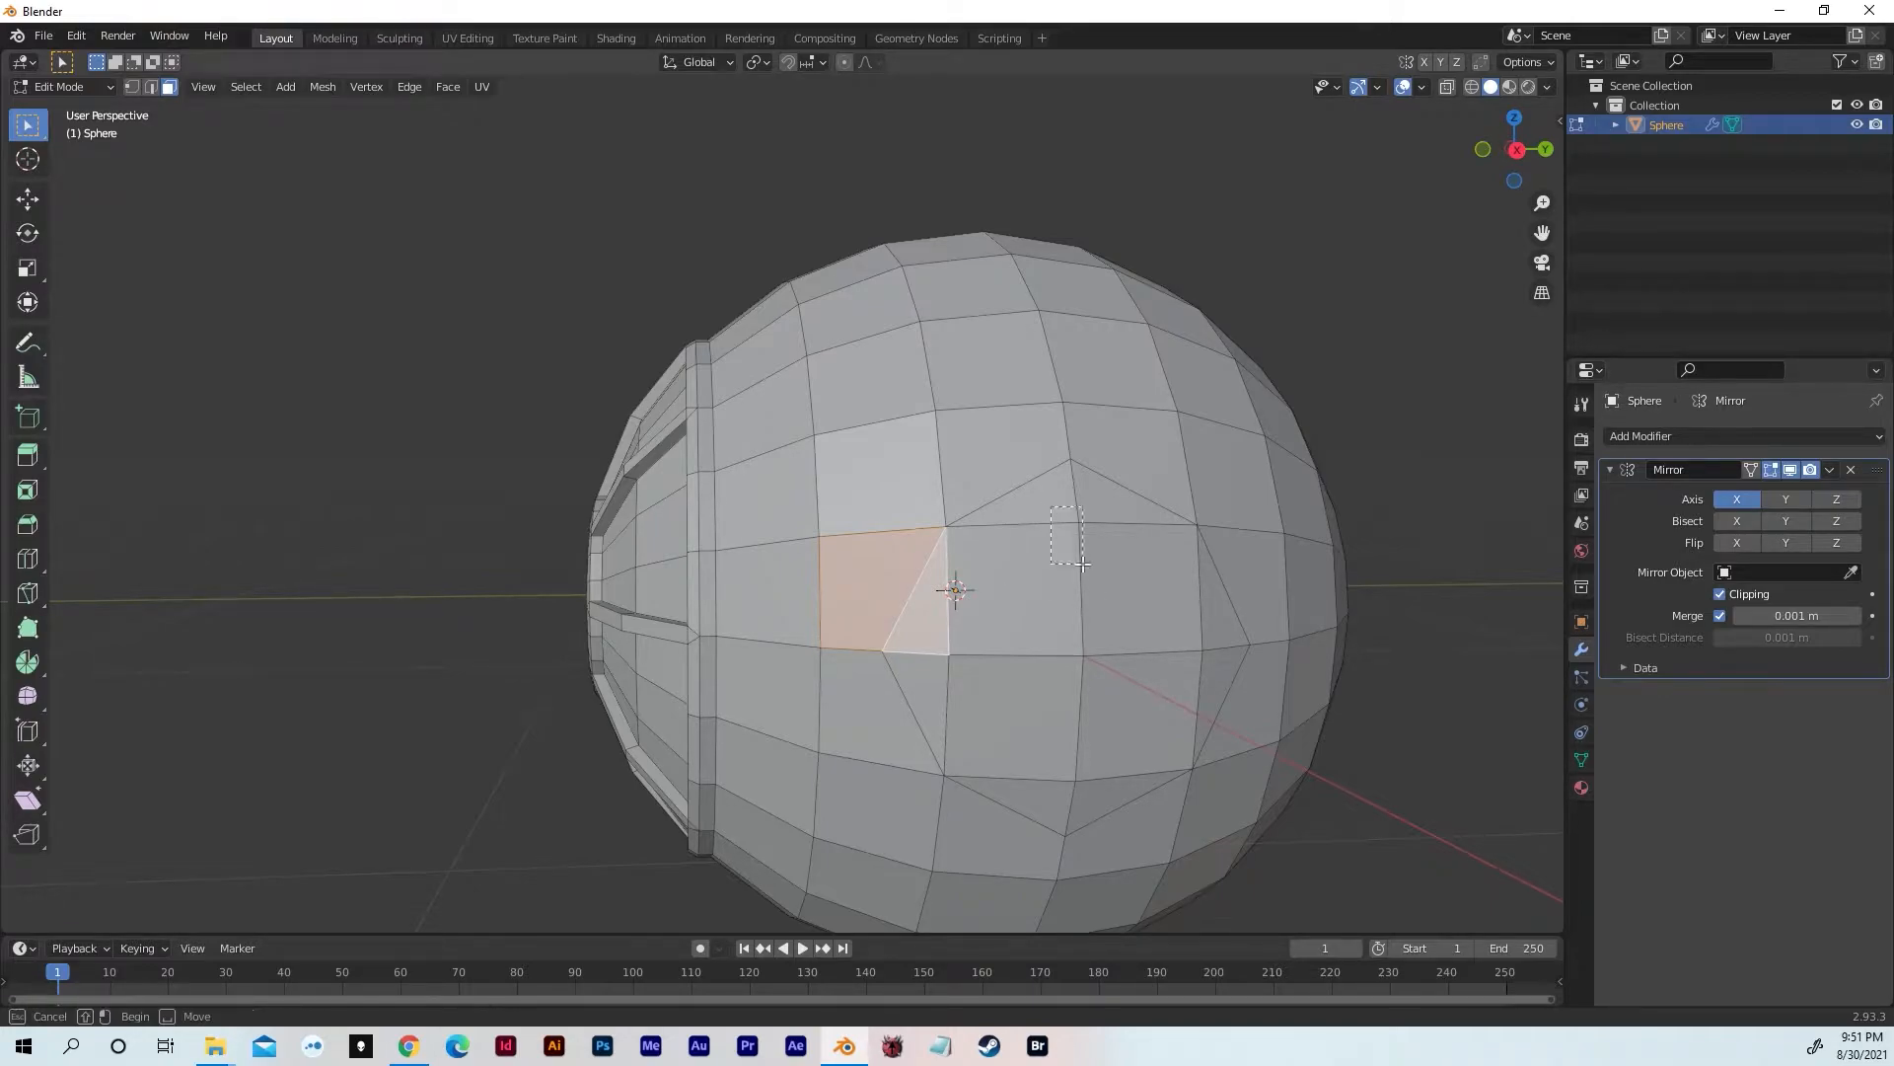
{"action": "left_click_drag", "start_coordinate": [1112, 663], "coordinate": [1112, 663]}
{"action": "left_click_drag", "start_coordinate": [913, 617], "coordinate": [952, 679], "text": "shift"}
{"action": "left_click_drag", "start_coordinate": [1058, 740], "coordinate": [1094, 794], "text": "shift"}
{"action": "left_click_drag", "start_coordinate": [1190, 619], "coordinate": [1225, 680], "text": "shift"}
Extrude the octagonal face group outward about 0.105 m along the X axis
{"action": "middle_click_drag", "start_coordinate": [1229, 679], "coordinate": [634, 646]}
{"action": "middle_click_drag", "start_coordinate": [832, 541], "coordinate": [633, 418]}
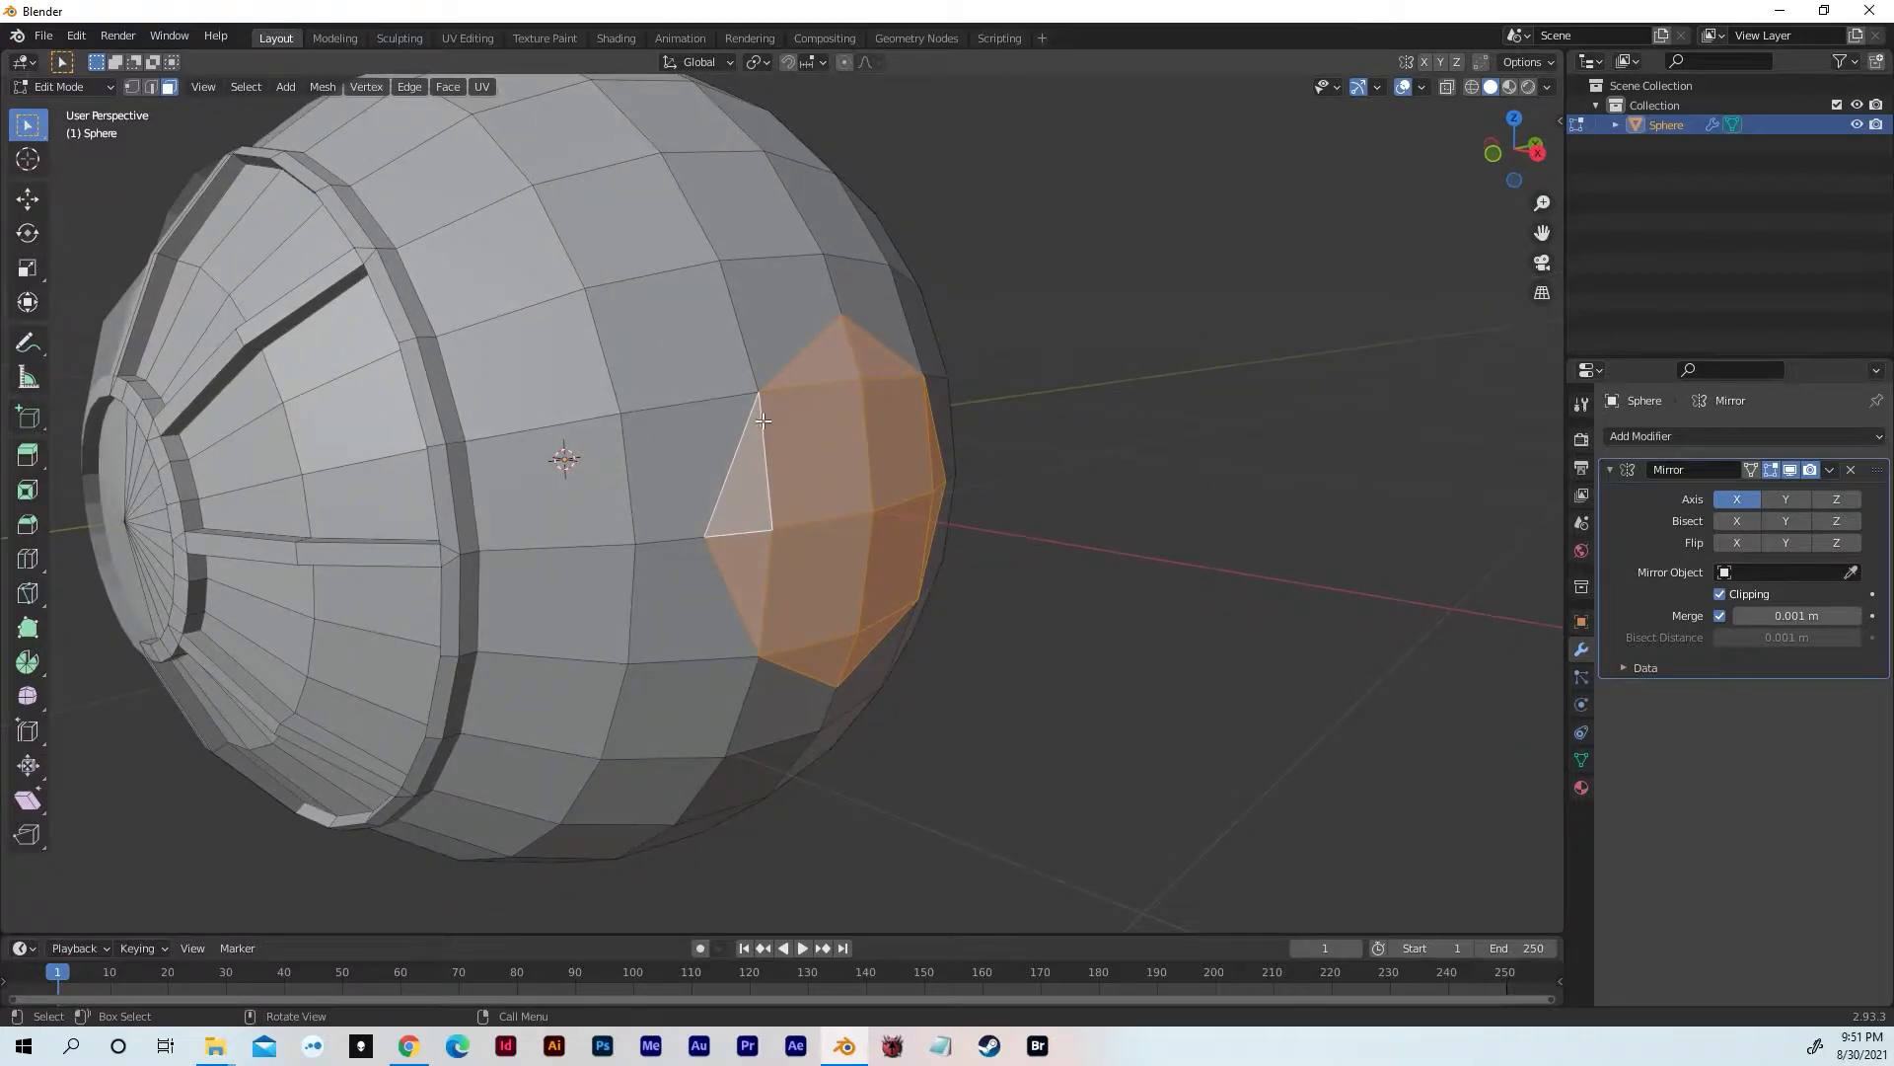
{"action": "key", "text": "e"}
{"action": "key", "text": "x"}
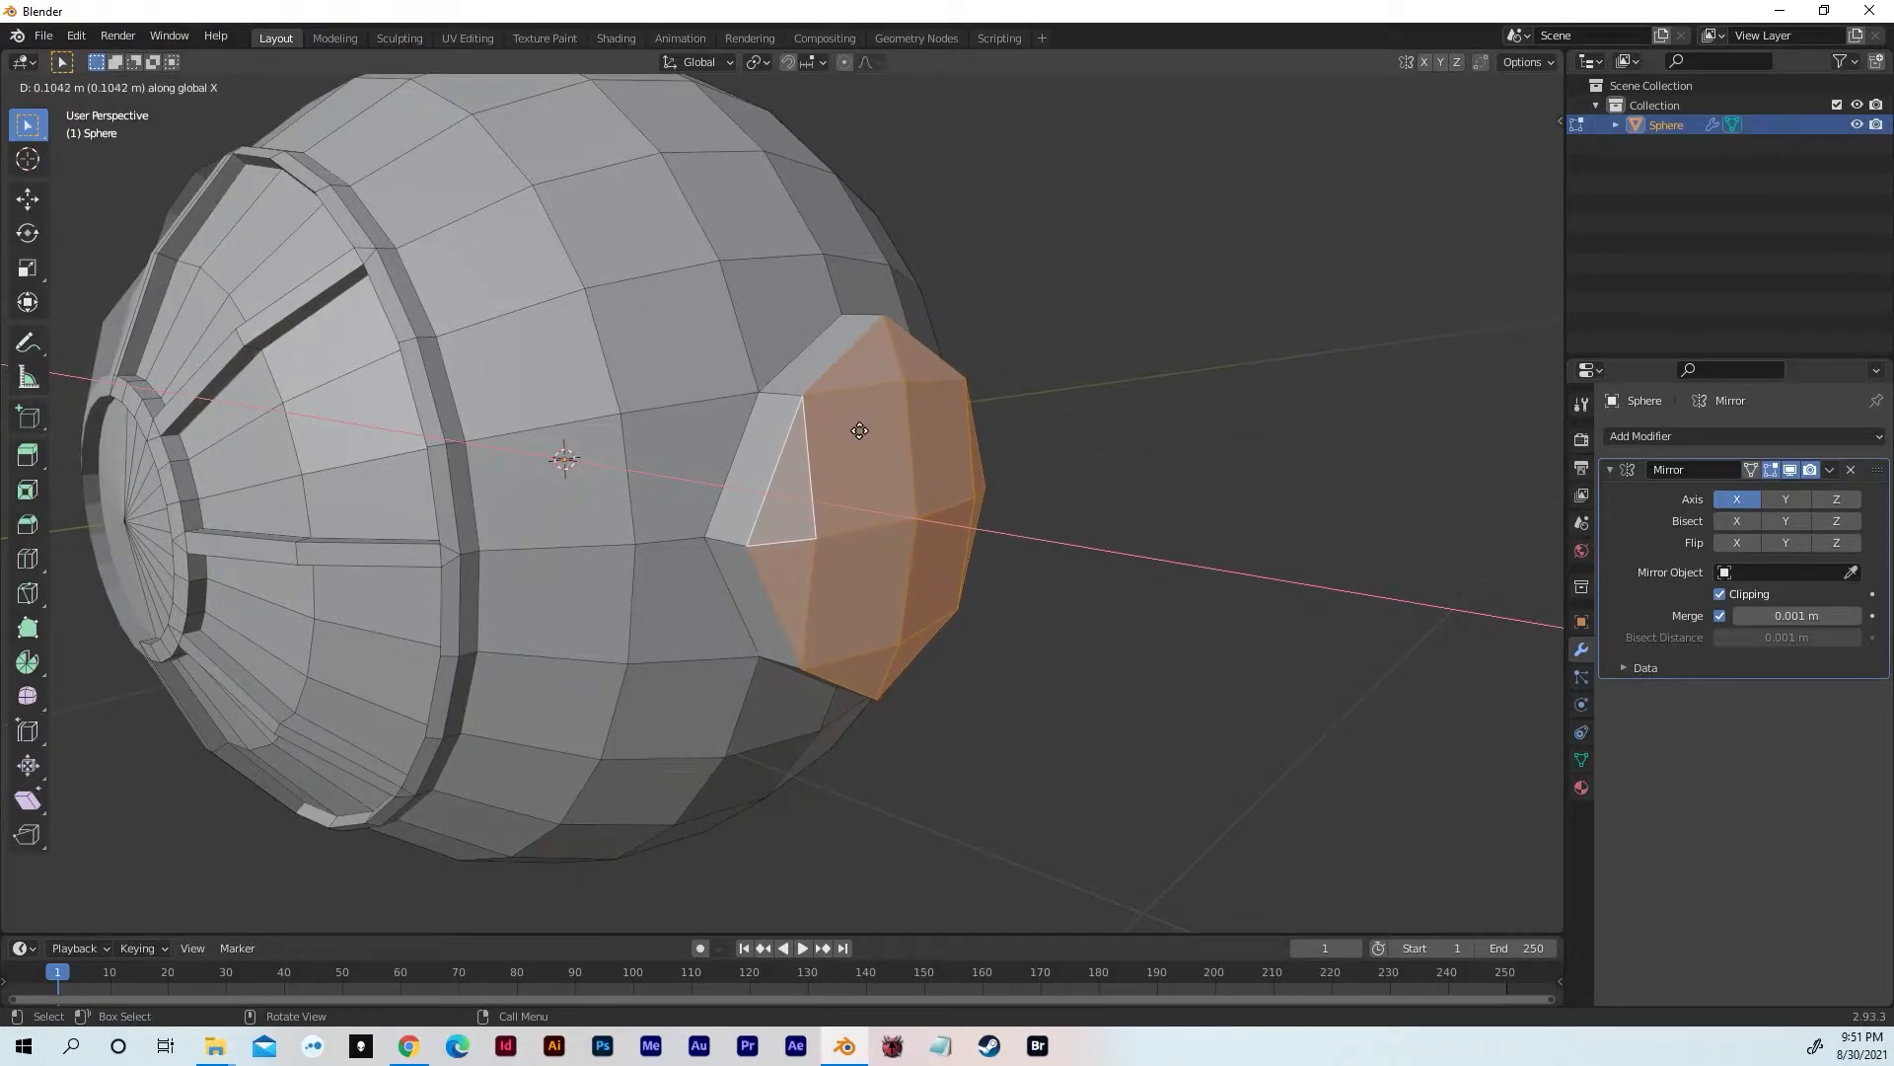
{"action": "left_click", "coordinate": [859, 431]}
{"action": "middle_click_drag", "start_coordinate": [756, 428], "coordinate": [874, 431]}
{"action": "middle_click_drag", "start_coordinate": [423, 489], "coordinate": [596, 495]}
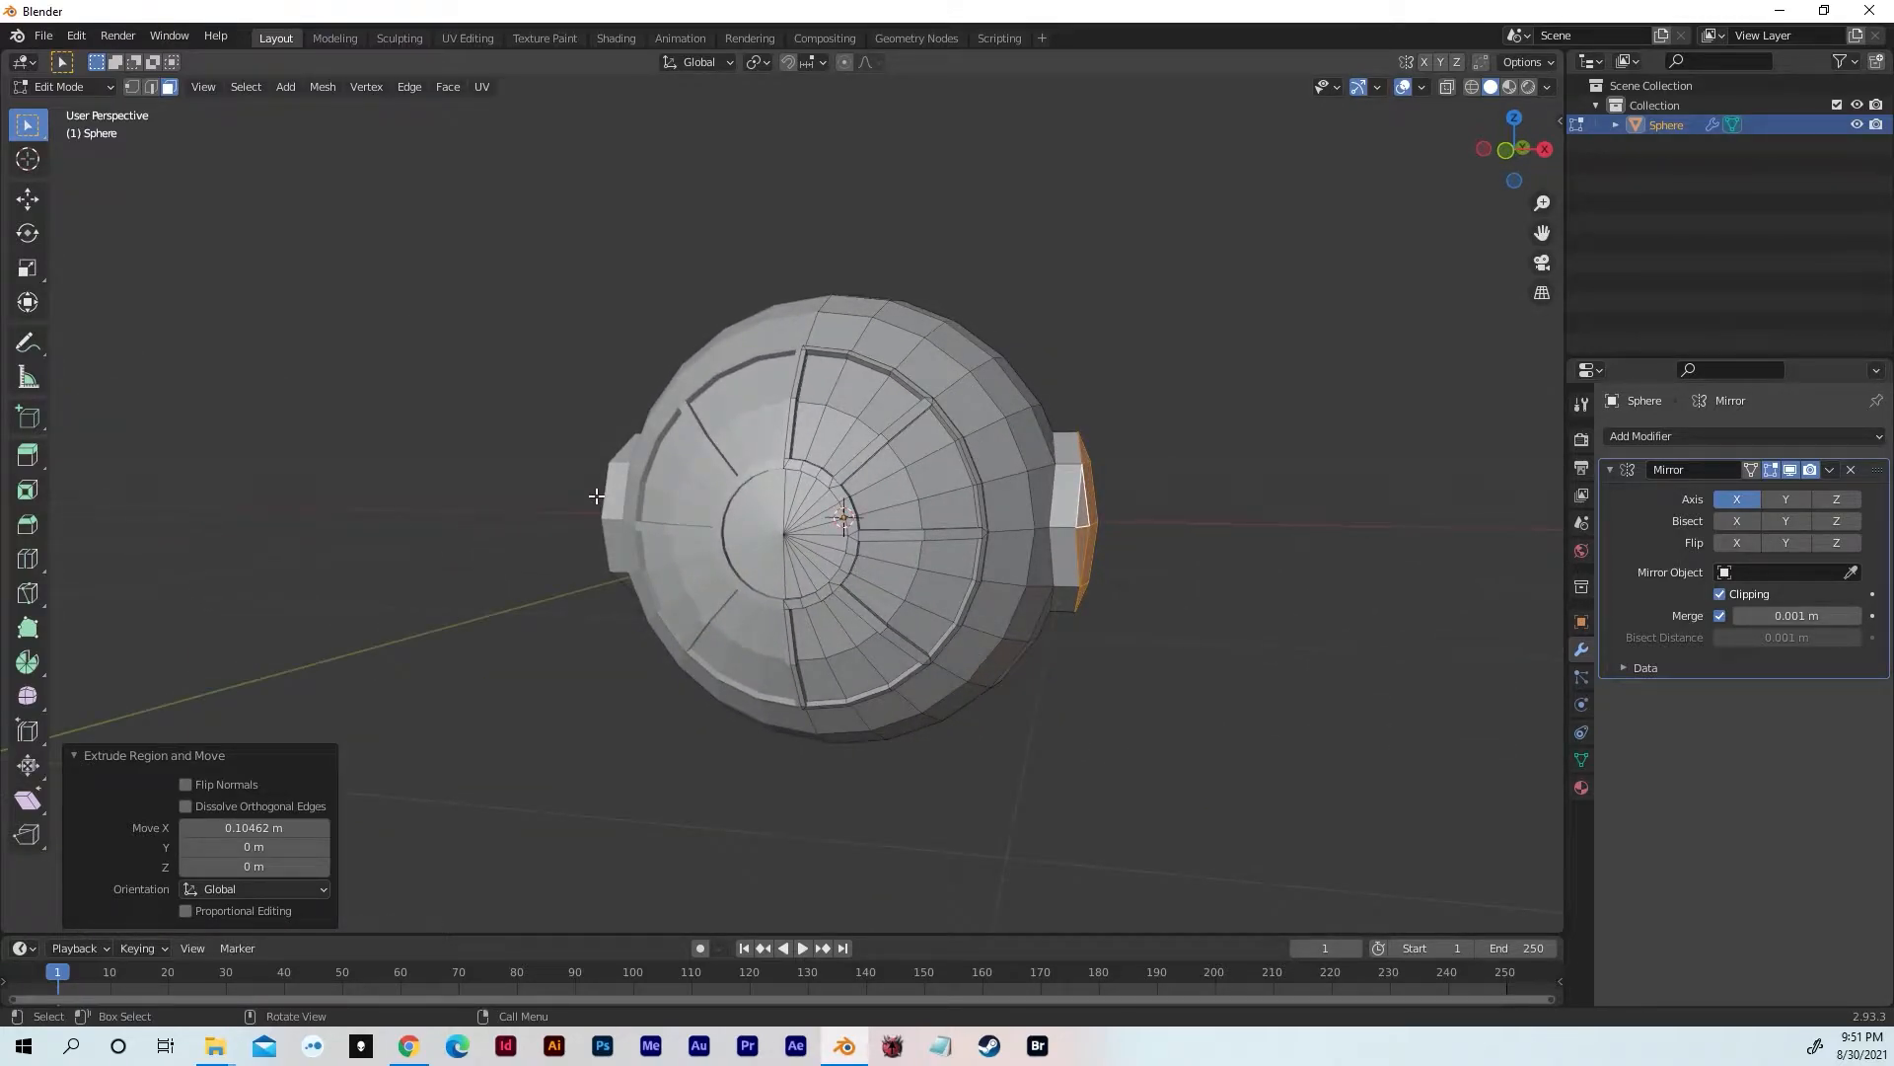
{"action": "middle_click_drag", "start_coordinate": [777, 487], "coordinate": [787, 510]}
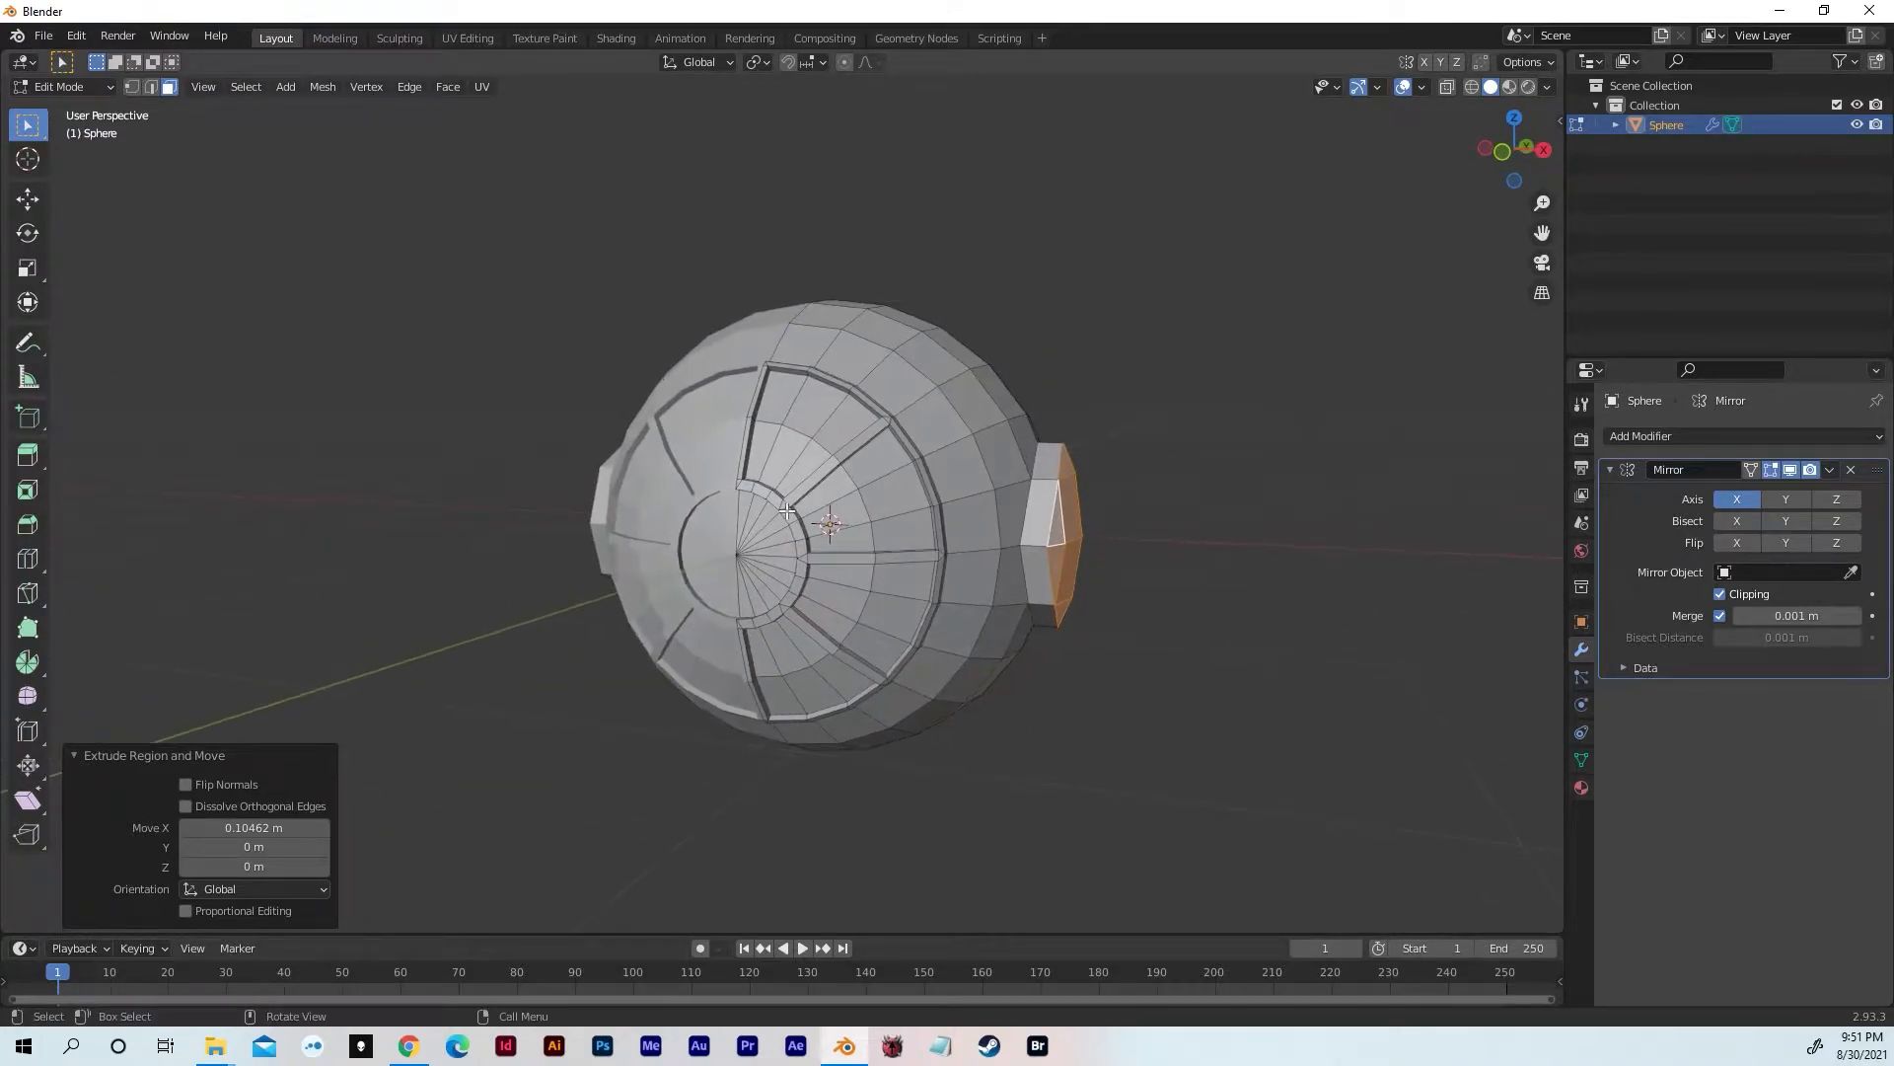
{"action": "key", "text": "g"}
{"action": "key", "text": "x"}
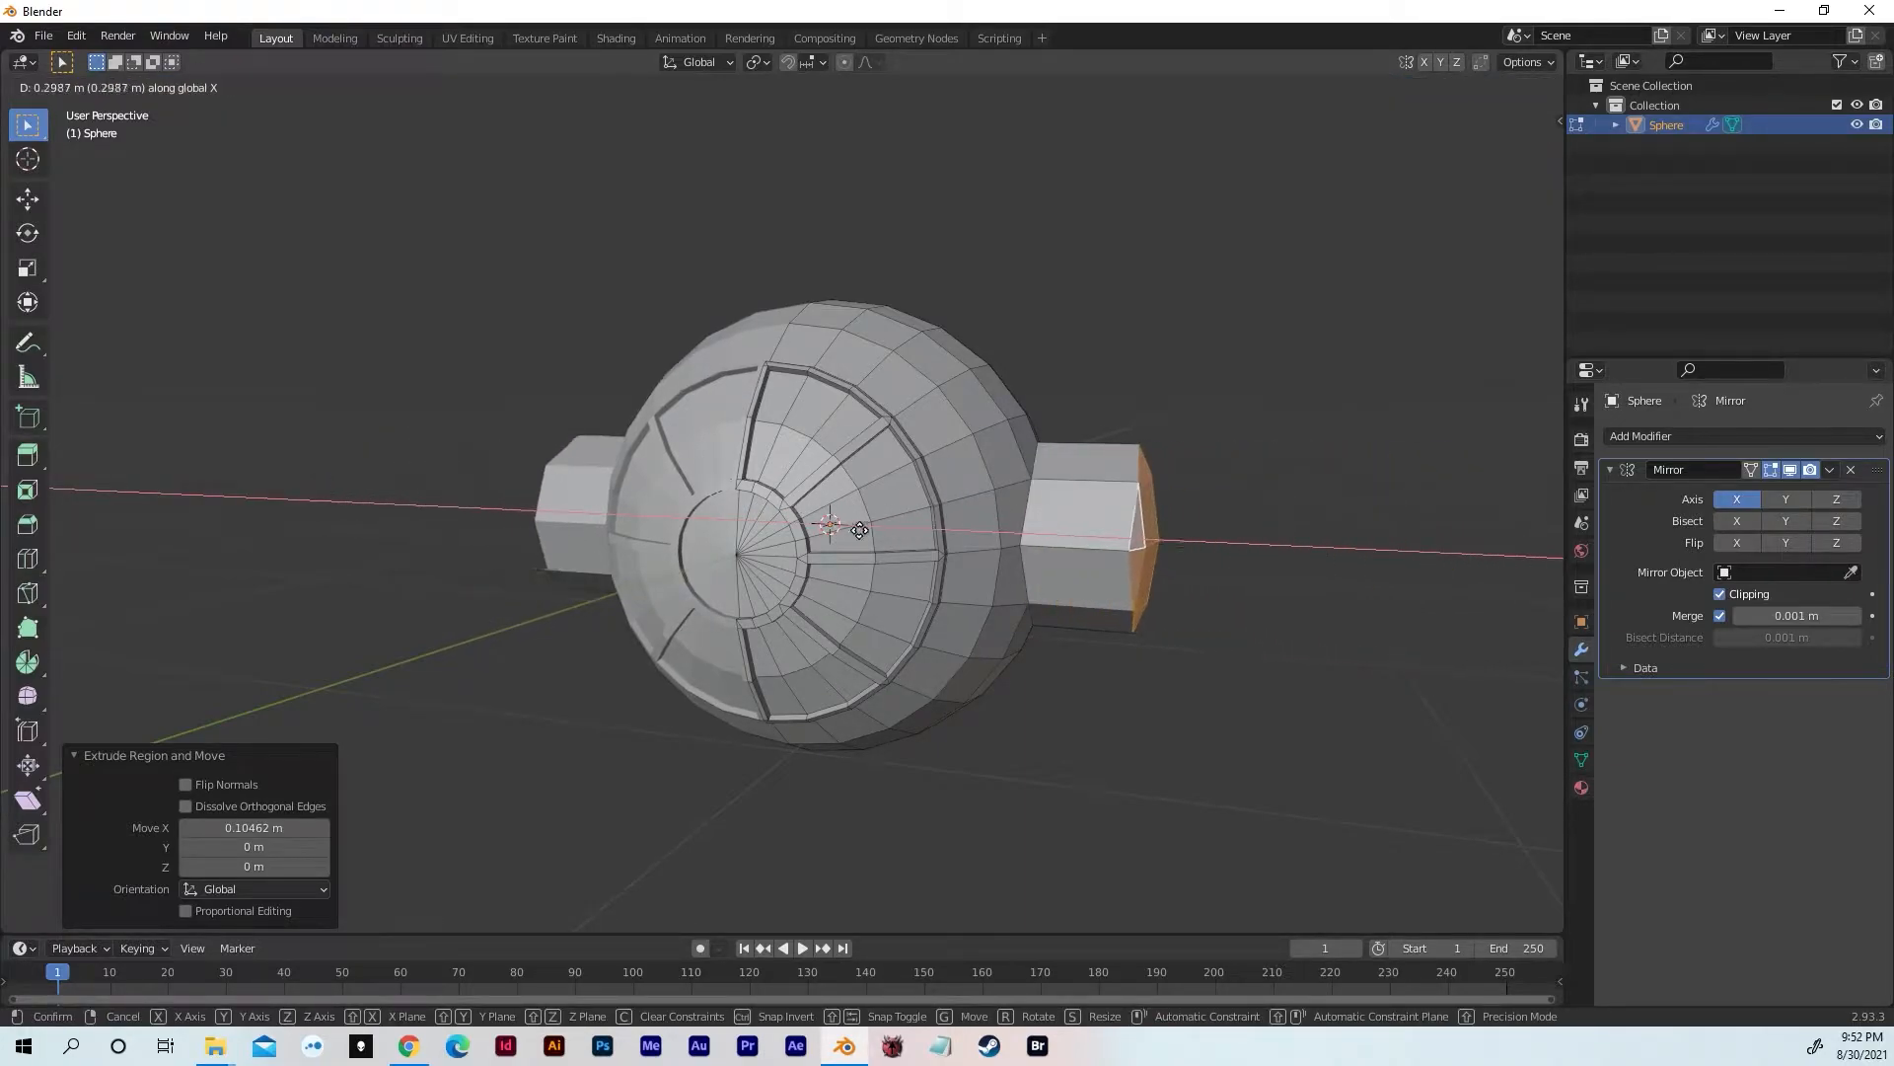
{"action": "right_click", "coordinate": [810, 528]}
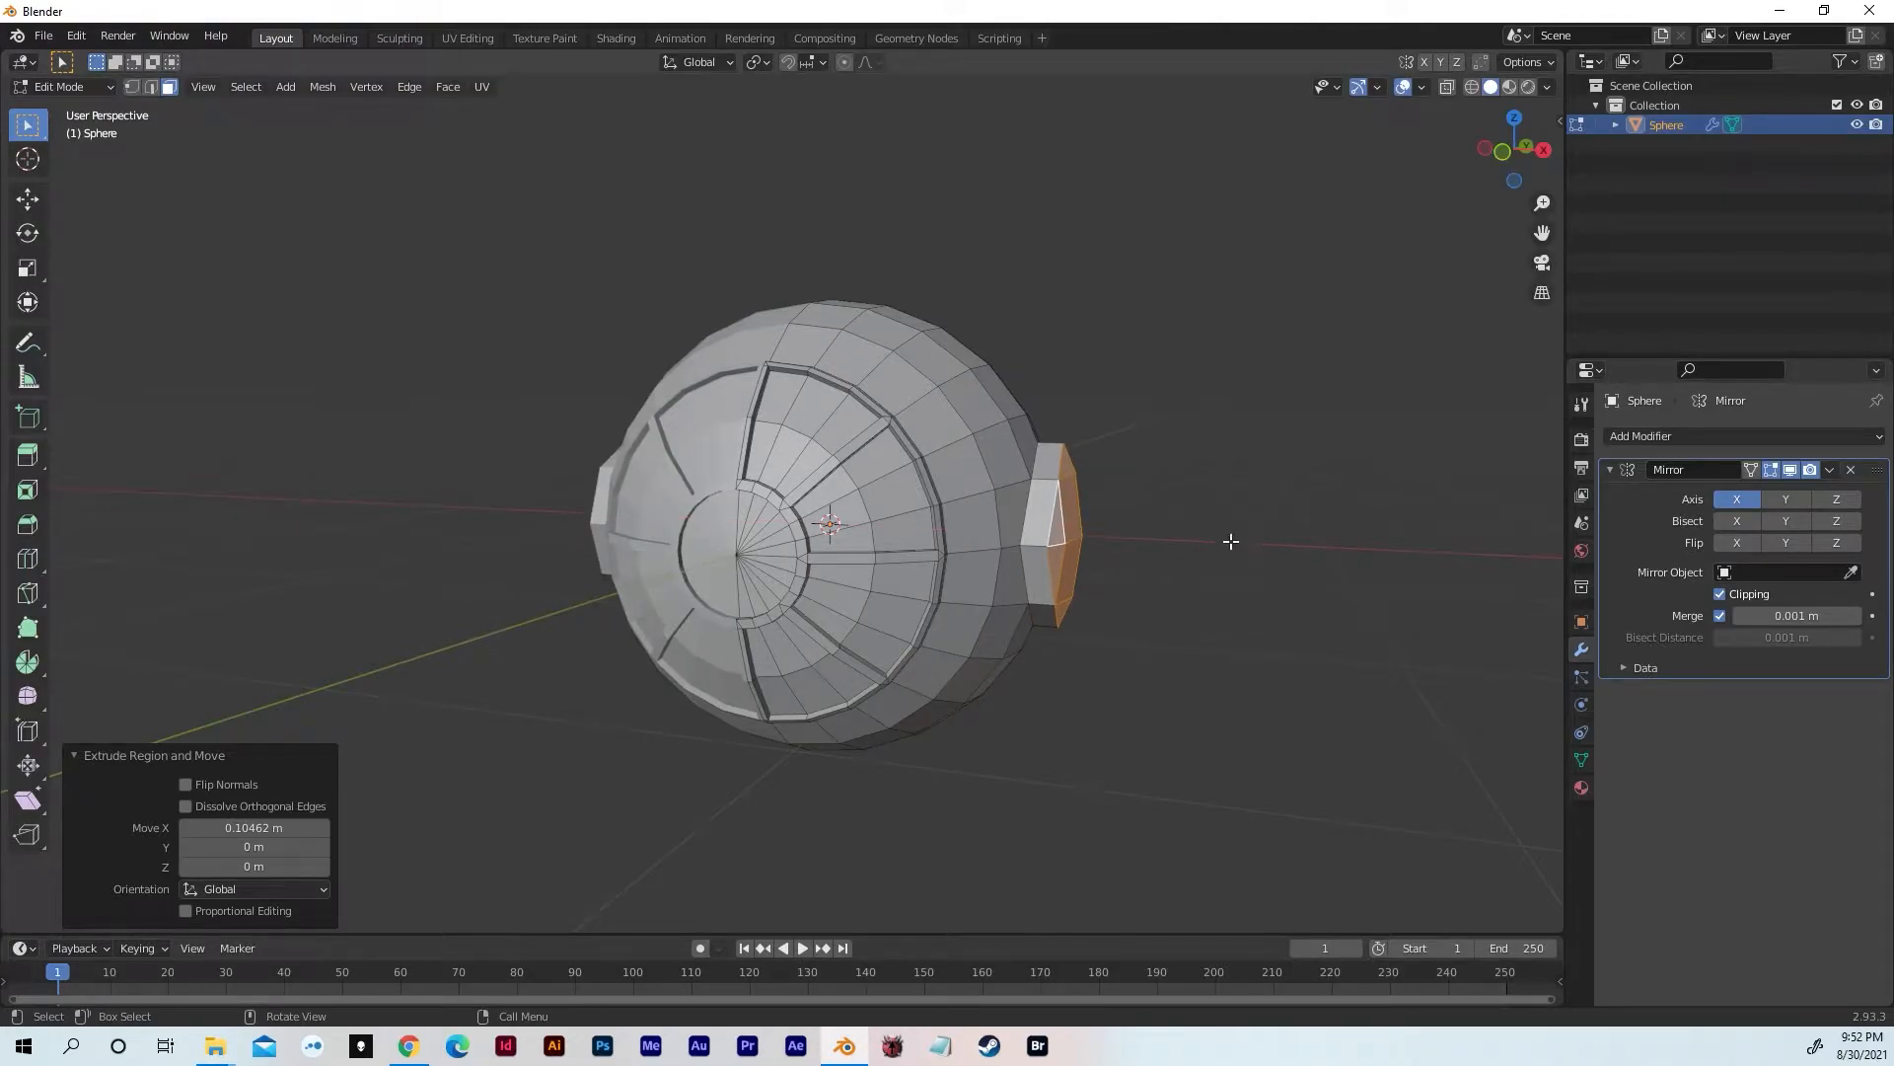
Extrude the octagonal end faces in place and scale them inward to about 0.86, leaving a rim around them
{"action": "middle_click_drag", "start_coordinate": [1184, 654], "coordinate": [1179, 541]}
{"action": "scroll", "coordinate": [1250, 650], "scroll_direction": "up", "scroll_amount": 2}
{"action": "scroll", "coordinate": [1249, 650], "scroll_direction": "up", "scroll_amount": 2}
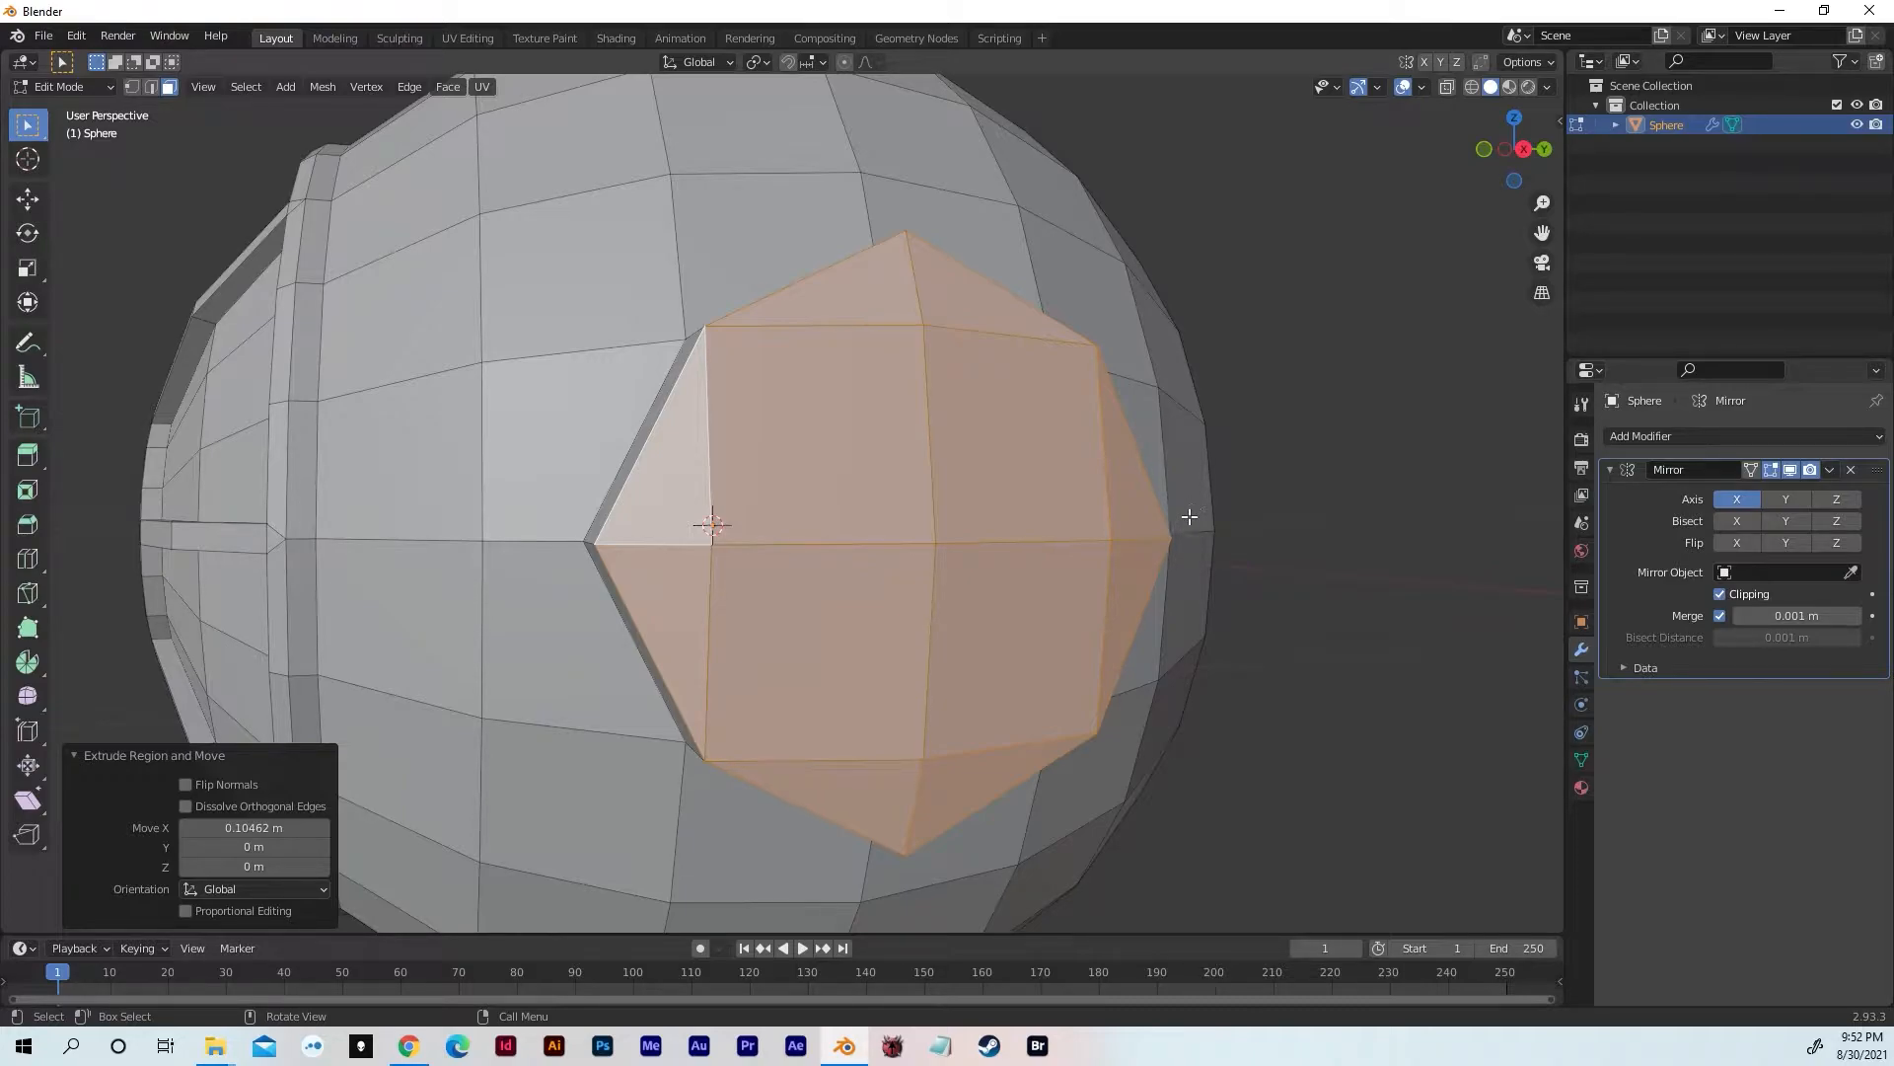
{"action": "middle_click_drag", "start_coordinate": [1136, 559], "coordinate": [1091, 505]}
{"action": "scroll", "coordinate": [1091, 505], "scroll_direction": "down", "scroll_amount": 1}
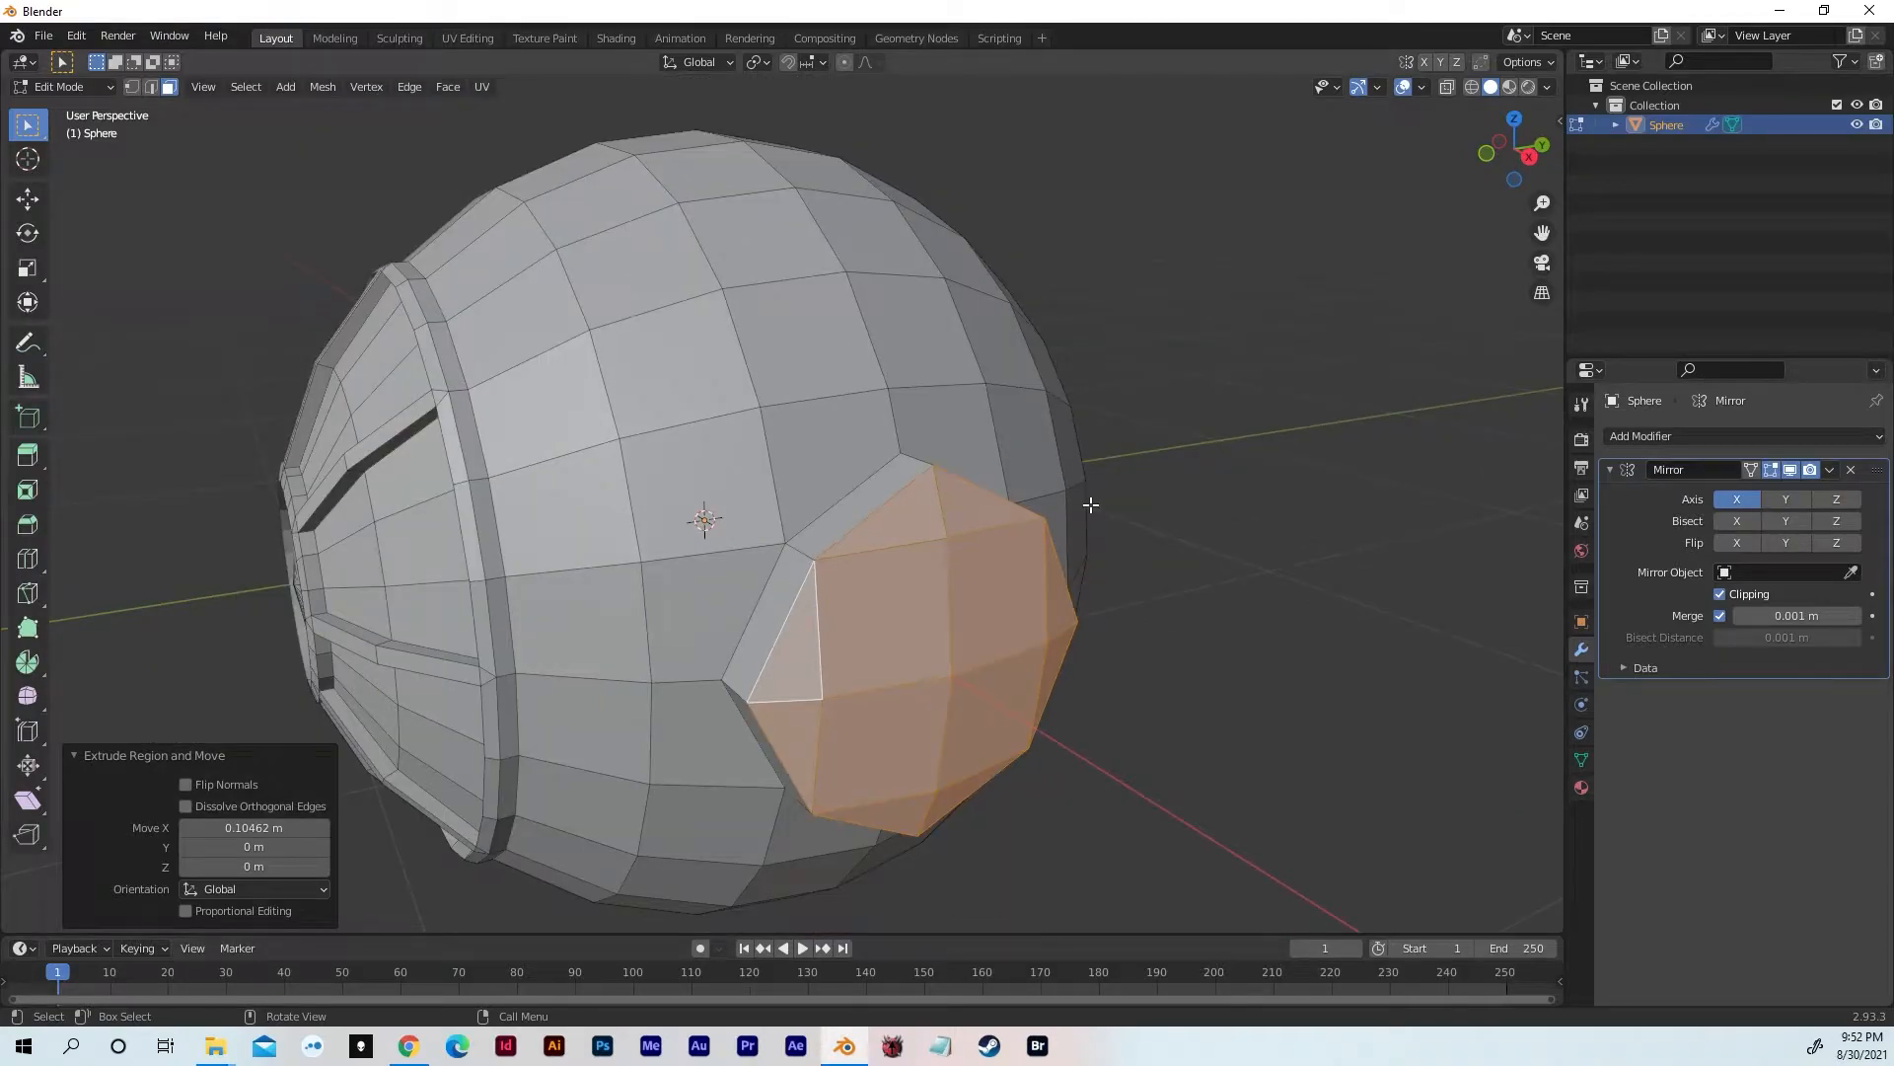
{"action": "middle_click_drag", "start_coordinate": [1075, 537], "coordinate": [971, 503]}
{"action": "scroll", "coordinate": [998, 493], "scroll_direction": "up", "scroll_amount": 2}
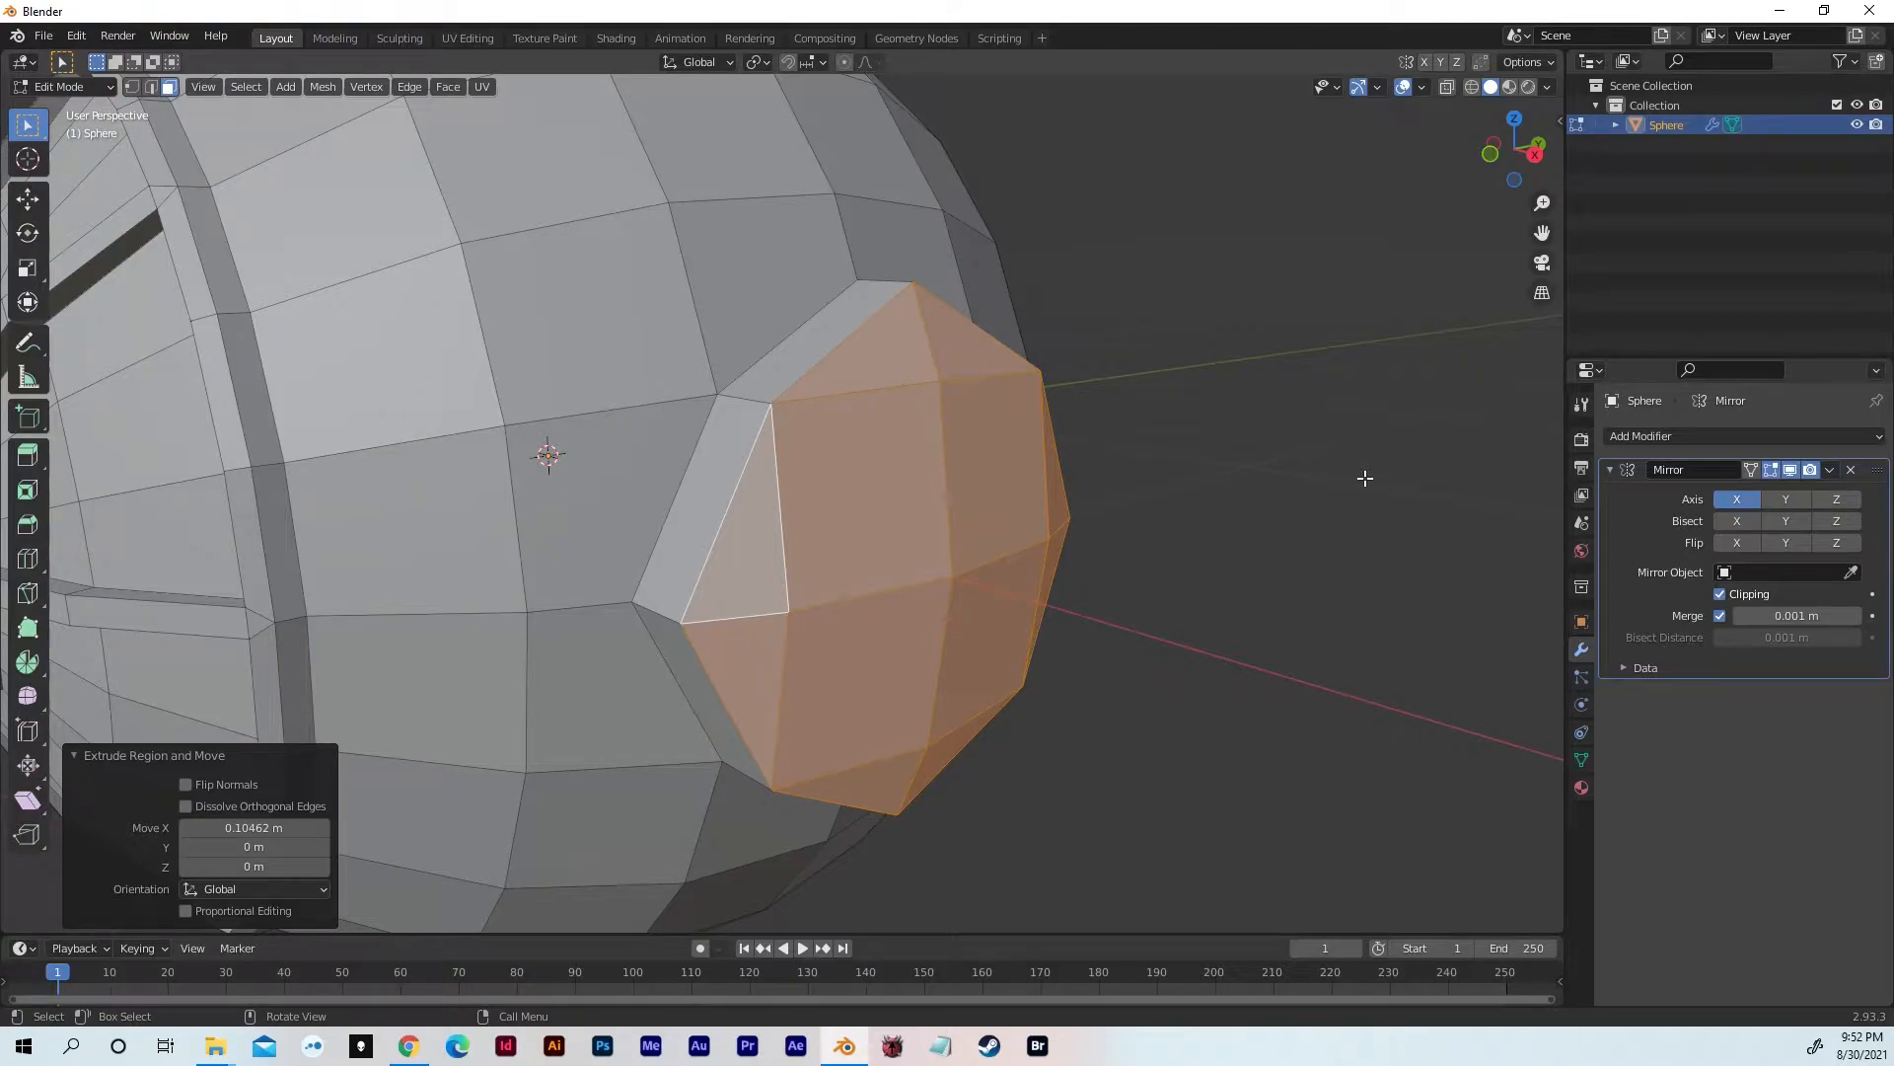
{"action": "key", "text": "e"}
{"action": "key", "text": "s"}
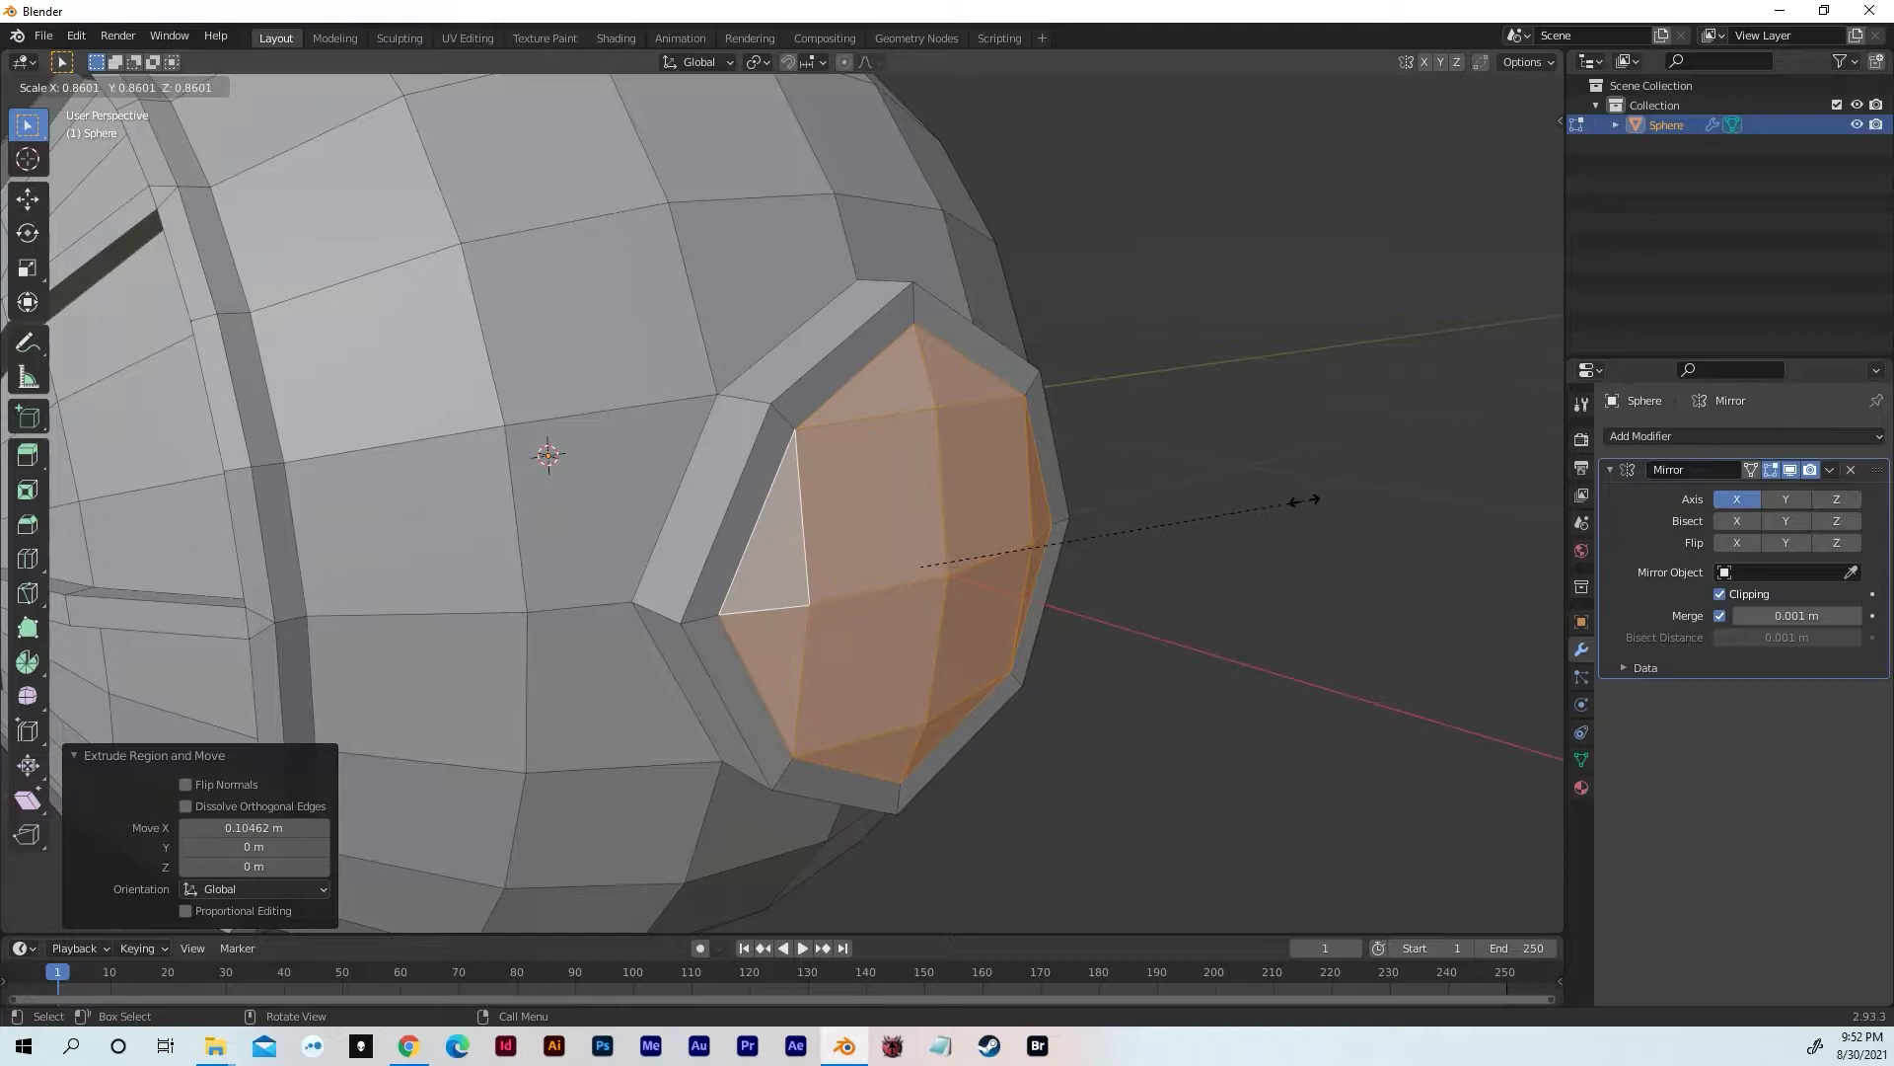
{"action": "left_click", "coordinate": [1304, 500]}
Move the scaled-down inner faces outward about 0.03 m along the X axis
{"action": "key", "text": "g"}
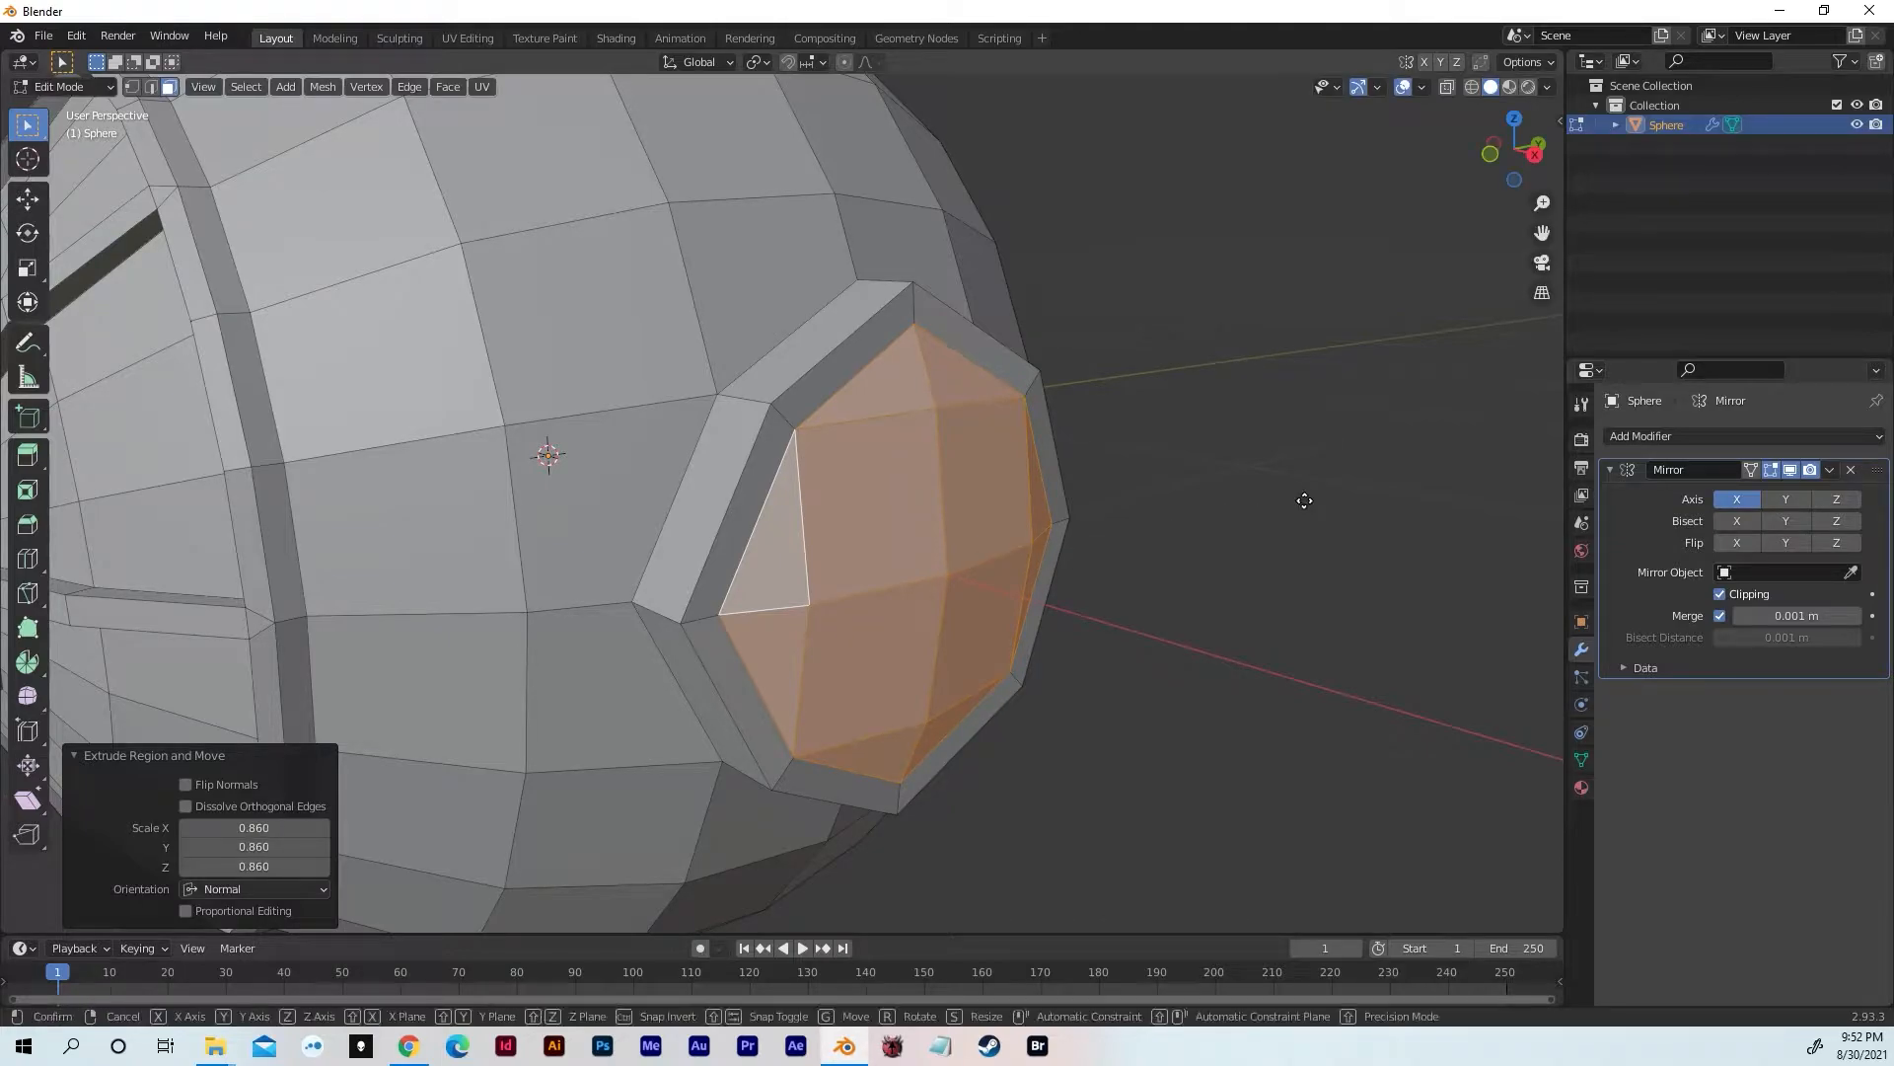
{"action": "key", "text": "x"}
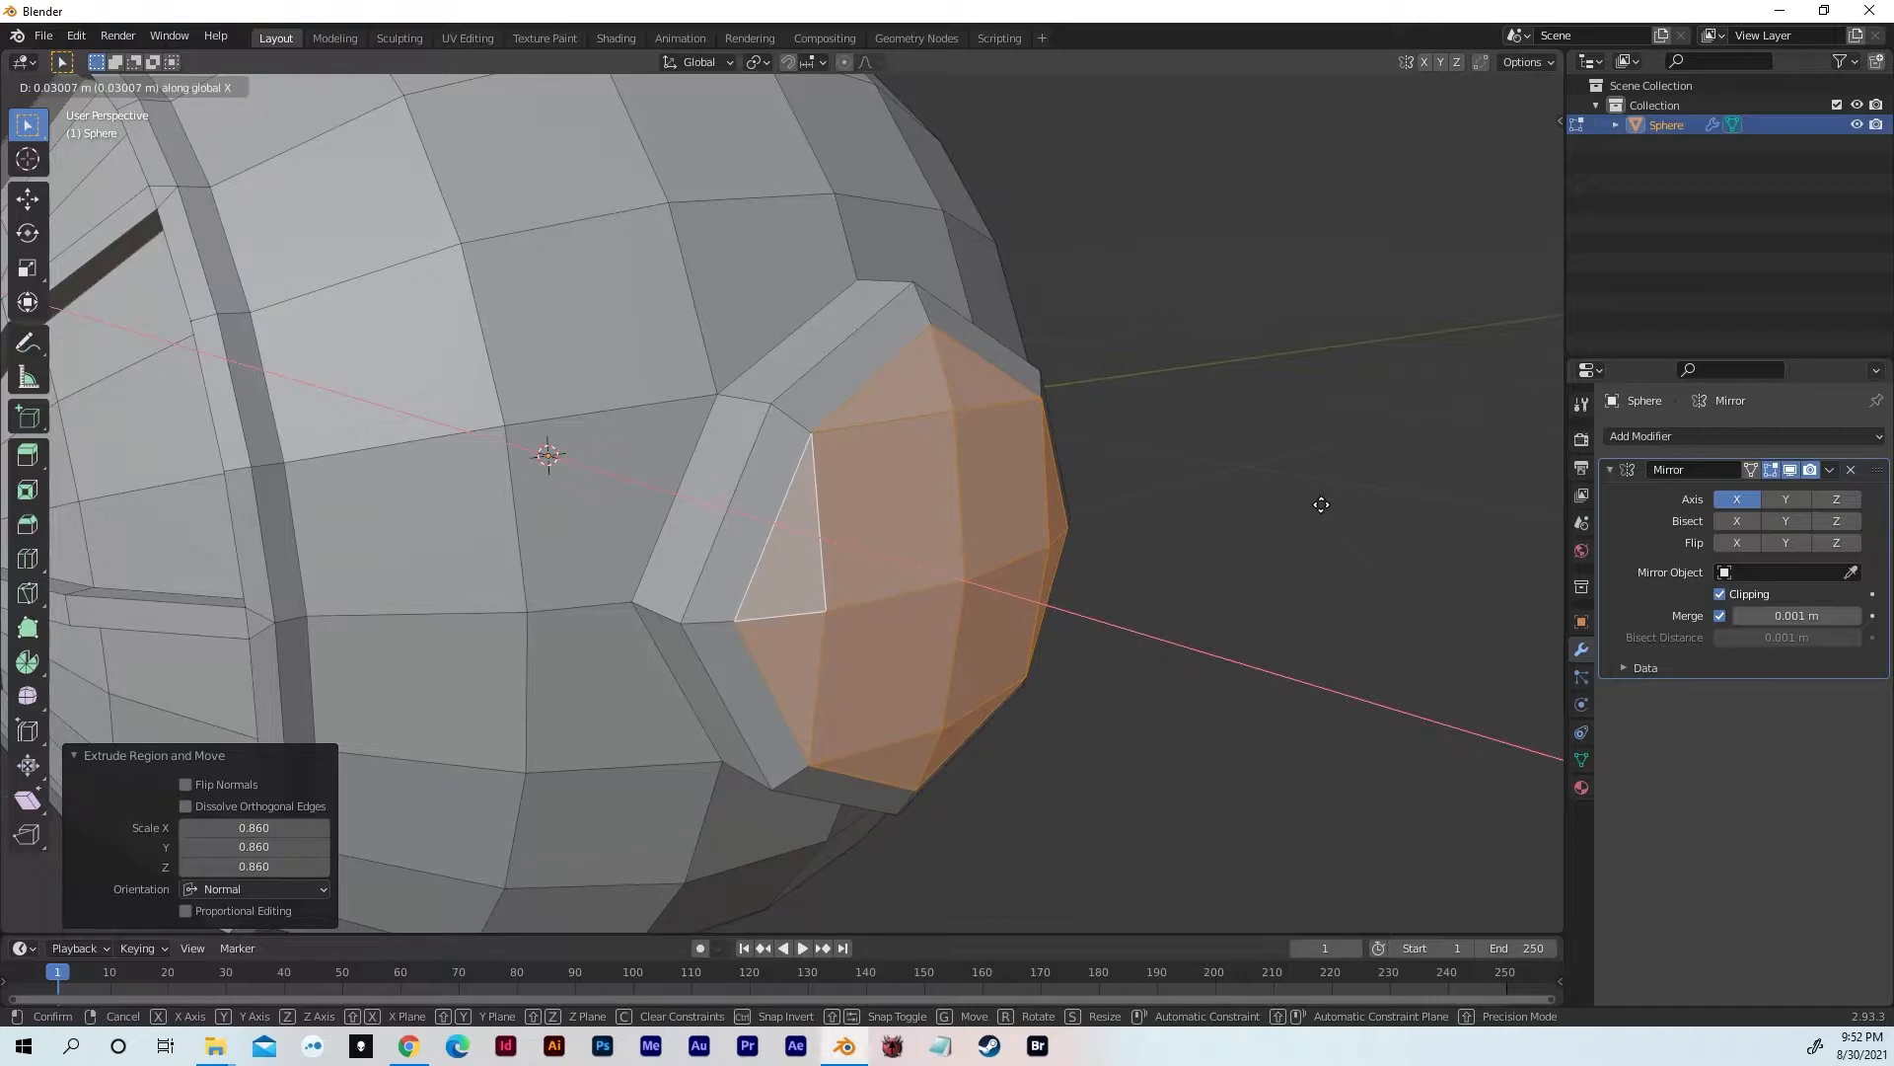
{"action": "left_click", "coordinate": [1321, 504]}
Extrude the inner octagonal faces about 0.488 m along the X axis to form the side arm
{"action": "middle_click_drag", "start_coordinate": [1320, 504], "coordinate": [1150, 571]}
{"action": "key", "text": "g"}
{"action": "key", "text": "x"}
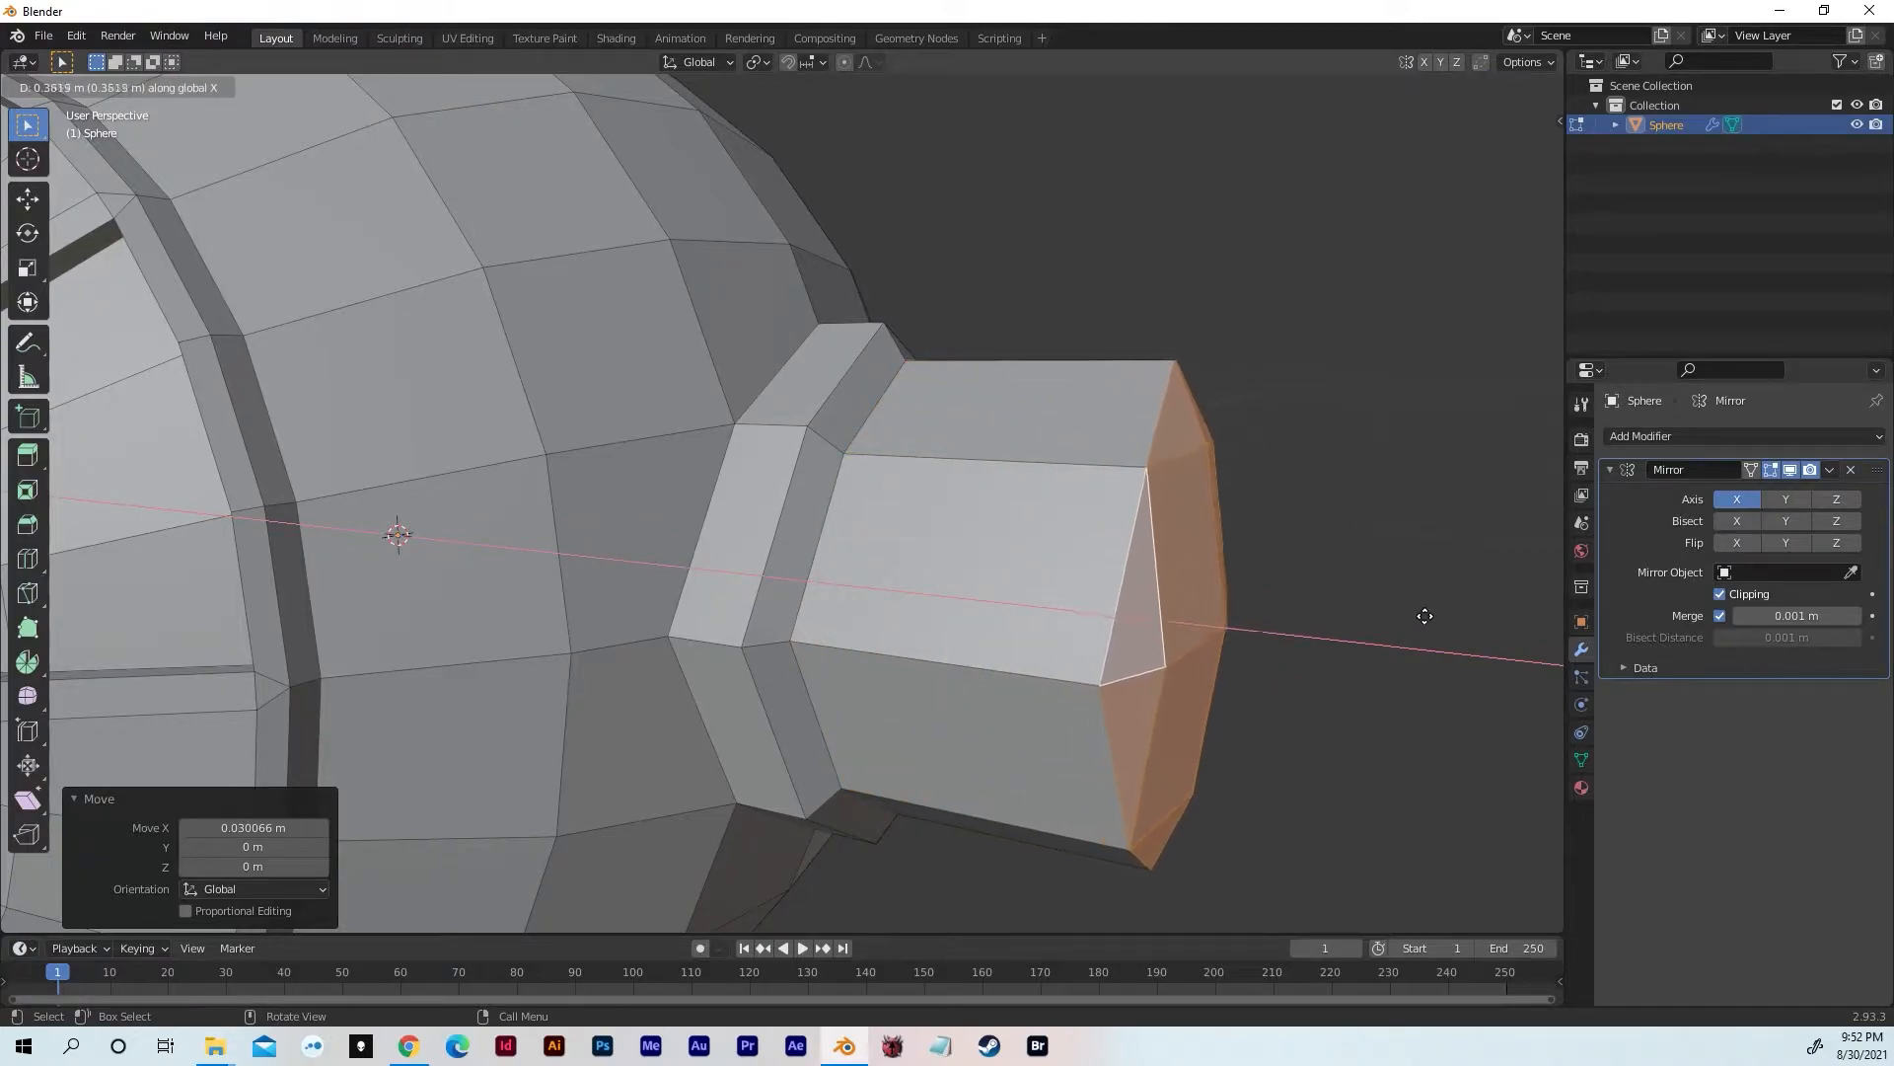
{"action": "left_click", "coordinate": [1530, 605]}
Flatten the selected end faces of the side arm by scaling them to 0 along the X axis
{"action": "middle_click_drag", "start_coordinate": [1530, 605], "coordinate": [1480, 514]}
{"action": "scroll", "coordinate": [1408, 541], "scroll_direction": "down", "scroll_amount": 2}
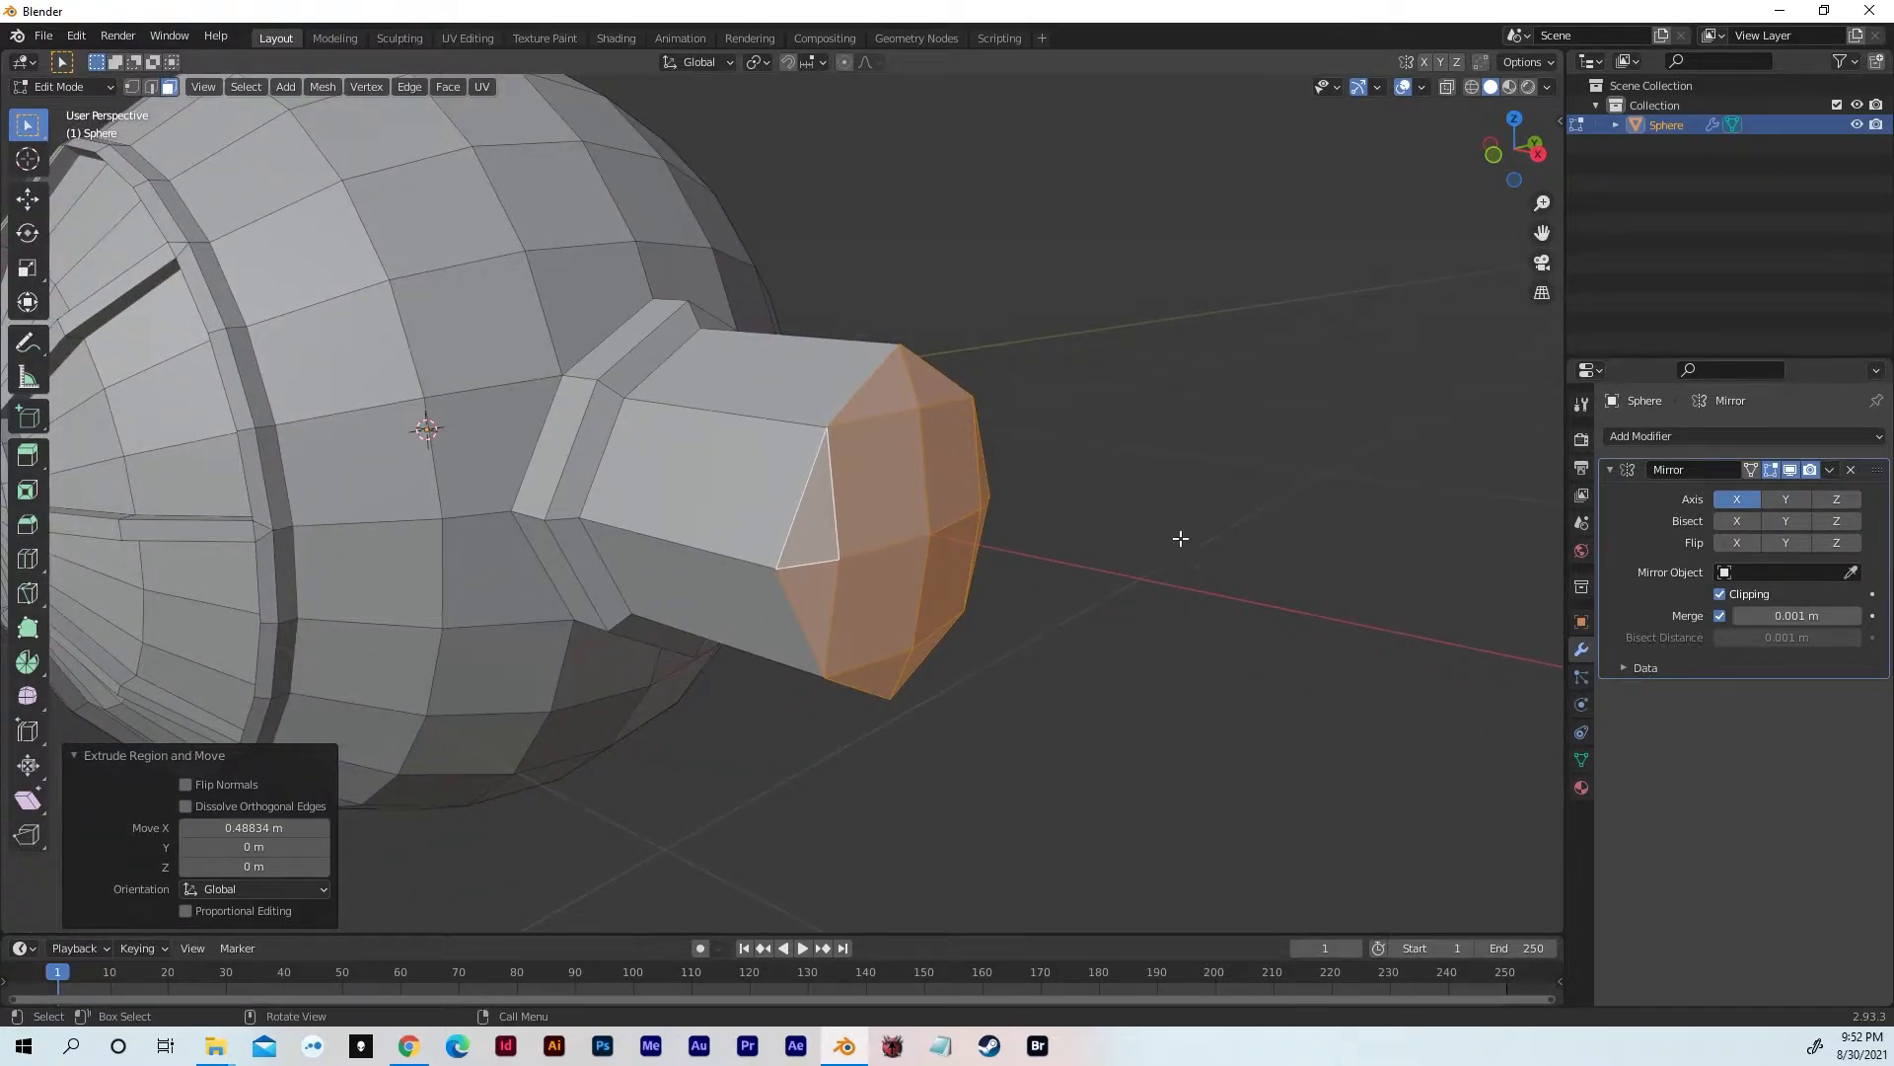
{"action": "key", "text": "s"}
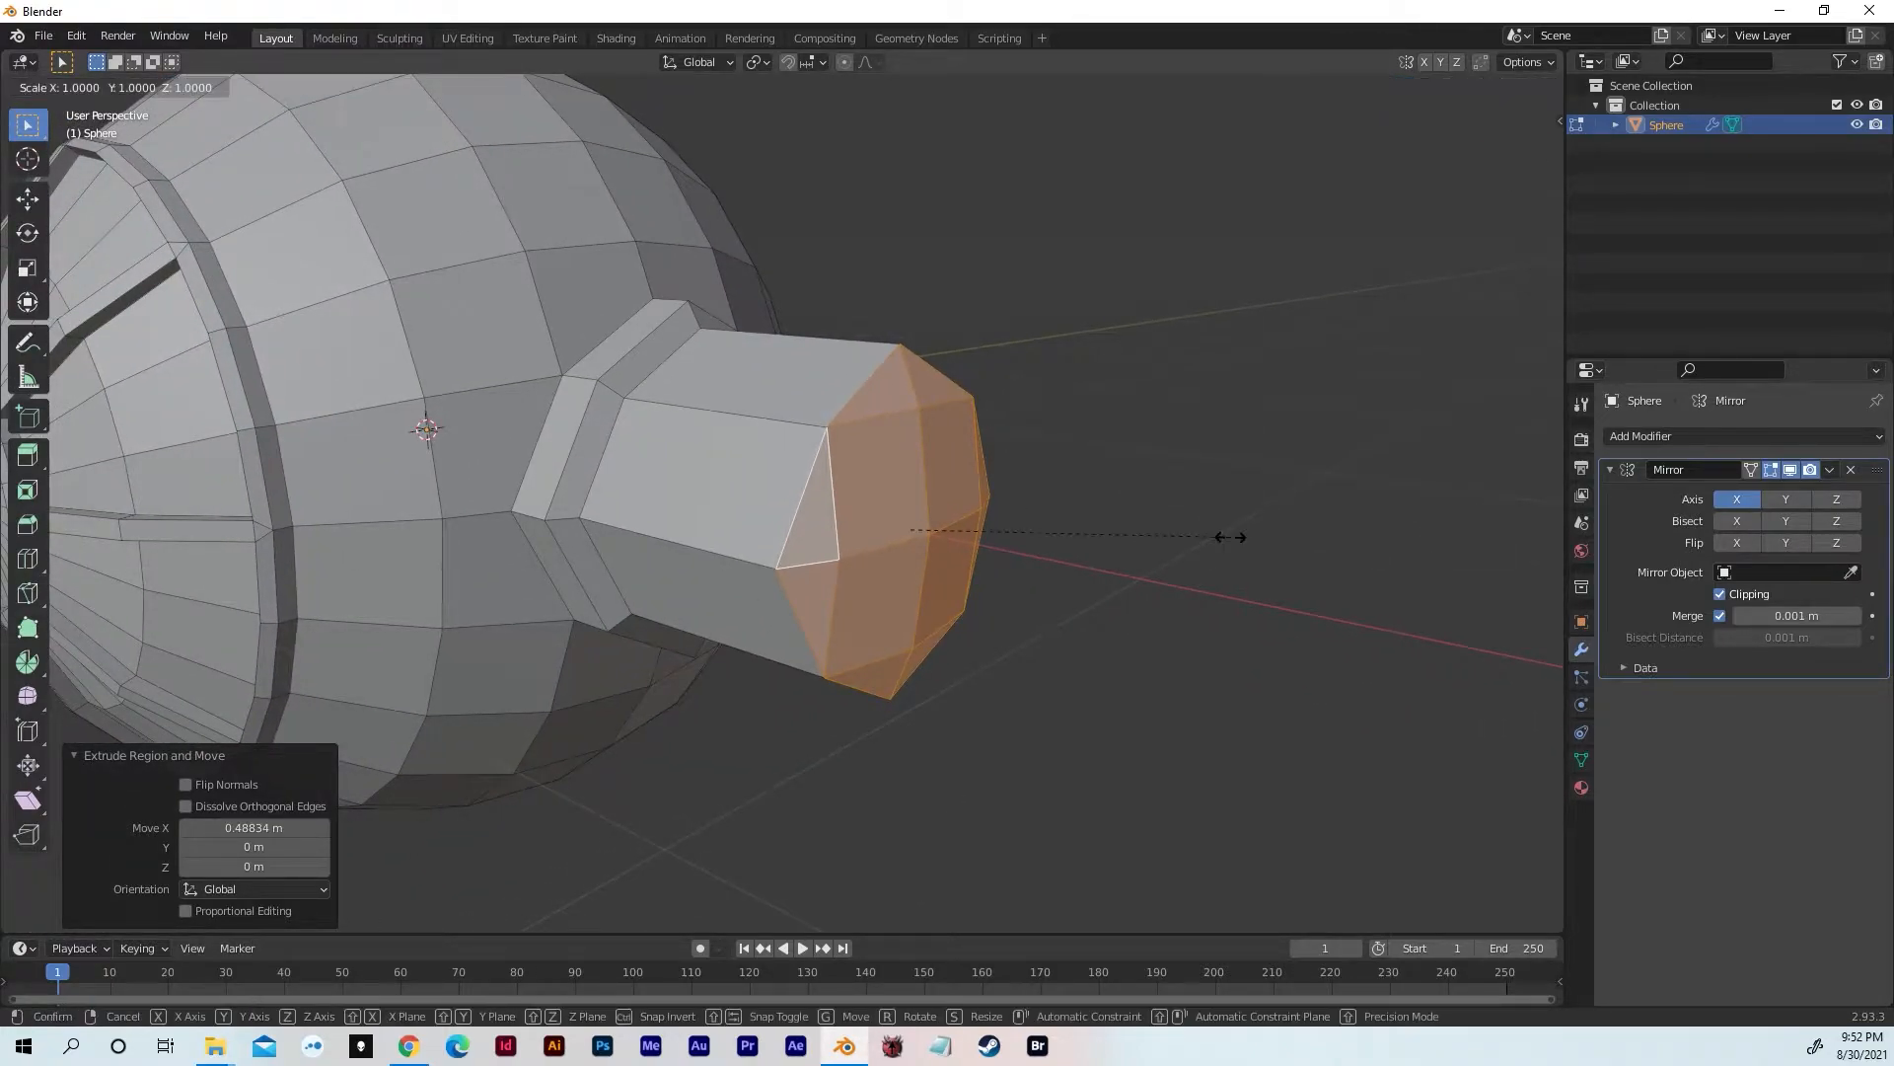
{"action": "key", "text": "x"}
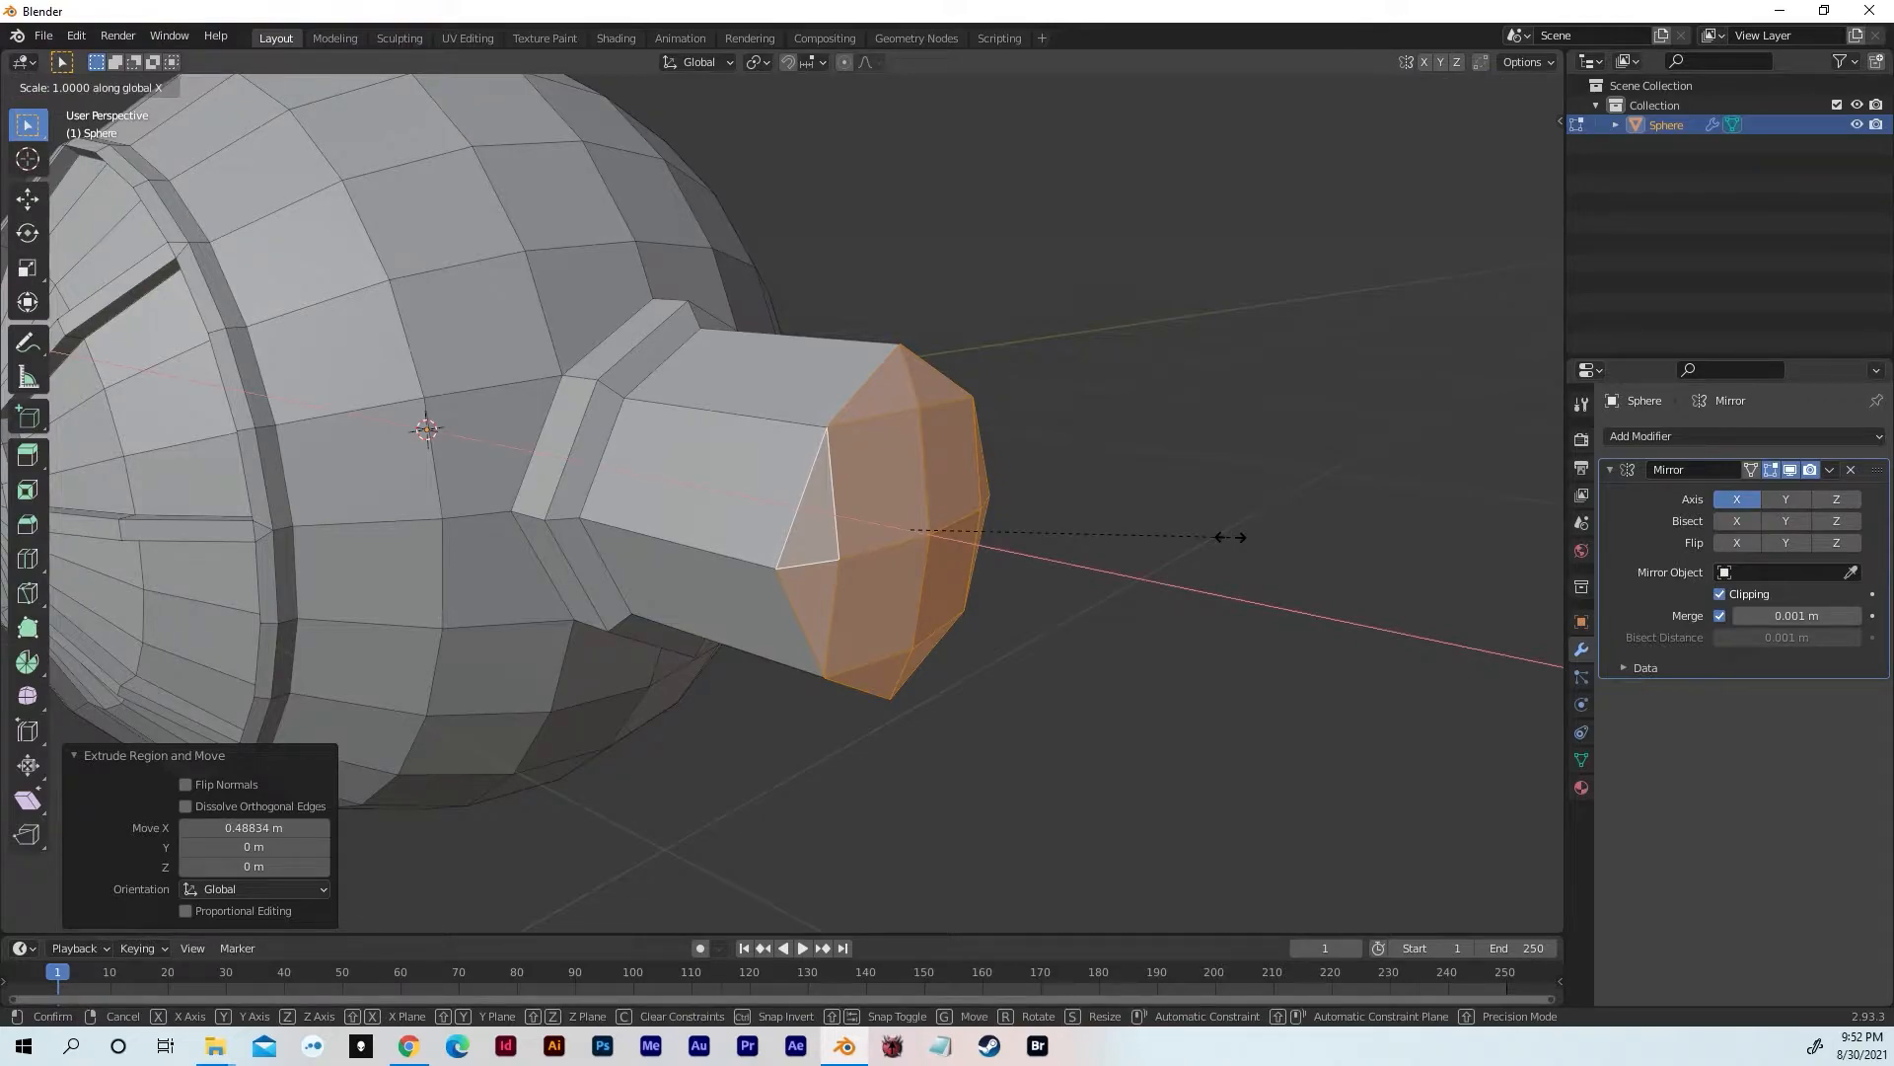
{"action": "type", "text": "0"}
{"action": "key", "text": "Return"}
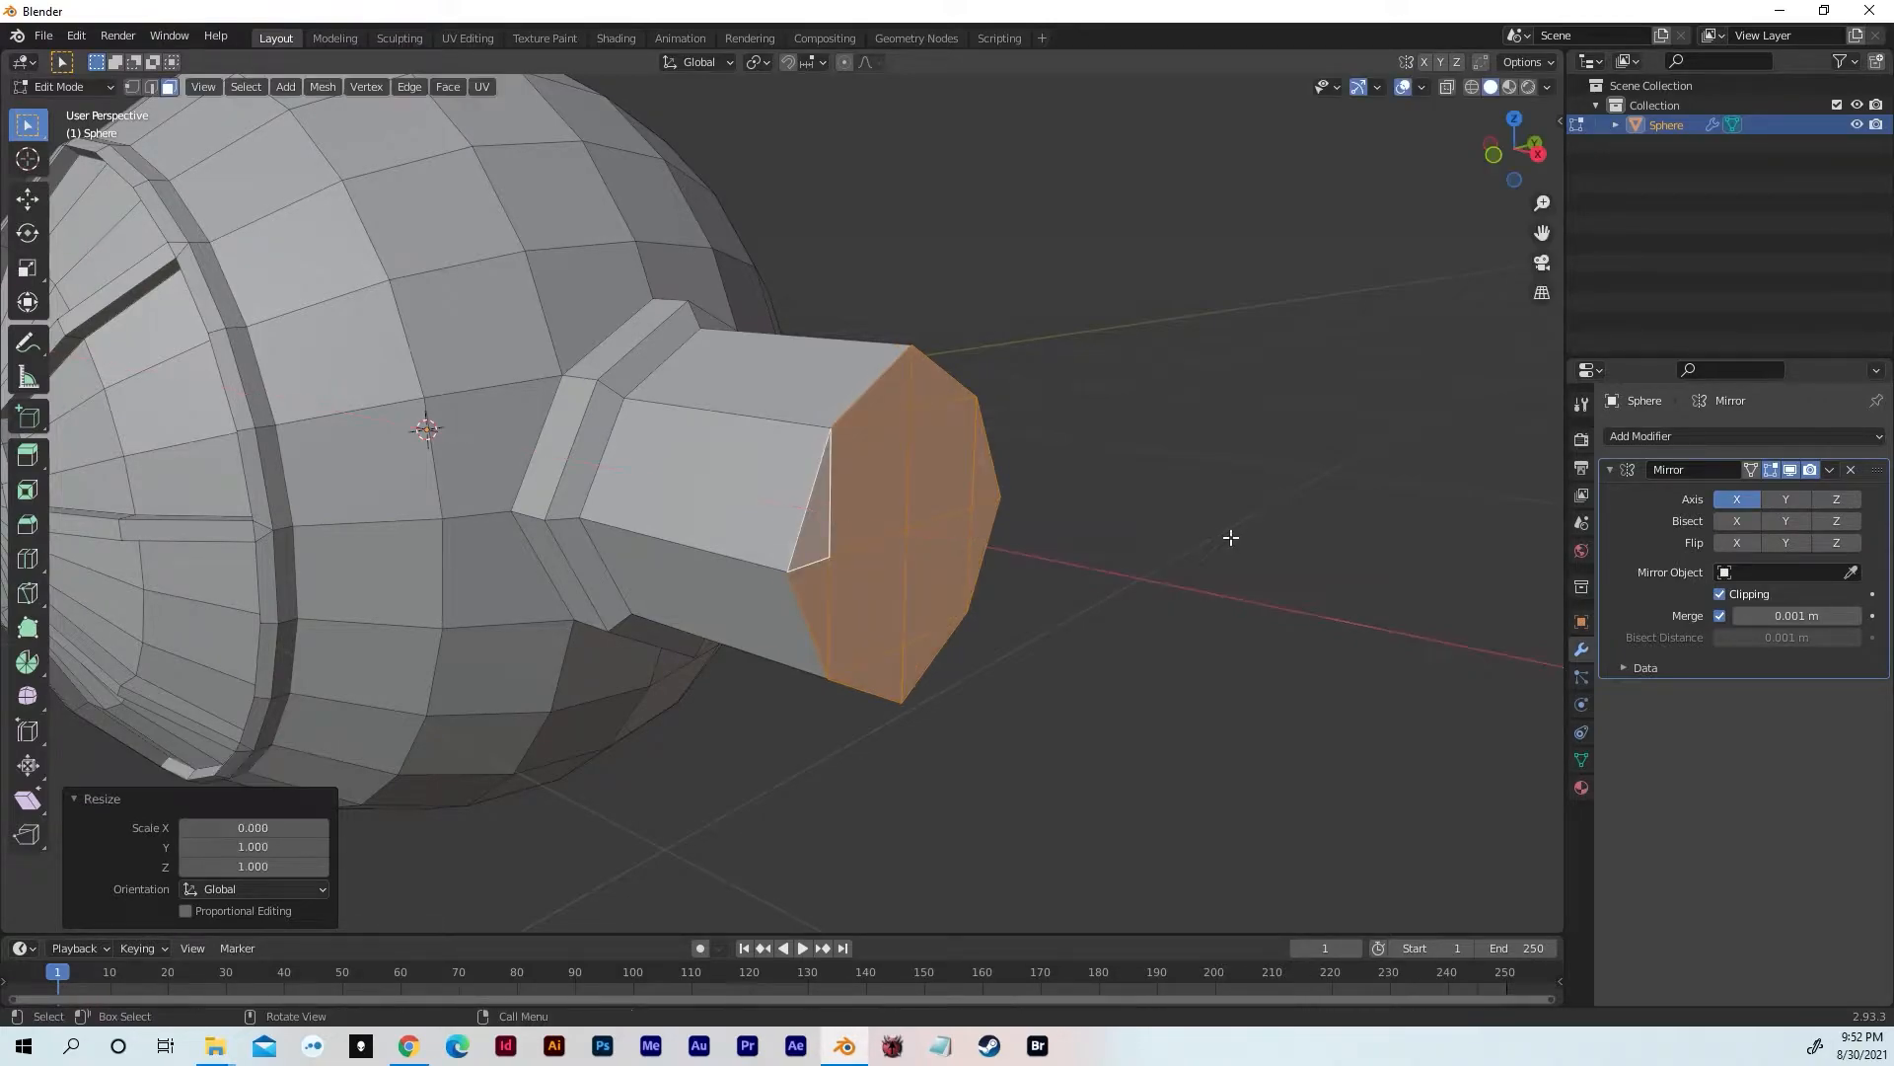
Dissolve the flattened end faces of the side arm into one octagonal face
{"action": "middle_click_drag", "start_coordinate": [947, 487], "coordinate": [1007, 444]}
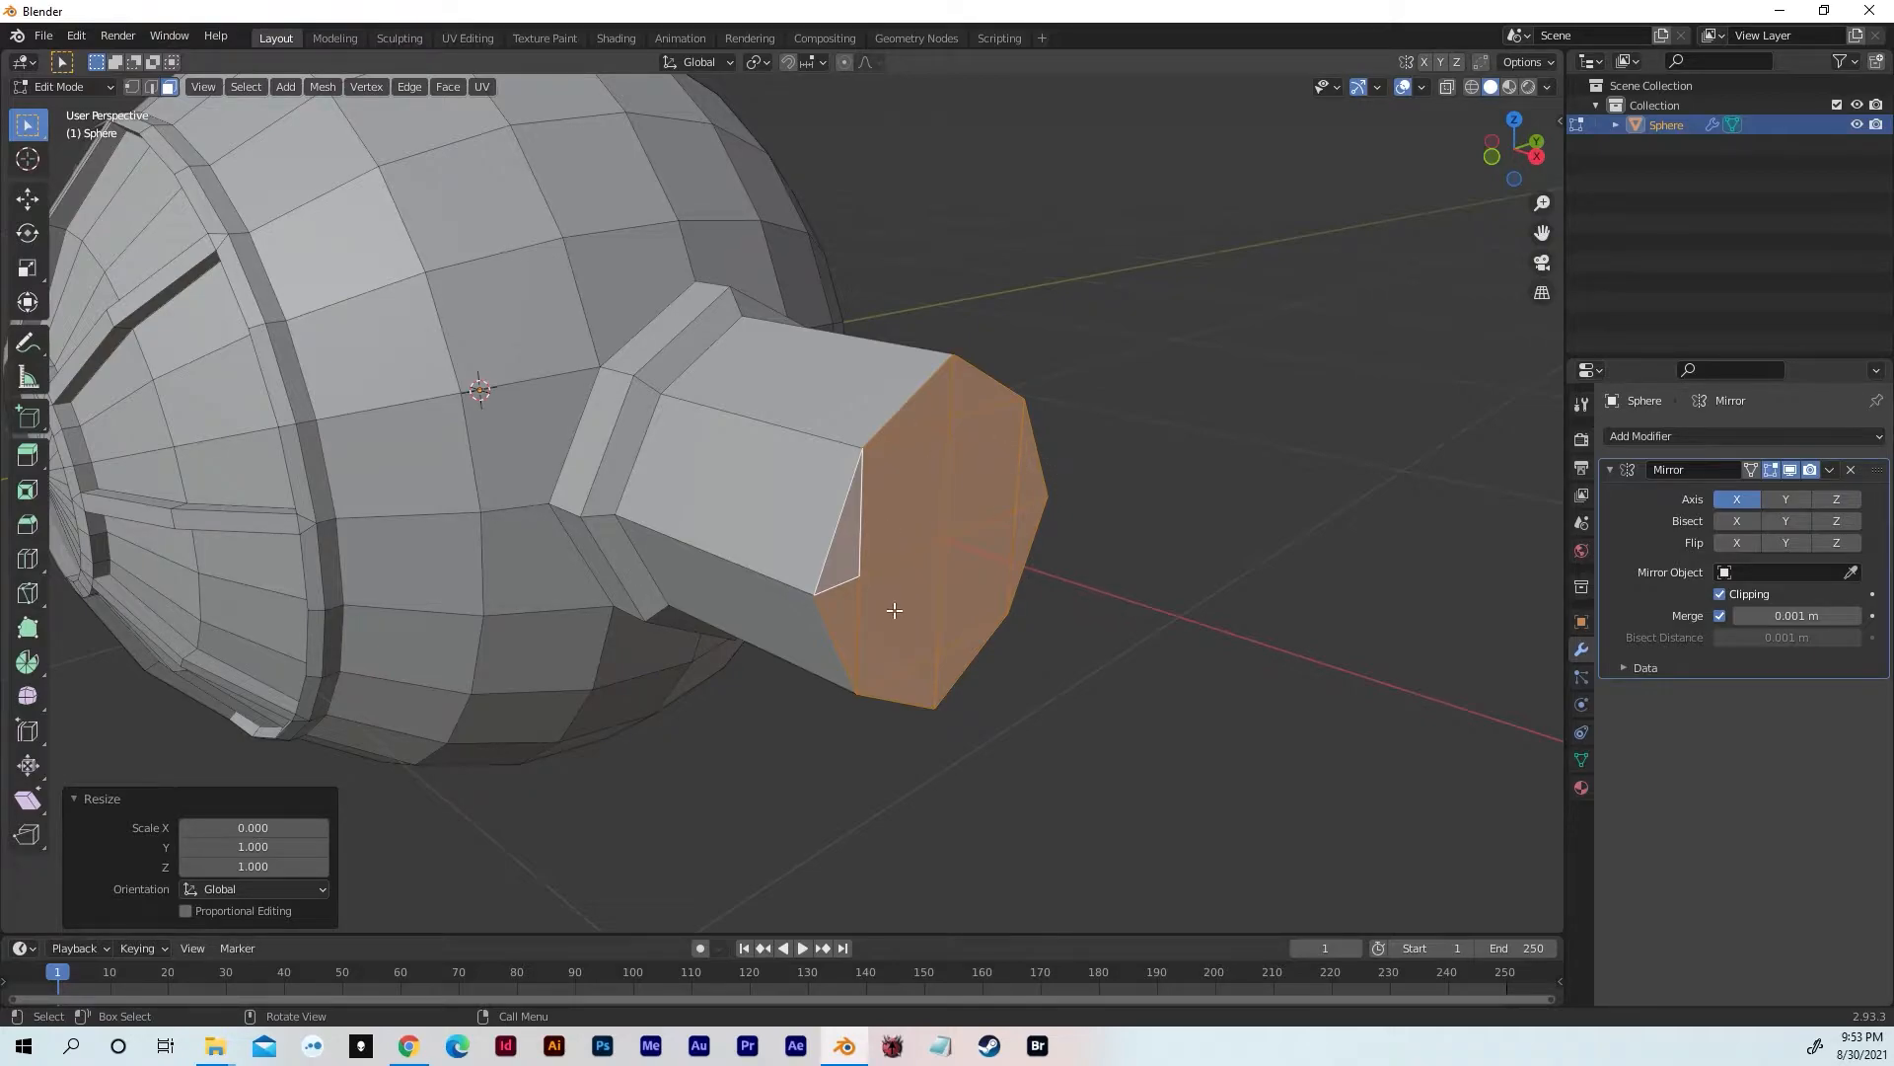
{"action": "middle_click_drag", "start_coordinate": [1049, 542], "coordinate": [1050, 586]}
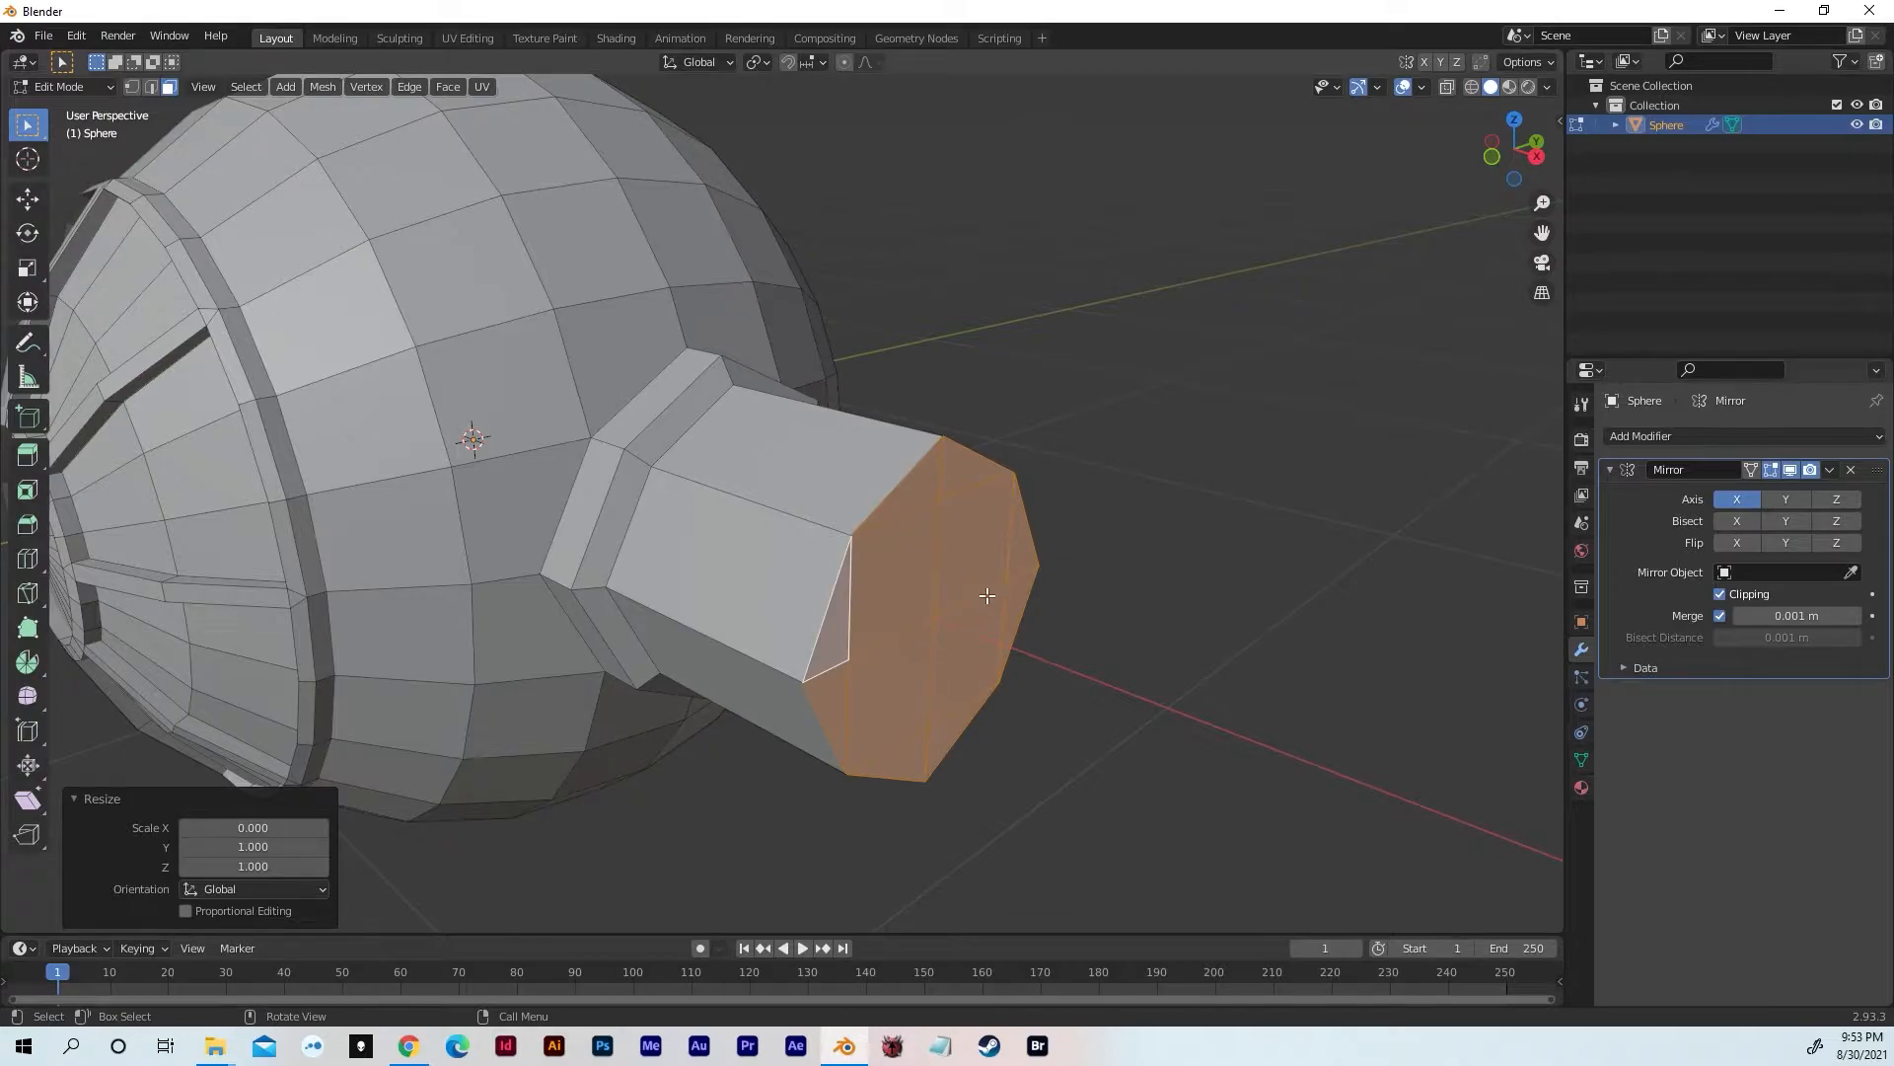
{"action": "middle_click_drag", "start_coordinate": [981, 596], "coordinate": [1002, 634]}
{"action": "scroll", "coordinate": [1006, 634], "scroll_direction": "up", "scroll_amount": 5}
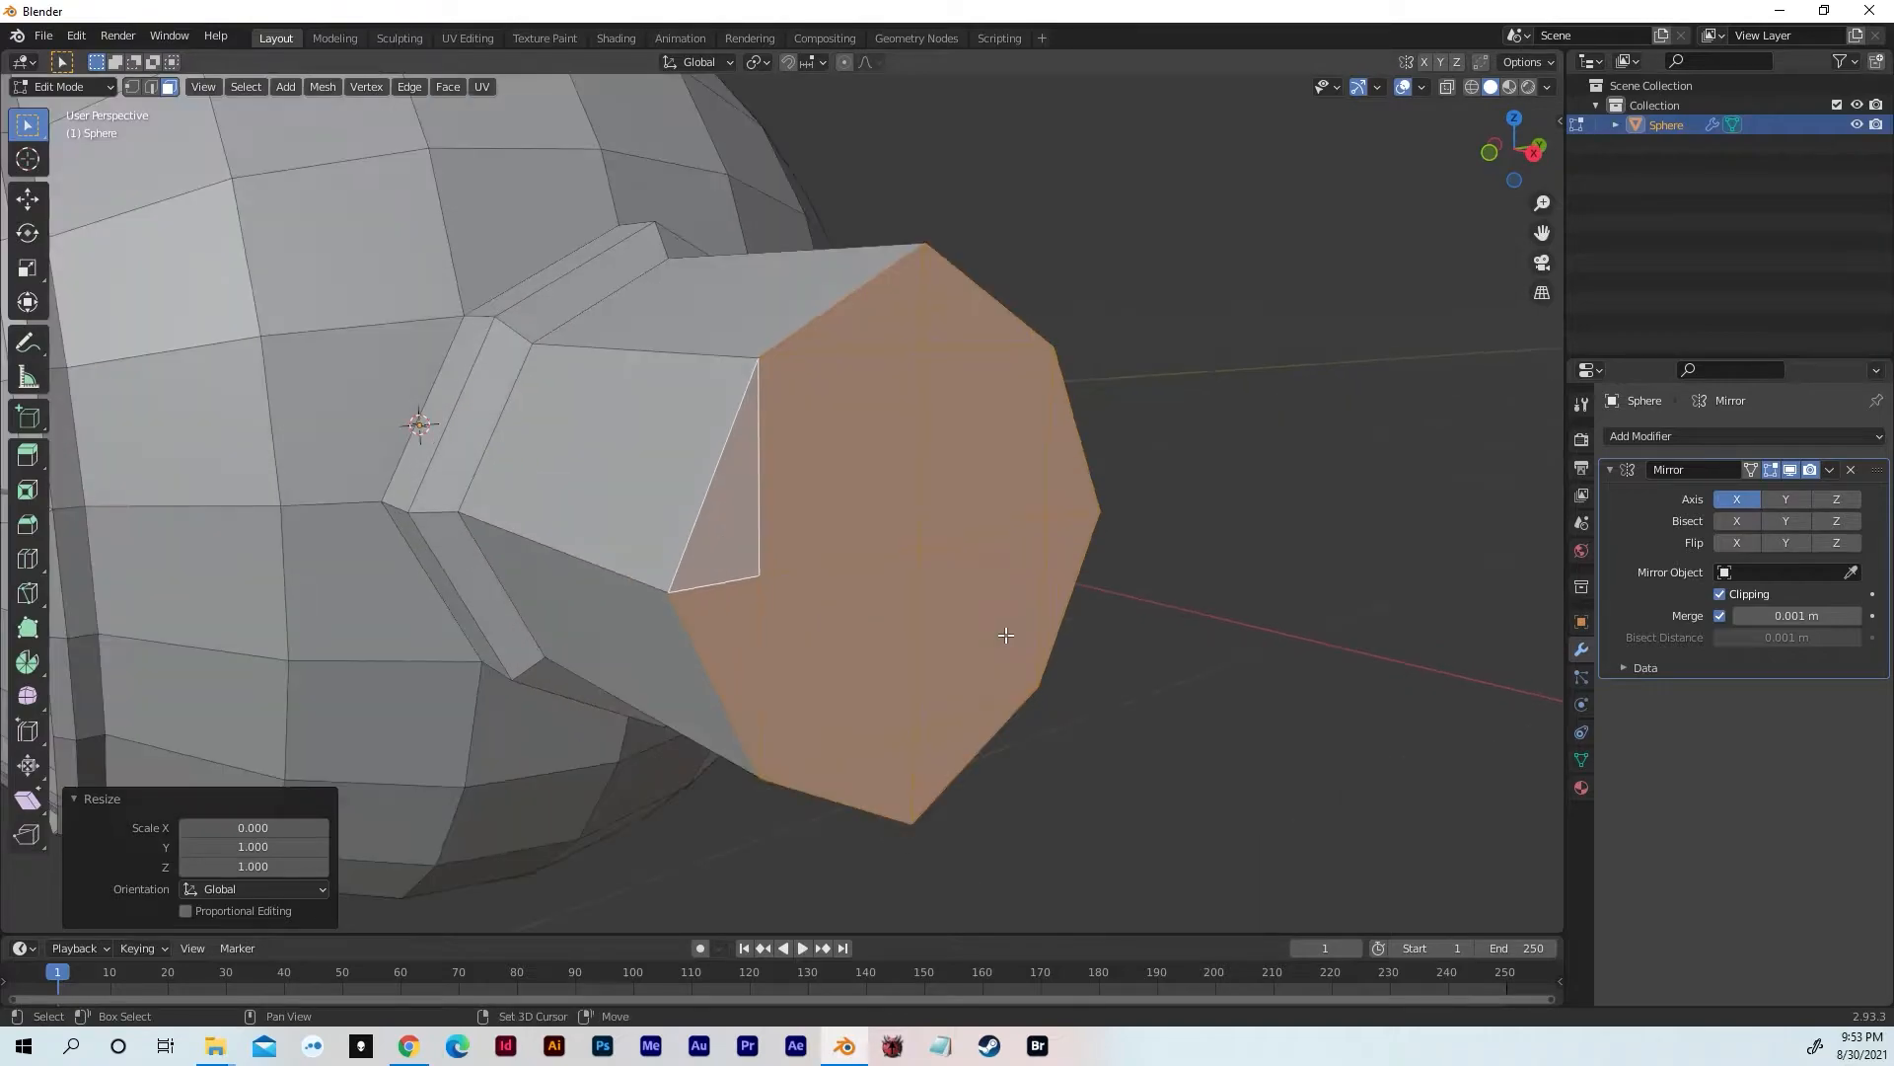
{"action": "right_click", "coordinate": [953, 481]}
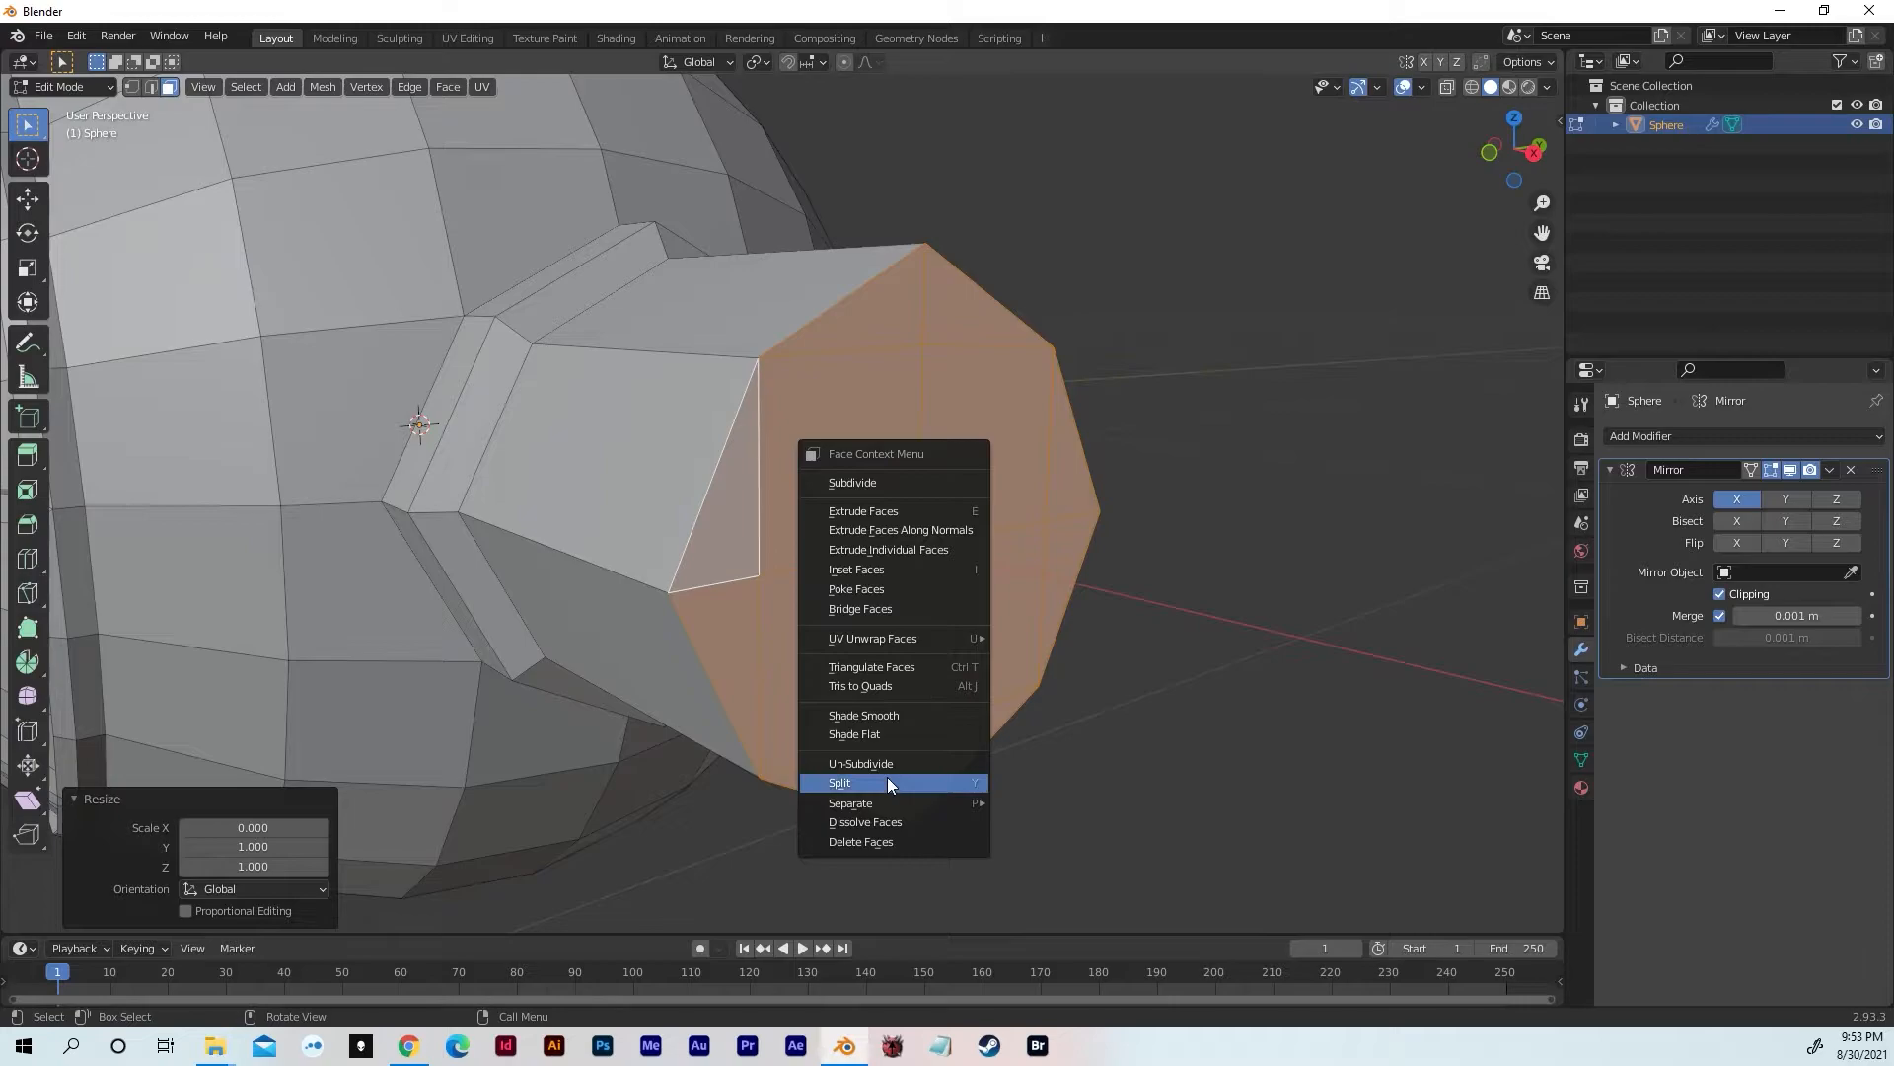
{"action": "left_click", "coordinate": [884, 820]}
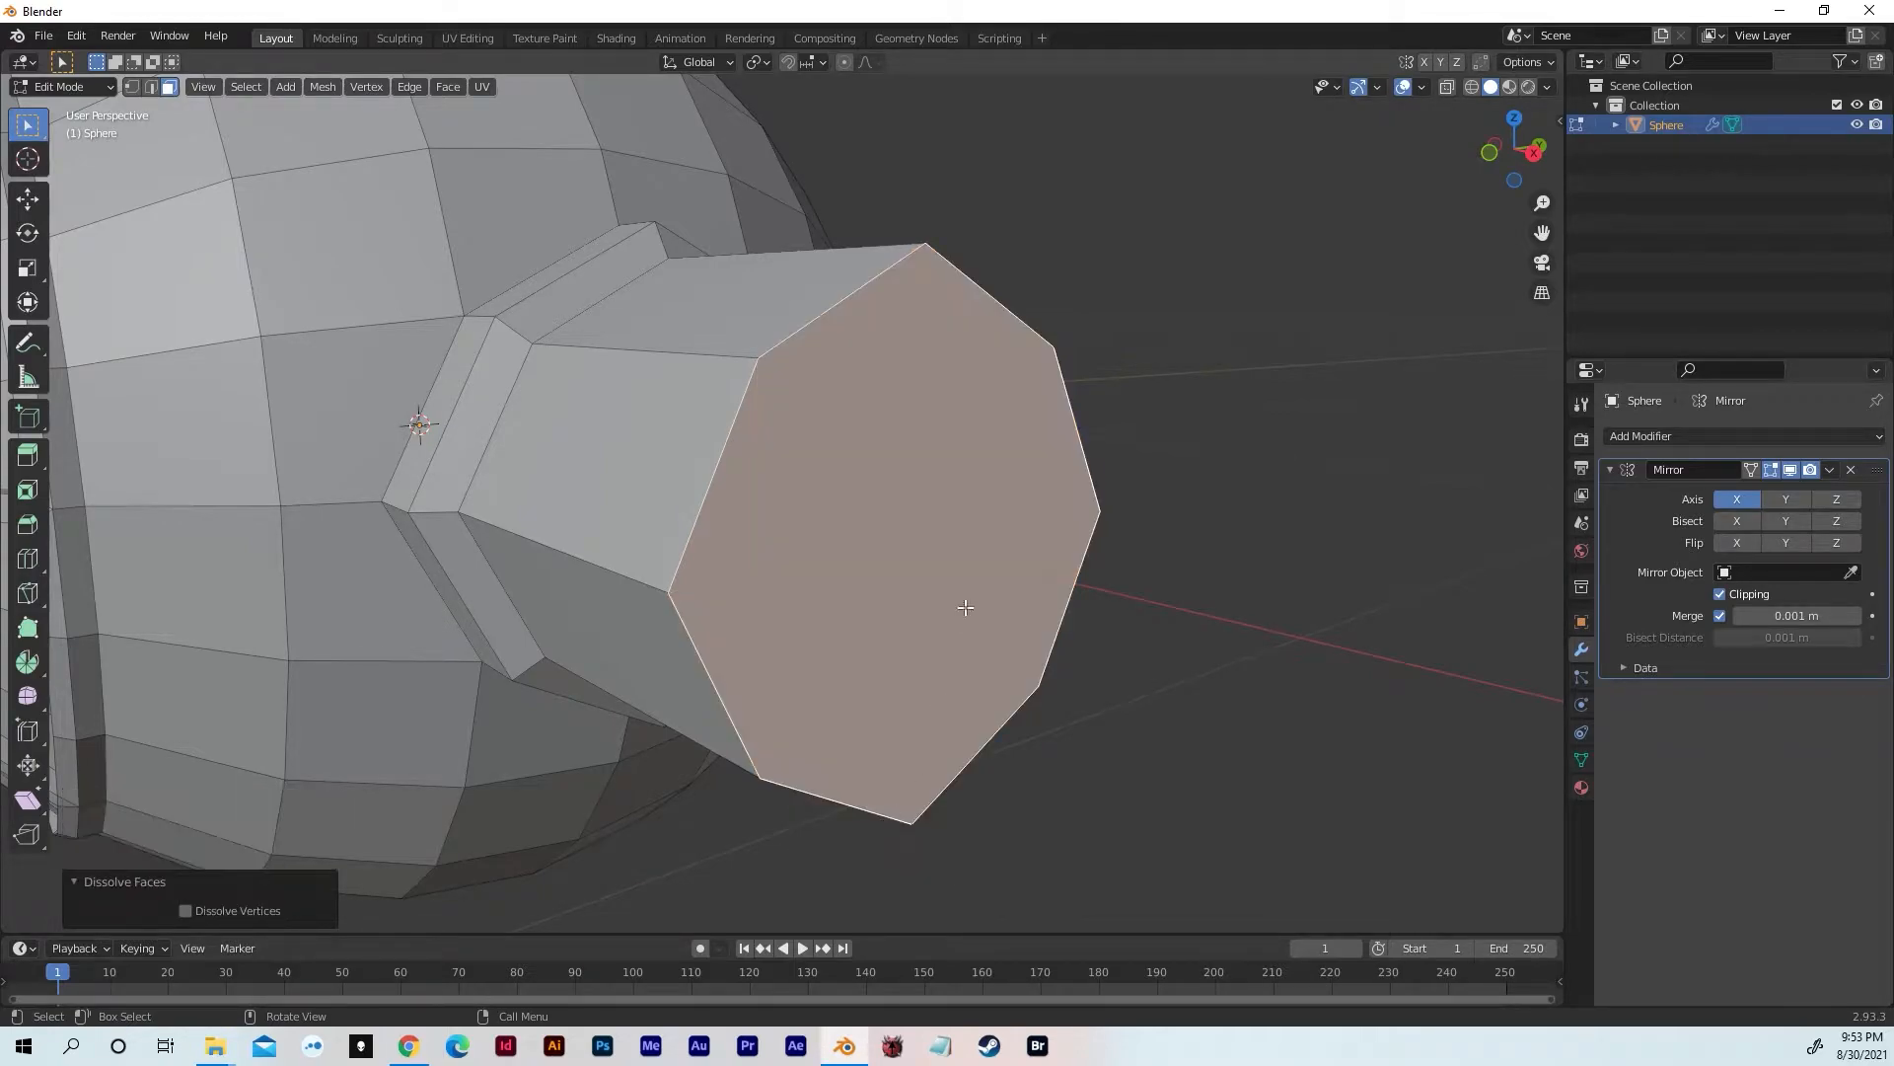
Taper the side arm by scaling its end face to about 0.572, then enlarging it by about 1.102
{"action": "middle_click_drag", "start_coordinate": [965, 607], "coordinate": [1036, 654]}
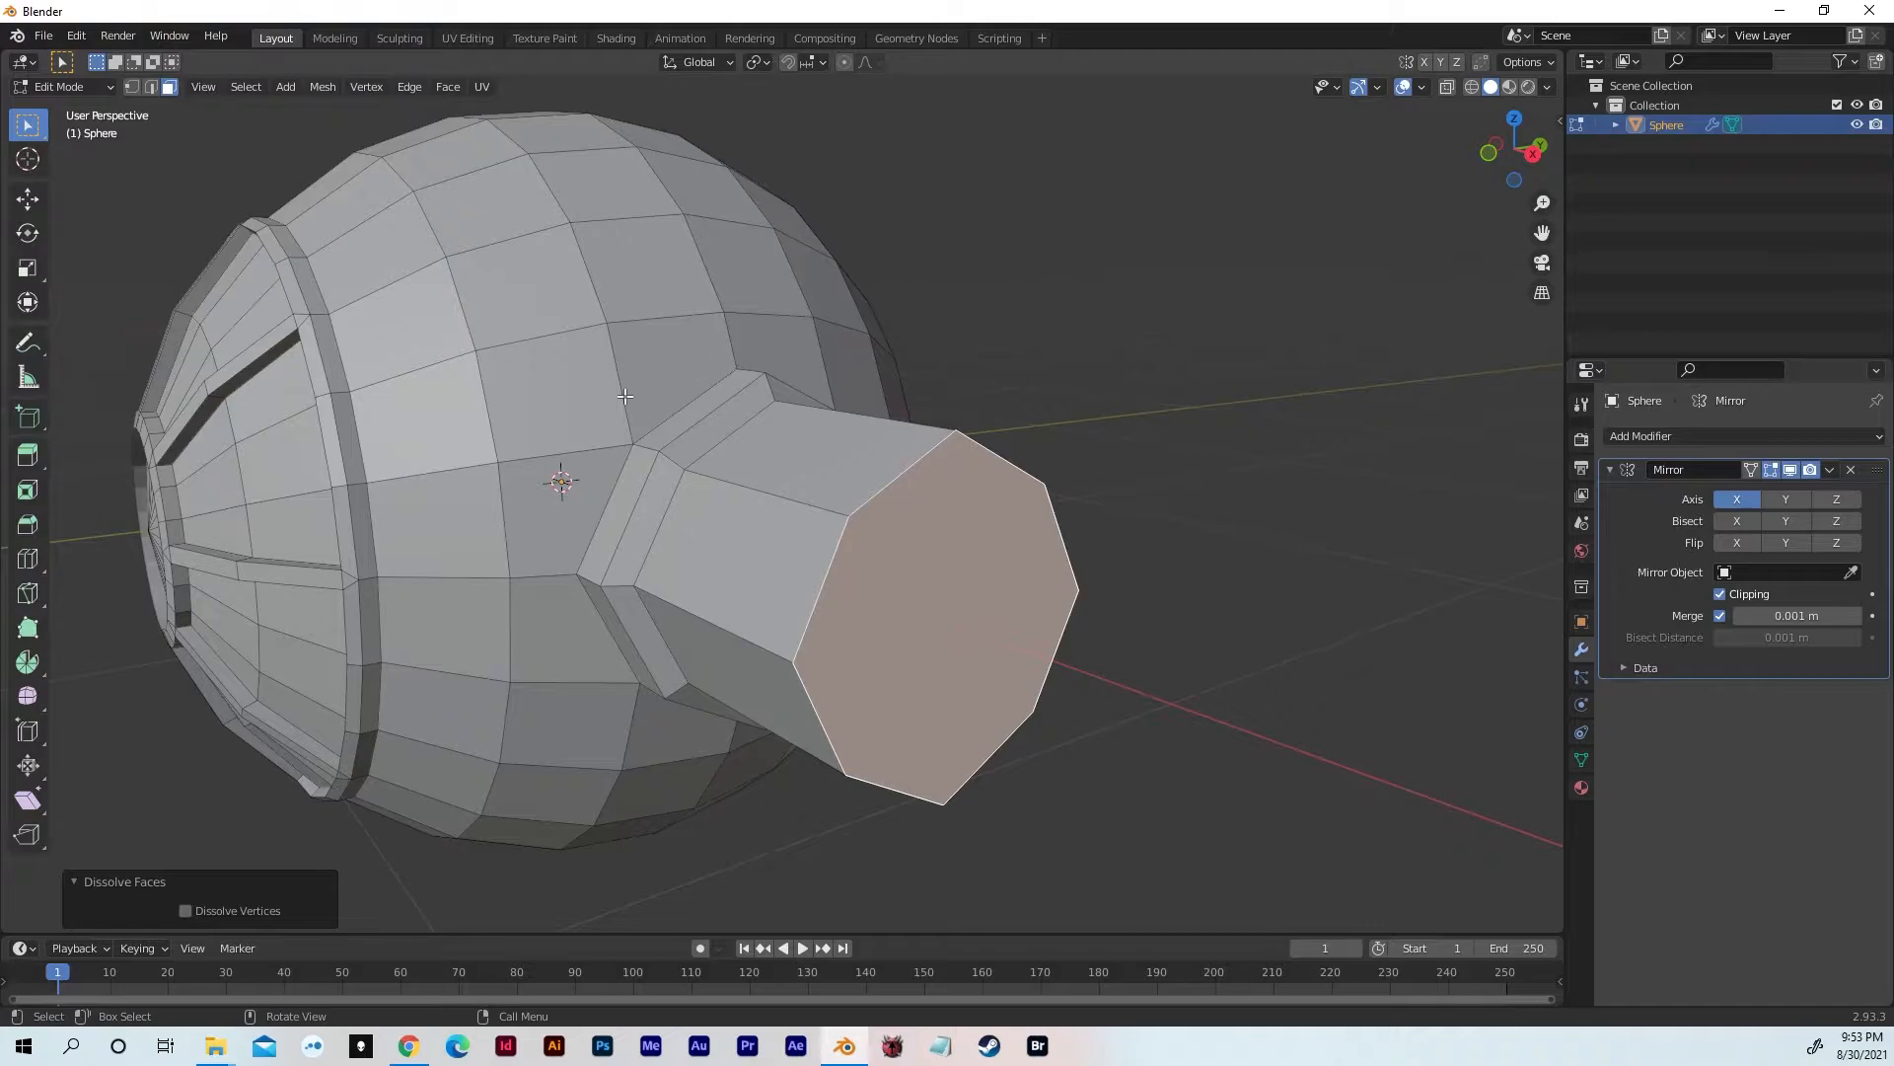
{"action": "middle_click_drag", "start_coordinate": [645, 621], "coordinate": [616, 543]}
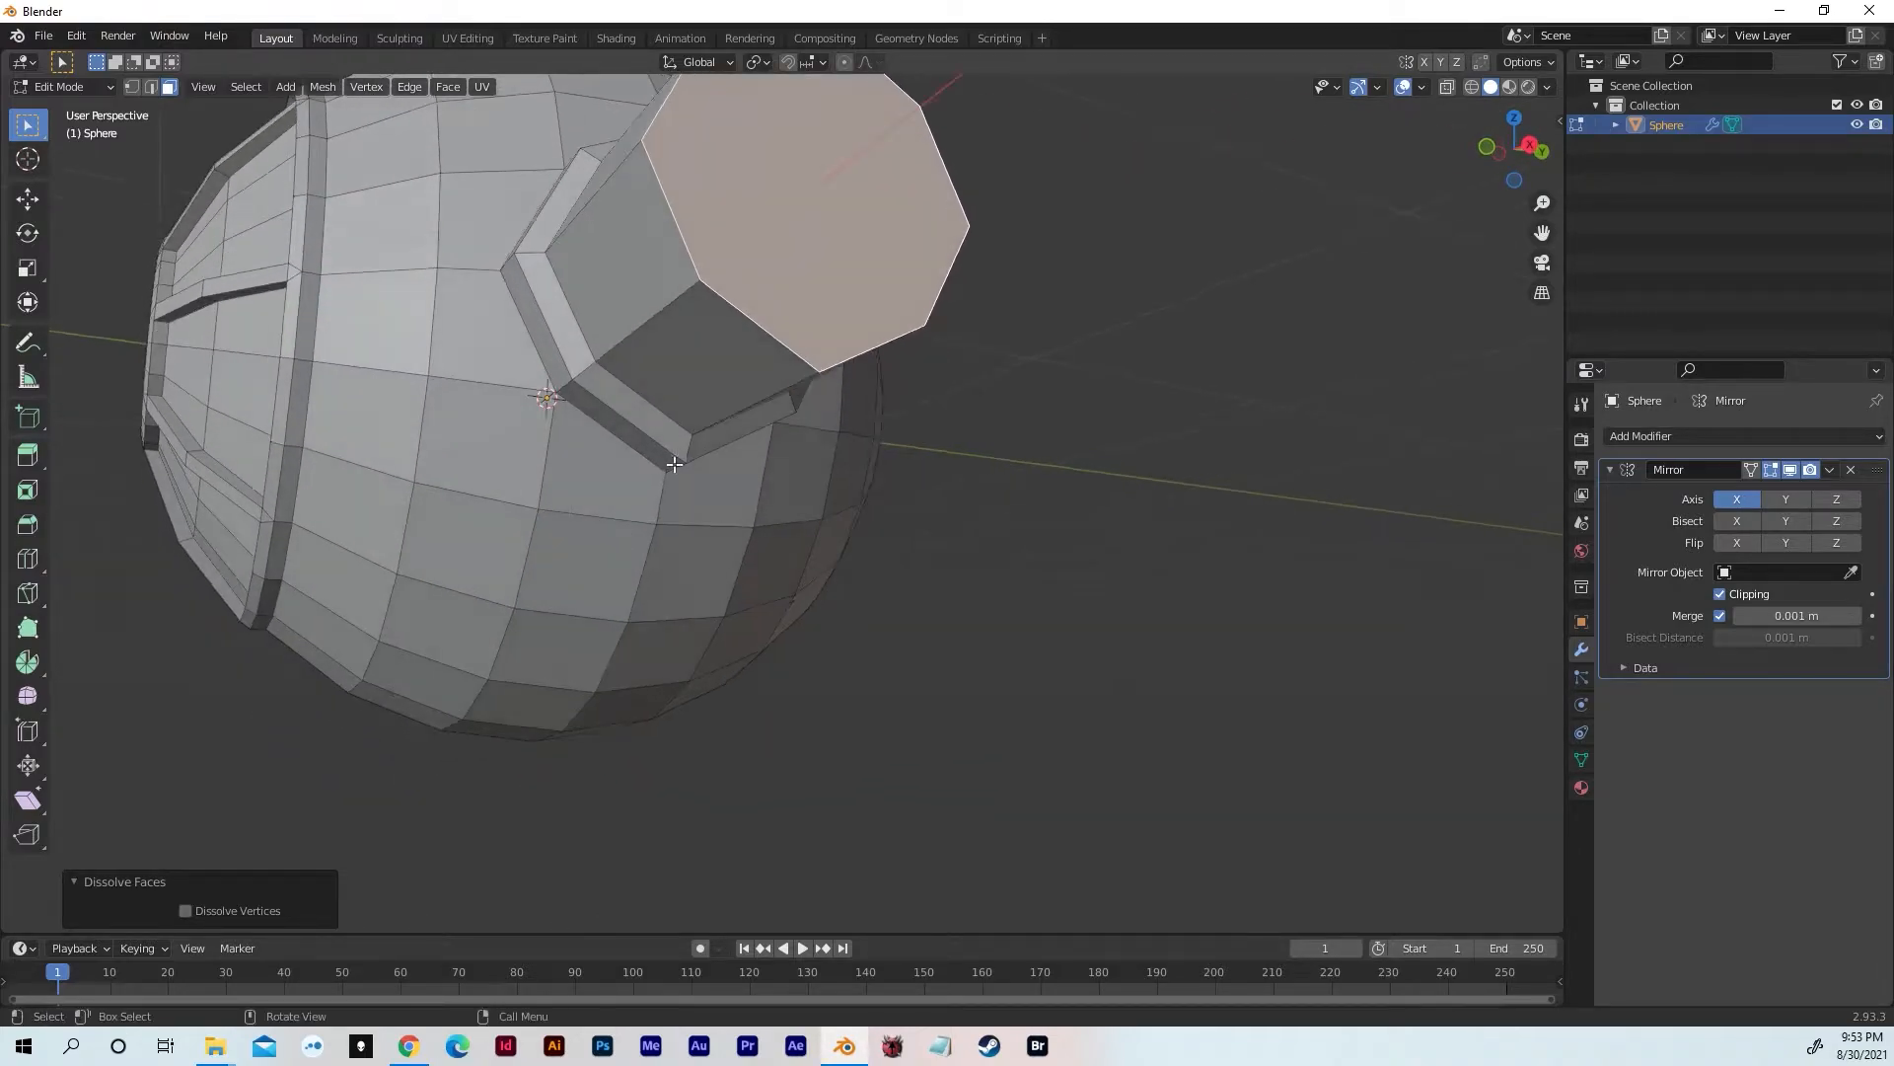
{"action": "middle_click_drag", "start_coordinate": [728, 503], "coordinate": [730, 585]}
{"action": "mouse_move", "coordinate": [974, 510]}
{"action": "middle_mouse_down"}
{"action": "mouse_move", "coordinate": [932, 538]}
{"action": "mouse_move", "coordinate": [956, 524]}
{"action": "middle_mouse_up"}
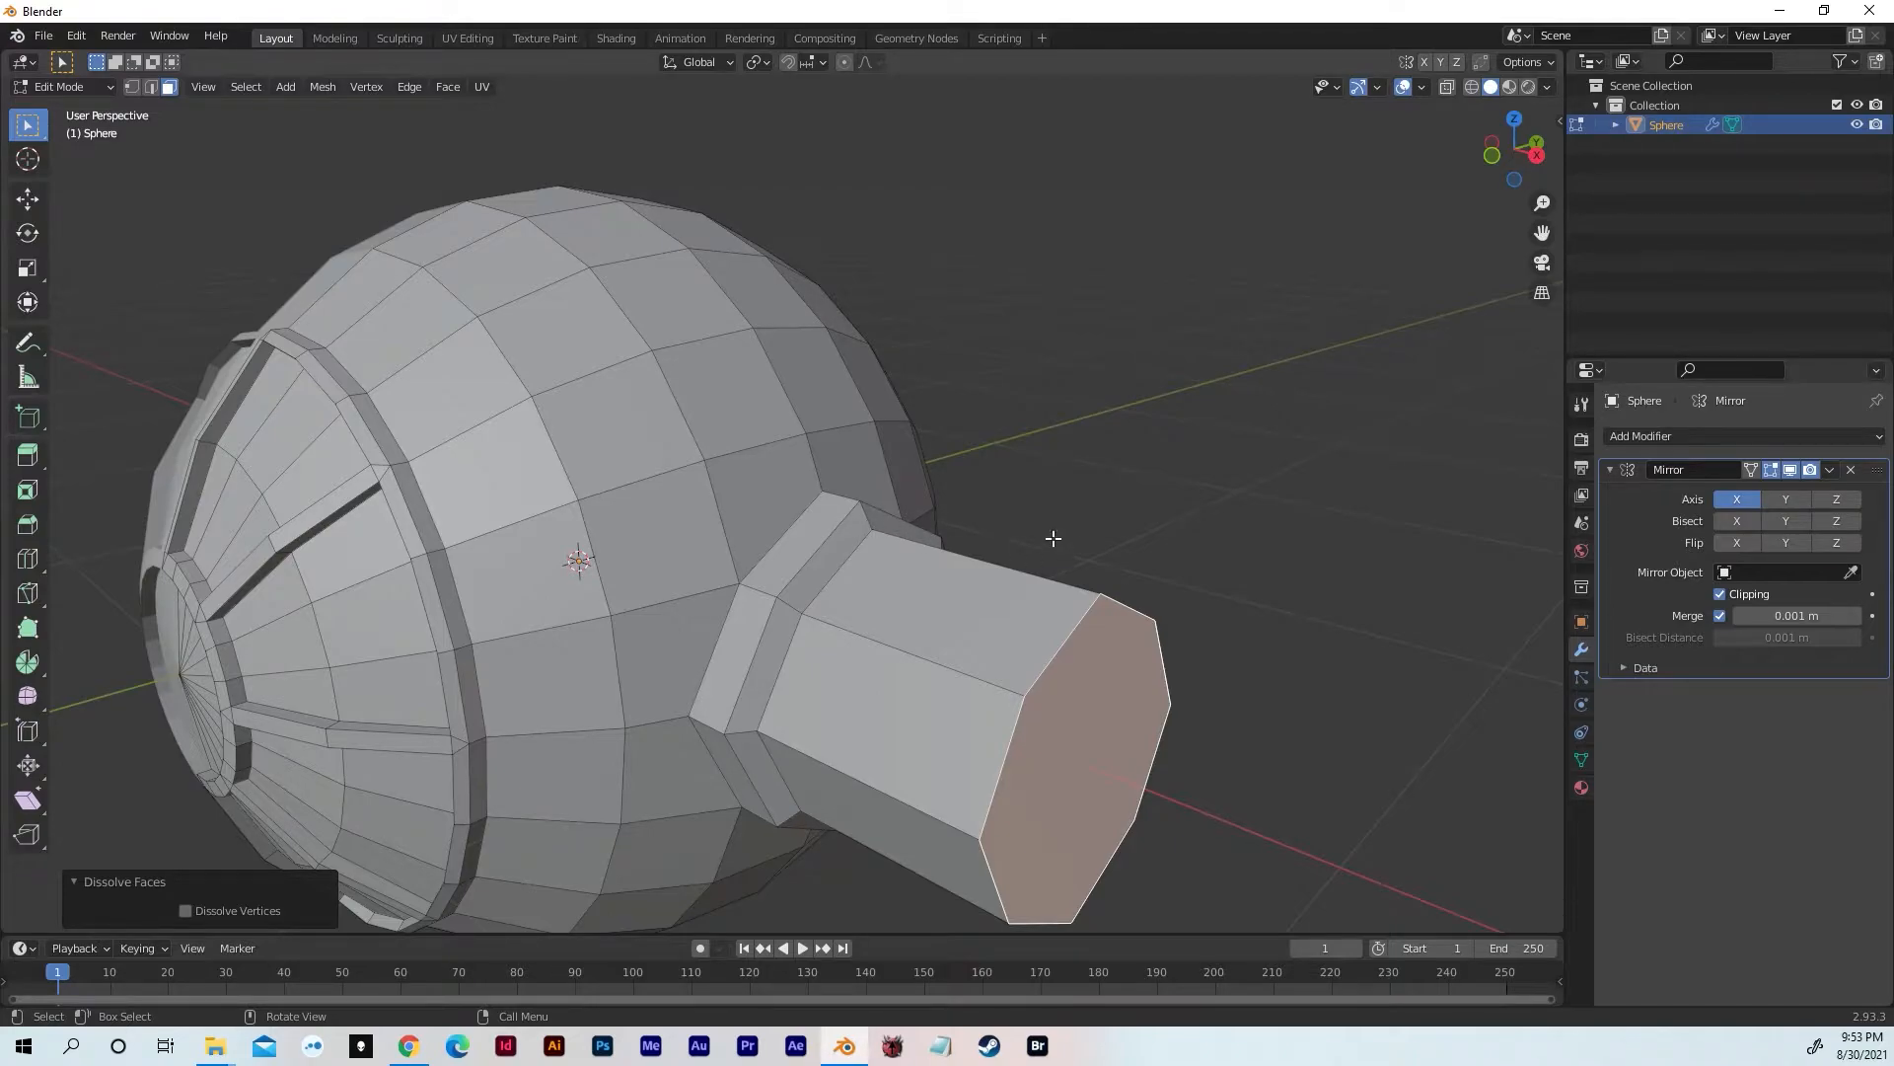
{"action": "middle_click_drag", "start_coordinate": [1069, 536], "coordinate": [1323, 432]}
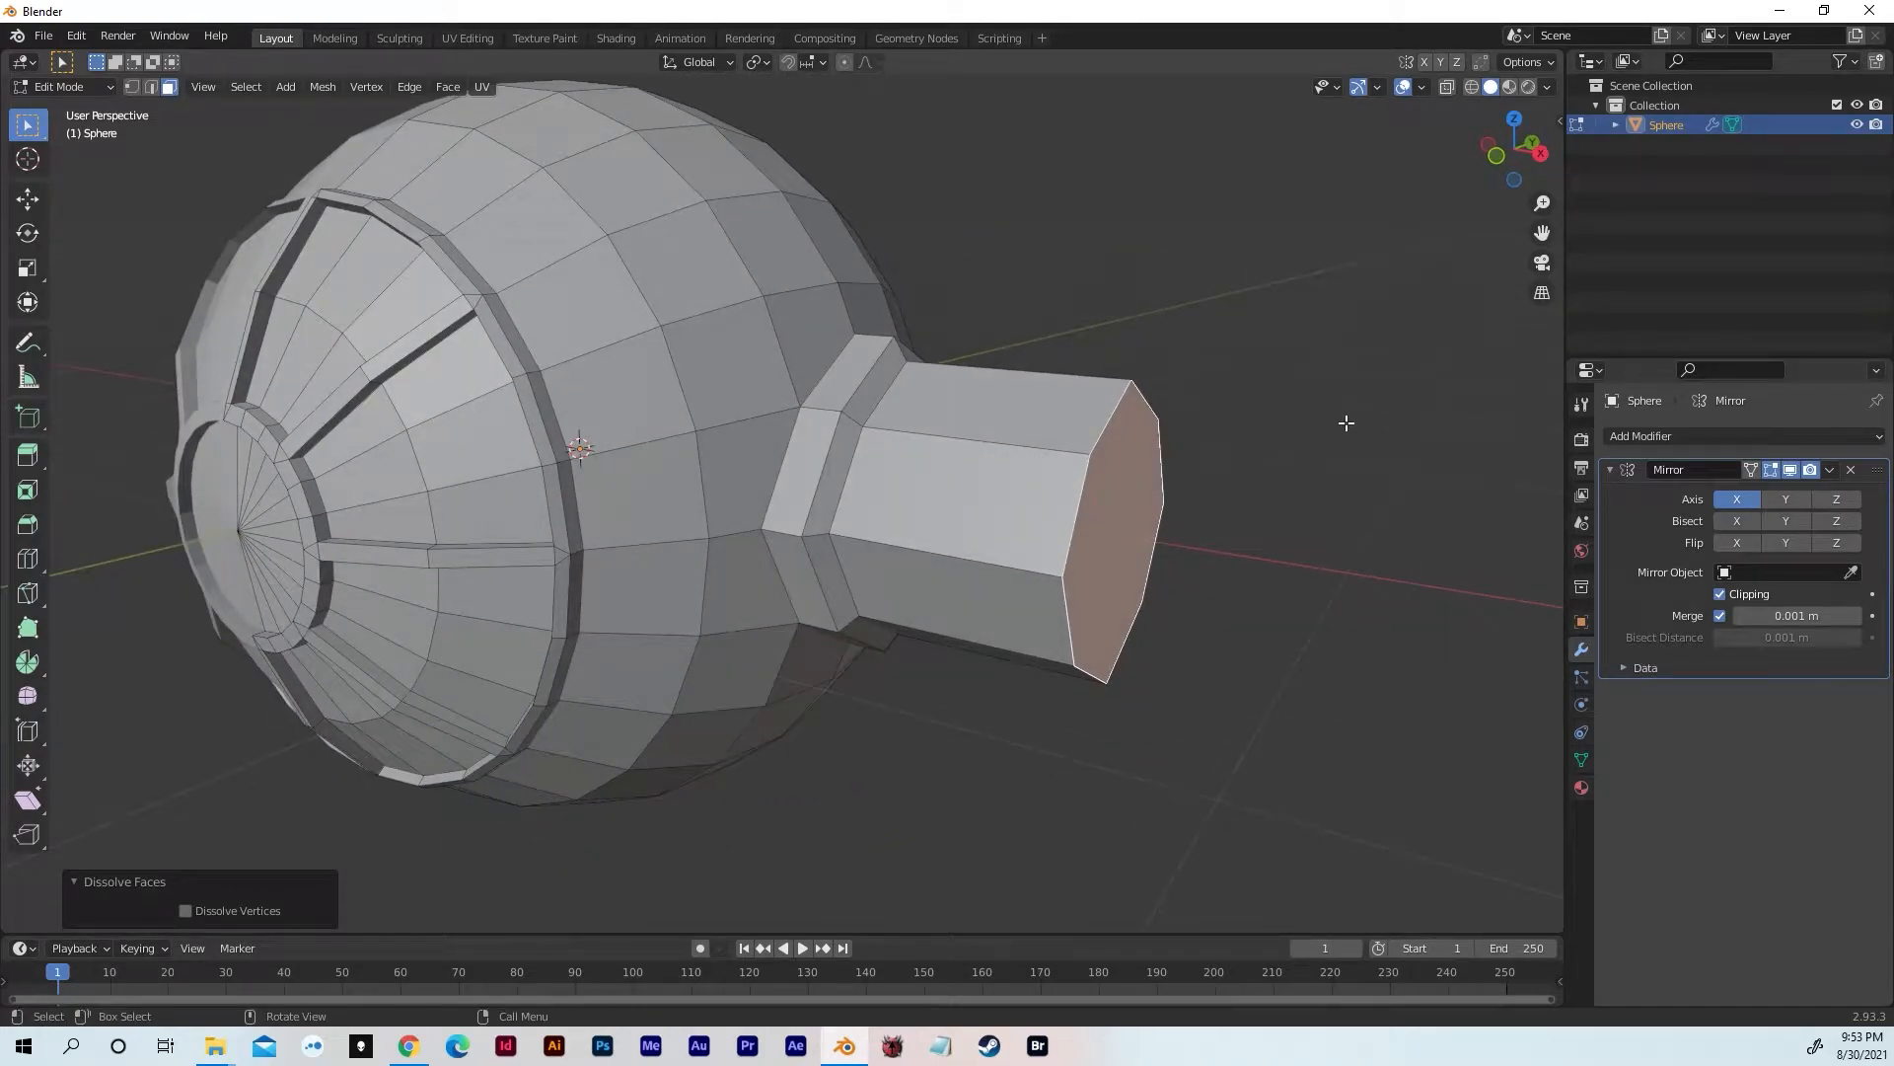
{"action": "key", "text": "s"}
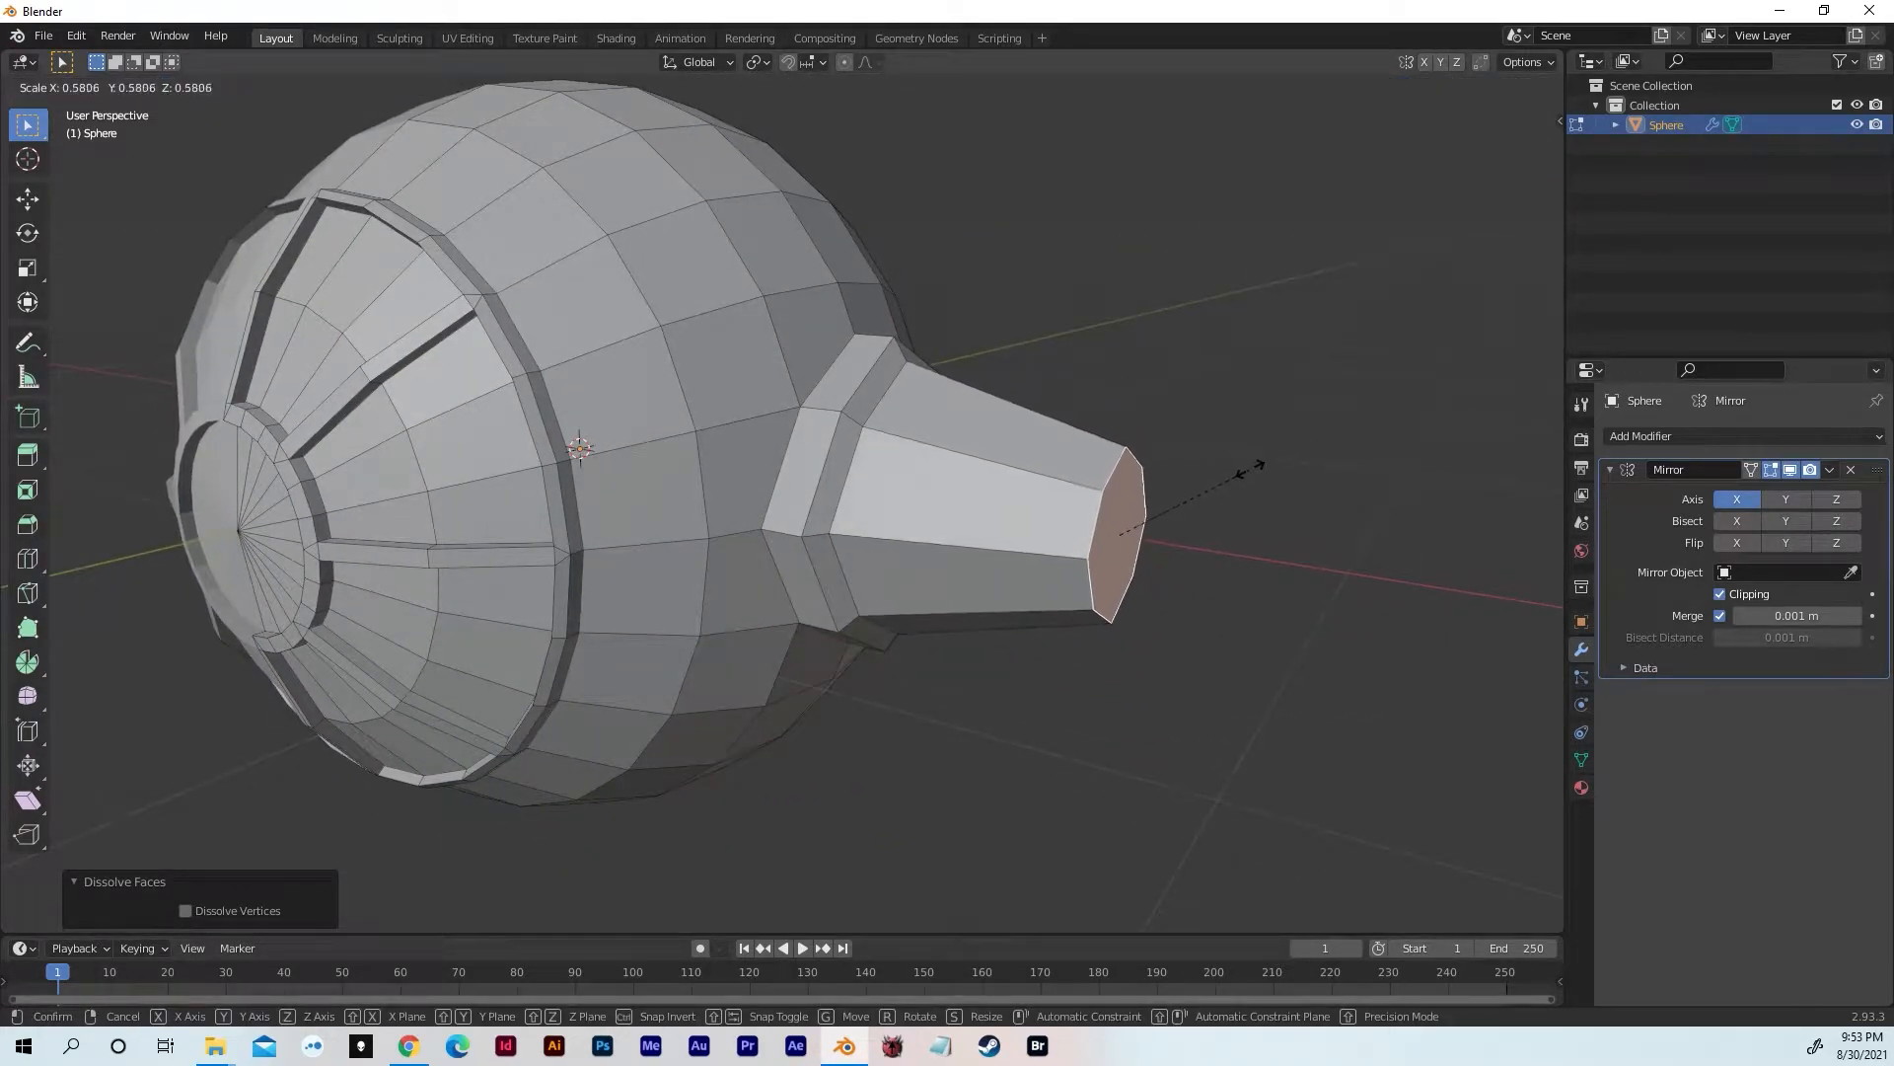
{"action": "left_click", "coordinate": [1253, 468]}
{"action": "middle_click_drag", "start_coordinate": [1247, 469], "coordinate": [1297, 509]}
{"action": "key", "text": "s"}
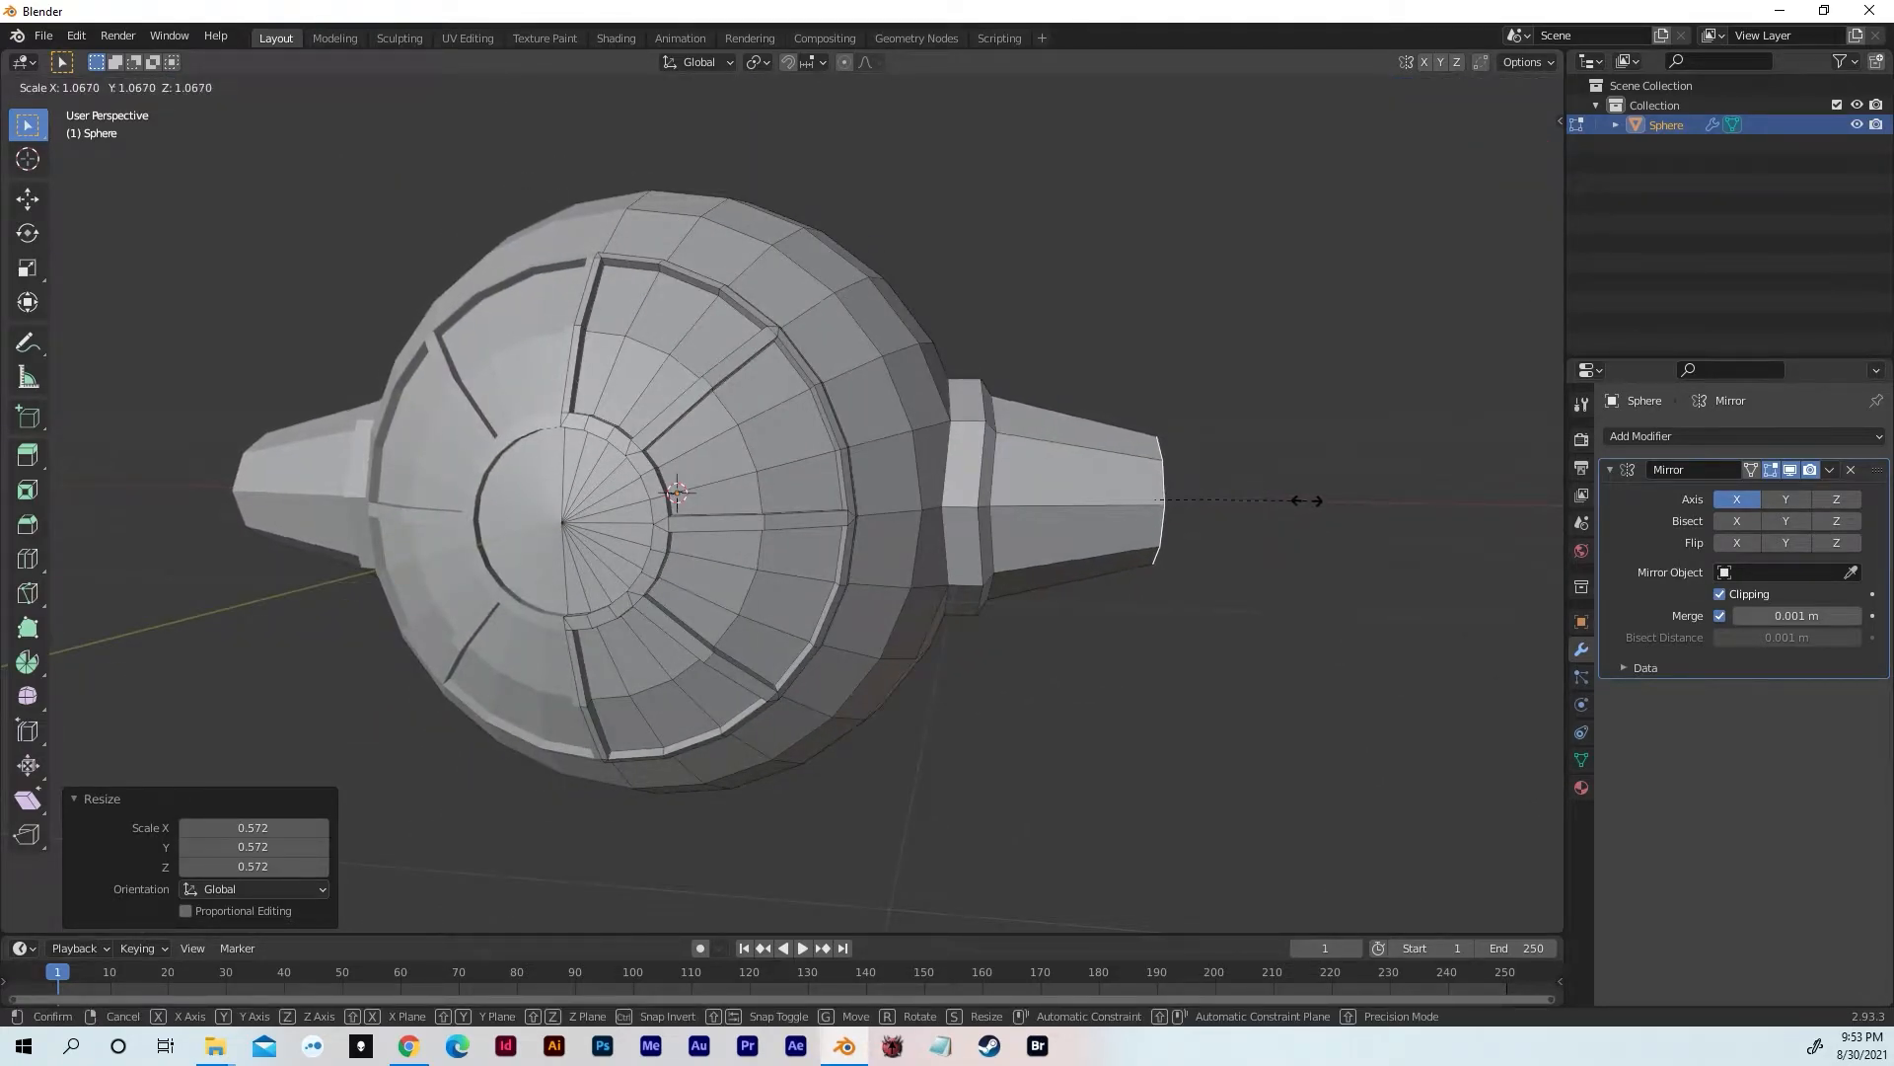
{"action": "left_click", "coordinate": [1308, 501]}
{"action": "middle_click_drag", "start_coordinate": [1308, 501], "coordinate": [1208, 542]}
{"action": "scroll", "coordinate": [1231, 542], "scroll_direction": "up", "scroll_amount": 2}
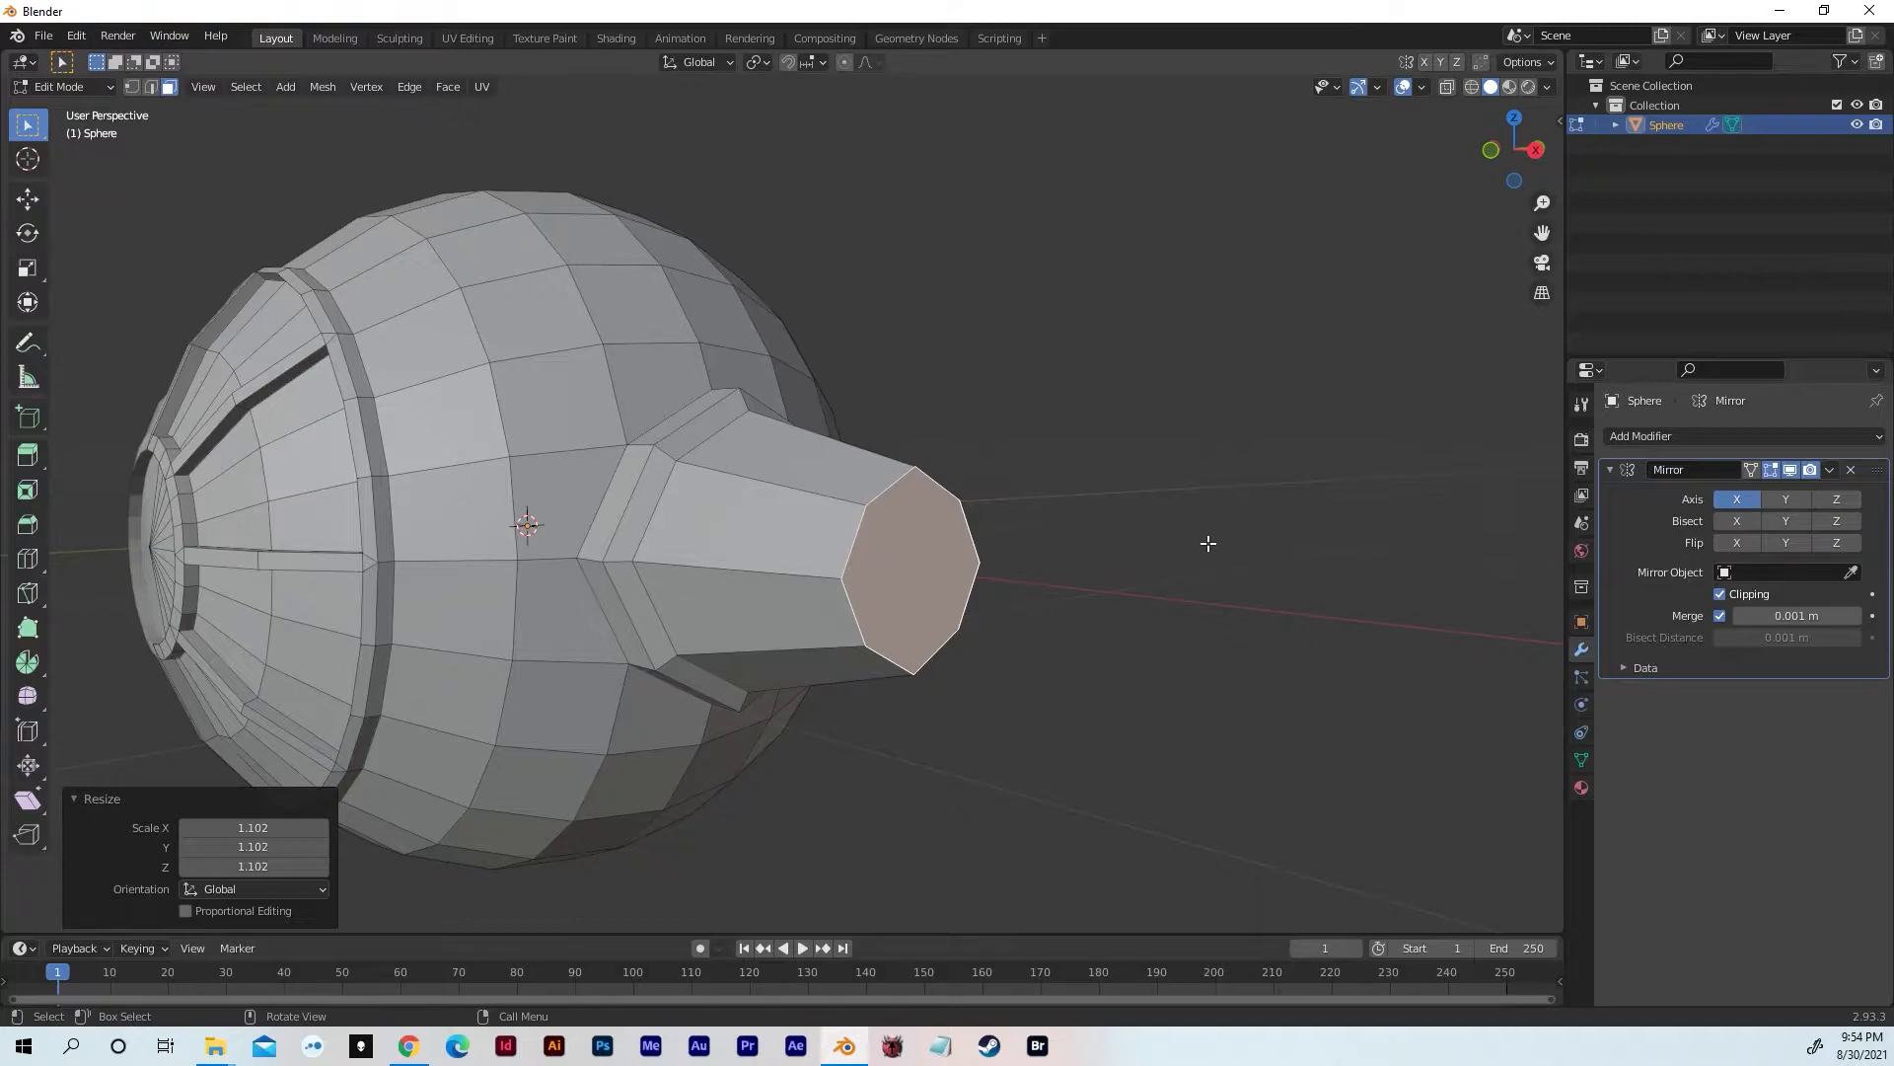
Inset the arm's end face about 0.039 m and extrude the inner face about 0.104 m along the X axis
{"action": "key", "text": "i"}
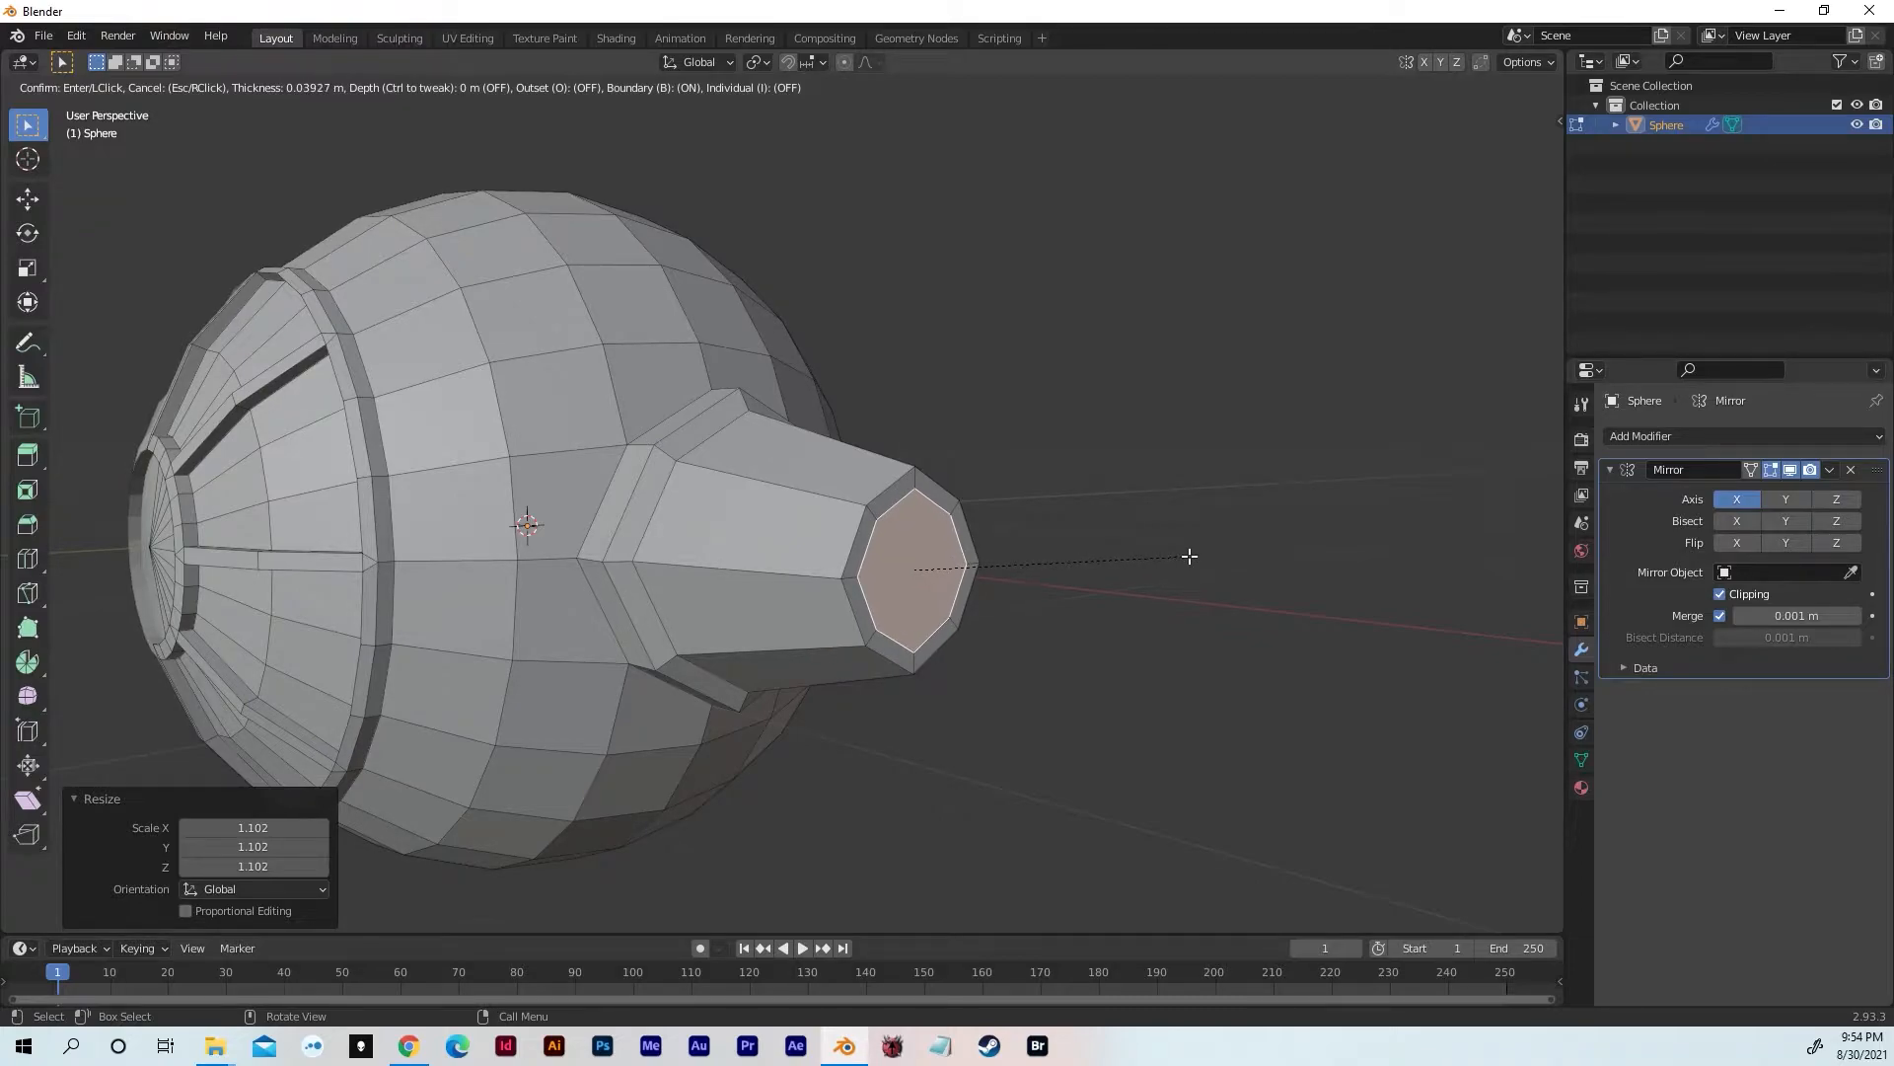
{"action": "left_click", "coordinate": [1189, 557]}
{"action": "middle_click_drag", "start_coordinate": [1188, 554], "coordinate": [1206, 571]}
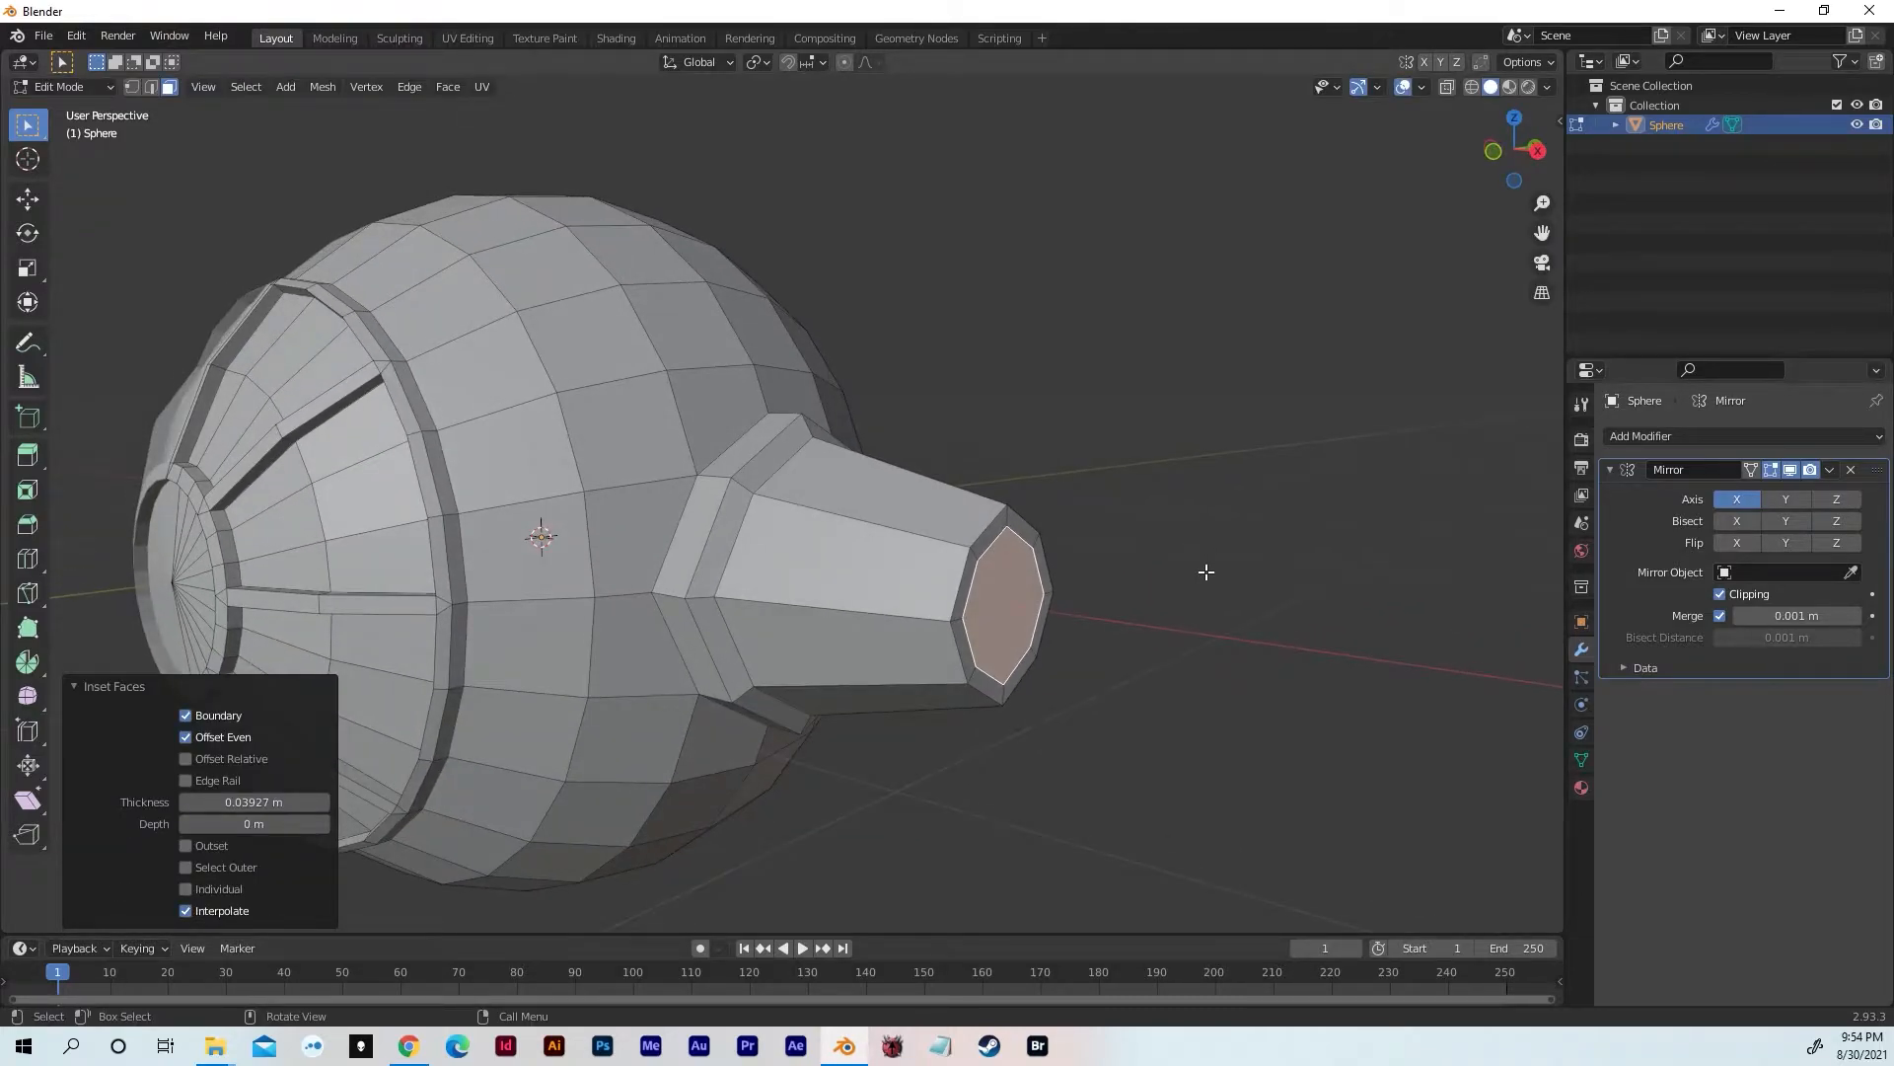
{"action": "key", "text": "g"}
{"action": "key", "text": "x"}
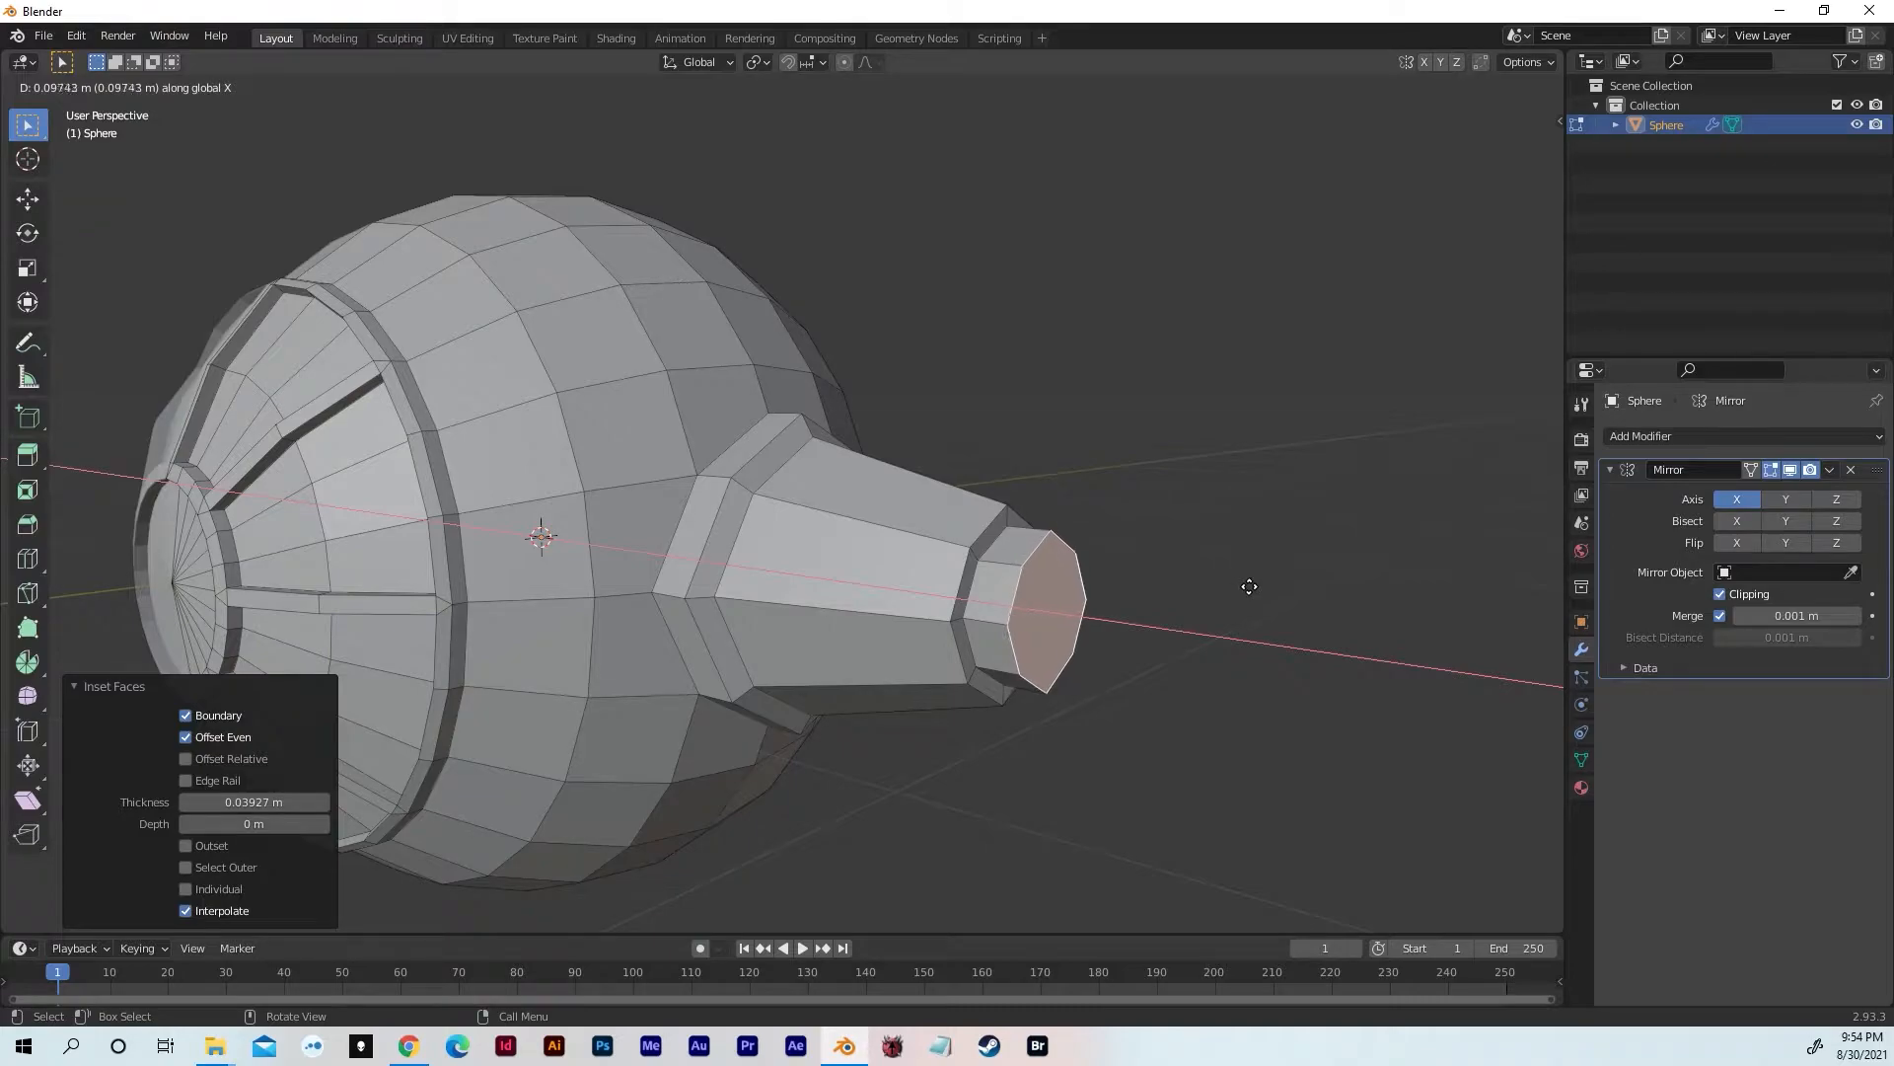
{"action": "left_click", "coordinate": [1247, 584]}
Form a collar by extruding the end face in place, scaling it to about 1.21, and extruding it about 0.071 m along X
{"action": "middle_click_drag", "start_coordinate": [1247, 584], "coordinate": [1201, 579]}
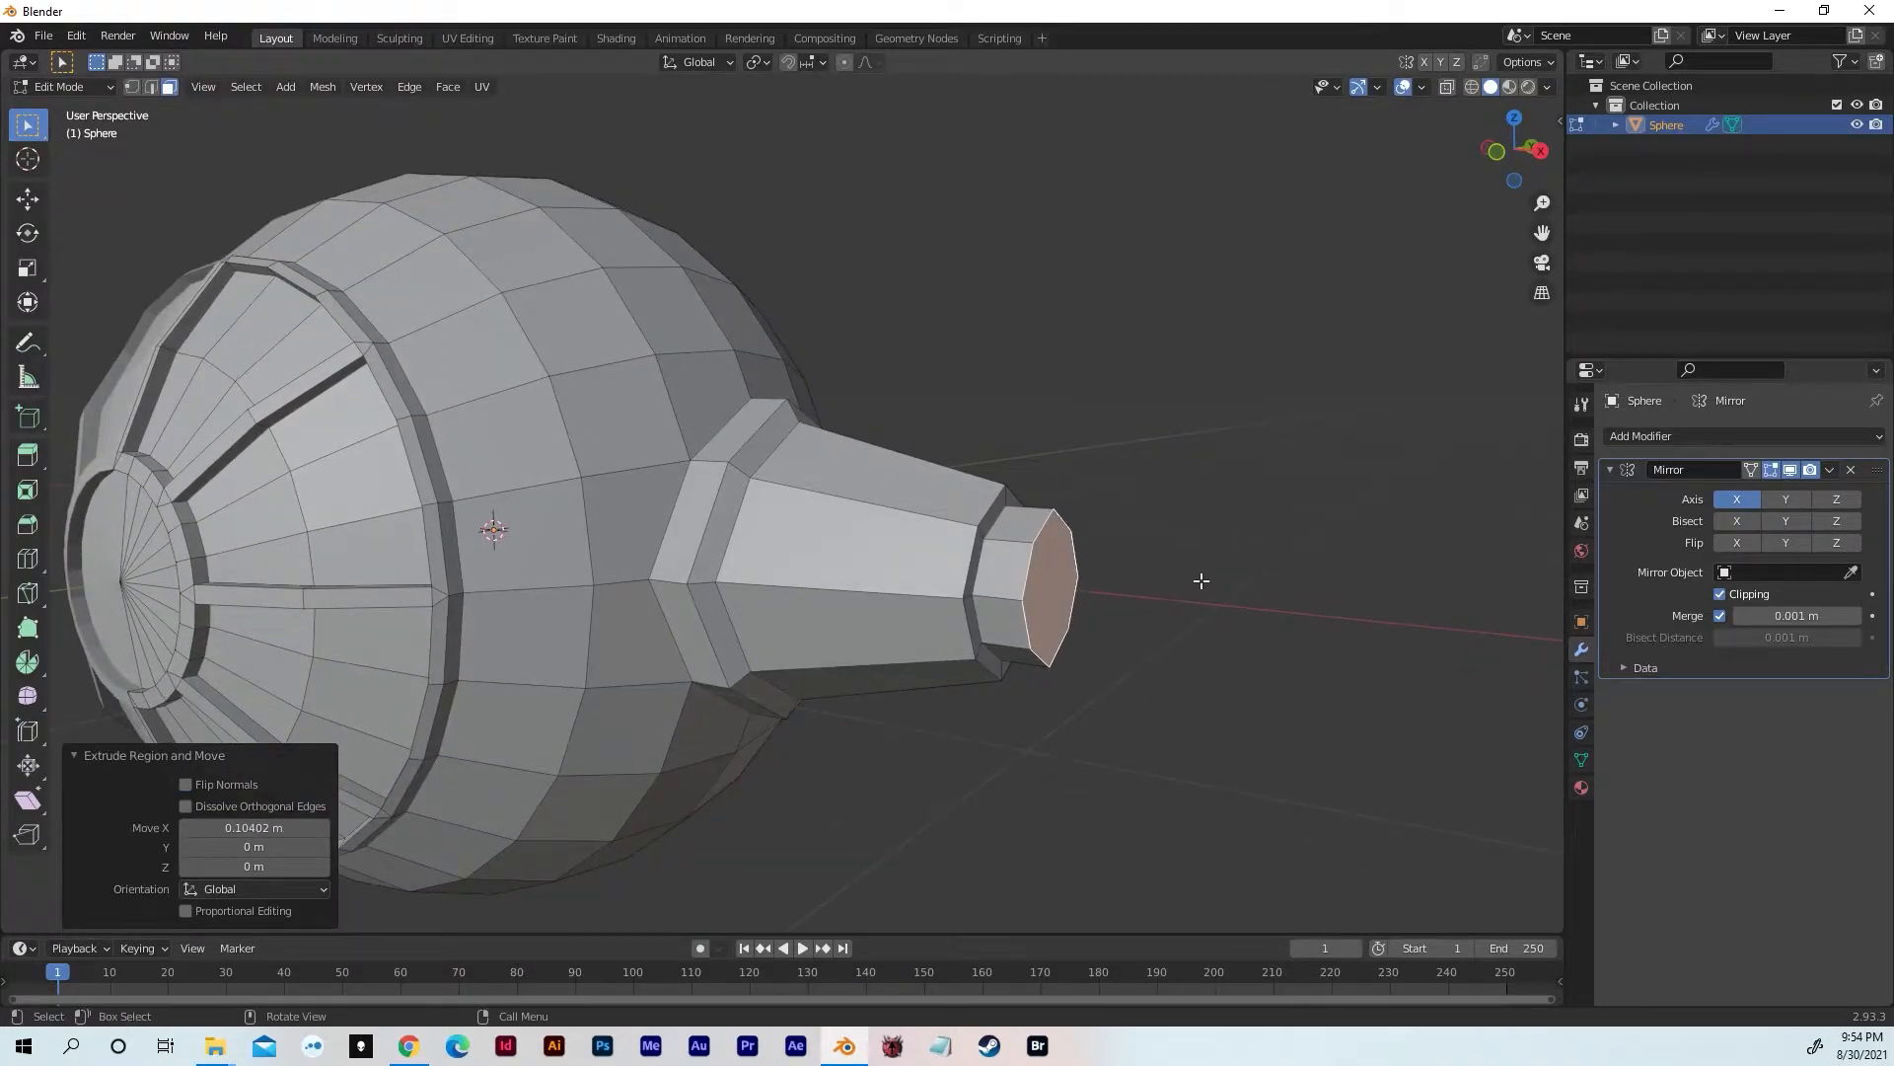
{"action": "key", "text": "s"}
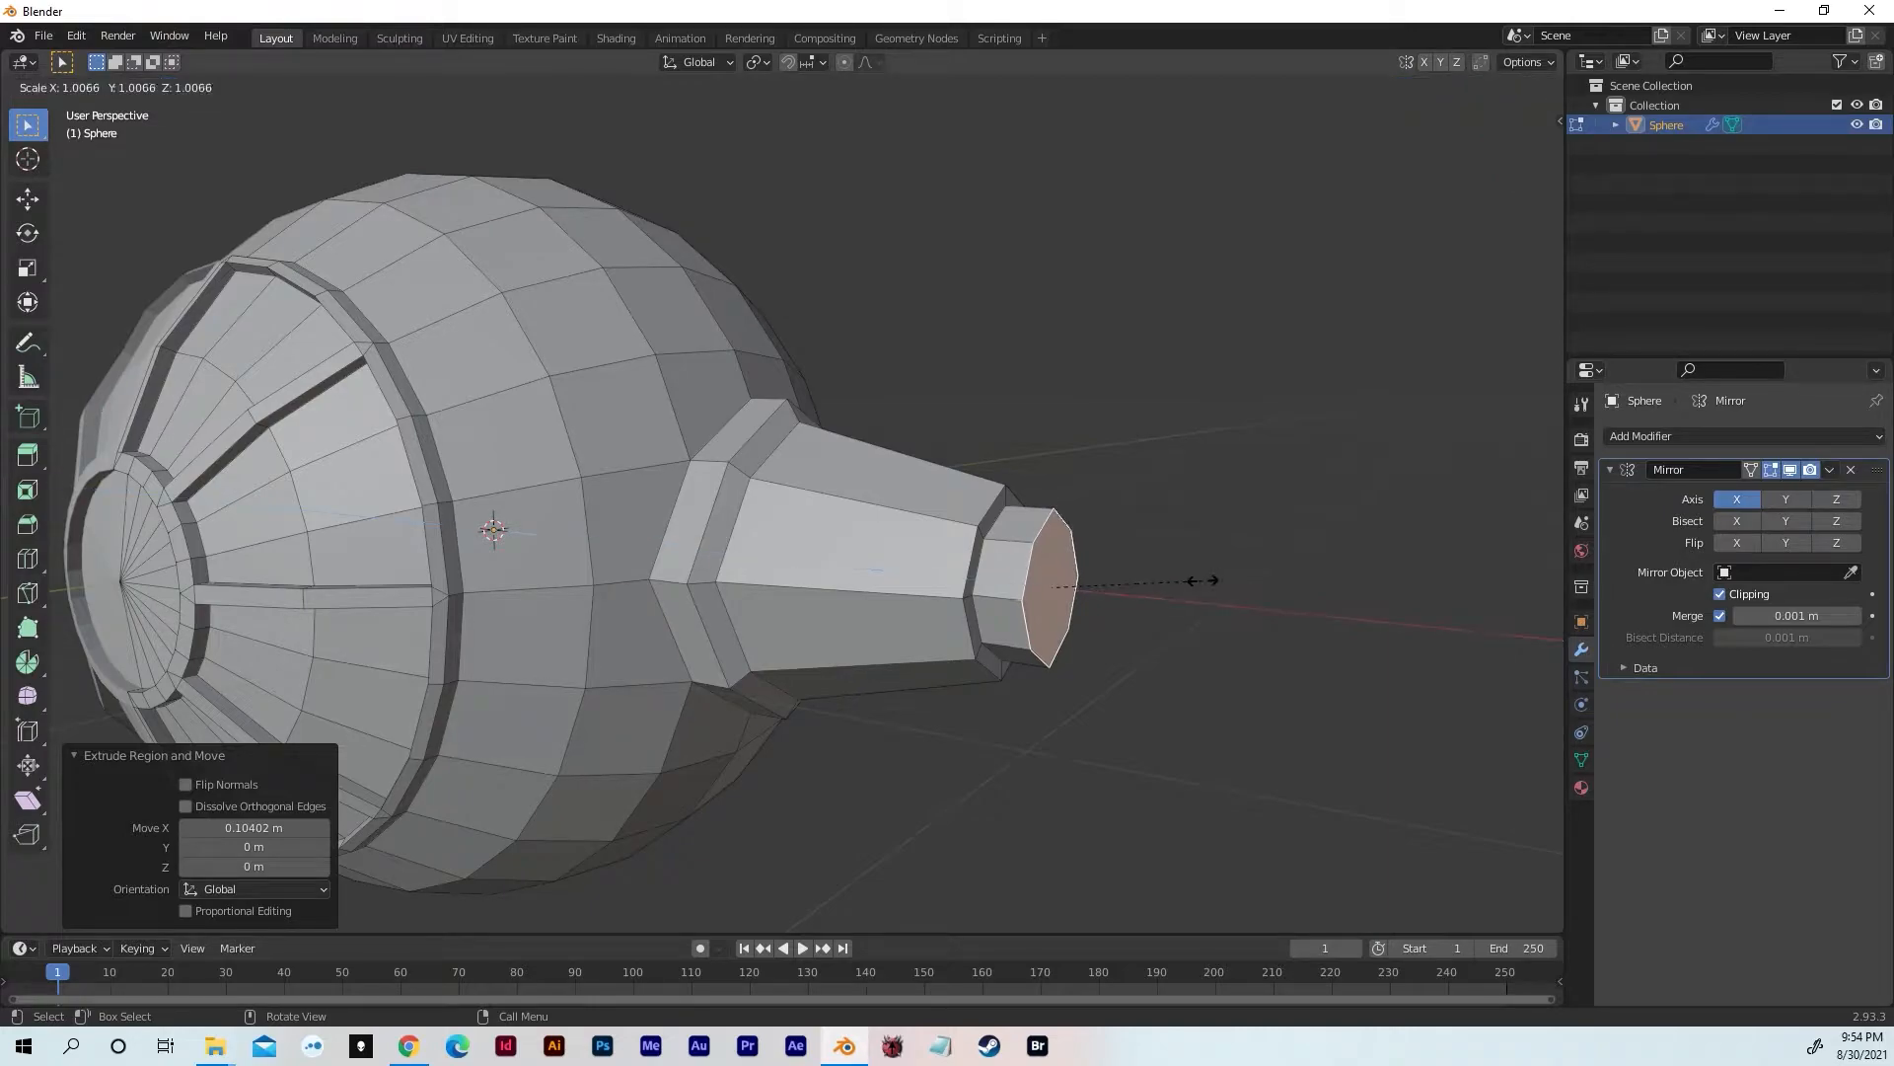
{"action": "left_click", "coordinate": [1233, 571]}
{"action": "mouse_move", "coordinate": [1074, 507]}
{"action": "middle_mouse_down"}
{"action": "mouse_move", "coordinate": [1011, 512]}
{"action": "mouse_move", "coordinate": [1041, 516]}
{"action": "middle_mouse_up"}
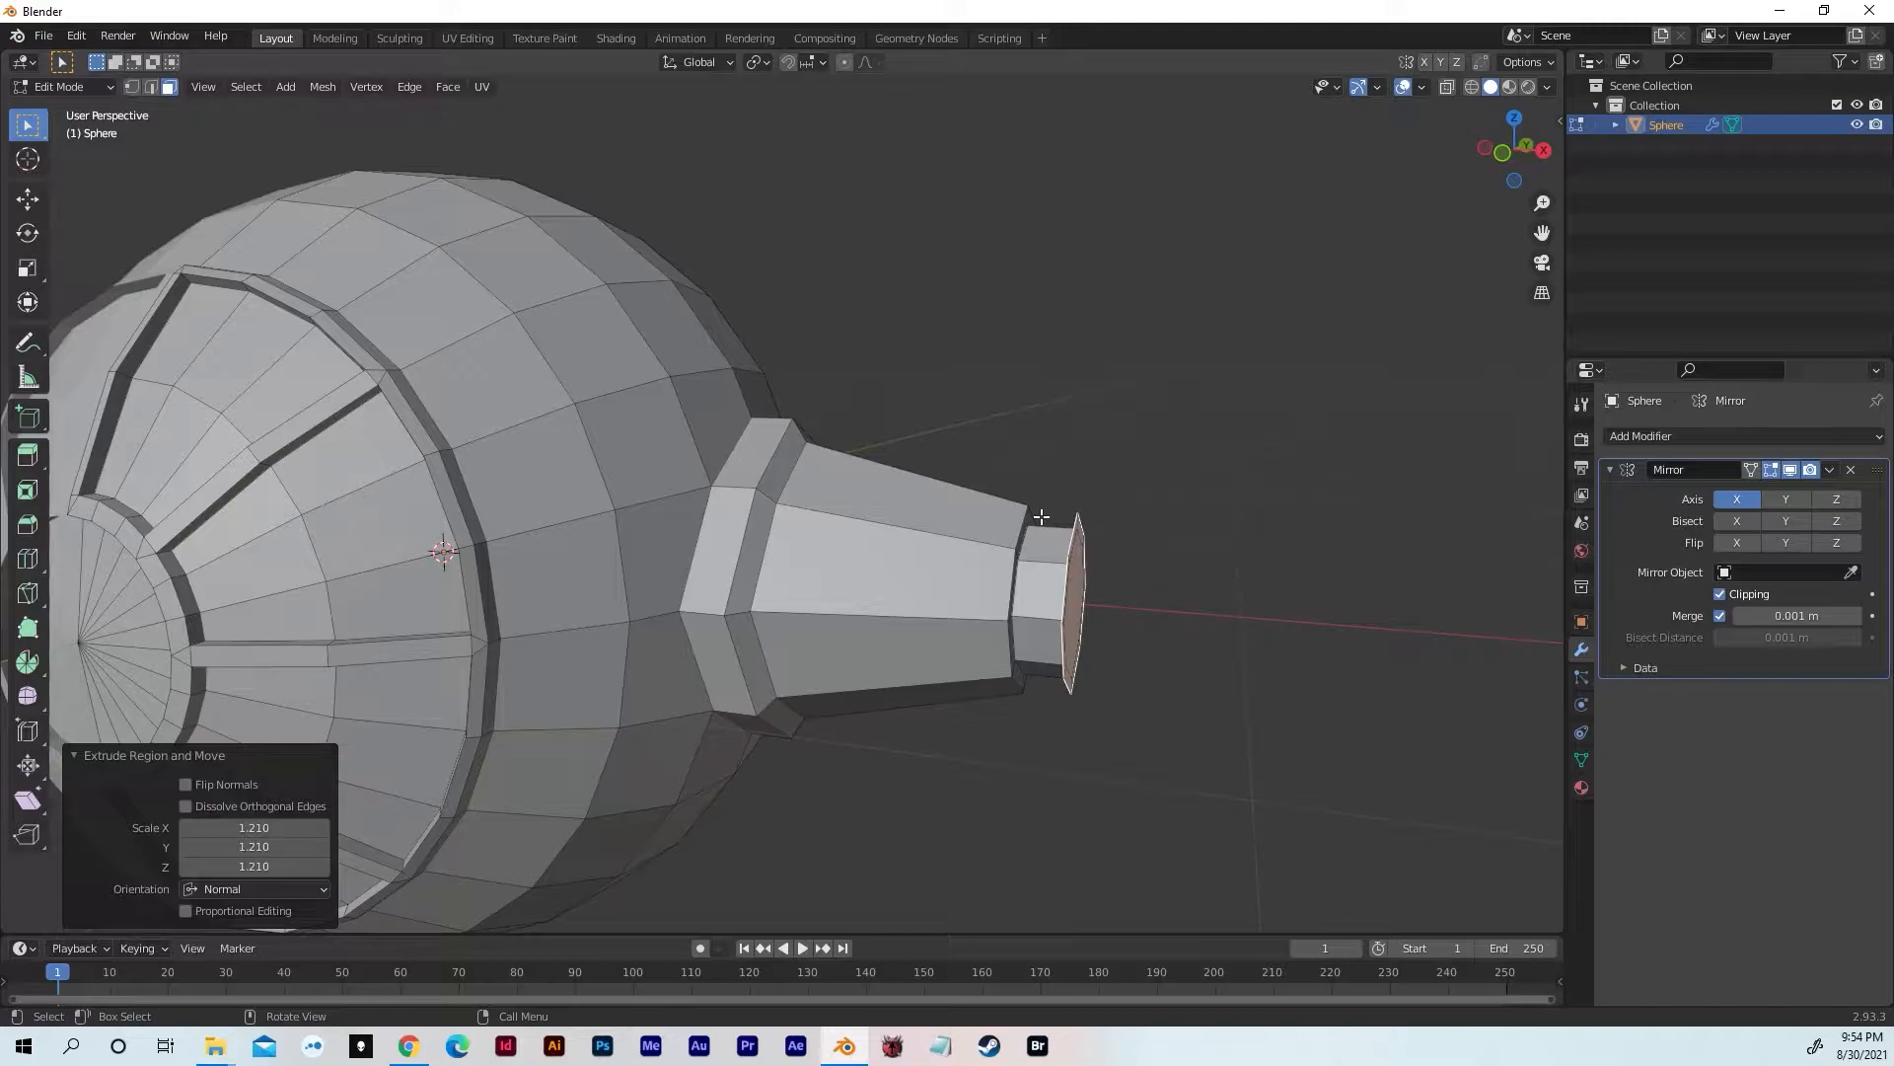
{"action": "key", "text": "e"}
{"action": "key", "text": "x"}
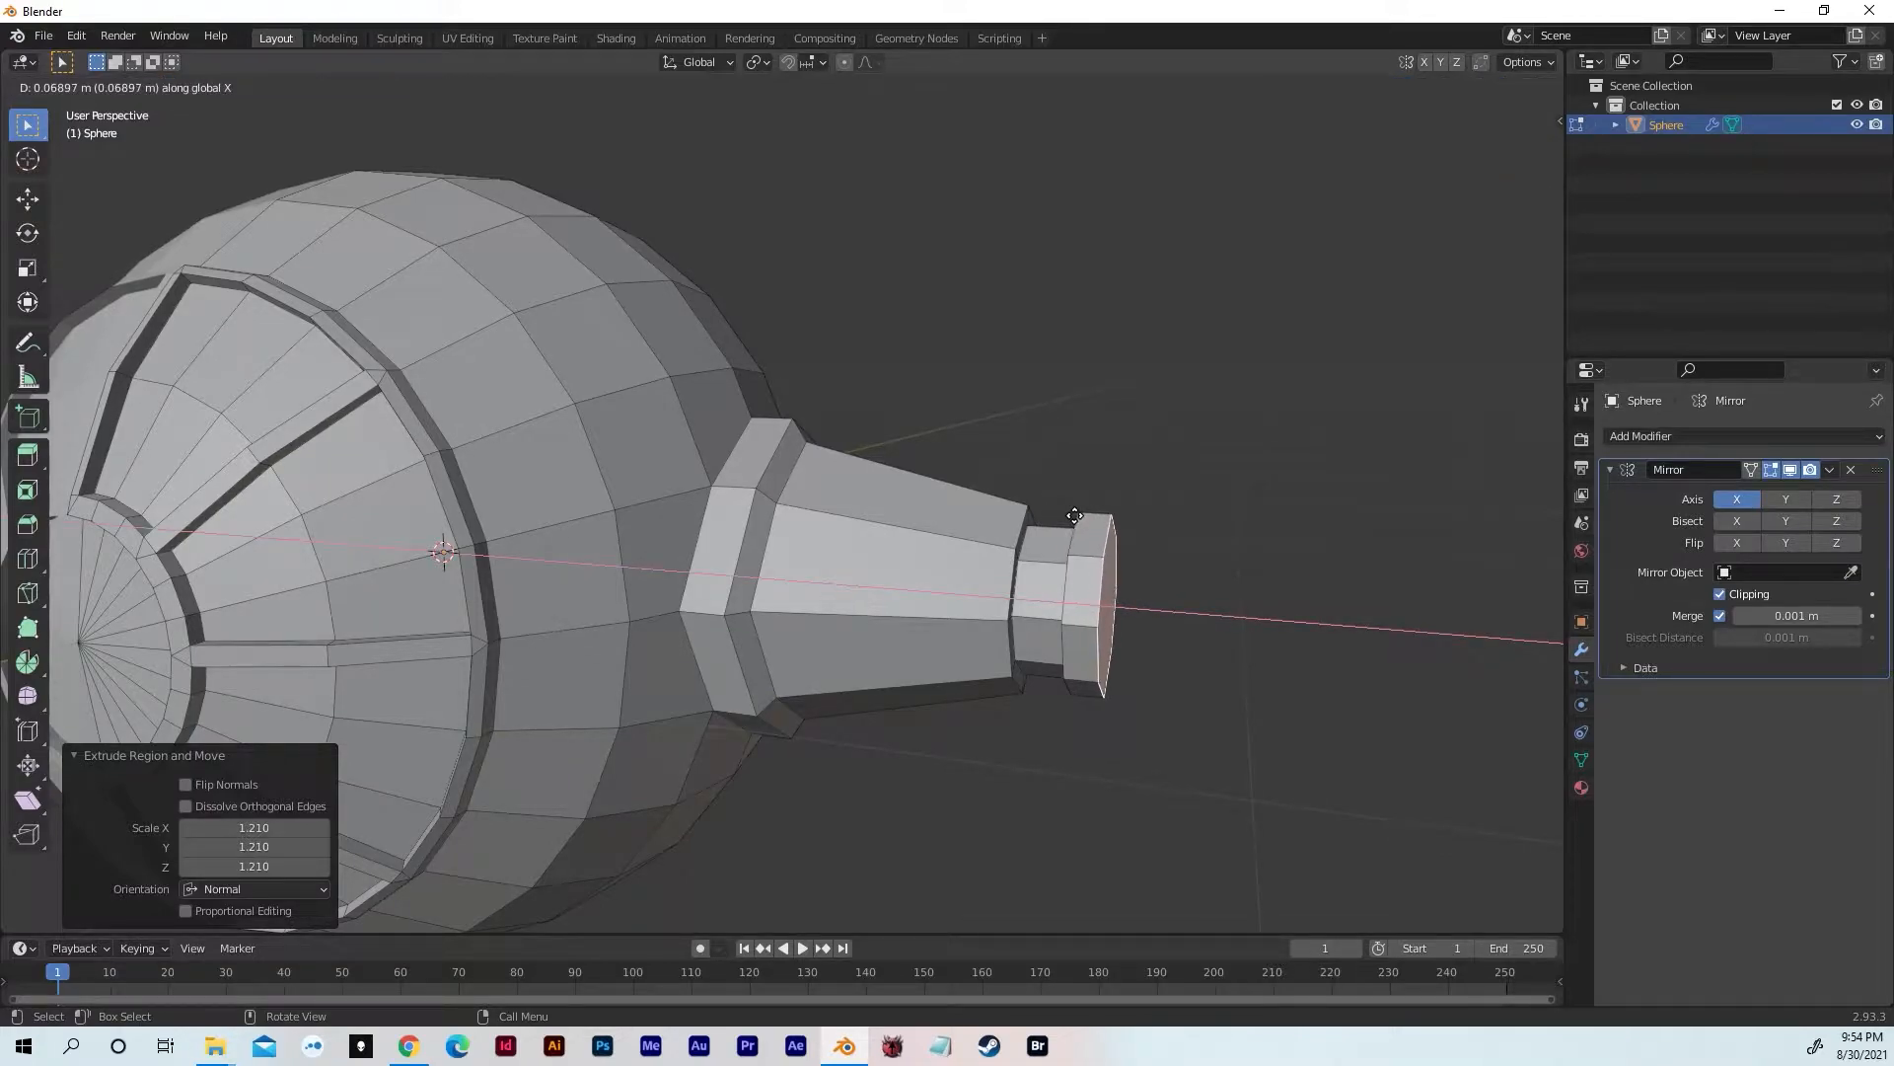
{"action": "left_click", "coordinate": [1076, 517]}
Form a narrower neck by extruding the collar's end face in place, scaling it to about 0.818, and extruding about 0.076 m along X
{"action": "middle_click_drag", "start_coordinate": [1074, 518], "coordinate": [1161, 535]}
{"action": "key", "text": "e"}
{"action": "right_click", "coordinate": [1162, 539]}
{"action": "key", "text": "s"}
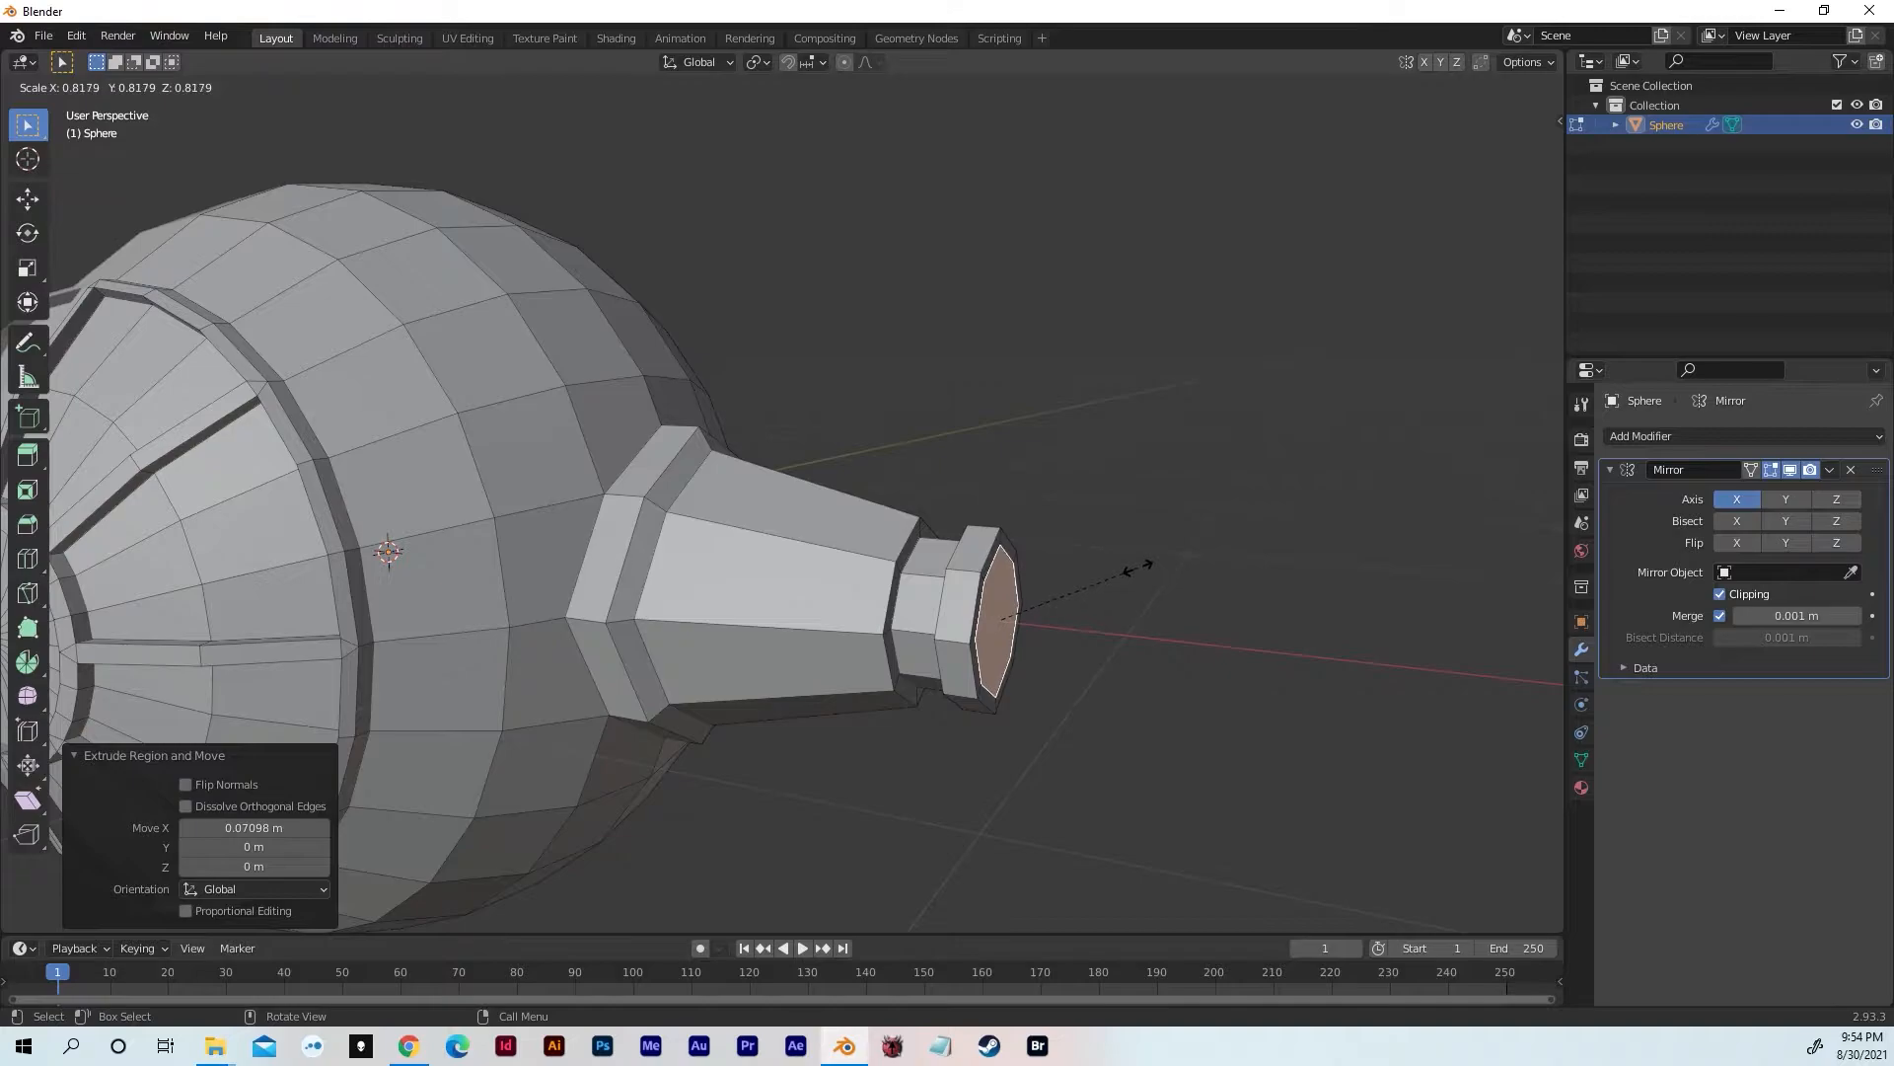
{"action": "left_click", "coordinate": [1138, 564]}
{"action": "key", "text": "e"}
{"action": "key", "text": "x"}
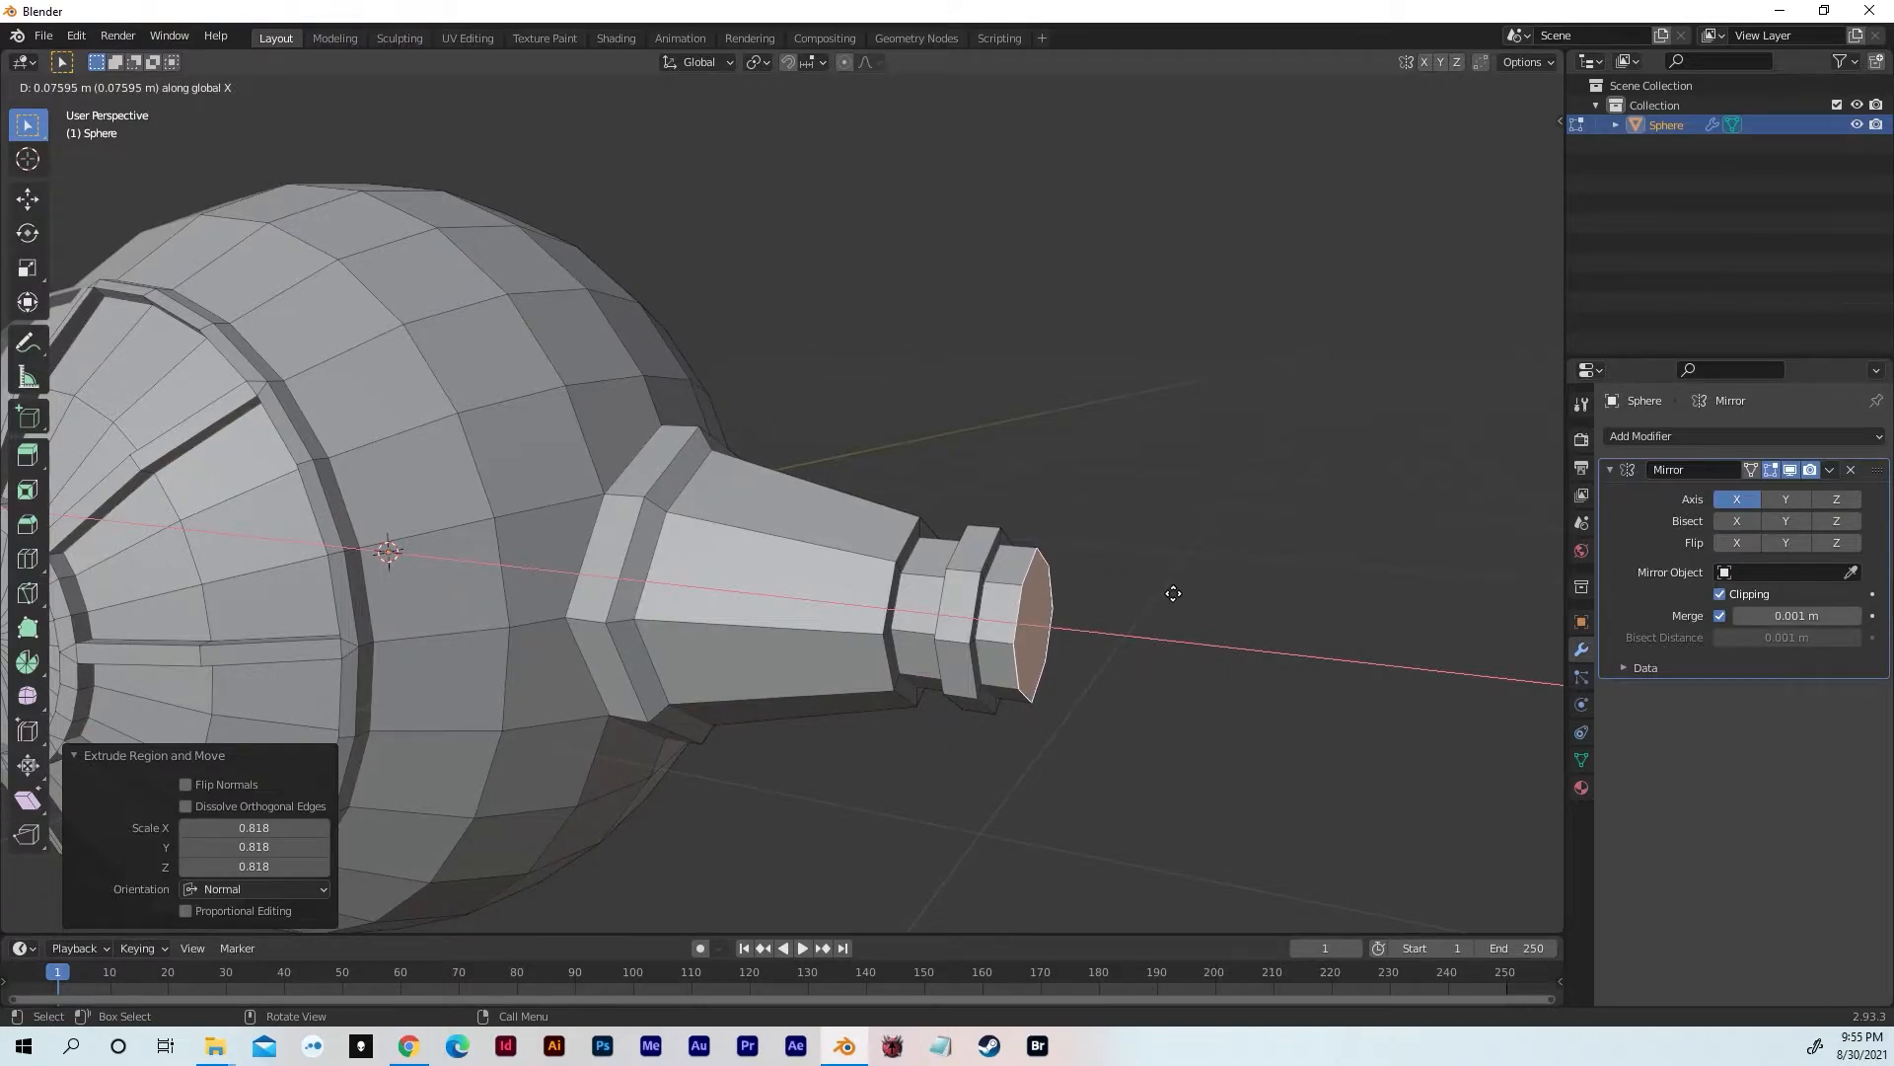
{"action": "left_click", "coordinate": [1173, 593]}
Extrude the neck's end face in place and scale it up to about 1.238
{"action": "middle_click_drag", "start_coordinate": [1167, 596], "coordinate": [1102, 593]}
{"action": "scroll", "coordinate": [1175, 592], "scroll_direction": "up", "scroll_amount": 1}
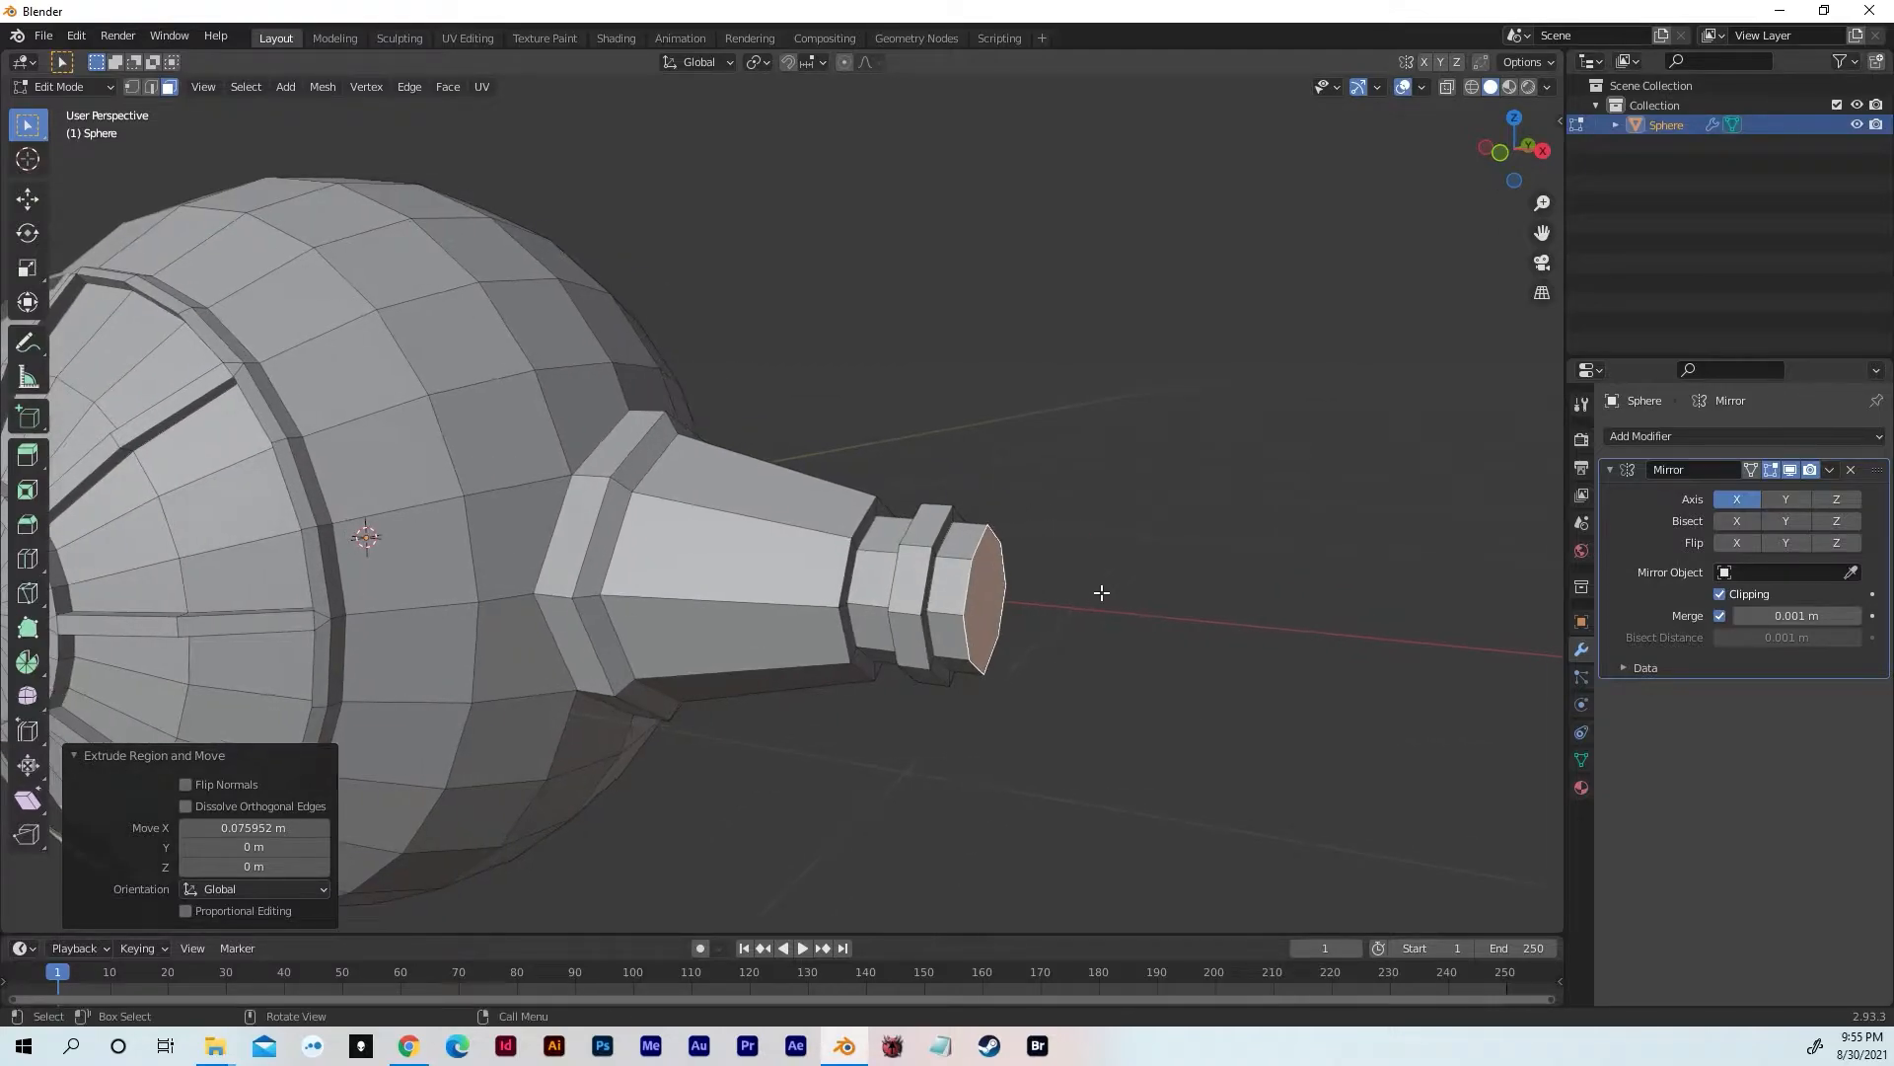
{"action": "key", "text": "e"}
{"action": "key", "text": "s"}
{"action": "left_click", "coordinate": [1128, 582]}
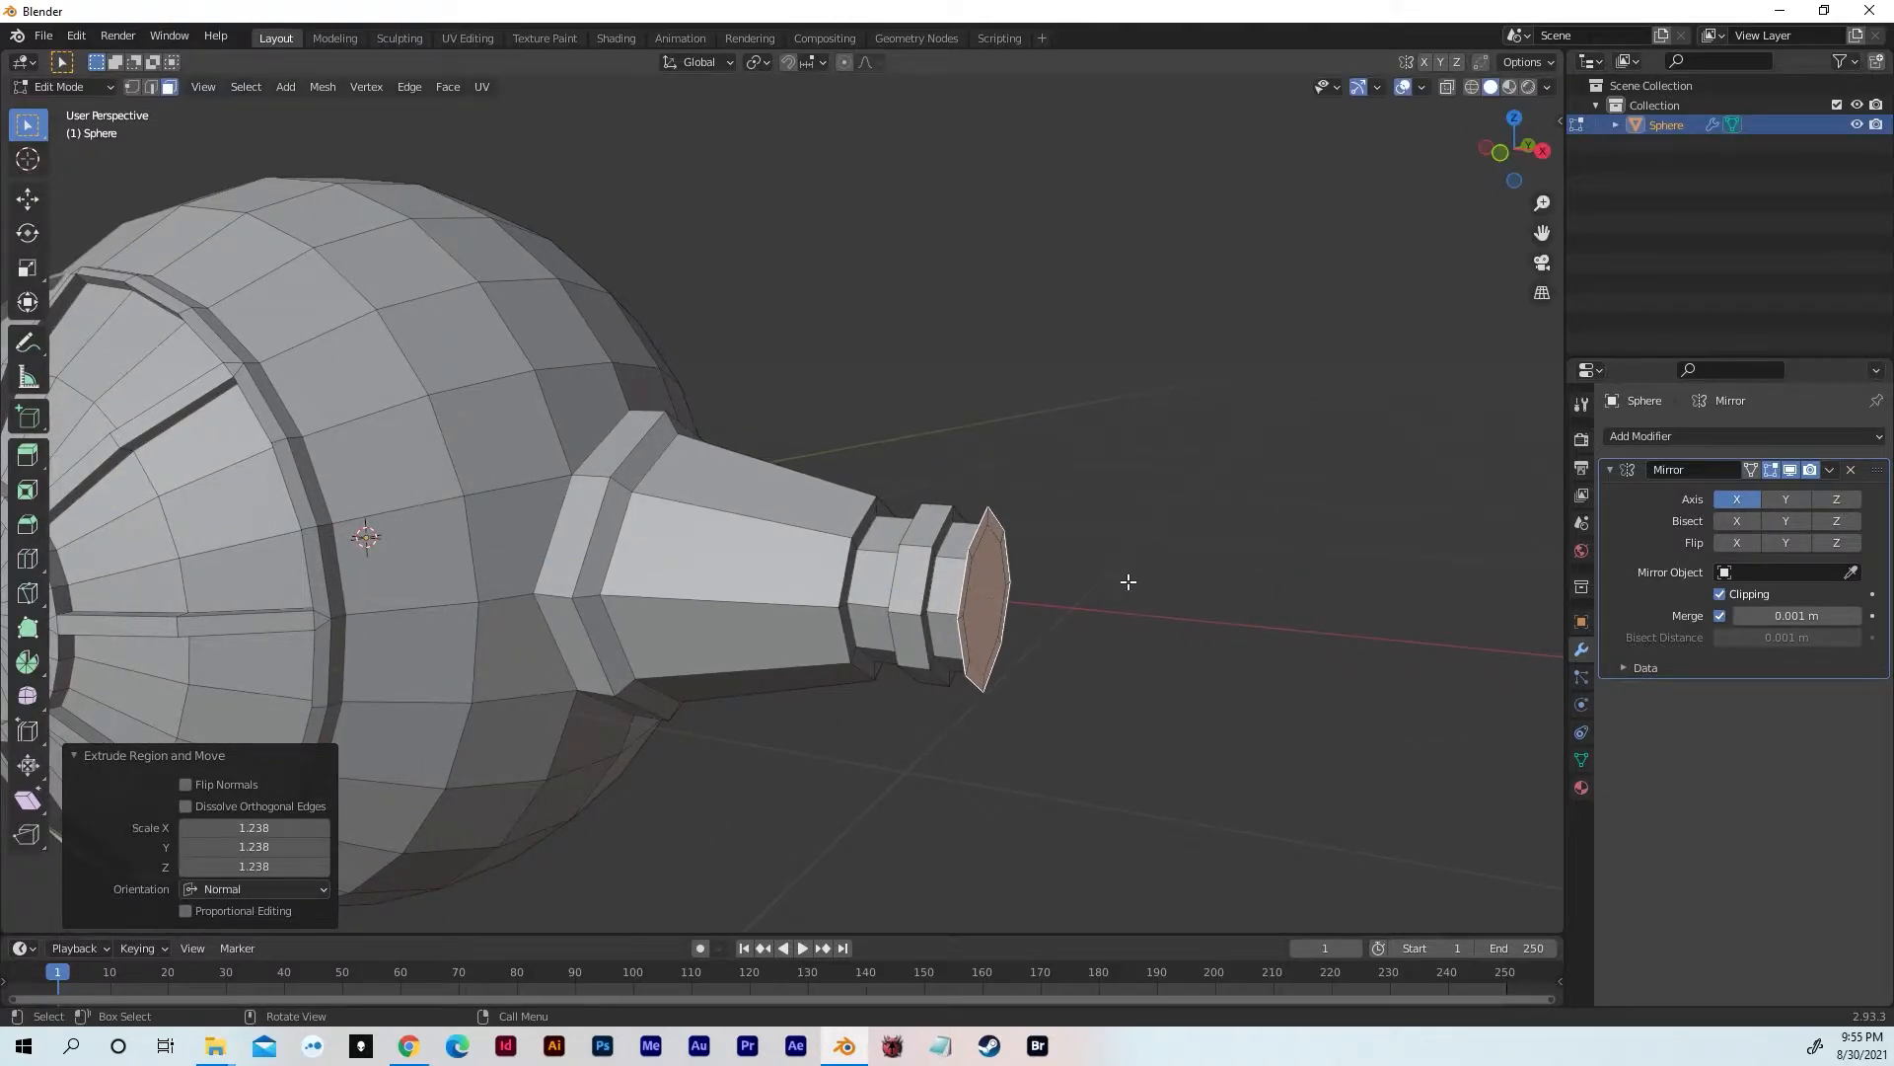
Extrude the enlarged end face about 0.413 m along the X axis to form the outer arm section
{"action": "middle_click_drag", "start_coordinate": [1126, 580], "coordinate": [1030, 616], "text": "shift"}
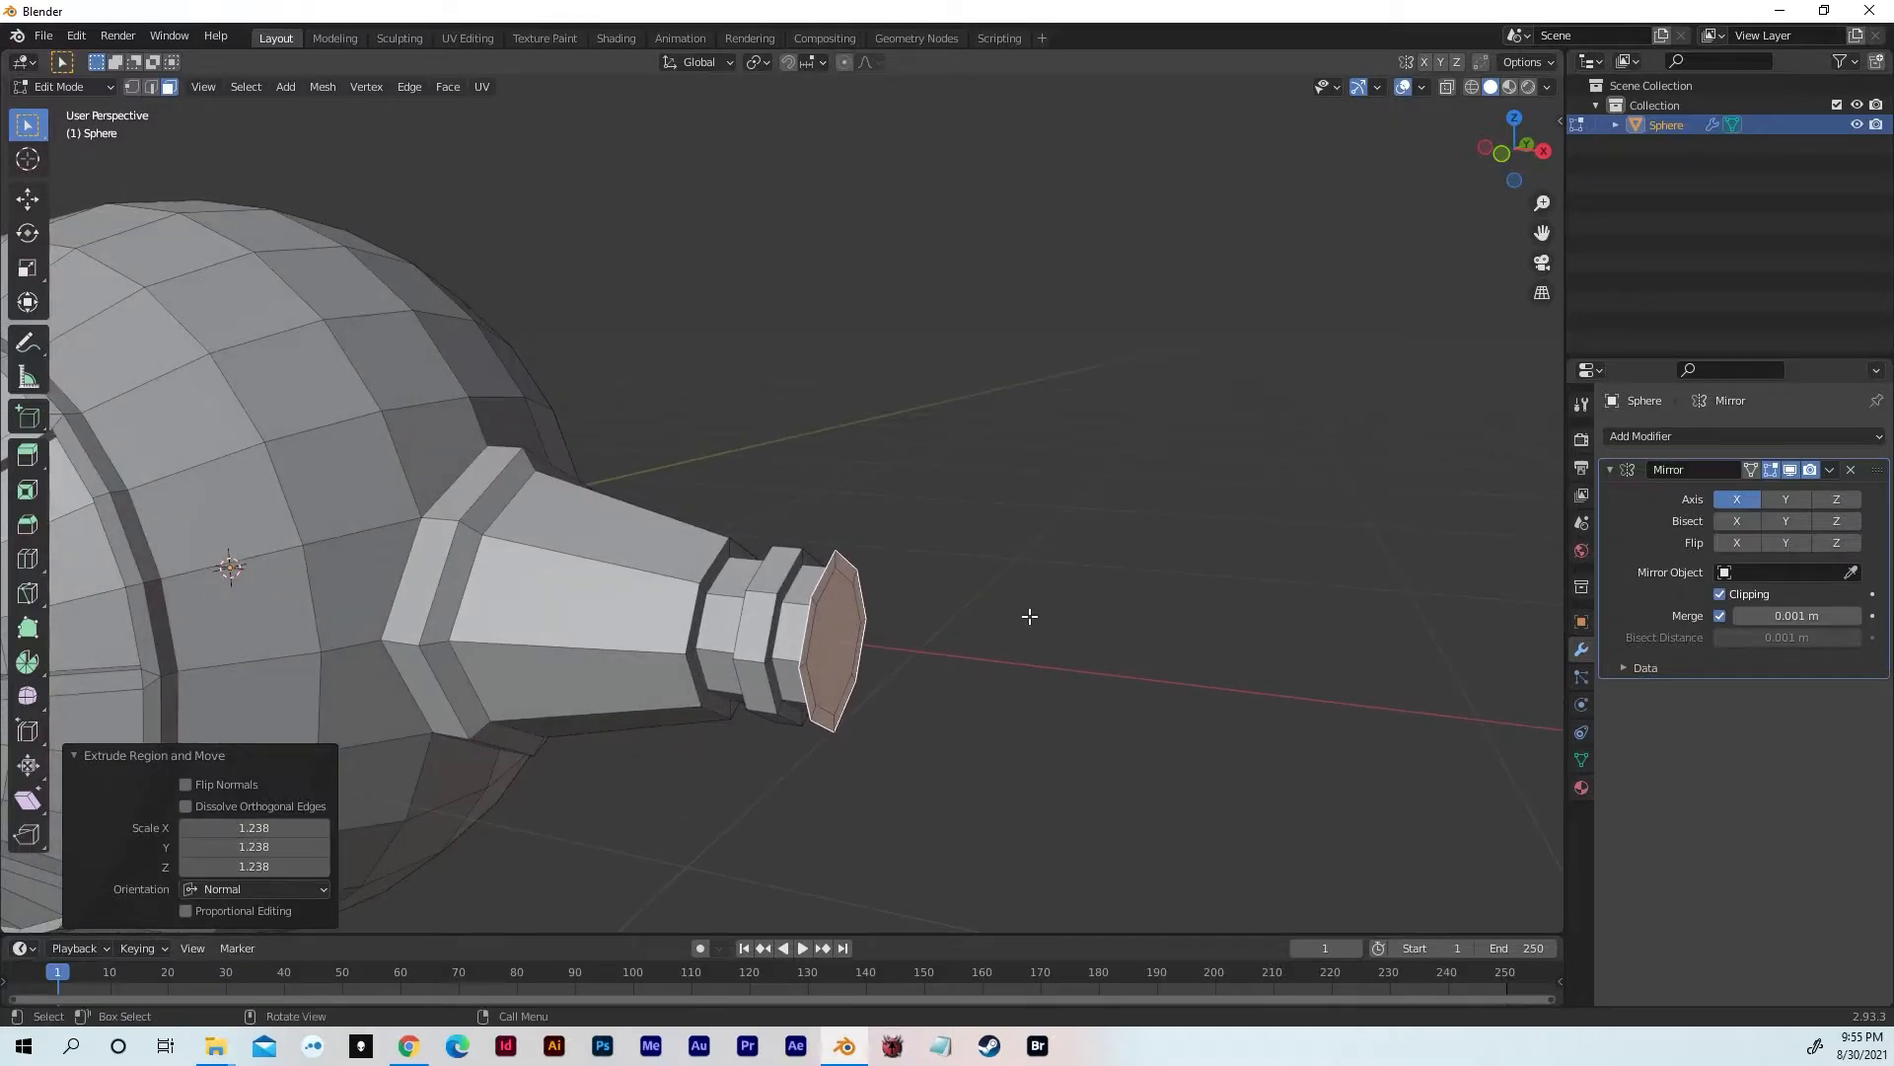
{"action": "key", "text": "g"}
{"action": "key", "text": "x"}
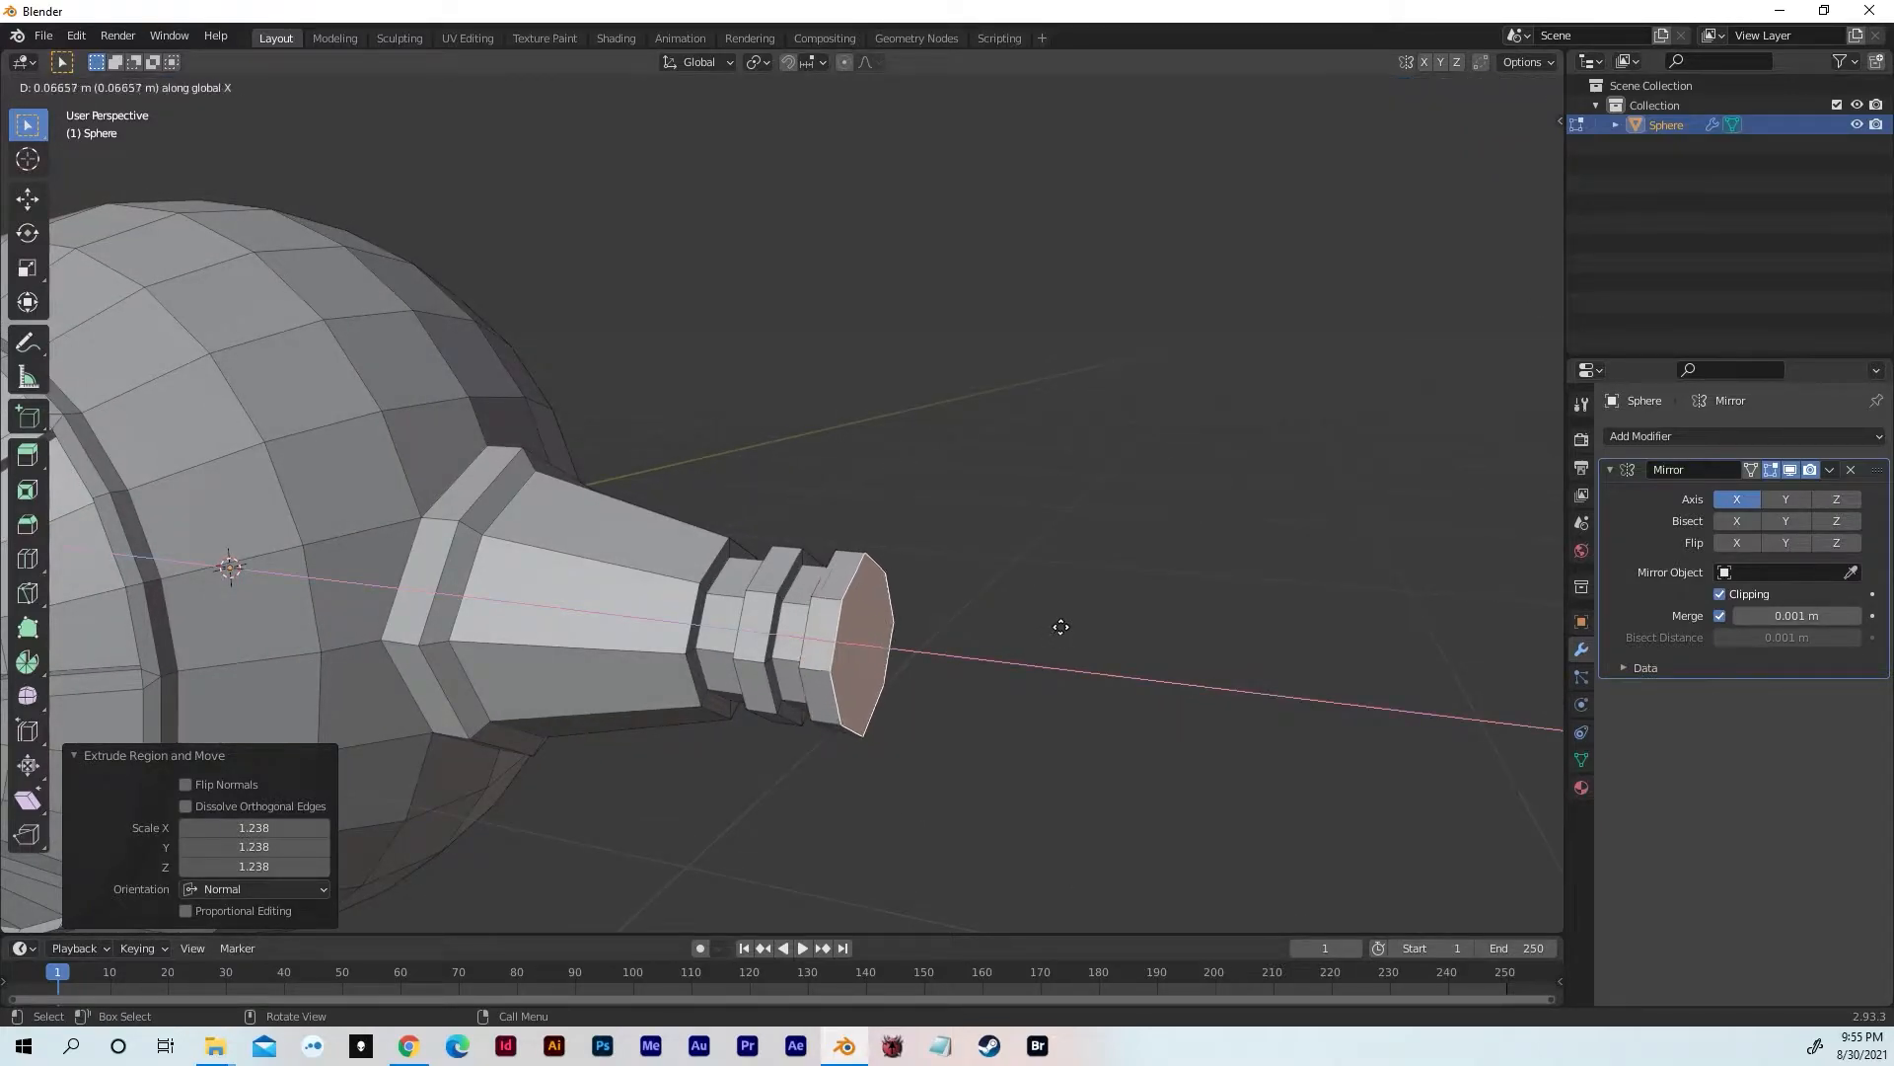
{"action": "left_click", "coordinate": [1224, 631]}
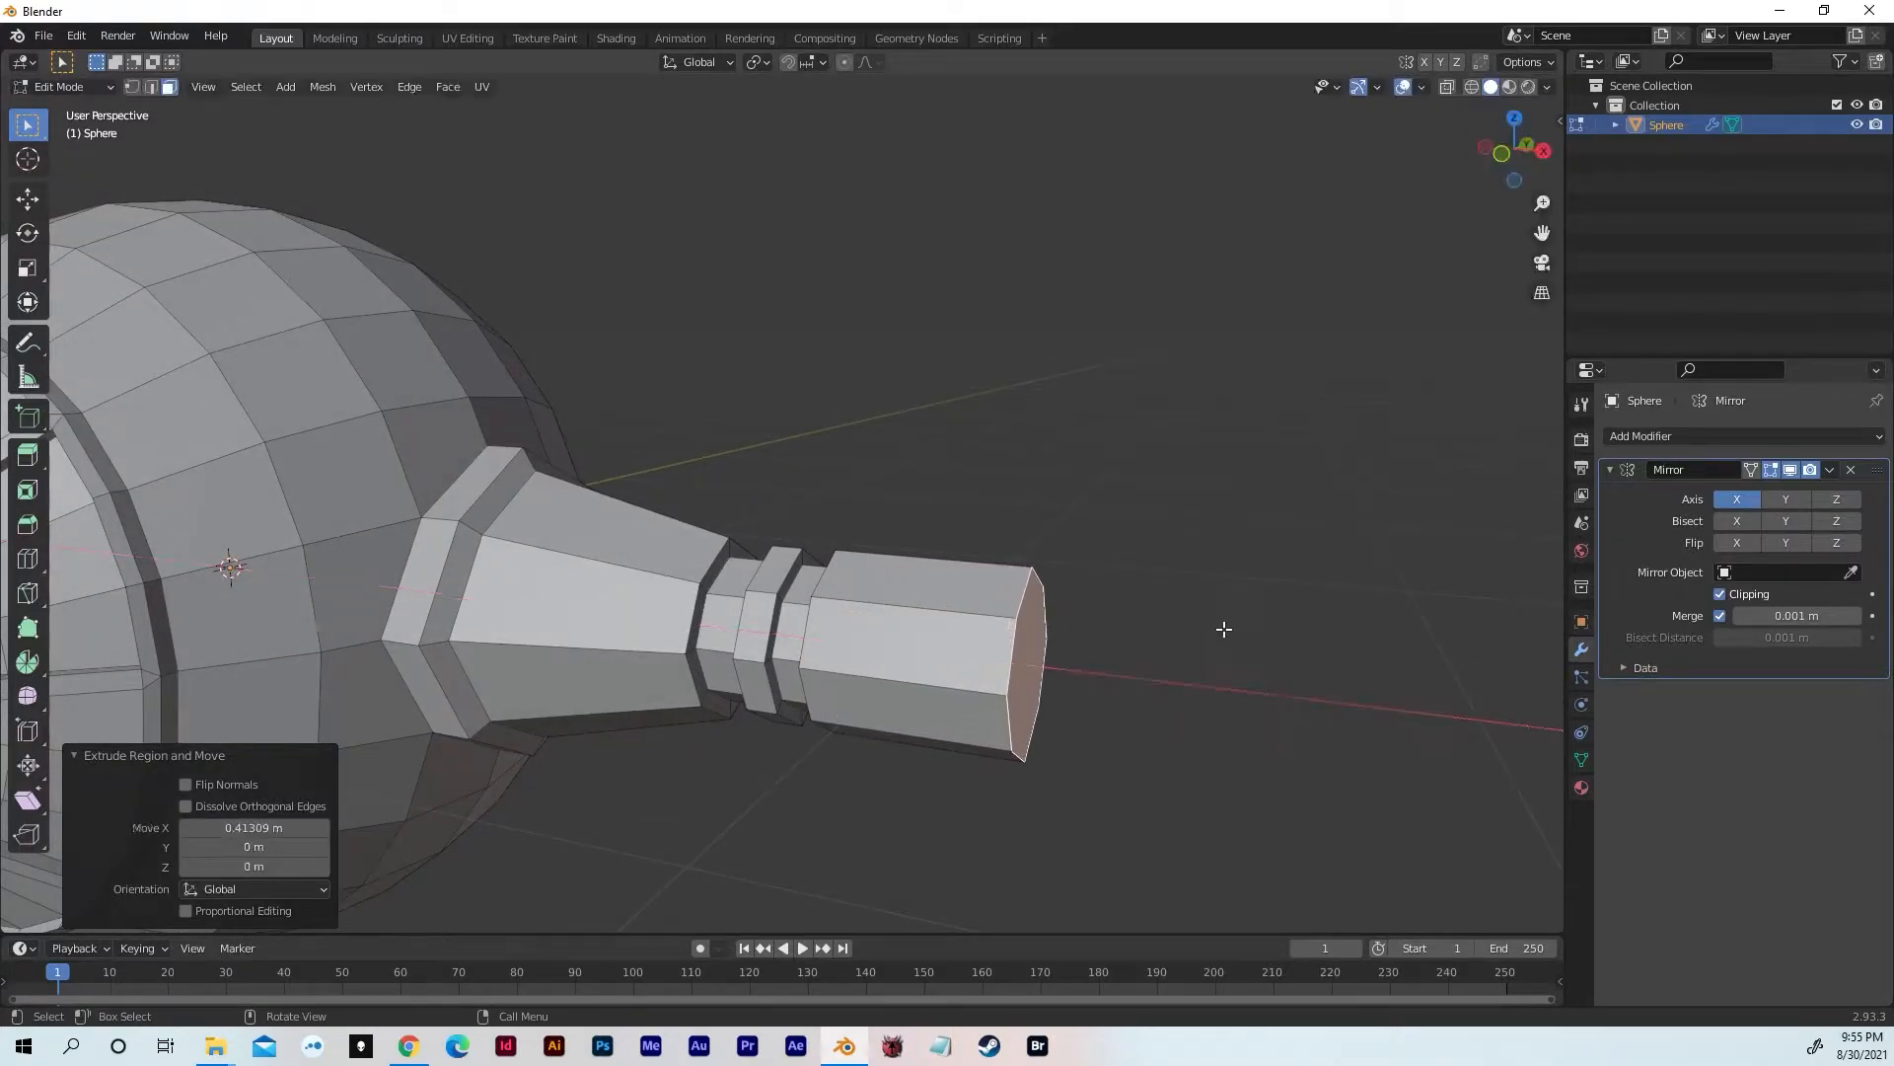
Flare the outer arm section by scaling its end face to about 1.625
{"action": "key", "text": "s"}
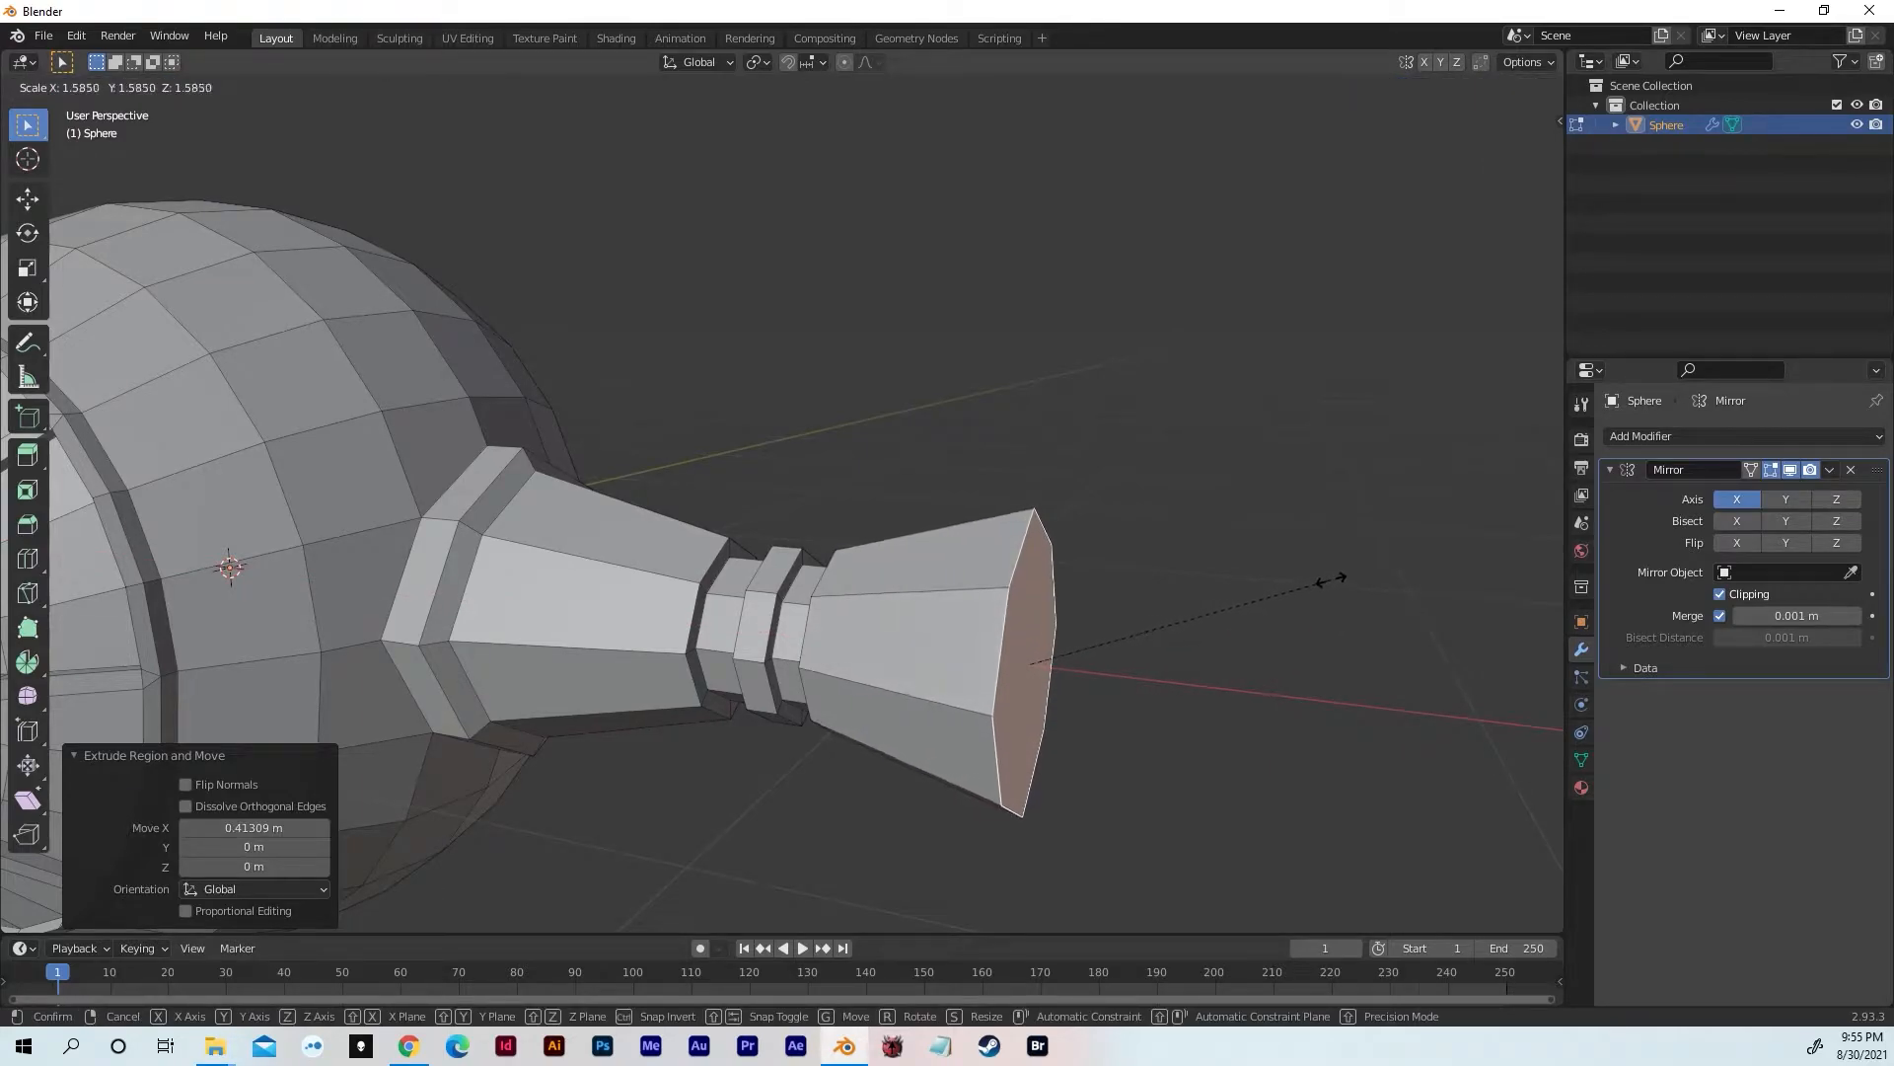
{"action": "left_click", "coordinate": [1311, 586]}
{"action": "middle_click_drag", "start_coordinate": [1066, 631], "coordinate": [1196, 611]}
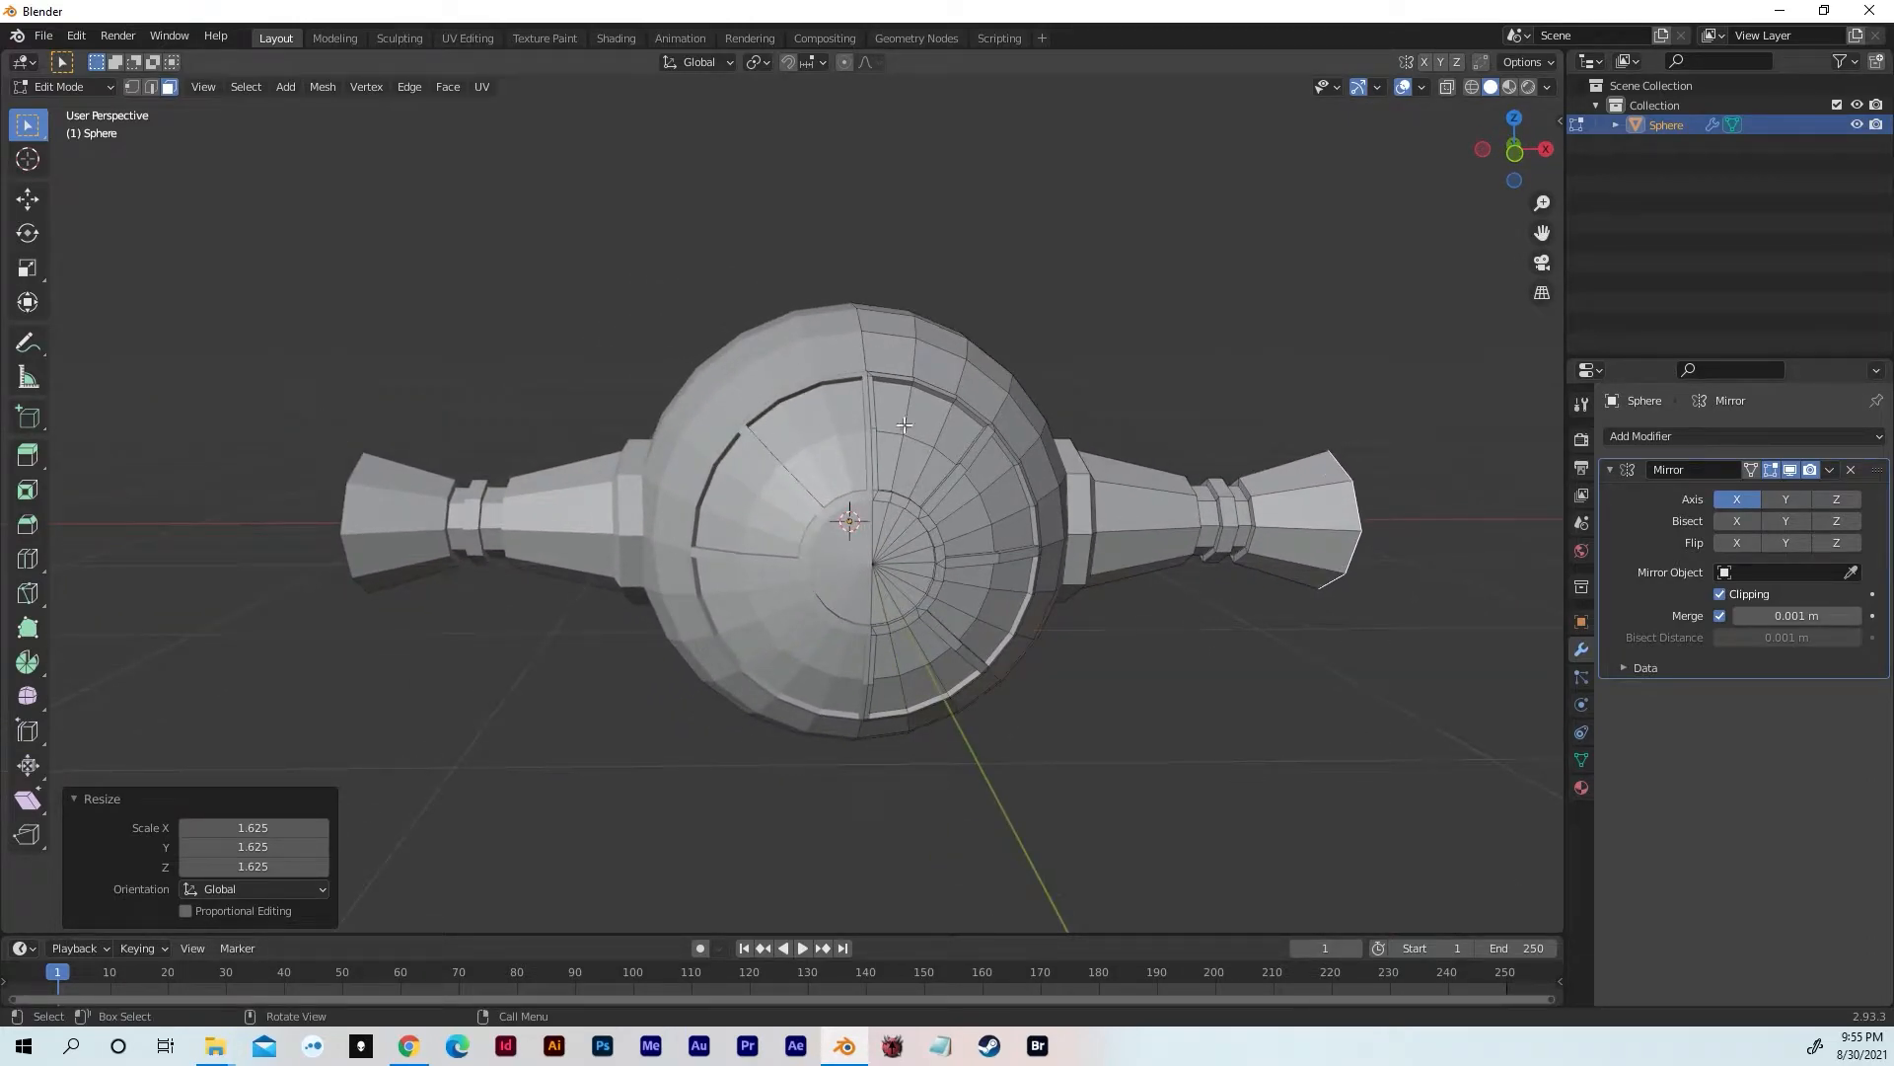
{"action": "middle_click_drag", "start_coordinate": [891, 434], "coordinate": [881, 492]}
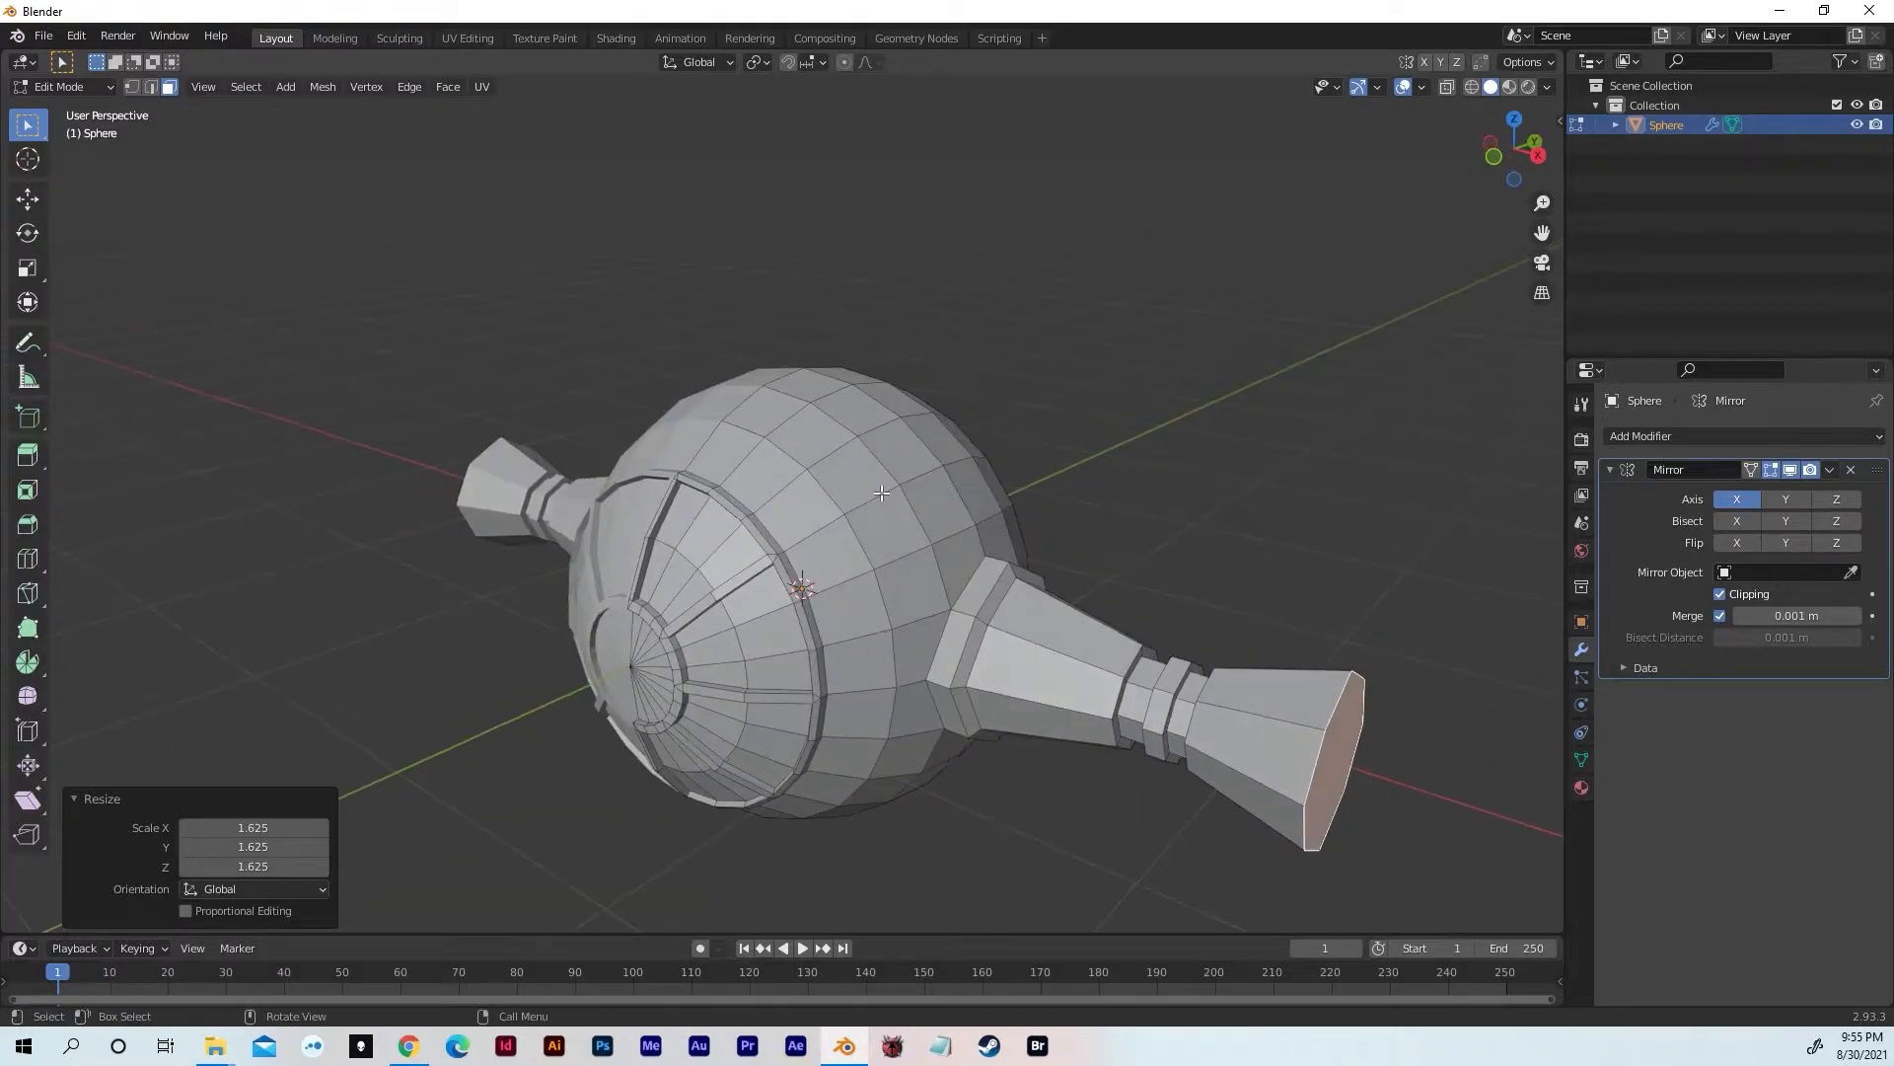
{"action": "scroll", "coordinate": [874, 550], "scroll_direction": "up", "scroll_amount": 4}
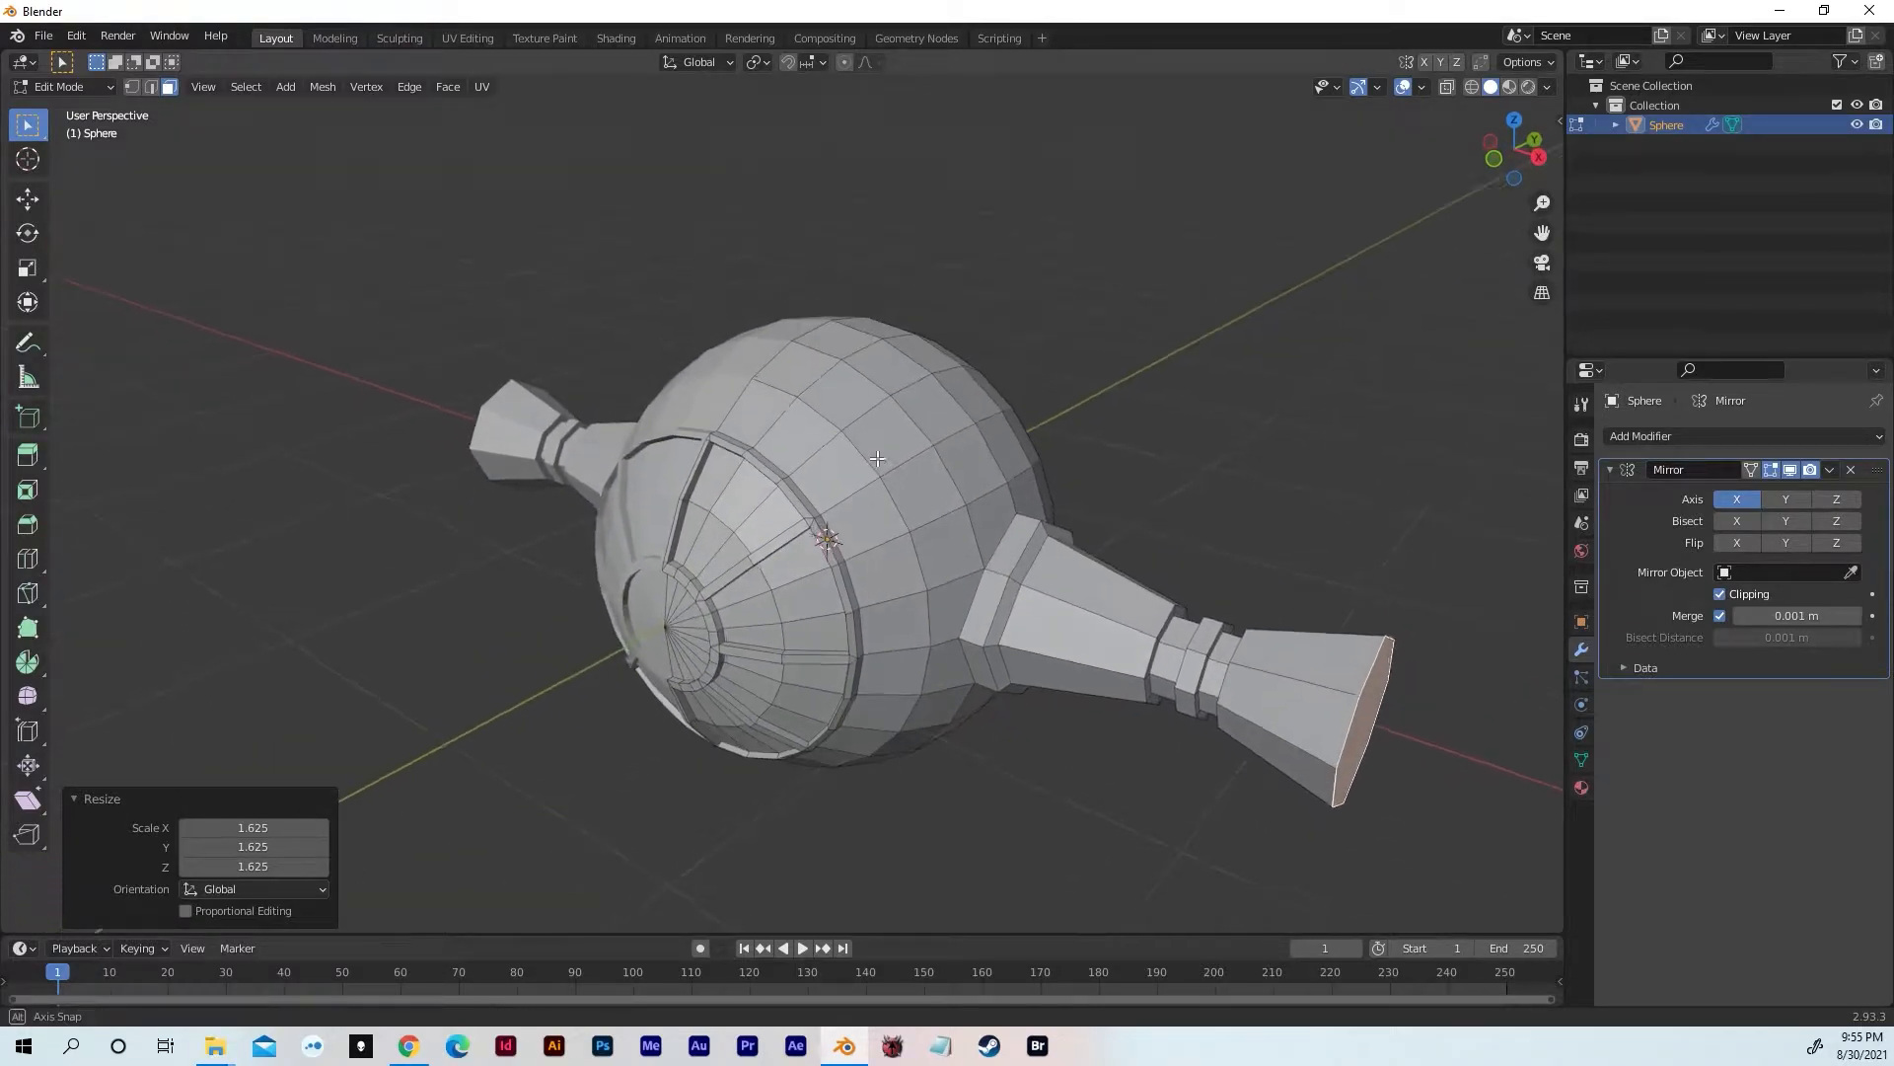
{"action": "middle_click_drag", "start_coordinate": [874, 549], "coordinate": [907, 555]}
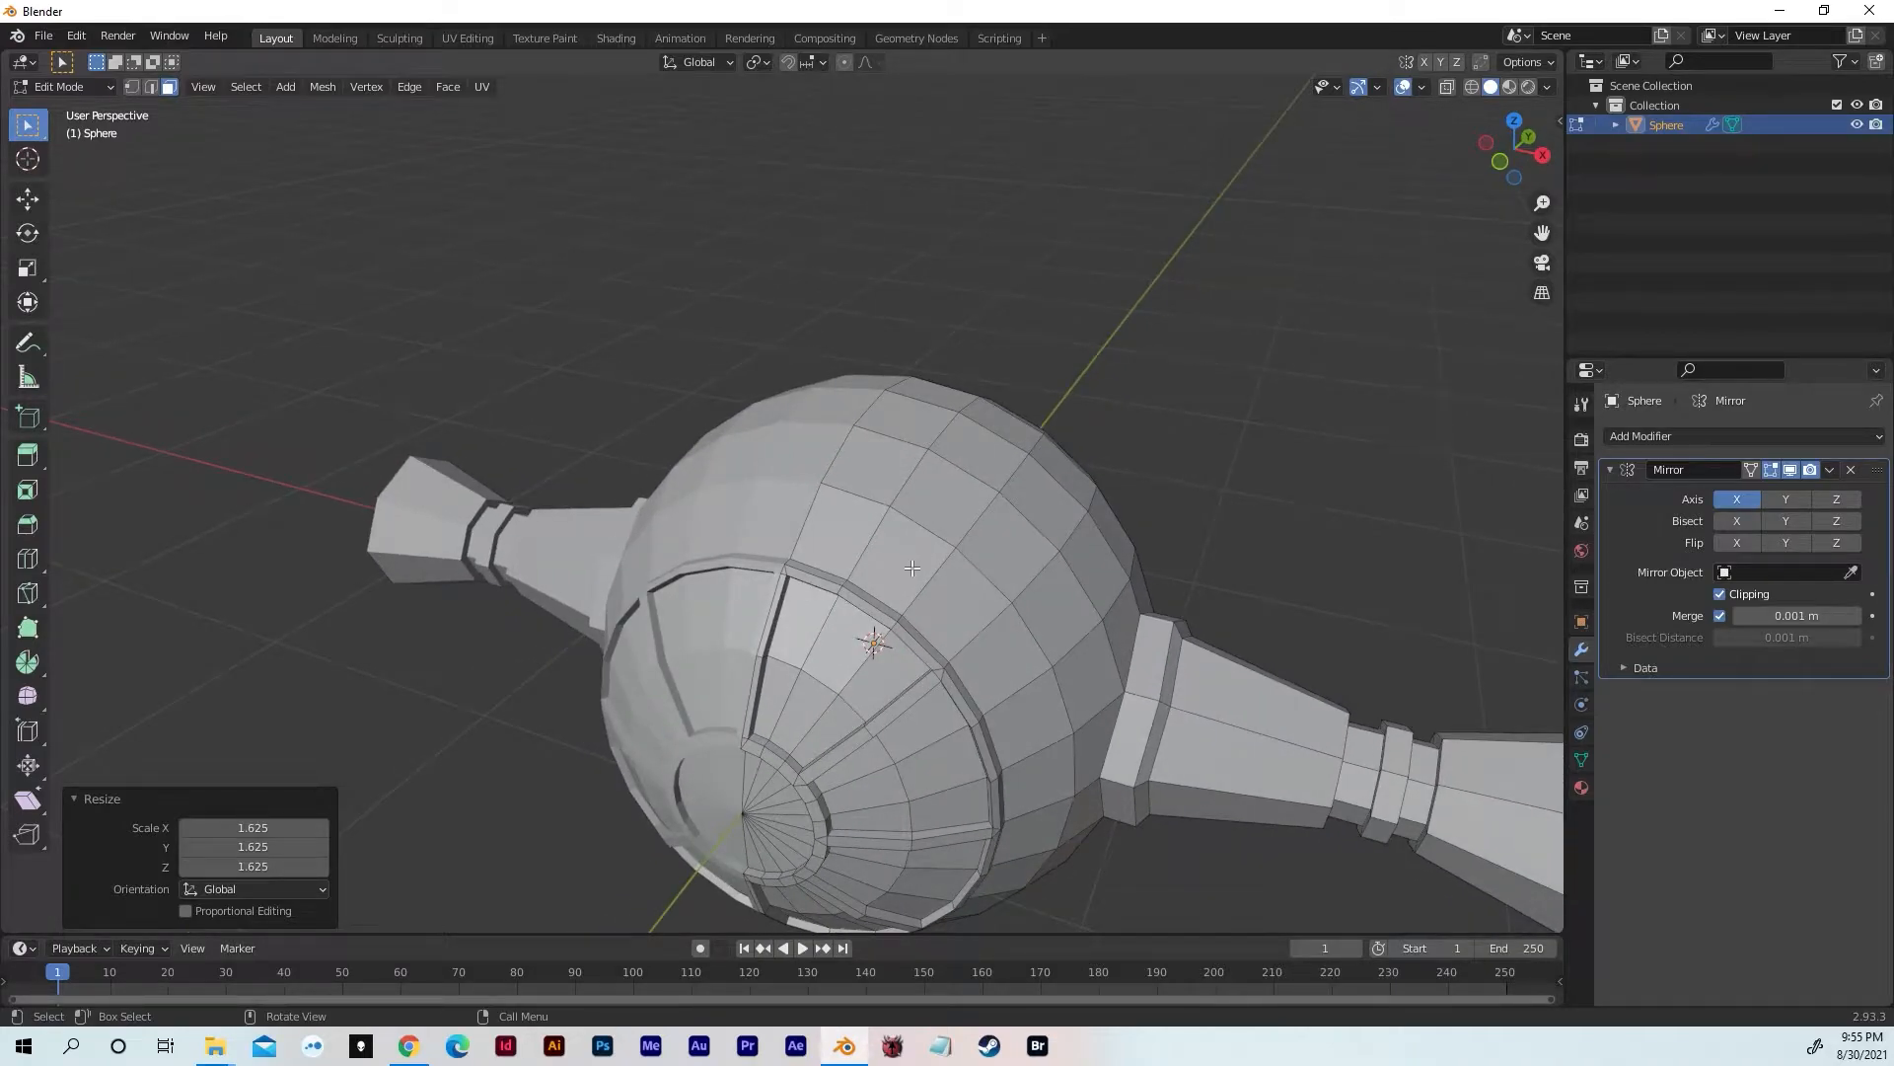
Knife-cut a curved line across the upper faces of the cockpit ball's editable half, outlining half of a round top hatch
{"action": "key", "text": "1"}
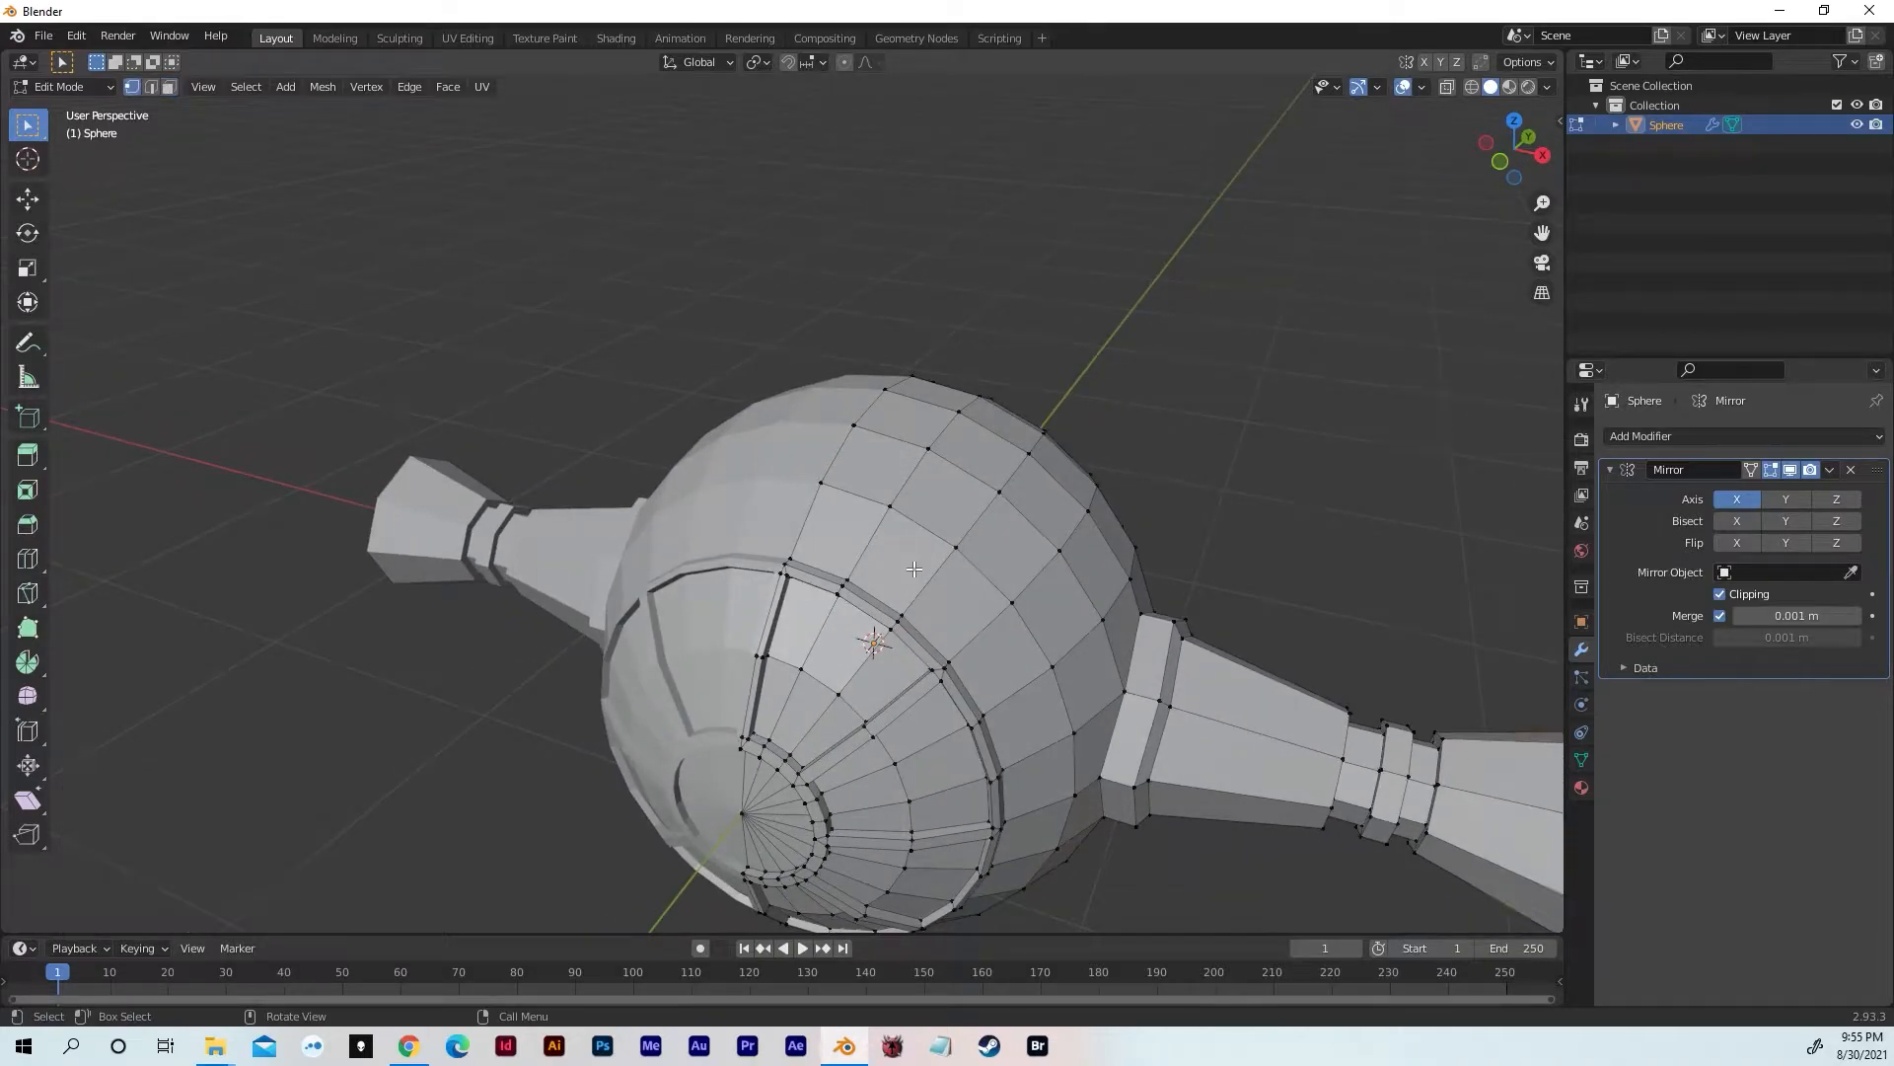
{"action": "middle_click_drag", "start_coordinate": [913, 569], "coordinate": [711, 570]}
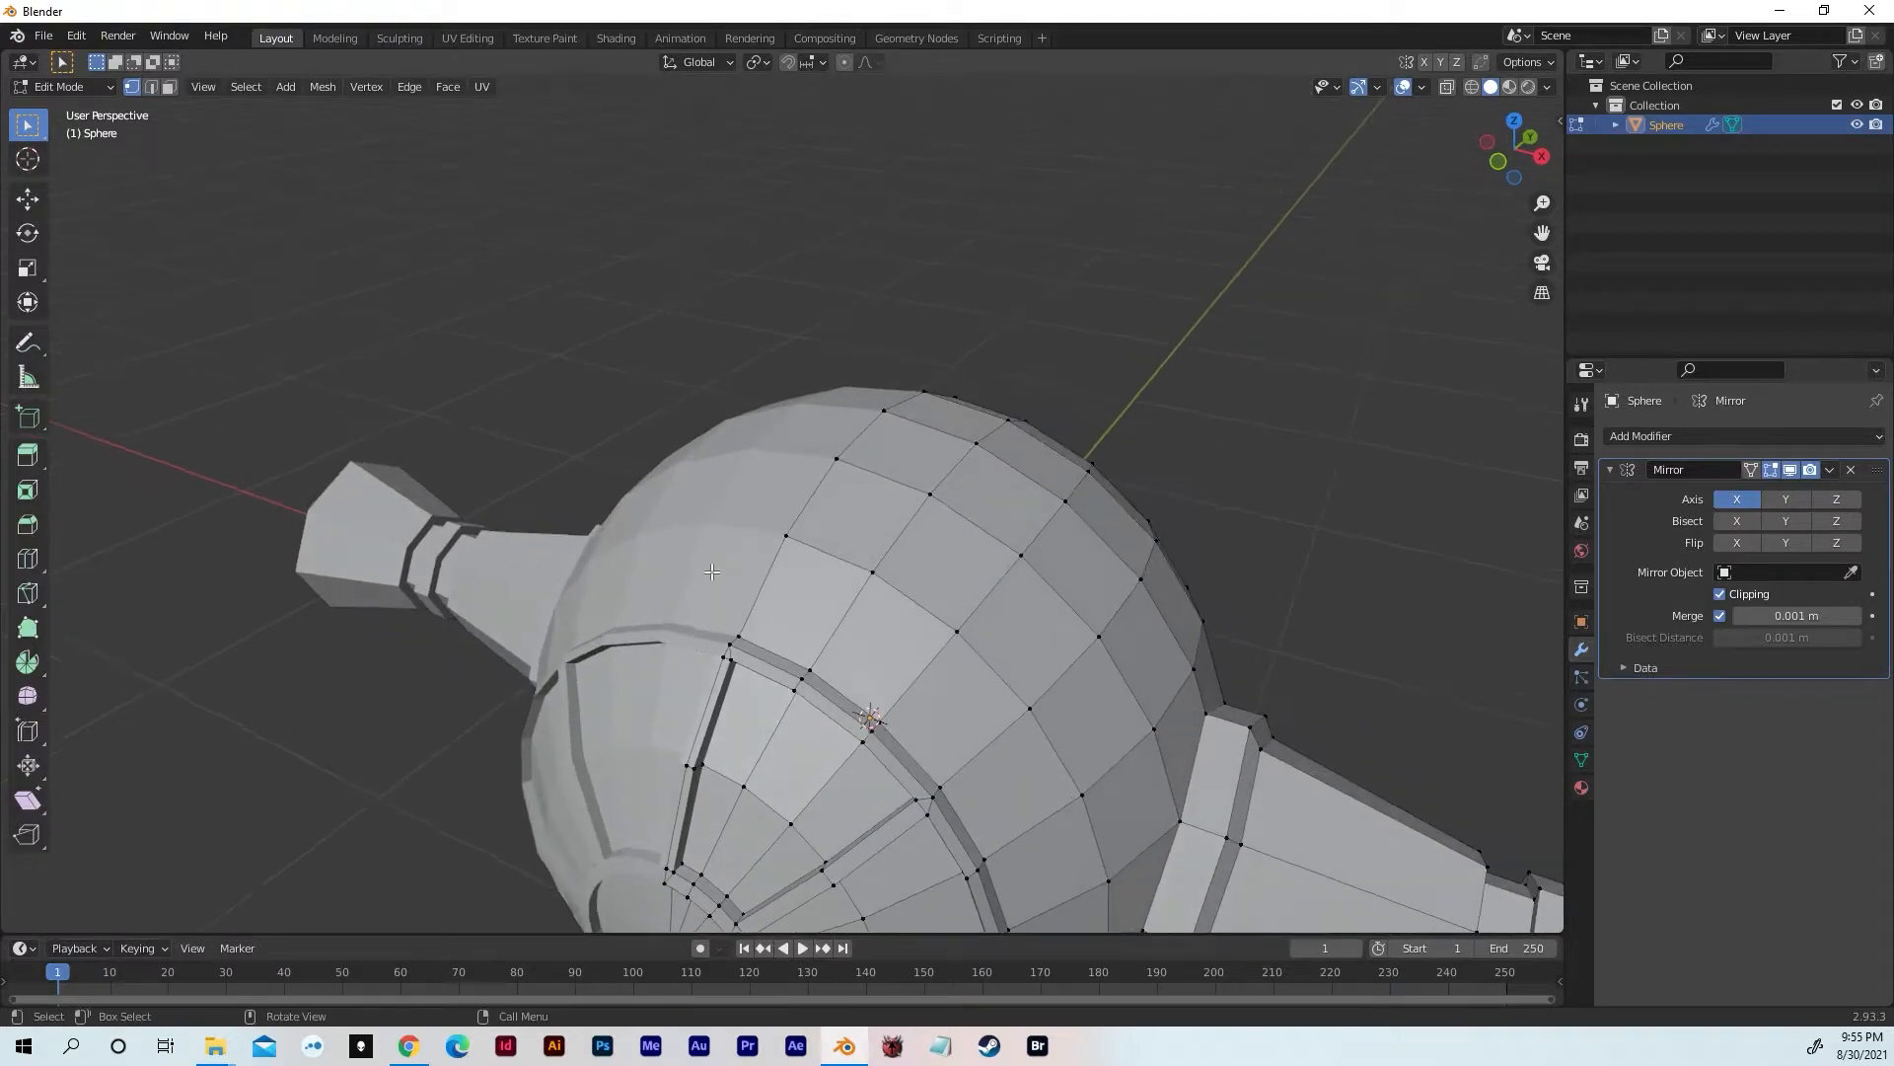
{"action": "middle_click_drag", "start_coordinate": [1090, 618], "coordinate": [784, 648]}
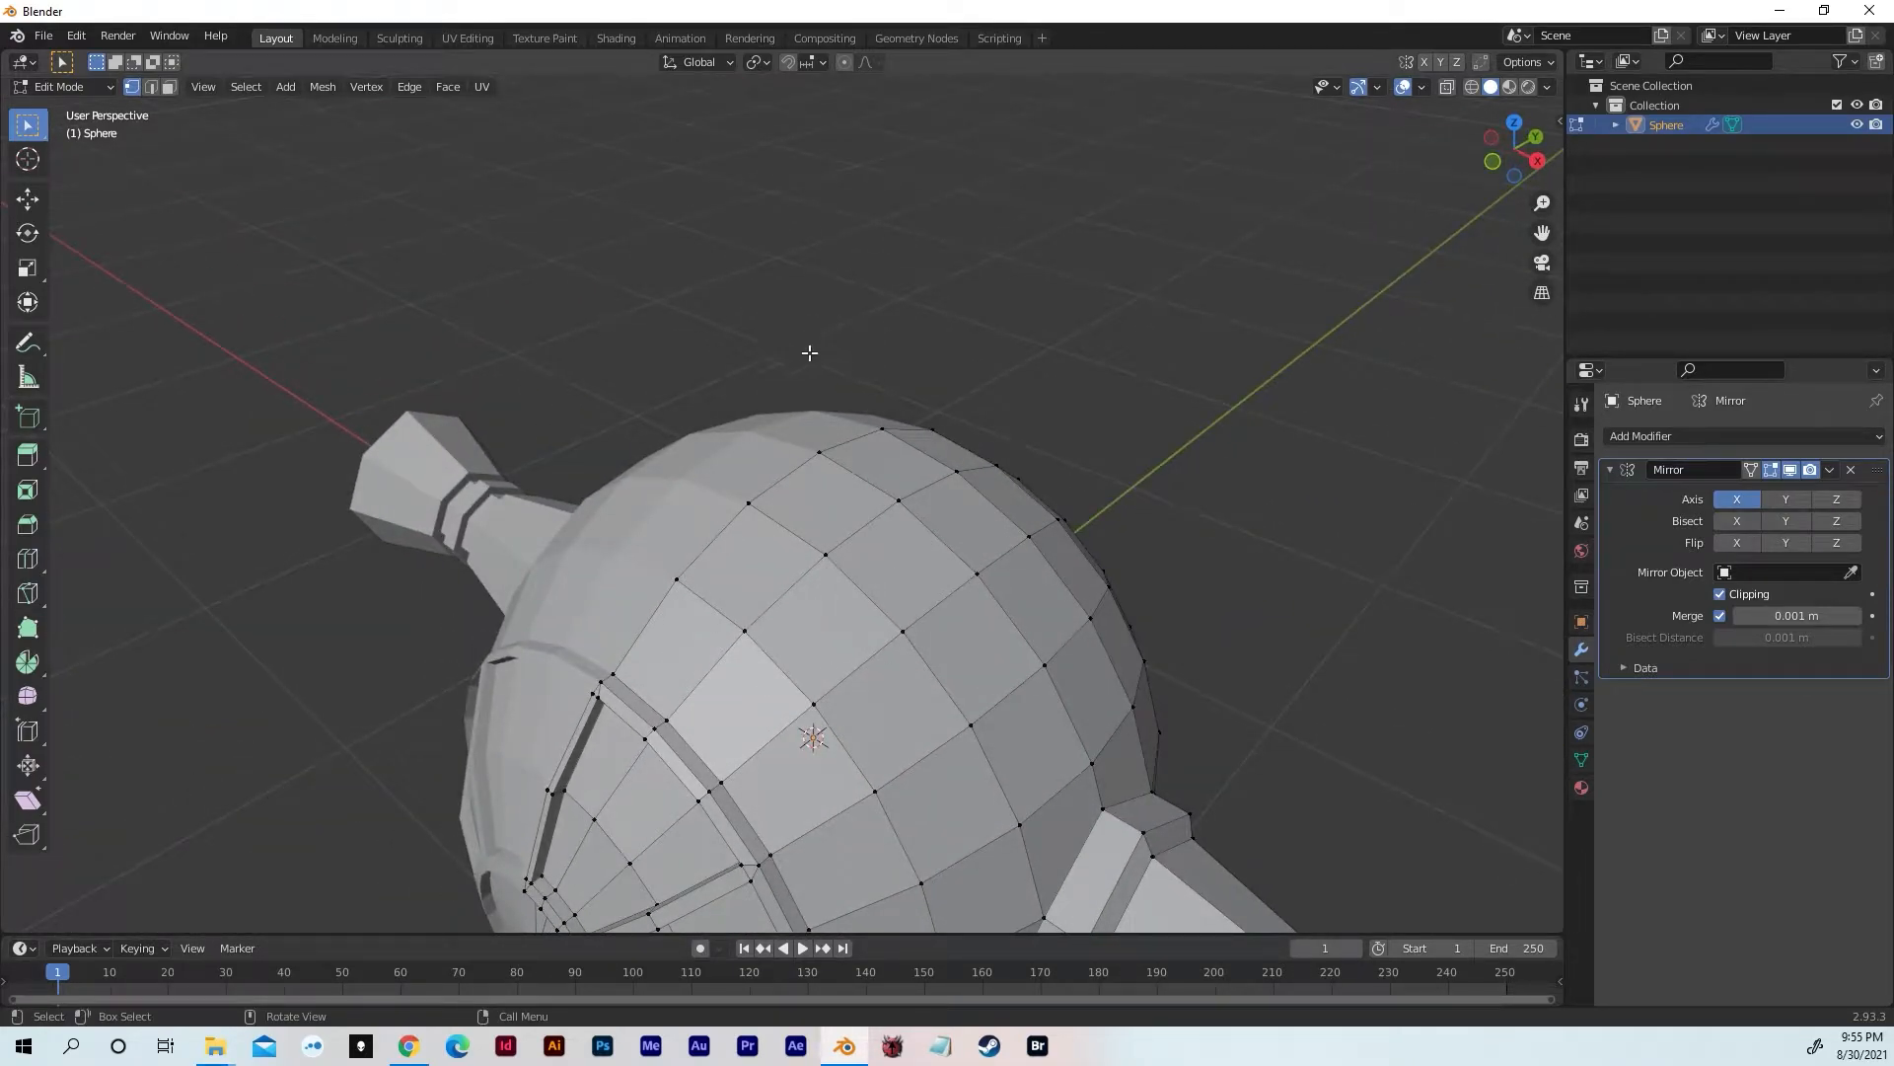
{"action": "middle_click_drag", "start_coordinate": [970, 513], "coordinate": [600, 463]}
{"action": "middle_click_drag", "start_coordinate": [575, 546], "coordinate": [506, 661]}
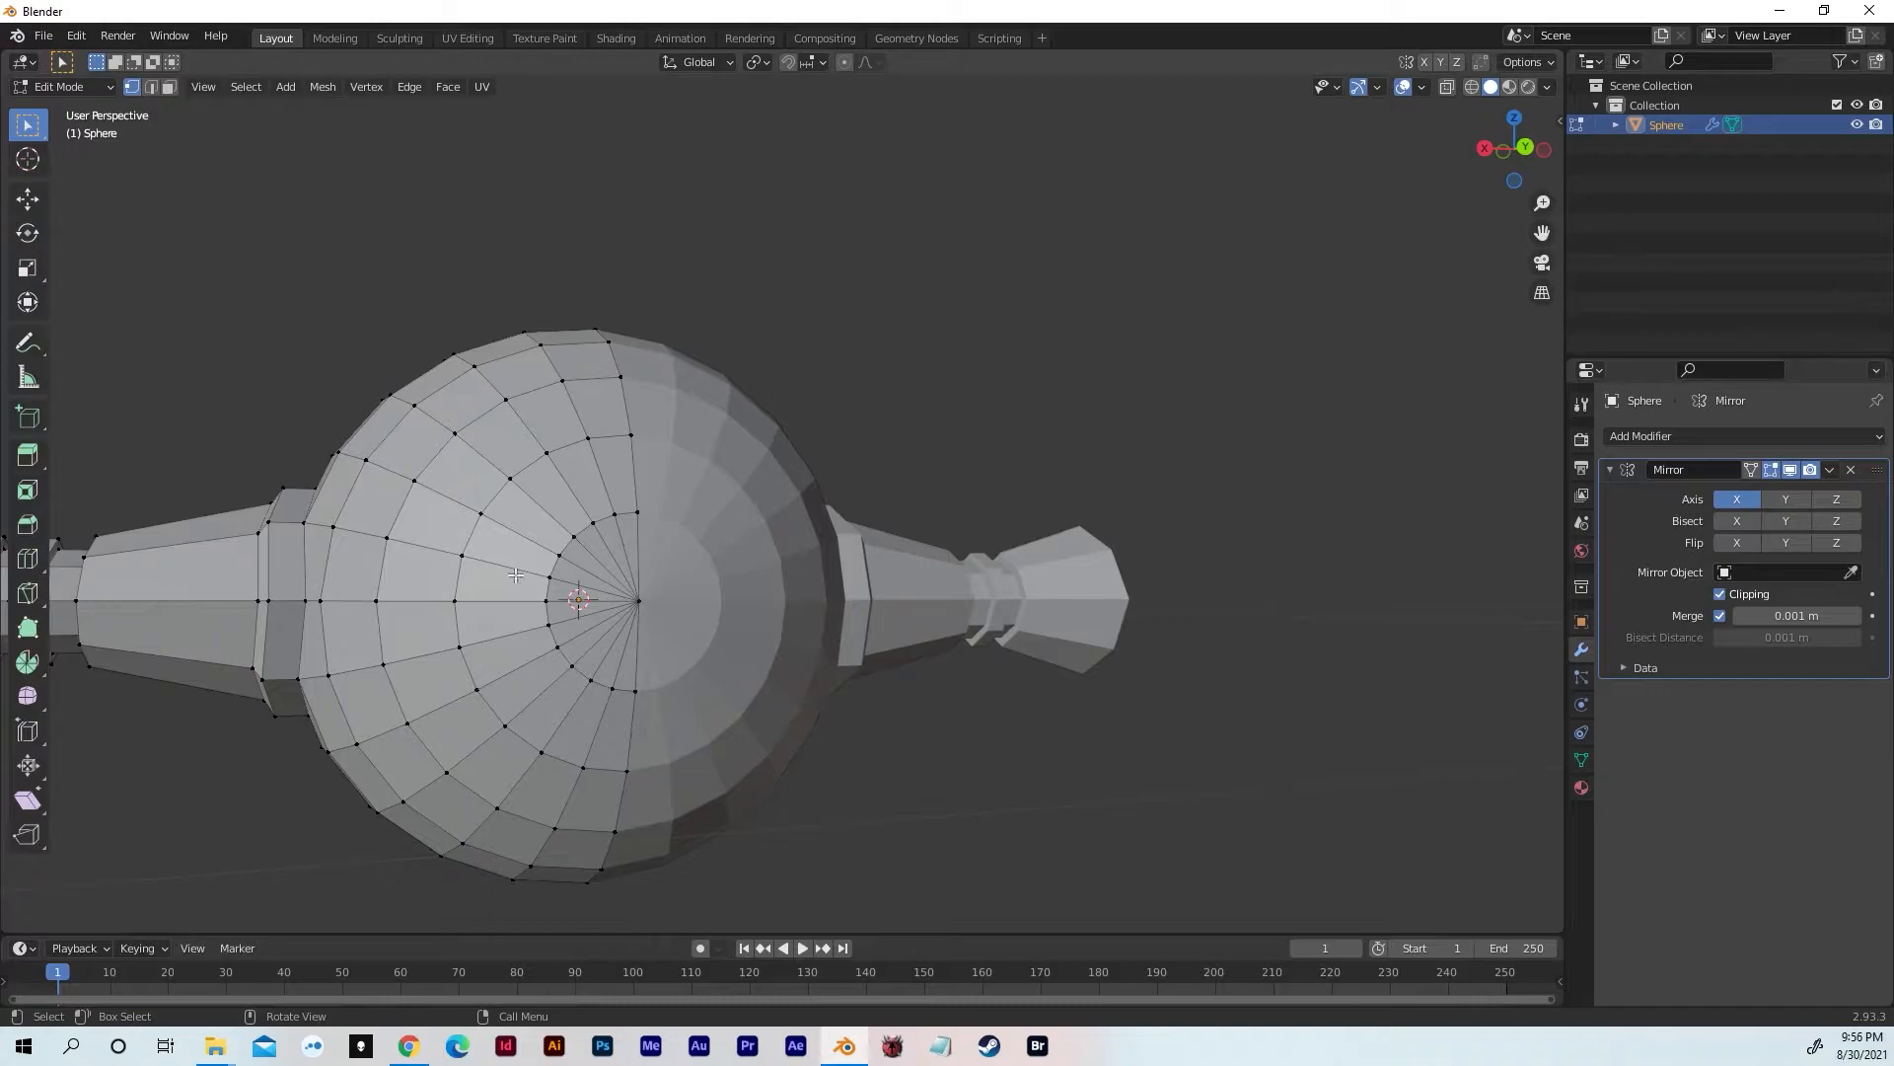
{"action": "middle_click_drag", "start_coordinate": [492, 523], "coordinate": [568, 514]}
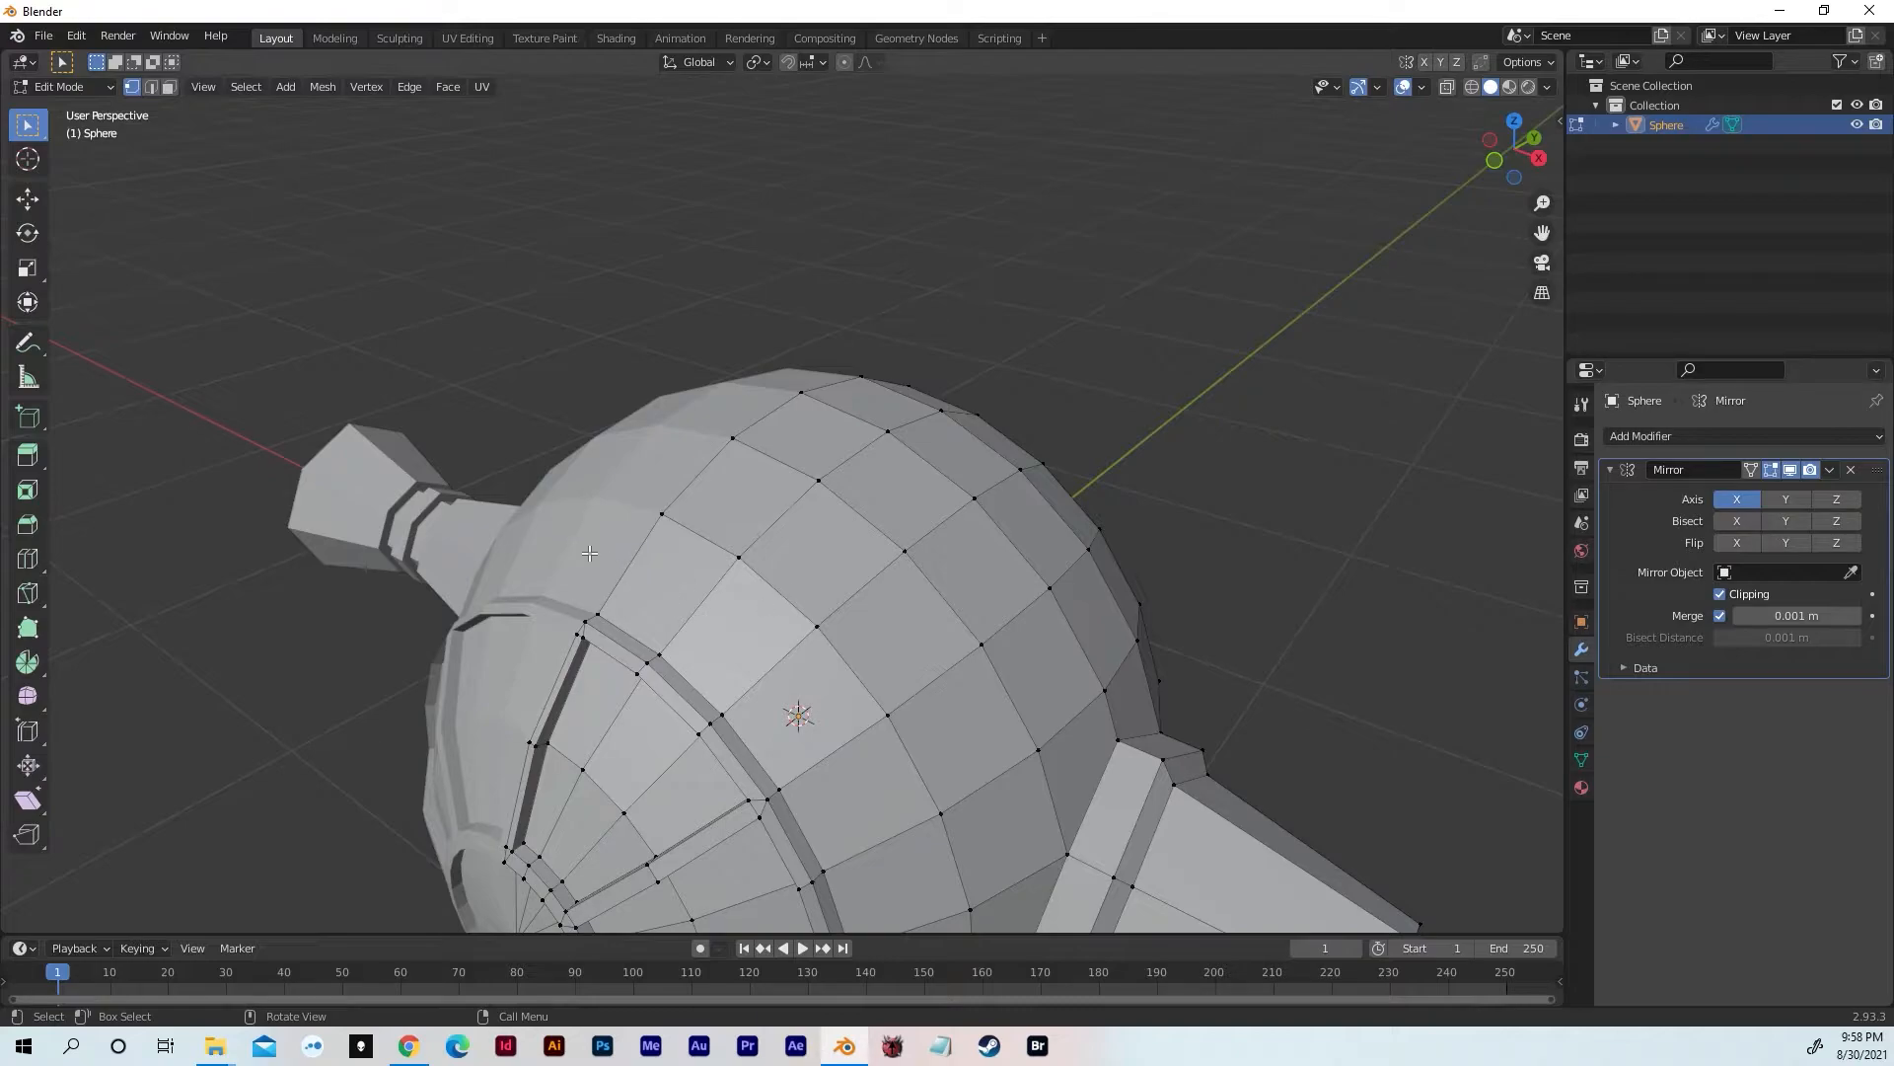
{"action": "key", "text": "k"}
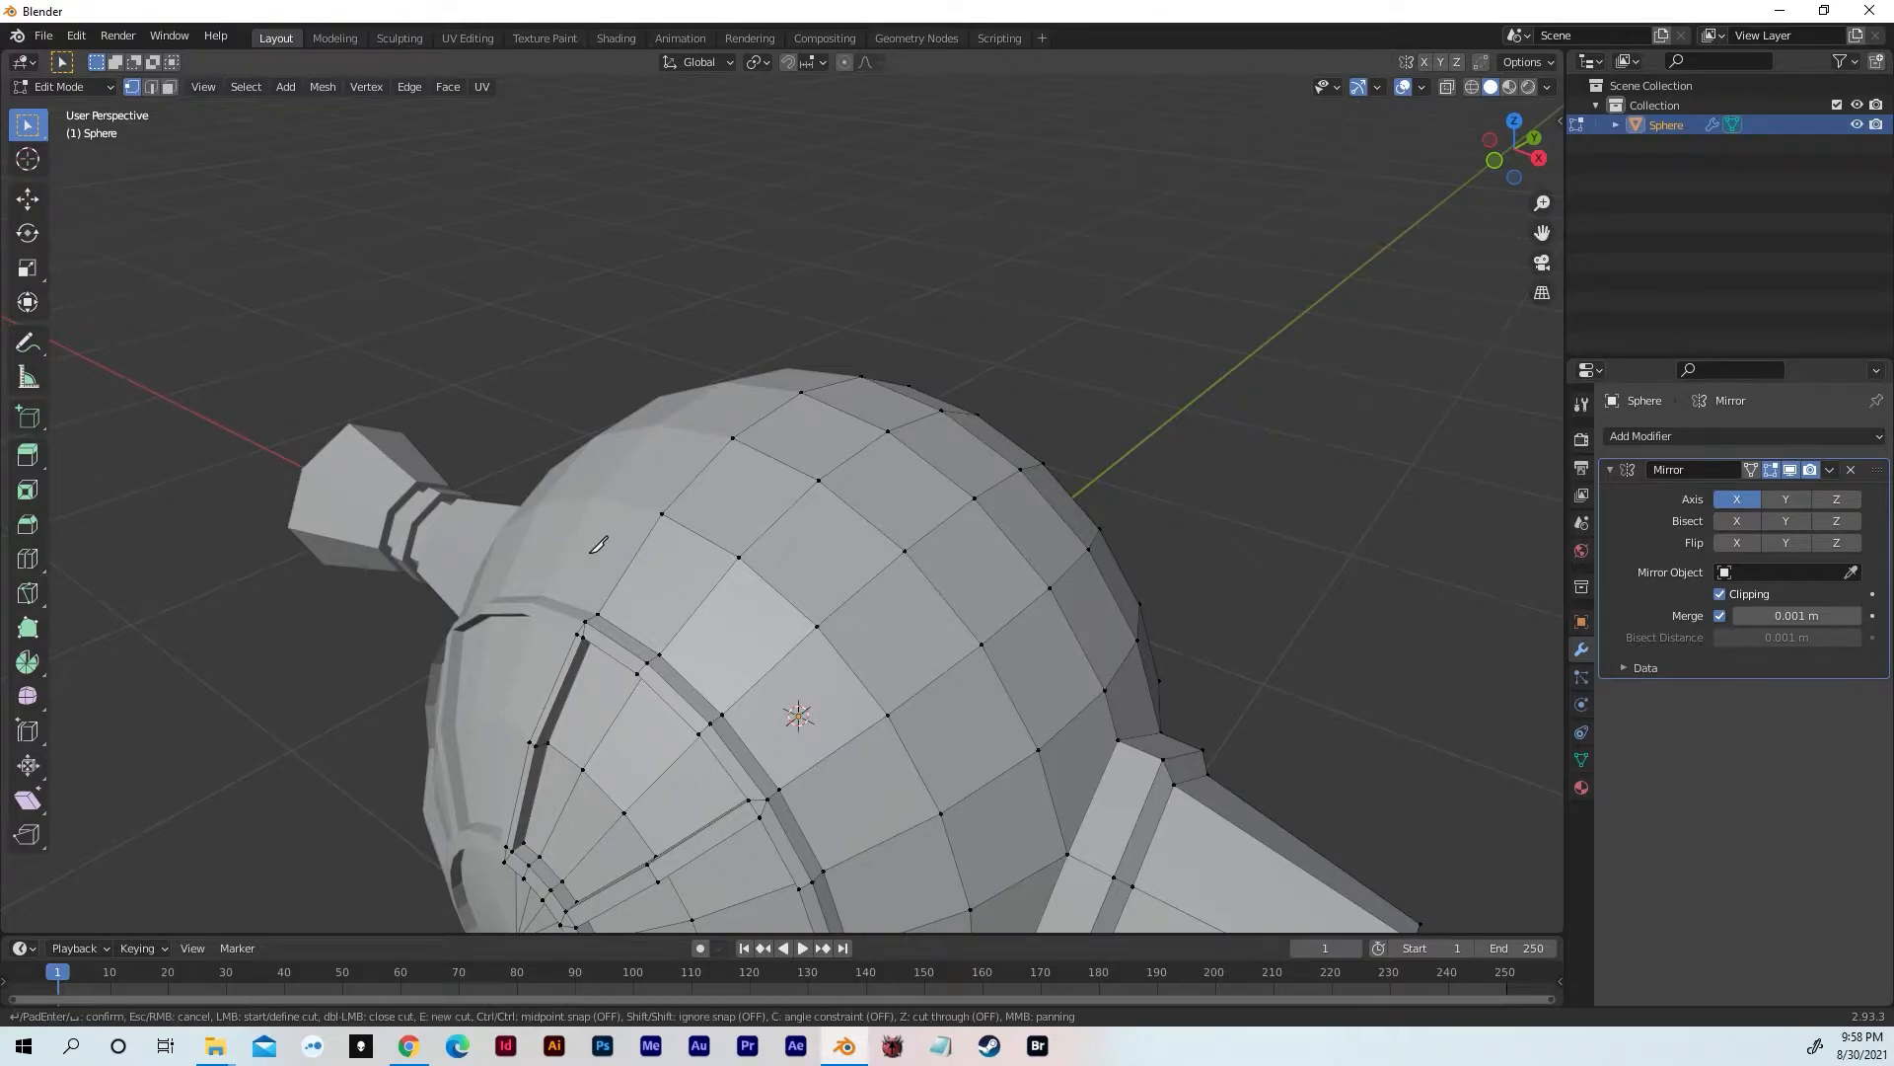
{"action": "middle_click_drag", "start_coordinate": [589, 553], "coordinate": [570, 578]}
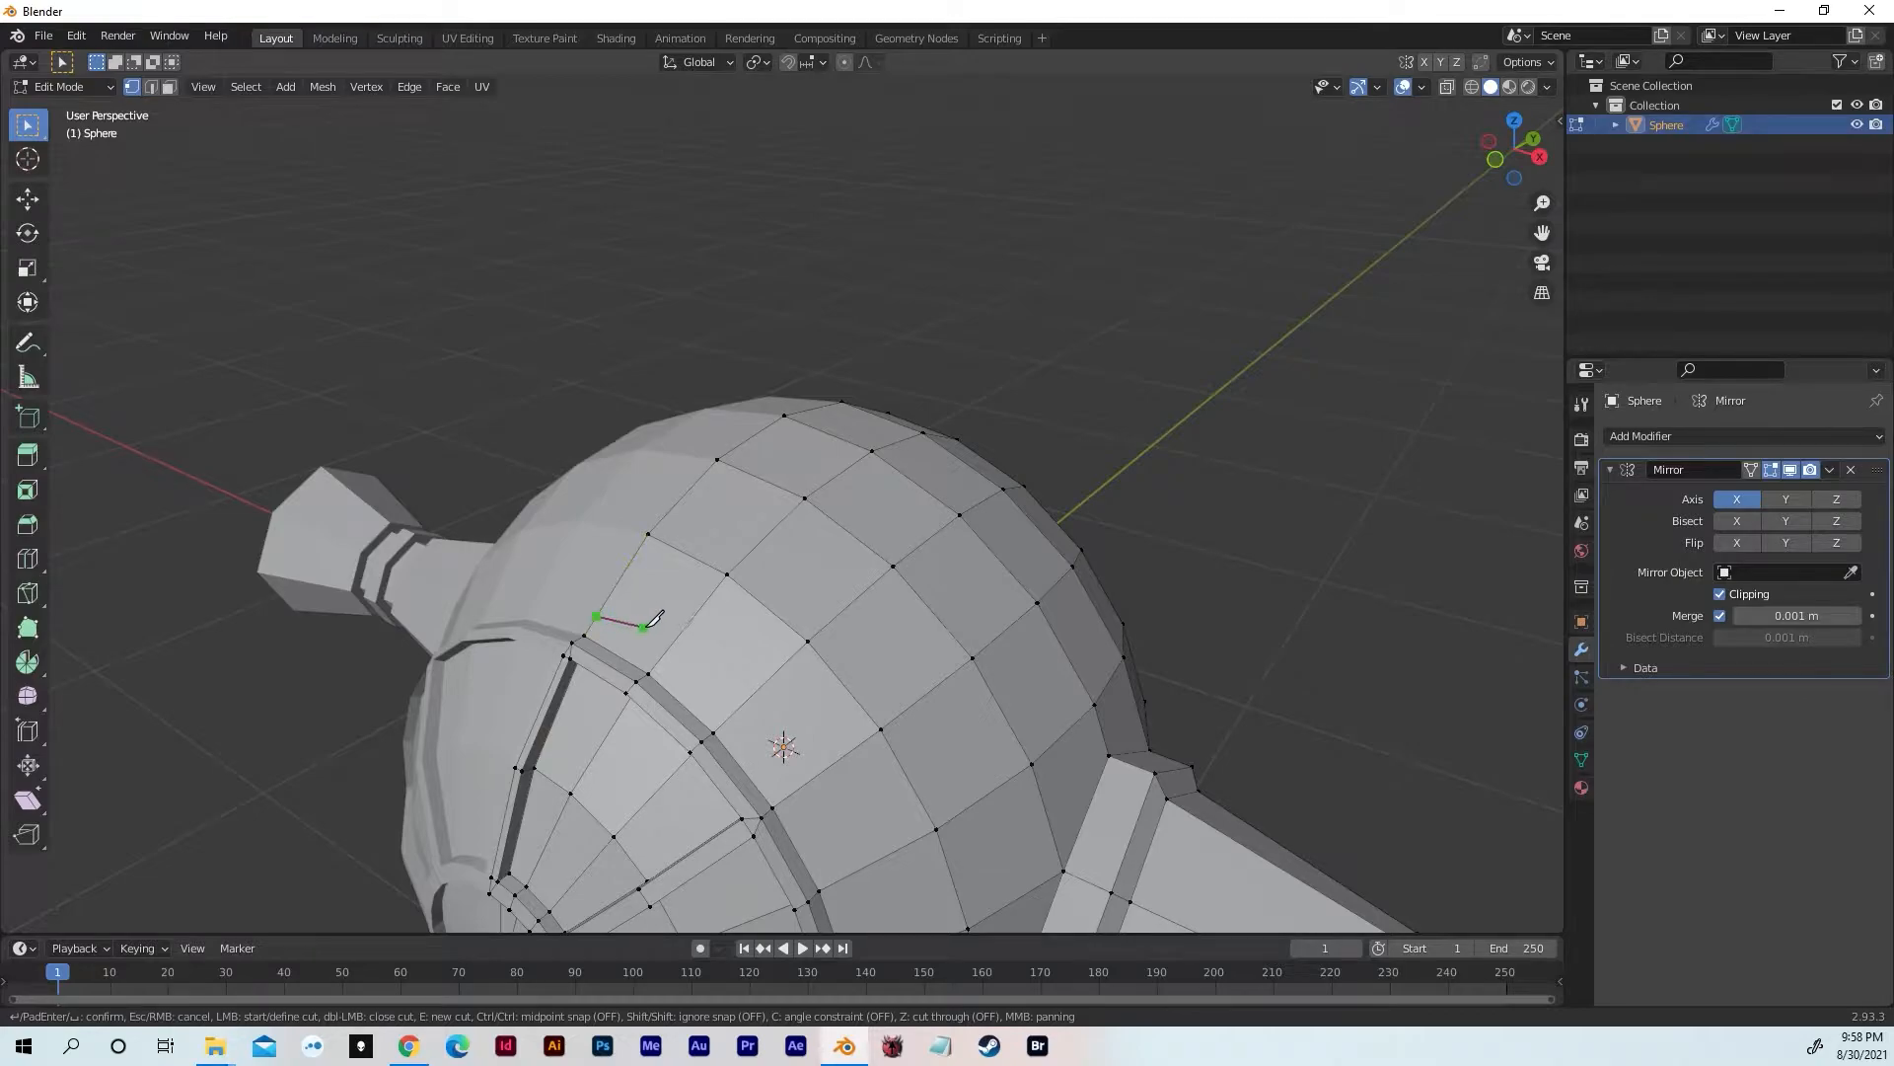
{"action": "left_click", "coordinate": [680, 637]}
{"action": "left_click", "coordinate": [809, 641]}
{"action": "middle_click_drag", "start_coordinate": [809, 640], "coordinate": [841, 599]}
{"action": "left_click", "coordinate": [817, 588]}
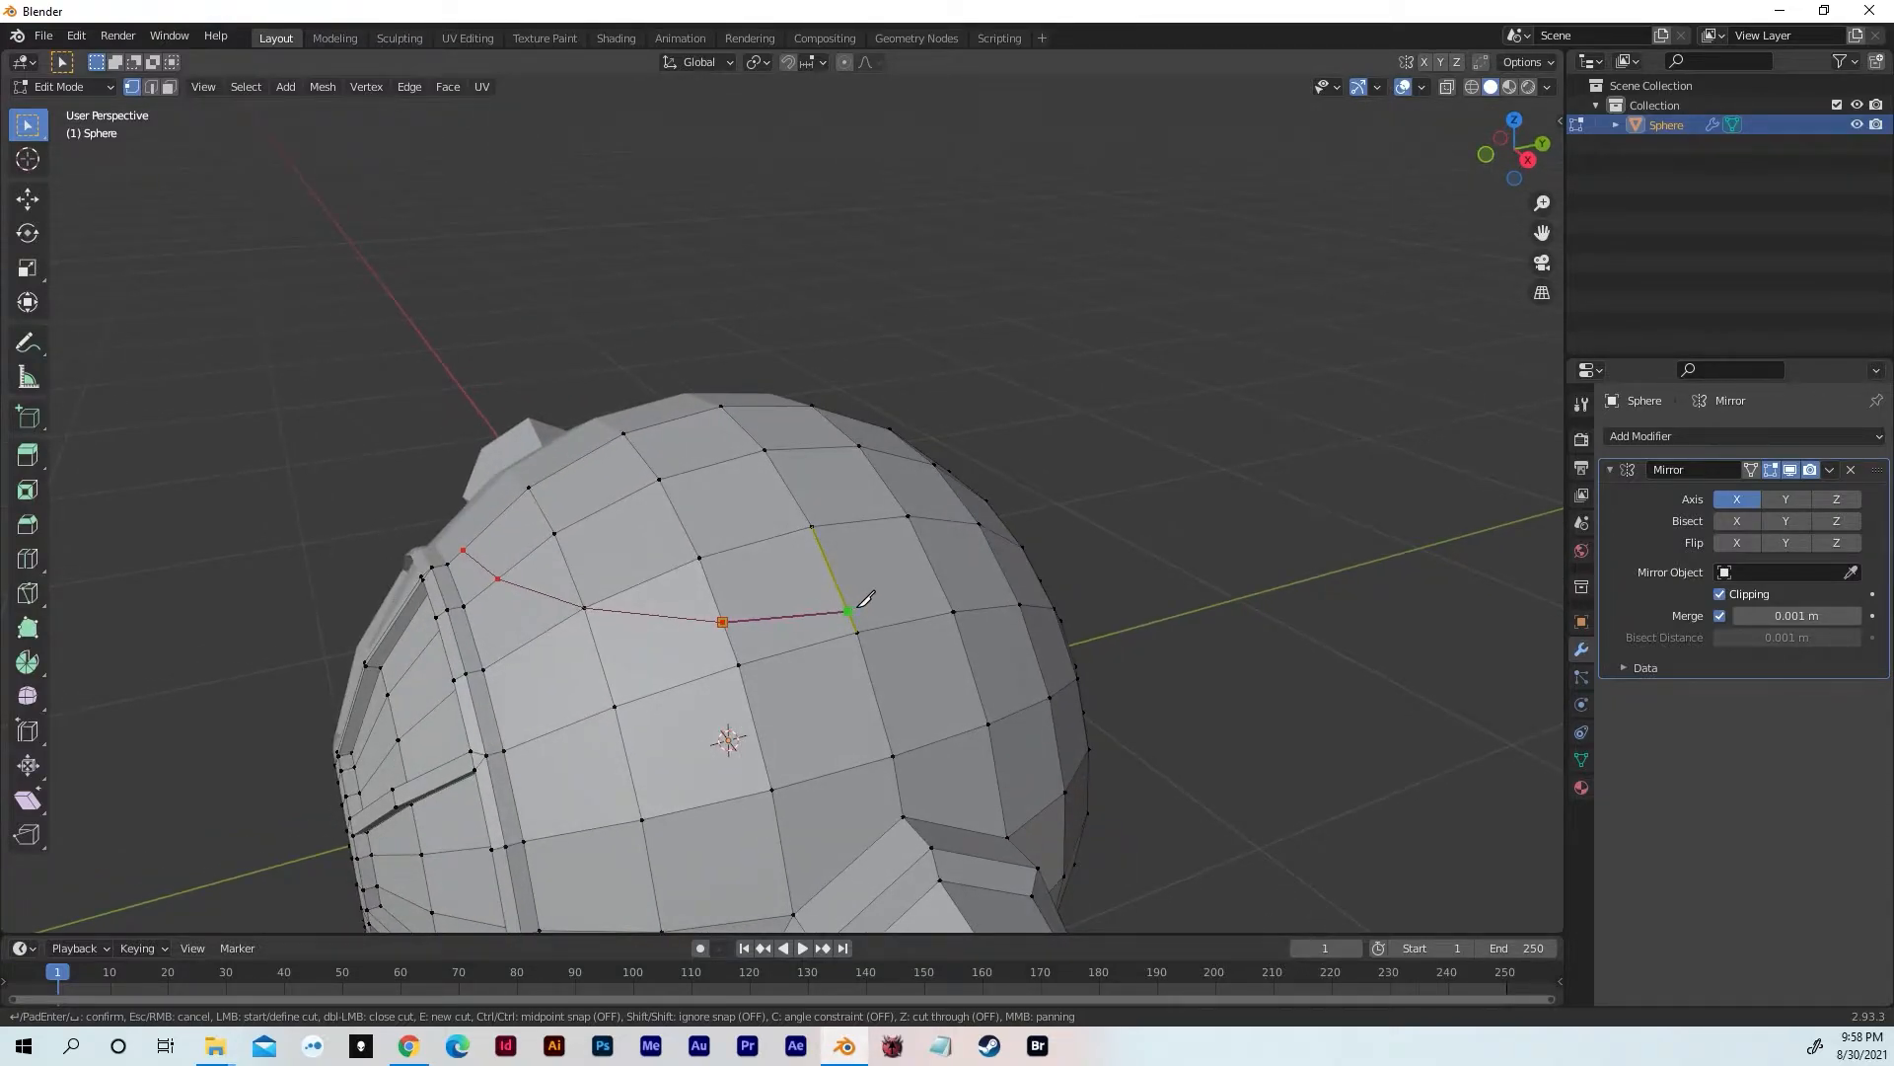
{"action": "middle_click_drag", "start_coordinate": [866, 599], "coordinate": [820, 606]}
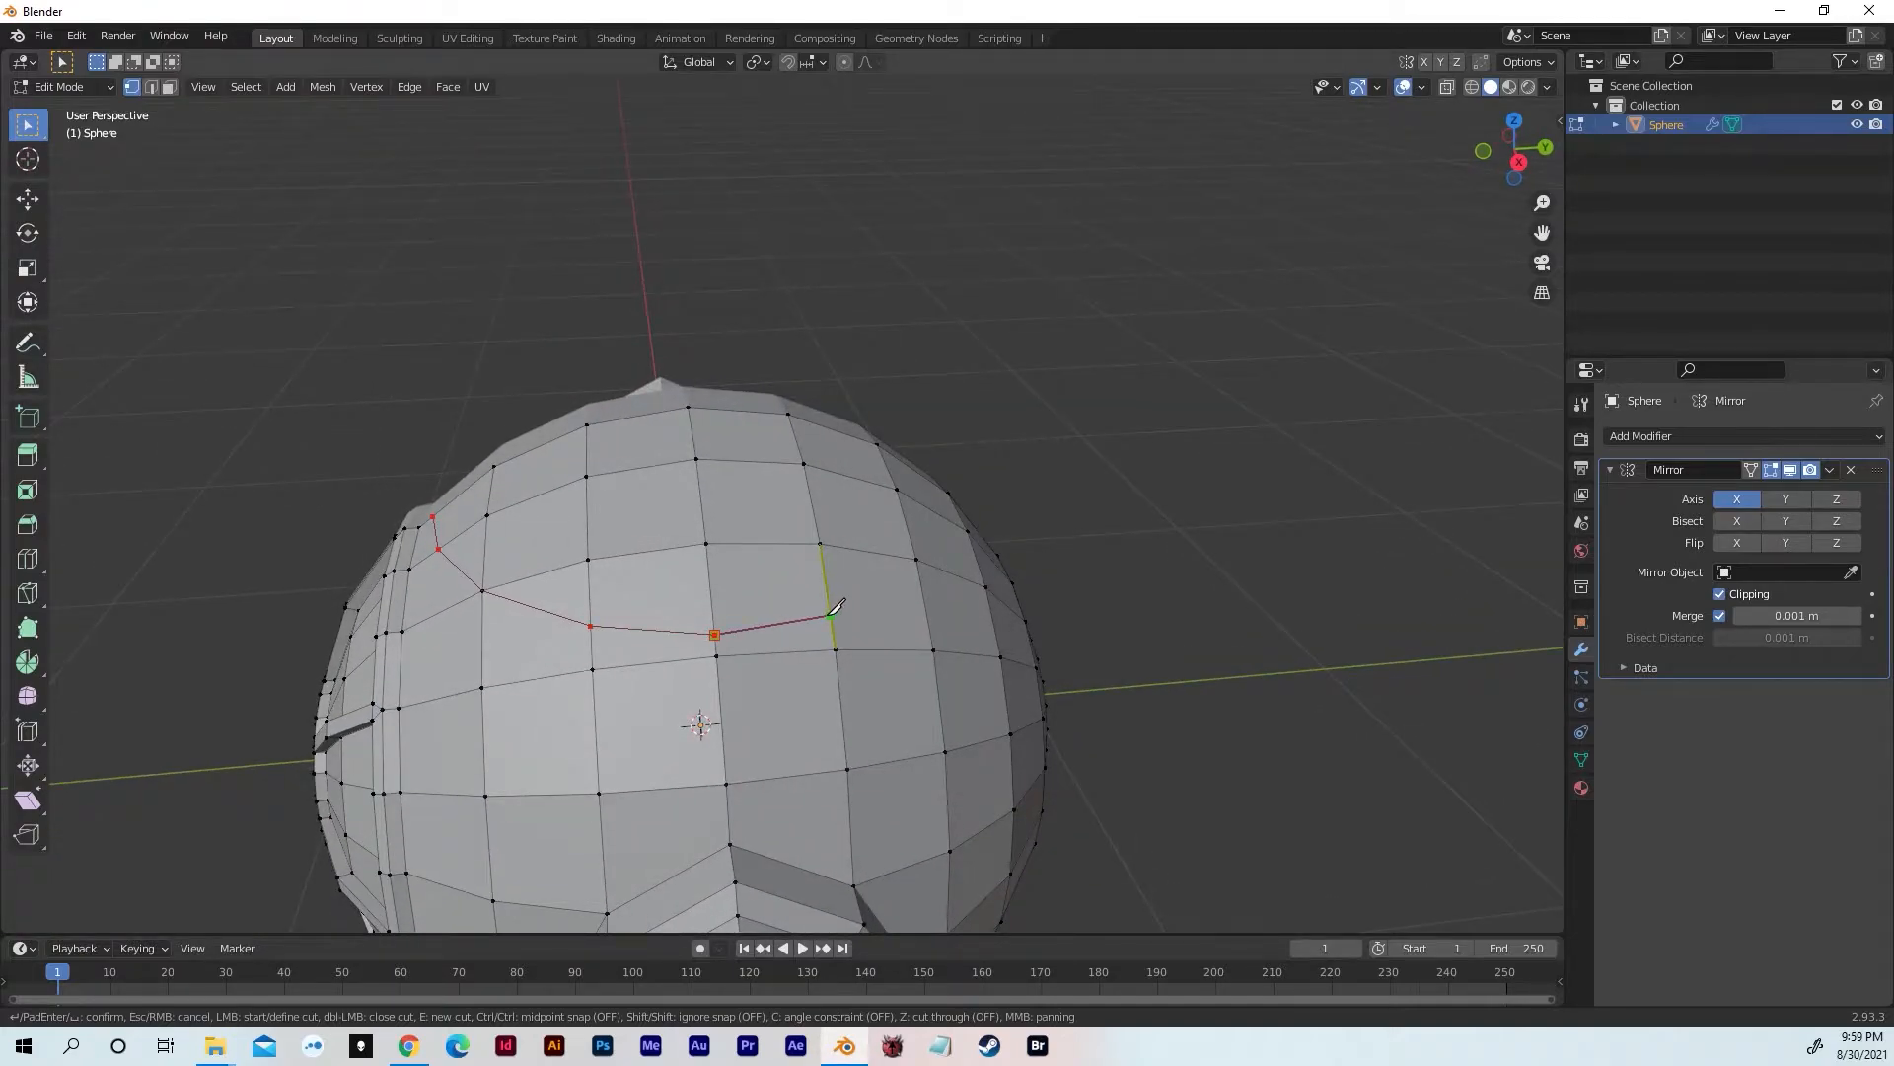
{"action": "middle_click_drag", "start_coordinate": [836, 604], "coordinate": [742, 582]}
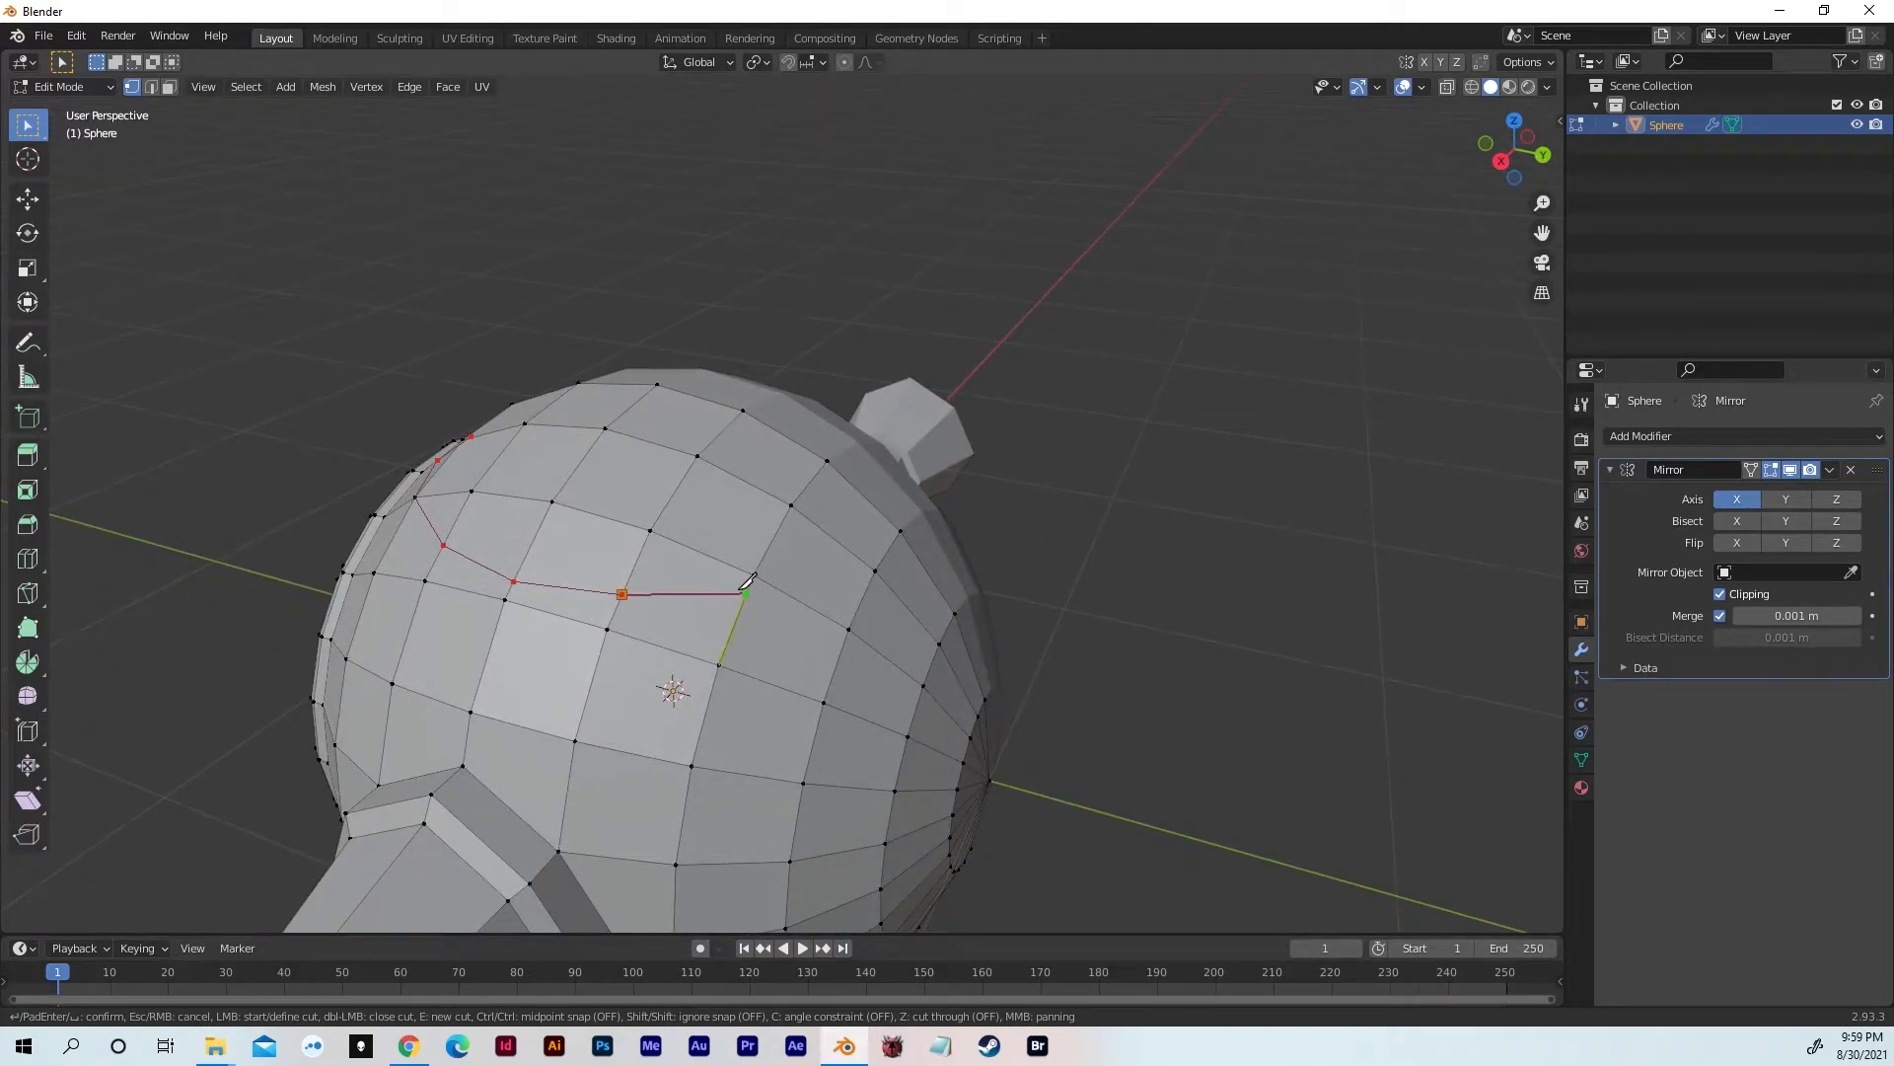
{"action": "middle_click_drag", "start_coordinate": [762, 568], "coordinate": [850, 616]}
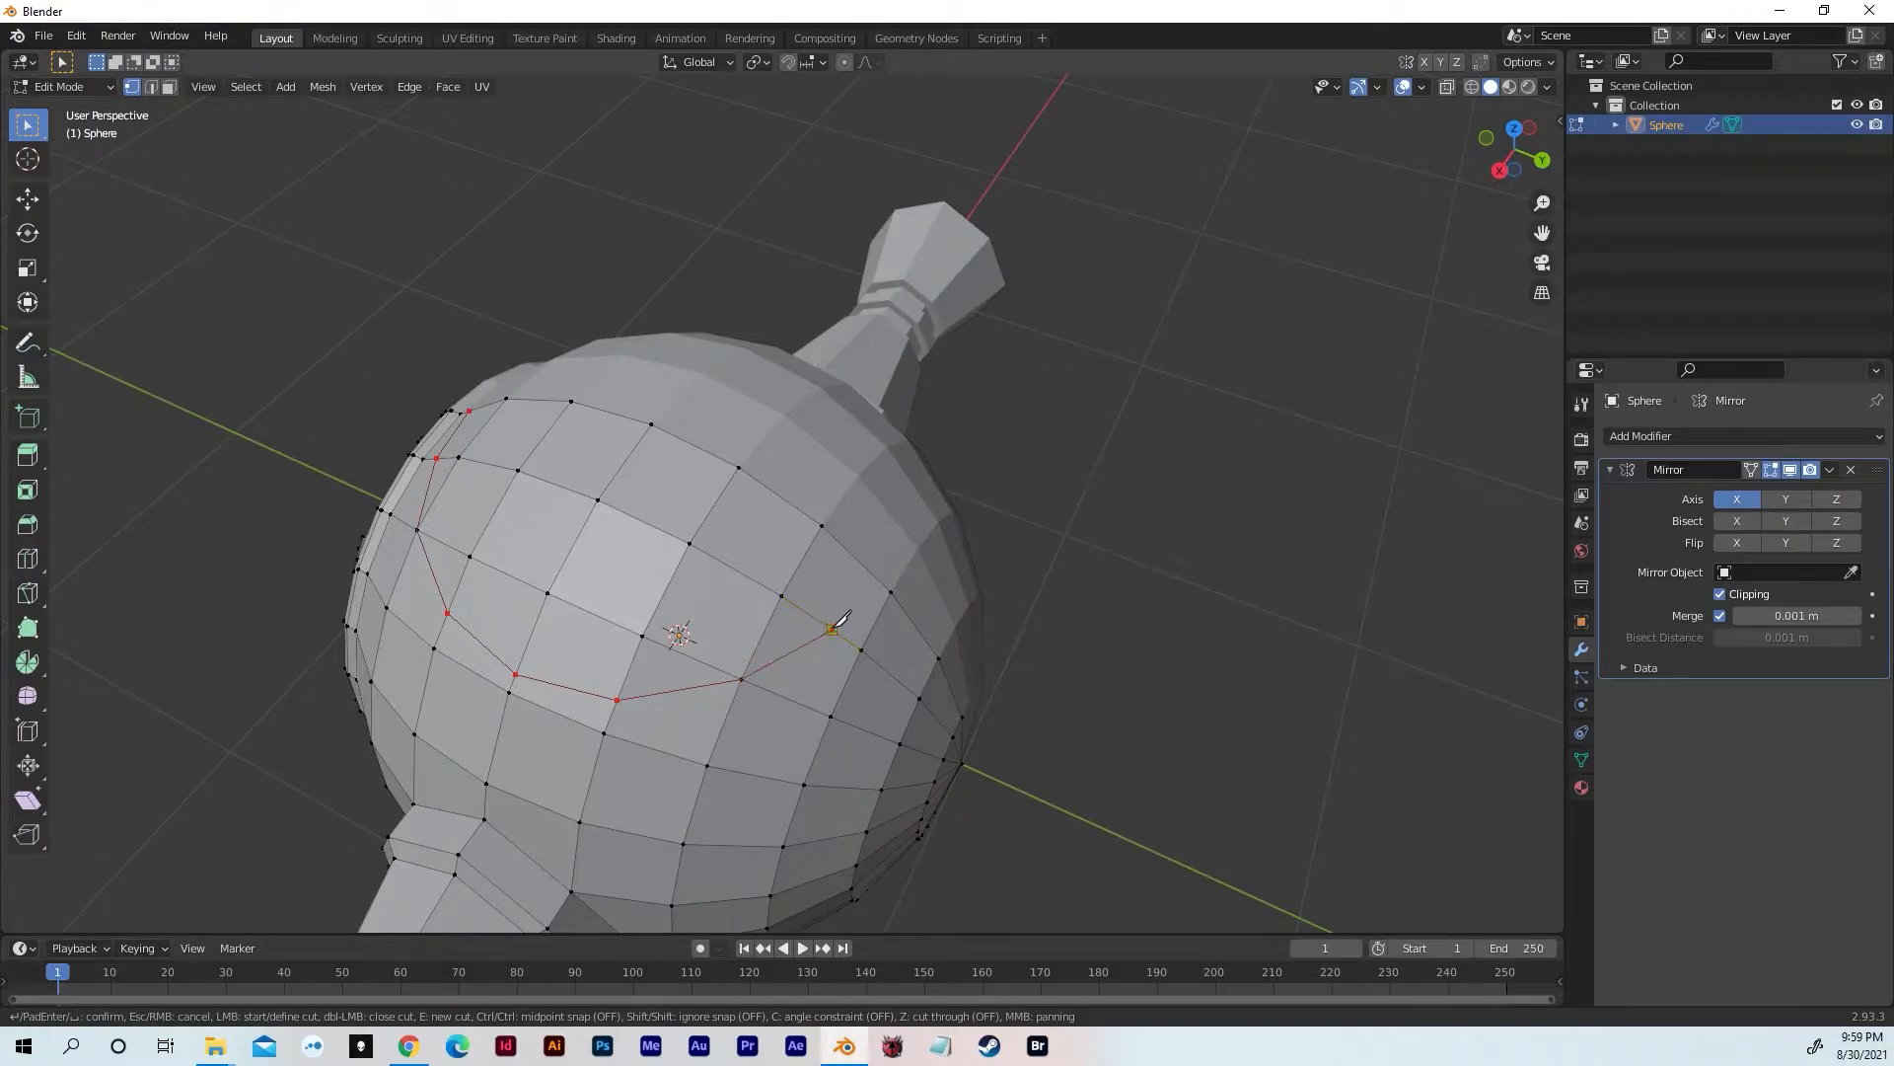
{"action": "left_click", "coordinate": [885, 577]}
{"action": "key", "text": "Return"}
Select all the faces enclosed by the curved knife cut on top of the ball
{"action": "middle_click_drag", "start_coordinate": [885, 577], "coordinate": [904, 637]}
{"action": "key", "text": "3"}
{"action": "key", "text": "b"}
{"action": "left_click_drag", "start_coordinate": [838, 677], "coordinate": [843, 683]}
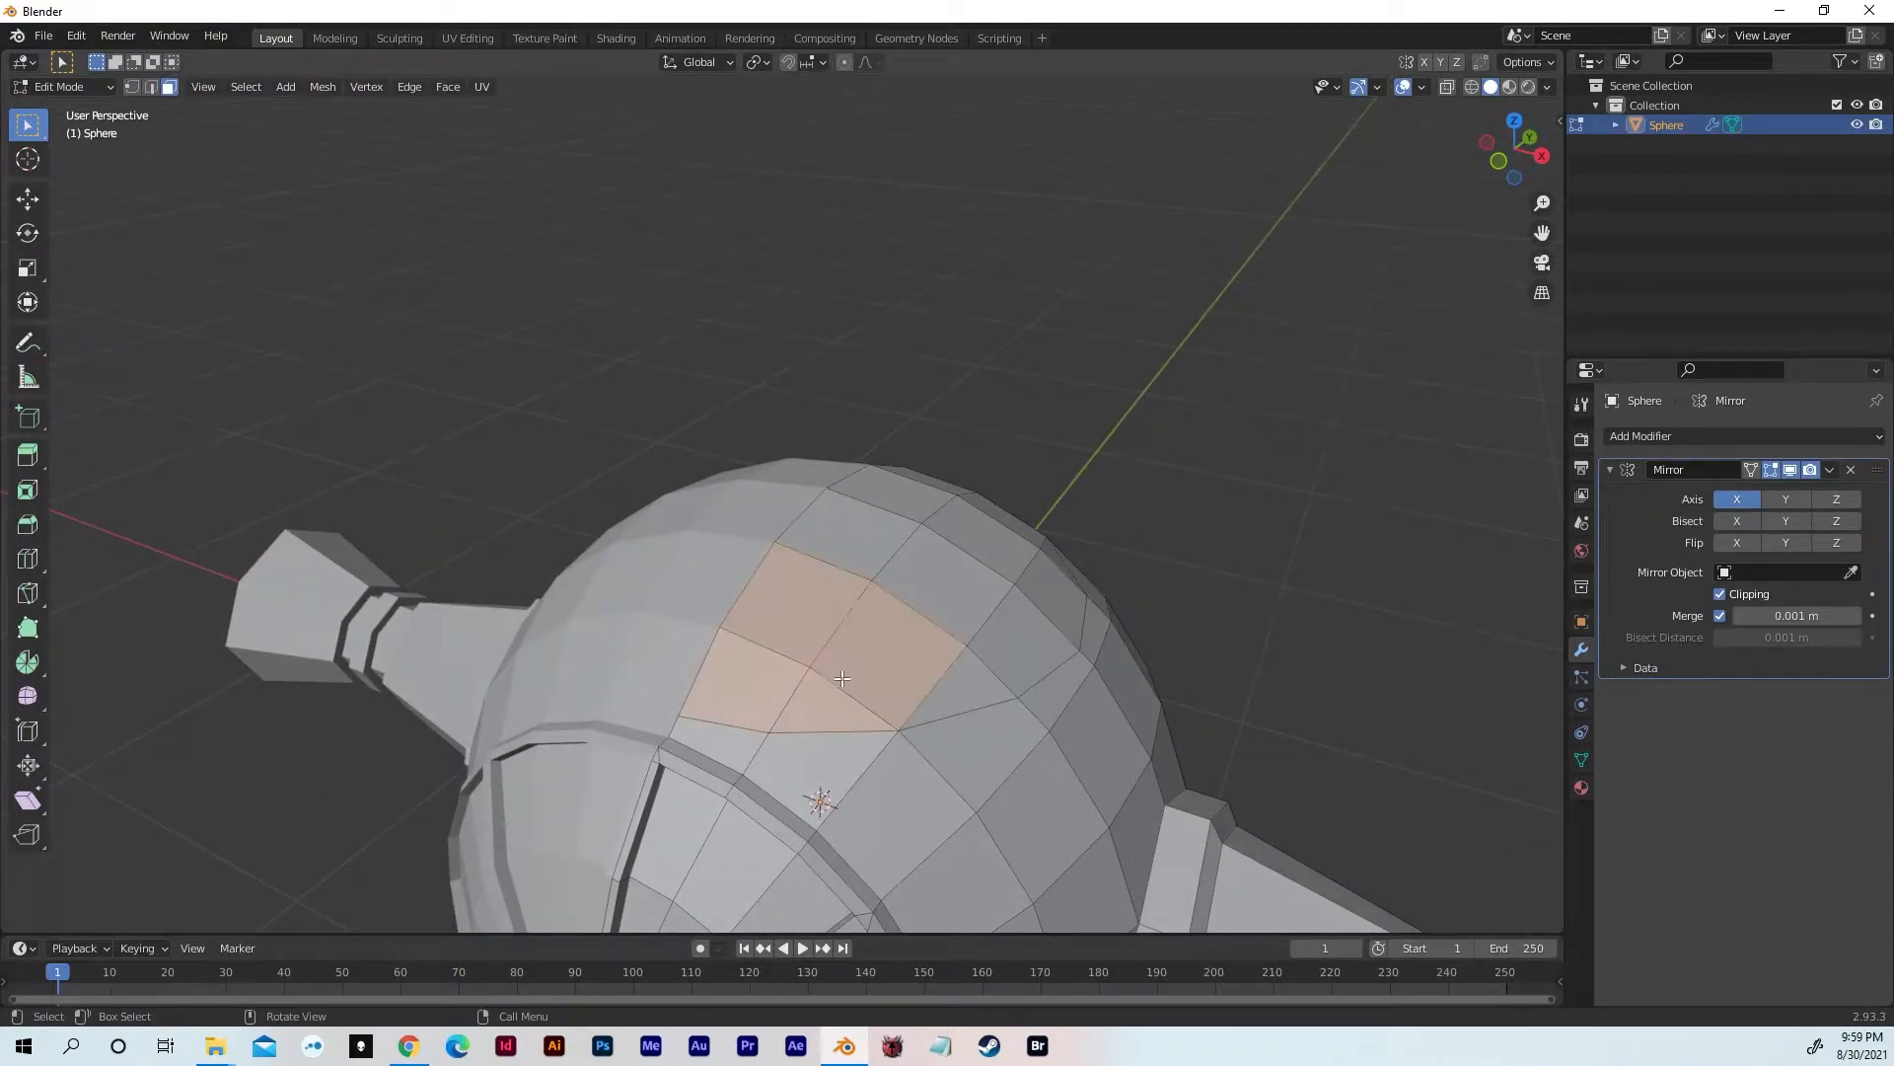
{"action": "left_click_drag", "start_coordinate": [909, 599], "coordinate": [985, 669], "text": "shift"}
{"action": "middle_click_drag", "start_coordinate": [984, 669], "coordinate": [863, 663]}
{"action": "left_click_drag", "start_coordinate": [630, 537], "coordinate": [819, 655], "text": "shift"}
{"action": "left_click_drag", "start_coordinate": [789, 530], "coordinate": [910, 654], "text": "shift"}
{"action": "middle_click_drag", "start_coordinate": [942, 577], "coordinate": [866, 600]}
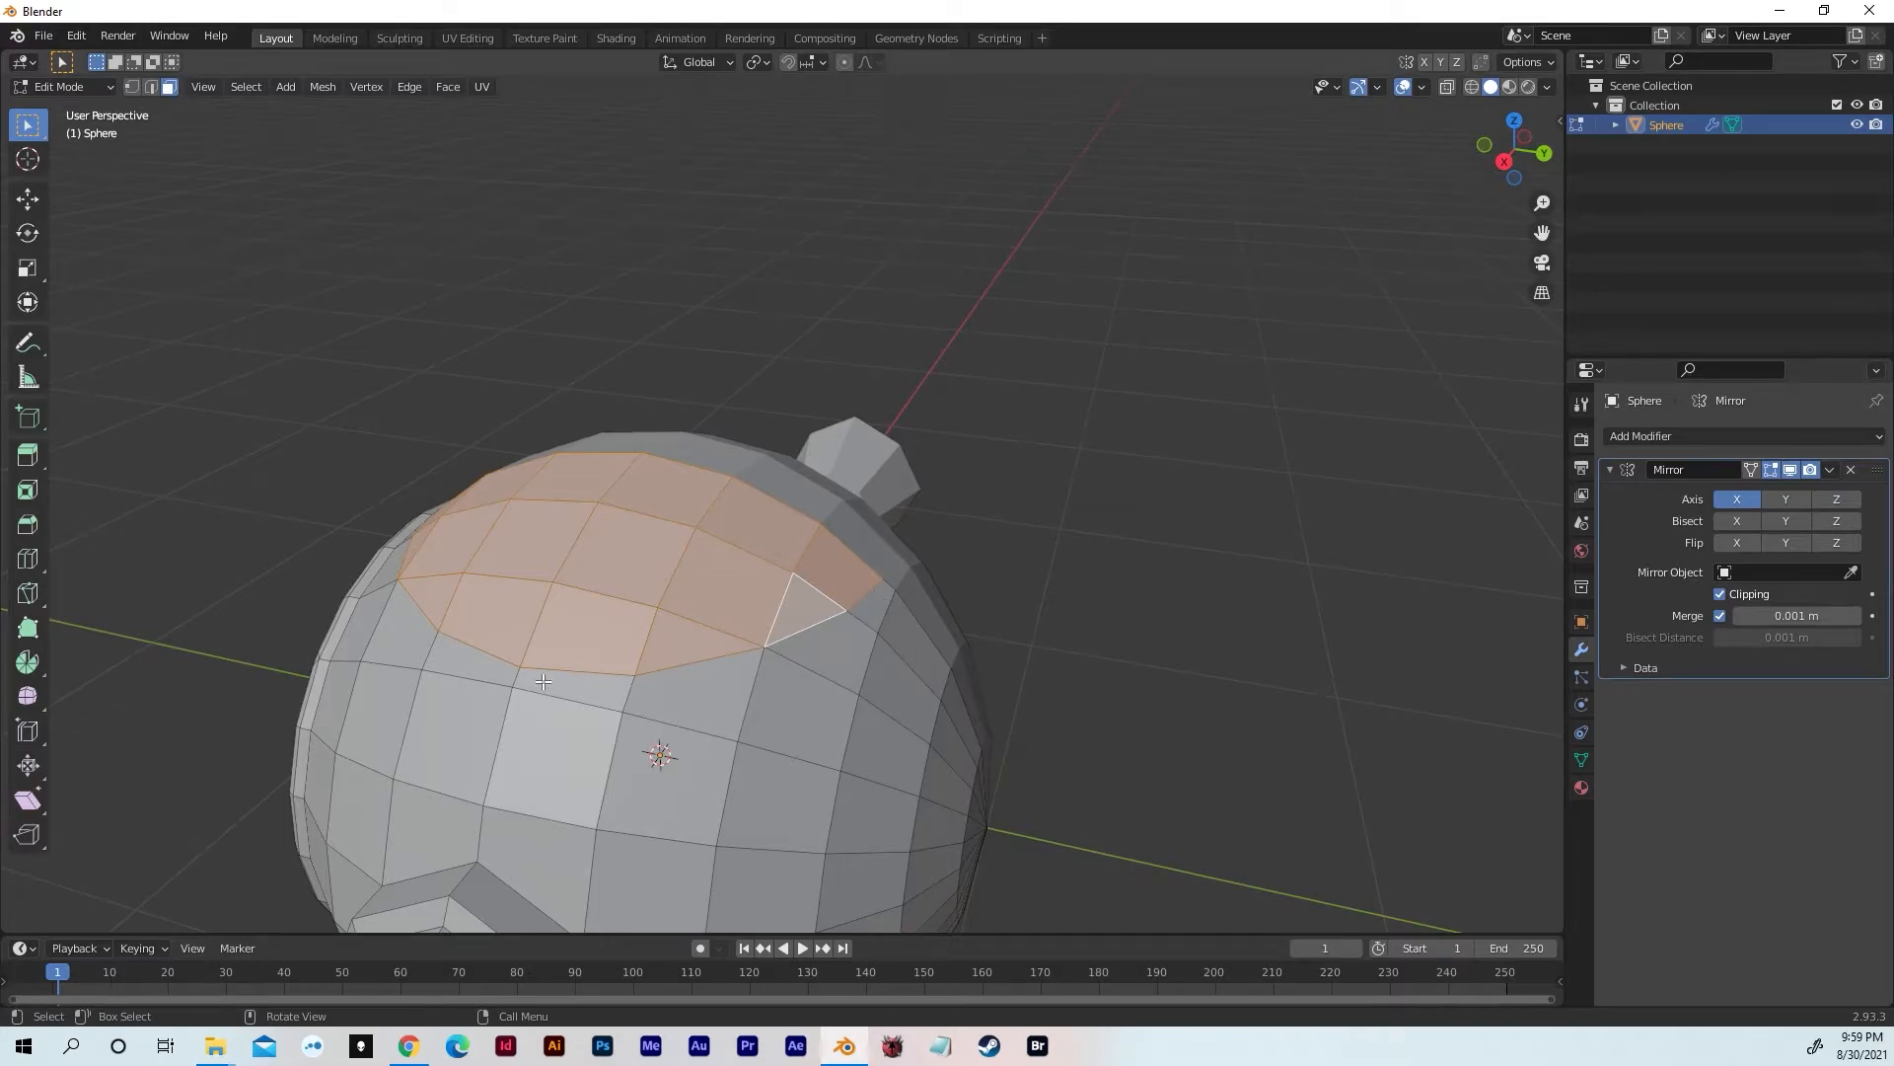
Extrude the selected hatch faces about 0.029 m upward along the Z axis
{"action": "middle_click_drag", "start_coordinate": [561, 690], "coordinate": [663, 721]}
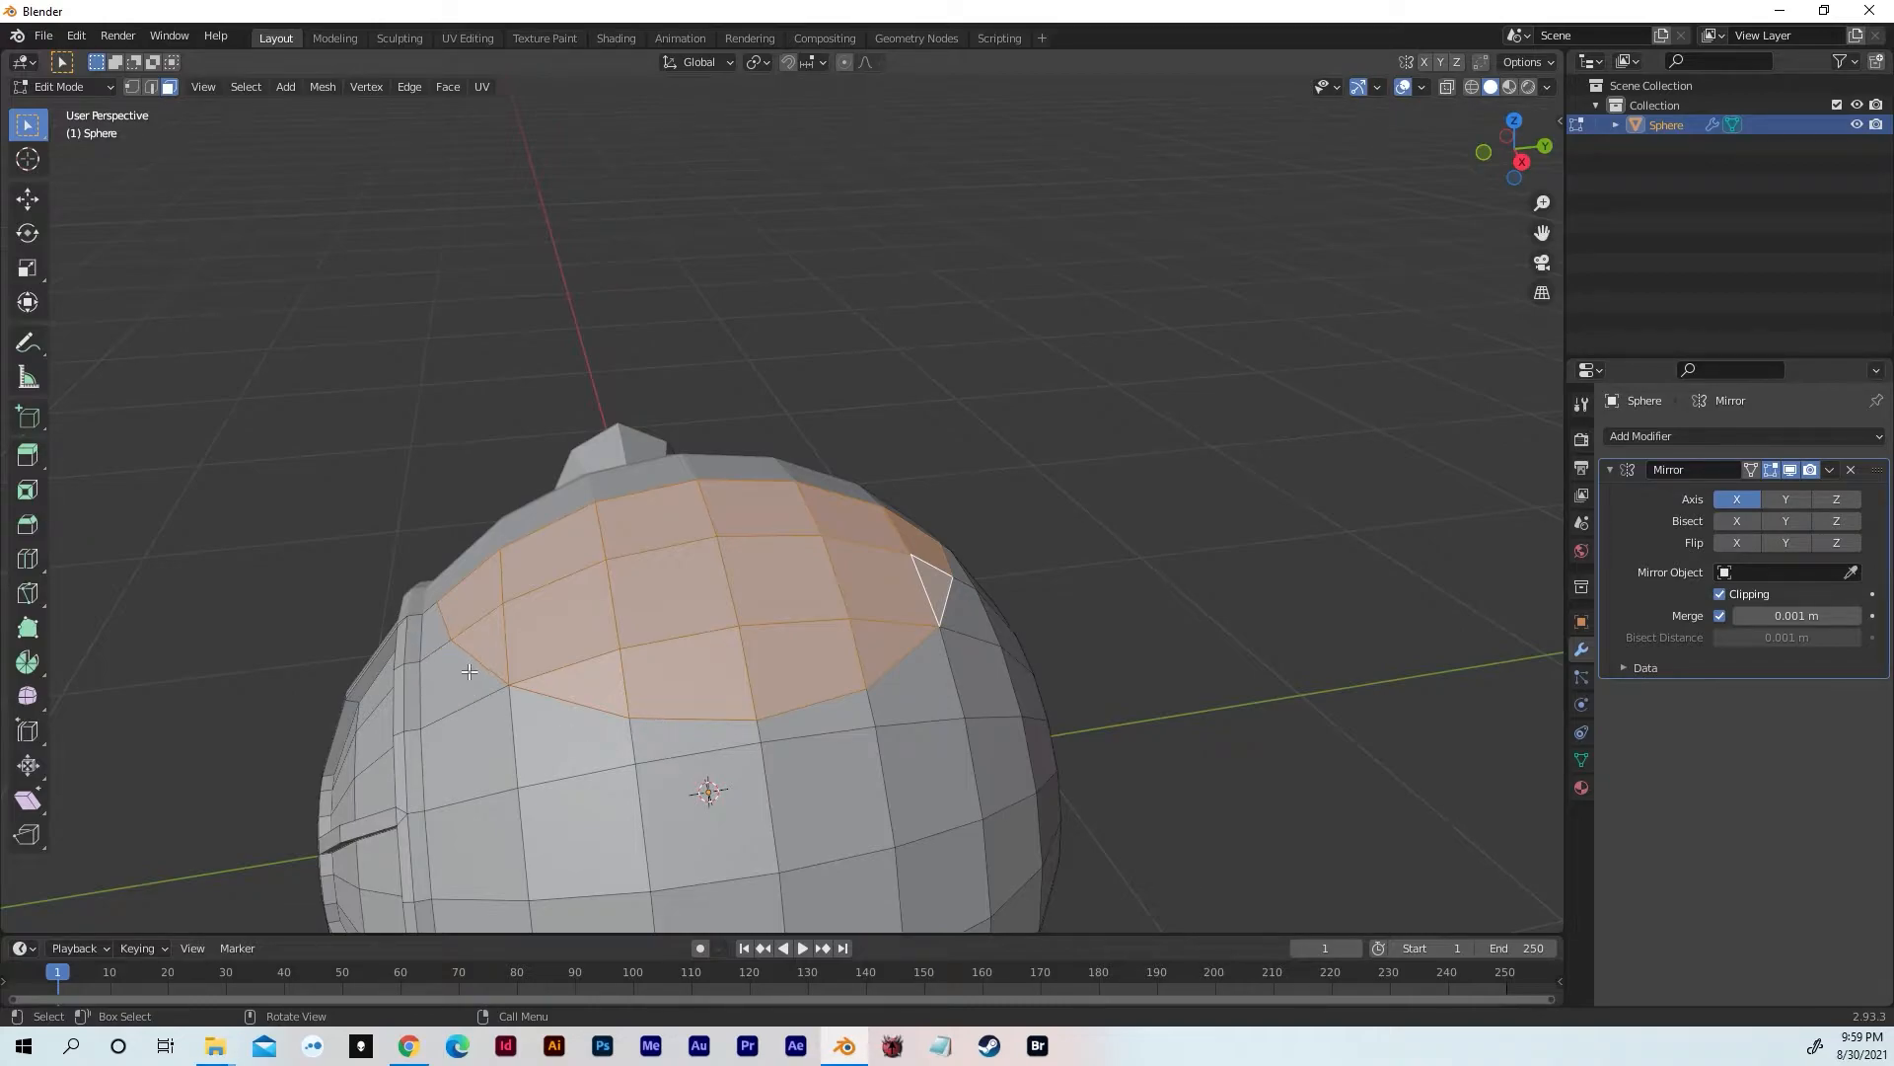
{"action": "middle_click_drag", "start_coordinate": [679, 745], "coordinate": [863, 680]}
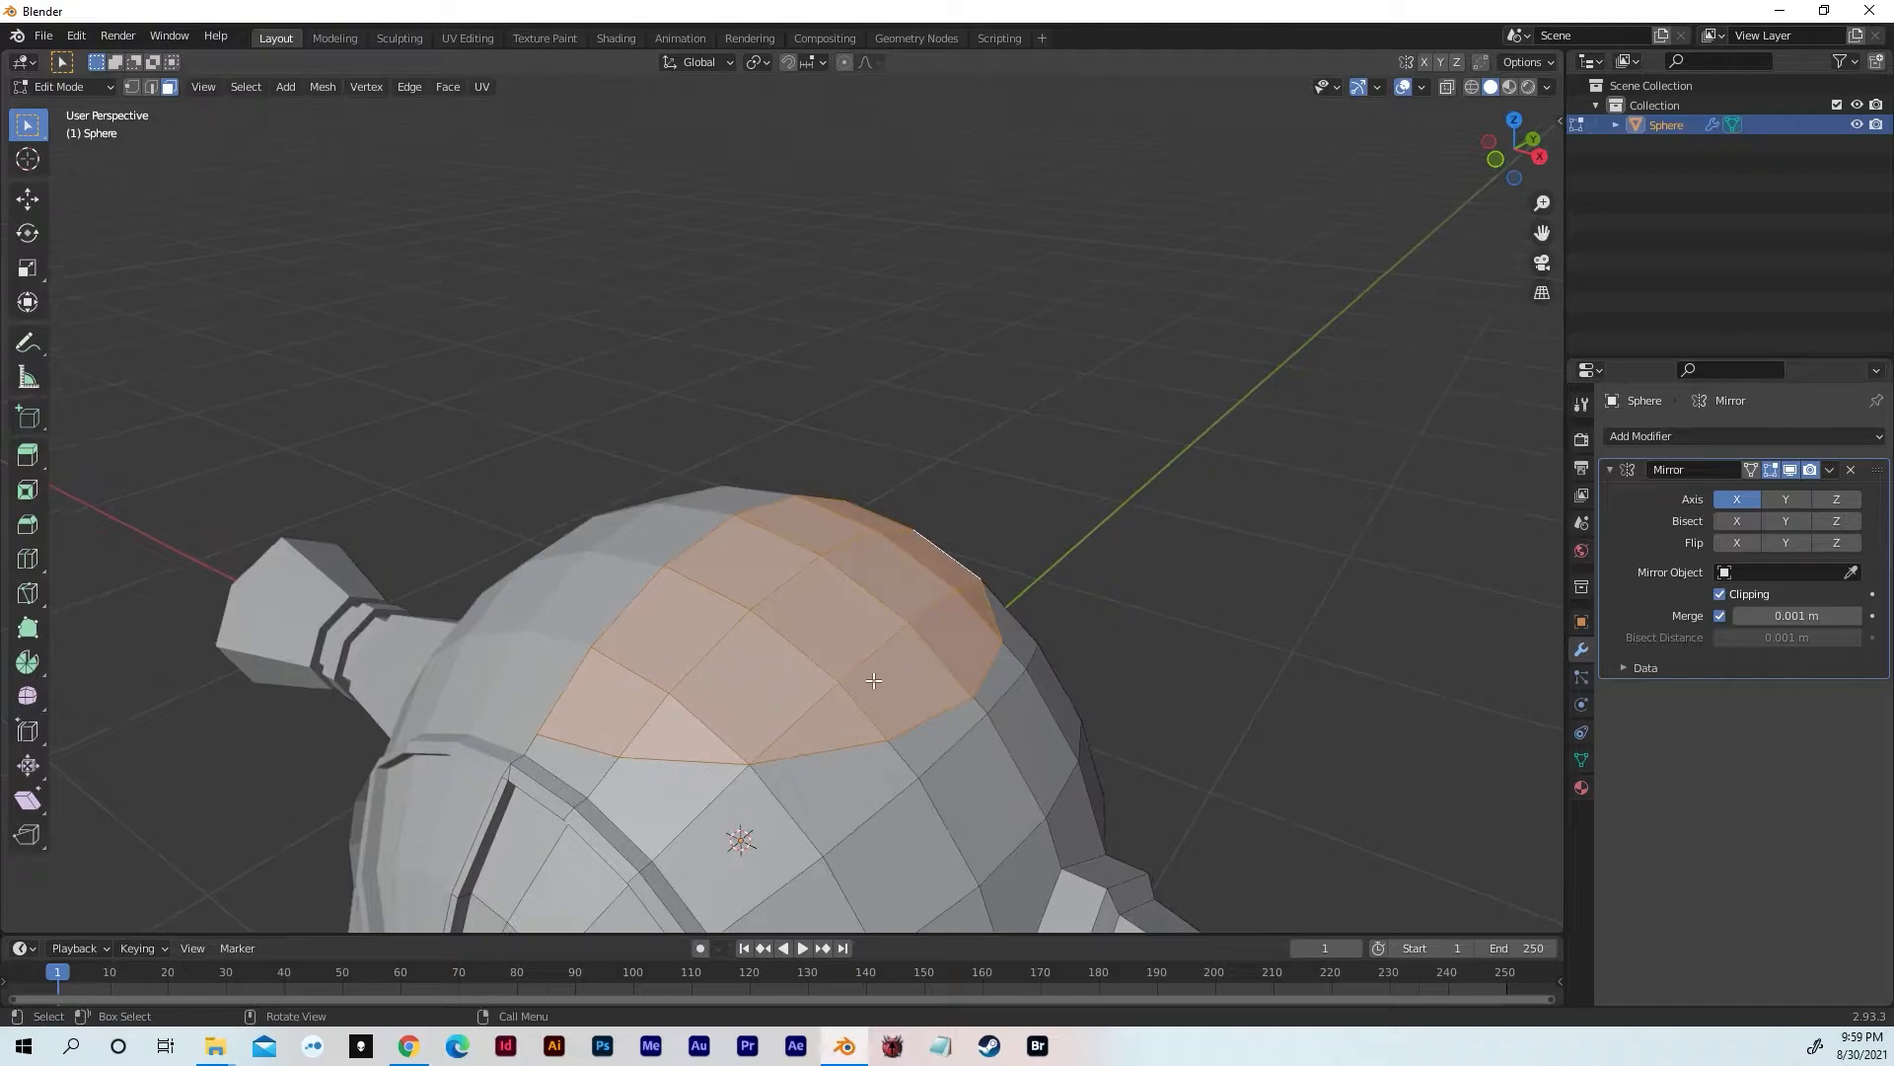
{"action": "key", "text": "e"}
{"action": "key", "text": "z"}
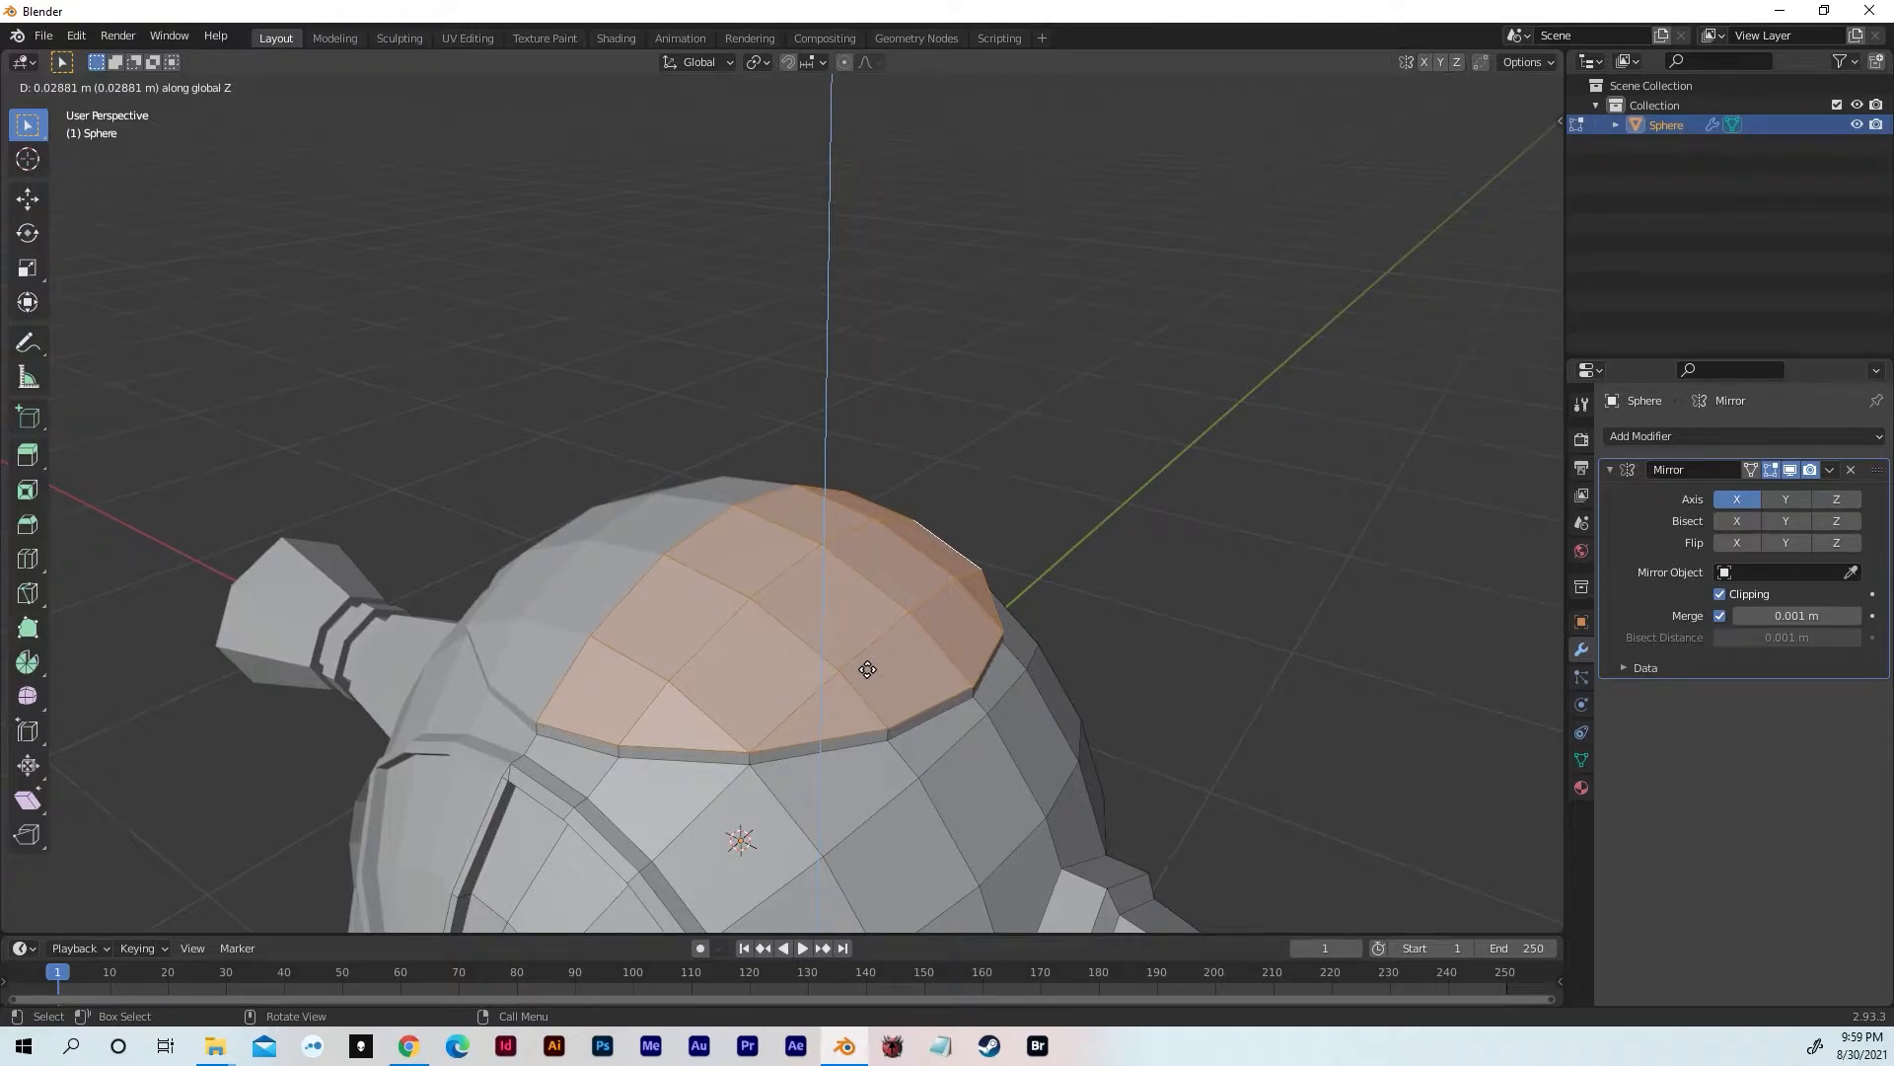
{"action": "left_click", "coordinate": [868, 671]}
Scale the raised hatch faces down to 0.95 to form a sloped rim
{"action": "middle_click_drag", "start_coordinate": [865, 671], "coordinate": [639, 601]}
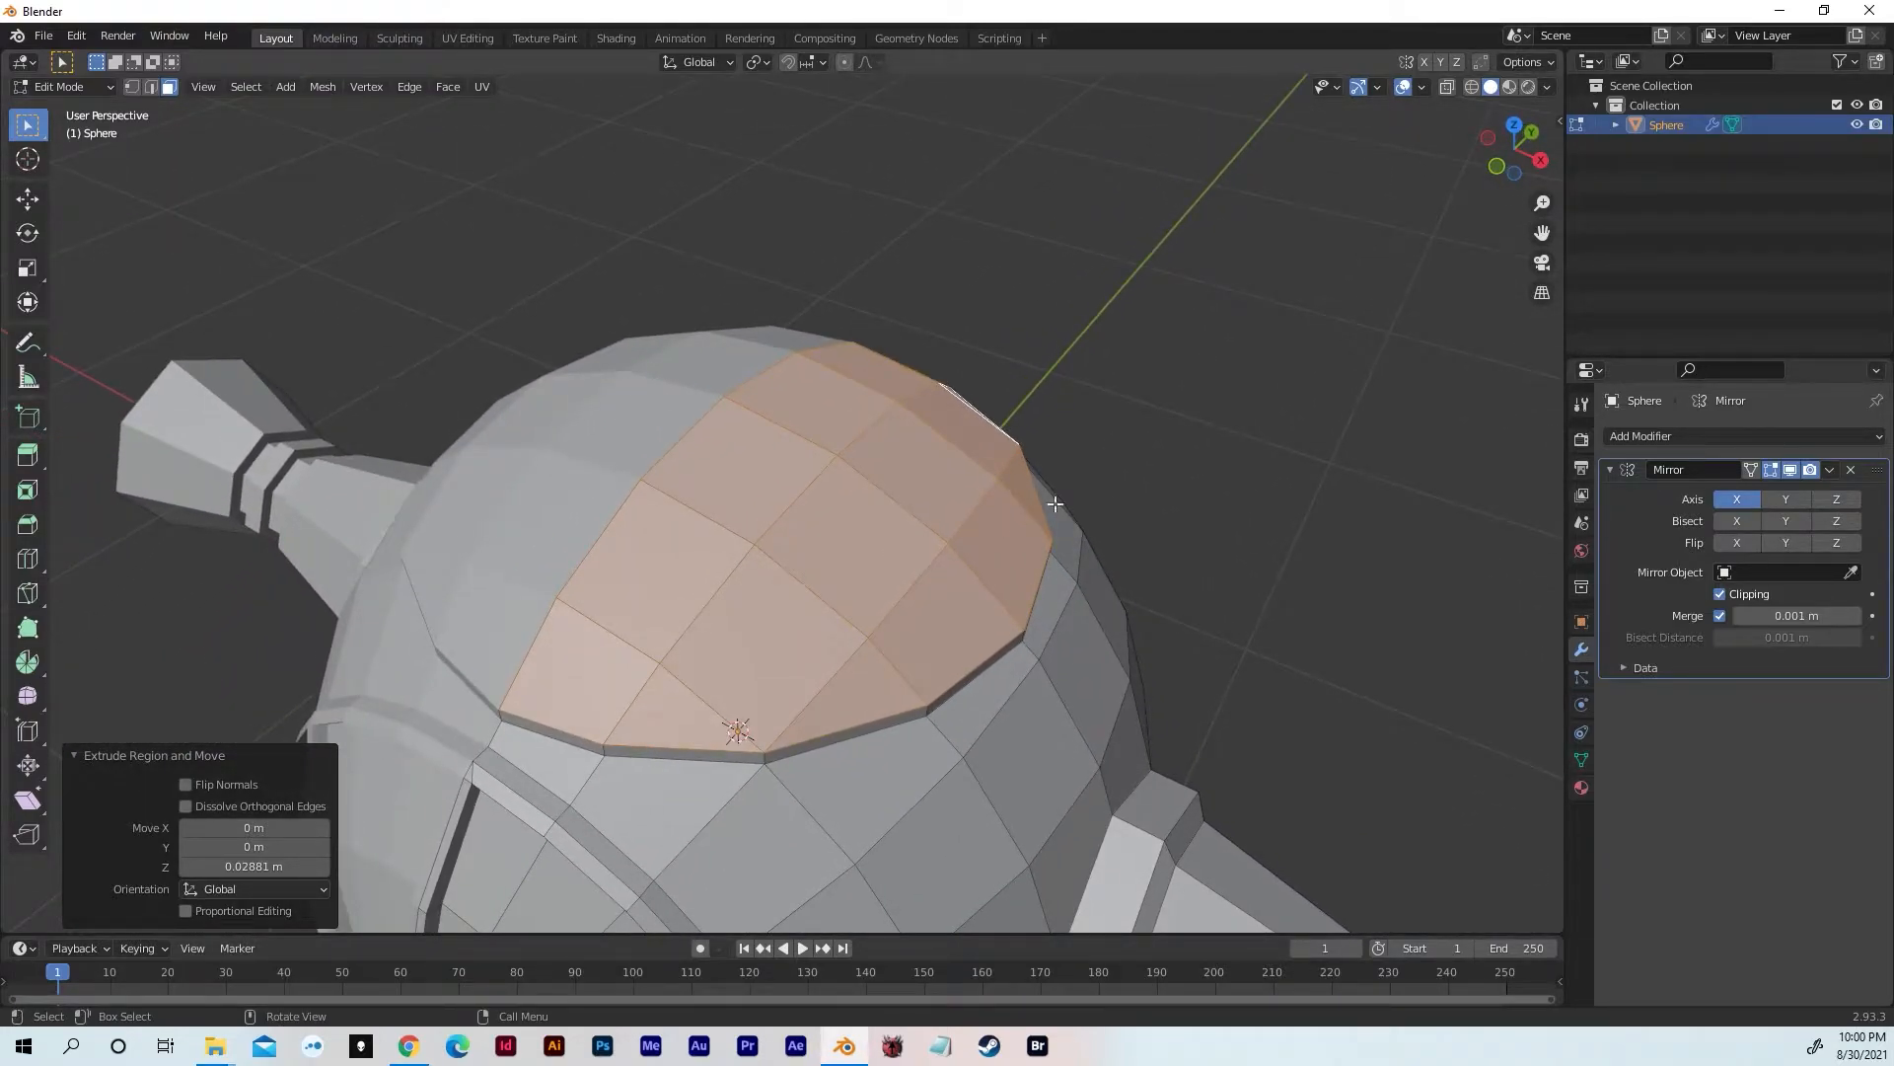
{"action": "key", "text": "s"}
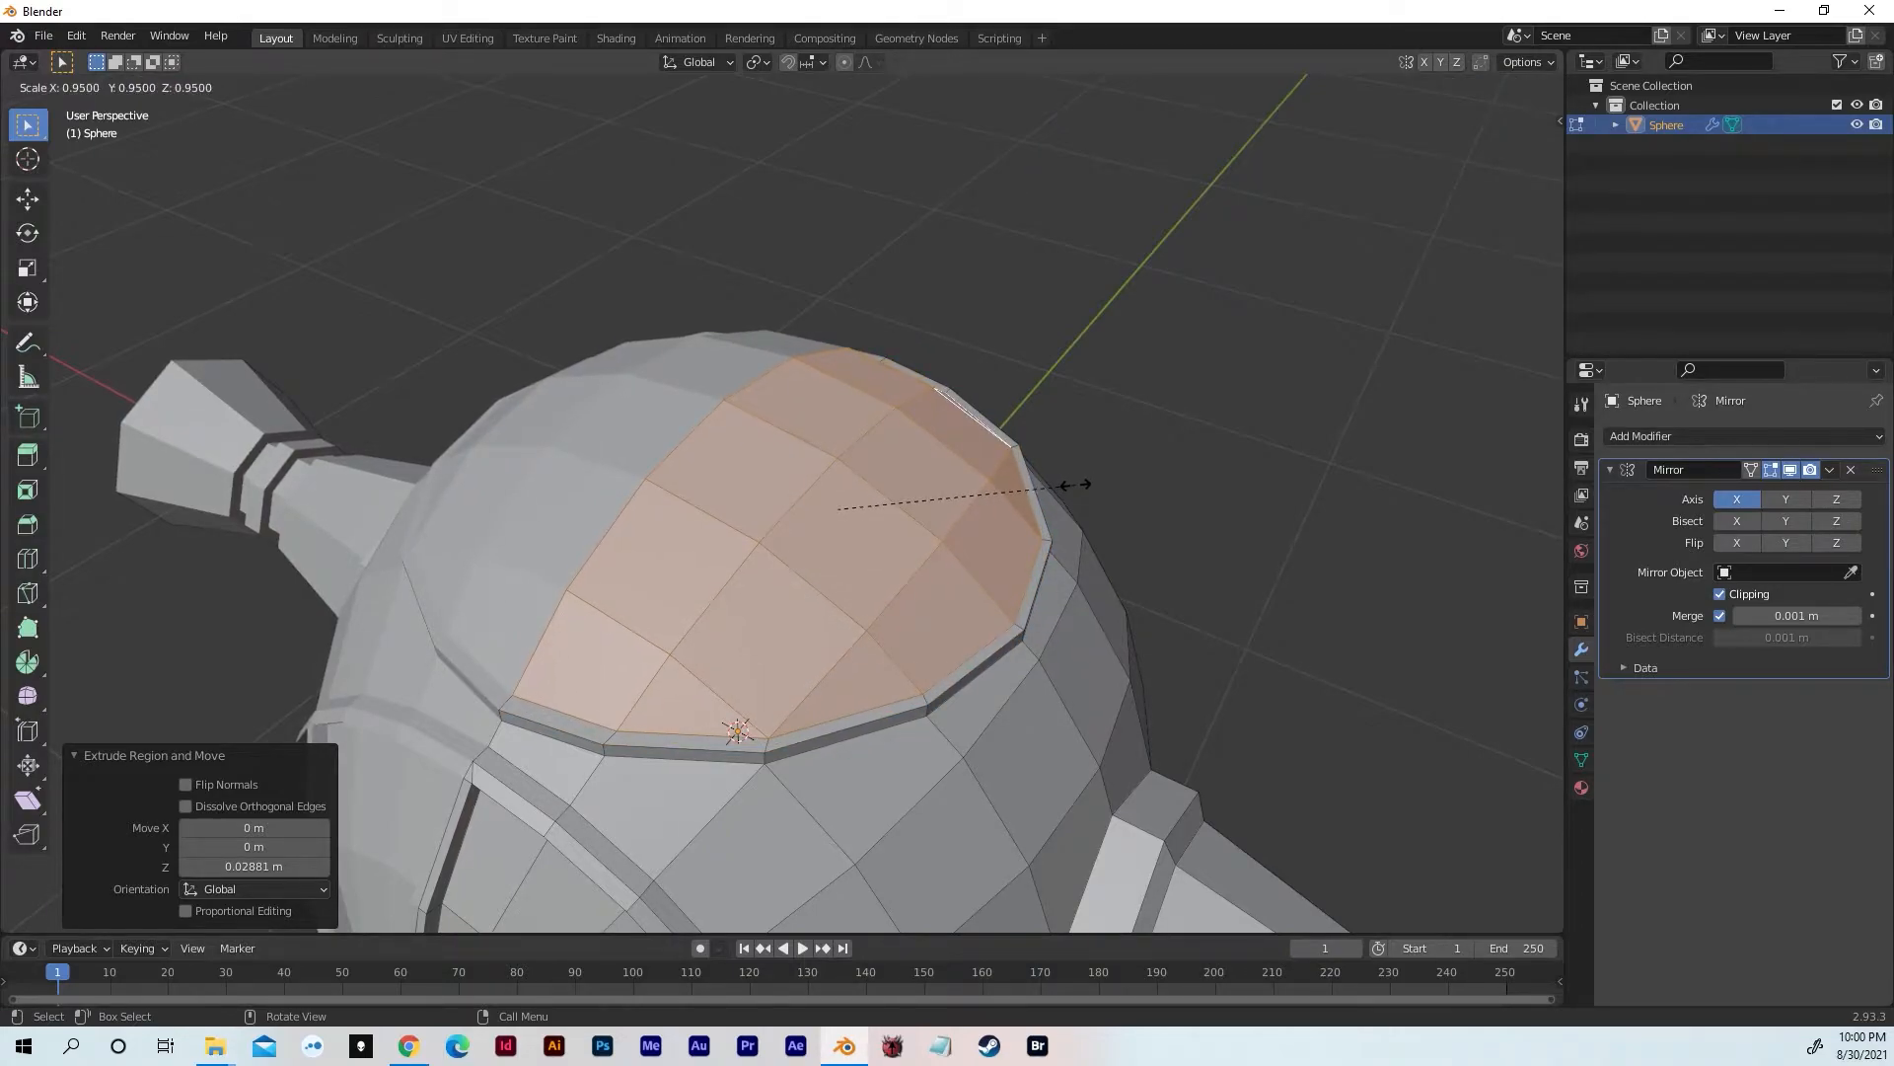
{"action": "left_click", "coordinate": [1075, 484]}
Move the hatch faces about -0.008 m along X to close them against the mirror centerline
{"action": "middle_click_drag", "start_coordinate": [1069, 490], "coordinate": [1160, 571]}
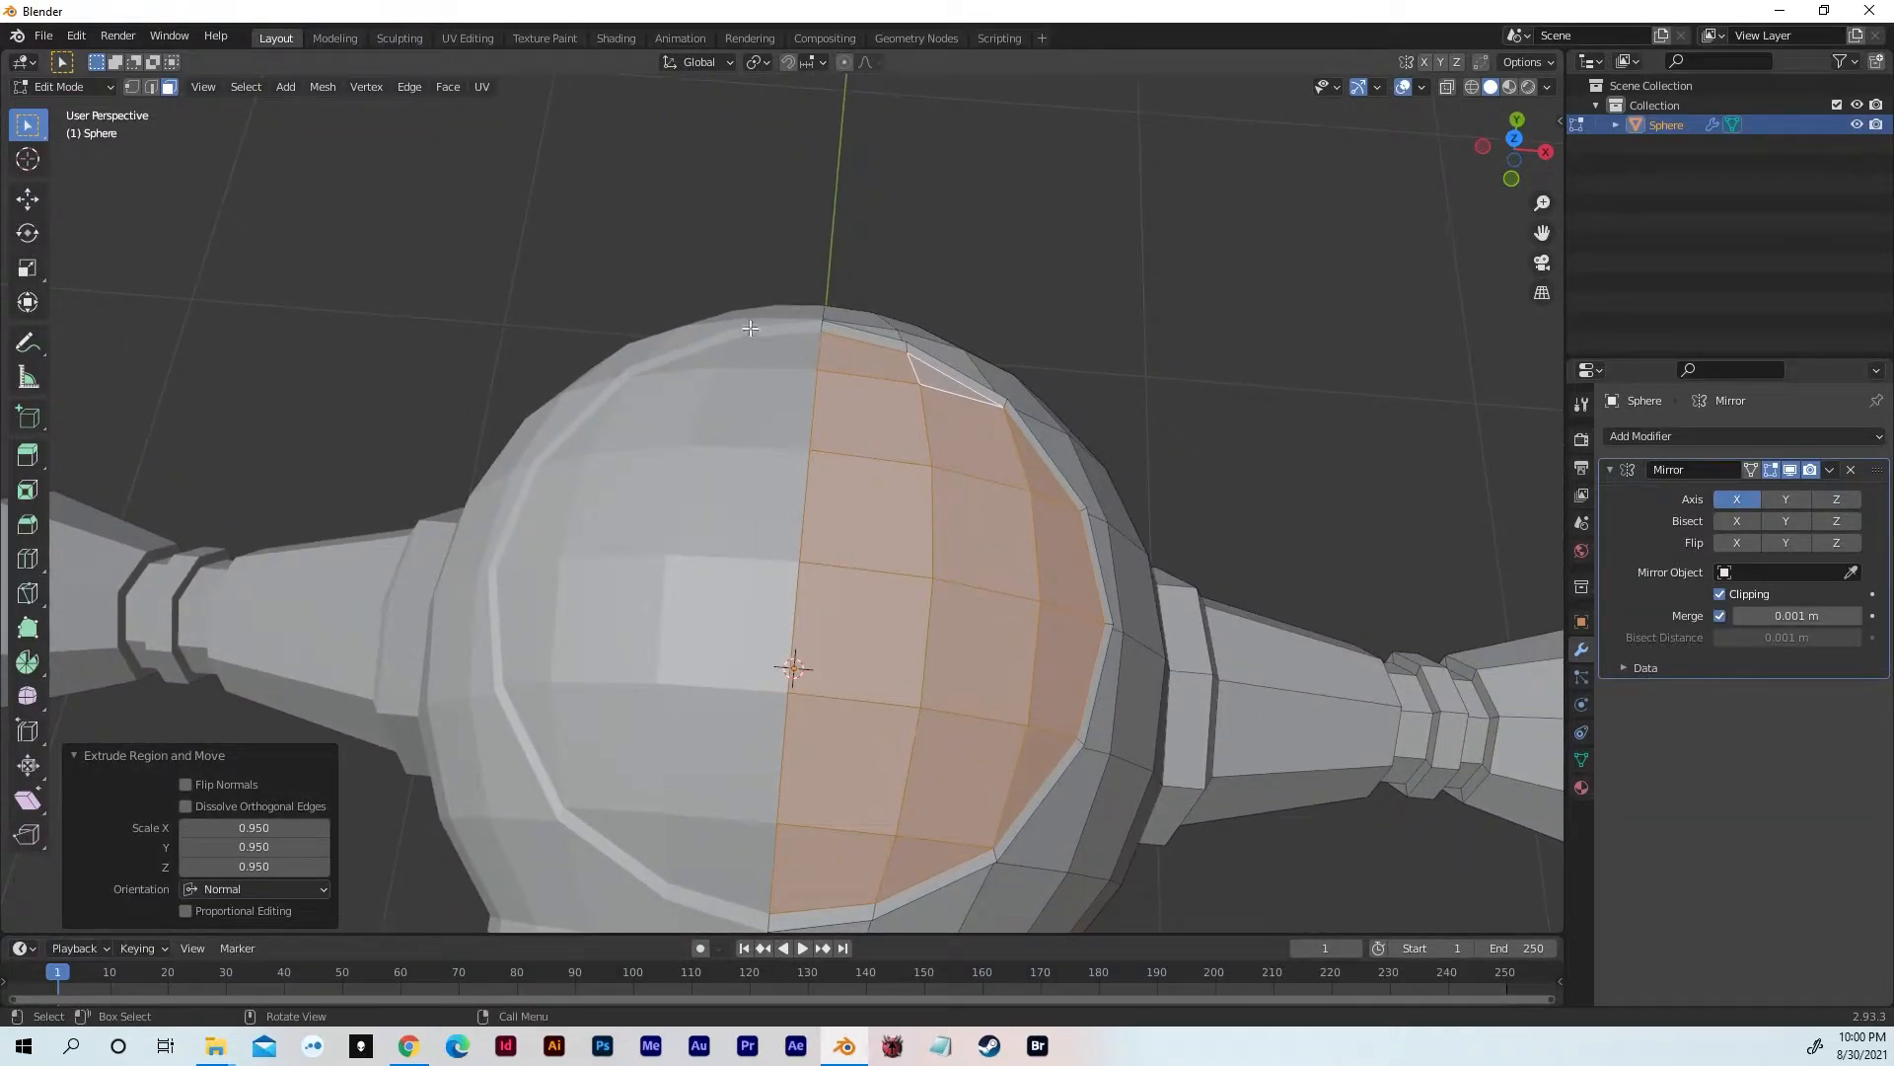
{"action": "middle_click_drag", "start_coordinate": [664, 610], "coordinate": [1062, 545]}
{"action": "key", "text": "g"}
{"action": "key", "text": "x"}
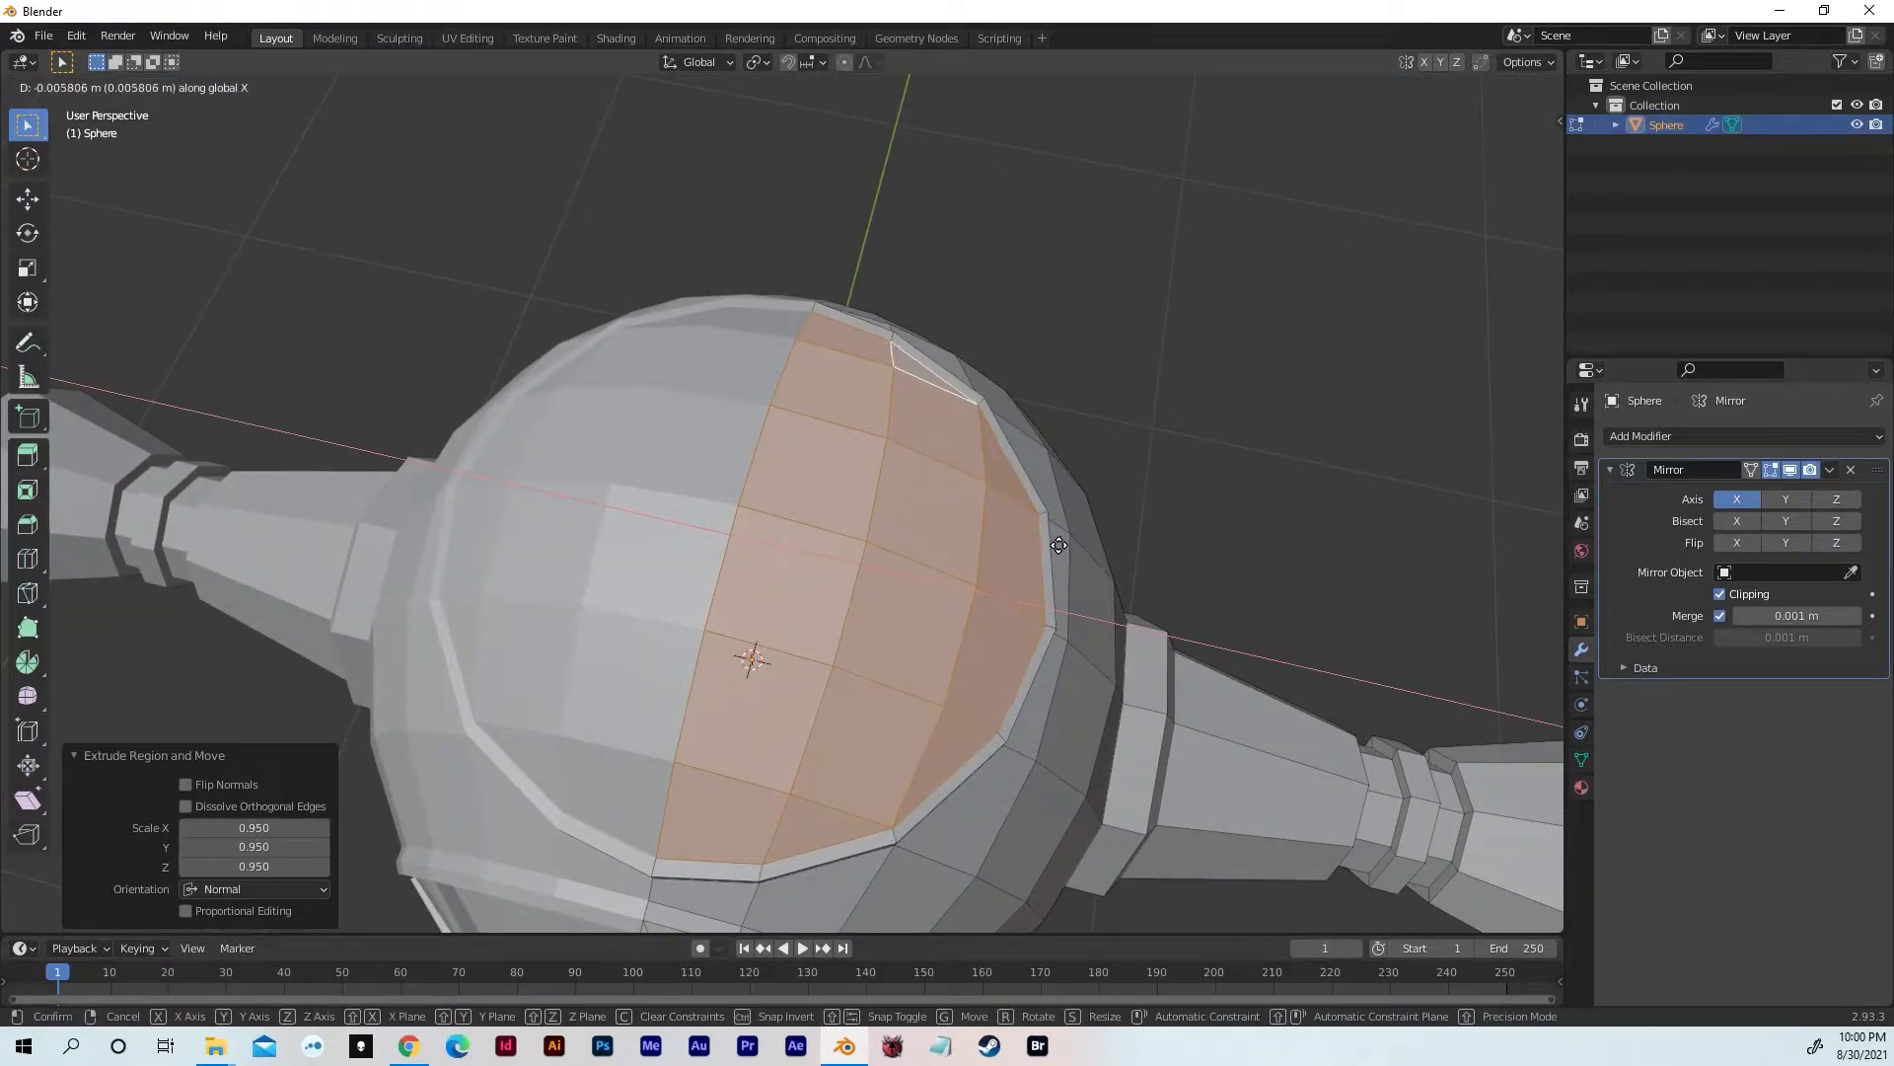
{"action": "left_click", "coordinate": [1058, 547]}
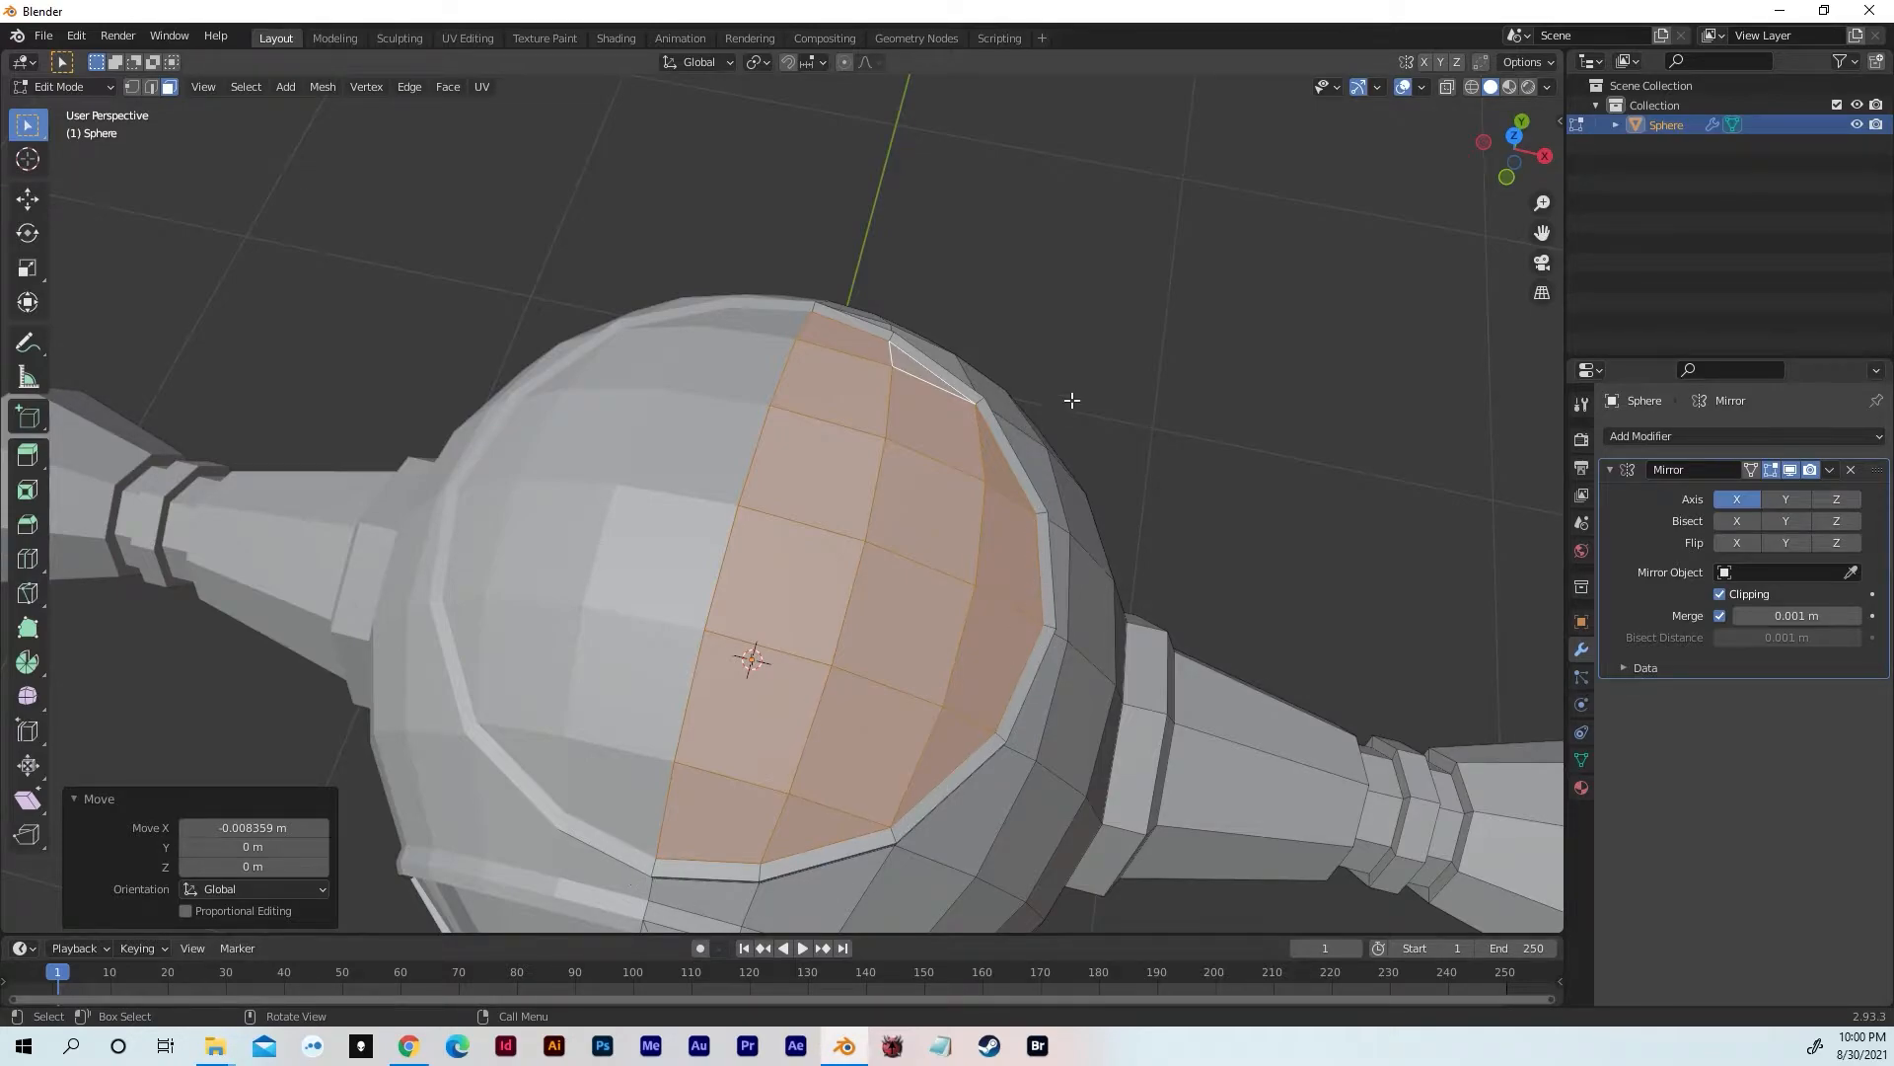
Knife-cut a front-to-back line through the middle of the hatch's outer column of faces, stopping short of the rim at both ends
{"action": "middle_click_drag", "start_coordinate": [791, 310], "coordinate": [580, 371]}
{"action": "middle_click_drag", "start_coordinate": [920, 370], "coordinate": [794, 507]}
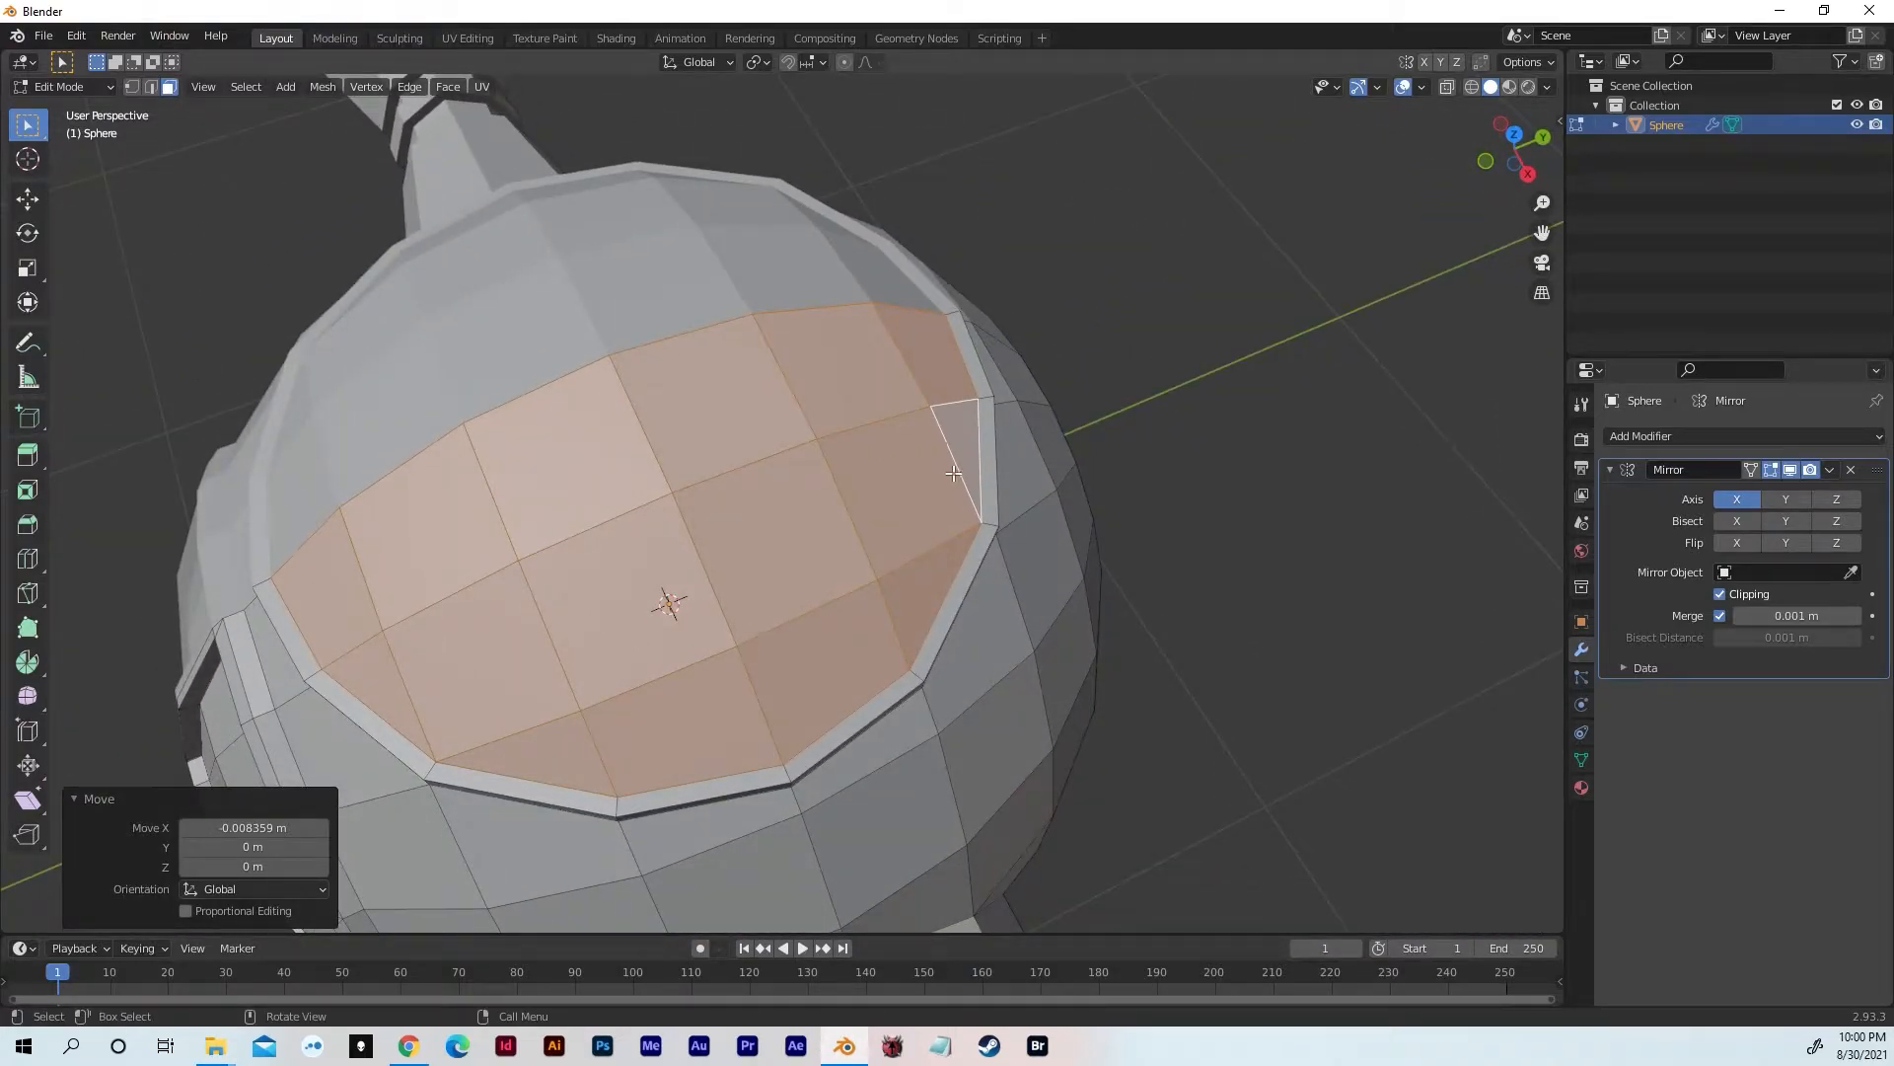
{"action": "mouse_move", "coordinate": [795, 536]}
{"action": "middle_mouse_down"}
{"action": "mouse_move", "coordinate": [704, 536]}
{"action": "mouse_move", "coordinate": [785, 524]}
{"action": "mouse_move", "coordinate": [770, 508]}
{"action": "middle_mouse_up"}
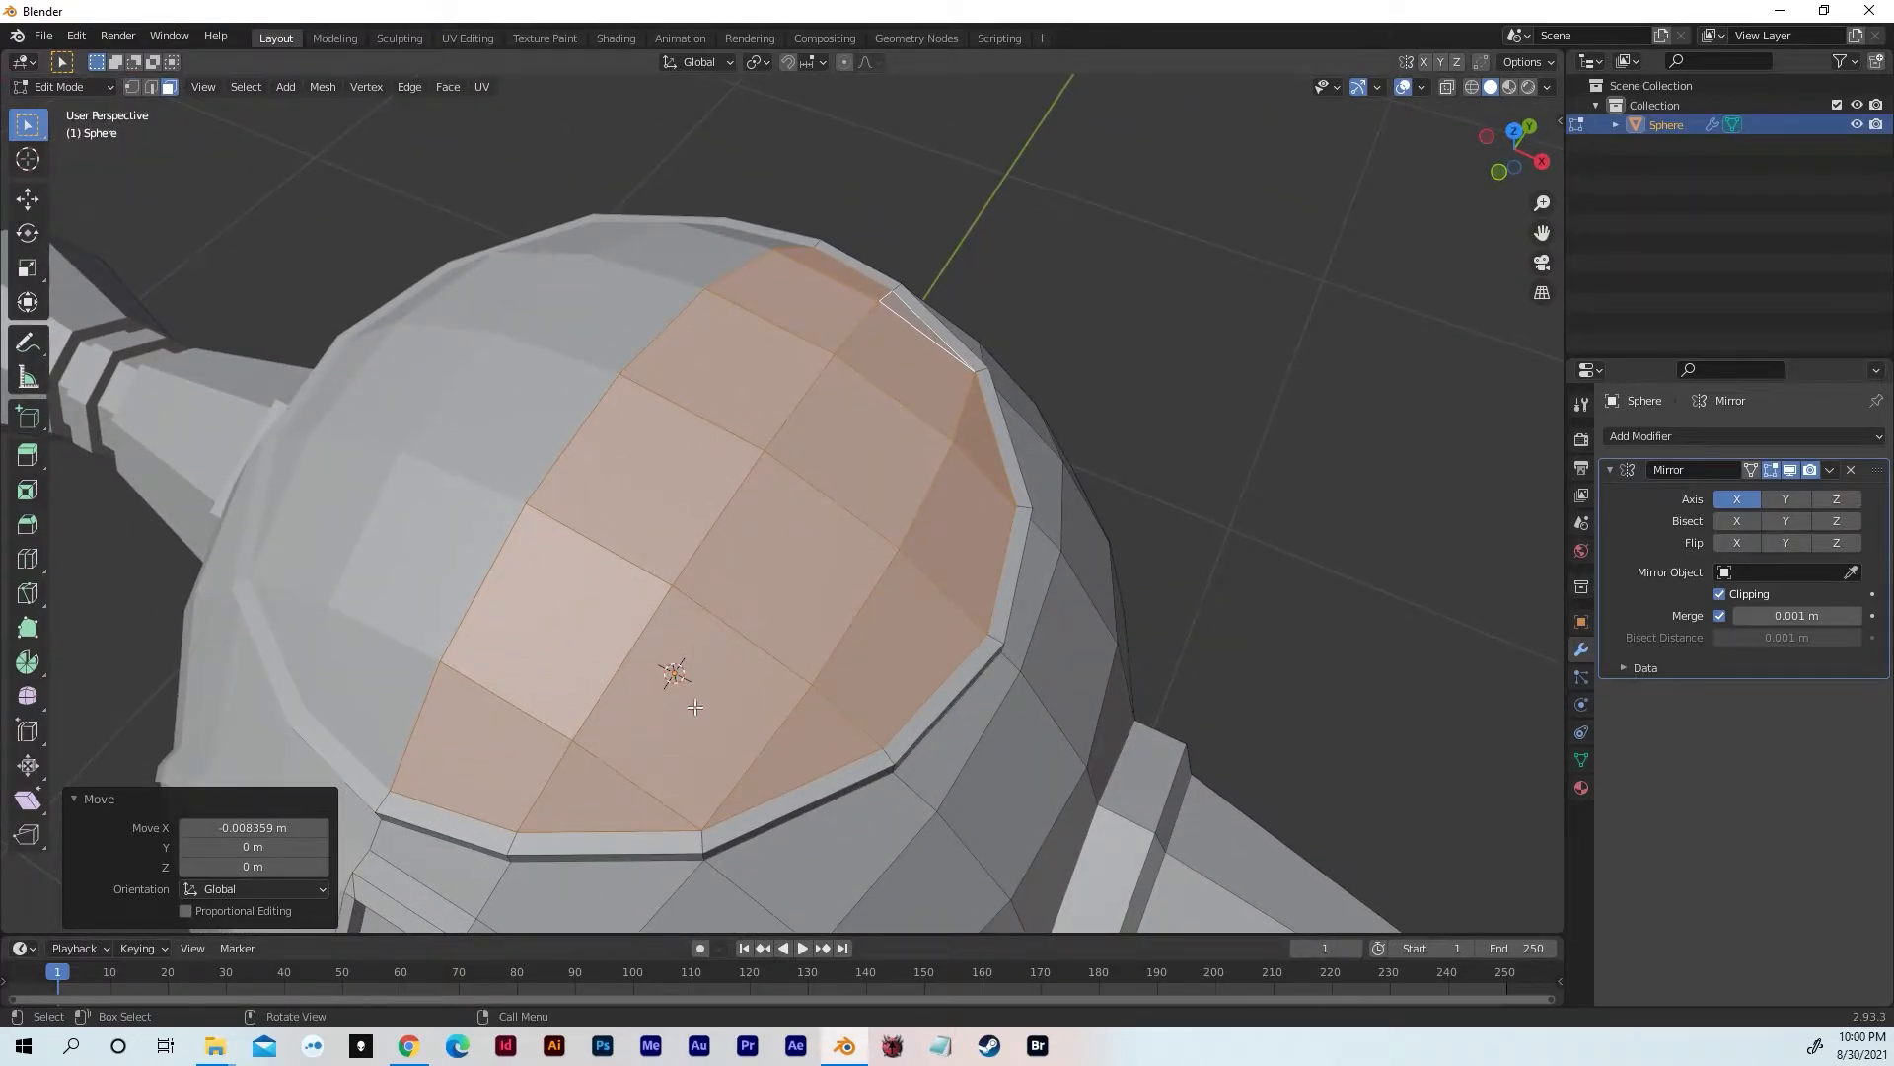
{"action": "left_click", "coordinate": [661, 739]}
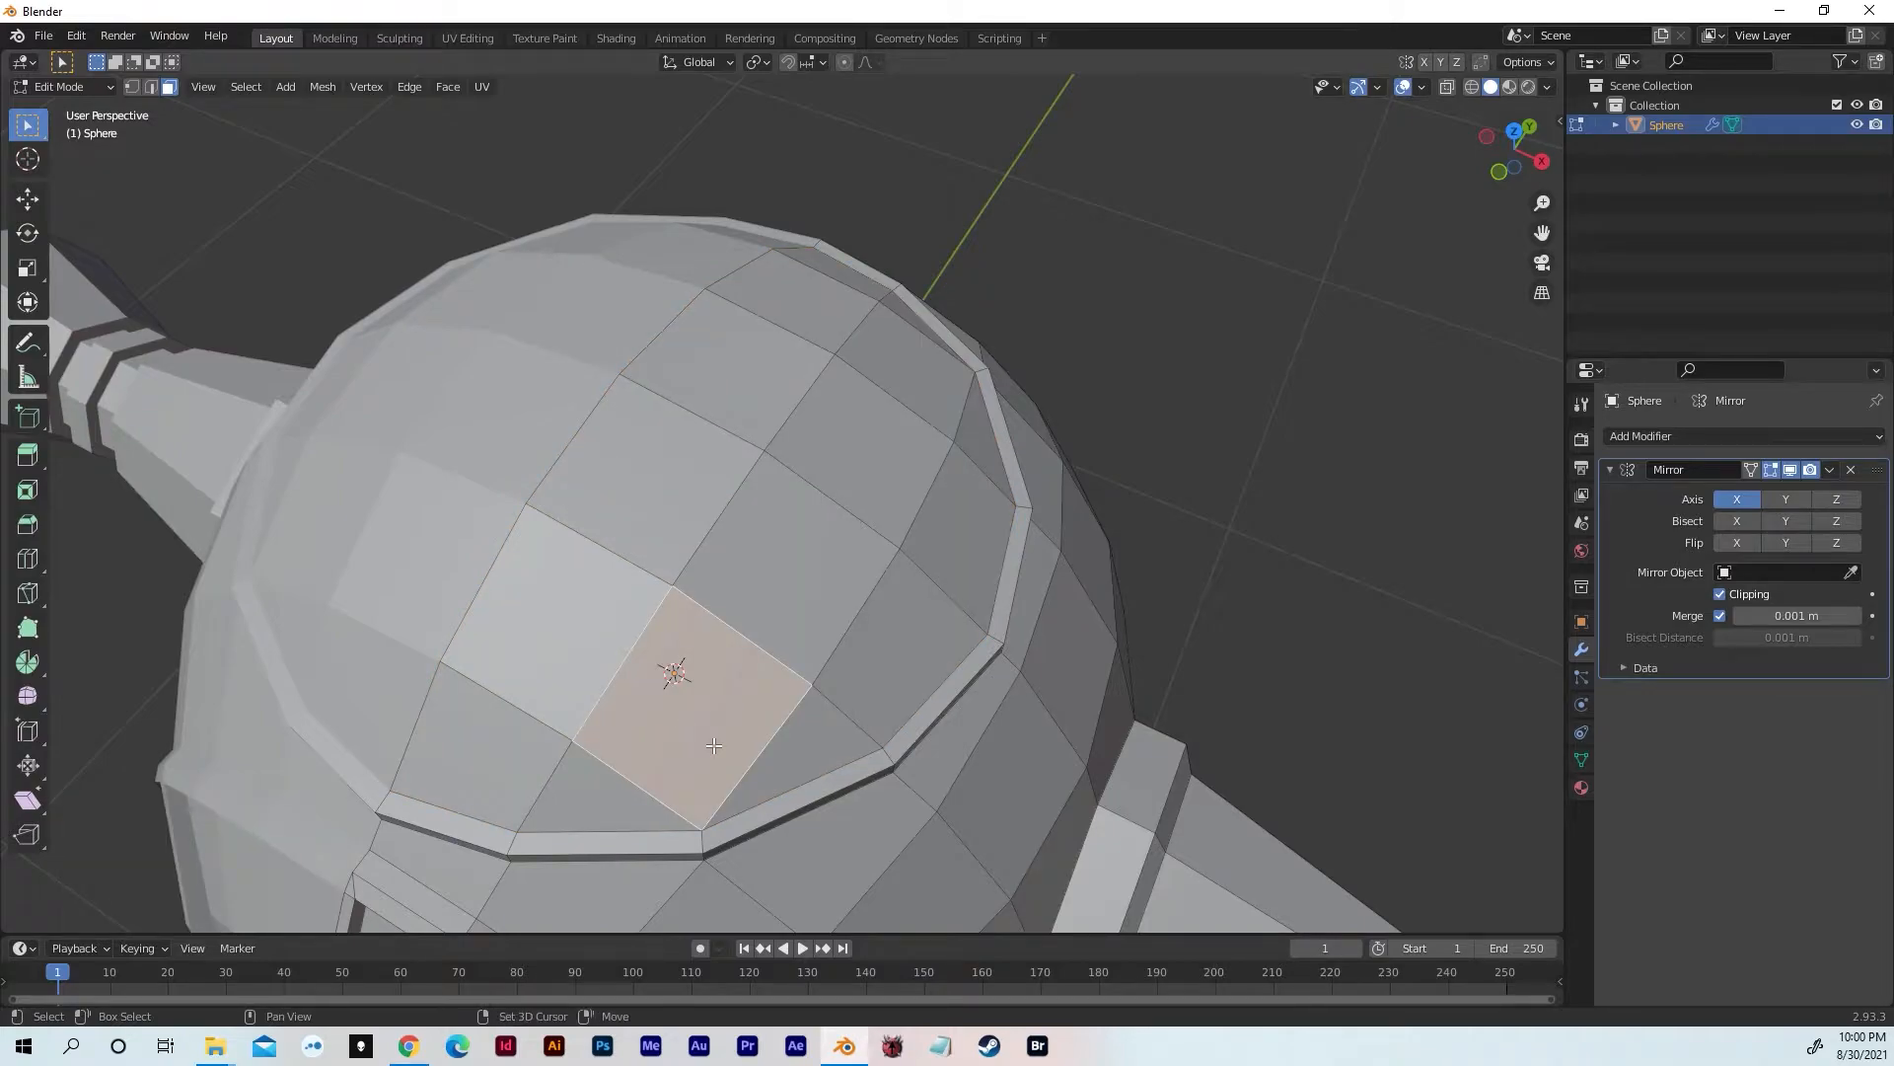
{"action": "left_click", "coordinate": [705, 742], "text": "shift"}
{"action": "key", "text": "1"}
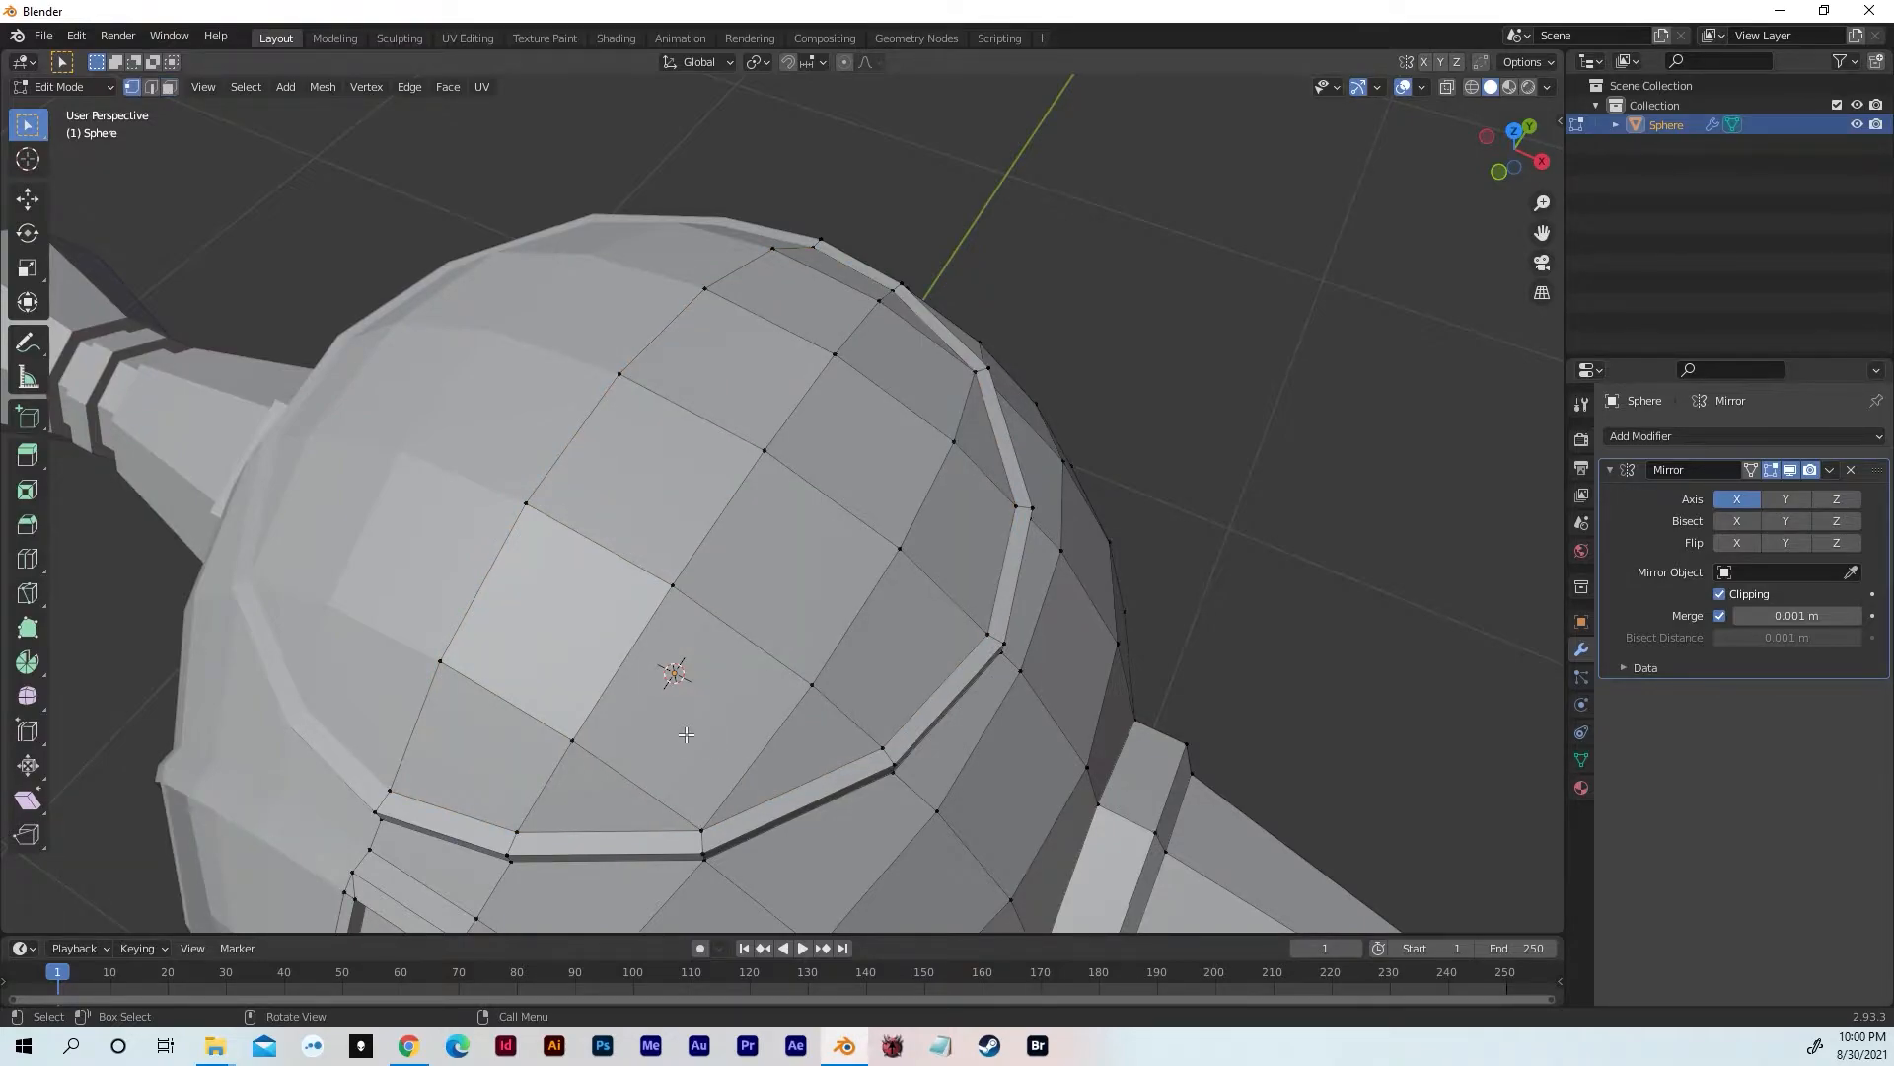
{"action": "middle_click_drag", "start_coordinate": [687, 731], "coordinate": [690, 703]}
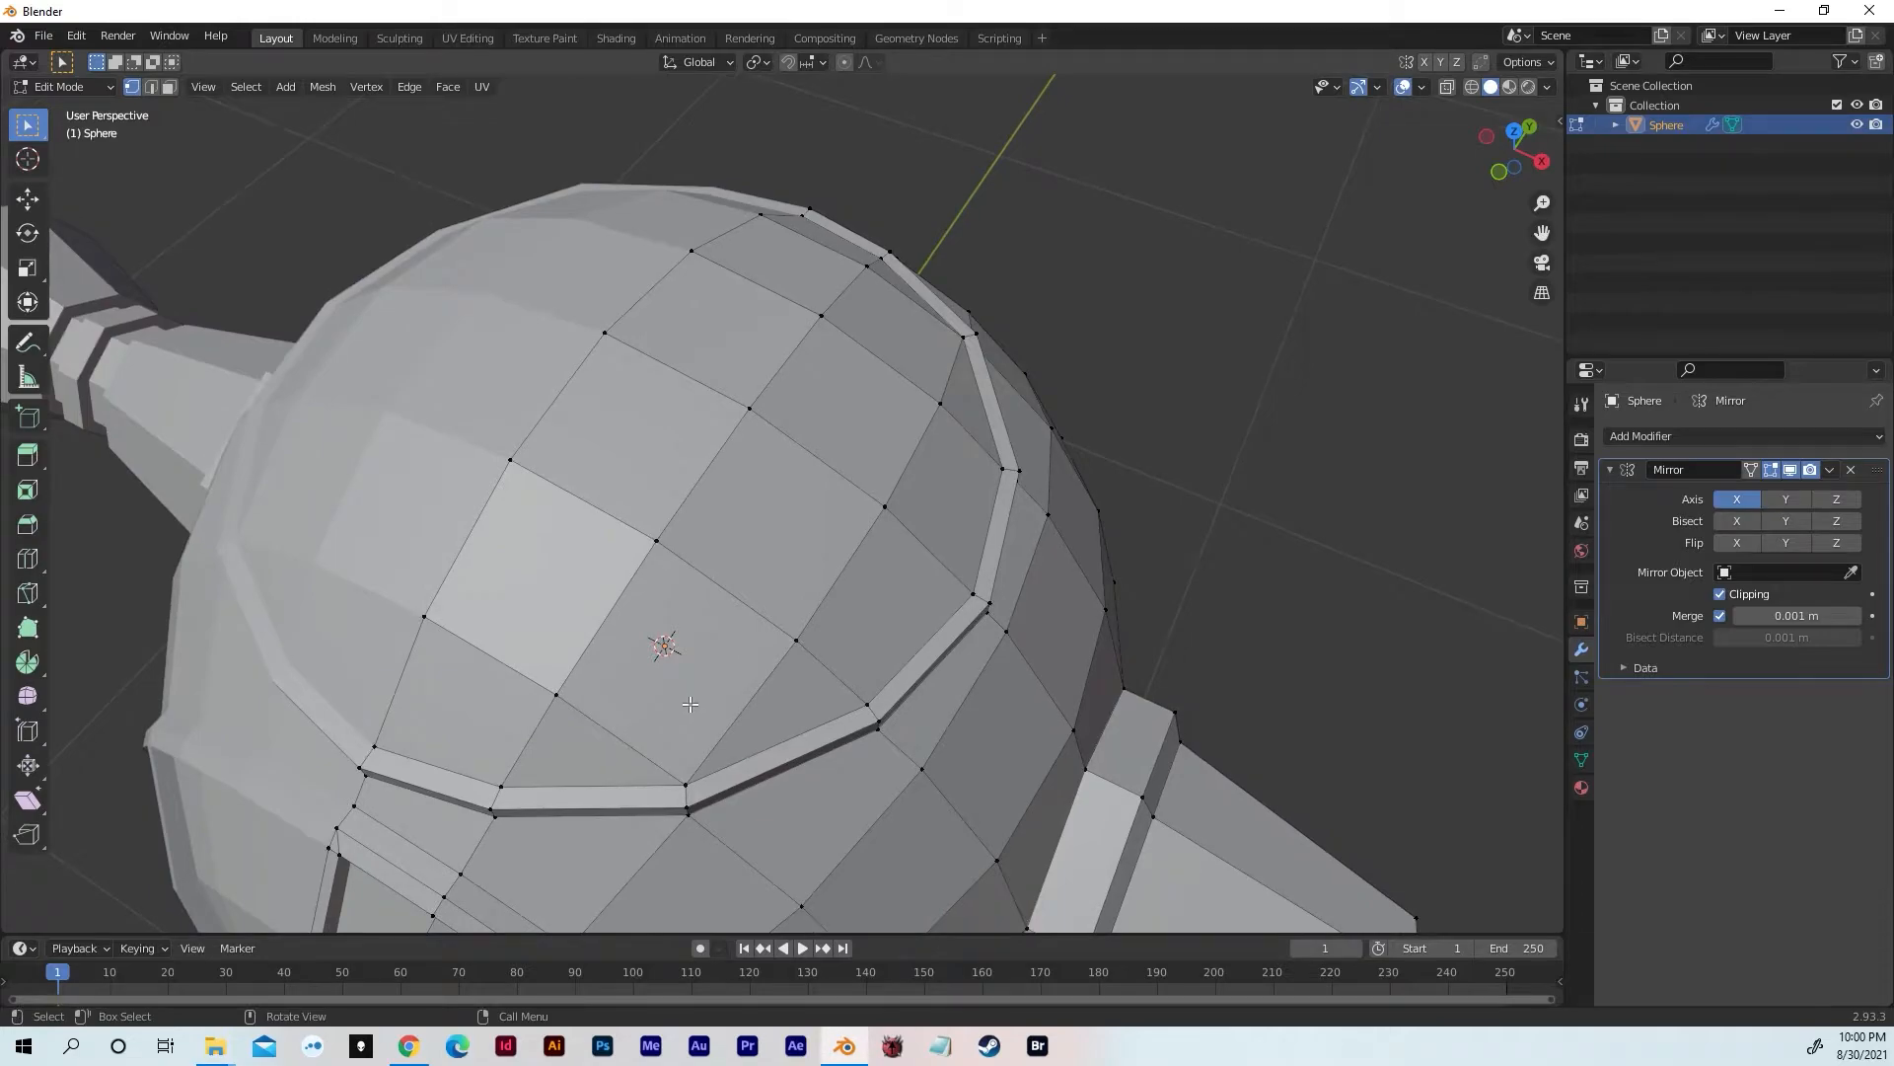
{"action": "key", "text": "k"}
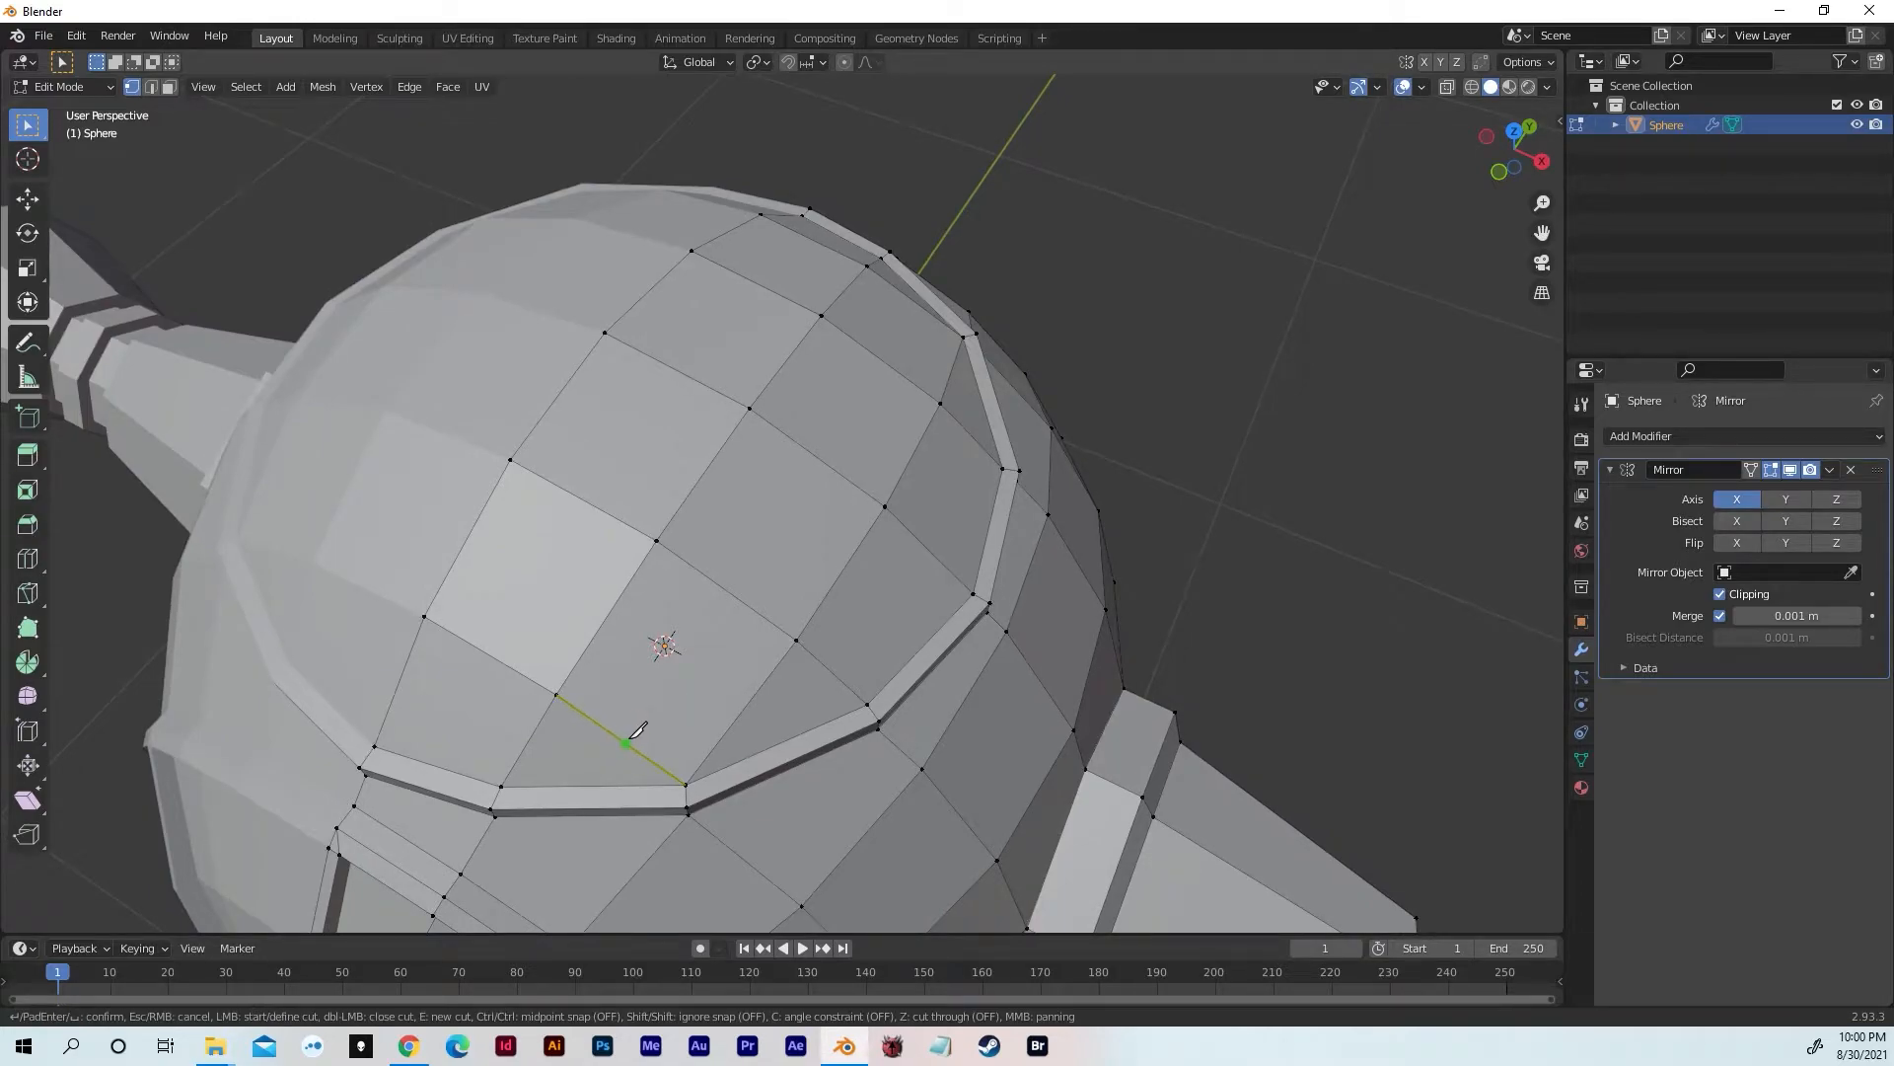
{"action": "left_click", "coordinate": [632, 740]}
{"action": "left_click", "coordinate": [739, 598]}
{"action": "middle_click_drag", "start_coordinate": [834, 457], "coordinate": [744, 490]}
{"action": "left_click", "coordinate": [801, 504]}
{"action": "left_click", "coordinate": [940, 491]}
{"action": "key", "text": "Return"}
Knife-cut a second front-to-back line through the hatch's inner column of faces, angling both ends in to the mirror centerline
{"action": "middle_click_drag", "start_coordinate": [1002, 451], "coordinate": [829, 590]}
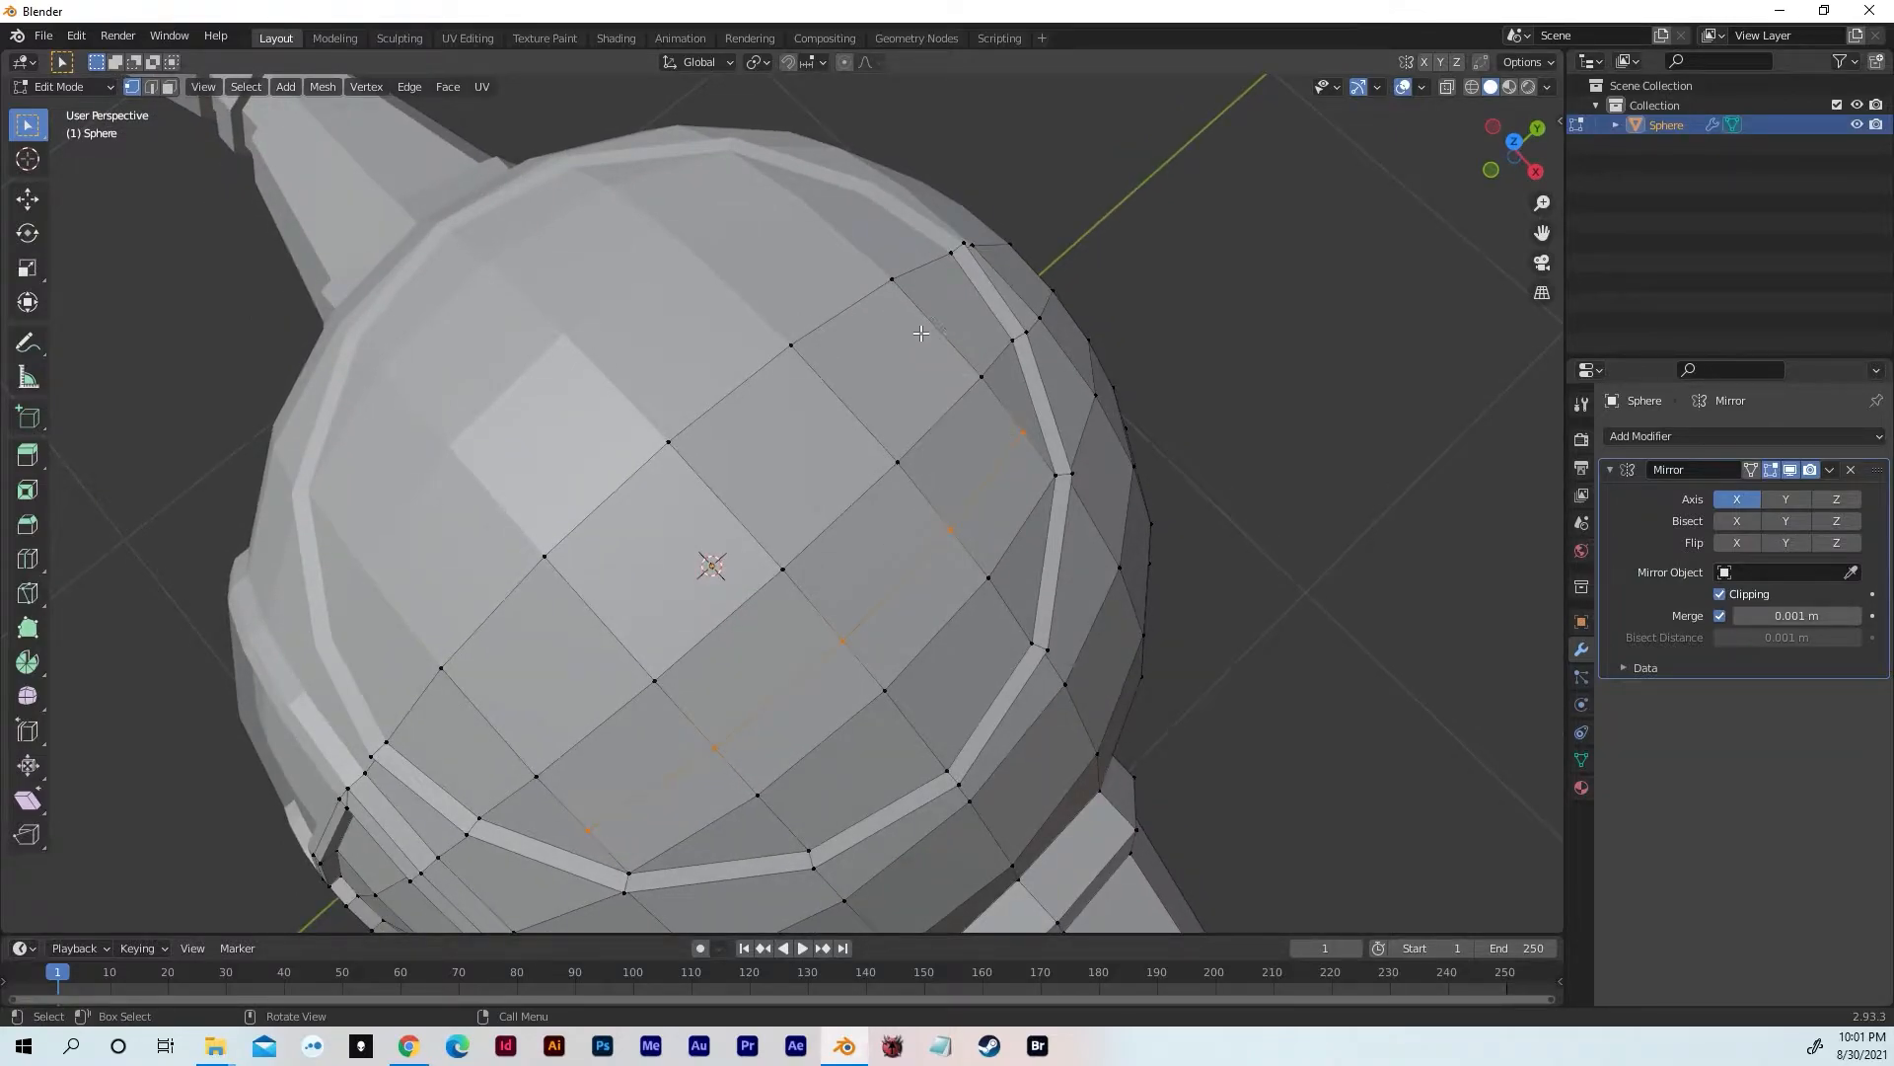
{"action": "middle_click_drag", "start_coordinate": [944, 320], "coordinate": [1063, 393]}
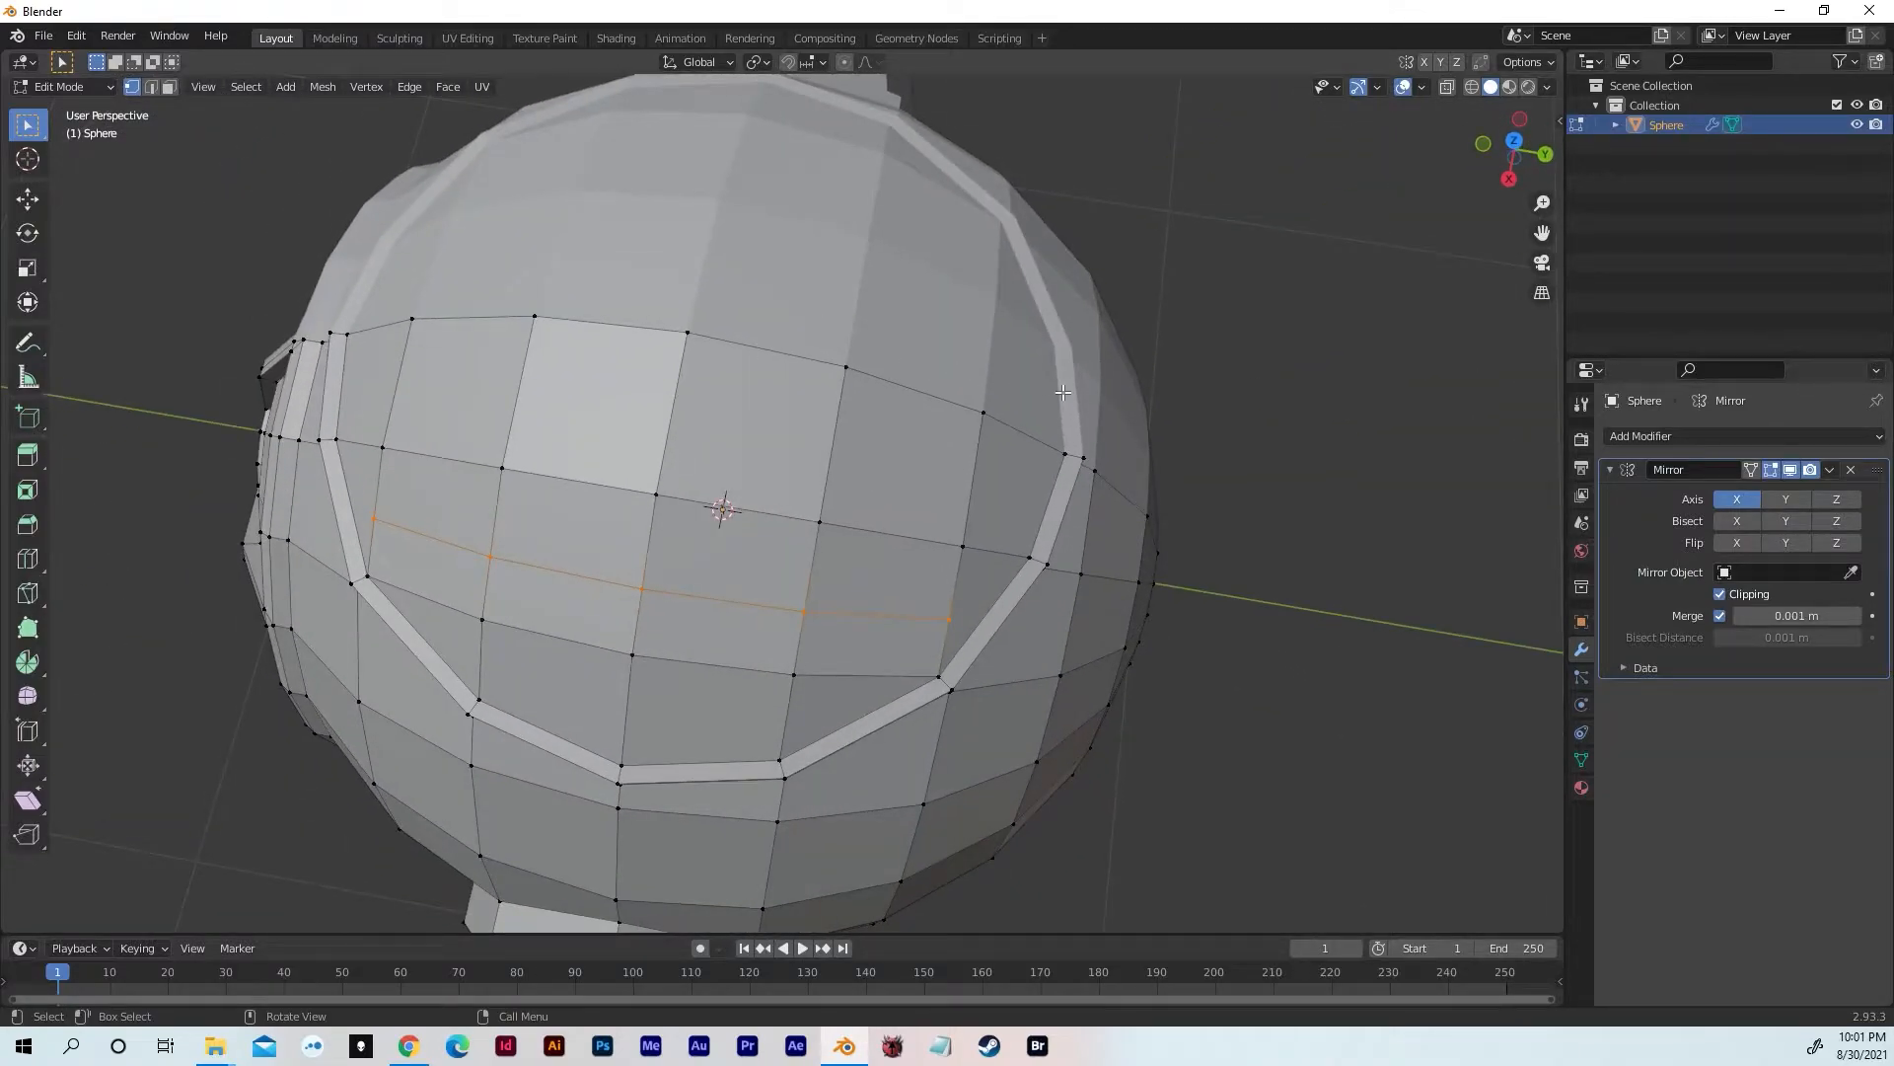
{"action": "key", "text": "k"}
{"action": "left_click", "coordinate": [1031, 435]}
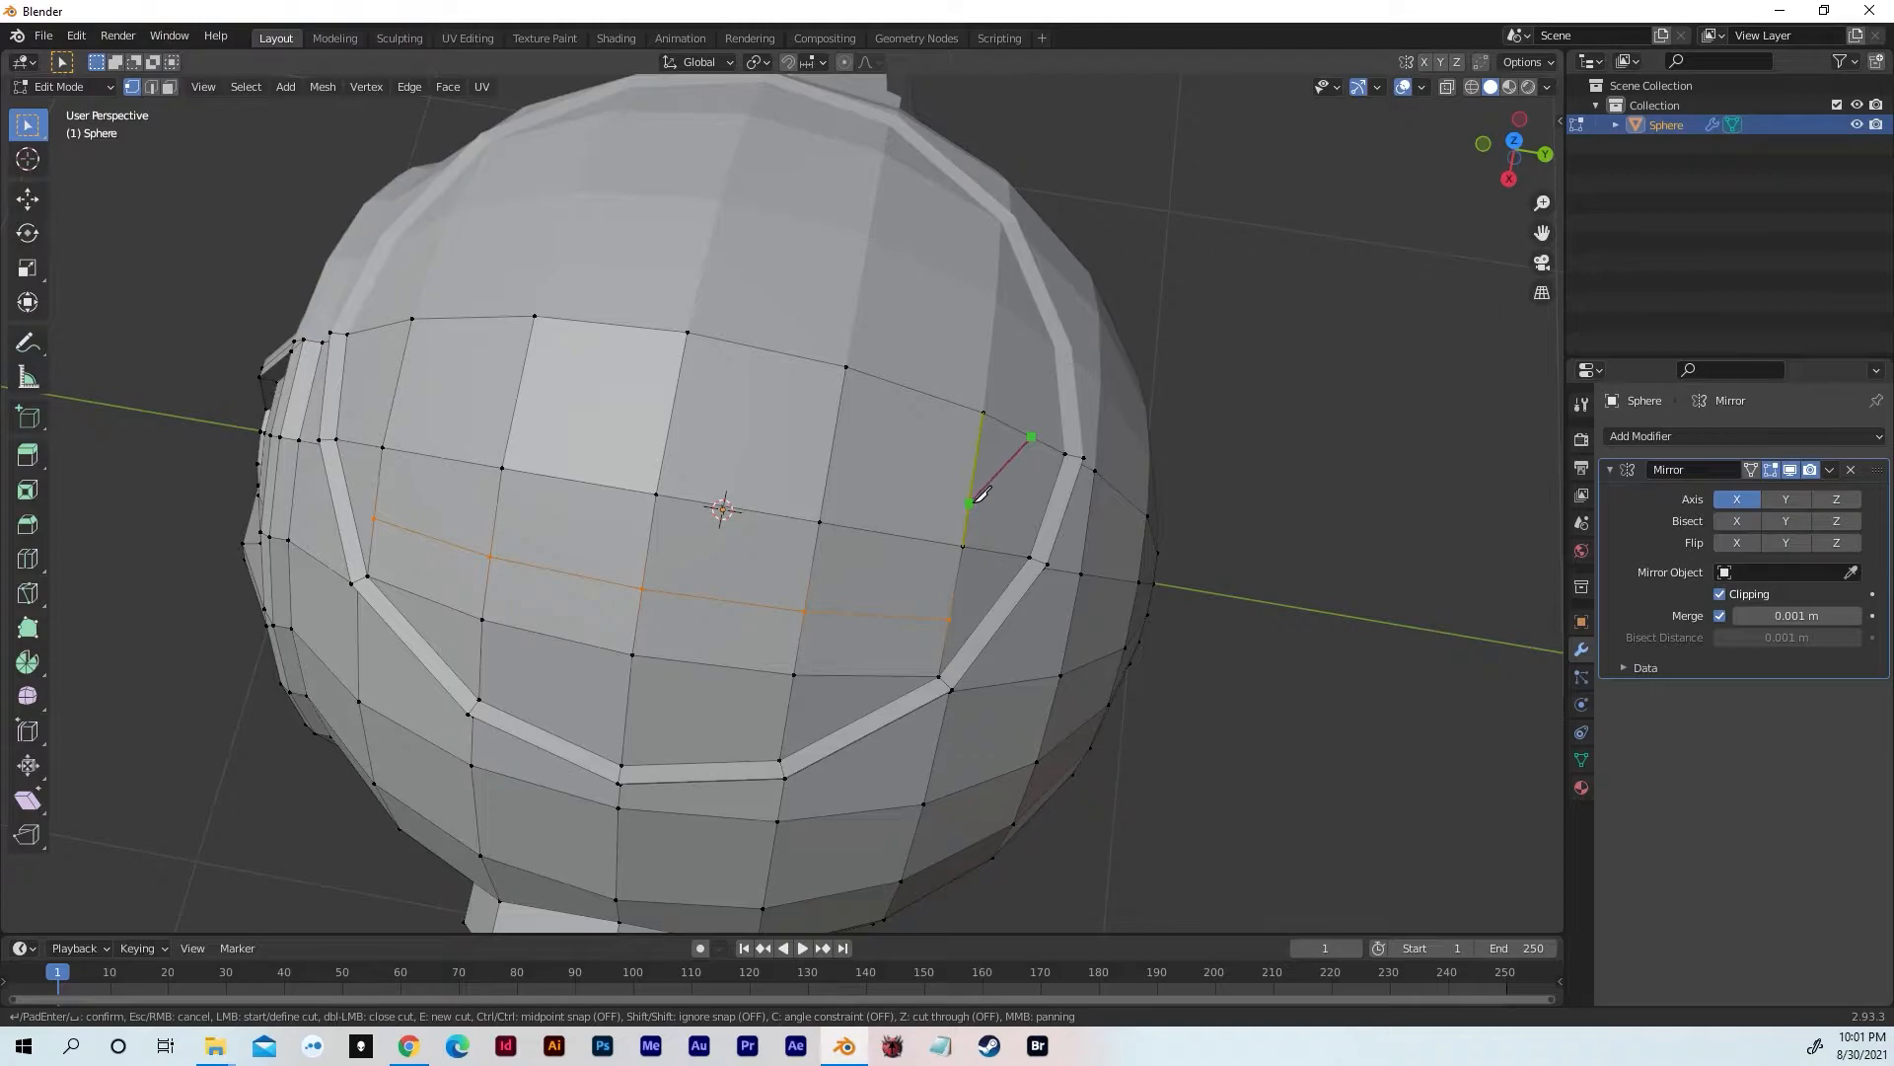
{"action": "left_click", "coordinate": [972, 491]}
{"action": "left_click", "coordinate": [830, 461]}
{"action": "left_click", "coordinate": [669, 434]}
{"action": "left_click", "coordinate": [514, 409]}
{"action": "middle_click_drag", "start_coordinate": [516, 405], "coordinate": [769, 500]}
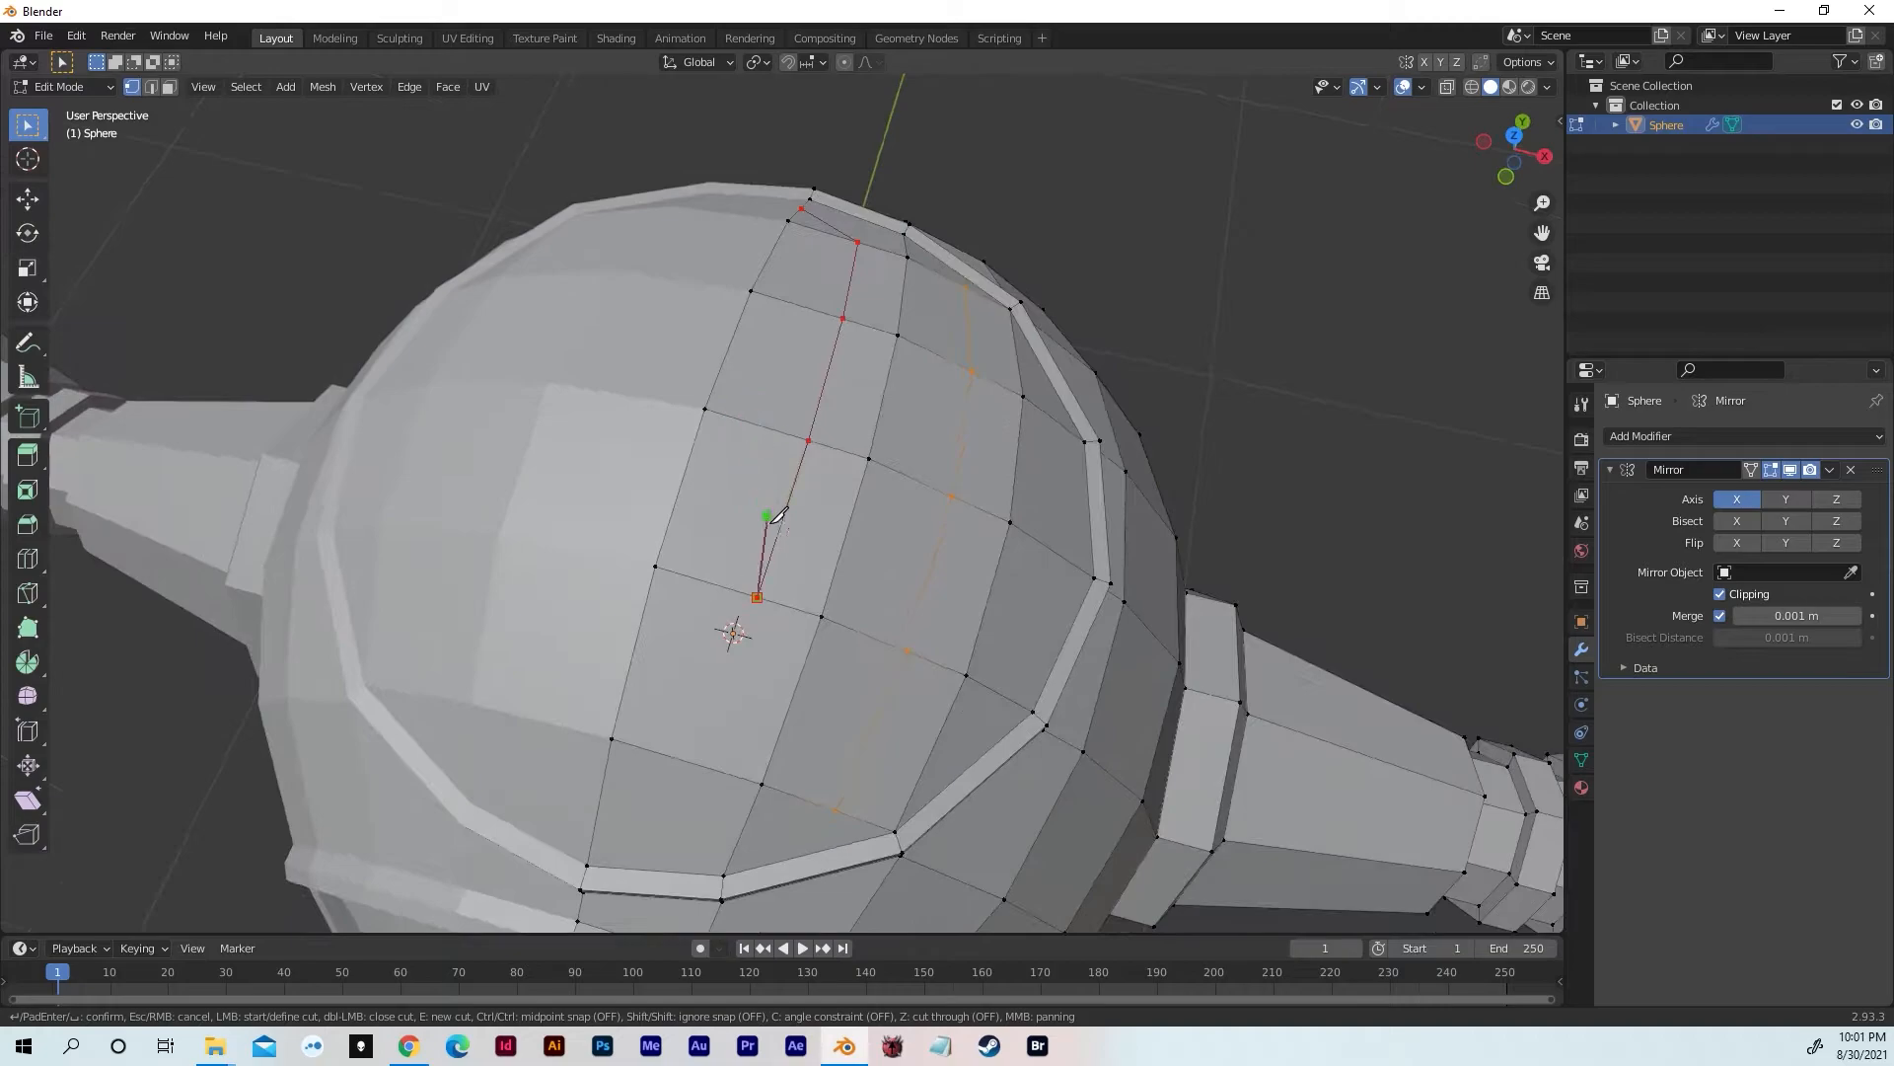
{"action": "left_click", "coordinate": [703, 765]}
{"action": "left_click", "coordinate": [596, 823]}
{"action": "key", "text": "Return"}
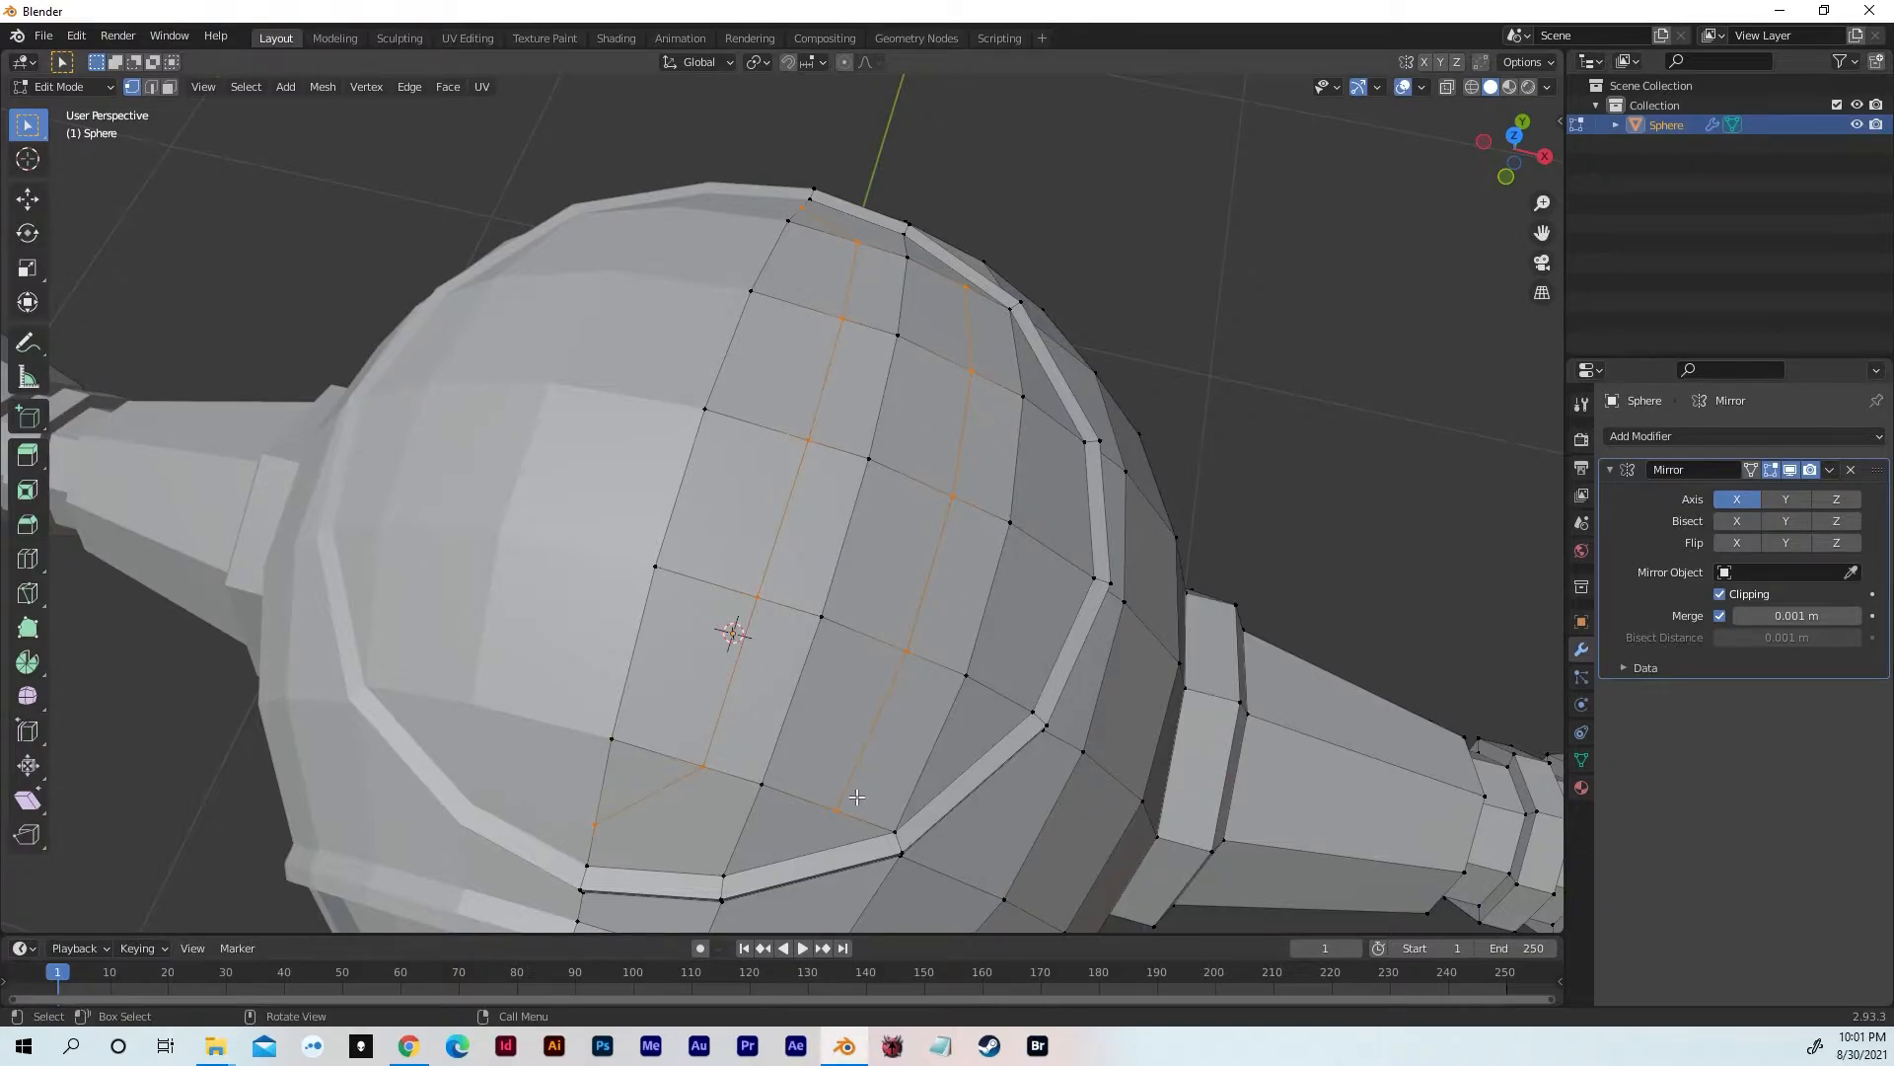
Extrude the hatch's two front-to-back face strips beside the knife cuts, four faces inner and three outer, about -0.028 m along Z
{"action": "middle_click_drag", "start_coordinate": [899, 699], "coordinate": [825, 695]}
{"action": "key", "text": "3"}
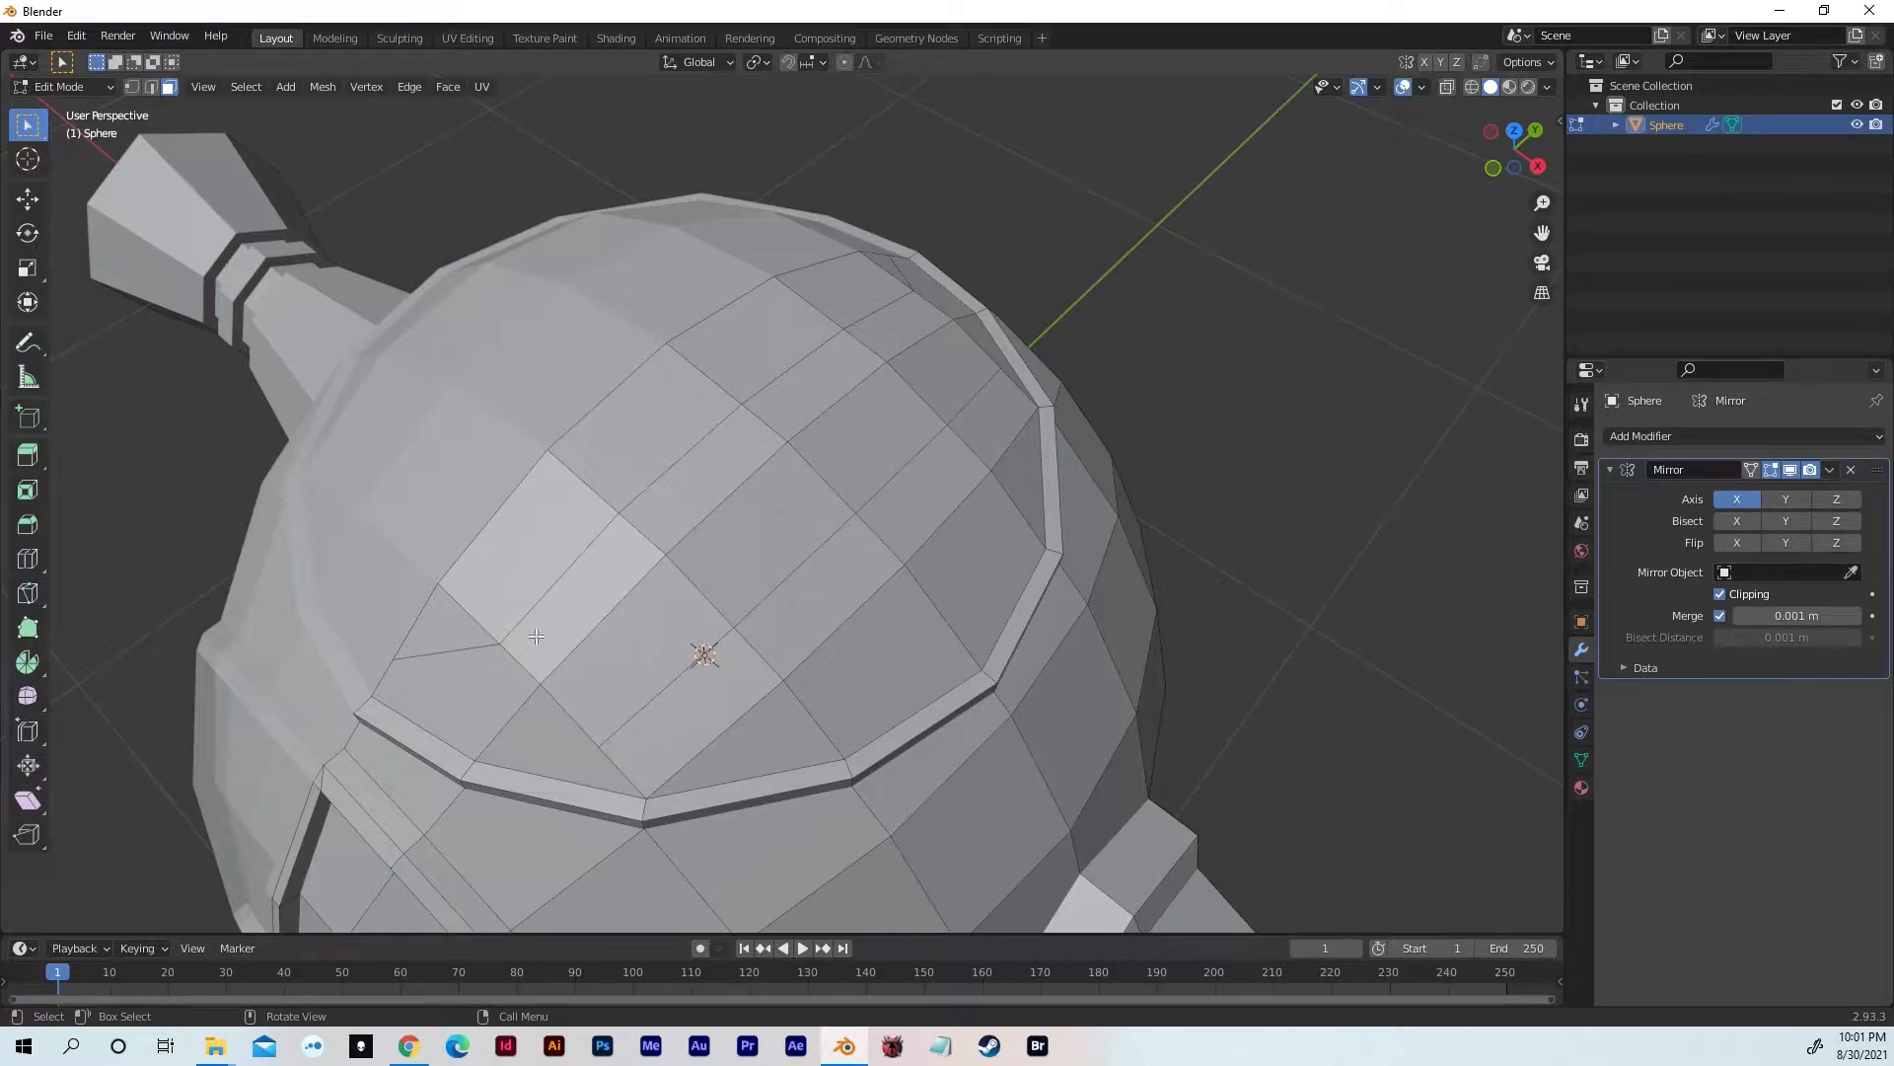
{"action": "mouse_move", "coordinate": [945, 316]}
{"action": "middle_mouse_down"}
{"action": "mouse_move", "coordinate": [1019, 322]}
{"action": "mouse_move", "coordinate": [971, 326]}
{"action": "middle_mouse_up"}
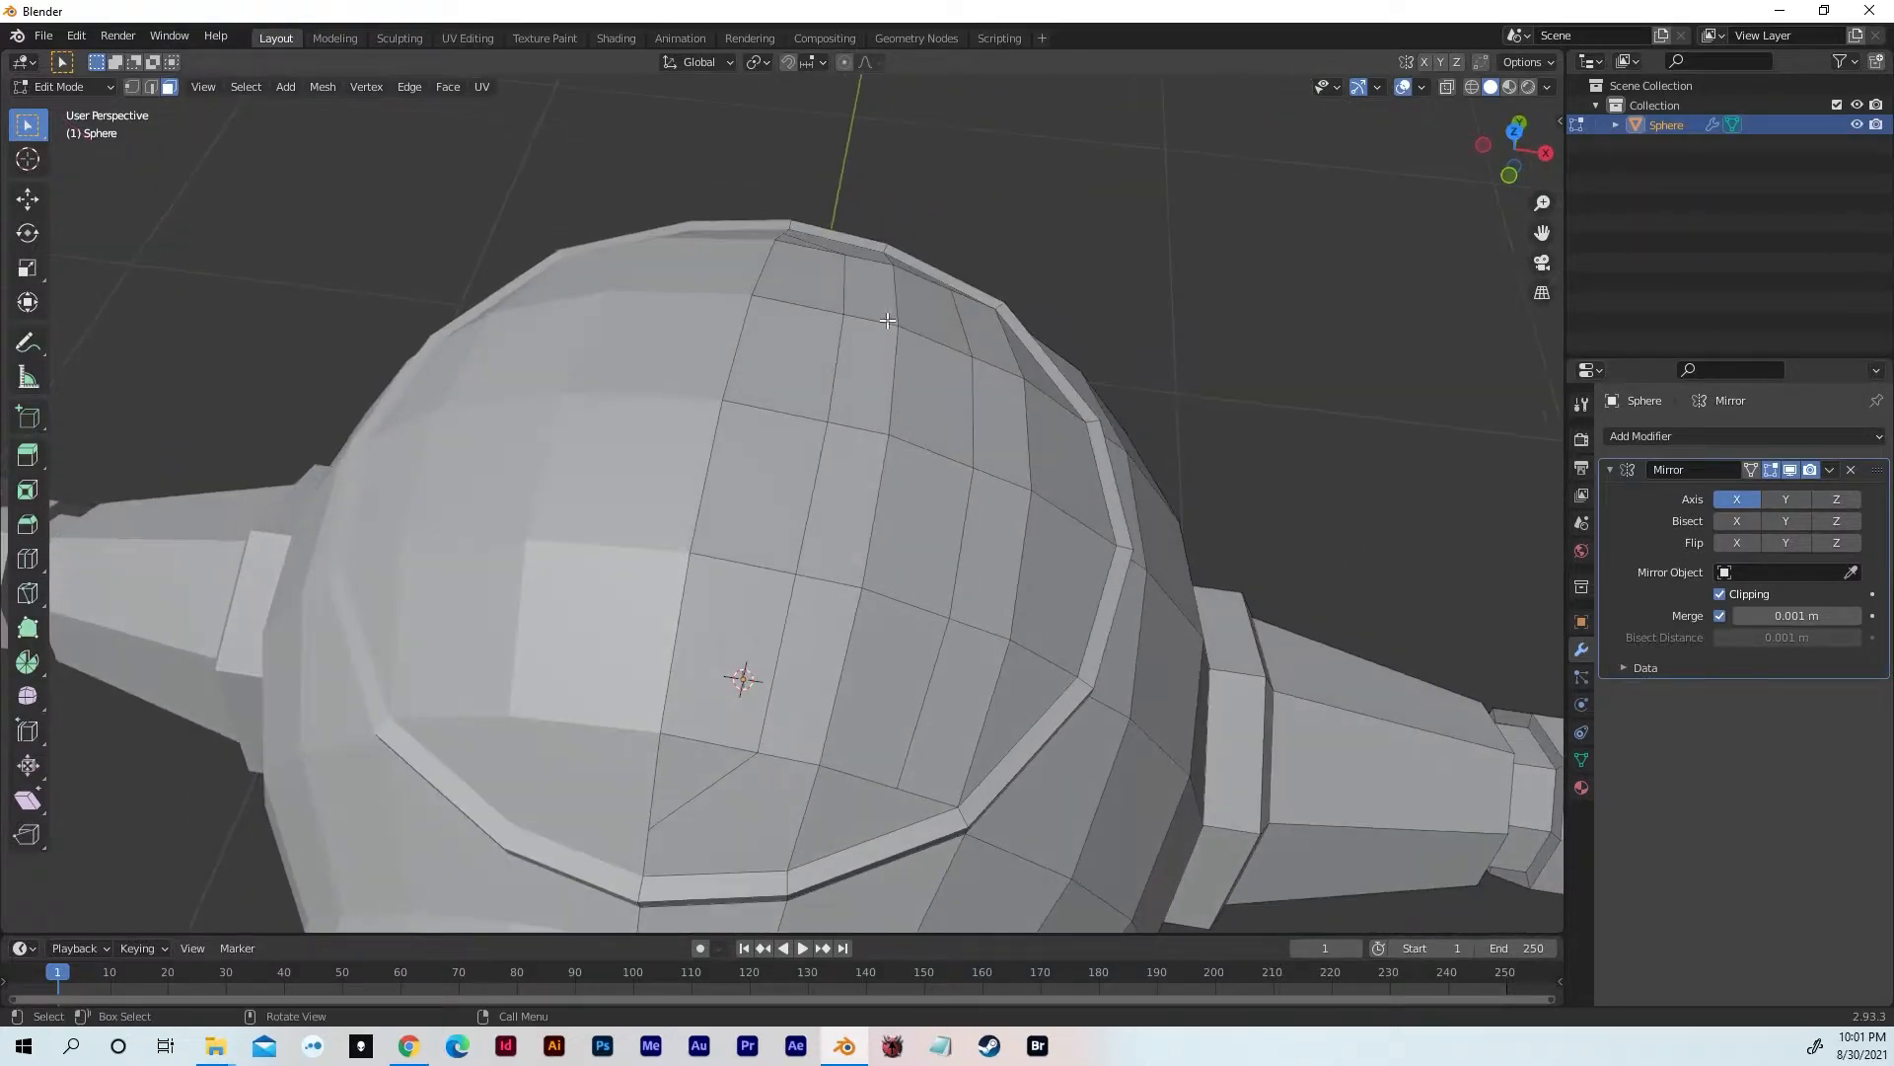
{"action": "middle_click_drag", "start_coordinate": [852, 299], "coordinate": [792, 216]}
{"action": "left_click_drag", "start_coordinate": [786, 227], "coordinate": [796, 592]}
{"action": "middle_click_drag", "start_coordinate": [796, 592], "coordinate": [904, 544]}
{"action": "left_click", "coordinate": [819, 178]}
{"action": "middle_click_drag", "start_coordinate": [819, 179], "coordinate": [832, 203]}
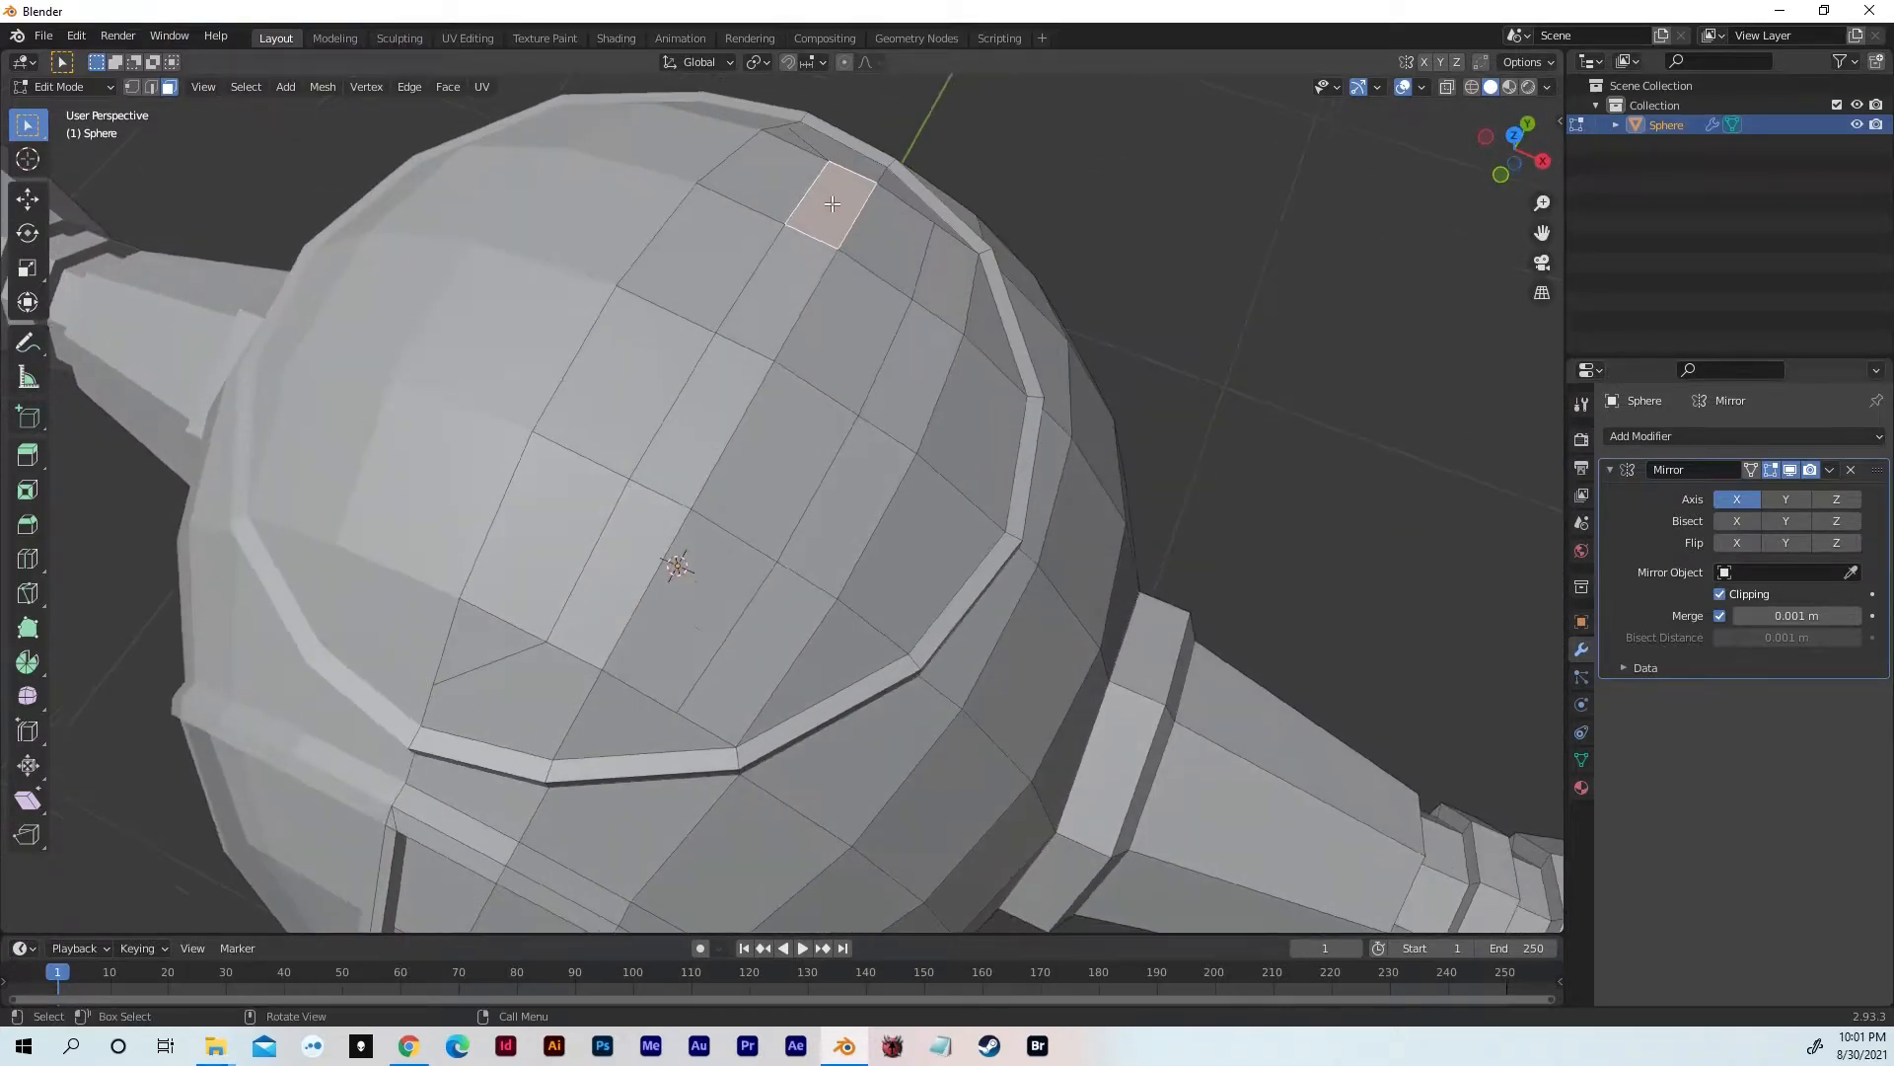
{"action": "left_click", "coordinate": [617, 560], "text": "ctrl"}
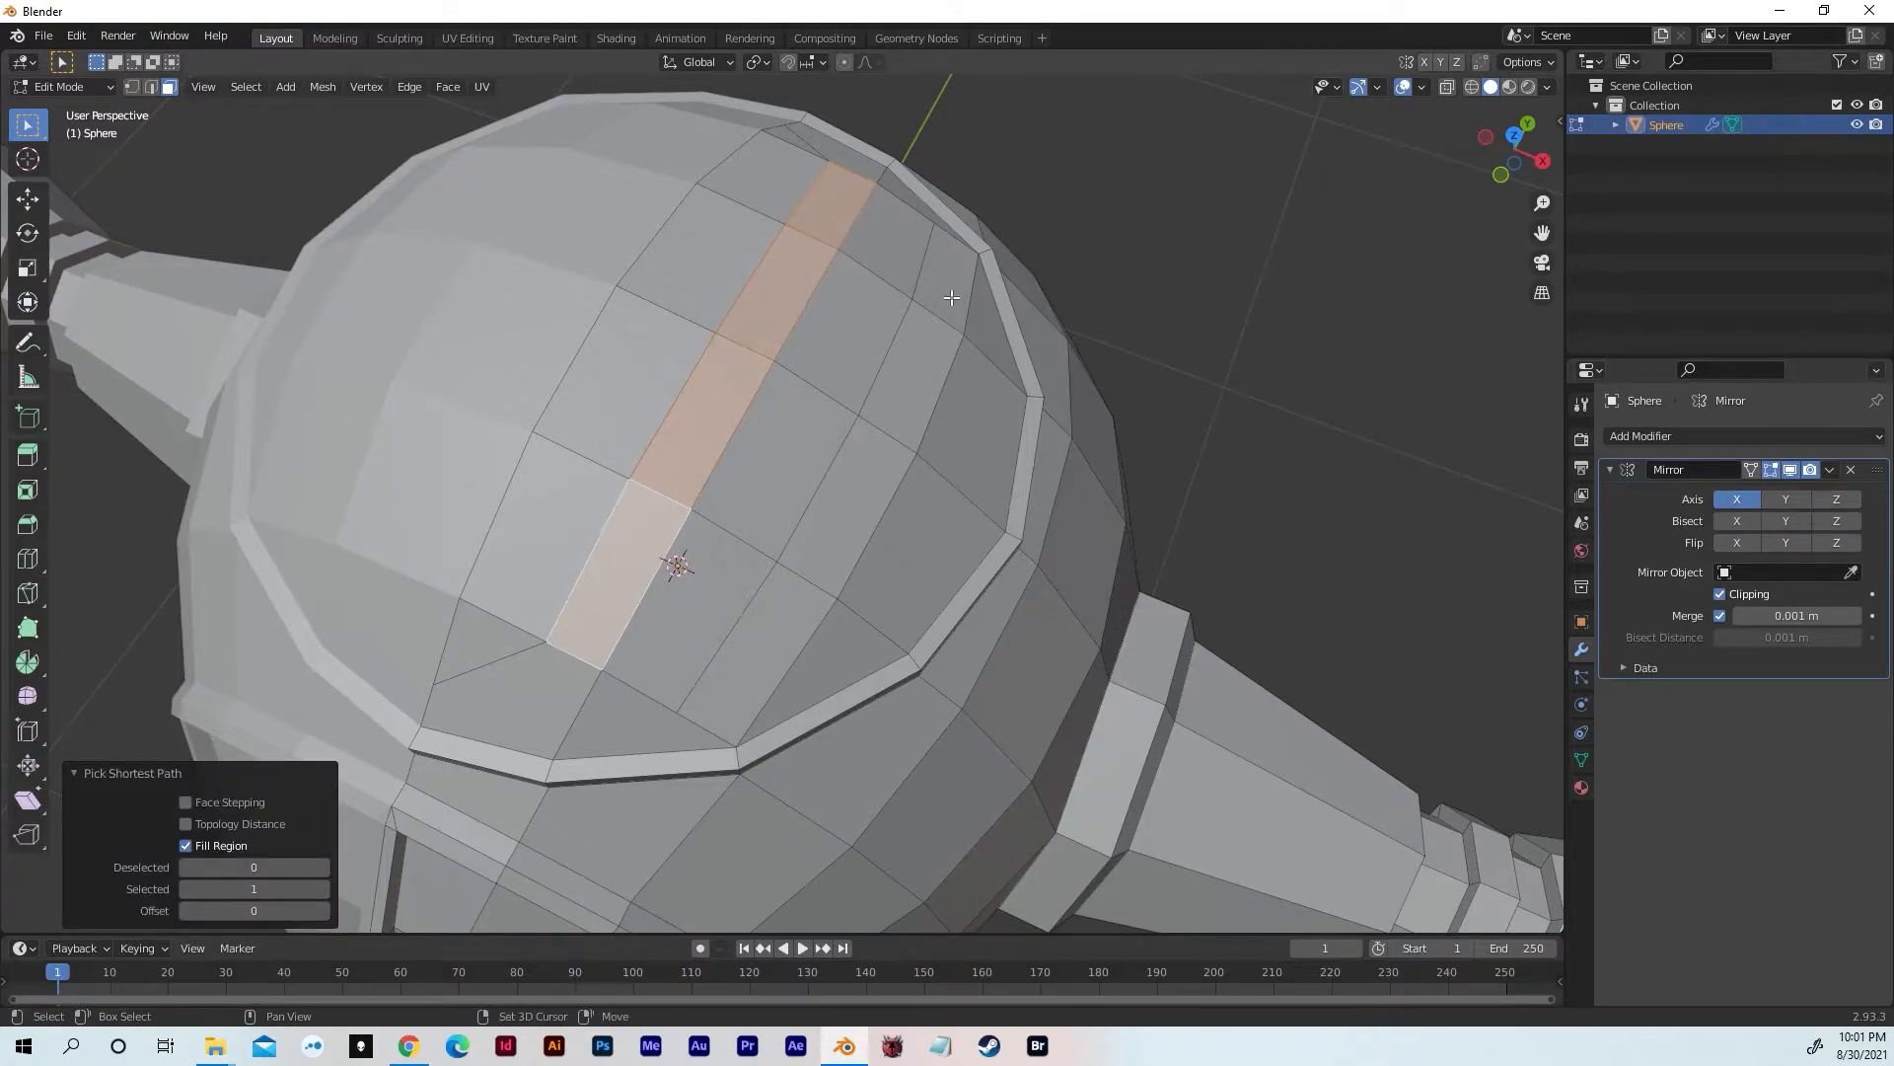
{"action": "left_click_drag", "start_coordinate": [946, 296], "coordinate": [922, 346], "text": "shift"}
{"action": "left_click", "coordinate": [876, 431], "text": "shift"}
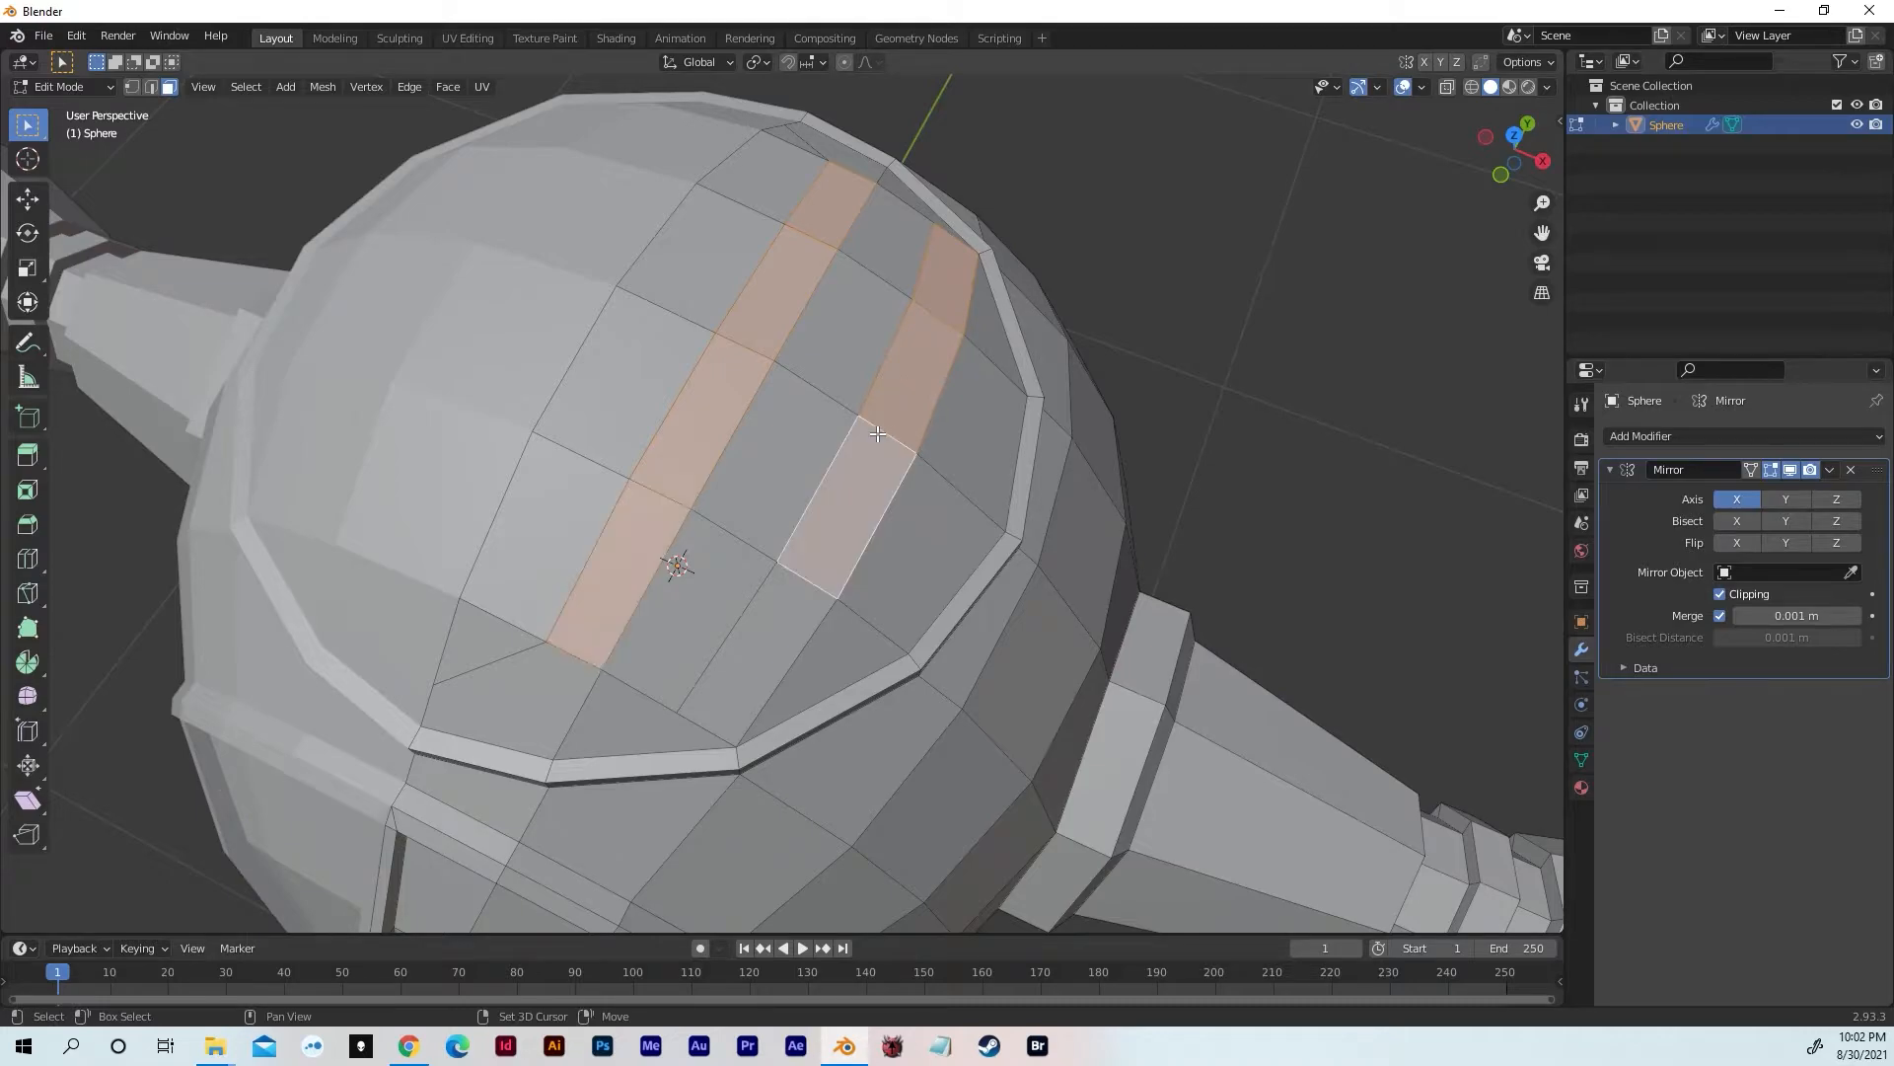
{"action": "middle_click_drag", "start_coordinate": [875, 431], "coordinate": [865, 545]}
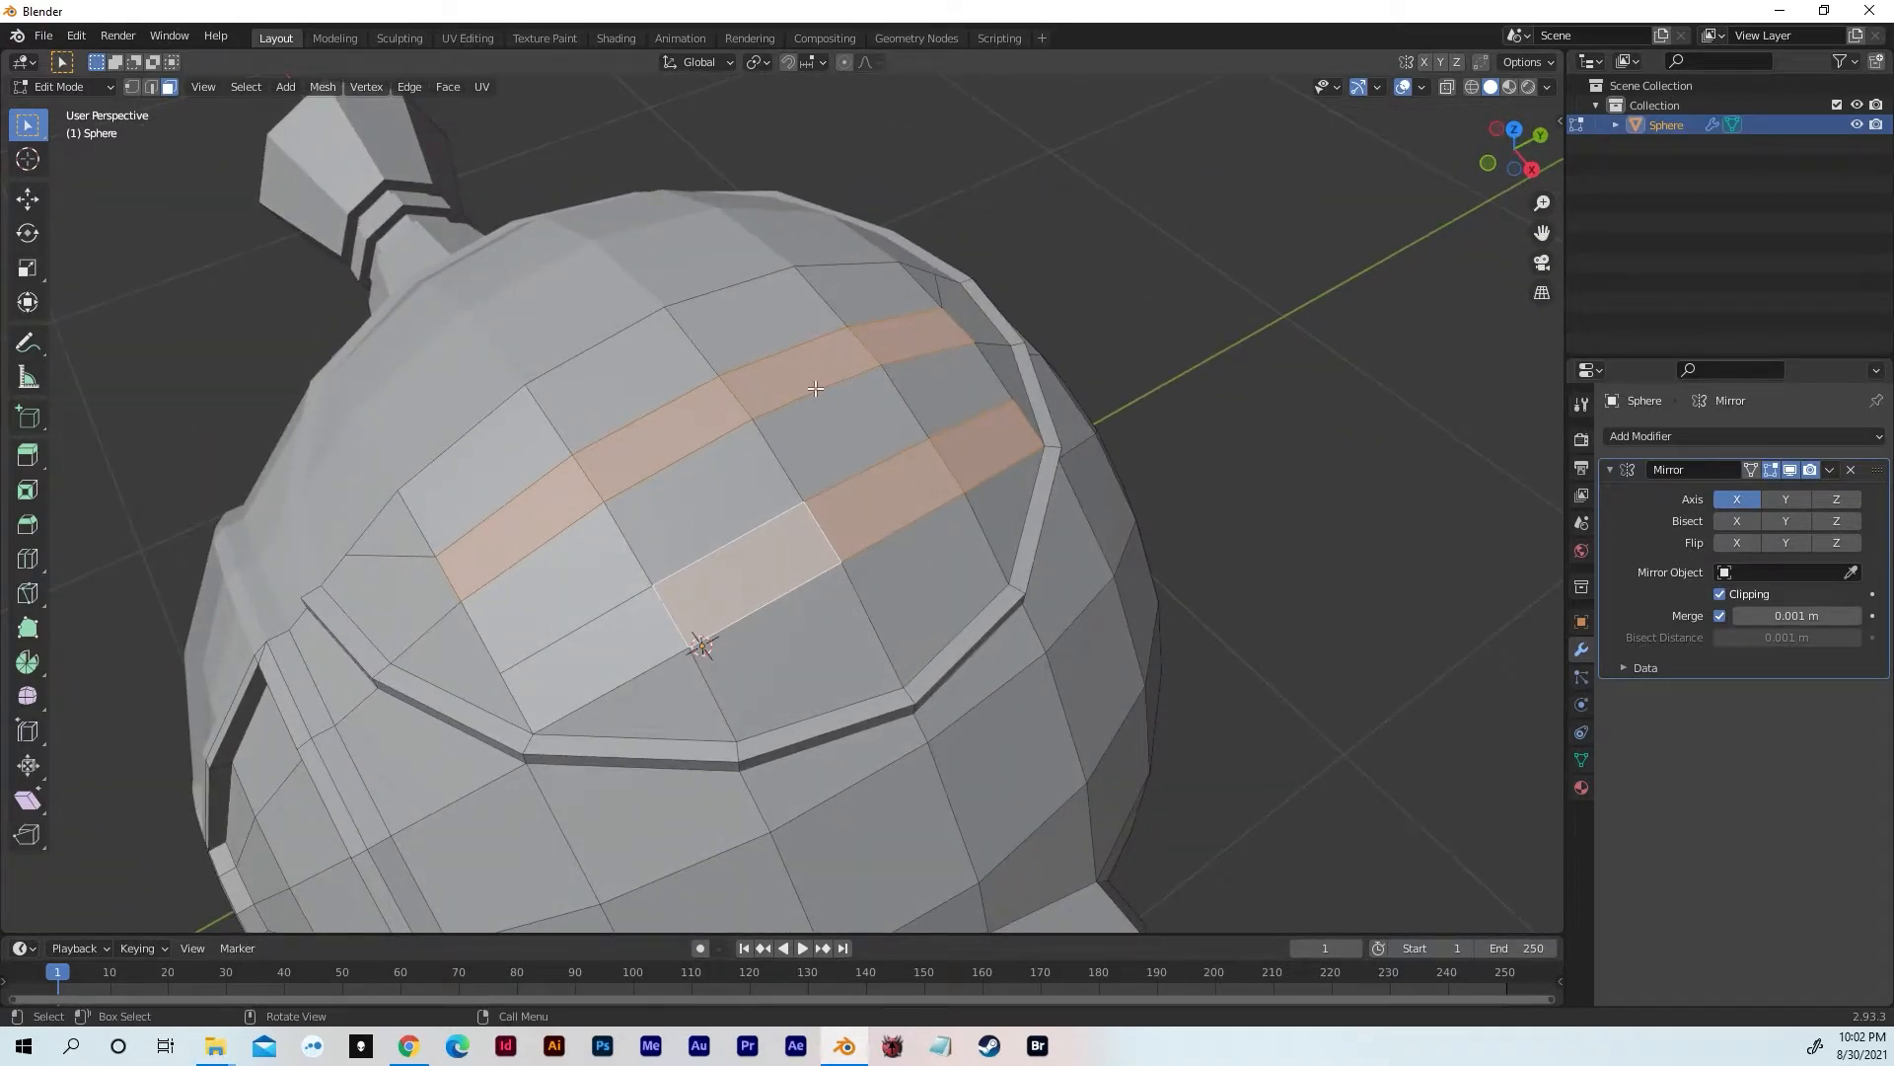
{"action": "middle_click_drag", "start_coordinate": [865, 387], "coordinate": [914, 426]}
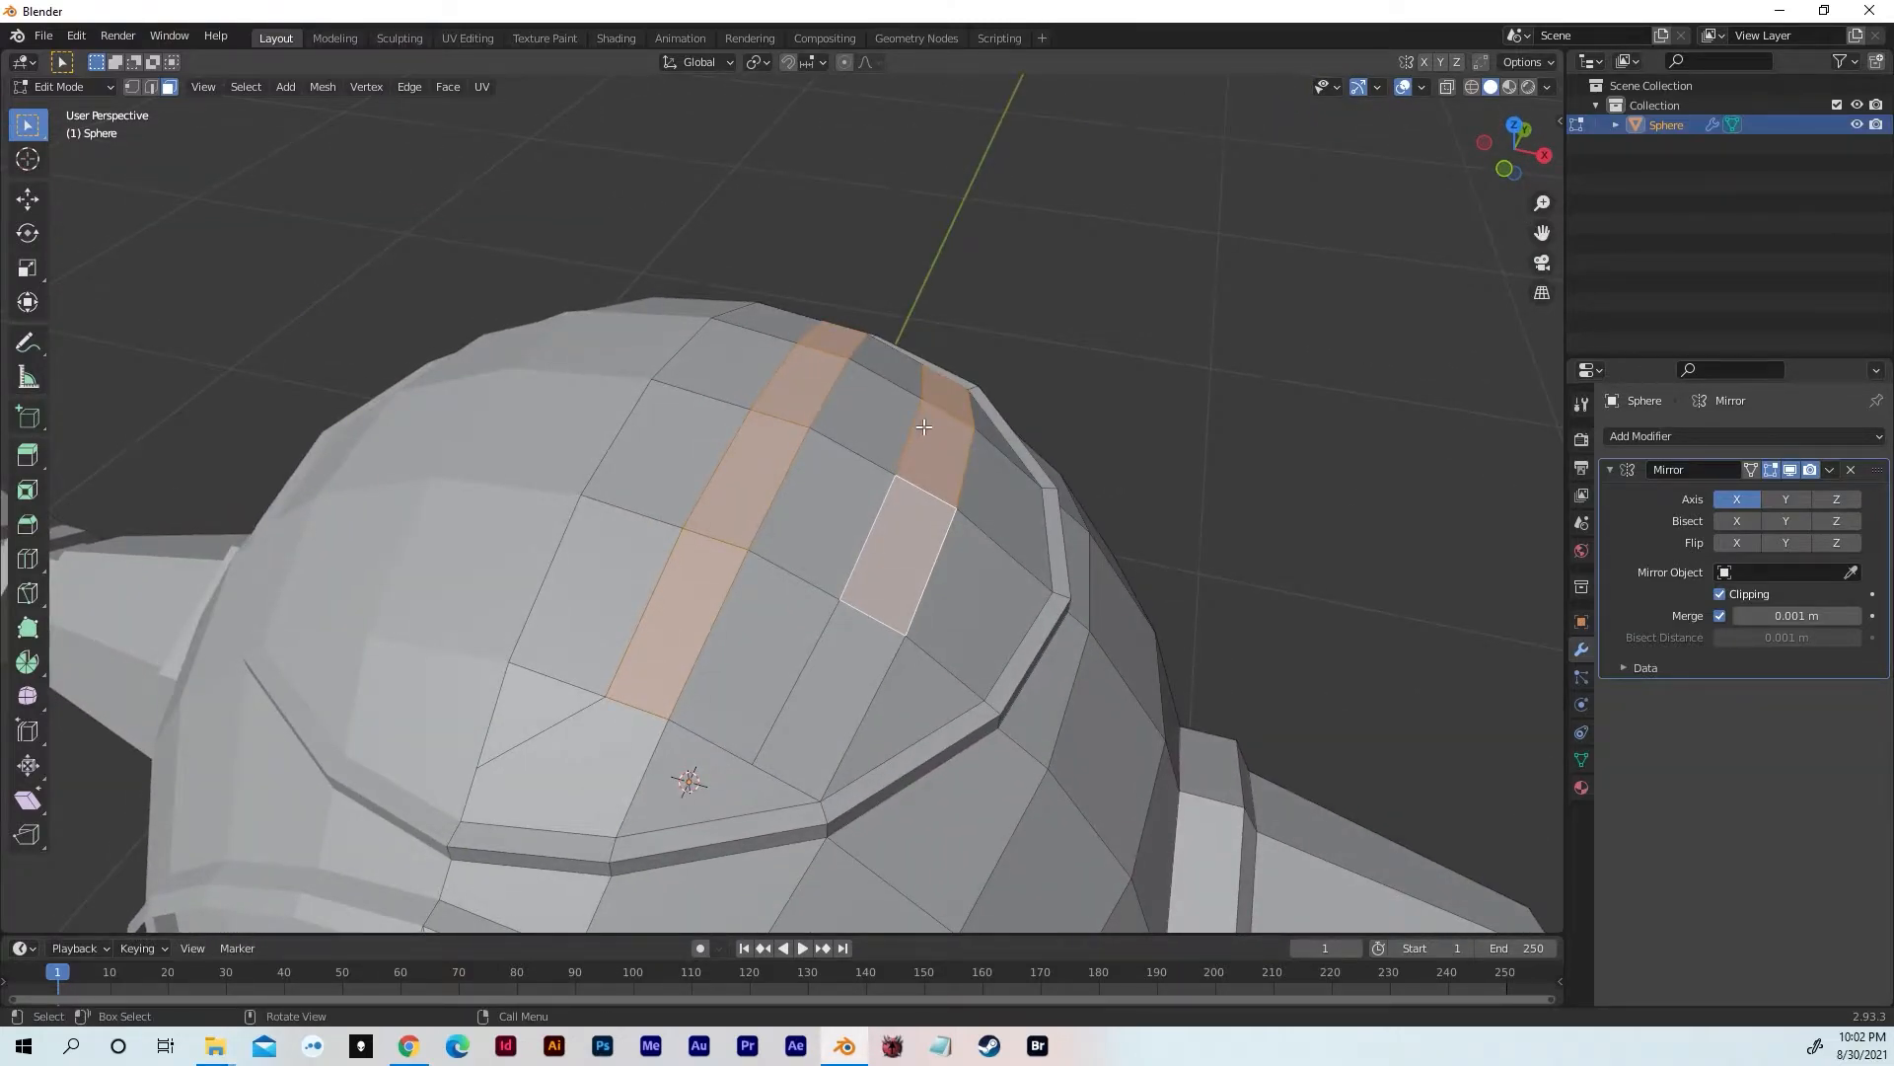
{"action": "key", "text": "e"}
{"action": "key", "text": "z"}
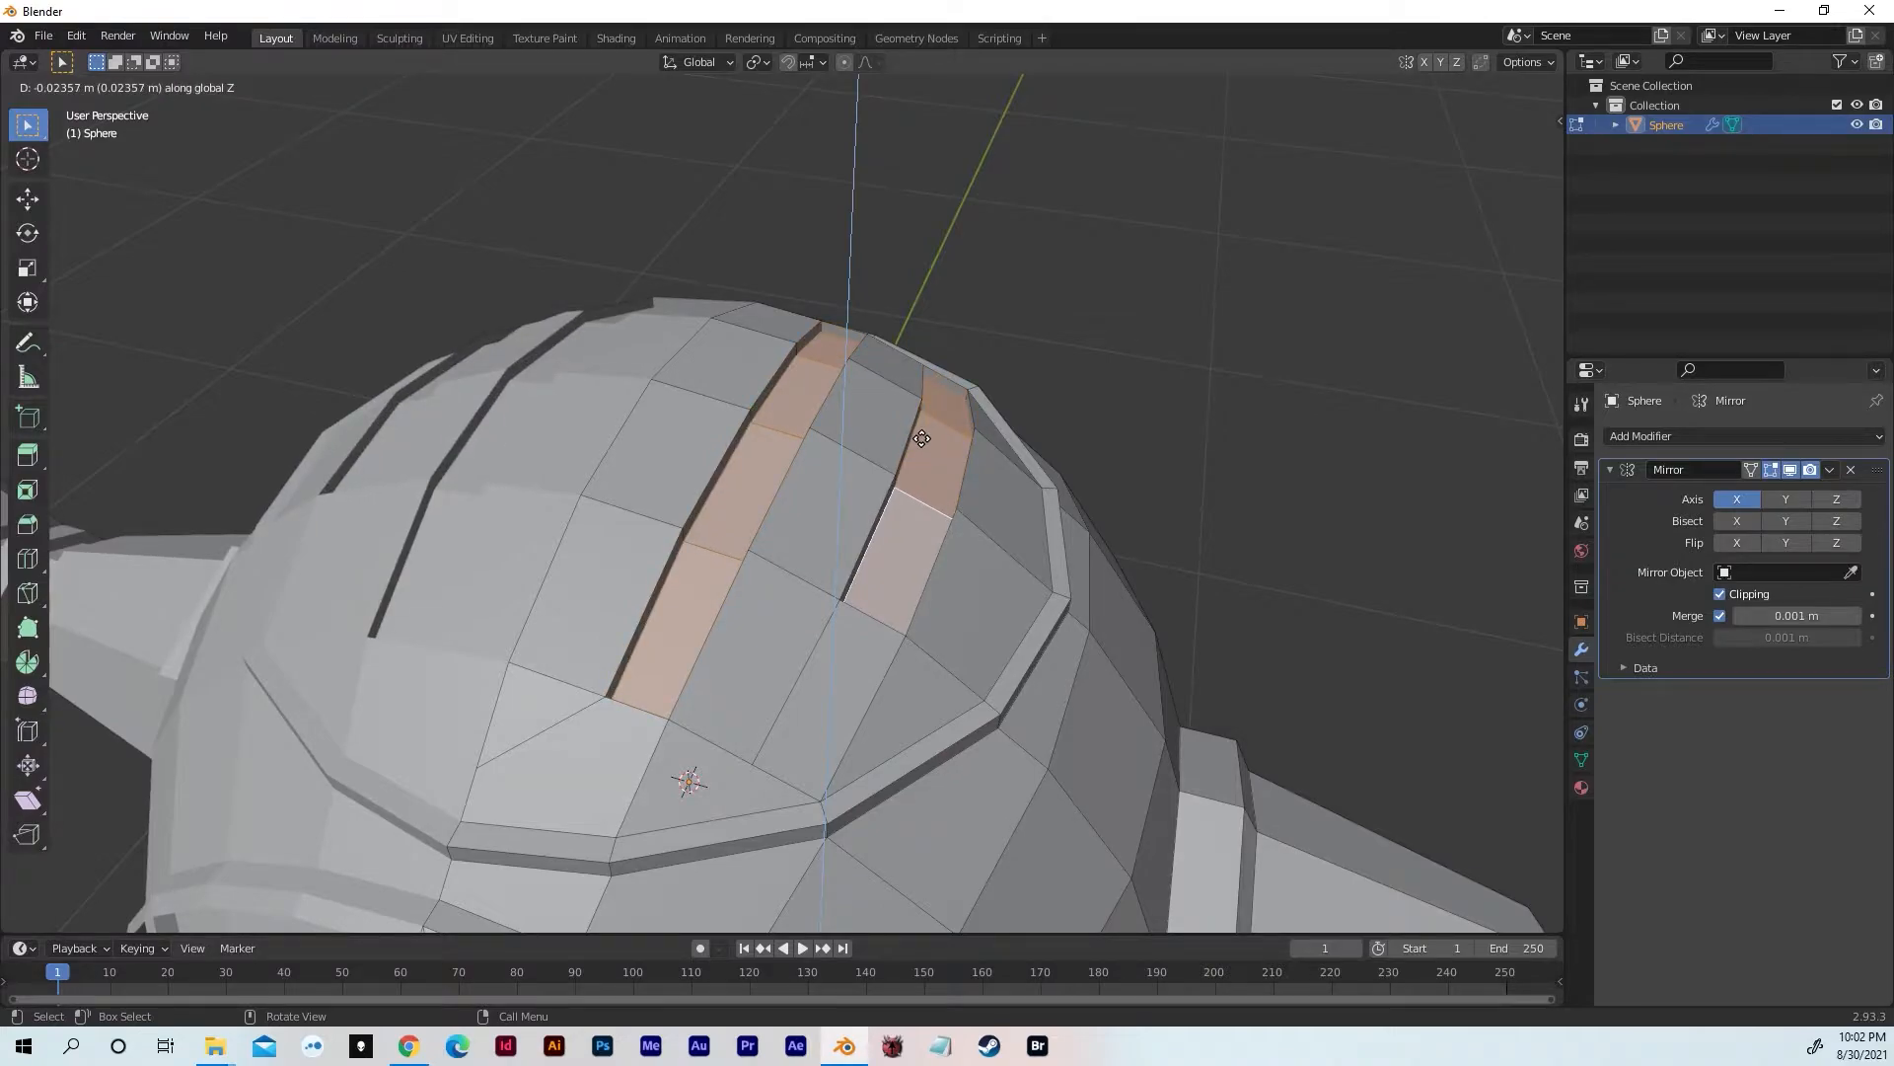
{"action": "left_click", "coordinate": [921, 442]}
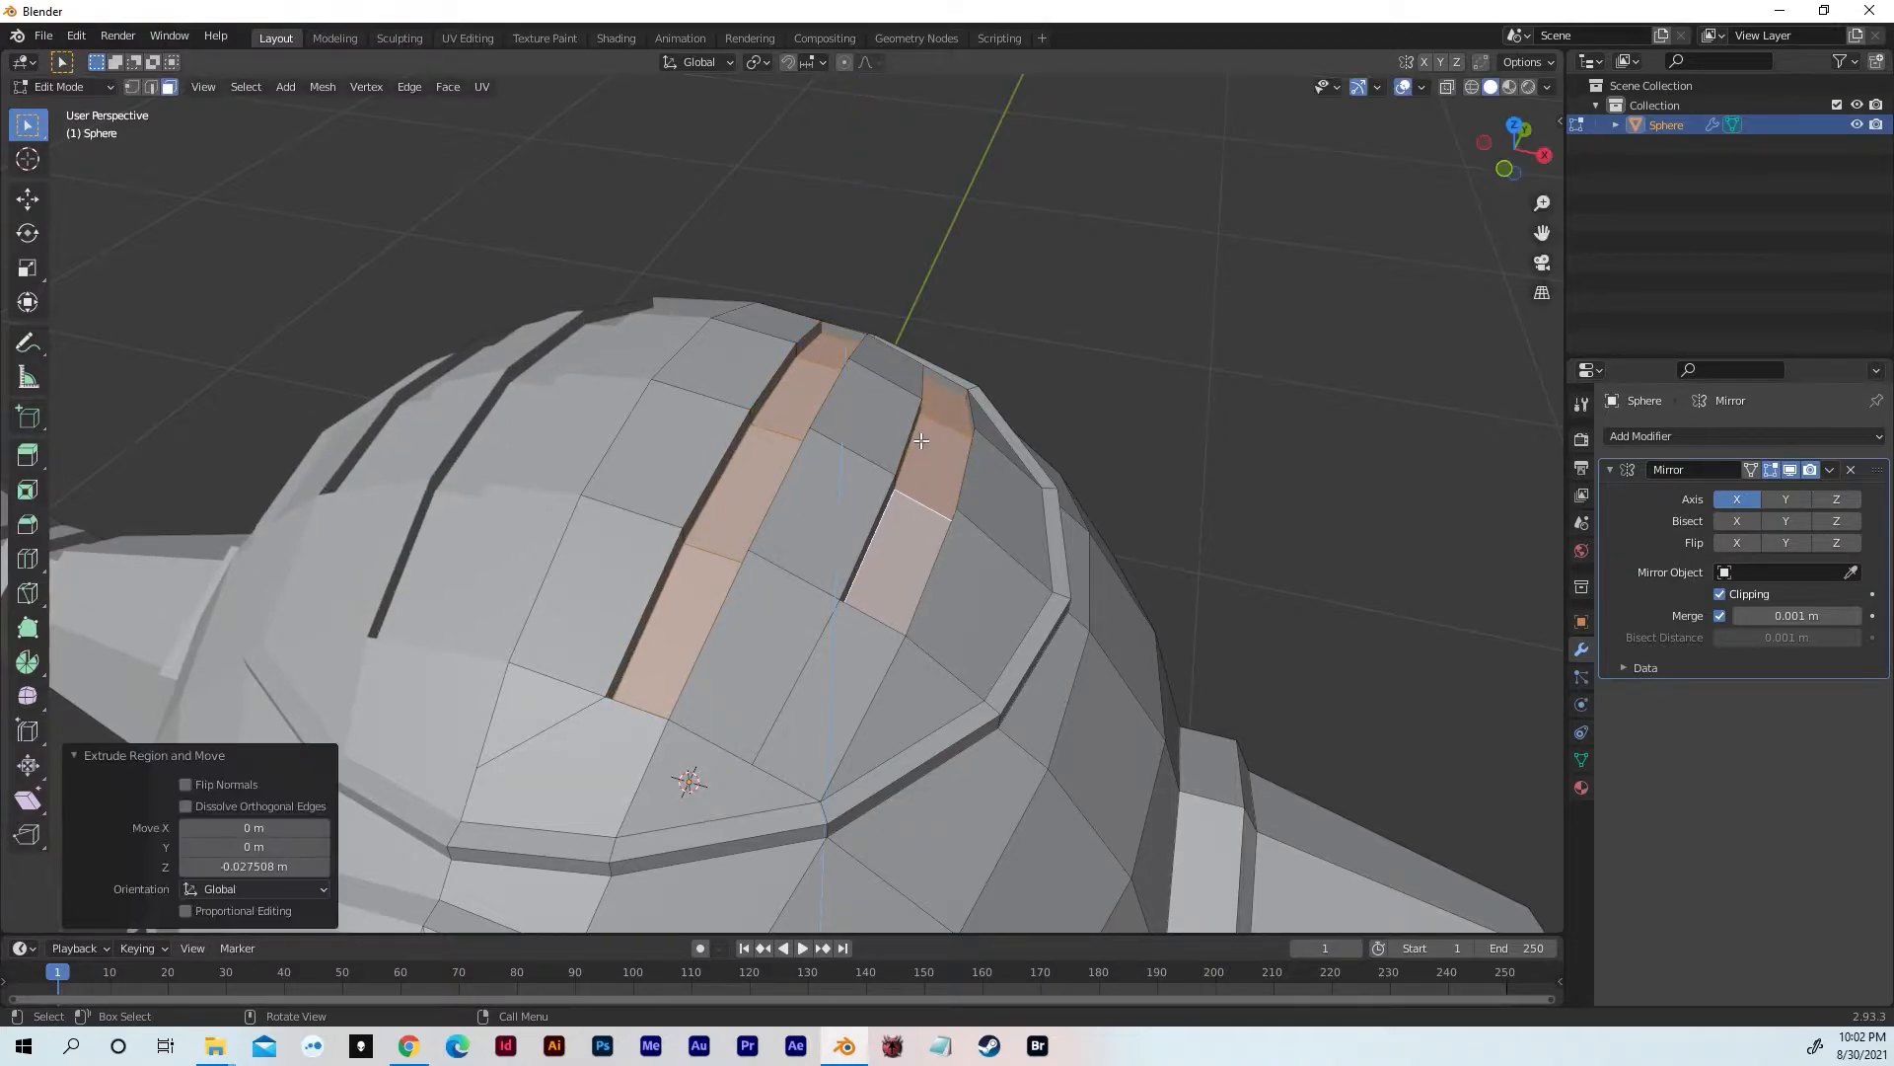
Move the two sunken hatch strips about -0.008 m along X
{"action": "key", "text": "g"}
{"action": "key", "text": "x"}
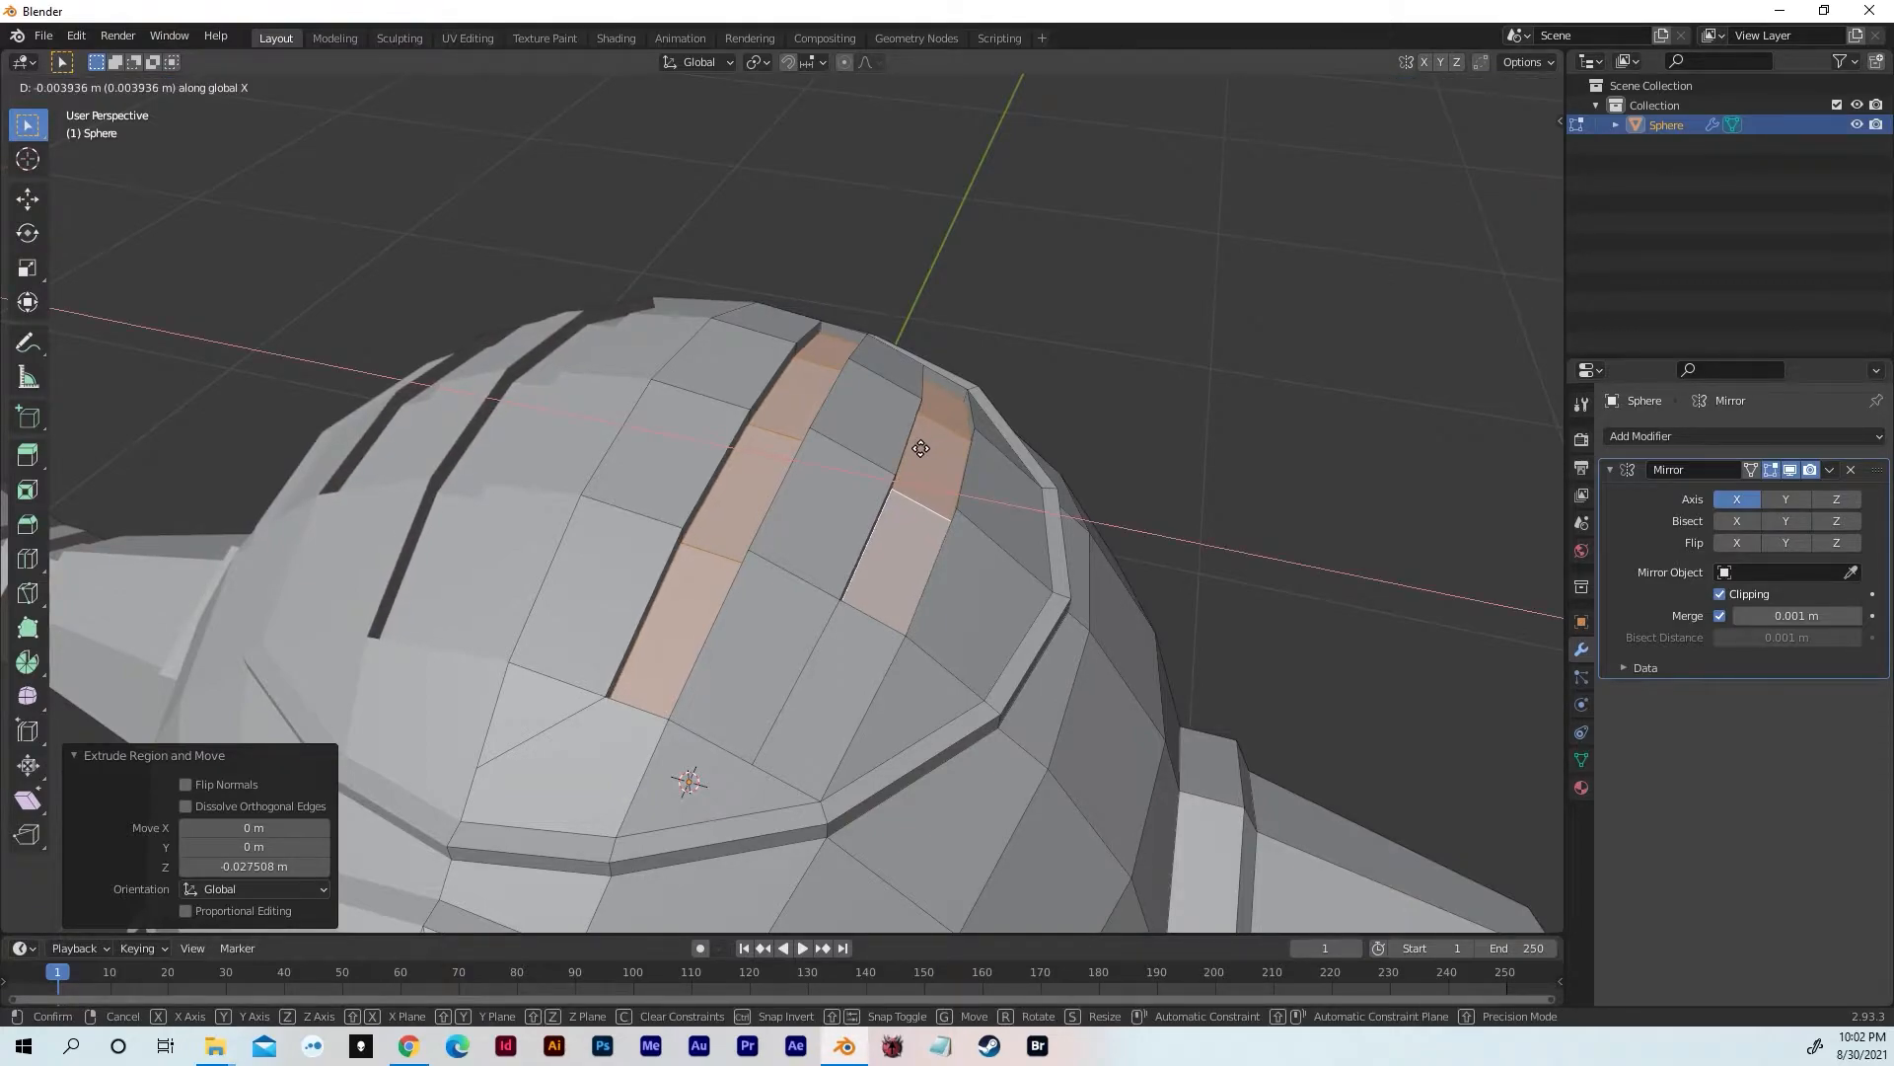
{"action": "left_click", "coordinate": [917, 450]}
Scale the two sunken hatch strips along Y to about 0.99
{"action": "middle_click_drag", "start_coordinate": [919, 449], "coordinate": [1044, 385]}
{"action": "scroll", "coordinate": [1043, 385], "scroll_direction": "up", "scroll_amount": 2}
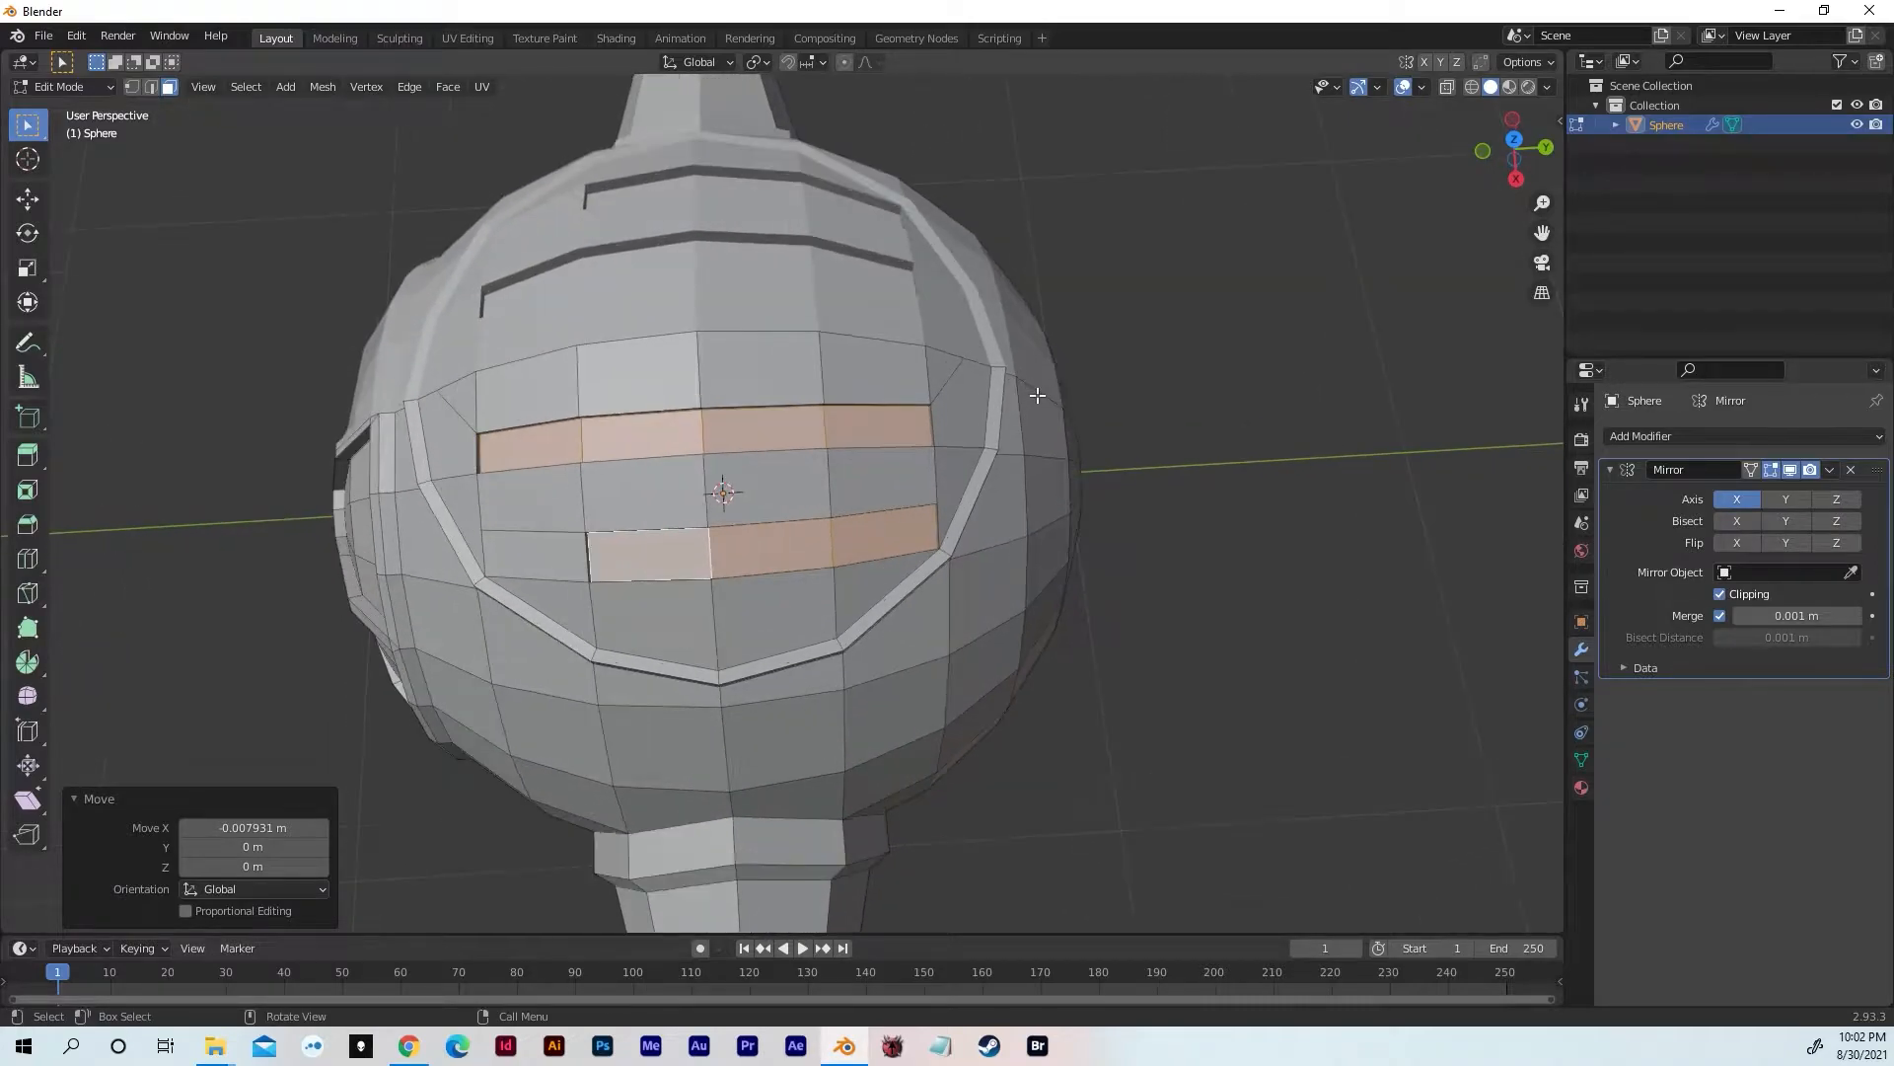
{"action": "key", "text": "s"}
{"action": "key", "text": "y"}
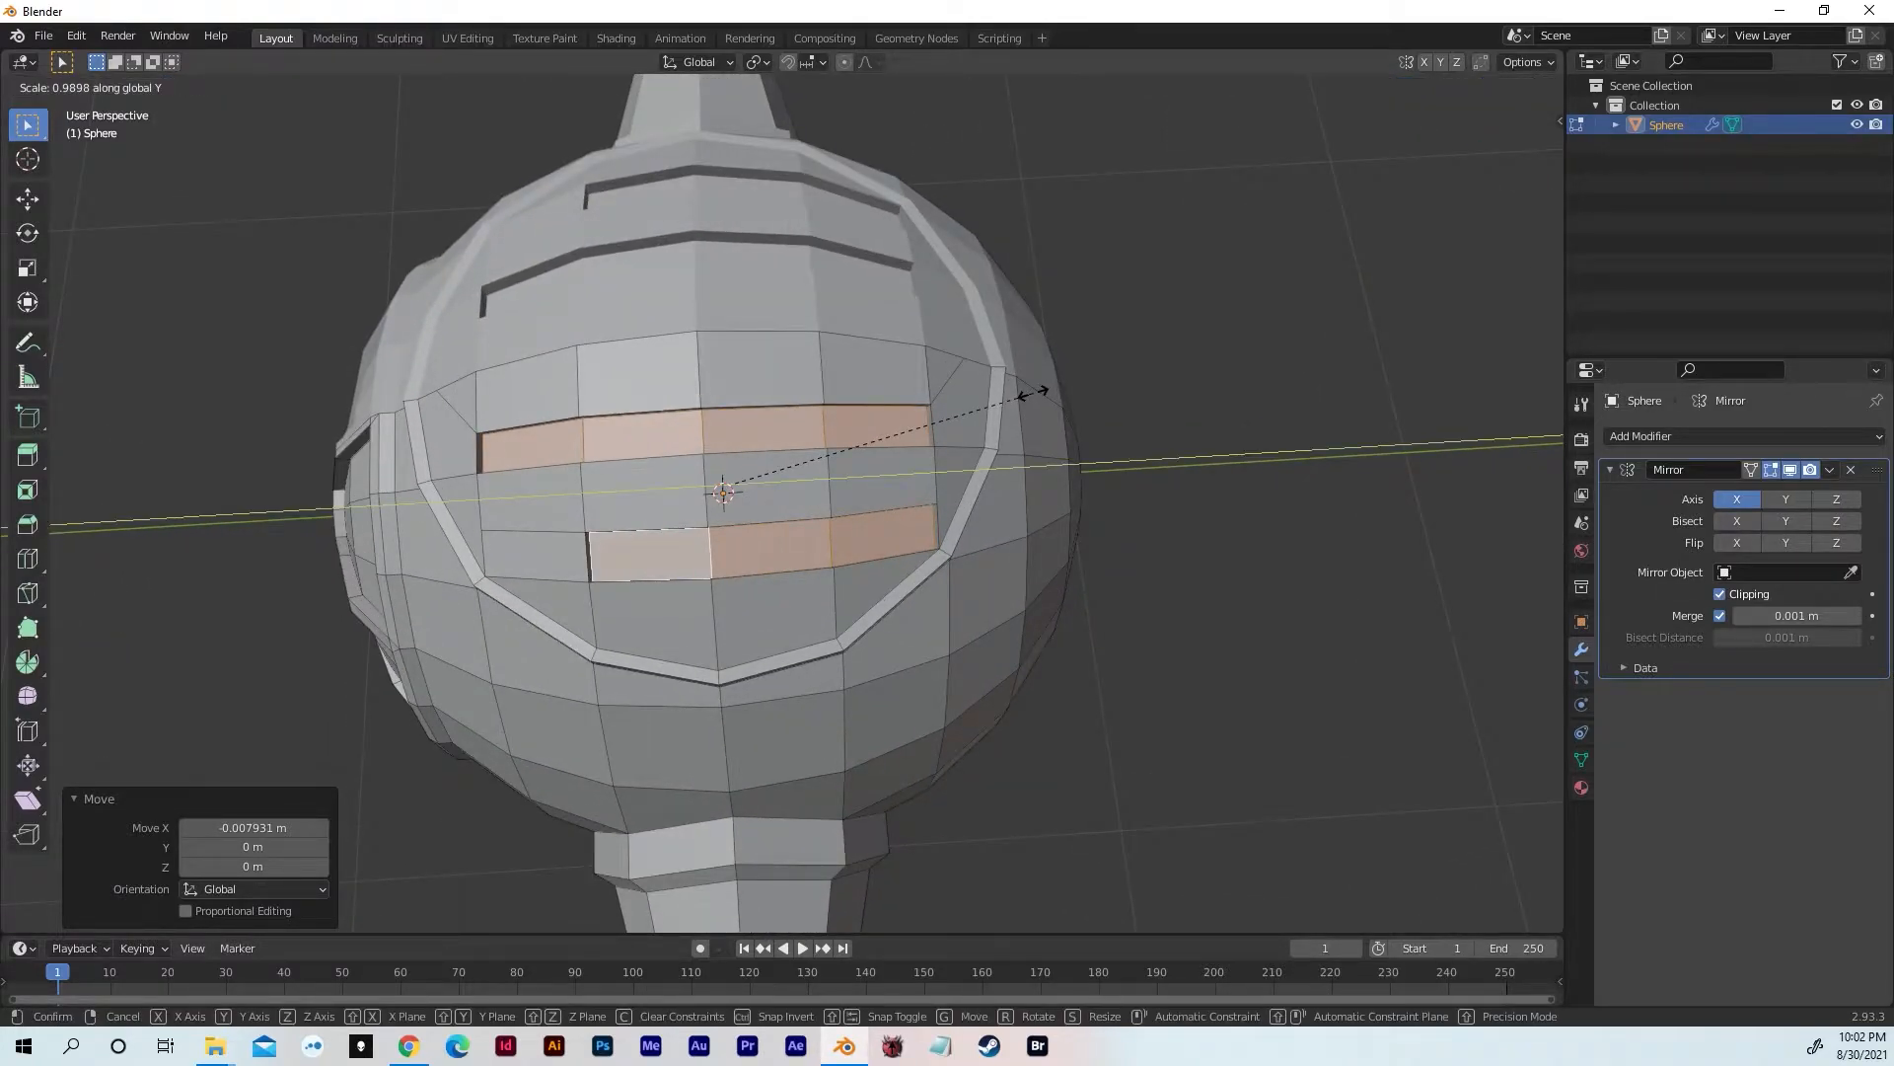
{"action": "left_click", "coordinate": [1033, 391]}
{"action": "middle_click_drag", "start_coordinate": [1033, 392], "coordinate": [766, 785]}
{"action": "scroll", "coordinate": [922, 389], "scroll_direction": "down", "scroll_amount": 3}
{"action": "key", "text": "Tab"}
{"action": "key", "text": "Tab"}
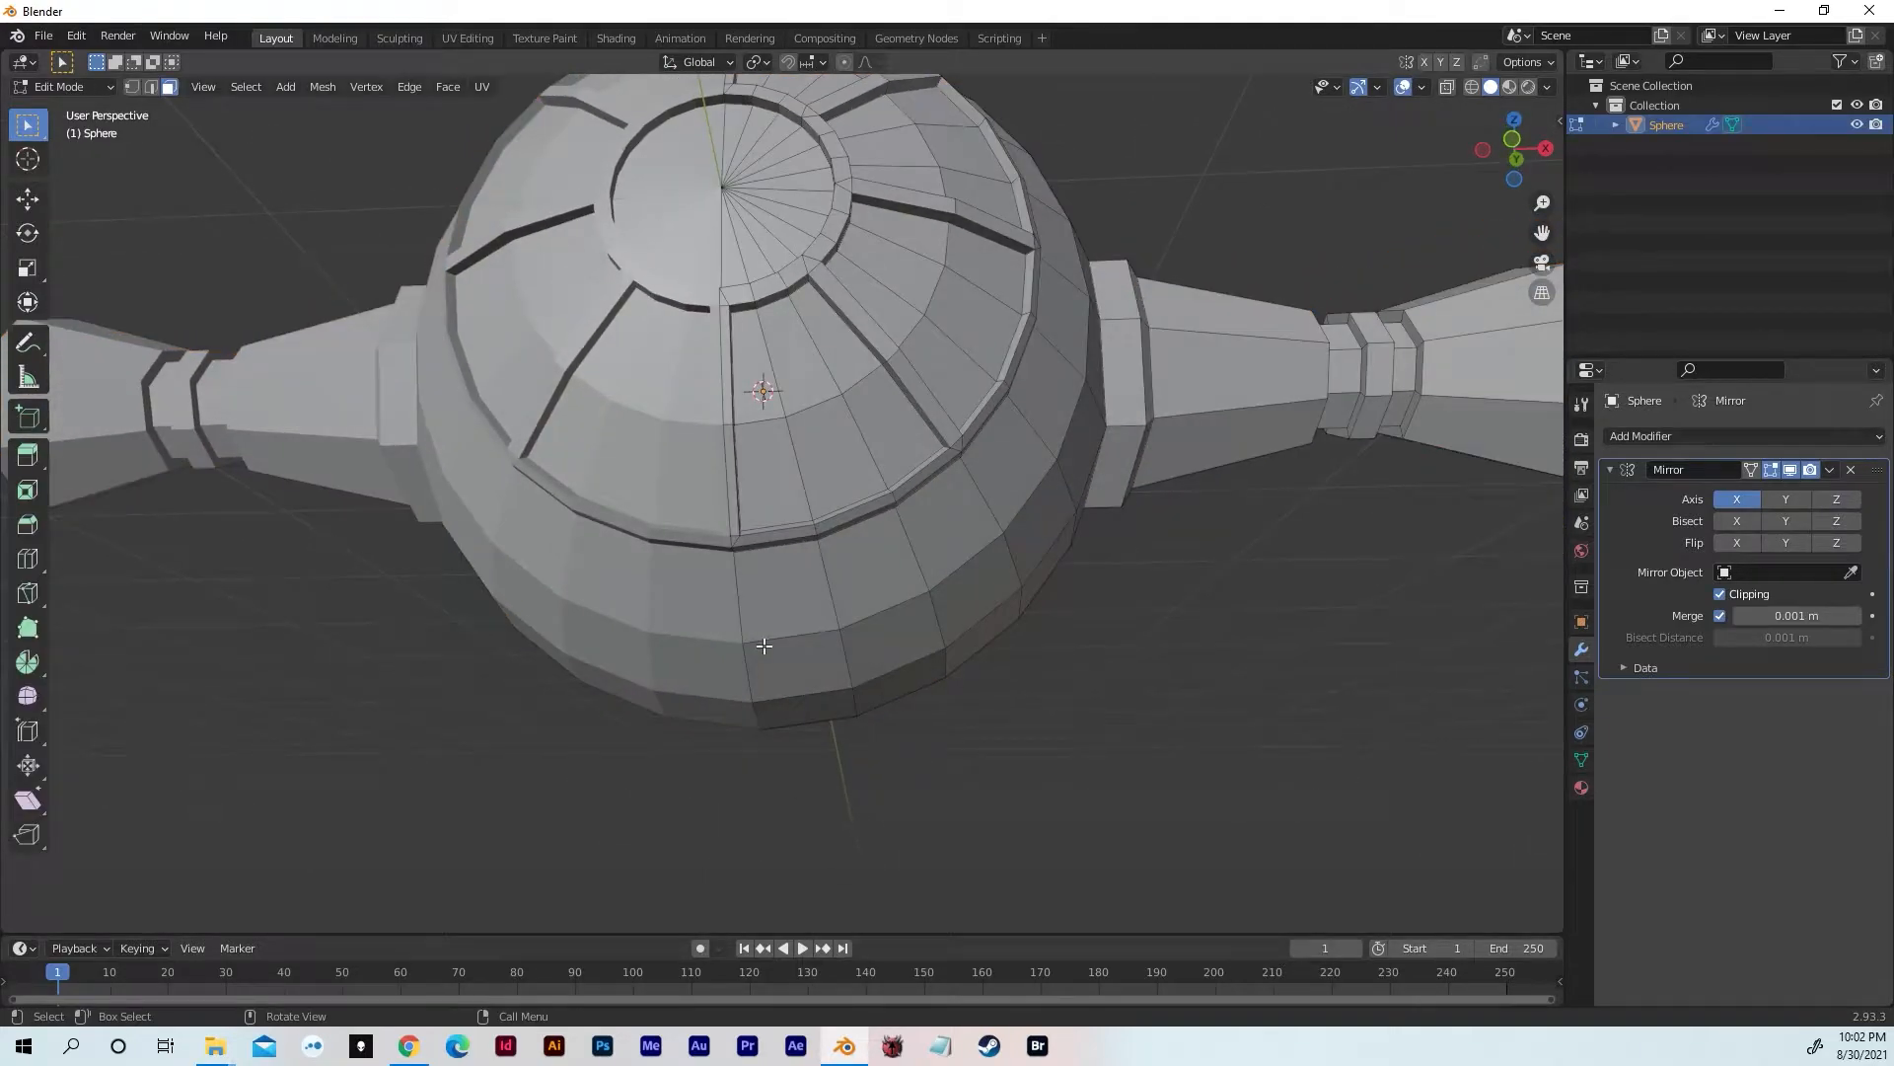
Knife-cut a curved panel outline on the ball's underside, from the mirror centerline below the front window around to the rear centerline
{"action": "middle_click_drag", "start_coordinate": [750, 603], "coordinate": [794, 628]}
{"action": "key", "text": "k"}
{"action": "left_click", "coordinate": [752, 588]}
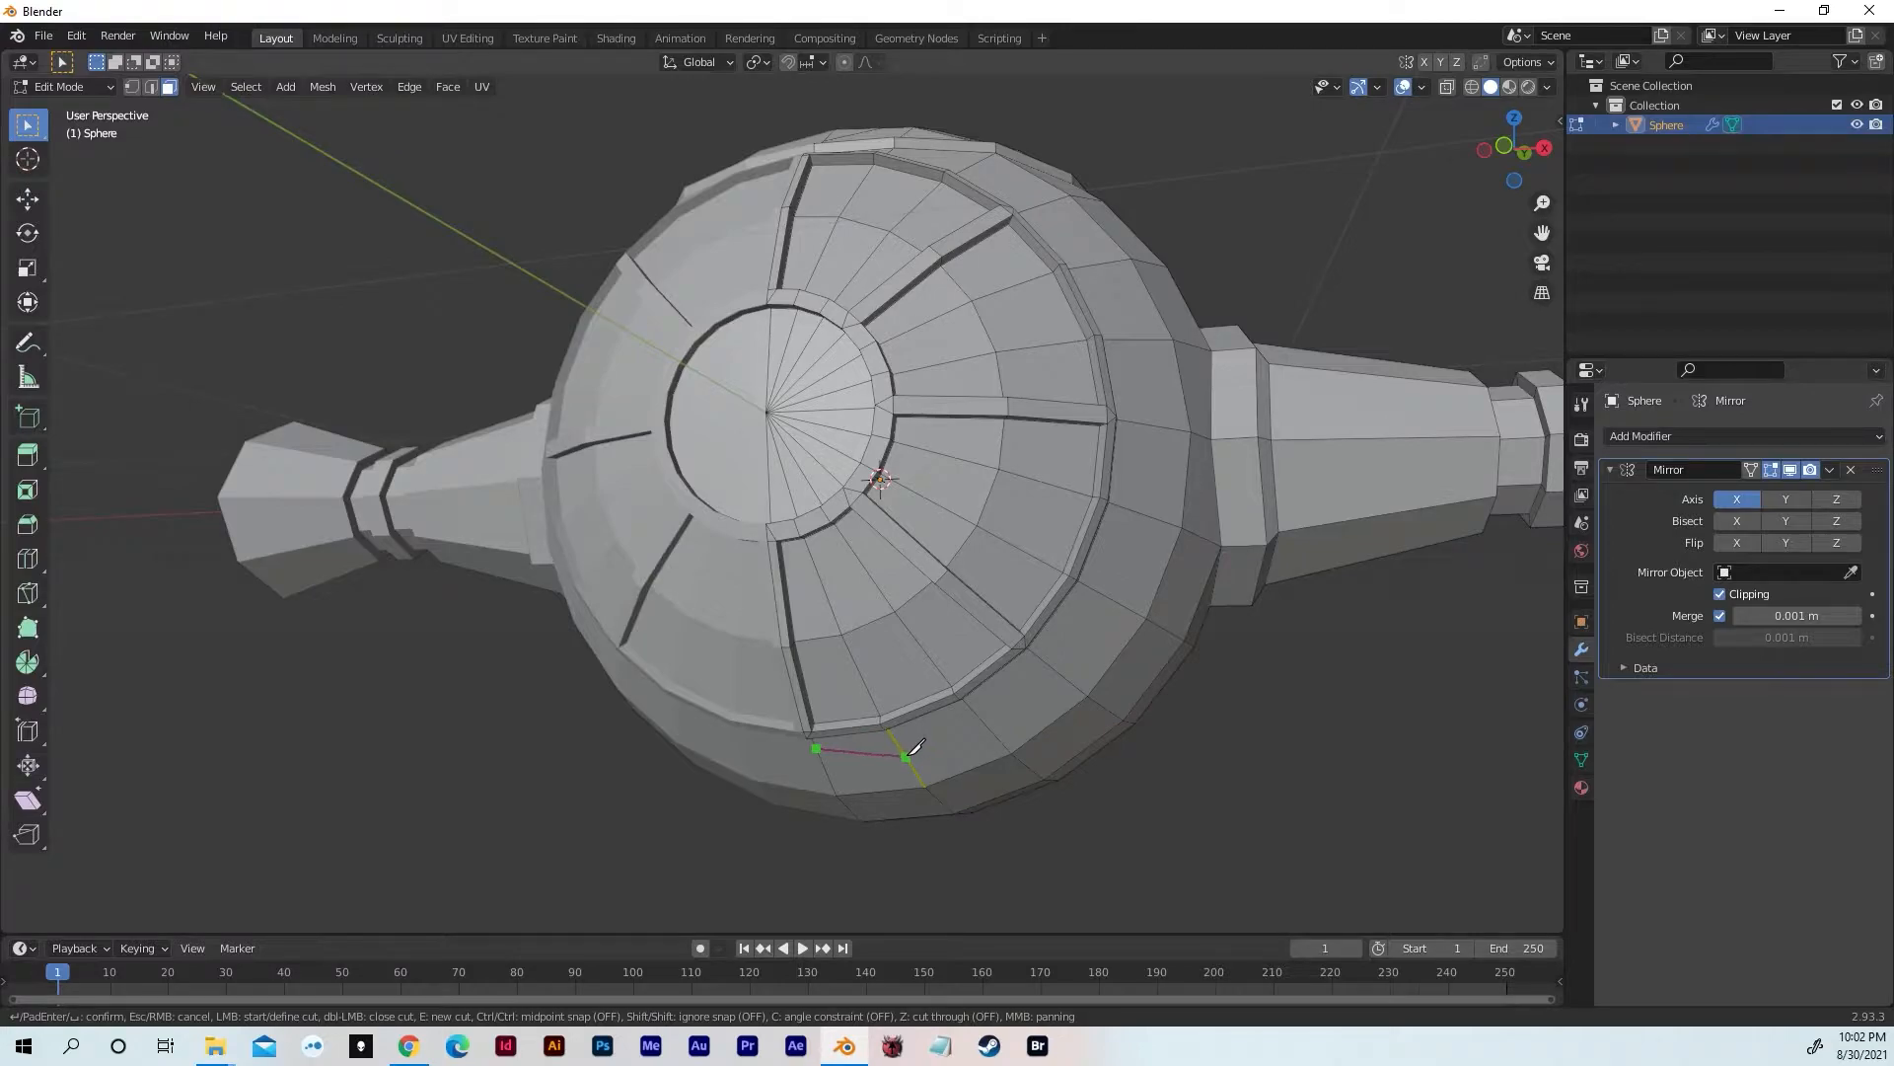
{"action": "middle_click_drag", "start_coordinate": [932, 747], "coordinate": [825, 592]}
{"action": "left_click", "coordinate": [861, 631]}
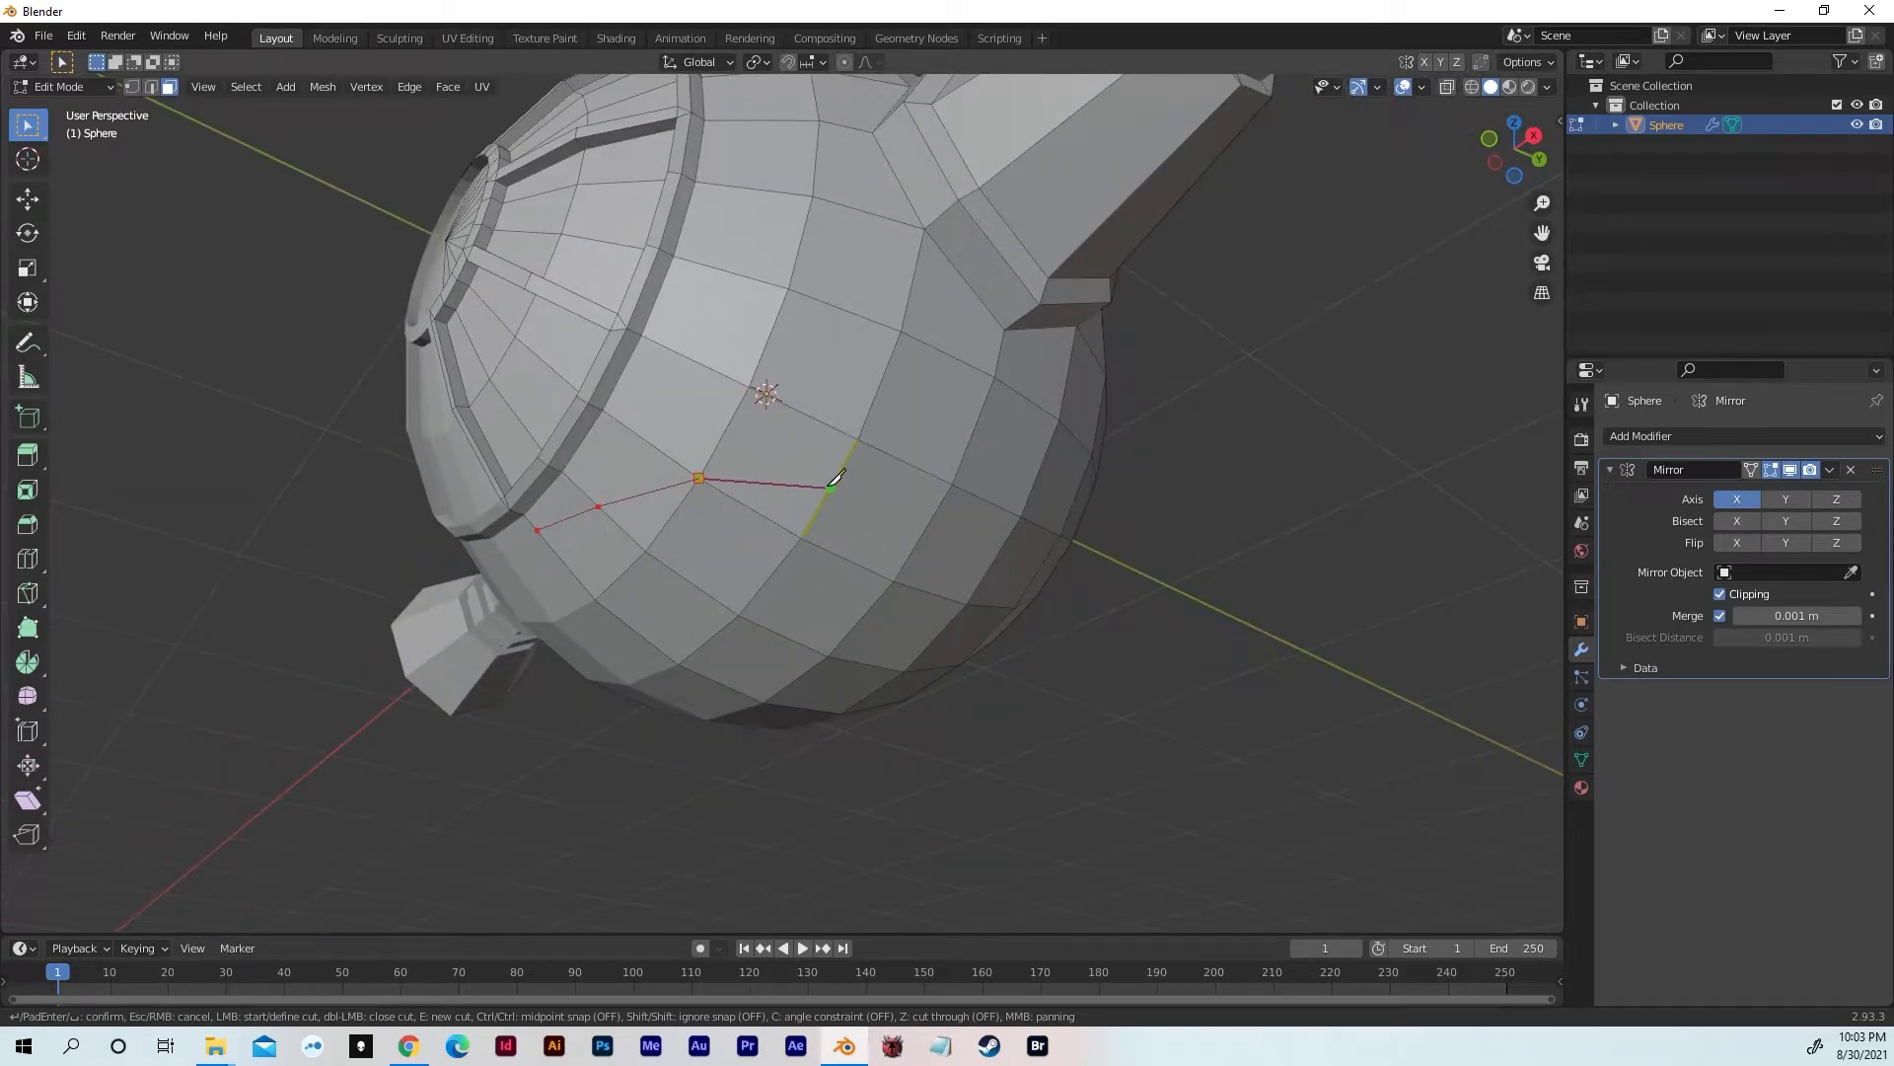
{"action": "left_click", "coordinate": [945, 492]}
{"action": "middle_click_drag", "start_coordinate": [945, 492], "coordinate": [684, 486]}
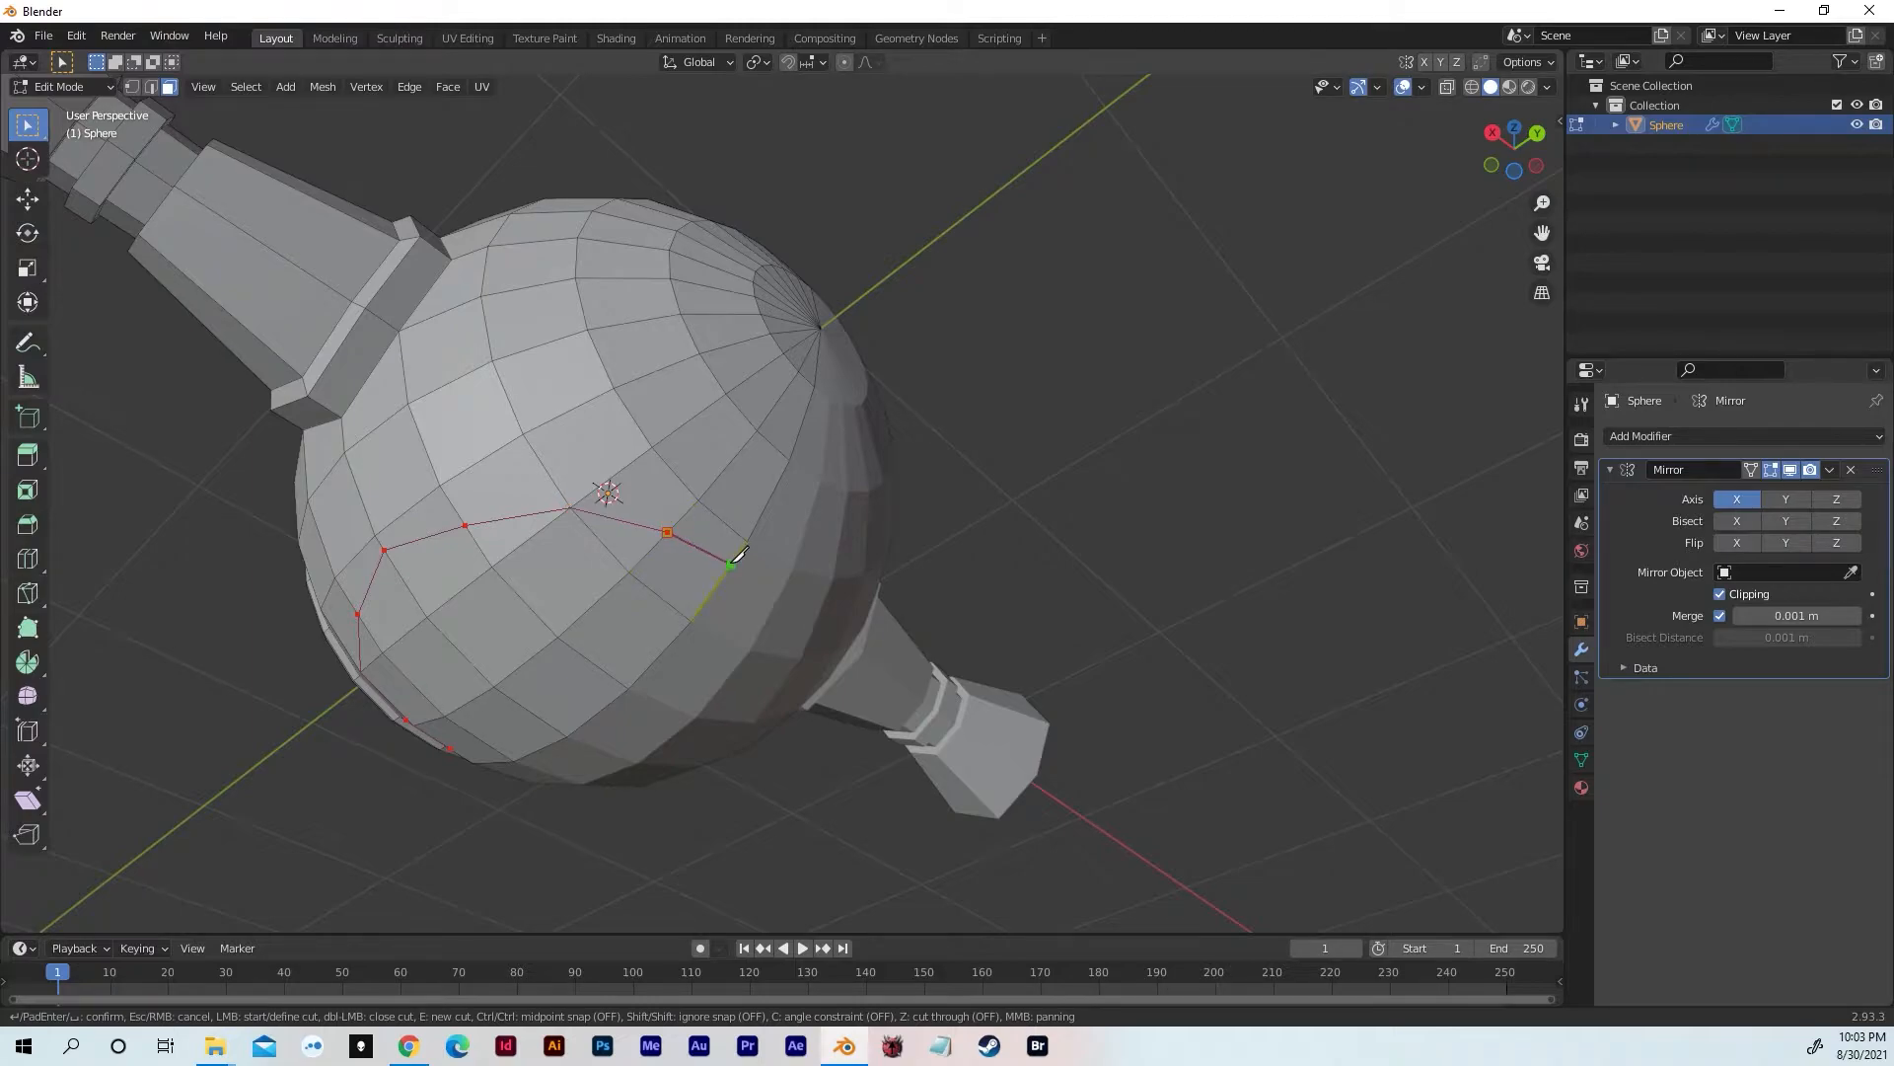
{"action": "key", "text": "Return"}
Extrude all the underside faces enclosed by the knife outline about -0.034 m along Z
{"action": "middle_click_drag", "start_coordinate": [795, 596], "coordinate": [927, 550]}
{"action": "left_click_drag", "start_coordinate": [415, 395], "coordinate": [472, 467]}
{"action": "left_click_drag", "start_coordinate": [801, 399], "coordinate": [829, 474], "text": "shift"}
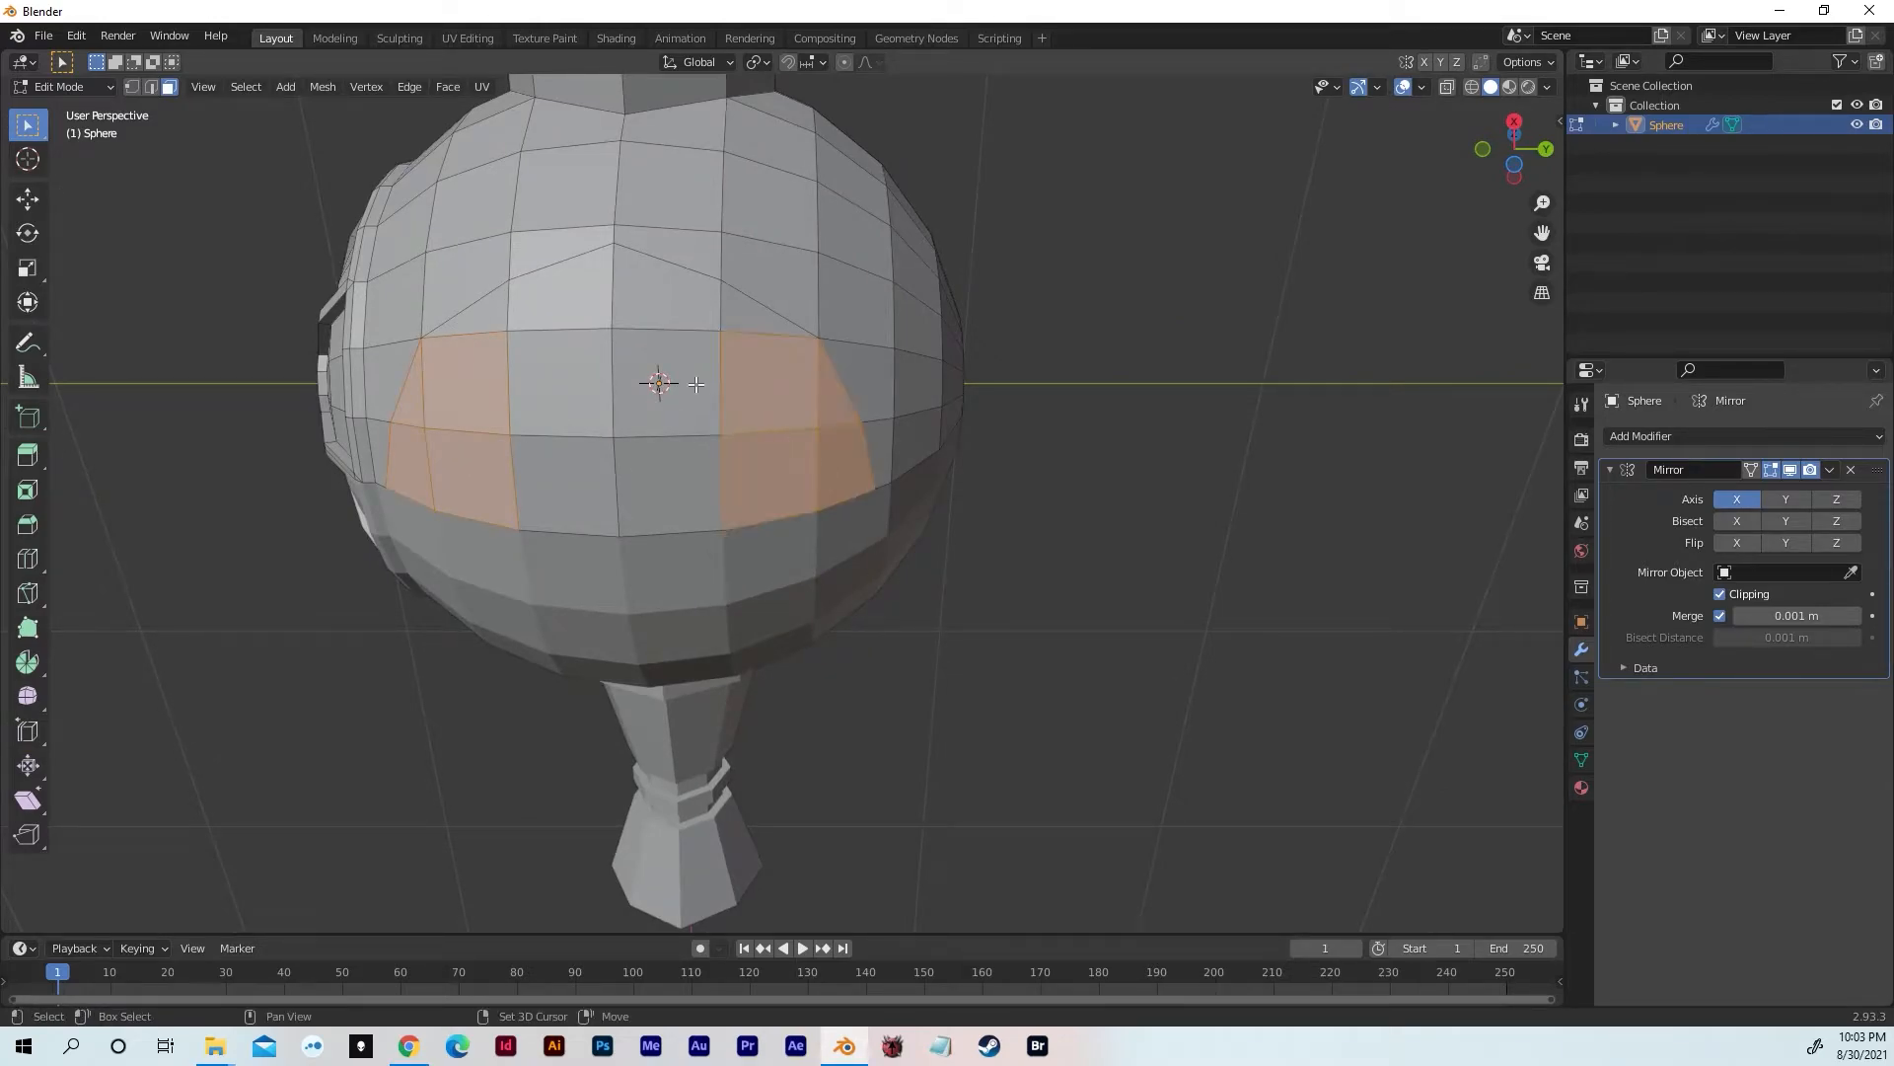
{"action": "left_click_drag", "start_coordinate": [497, 324], "coordinate": [733, 430]}
{"action": "left_click_drag", "start_coordinate": [566, 438], "coordinate": [667, 485], "text": "shift"}
{"action": "middle_click_drag", "start_coordinate": [667, 484], "coordinate": [757, 446]}
{"action": "key", "text": "g"}
{"action": "key", "text": "z"}
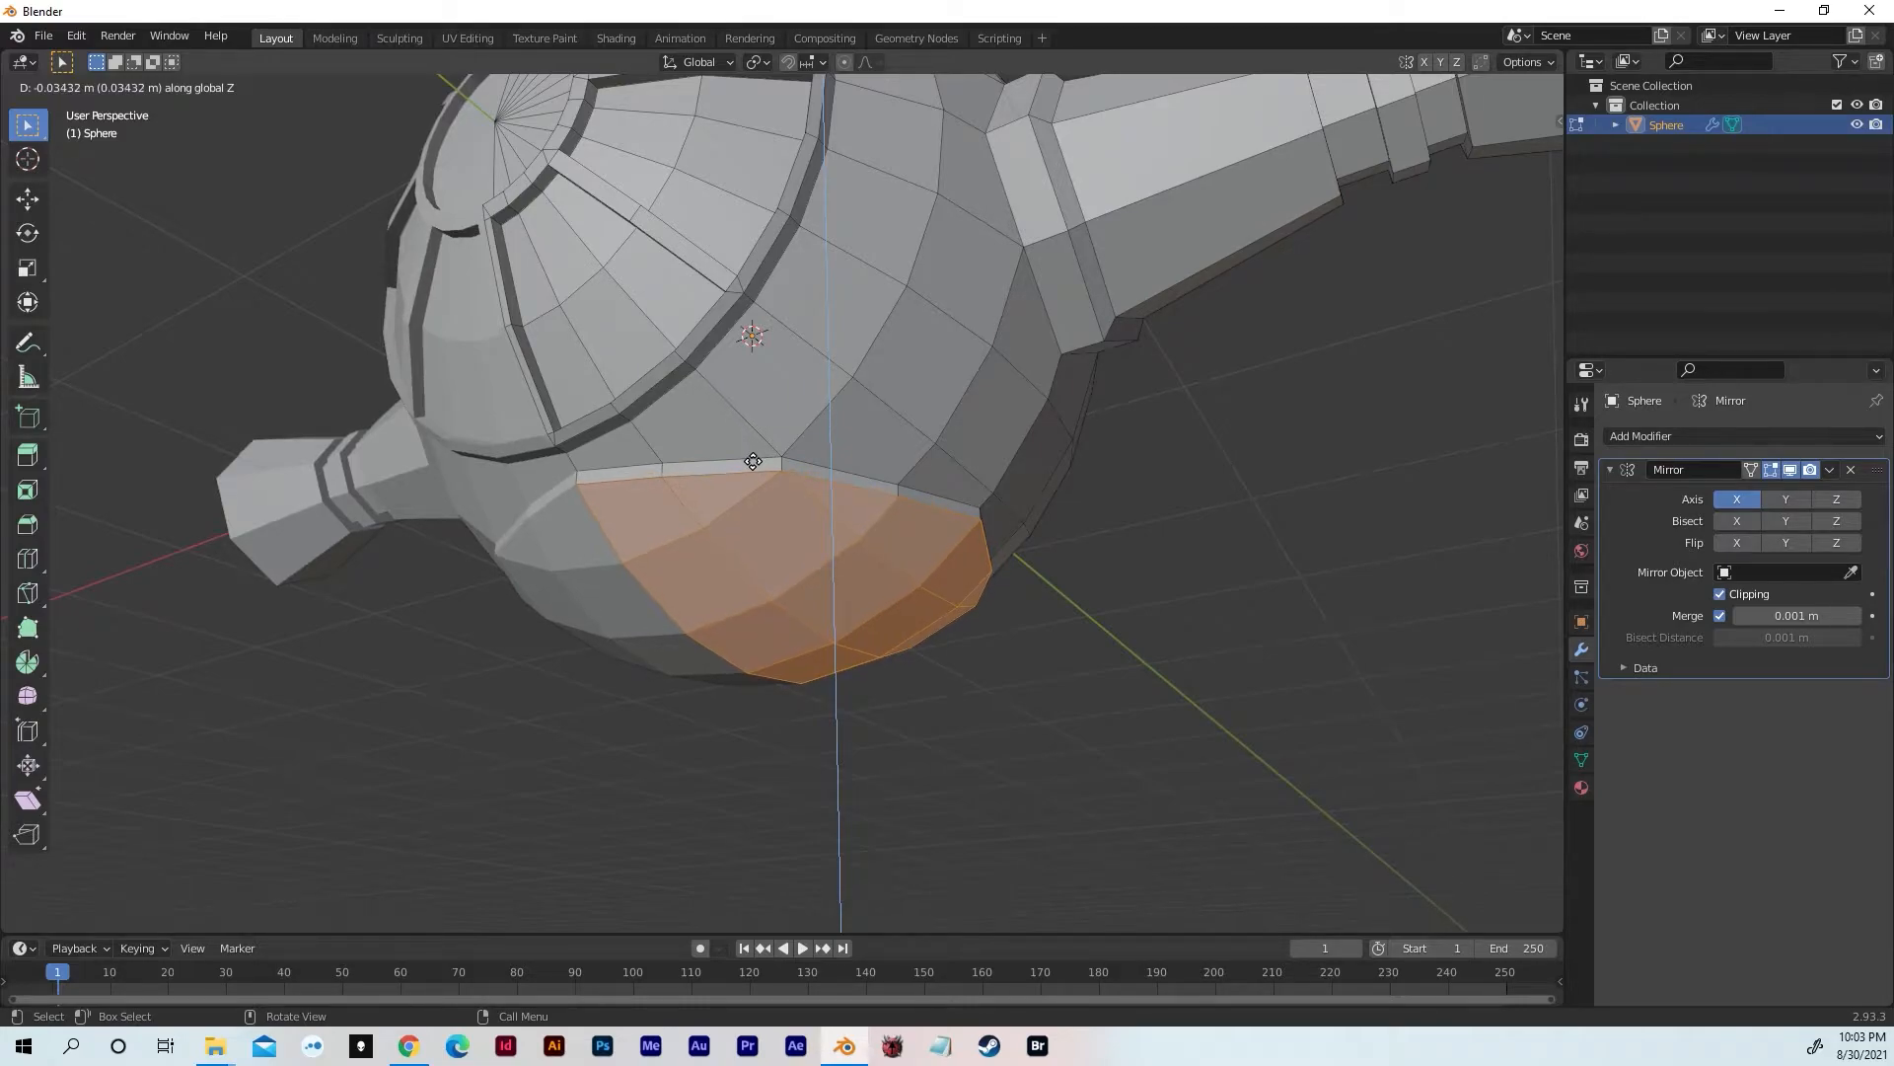
{"action": "left_click", "coordinate": [753, 461]}
Scale the extruded underside panel to 0.958 and move it about -0.006 m along X to close against the mirror centerline
{"action": "middle_click_drag", "start_coordinate": [753, 461], "coordinate": [718, 494]}
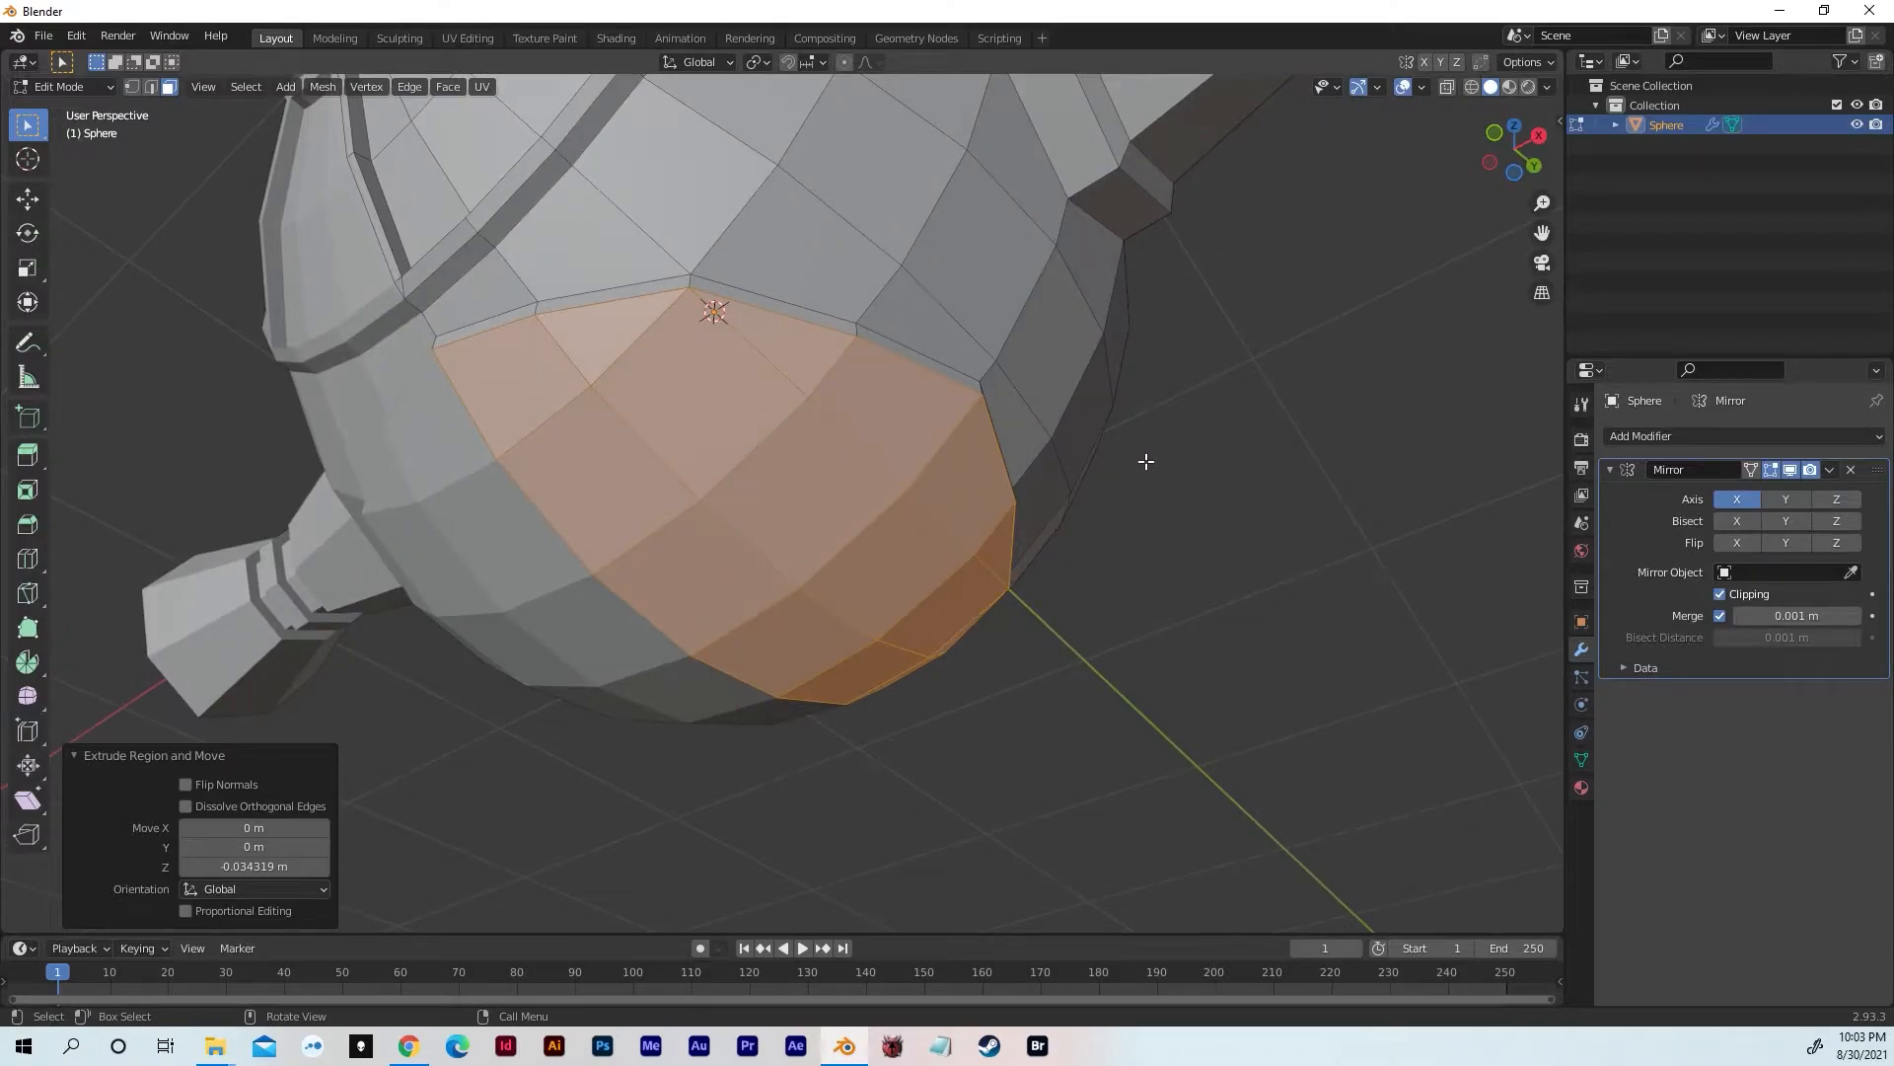
{"action": "key", "text": "s"}
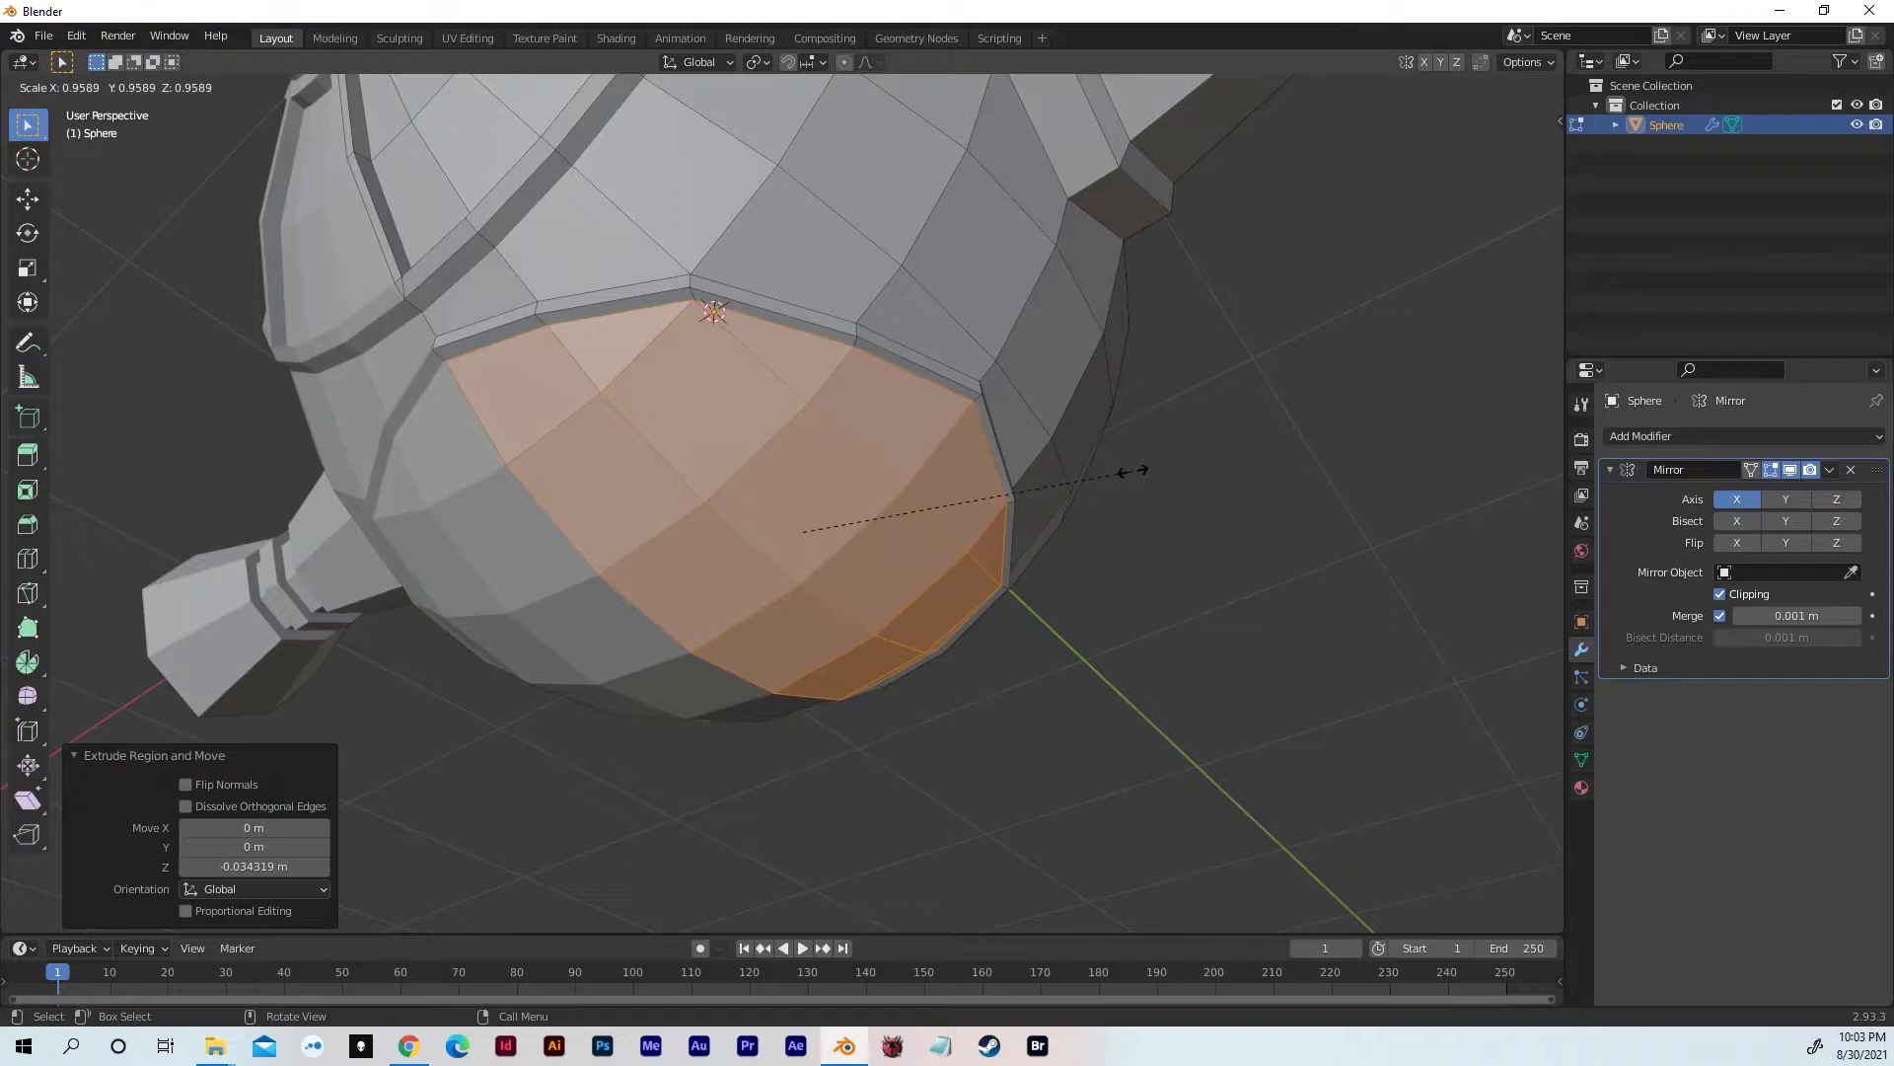
{"action": "left_click", "coordinate": [1133, 472]}
{"action": "middle_click_drag", "start_coordinate": [1130, 474], "coordinate": [1193, 461]}
{"action": "key", "text": "g"}
{"action": "key", "text": "x"}
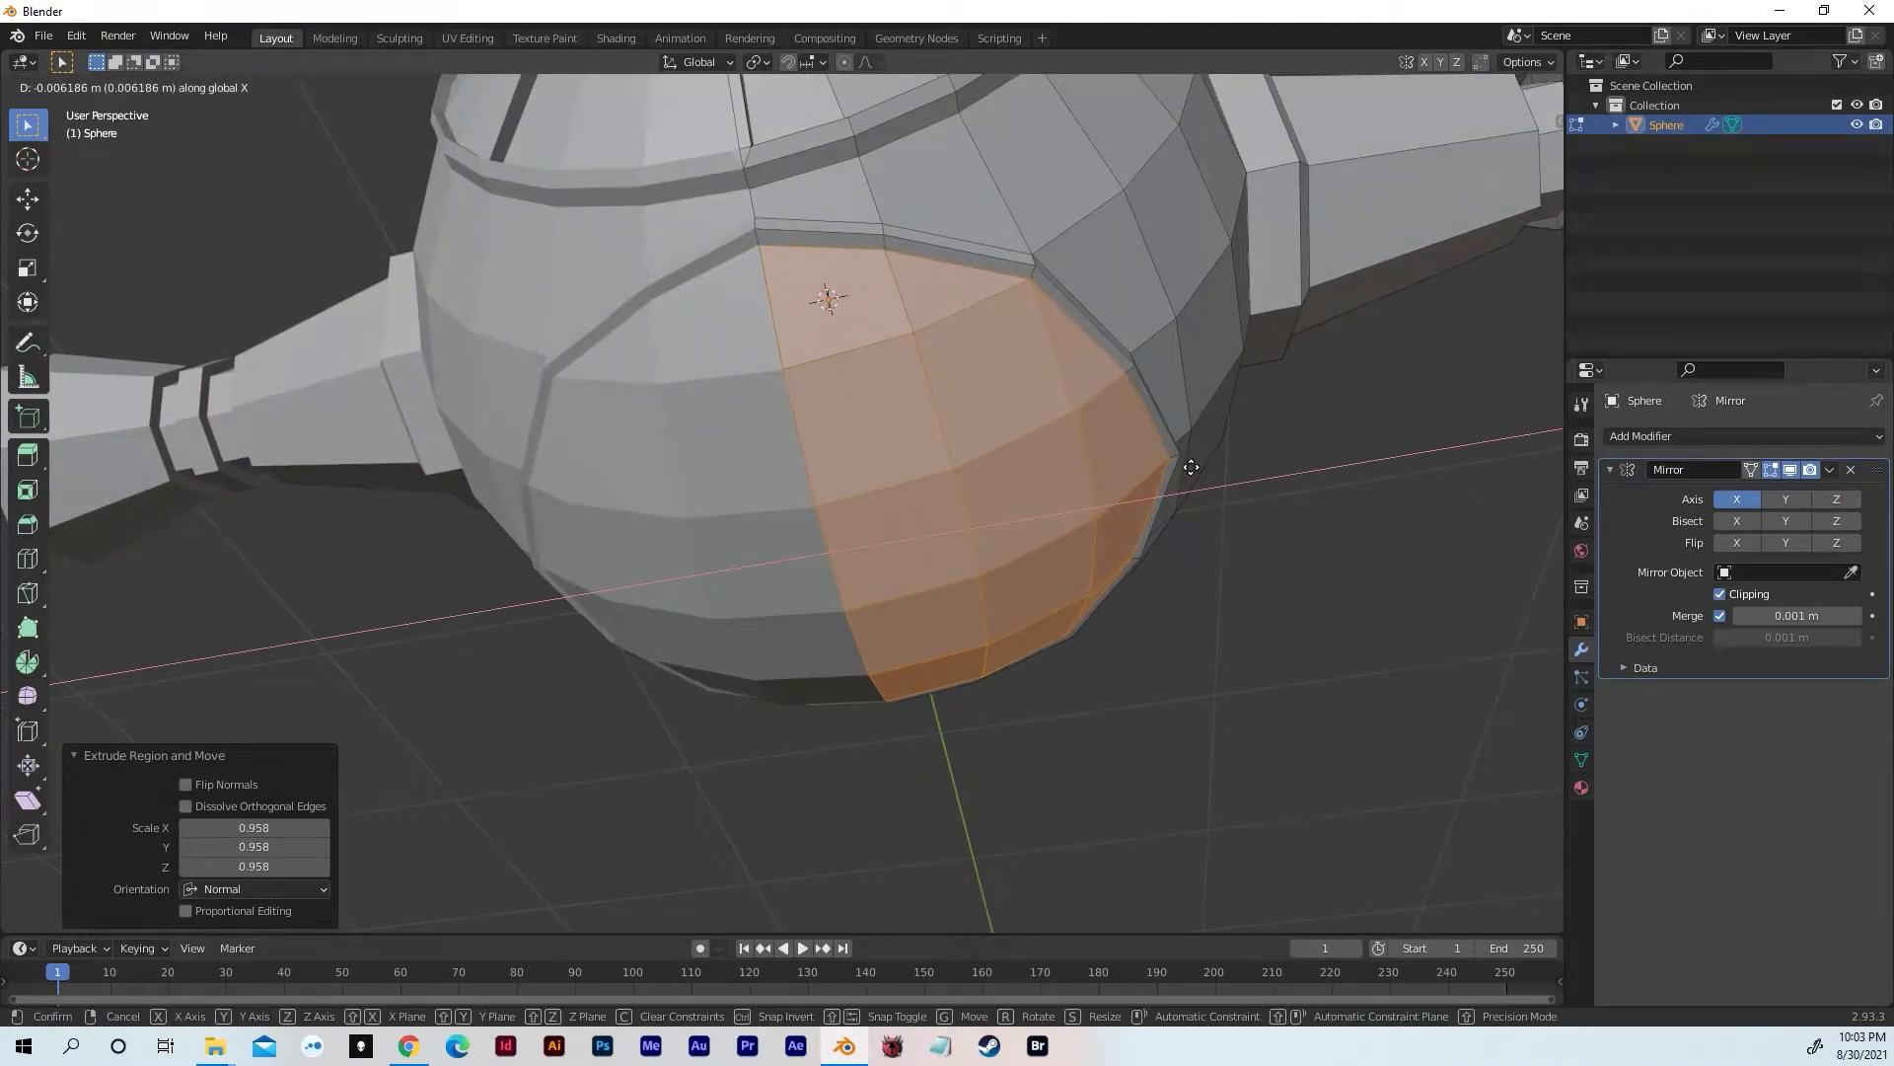
{"action": "left_click", "coordinate": [1190, 474]}
Examine the mirrored cockpit ball and its arms in Object Mode from the front, side and back
{"action": "middle_click_drag", "start_coordinate": [1312, 589], "coordinate": [618, 698]}
{"action": "key", "text": "Tab"}
{"action": "scroll", "coordinate": [1259, 649], "scroll_direction": "down", "scroll_amount": 5}
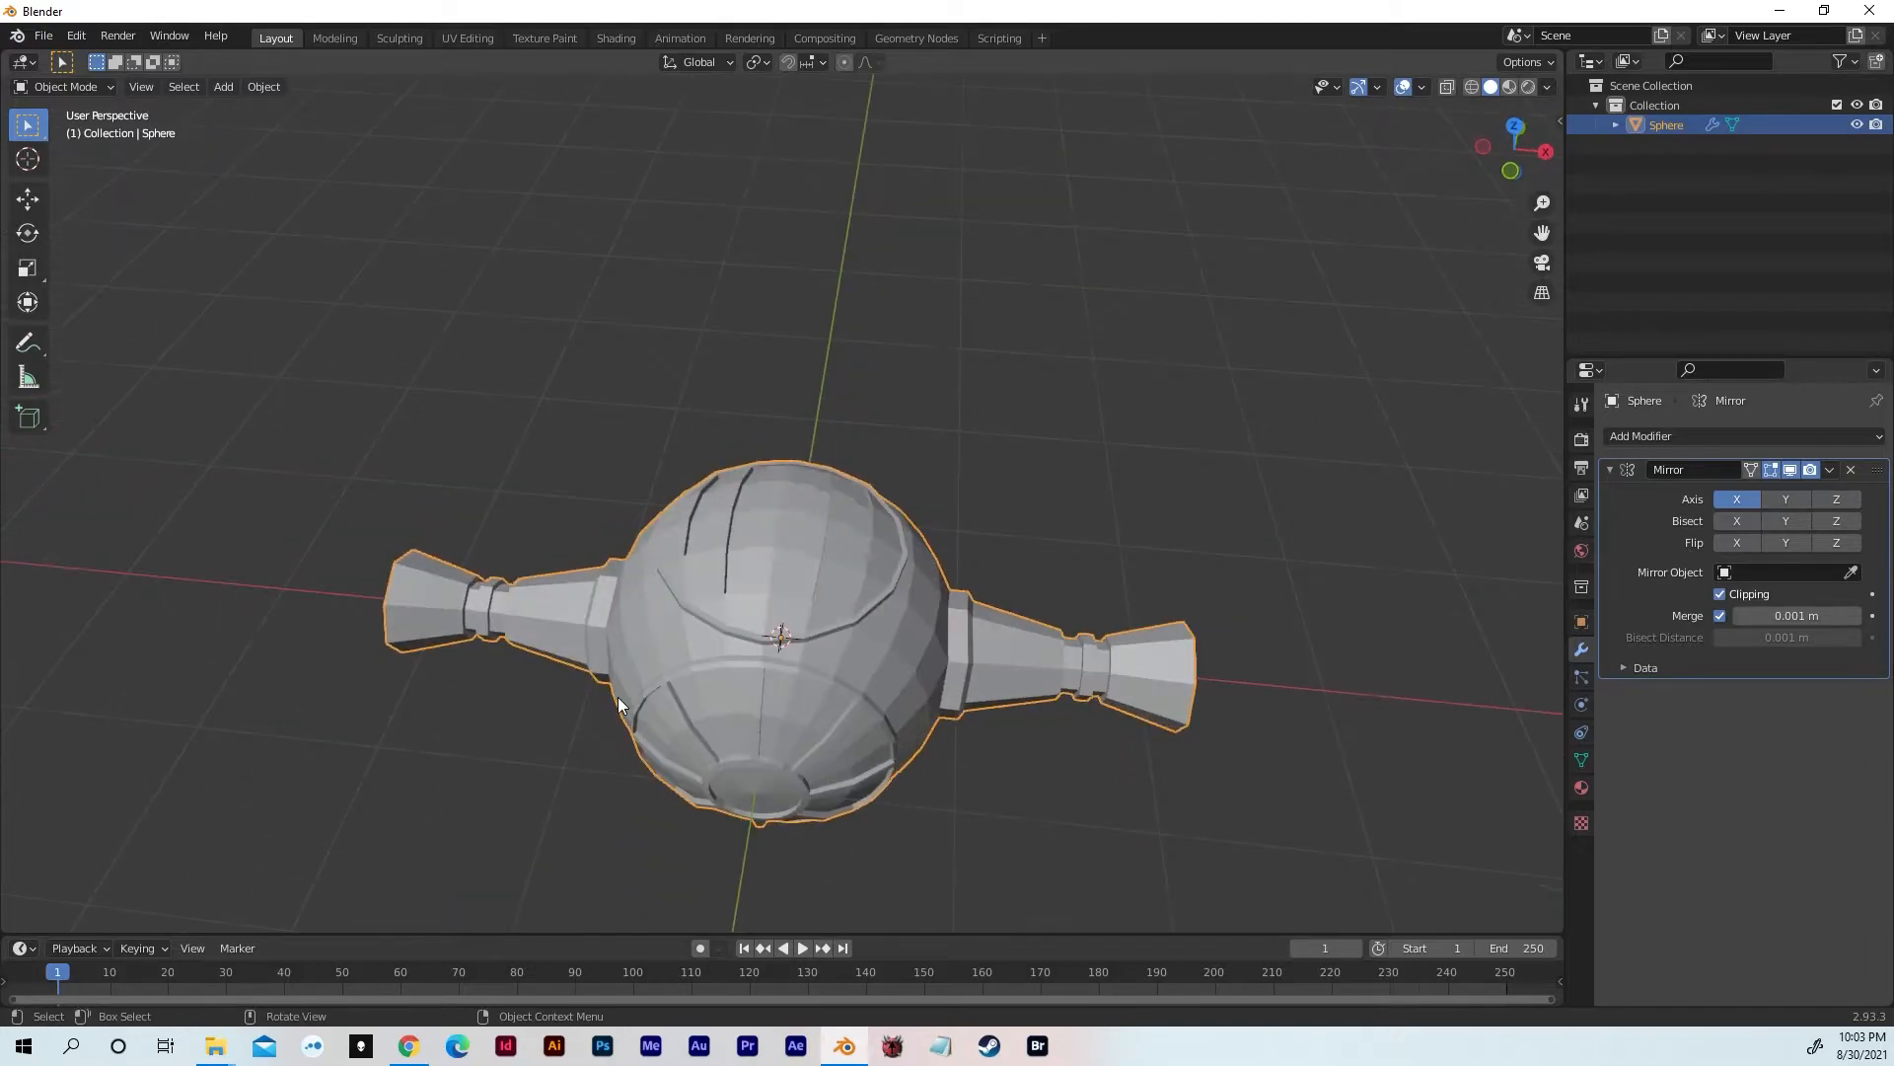
{"action": "middle_click_drag", "start_coordinate": [731, 598], "coordinate": [652, 491]}
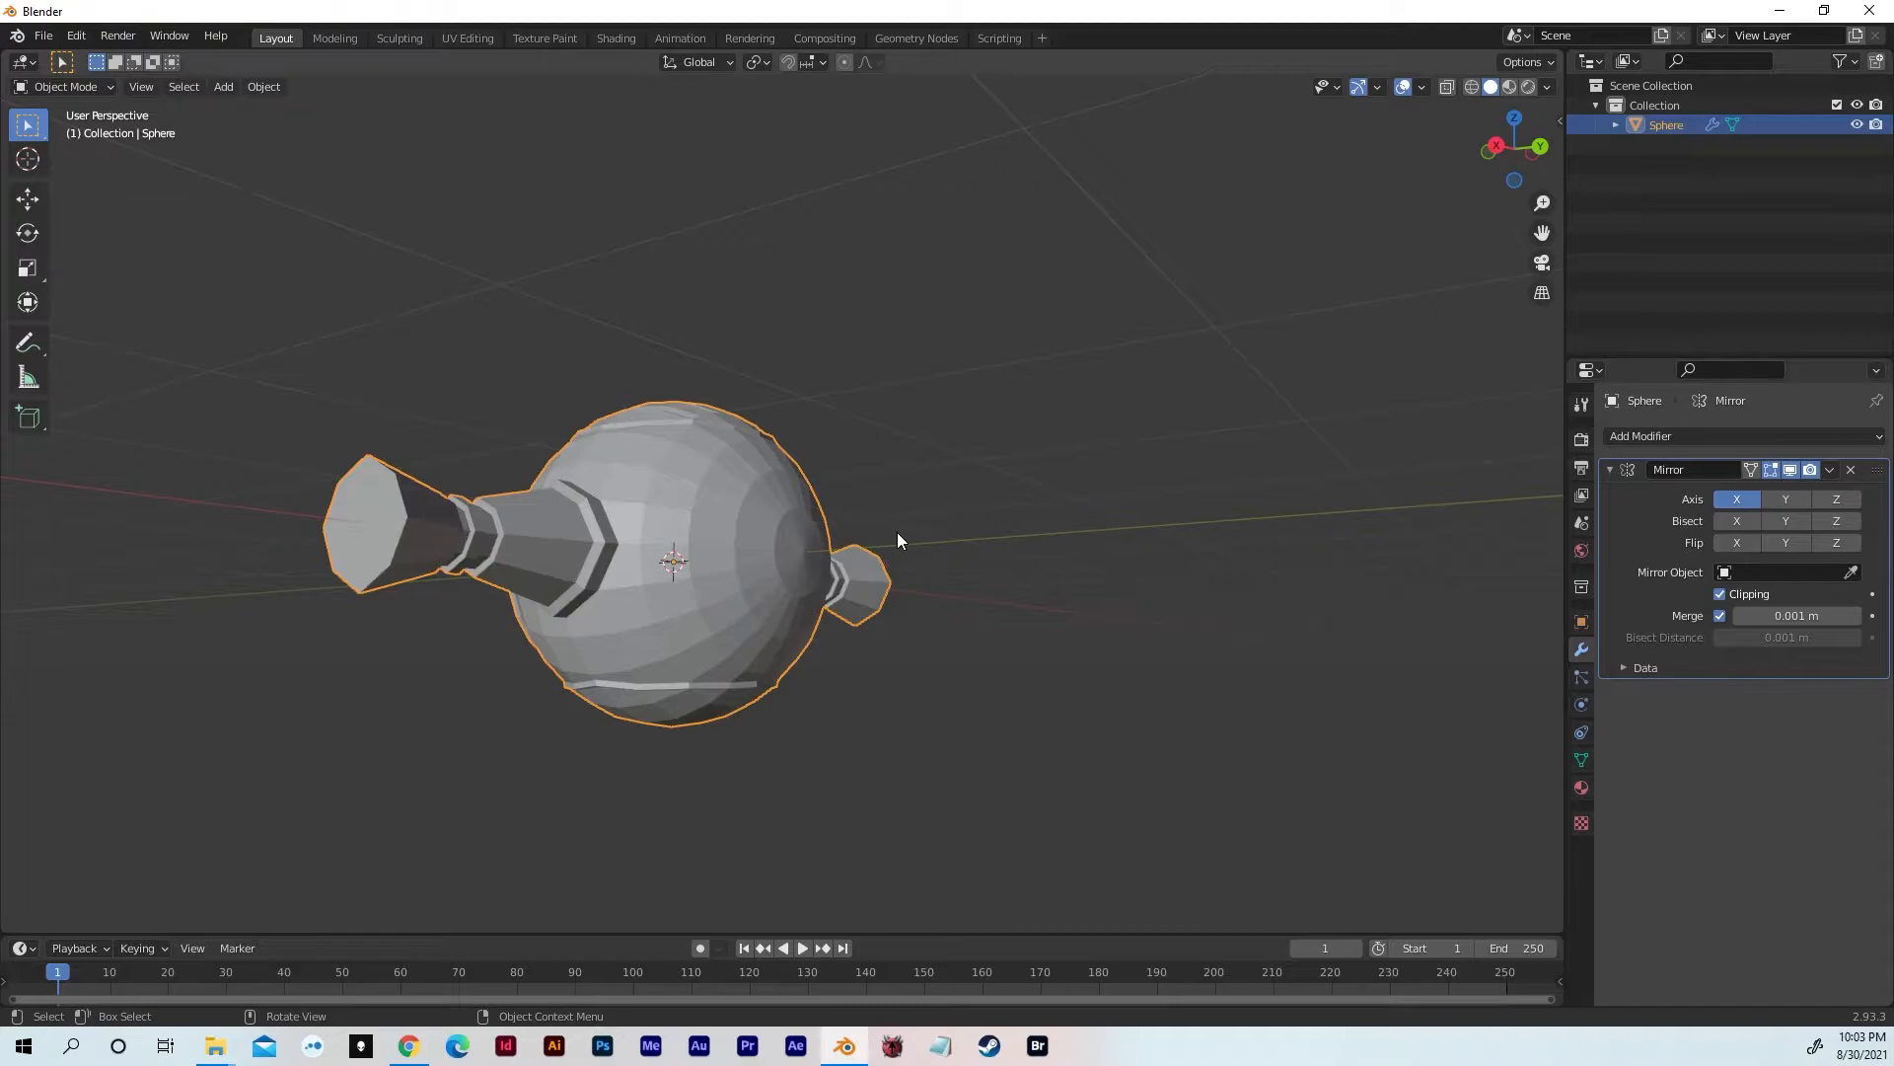
{"action": "middle_click_drag", "start_coordinate": [896, 534], "coordinate": [802, 606]}
{"action": "middle_click_drag", "start_coordinate": [693, 542], "coordinate": [723, 401]}
{"action": "scroll", "coordinate": [670, 464], "scroll_direction": "up", "scroll_amount": 2}
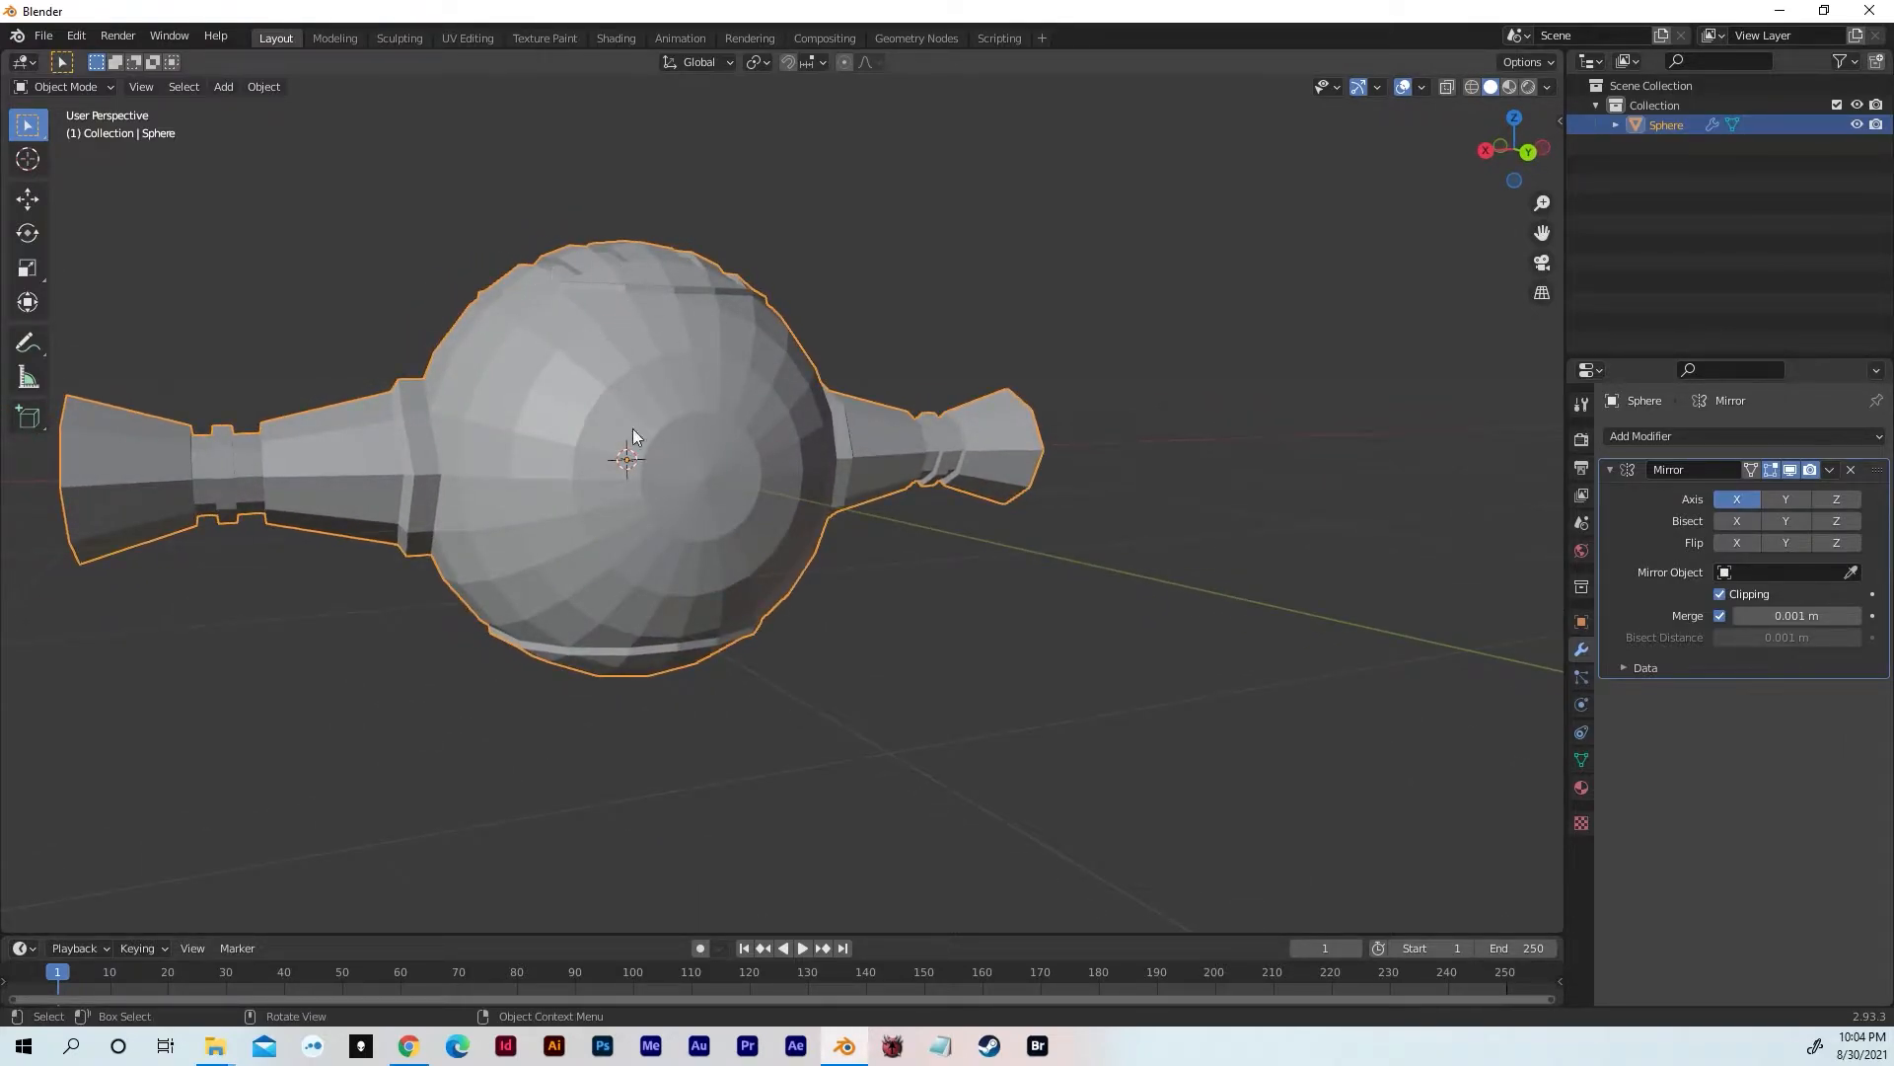
{"action": "middle_click_drag", "start_coordinate": [624, 482], "coordinate": [802, 479]}
{"action": "scroll", "coordinate": [749, 511], "scroll_direction": "up", "scroll_amount": 1}
{"action": "key", "text": "Tab"}
{"action": "key", "text": "Tab"}
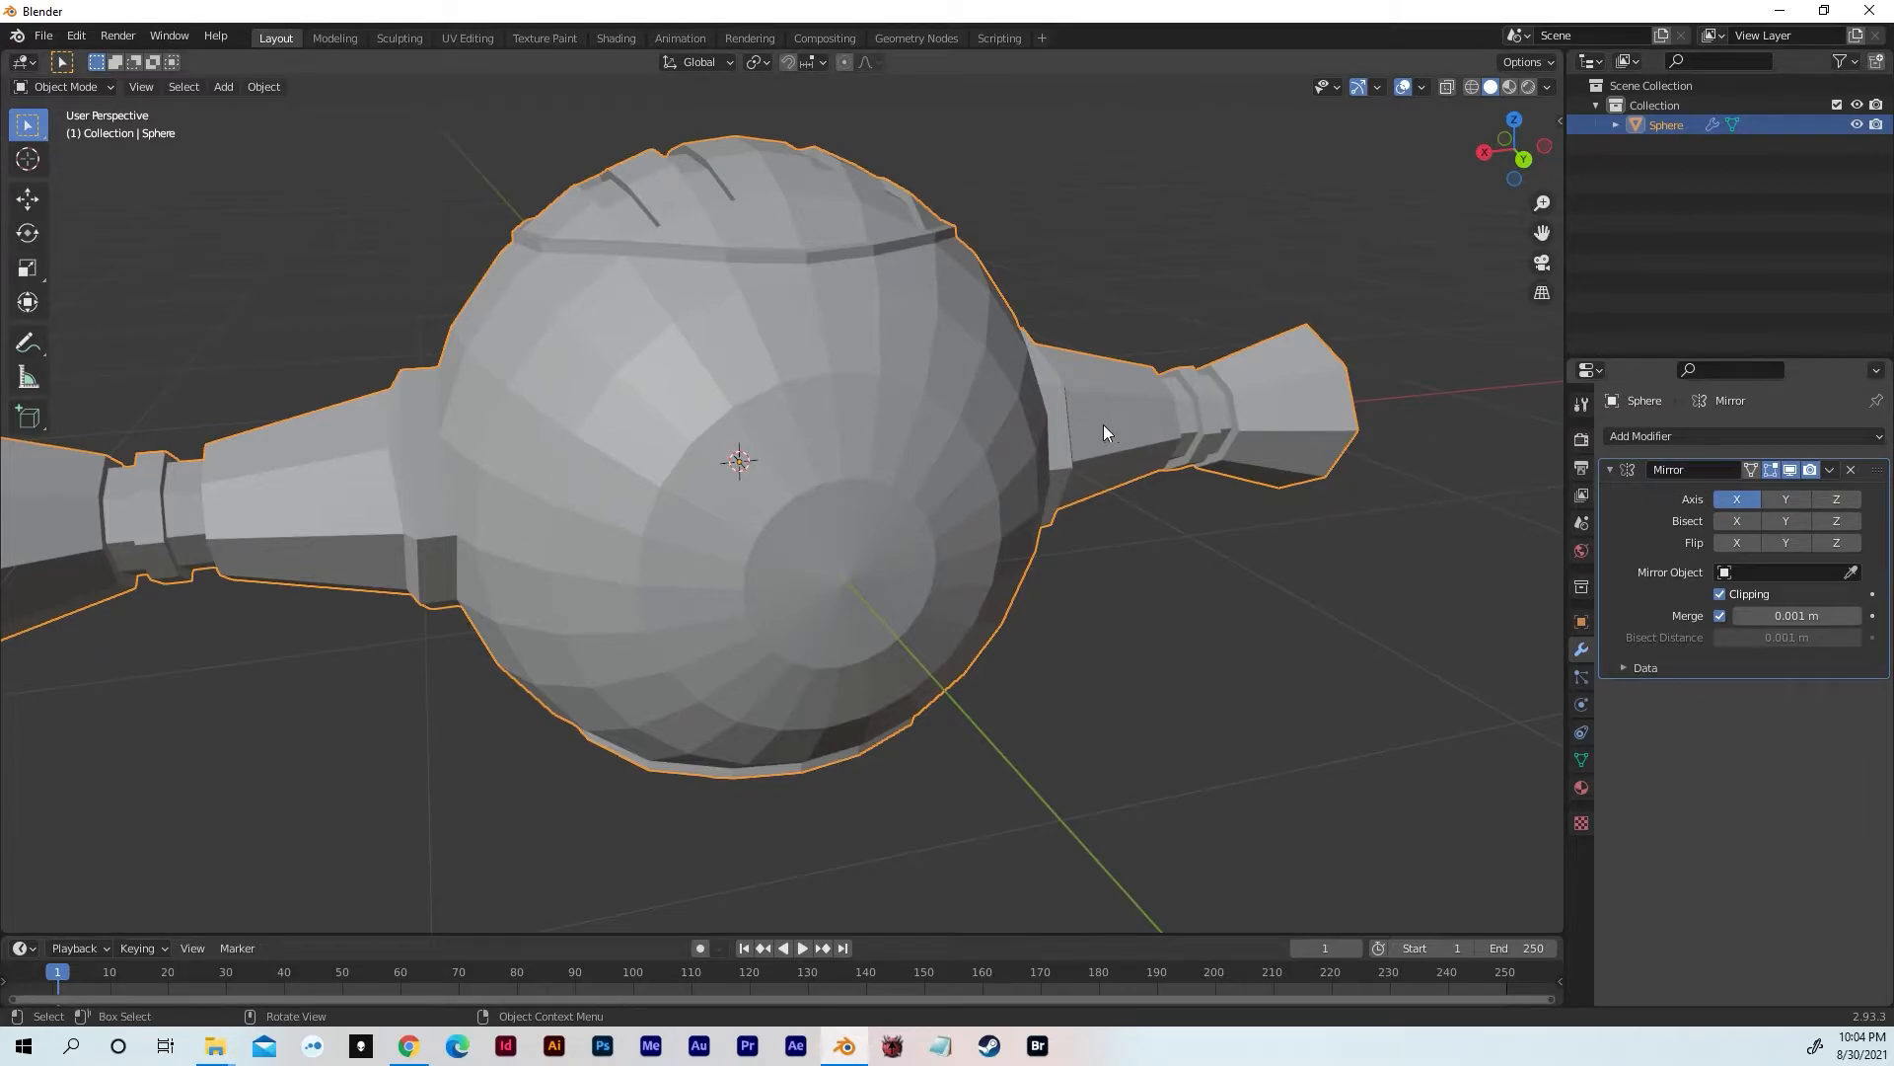
{"action": "key", "text": "Tab"}
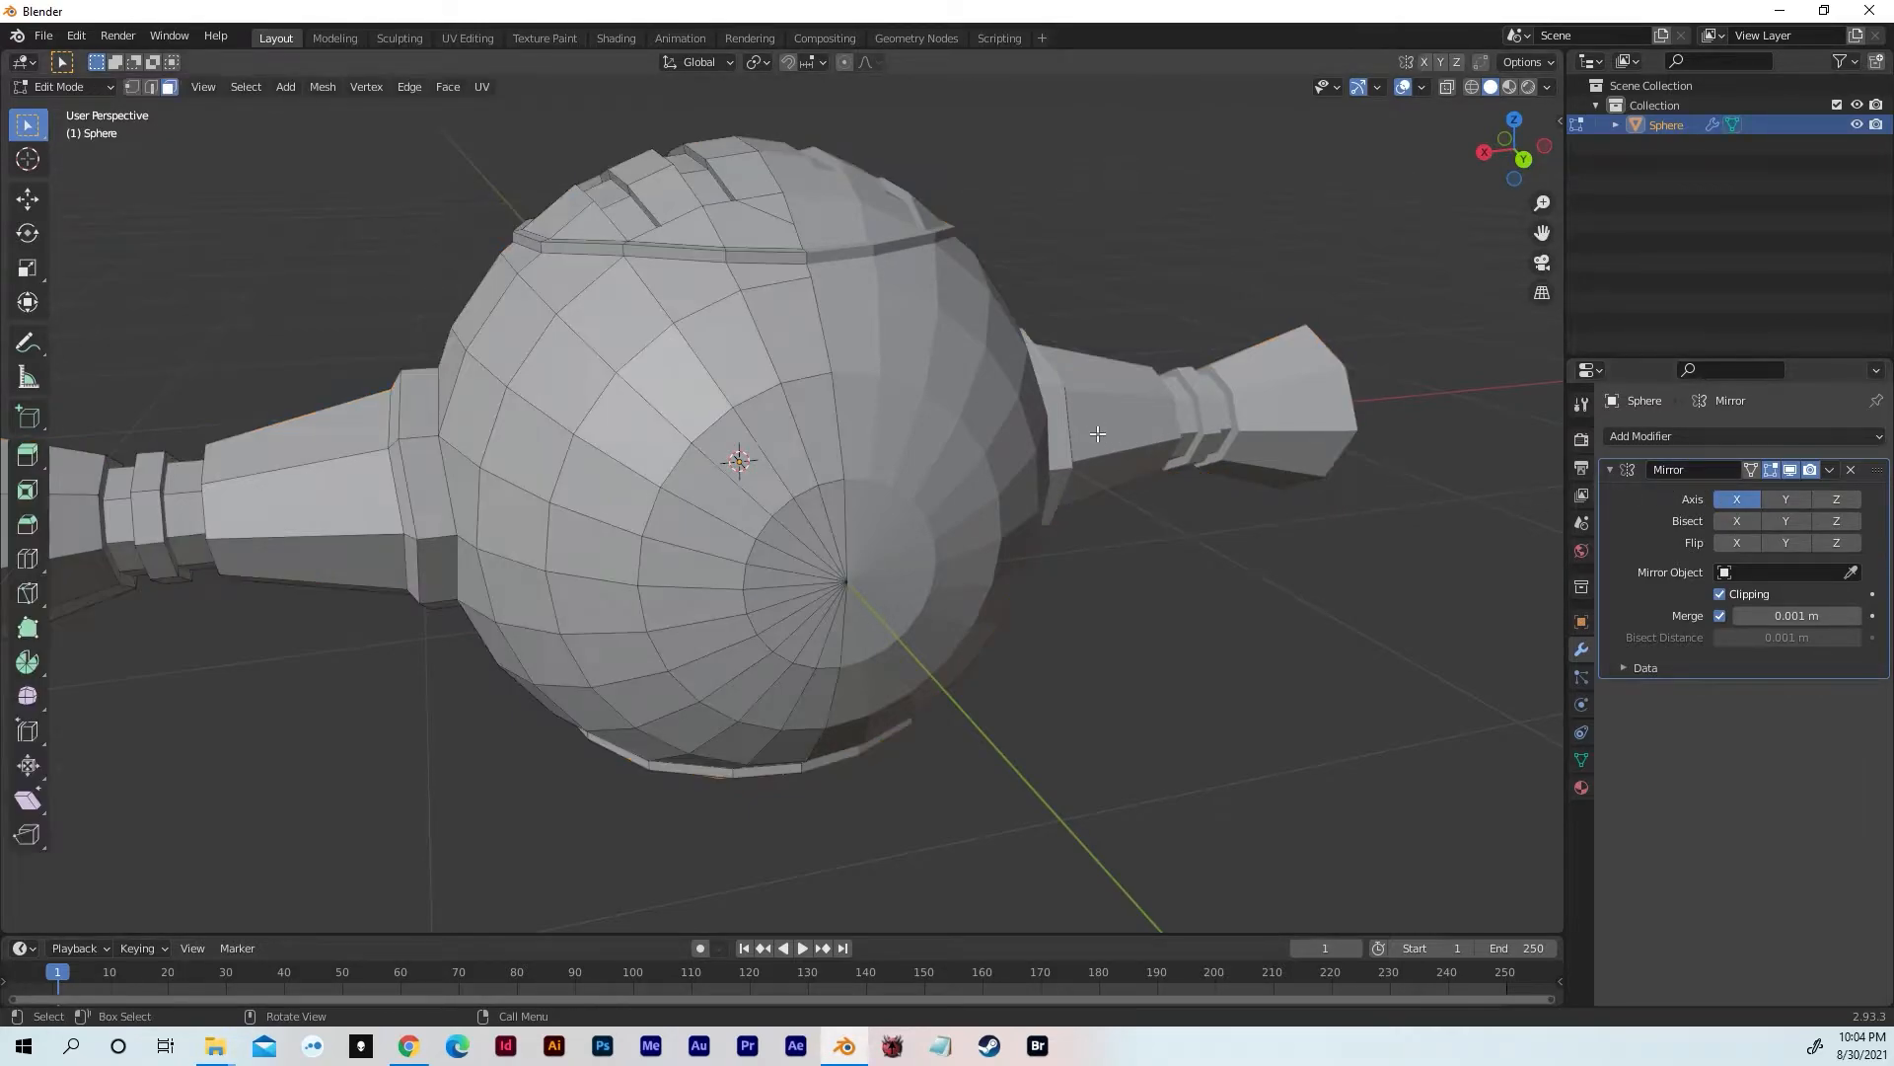
{"action": "left_click", "coordinate": [1831, 471]}
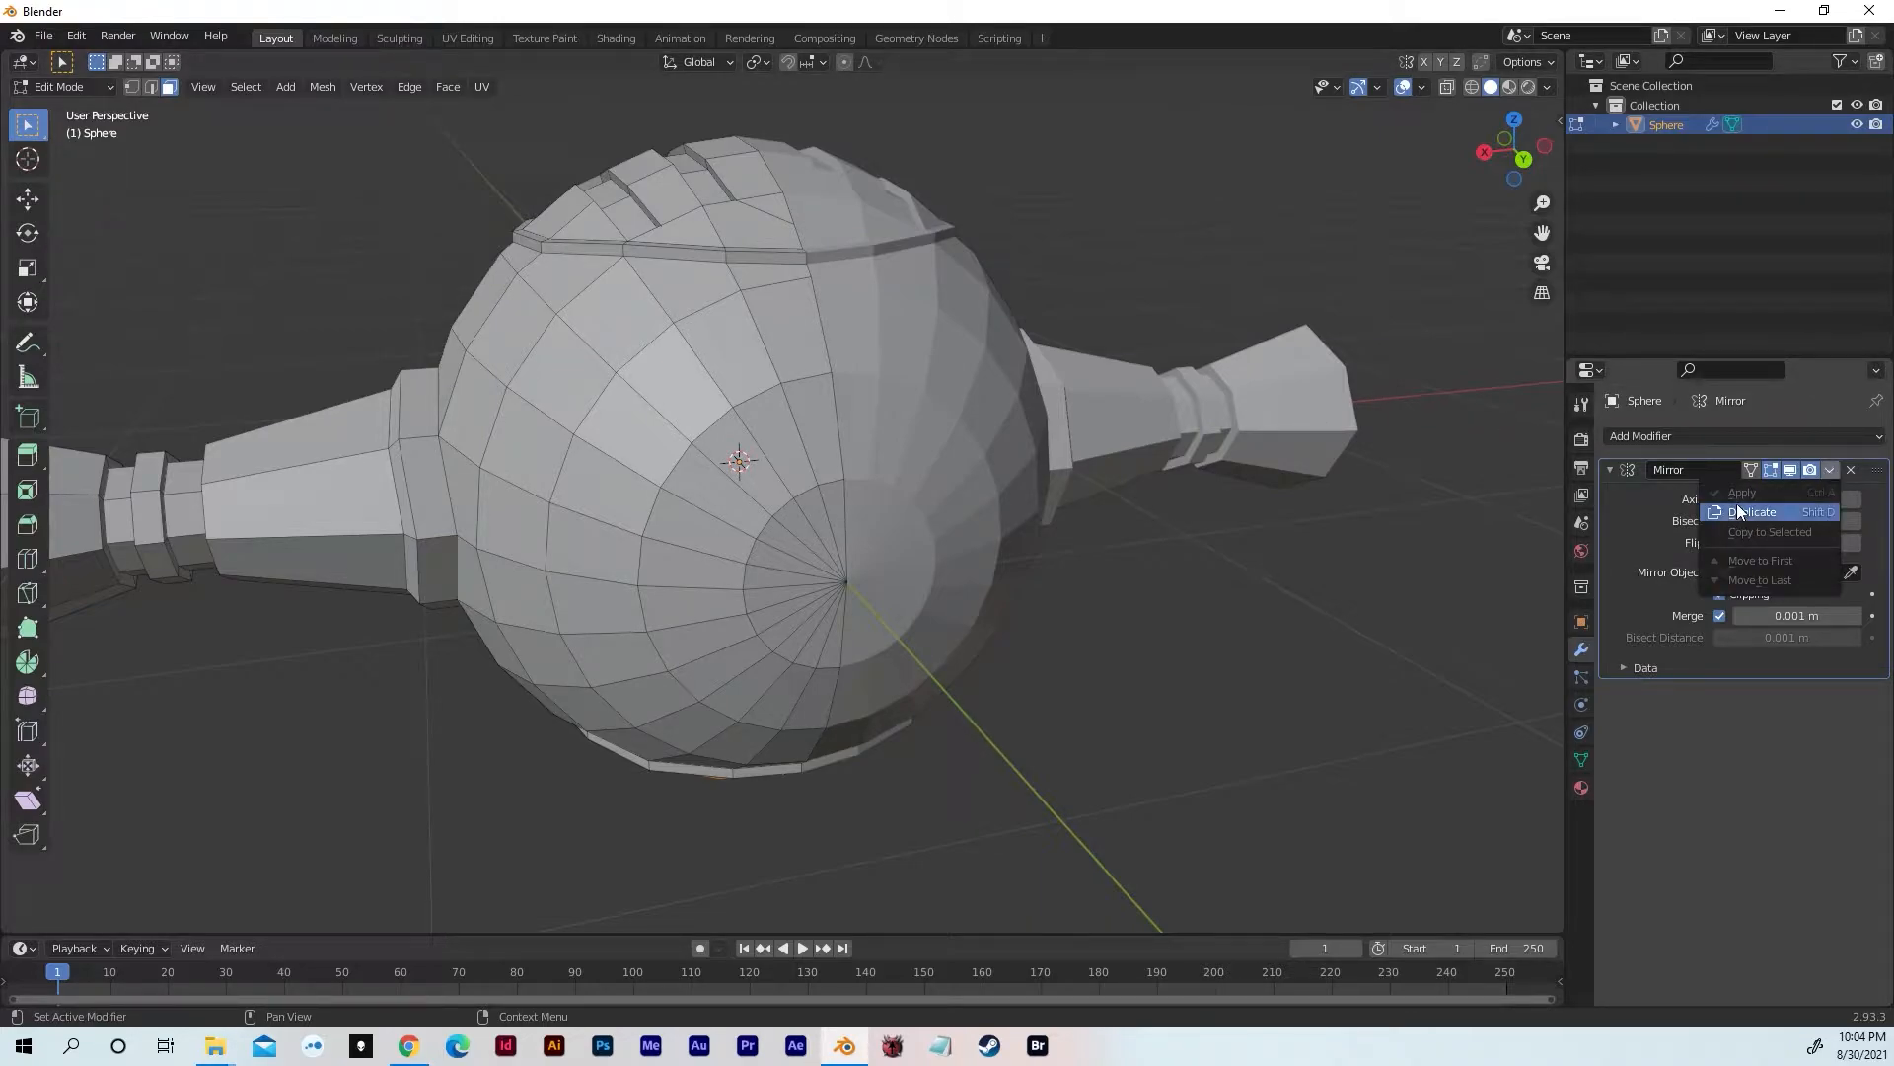
{"action": "left_click", "coordinate": [826, 501]}
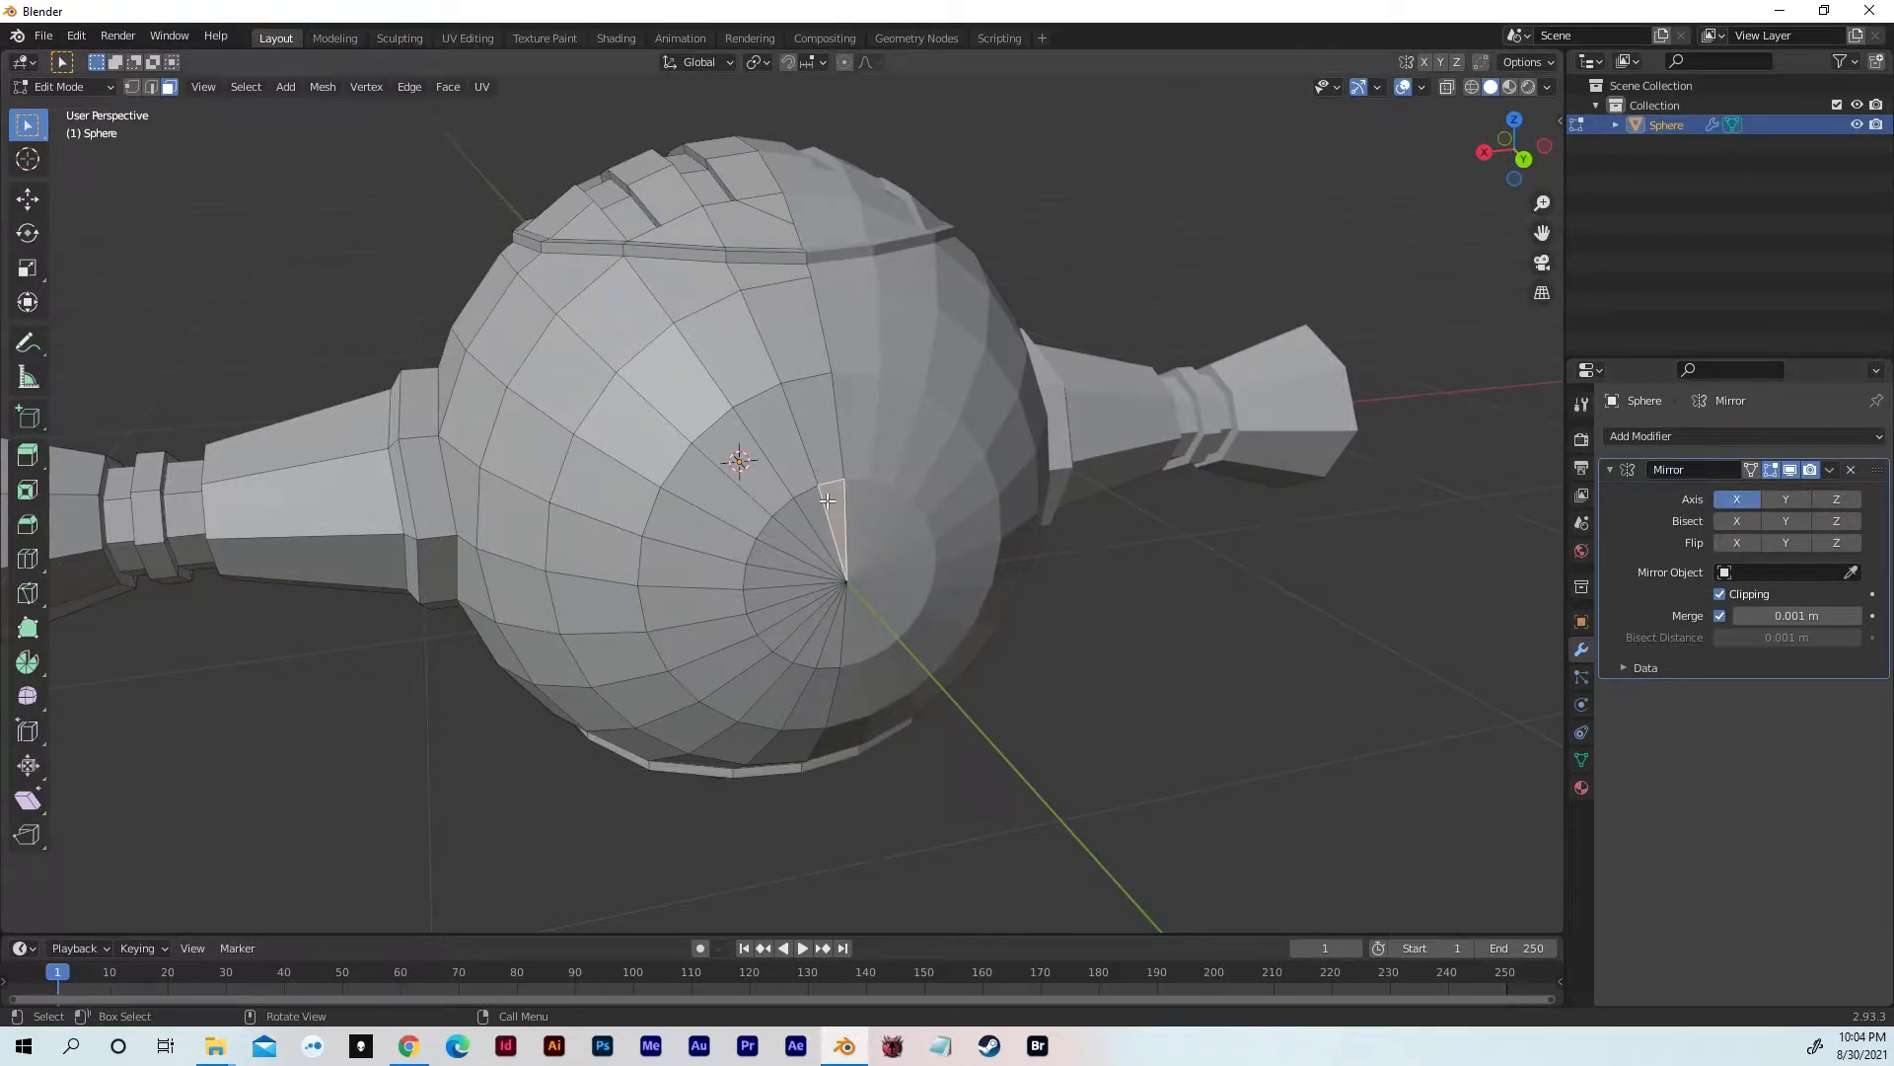
{"action": "key", "text": "alt+a"}
{"action": "key", "text": "Tab"}
Apply the Mirror modifier to the sphere in Object Mode and return to Edit Mode
{"action": "middle_click_drag", "start_coordinate": [928, 454], "coordinate": [996, 533]}
{"action": "left_click", "coordinate": [1832, 470]}
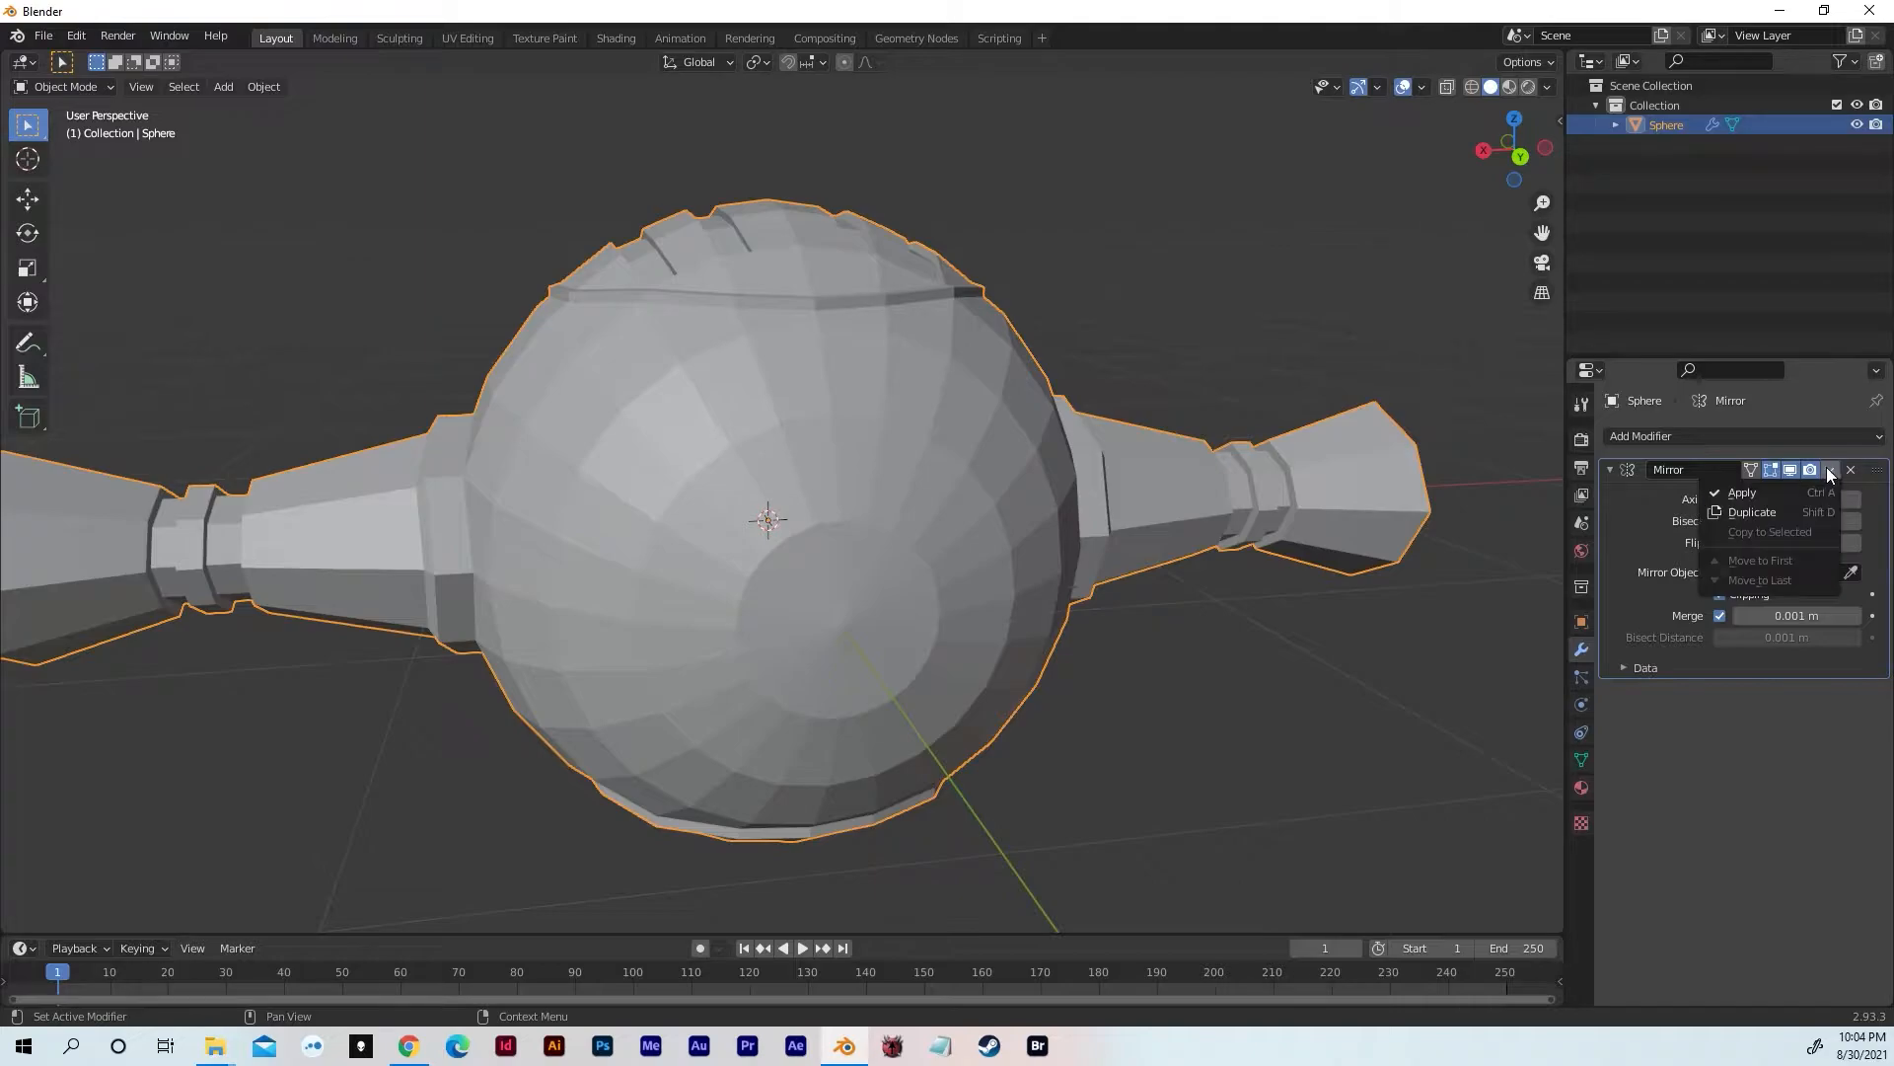
{"action": "left_click", "coordinate": [1752, 498]}
{"action": "key", "text": "Tab"}
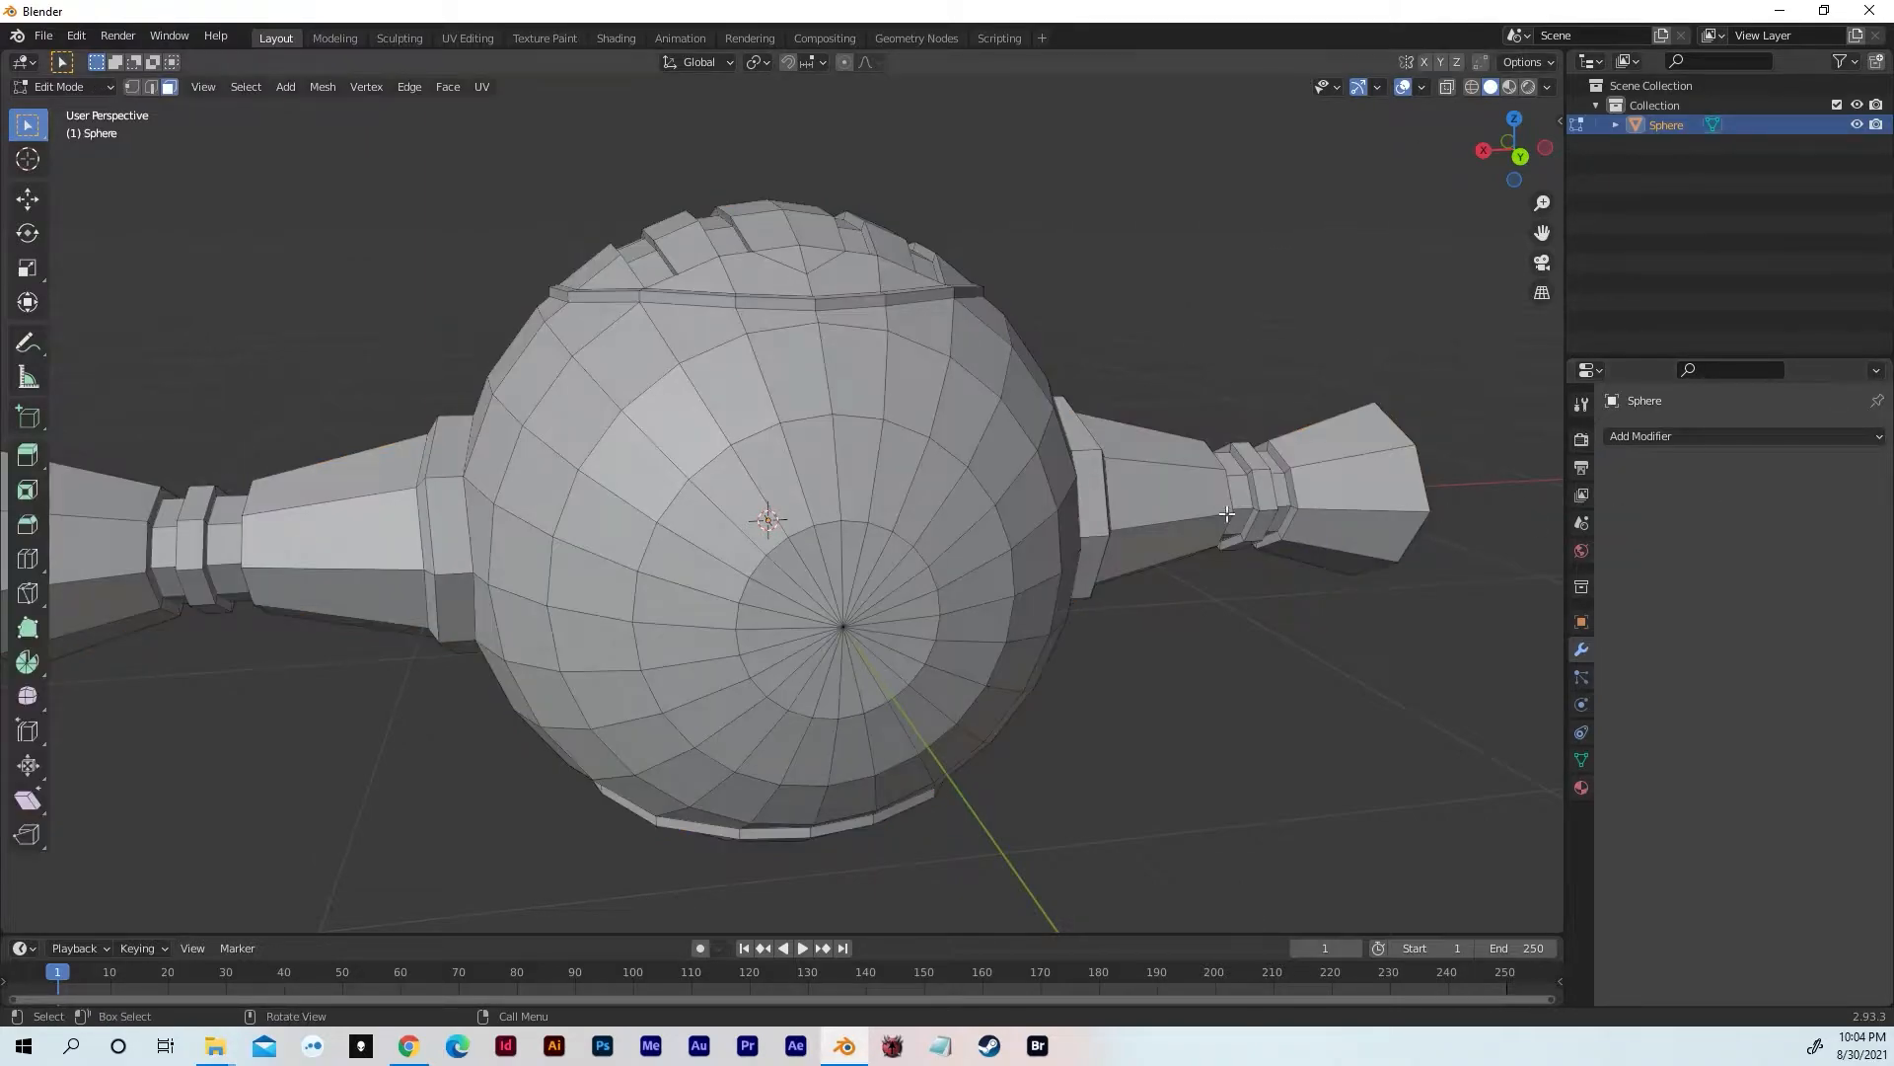
{"action": "middle_click_drag", "start_coordinate": [962, 508], "coordinate": [903, 501]}
{"action": "left_click_drag", "start_coordinate": [906, 475], "coordinate": [541, 693]}
{"action": "middle_click_drag", "start_coordinate": [542, 693], "coordinate": [592, 579]}
{"action": "left_click_drag", "start_coordinate": [498, 390], "coordinate": [972, 621]}
{"action": "middle_click_drag", "start_coordinate": [958, 496], "coordinate": [695, 542]}
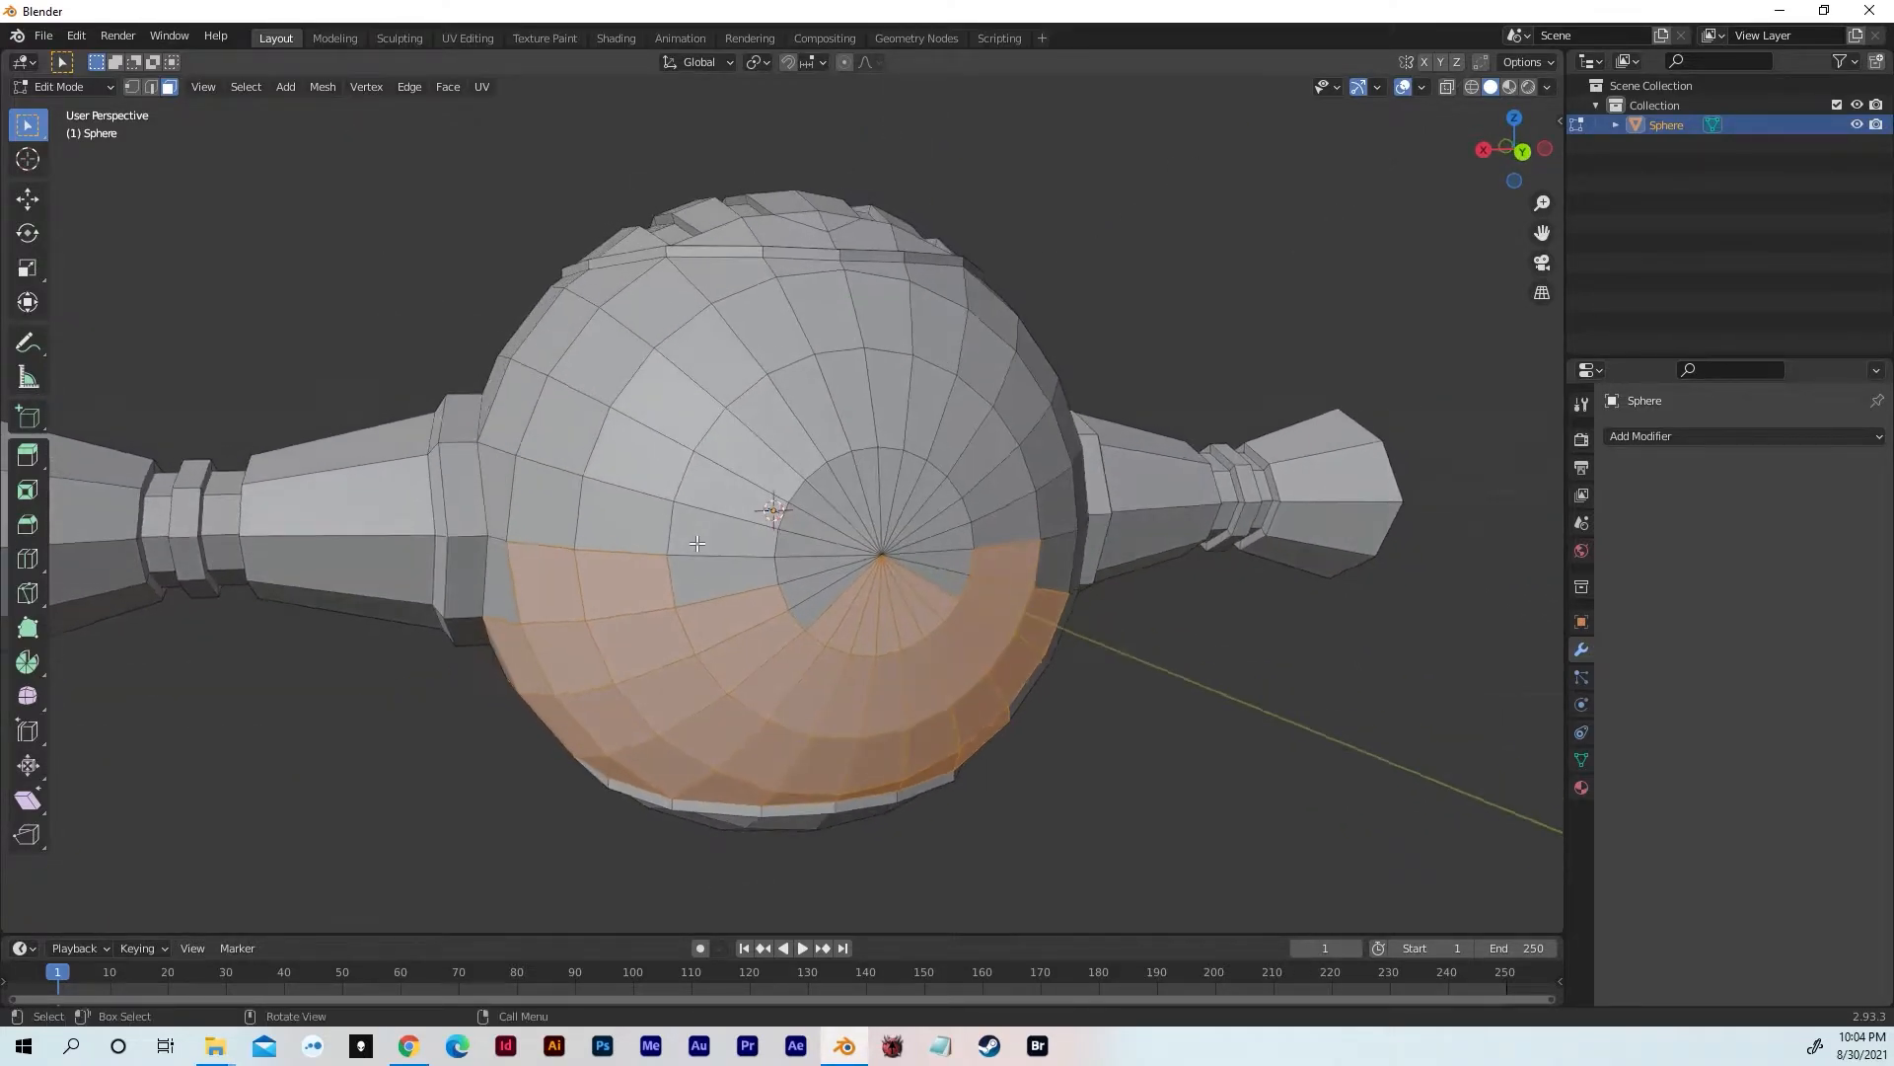
Select the two innermost rings of faces around the ball's rear pole and extrude them about 0.031 m along Y
{"action": "left_click", "coordinate": [768, 451]}
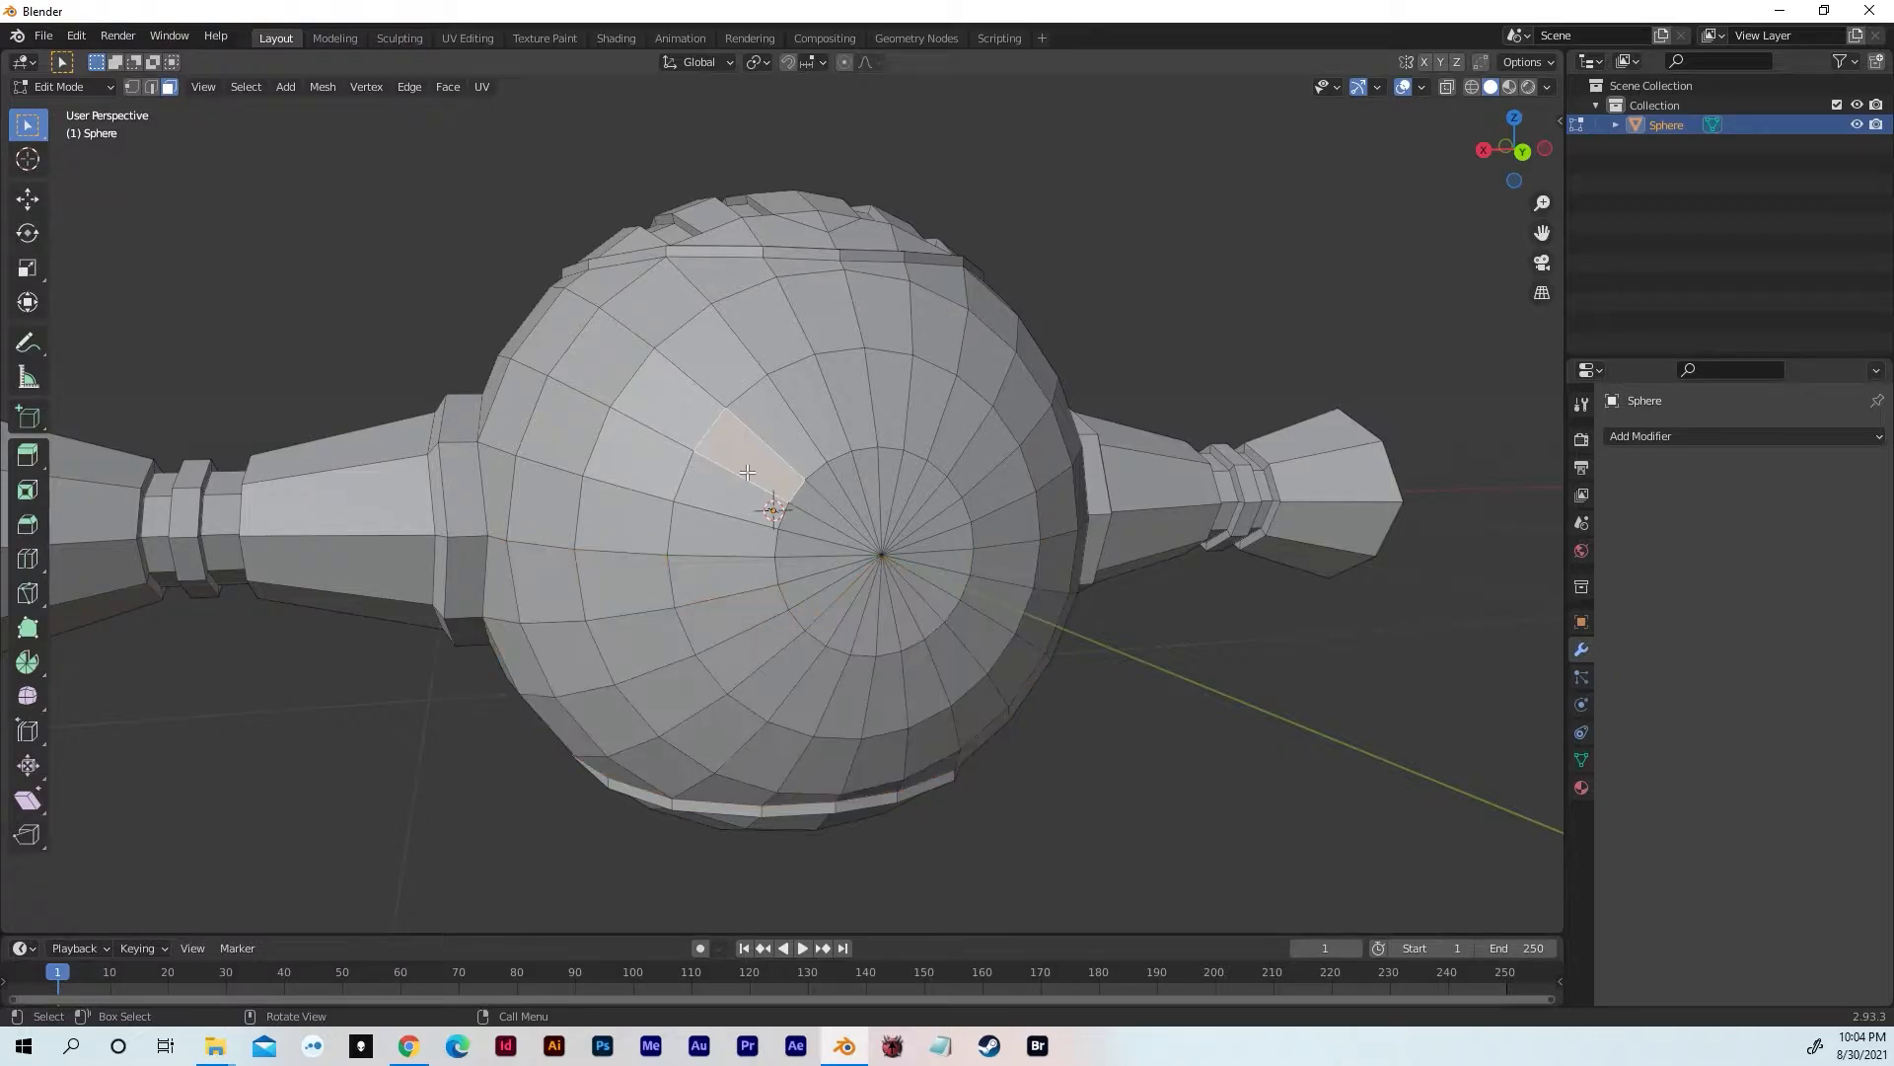
{"action": "left_click", "coordinate": [794, 415], "text": "alt"}
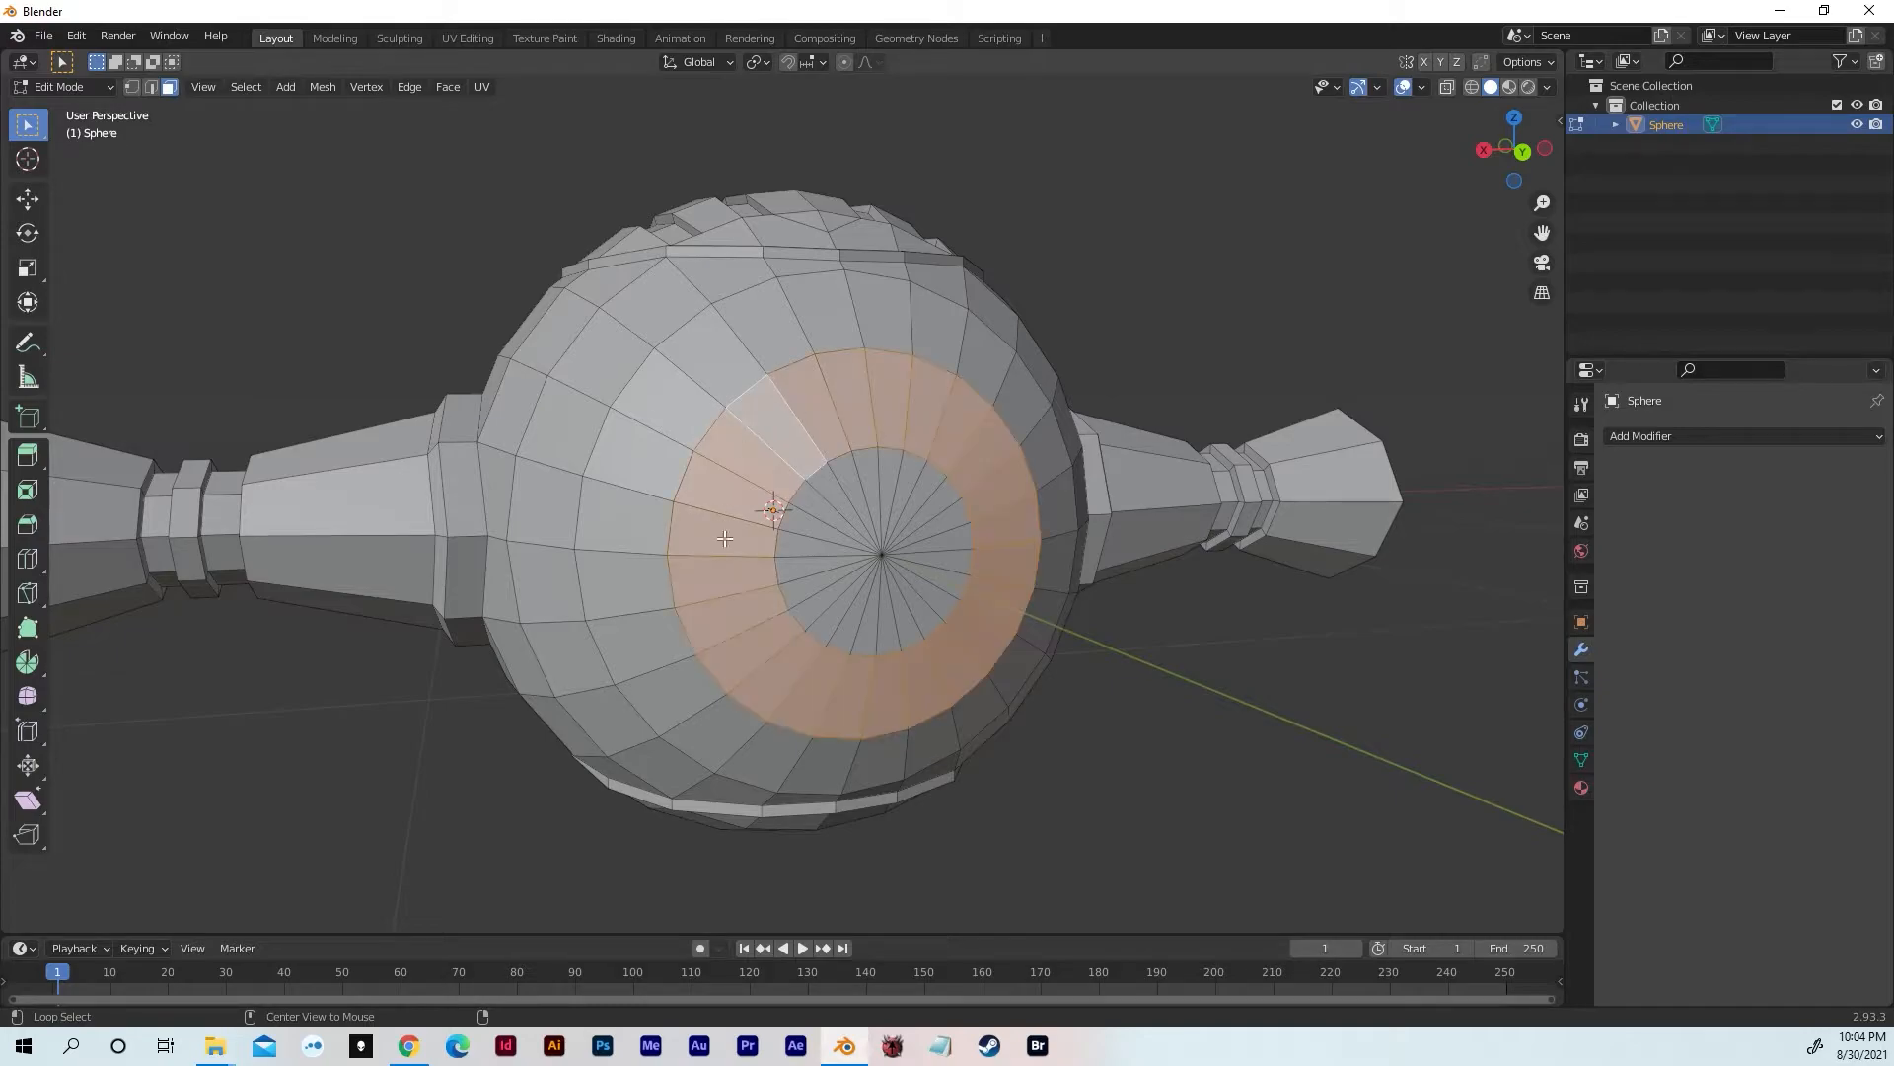
{"action": "left_click_drag", "start_coordinate": [834, 496], "coordinate": [936, 608], "text": "shift"}
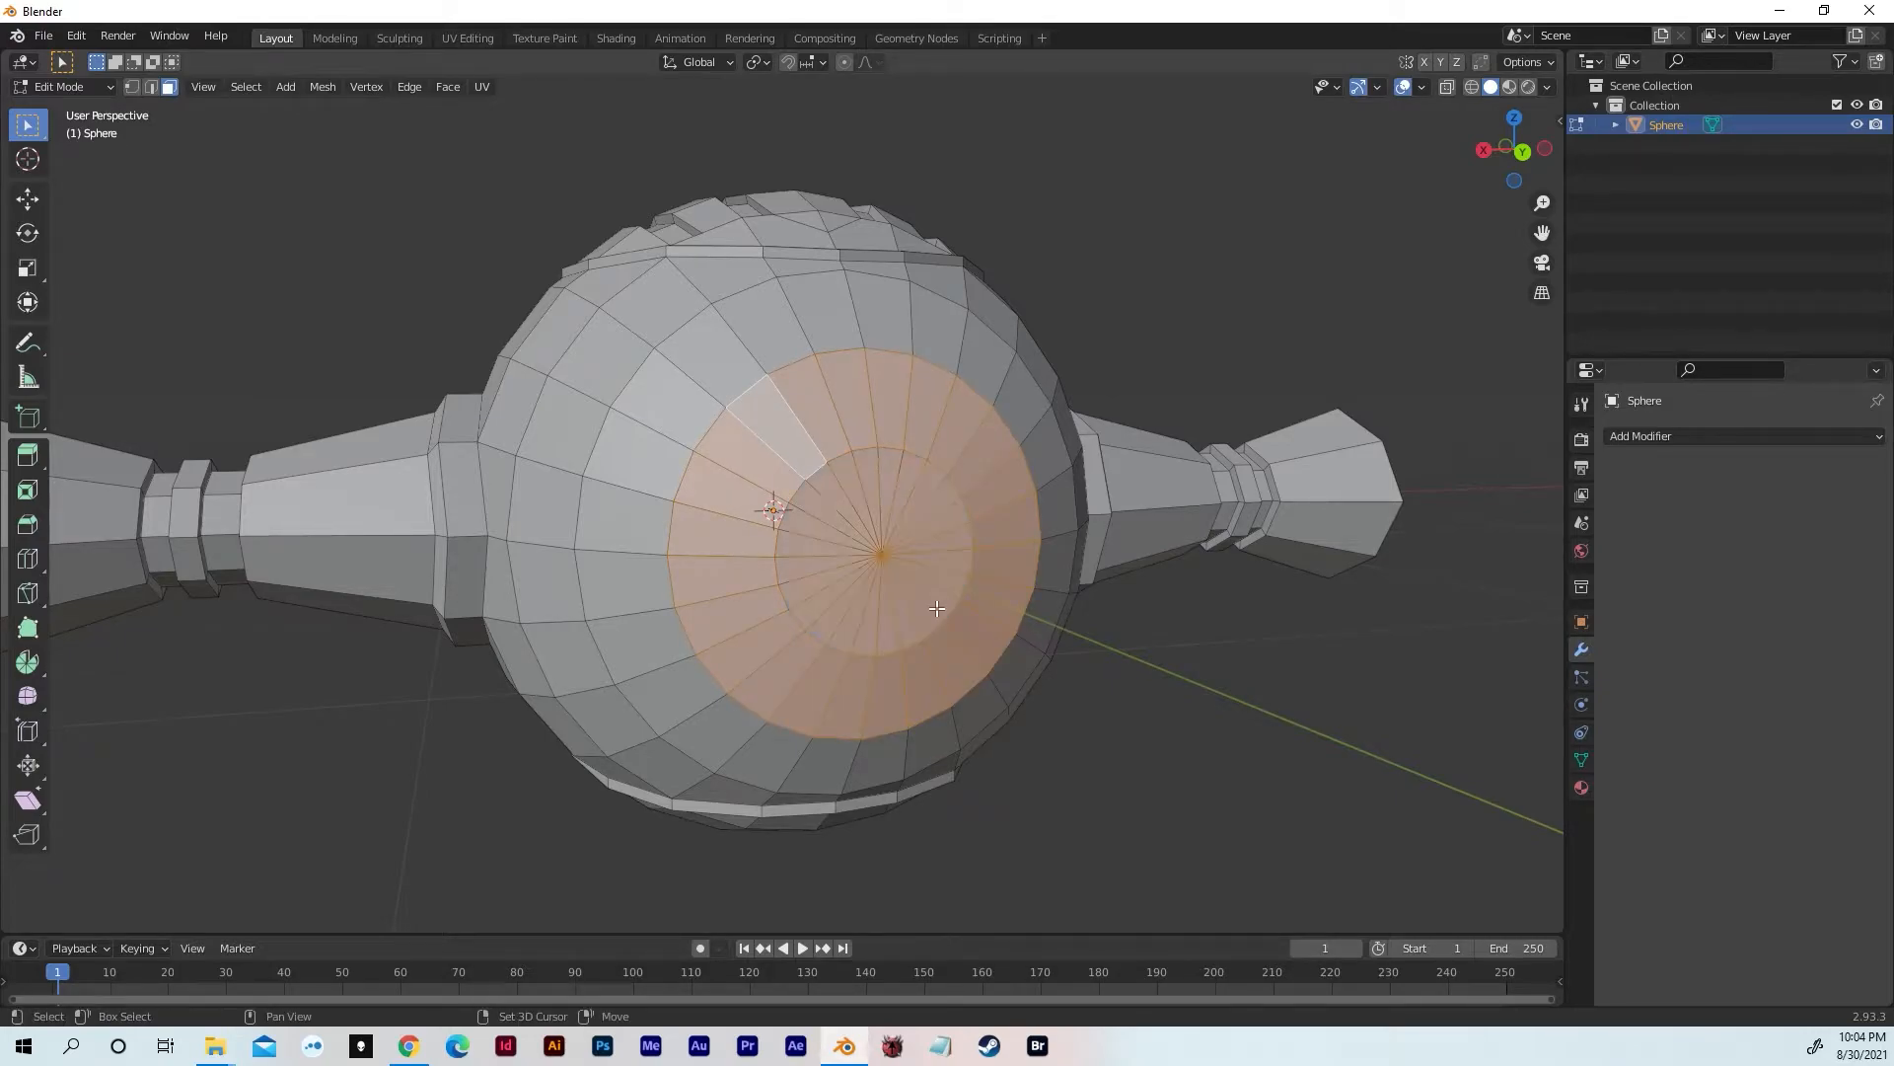
{"action": "middle_click_drag", "start_coordinate": [936, 608], "coordinate": [753, 514]}
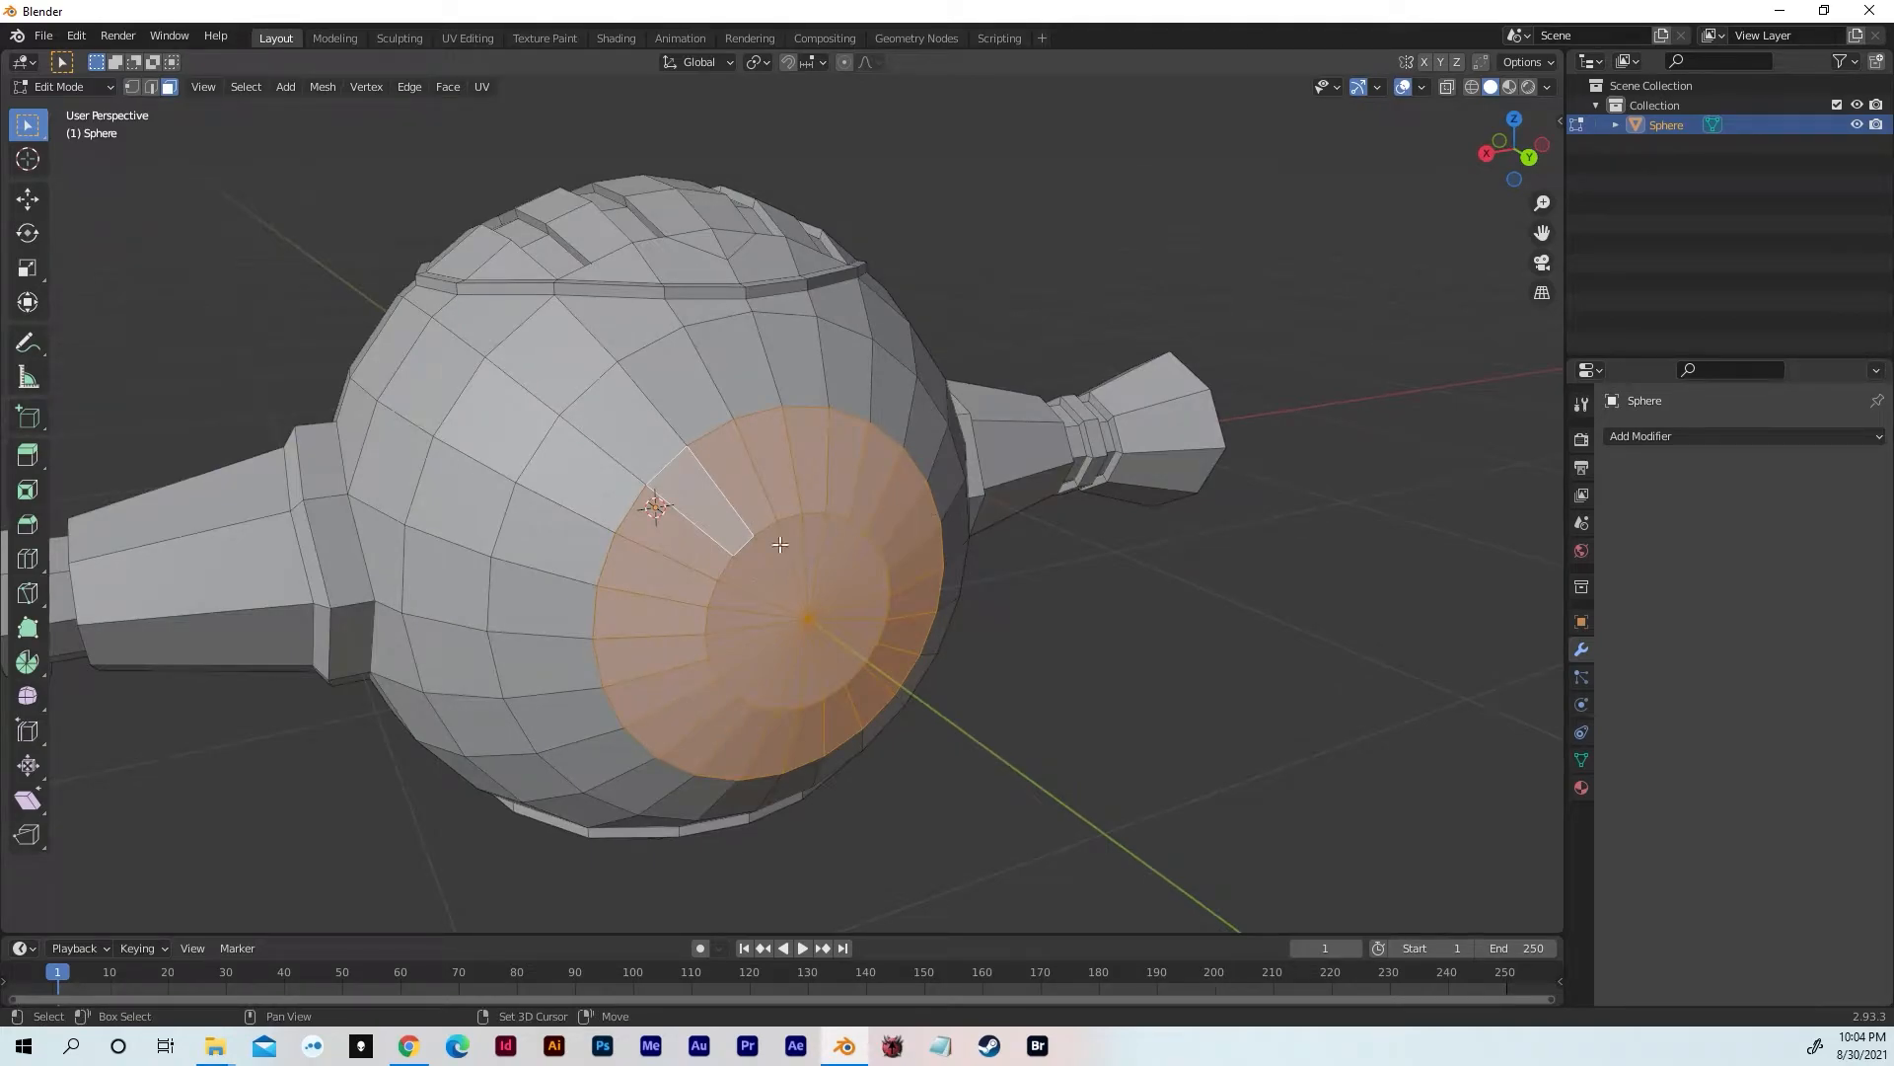
{"action": "mouse_move", "coordinate": [771, 543]}
{"action": "middle_mouse_down"}
{"action": "mouse_move", "coordinate": [760, 576]}
{"action": "mouse_move", "coordinate": [744, 560]}
{"action": "mouse_move", "coordinate": [776, 566]}
{"action": "middle_mouse_up"}
{"action": "scroll", "coordinate": [760, 576], "scroll_direction": "up", "scroll_amount": 1}
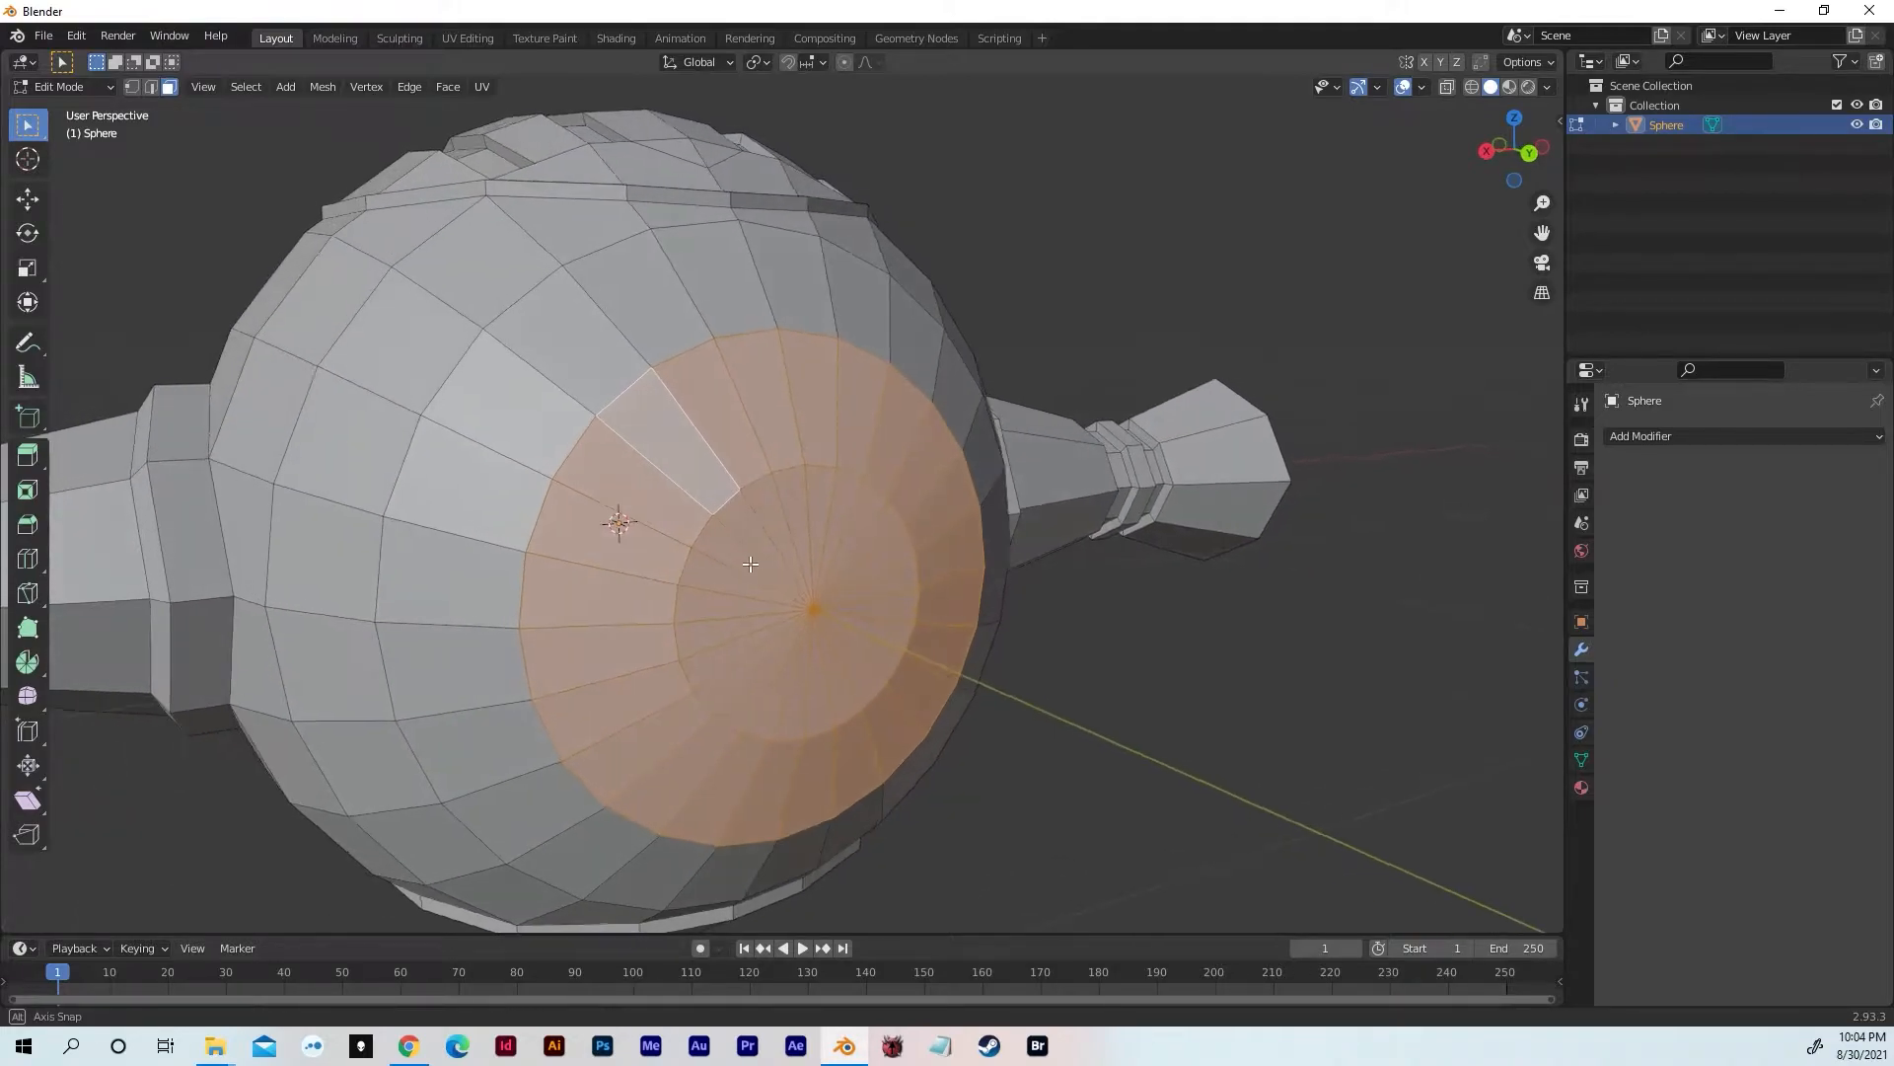
{"action": "key", "text": "e"}
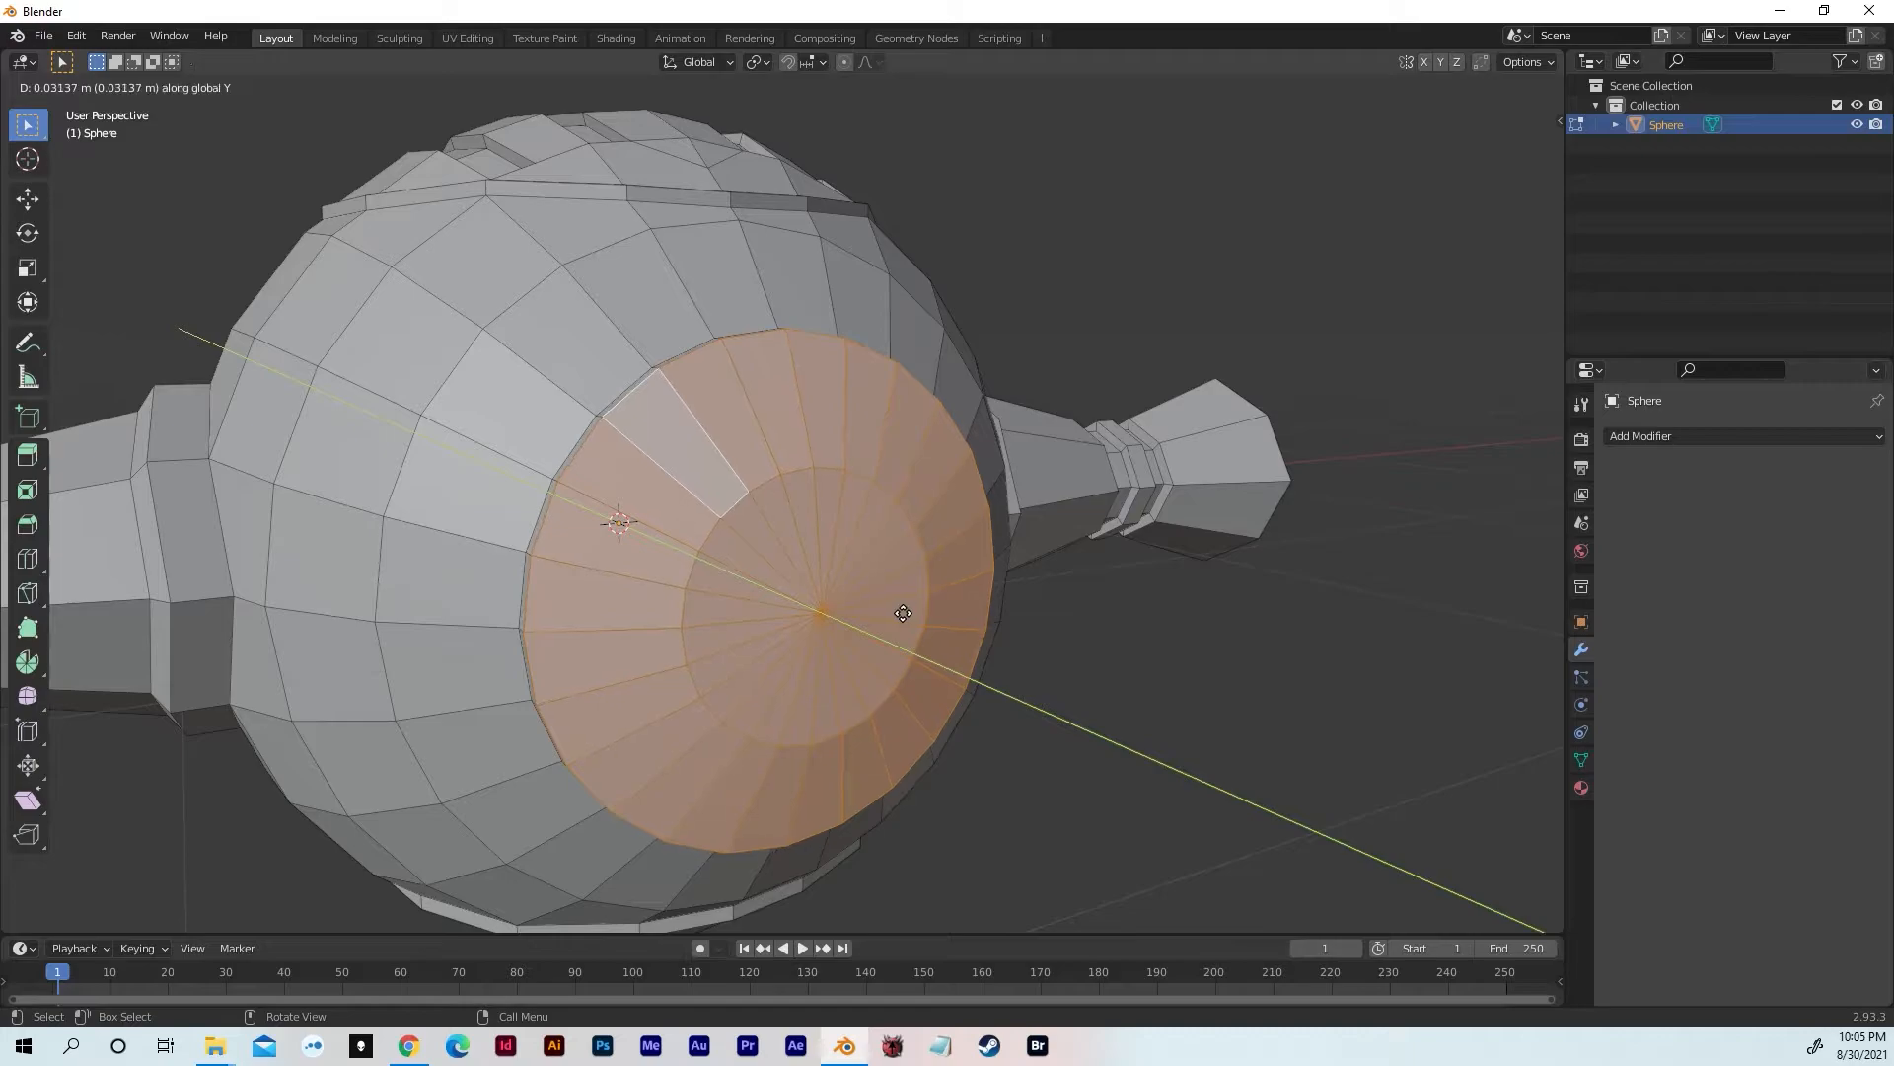
{"action": "left_click", "coordinate": [903, 613]}
{"action": "middle_click_drag", "start_coordinate": [903, 613], "coordinate": [932, 577]}
{"action": "scroll", "coordinate": [948, 585], "scroll_direction": "up", "scroll_amount": 1}
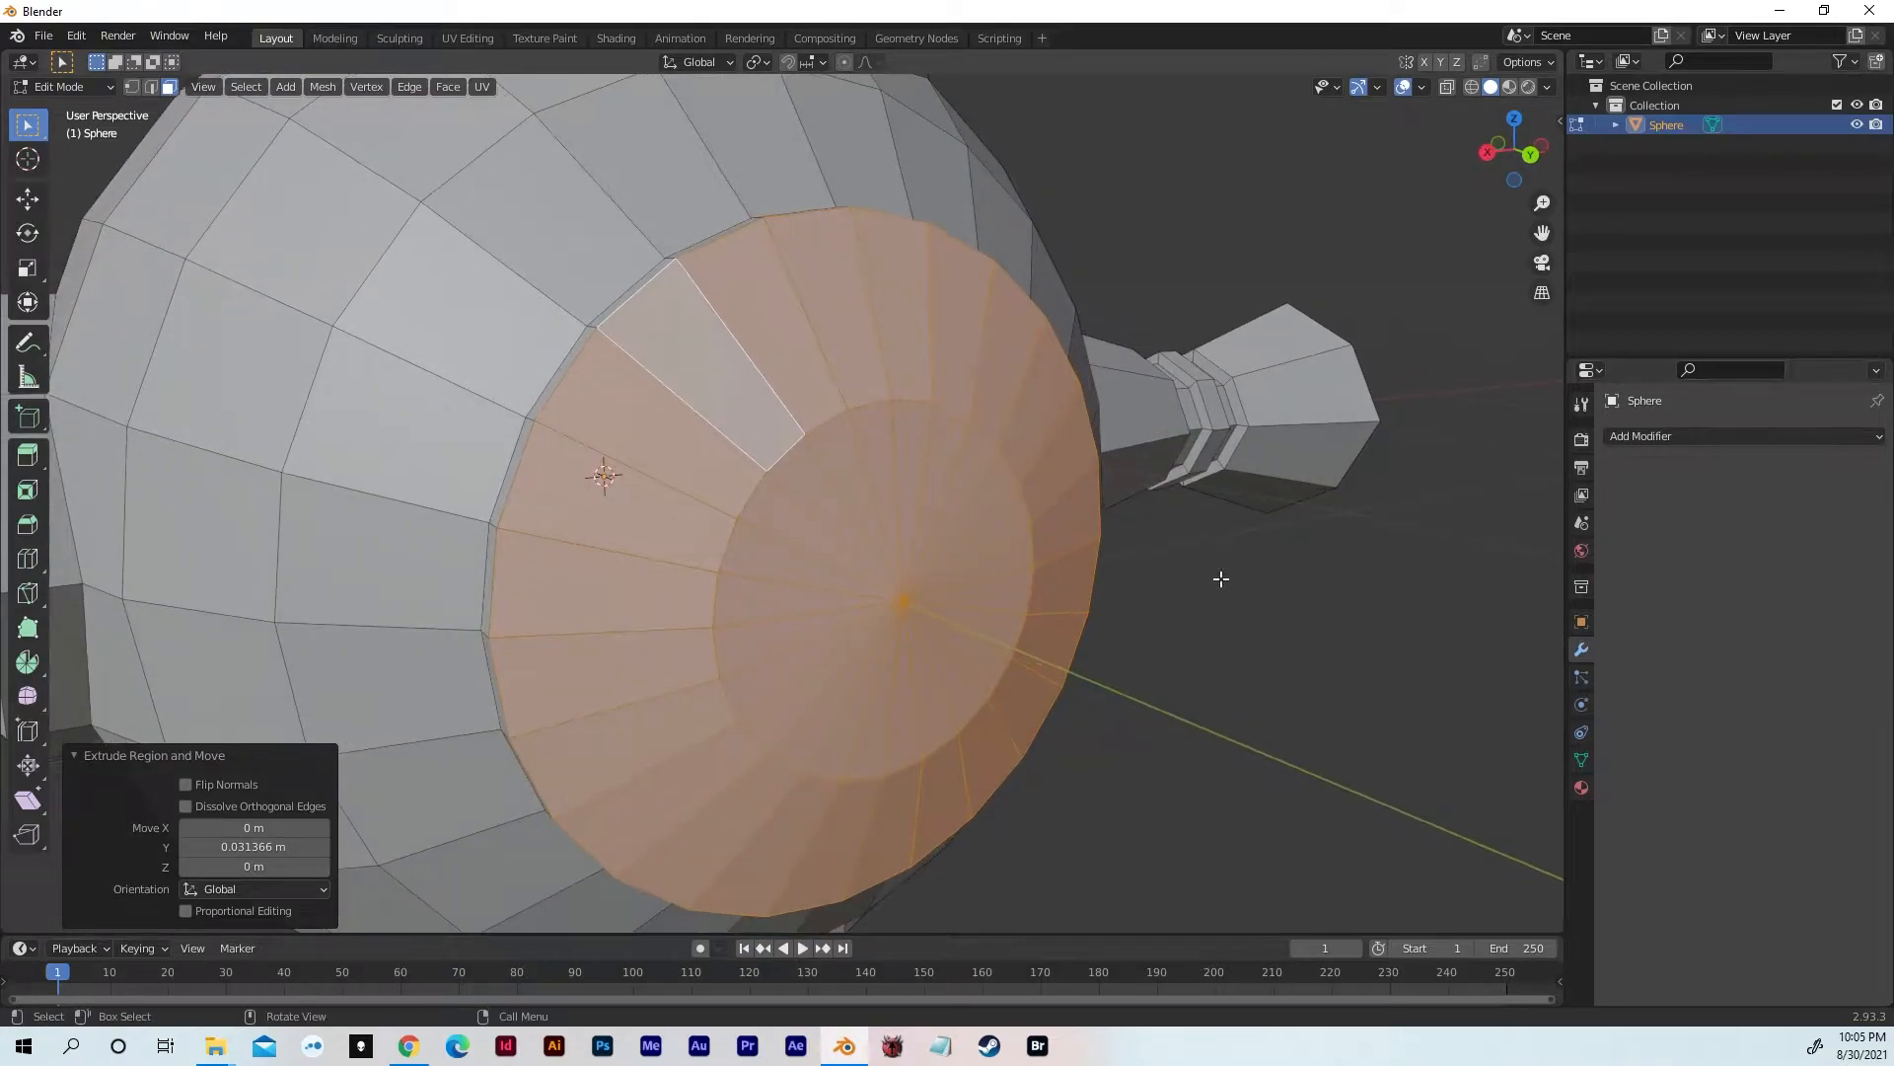
{"action": "middle_click_drag", "start_coordinate": [1350, 581], "coordinate": [1311, 582]}
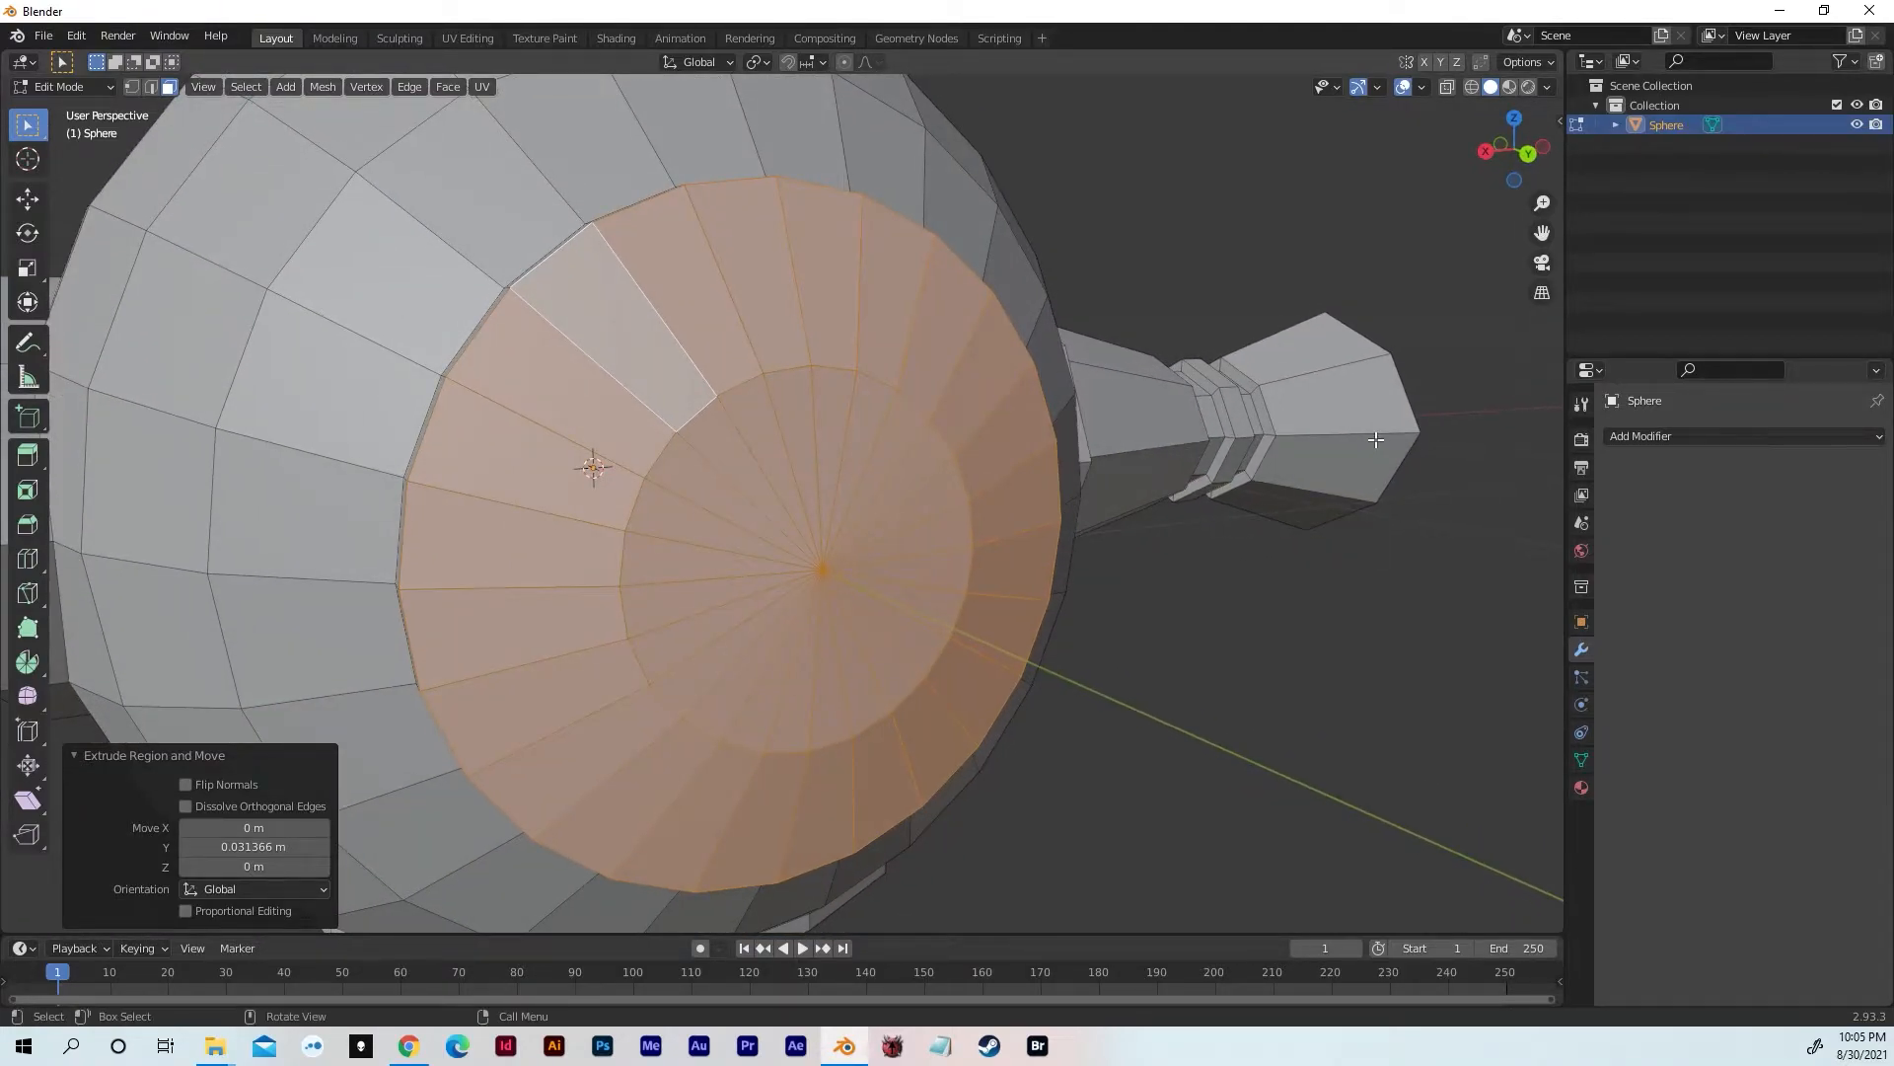
{"action": "middle_click_drag", "start_coordinate": [1268, 481], "coordinate": [1221, 478]}
Scale the inner circle of faces at the rear pole up to about 1.568
{"action": "left_click", "coordinate": [930, 552]}
{"action": "middle_click_drag", "start_coordinate": [1007, 625], "coordinate": [977, 650]}
{"action": "scroll", "coordinate": [993, 655], "scroll_direction": "down", "scroll_amount": 4}
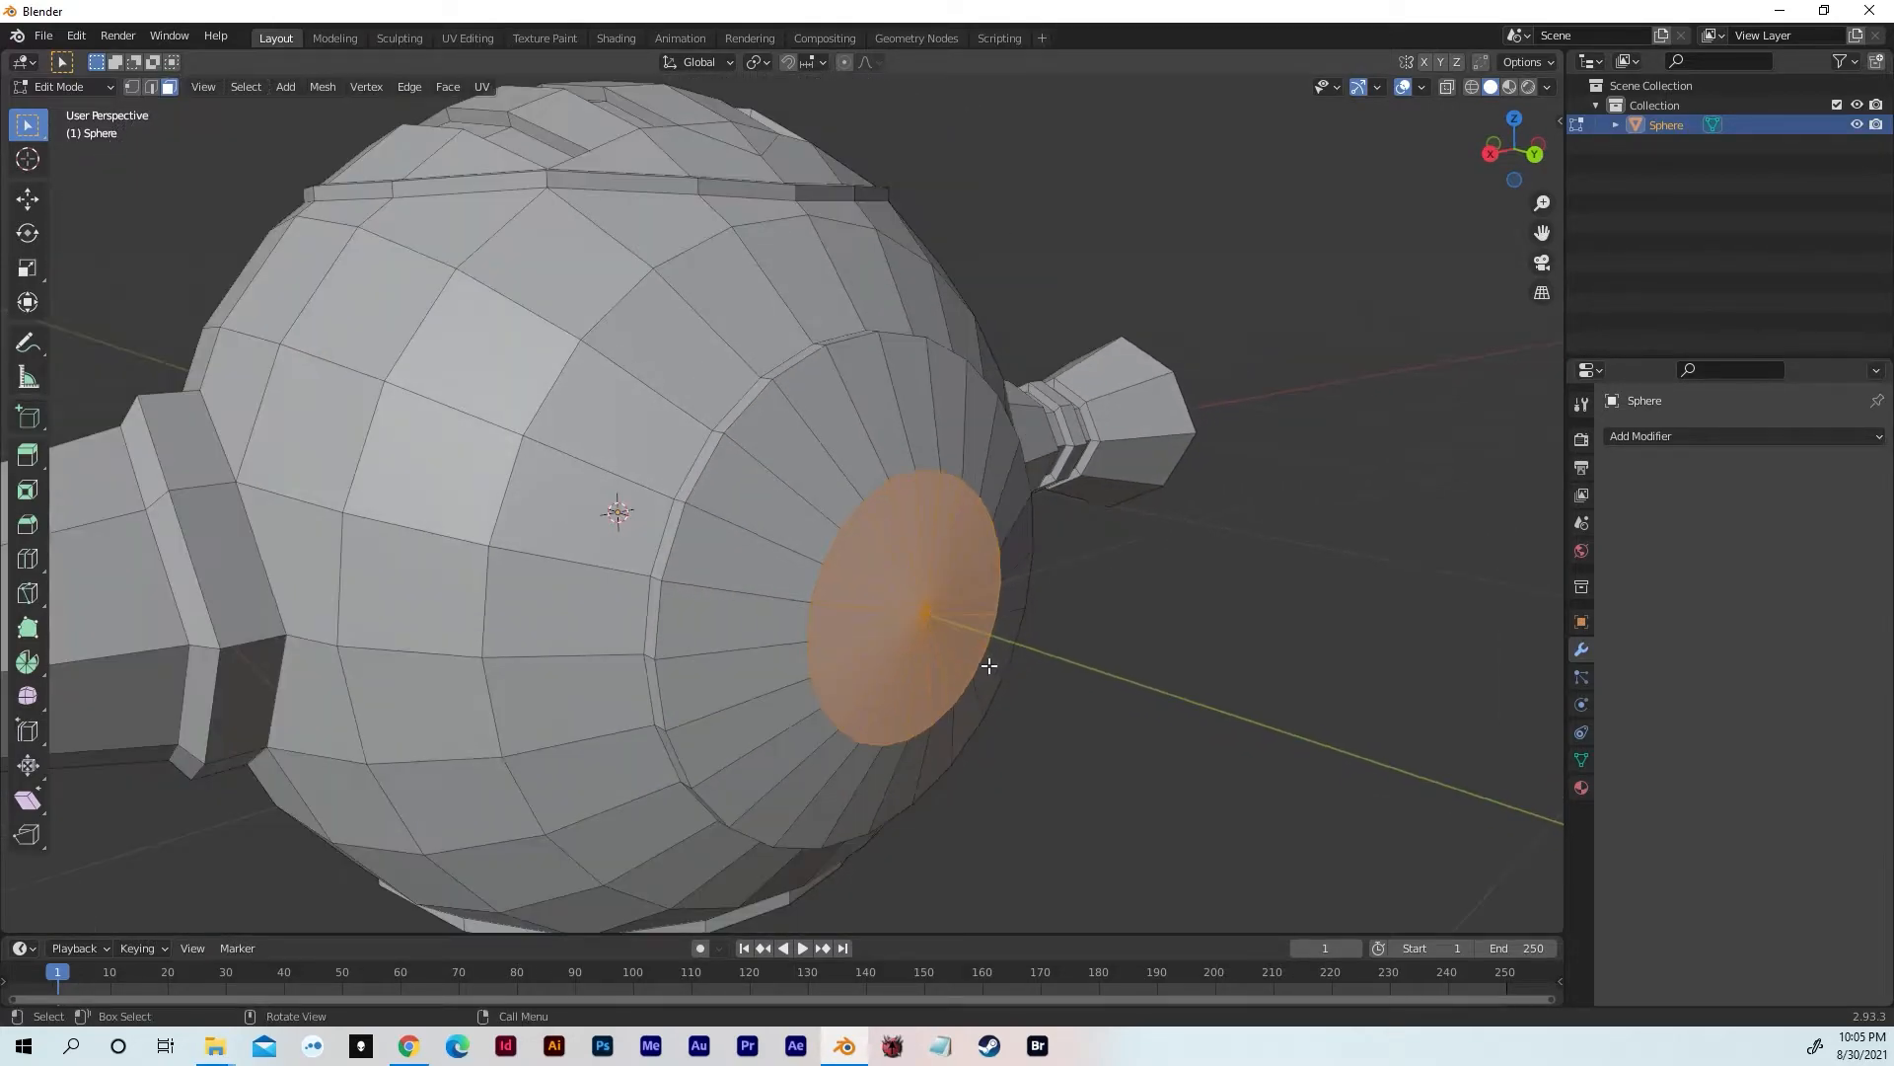
{"action": "middle_click_drag", "start_coordinate": [947, 622], "coordinate": [937, 606]}
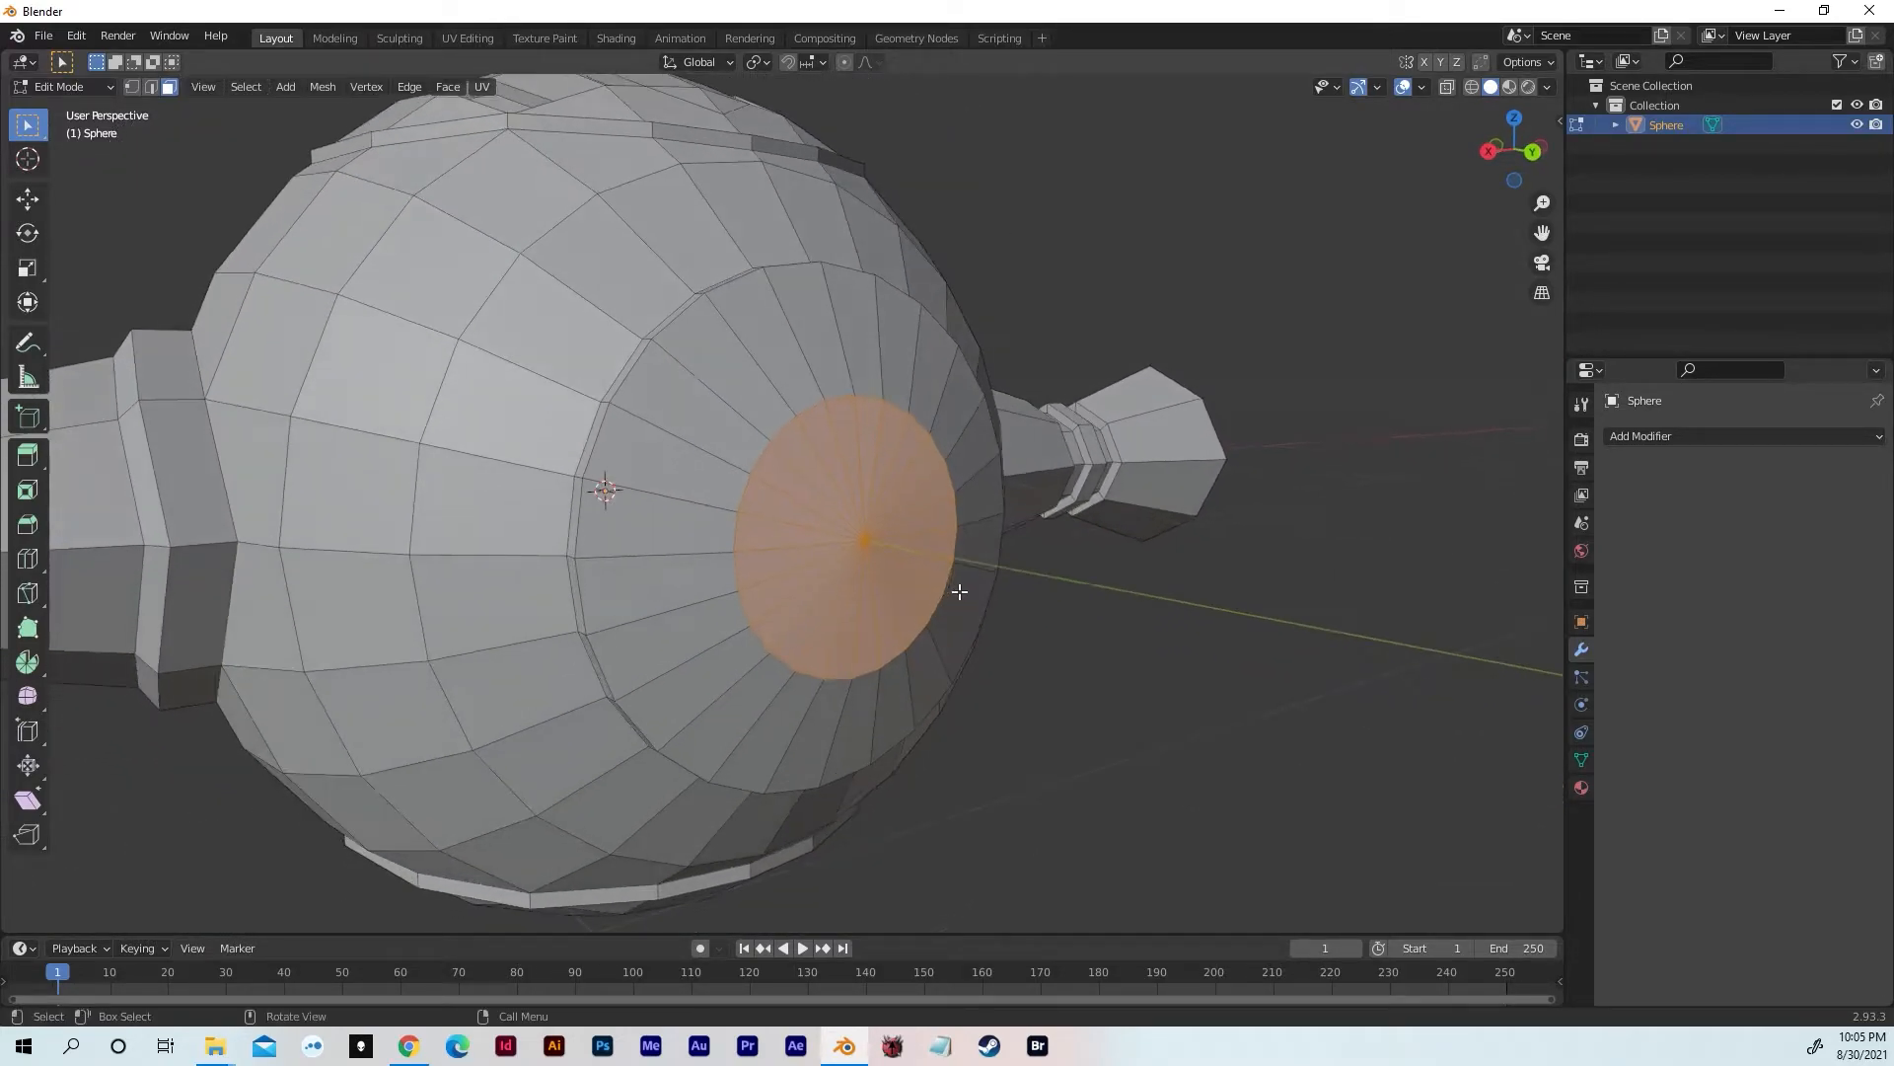
{"action": "key", "text": "s"}
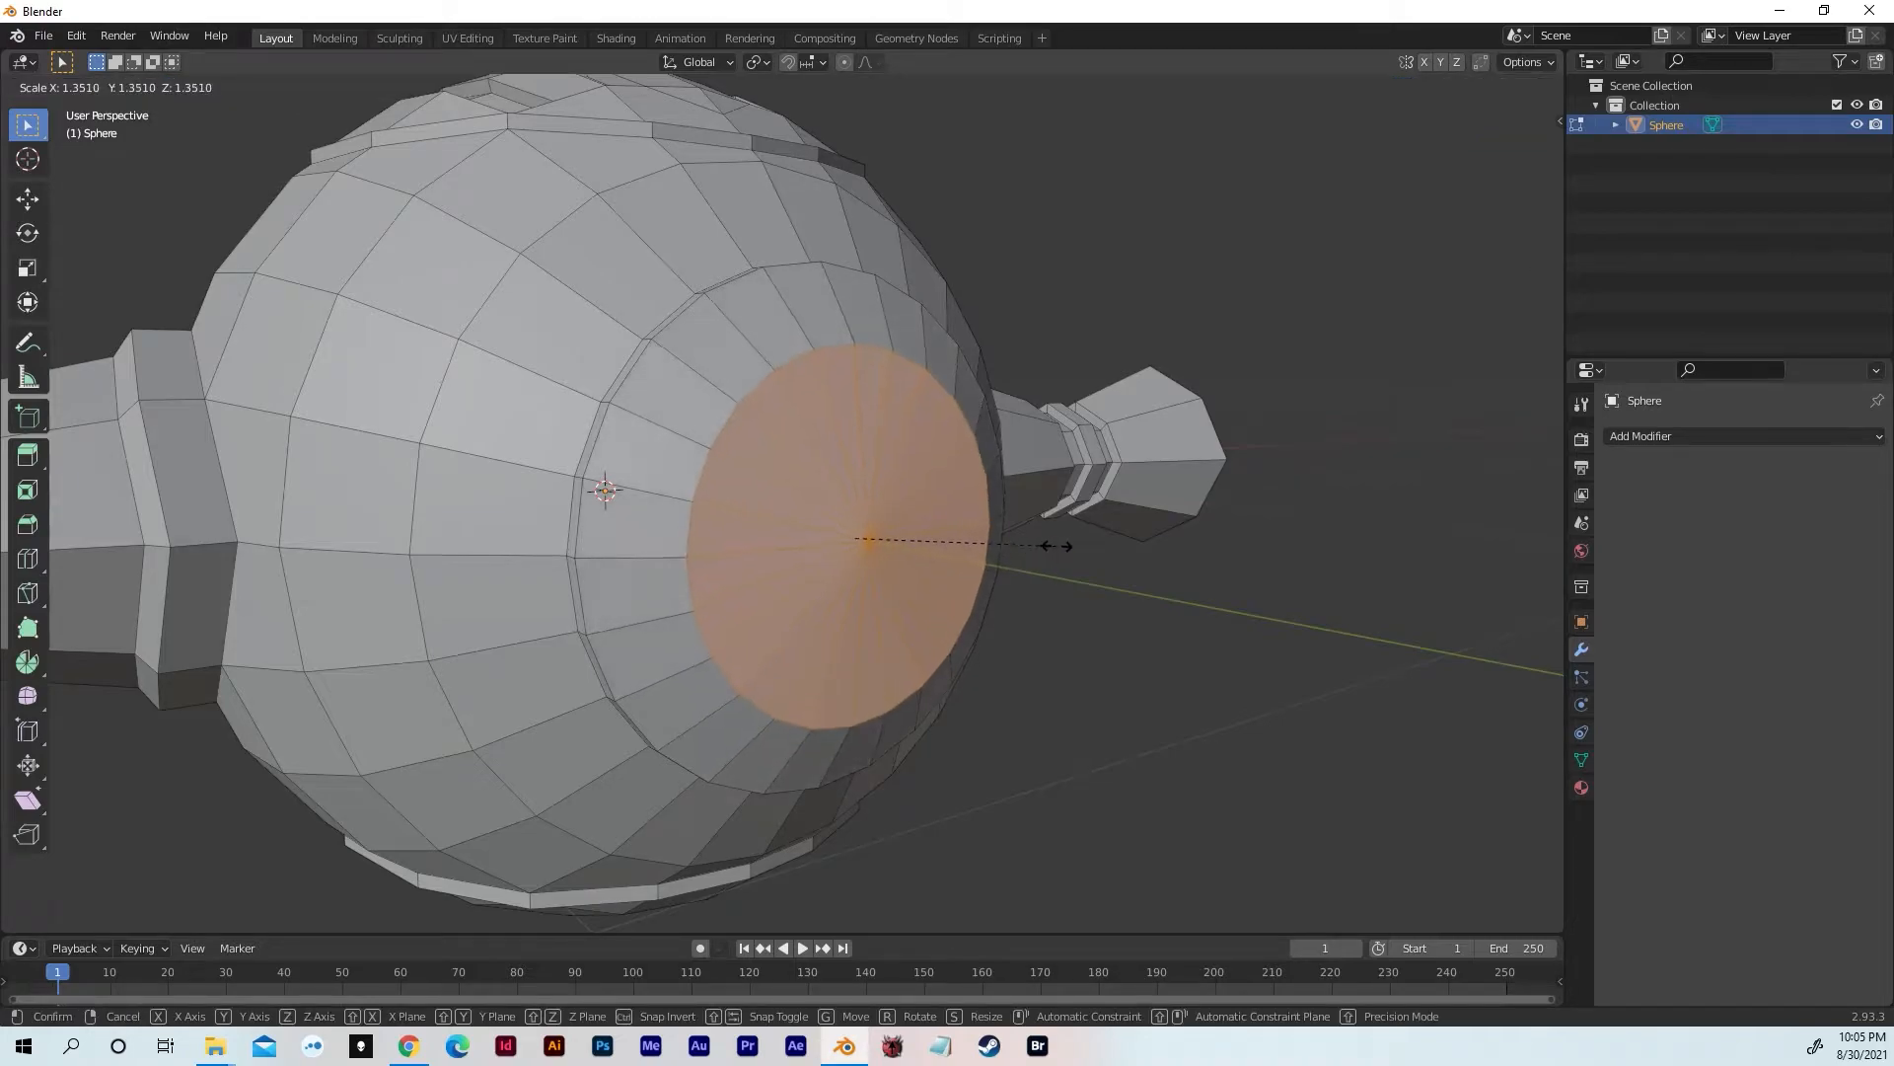
{"action": "left_click", "coordinate": [1085, 538]}
Flatten the enlarged rear cap by scaling it to 0 along Y
{"action": "mouse_move", "coordinate": [1086, 539]}
{"action": "middle_mouse_down"}
{"action": "mouse_move", "coordinate": [1165, 562]}
{"action": "mouse_move", "coordinate": [1106, 559]}
{"action": "middle_mouse_up"}
{"action": "type", "text": "sy"}
{"action": "type", "text": "0"}
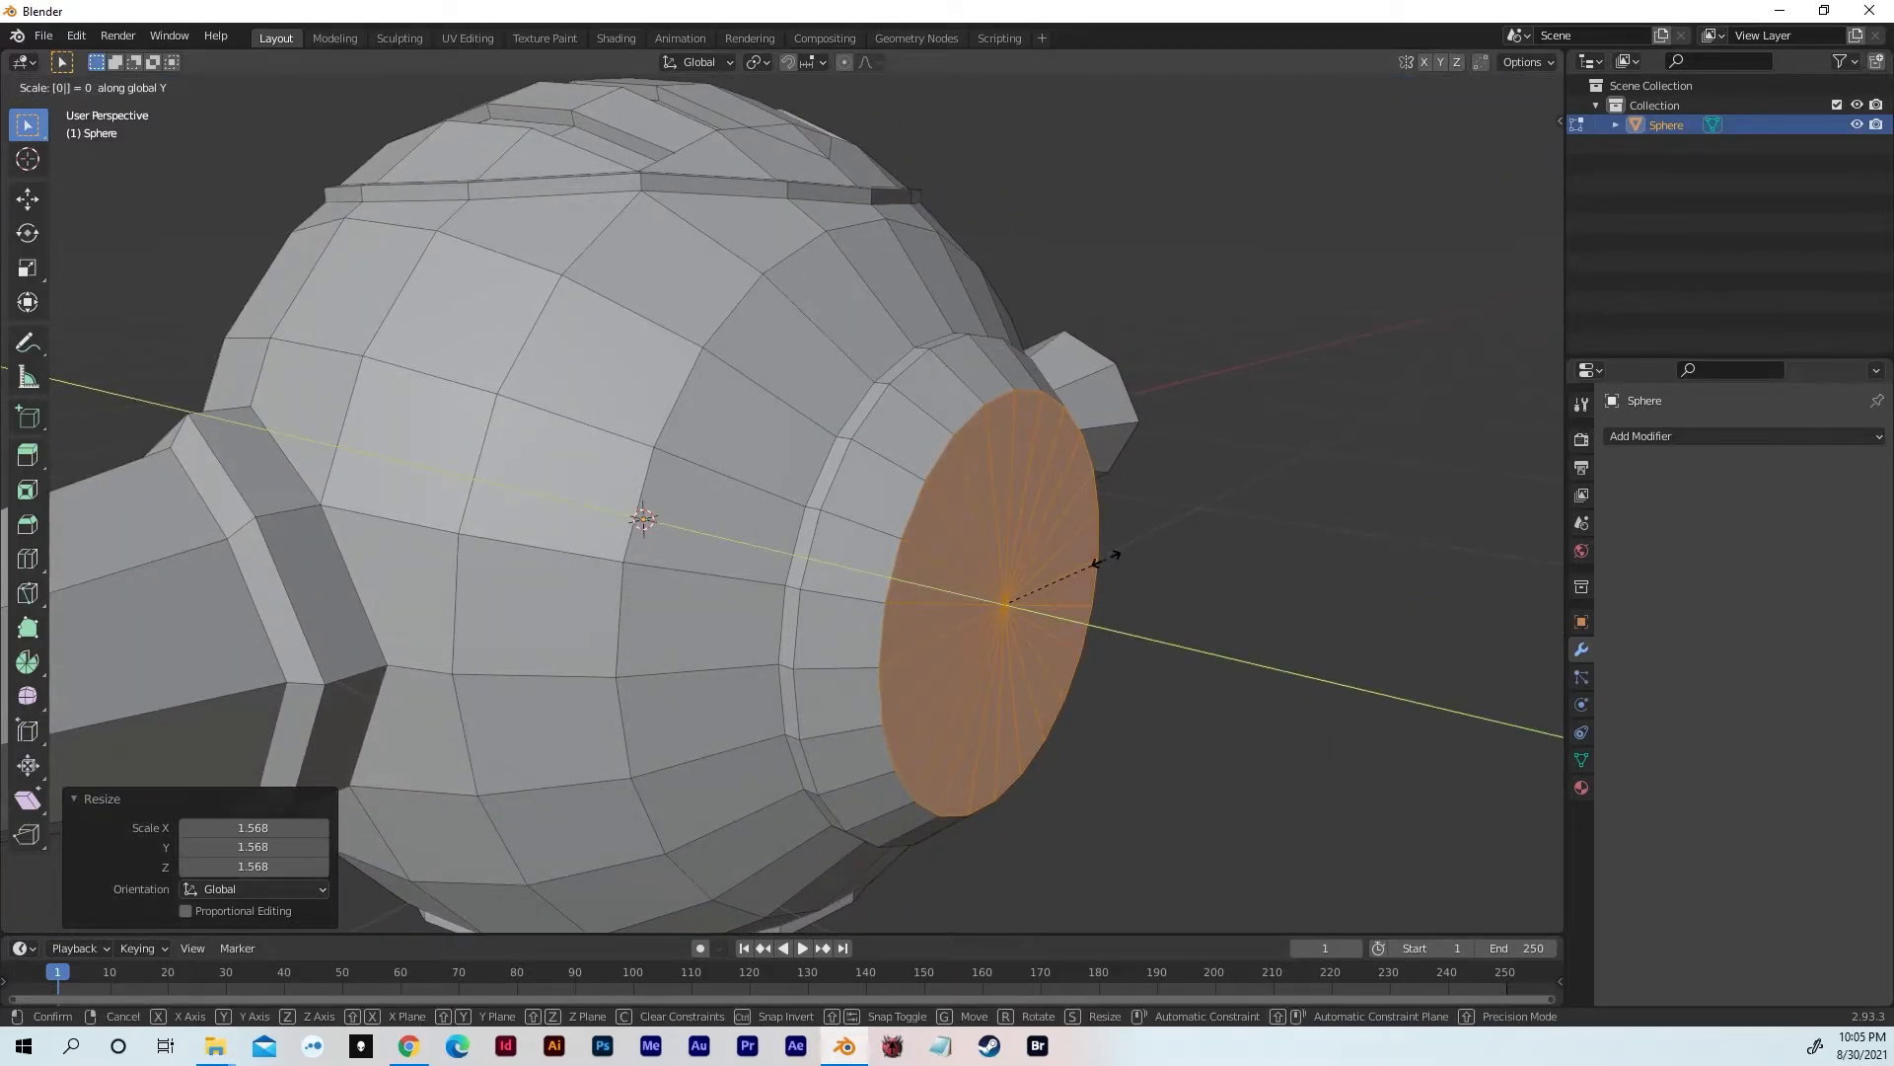
{"action": "key", "text": "Return"}
{"action": "middle_click_drag", "start_coordinate": [1106, 559], "coordinate": [1064, 553]}
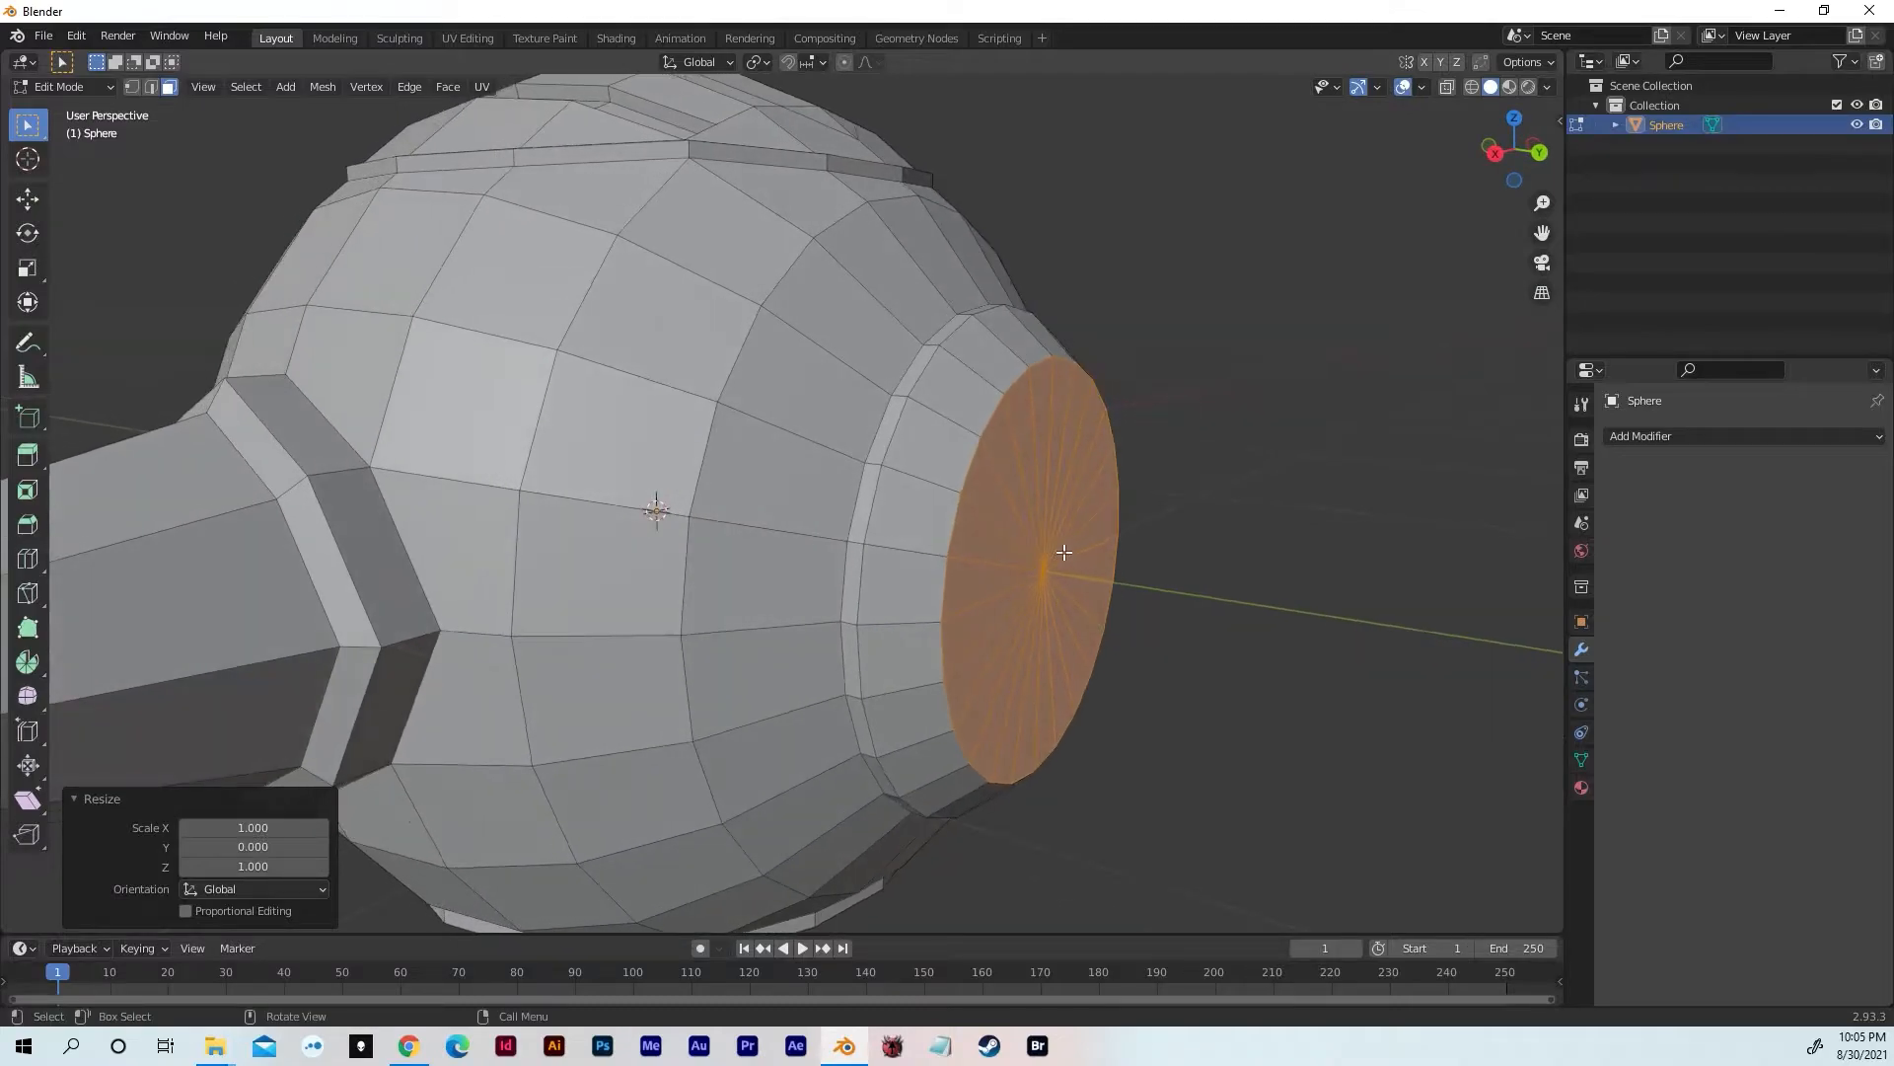
Move the flat rear cap about 0.103 m along Y and scale it to about 0.966
{"action": "key", "text": "g"}
{"action": "key", "text": "y"}
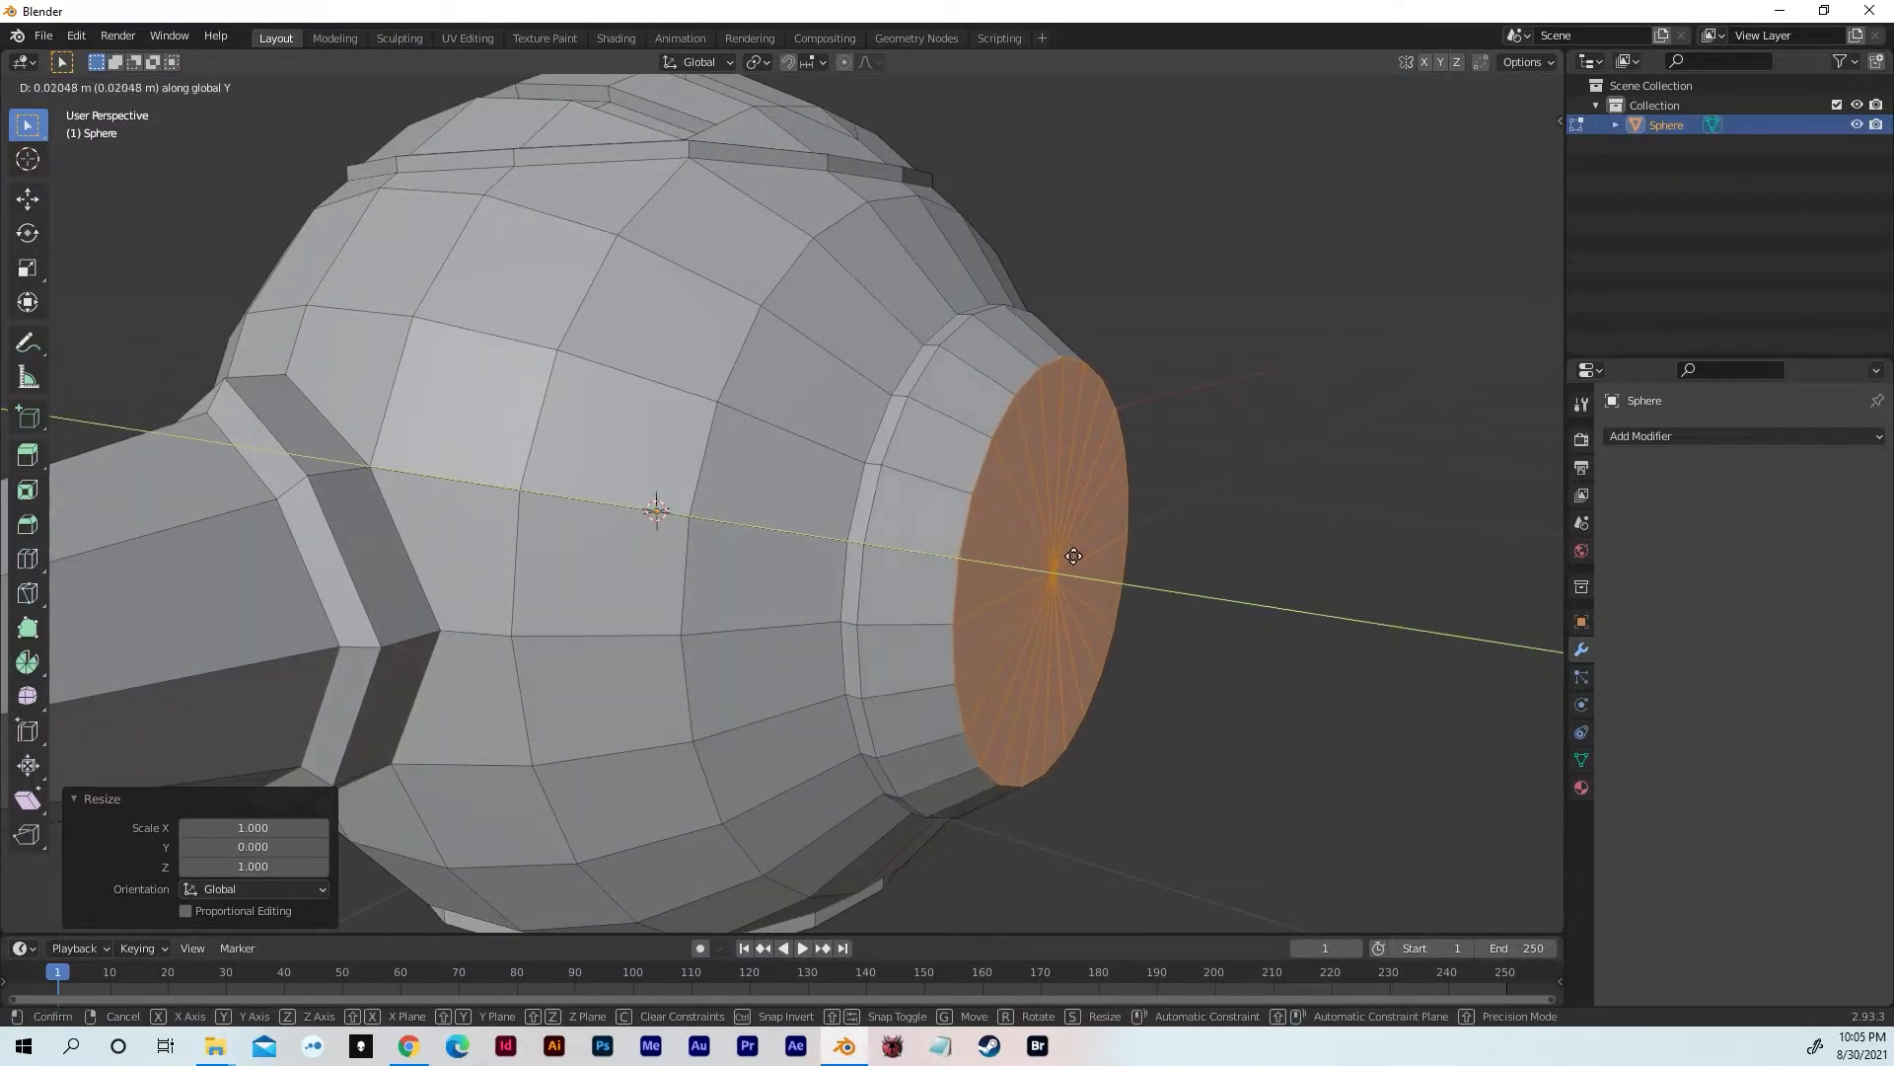
{"action": "left_click", "coordinate": [1116, 564]}
{"action": "middle_click_drag", "start_coordinate": [1113, 562], "coordinate": [1166, 498]}
{"action": "scroll", "coordinate": [1146, 524], "scroll_direction": "up", "scroll_amount": 1}
{"action": "scroll", "coordinate": [1095, 535], "scroll_direction": "down", "scroll_amount": 2}
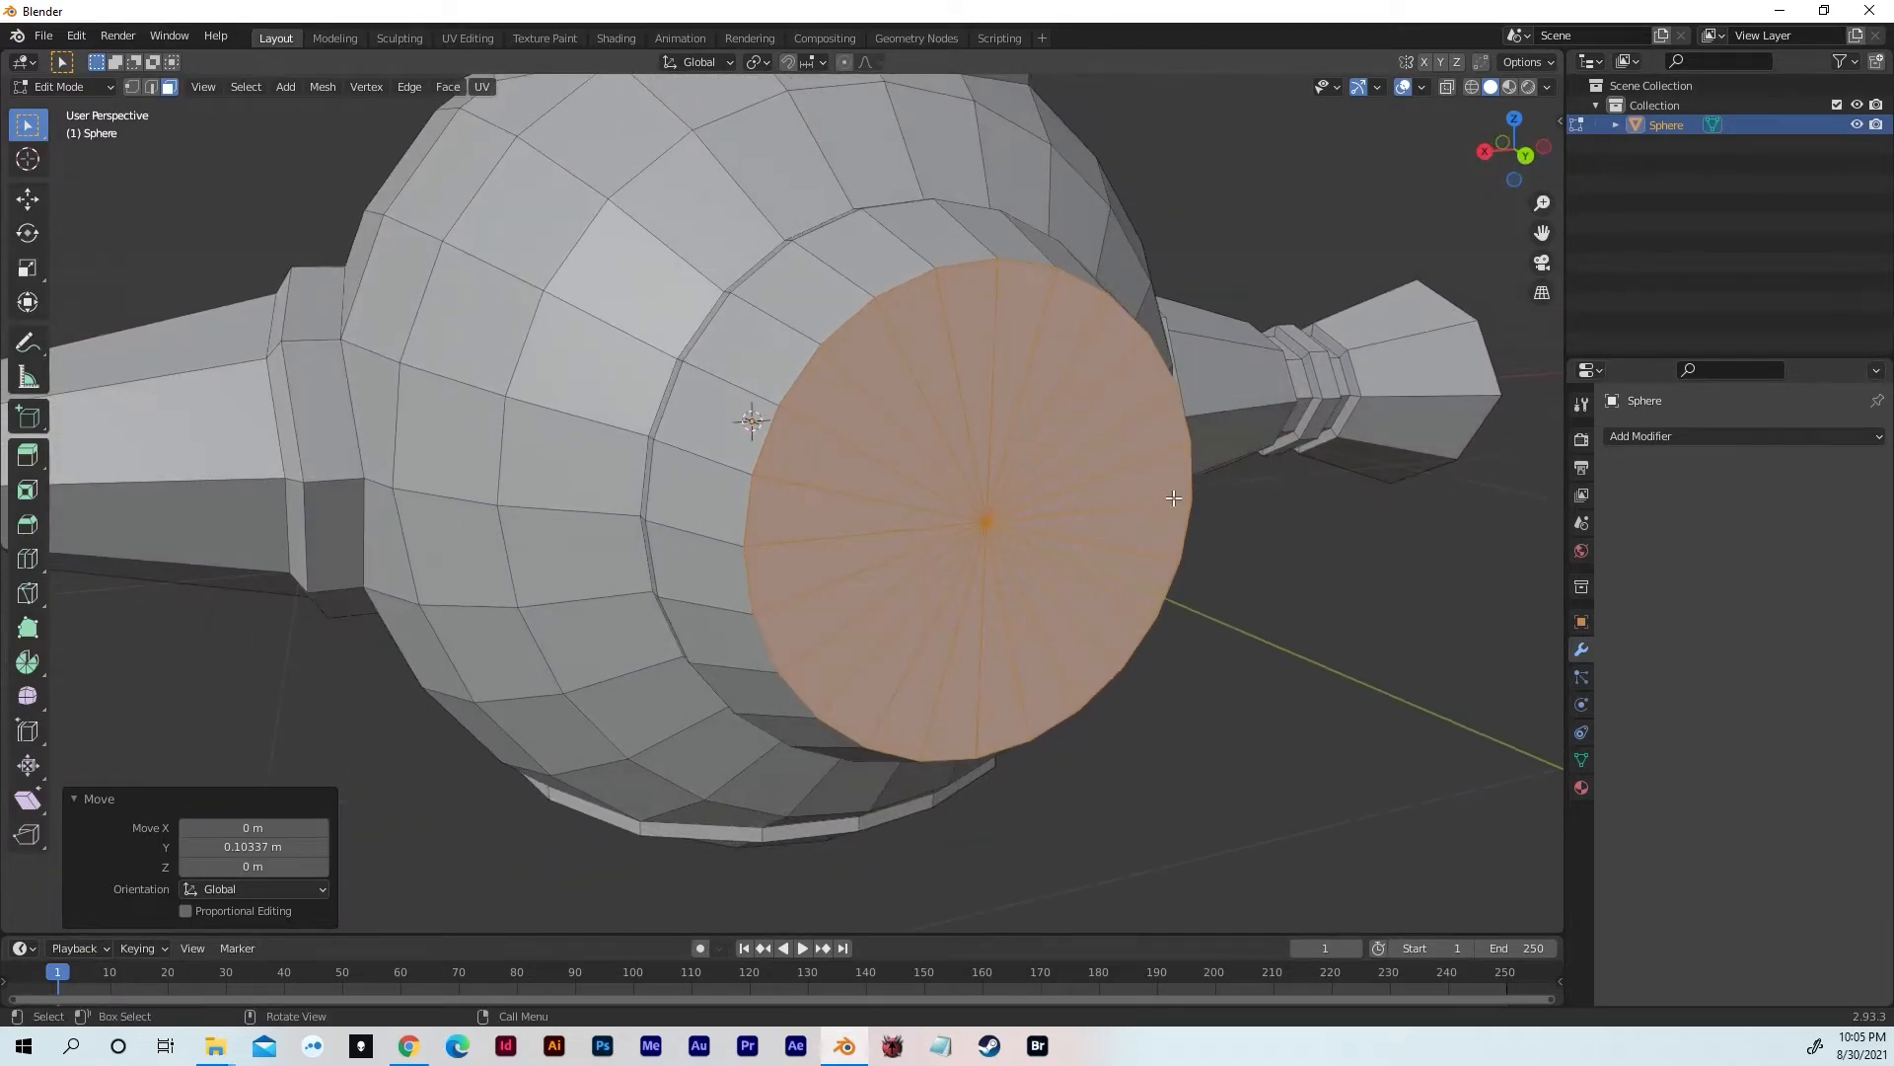
{"action": "key", "text": "s"}
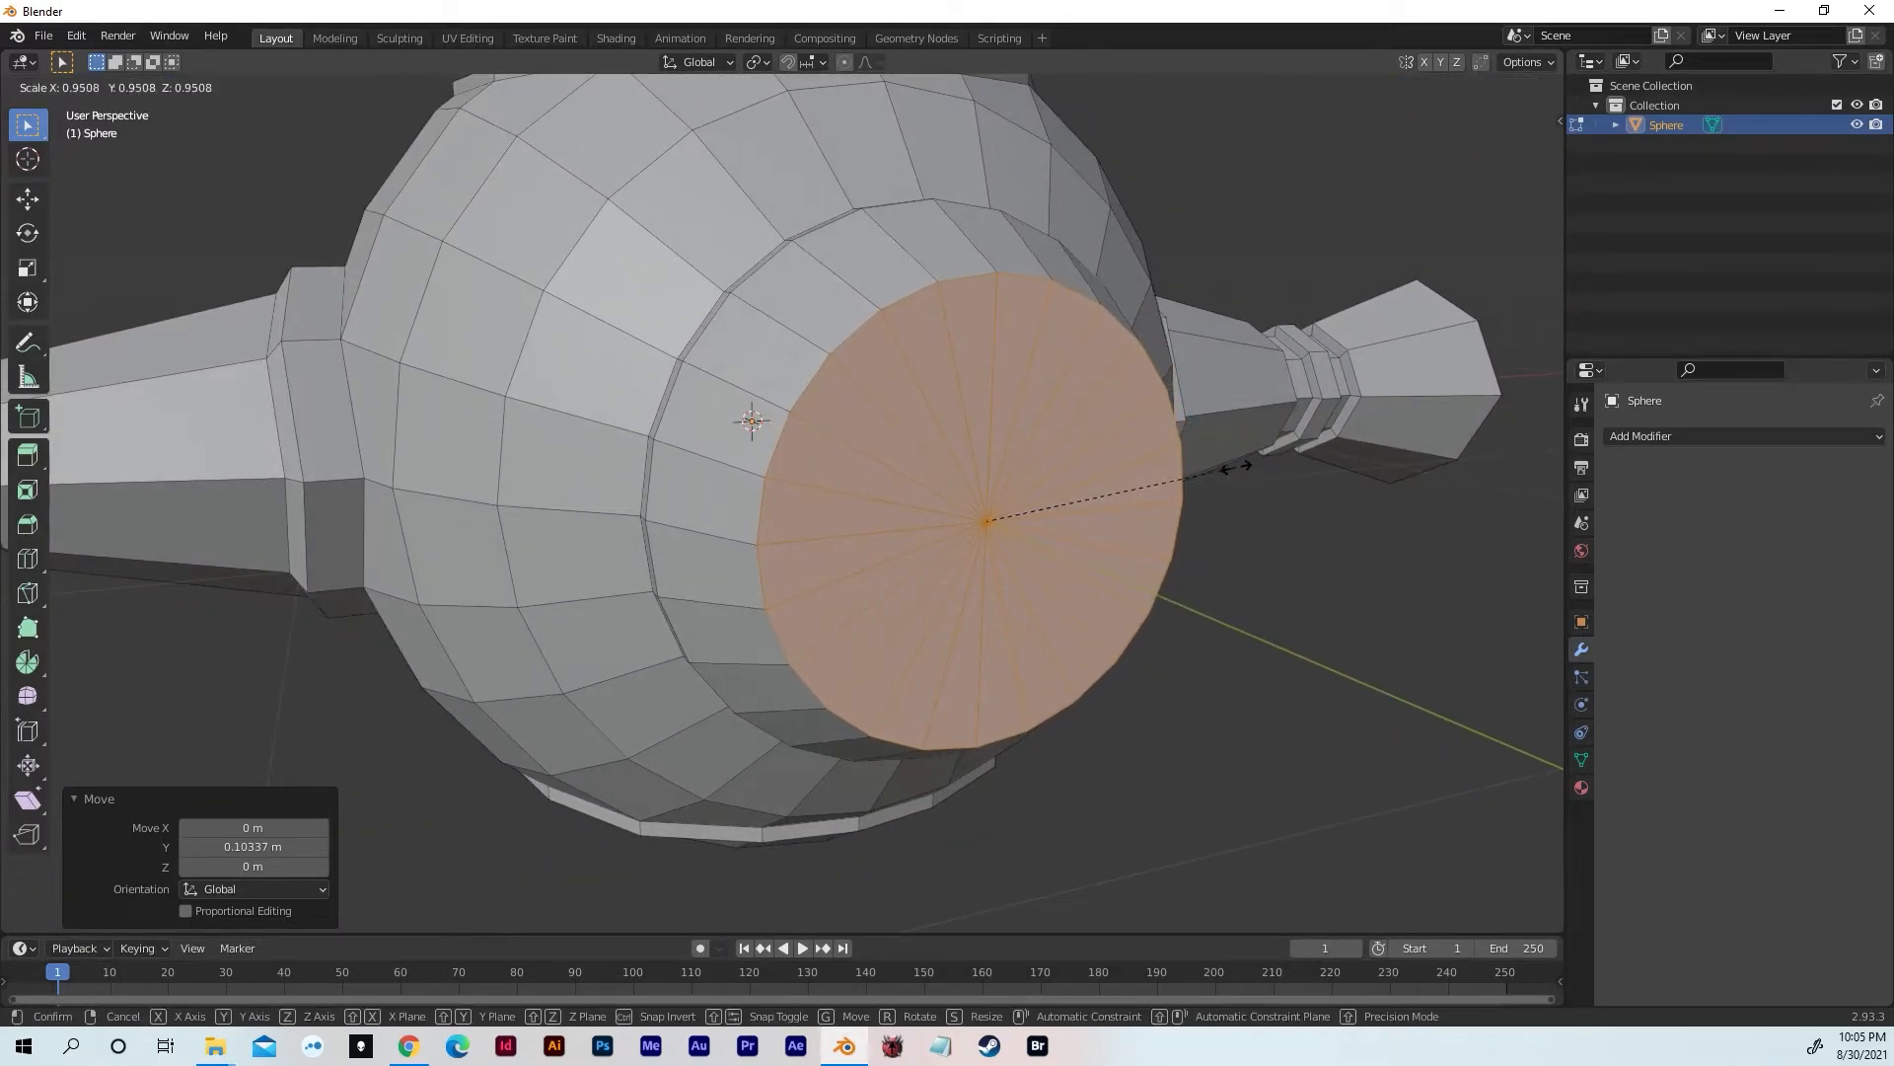
{"action": "left_click", "coordinate": [1240, 465]}
{"action": "middle_click_drag", "start_coordinate": [1239, 465], "coordinate": [1234, 491]}
Bevel the outer edge loop of the flat rear cap with one segment, about 0.017 m wide
{"action": "scroll", "coordinate": [1235, 485], "scroll_direction": "up", "scroll_amount": 3}
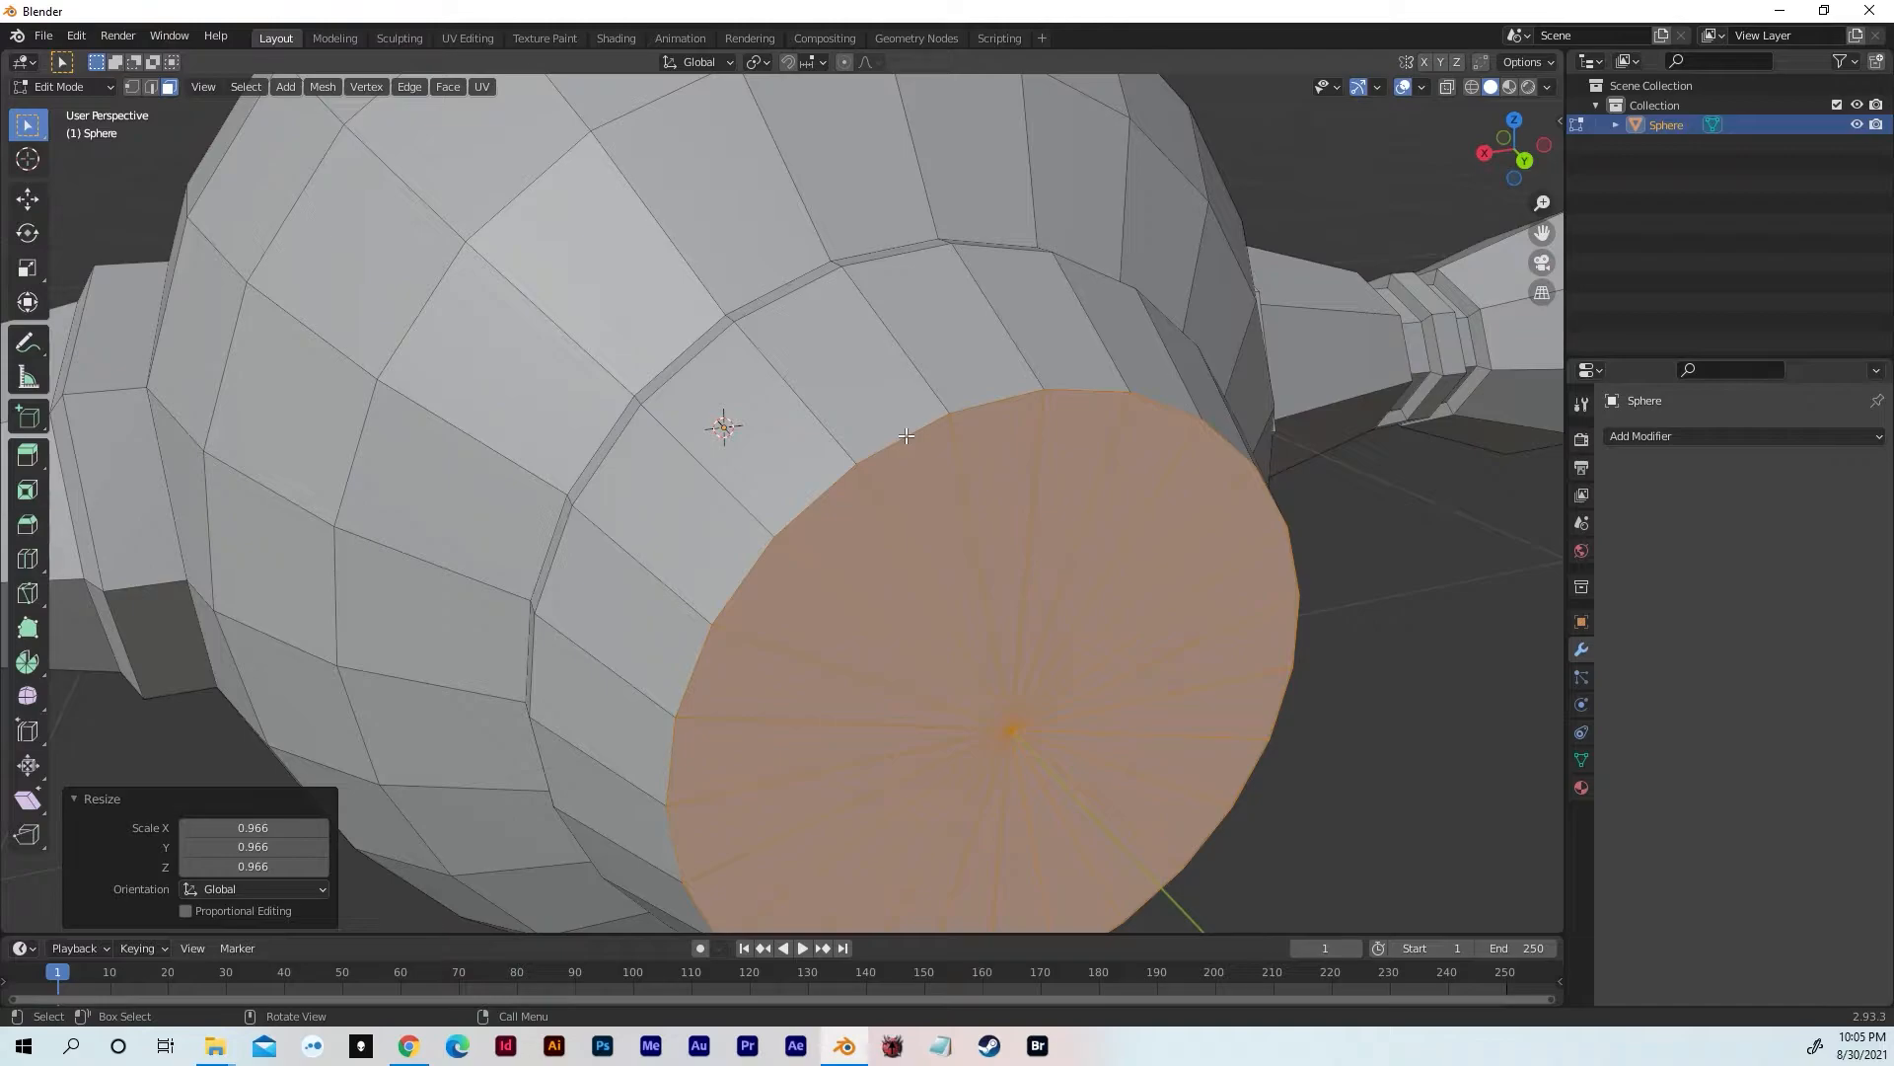
{"action": "key", "text": "2"}
{"action": "left_click", "coordinate": [906, 435], "text": "alt"}
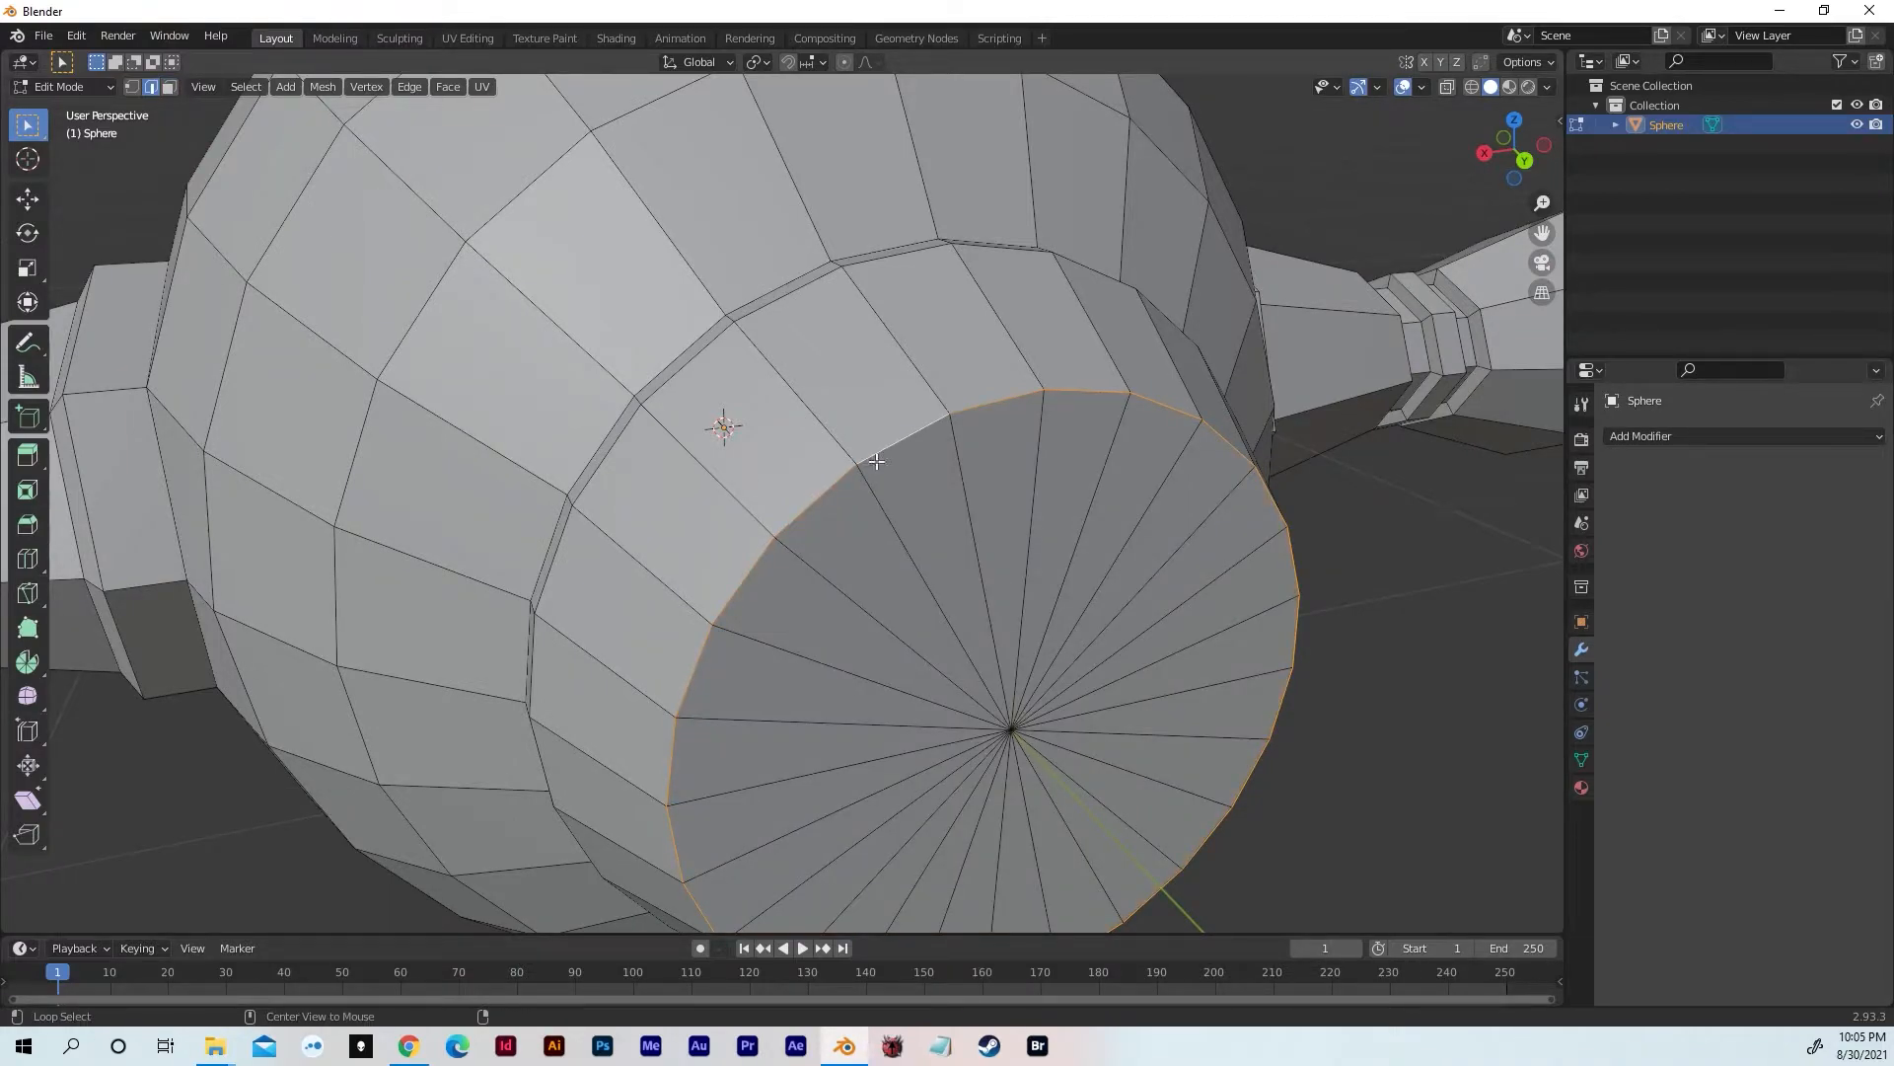
{"action": "middle_click_drag", "start_coordinate": [871, 464], "coordinate": [840, 371]}
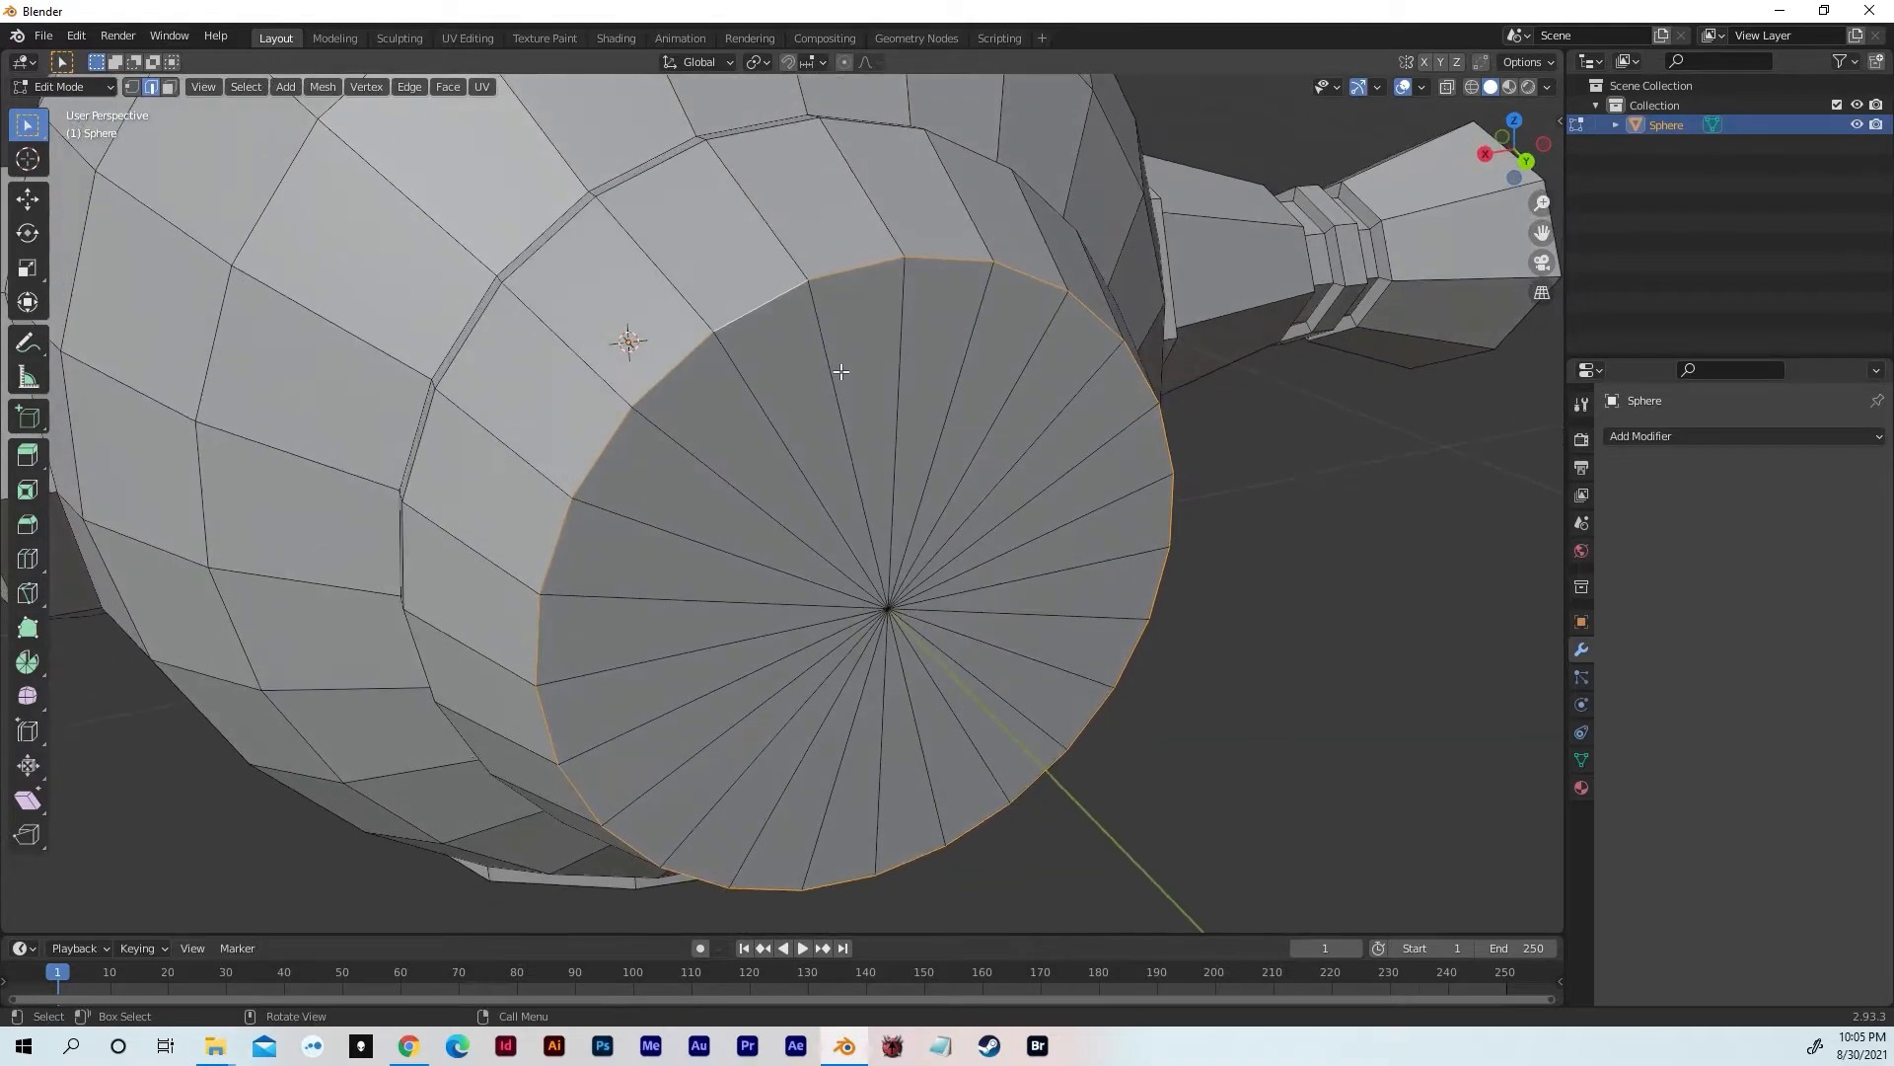
{"action": "key", "text": "ctrl+b"}
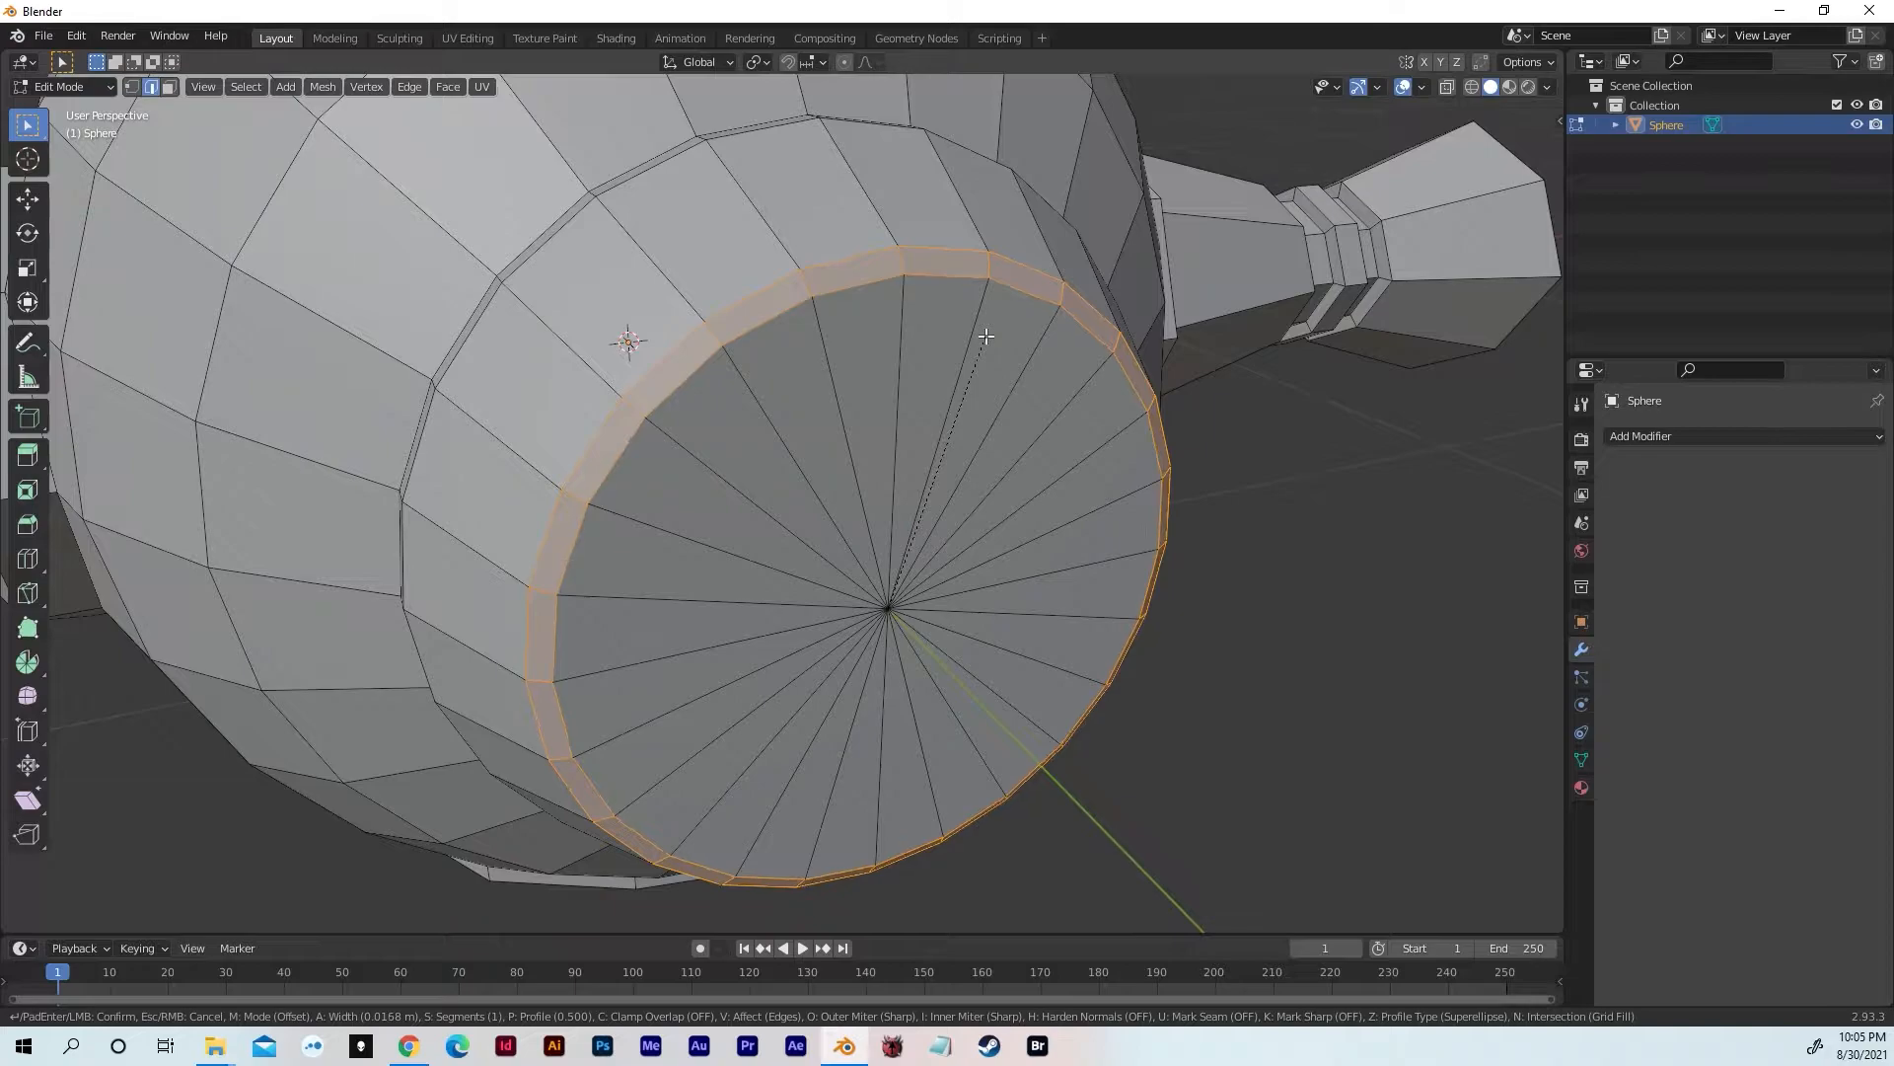
{"action": "left_click", "coordinate": [986, 336]}
{"action": "middle_click_drag", "start_coordinate": [977, 341], "coordinate": [934, 405]}
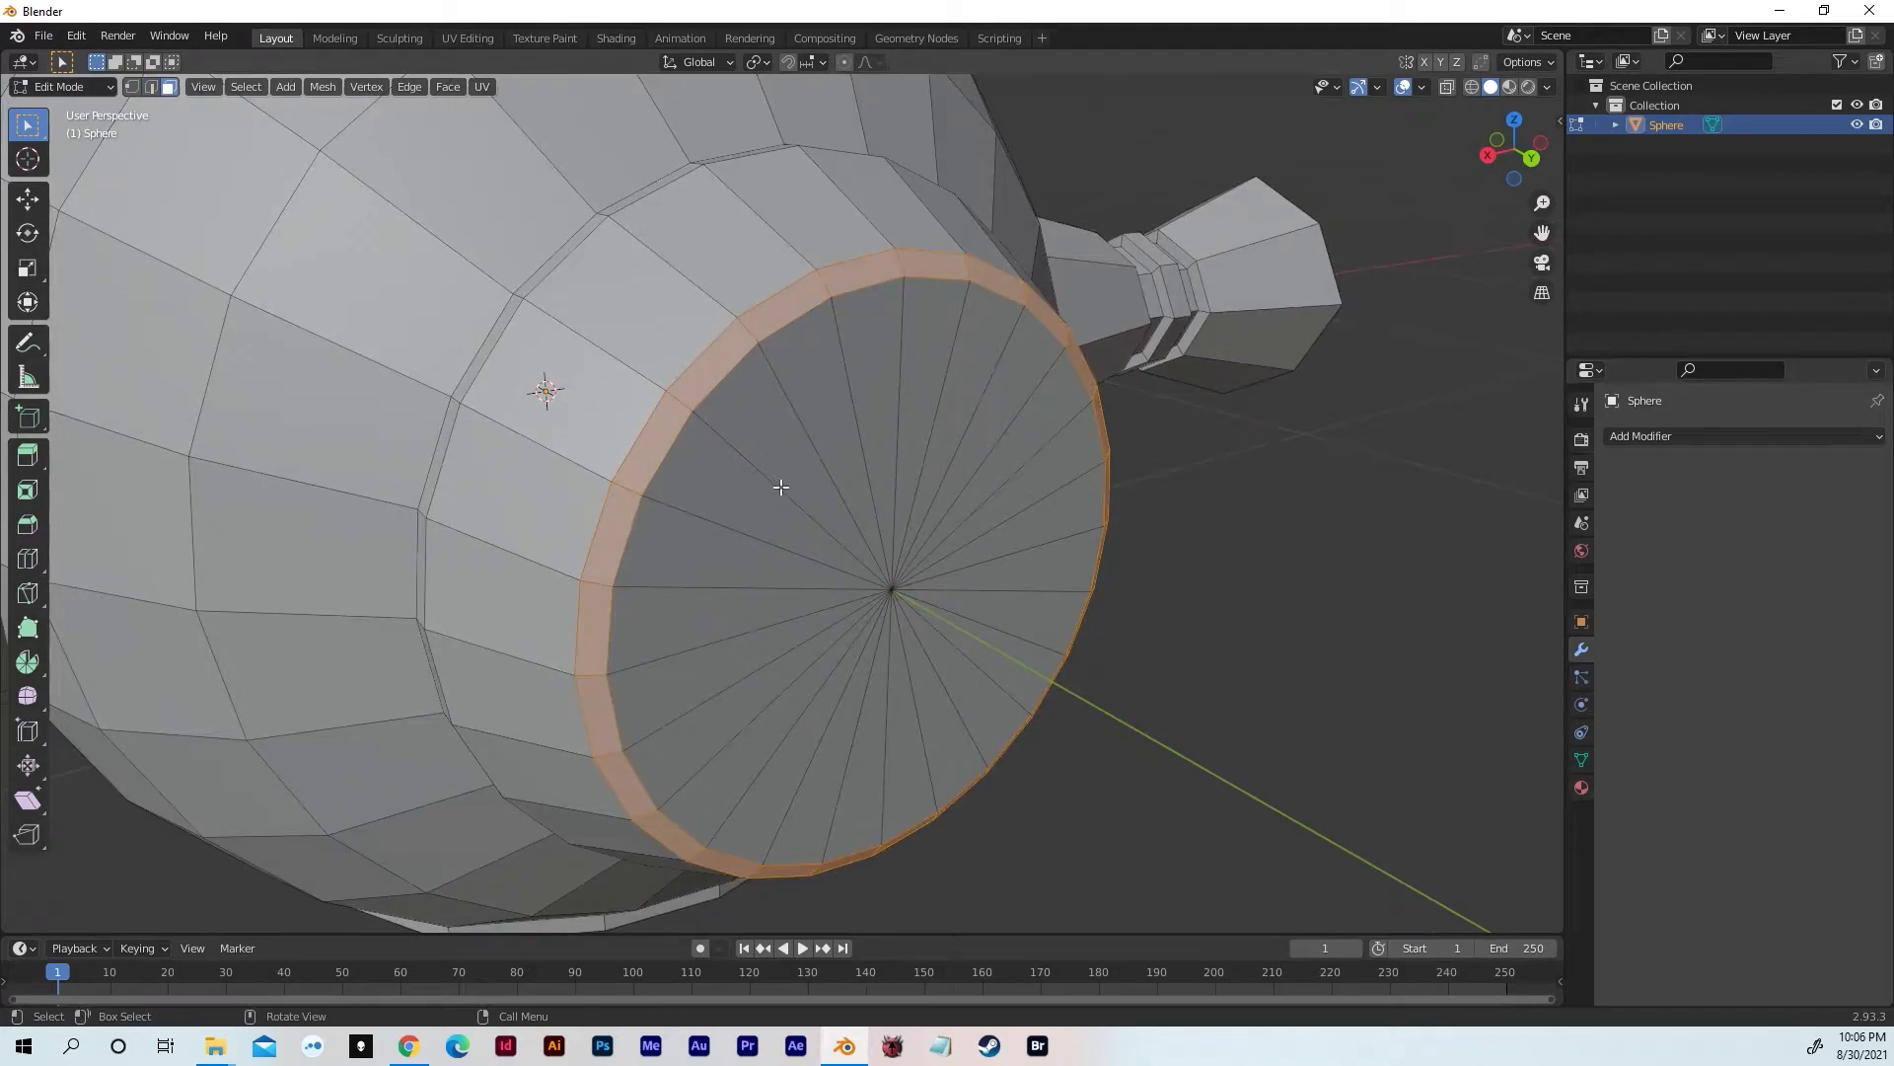
Select all the flat faces inside the beveled rim and inset them about 0.14 m
{"action": "left_click_drag", "start_coordinate": [817, 484], "coordinate": [981, 661]}
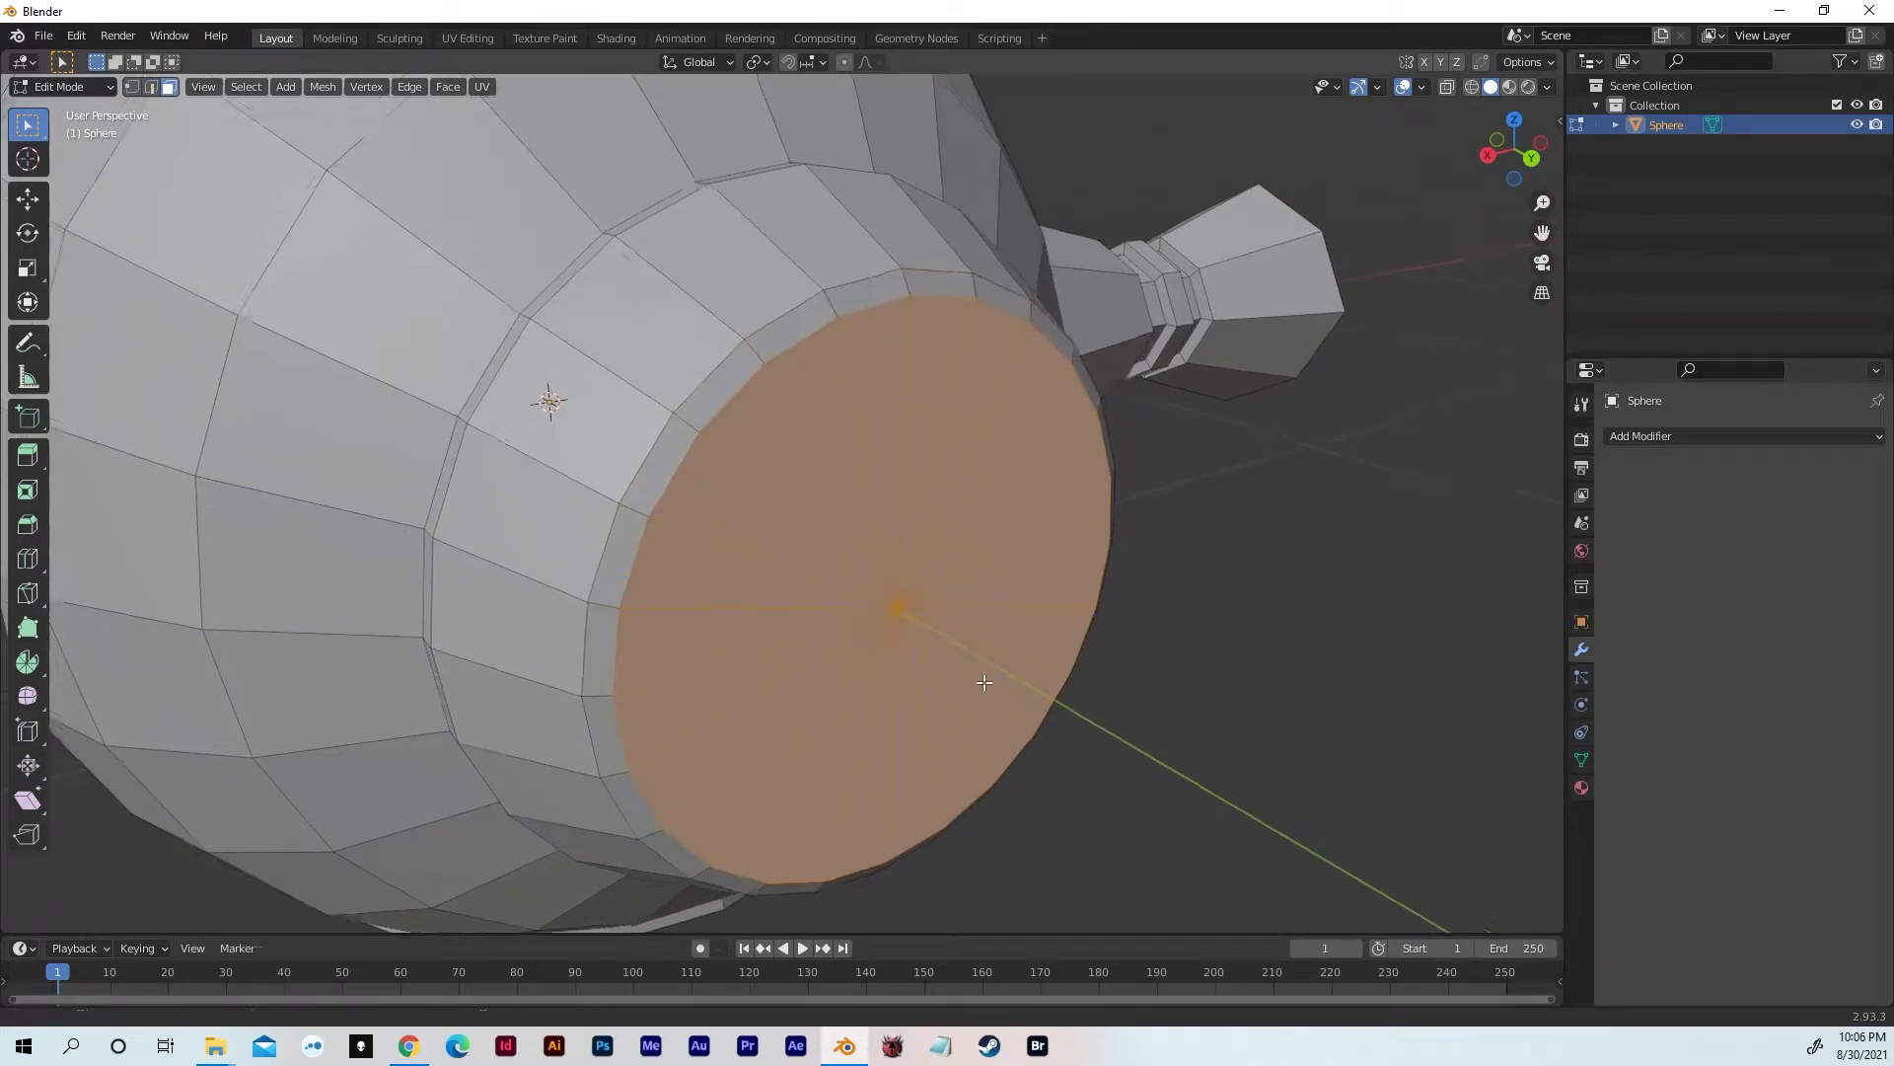
{"action": "key", "text": "KP_Decimal"}
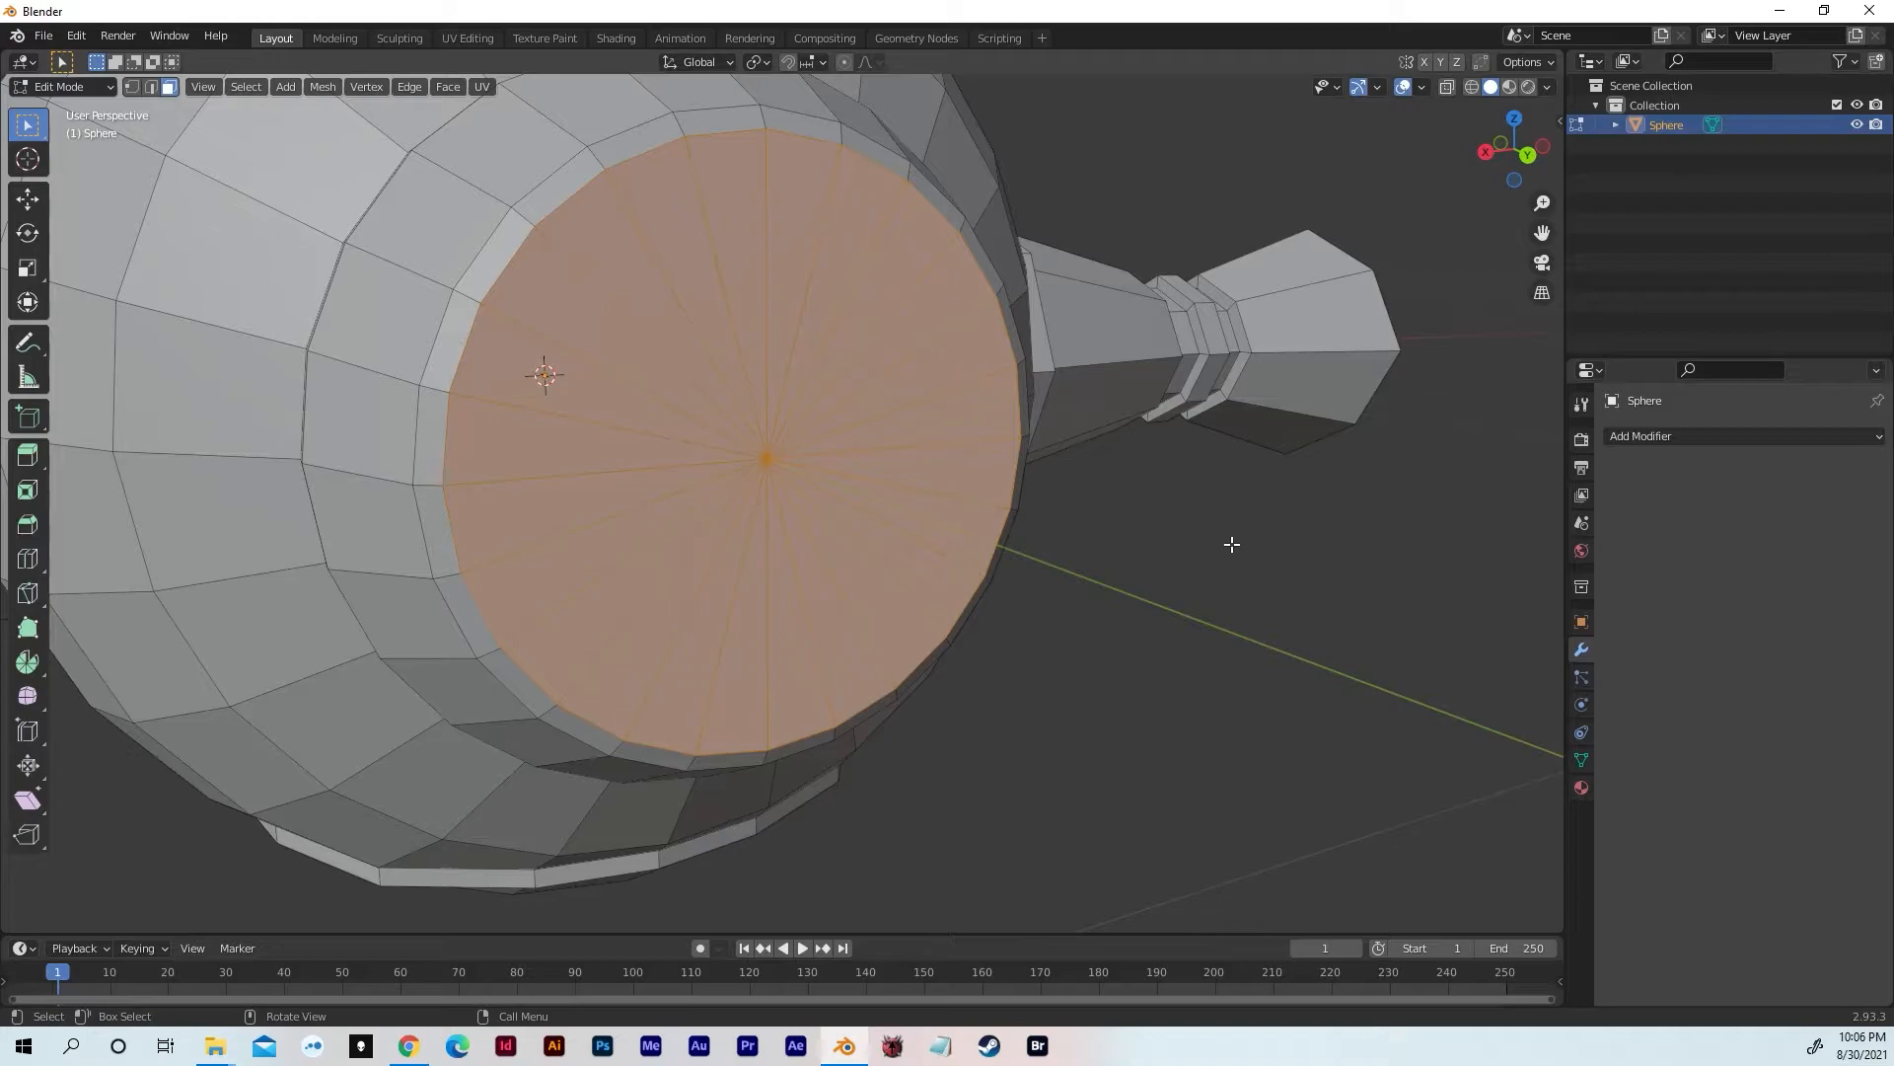
{"action": "key", "text": "i"}
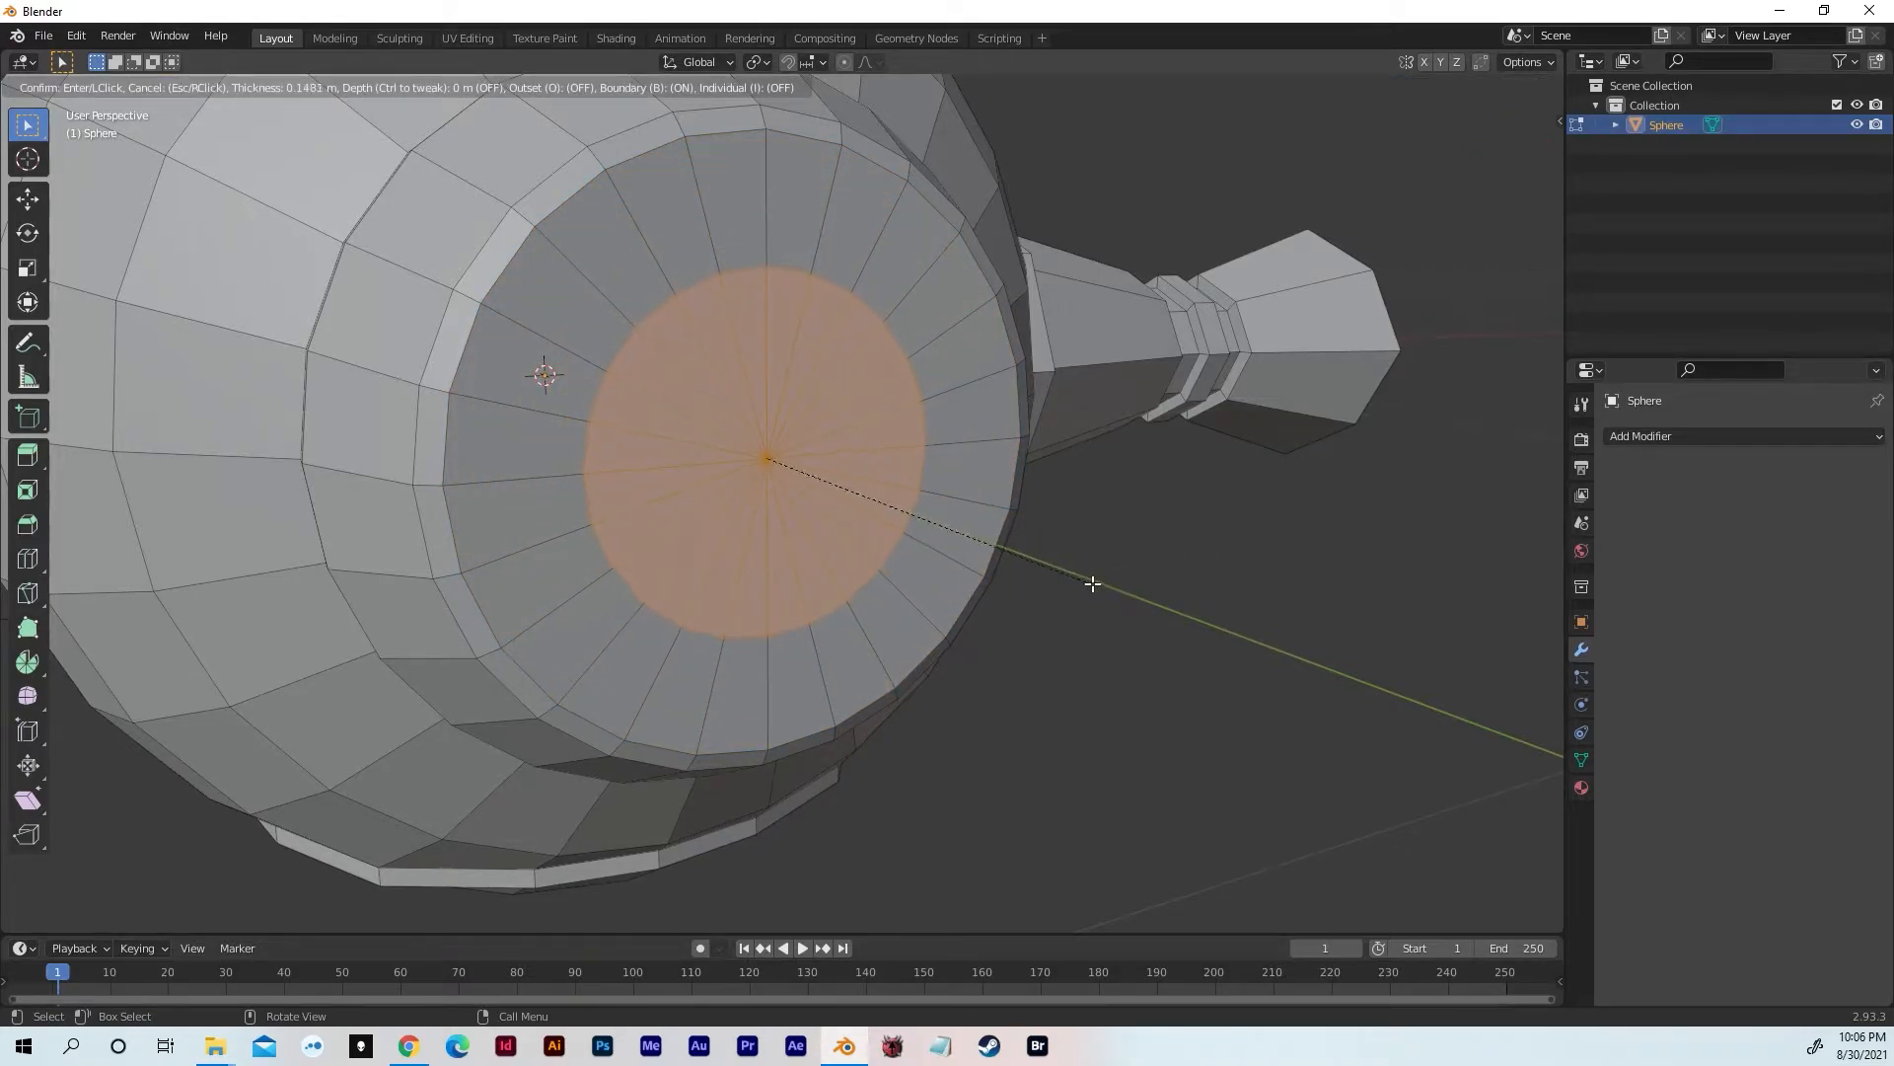
{"action": "left_click", "coordinate": [1098, 581]}
{"action": "middle_click_drag", "start_coordinate": [1098, 581], "coordinate": [1245, 600]}
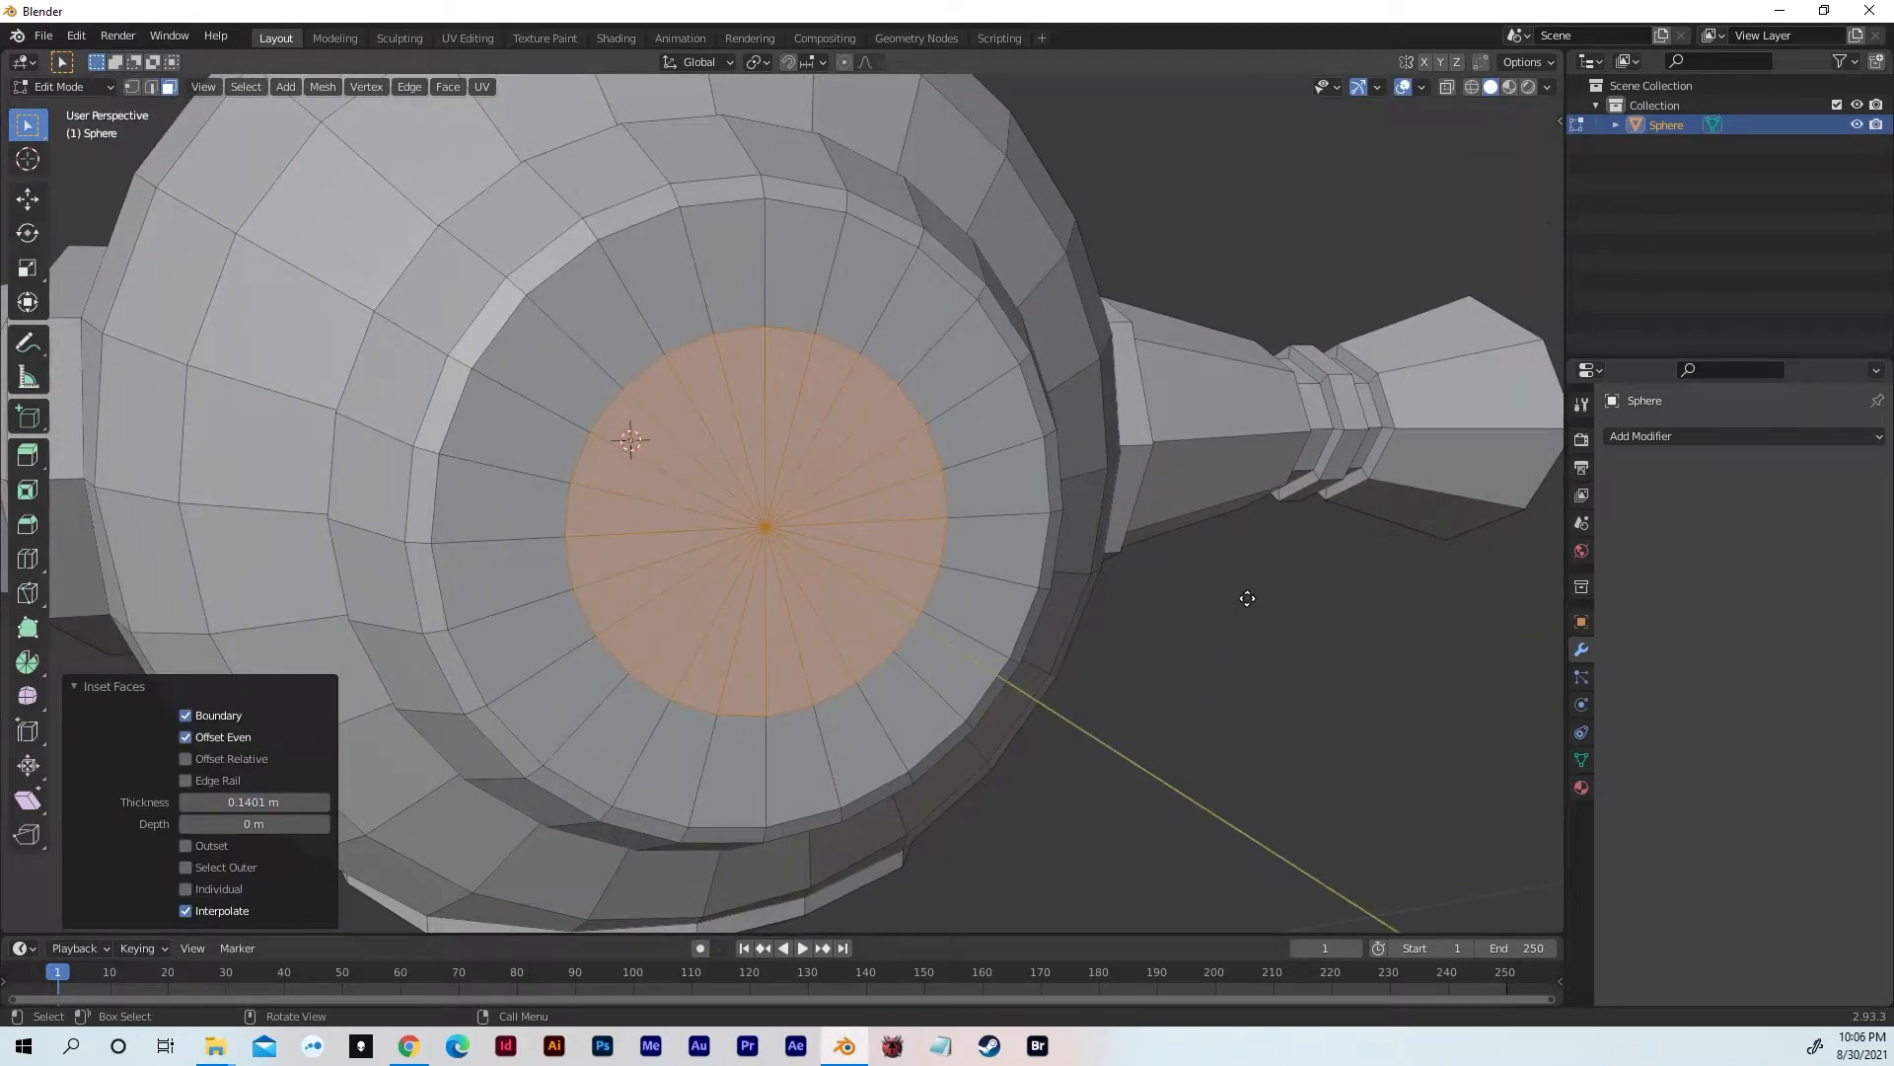
Extrude the inset circle scaled to about 0.906 and move it about -0.018 m along Y to form a sloped recess
{"action": "key", "text": "s"}
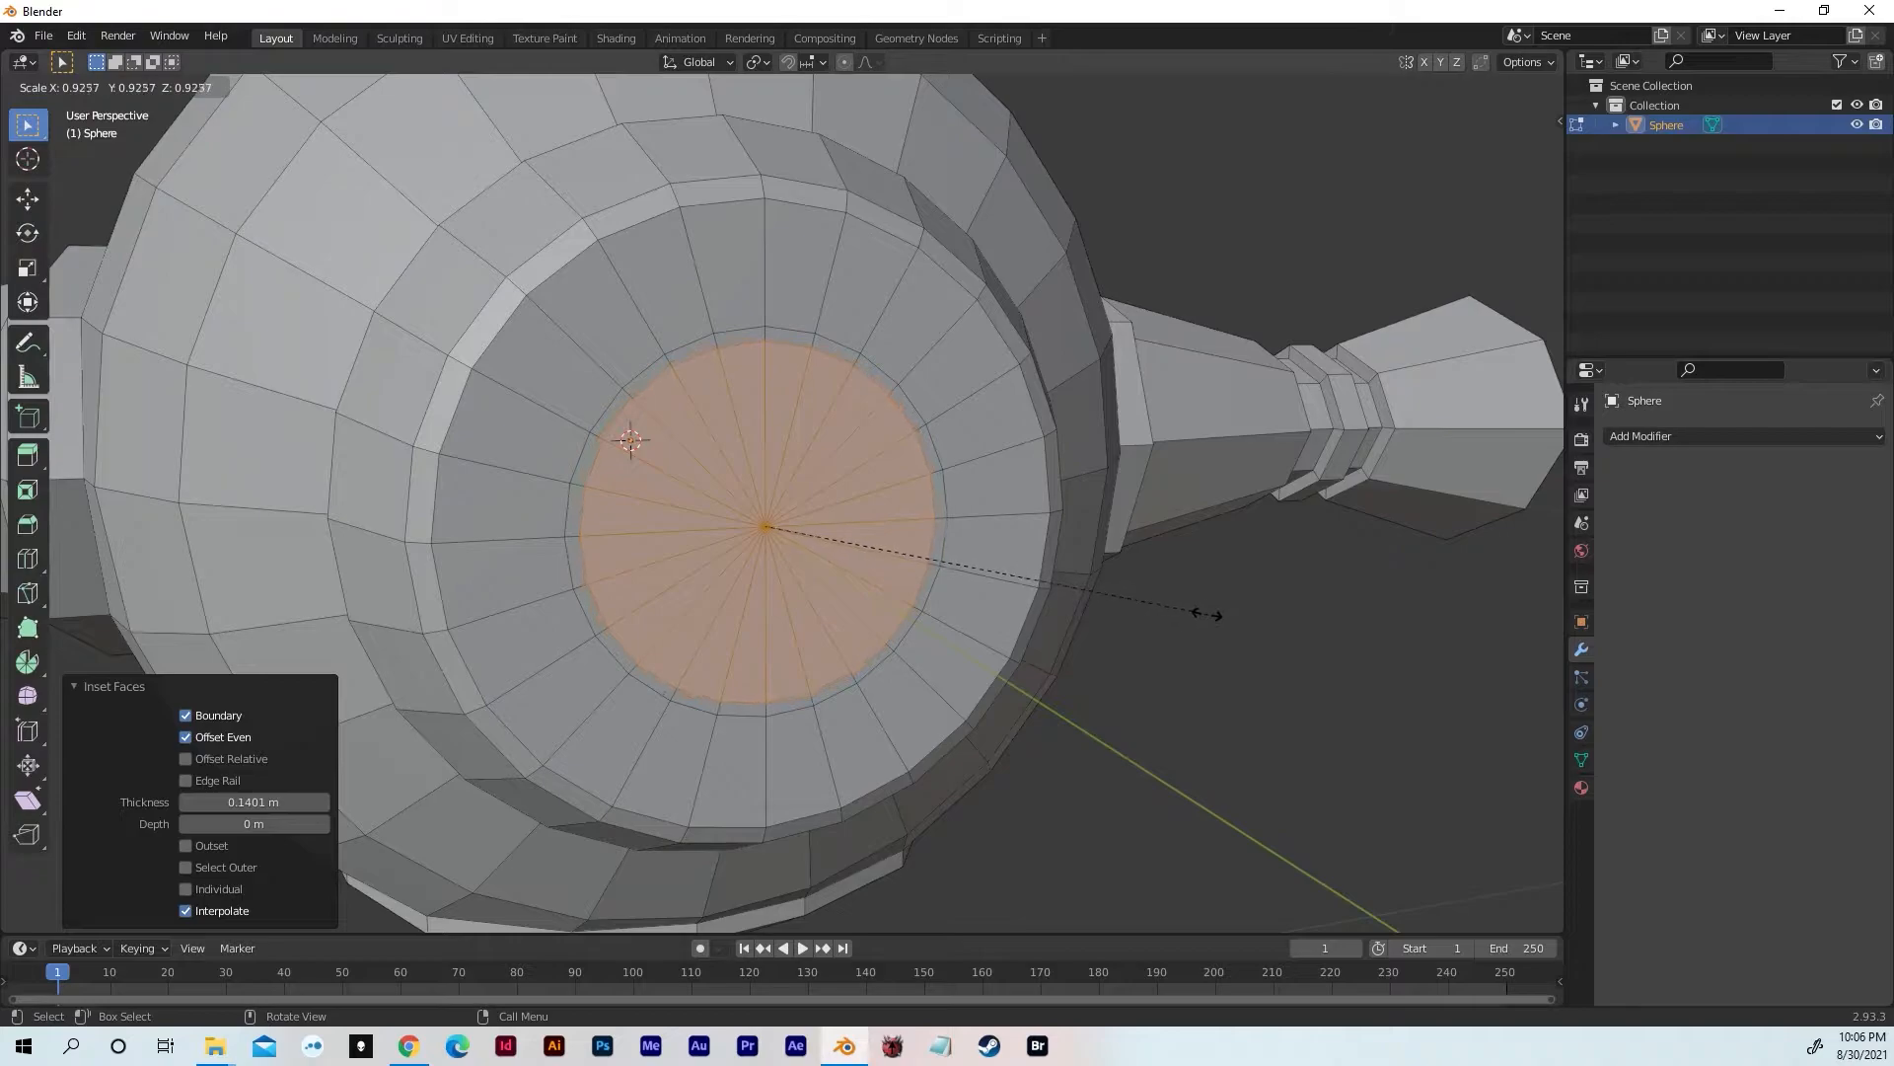
{"action": "left_click", "coordinate": [1199, 619]}
{"action": "middle_click_drag", "start_coordinate": [1197, 621], "coordinate": [1231, 622]}
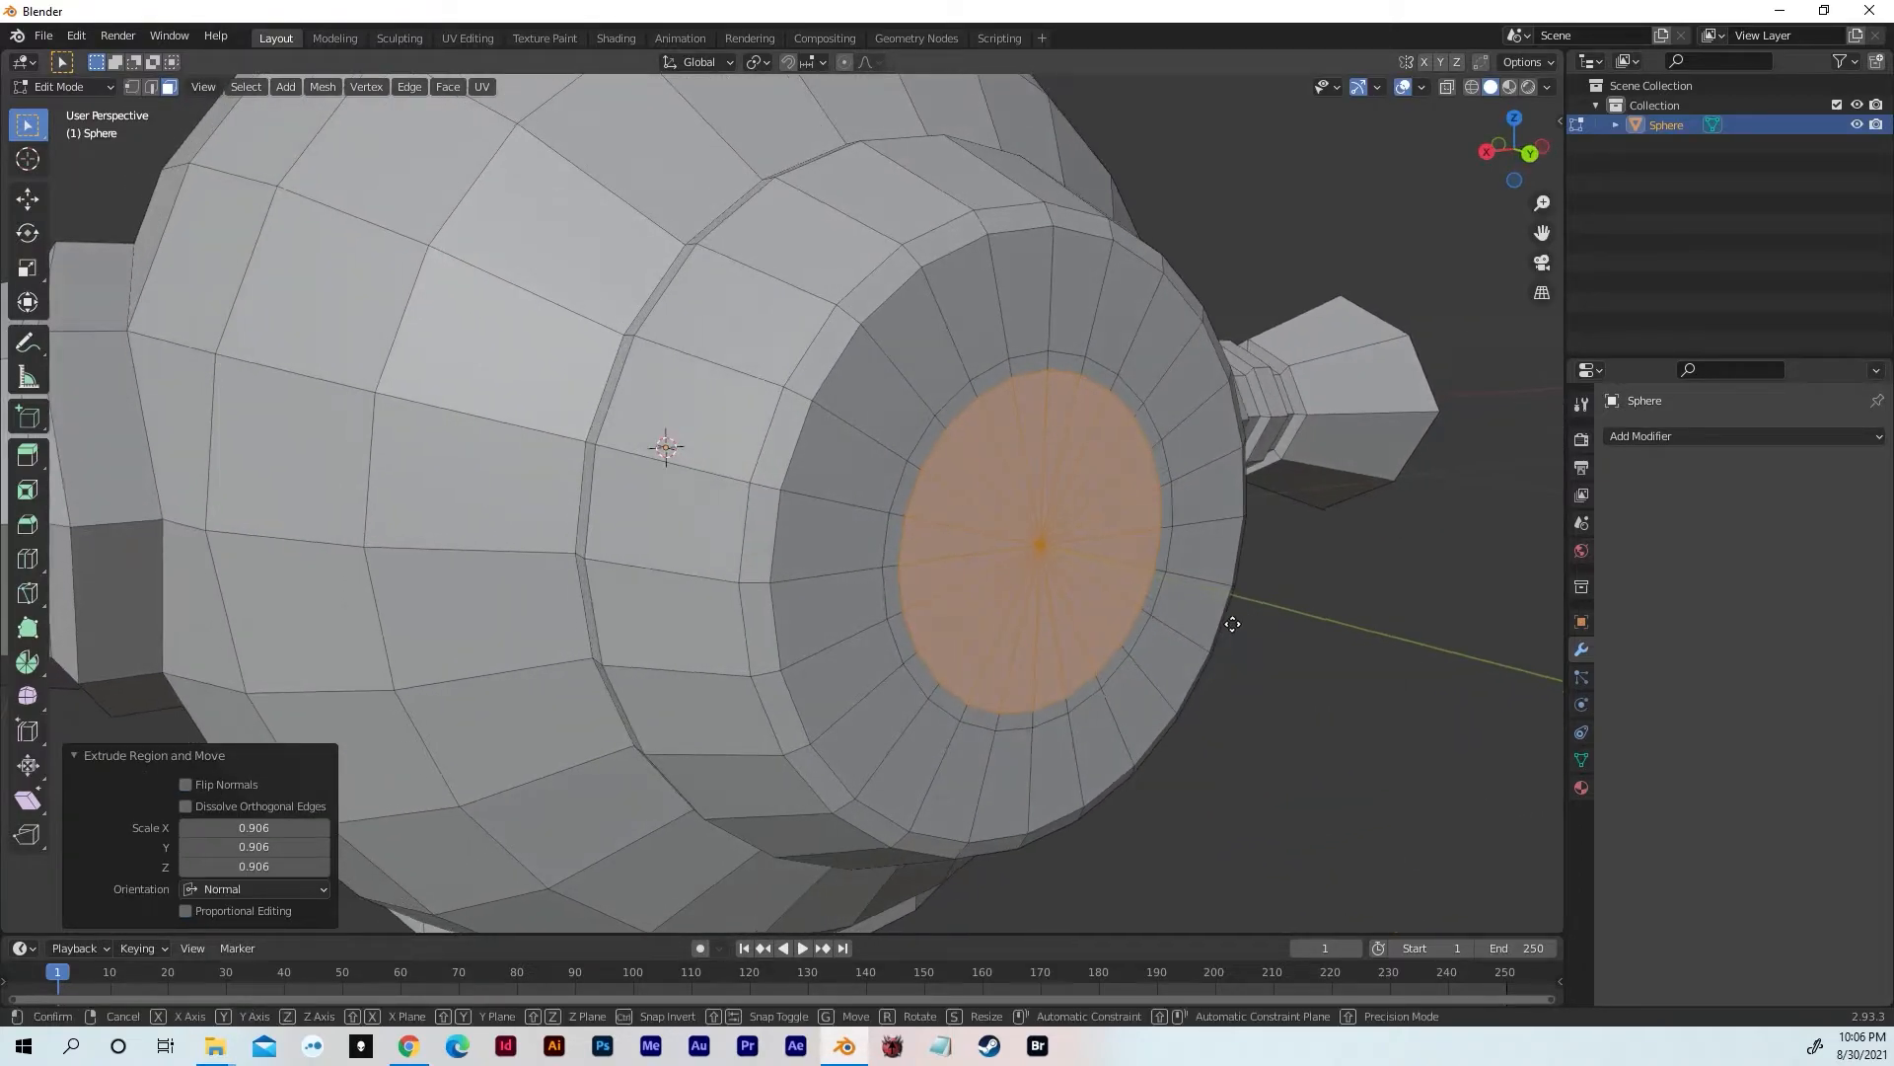
{"action": "key", "text": "e"}
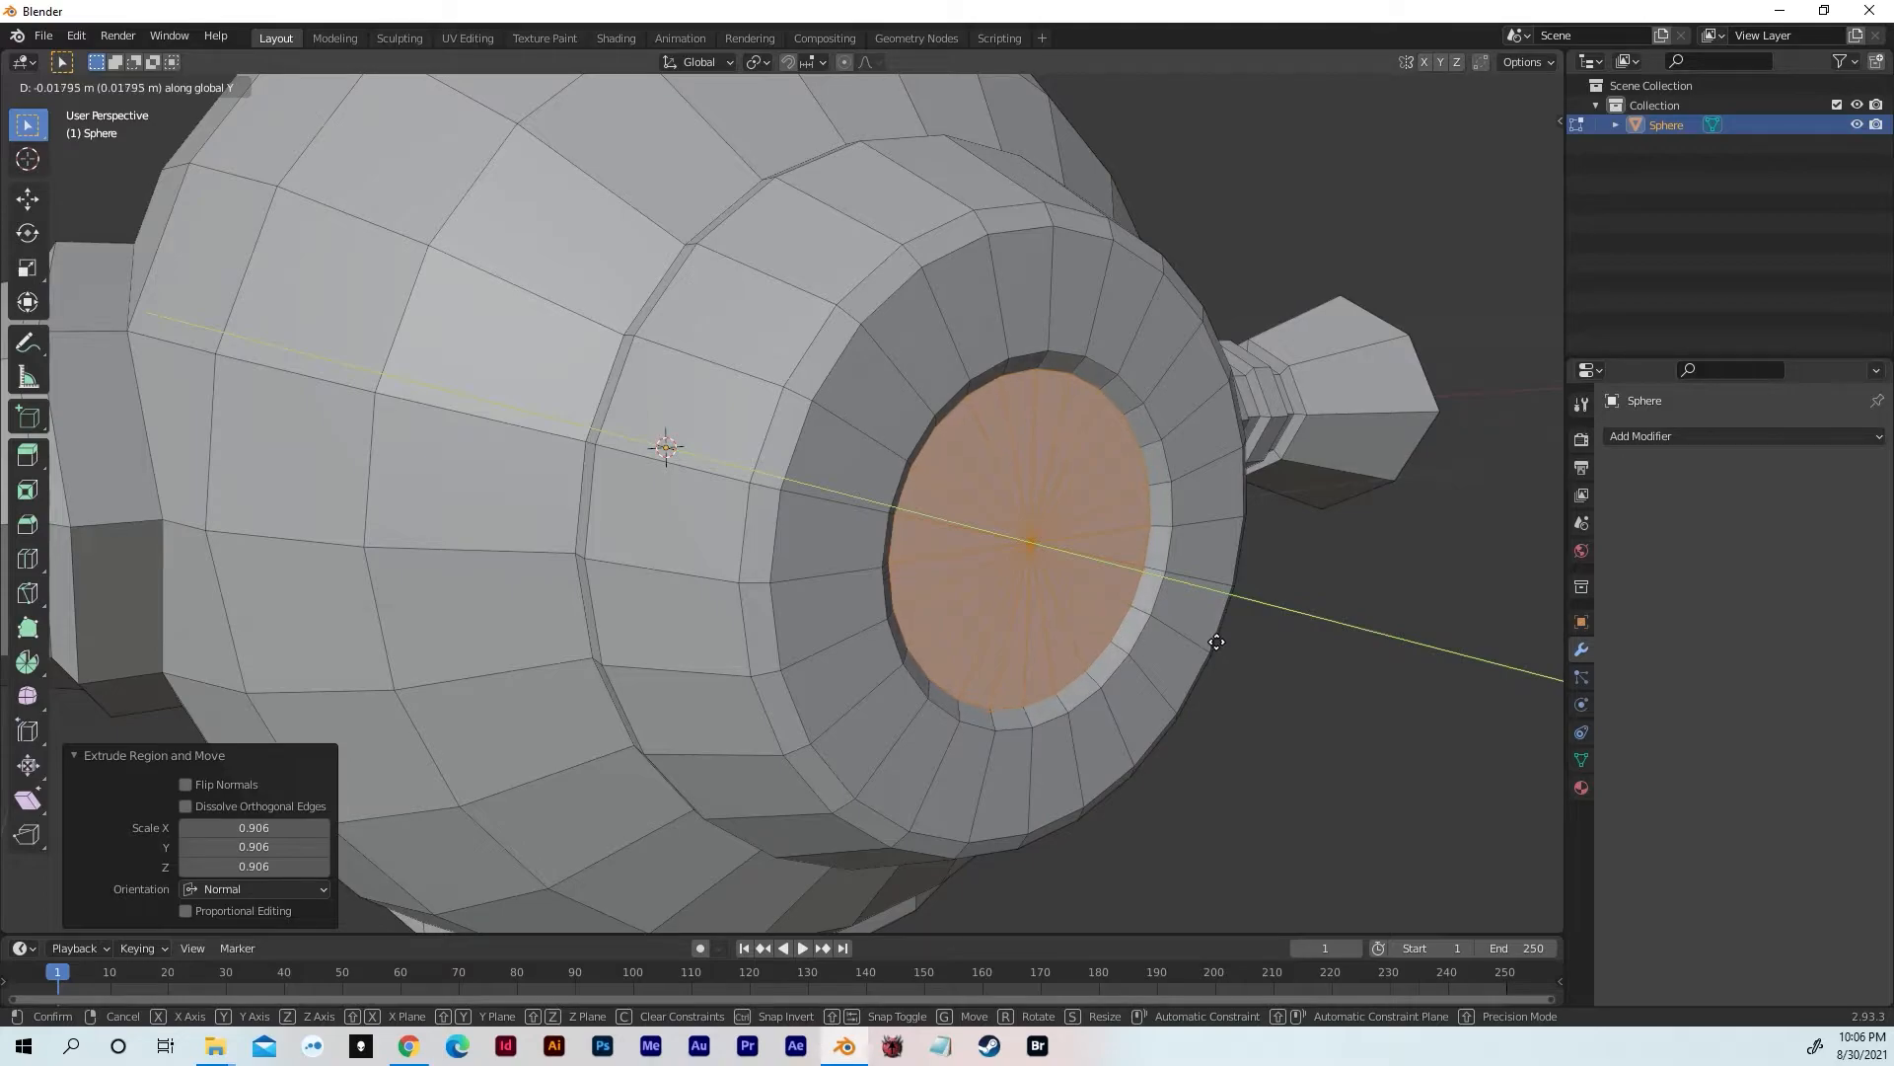
{"action": "left_click", "coordinate": [1216, 641]}
Extrude the recessed circle about -0.049 m along Y to deepen the rear opening
{"action": "middle_click_drag", "start_coordinate": [1219, 643], "coordinate": [1228, 692]}
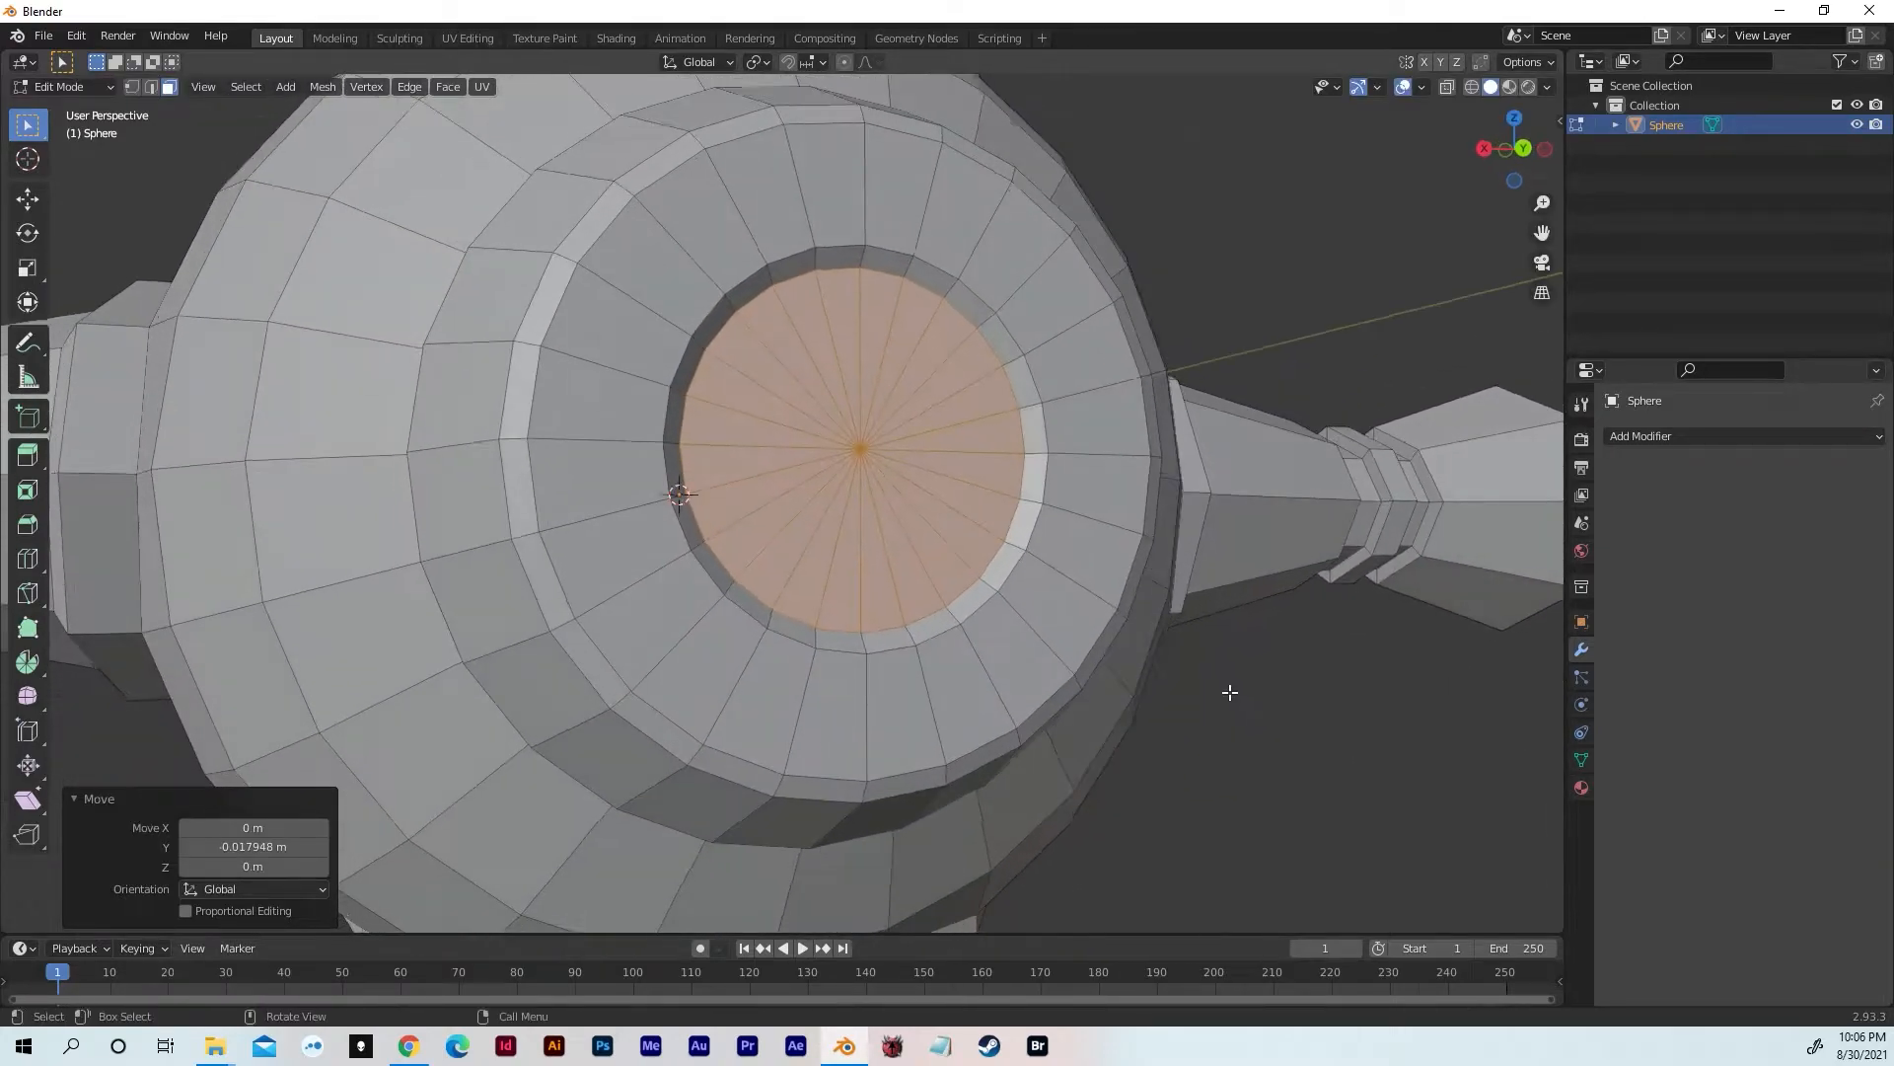
{"action": "middle_click_drag", "start_coordinate": [1274, 589], "coordinate": [1282, 593]}
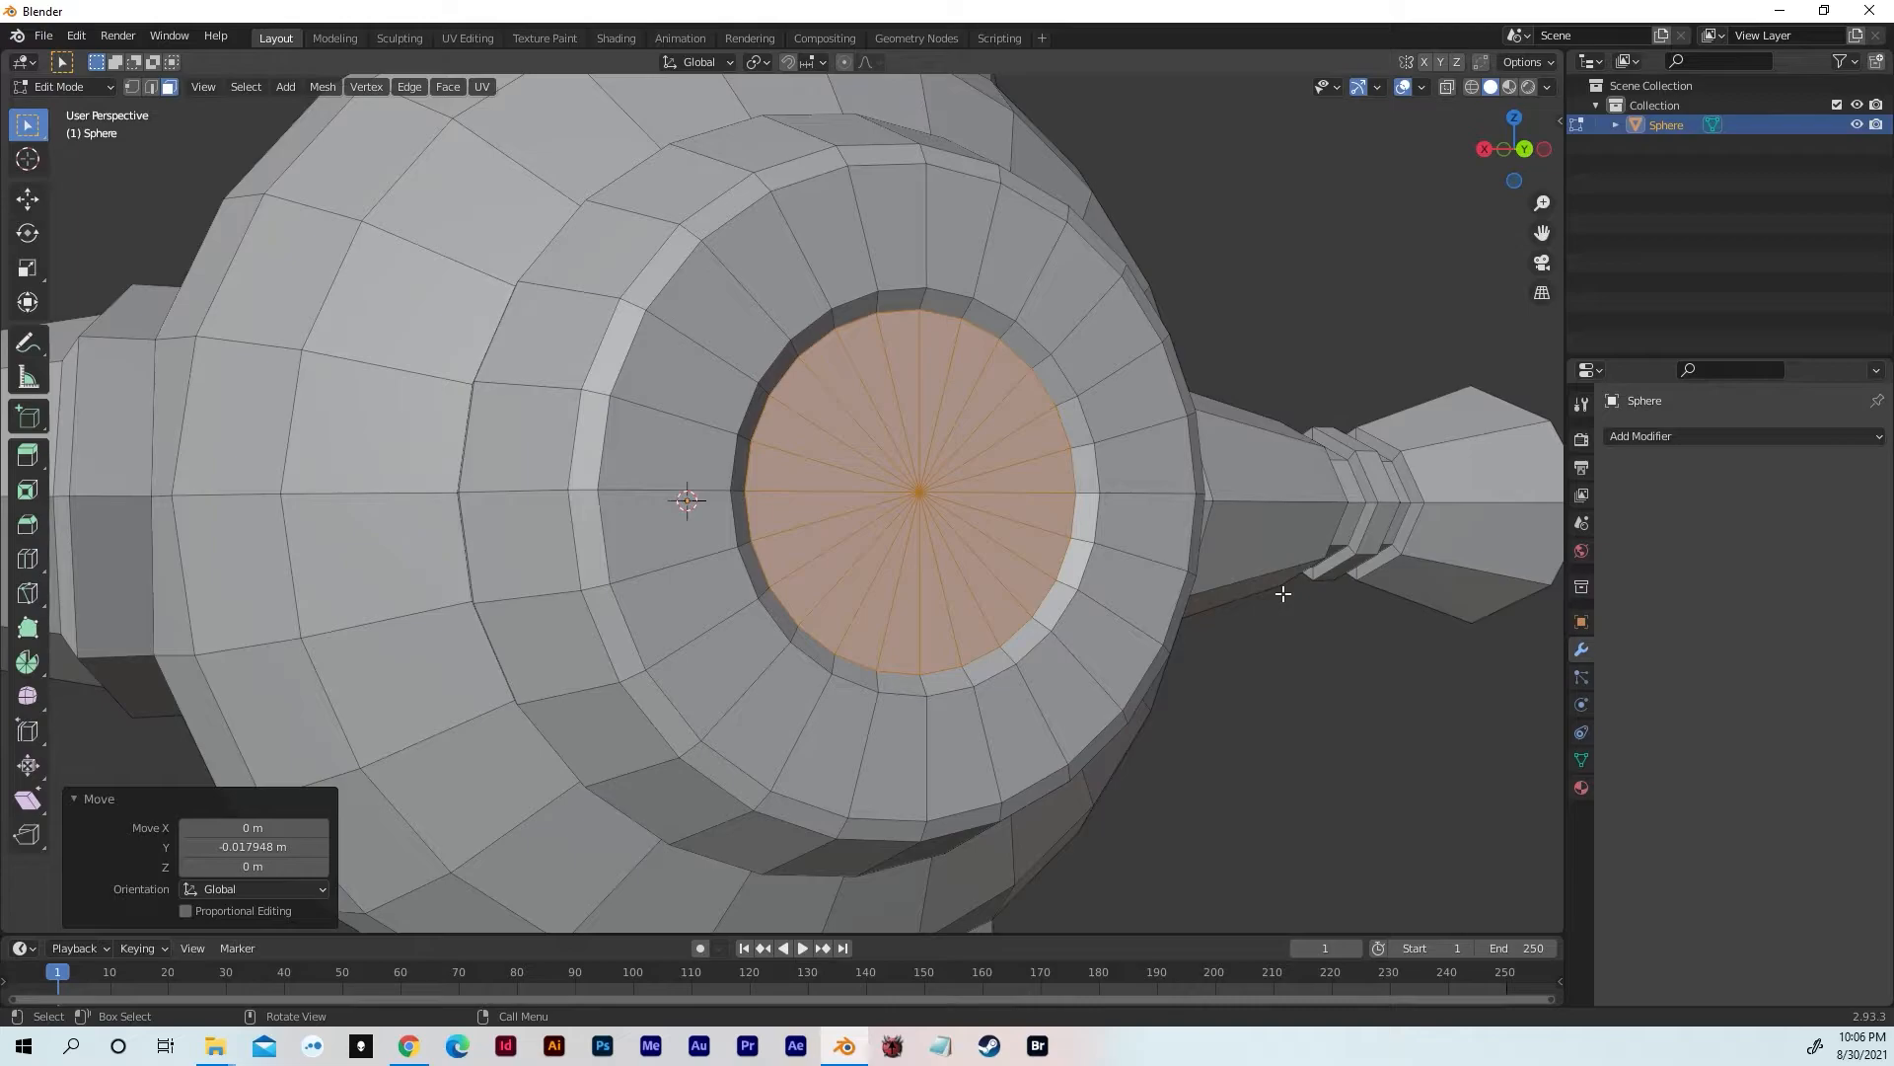
{"action": "key", "text": "e"}
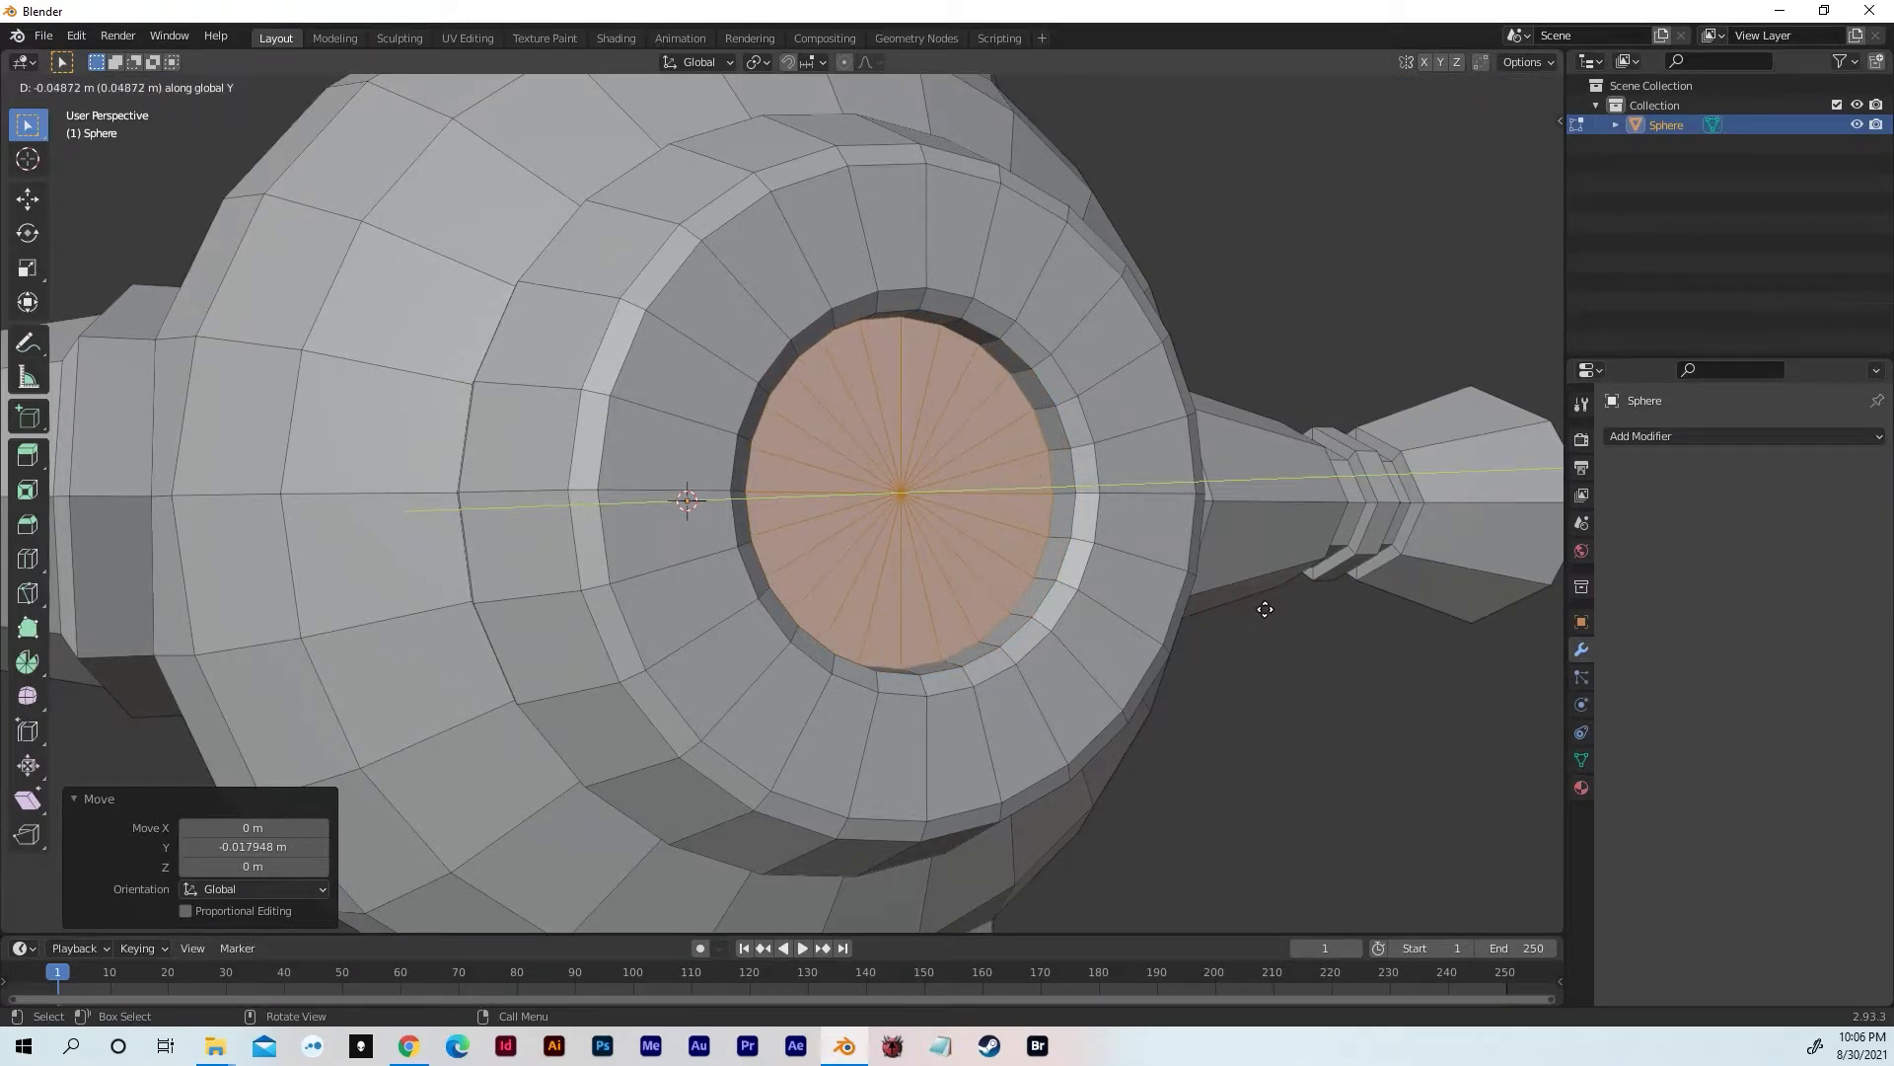
{"action": "left_click", "coordinate": [1264, 605]}
Inset the circular floor of the rear recess about 0.046 m
{"action": "middle_click_drag", "start_coordinate": [1264, 605], "coordinate": [1365, 621]}
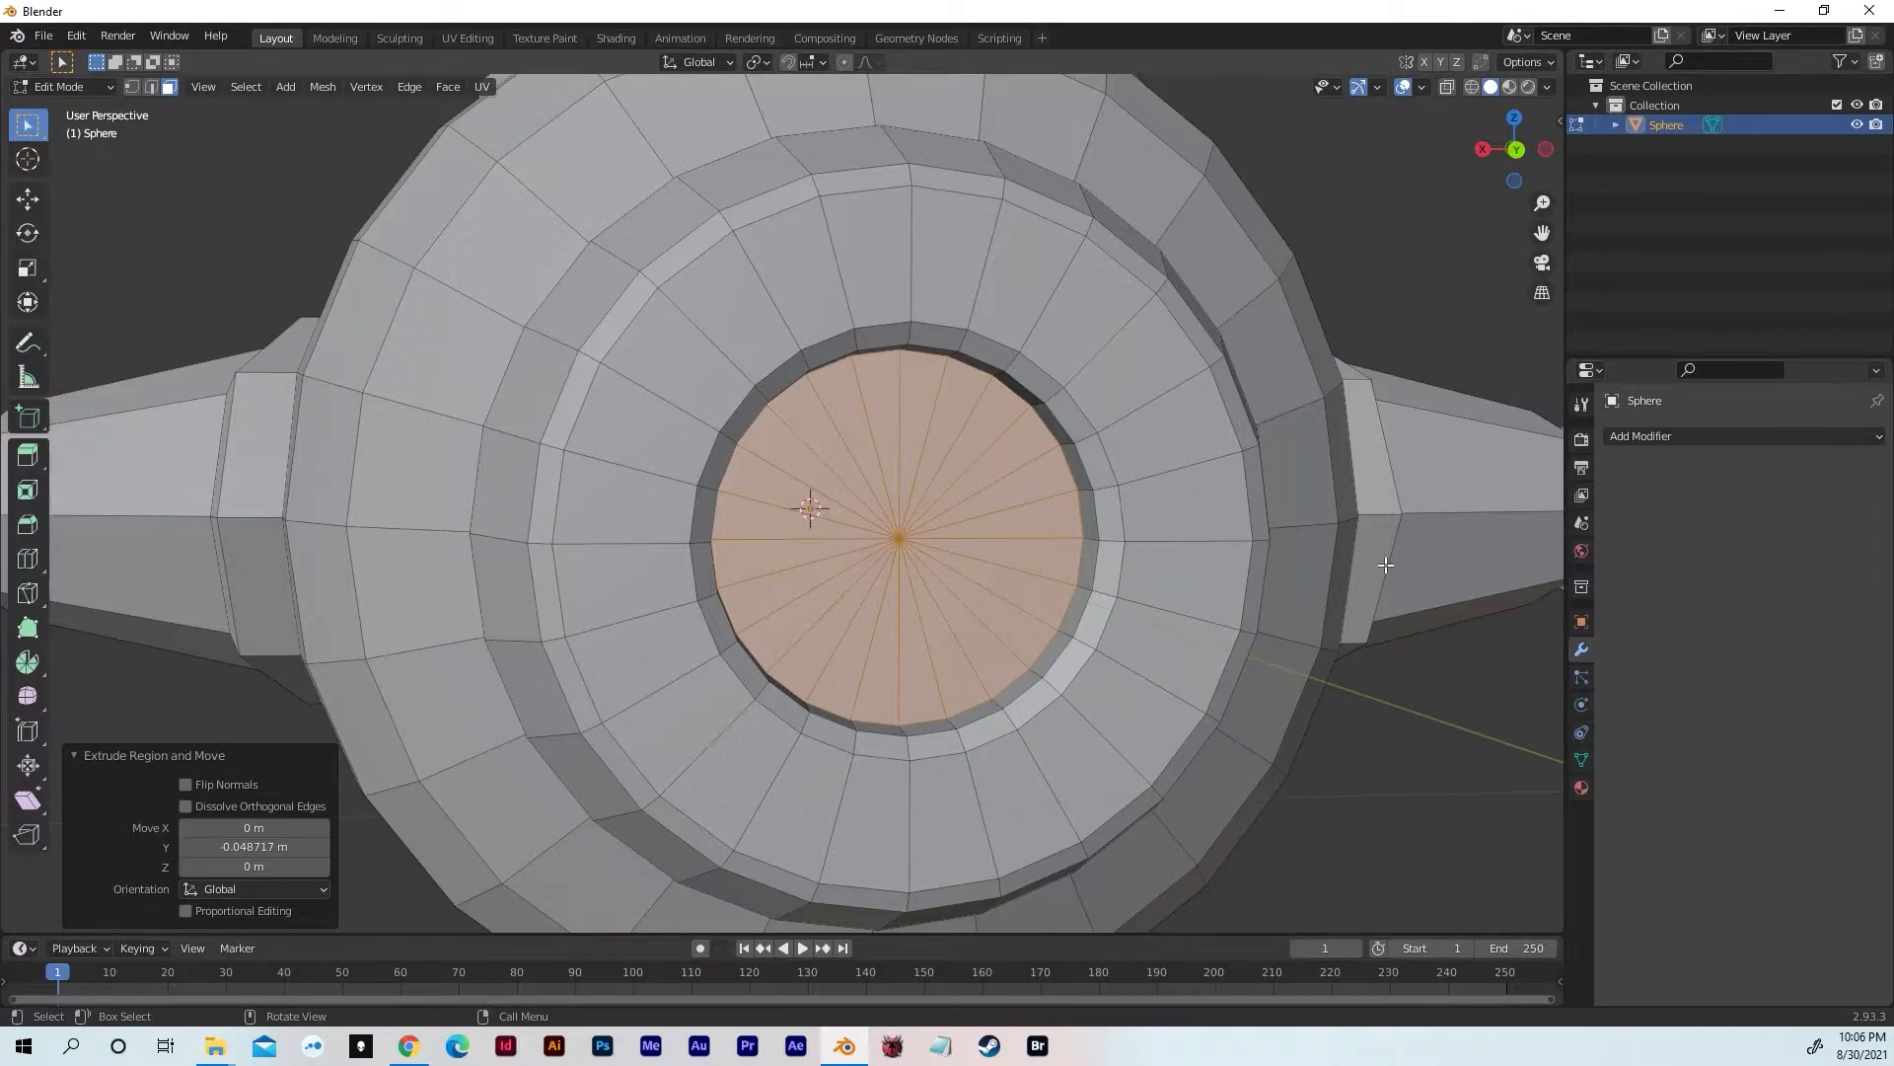
{"action": "key", "text": "i"}
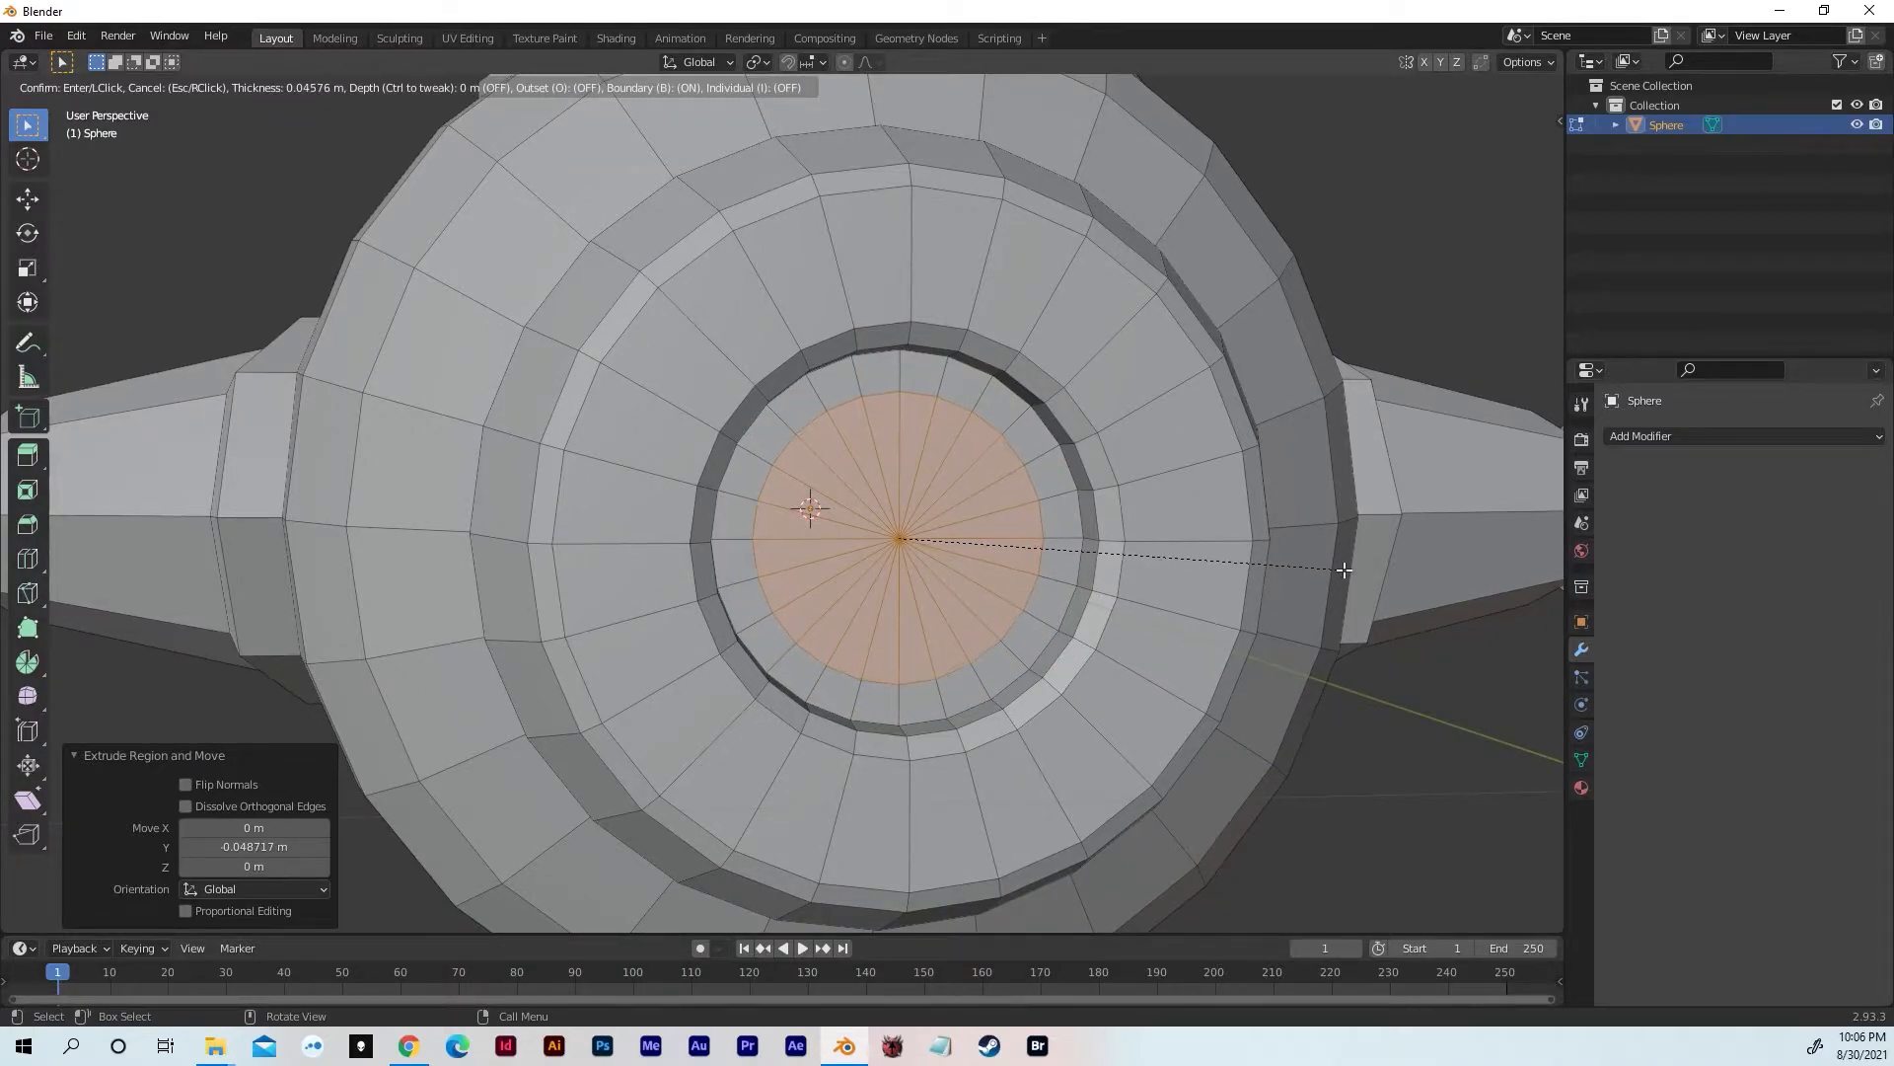
{"action": "left_click", "coordinate": [1344, 570]}
Extrude the inset circular floor of the rear recess slightly inward along Y and deselect it
{"action": "middle_click_drag", "start_coordinate": [1187, 604], "coordinate": [976, 614]}
{"action": "scroll", "coordinate": [915, 598], "scroll_direction": "up", "scroll_amount": 2}
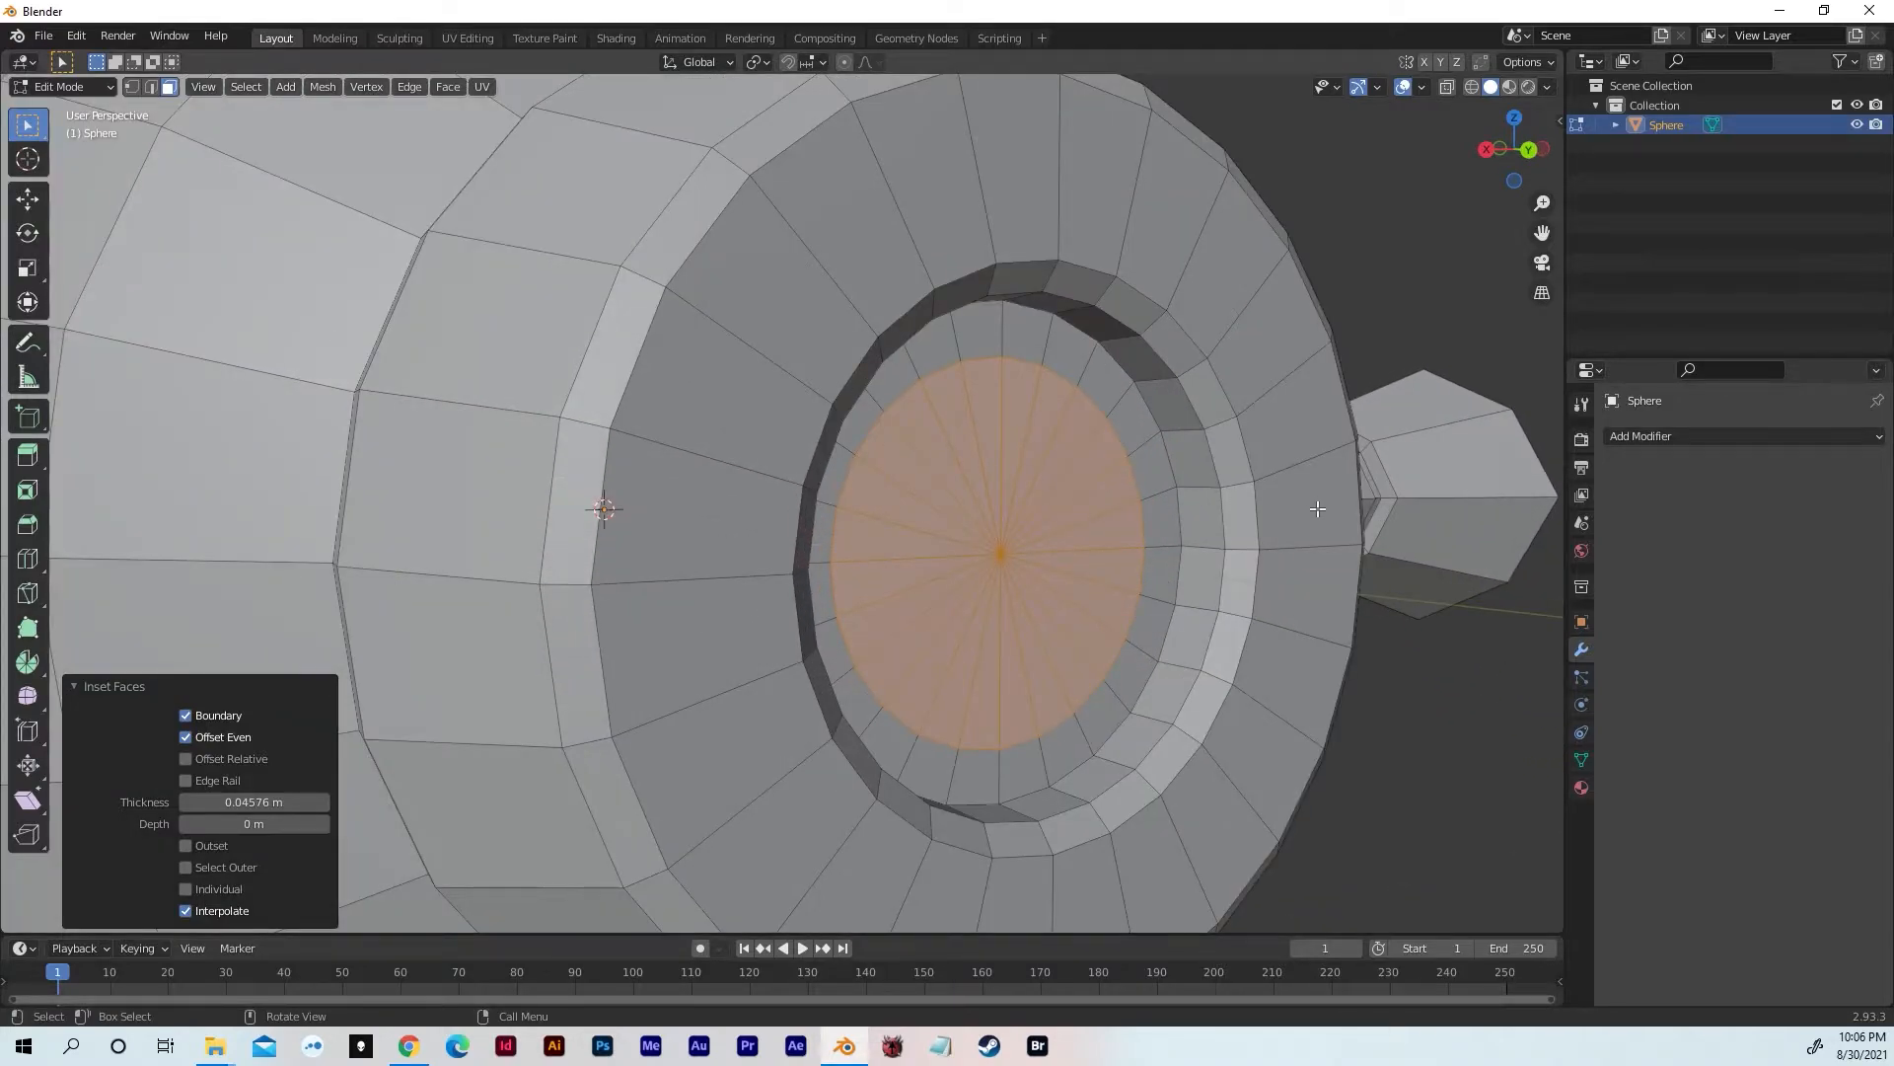
{"action": "key", "text": "e"}
{"action": "key", "text": "y"}
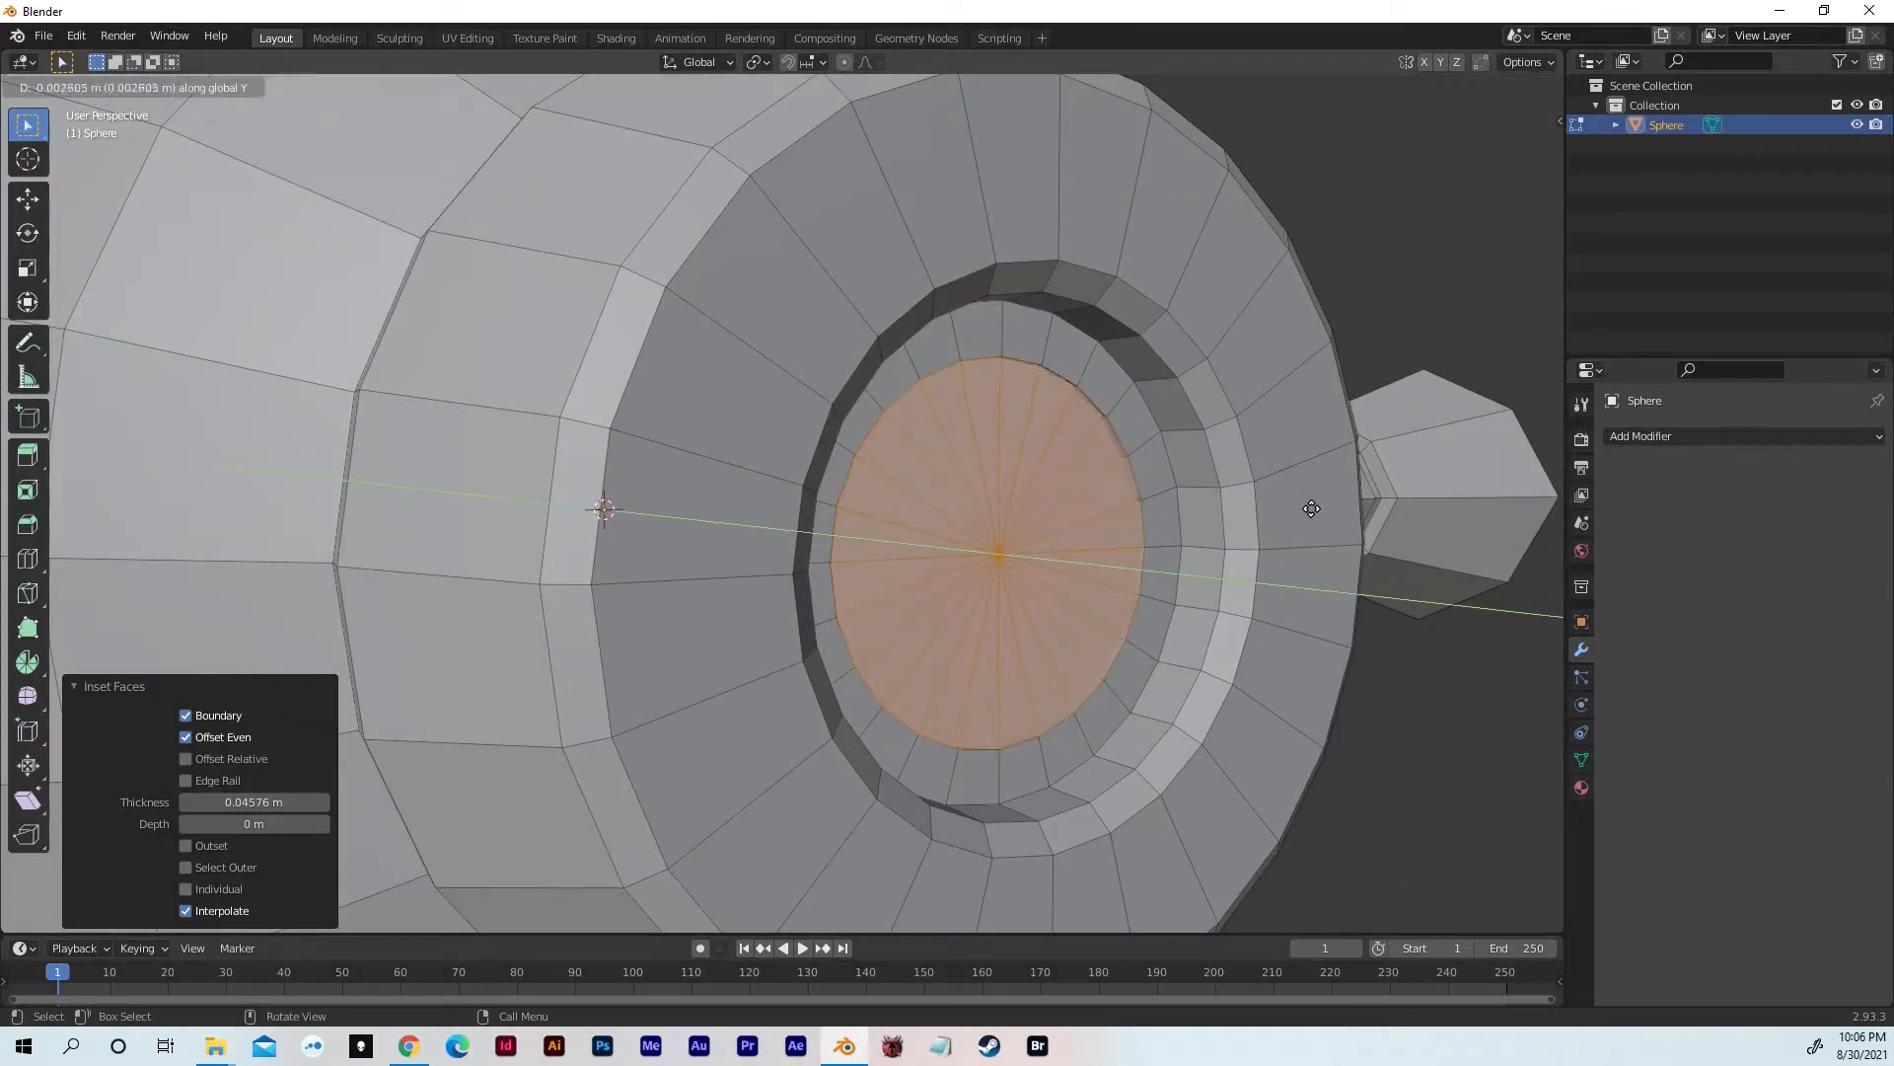
{"action": "left_click", "coordinate": [1294, 516]}
{"action": "middle_click_drag", "start_coordinate": [1293, 516], "coordinate": [1253, 549]}
{"action": "scroll", "coordinate": [1104, 582], "scroll_direction": "down", "scroll_amount": 6}
{"action": "left_click", "coordinate": [1118, 595]}
{"action": "scroll", "coordinate": [1223, 568], "scroll_direction": "up", "scroll_amount": 4}
{"action": "scroll", "coordinate": [958, 543], "scroll_direction": "down", "scroll_amount": 5}
{"action": "middle_click_drag", "start_coordinate": [1364, 527], "coordinate": [1057, 596]}
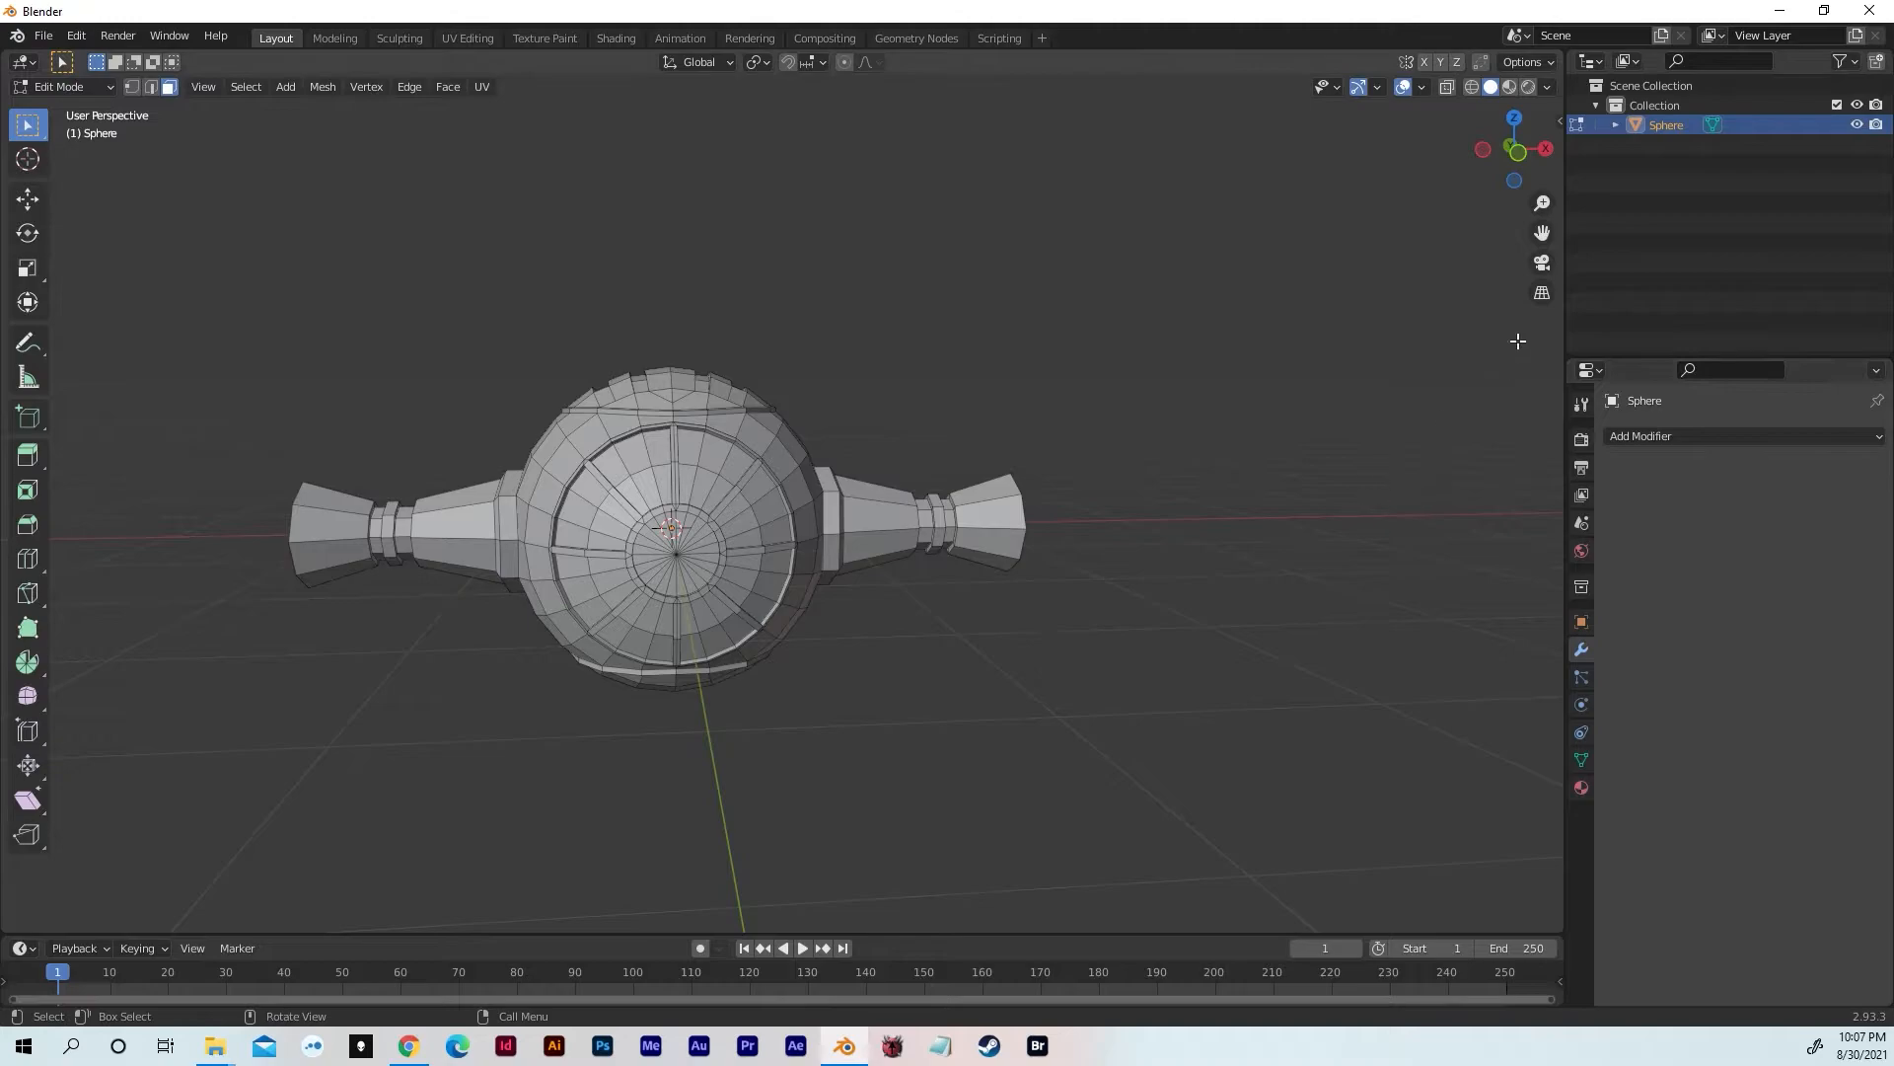
In the front view with X-ray on, select all faces on the negative X half of the ship and delete them
{"action": "left_click", "coordinate": [1520, 153]}
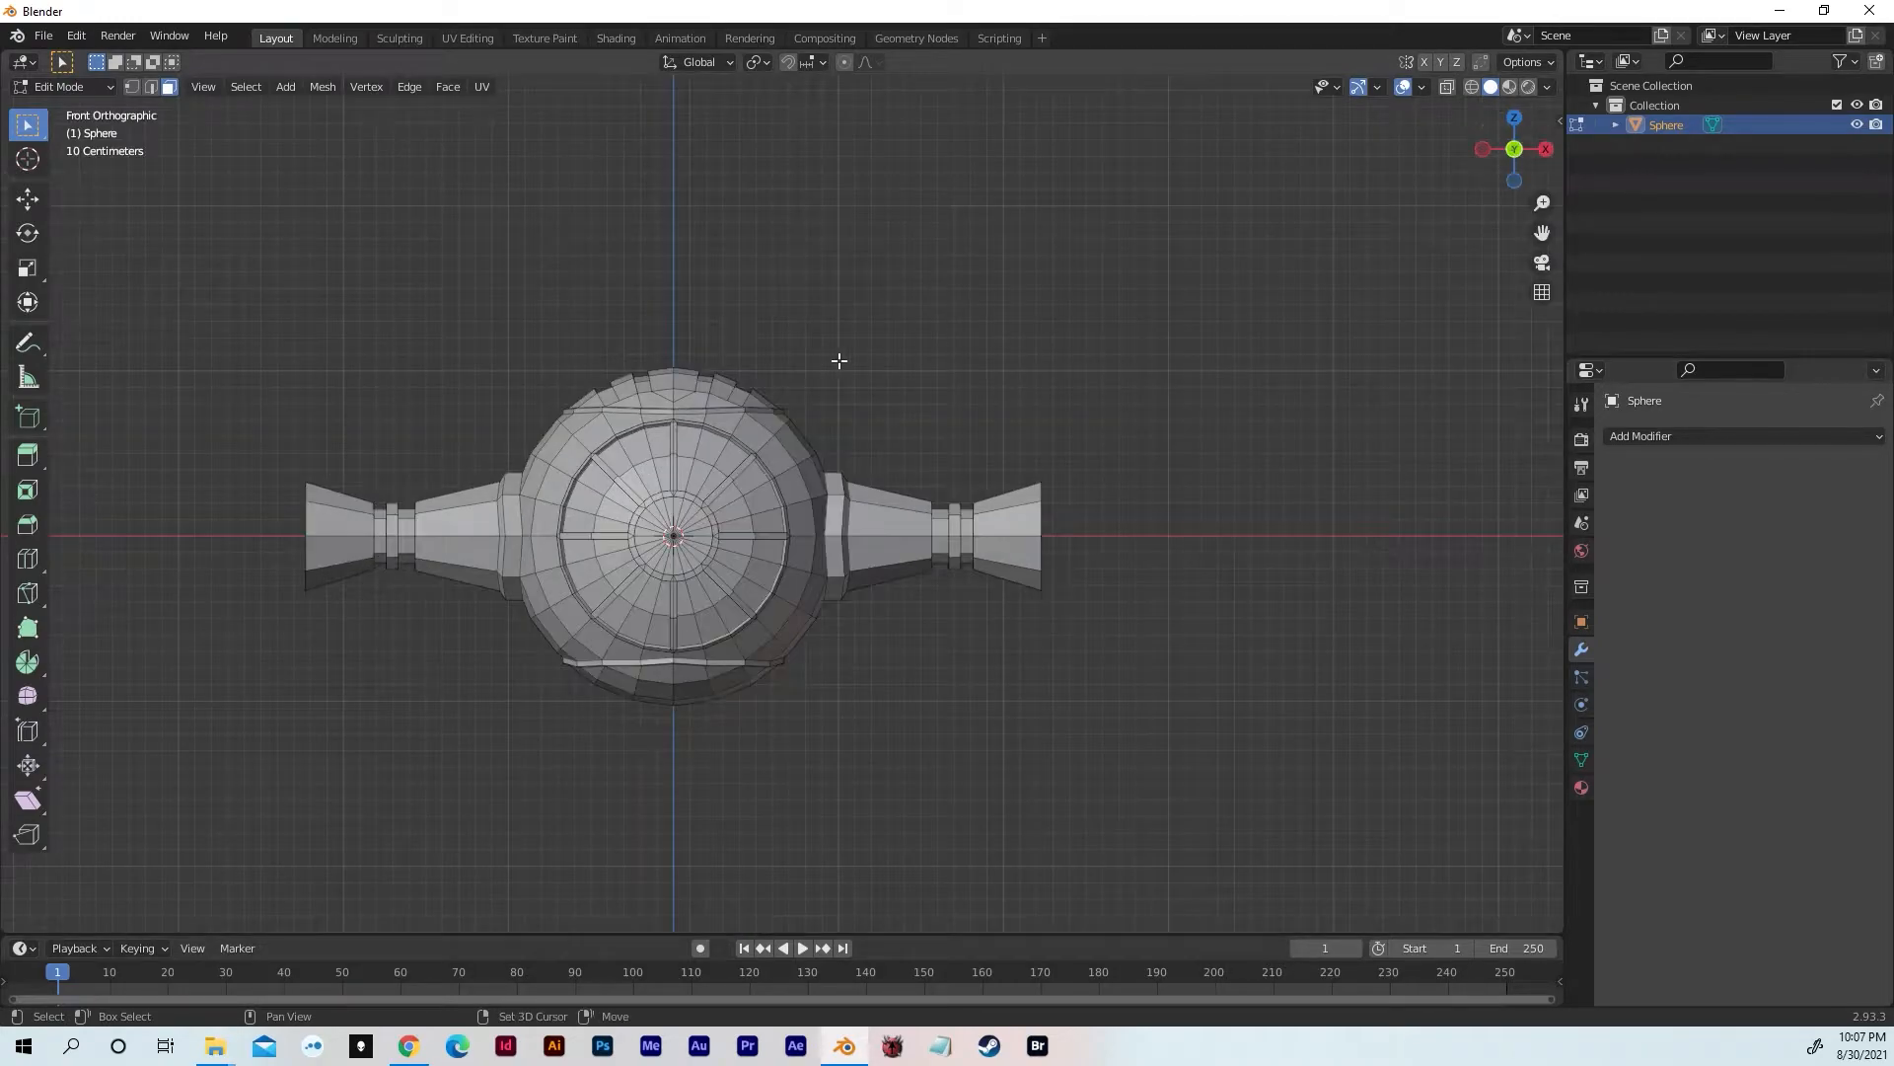
{"action": "middle_click_drag", "start_coordinate": [838, 361], "coordinate": [988, 281], "text": "shift"}
{"action": "scroll", "coordinate": [987, 280], "scroll_direction": "up", "scroll_amount": 2}
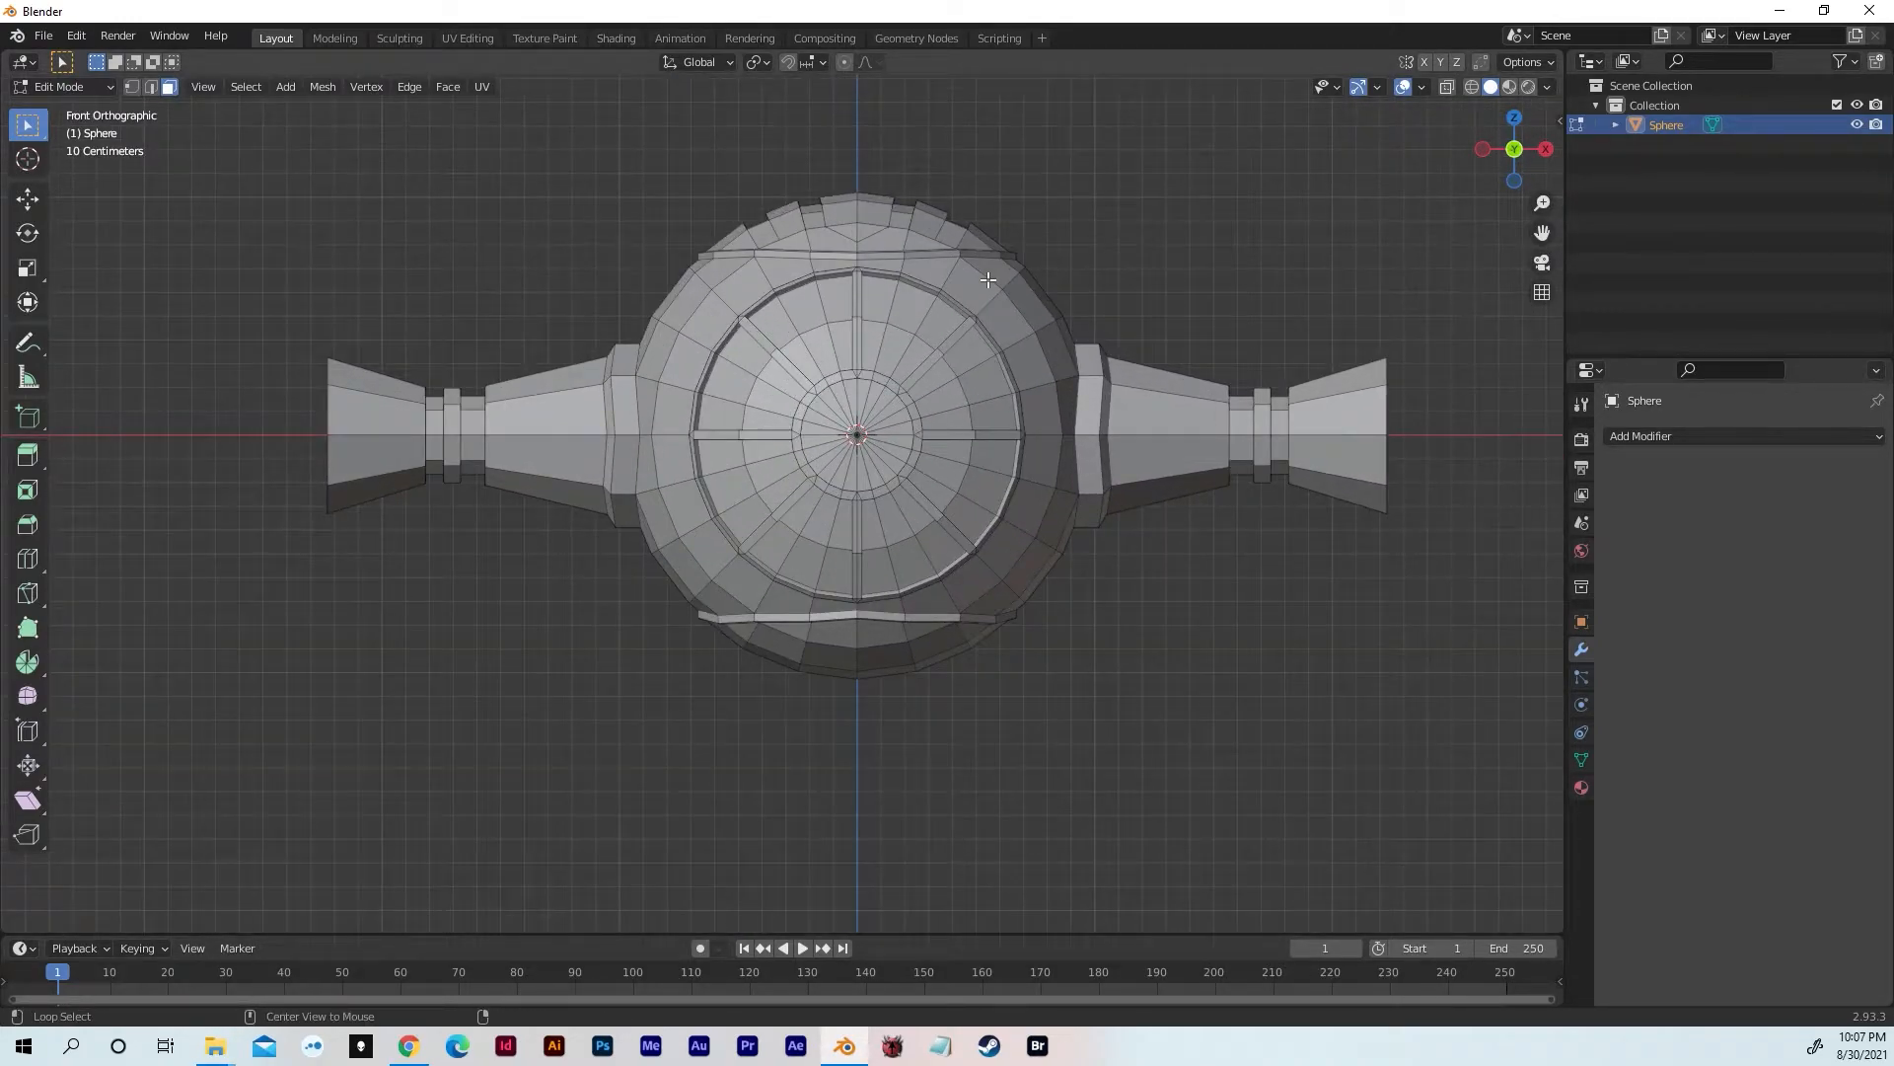
{"action": "key", "text": "alt+z"}
{"action": "left_click_drag", "start_coordinate": [243, 120], "coordinate": [857, 814]}
{"action": "scroll", "coordinate": [839, 489], "scroll_direction": "up", "scroll_amount": 5}
{"action": "middle_click_drag", "start_coordinate": [934, 462], "coordinate": [817, 290], "text": "shift"}
{"action": "middle_click_drag", "start_coordinate": [878, 407], "coordinate": [833, 115], "text": "shift"}
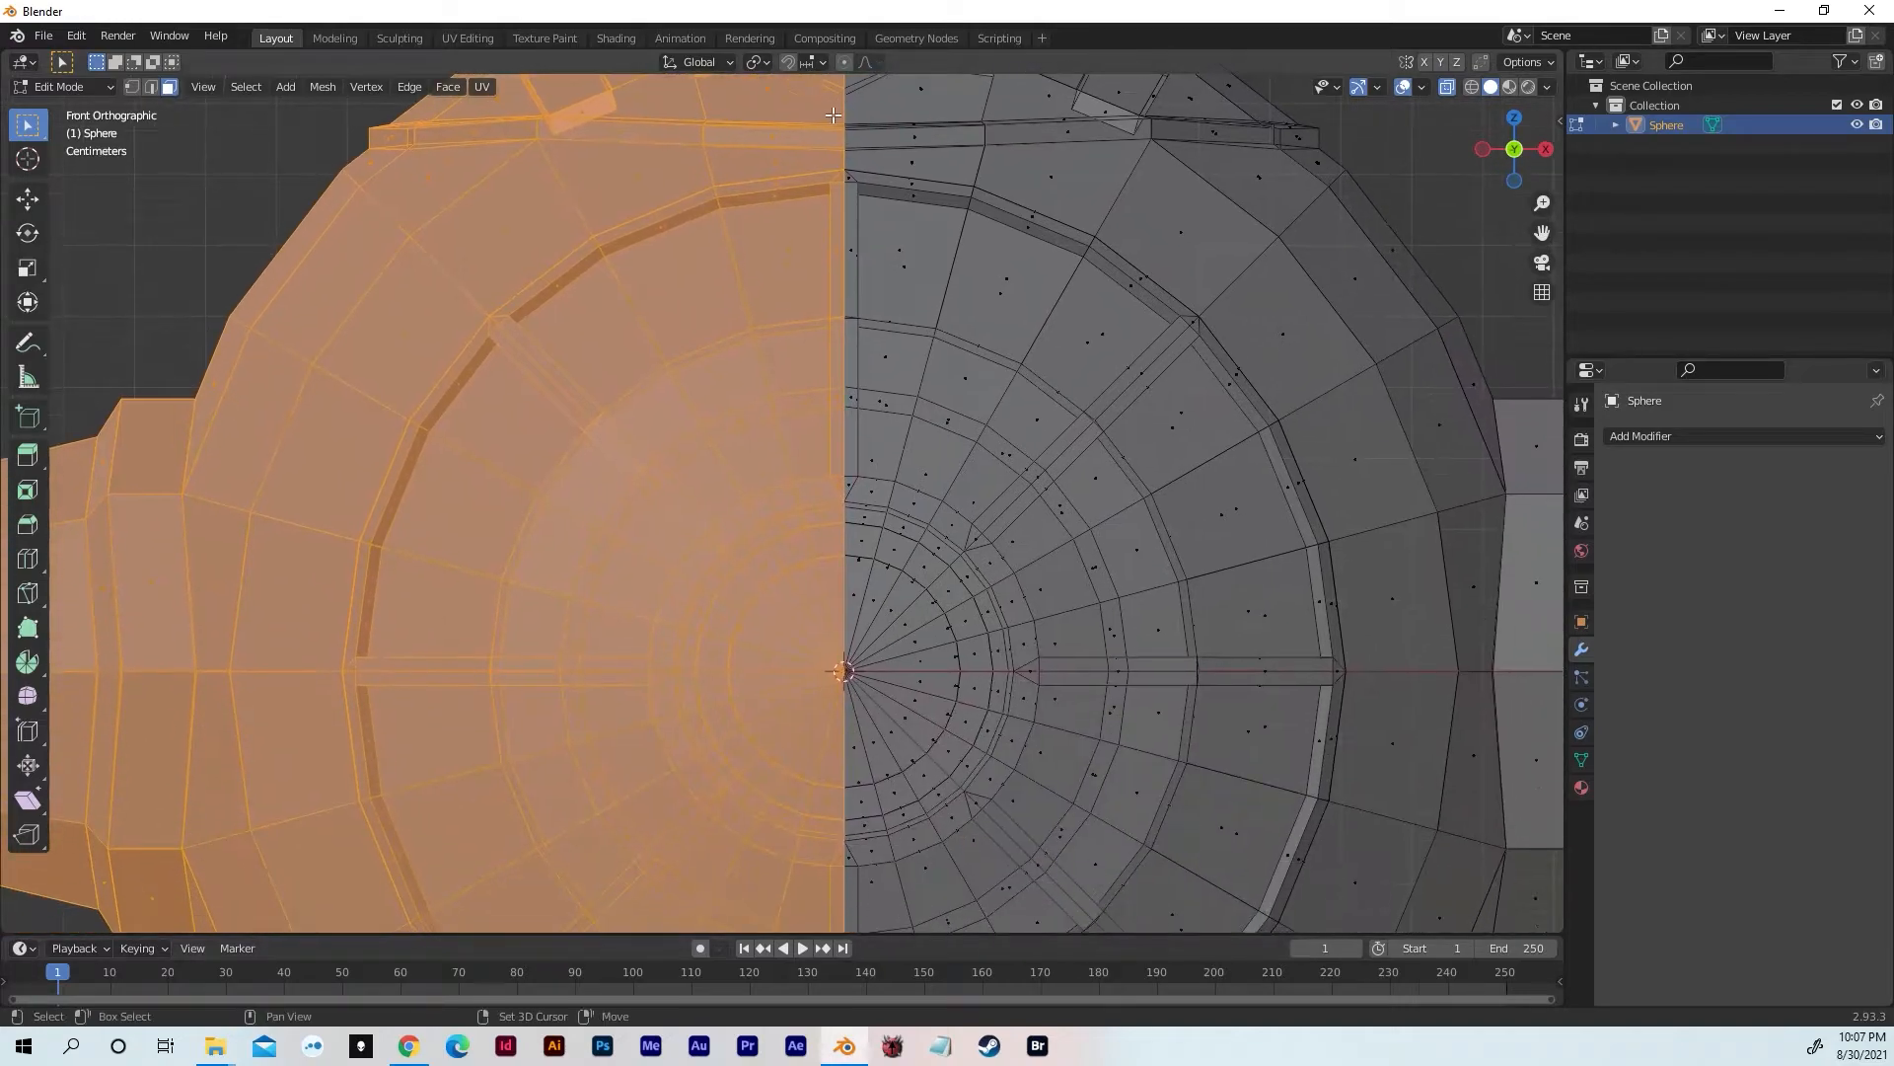
{"action": "key", "text": "x"}
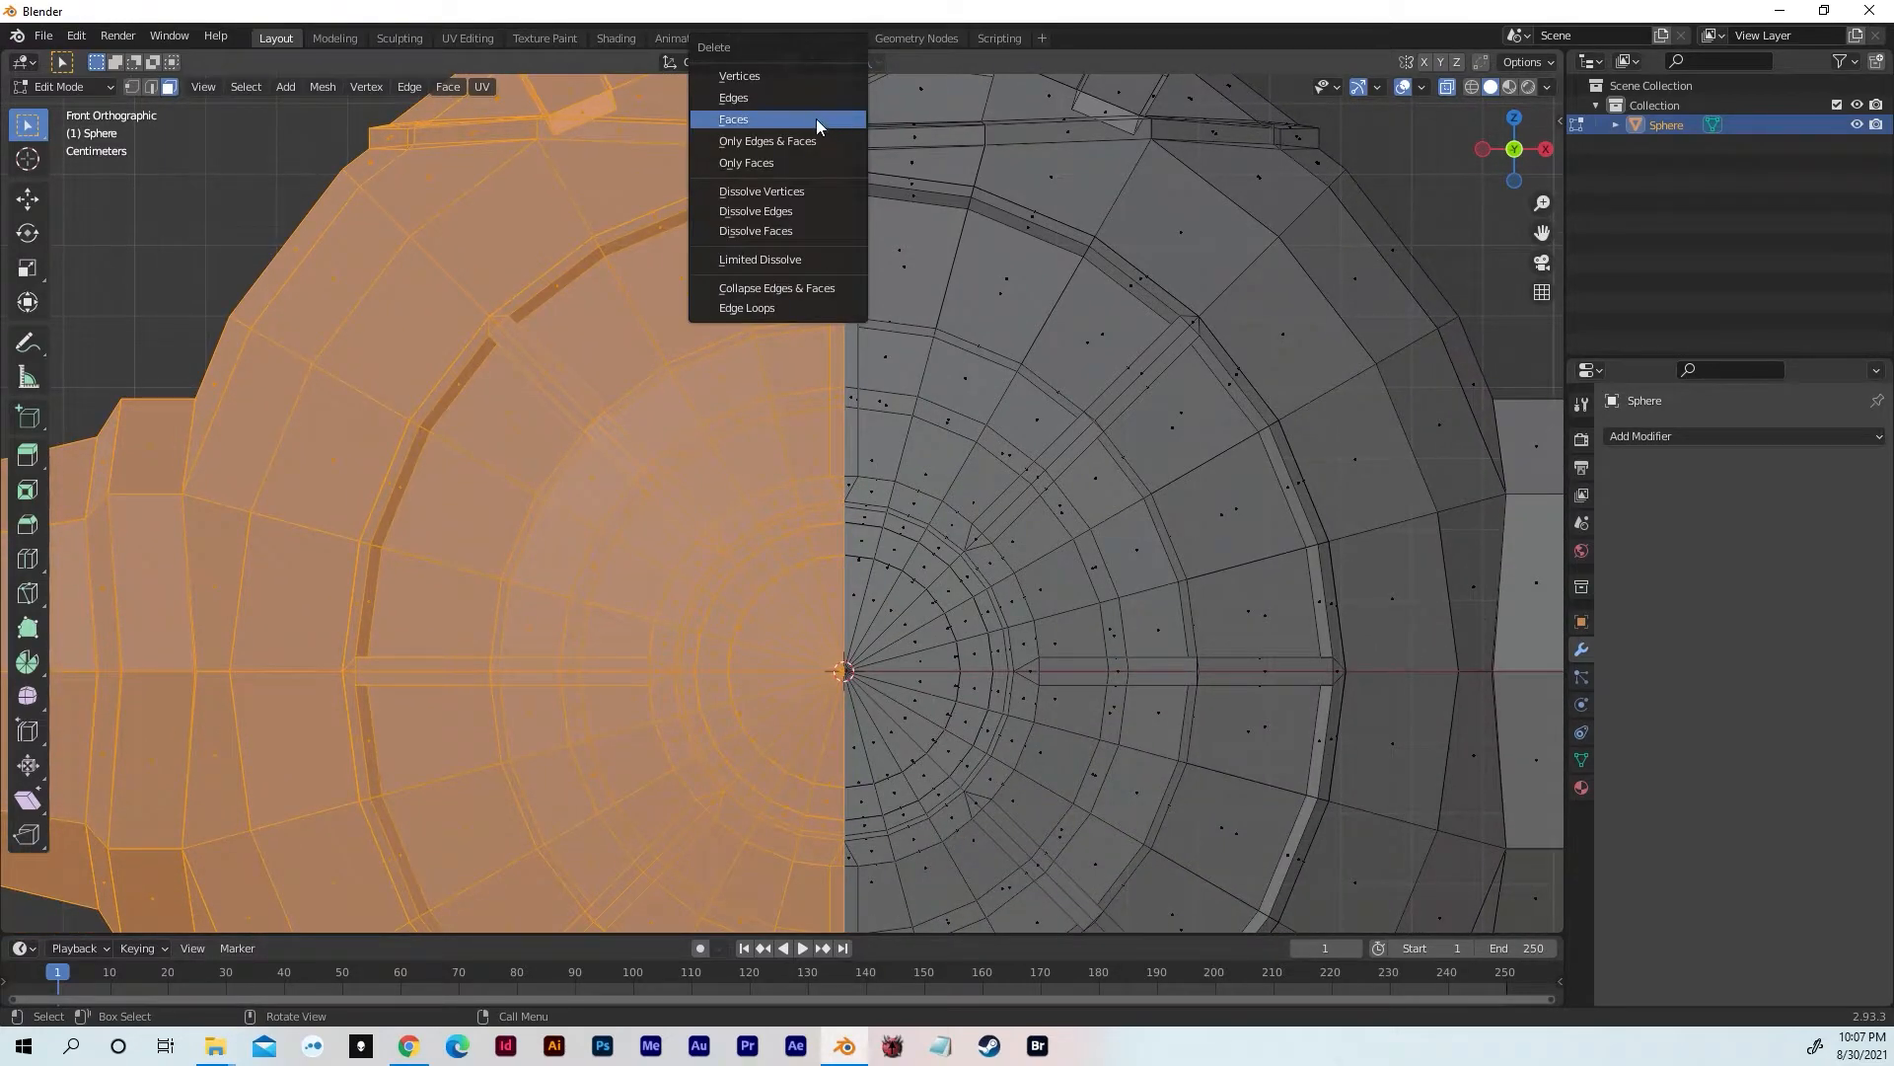
{"action": "left_click", "coordinate": [807, 117]}
{"action": "scroll", "coordinate": [789, 194], "scroll_direction": "down", "scroll_amount": 6}
{"action": "middle_click_drag", "start_coordinate": [776, 198], "coordinate": [890, 237]}
Add a Mirror modifier on the X axis with Clipping enabled to the half model, and turn X-ray off
{"action": "key", "text": "Tab"}
{"action": "left_click", "coordinate": [1636, 434]}
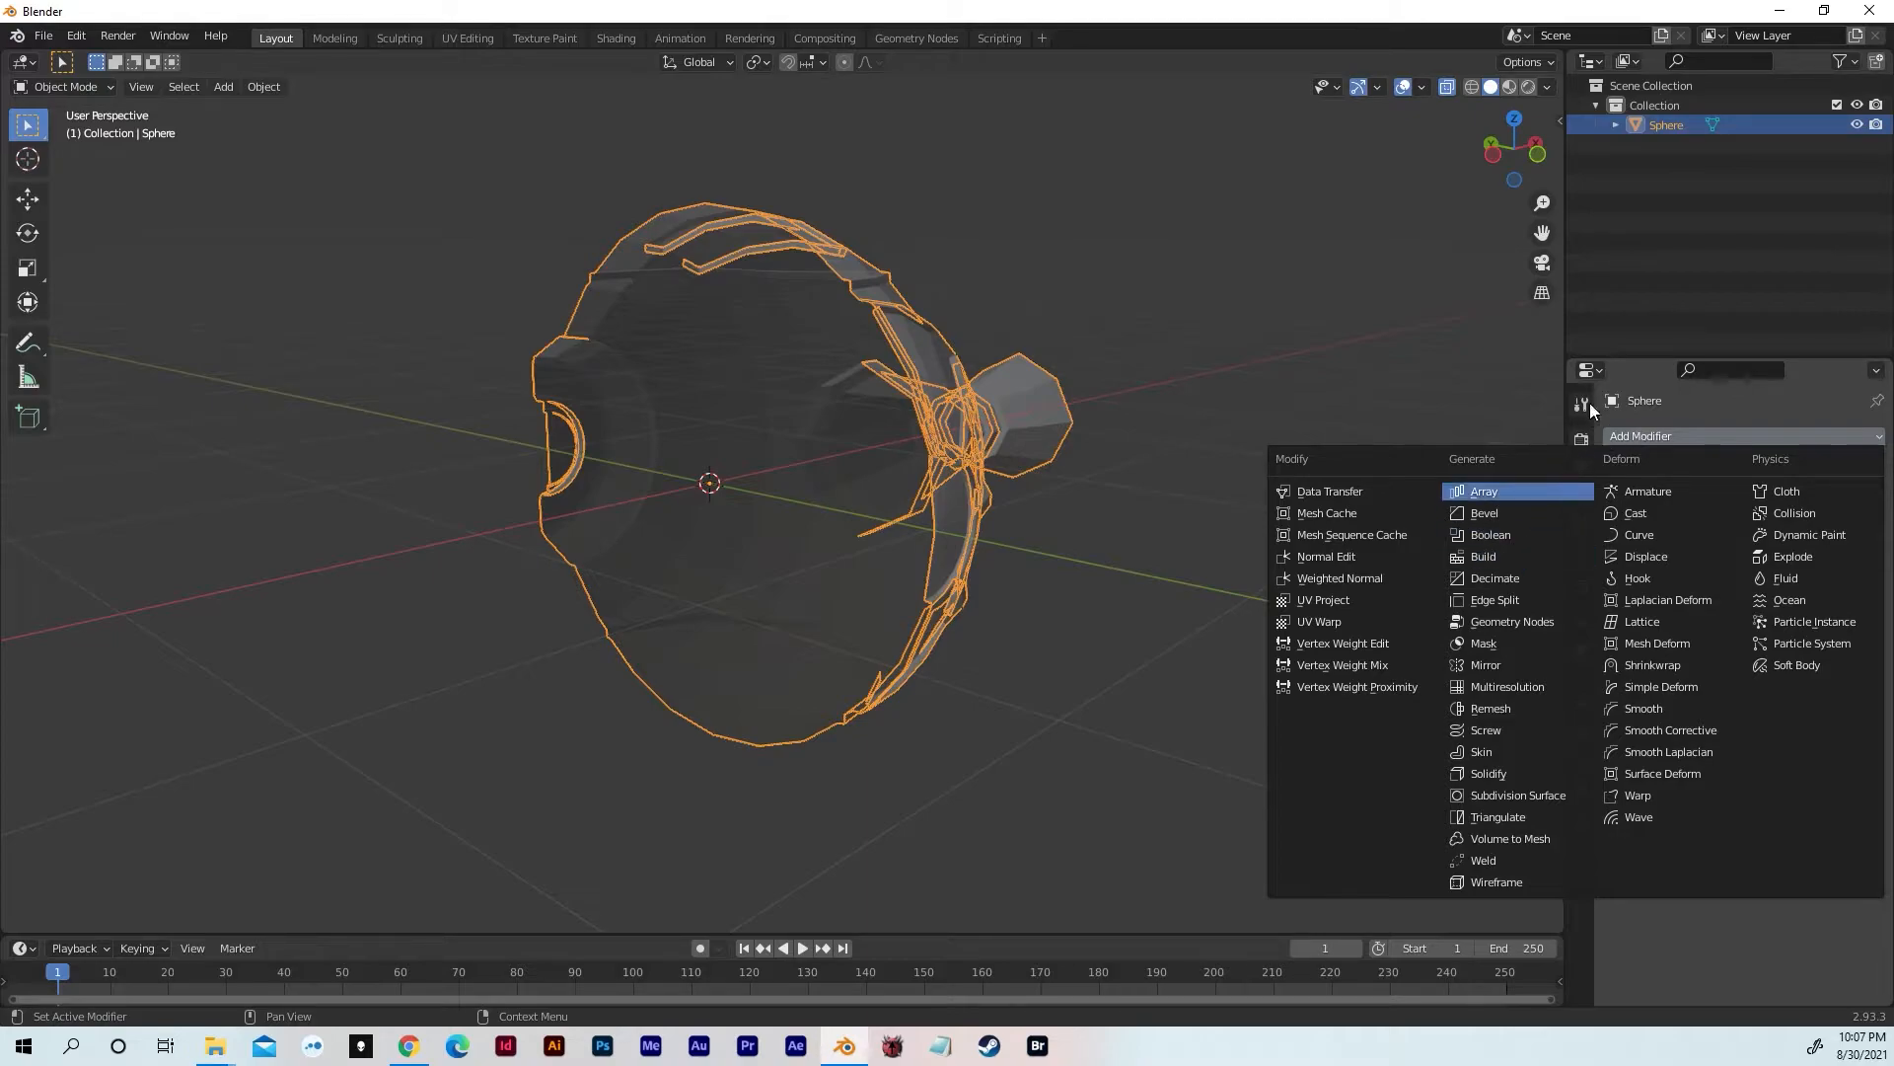
{"action": "left_click", "coordinate": [1657, 429]}
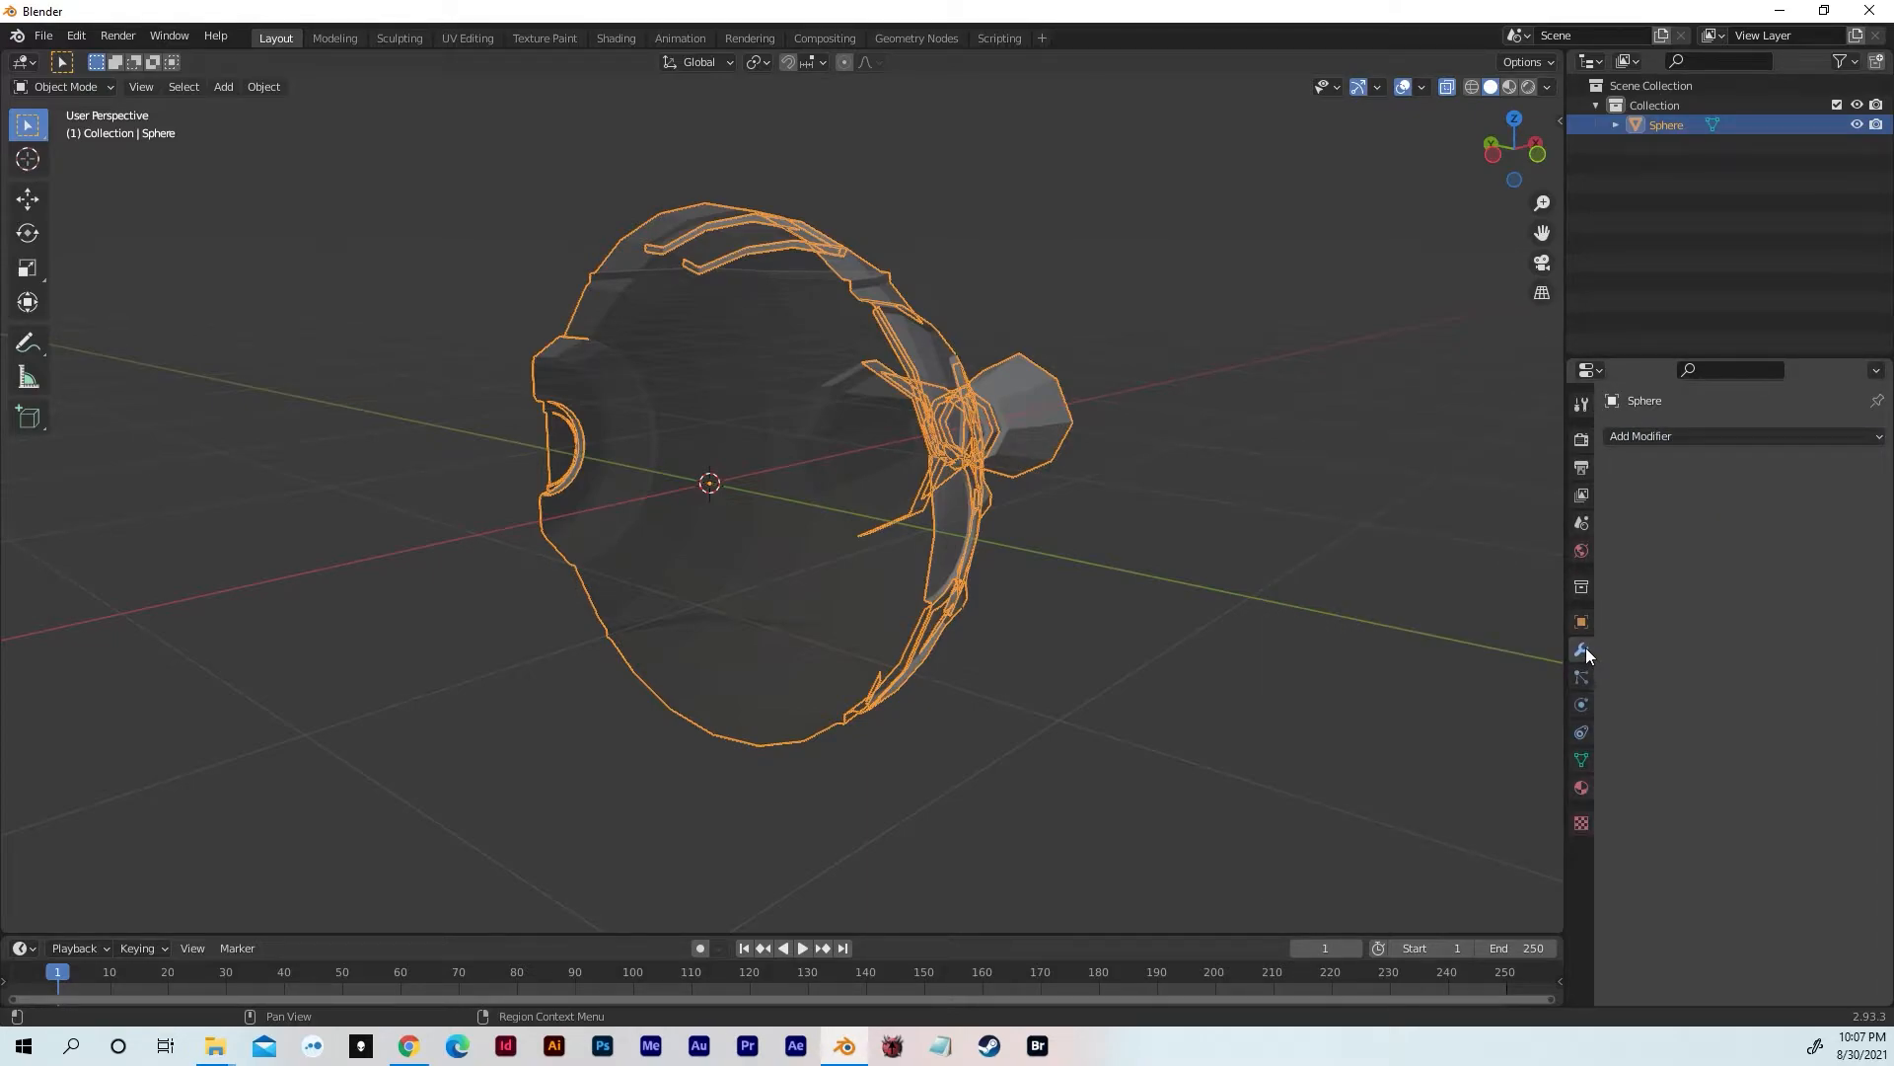
{"action": "left_click", "coordinate": [1637, 436]}
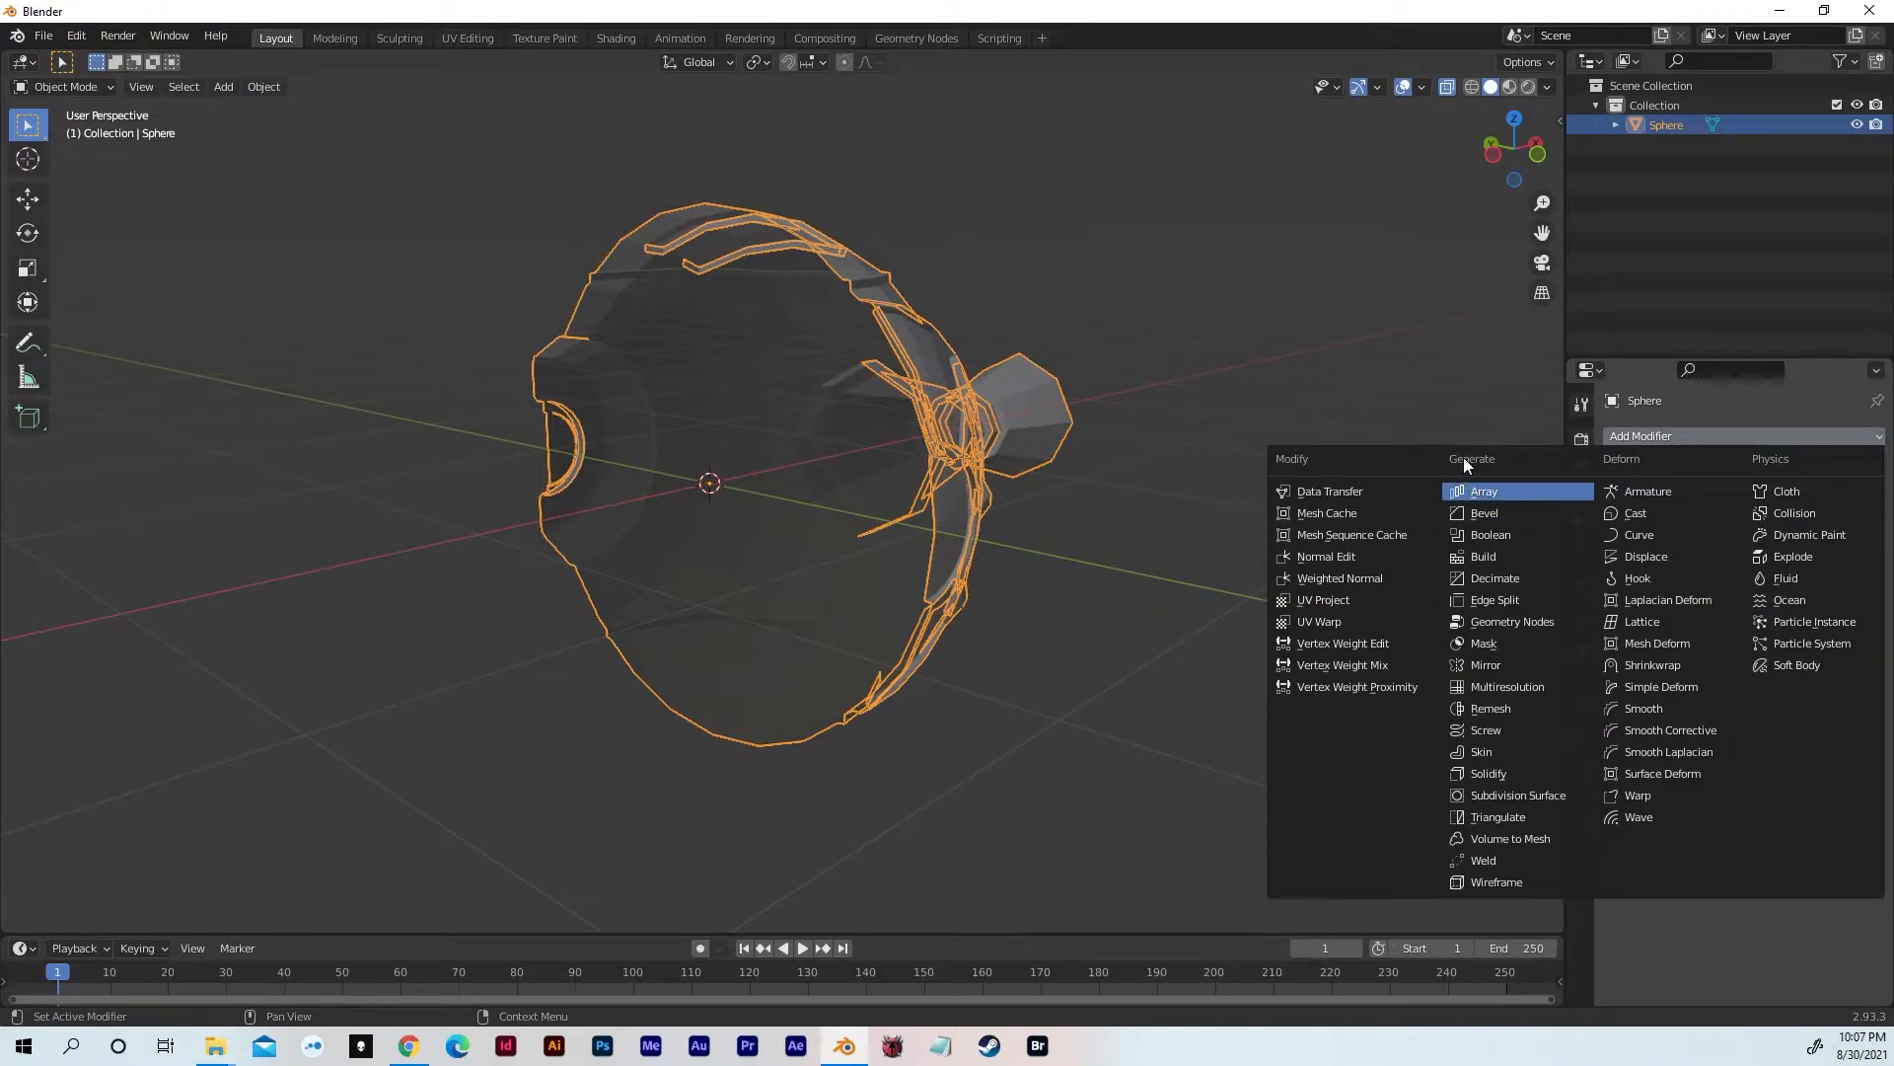
{"action": "left_click", "coordinate": [1486, 664]}
{"action": "middle_click_drag", "start_coordinate": [1254, 578], "coordinate": [1317, 608]}
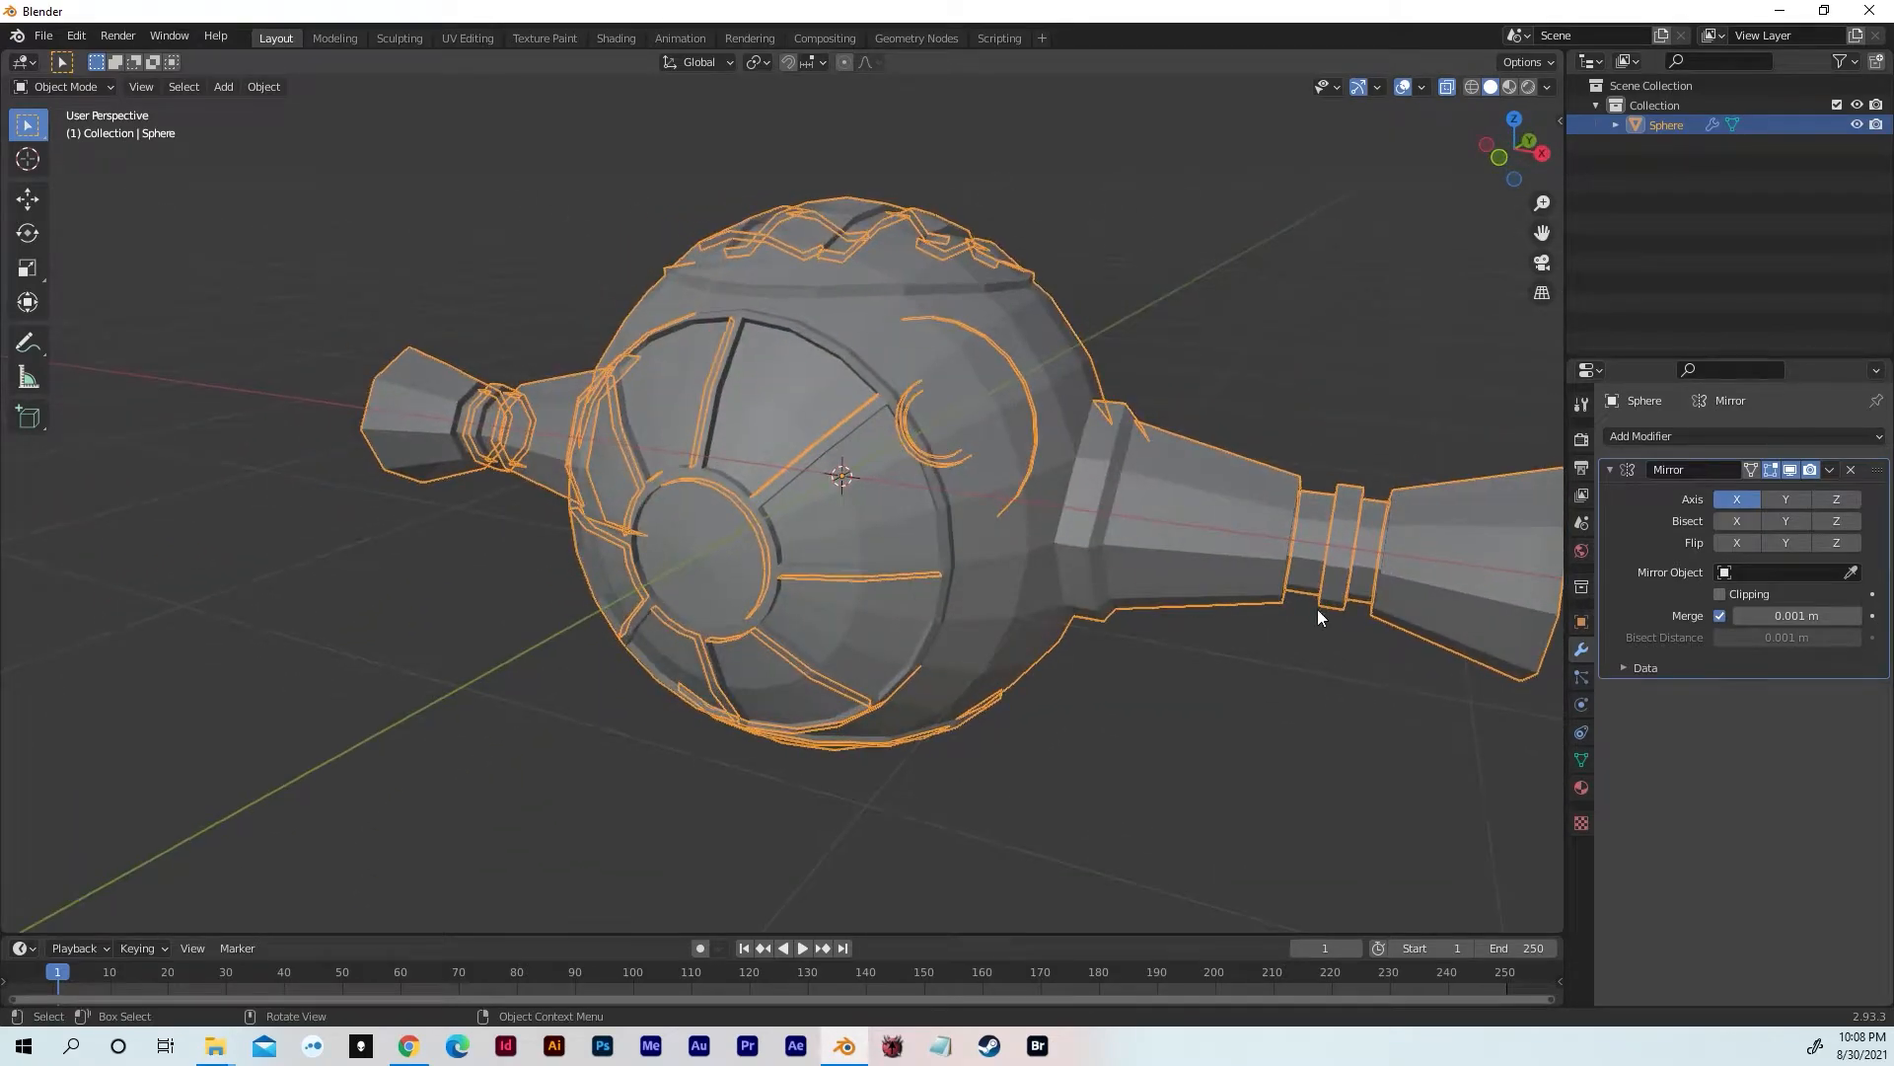
{"action": "left_click", "coordinate": [1720, 594]}
{"action": "middle_click_drag", "start_coordinate": [1109, 701], "coordinate": [1033, 614]}
{"action": "key", "text": "Tab"}
{"action": "key", "text": "Tab"}
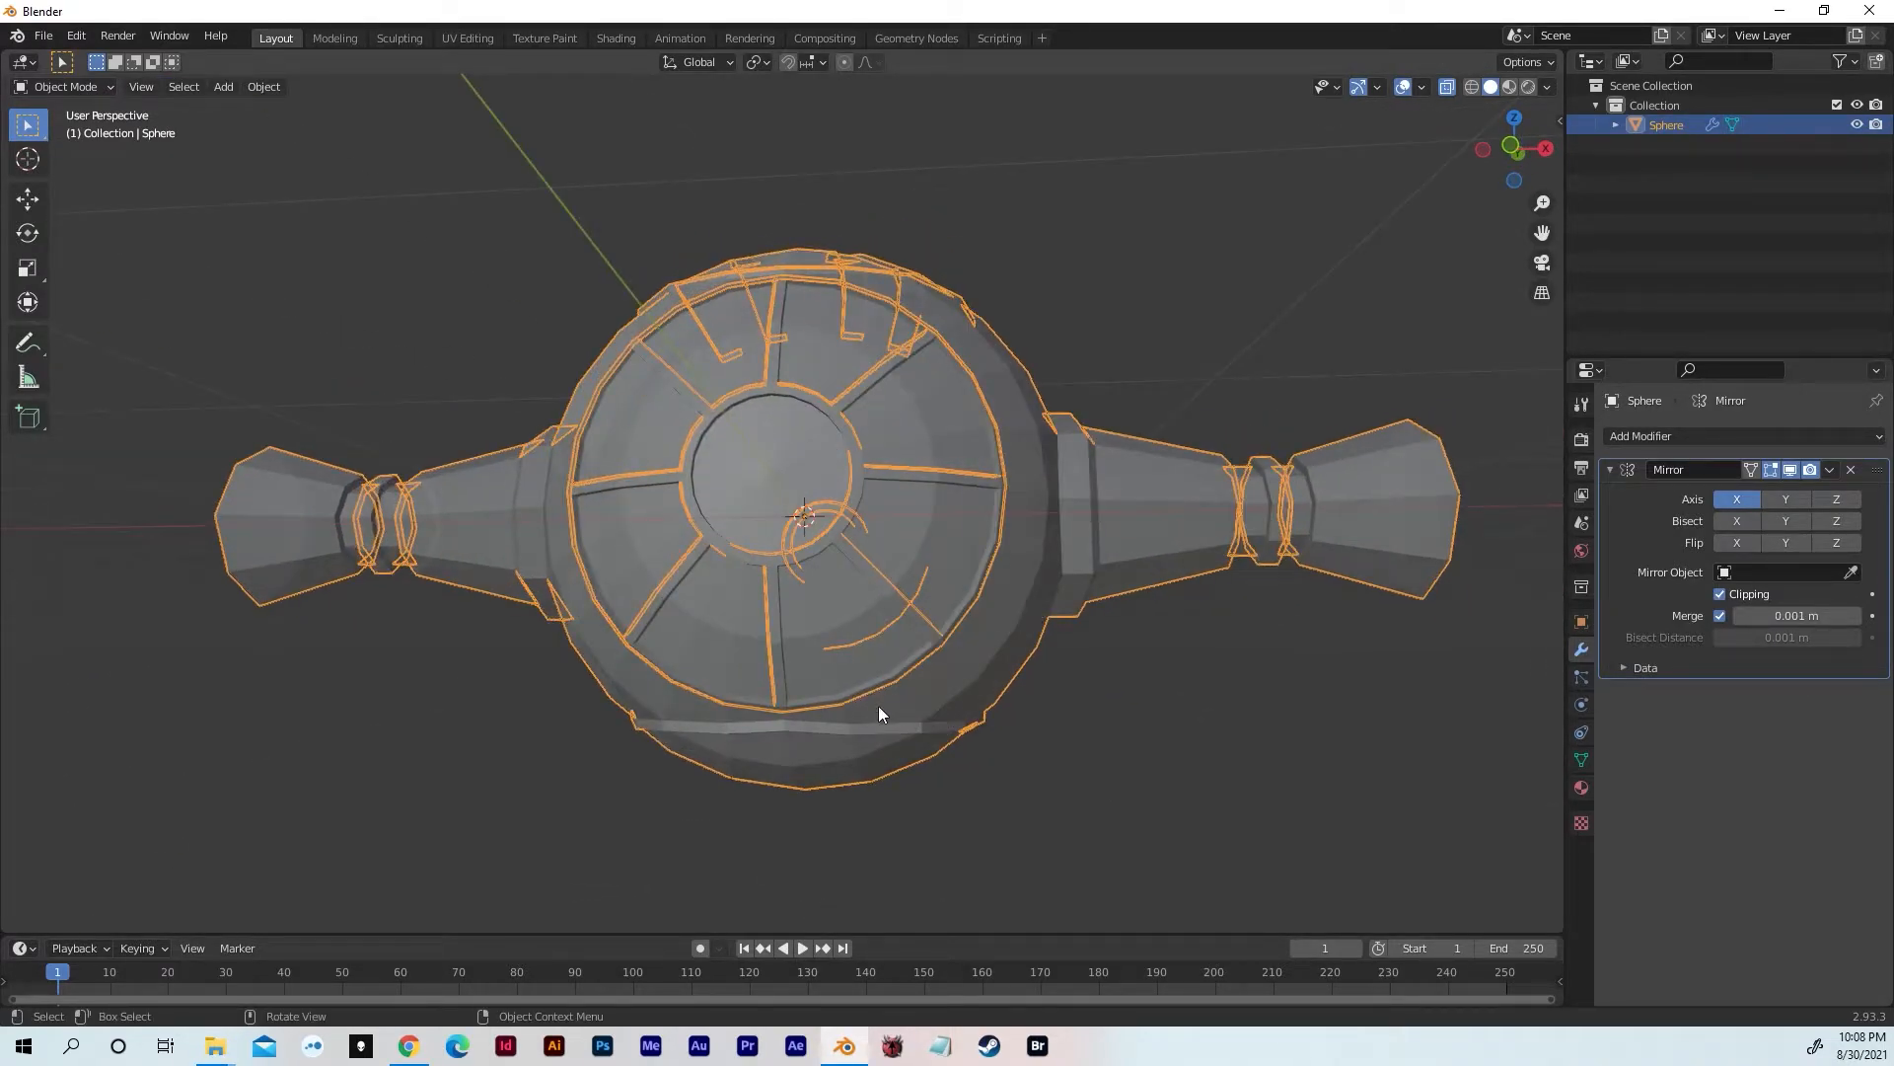
{"action": "middle_click_drag", "start_coordinate": [1134, 558], "coordinate": [772, 525]}
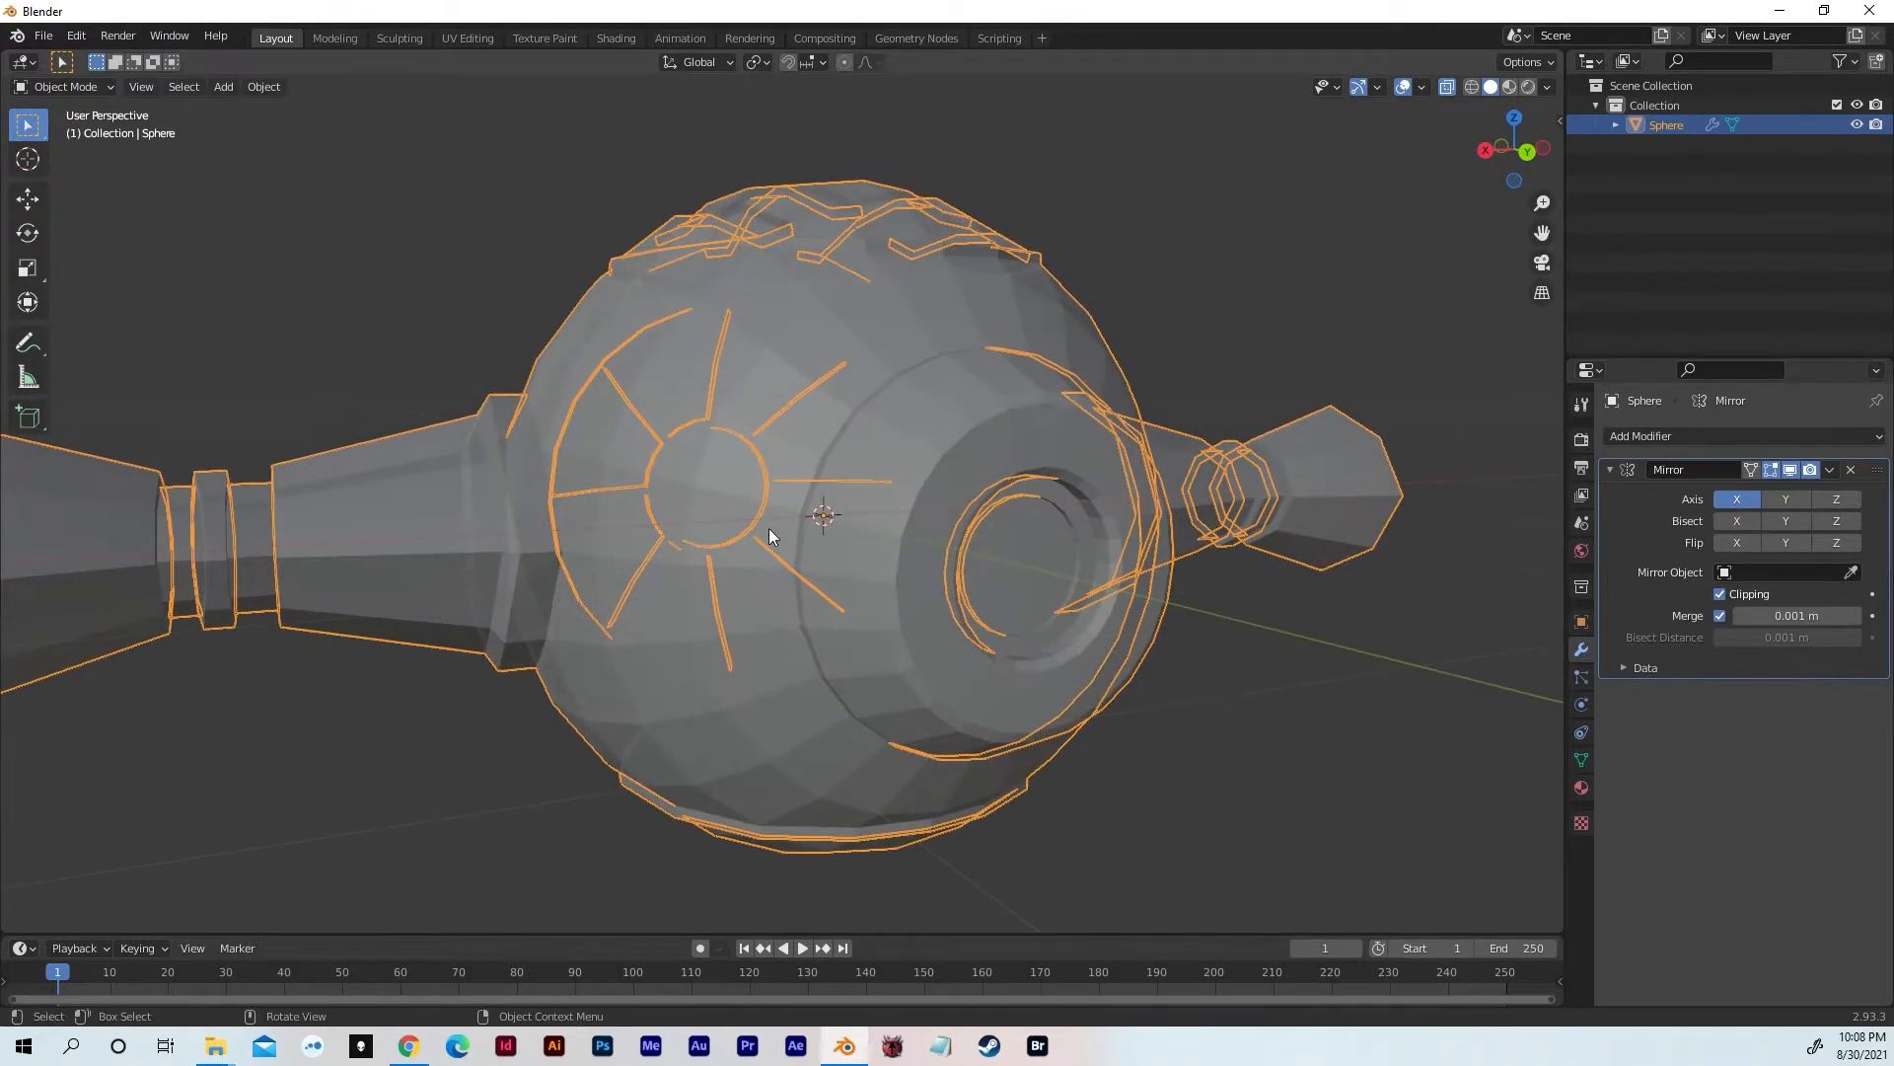
{"action": "key", "text": "alt+z"}
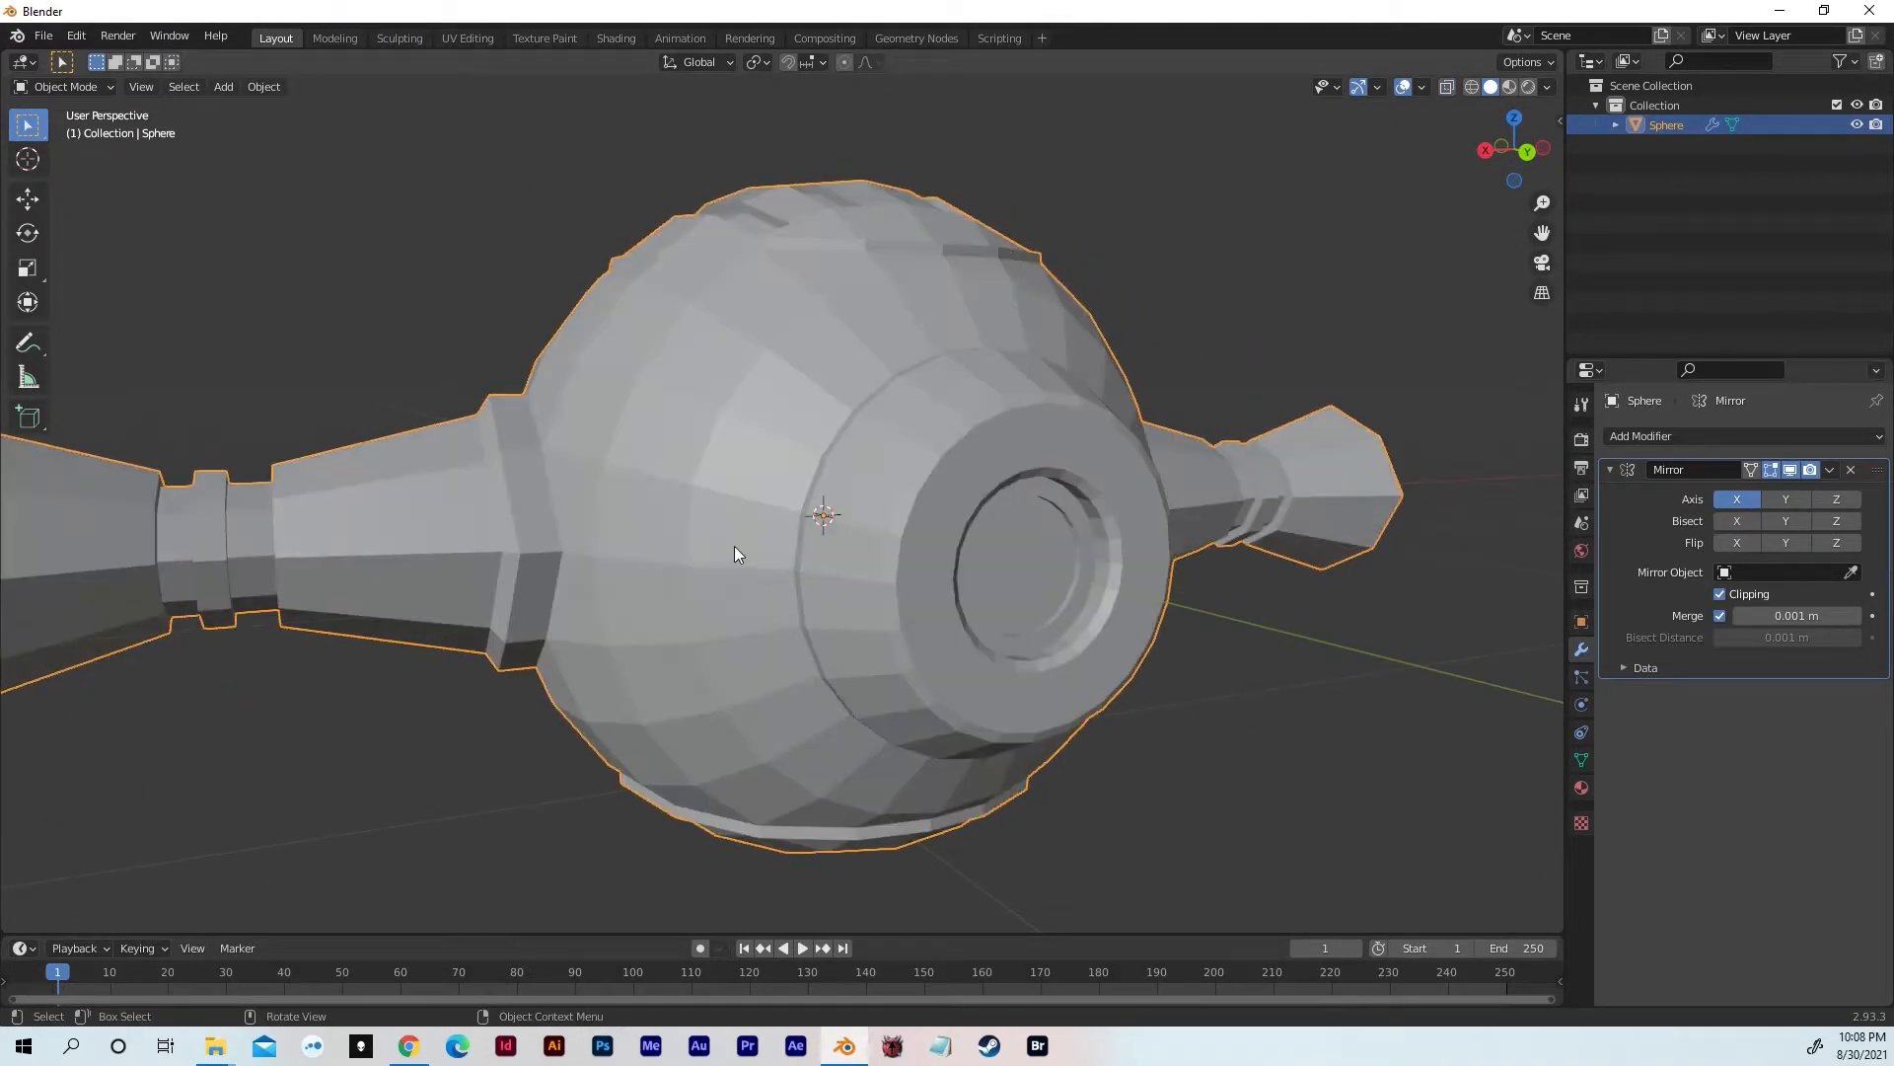
Inset the two side faces between the wing pylon and the rear section together by about 0.039 m, not individually
{"action": "middle_click_drag", "start_coordinate": [991, 559], "coordinate": [920, 529]}
{"action": "scroll", "coordinate": [886, 602], "scroll_direction": "up", "scroll_amount": 2}
{"action": "key", "text": "Tab"}
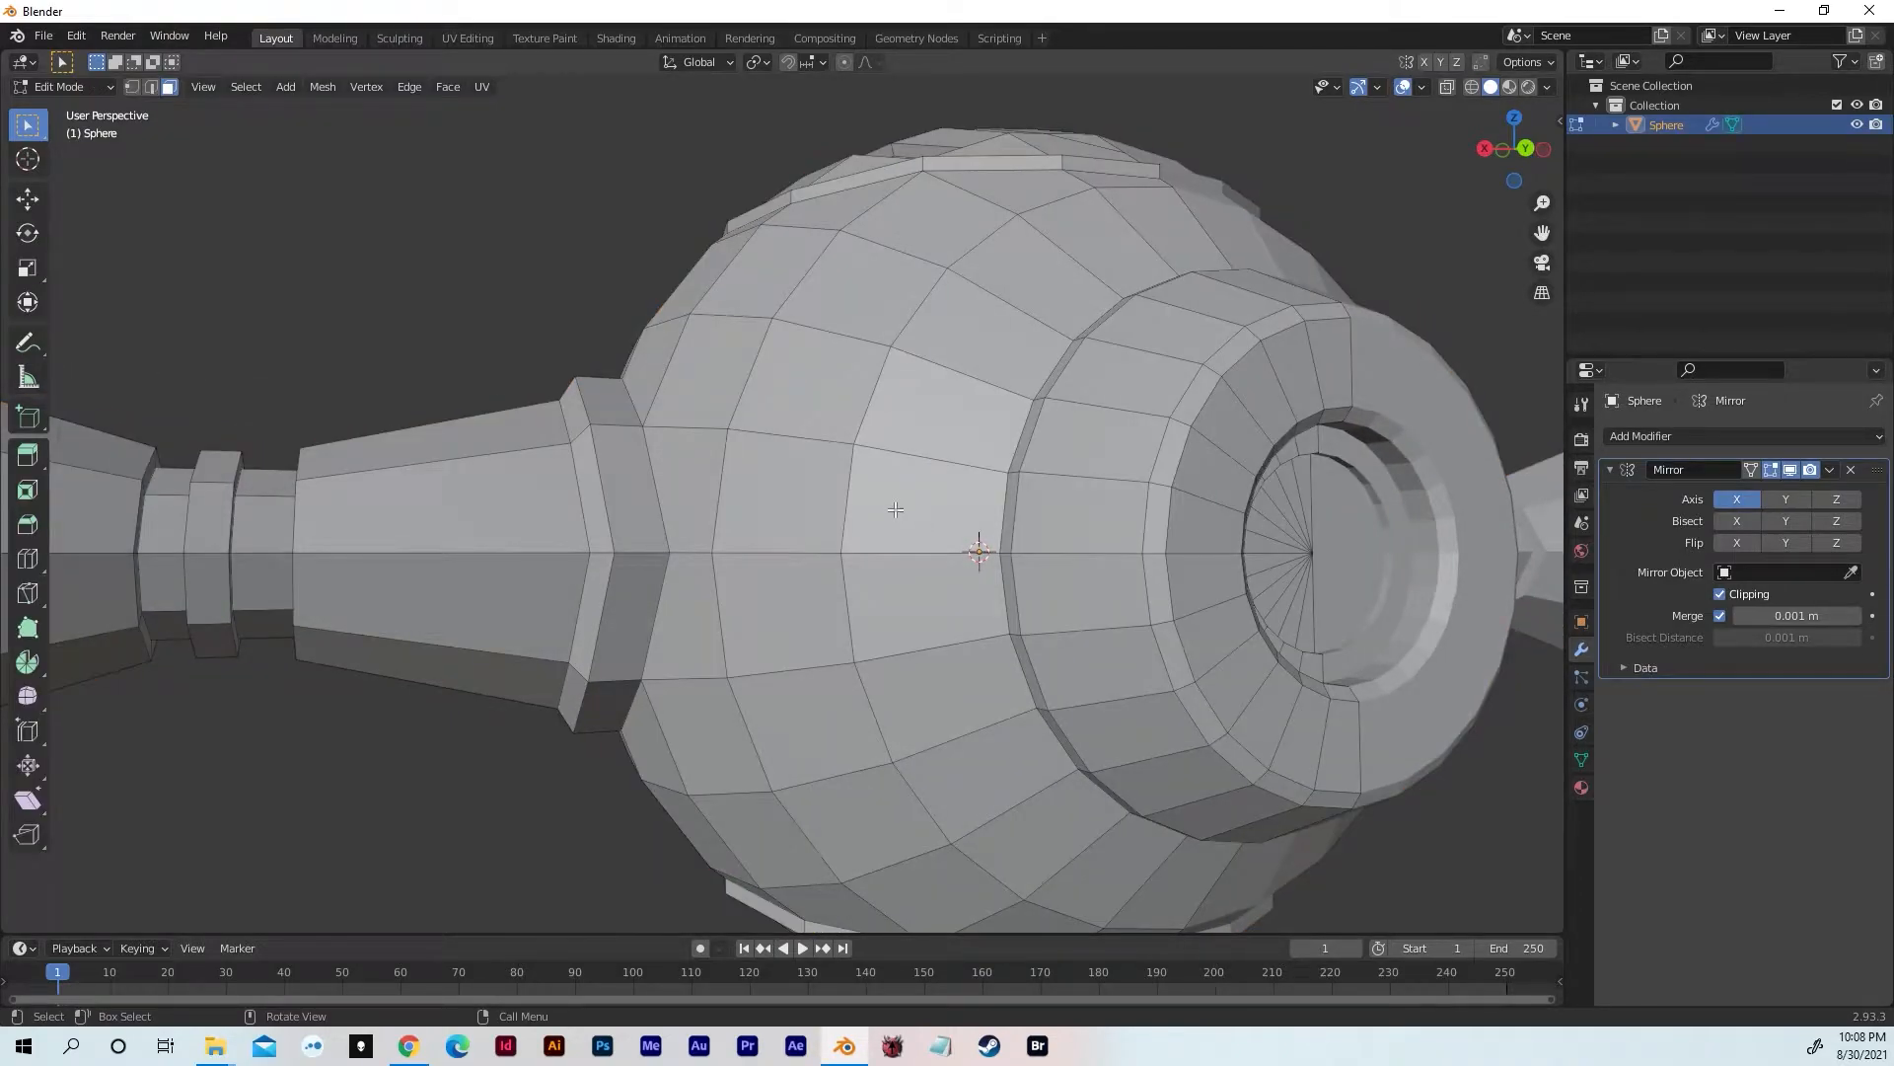
{"action": "key", "text": "b"}
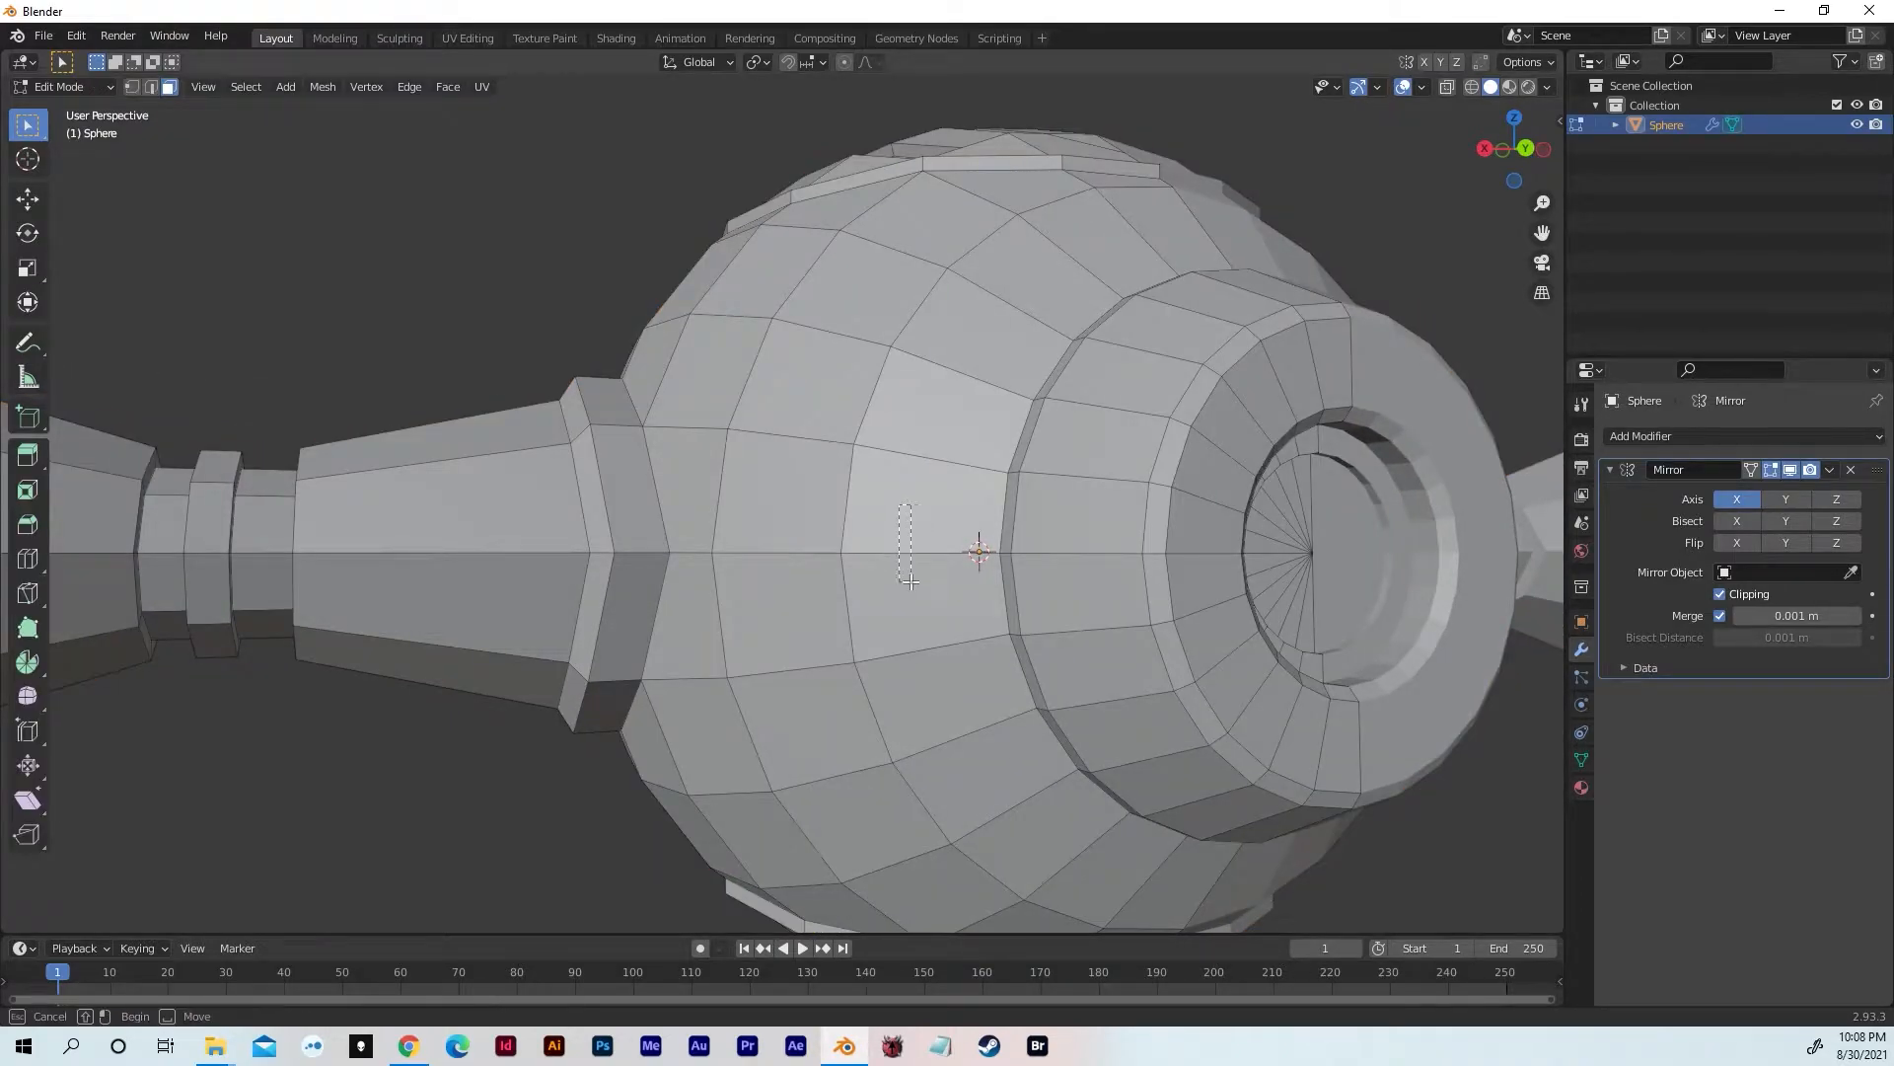
{"action": "left_click_drag", "start_coordinate": [898, 504], "coordinate": [947, 592]}
{"action": "scroll", "coordinate": [1060, 500], "scroll_direction": "up", "scroll_amount": 4}
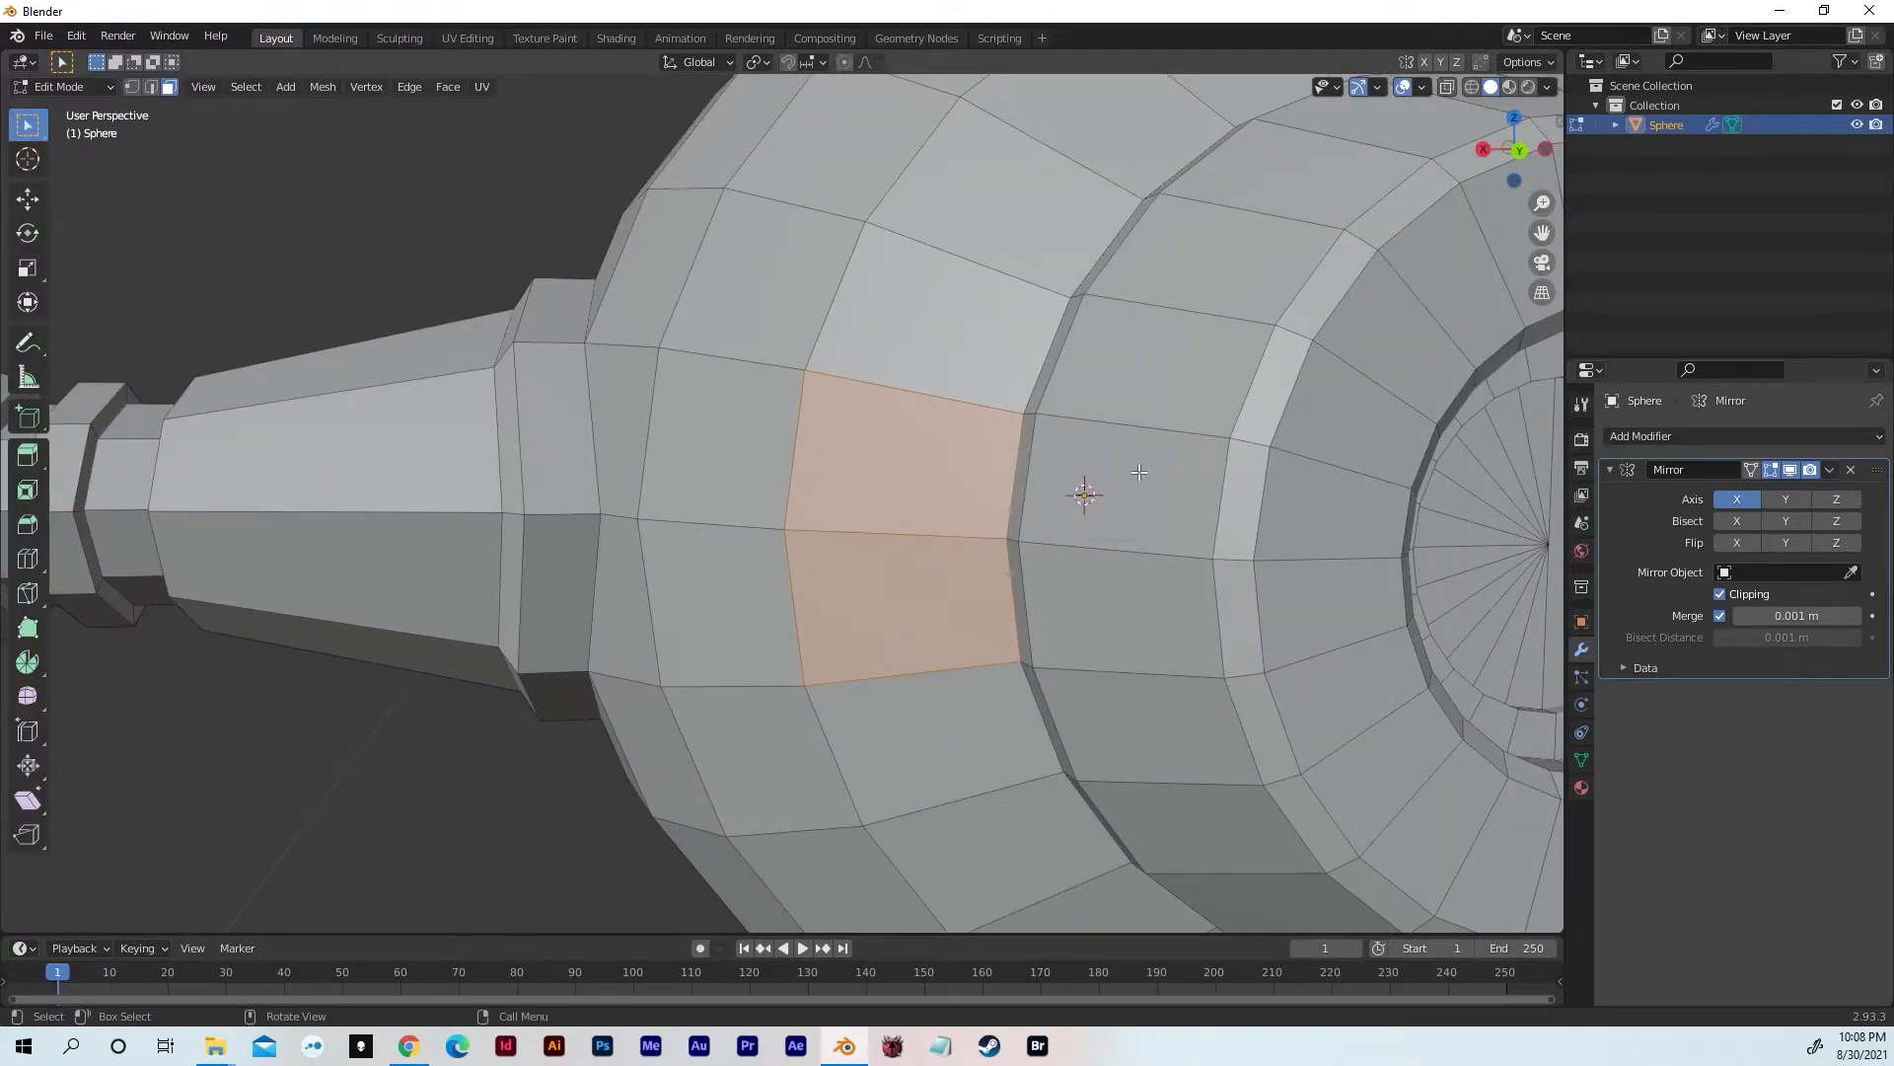
{"action": "key", "text": "i"}
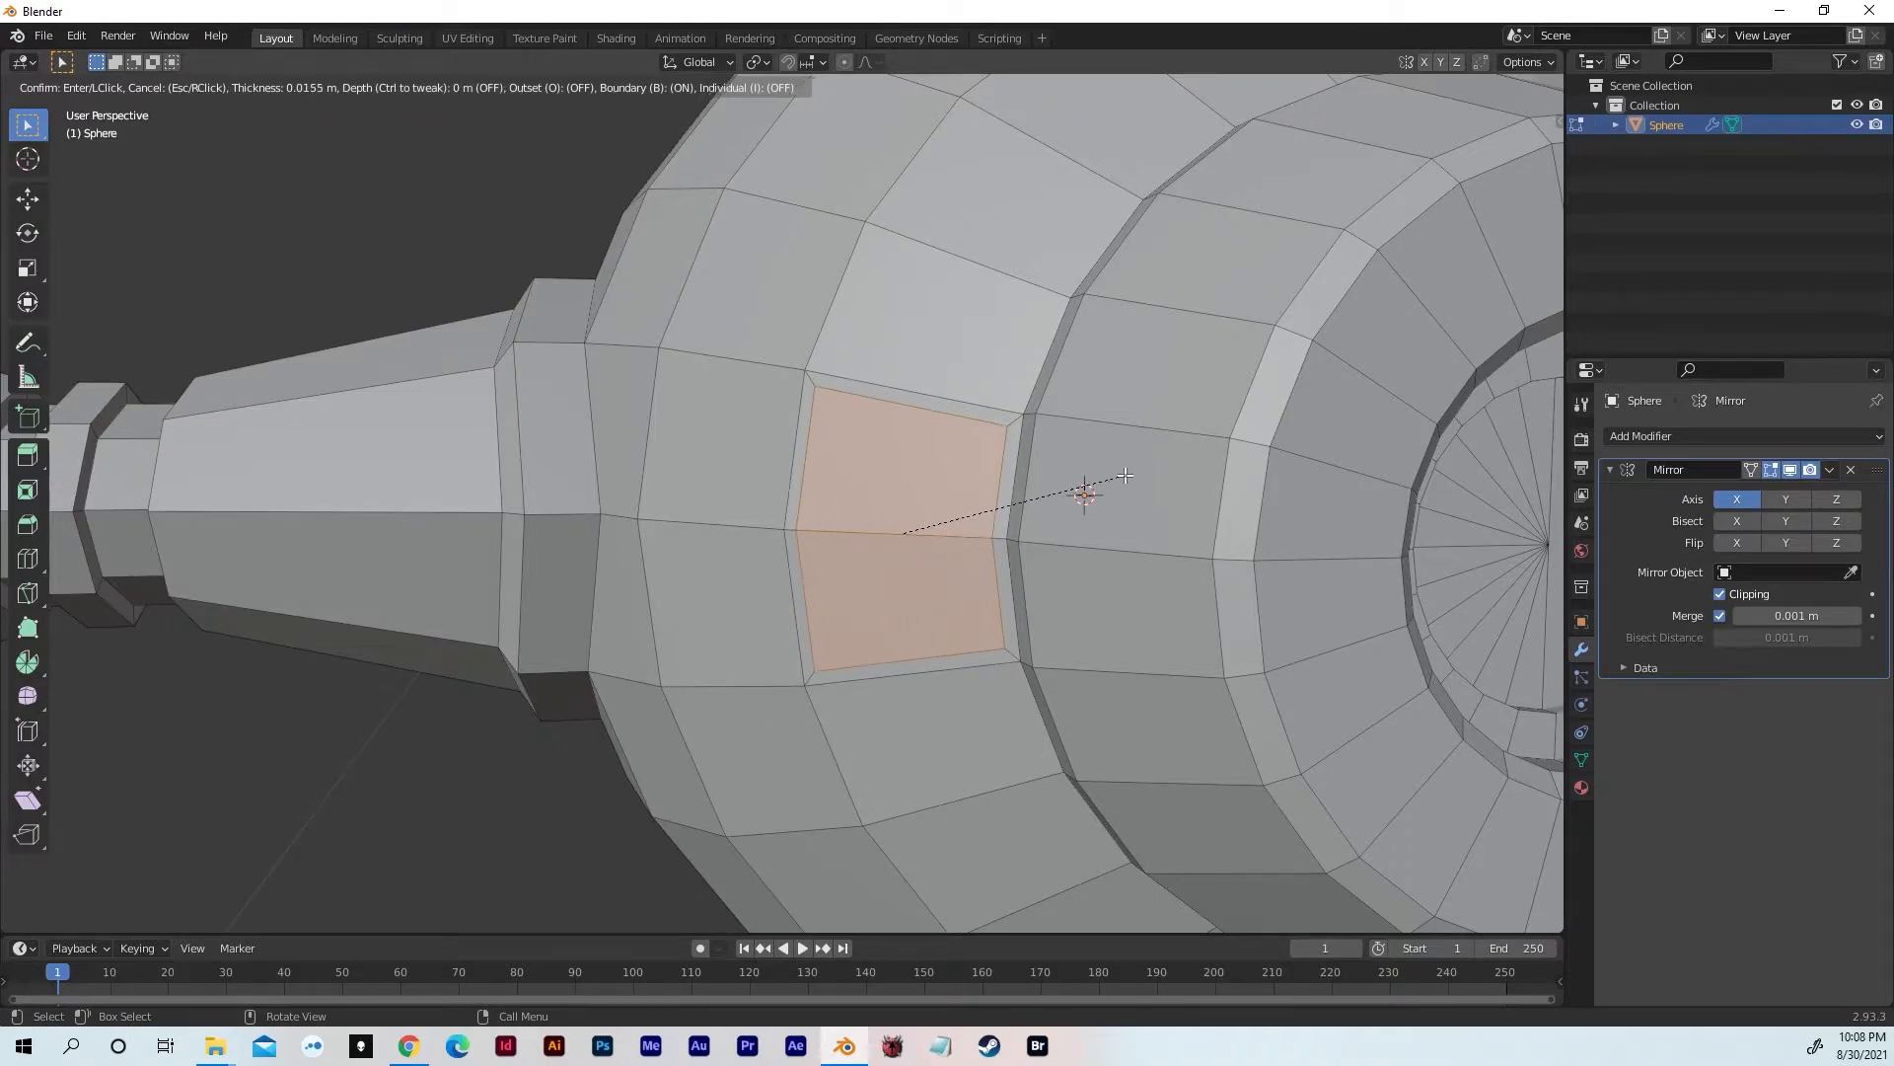
{"action": "key", "text": "i"}
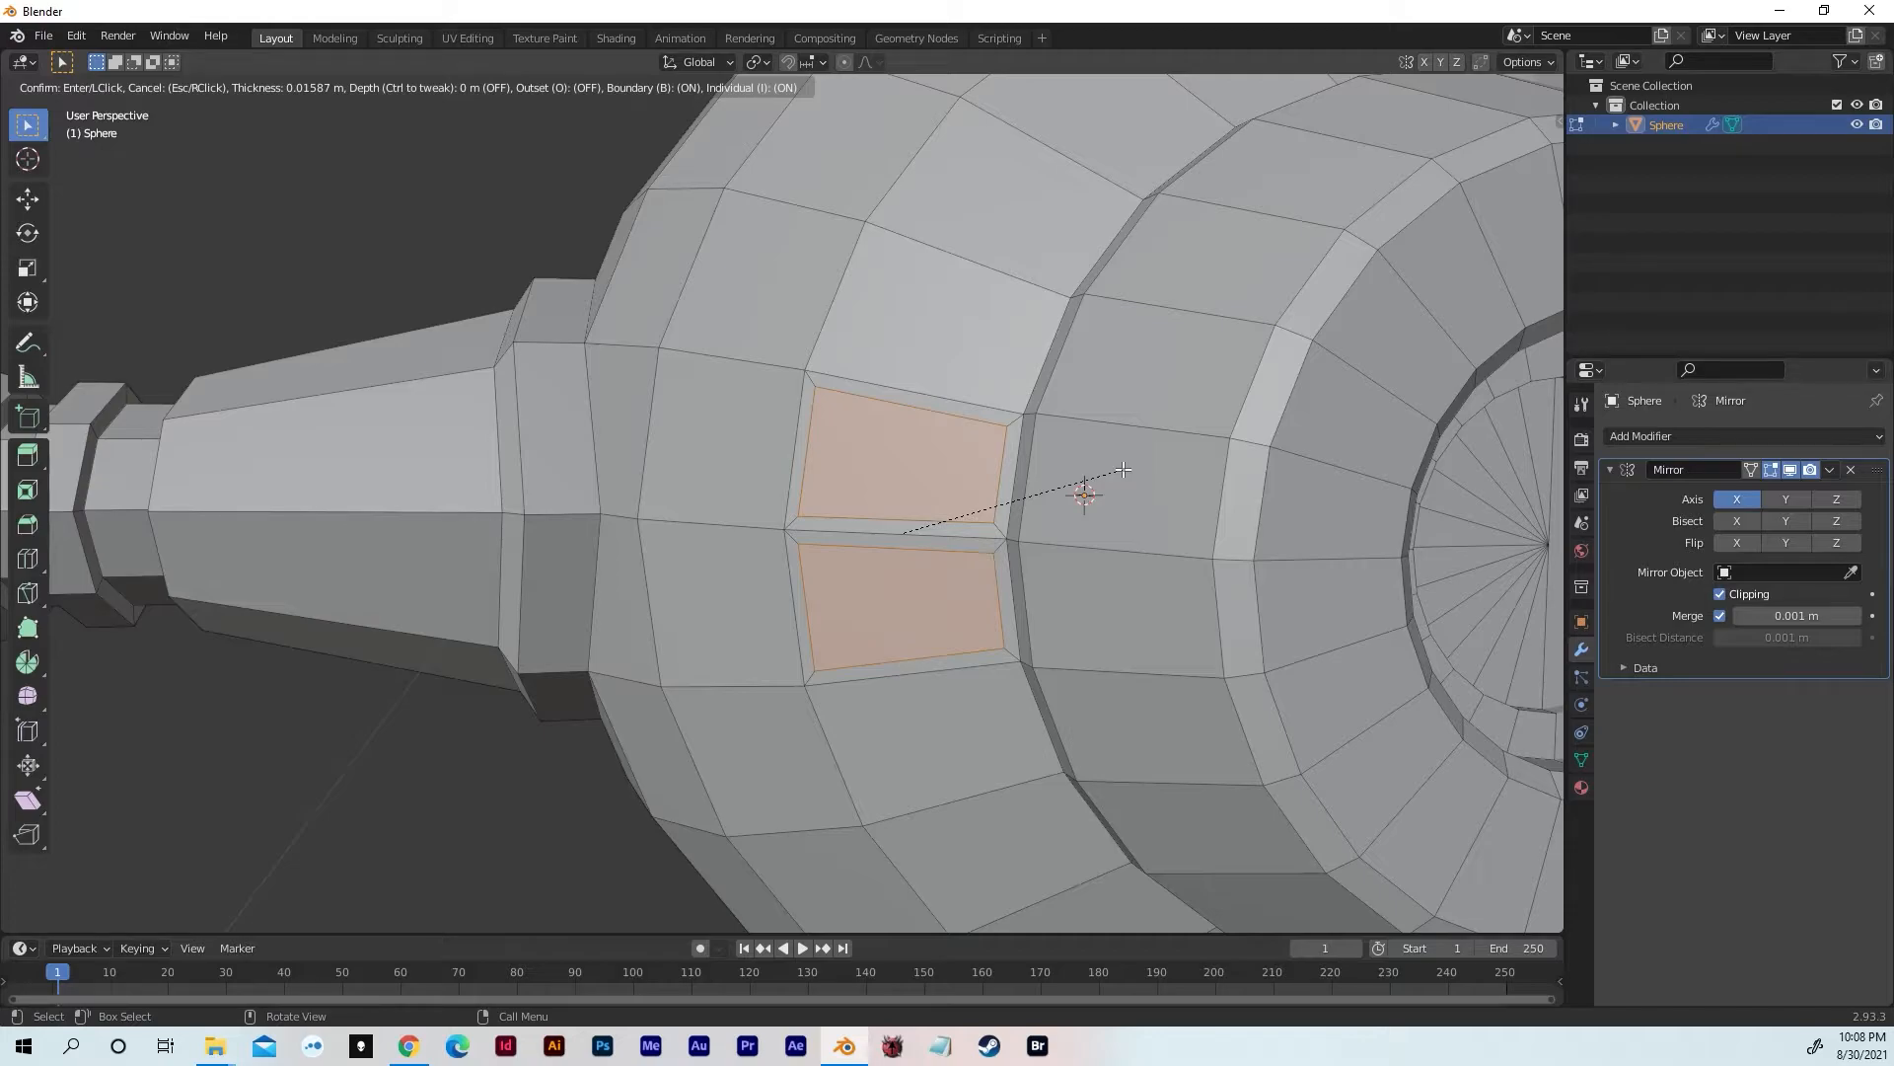
{"action": "key", "text": "i"}
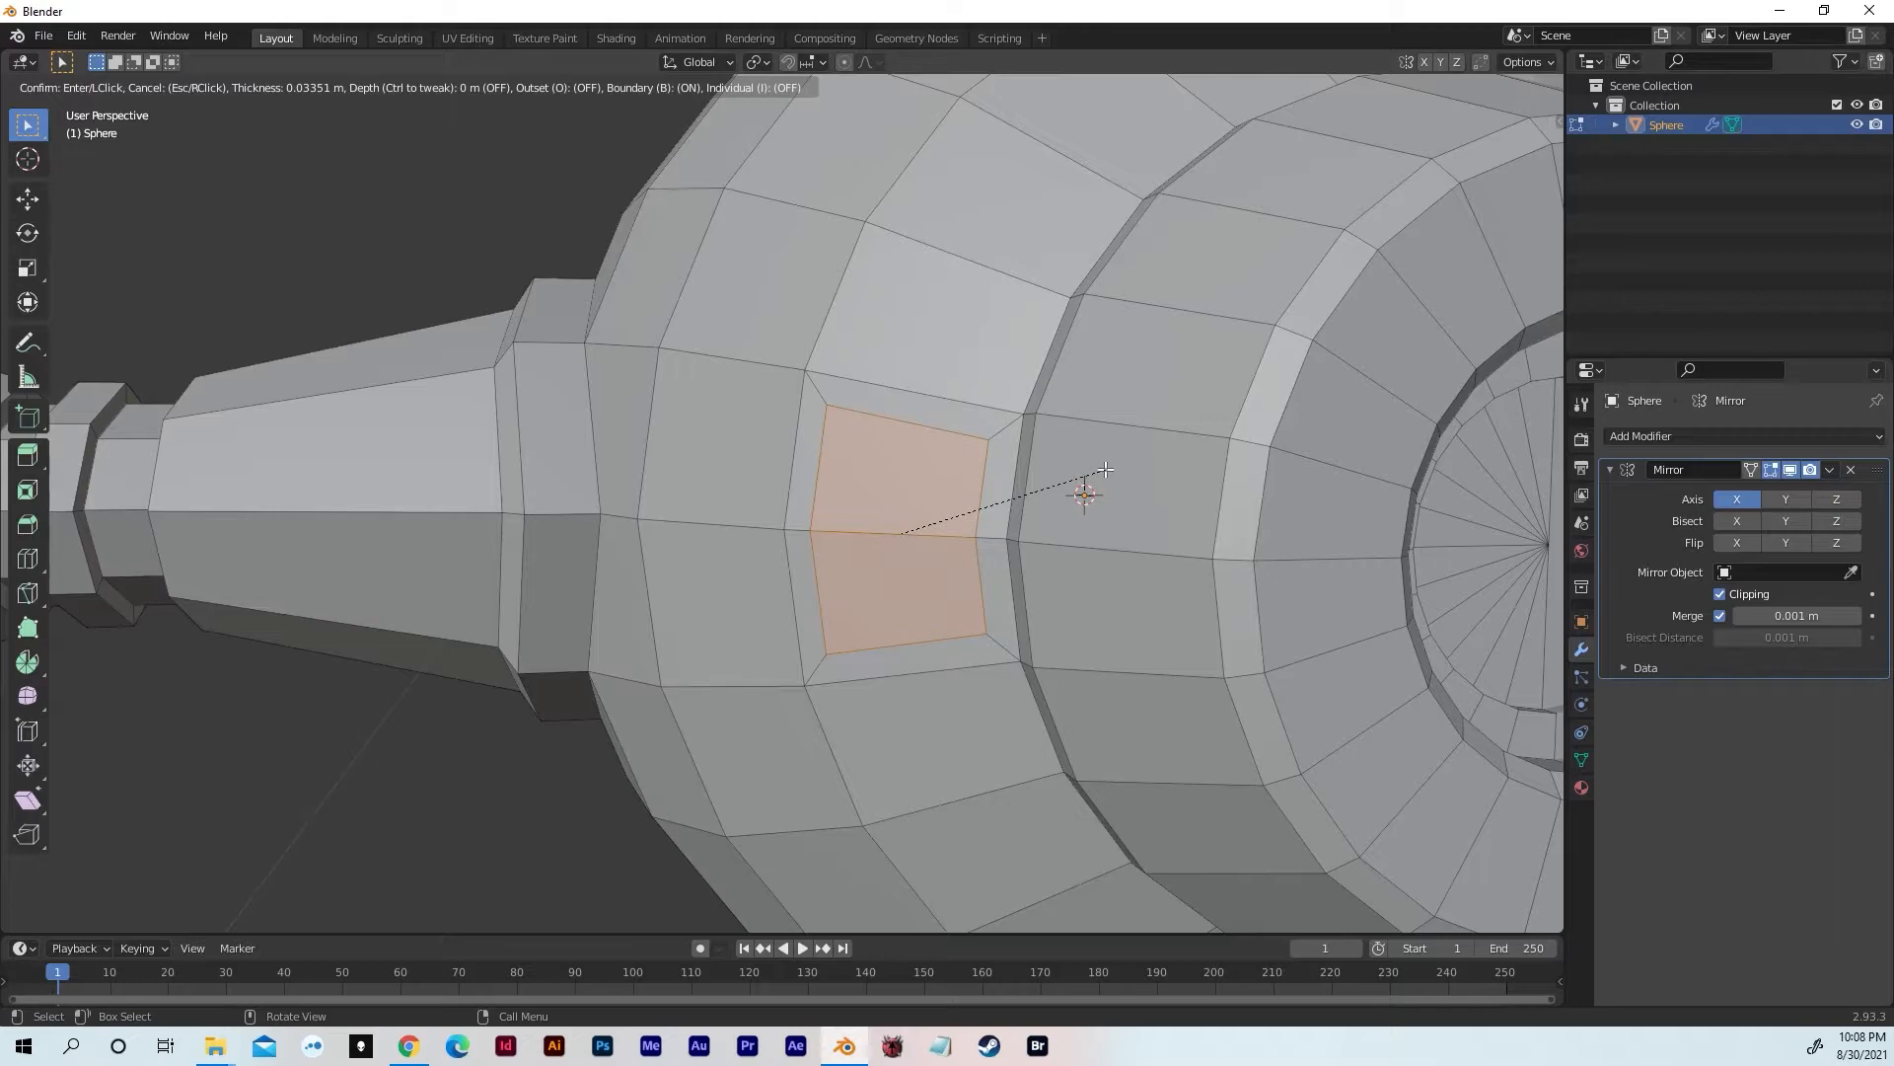
{"action": "left_click", "coordinate": [1084, 480]}
Move the inset panel's two corner vertices nearest the rear section about 0.026 m along X
{"action": "middle_click_drag", "start_coordinate": [1084, 480], "coordinate": [1076, 427], "text": "shift"}
{"action": "scroll", "coordinate": [1243, 476], "scroll_direction": "up", "scroll_amount": 4}
{"action": "scroll", "coordinate": [1075, 427], "scroll_direction": "down", "scroll_amount": 2}
{"action": "middle_click_drag", "start_coordinate": [1160, 496], "coordinate": [986, 410], "text": "shift"}
{"action": "scroll", "coordinate": [899, 504], "scroll_direction": "up", "scroll_amount": 4}
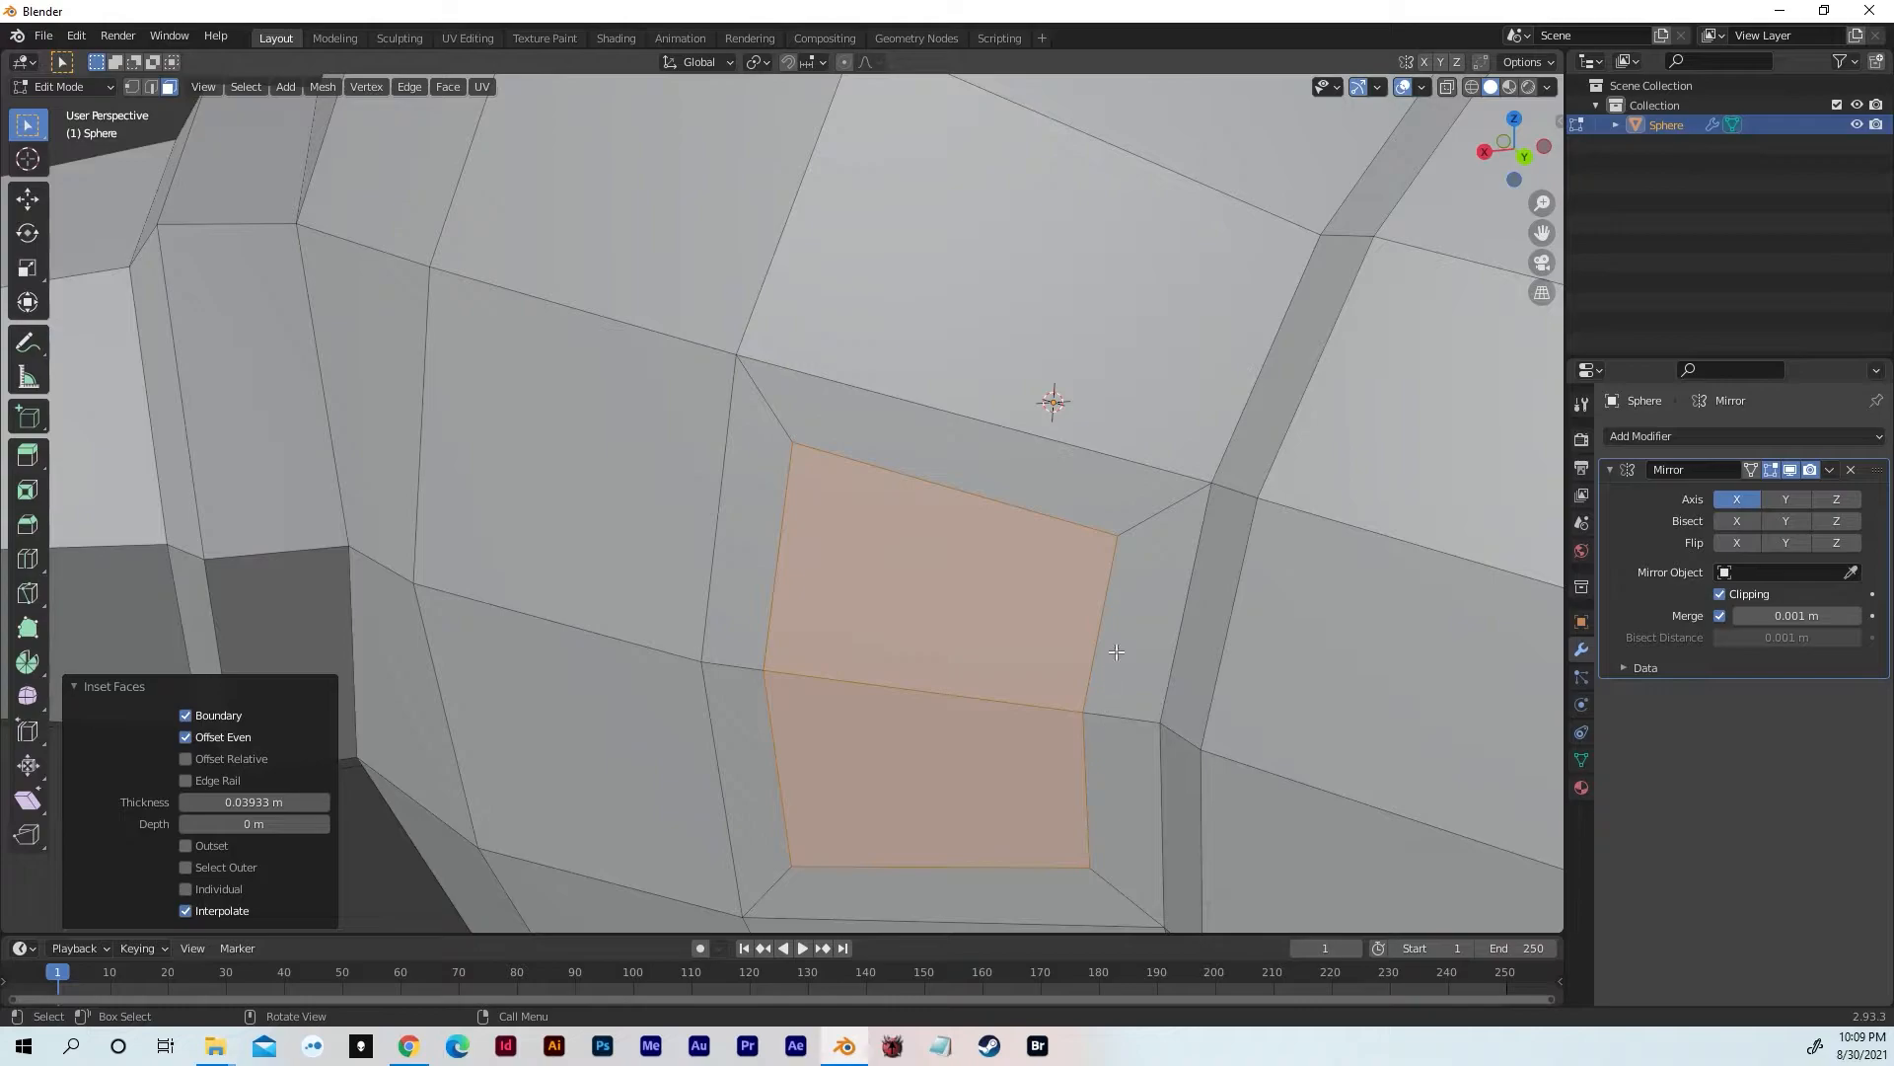
{"action": "key", "text": "1"}
{"action": "left_click", "coordinate": [1120, 538]}
{"action": "left_click_drag", "start_coordinate": [1049, 786], "coordinate": [1105, 888]}
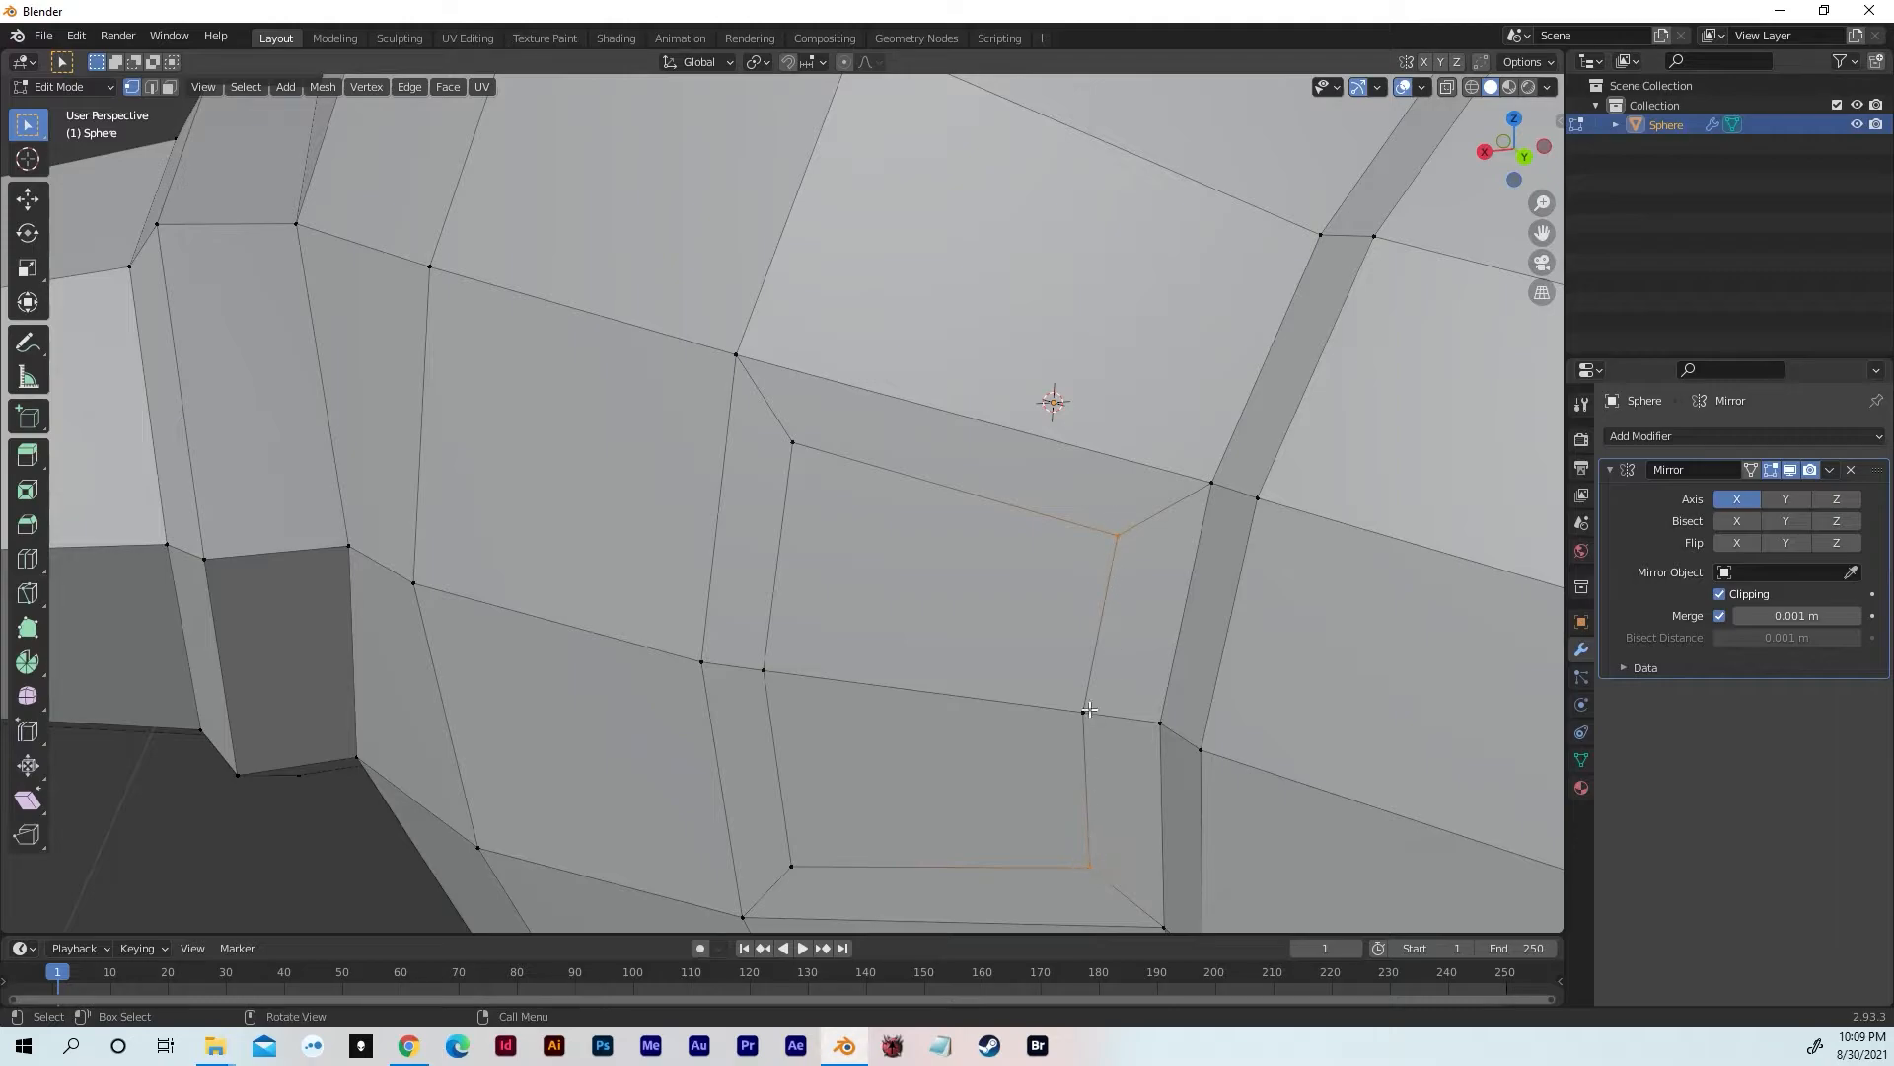
{"action": "middle_click_drag", "start_coordinate": [1083, 717], "coordinate": [1079, 663], "text": "shift"}
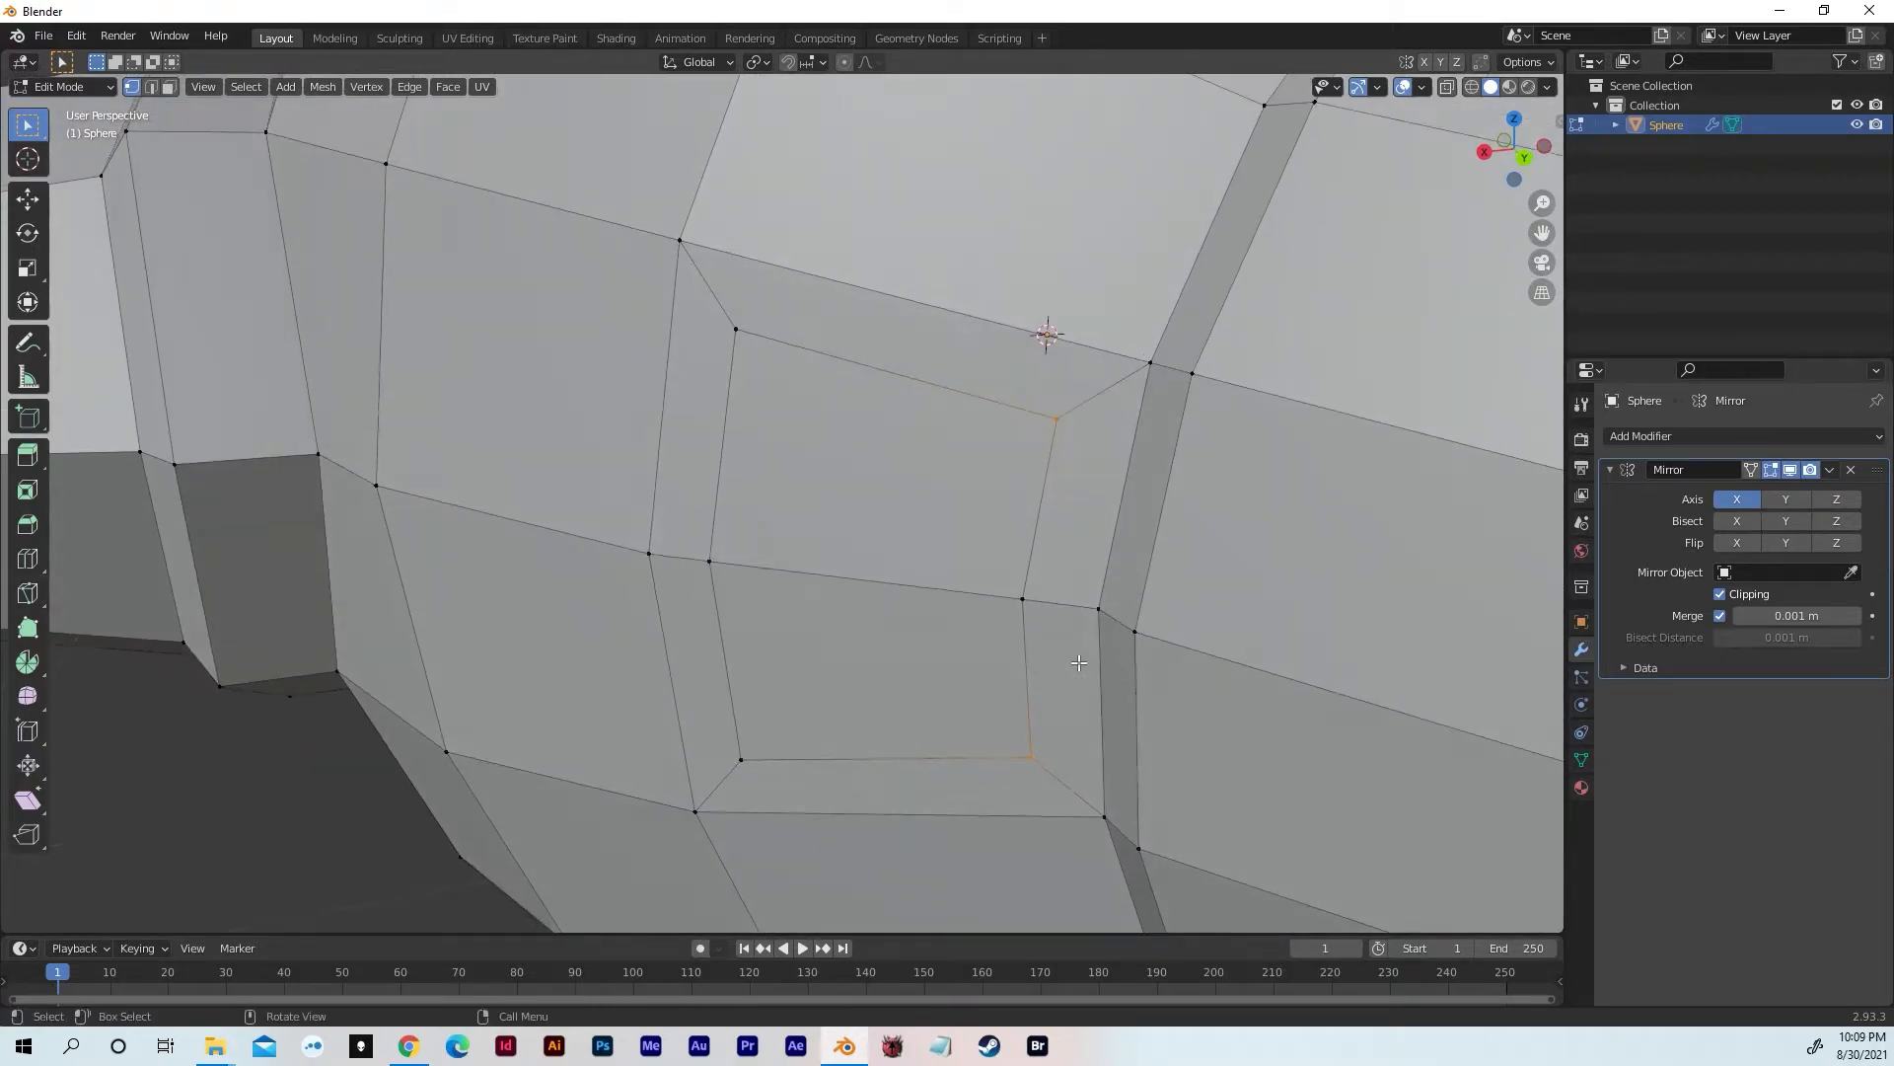
{"action": "key", "text": "g"}
{"action": "key", "text": "x"}
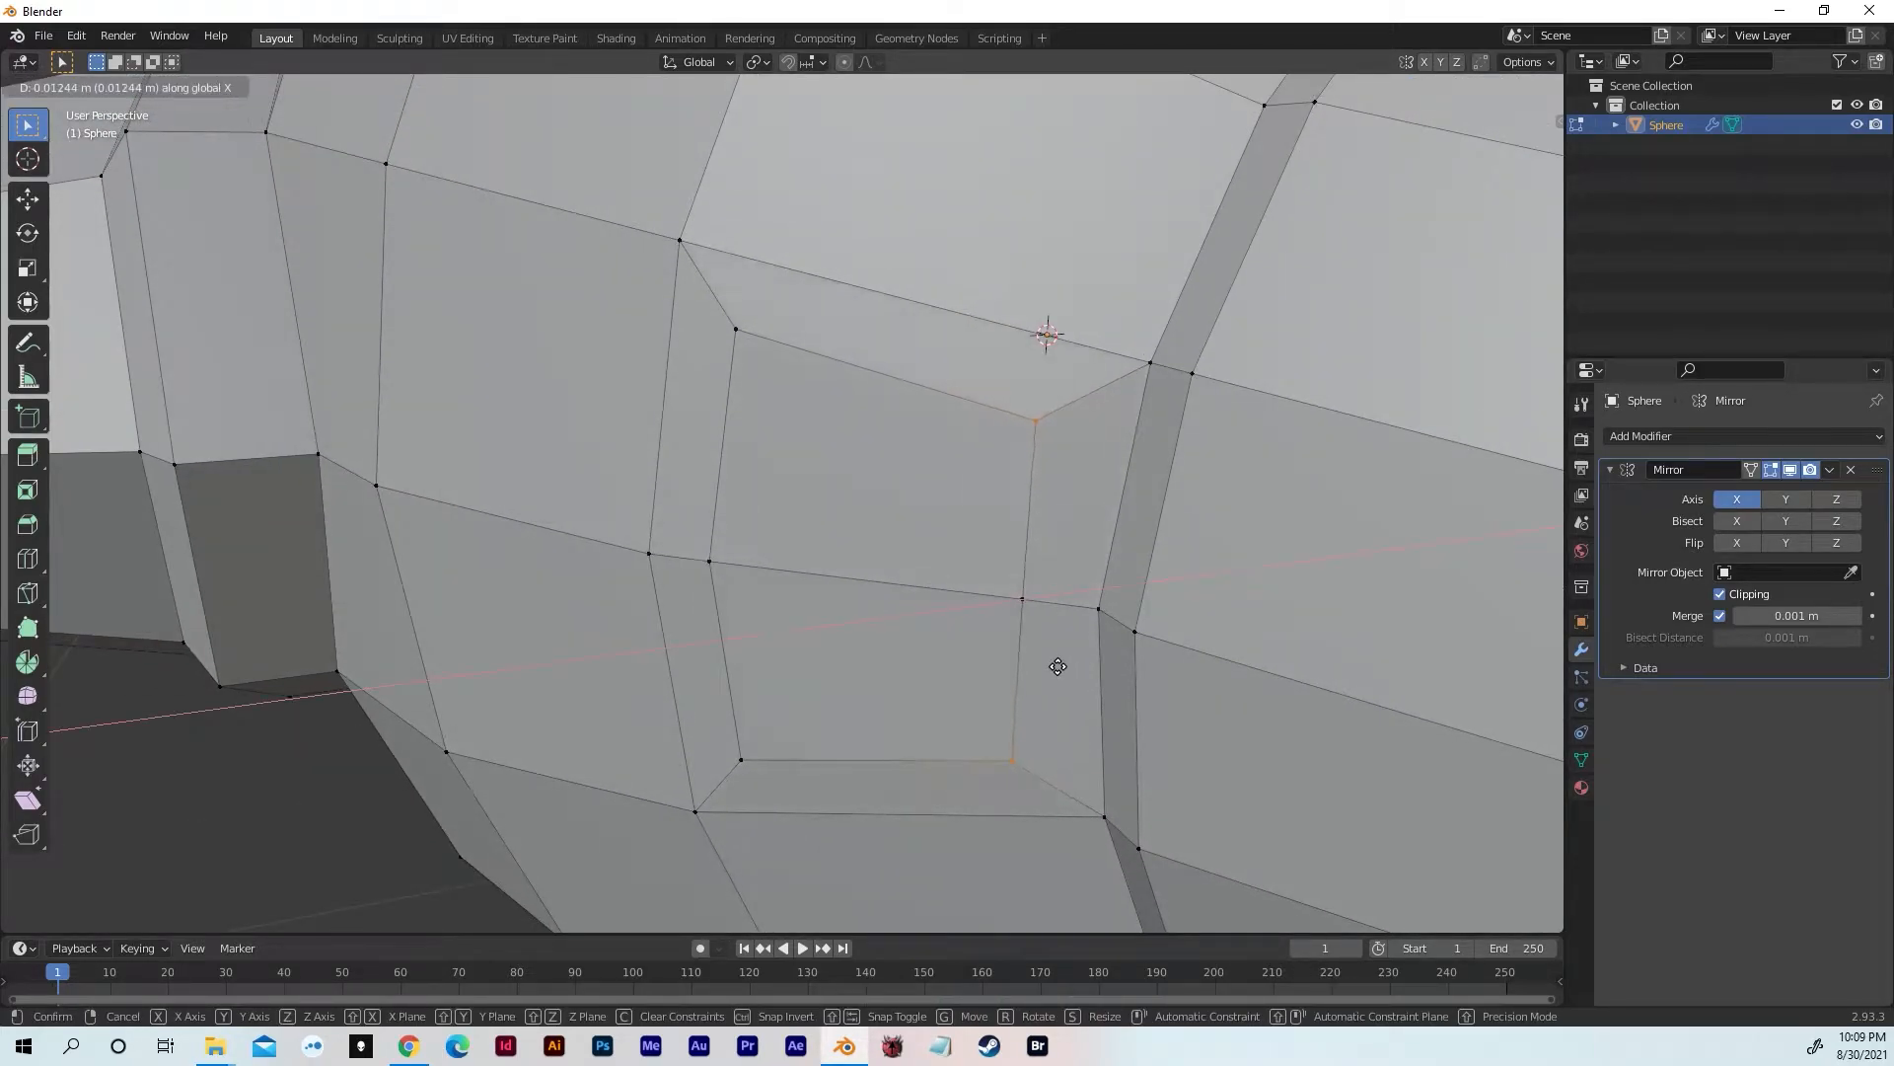
{"action": "left_click", "coordinate": [1038, 672]}
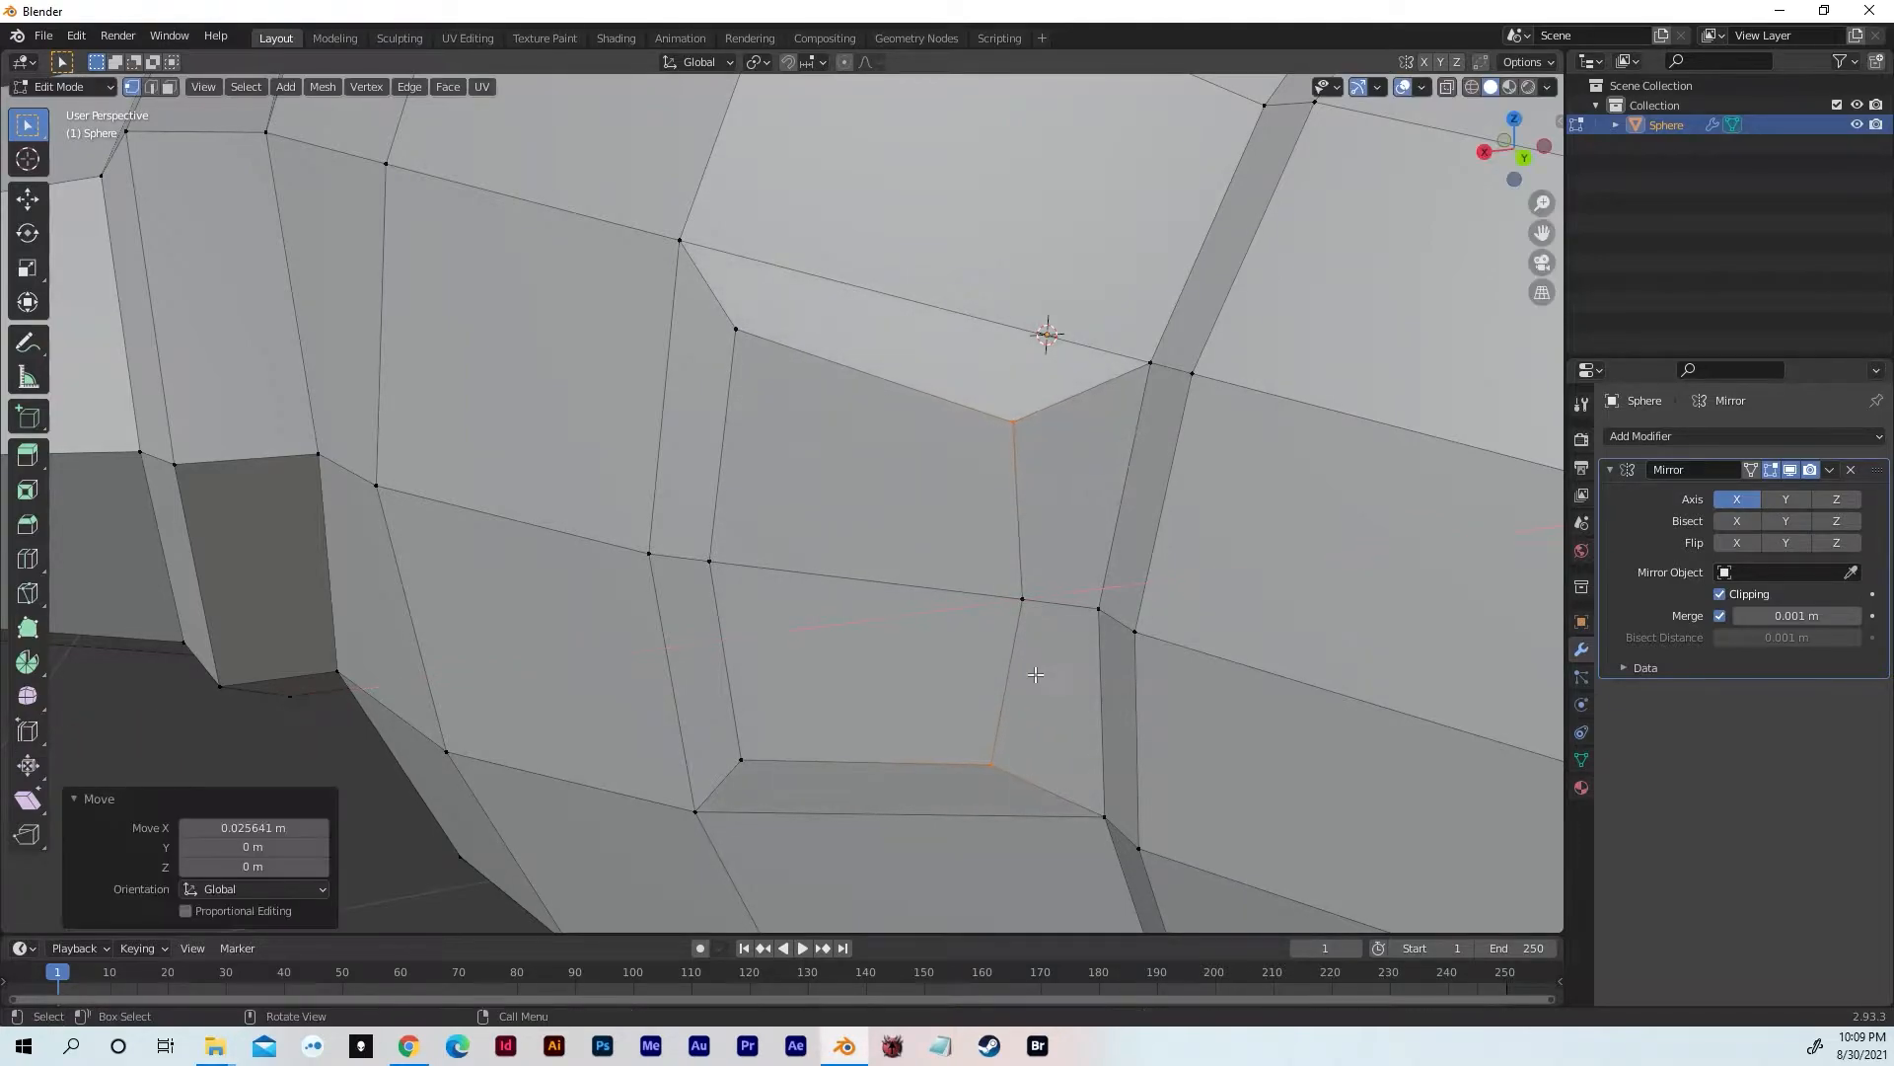
Shift the same two corner vertices in negative Y, finishing with a fine move of about -0.0024 m
{"action": "middle_click_drag", "start_coordinate": [1036, 671], "coordinate": [870, 512]}
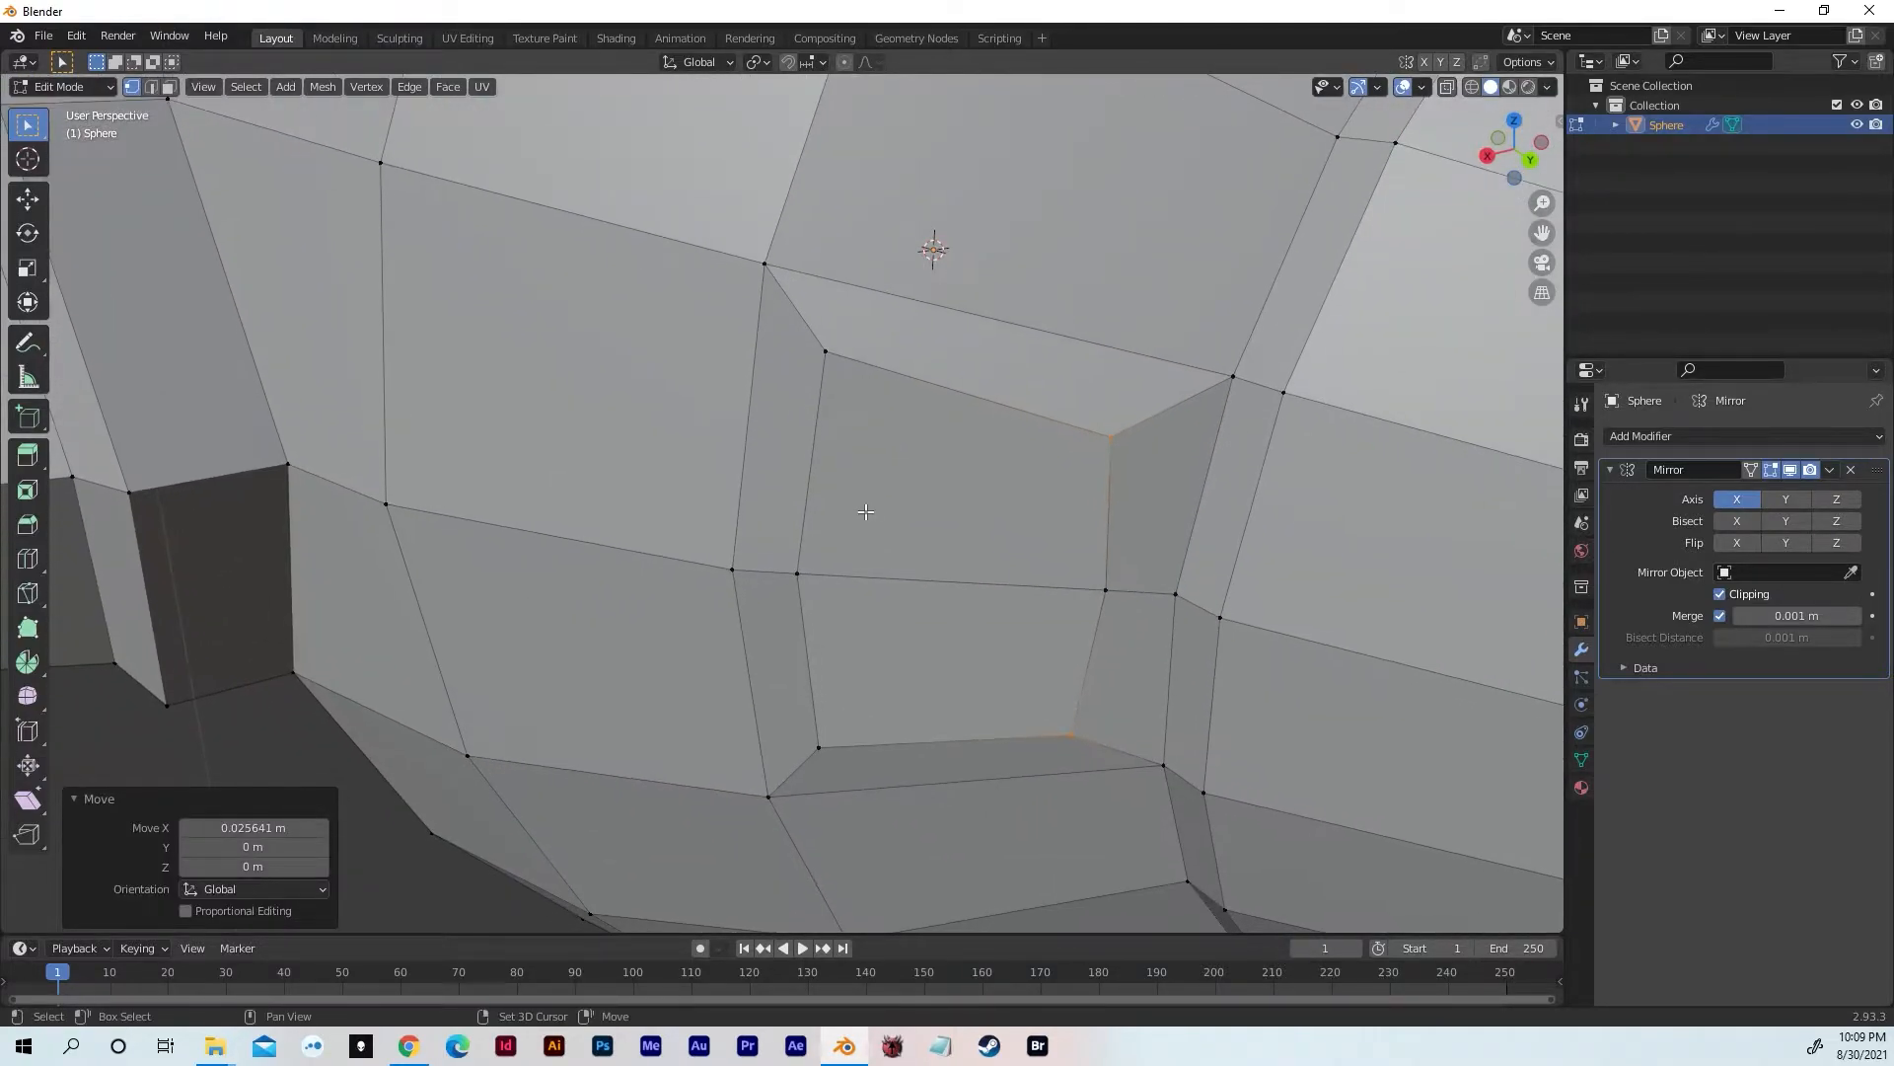
{"action": "key", "text": "g"}
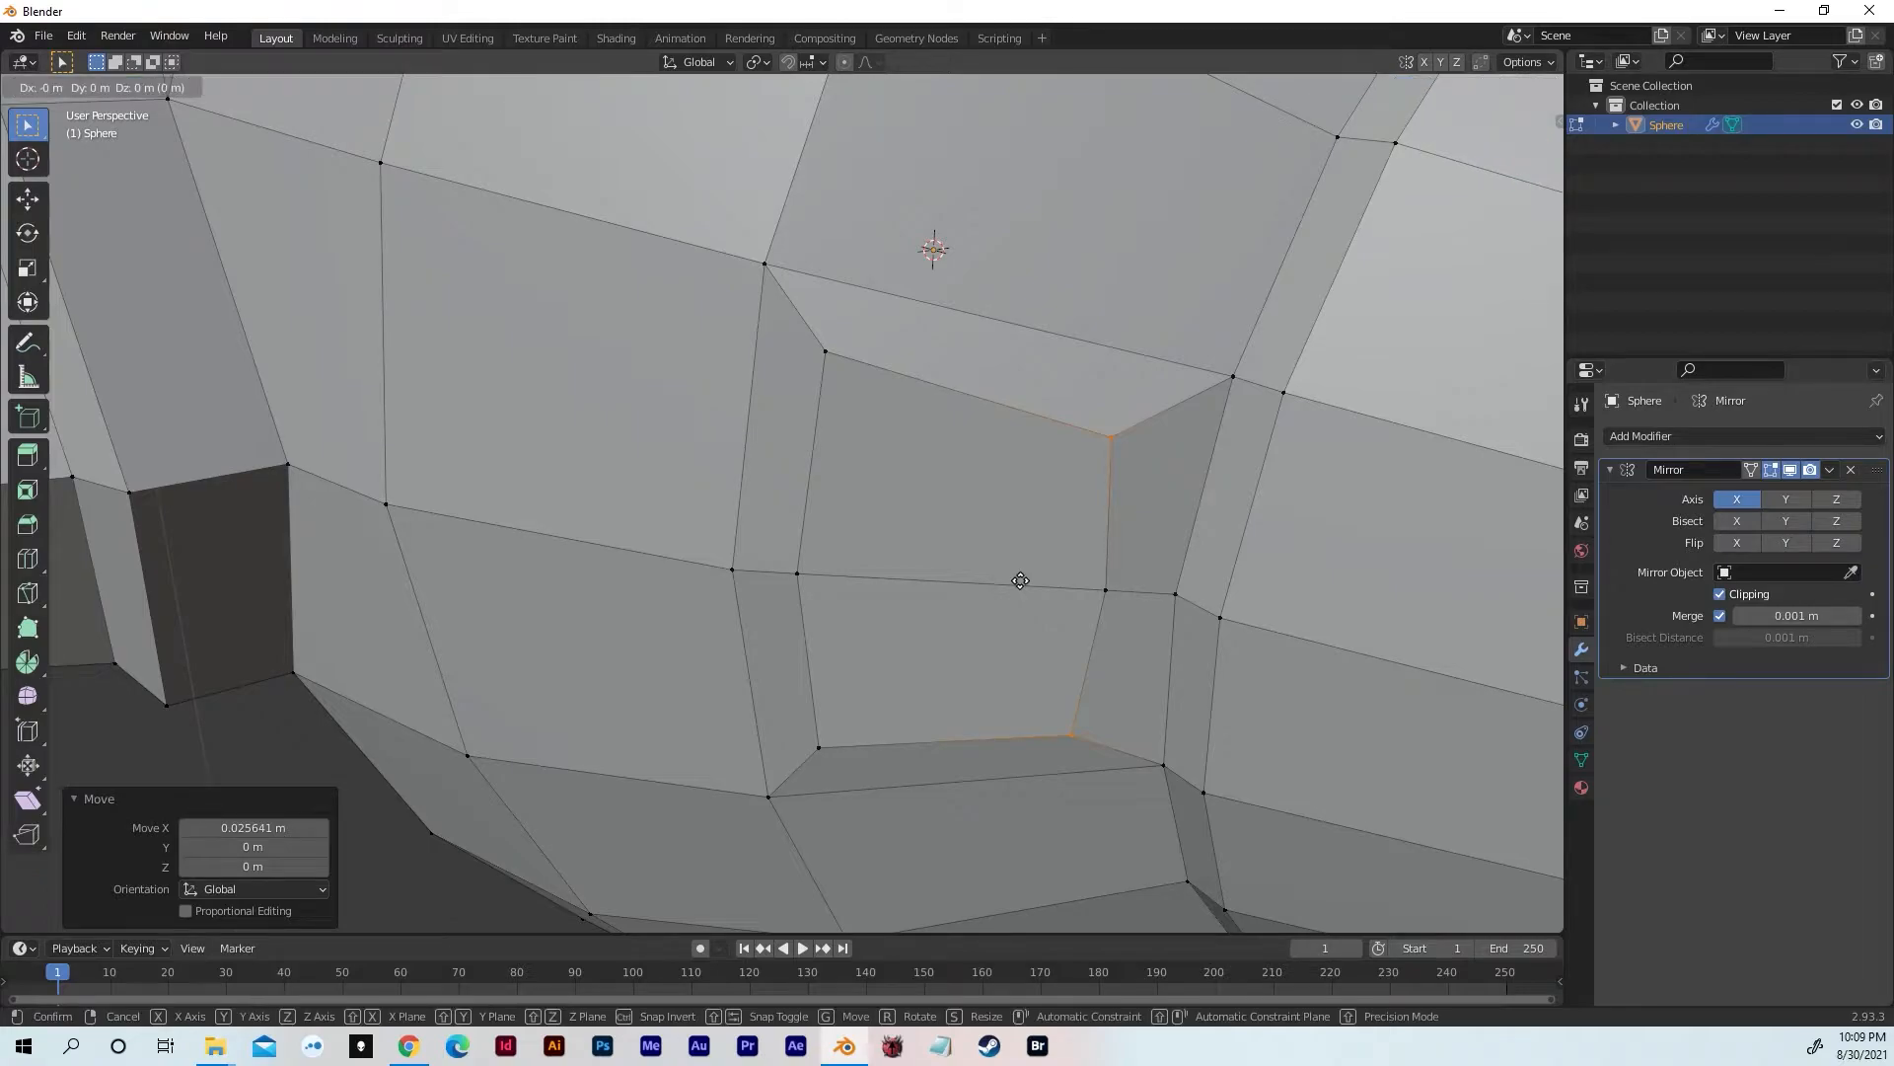
{"action": "key", "text": "y"}
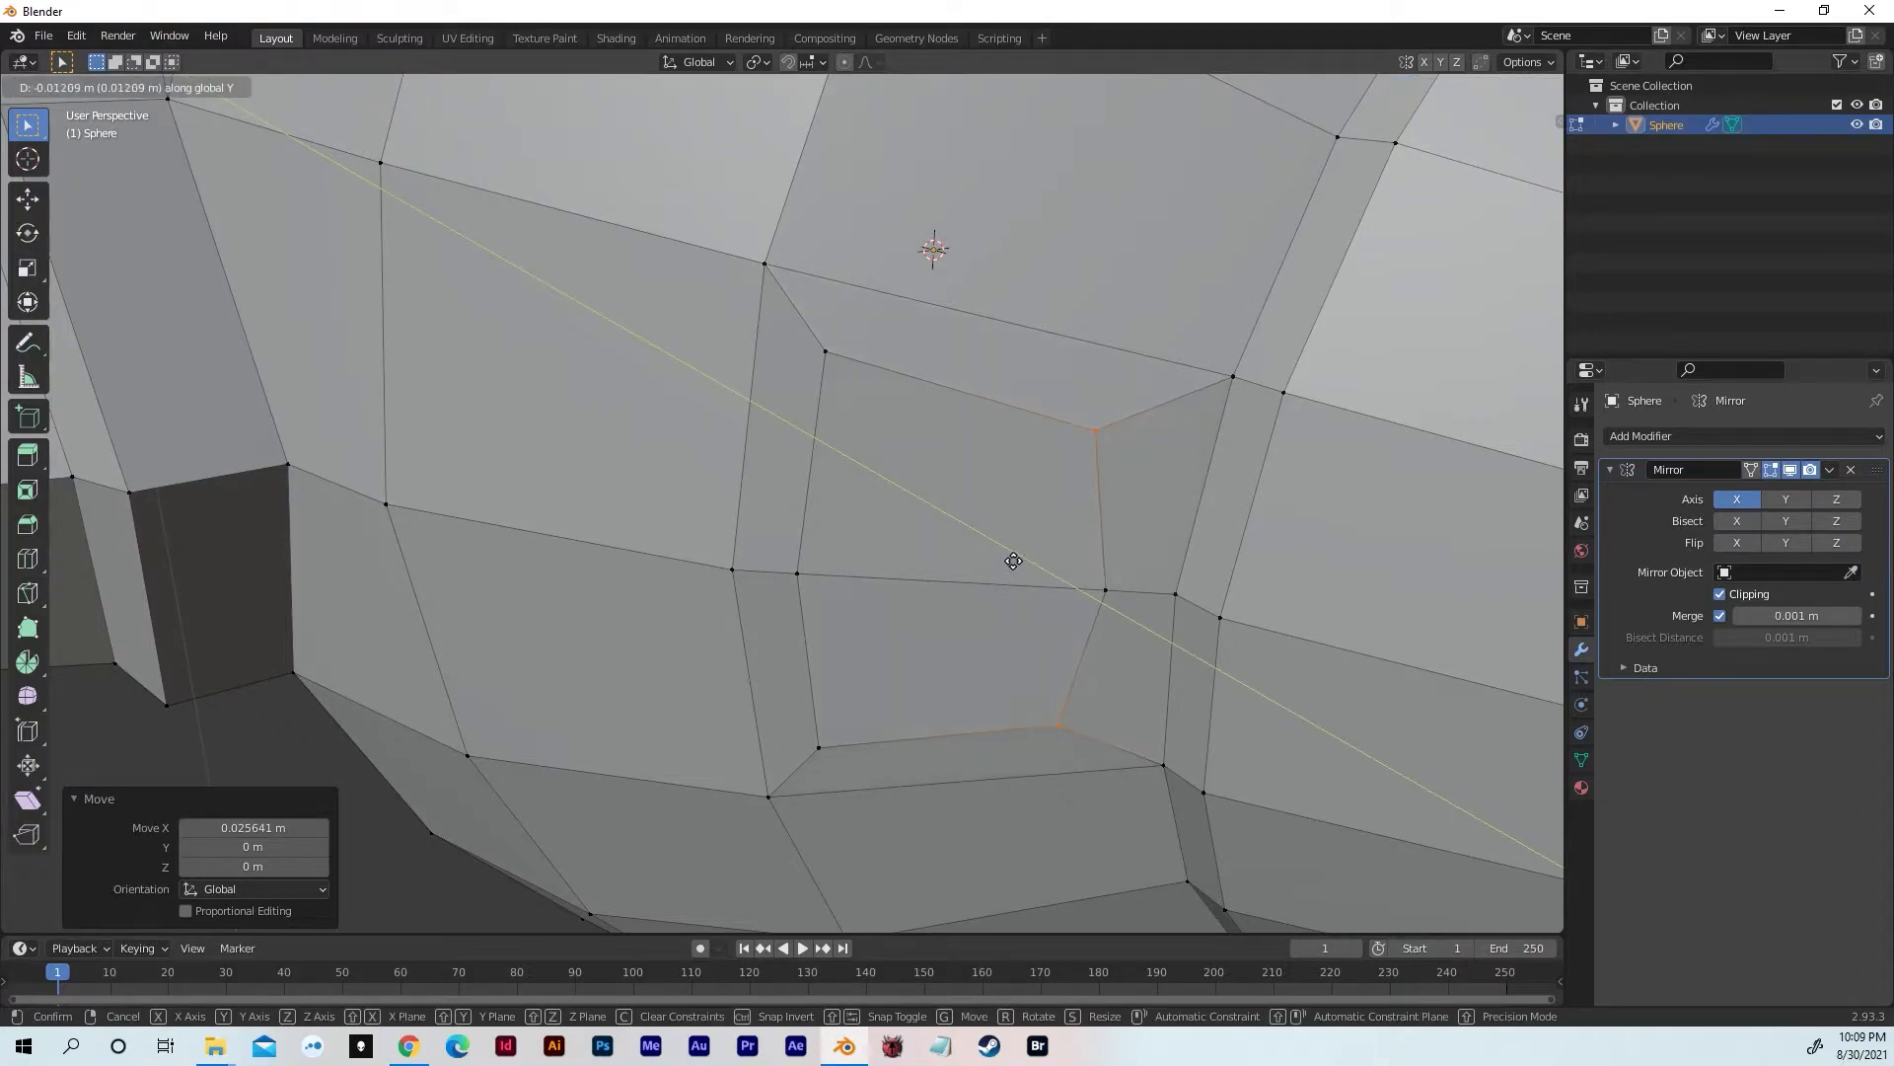
{"action": "left_click", "coordinate": [1026, 545]}
{"action": "middle_click_drag", "start_coordinate": [1028, 541], "coordinate": [1070, 144]}
{"action": "middle_click_drag", "start_coordinate": [1075, 390], "coordinate": [1105, 425]}
{"action": "middle_click_drag", "start_coordinate": [1105, 424], "coordinate": [1041, 282], "text": "shift"}
{"action": "key", "text": "g"}
{"action": "key", "text": "y"}
{"action": "left_click", "coordinate": [1030, 209]}
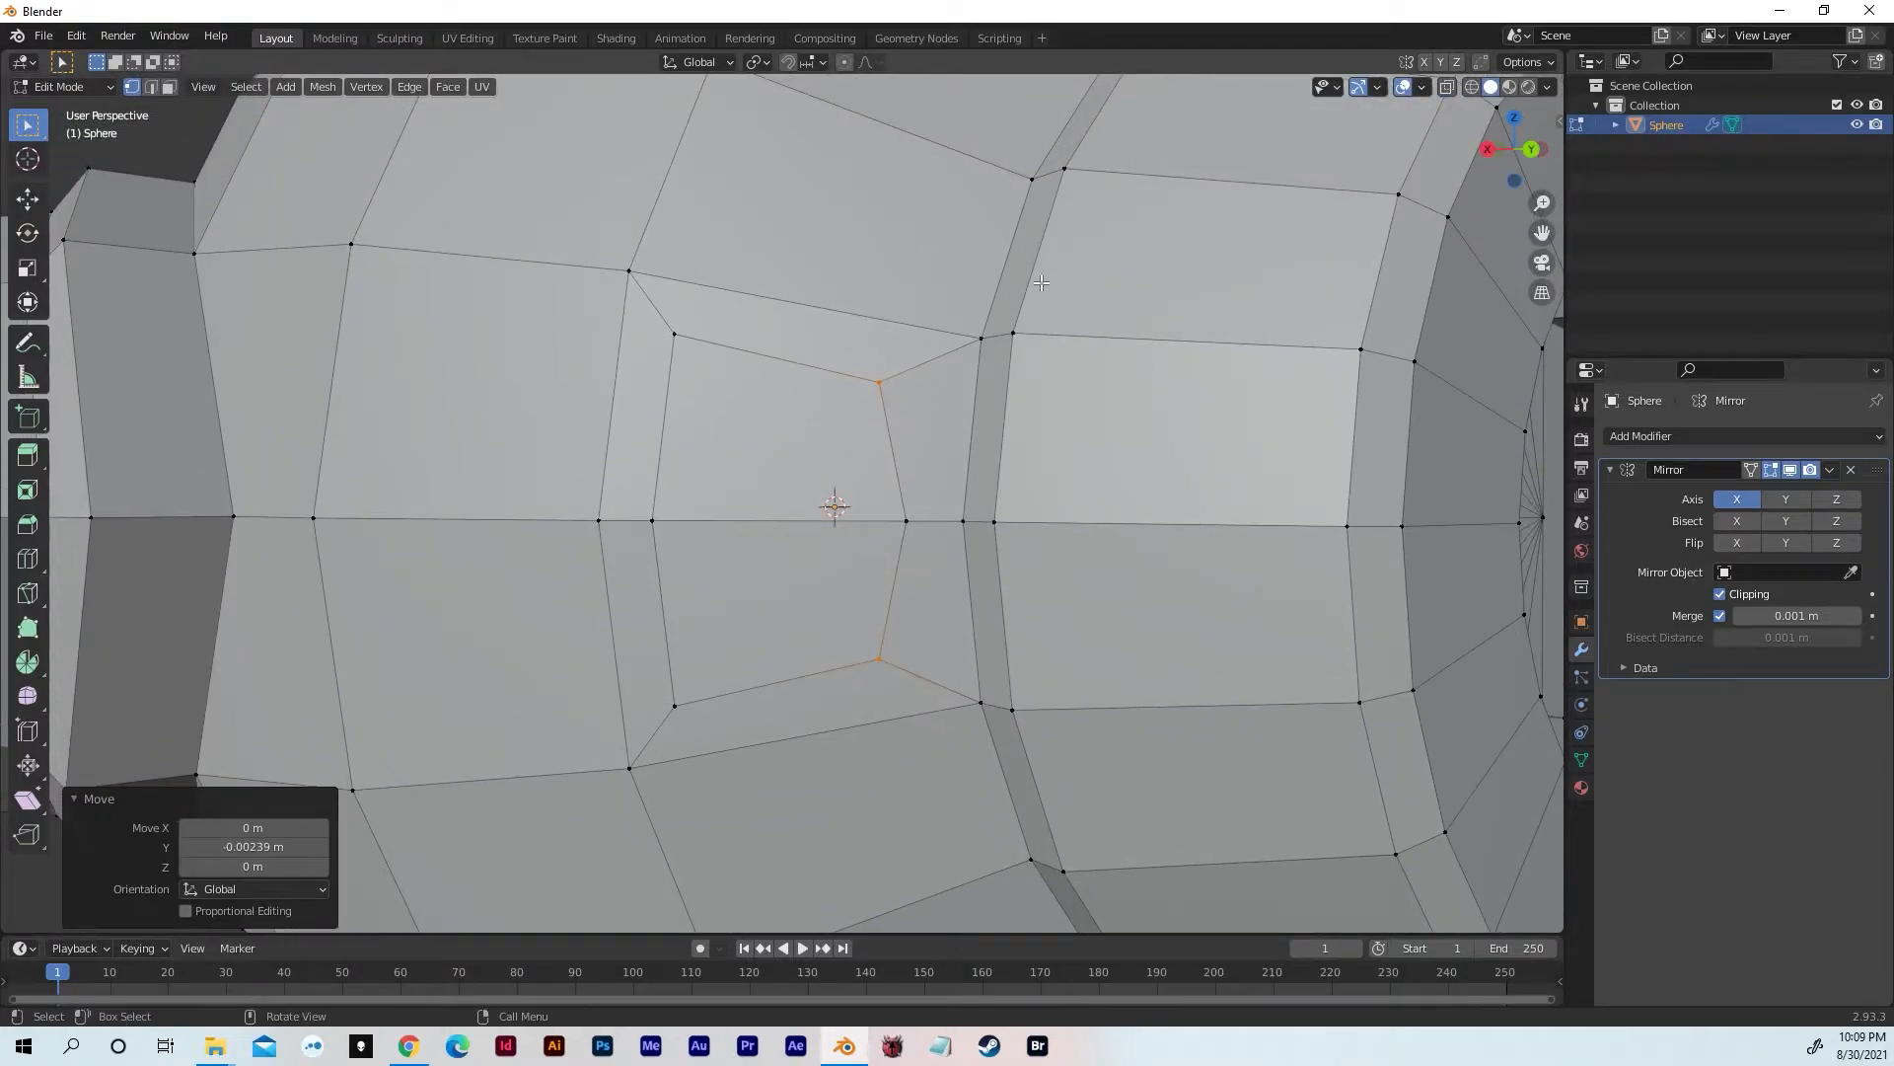
Scale the panel's two corner vertices nearest the pylon to about 0.894 in Z and move them about 0.0028 m along Y
{"action": "left_click", "coordinate": [674, 333]}
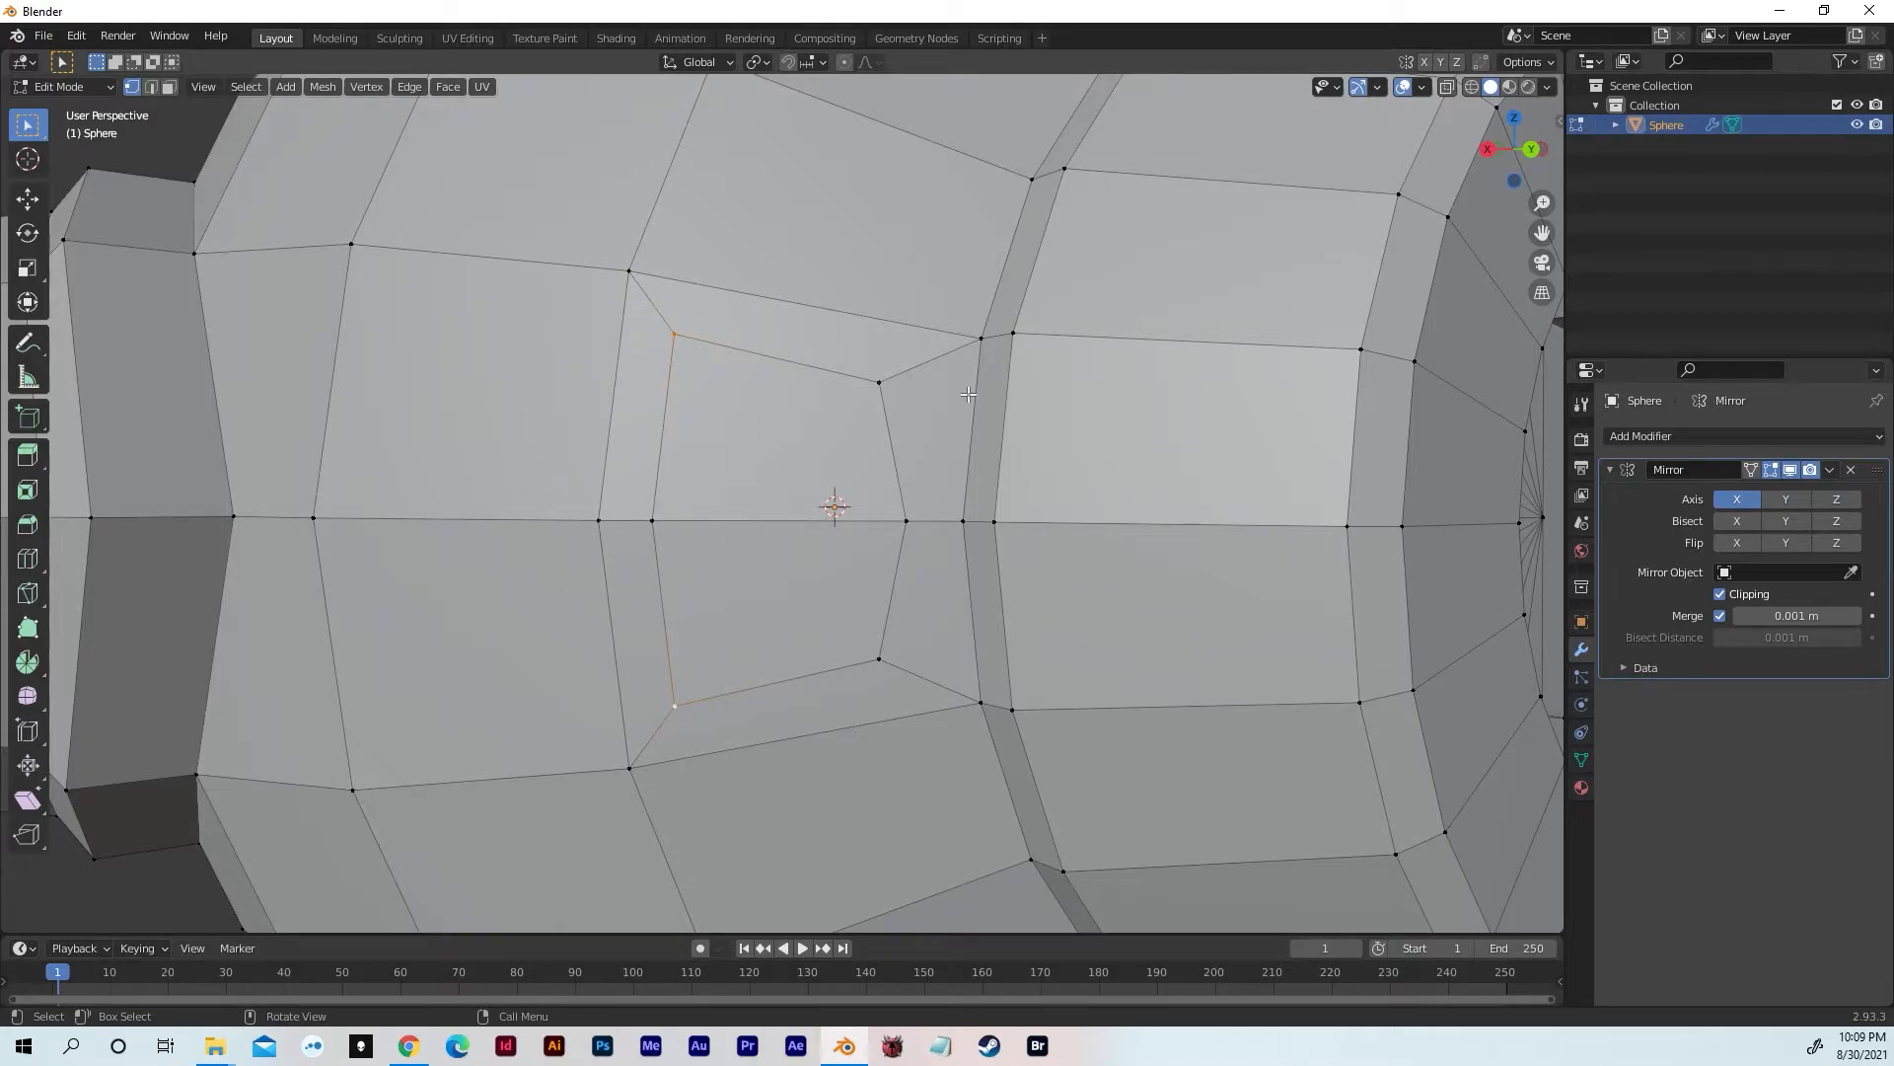
{"action": "key", "text": "s"}
{"action": "key", "text": "z"}
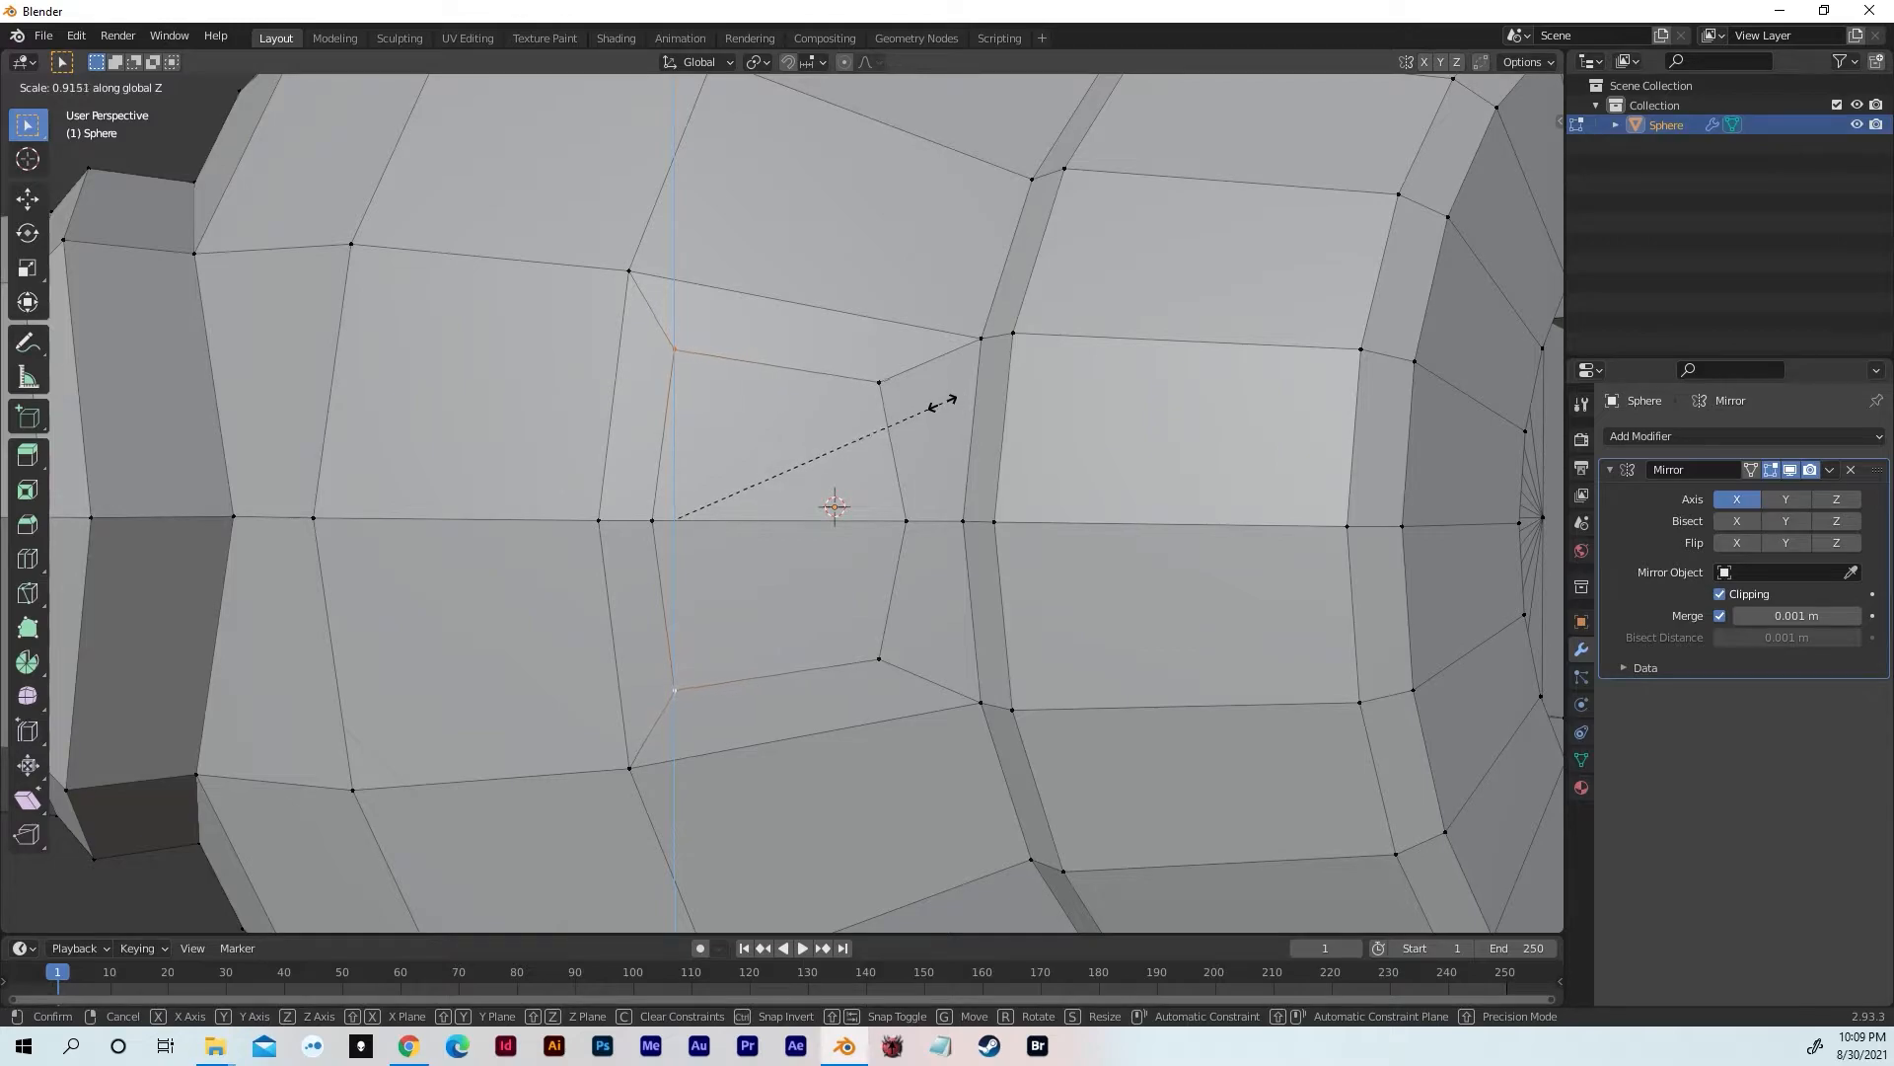
{"action": "left_click", "coordinate": [936, 403]}
{"action": "scroll", "coordinate": [936, 404], "scroll_direction": "up", "scroll_amount": 4}
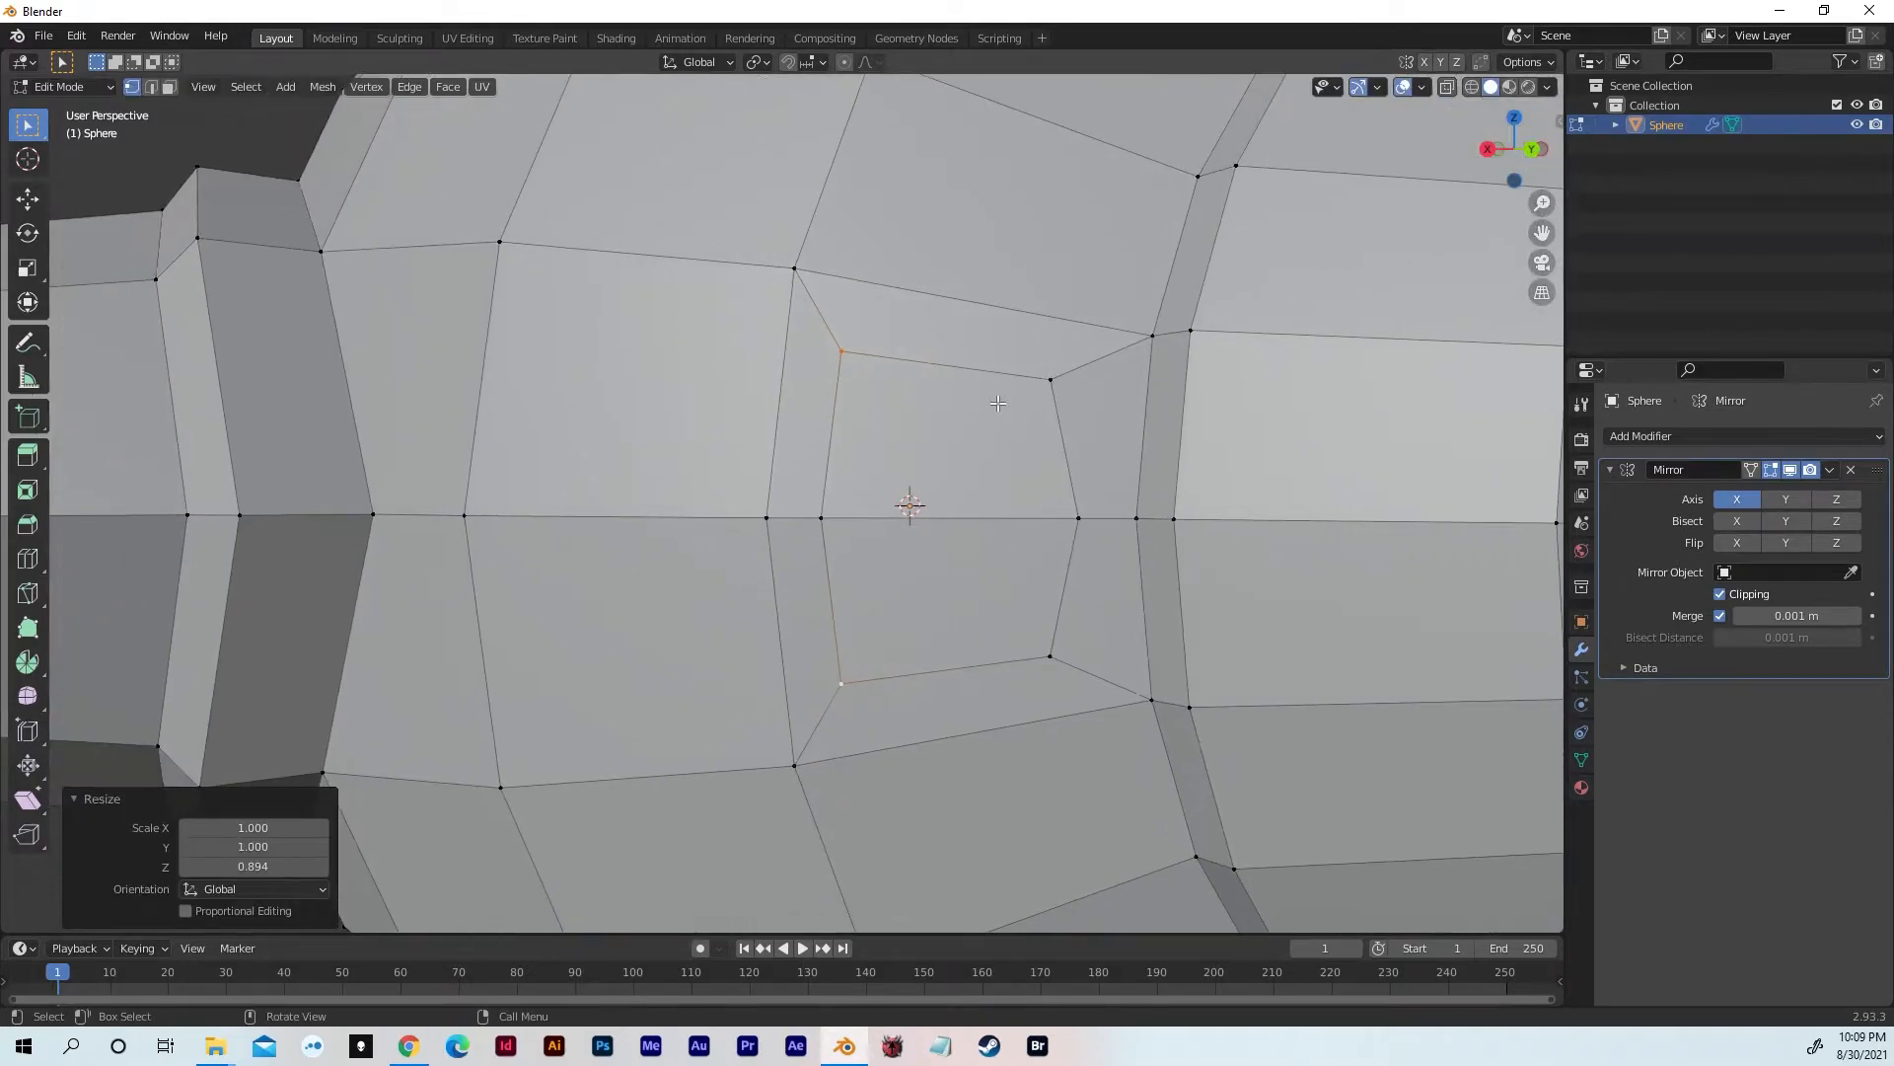
{"action": "key", "text": "g"}
{"action": "key", "text": "y"}
{"action": "left_click", "coordinate": [1002, 408]}
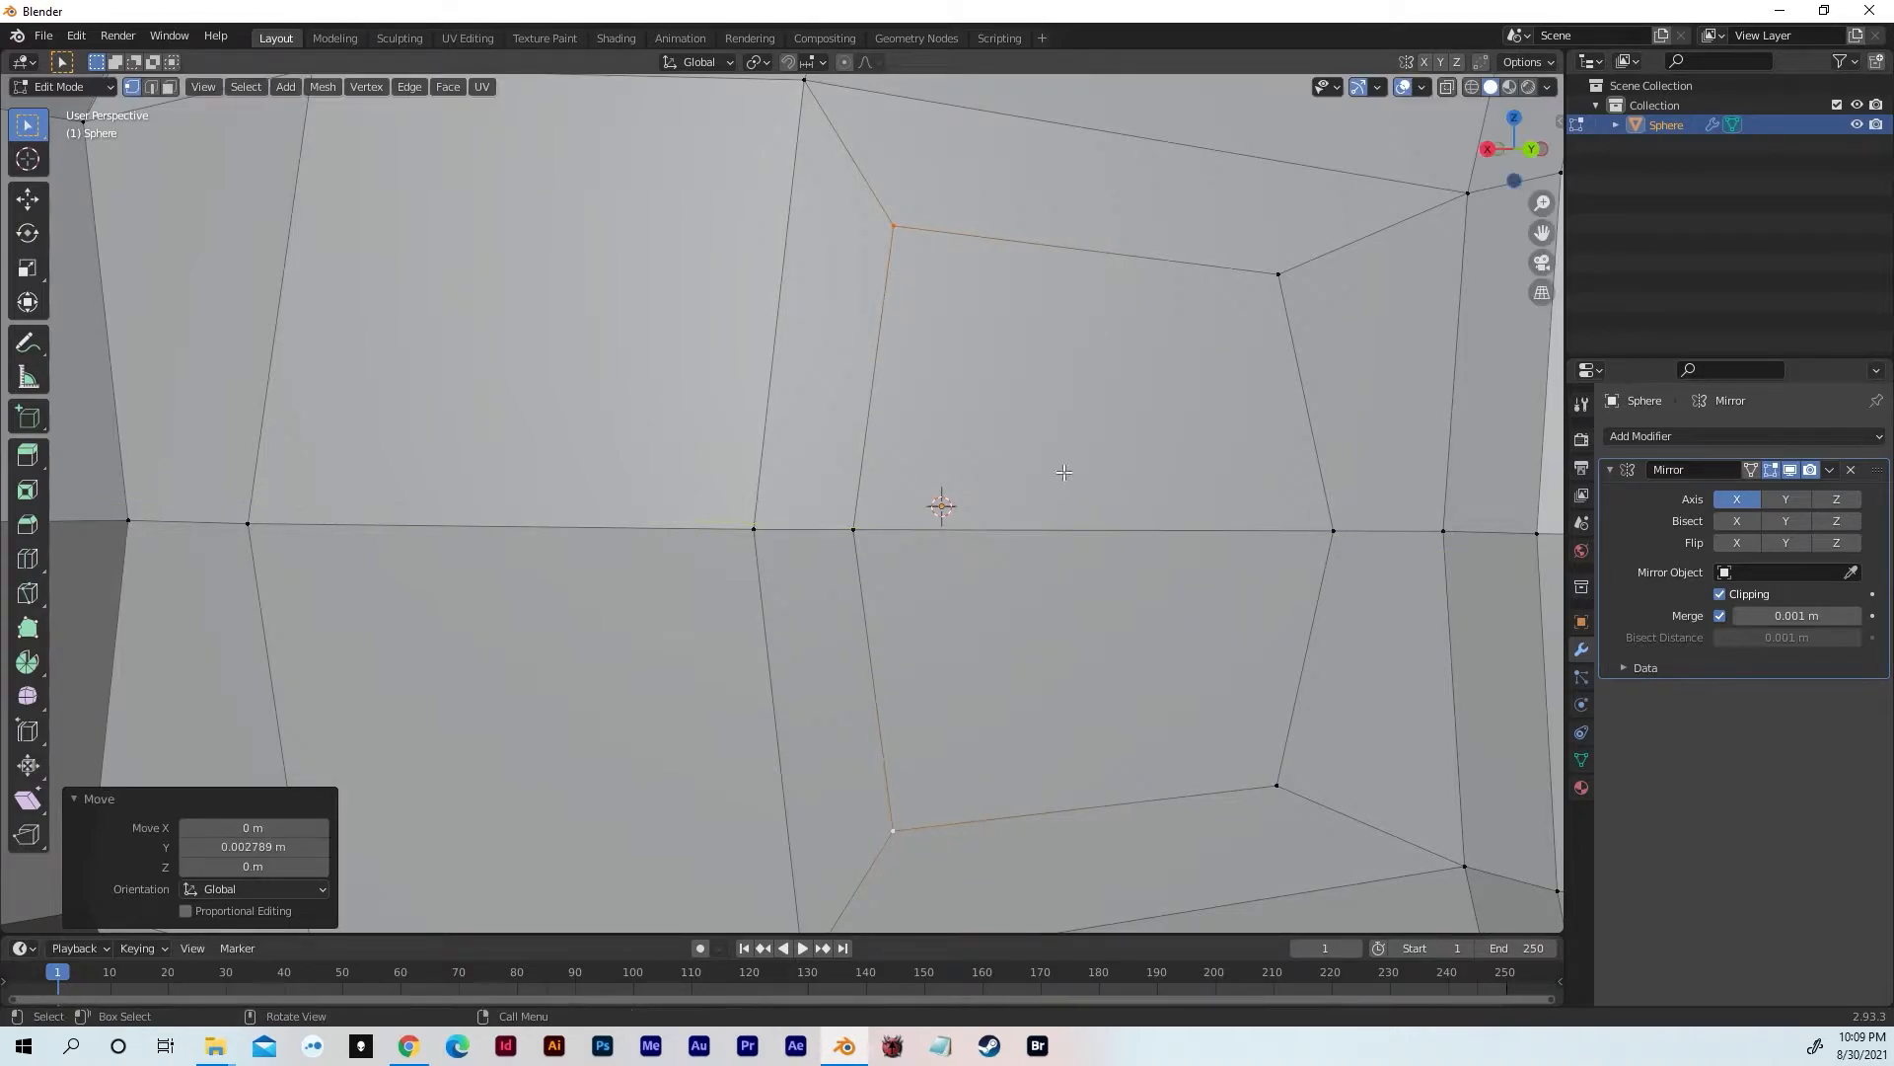
Extrude the two inset panel faces on the ball's side about 0.12 m along Y
{"action": "key", "text": "3"}
{"action": "left_click", "coordinate": [1120, 590]}
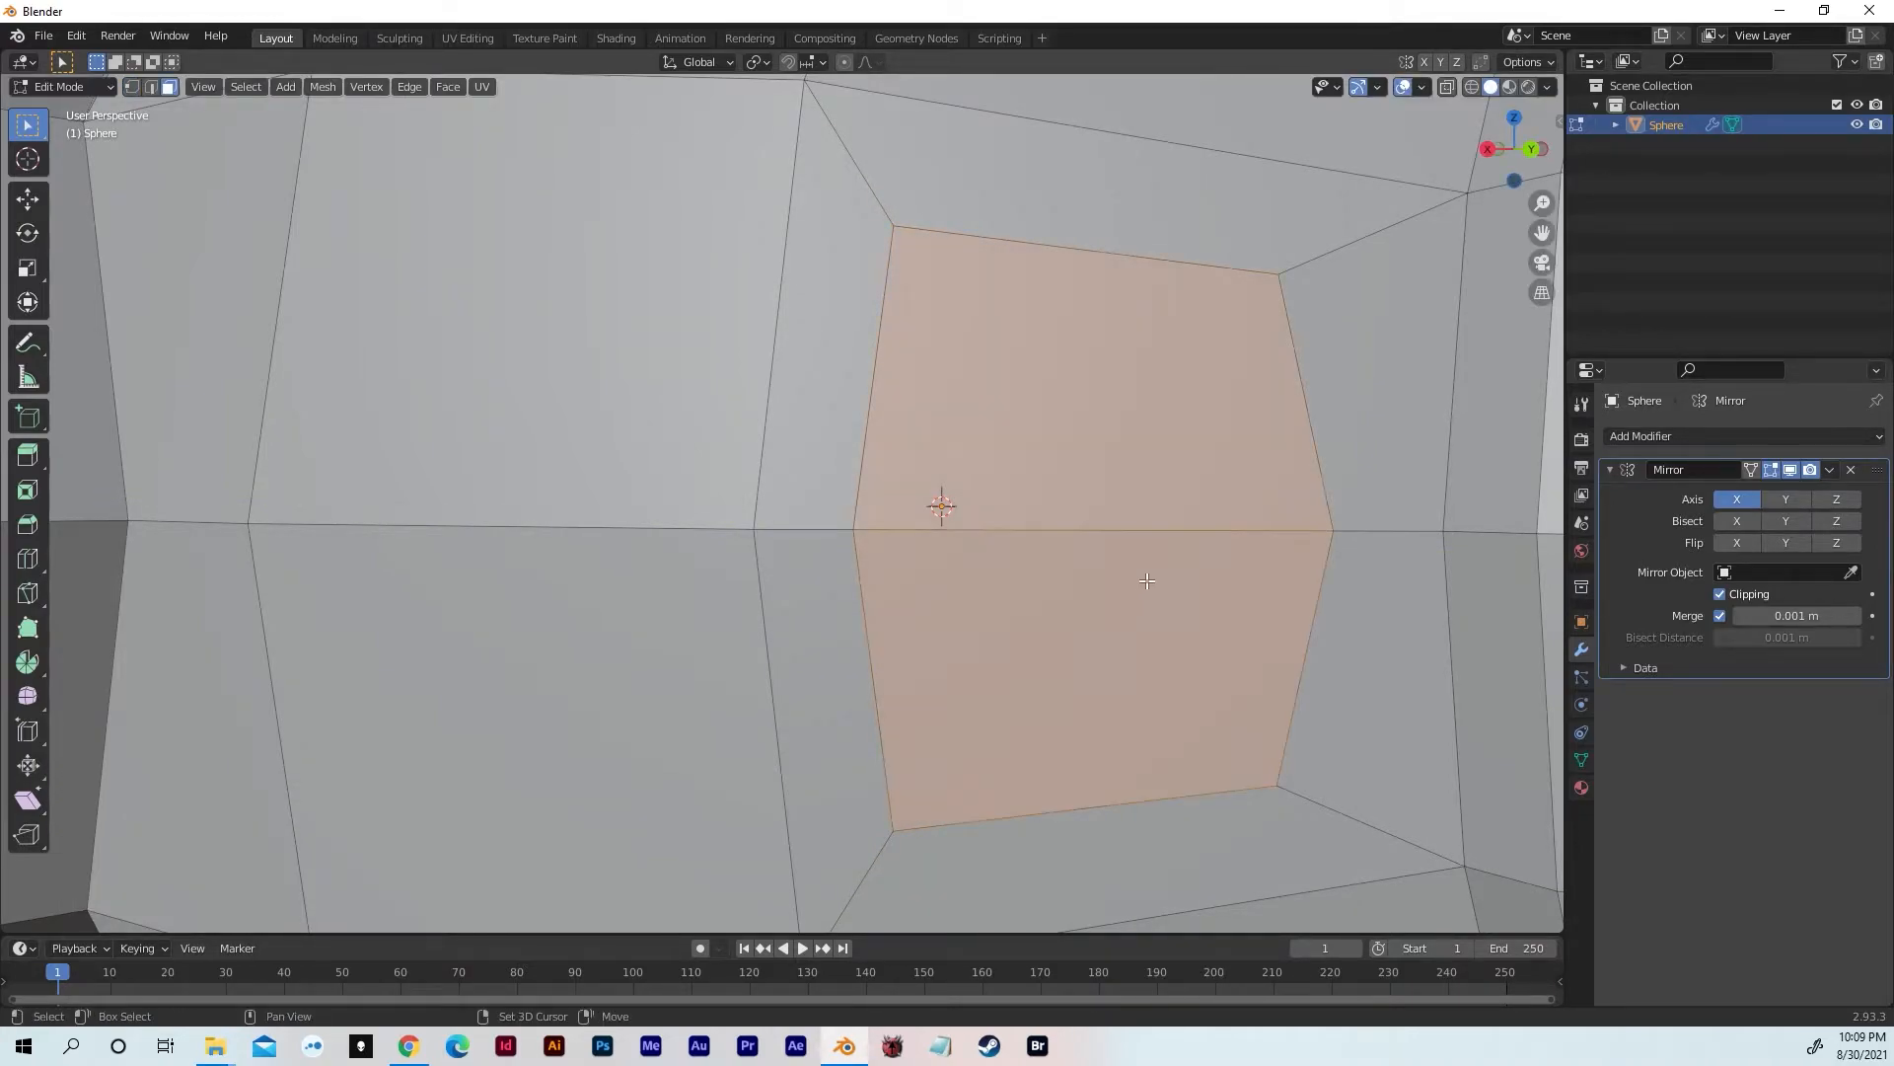
{"action": "scroll", "coordinate": [1121, 533], "scroll_direction": "down", "scroll_amount": 5}
{"action": "middle_click_drag", "start_coordinate": [1121, 533], "coordinate": [1016, 413]}
{"action": "scroll", "coordinate": [1082, 458], "scroll_direction": "up", "scroll_amount": 2}
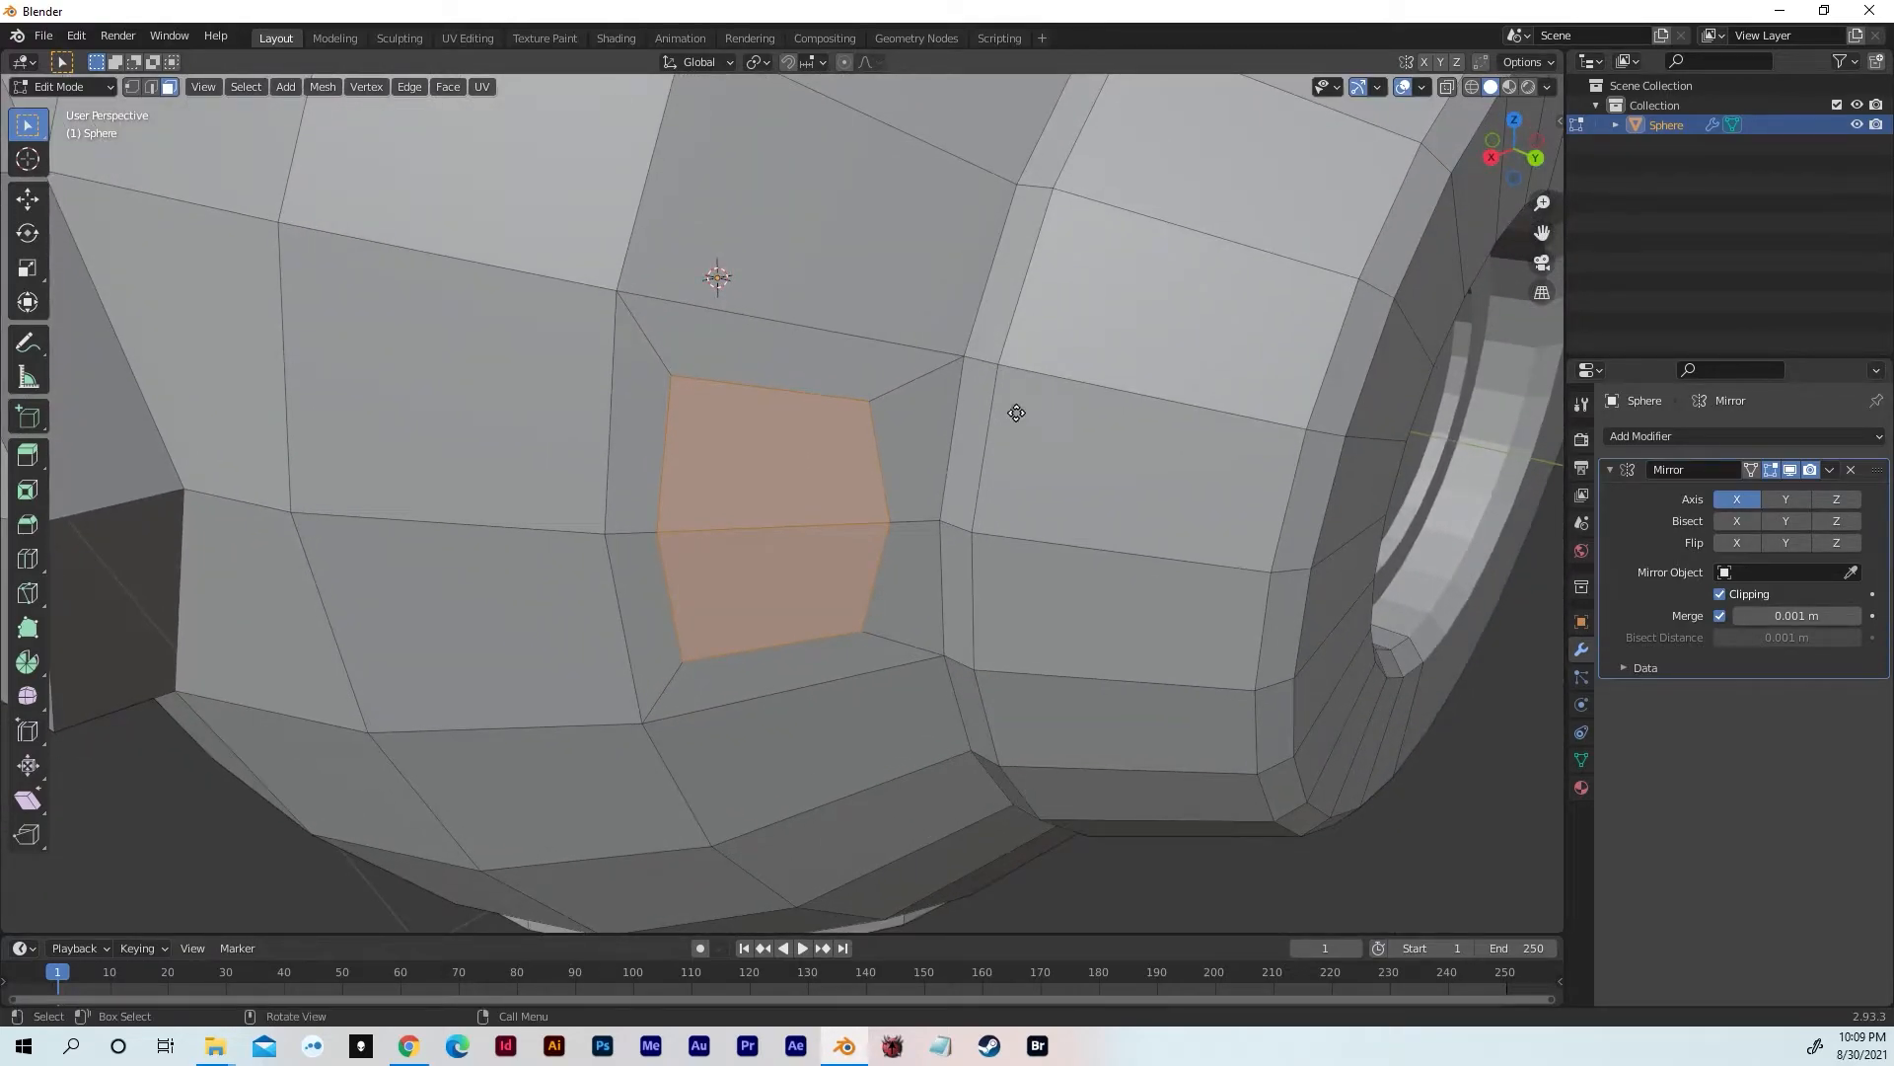
{"action": "key", "text": "g"}
{"action": "key", "text": "y"}
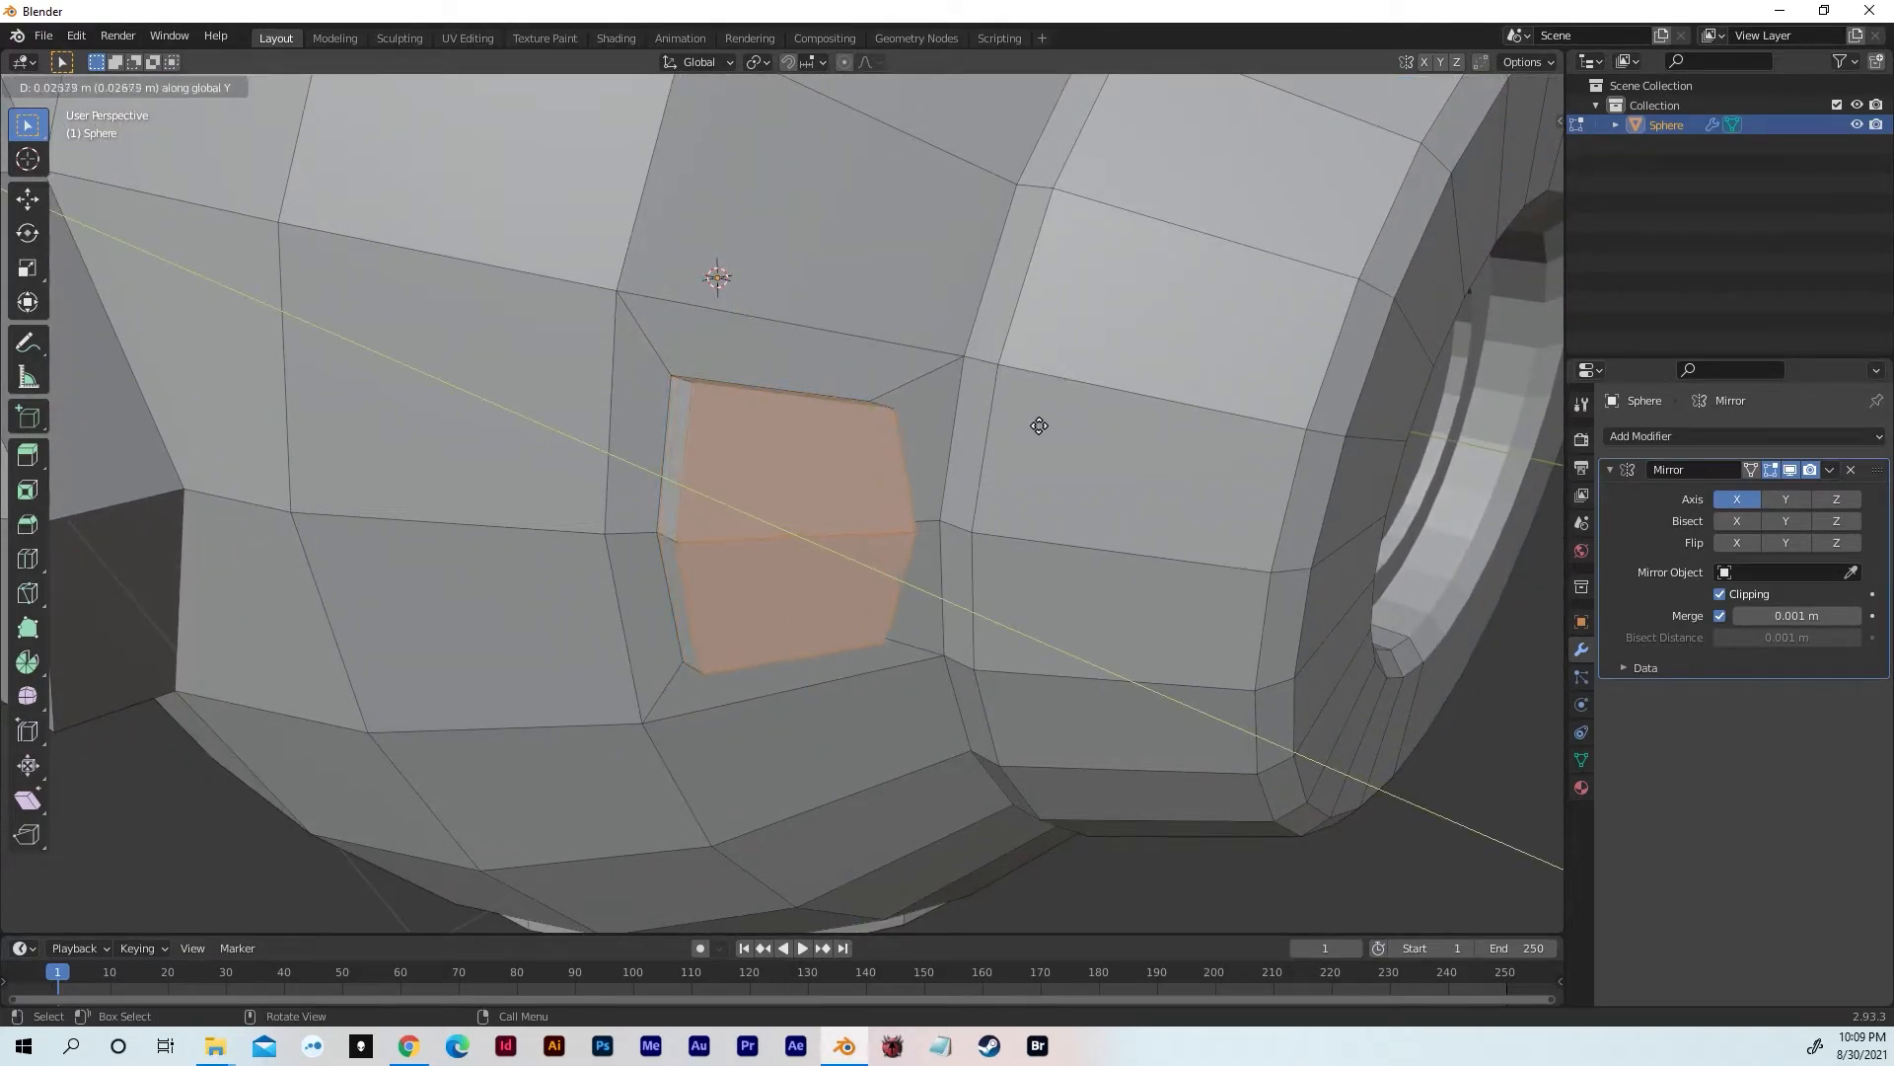
{"action": "left_click", "coordinate": [1132, 455]}
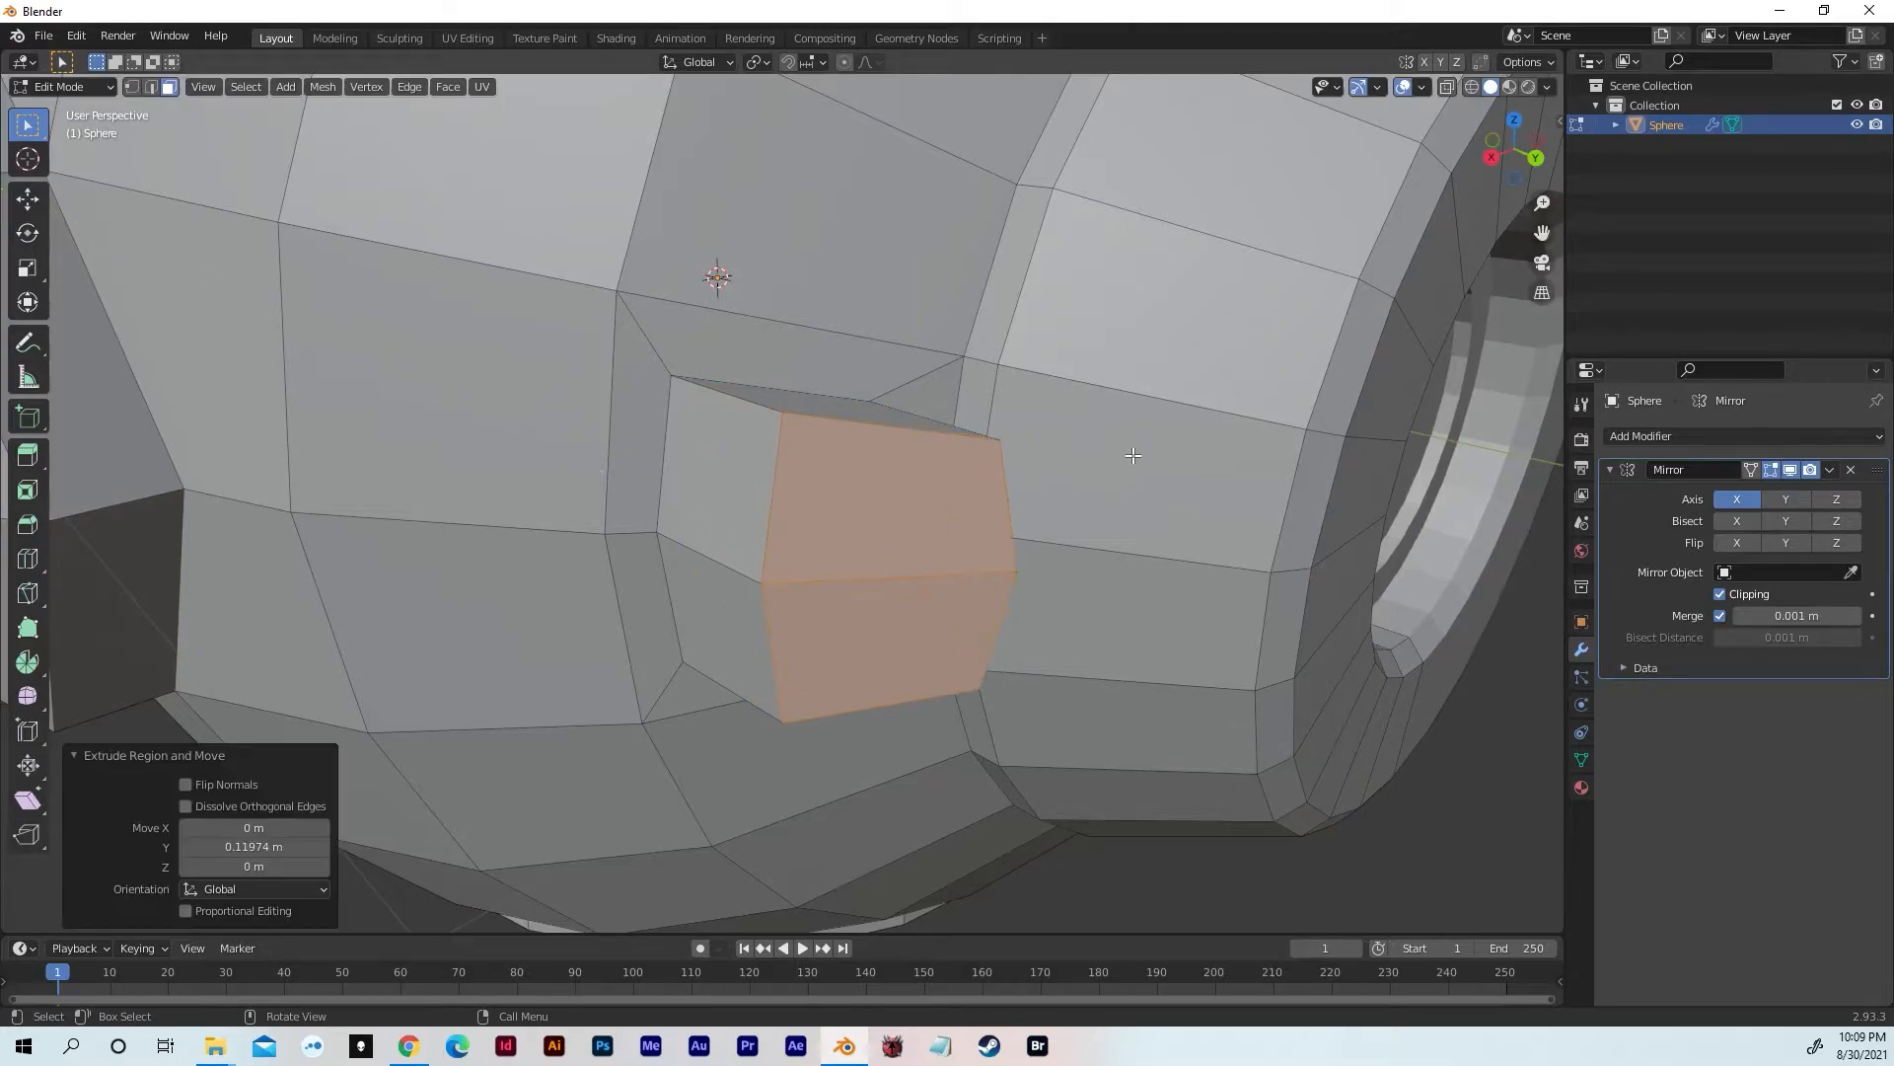
Flatten the extruded panel faces by scaling them to 0 along Y
{"action": "key", "text": "s"}
{"action": "key", "text": "y"}
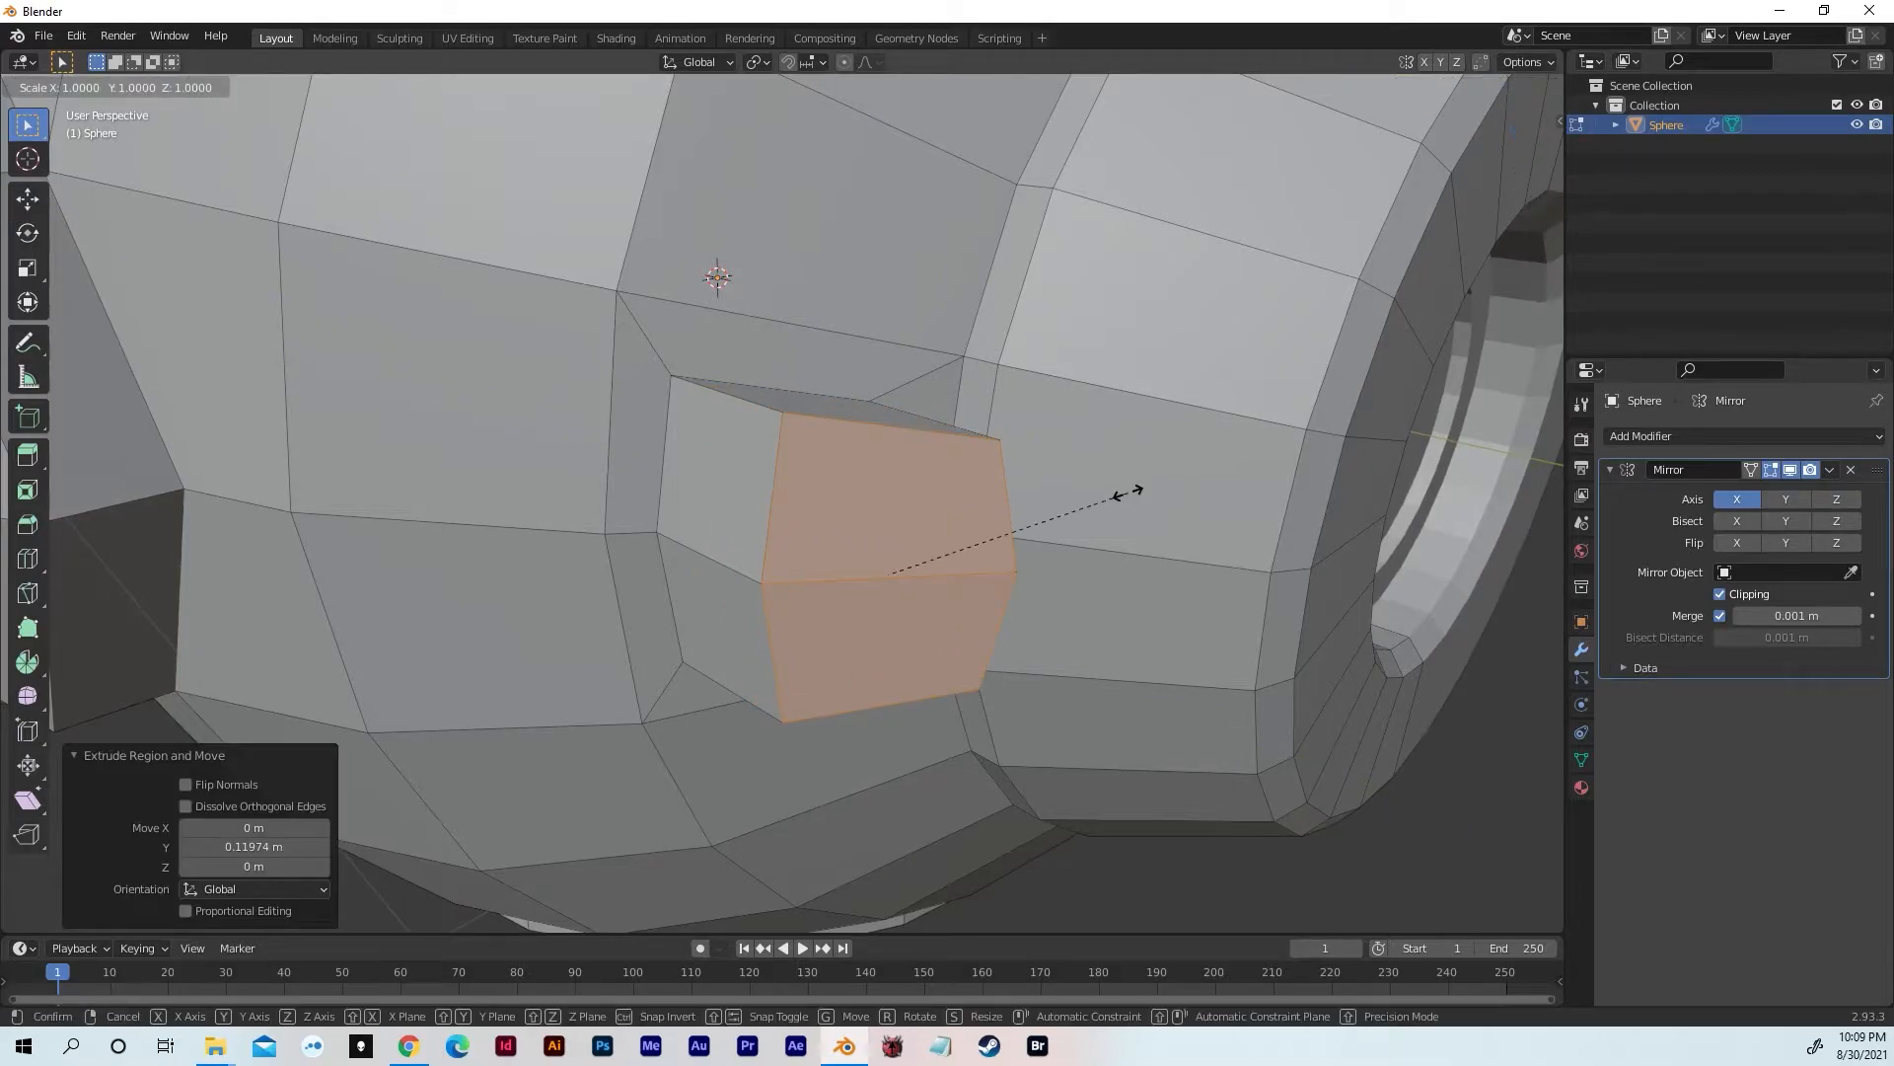
{"action": "key", "text": "0"}
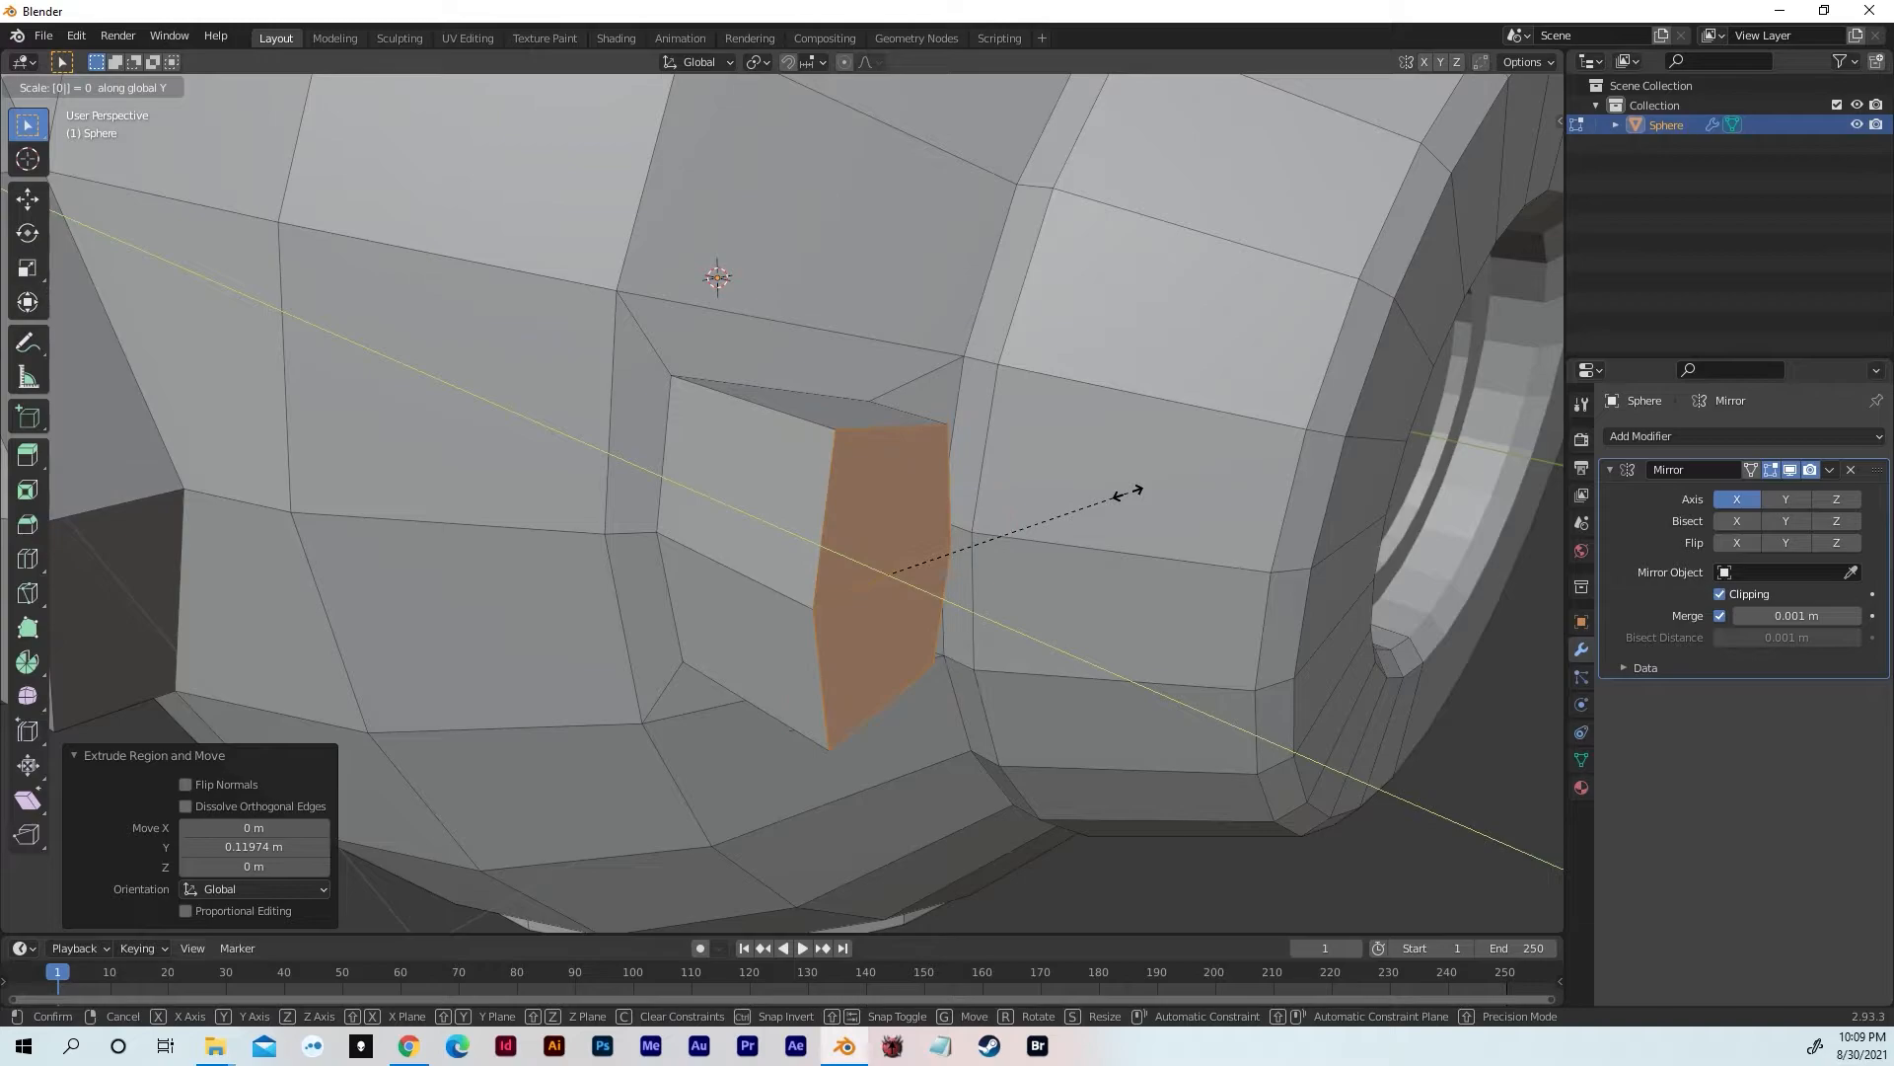
{"action": "left_click", "coordinate": [1128, 493]}
Inset the flattened panel faces about 0.022 m and extrude them about -0.03 m along Y to recess them
{"action": "middle_click_drag", "start_coordinate": [1125, 487], "coordinate": [1195, 614]}
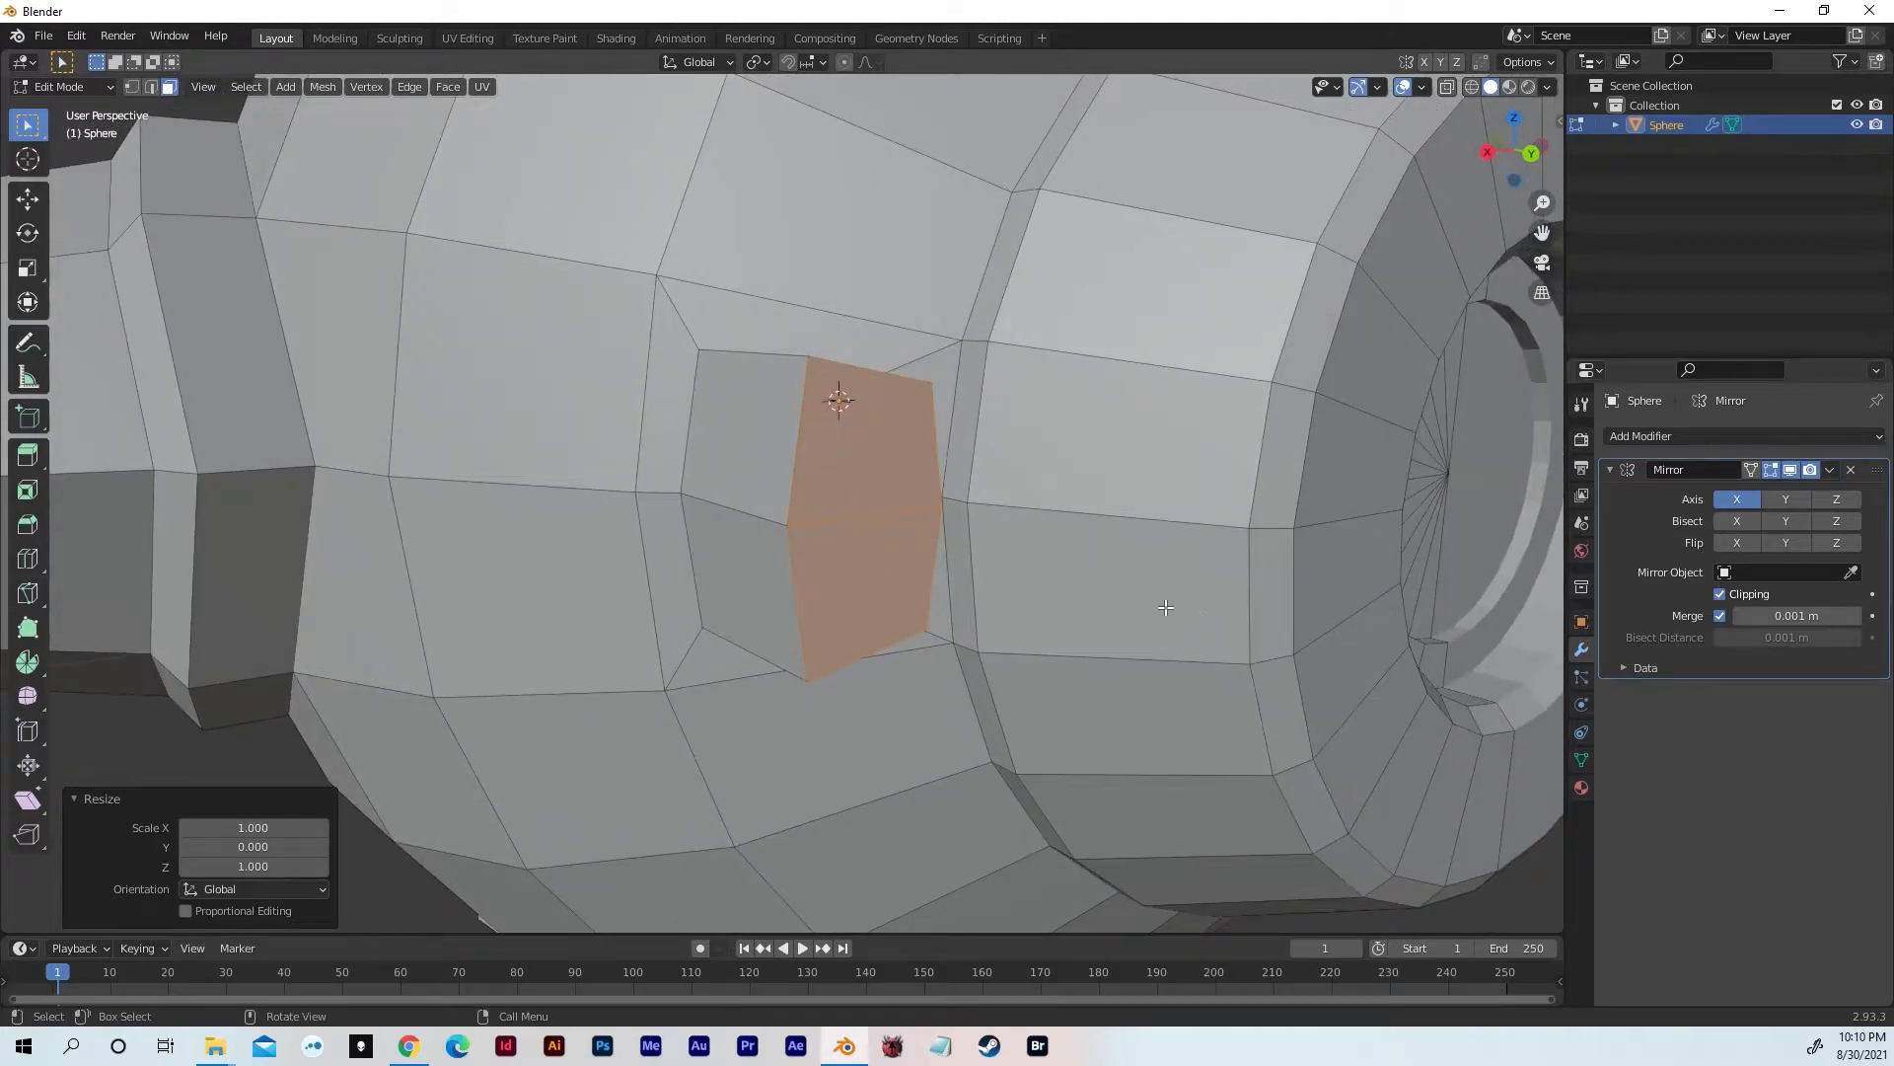
{"action": "mouse_move", "coordinate": [911, 597]}
{"action": "middle_mouse_down"}
{"action": "mouse_move", "coordinate": [901, 625]}
{"action": "mouse_move", "coordinate": [990, 645]}
{"action": "mouse_move", "coordinate": [898, 631]}
{"action": "middle_mouse_up"}
{"action": "key", "text": "KP_Decimal"}
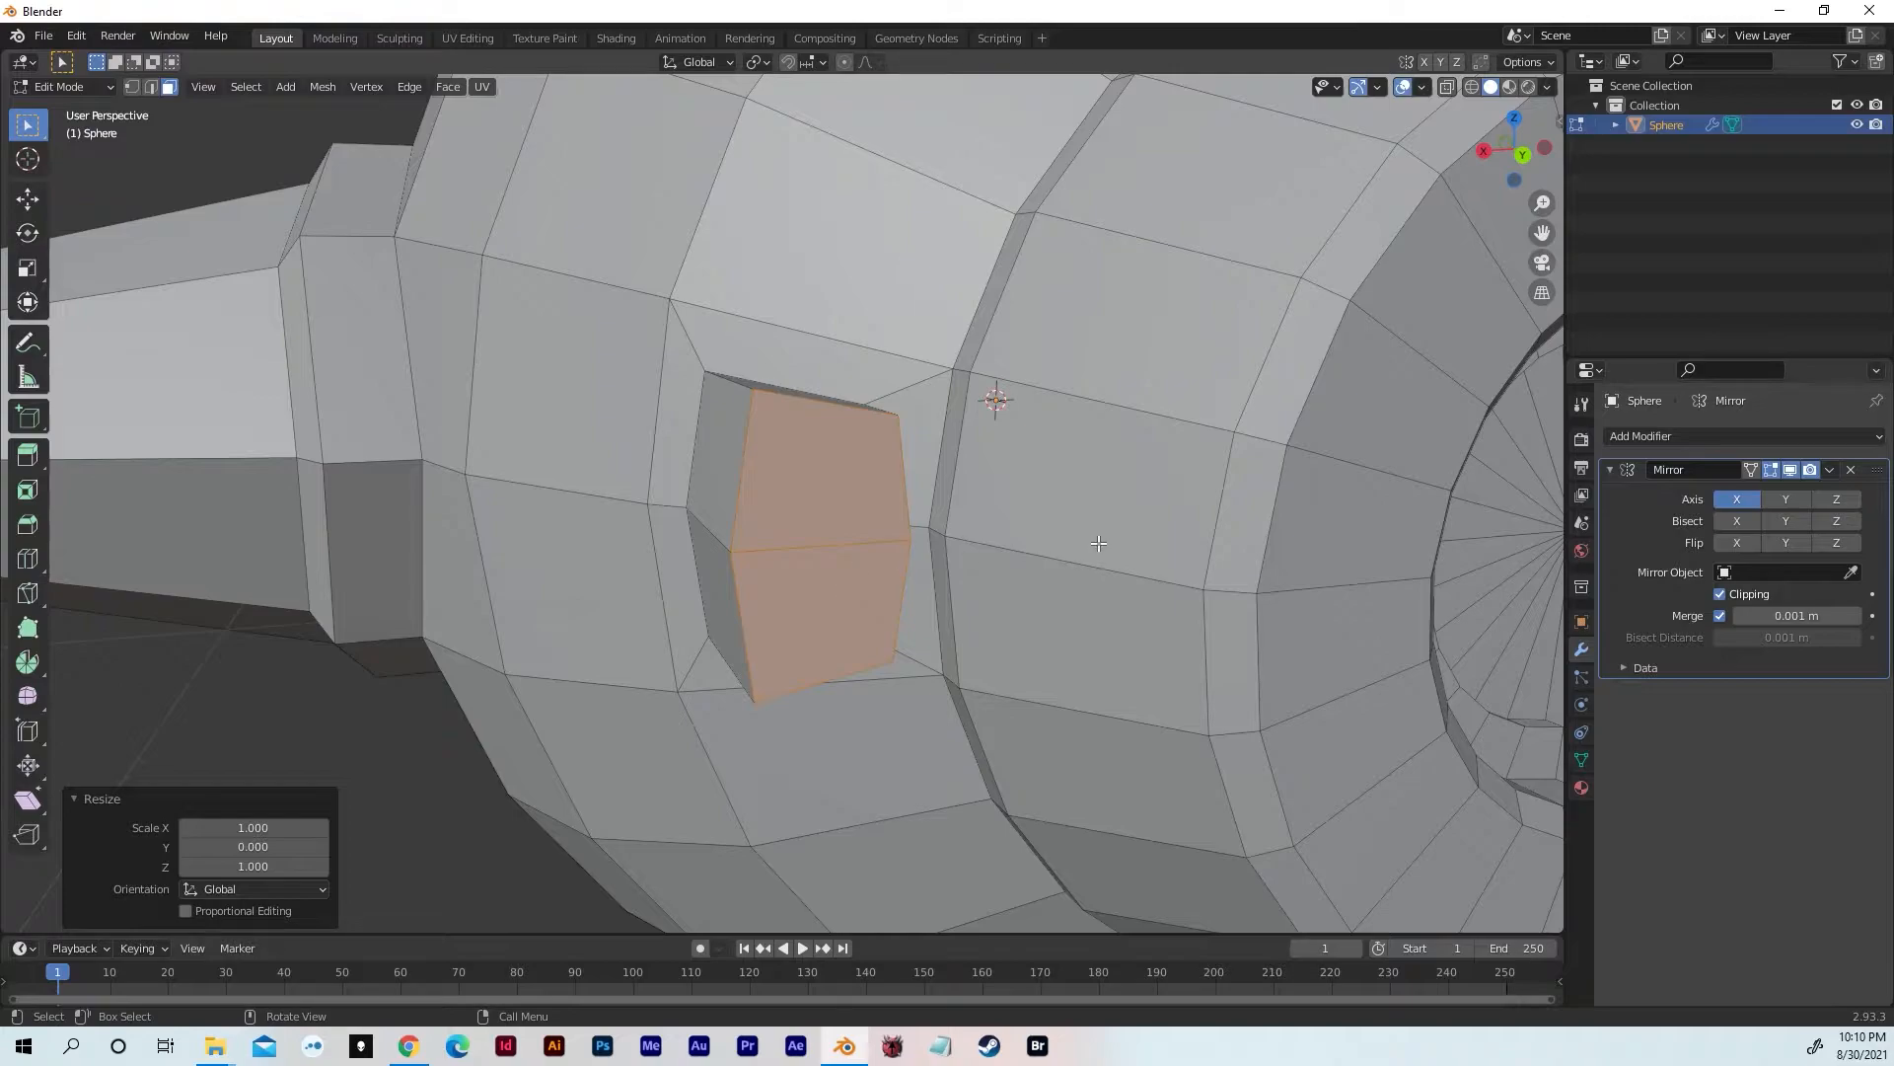
{"action": "key", "text": "i"}
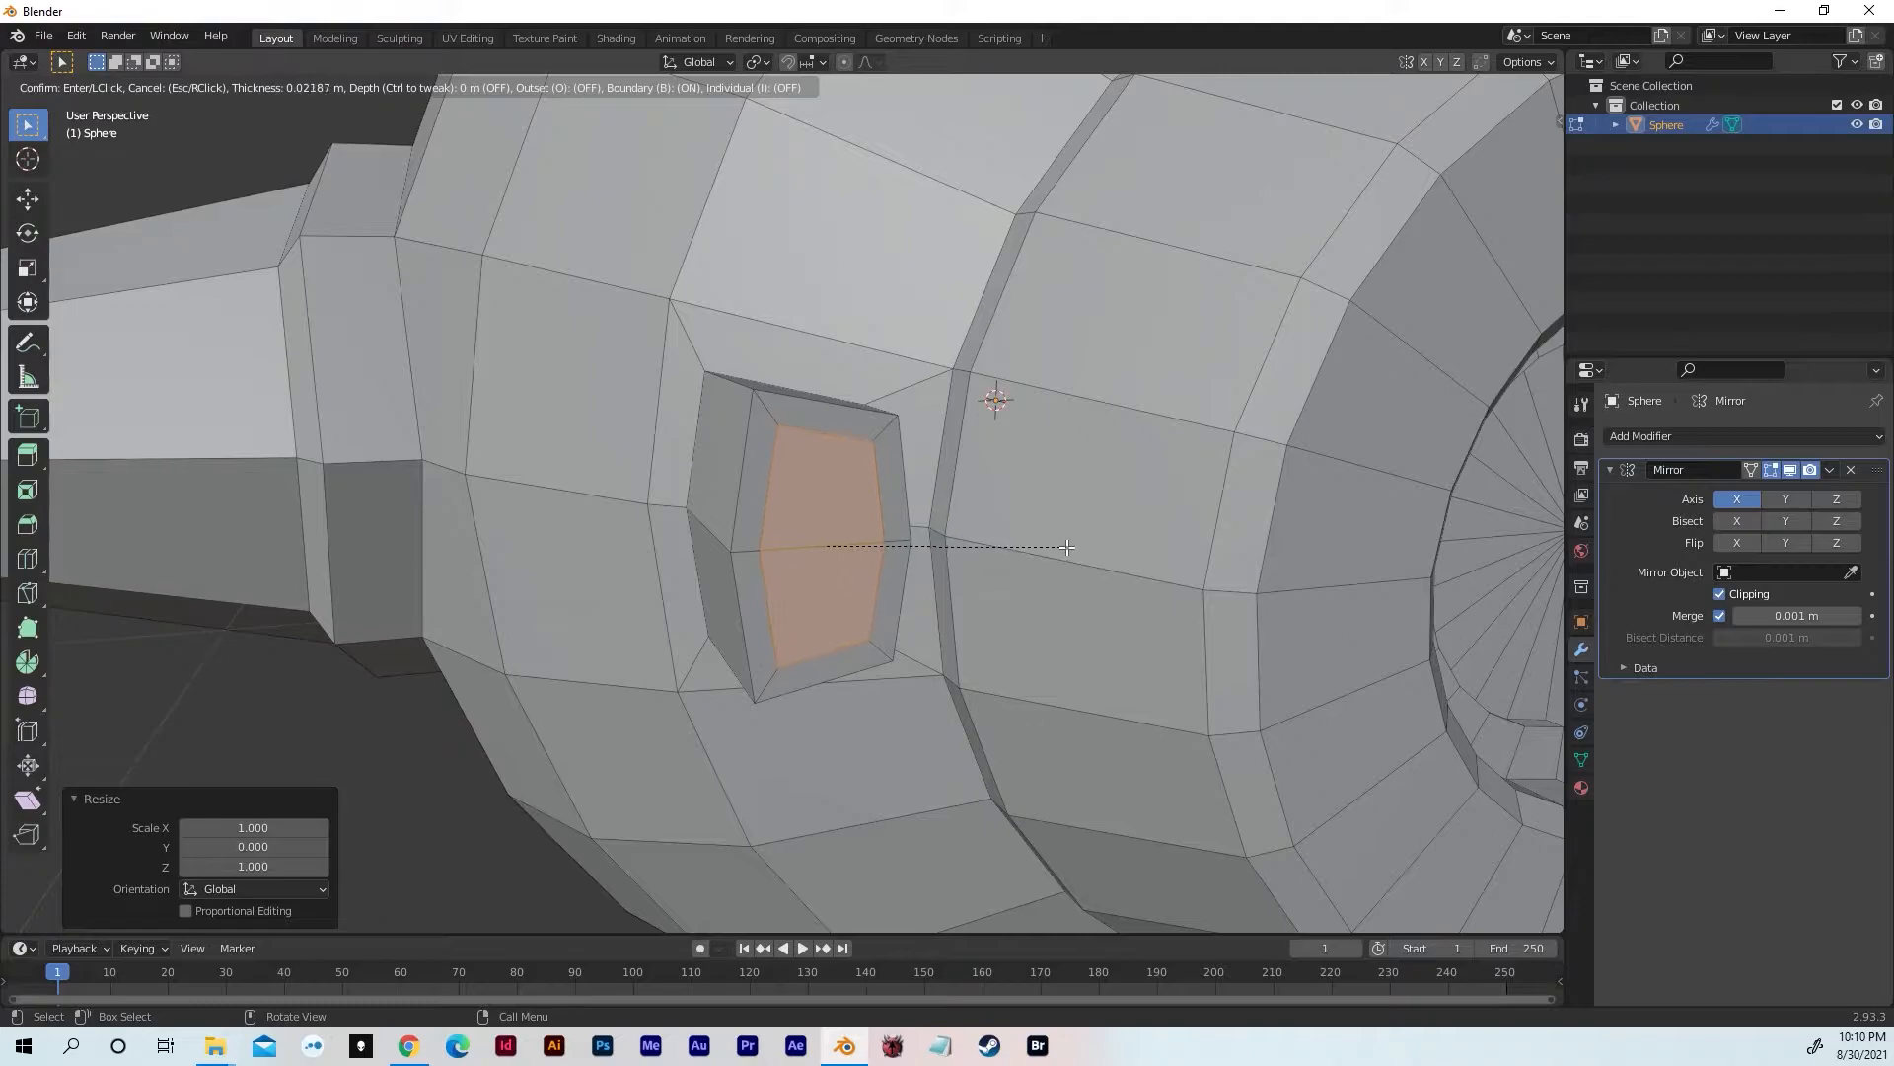
{"action": "left_click", "coordinate": [1068, 549]}
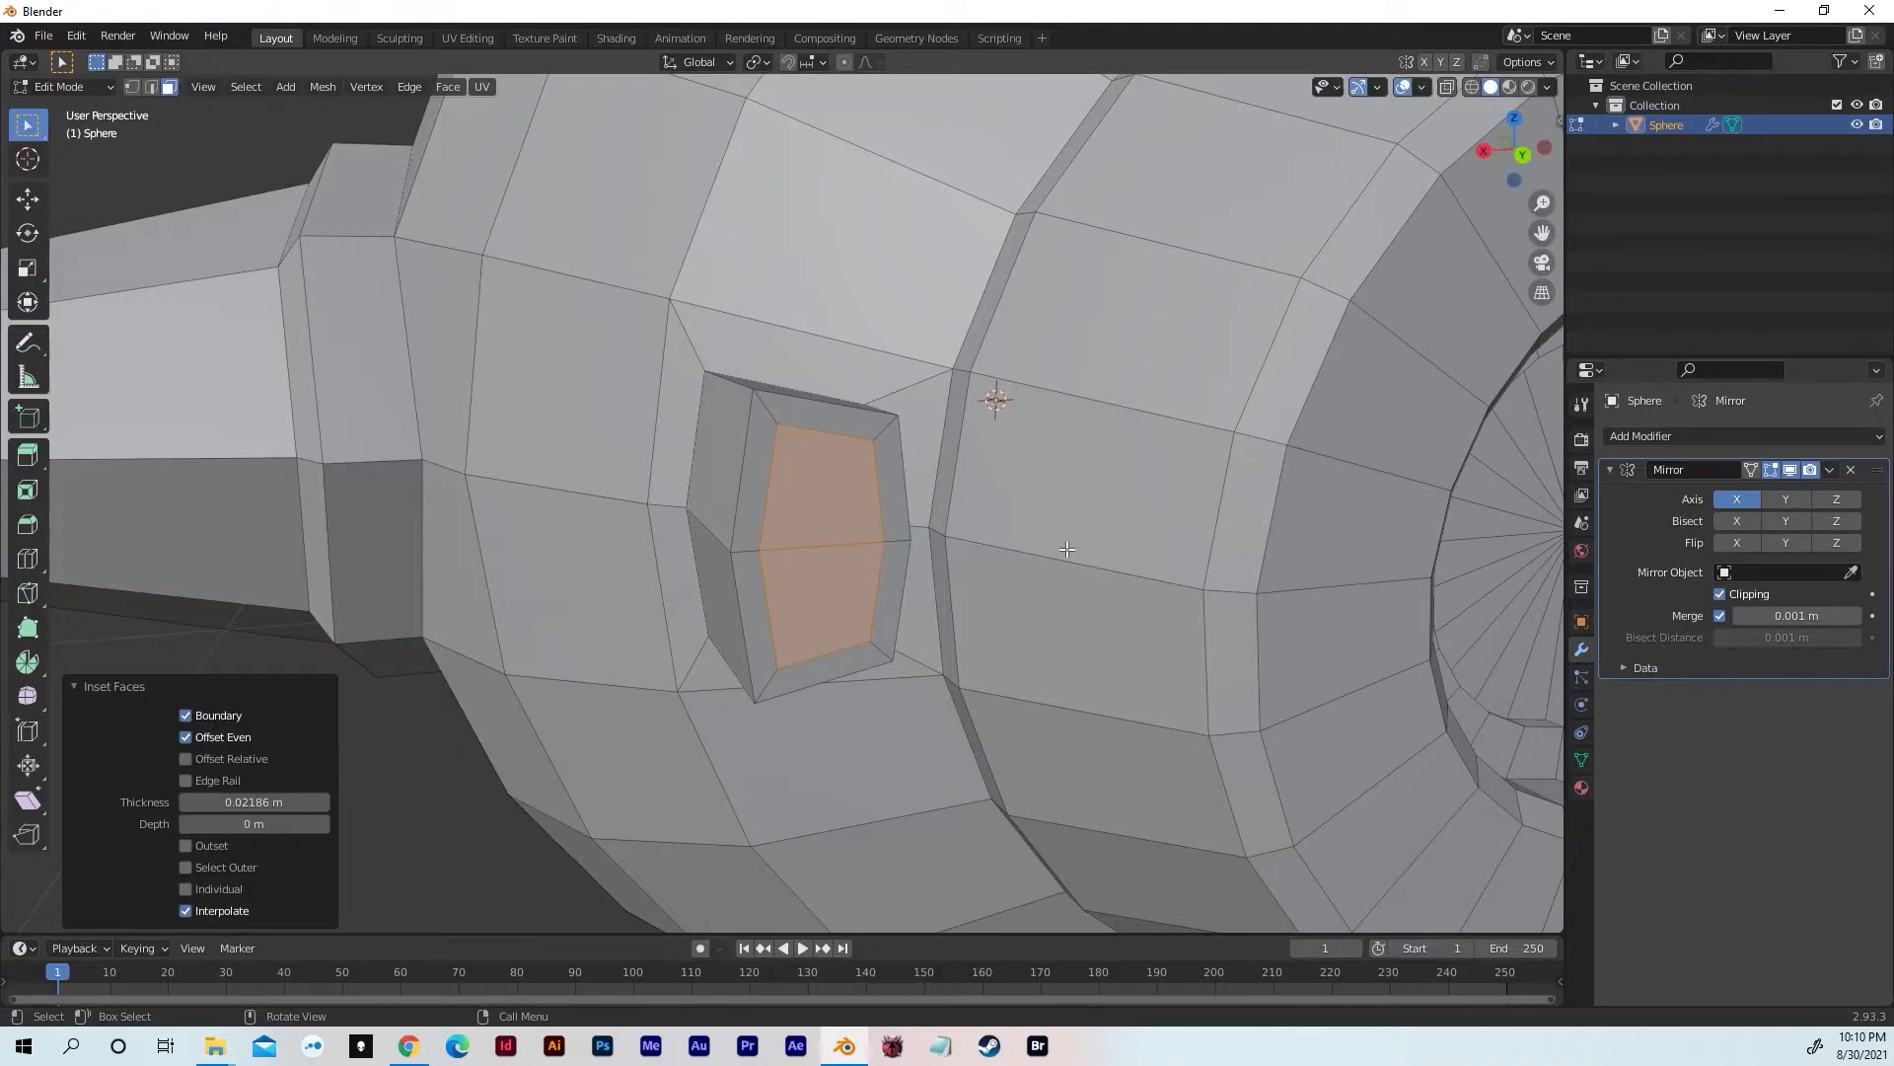
{"action": "key", "text": "e"}
{"action": "key", "text": "y"}
{"action": "left_click", "coordinate": [1141, 535]}
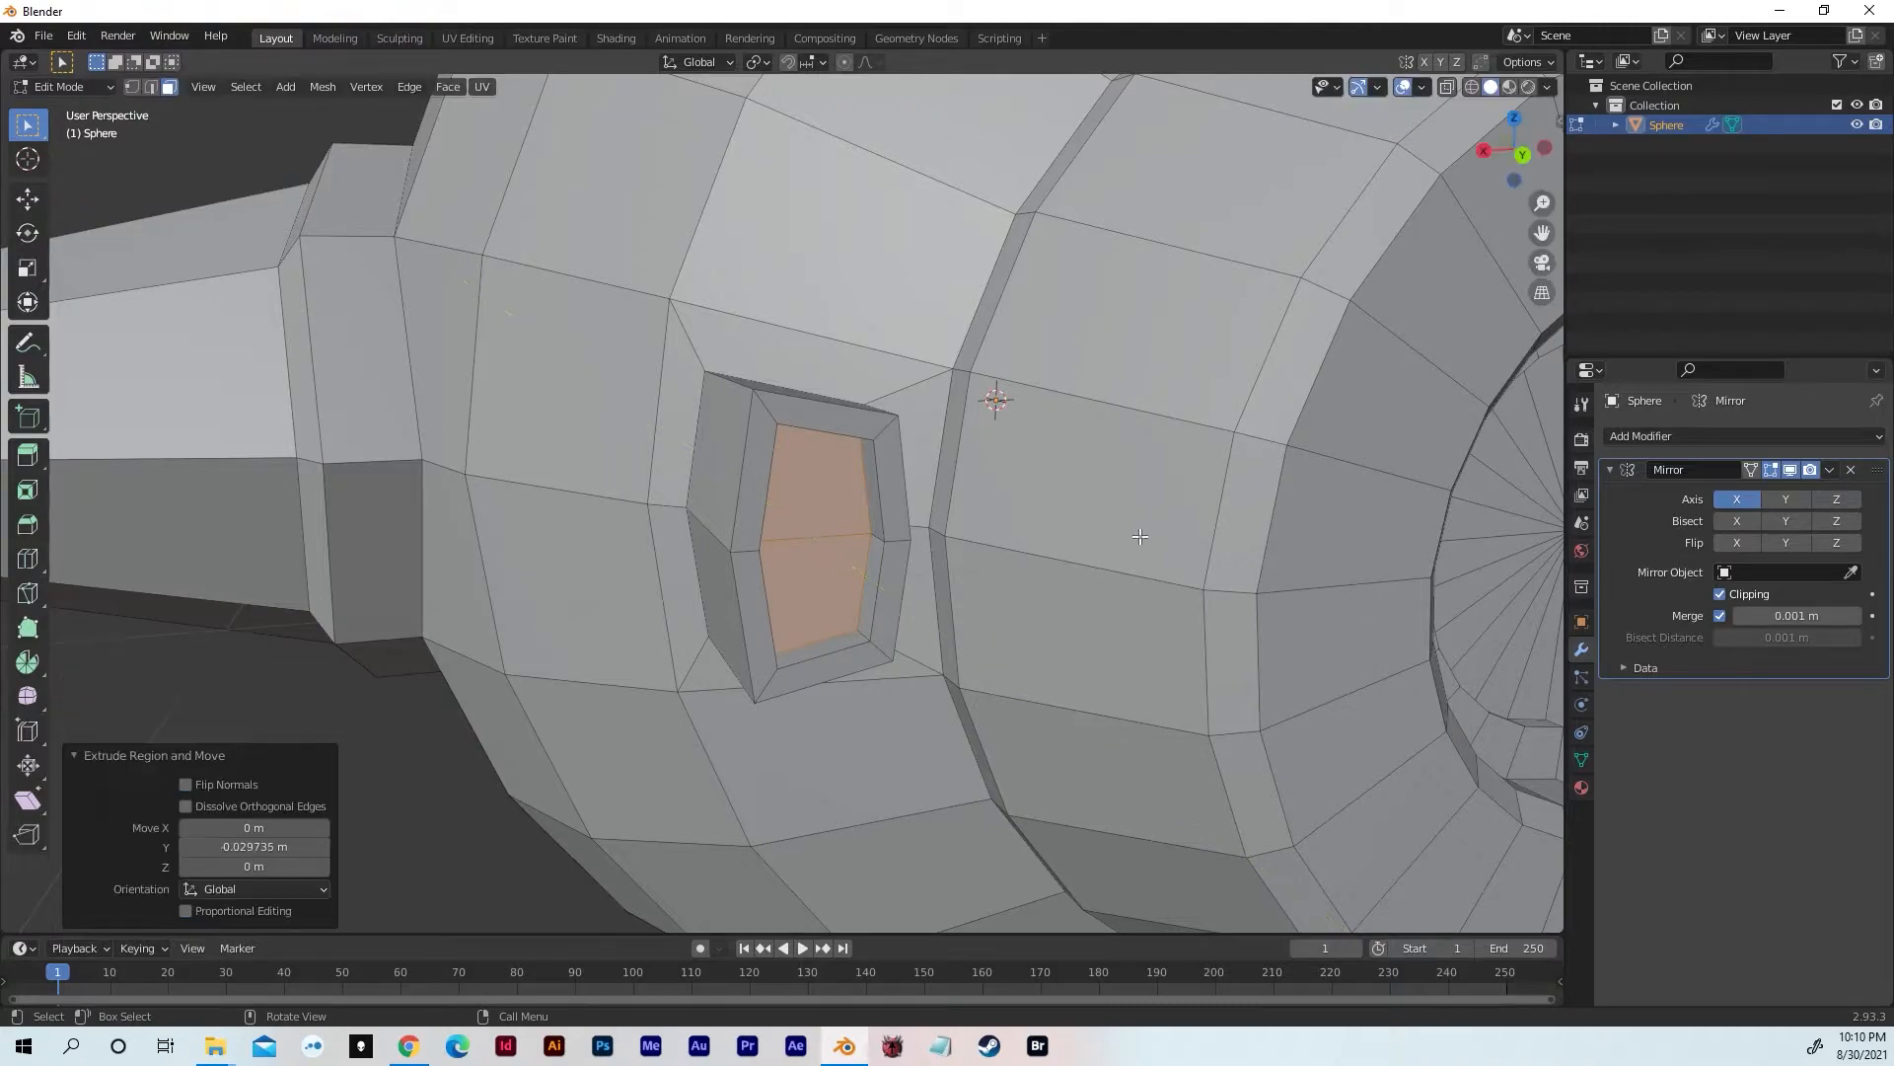
{"action": "scroll", "coordinate": [1142, 536], "scroll_direction": "down", "scroll_amount": 3}
{"action": "key", "text": "Tab"}
Divide the four-sided face between the front window's raised ring and the lower ledge with two crossing diagonals joining its corners
{"action": "middle_click_drag", "start_coordinate": [1145, 537], "coordinate": [966, 663]}
{"action": "scroll", "coordinate": [1162, 553], "scroll_direction": "down", "scroll_amount": 3}
{"action": "scroll", "coordinate": [904, 554], "scroll_direction": "up", "scroll_amount": 4}
{"action": "scroll", "coordinate": [902, 536], "scroll_direction": "up", "scroll_amount": 2}
{"action": "key", "text": "Tab"}
{"action": "left_click", "coordinate": [795, 520]}
{"action": "middle_click_drag", "start_coordinate": [966, 663], "coordinate": [941, 614]}
{"action": "scroll", "coordinate": [941, 614], "scroll_direction": "up", "scroll_amount": 1}
{"action": "scroll", "coordinate": [940, 613], "scroll_direction": "up", "scroll_amount": 1}
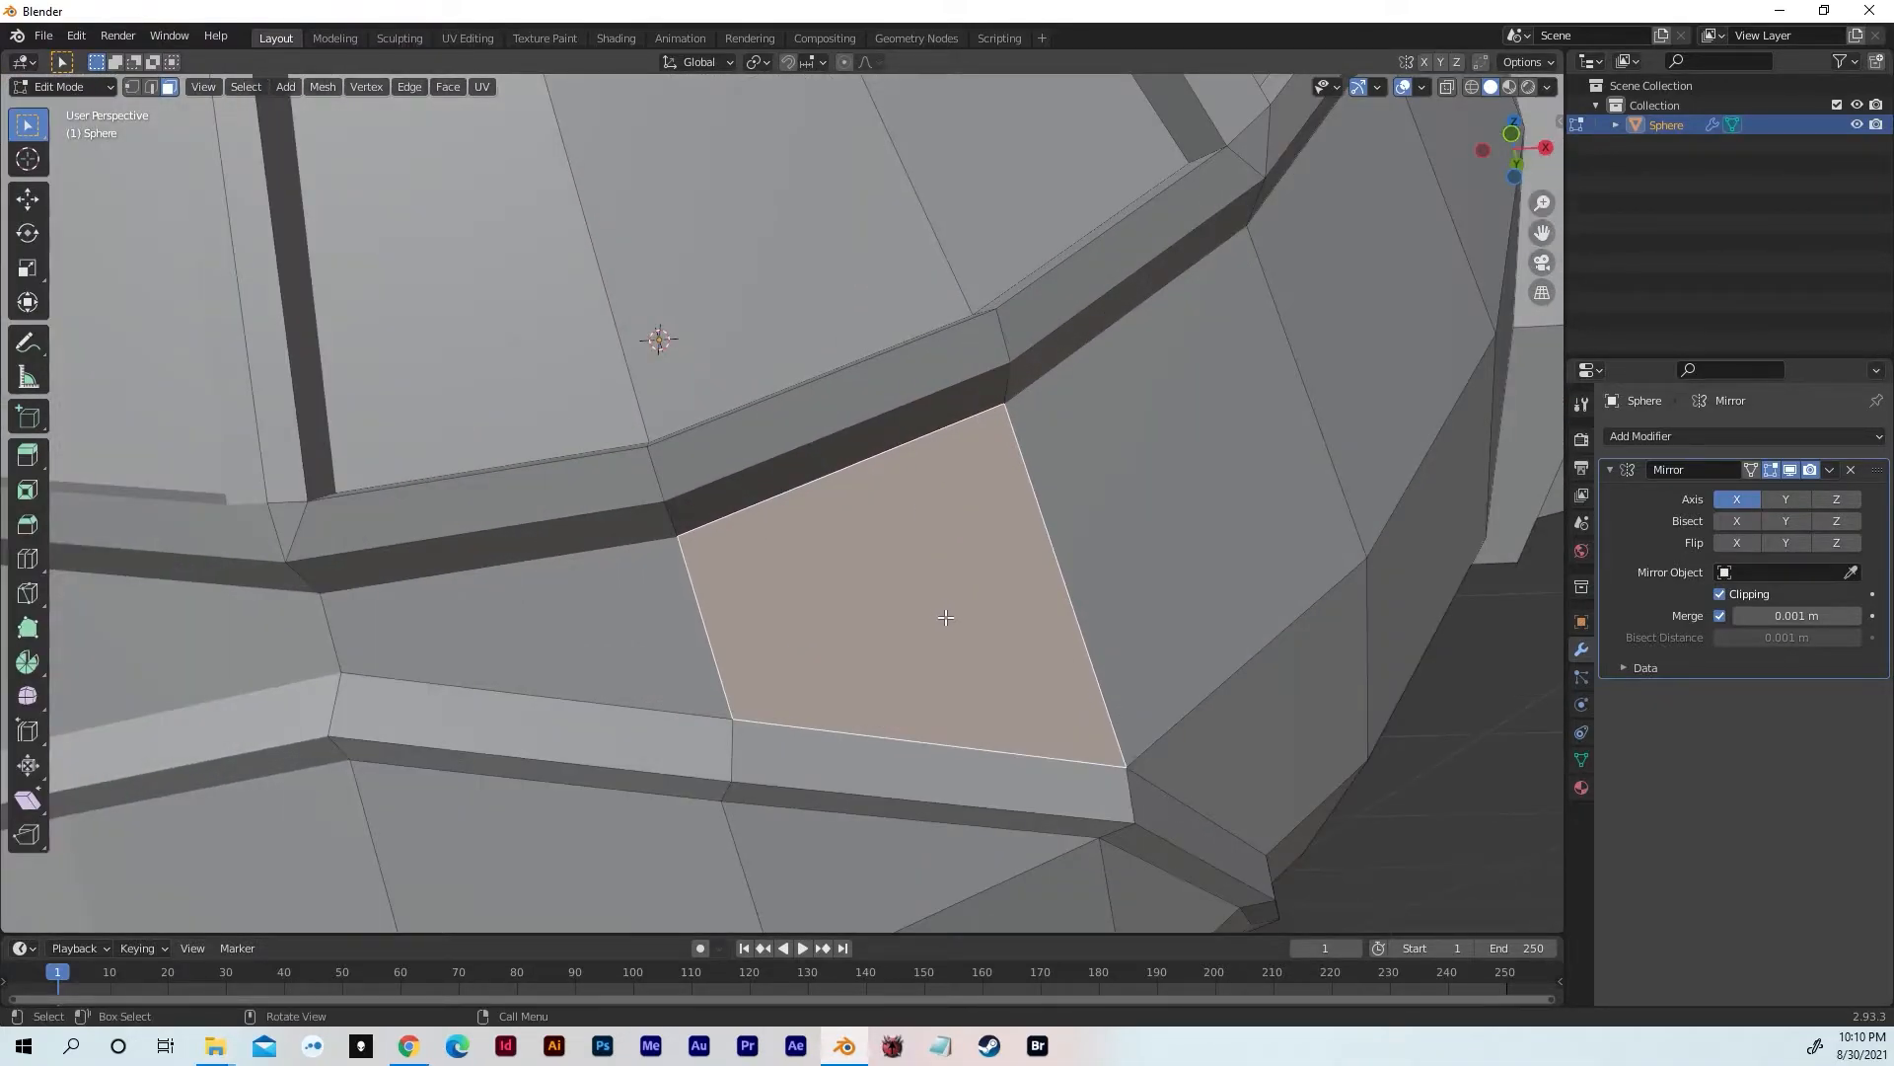
{"action": "key", "text": "1"}
{"action": "middle_click_drag", "start_coordinate": [993, 610], "coordinate": [1018, 710]}
{"action": "left_click", "coordinate": [856, 434]}
{"action": "middle_click_drag", "start_coordinate": [856, 446], "coordinate": [691, 676]}
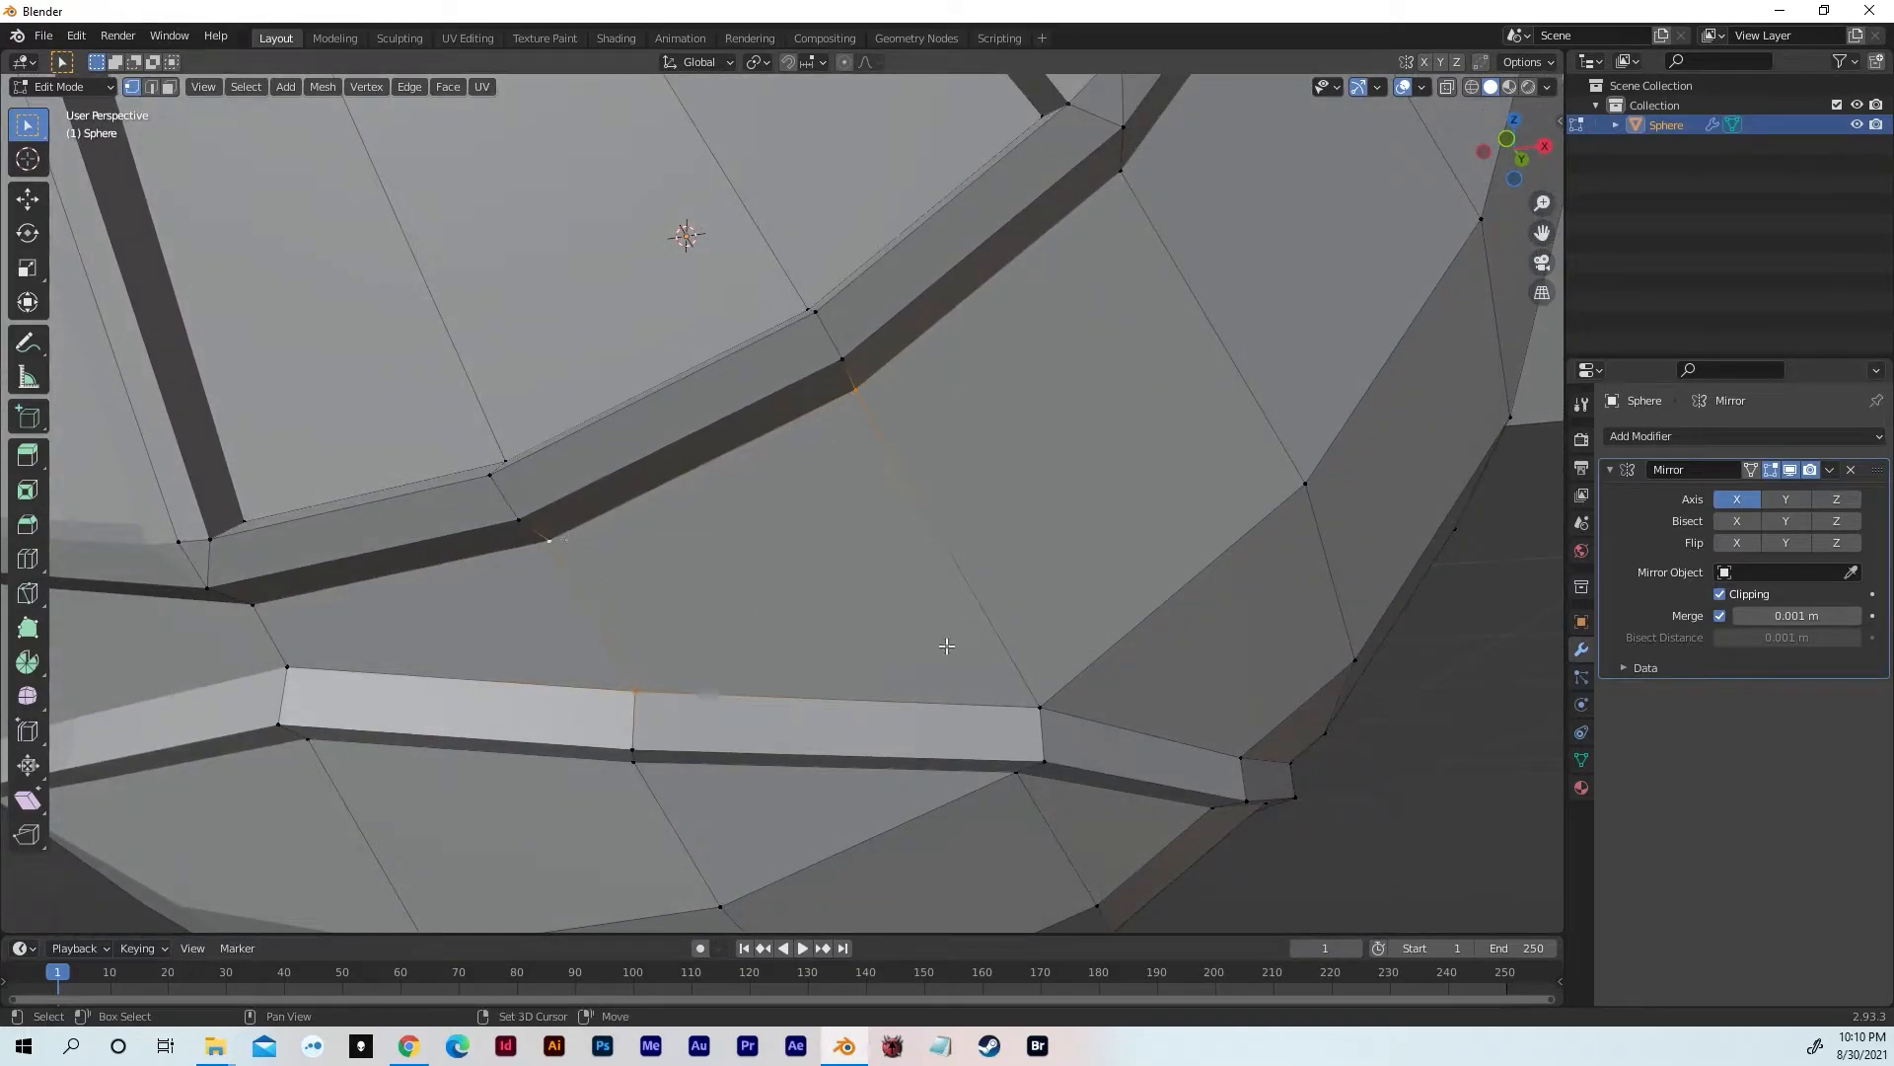
{"action": "left_click", "coordinate": [1040, 696], "text": "shift"}
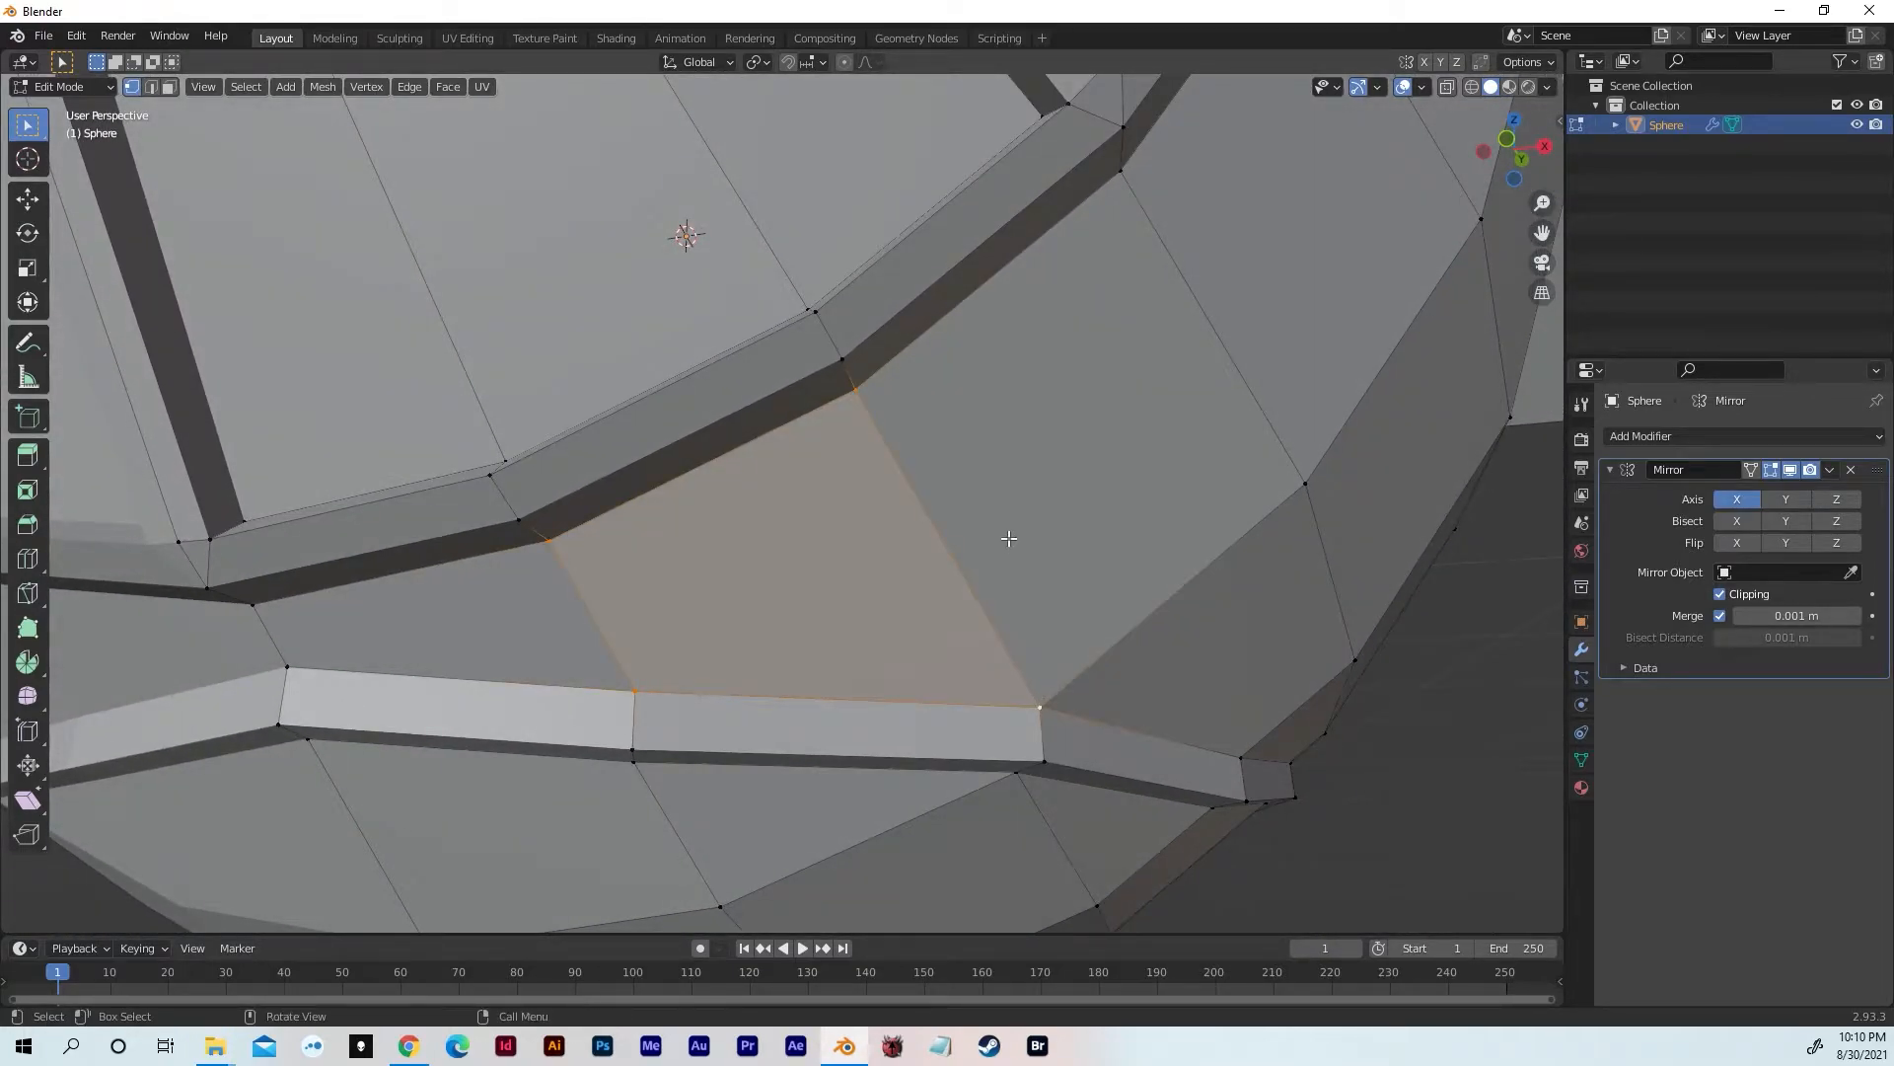
{"action": "key", "text": "j"}
{"action": "mouse_move", "coordinate": [739, 533]}
{"action": "middle_mouse_down"}
{"action": "mouse_move", "coordinate": [765, 524]}
{"action": "mouse_move", "coordinate": [749, 515]}
{"action": "middle_mouse_up"}
{"action": "key", "text": "alt+a"}
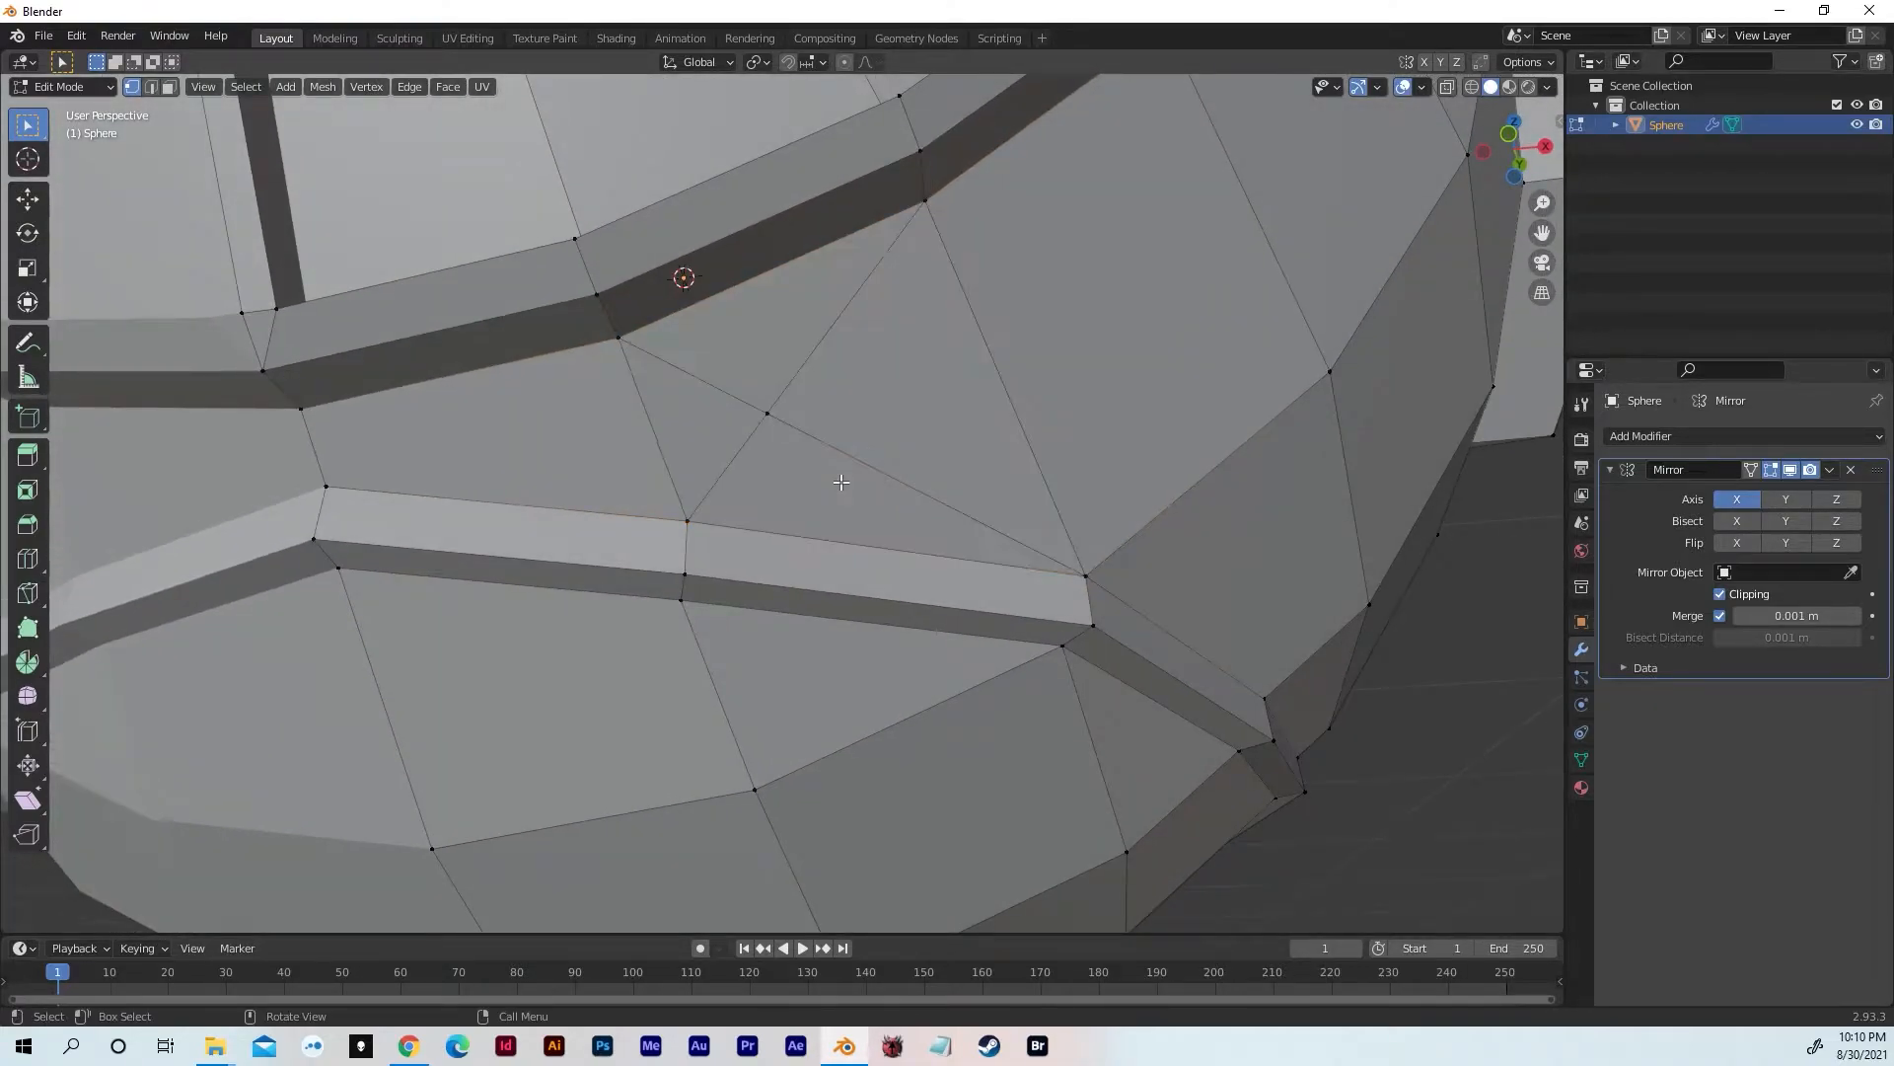
{"action": "key", "text": "3"}
{"action": "left_click", "coordinate": [838, 425]}
{"action": "left_click", "coordinate": [742, 381]}
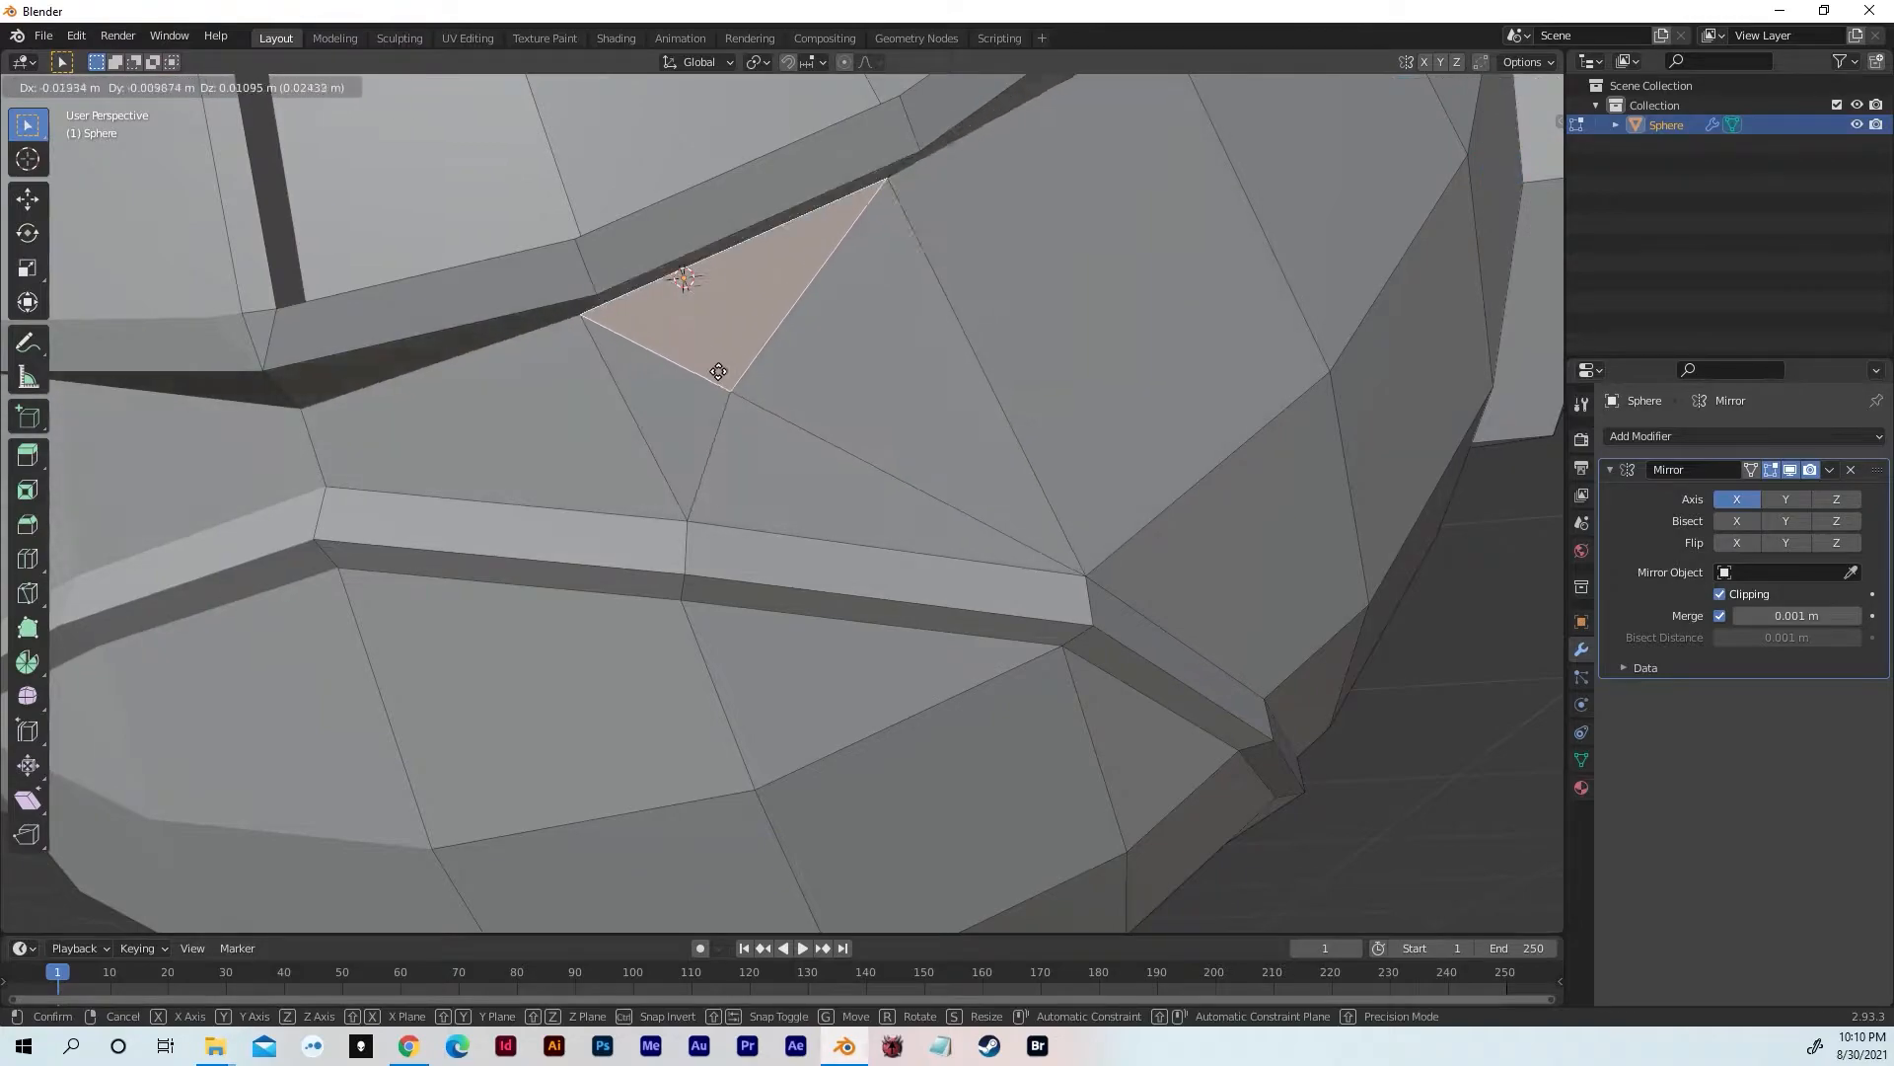
{"action": "key", "text": "1"}
{"action": "left_click", "coordinate": [766, 411]}
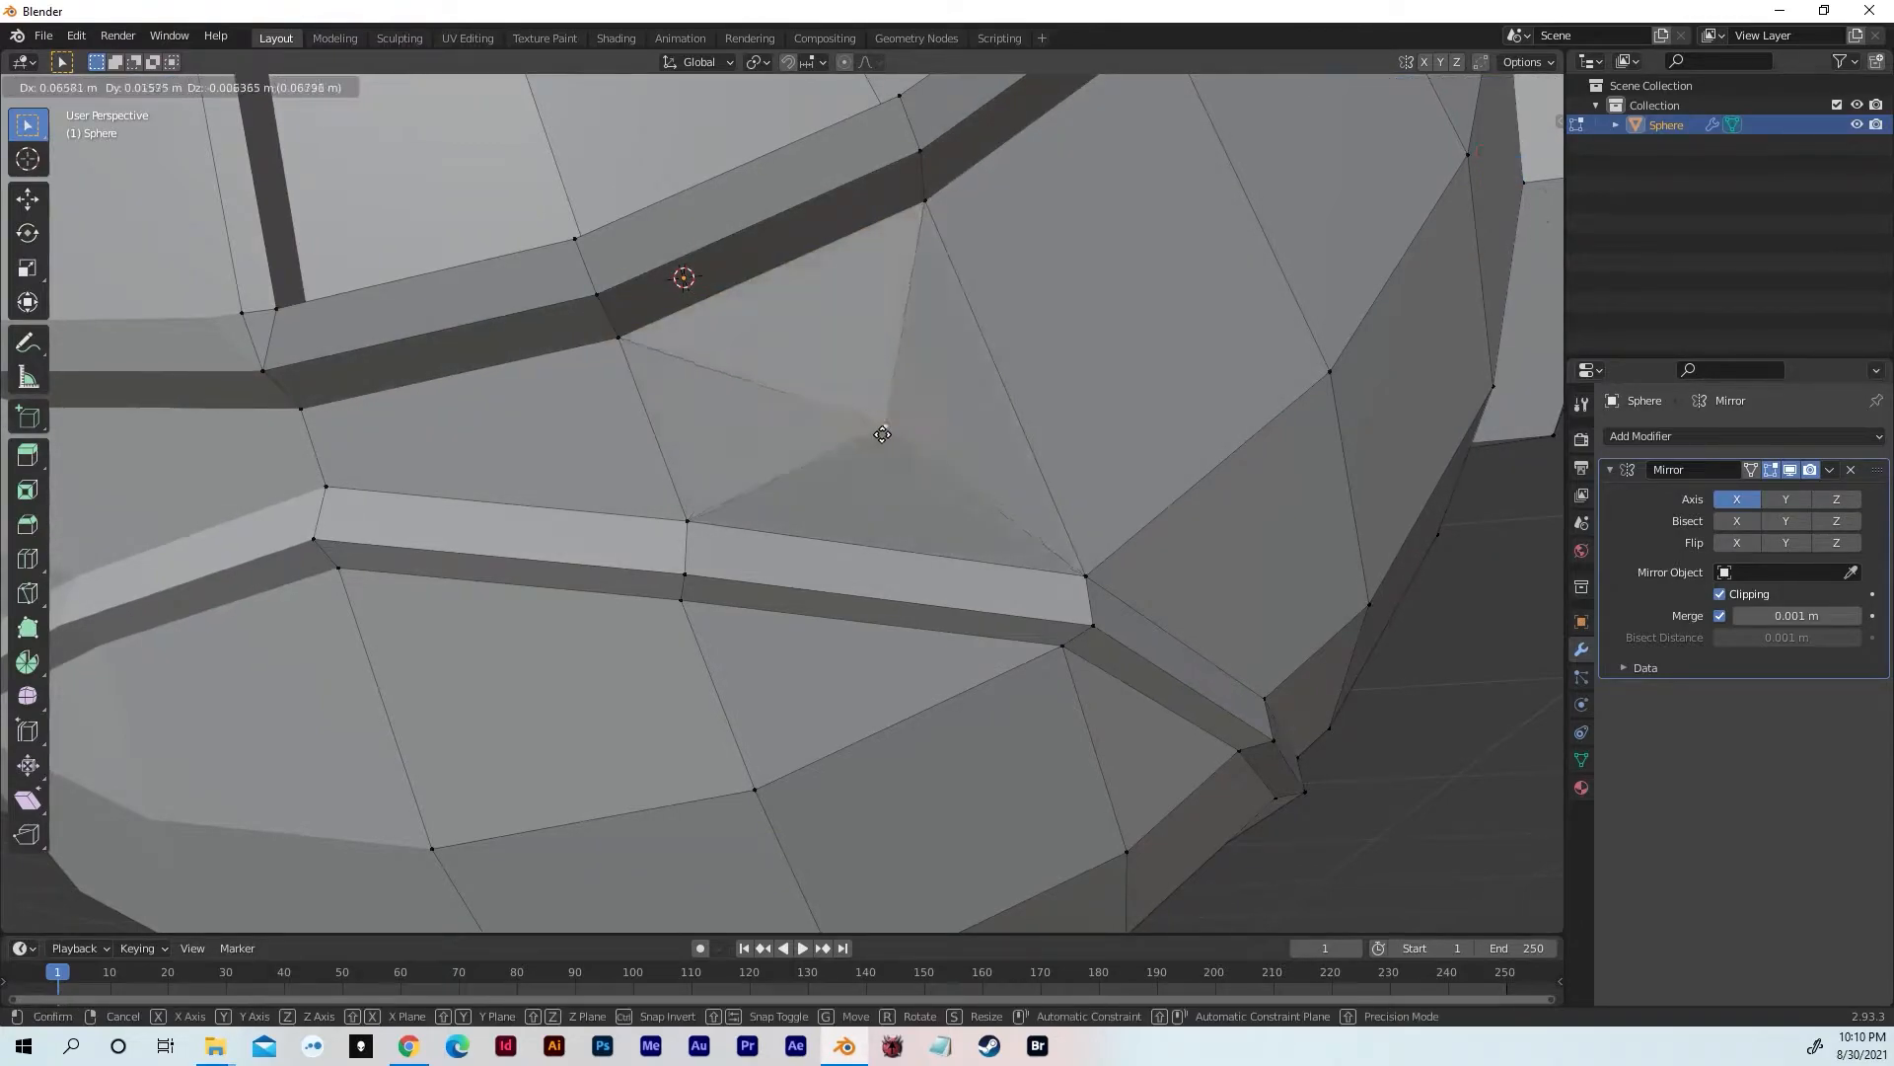
Knife-cut a smaller closed quadrilateral inside the divided front face, placing one corner on each diagonal
{"action": "key", "text": "k"}
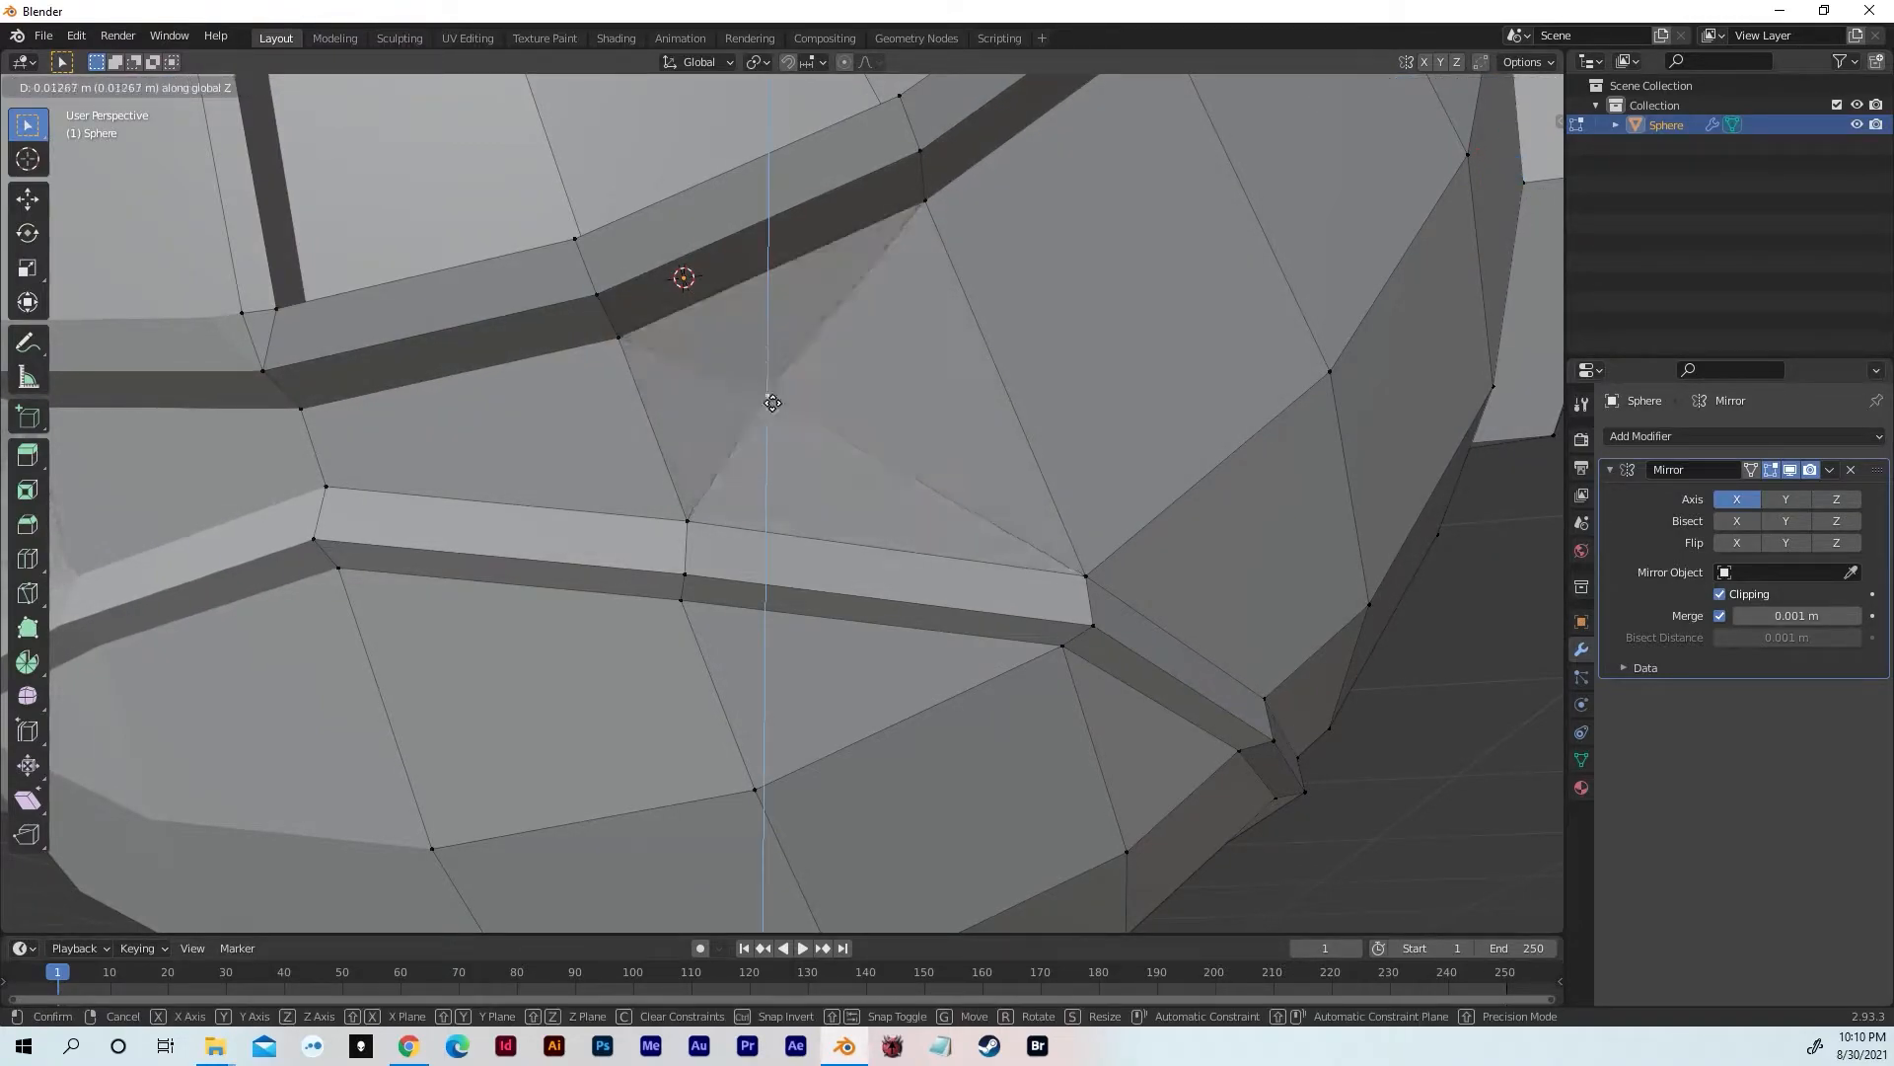
{"action": "middle_click_drag", "start_coordinate": [757, 389], "coordinate": [948, 323]}
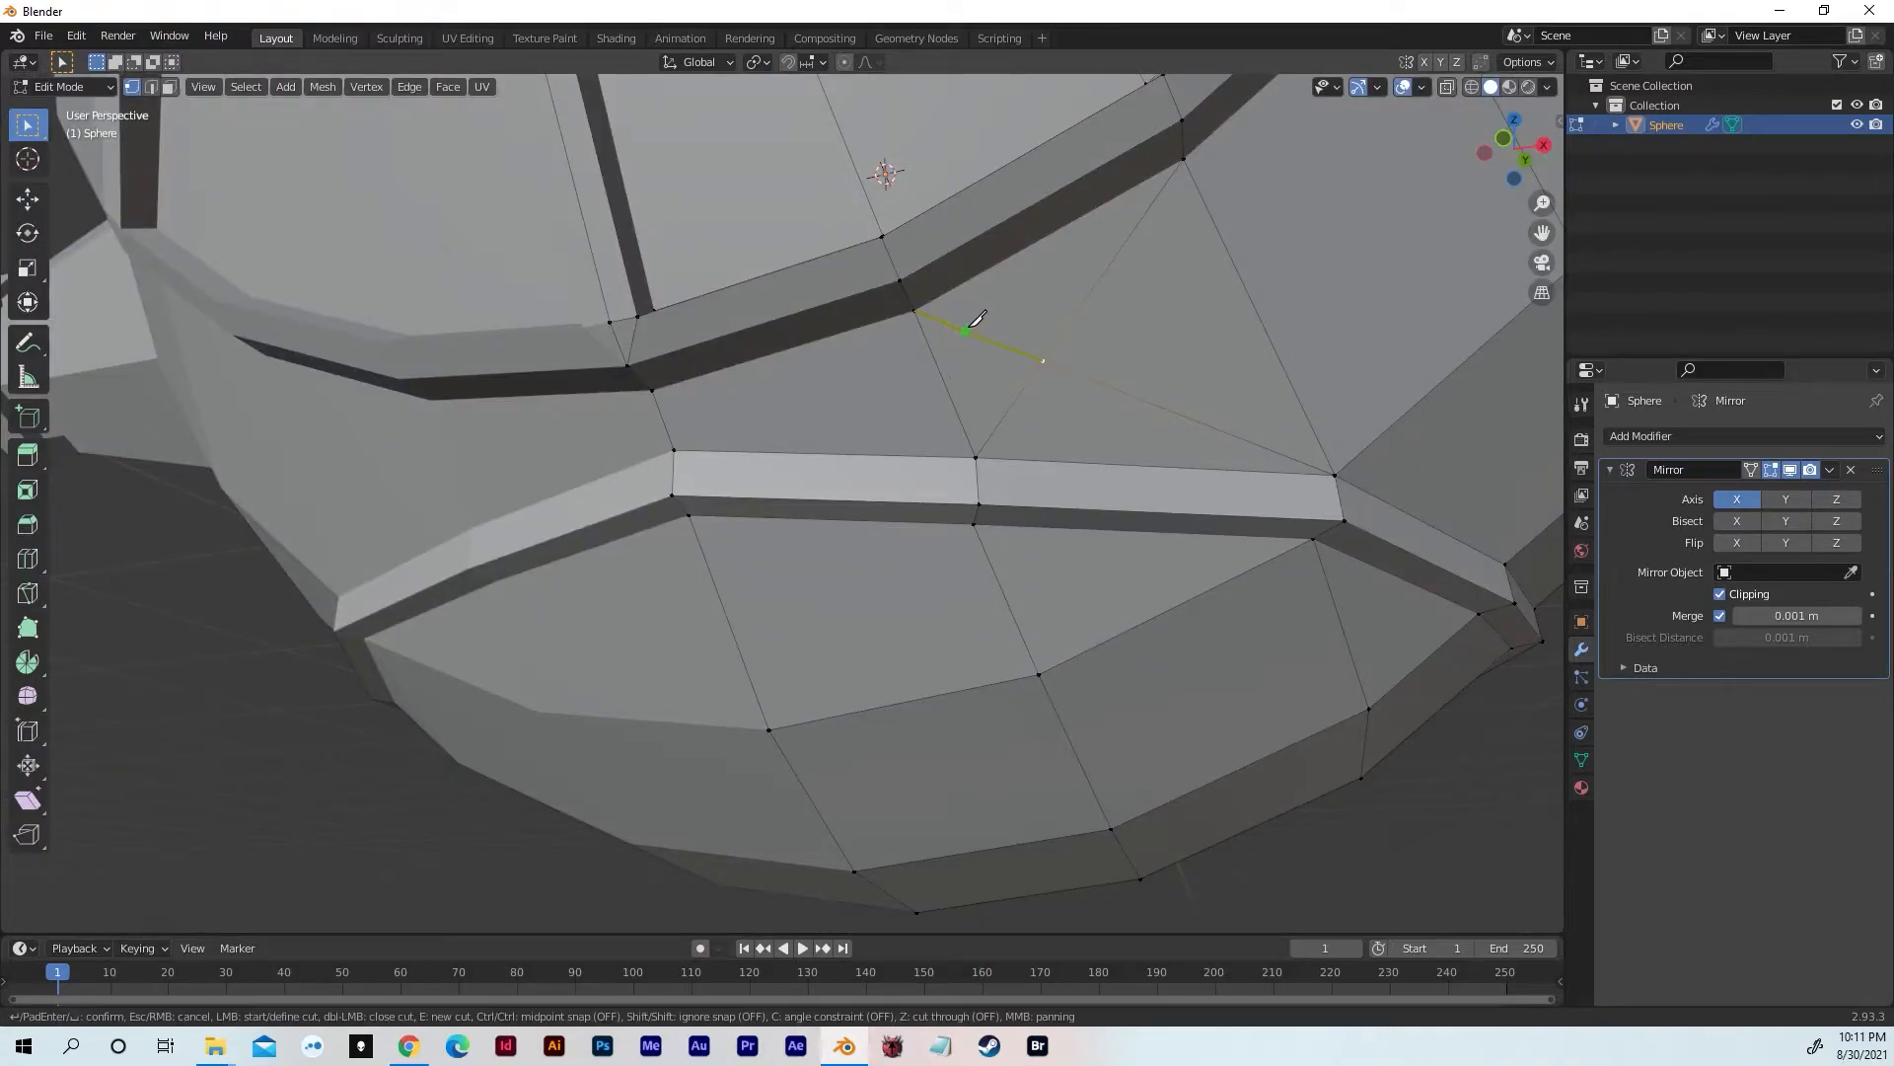
{"action": "left_click", "coordinate": [952, 326]}
{"action": "left_click", "coordinate": [992, 432]}
{"action": "left_click", "coordinate": [1190, 419]}
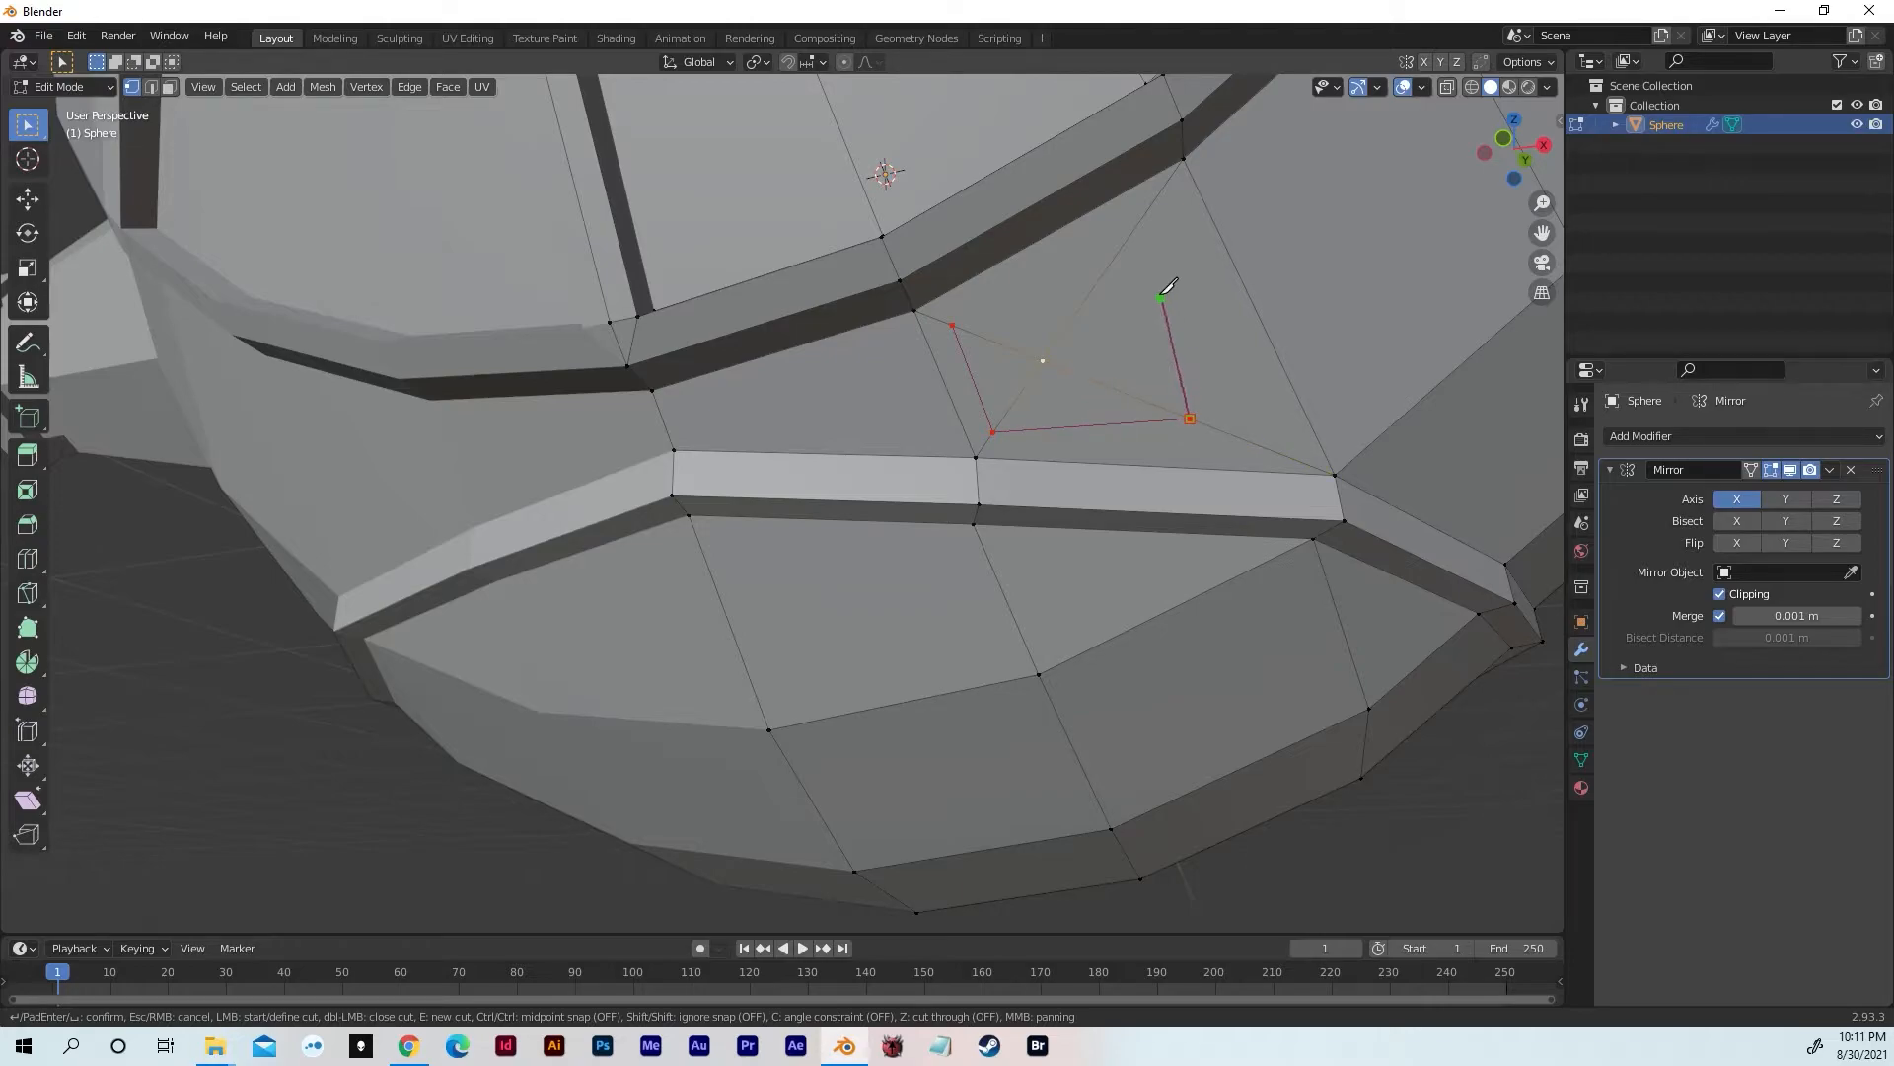
{"action": "left_click", "coordinate": [1115, 257]}
{"action": "left_click", "coordinate": [952, 325]}
{"action": "key", "text": "Return"}
Dissolve the triangles inside the knife-cut outline into a single four-sided face
{"action": "middle_click_drag", "start_coordinate": [997, 325], "coordinate": [1215, 243]}
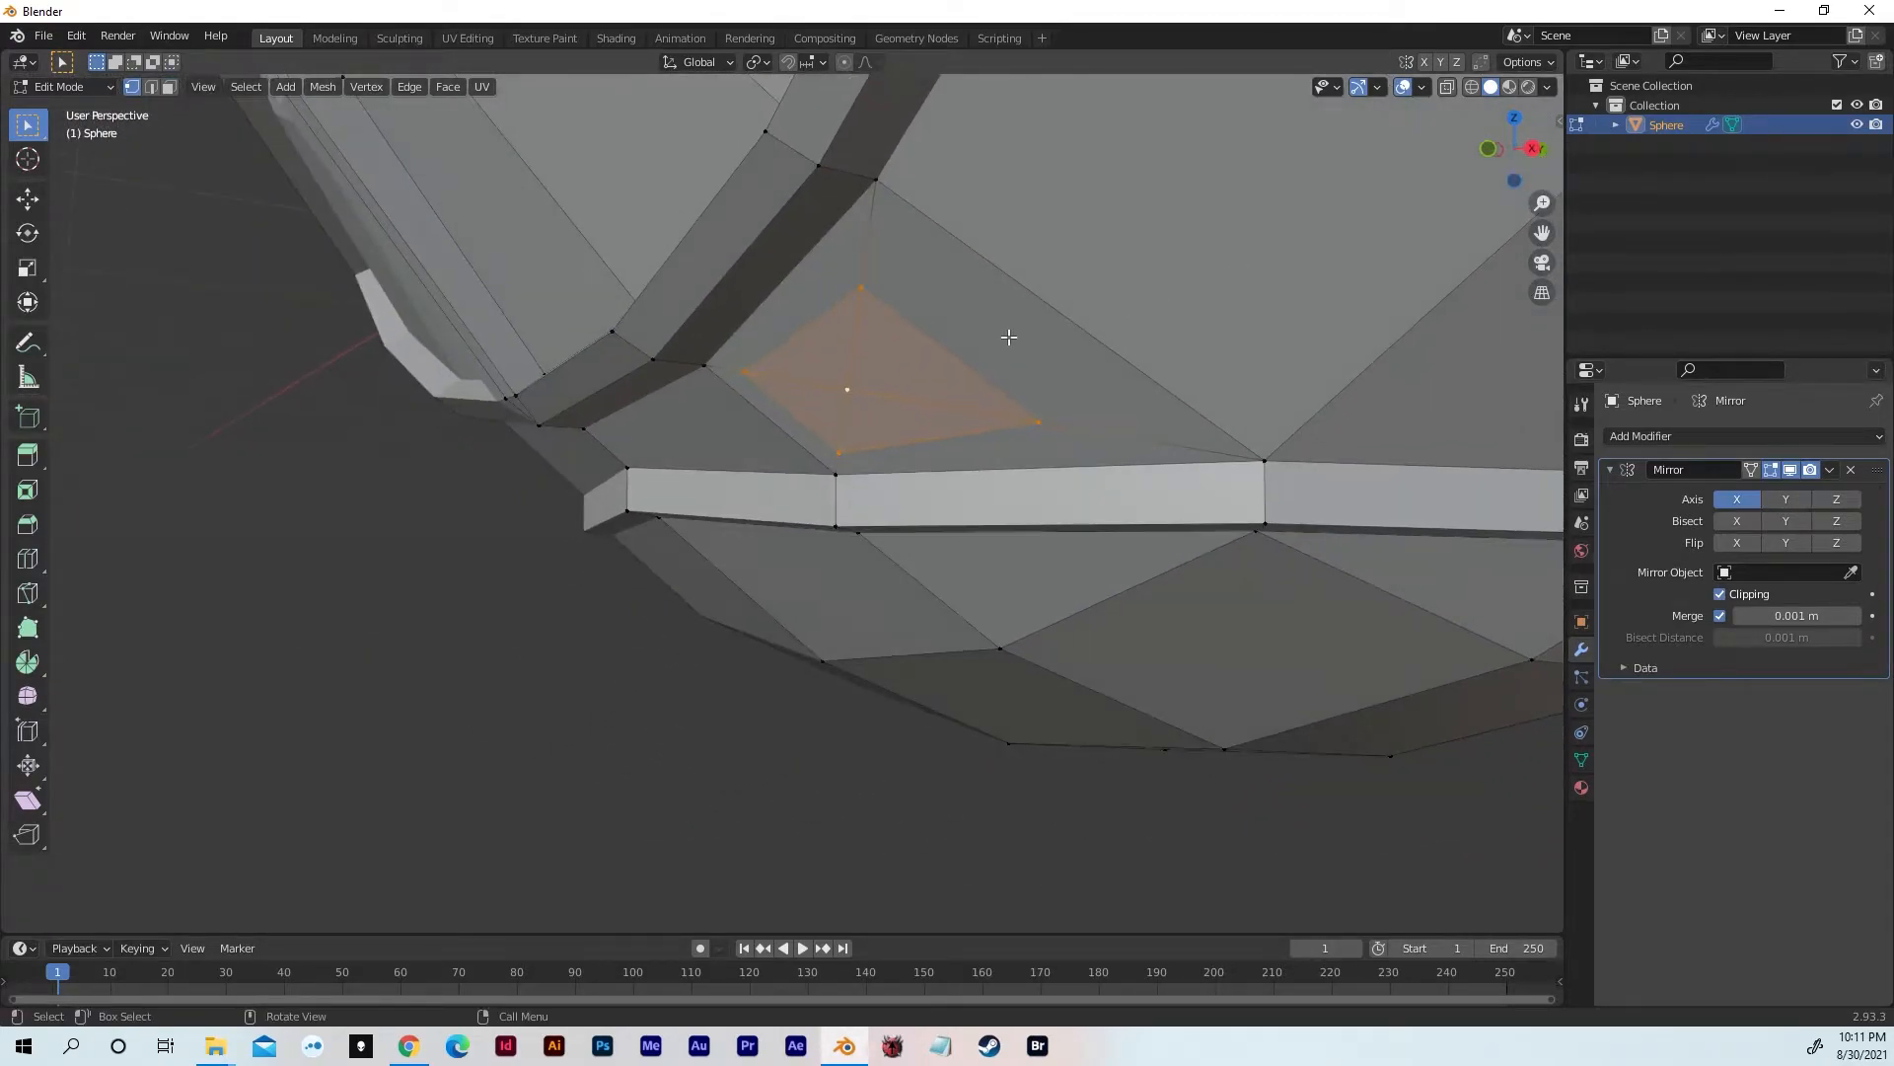
{"action": "key", "text": "3"}
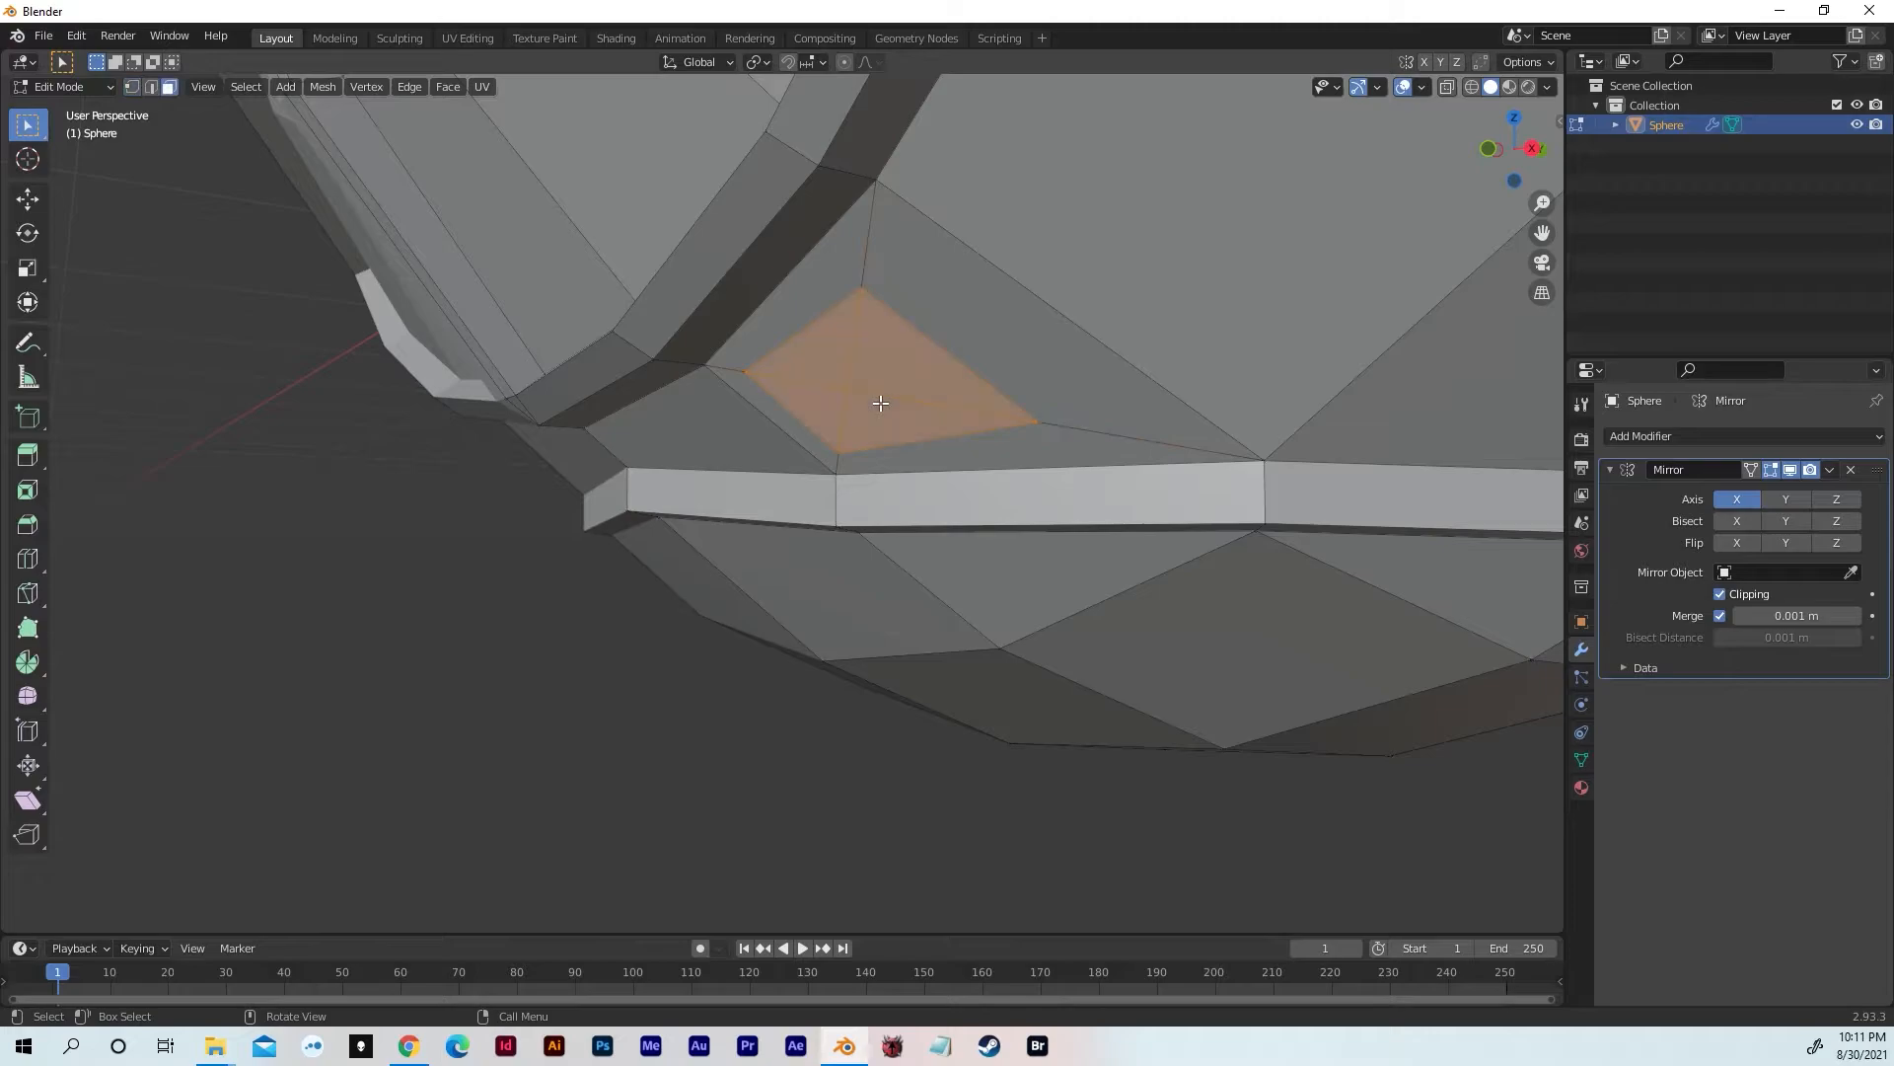
{"action": "right_click", "coordinate": [870, 381]}
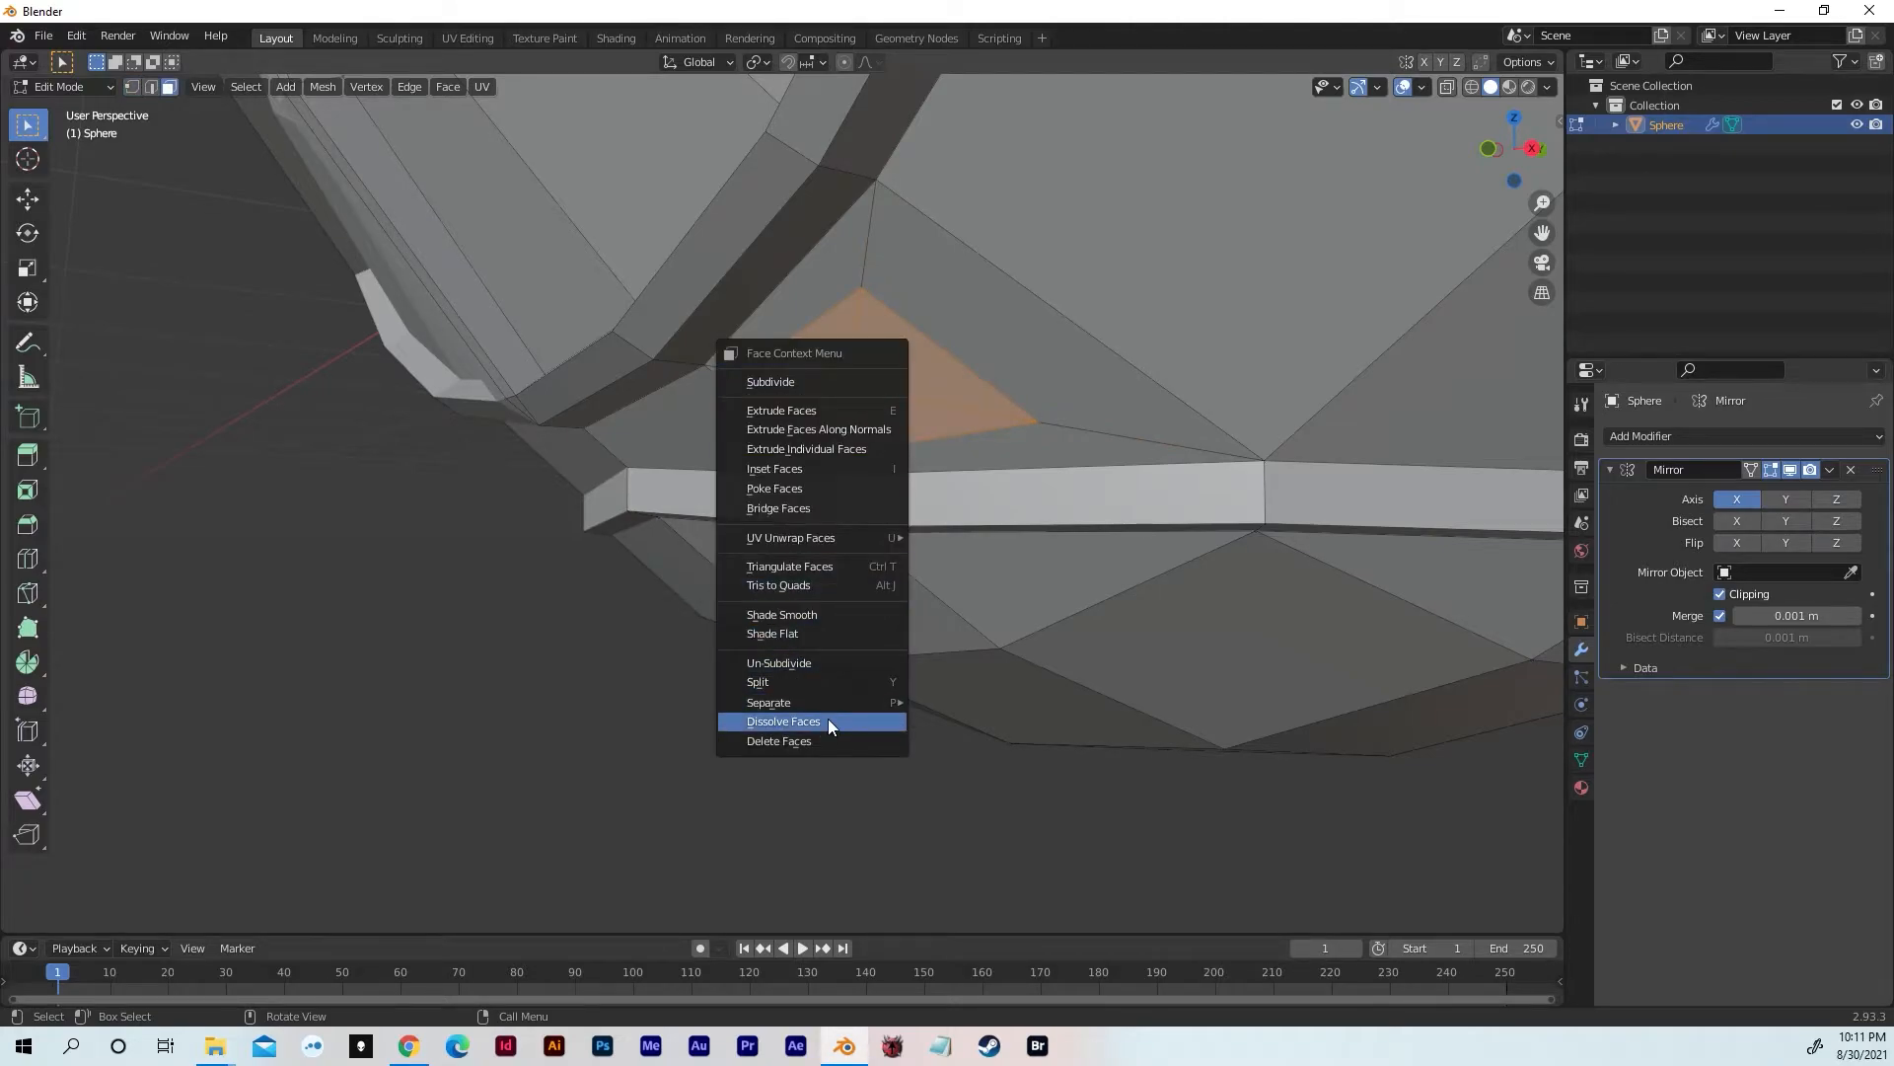
{"action": "left_click", "coordinate": [829, 721]}
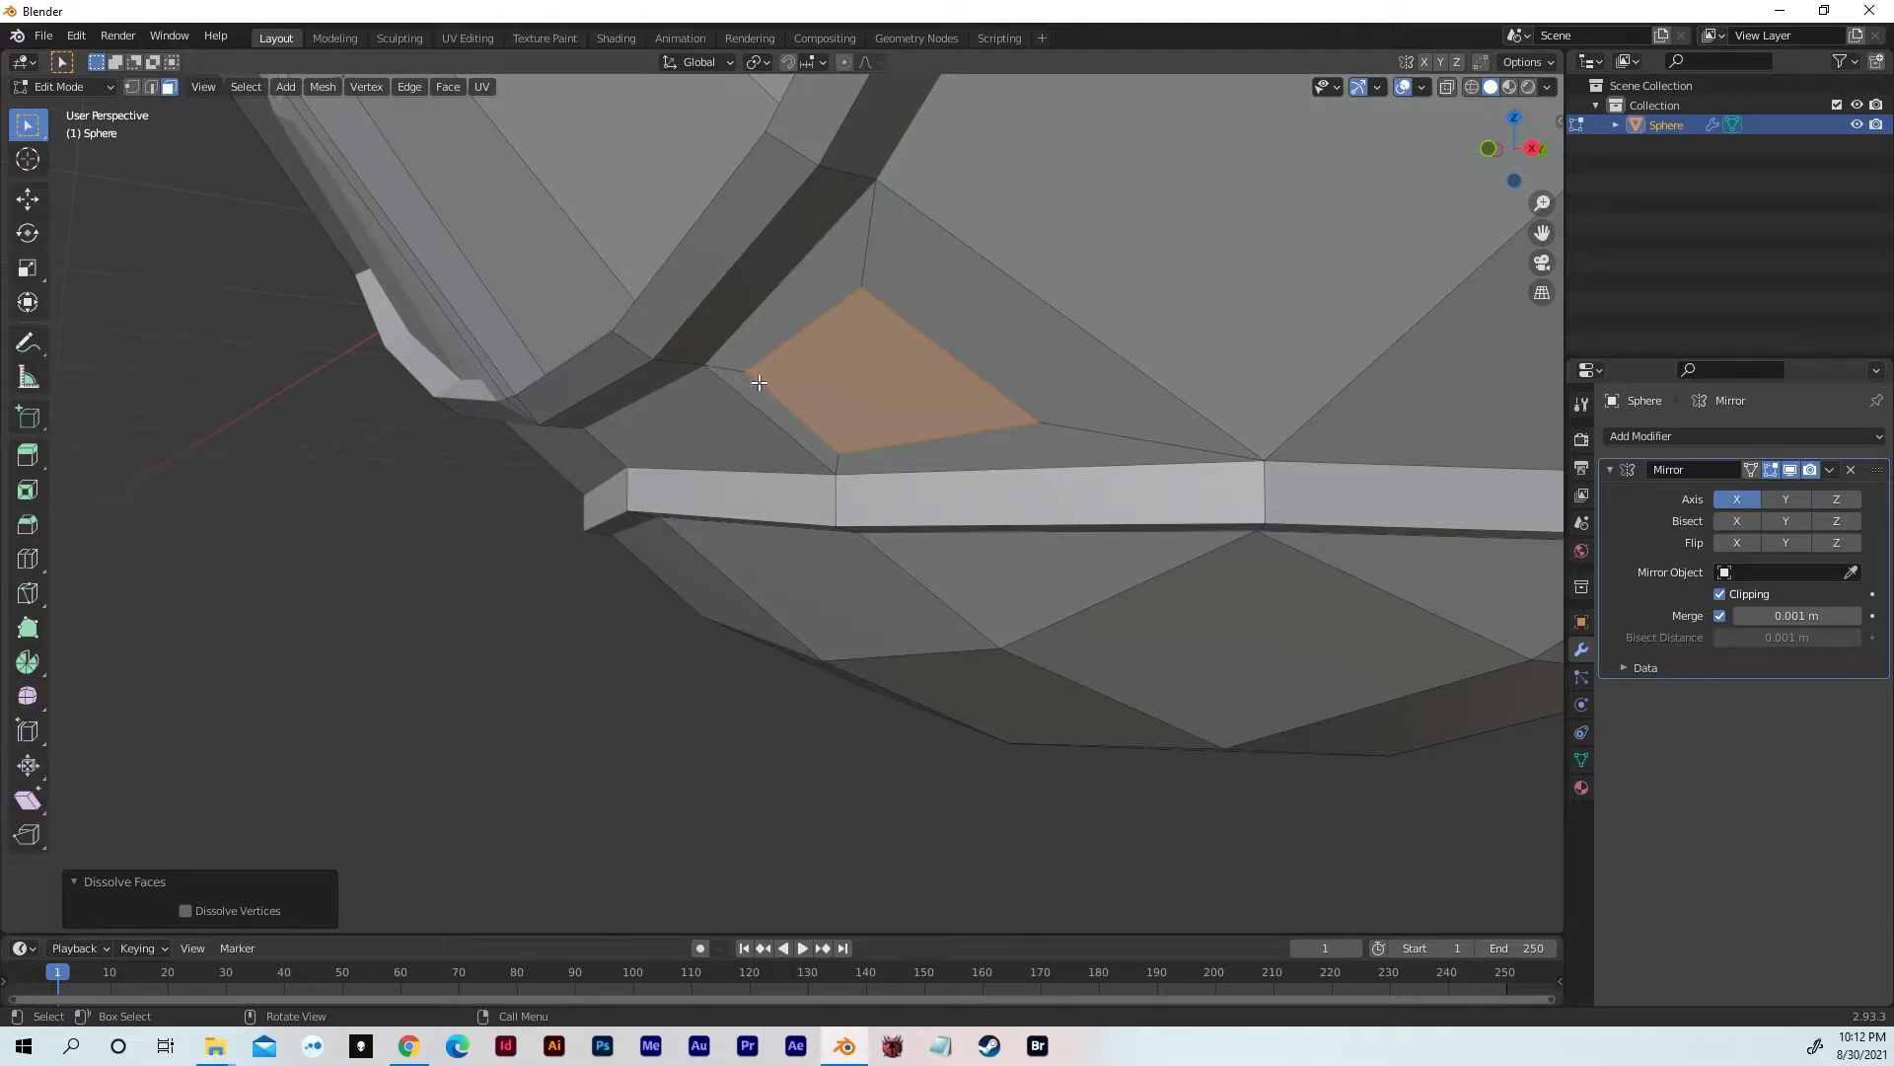
Extrude the four-sided face about -0.123 m along Y and flatten its end by scaling to 0 in Y
{"action": "key", "text": "g"}
{"action": "key", "text": "y"}
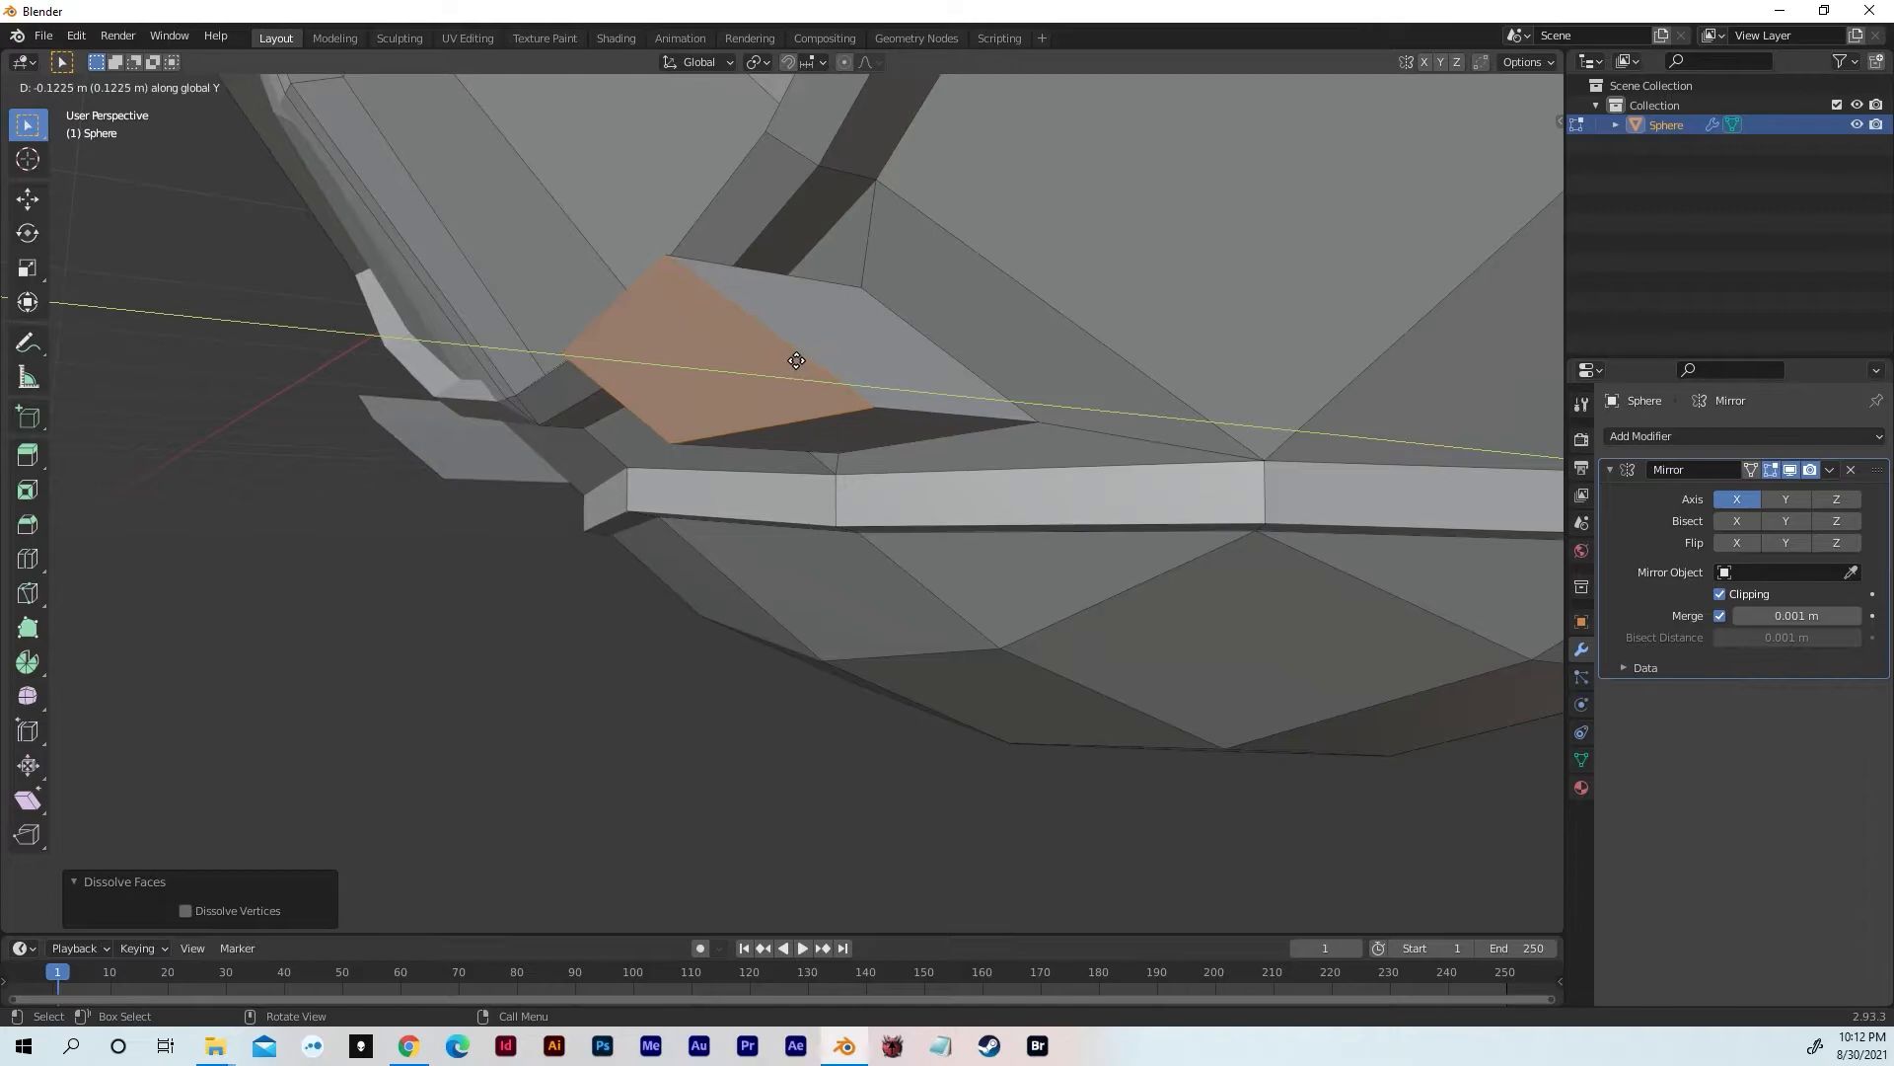
{"action": "left_click", "coordinate": [790, 357]}
{"action": "type", "text": "sy0"}
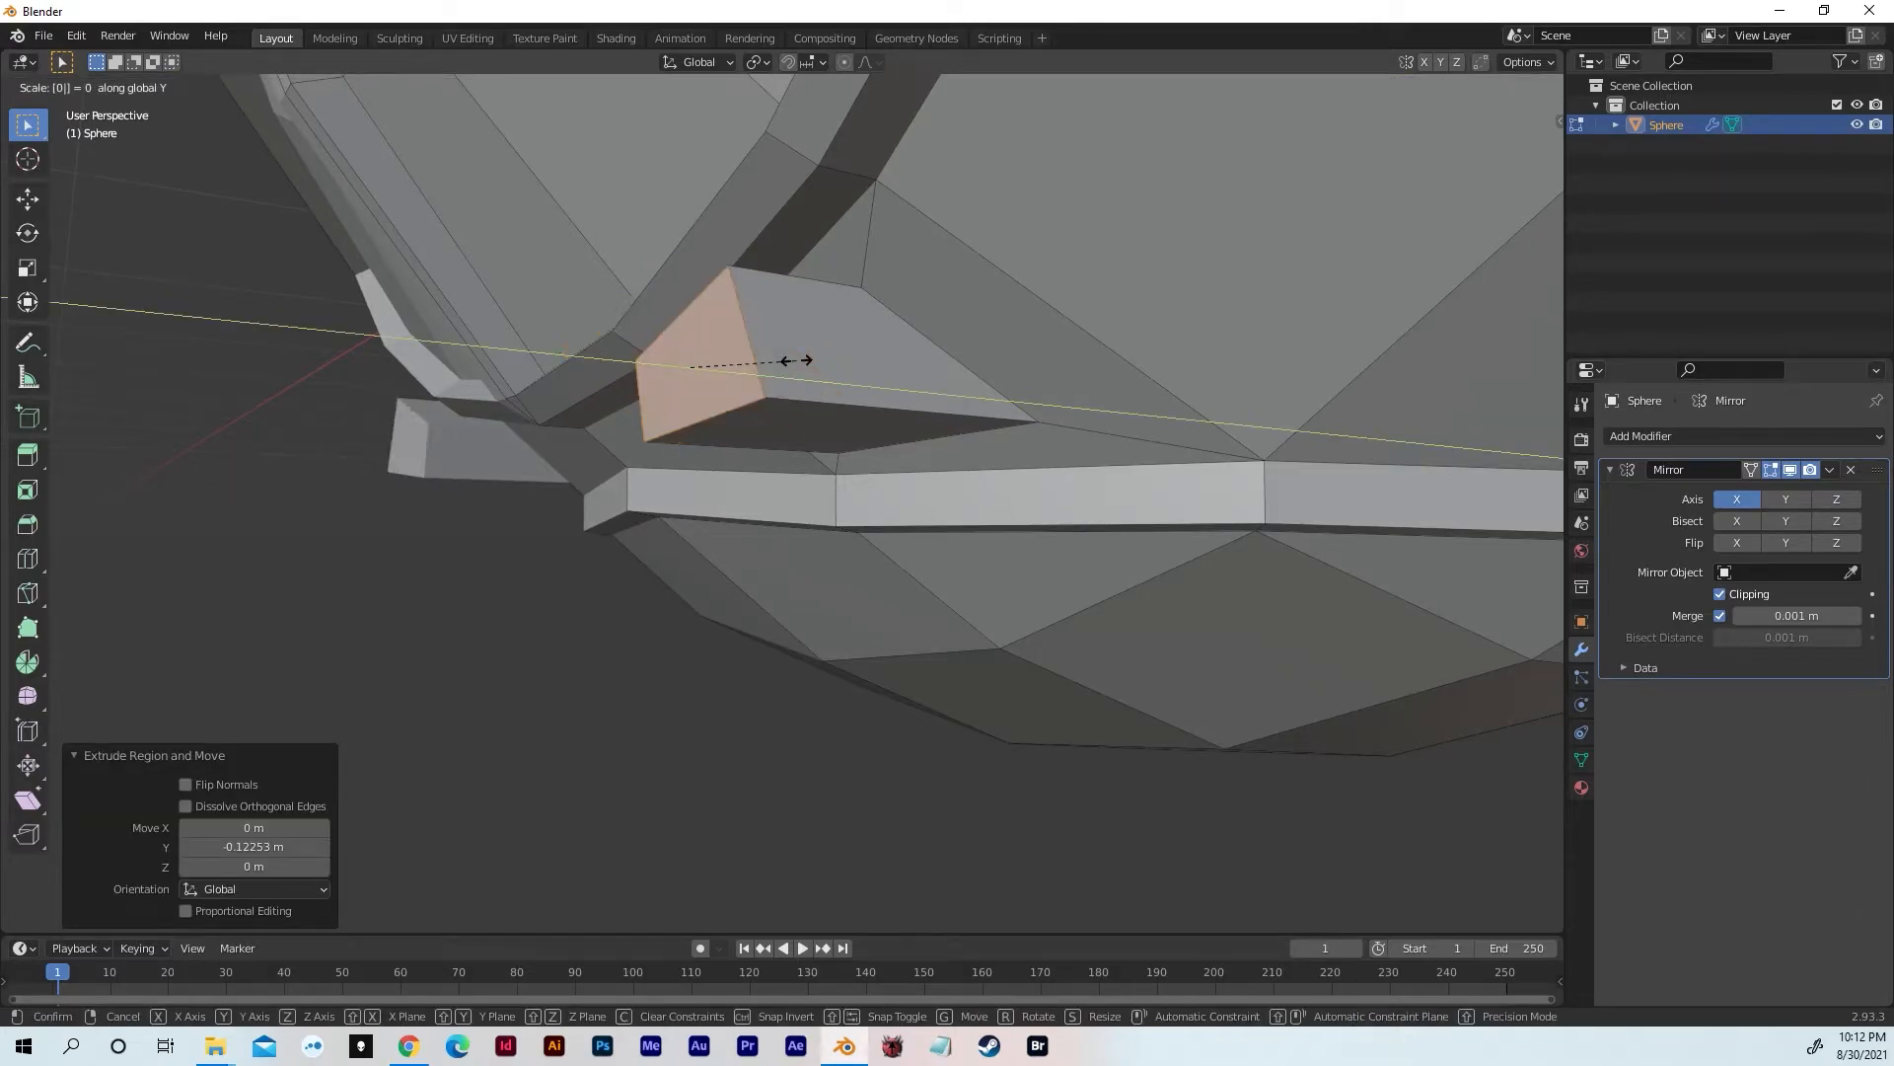
{"action": "key", "text": "Return"}
Inset the protrusion's flat end about 0.011 m and recess it about 0.027 m along Y to form a hollow barrel
{"action": "middle_click_drag", "start_coordinate": [797, 361], "coordinate": [1052, 362]}
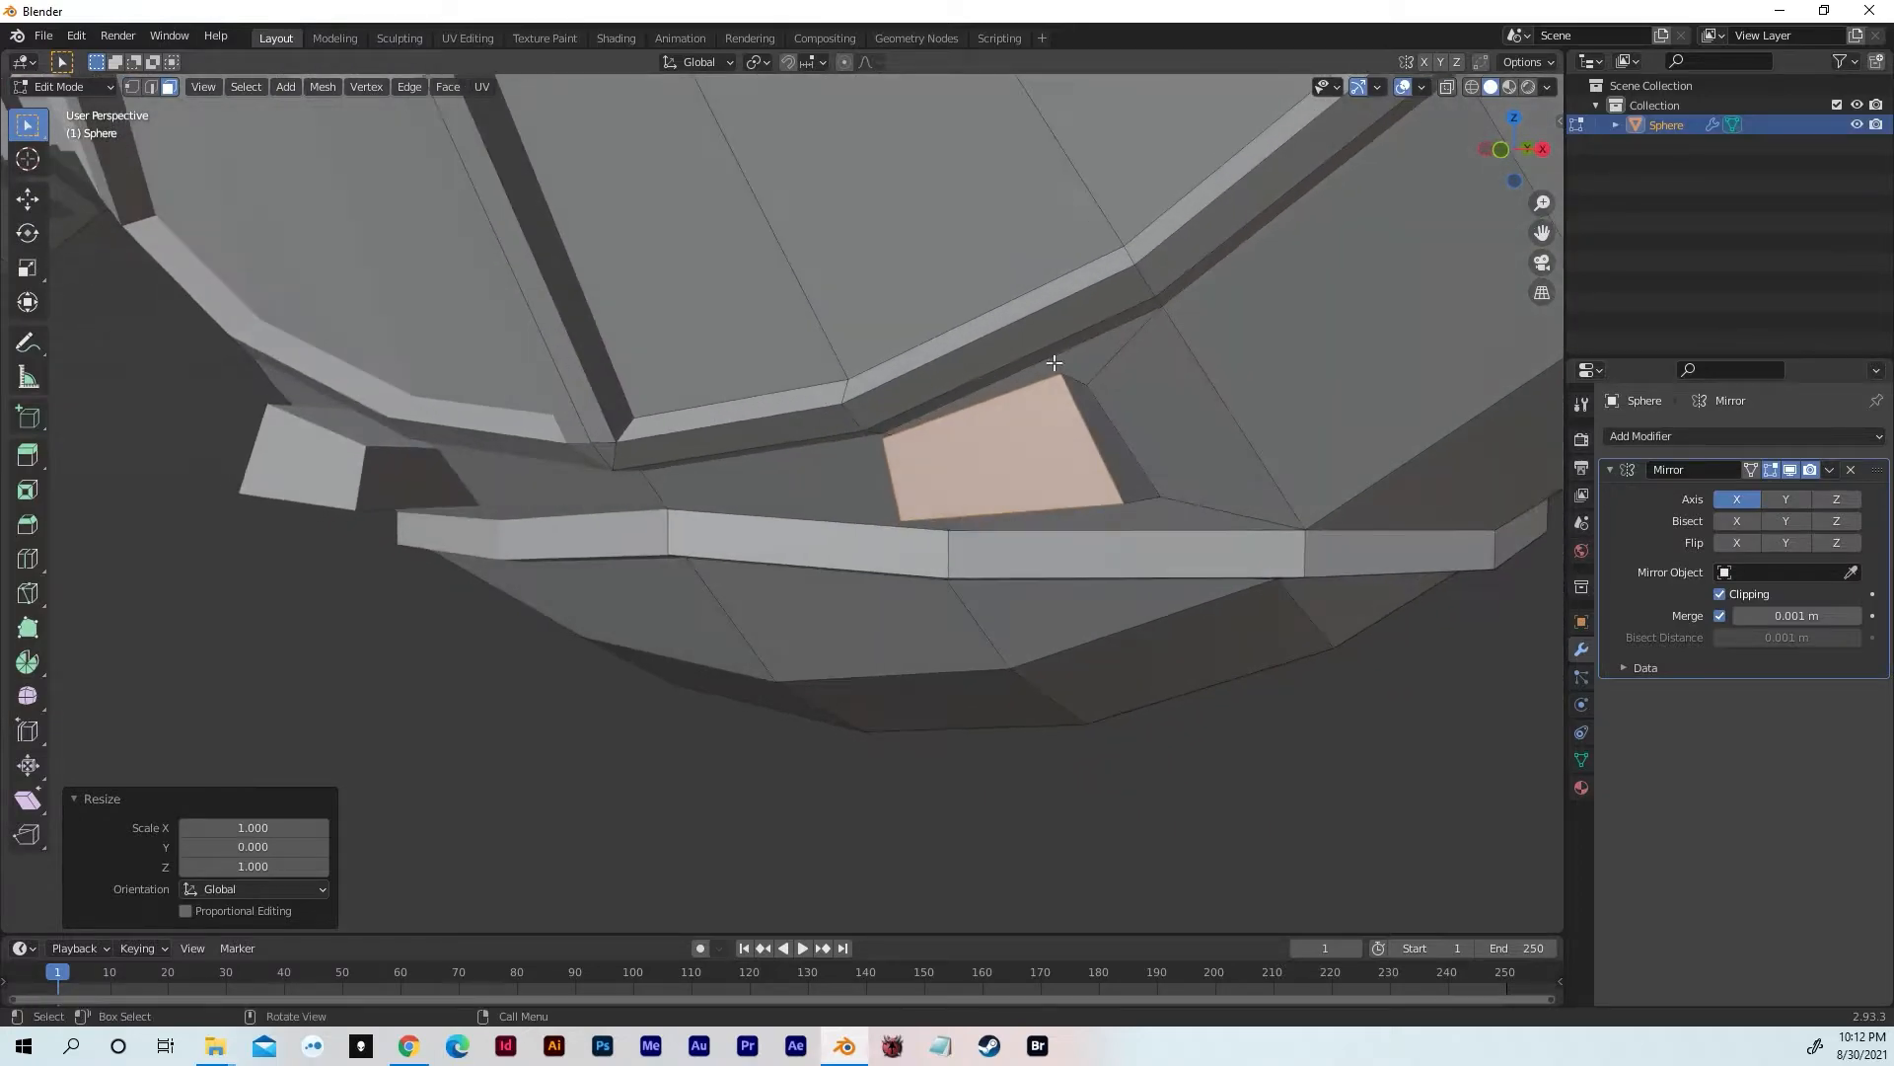
{"action": "key", "text": "i"}
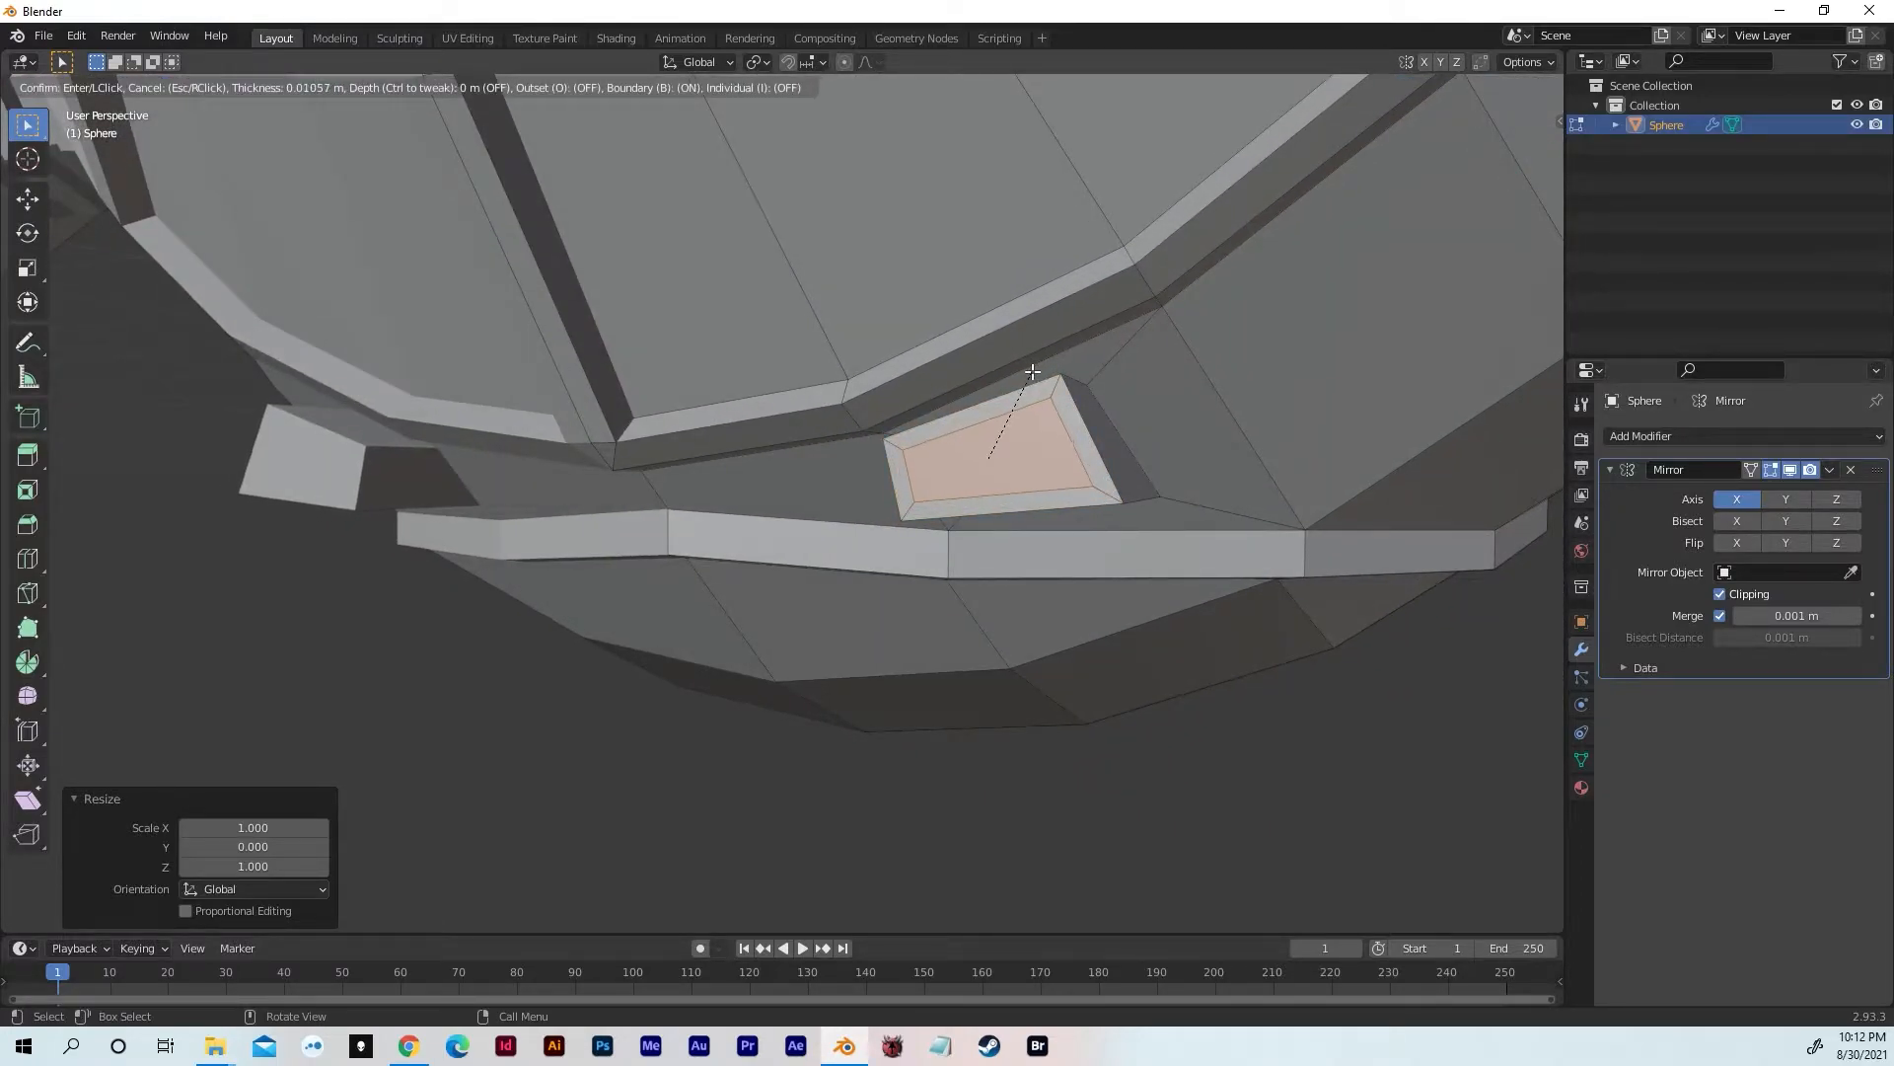
{"action": "left_click", "coordinate": [1030, 372]}
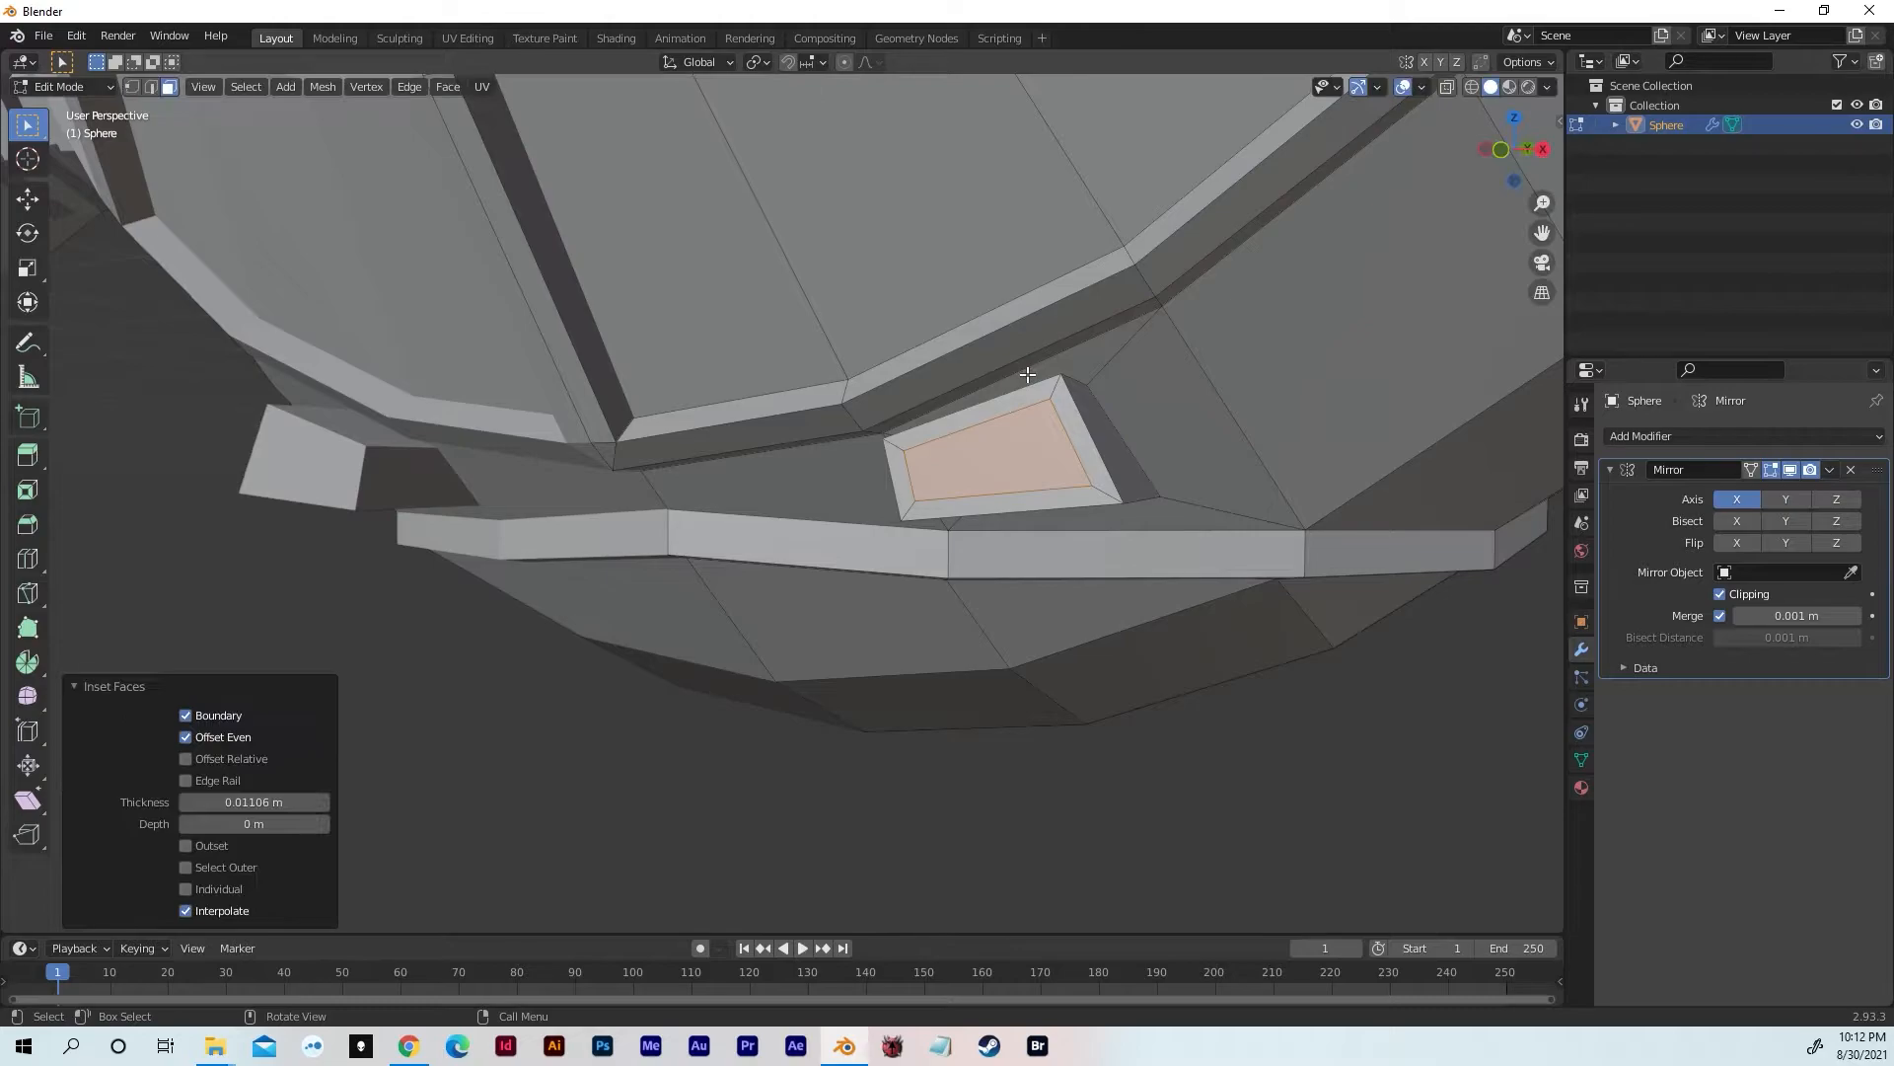
{"action": "key", "text": "g"}
{"action": "key", "text": "y"}
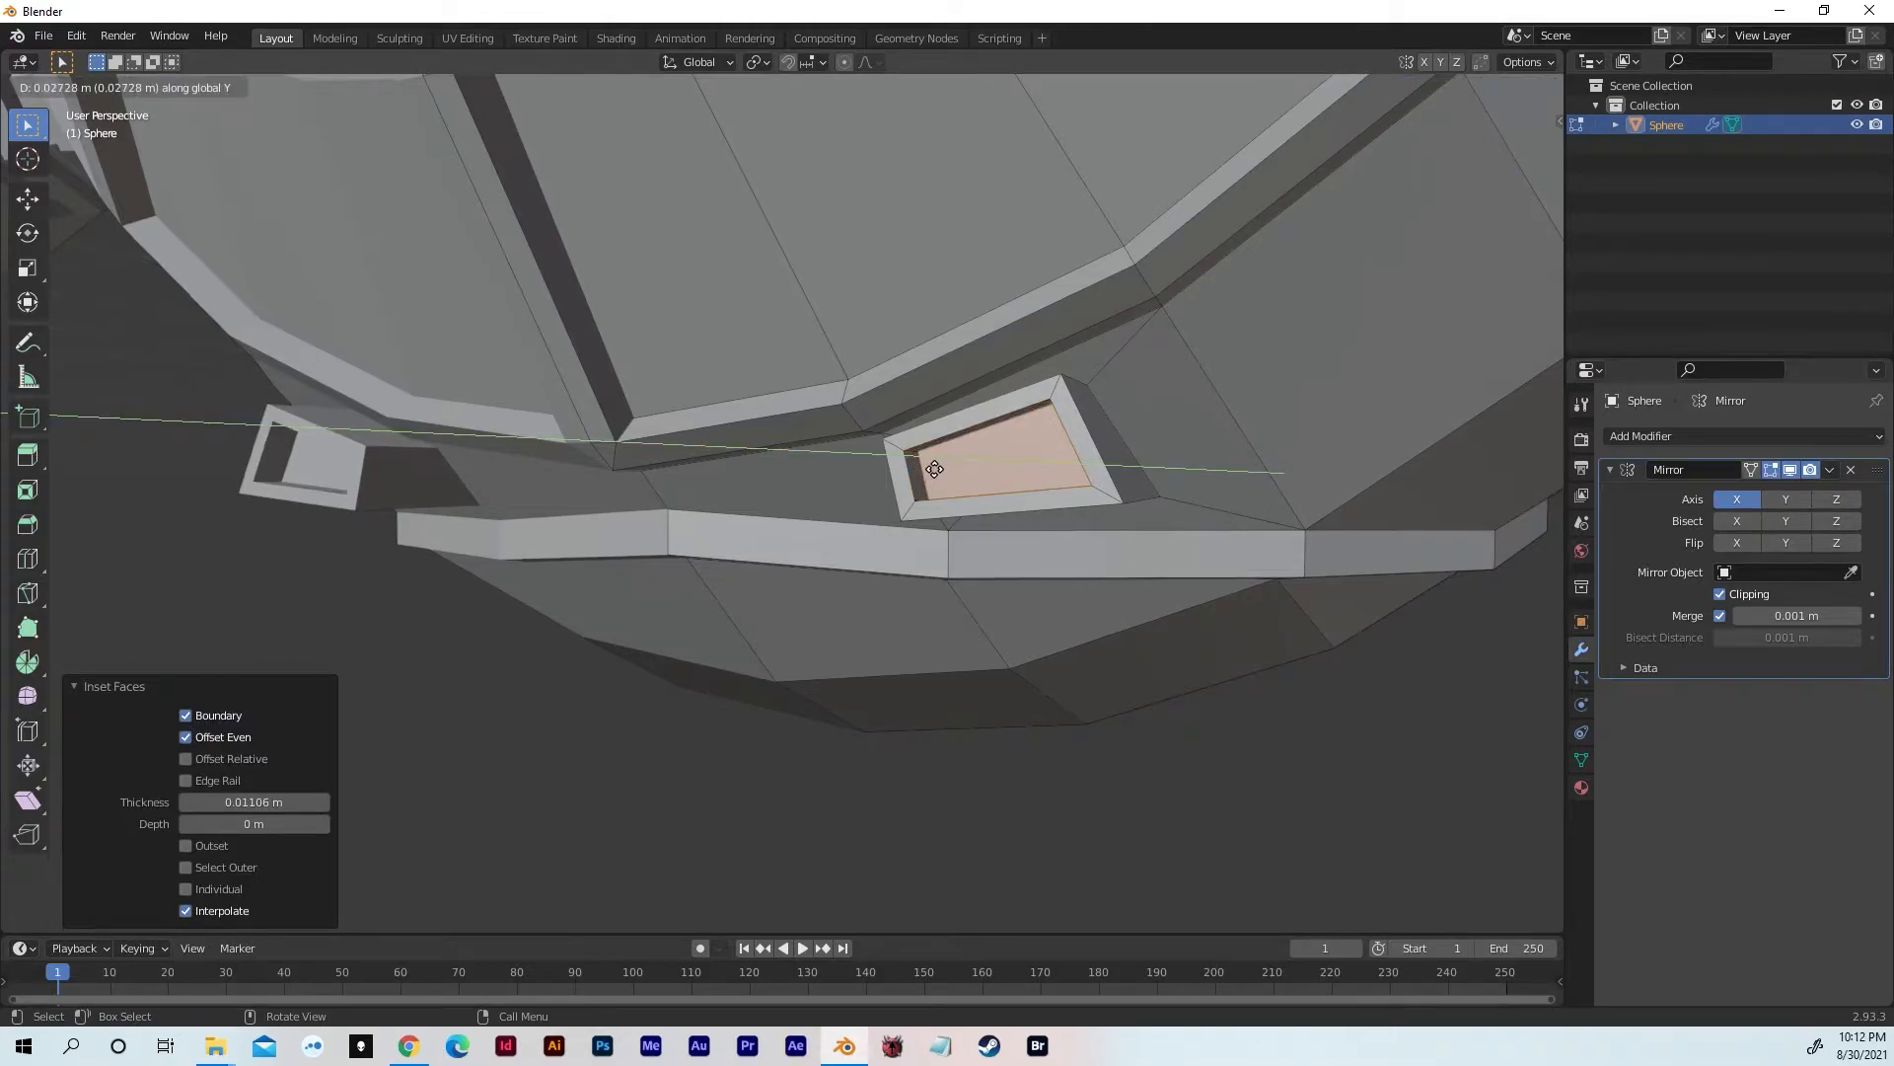
{"action": "left_click", "coordinate": [937, 466]}
{"action": "middle_click_drag", "start_coordinate": [994, 550], "coordinate": [1098, 561]}
{"action": "scroll", "coordinate": [1061, 549], "scroll_direction": "down", "scroll_amount": 6}
{"action": "key", "text": "Tab"}
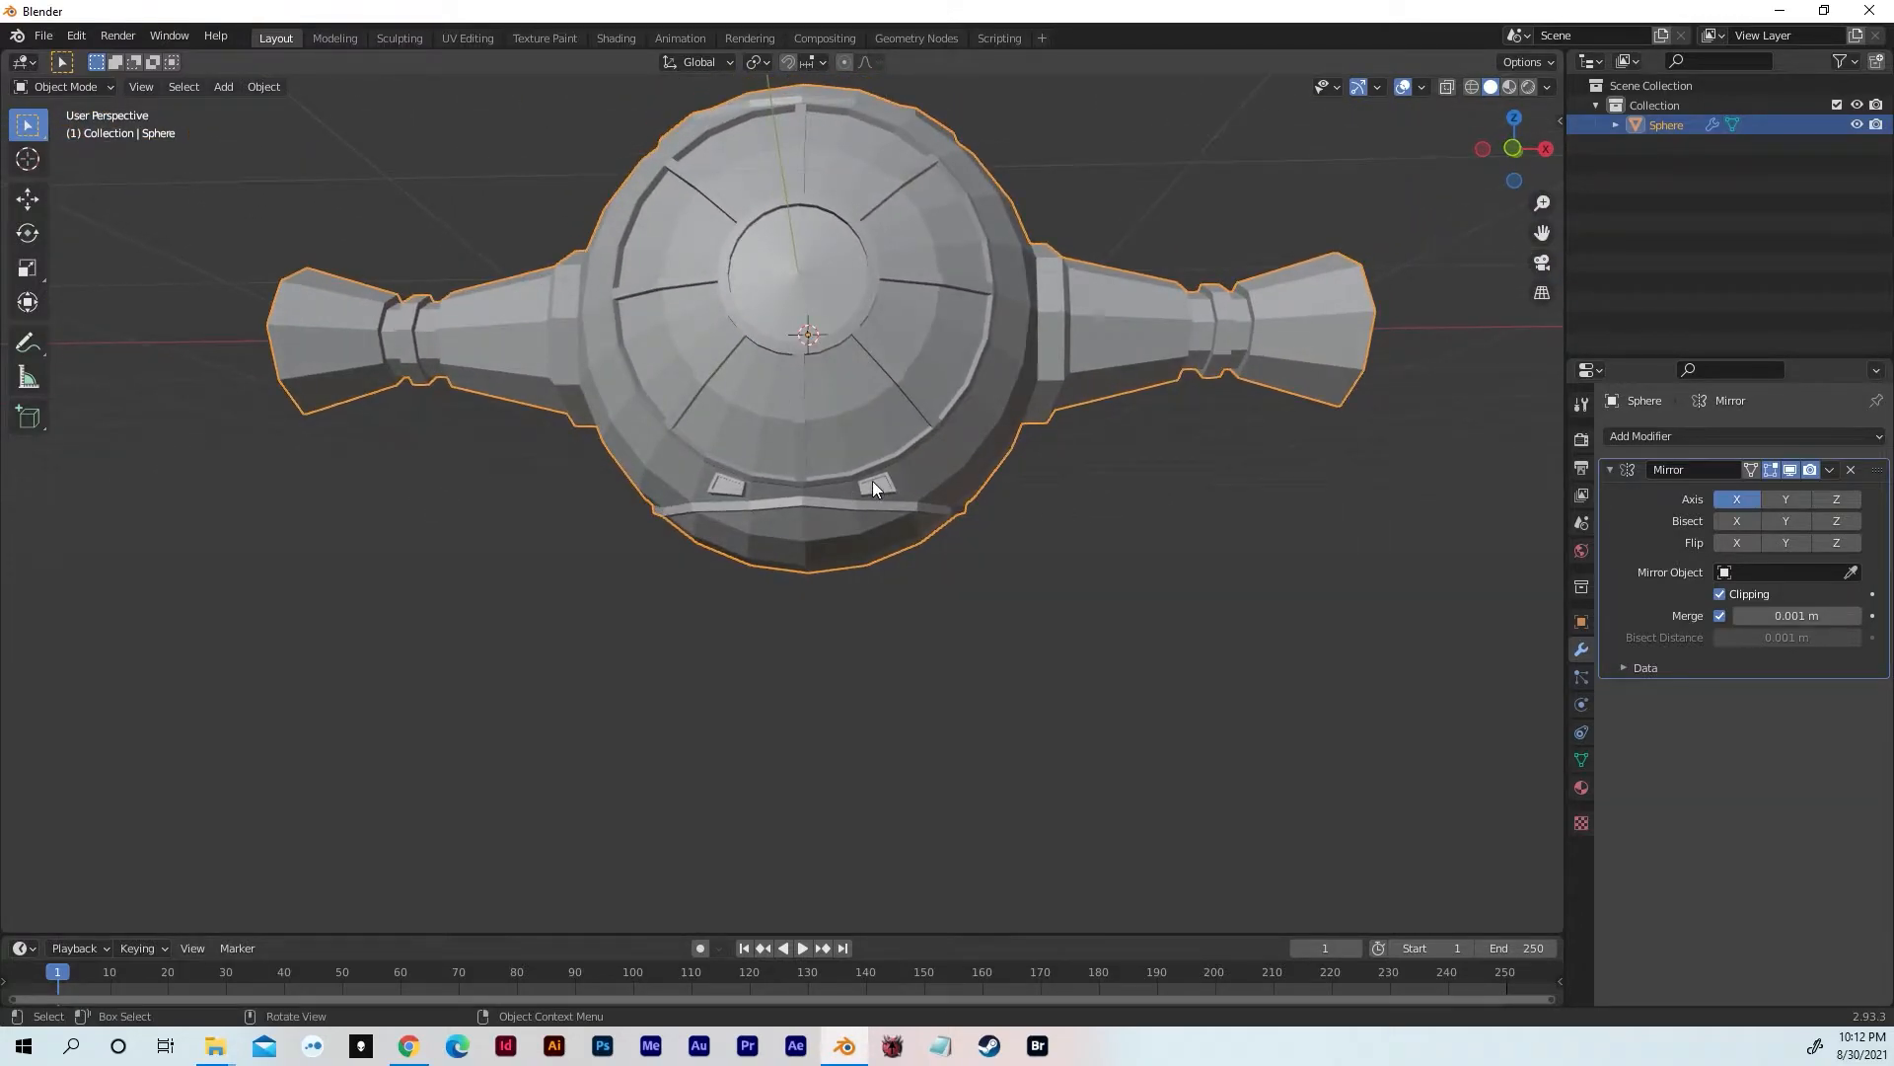
{"action": "middle_click_drag", "start_coordinate": [913, 487], "coordinate": [863, 560]}
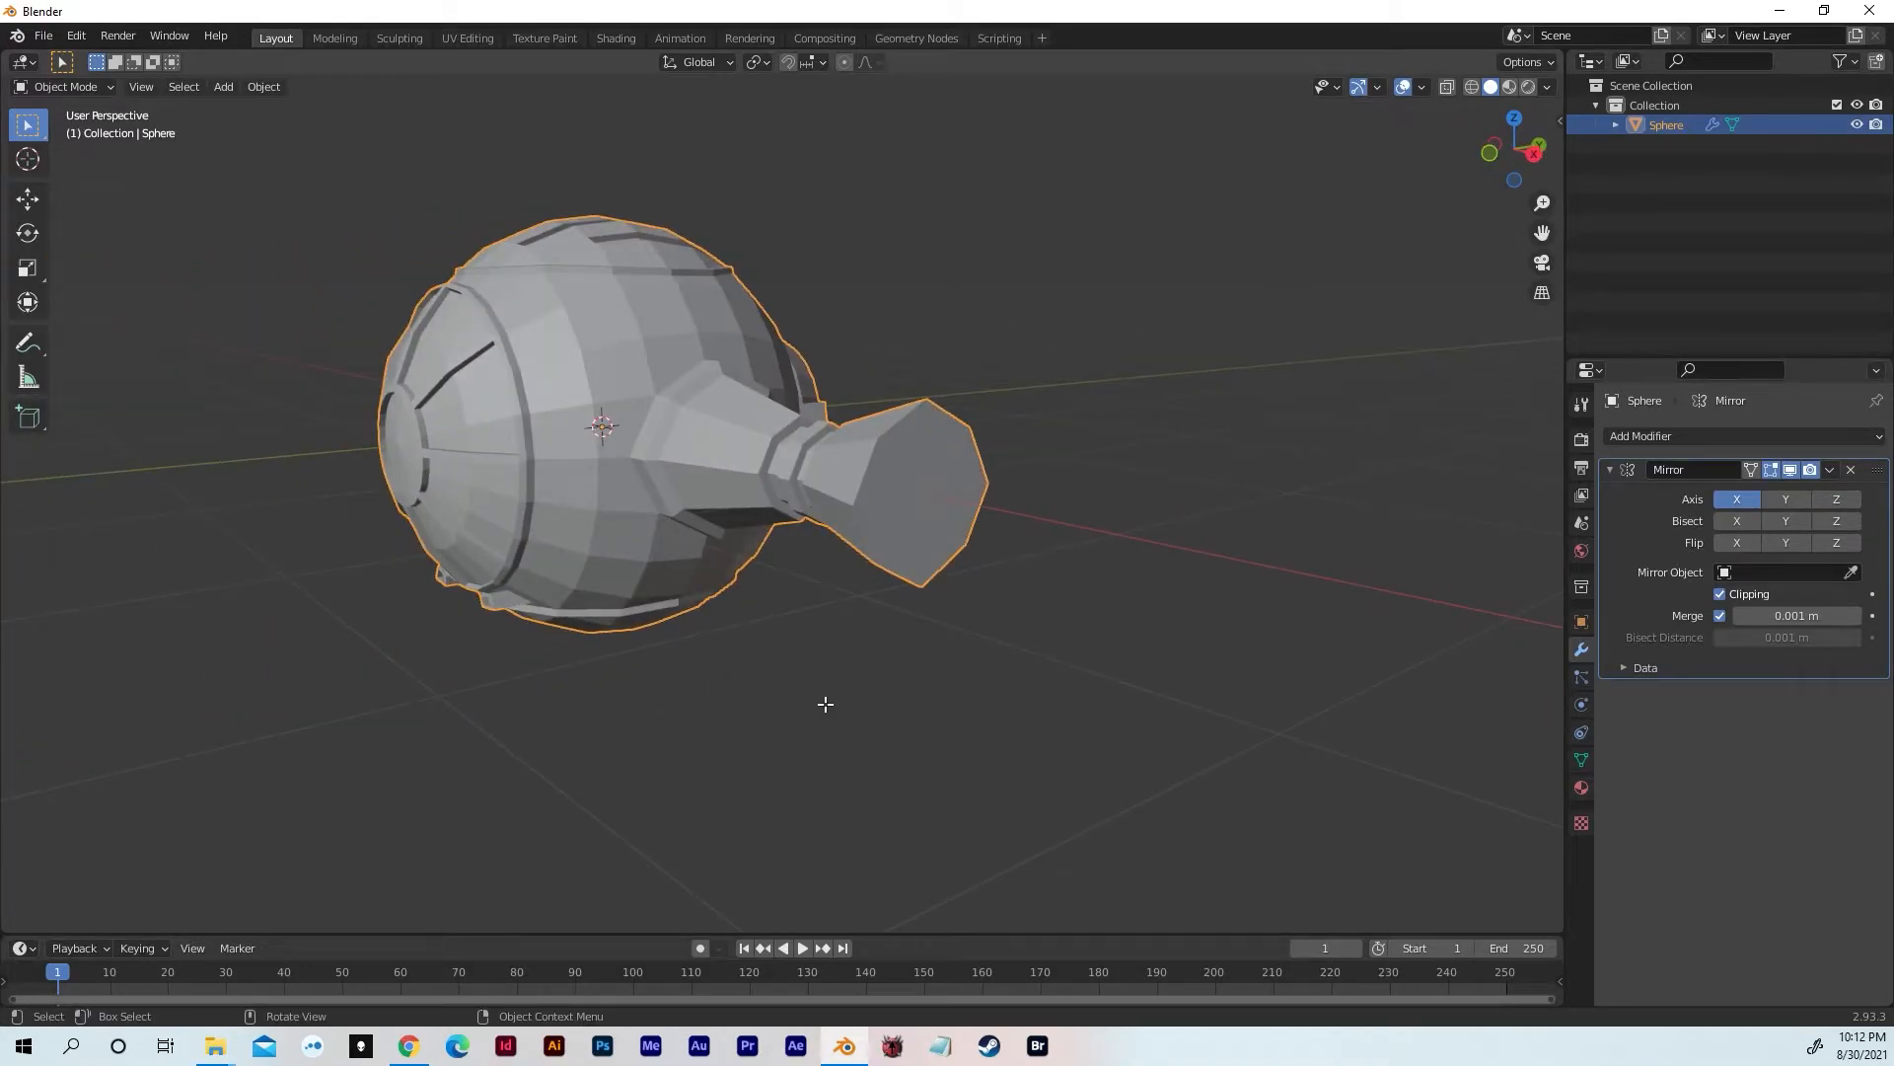
Extrude the wing pylon's outer end face in place and scale it to about 1.801 to form a wider flange
{"action": "key", "text": "Tab"}
{"action": "left_click", "coordinate": [921, 475]}
{"action": "middle_click_drag", "start_coordinate": [921, 474], "coordinate": [902, 583]}
{"action": "key", "text": "g"}
{"action": "key", "text": "z"}
{"action": "key", "text": "z"}
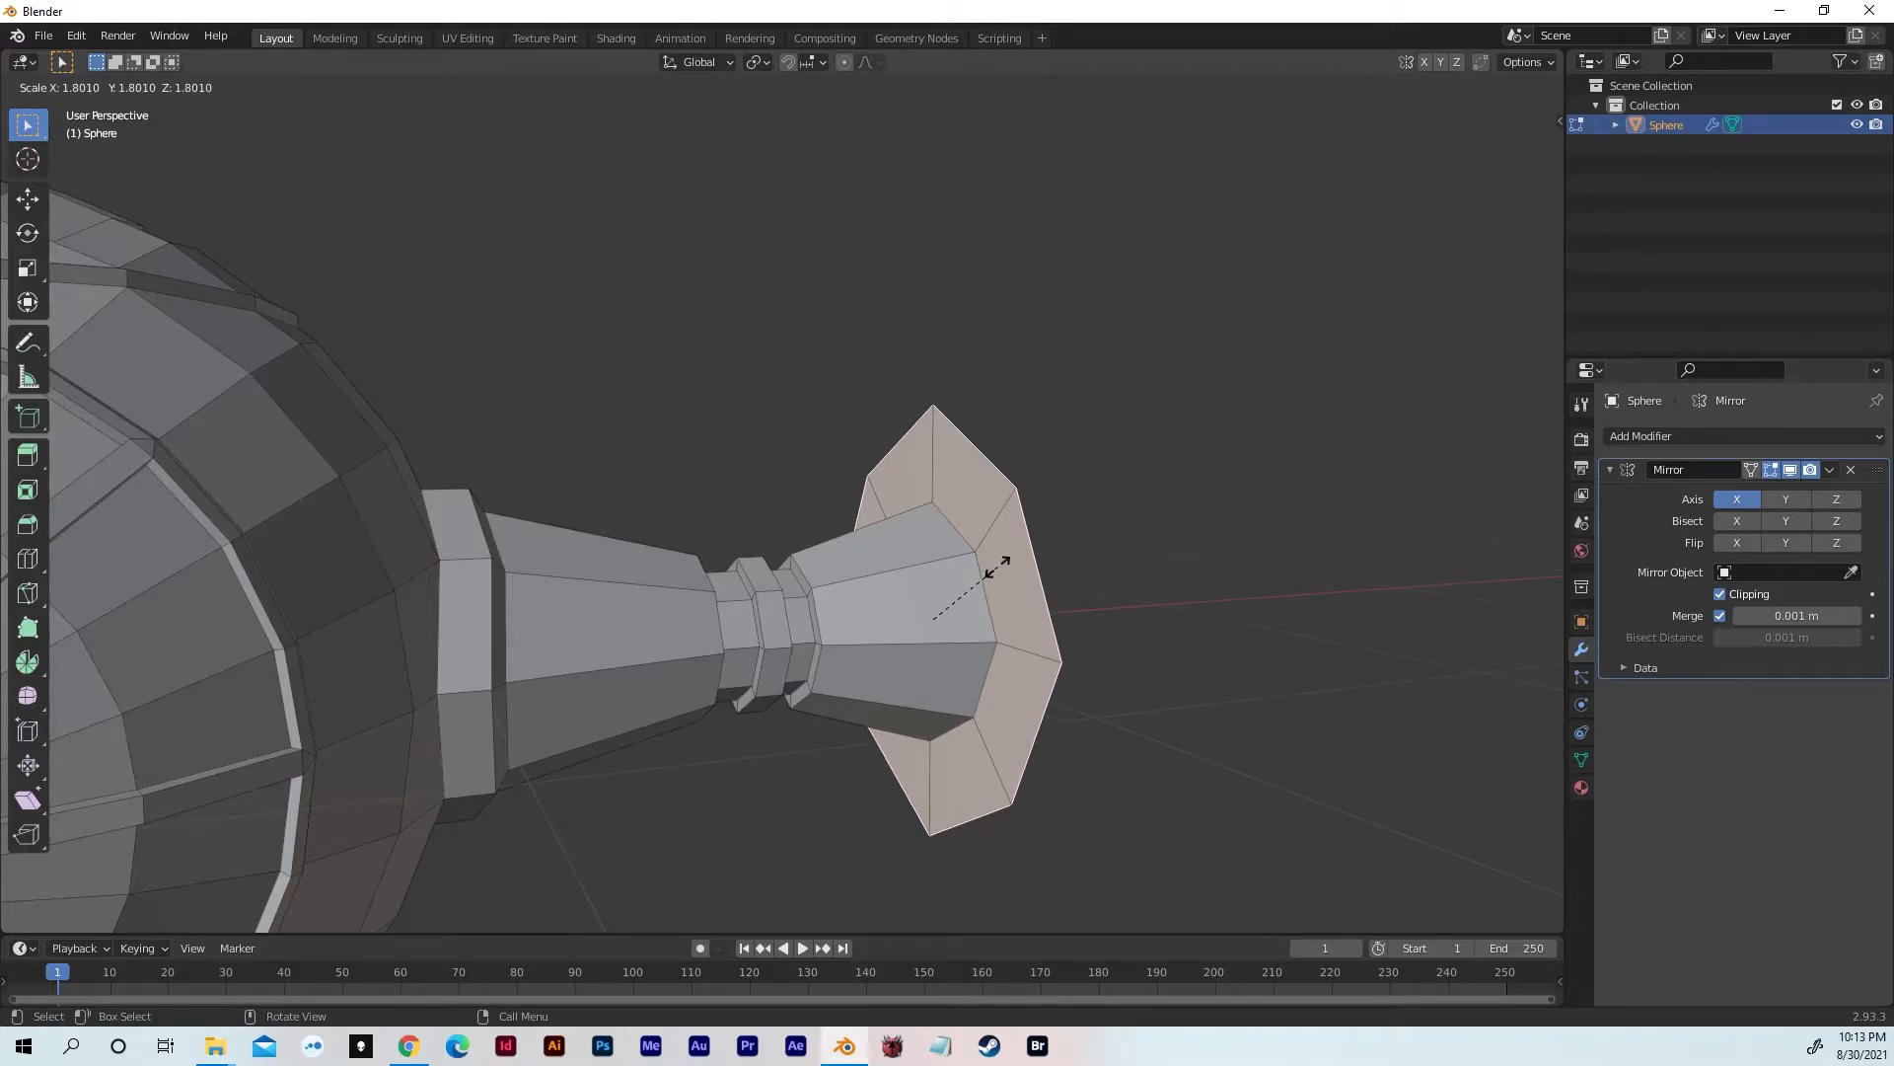
{"action": "left_click", "coordinate": [997, 571]}
Extrude the pylon's widened end flange about 0.076 m along the X axis to give it thickness
{"action": "middle_click_drag", "start_coordinate": [997, 570], "coordinate": [852, 522]}
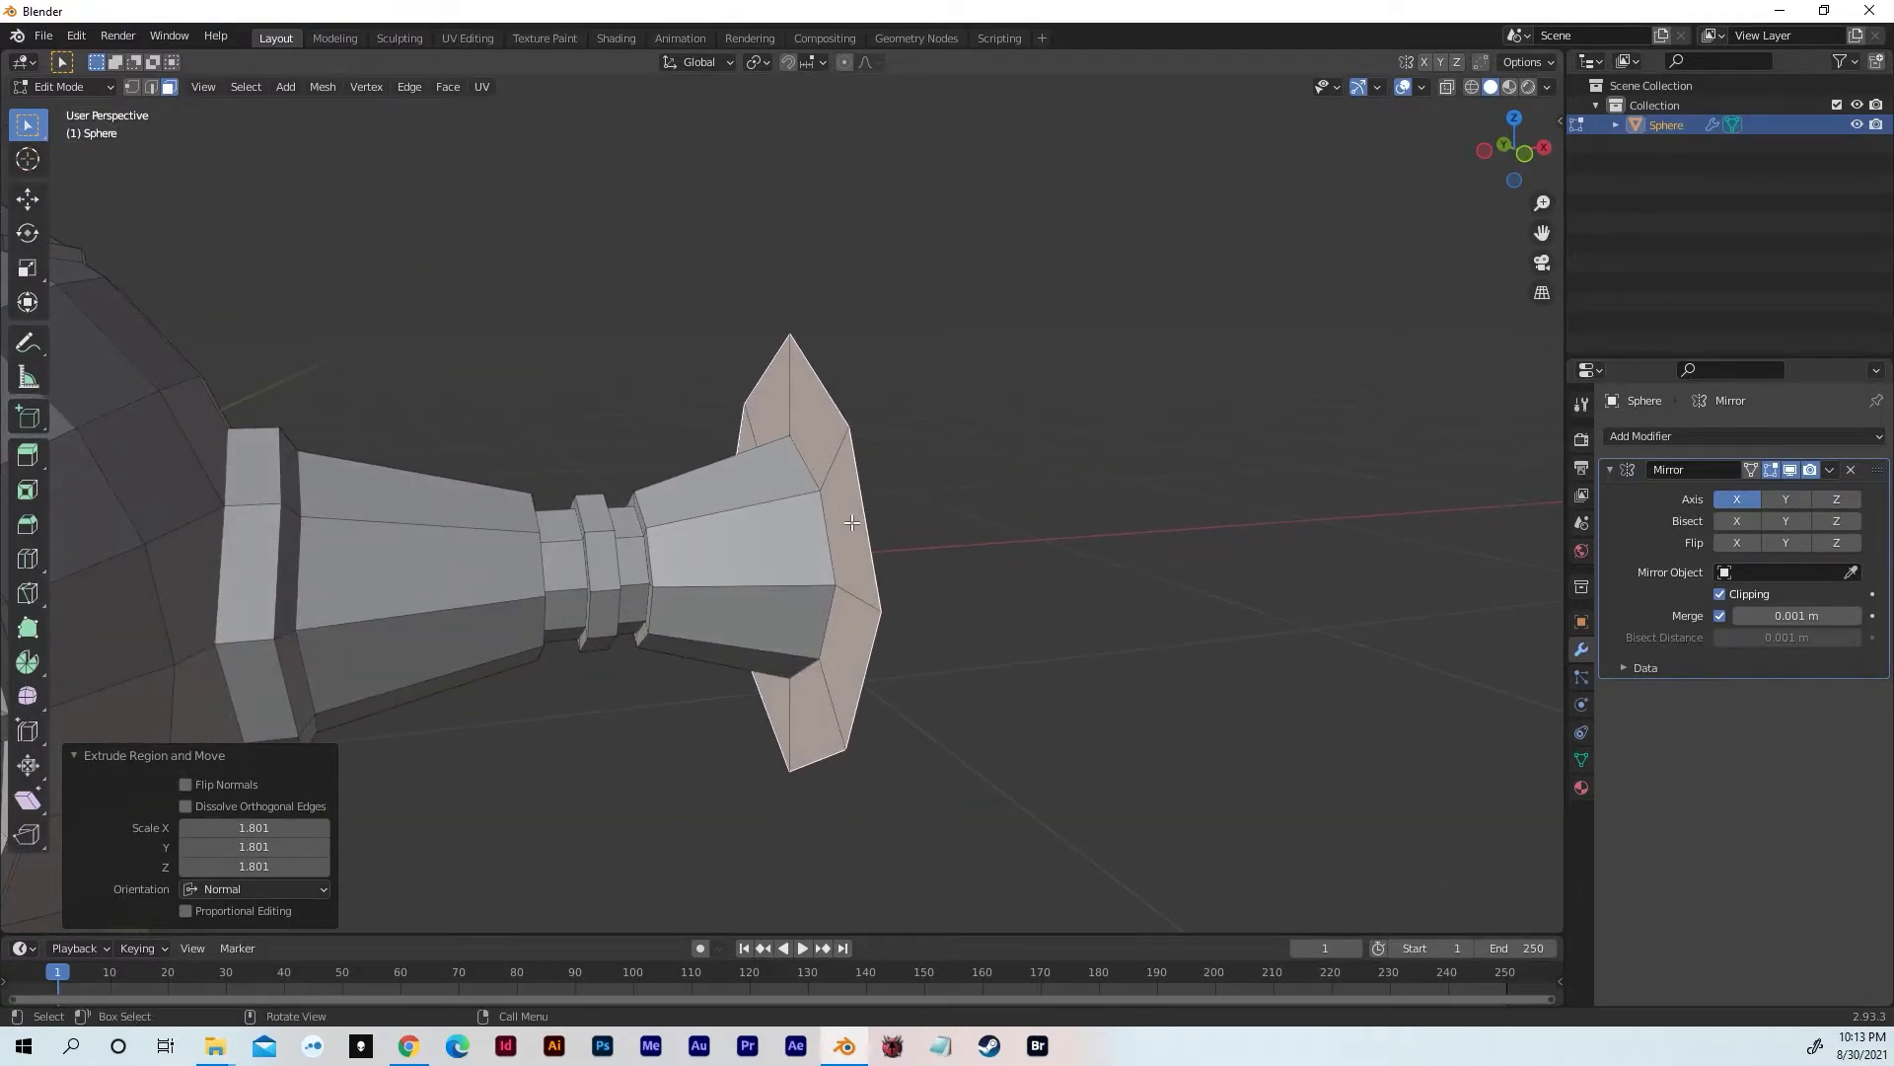
{"action": "key", "text": "e"}
{"action": "key", "text": "x"}
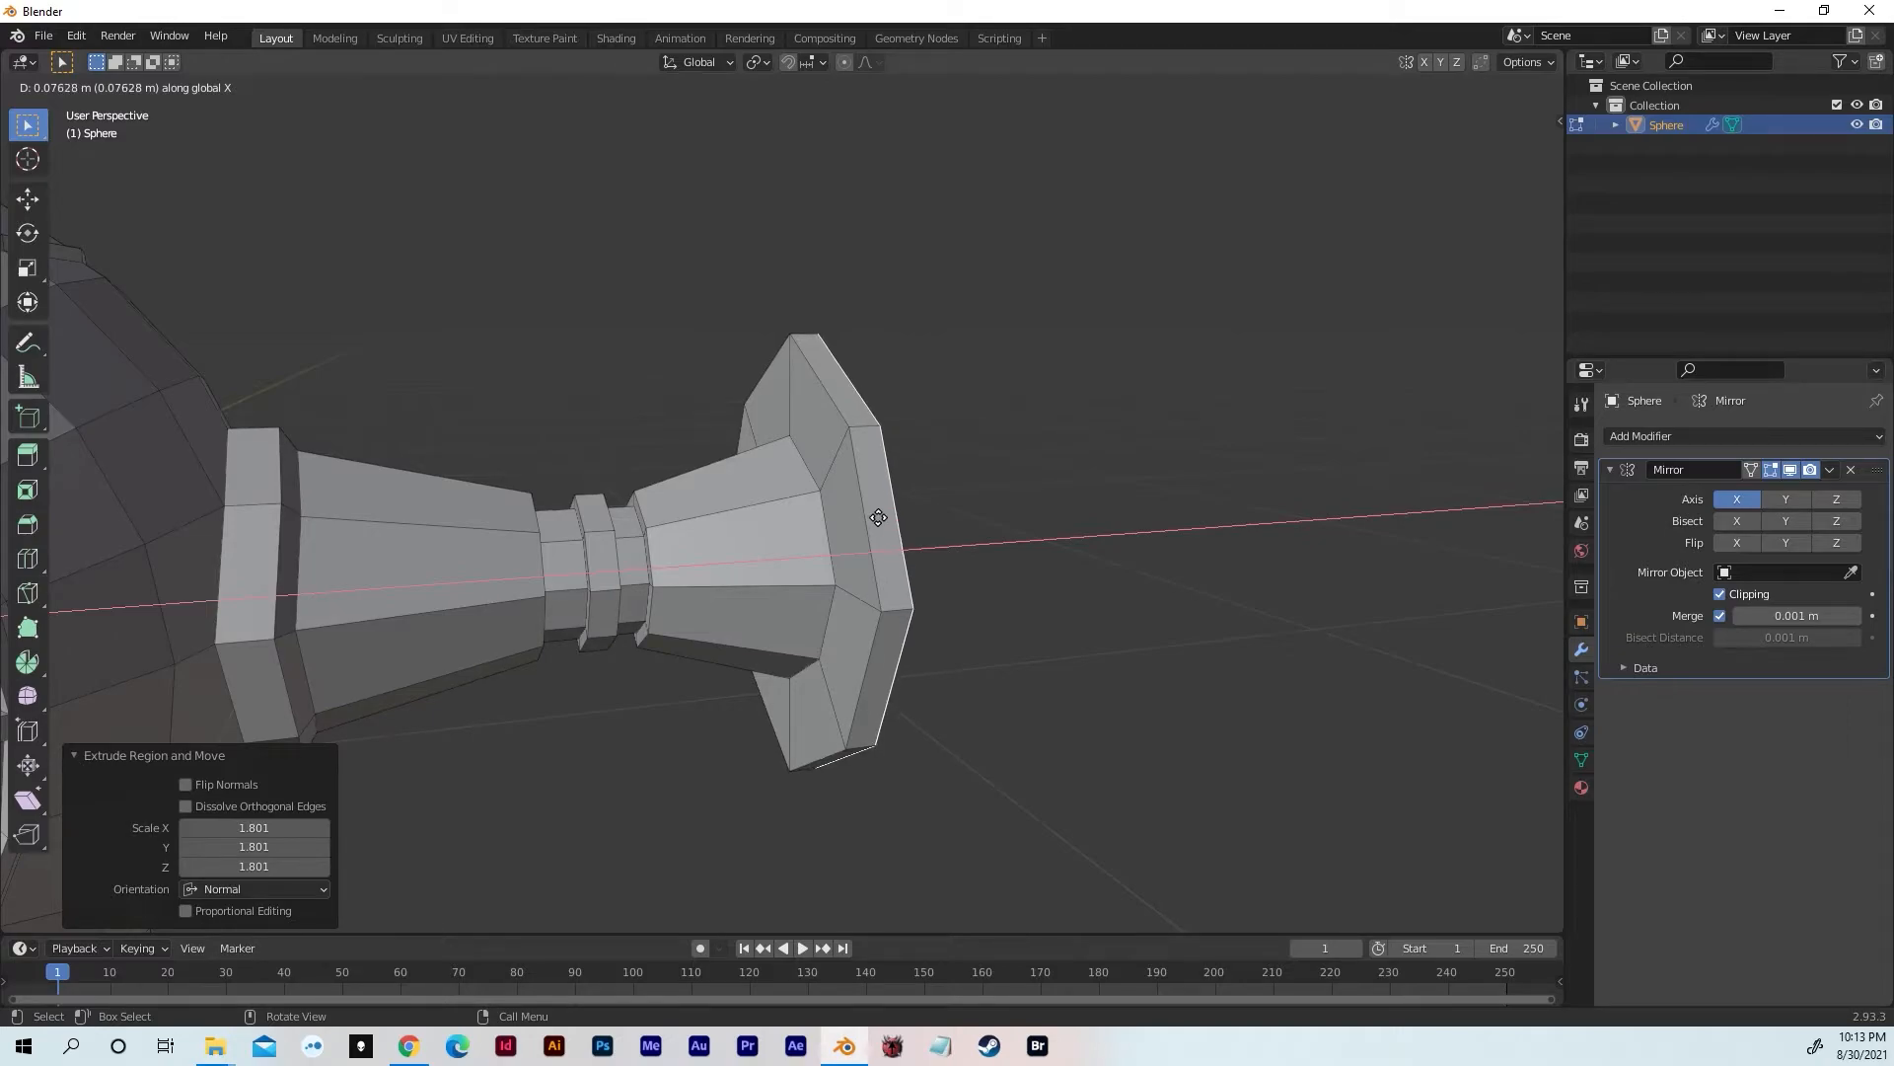
{"action": "left_click", "coordinate": [879, 517]}
Switch to vertex selection and box-select the vertices at the thickened flange's topmost corner
{"action": "middle_click_drag", "start_coordinate": [878, 517], "coordinate": [1115, 920]}
{"action": "scroll", "coordinate": [1127, 850], "scroll_direction": "up", "scroll_amount": 3}
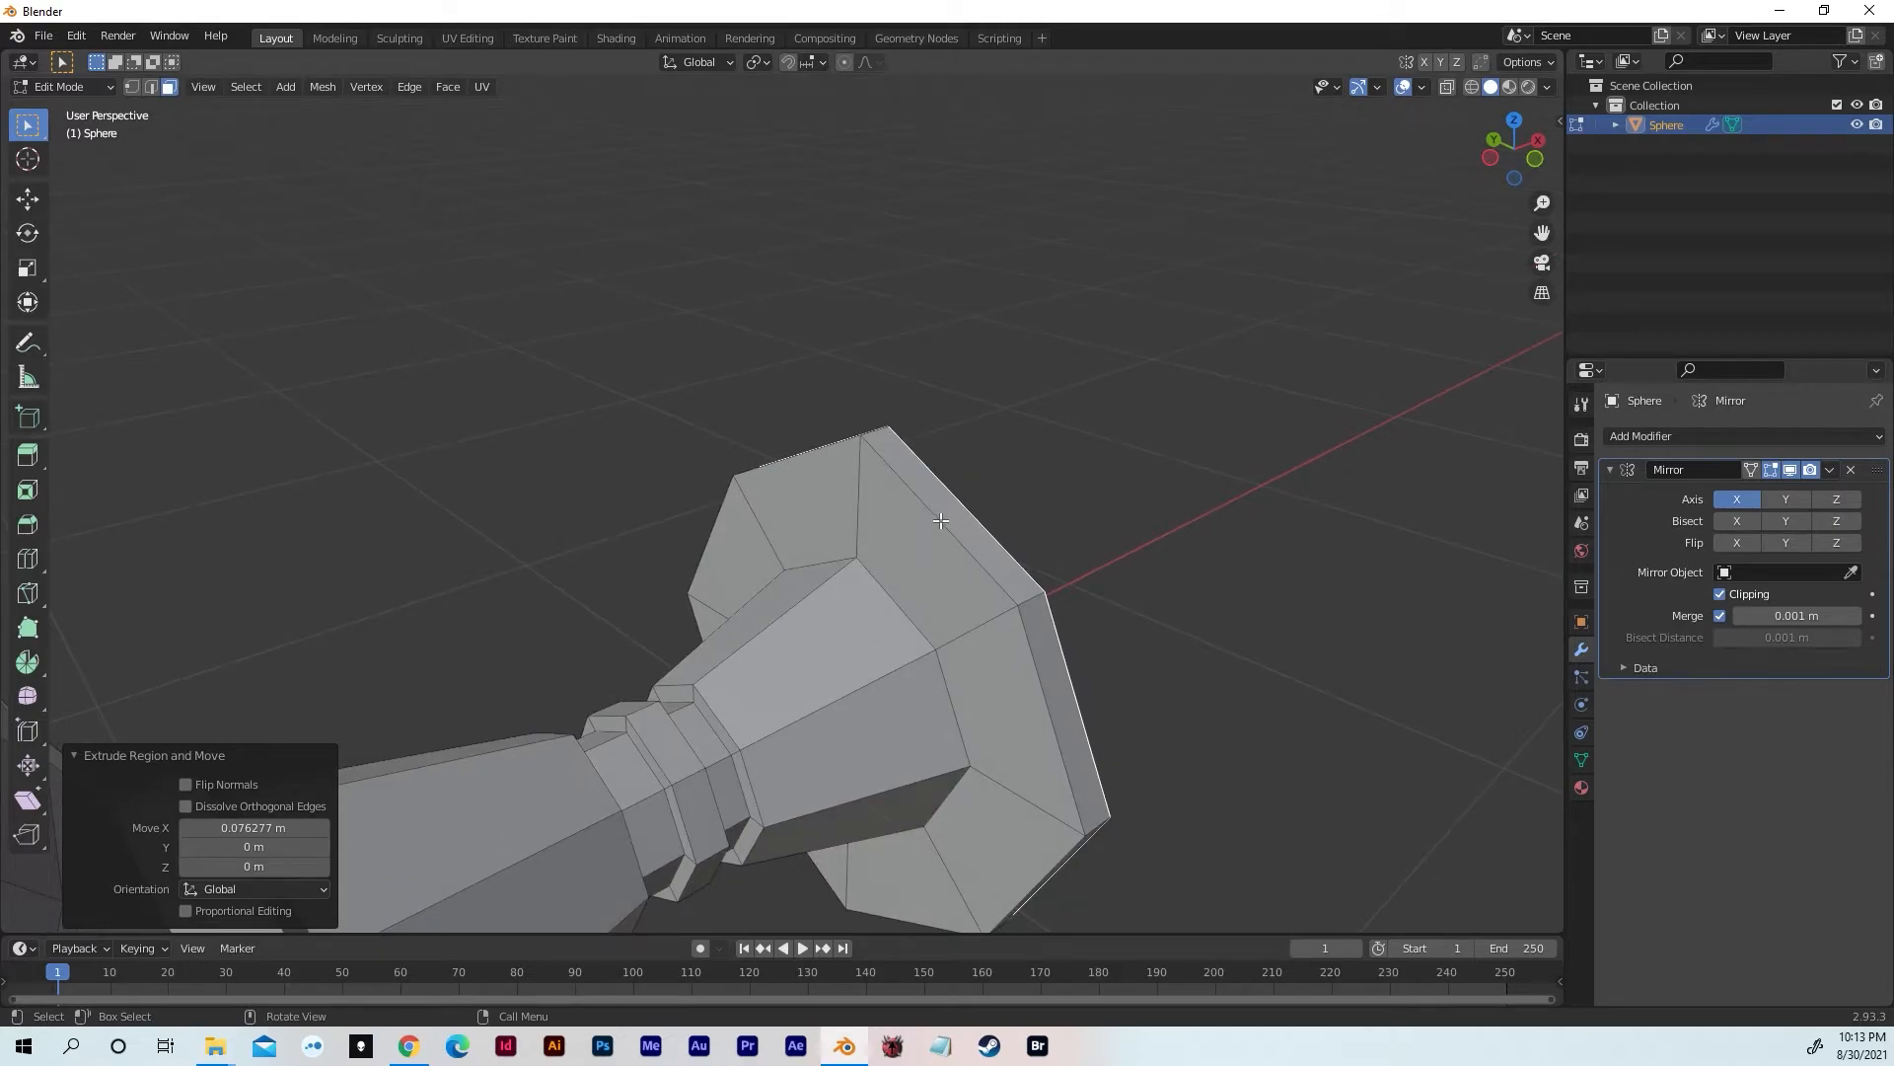
{"action": "middle_click_drag", "start_coordinate": [940, 520], "coordinate": [834, 459]}
{"action": "key", "text": "1"}
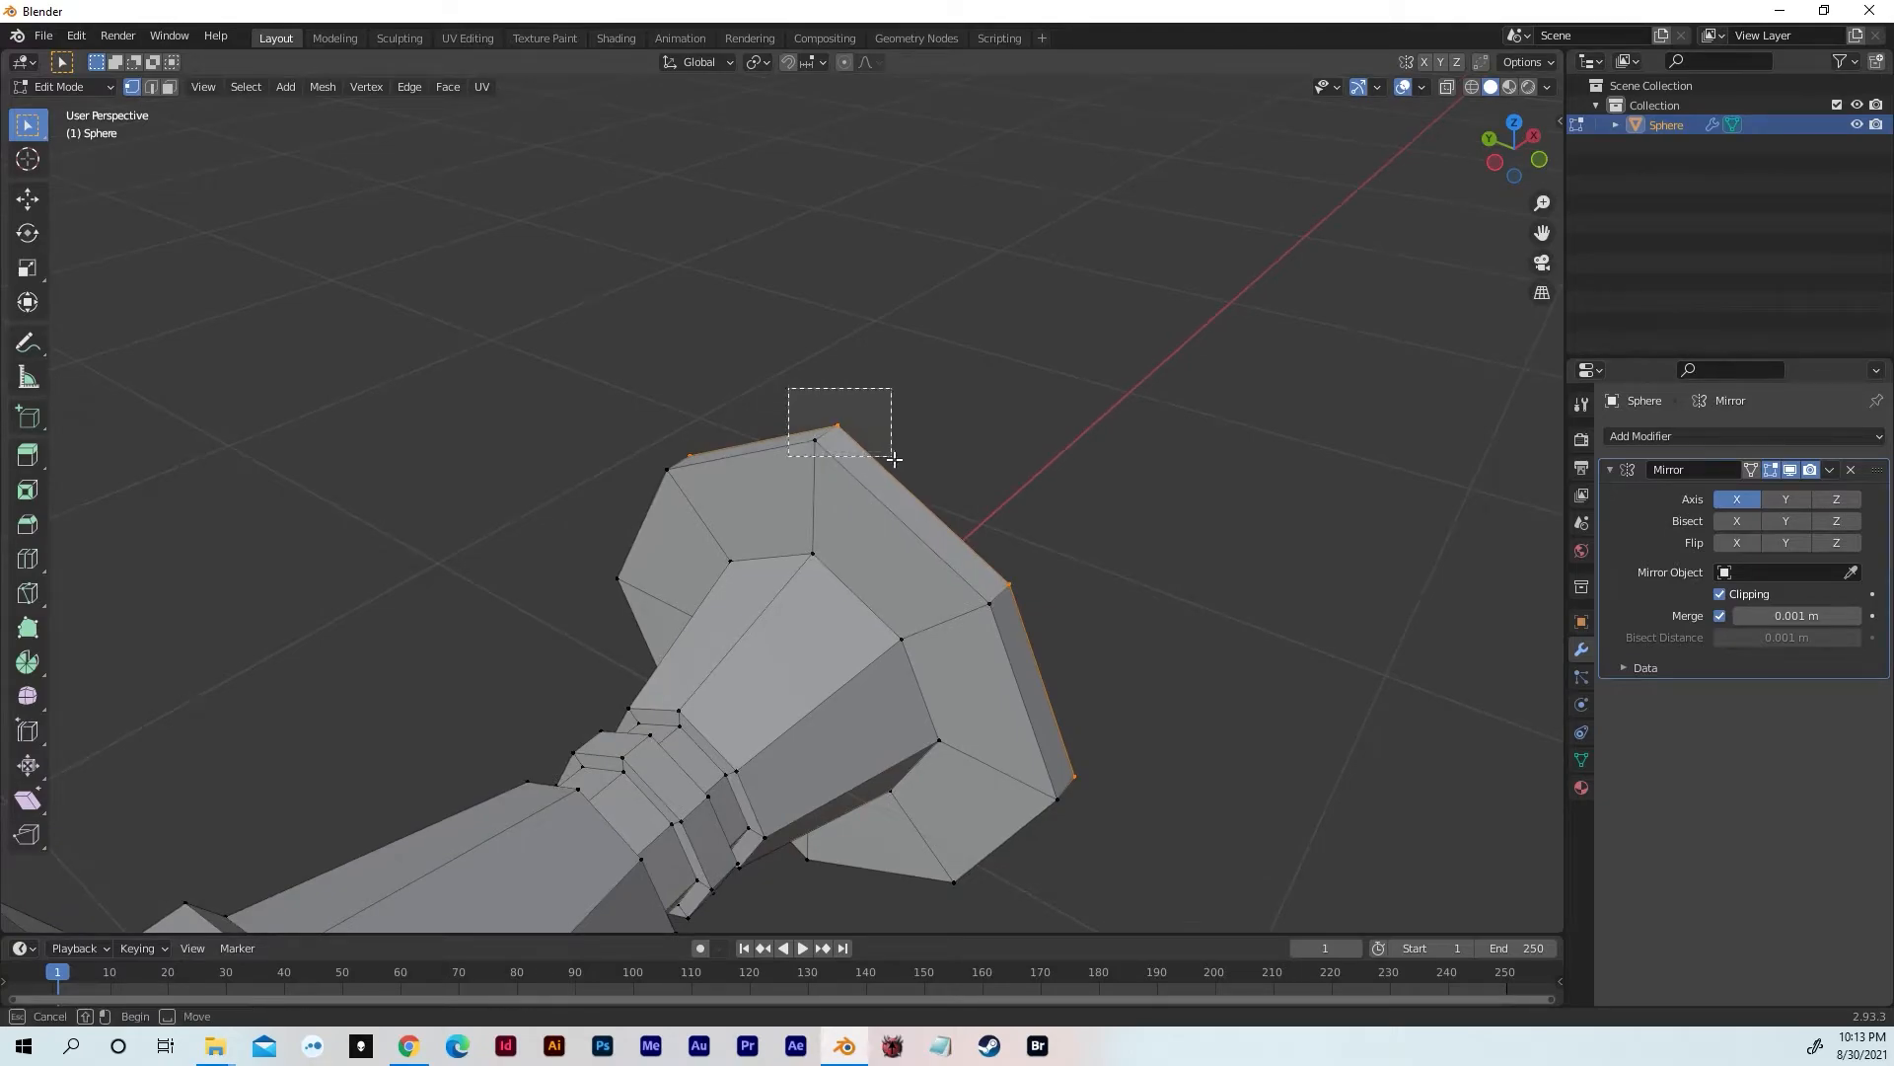
{"action": "left_click_drag", "start_coordinate": [897, 460], "coordinate": [892, 457]}
{"action": "middle_click_drag", "start_coordinate": [892, 457], "coordinate": [890, 499]}
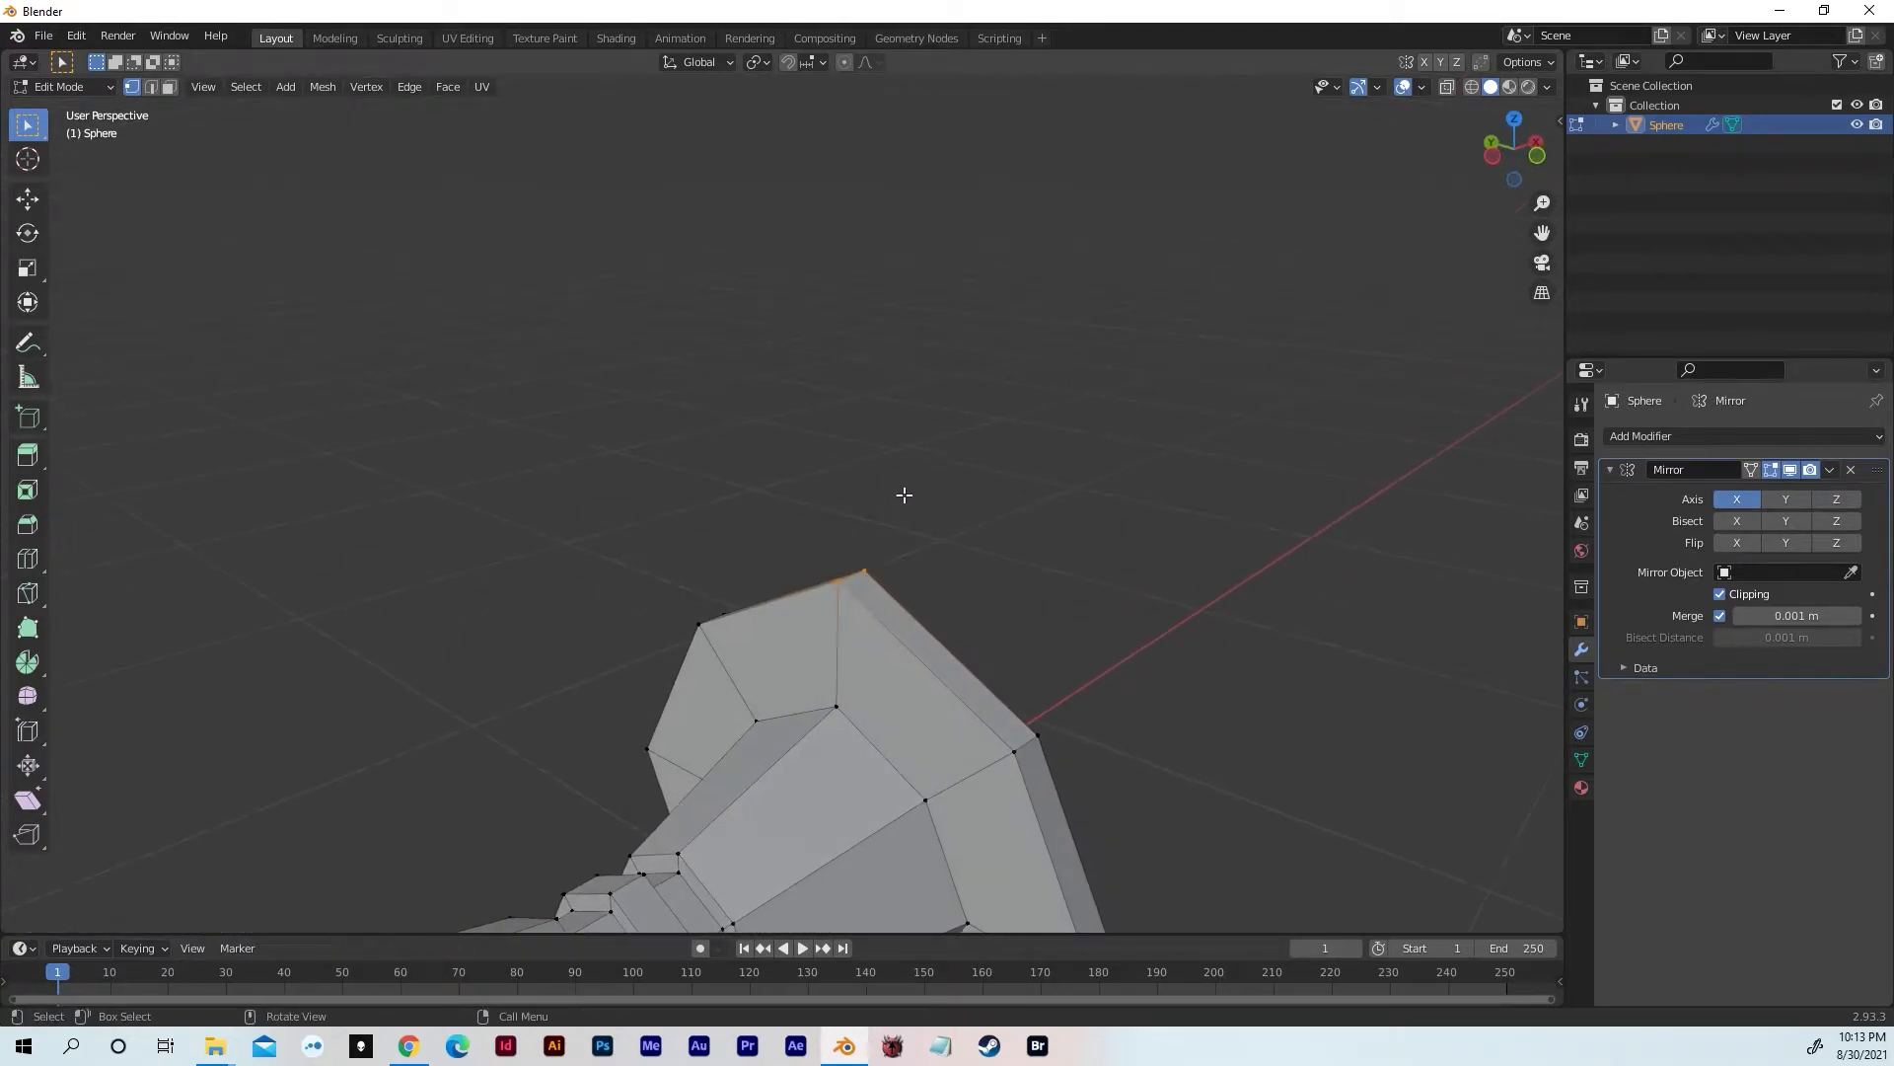
{"action": "key", "text": "g"}
{"action": "key", "text": "z"}
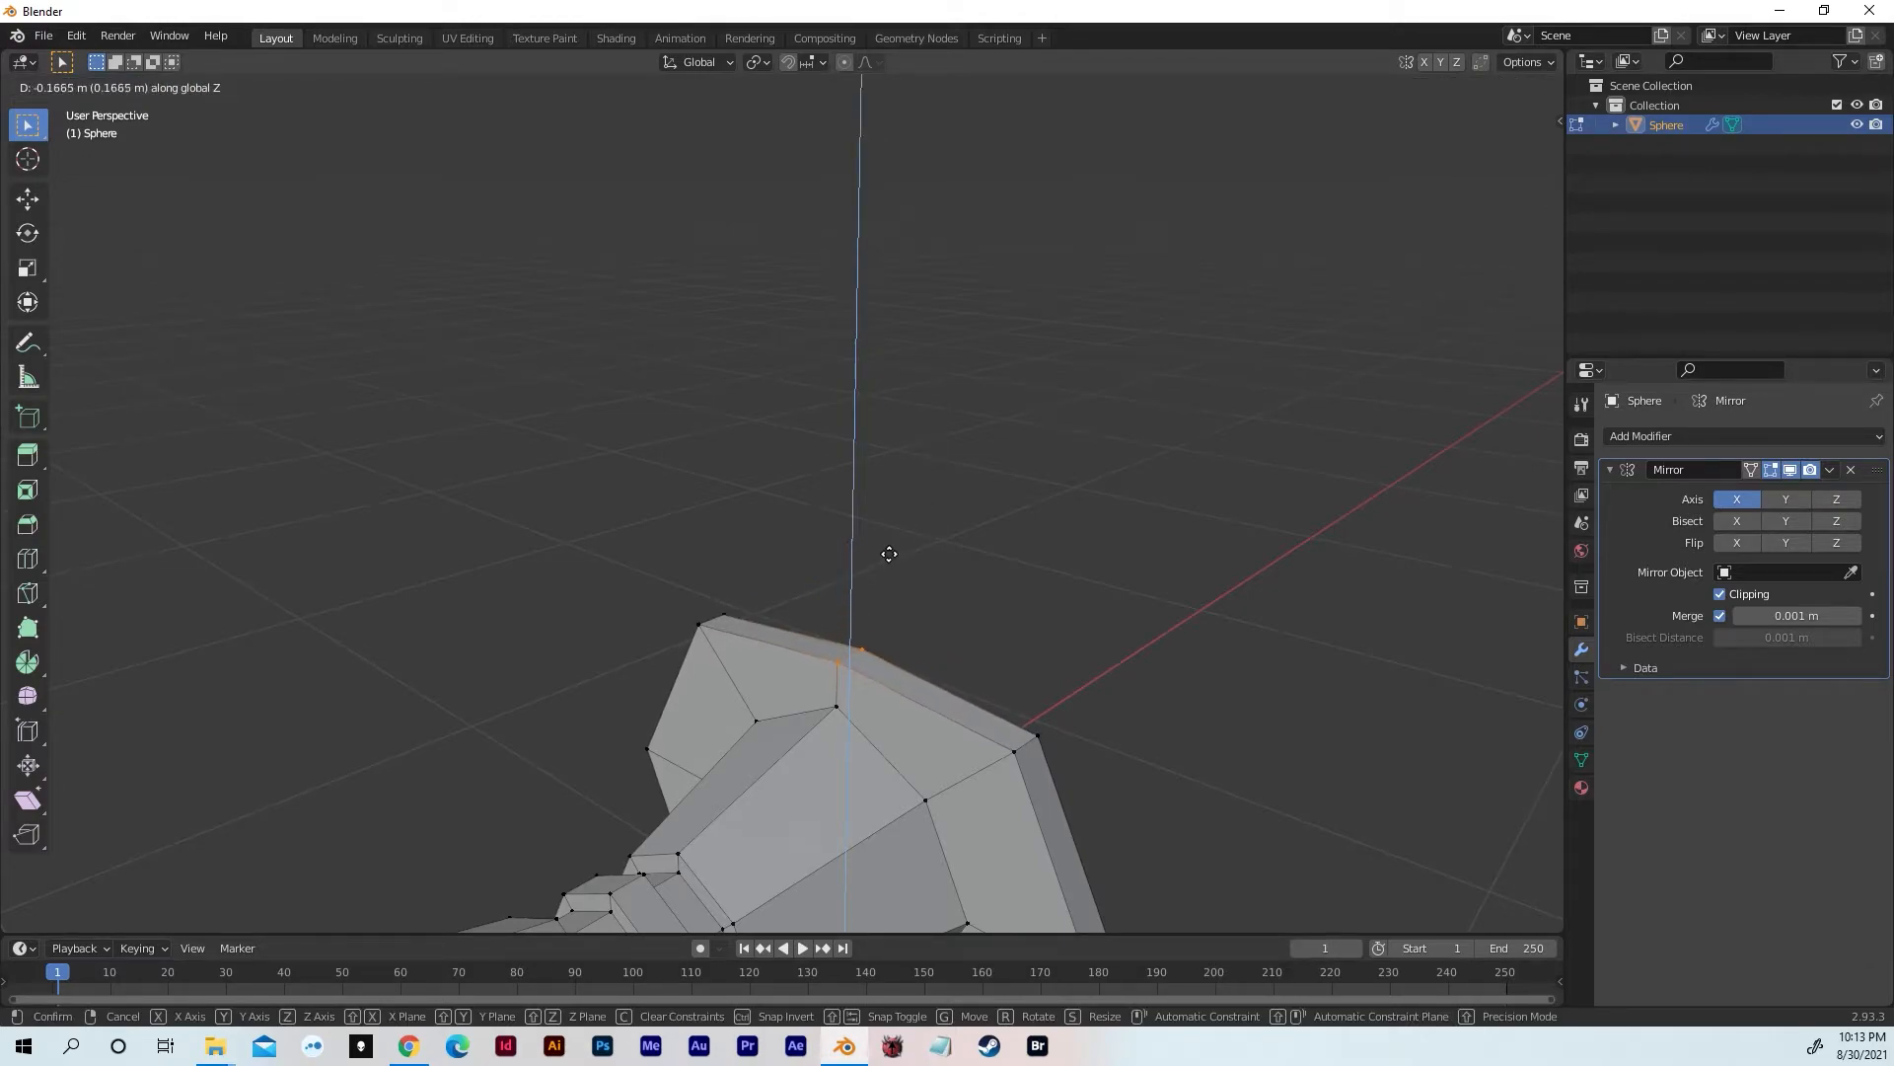
{"action": "right_click", "coordinate": [889, 554]}
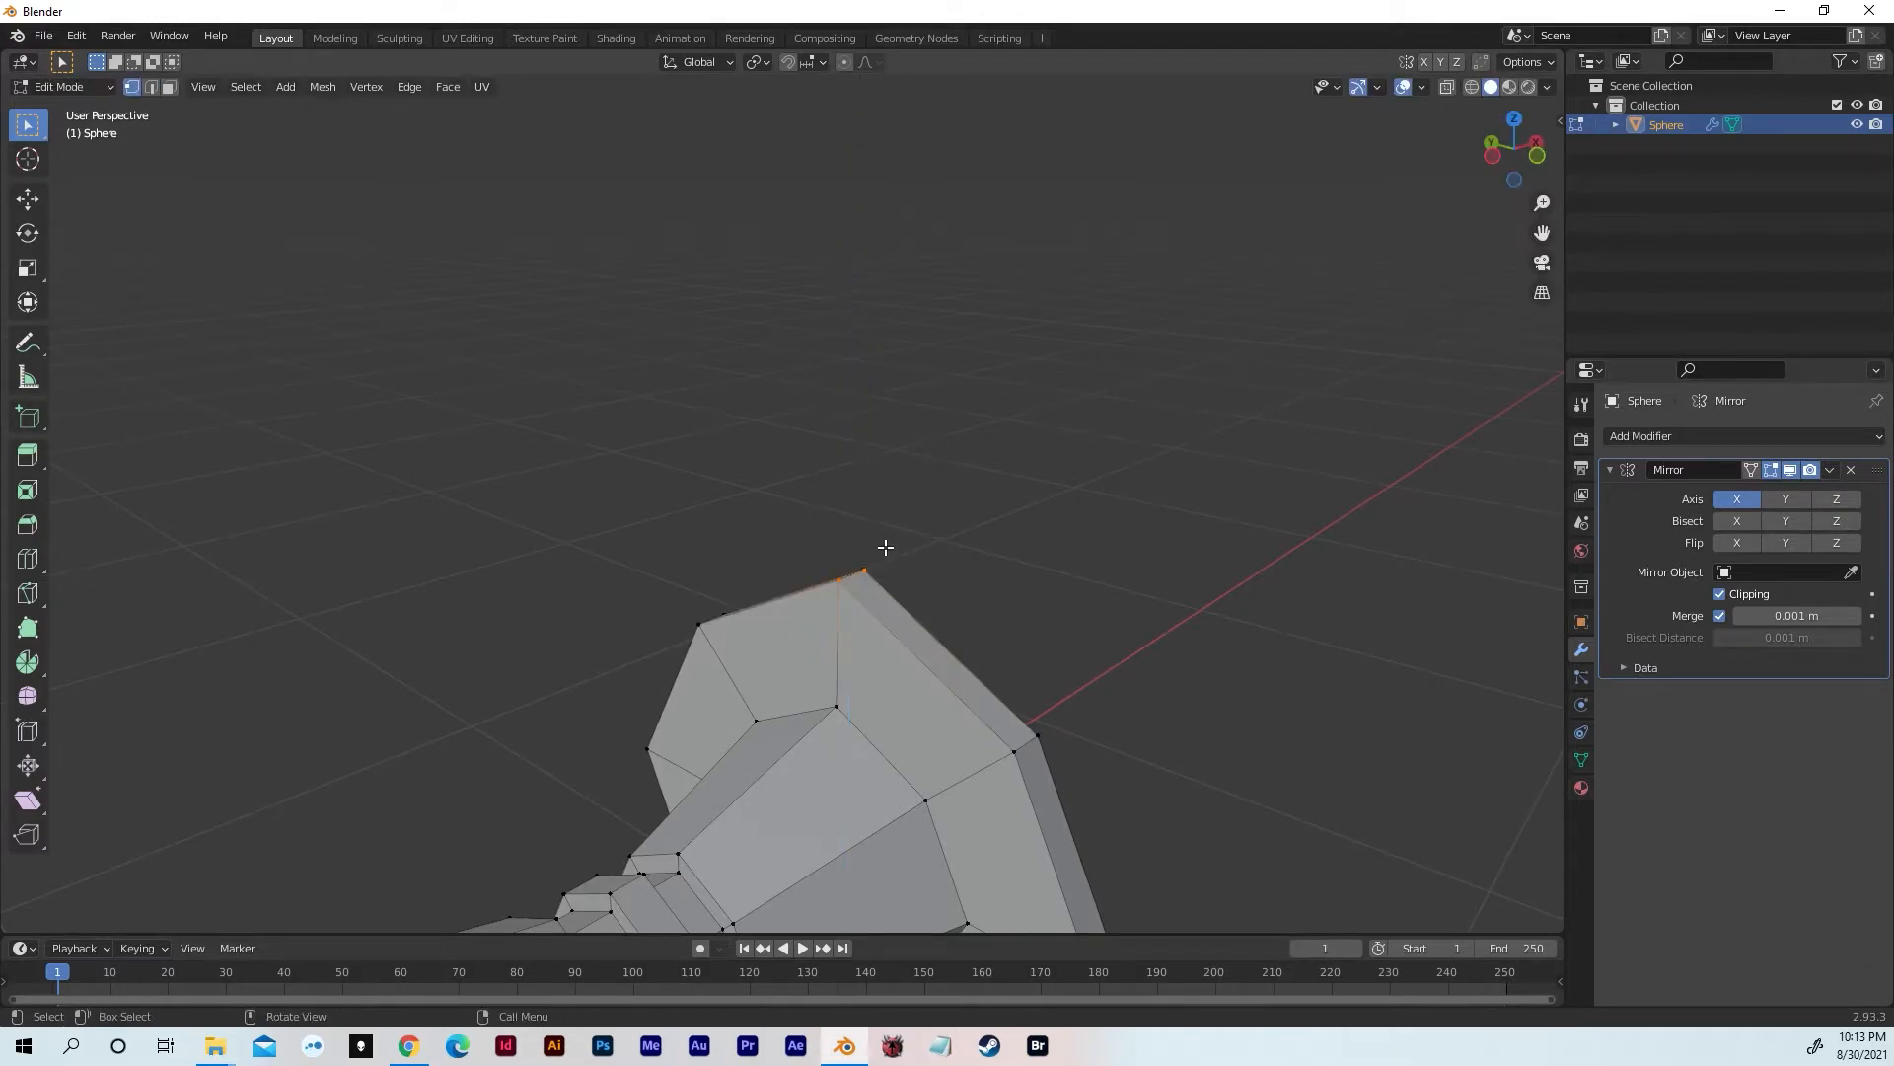
Enable snapping for moves and set the snap target to Vertex
{"action": "left_click", "coordinate": [820, 63]}
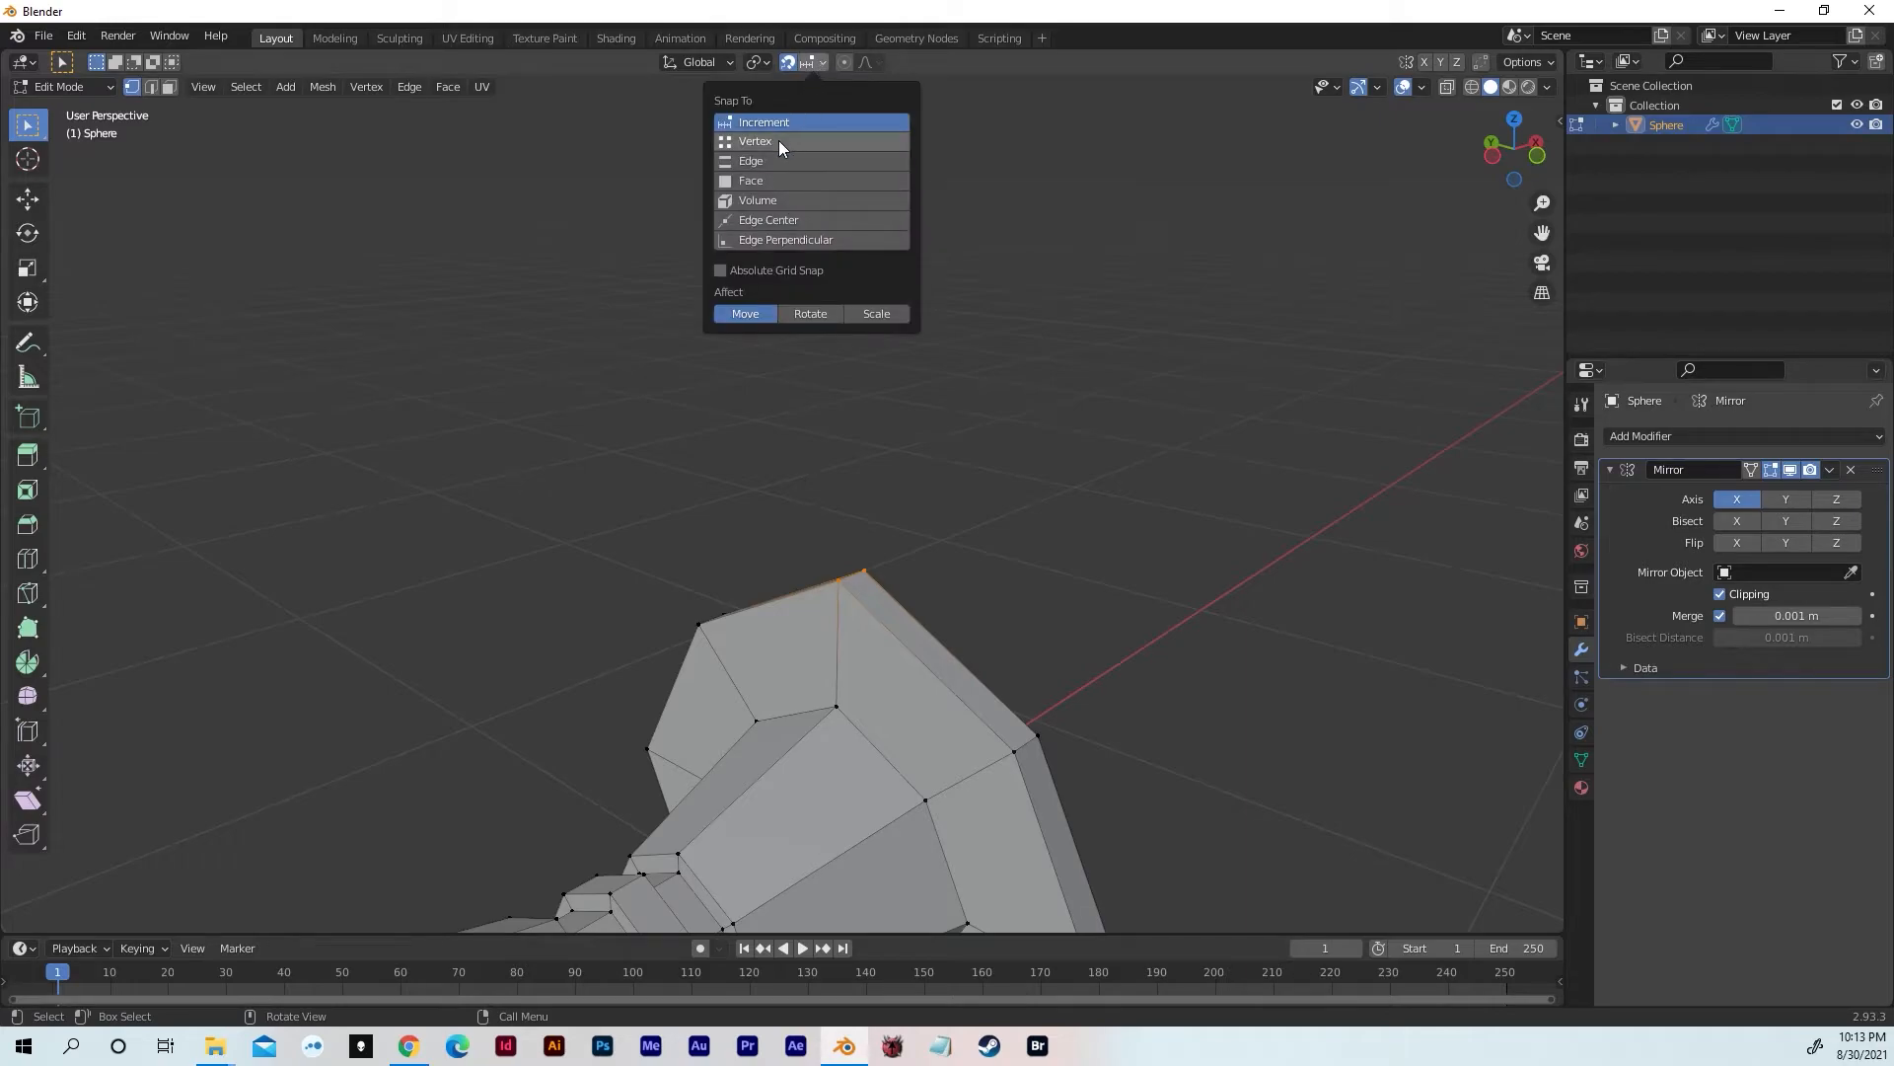
{"action": "left_click", "coordinate": [752, 141]}
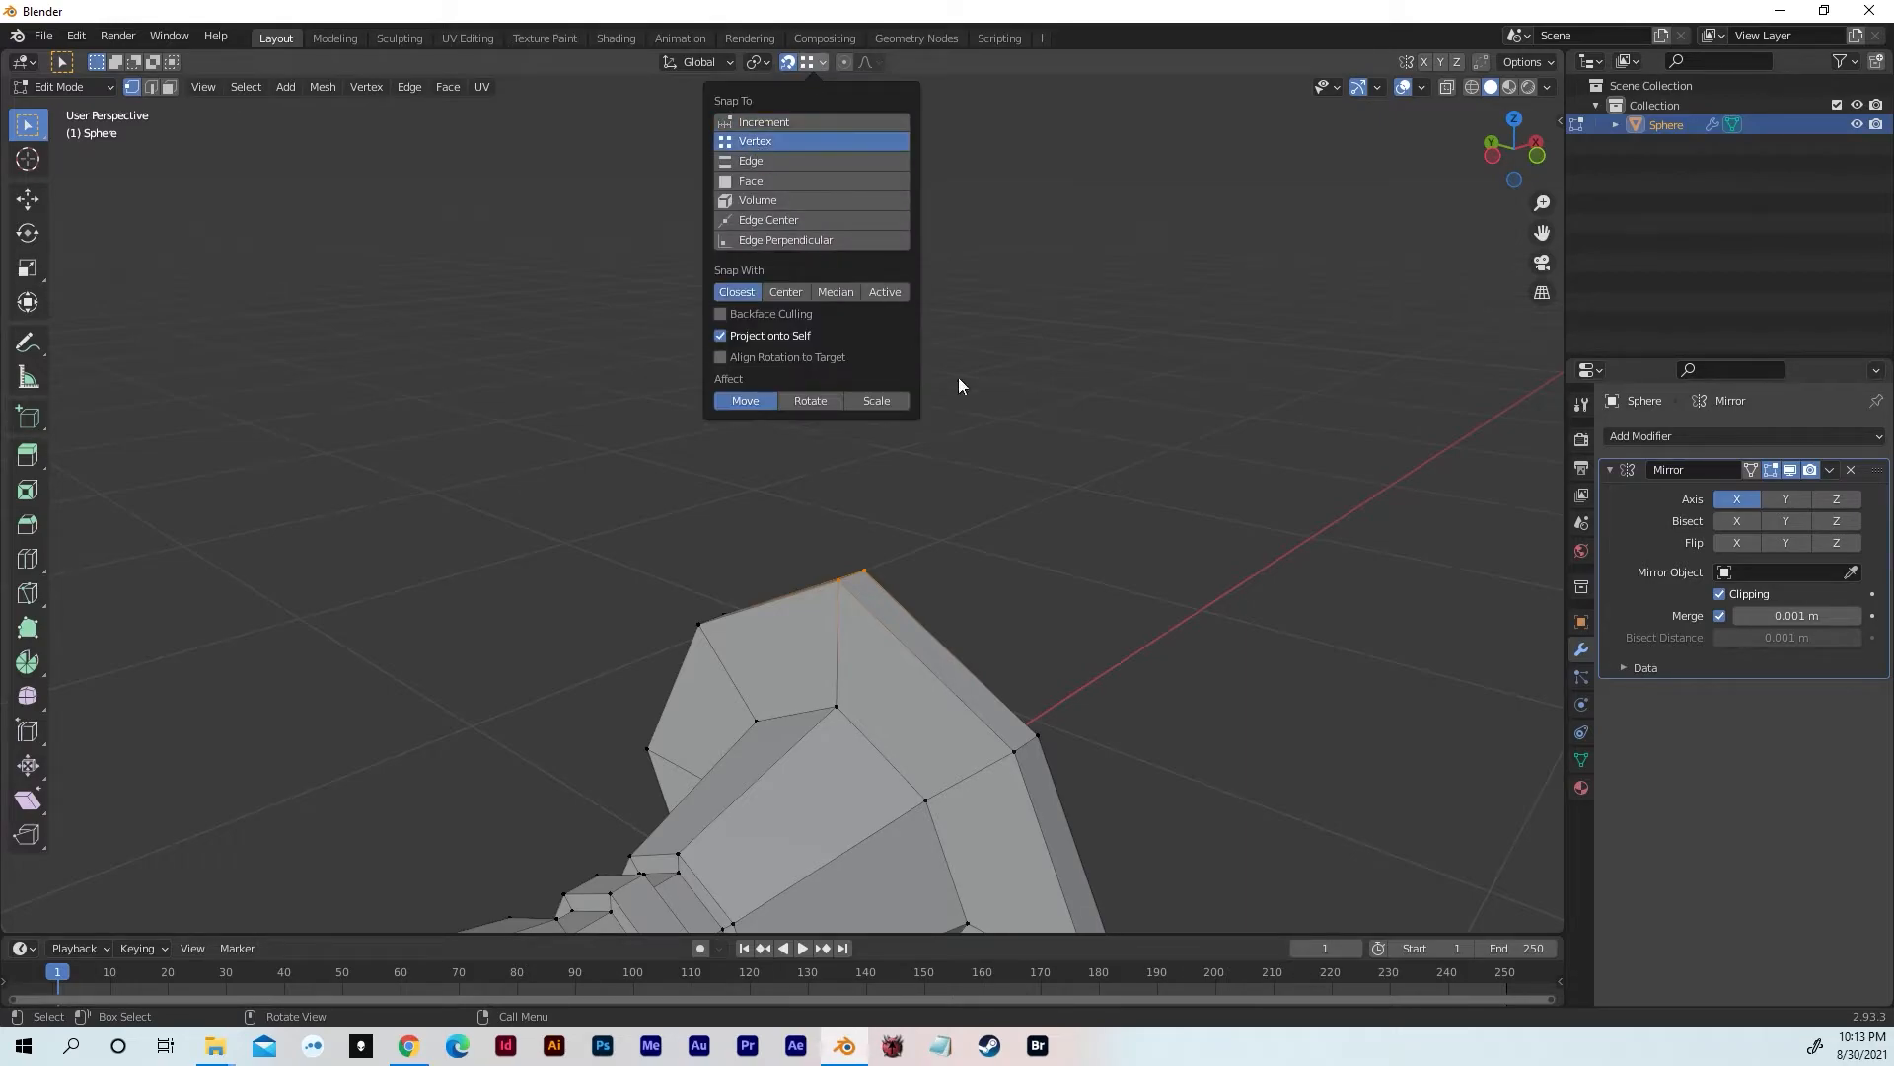
{"action": "scroll", "coordinate": [965, 385], "scroll_direction": "down", "scroll_amount": 2, "text": "shift"}
{"action": "middle_click_drag", "start_coordinate": [967, 388], "coordinate": [947, 376]}
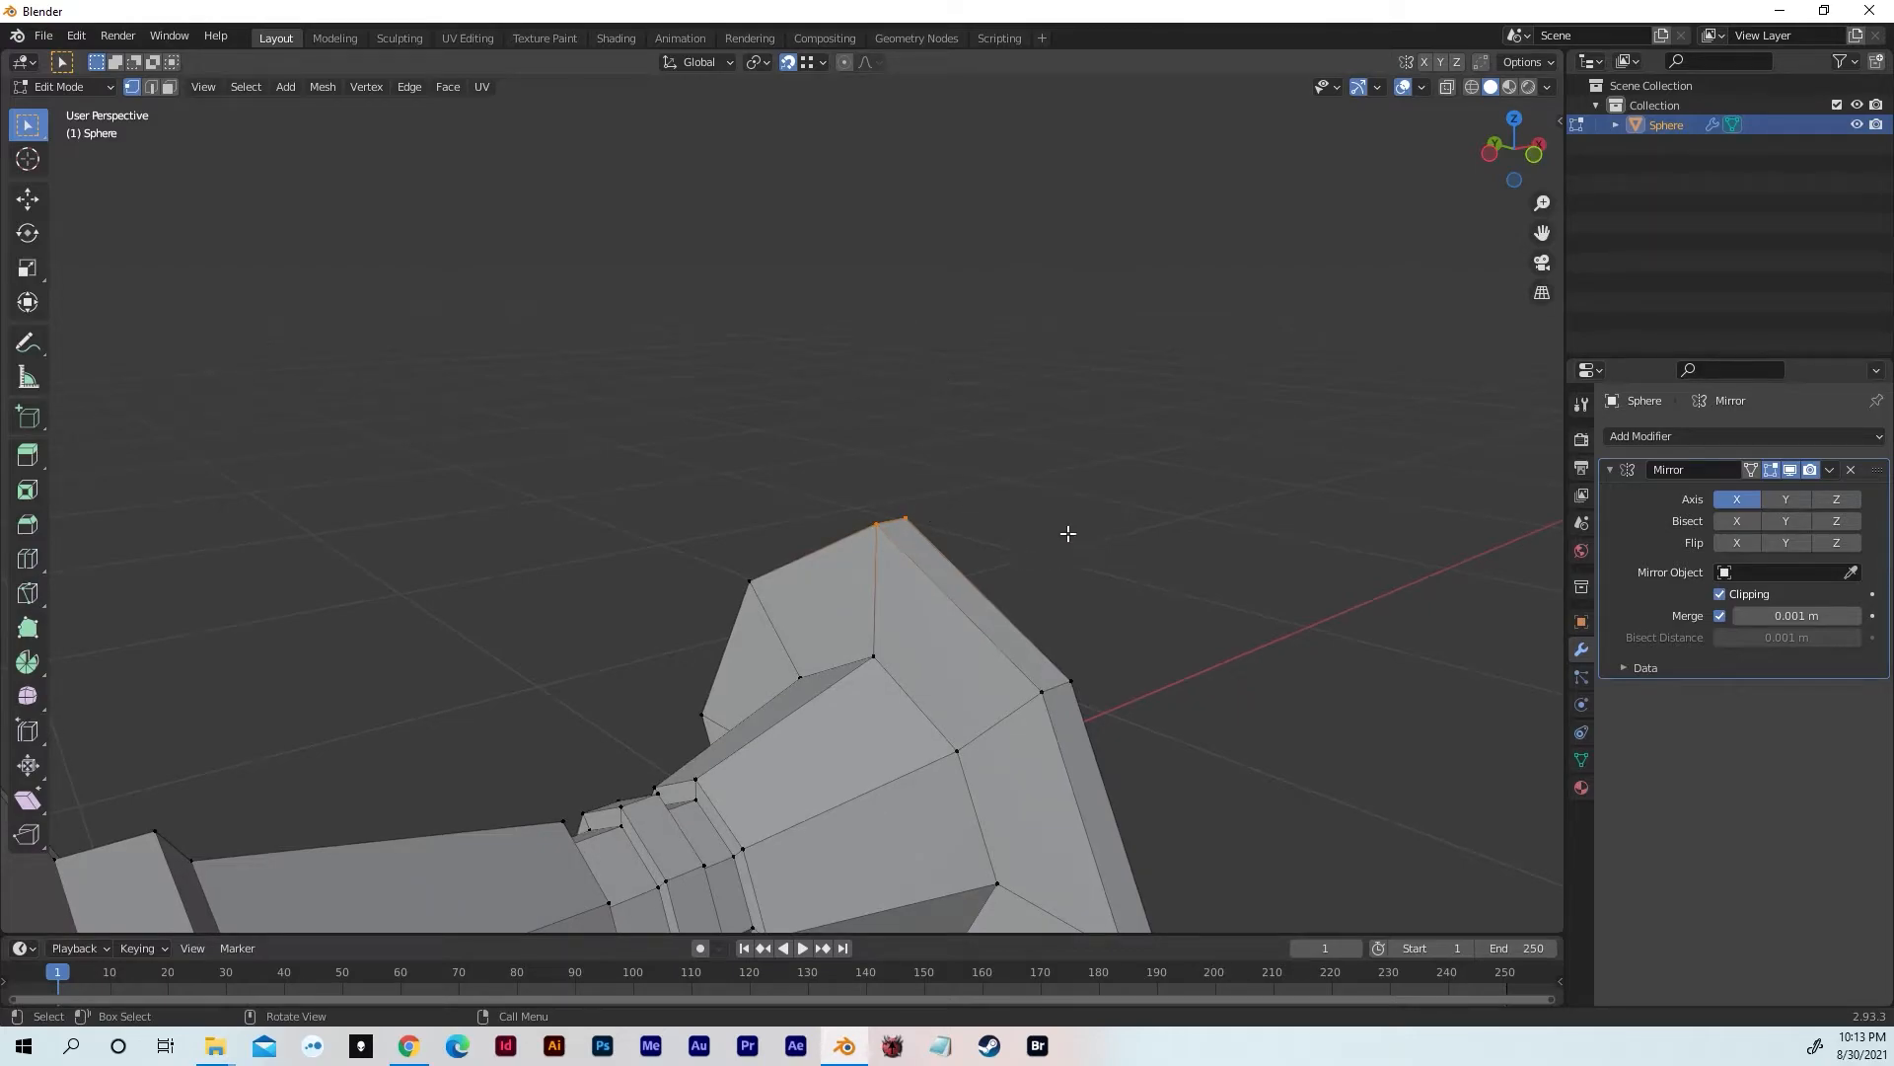
Lower the two raised vertices on the arm's end plate by about 0.205 m along Z, snapping them level with the neighbouring corner
{"action": "key", "text": "g"}
{"action": "key", "text": "z"}
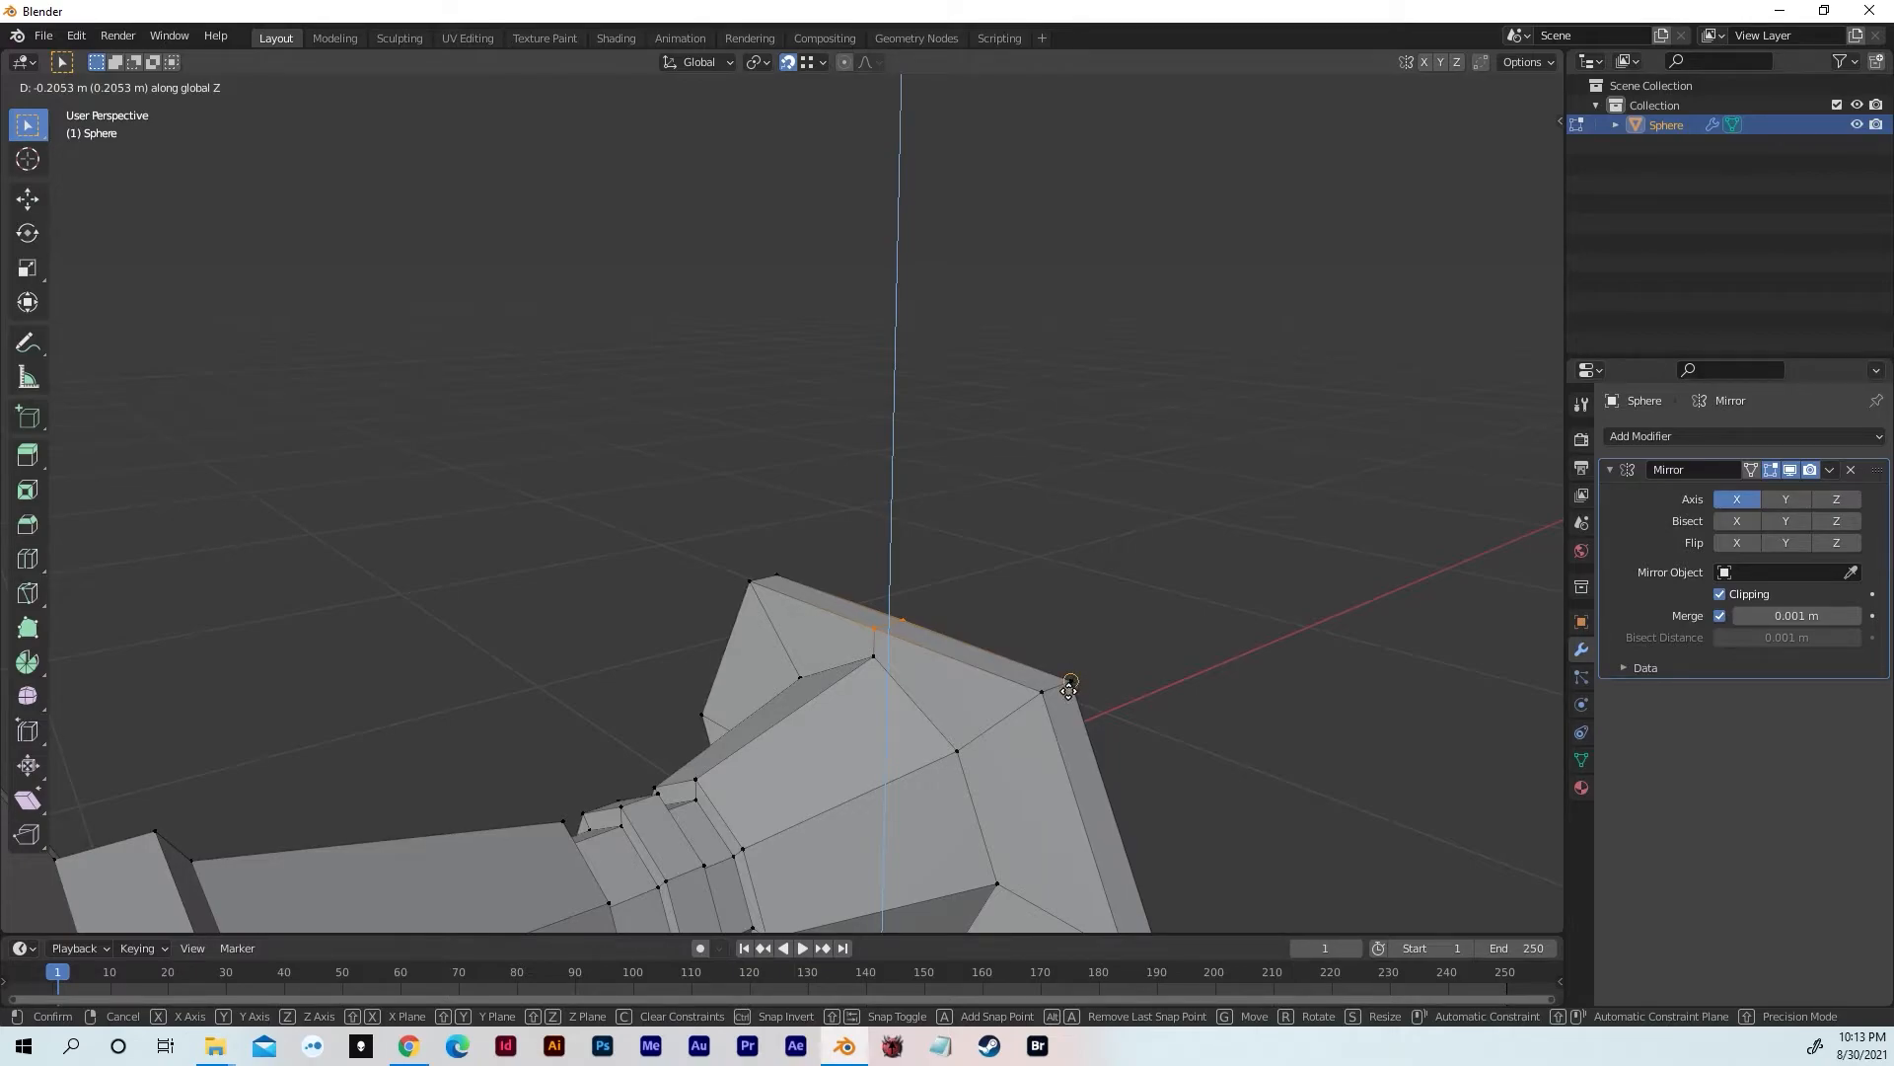
{"action": "left_click", "coordinate": [1069, 686]}
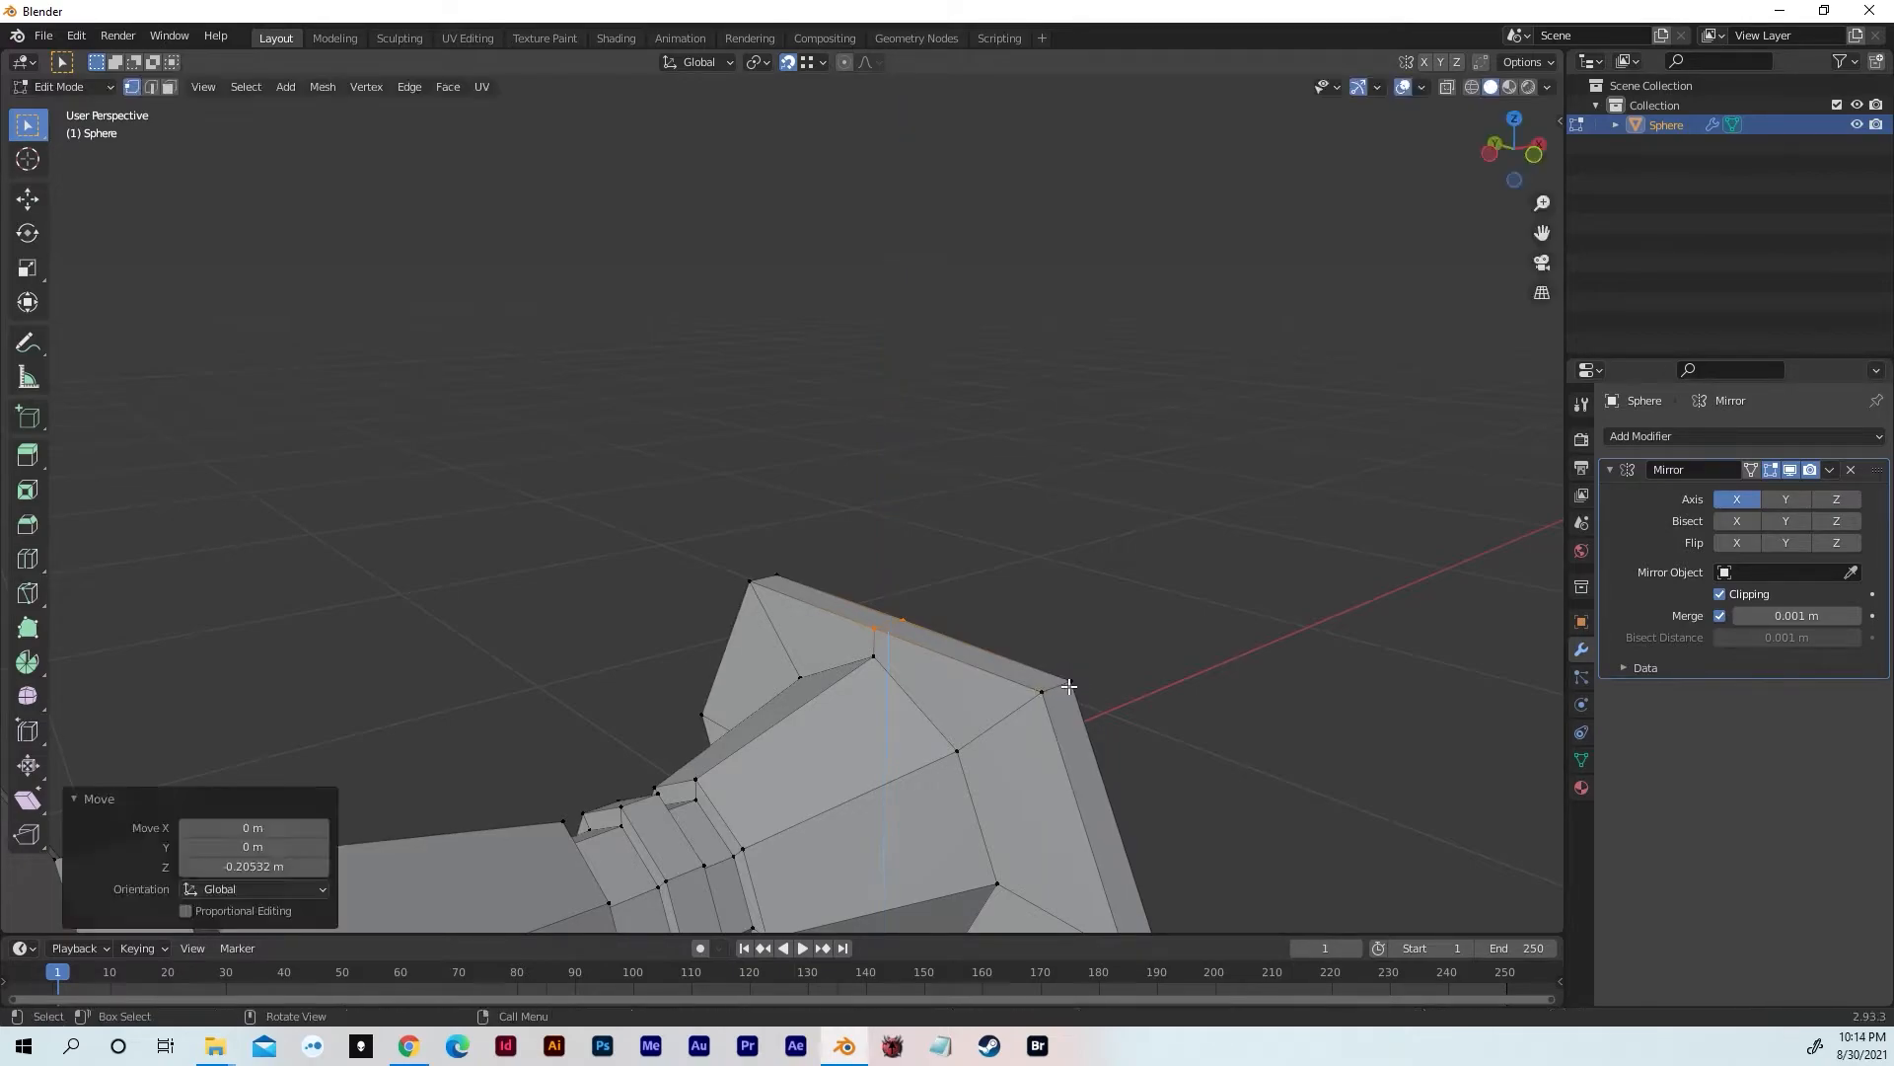
Raise the two lowest vertices of the arm's end plate by about 0.214 m along Z, snapping them to flatten its underside
{"action": "middle_click_drag", "start_coordinate": [1002, 590], "coordinate": [843, 472]}
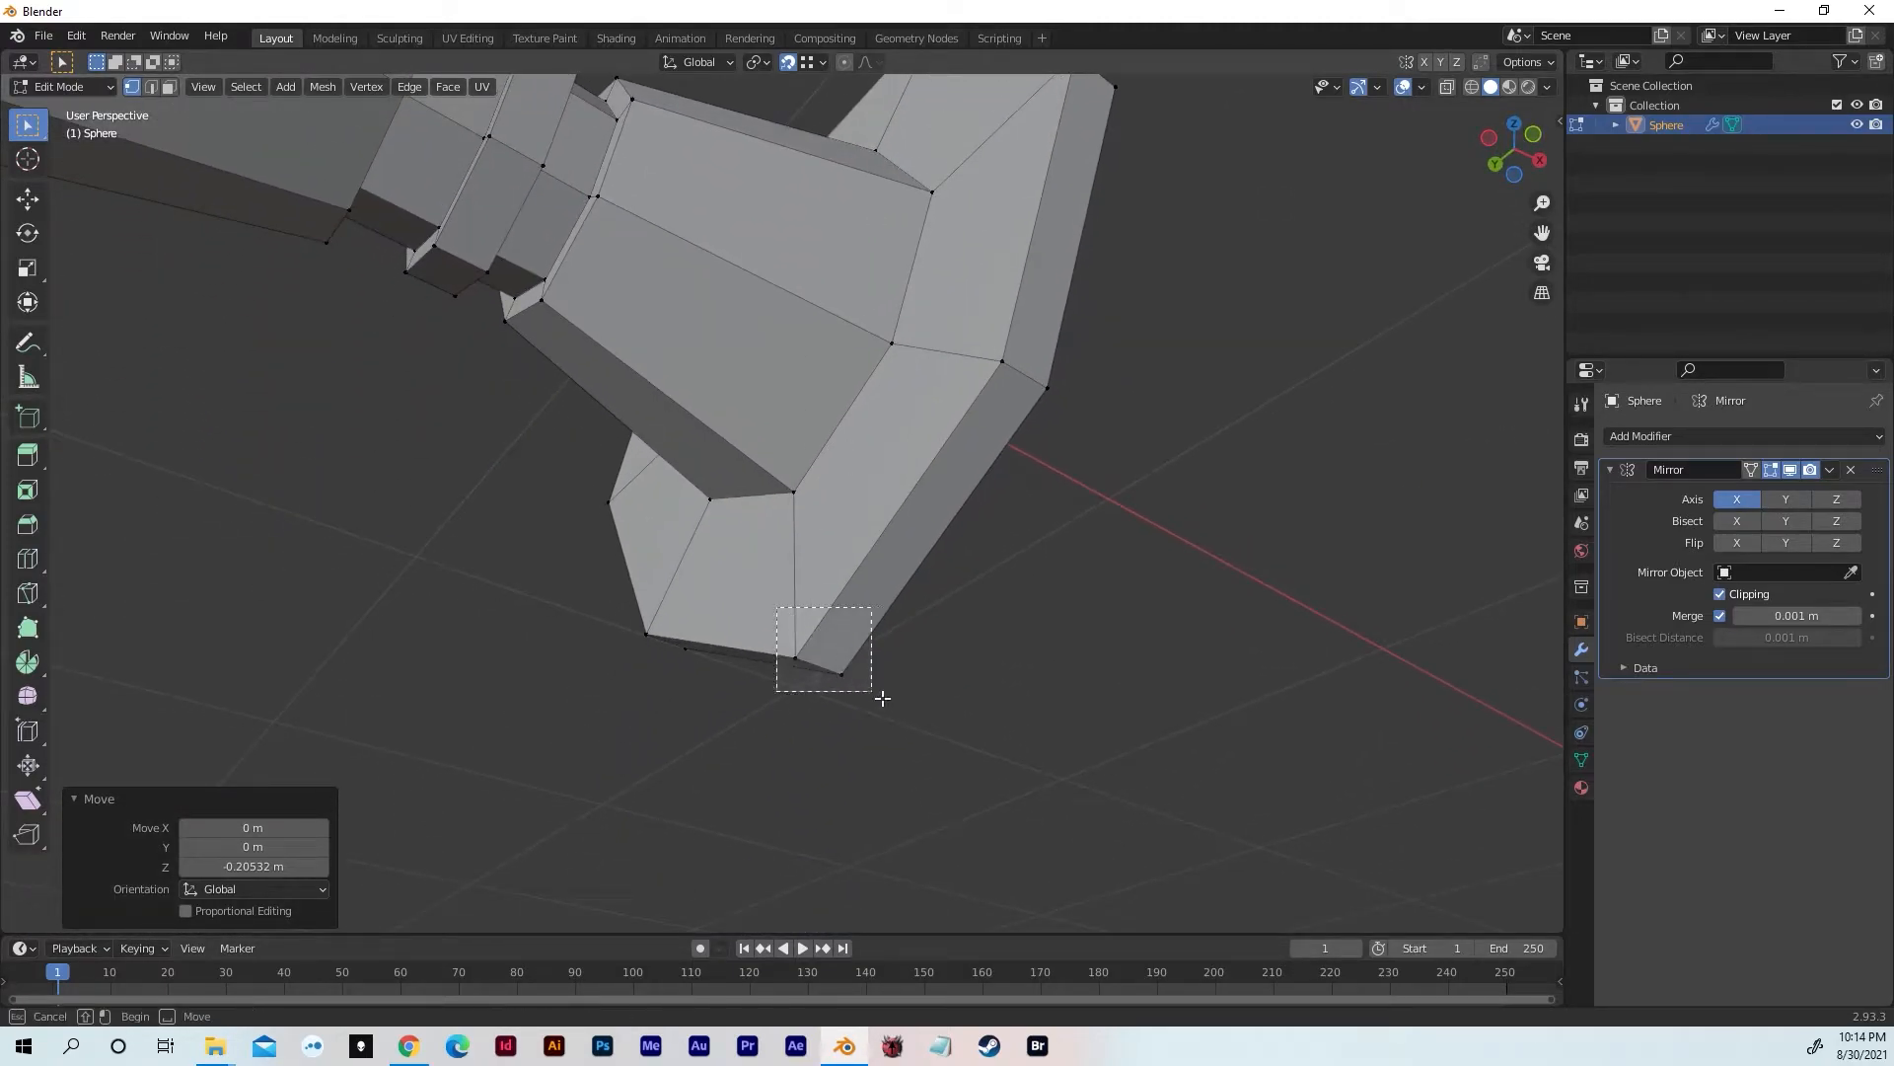
{"action": "left_click_drag", "start_coordinate": [871, 691], "coordinate": [873, 693]}
{"action": "middle_click_drag", "start_coordinate": [908, 715], "coordinate": [1007, 707]}
{"action": "key", "text": "g"}
{"action": "key", "text": "z"}
{"action": "left_click", "coordinate": [1083, 459]}
{"action": "middle_click_drag", "start_coordinate": [1082, 458], "coordinate": [1027, 510]}
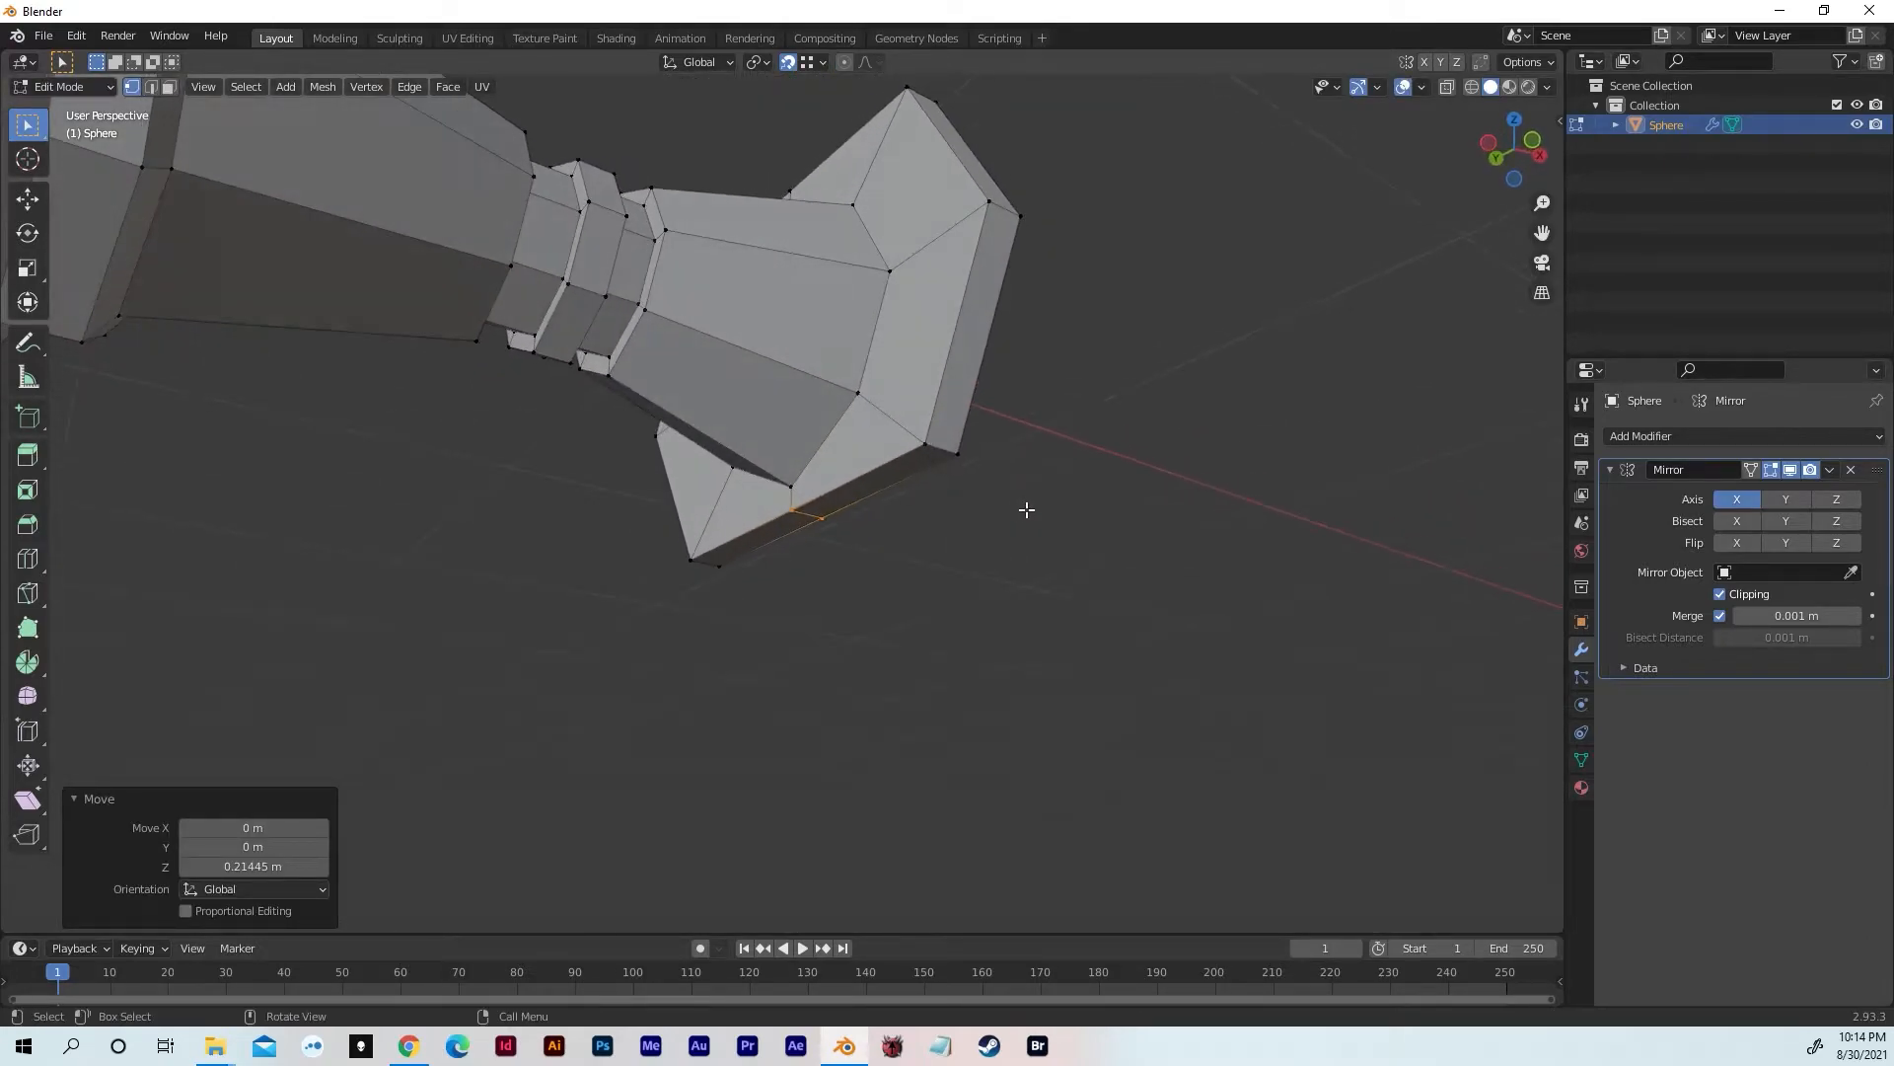
Turn off snapping and scale the end plate's upper and lower rim faces by about 1.64 along Z
{"action": "key", "text": "3"}
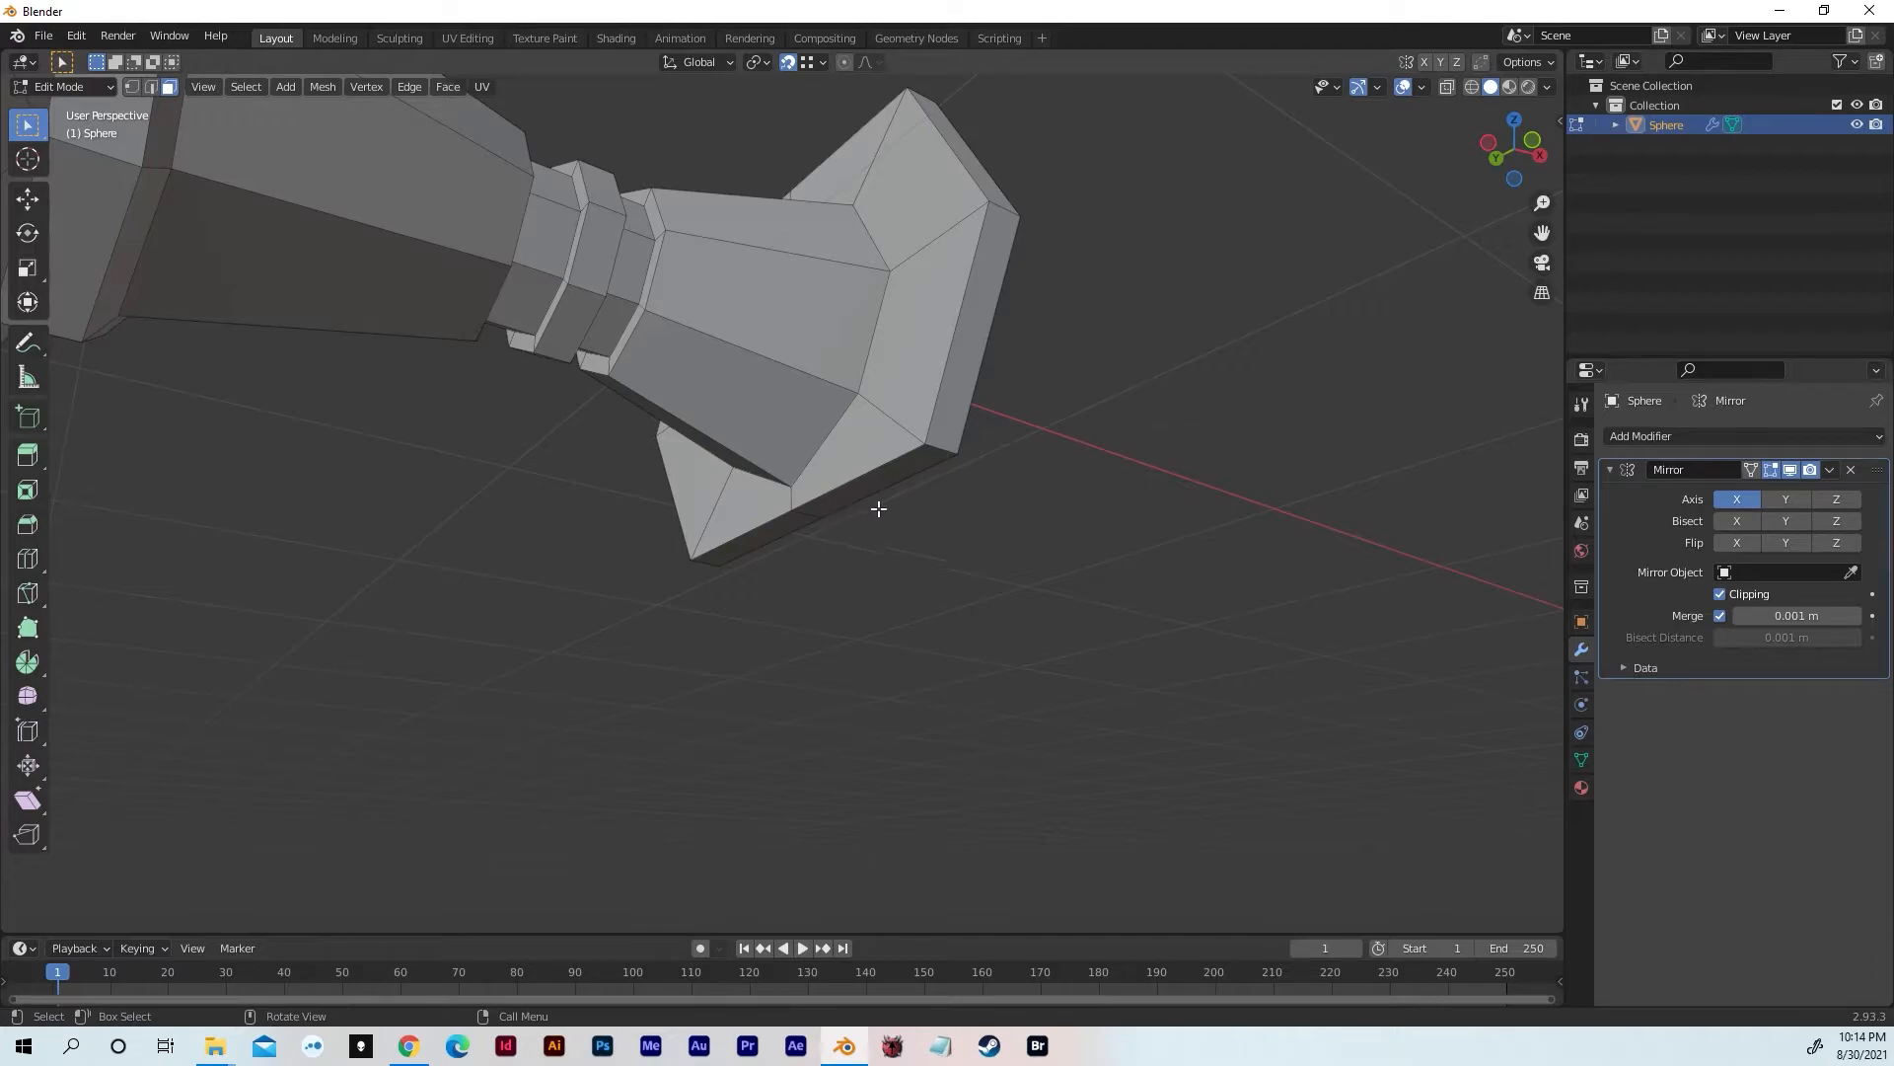
{"action": "left_click", "coordinate": [789, 62]}
{"action": "middle_click_drag", "start_coordinate": [1001, 455], "coordinate": [995, 550]}
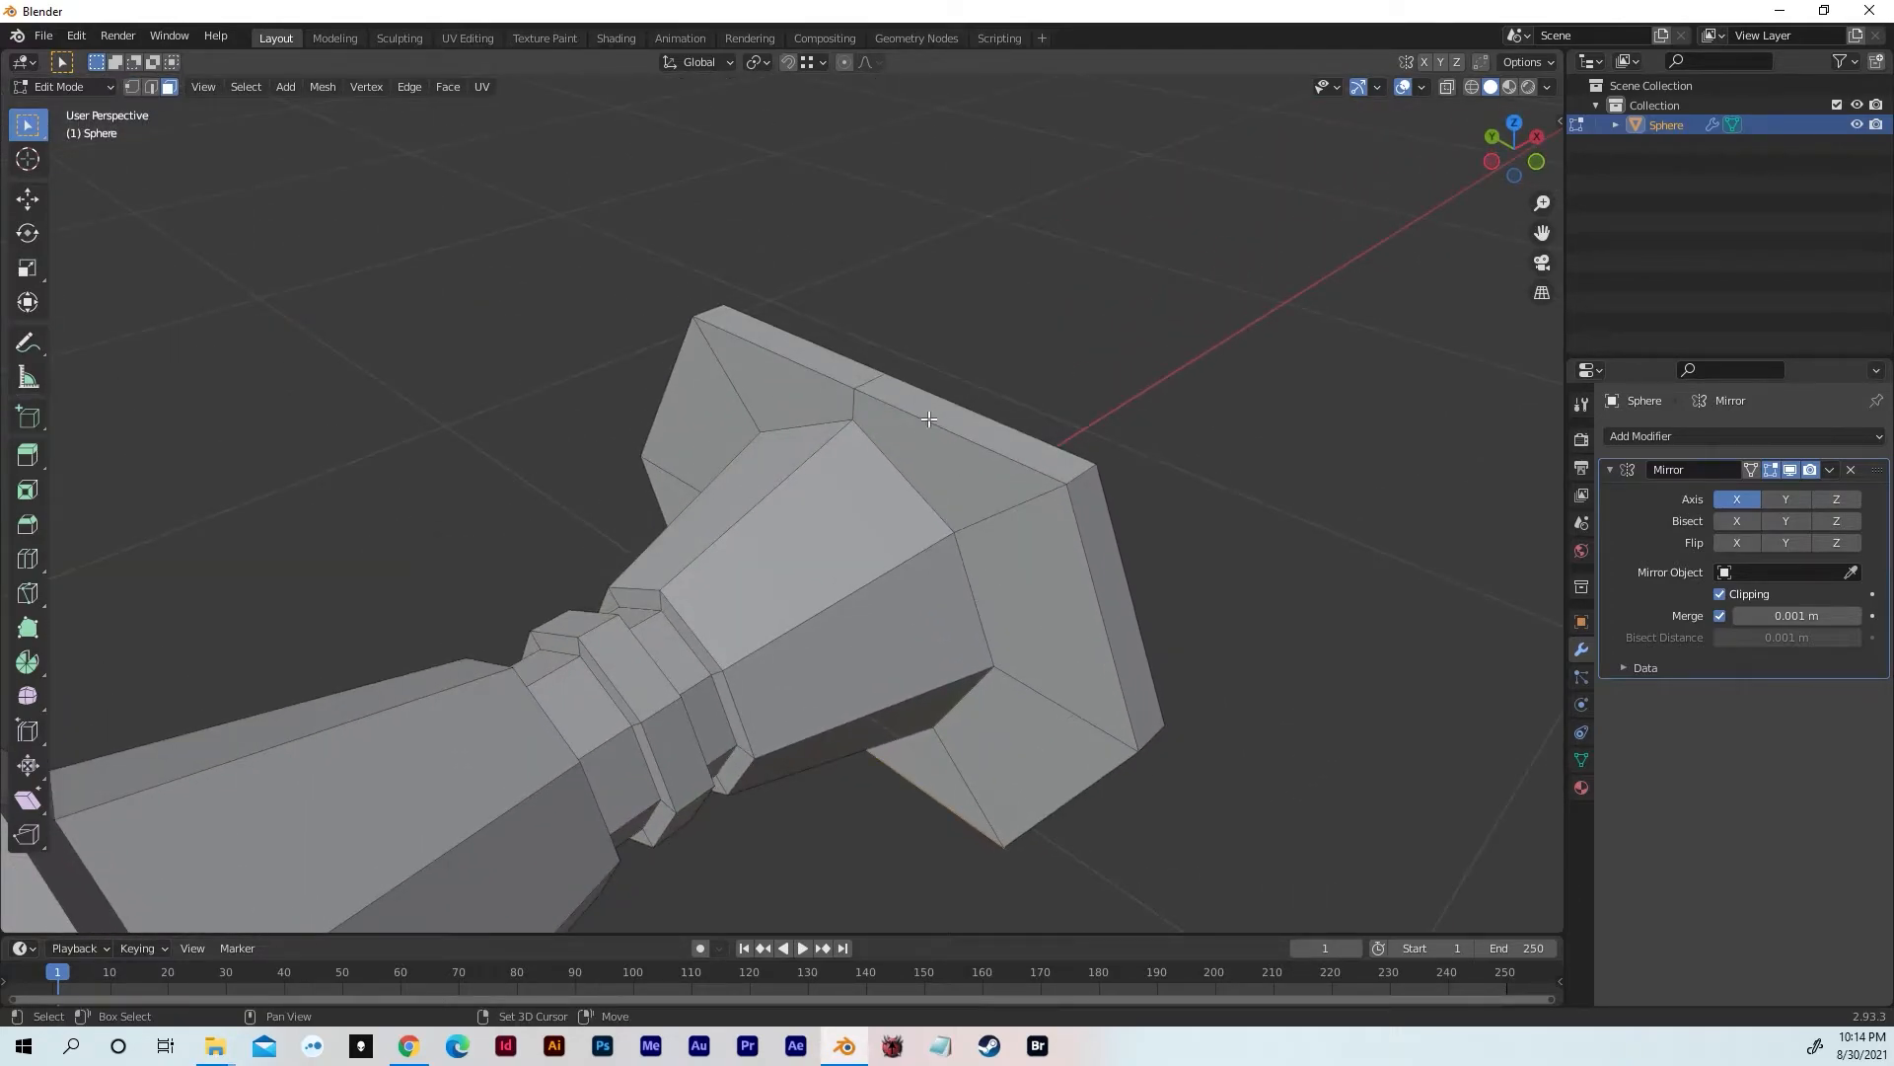
{"action": "left_click", "coordinate": [822, 361], "text": "shift"}
{"action": "middle_click_drag", "start_coordinate": [1022, 406], "coordinate": [991, 563]}
{"action": "key", "text": "s"}
{"action": "key", "text": "z"}
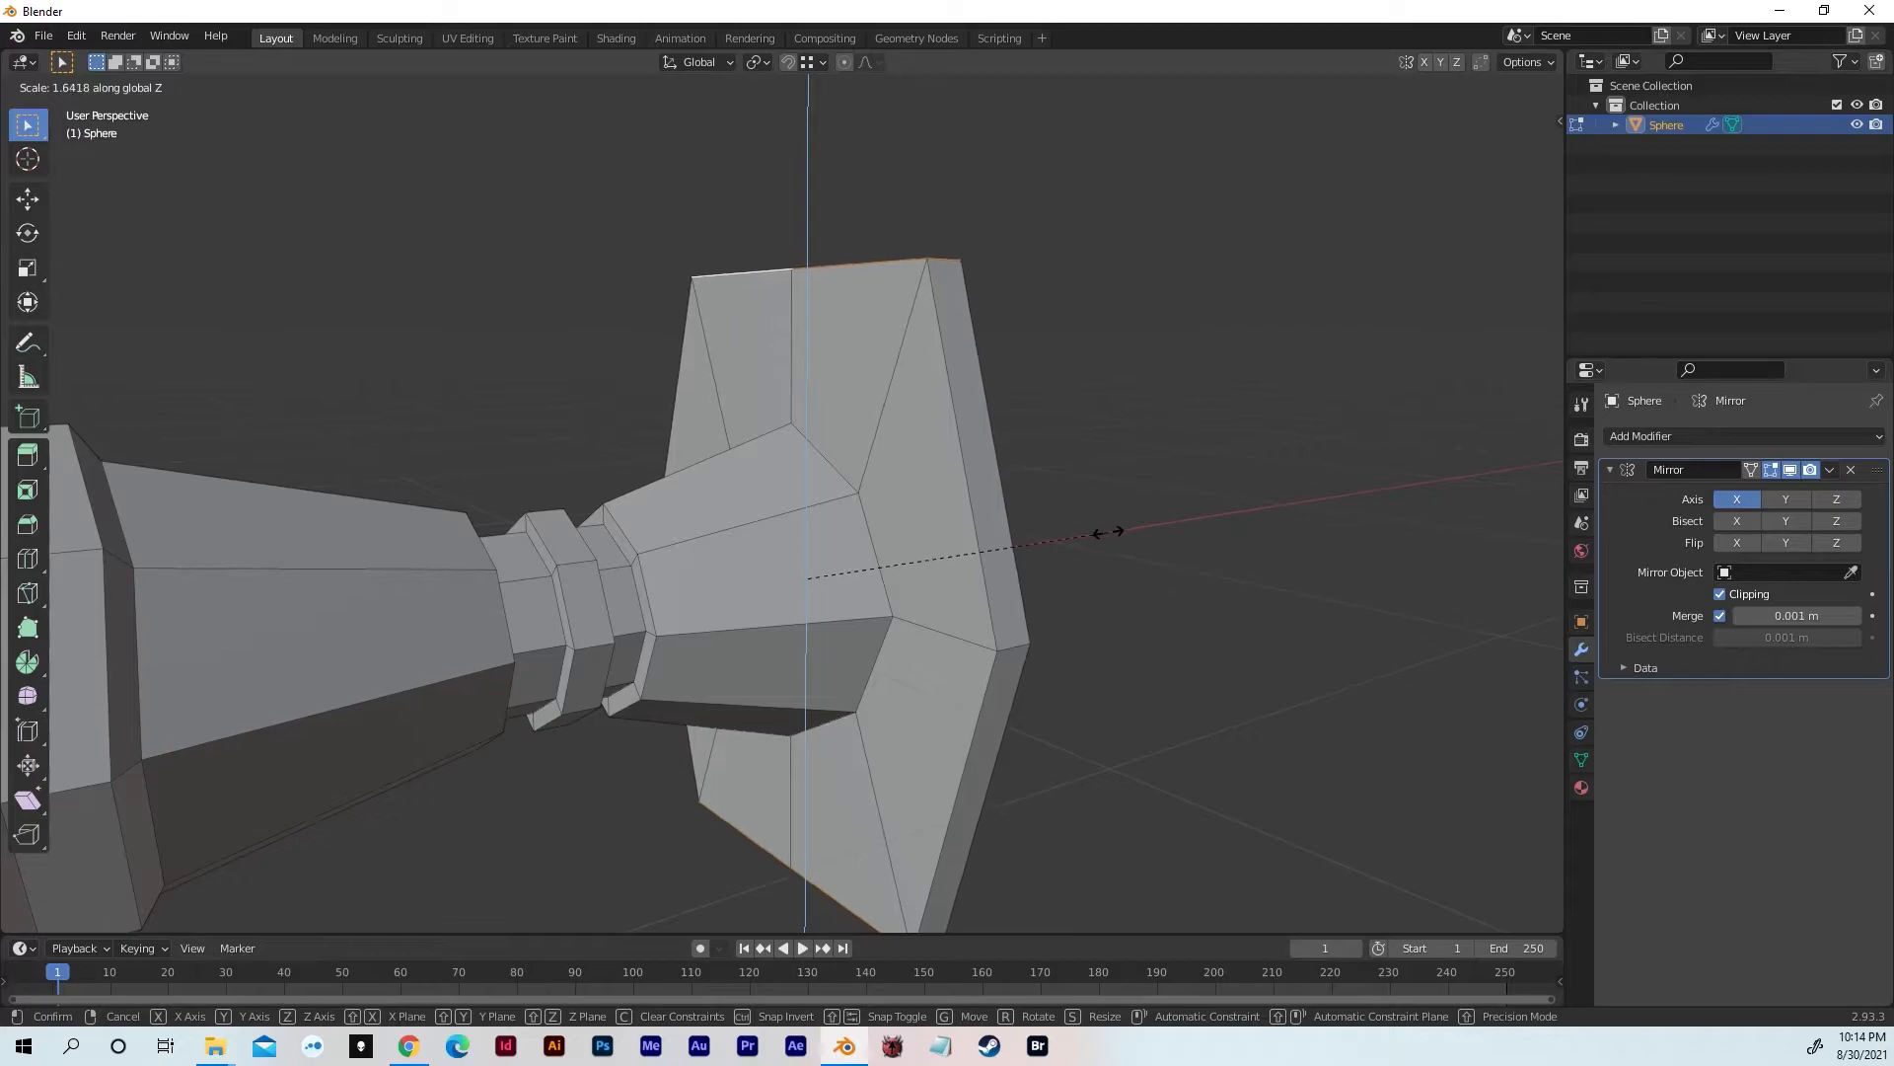
{"action": "left_click", "coordinate": [1107, 533]}
Extrude the end plate's outer face in place and scale it up by about 4.17 to form the wing outline
{"action": "middle_click_drag", "start_coordinate": [1104, 528], "coordinate": [807, 556]}
{"action": "left_click", "coordinate": [625, 532]}
{"action": "key", "text": "e"}
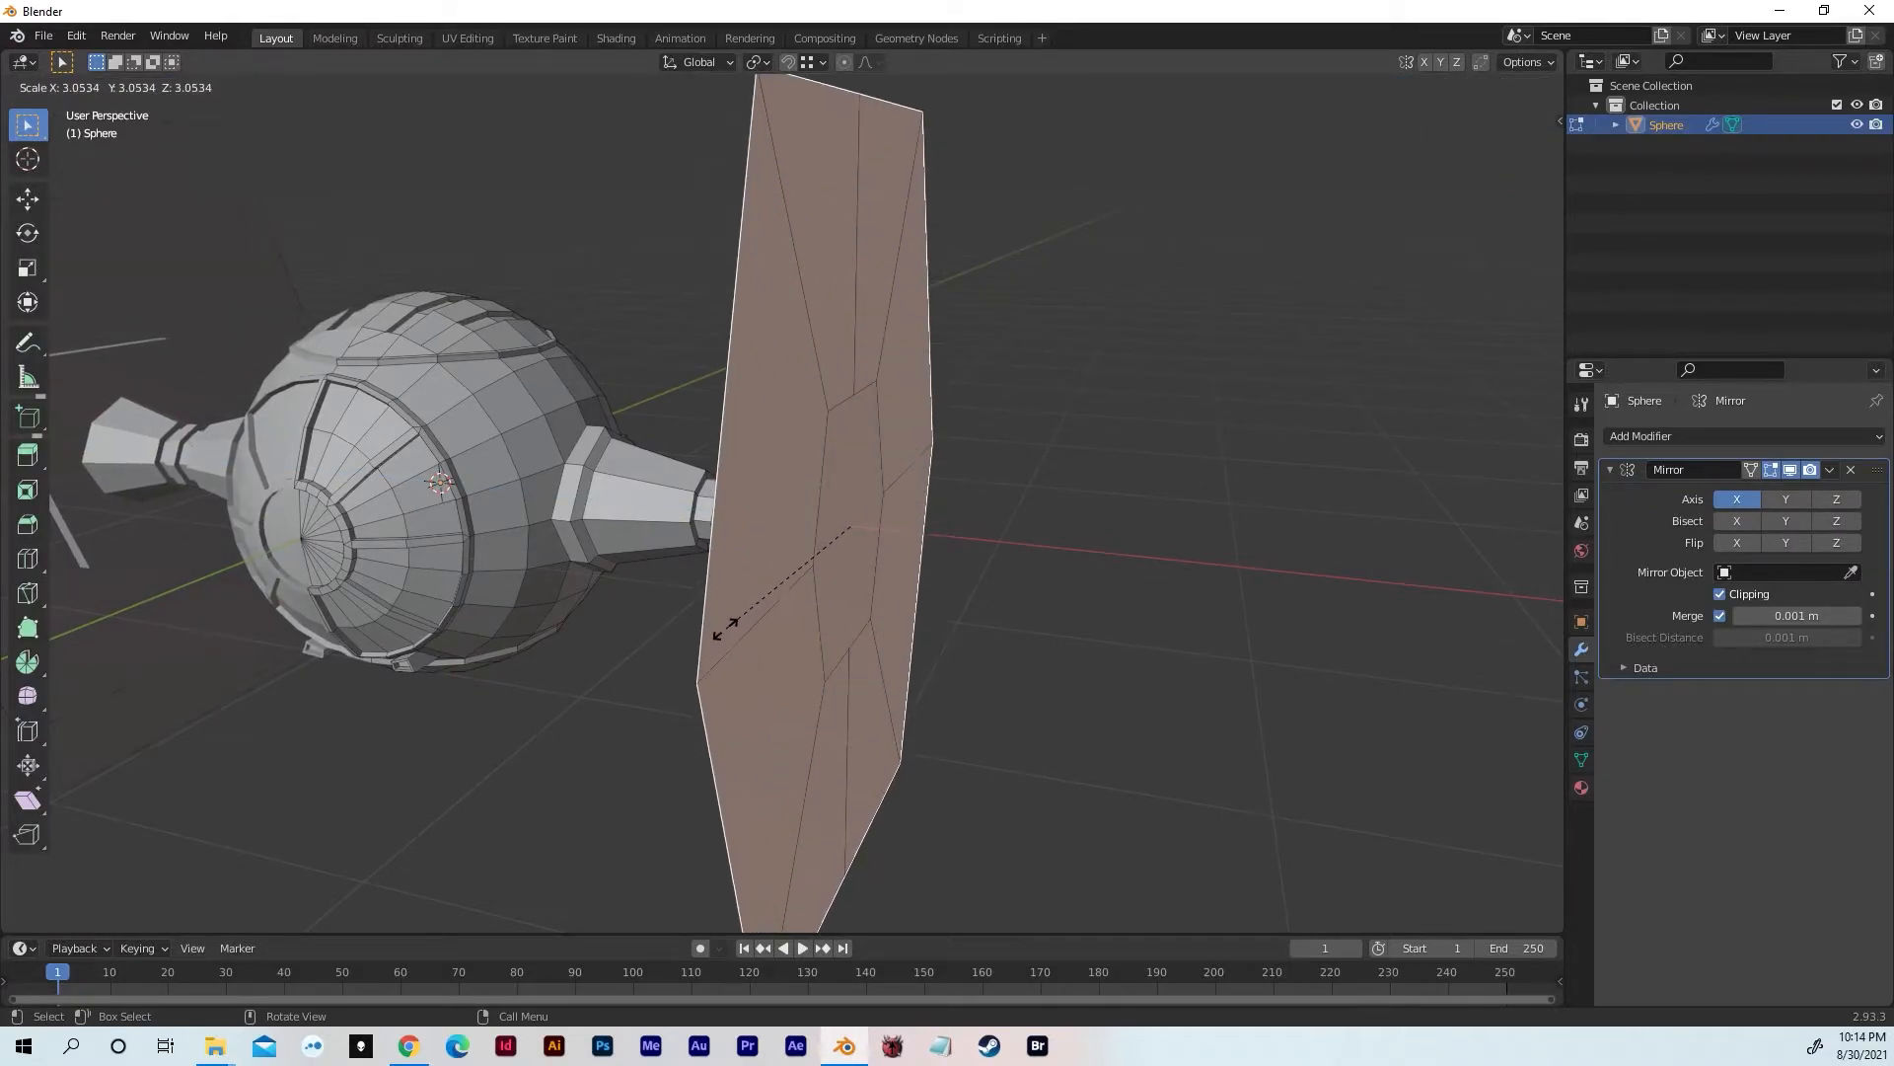
{"action": "key", "text": "Escape"}
{"action": "key", "text": "s"}
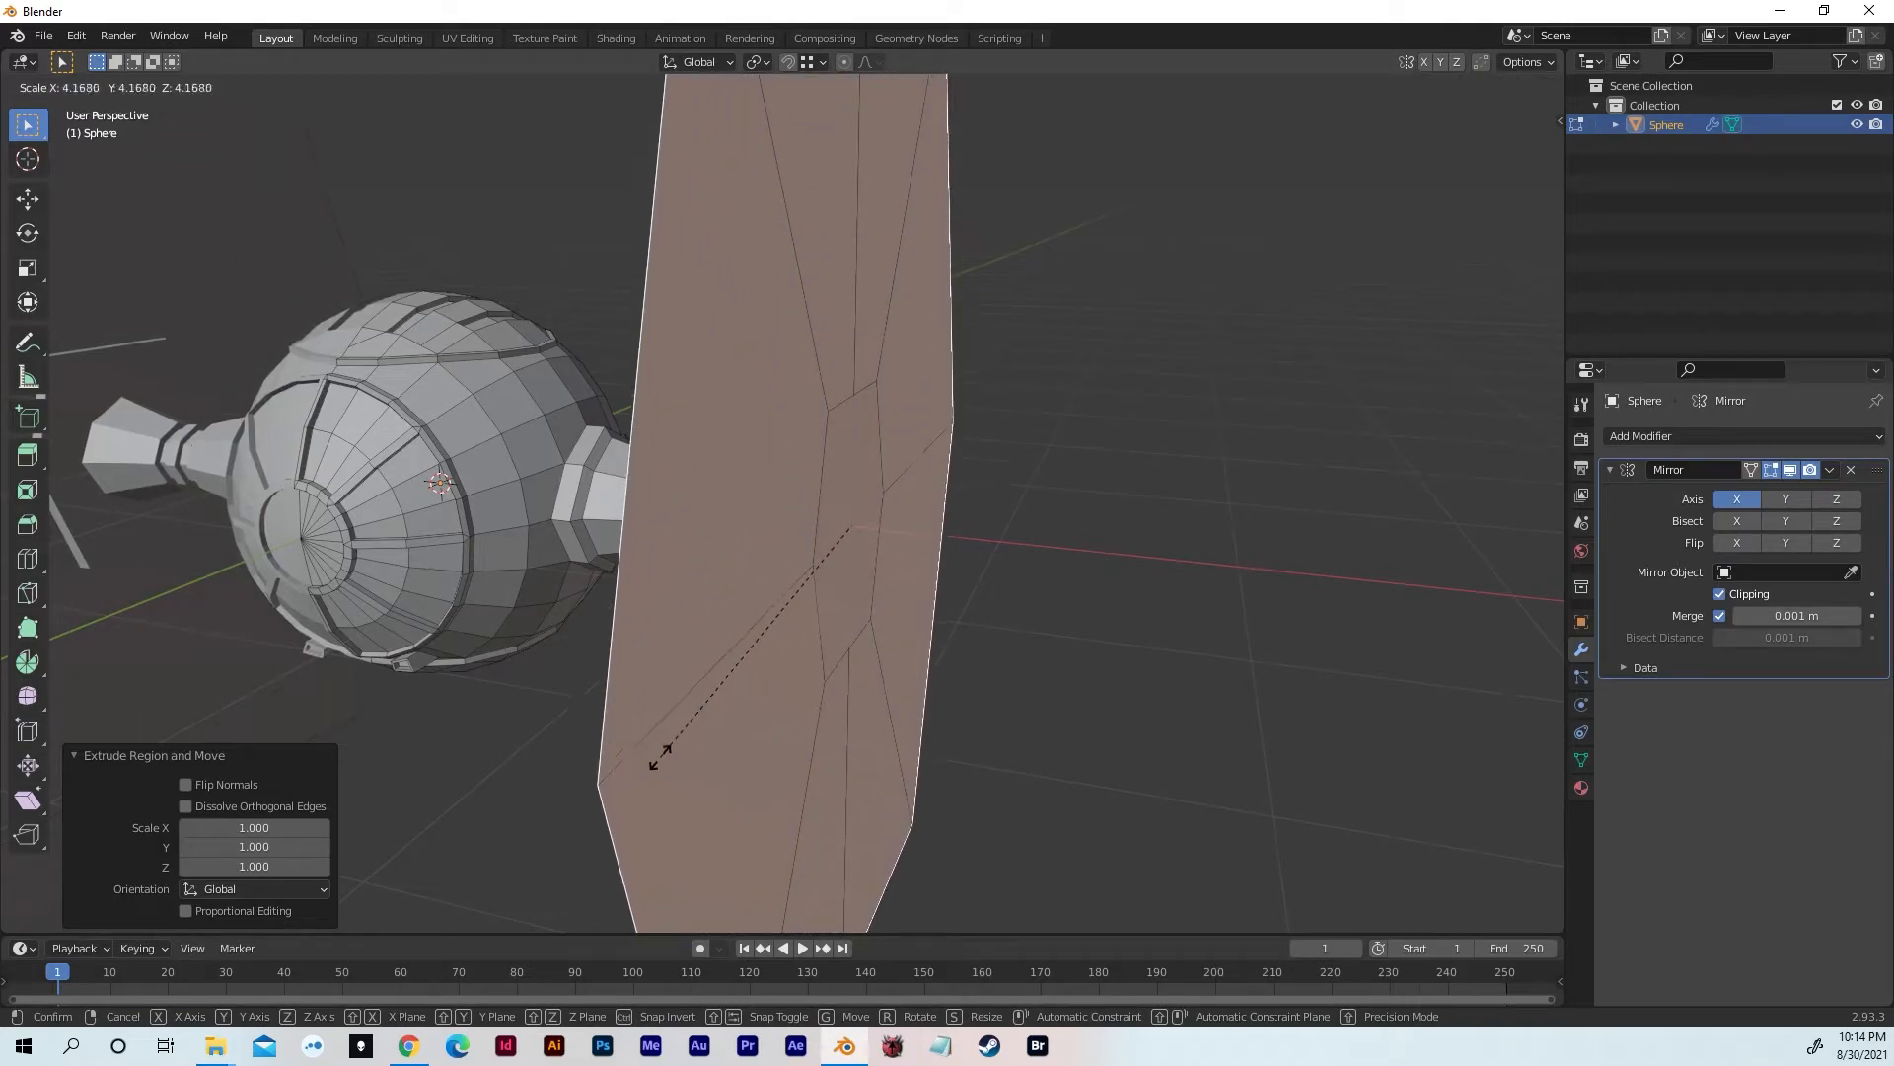
{"action": "left_click", "coordinate": [649, 768]}
Enlarge the wing's outer face in two further uniform scalings of about 1.155 and 1.046
{"action": "scroll", "coordinate": [651, 772], "scroll_direction": "down", "scroll_amount": 4}
{"action": "middle_click_drag", "start_coordinate": [651, 771], "coordinate": [879, 858]}
{"action": "key", "text": "s"}
{"action": "left_click", "coordinate": [855, 831]}
{"action": "key", "text": "s"}
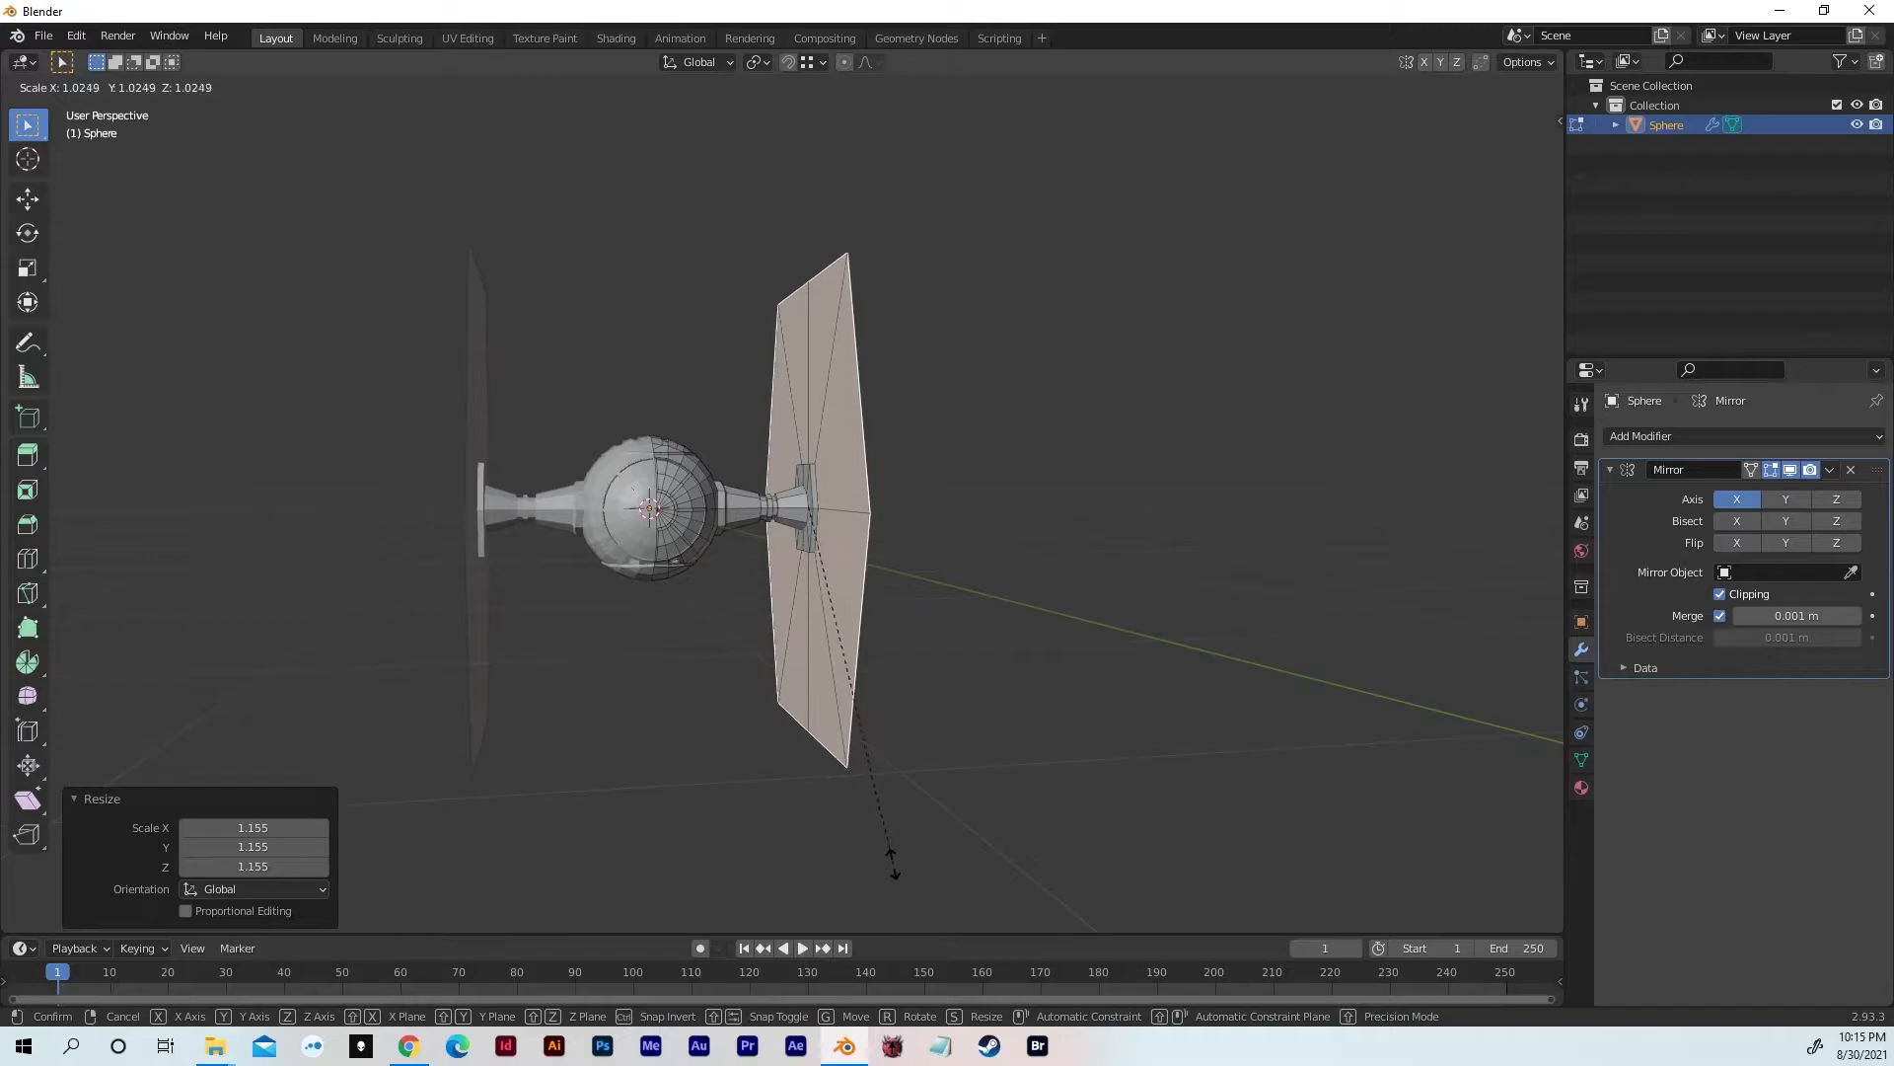
{"action": "left_click", "coordinate": [900, 871]}
Narrow the hexagonal wing face by scaling it to about 0.868 along Y
{"action": "middle_click_drag", "start_coordinate": [888, 733], "coordinate": [968, 668]}
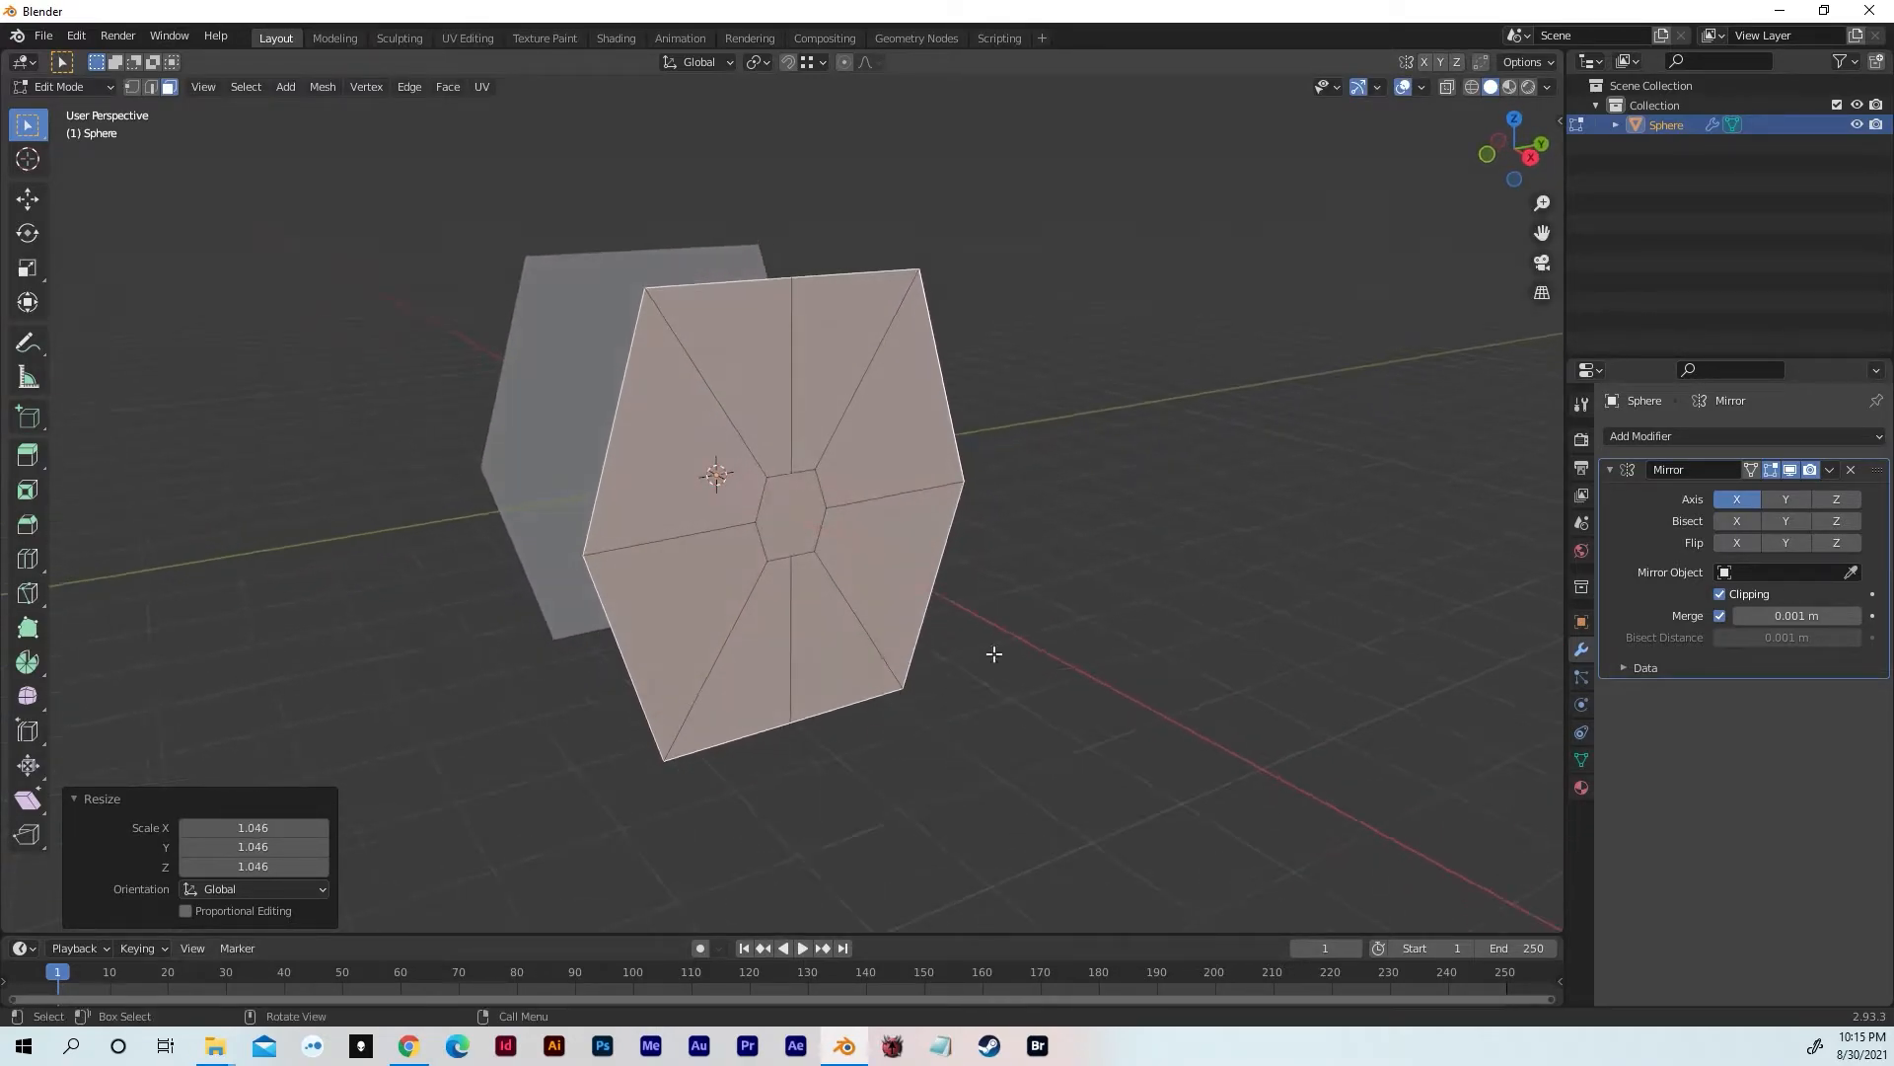
{"action": "key", "text": "s"}
{"action": "key", "text": "y"}
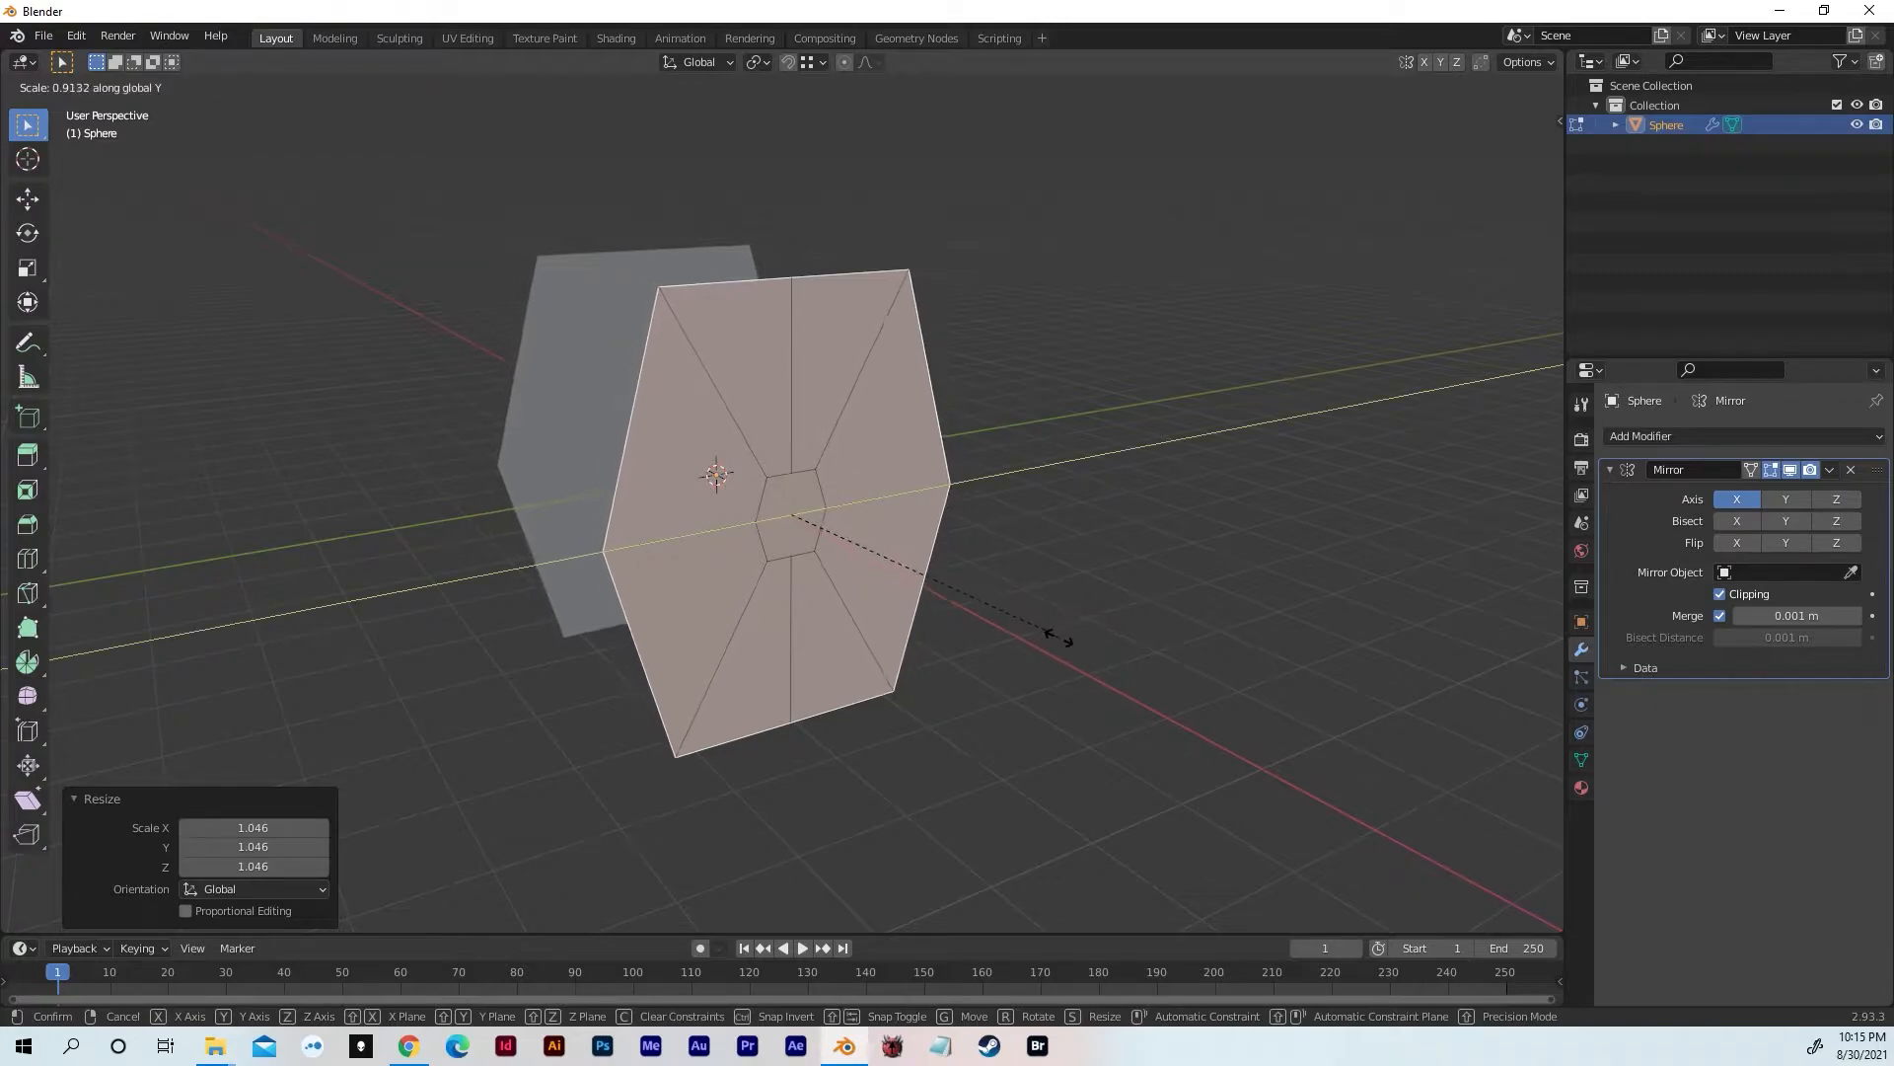
{"action": "left_click", "coordinate": [1033, 656]}
Extrude the wing face outward by about 0.138 m along X to give the wing thickness
{"action": "middle_click_drag", "start_coordinate": [1032, 655], "coordinate": [1139, 703]}
{"action": "key", "text": "e"}
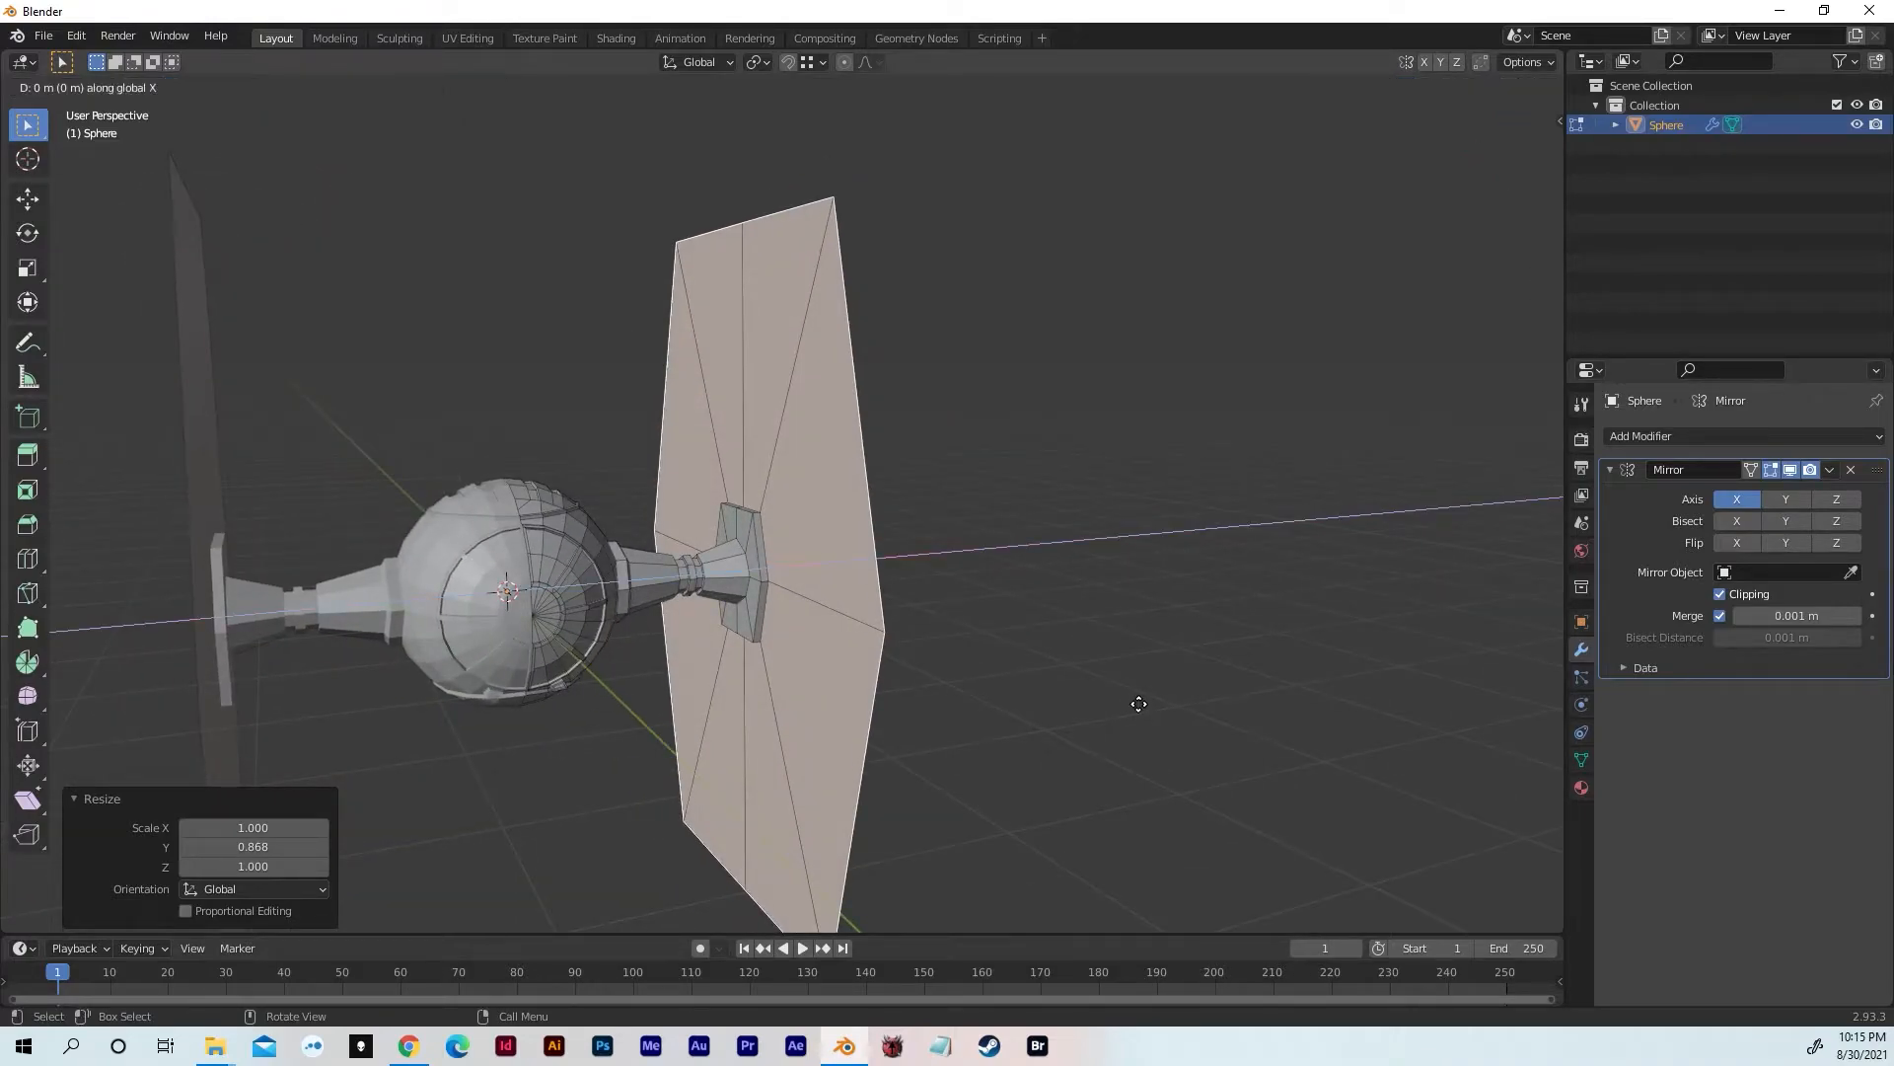
{"action": "key", "text": "x"}
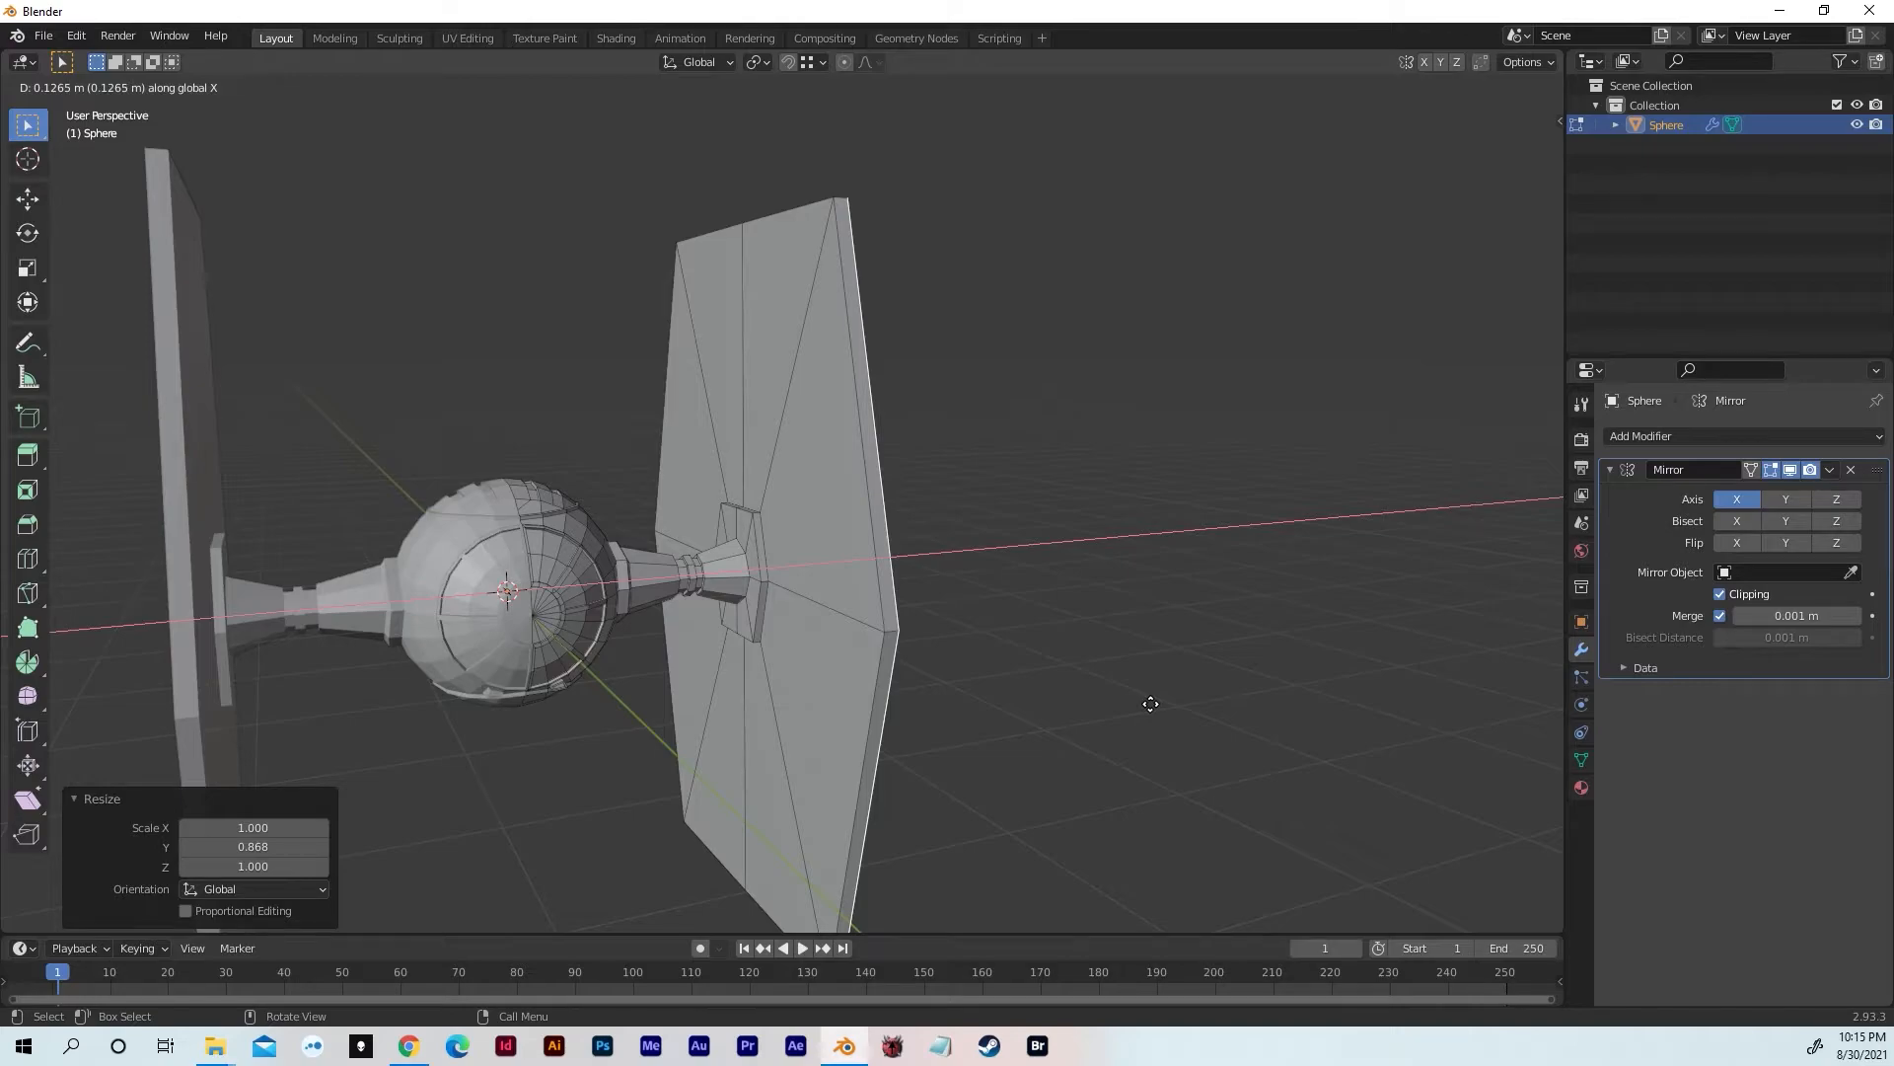
{"action": "left_click", "coordinate": [1151, 703]}
In front view with X-ray on, select the vertices of the wing, end plate and outer arm section and move them about 0.149 m outward along X
{"action": "middle_click_drag", "start_coordinate": [1138, 707], "coordinate": [1235, 628]}
{"action": "left_click", "coordinate": [1511, 151]}
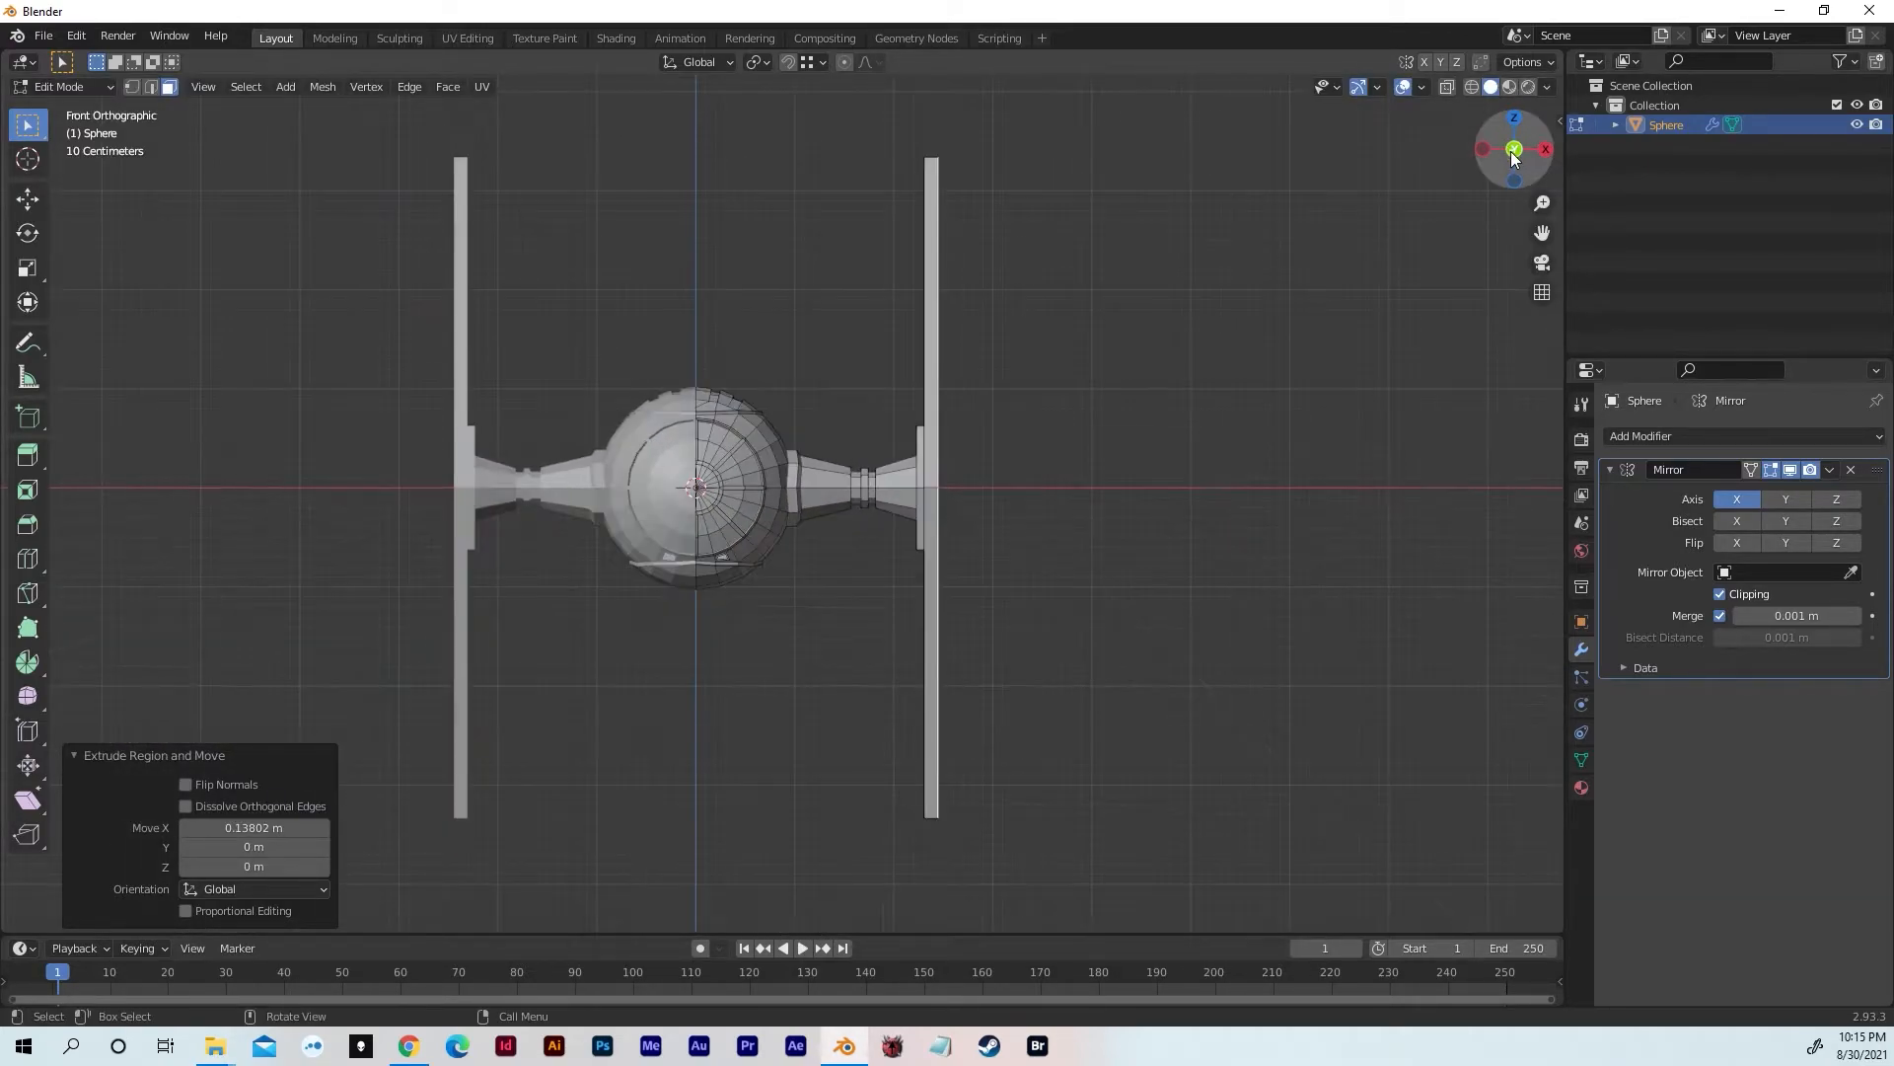
{"action": "scroll", "coordinate": [1103, 384], "scroll_direction": "up", "scroll_amount": 1}
{"action": "middle_click_drag", "start_coordinate": [1103, 383], "coordinate": [1092, 407], "text": "shift"}
{"action": "scroll", "coordinate": [1096, 415], "scroll_direction": "down", "scroll_amount": 1}
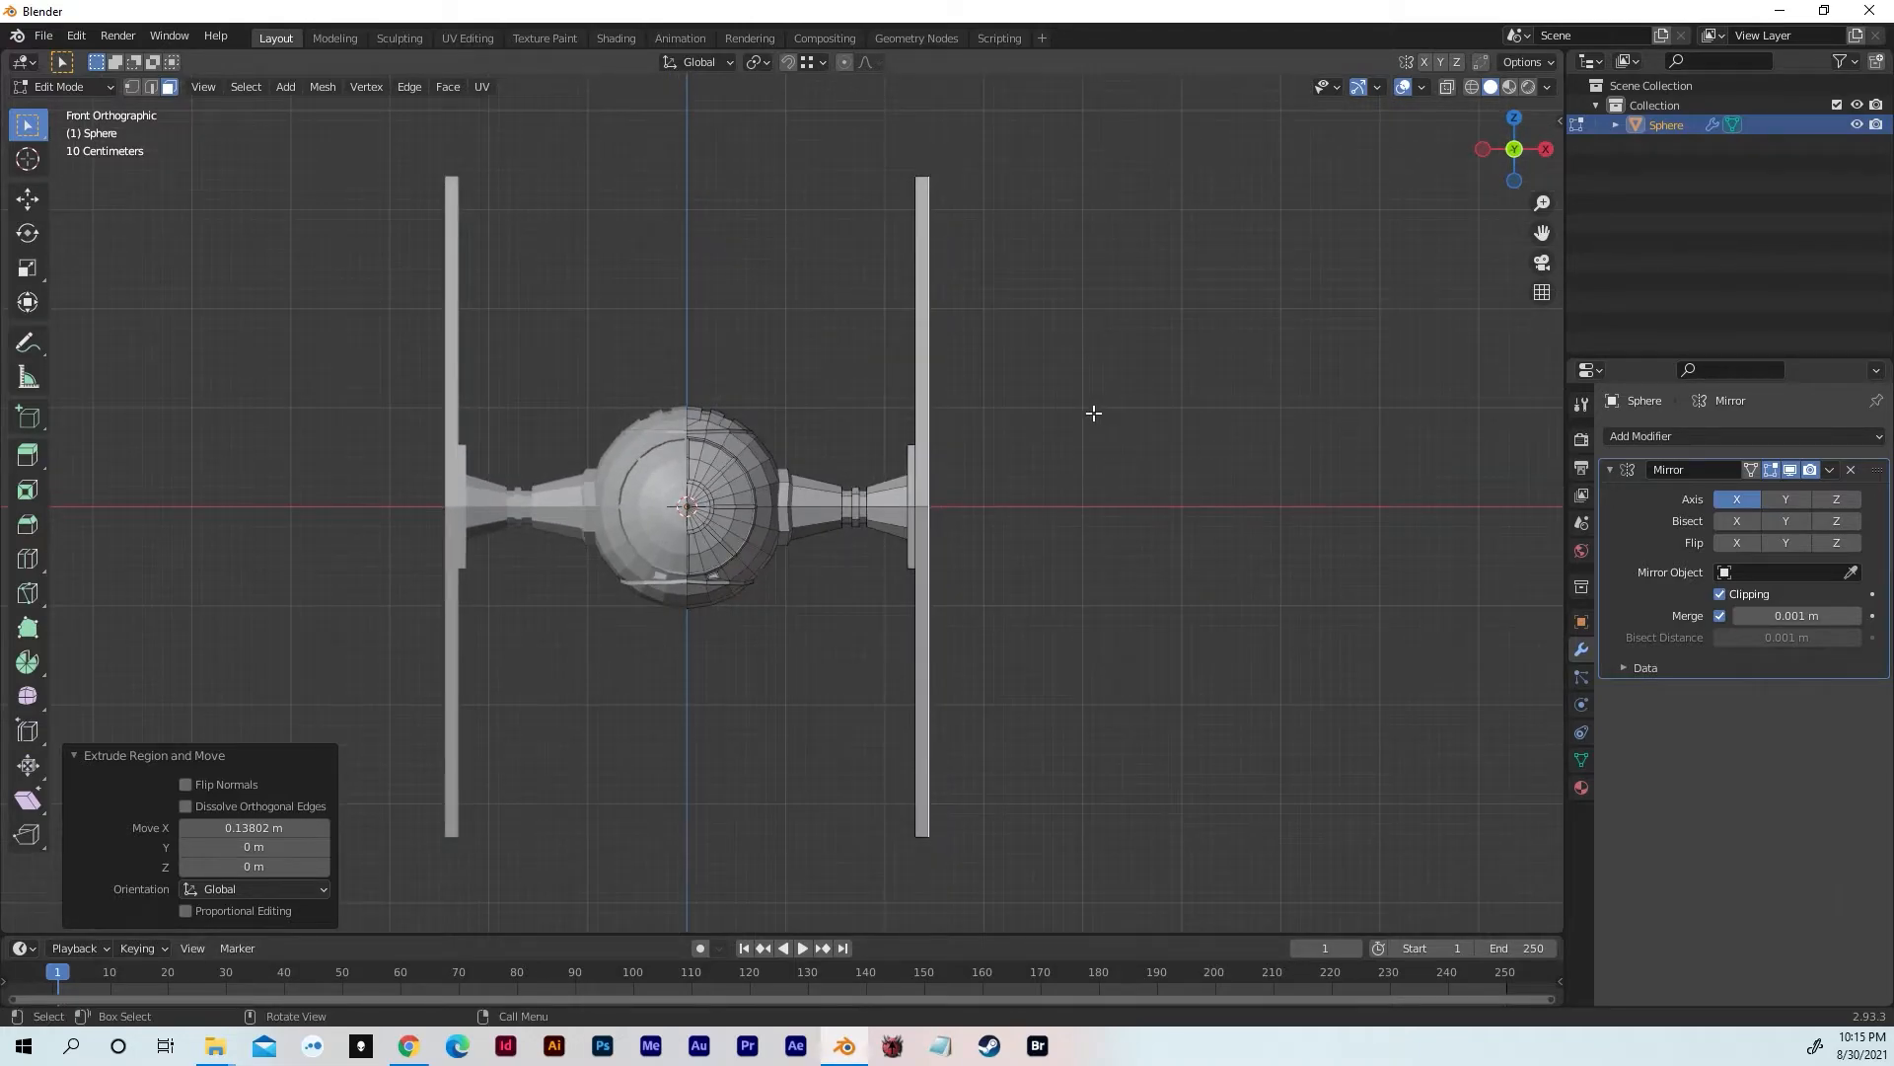
{"action": "key", "text": "alt+z"}
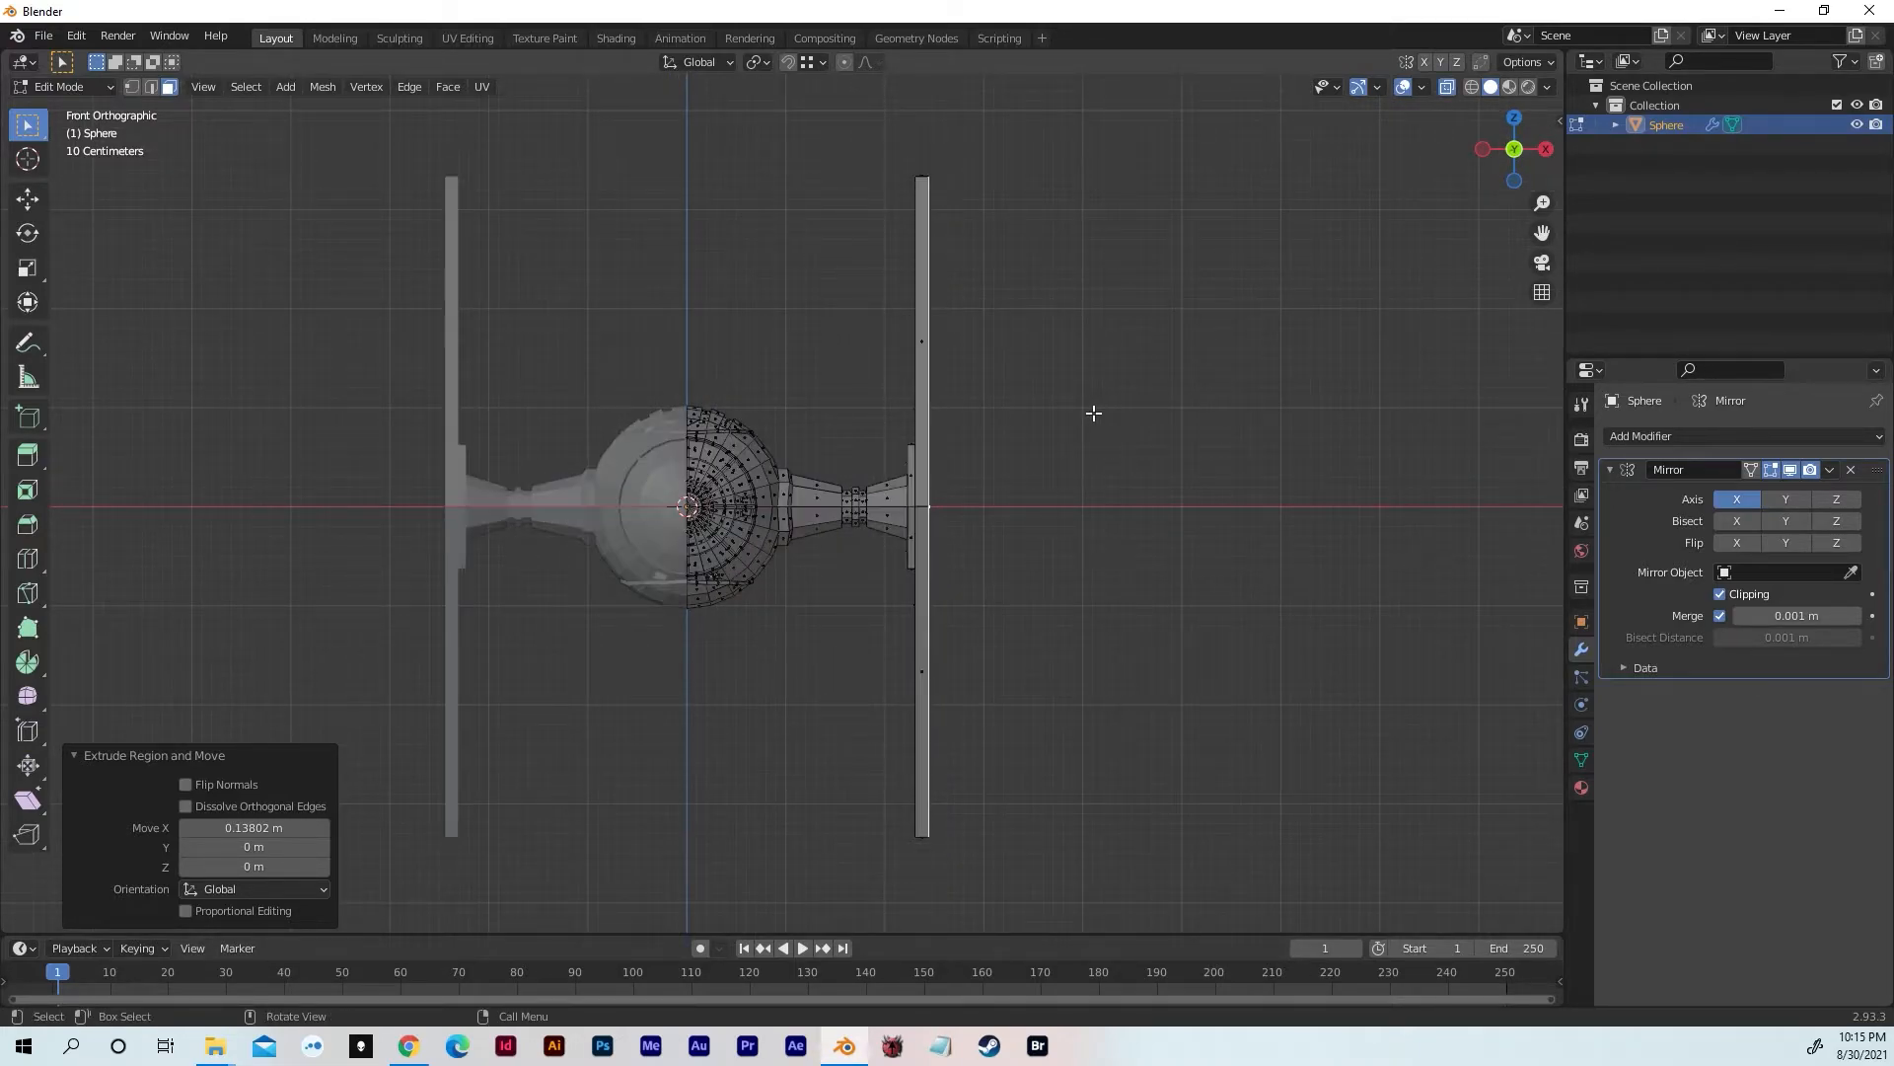
{"action": "key", "text": "1"}
{"action": "left_click_drag", "start_coordinate": [1085, 148], "coordinate": [887, 888]}
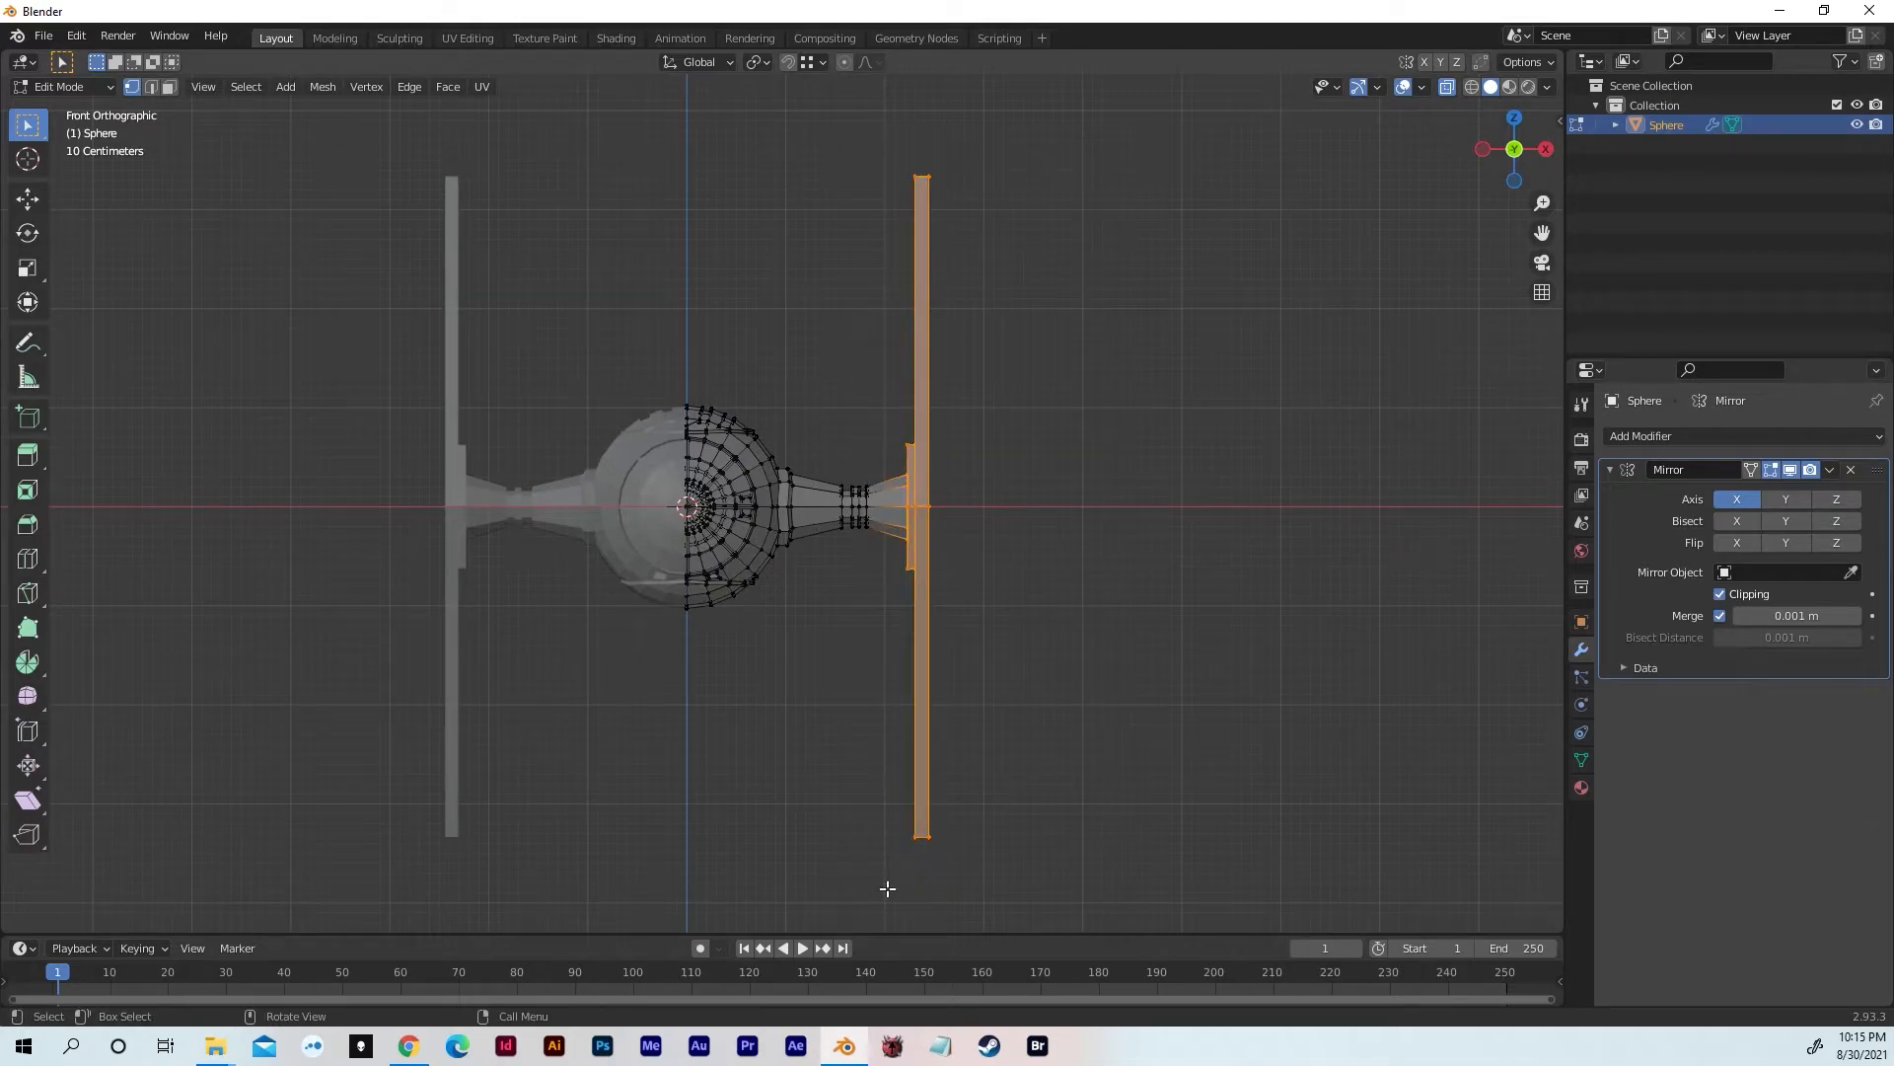
{"action": "key", "text": "g"}
{"action": "key", "text": "x"}
{"action": "left_click", "coordinate": [902, 889]}
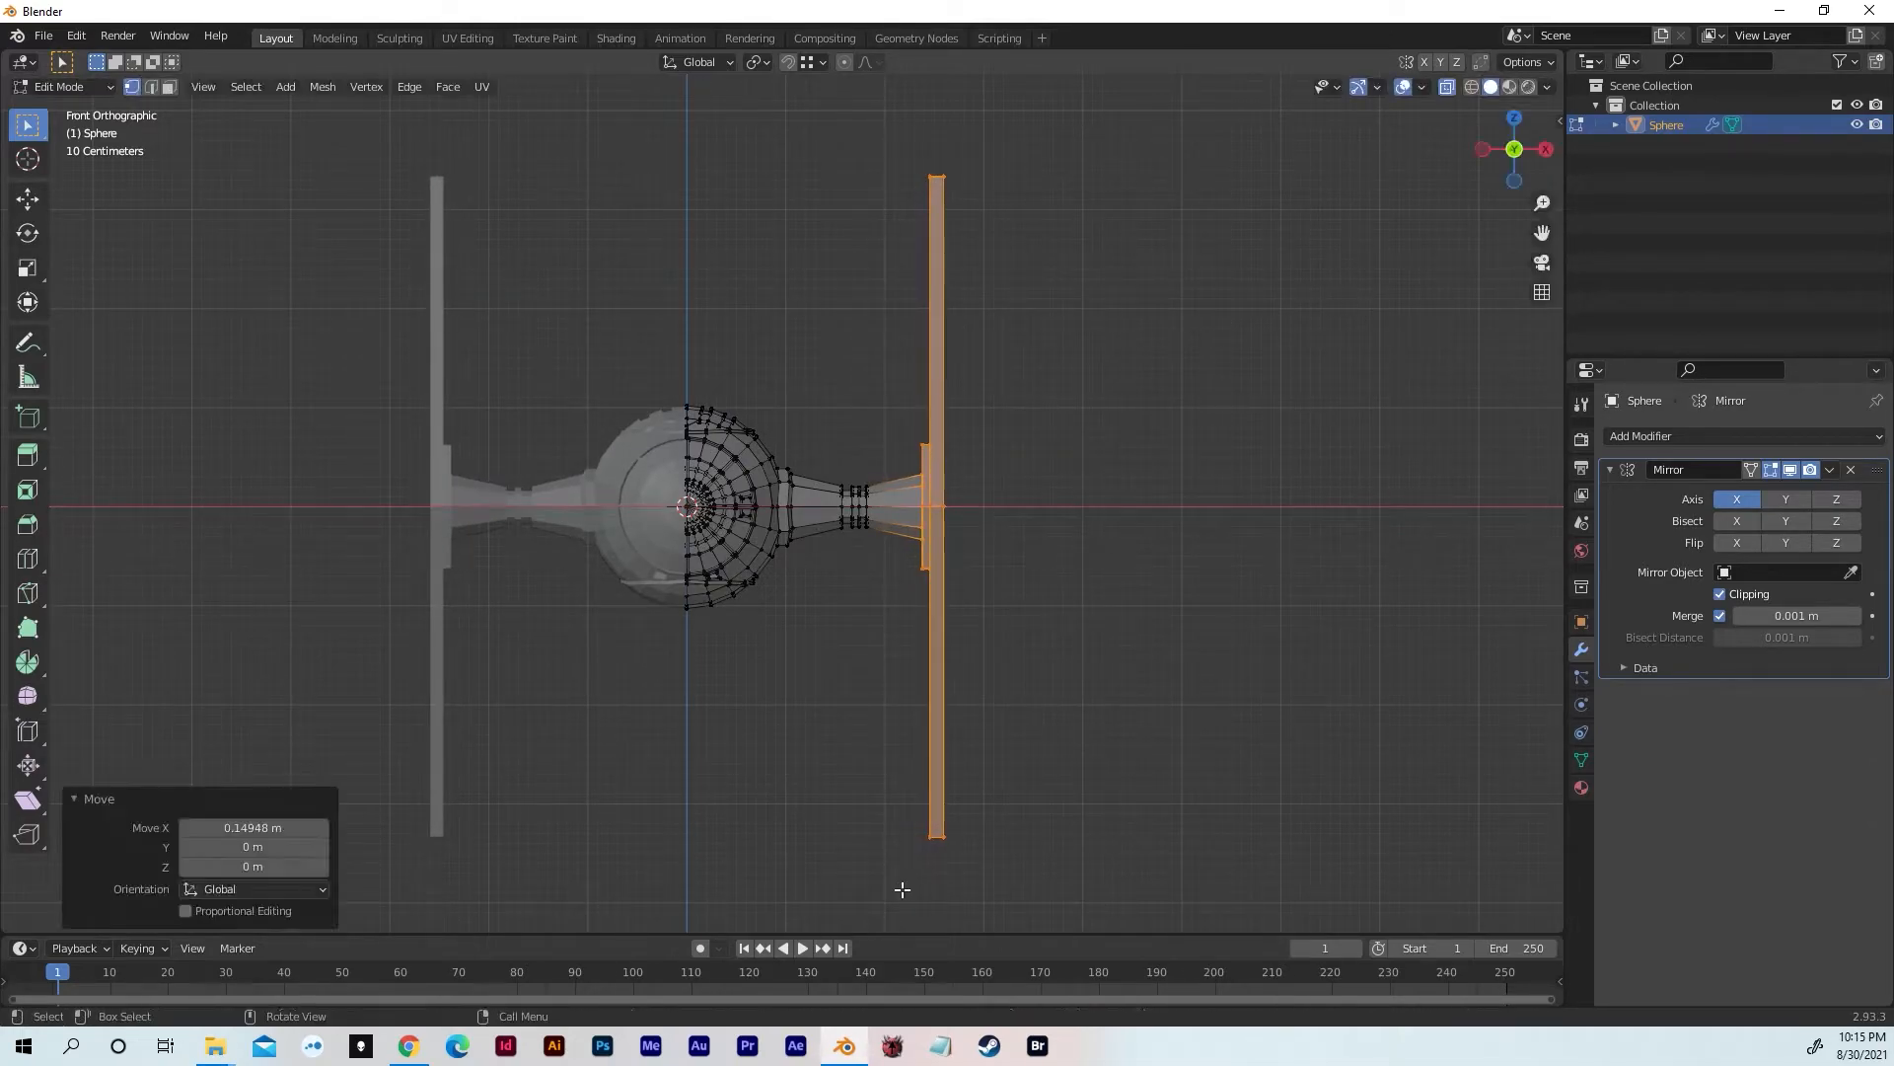
Move the wing, end plate and outer arm section a further 0.09 m or so outward along X
{"action": "left_click_drag", "start_coordinate": [1061, 146], "coordinate": [863, 910]}
{"action": "scroll", "coordinate": [907, 780], "scroll_direction": "up", "scroll_amount": 8}
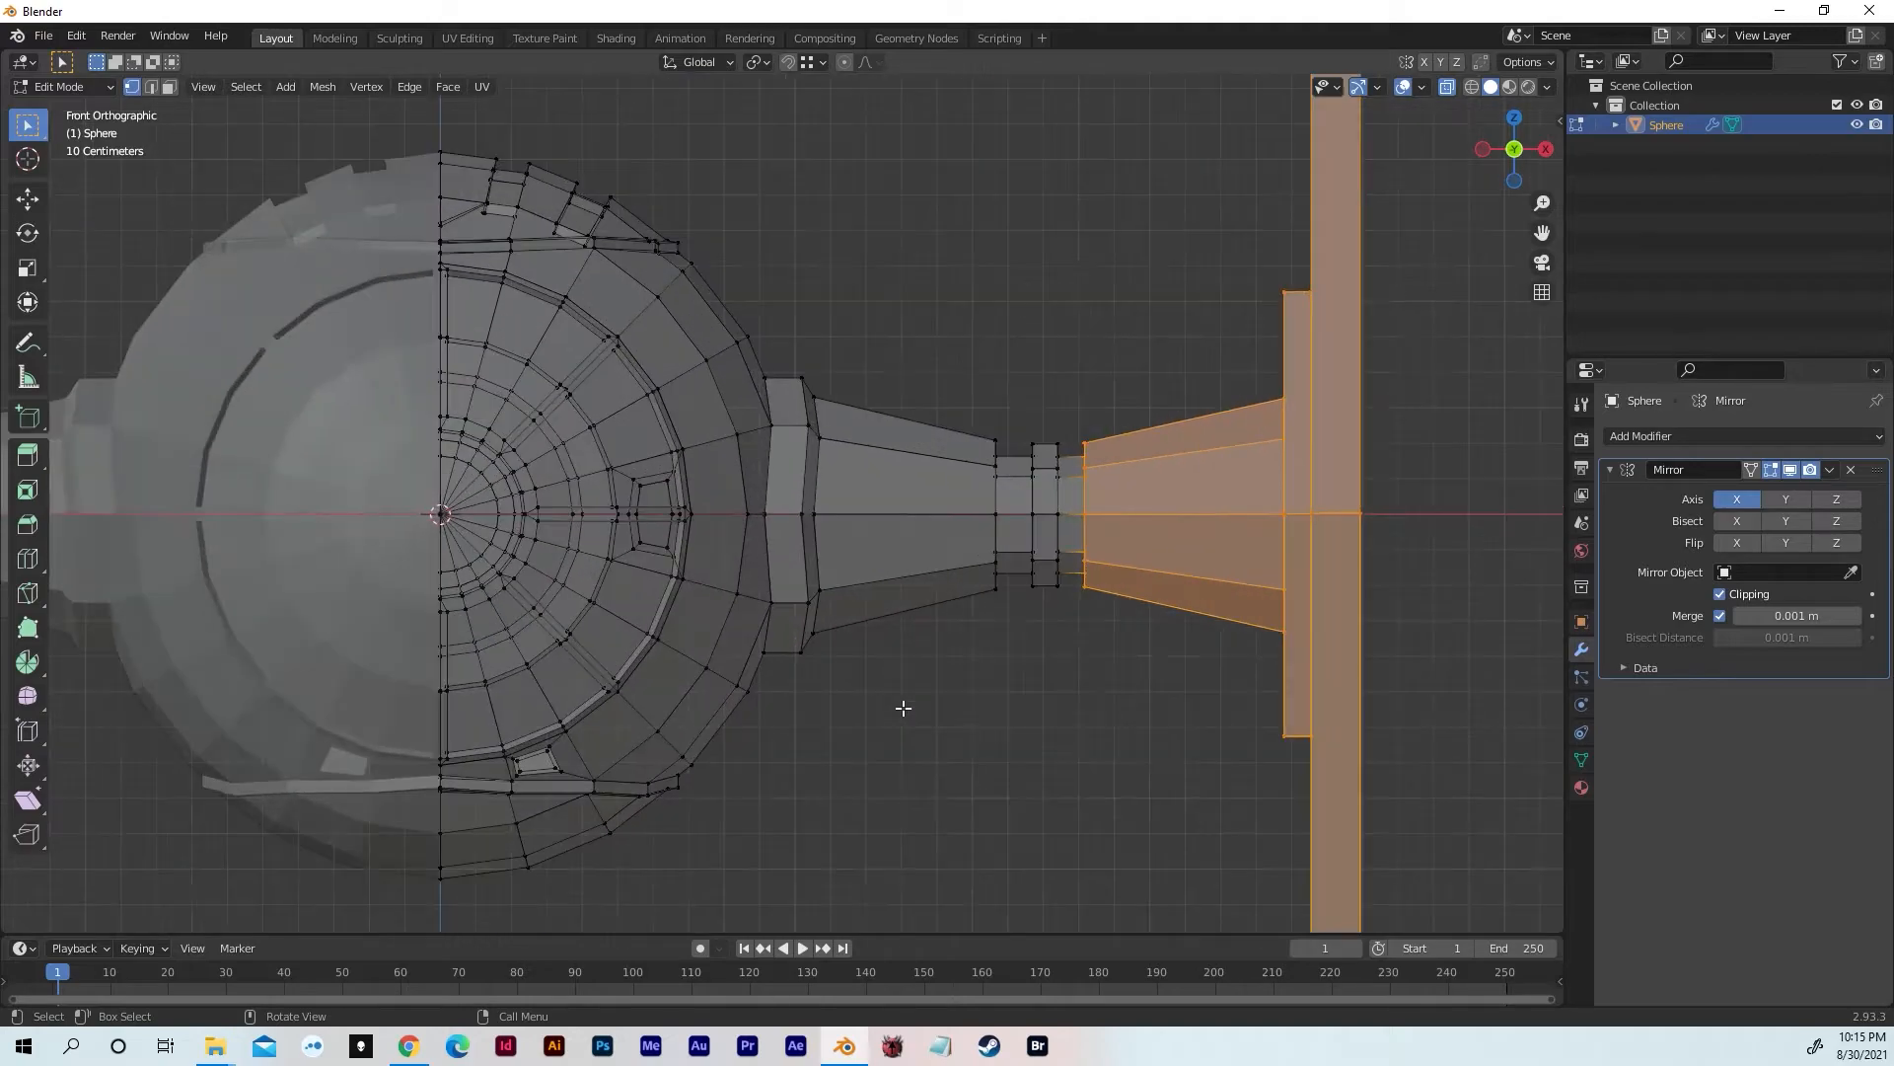
{"action": "scroll", "coordinate": [650, 661], "scroll_direction": "down", "scroll_amount": 2}
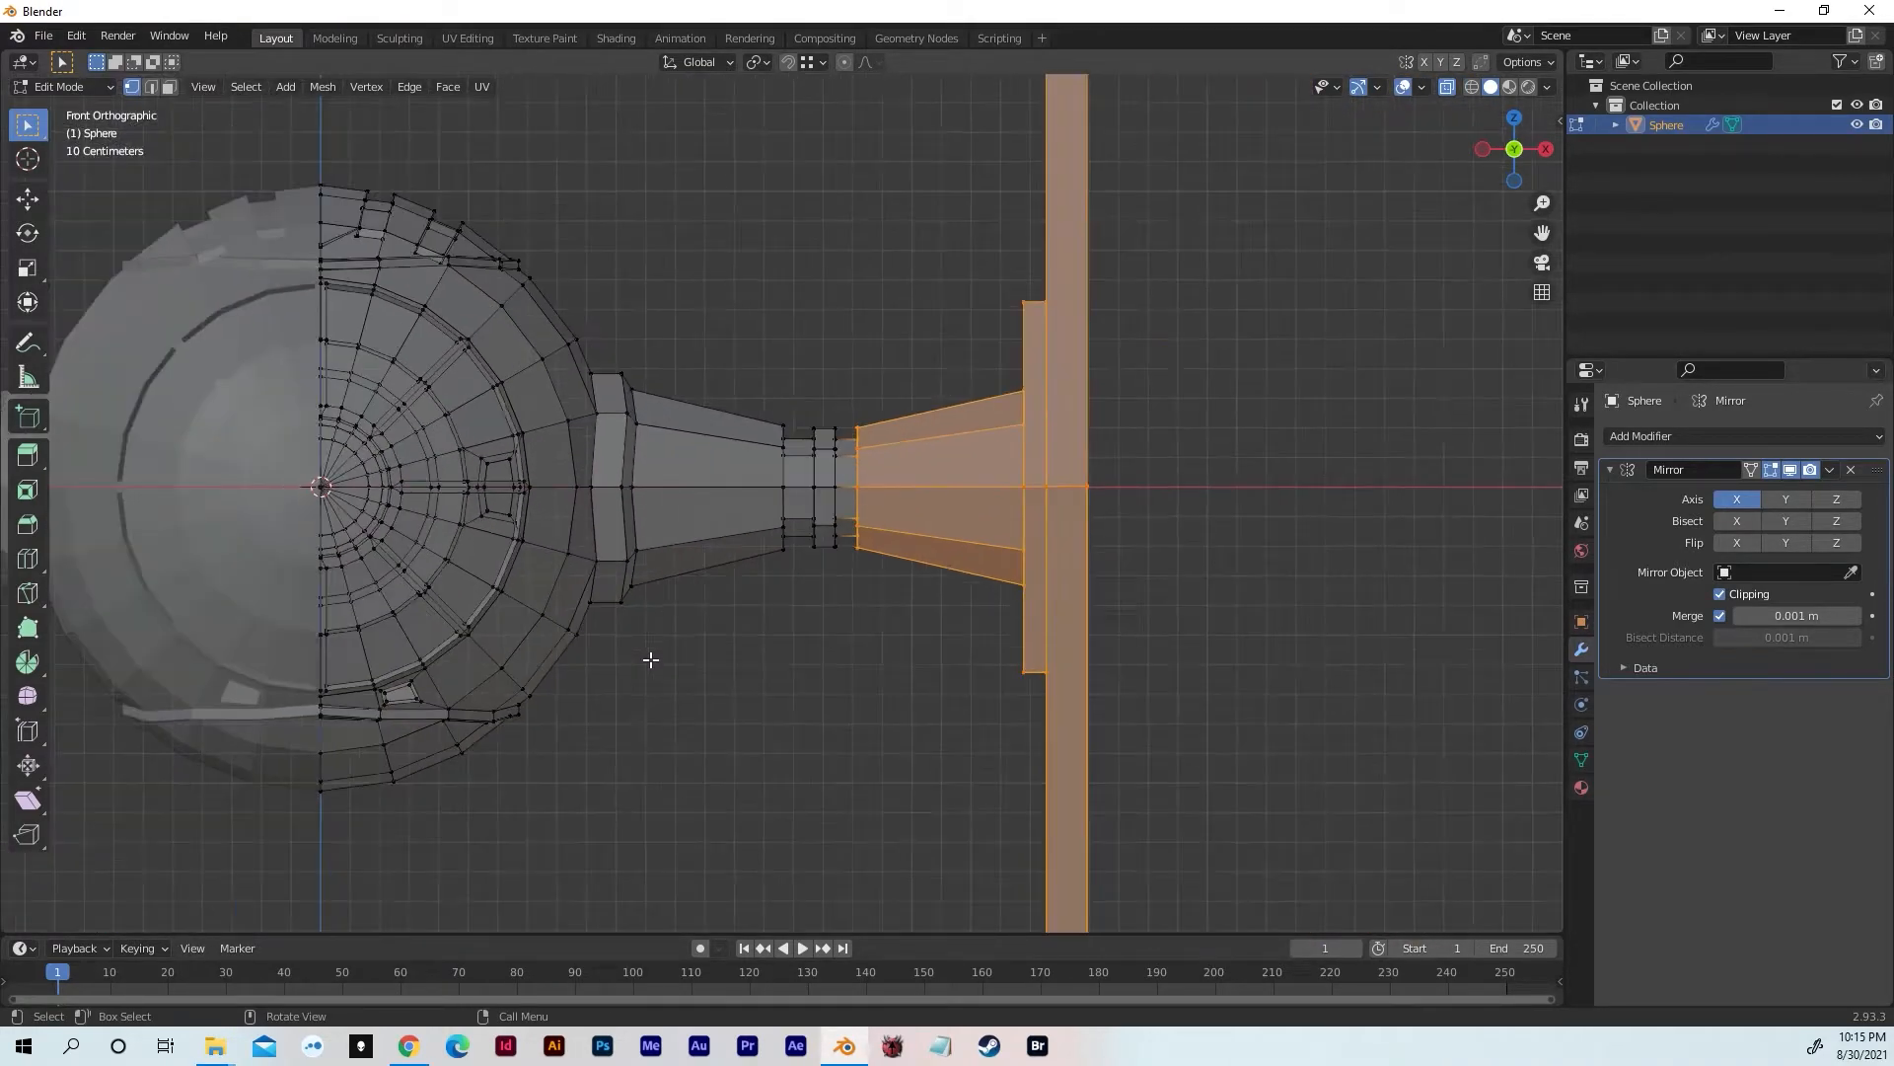
{"action": "key", "text": "g"}
{"action": "key", "text": "x"}
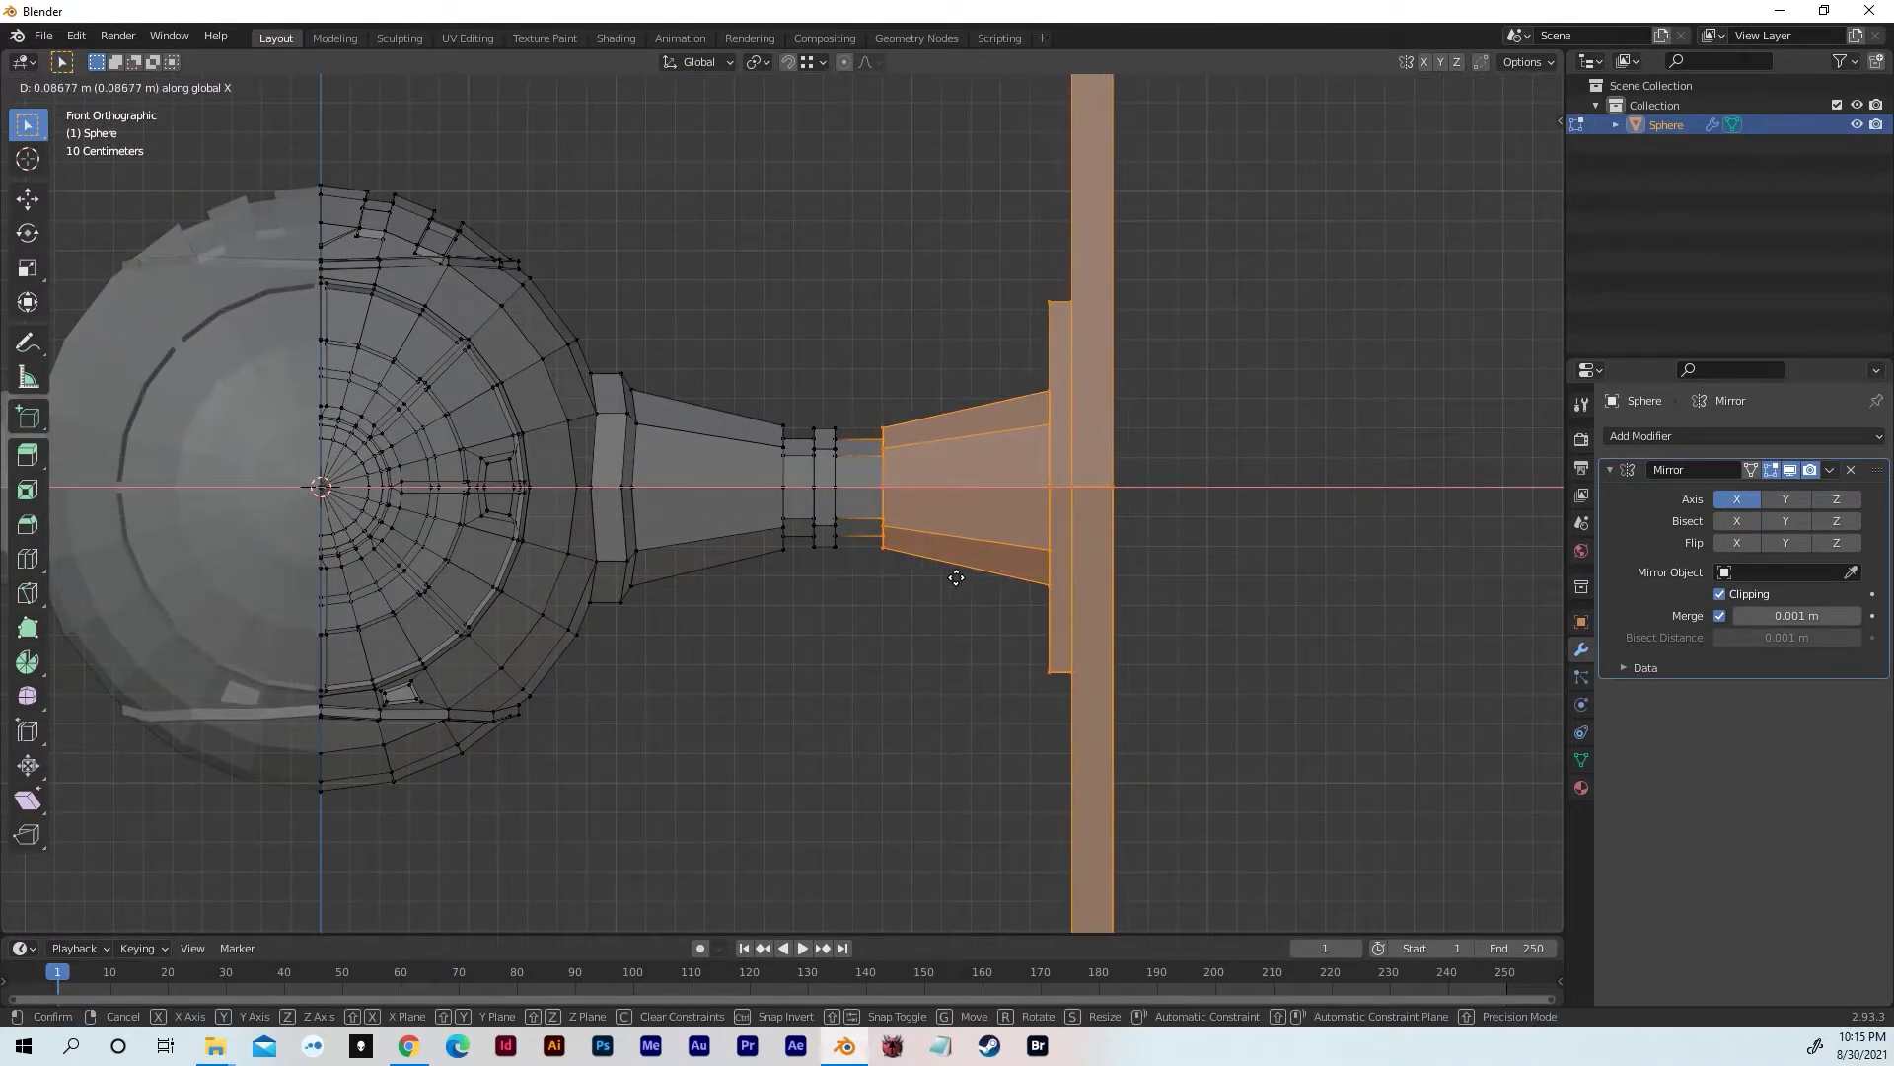
{"action": "left_click", "coordinate": [957, 579]}
Examine the ship's wing and arm proportions from several angles, including in Object Mode
{"action": "scroll", "coordinate": [942, 587], "scroll_direction": "down", "scroll_amount": 4}
{"action": "middle_click_drag", "start_coordinate": [935, 588], "coordinate": [983, 622]}
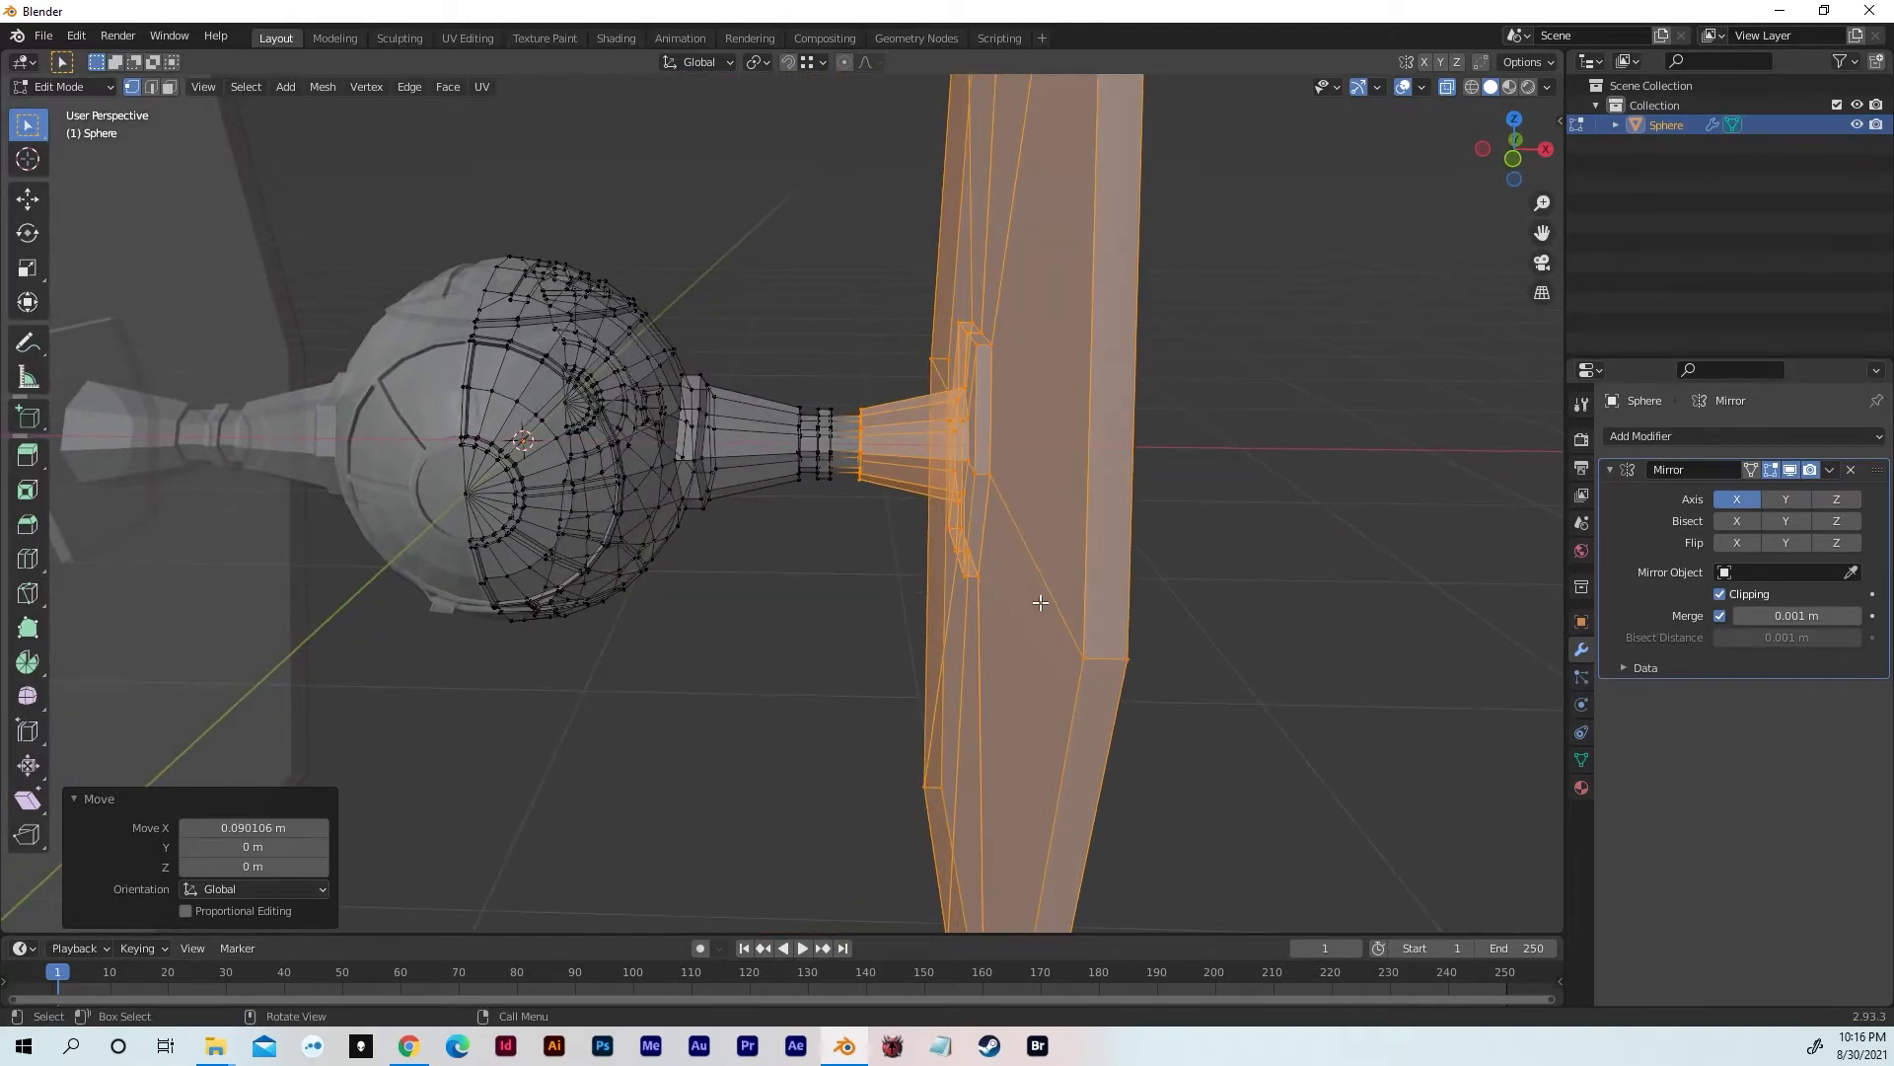
{"action": "middle_click_drag", "start_coordinate": [1145, 493], "coordinate": [966, 623]}
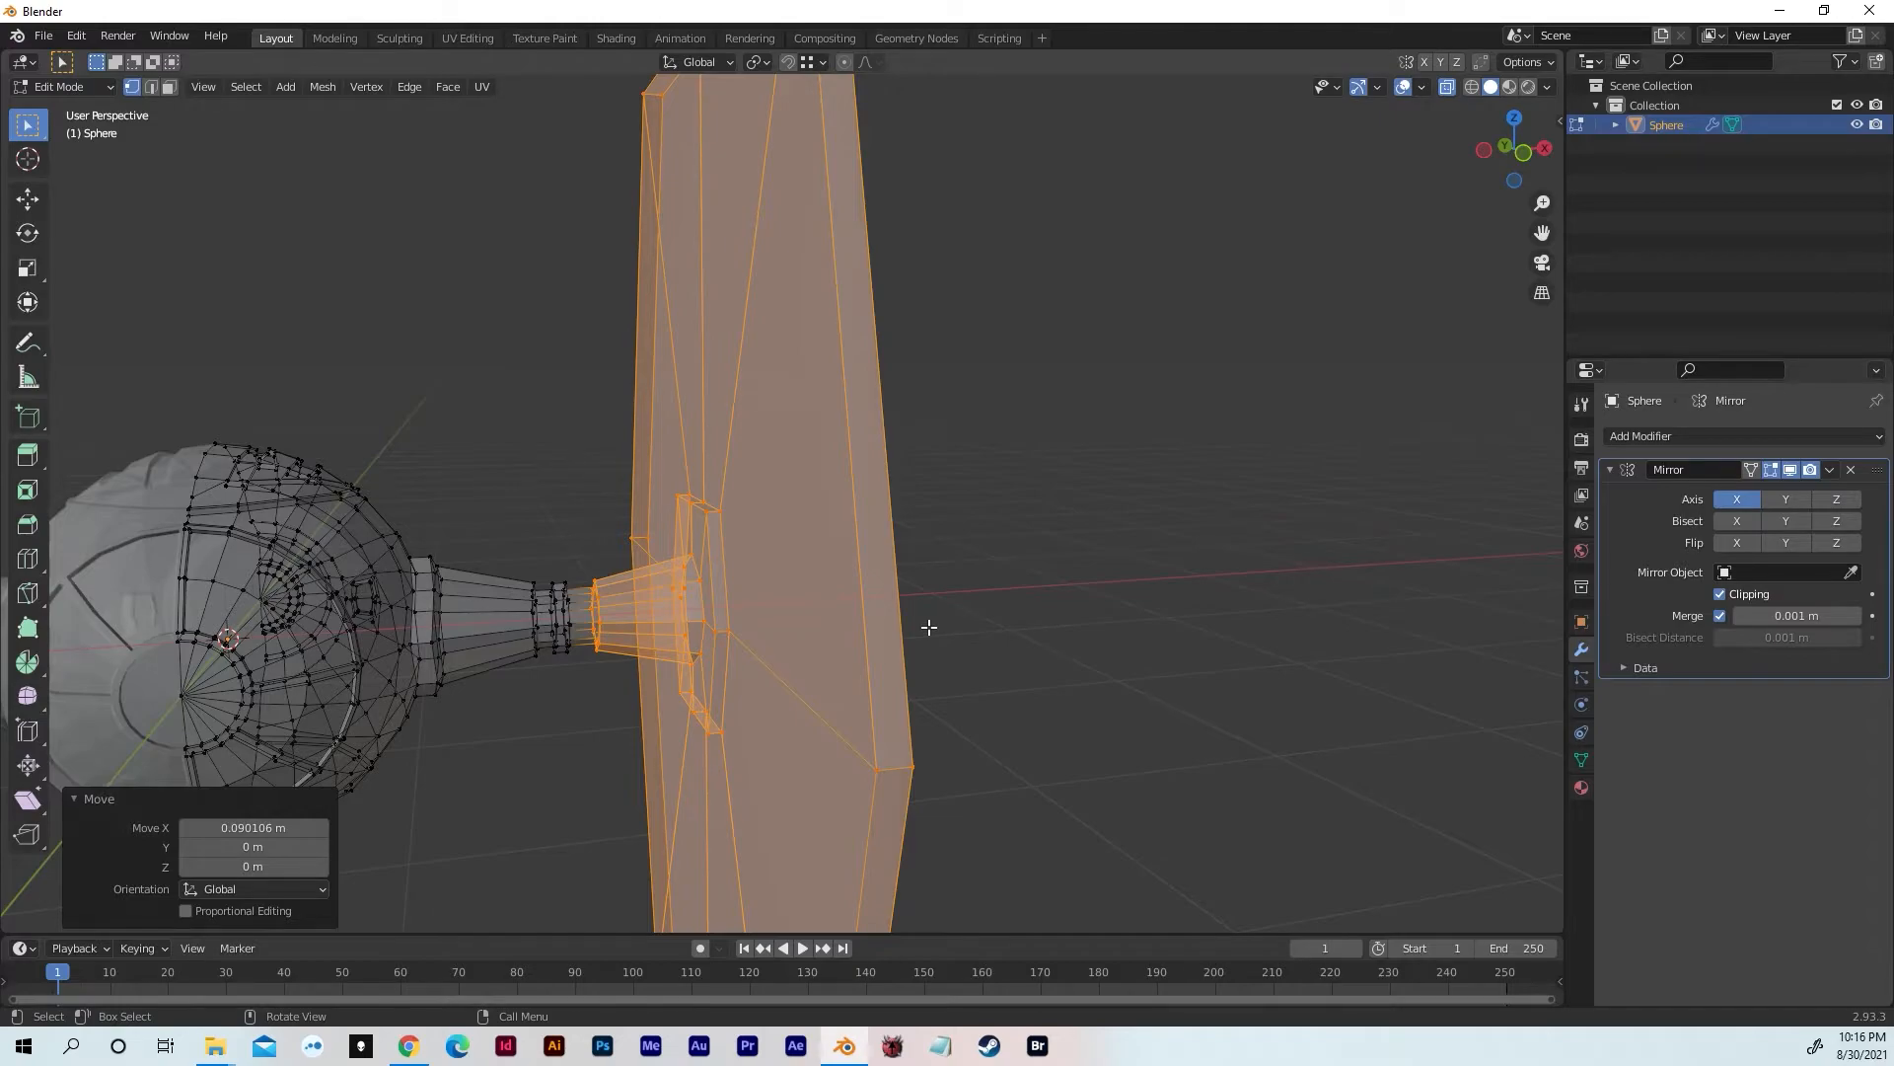
{"action": "middle_click_drag", "start_coordinate": [909, 628], "coordinate": [833, 579], "text": "shift"}
{"action": "key", "text": "Tab"}
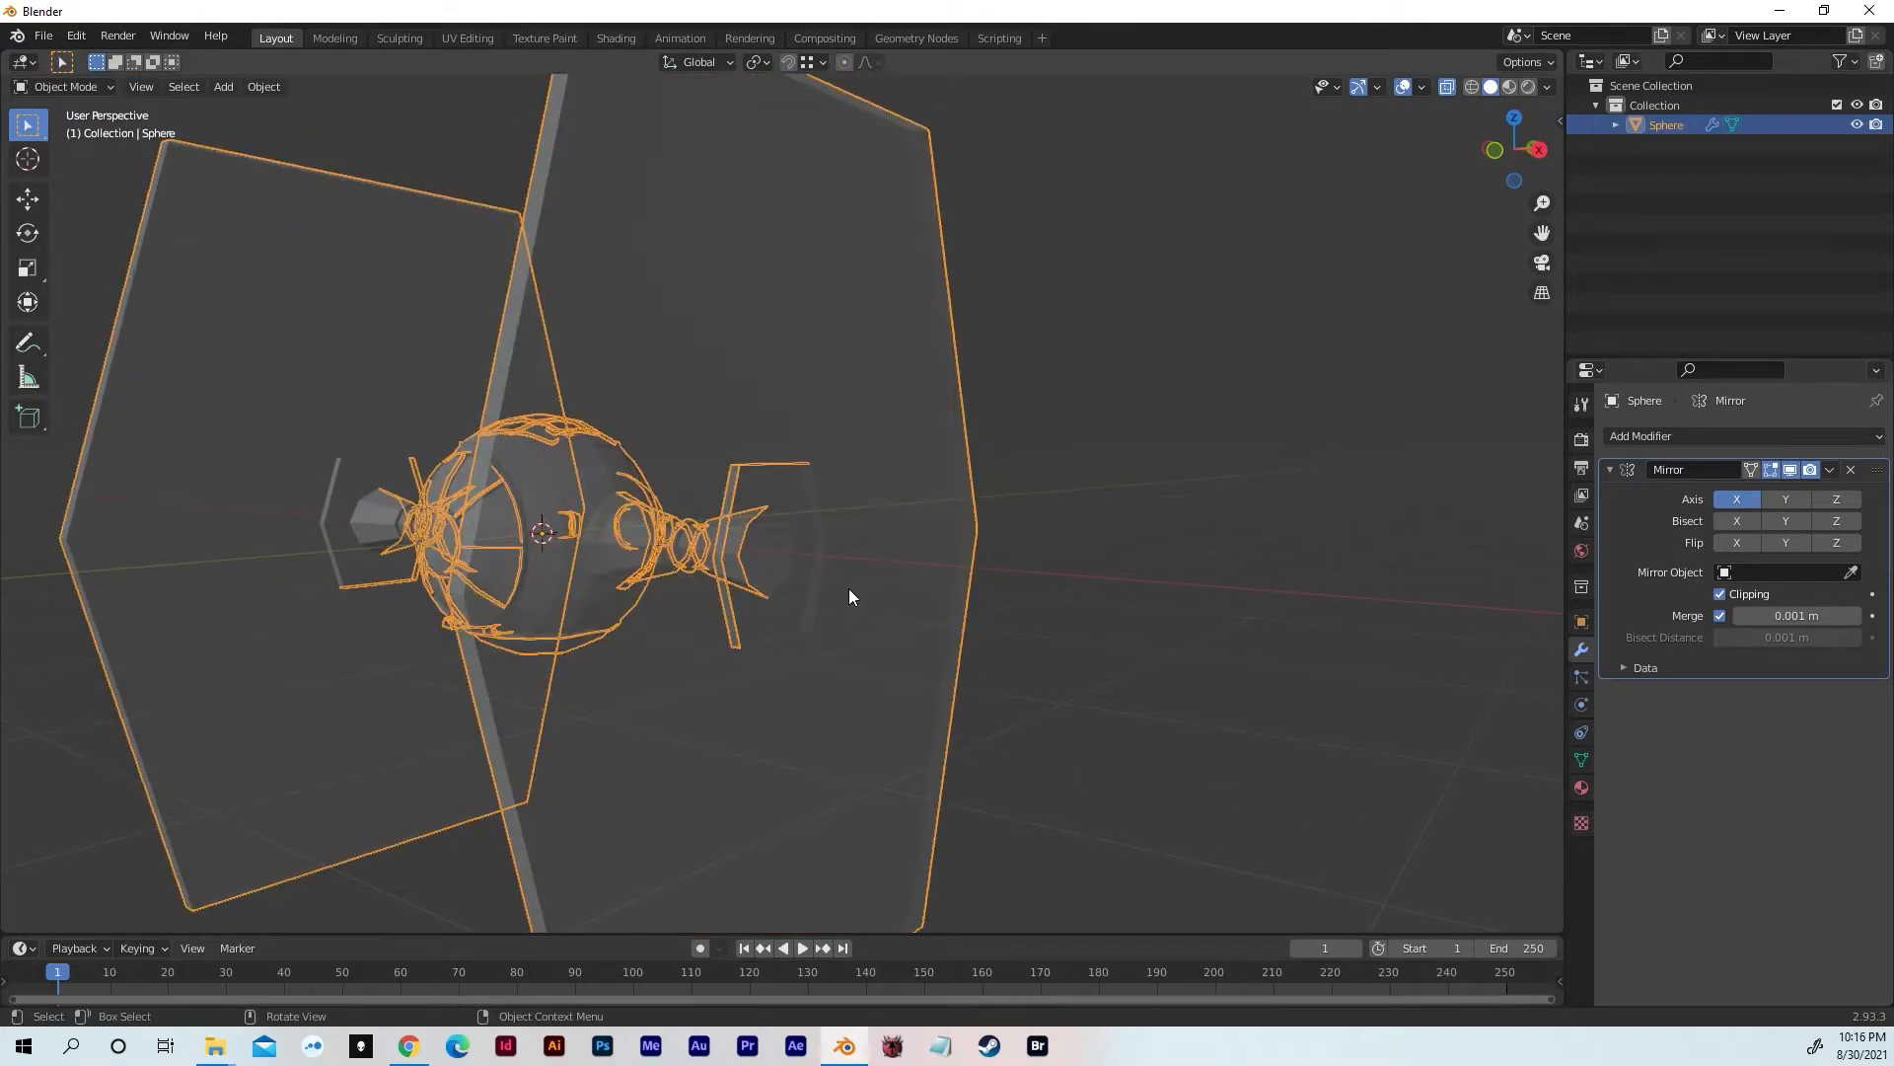
{"action": "middle_click_drag", "start_coordinate": [678, 588], "coordinate": [862, 602]}
{"action": "key", "text": "Tab"}
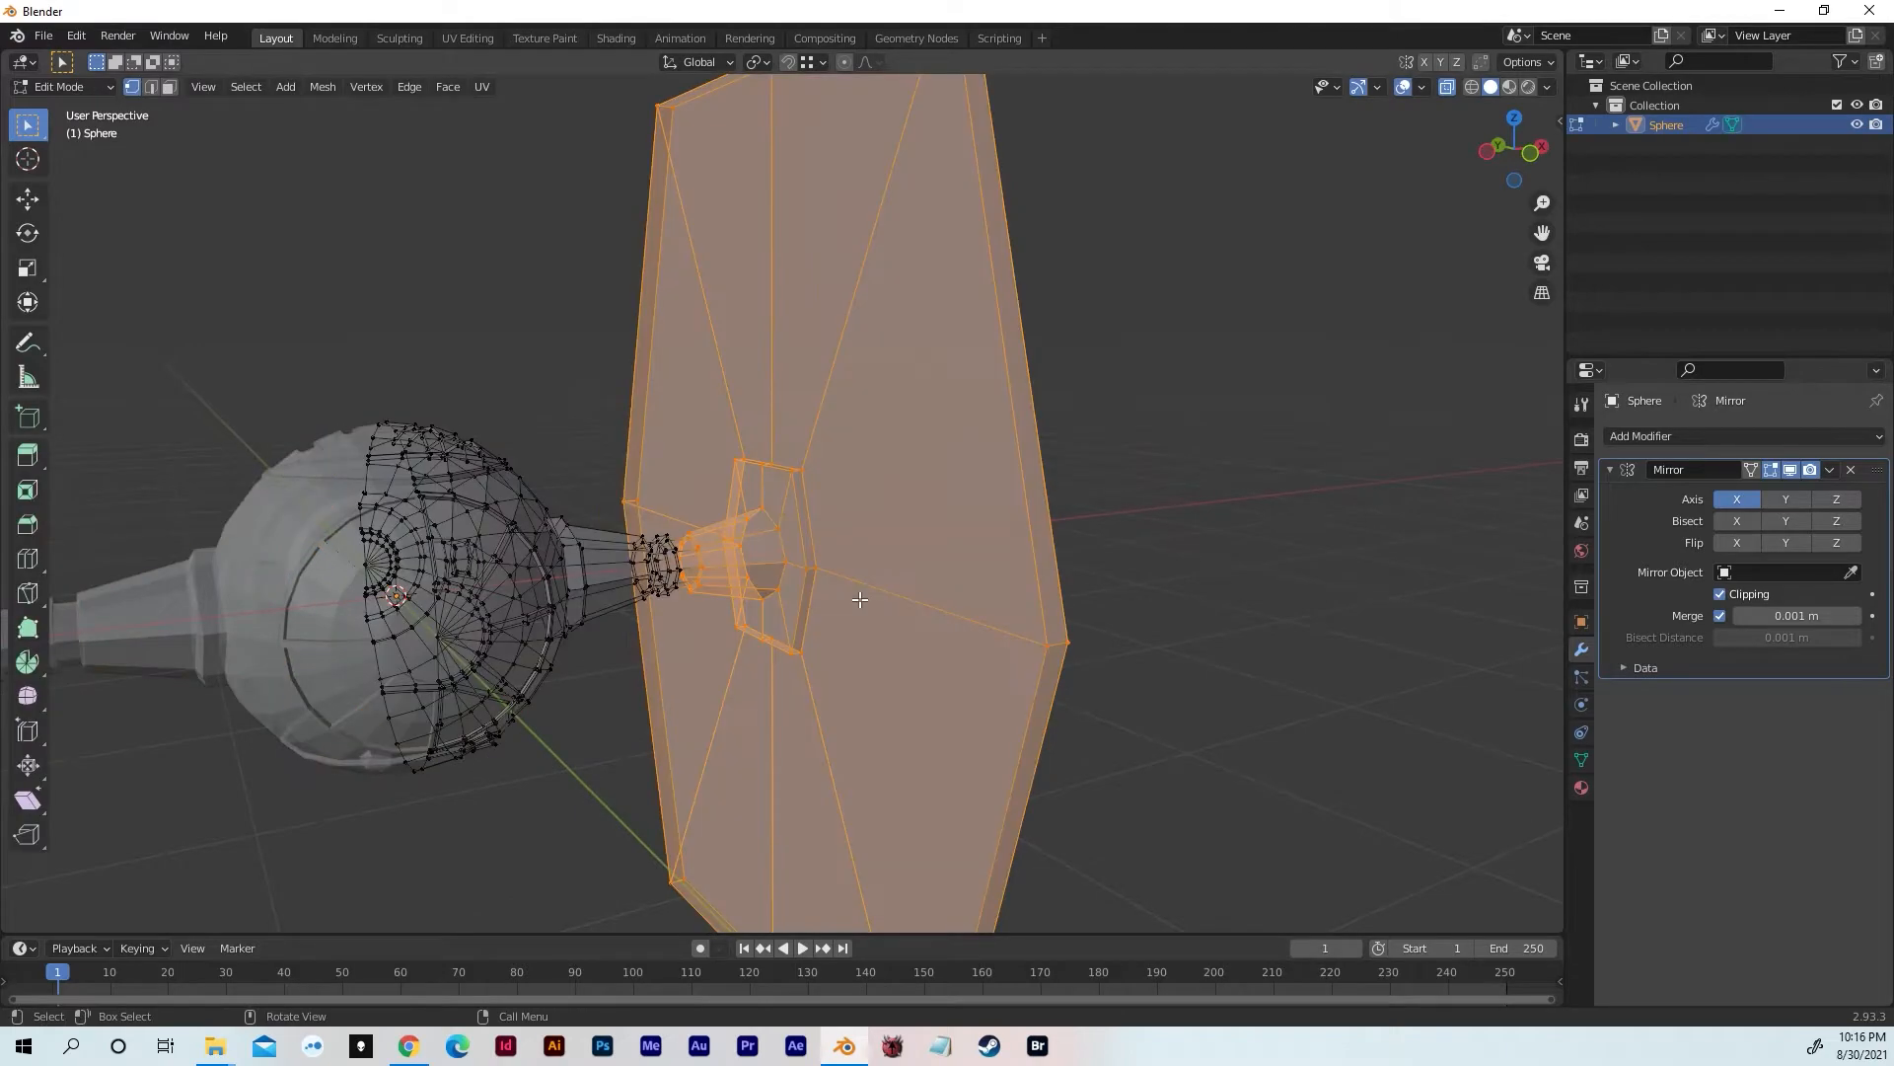
Turn off X-ray, select the ring of rim faces around the arm's end plate and scale it up by about 1.31
{"action": "scroll", "coordinate": [807, 604], "scroll_direction": "up", "scroll_amount": 2}
{"action": "key", "text": "3"}
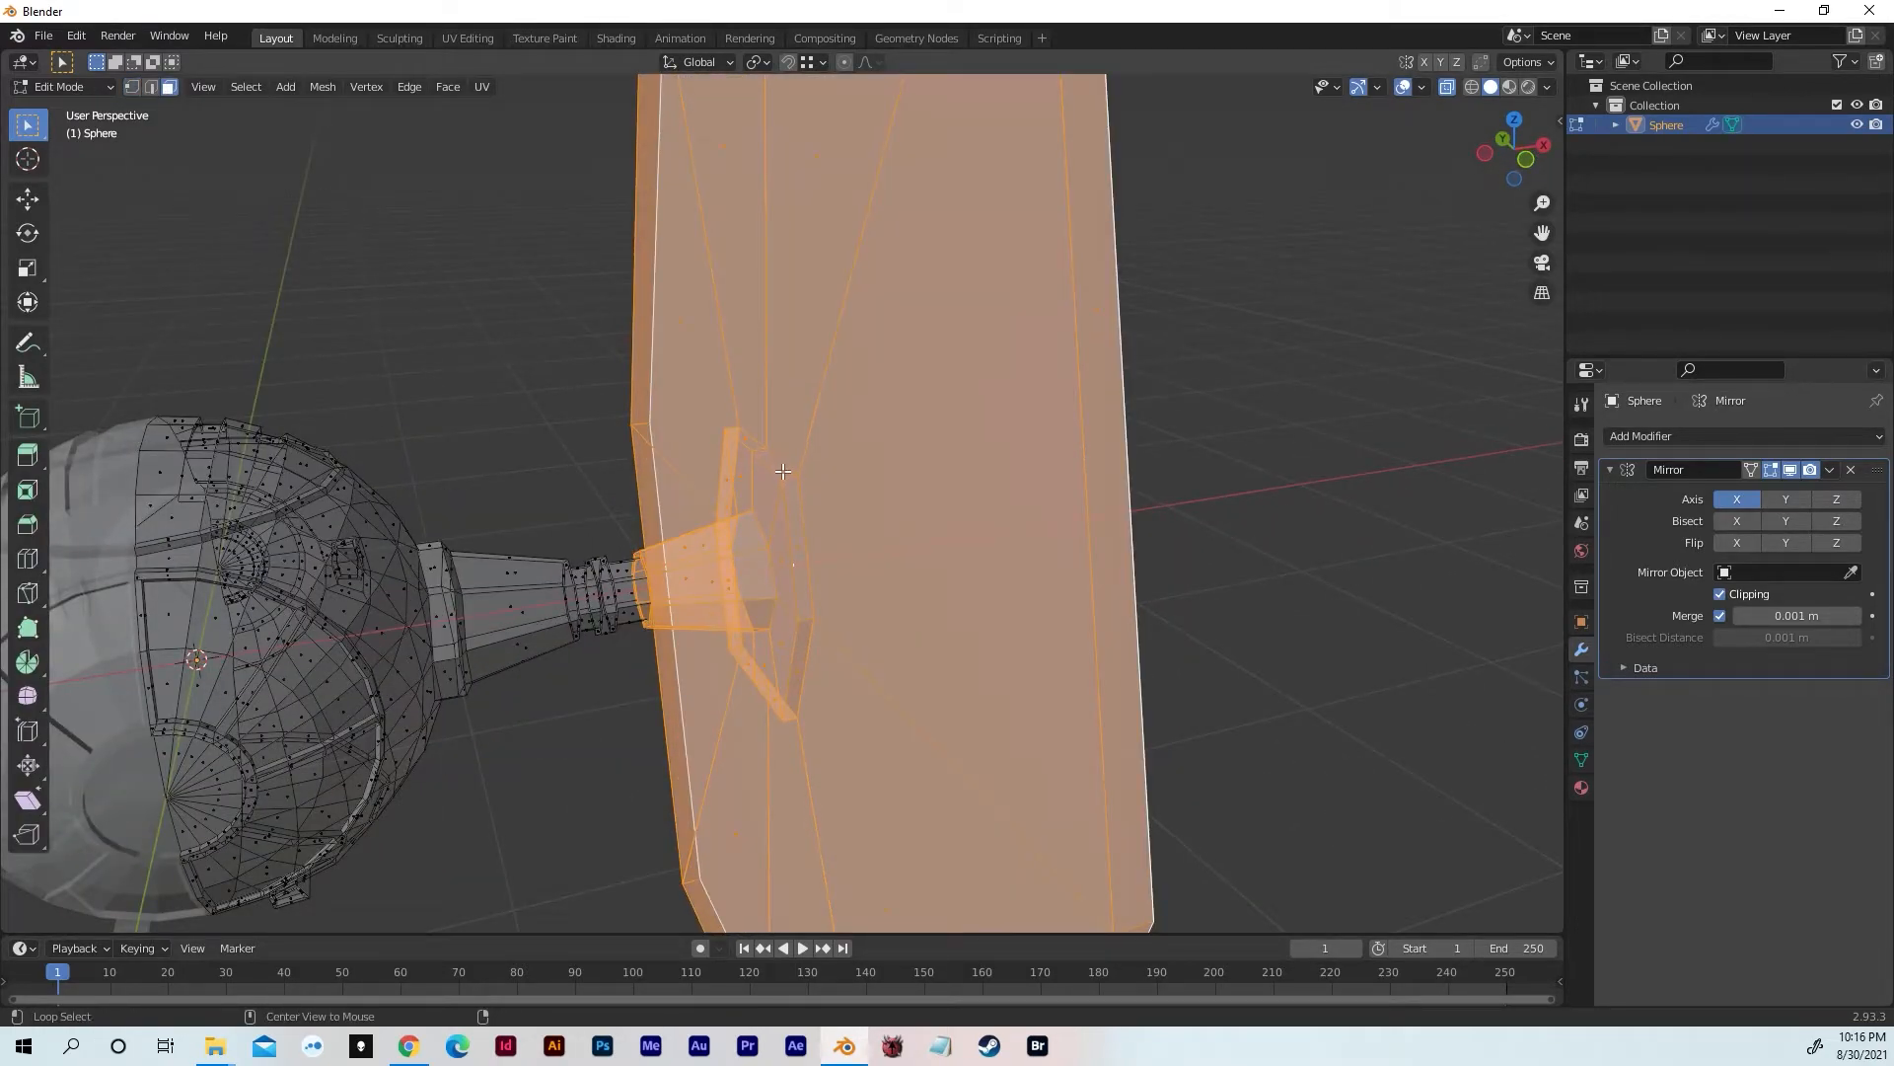
{"action": "left_click", "coordinate": [781, 470], "text": "alt"}
{"action": "left_click", "coordinate": [787, 477], "text": "alt"}
{"action": "key", "text": "alt+z"}
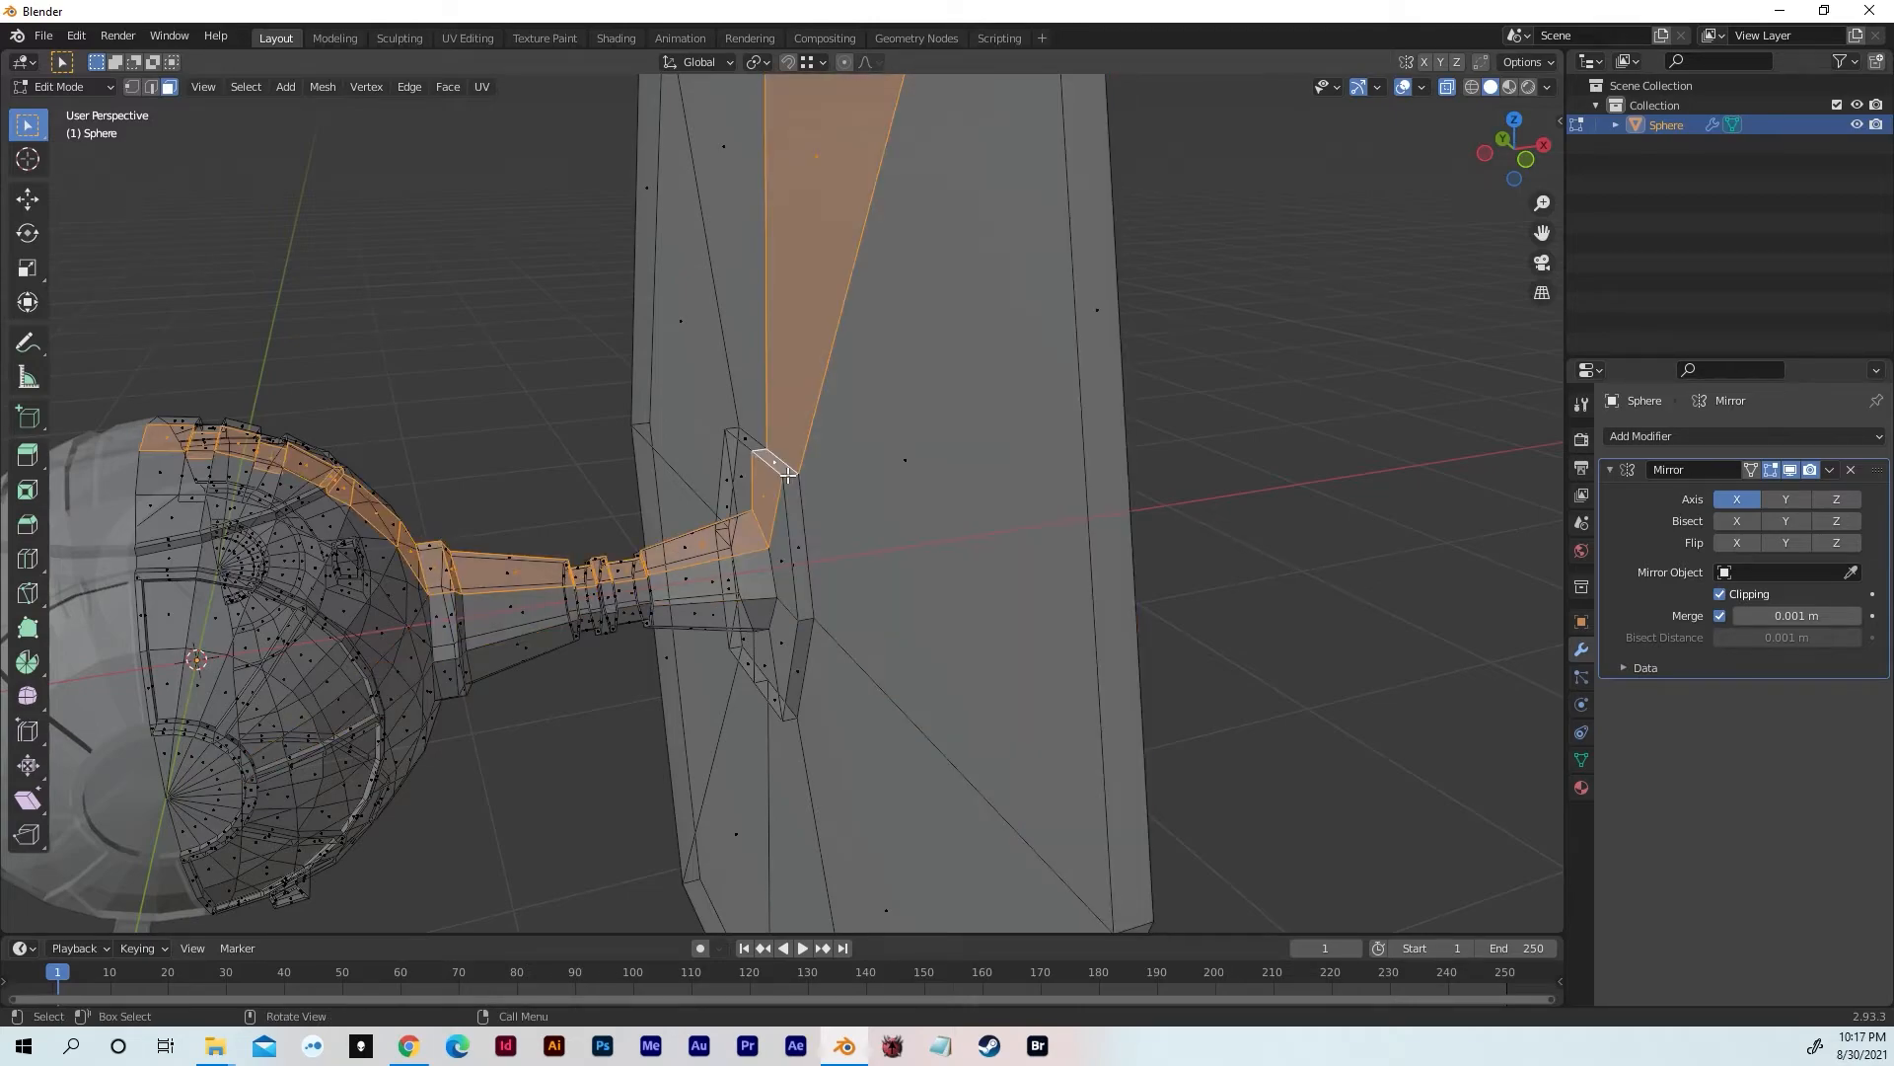
{"action": "scroll", "coordinate": [789, 481], "scroll_direction": "up", "scroll_amount": 6}
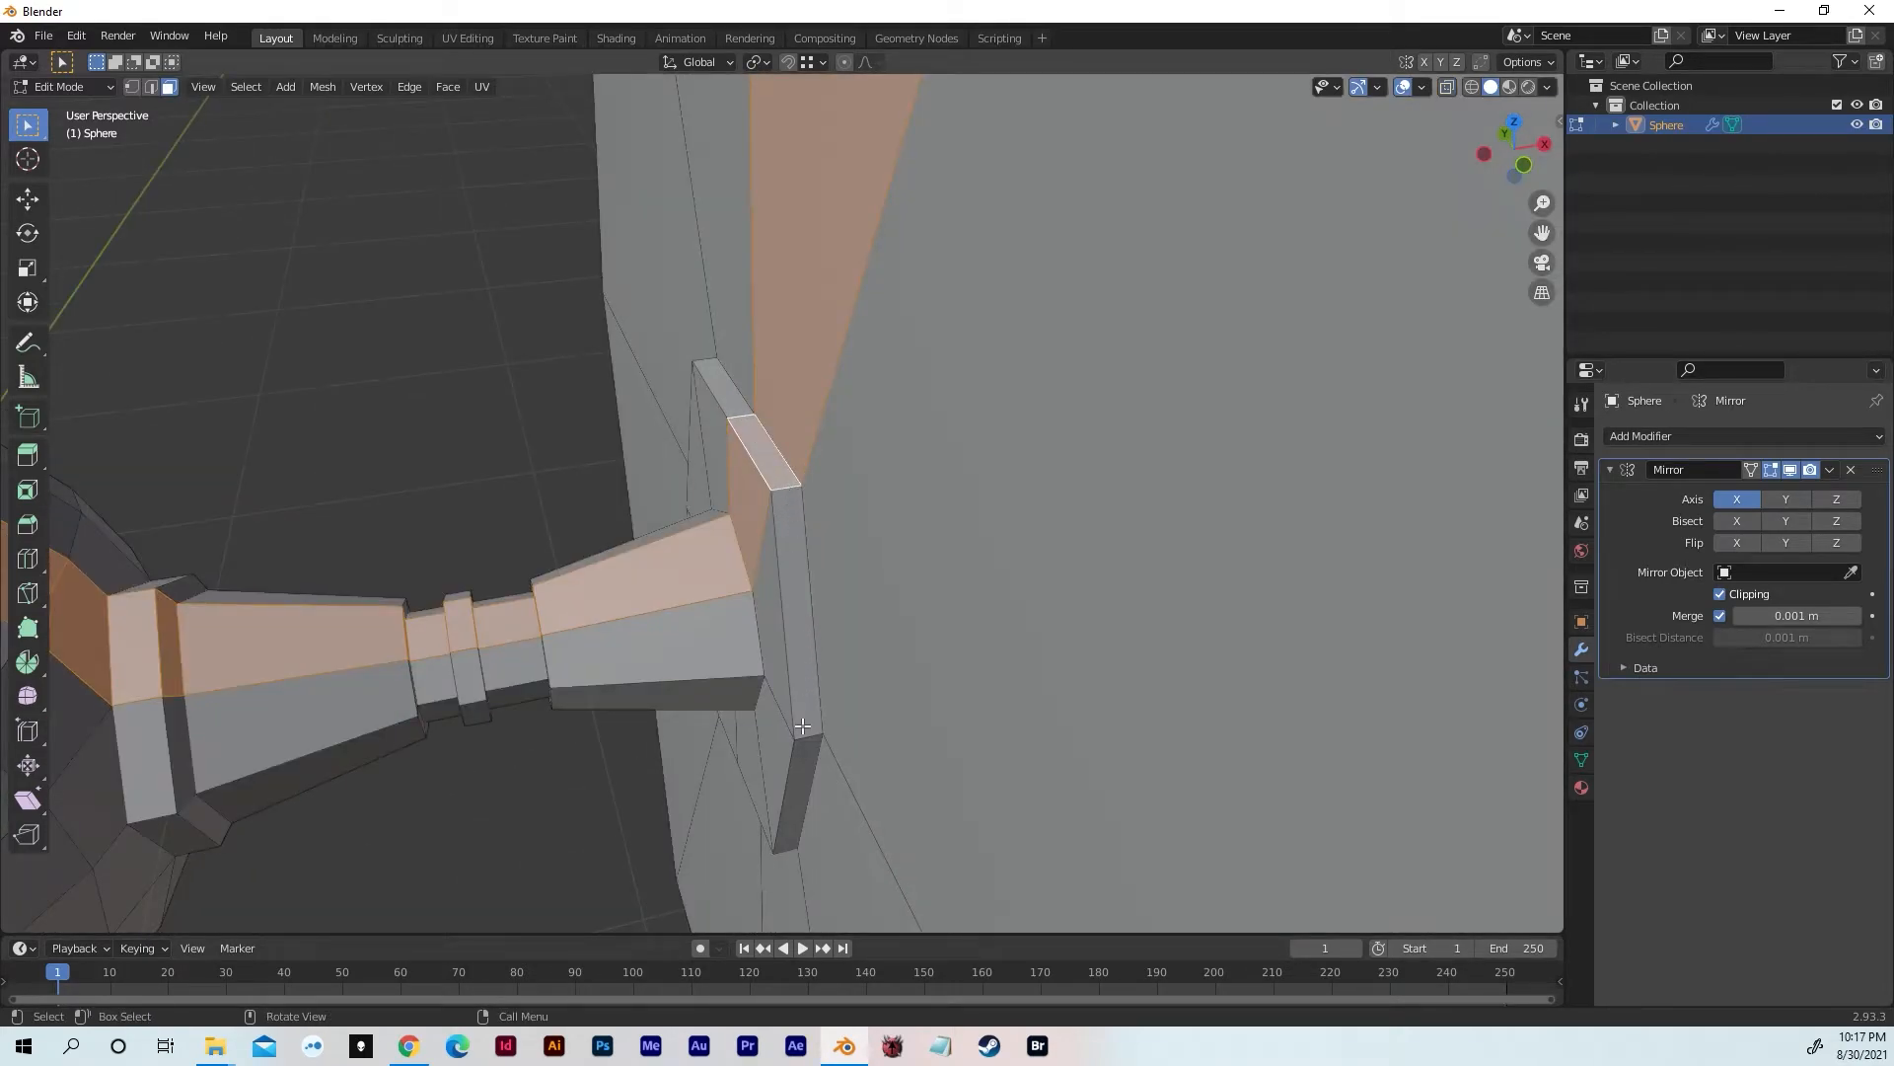
{"action": "left_click", "coordinate": [787, 488], "text": "alt"}
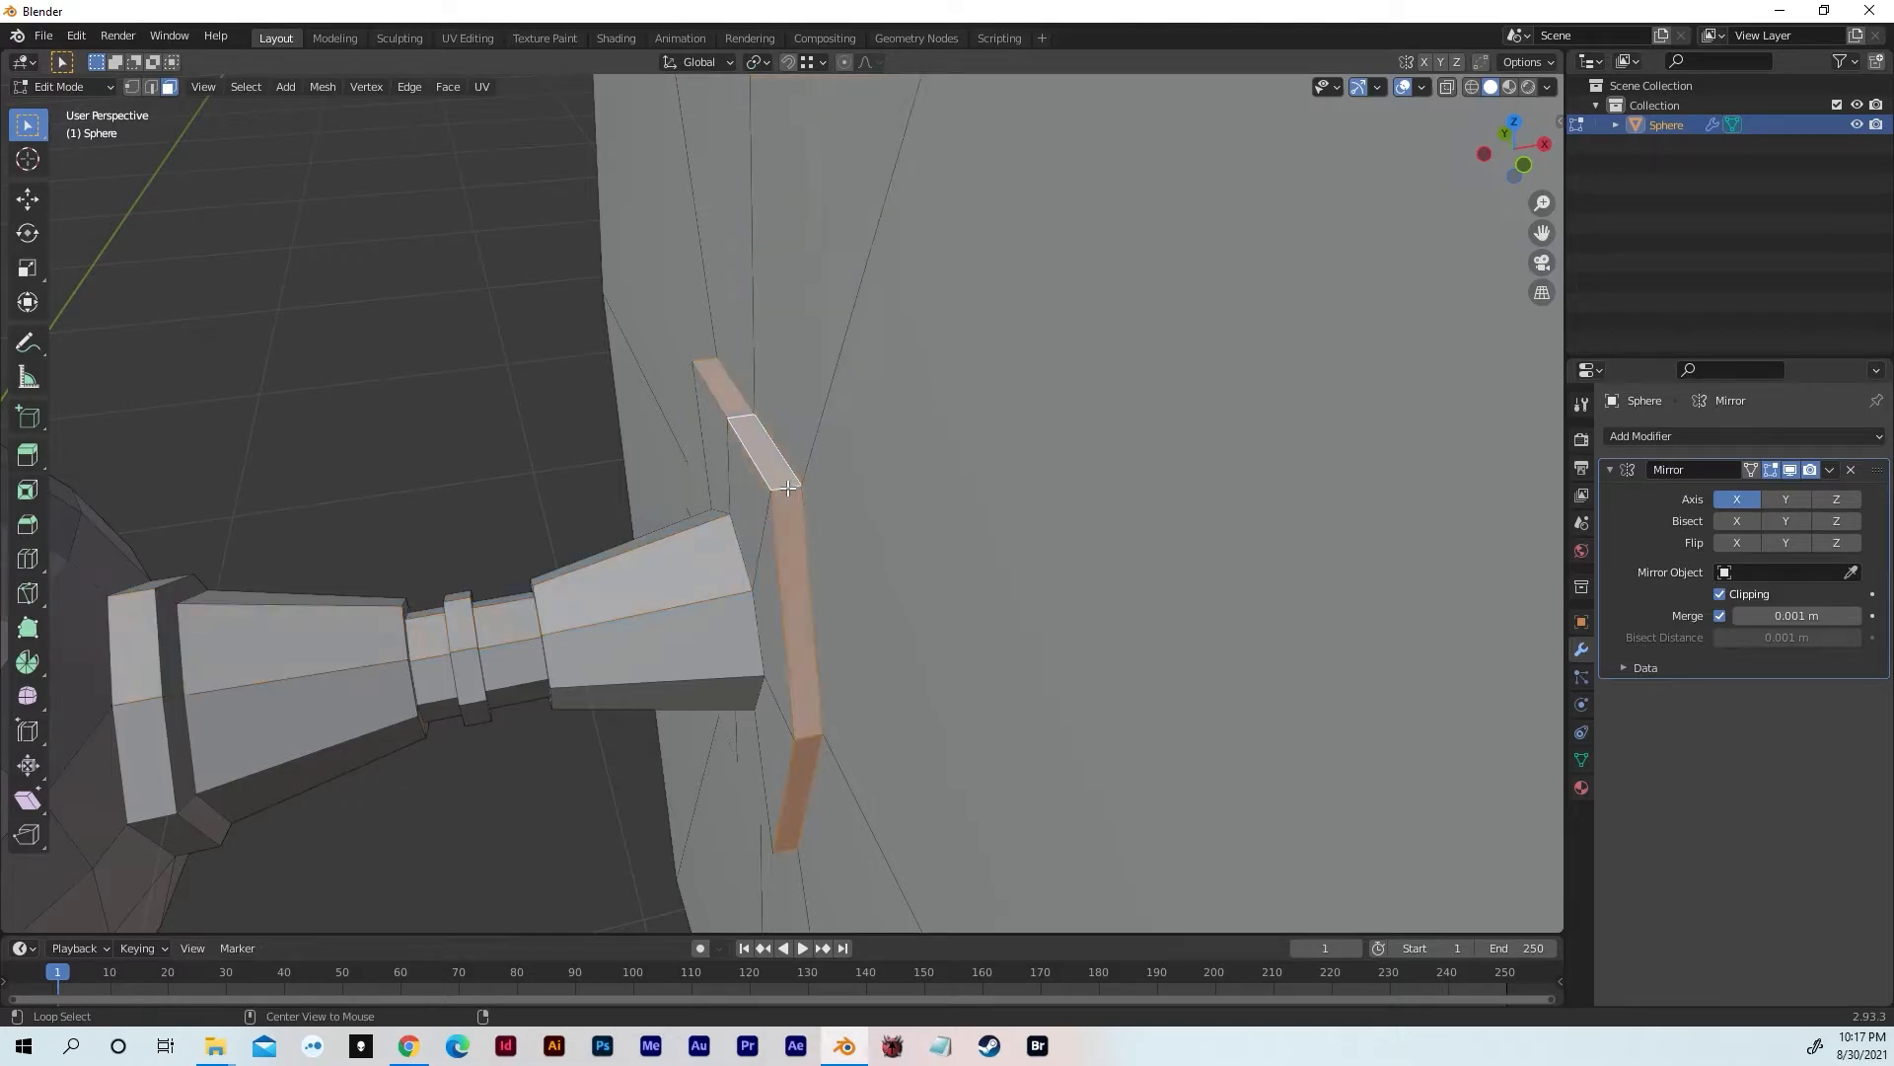
{"action": "middle_click_drag", "start_coordinate": [787, 487], "coordinate": [836, 436]}
{"action": "key", "text": "s"}
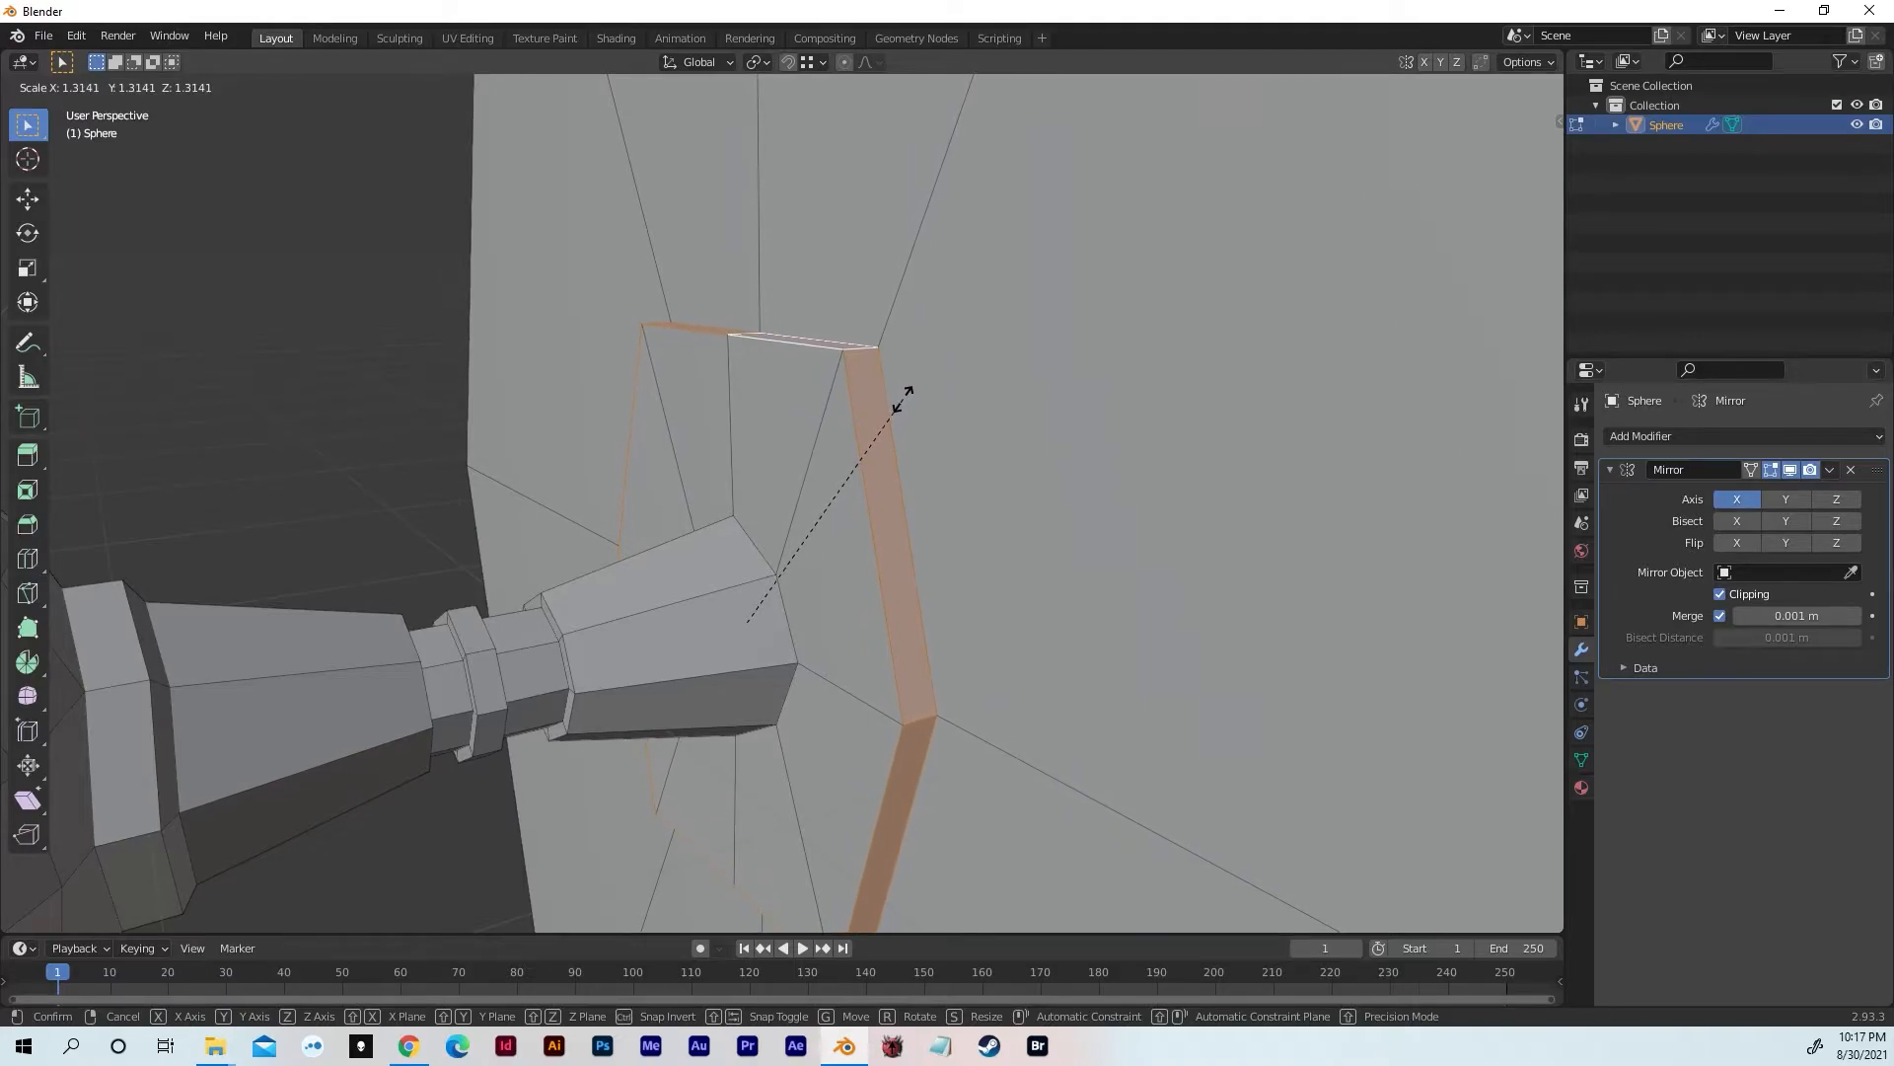
{"action": "left_click", "coordinate": [900, 403]}
Select the loop of inward-facing faces on the end plate and flatten it by scaling to 0 along X
{"action": "middle_click_drag", "start_coordinate": [900, 402], "coordinate": [784, 425]}
{"action": "middle_click_drag", "start_coordinate": [737, 482], "coordinate": [683, 485]}
{"action": "left_click", "coordinate": [686, 494], "text": "alt"}
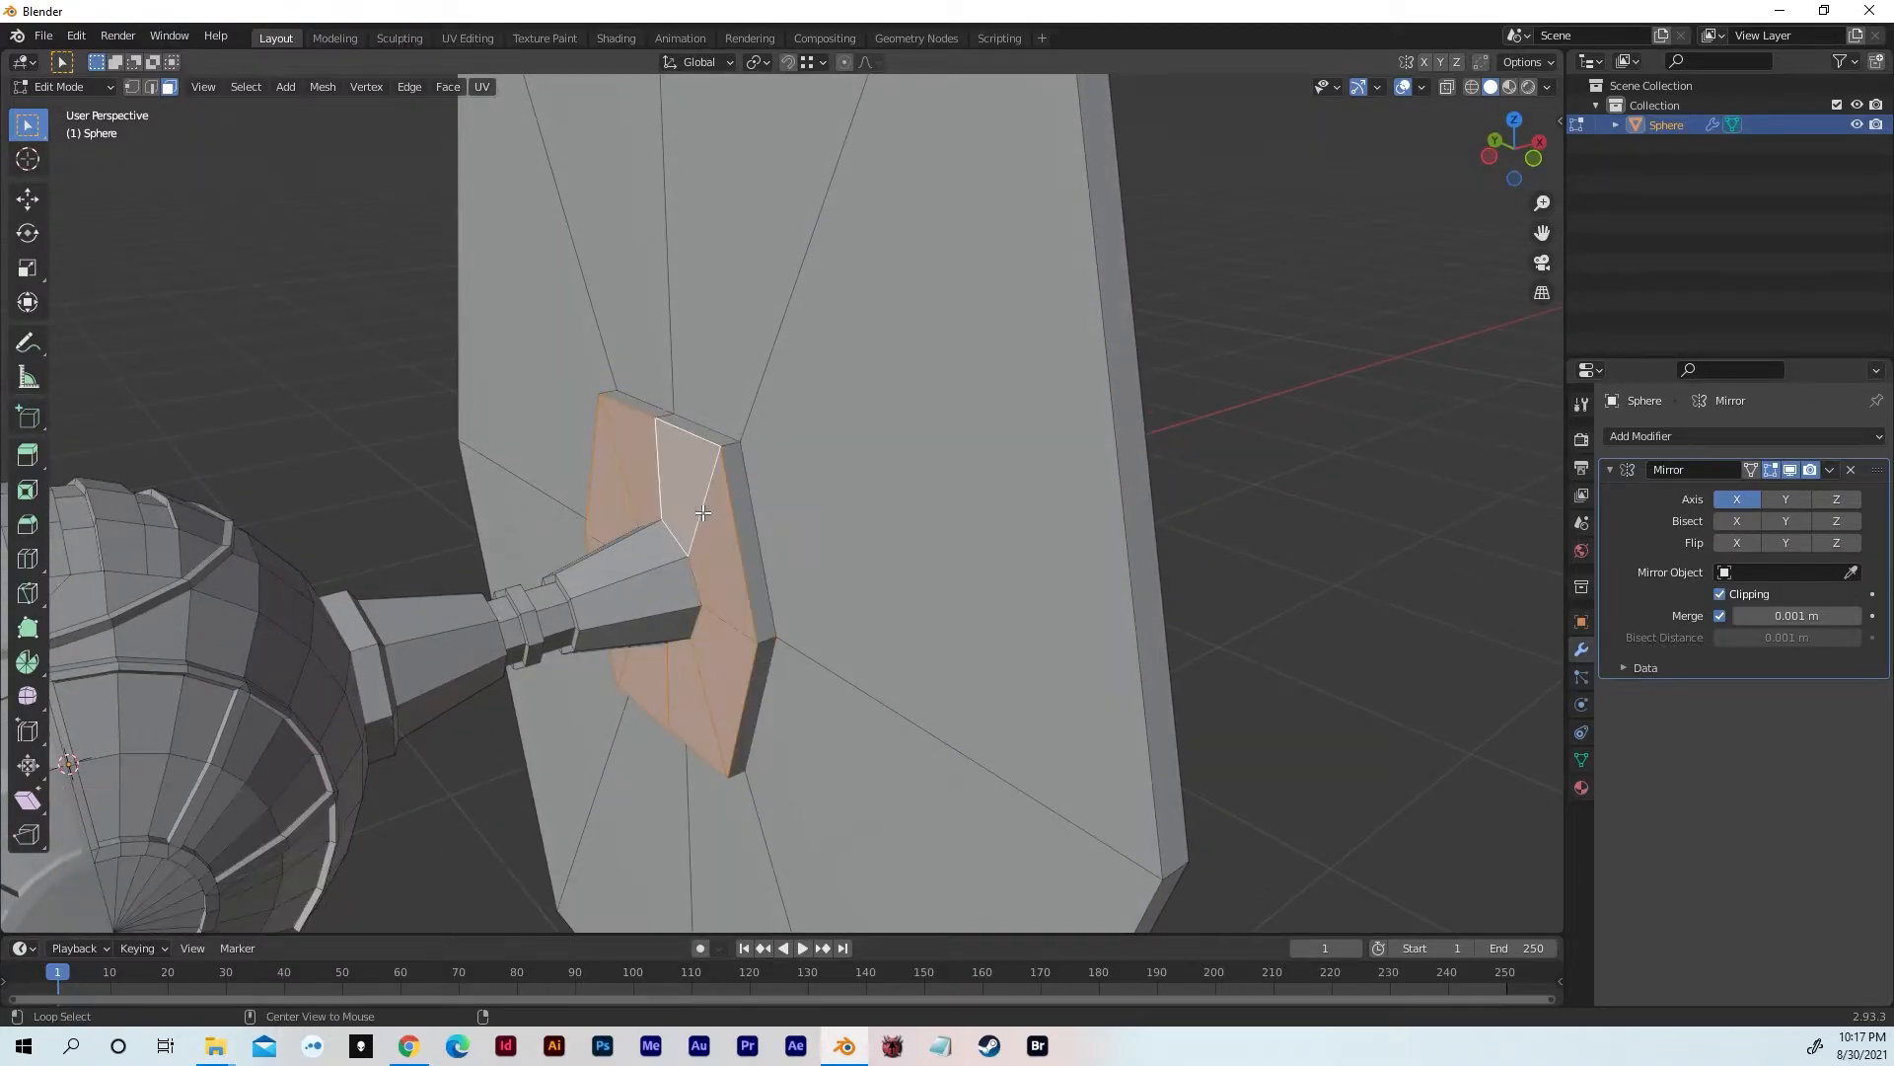
{"action": "middle_click_drag", "start_coordinate": [738, 592], "coordinate": [700, 566]}
{"action": "key", "text": "s"}
{"action": "key", "text": "x"}
{"action": "key", "text": "0"}
{"action": "key", "text": "Return"}
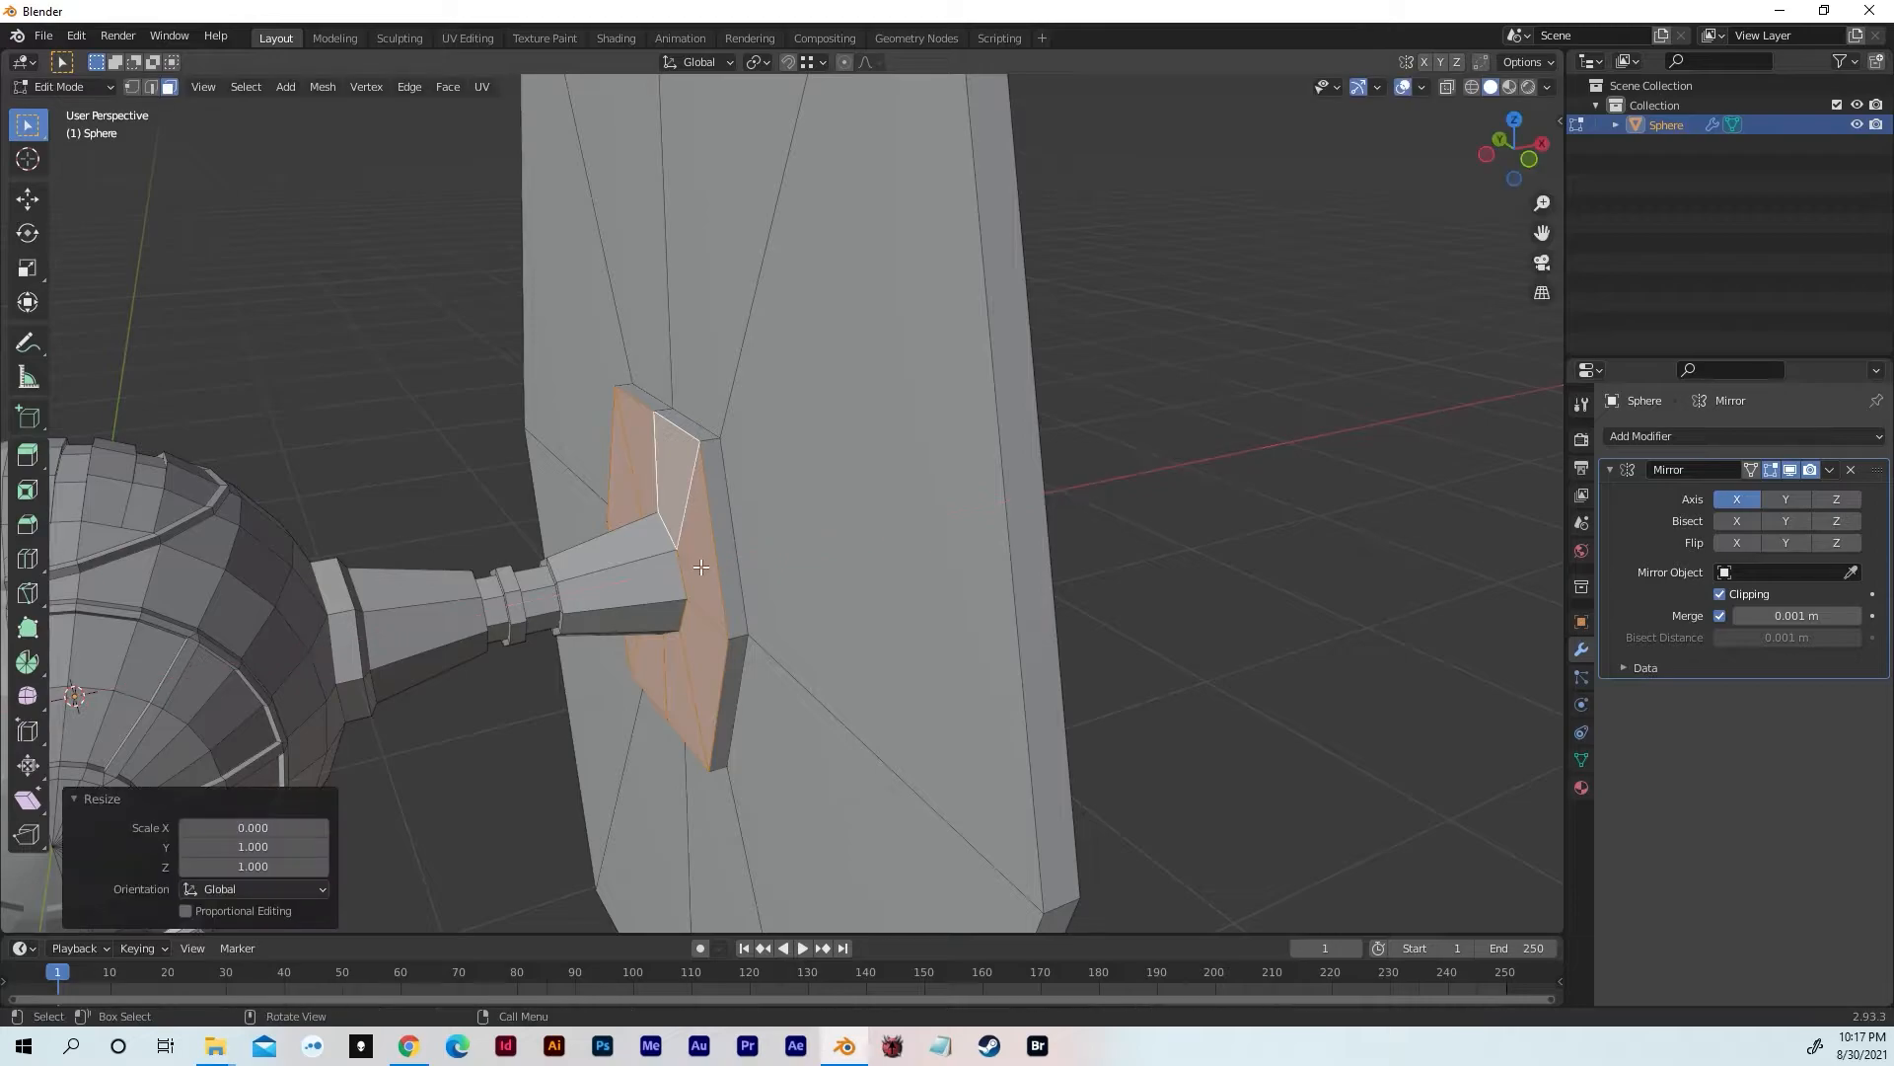
Select the loop of inward-facing faces on the wing and flatten it by scaling to 0 along X
{"action": "left_click", "coordinate": [744, 345]}
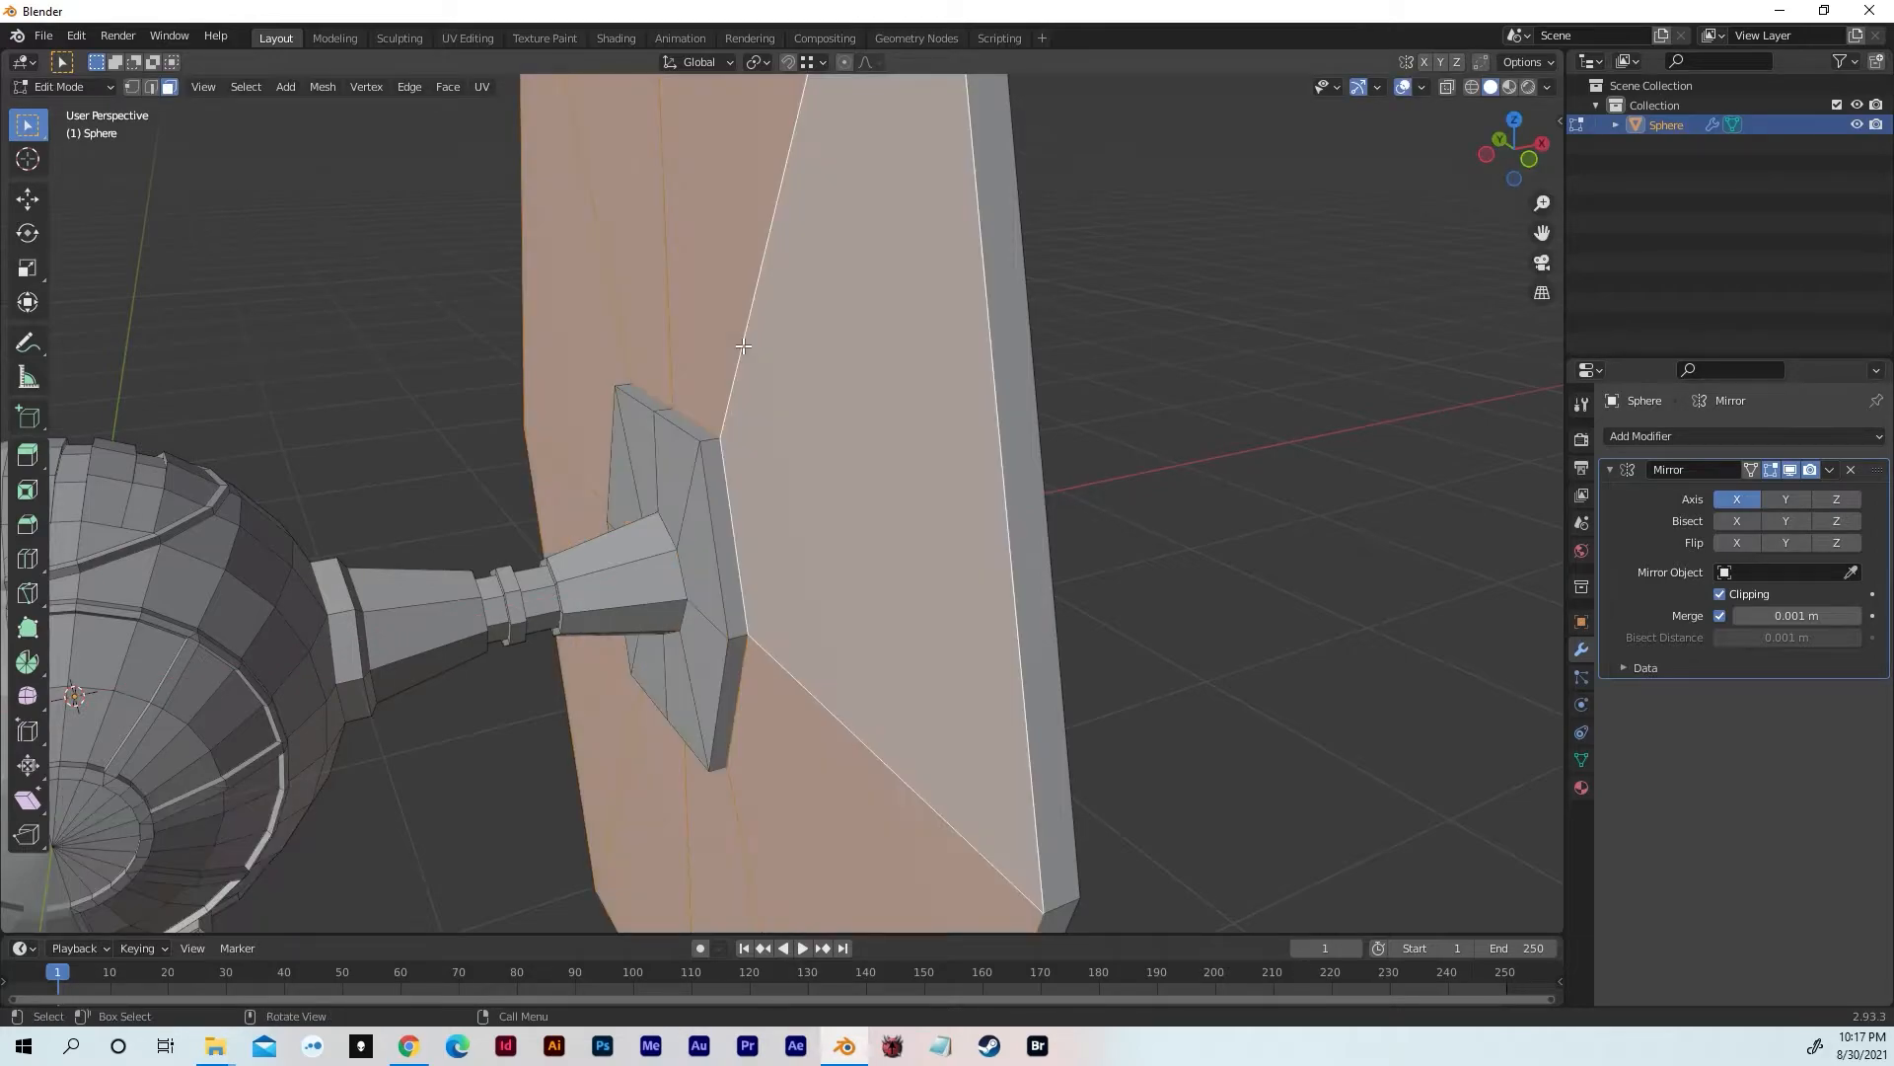
{"action": "key", "text": "s"}
{"action": "key", "text": "x"}
{"action": "key", "text": "0"}
{"action": "key", "text": "Return"}
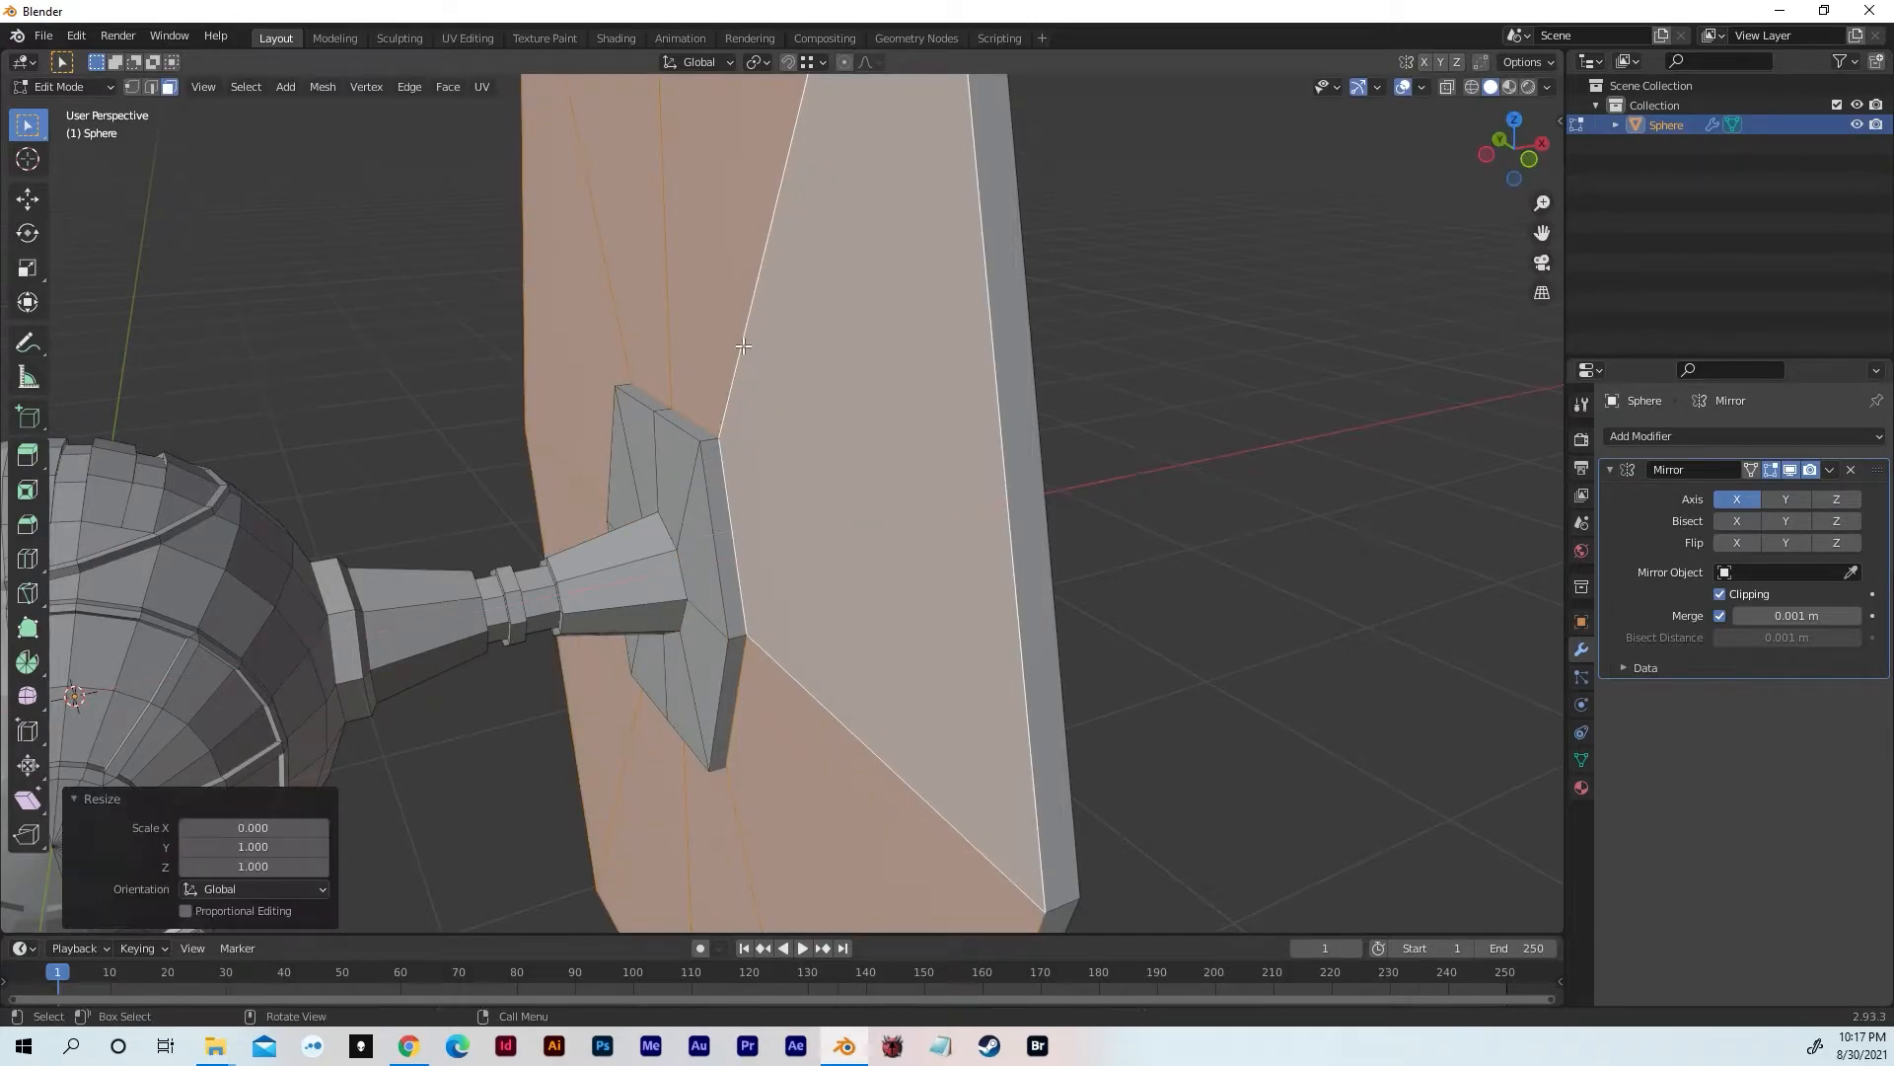
Nudge the selected faces at the arm's end plate slightly along X
{"action": "middle_click_drag", "start_coordinate": [768, 323], "coordinate": [776, 363]}
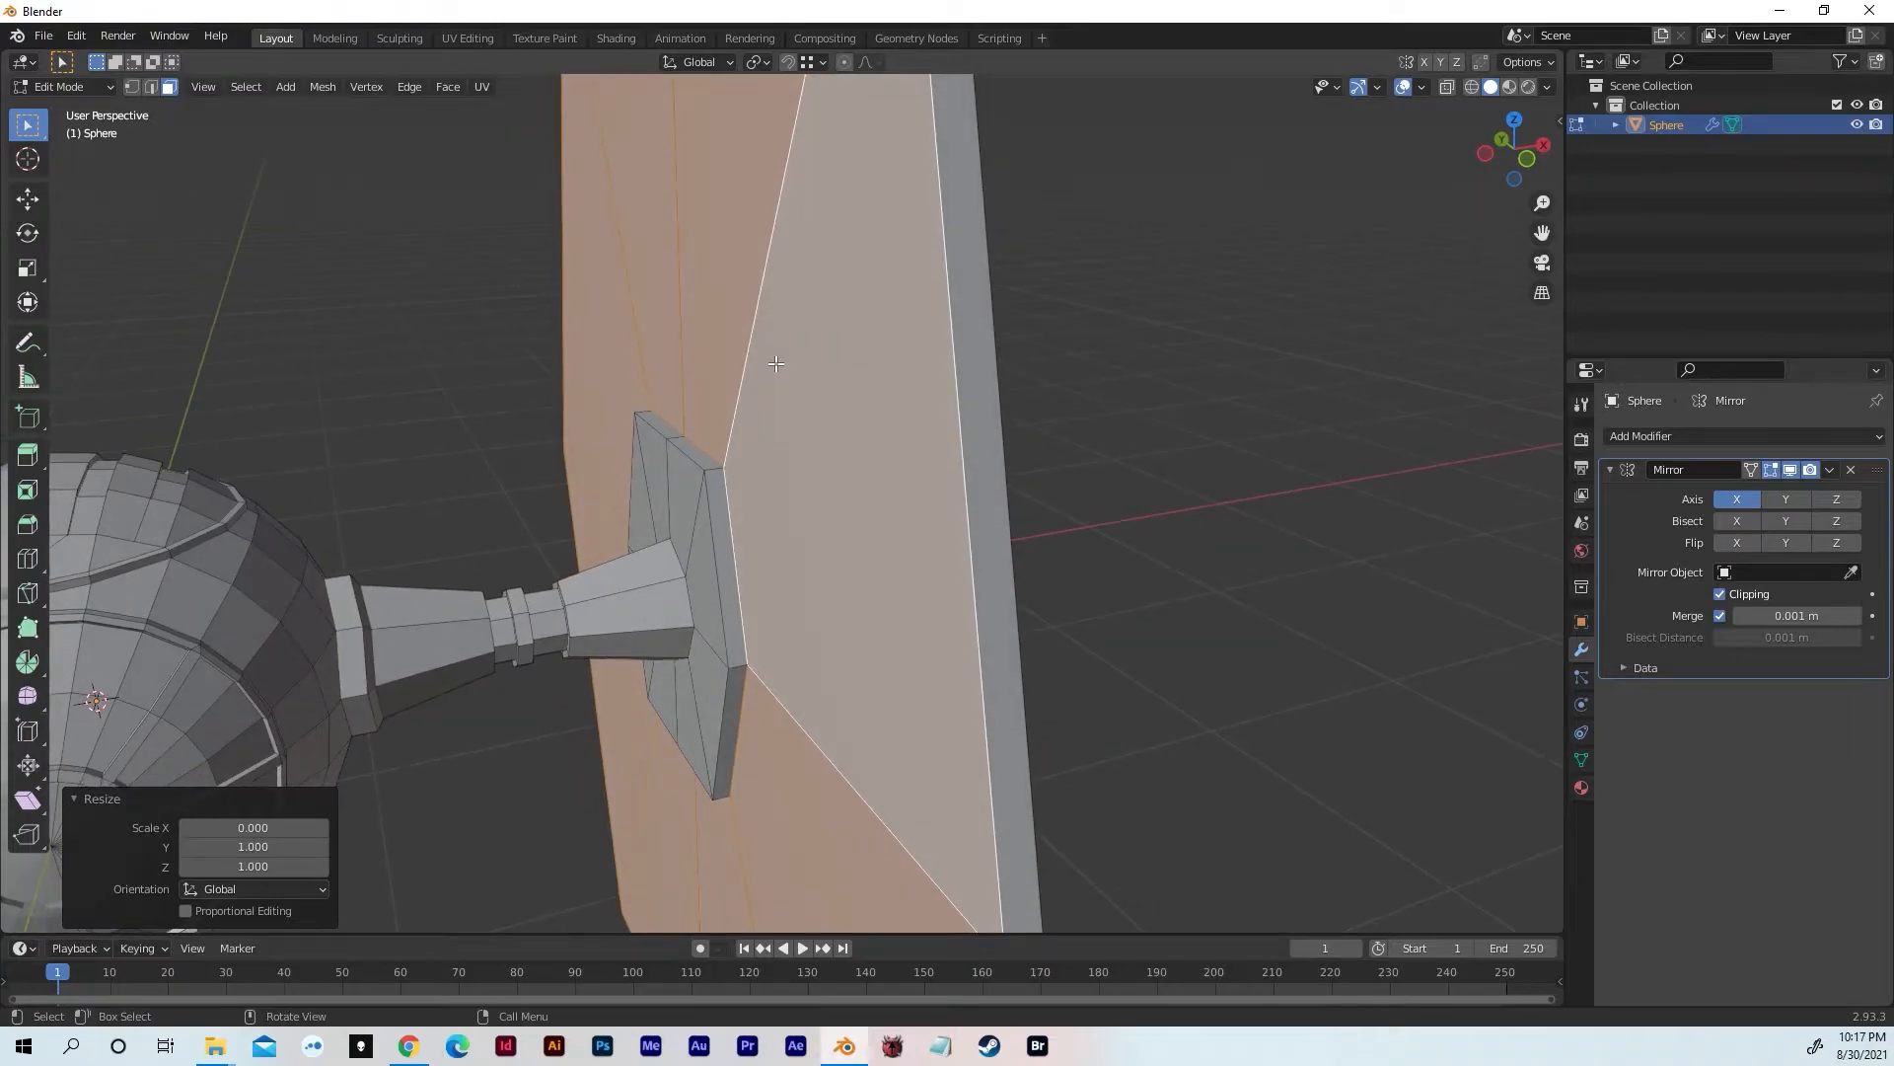
{"action": "left_click", "coordinate": [692, 542]}
{"action": "key", "text": "g"}
{"action": "key", "text": "x"}
{"action": "left_click", "coordinate": [696, 541]}
Select all the faces on the outer side of the hexagonal wing
{"action": "middle_click_drag", "start_coordinate": [716, 548], "coordinate": [1186, 237]}
{"action": "scroll", "coordinate": [720, 461], "scroll_direction": "down", "scroll_amount": 4}
{"action": "scroll", "coordinate": [701, 465], "scroll_direction": "up", "scroll_amount": 1}
{"action": "left_click", "coordinate": [683, 471]}
{"action": "key", "text": "alt+z"}
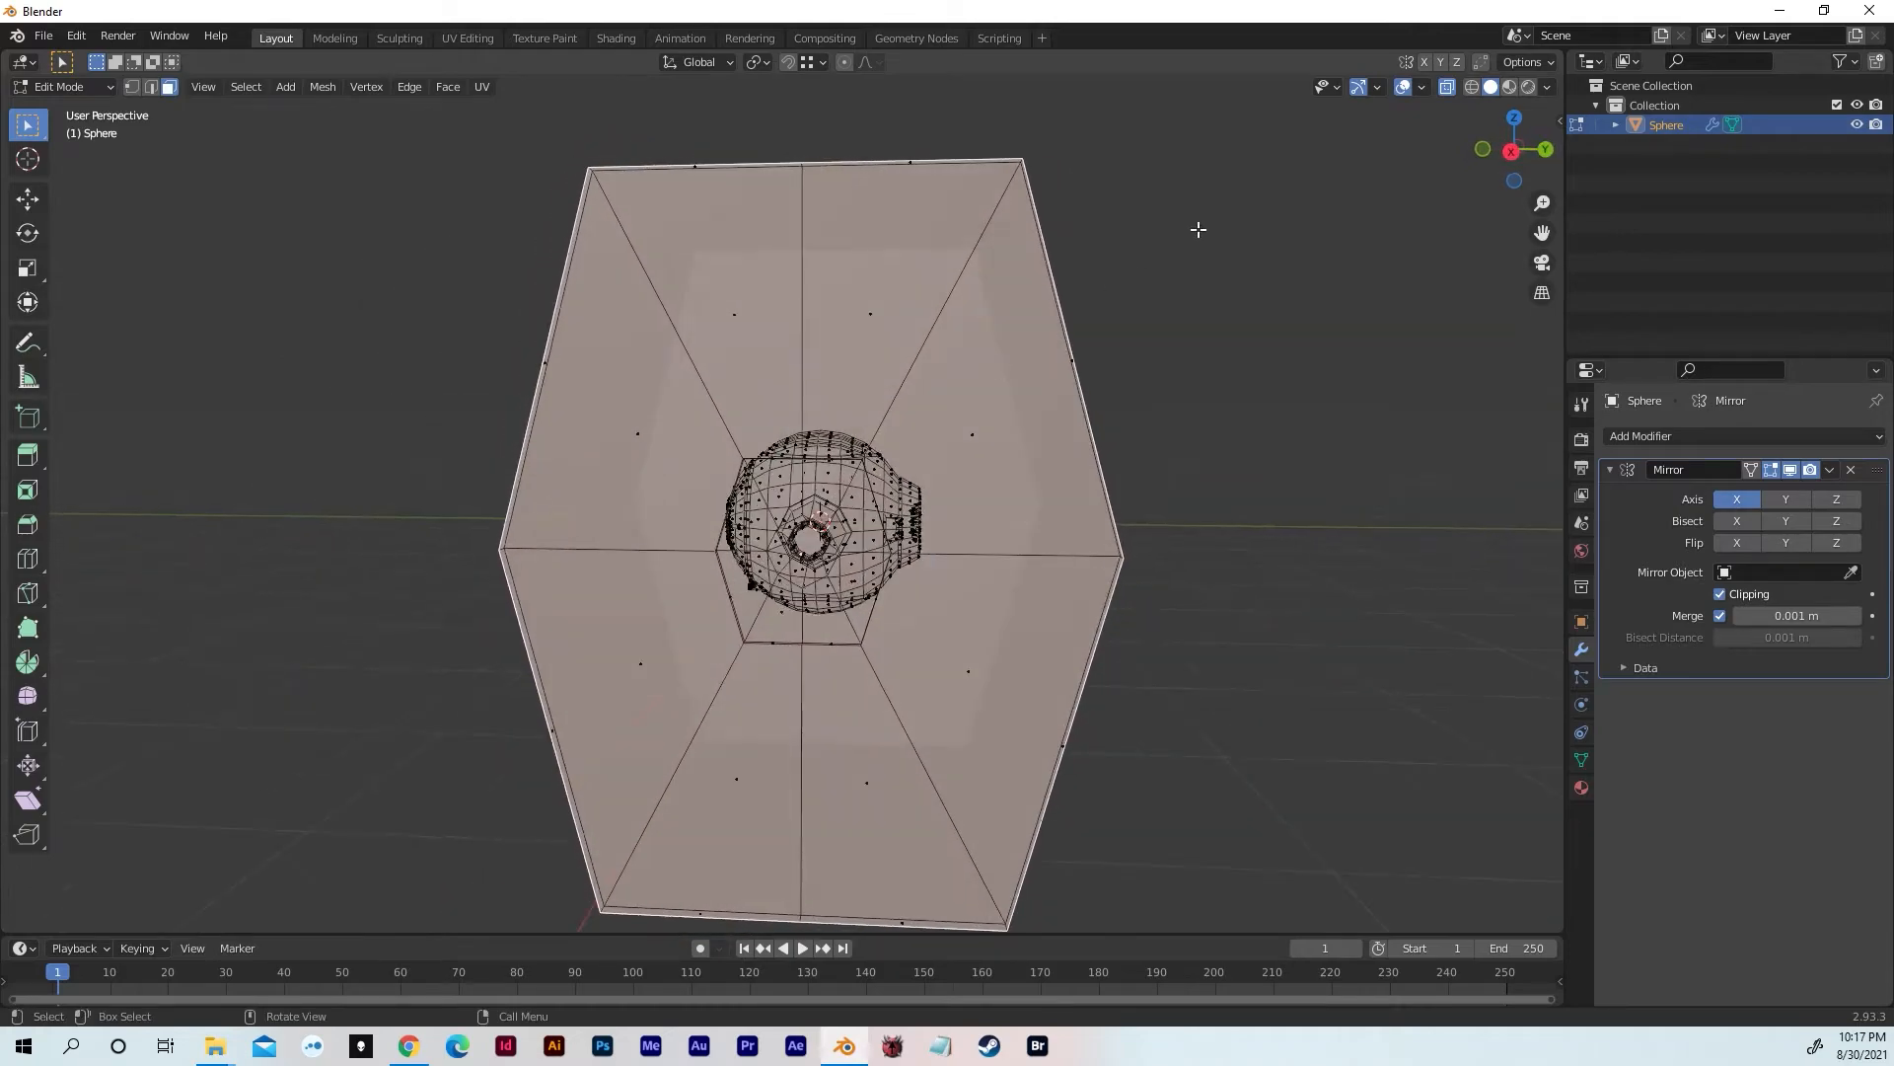
{"action": "mouse_move", "coordinate": [1060, 281]}
{"action": "middle_mouse_down"}
{"action": "mouse_move", "coordinate": [1299, 347]}
{"action": "mouse_move", "coordinate": [1252, 352]}
{"action": "mouse_move", "coordinate": [1268, 338]}
{"action": "middle_mouse_up"}
{"action": "key", "text": "alt+z"}
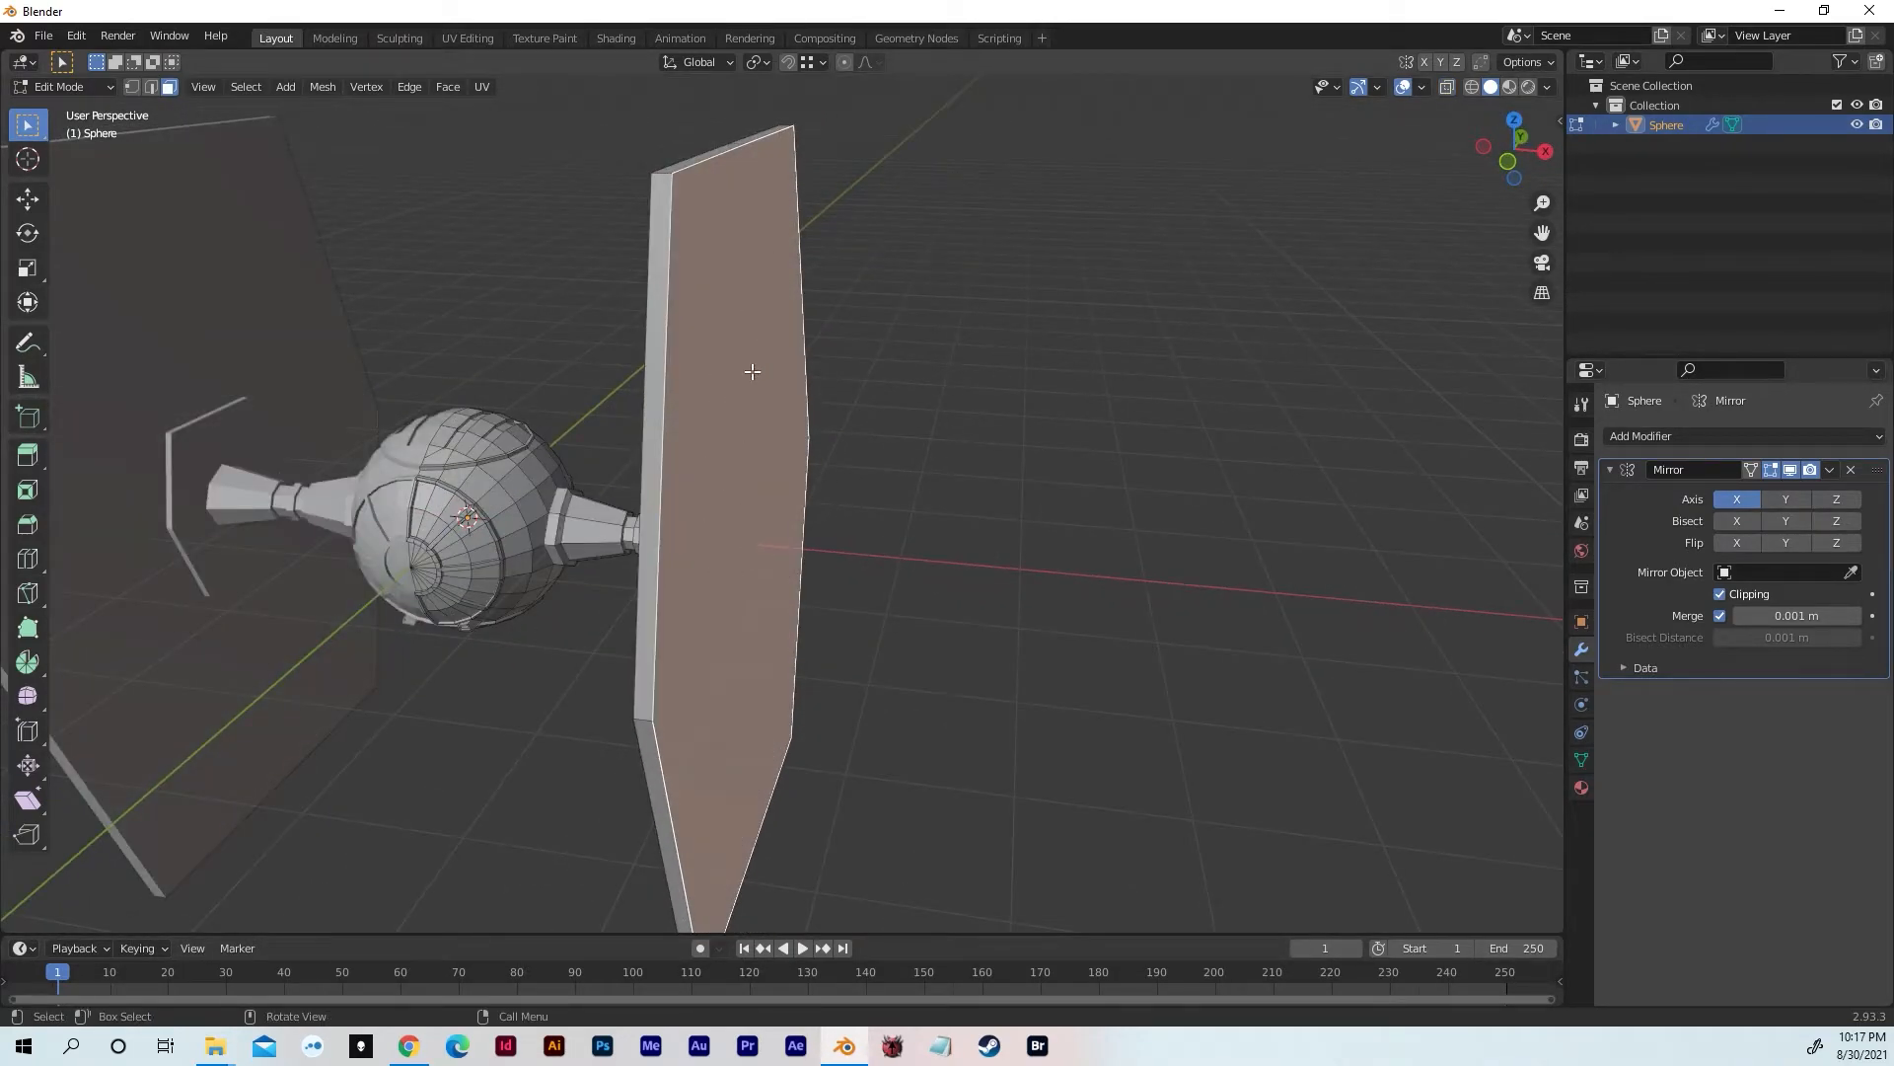
{"action": "mouse_move", "coordinate": [678, 408]}
{"action": "middle_mouse_down"}
{"action": "mouse_move", "coordinate": [634, 388]}
{"action": "mouse_move", "coordinate": [693, 398]}
{"action": "mouse_move", "coordinate": [680, 381]}
{"action": "middle_mouse_up"}
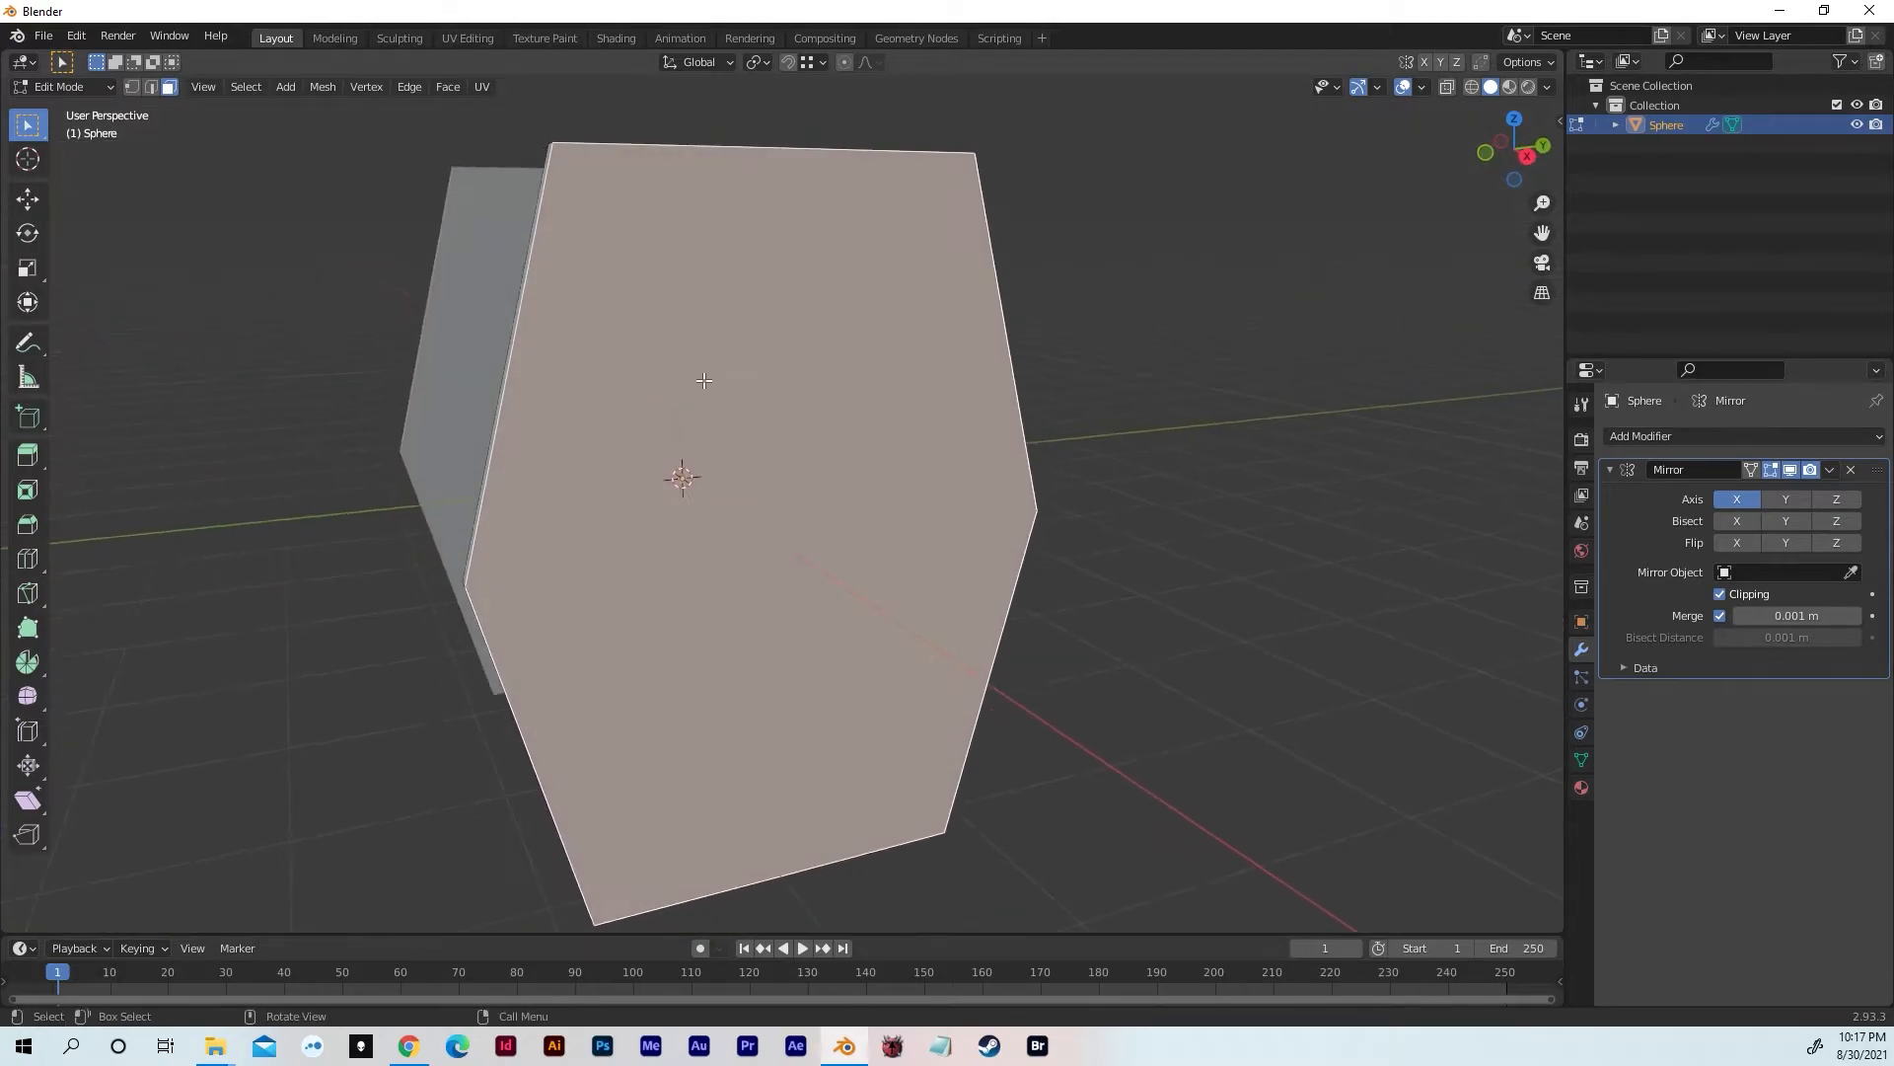
In the right view with X-ray on, extrude the wing's outer faces and scale them in to about 0.286
{"action": "left_click", "coordinate": [1527, 160]}
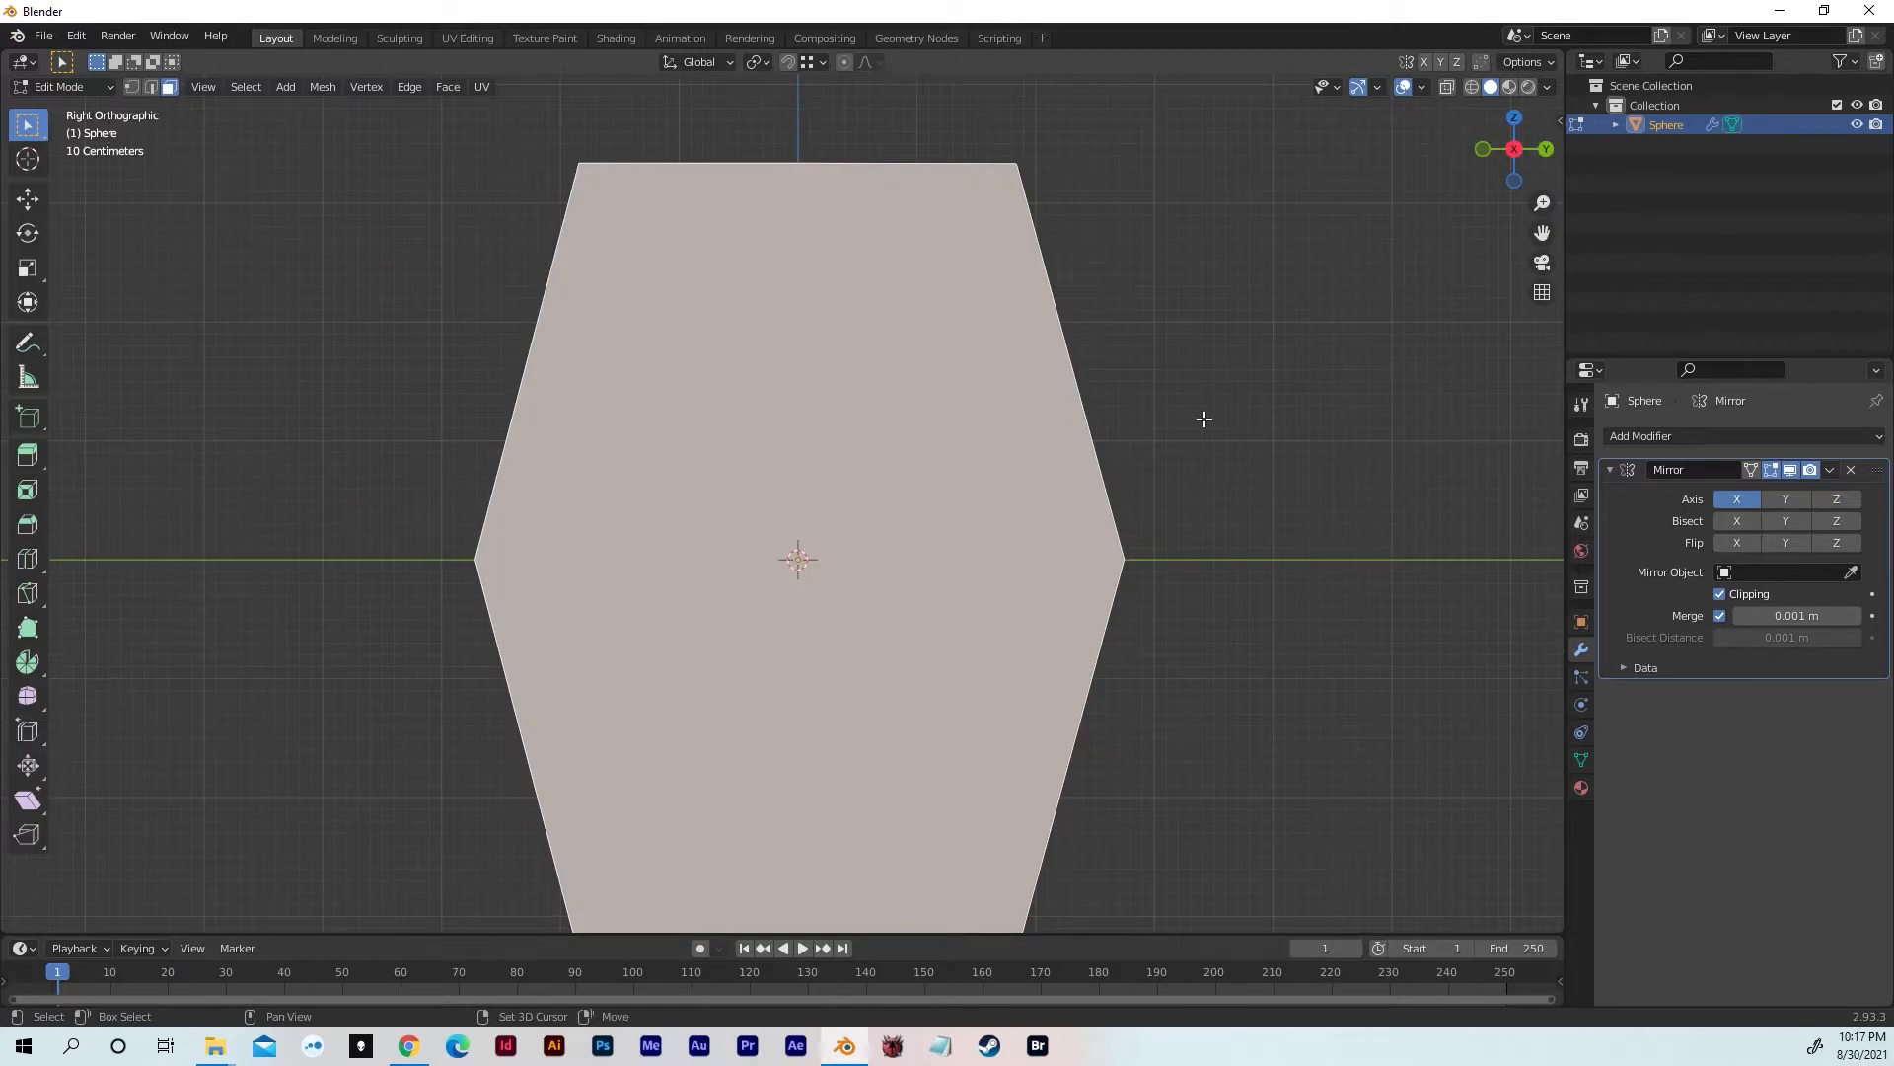
{"action": "key", "text": "alt+z"}
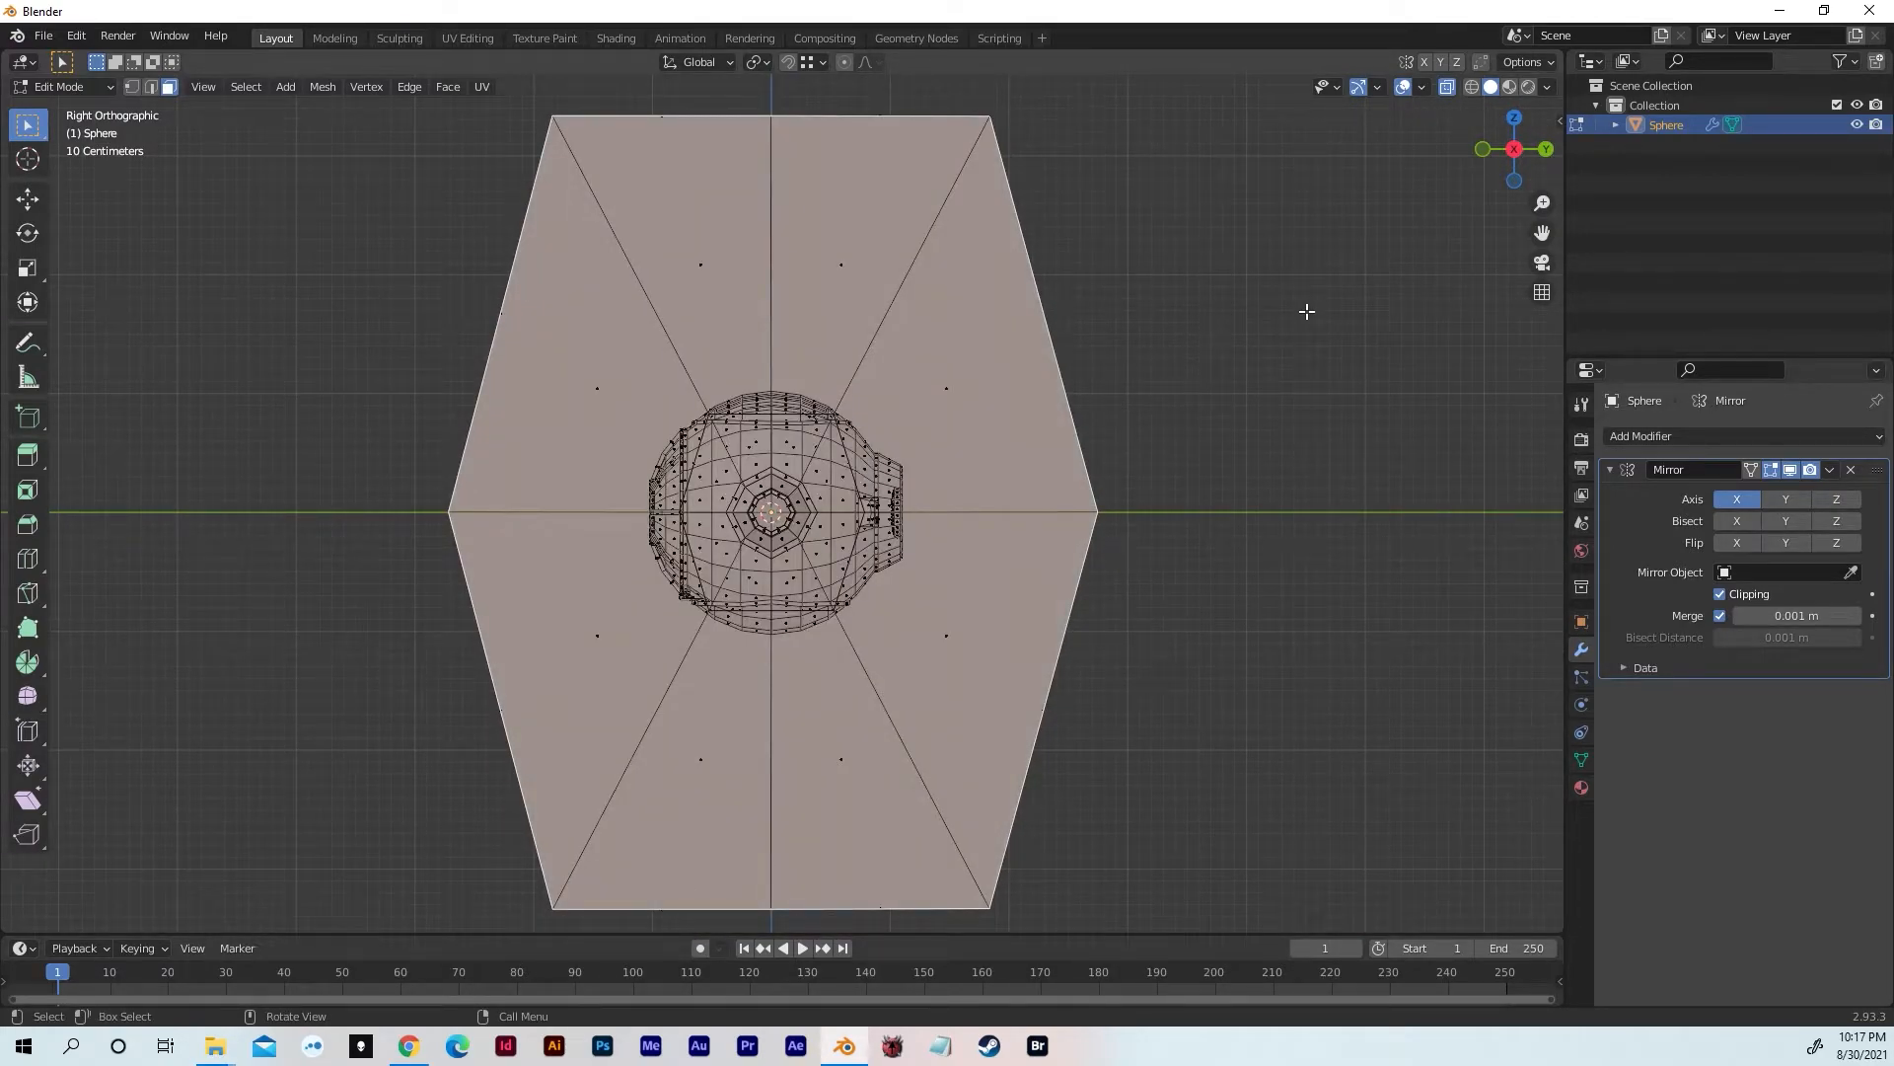
{"action": "key", "text": "e"}
{"action": "key", "text": "s"}
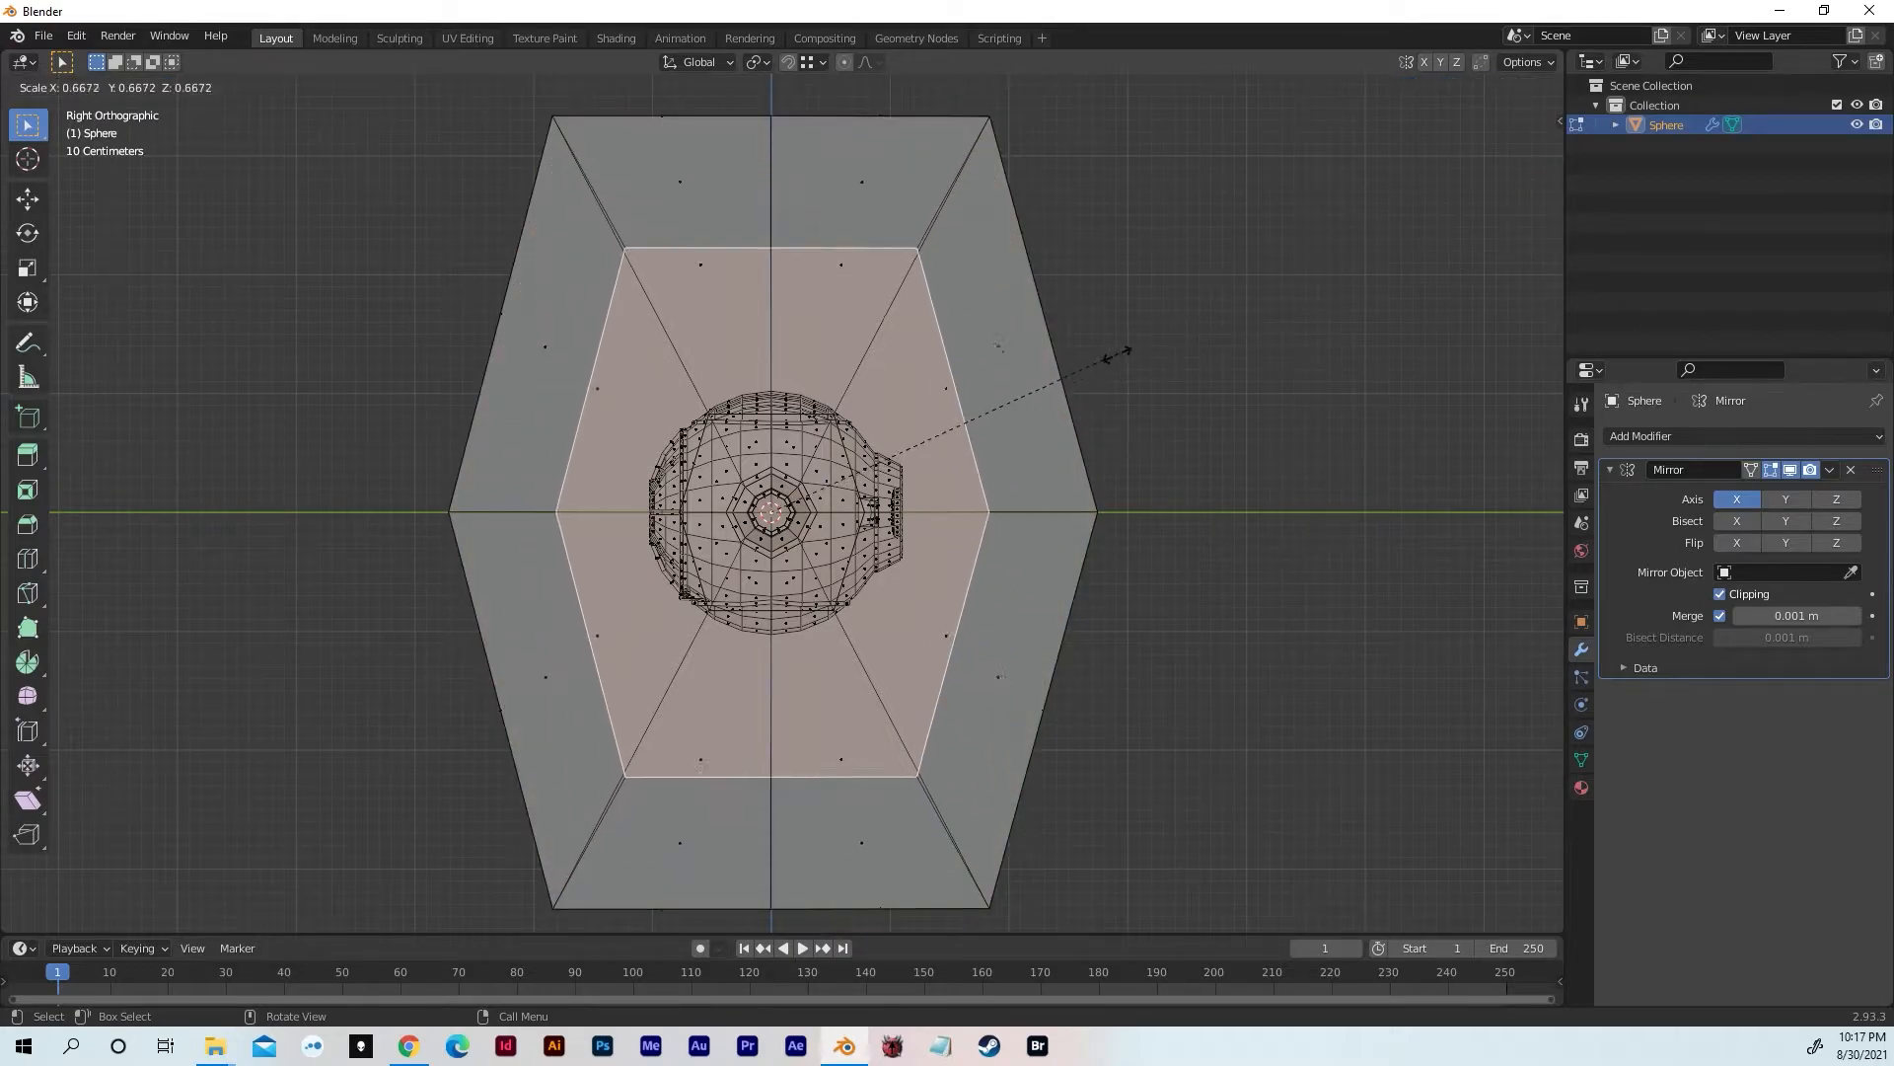
{"action": "left_click", "coordinate": [923, 444]}
{"action": "scroll", "coordinate": [923, 446], "scroll_direction": "up", "scroll_amount": 2}
{"action": "scroll", "coordinate": [923, 446], "scroll_direction": "up", "scroll_amount": 4}
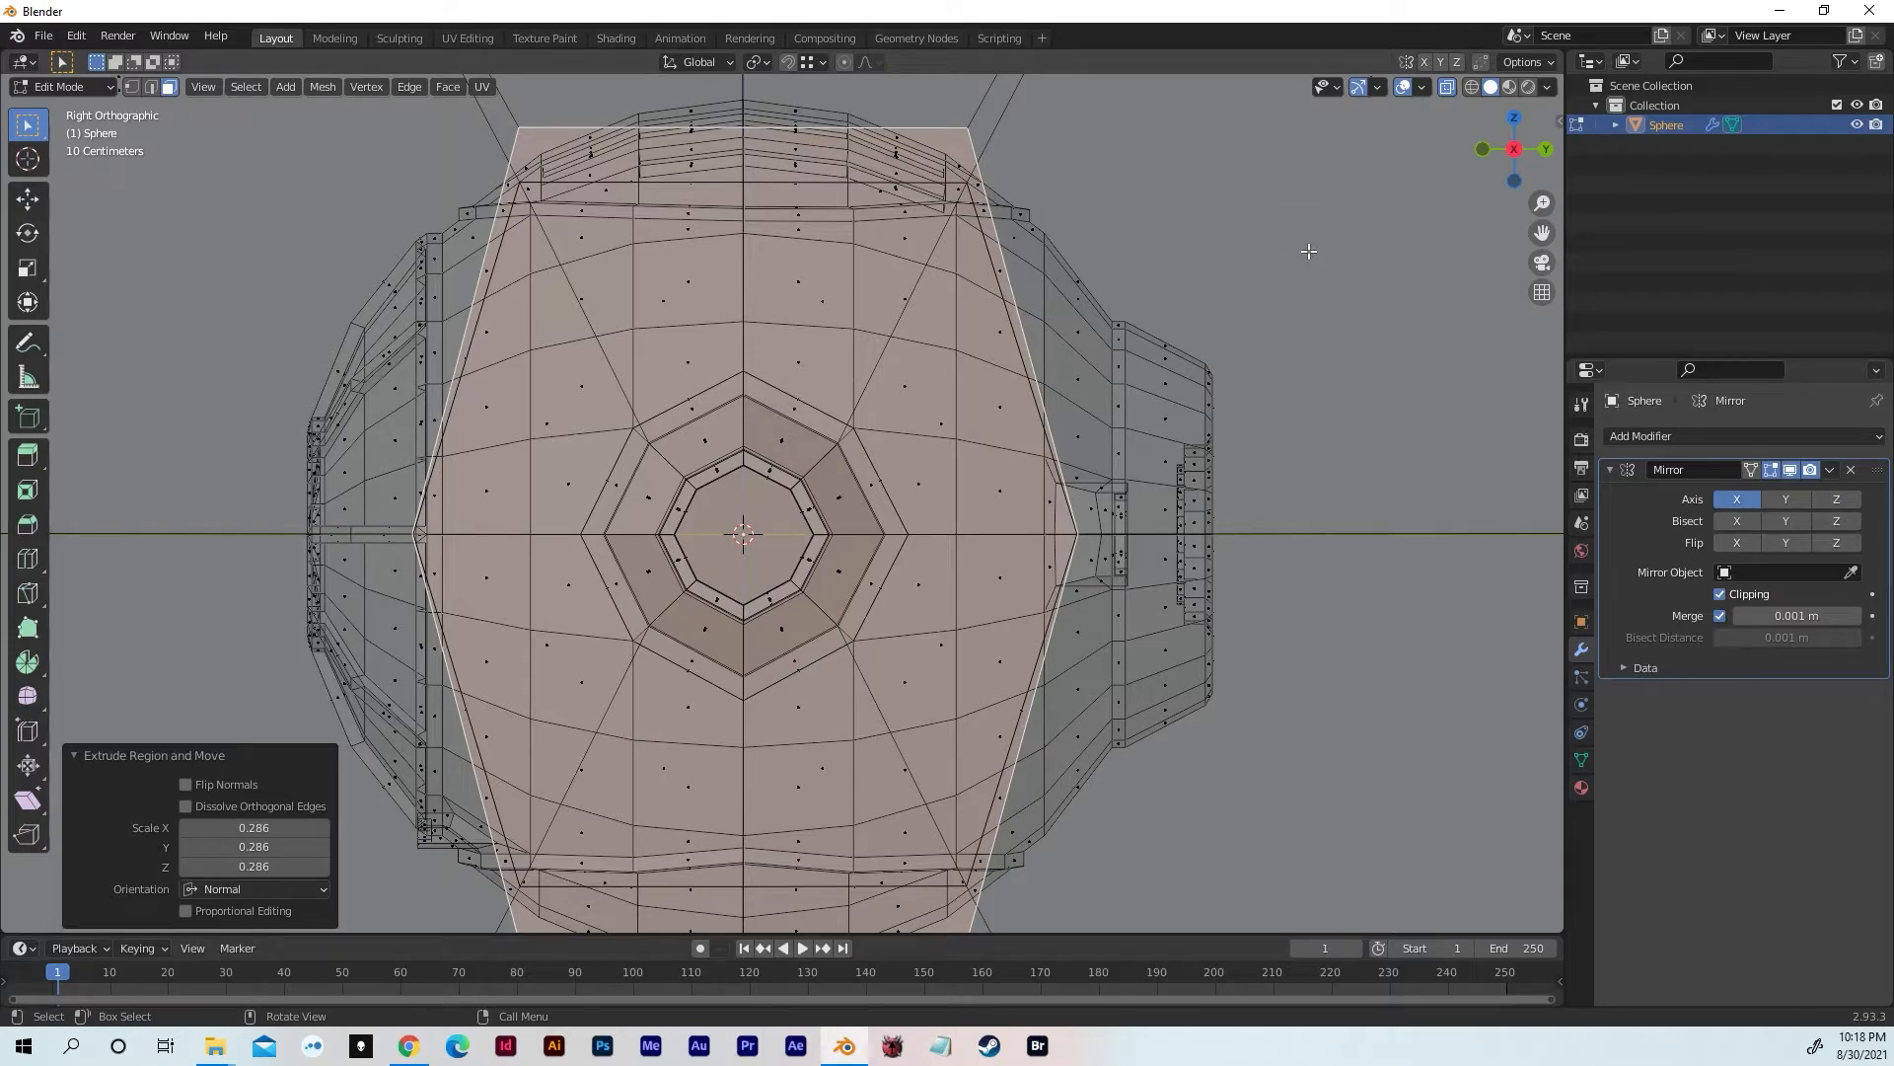
Scale the inner hexagon on the wing's outer side to about 0.864 along Z
{"action": "key", "text": "s"}
{"action": "key", "text": "z"}
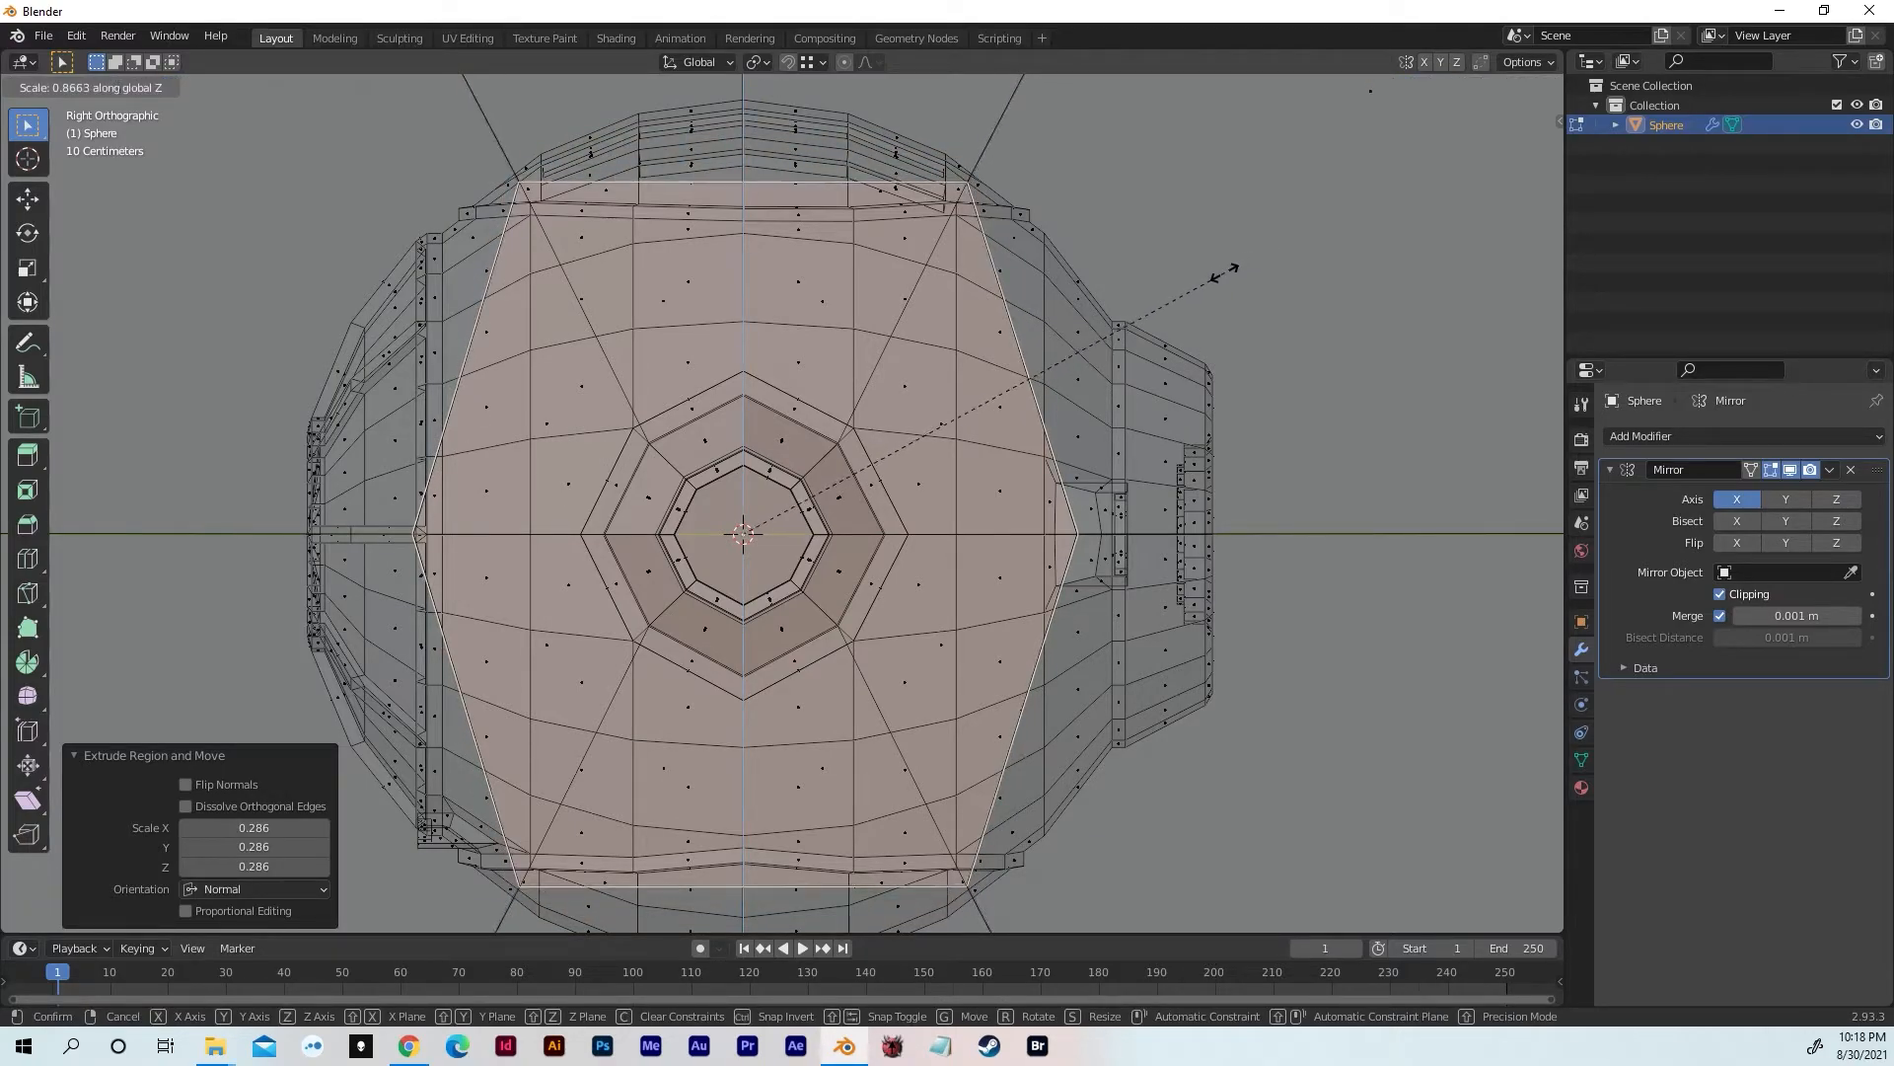
{"action": "left_click", "coordinate": [1224, 269]}
{"action": "middle_click_drag", "start_coordinate": [1223, 272], "coordinate": [994, 339]}
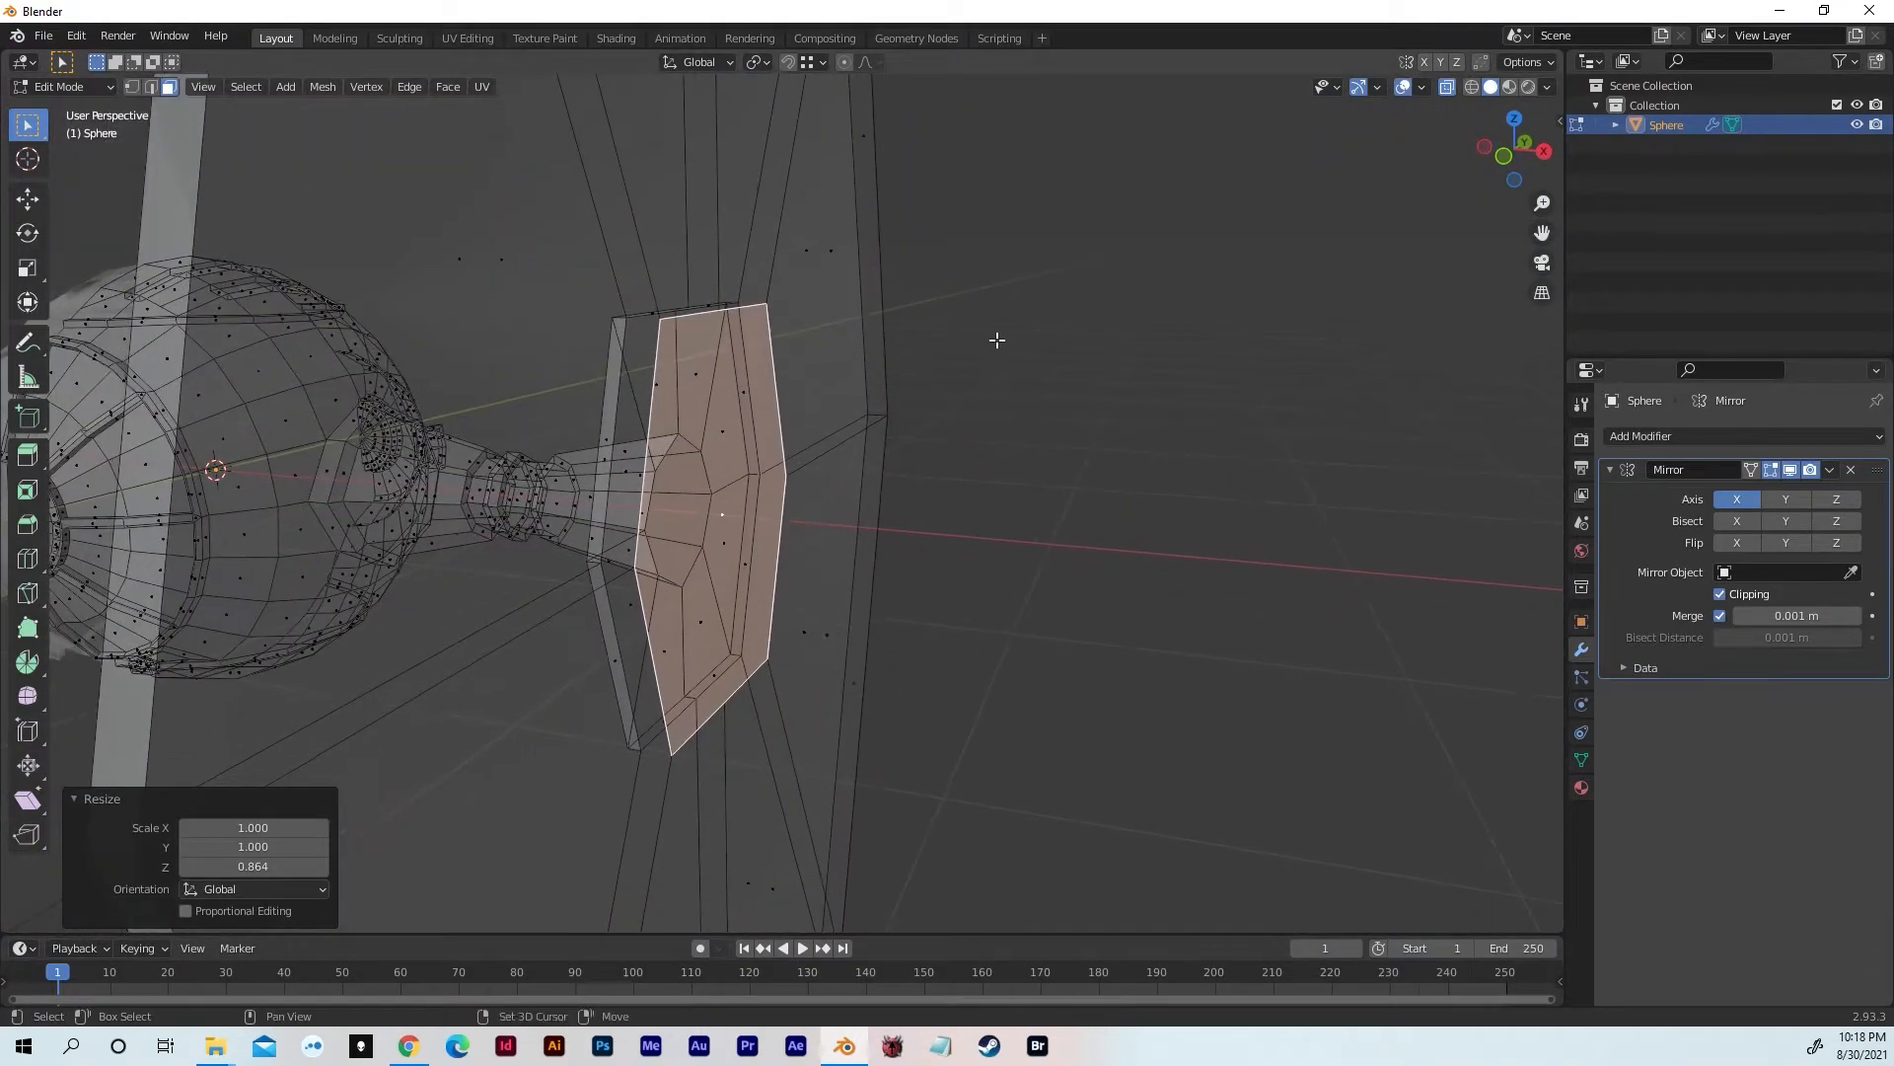
Extrude the inner hexagon outward about 0.057 m along X and turn off X-ray
{"action": "key", "text": "g"}
{"action": "key", "text": "x"}
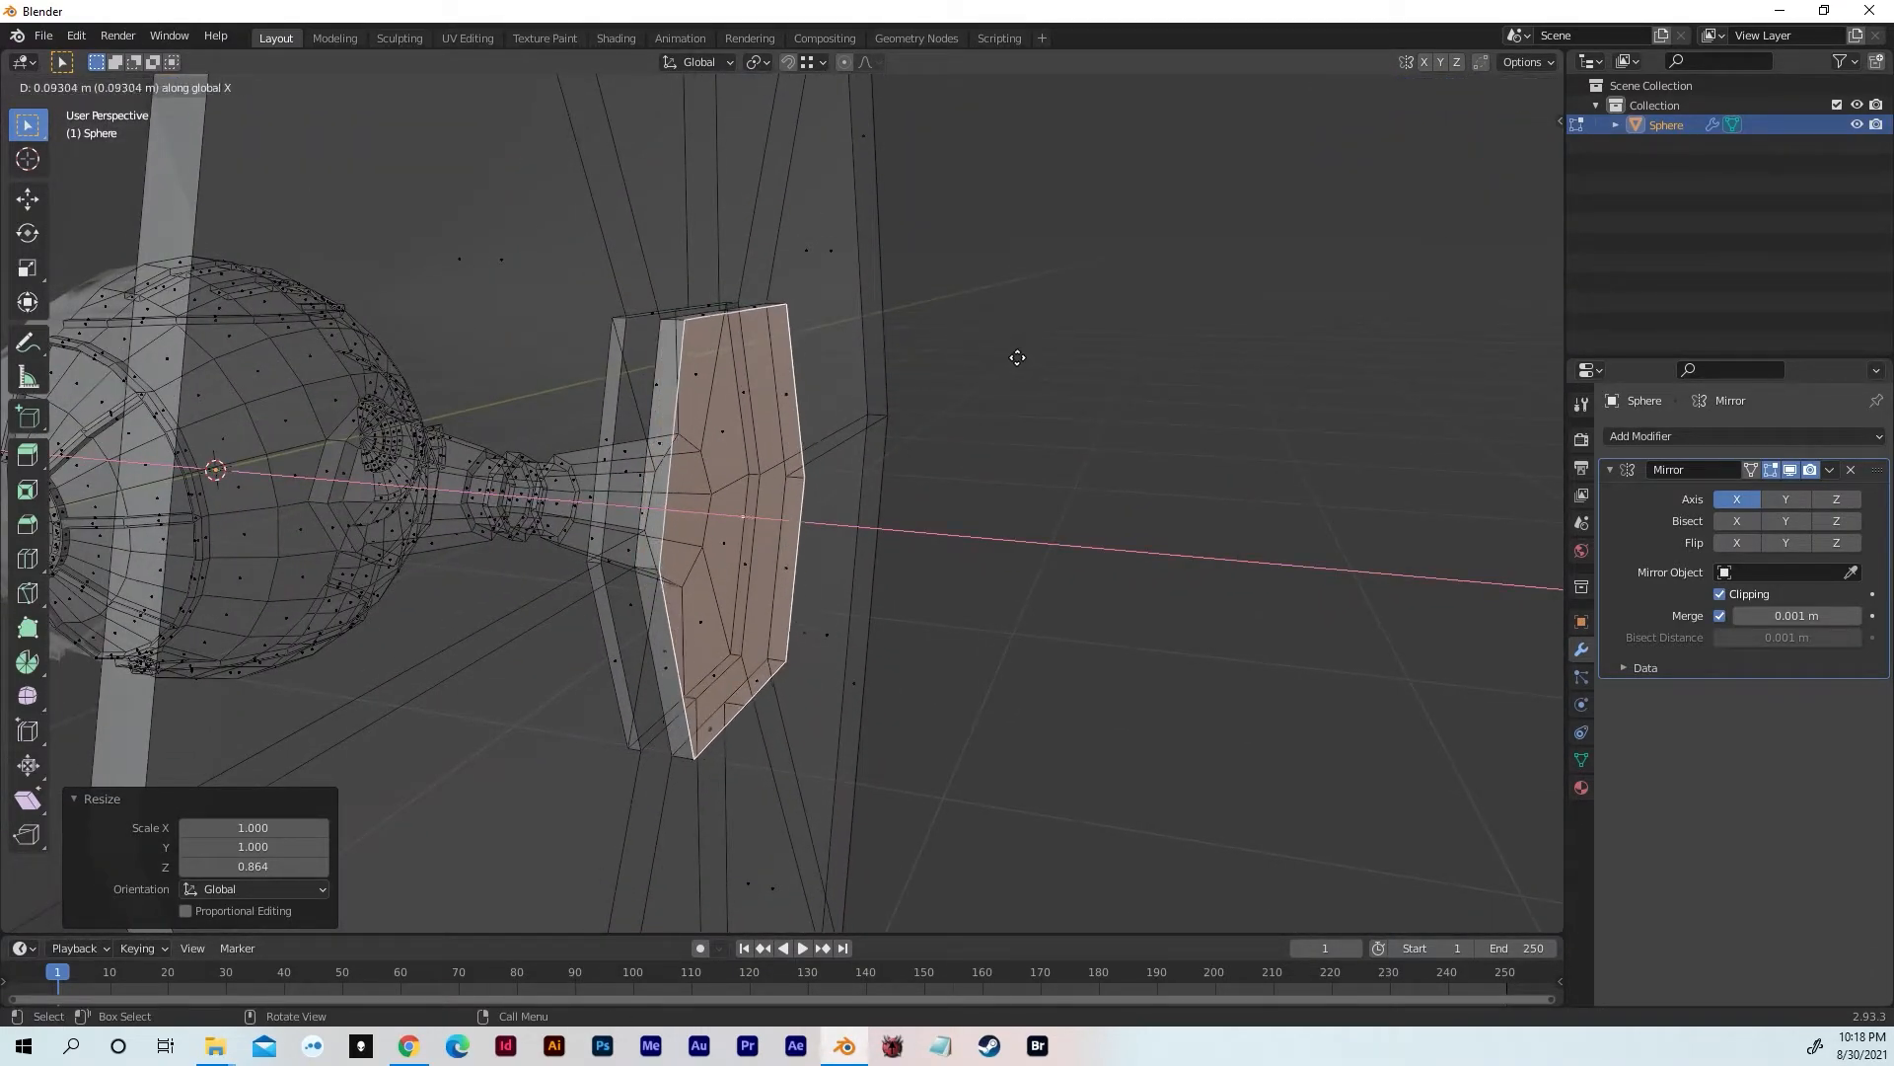
{"action": "left_click", "coordinate": [1009, 363]}
{"action": "mouse_move", "coordinate": [977, 368]}
{"action": "middle_mouse_down"}
{"action": "mouse_move", "coordinate": [951, 368]}
{"action": "mouse_move", "coordinate": [1088, 440]}
{"action": "mouse_move", "coordinate": [1015, 445]}
{"action": "mouse_move", "coordinate": [971, 370]}
{"action": "middle_mouse_up"}
{"action": "key", "text": "alt+z"}
{"action": "scroll", "coordinate": [1015, 445], "scroll_direction": "up", "scroll_amount": 1}
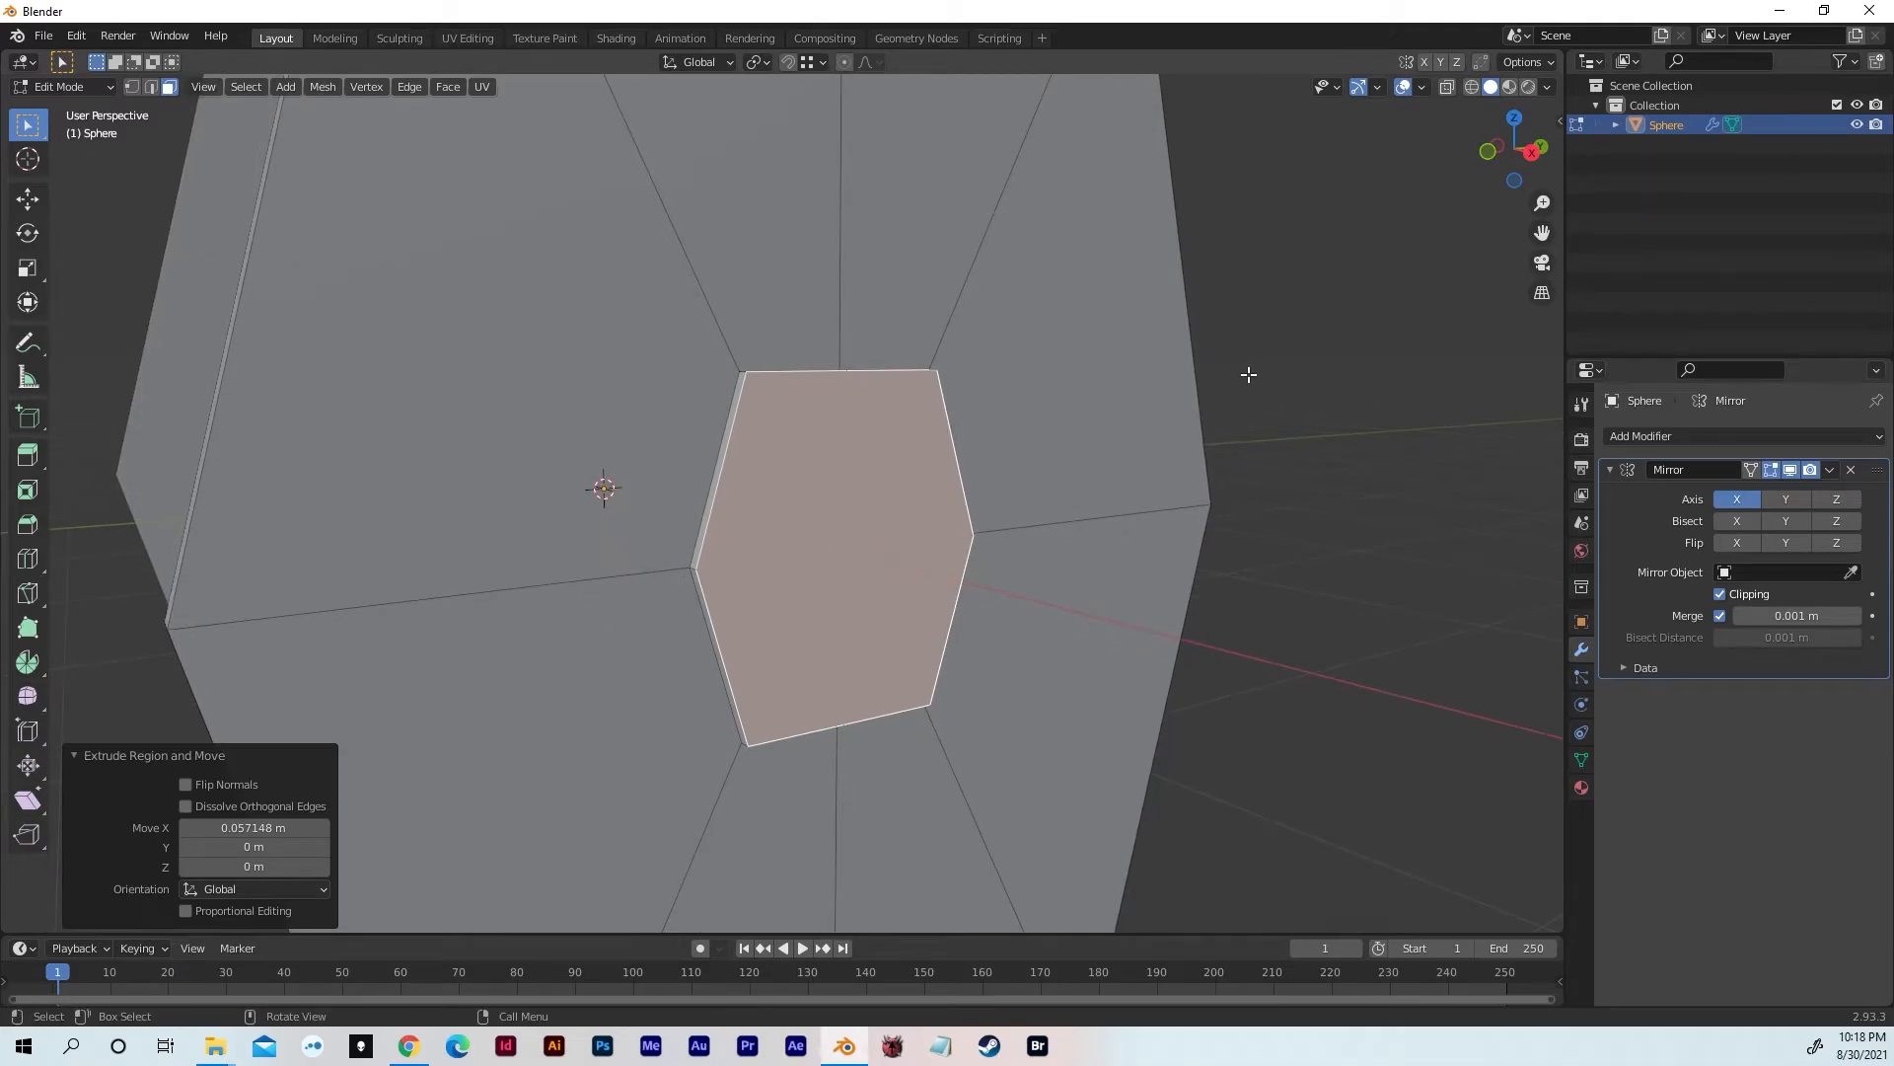
Extrude the raised hexagon's face in place and scale it in to about 0.732
{"action": "key", "text": "e"}
{"action": "key", "text": "s"}
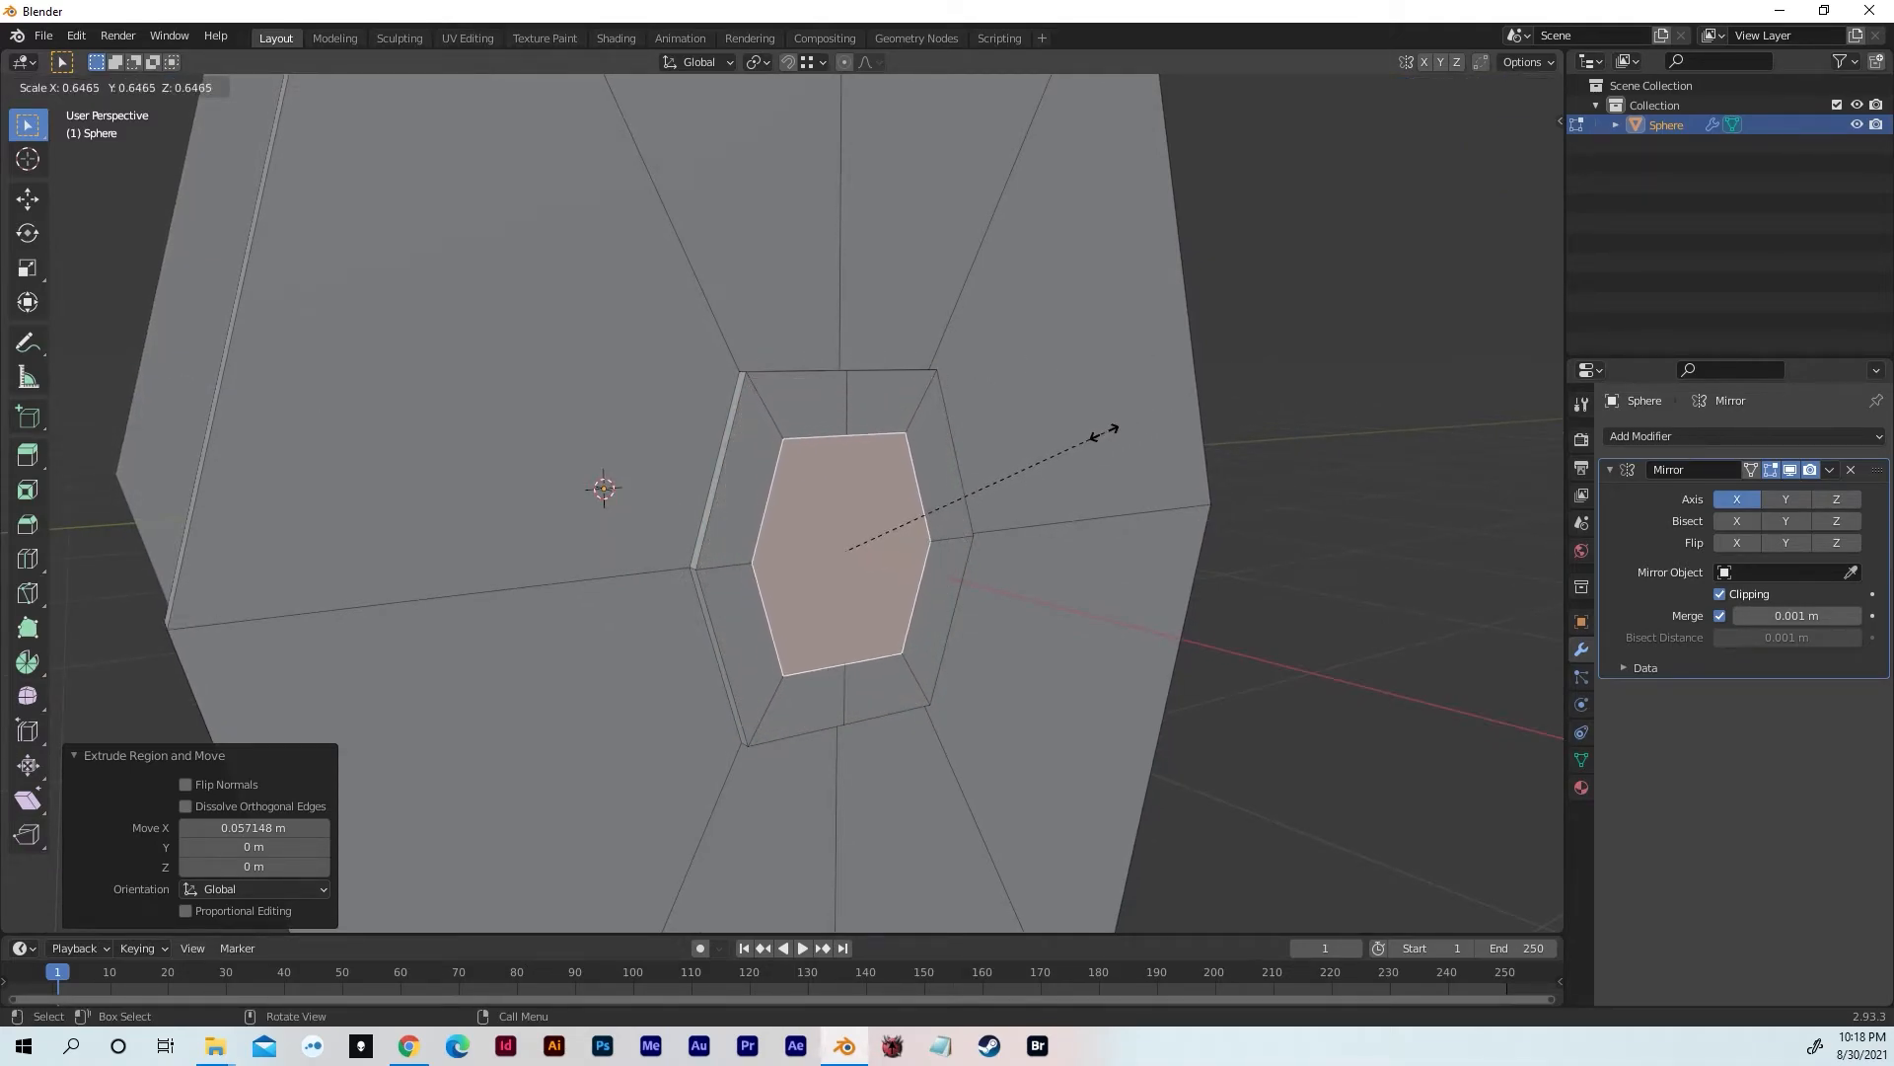
{"action": "left_click", "coordinate": [1144, 430]}
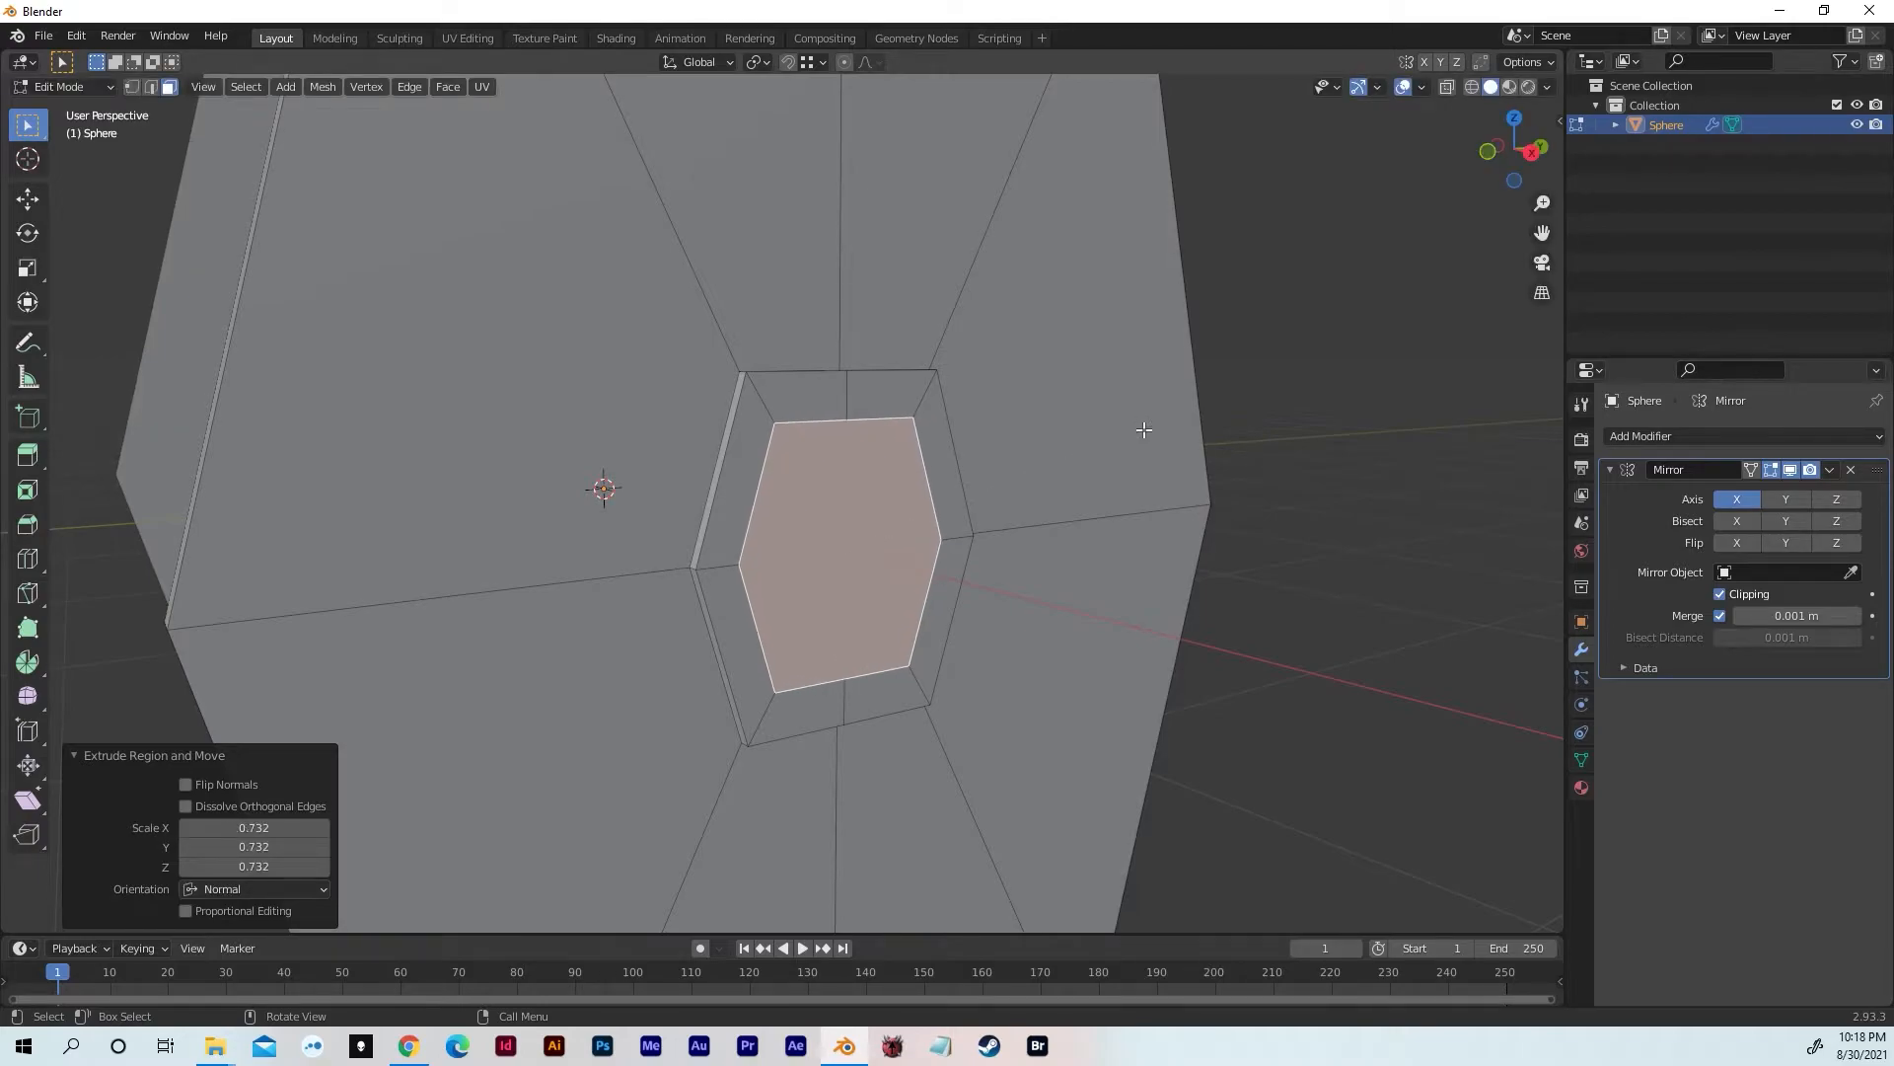
{"action": "middle_click_drag", "start_coordinate": [1144, 430], "coordinate": [1210, 444]}
Extrude the smaller hexagon outward about 0.043 m along X to form a second tier
{"action": "key", "text": "g"}
{"action": "key", "text": "x"}
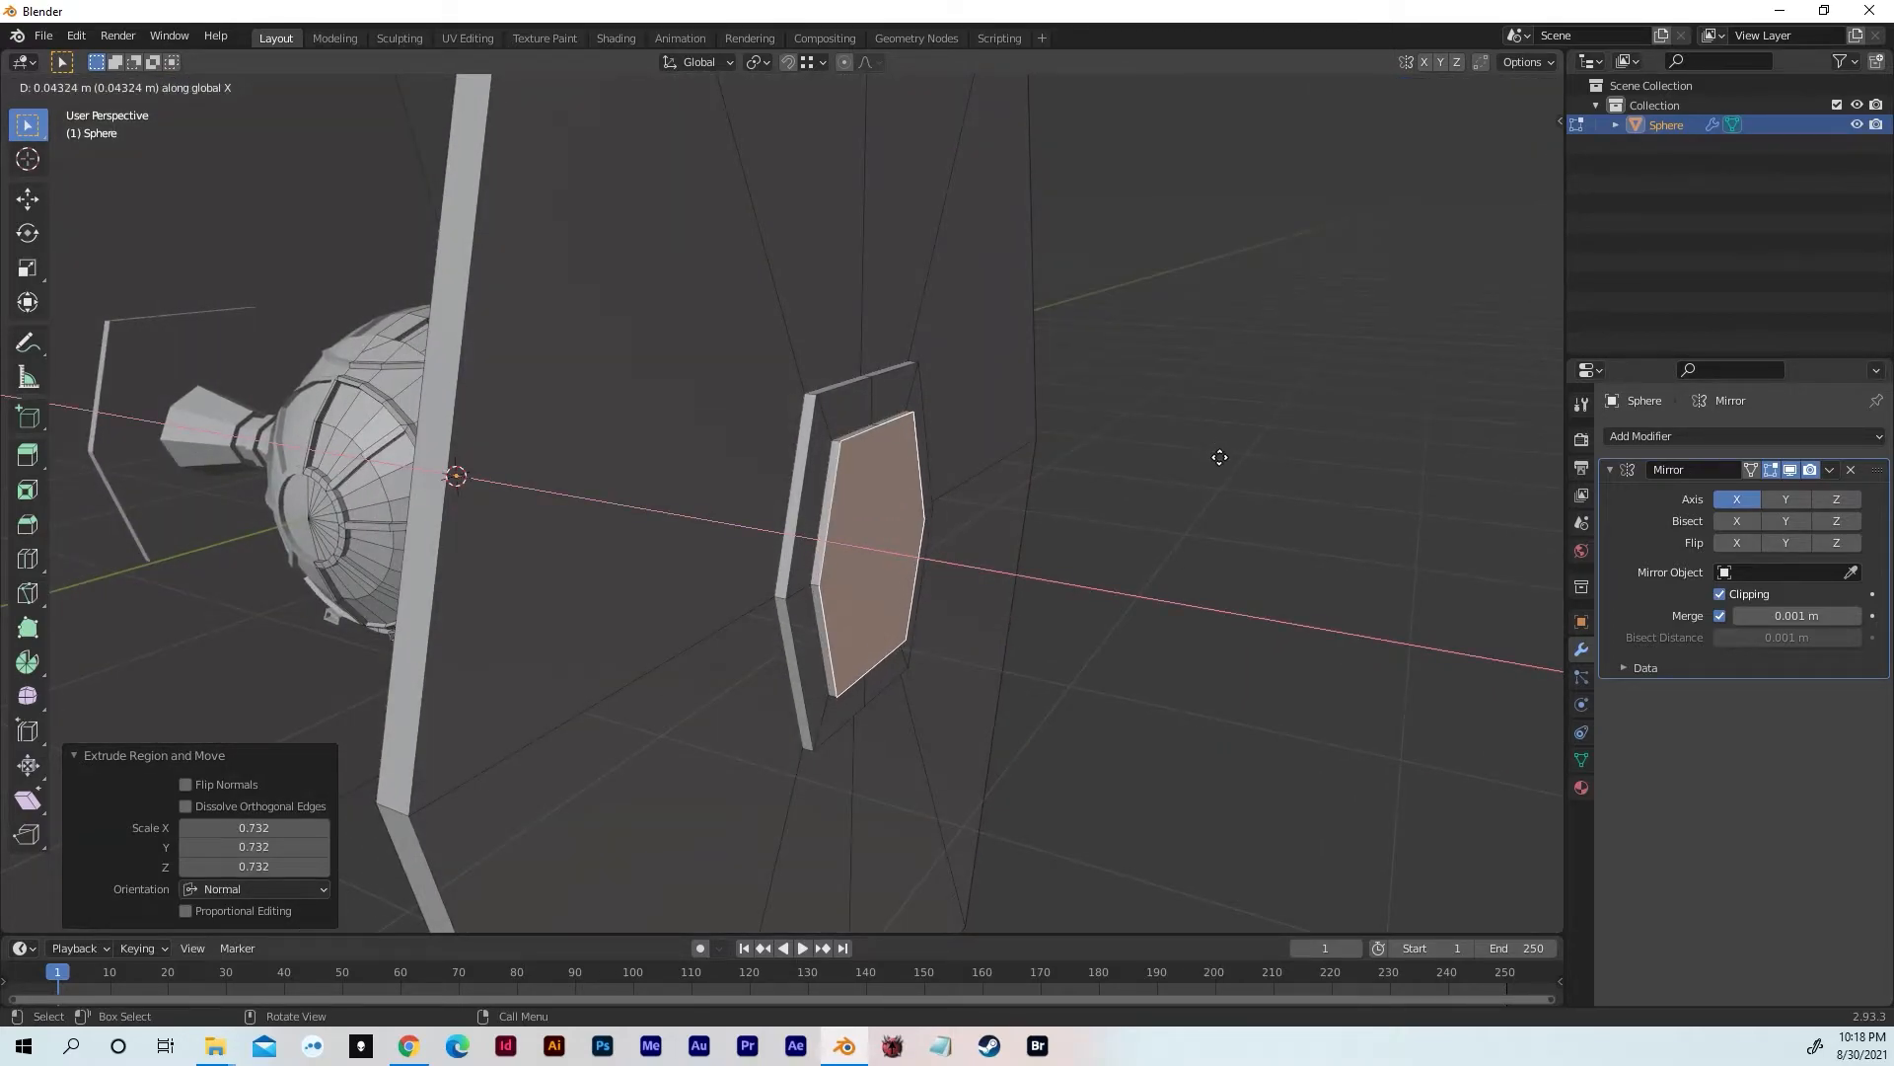
{"action": "left_click", "coordinate": [1220, 457]}
{"action": "key", "text": "KP_Decimal"}
Extrude the second tier's face in place and scale the new centre hexagon to about 0.468
{"action": "key", "text": "s"}
{"action": "key", "text": "x"}
{"action": "right_click", "coordinate": [1048, 508]}
{"action": "key", "text": "s"}
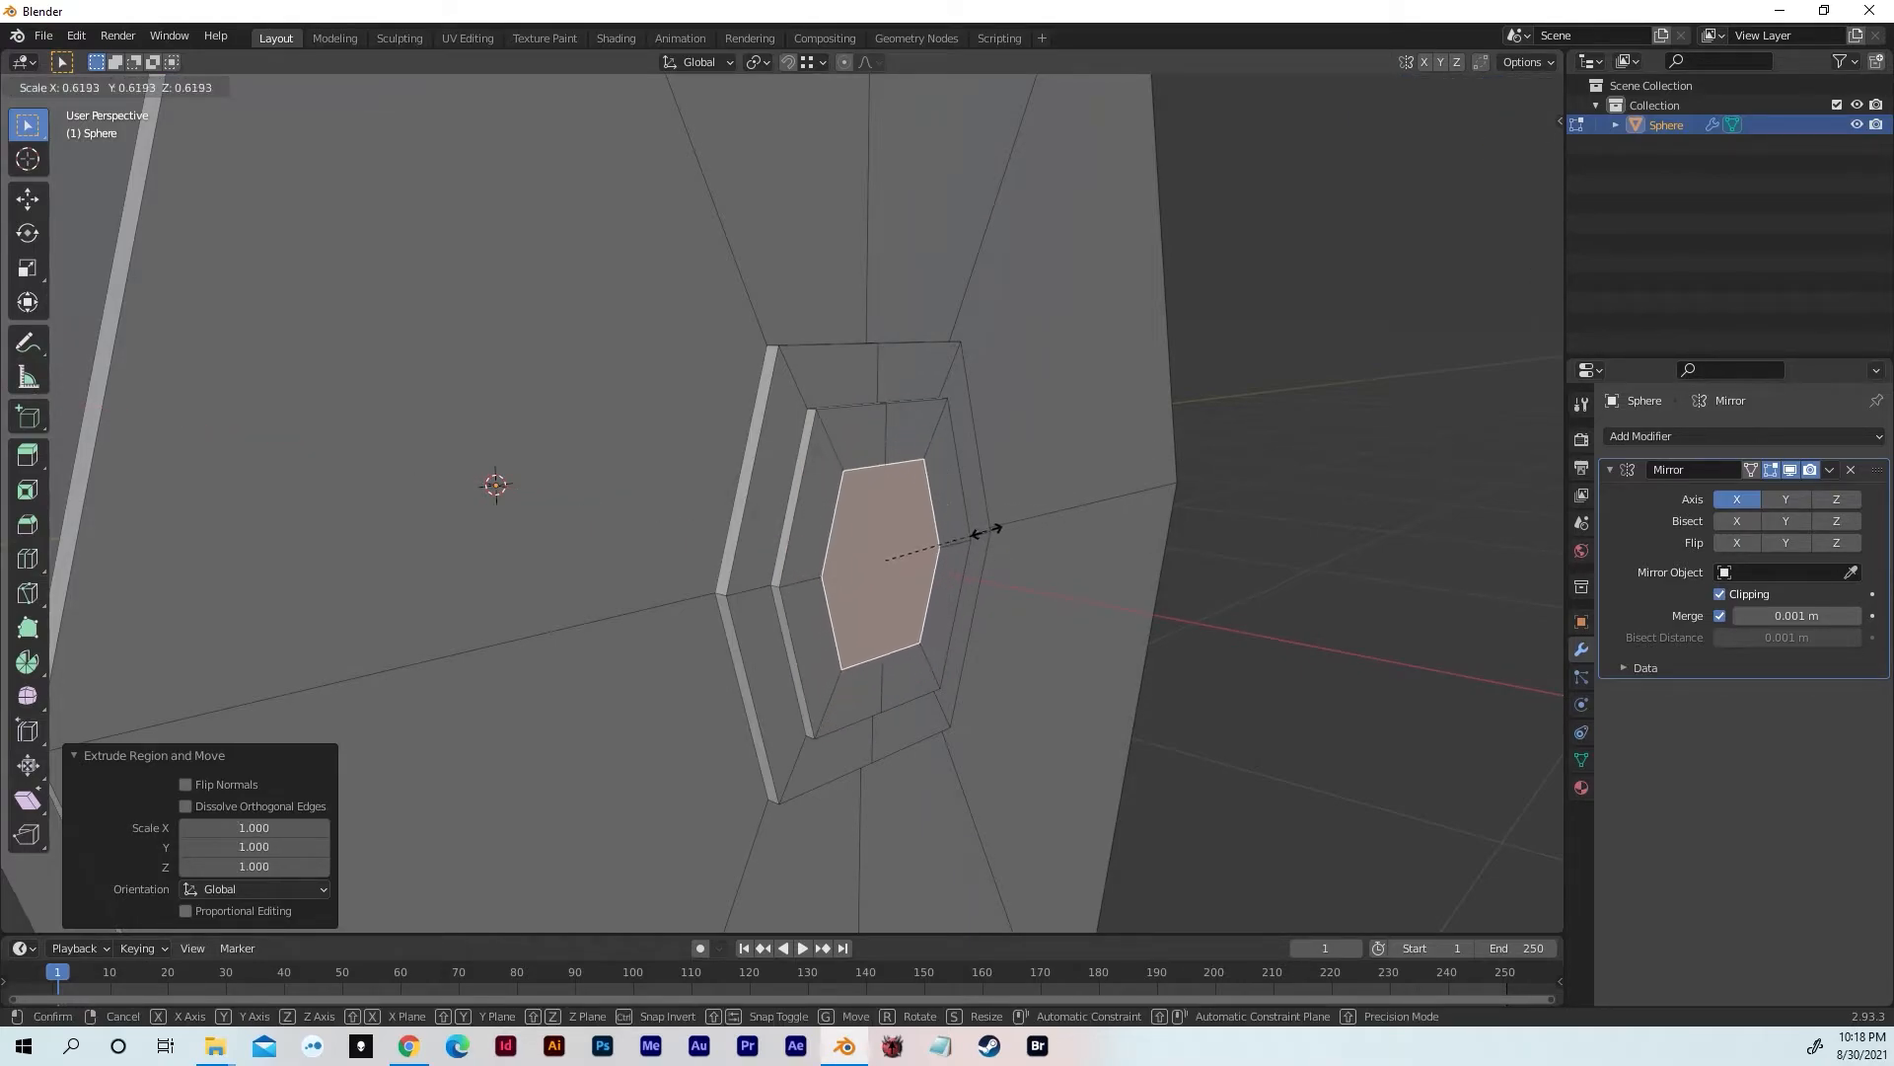
{"action": "left_click", "coordinate": [962, 543]}
{"action": "middle_click_drag", "start_coordinate": [962, 543], "coordinate": [894, 527]}
{"action": "scroll", "coordinate": [894, 527], "scroll_direction": "up", "scroll_amount": 2}
{"action": "key", "text": "s"}
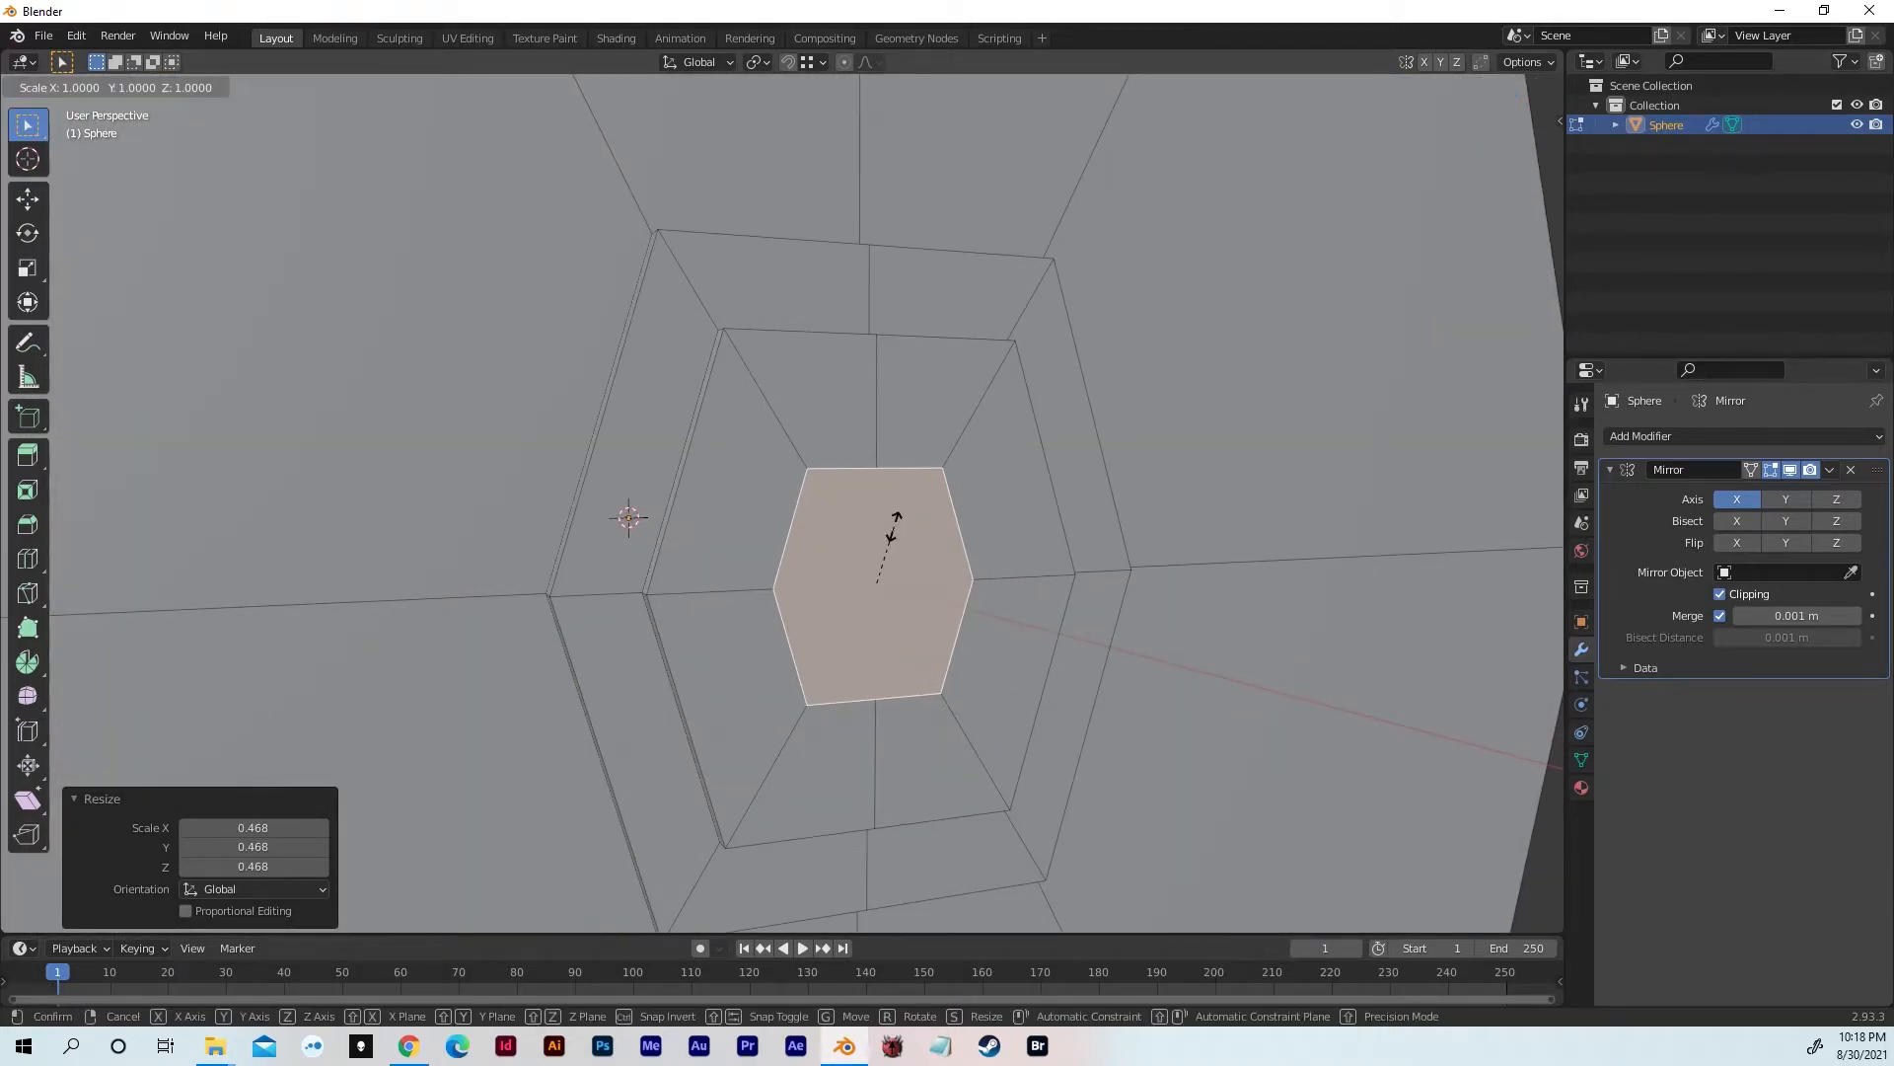
{"action": "right_click", "coordinate": [896, 515]}
Select the centre hexagon's upper and lower middle vertices and scale them apart by about 1.21 into an octagon
{"action": "left_click_drag", "start_coordinate": [854, 447], "coordinate": [902, 500]}
{"action": "key", "text": "s"}
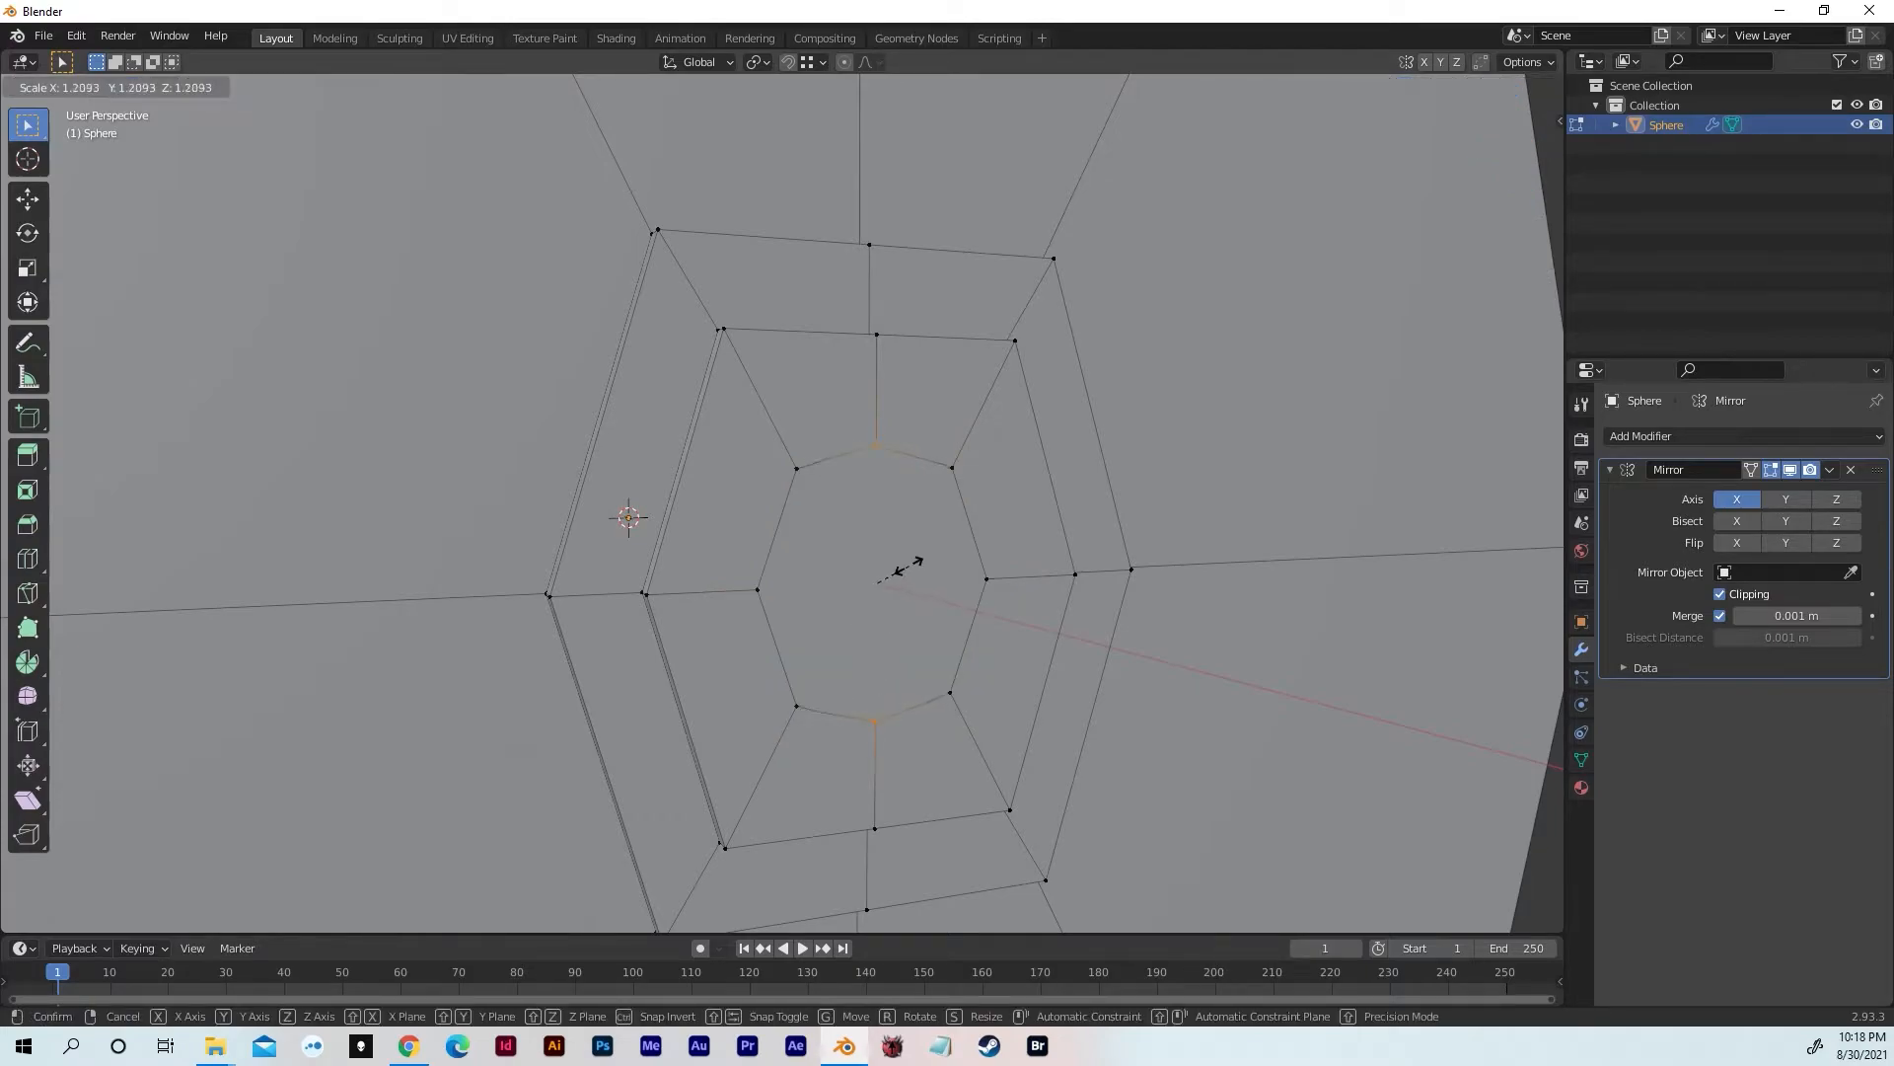
{"action": "left_click", "coordinate": [910, 567]}
{"action": "middle_click_drag", "start_coordinate": [910, 568], "coordinate": [790, 560]}
Select the central octagon's faces and scale them by about 1.168 along Y
{"action": "key", "text": "3"}
{"action": "left_click", "coordinate": [784, 560]}
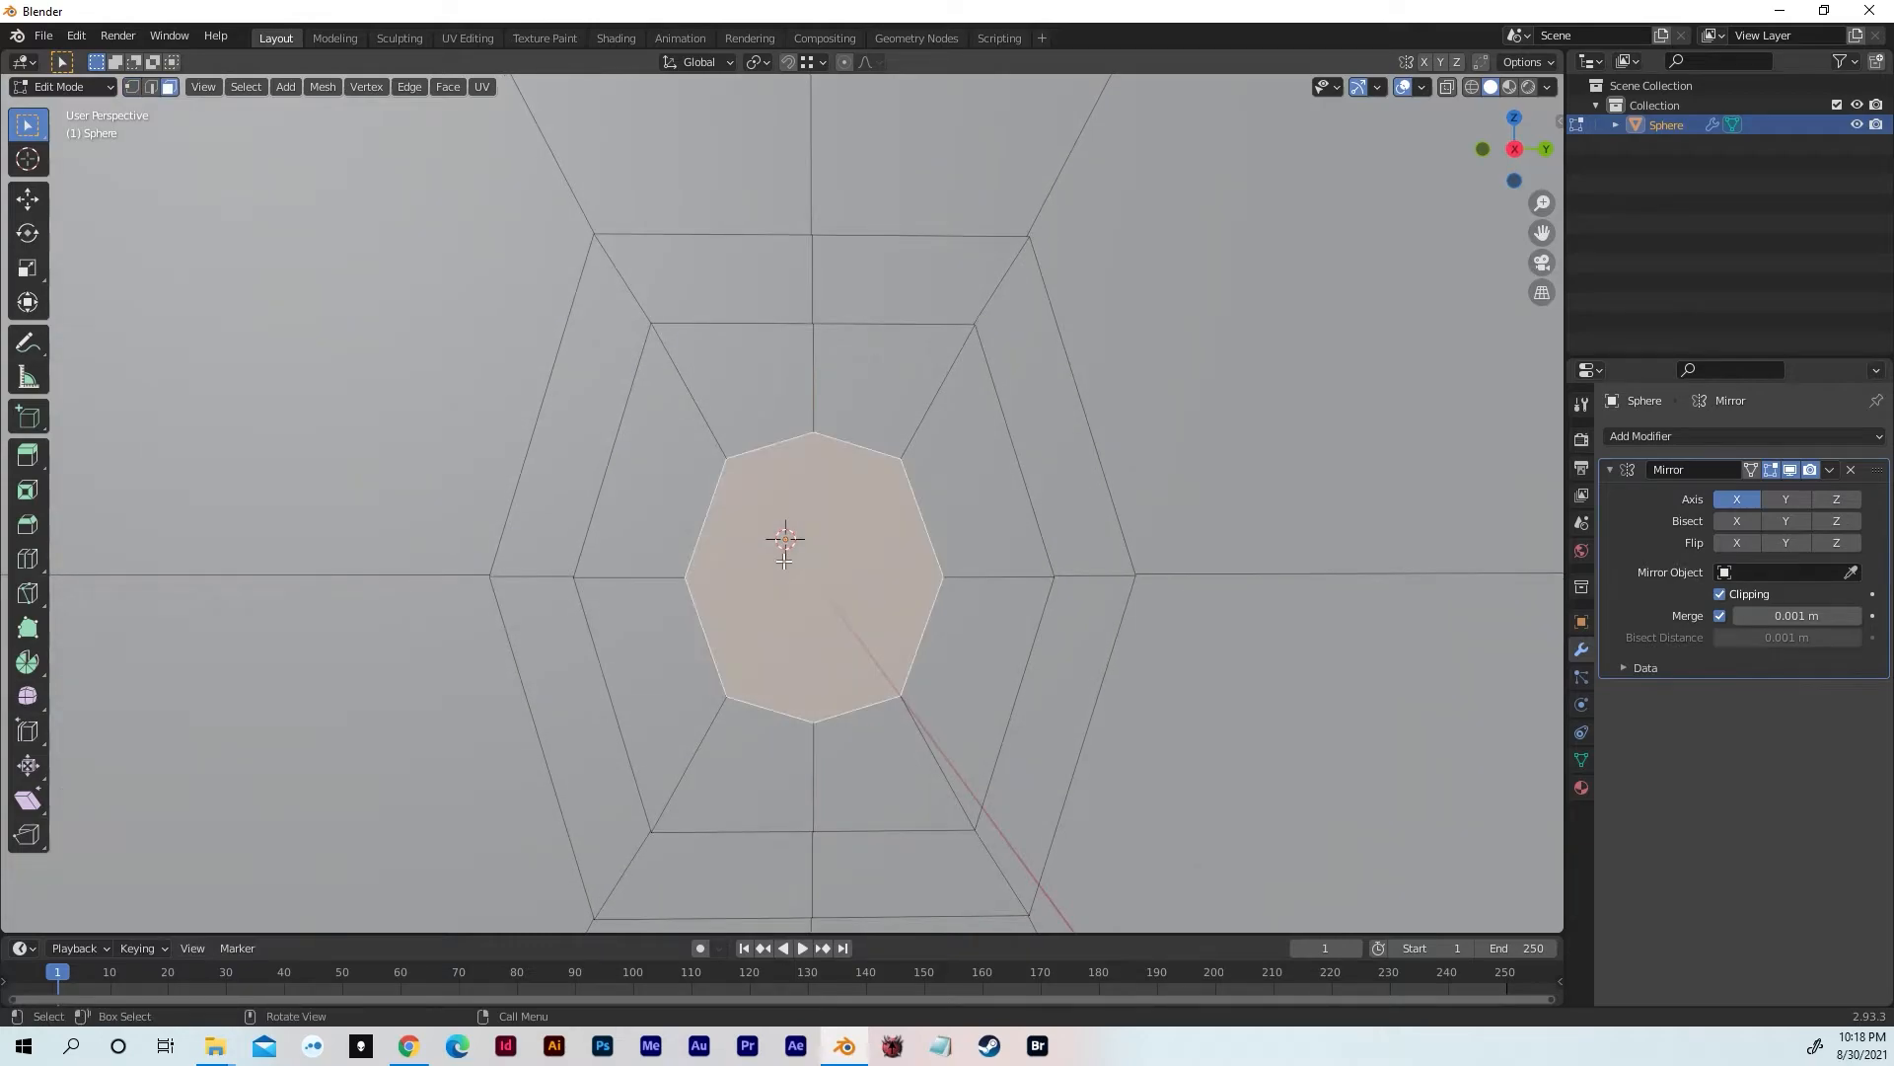
{"action": "key", "text": "s"}
{"action": "key", "text": "x"}
{"action": "key", "text": "y"}
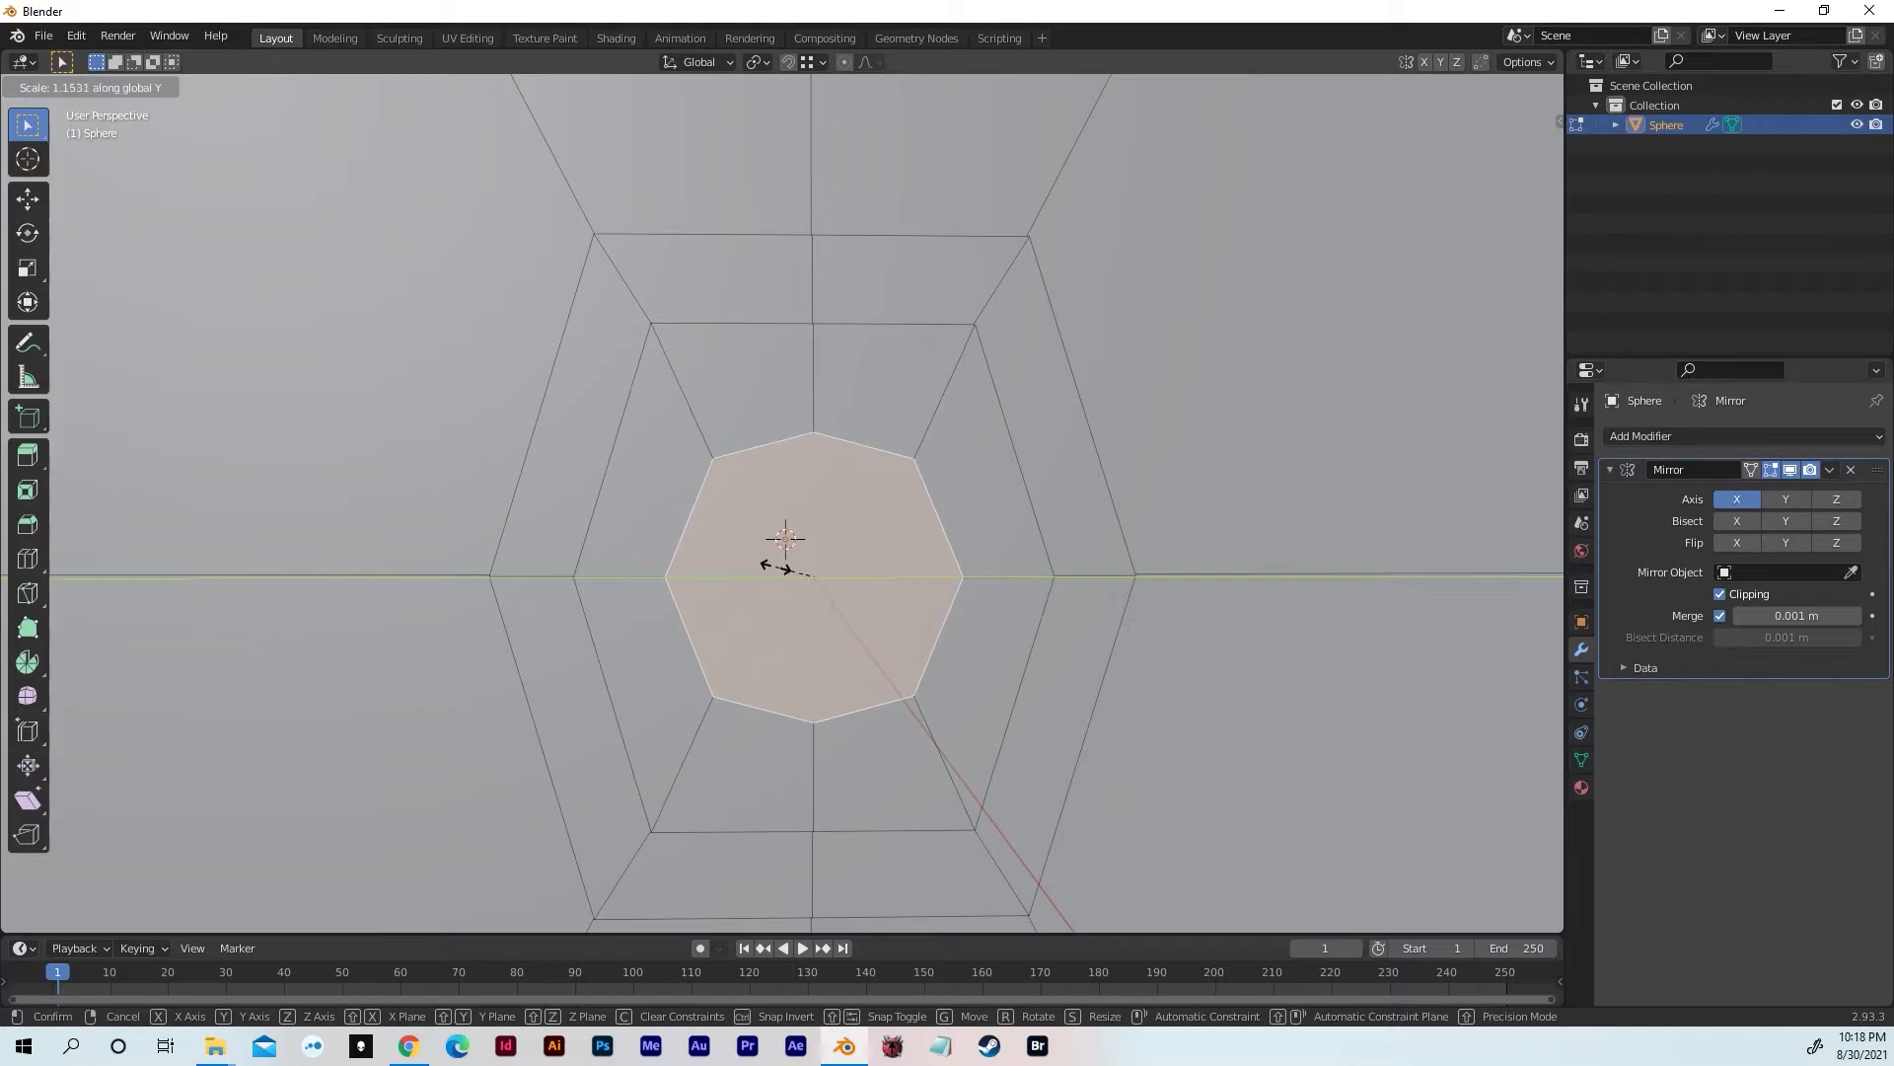
{"action": "left_click", "coordinate": [776, 569]}
{"action": "middle_click_drag", "start_coordinate": [783, 577], "coordinate": [1078, 541]}
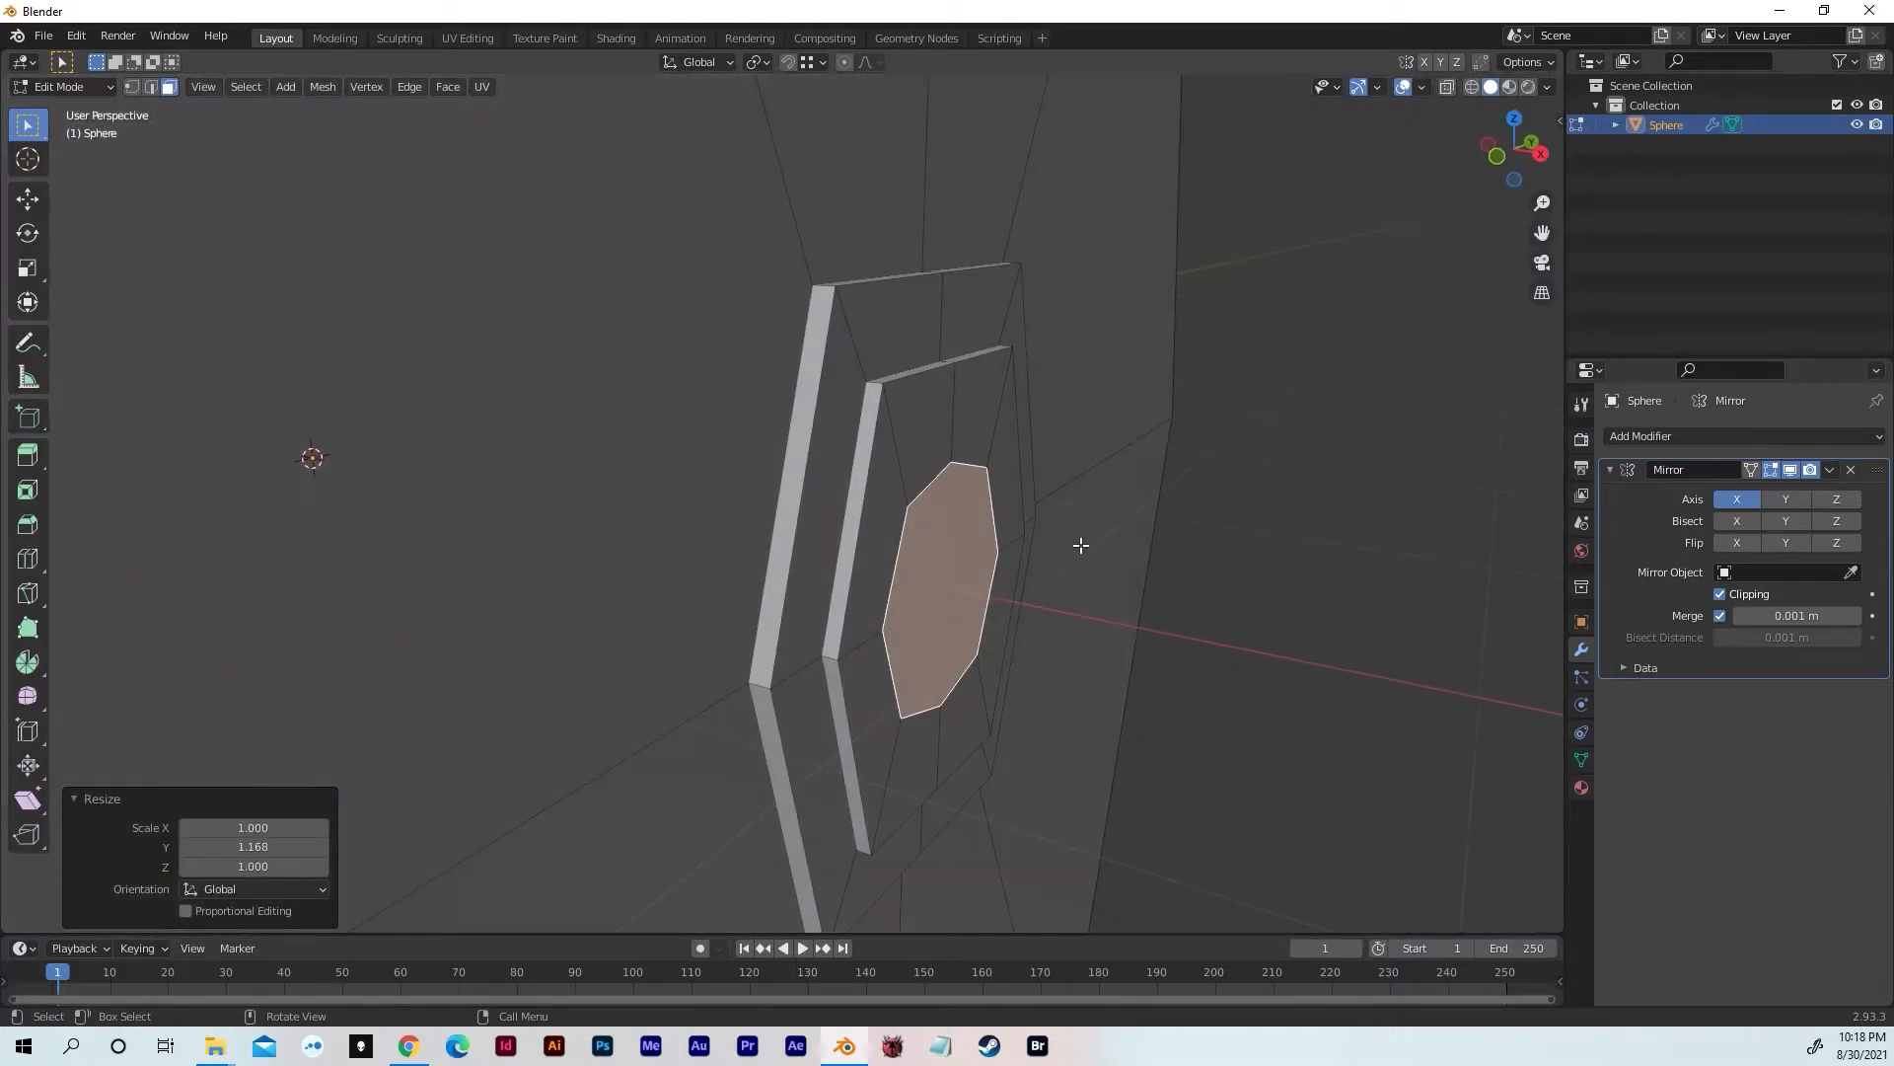
Extrude the central octagon outward about 0.06 m along X
{"action": "key", "text": "e"}
{"action": "key", "text": "x"}
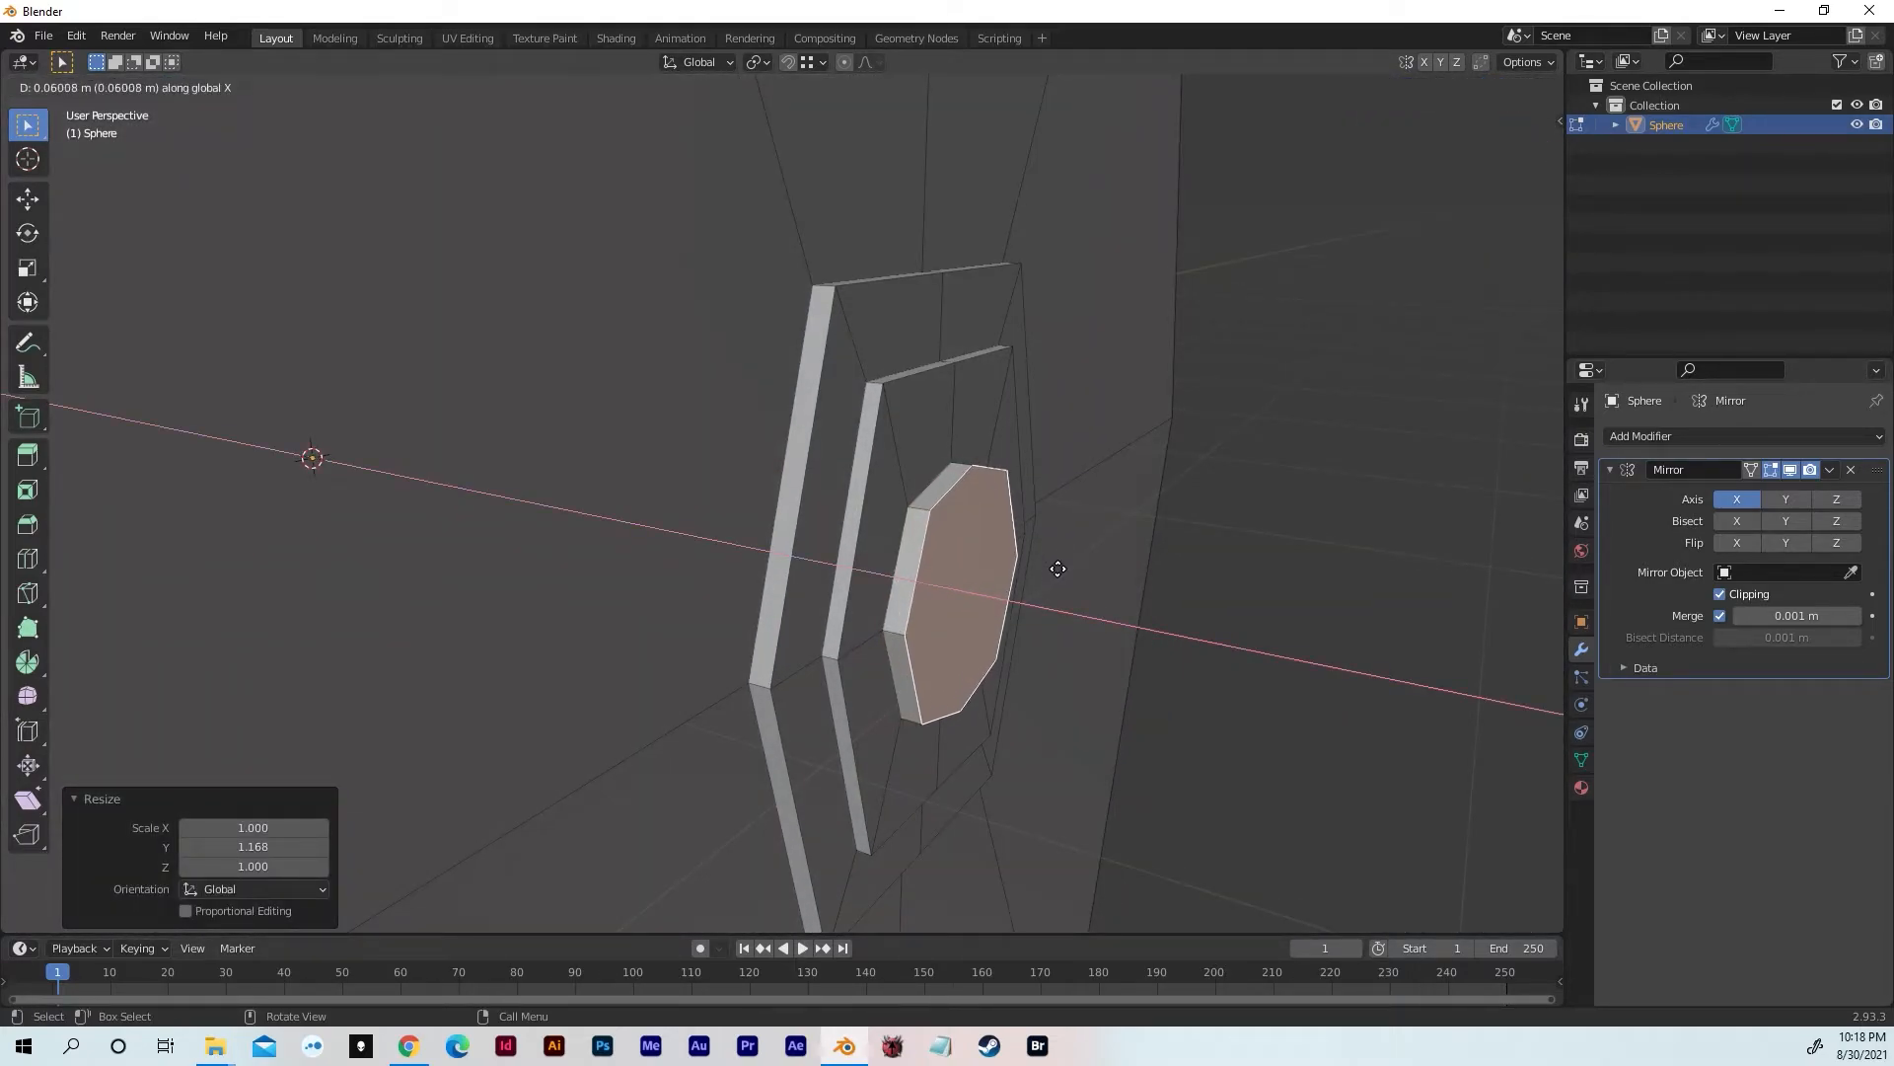
{"action": "left_click", "coordinate": [1051, 569]}
{"action": "middle_click_drag", "start_coordinate": [1049, 570], "coordinate": [997, 553]}
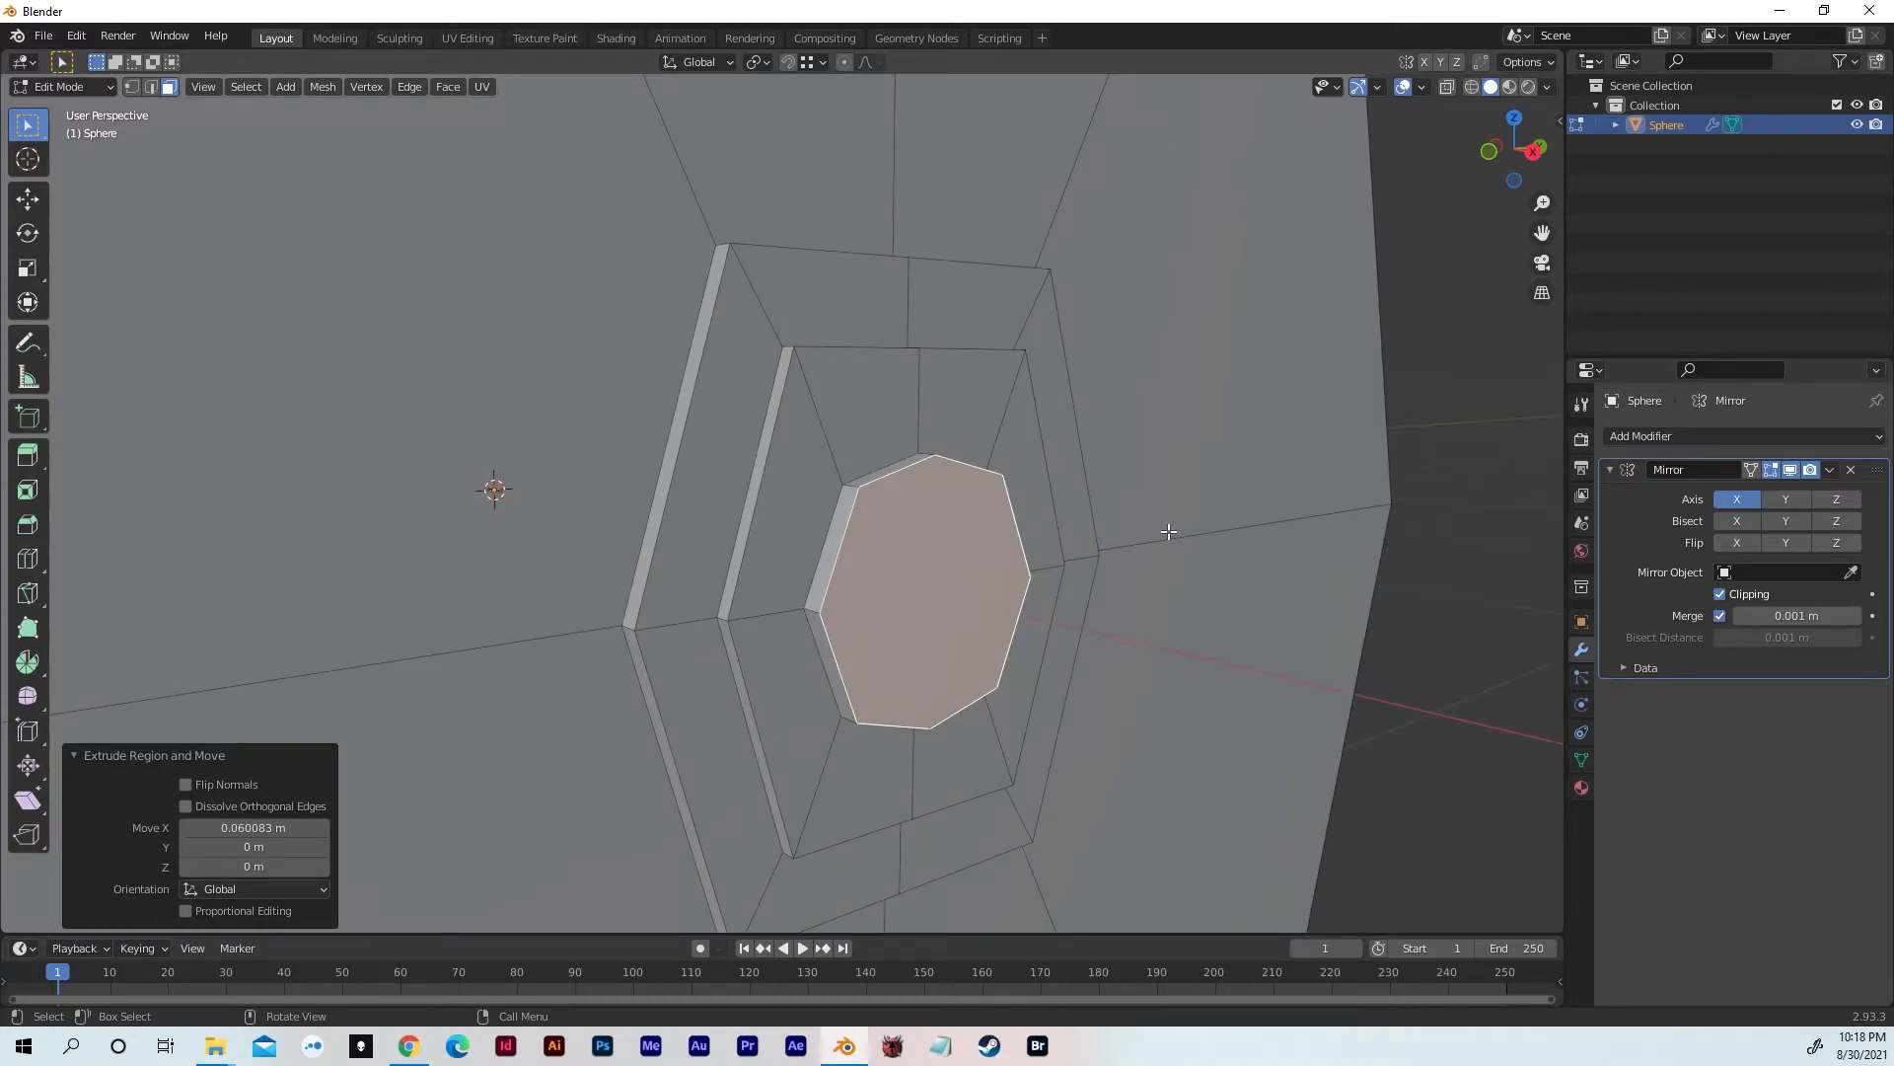
Inset the octagonal hub's face by about 0.063 m and extrude the inner face along X
{"action": "key", "text": "i"}
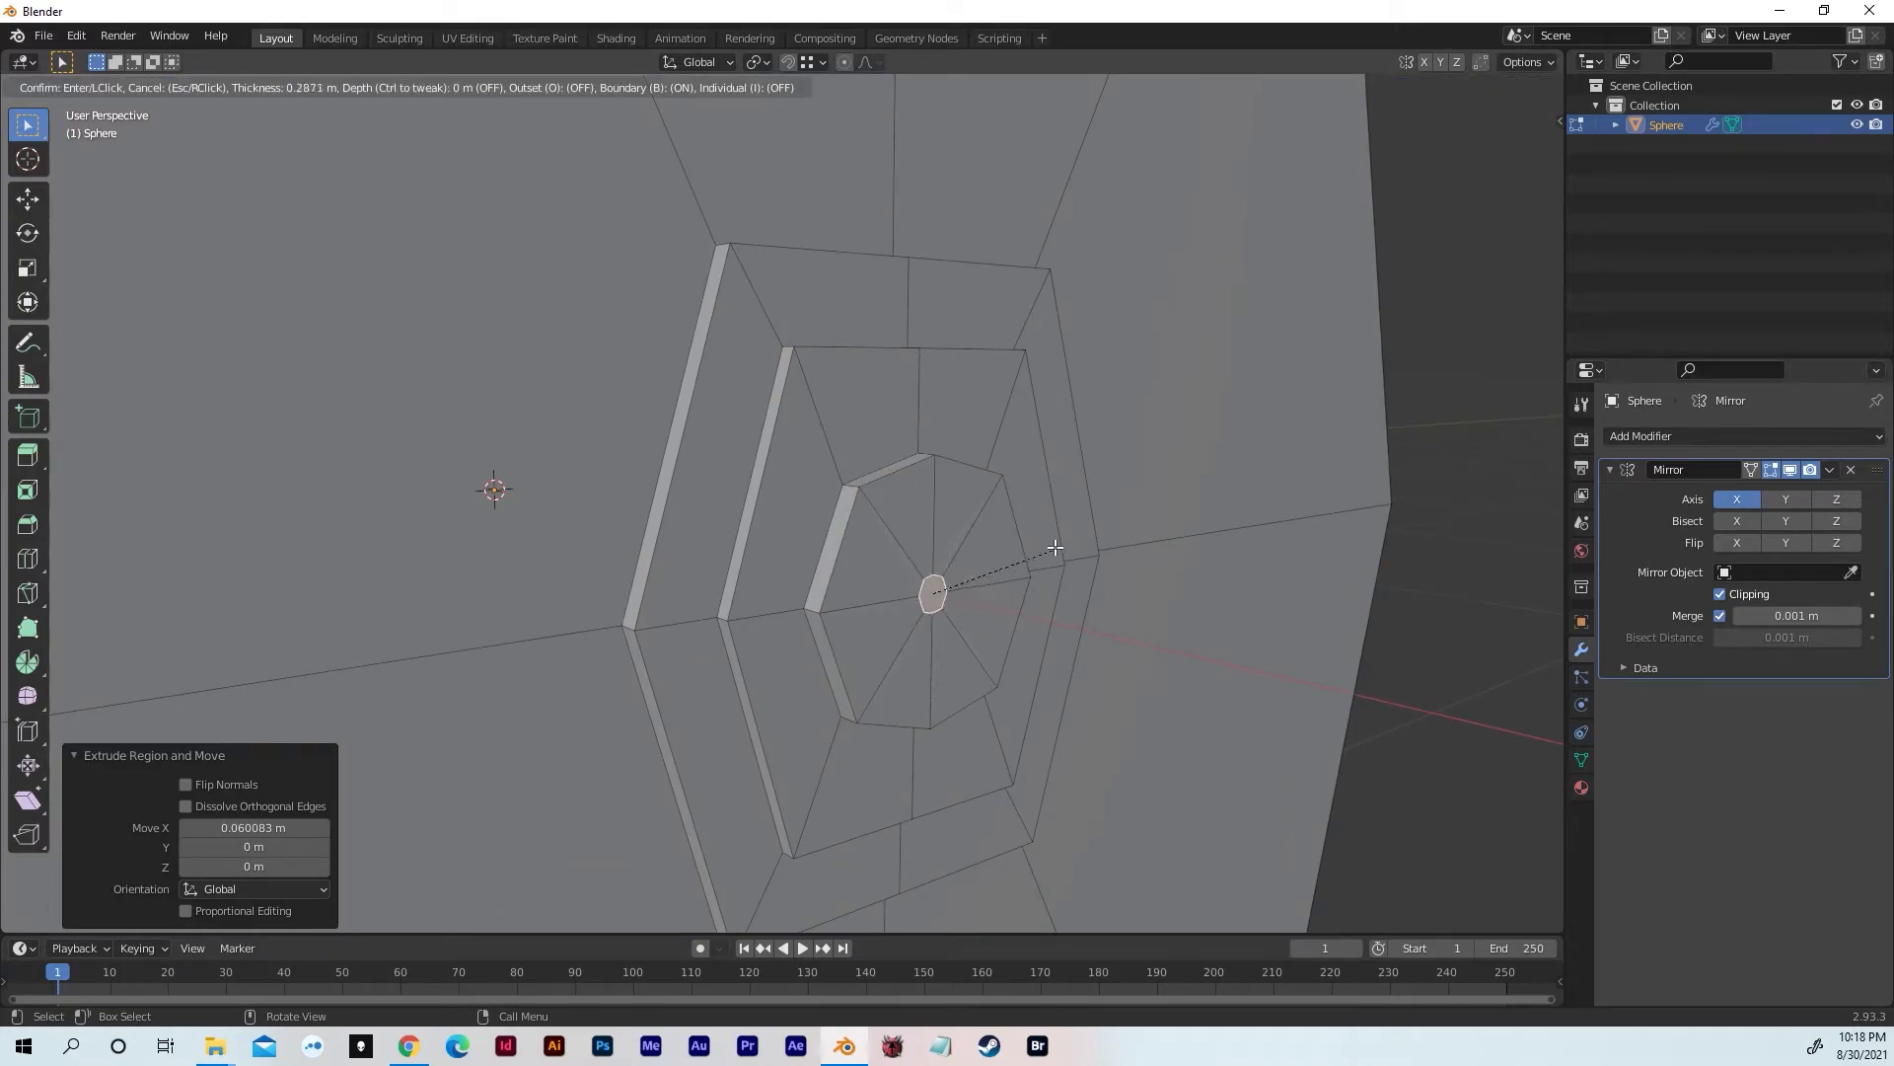
{"action": "left_click", "coordinate": [1129, 520]}
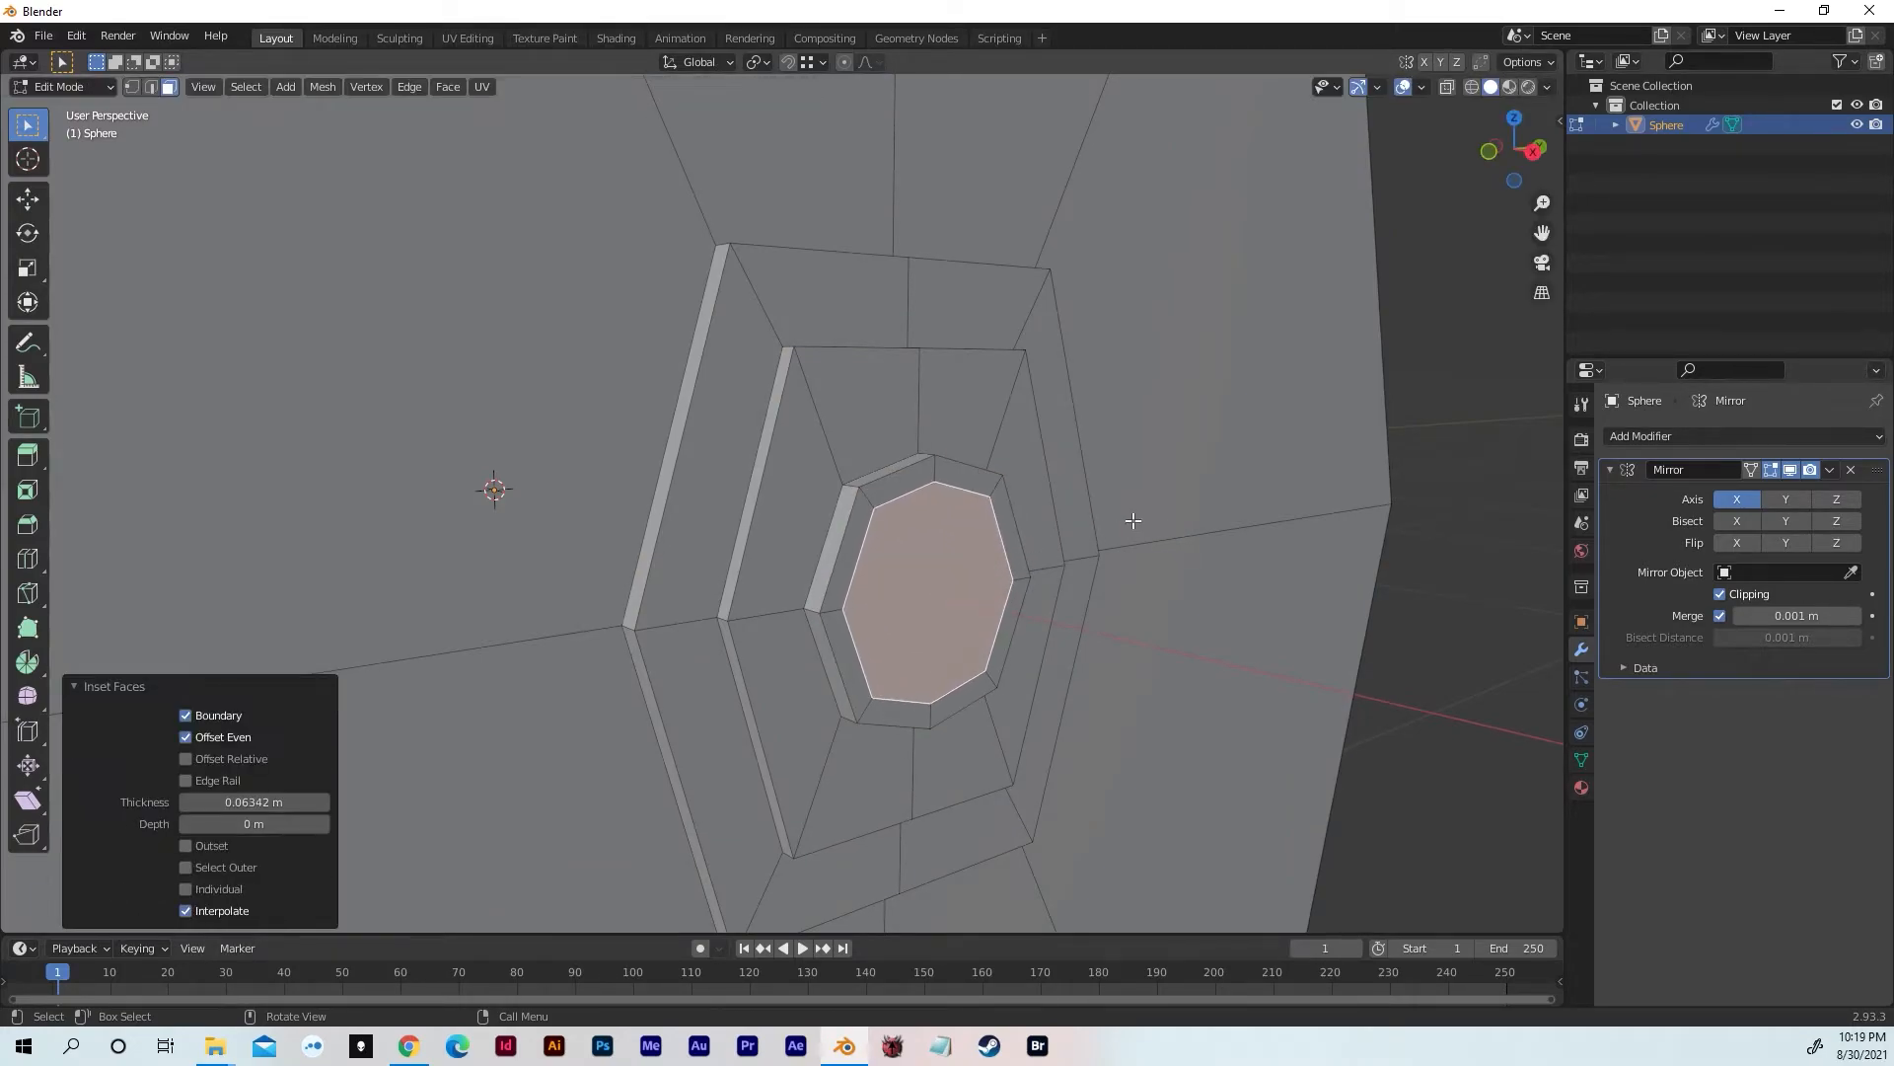
{"action": "middle_click_drag", "start_coordinate": [1129, 520], "coordinate": [1150, 523]}
{"action": "key", "text": "e"}
{"action": "key", "text": "x"}
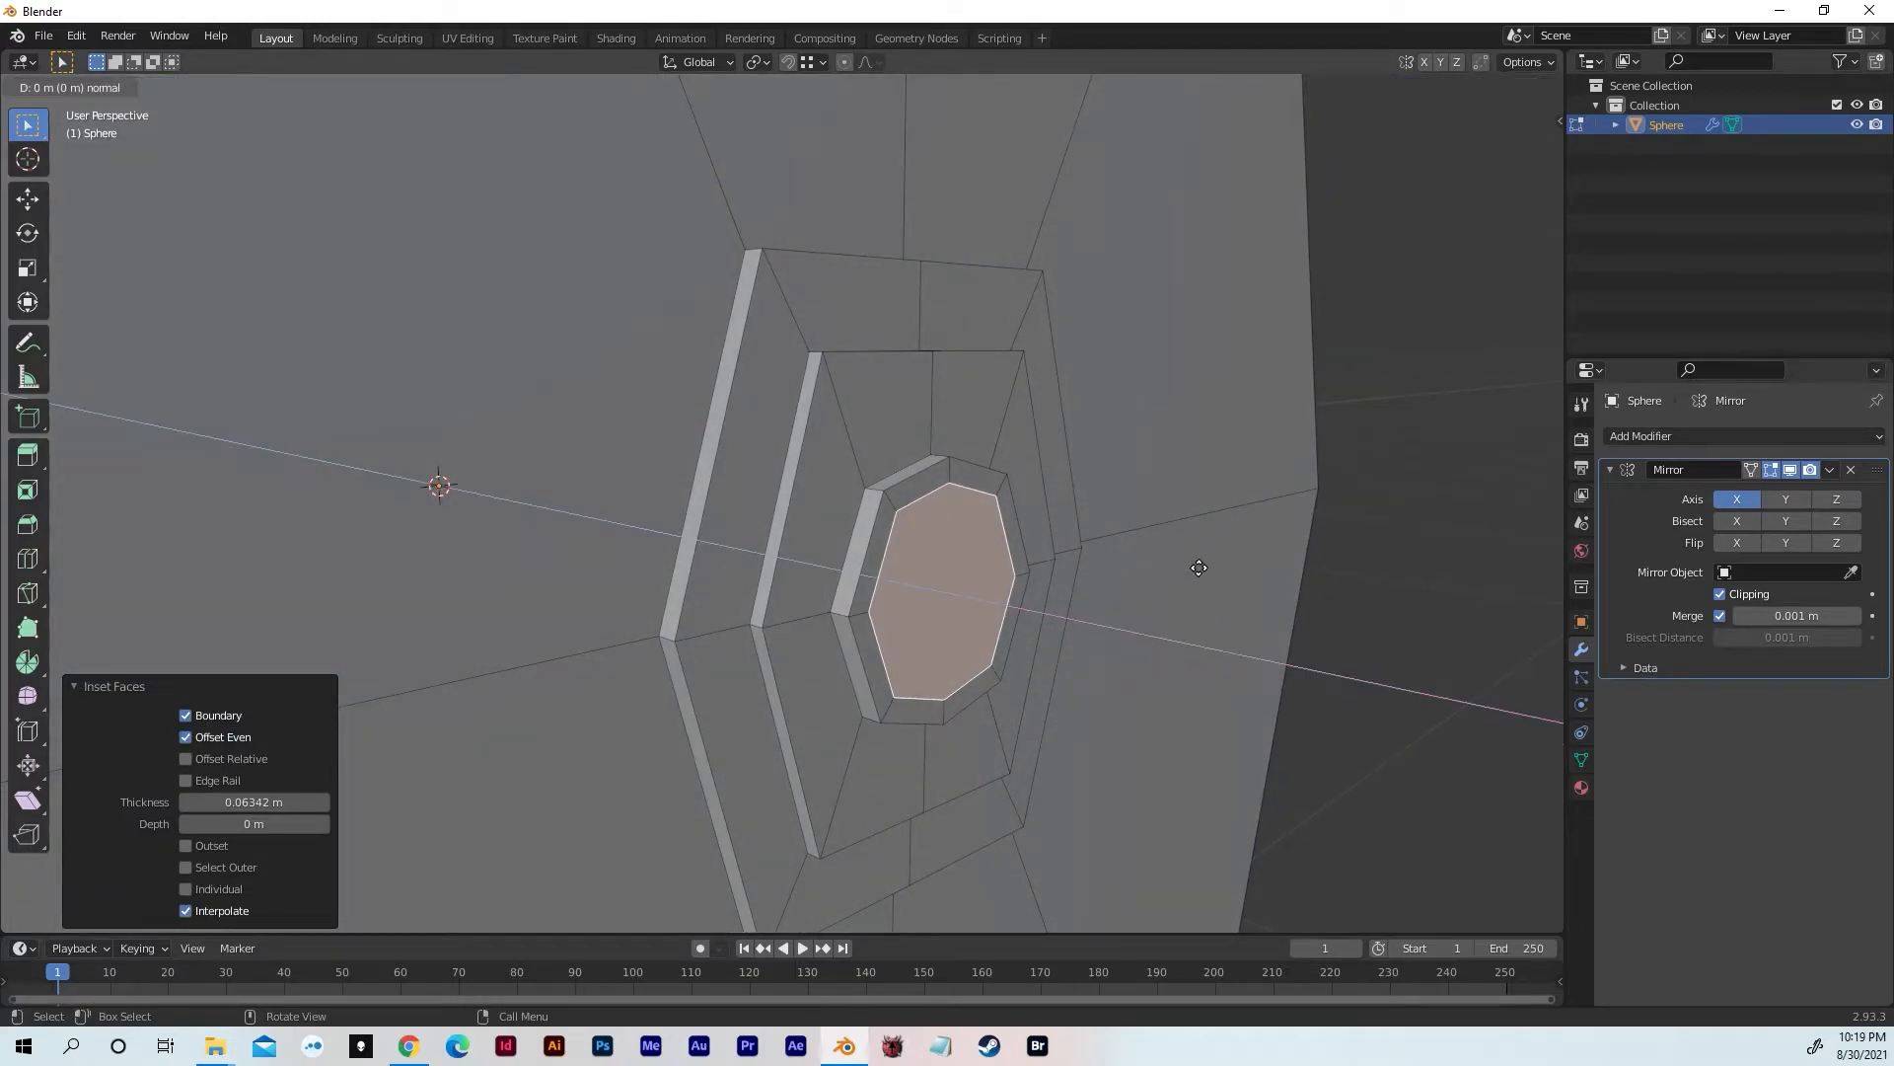
{"action": "left_click", "coordinate": [1184, 576]}
Examine the layered wing hub and the whole ship from several angles in Object Mode
{"action": "key", "text": "Tab"}
{"action": "scroll", "coordinate": [1184, 577], "scroll_direction": "down", "scroll_amount": 10}
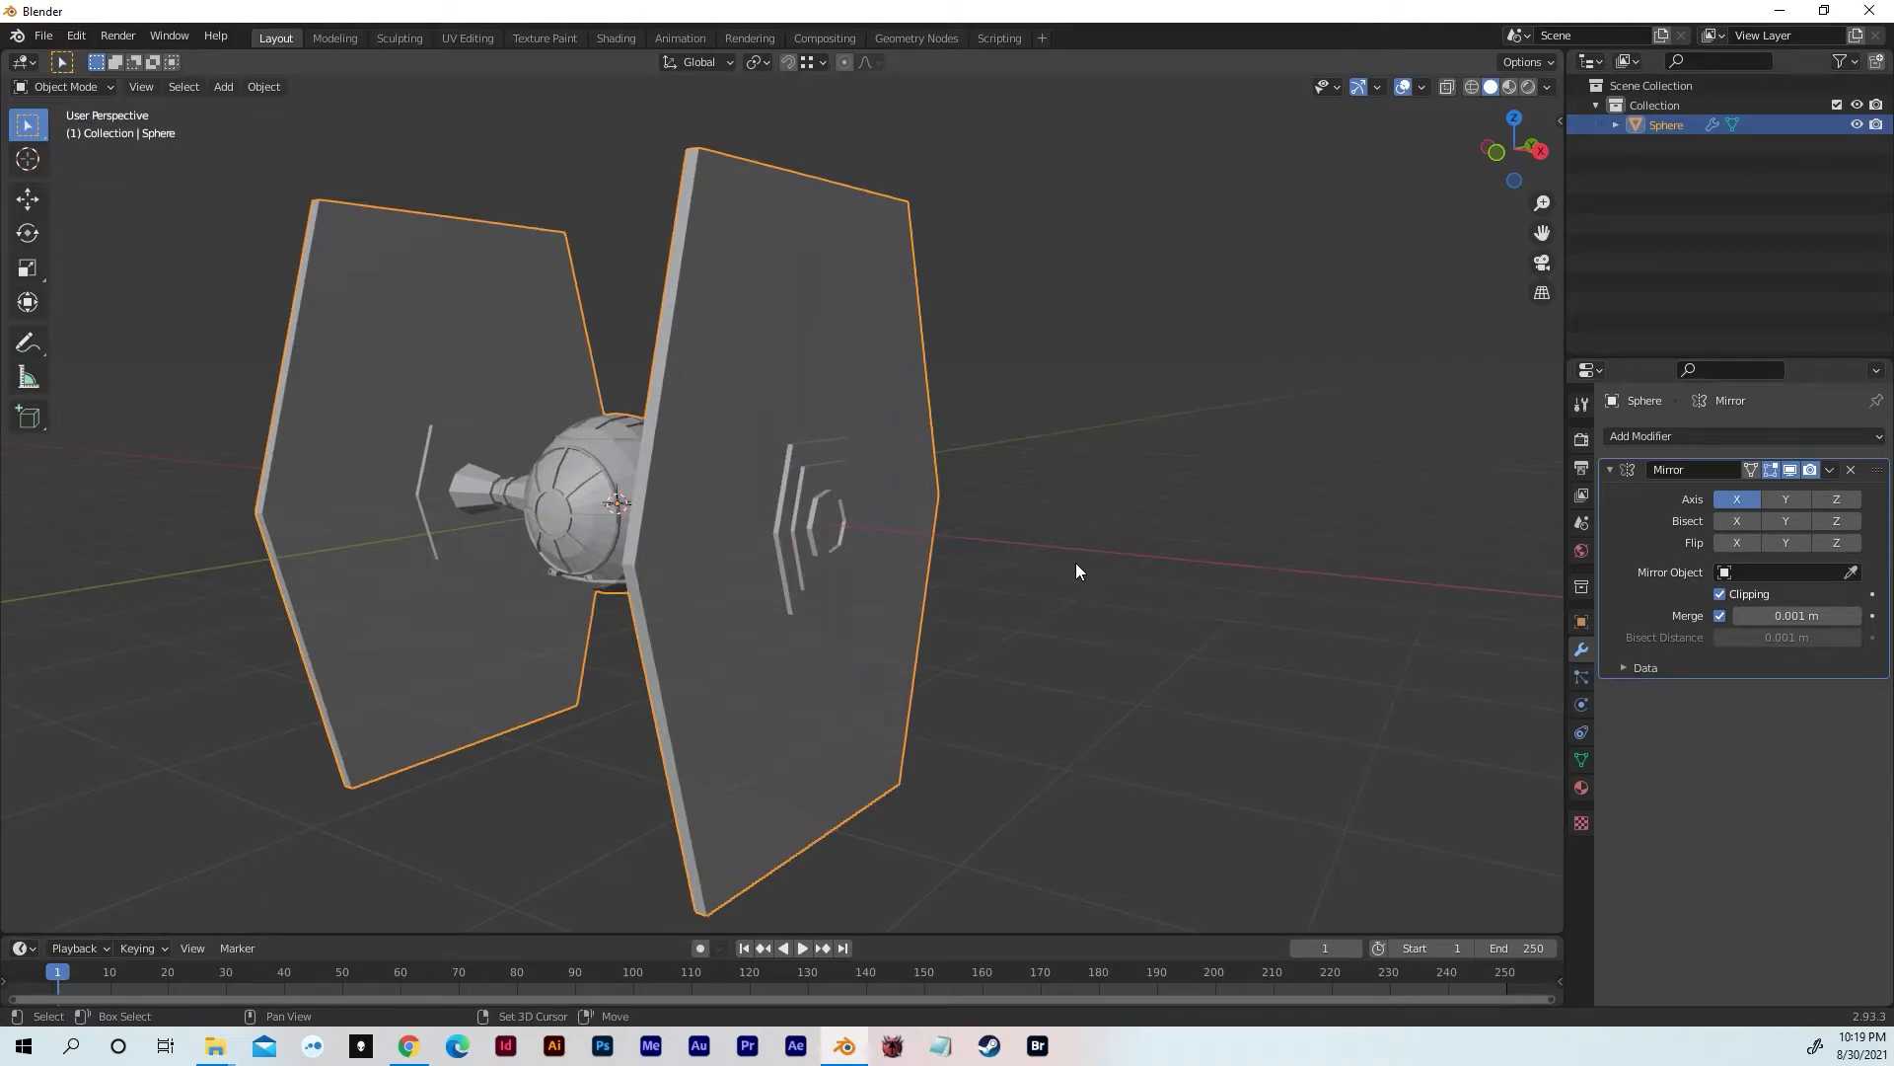
{"action": "middle_click_drag", "start_coordinate": [1075, 570], "coordinate": [1209, 624]}
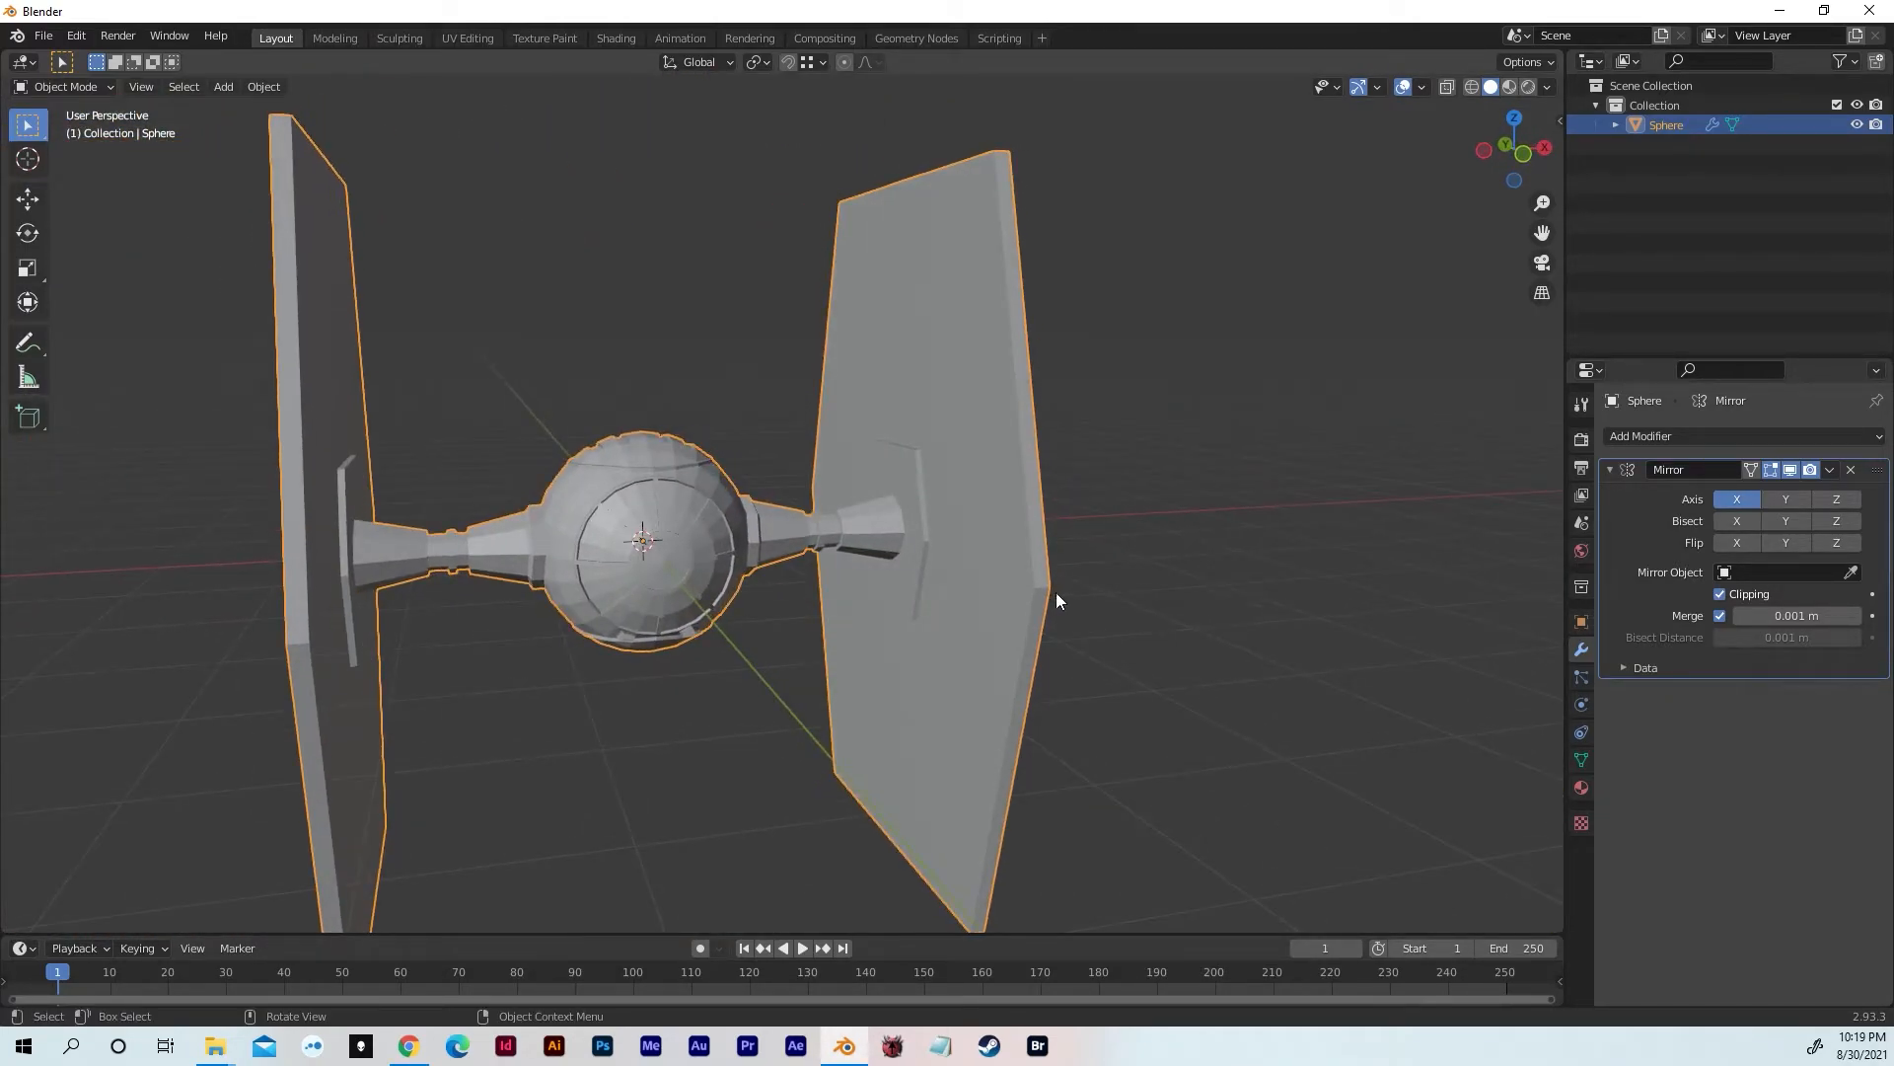
{"action": "middle_click_drag", "start_coordinate": [1151, 553], "coordinate": [1016, 553]}
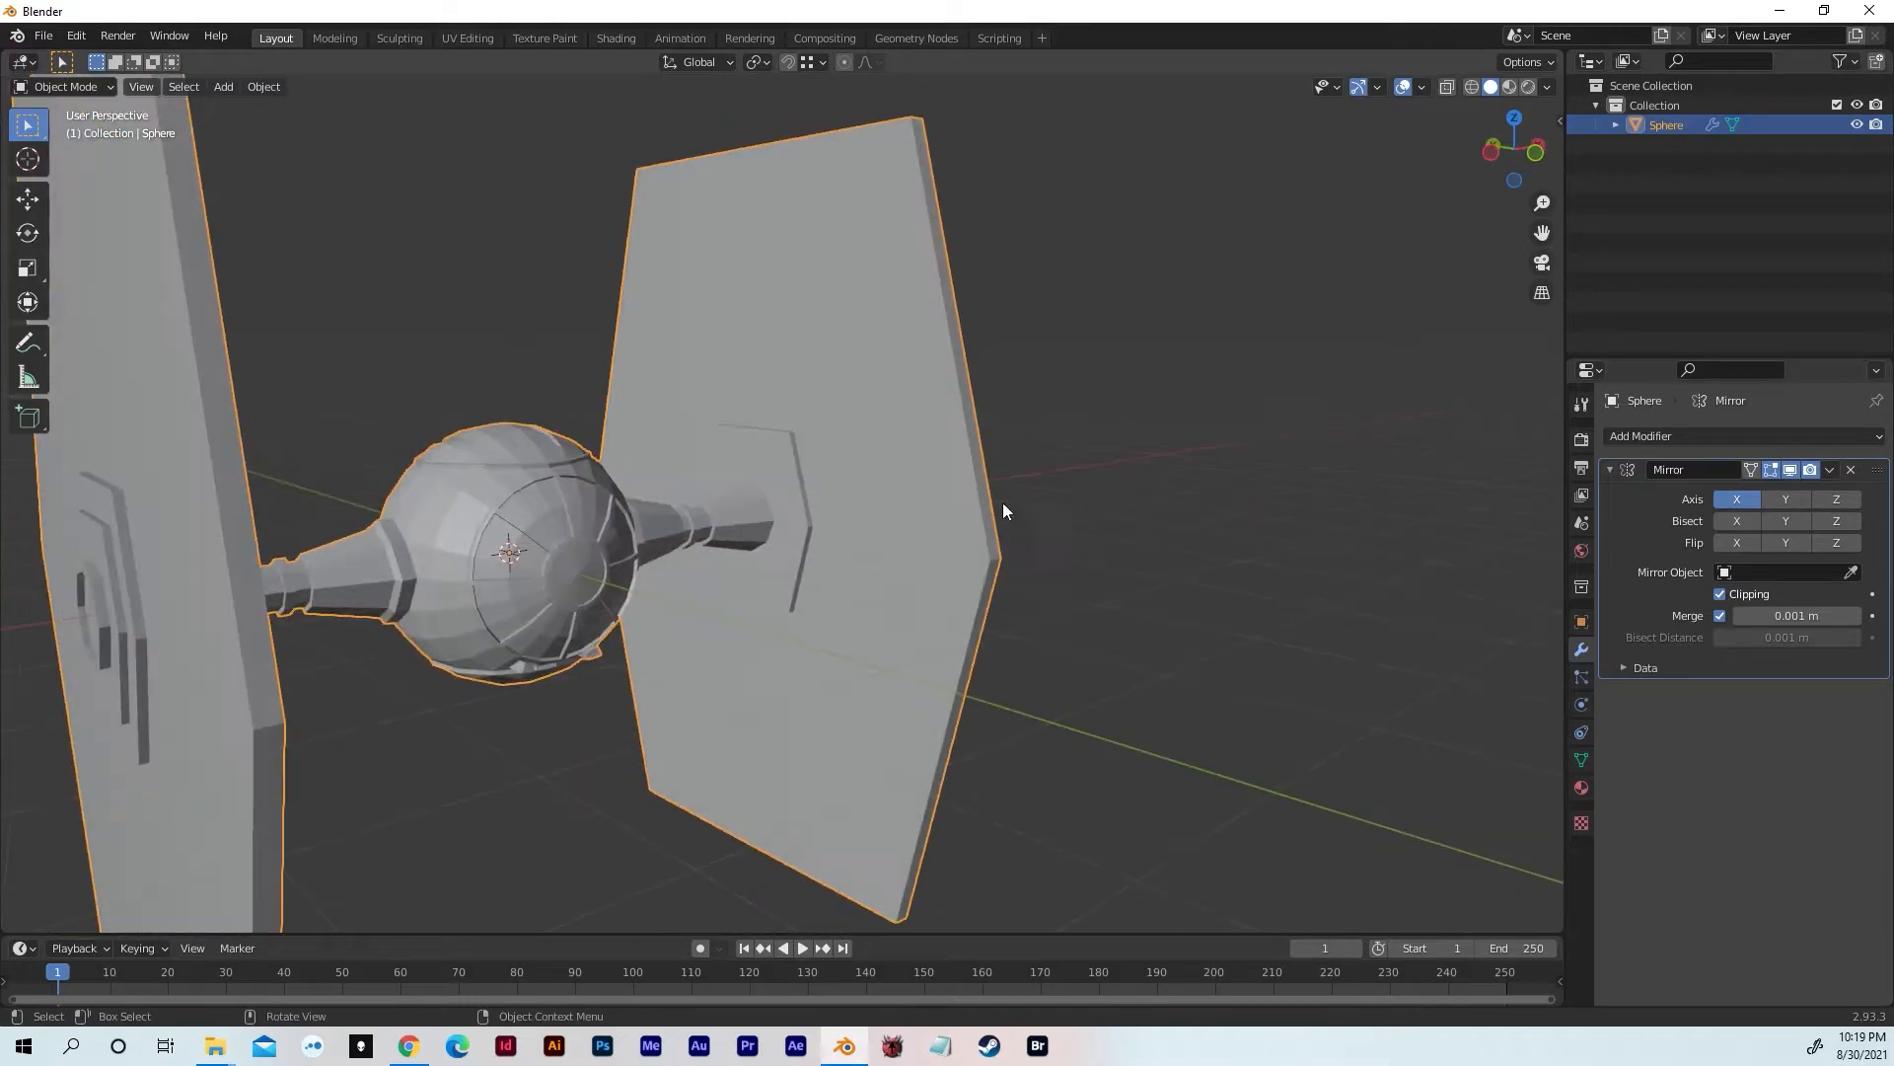
In Edit Mode, select the upper and lower centre panel faces on both the inner and outer sides of the wing
{"action": "key", "text": "Tab"}
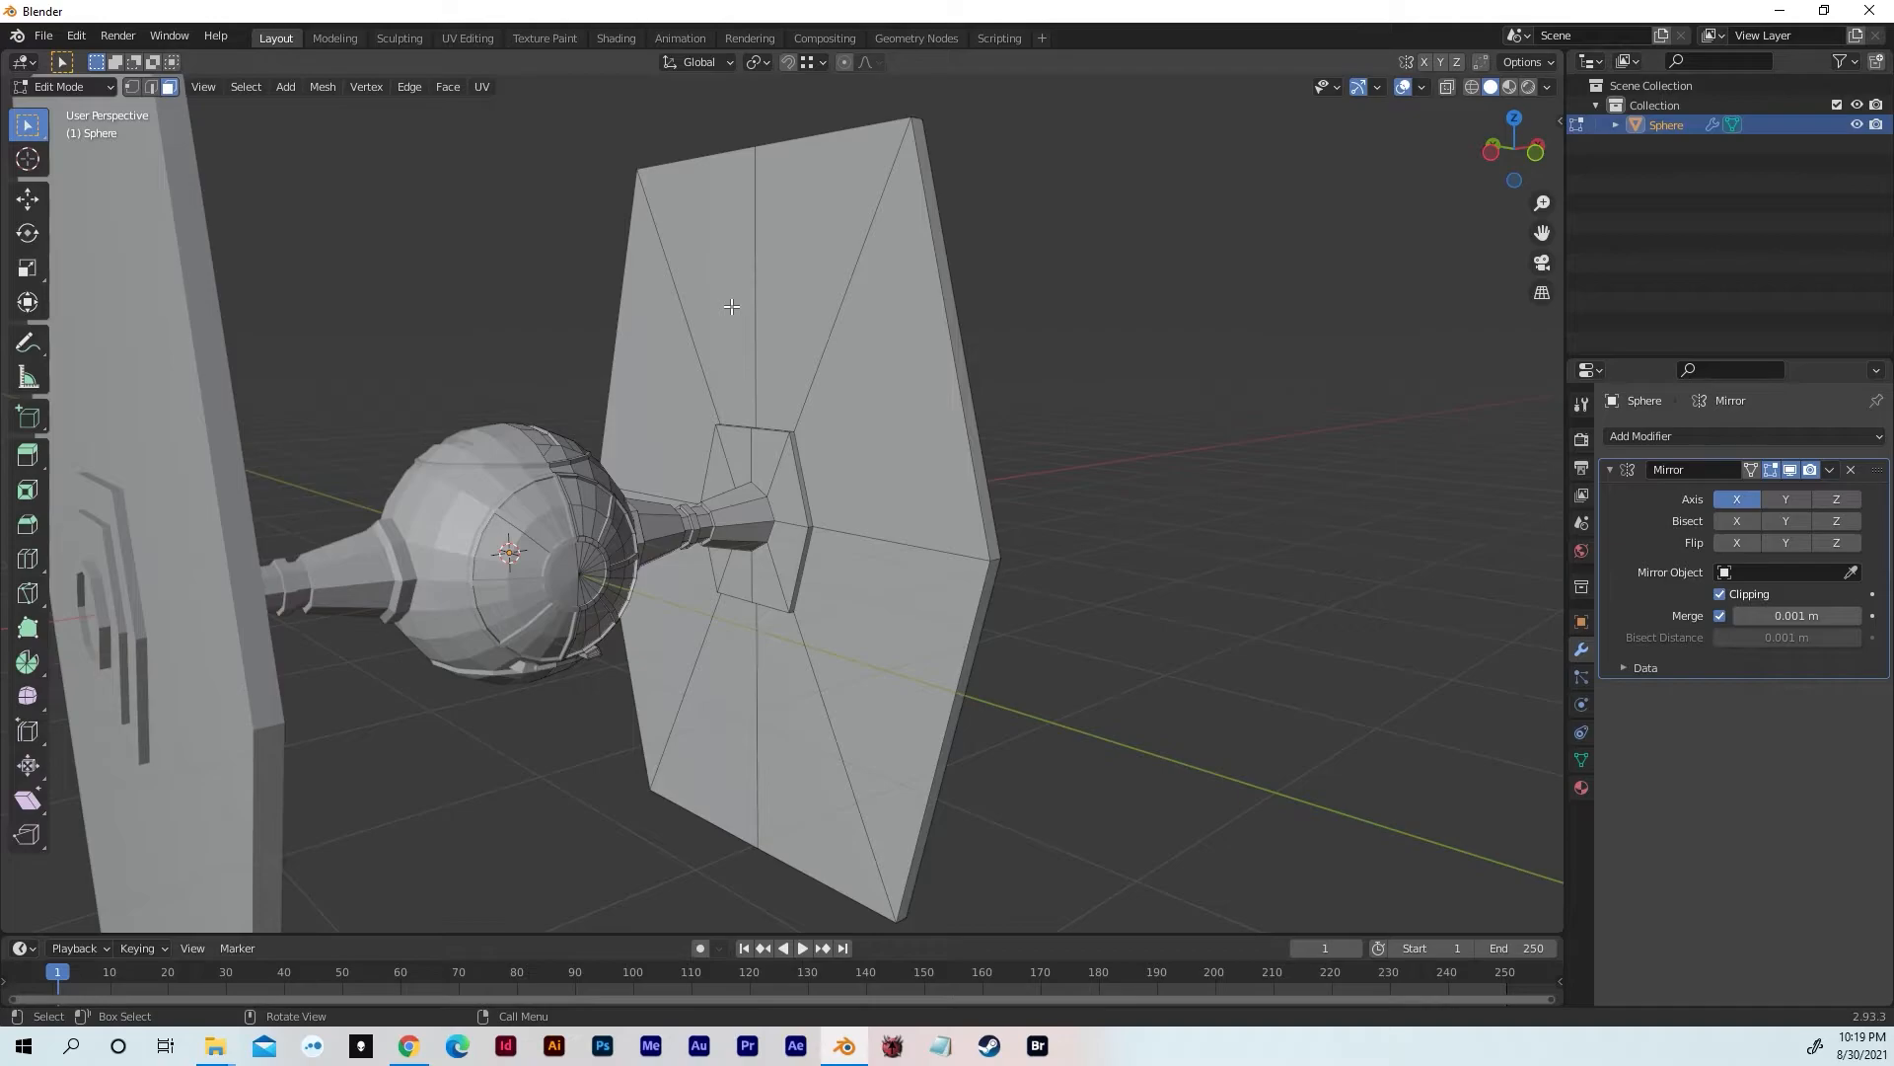
{"action": "middle_click_drag", "start_coordinate": [787, 266], "coordinate": [695, 324]}
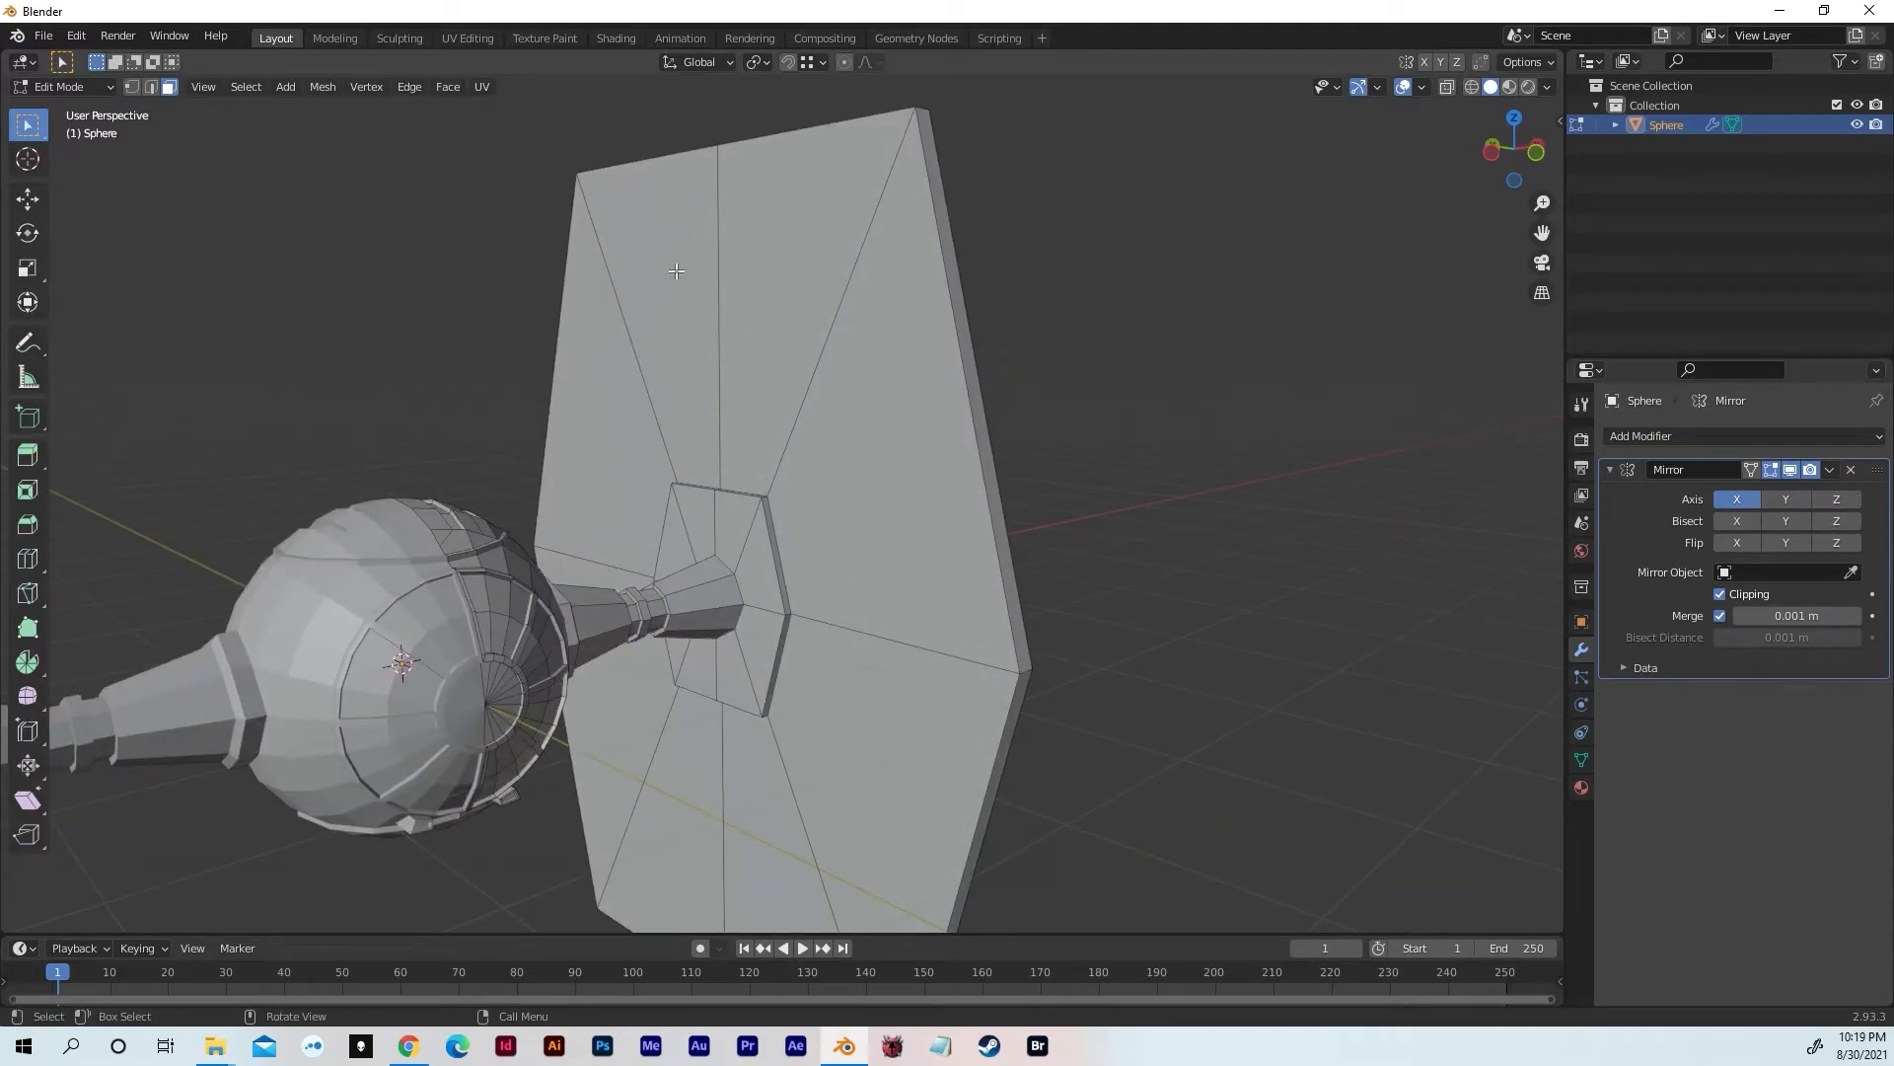
{"action": "left_click_drag", "start_coordinate": [688, 242], "coordinate": [752, 283]}
{"action": "middle_click_drag", "start_coordinate": [773, 548], "coordinate": [764, 509]}
{"action": "left_click_drag", "start_coordinate": [696, 707], "coordinate": [729, 755], "text": "shift"}
{"action": "middle_click_drag", "start_coordinate": [541, 789], "coordinate": [531, 793]}
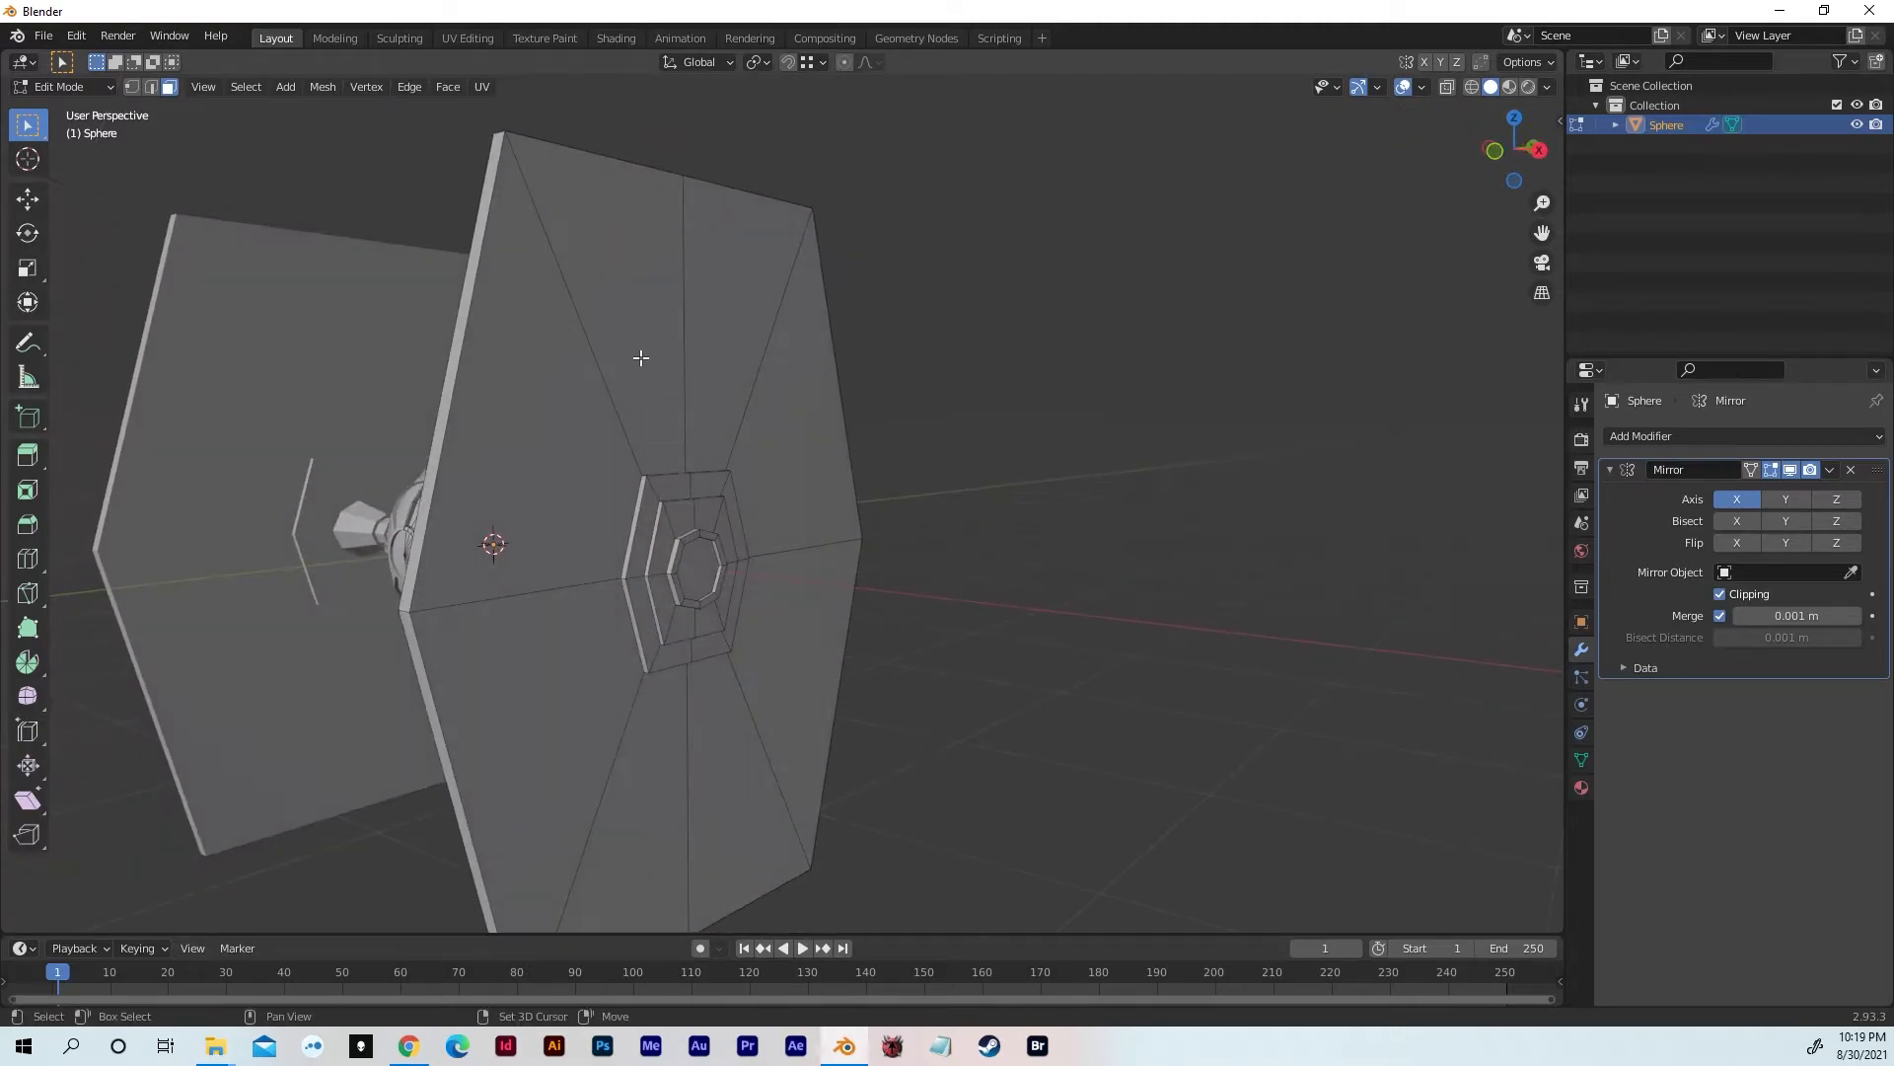
{"action": "left_click", "coordinate": [696, 375]}
{"action": "left_click", "coordinate": [677, 760], "text": "shift"}
{"action": "middle_click_drag", "start_coordinate": [677, 759], "coordinate": [876, 510]}
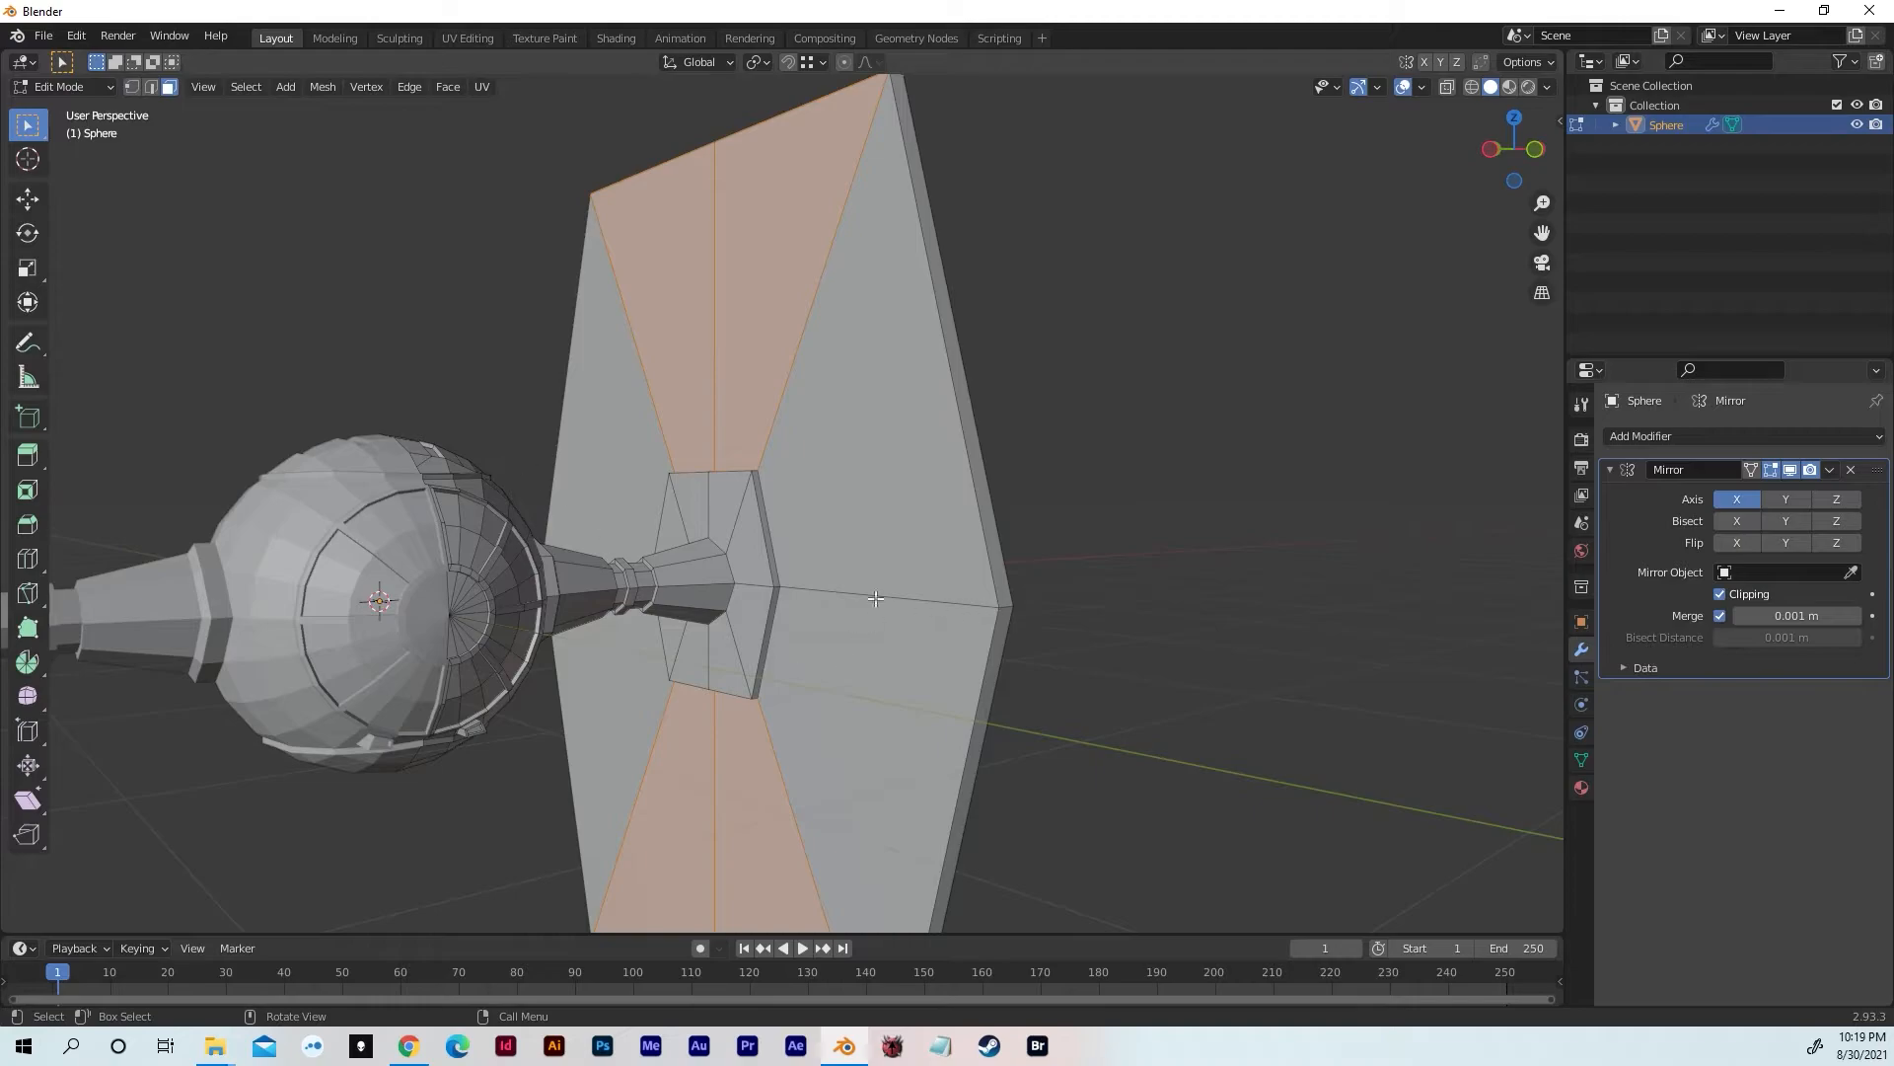
Inset the selected upper and lower wing panels by about 0.086 m
{"action": "middle_click_drag", "start_coordinate": [878, 553], "coordinate": [775, 586]}
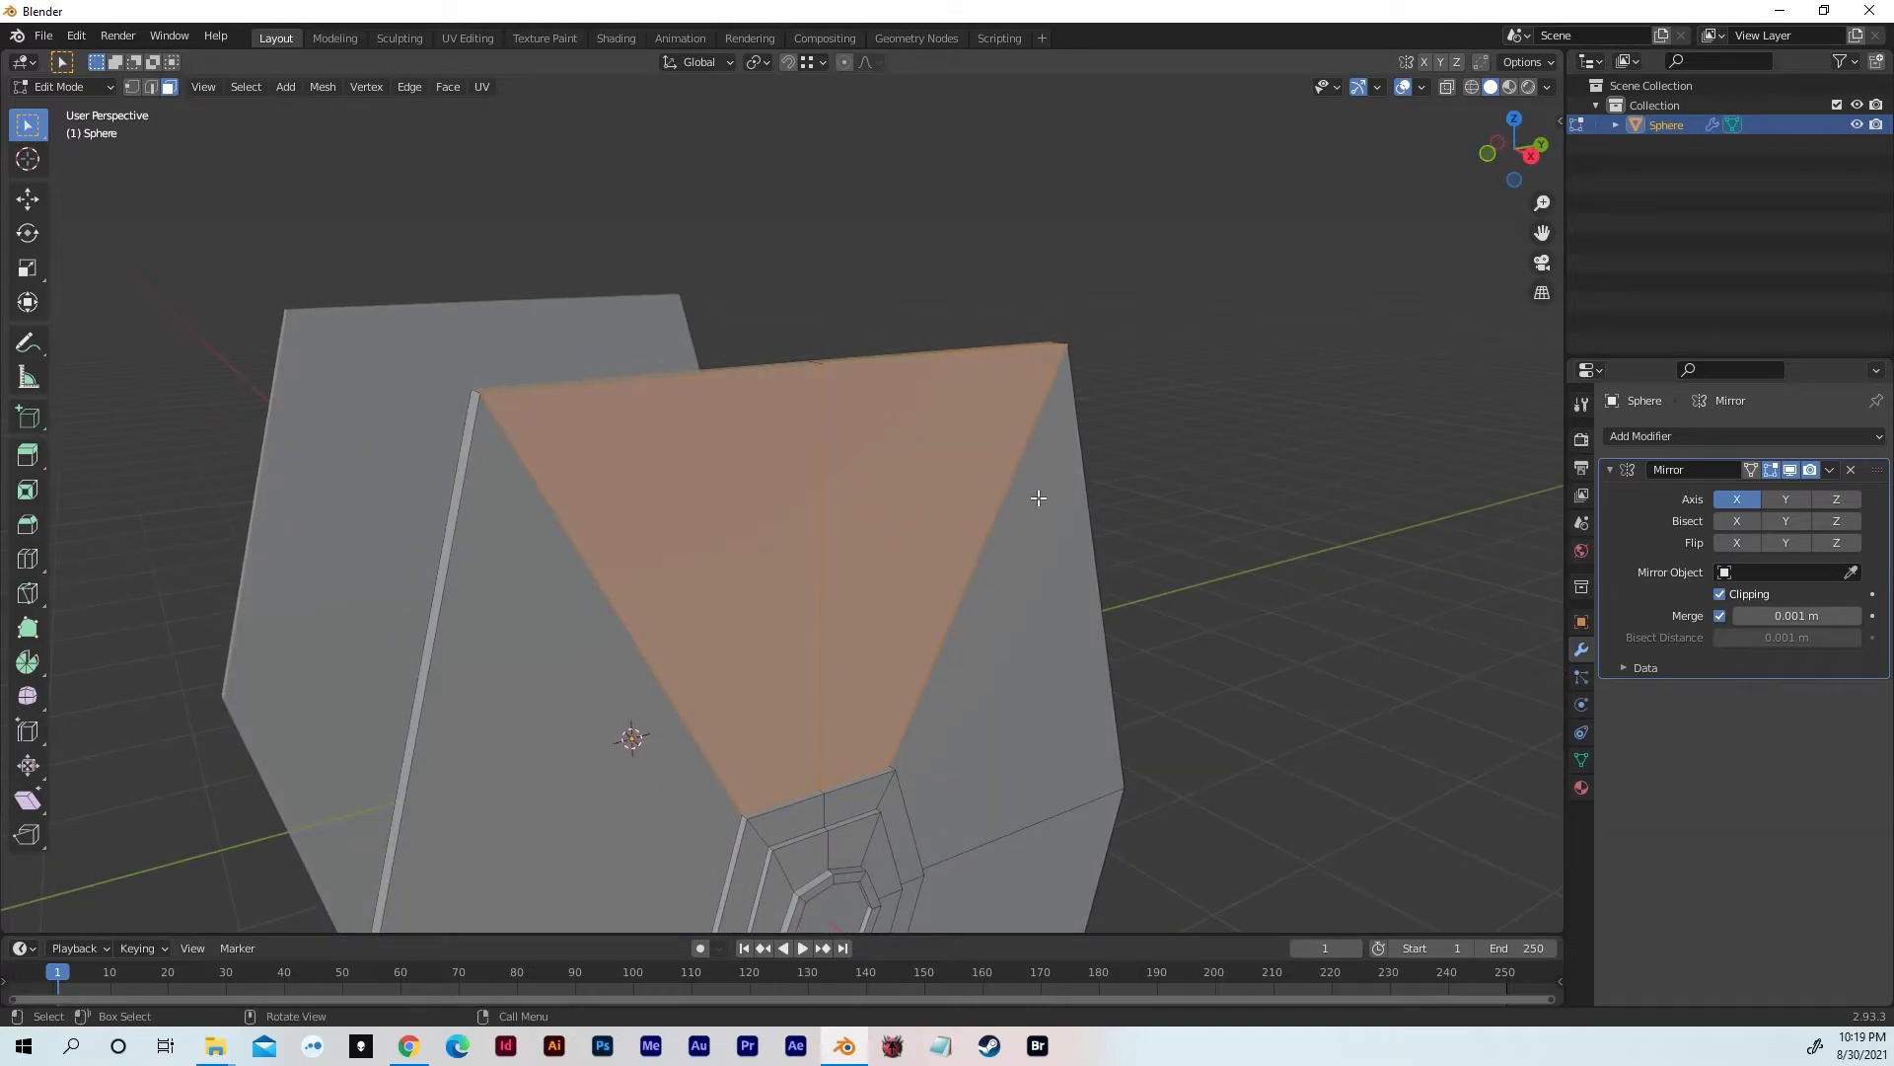
{"action": "key", "text": "i"}
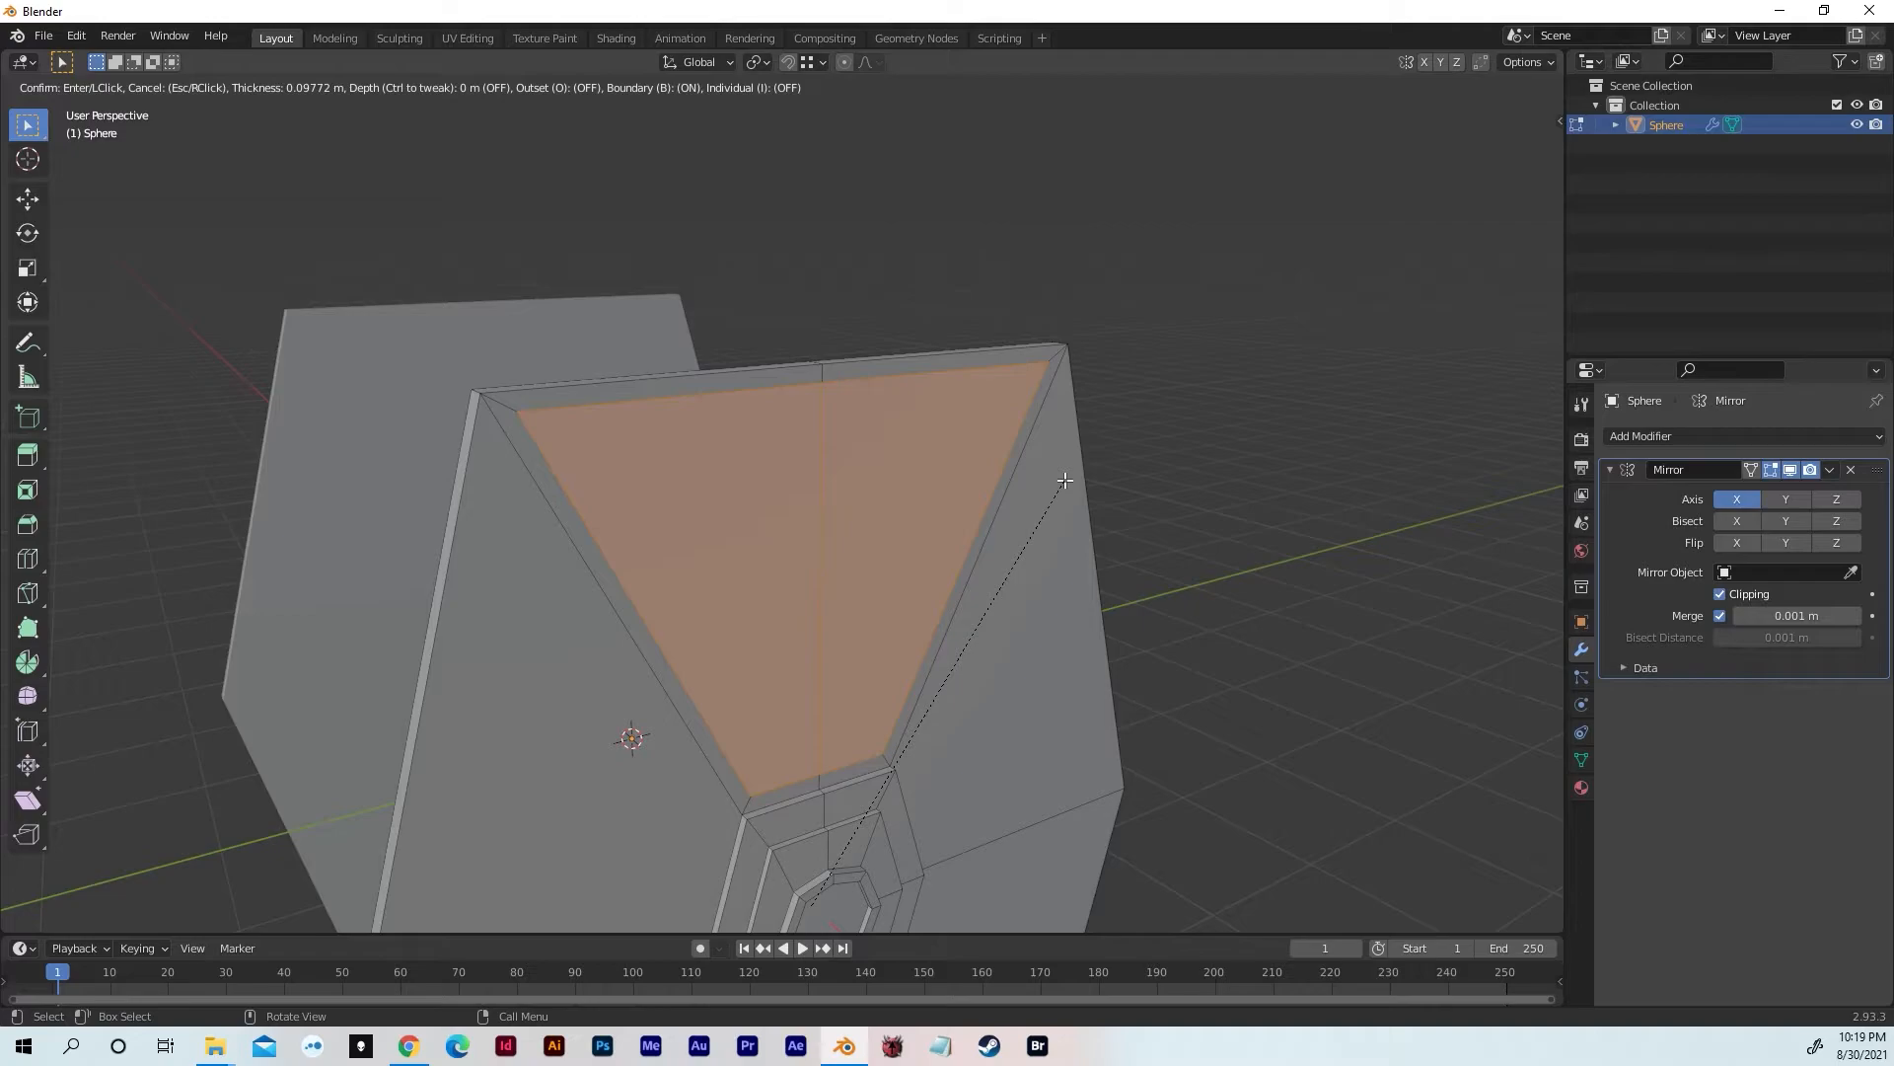
{"action": "left_click", "coordinate": [1066, 479]}
Select the side panel faces of the wing on both its outer and inner sides
{"action": "middle_click_drag", "start_coordinate": [875, 533], "coordinate": [848, 389]}
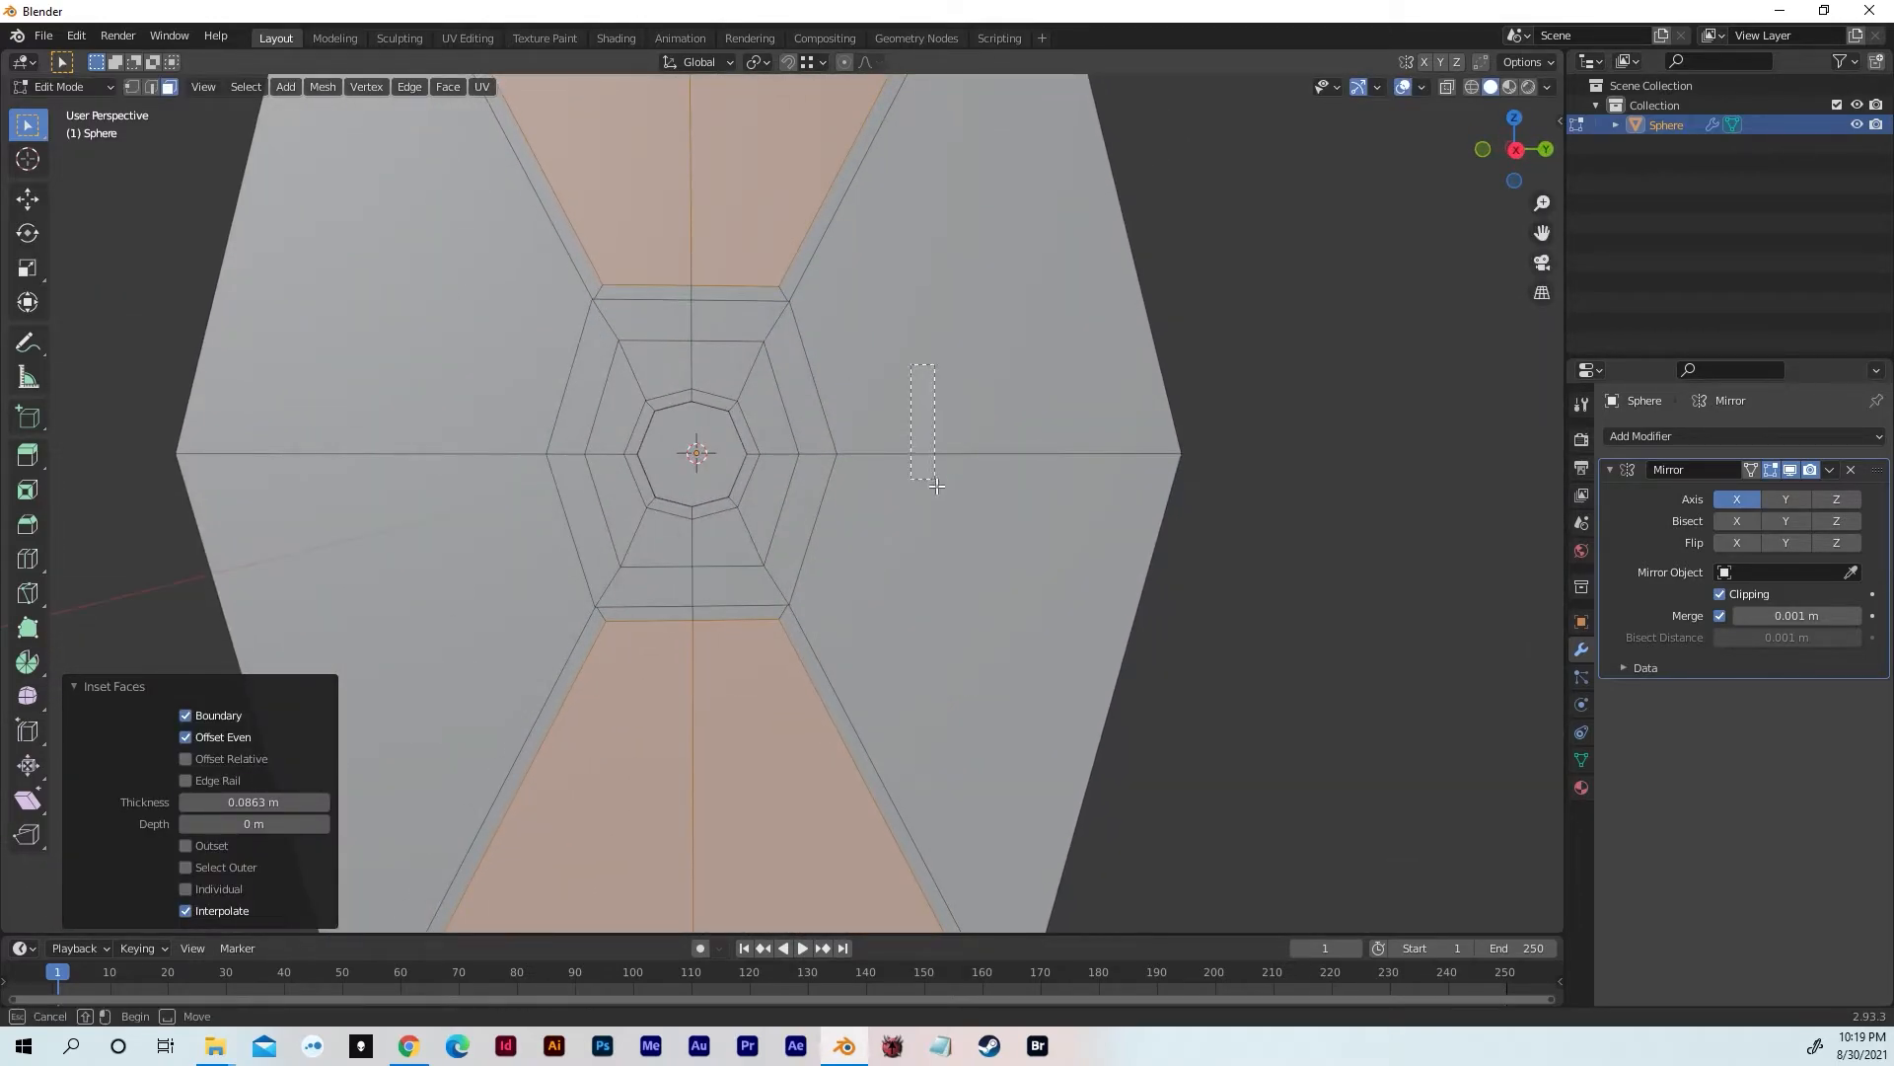
{"action": "left_click_drag", "start_coordinate": [935, 480], "coordinate": [940, 493]}
{"action": "left_click_drag", "start_coordinate": [426, 429], "coordinate": [426, 428], "text": "shift"}
{"action": "middle_click_drag", "start_coordinate": [426, 428], "coordinate": [895, 528]}
{"action": "left_click_drag", "start_coordinate": [1057, 570], "coordinate": [1057, 570]}
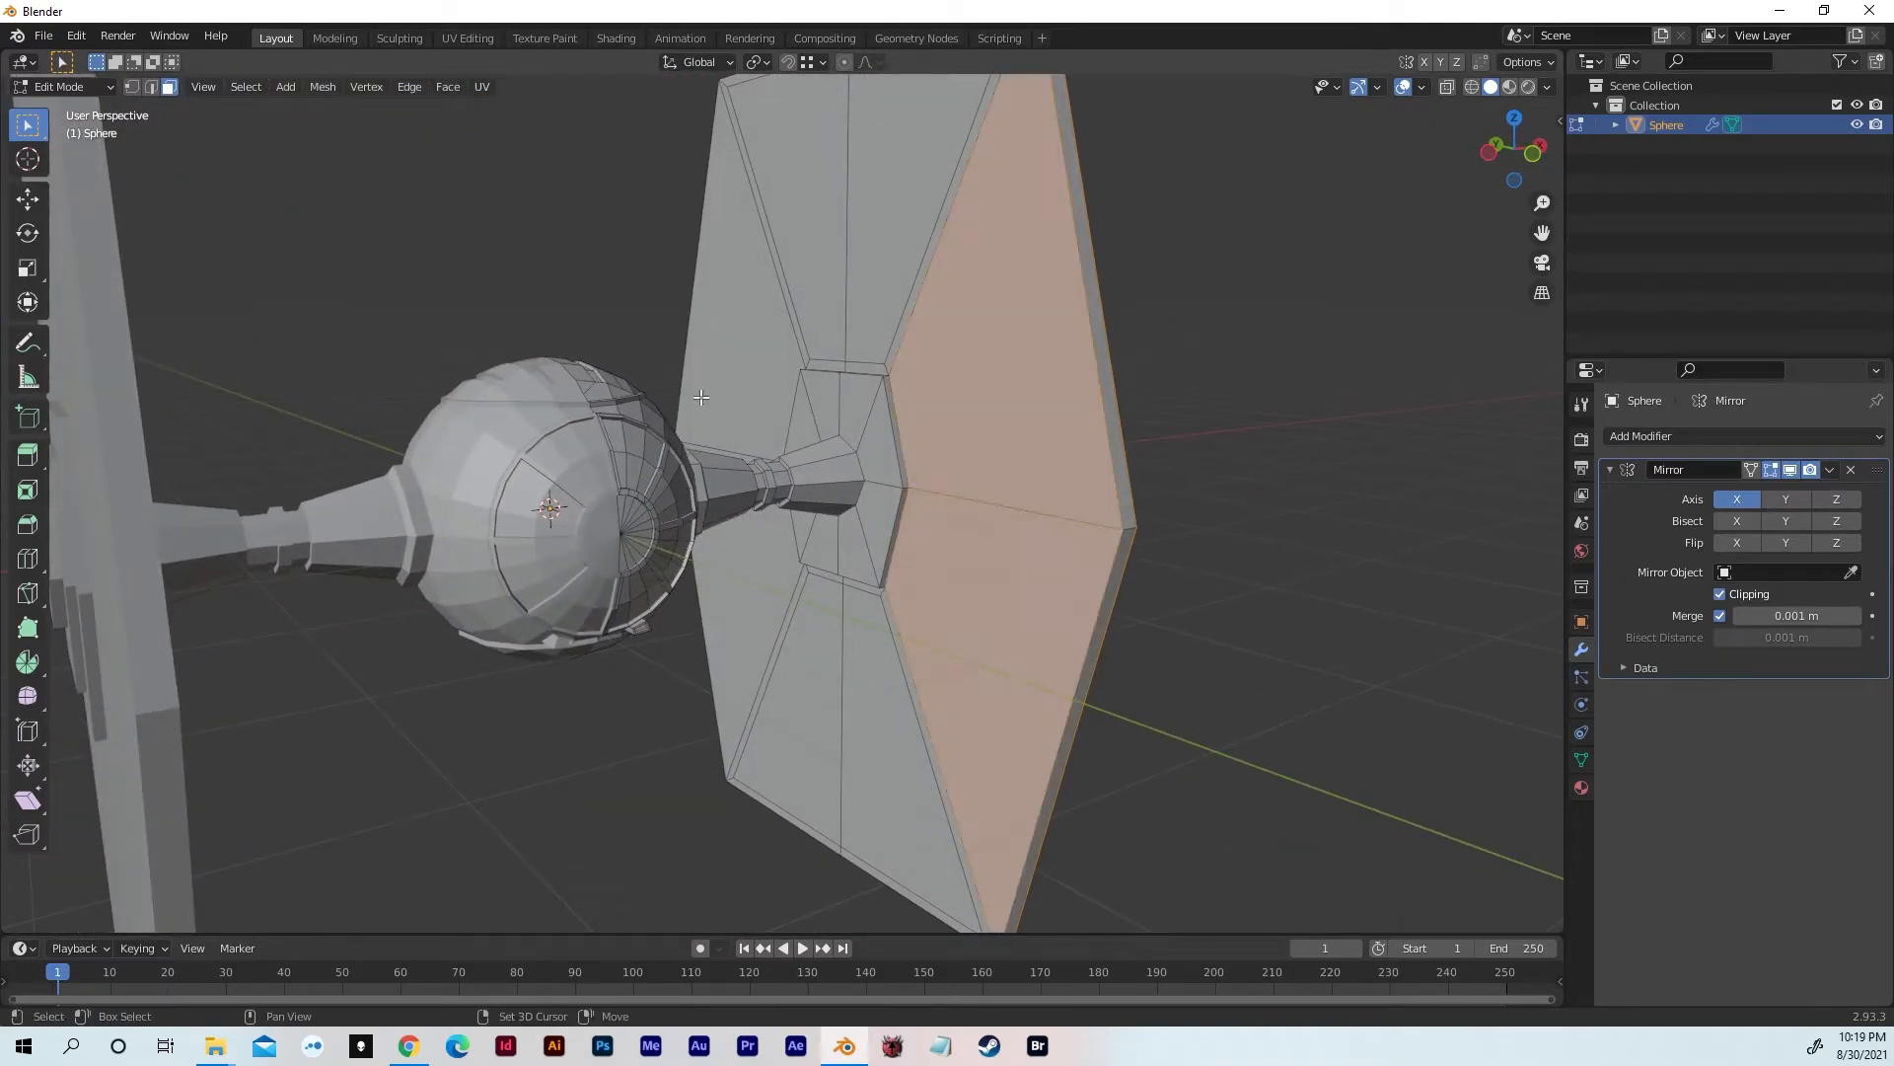
{"action": "middle_click_drag", "start_coordinate": [1057, 570], "coordinate": [677, 491]}
{"action": "left_click_drag", "start_coordinate": [677, 492], "coordinate": [683, 531]}
{"action": "middle_click_drag", "start_coordinate": [683, 531], "coordinate": [822, 559]}
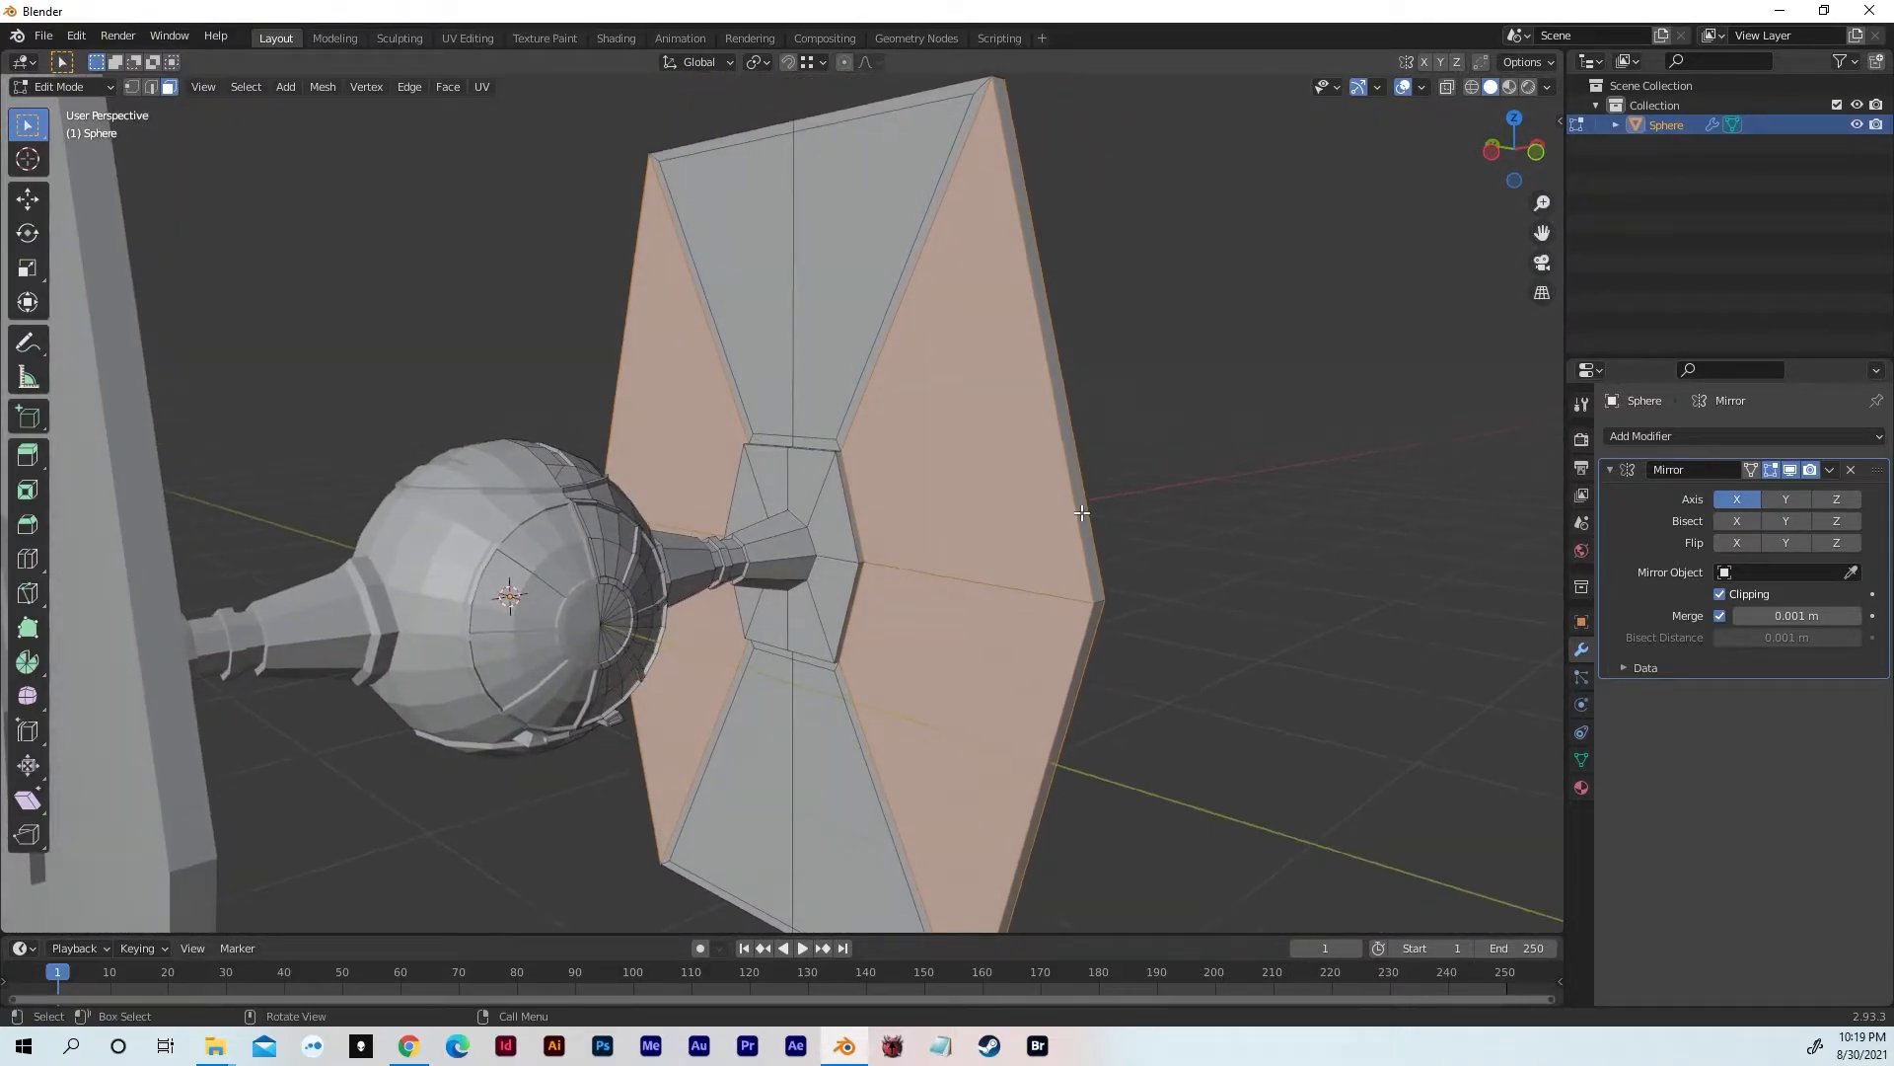
Inset the selected side panels as individual faces by about 0.088 m
{"action": "key", "text": "i"}
{"action": "key", "text": "i"}
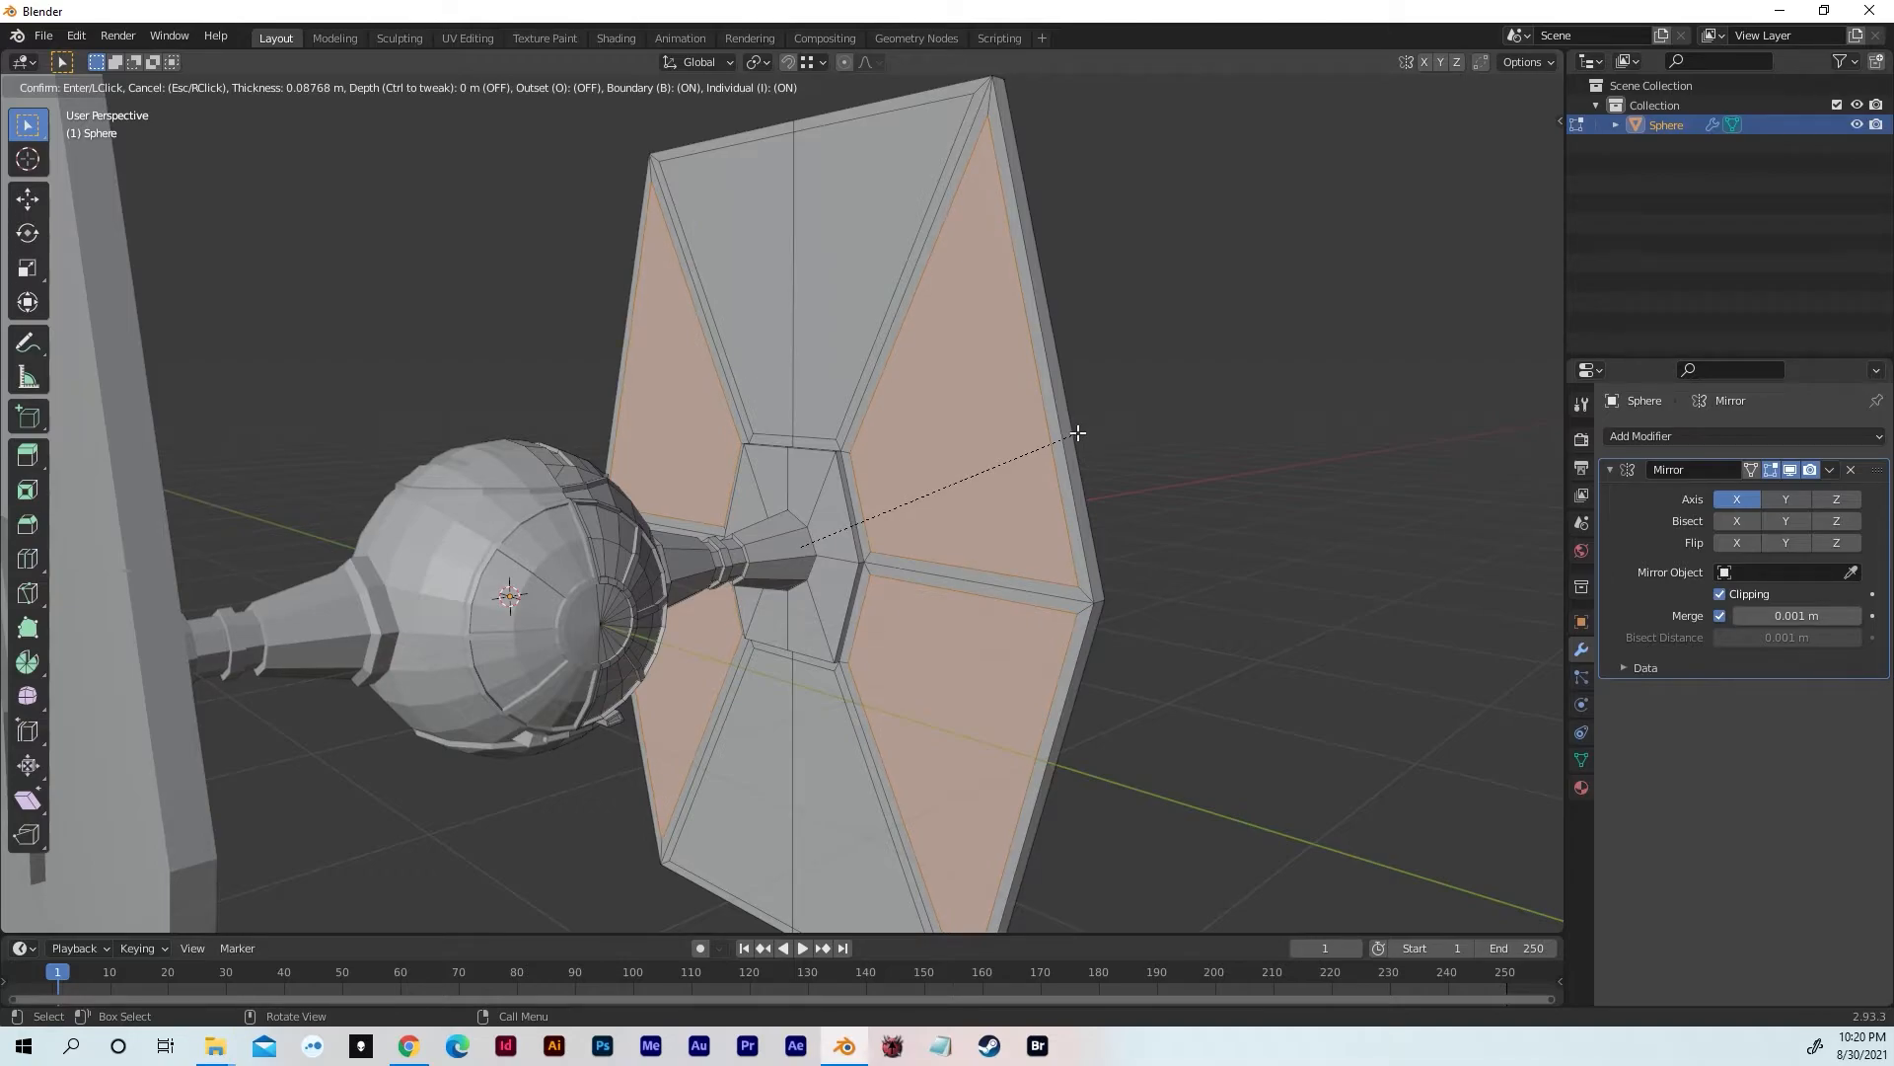
{"action": "left_click", "coordinate": [1078, 432]}
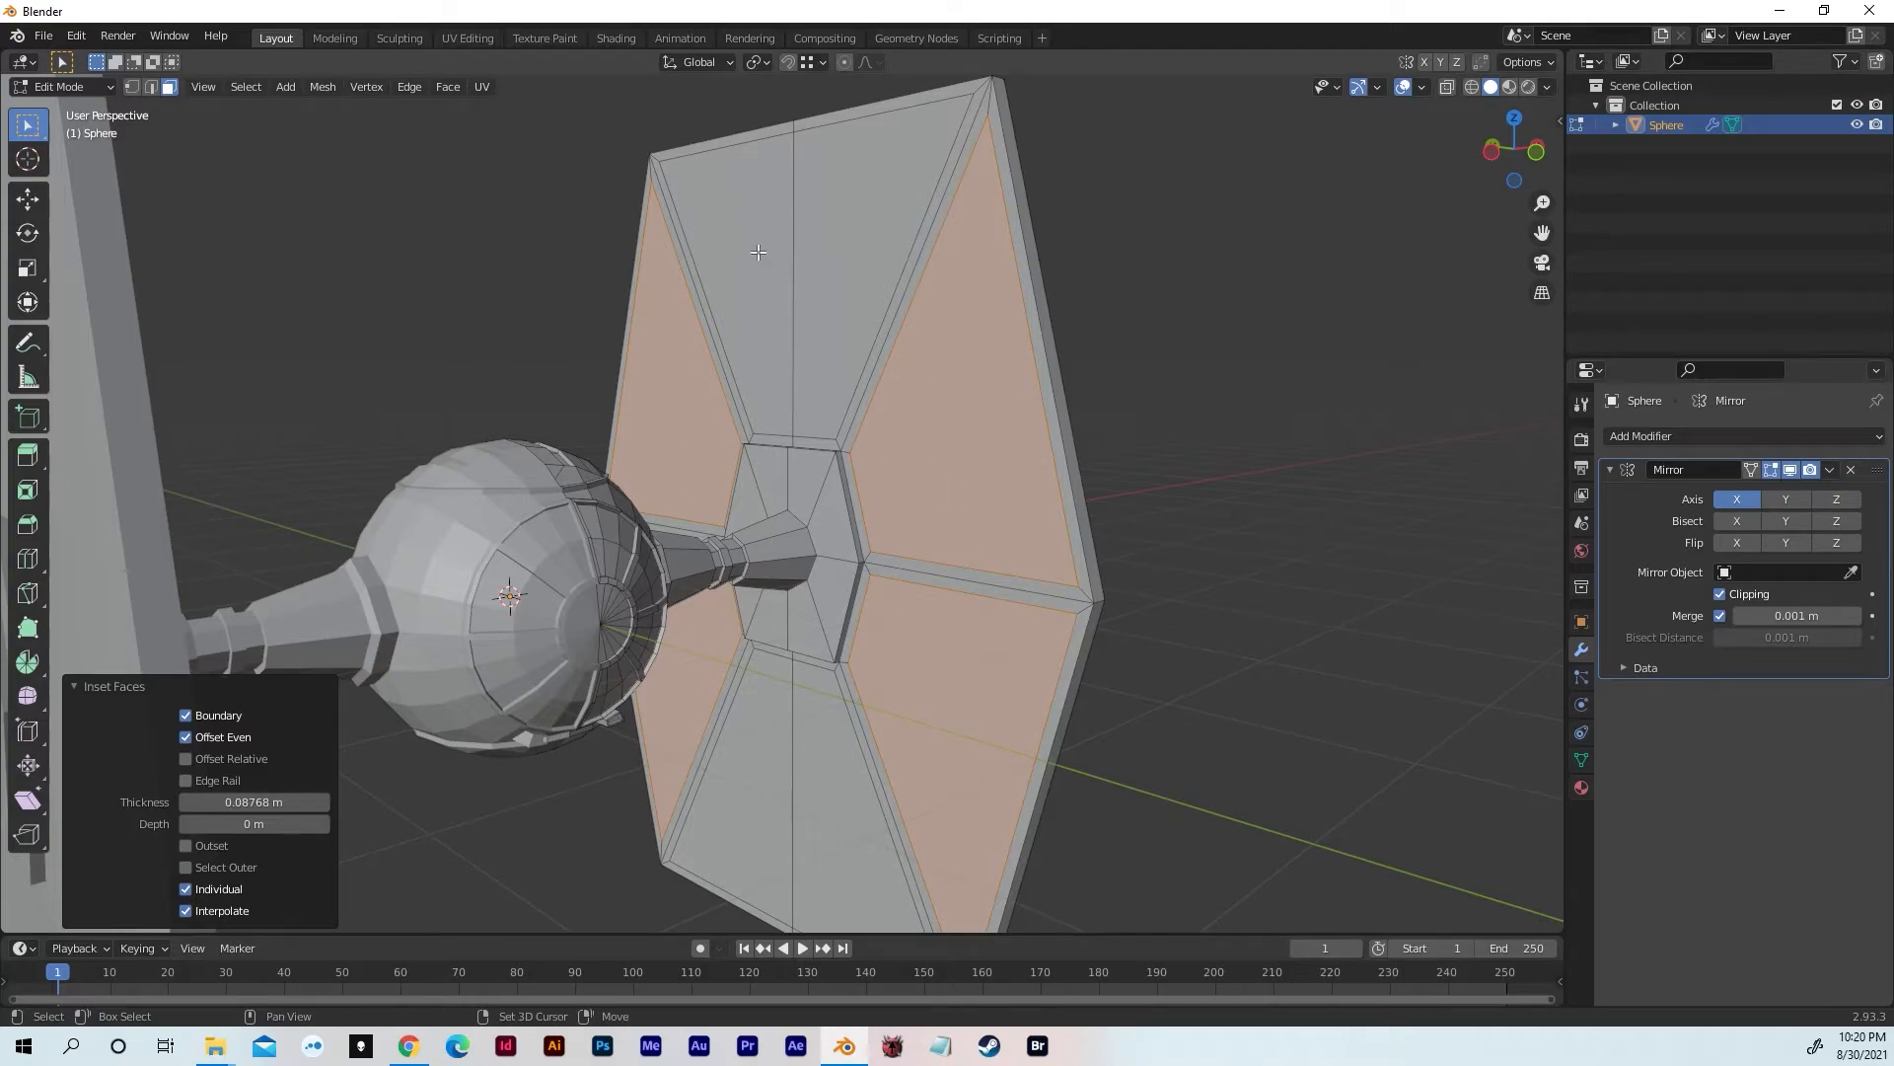
Add the inset upper and lower centre panels on both sides of the wing to the selection
{"action": "left_click", "coordinate": [820, 281], "text": "shift"}
{"action": "middle_click_drag", "start_coordinate": [784, 773], "coordinate": [682, 861]}
{"action": "left_click_drag", "start_coordinate": [674, 772], "coordinate": [745, 807]}
{"action": "mouse_move", "coordinate": [765, 355]}
{"action": "left_mouse_down"}
{"action": "mouse_move", "coordinate": [789, 385]}
{"action": "mouse_move", "coordinate": [817, 366]}
{"action": "left_mouse_up"}
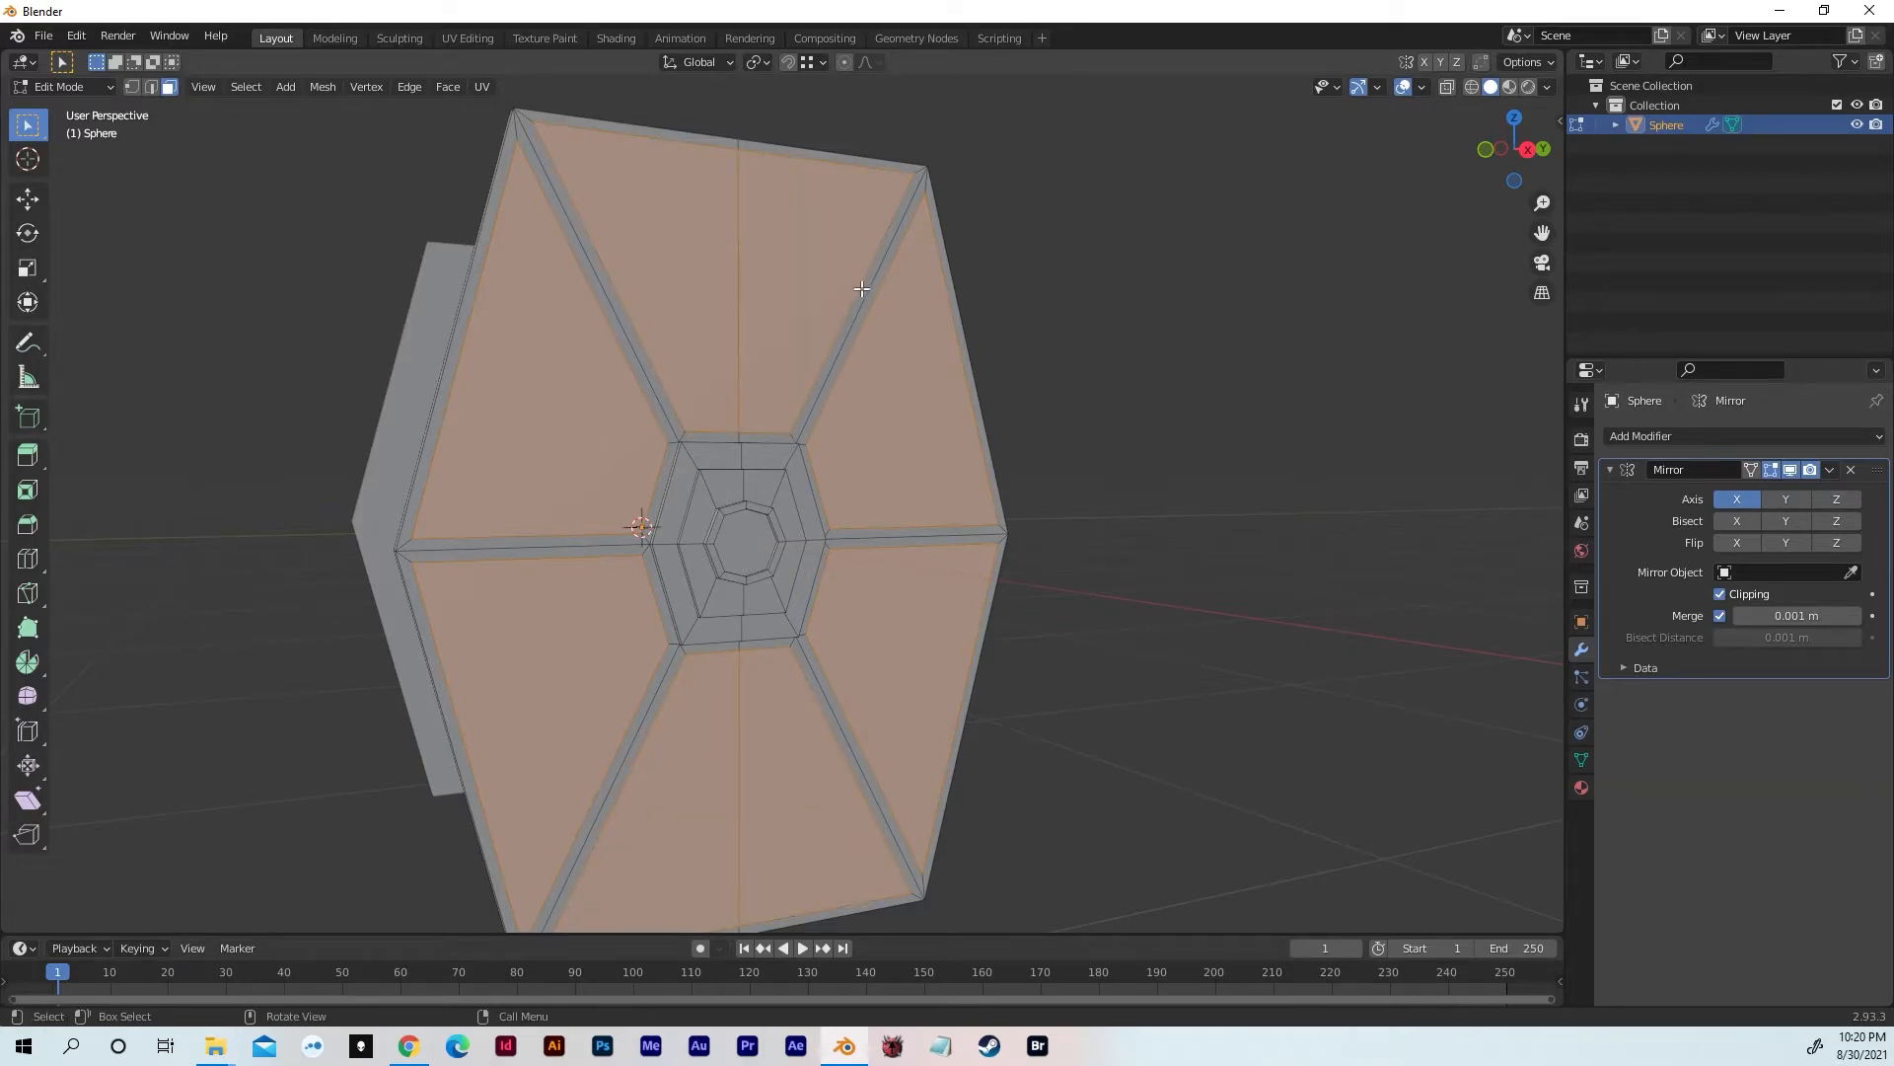
{"action": "middle_click_drag", "start_coordinate": [774, 443], "coordinate": [1269, 474]}
Extrude the selected wing panels in place and scale them to about 0.66 along X to recess them
{"action": "key", "text": "e"}
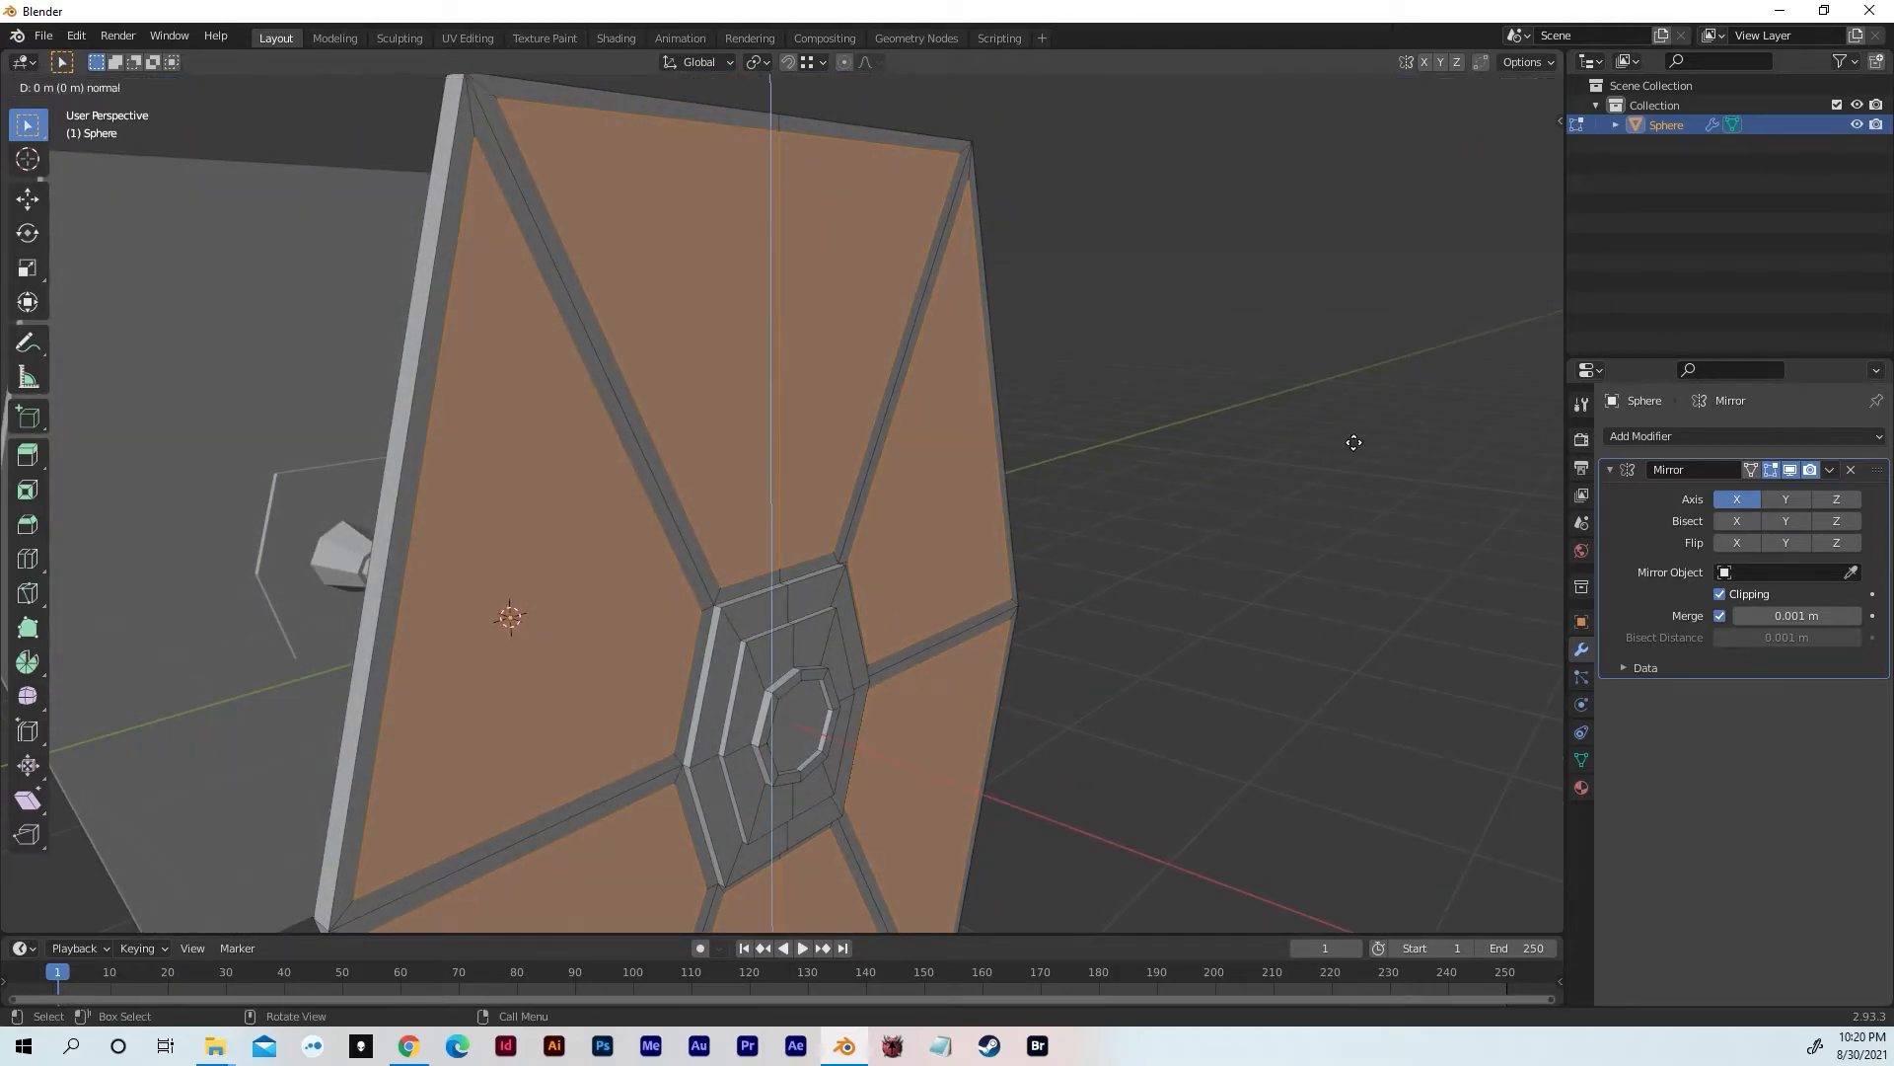
{"action": "right_click", "coordinate": [1352, 442]}
{"action": "key", "text": "s"}
{"action": "key", "text": "x"}
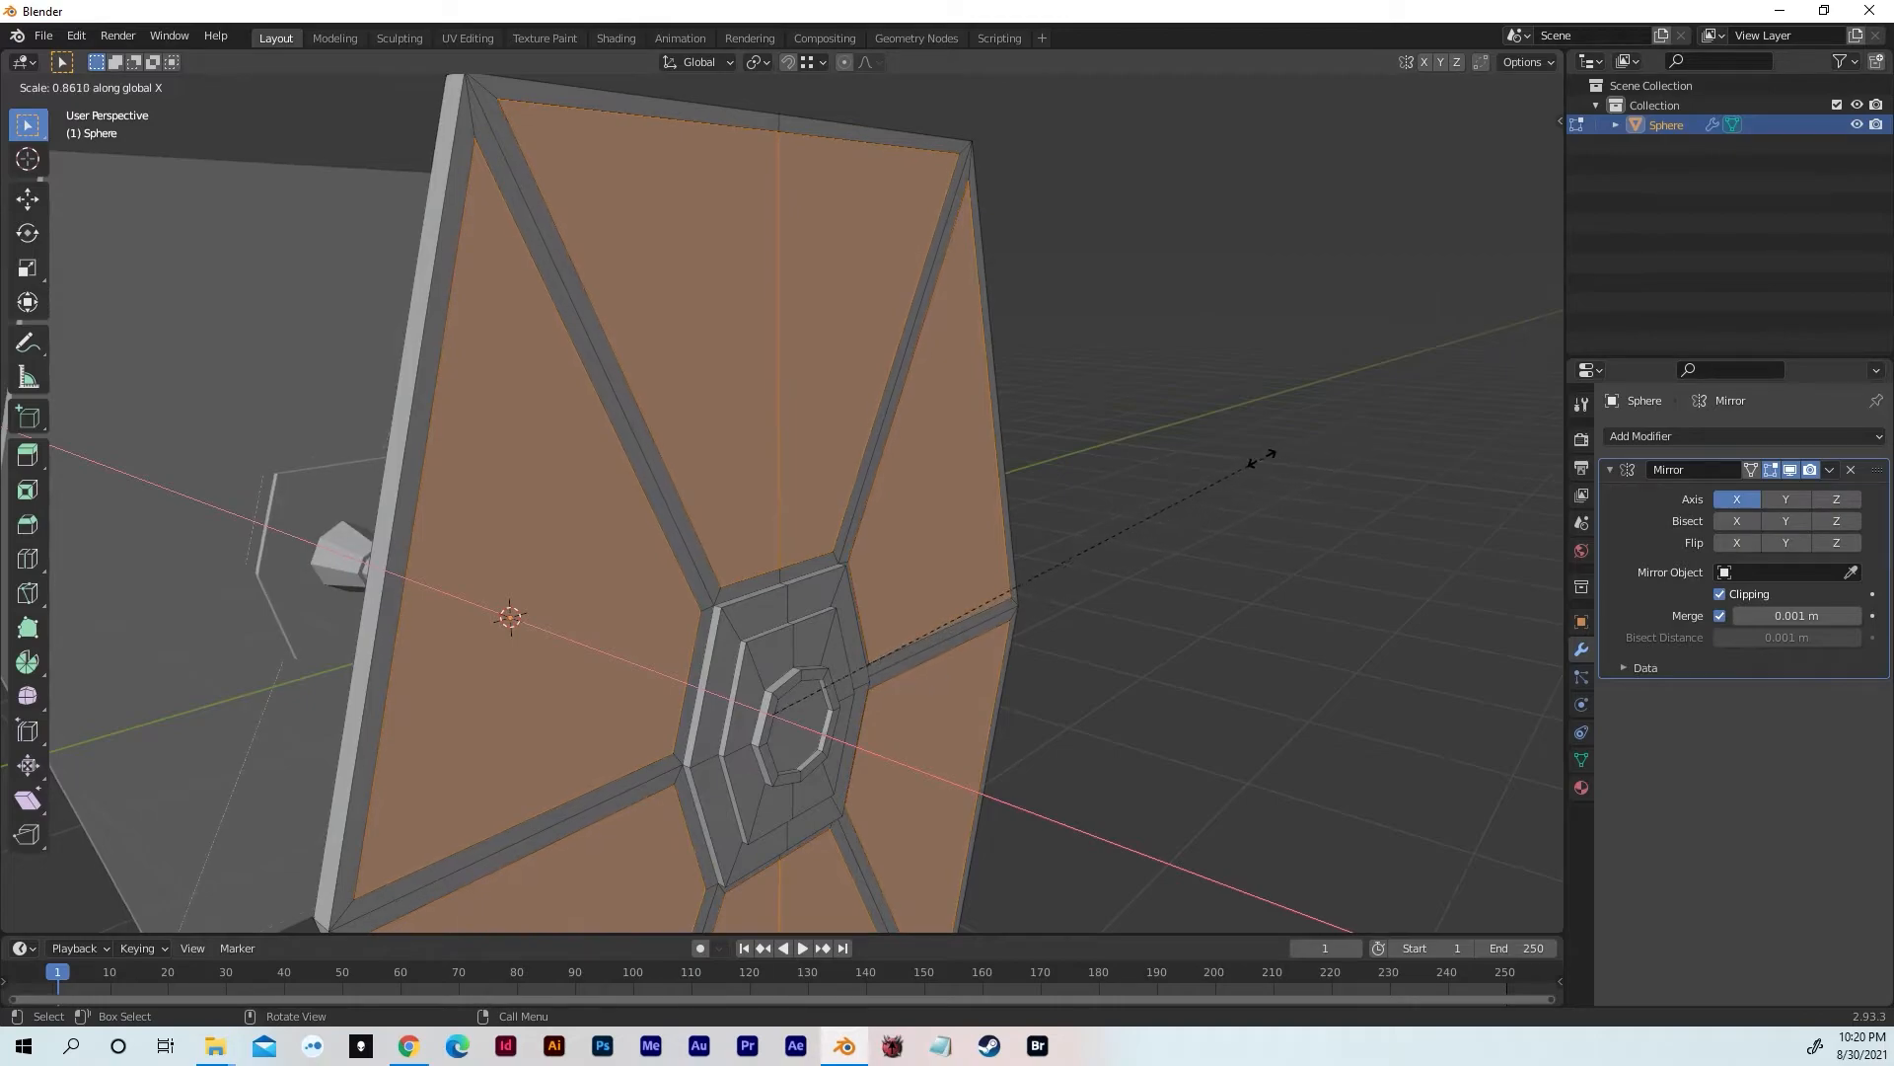
{"action": "left_click", "coordinate": [1137, 504]}
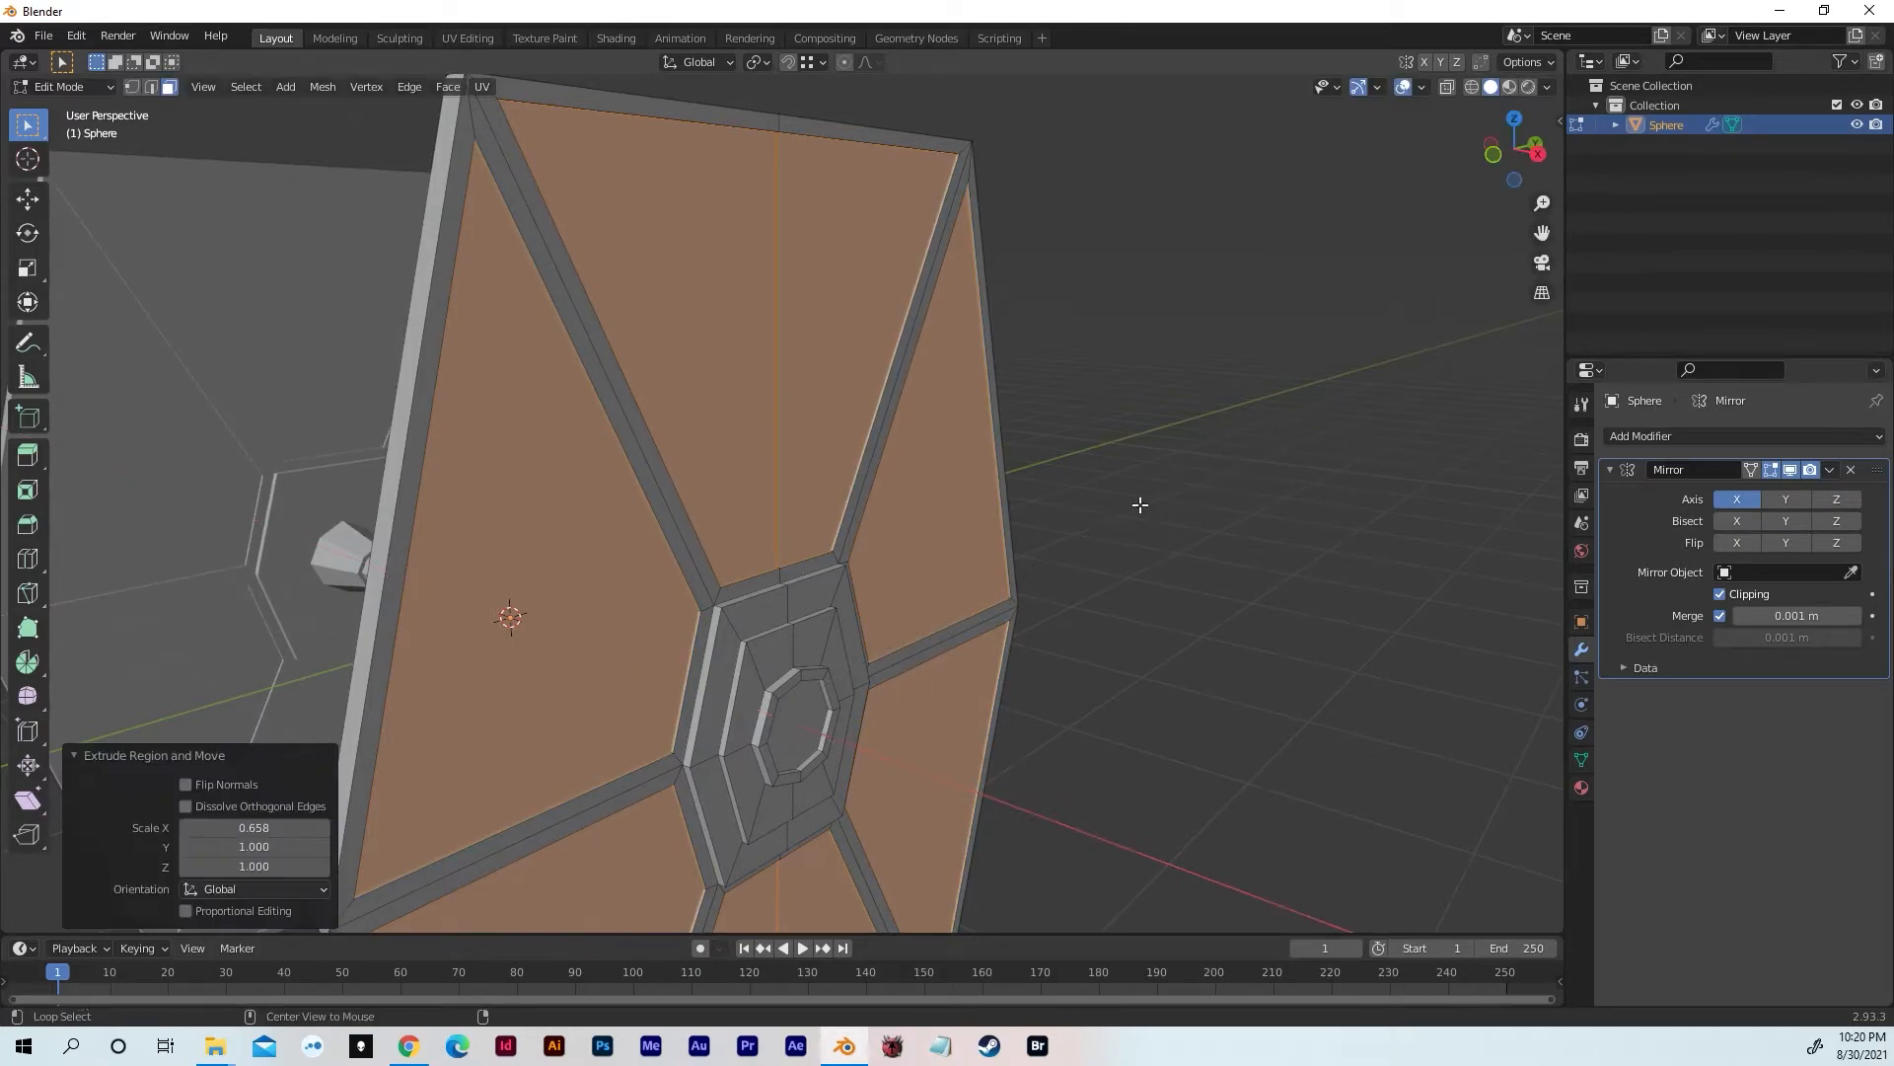
Inspect the recess with X-ray on and scale the selected panels by a further 0.89 or so along X
{"action": "key", "text": "alt+z"}
{"action": "middle_click_drag", "start_coordinate": [1134, 507], "coordinate": [1252, 450]}
{"action": "scroll", "coordinate": [1253, 450], "scroll_direction": "up", "scroll_amount": 2}
{"action": "key", "text": "s"}
{"action": "key", "text": "x"}
{"action": "left_click", "coordinate": [1246, 453]}
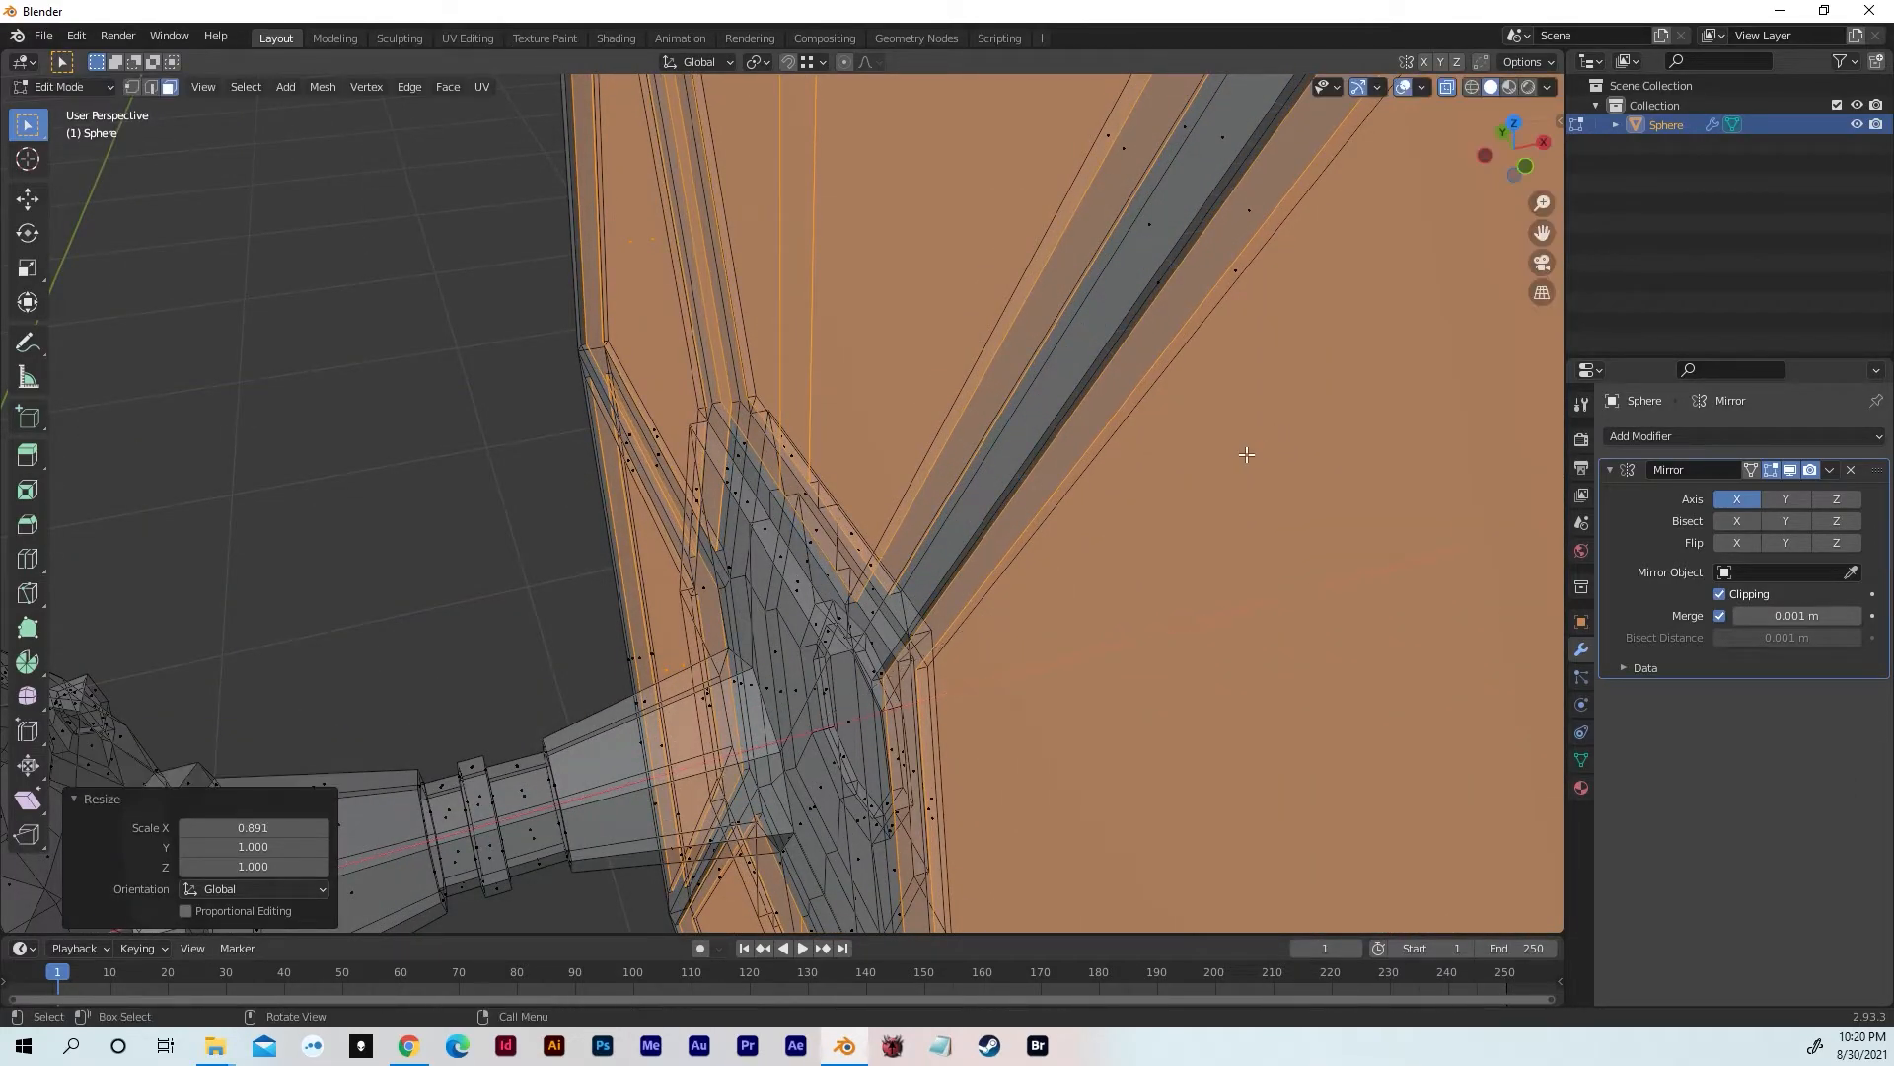
Turn X-ray off, clear the selection and examine the recessed wing panels and hull in Object Mode
{"action": "key", "text": "alt+z"}
{"action": "scroll", "coordinate": [1227, 380], "scroll_direction": "down", "scroll_amount": 6}
{"action": "middle_click_drag", "start_coordinate": [1122, 374], "coordinate": [1167, 428]}
{"action": "left_click", "coordinate": [1007, 372]}
{"action": "key", "text": "alt+z"}
{"action": "key", "text": "alt+z"}
{"action": "key", "text": "Tab"}
{"action": "scroll", "coordinate": [1110, 329], "scroll_direction": "up", "scroll_amount": 3}
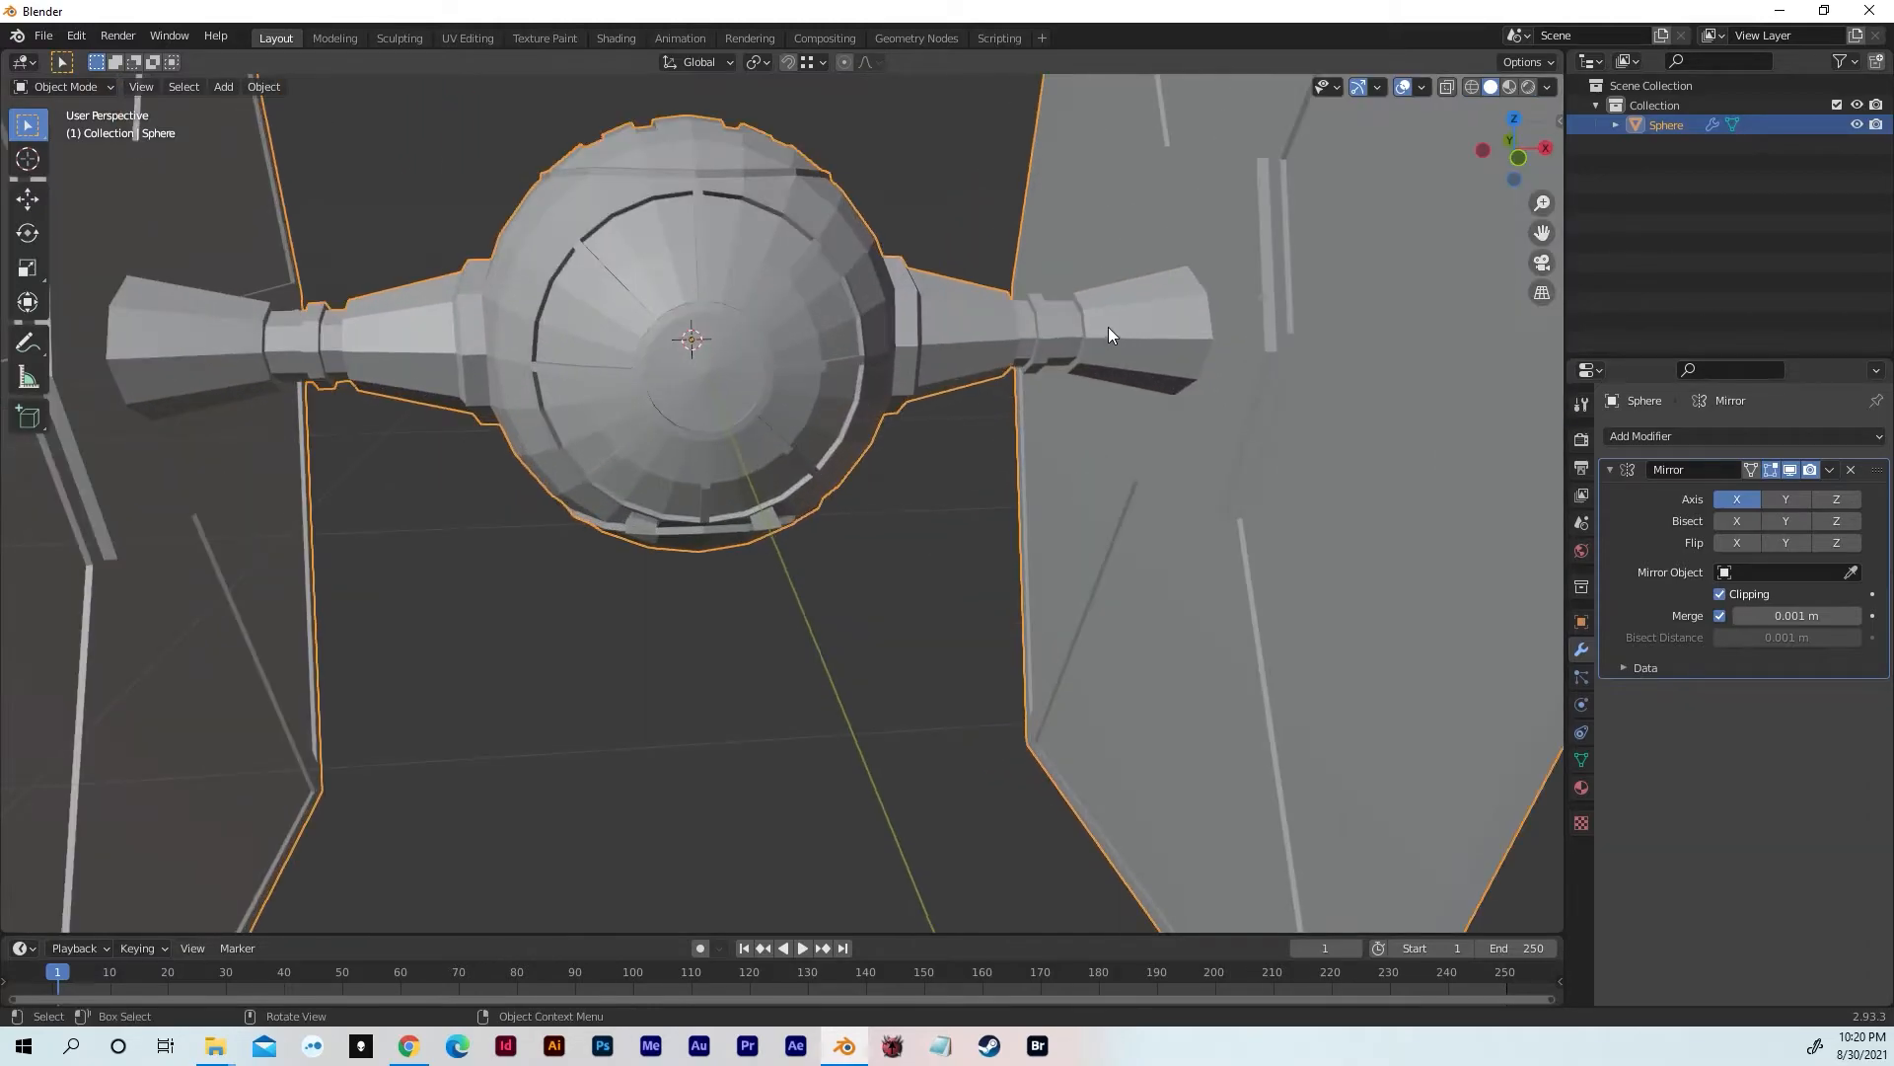
{"action": "middle_click_drag", "start_coordinate": [926, 340], "coordinate": [973, 471]}
In Edit Mode, select the fan of faces forming the round window at the front of the sphere
{"action": "key", "text": "Tab"}
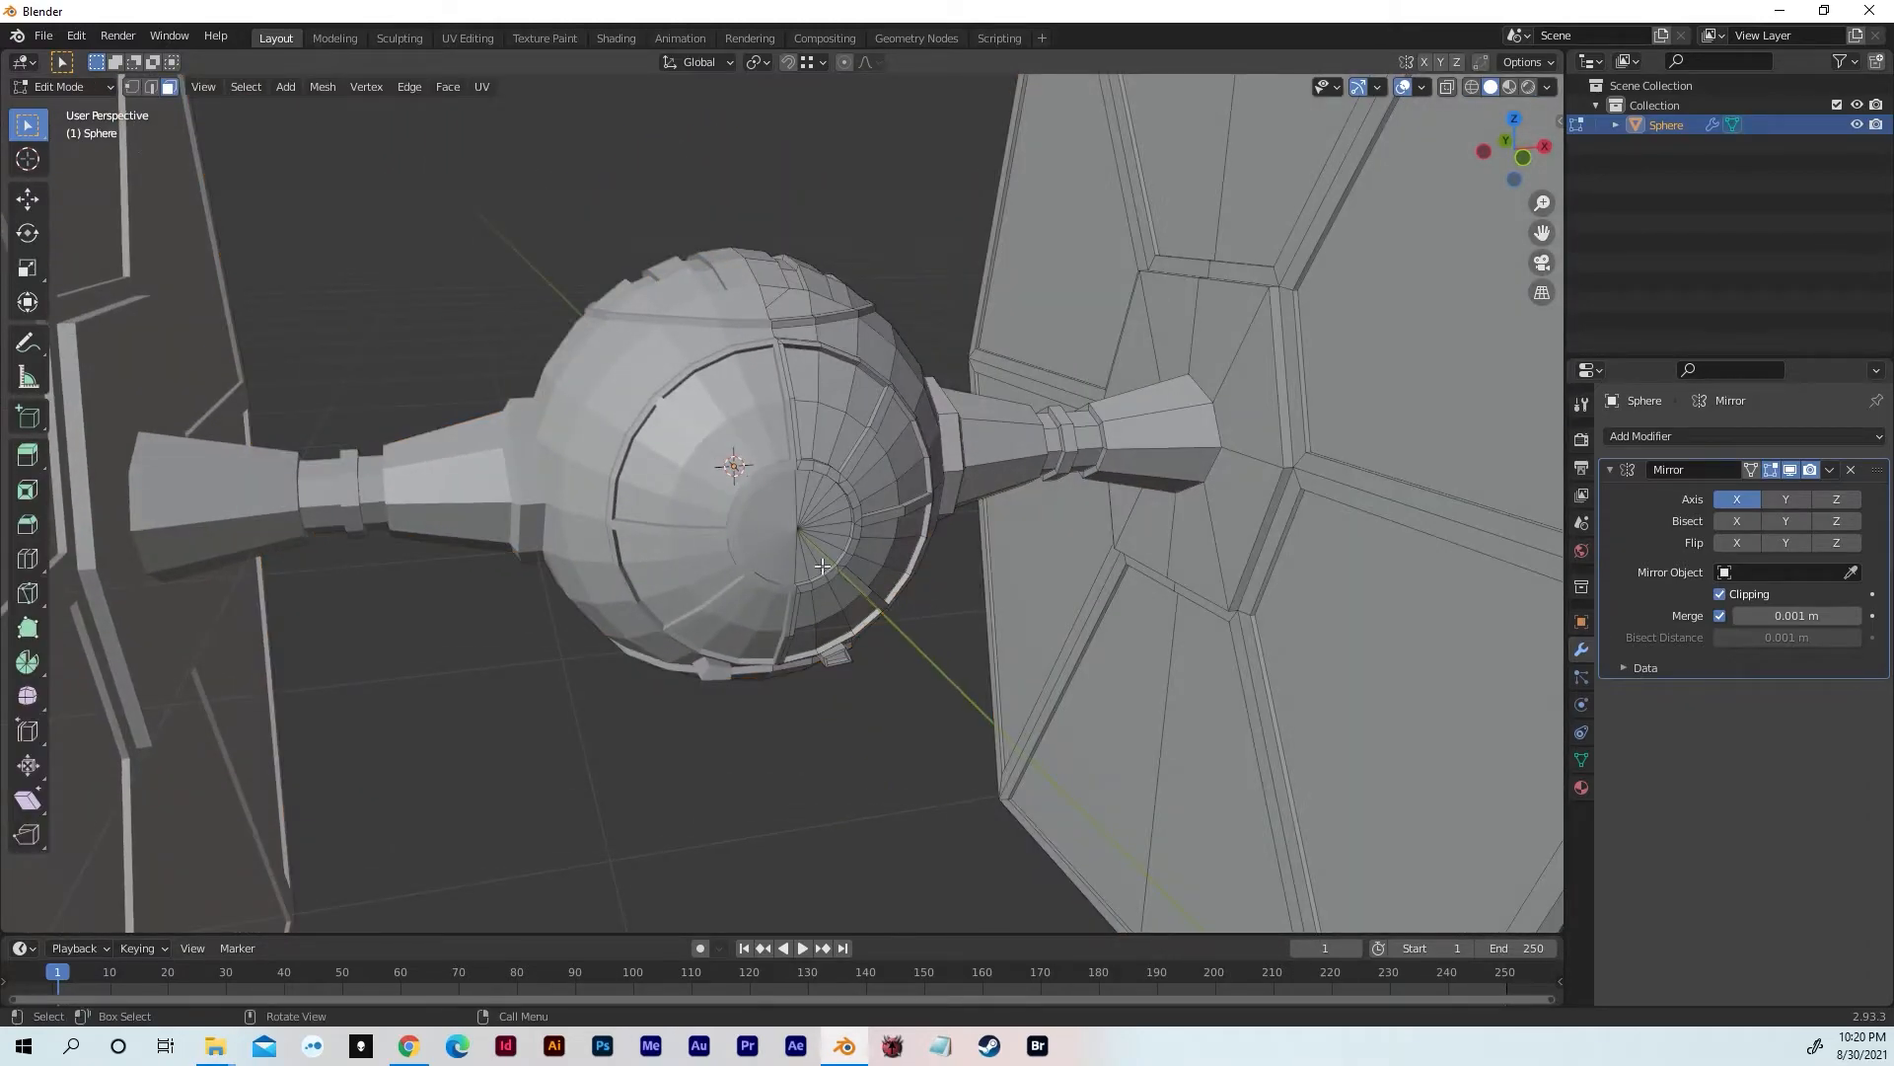
{"action": "scroll", "coordinate": [822, 569], "scroll_direction": "up", "scroll_amount": 4}
{"action": "left_click_drag", "start_coordinate": [821, 582], "coordinate": [822, 583]}
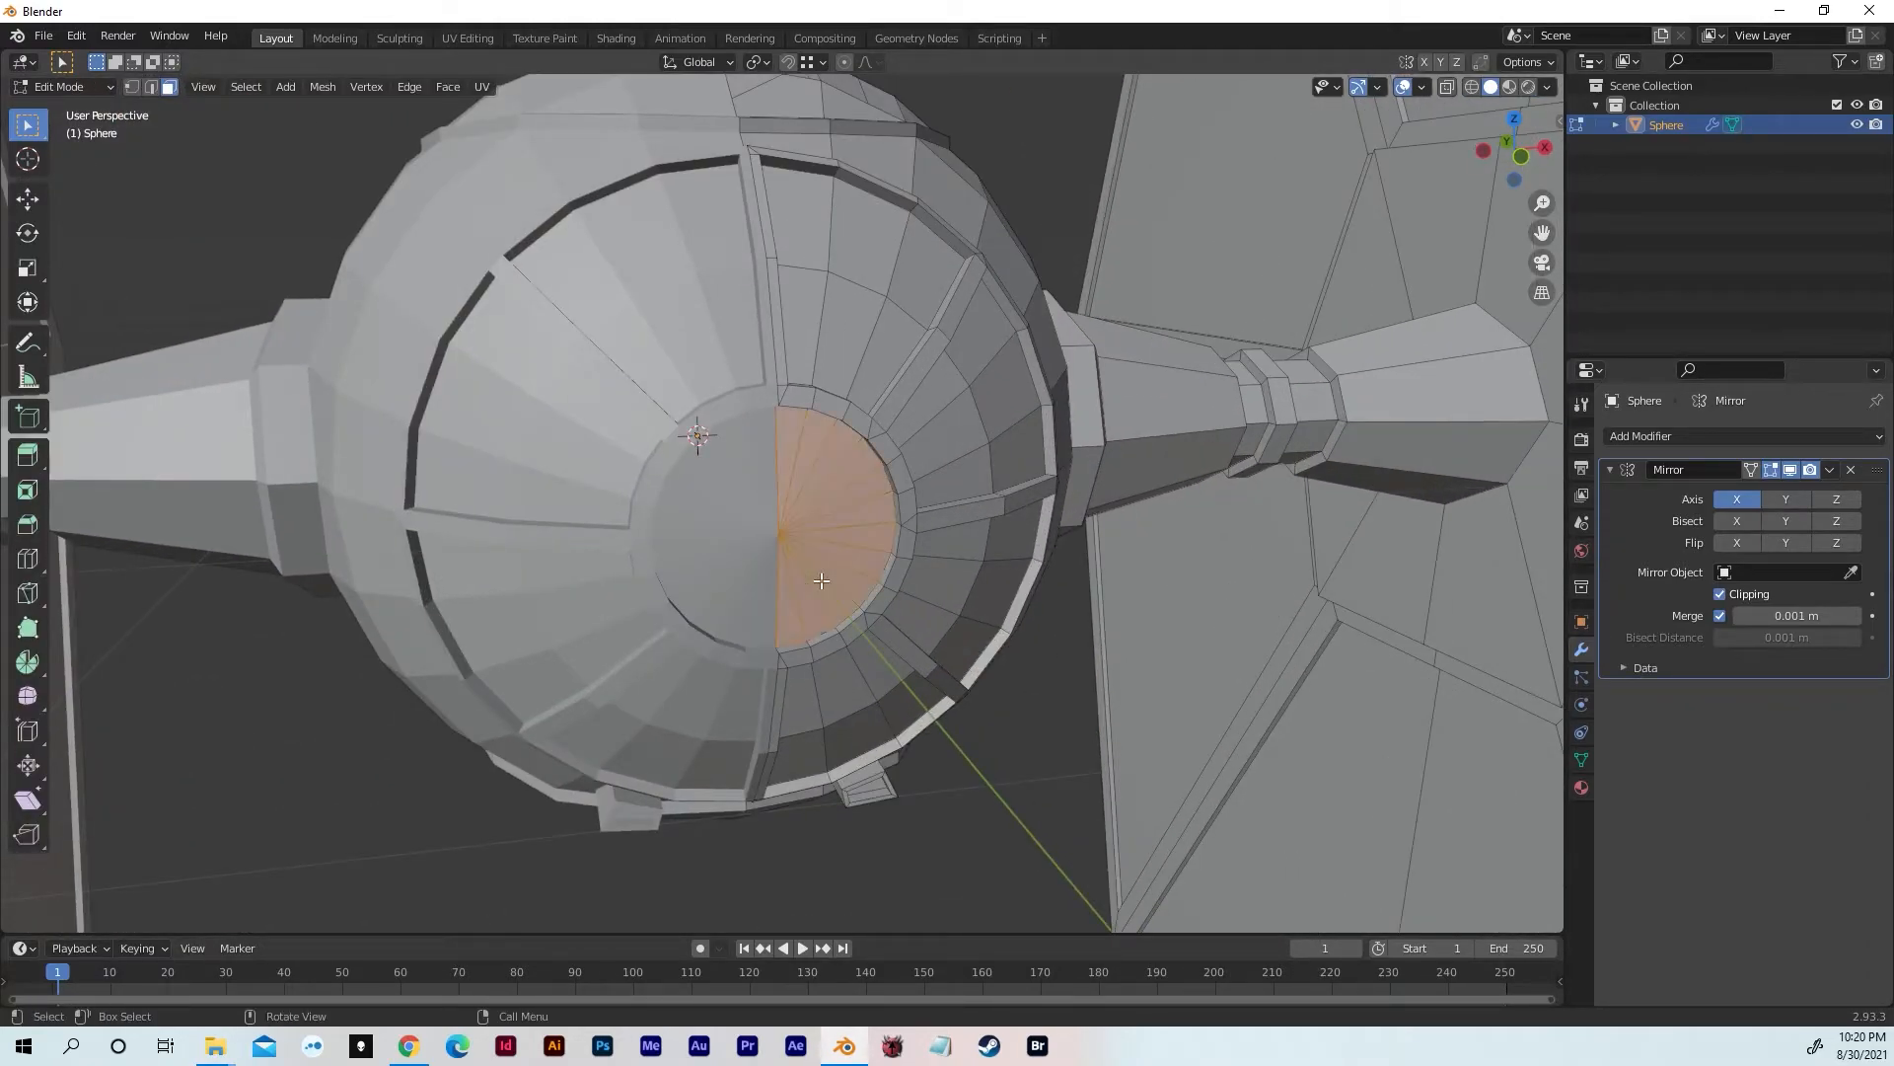
{"action": "middle_click_drag", "start_coordinate": [822, 583], "coordinate": [922, 560]}
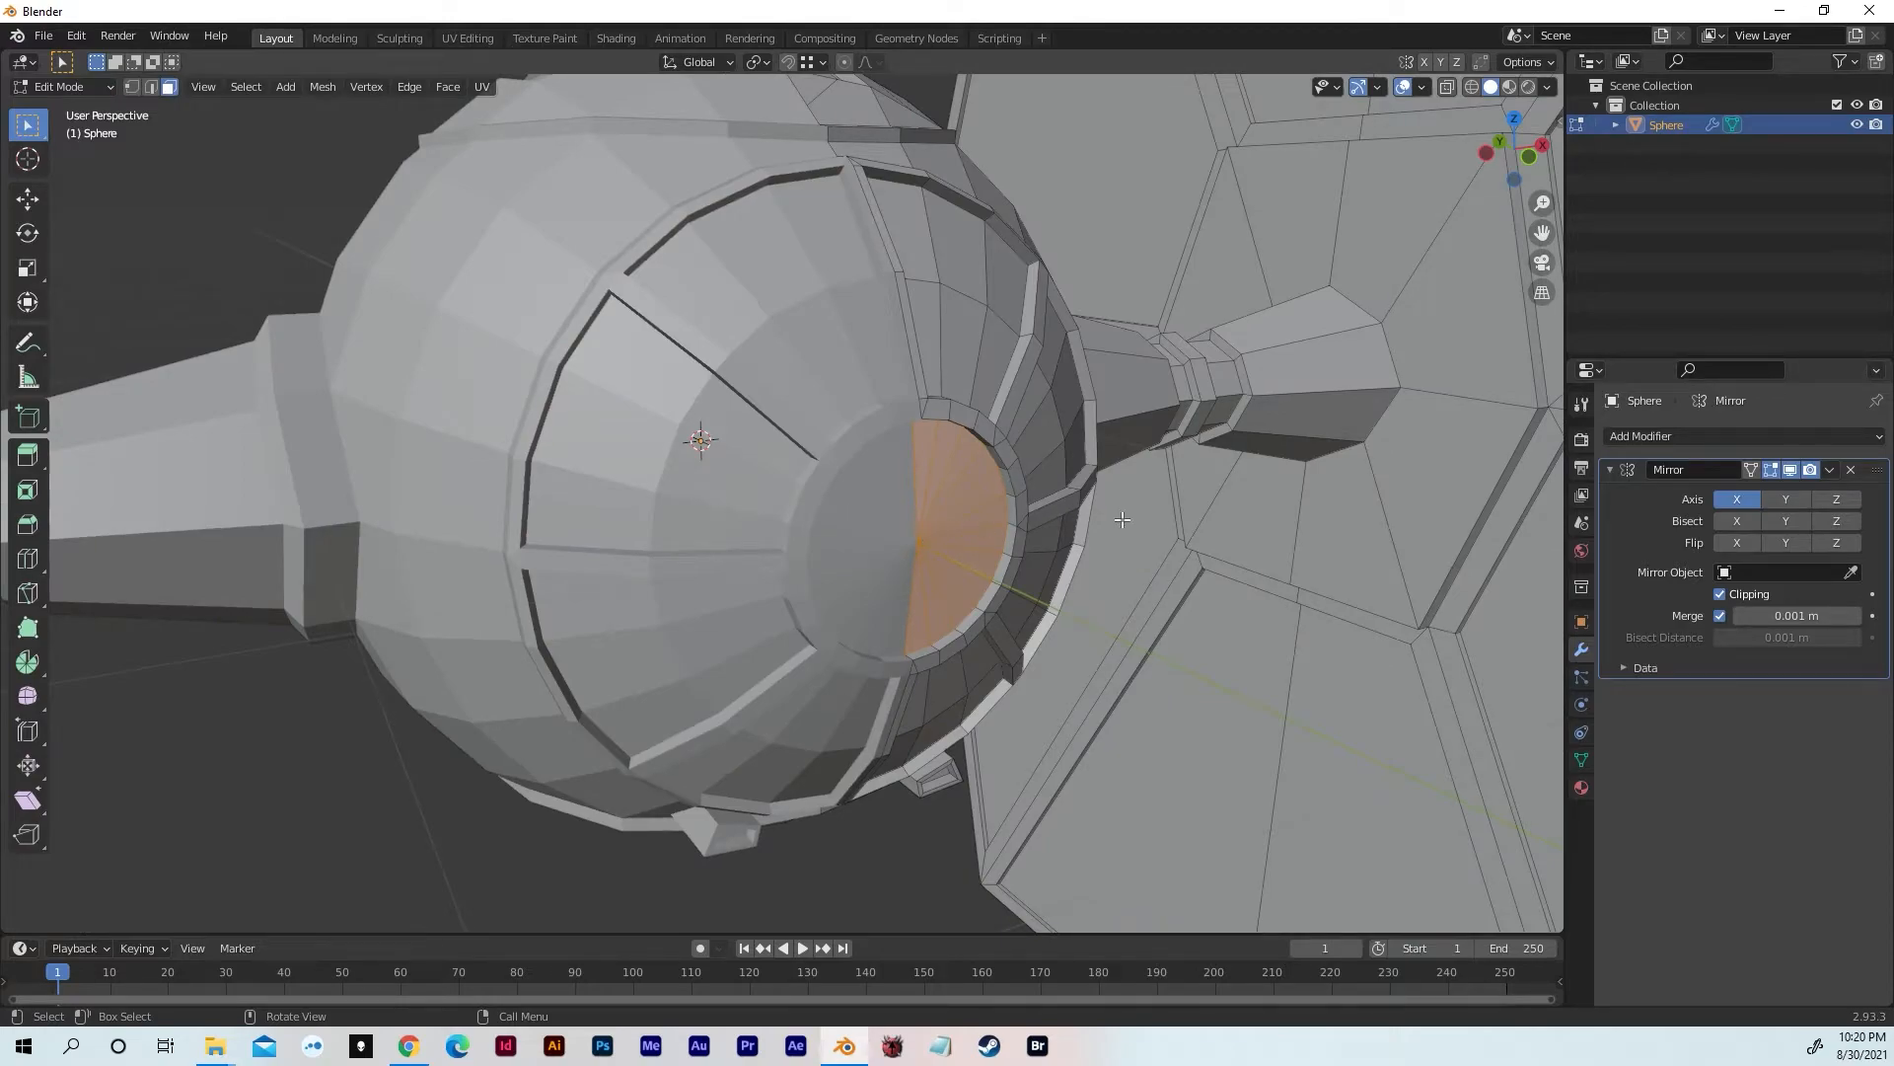
Try to flatten the selected window faces by scaling them to 0 along Y
{"action": "type", "text": "sy"}
{"action": "type", "text": "0"}
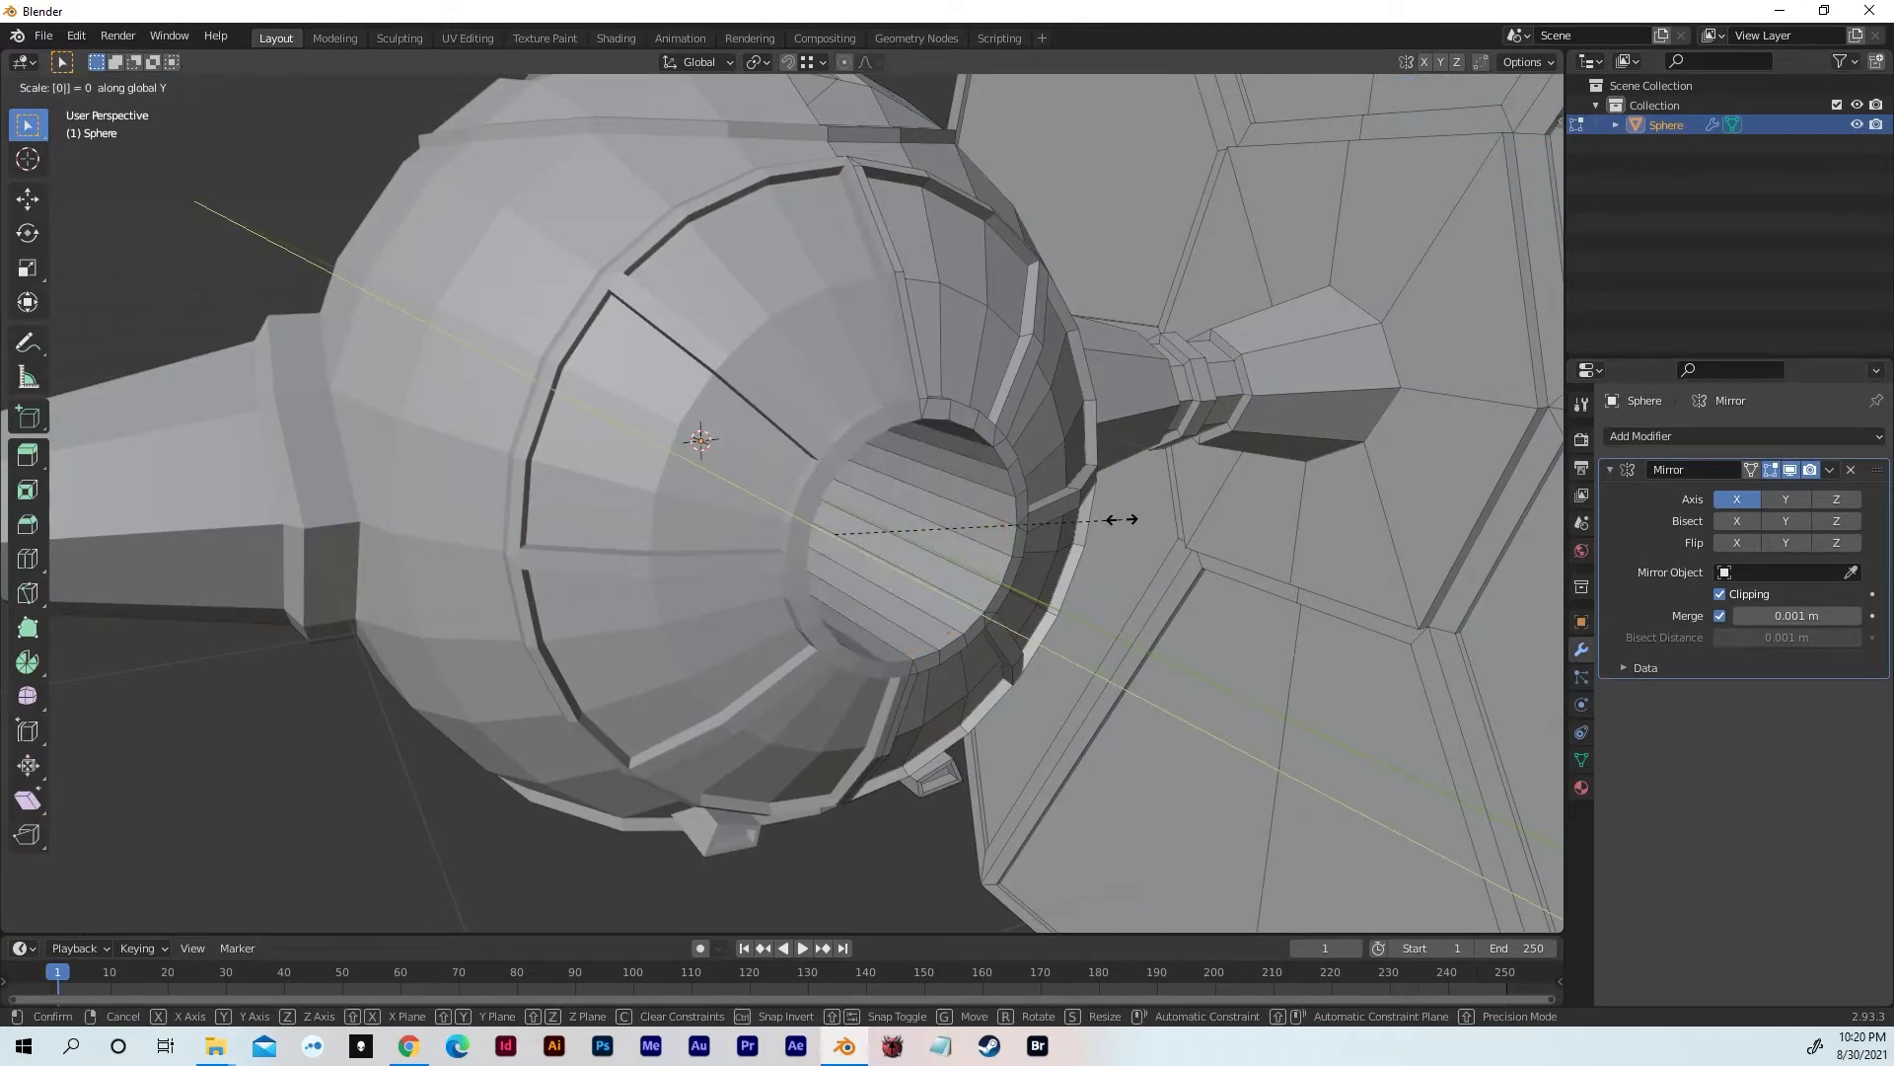
{"action": "key", "text": "Return"}
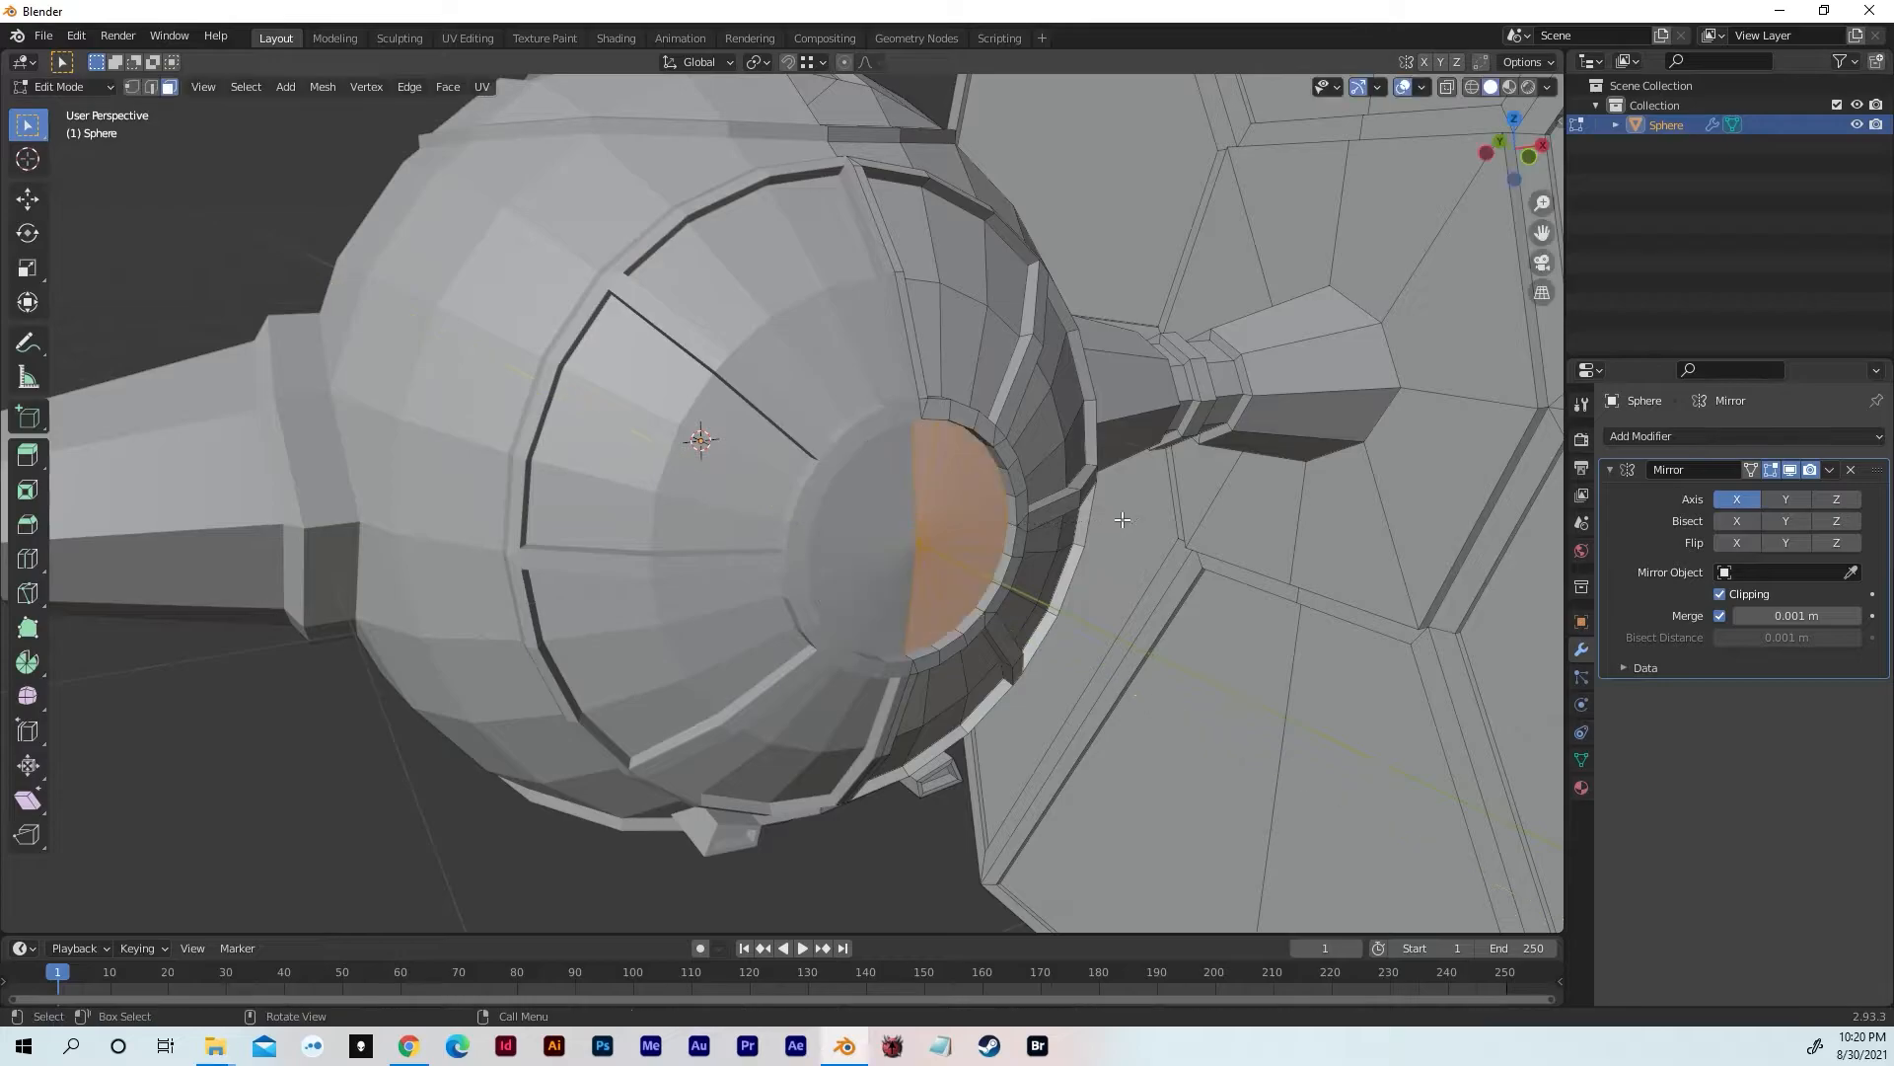
With X-ray on, deselect the stray faces elsewhere on the sphere and flatten the round window to scale 0 along Y
{"action": "middle_click_drag", "start_coordinate": [1123, 520], "coordinate": [976, 560]}
{"action": "key", "text": "alt+z"}
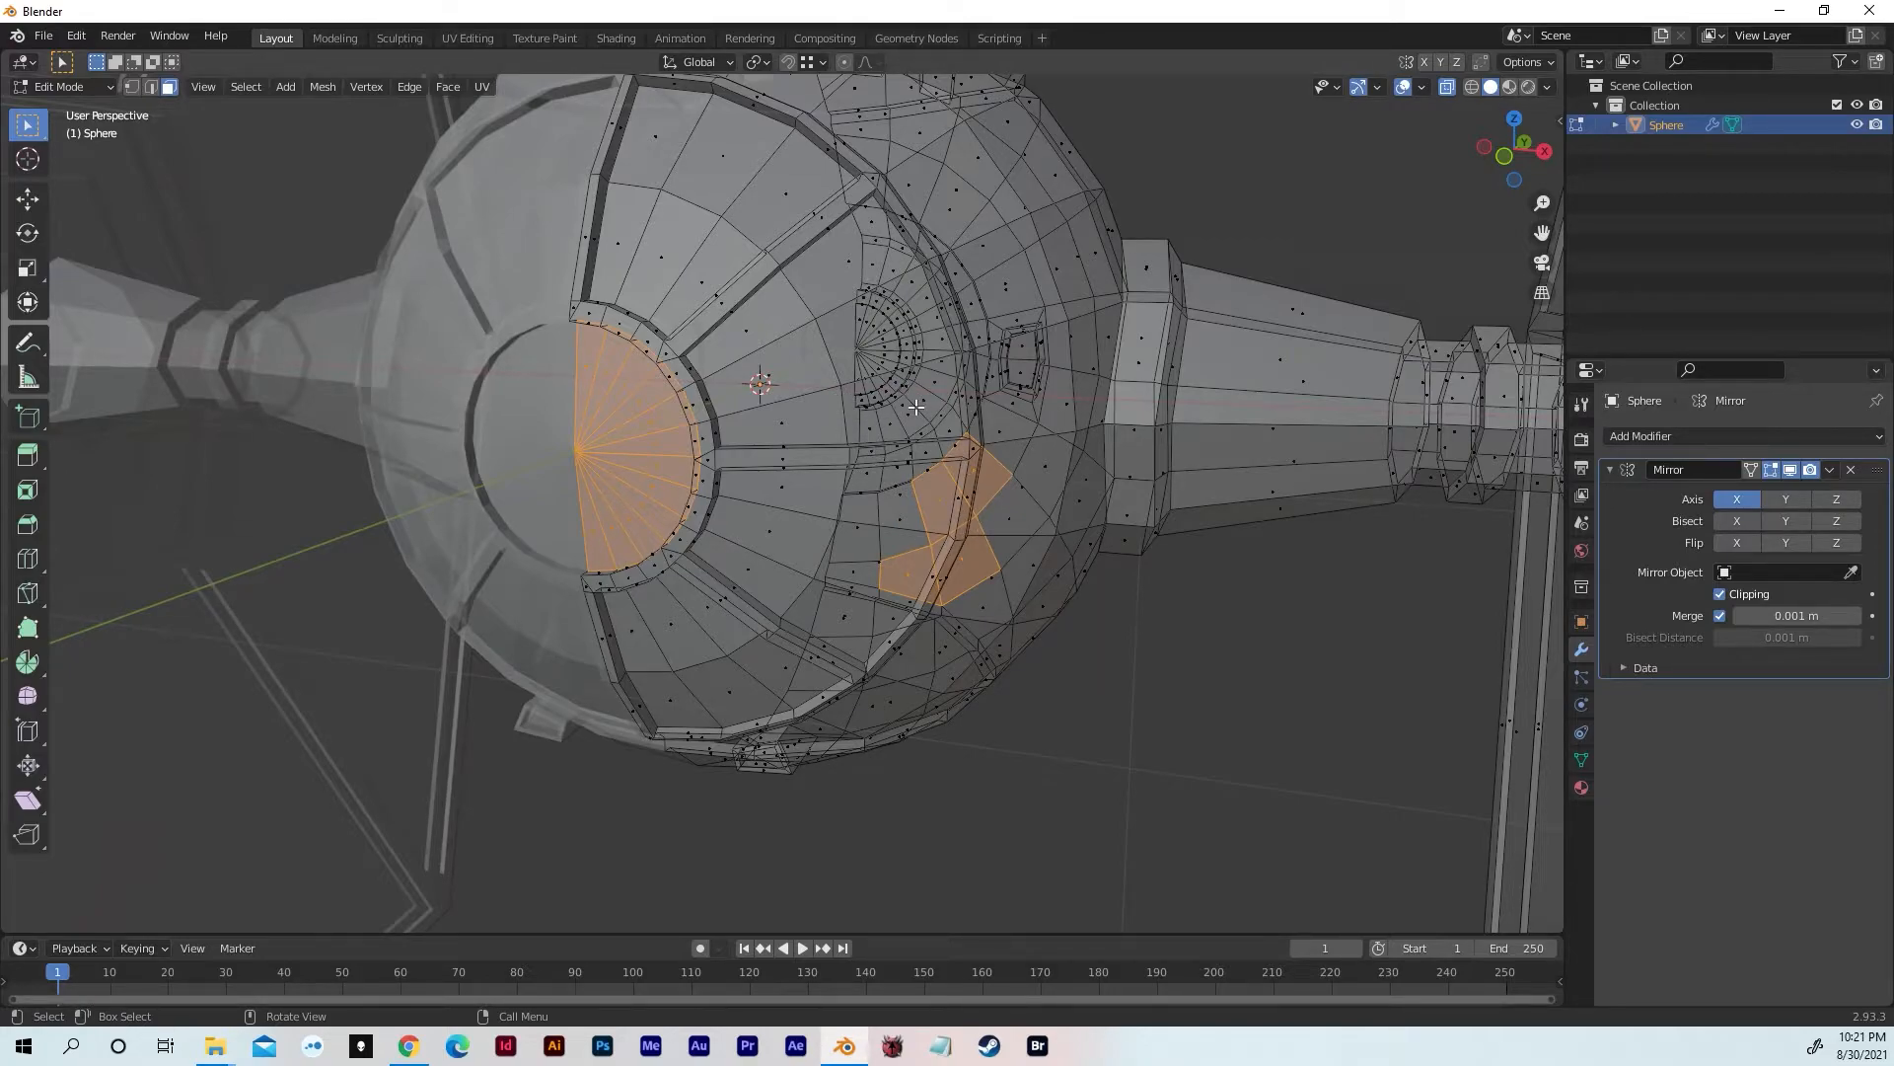
{"action": "left_click_drag", "start_coordinate": [855, 396], "coordinate": [1018, 612], "text": "ctrl"}
{"action": "middle_click_drag", "start_coordinate": [1027, 614], "coordinate": [1142, 629]}
{"action": "key", "text": "s"}
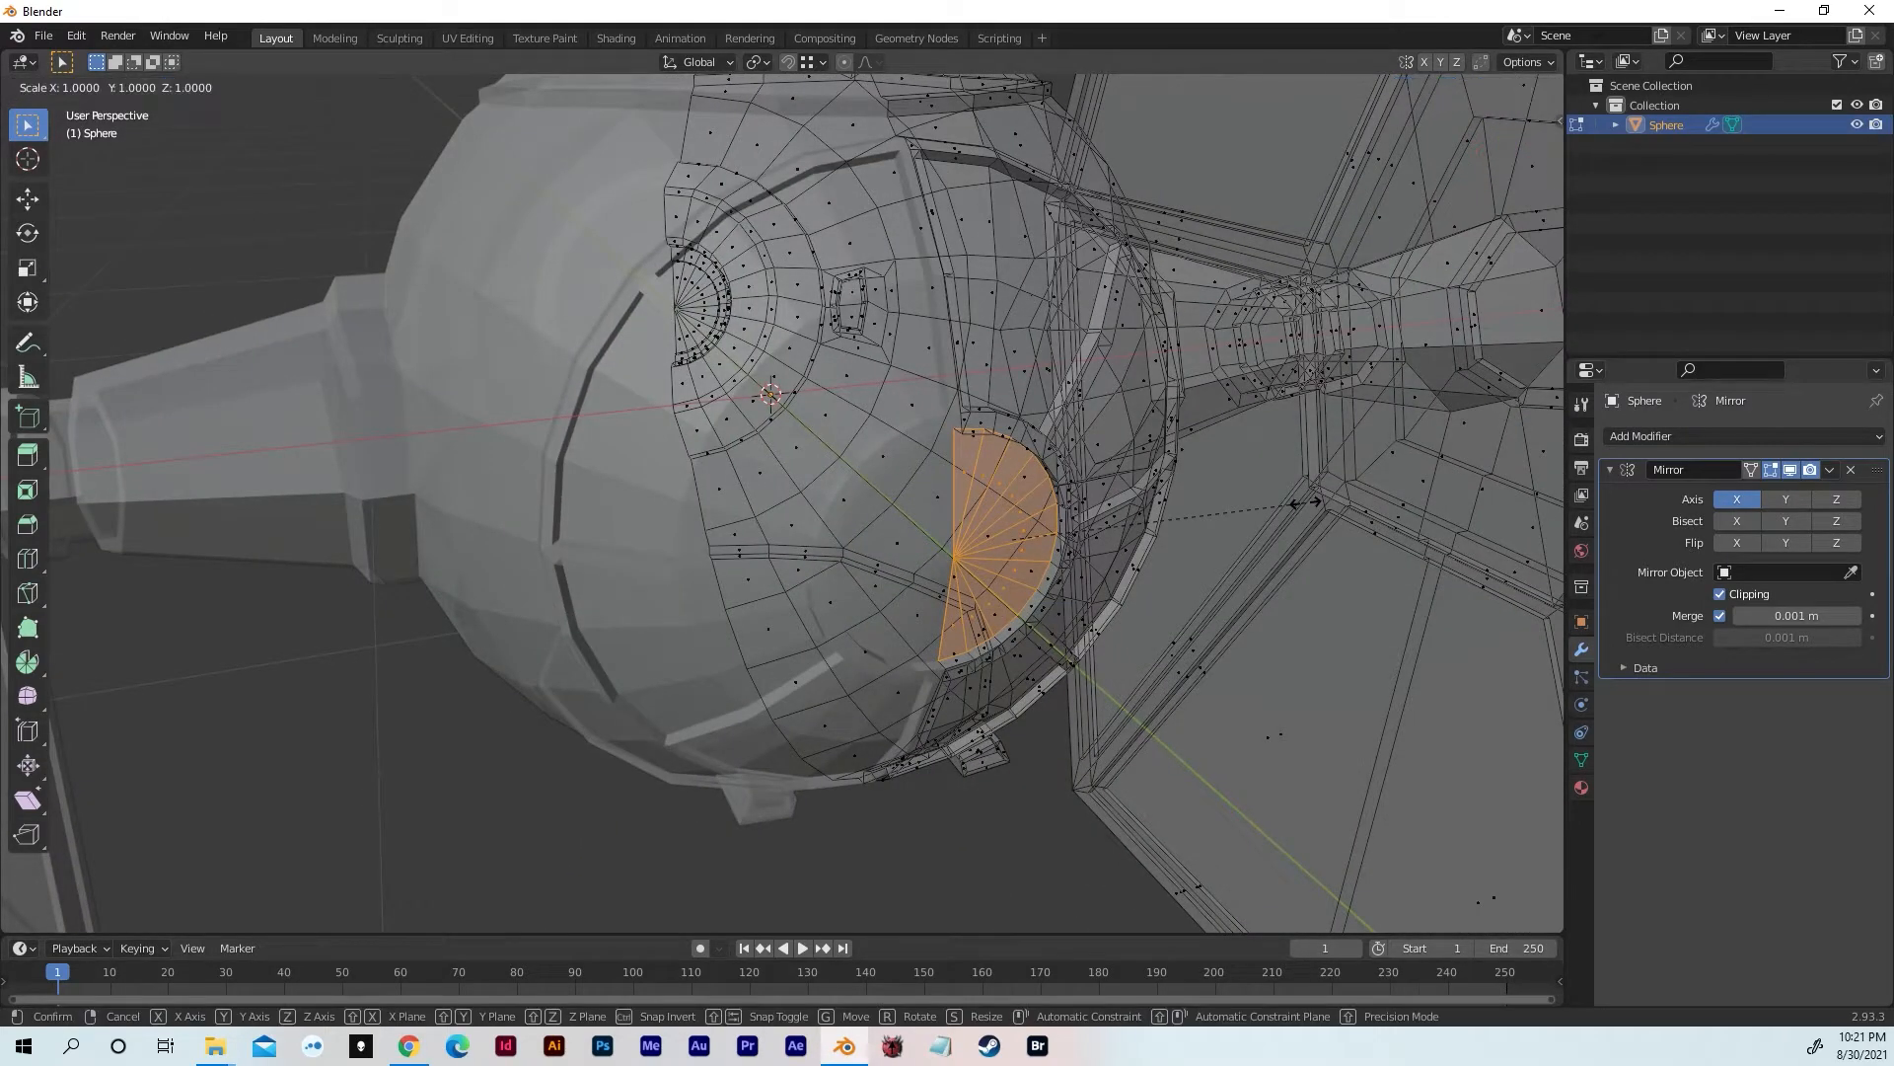
{"action": "key", "text": "y"}
{"action": "key", "text": "Return"}
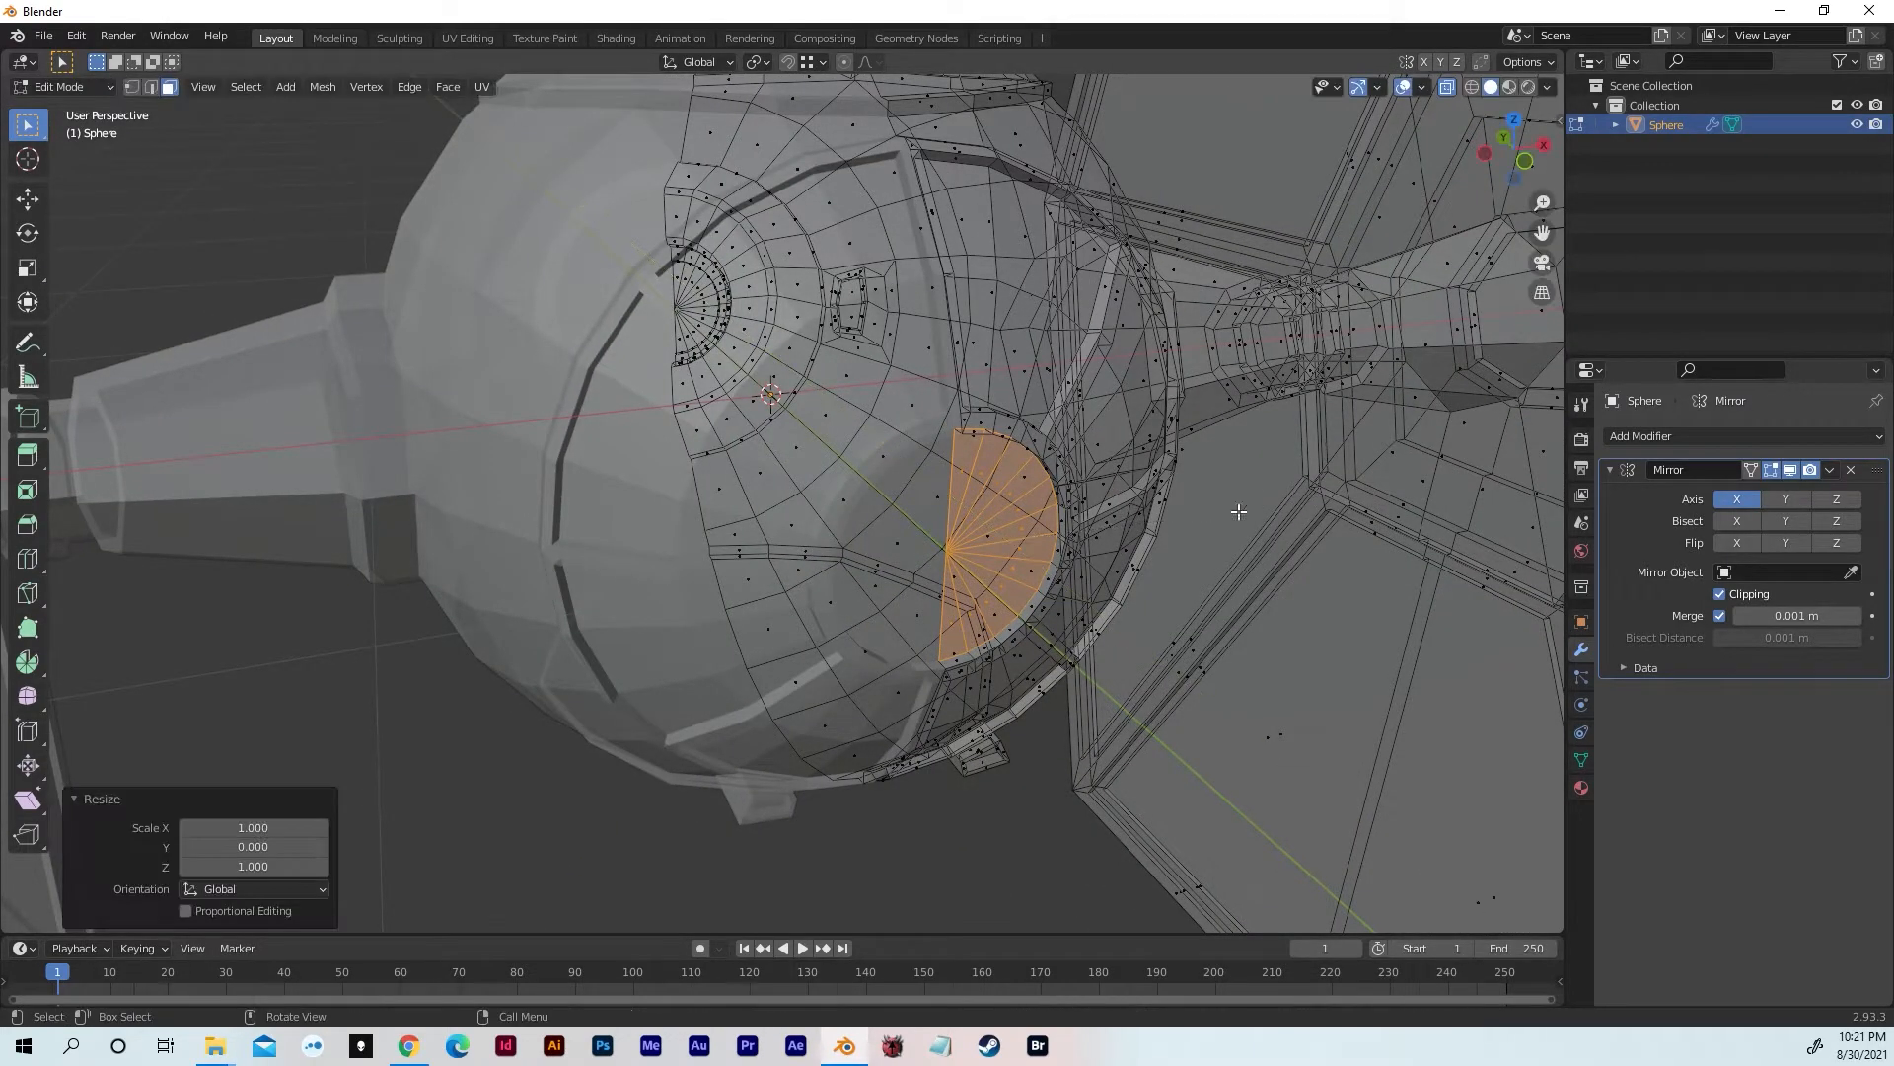
Turn X-ray off and examine the flattened window and the whole ship from several angles in Object Mode
{"action": "key", "text": "alt+z"}
{"action": "middle_click_drag", "start_coordinate": [1177, 520], "coordinate": [1151, 430]}
{"action": "left_click", "coordinate": [1108, 734]}
{"action": "middle_click_drag", "start_coordinate": [1107, 719], "coordinate": [1053, 832]}
{"action": "scroll", "coordinate": [1037, 719], "scroll_direction": "down", "scroll_amount": 3}
{"action": "key", "text": "Tab"}
{"action": "scroll", "coordinate": [1082, 905], "scroll_direction": "down", "scroll_amount": 3}
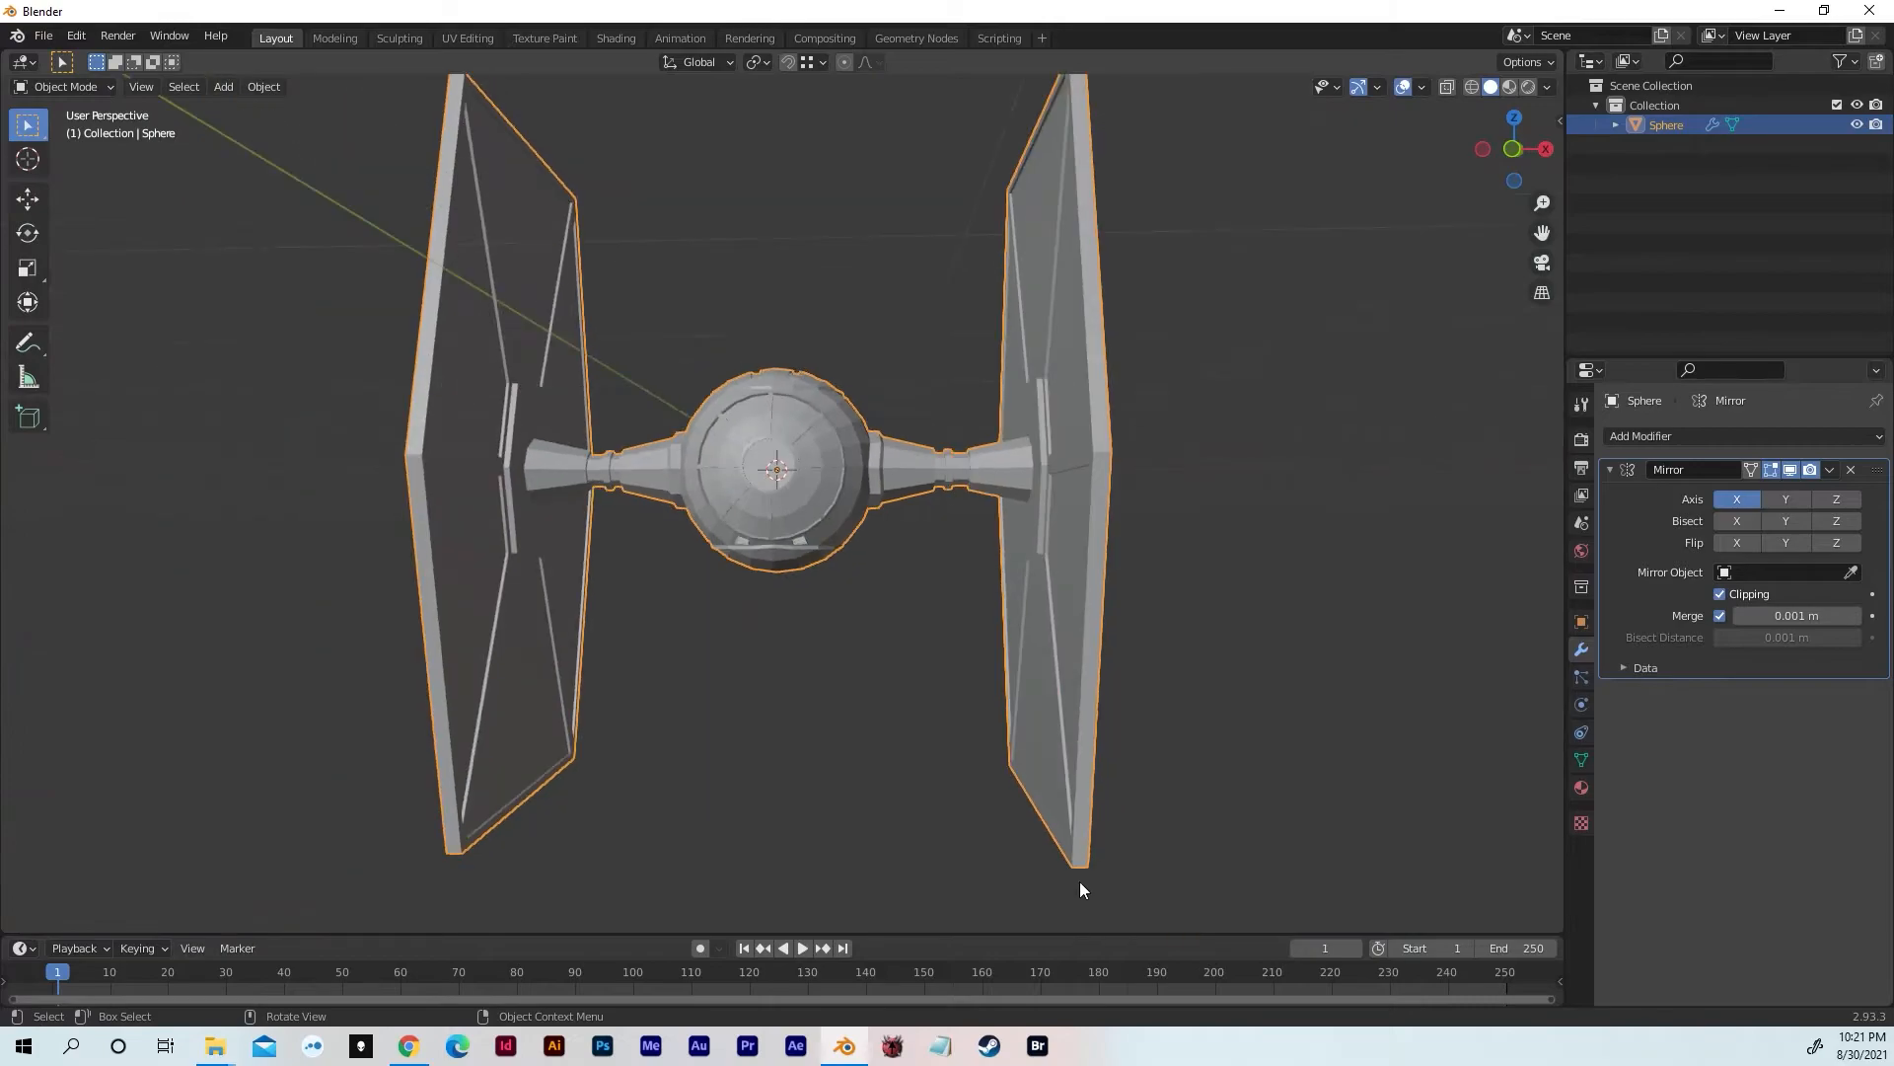
{"action": "left_click", "coordinate": [916, 747]}
{"action": "middle_click_drag", "start_coordinate": [916, 747], "coordinate": [517, 610]}
{"action": "middle_click_drag", "start_coordinate": [723, 560], "coordinate": [776, 663]}
{"action": "scroll", "coordinate": [730, 560], "scroll_direction": "down", "scroll_amount": 4}
Select the ship and raise it about 4.35 m along Z
{"action": "left_click", "coordinate": [803, 630]}
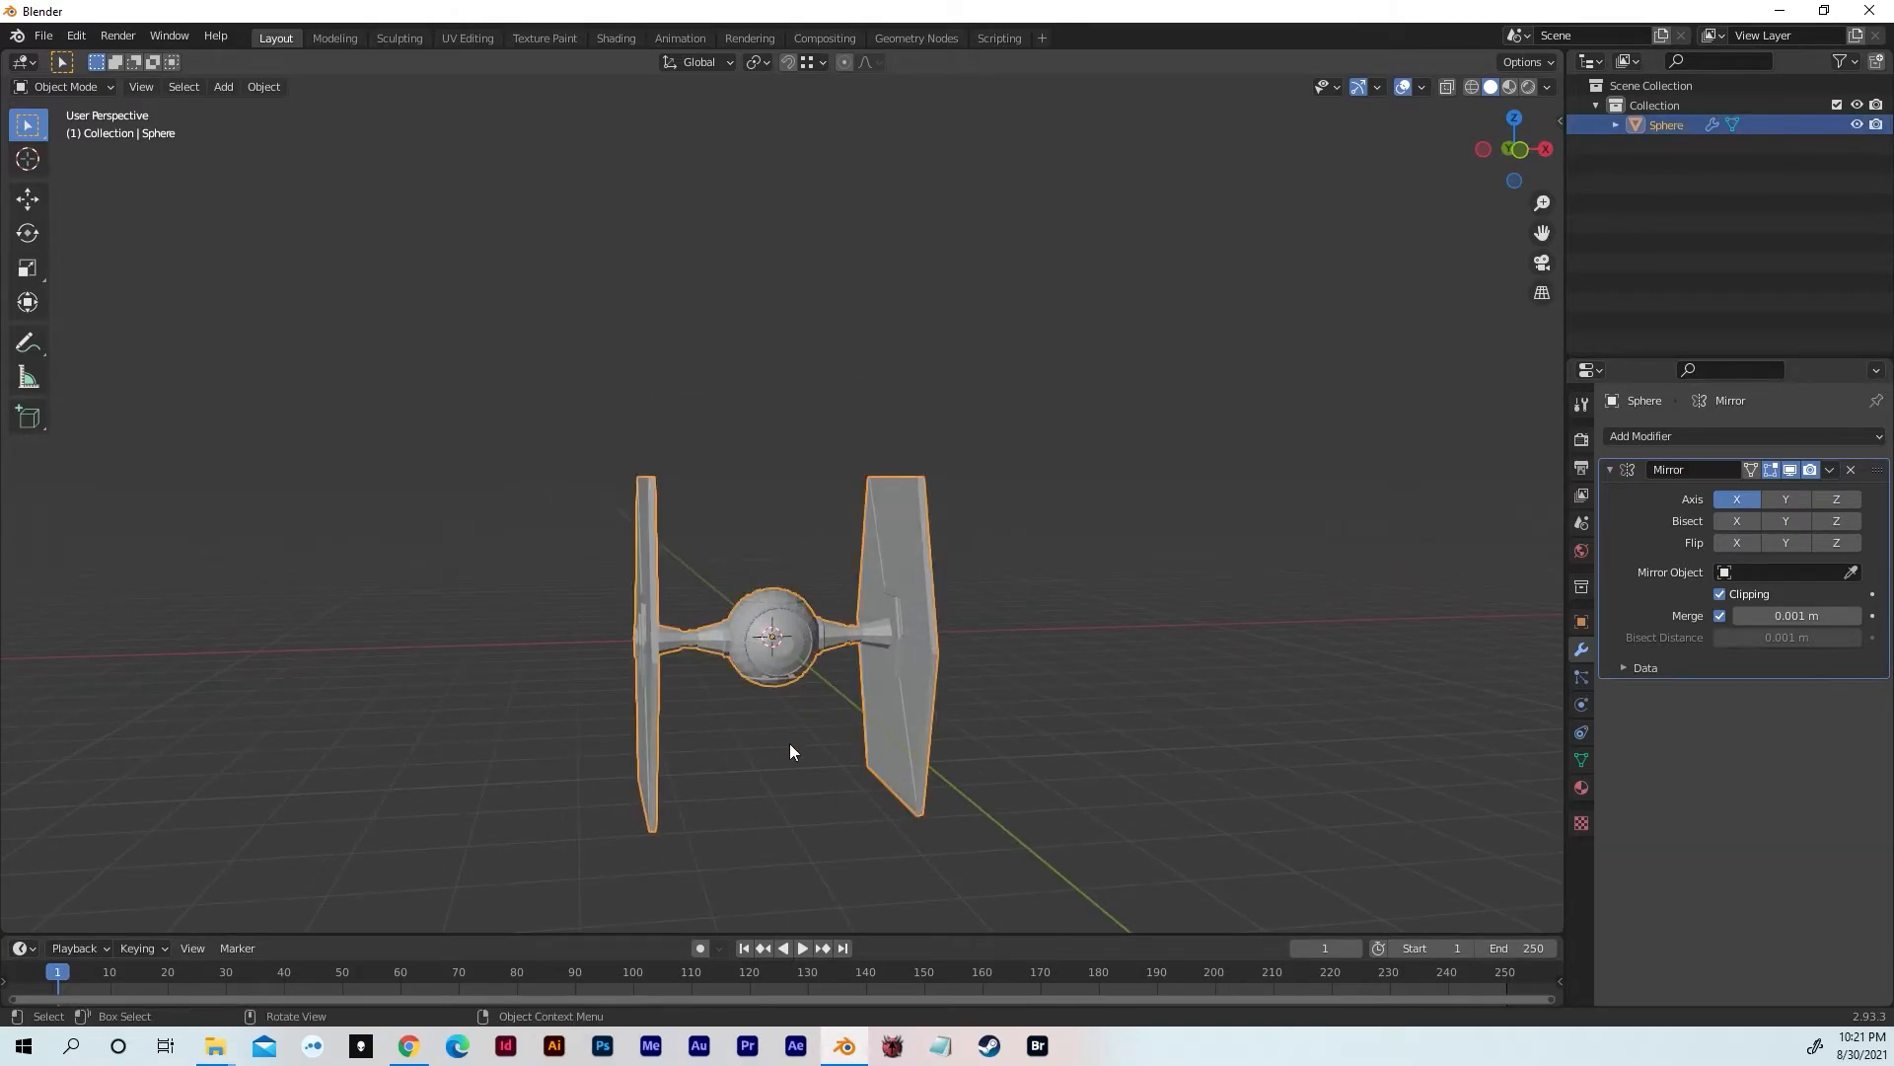
{"action": "key", "text": "g"}
{"action": "key", "text": "z"}
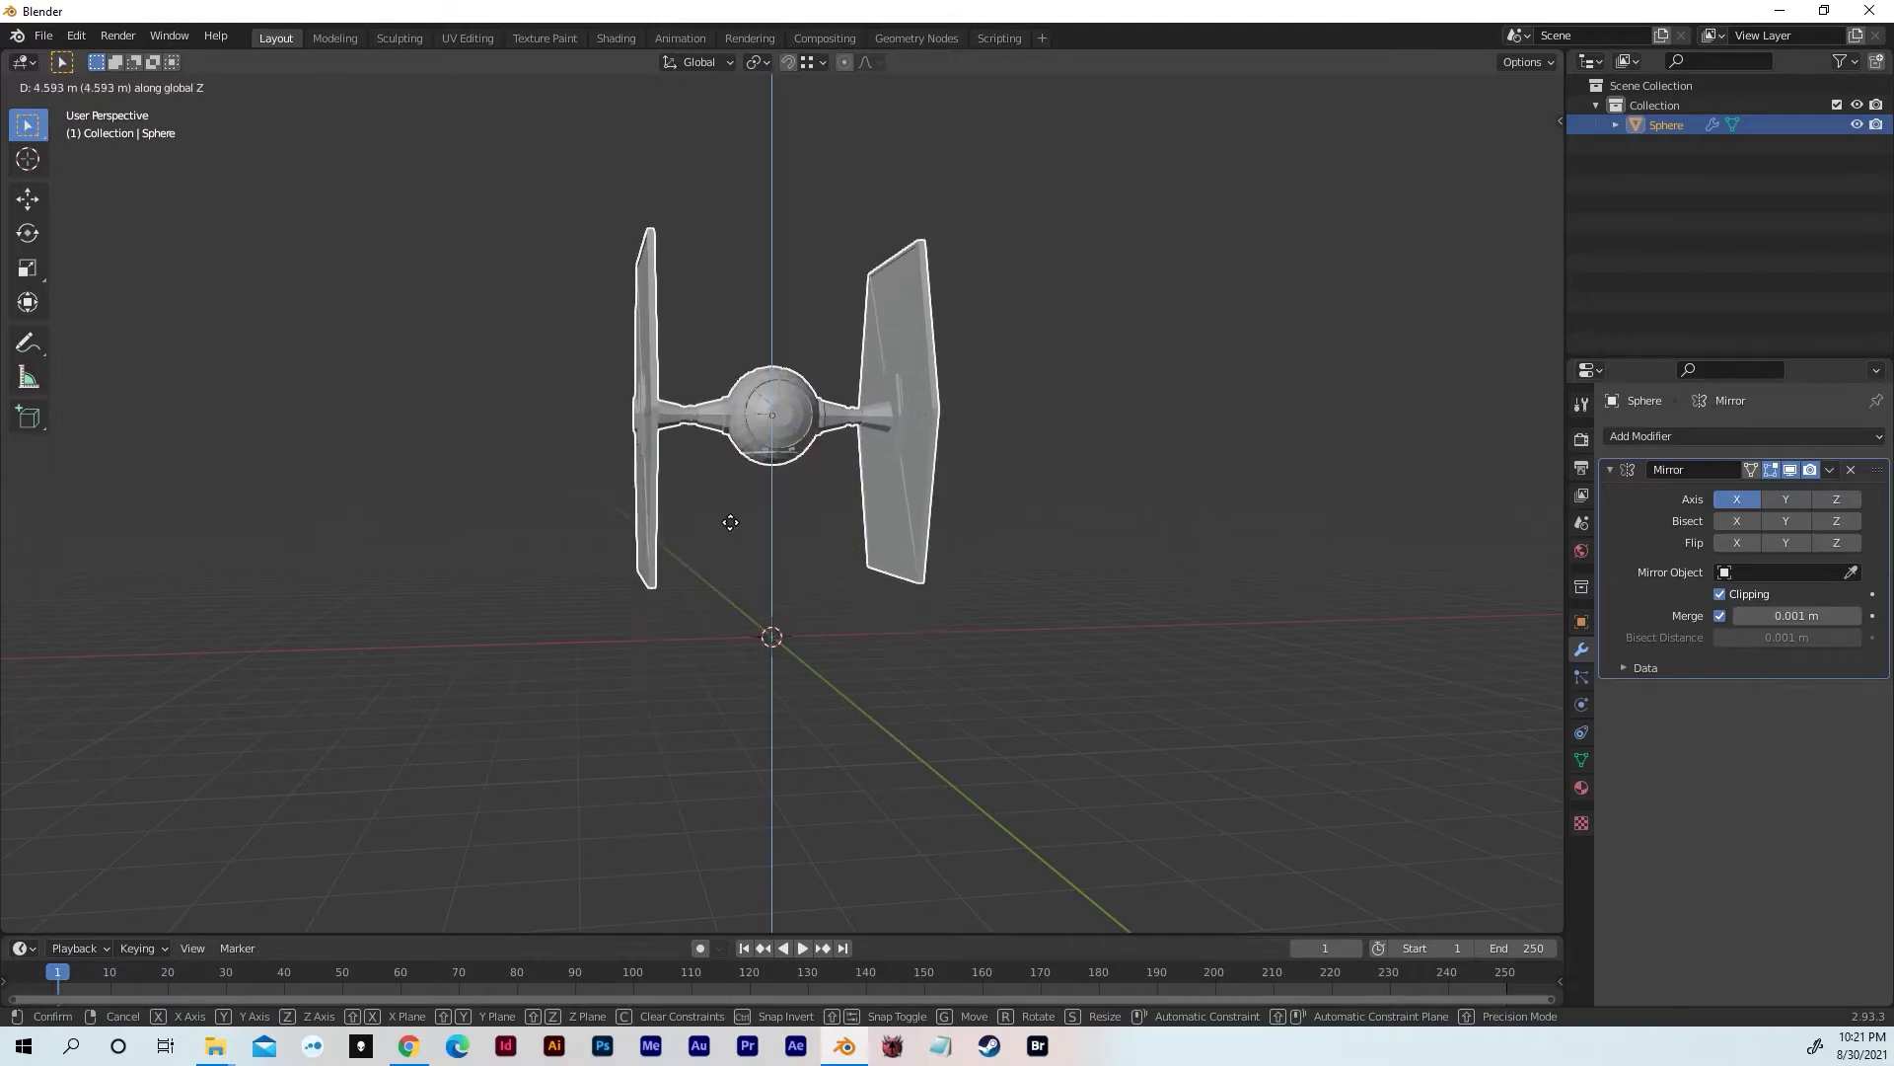
{"action": "left_click", "coordinate": [716, 538]}
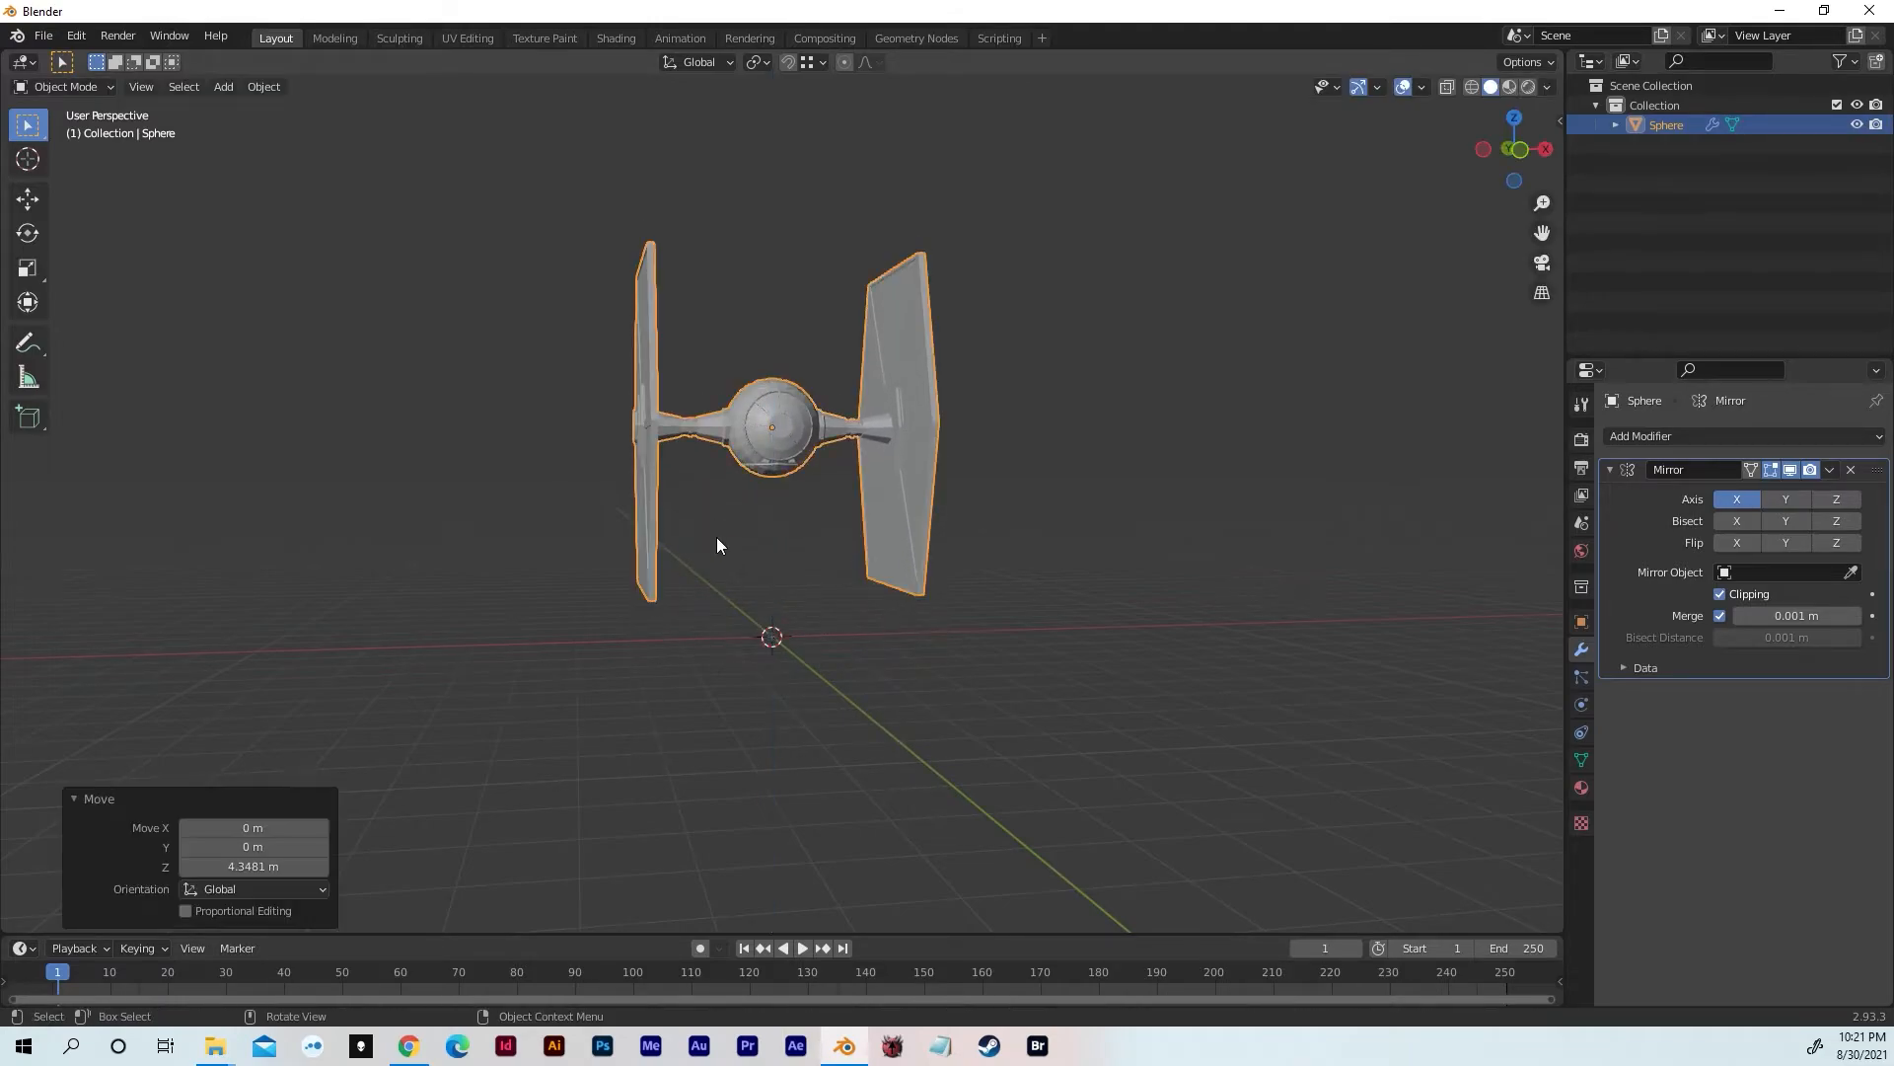
Deselect the ship and switch the viewport shading to the rendered preview
{"action": "middle_click_drag", "start_coordinate": [717, 545], "coordinate": [730, 529]}
{"action": "left_click", "coordinate": [738, 394]}
{"action": "middle_click_drag", "start_coordinate": [732, 364], "coordinate": [690, 463]}
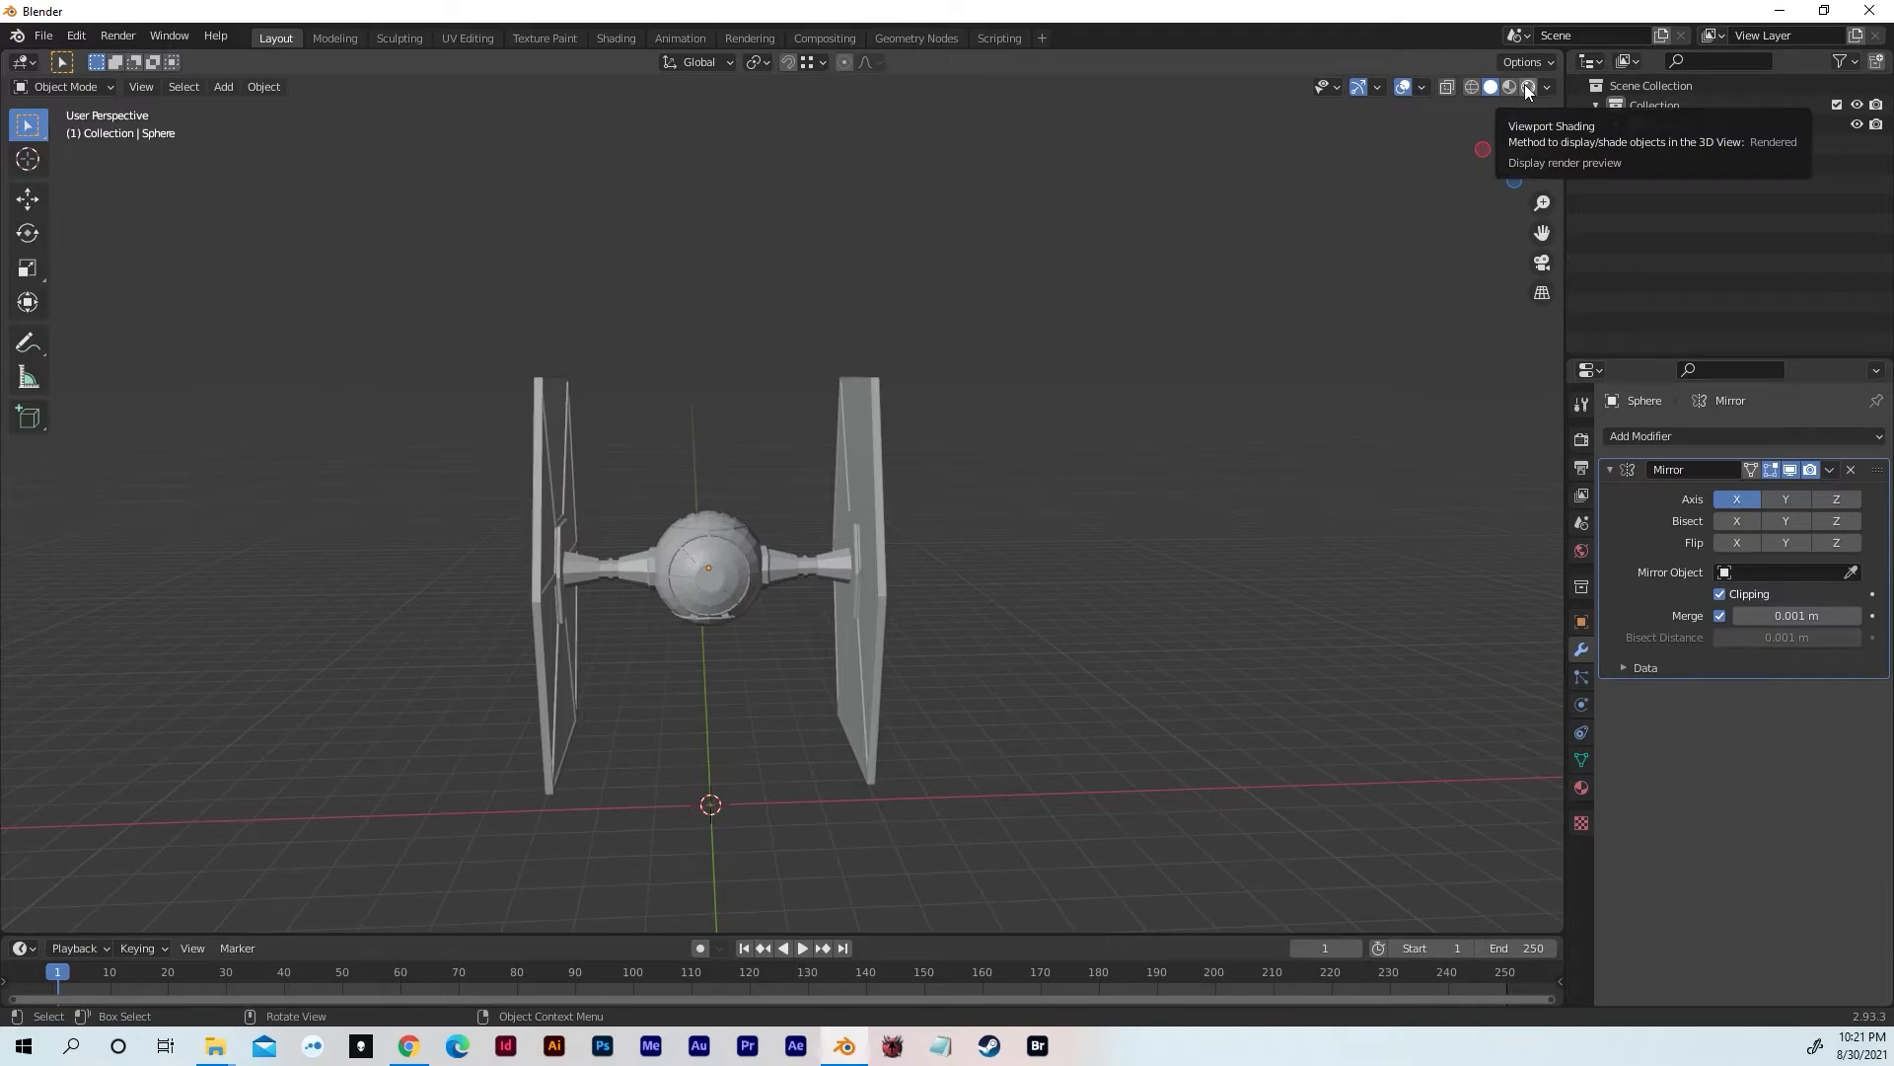
{"action": "left_click", "coordinate": [1528, 87]}
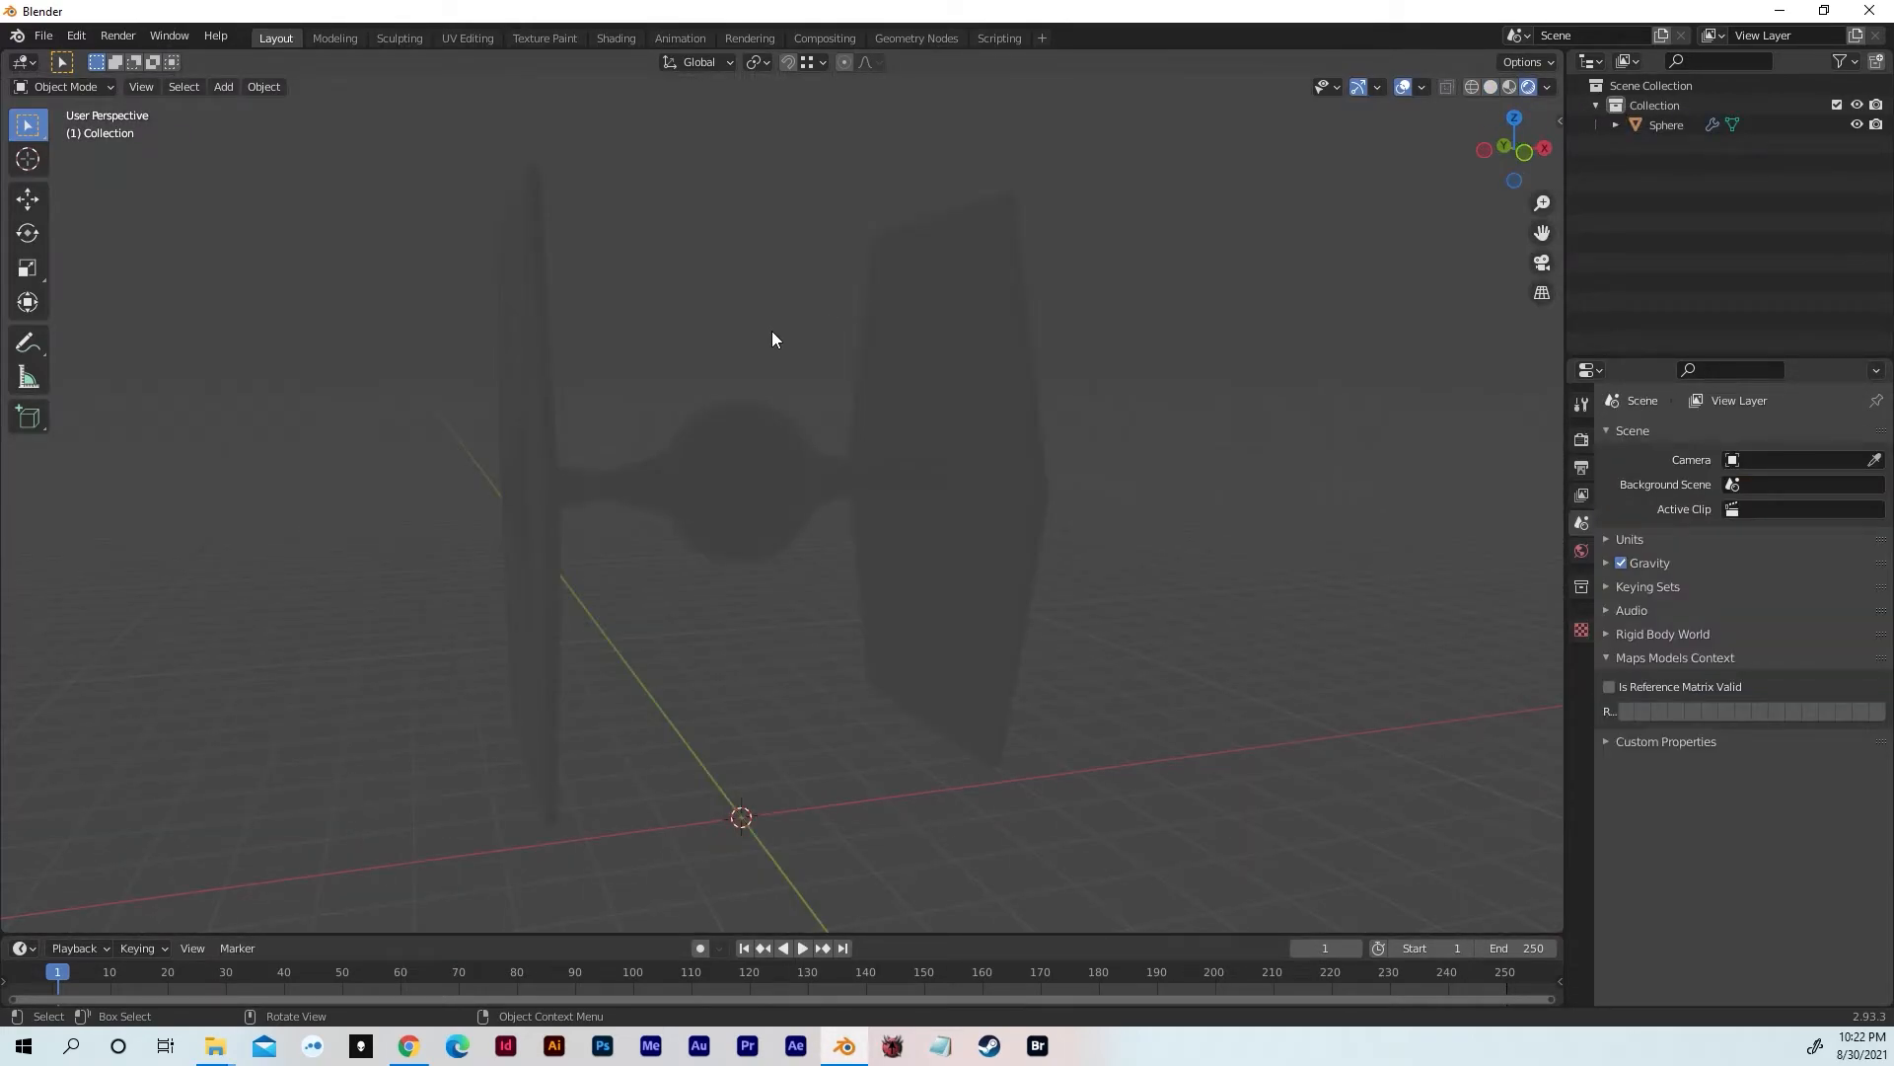
Add an area light at the world origin
{"action": "key", "text": "shift+a"}
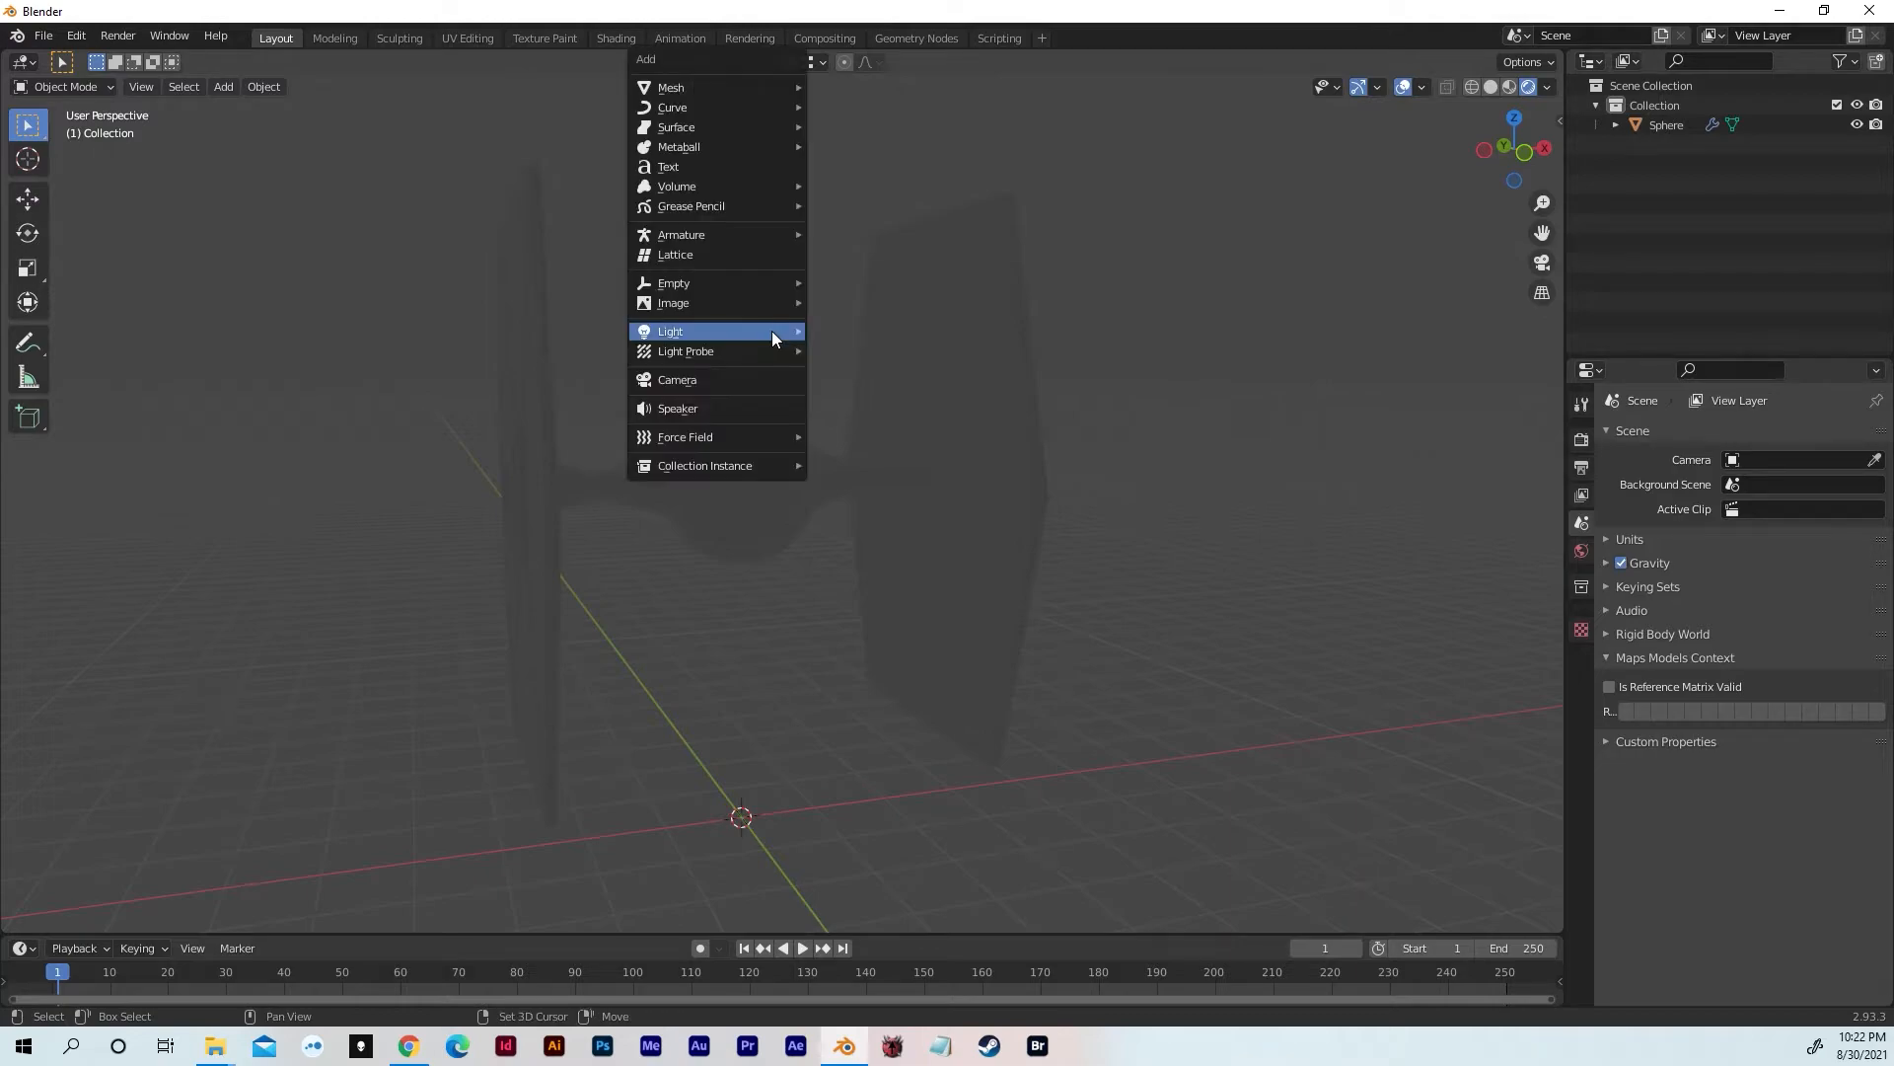
{"action": "mouse_move", "coordinate": [774, 330]}
{"action": "left_click", "coordinate": [849, 396]}
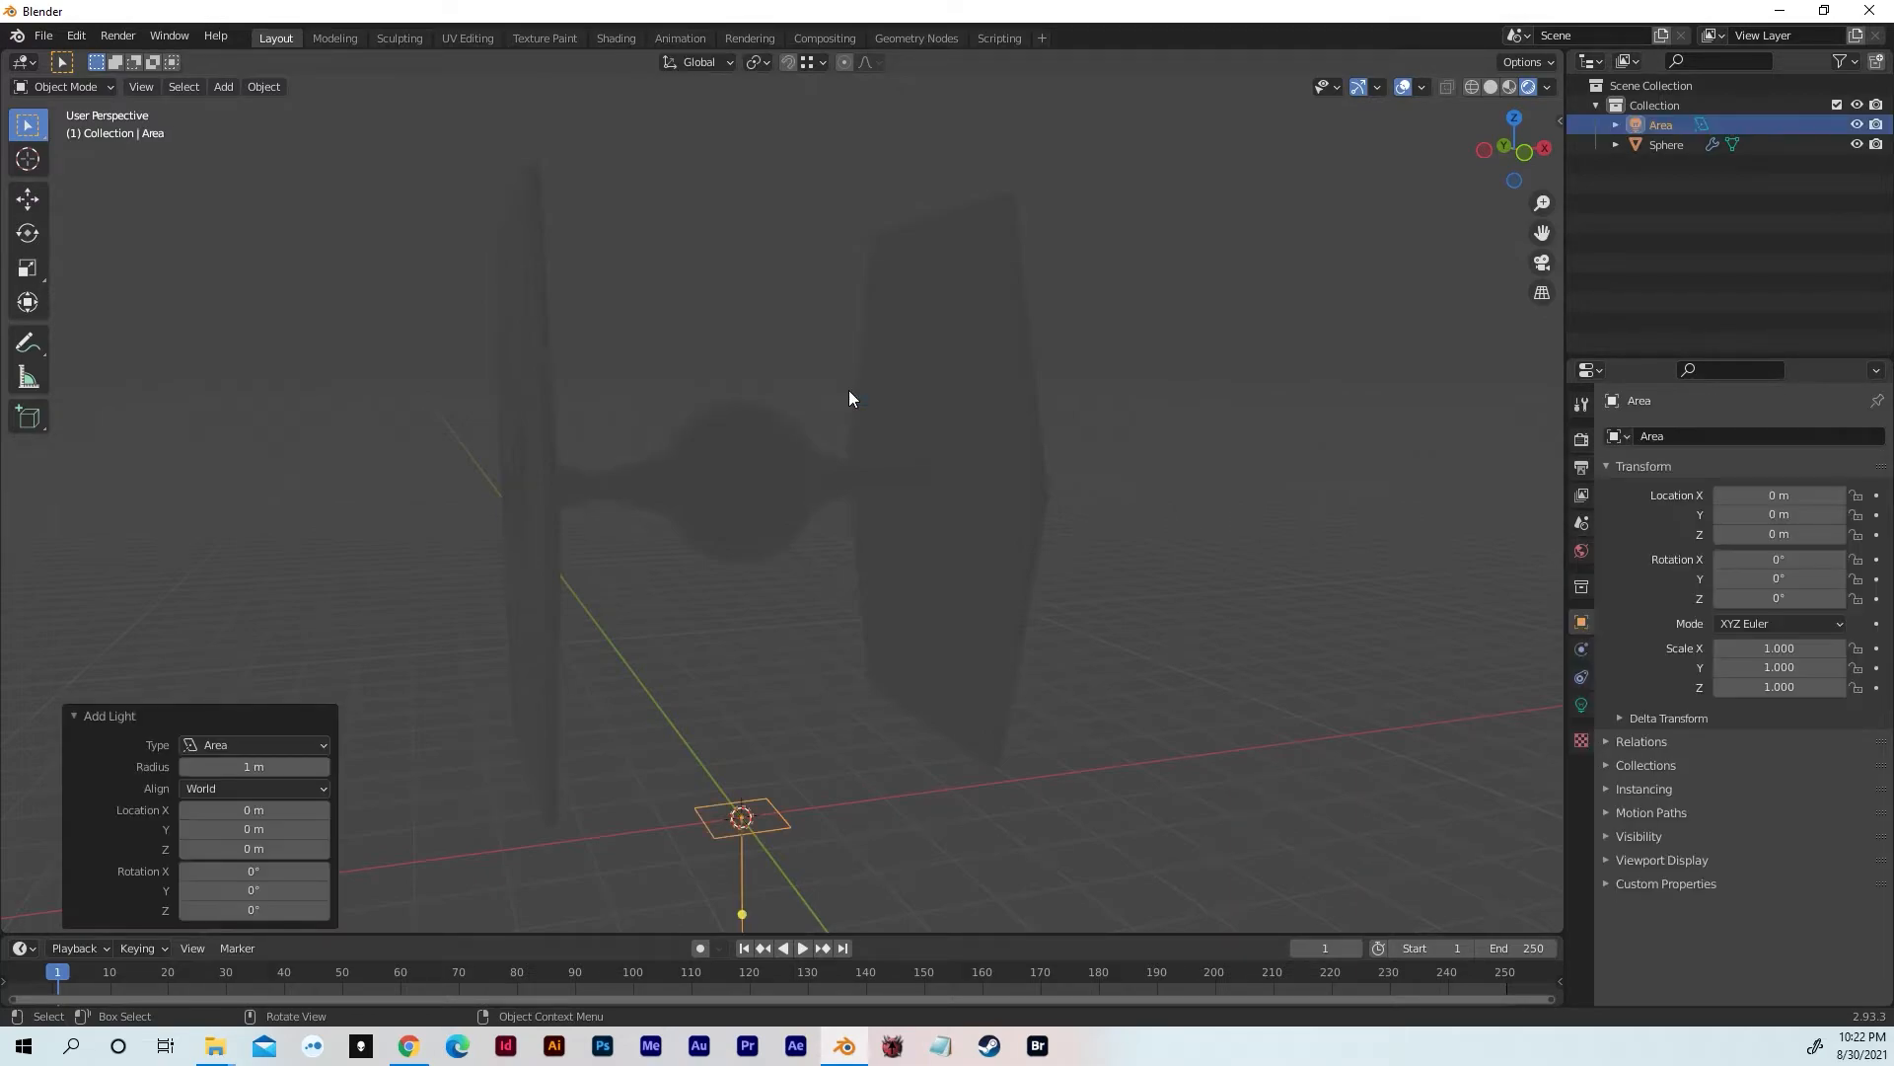
{"action": "key", "text": "g"}
{"action": "key", "text": "z"}
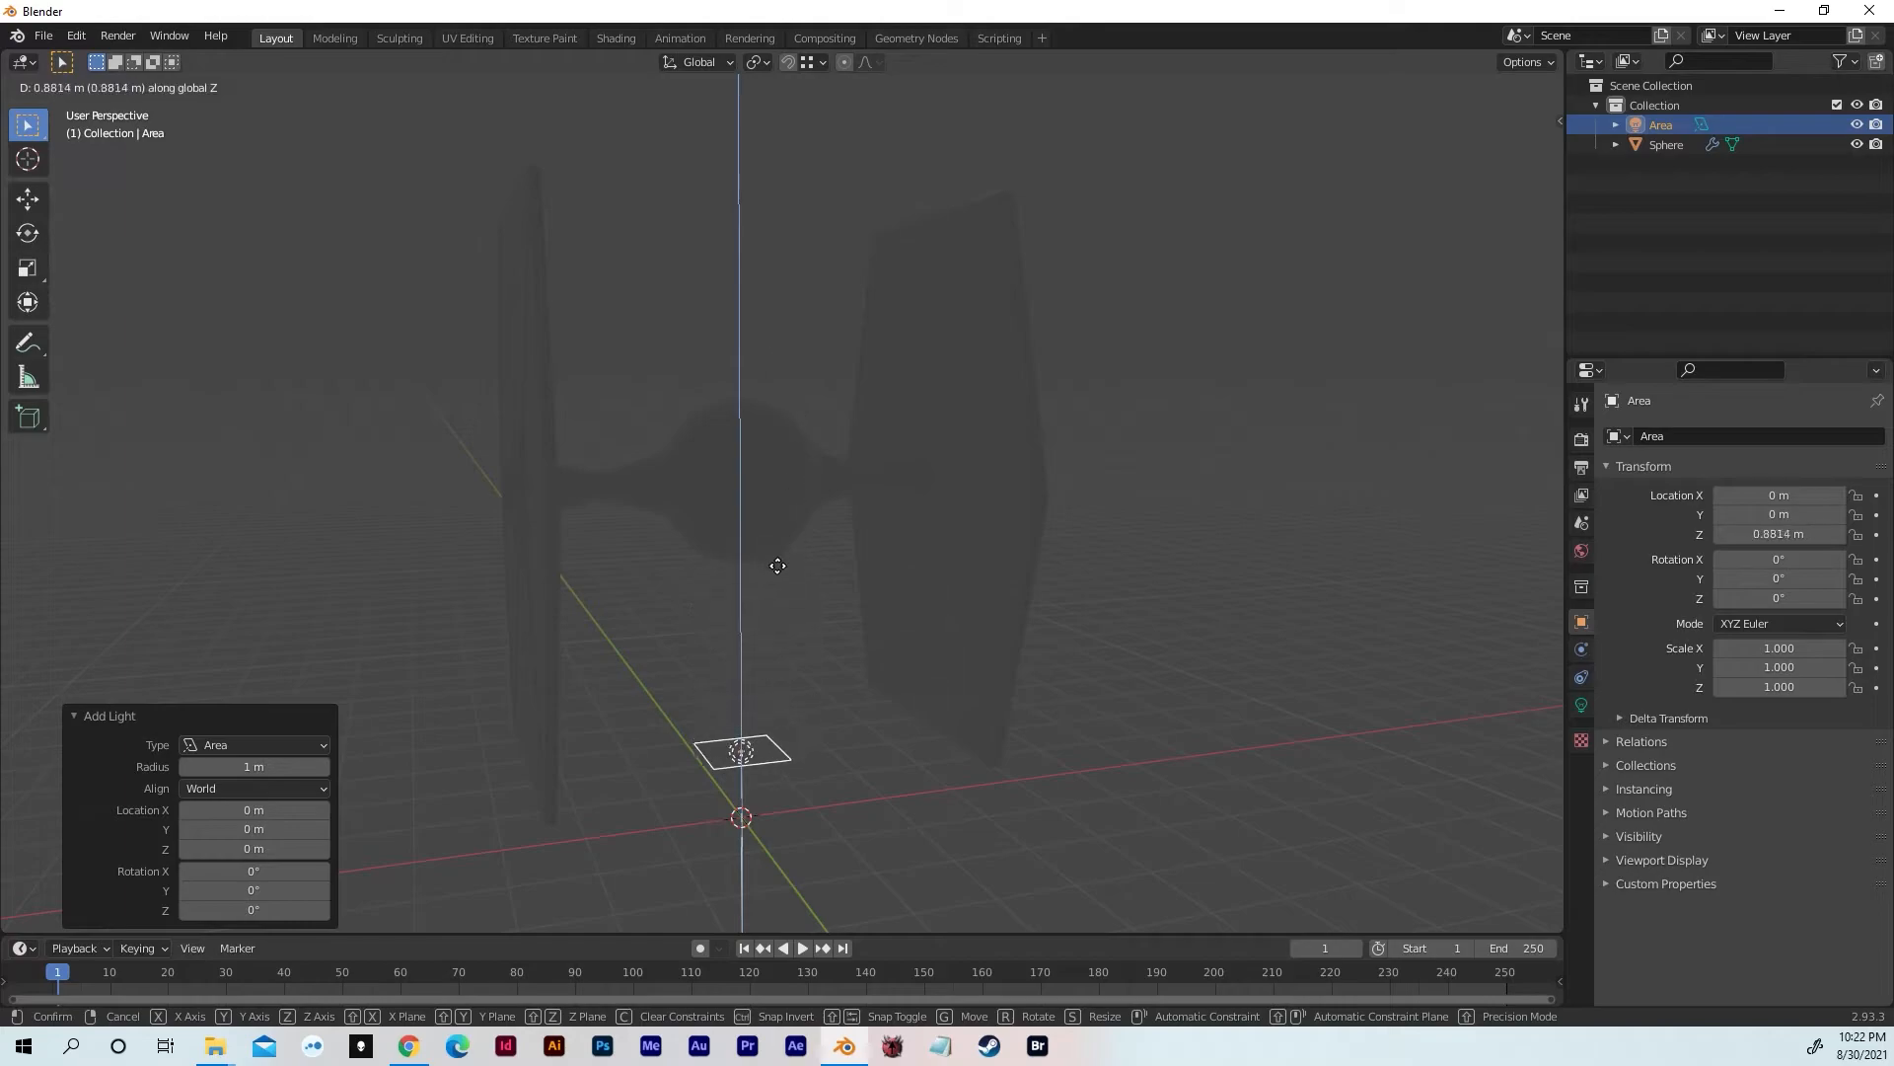
{"action": "key", "text": "Escape"}
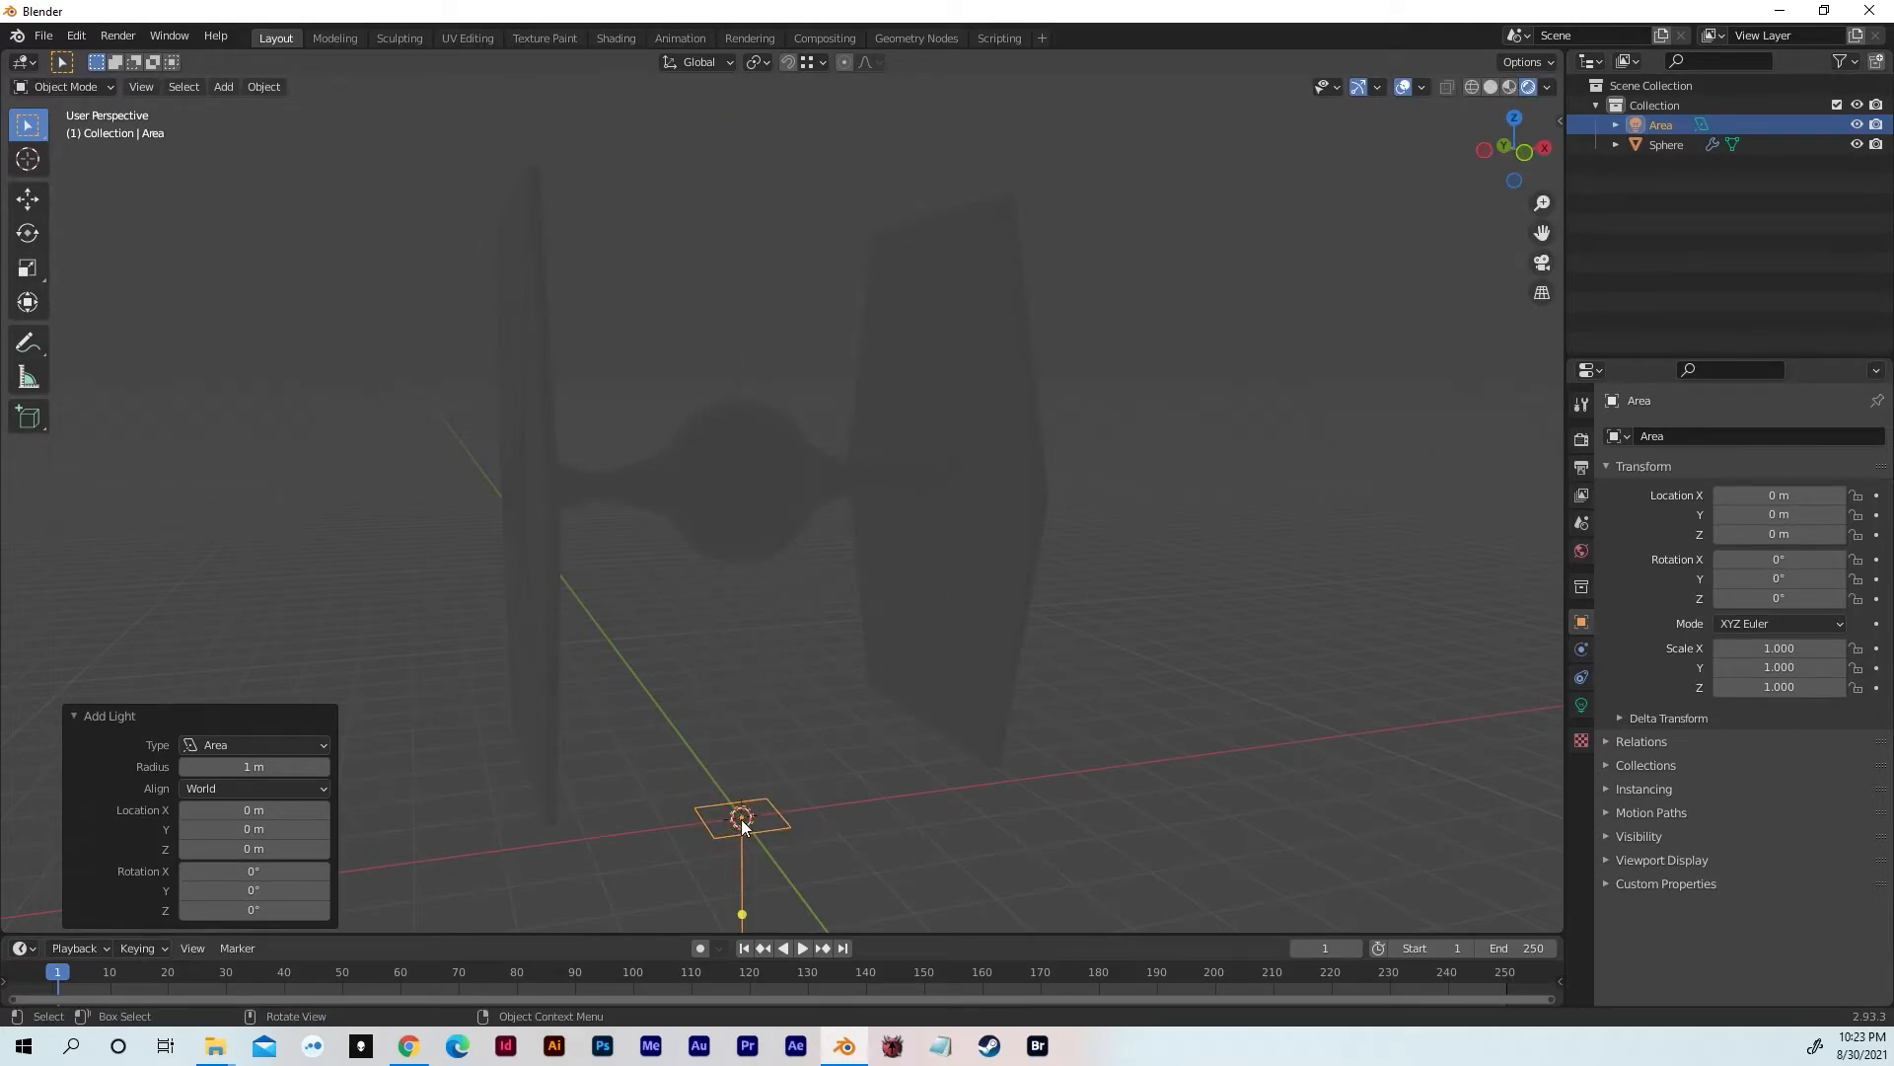
Raise the area light about 8.47 m along Z and move it about -14.29 m along Y
{"action": "key", "text": "g"}
{"action": "key", "text": "z"}
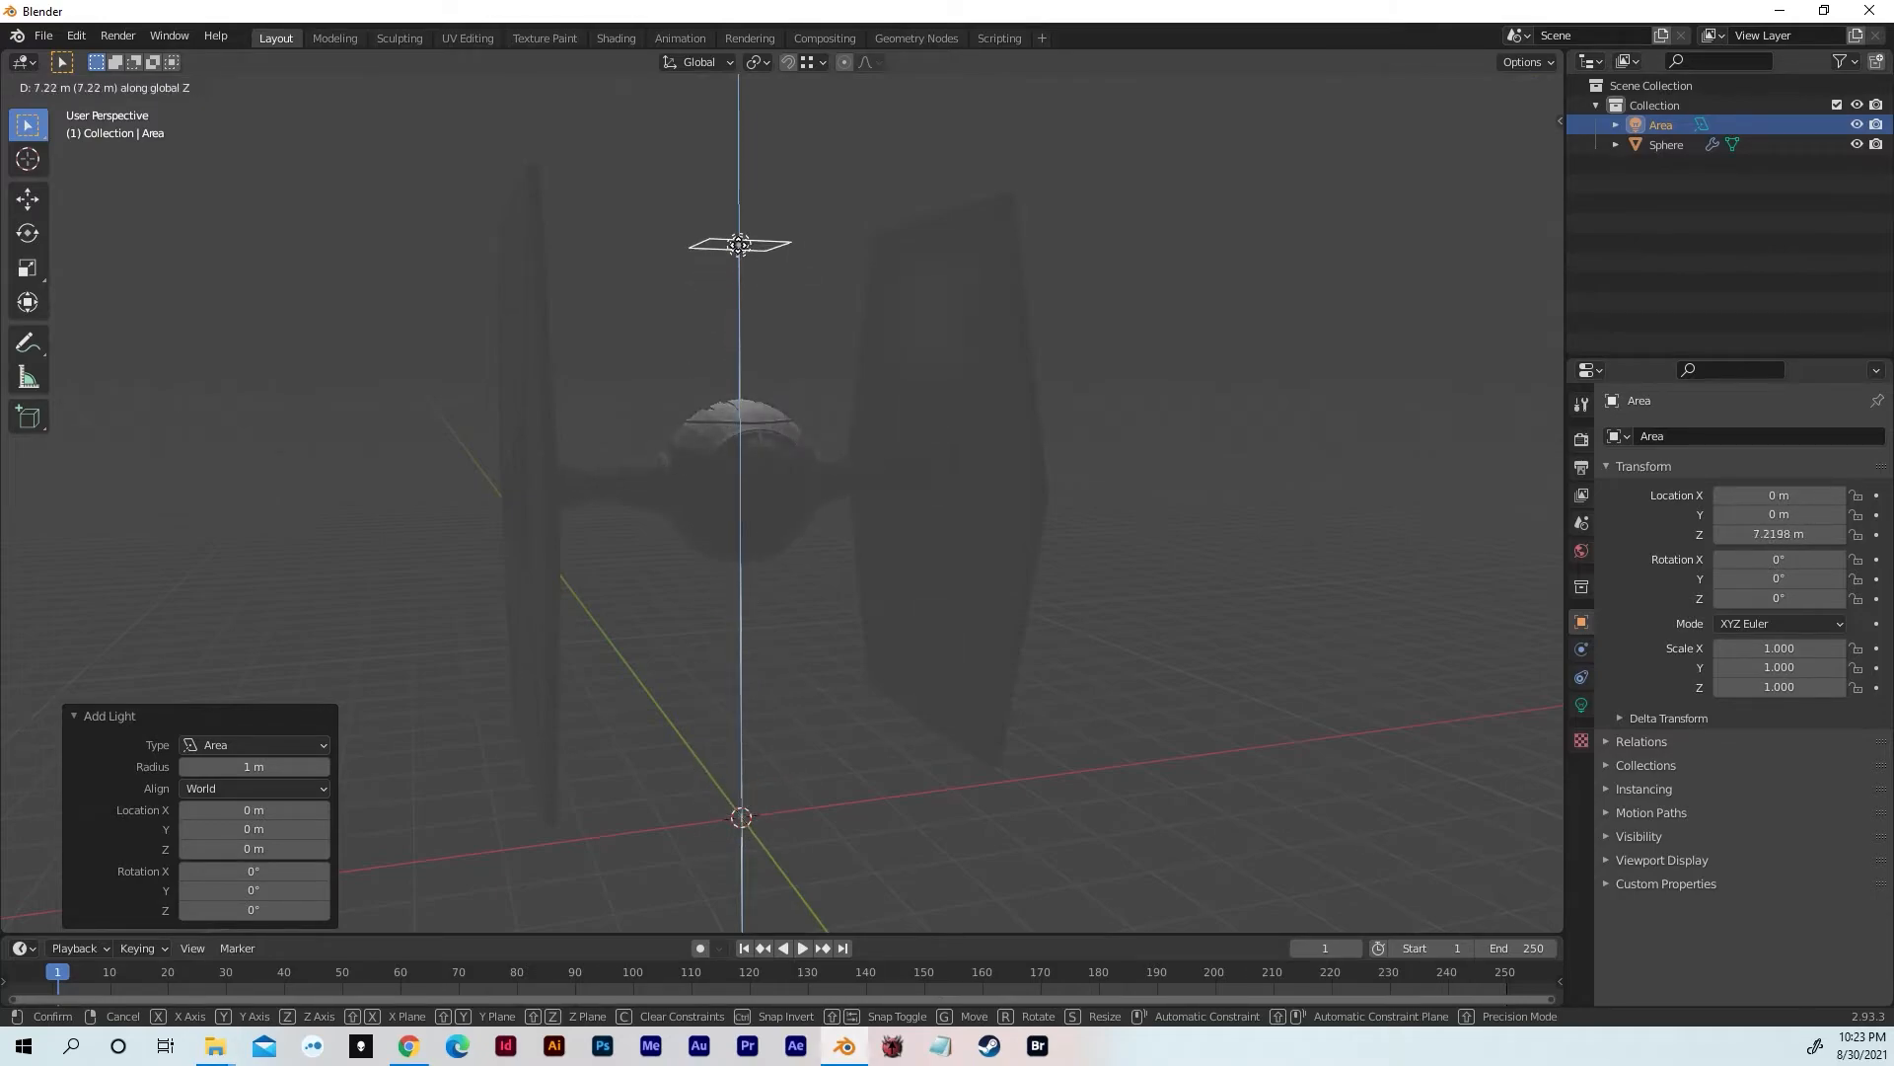
{"action": "left_click", "coordinate": [713, 140]}
{"action": "middle_click_drag", "start_coordinate": [716, 192], "coordinate": [655, 255]}
{"action": "key", "text": "g"}
{"action": "key", "text": "y"}
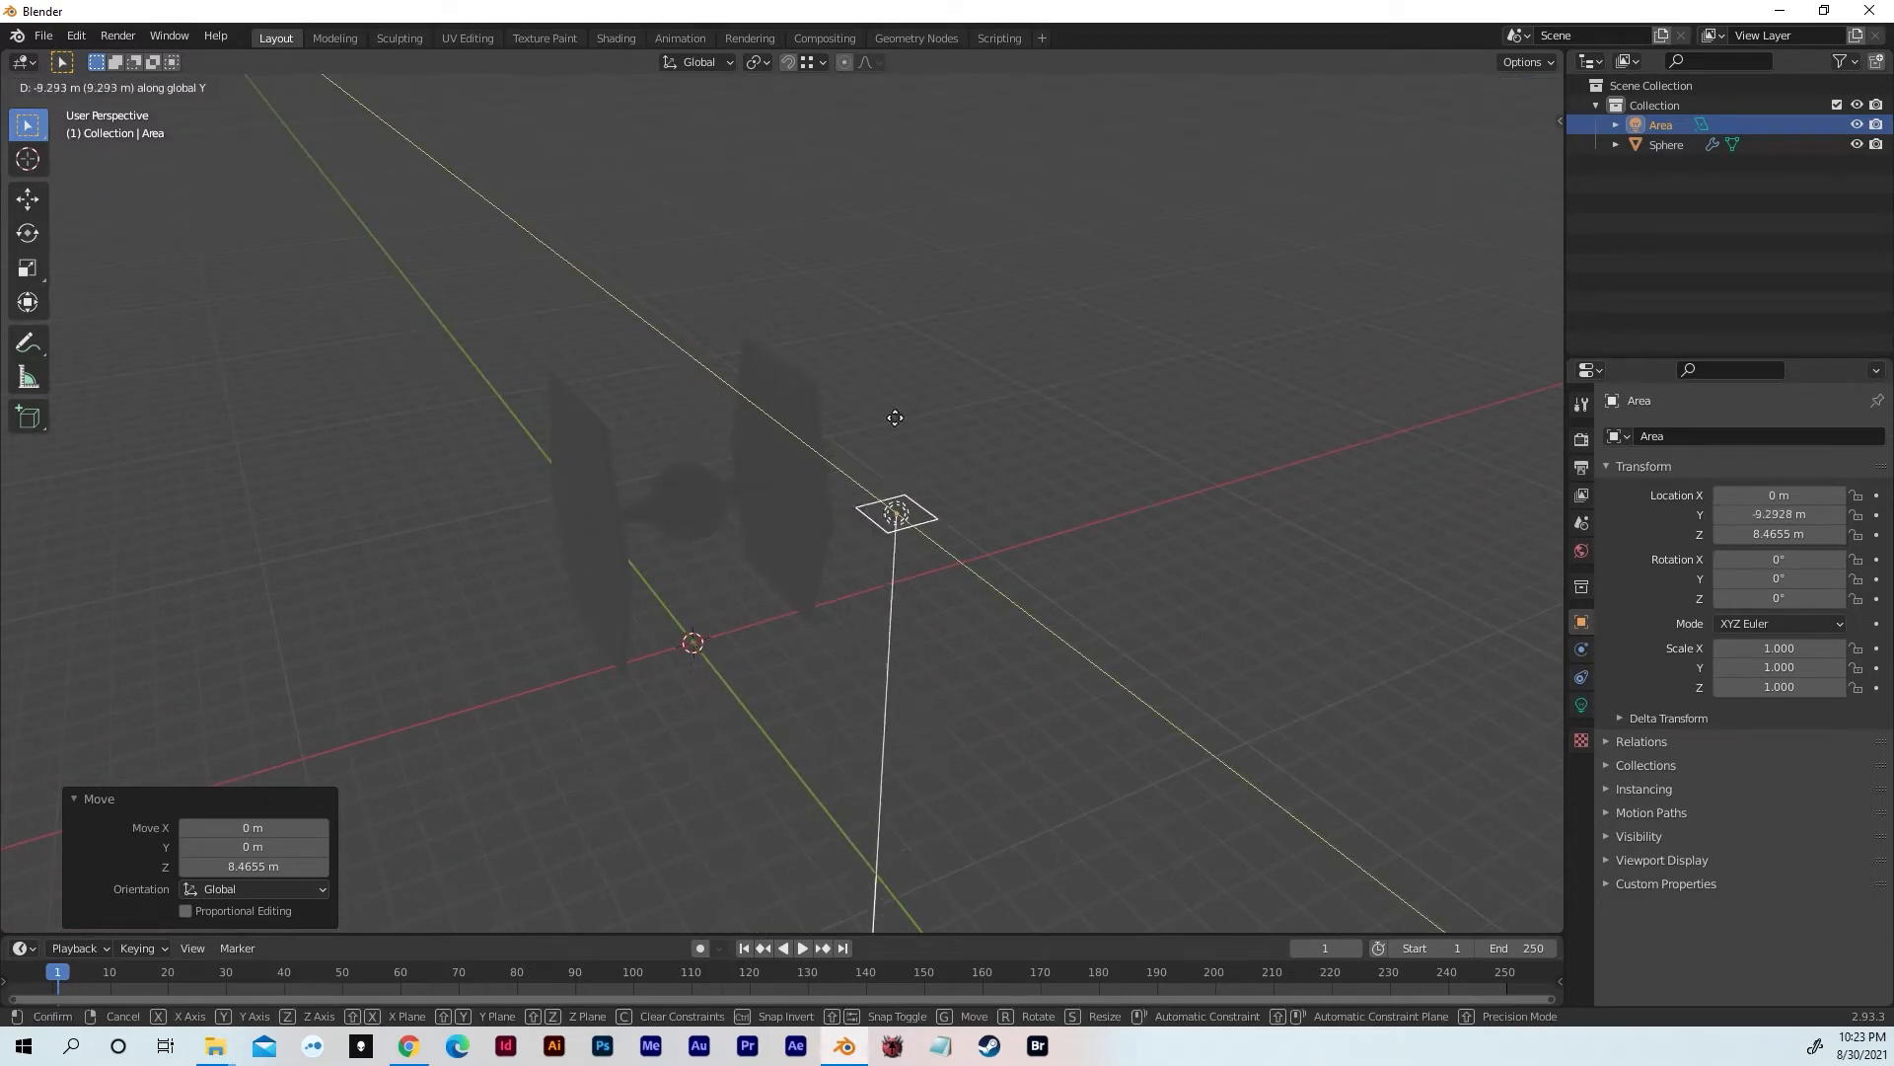
{"action": "left_click", "coordinate": [1094, 538]}
Rotate the area light 60° about the global Y axis and -95° about the global Z axis
{"action": "middle_click_drag", "start_coordinate": [1094, 537], "coordinate": [1063, 514]}
{"action": "key", "text": "r"}
{"action": "key", "text": "y"}
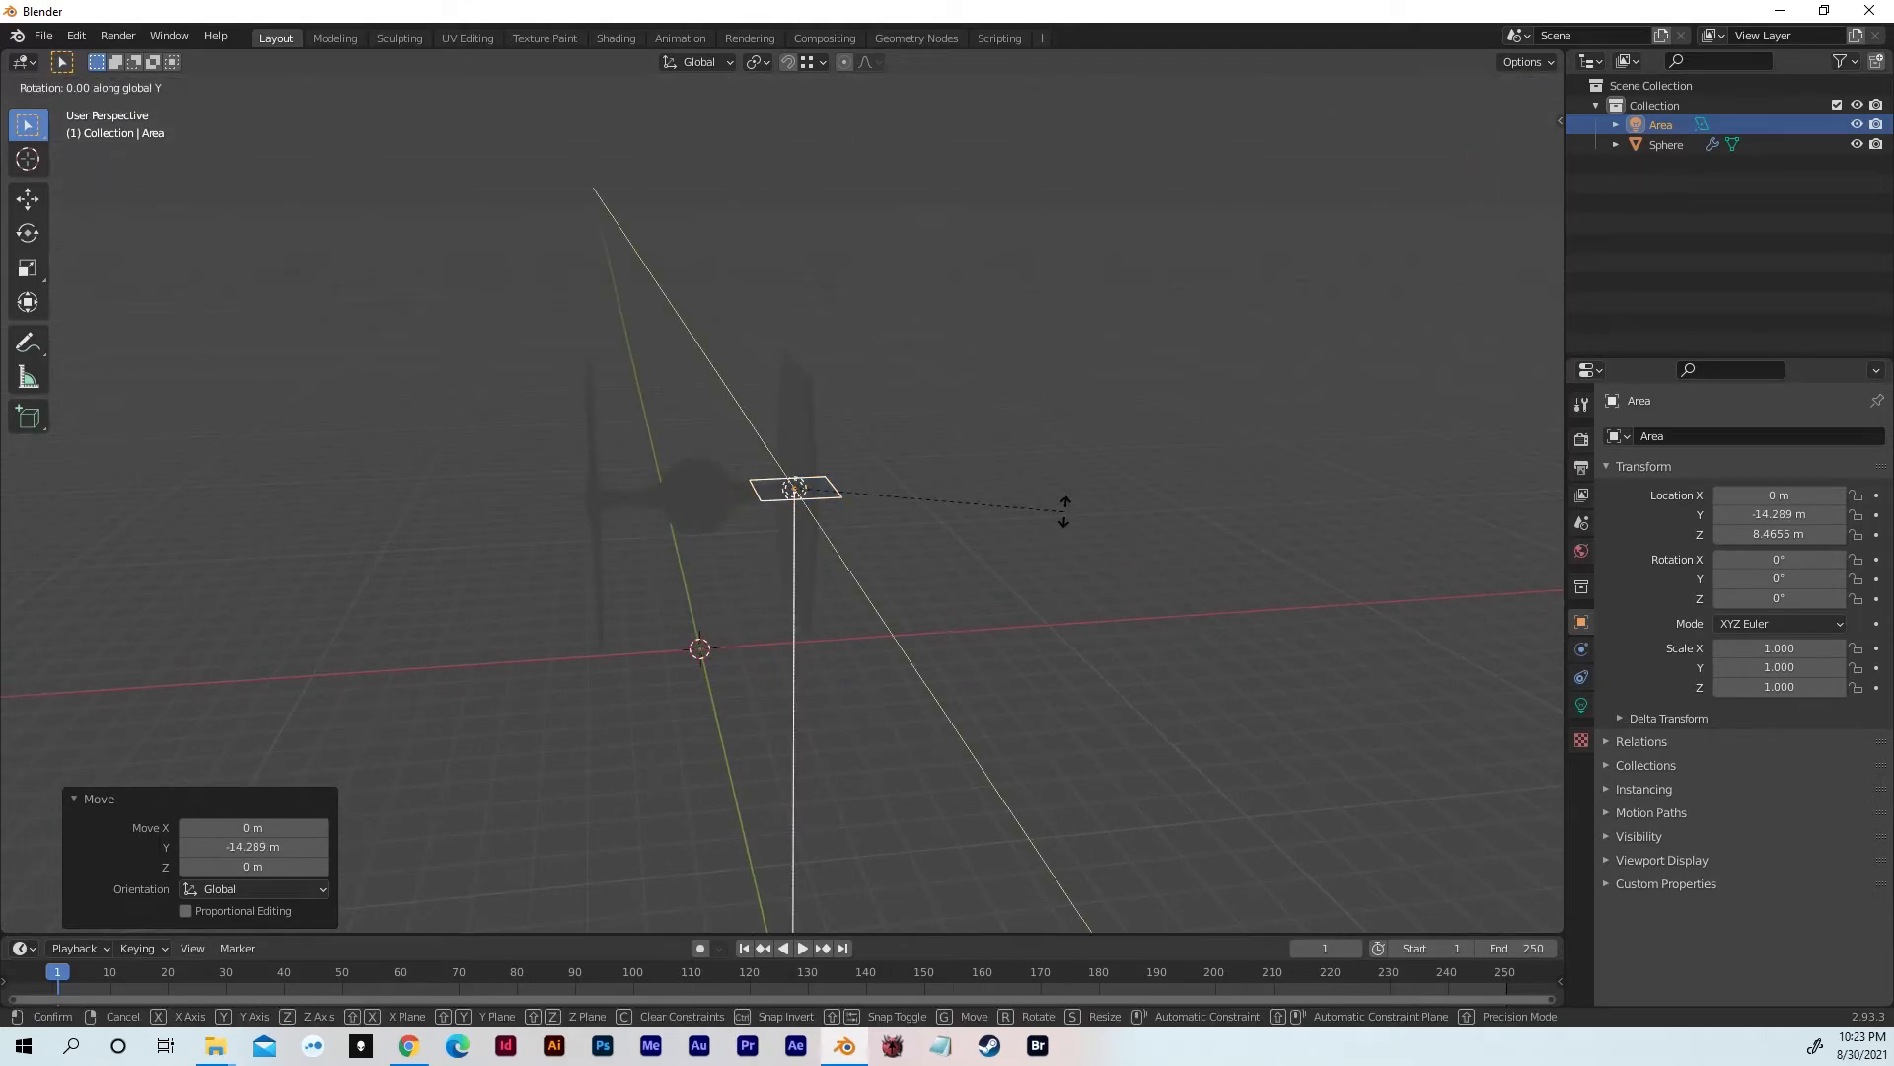
{"action": "left_click", "coordinate": [893, 691]}
{"action": "key", "text": "r"}
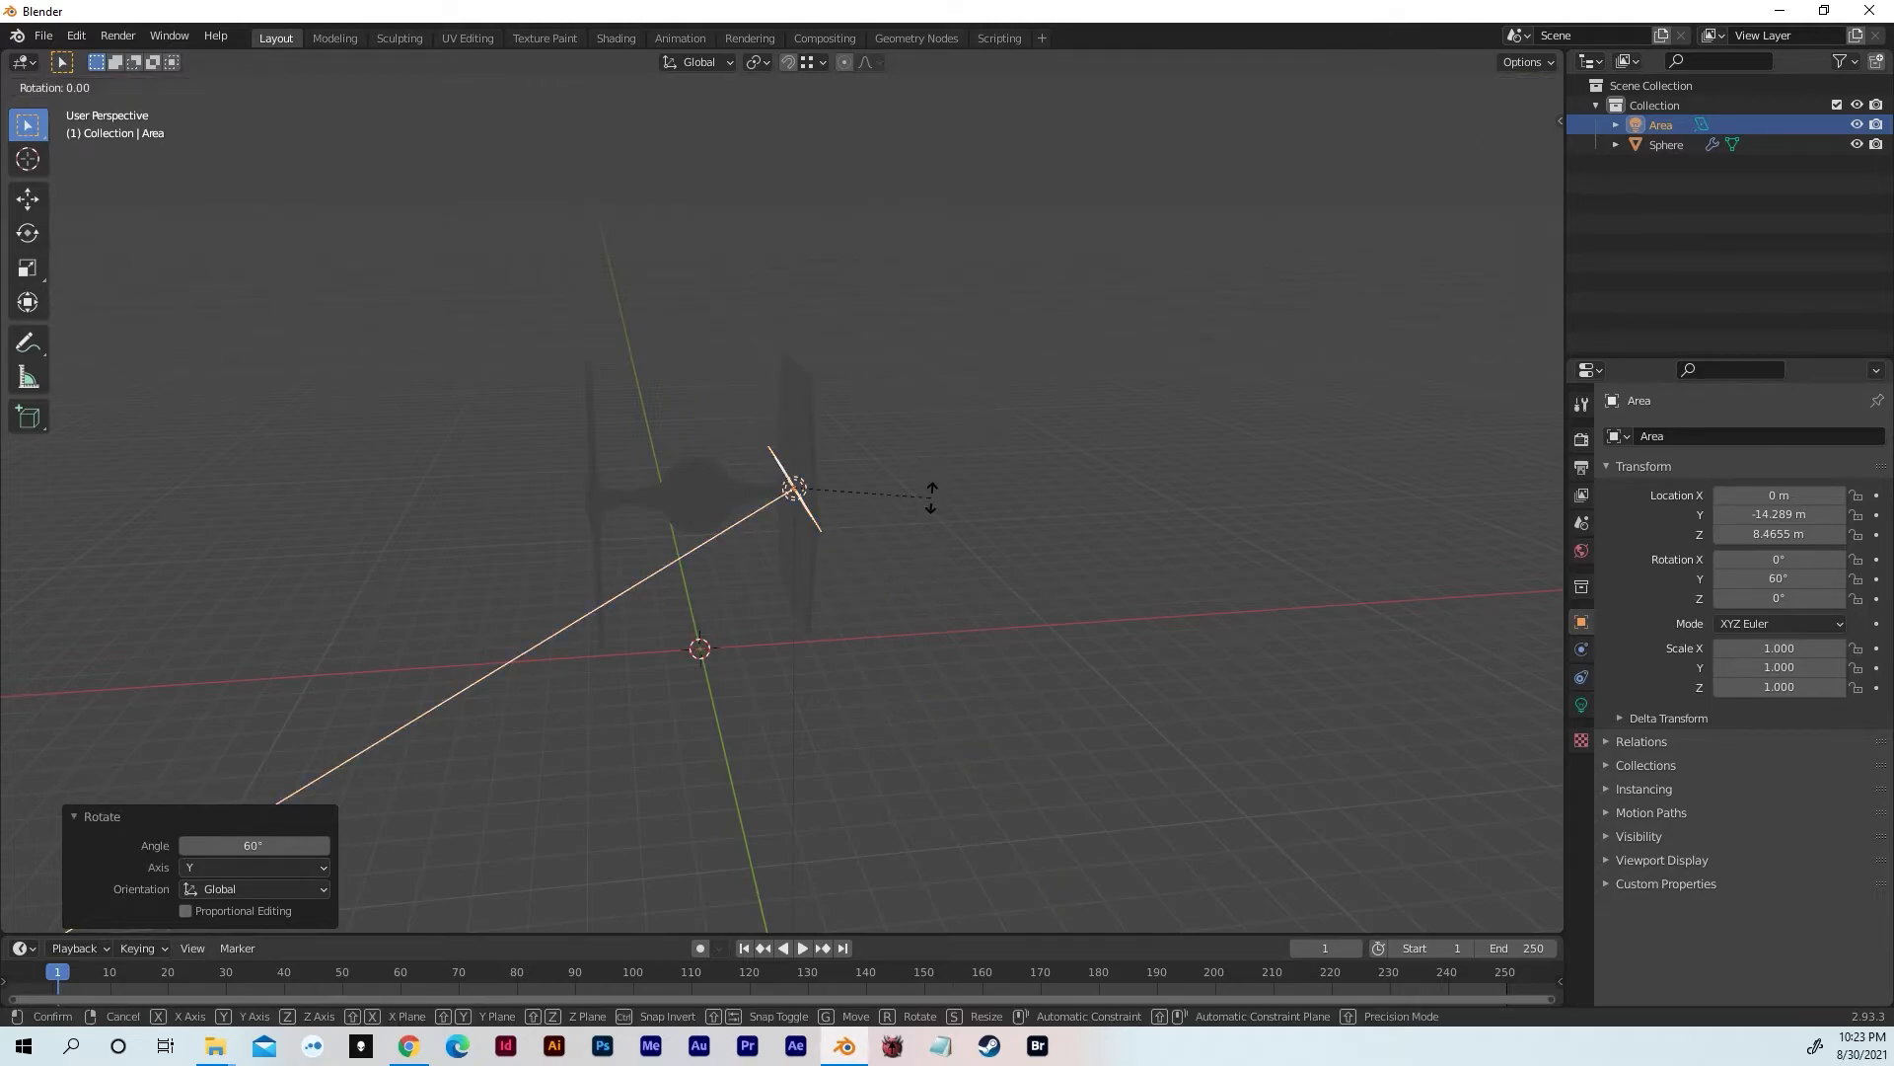
{"action": "key", "text": "z"}
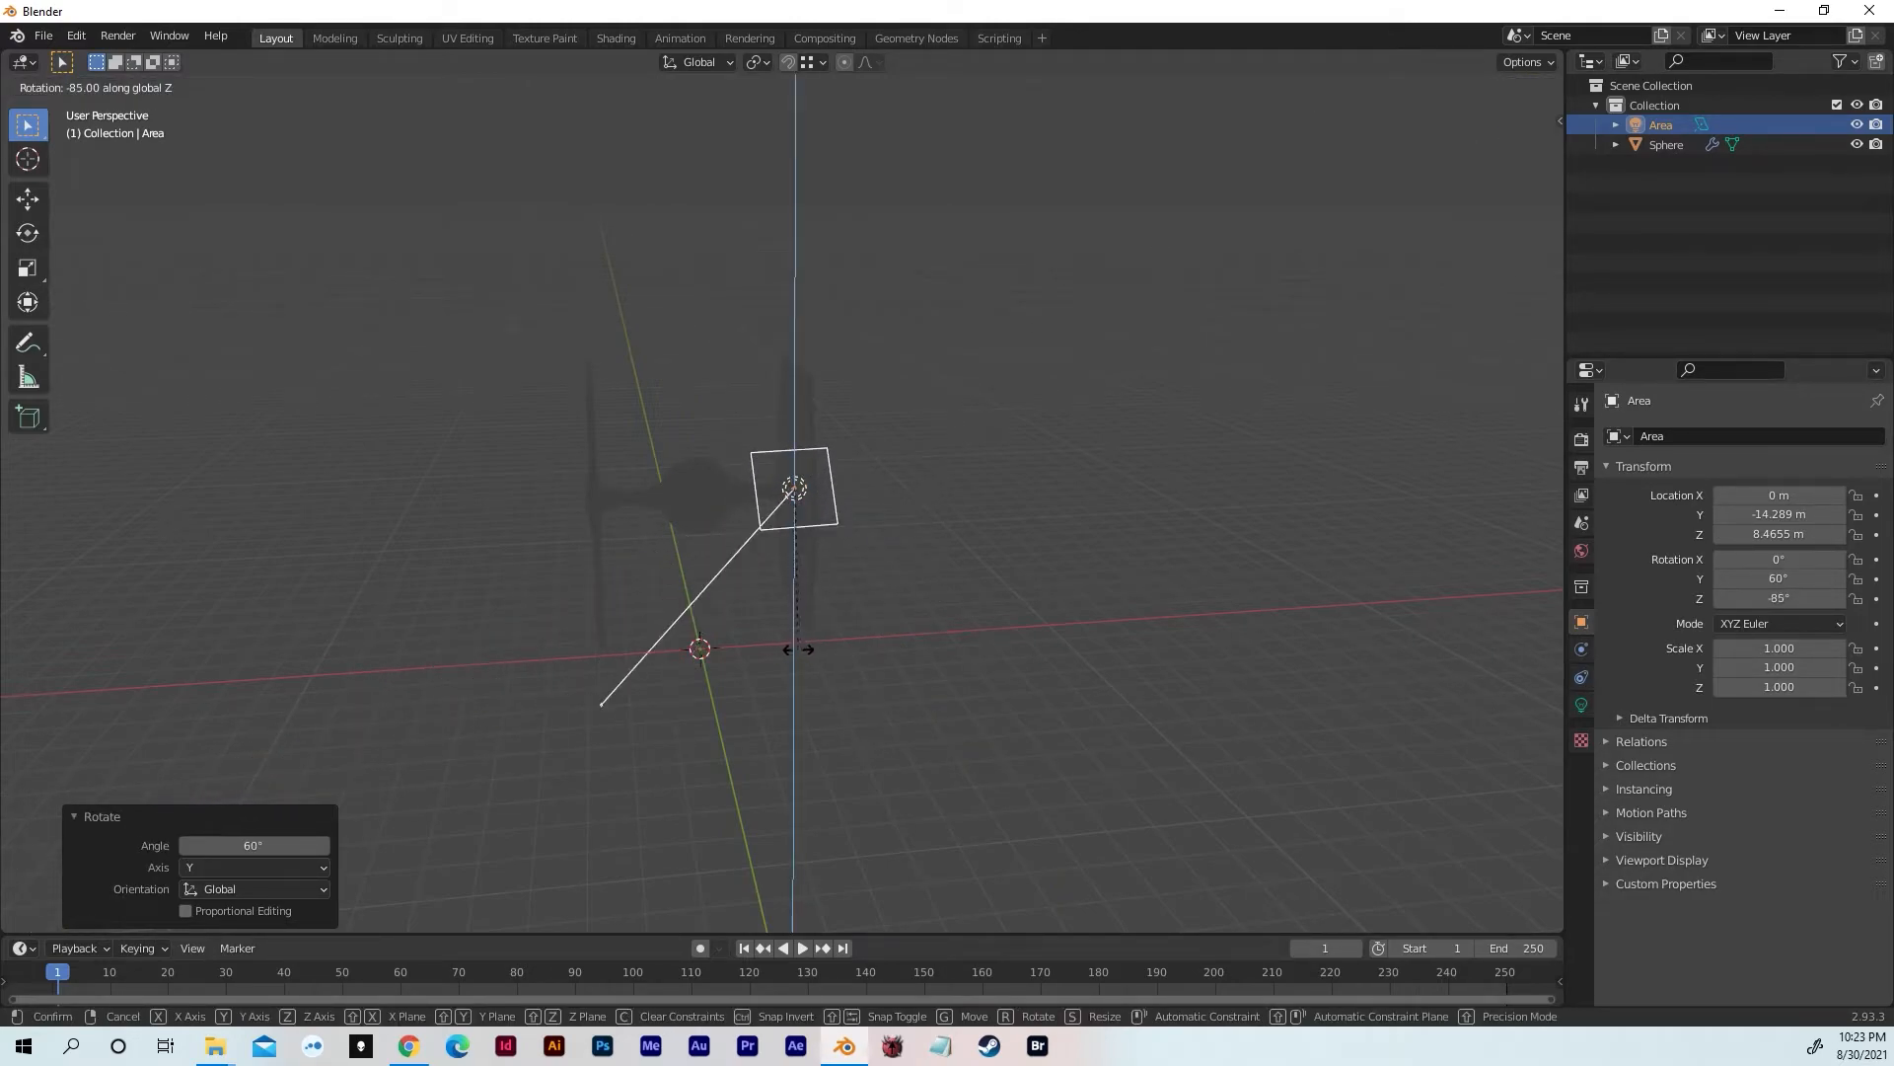
{"action": "left_click", "coordinate": [770, 662]}
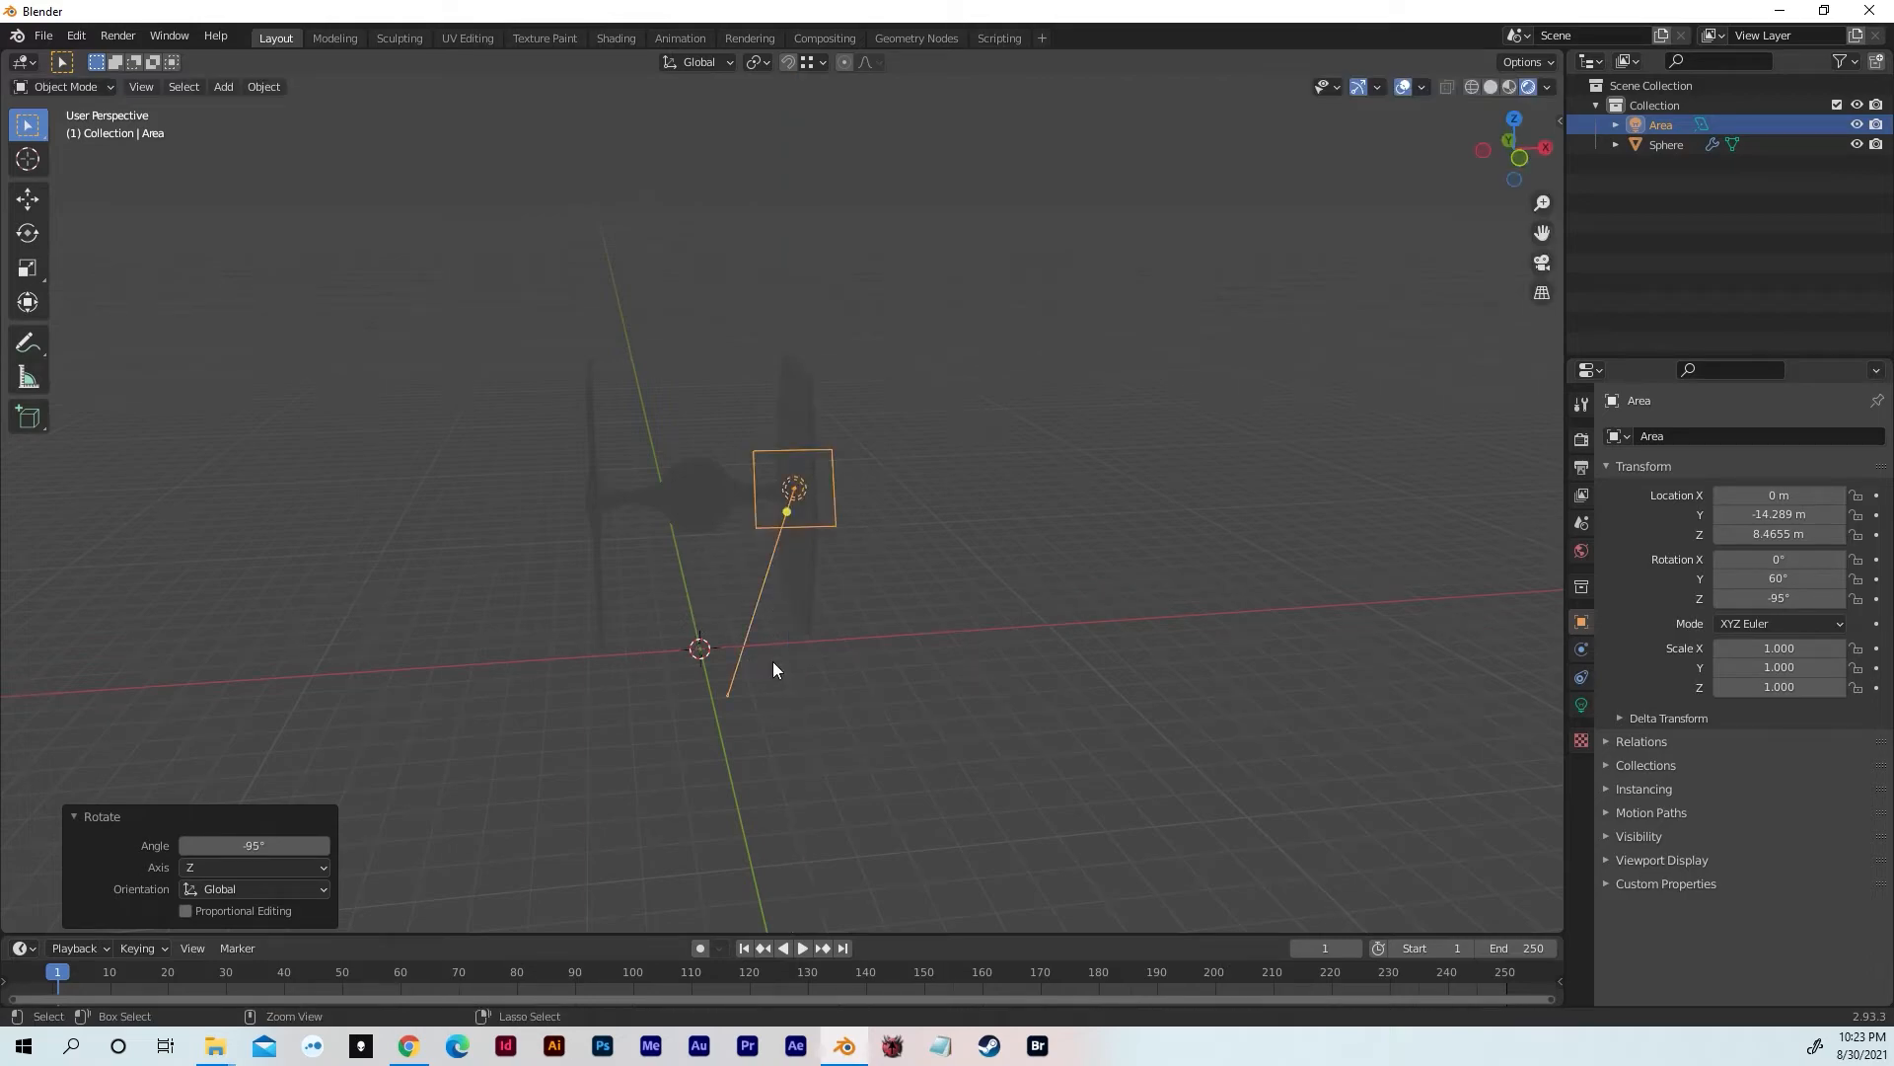
Raise the area light about 3.19 m along Z and rotate it 5° about the global Z axis
{"action": "key", "text": "g"}
{"action": "key", "text": "z"}
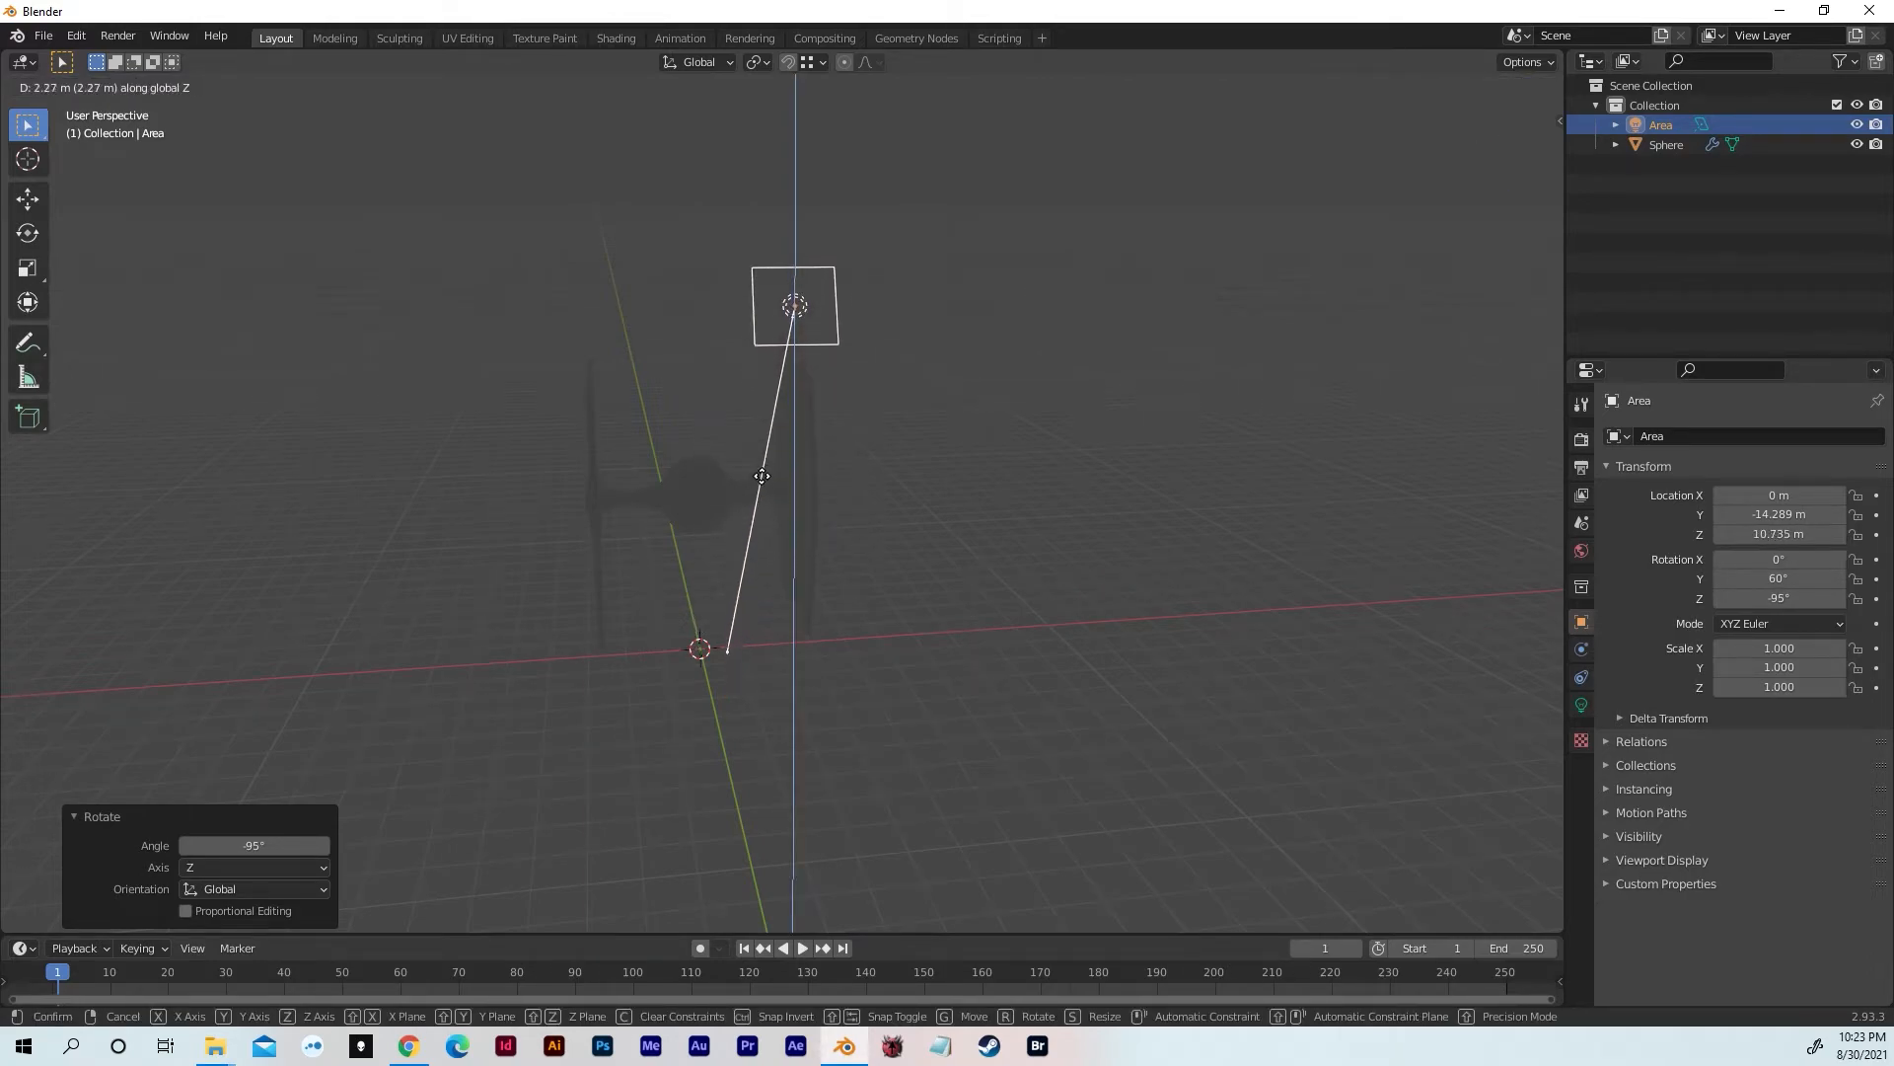
{"action": "left_click", "coordinate": [740, 393]}
{"action": "middle_click_drag", "start_coordinate": [742, 399], "coordinate": [731, 476]}
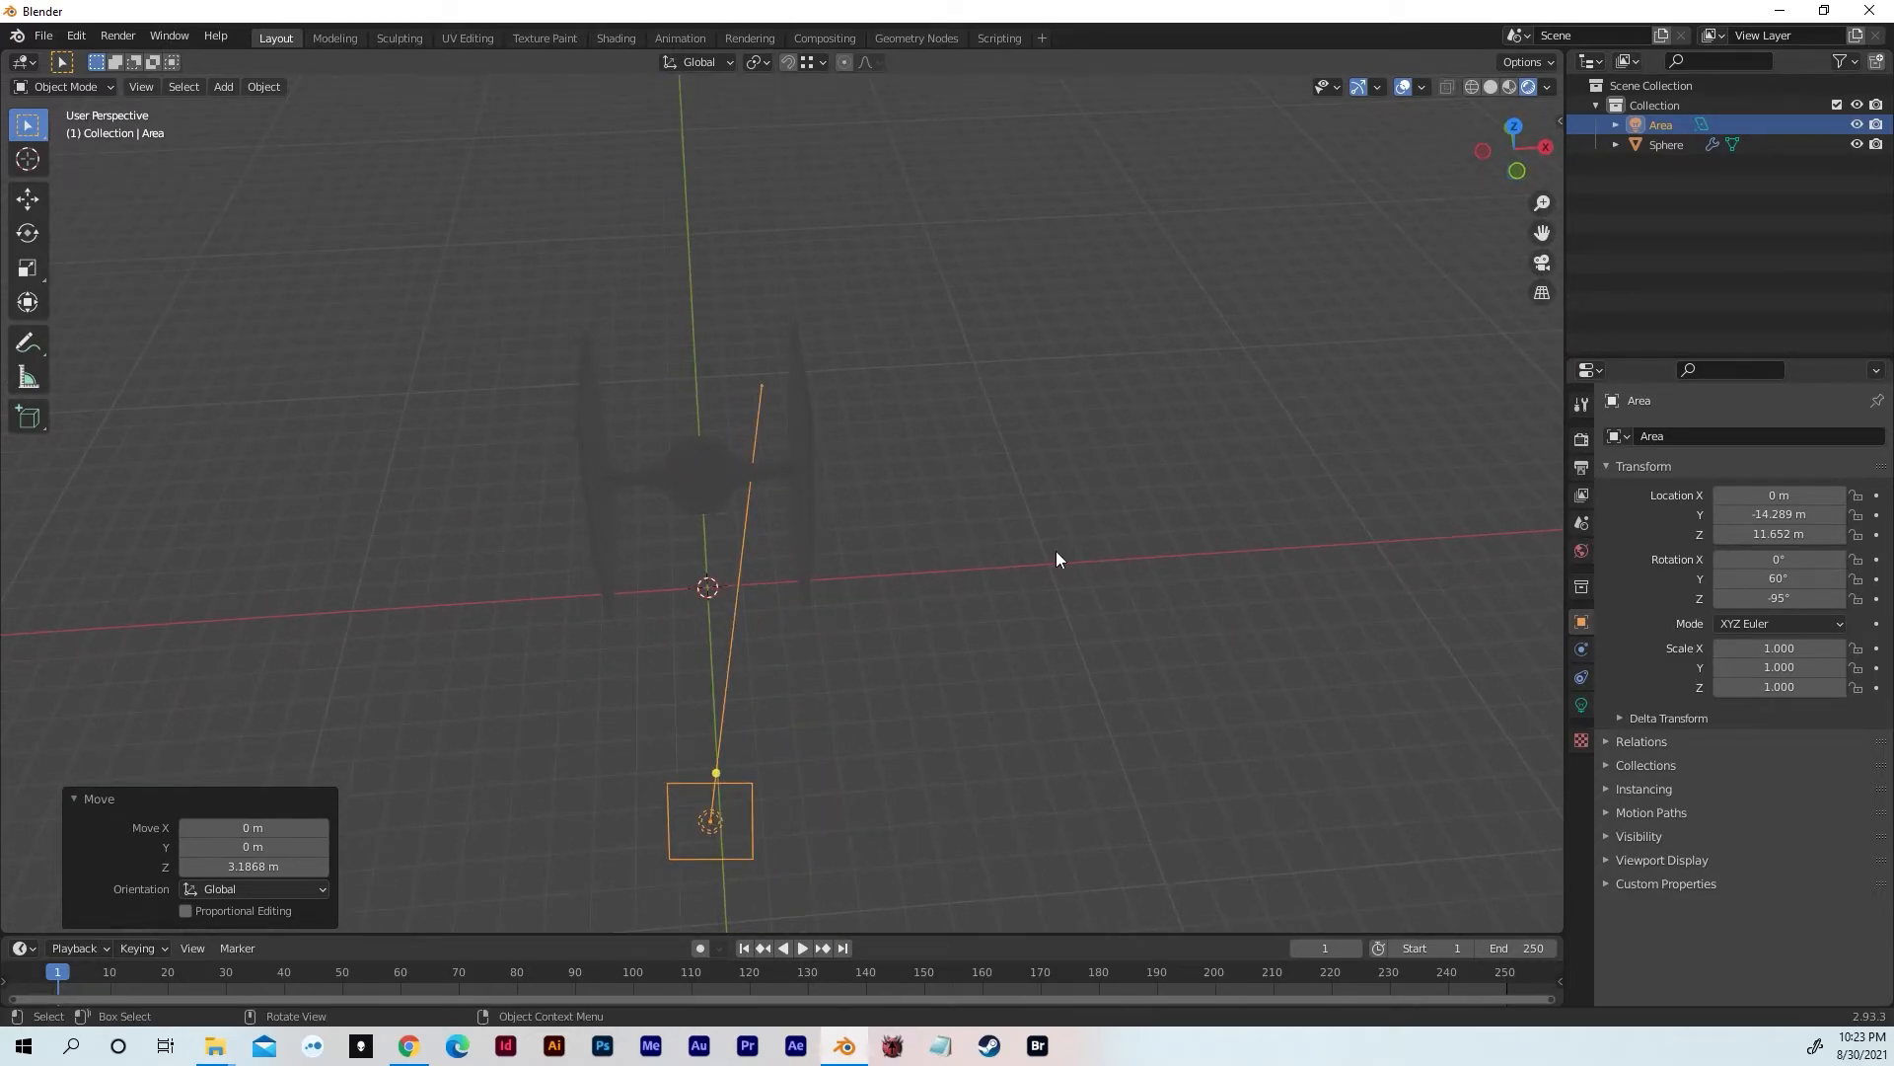
{"action": "key", "text": "r"}
{"action": "key", "text": "z"}
{"action": "left_click", "coordinate": [1041, 504]}
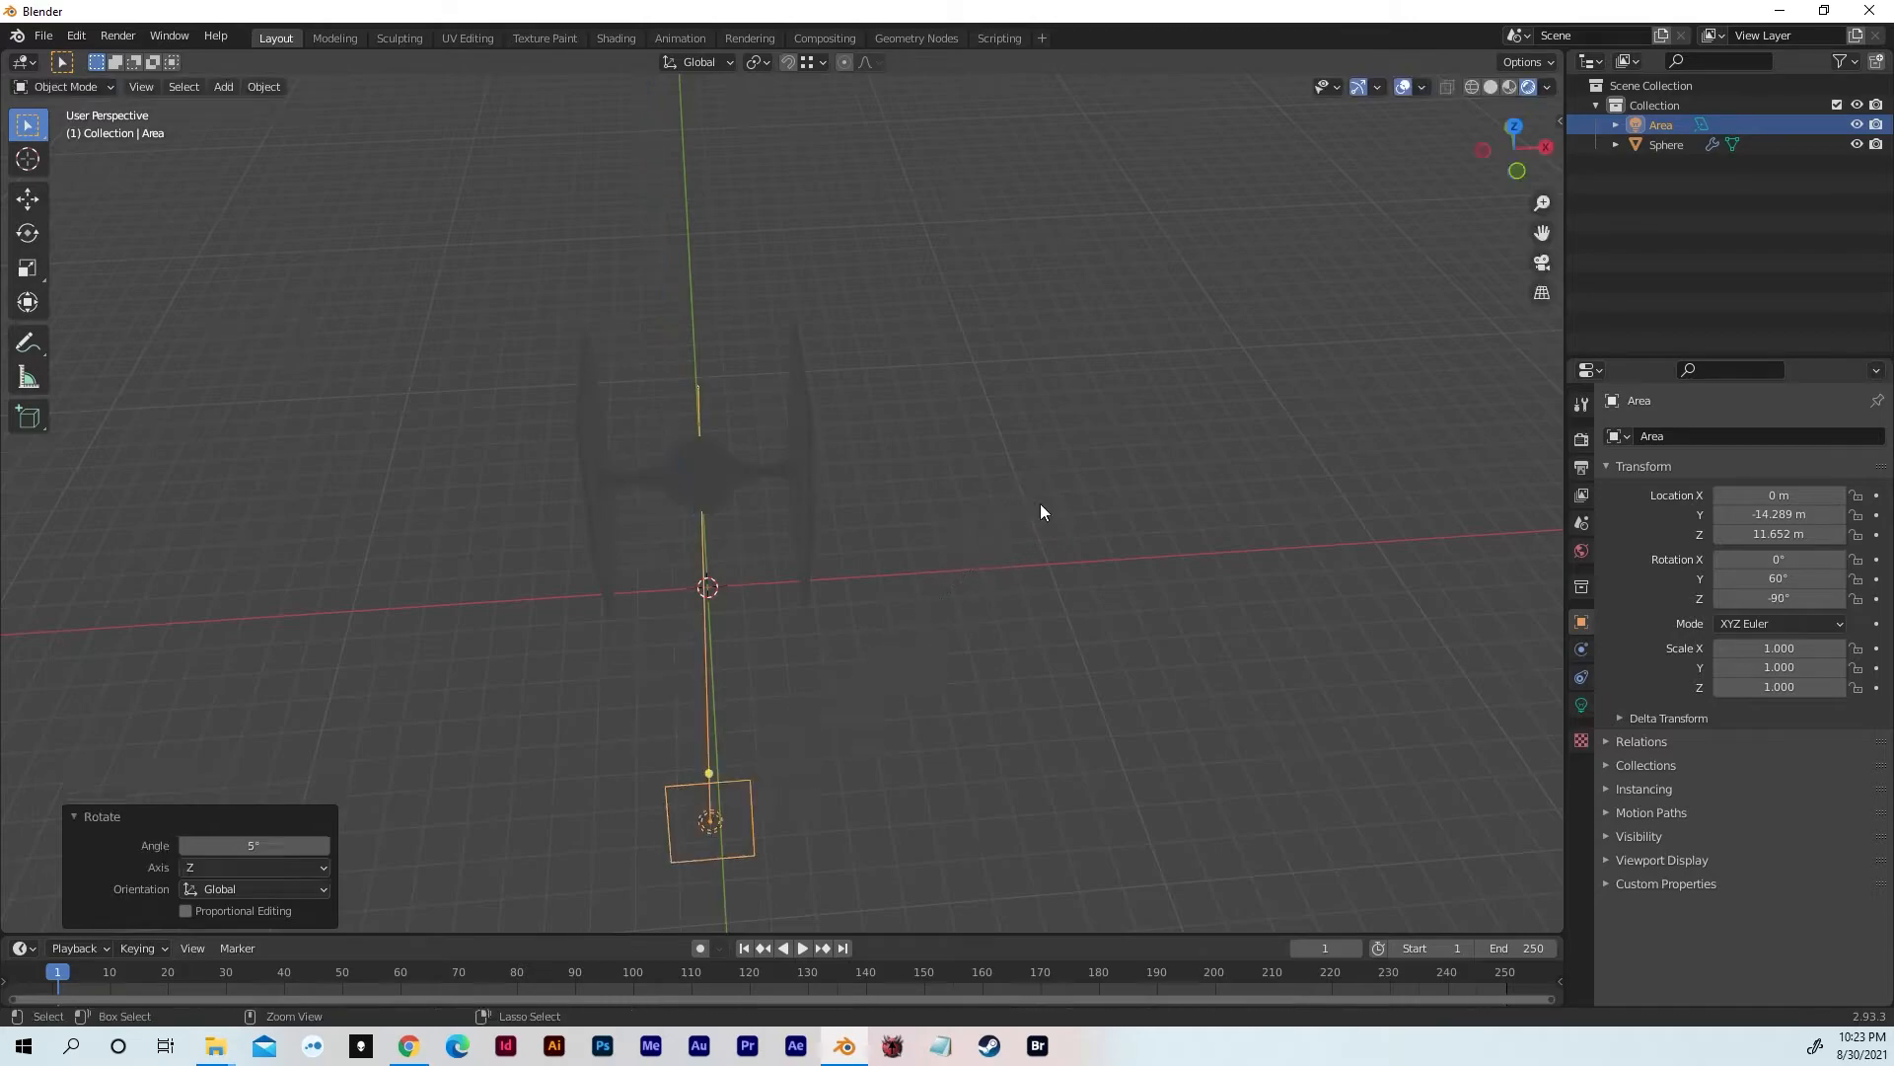
Set the area light's power to 1000 W
{"action": "middle_click_drag", "start_coordinate": [882, 580], "coordinate": [1036, 626]}
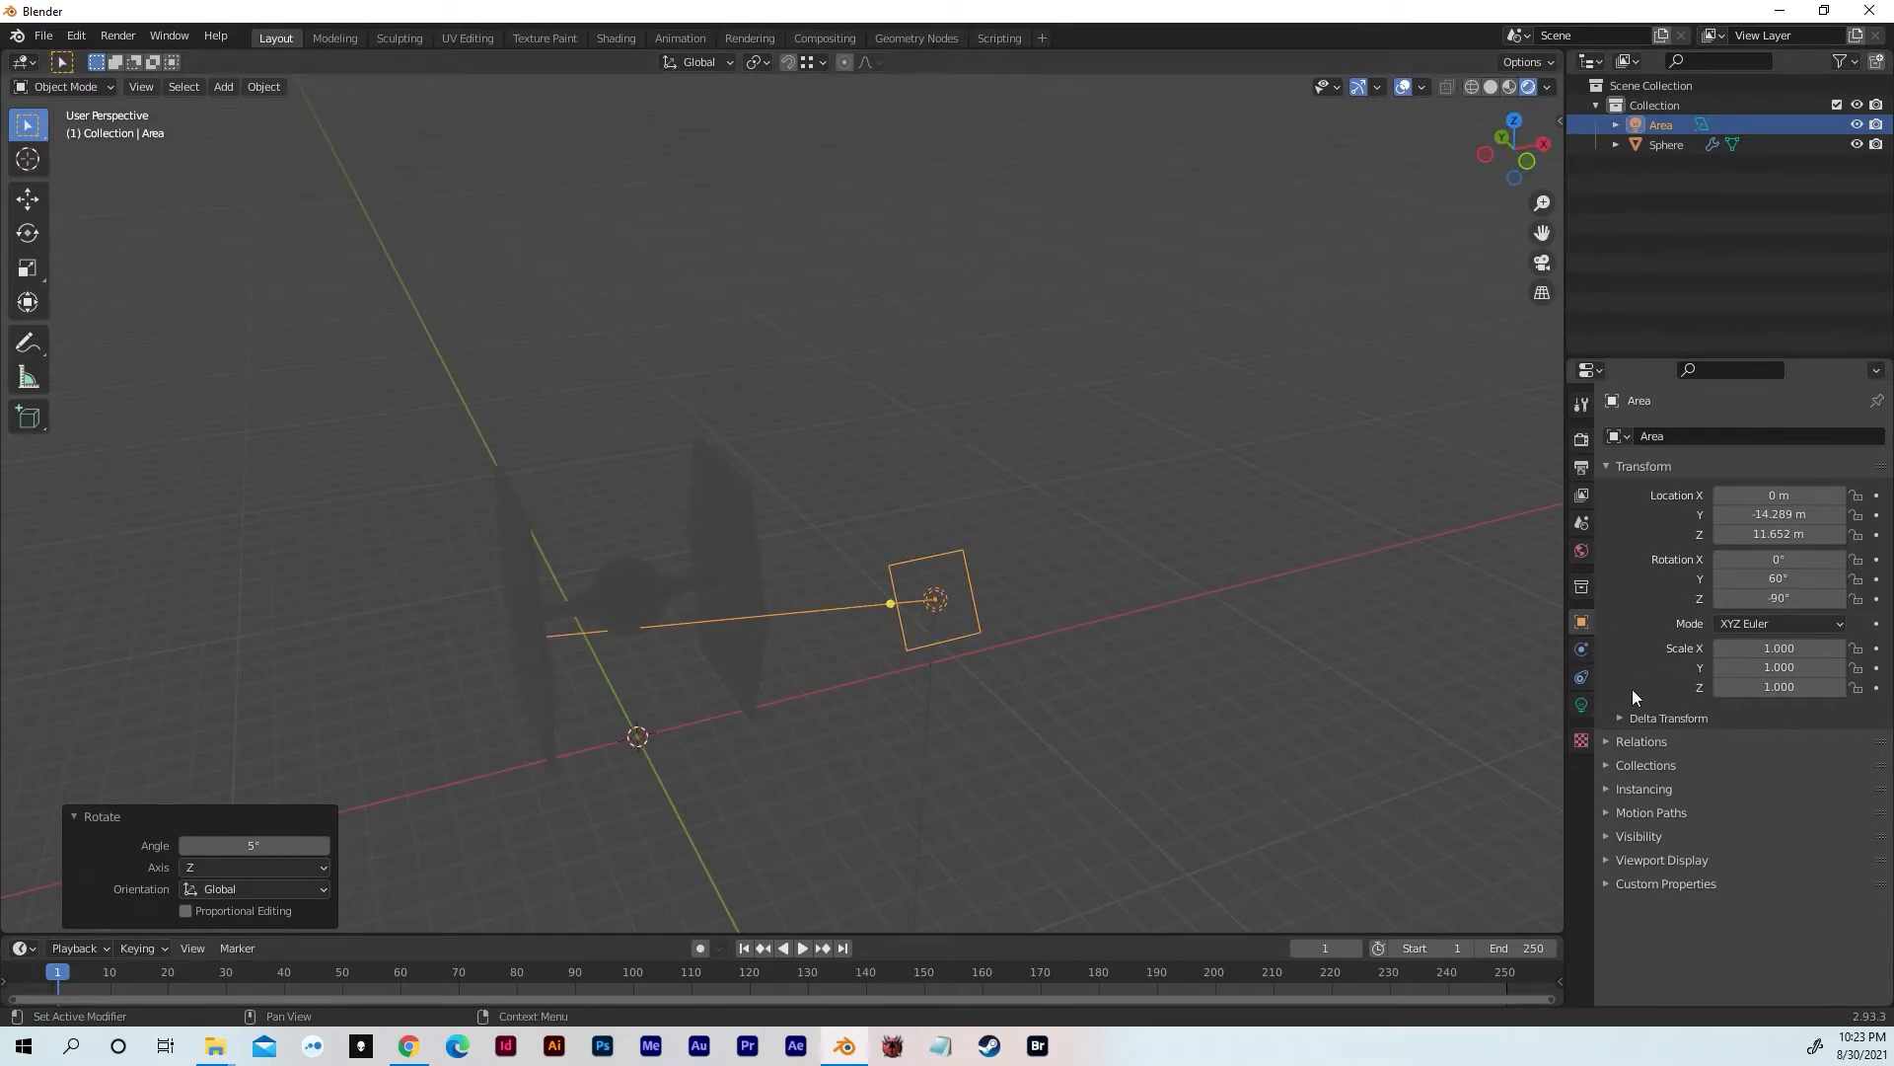
{"action": "left_click", "coordinate": [1583, 706]}
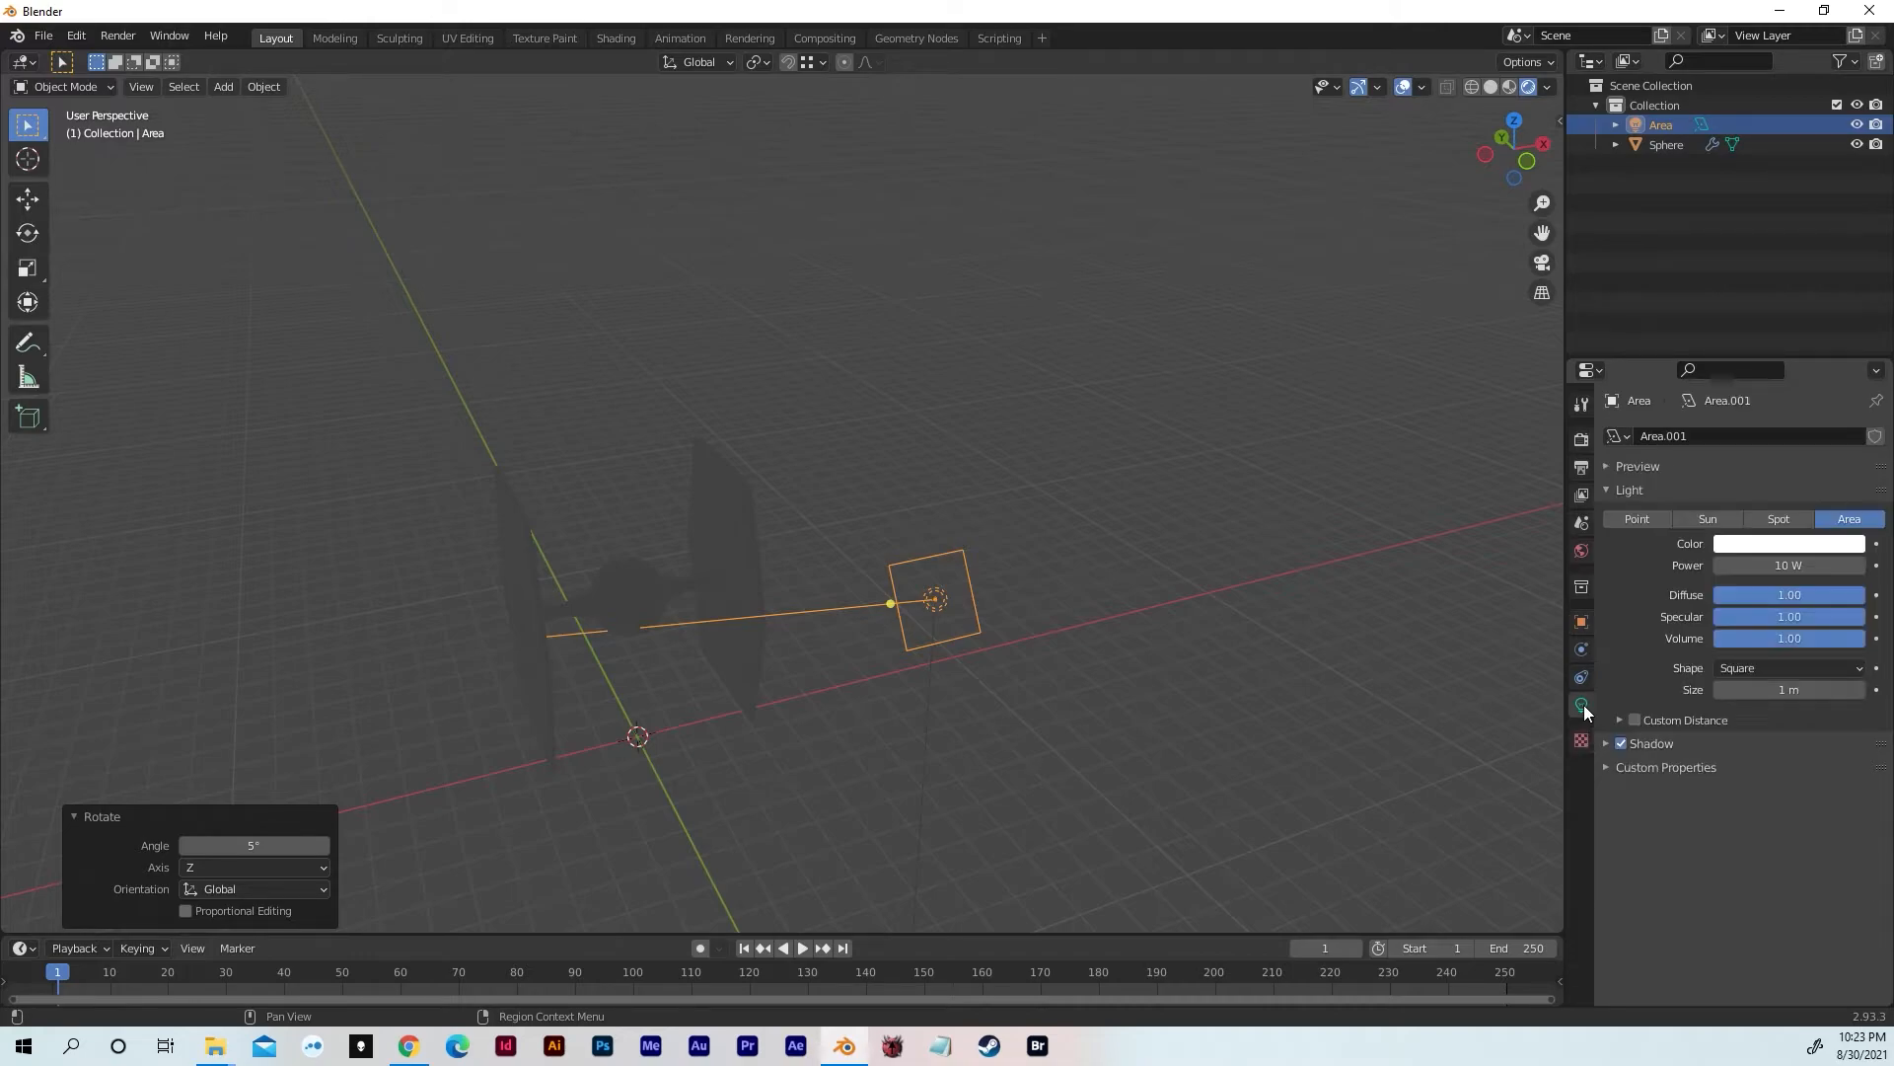
{"action": "left_click", "coordinate": [1781, 564]}
{"action": "type", "text": "1000"}
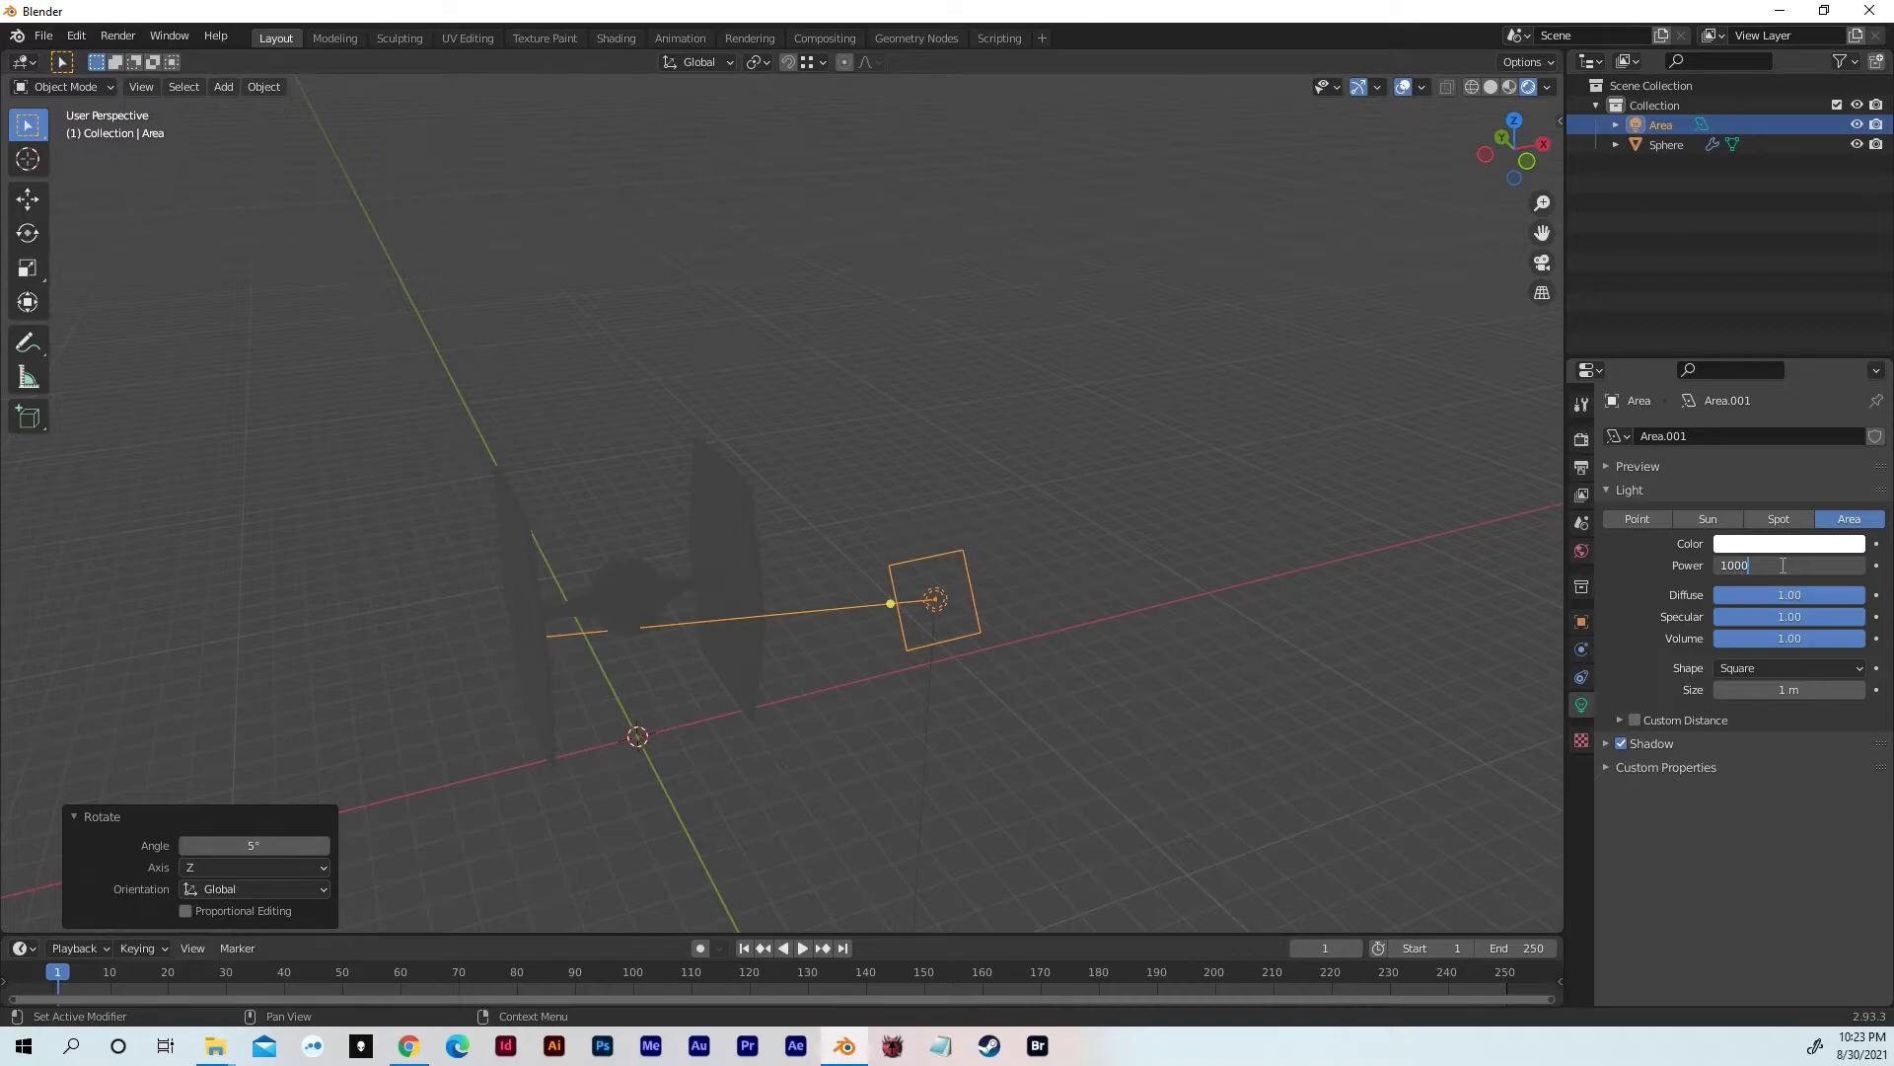
{"action": "key", "text": "Return"}
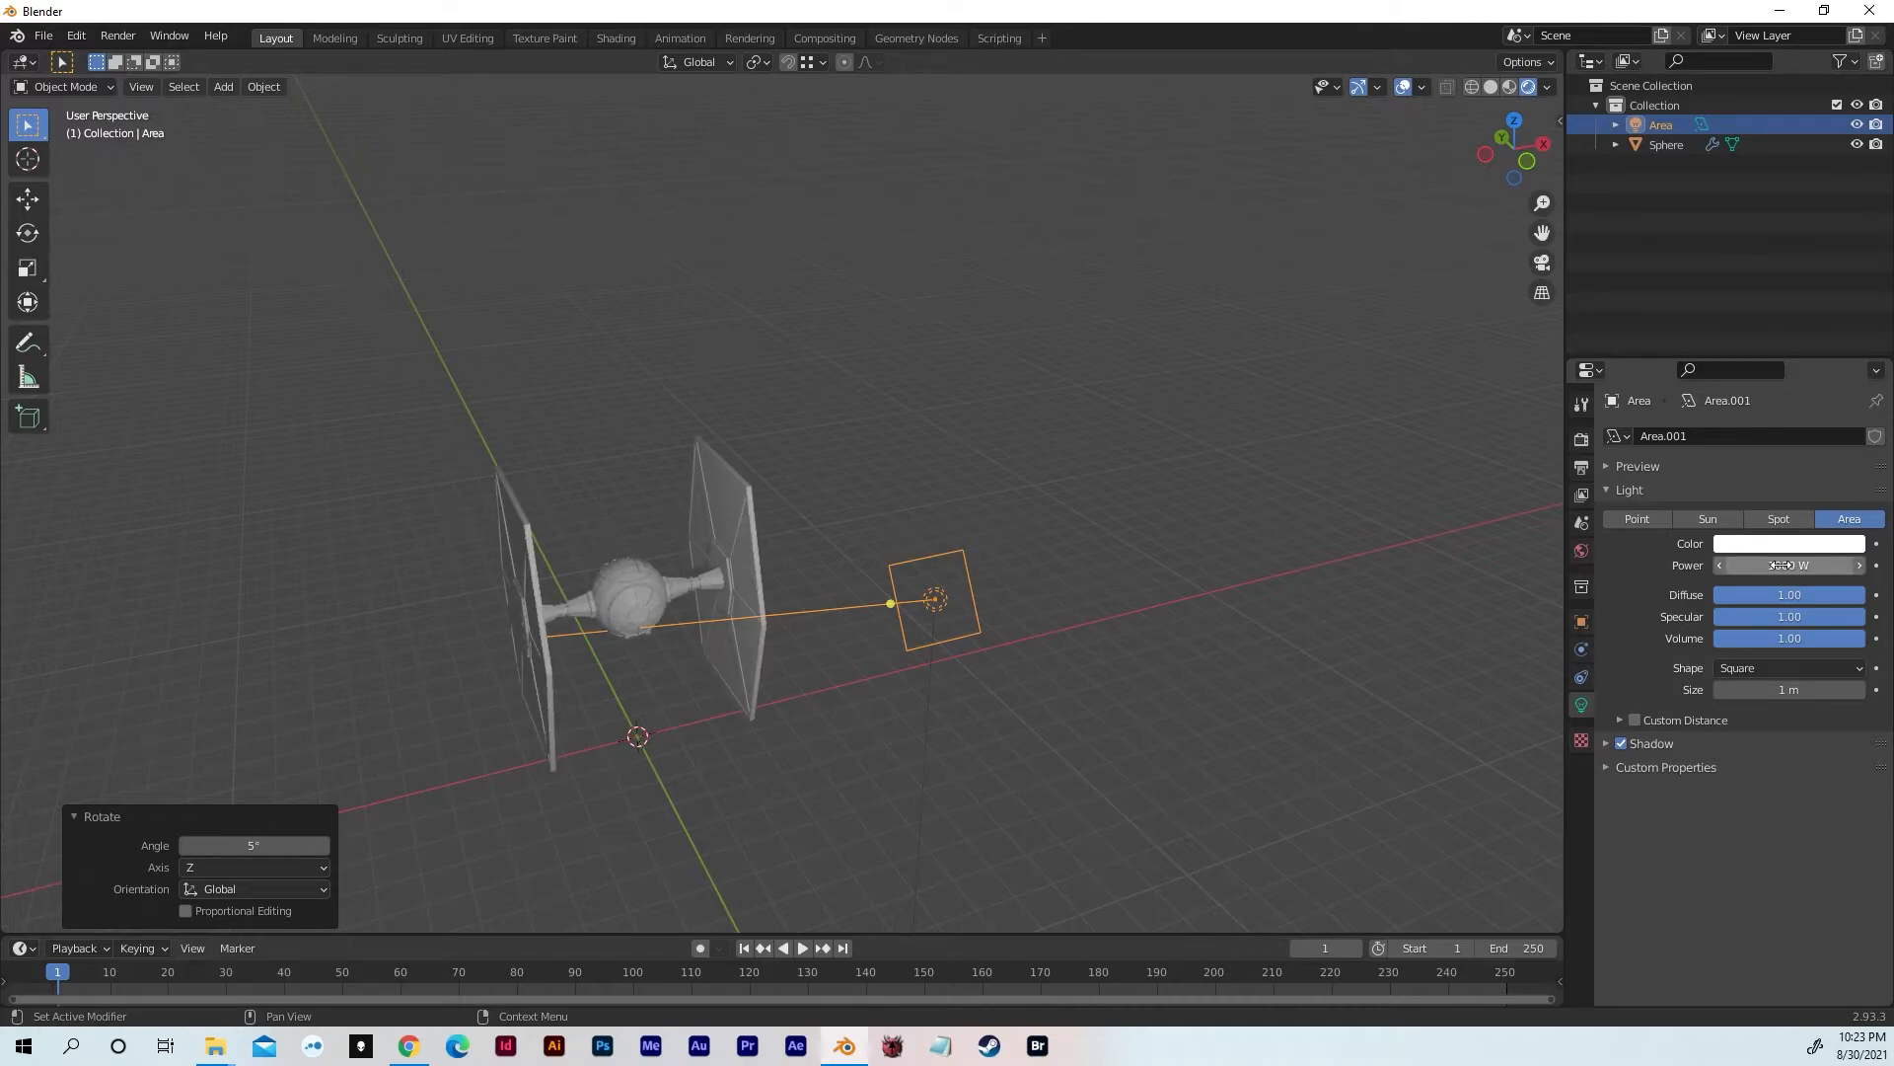
Tint the area light a pale warm colour with hue about 0.077 and saturation about 0.284
{"action": "middle_click_drag", "start_coordinate": [919, 483], "coordinate": [1397, 550]}
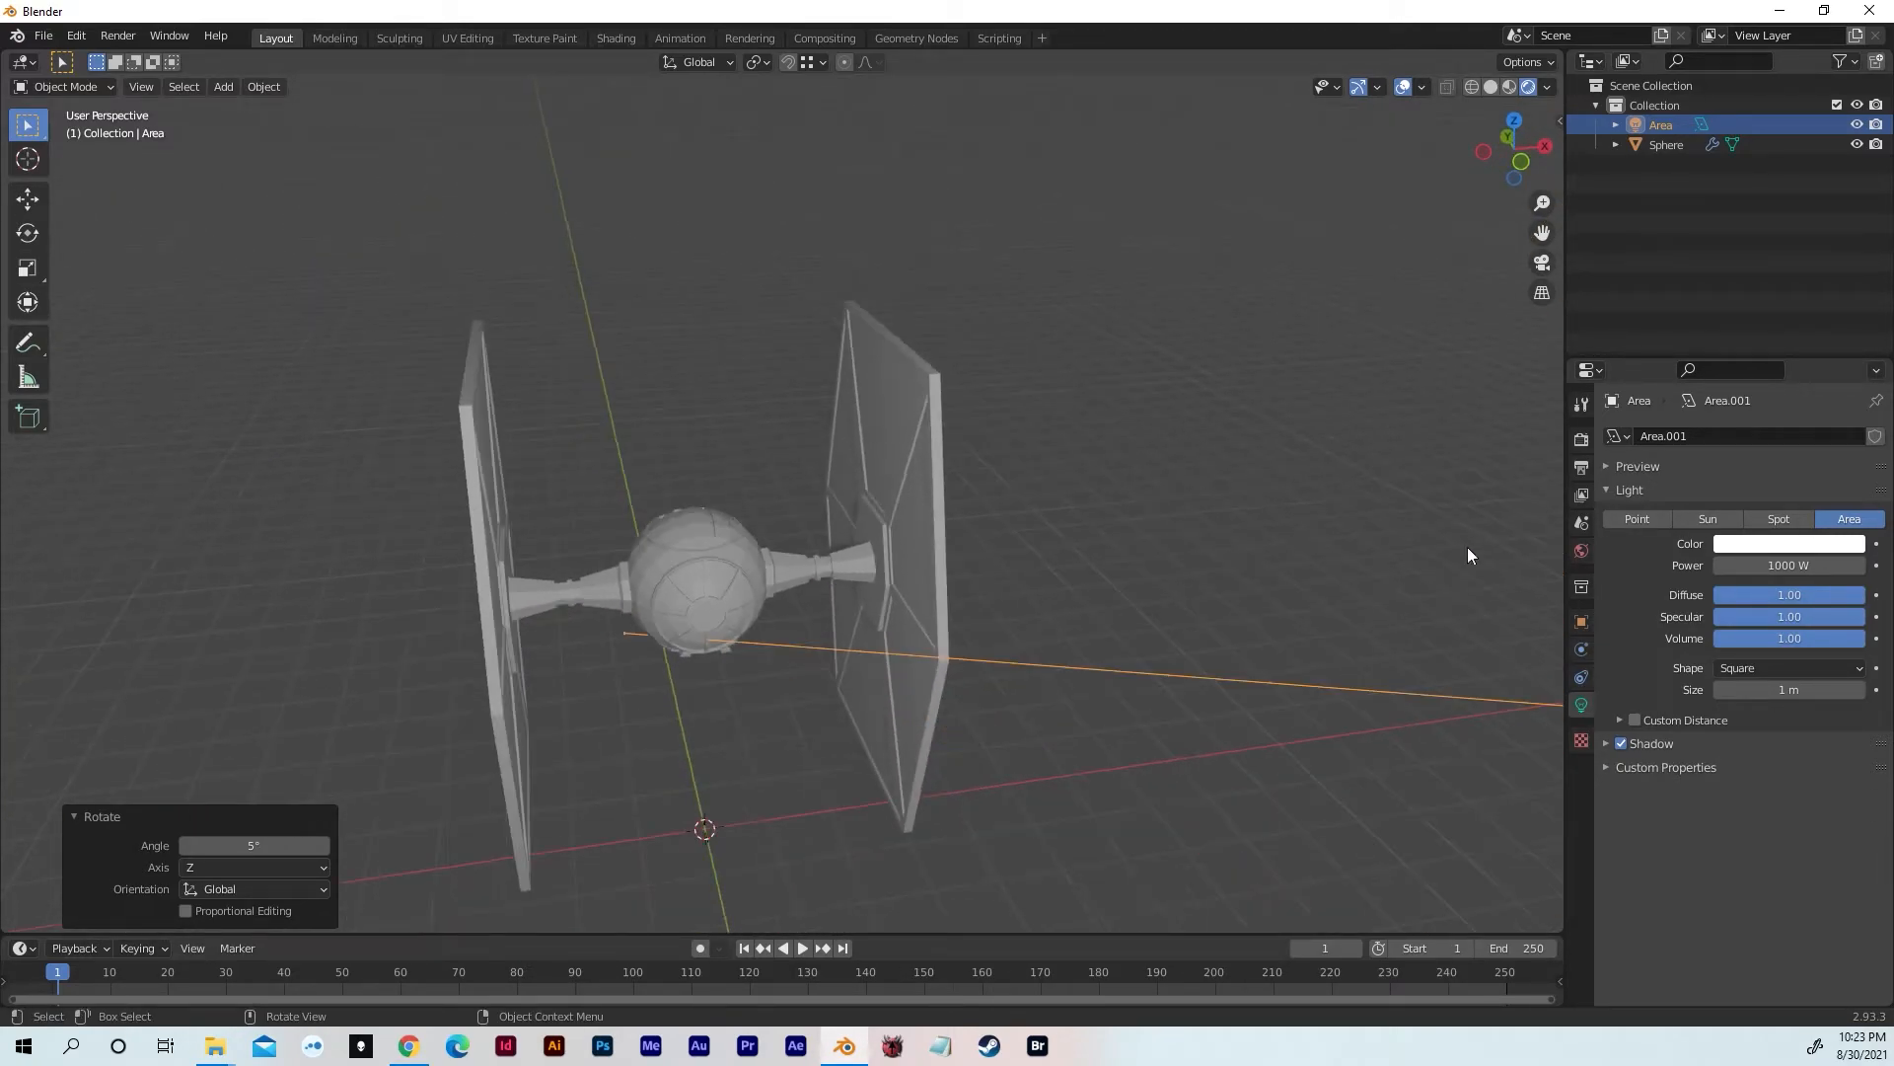
{"action": "left_click", "coordinate": [1747, 550]}
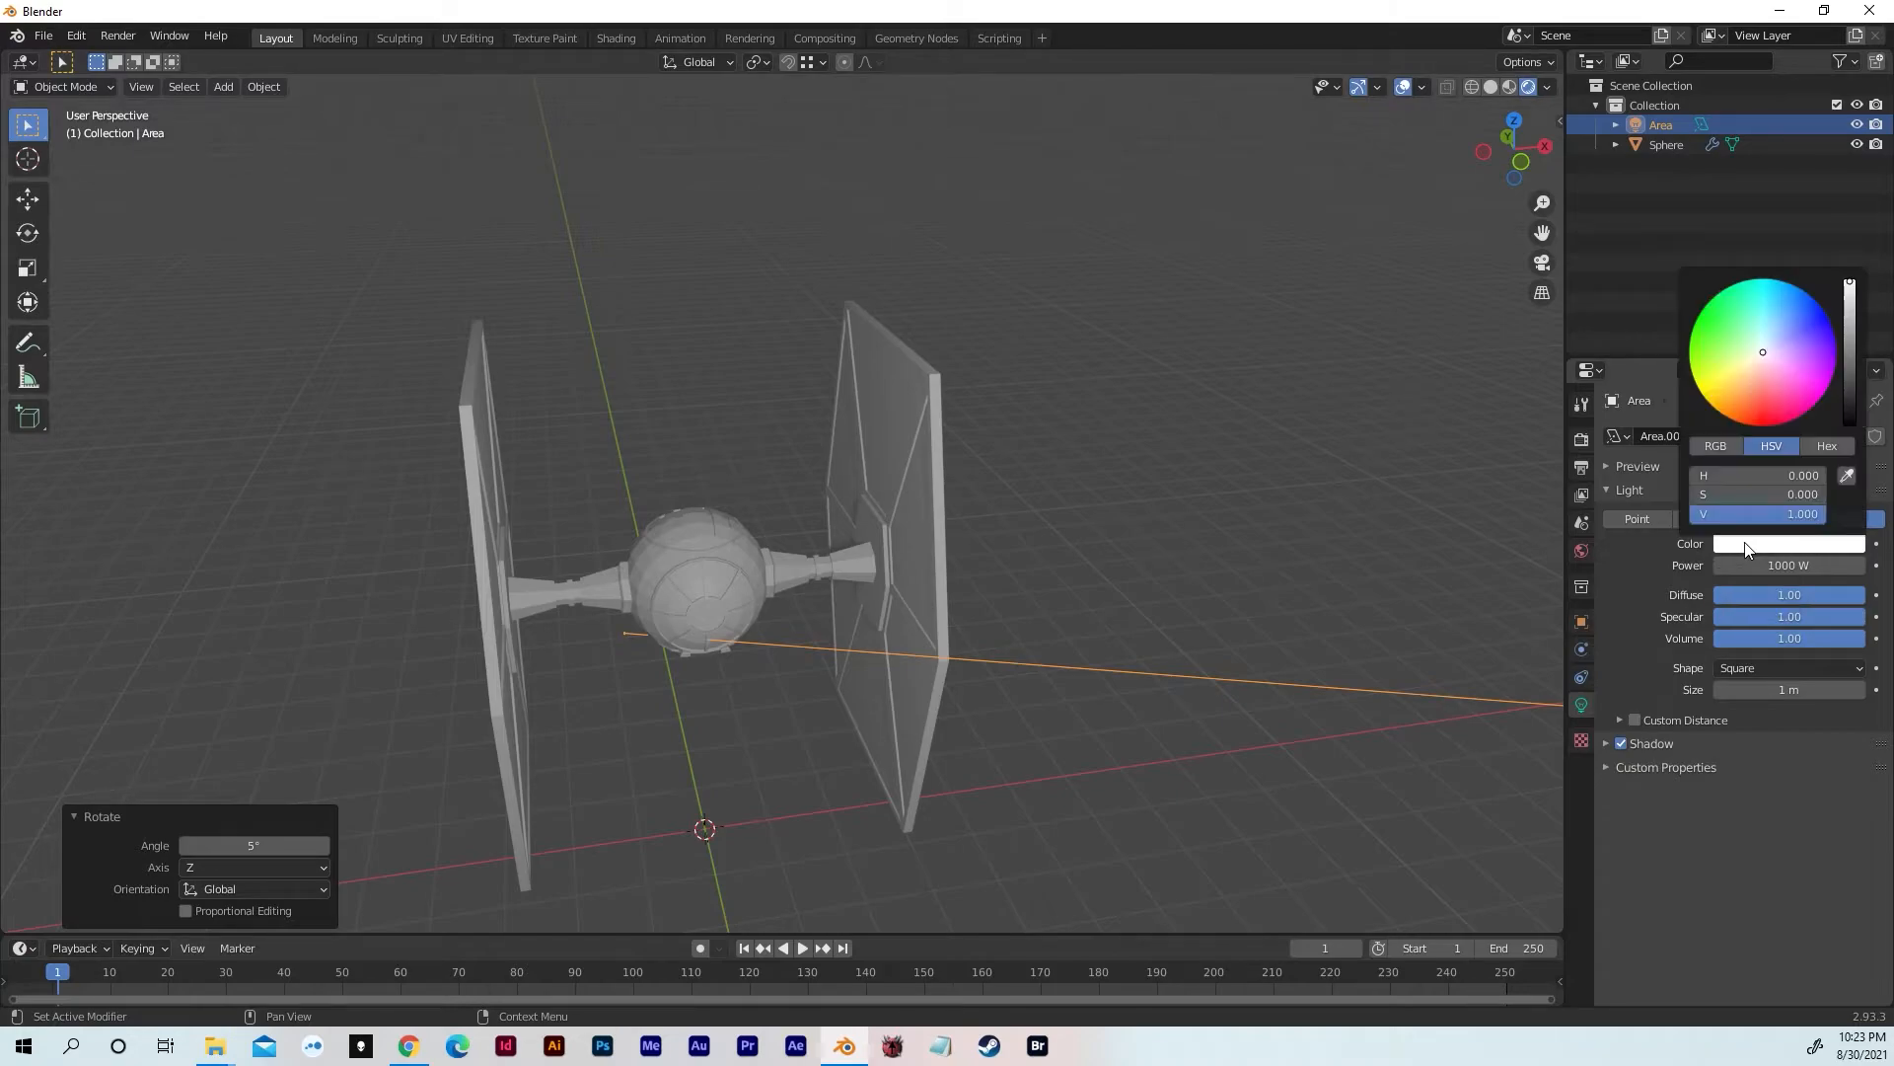
{"action": "left_click_drag", "start_coordinate": [1763, 354], "coordinate": [1759, 360]}
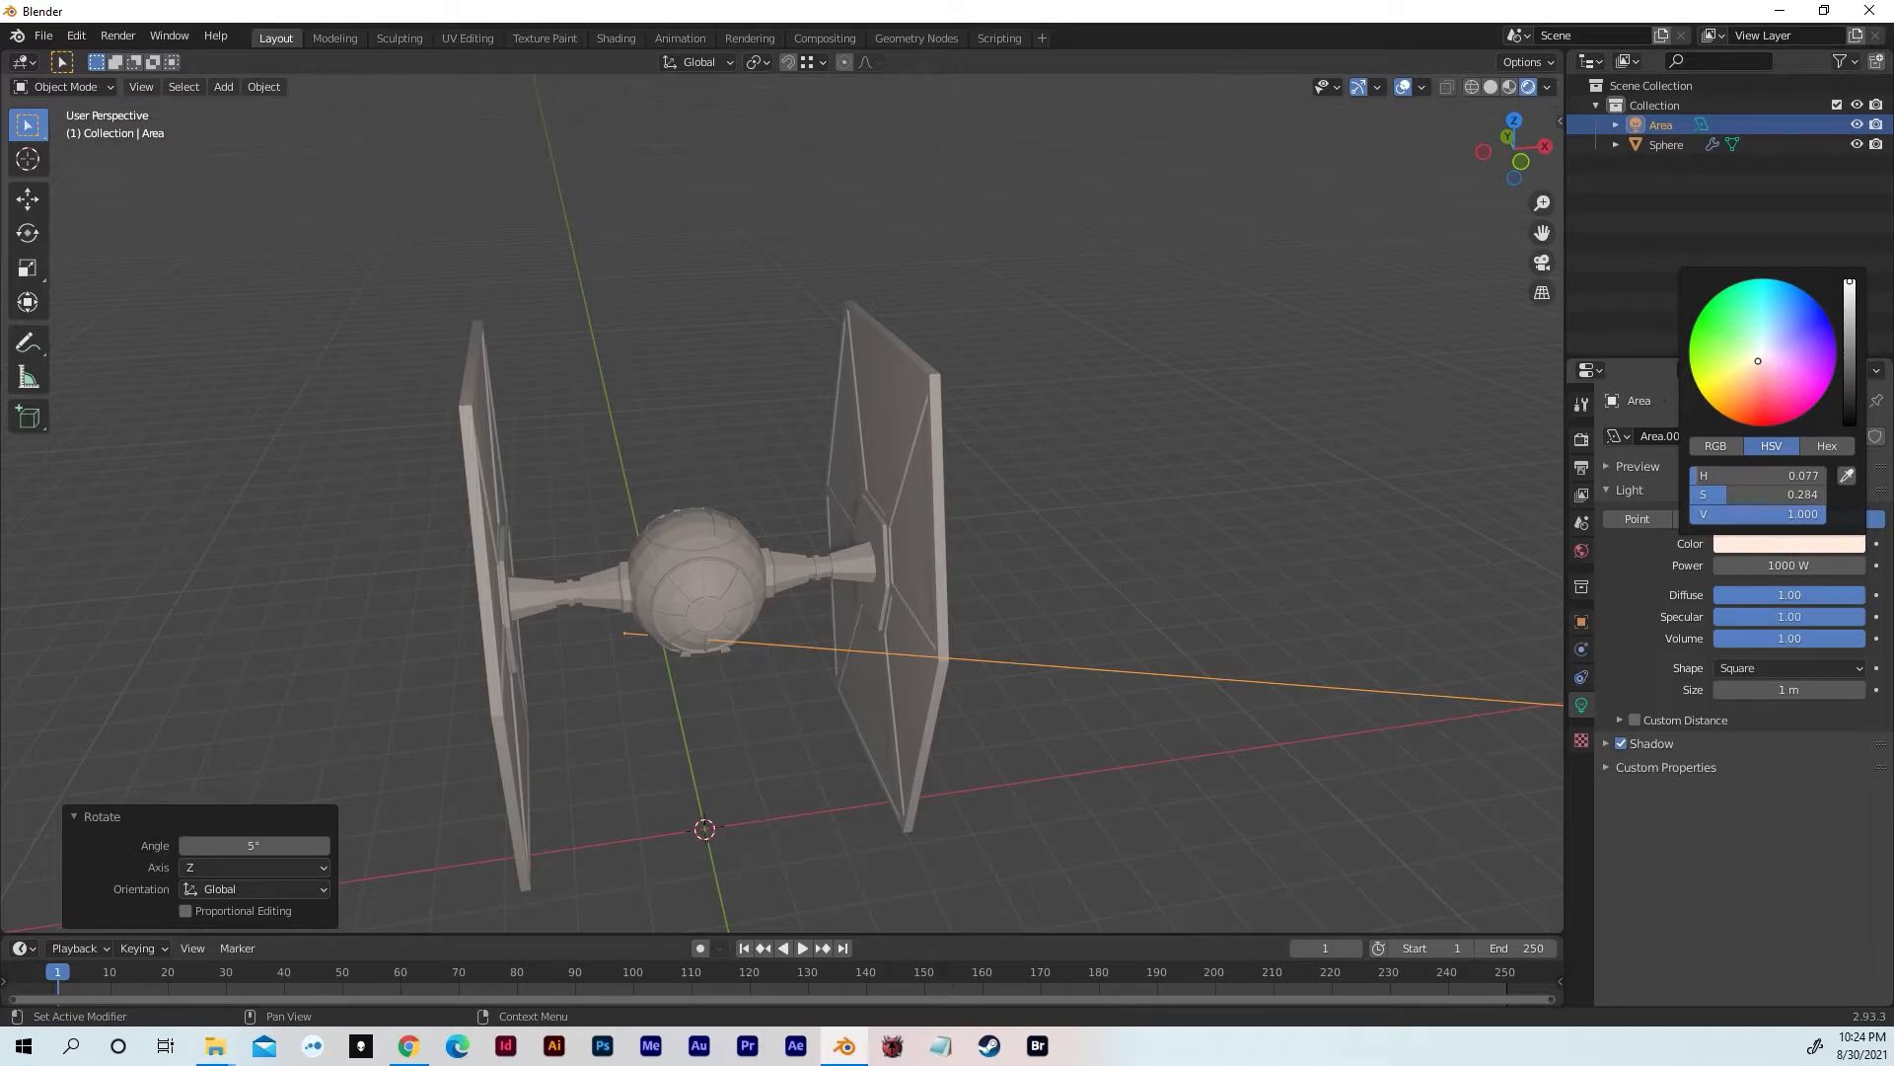
{"action": "middle_click_drag", "start_coordinate": [1275, 529], "coordinate": [1312, 533]}
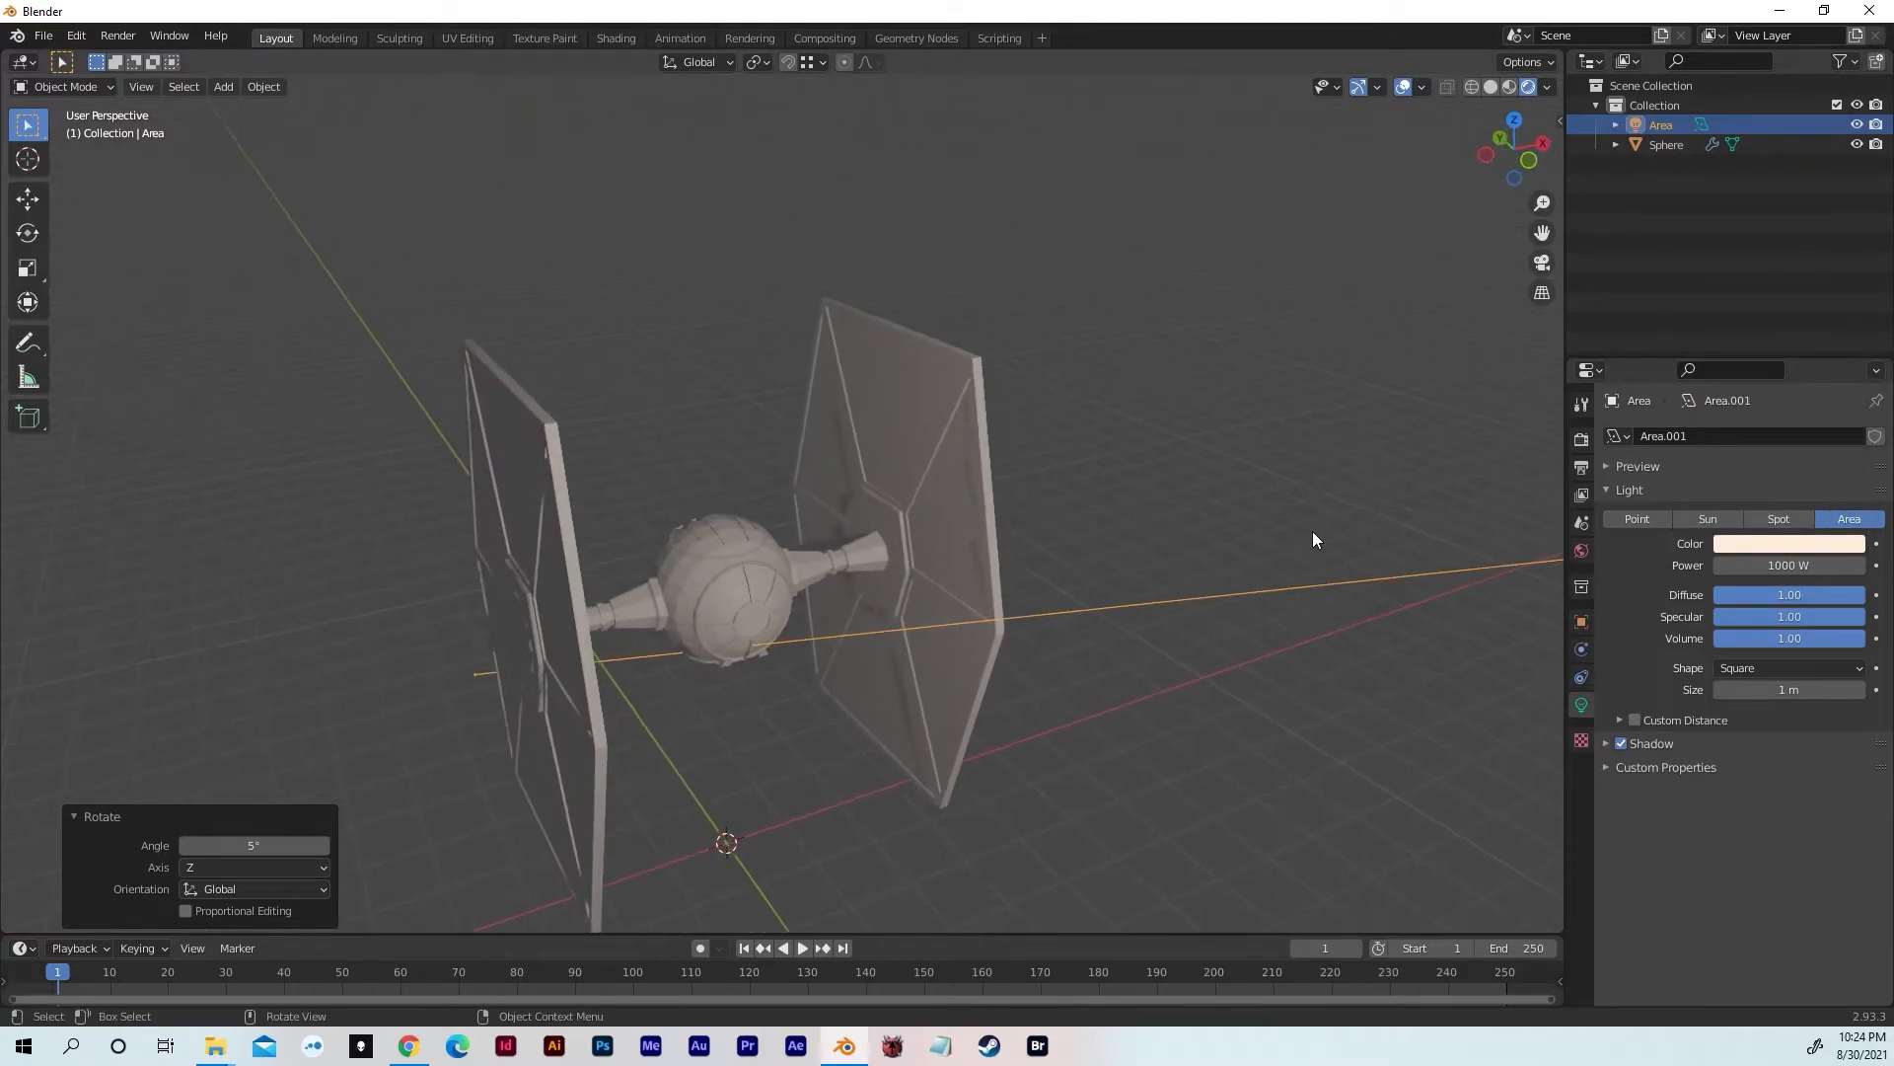
Enable contact shadows in the area light's shadow settings and deselect the light
{"action": "left_click", "coordinate": [1604, 742]}
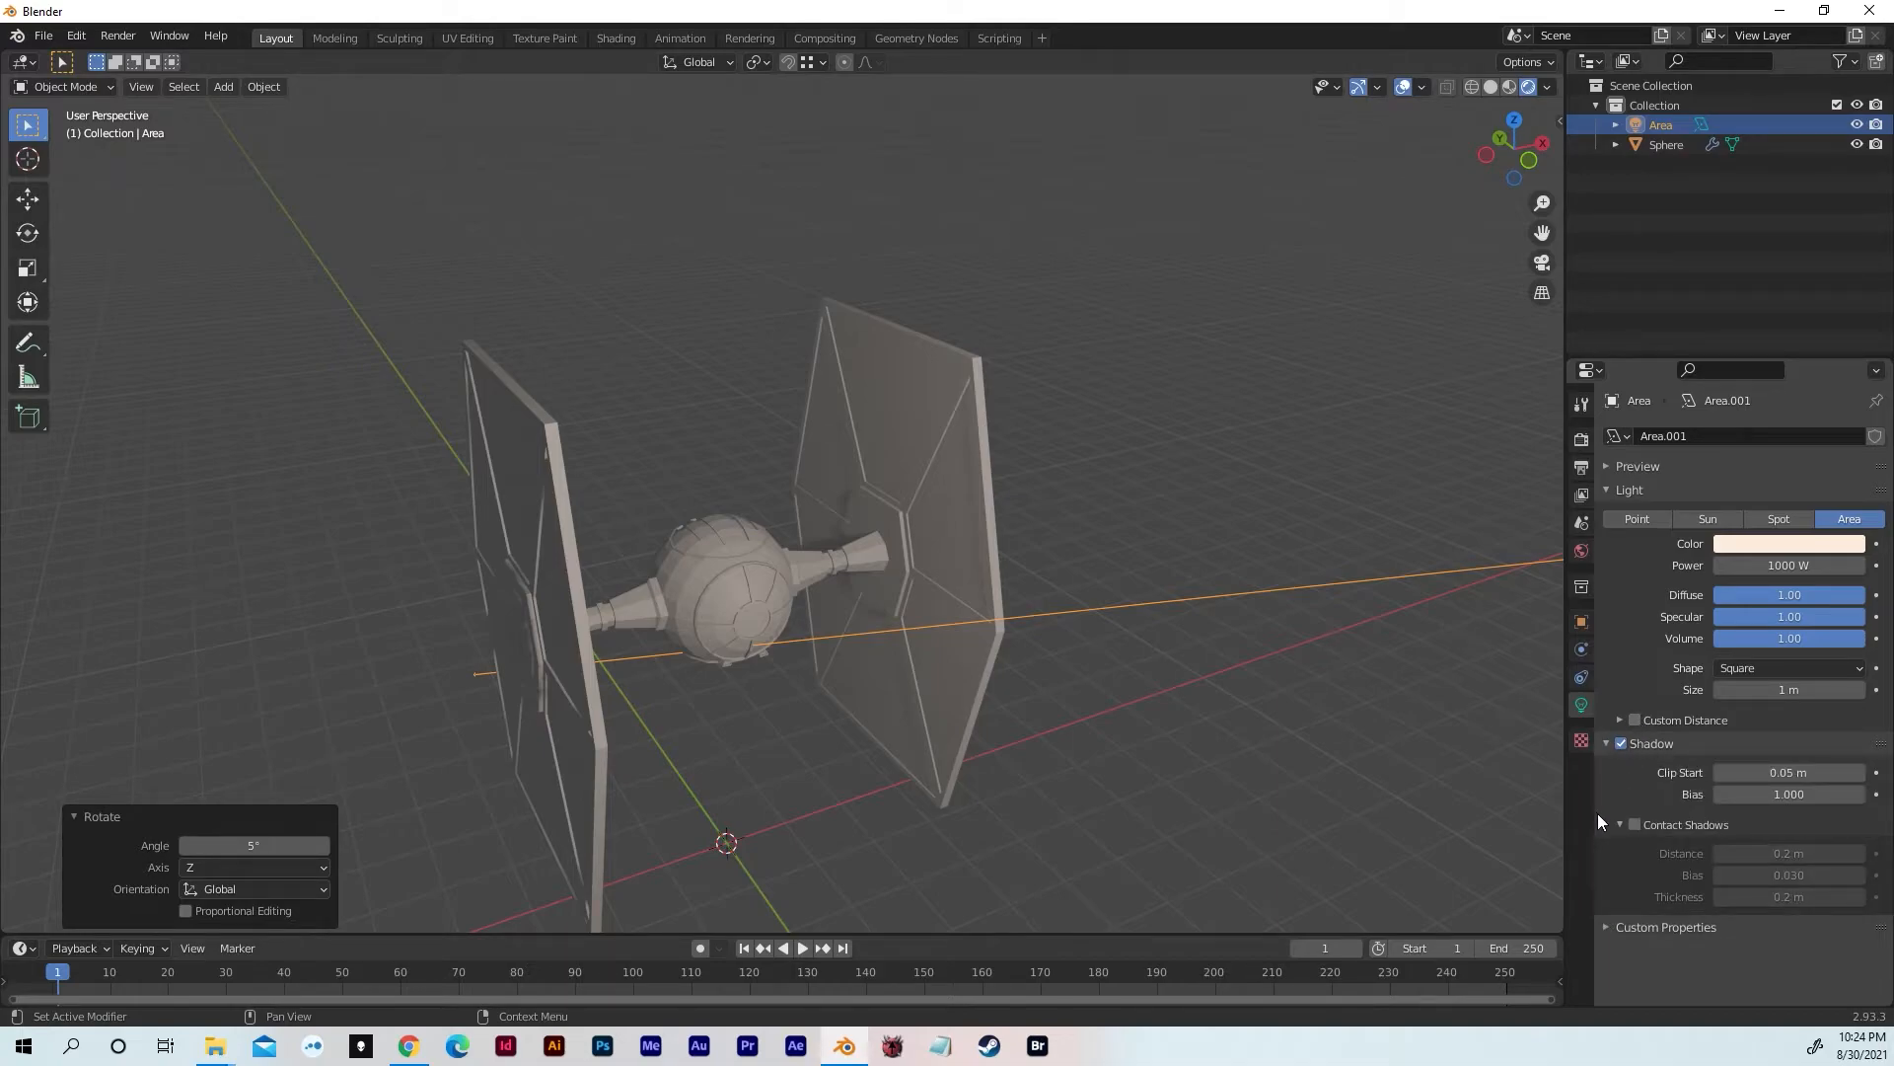
{"action": "left_click", "coordinate": [1633, 822]}
{"action": "middle_click_drag", "start_coordinate": [947, 730], "coordinate": [939, 629]}
{"action": "middle_click_drag", "start_coordinate": [843, 379], "coordinate": [596, 356]}
{"action": "middle_click_drag", "start_coordinate": [909, 418], "coordinate": [829, 413]}
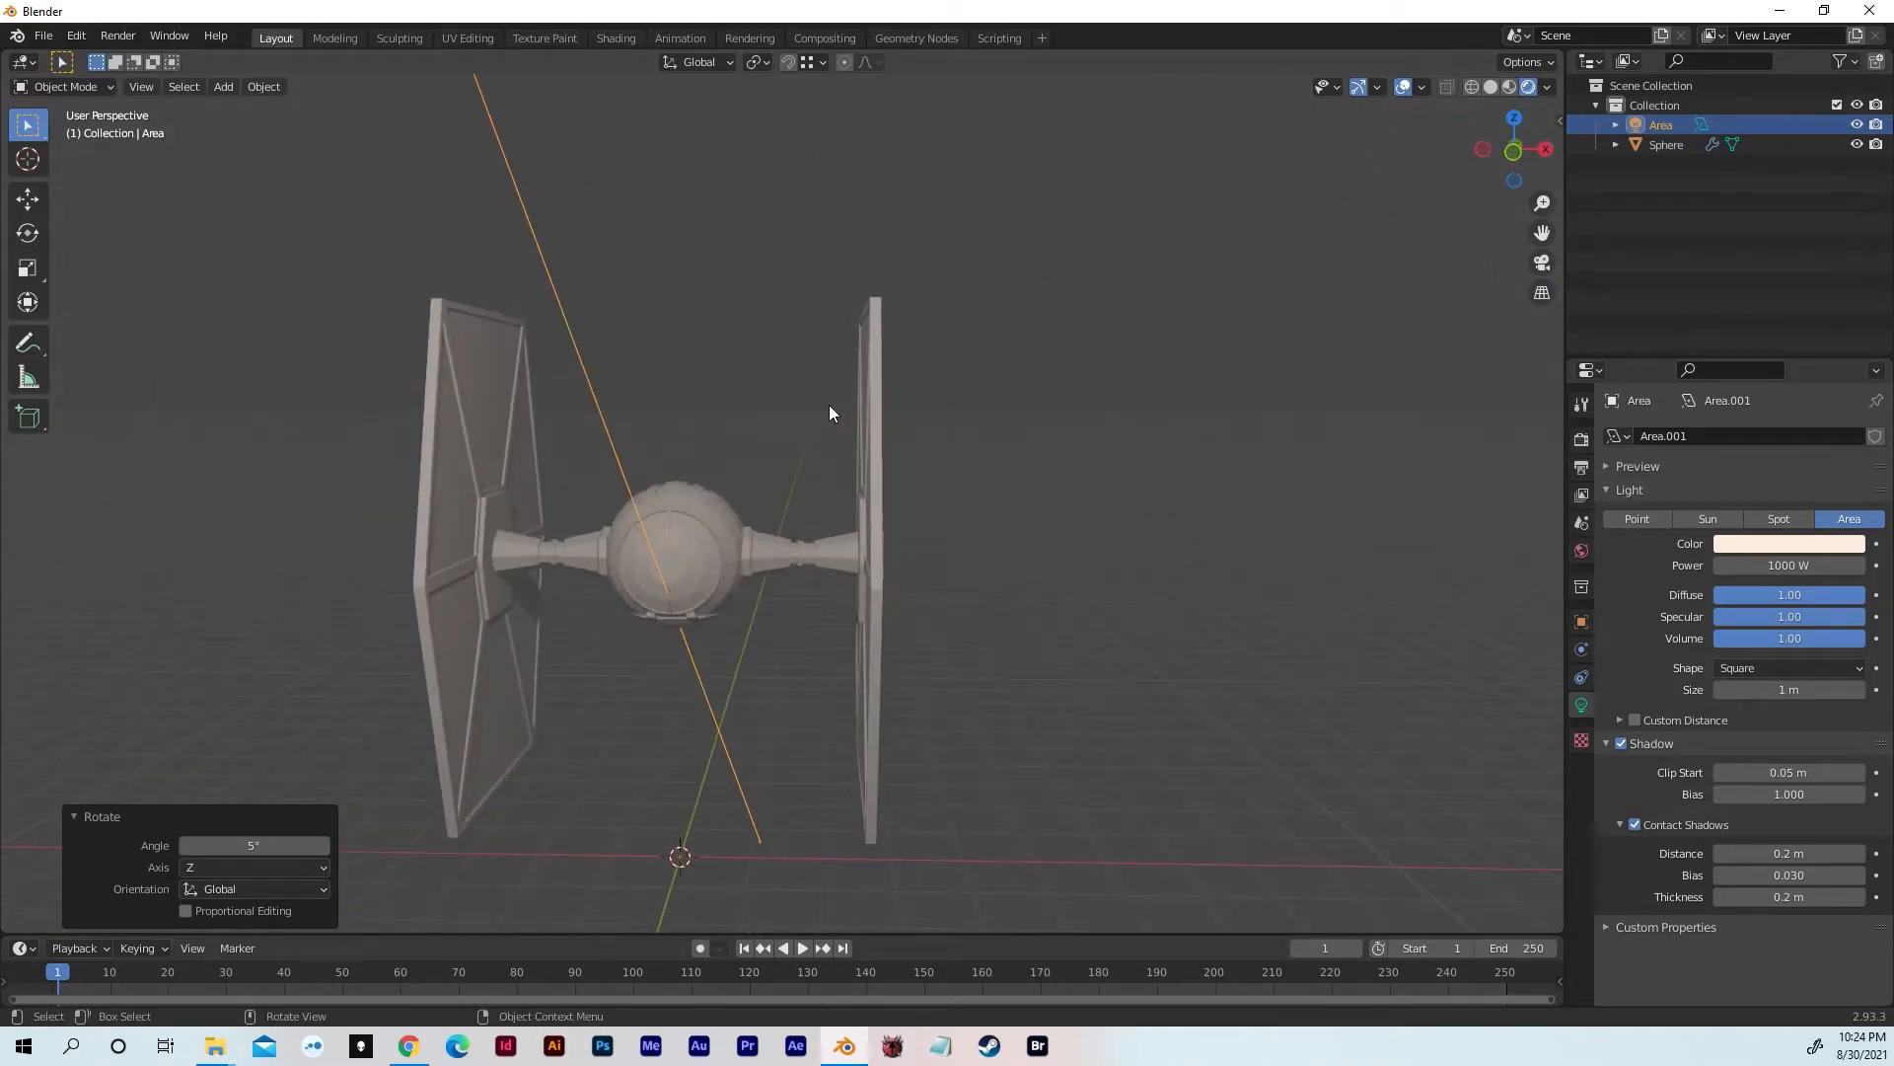
{"action": "left_click", "coordinate": [1060, 488]}
{"action": "middle_click_drag", "start_coordinate": [1060, 487], "coordinate": [1165, 492]}
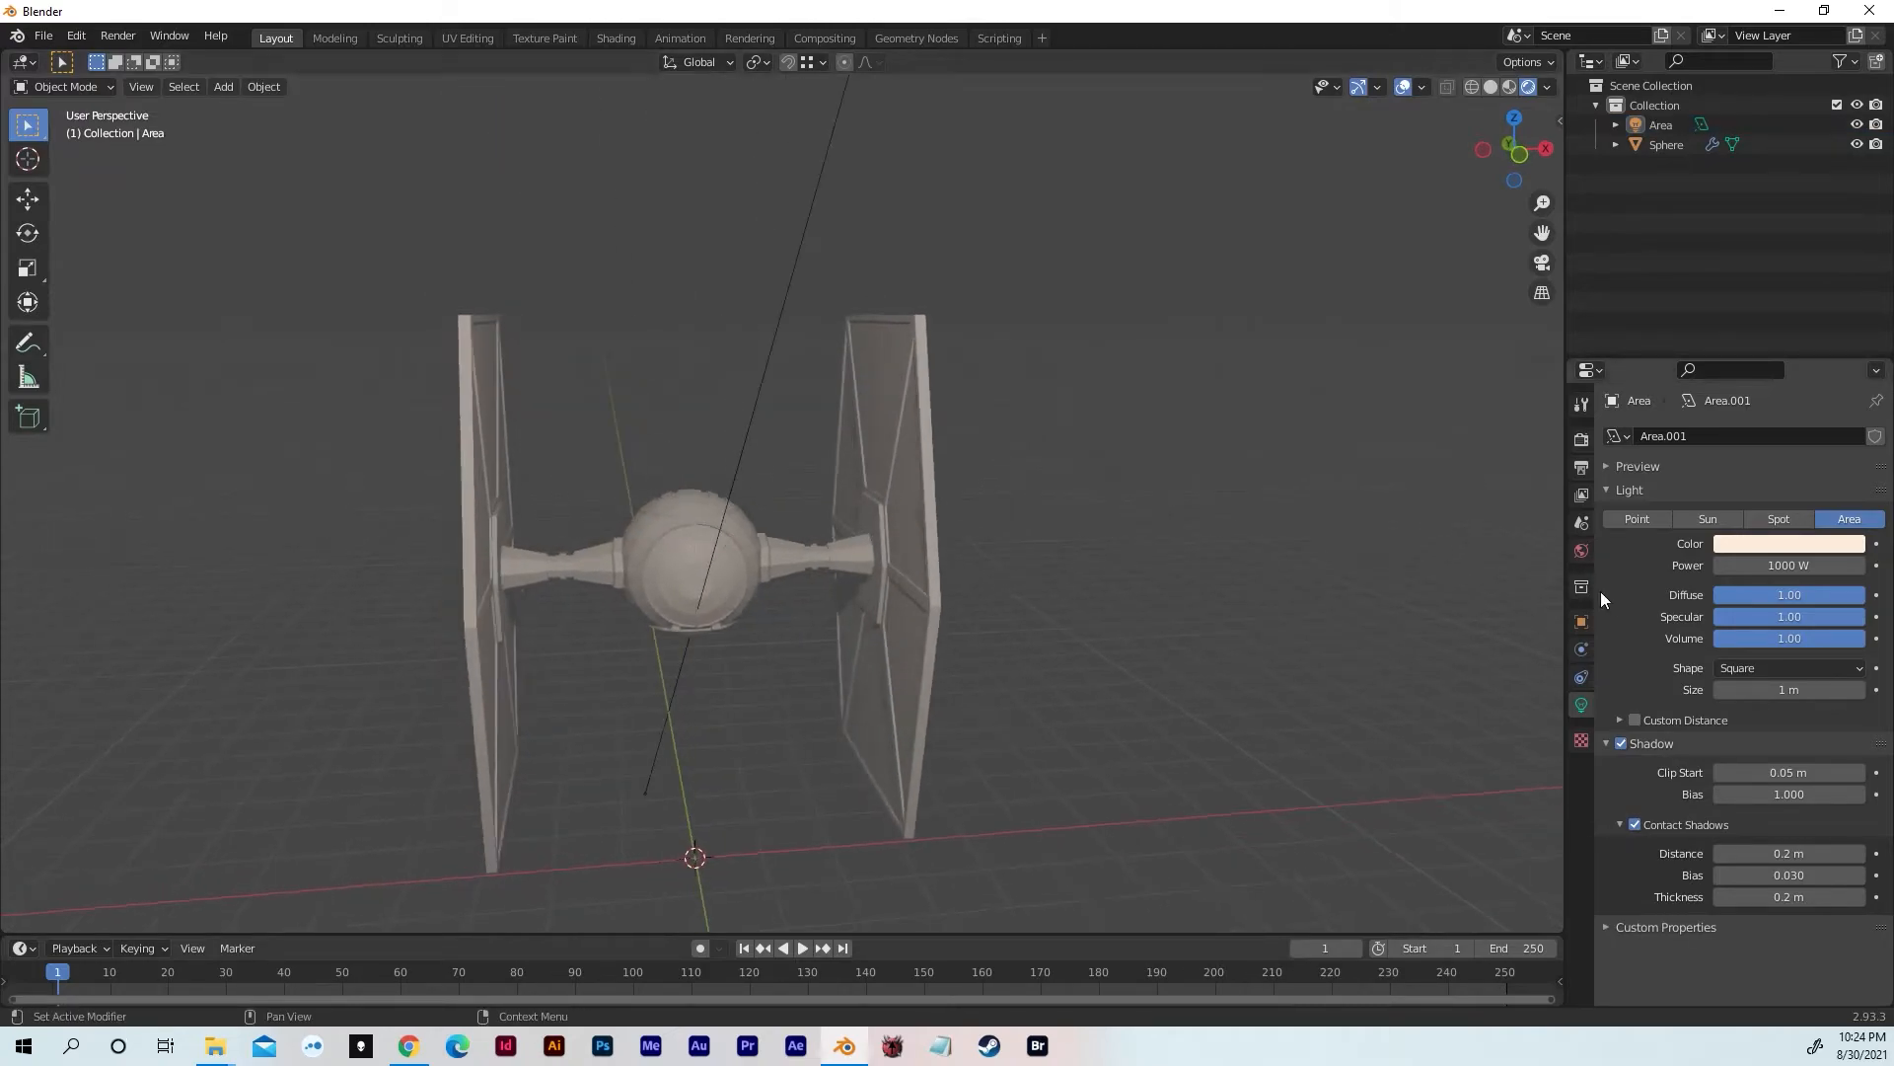
Enable ambient occlusion, bloom, screen space reflections and motion blur for the Eevee render, and expand the ambient occlusion and bloom settings
{"action": "left_click", "coordinate": [1579, 440]}
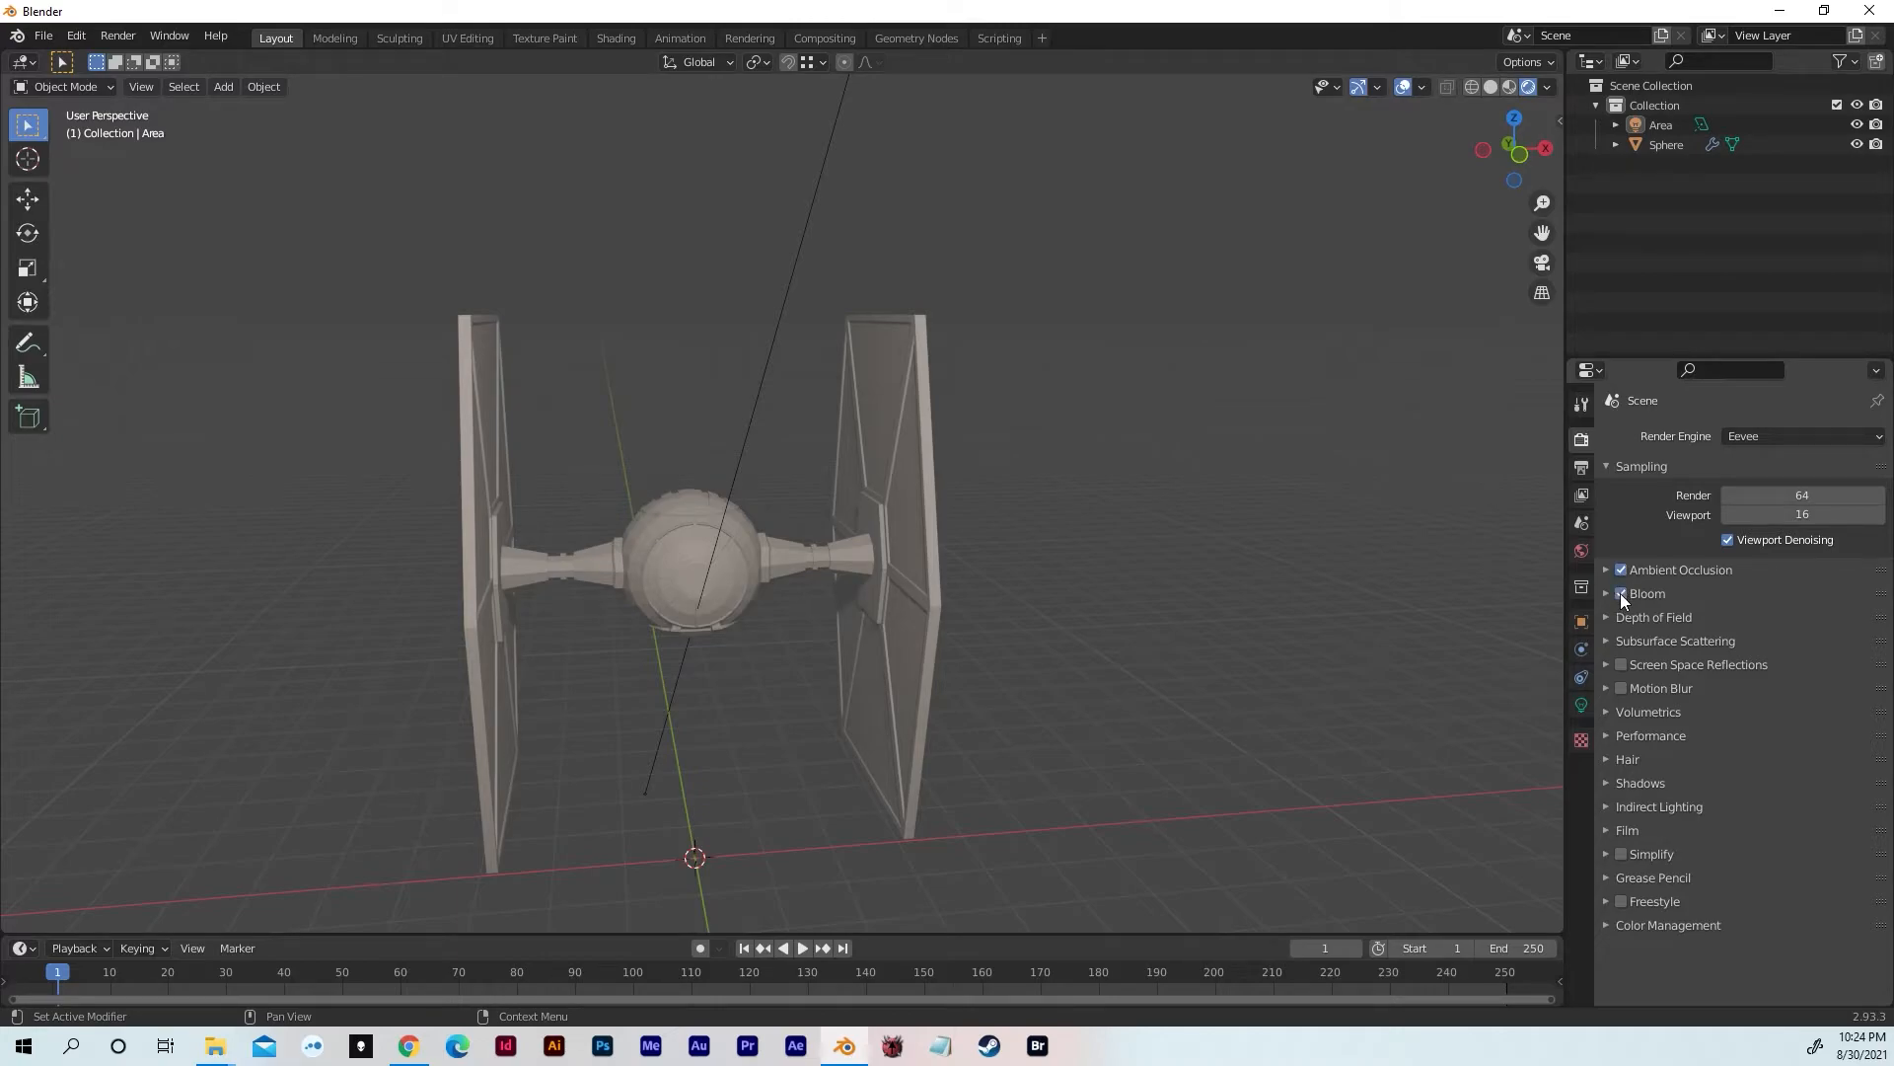
{"action": "left_click", "coordinate": [1621, 689]}
{"action": "left_click", "coordinate": [1606, 570]}
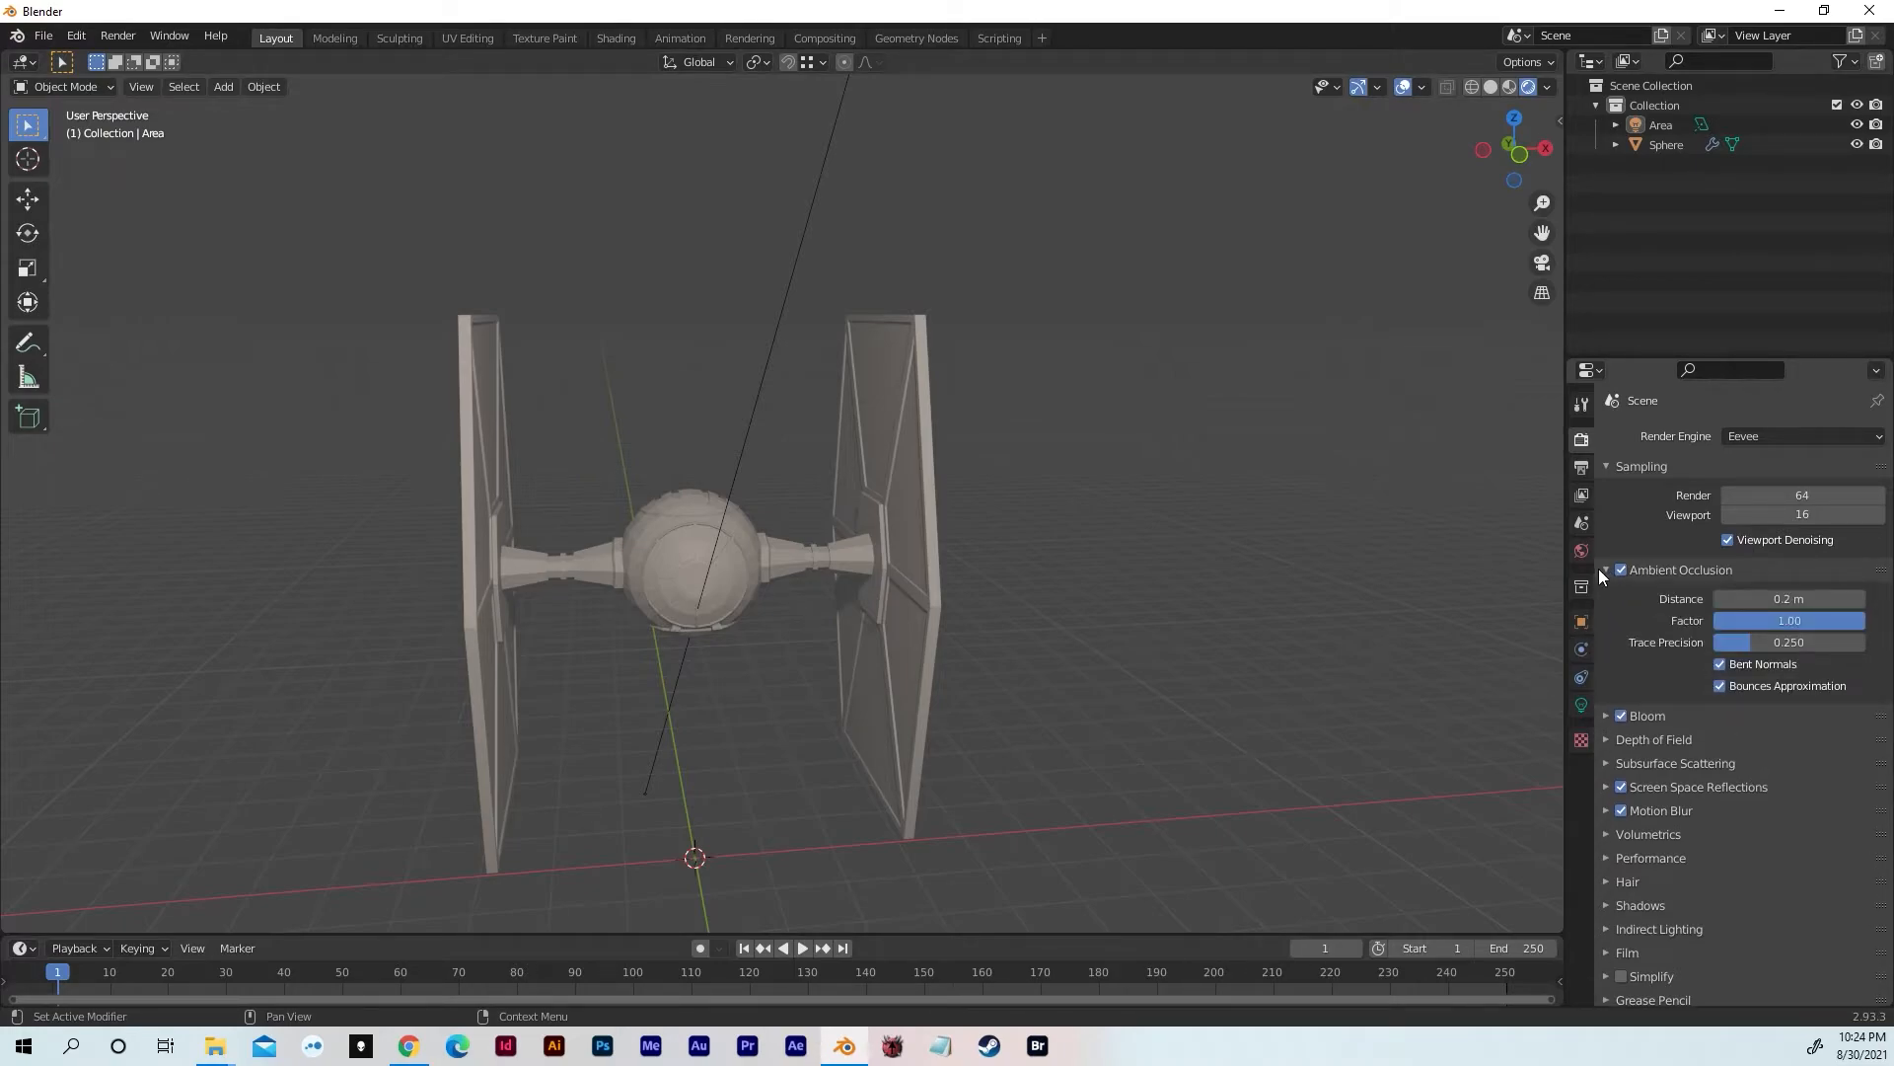
{"action": "left_click", "coordinate": [1607, 717]}
Enable high quality slight defocus and jitter camera in the depth of field render settings
{"action": "scroll", "coordinate": [1607, 717], "scroll_direction": "down", "scroll_amount": 5}
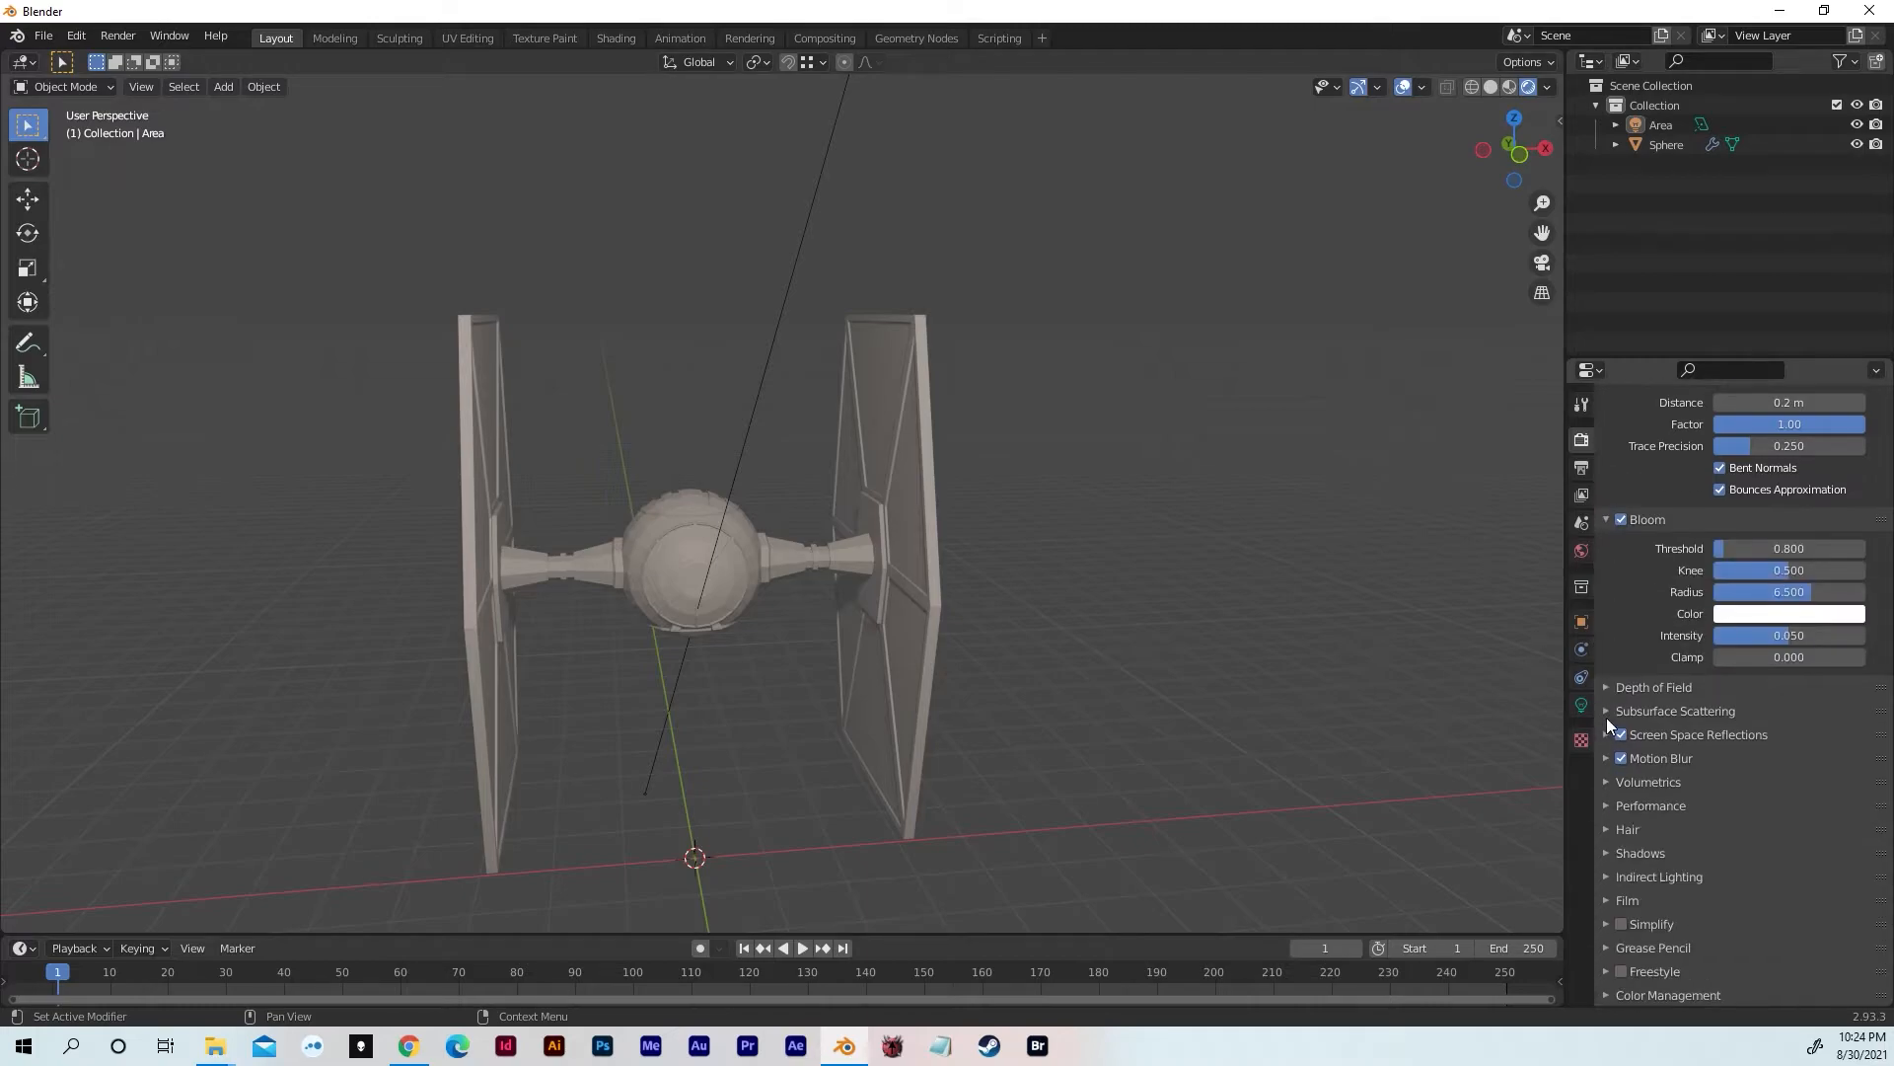
{"action": "left_click", "coordinate": [1607, 687]}
{"action": "scroll", "coordinate": [1618, 691], "scroll_direction": "down", "scroll_amount": 3}
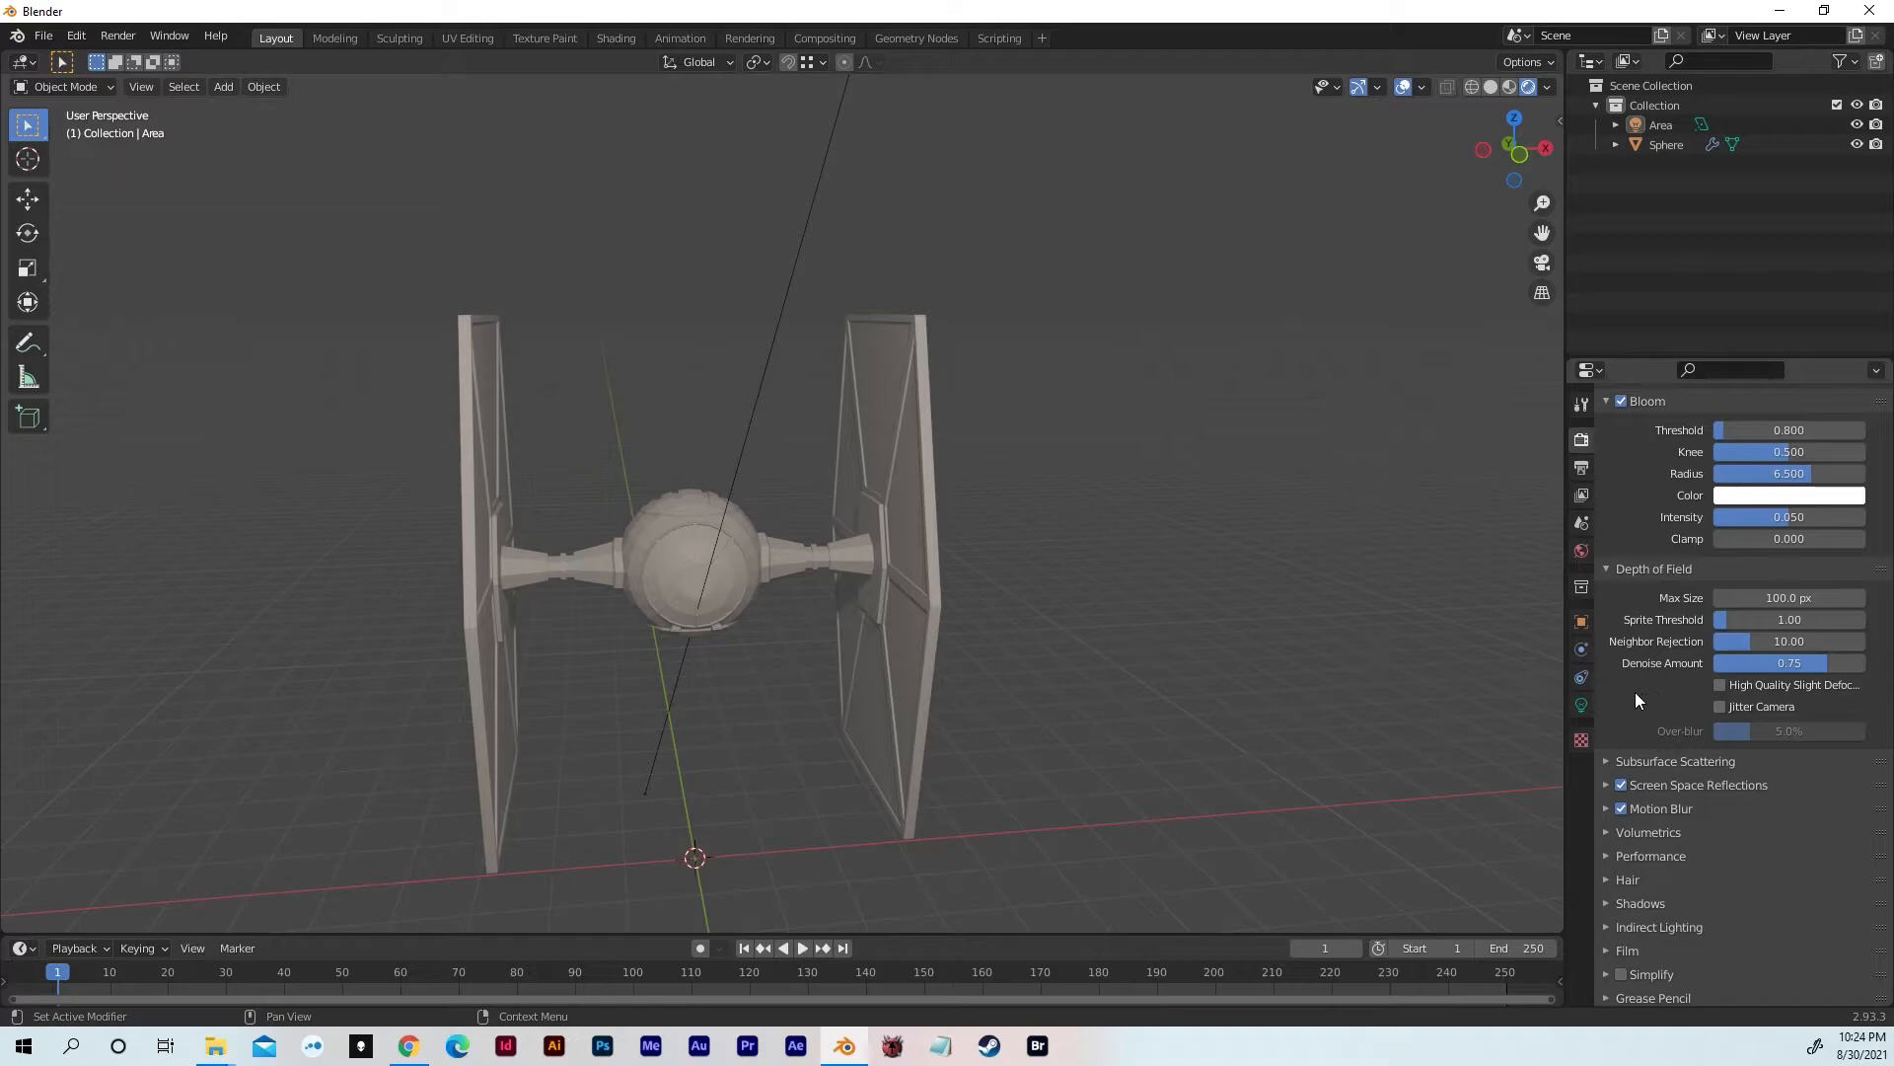
{"action": "left_click", "coordinate": [1722, 685]}
{"action": "left_click", "coordinate": [1720, 706]}
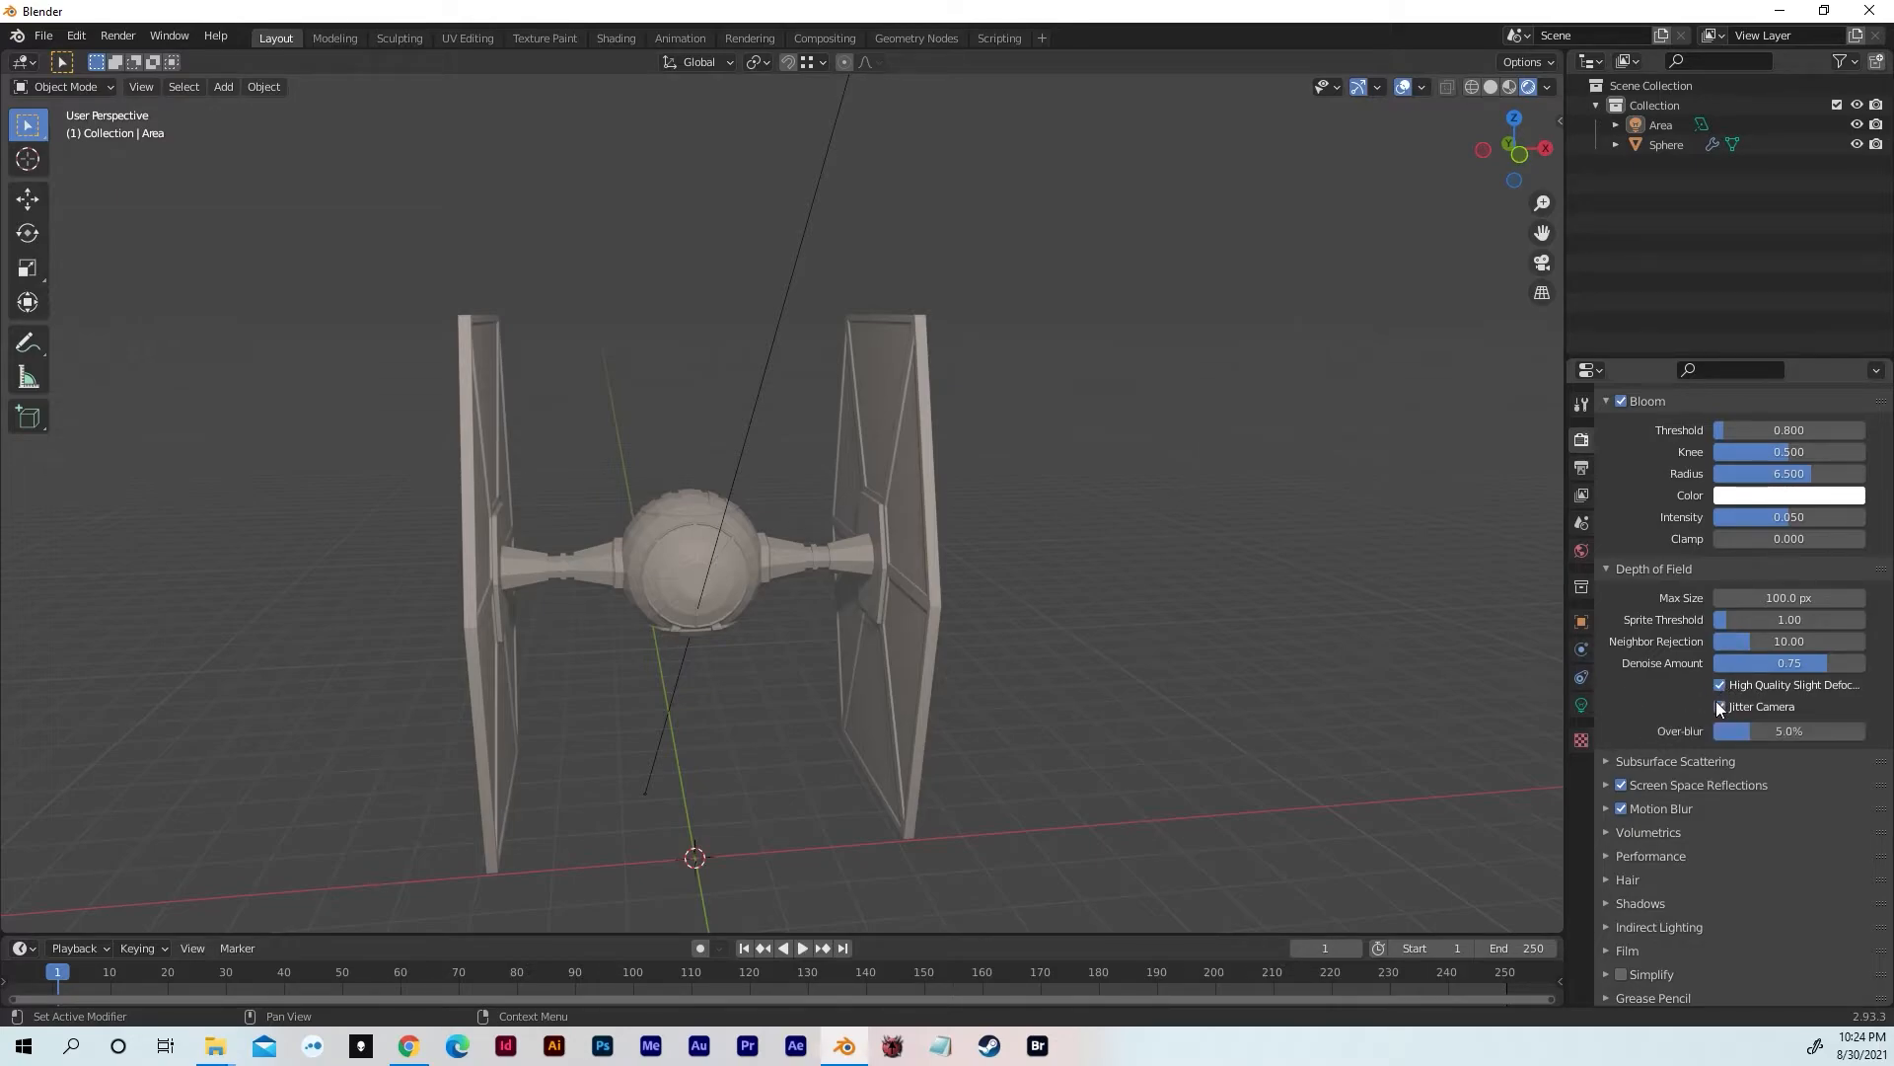
Expand the subsurface scattering settings and enable refraction for screen space reflections
{"action": "left_click", "coordinate": [1607, 759]}
{"action": "scroll", "coordinate": [1608, 754], "scroll_direction": "down", "scroll_amount": 2}
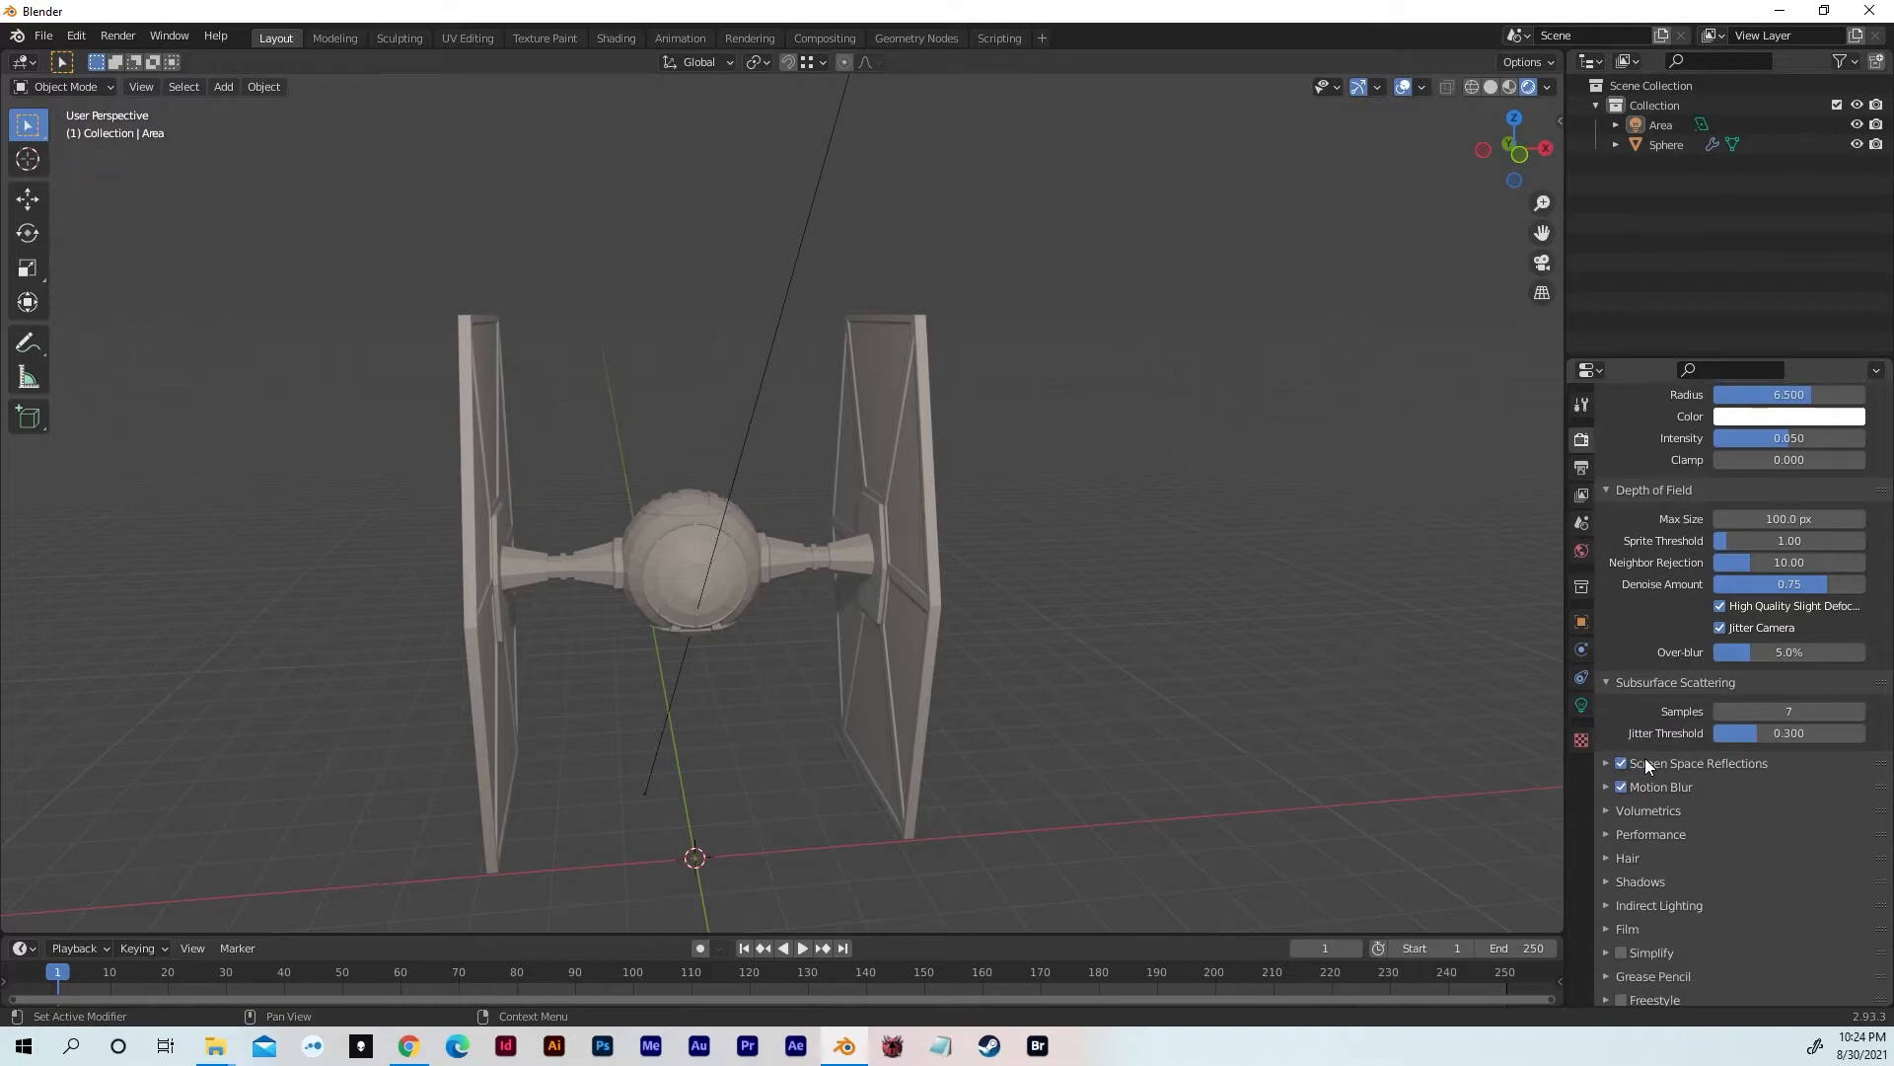
{"action": "left_click", "coordinate": [1605, 763]}
{"action": "scroll", "coordinate": [1630, 769], "scroll_direction": "down", "scroll_amount": 1}
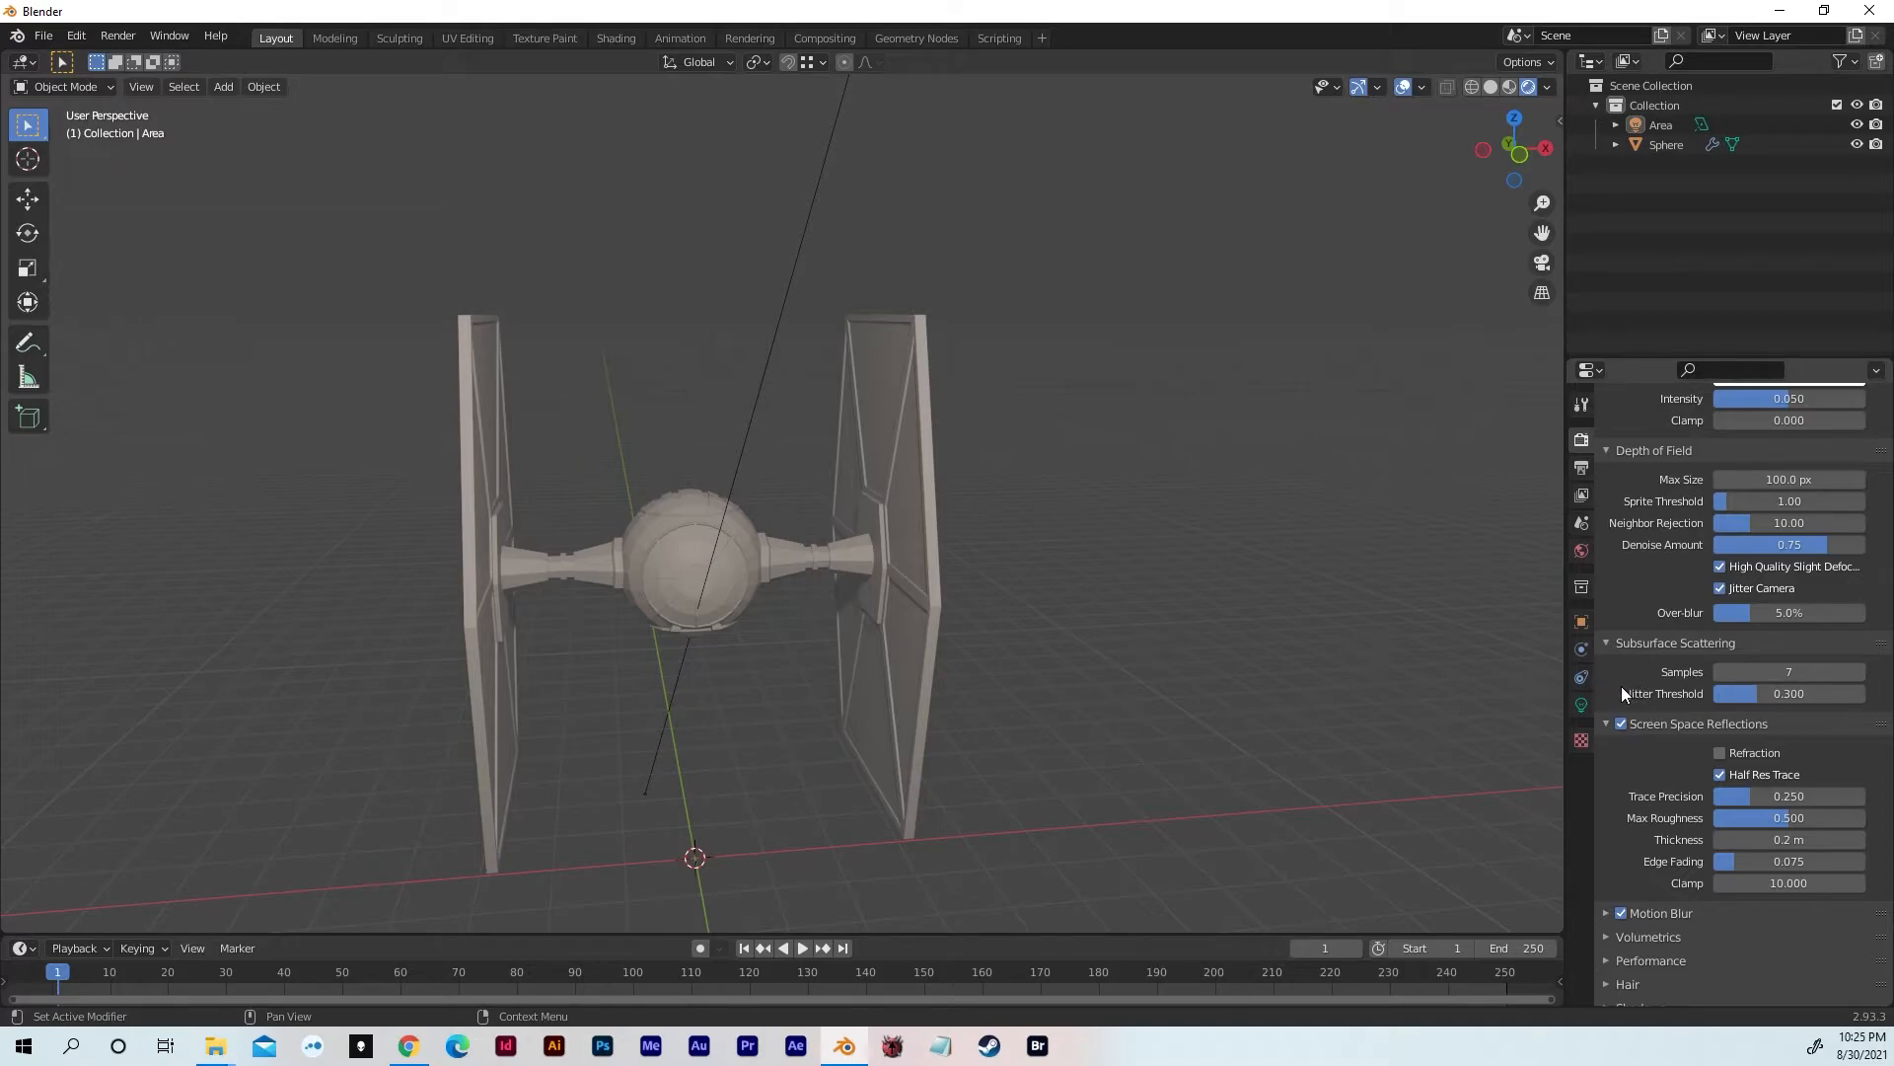
{"action": "left_click", "coordinate": [1718, 755]}
Expand the motion blur settings and set the volumetrics tile size to 2 px
{"action": "scroll", "coordinate": [1652, 761], "scroll_direction": "down", "scroll_amount": 3}
{"action": "left_click", "coordinate": [1604, 795]}
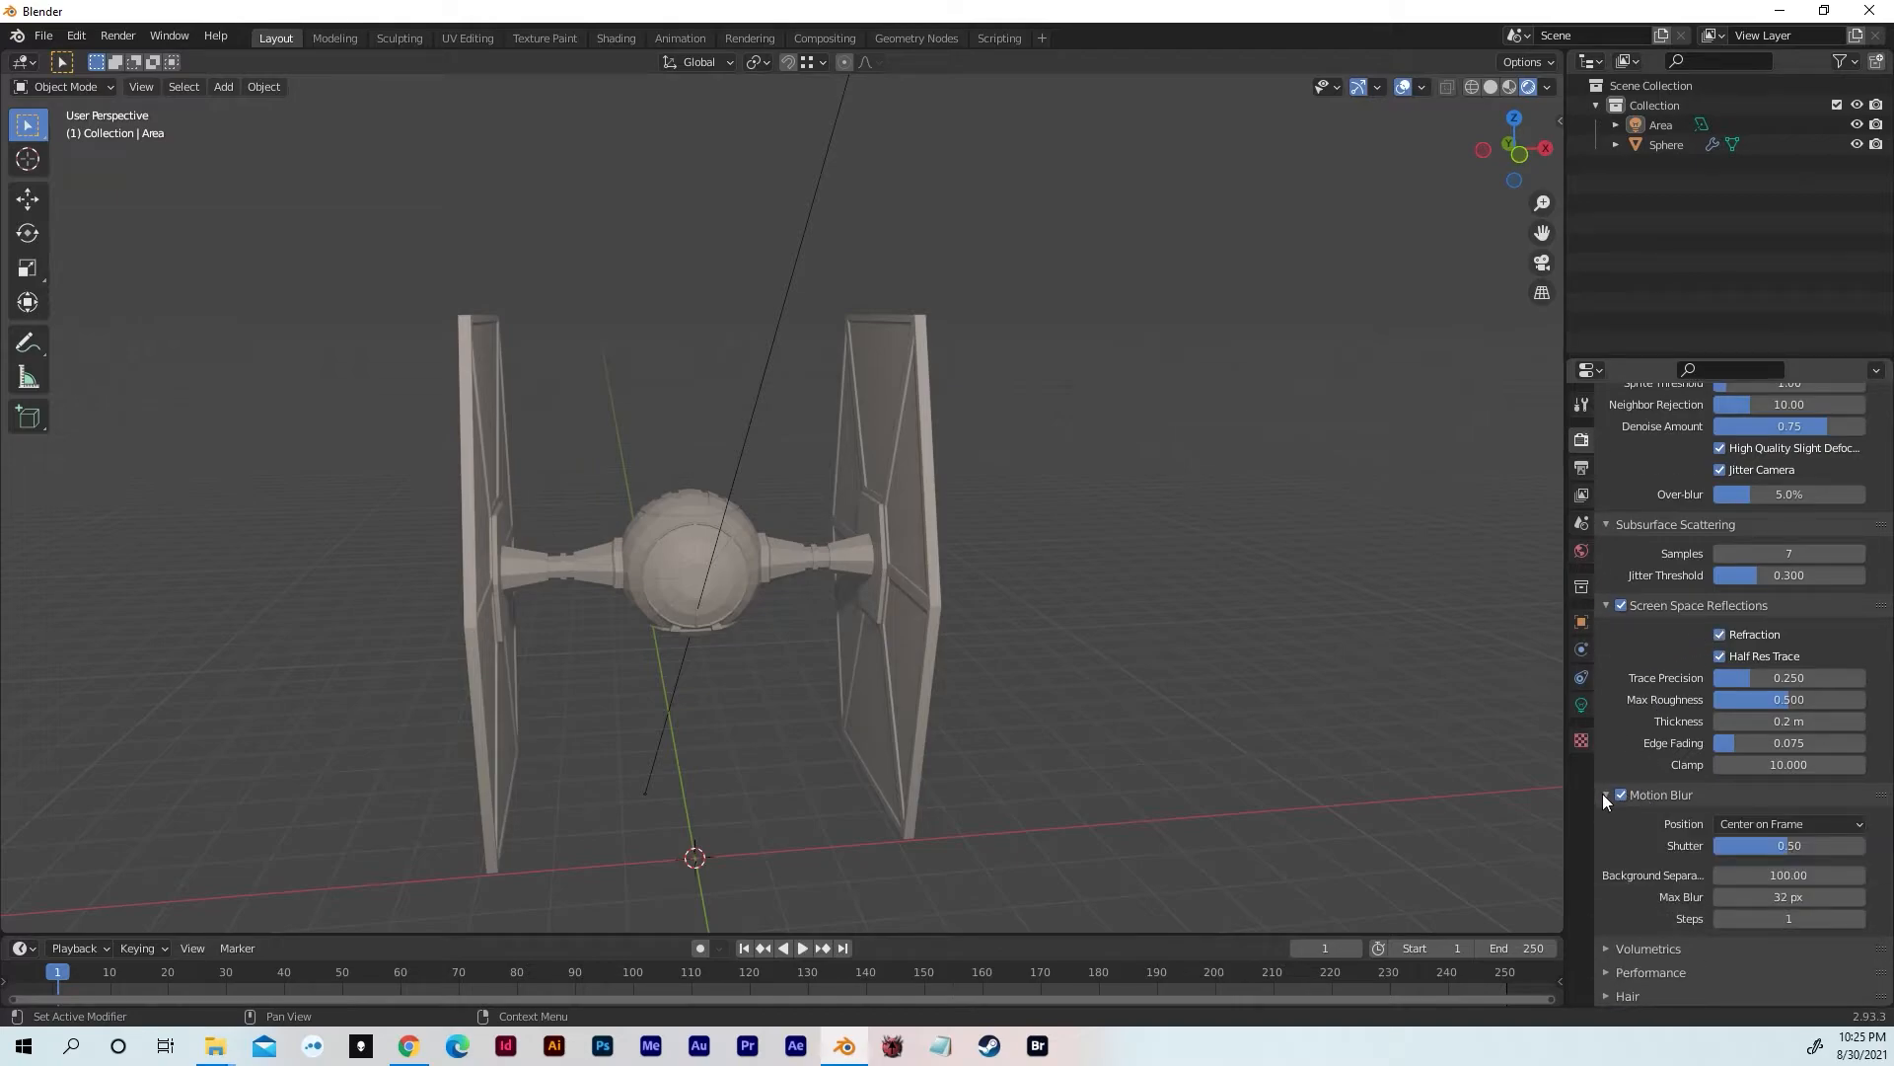
{"action": "scroll", "coordinate": [1606, 794], "scroll_direction": "down", "scroll_amount": 4}
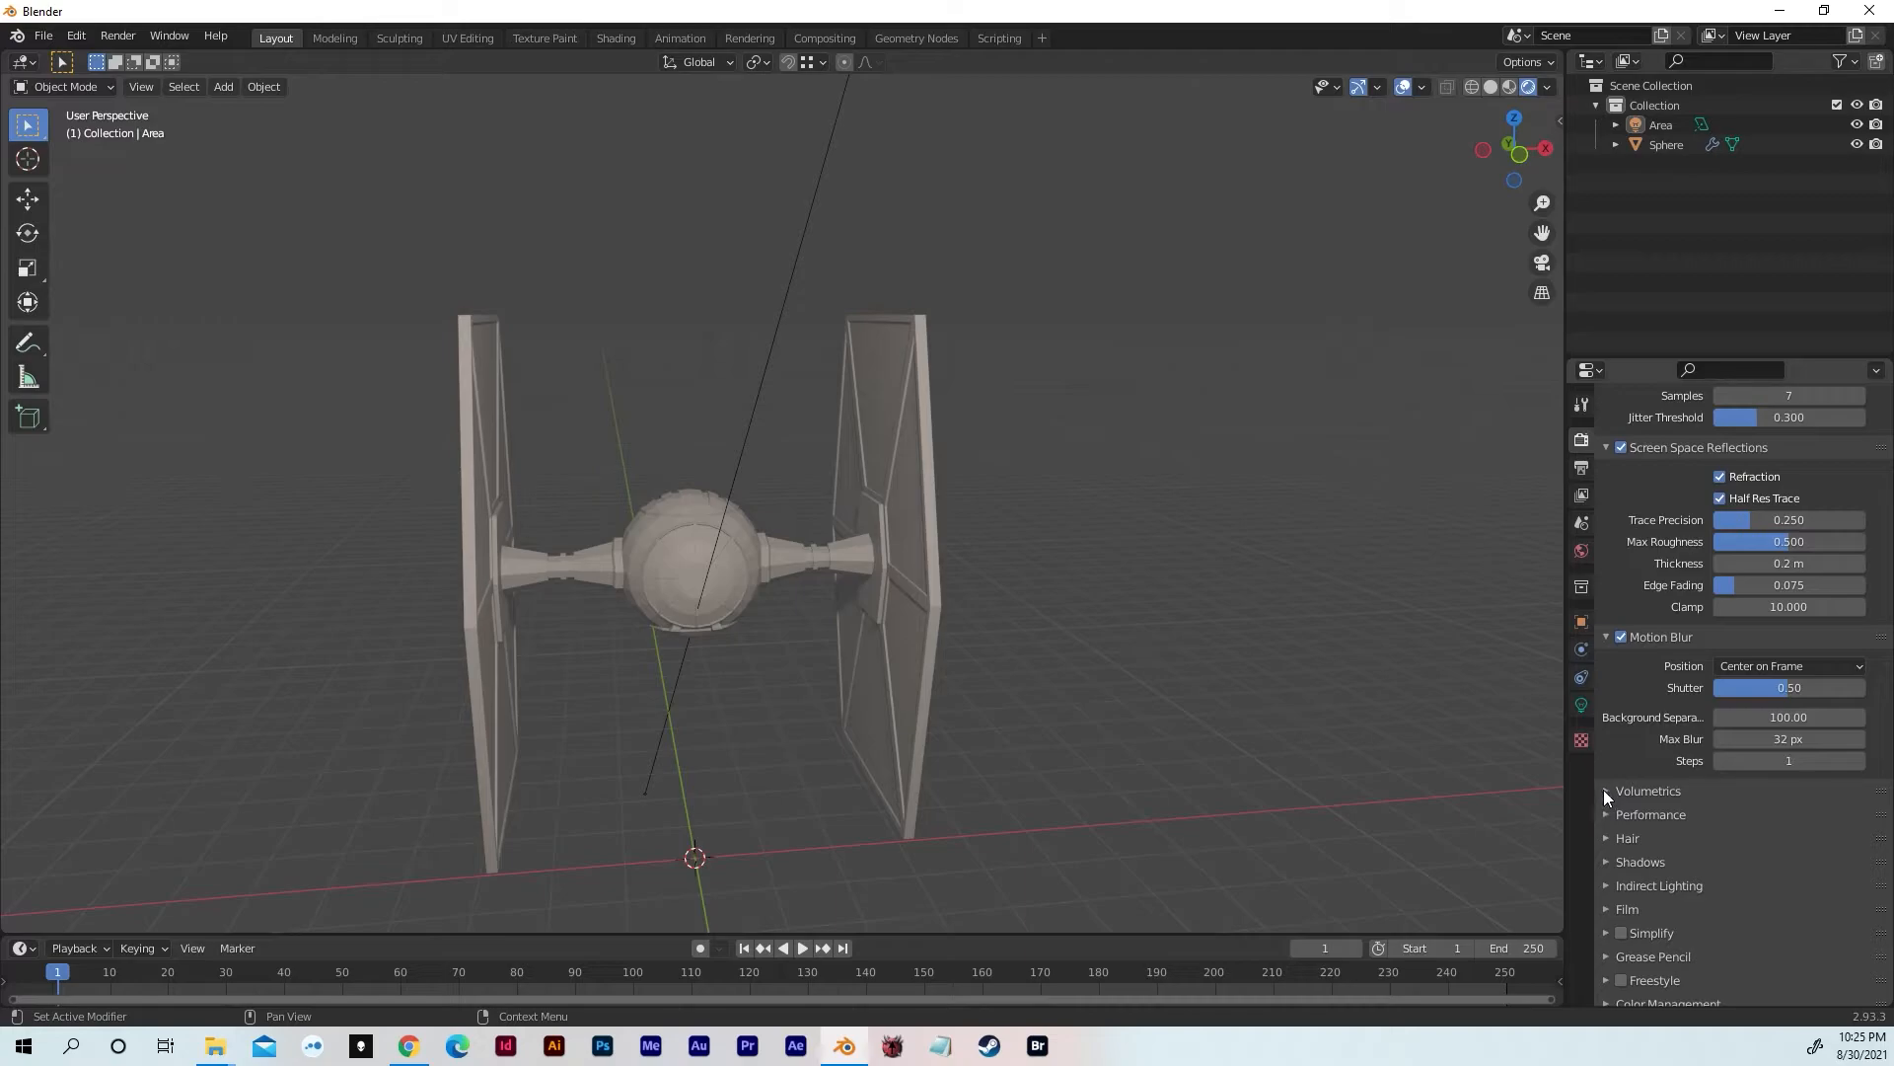
{"action": "left_click", "coordinate": [1604, 792]}
{"action": "scroll", "coordinate": [1602, 790], "scroll_direction": "down", "scroll_amount": 3}
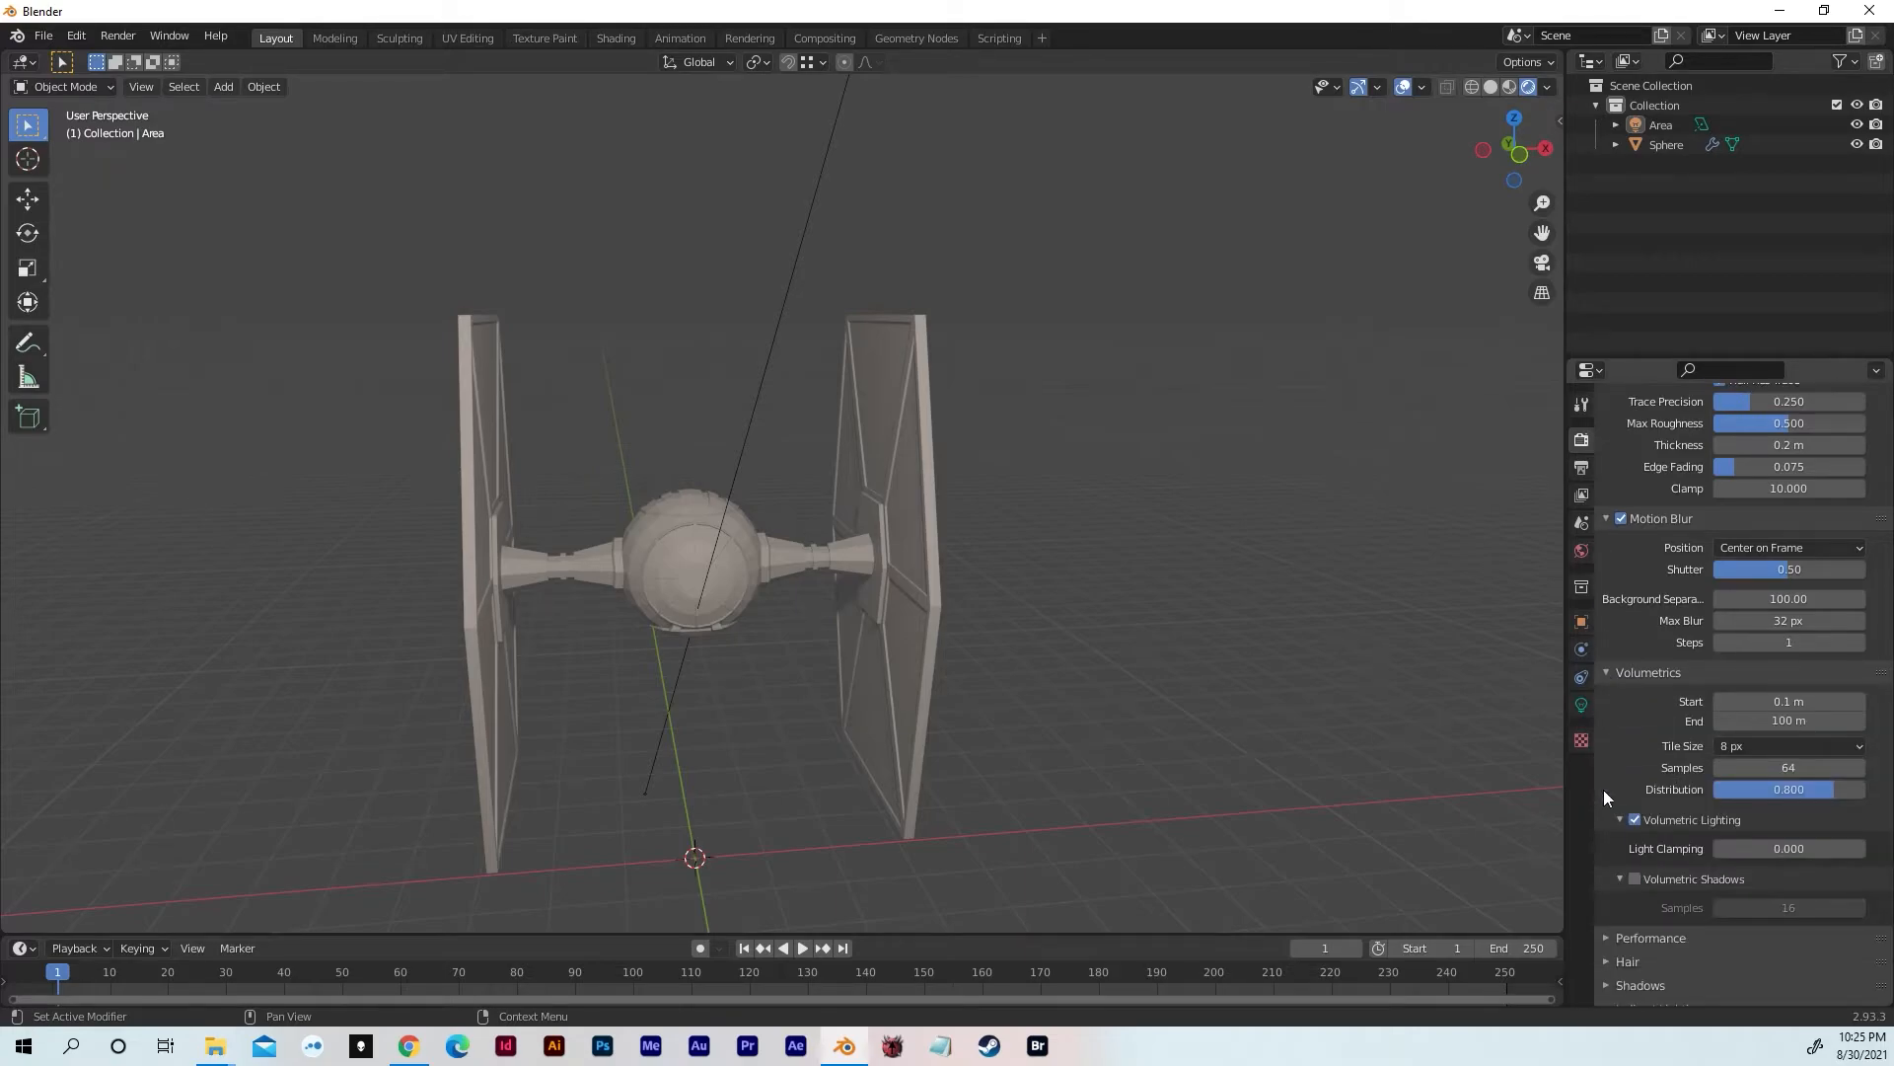
{"action": "left_click", "coordinate": [1742, 746]}
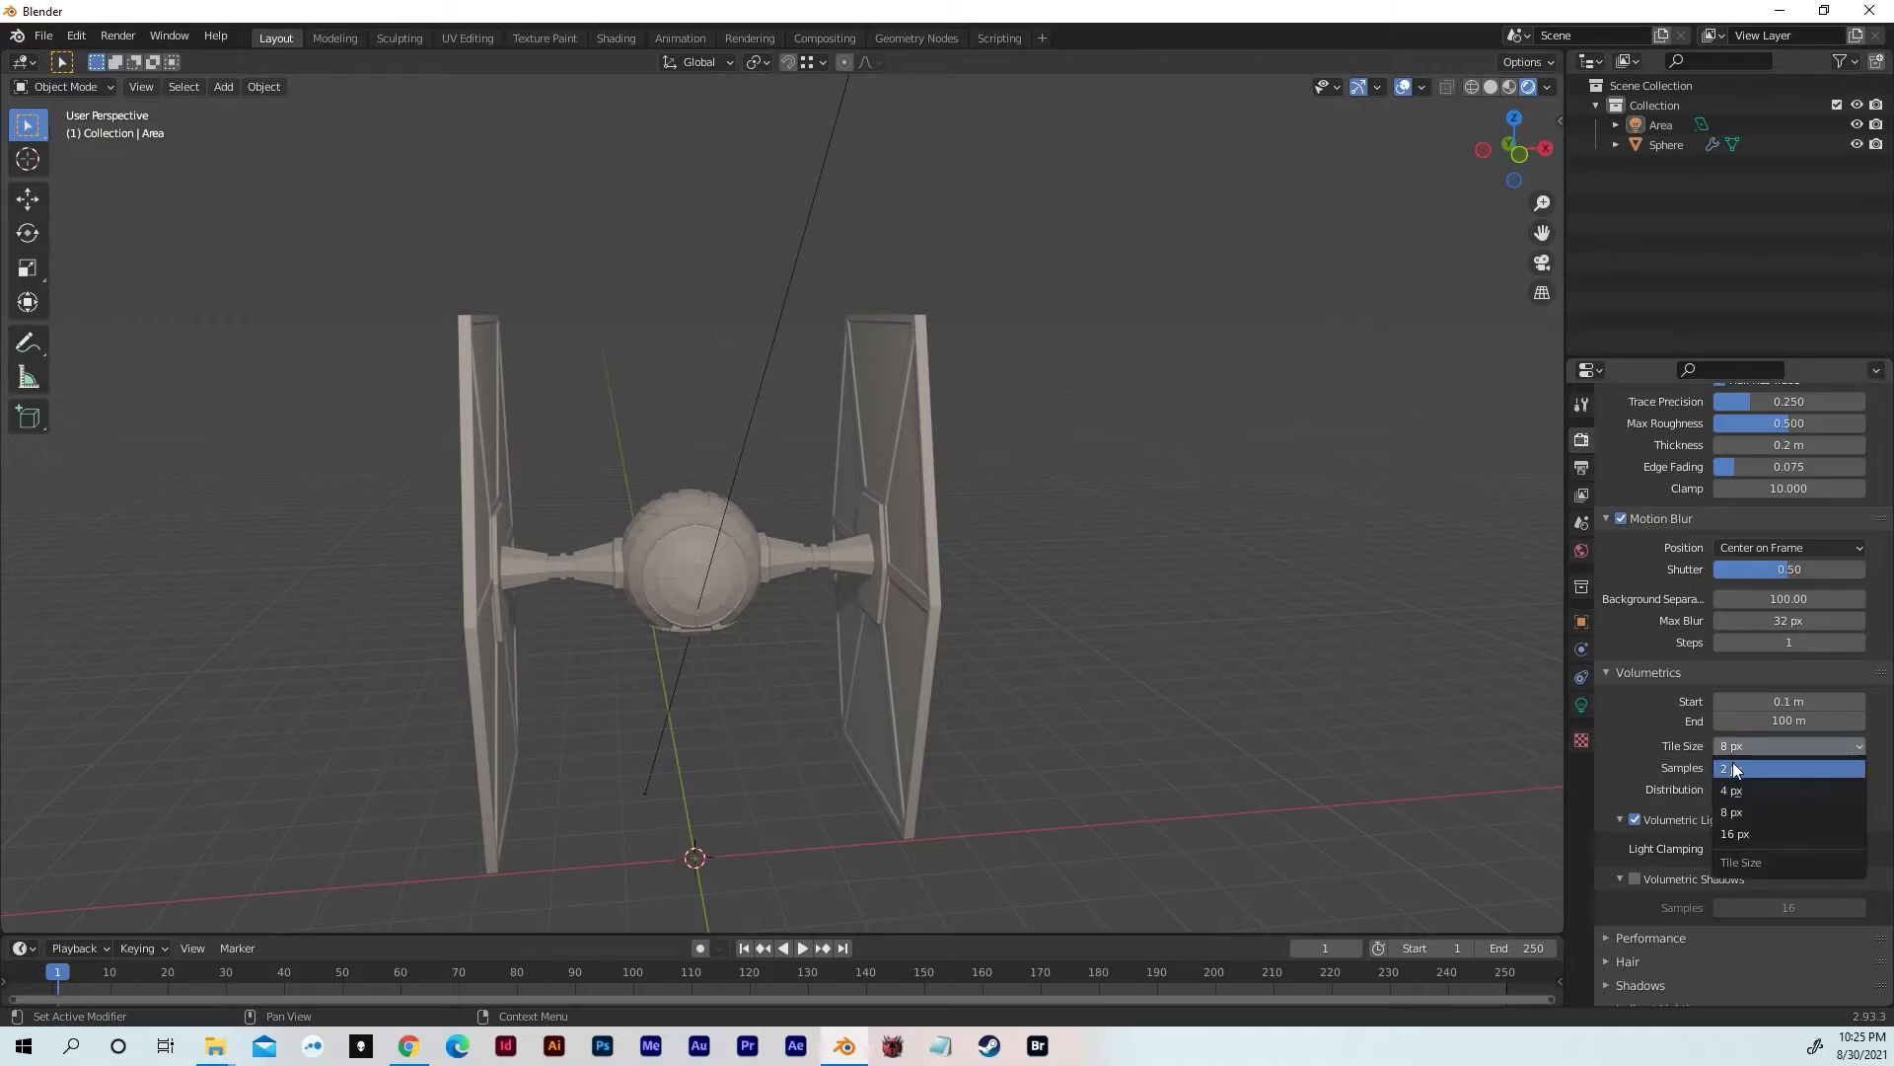
{"action": "left_click", "coordinate": [1738, 769]}
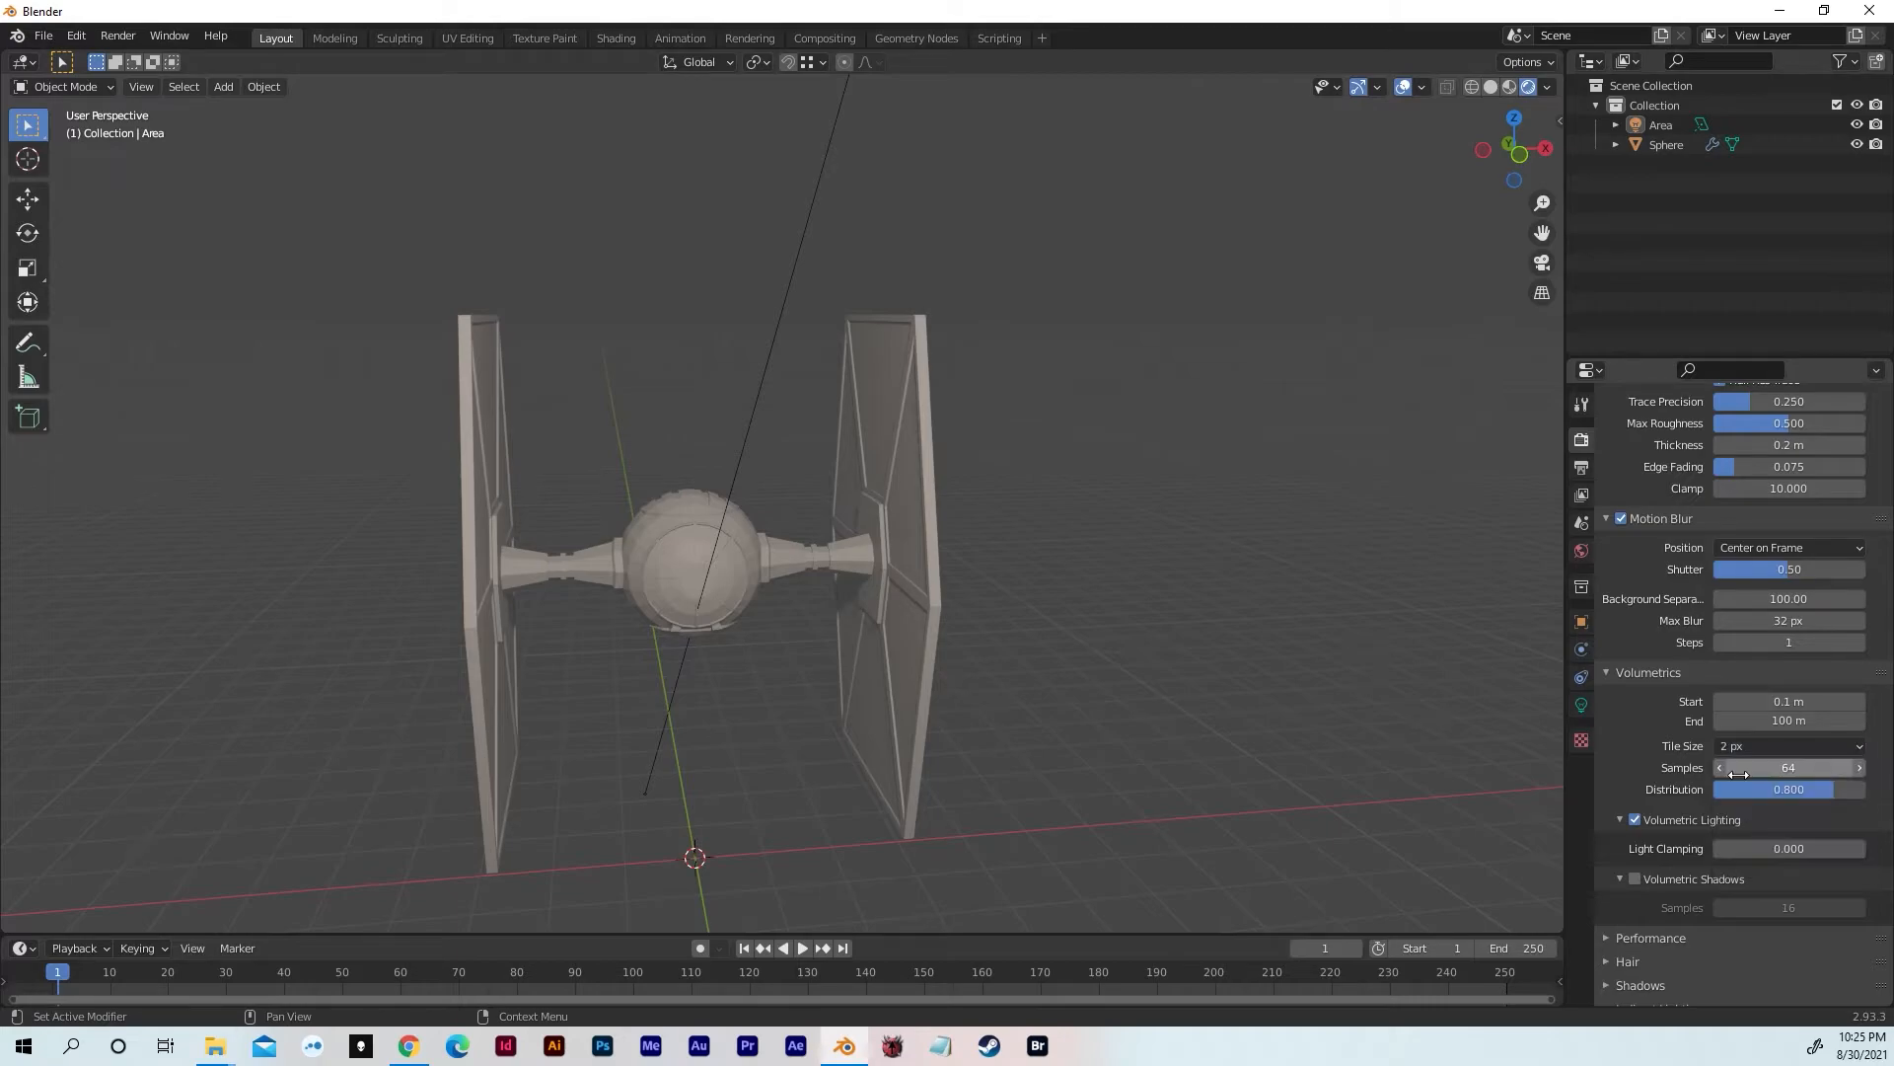
Enable volumetric shadows in the volumetrics render settings
{"action": "middle_click_drag", "start_coordinate": [1123, 655], "coordinate": [1020, 590]}
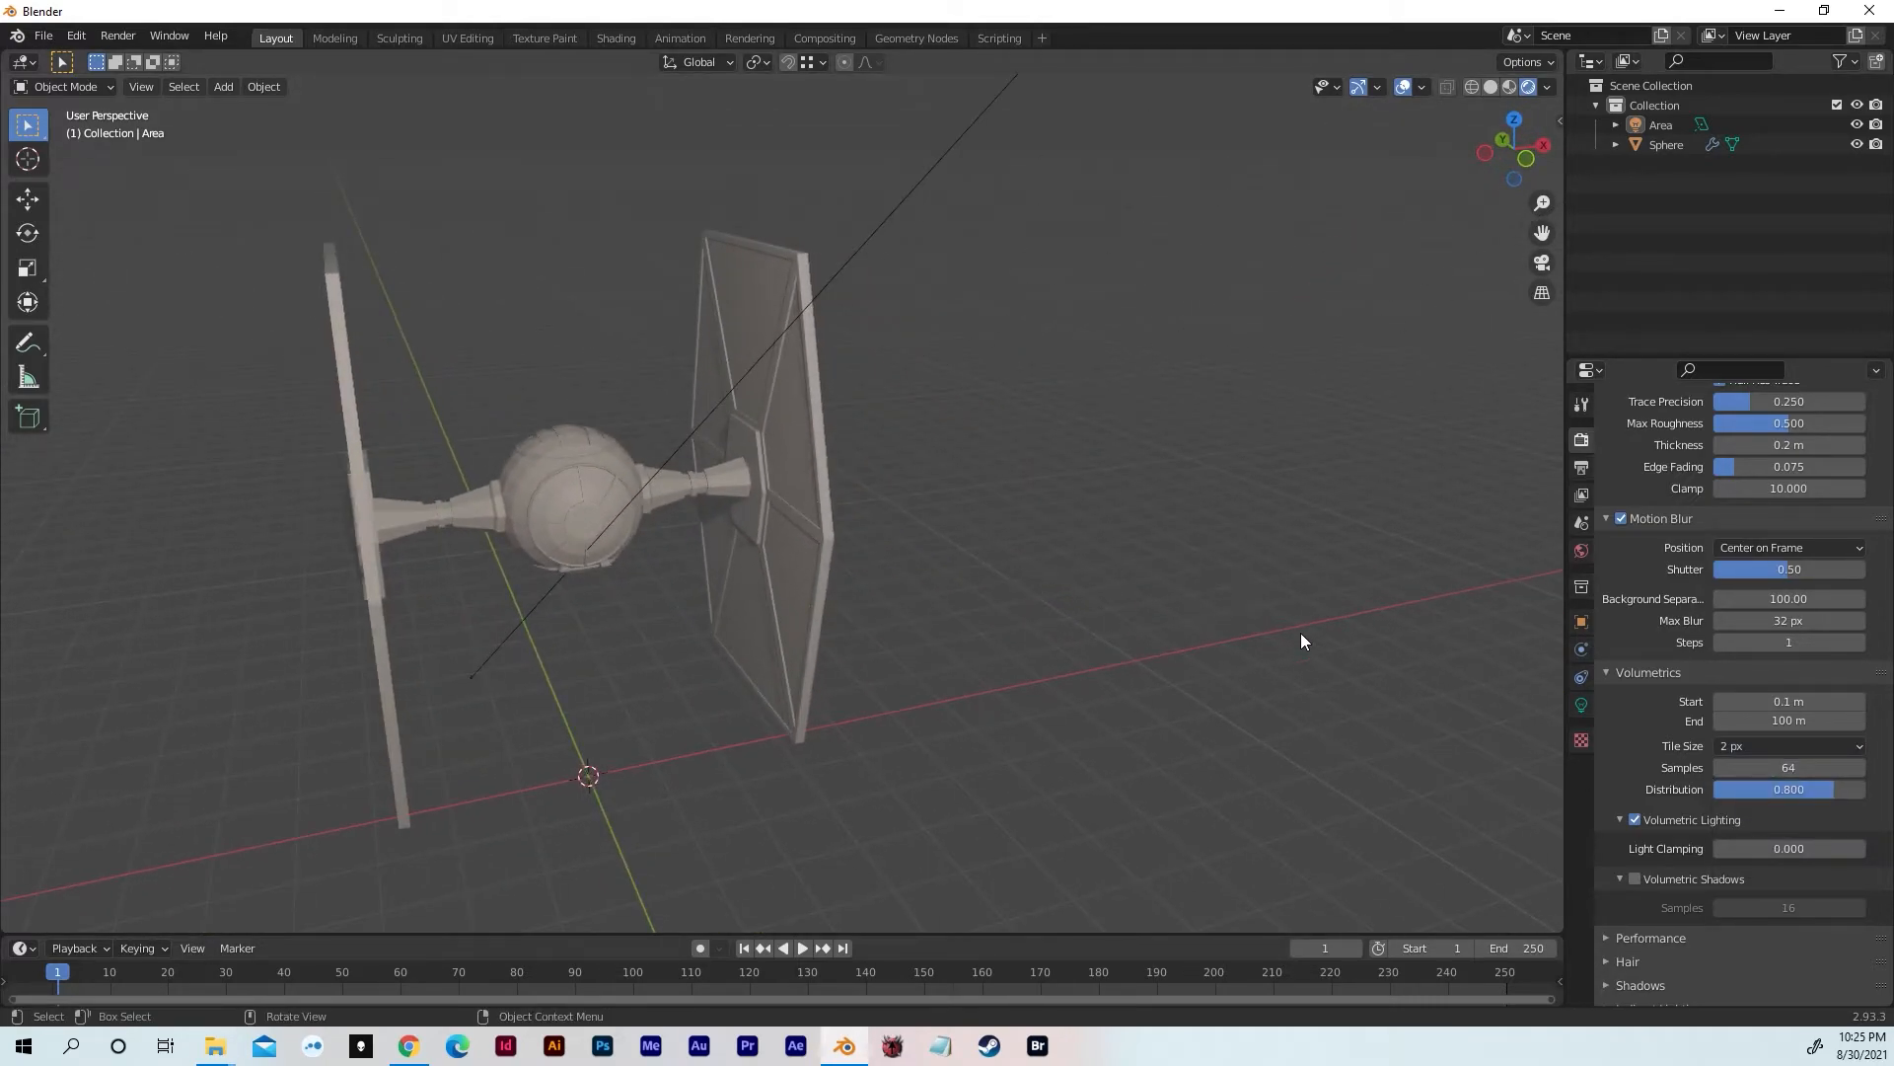
{"action": "mouse_move", "coordinate": [1242, 655]}
{"action": "middle_mouse_down"}
{"action": "mouse_move", "coordinate": [1286, 660]}
{"action": "mouse_move", "coordinate": [1273, 644]}
{"action": "middle_mouse_up"}
{"action": "scroll", "coordinate": [1613, 796], "scroll_direction": "down", "scroll_amount": 2}
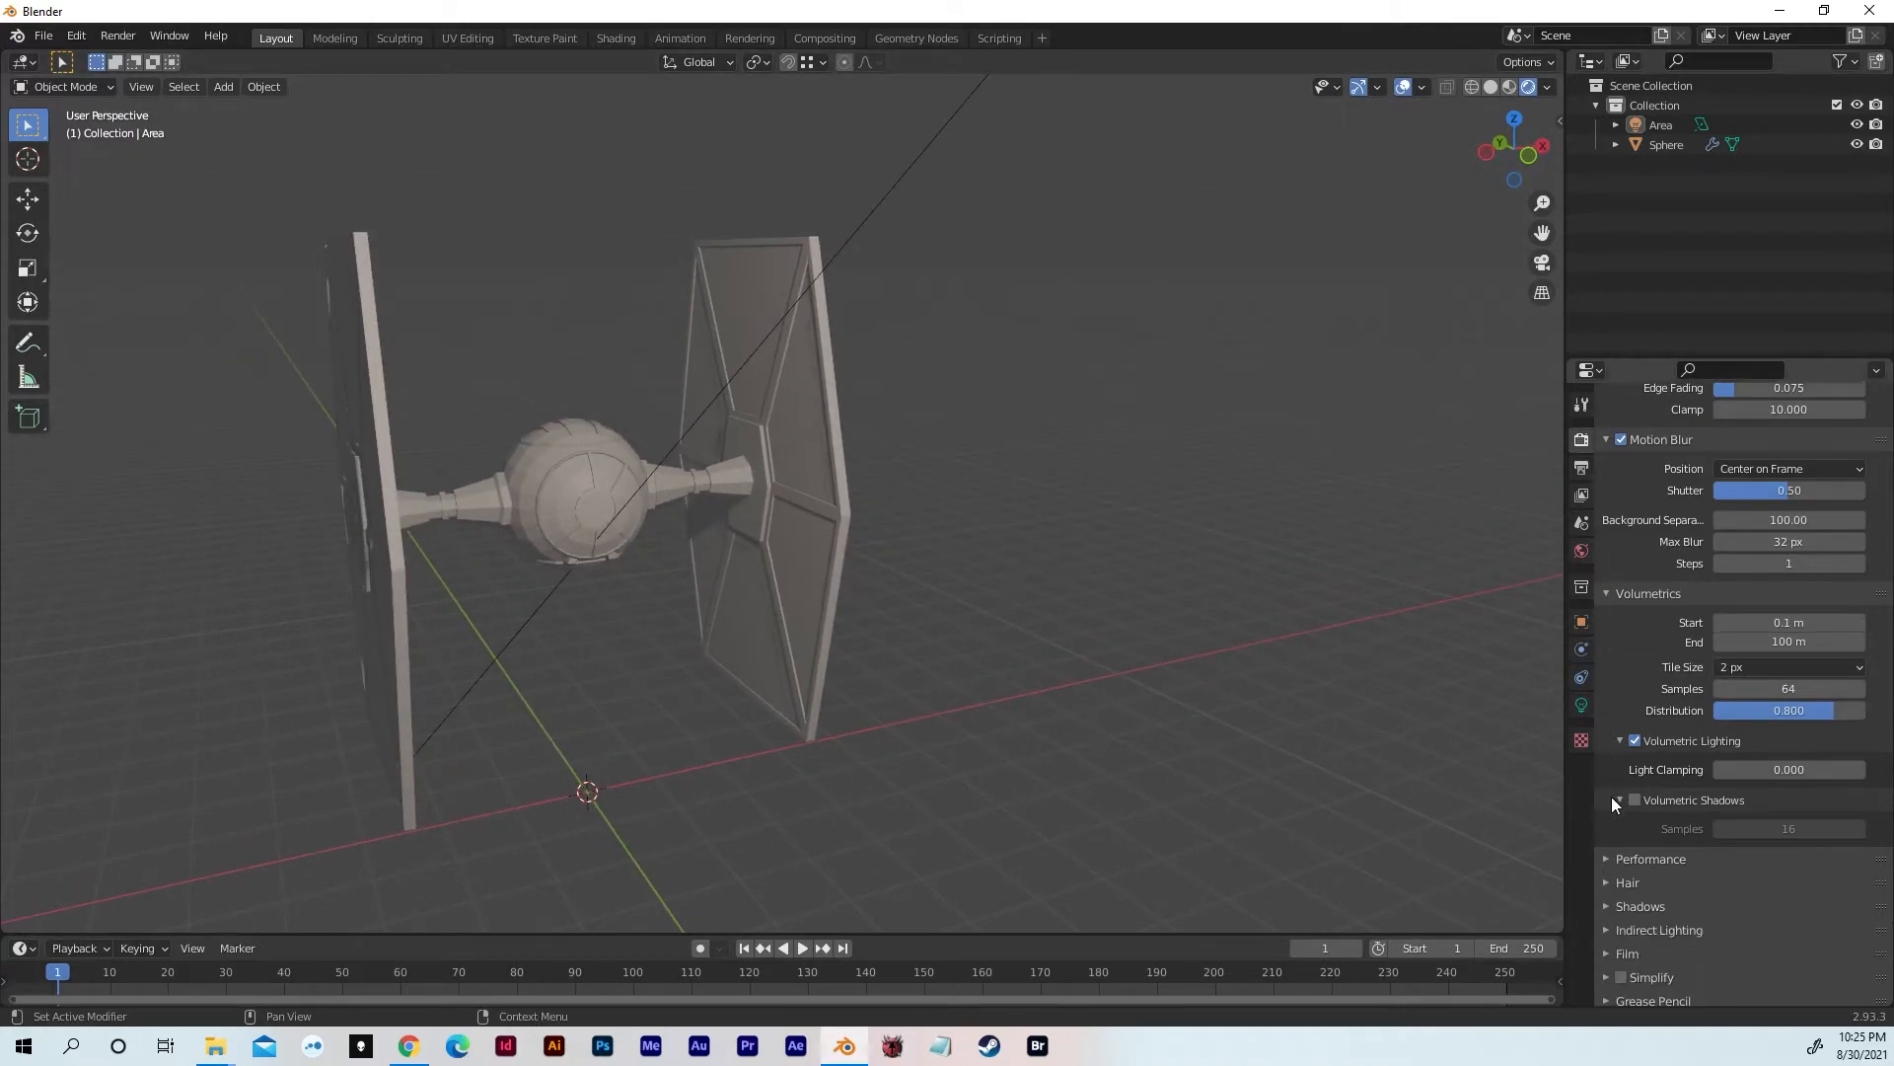
{"action": "left_click", "coordinate": [1636, 799]}
{"action": "middle_click_drag", "start_coordinate": [1087, 644], "coordinate": [1110, 650]}
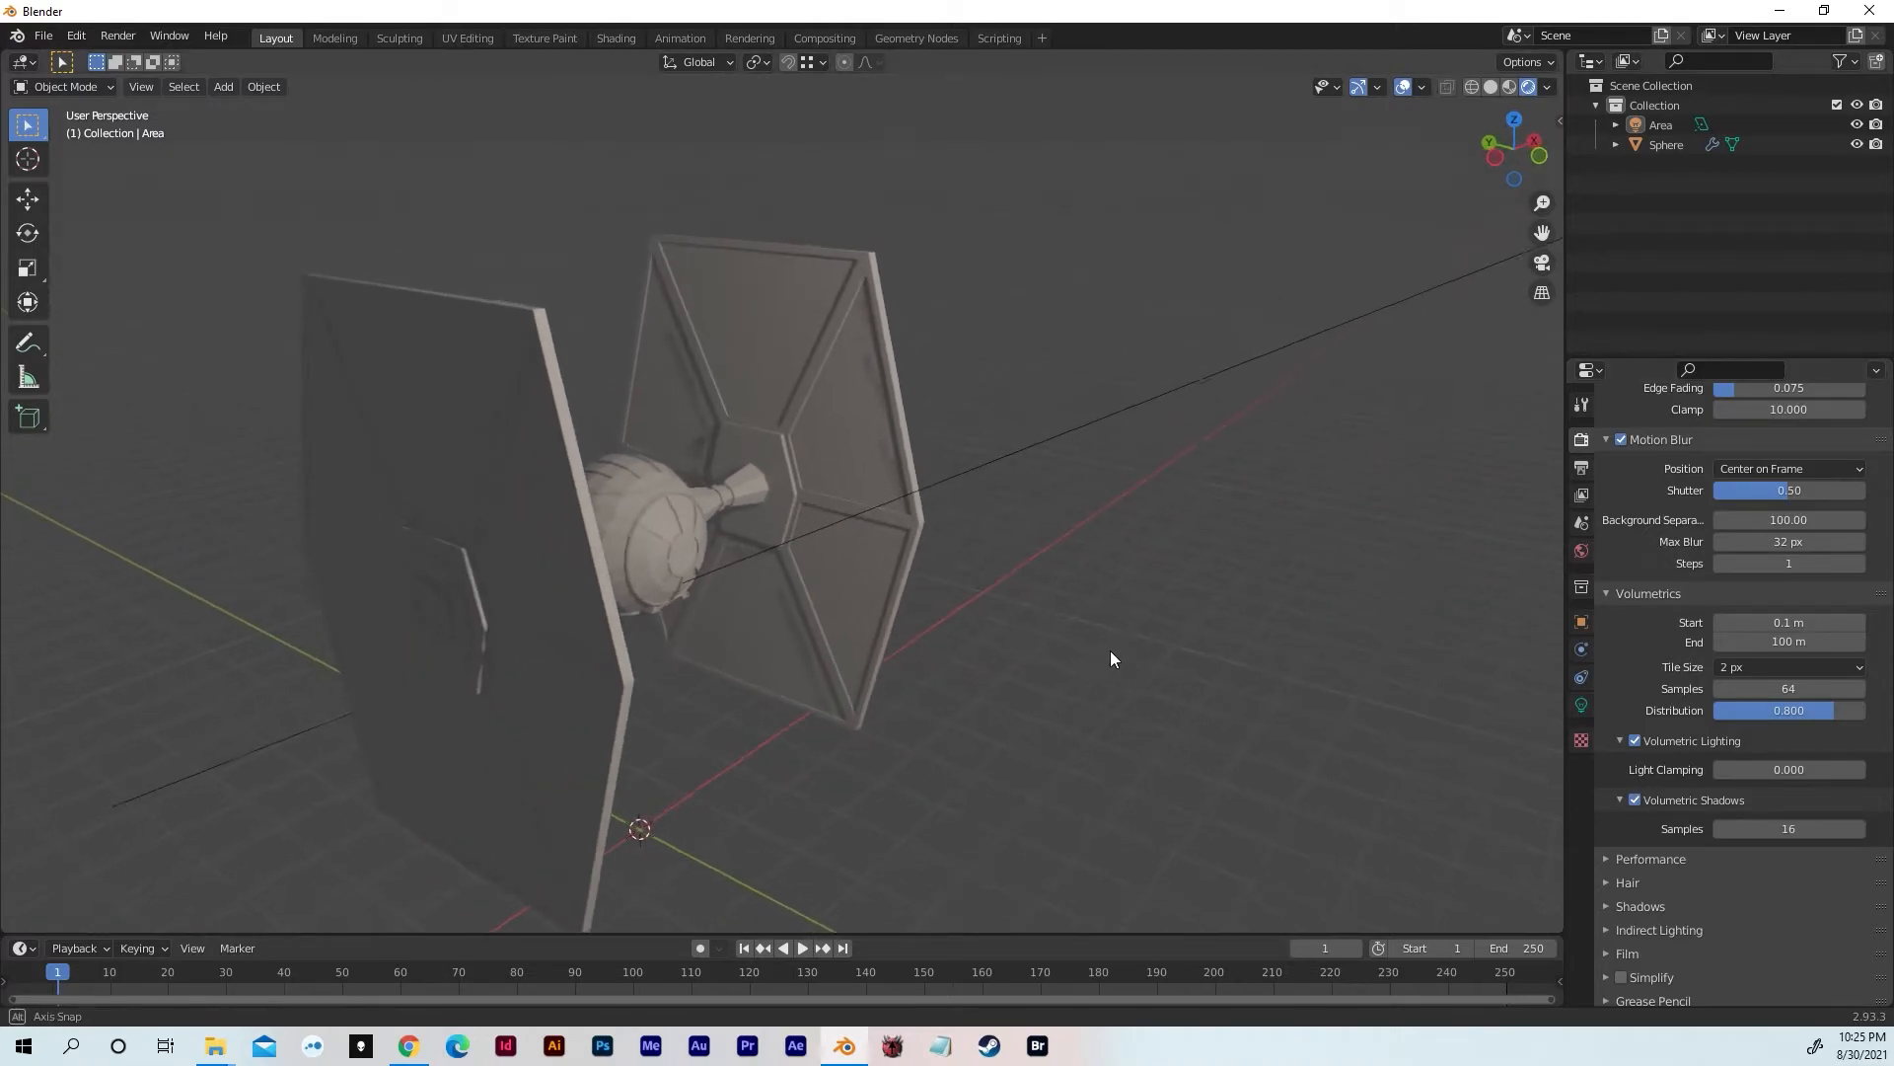
Enable high quality normals in the performance settings and expand the hair settings
{"action": "left_click", "coordinate": [1600, 861]}
{"action": "middle_click_drag", "start_coordinate": [1543, 792], "coordinate": [1648, 819]}
{"action": "scroll", "coordinate": [1697, 839], "scroll_direction": "down", "scroll_amount": 1}
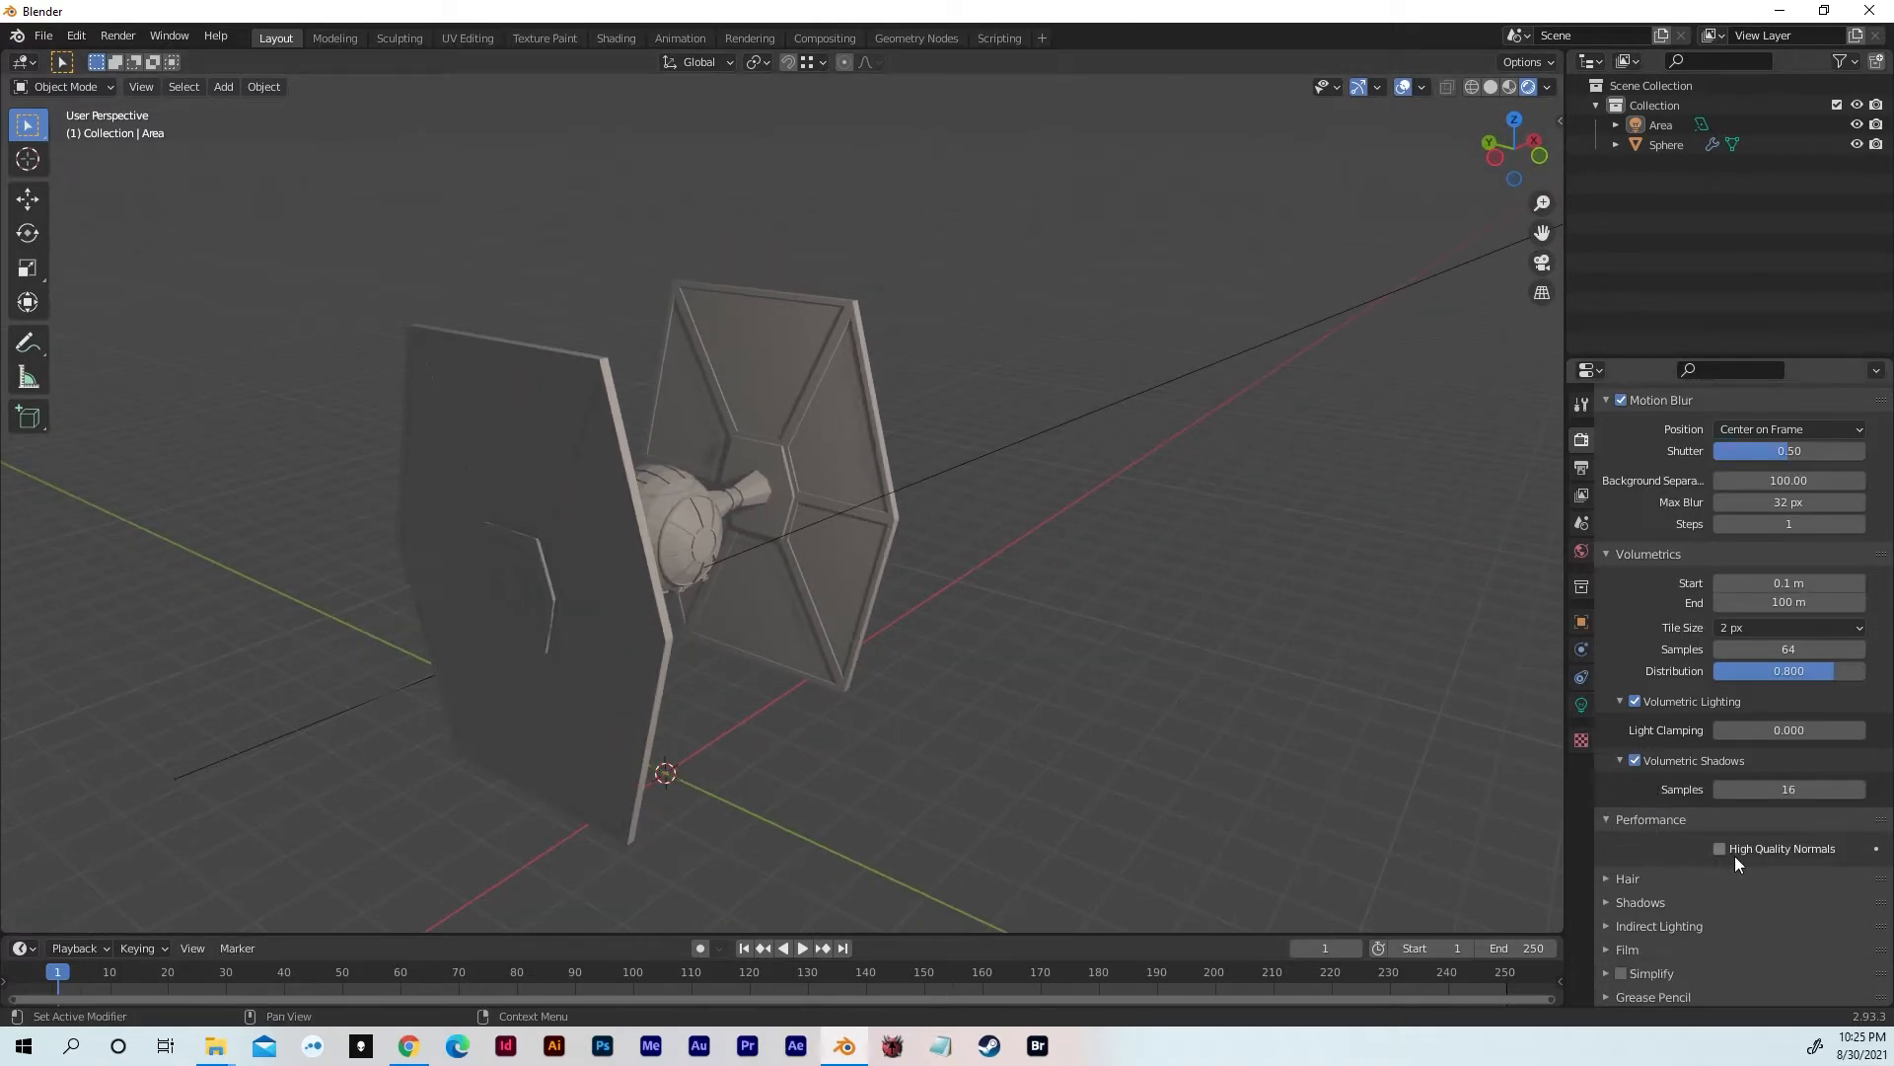
{"action": "left_click", "coordinate": [1608, 879]}
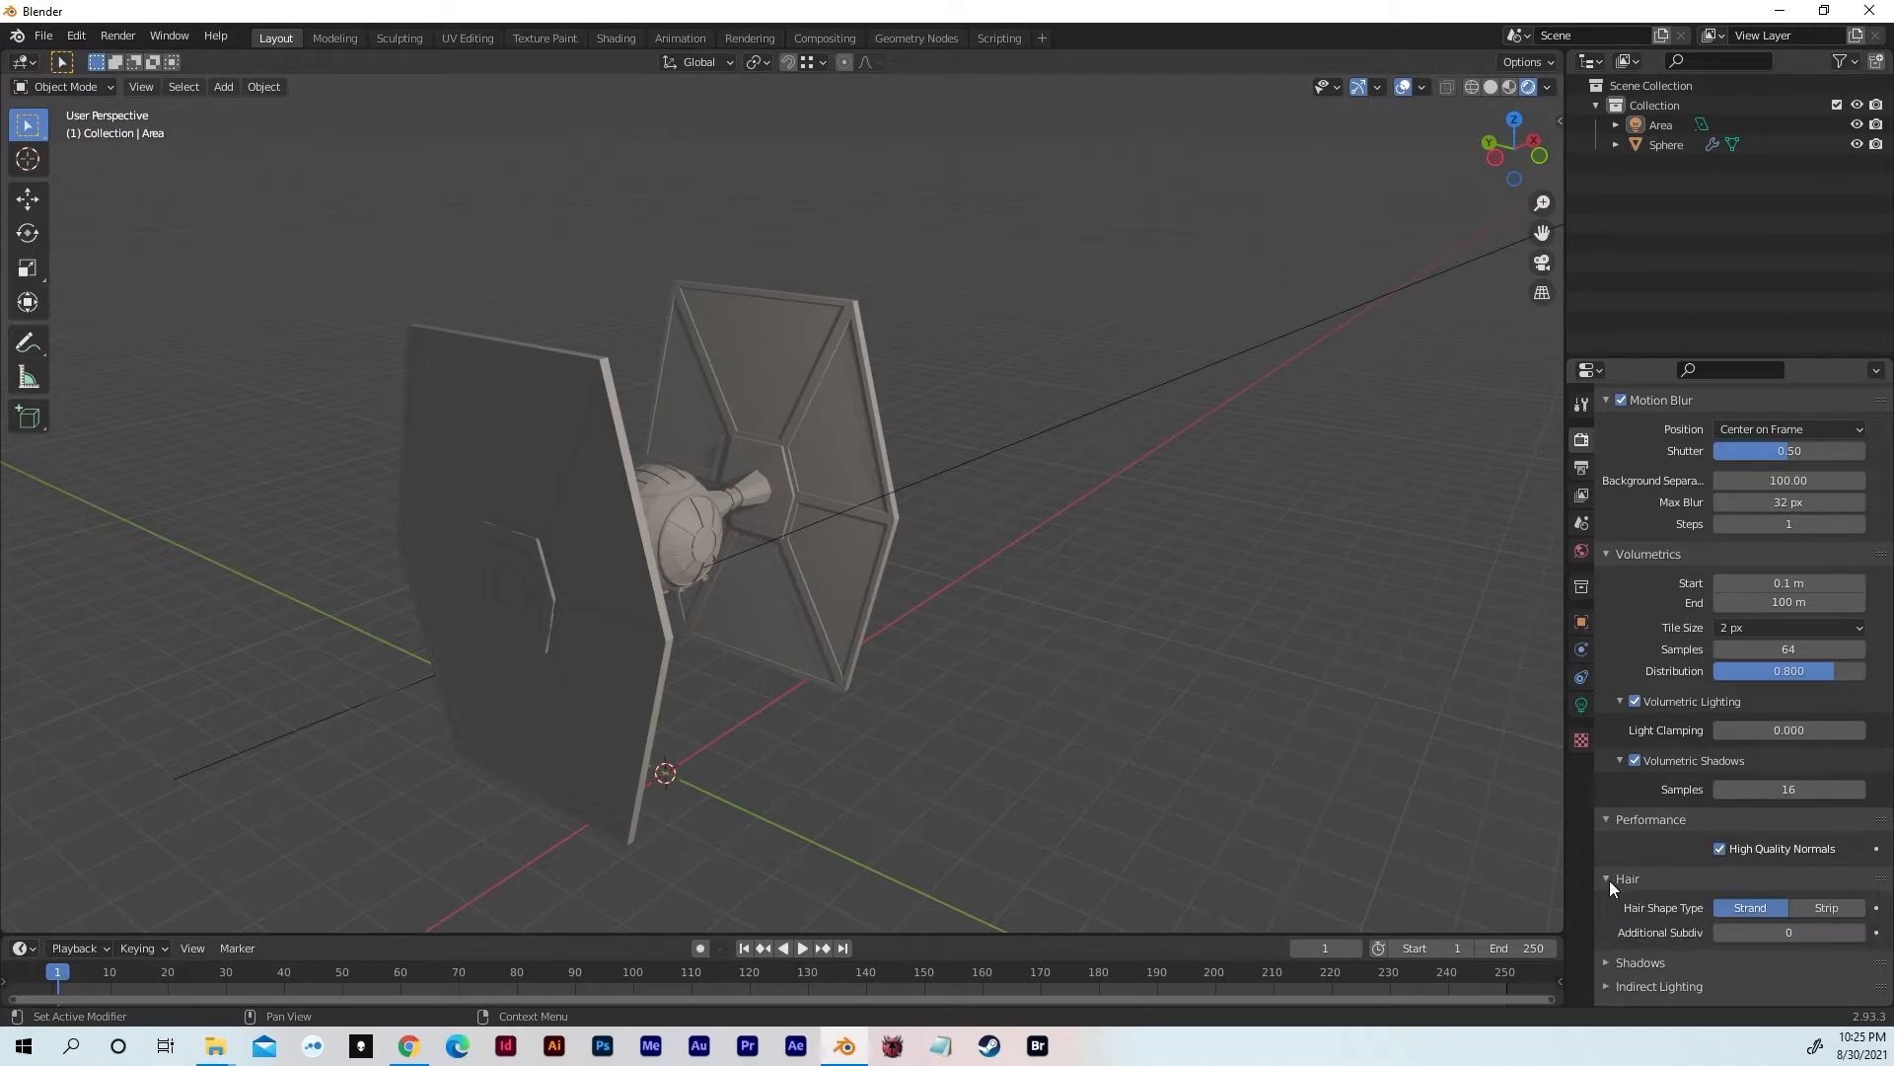
Collapse the hair settings, expand the shadows settings and set the shadow cube size to 4096 px
{"action": "left_click", "coordinate": [1602, 876]}
{"action": "scroll", "coordinate": [1602, 876], "scroll_direction": "down", "scroll_amount": 1}
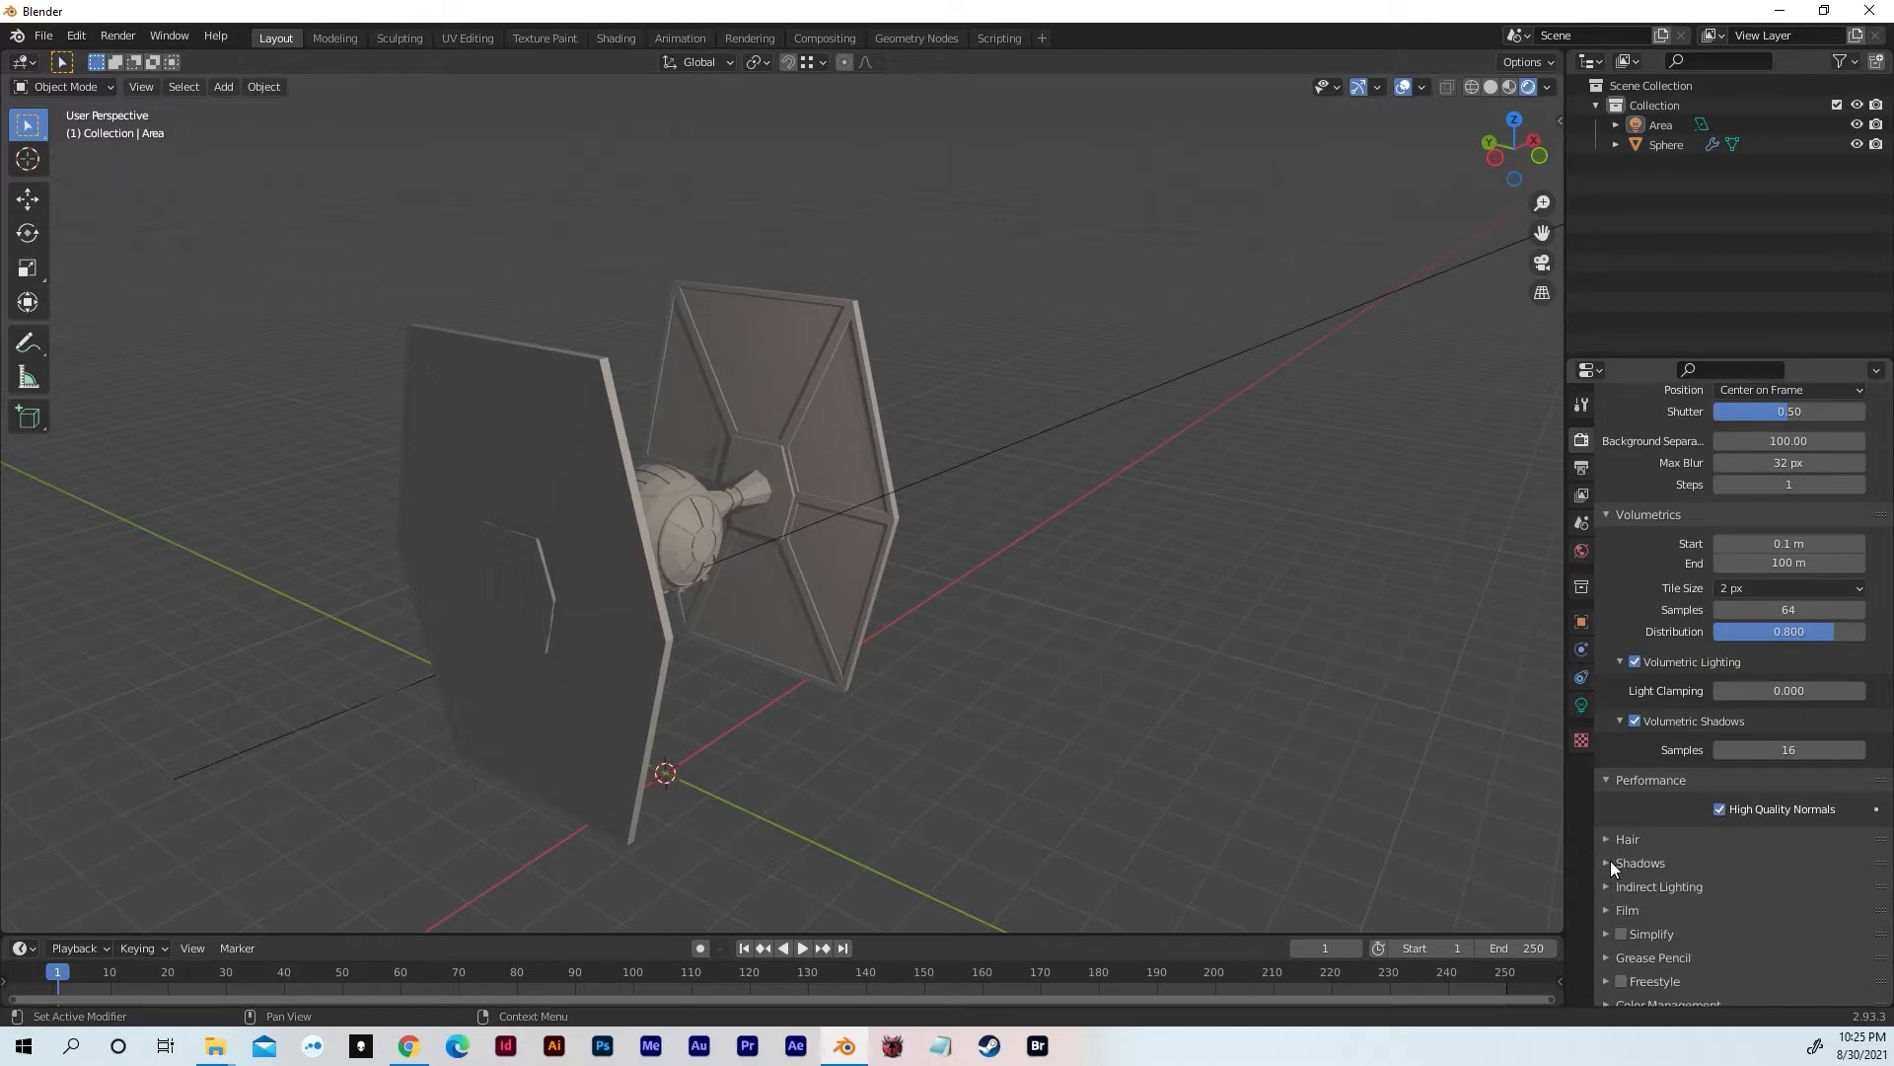
{"action": "left_click", "coordinate": [1608, 863]}
{"action": "scroll", "coordinate": [1614, 860], "scroll_direction": "down", "scroll_amount": 3}
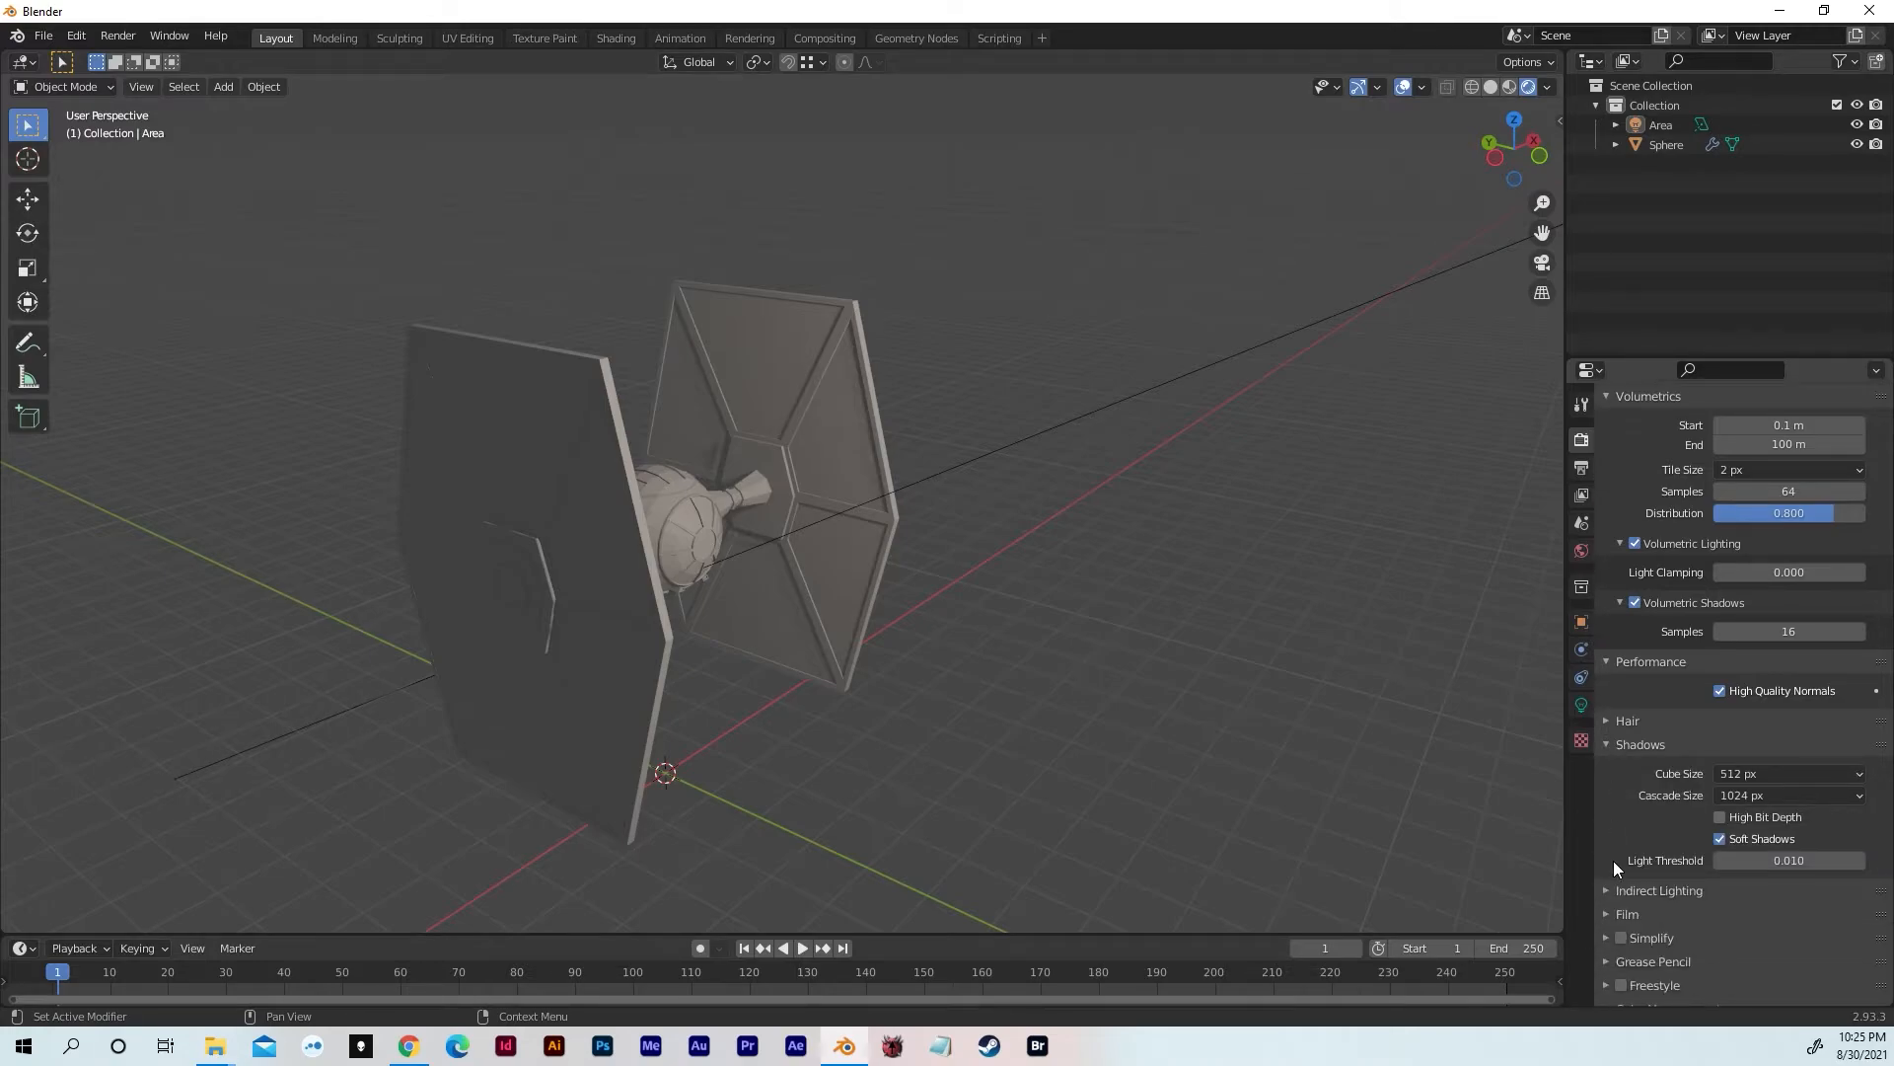
{"action": "left_click", "coordinate": [1737, 780]}
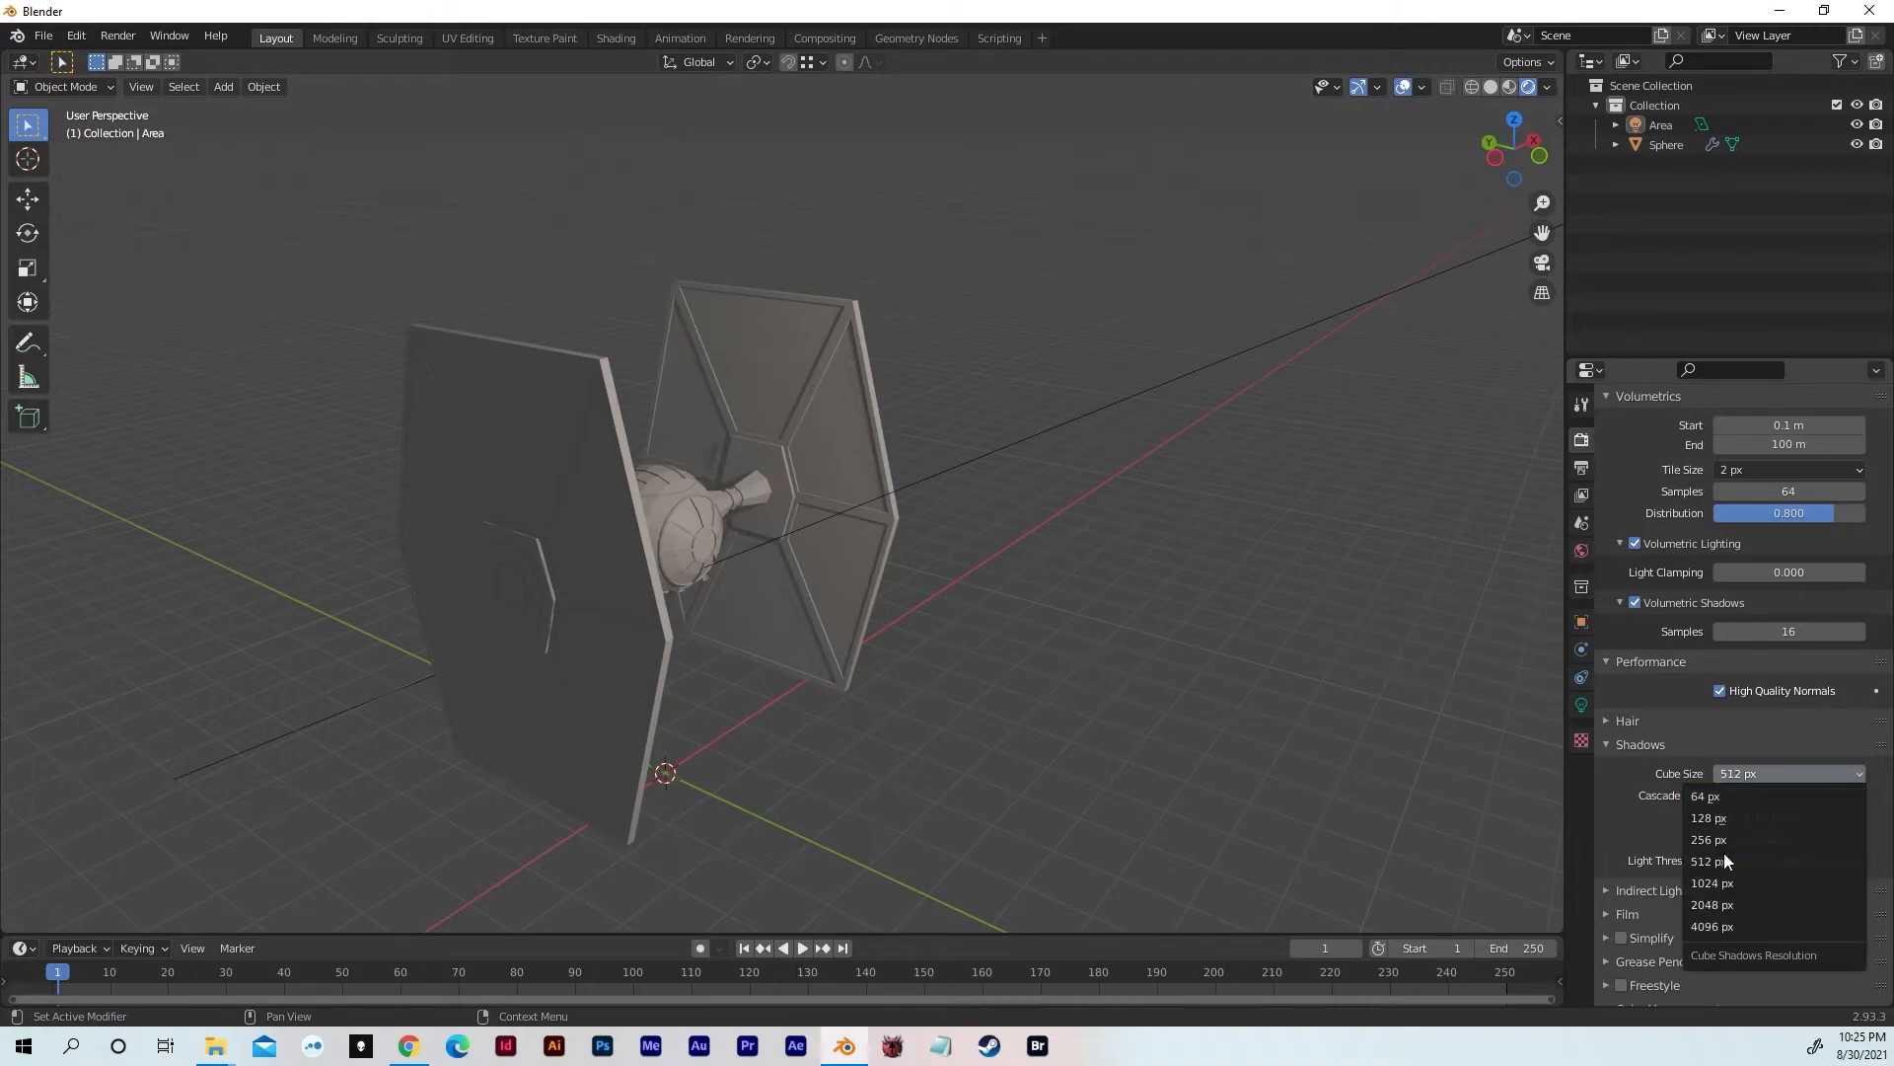
{"action": "left_click", "coordinate": [1708, 921]}
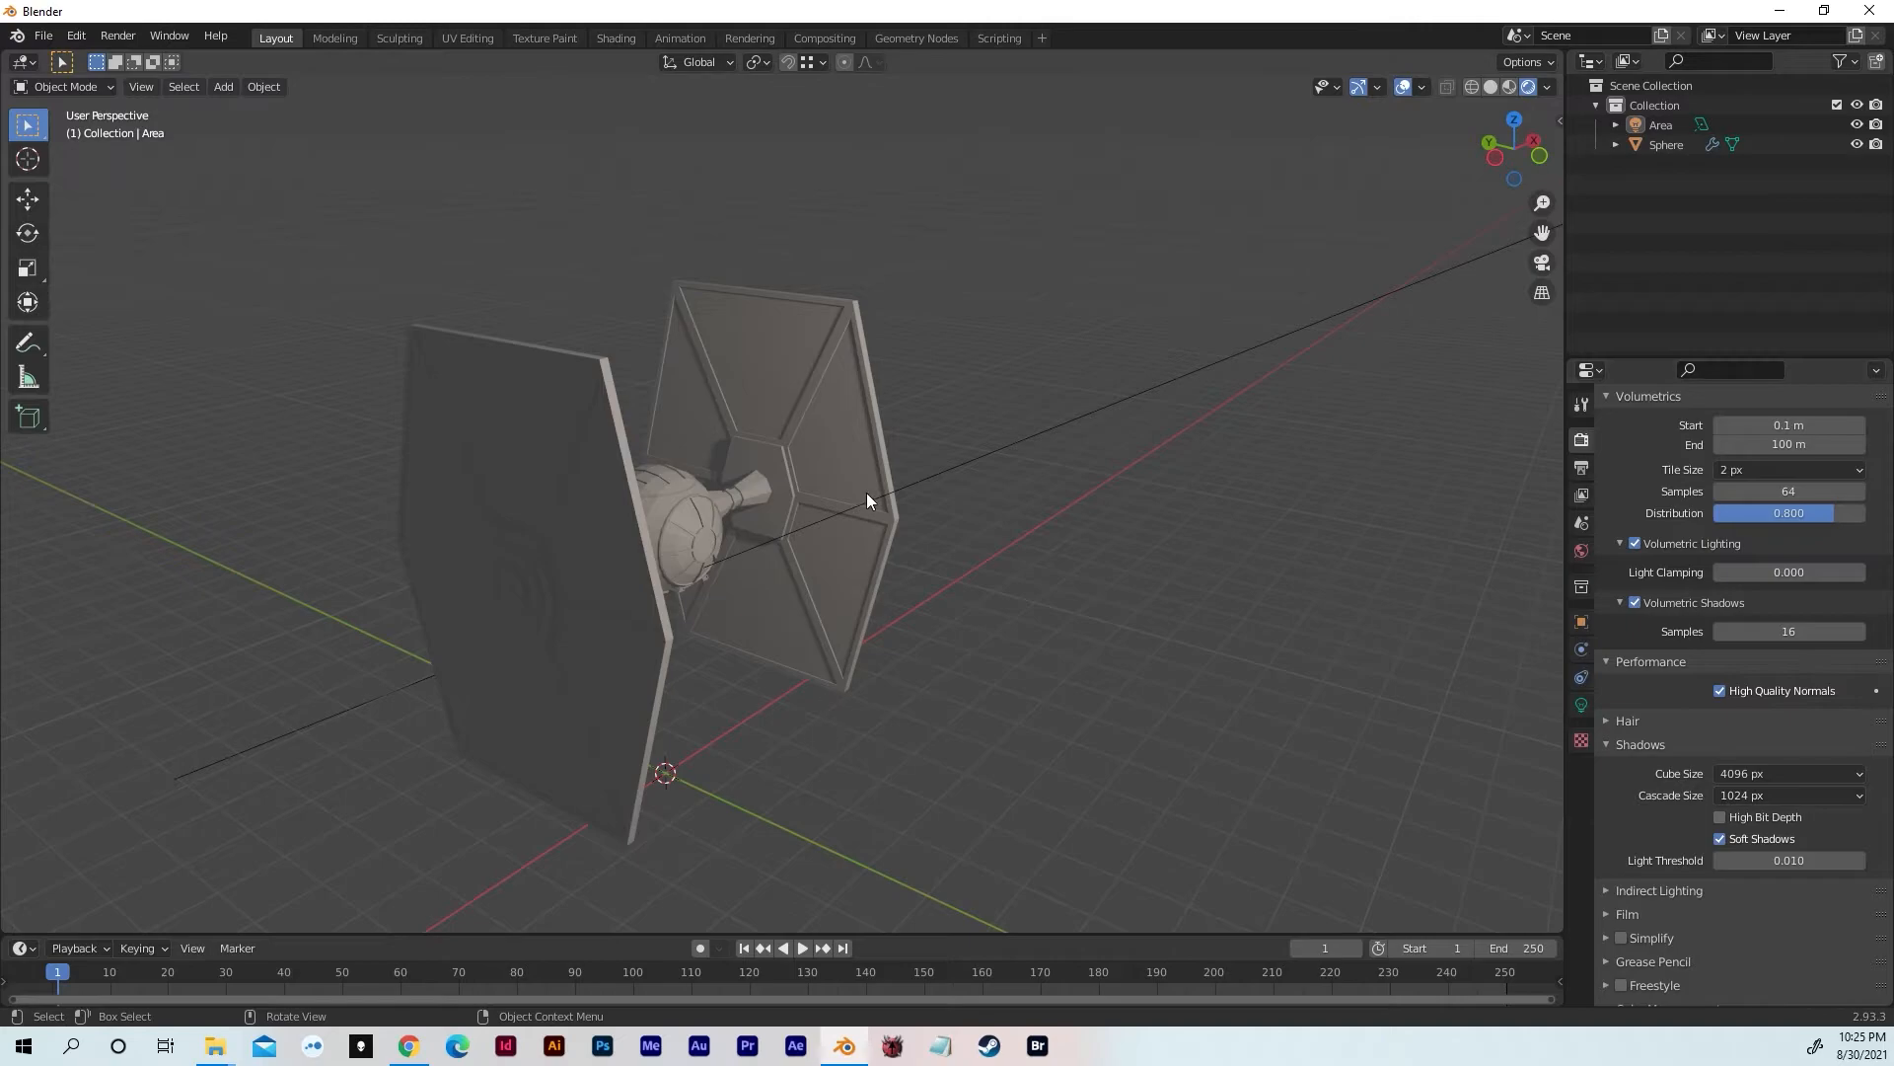
{"action": "scroll", "coordinate": [864, 492], "scroll_direction": "up", "scroll_amount": 3}
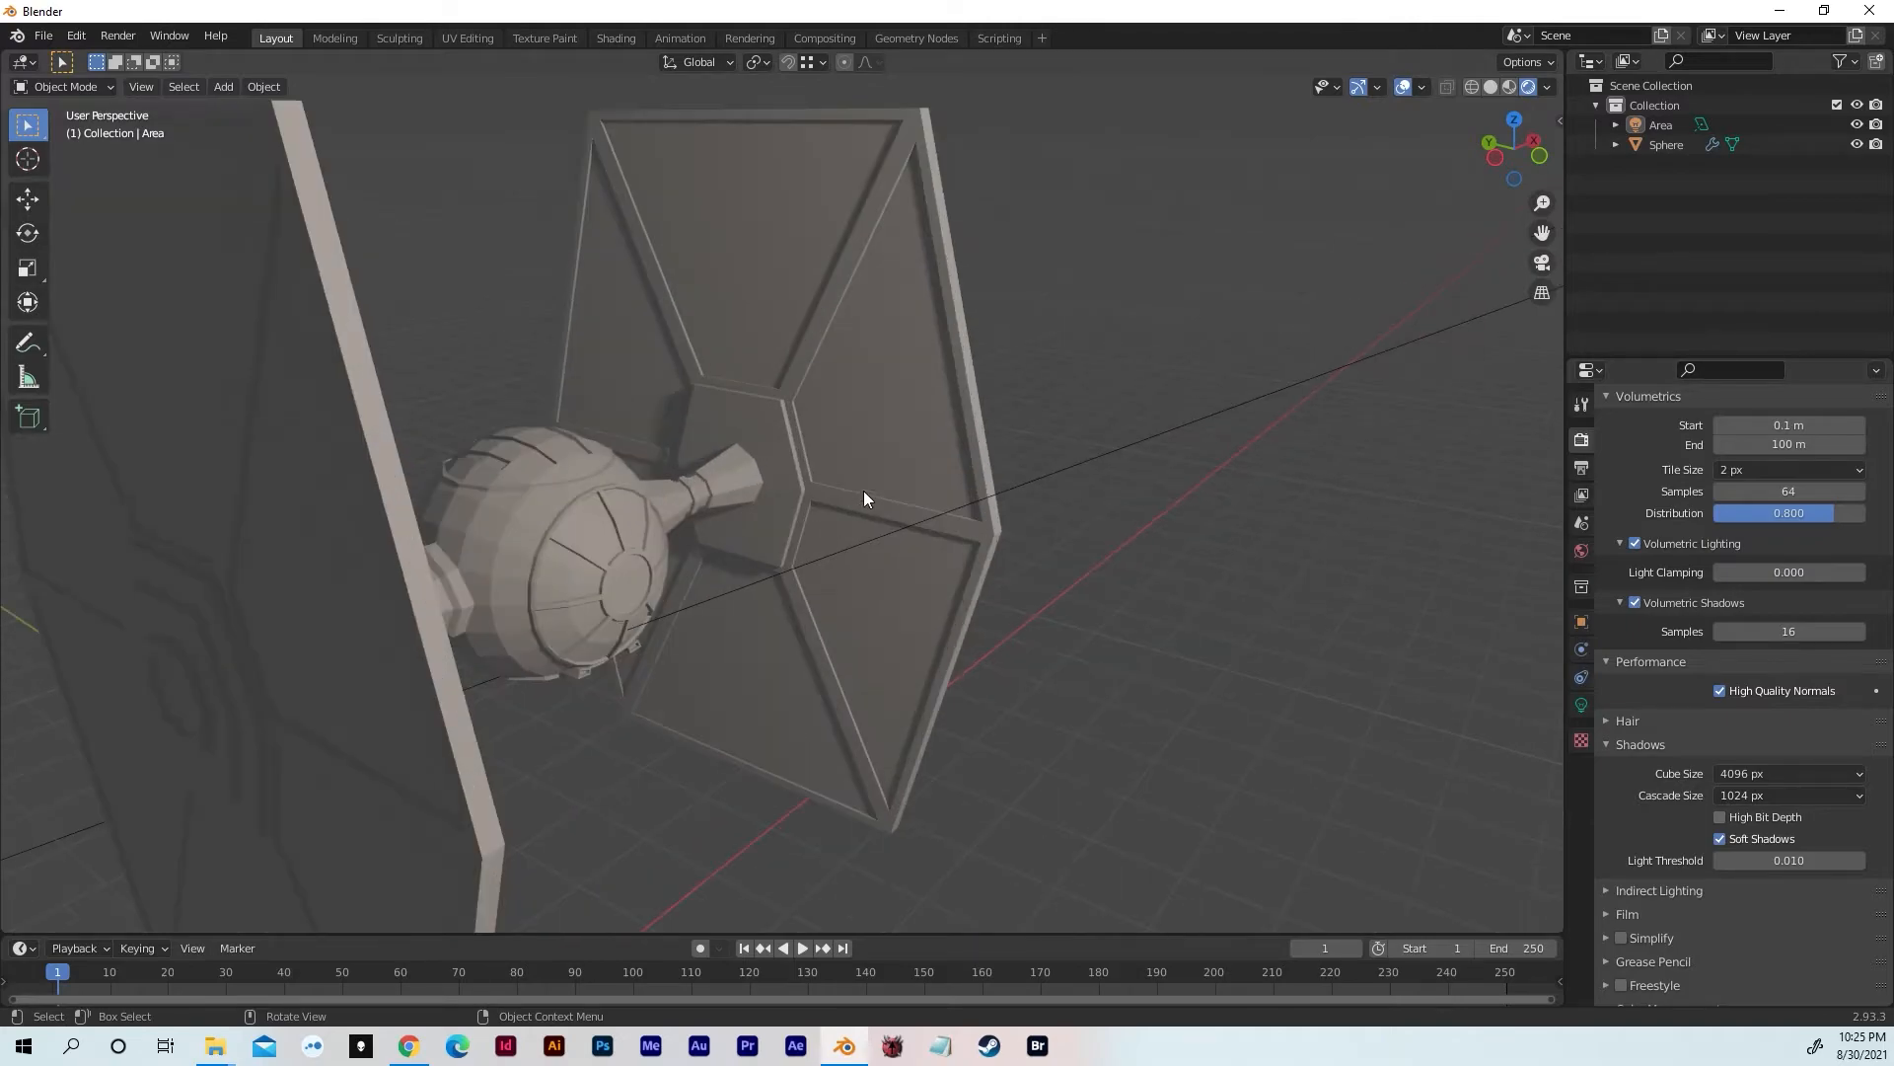
Compare shadow quality on the ship by switching the cube size to 64 px and back to 4096 px
{"action": "left_click", "coordinate": [1784, 774]}
{"action": "left_click", "coordinate": [1720, 790]}
{"action": "middle_click_drag", "start_coordinate": [714, 227], "coordinate": [899, 454]}
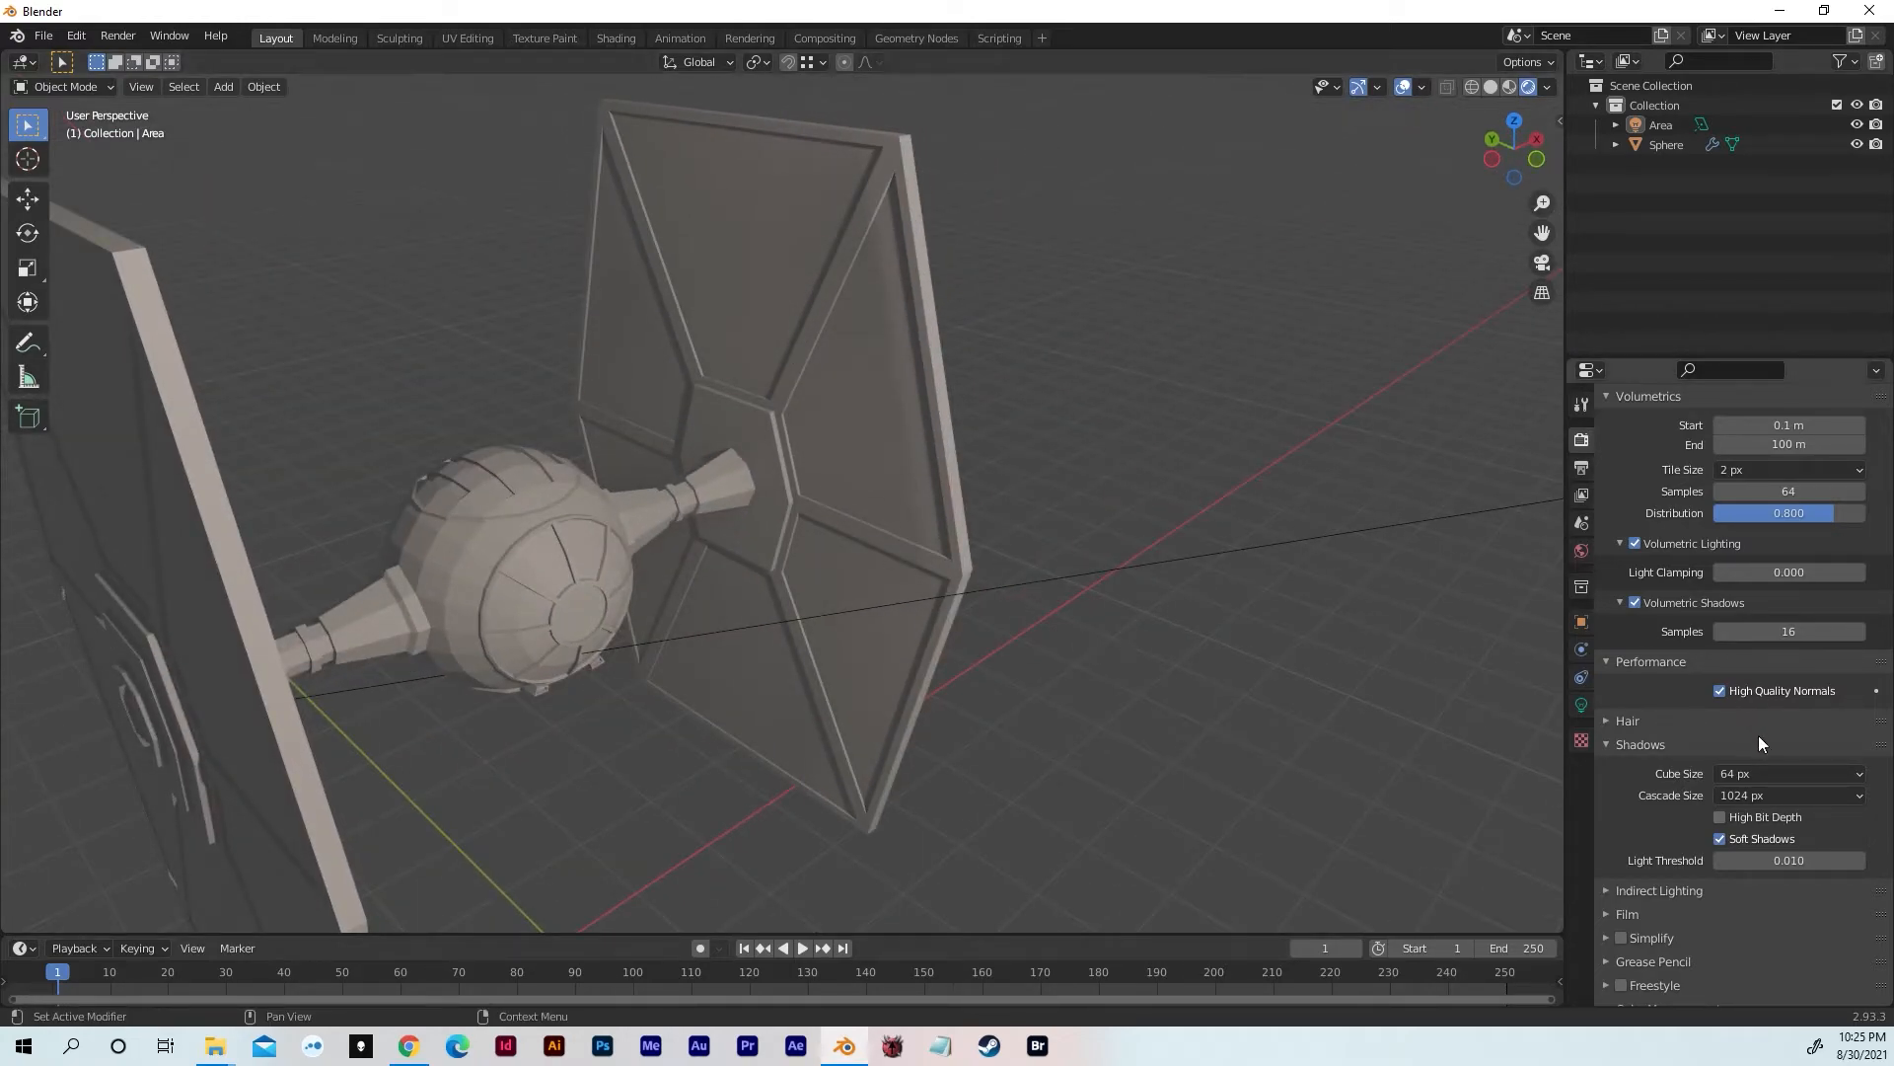
{"action": "left_click", "coordinate": [1728, 774]}
{"action": "left_click", "coordinate": [1716, 927]}
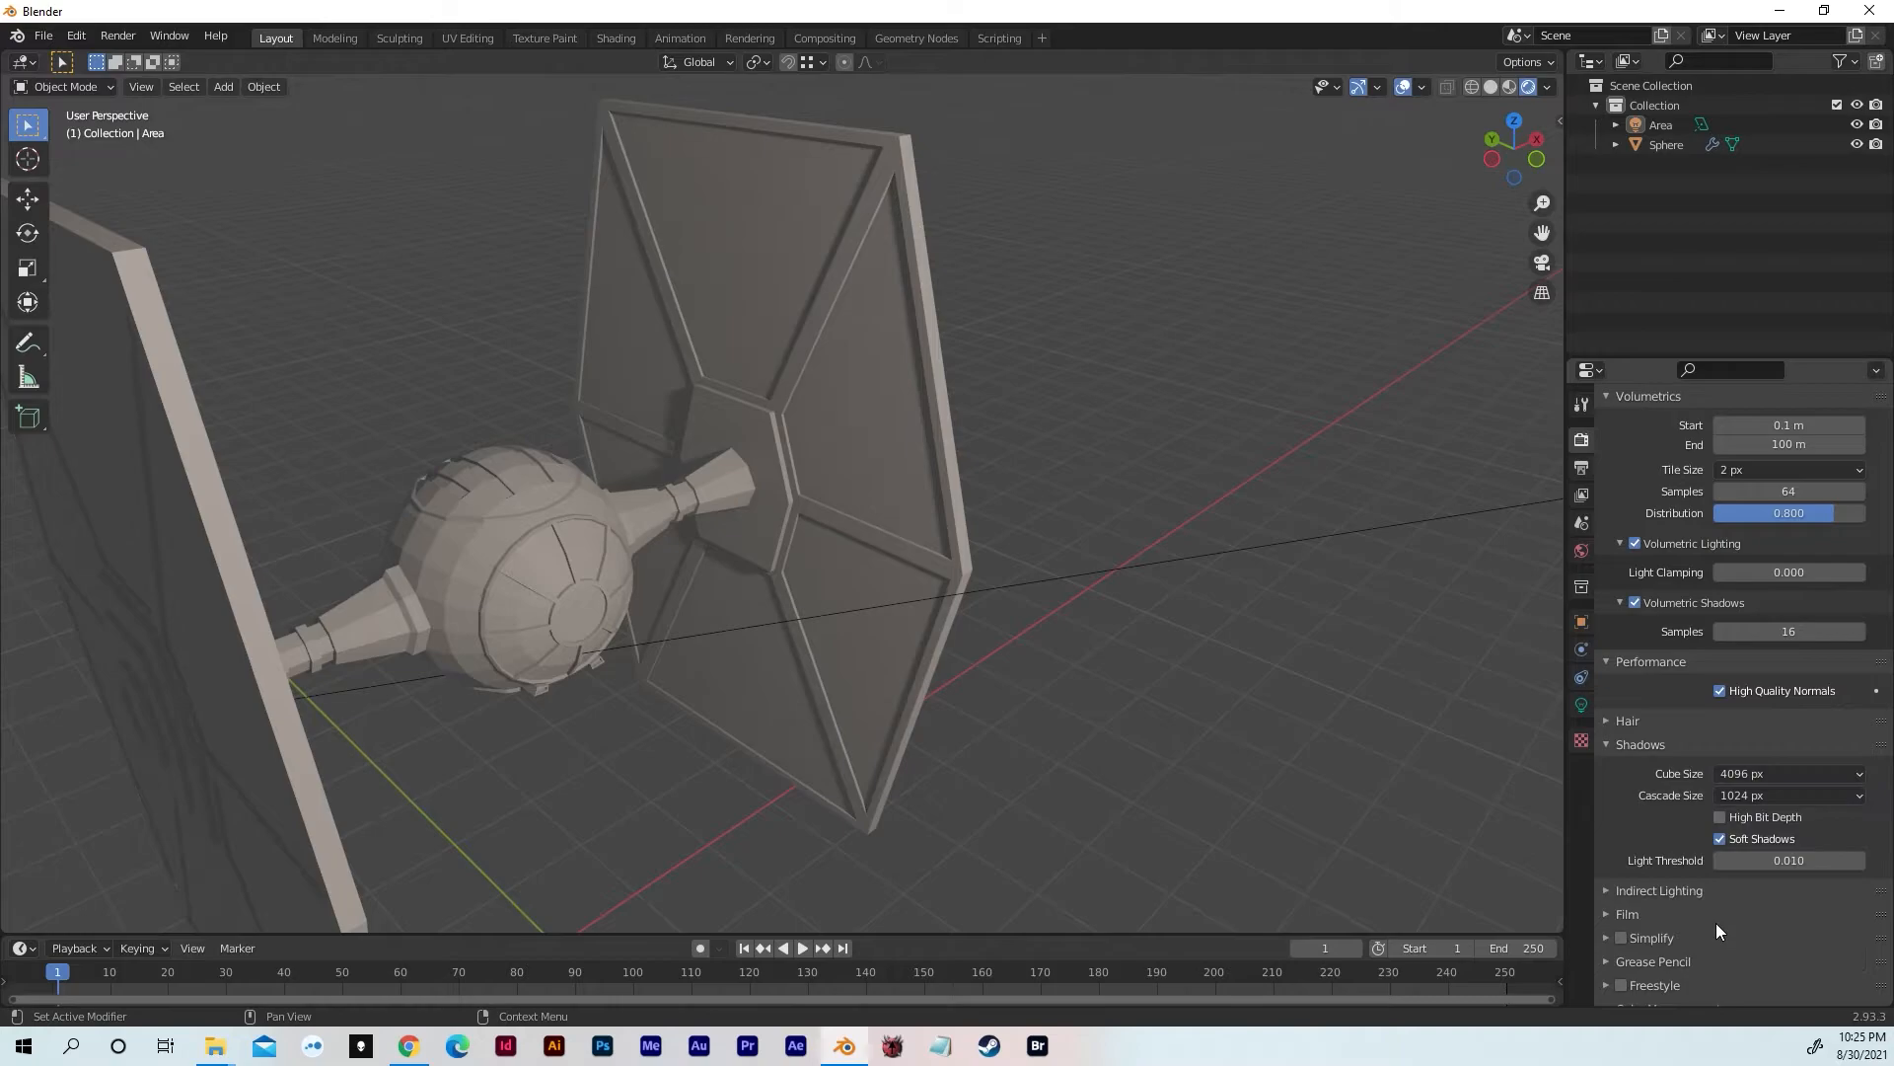
Set the shadow cascade size to 4096 px and enable high bit depth for shadows
{"action": "left_click", "coordinate": [1755, 796]}
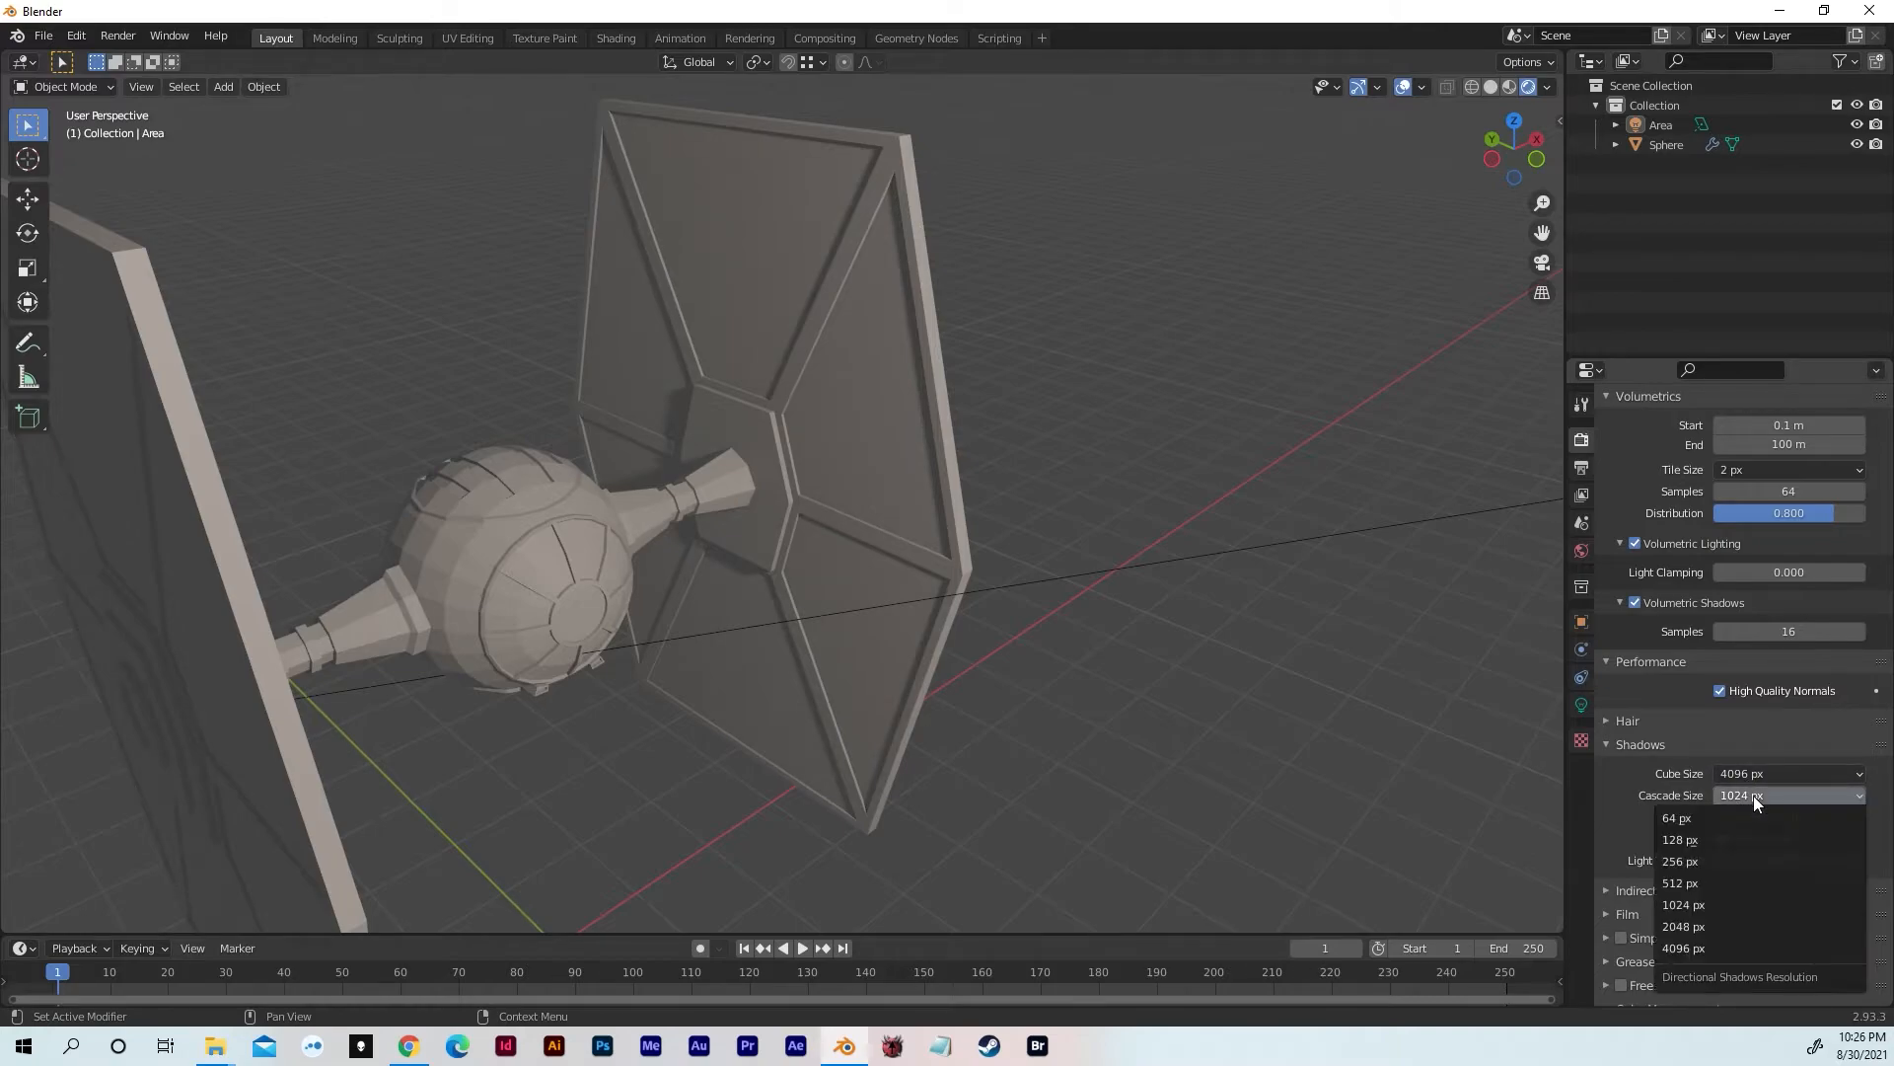
{"action": "left_click", "coordinate": [1703, 949]}
{"action": "middle_click_drag", "start_coordinate": [1233, 641], "coordinate": [970, 619]}
{"action": "middle_click_drag", "start_coordinate": [1216, 527], "coordinate": [847, 464]}
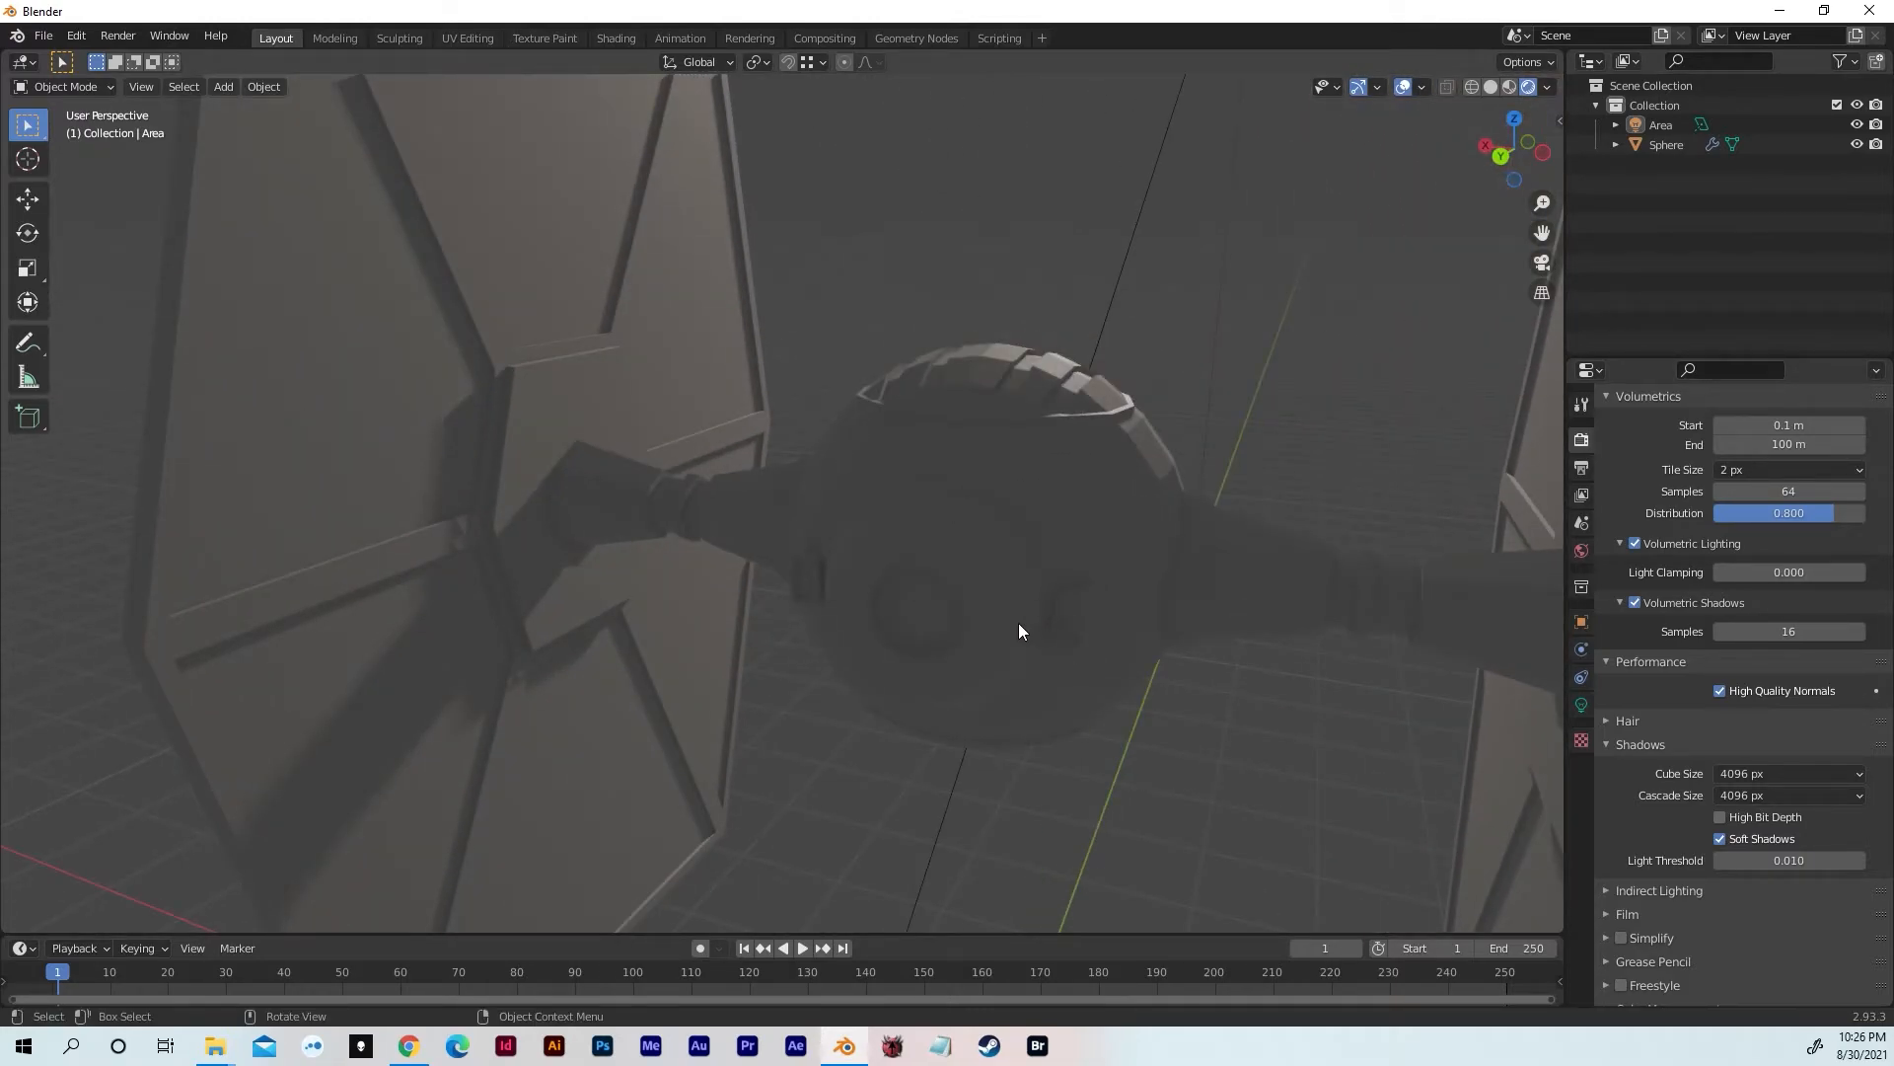
{"action": "middle_click_drag", "start_coordinate": [980, 599], "coordinate": [728, 499]}
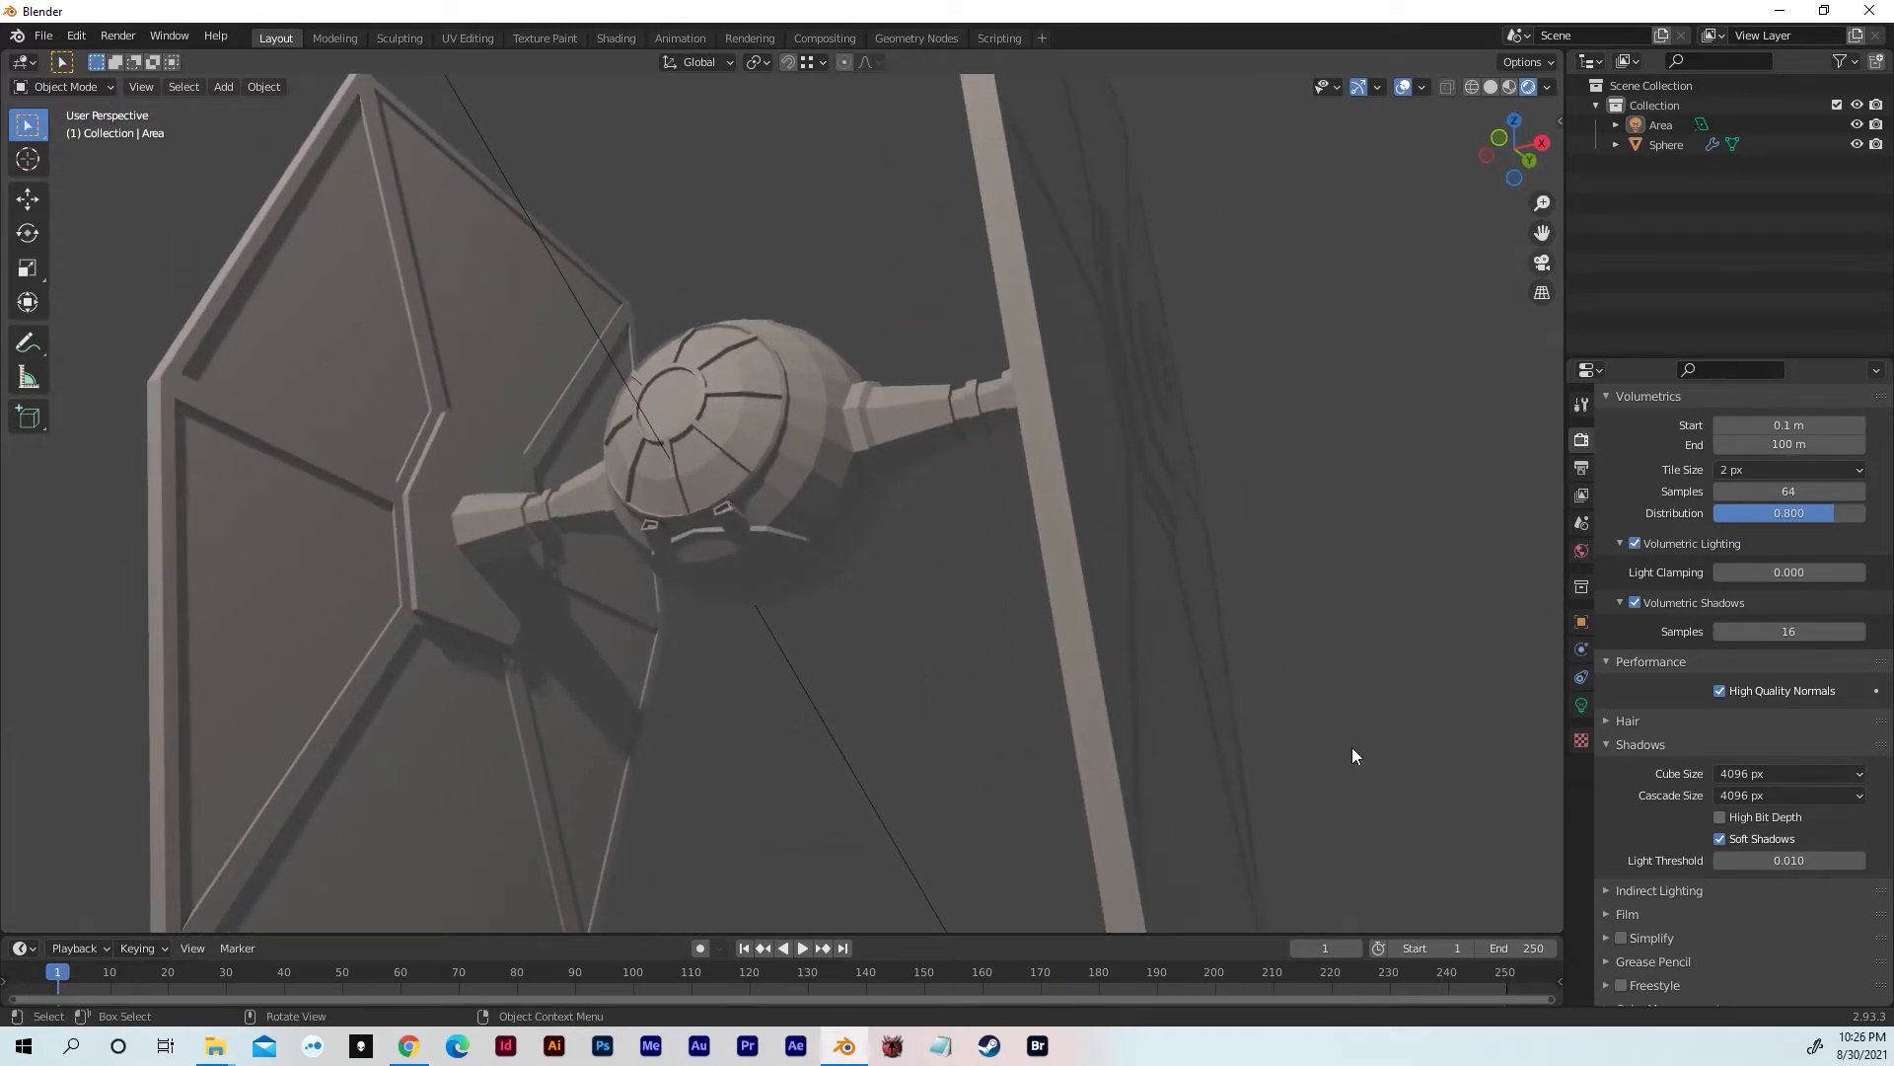
{"action": "left_click", "coordinate": [1721, 817]}
{"action": "scroll", "coordinate": [1678, 858], "scroll_direction": "down", "scroll_amount": 1}
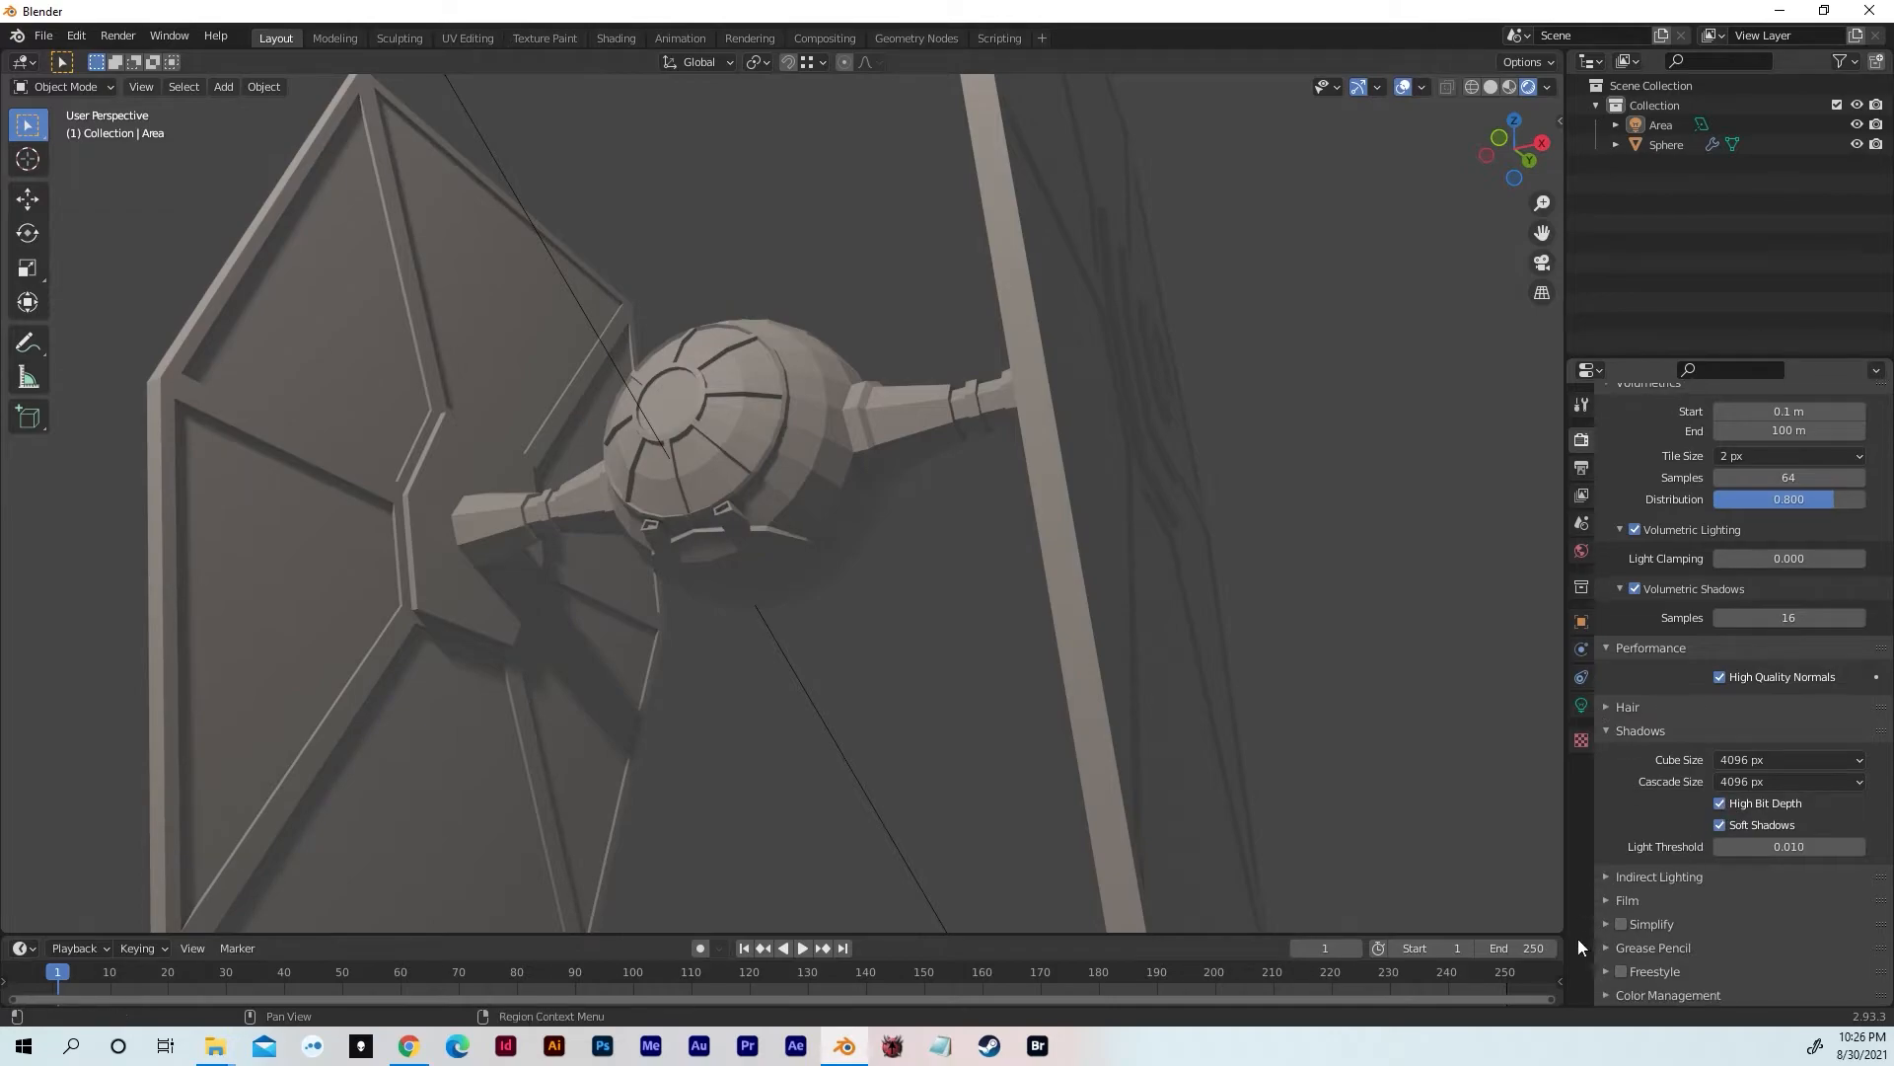
Expand the film settings and enable a transparent background for the render
{"action": "left_click", "coordinate": [1605, 877]}
{"action": "left_click", "coordinate": [1605, 877]}
{"action": "left_click", "coordinate": [1606, 900]}
{"action": "scroll", "coordinate": [1601, 894], "scroll_direction": "down", "scroll_amount": 2}
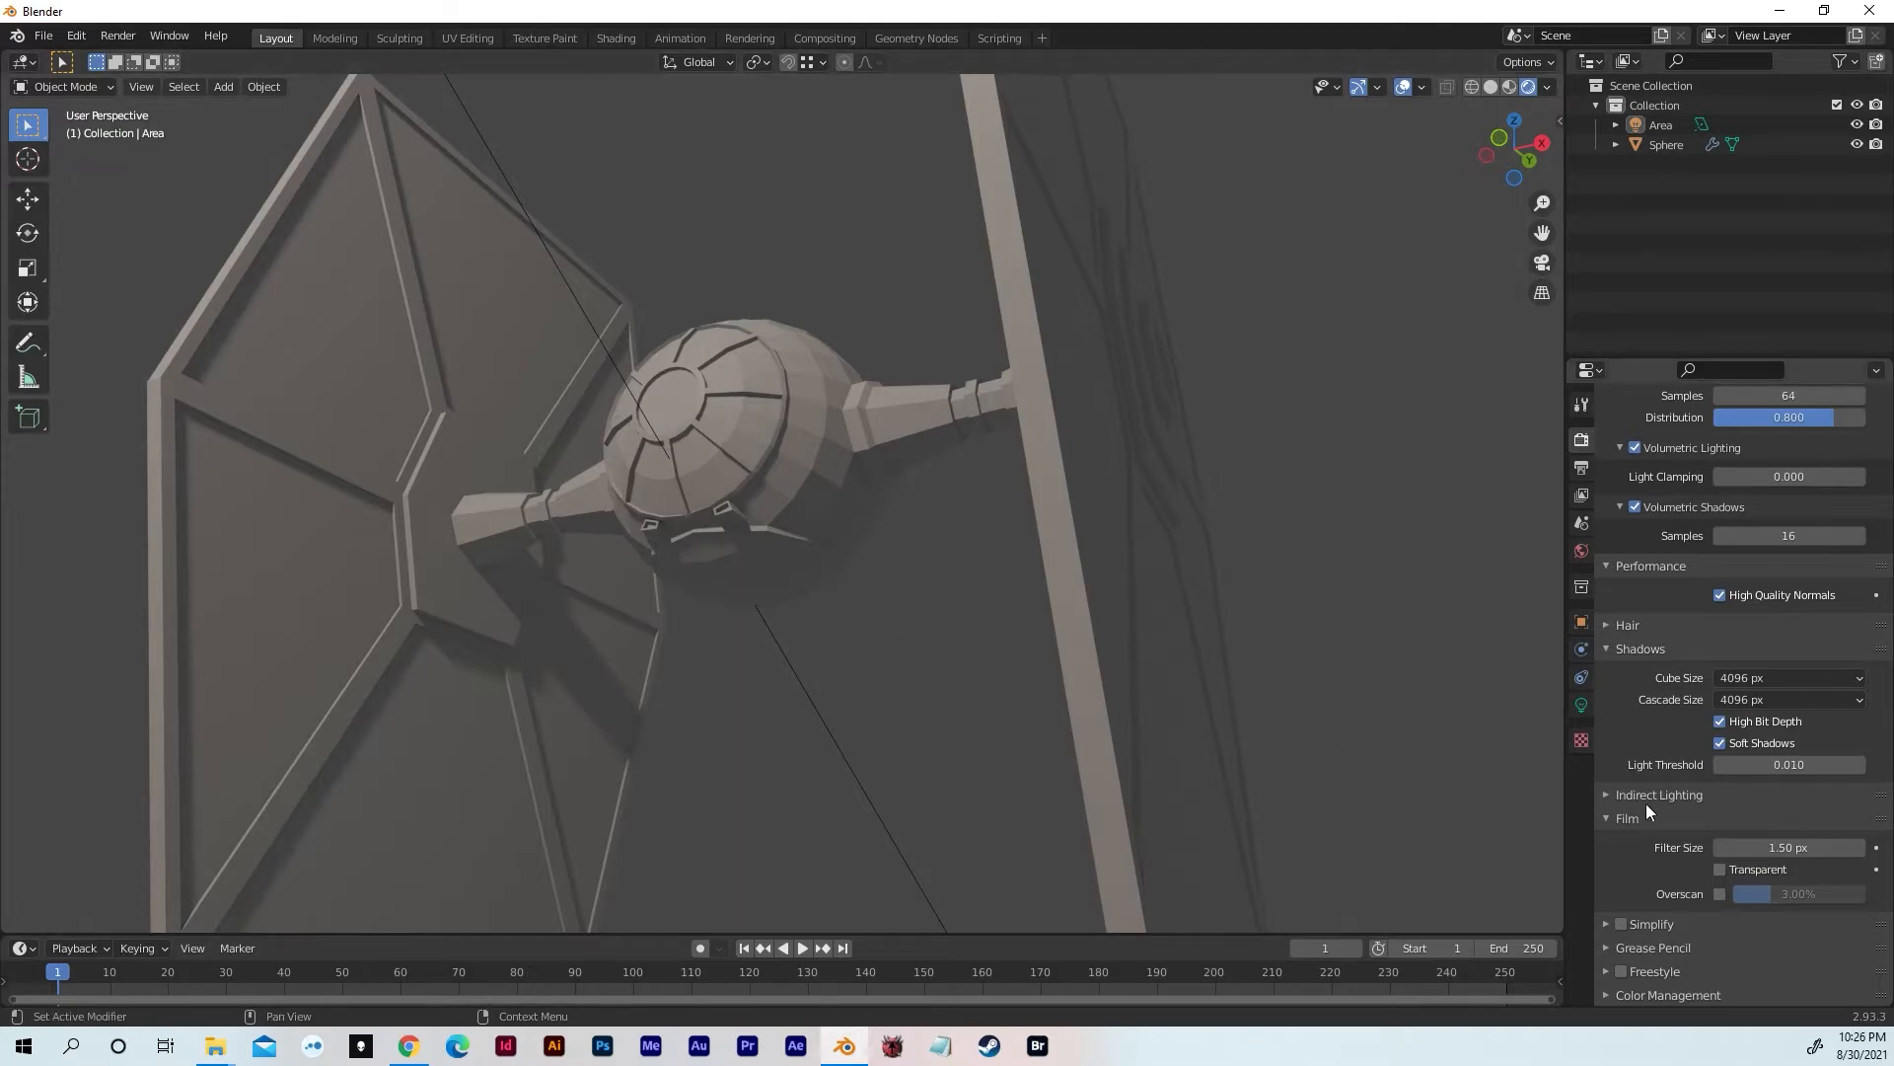
{"action": "left_click", "coordinate": [1718, 871]}
{"action": "middle_click_drag", "start_coordinate": [1401, 779], "coordinate": [1163, 651]}
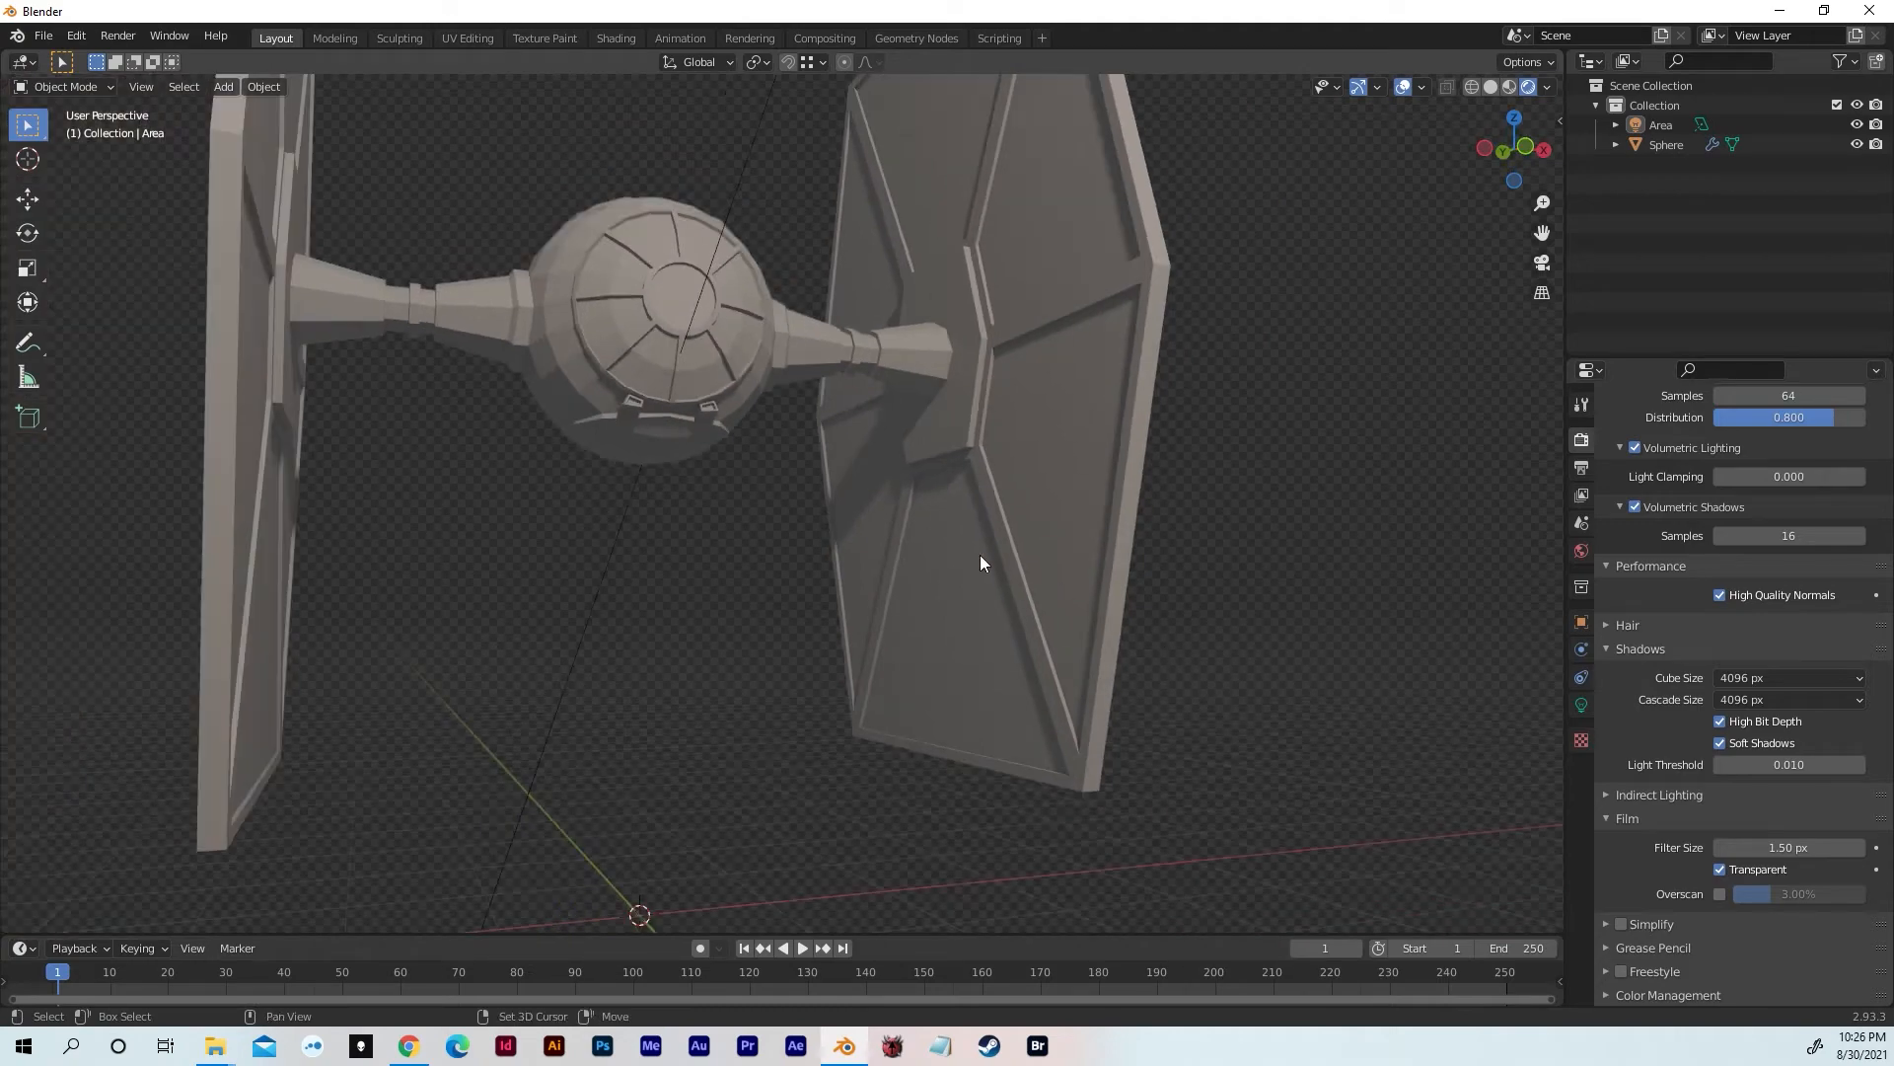
{"action": "middle_click_drag", "start_coordinate": [981, 562], "coordinate": [1021, 653]}
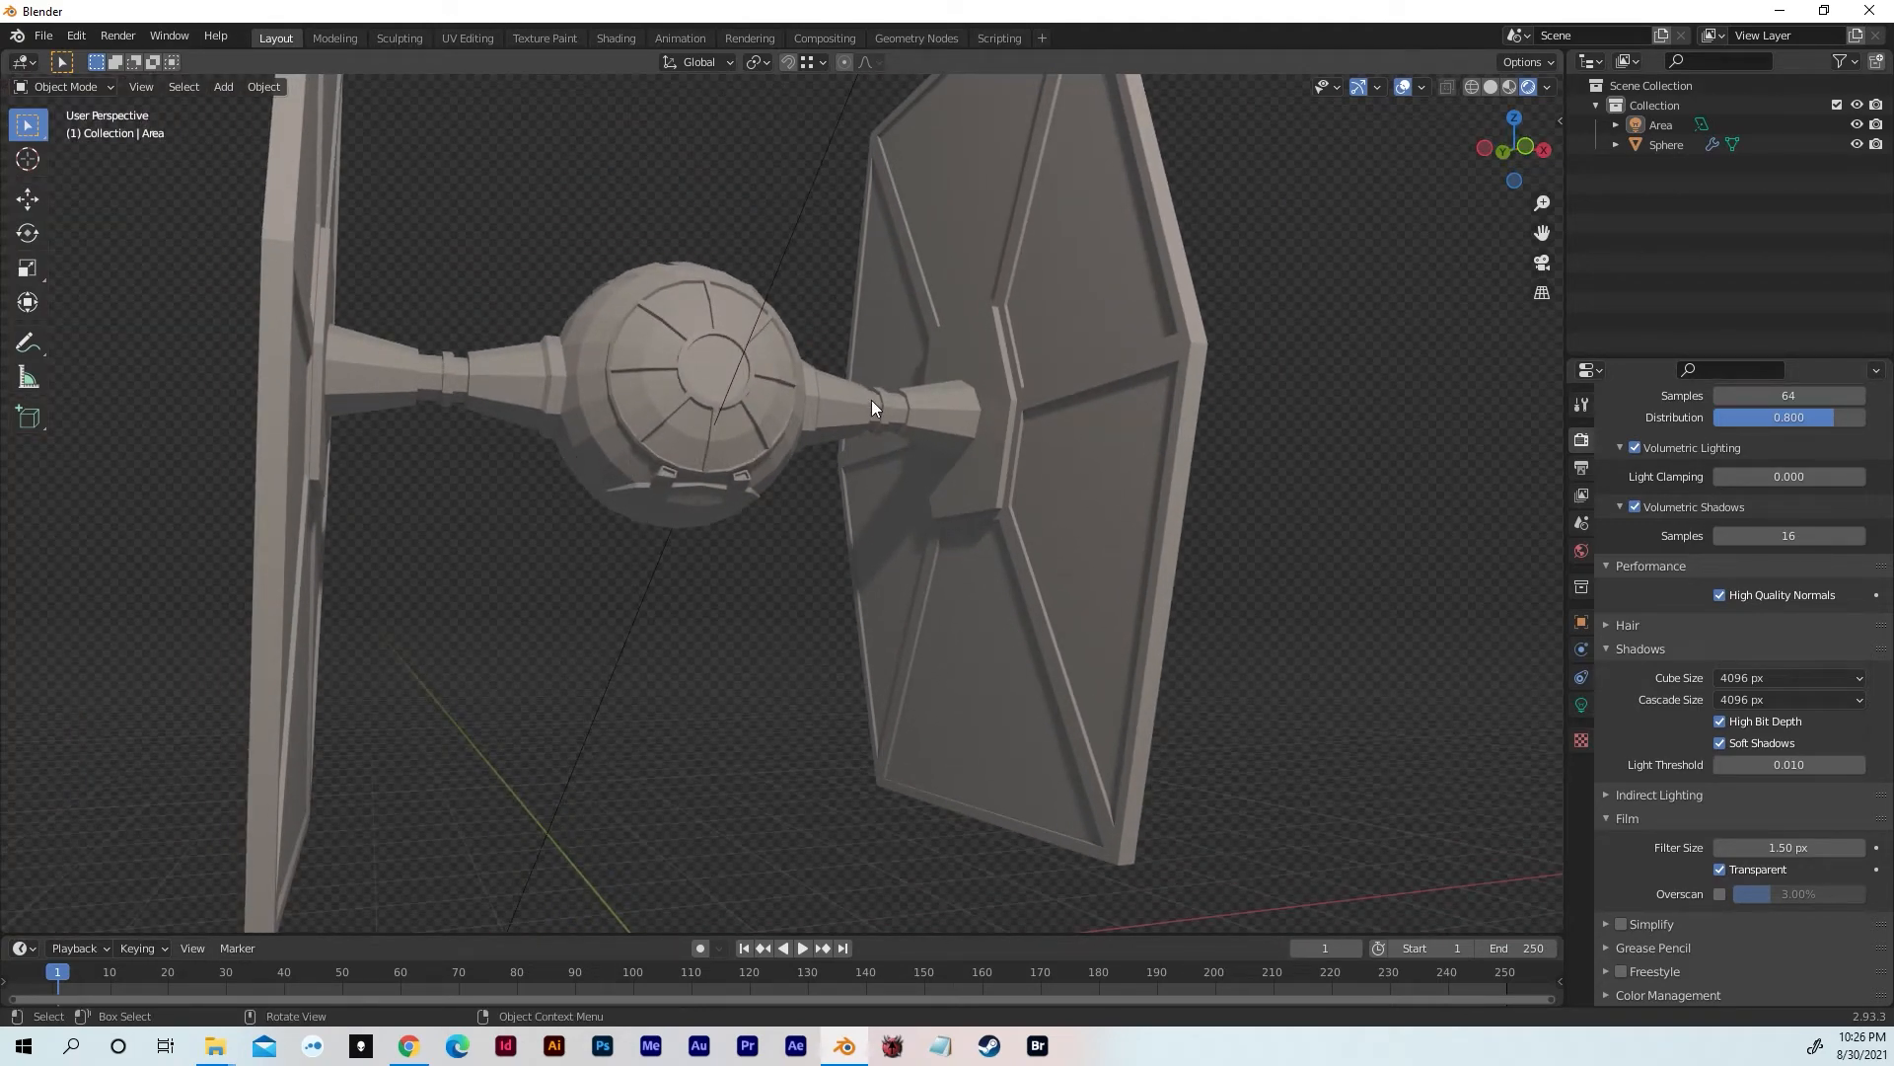
{"action": "scroll", "coordinate": [562, 335], "scroll_direction": "down", "scroll_amount": 4}
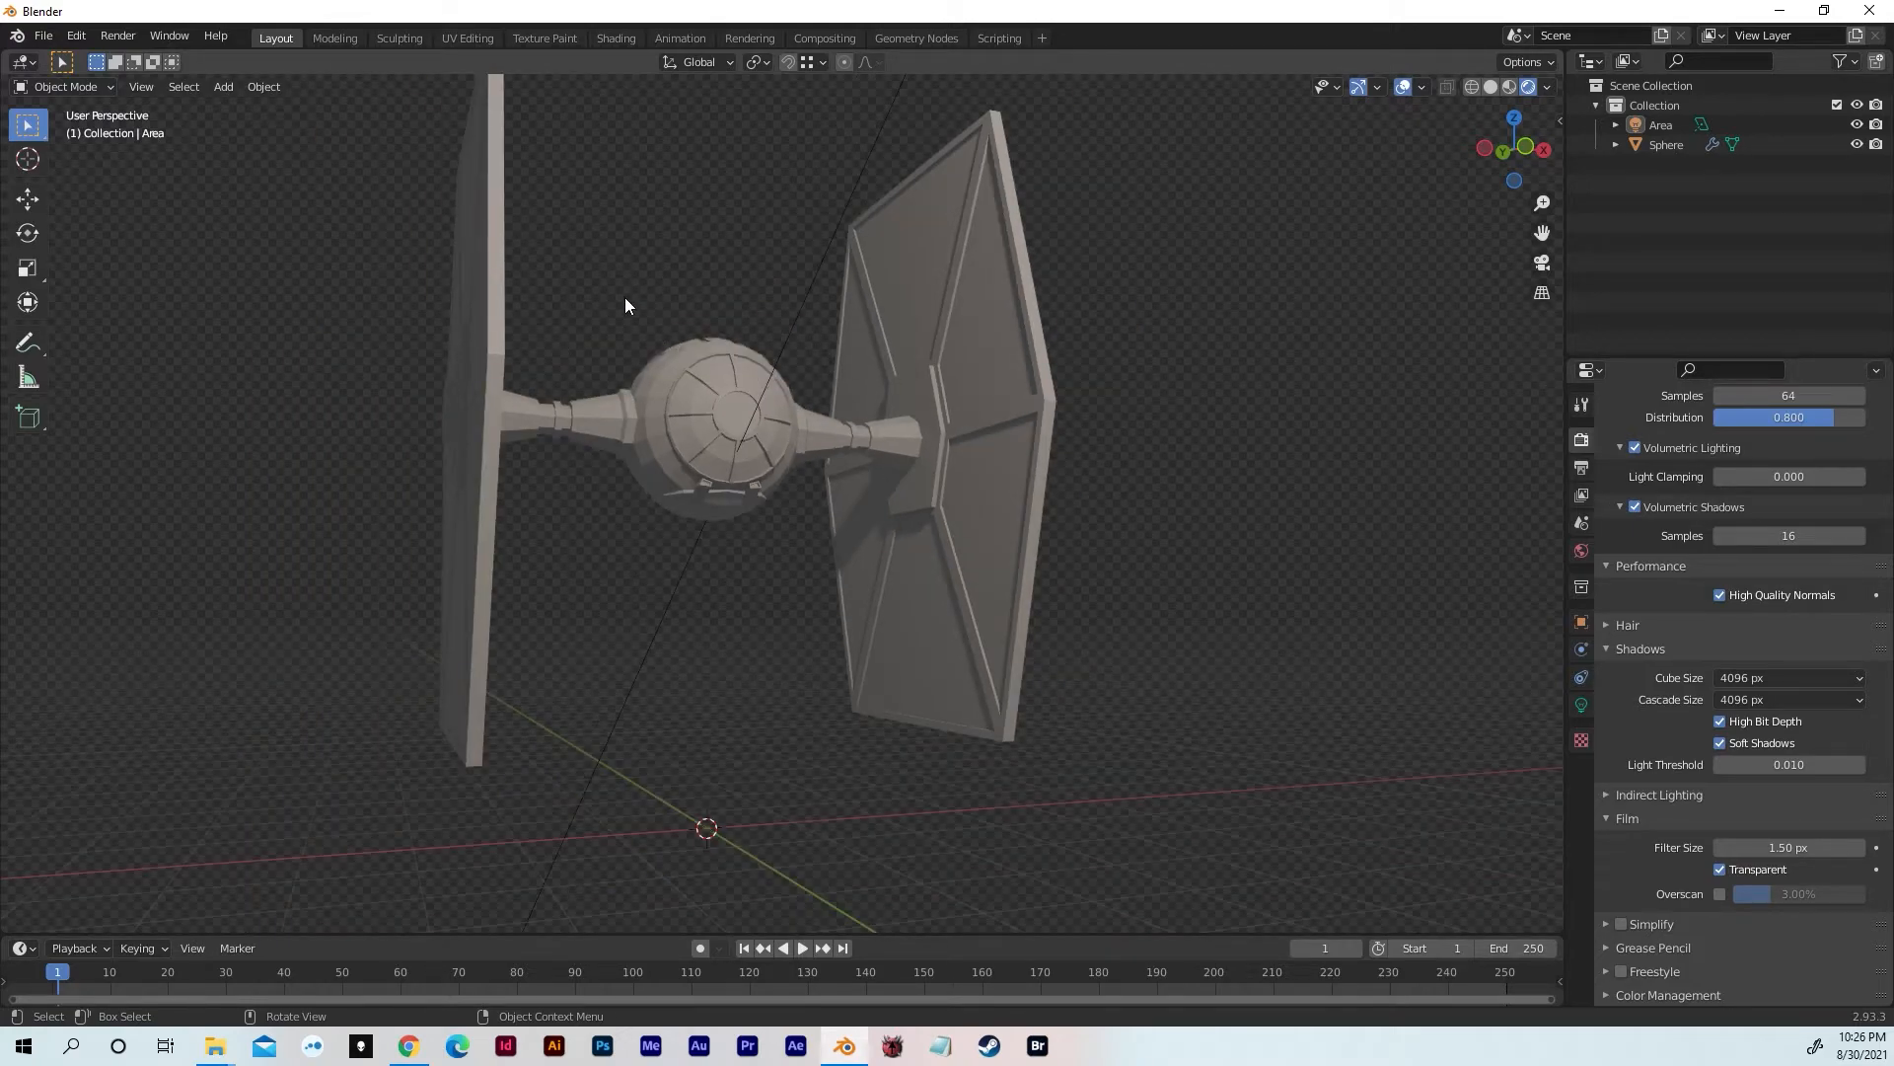
{"action": "middle_click_drag", "start_coordinate": [1139, 418], "coordinate": [1151, 517]}
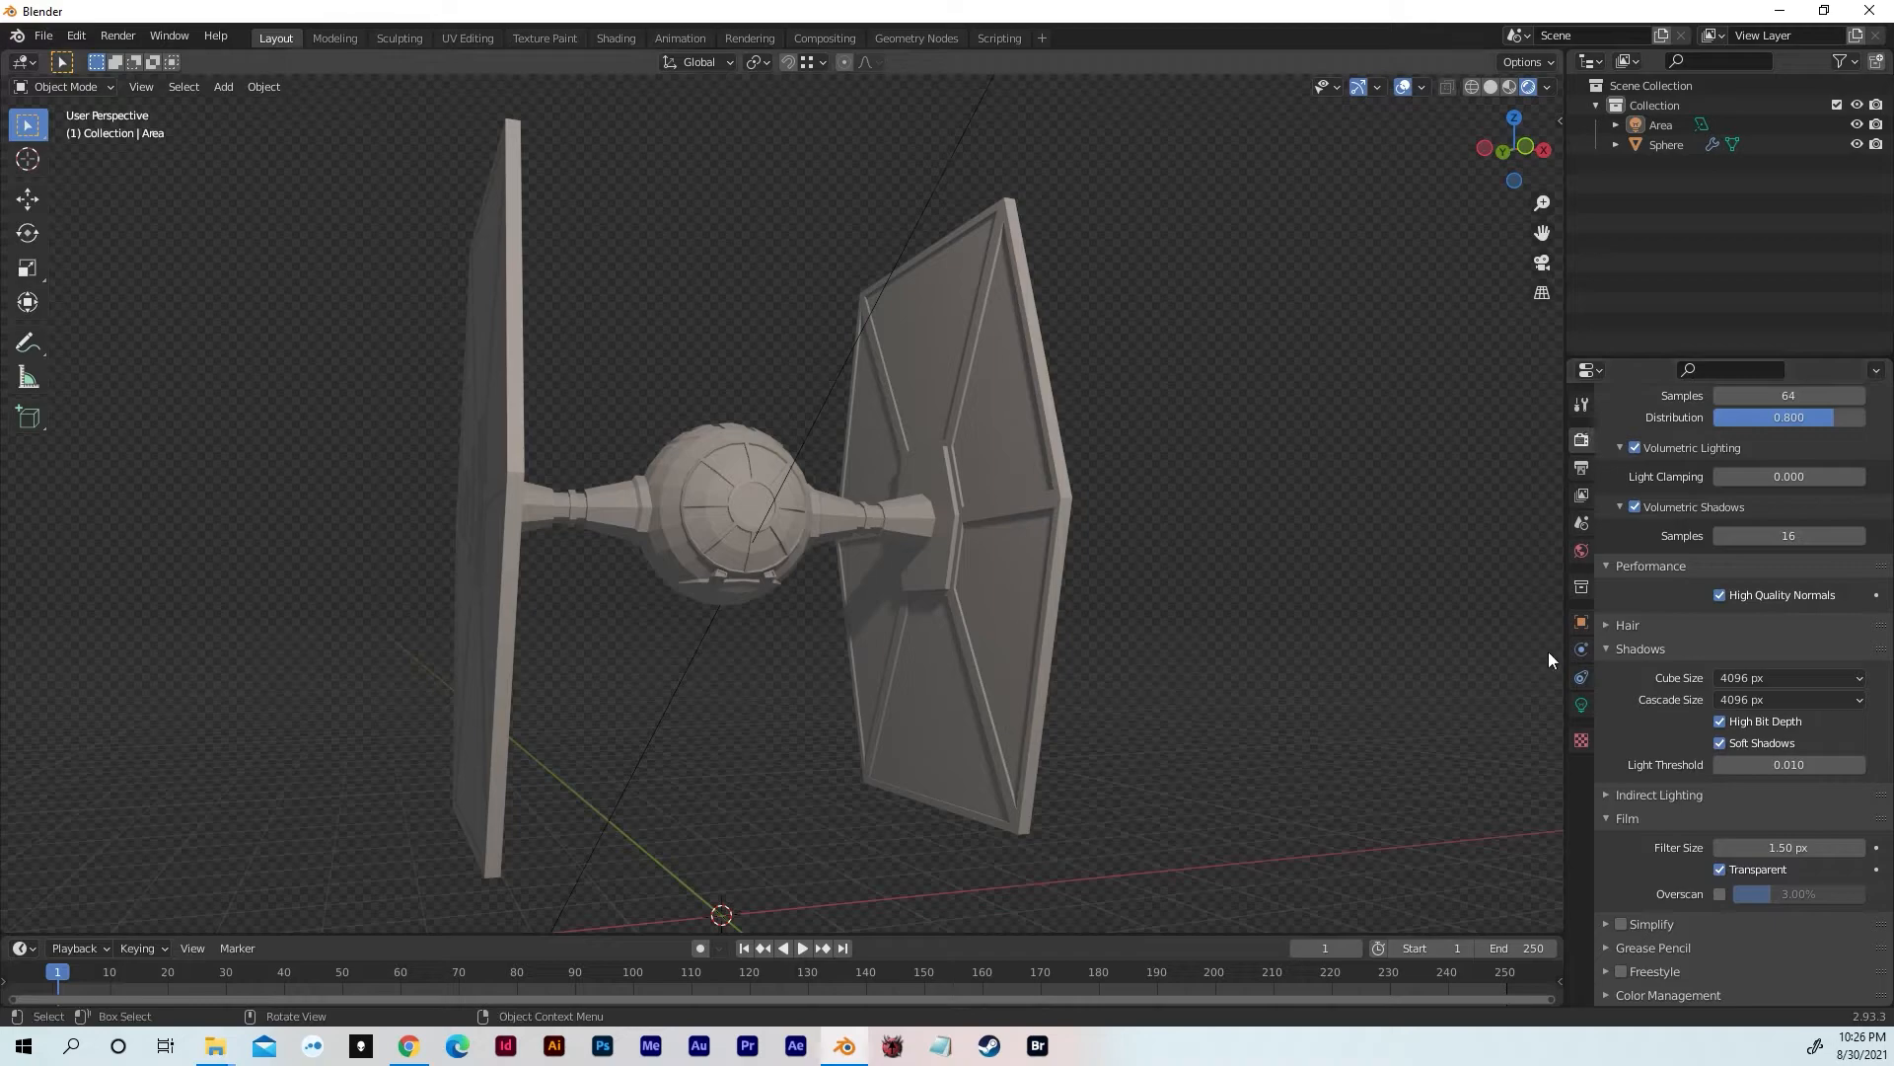
Select the area light, show its light settings and move it about 6.29 m along the global X axis
{"action": "middle_click_drag", "start_coordinate": [1153, 462], "coordinate": [1128, 582]}
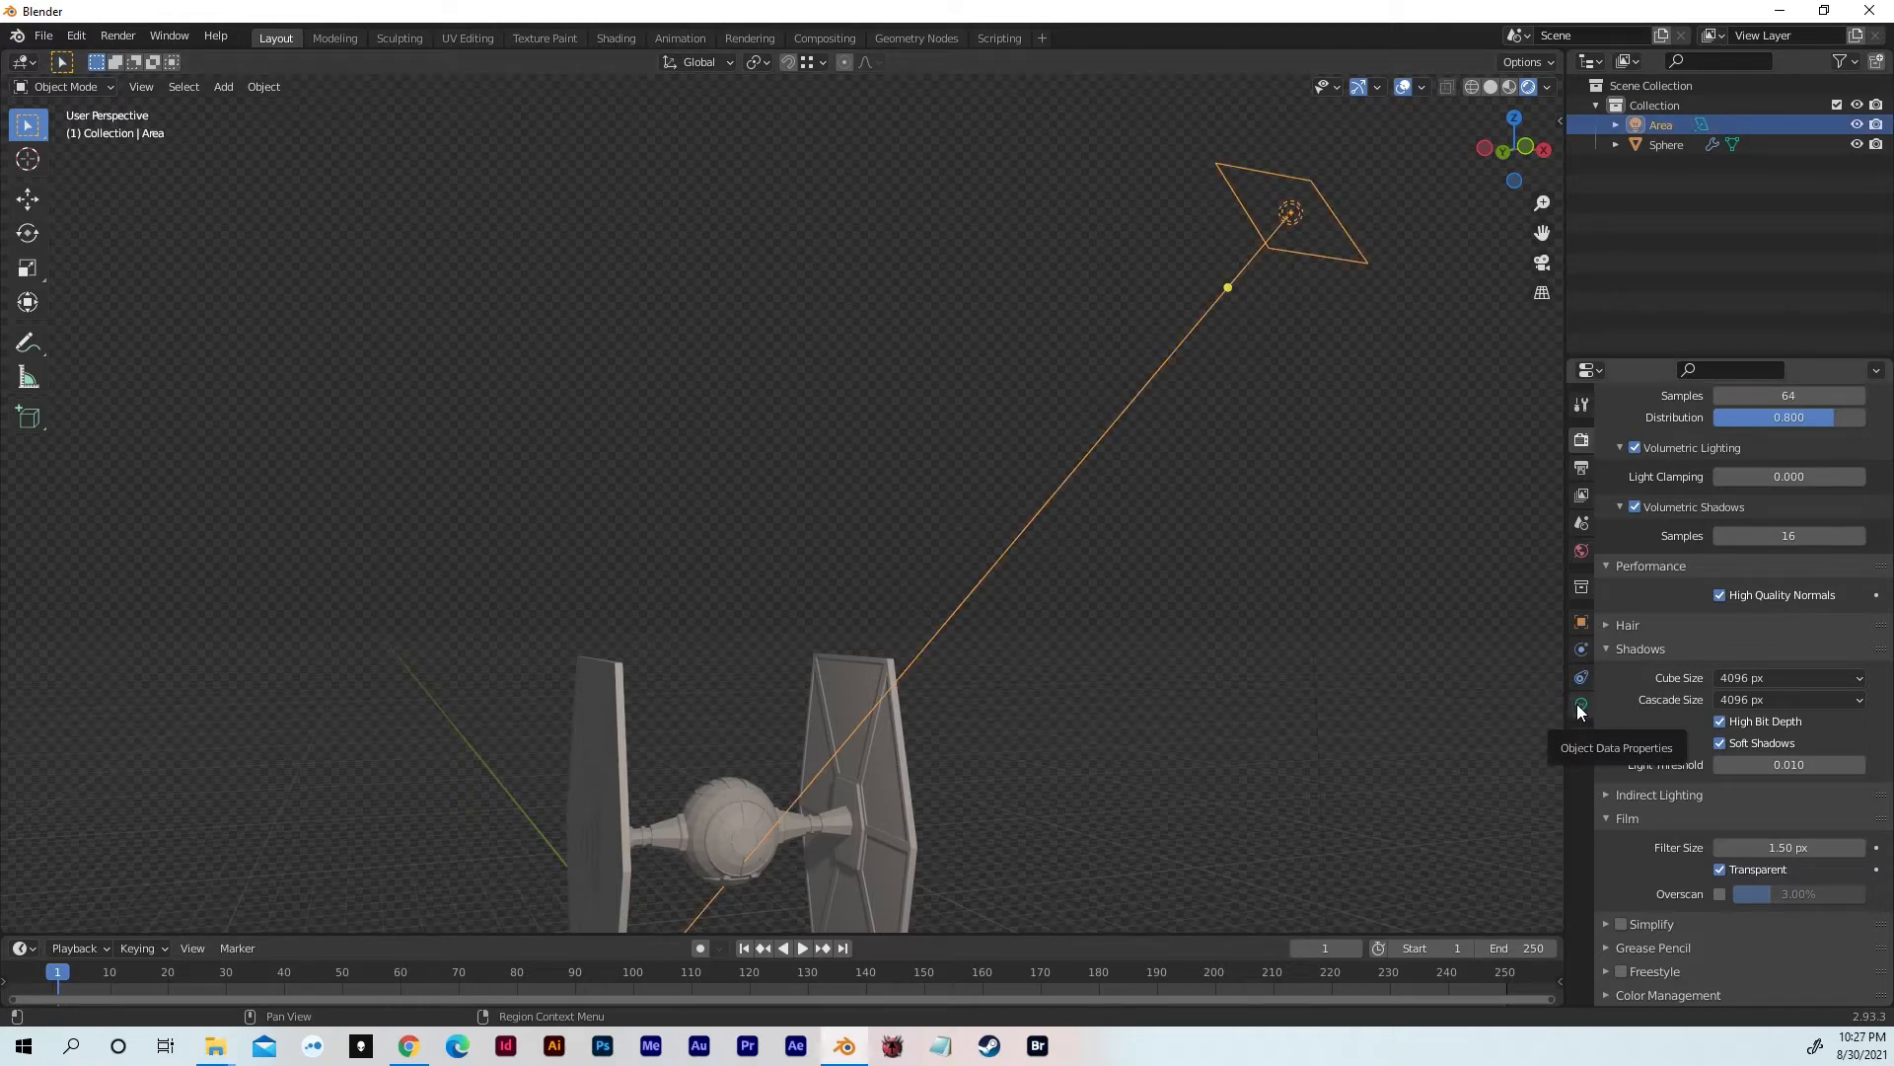
{"action": "left_click", "coordinate": [1581, 705]}
{"action": "middle_click_drag", "start_coordinate": [1334, 365], "coordinate": [1243, 315]}
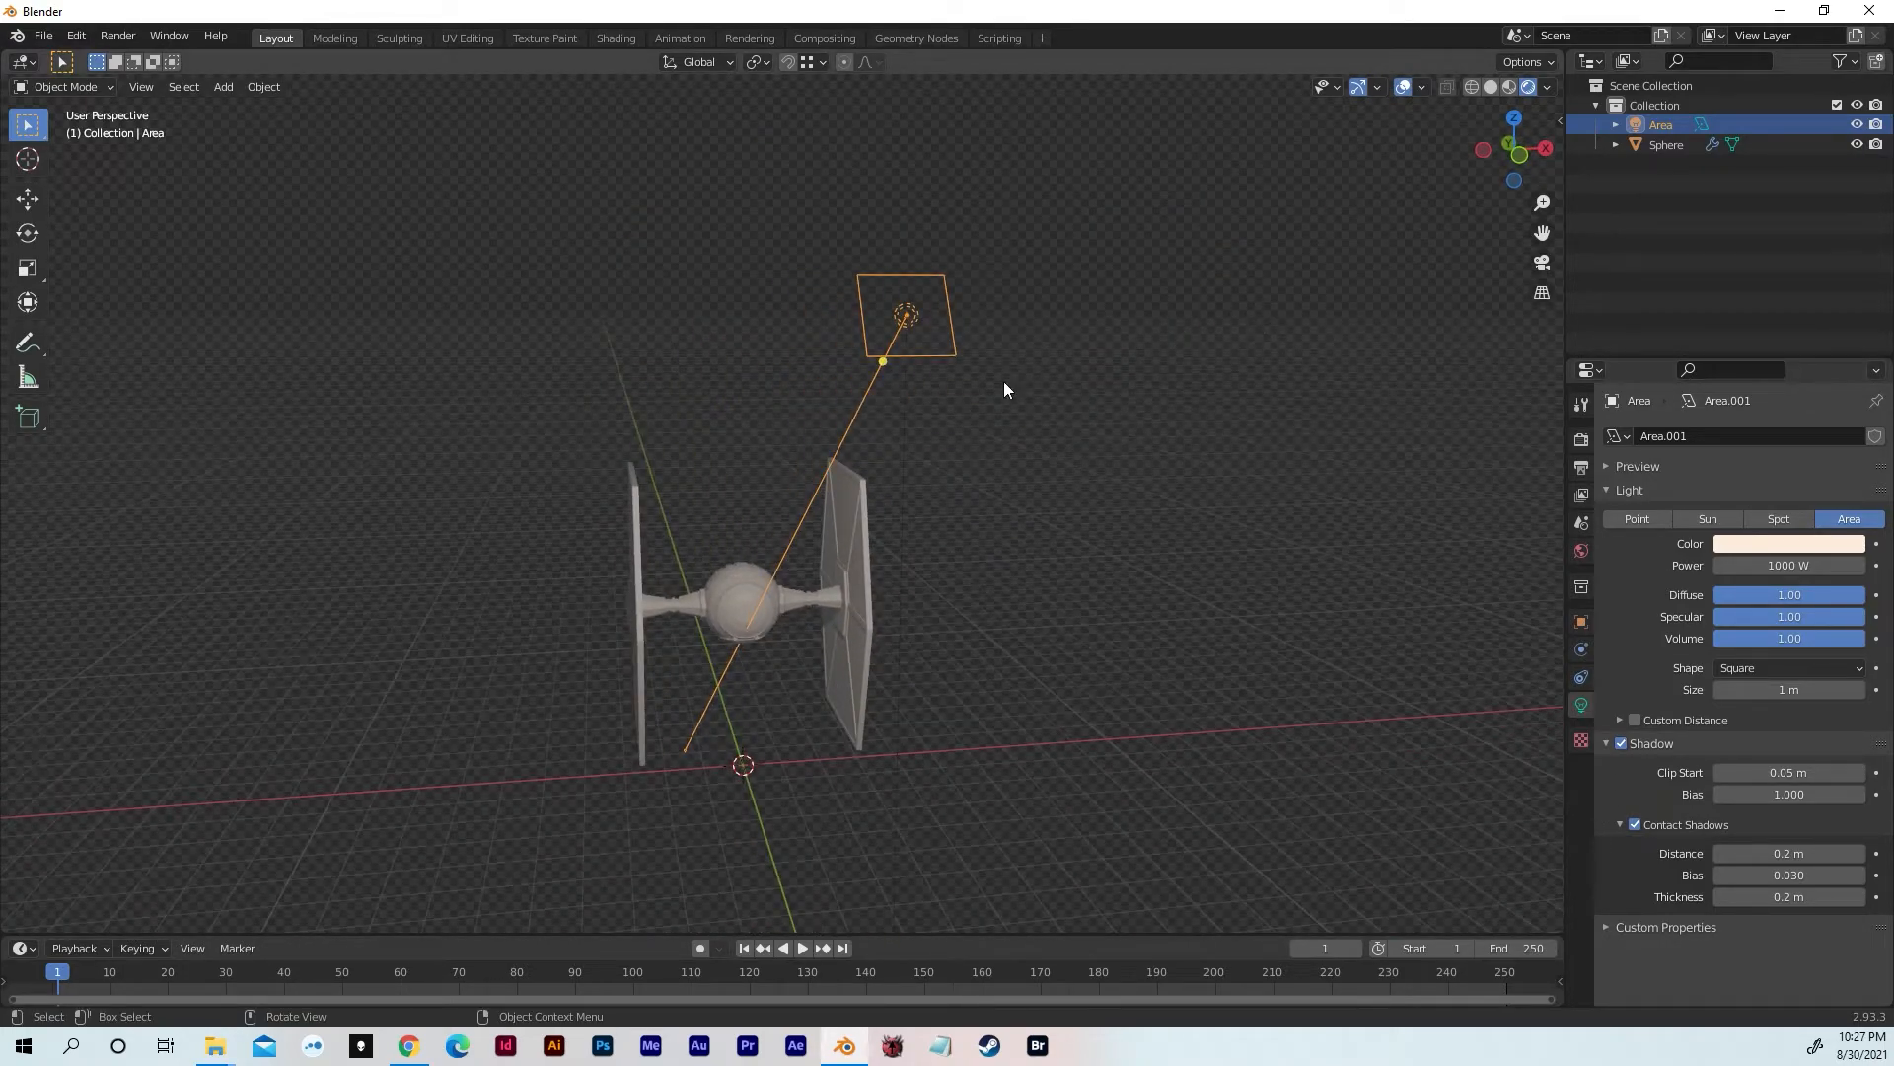
{"action": "key", "text": "g"}
{"action": "key", "text": "x"}
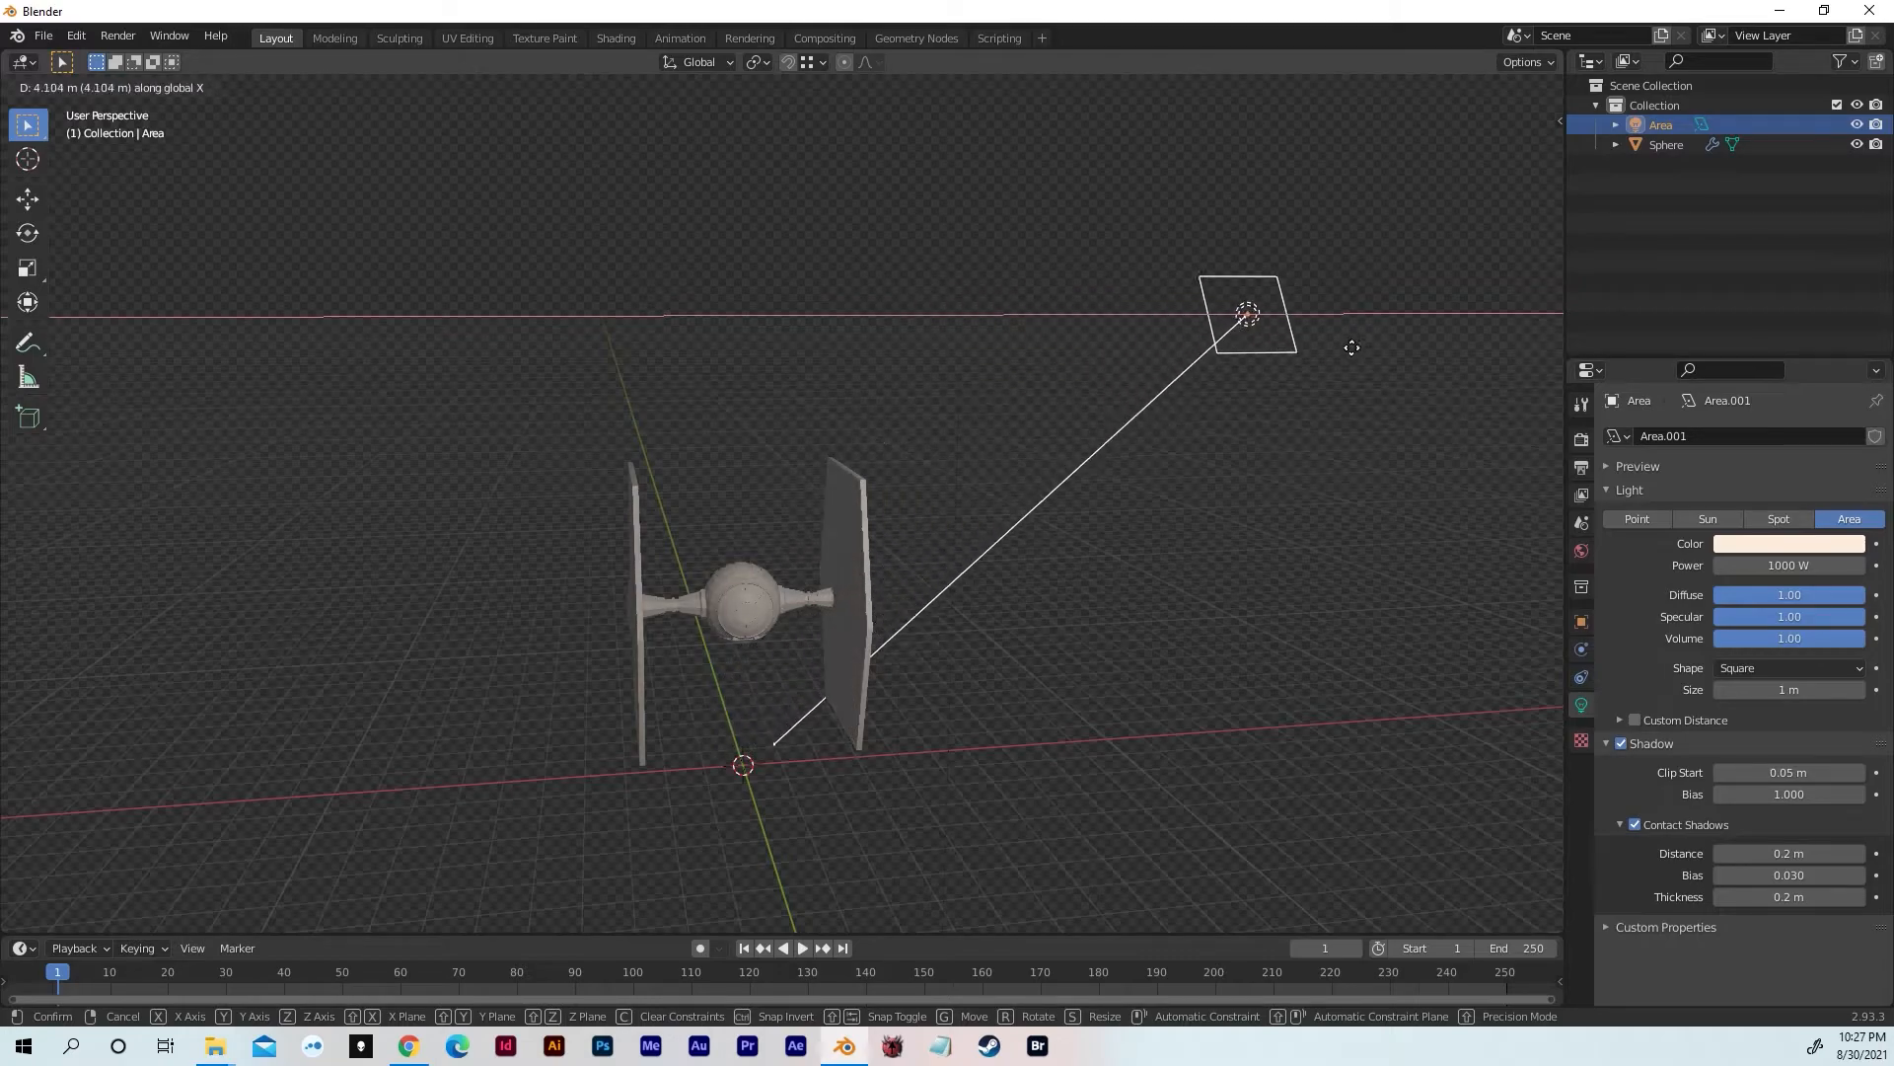
{"action": "left_click", "coordinate": [1411, 326]}
{"action": "middle_click_drag", "start_coordinate": [1393, 366], "coordinate": [1387, 322]}
Rotate the area light 35° about the global Z axis and move it about 1.05 m further along X
{"action": "key", "text": "r"}
{"action": "key", "text": "z"}
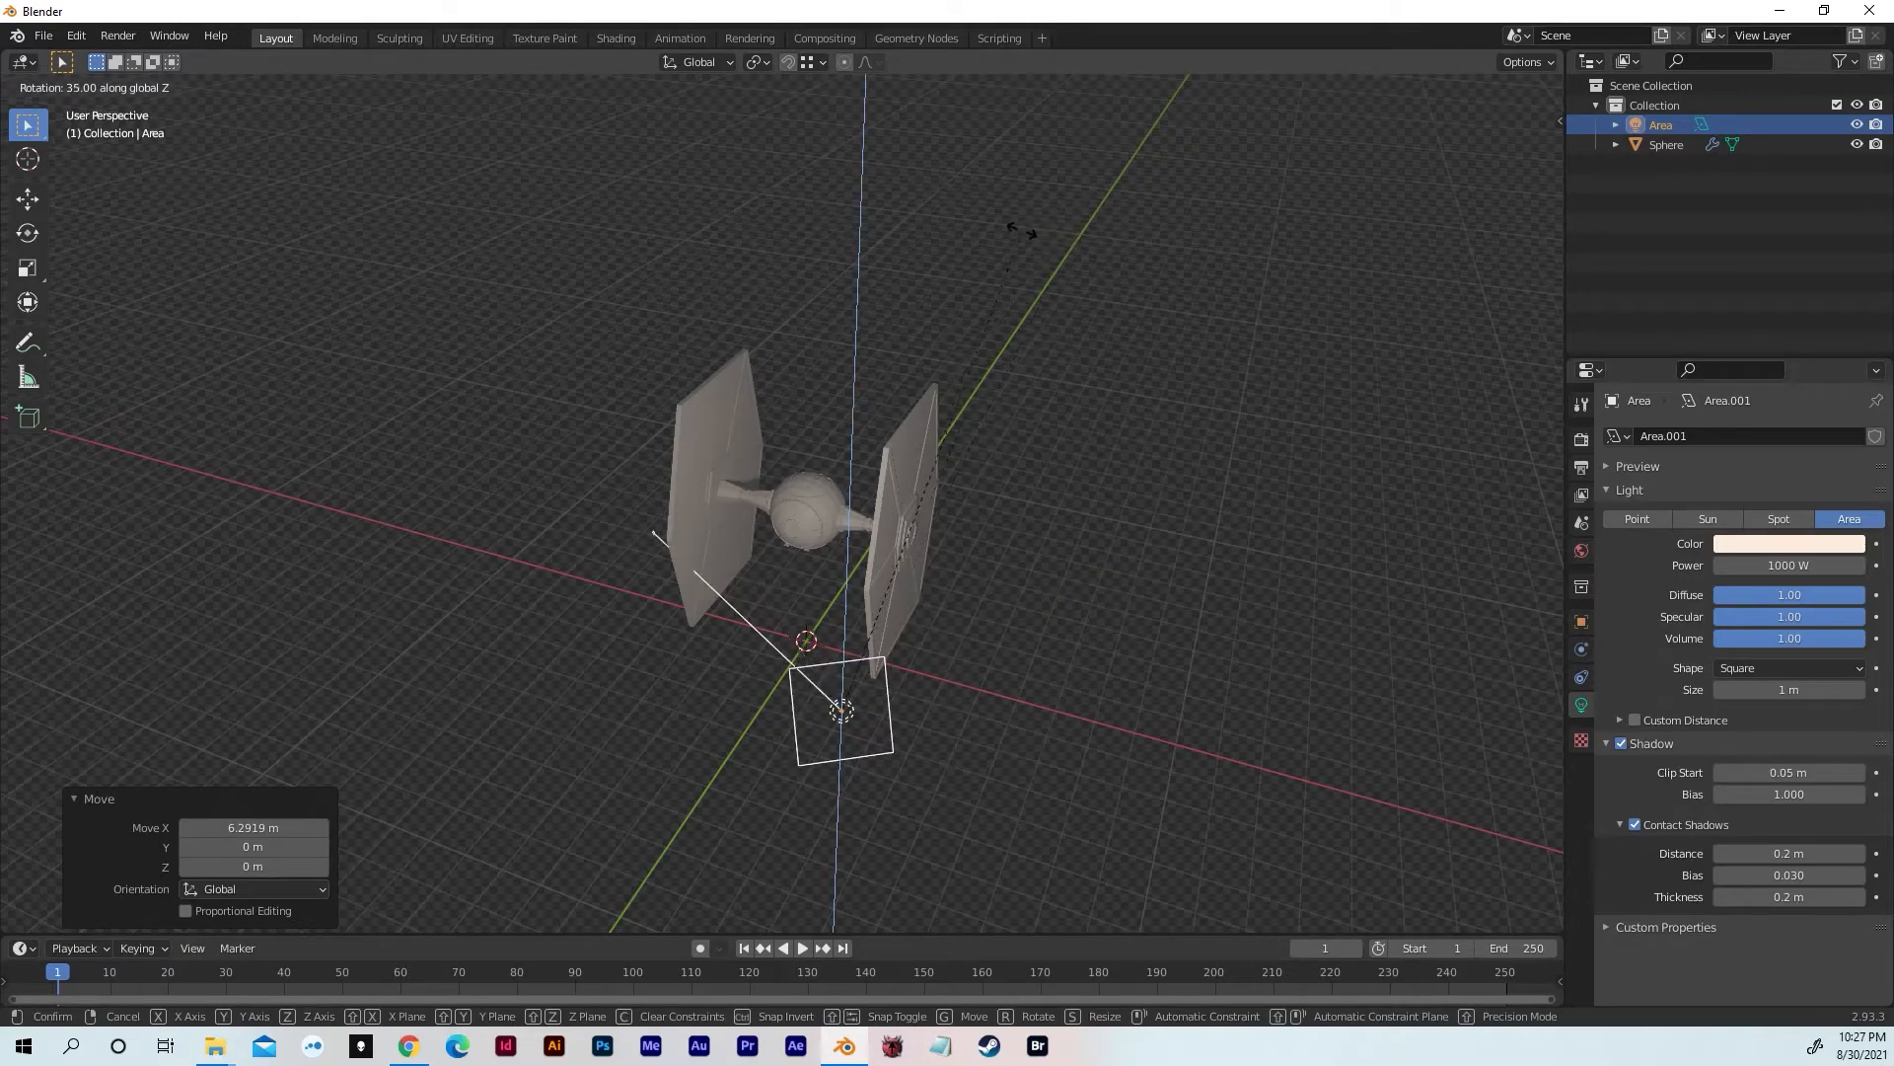
{"action": "left_click", "coordinate": [1016, 233]}
{"action": "key", "text": "g"}
{"action": "key", "text": "x"}
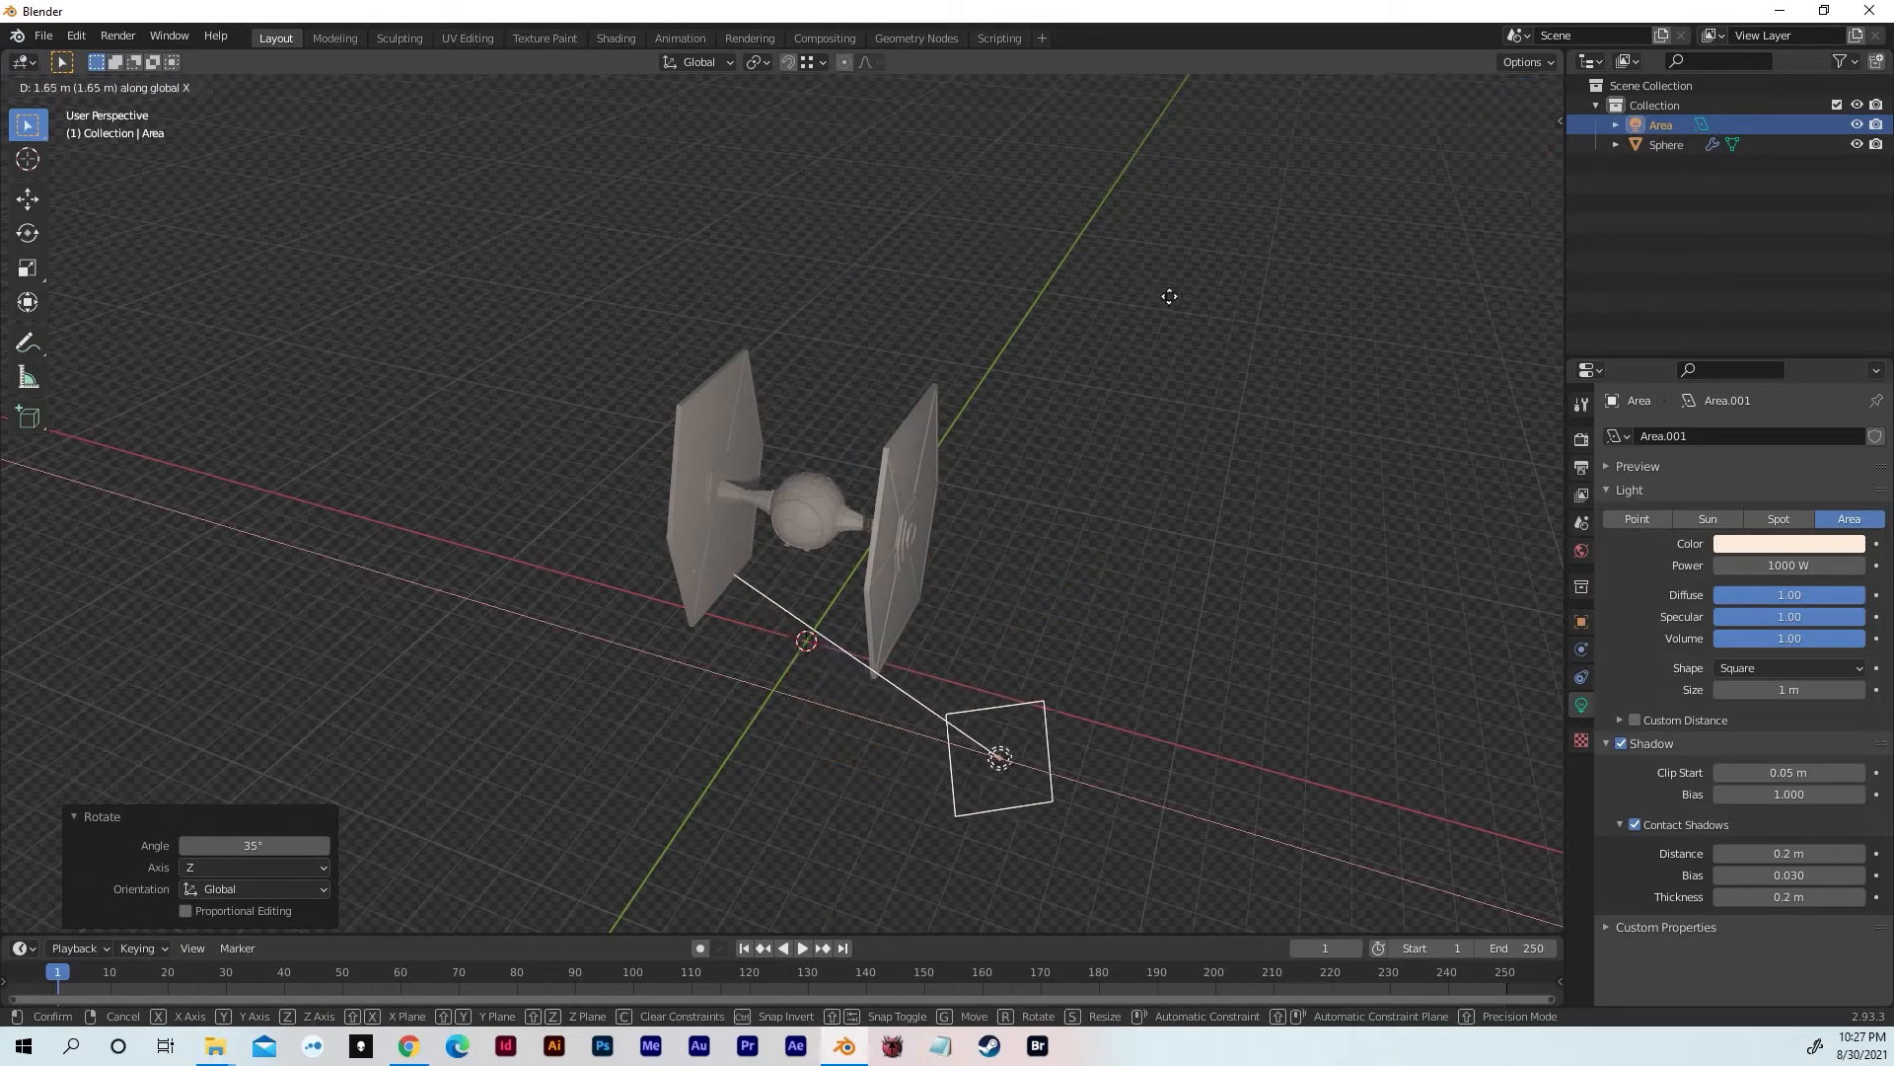
{"action": "left_click", "coordinate": [1104, 289]}
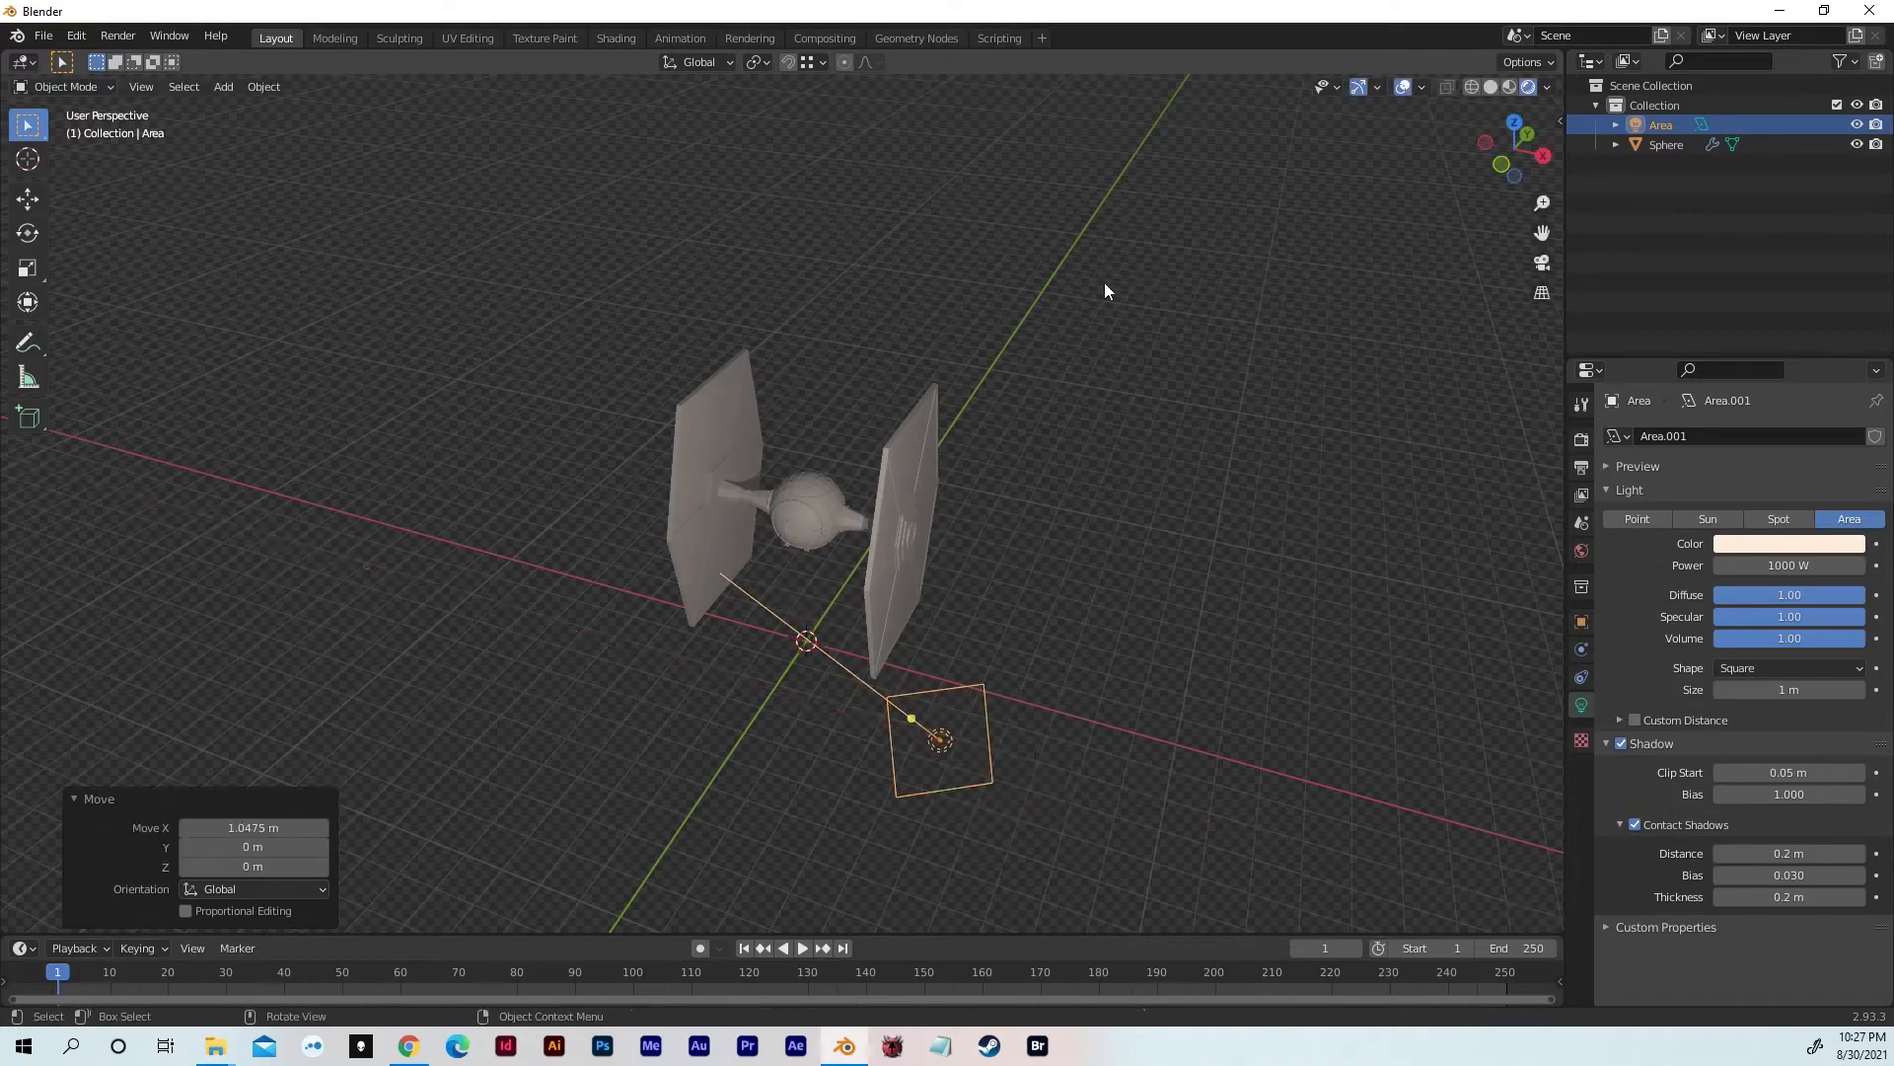
{"action": "middle_click_drag", "start_coordinate": [886, 564], "coordinate": [948, 521]}
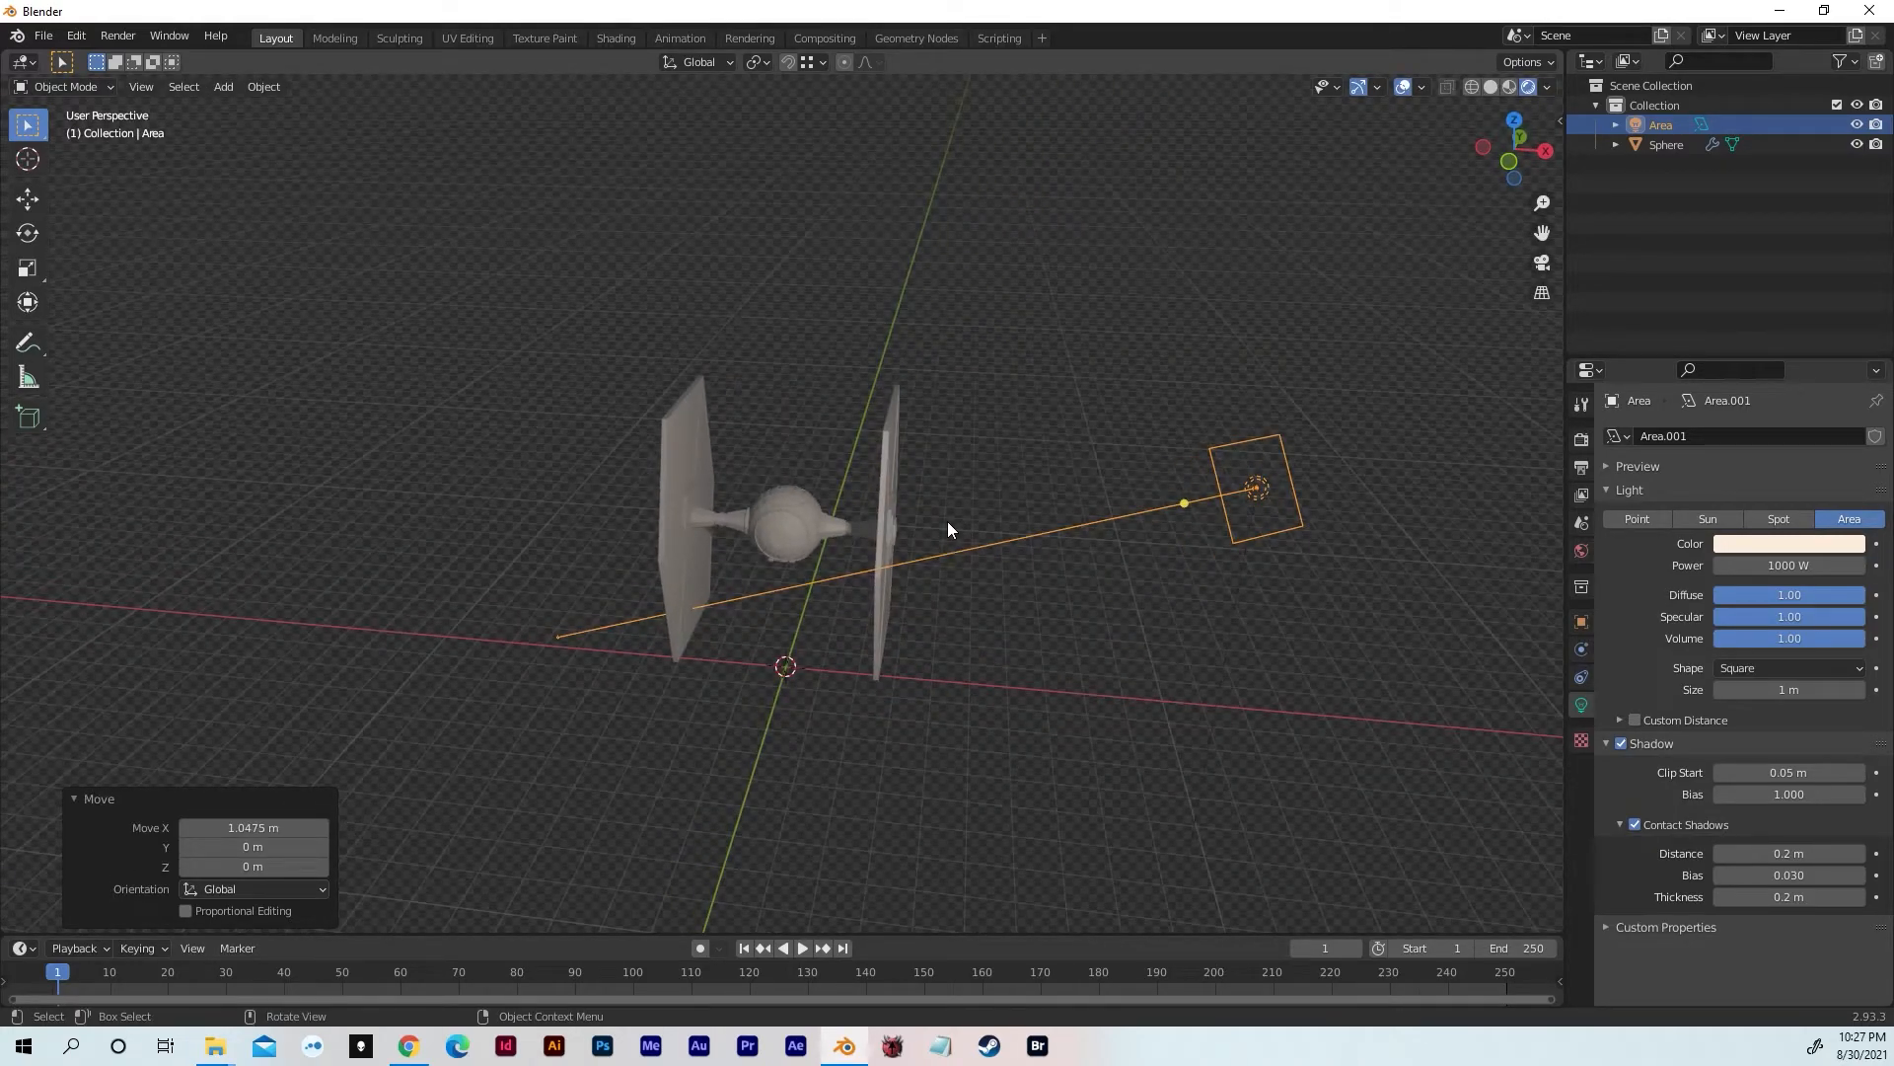
Duplicate the area light about -13.57 m along X to the ship's other side and rotate the copy -55° about Z
{"action": "key", "text": "shift+d"}
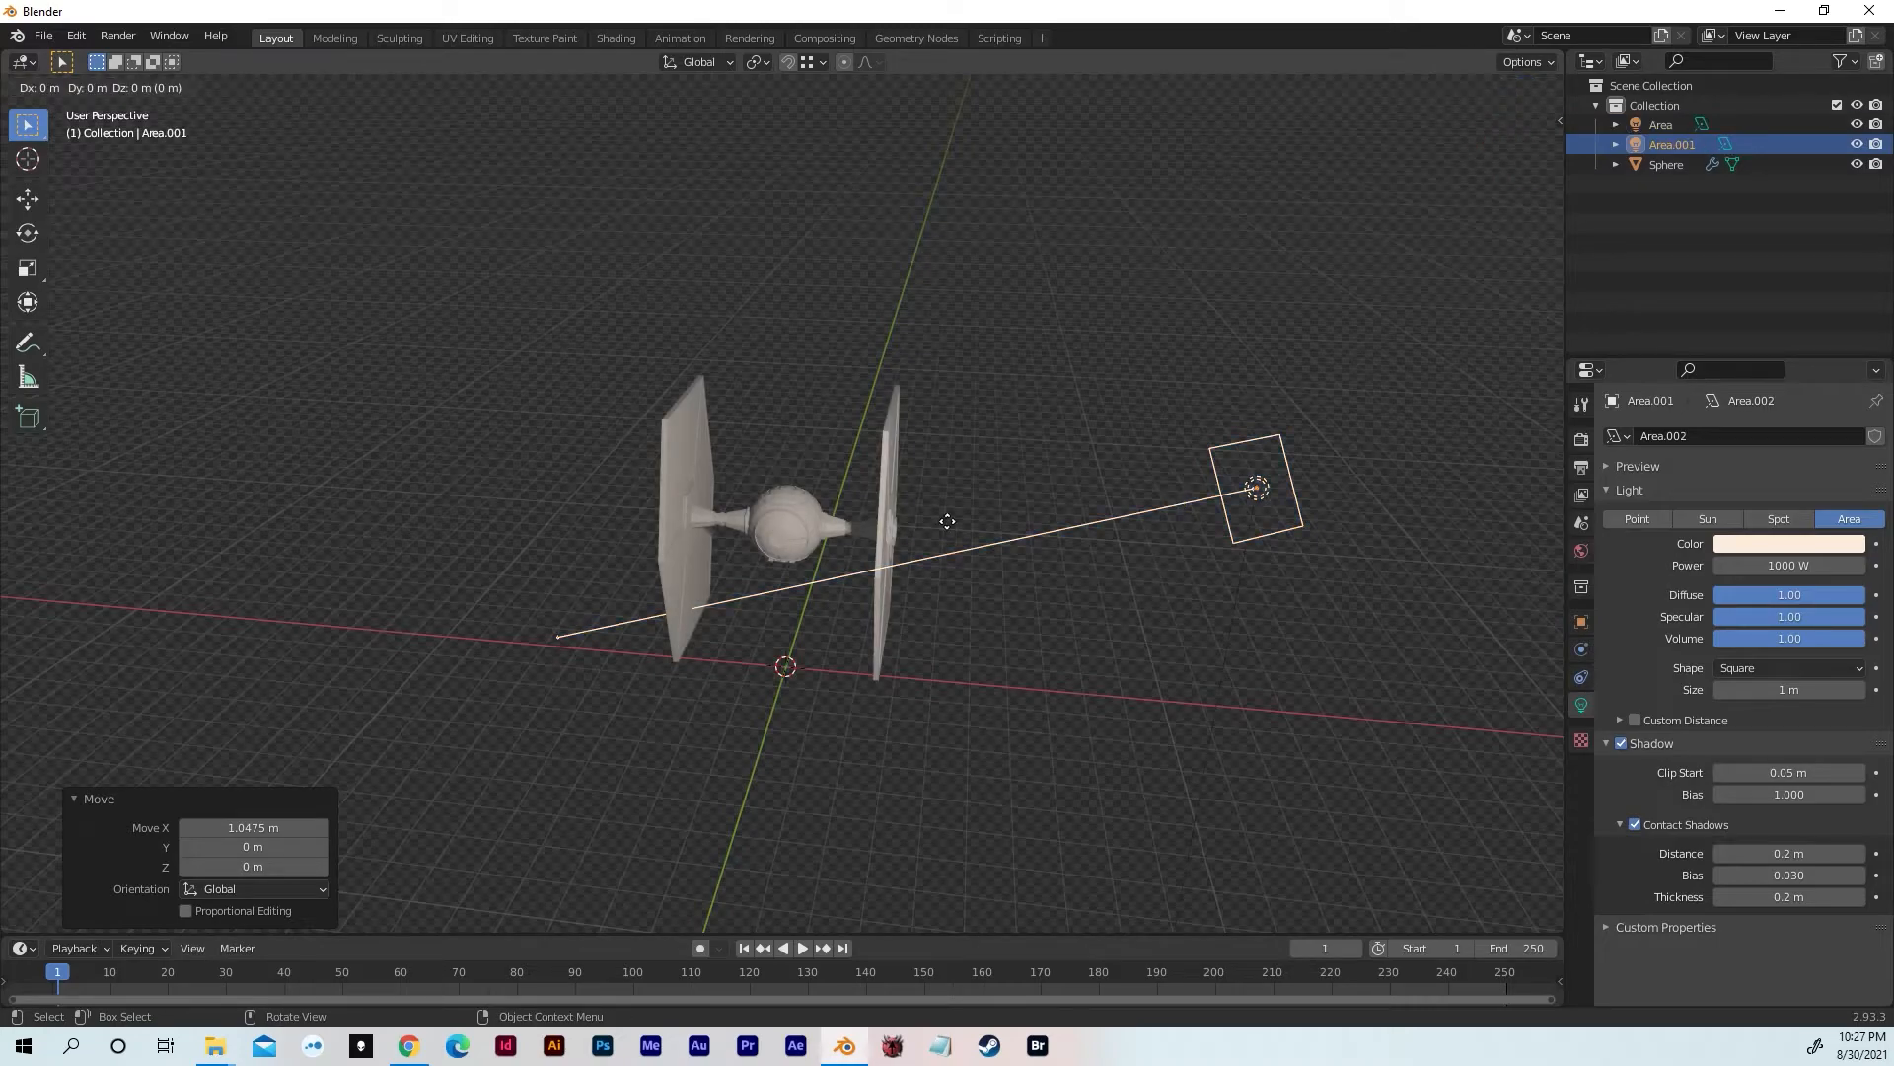
{"action": "key", "text": "x"}
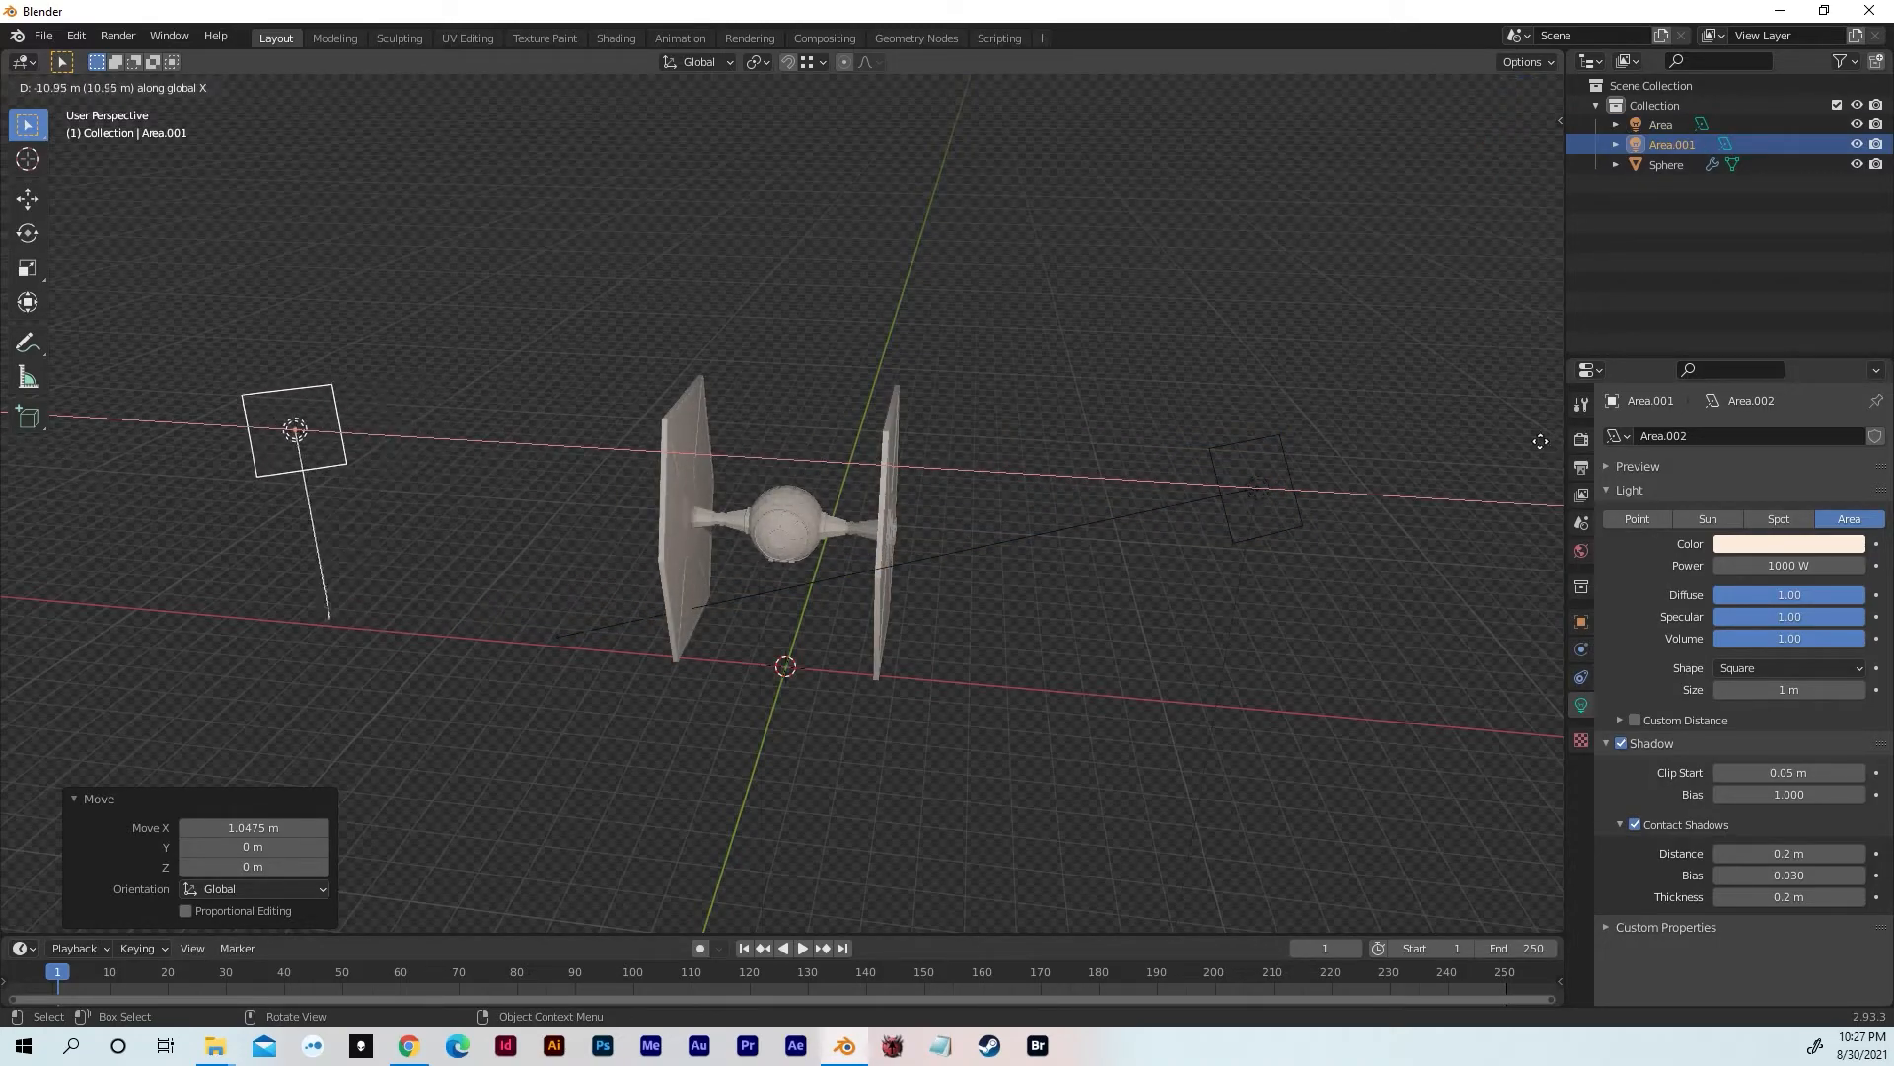
{"action": "left_click", "coordinate": [1367, 417]}
{"action": "middle_click_drag", "start_coordinate": [767, 447], "coordinate": [792, 405]}
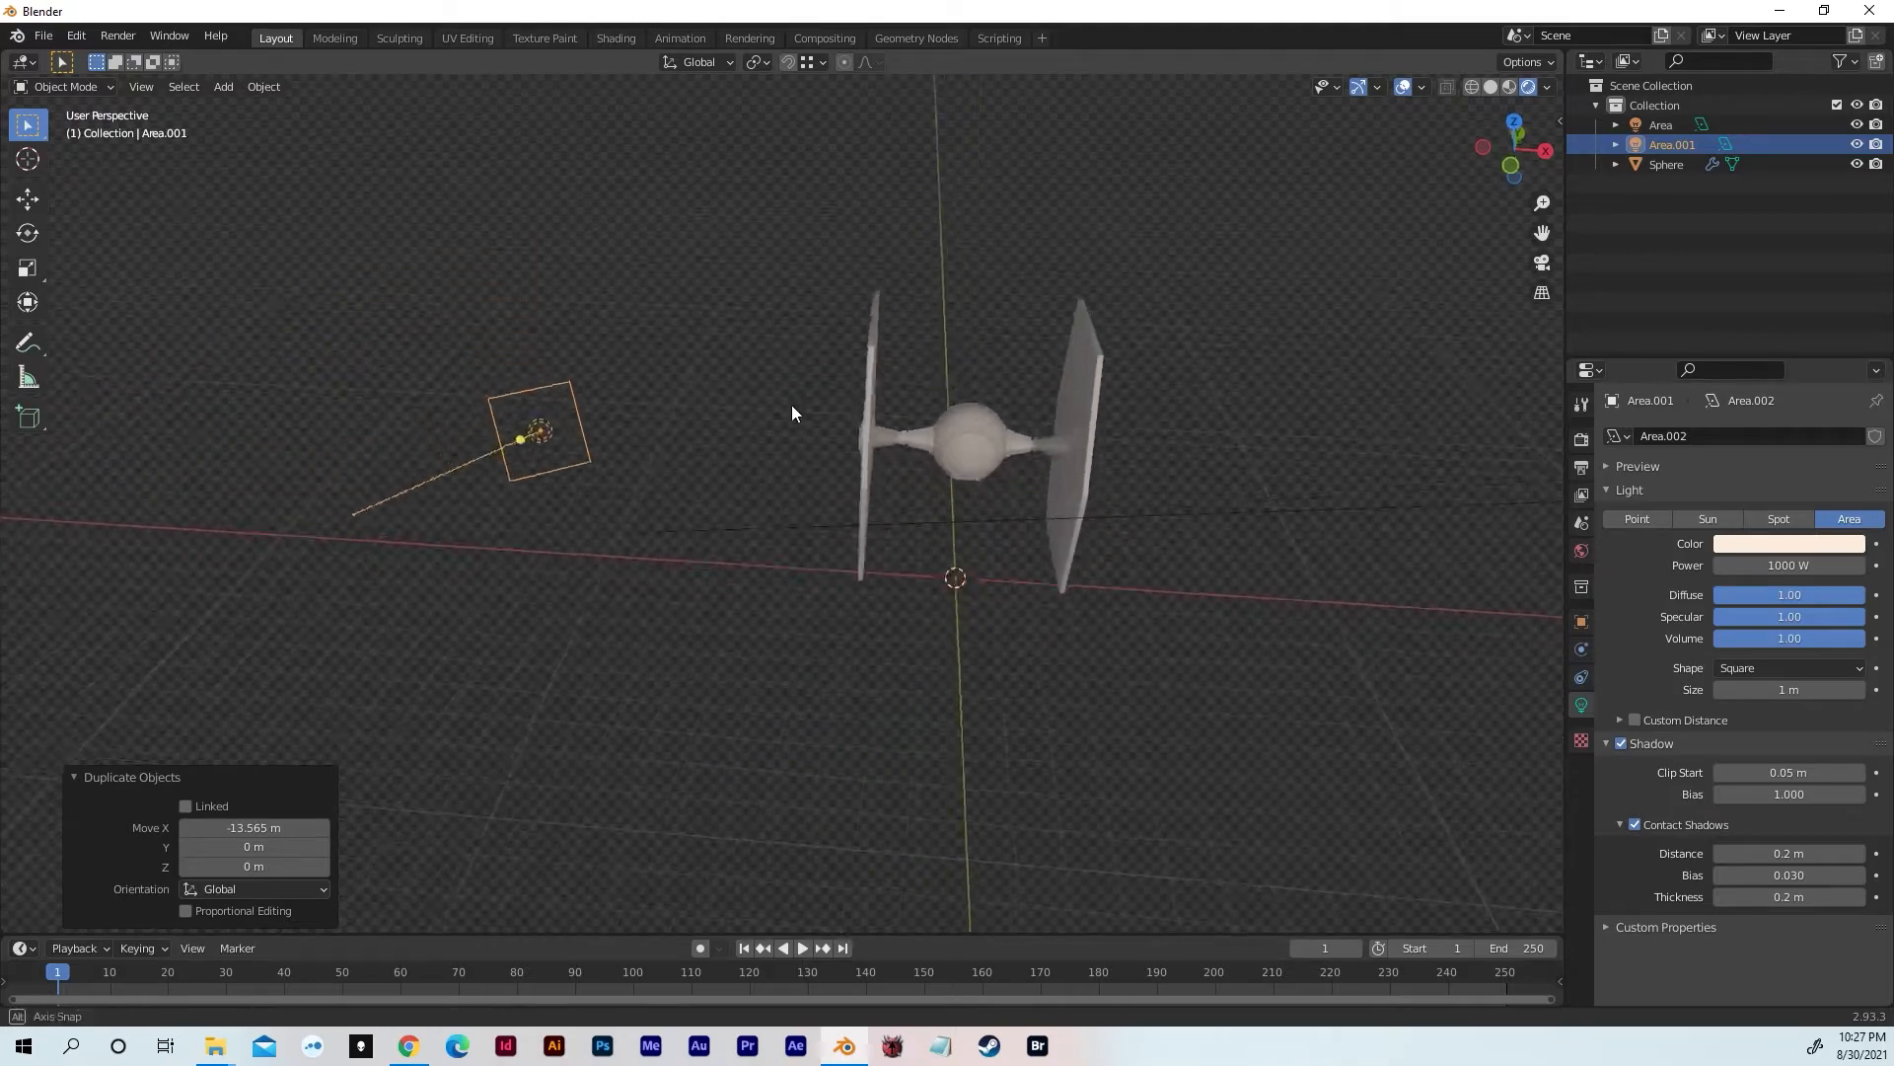
{"action": "key", "text": "r"}
{"action": "key", "text": "z"}
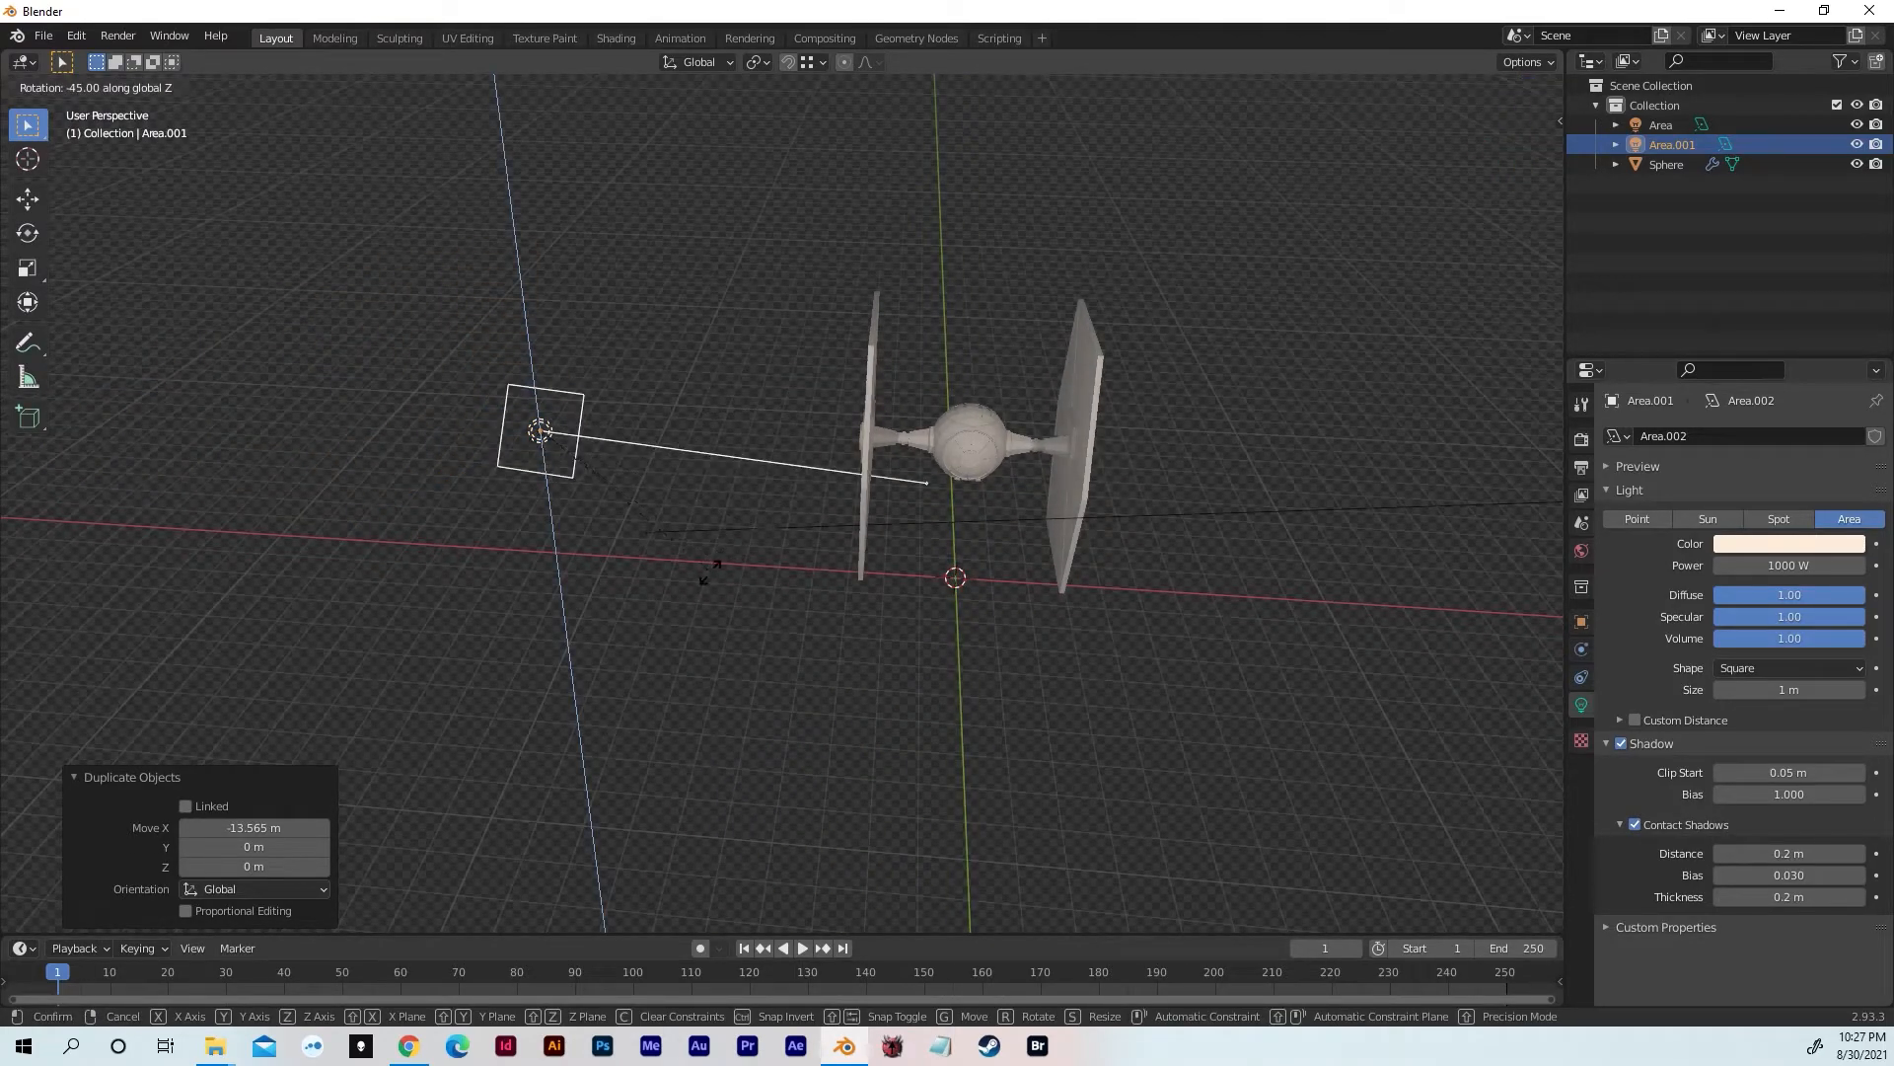
{"action": "left_click", "coordinate": [687, 615]}
Move the duplicated area light about -2.61 m along X and rotate it a further -10° about Z
{"action": "mouse_move", "coordinate": [687, 616]}
{"action": "middle_mouse_down"}
{"action": "mouse_move", "coordinate": [795, 642]}
{"action": "mouse_move", "coordinate": [715, 624]}
{"action": "middle_mouse_up"}
{"action": "key", "text": "g"}
{"action": "key", "text": "x"}
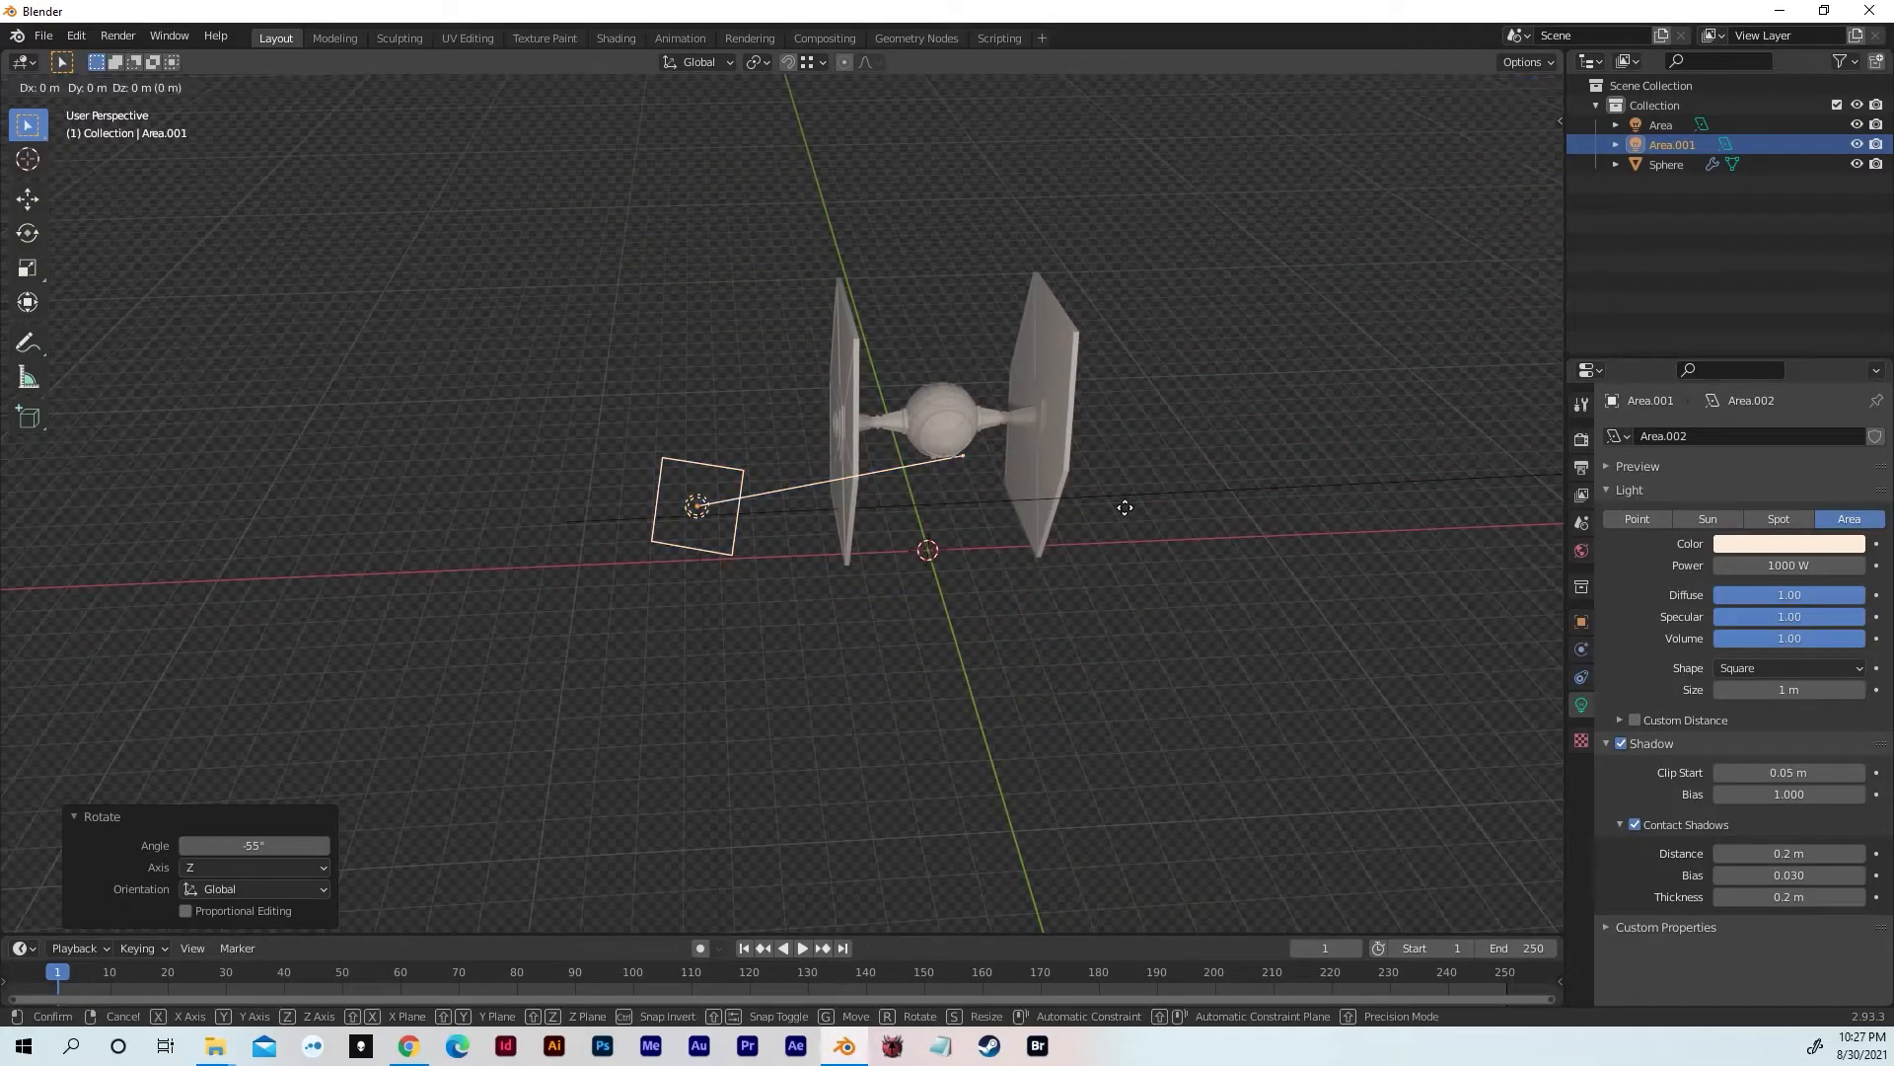
{"action": "left_click", "coordinate": [898, 520]}
{"action": "middle_click_drag", "start_coordinate": [899, 513], "coordinate": [927, 513]}
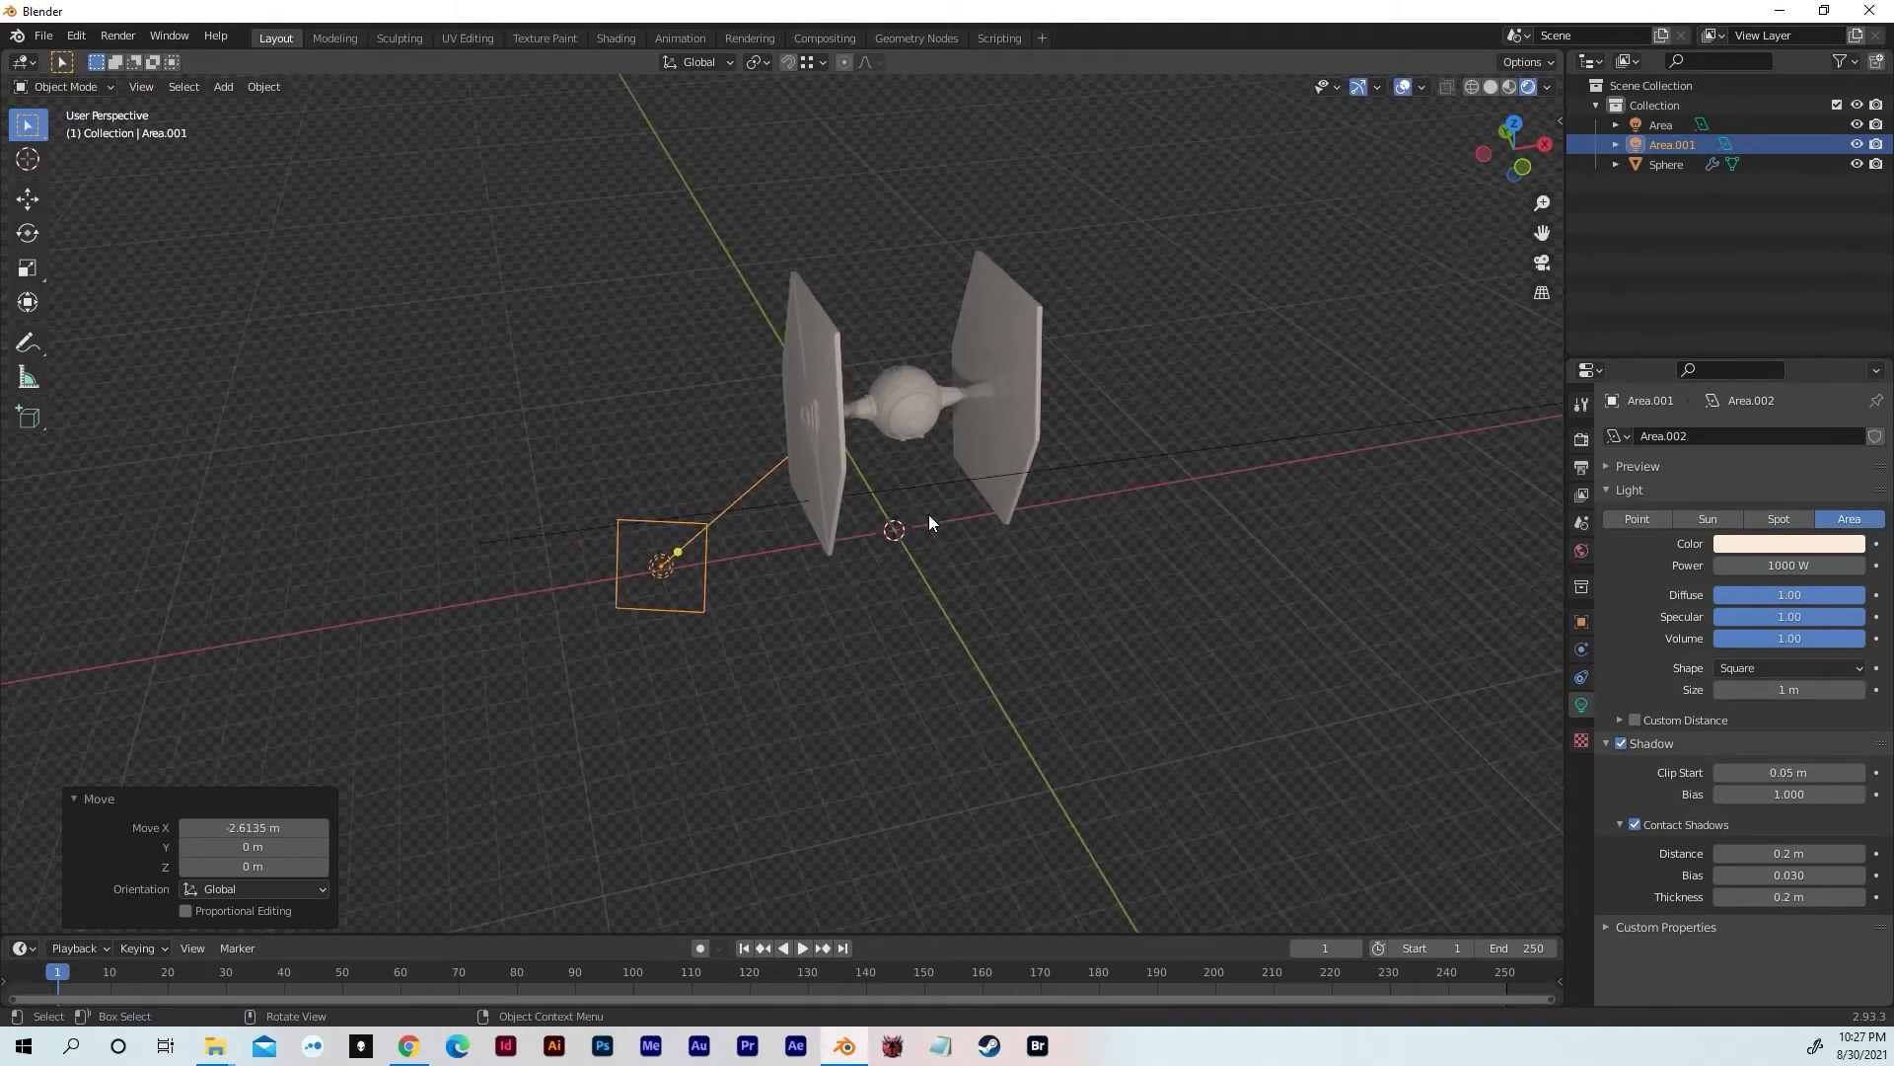
{"action": "key", "text": "g"}
{"action": "key", "text": "r"}
{"action": "key", "text": "z"}
{"action": "left_click", "coordinate": [953, 564]}
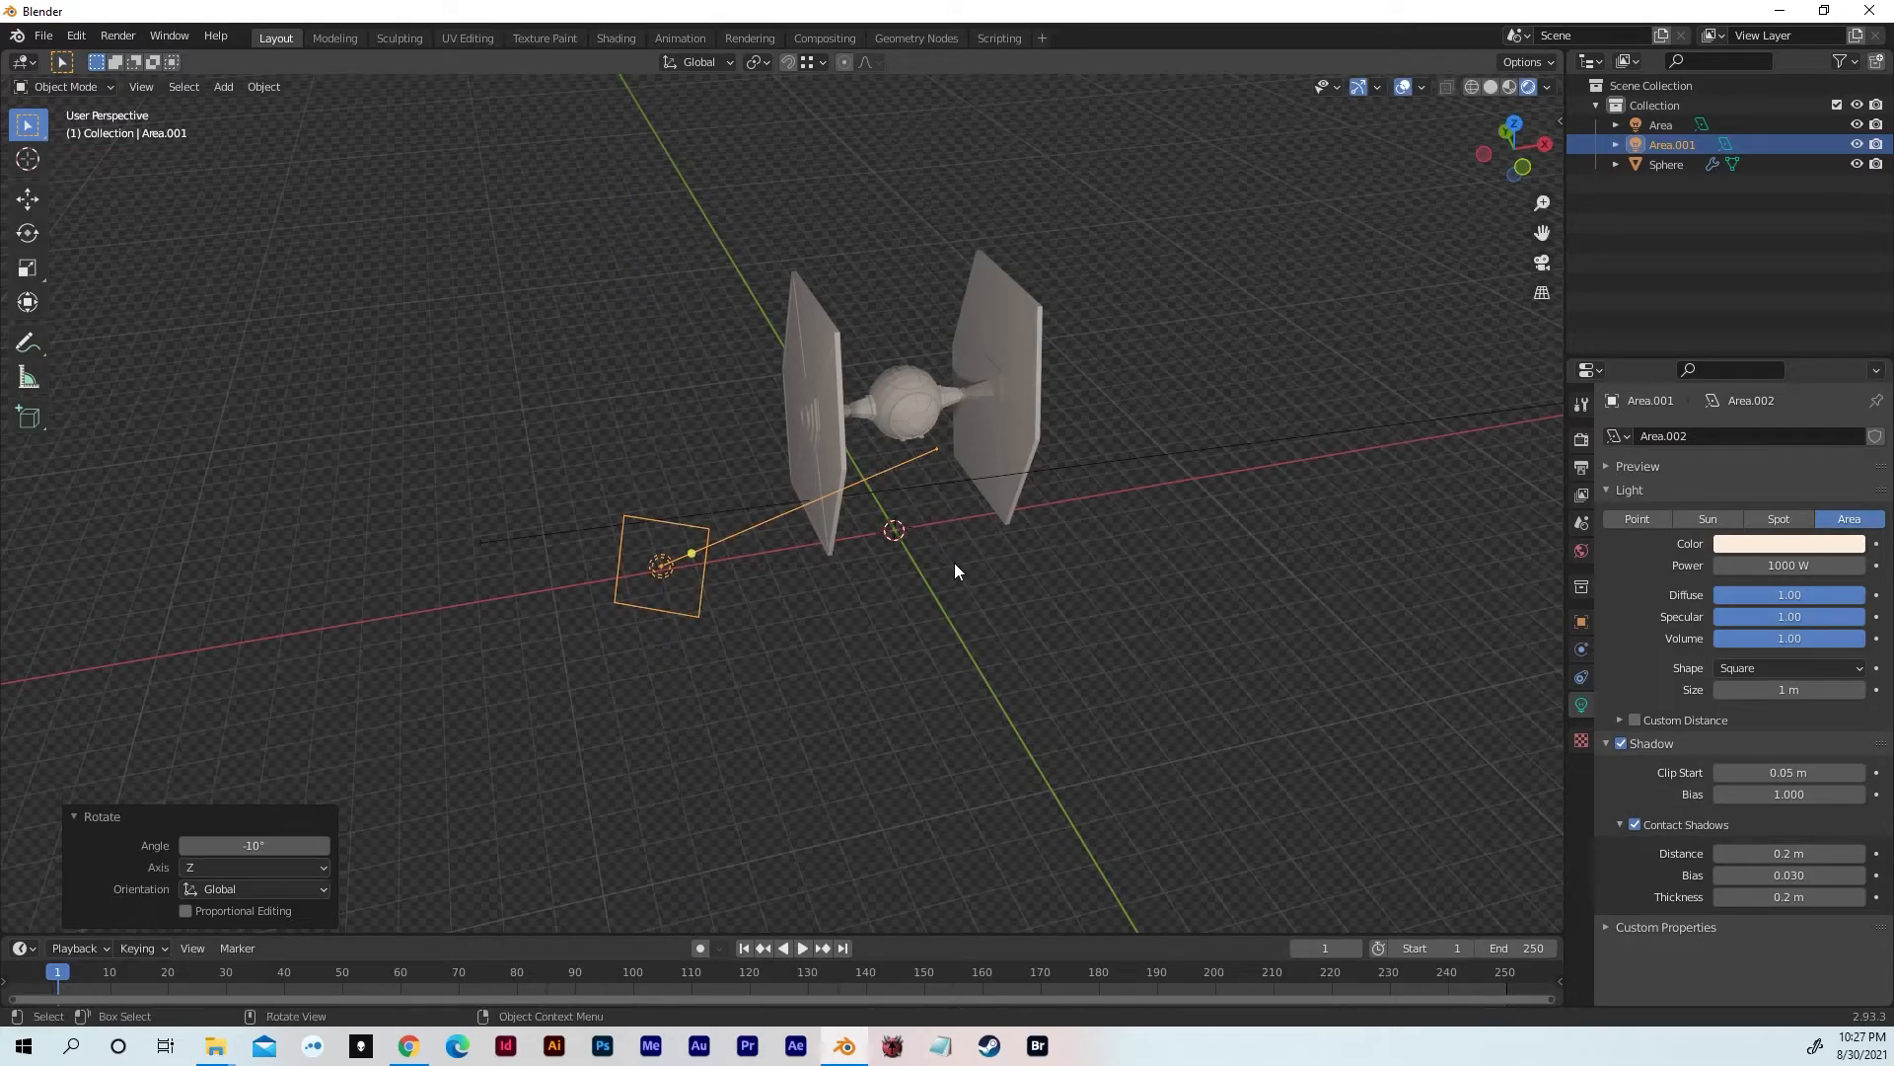
Tint the duplicated area light pale blue with hue 0.613 and saturation 0.221, and set its power to 750 W
{"action": "middle_click_drag", "start_coordinate": [896, 517], "coordinate": [1281, 503]}
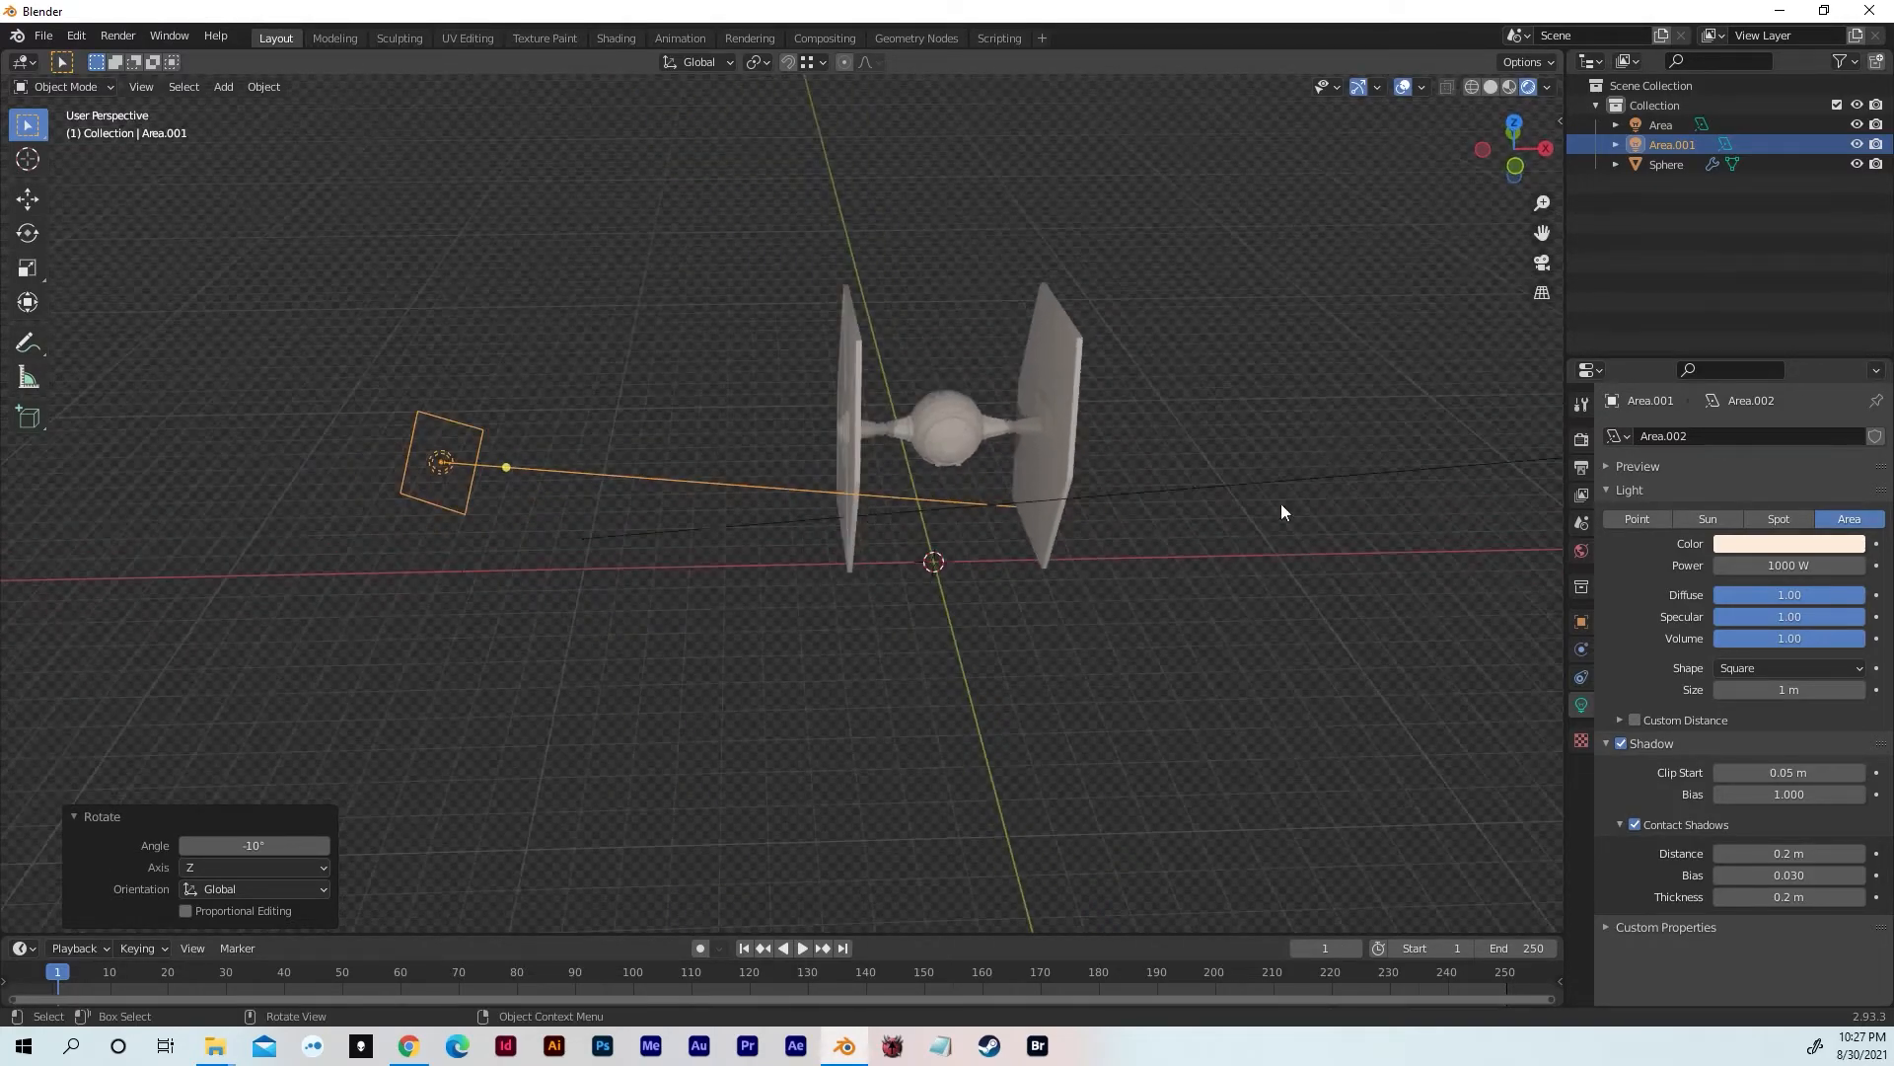
{"action": "left_click", "coordinate": [1773, 548]}
{"action": "left_click_drag", "start_coordinate": [1765, 365], "coordinate": [1770, 345]}
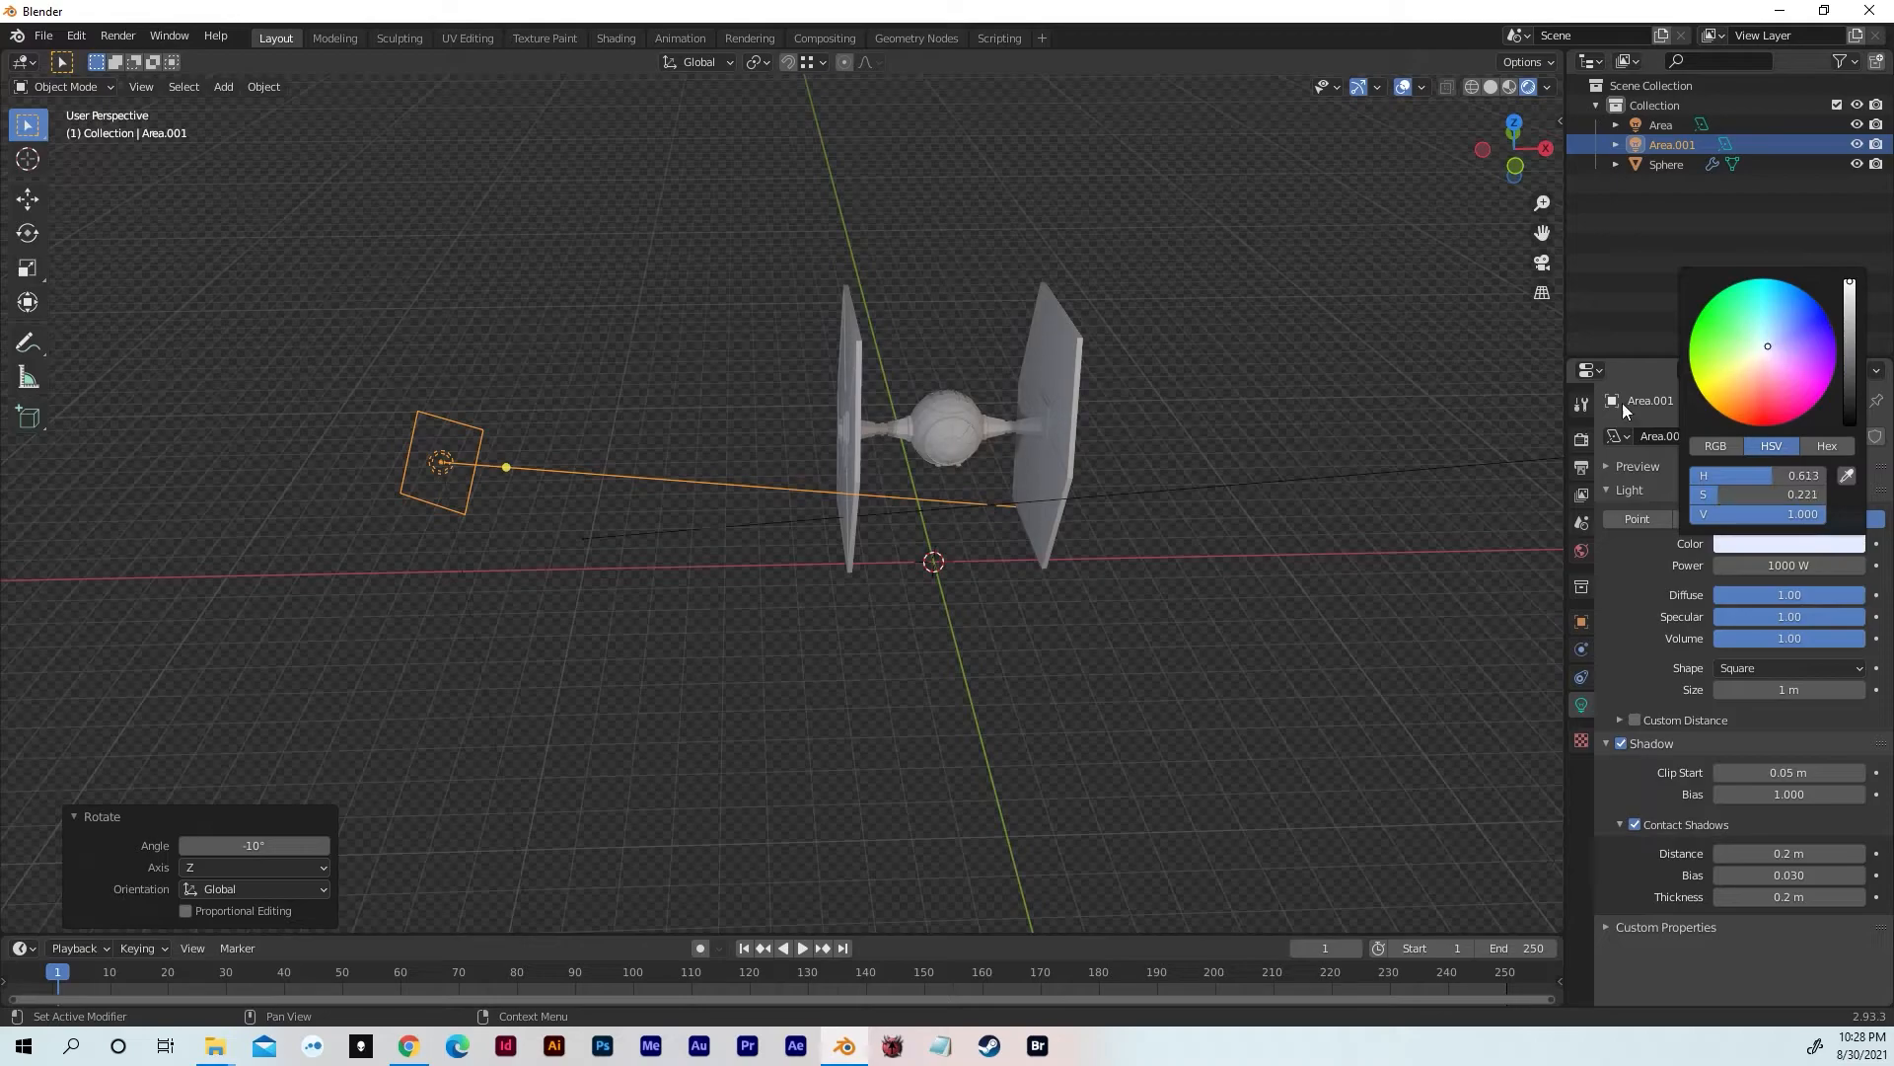
{"action": "middle_click_drag", "start_coordinate": [1119, 480], "coordinate": [1083, 470]}
{"action": "scroll", "coordinate": [1081, 474], "scroll_direction": "up", "scroll_amount": 3}
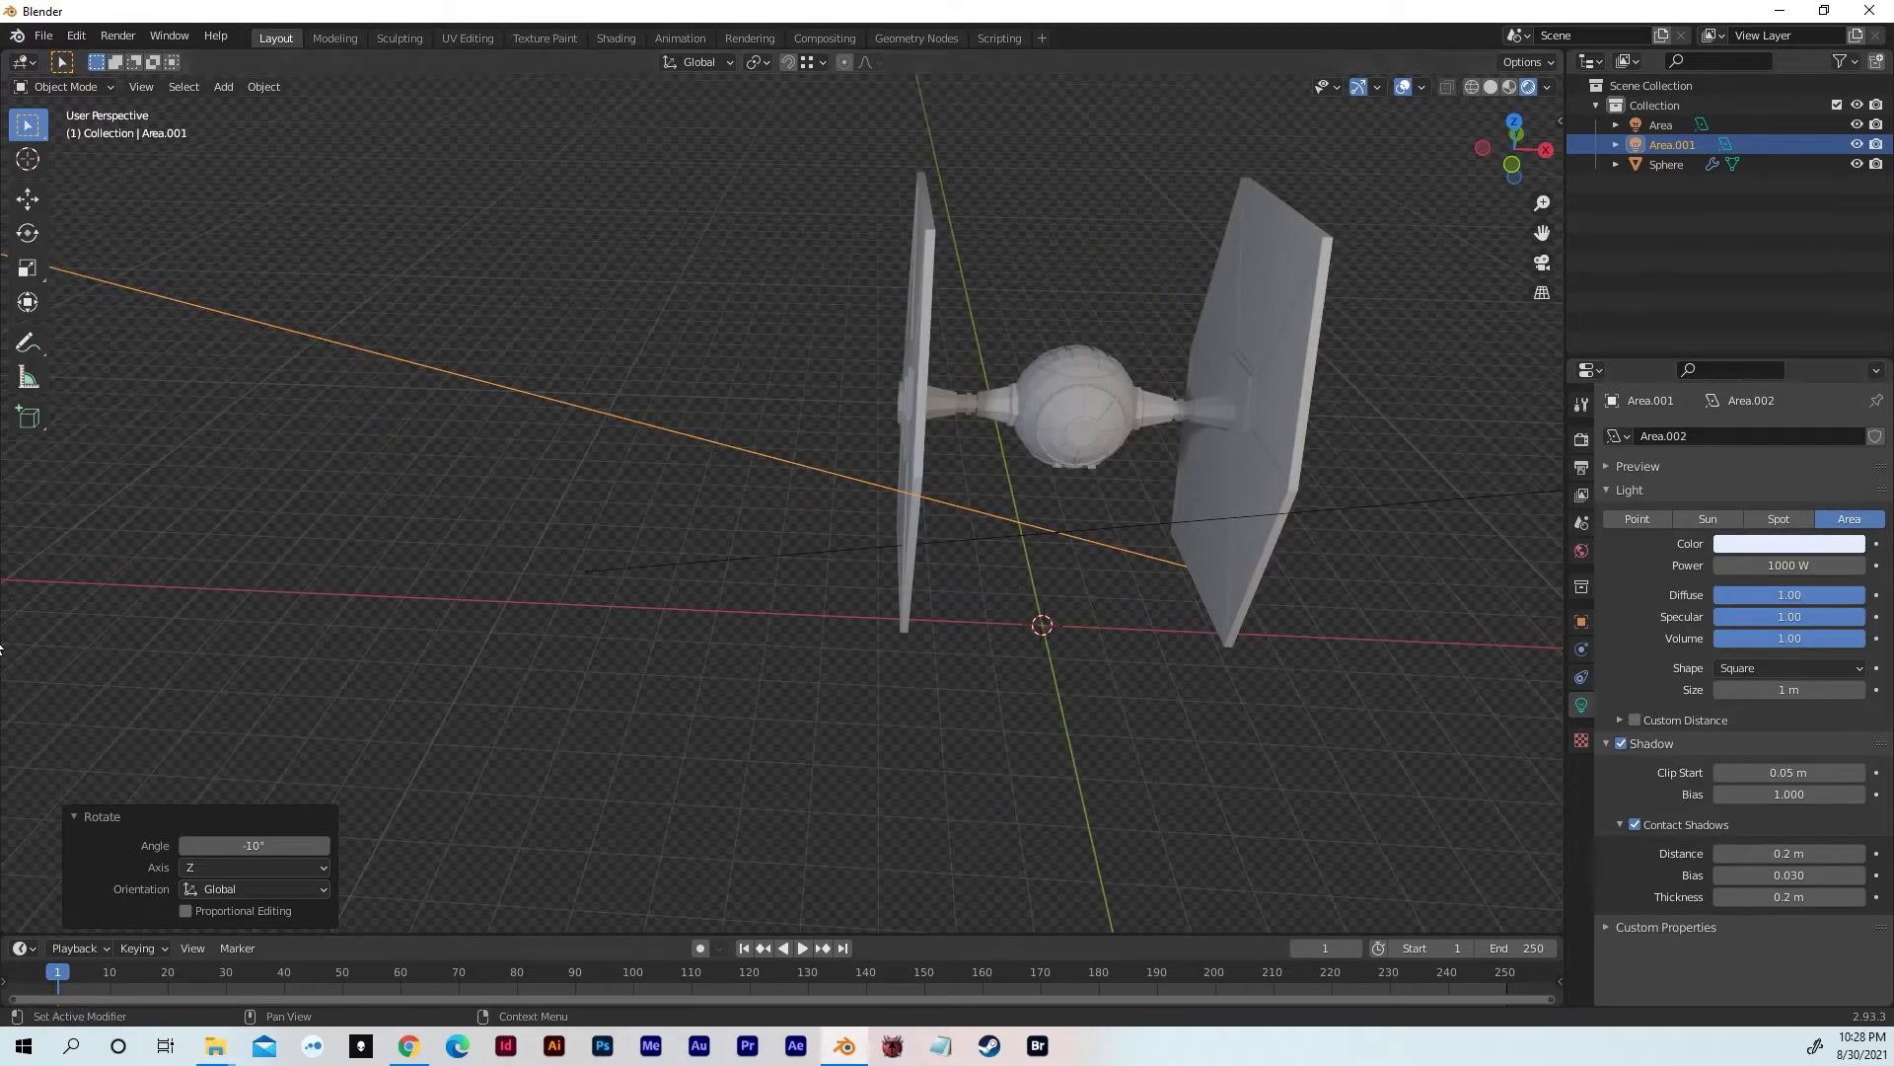
{"action": "left_click", "coordinate": [1803, 563]}
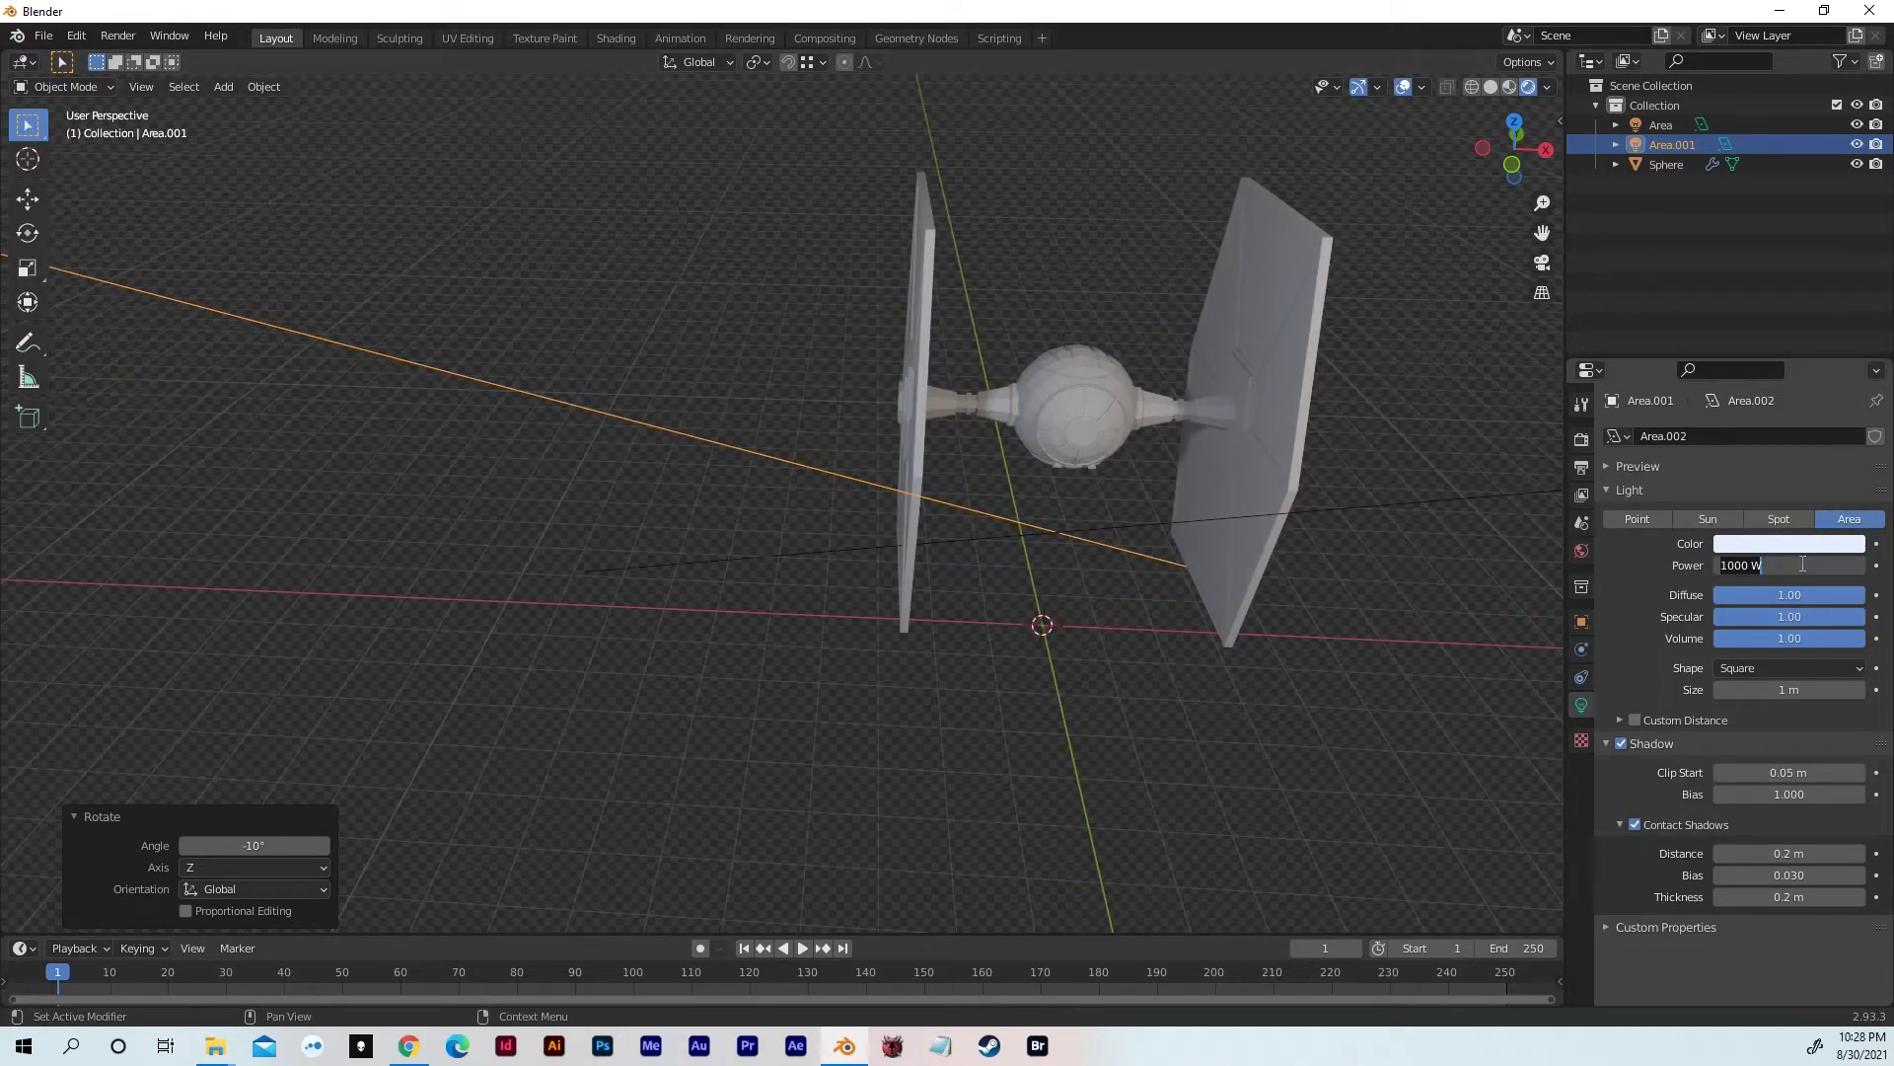
{"action": "type", "text": "750"}
{"action": "key", "text": "Return"}
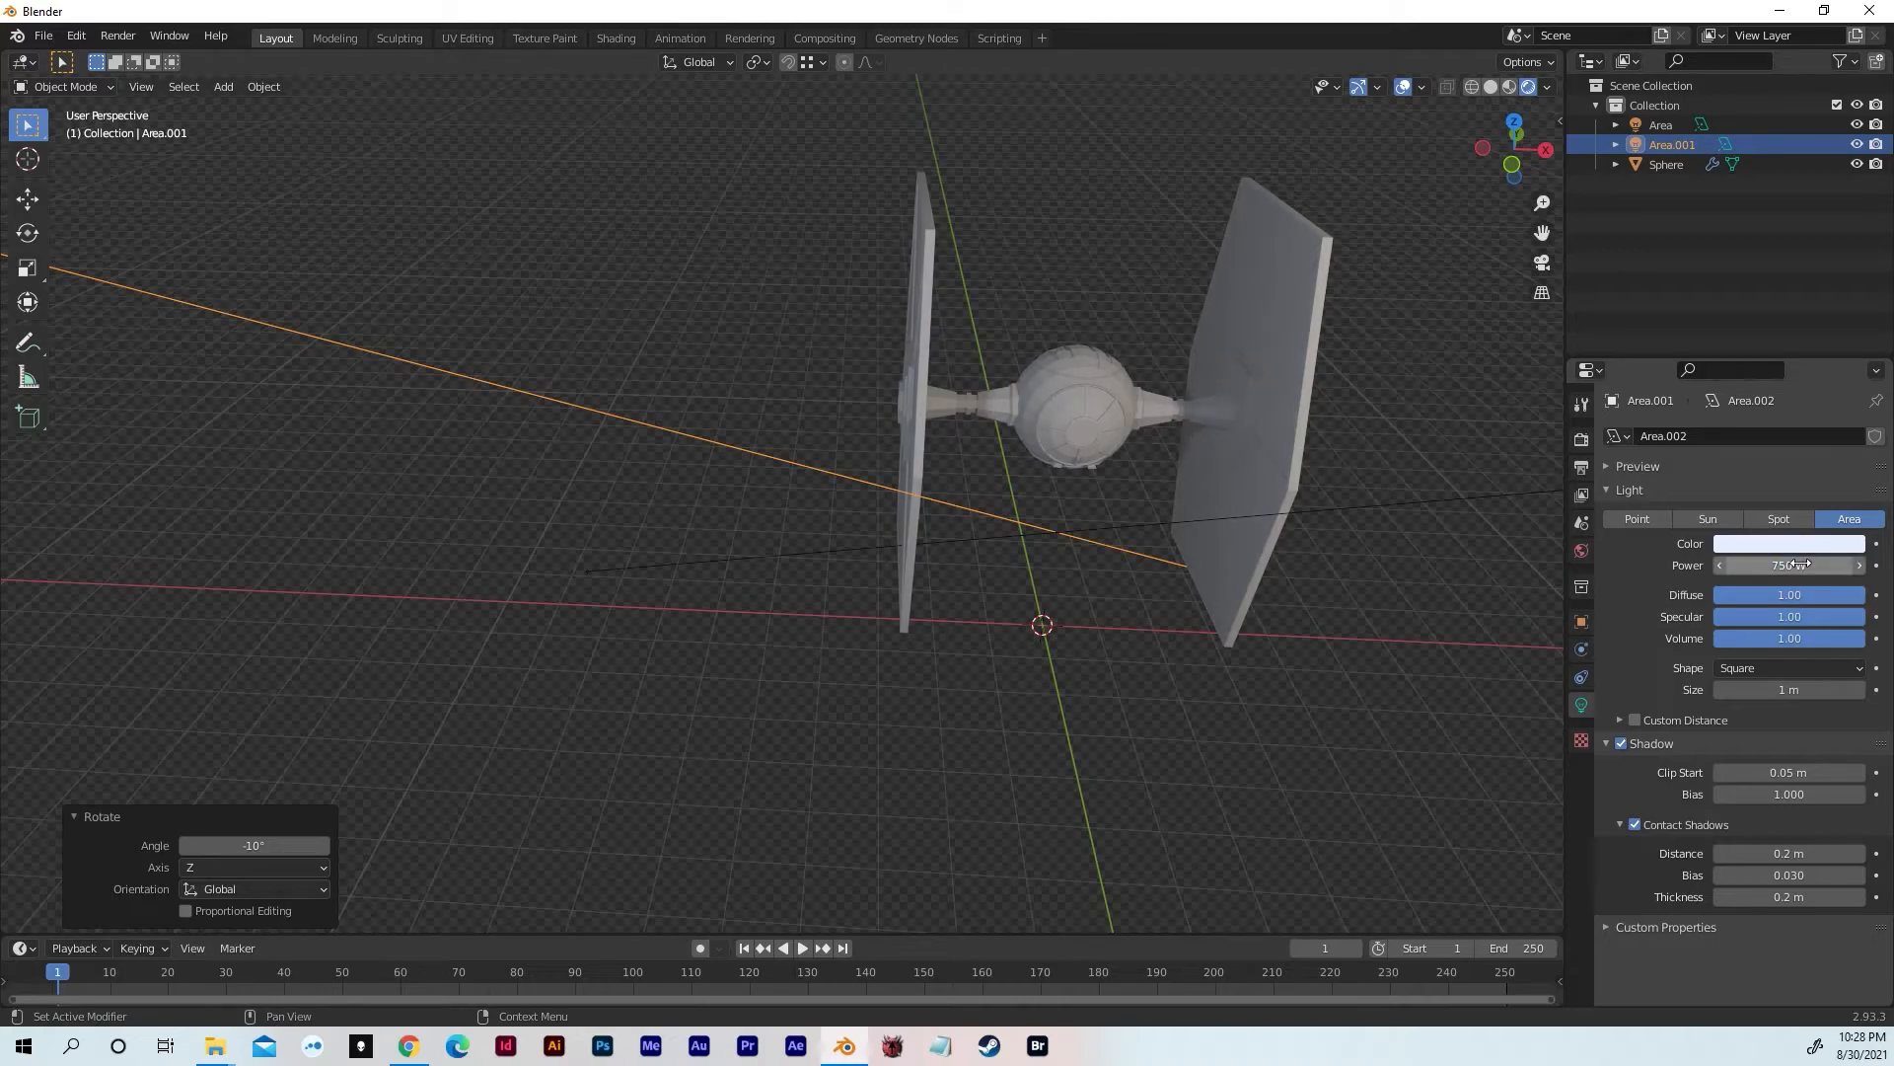
Move the pale blue area light about 2.33 m along the global X axis
{"action": "middle_click_drag", "start_coordinate": [1075, 489], "coordinate": [969, 448]}
{"action": "key", "text": "g"}
{"action": "key", "text": "x"}
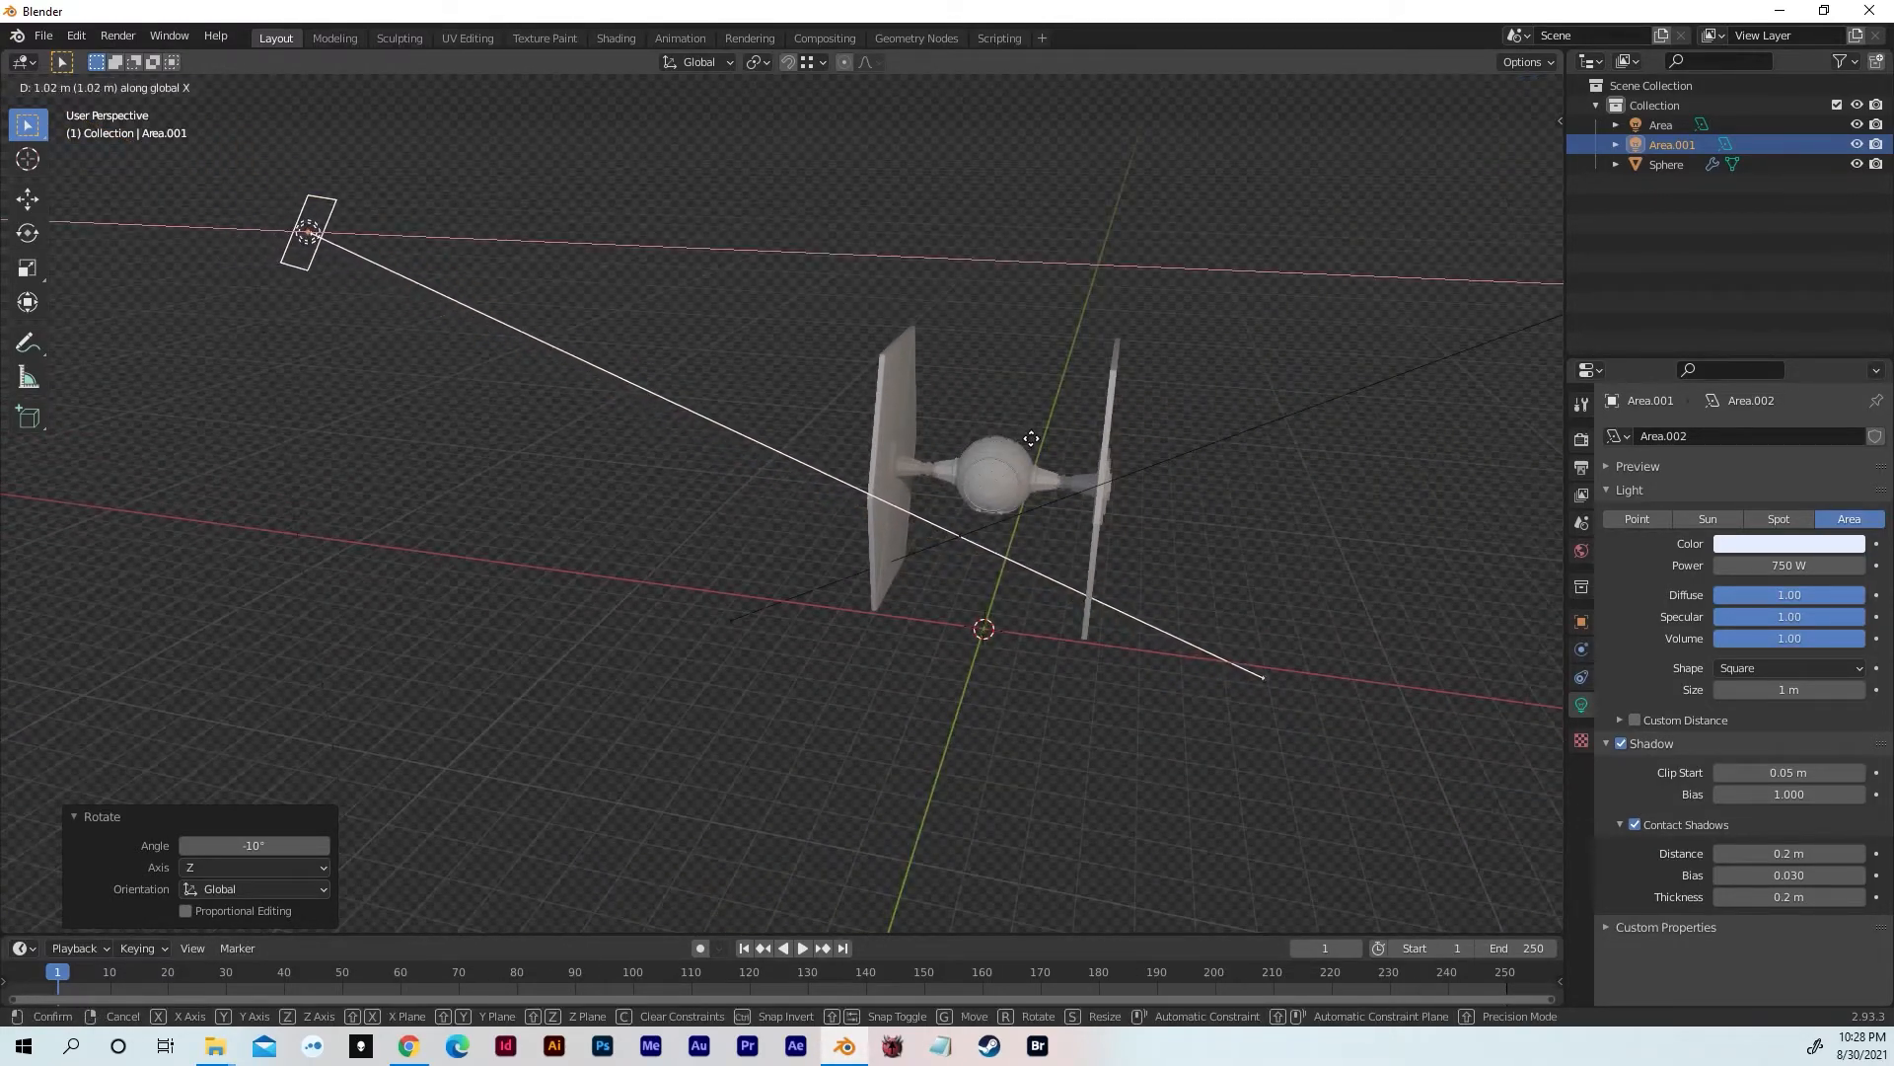
{"action": "left_click", "coordinate": [1113, 436]}
{"action": "mouse_move", "coordinate": [1113, 436]}
{"action": "middle_mouse_down"}
{"action": "mouse_move", "coordinate": [1142, 477]}
{"action": "mouse_move", "coordinate": [1081, 440]}
{"action": "middle_mouse_up"}
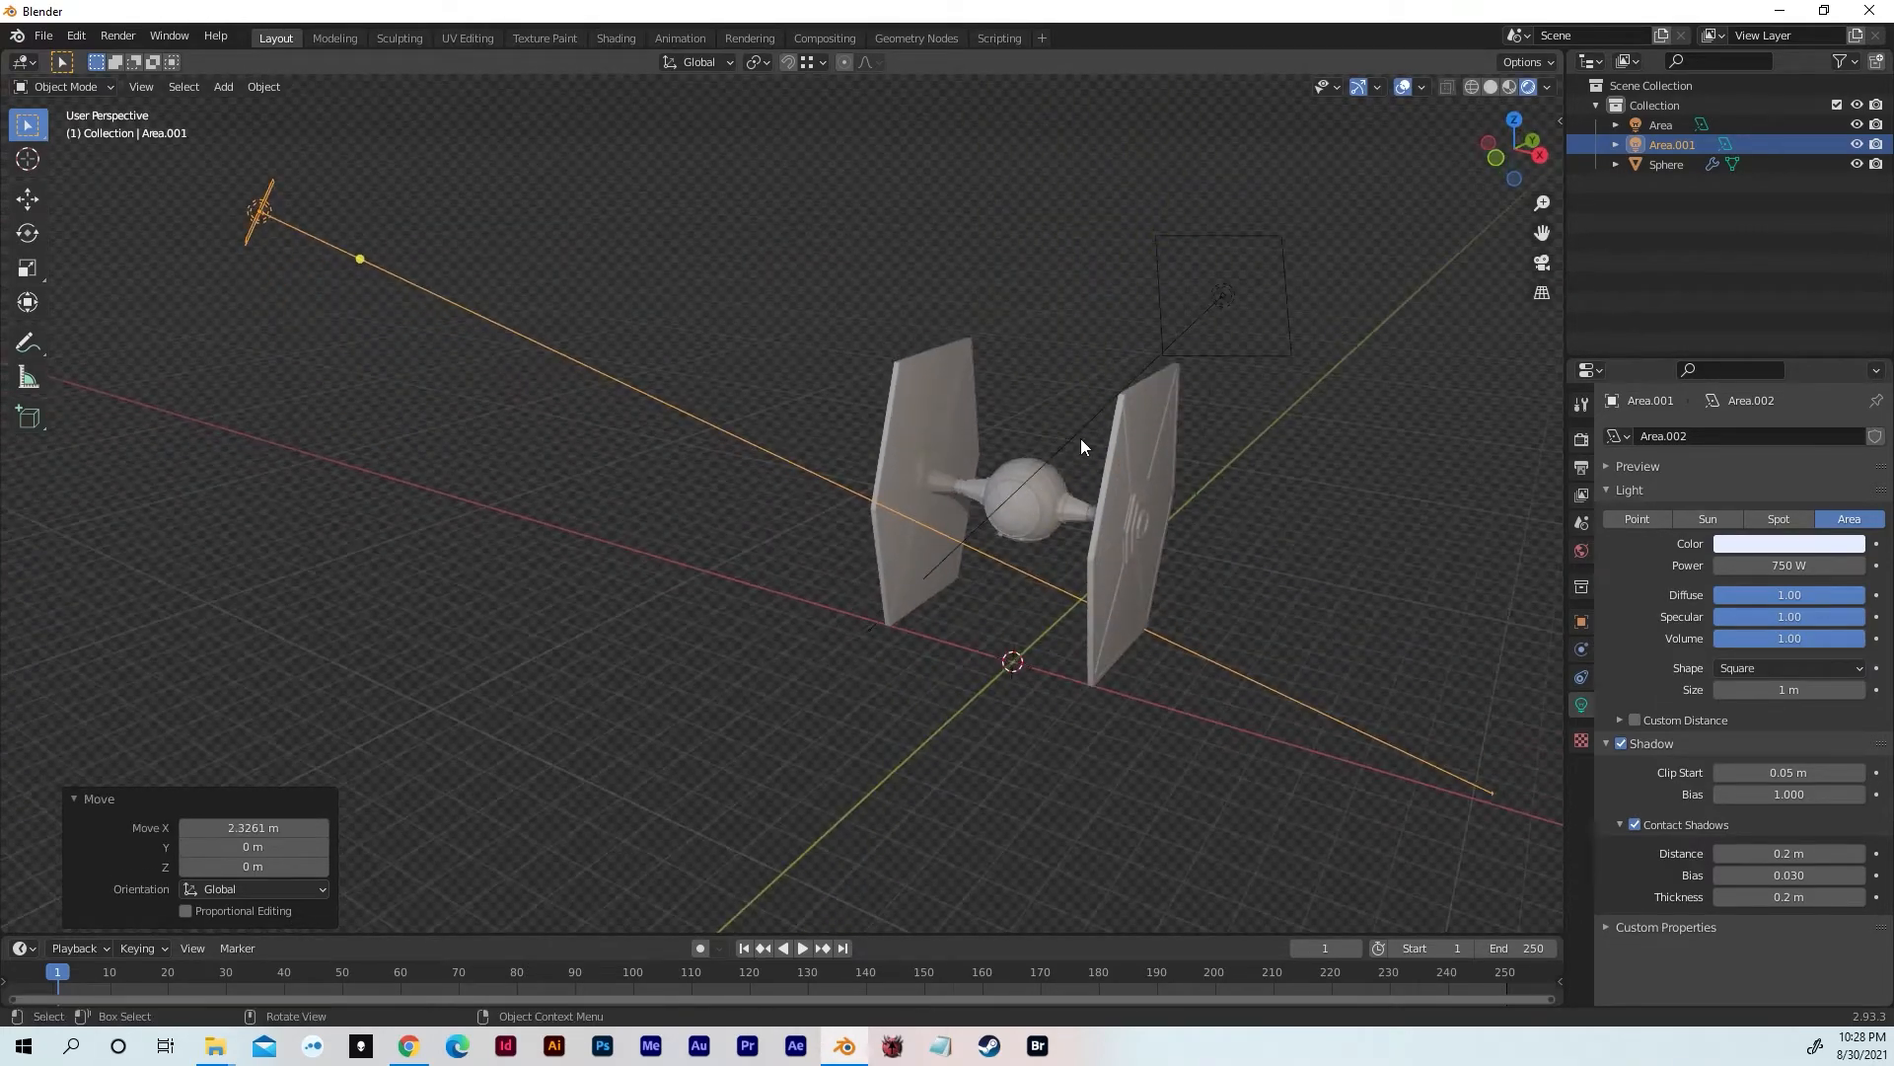
Select the warm area light on the other side of the ship and set its power to 1500 W
{"action": "left_click", "coordinate": [1219, 294]}
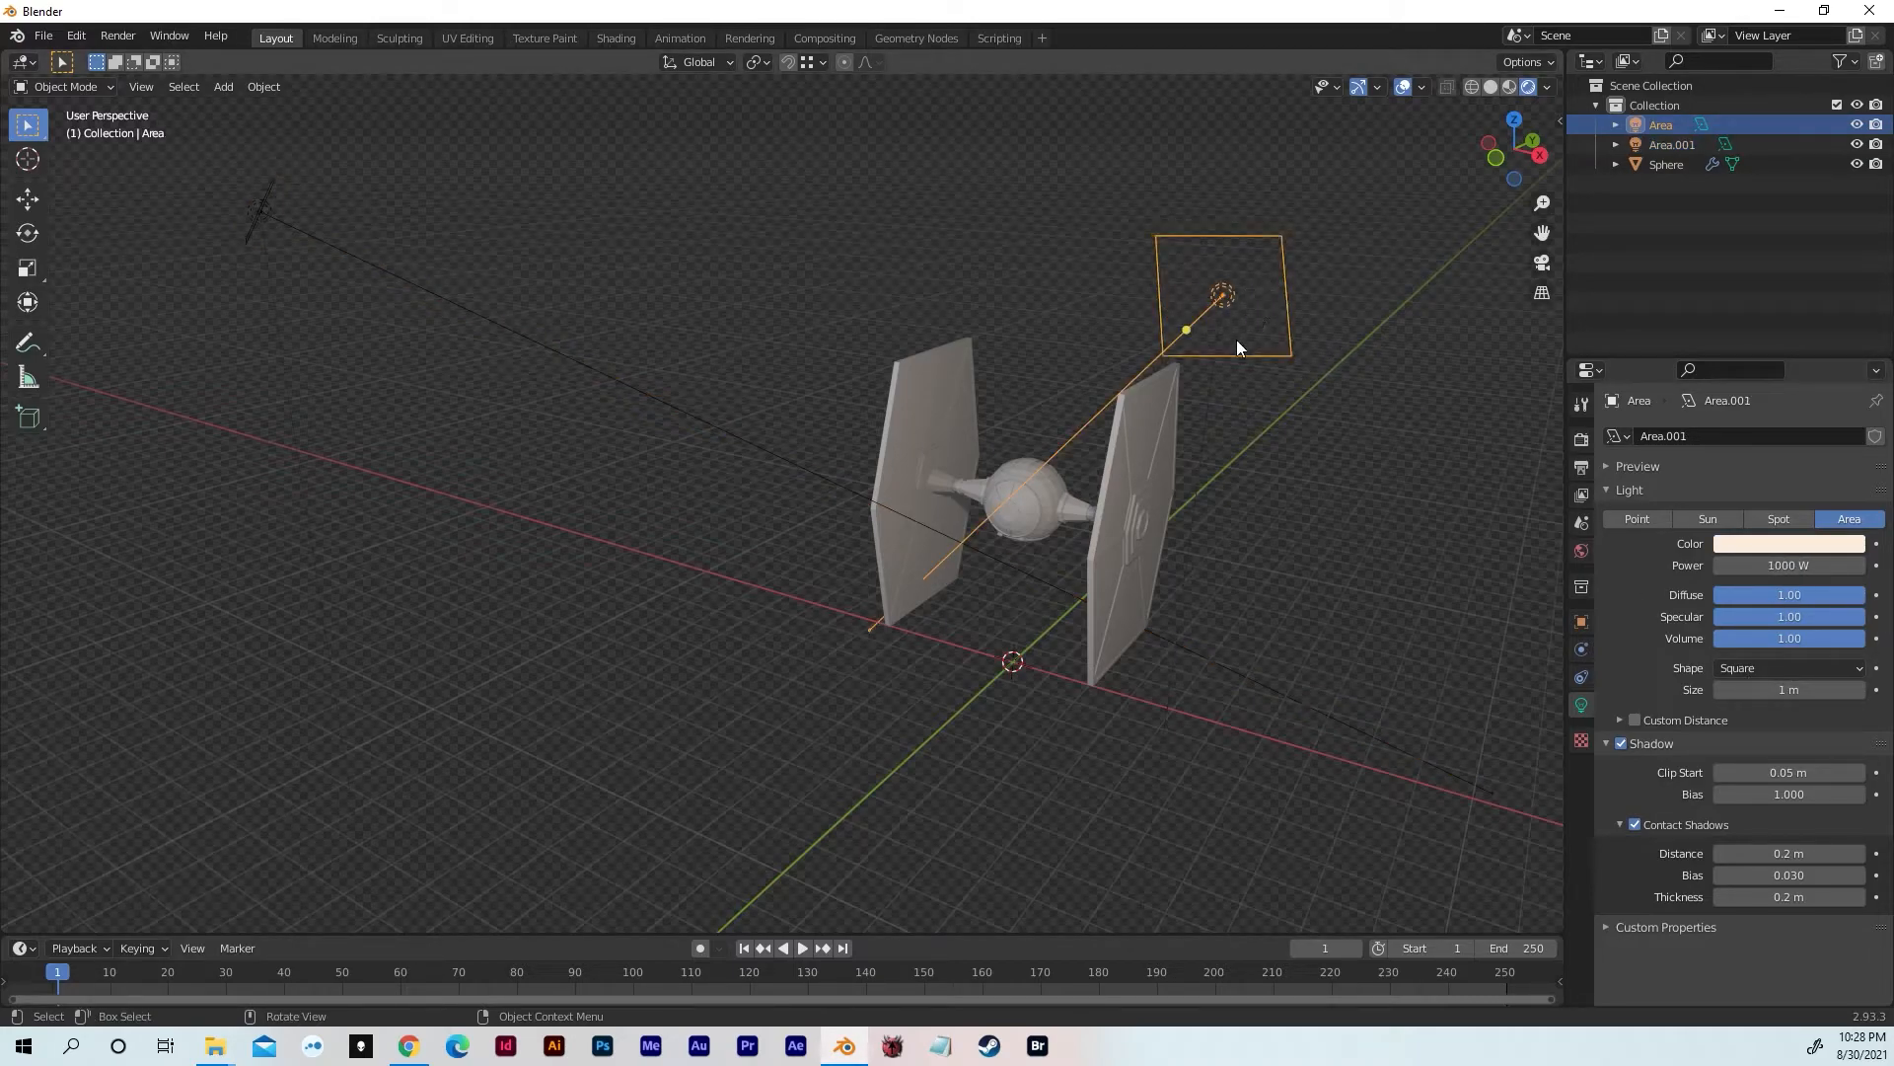
{"action": "left_click", "coordinate": [1778, 565]}
{"action": "type", "text": "15"}
{"action": "key", "text": "Return"}
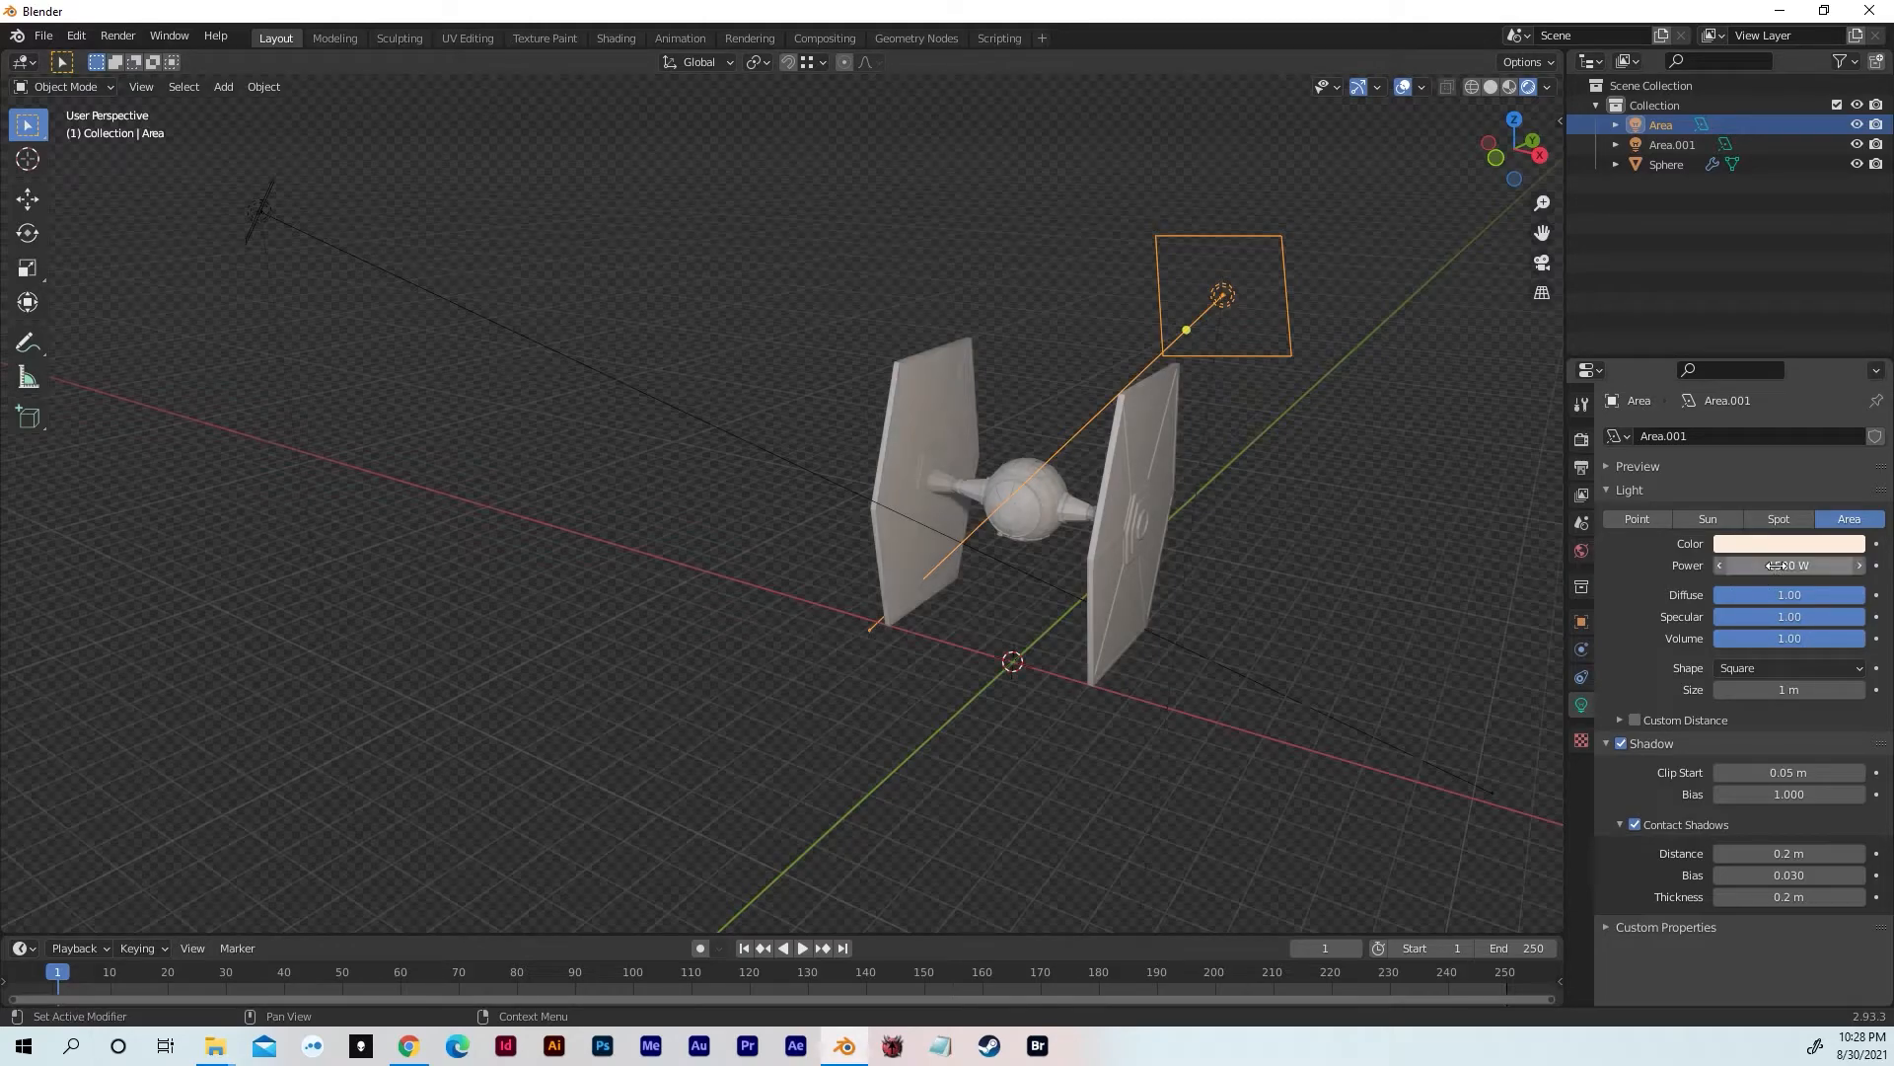
{"action": "middle_click_drag", "start_coordinate": [1061, 481], "coordinate": [1015, 559]}
{"action": "scroll", "coordinate": [1175, 407], "scroll_direction": "up", "scroll_amount": 4}
{"action": "scroll", "coordinate": [1015, 558], "scroll_direction": "down", "scroll_amount": 5}
{"action": "middle_click_drag", "start_coordinate": [998, 864], "coordinate": [825, 410]}
Duplicate the pale blue area light and place the copy about 34.2 m along the global Y axis
{"action": "left_click", "coordinate": [819, 331]}
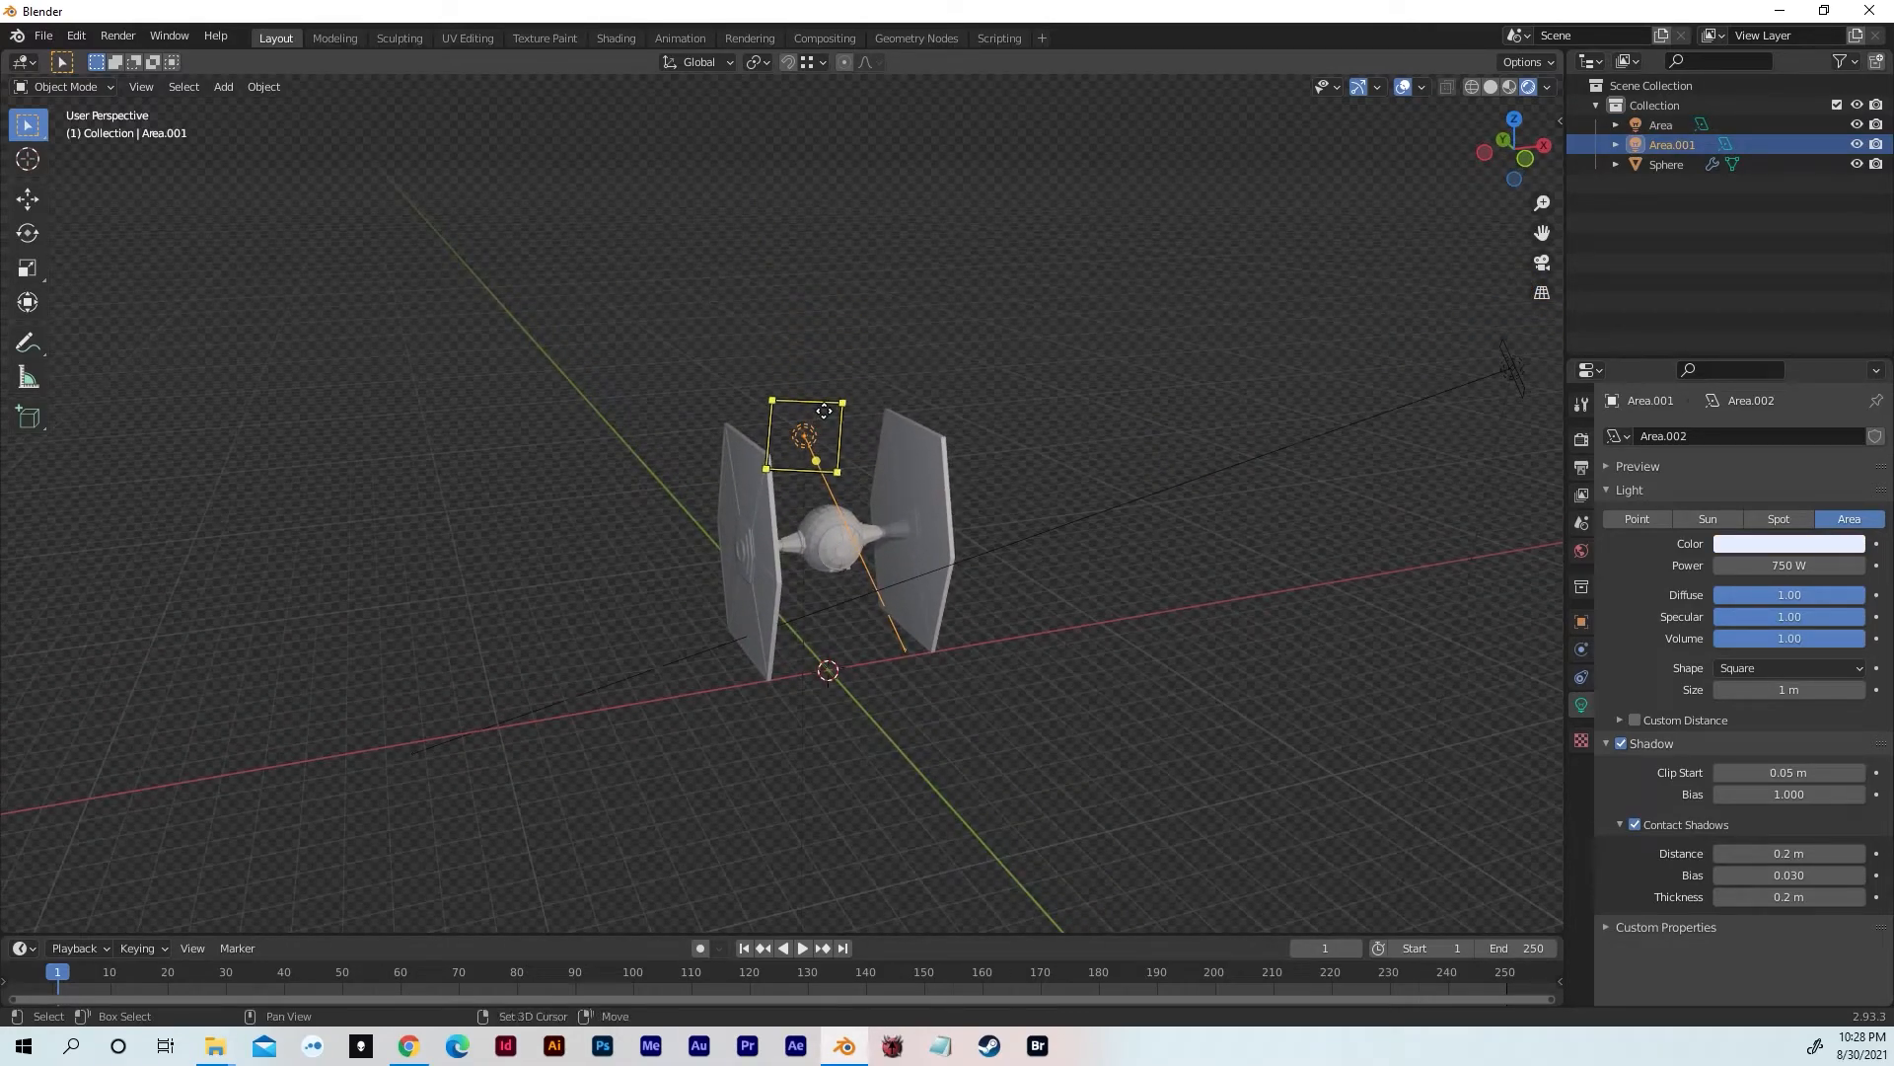
{"action": "key", "text": "shift+d"}
{"action": "key", "text": "y"}
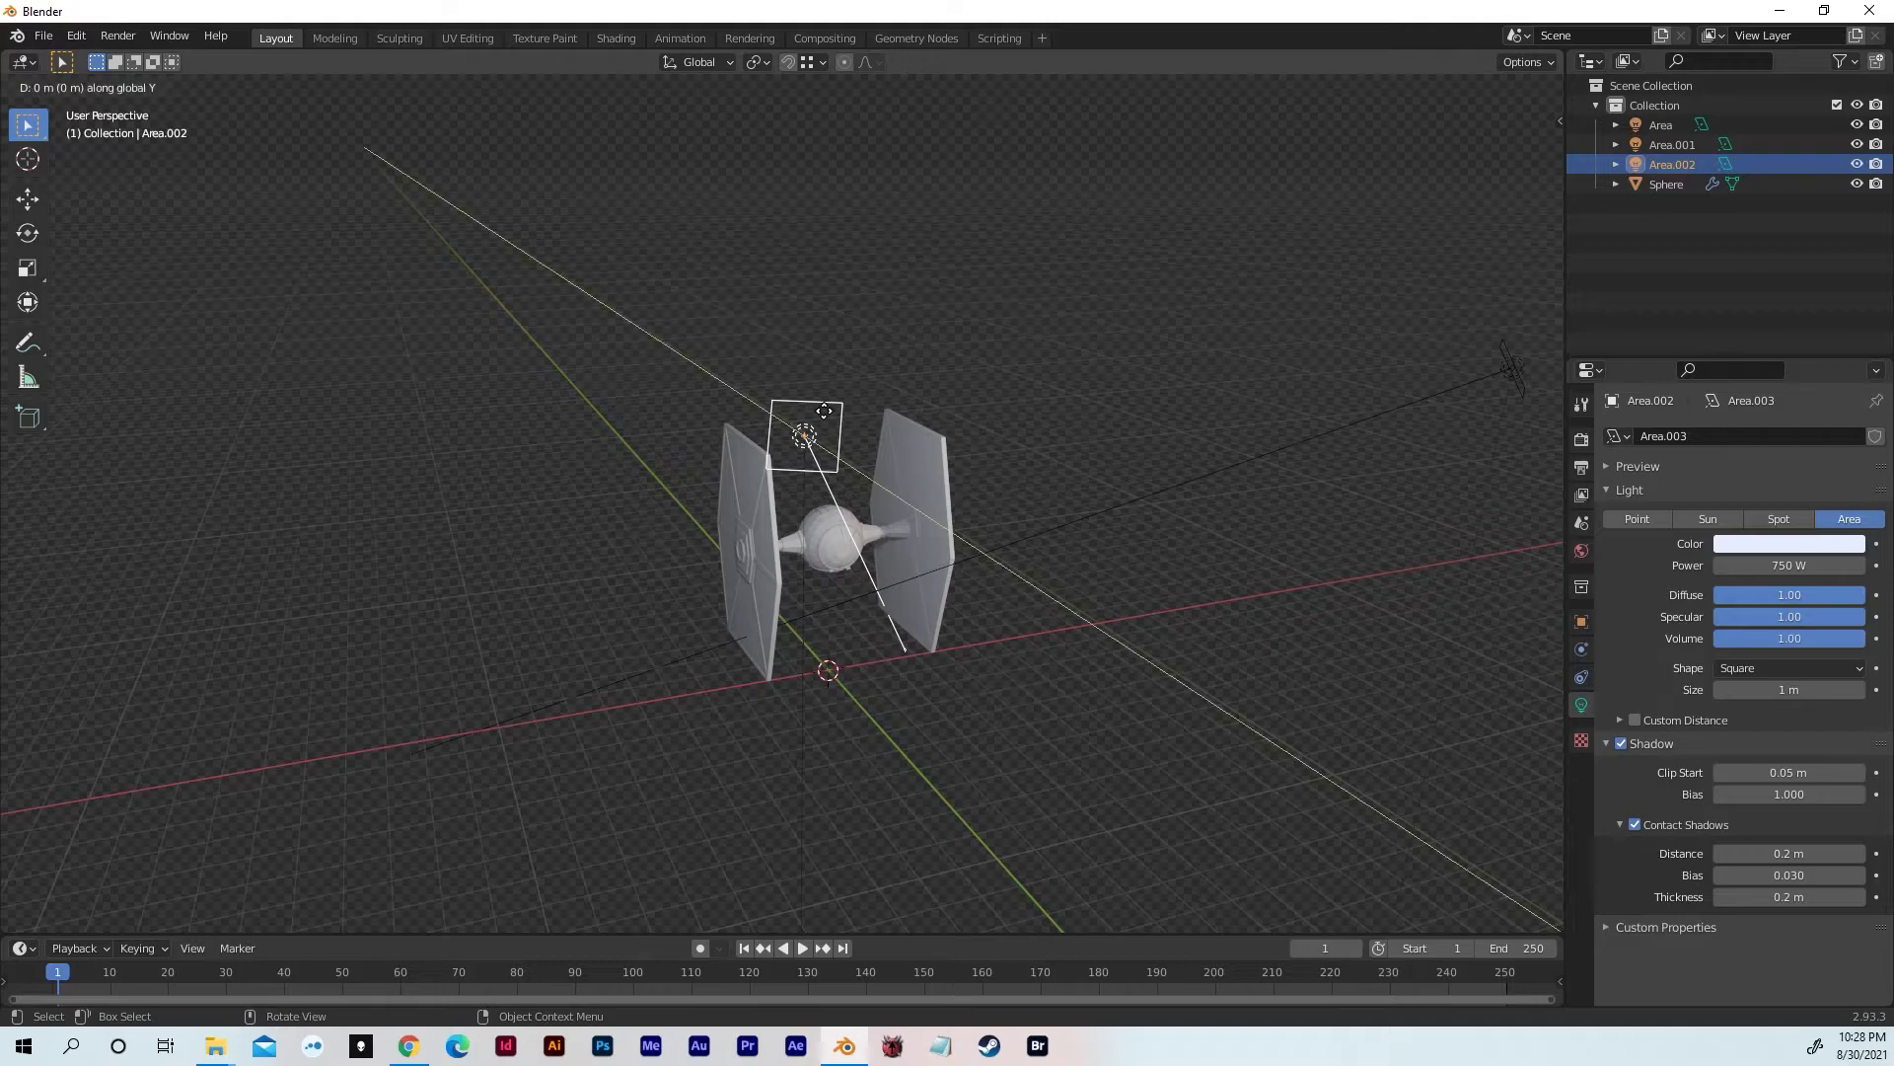
{"action": "left_click", "coordinate": [515, 231]}
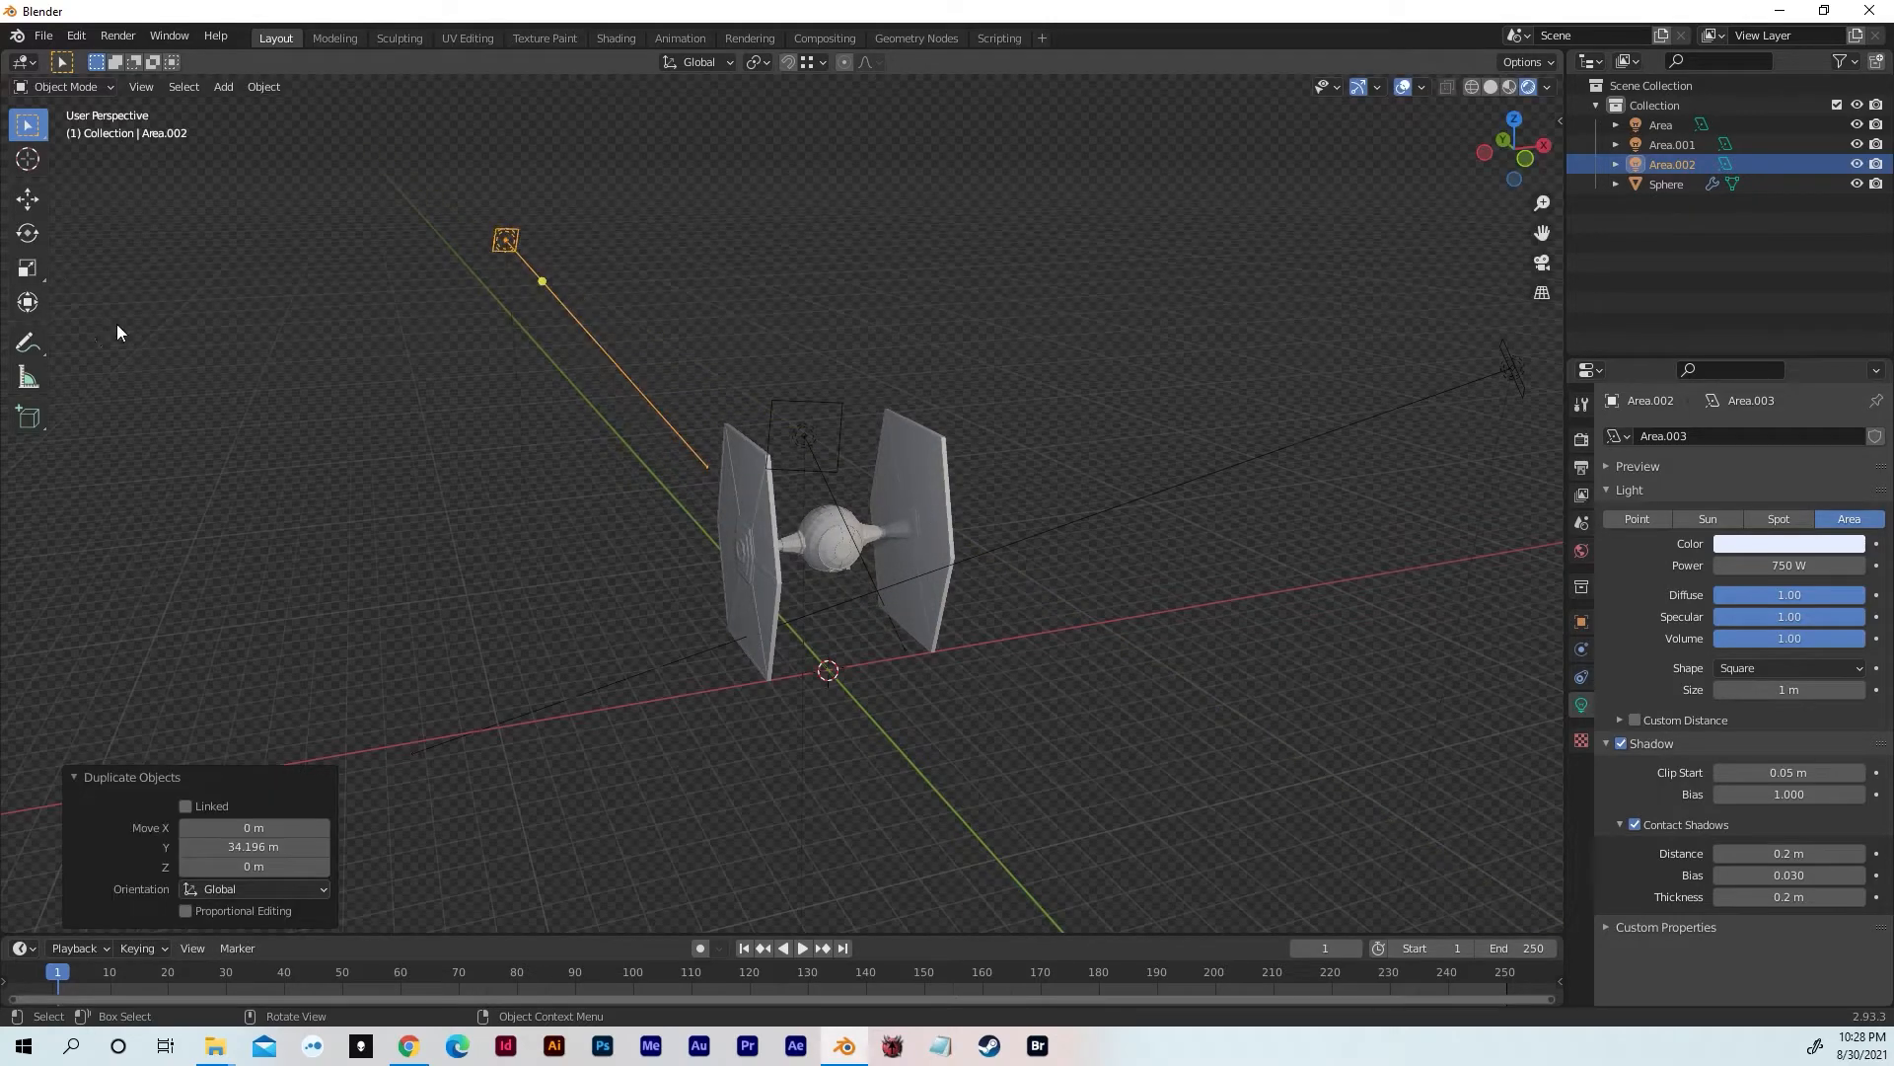
{"action": "middle_click_drag", "start_coordinate": [595, 259], "coordinate": [832, 431]}
{"action": "middle_click_drag", "start_coordinate": [713, 440], "coordinate": [1085, 434]}
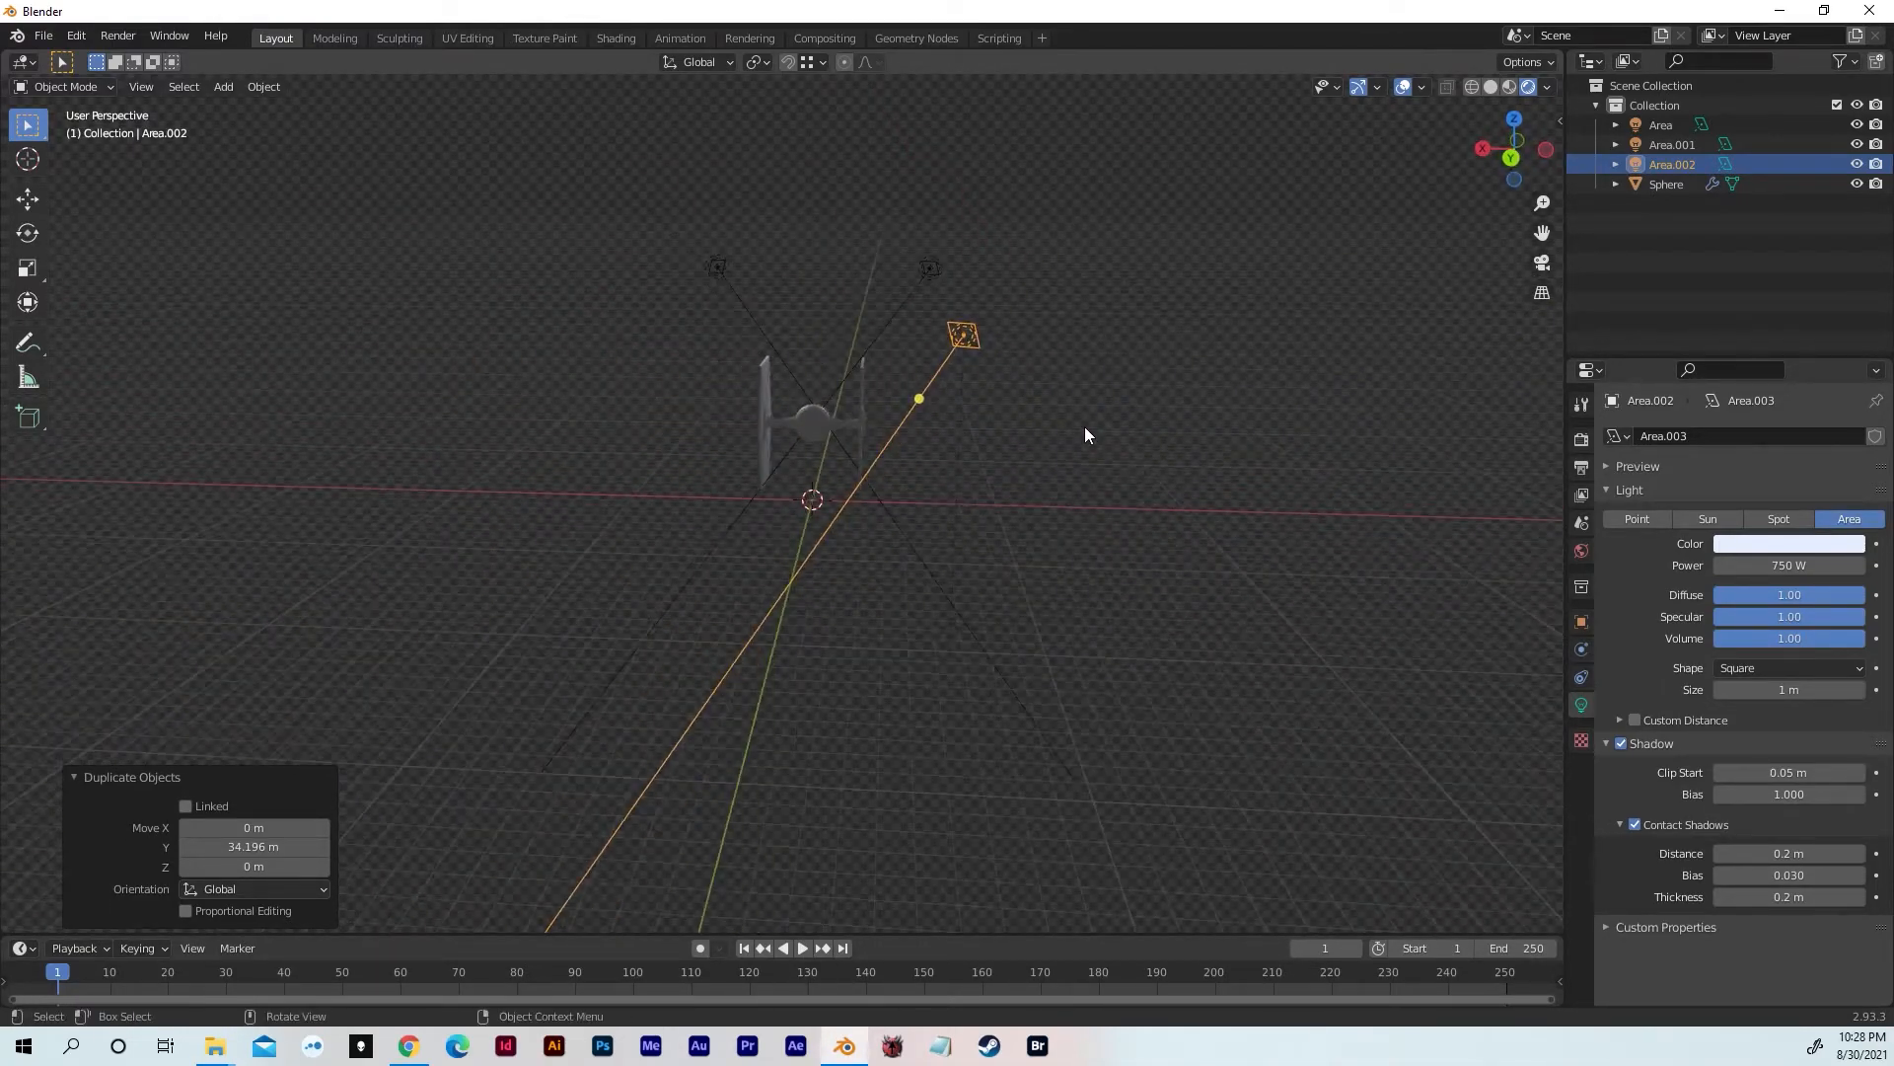
Set the new area light's Y and Z rotation to 0° so that it points straight down
{"action": "left_click", "coordinate": [1562, 120]}
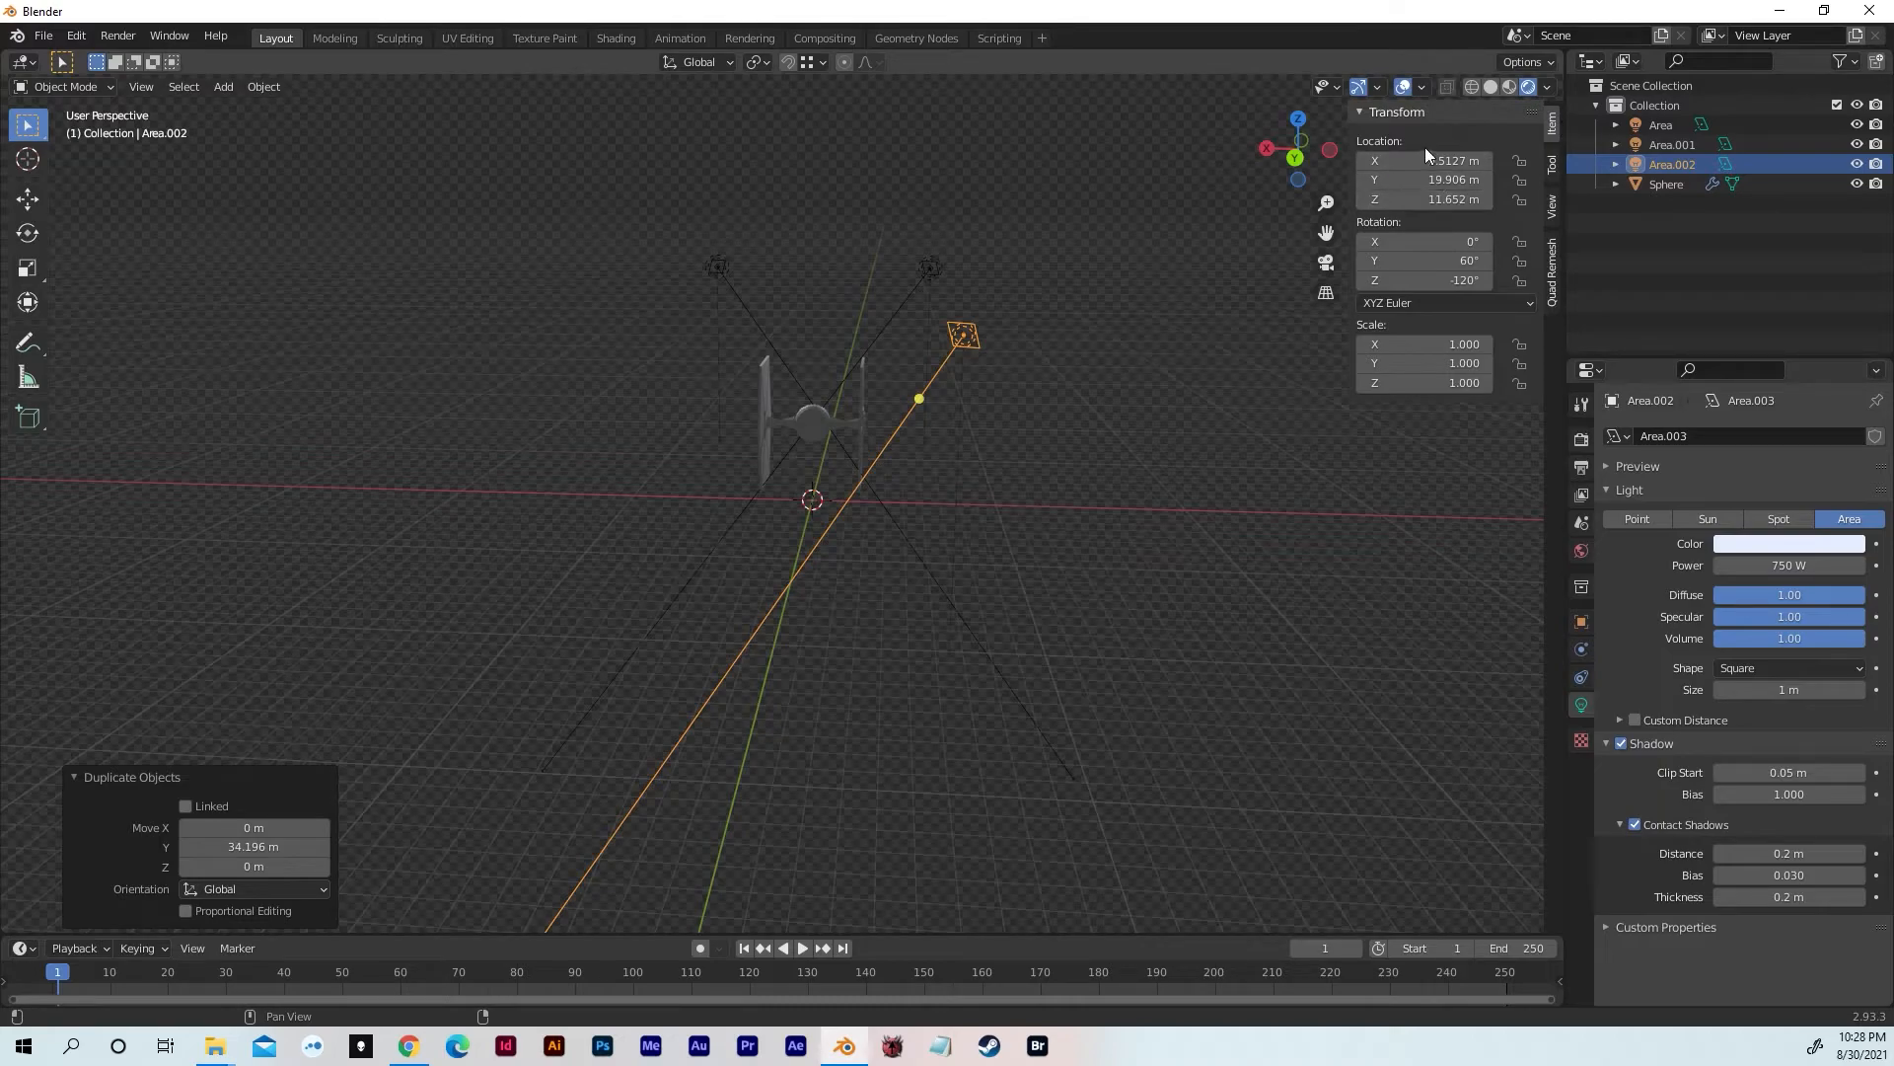
{"action": "left_click", "coordinate": [1424, 266]}
{"action": "type", "text": "0"}
{"action": "key", "text": "Return"}
{"action": "left_click", "coordinate": [1437, 279]}
{"action": "type", "text": "0"}
{"action": "key", "text": "Return"}
{"action": "middle_click_drag", "start_coordinate": [1101, 377], "coordinate": [1022, 420]}
{"action": "scroll", "coordinate": [1022, 420], "scroll_direction": "up", "scroll_amount": 5}
{"action": "middle_click_drag", "start_coordinate": [1144, 359], "coordinate": [921, 474], "text": "shift"}
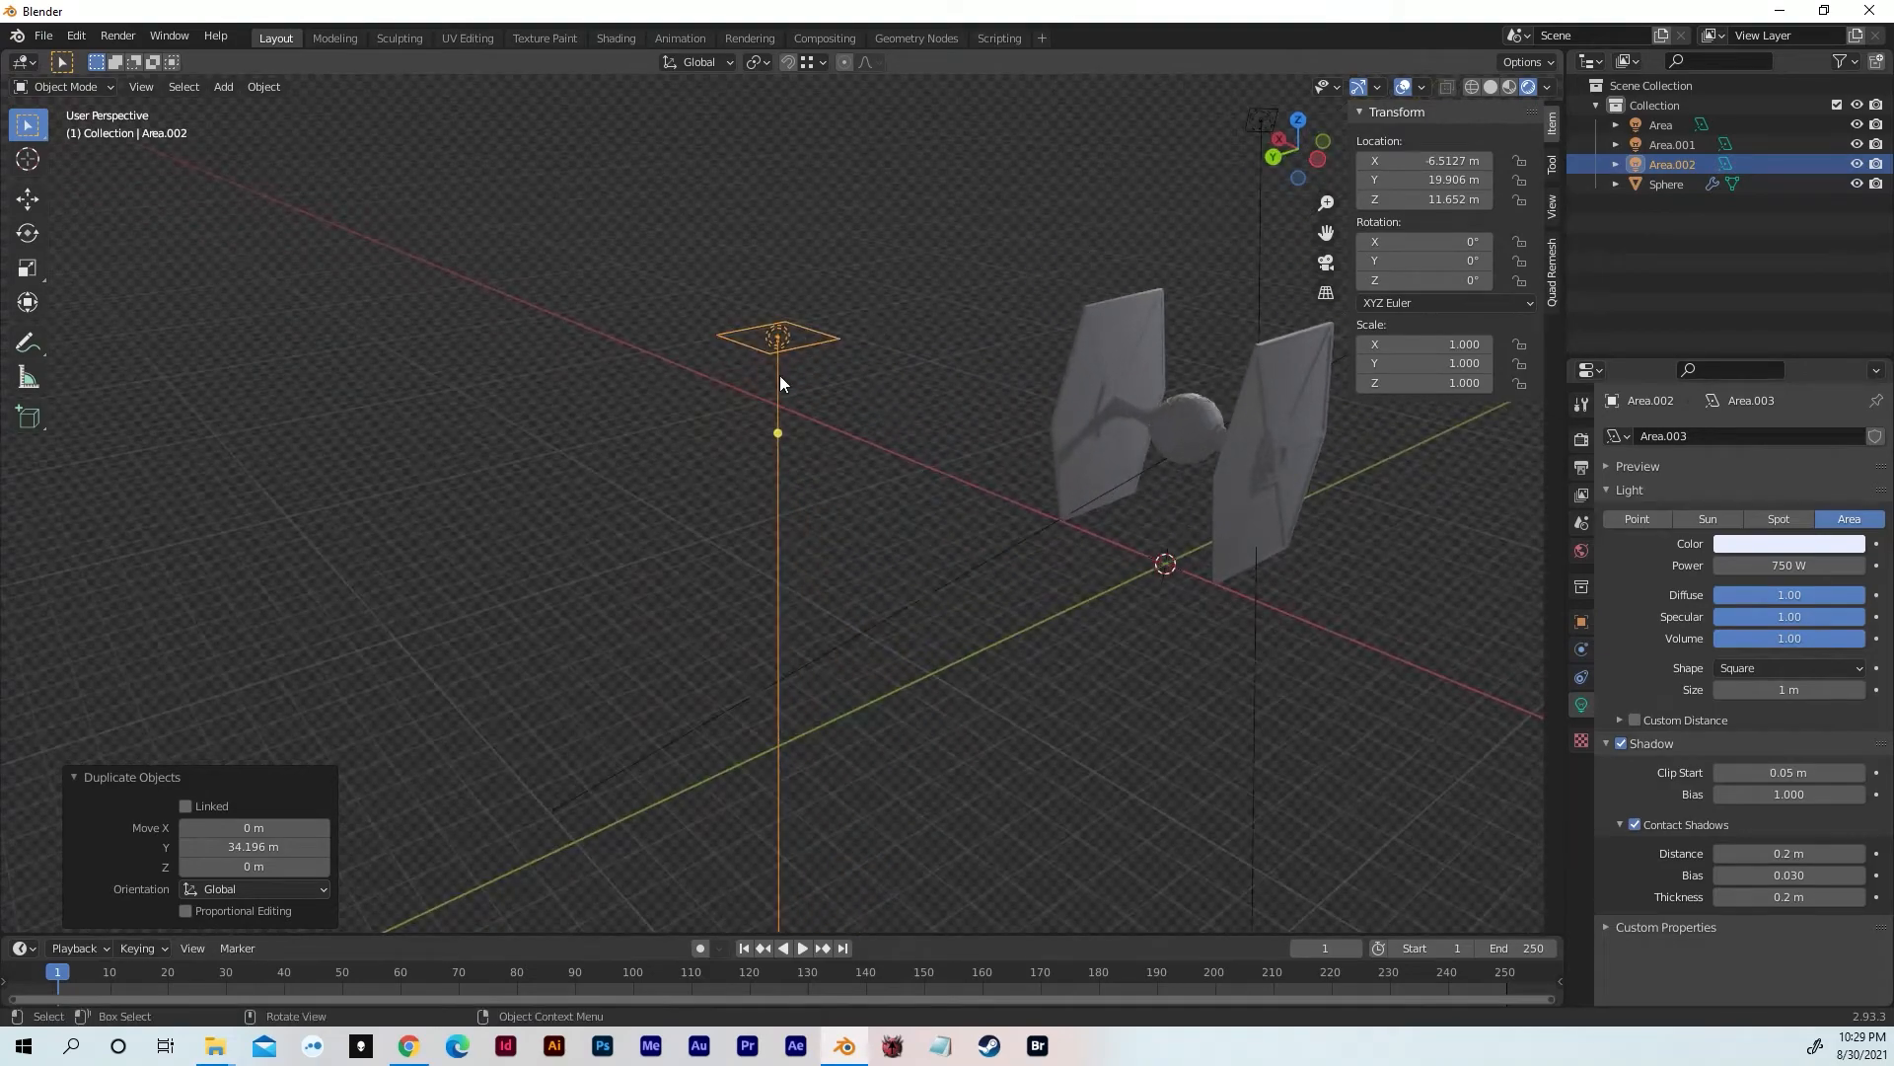
Lower the new area light along the global Z axis to a height of about 0.52 m
{"action": "key", "text": "g"}
{"action": "key", "text": "z"}
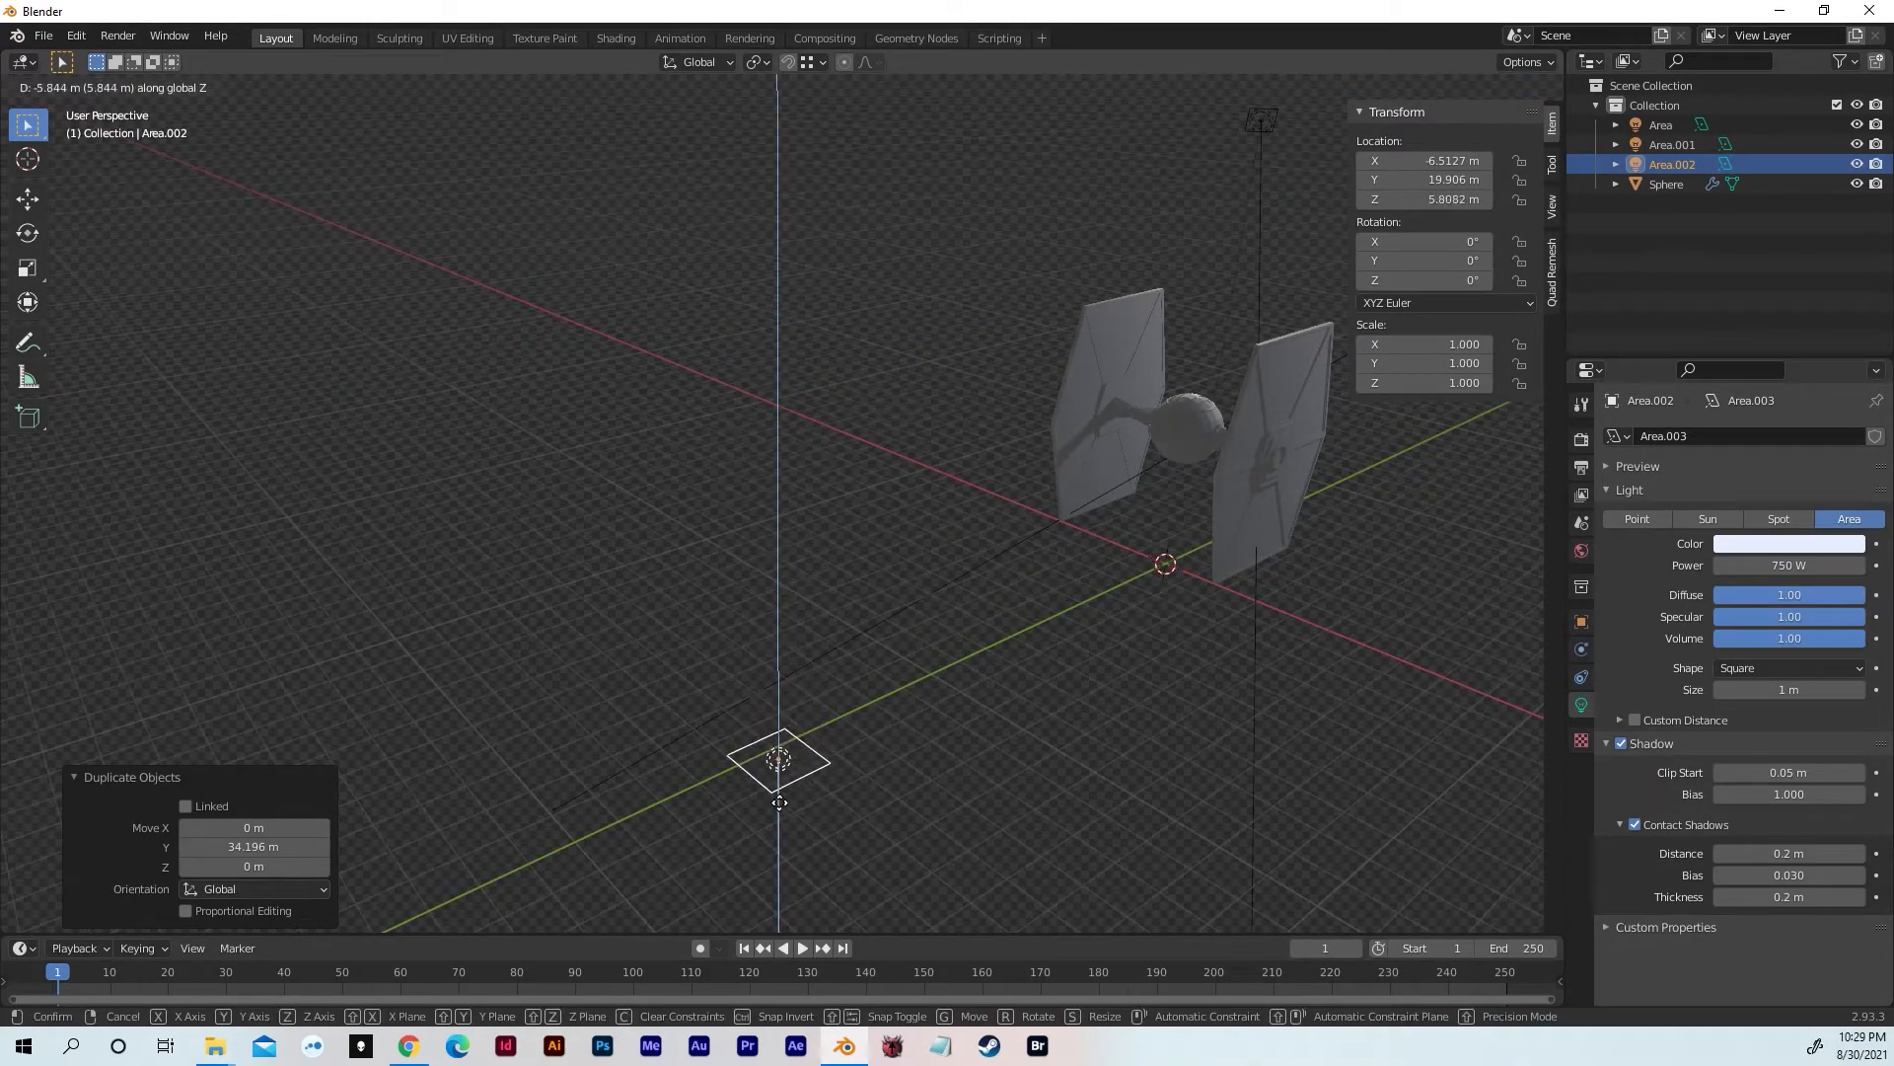
{"action": "left_click", "coordinate": [770, 886]}
{"action": "middle_click_drag", "start_coordinate": [770, 886], "coordinate": [664, 566]}
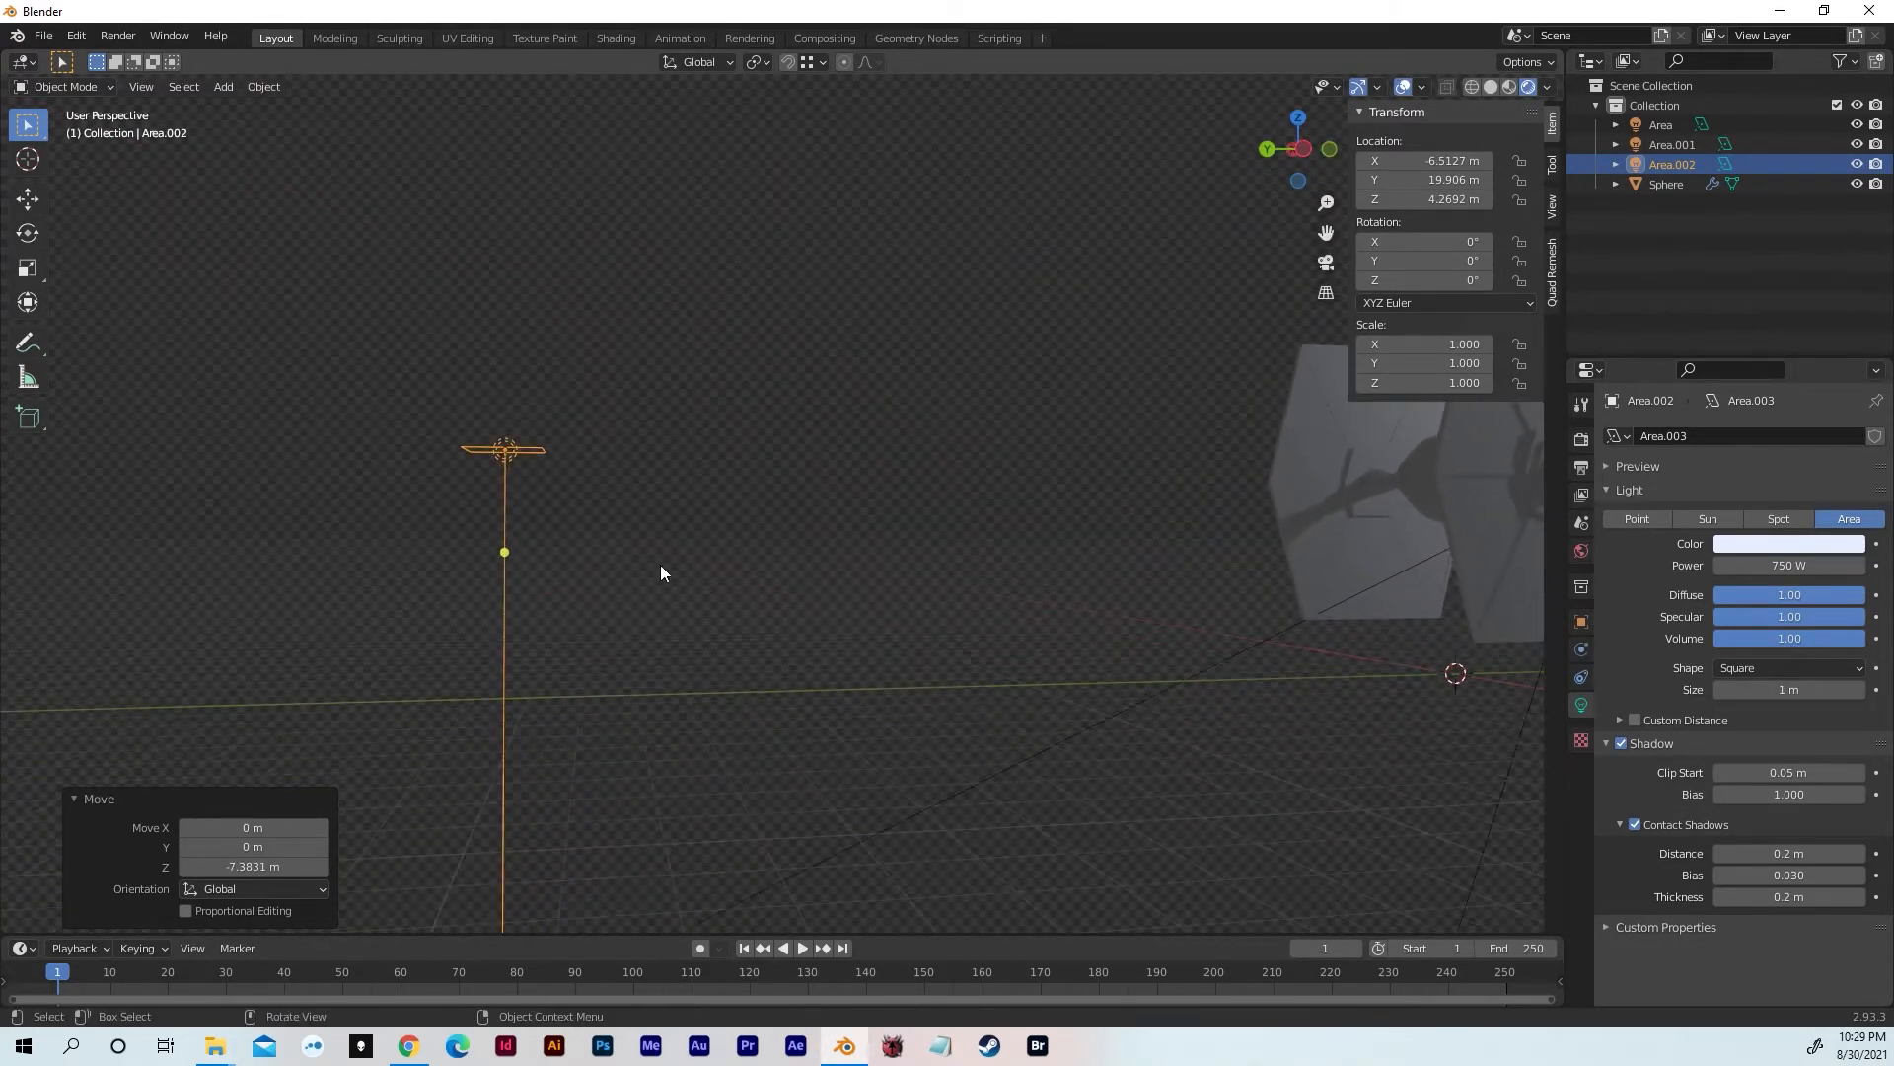
{"action": "key", "text": "g"}
{"action": "key", "text": "z"}
{"action": "left_click", "coordinate": [624, 850]}
Move the new area light along global X to about -1.20 m, roughly in line with the ship's centre
{"action": "middle_click_drag", "start_coordinate": [625, 850], "coordinate": [933, 755]}
{"action": "key", "text": "g"}
{"action": "key", "text": "x"}
{"action": "left_click", "coordinate": [884, 632]}
{"action": "middle_click_drag", "start_coordinate": [885, 631], "coordinate": [953, 657]}
{"action": "key", "text": "g"}
{"action": "key", "text": "x"}
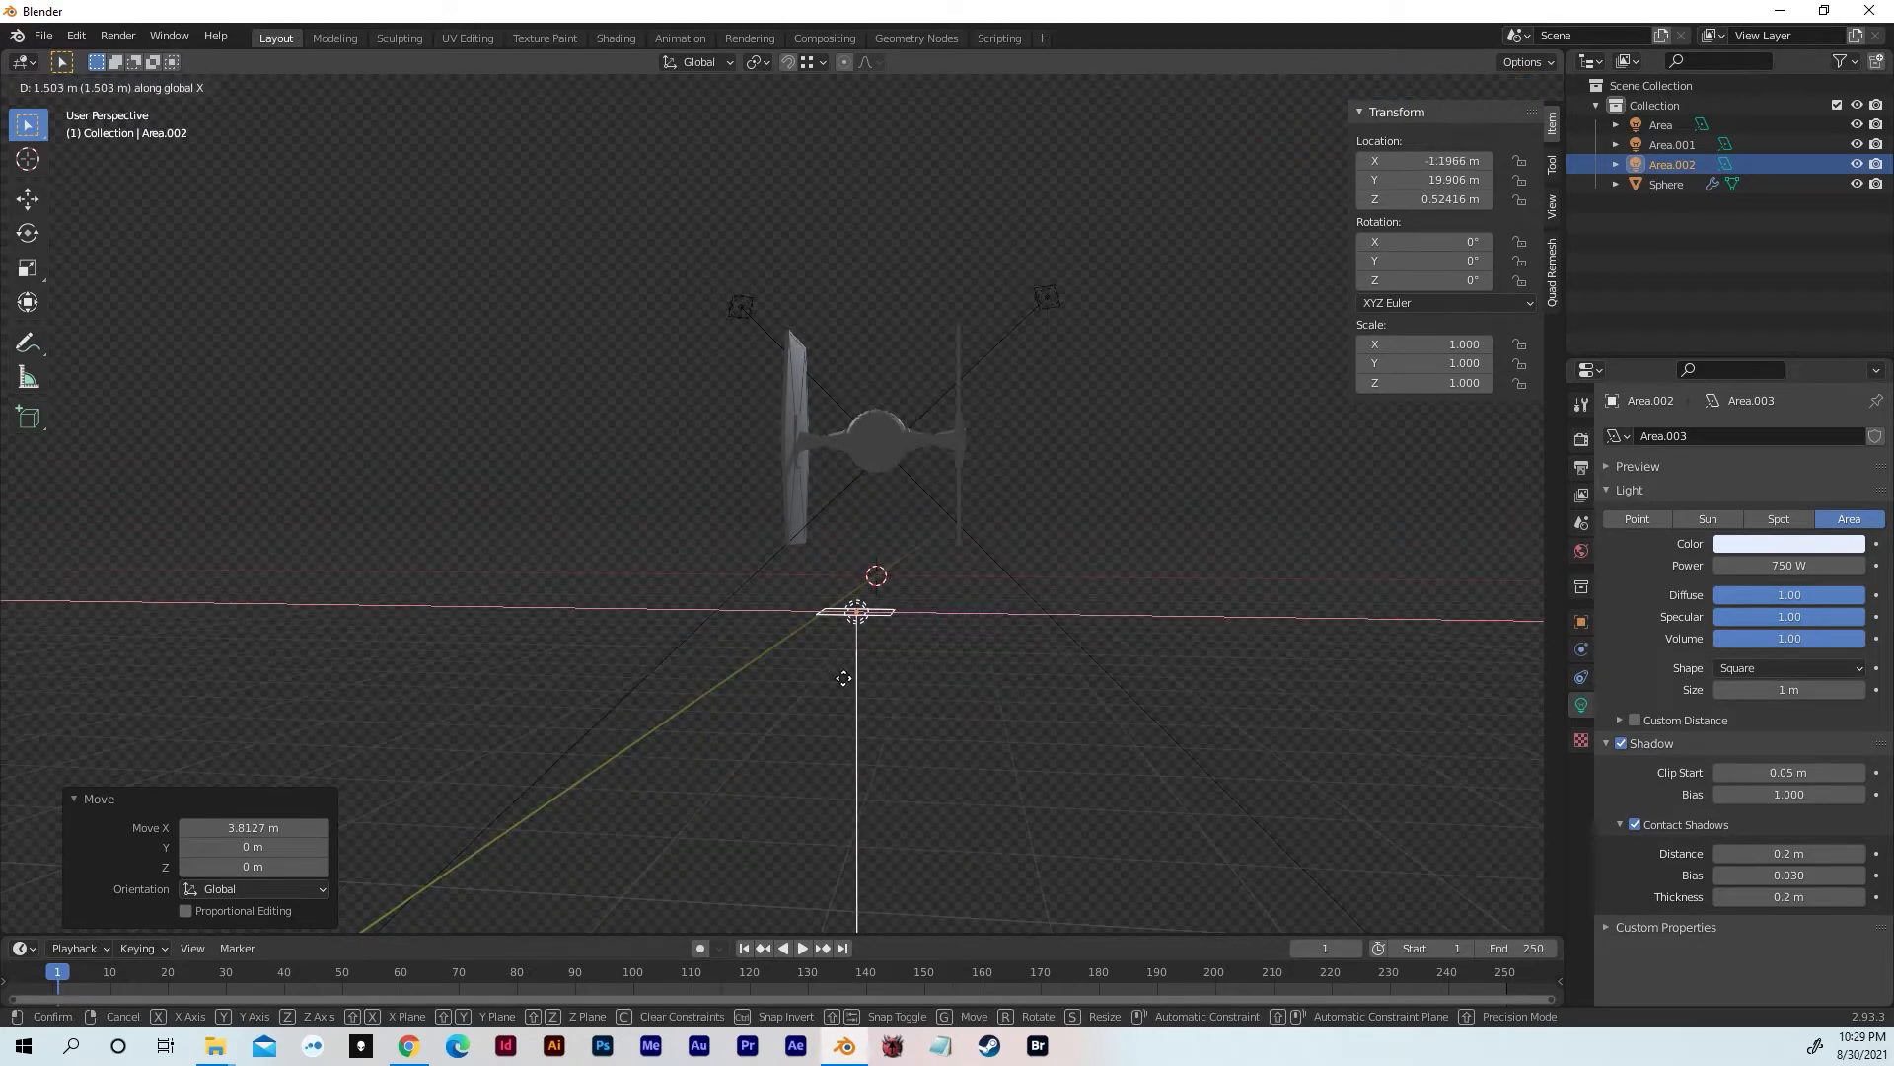
{"action": "left_click", "coordinate": [845, 678]}
Rotate the new area light -135° about the global X axis to aim it up toward the ship
{"action": "middle_click_drag", "start_coordinate": [844, 678], "coordinate": [848, 607]}
{"action": "key", "text": "r"}
{"action": "key", "text": "x"}
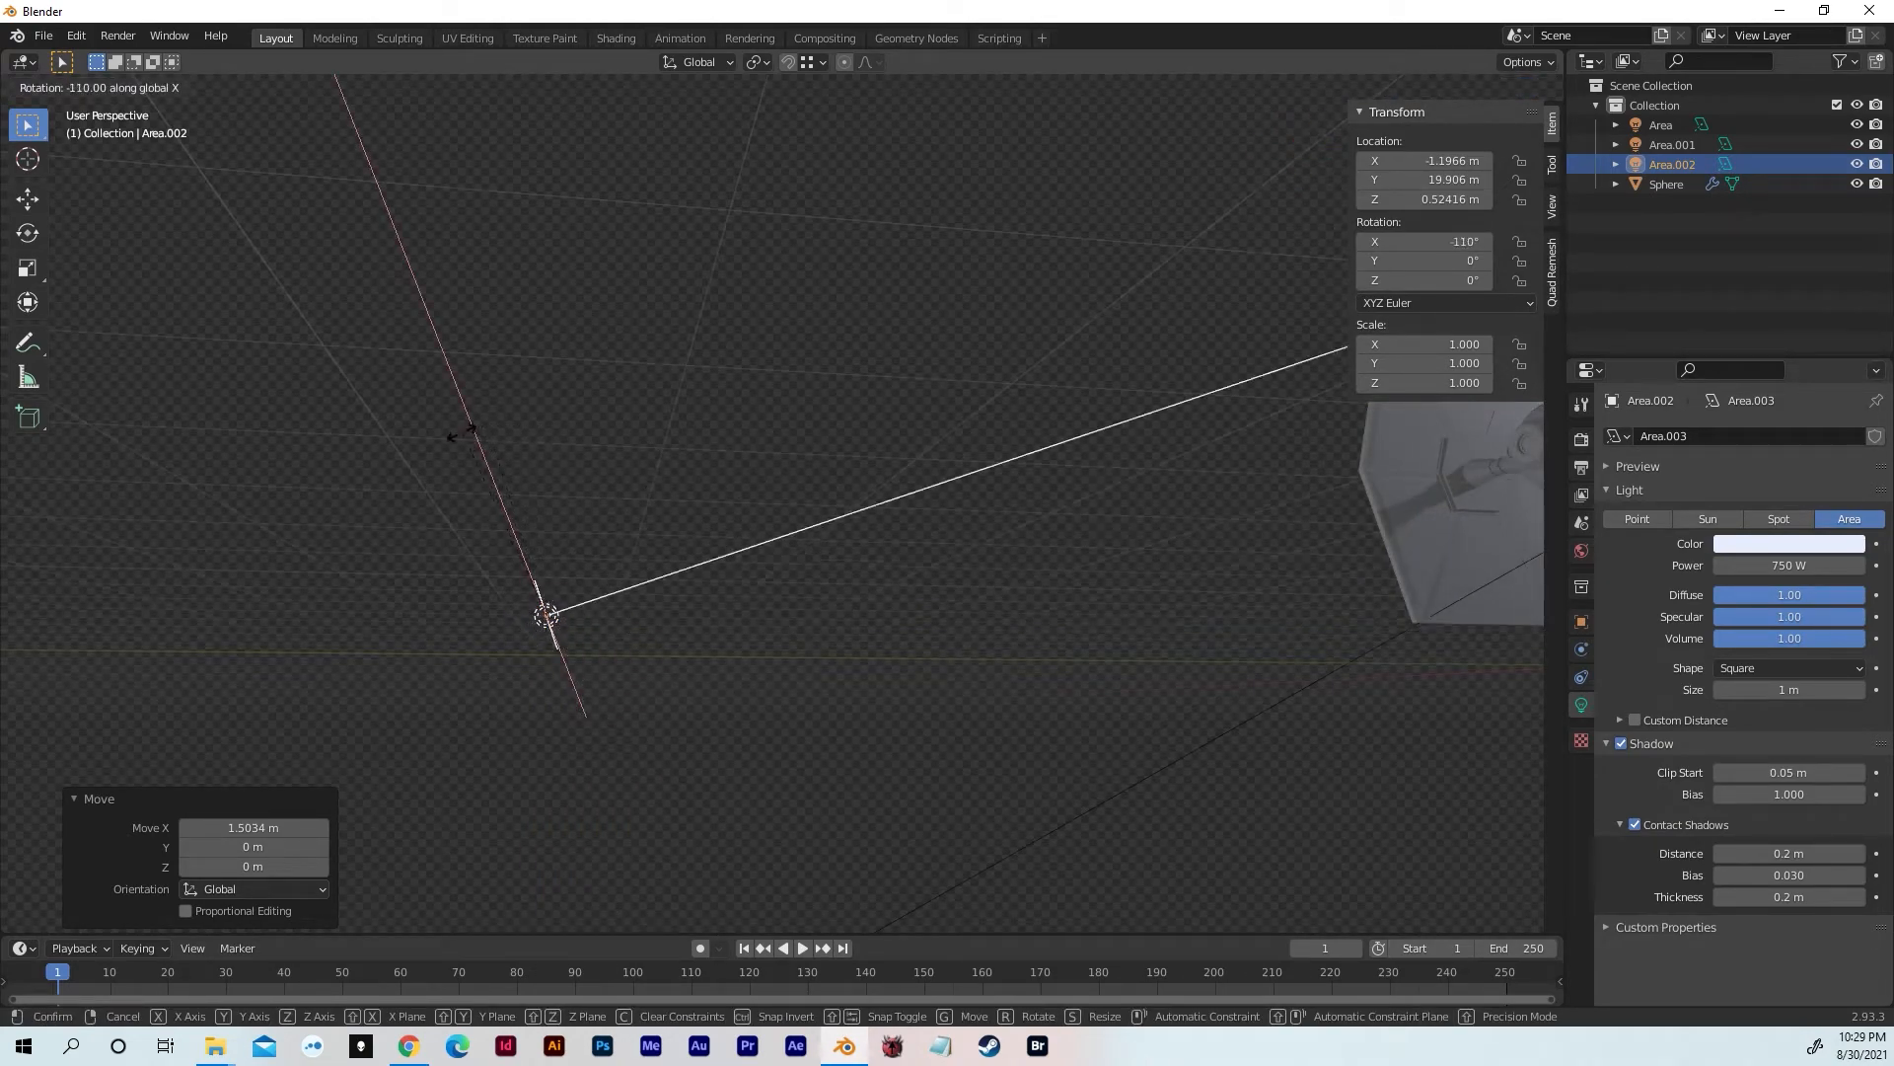
{"action": "left_click", "coordinate": [359, 441]}
Lower the new area light along global Z to about -6.85 m, below the ship
{"action": "key", "text": "g"}
{"action": "key", "text": "z"}
{"action": "left_click", "coordinate": [680, 872]}
{"action": "middle_click_drag", "start_coordinate": [548, 837], "coordinate": [377, 624]}
{"action": "key", "text": "g"}
{"action": "key", "text": "z"}
{"action": "left_click", "coordinate": [393, 798]}
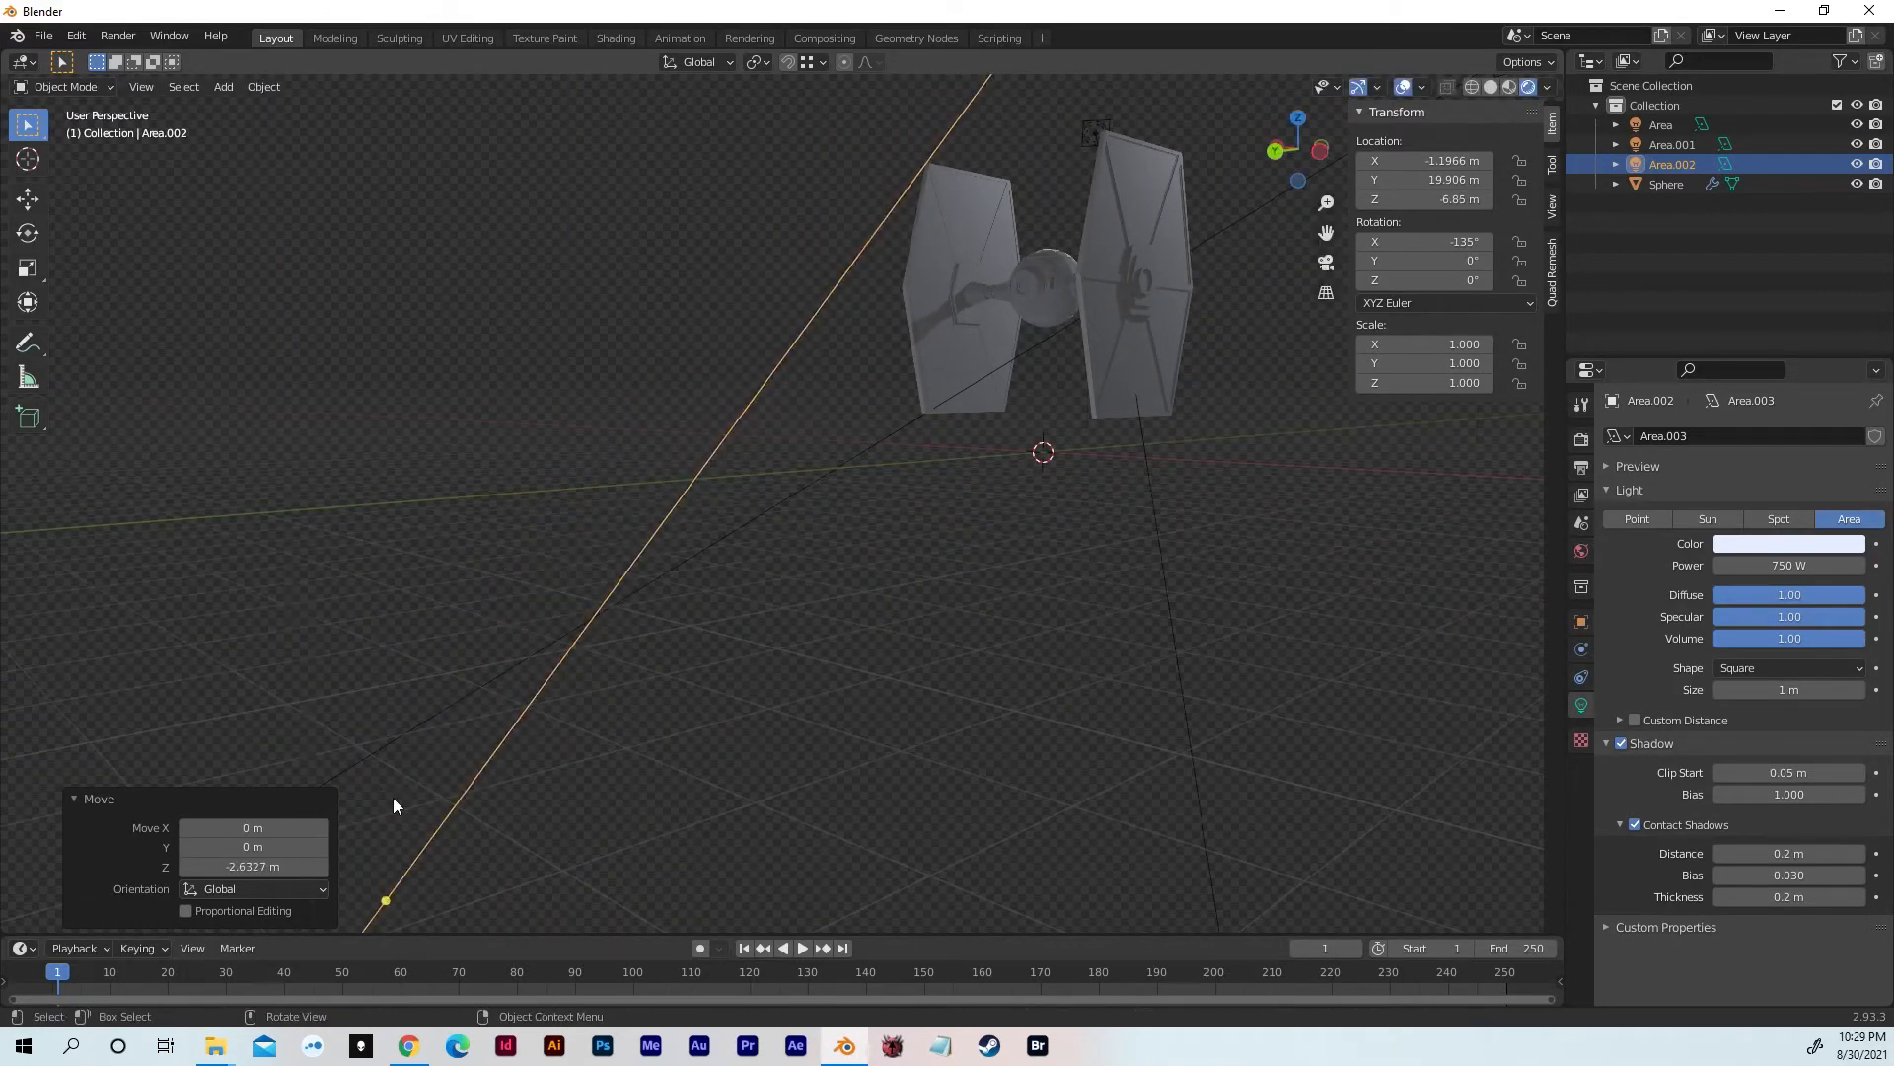
{"action": "middle_click_drag", "start_coordinate": [740, 625], "coordinate": [558, 561]}
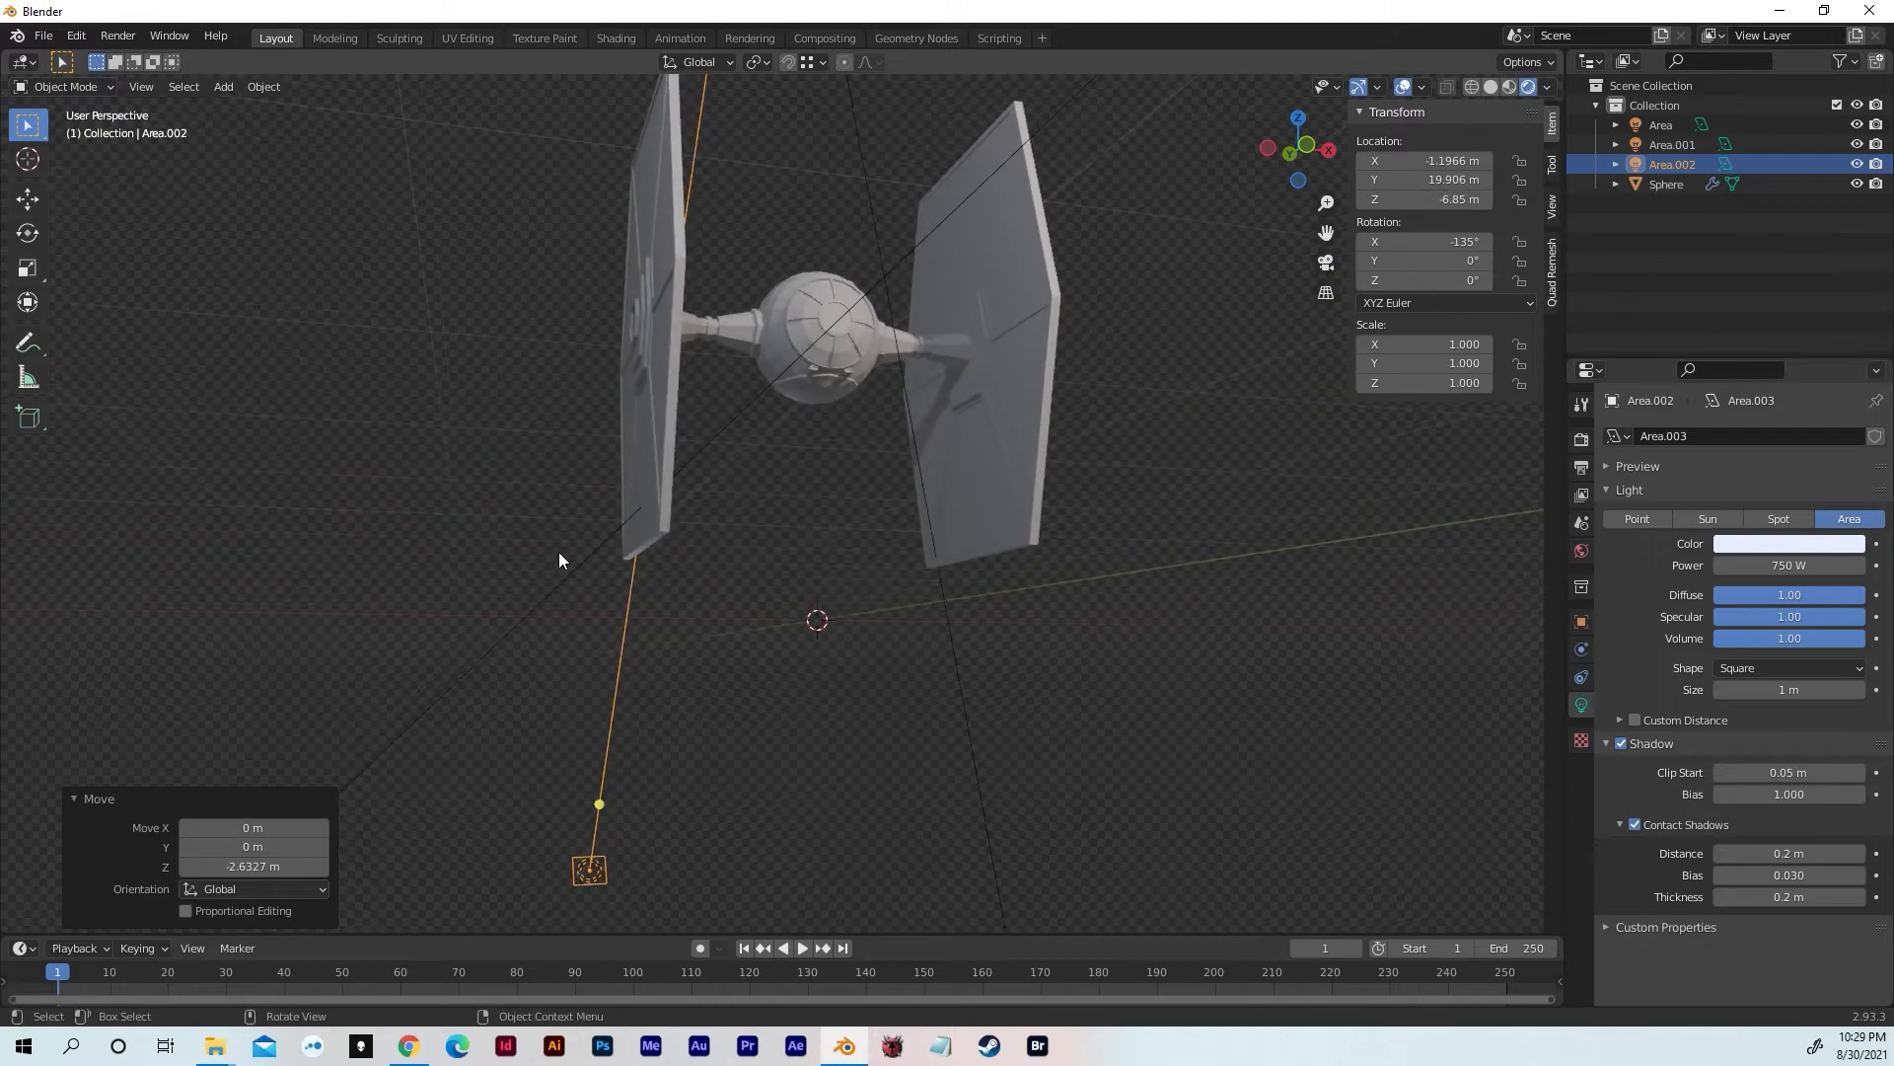
Set the lower area light's power to 2000 W and tint it pale violet with hue 0.702 and saturation 0.386
{"action": "double_click", "coordinate": [1813, 566]}
{"action": "type", "text": "200"}
{"action": "key", "text": "Return"}
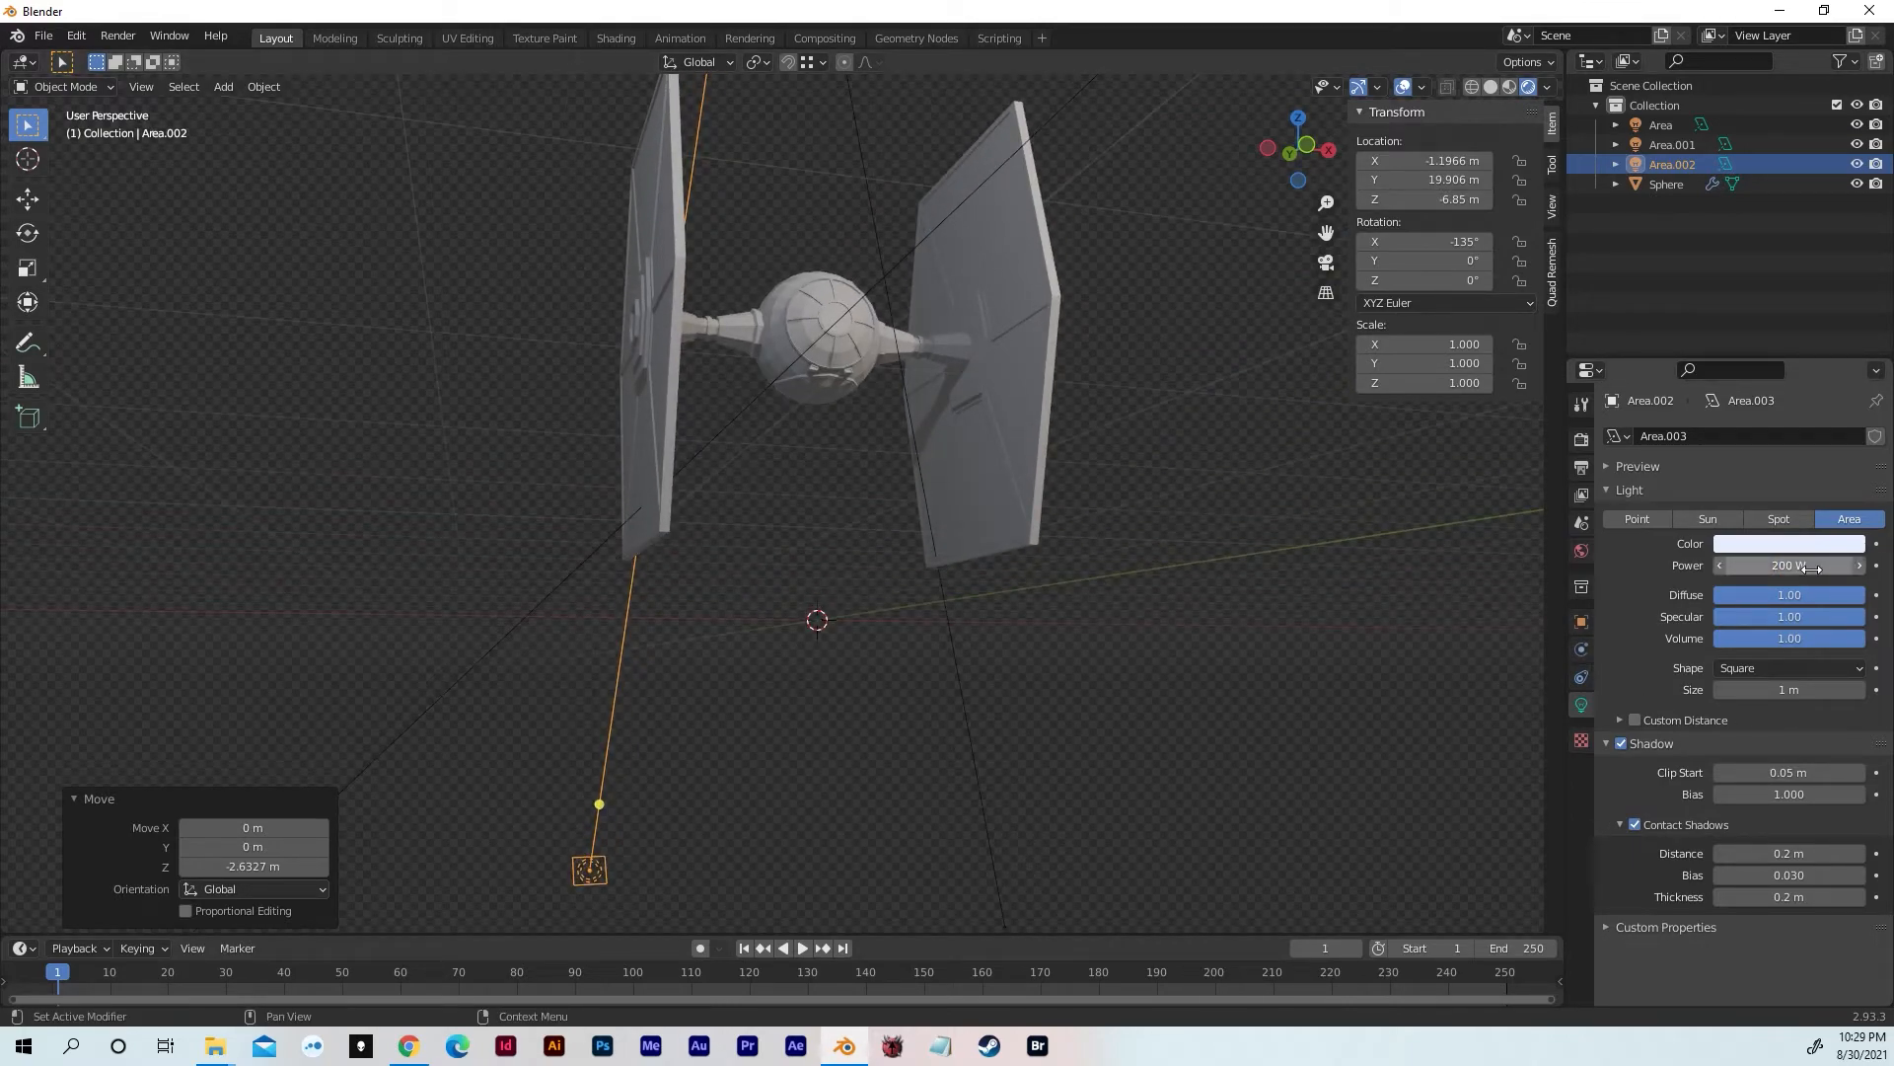
{"action": "double_click", "coordinate": [1813, 567]}
{"action": "type", "text": "2"}
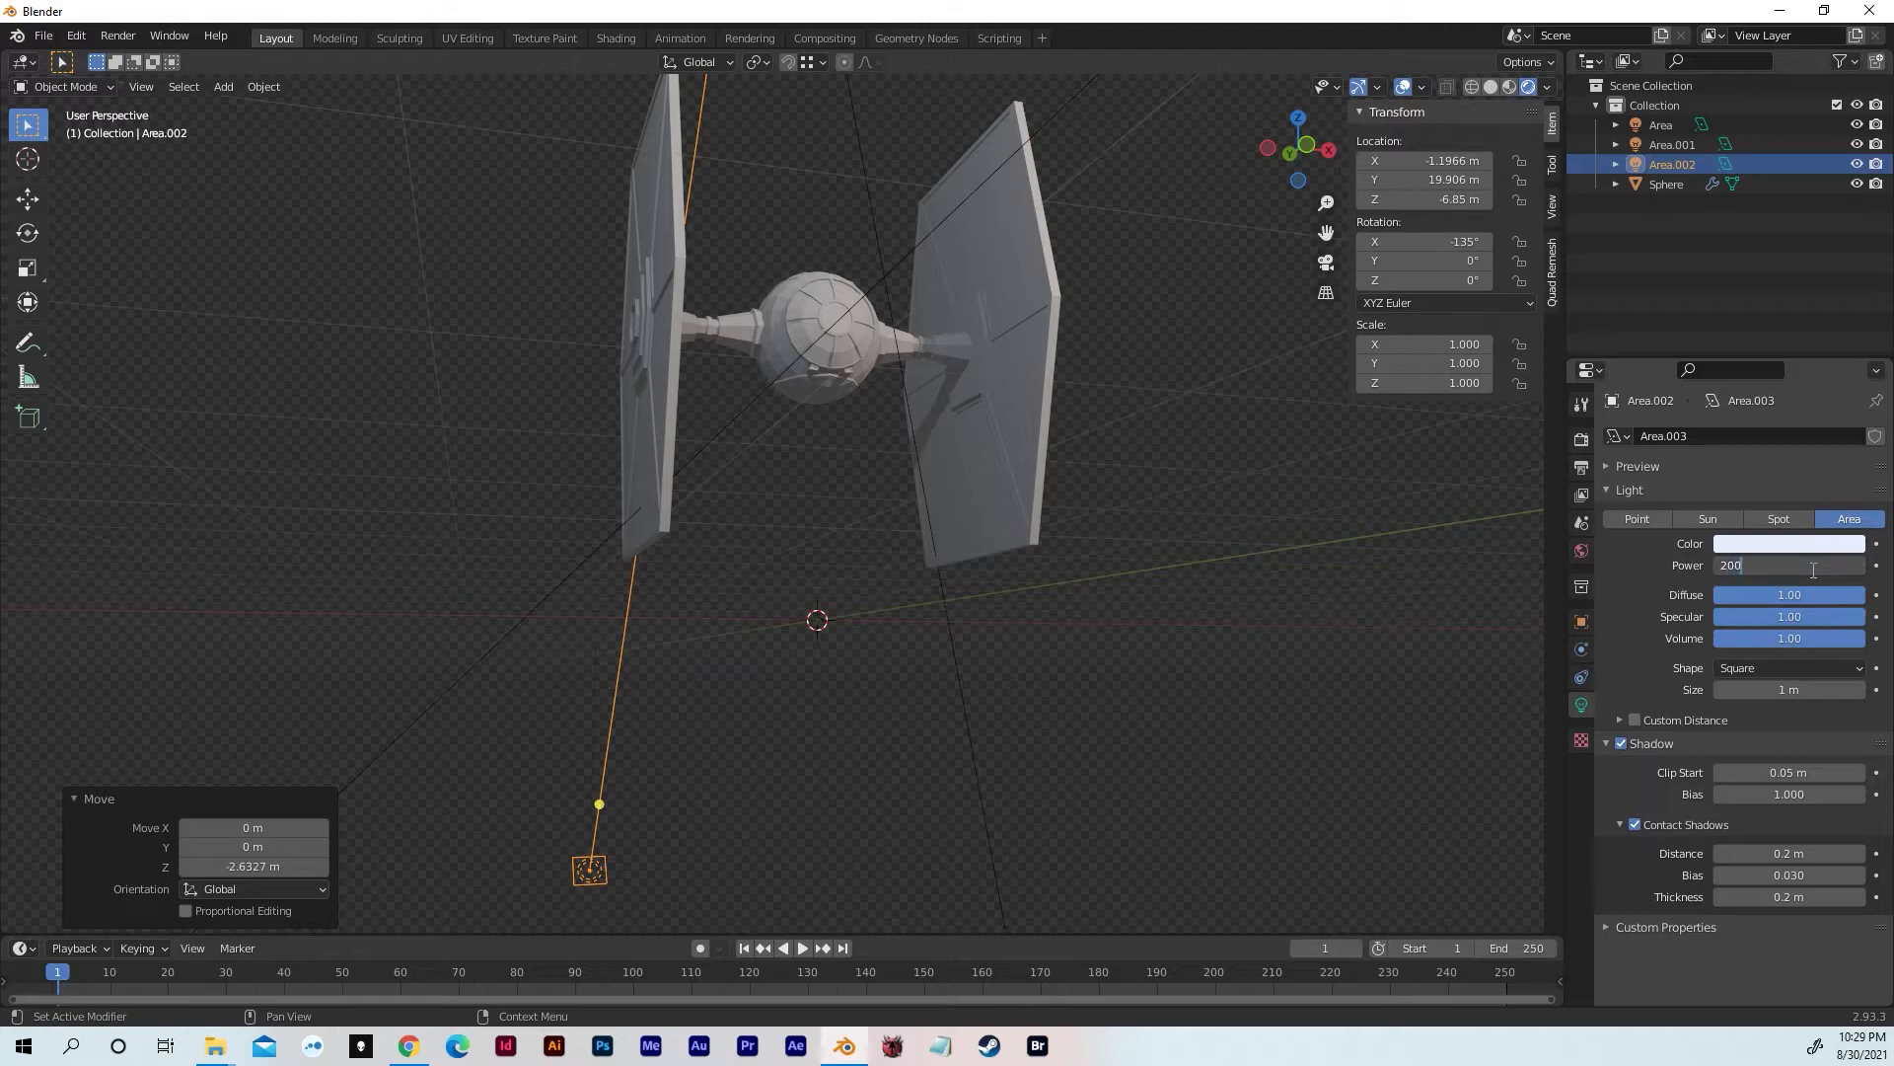
{"action": "key", "text": "Return"}
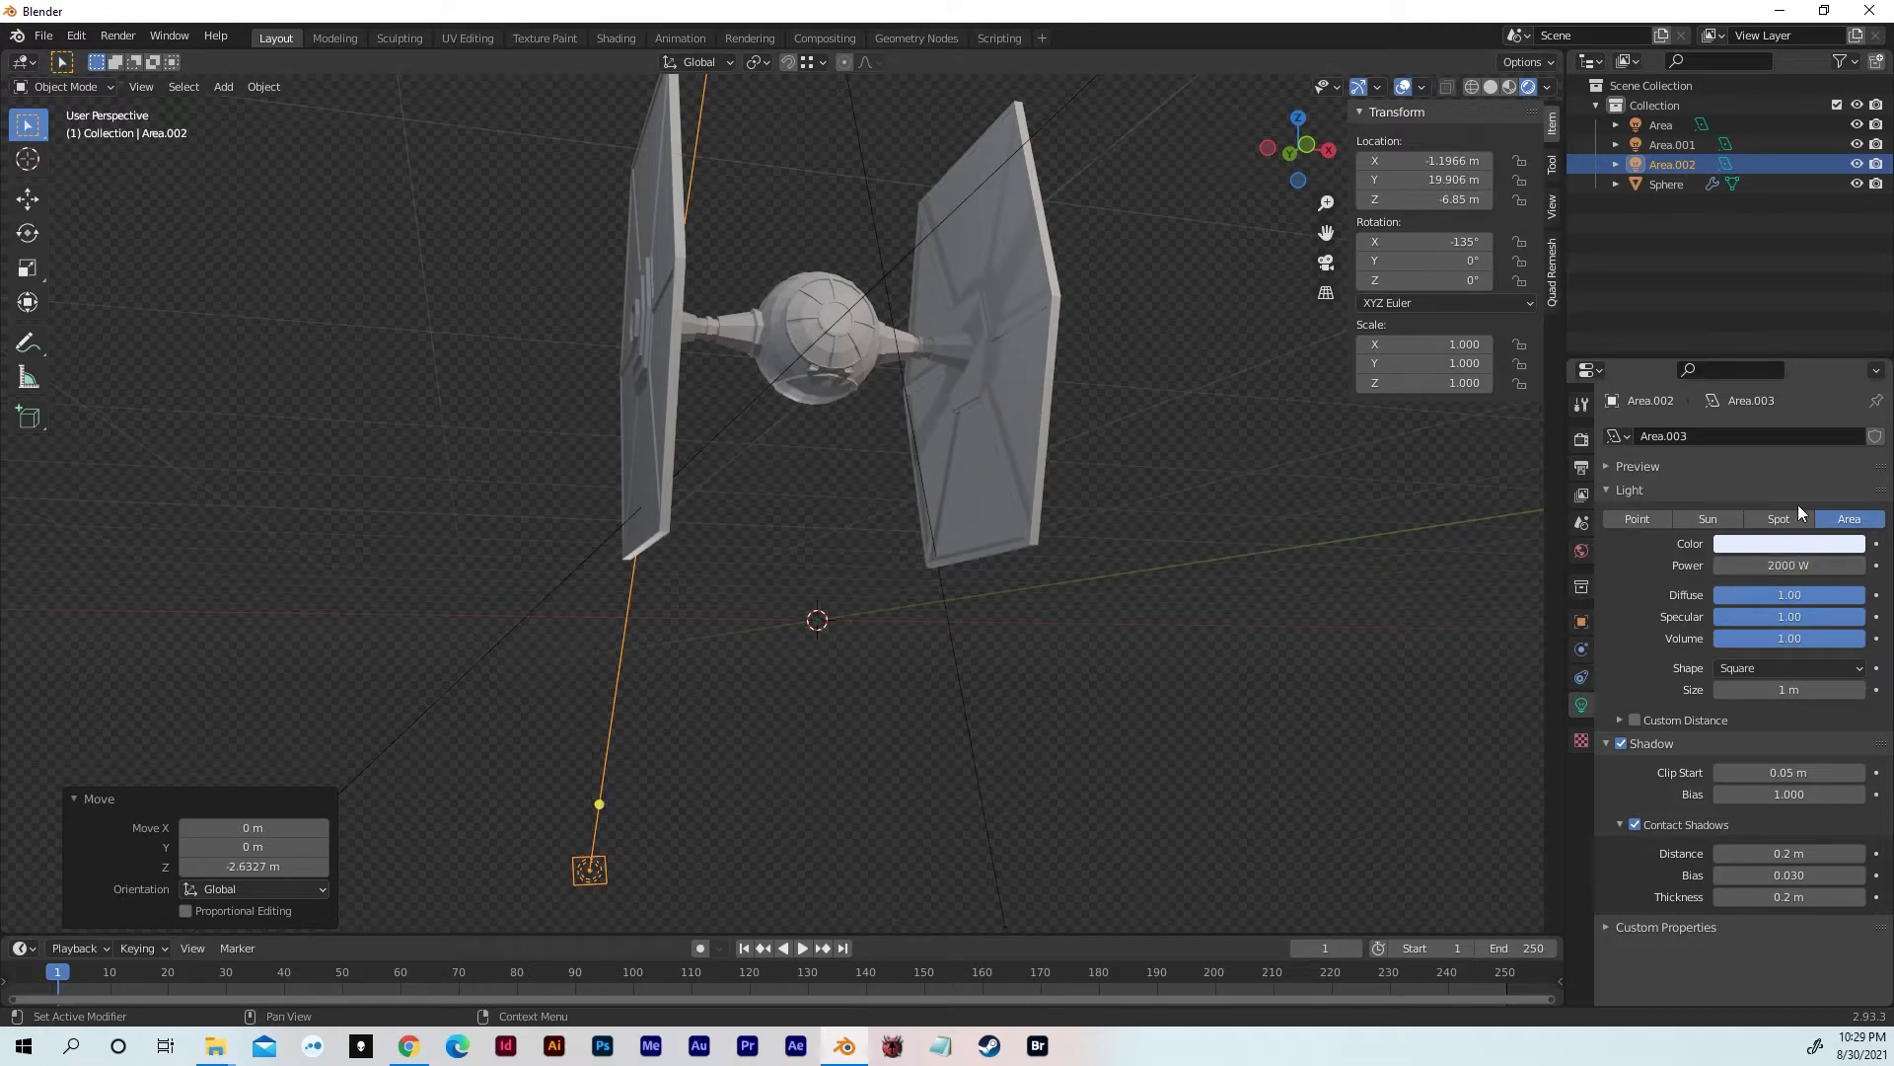
{"action": "left_click", "coordinate": [1761, 541]}
{"action": "left_click_drag", "start_coordinate": [1777, 347], "coordinate": [1776, 348]}
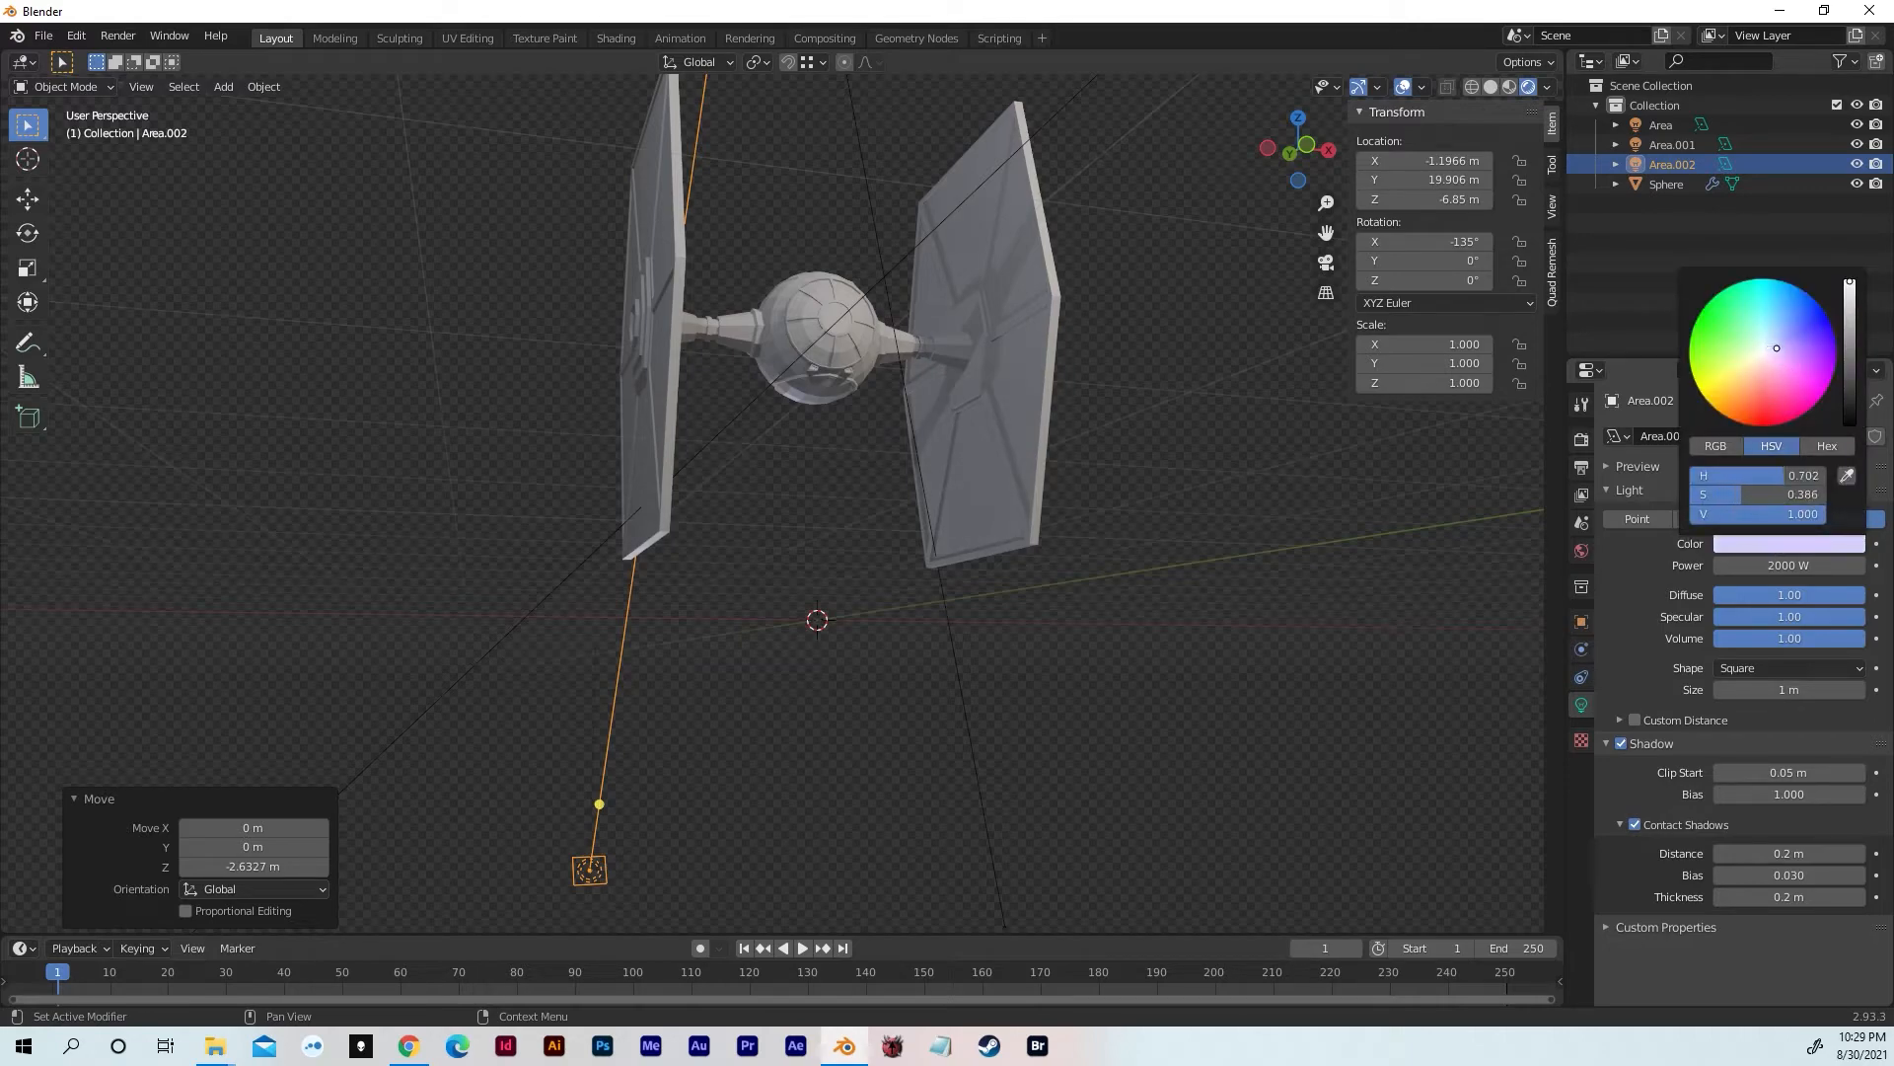
Select the ship mesh and add a new material to it
{"action": "middle_click_drag", "start_coordinate": [1111, 594], "coordinate": [1063, 719]}
{"action": "left_click", "coordinate": [1063, 646]}
{"action": "middle_click_drag", "start_coordinate": [1065, 643], "coordinate": [1067, 408]}
{"action": "scroll", "coordinate": [1164, 537], "scroll_direction": "up", "scroll_amount": 3}
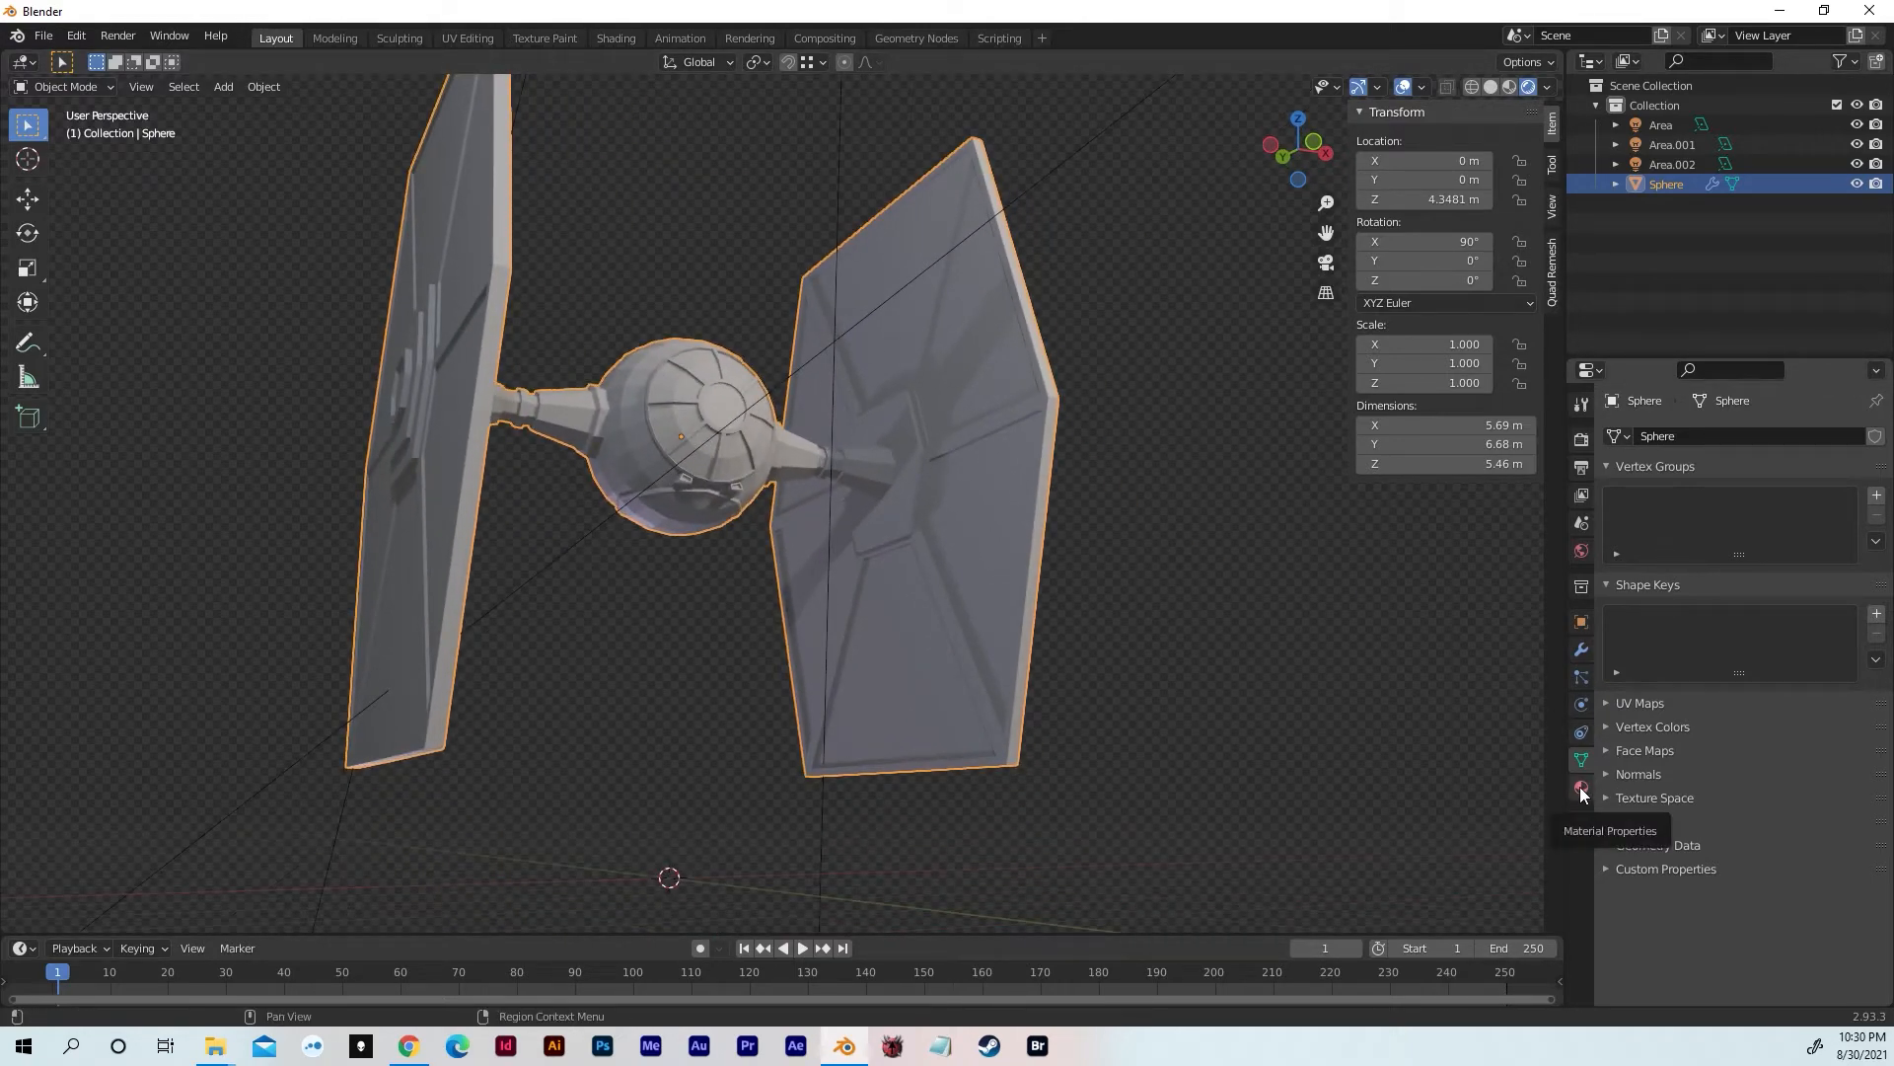
{"action": "middle_click_drag", "start_coordinate": [1270, 737], "coordinate": [1259, 766], "text": "shift"}
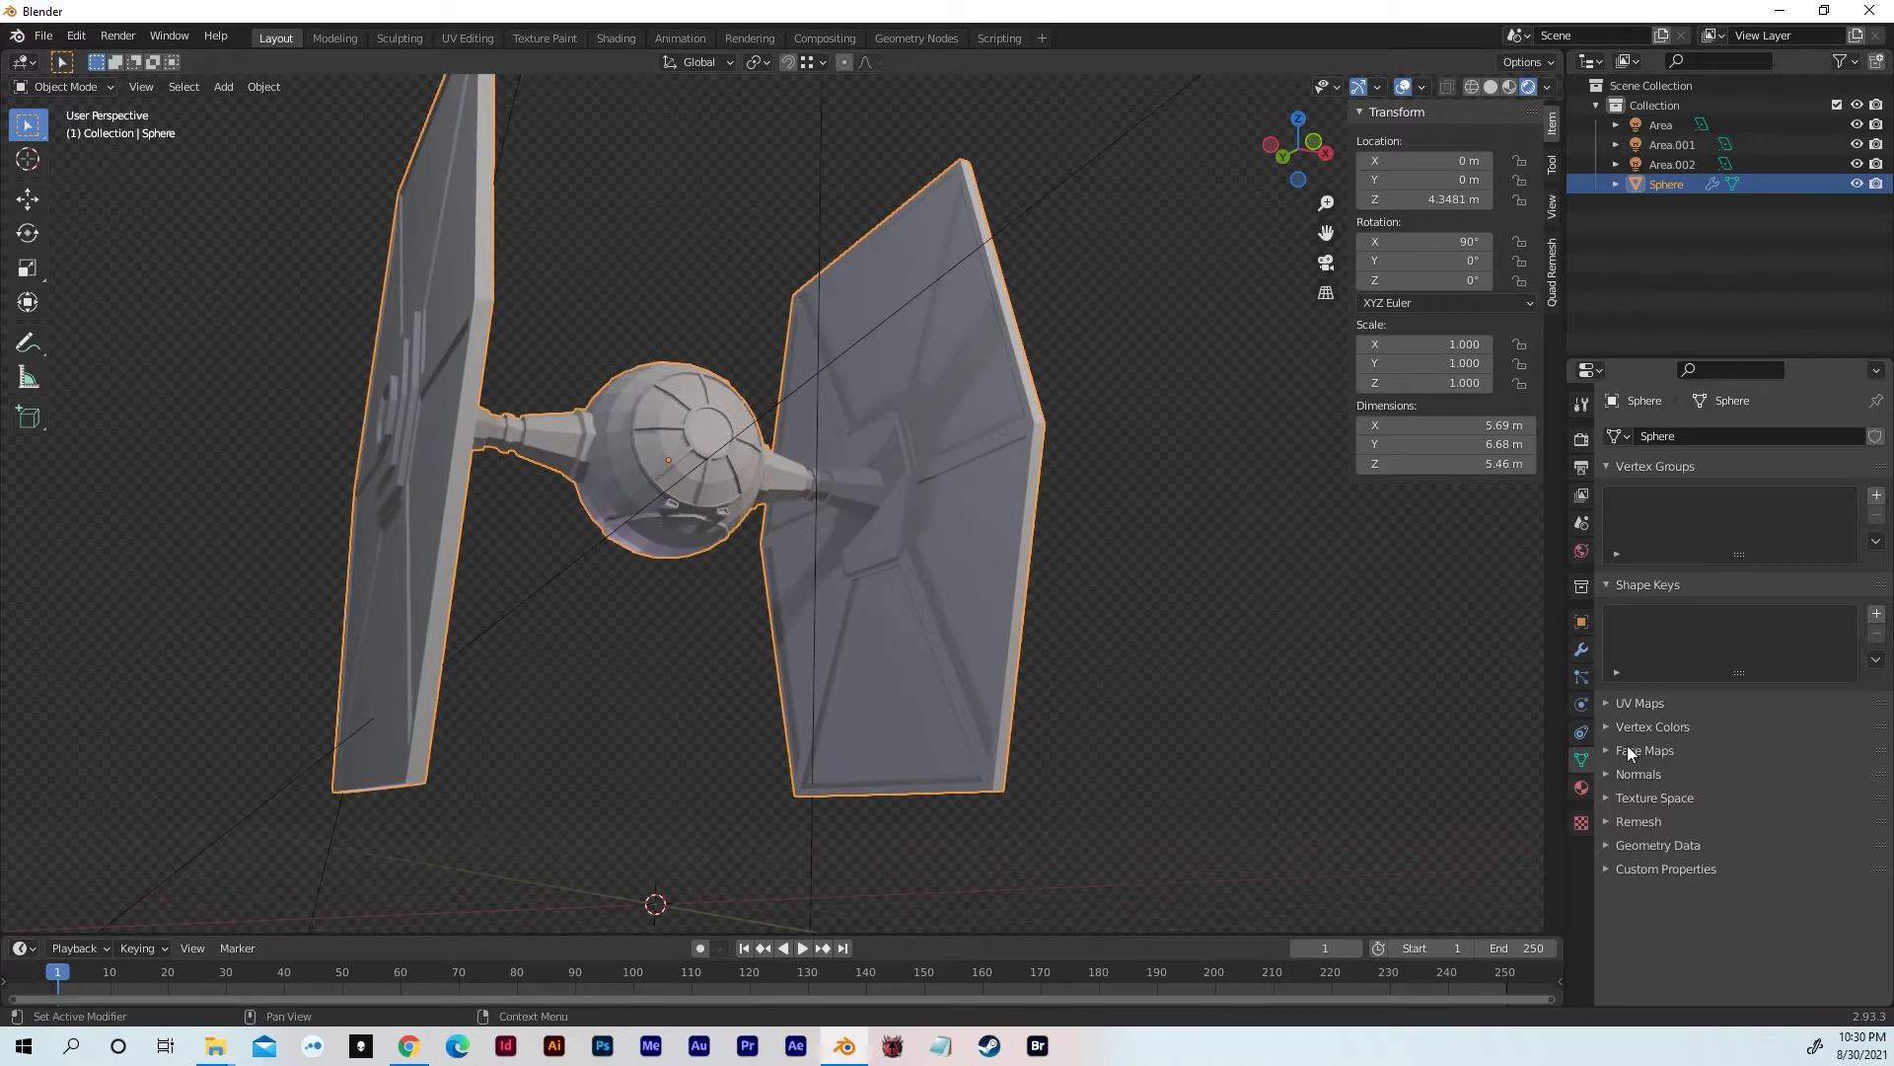
{"action": "left_click", "coordinate": [1581, 788]}
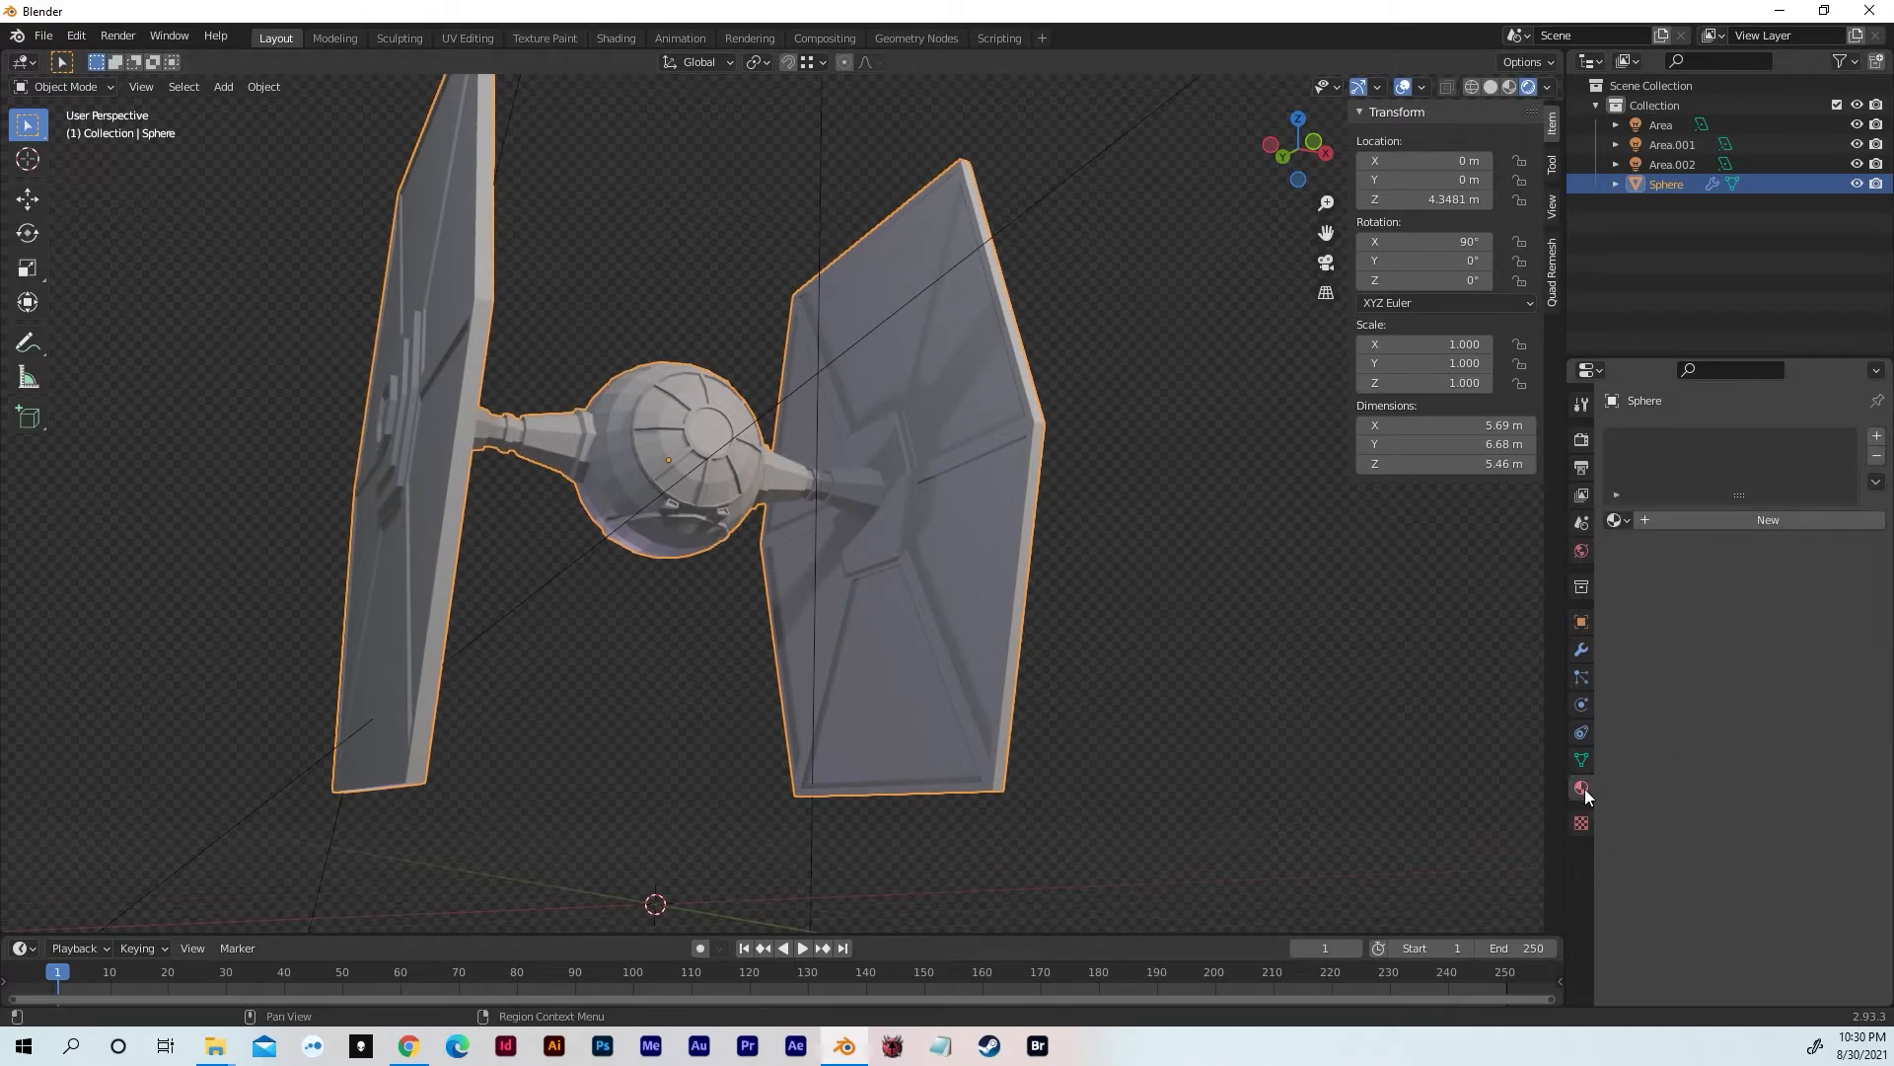
{"action": "left_click", "coordinate": [1643, 517]}
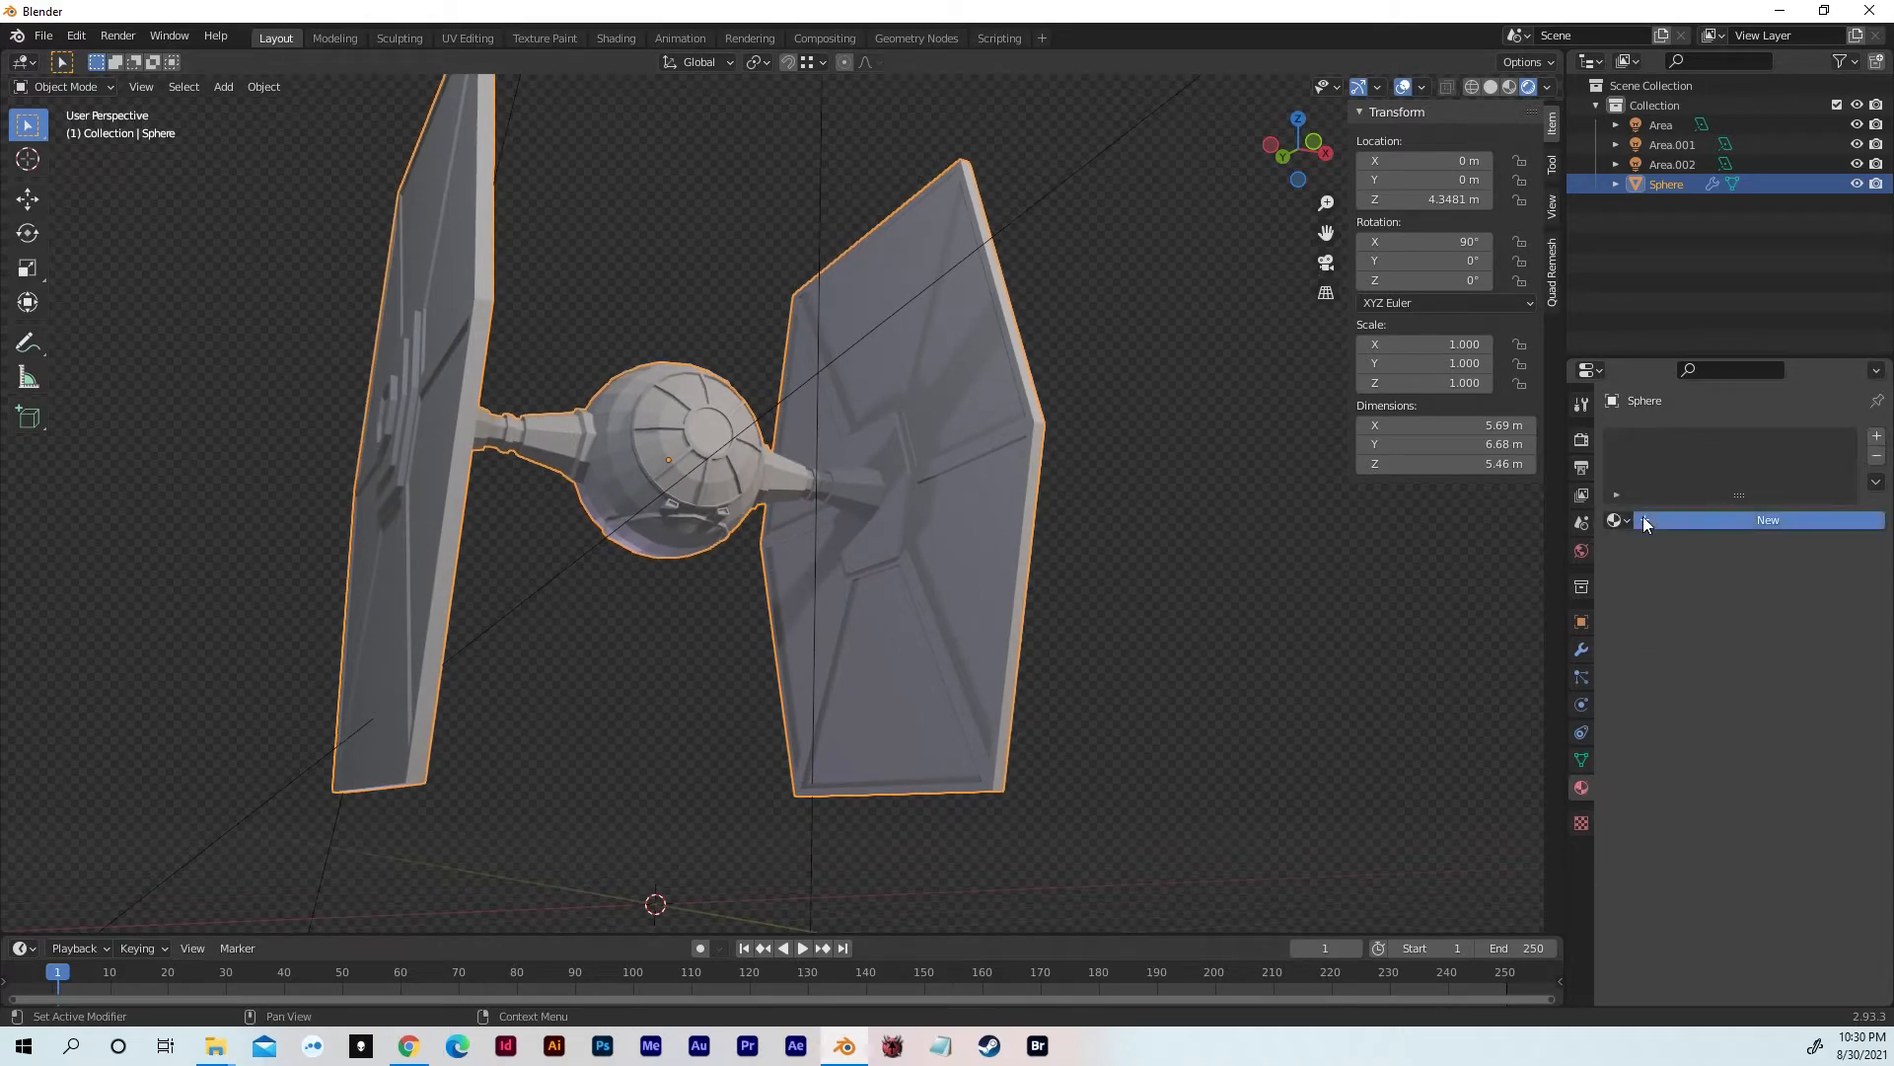
Rename the ship's new material to Paneling
{"action": "middle_click_drag", "start_coordinate": [779, 610], "coordinate": [763, 541], "text": "shift"}
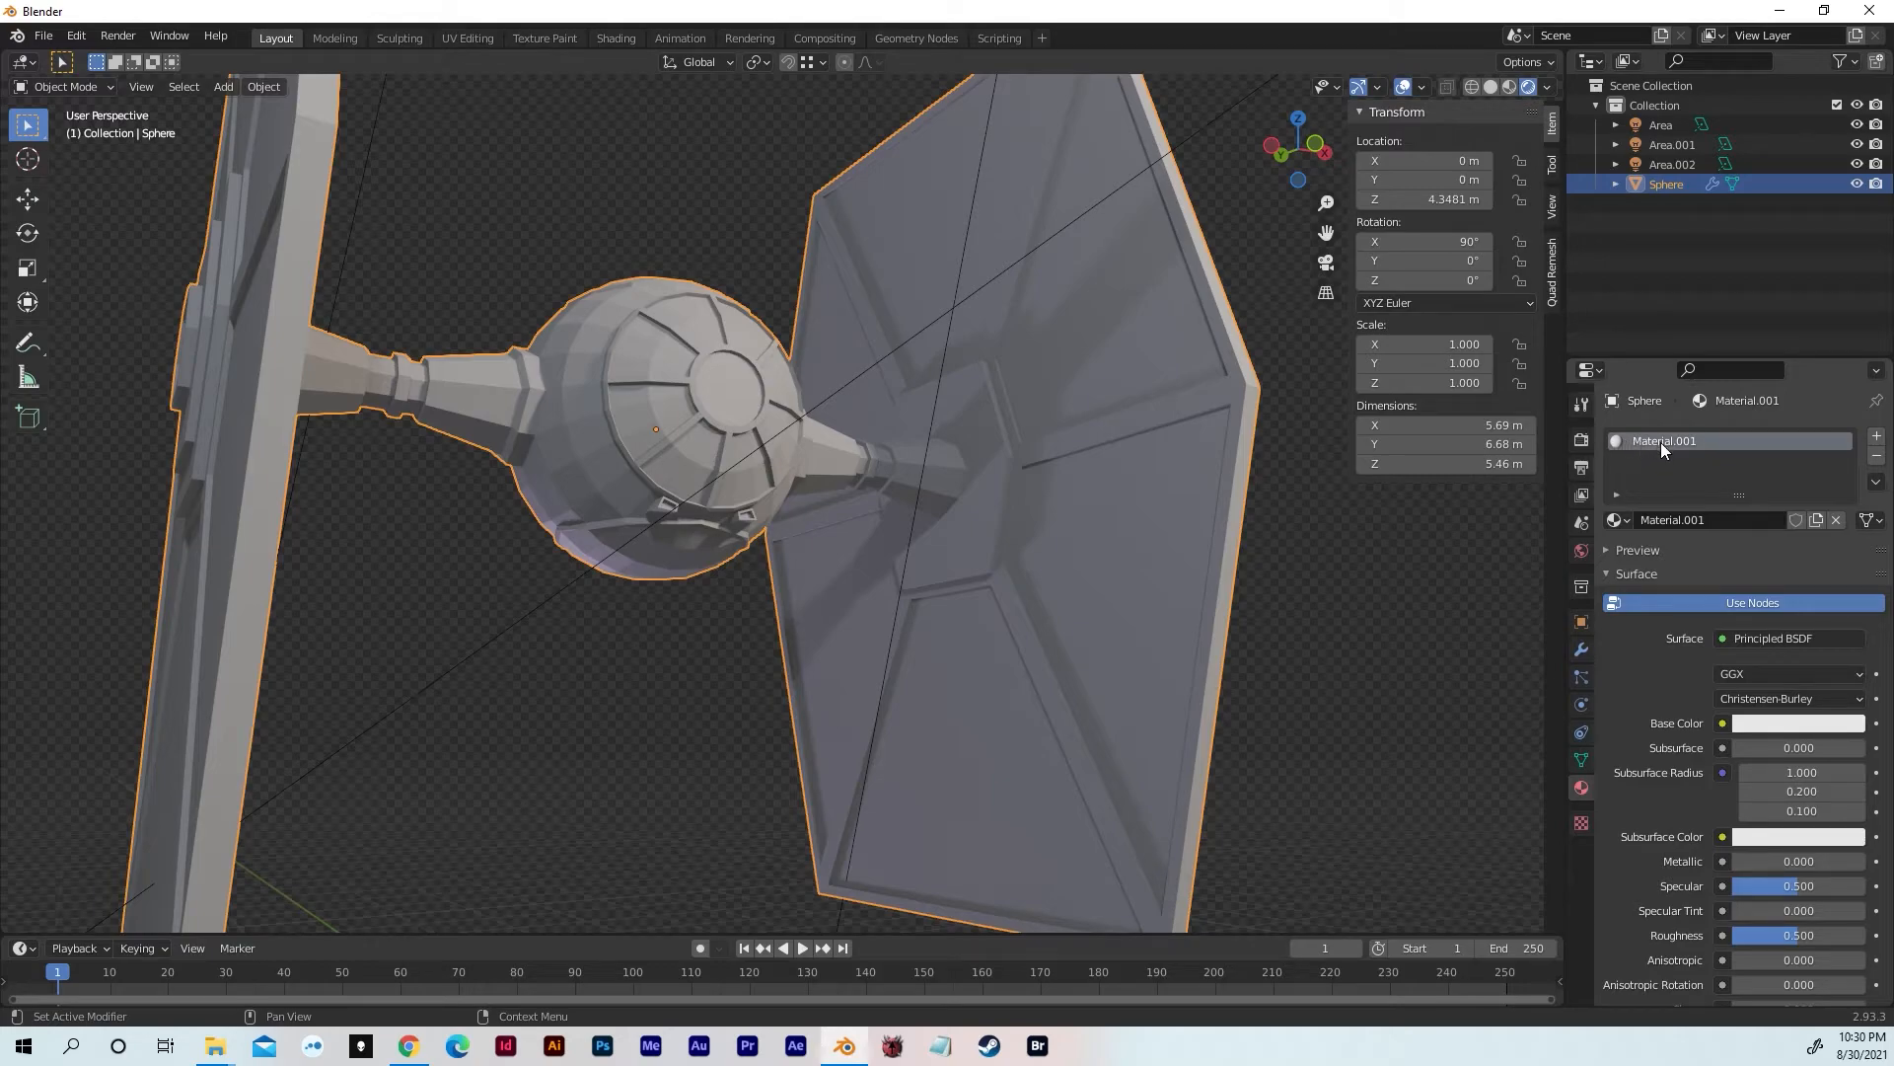
{"action": "type", "text": "pN"}
{"action": "type", "text": "P"}
{"action": "type", "text": "aneling"}
{"action": "key", "text": "Return"}
Set the Paneling base color to a muted blue with hue 0.547, saturation 0.490 and value 0.570
{"action": "left_click", "coordinate": [1803, 726]}
{"action": "left_click_drag", "start_coordinate": [1768, 511], "coordinate": [1768, 505]}
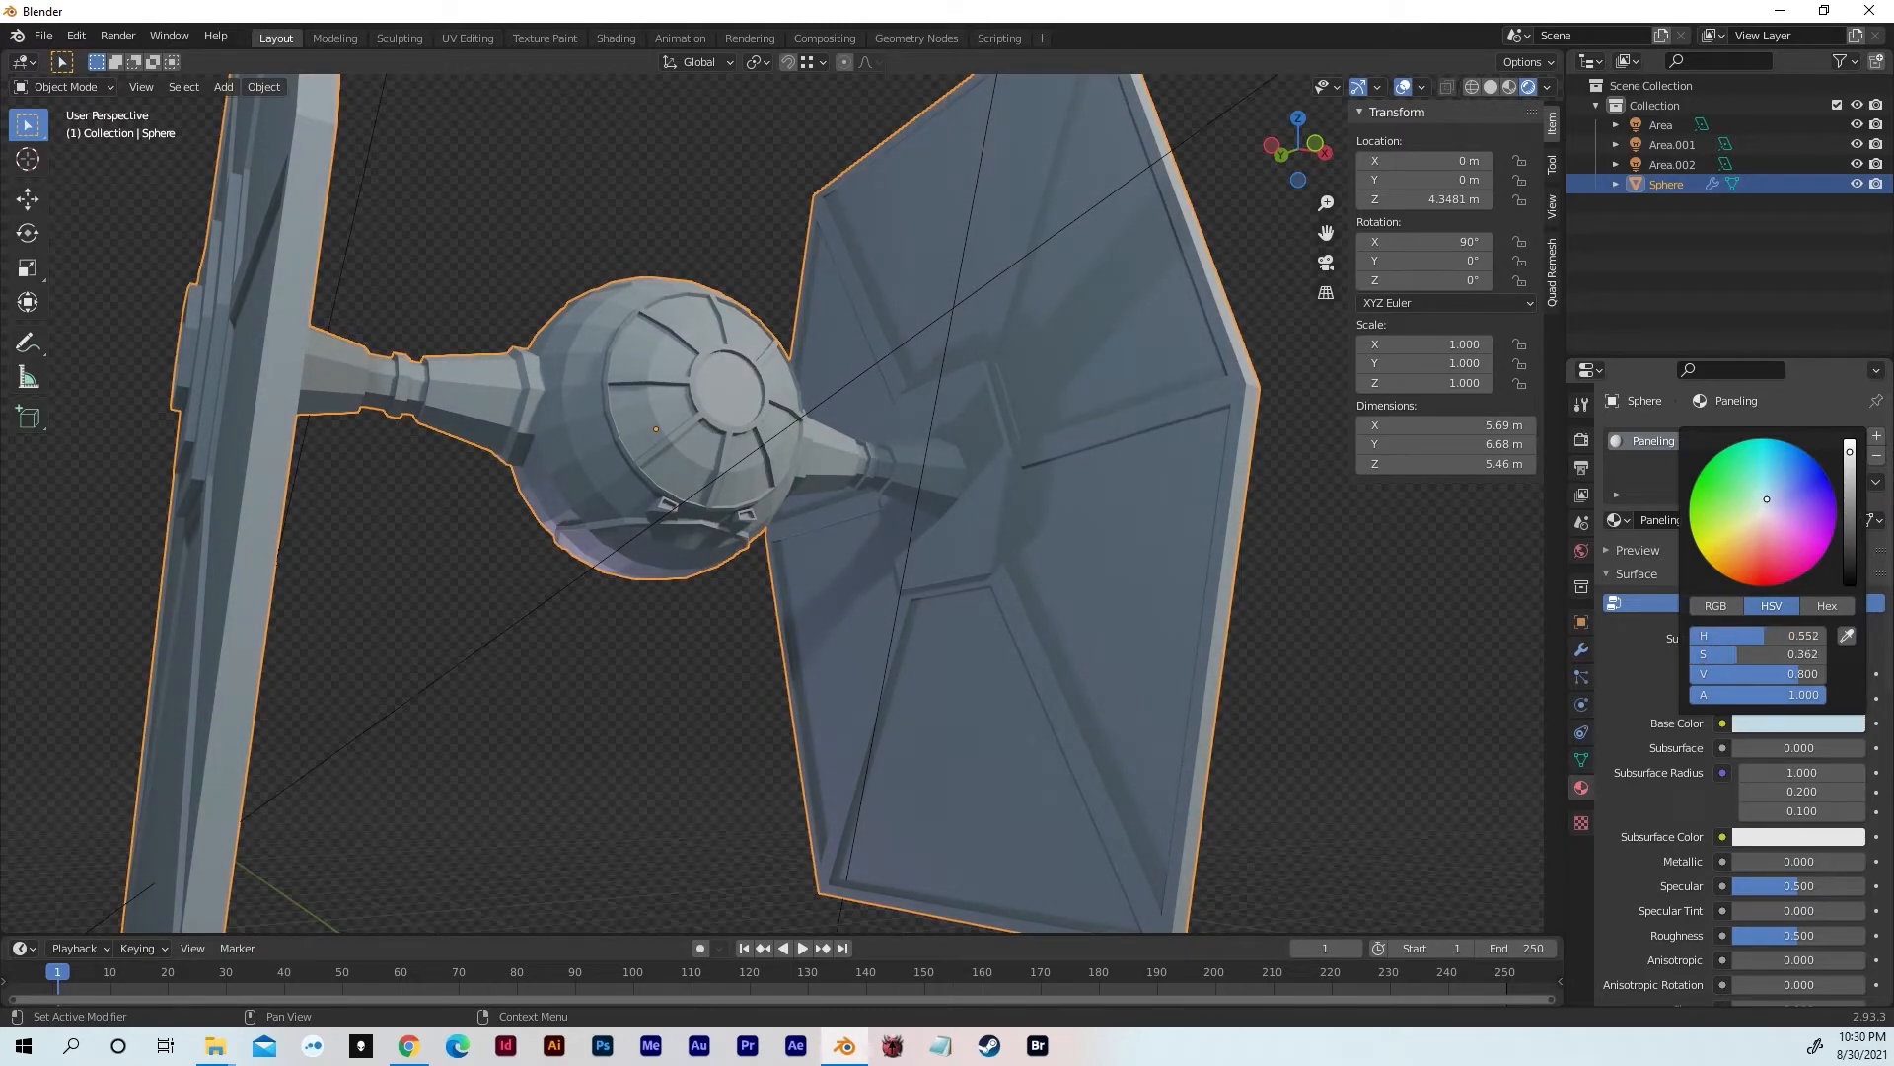
{"action": "left_click_drag", "start_coordinate": [1843, 457], "coordinate": [1851, 460]}
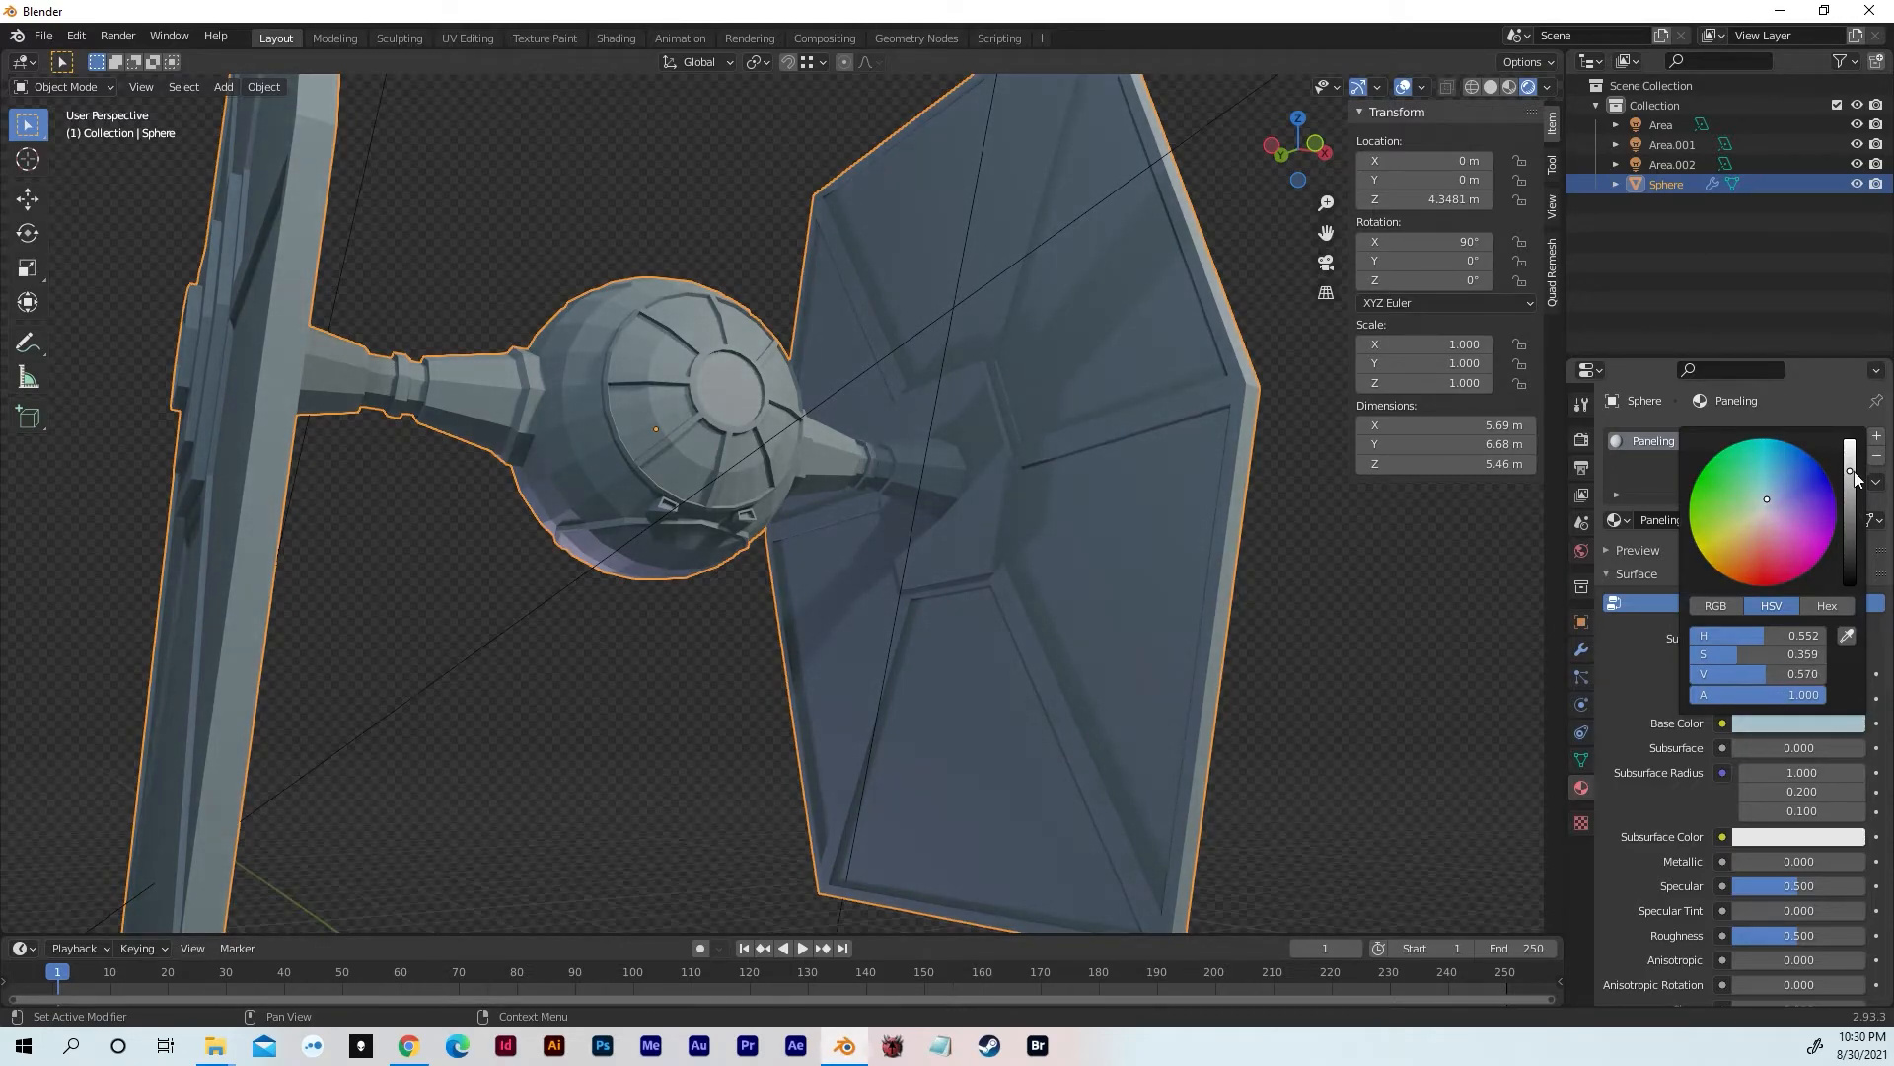
{"action": "left_click_drag", "start_coordinate": [1782, 498], "coordinate": [1770, 496]}
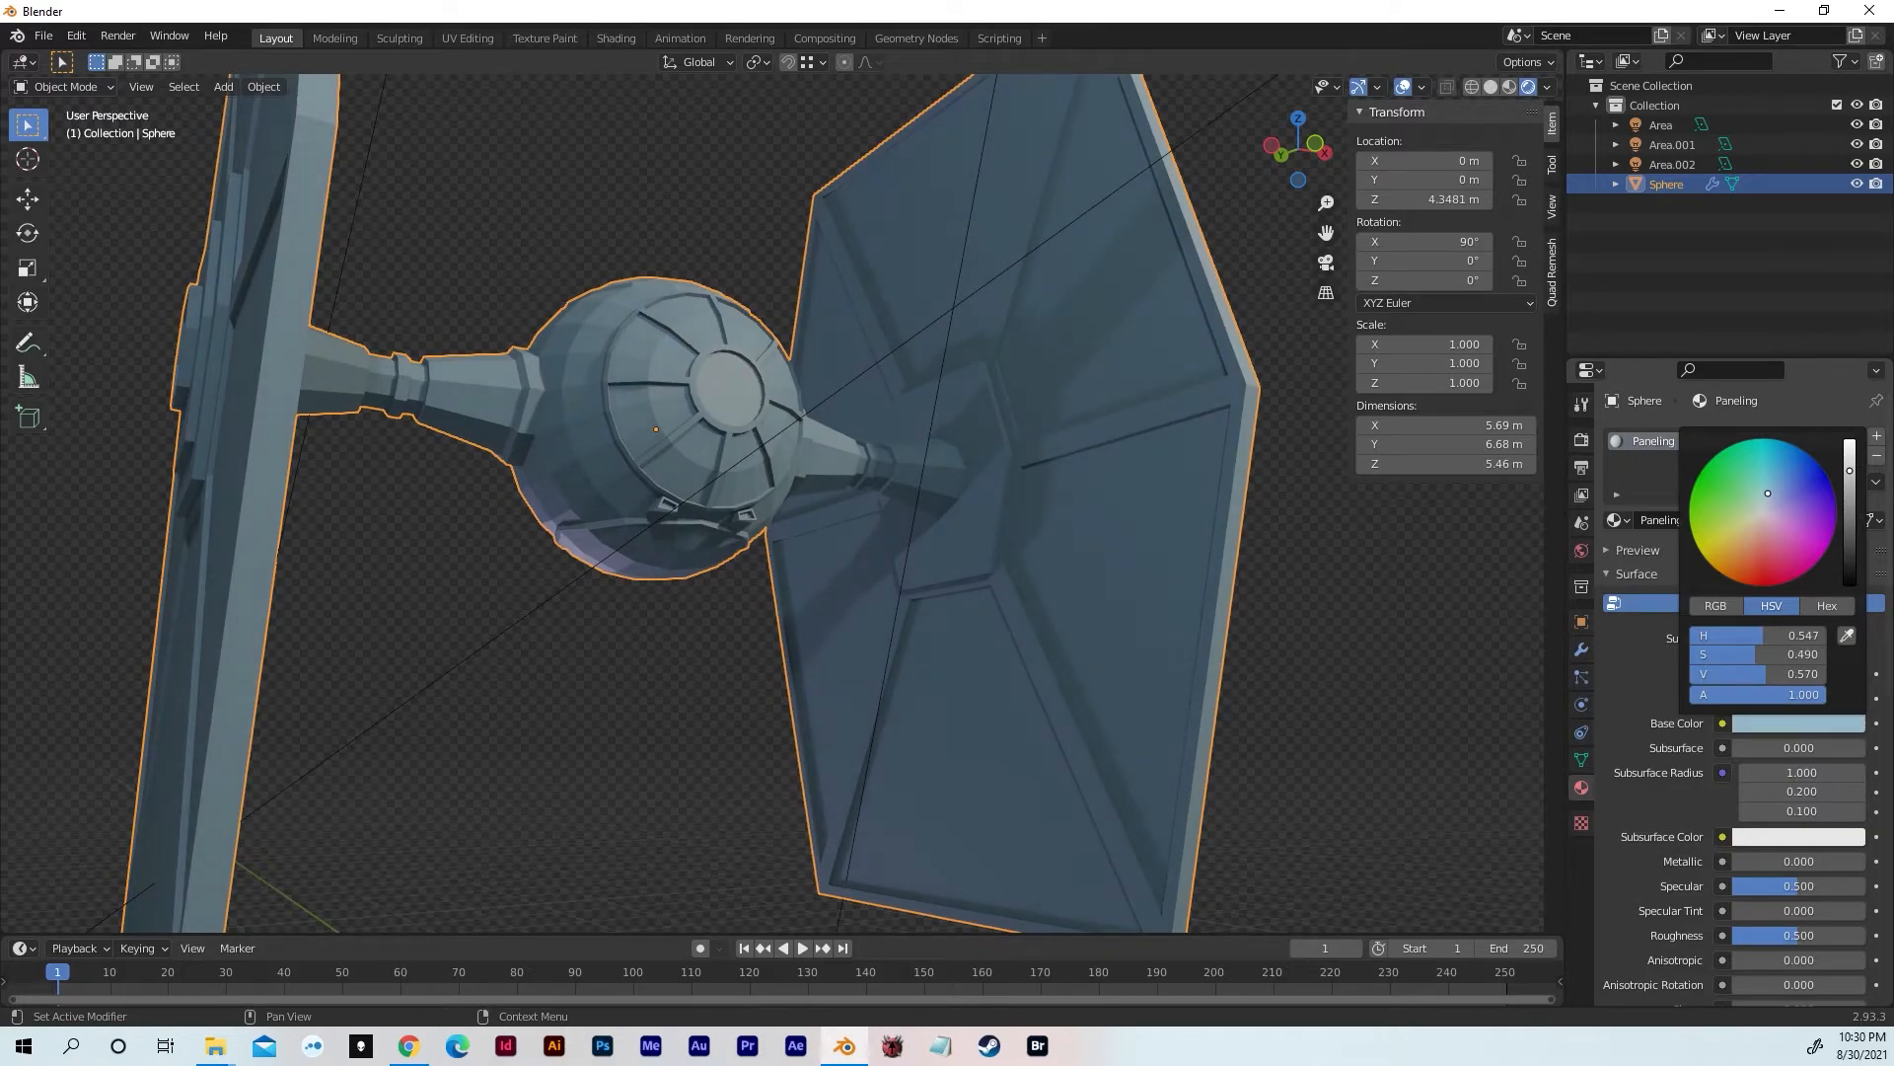
{"action": "middle_click_drag", "start_coordinate": [911, 499], "coordinate": [902, 453]}
{"action": "scroll", "coordinate": [909, 491], "scroll_direction": "up", "scroll_amount": 3}
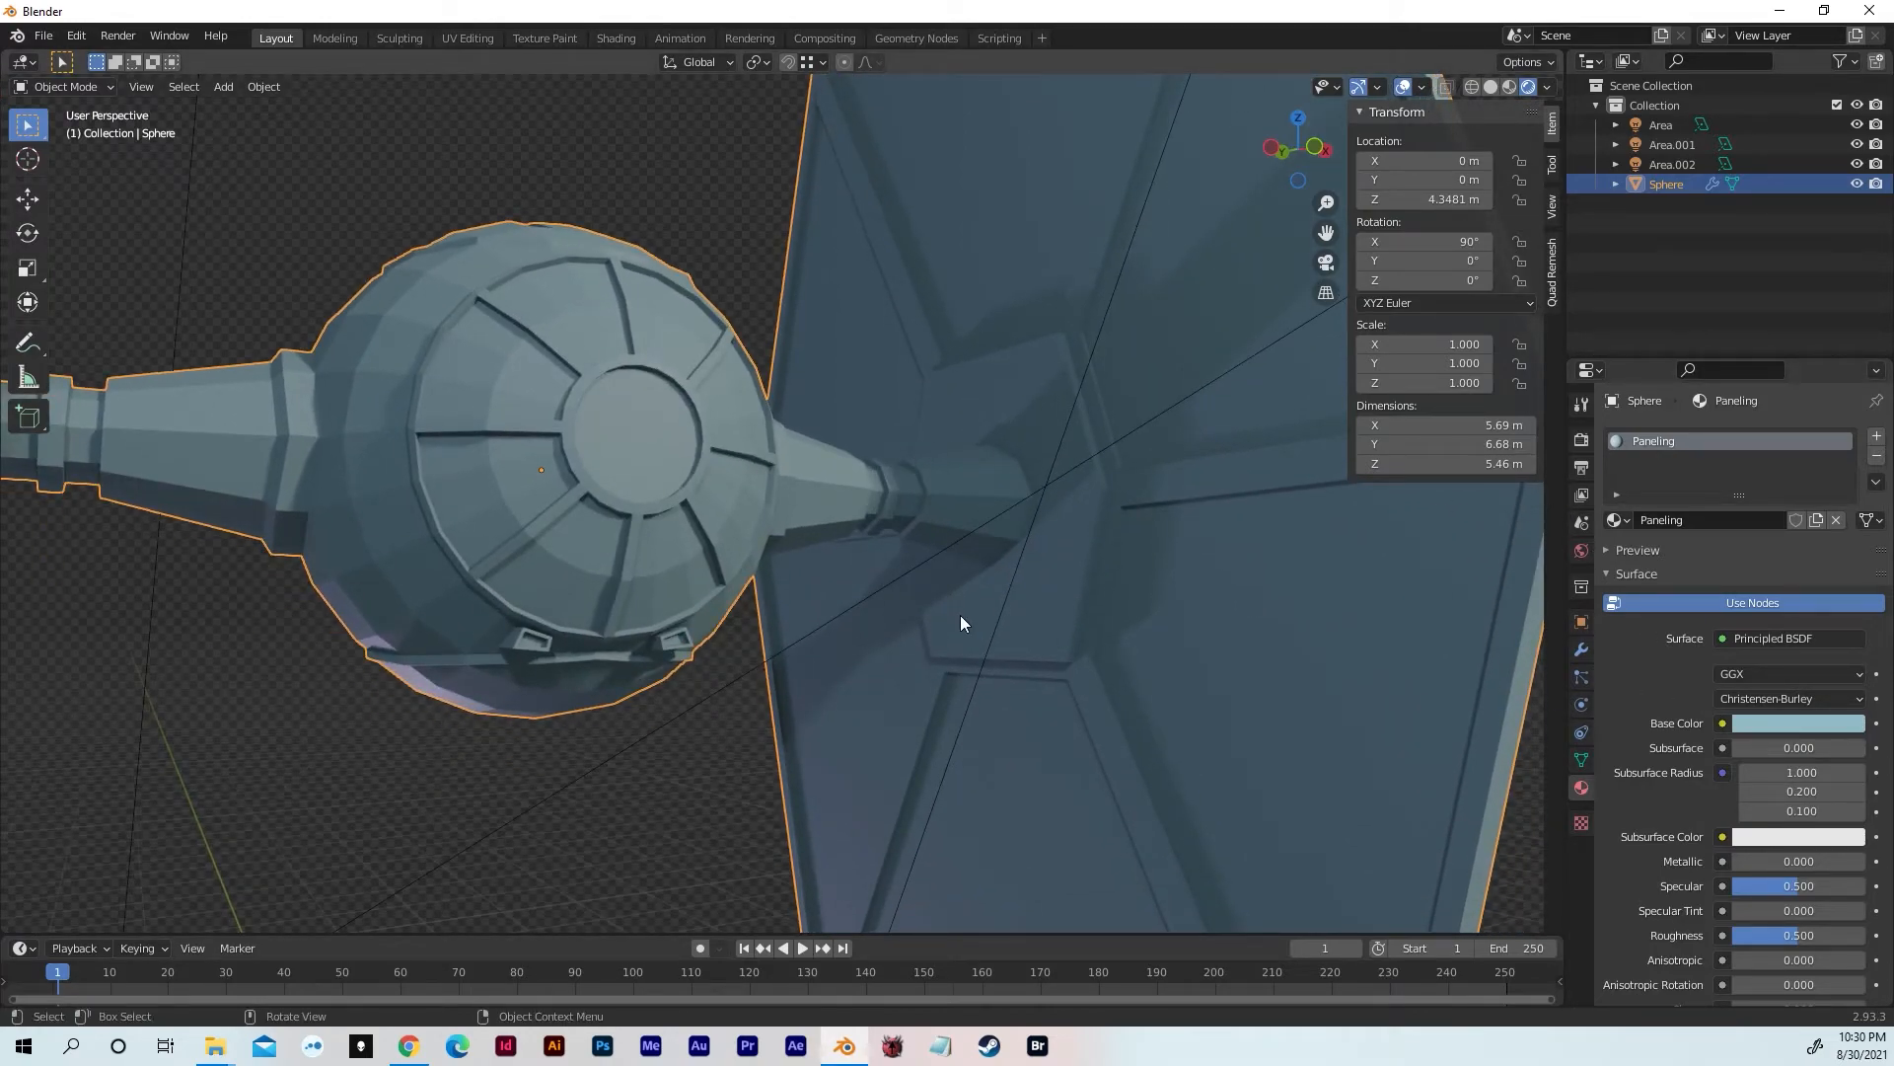
{"action": "scroll", "coordinate": [802, 713], "scroll_direction": "down", "scroll_amount": 5}
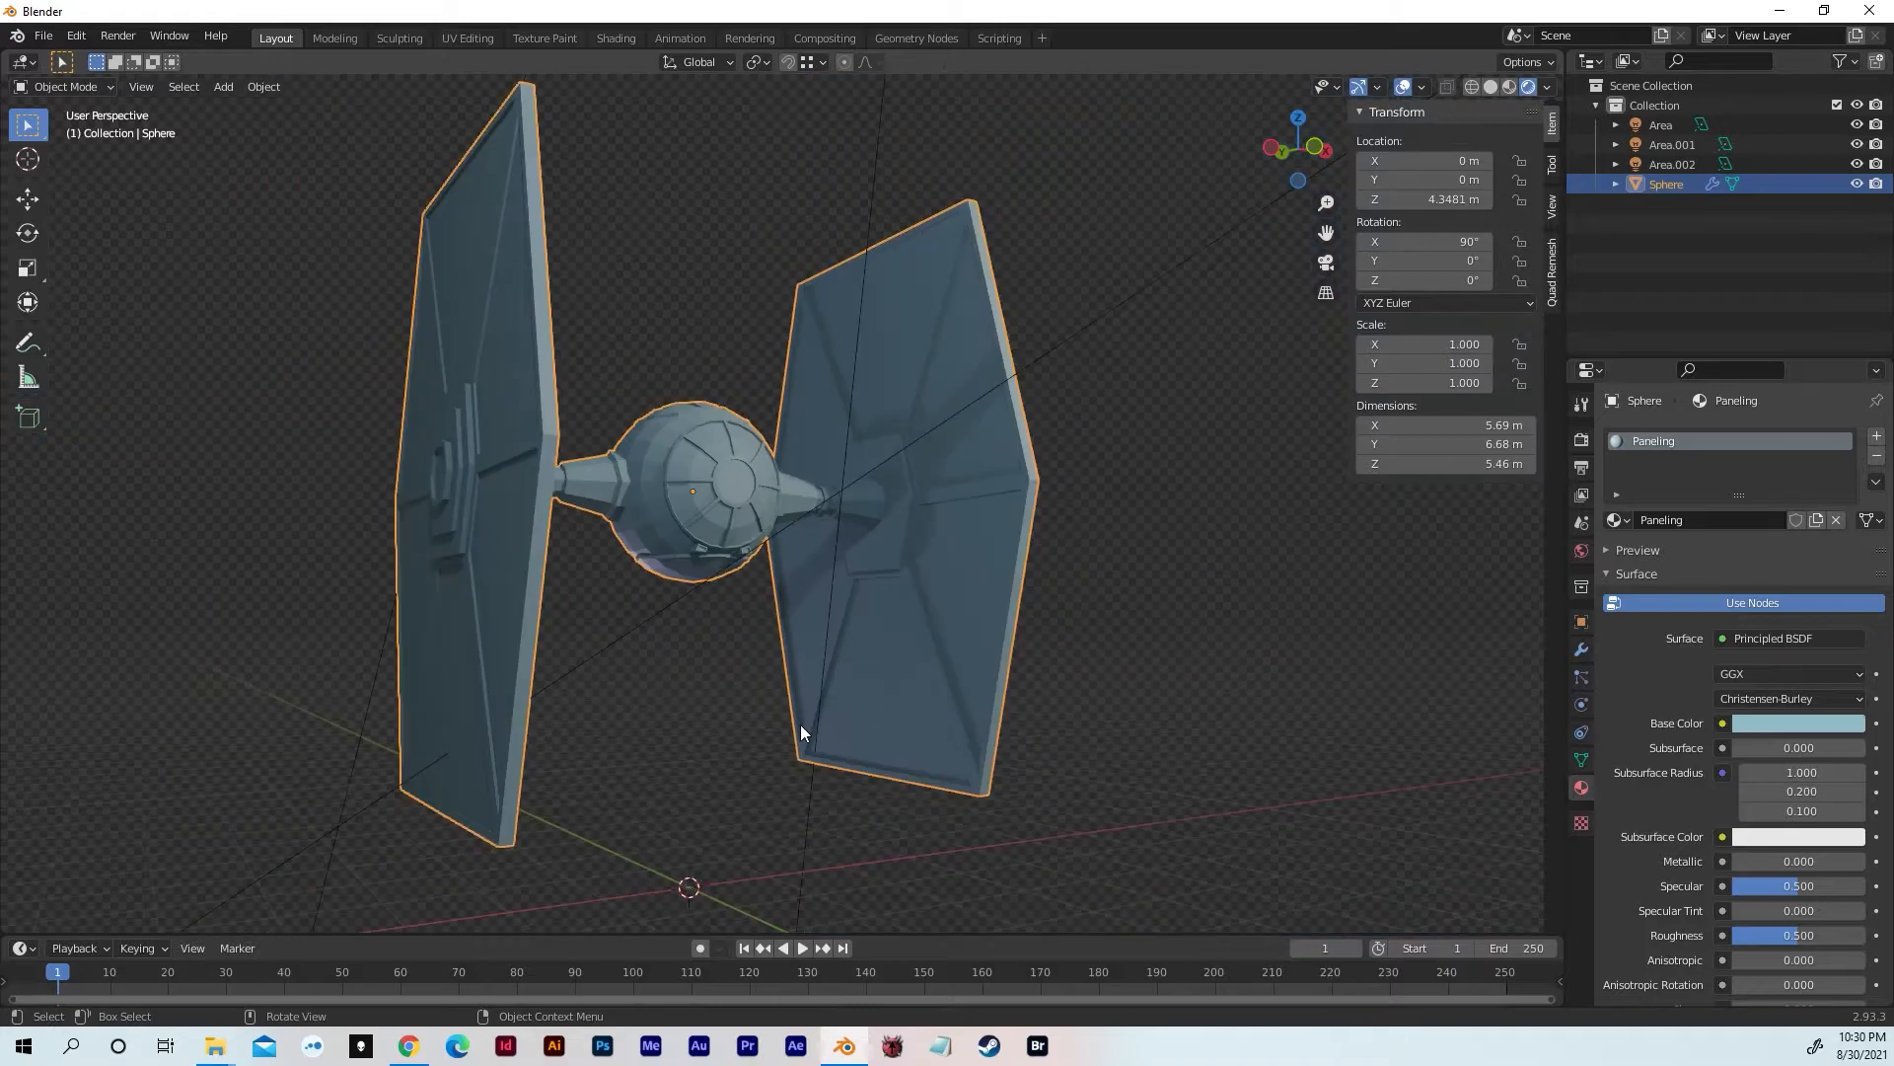
Enter Edit Mode on the ship and select the six recessed panel faces on the inner side of the positive-X wing
{"action": "scroll", "coordinate": [801, 730], "scroll_direction": "up", "scroll_amount": 3}
{"action": "middle_click_drag", "start_coordinate": [802, 724], "coordinate": [841, 579]}
{"action": "scroll", "coordinate": [868, 571], "scroll_direction": "up", "scroll_amount": 4}
{"action": "key", "text": "Tab"}
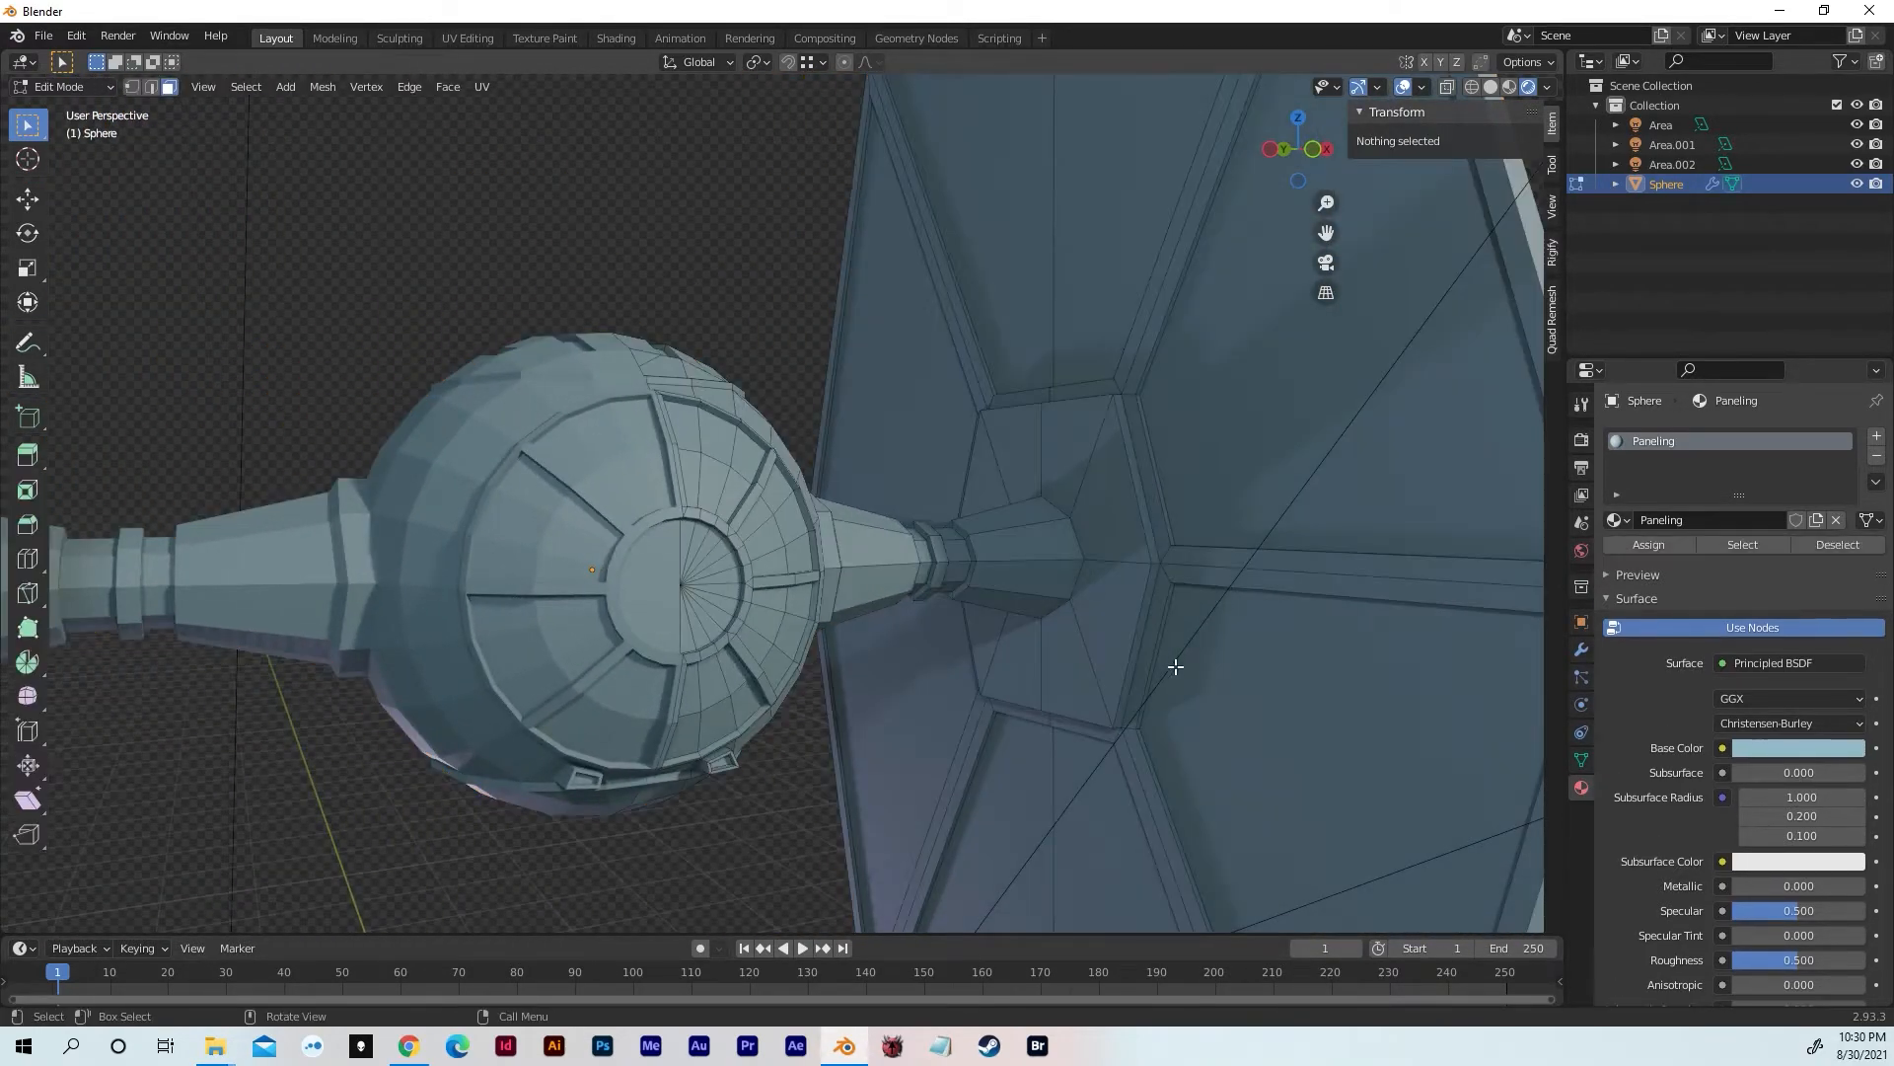
{"action": "left_click", "coordinate": [1233, 673]}
{"action": "middle_click_drag", "start_coordinate": [1329, 677], "coordinate": [1228, 702]}
{"action": "left_click", "coordinate": [1096, 472], "text": "shift"}
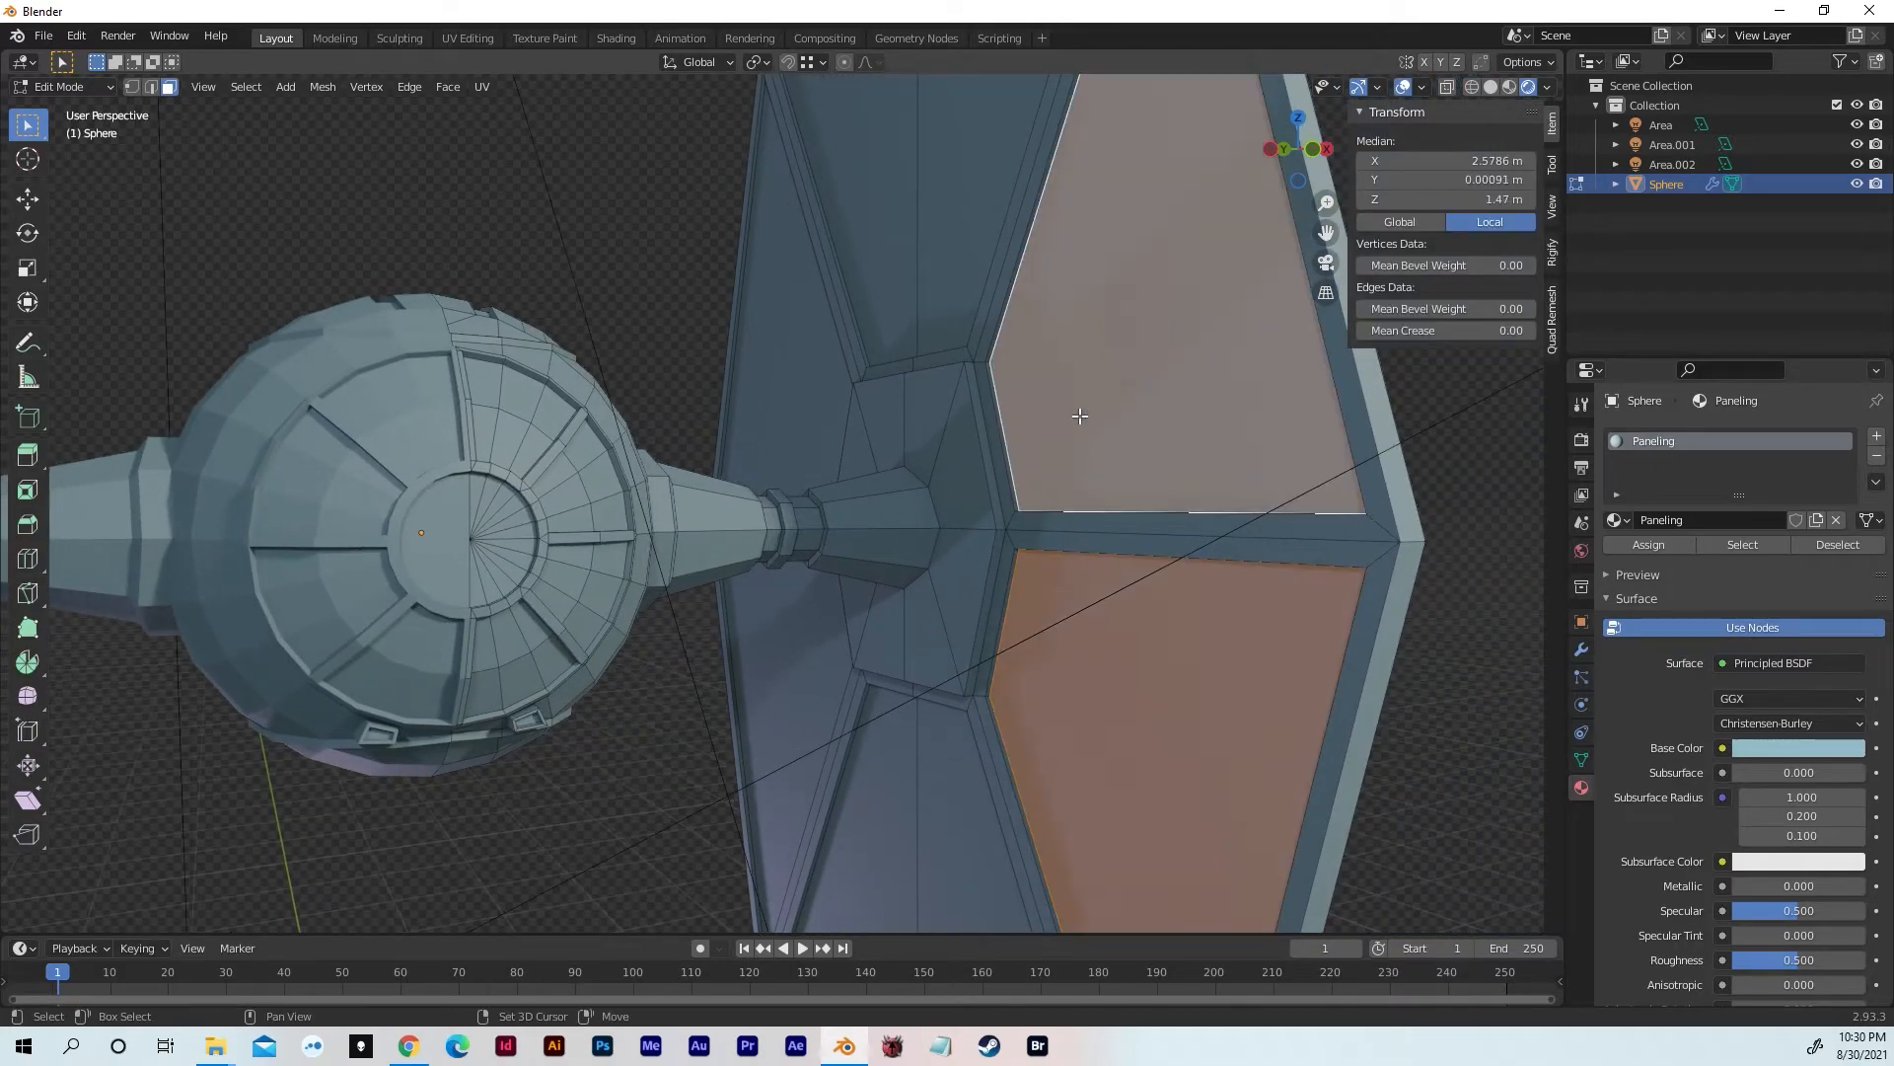
{"action": "left_click", "coordinate": [888, 225], "text": "shift"}
{"action": "left_click", "coordinate": [796, 343], "text": "shift"}
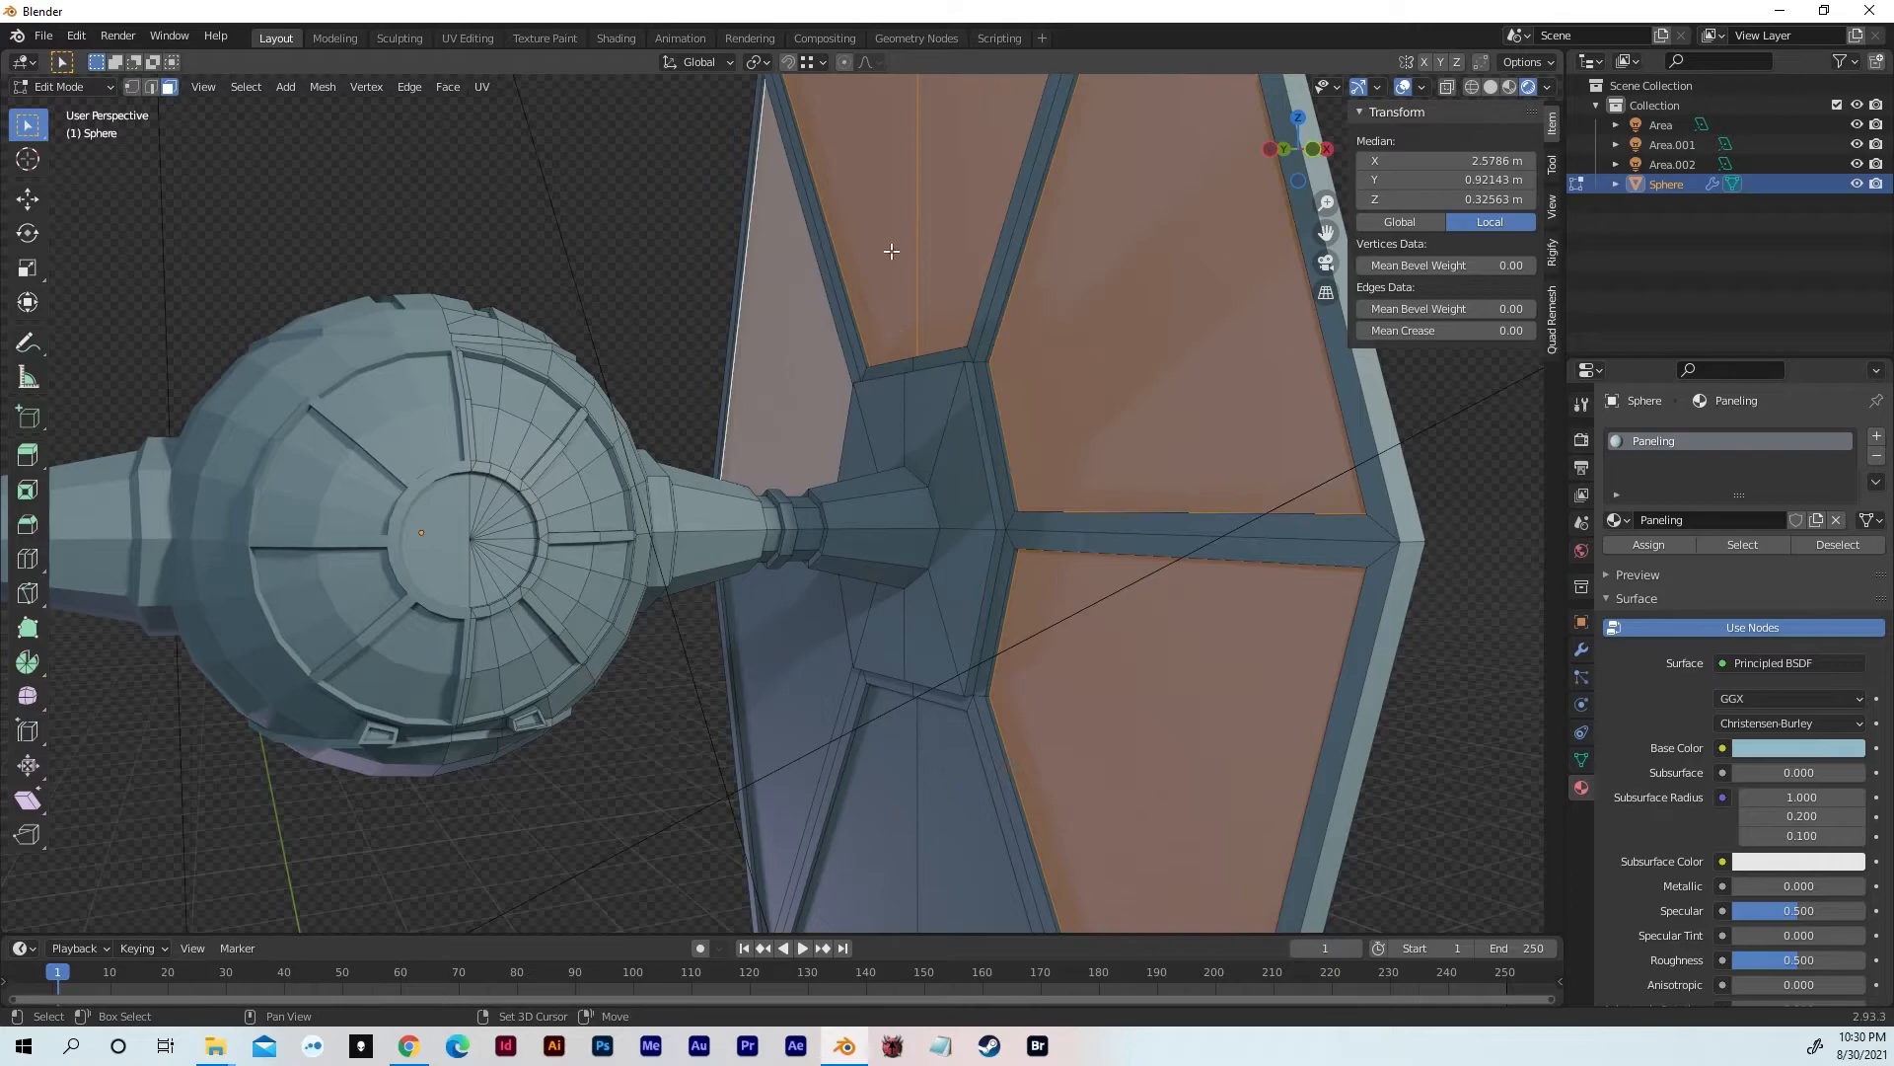
{"action": "middle_click_drag", "start_coordinate": [895, 427], "coordinate": [938, 643]}
{"action": "left_click", "coordinate": [977, 663], "text": "shift"}
{"action": "left_click", "coordinate": [794, 504], "text": "shift"}
Add the six recessed panel faces on the outer side of the same wing to the selection
{"action": "middle_click_drag", "start_coordinate": [953, 498], "coordinate": [811, 482]}
{"action": "middle_click_drag", "start_coordinate": [448, 537], "coordinate": [1030, 553], "text": "shift"}
{"action": "left_click", "coordinate": [712, 318], "text": "shift"}
{"action": "left_click", "coordinate": [624, 435], "text": "shift"}
{"action": "left_click", "coordinate": [815, 477], "text": "shift"}
{"action": "left_click", "coordinate": [794, 634], "text": "shift"}
{"action": "left_click", "coordinate": [726, 738], "text": "shift"}
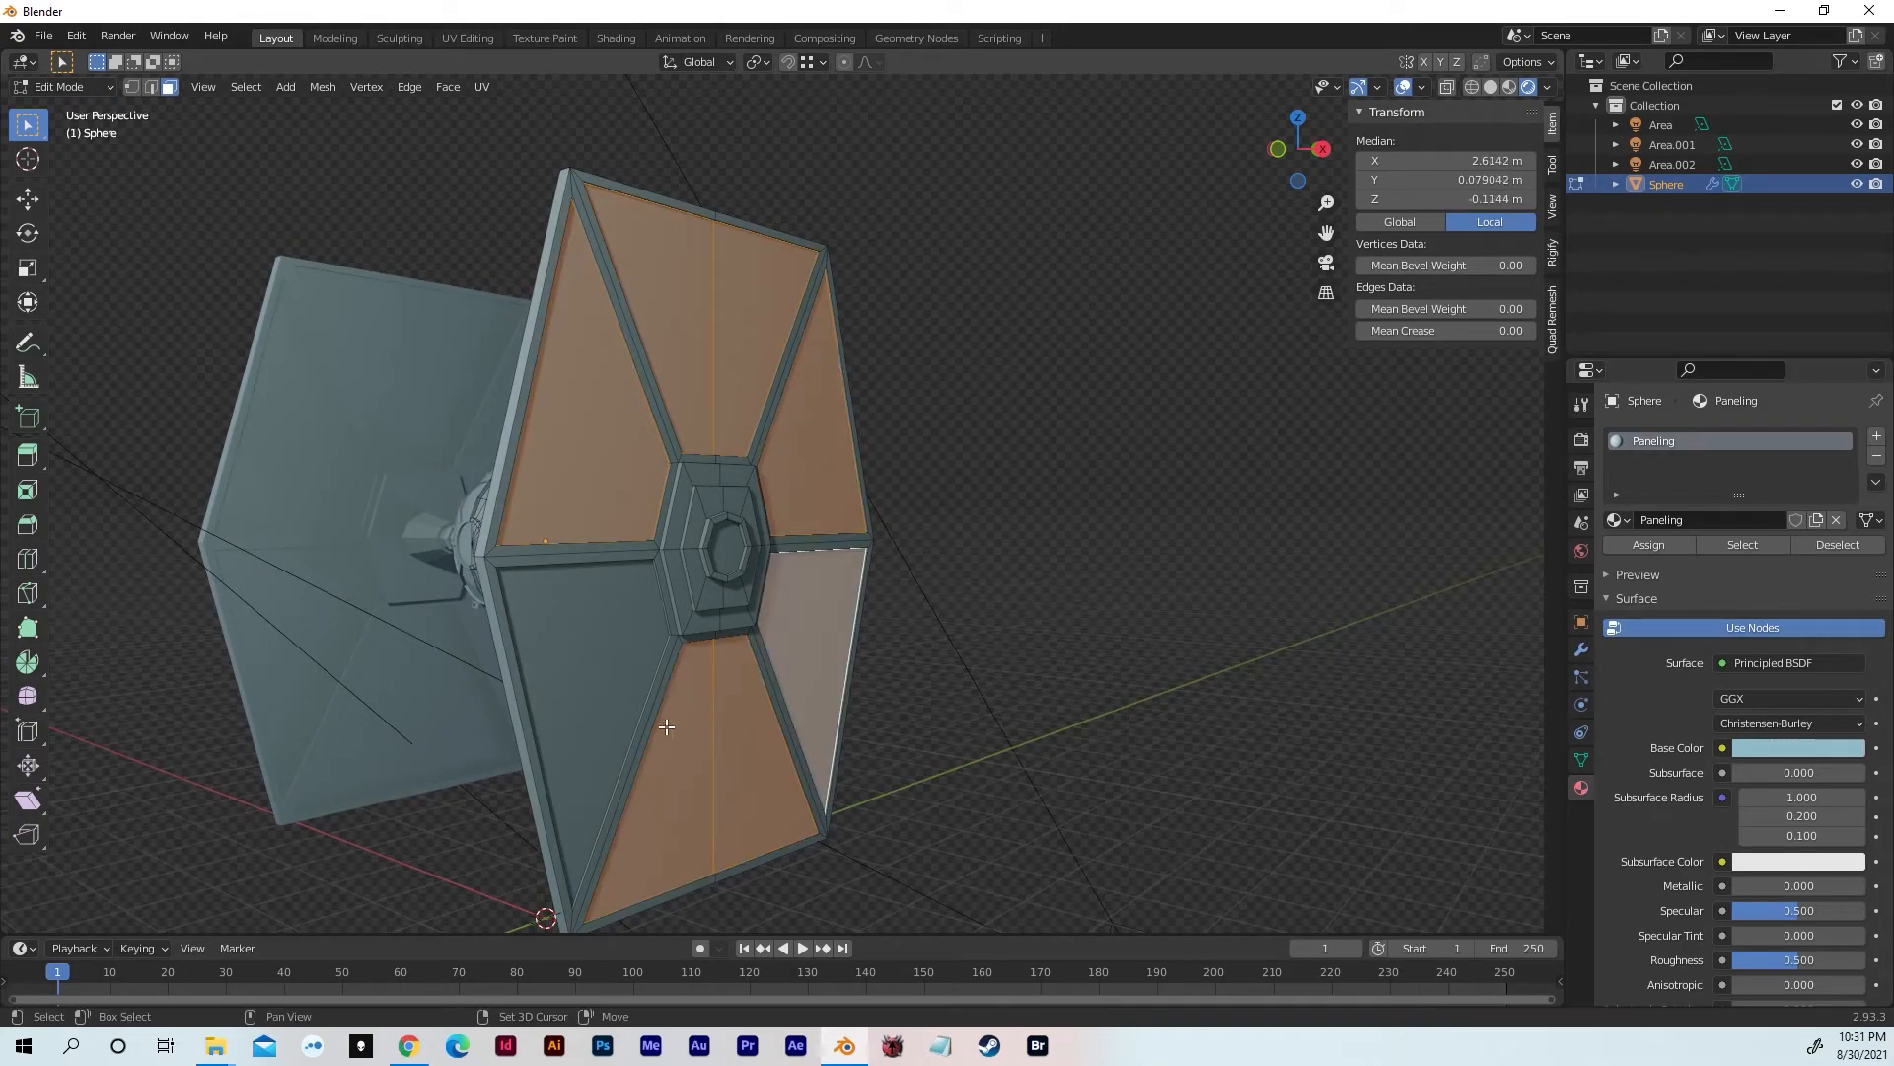
{"action": "left_click", "coordinate": [588, 664], "text": "shift"}
{"action": "middle_click_drag", "start_coordinate": [588, 664], "coordinate": [808, 571]}
{"action": "scroll", "coordinate": [655, 639], "scroll_direction": "up", "scroll_amount": 6}
{"action": "middle_click_drag", "start_coordinate": [1012, 536], "coordinate": [874, 549], "text": "shift"}
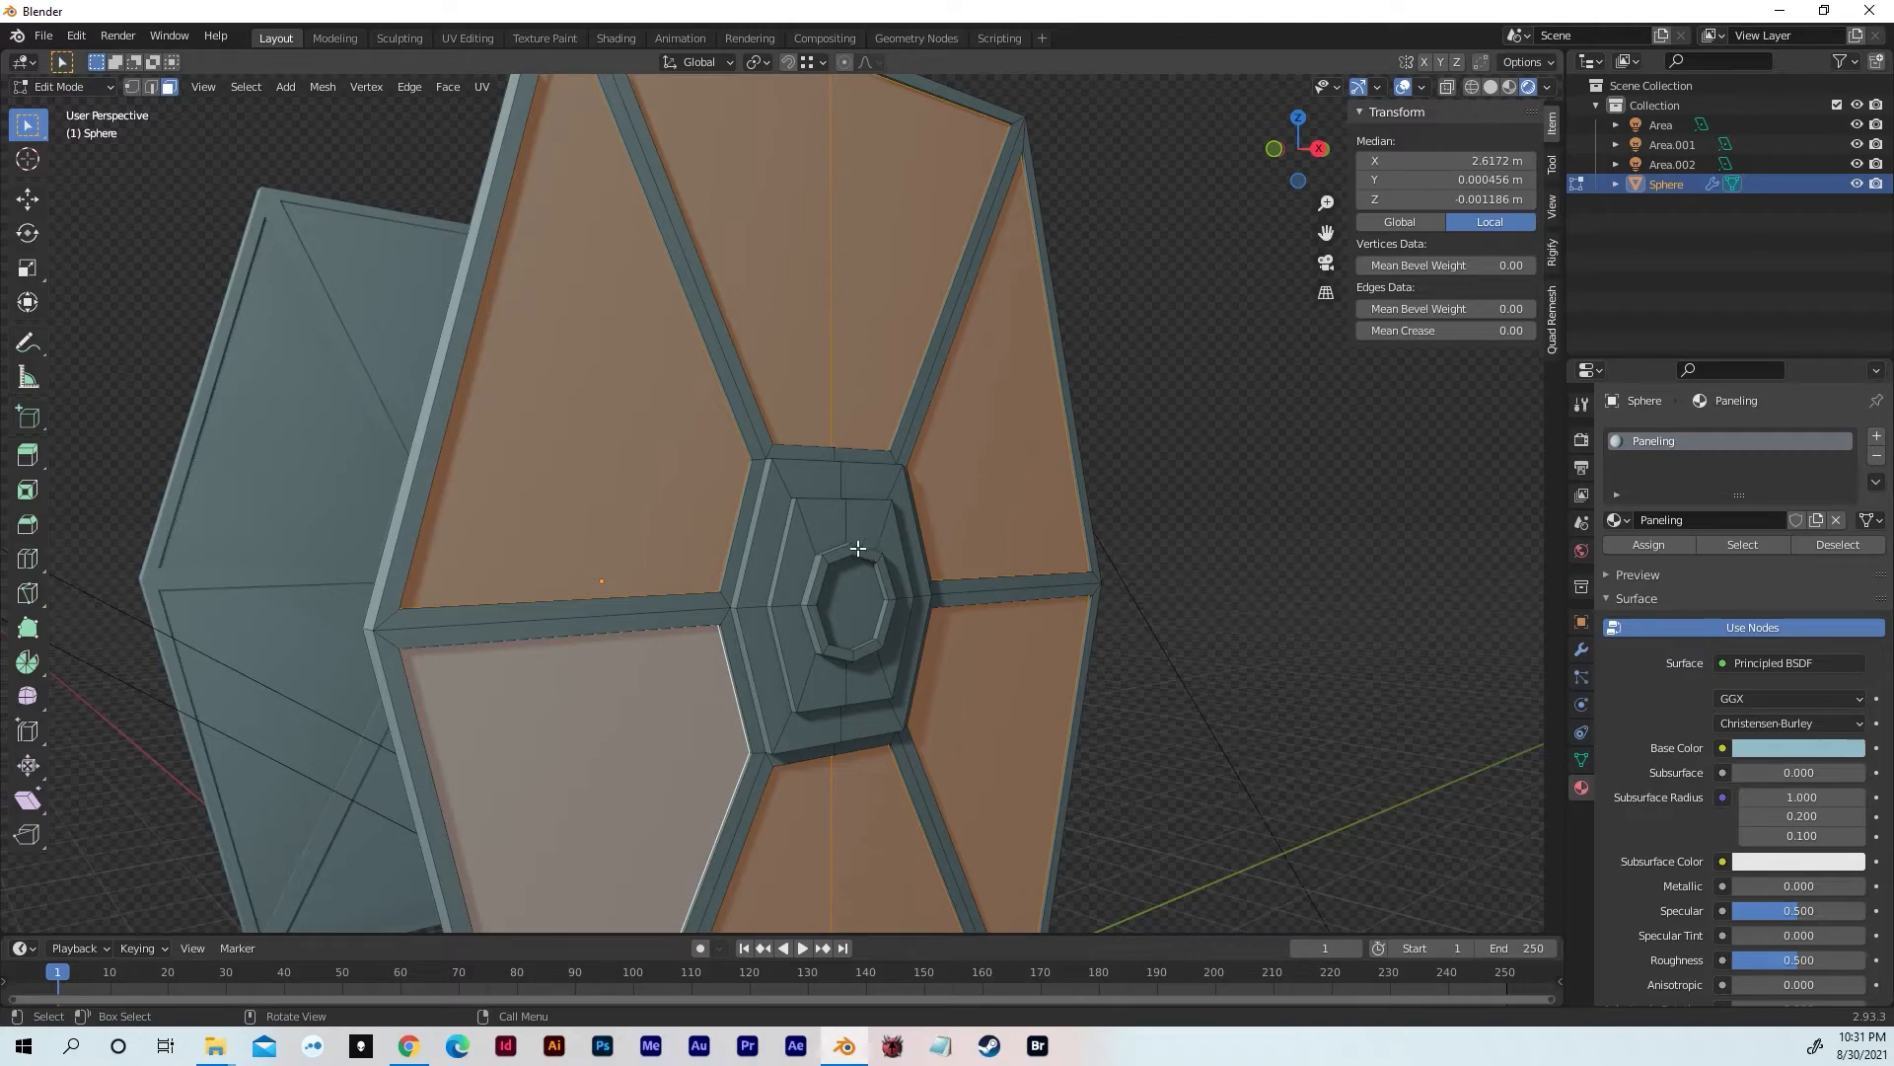
Add a second material to the ship and assign it to the selected wing panel faces
{"action": "middle_click_drag", "start_coordinate": [857, 549], "coordinate": [592, 562]}
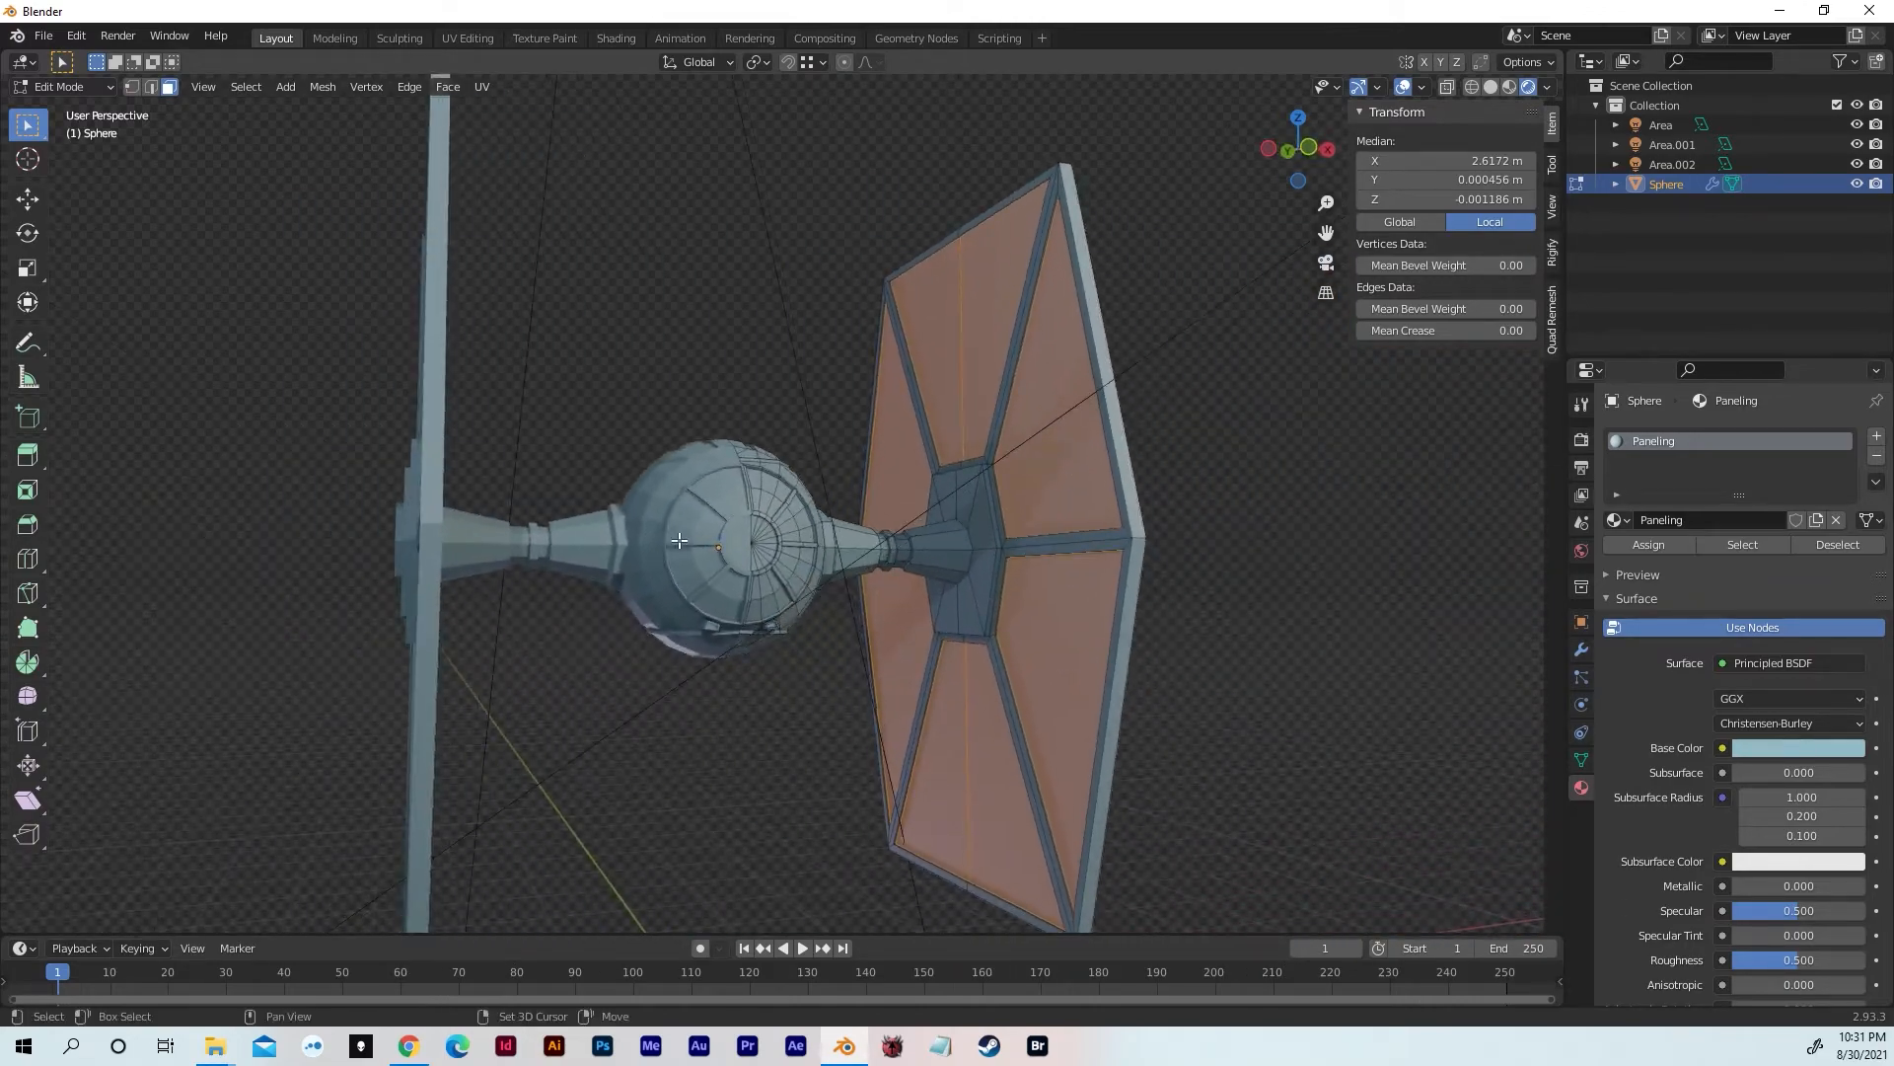
{"action": "scroll", "coordinate": [500, 486], "scroll_direction": "up", "scroll_amount": 5}
{"action": "middle_click_drag", "start_coordinate": [500, 485], "coordinate": [557, 503]}
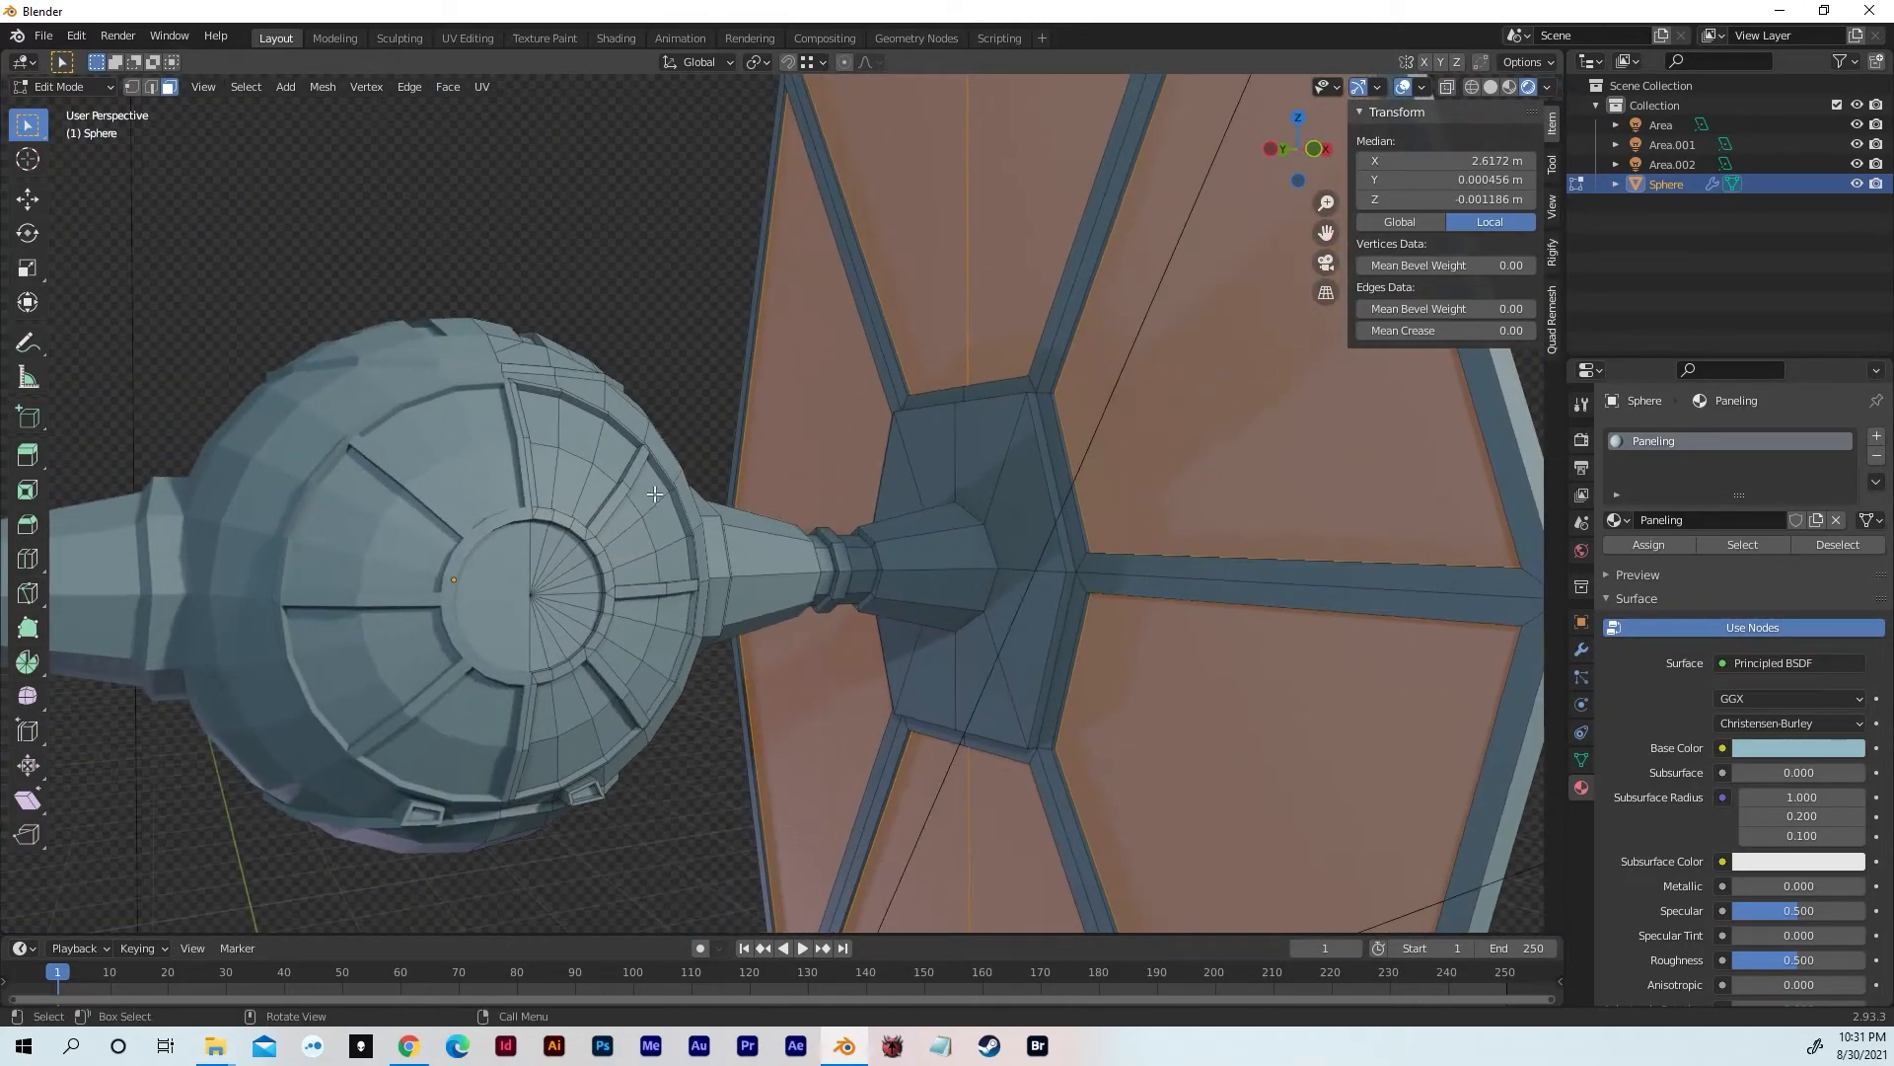
{"action": "middle_click_drag", "start_coordinate": [695, 483], "coordinate": [685, 509]}
{"action": "middle_click_drag", "start_coordinate": [851, 505], "coordinate": [634, 560], "text": "shift"}
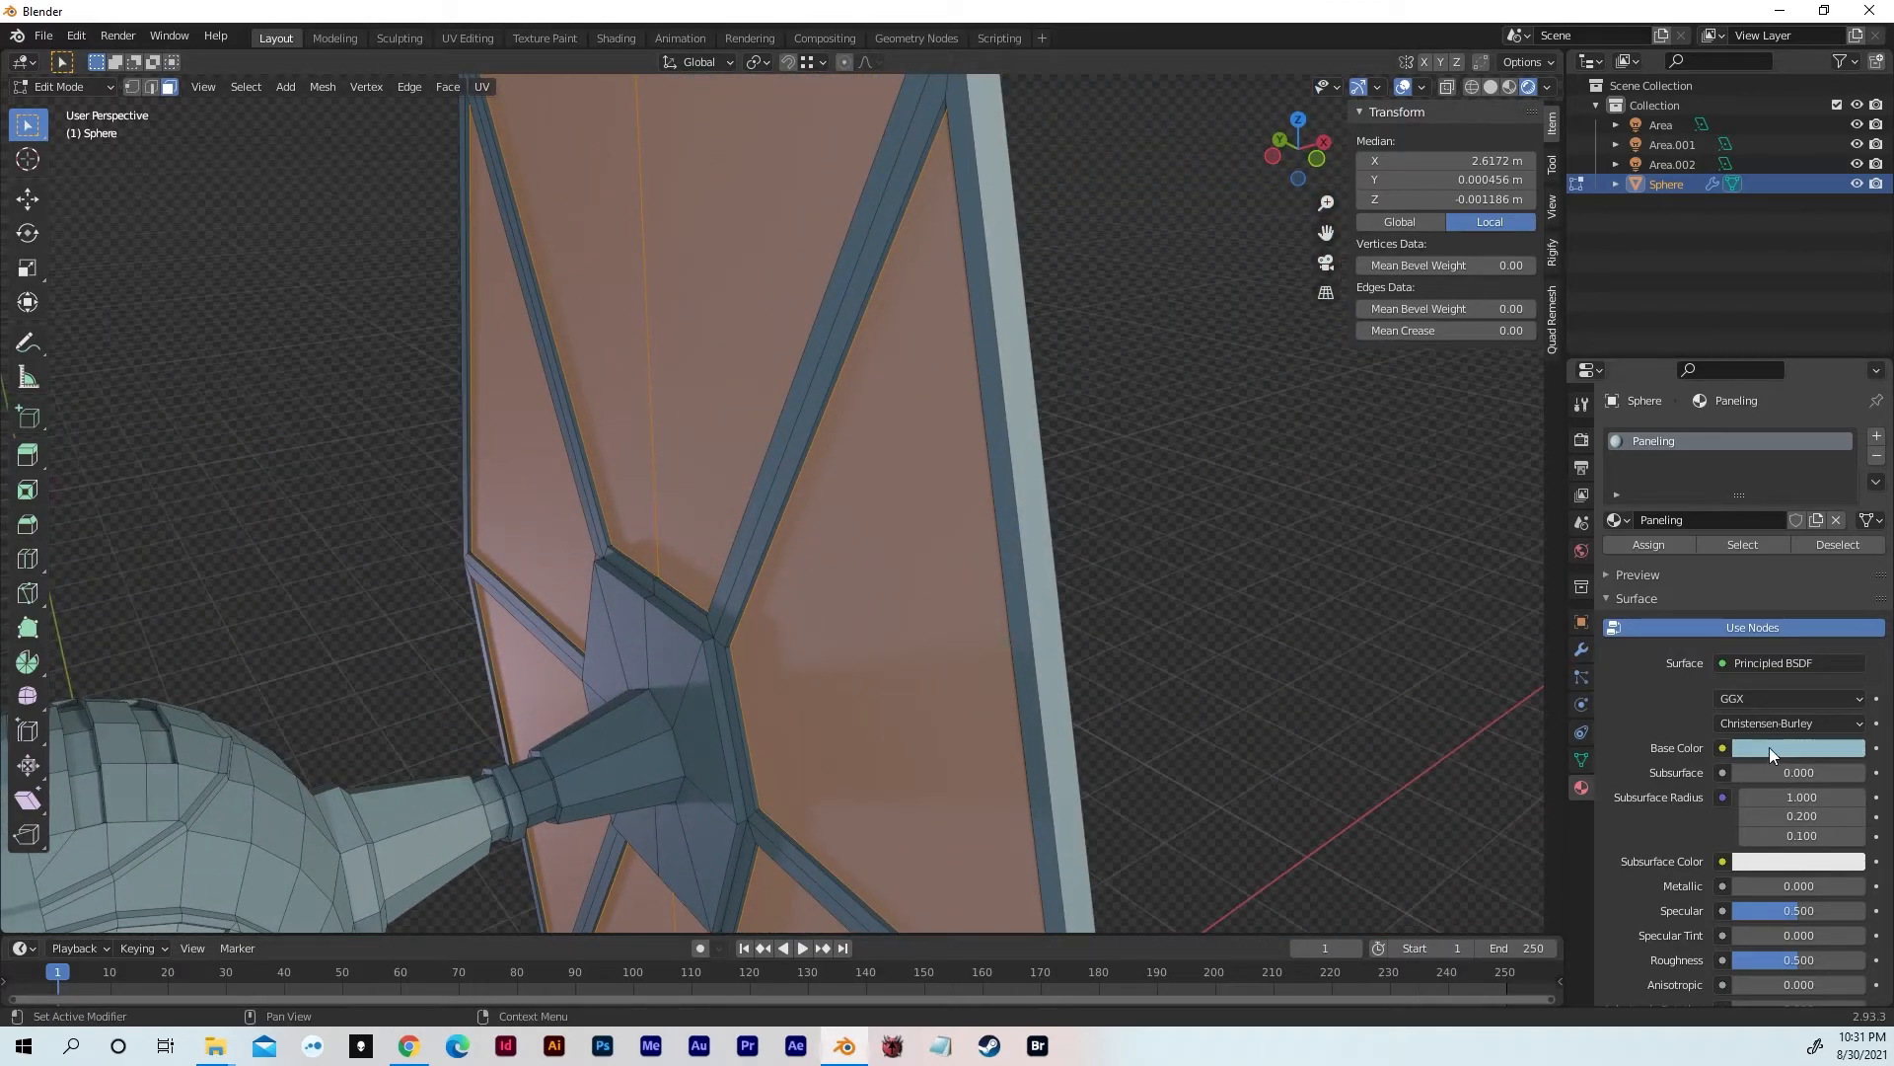
{"action": "left_click", "coordinate": [1878, 441]}
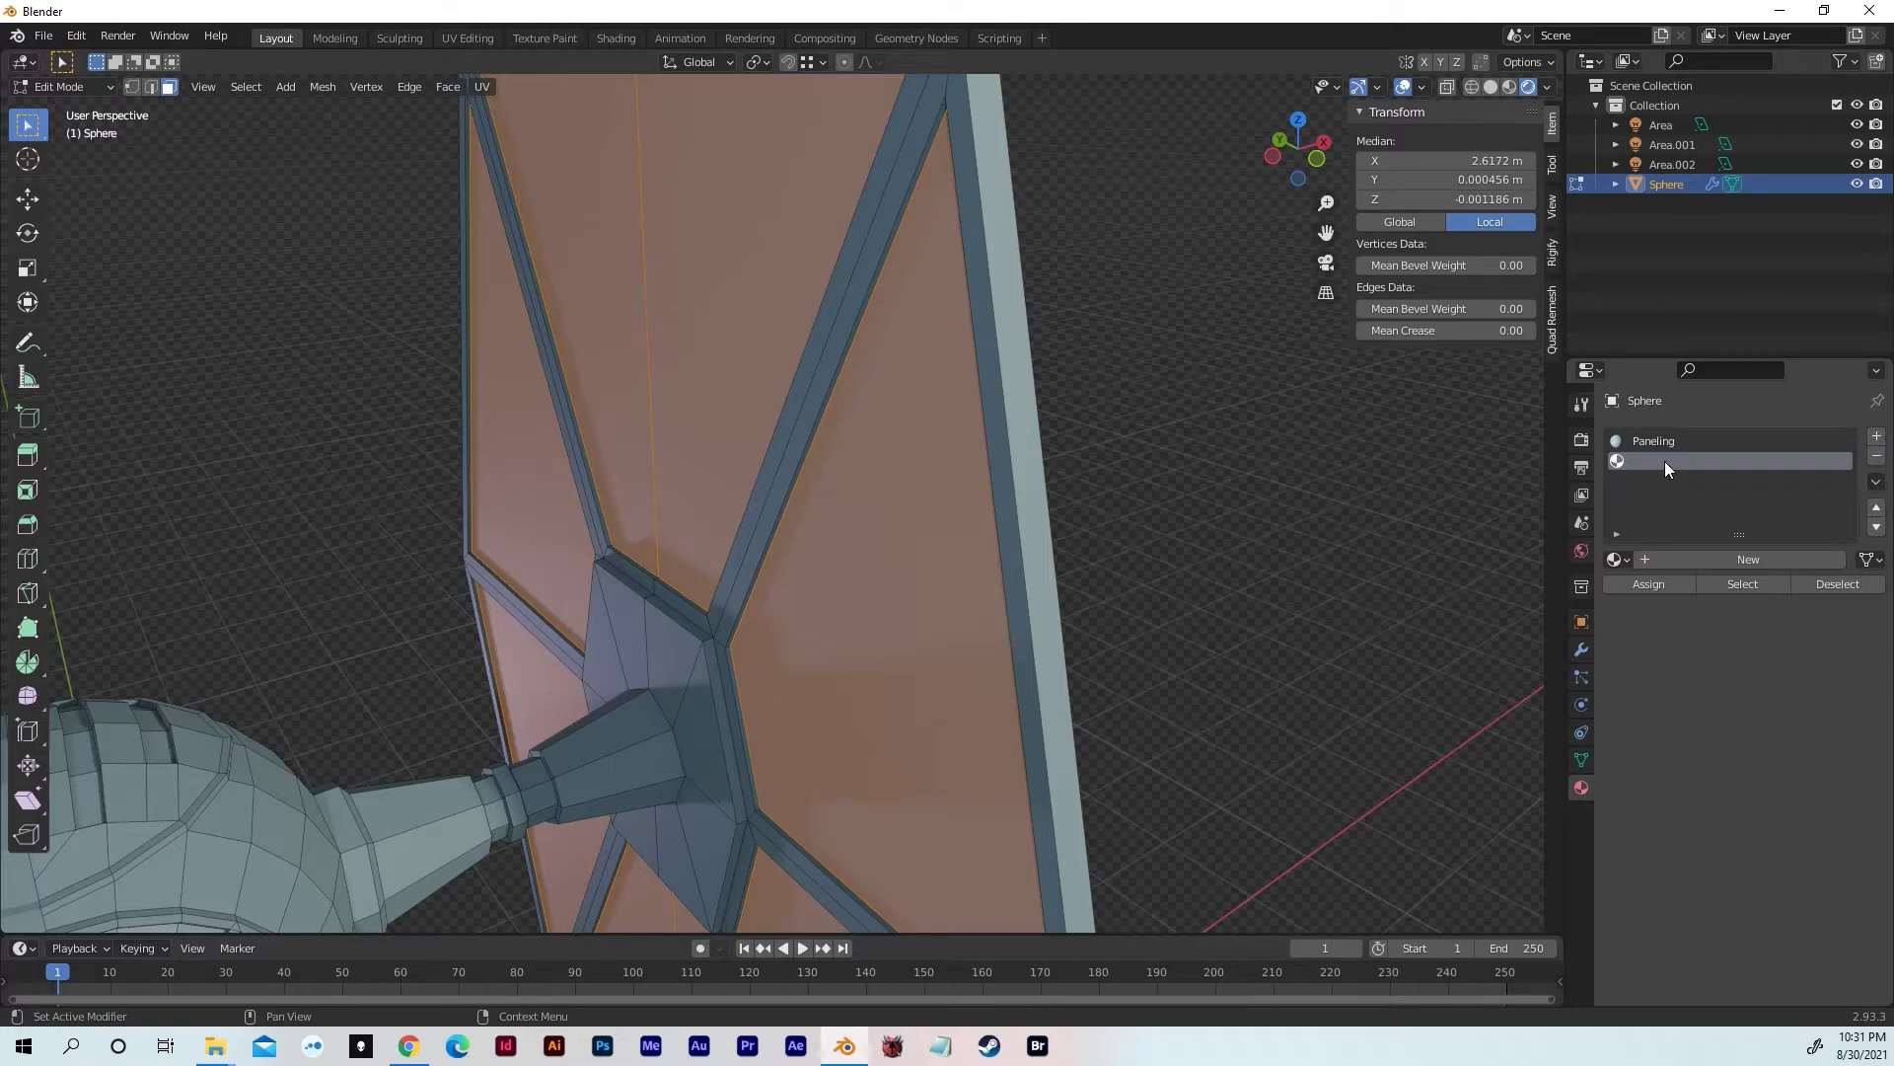
{"action": "left_click", "coordinate": [1644, 558]}
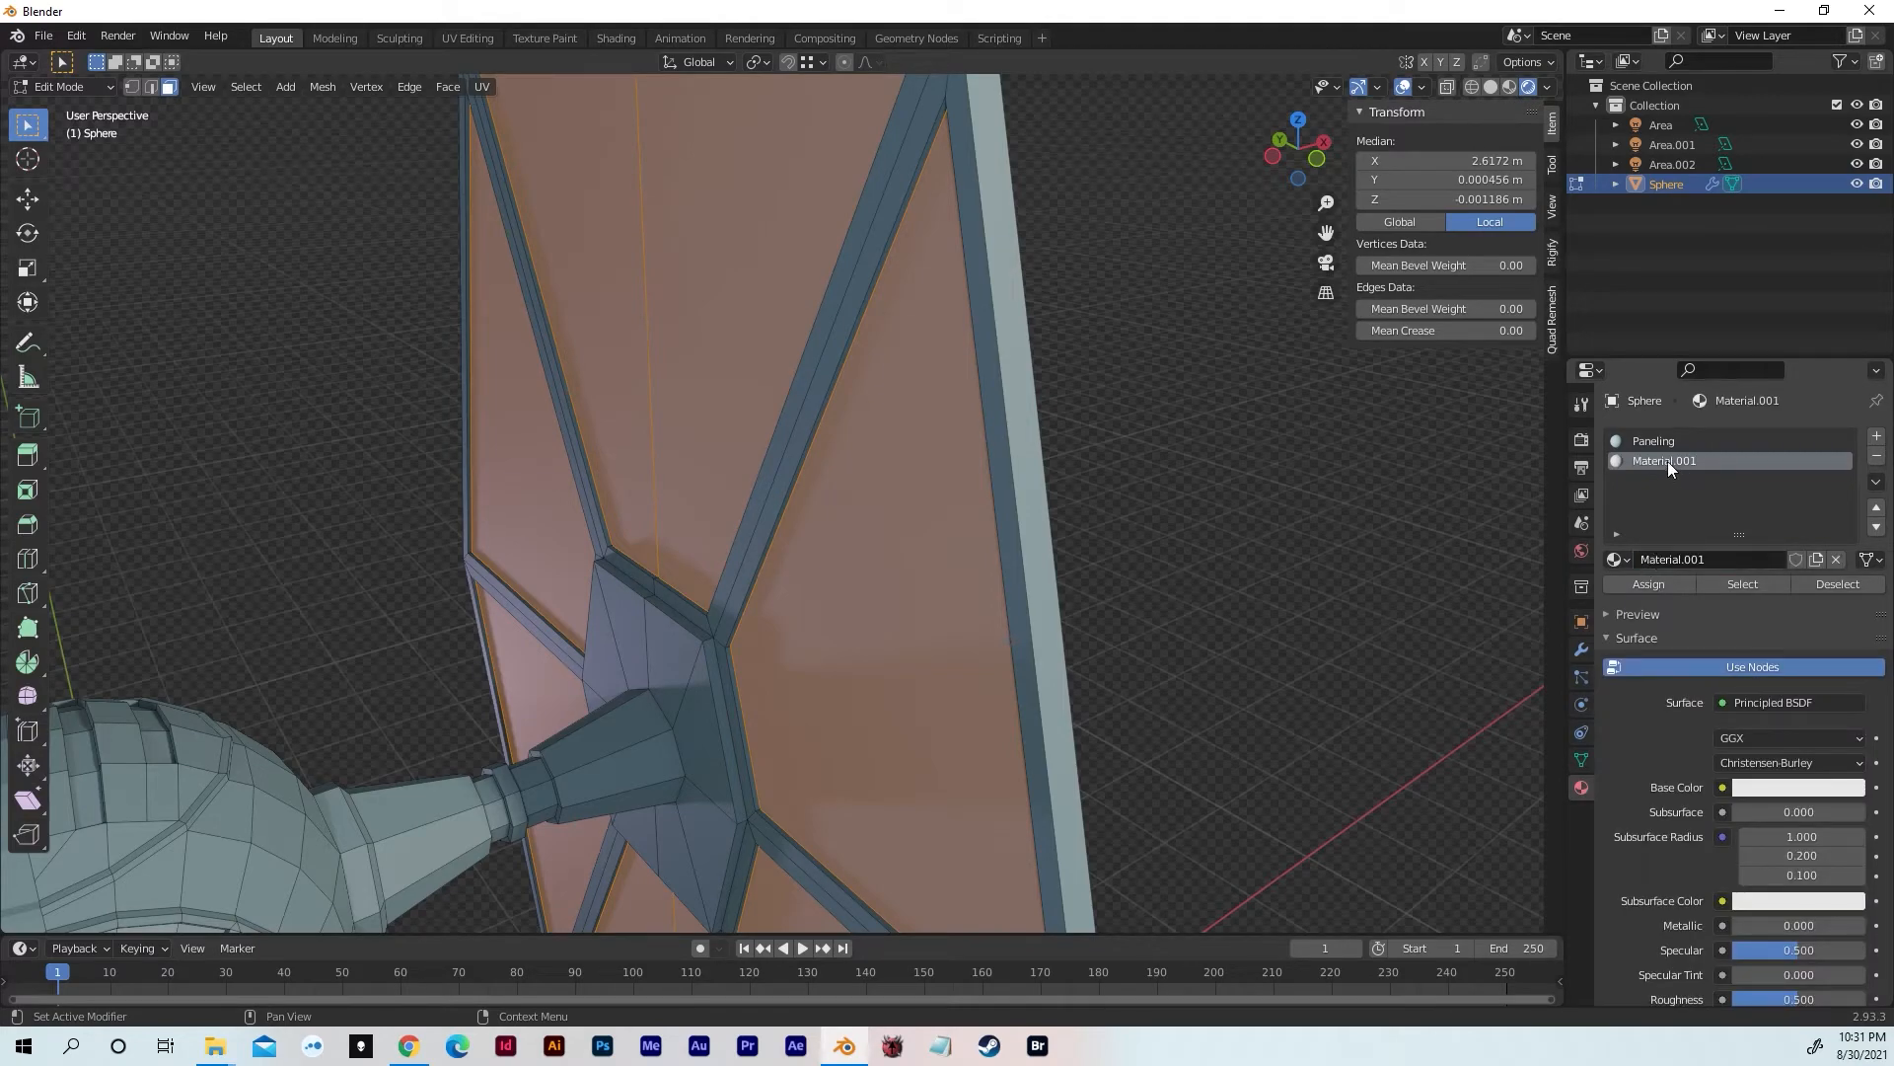
{"action": "left_click", "coordinate": [1657, 586]}
Rename the second material to Solar Paneling
{"action": "middle_click_drag", "start_coordinate": [609, 580], "coordinate": [356, 417]}
{"action": "middle_click_drag", "start_coordinate": [607, 325], "coordinate": [515, 318]}
{"action": "middle_click_drag", "start_coordinate": [621, 594], "coordinate": [631, 533]}
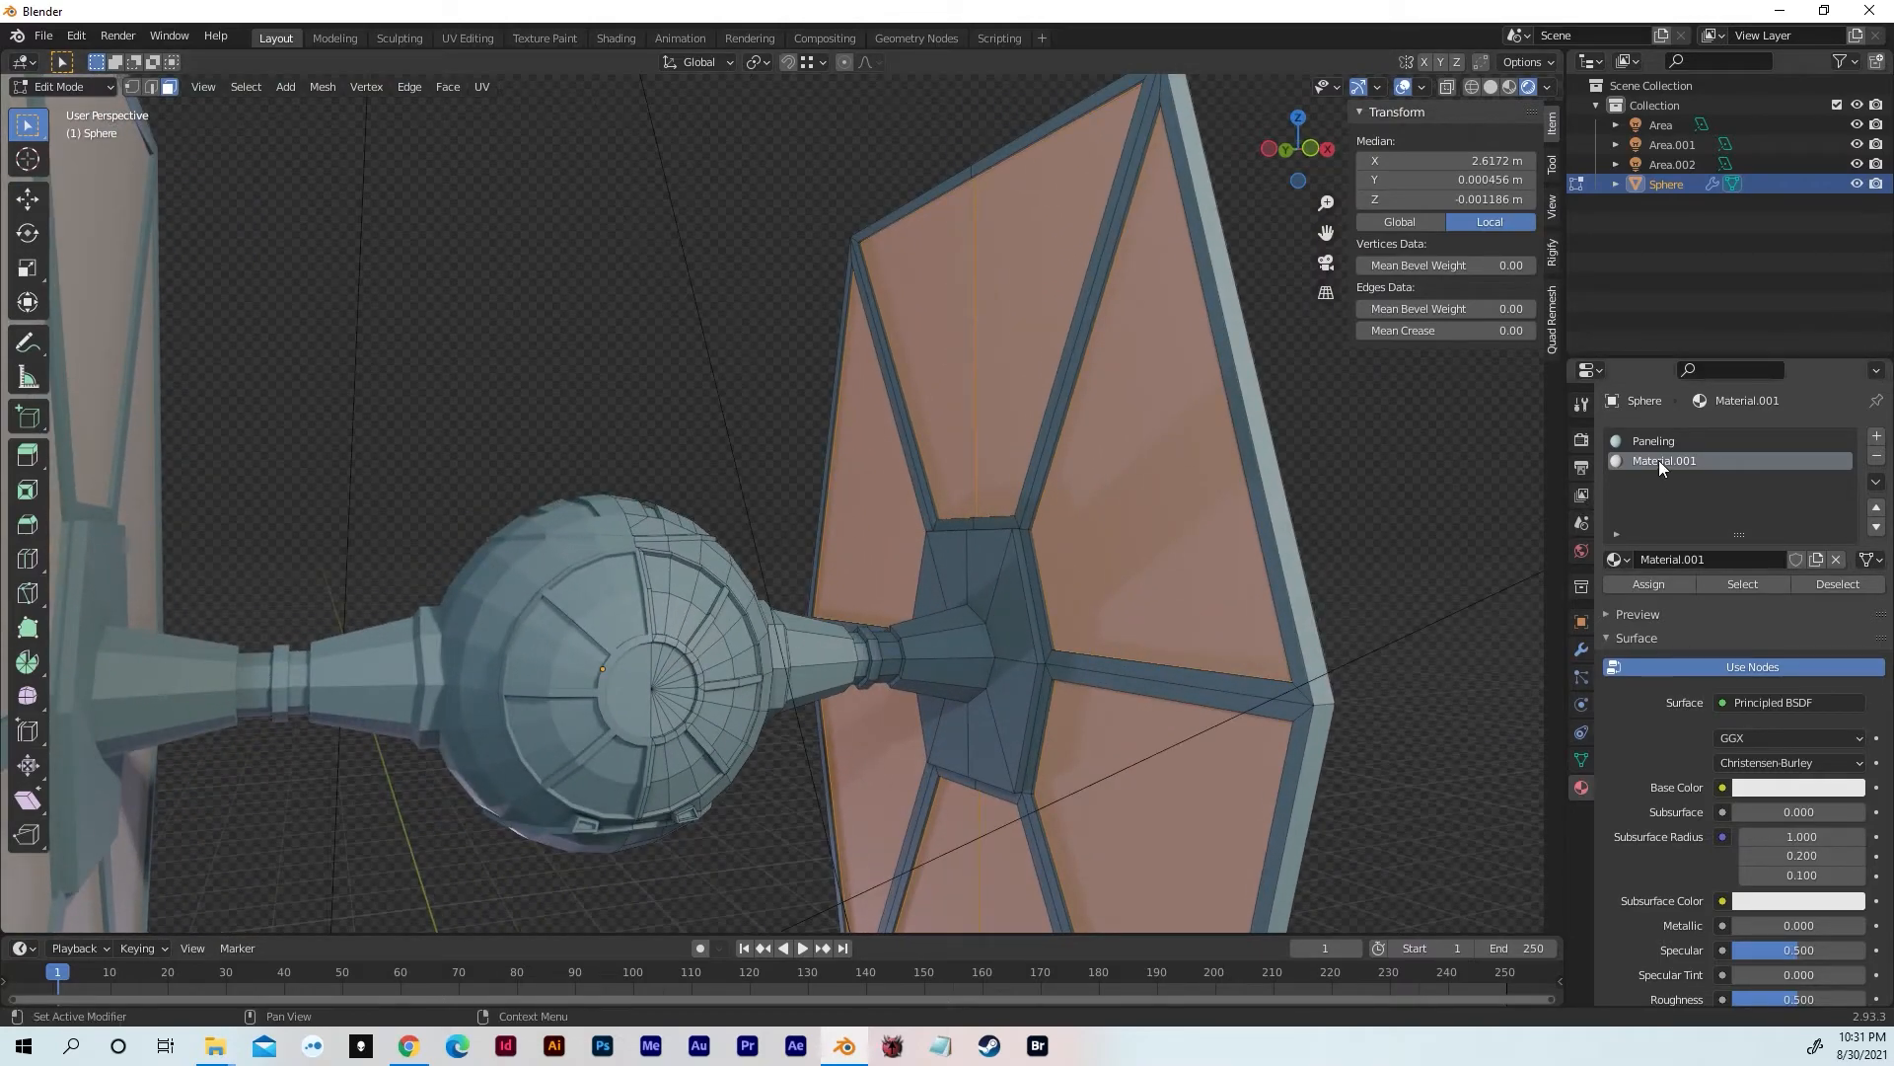
{"action": "type", "text": "Solar Paneling"}
{"action": "key", "text": "Return"}
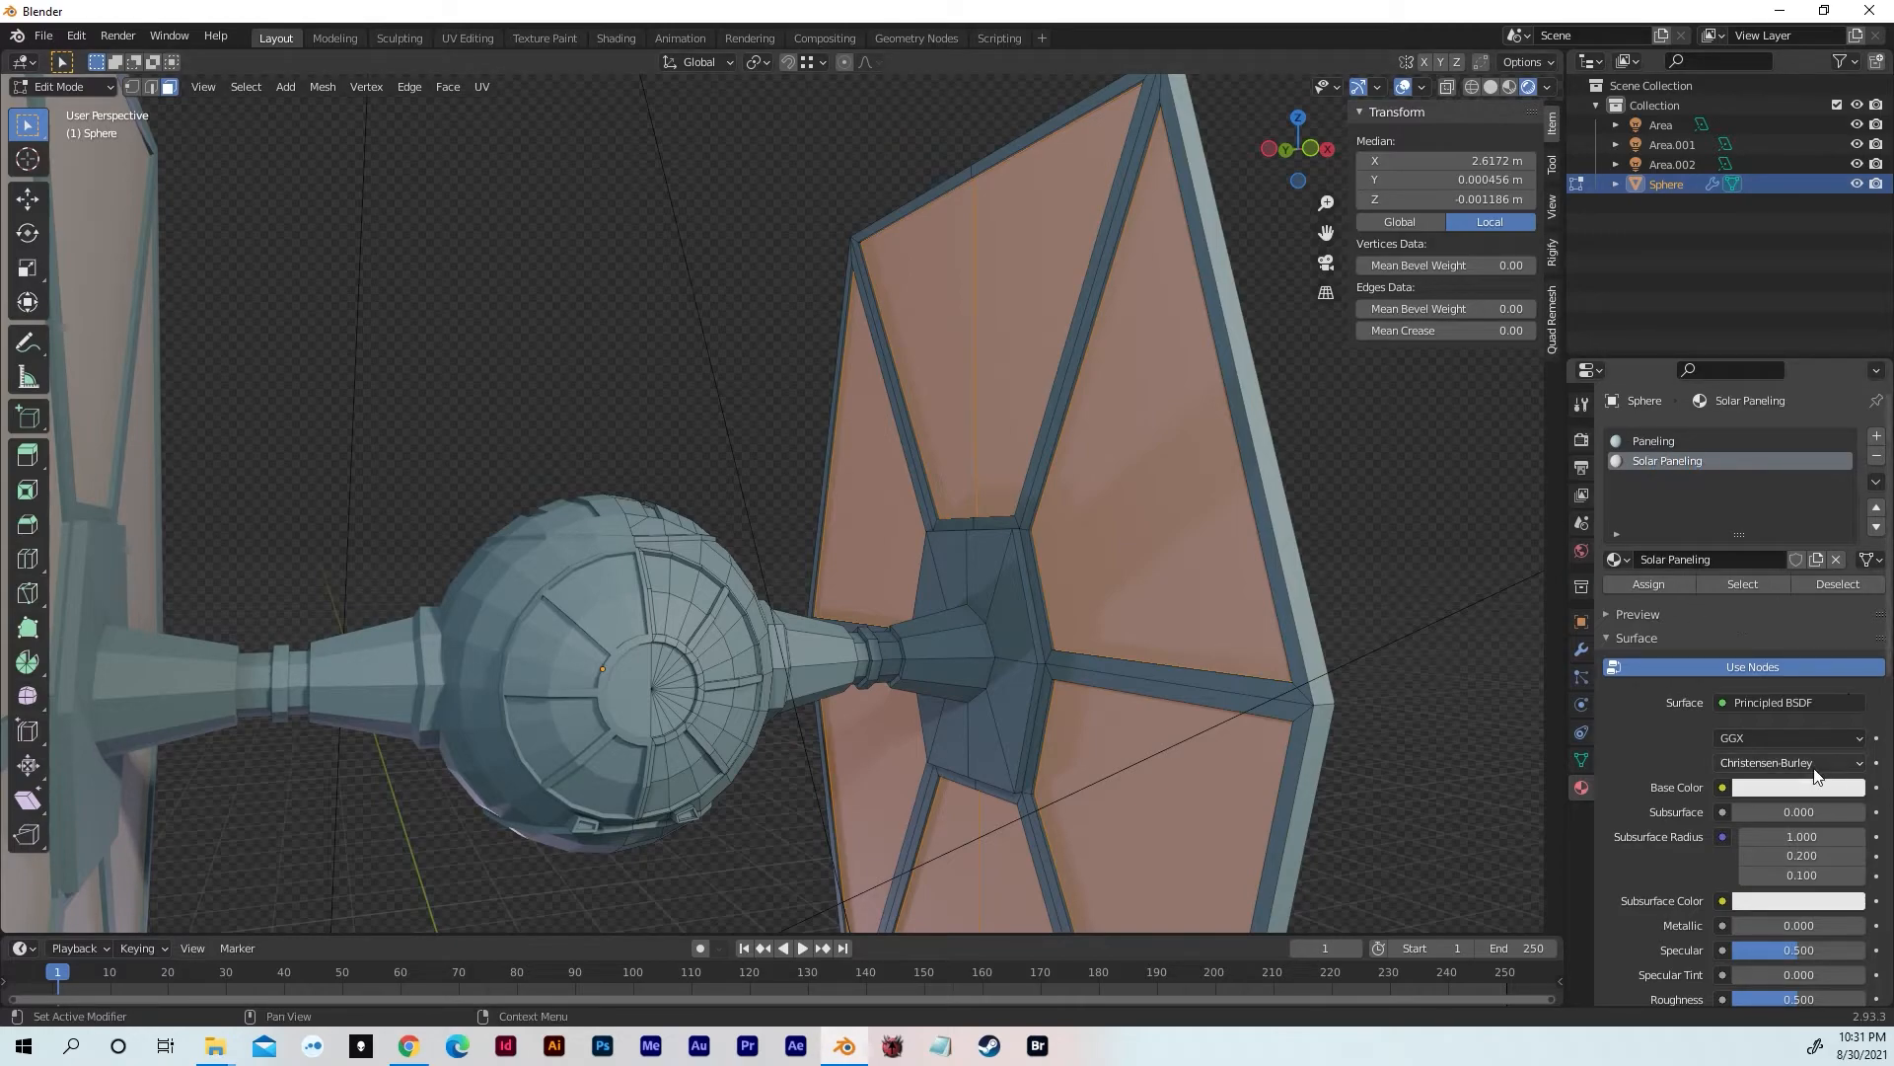
Set the Solar Paneling base color to near-black with hue and saturation 0, and clear the face selection
{"action": "left_click", "coordinate": [1774, 786]}
{"action": "left_click_drag", "start_coordinate": [1850, 554], "coordinate": [1850, 625]}
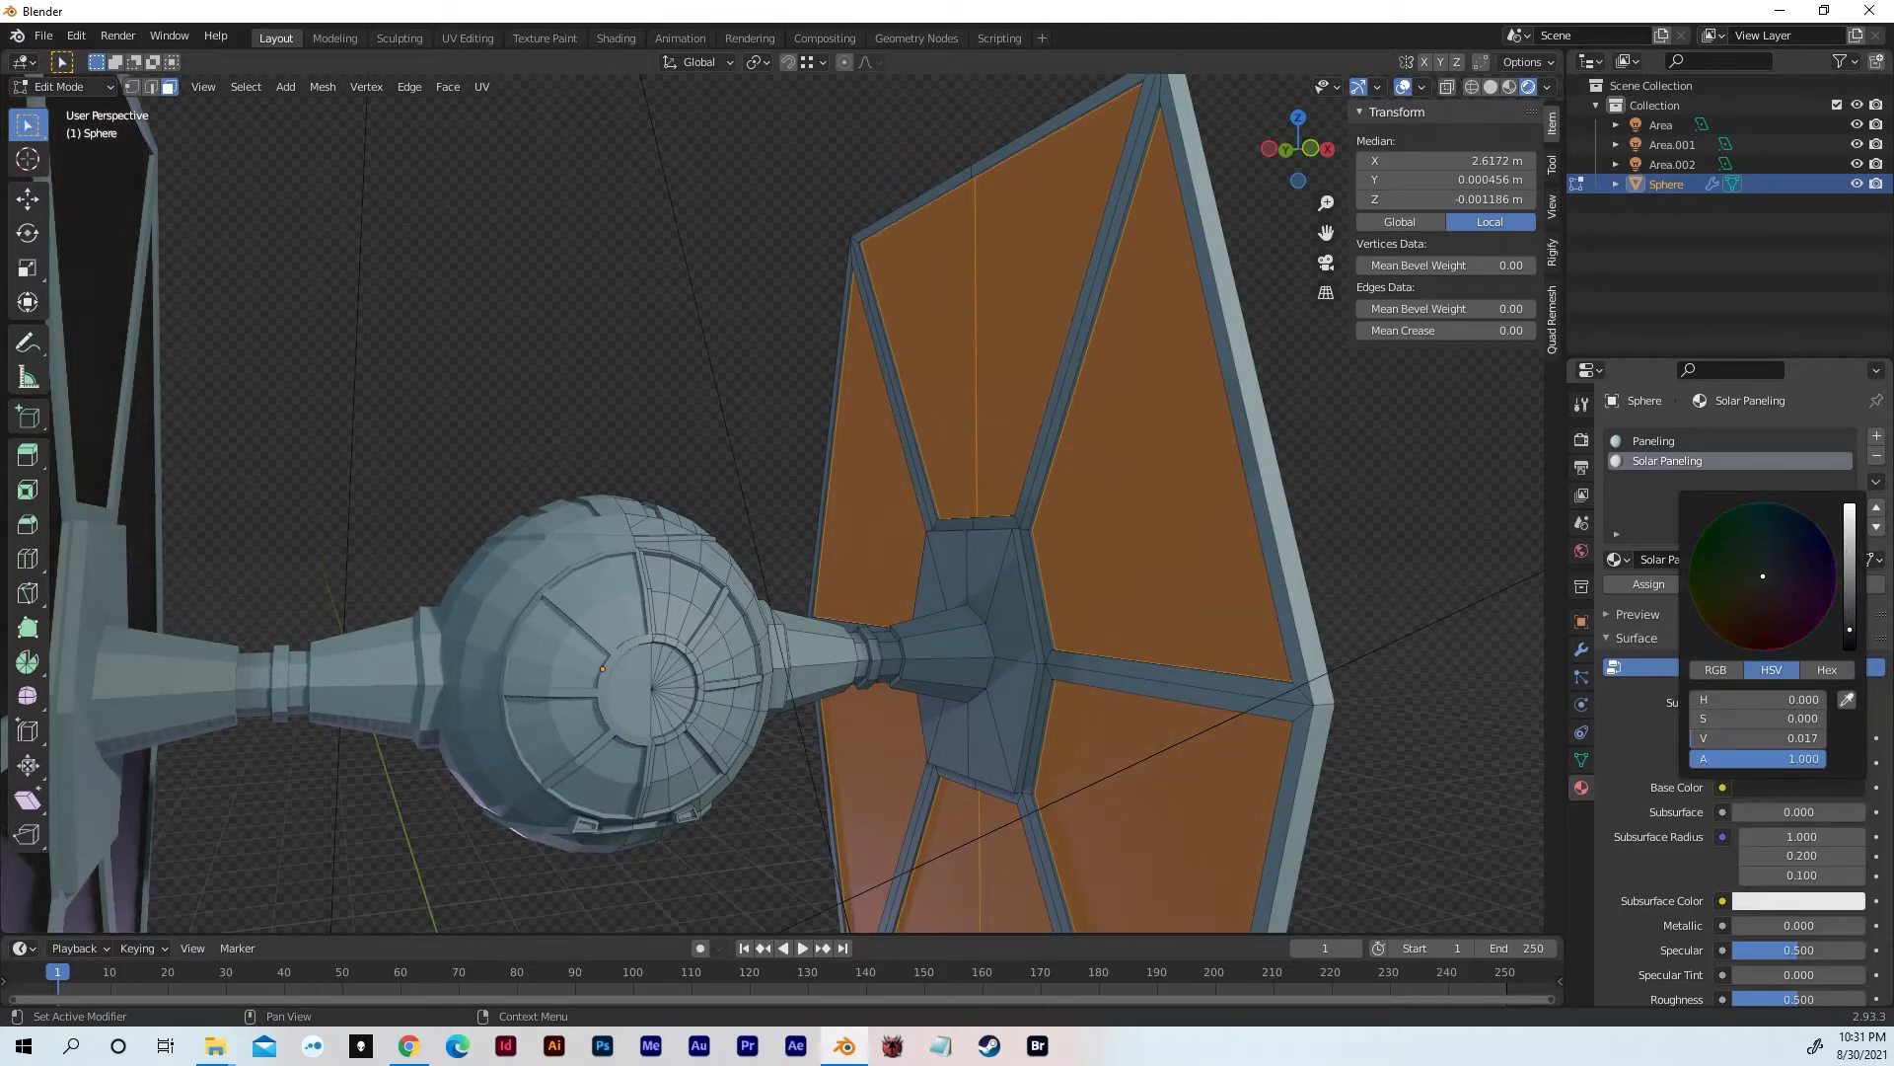
{"action": "middle_click_drag", "start_coordinate": [612, 710], "coordinate": [500, 666]}
{"action": "left_click", "coordinate": [845, 539]}
{"action": "left_click", "coordinate": [1239, 509]}
{"action": "middle_click_drag", "start_coordinate": [1256, 500], "coordinate": [1244, 572]}
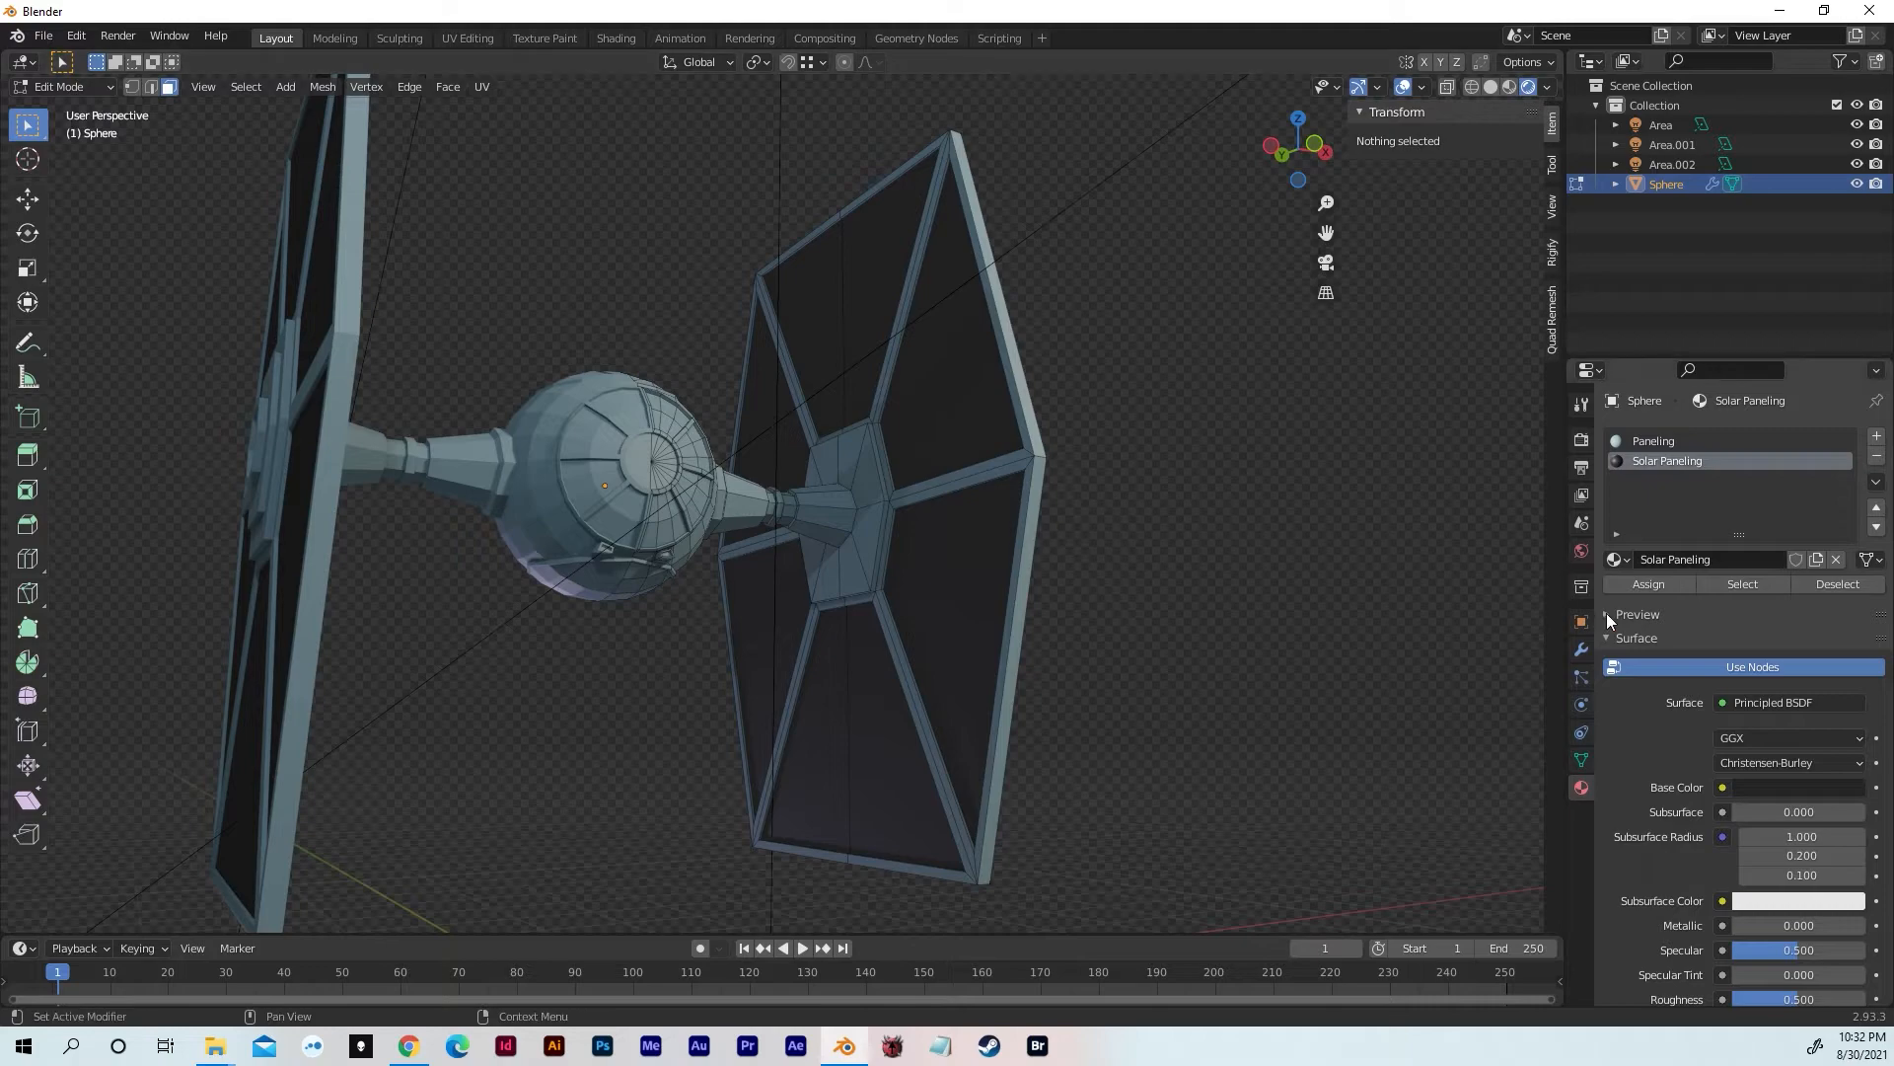
{"action": "left_click", "coordinate": [1809, 787]}
{"action": "left_click_drag", "start_coordinate": [1850, 628], "coordinate": [1850, 635]}
Set the Solar Paneling roughness to 0.346 and its metallic value to 1
{"action": "scroll", "coordinate": [1805, 819], "scroll_direction": "down", "scroll_amount": 5}
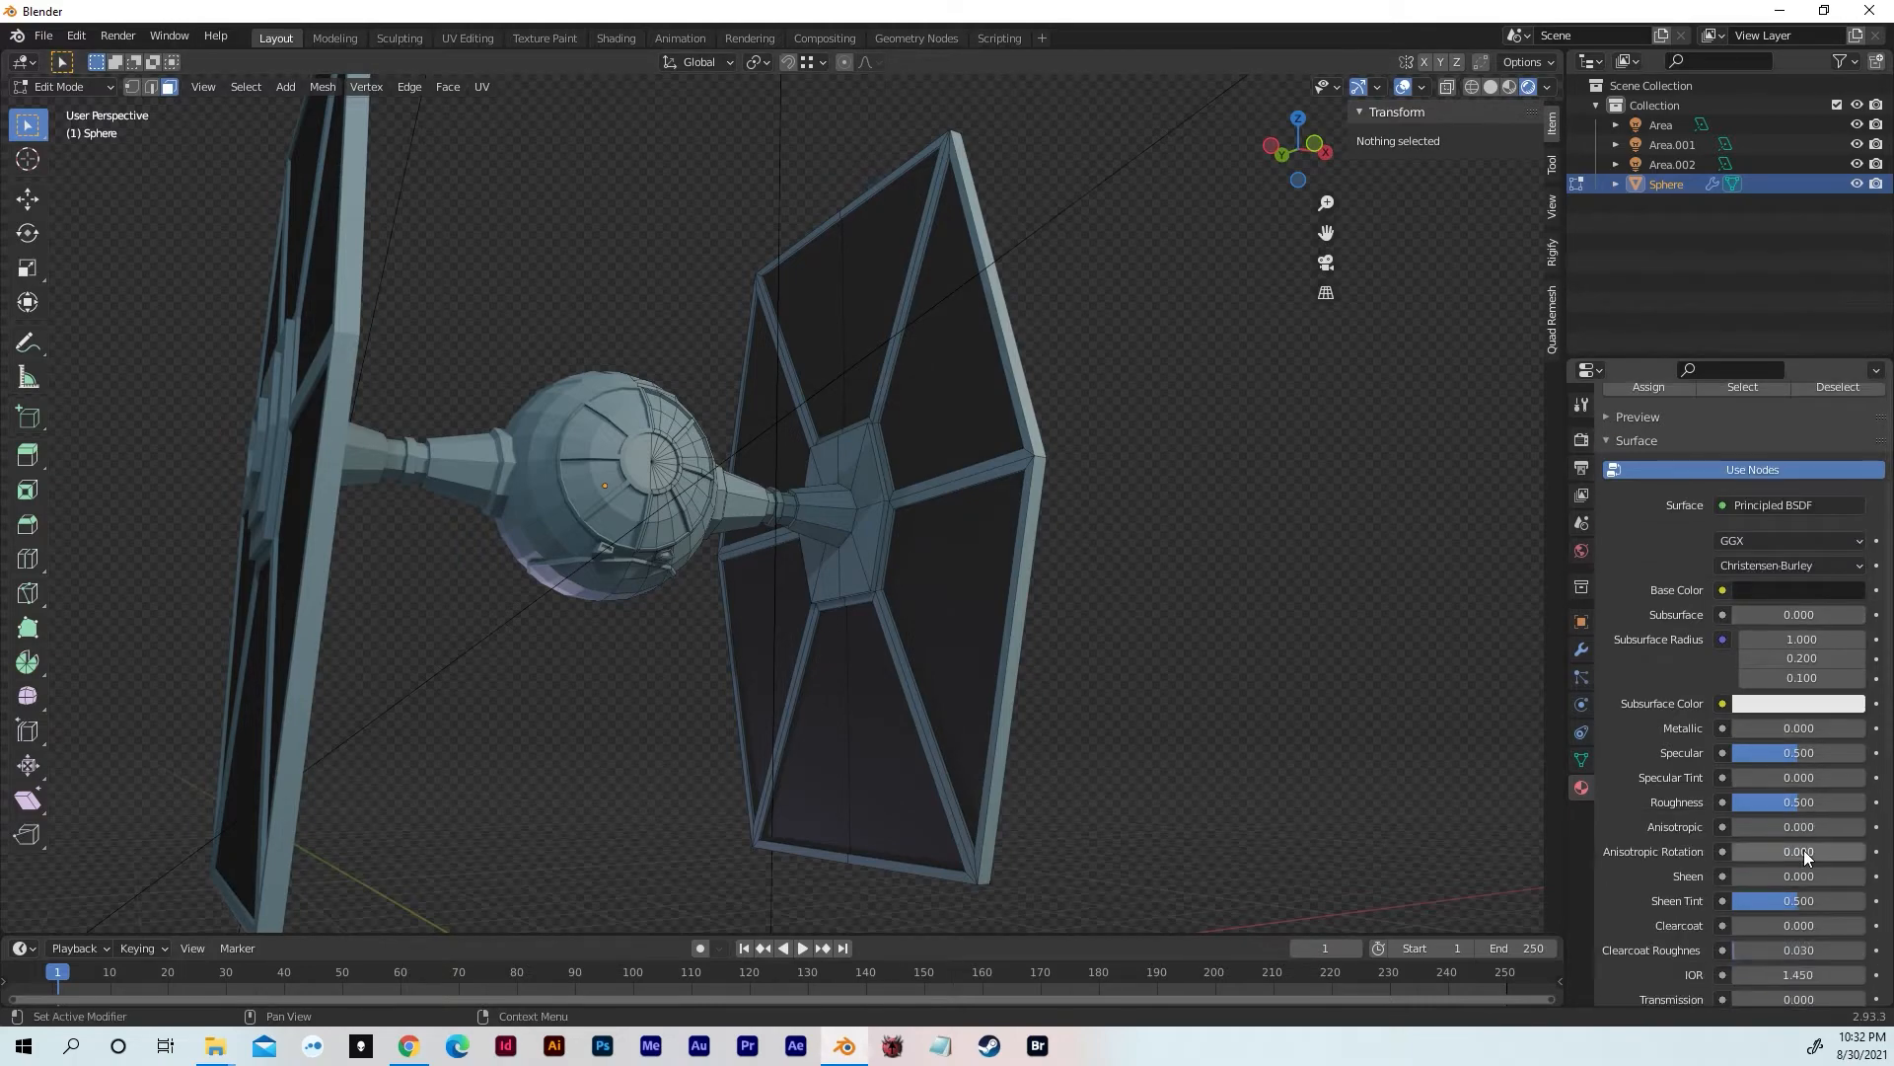
{"action": "left_click_drag", "start_coordinate": [1792, 801], "coordinate": [1784, 801]}
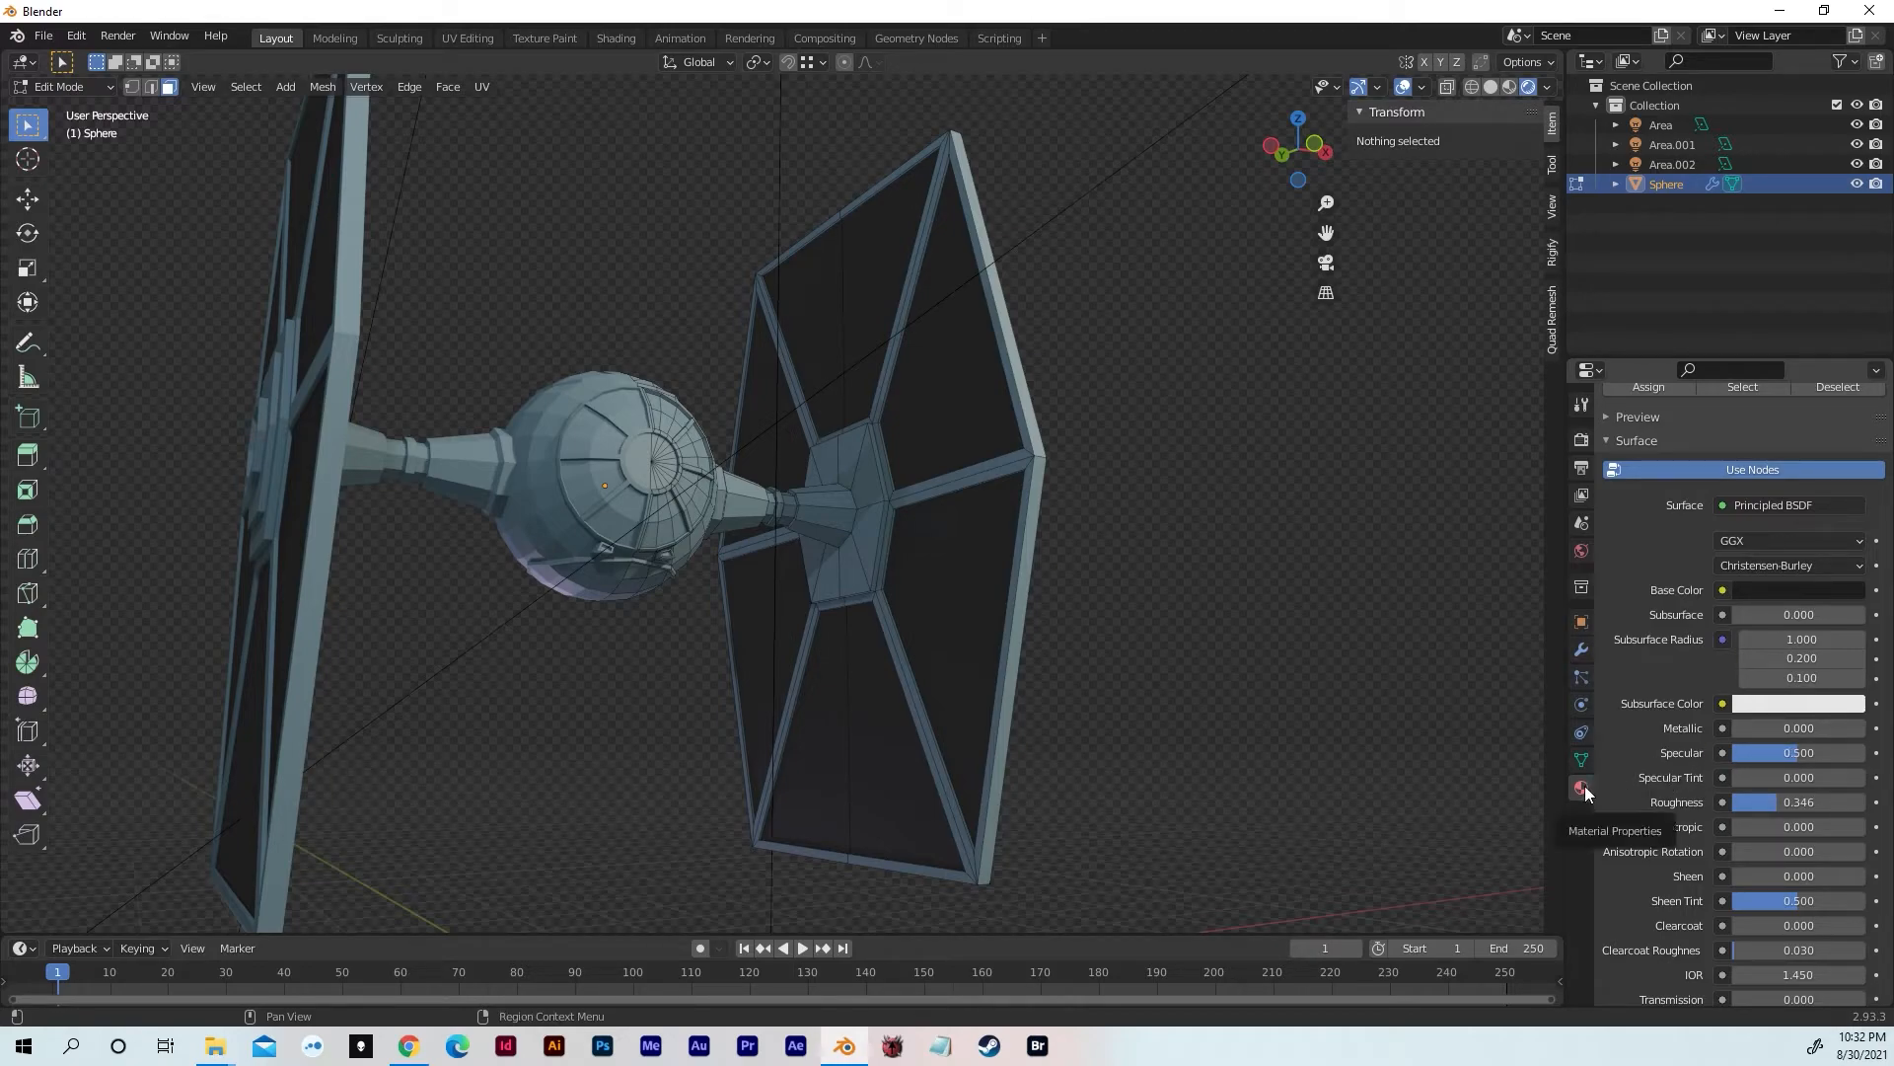
{"action": "left_click", "coordinate": [1772, 728]}
{"action": "type", "text": "1"}
{"action": "key", "text": "Return"}
Examine the cockpit sphere's round front window and its raised frame struts from several angles
{"action": "middle_click_drag", "start_coordinate": [1559, 759], "coordinate": [724, 544]}
{"action": "scroll", "coordinate": [727, 575], "scroll_direction": "up", "scroll_amount": 2}
{"action": "scroll", "coordinate": [629, 555], "scroll_direction": "up", "scroll_amount": 2}
{"action": "scroll", "coordinate": [630, 555], "scroll_direction": "up", "scroll_amount": 2}
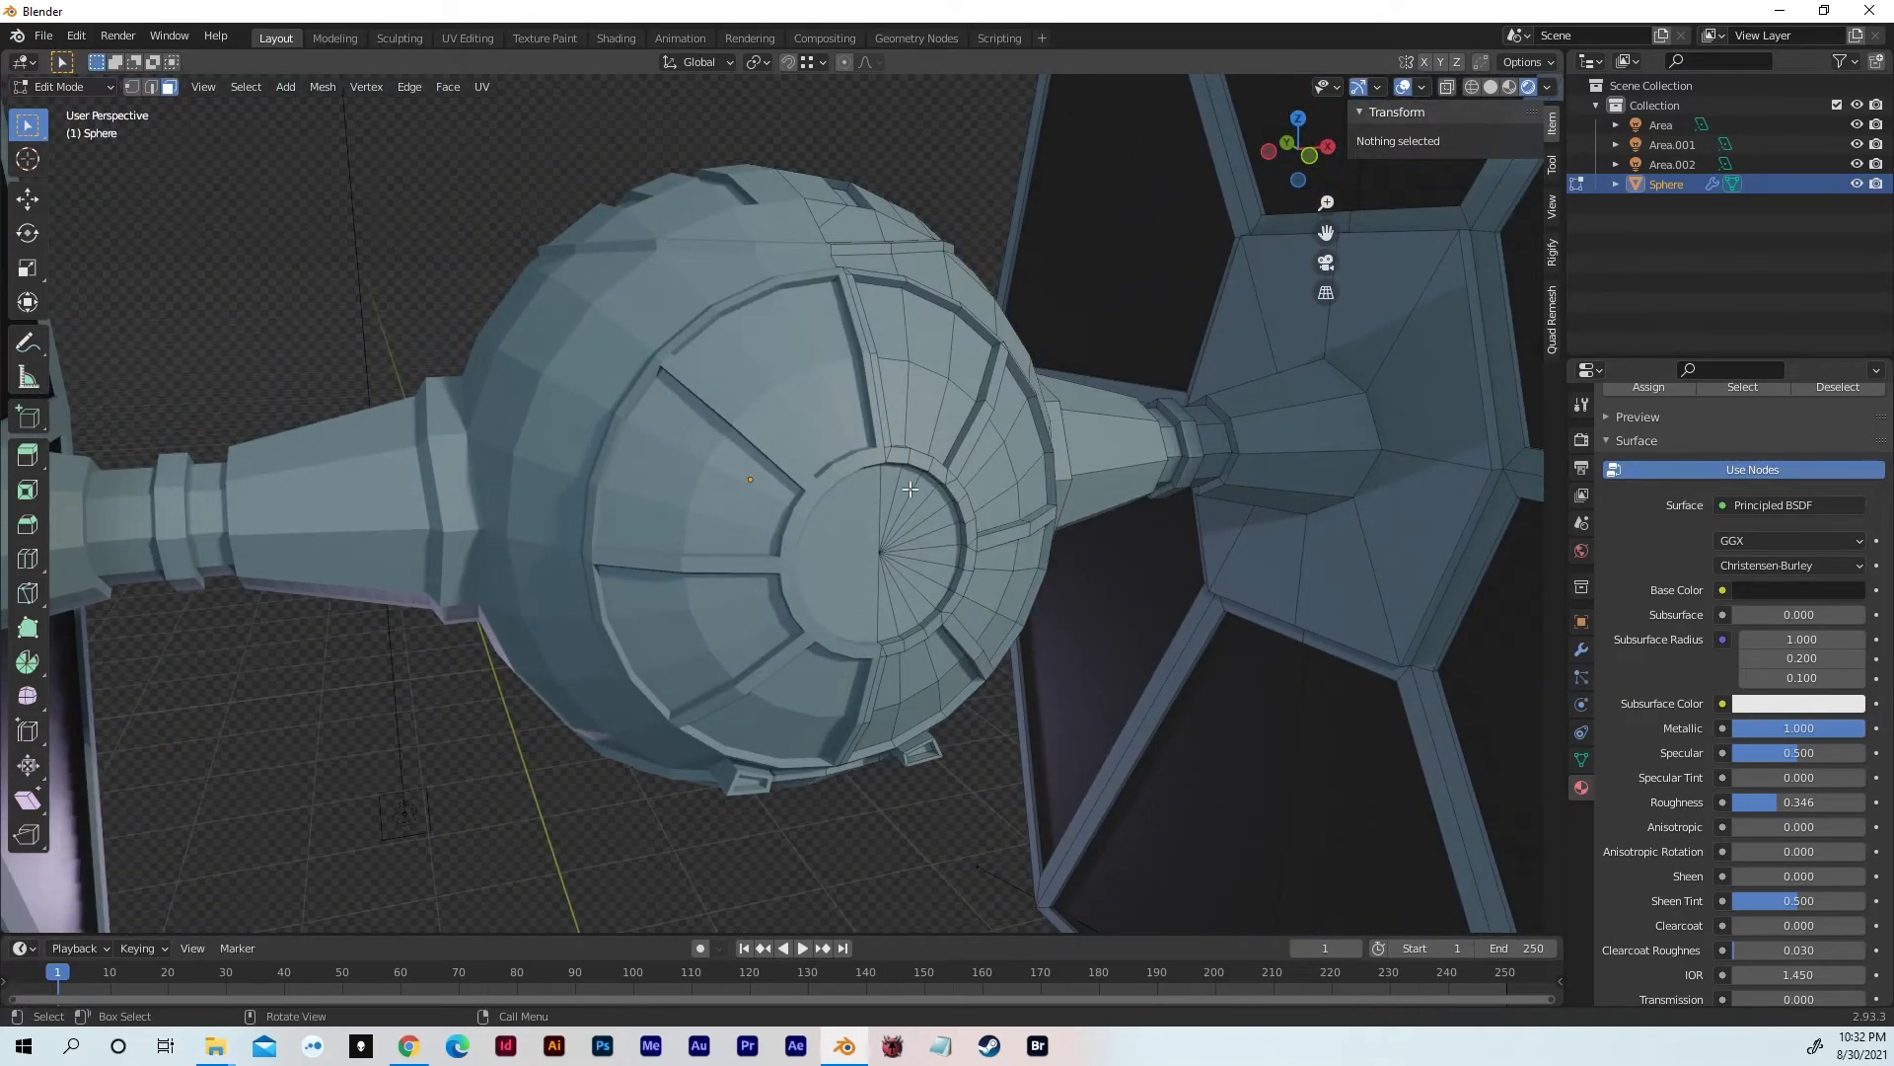
{"action": "middle_click_drag", "start_coordinate": [1008, 461], "coordinate": [1197, 428]}
{"action": "scroll", "coordinate": [939, 478], "scroll_direction": "up", "scroll_amount": 3}
{"action": "scroll", "coordinate": [1176, 456], "scroll_direction": "down", "scroll_amount": 3}
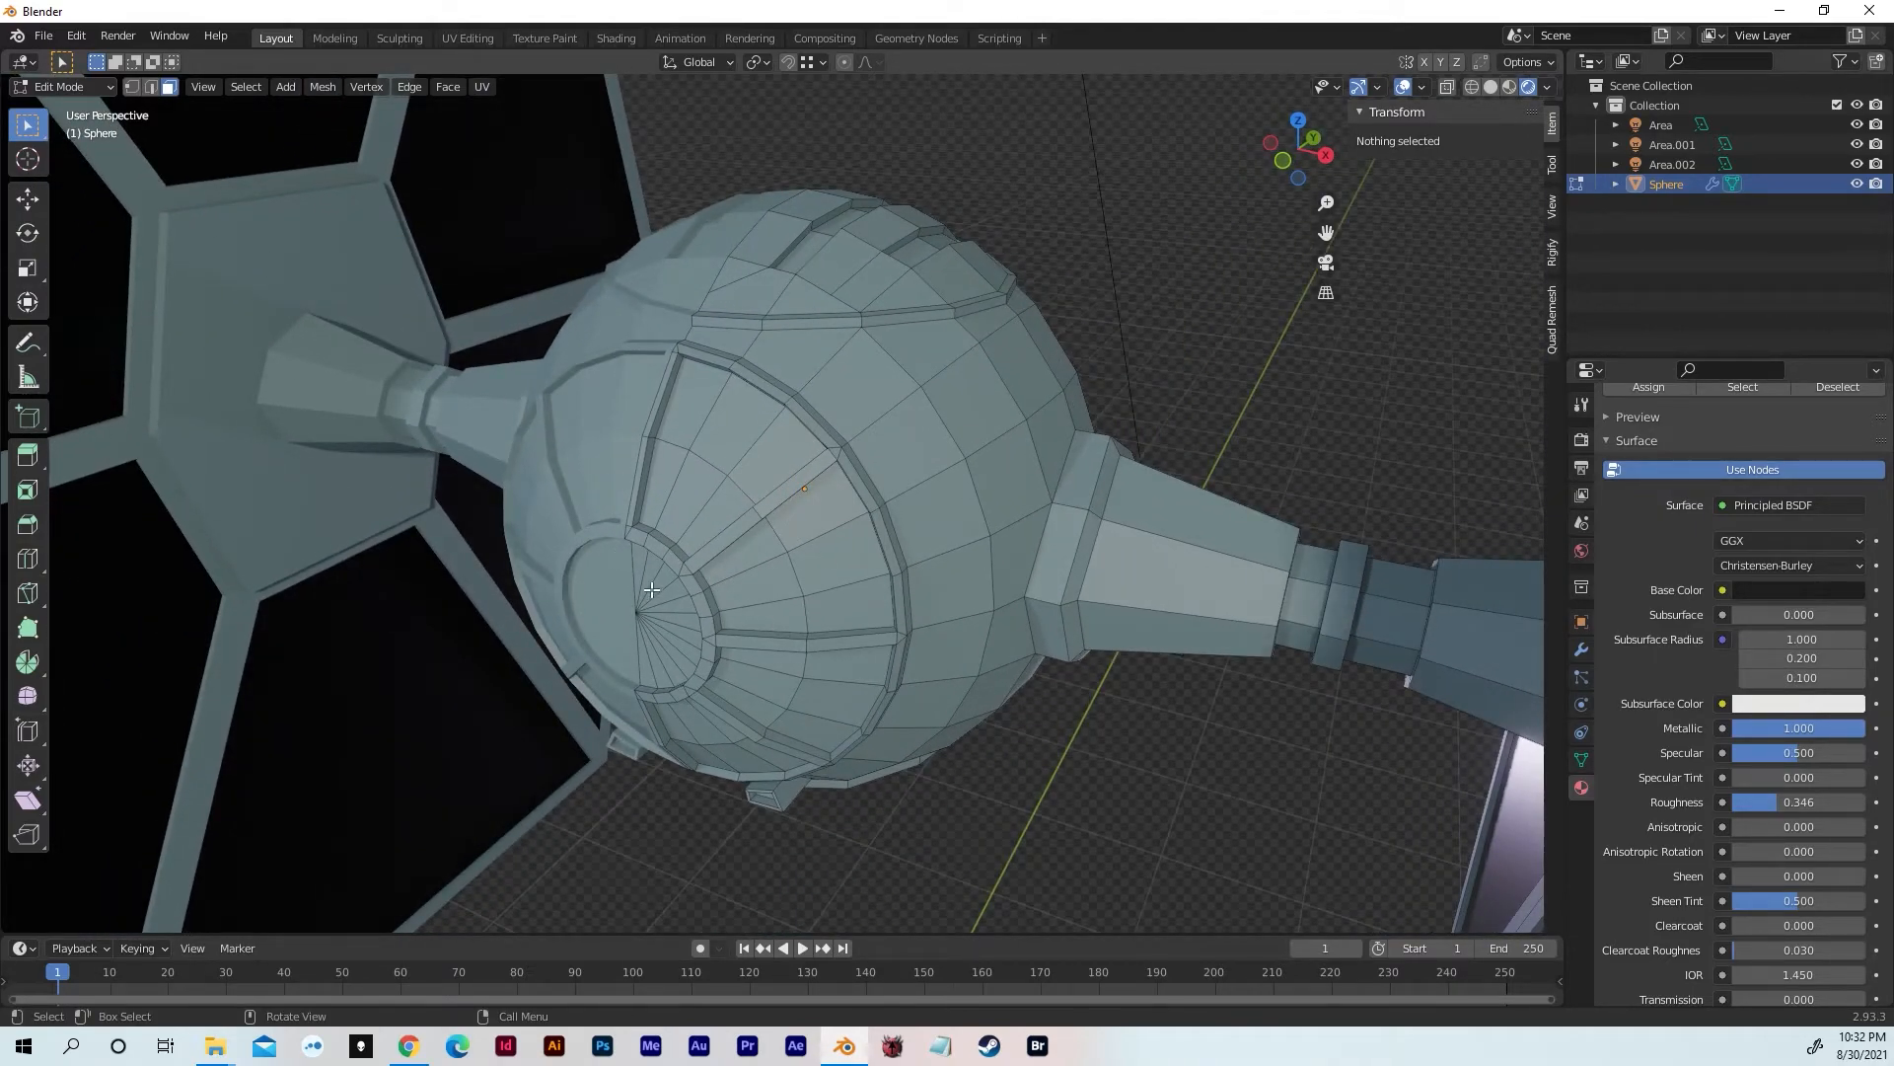
{"action": "mouse_move", "coordinate": [651, 590]}
{"action": "middle_mouse_down"}
{"action": "mouse_move", "coordinate": [611, 632]}
{"action": "mouse_move", "coordinate": [710, 520]}
{"action": "middle_mouse_up"}
{"action": "scroll", "coordinate": [710, 520], "scroll_direction": "up", "scroll_amount": 2}
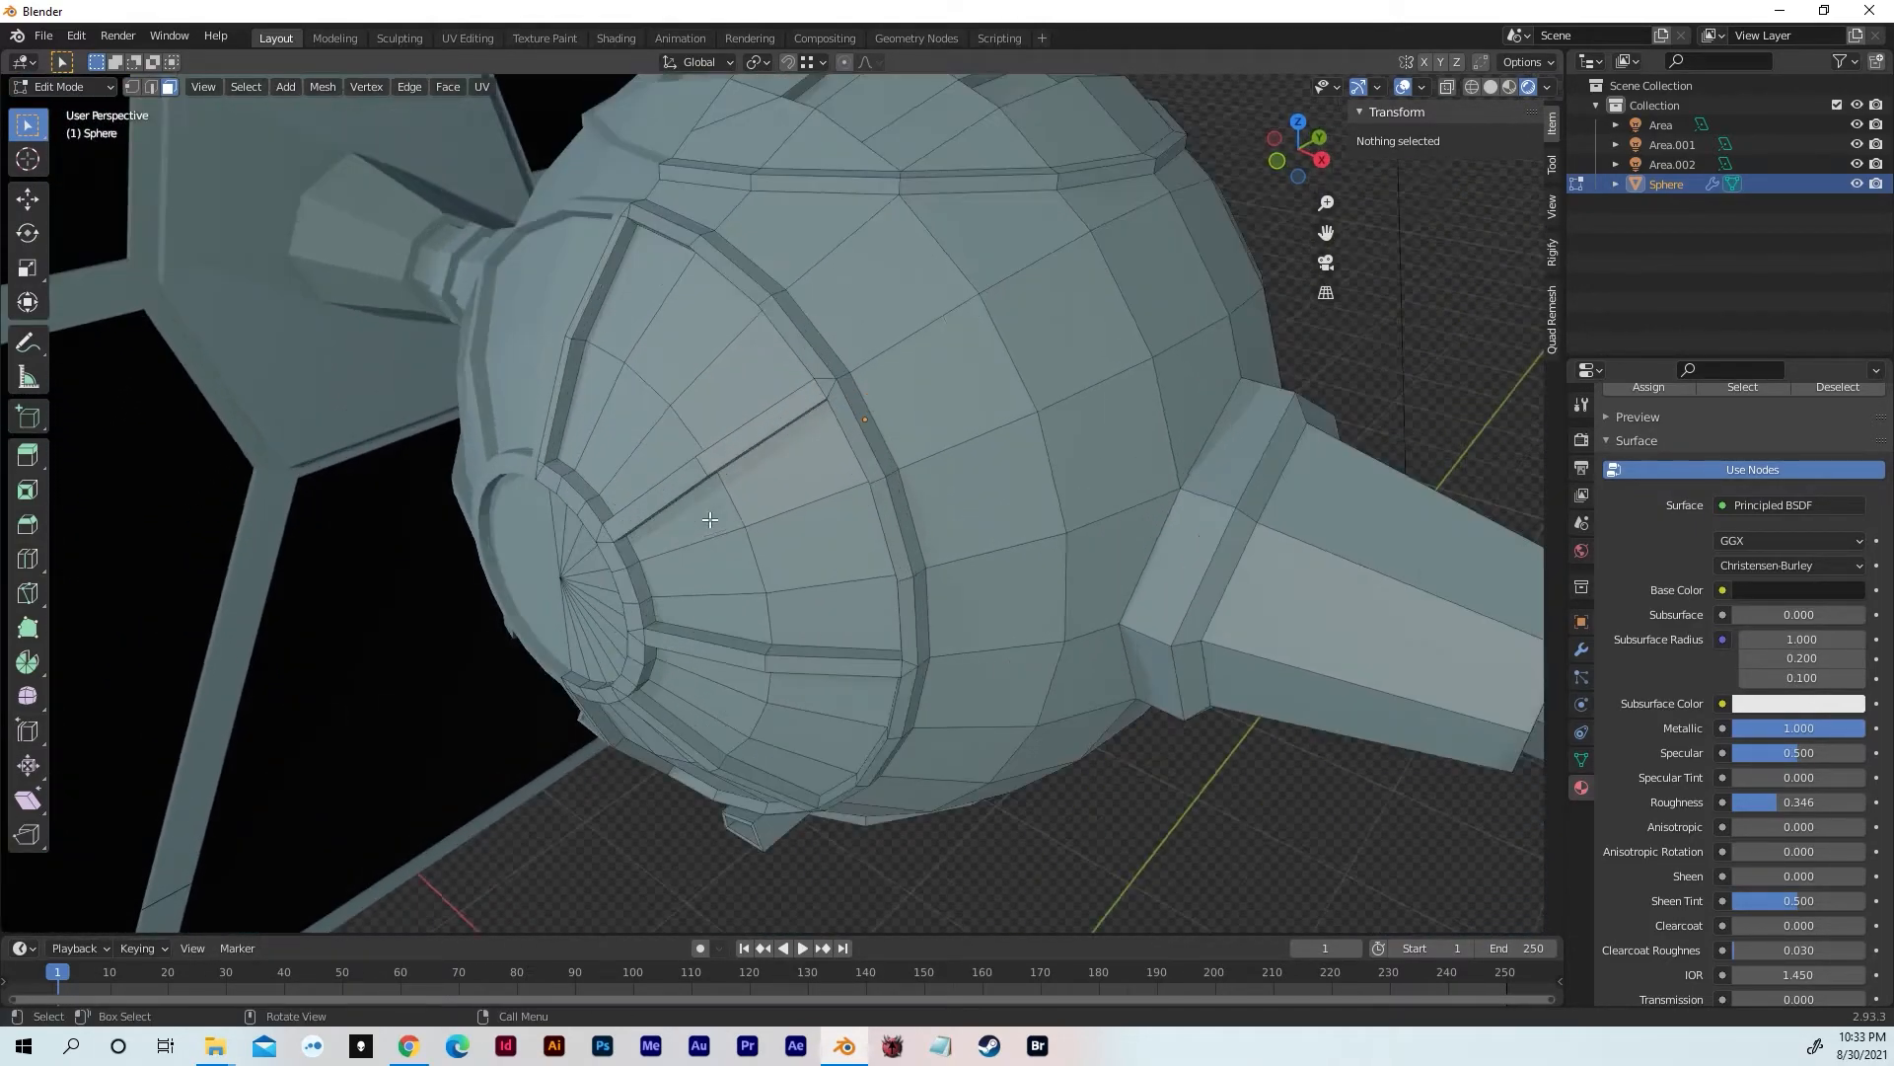
{"action": "middle_click_drag", "start_coordinate": [844, 376], "coordinate": [977, 355]}
{"action": "scroll", "coordinate": [922, 372], "scroll_direction": "down", "scroll_amount": 5}
{"action": "mouse_move", "coordinate": [1087, 547]}
{"action": "middle_mouse_down"}
{"action": "mouse_move", "coordinate": [980, 533]}
{"action": "mouse_move", "coordinate": [1020, 529]}
{"action": "mouse_move", "coordinate": [1093, 600]}
{"action": "mouse_move", "coordinate": [1025, 598]}
{"action": "mouse_move", "coordinate": [1060, 569]}
{"action": "middle_mouse_up"}
{"action": "scroll", "coordinate": [1076, 598], "scroll_direction": "up", "scroll_amount": 3}
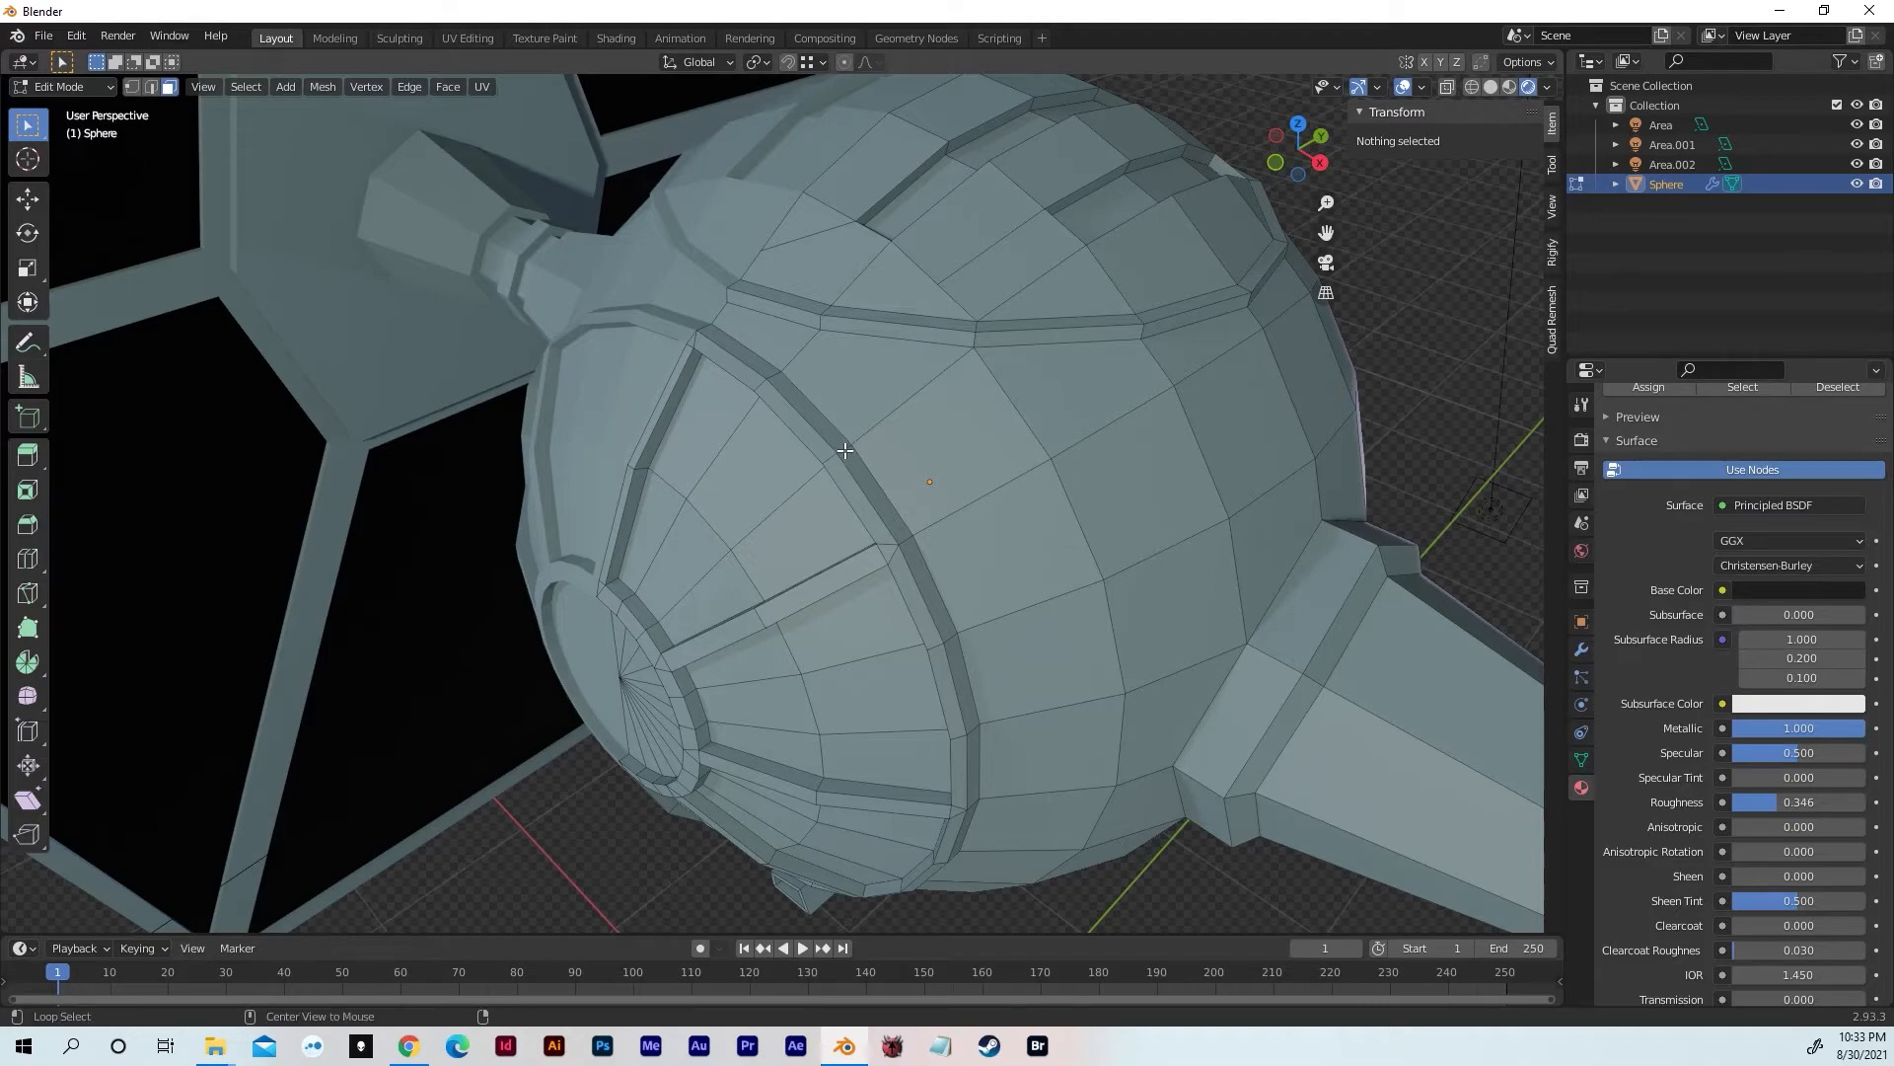
Select the face loop around the outer edge of the front window frame and add the side-wall loops around its panes
{"action": "left_click", "coordinate": [845, 451], "text": "alt"}
{"action": "middle_click_drag", "start_coordinate": [846, 451], "coordinate": [849, 363]}
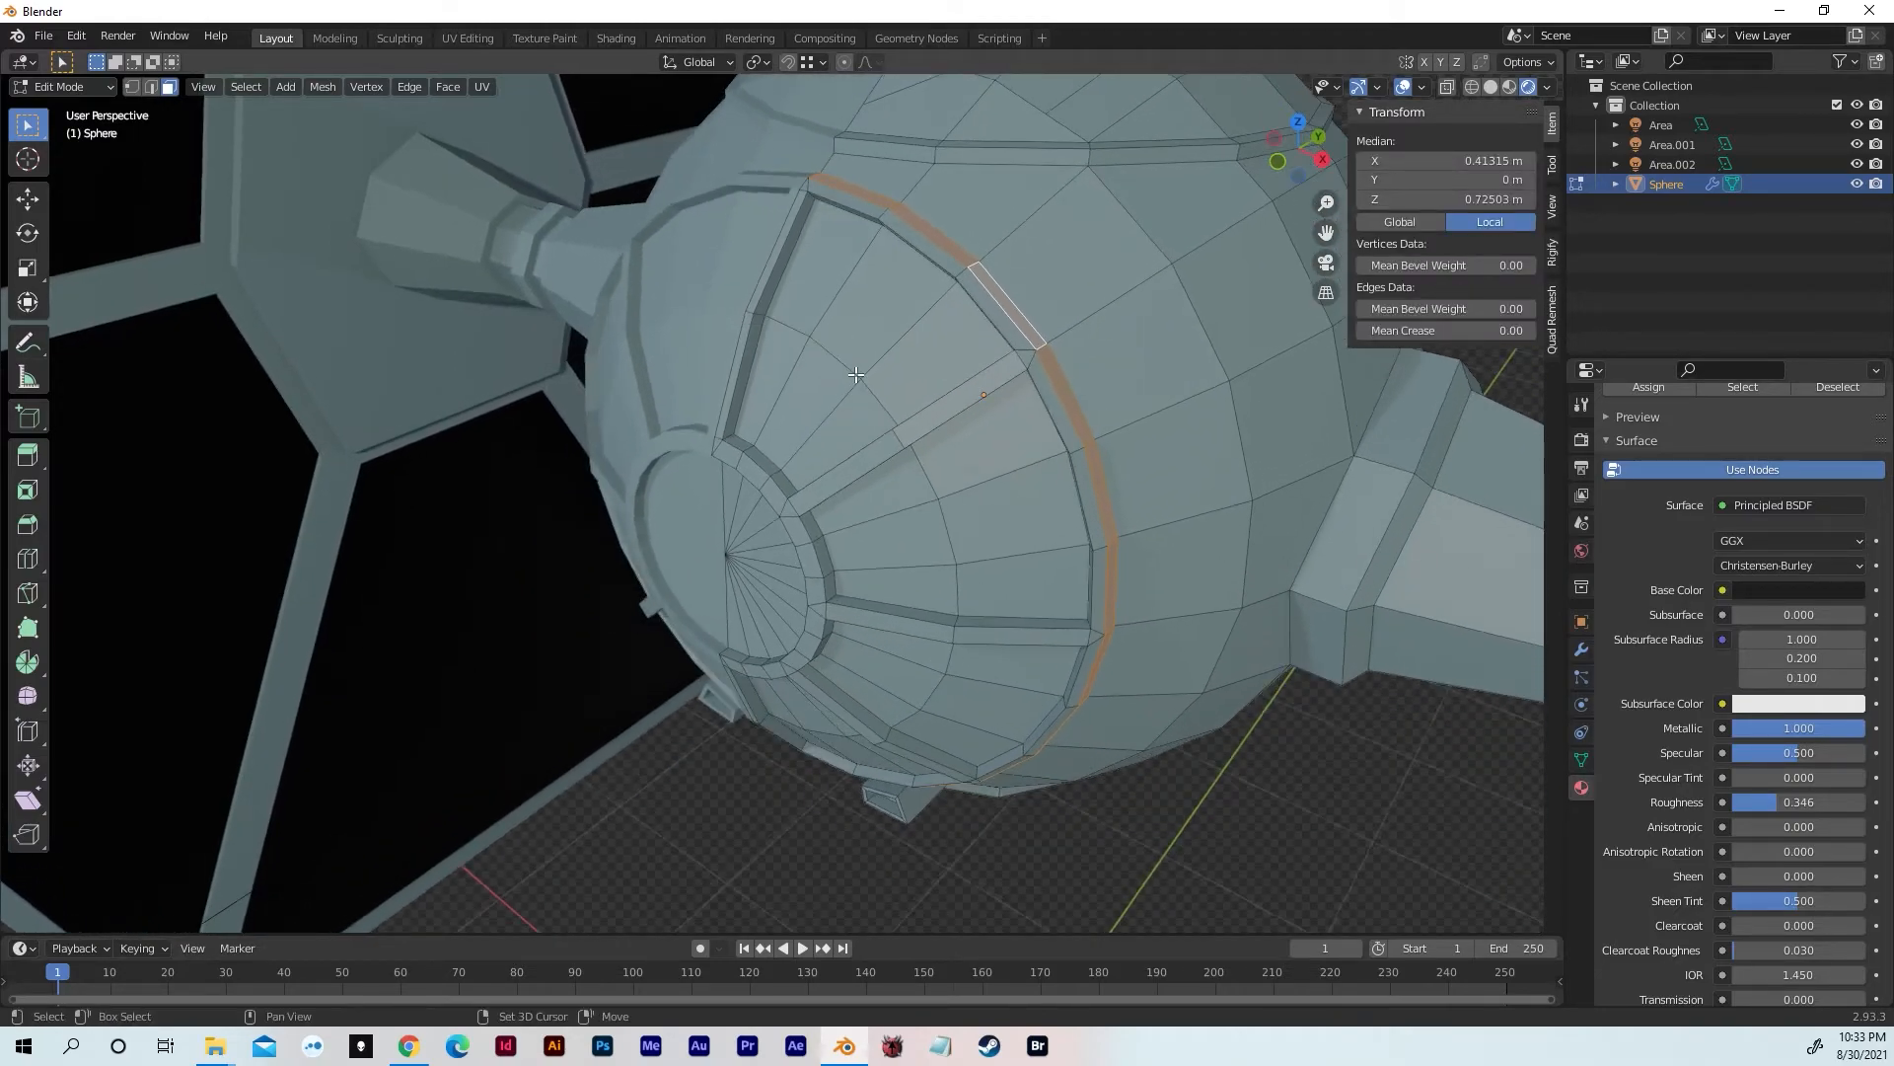
{"action": "left_click", "coordinate": [758, 316], "text": "alt+shift"}
{"action": "left_click", "coordinate": [819, 536], "text": "alt+shift"}
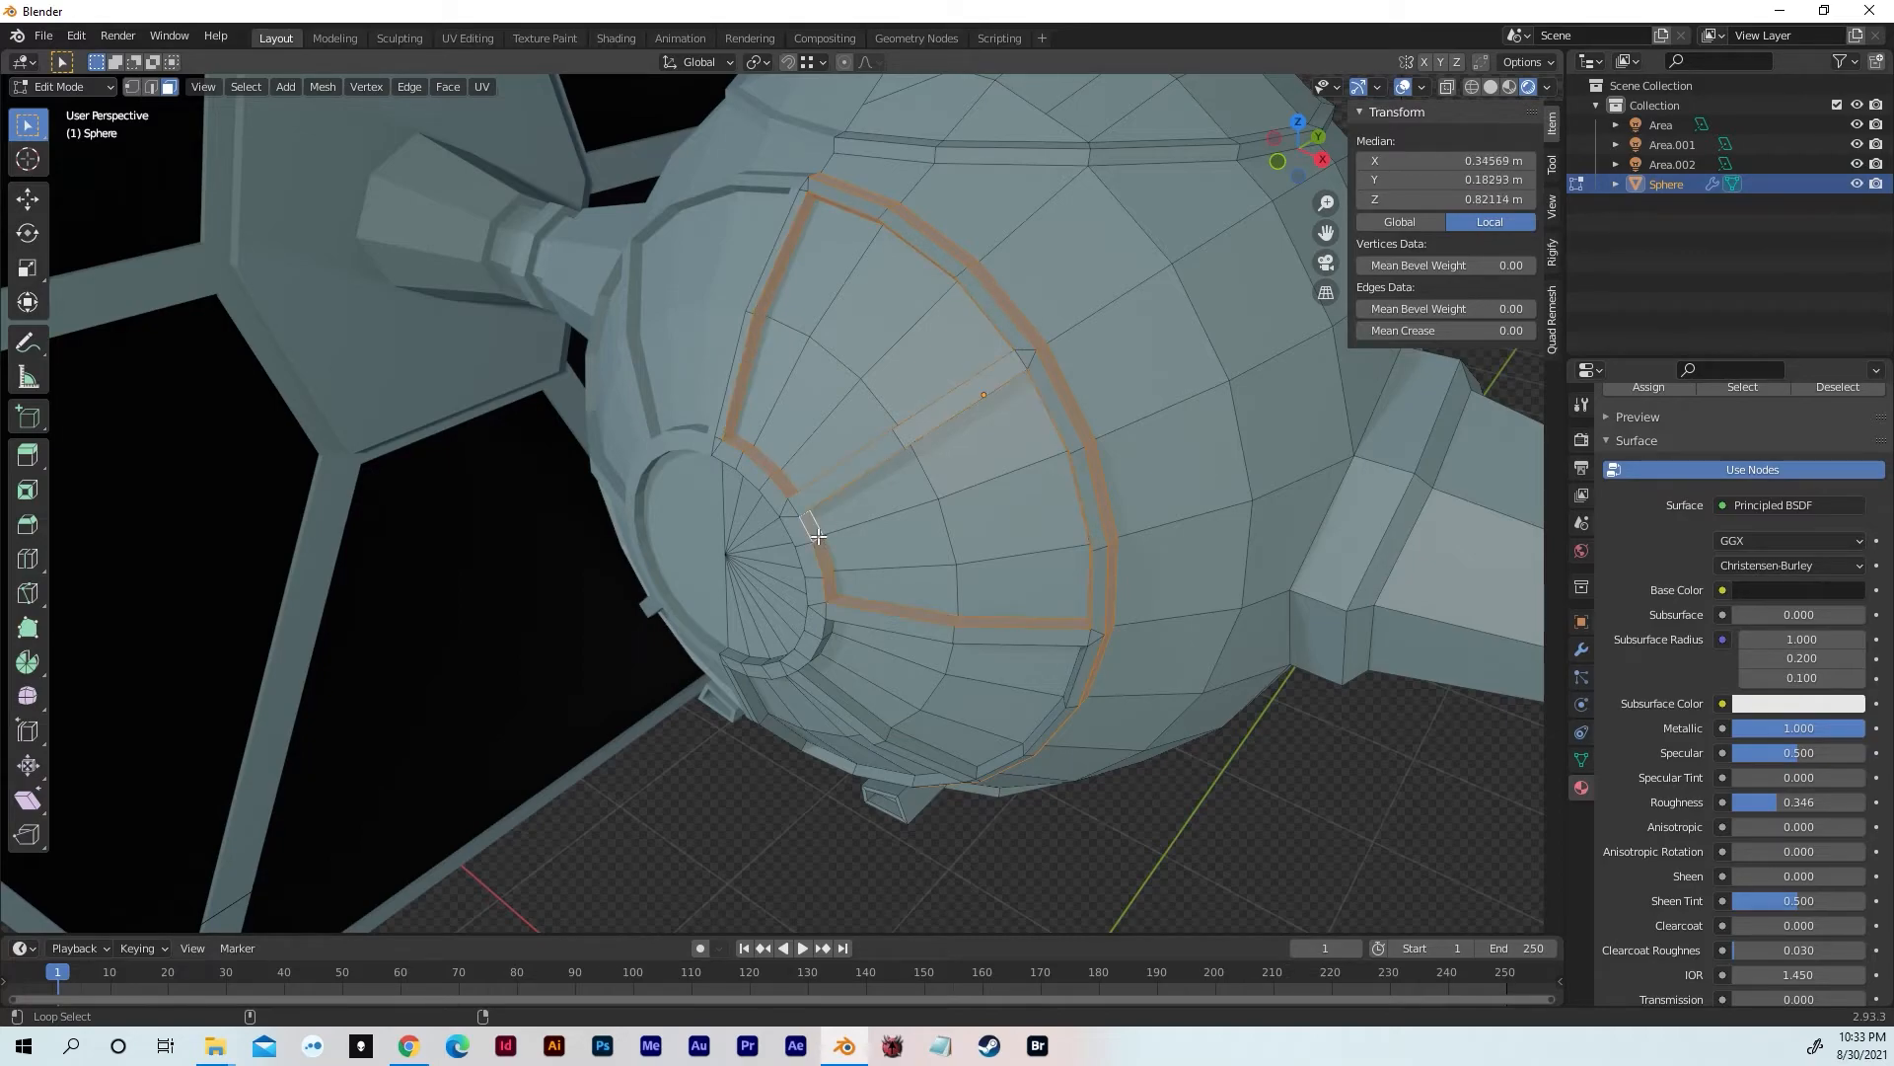
{"action": "left_click", "coordinate": [886, 738], "text": "alt+shift"}
{"action": "middle_click_drag", "start_coordinate": [886, 738], "coordinate": [909, 661]}
{"action": "scroll", "coordinate": [905, 524], "scroll_direction": "up", "scroll_amount": 2}
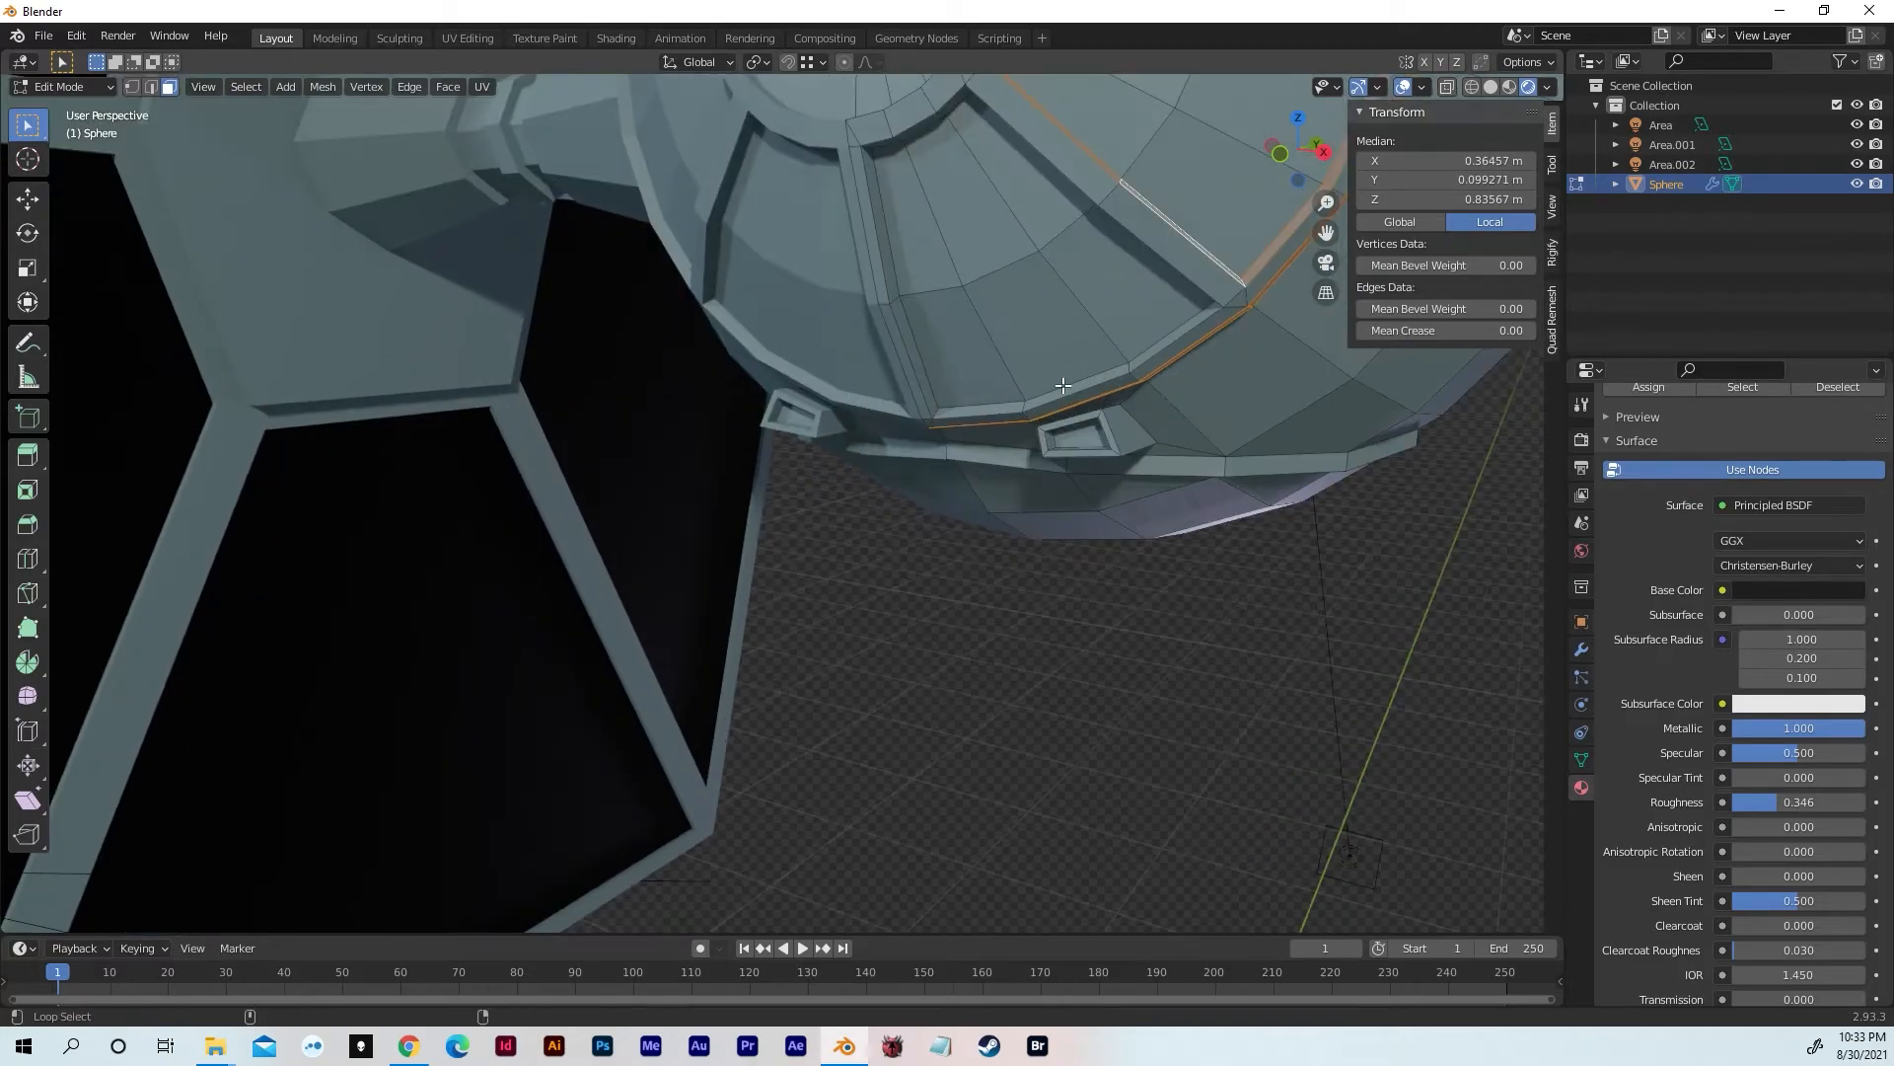
Add the front faces of the lower rim, the lower and middle struts, and the inner ring to the frame selection
{"action": "left_click", "coordinate": [1024, 406], "text": "alt+shift"}
{"action": "middle_click_drag", "start_coordinate": [1024, 406], "coordinate": [1080, 515]}
{"action": "left_click", "coordinate": [1083, 514], "text": "alt+shift"}
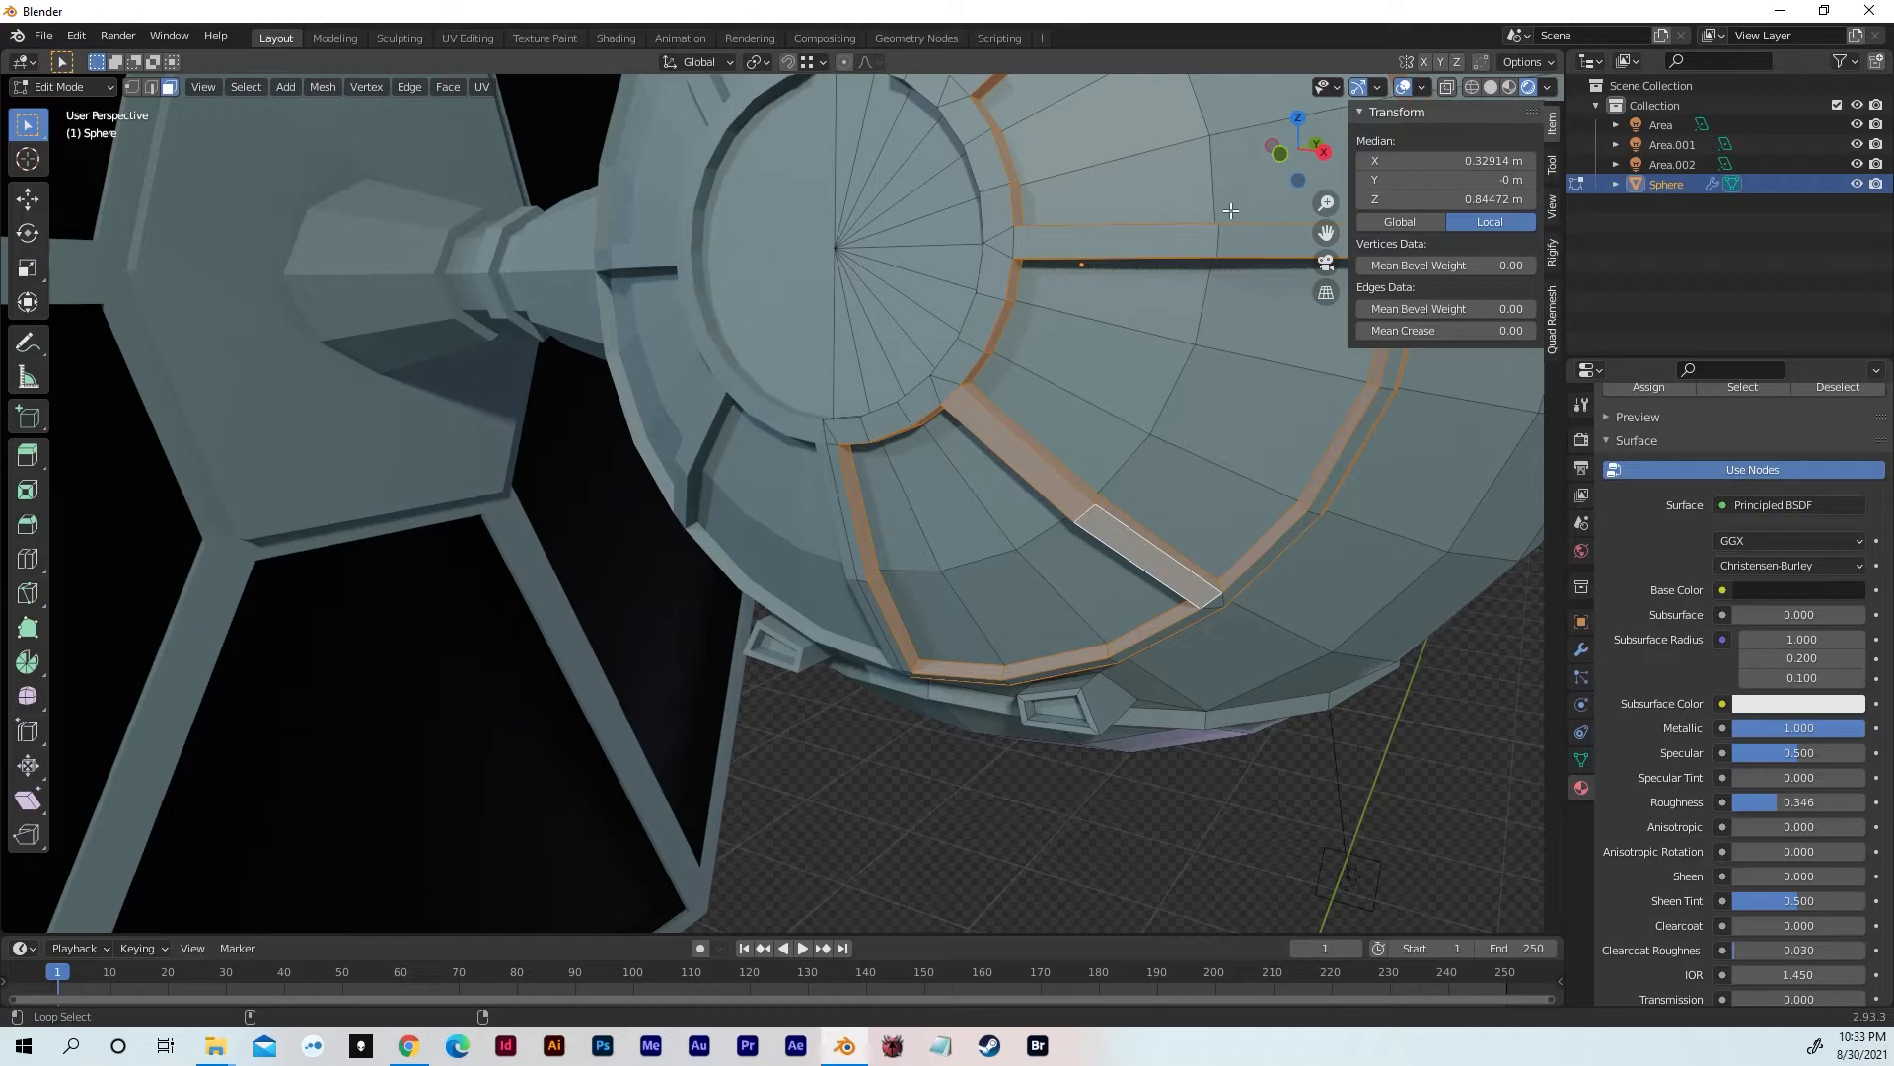
{"action": "left_click", "coordinate": [1219, 240], "text": "alt+shift"}
{"action": "left_click", "coordinate": [997, 190], "text": "alt+shift"}
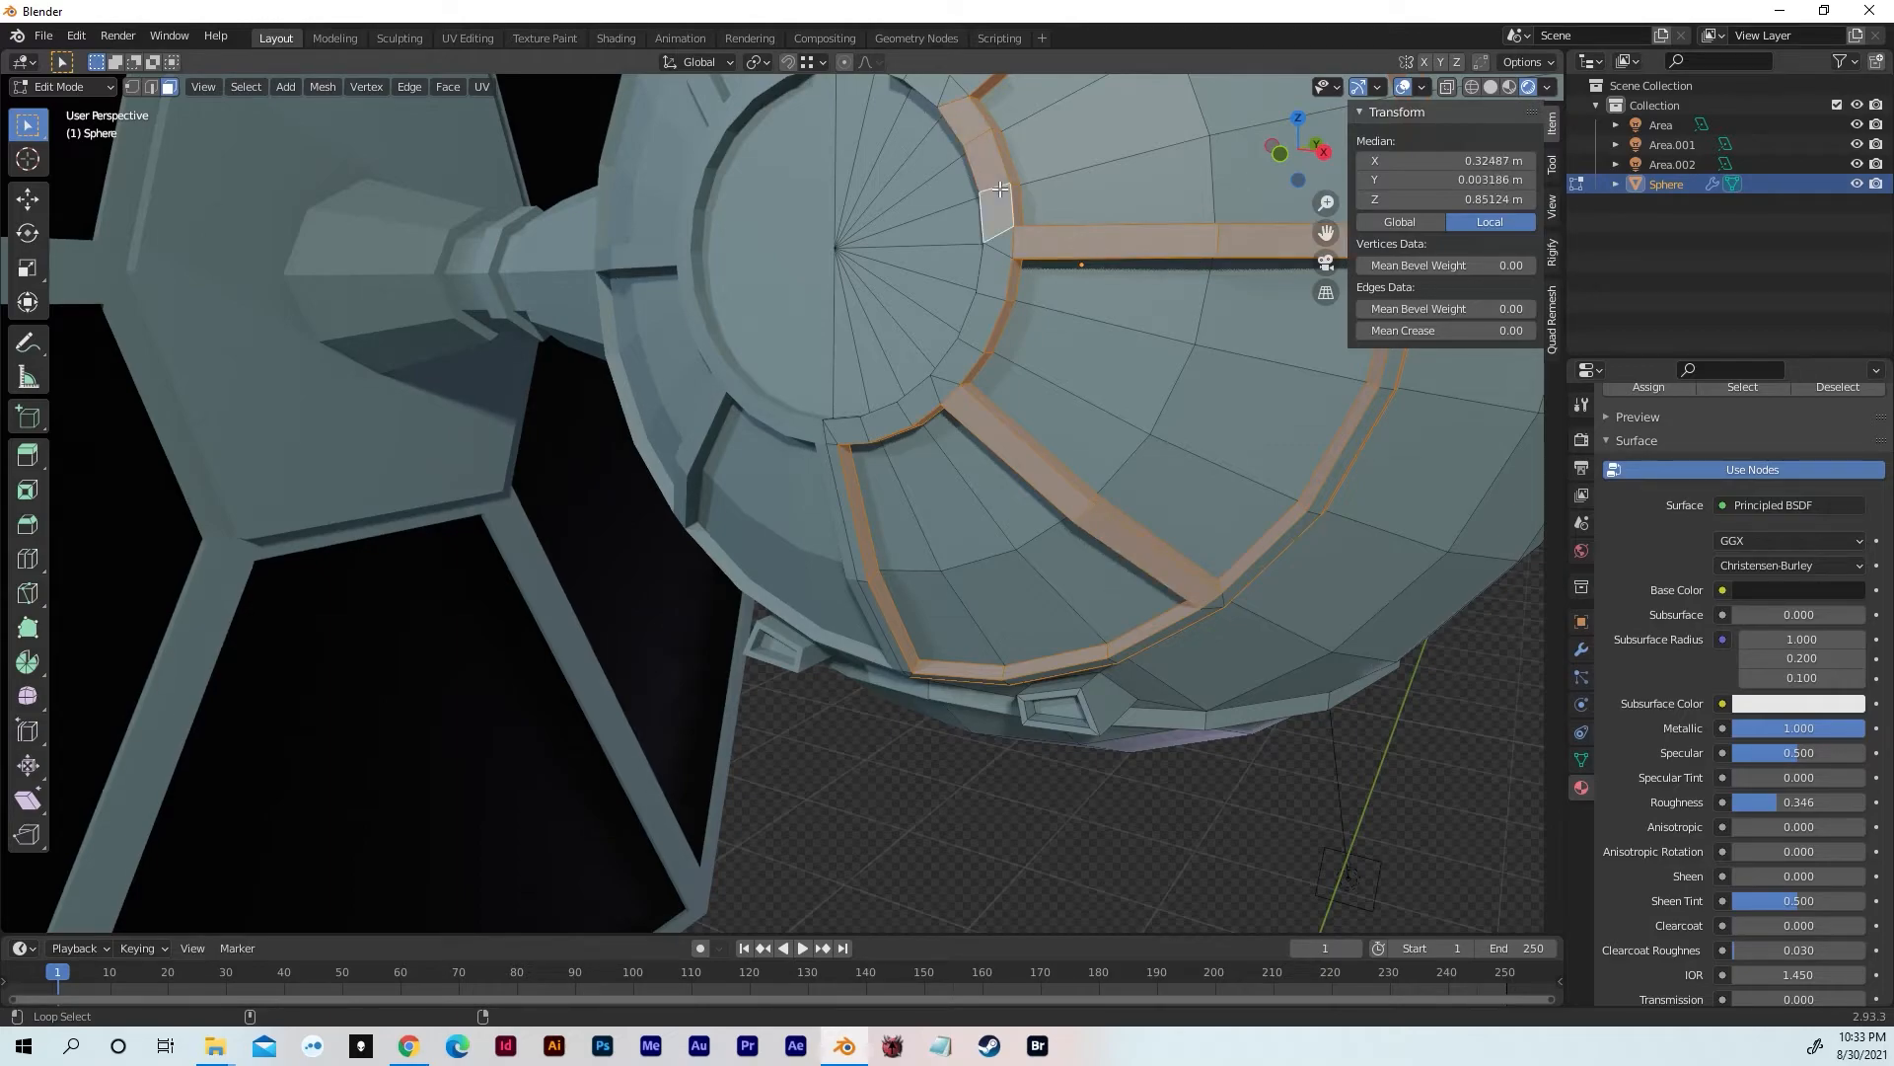
{"action": "left_click", "coordinate": [990, 292], "text": "alt+shift"}
{"action": "left_click", "coordinate": [910, 417], "text": "alt+shift"}
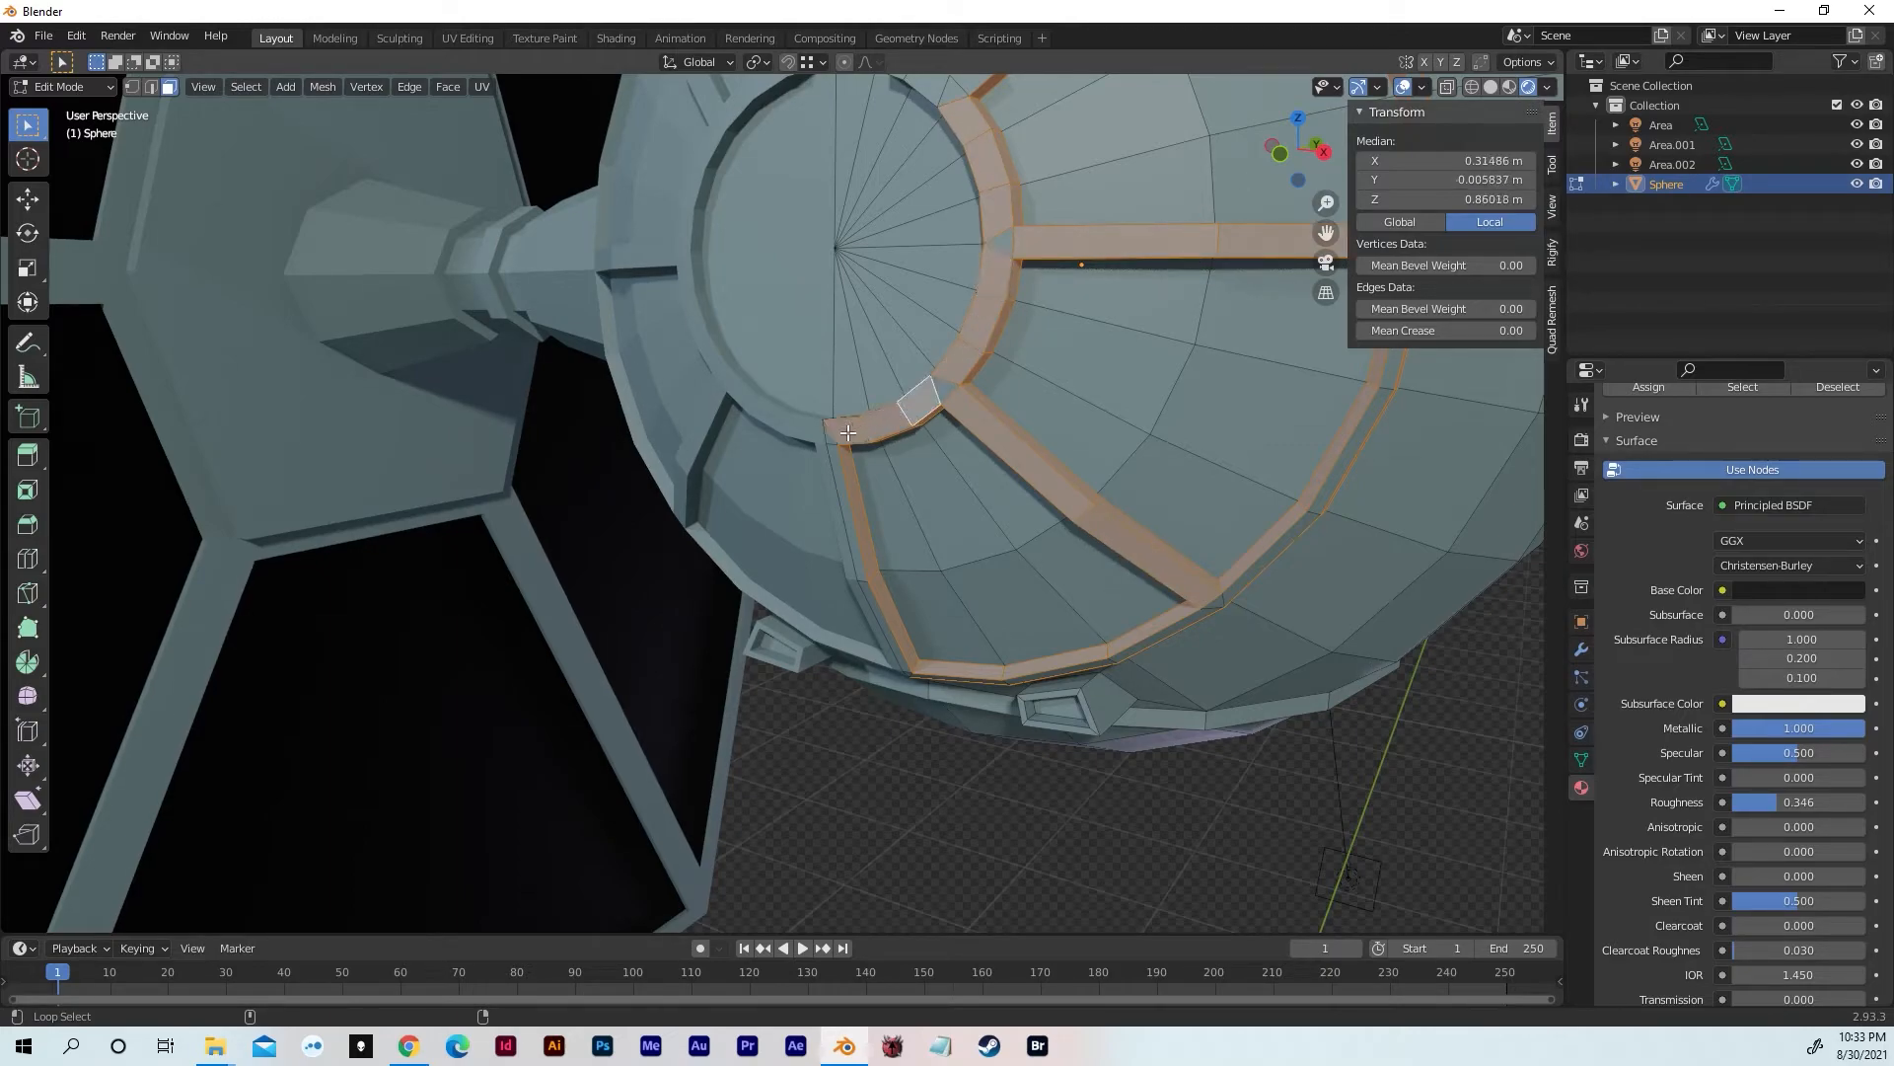
{"action": "left_click", "coordinate": [865, 582], "text": "alt+shift"}
Add the front faces of the upper outer rim and the upper diagonal strut to the frame selection
{"action": "middle_click_drag", "start_coordinate": [1058, 533], "coordinate": [906, 514], "text": "shift"}
{"action": "left_click", "coordinate": [1162, 494], "text": "alt+shift"}
{"action": "mouse_move", "coordinate": [1162, 495]}
{"action": "middle_mouse_down", "text": "shift"}
{"action": "mouse_move", "coordinate": [1089, 299]}
{"action": "mouse_move", "coordinate": [1135, 296]}
{"action": "mouse_move", "coordinate": [1196, 494]}
{"action": "middle_mouse_up", "text": "shift"}
{"action": "left_click", "coordinate": [1150, 472], "text": "alt+shift"}
{"action": "key", "text": "ctrl+z"}
{"action": "left_click", "coordinate": [1158, 479], "text": "alt+shift"}
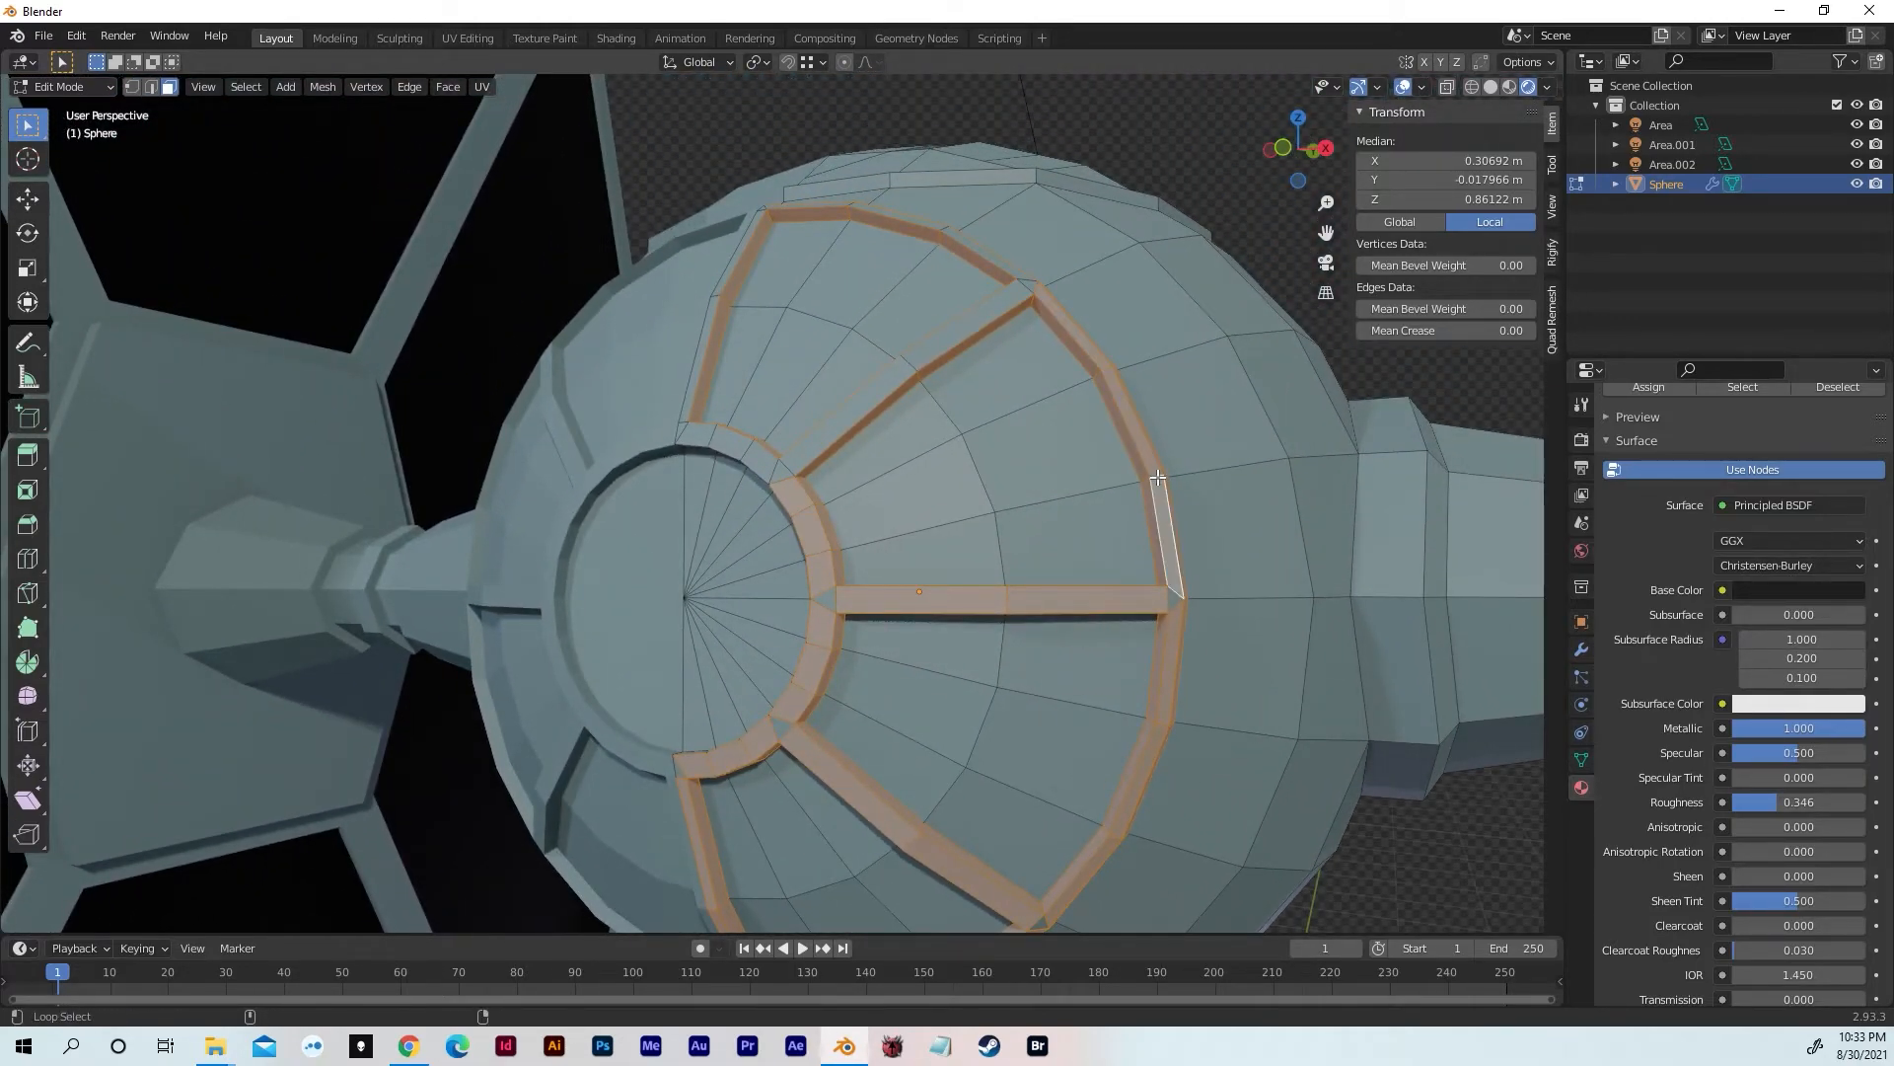
{"action": "left_click", "coordinate": [906, 363], "text": "alt+shift"}
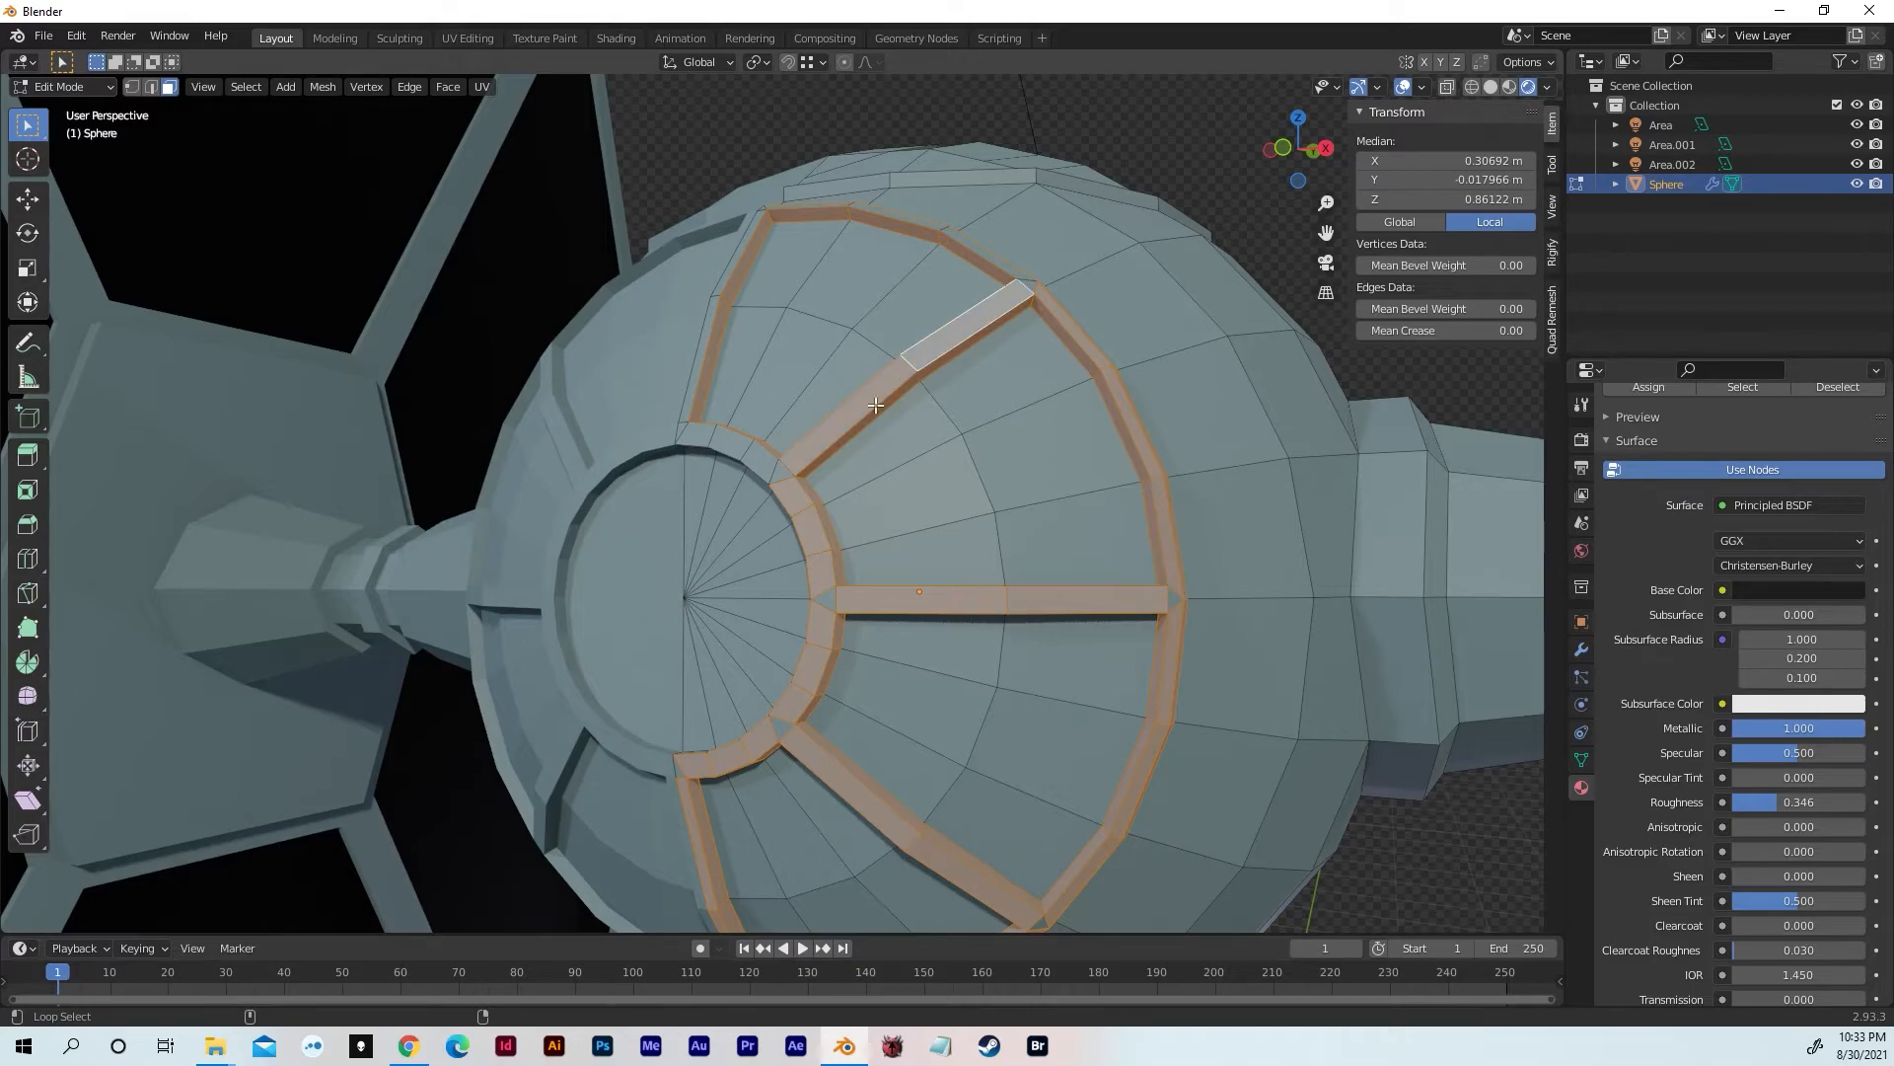
Add the remaining inner ring and top rim faces and the upper center strut to the frame selection
{"action": "left_click", "coordinate": [750, 450], "text": "alt+shift"}
{"action": "middle_click_drag", "start_coordinate": [750, 451], "coordinate": [873, 538]}
{"action": "left_click", "coordinate": [817, 501], "text": "alt+shift"}
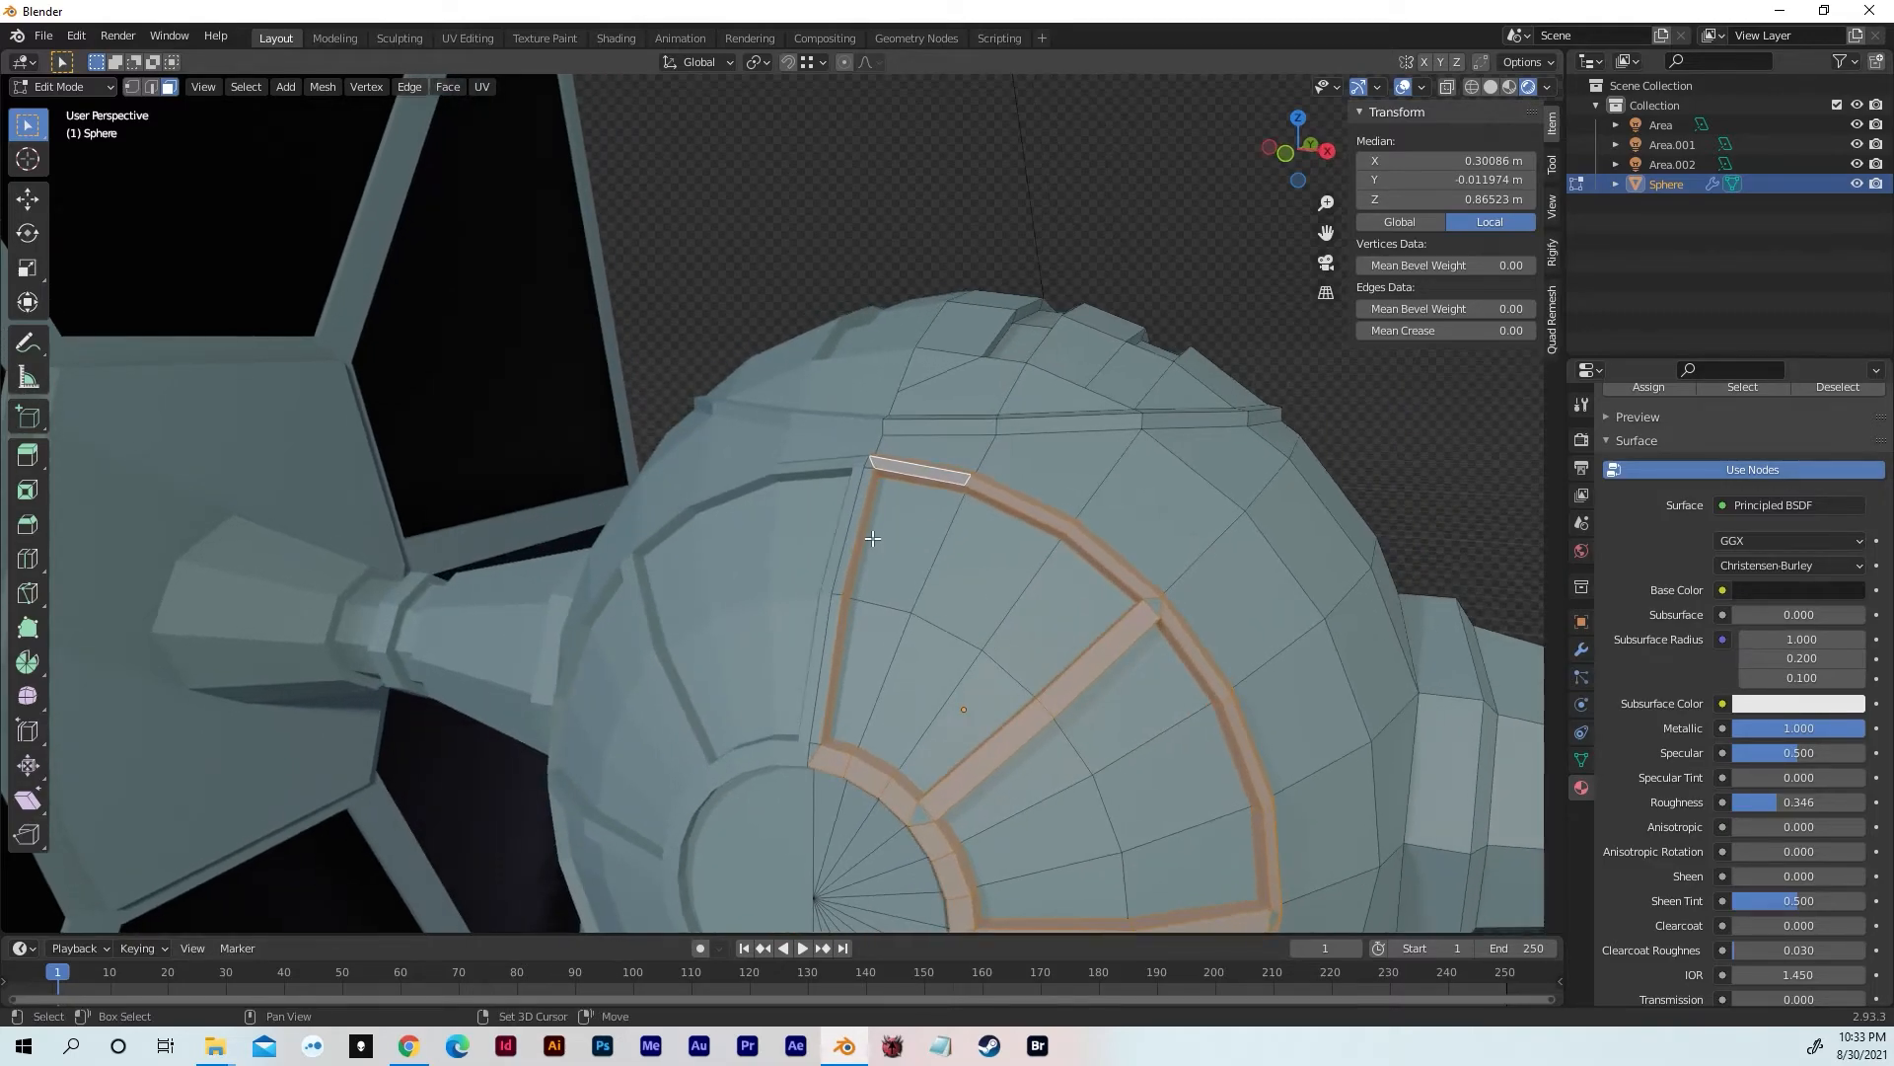
{"action": "left_click", "coordinate": [845, 526], "text": "alt+shift"}
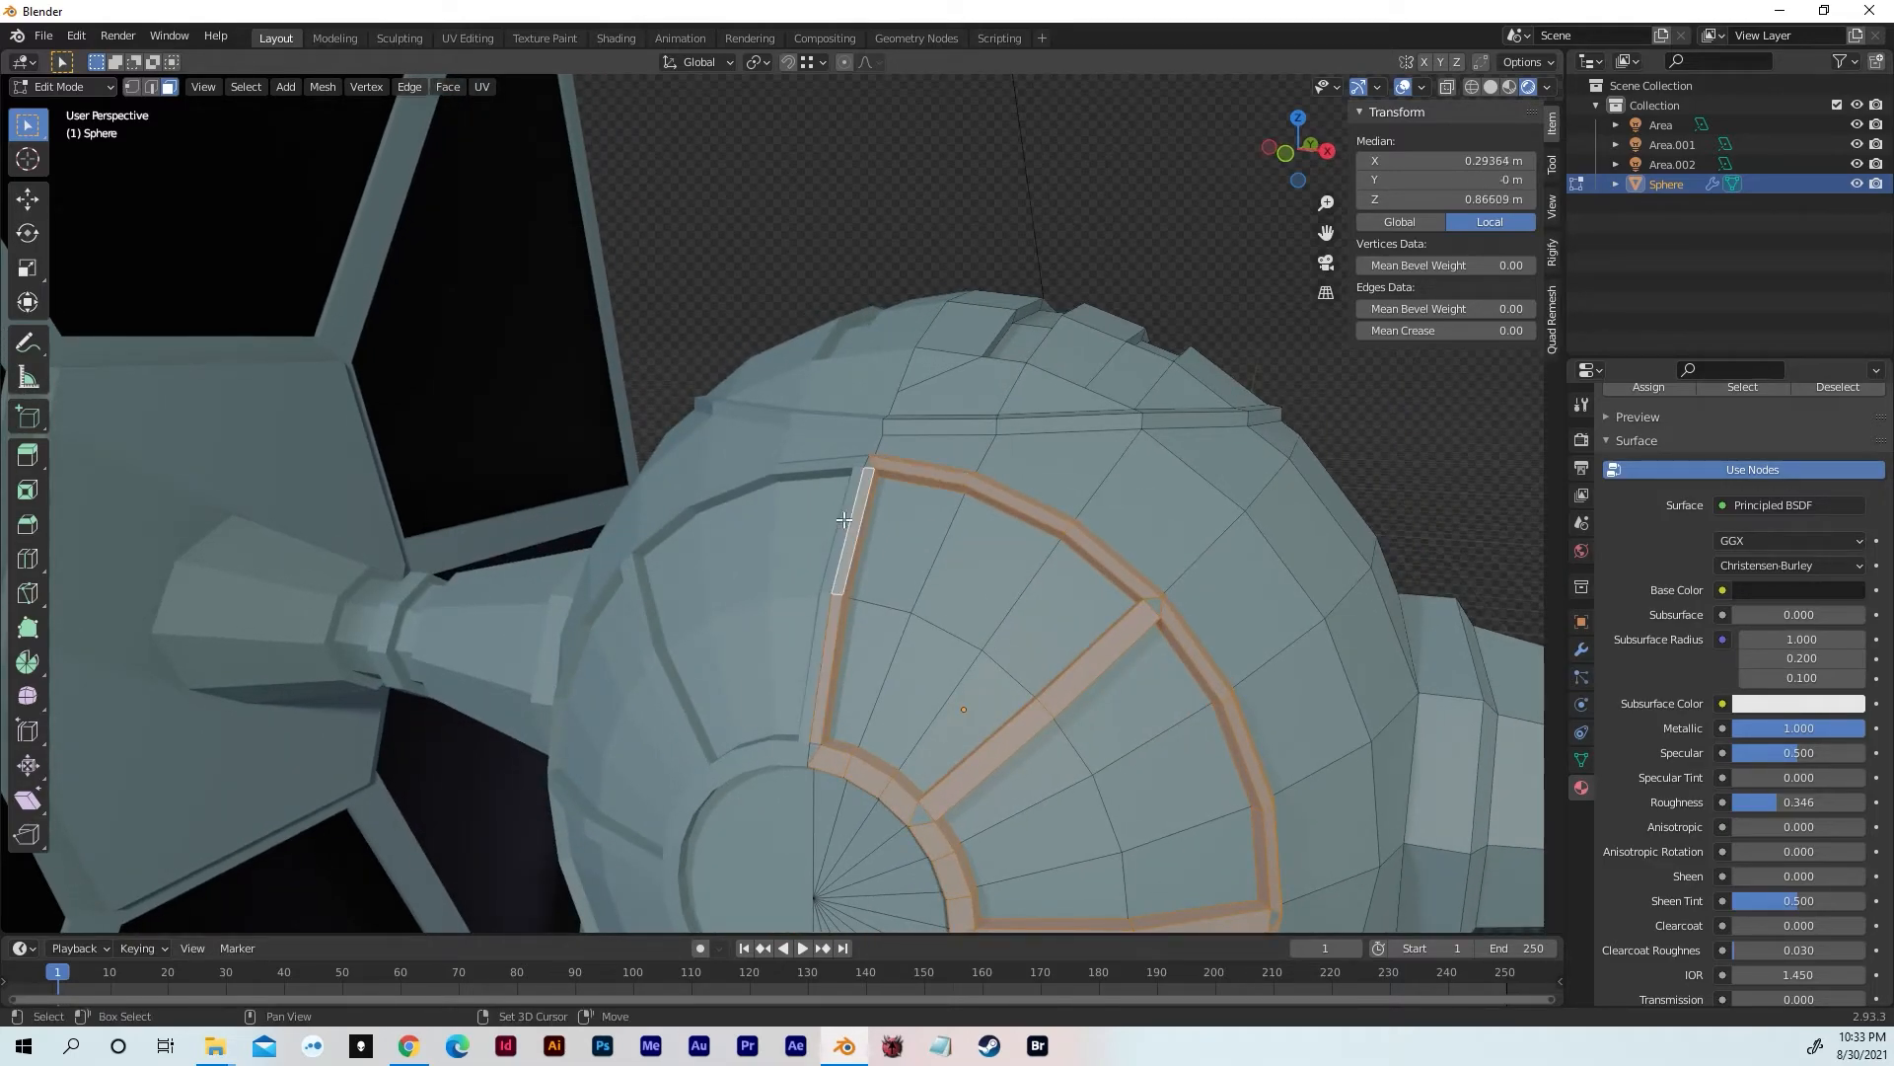
Add the small corner faces where the window struts meet the inner ring and outer rim to the selection
{"action": "left_click", "coordinate": [867, 461], "text": "shift"}
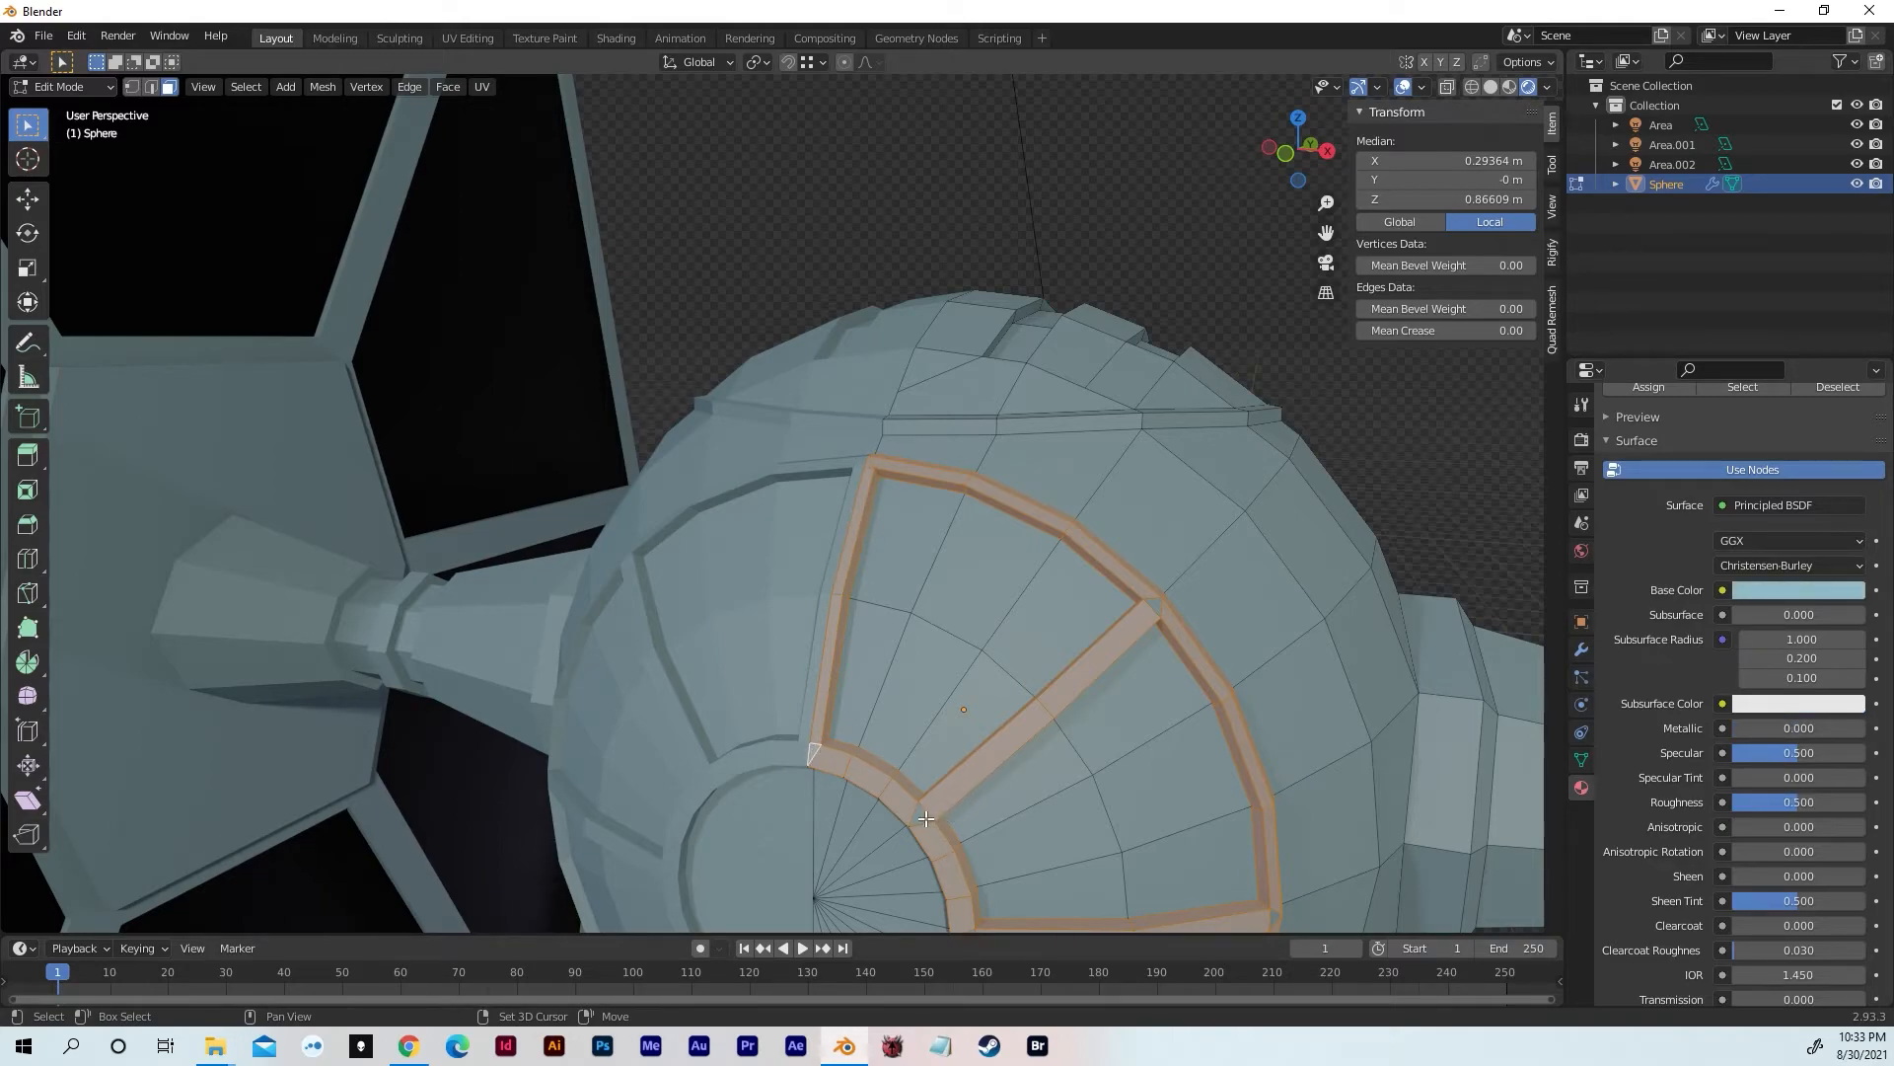
{"action": "middle_click_drag", "start_coordinate": [1155, 605], "coordinate": [1009, 455], "text": "shift"}
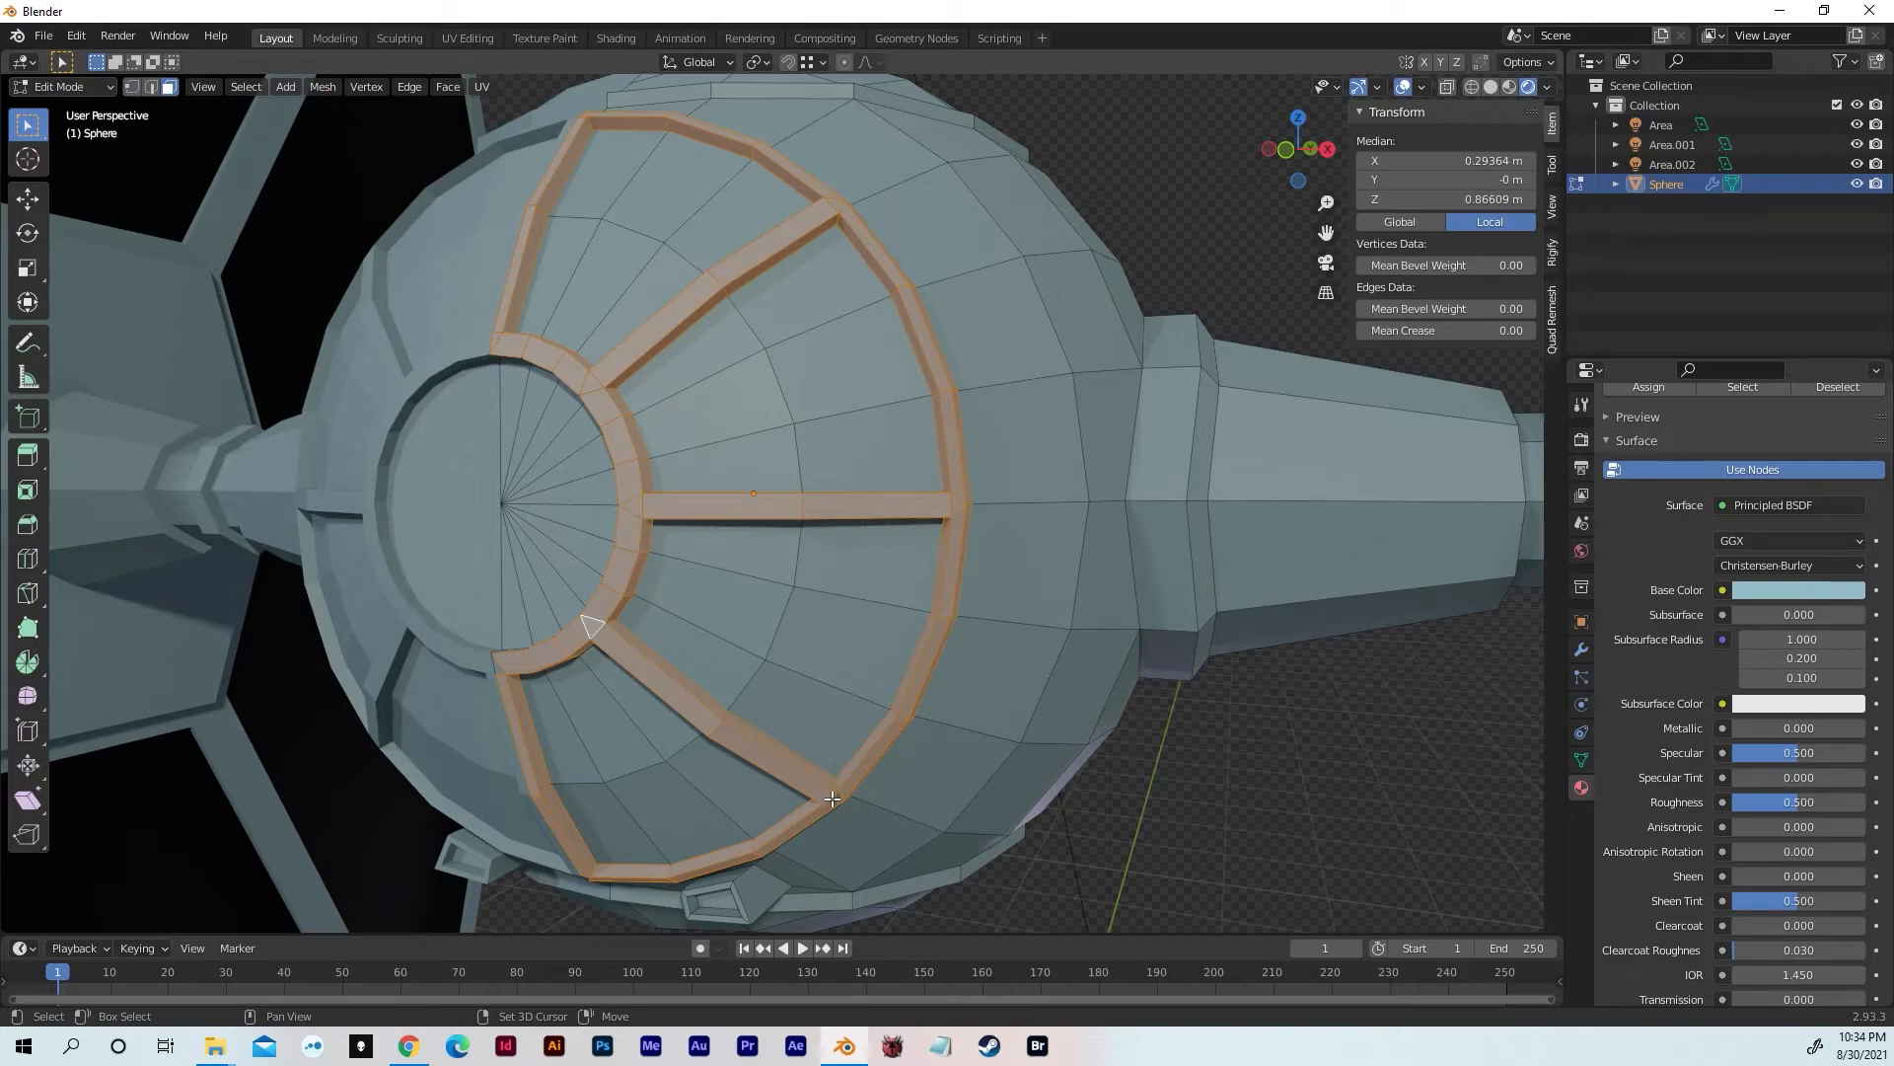
{"action": "middle_click_drag", "start_coordinate": [832, 799], "coordinate": [808, 652]}
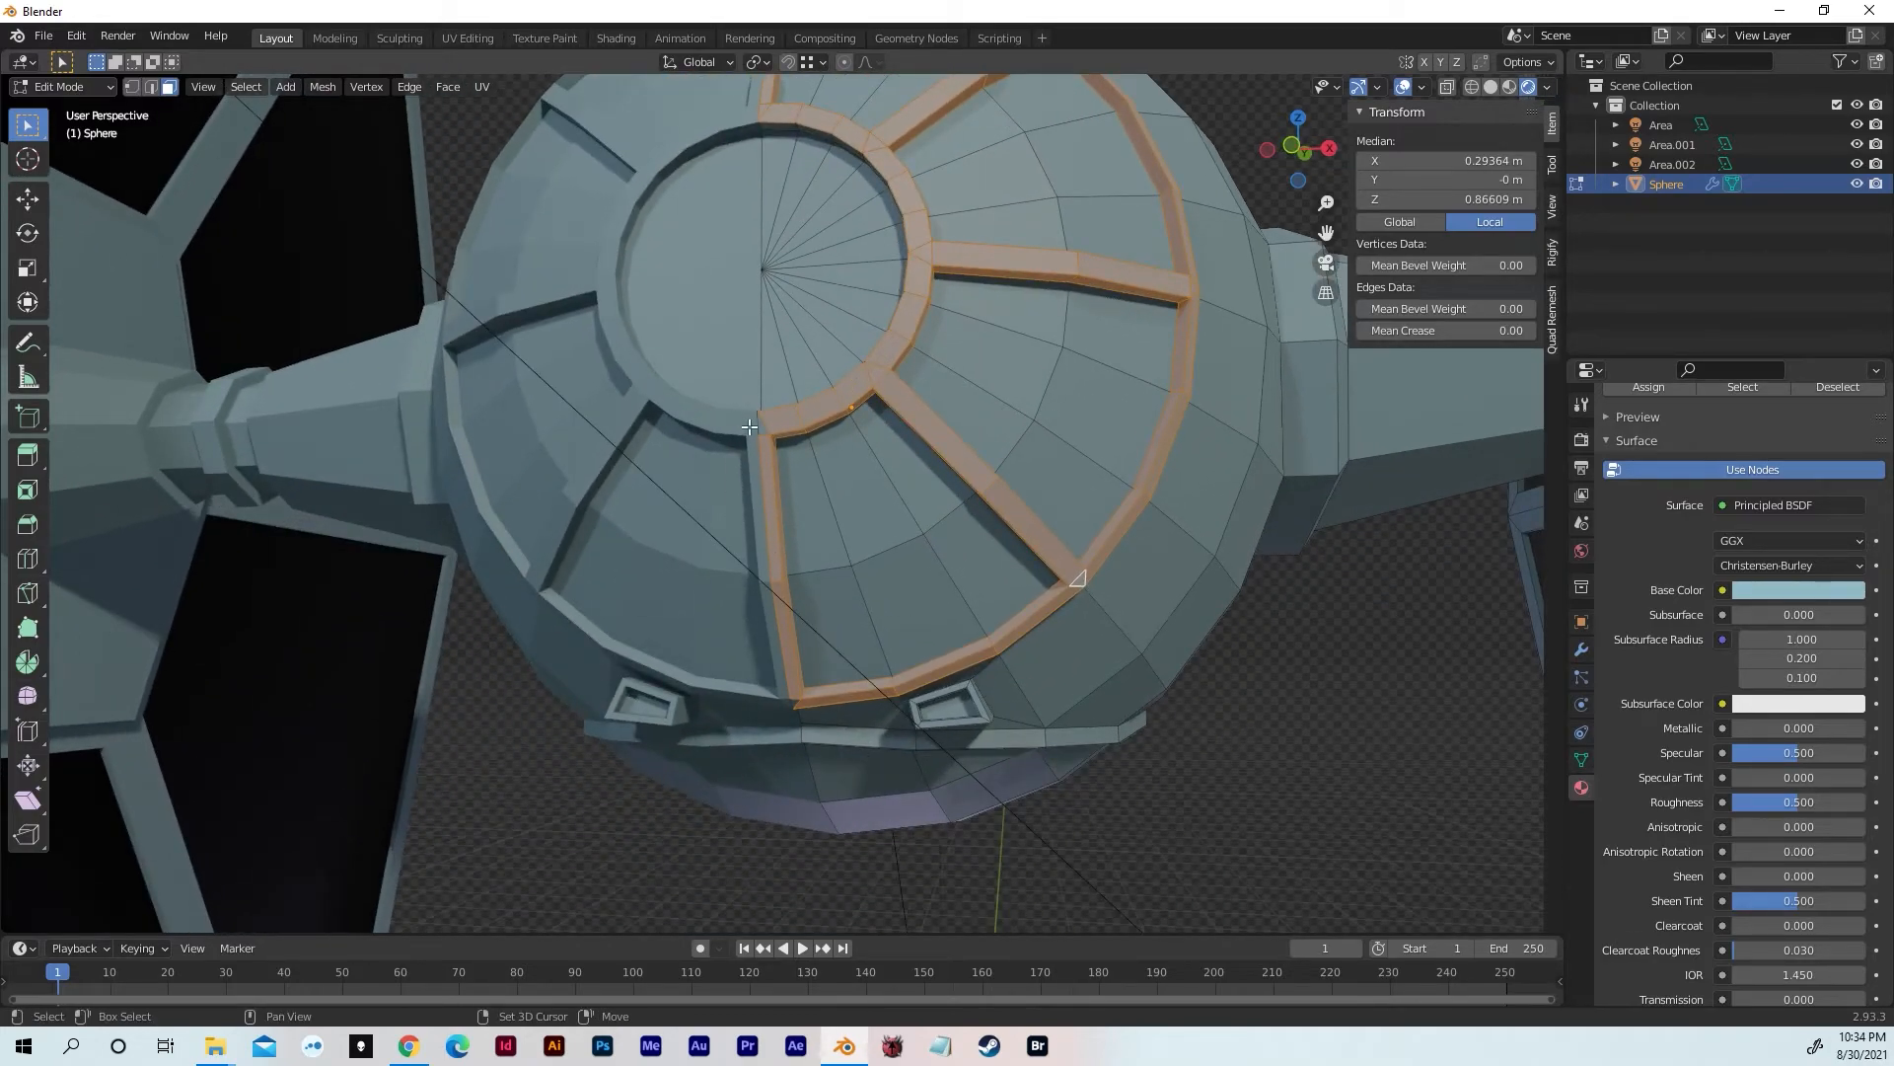
{"action": "middle_click_drag", "start_coordinate": [706, 589], "coordinate": [700, 564]}
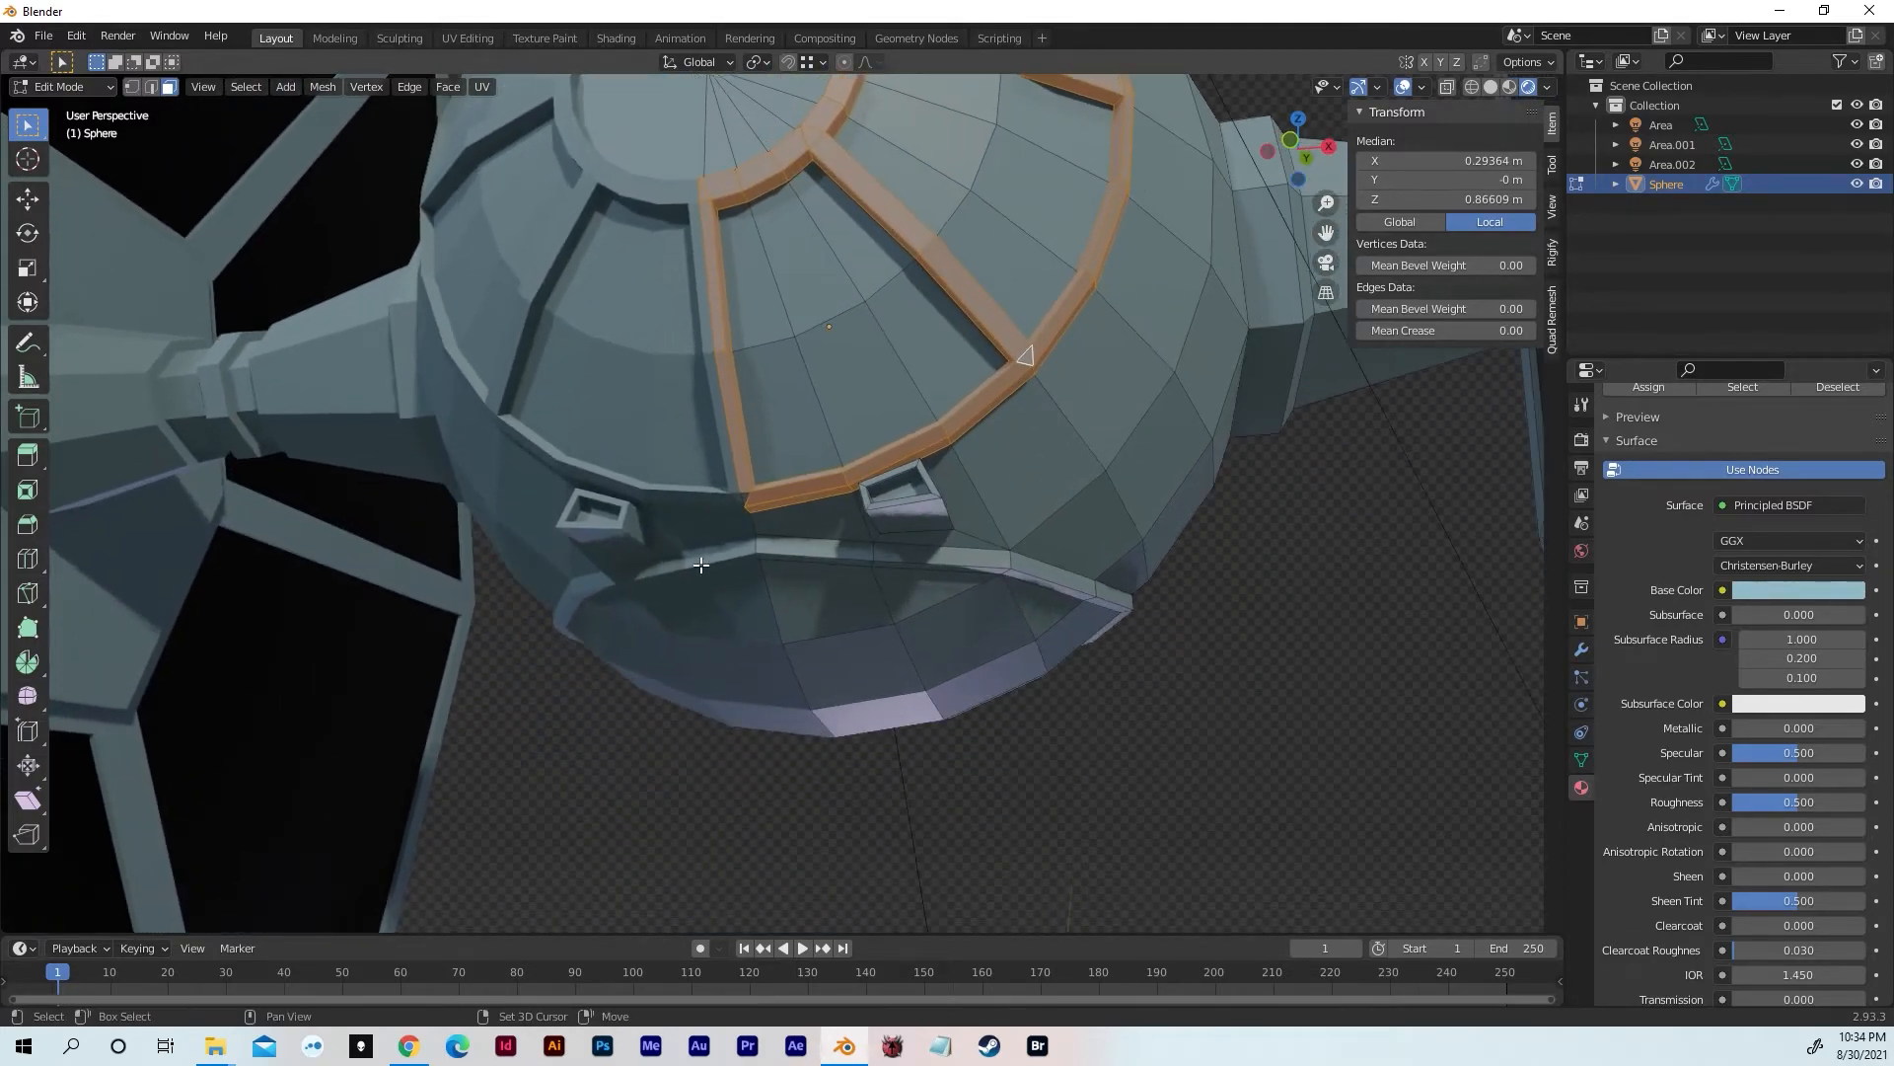
{"action": "mouse_move", "coordinate": [775, 464]}
{"action": "middle_mouse_down"}
{"action": "mouse_move", "coordinate": [774, 490]}
{"action": "mouse_move", "coordinate": [850, 505]}
{"action": "middle_mouse_up"}
{"action": "mouse_move", "coordinate": [816, 575]}
{"action": "middle_mouse_down", "text": "shift"}
{"action": "mouse_move", "coordinate": [1071, 489]}
{"action": "mouse_move", "coordinate": [872, 499]}
{"action": "middle_mouse_up", "text": "shift"}
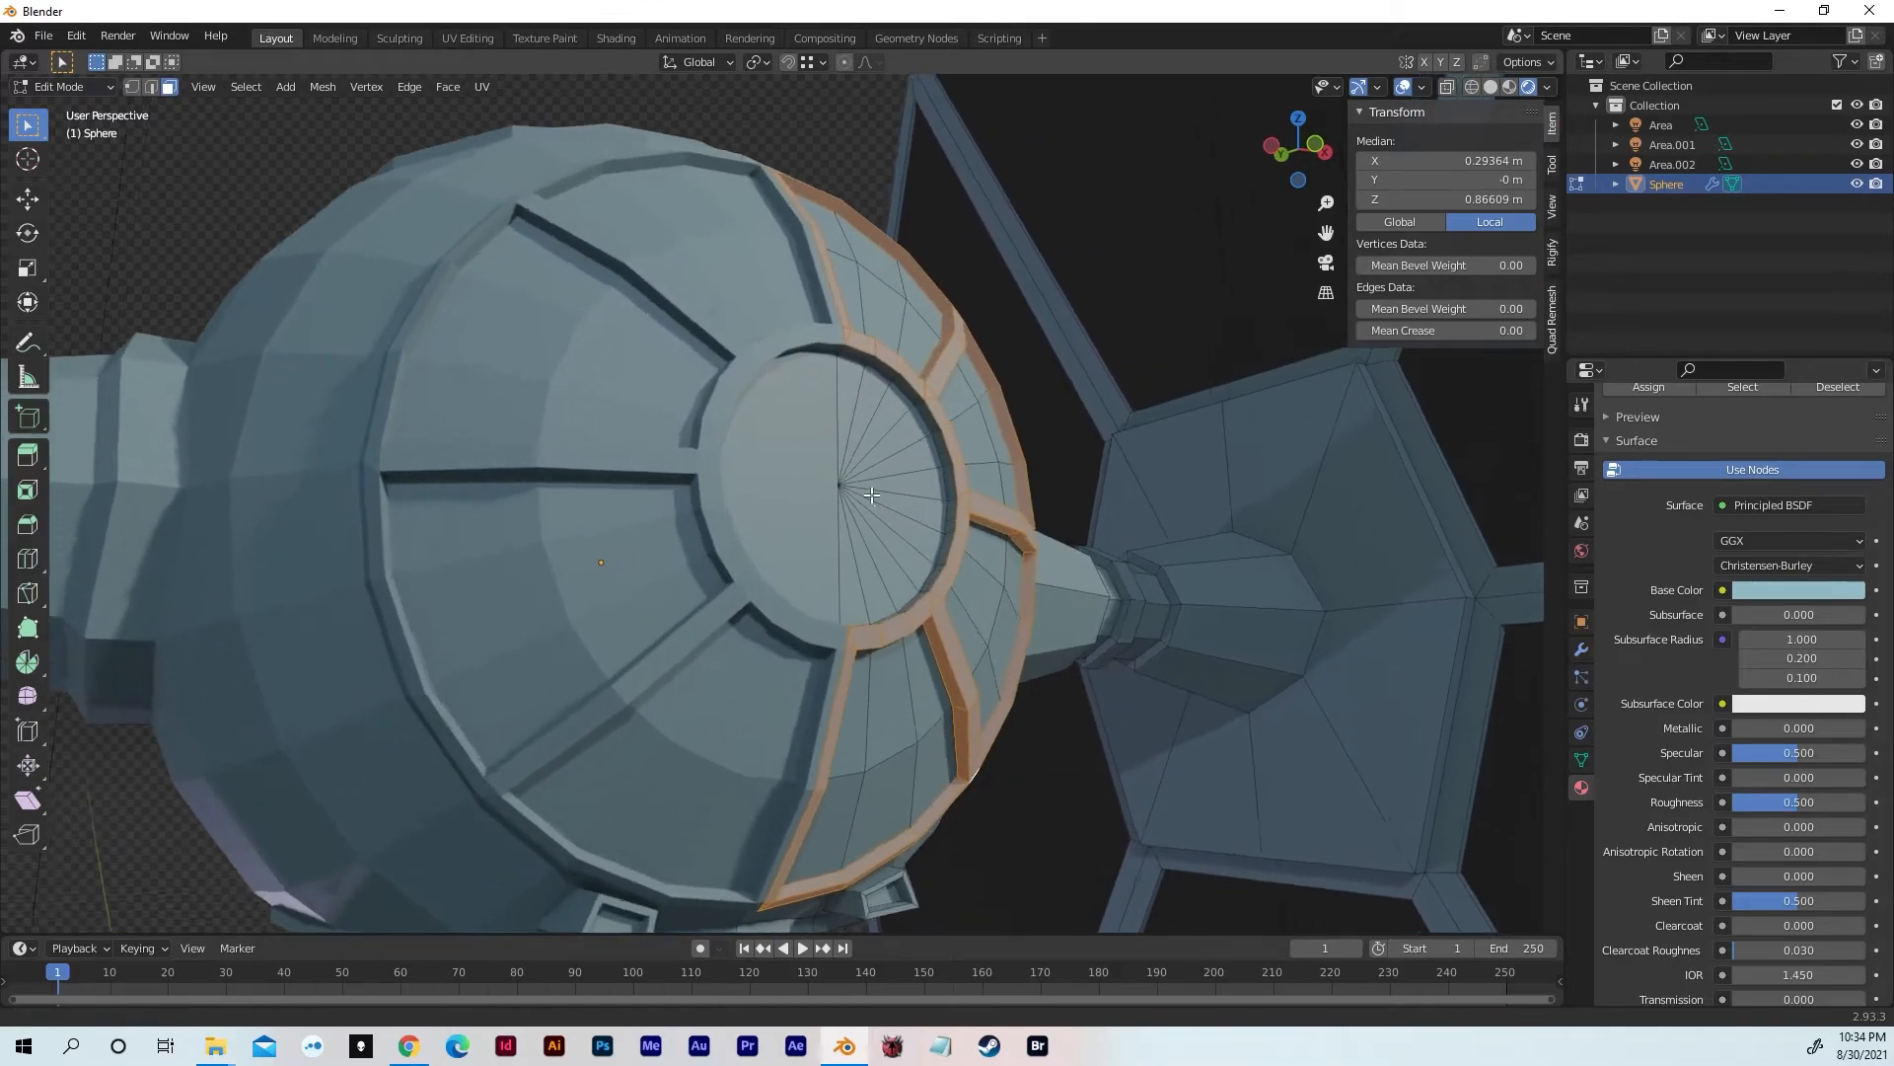
{"action": "scroll", "coordinate": [983, 420], "scroll_direction": "up", "scroll_amount": 3}
{"action": "scroll", "coordinate": [1032, 360], "scroll_direction": "down", "scroll_amount": 5}
{"action": "mouse_move", "coordinate": [1032, 360]}
{"action": "middle_mouse_down"}
{"action": "mouse_move", "coordinate": [944, 502]}
{"action": "mouse_move", "coordinate": [879, 525]}
{"action": "mouse_move", "coordinate": [909, 525]}
{"action": "mouse_move", "coordinate": [1059, 412]}
{"action": "middle_mouse_up"}
{"action": "scroll", "coordinate": [1059, 411], "scroll_direction": "up", "scroll_amount": 1}
{"action": "middle_click_drag", "start_coordinate": [860, 399], "coordinate": [1019, 411], "text": "shift"}
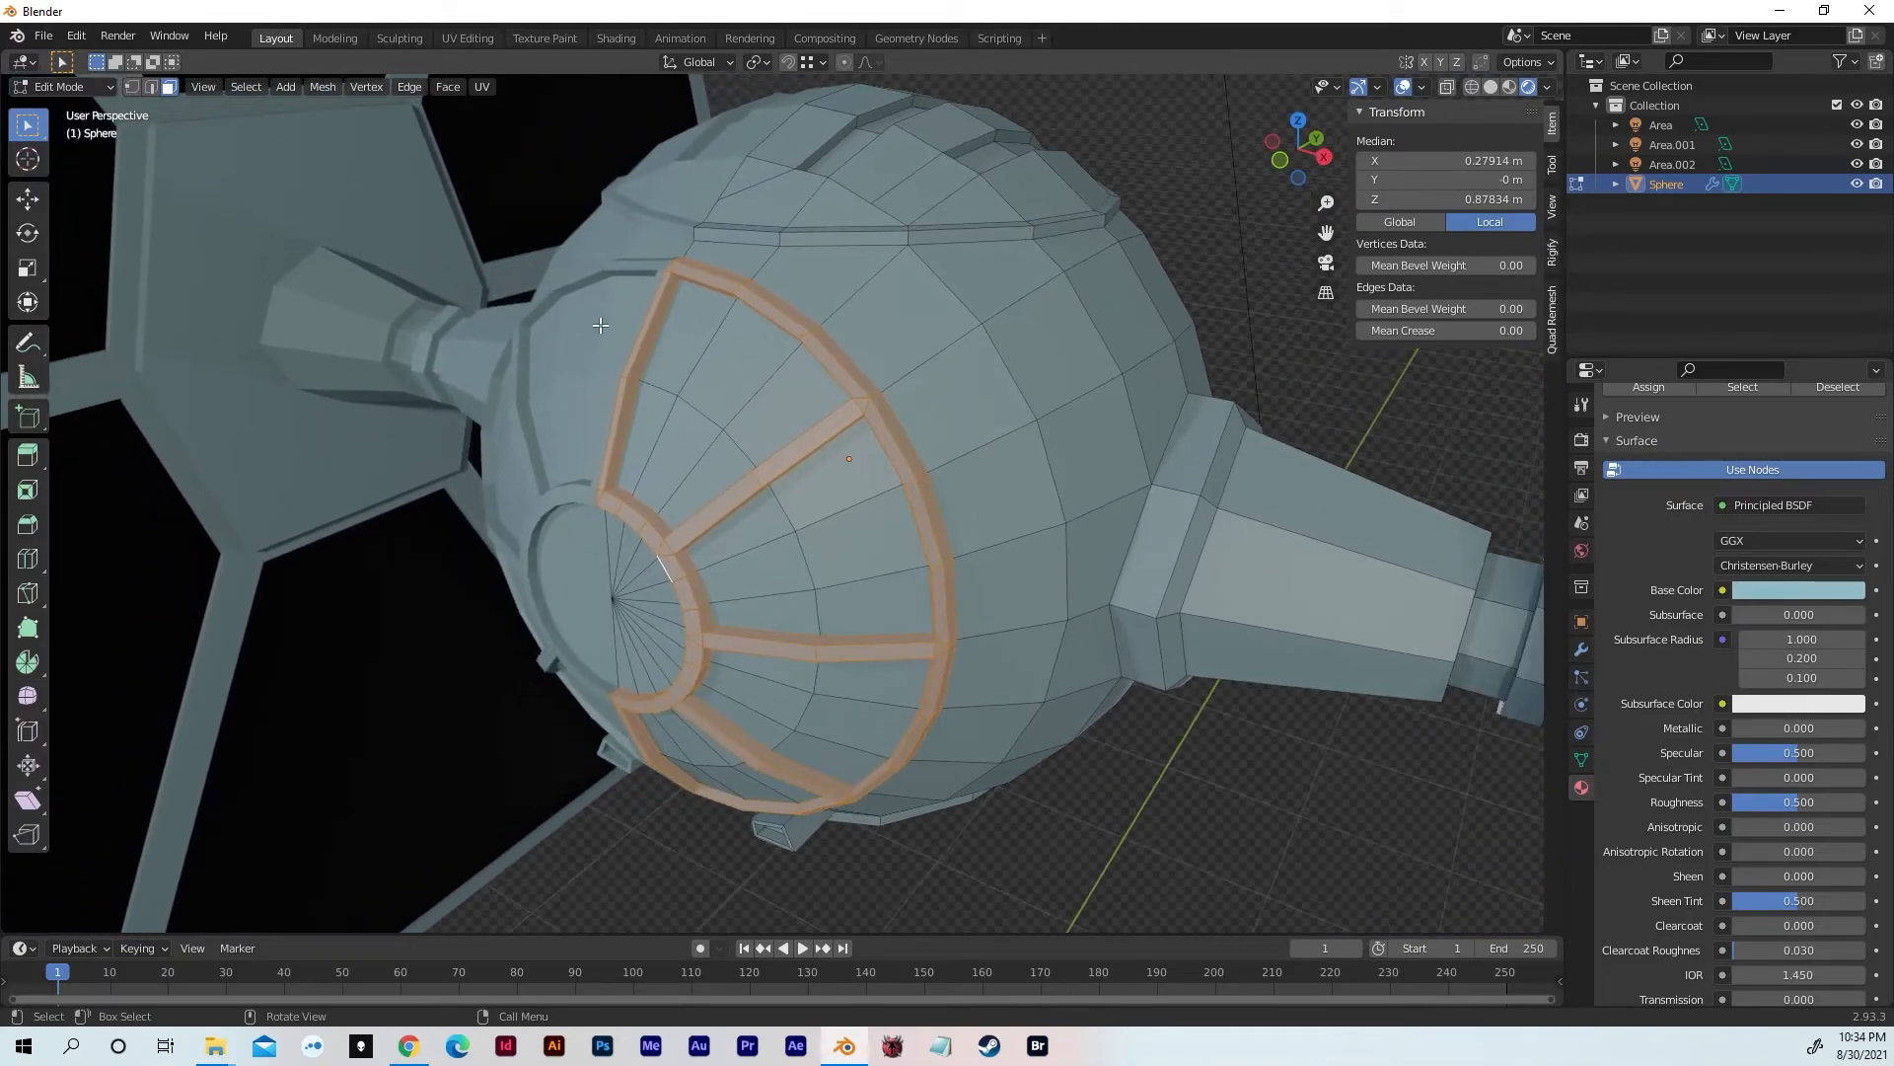
Add a third material to the ship and name it window frame
{"action": "middle_click_drag", "start_coordinate": [1045, 500], "coordinate": [884, 440]}
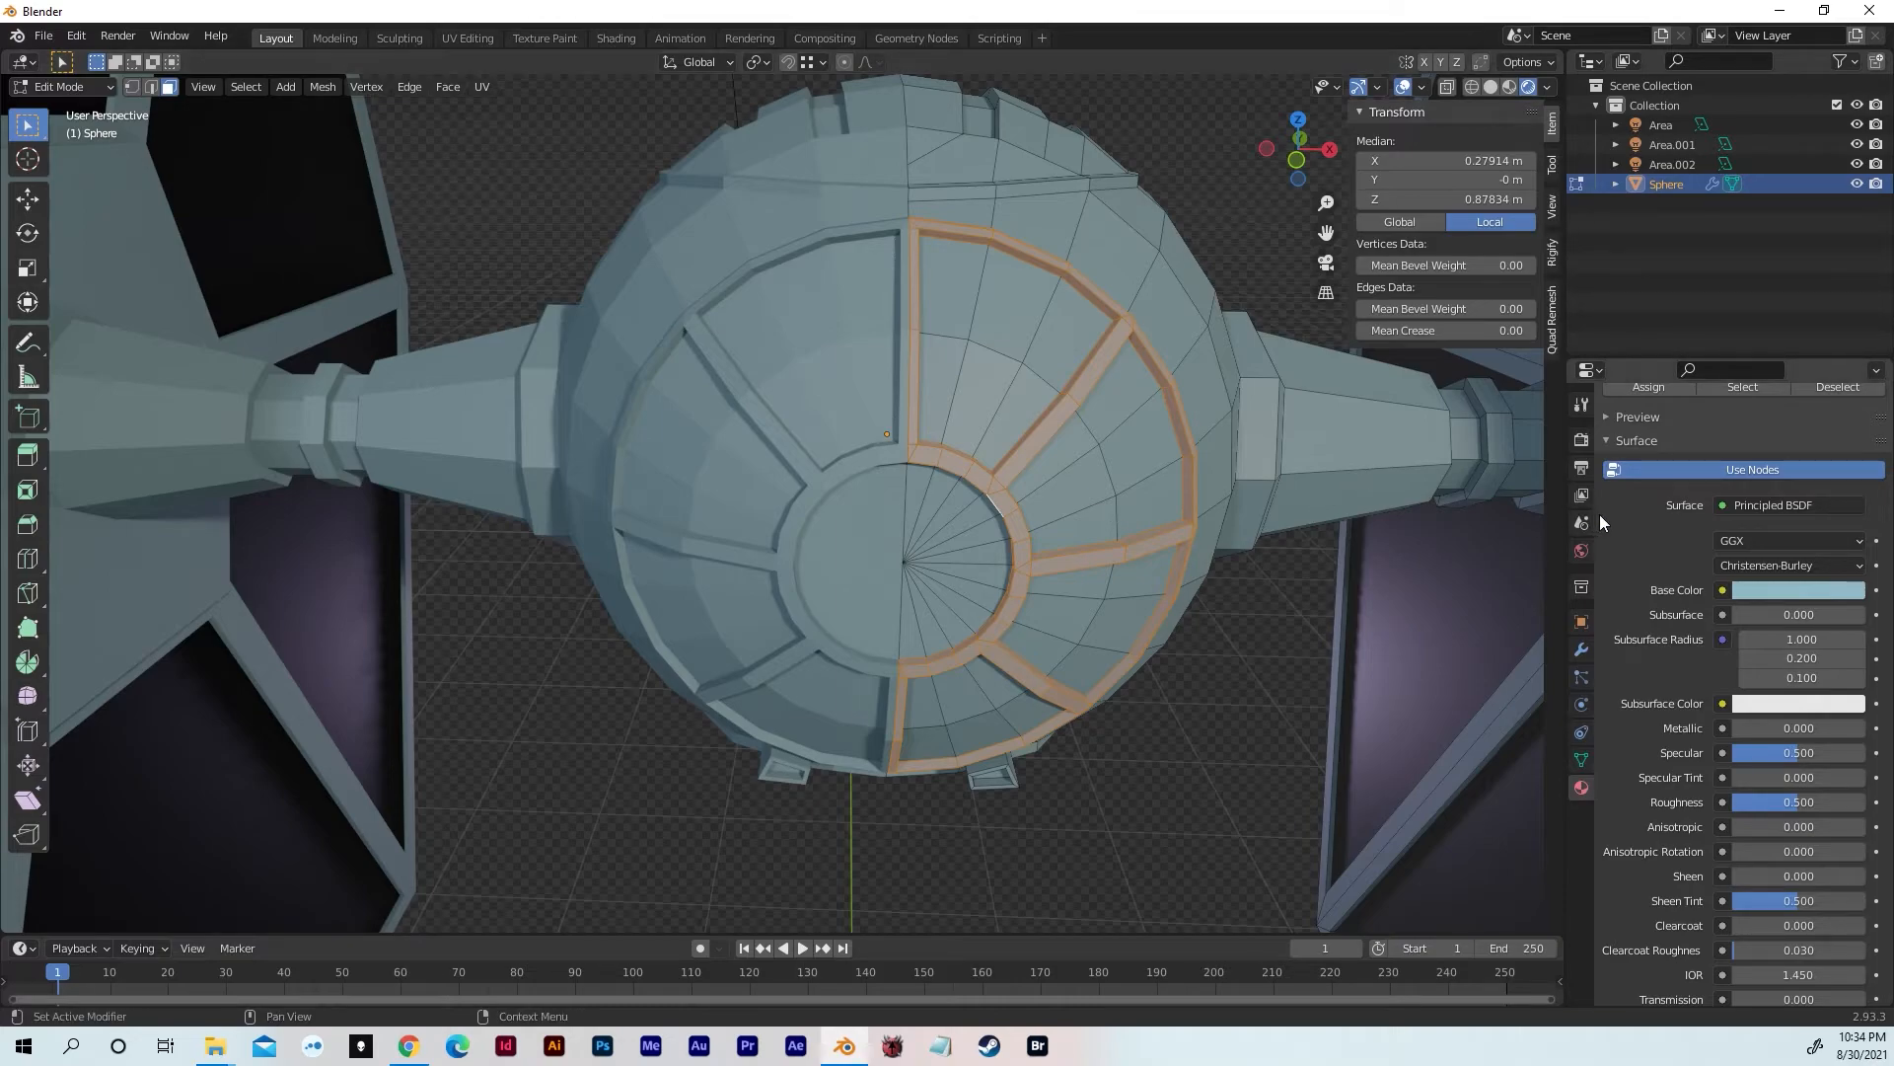
{"action": "scroll", "coordinate": [1678, 532], "scroll_direction": "up", "scroll_amount": 5}
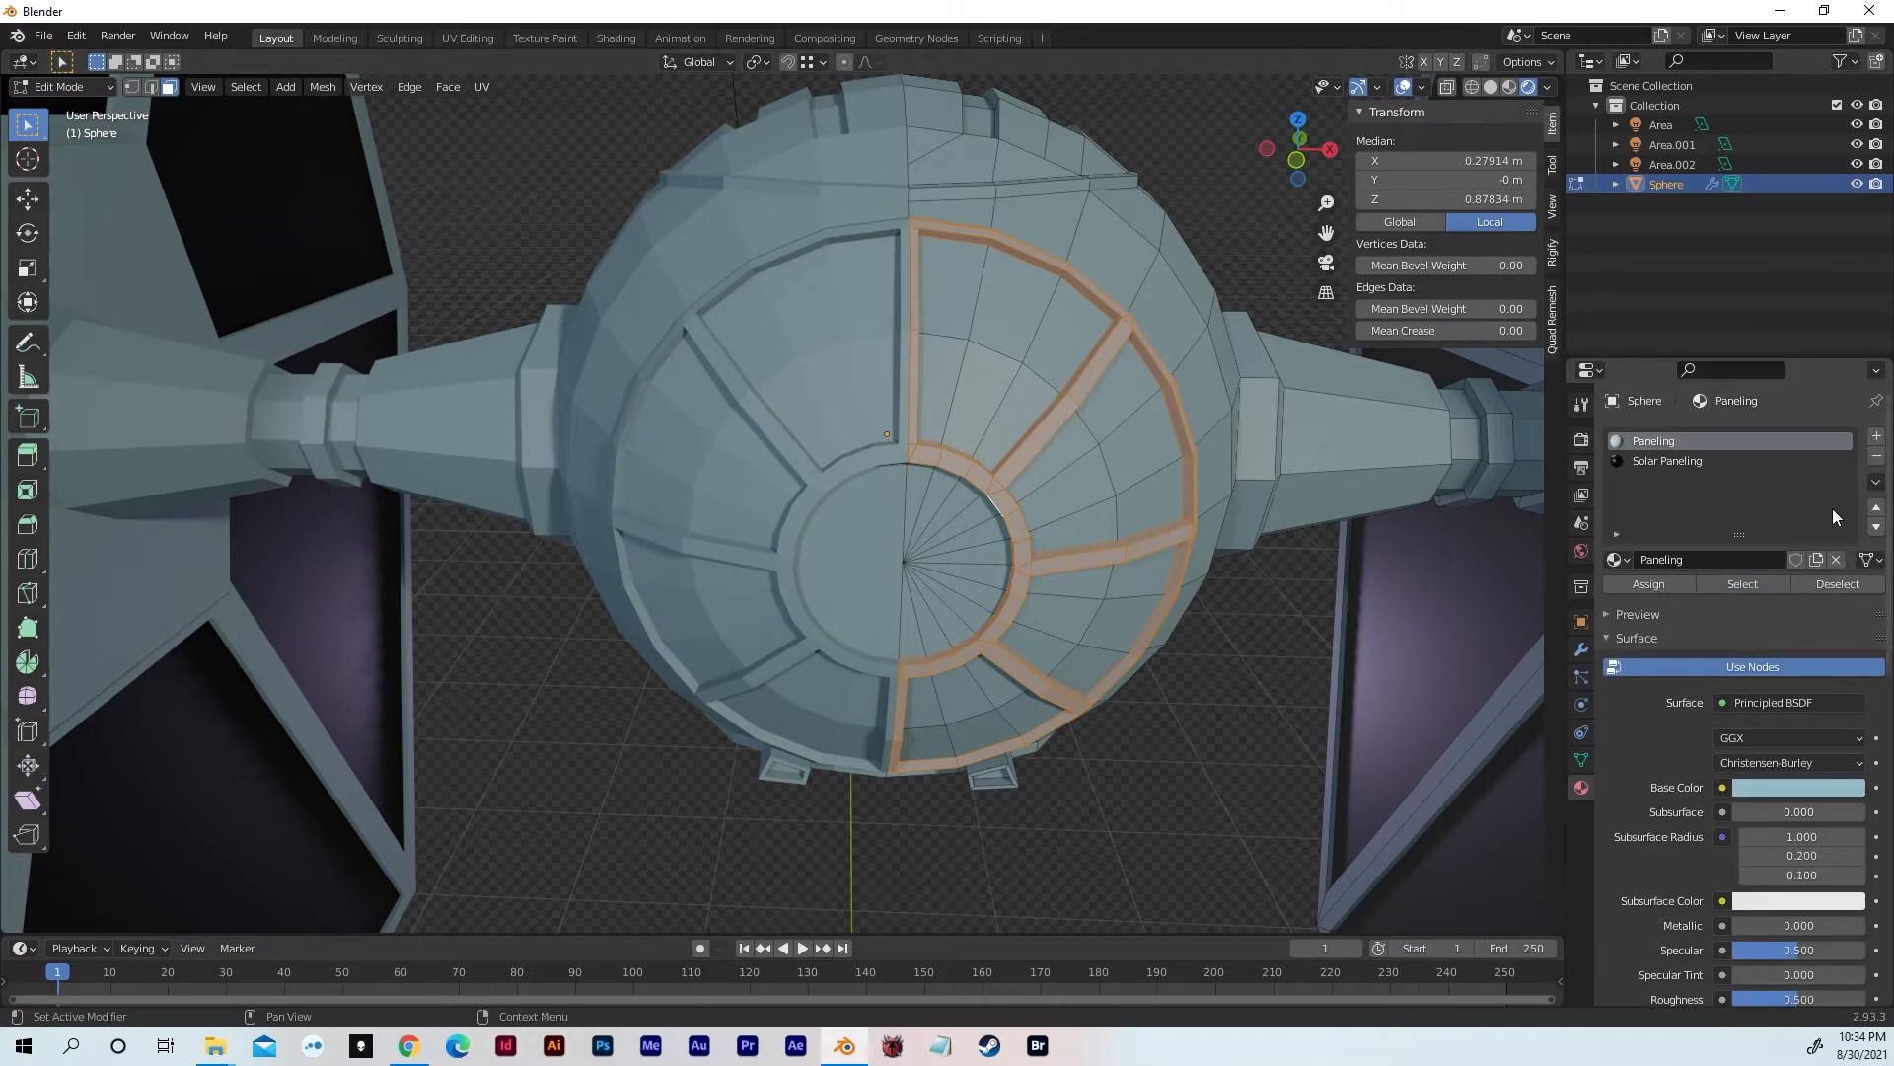
{"action": "left_click", "coordinate": [1877, 437]}
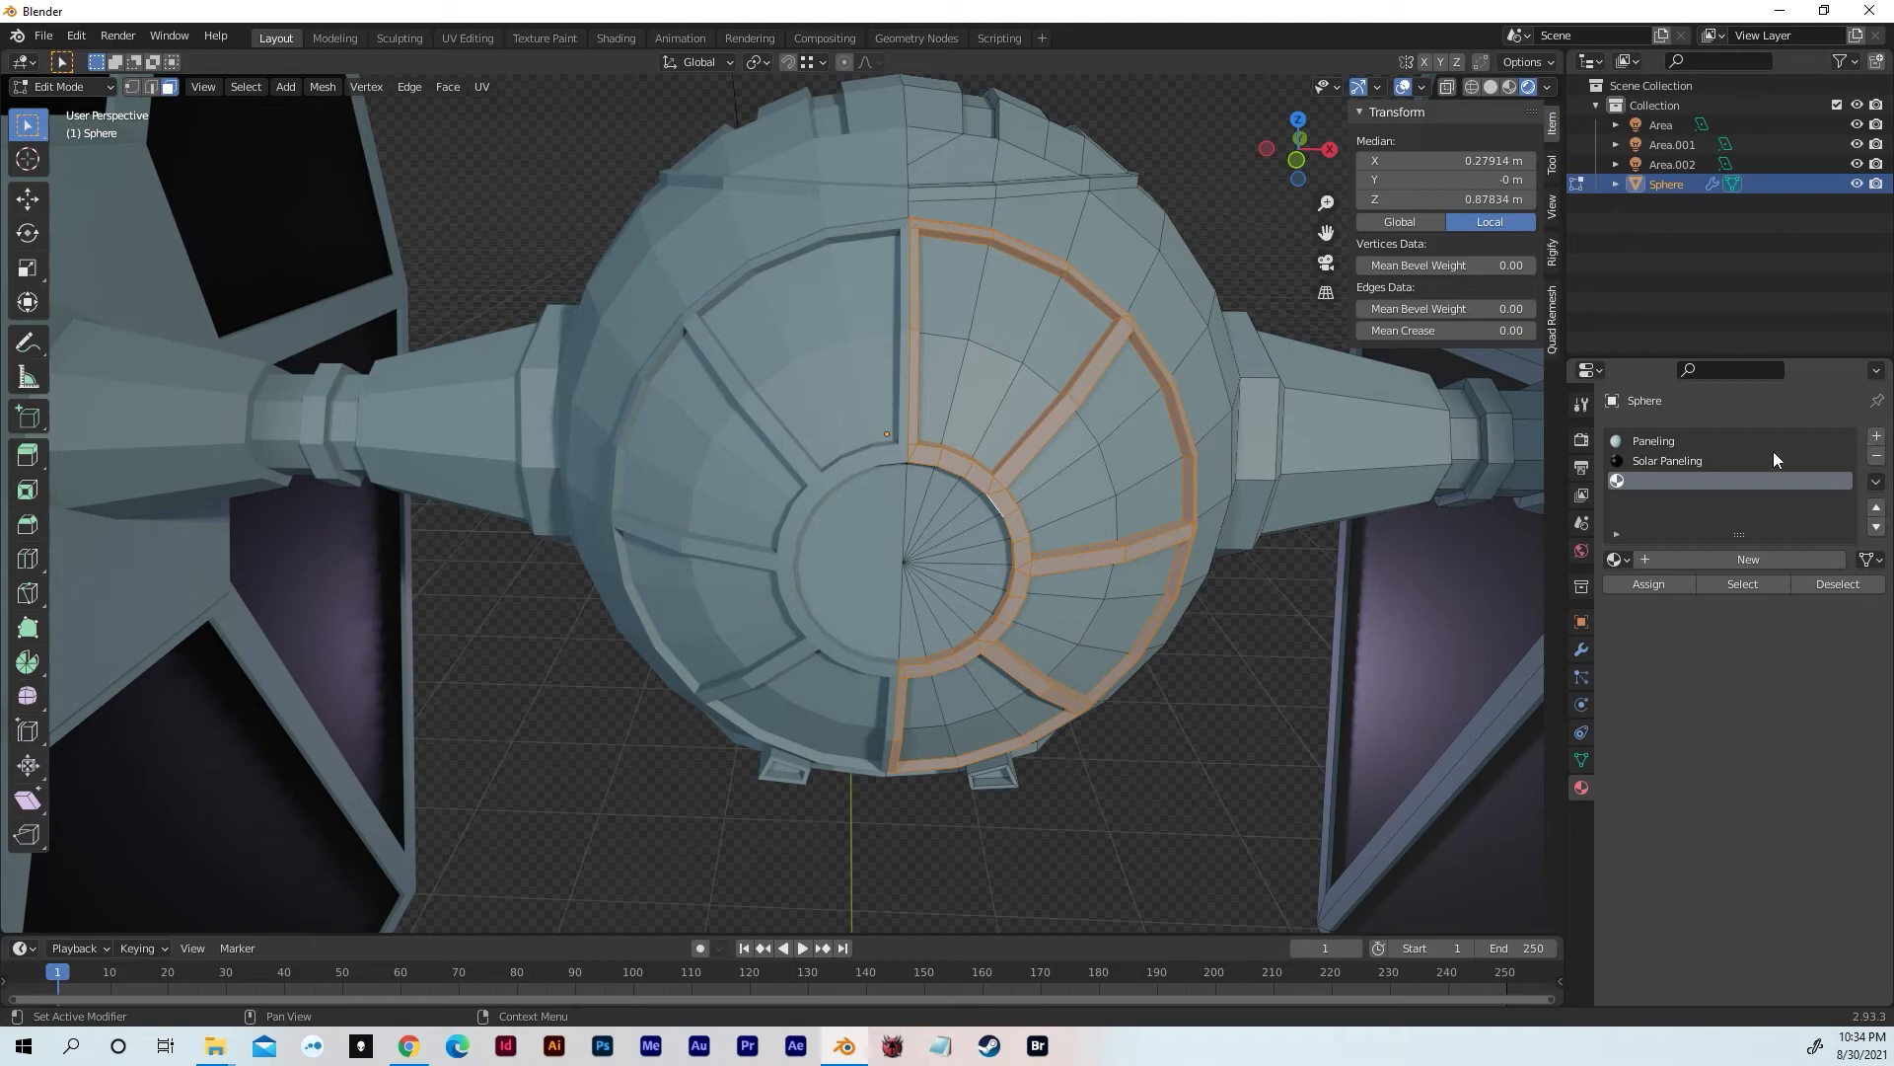
{"action": "left_click", "coordinate": [1644, 558]}
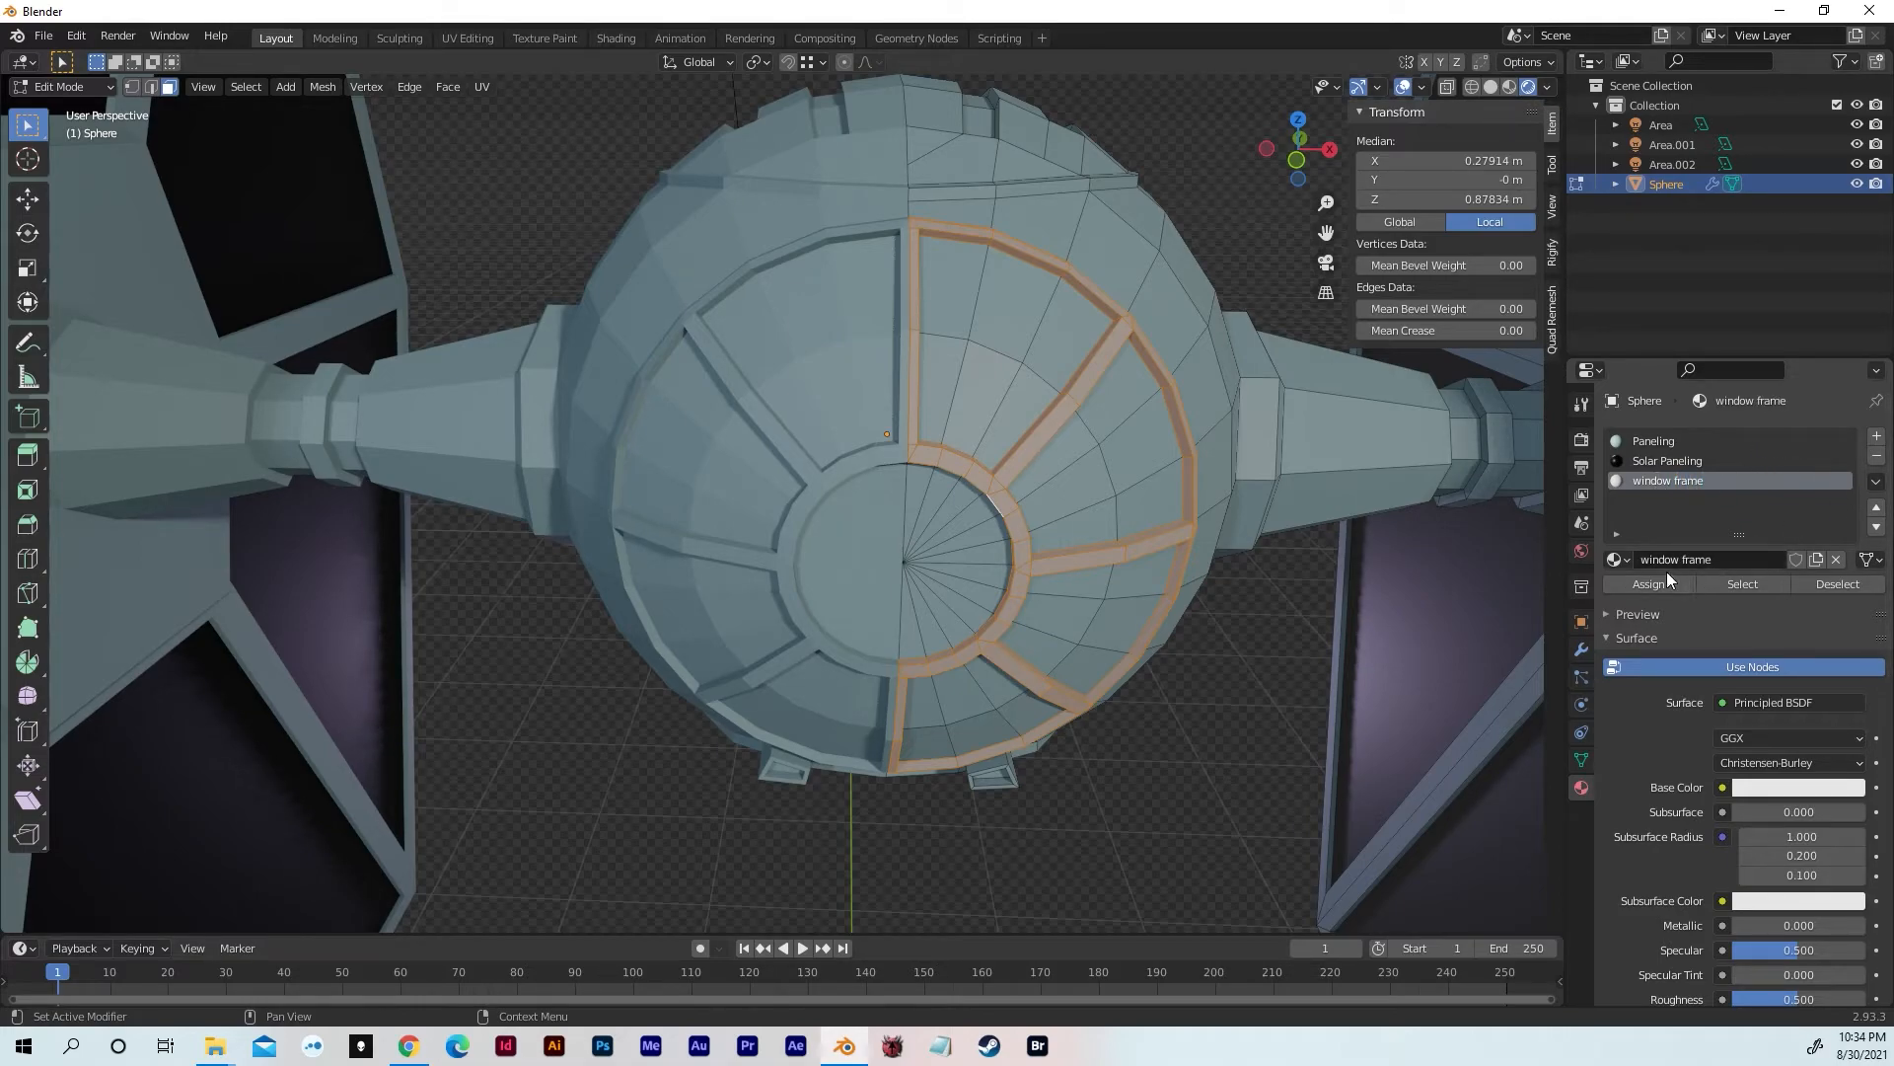
Assign the window frame material to the selected frame faces and set its base color to dark blue-gray (H 0.589, S 0.353, V 0.190)
{"action": "left_click", "coordinate": [1644, 588]}
{"action": "mouse_move", "coordinate": [1243, 551]}
{"action": "middle_mouse_down"}
{"action": "mouse_move", "coordinate": [1204, 566]}
{"action": "mouse_move", "coordinate": [1251, 561]}
{"action": "mouse_move", "coordinate": [1212, 587]}
{"action": "mouse_move", "coordinate": [1230, 537]}
{"action": "middle_mouse_up"}
{"action": "scroll", "coordinate": [1231, 537], "scroll_direction": "up", "scroll_amount": 2}
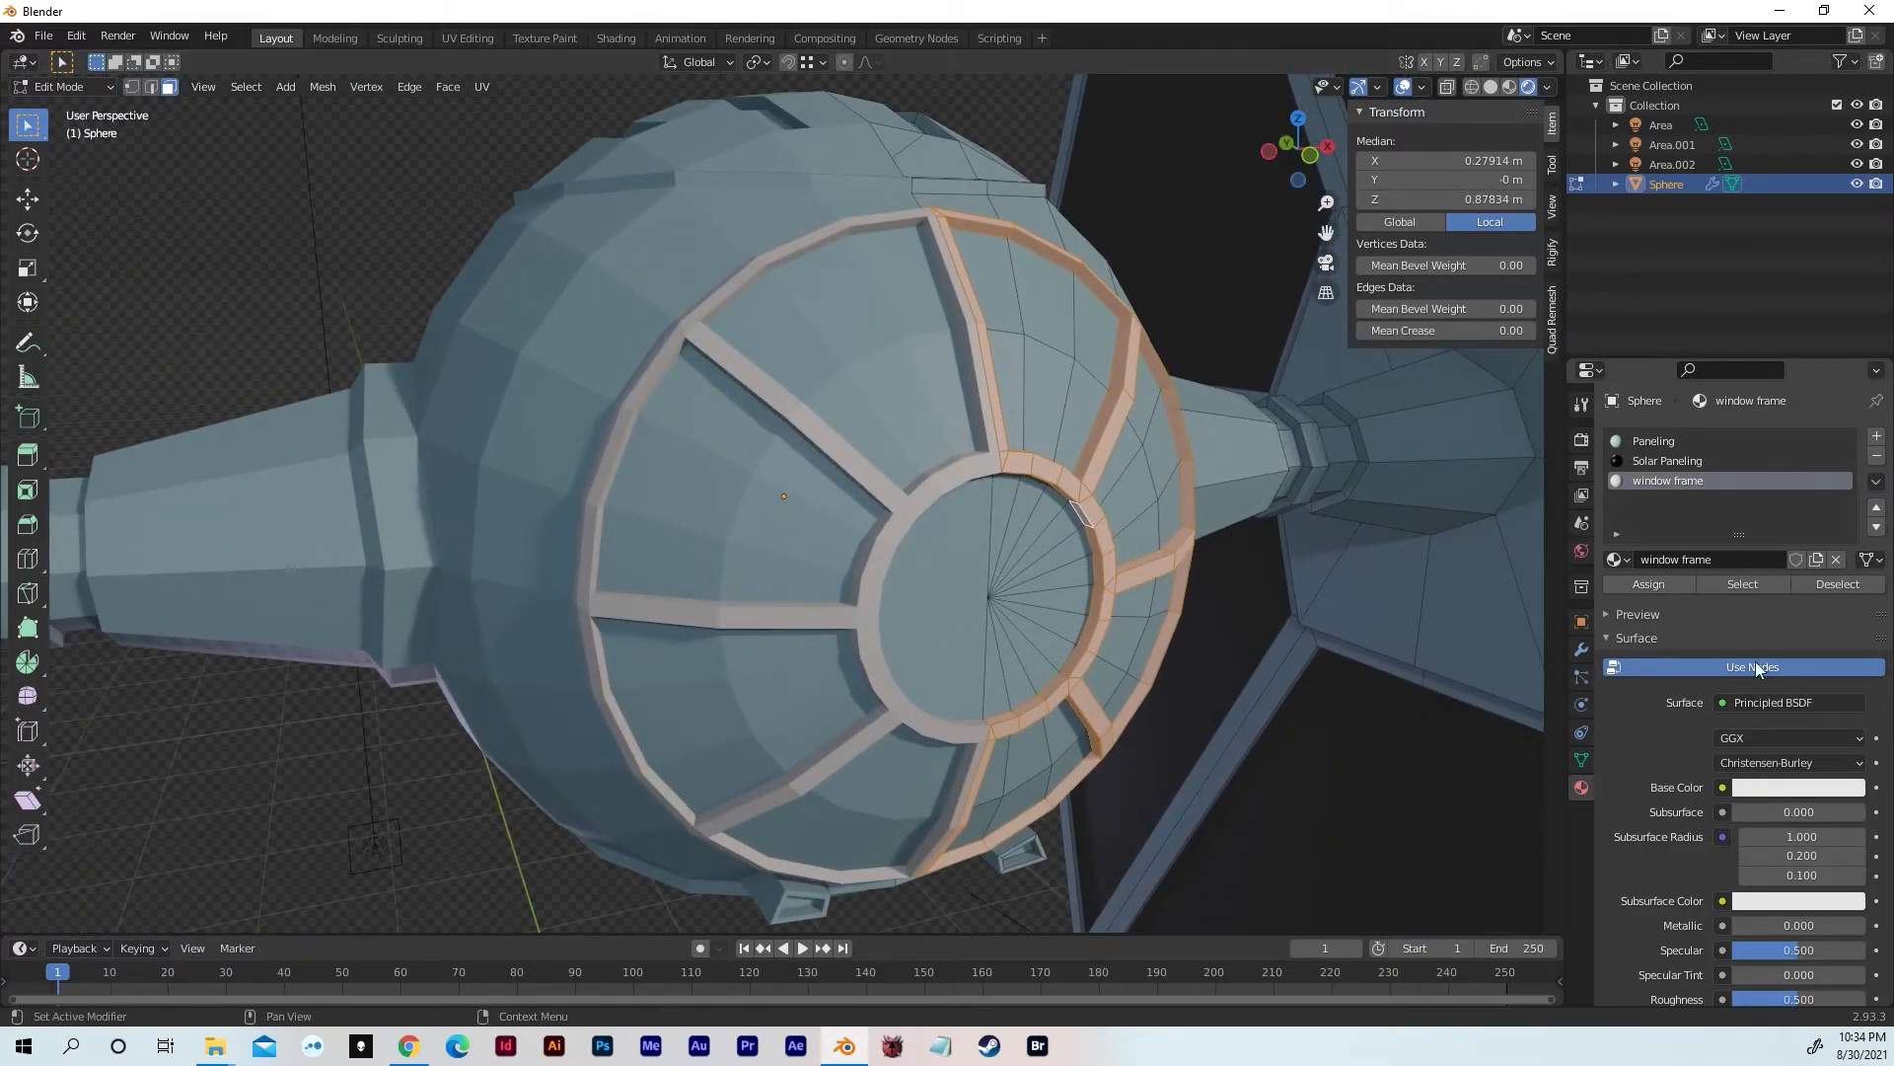
{"action": "left_click", "coordinate": [1765, 790]}
{"action": "left_click_drag", "start_coordinate": [1849, 557], "coordinate": [1849, 576]}
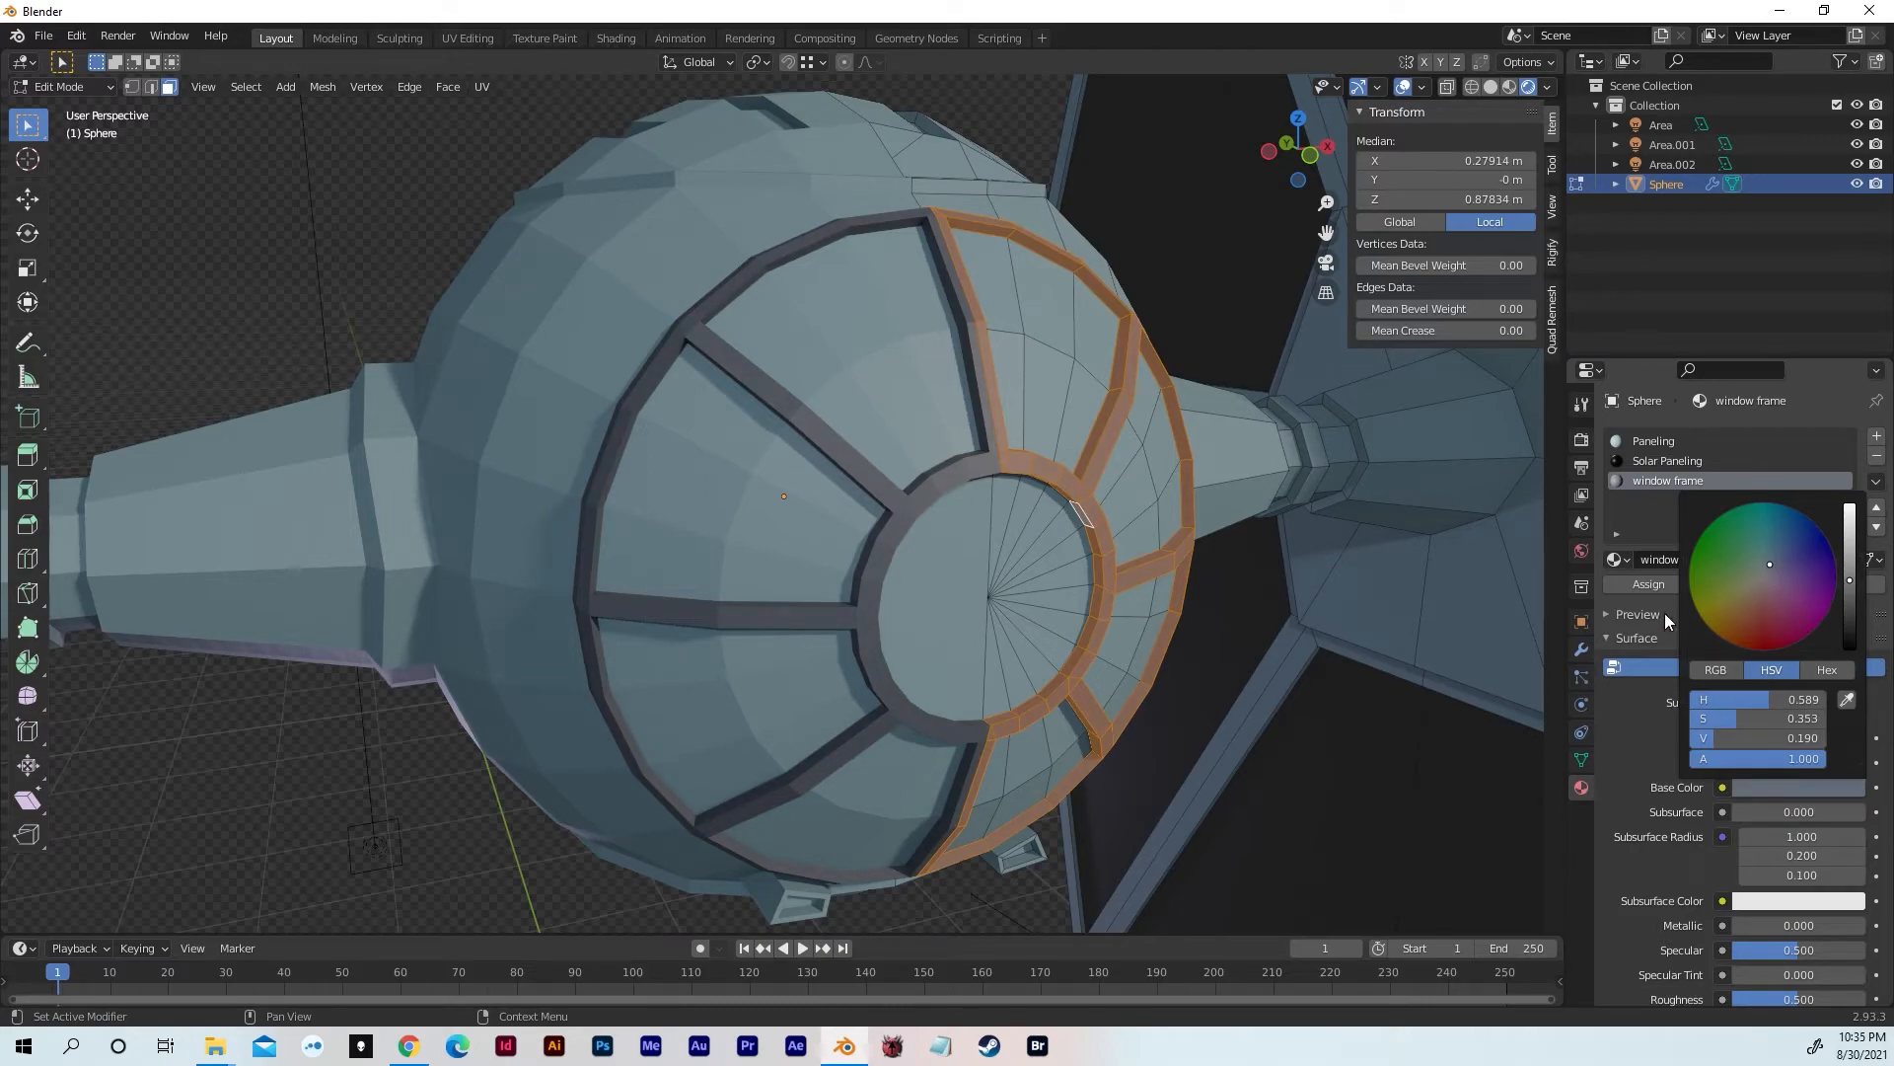
Select all the front window pane faces between the struts, including the round center pane
{"action": "middle_click_drag", "start_coordinate": [789, 641], "coordinate": [881, 771]}
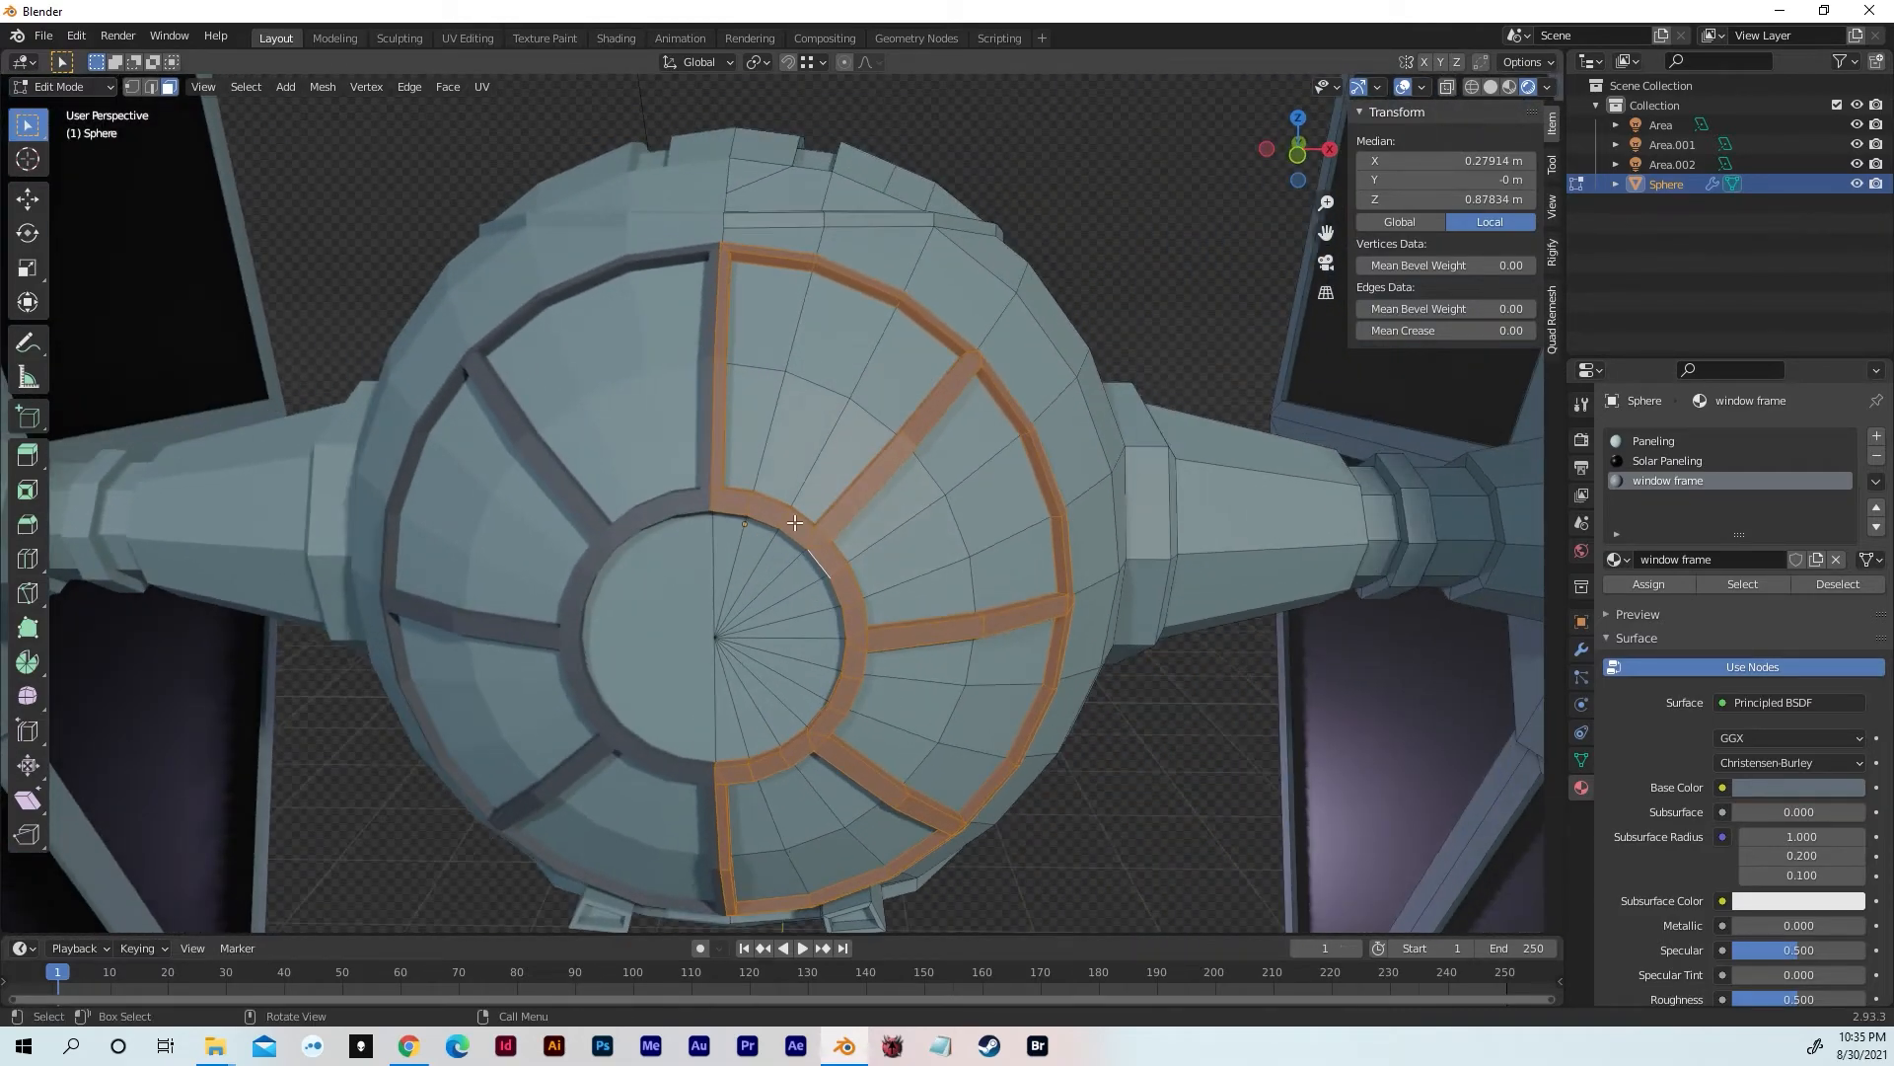
{"action": "left_click_drag", "start_coordinate": [856, 428], "coordinate": [959, 483]}
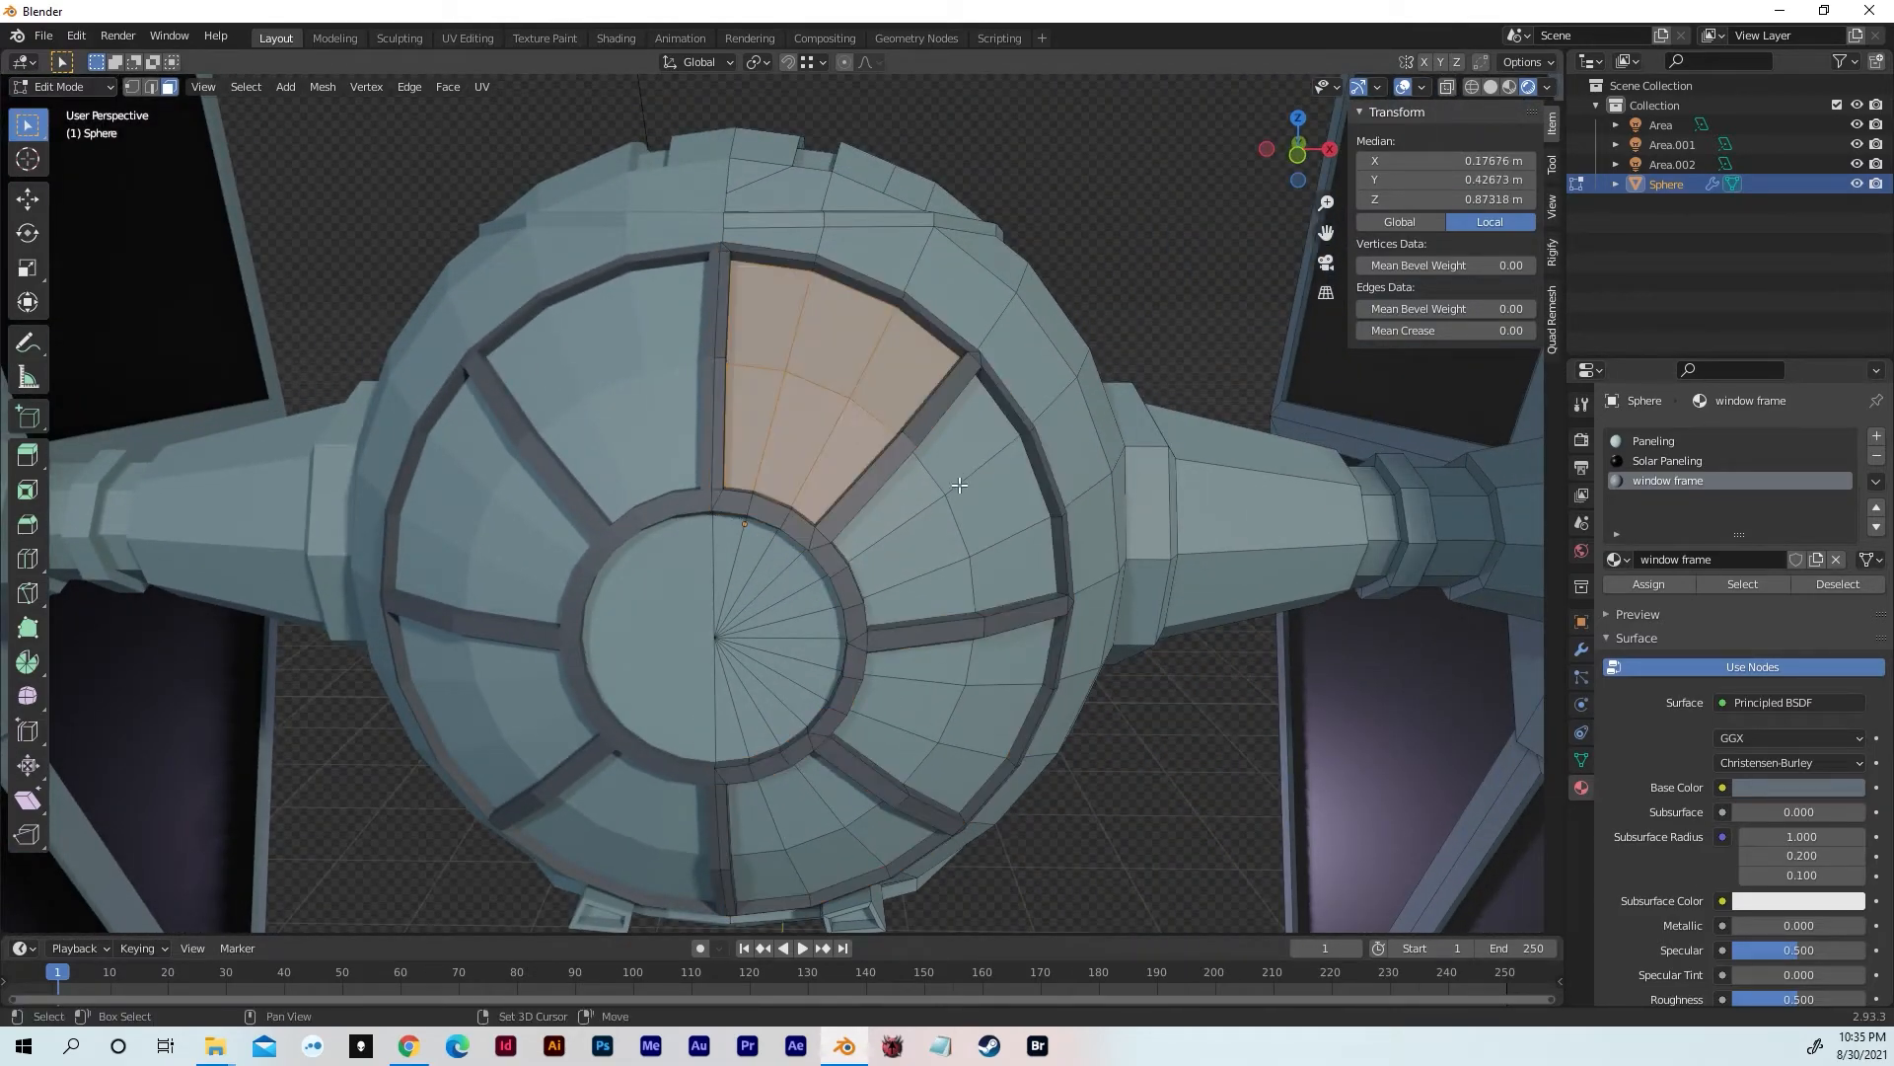
{"action": "left_click_drag", "start_coordinate": [976, 550], "coordinate": [986, 572], "text": "shift"}
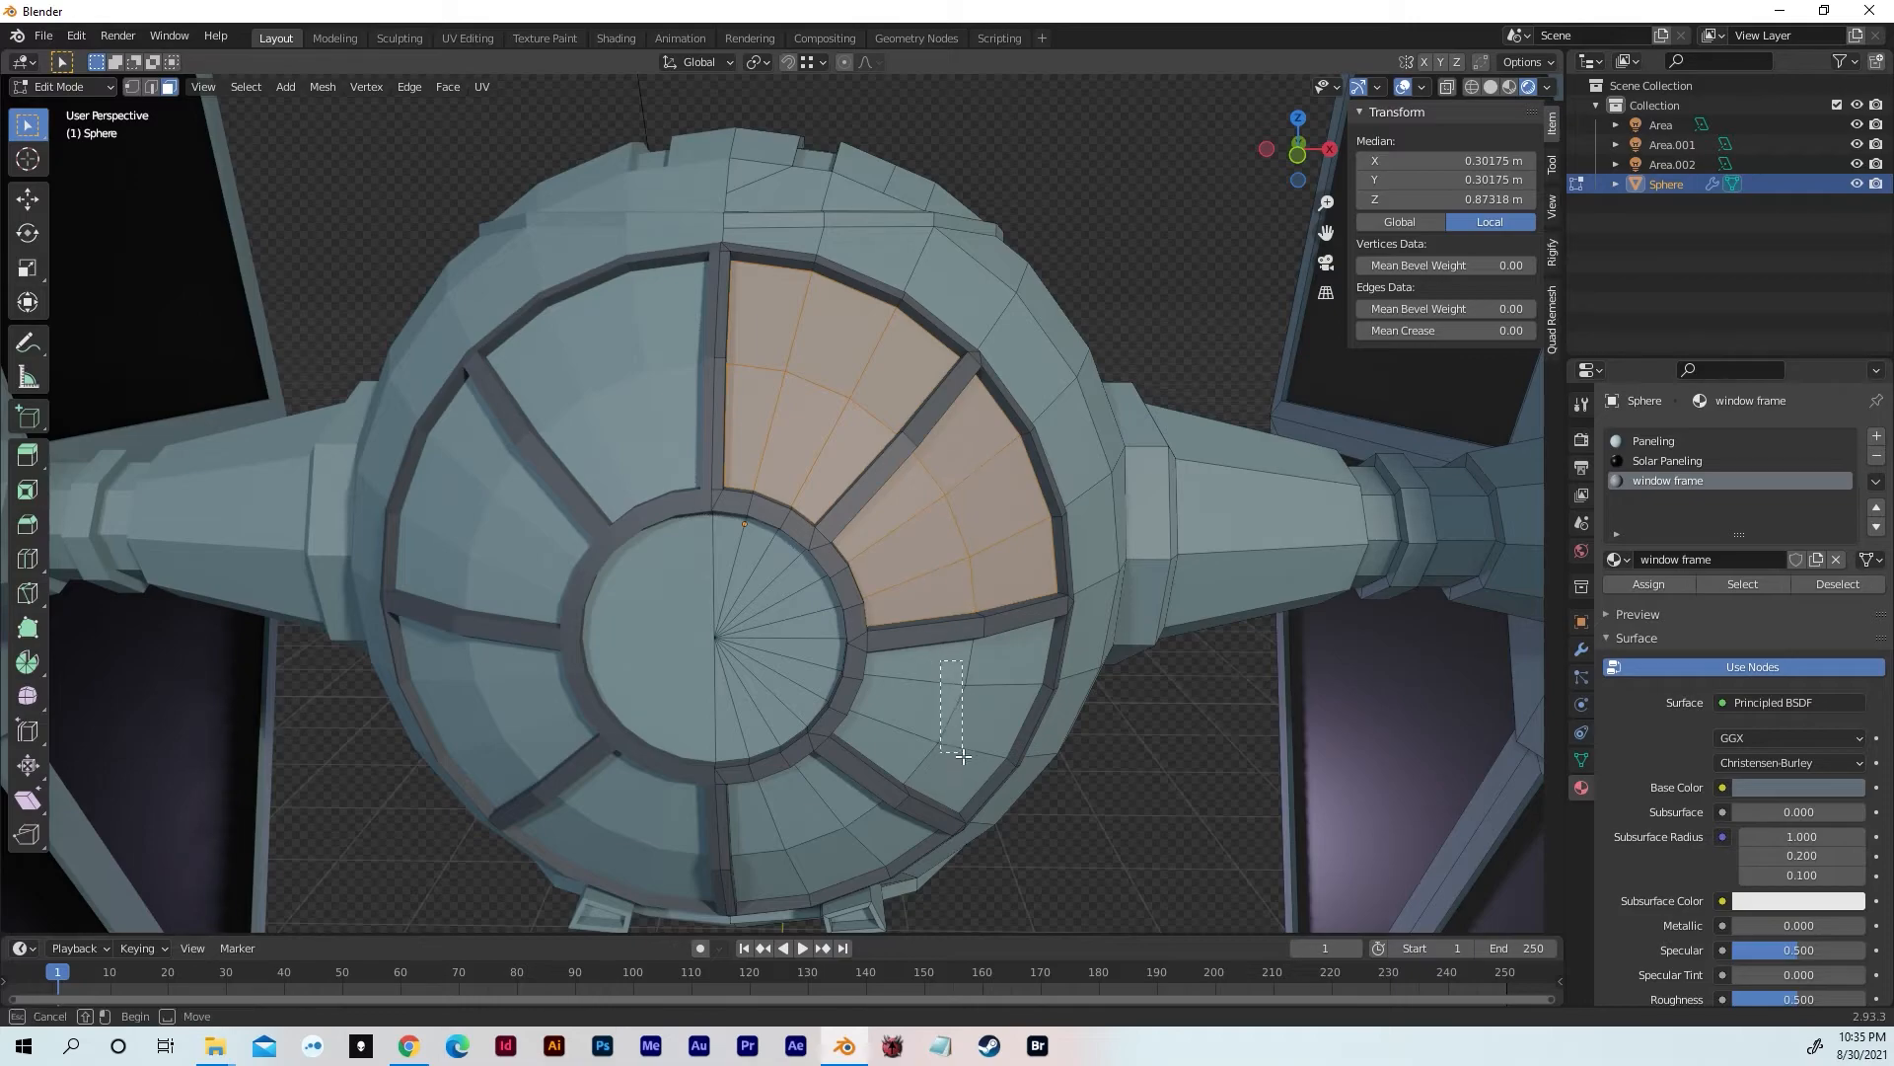
{"action": "left_click_drag", "start_coordinate": [962, 752], "coordinate": [967, 763], "text": "shift"}
{"action": "left_click", "coordinate": [926, 747], "text": "shift"}
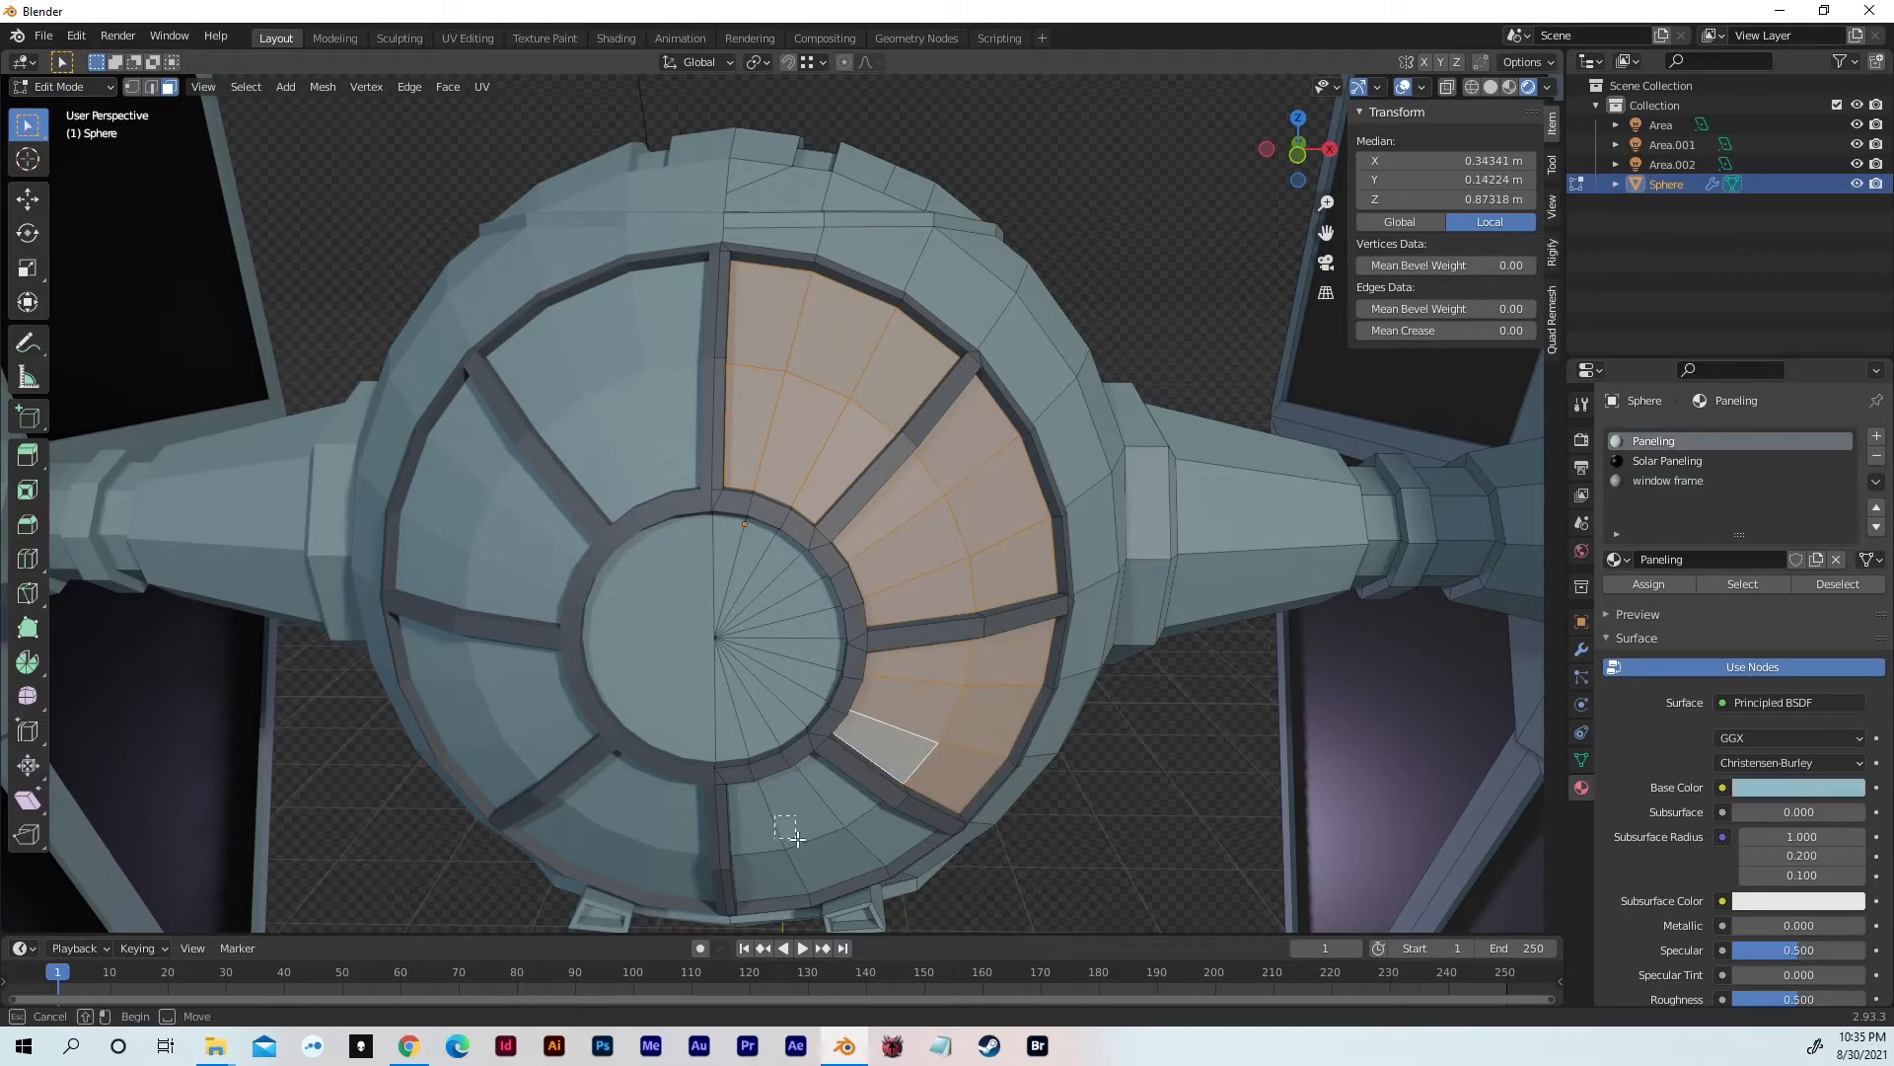
{"action": "left_click_drag", "start_coordinate": [847, 866], "coordinate": [844, 835], "text": "shift"}
{"action": "left_click_drag", "start_coordinate": [718, 606], "coordinate": [752, 667], "text": "shift"}
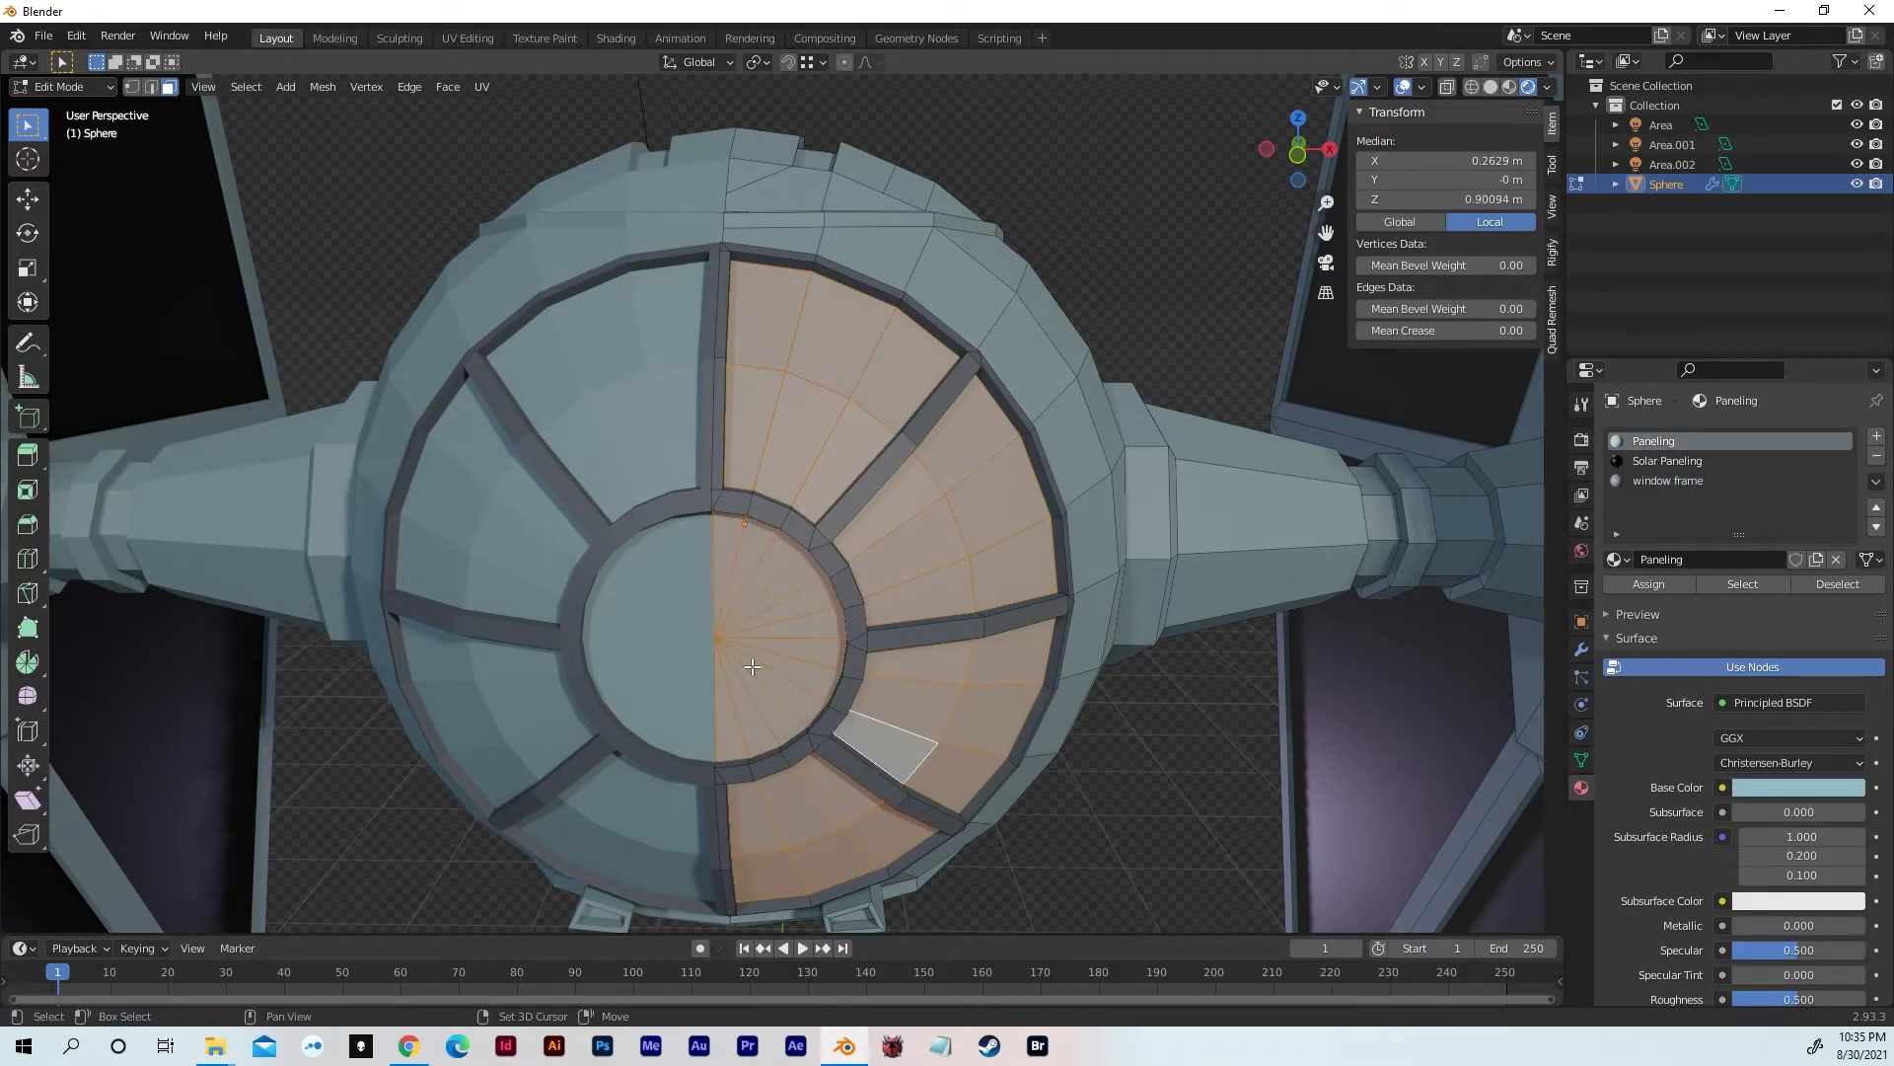
Add the faces of the two recessed strips on top of the hull to the window selection
{"action": "middle_click_drag", "start_coordinate": [800, 595], "coordinate": [765, 507]}
{"action": "left_click", "coordinate": [735, 469], "text": "shift"}
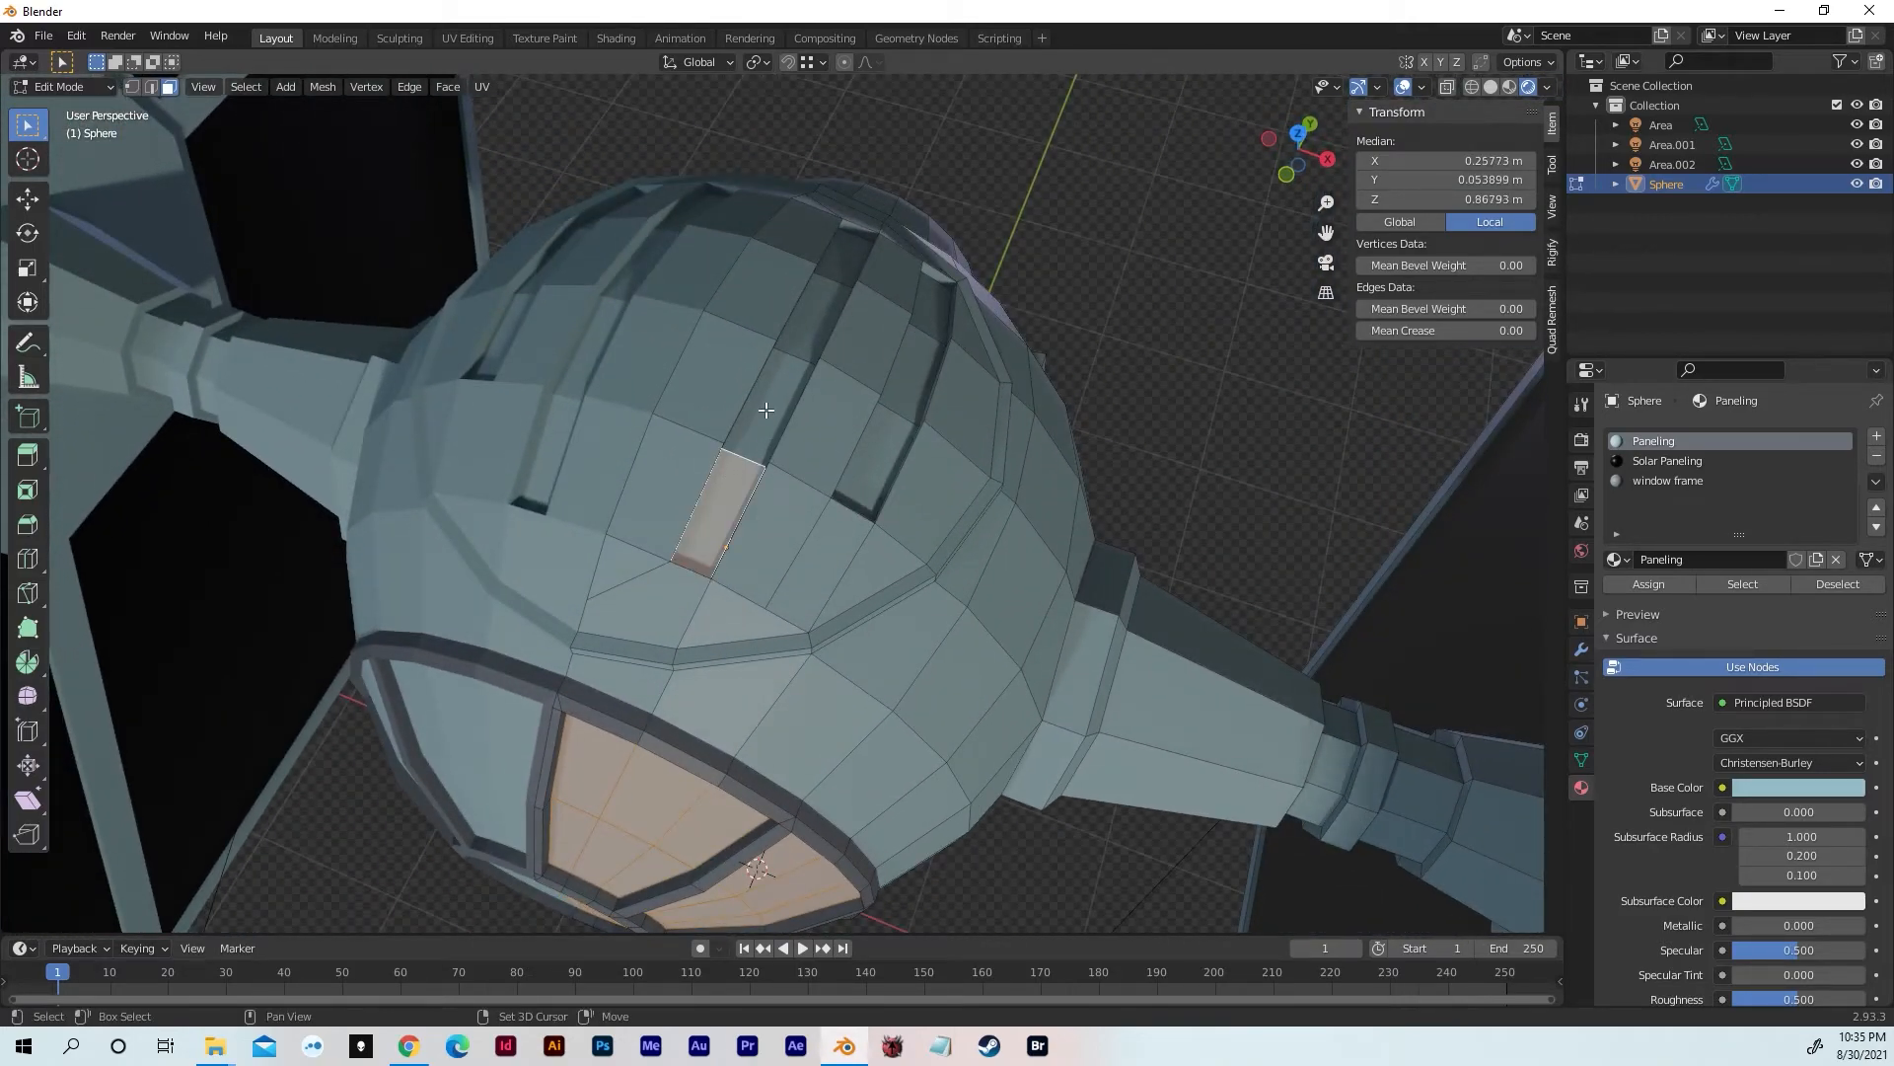
{"action": "left_click", "coordinate": [768, 410], "text": "shift"}
{"action": "left_click", "coordinate": [808, 320], "text": "shift"}
{"action": "left_click", "coordinate": [844, 262], "text": "shift"}
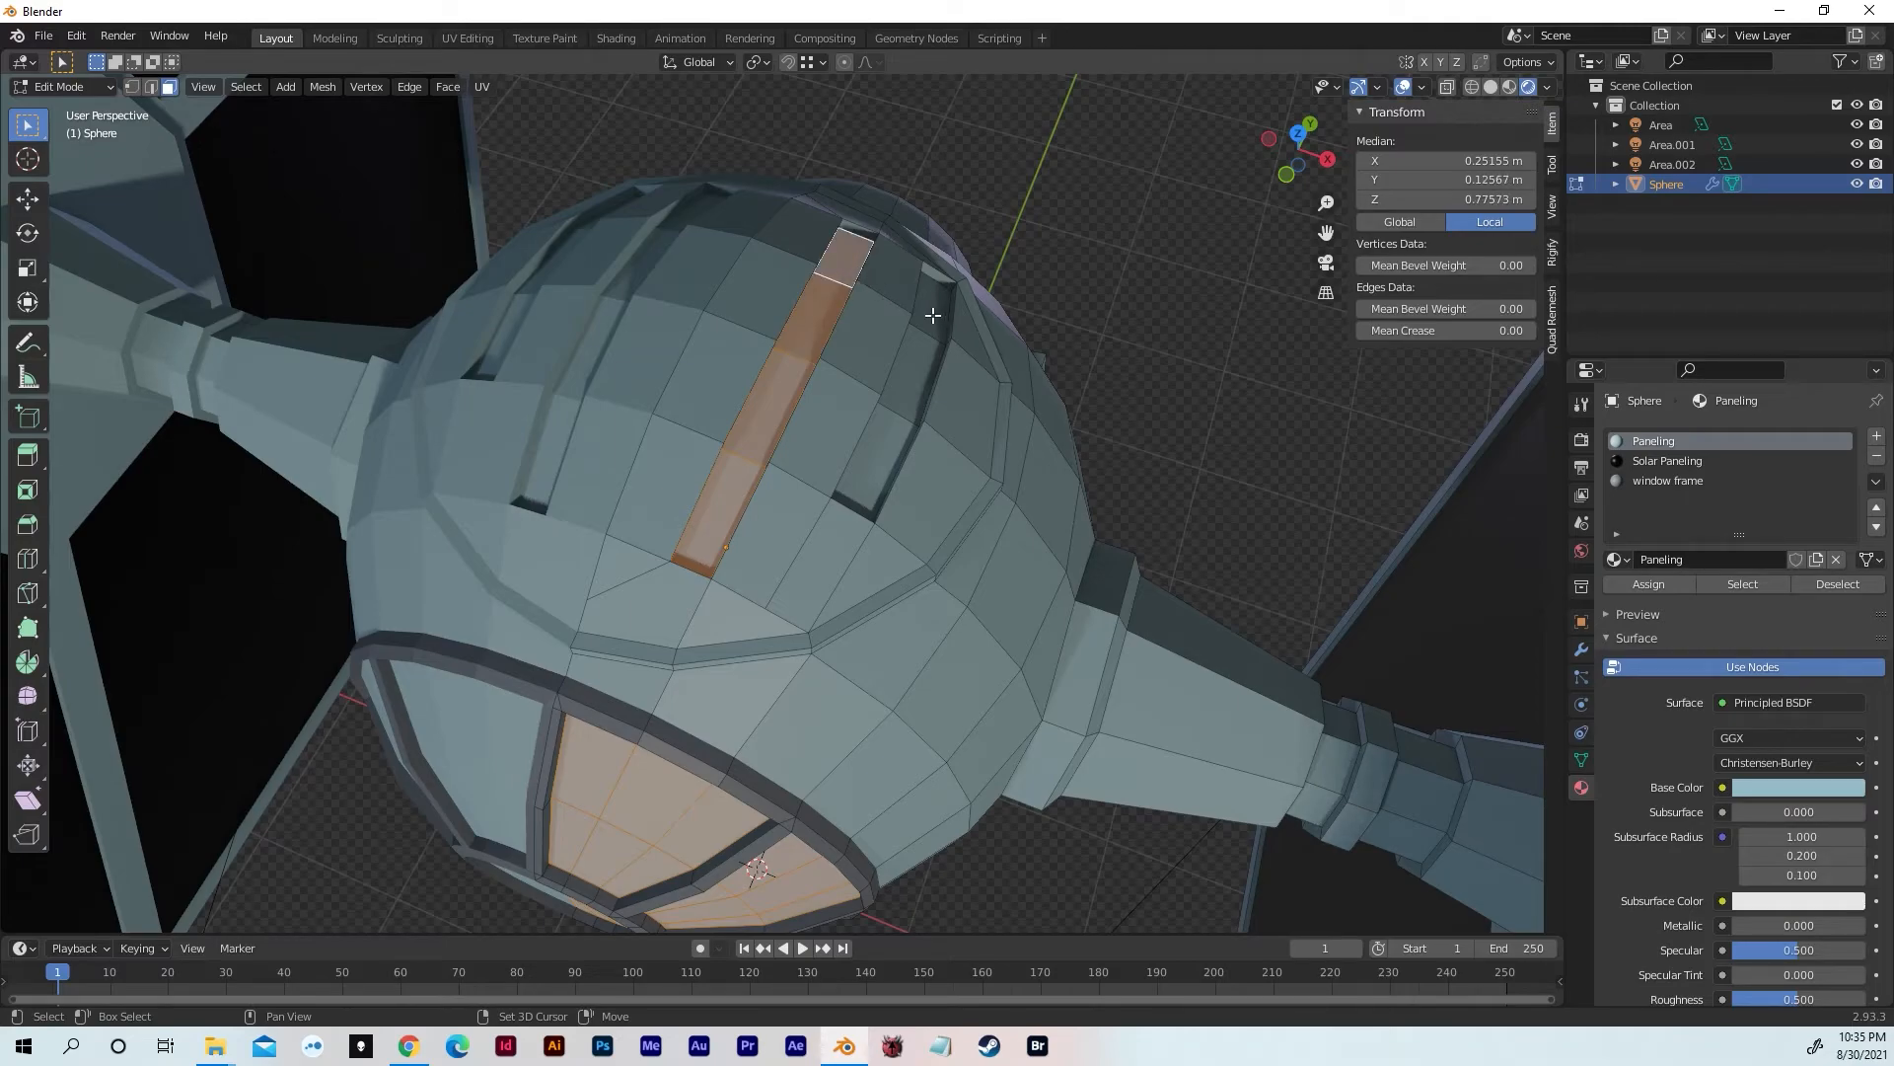
{"action": "left_click", "coordinate": [915, 375], "text": "shift"}
{"action": "left_click", "coordinate": [870, 460], "text": "shift"}
Add the round rear window faces to the selection and remove the stray diagonal strut faces from it
{"action": "middle_click_drag", "start_coordinate": [870, 459], "coordinate": [503, 376]}
{"action": "middle_click_drag", "start_coordinate": [577, 545], "coordinate": [723, 362]}
{"action": "mouse_move", "coordinate": [770, 466]}
{"action": "middle_mouse_down"}
{"action": "mouse_move", "coordinate": [842, 499]}
{"action": "mouse_move", "coordinate": [825, 508]}
{"action": "mouse_move", "coordinate": [901, 465]}
{"action": "mouse_move", "coordinate": [804, 472]}
{"action": "mouse_move", "coordinate": [829, 424]}
{"action": "mouse_move", "coordinate": [784, 483]}
{"action": "middle_mouse_up"}
{"action": "middle_click_drag", "start_coordinate": [803, 350], "coordinate": [794, 273]}
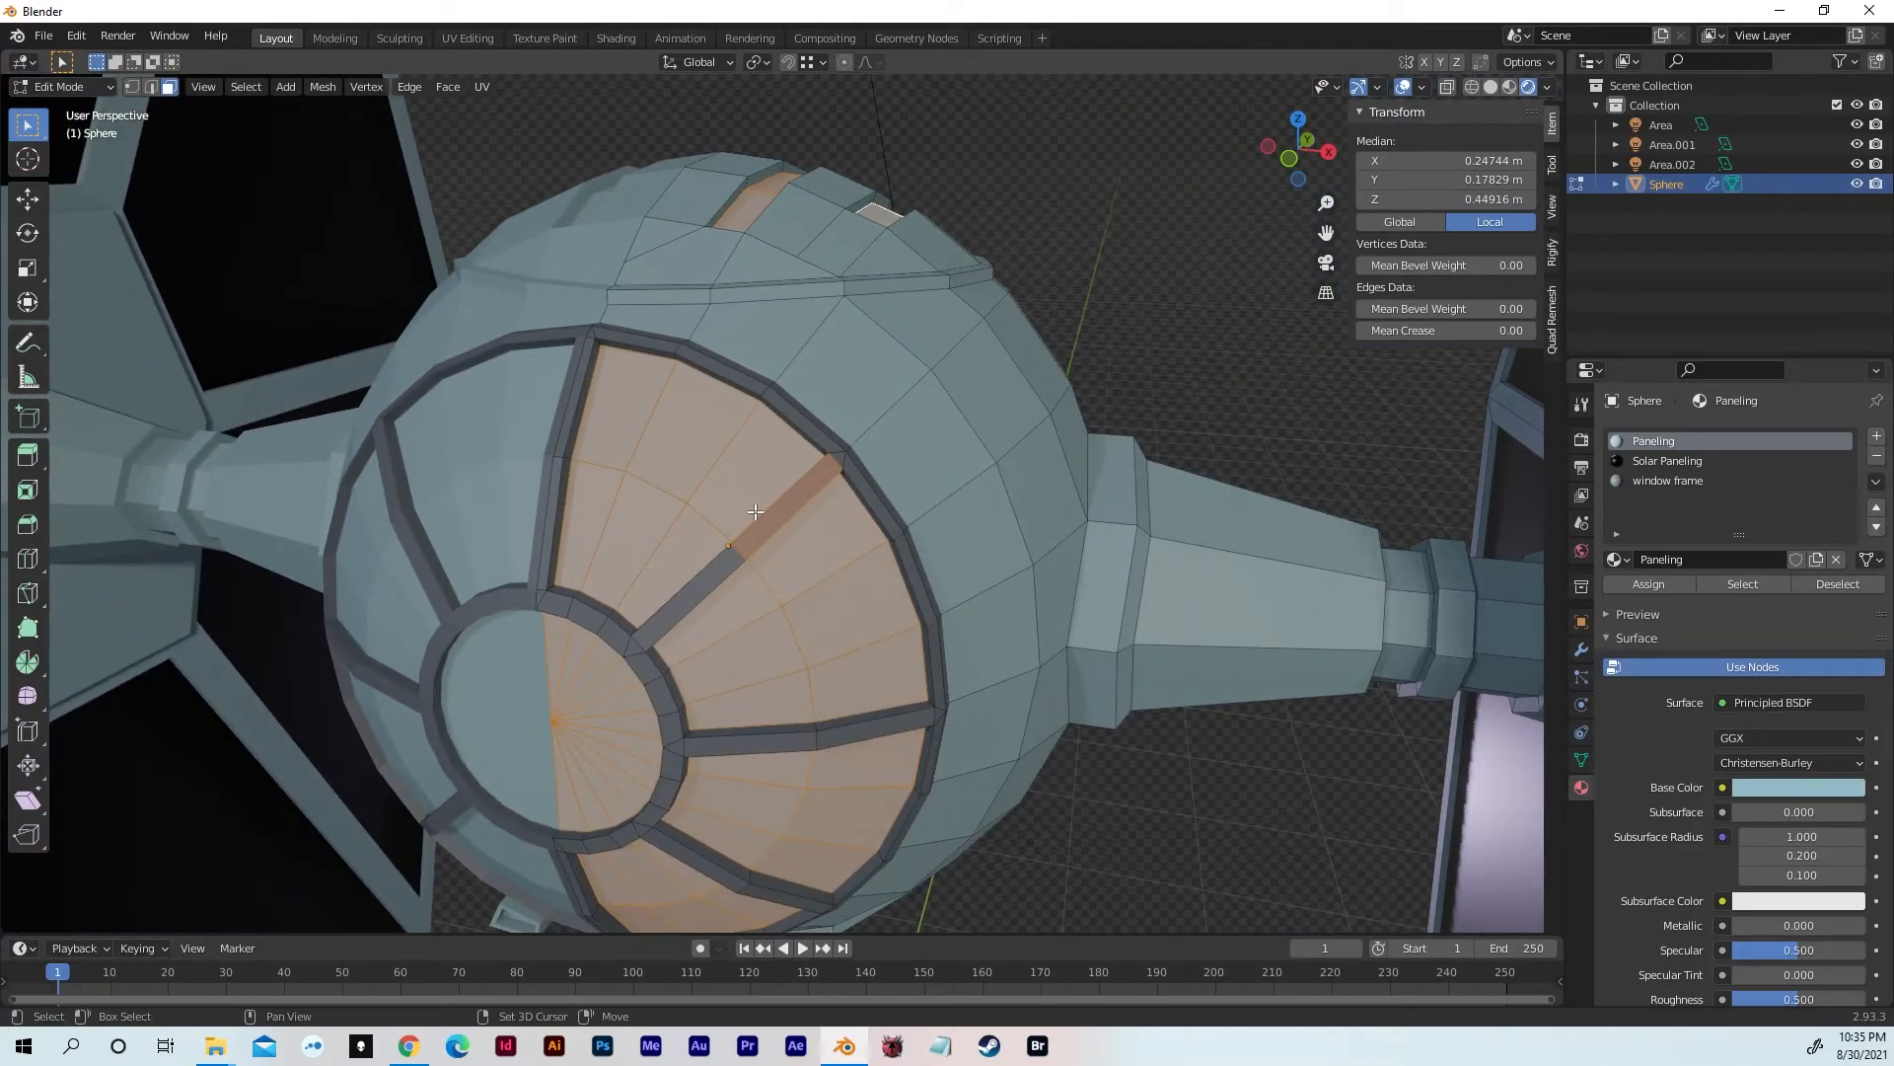
{"action": "middle_click_drag", "start_coordinate": [742, 538], "coordinate": [757, 485]}
{"action": "key", "text": "alt+z"}
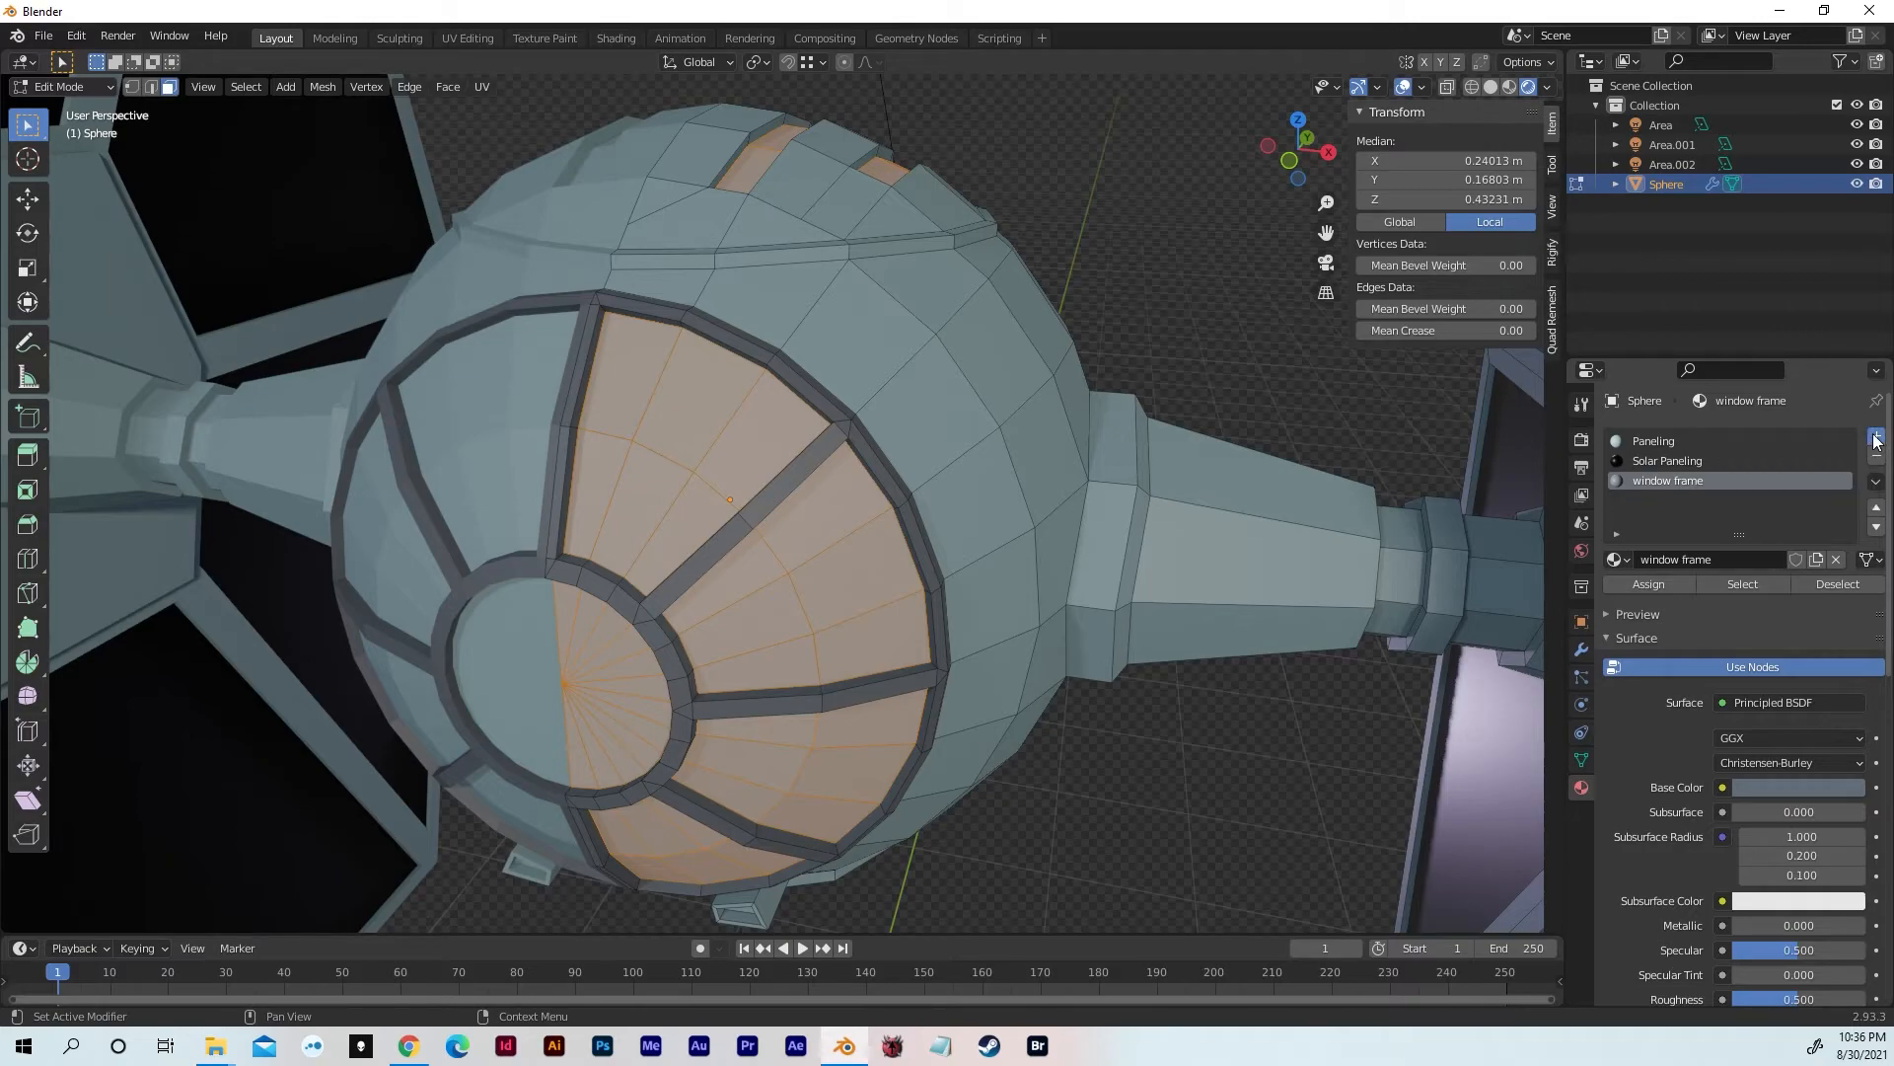
Add a fourth material, assign it to the selected window and strip faces, and set its base color to black
{"action": "left_click", "coordinate": [1876, 436]}
{"action": "left_click", "coordinate": [1644, 557]}
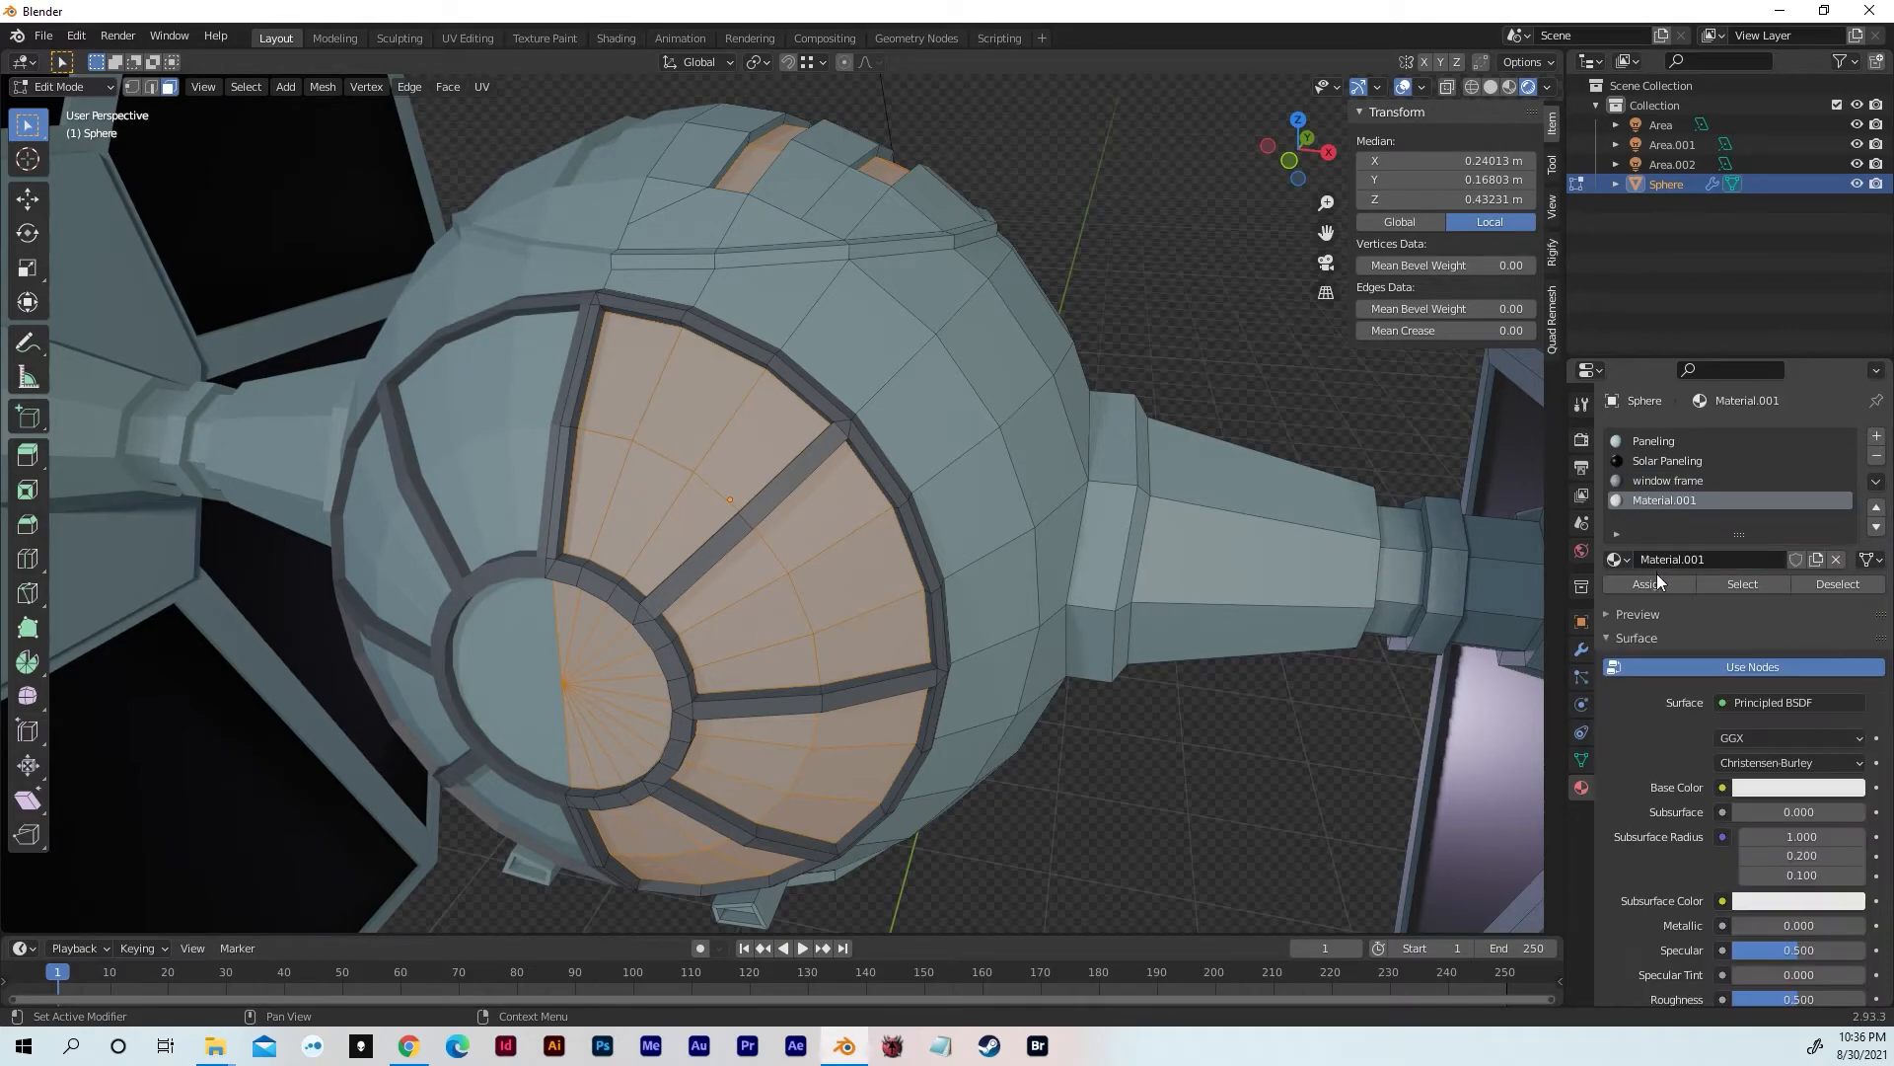
{"action": "left_click", "coordinate": [1650, 587]}
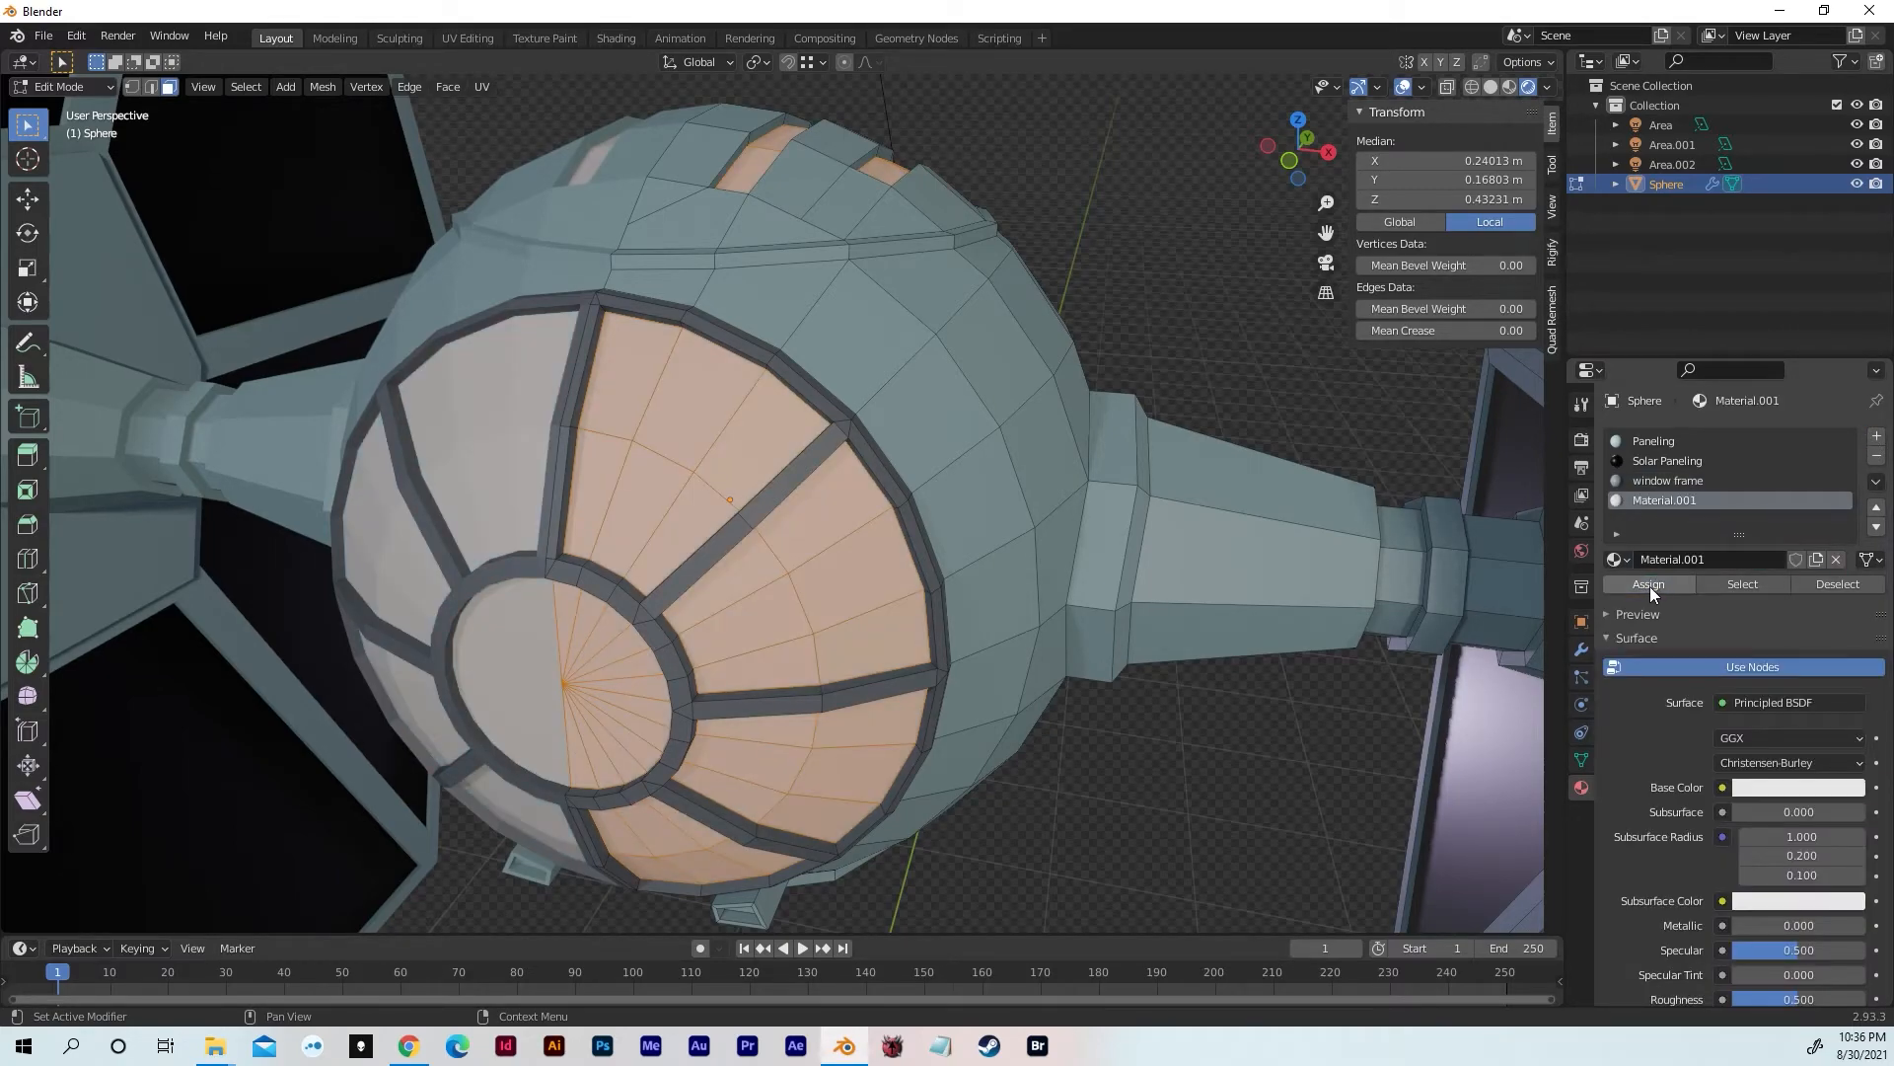
{"action": "left_click", "coordinate": [1767, 790]}
{"action": "left_click_drag", "start_coordinate": [1847, 608], "coordinate": [1849, 649]}
Set the black window material's roughness to 0.110 and leave face editing
{"action": "mouse_move", "coordinate": [1137, 713]}
{"action": "middle_mouse_down"}
{"action": "mouse_move", "coordinate": [1167, 702]}
{"action": "mouse_move", "coordinate": [1108, 727]}
{"action": "mouse_move", "coordinate": [1135, 705]}
{"action": "middle_mouse_up"}
{"action": "scroll", "coordinate": [1671, 922], "scroll_direction": "down", "scroll_amount": 3}
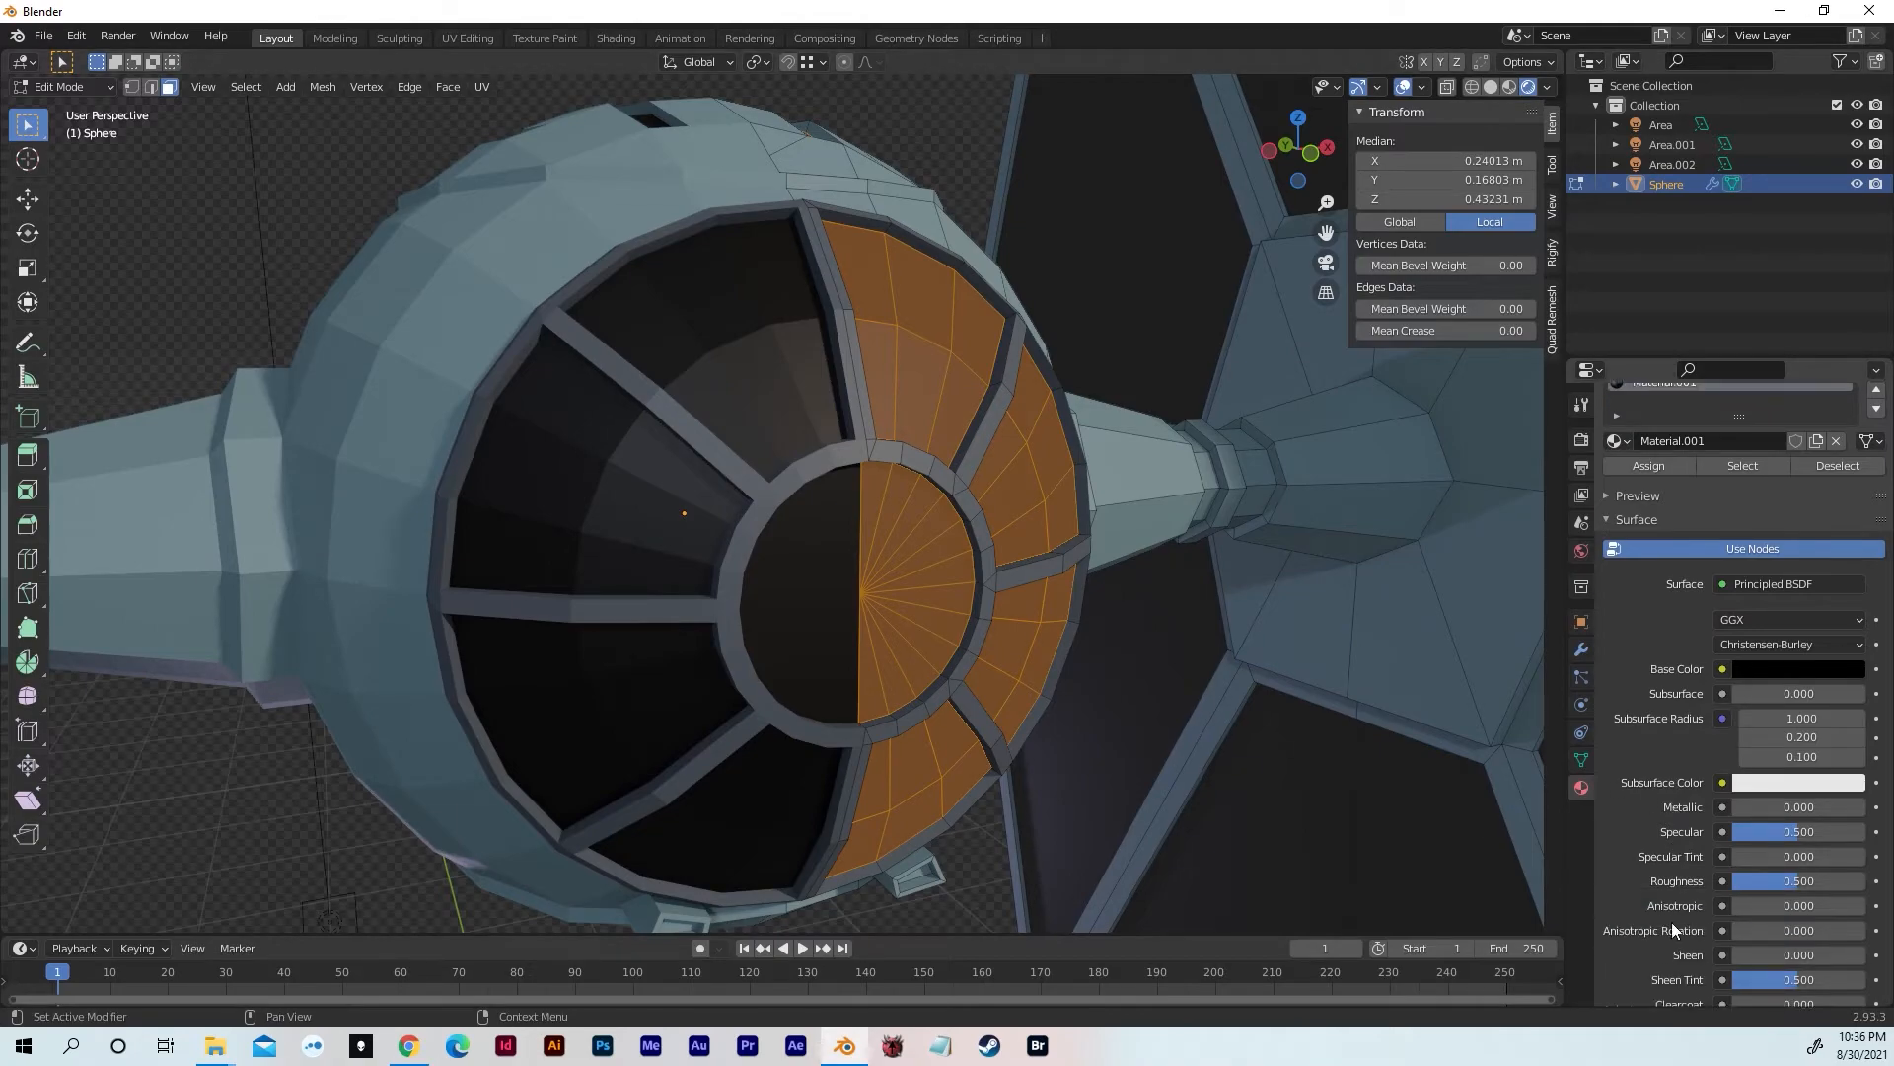
{"action": "left_click_drag", "start_coordinate": [1796, 876], "coordinate": [1737, 876]}
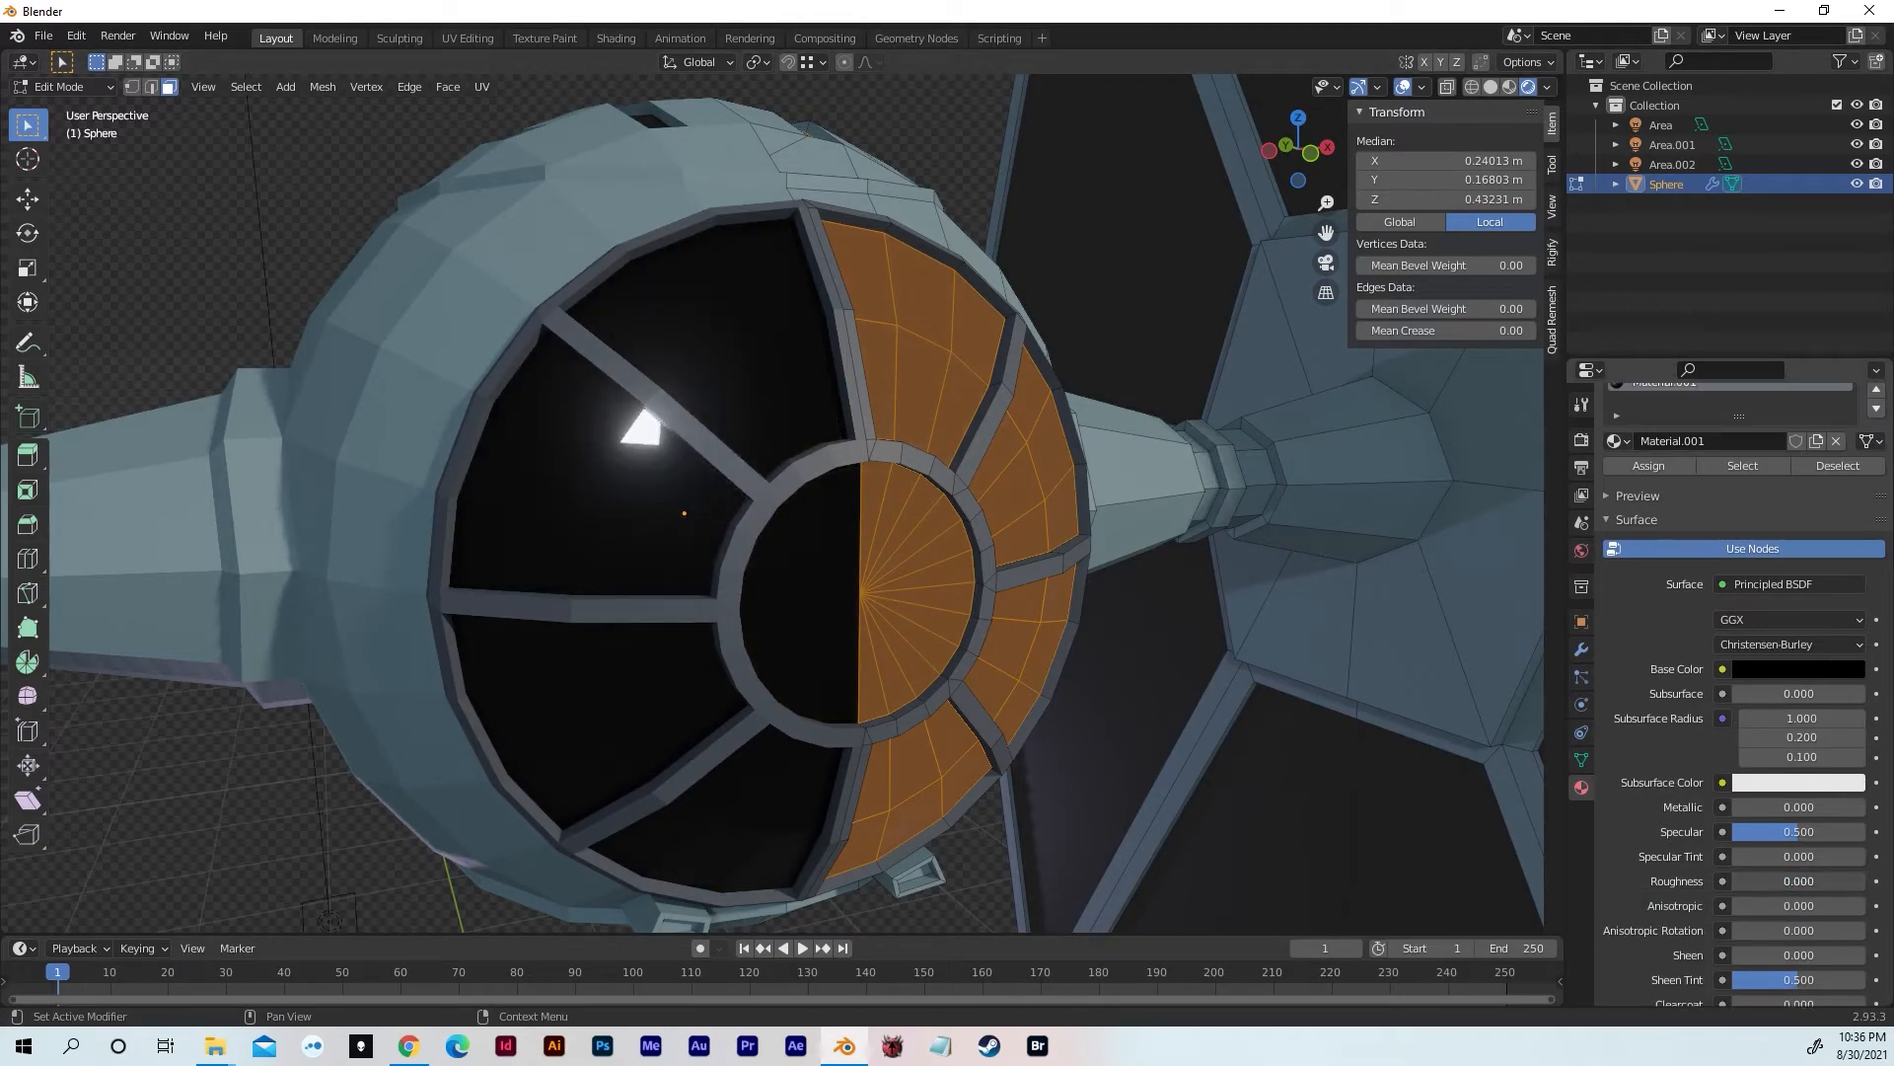
{"action": "left_click_drag", "start_coordinate": [1746, 880], "coordinate": [1747, 880]}
{"action": "middle_click_drag", "start_coordinate": [1189, 469], "coordinate": [1123, 489]}
{"action": "left_click", "coordinate": [691, 503]}
{"action": "mouse_move", "coordinate": [691, 503]}
{"action": "middle_mouse_down"}
{"action": "mouse_move", "coordinate": [803, 529]}
{"action": "mouse_move", "coordinate": [669, 513]}
{"action": "mouse_move", "coordinate": [666, 533]}
{"action": "mouse_move", "coordinate": [638, 512]}
{"action": "mouse_move", "coordinate": [1159, 585]}
{"action": "mouse_move", "coordinate": [1188, 537]}
{"action": "mouse_move", "coordinate": [1194, 572]}
{"action": "mouse_move", "coordinate": [1204, 525]}
{"action": "mouse_move", "coordinate": [1166, 576]}
{"action": "mouse_move", "coordinate": [719, 588]}
{"action": "mouse_move", "coordinate": [698, 582]}
{"action": "mouse_move", "coordinate": [671, 460]}
{"action": "middle_mouse_up"}
{"action": "key", "text": "Tab"}
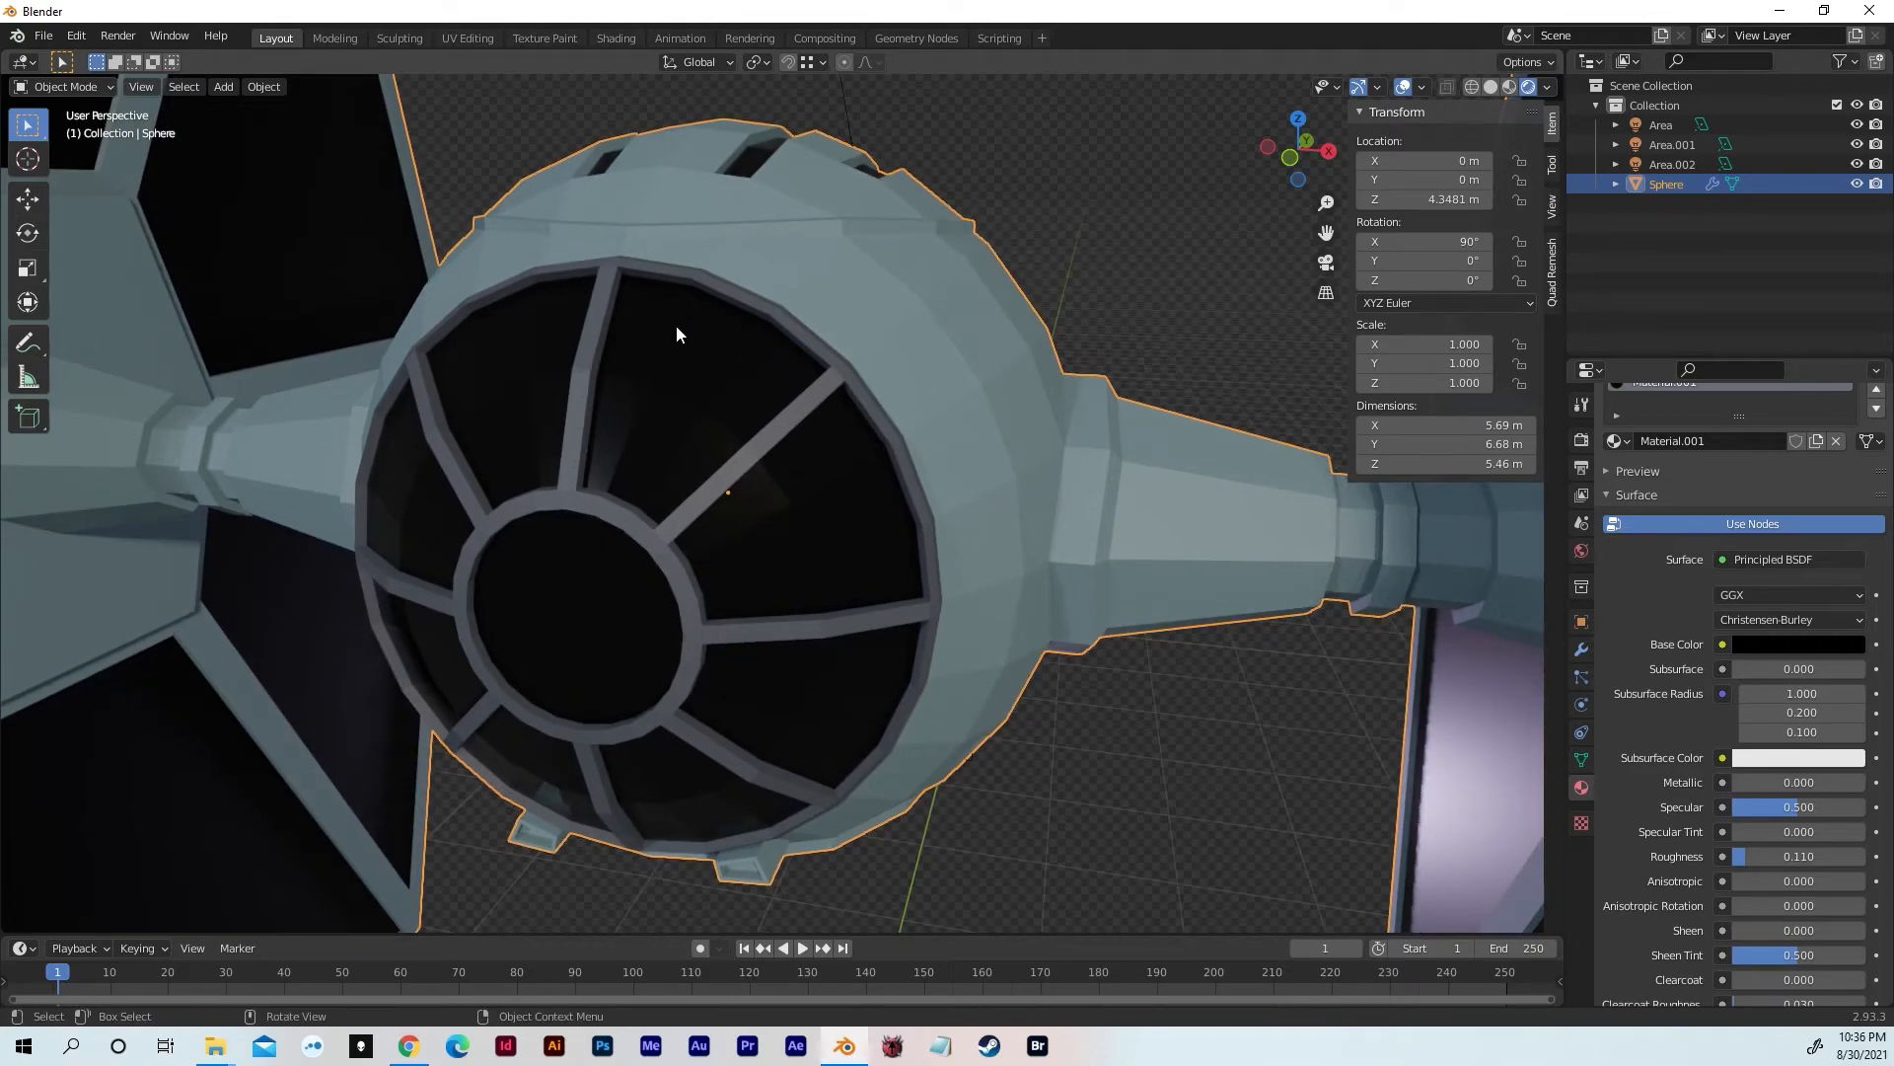
Select the outer and rim faces of the front gun and rear hull housings and assign them the window frame material
{"action": "middle_click_drag", "start_coordinate": [665, 436], "coordinate": [853, 364]}
{"action": "scroll", "coordinate": [910, 211], "scroll_direction": "up", "scroll_amount": 1}
{"action": "middle_click_drag", "start_coordinate": [921, 476], "coordinate": [860, 508]}
{"action": "scroll", "coordinate": [860, 507], "scroll_direction": "up", "scroll_amount": 3}
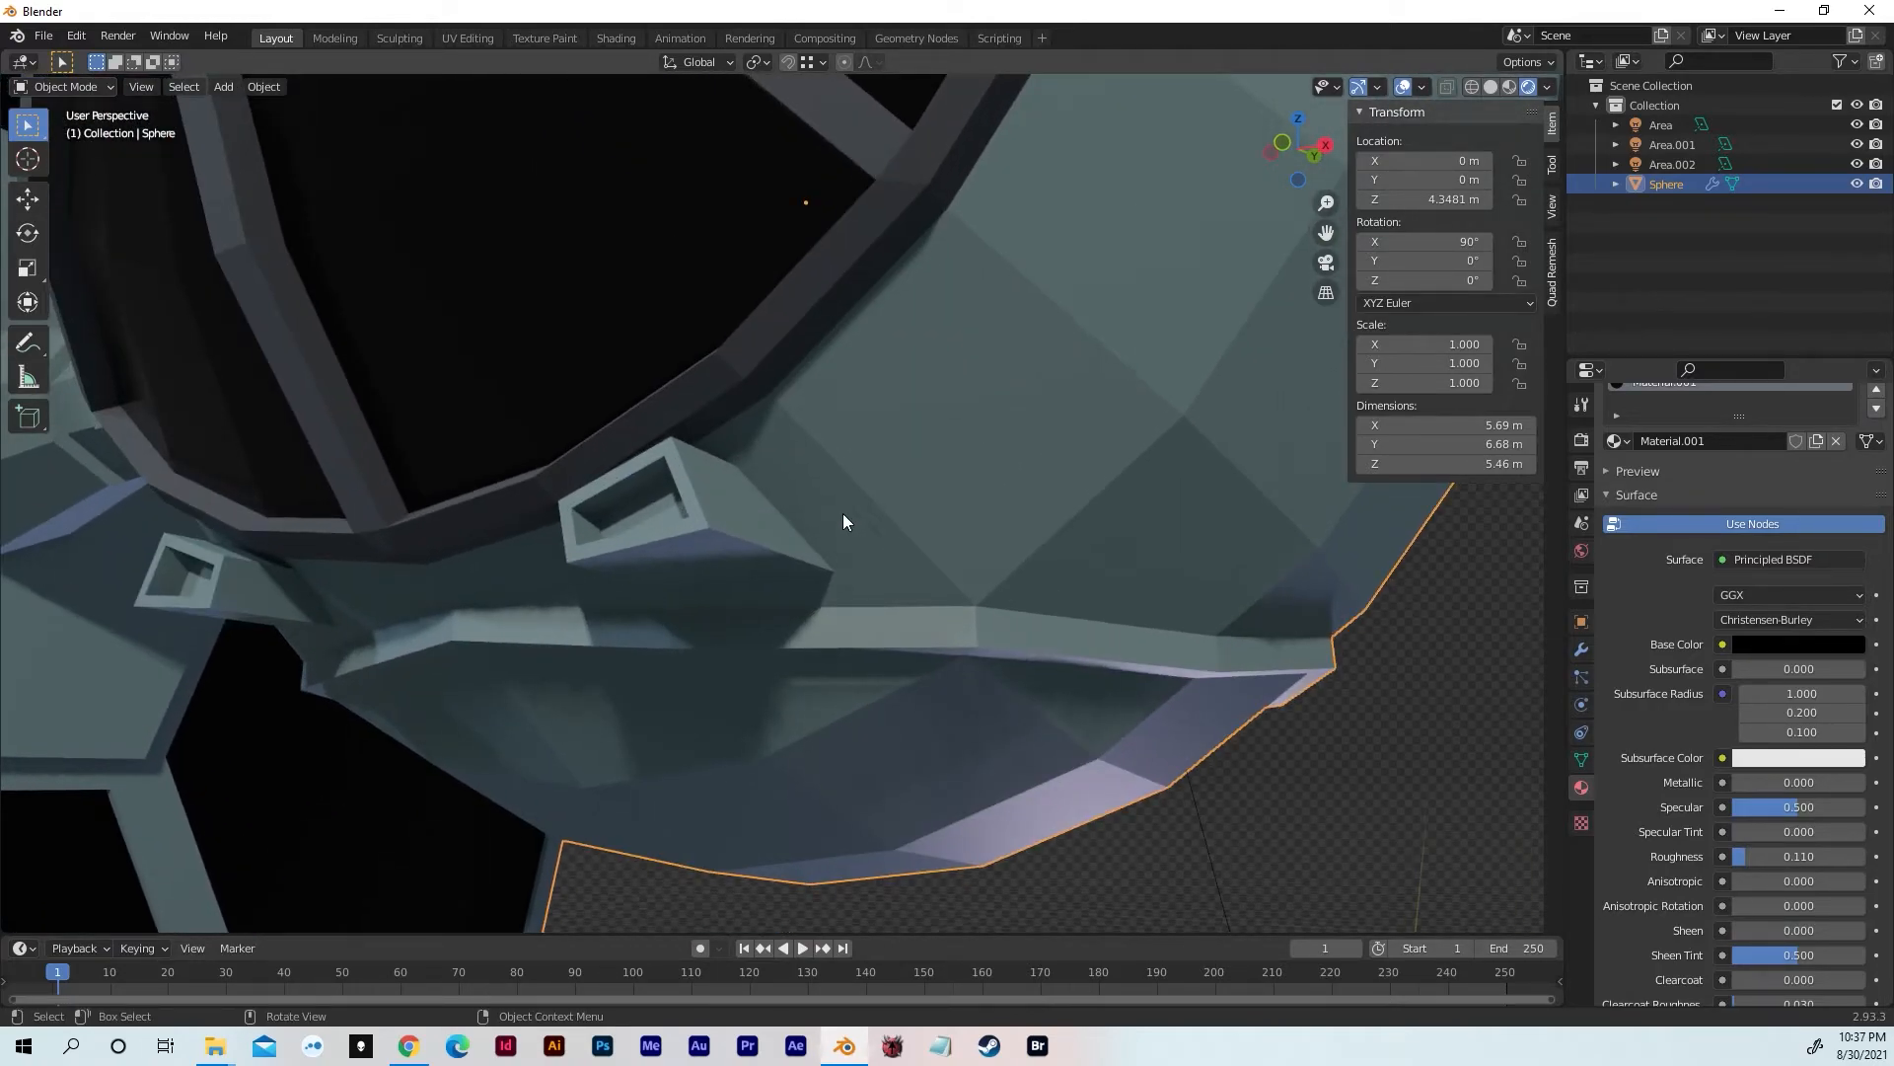
{"action": "key", "text": "Tab"}
{"action": "scroll", "coordinate": [816, 549], "scroll_direction": "down", "scroll_amount": 8}
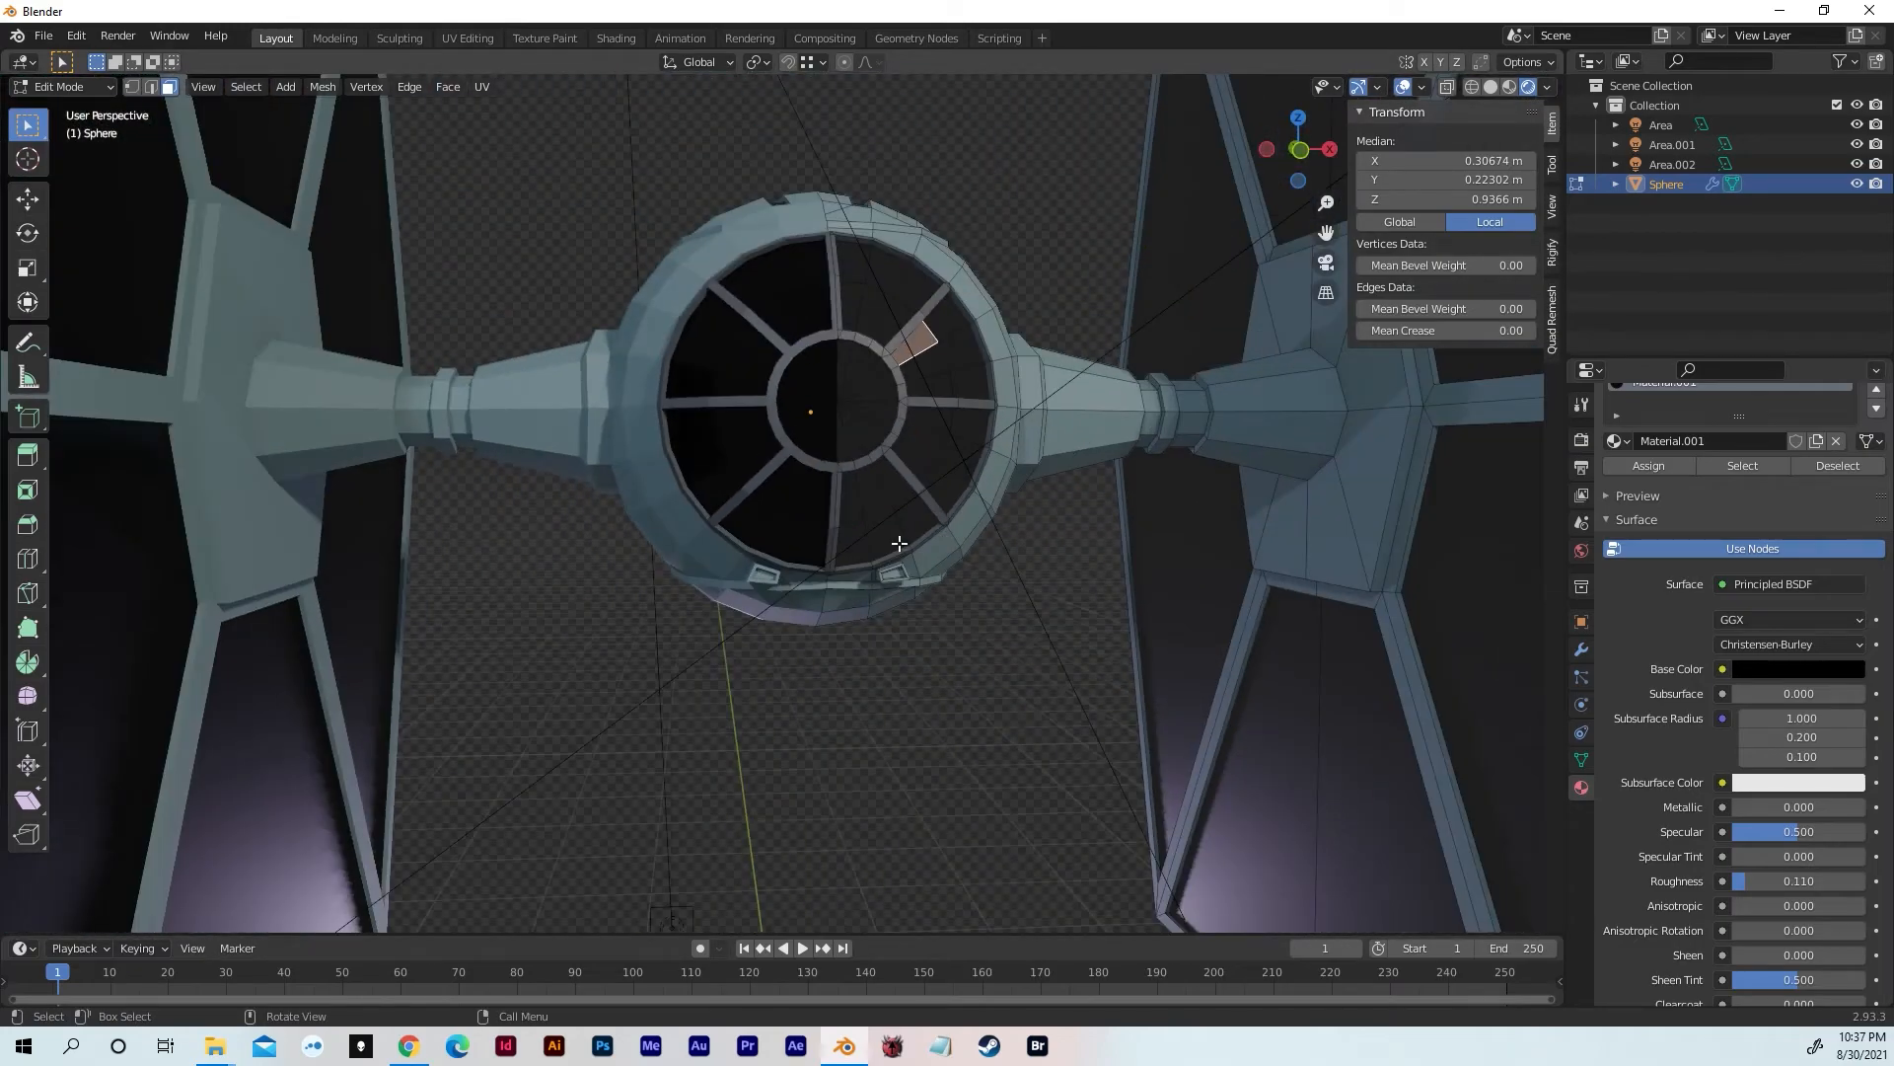
{"action": "middle_click_drag", "start_coordinate": [901, 542], "coordinate": [956, 443]}
{"action": "scroll", "coordinate": [879, 520], "scroll_direction": "up", "scroll_amount": 3}
{"action": "scroll", "coordinate": [879, 520], "scroll_direction": "up", "scroll_amount": 4}
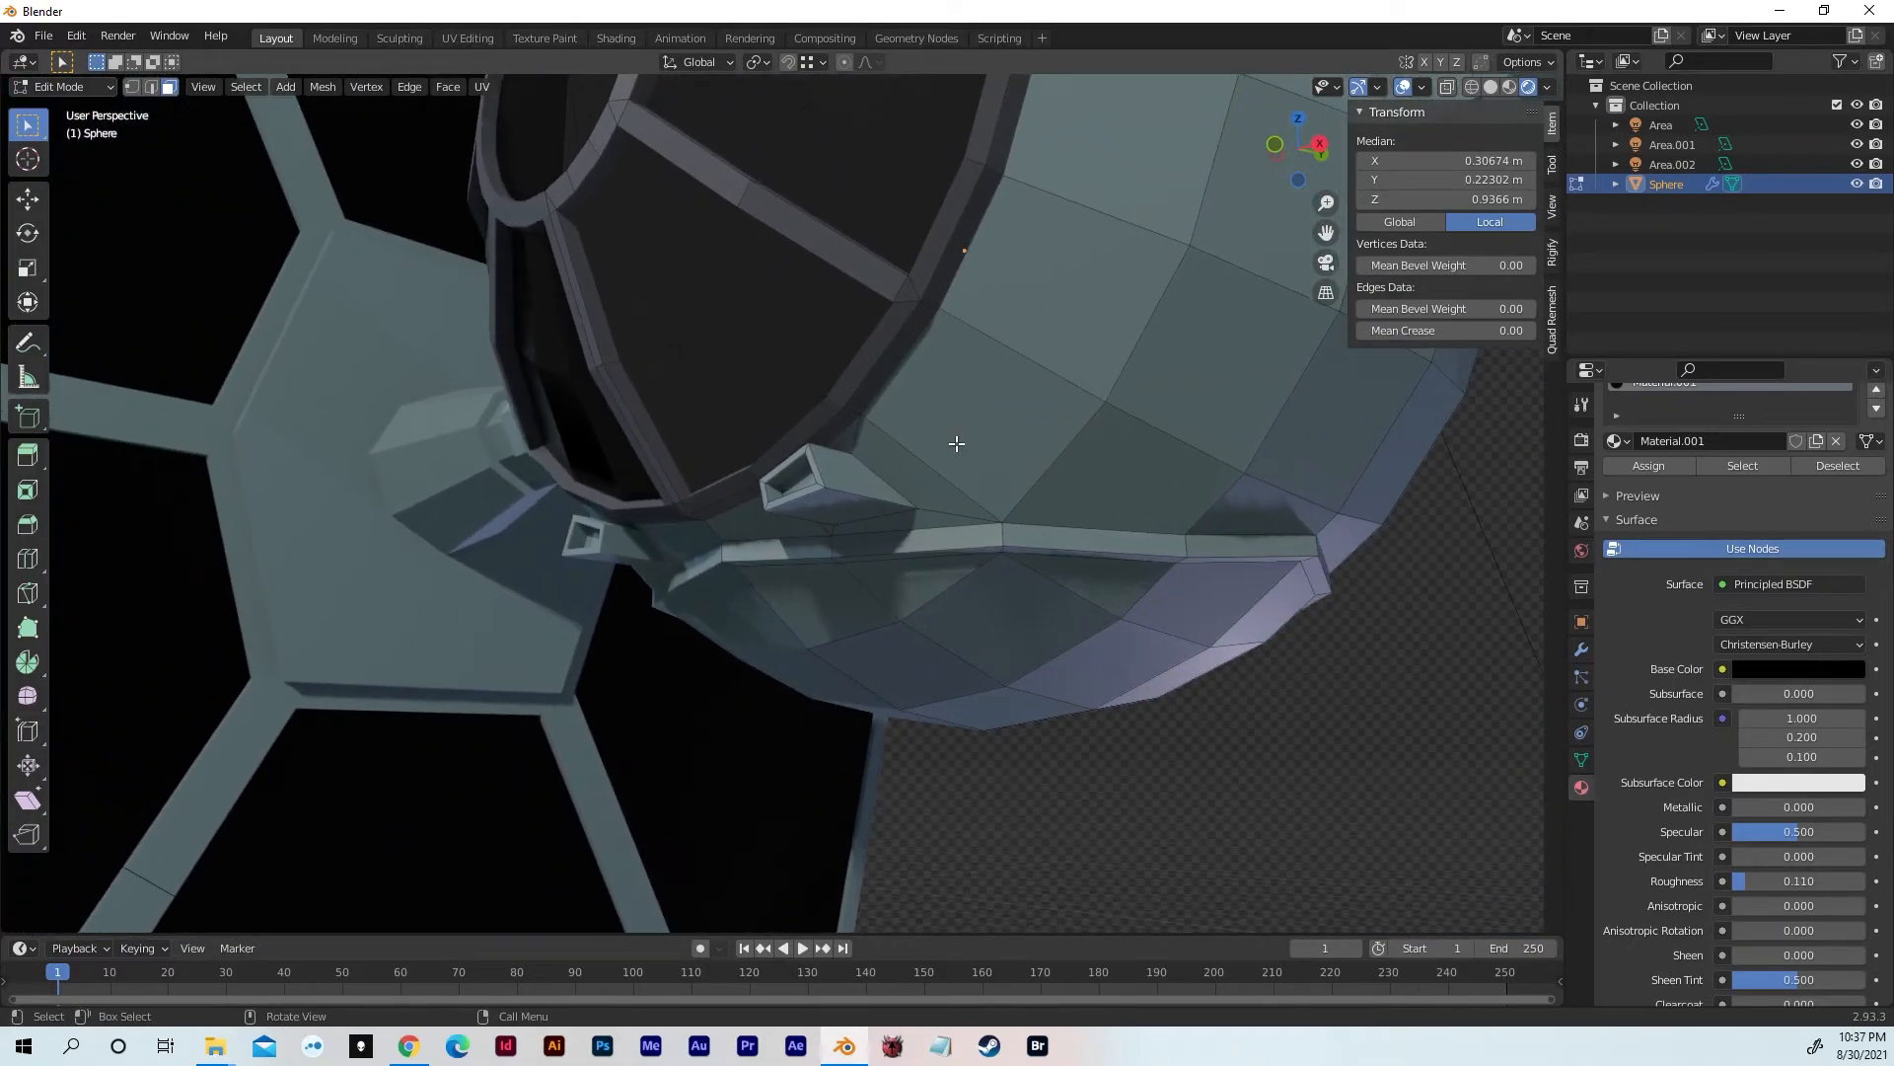
{"action": "left_click", "coordinate": [881, 488]}
{"action": "middle_click_drag", "start_coordinate": [877, 487], "coordinate": [598, 511]}
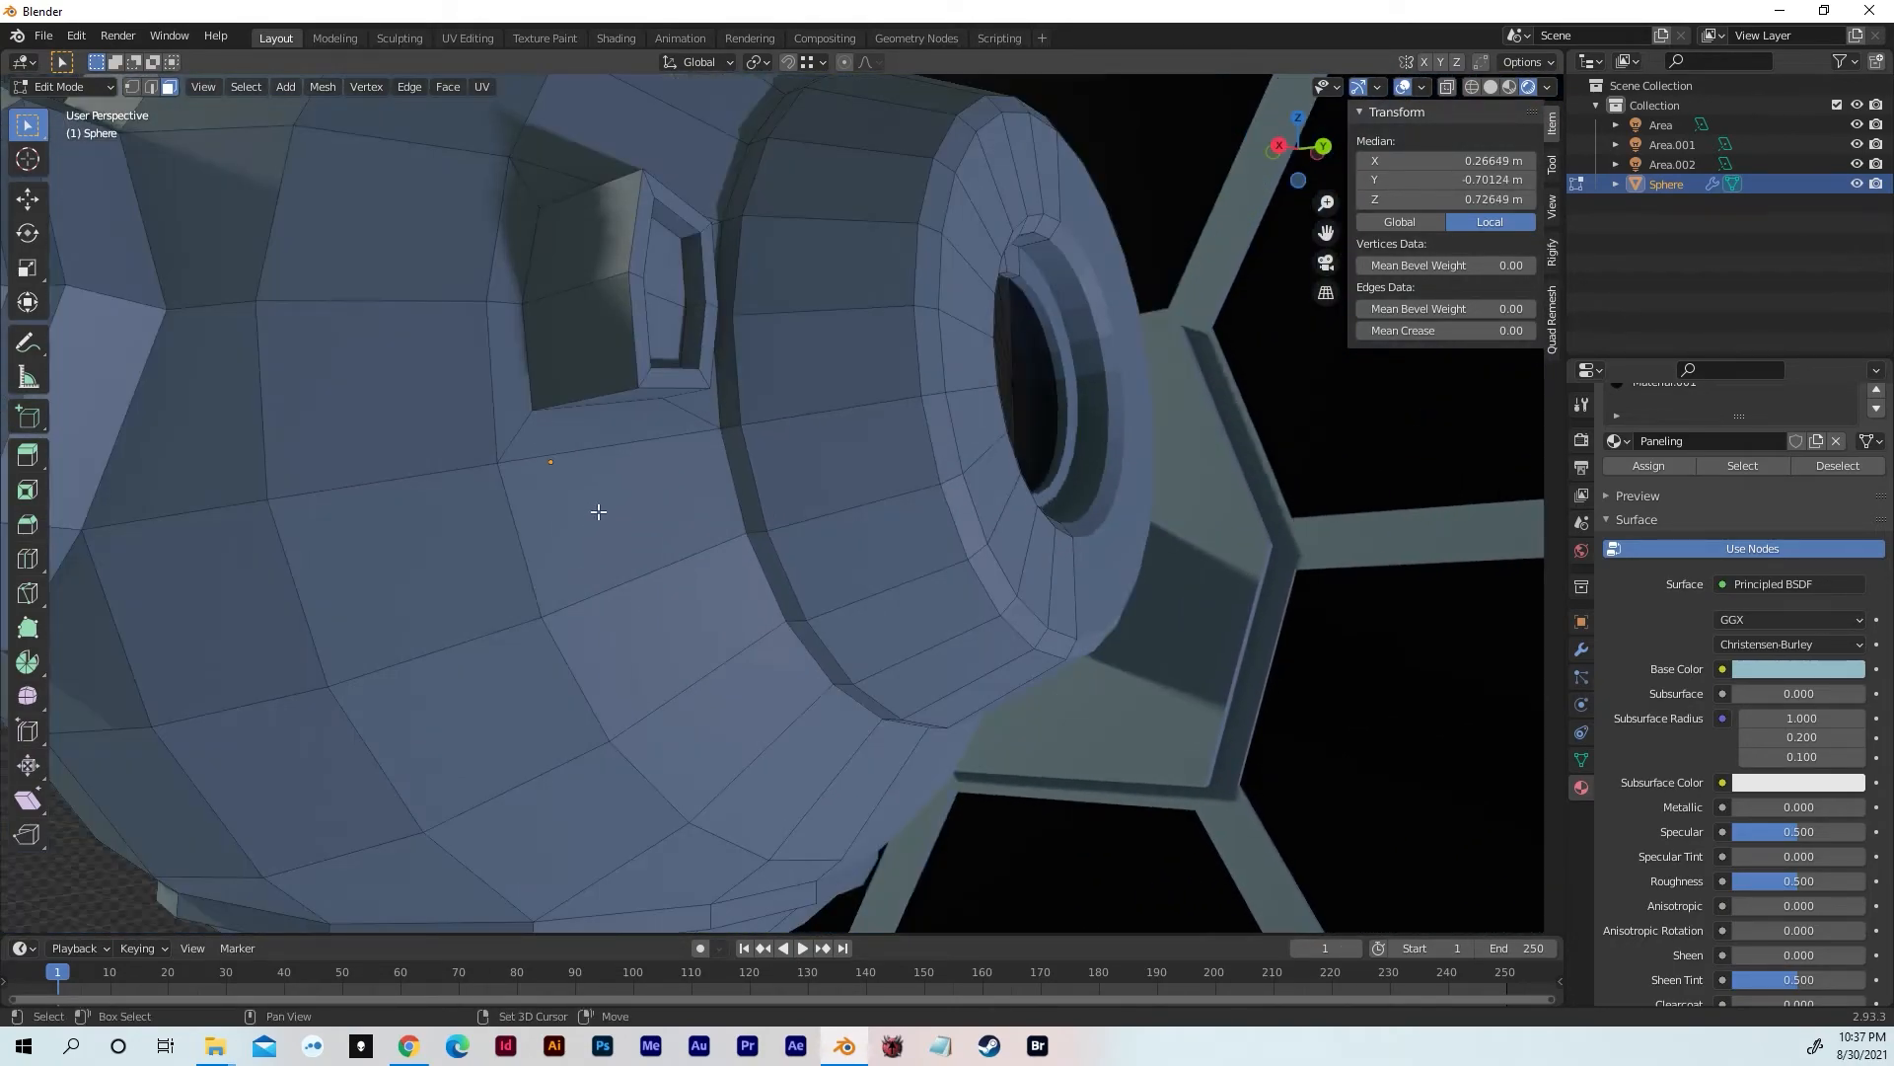
{"action": "left_click", "coordinate": [598, 277], "text": "alt"}
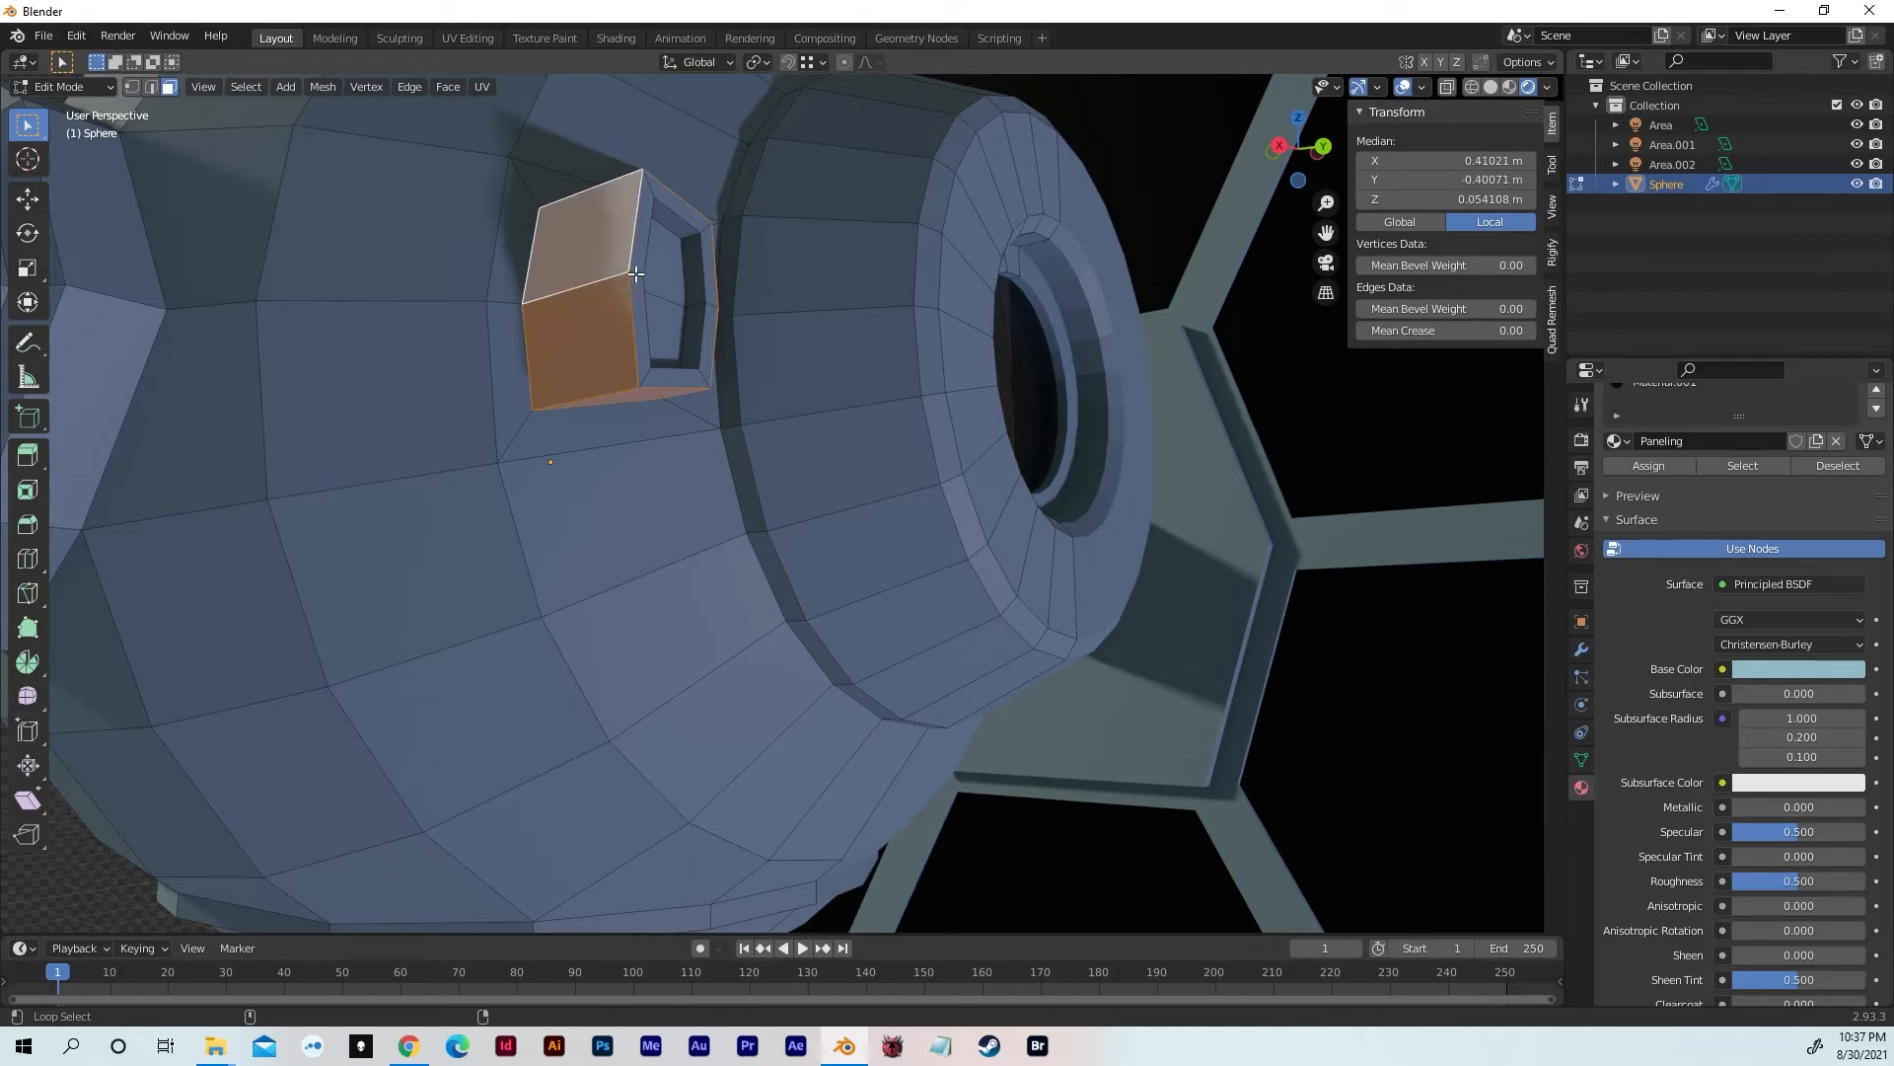
{"action": "left_click", "coordinate": [646, 280], "text": "alt+shift"}
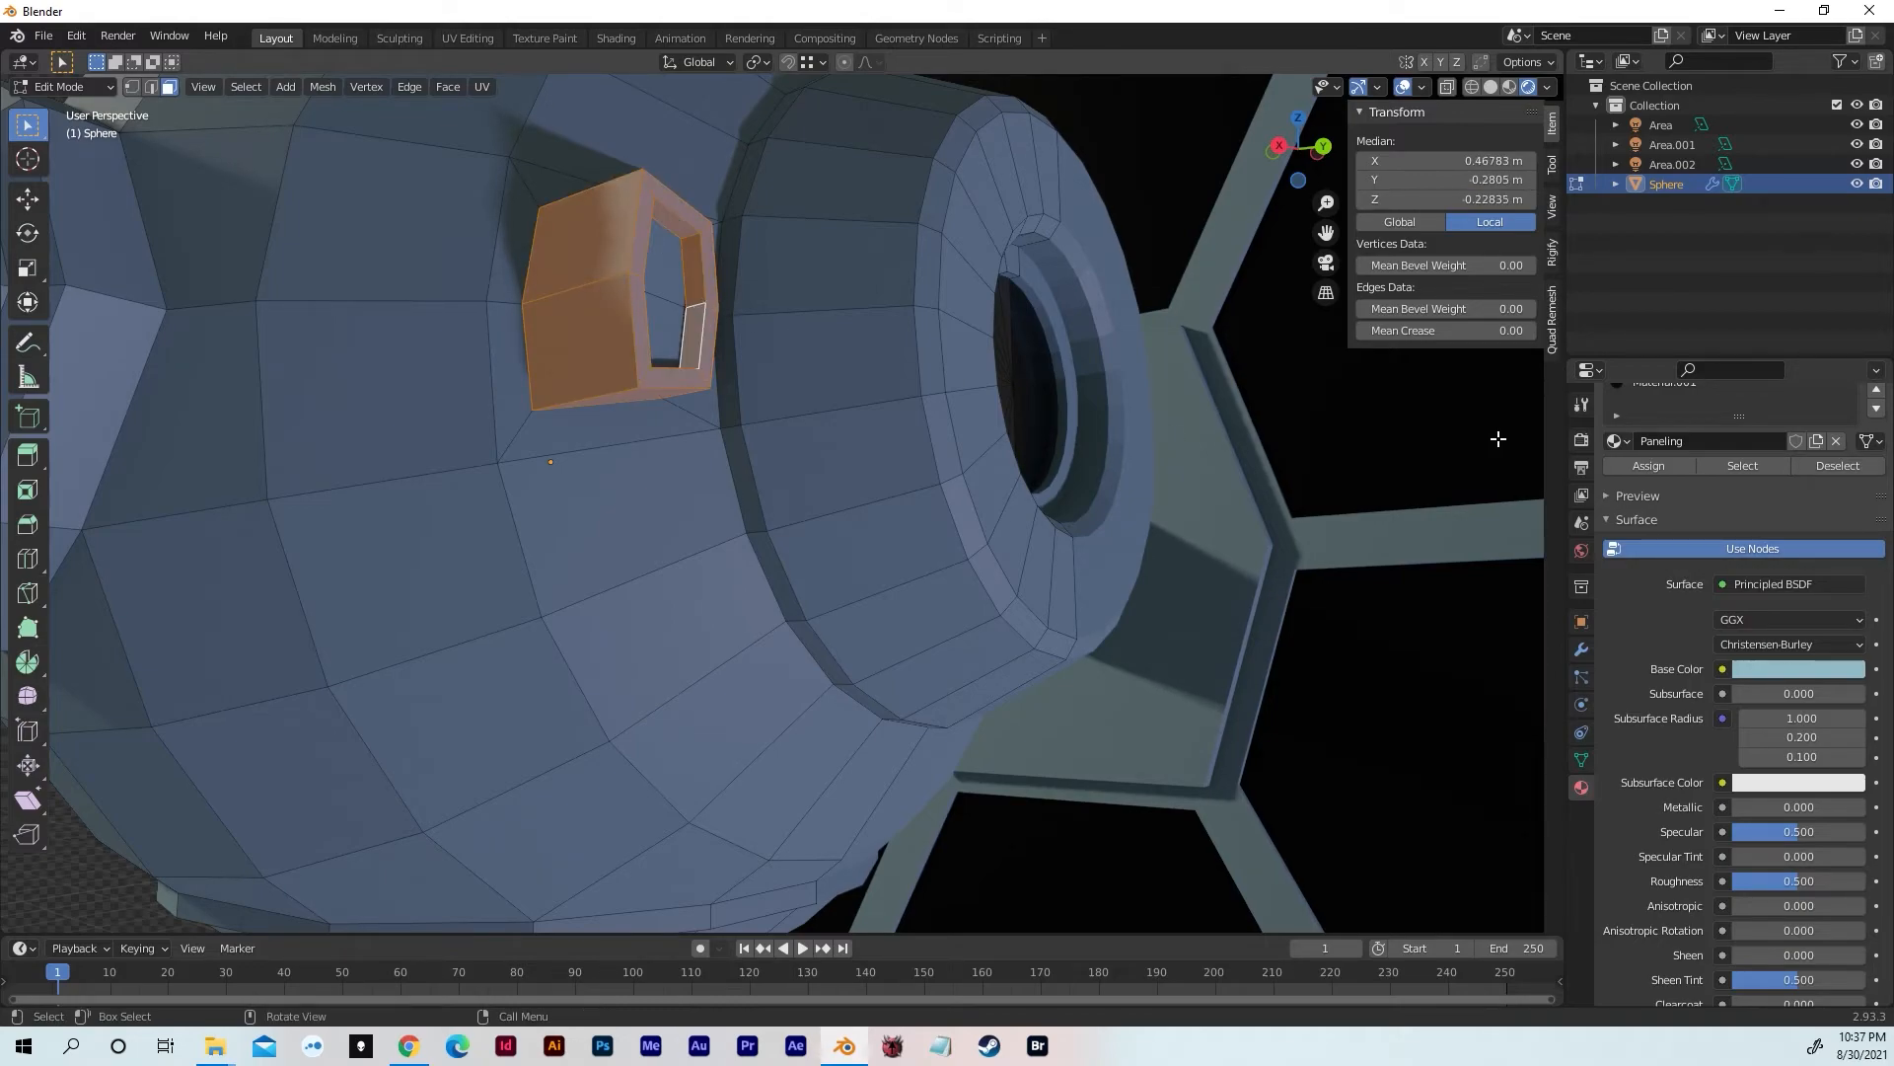
{"action": "scroll", "coordinate": [1742, 476], "scroll_direction": "up", "scroll_amount": 3}
{"action": "left_click", "coordinate": [1648, 481]}
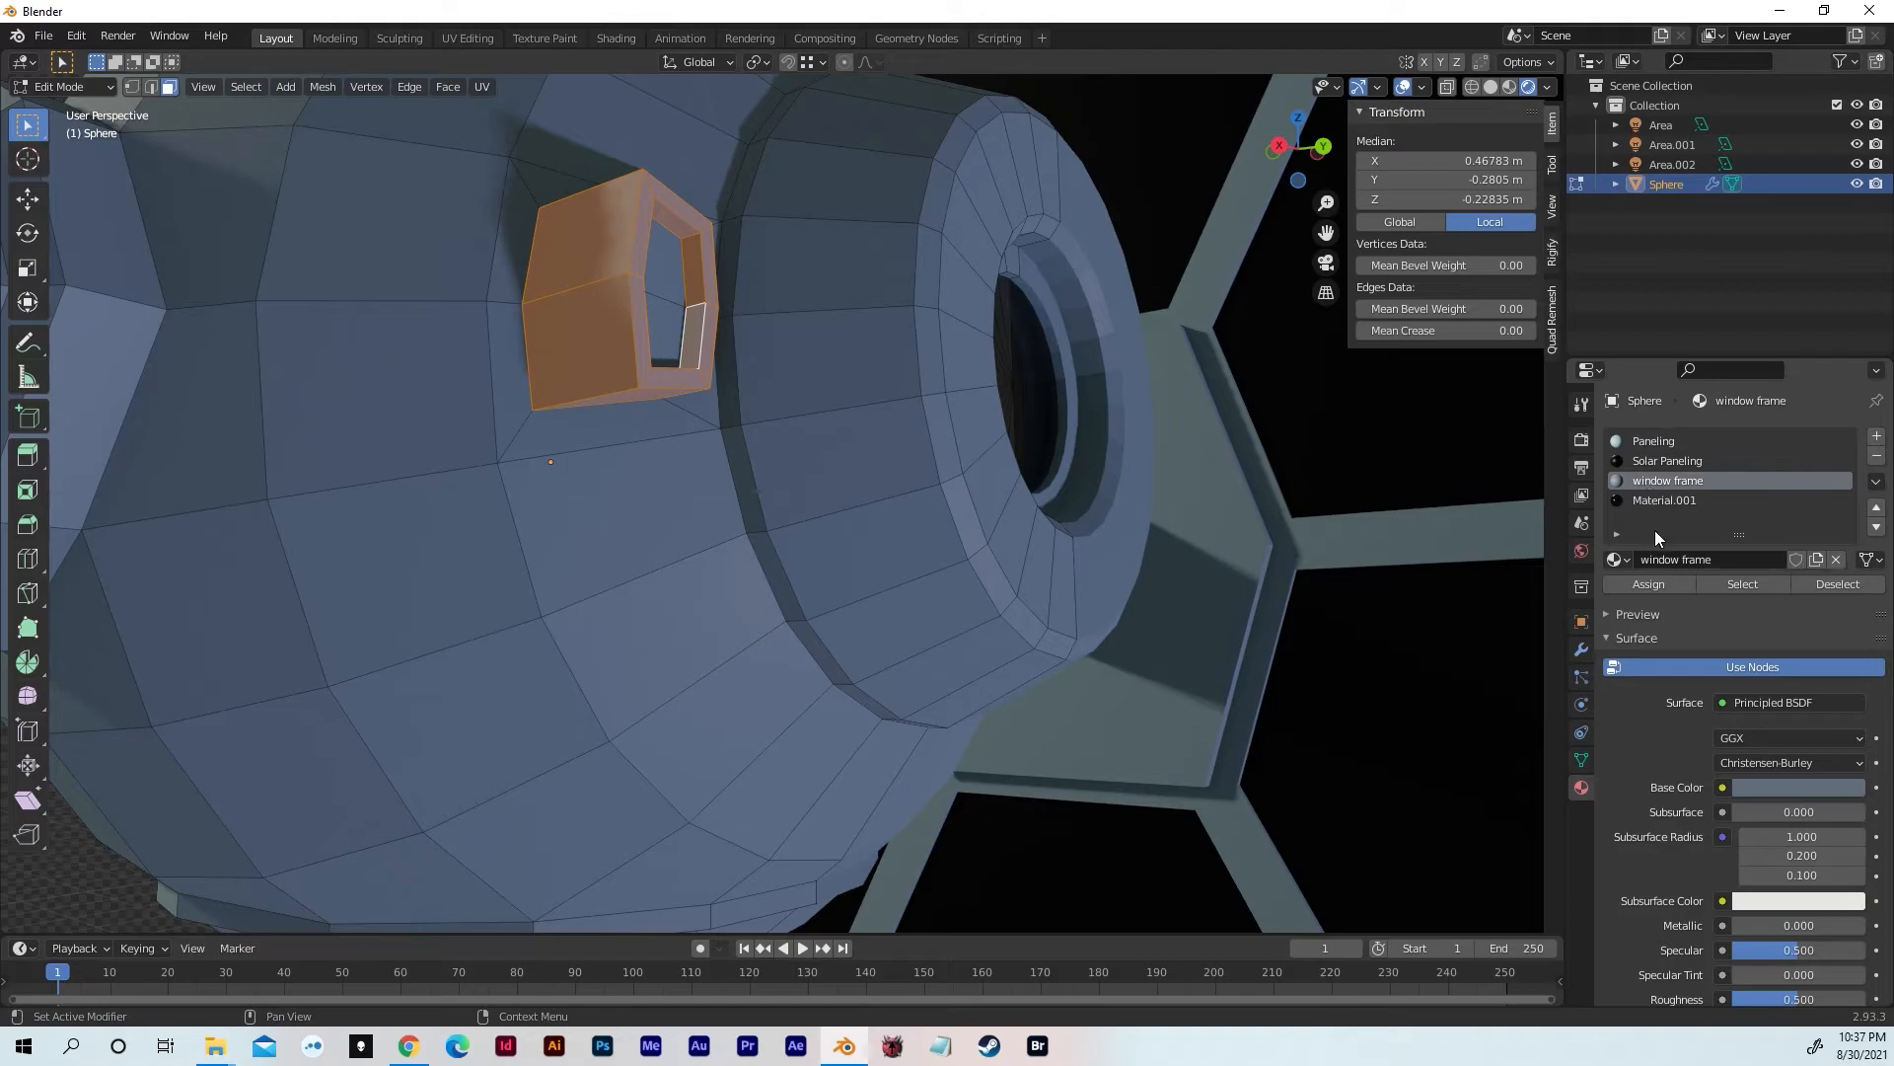
{"action": "left_click", "coordinate": [1649, 584]}
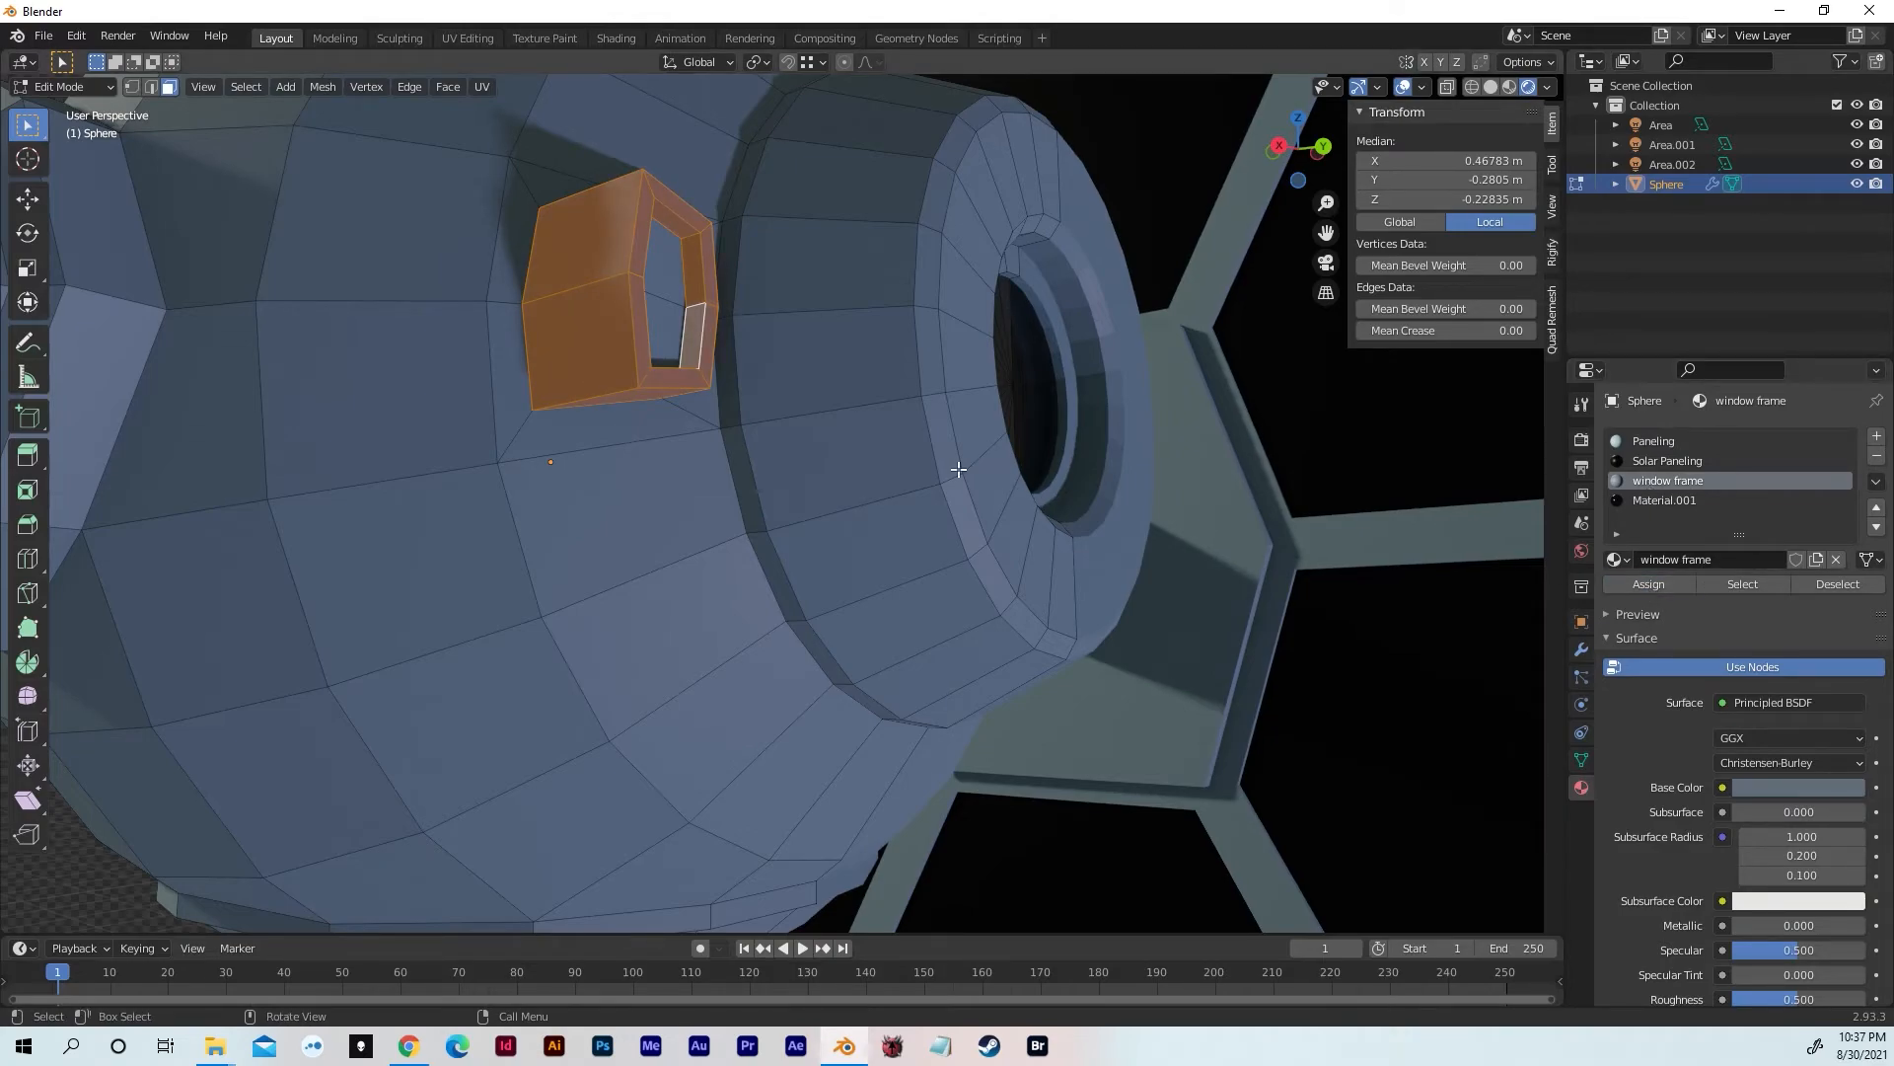
Select the recessed inner faces of the front gun and rear housing openings
{"action": "mouse_move", "coordinate": [962, 482]}
{"action": "middle_mouse_down"}
{"action": "mouse_move", "coordinate": [1237, 489]}
{"action": "mouse_move", "coordinate": [1203, 561]}
{"action": "mouse_move", "coordinate": [1121, 610]}
{"action": "mouse_move", "coordinate": [928, 610]}
{"action": "mouse_move", "coordinate": [849, 654]}
{"action": "mouse_move", "coordinate": [773, 644]}
{"action": "mouse_move", "coordinate": [947, 677]}
{"action": "mouse_move", "coordinate": [1218, 635]}
{"action": "mouse_move", "coordinate": [945, 625]}
{"action": "mouse_move", "coordinate": [987, 576]}
{"action": "middle_mouse_up"}
{"action": "key", "text": "Tab"}
{"action": "scroll", "coordinate": [972, 533], "scroll_direction": "up", "scroll_amount": 6}
{"action": "mouse_move", "coordinate": [955, 513]}
{"action": "middle_mouse_down"}
{"action": "mouse_move", "coordinate": [938, 466]}
{"action": "mouse_move", "coordinate": [943, 520]}
{"action": "middle_mouse_up"}
{"action": "mouse_move", "coordinate": [769, 553]}
{"action": "middle_mouse_down"}
{"action": "mouse_move", "coordinate": [676, 579]}
{"action": "mouse_move", "coordinate": [711, 546]}
{"action": "mouse_move", "coordinate": [663, 551]}
{"action": "middle_mouse_up"}
{"action": "mouse_move", "coordinate": [850, 453]}
{"action": "middle_mouse_down"}
{"action": "mouse_move", "coordinate": [779, 529]}
{"action": "mouse_move", "coordinate": [792, 436]}
{"action": "mouse_move", "coordinate": [457, 346]}
{"action": "mouse_move", "coordinate": [550, 410]}
{"action": "mouse_move", "coordinate": [568, 460]}
{"action": "middle_mouse_up"}
{"action": "key", "text": "Tab"}
{"action": "left_click", "coordinate": [600, 501]}
{"action": "middle_click_drag", "start_coordinate": [610, 336], "coordinate": [605, 447], "text": "shift"}
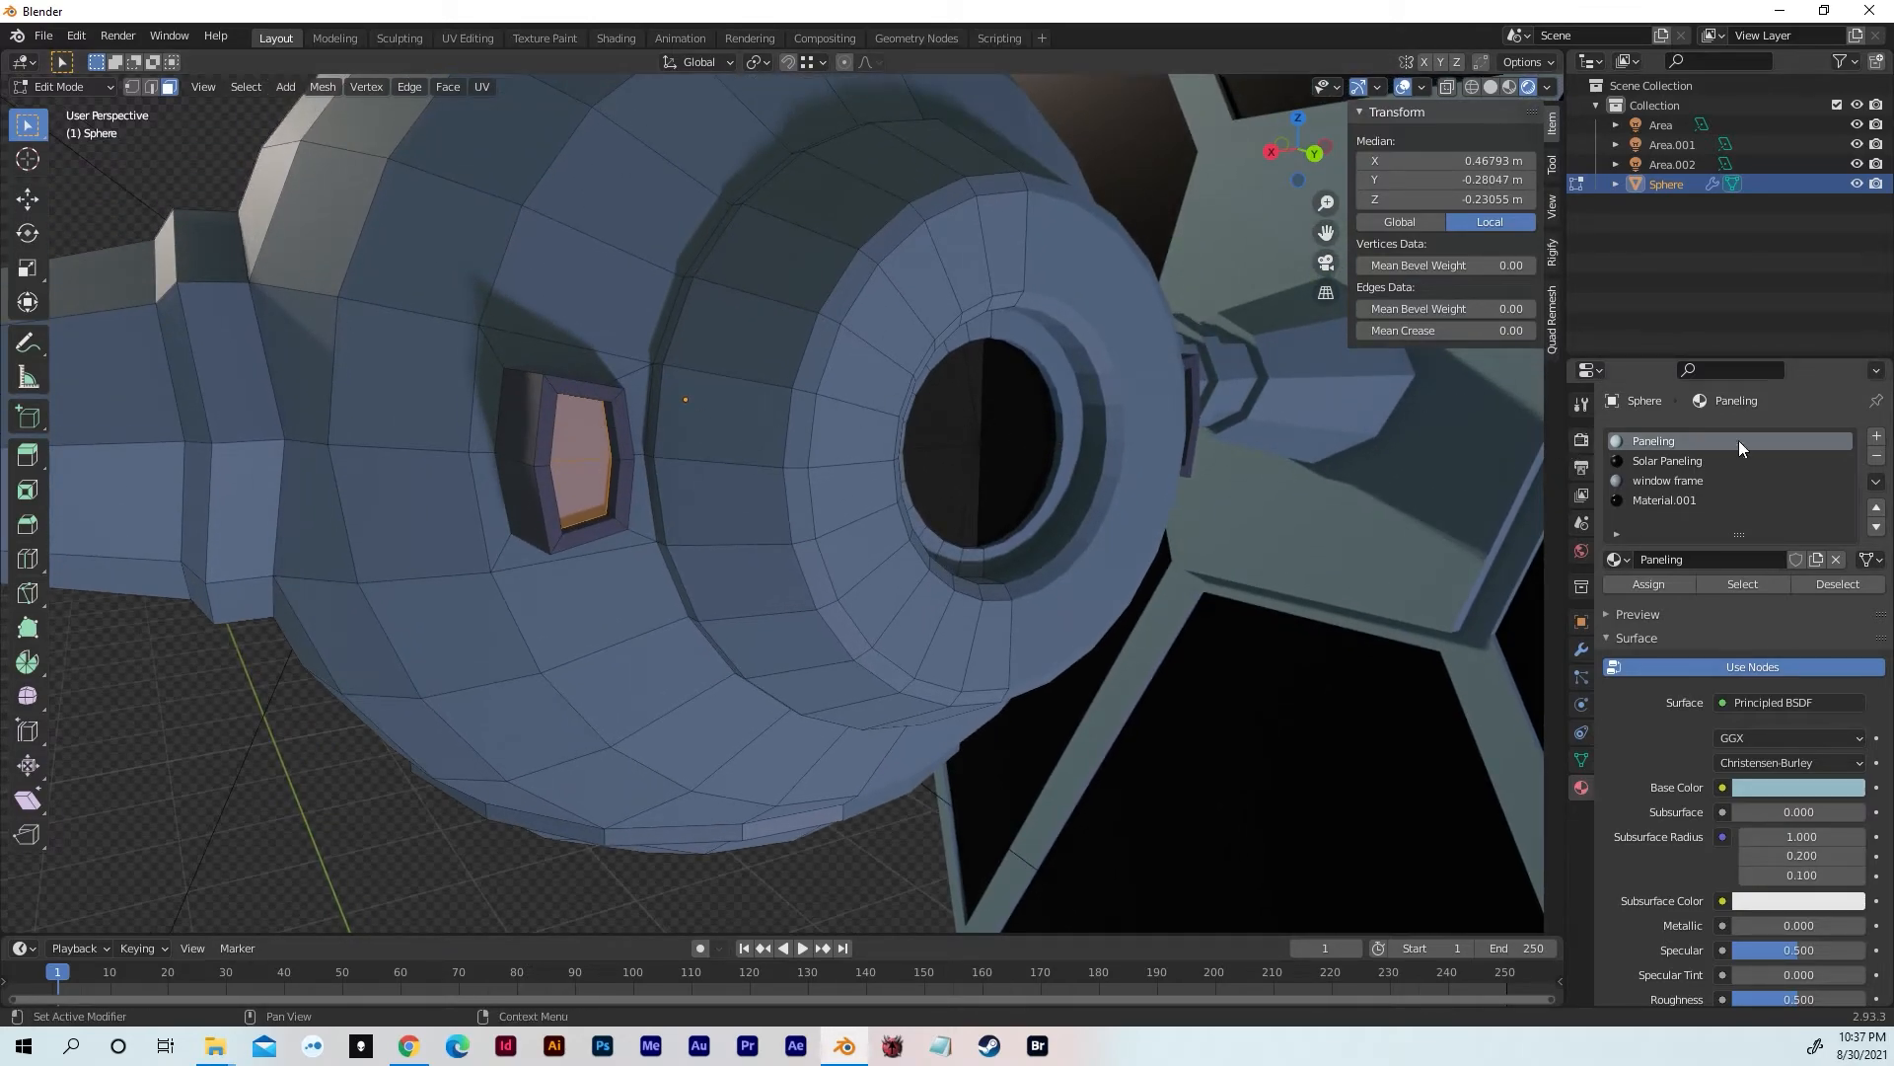
Add a fifth material with an Emission surface and assign it to the inner housing faces
{"action": "left_click", "coordinate": [1878, 437]}
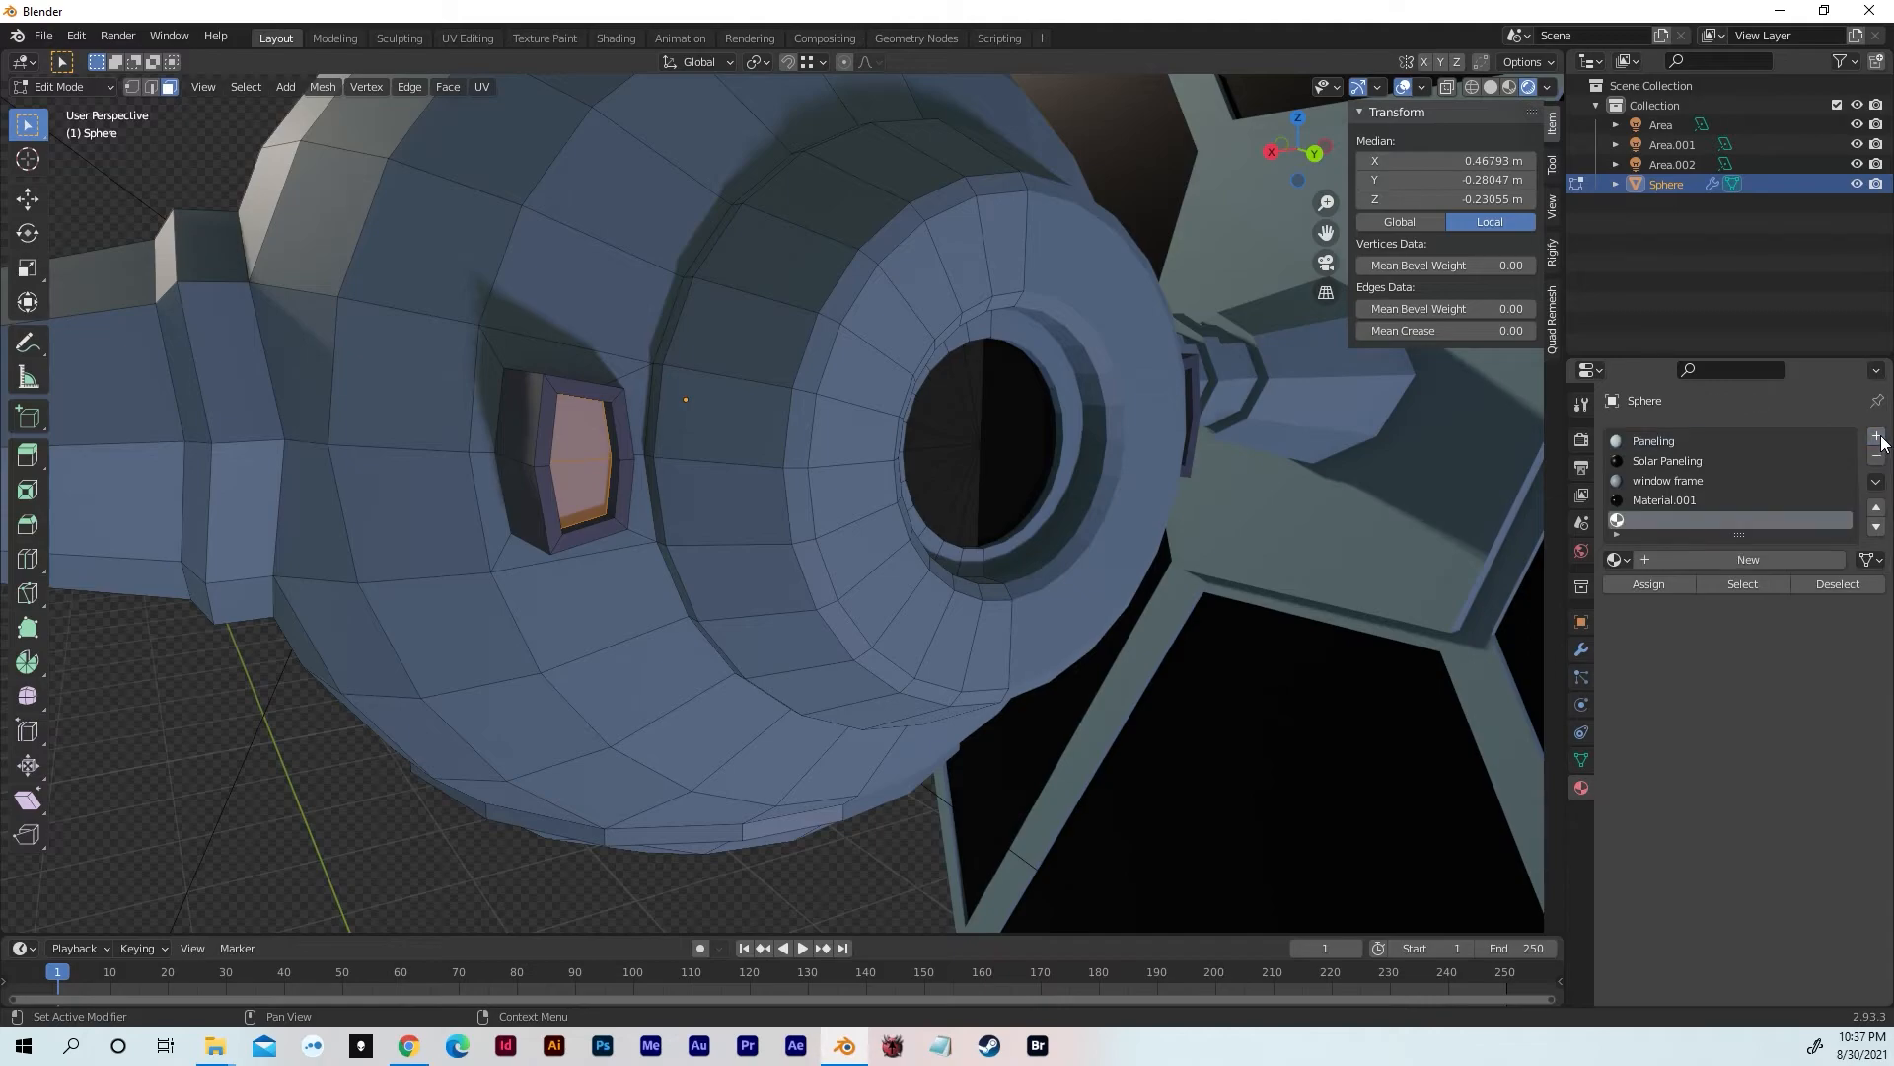
{"action": "left_click", "coordinate": [1642, 555]}
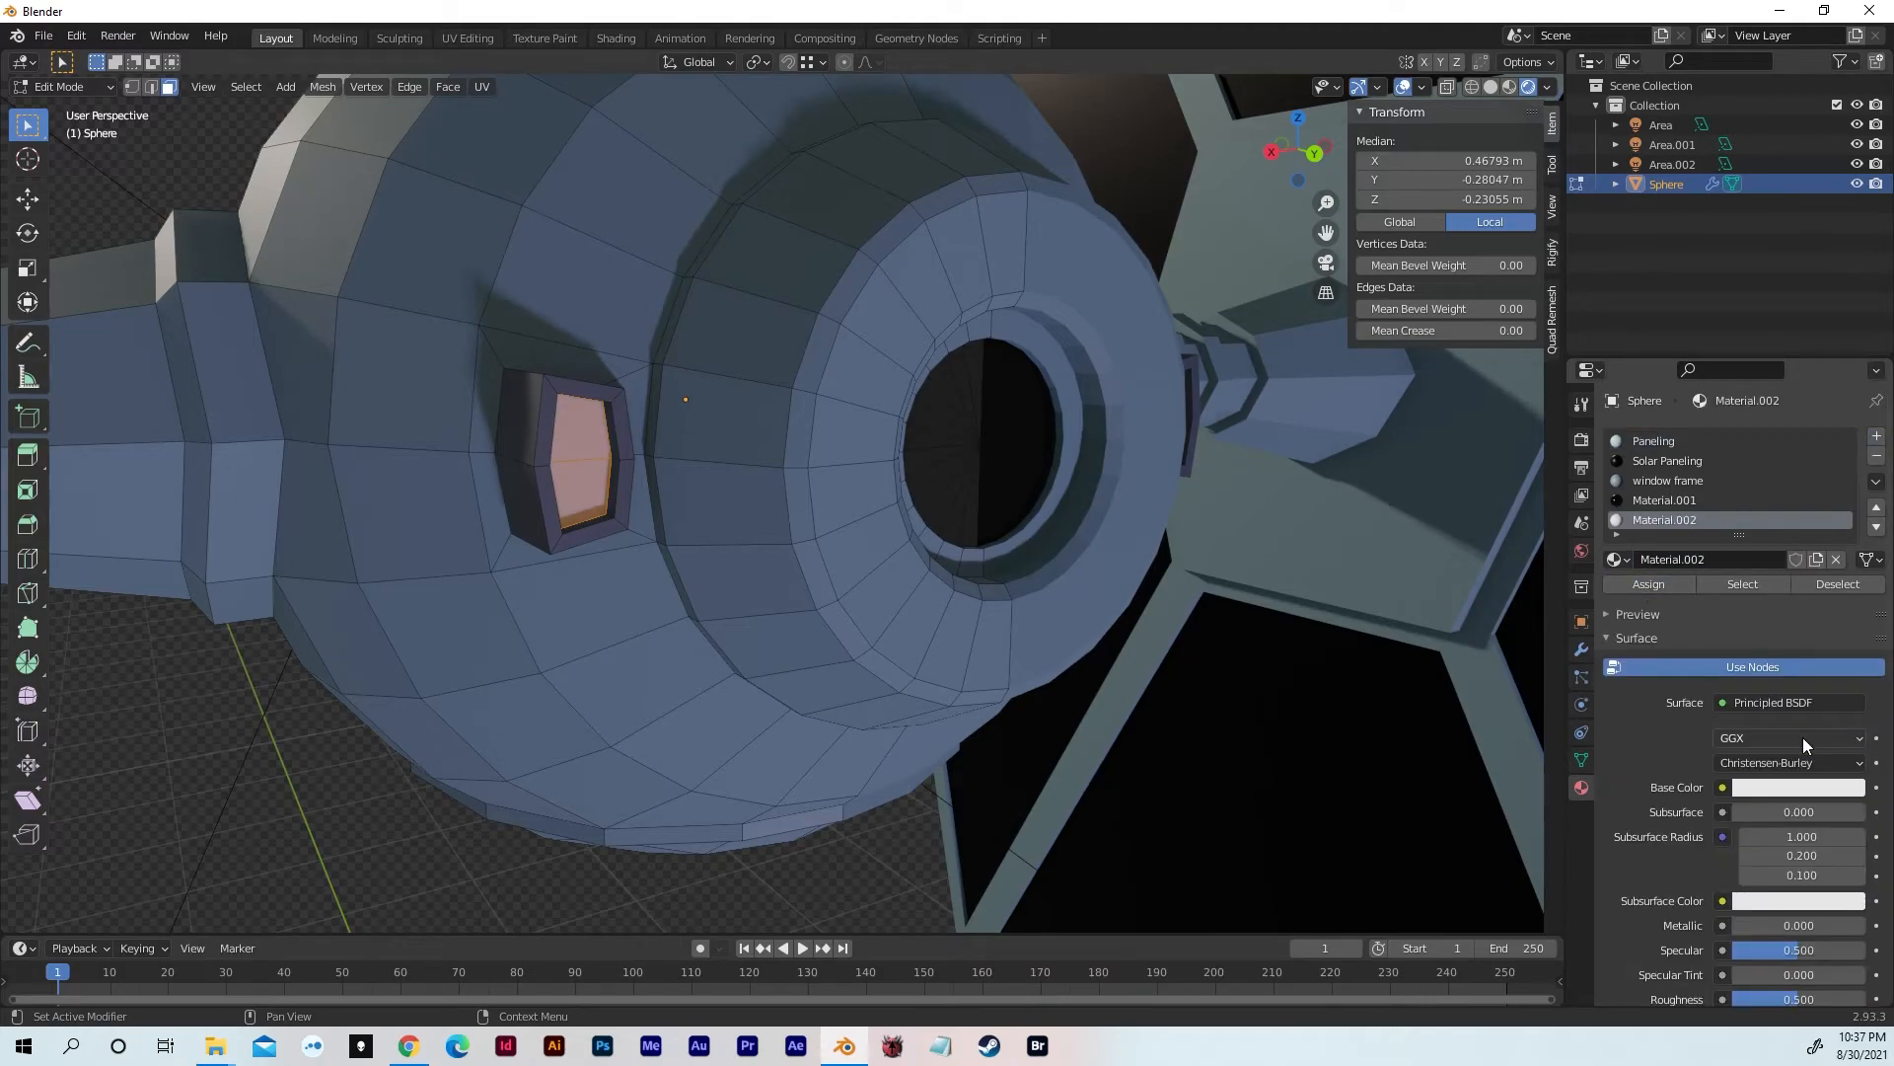
{"action": "left_click", "coordinate": [1766, 702]}
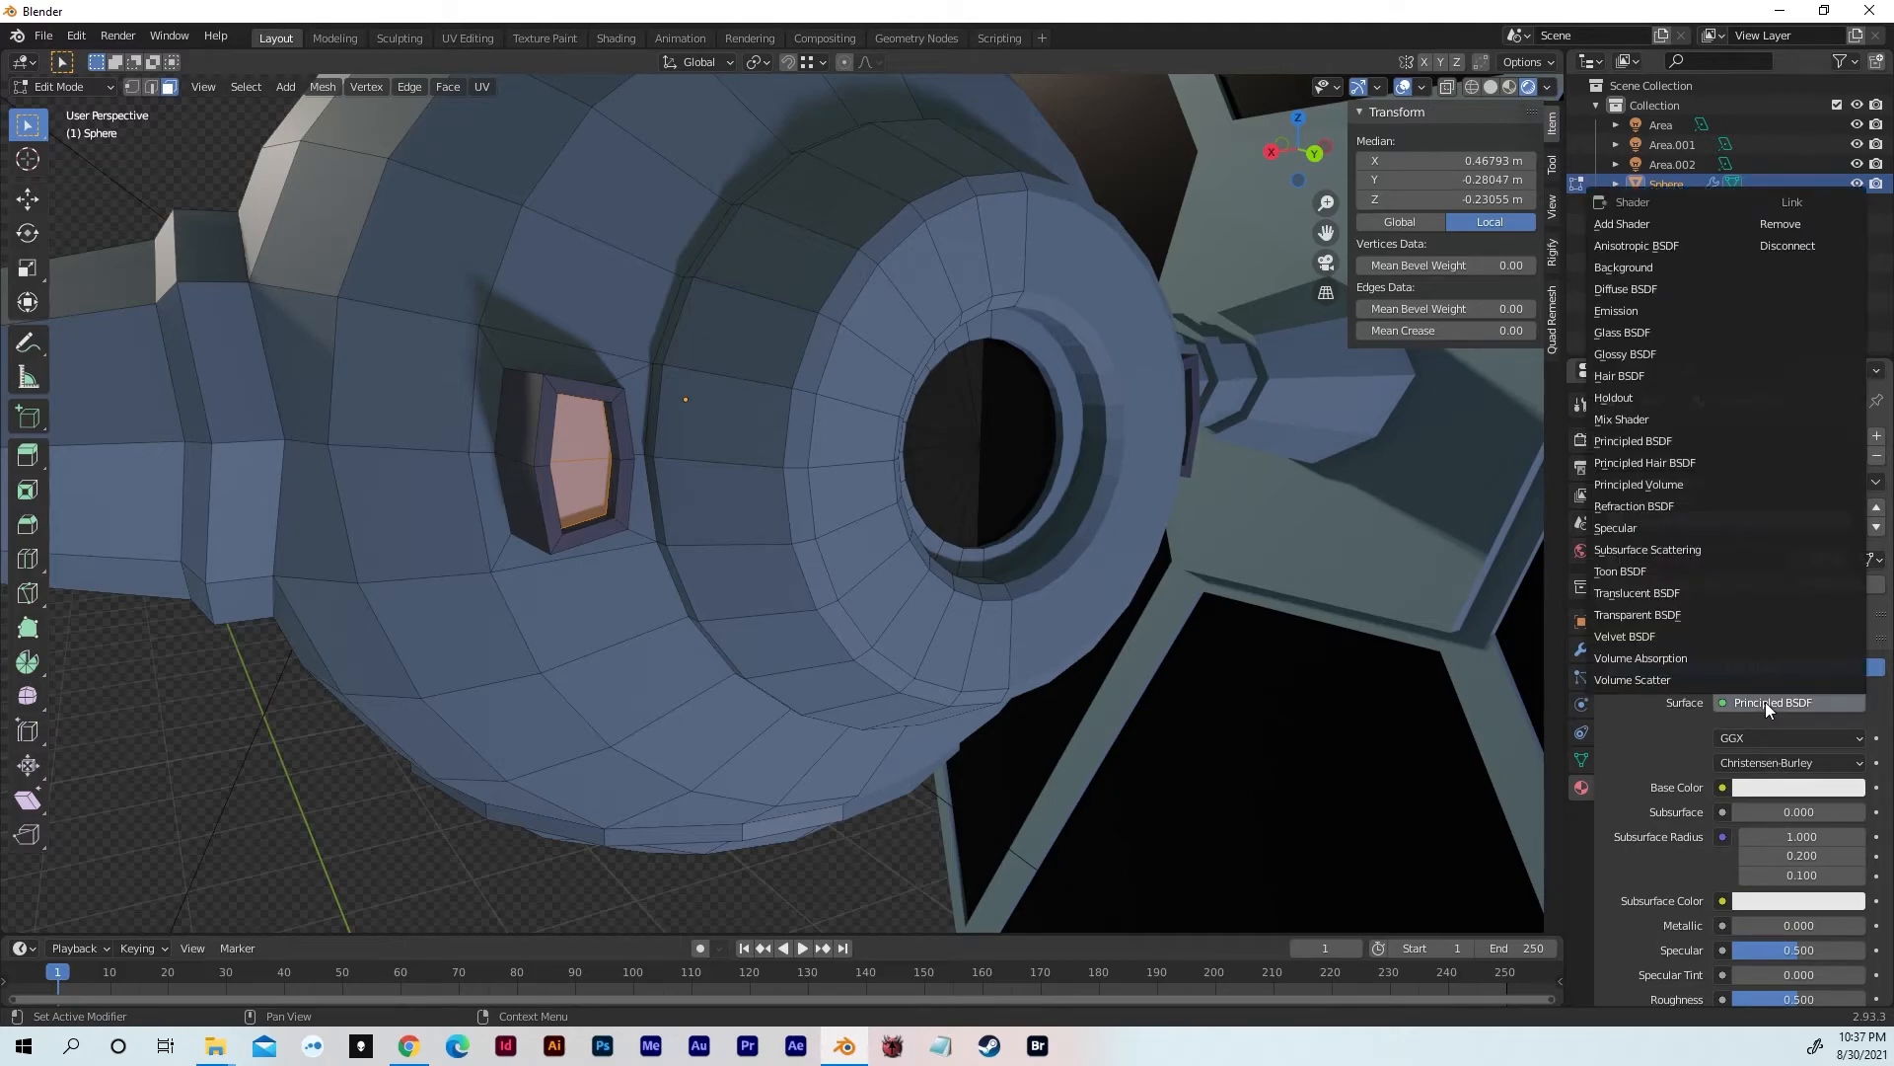
{"action": "left_click", "coordinate": [1642, 312]}
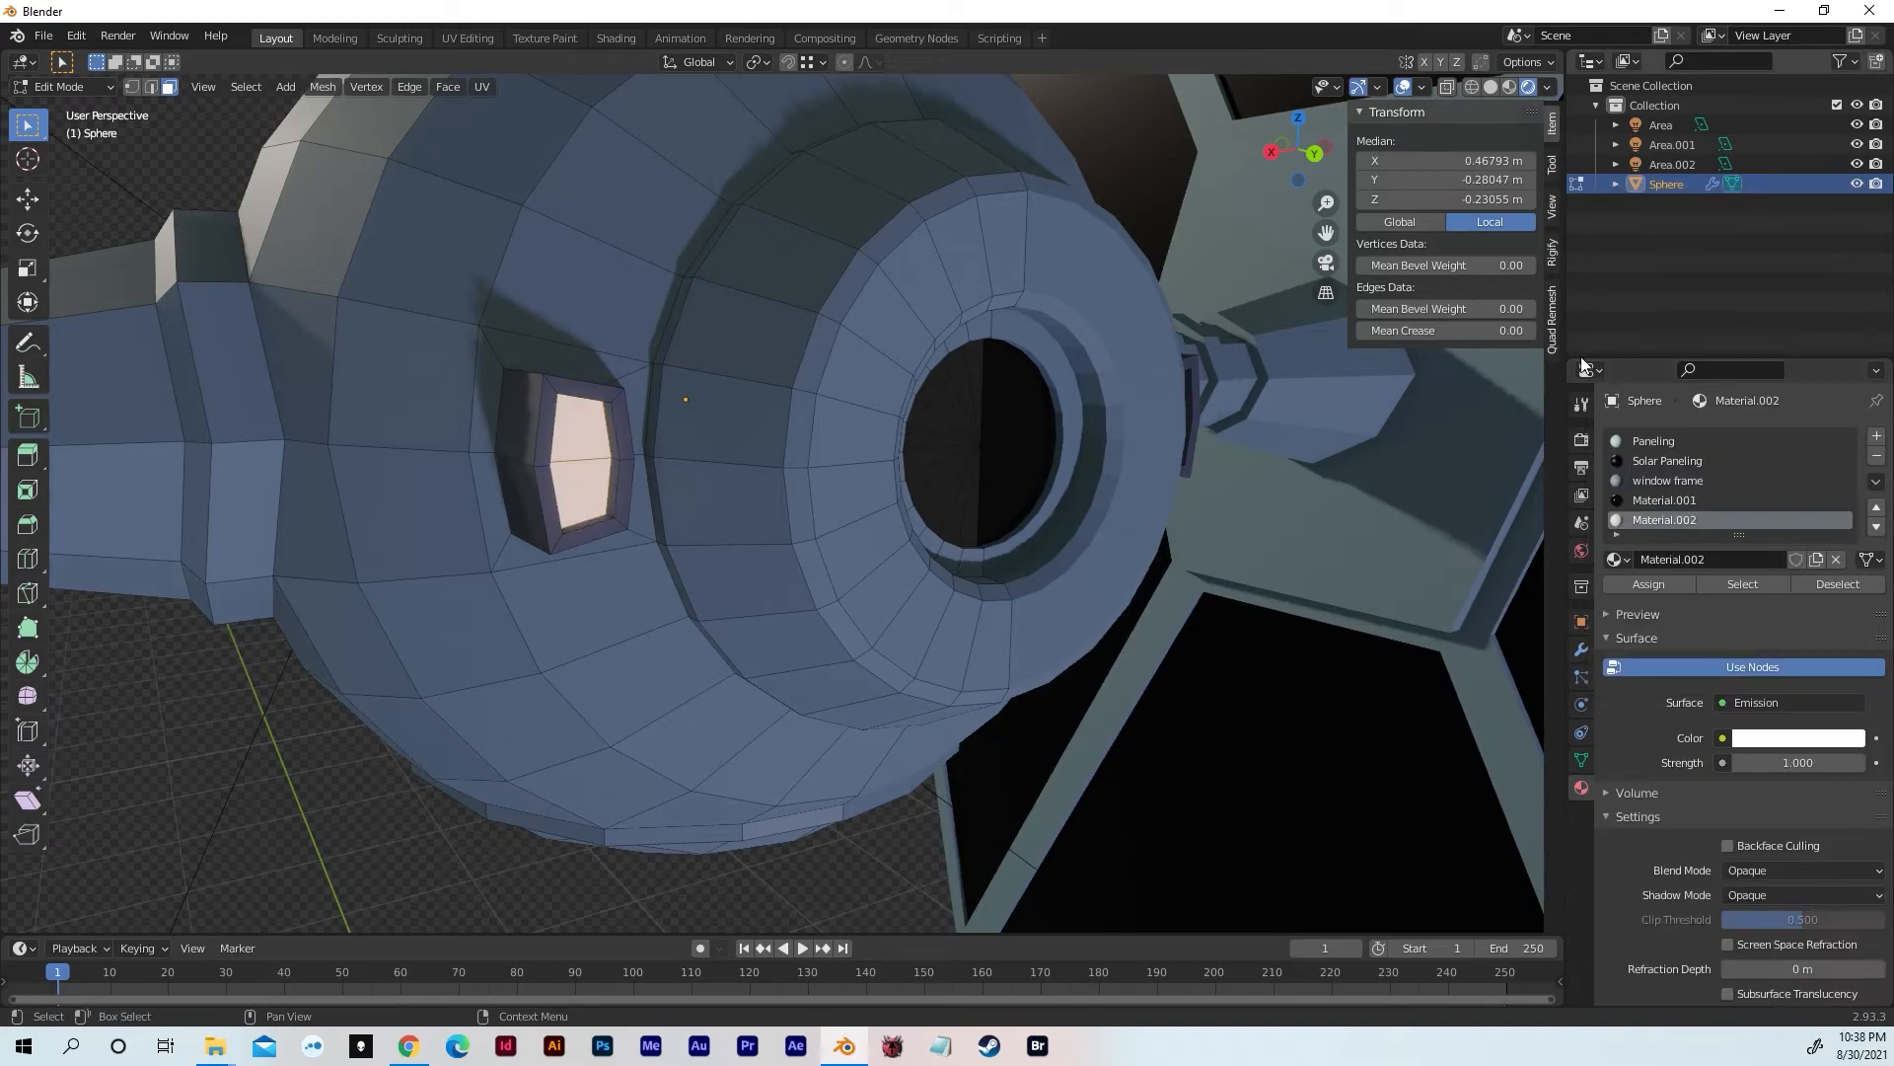
{"action": "middle_click_drag", "start_coordinate": [1196, 459], "coordinate": [1100, 512]}
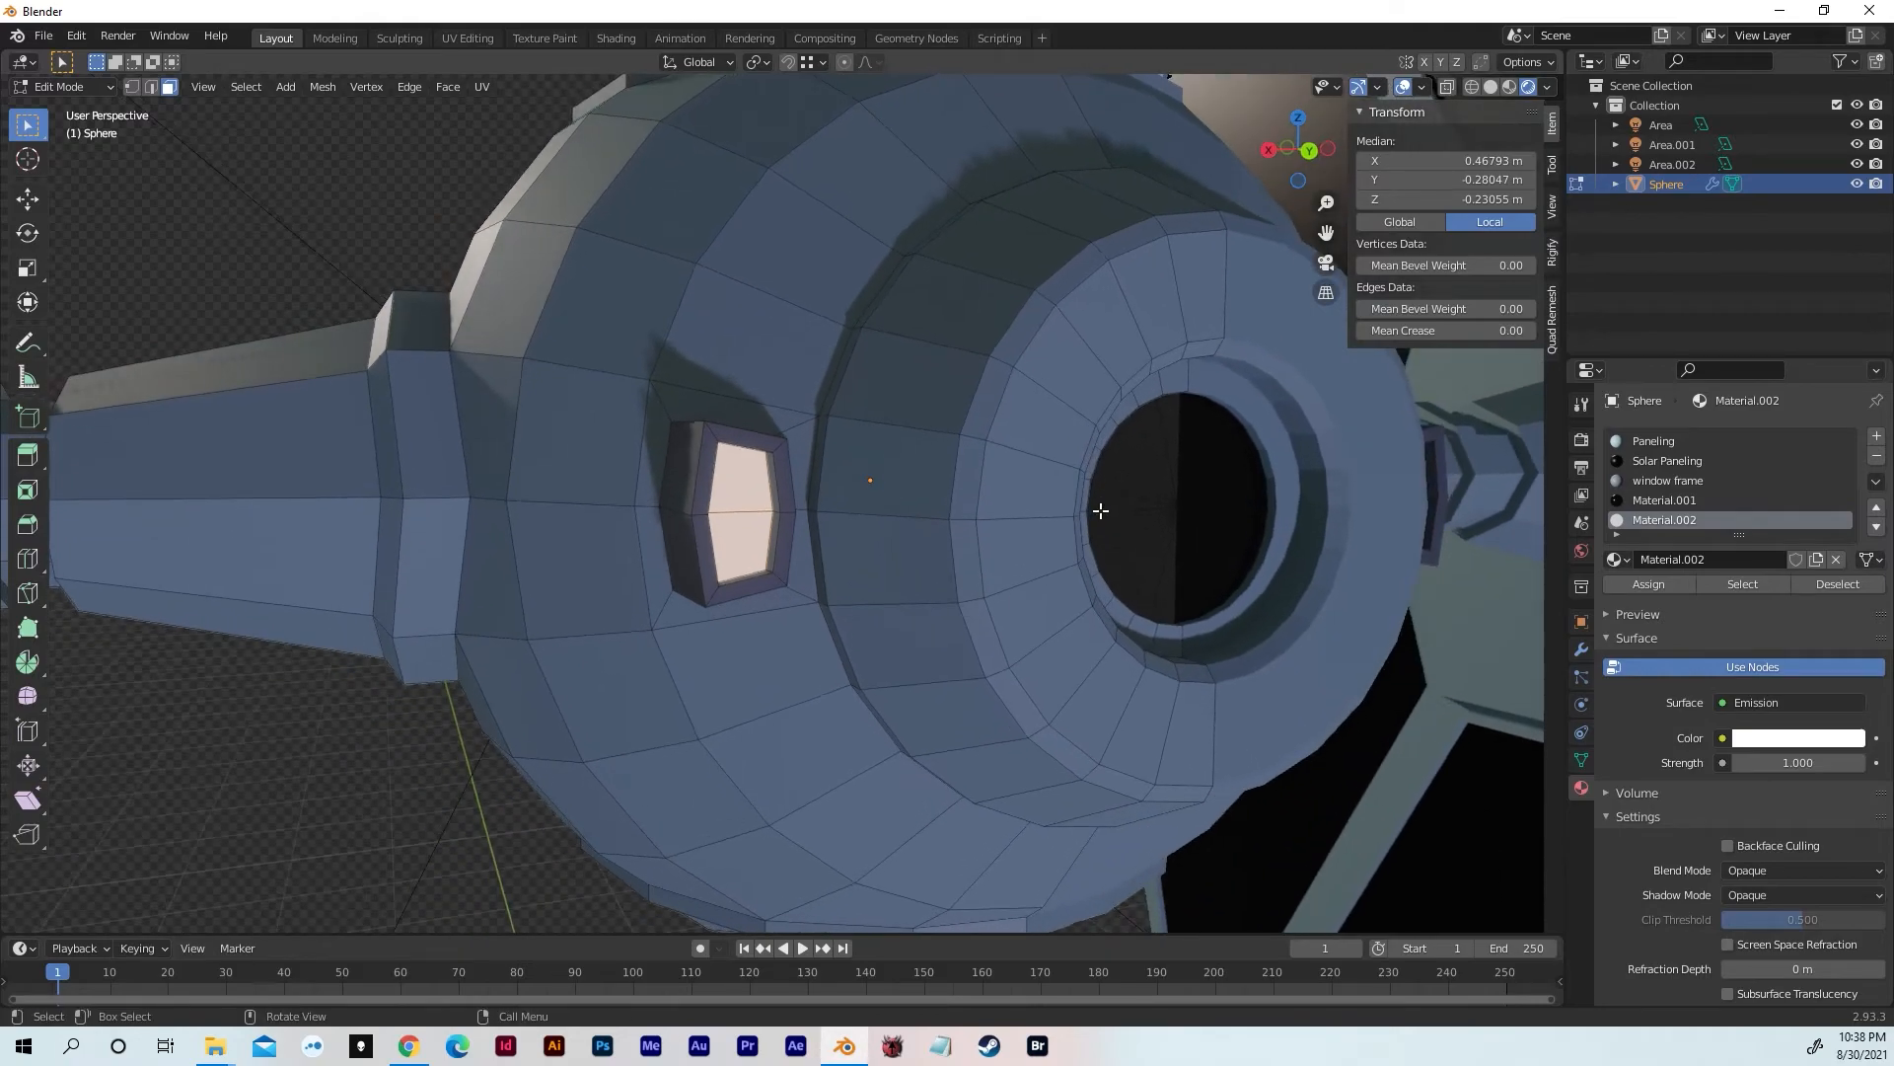
Set the emission material's color to bright red
{"action": "left_click", "coordinate": [1791, 740]}
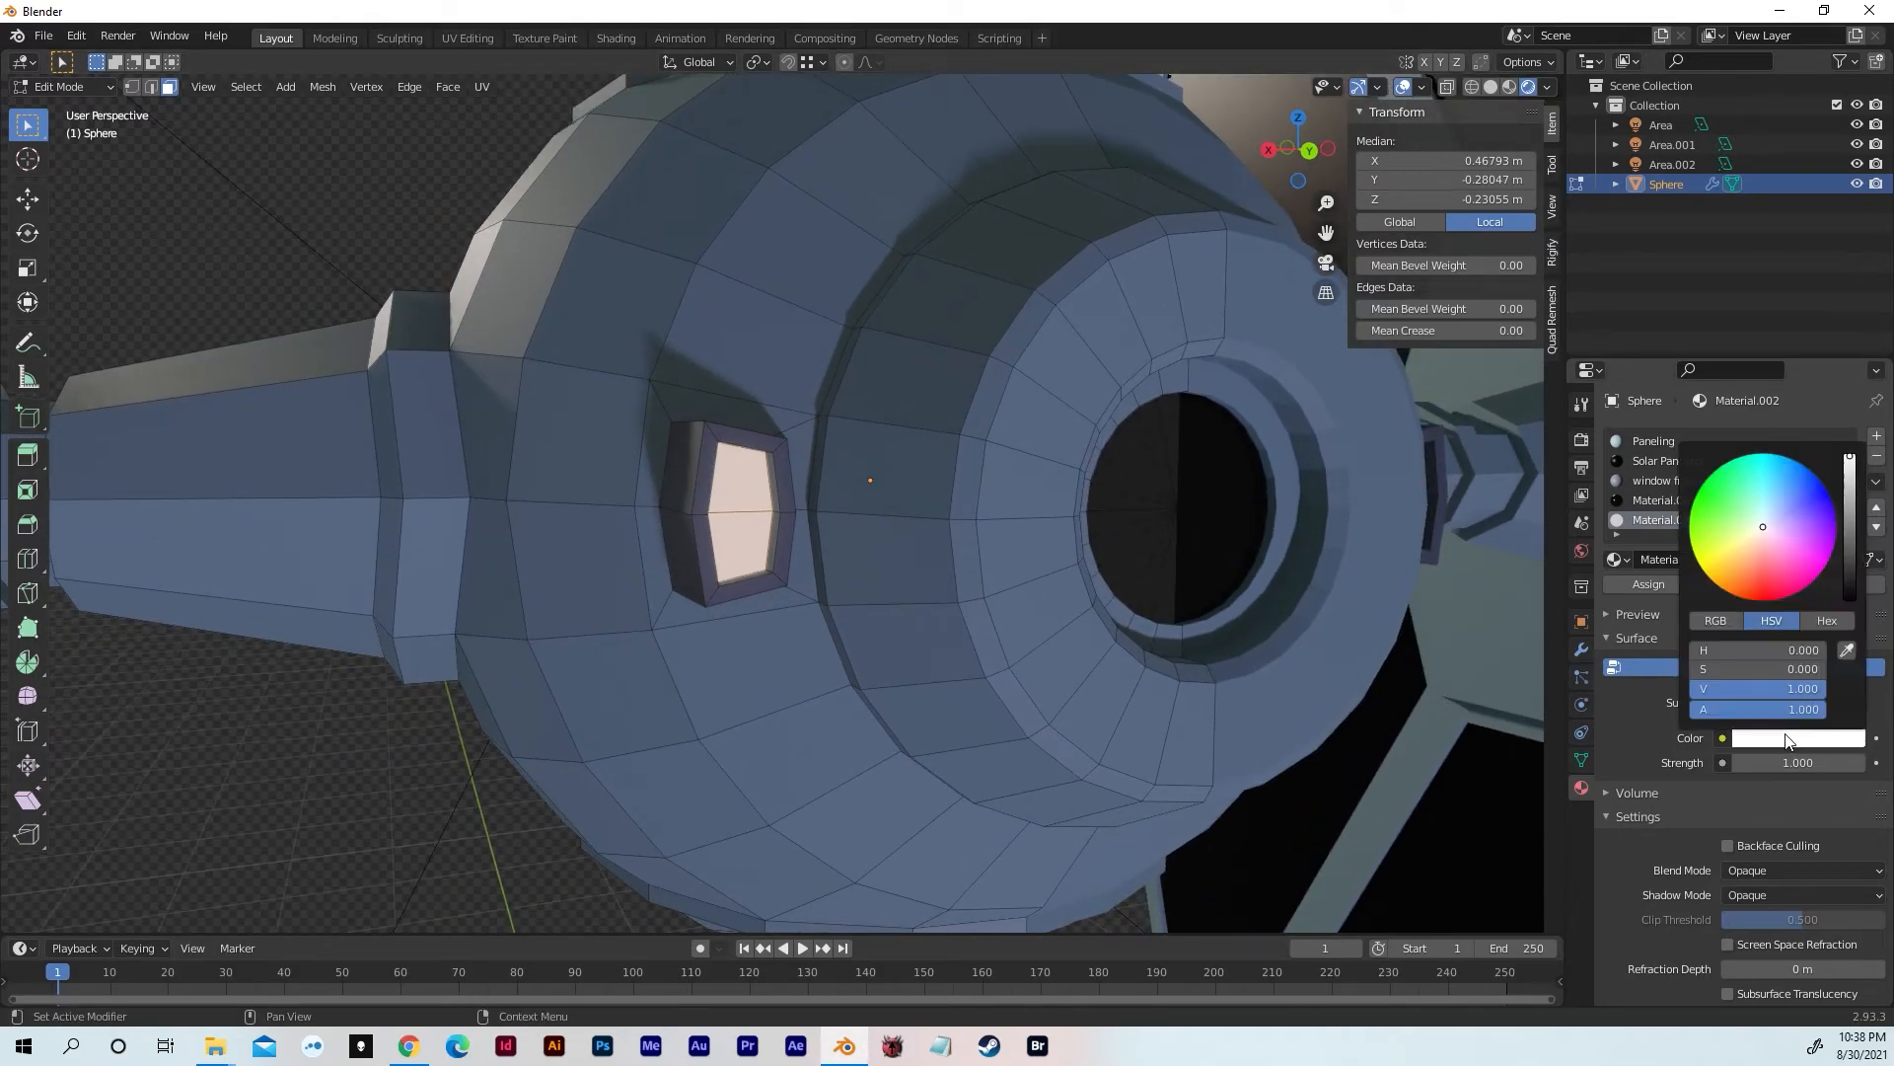
{"action": "left_click", "coordinate": [1755, 599]}
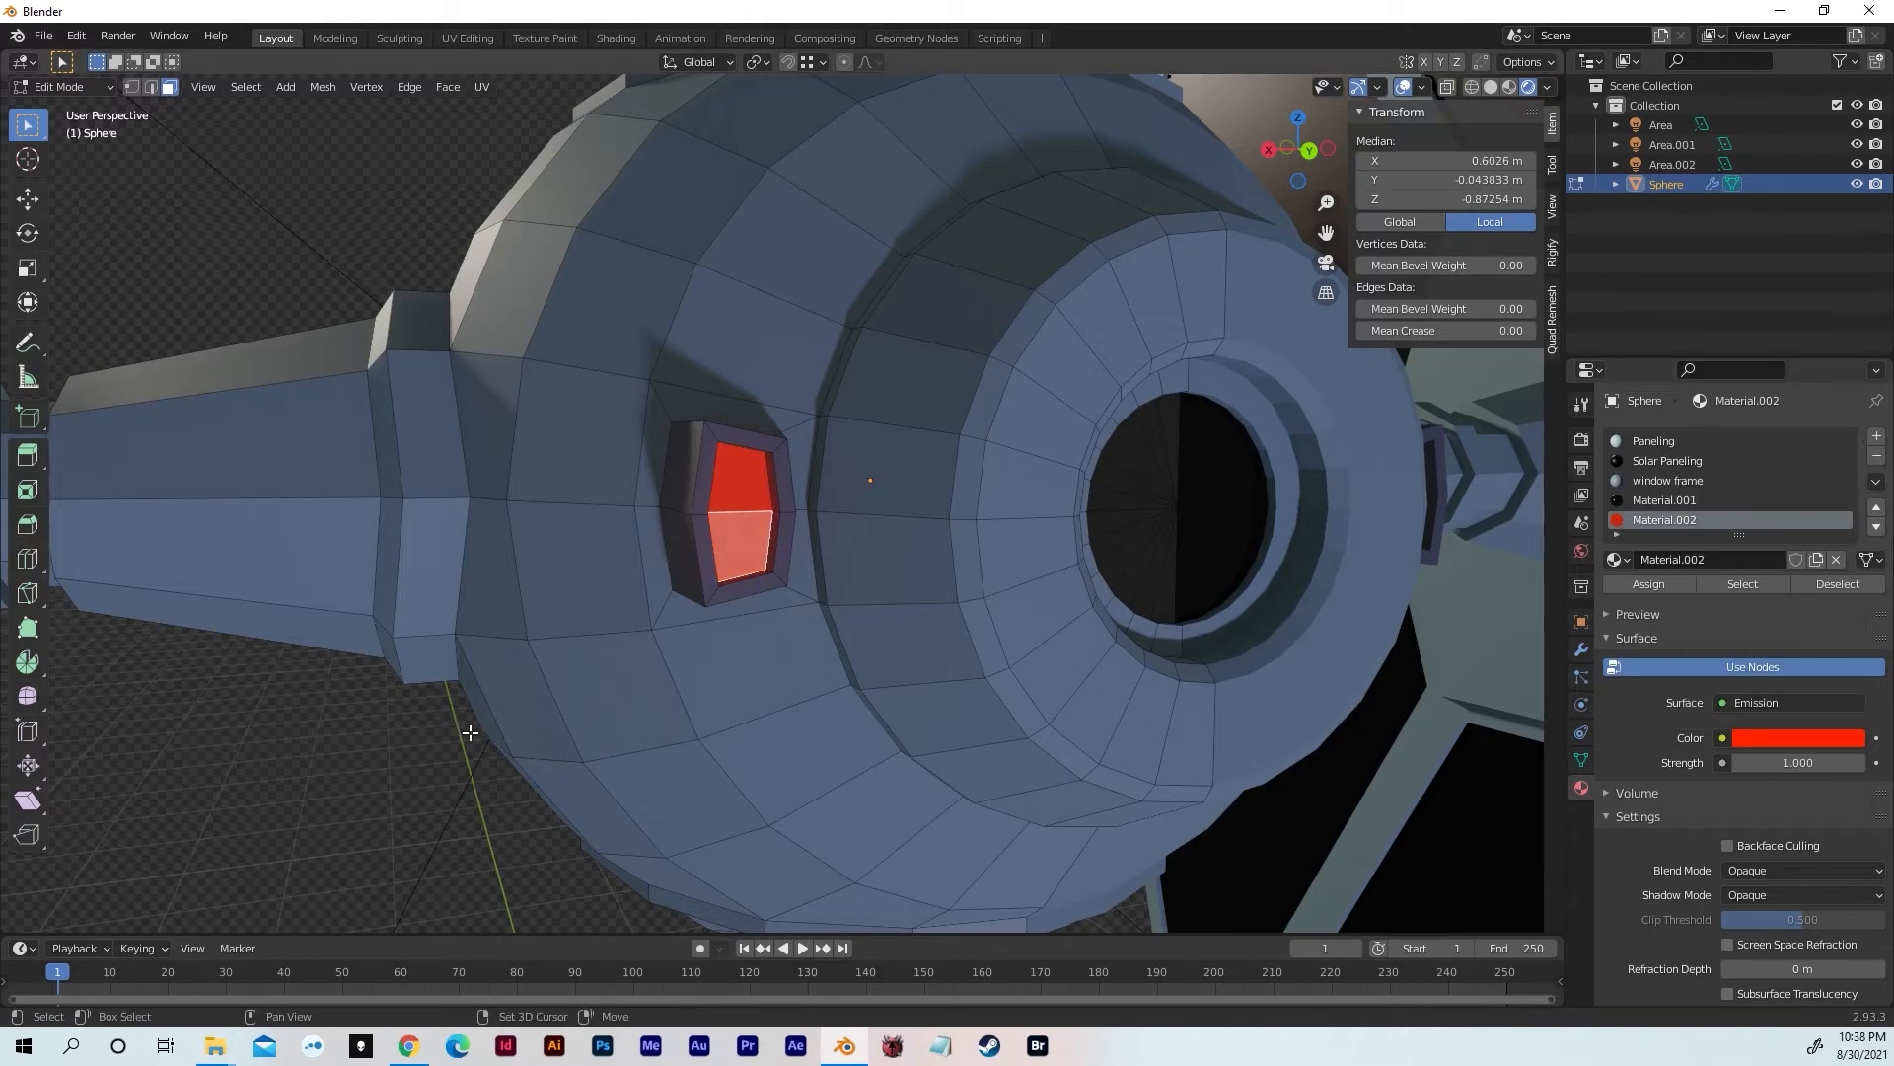
{"action": "left_click", "coordinate": [781, 533]}
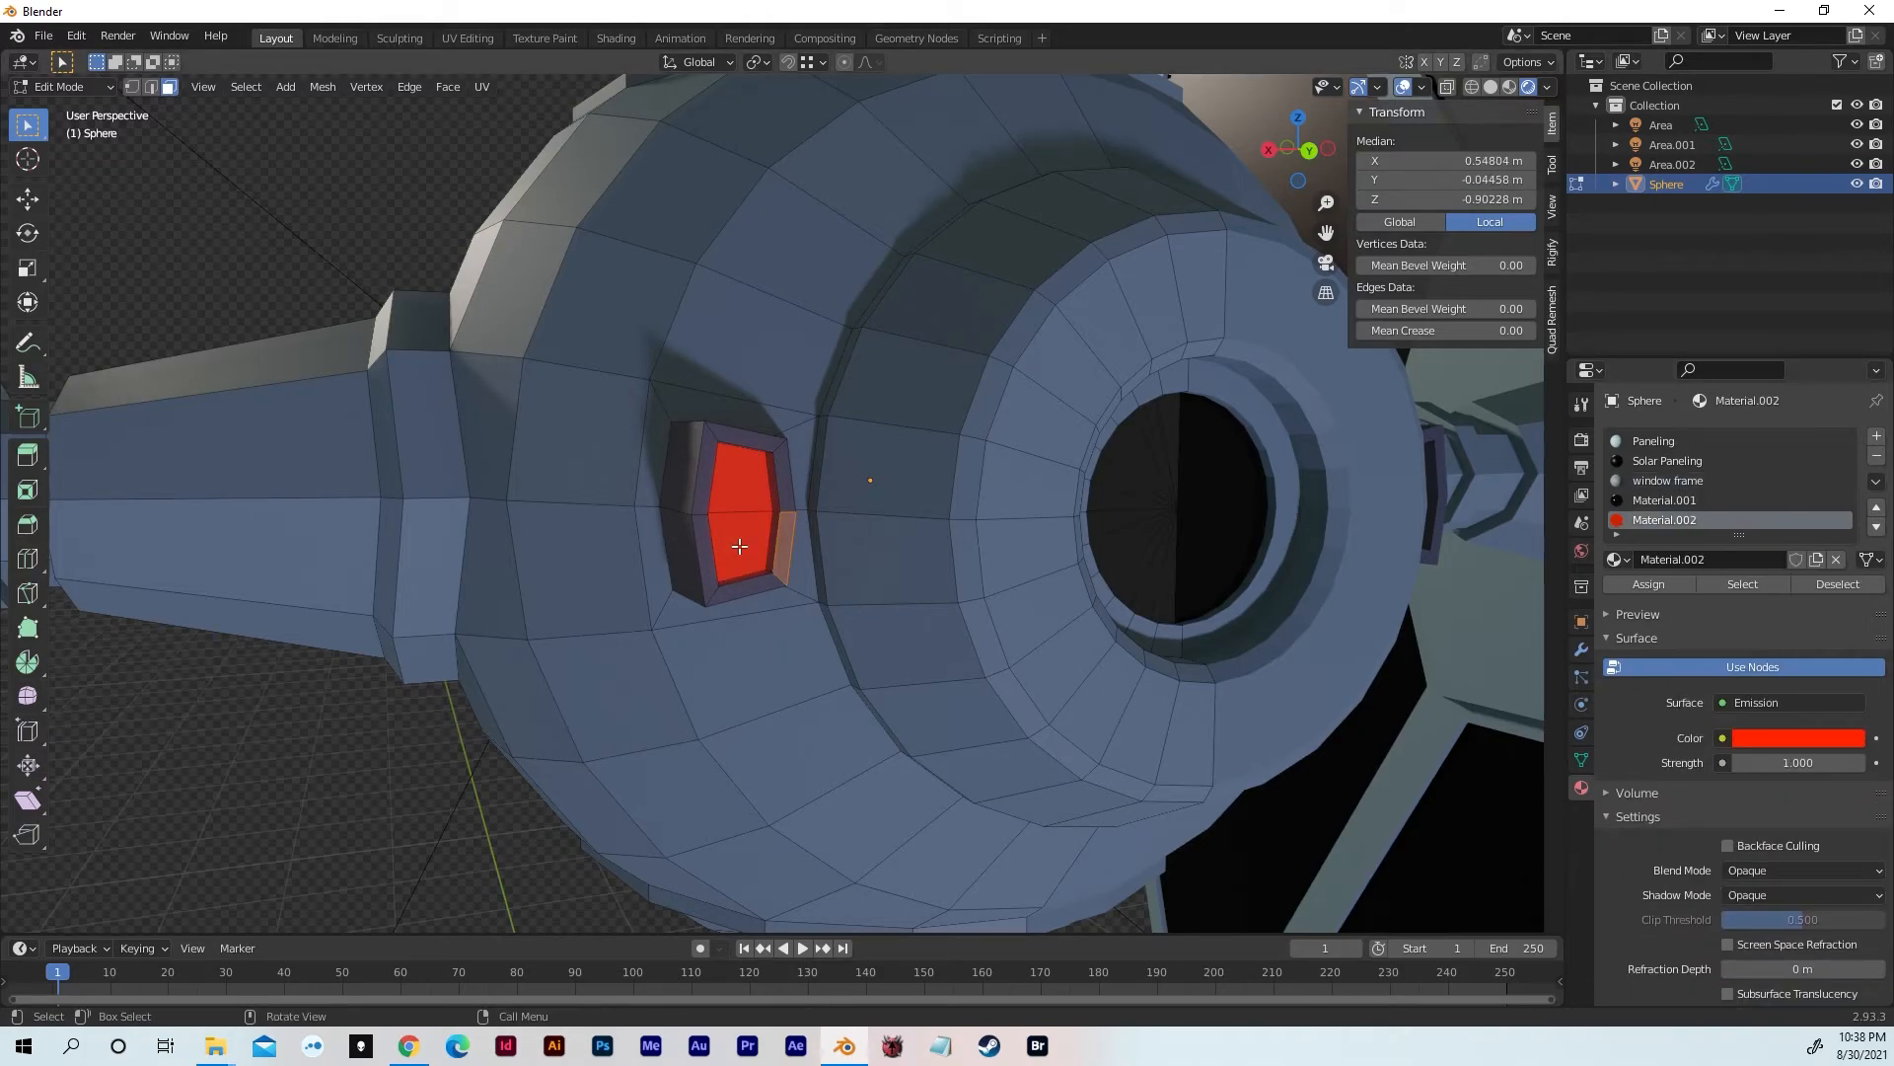
{"action": "left_click", "coordinate": [739, 546], "text": "shift"}
Leave face editing and set the red material's emission strength to 5
{"action": "scroll", "coordinate": [739, 546], "scroll_direction": "down", "scroll_amount": 1}
{"action": "key", "text": "Tab"}
{"action": "middle_click_drag", "start_coordinate": [736, 538], "coordinate": [1164, 464]}
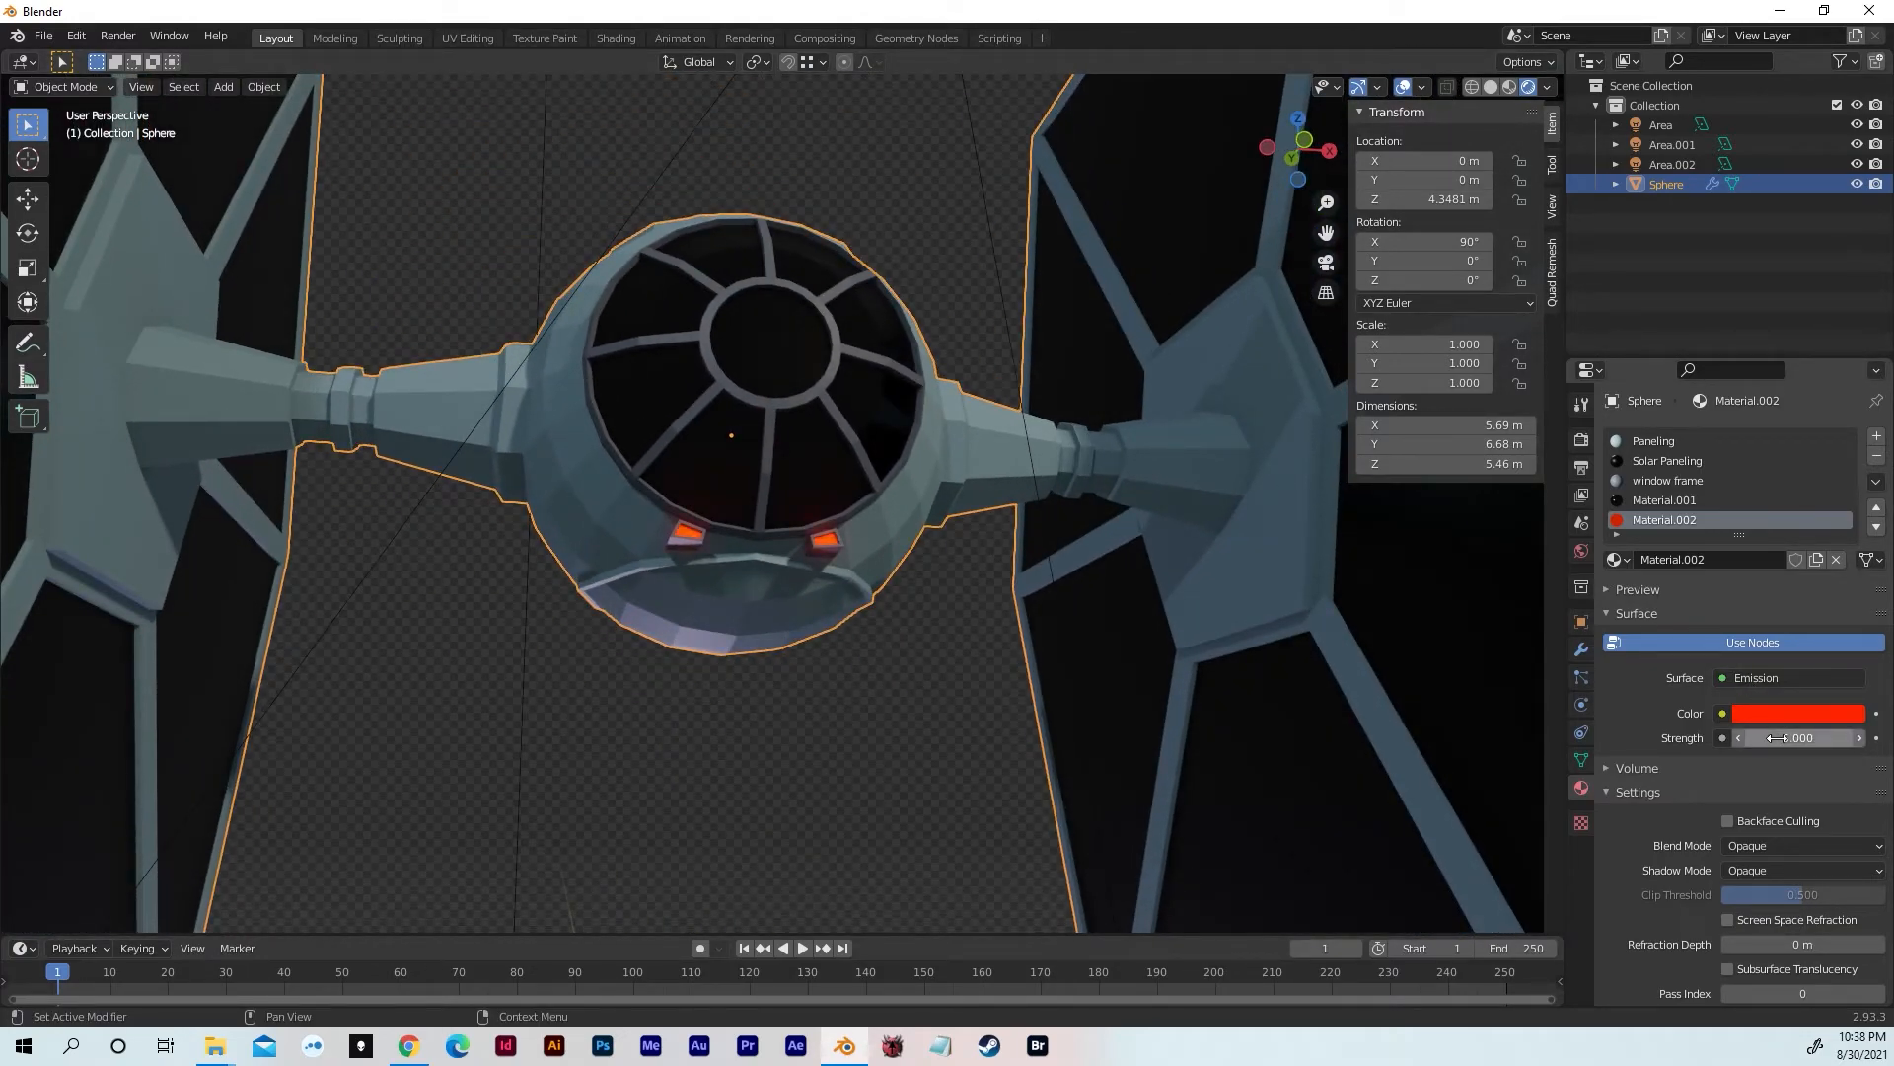
{"action": "middle_click_drag", "start_coordinate": [1130, 545], "coordinate": [1158, 534]}
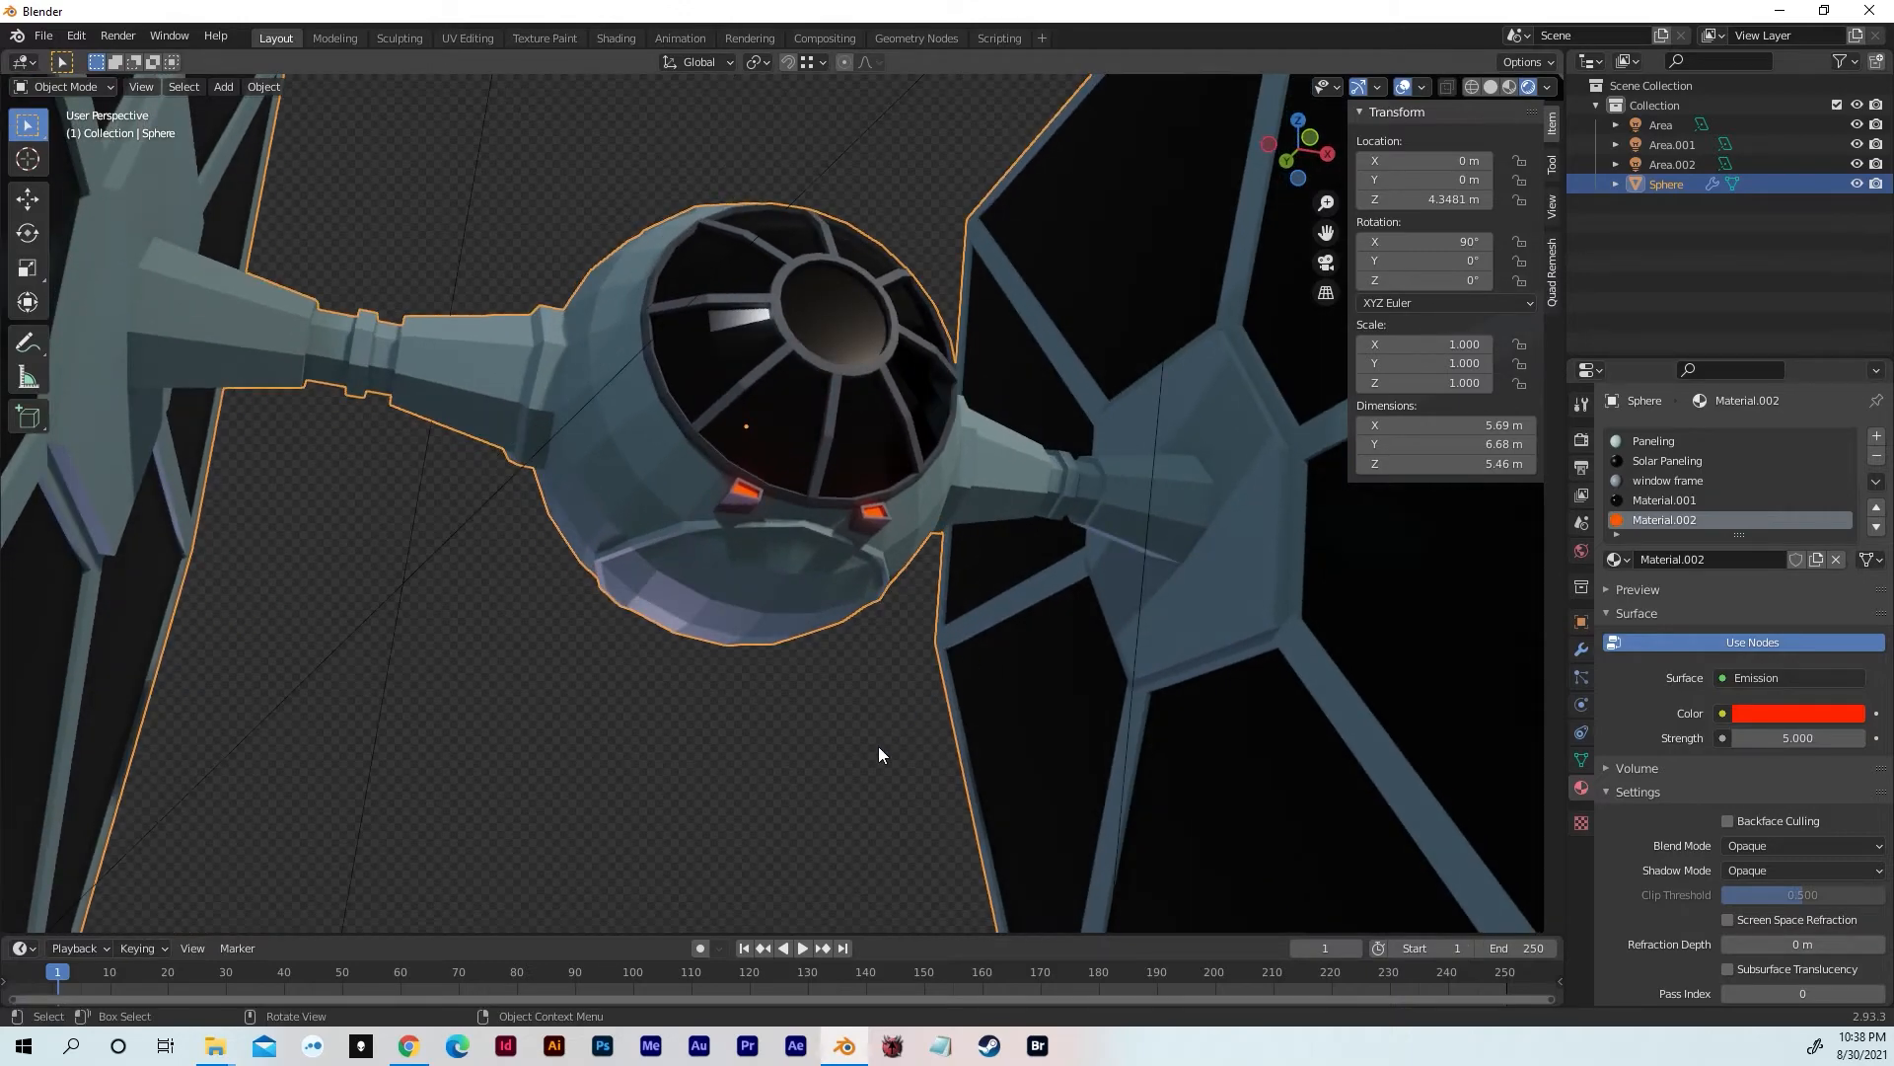
Scale the edge loop where the ship's arm meets the wing hub by about 1.31
{"action": "left_click", "coordinate": [879, 746]}
{"action": "scroll", "coordinate": [890, 730], "scroll_direction": "up", "scroll_amount": 6}
{"action": "middle_click_drag", "start_coordinate": [890, 730], "coordinate": [720, 649]}
{"action": "scroll", "coordinate": [874, 735], "scroll_direction": "down", "scroll_amount": 8}
{"action": "scroll", "coordinate": [805, 716], "scroll_direction": "up", "scroll_amount": 4}
{"action": "key", "text": "Tab"}
{"action": "middle_click_drag", "start_coordinate": [963, 493], "coordinate": [949, 500]}
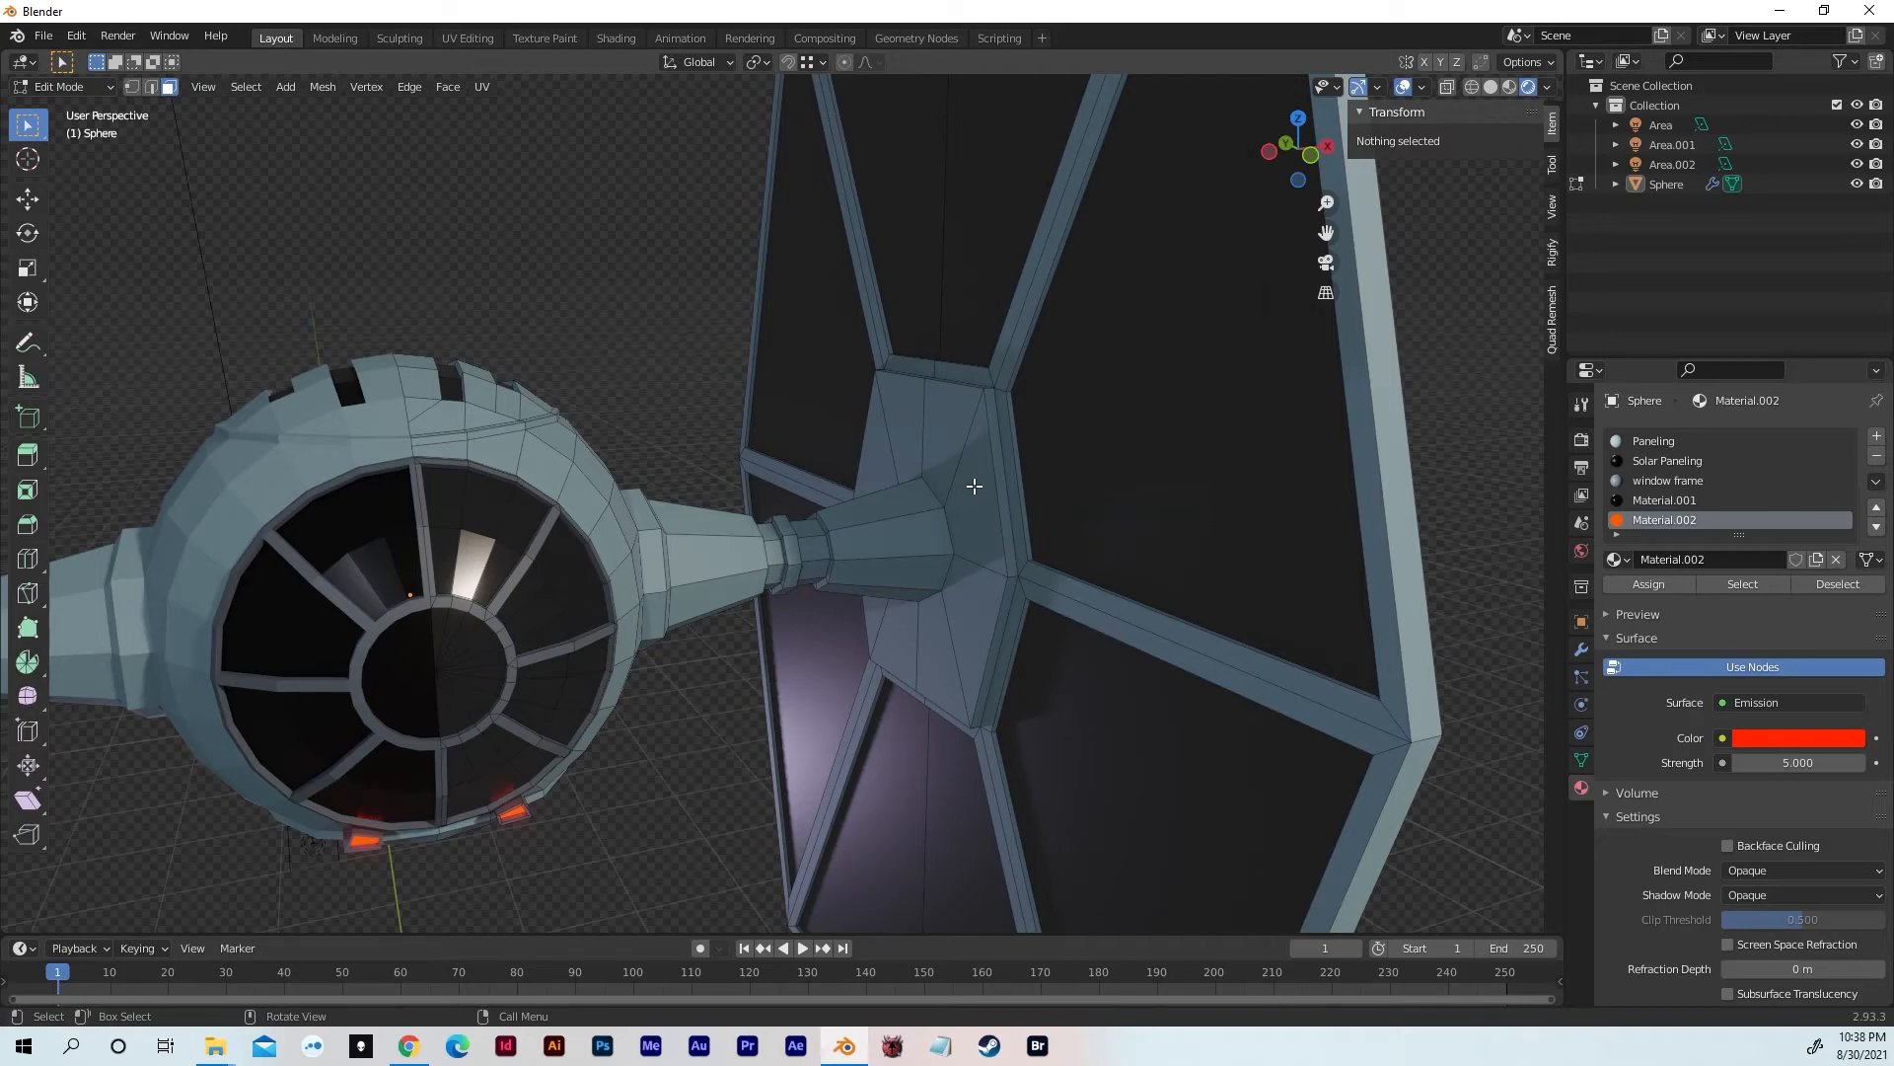
{"action": "middle_click_drag", "start_coordinate": [917, 492], "coordinate": [871, 431]}
{"action": "left_click", "coordinate": [917, 513], "text": "alt"}
{"action": "key", "text": "s"}
{"action": "left_click", "coordinate": [1067, 506]}
{"action": "scroll", "coordinate": [1016, 415], "scroll_direction": "up", "scroll_amount": 3}
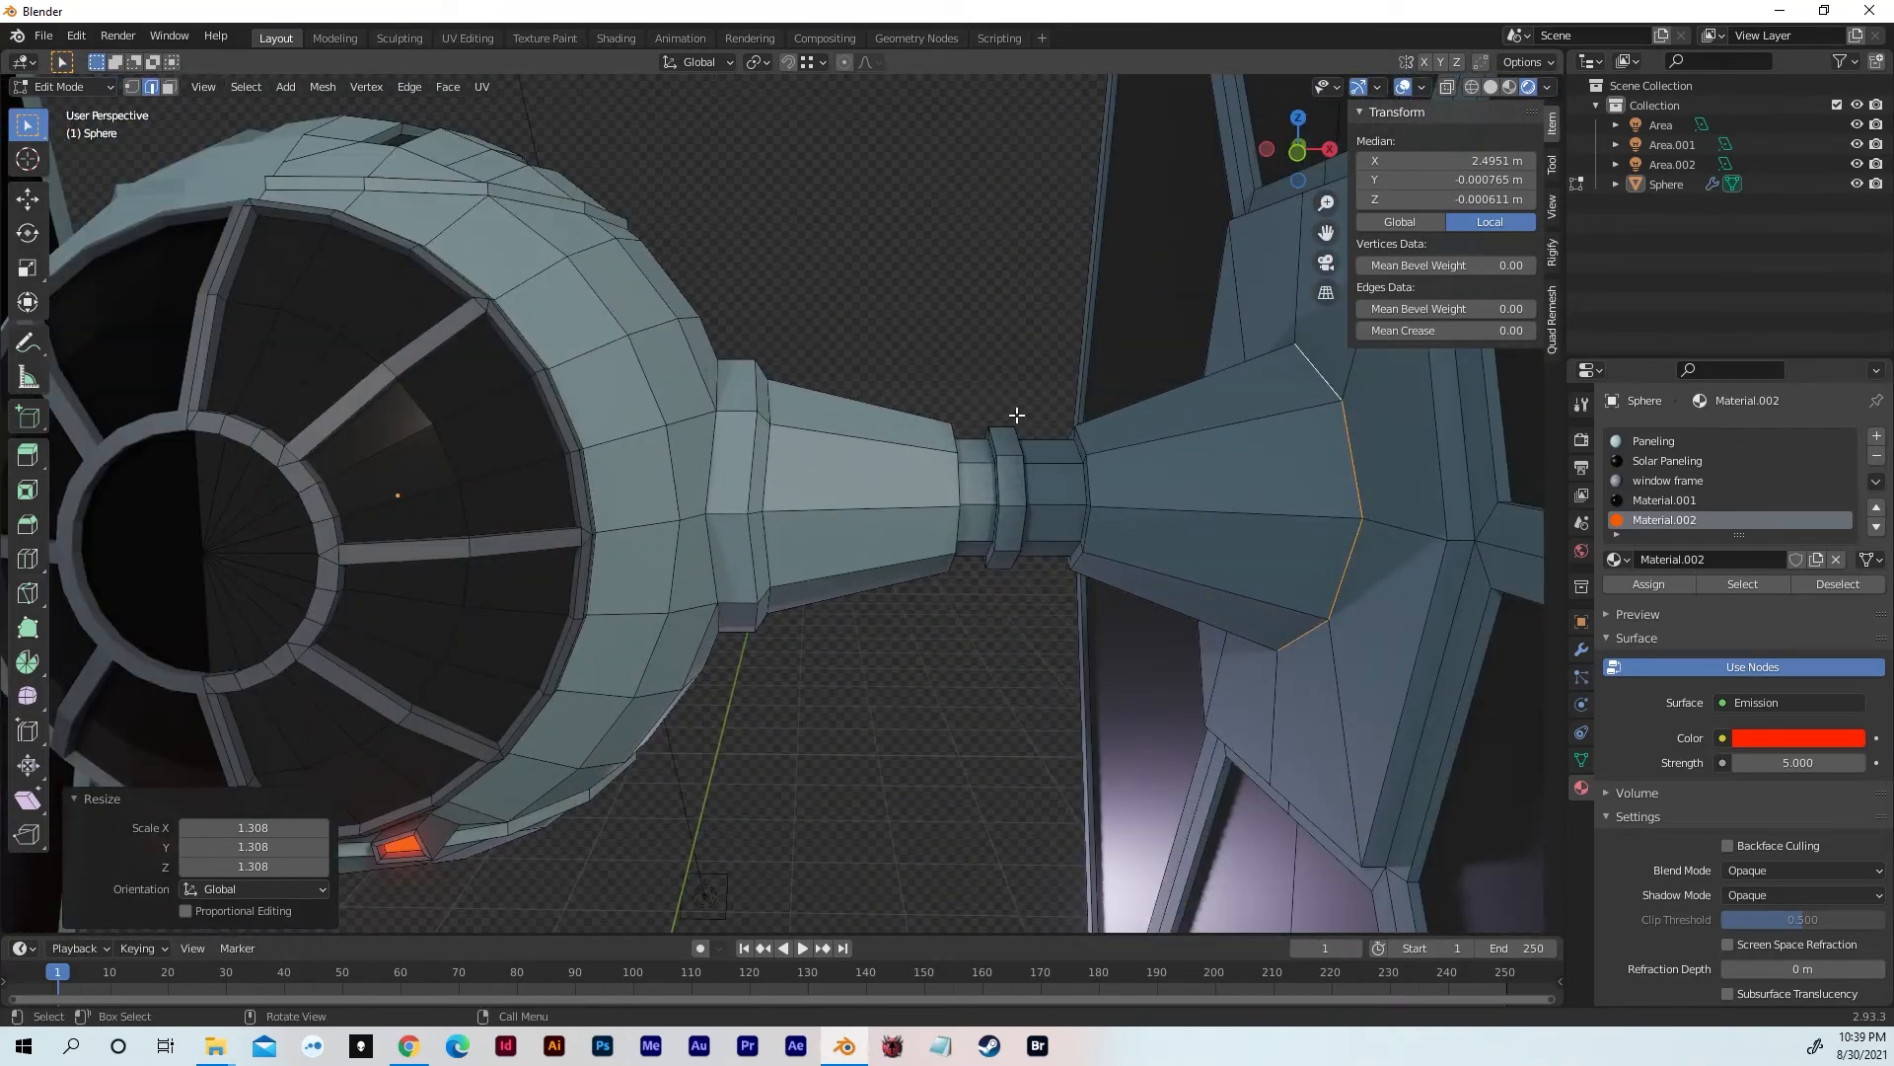
Assign the window frame material to the two narrow face rings of the arm joint and leave mesh editing
{"action": "key", "text": "3"}
{"action": "left_click", "coordinate": [1055, 459], "text": "alt"}
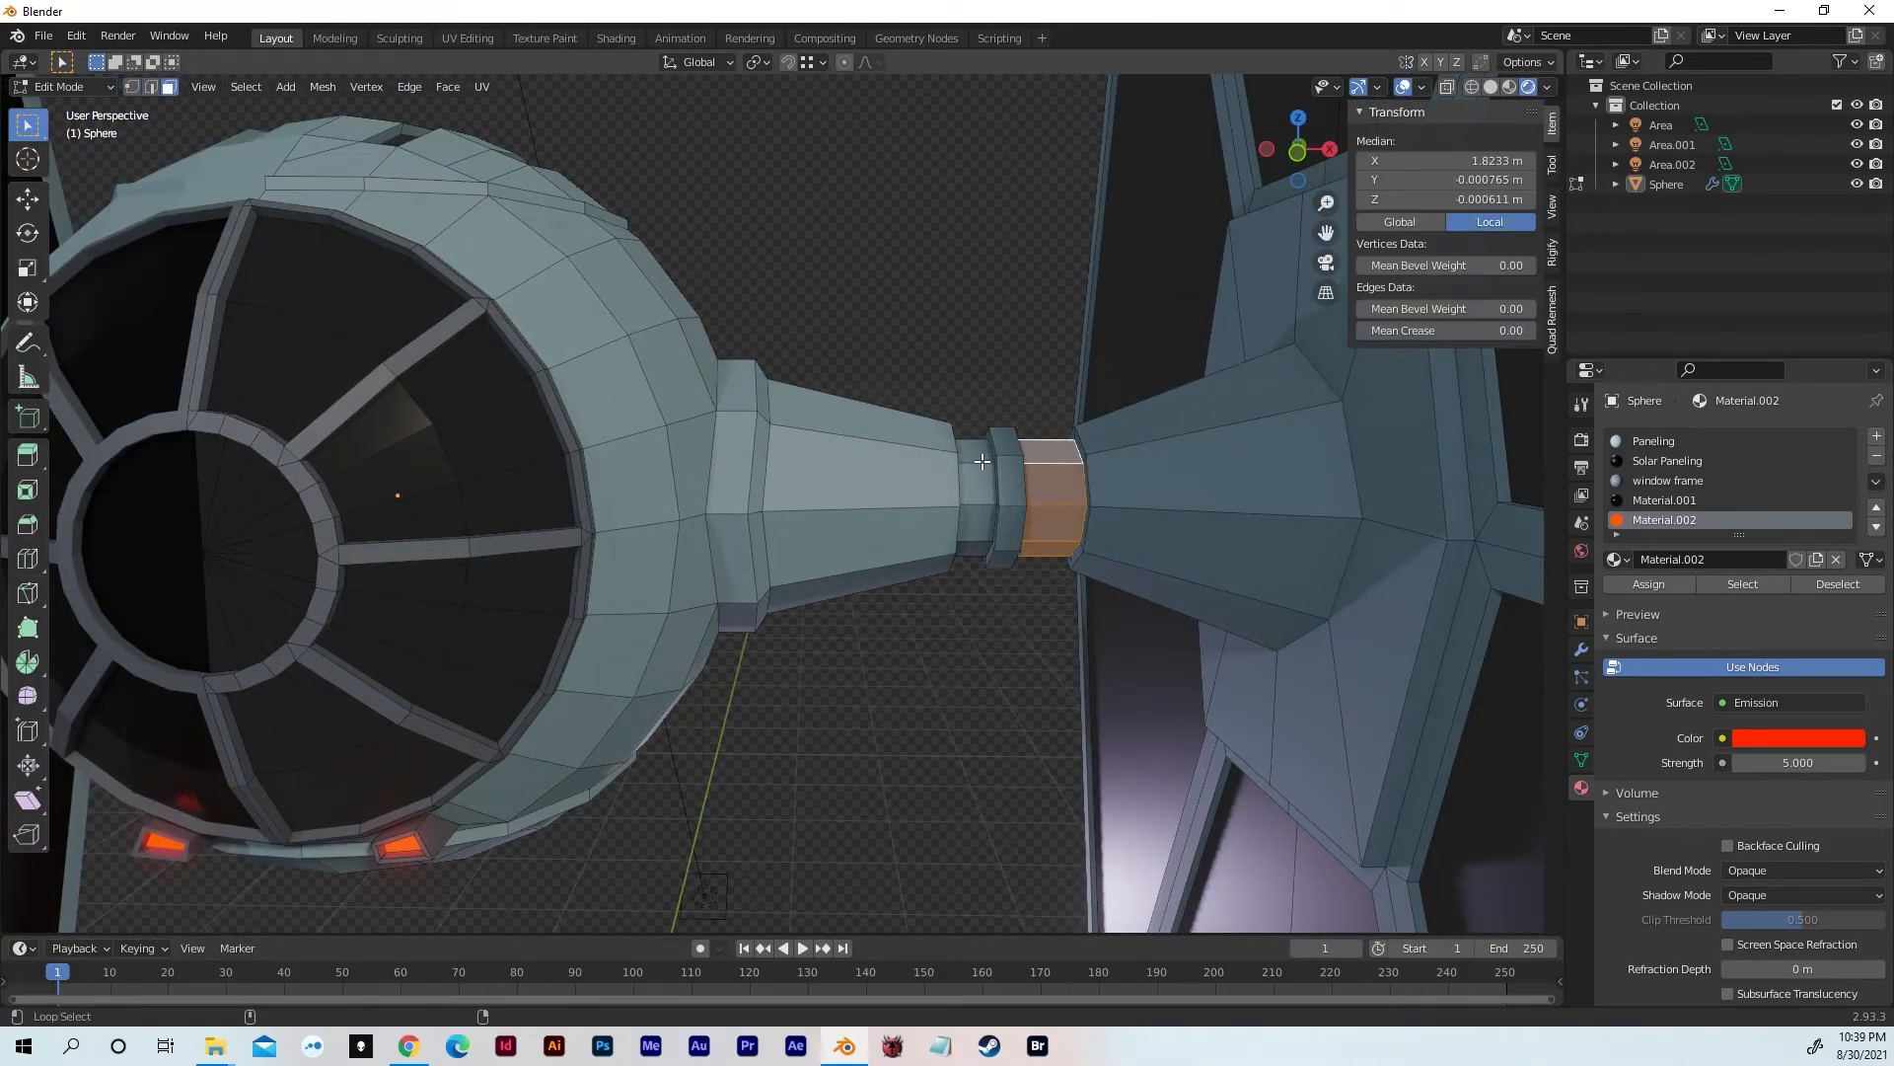
{"action": "left_click", "coordinate": [1658, 461]}
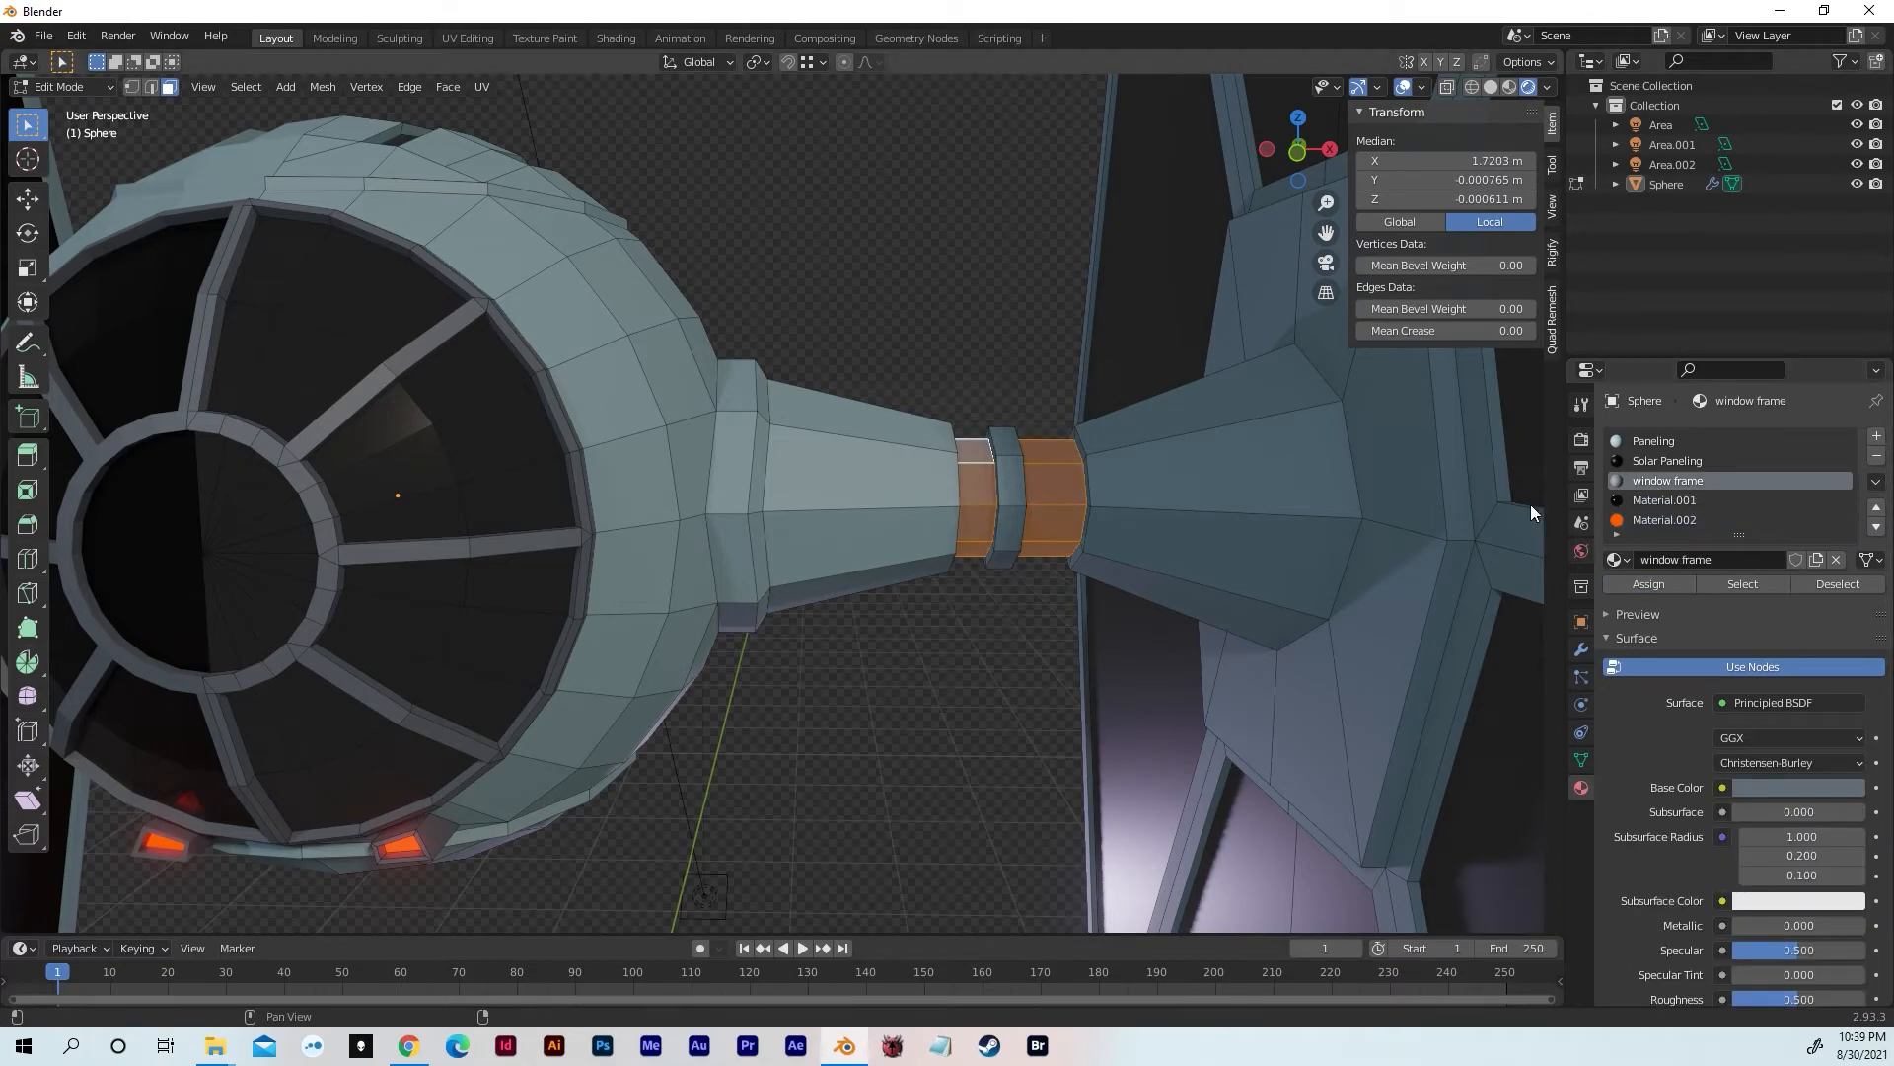
{"action": "left_click", "coordinate": [1181, 336]}
{"action": "left_click", "coordinate": [978, 297]}
{"action": "scroll", "coordinate": [979, 297], "scroll_direction": "down", "scroll_amount": 7}
{"action": "middle_click_drag", "start_coordinate": [979, 297], "coordinate": [718, 531]}
{"action": "key", "text": "Tab"}
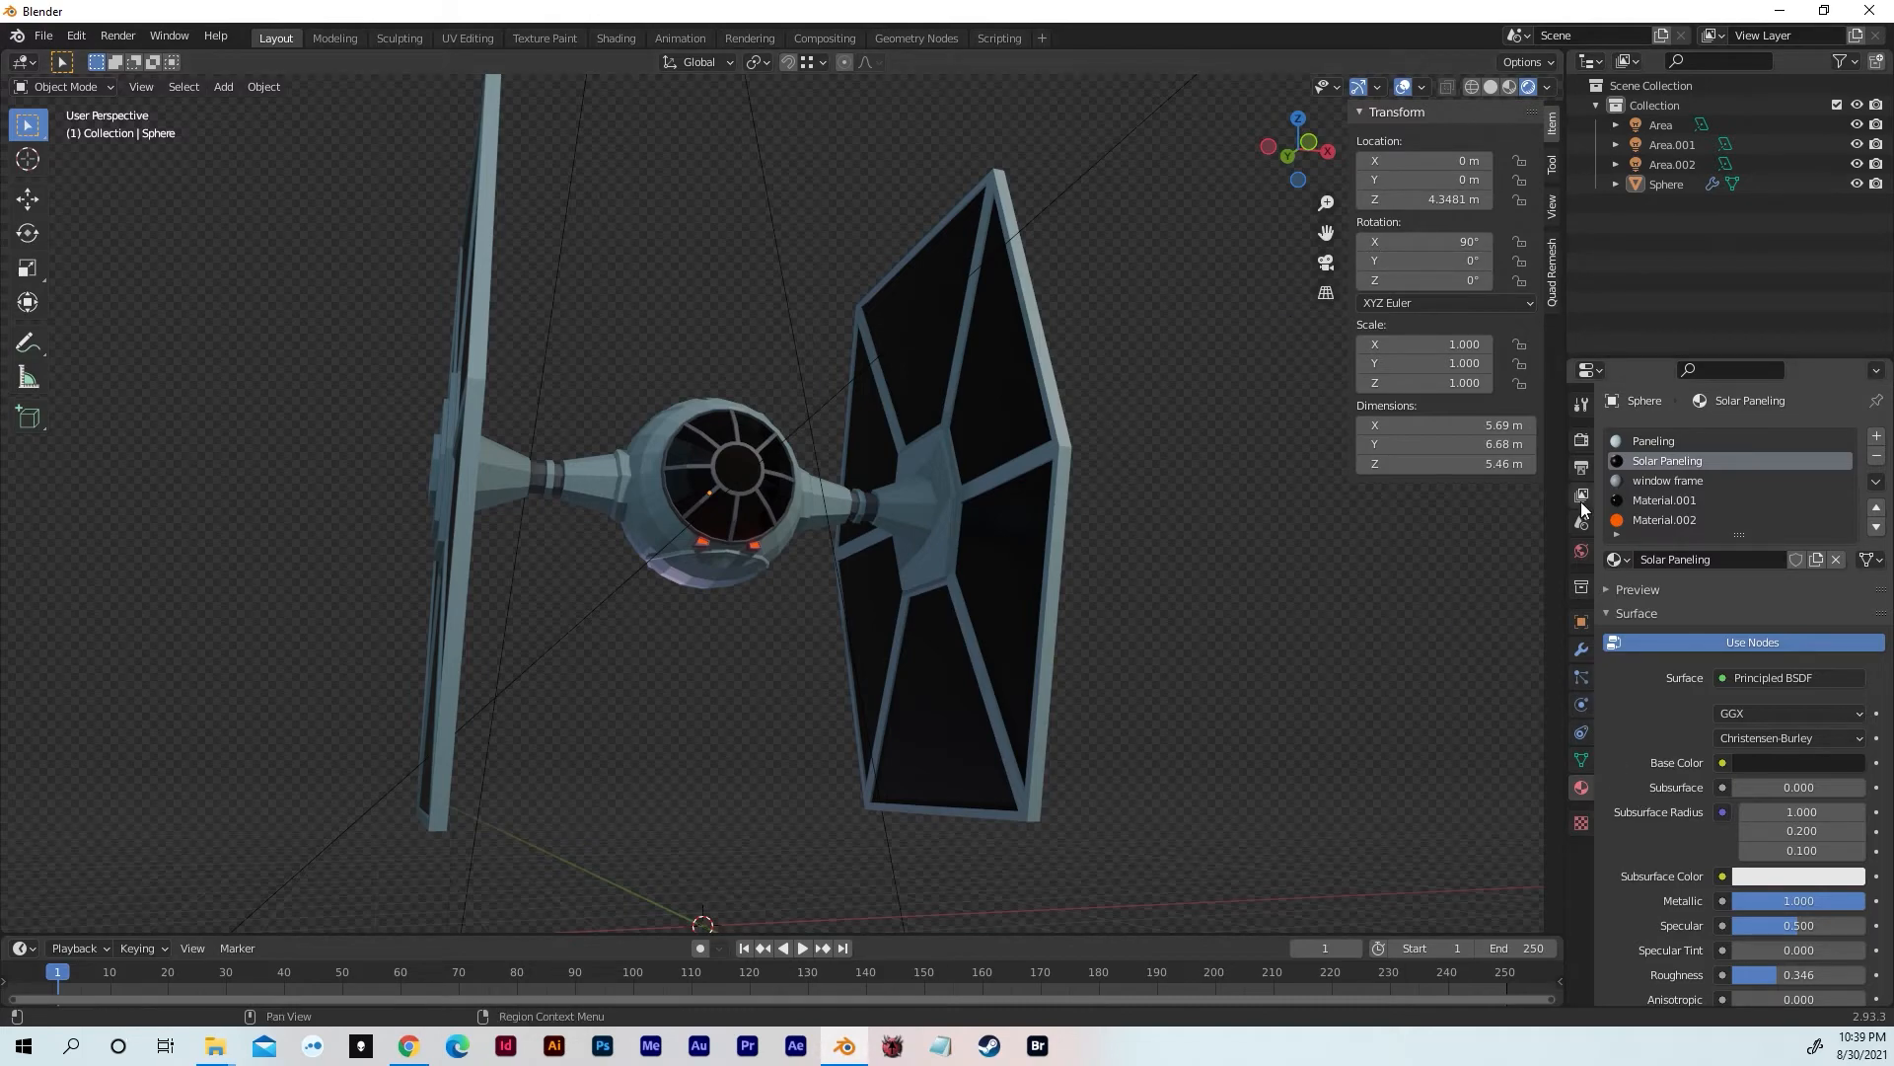
Turn off the transparent film background in the render settings
{"action": "left_click", "coordinate": [1582, 444]}
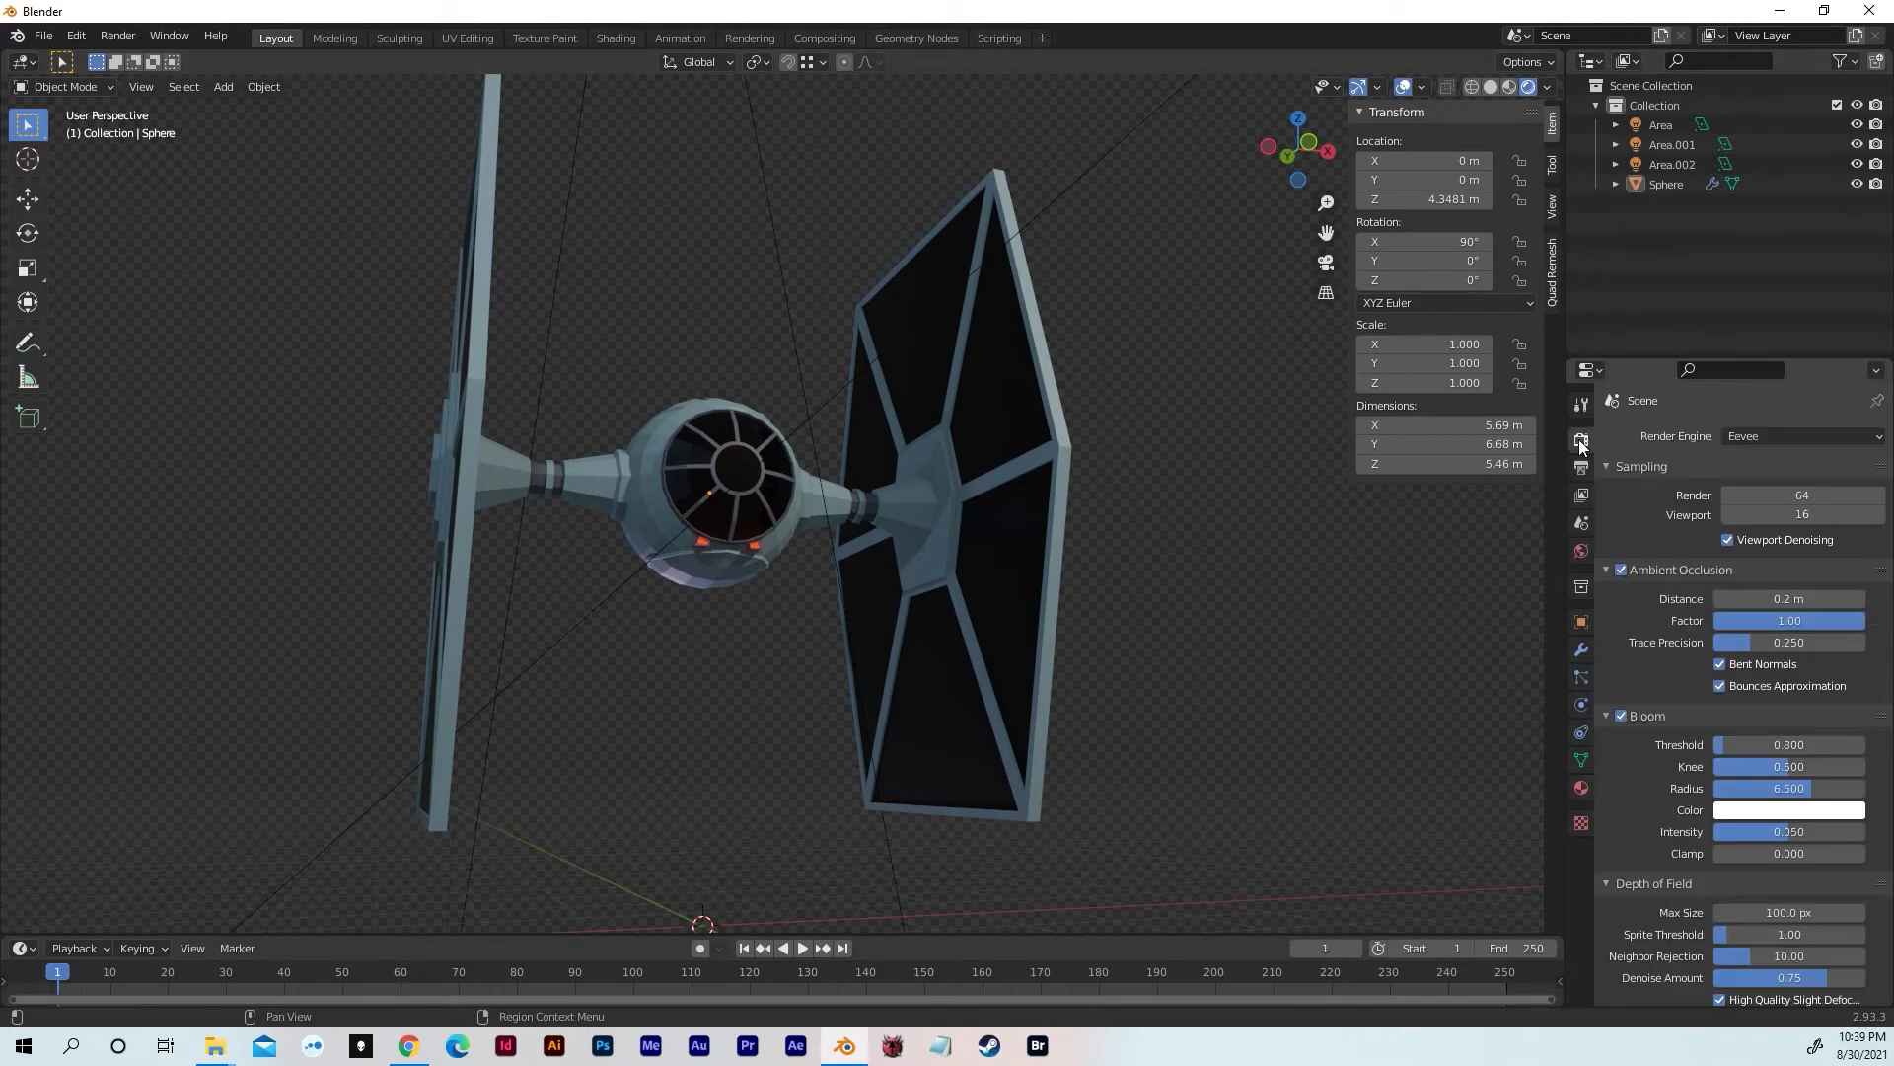
{"action": "scroll", "coordinate": [1756, 619], "scroll_direction": "down", "scroll_amount": 15}
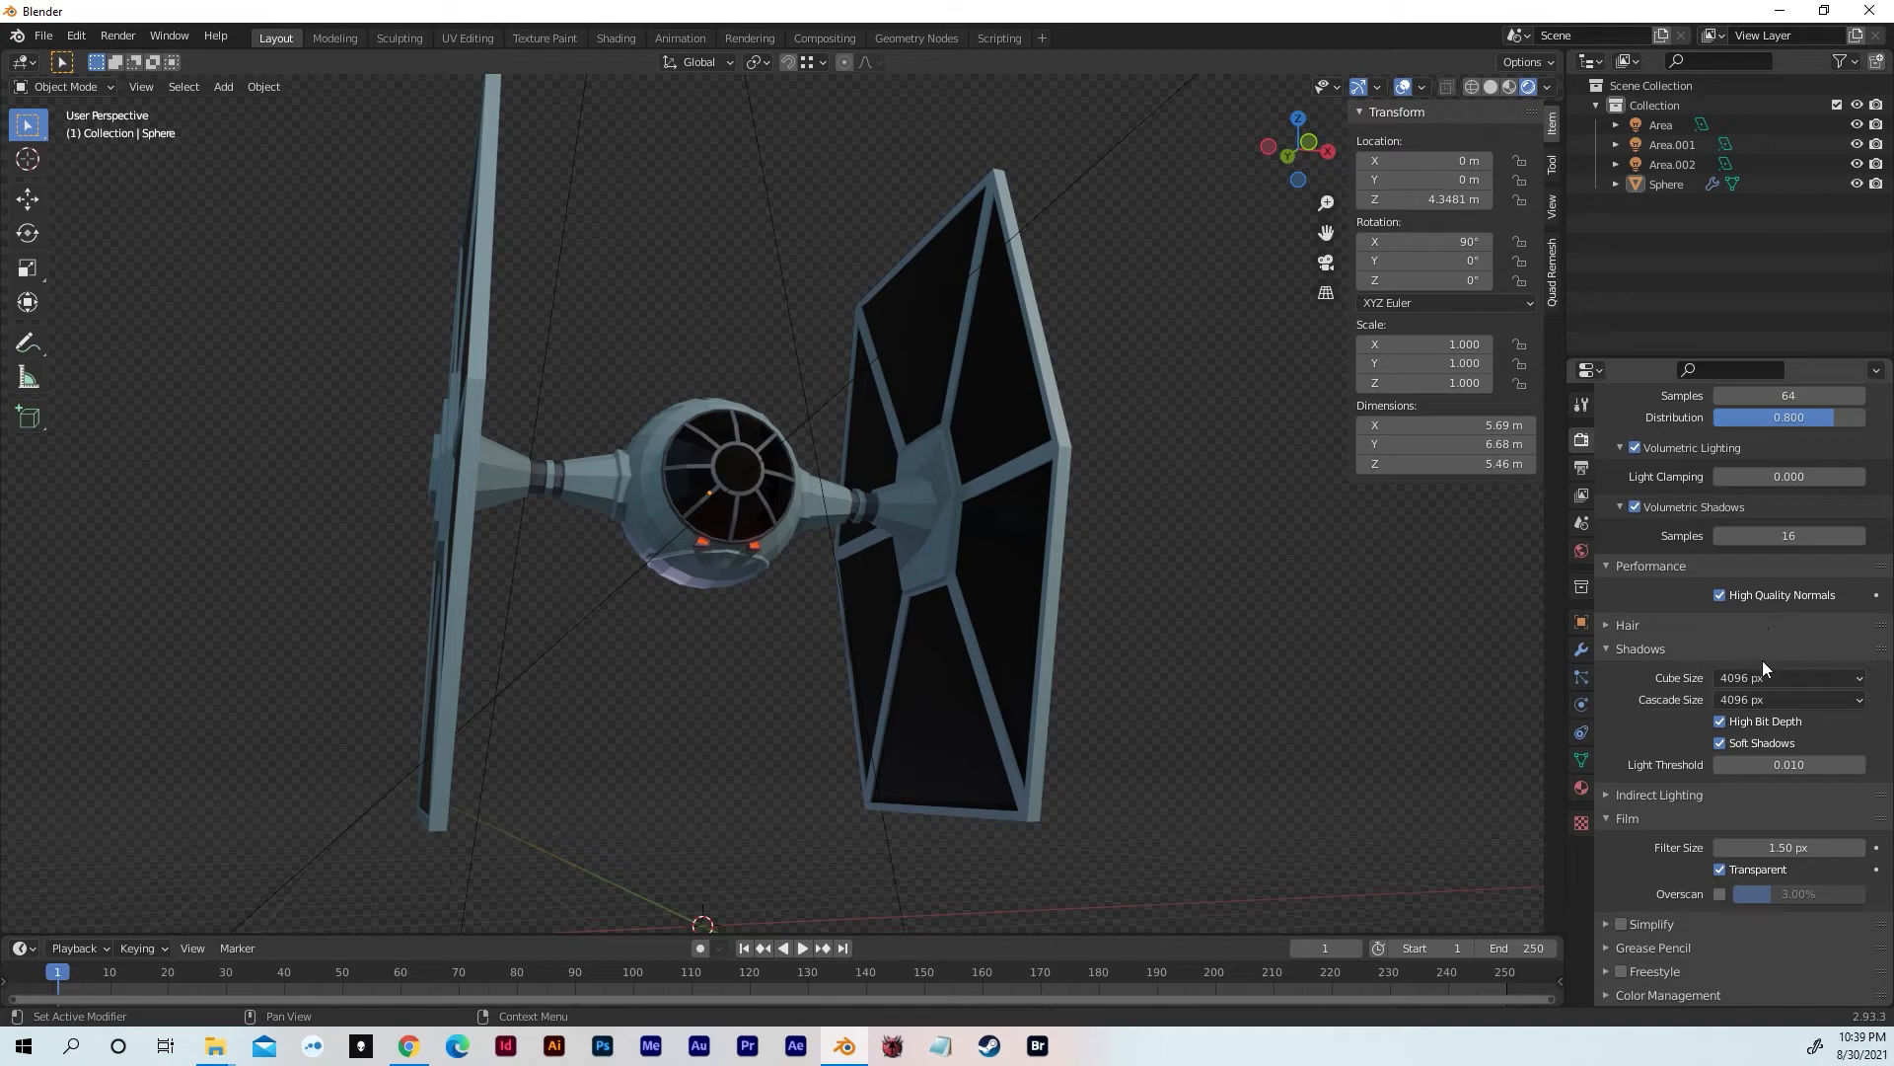
{"action": "left_click", "coordinate": [1722, 868]}
{"action": "middle_click_drag", "start_coordinate": [1443, 685], "coordinate": [1399, 641]}
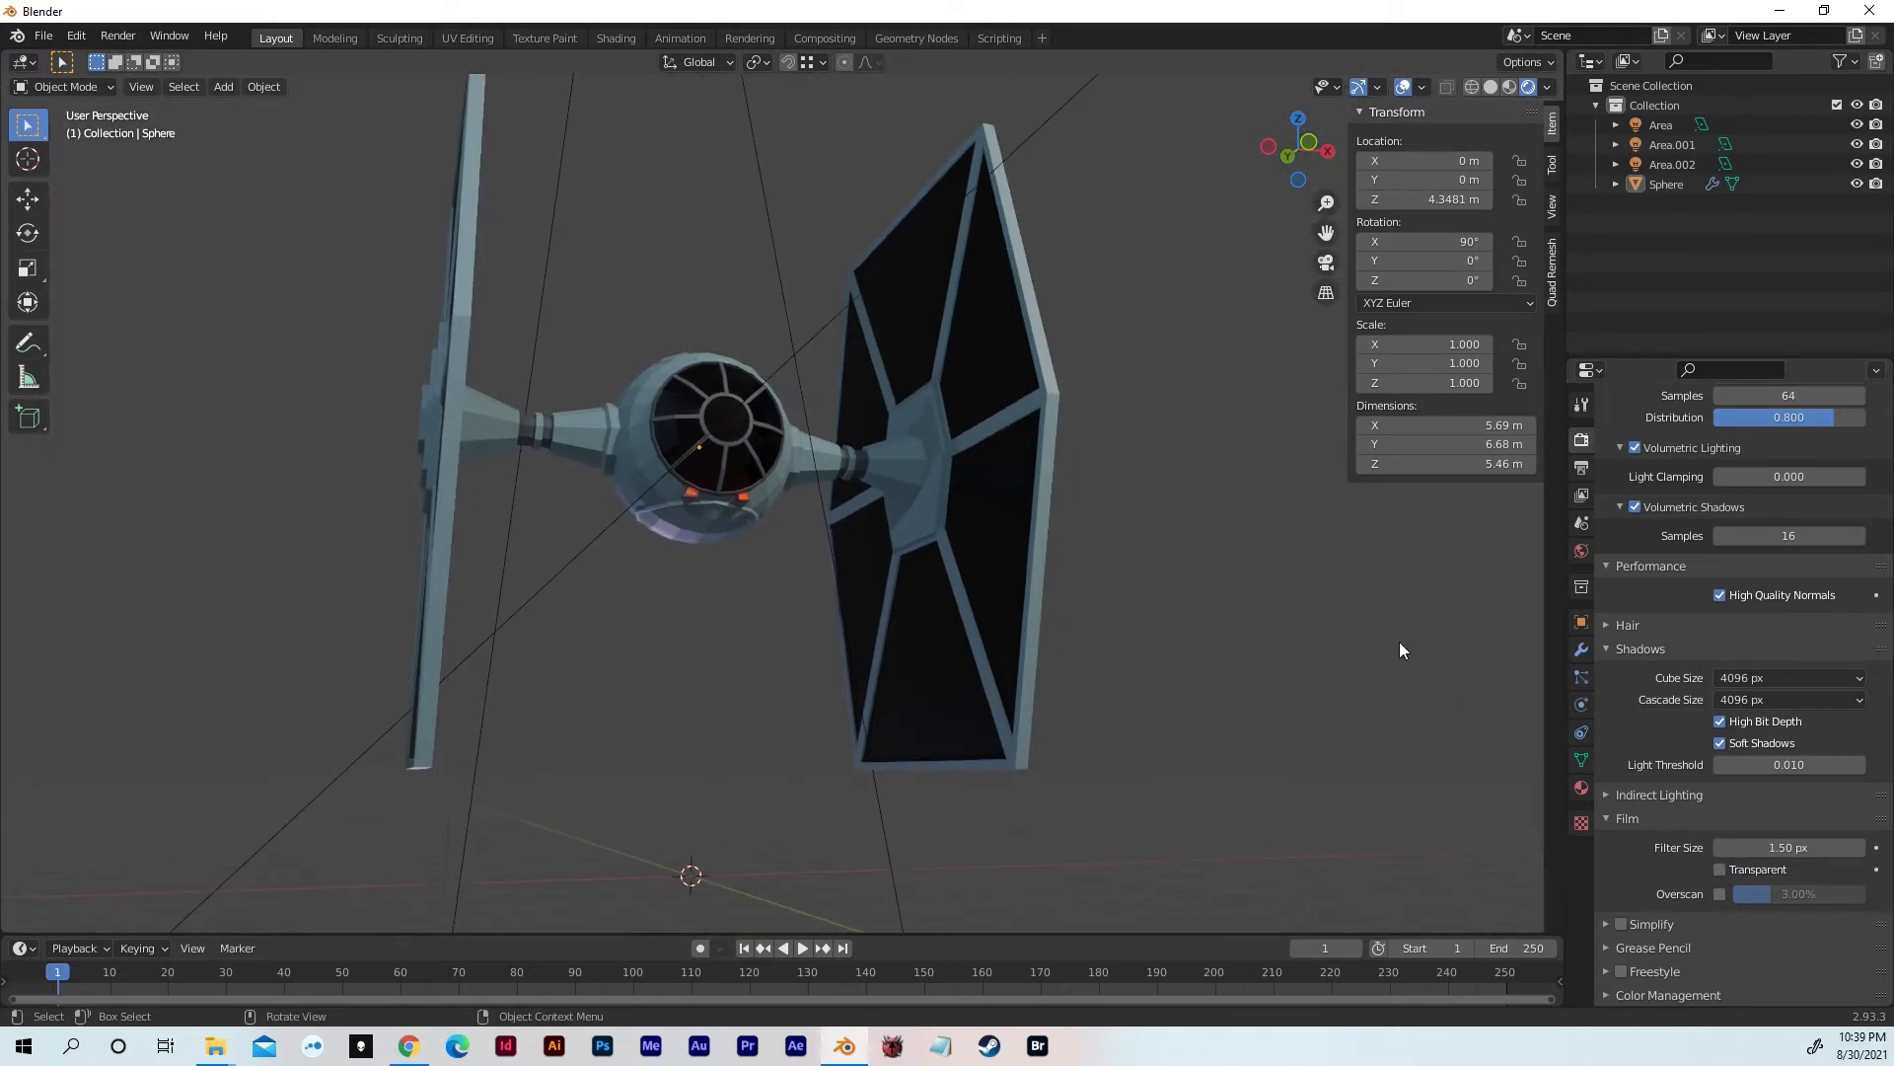
Darken the world background color to near black with a value of 0.003
{"action": "left_click", "coordinate": [1581, 551]}
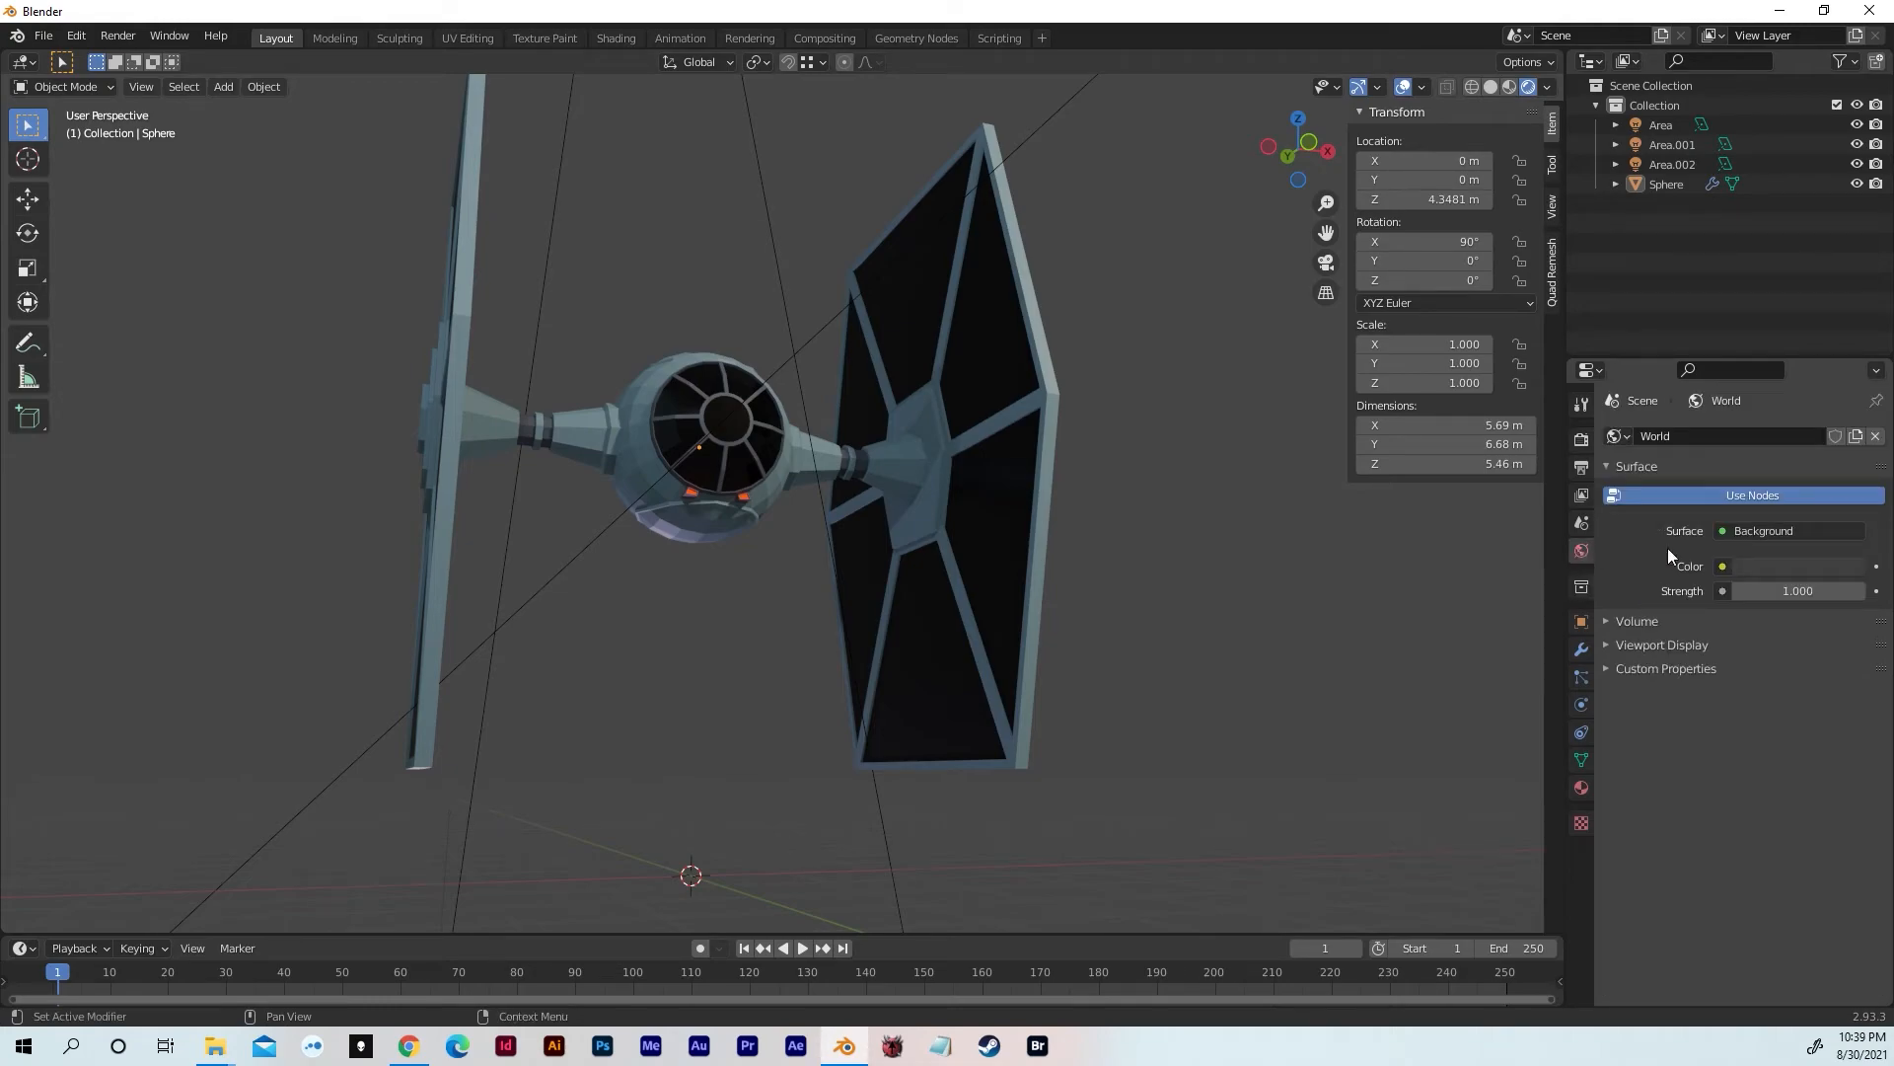
{"action": "left_click", "coordinate": [1766, 570]}
{"action": "left_click", "coordinate": [1850, 405]}
{"action": "left_click_drag", "start_coordinate": [1850, 405], "coordinate": [1850, 411]}
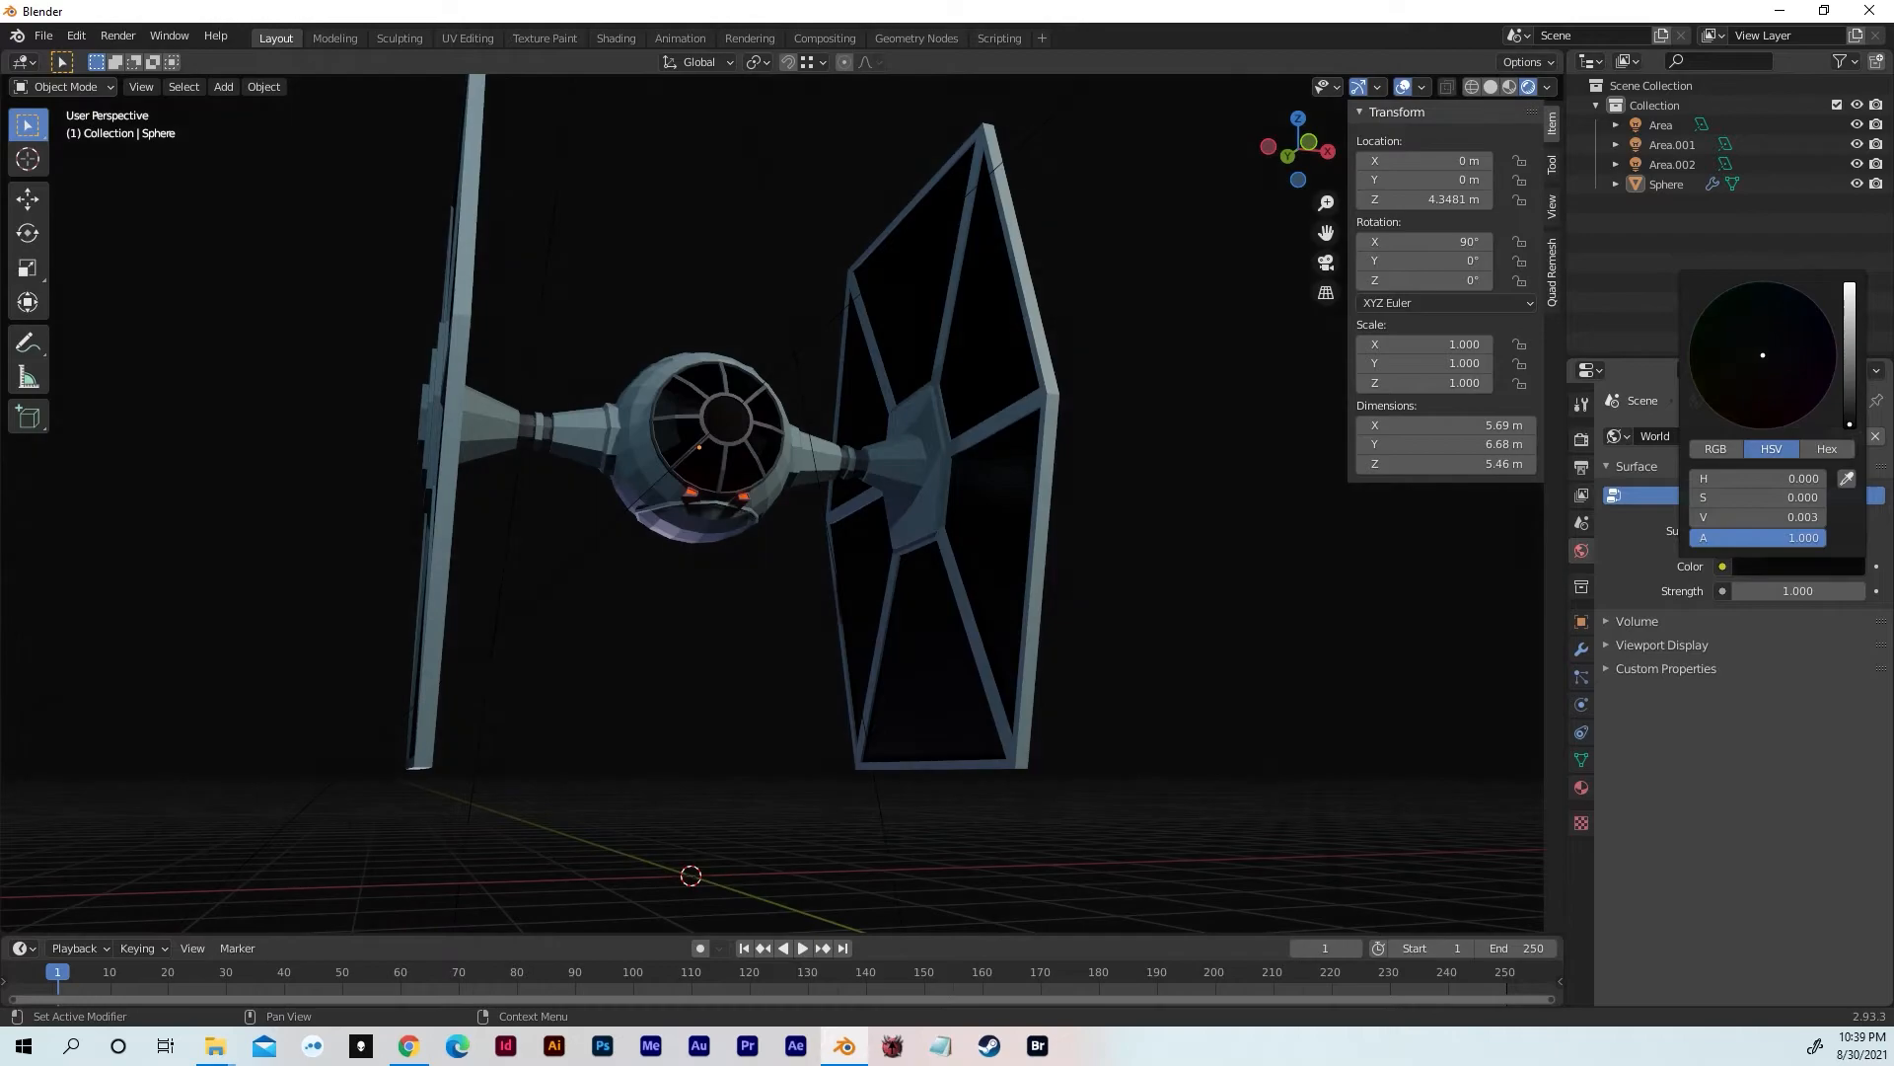
{"action": "middle_click_drag", "start_coordinate": [665, 494], "coordinate": [742, 500]}
Duplicate the ship about 19.9 m along Y and shift the copy about 6.3 m in negative X
{"action": "left_click", "coordinate": [770, 549]}
{"action": "scroll", "coordinate": [742, 500], "scroll_direction": "down", "scroll_amount": 3}
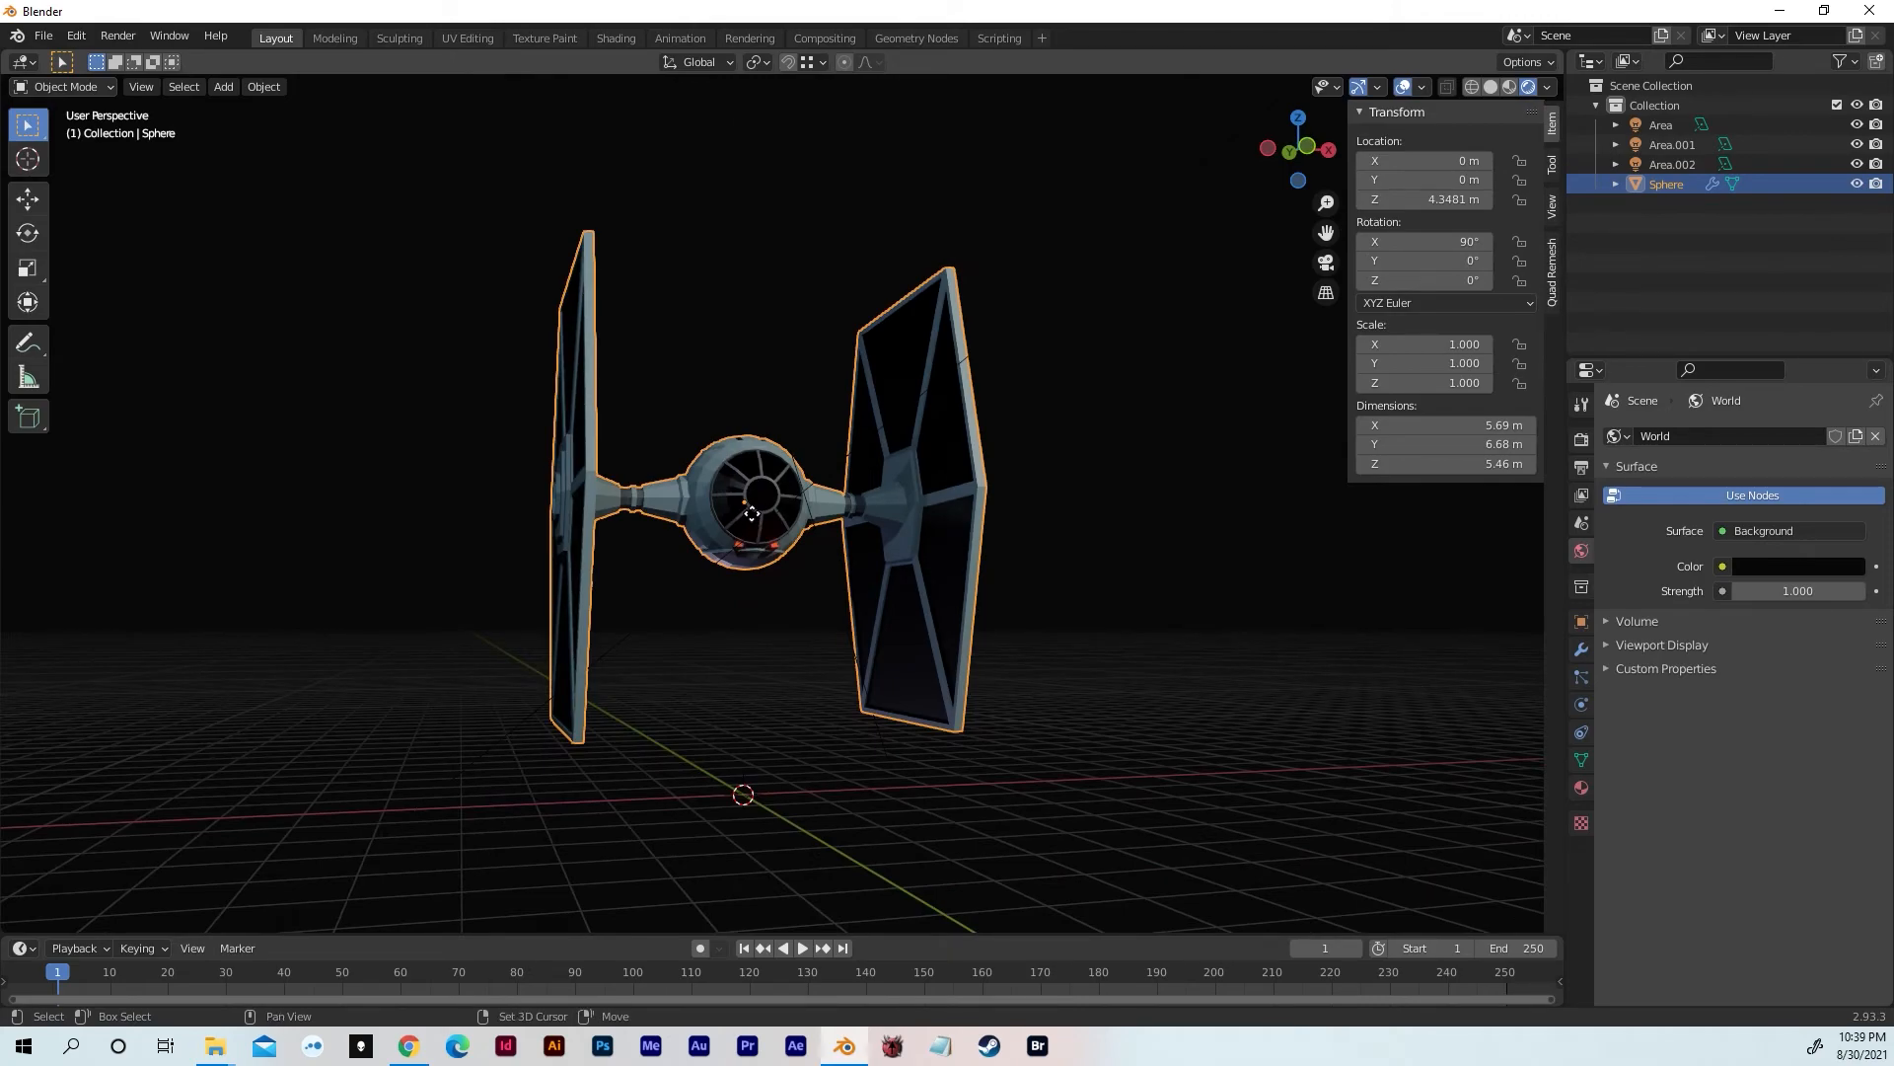
{"action": "key", "text": "shift+d"}
{"action": "key", "text": "y"}
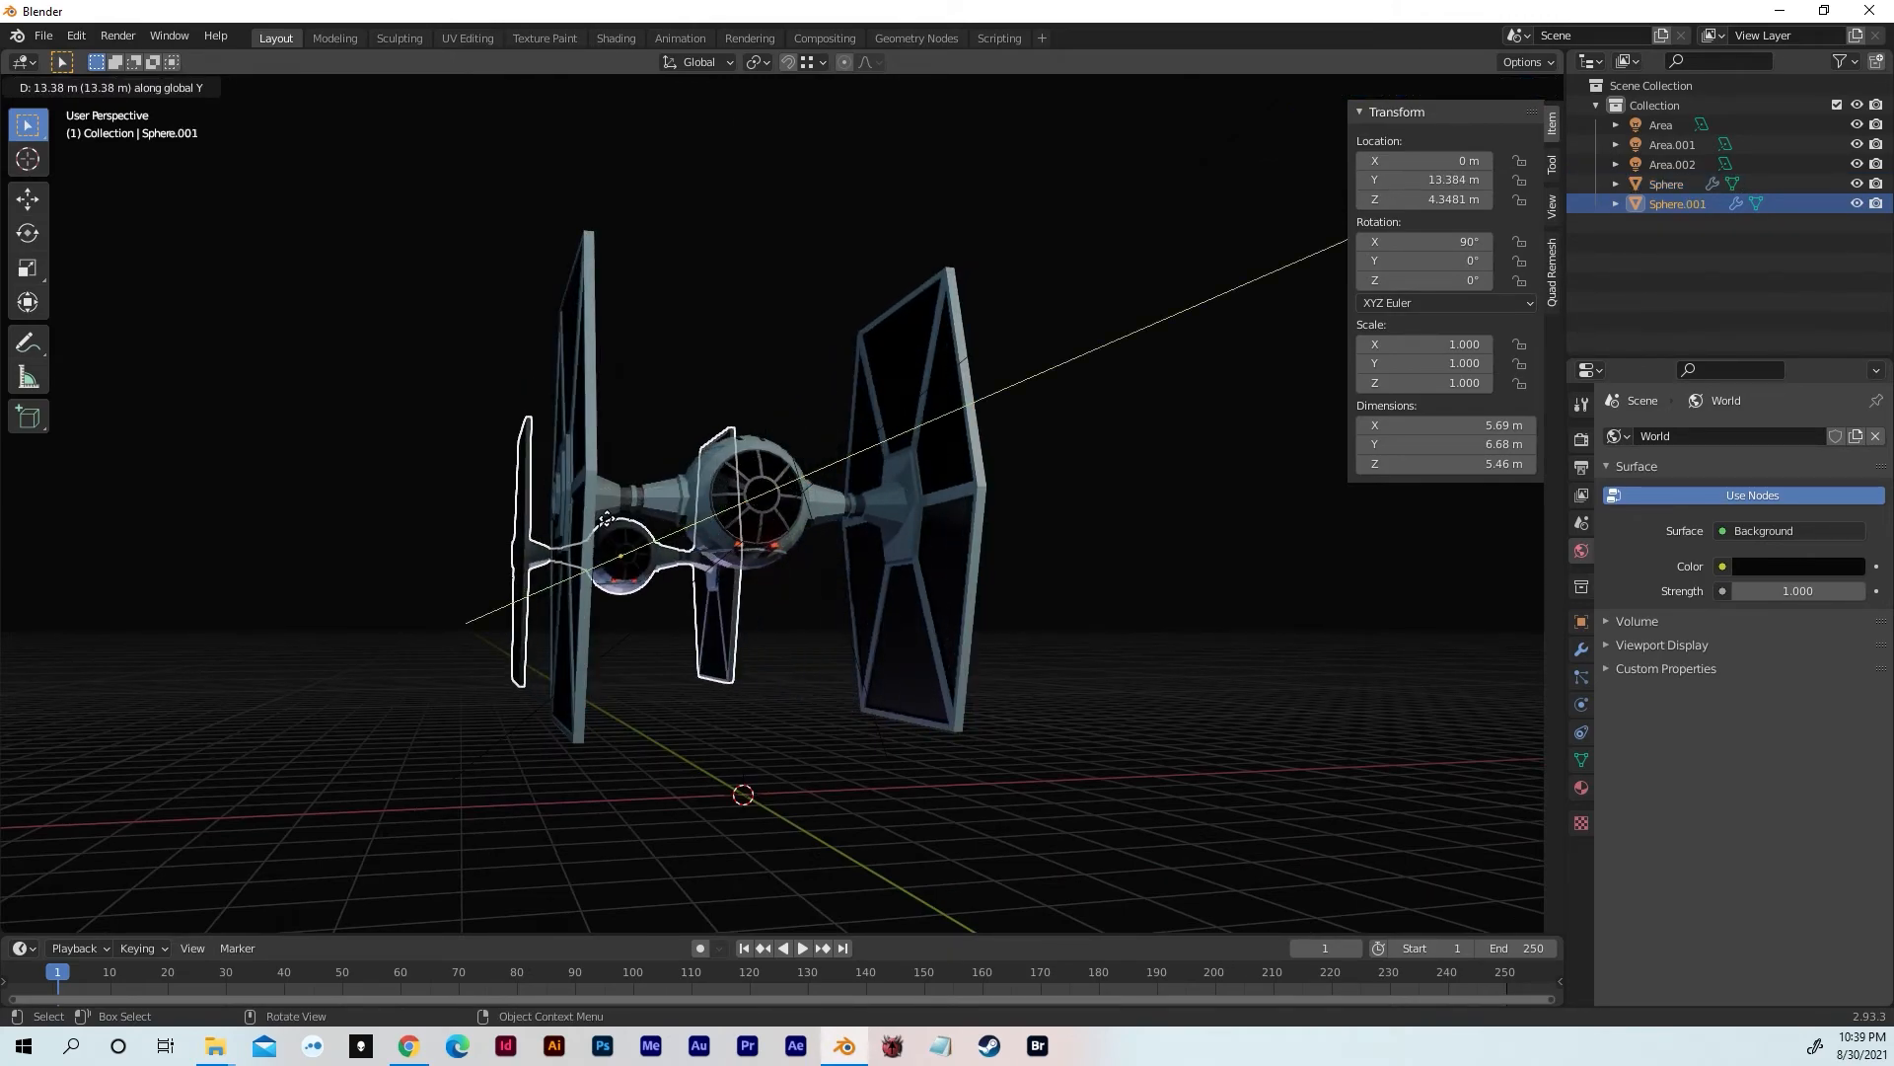
{"action": "left_click", "coordinate": [572, 517]}
{"action": "key", "text": "g"}
{"action": "key", "text": "x"}
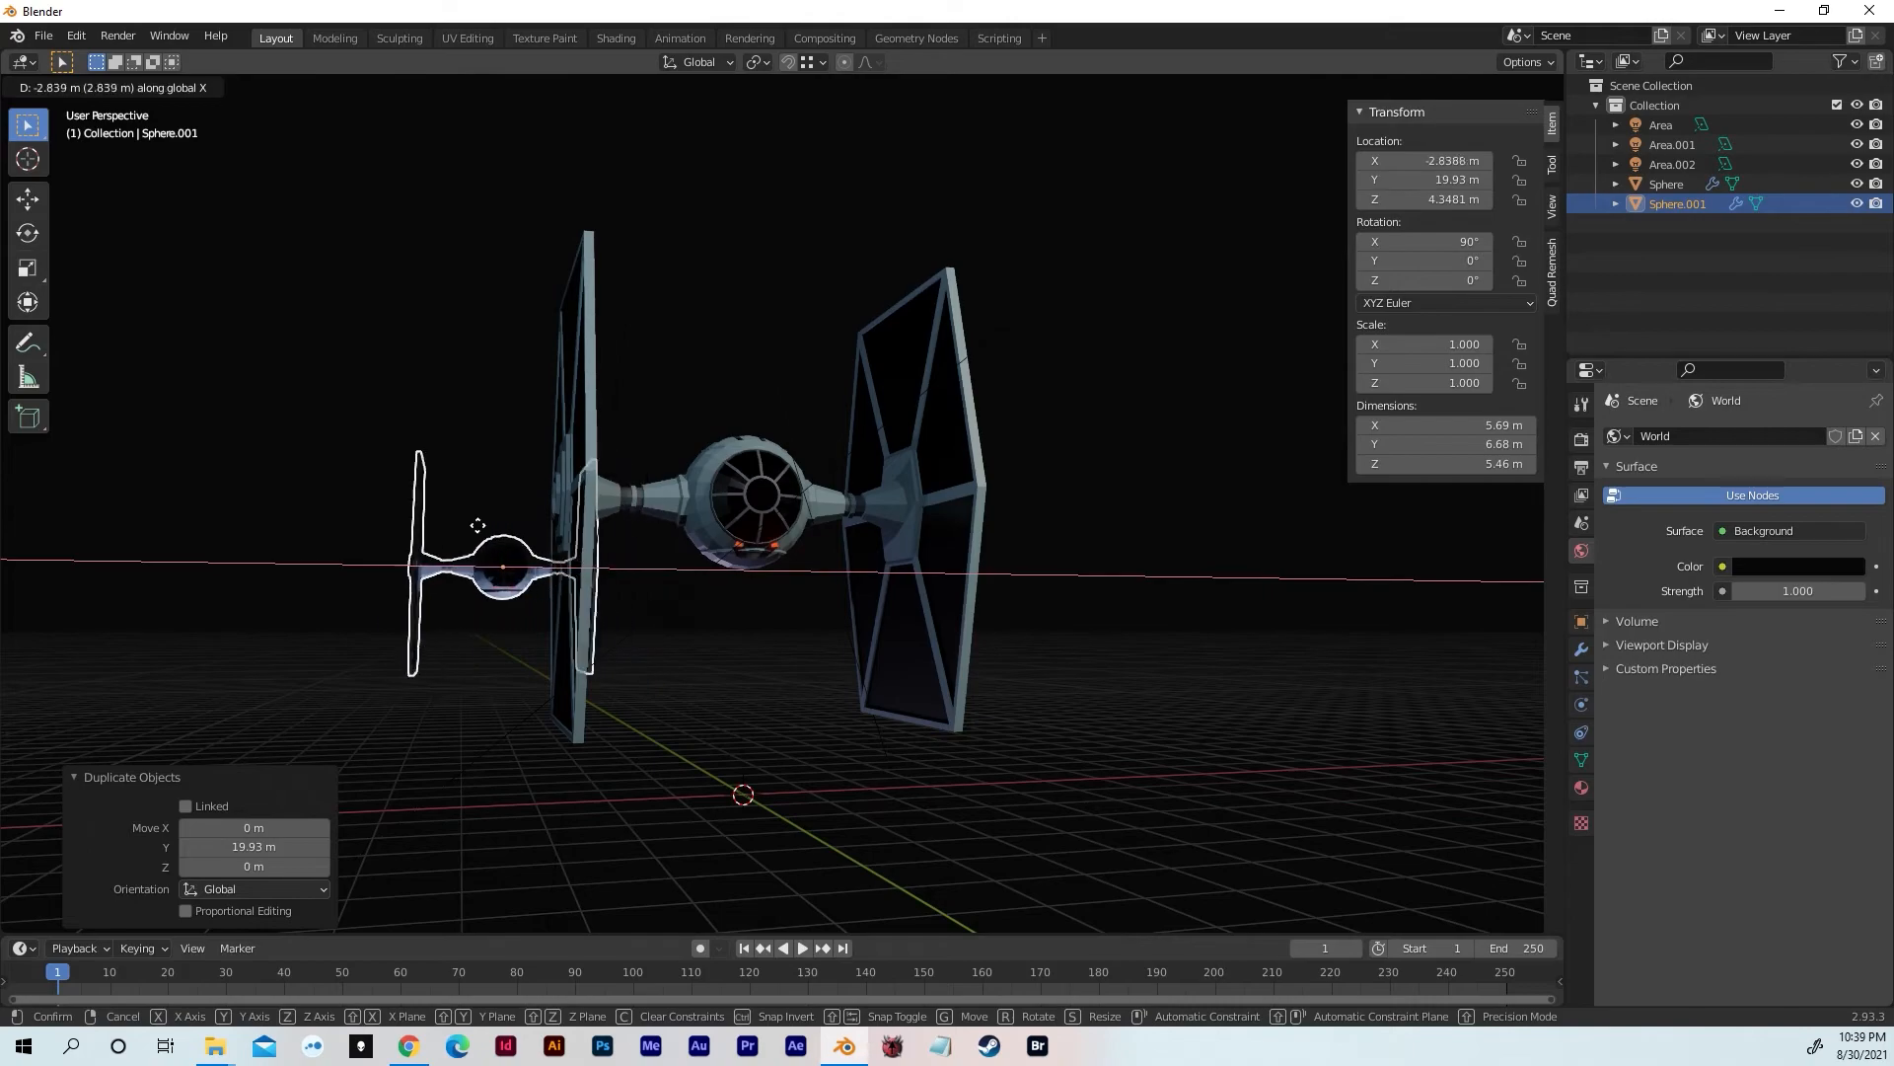
{"action": "left_click", "coordinate": [406, 421]}
{"action": "left_click", "coordinate": [407, 420]}
{"action": "middle_click_drag", "start_coordinate": [406, 420], "coordinate": [497, 482]}
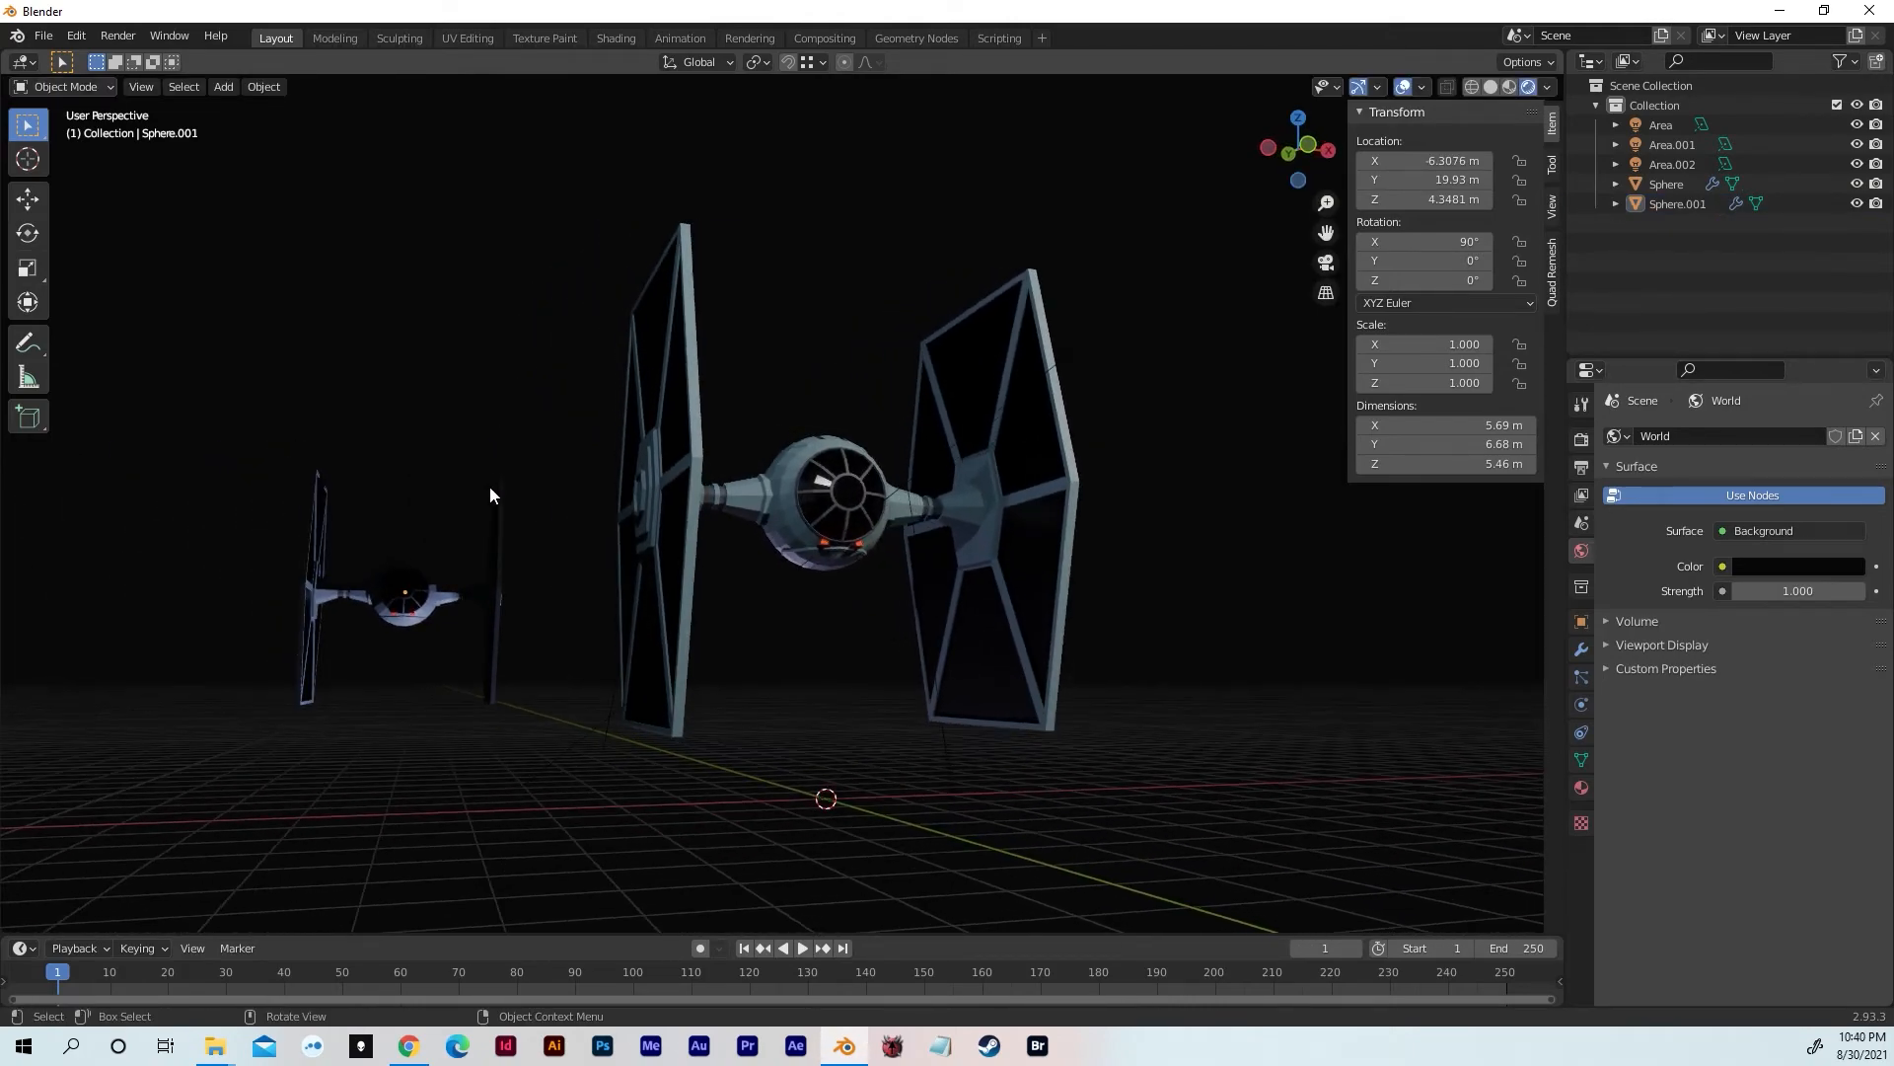
Raise the rear ship copy about 5.3 m along Z
{"action": "left_click", "coordinate": [478, 594]}
{"action": "key", "text": "g"}
{"action": "key", "text": "z"}
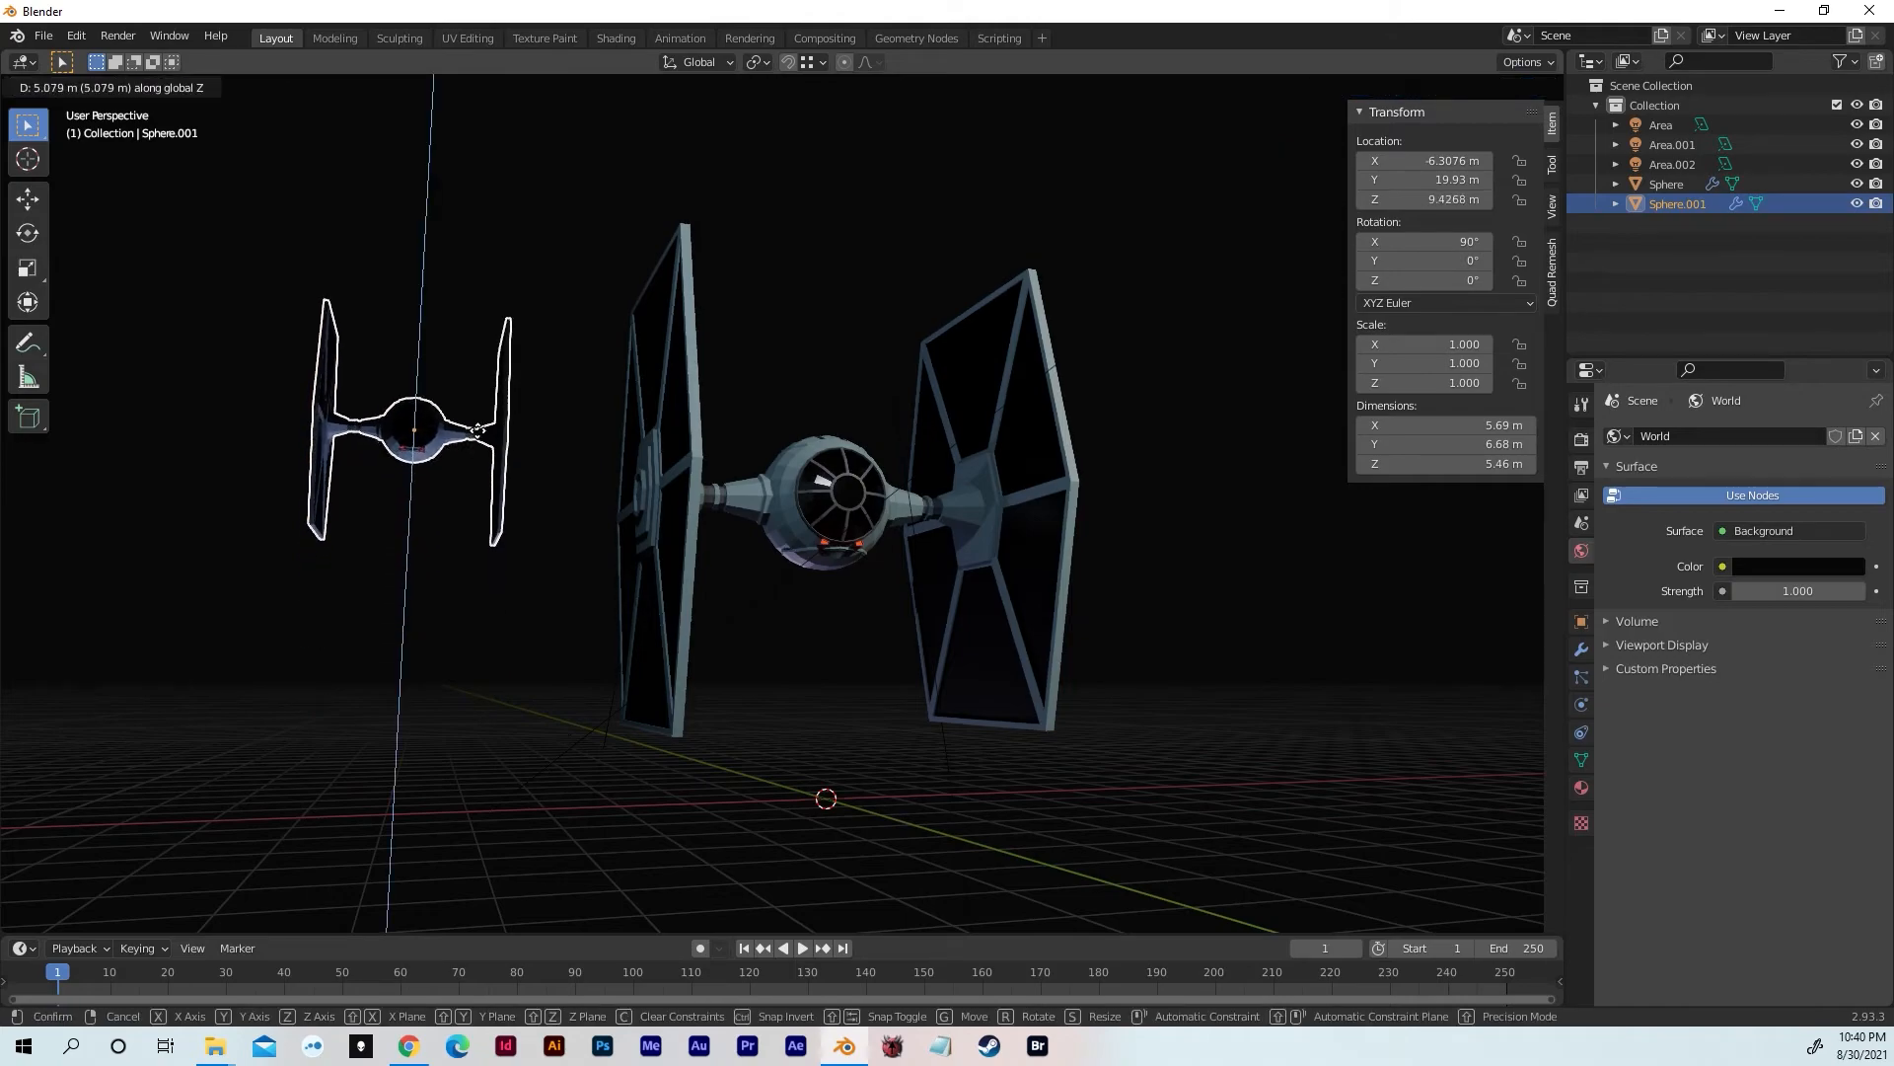
{"action": "left_click", "coordinate": [513, 442]}
{"action": "left_click", "coordinate": [549, 458]}
Duplicate the rear ship about 26.4 m along X to the other side of the main ship
{"action": "left_click", "coordinate": [453, 437]}
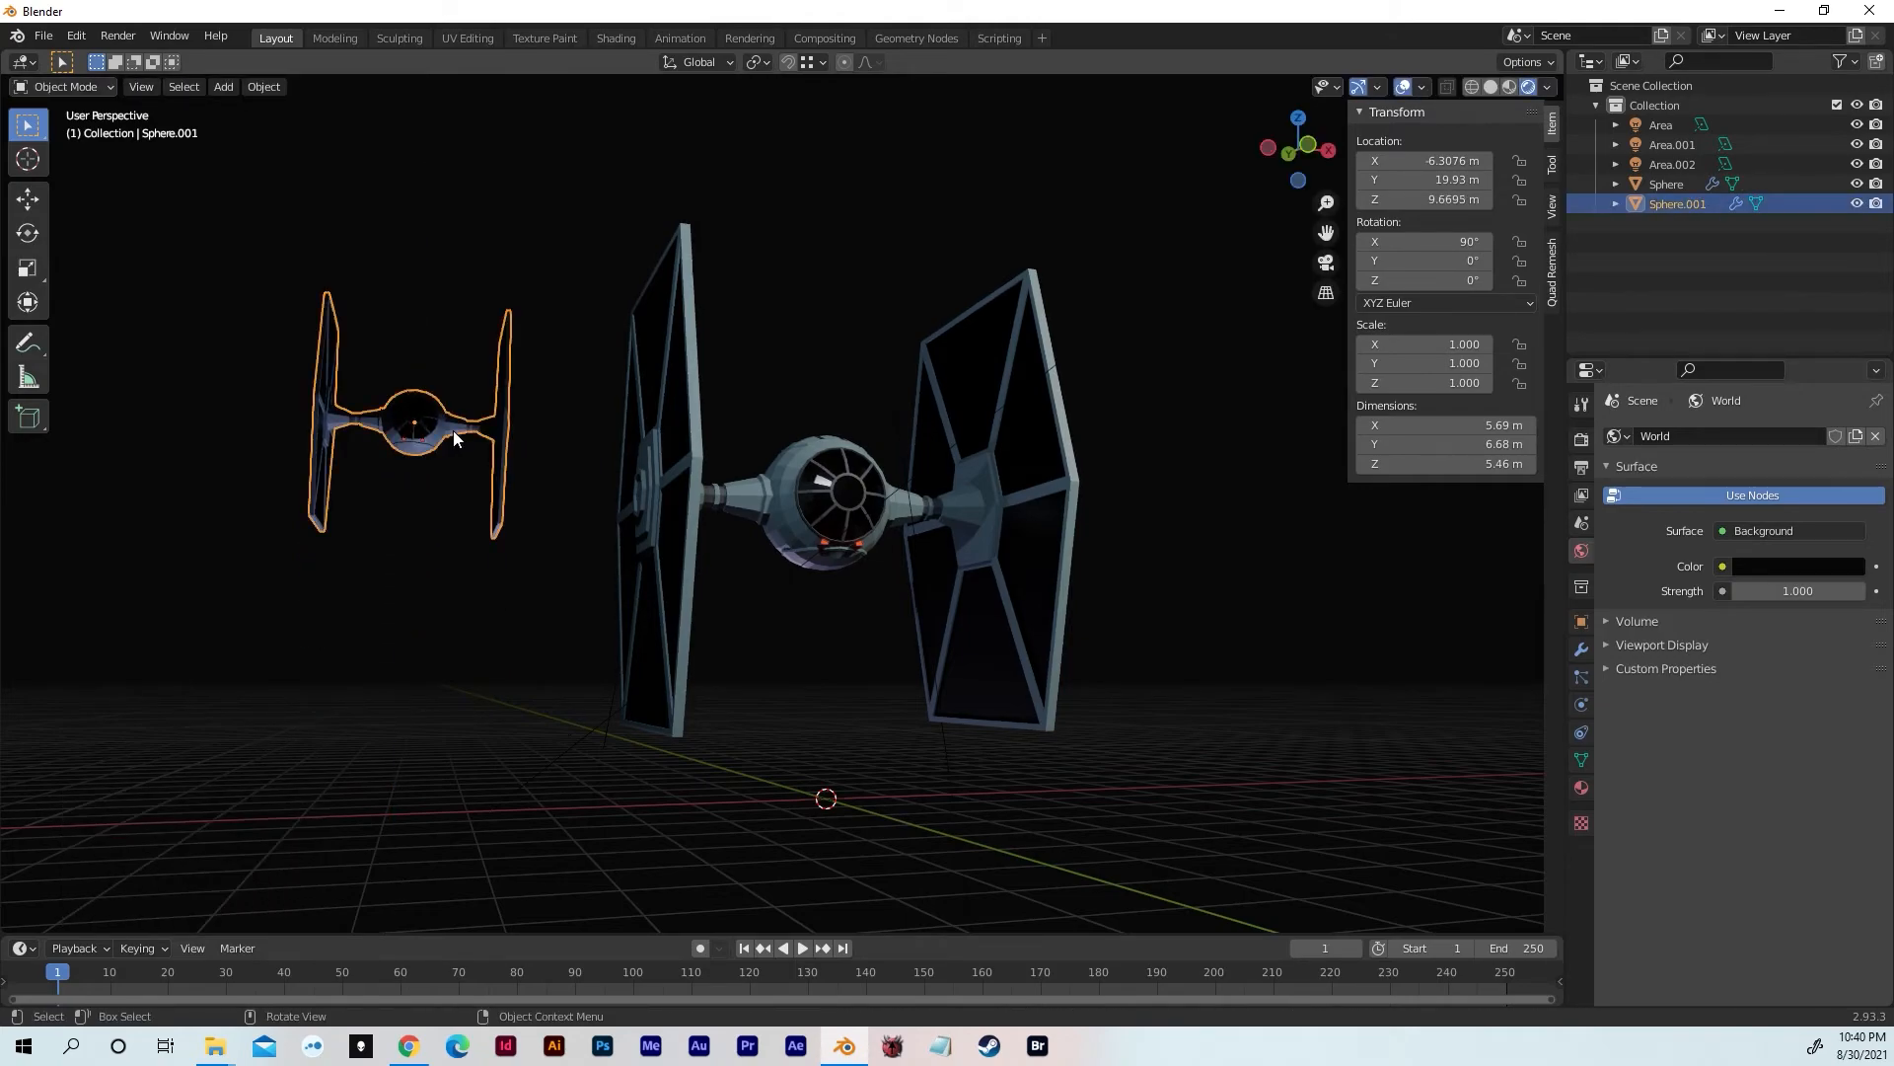
{"action": "key", "text": "shift+d"}
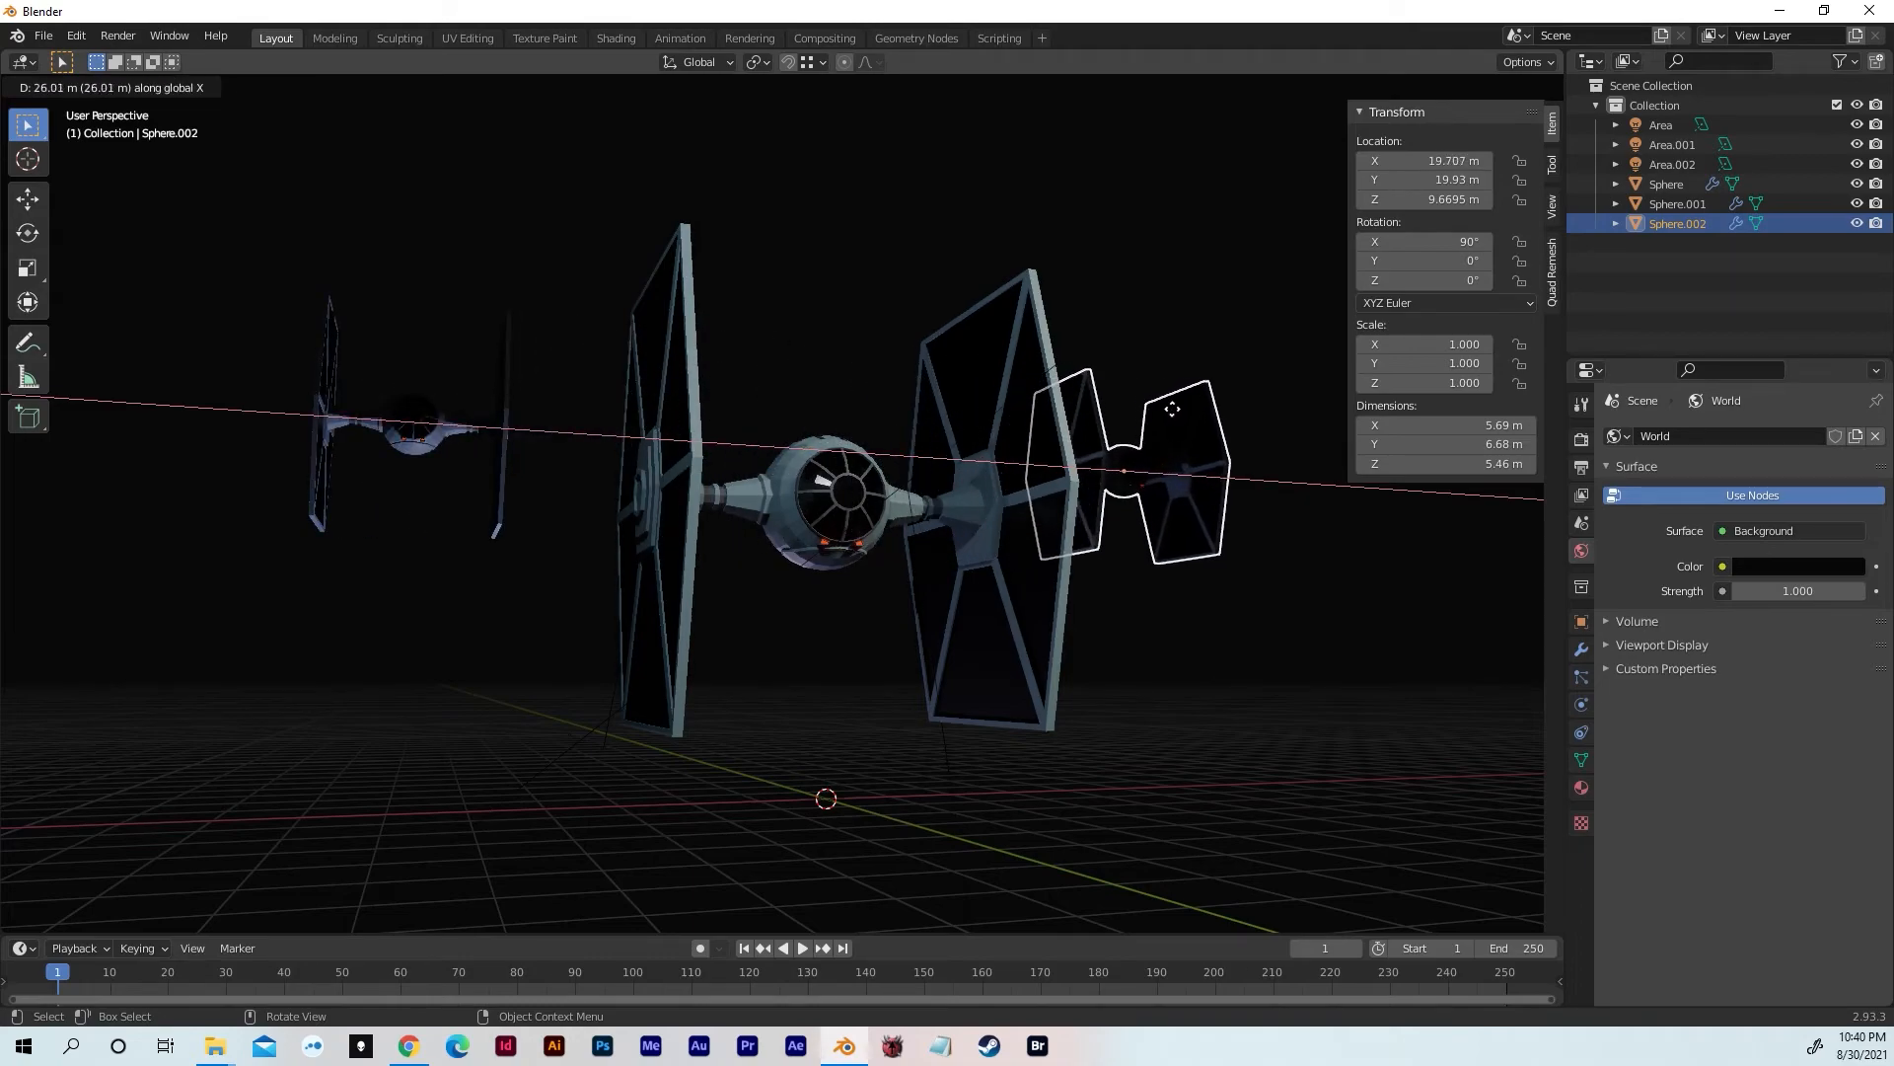
{"action": "left_click", "coordinate": [1180, 414]}
{"action": "left_click", "coordinate": [1136, 318]}
{"action": "middle_click_drag", "start_coordinate": [1134, 310], "coordinate": [1127, 483]}
Move the second ship copy about 3.7 m back in negative X and lower it to about 5.9 m in Z
{"action": "left_click", "coordinate": [1134, 472]}
{"action": "key", "text": "g"}
{"action": "key", "text": "x"}
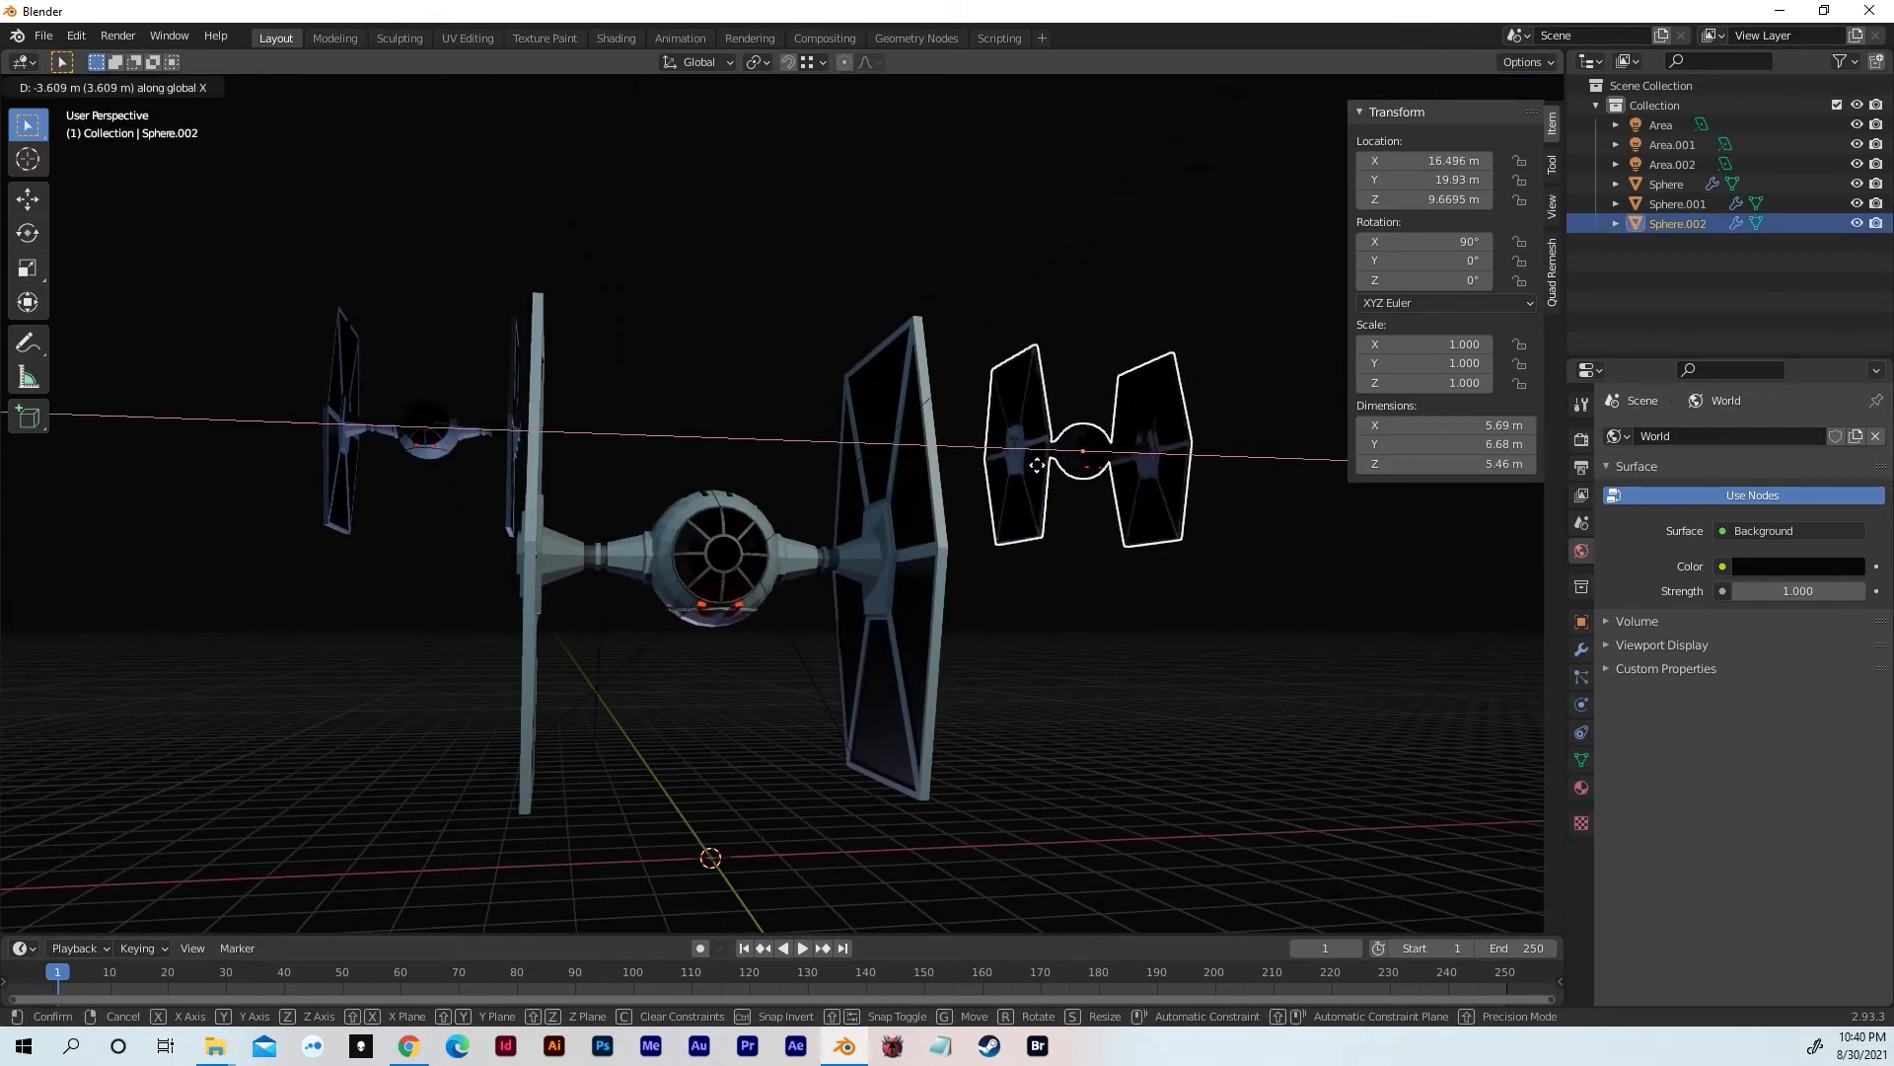
{"action": "left_click", "coordinate": [1034, 462]}
{"action": "key", "text": "g"}
{"action": "key", "text": "z"}
{"action": "left_click", "coordinate": [1040, 564]}
{"action": "middle_click_drag", "start_coordinate": [1040, 565], "coordinate": [1044, 506]}
Duplicate the front area light about 15.7 m along X and raise the copy about 8.3 m along Z
{"action": "middle_click_drag", "start_coordinate": [1040, 600], "coordinate": [1038, 667]}
{"action": "scroll", "coordinate": [1123, 549], "scroll_direction": "down", "scroll_amount": 4}
{"action": "scroll", "coordinate": [1066, 631], "scroll_direction": "down", "scroll_amount": 2}
{"action": "left_click", "coordinate": [834, 493]}
{"action": "middle_click_drag", "start_coordinate": [835, 493], "coordinate": [865, 610]}
{"action": "key", "text": "shift+d"}
{"action": "key", "text": "x"}
{"action": "left_click", "coordinate": [1353, 507]}
{"action": "key", "text": "g"}
{"action": "key", "text": "z"}
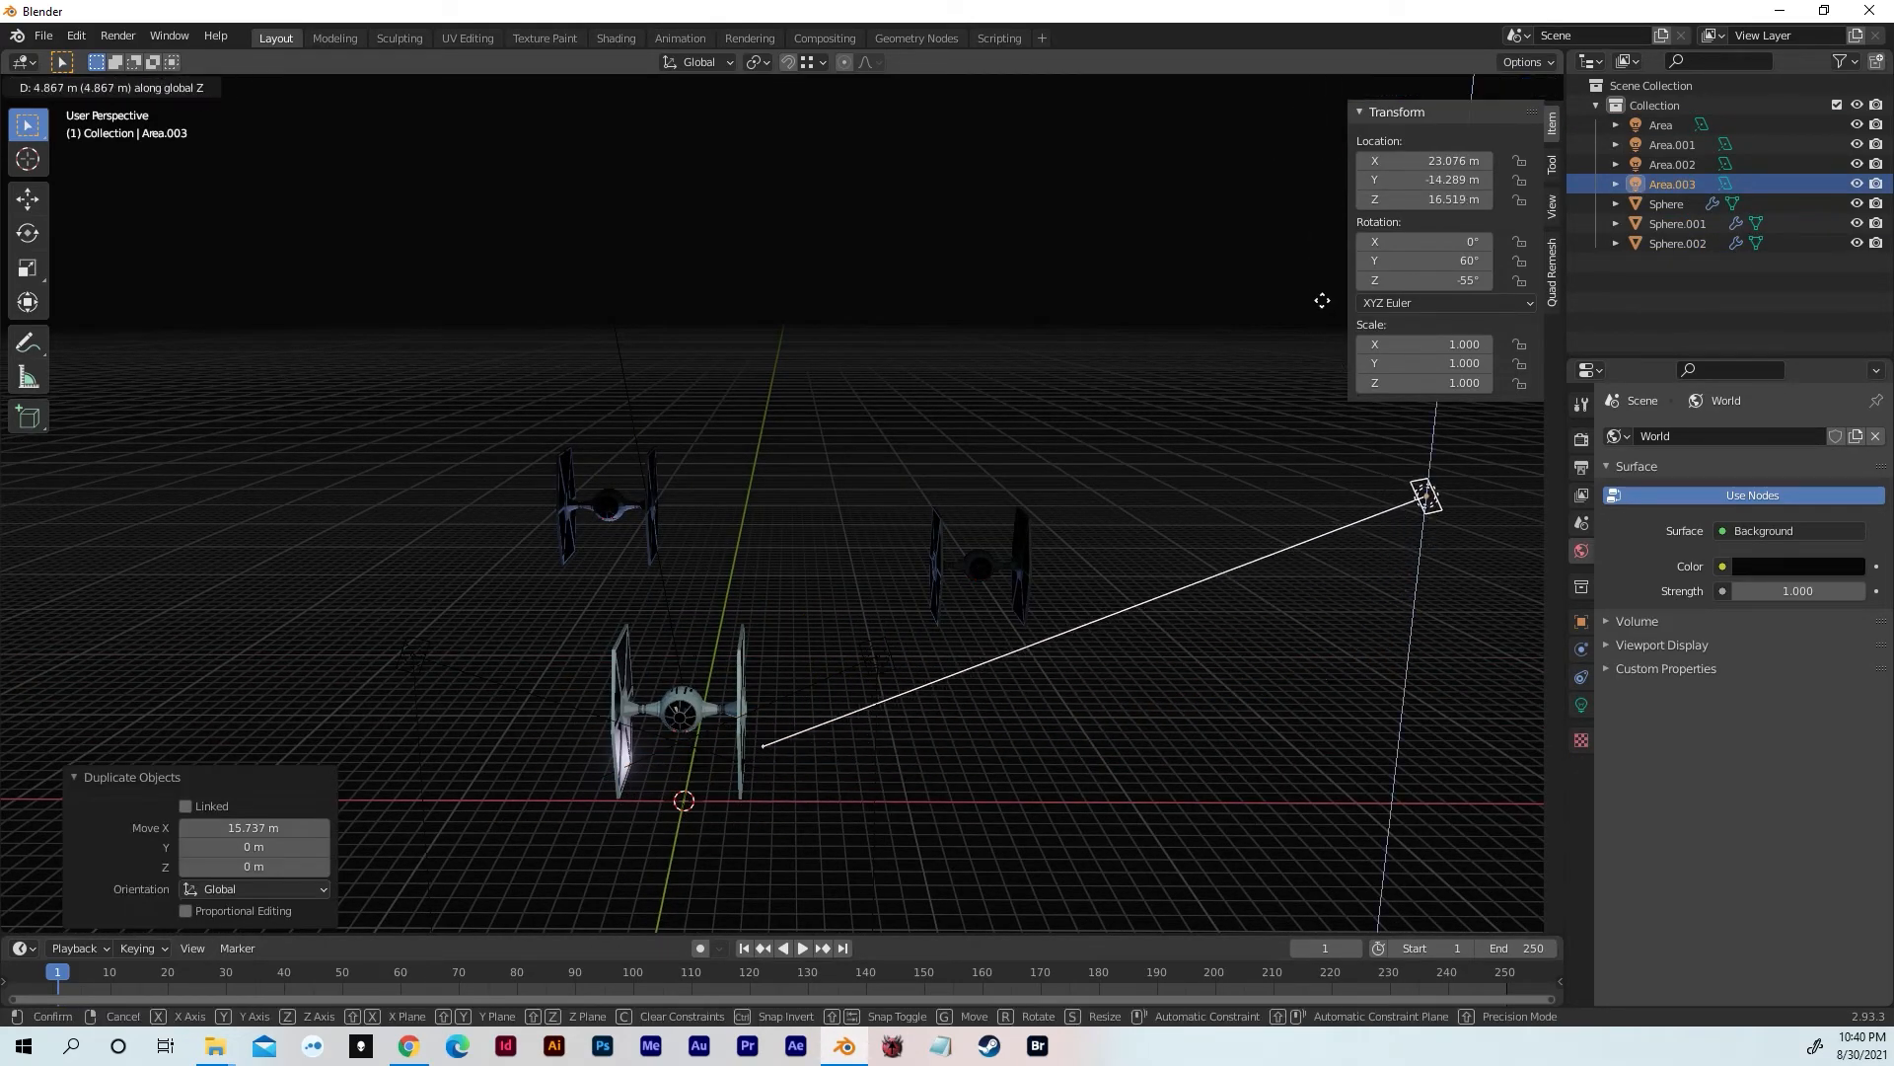
{"action": "left_click", "coordinate": [1326, 198]}
Shift the duplicated light about 6.4 m further along X and about 1.6 m up along Z
{"action": "middle_click_drag", "start_coordinate": [1154, 526], "coordinate": [878, 535]}
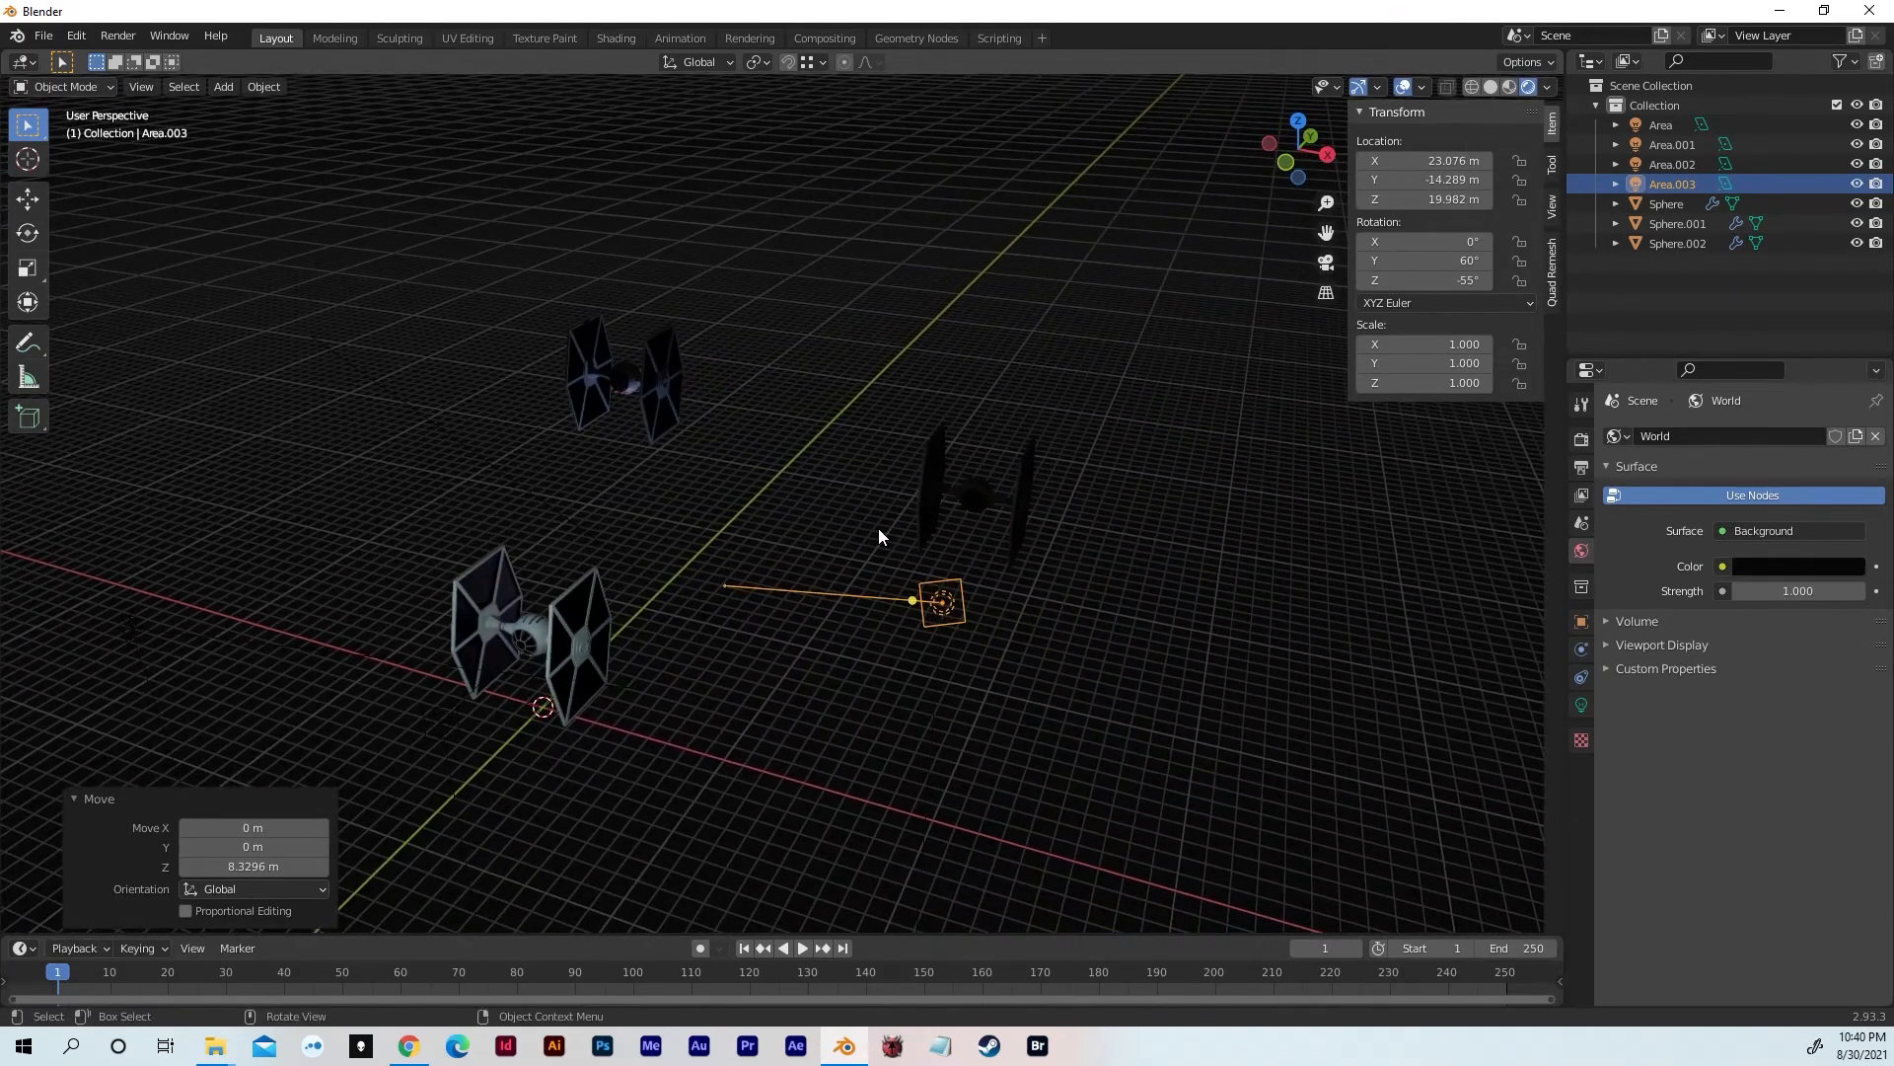
{"action": "key", "text": "g"}
{"action": "key", "text": "x"}
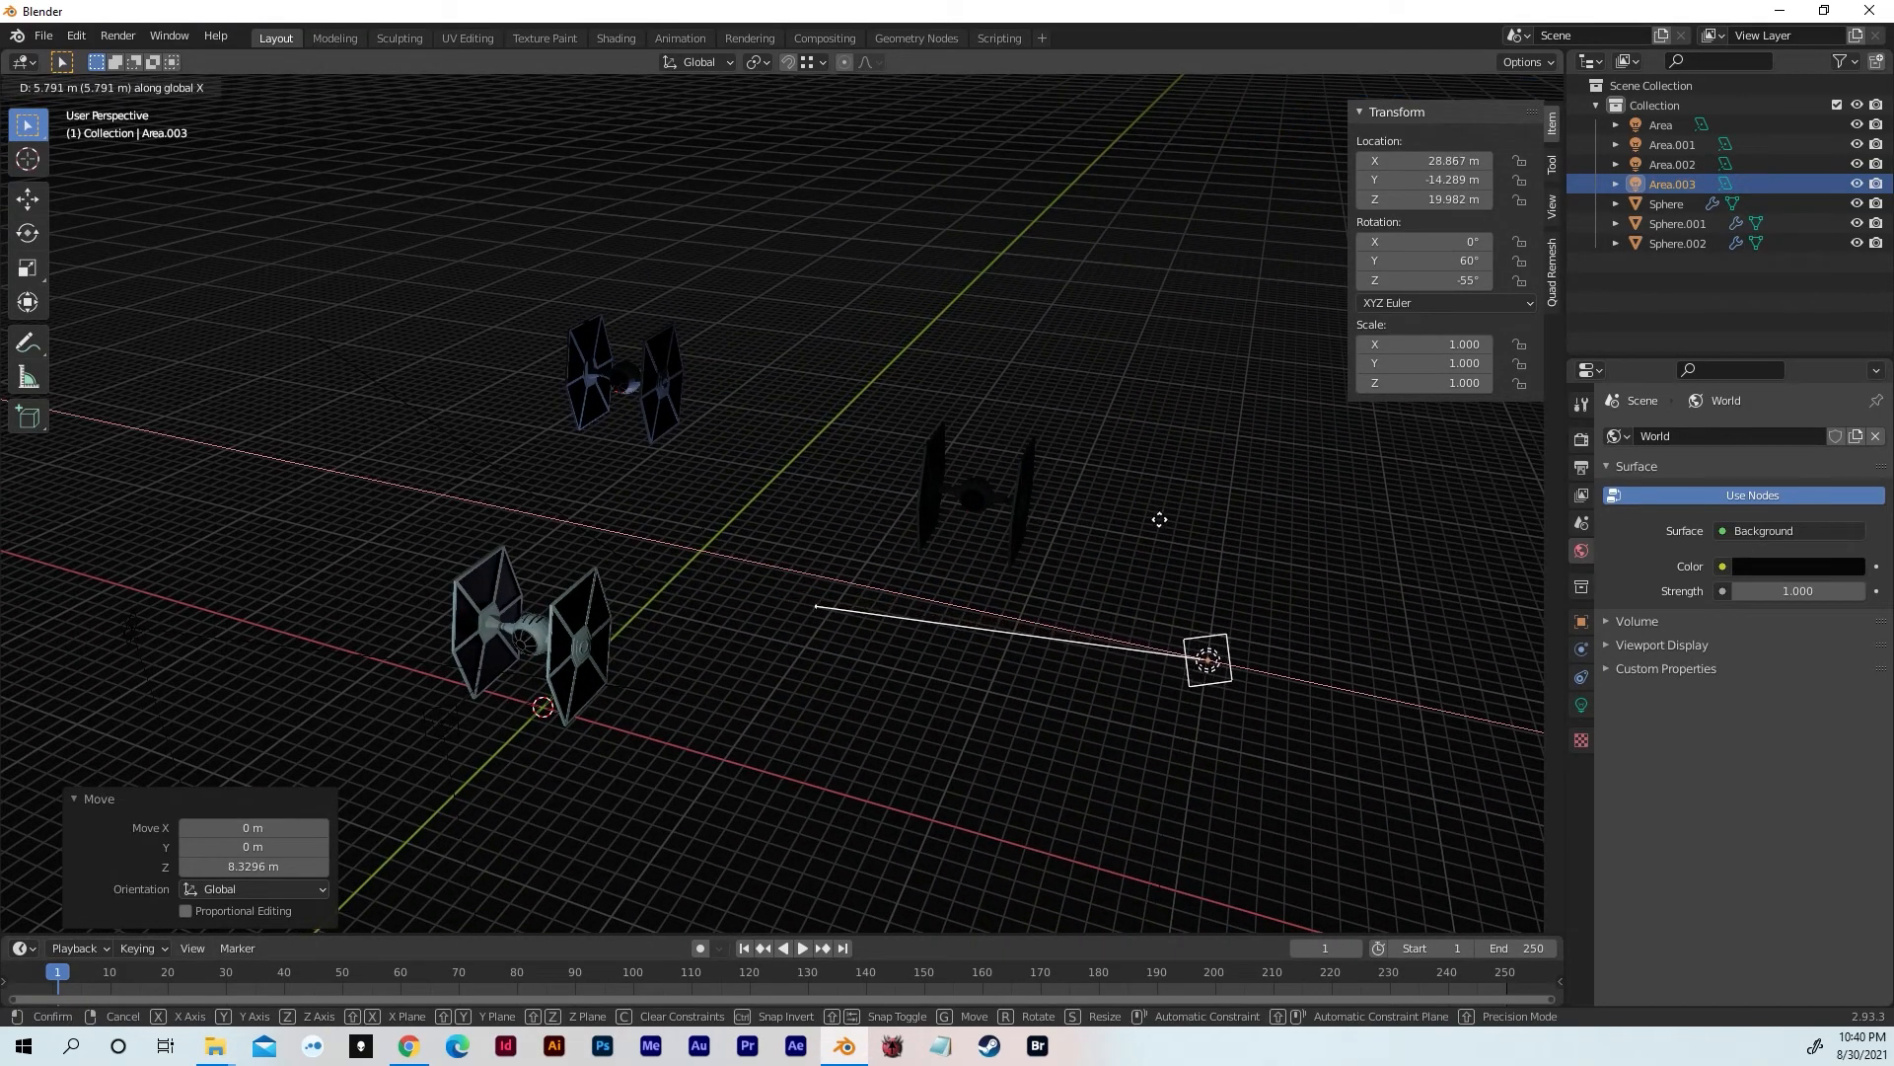
{"action": "left_click", "coordinate": [1187, 518]}
{"action": "key", "text": "g"}
{"action": "key", "text": "z"}
Rotate the duplicated light -15° about Z and move it about 5.6 m along Y
{"action": "middle_click_drag", "start_coordinate": [1186, 454], "coordinate": [1136, 454]}
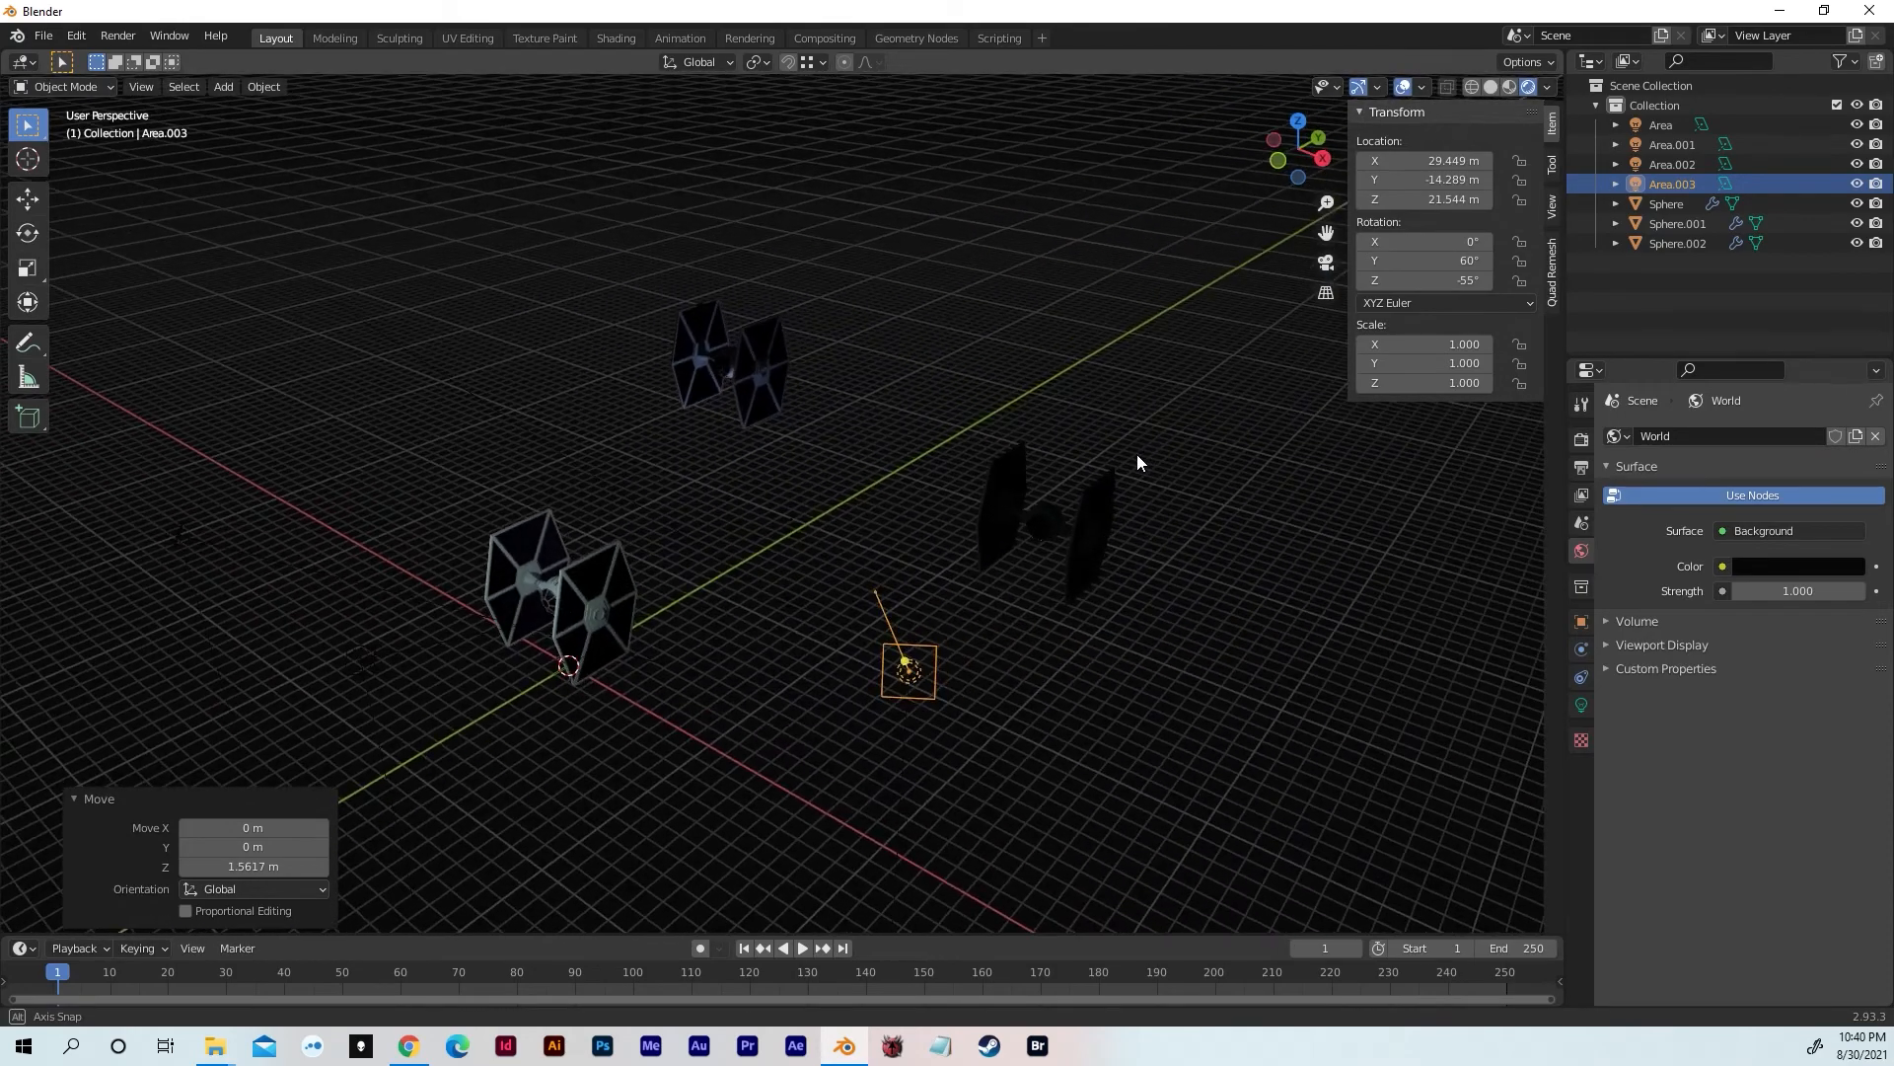
{"action": "key", "text": "r"}
{"action": "key", "text": "z"}
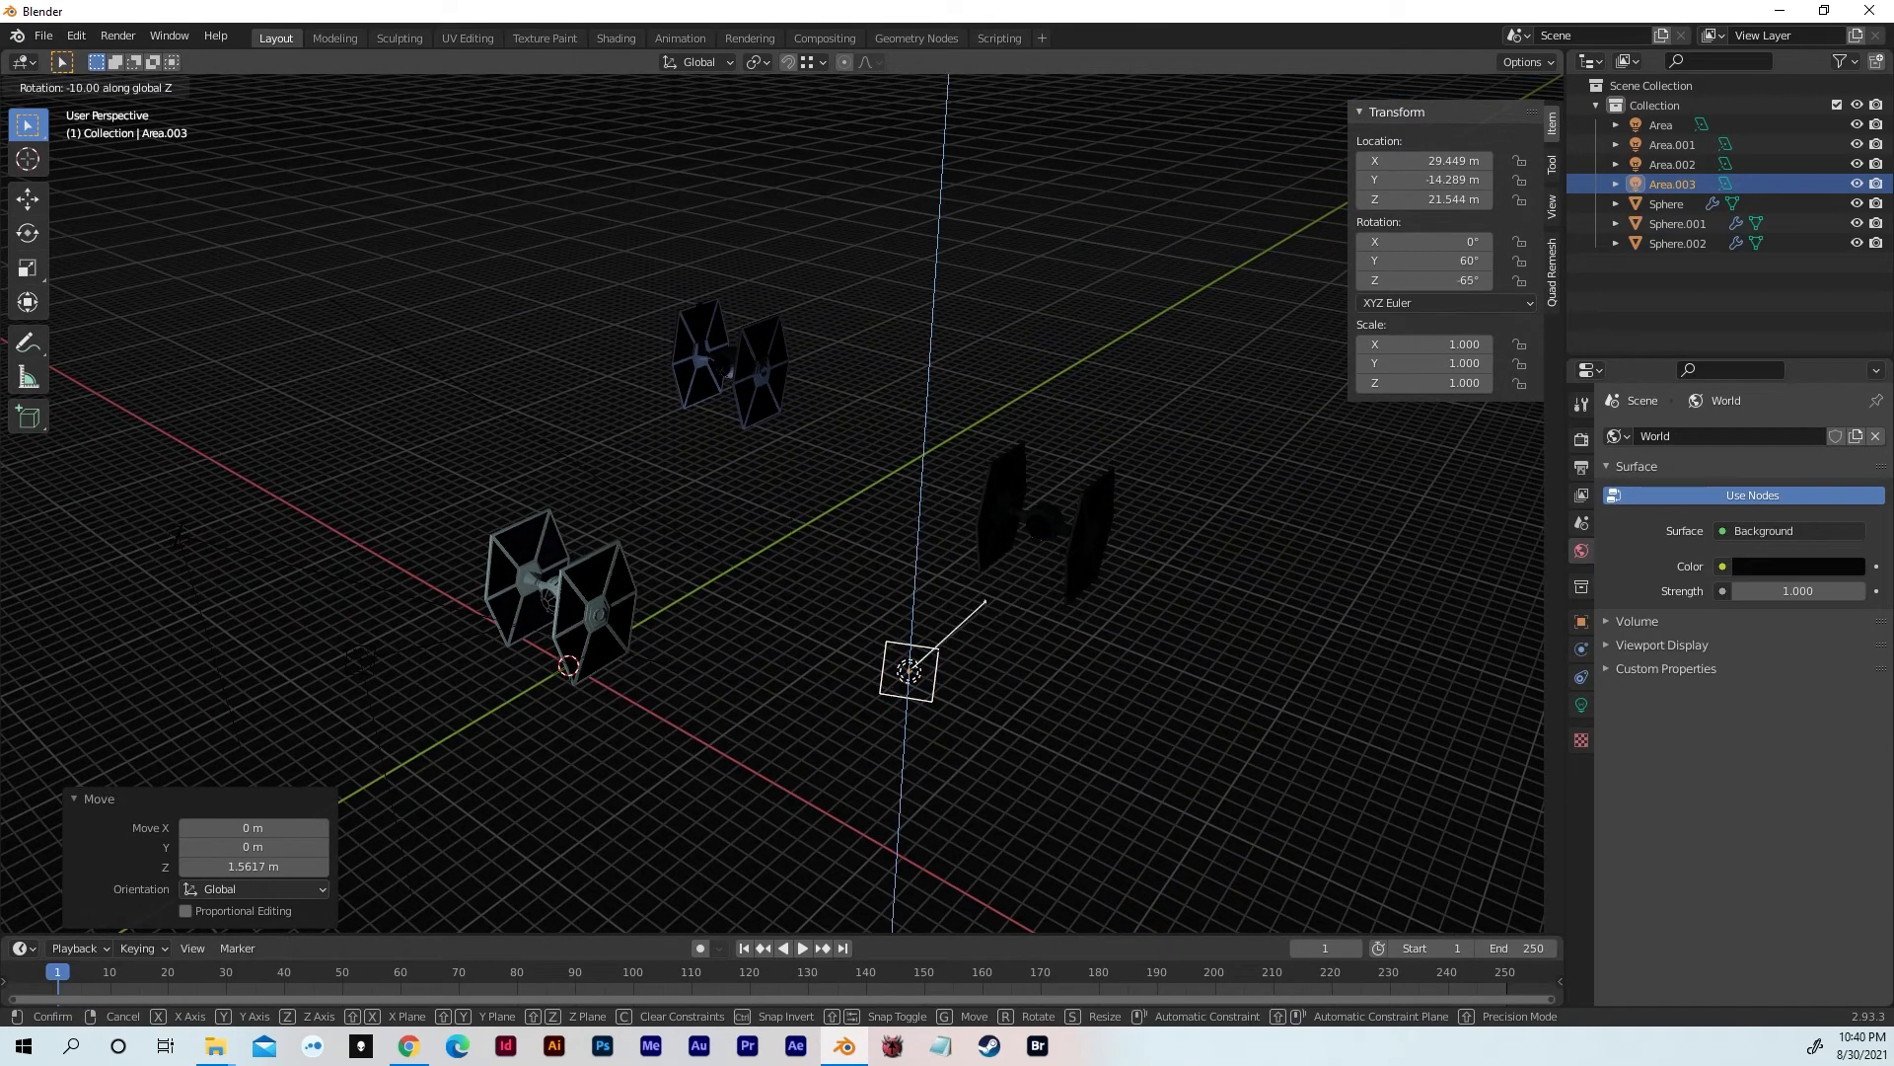
{"action": "left_click", "coordinate": [1079, 562]}
{"action": "key", "text": "g"}
{"action": "key", "text": "y"}
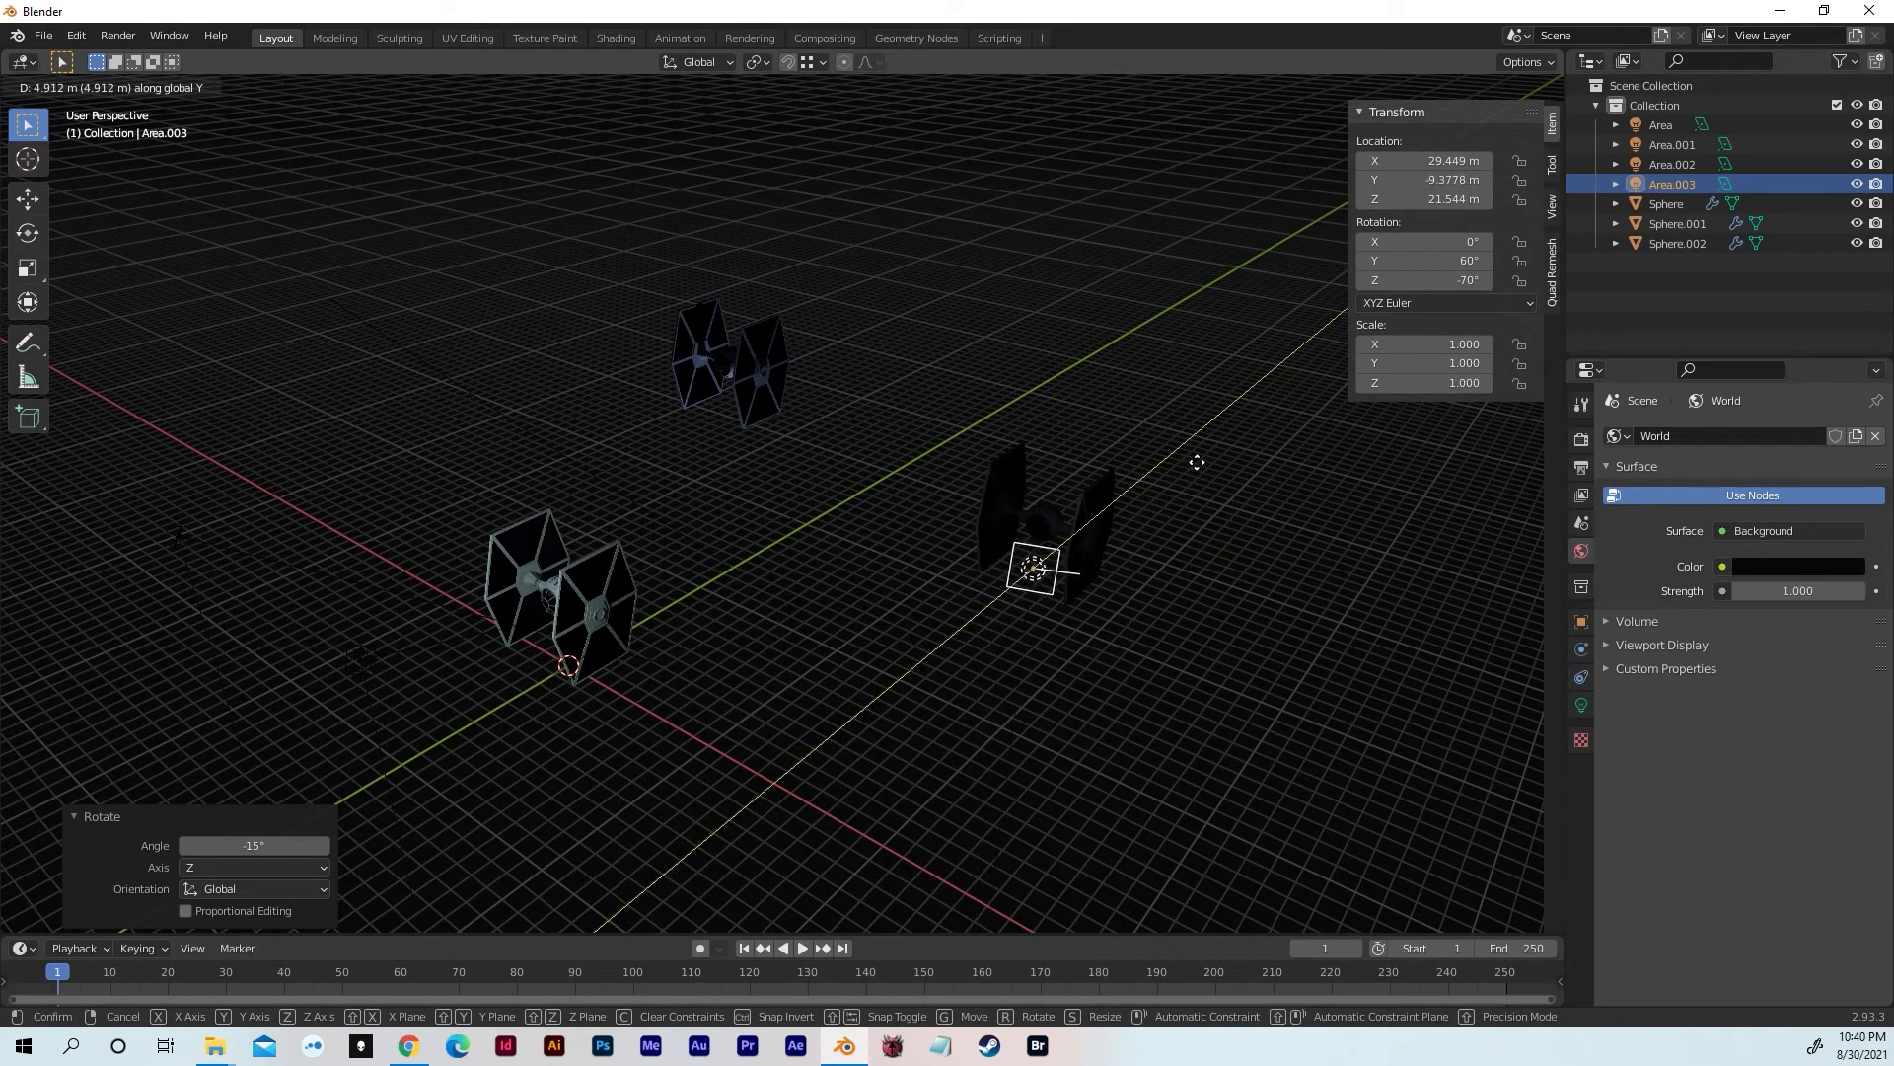
{"action": "left_click", "coordinate": [1211, 461]}
{"action": "middle_click_drag", "start_coordinate": [1126, 578], "coordinate": [1293, 523]}
{"action": "middle_click_drag", "start_coordinate": [1021, 613], "coordinate": [982, 546]}
{"action": "scroll", "coordinate": [1034, 533], "scroll_direction": "up", "scroll_amount": 3}
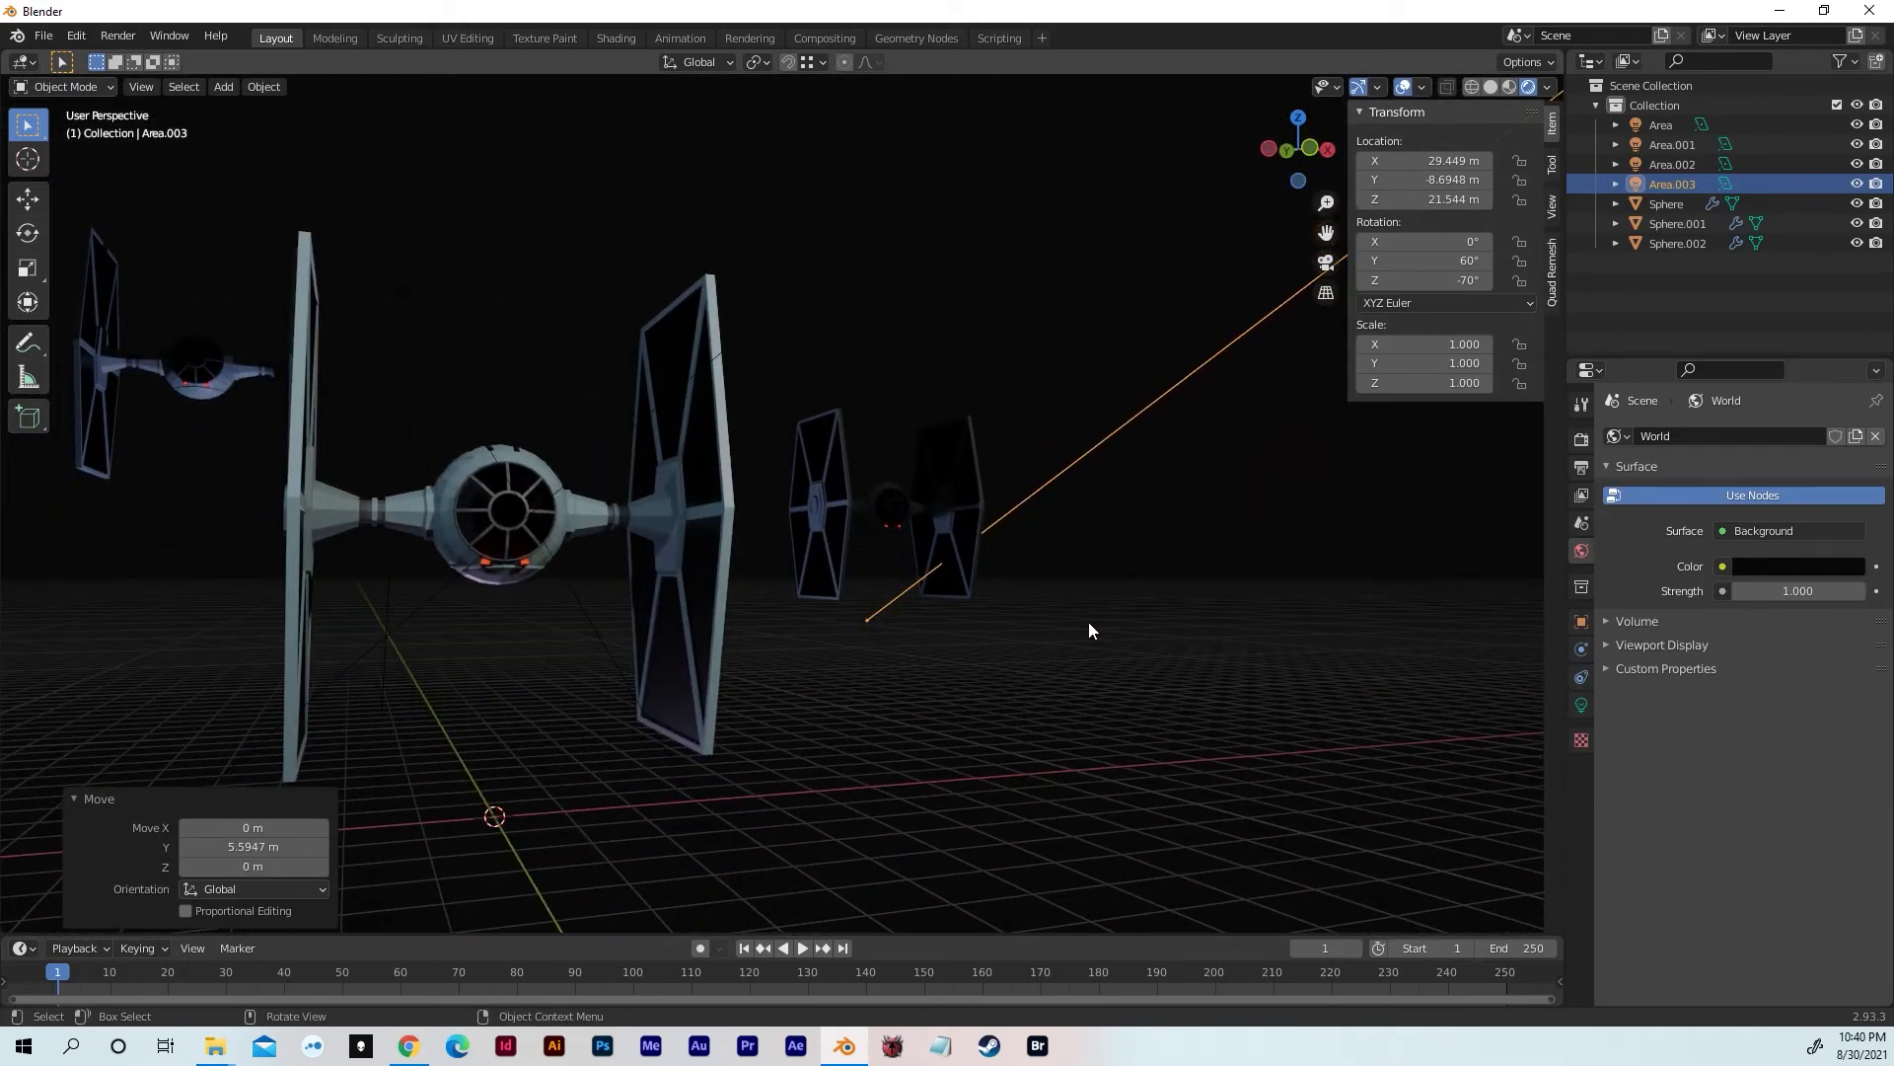
Duplicate the lavender area light below the ships and place the copy about 58.8 m along Y
{"action": "middle_click_drag", "start_coordinate": [1095, 487], "coordinate": [994, 529]}
{"action": "scroll", "coordinate": [1053, 501], "scroll_direction": "down", "scroll_amount": 4}
{"action": "left_click", "coordinate": [857, 597]}
{"action": "middle_click_drag", "start_coordinate": [857, 597], "coordinate": [990, 421], "text": "shift"}
{"action": "scroll", "coordinate": [1020, 570], "scroll_direction": "up", "scroll_amount": 3}
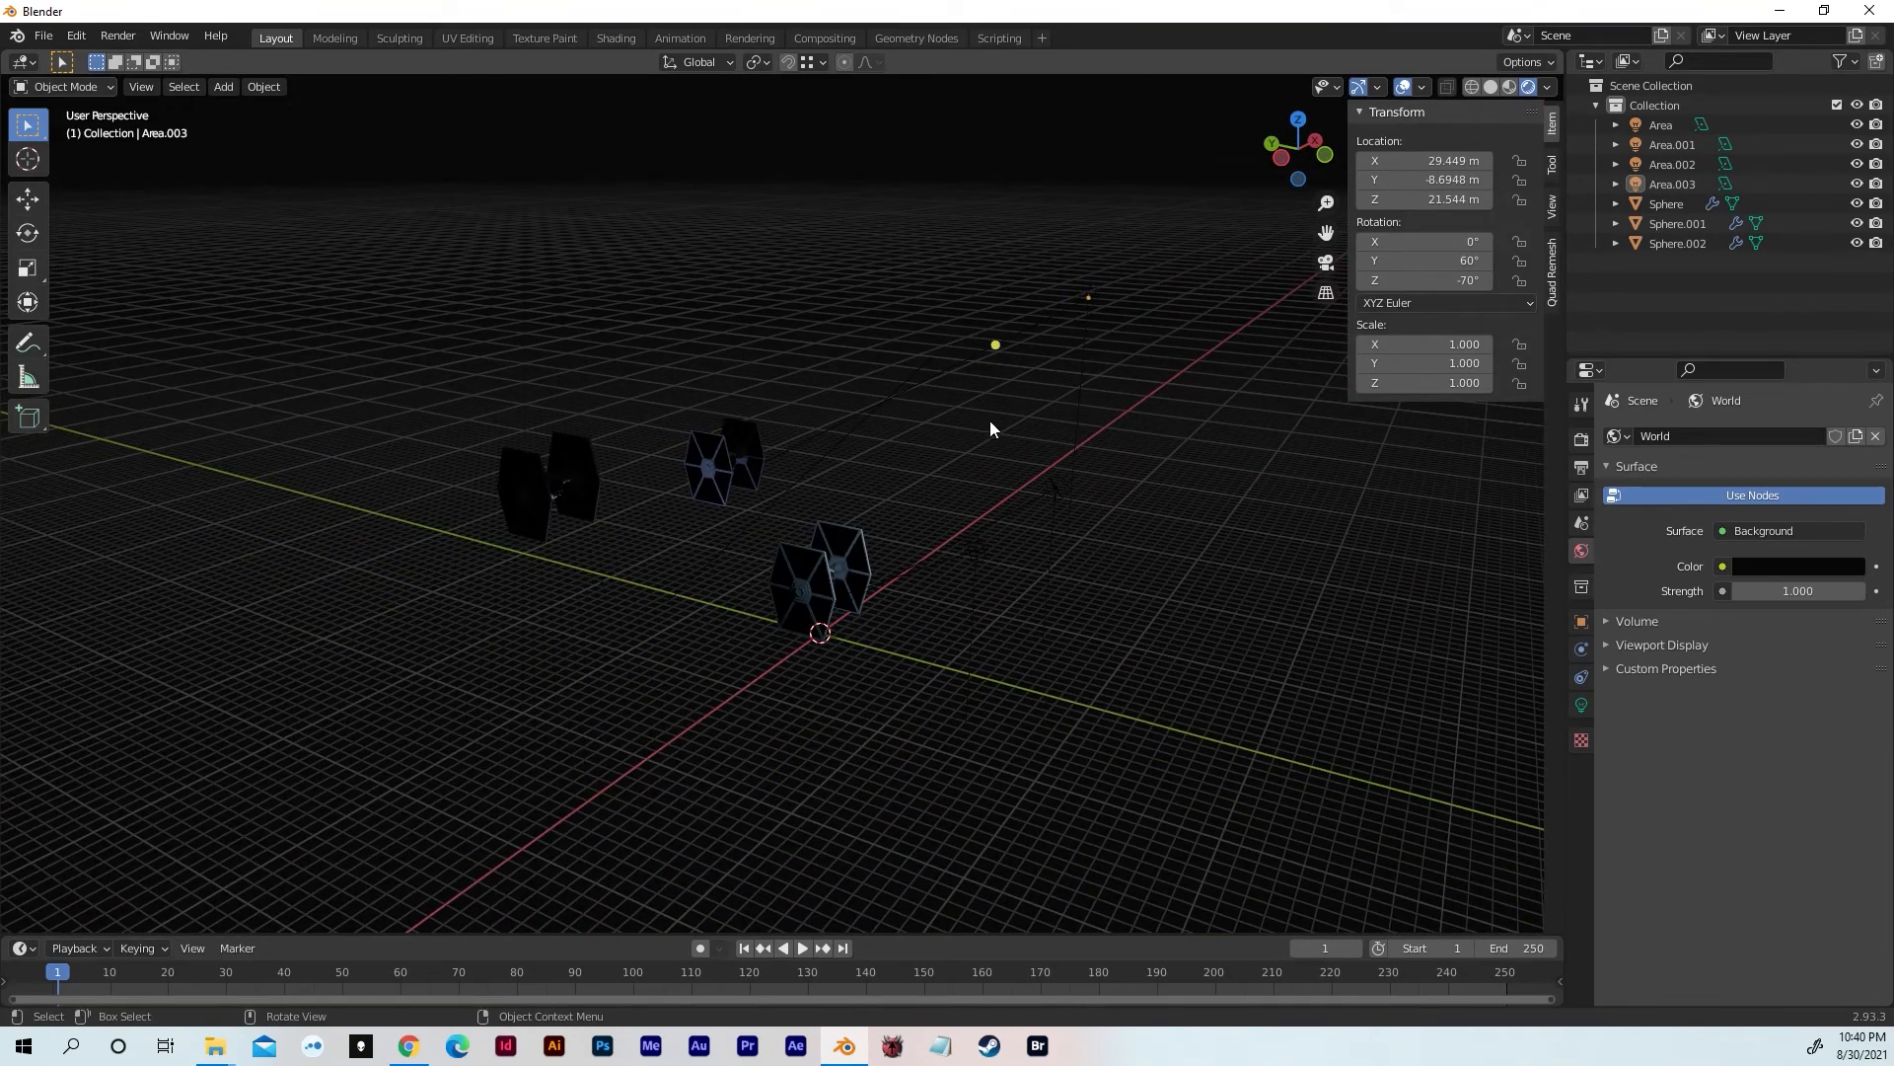
{"action": "left_click", "coordinate": [884, 403]}
{"action": "middle_click_drag", "start_coordinate": [878, 383], "coordinate": [814, 501], "text": "shift"}
{"action": "left_click_drag", "start_coordinate": [912, 647], "coordinate": [981, 679]}
{"action": "middle_click_drag", "start_coordinate": [981, 679], "coordinate": [1035, 636]}
{"action": "key", "text": "shift+d"}
{"action": "key", "text": "y"}
{"action": "left_click", "coordinate": [424, 553]}
{"action": "middle_click_drag", "start_coordinate": [425, 552], "coordinate": [820, 524]}
Rotate the lavender light copy 145° about Z and raise it about 15.3 m along Z
{"action": "key", "text": "r"}
{"action": "key", "text": "z"}
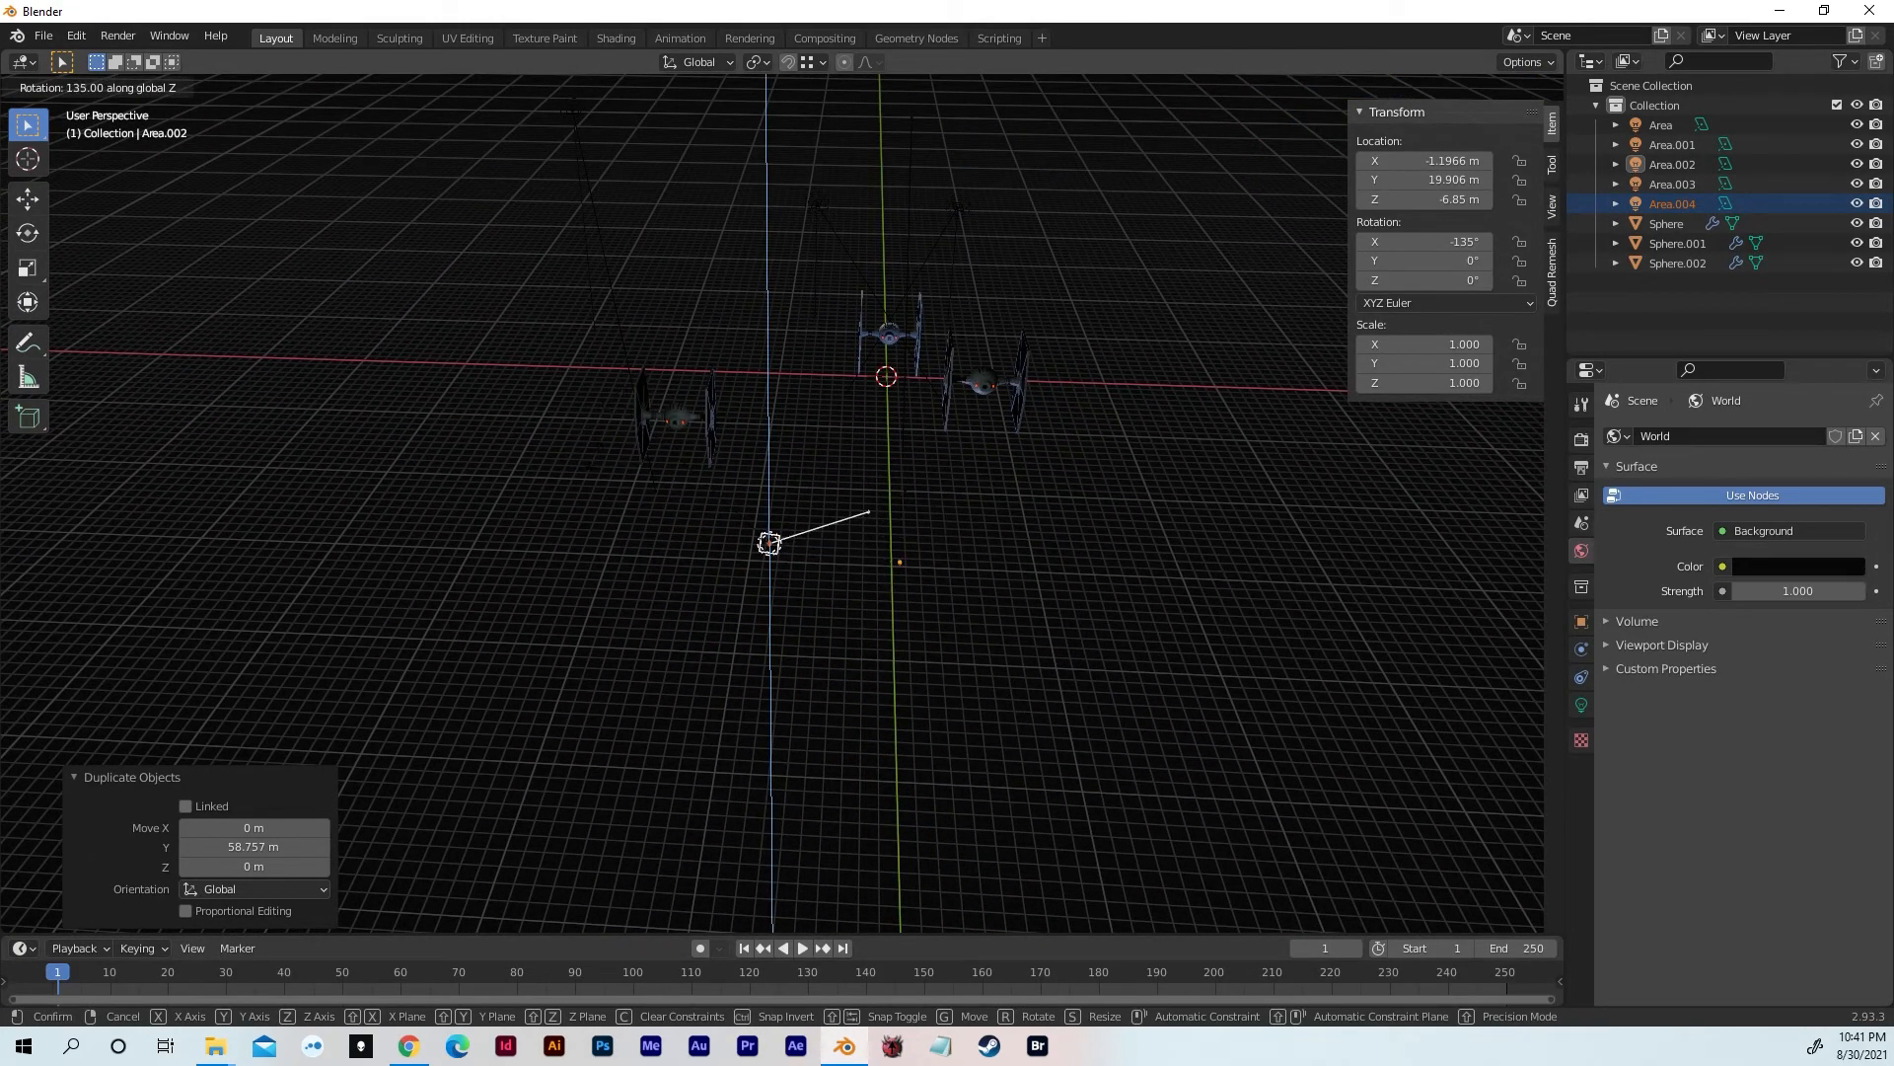
{"action": "left_click", "coordinate": [795, 512]}
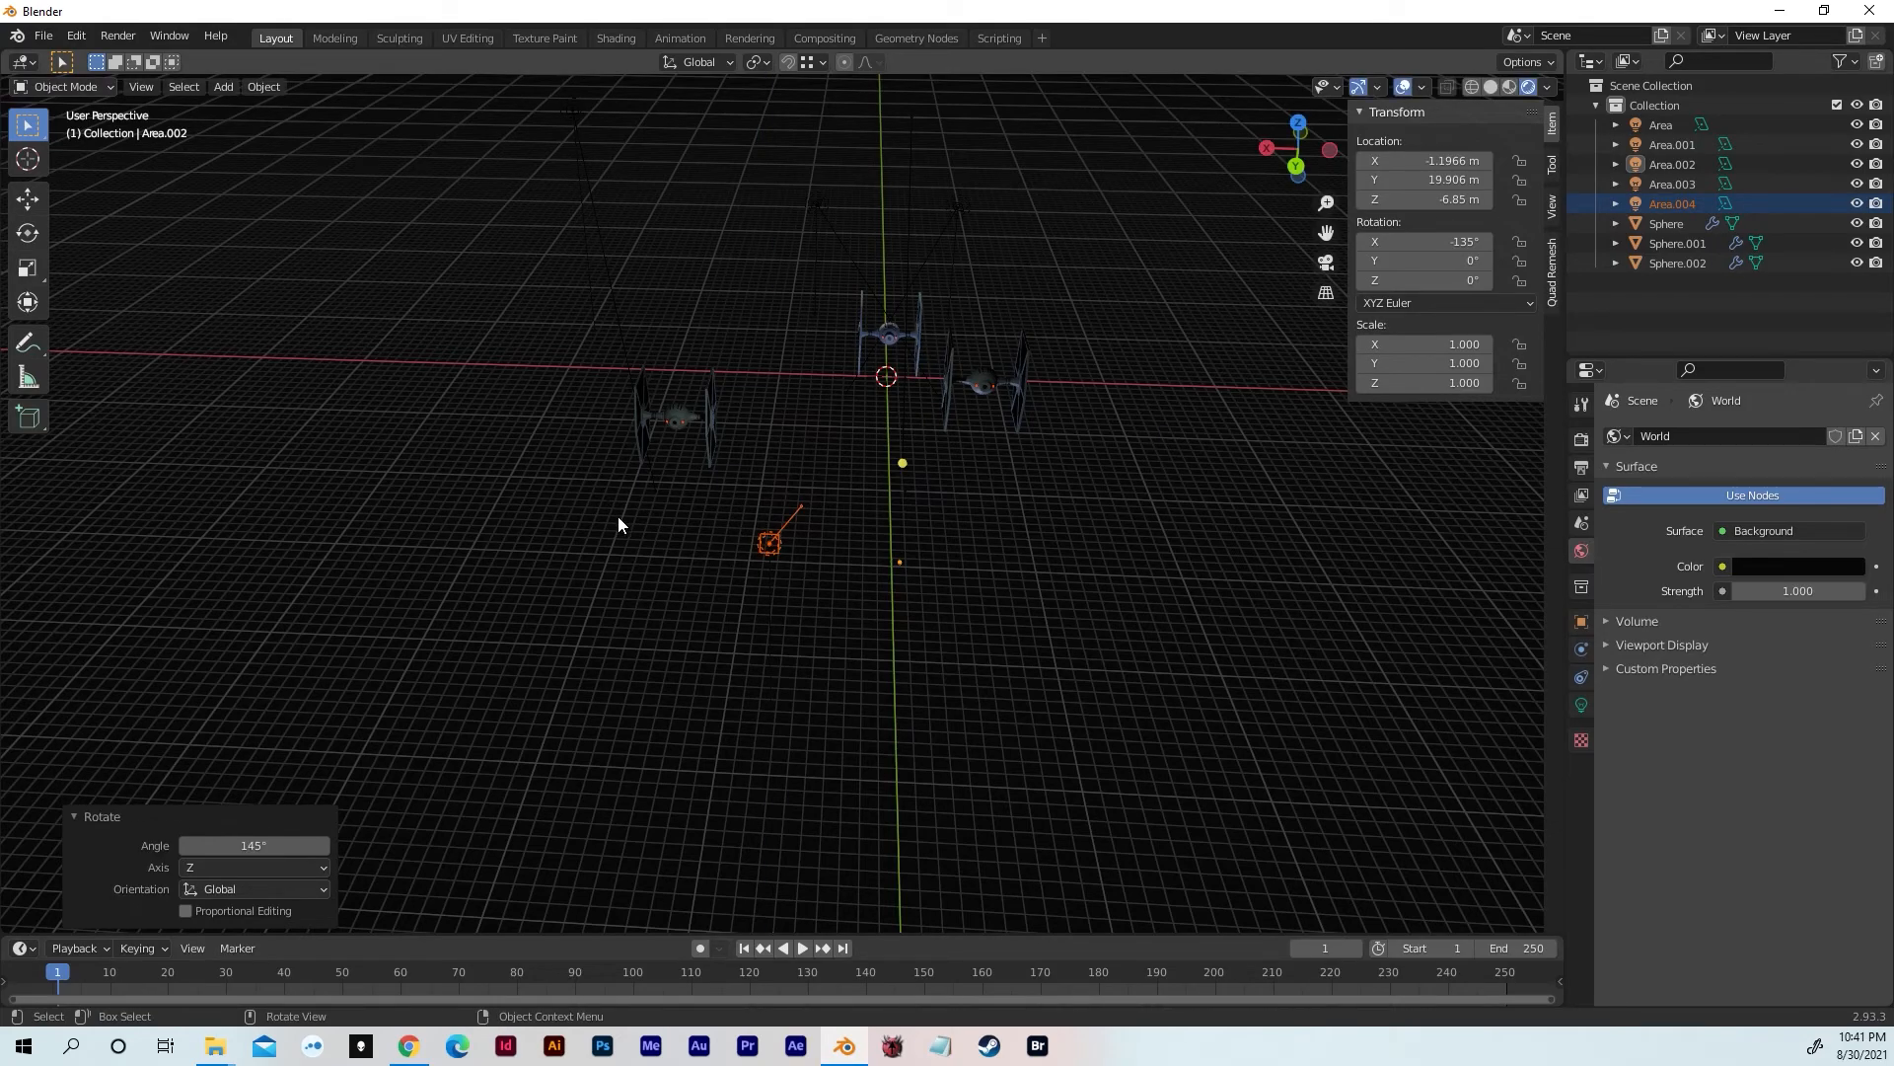
{"action": "key", "text": "g"}
{"action": "key", "text": "z"}
{"action": "left_click", "coordinate": [686, 241]}
Set the lavender light copy's power to 5000 W
{"action": "middle_click_drag", "start_coordinate": [857, 401], "coordinate": [521, 434]}
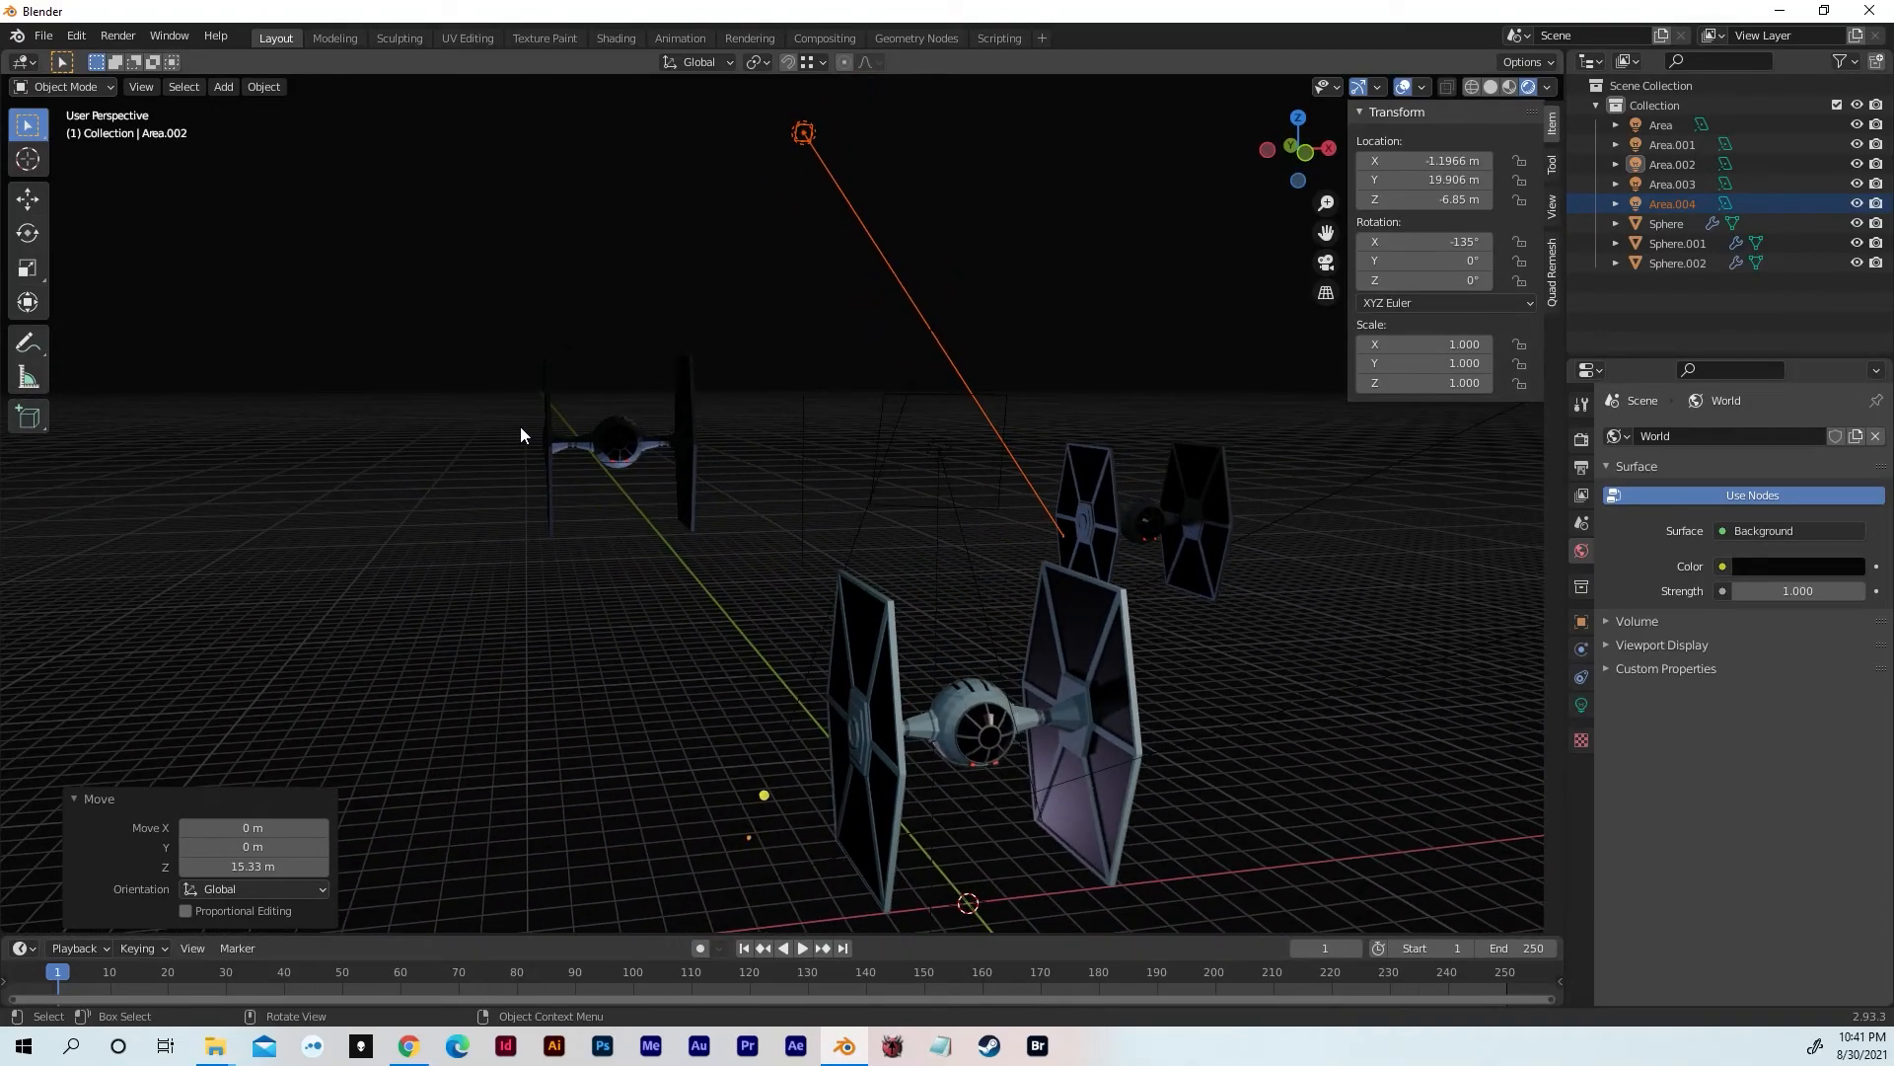
{"action": "left_click", "coordinate": [1579, 706]}
{"action": "double_click", "coordinate": [1745, 565]}
{"action": "type", "text": "5000"}
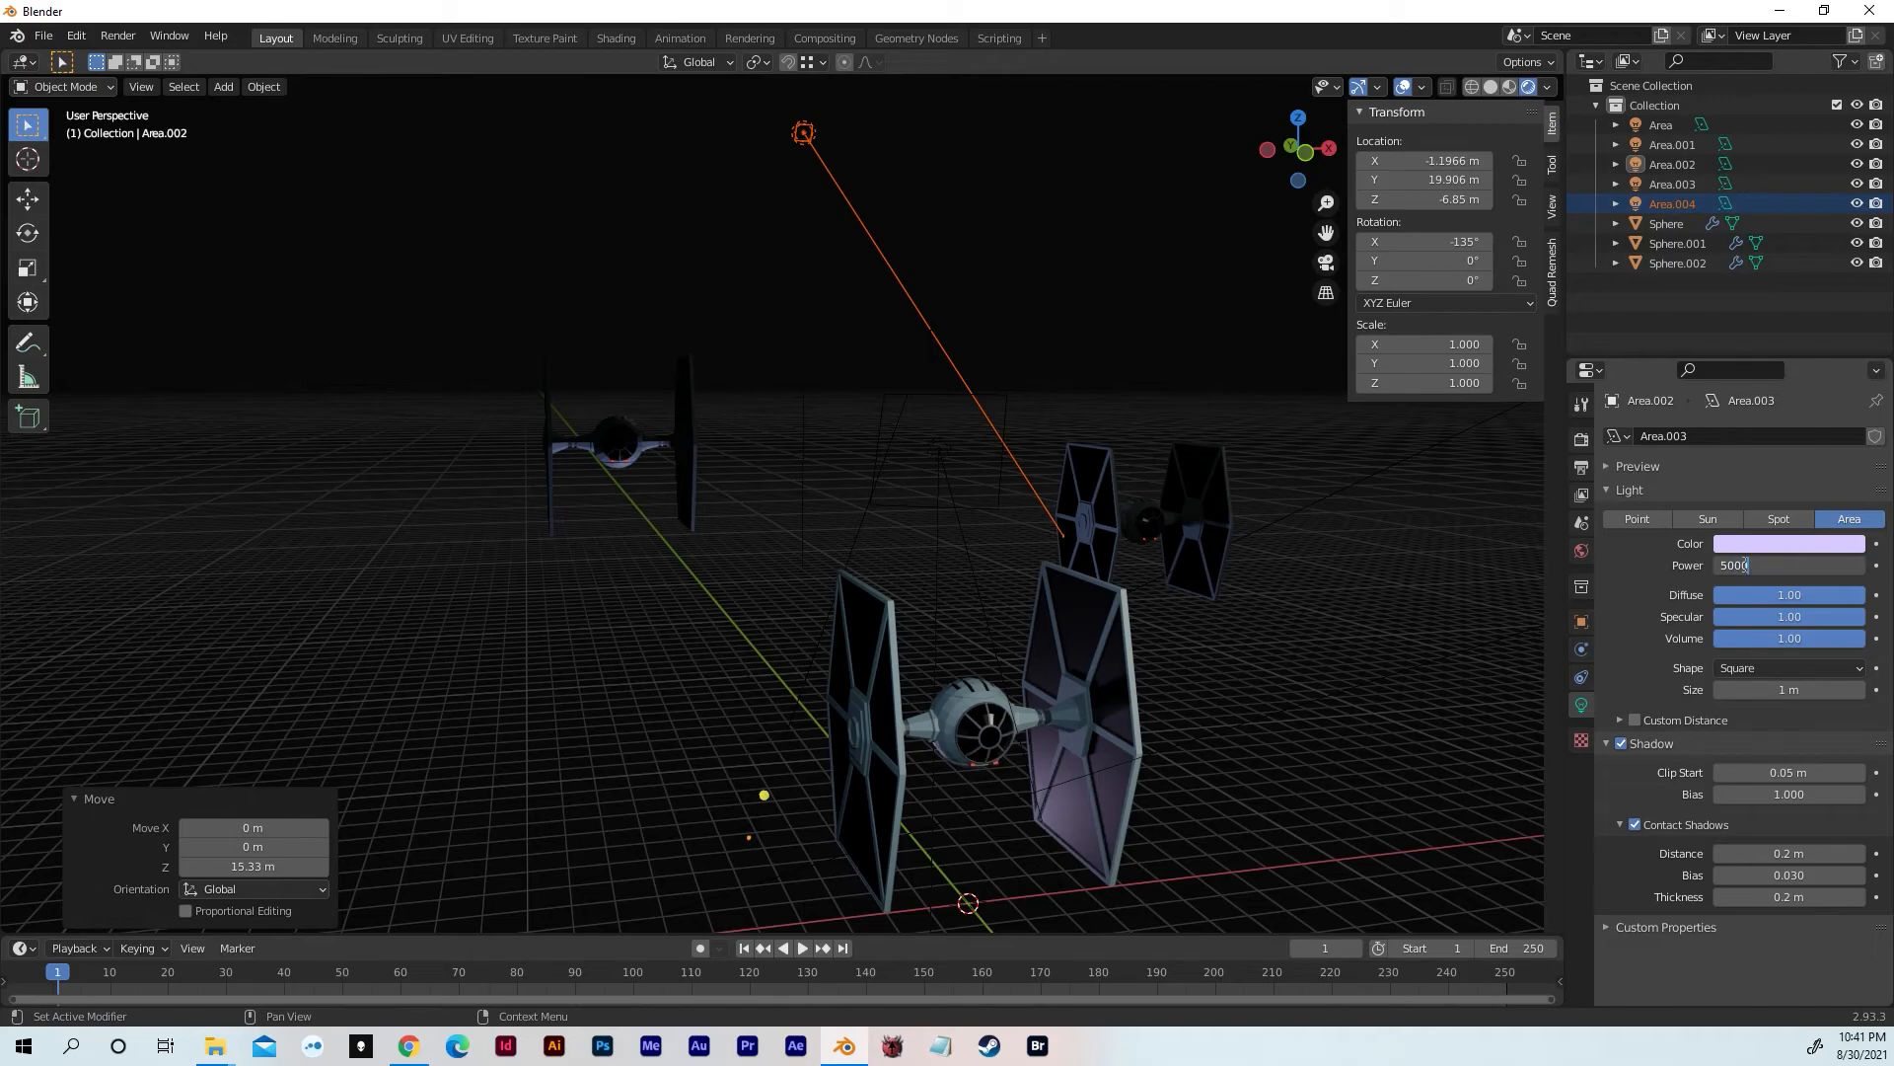
{"action": "key", "text": "Return"}
Move the lavender light copy about 6 m in negative X
{"action": "middle_click_drag", "start_coordinate": [1310, 503], "coordinate": [1121, 557]}
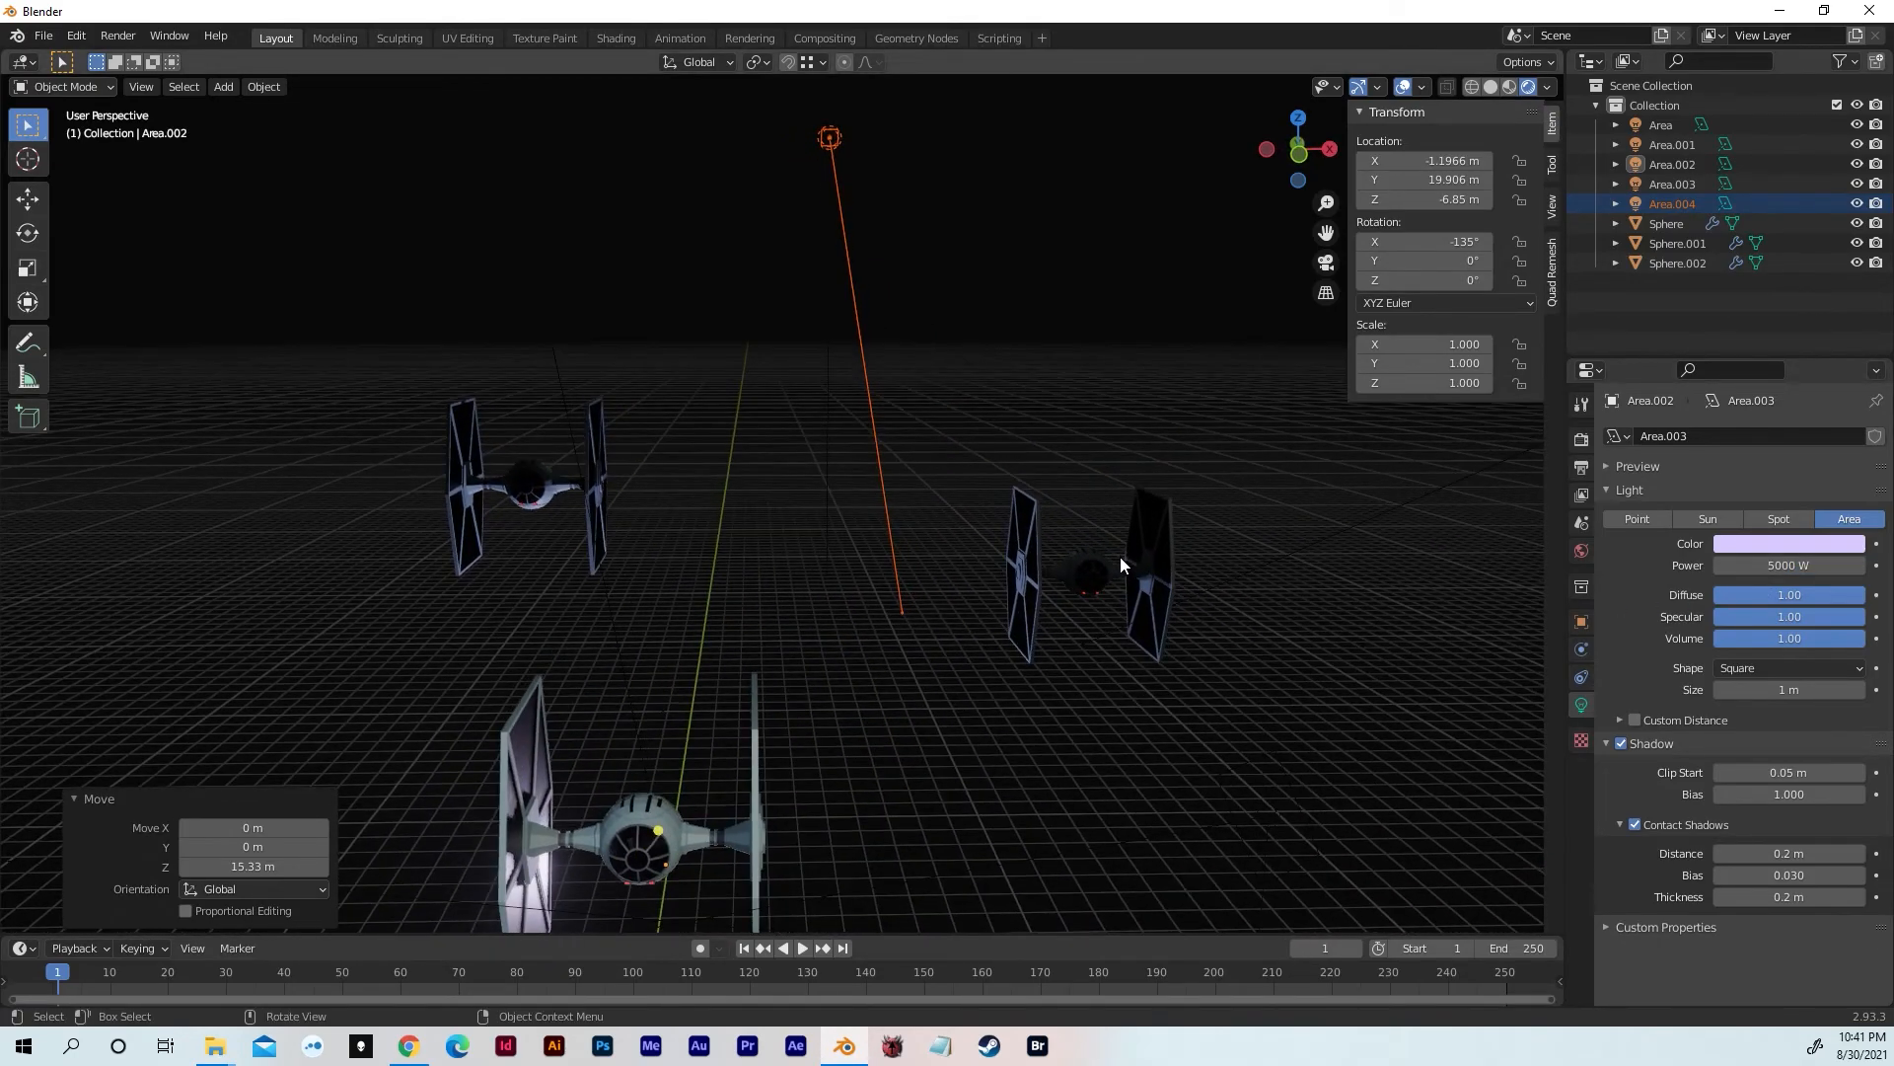
{"action": "key", "text": "g"}
{"action": "key", "text": "x"}
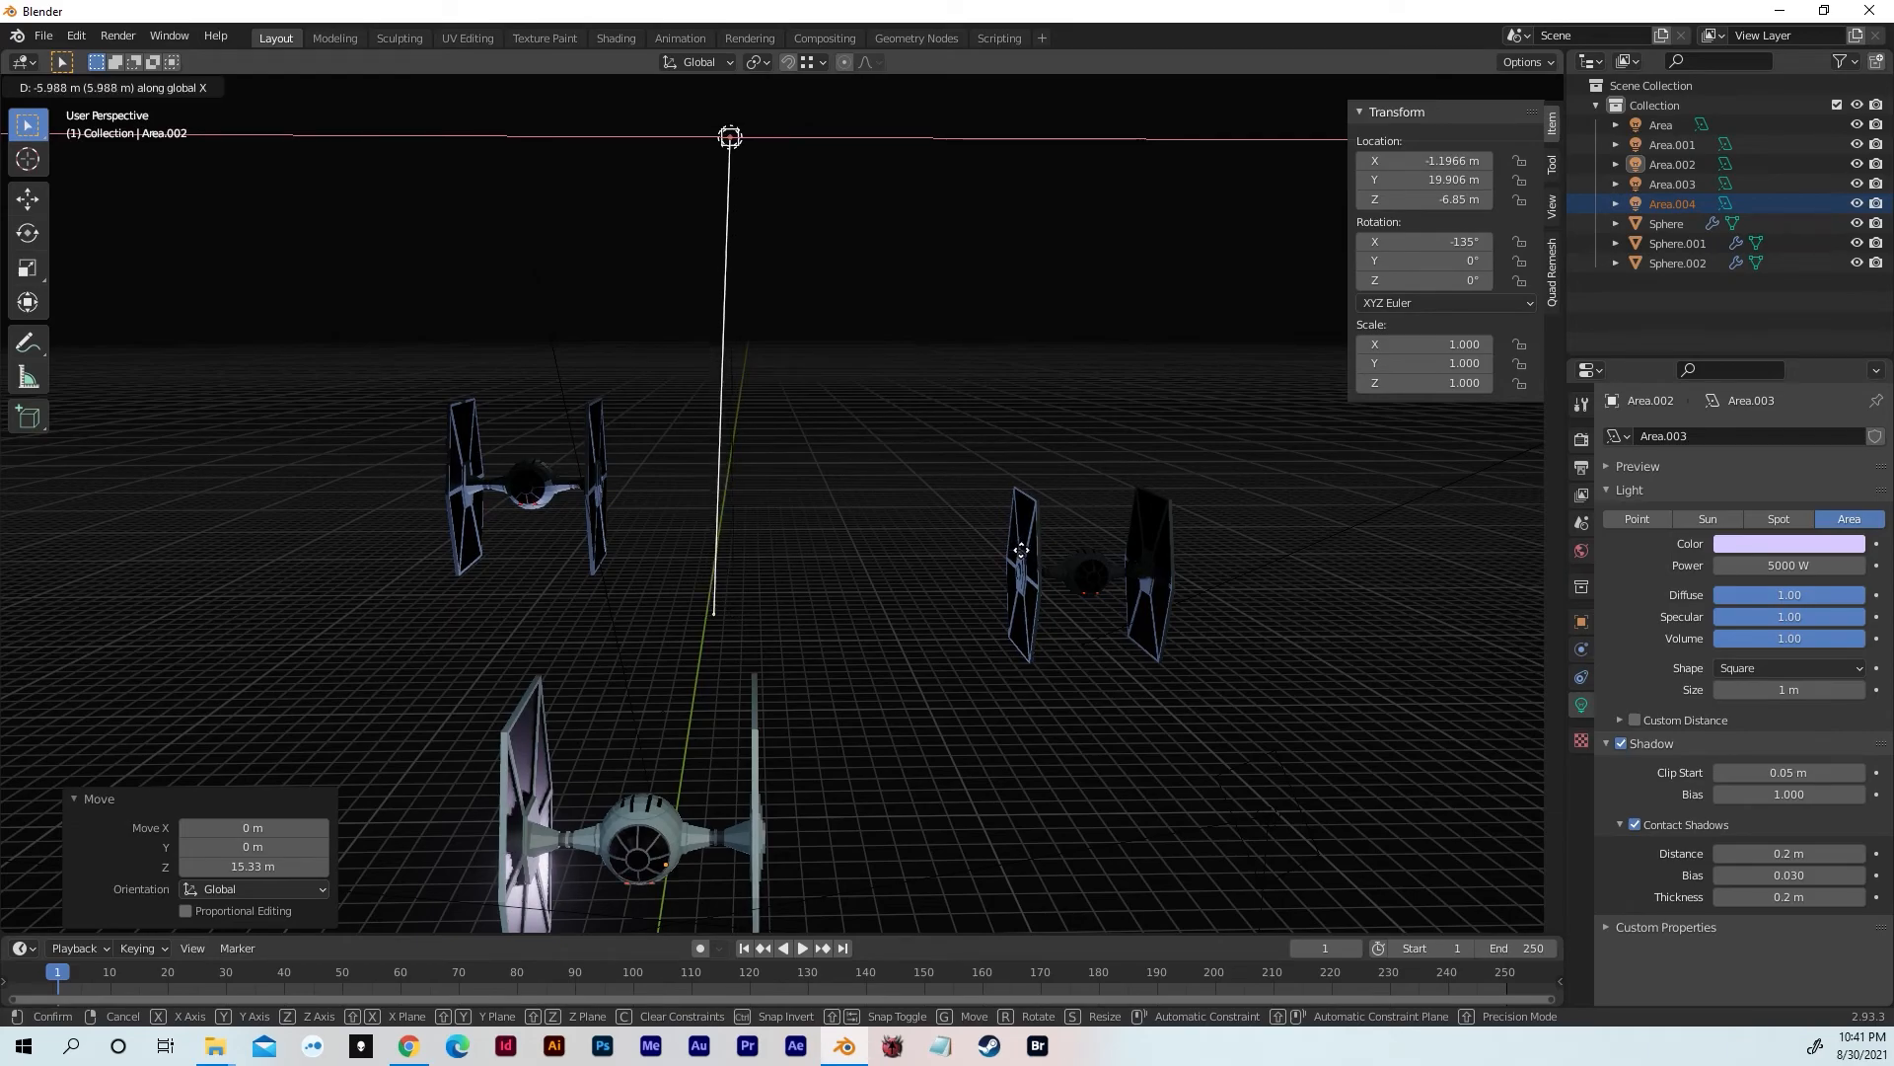
{"action": "left_click", "coordinate": [1022, 553]}
{"action": "middle_click_drag", "start_coordinate": [1111, 444], "coordinate": [894, 671]}
Set the lavender light copy's power to 10000 W and deselect it
{"action": "left_click", "coordinate": [1751, 564]}
{"action": "type", "text": "10000"}
{"action": "key", "text": "Return"}
{"action": "middle_click_drag", "start_coordinate": [1235, 438], "coordinate": [1218, 372]}
{"action": "scroll", "coordinate": [1206, 435], "scroll_direction": "up", "scroll_amount": 5}
{"action": "left_click", "coordinate": [1229, 487]}
{"action": "middle_click_drag", "start_coordinate": [1227, 483], "coordinate": [1193, 507], "text": "shift"}
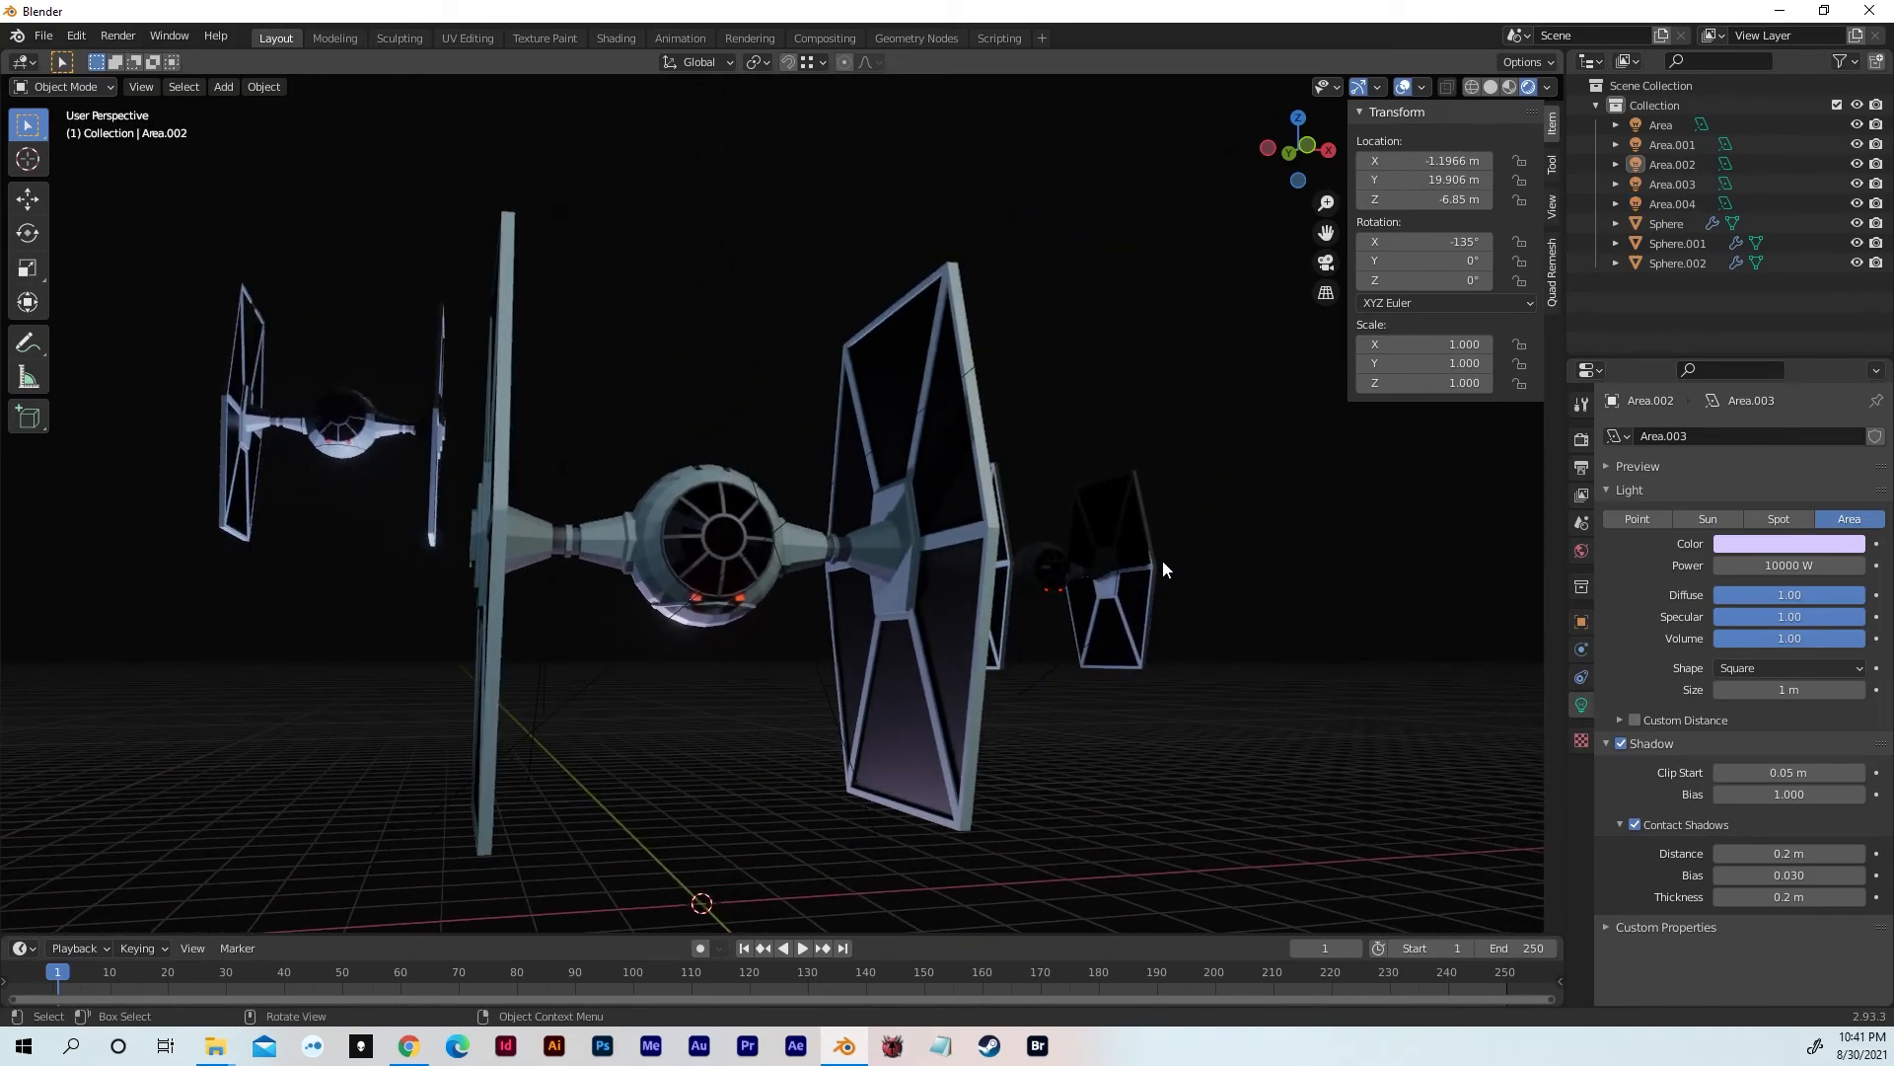
Move the background ship right of the main ship about 3.3 m in positive X and raise it about 6.6 m along Z
{"action": "left_click", "coordinate": [1144, 581]}
{"action": "key", "text": "g"}
{"action": "key", "text": "x"}
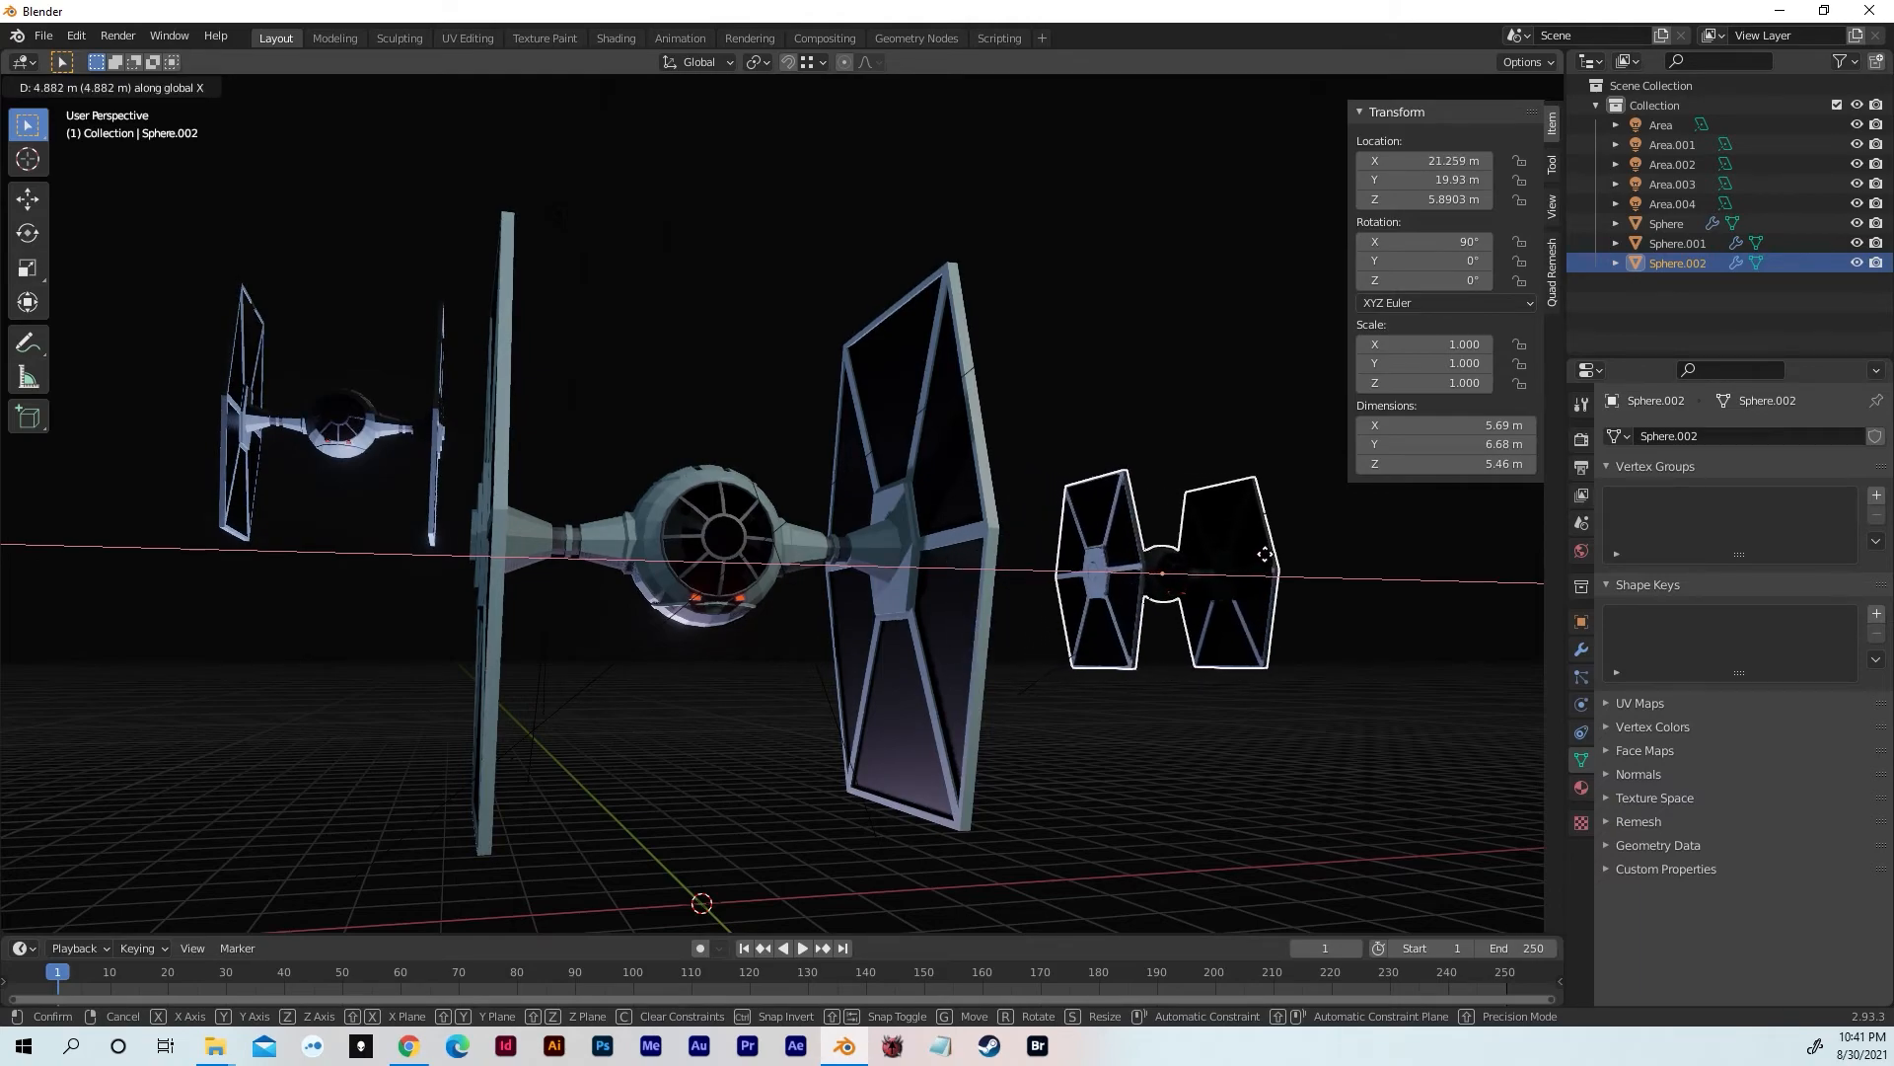
{"action": "left_click", "coordinate": [1219, 559]}
{"action": "key", "text": "g"}
{"action": "key", "text": "z"}
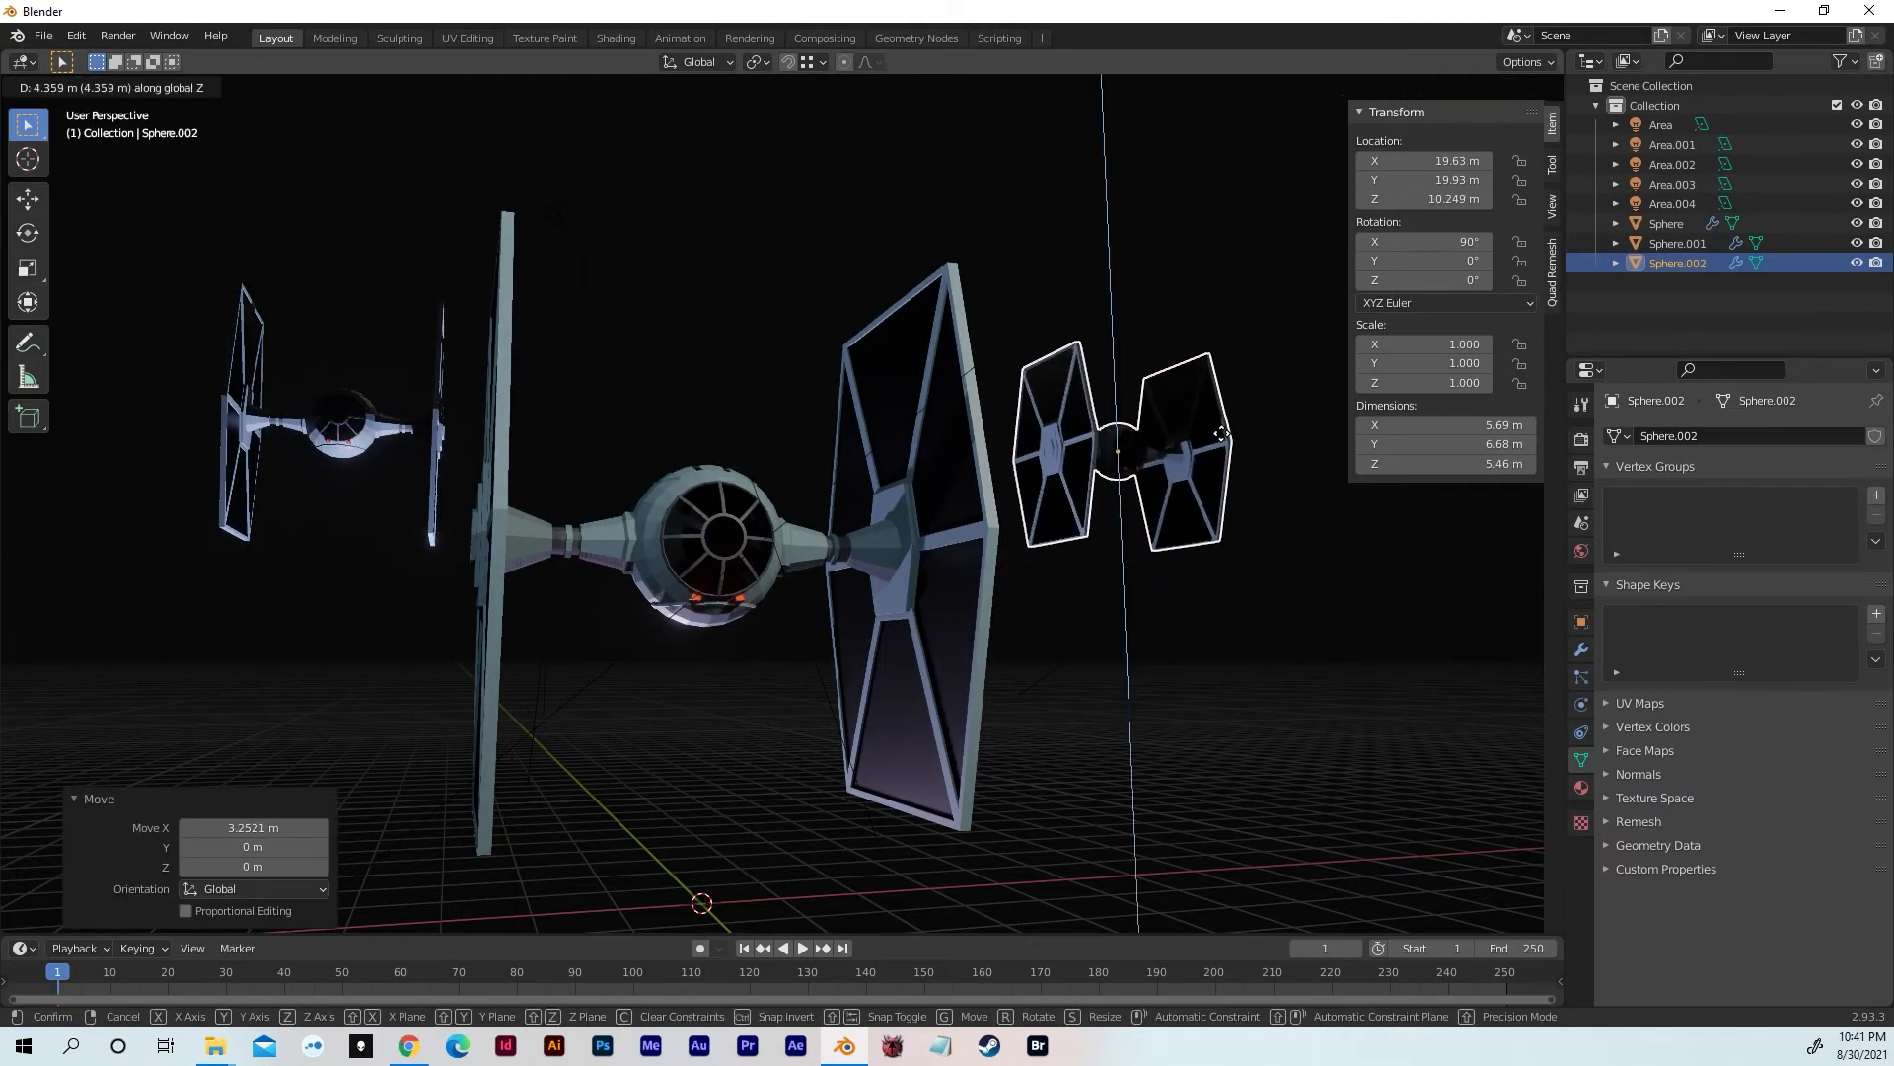
{"action": "left_click", "coordinate": [1196, 376]}
Clear the selection and add a camera at the scene origin
{"action": "left_click", "coordinate": [1192, 555]}
{"action": "middle_click_drag", "start_coordinate": [1192, 554], "coordinate": [1219, 667], "text": "shift"}
{"action": "middle_click_drag", "start_coordinate": [1220, 653], "coordinate": [1166, 670]}
{"action": "scroll", "coordinate": [1221, 635], "scroll_direction": "down", "scroll_amount": 3}
{"action": "scroll", "coordinate": [1192, 651], "scroll_direction": "up", "scroll_amount": 1}
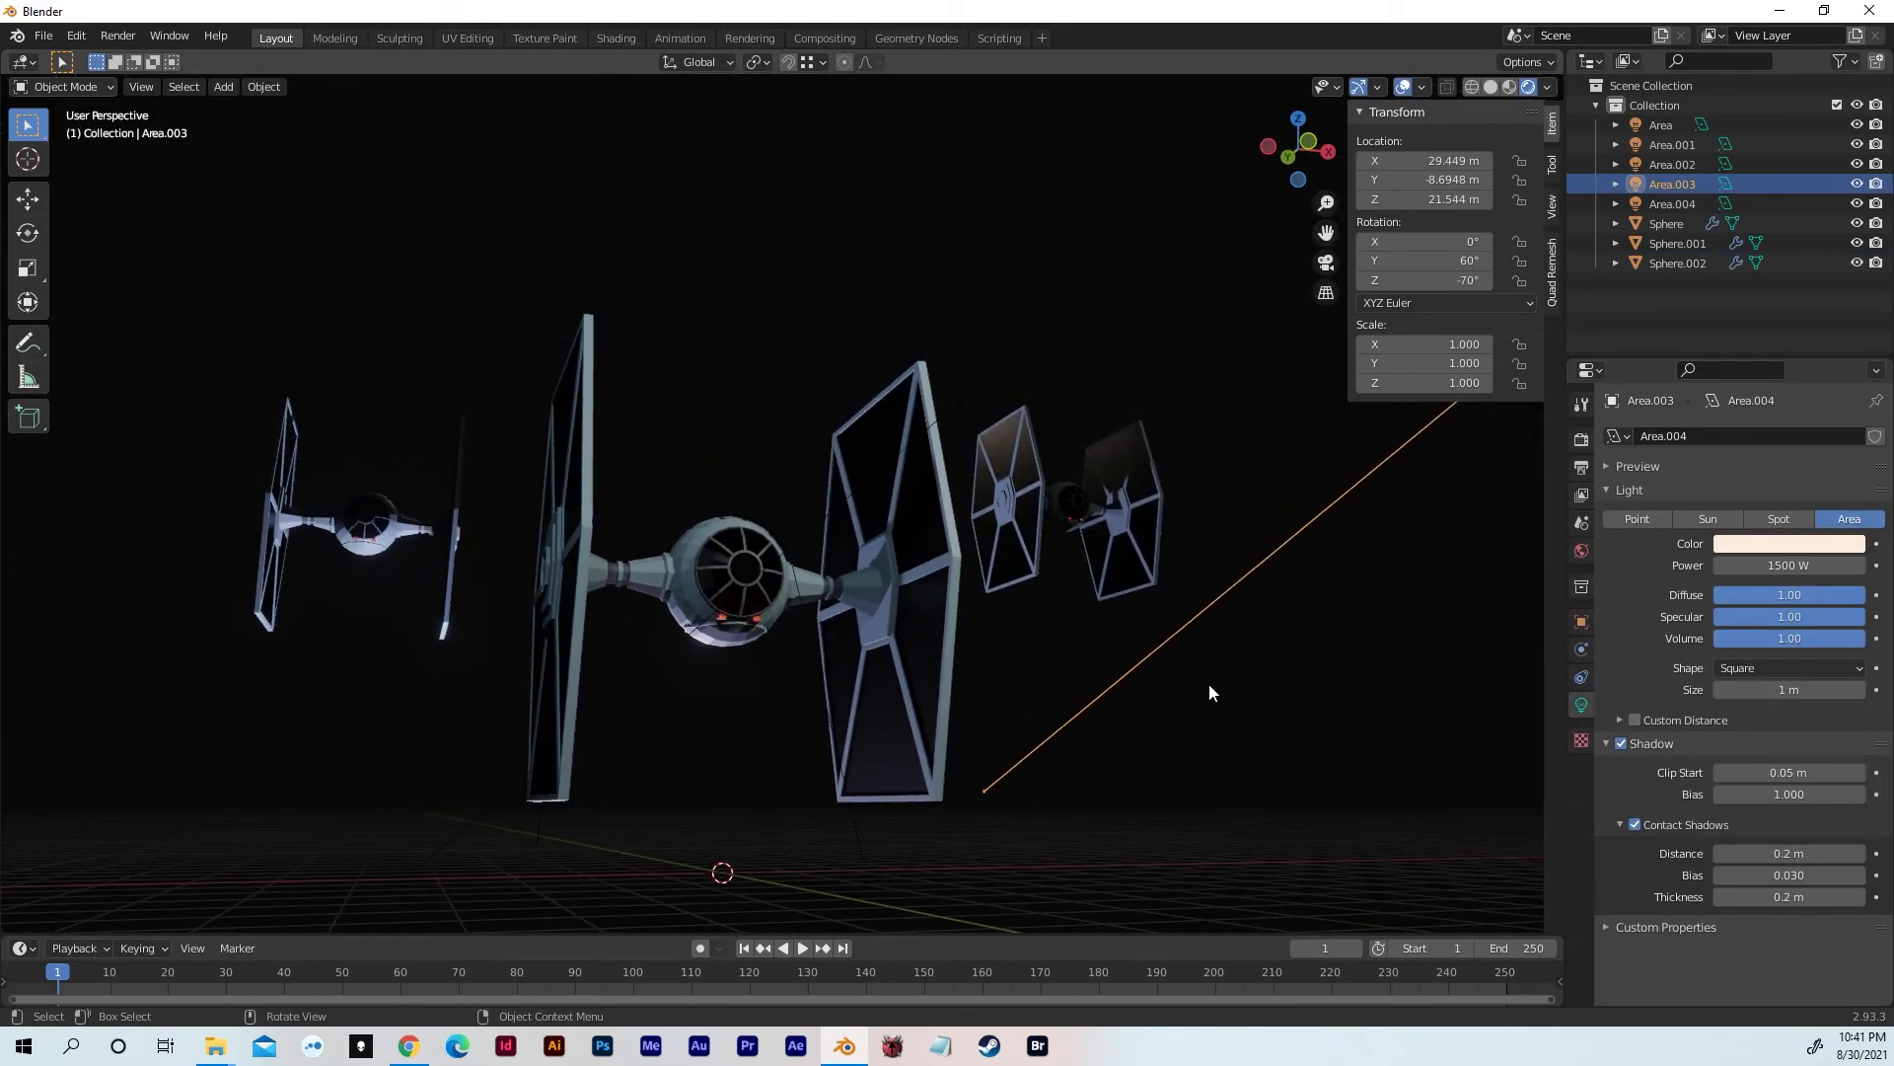
{"action": "key", "text": "alt+a"}
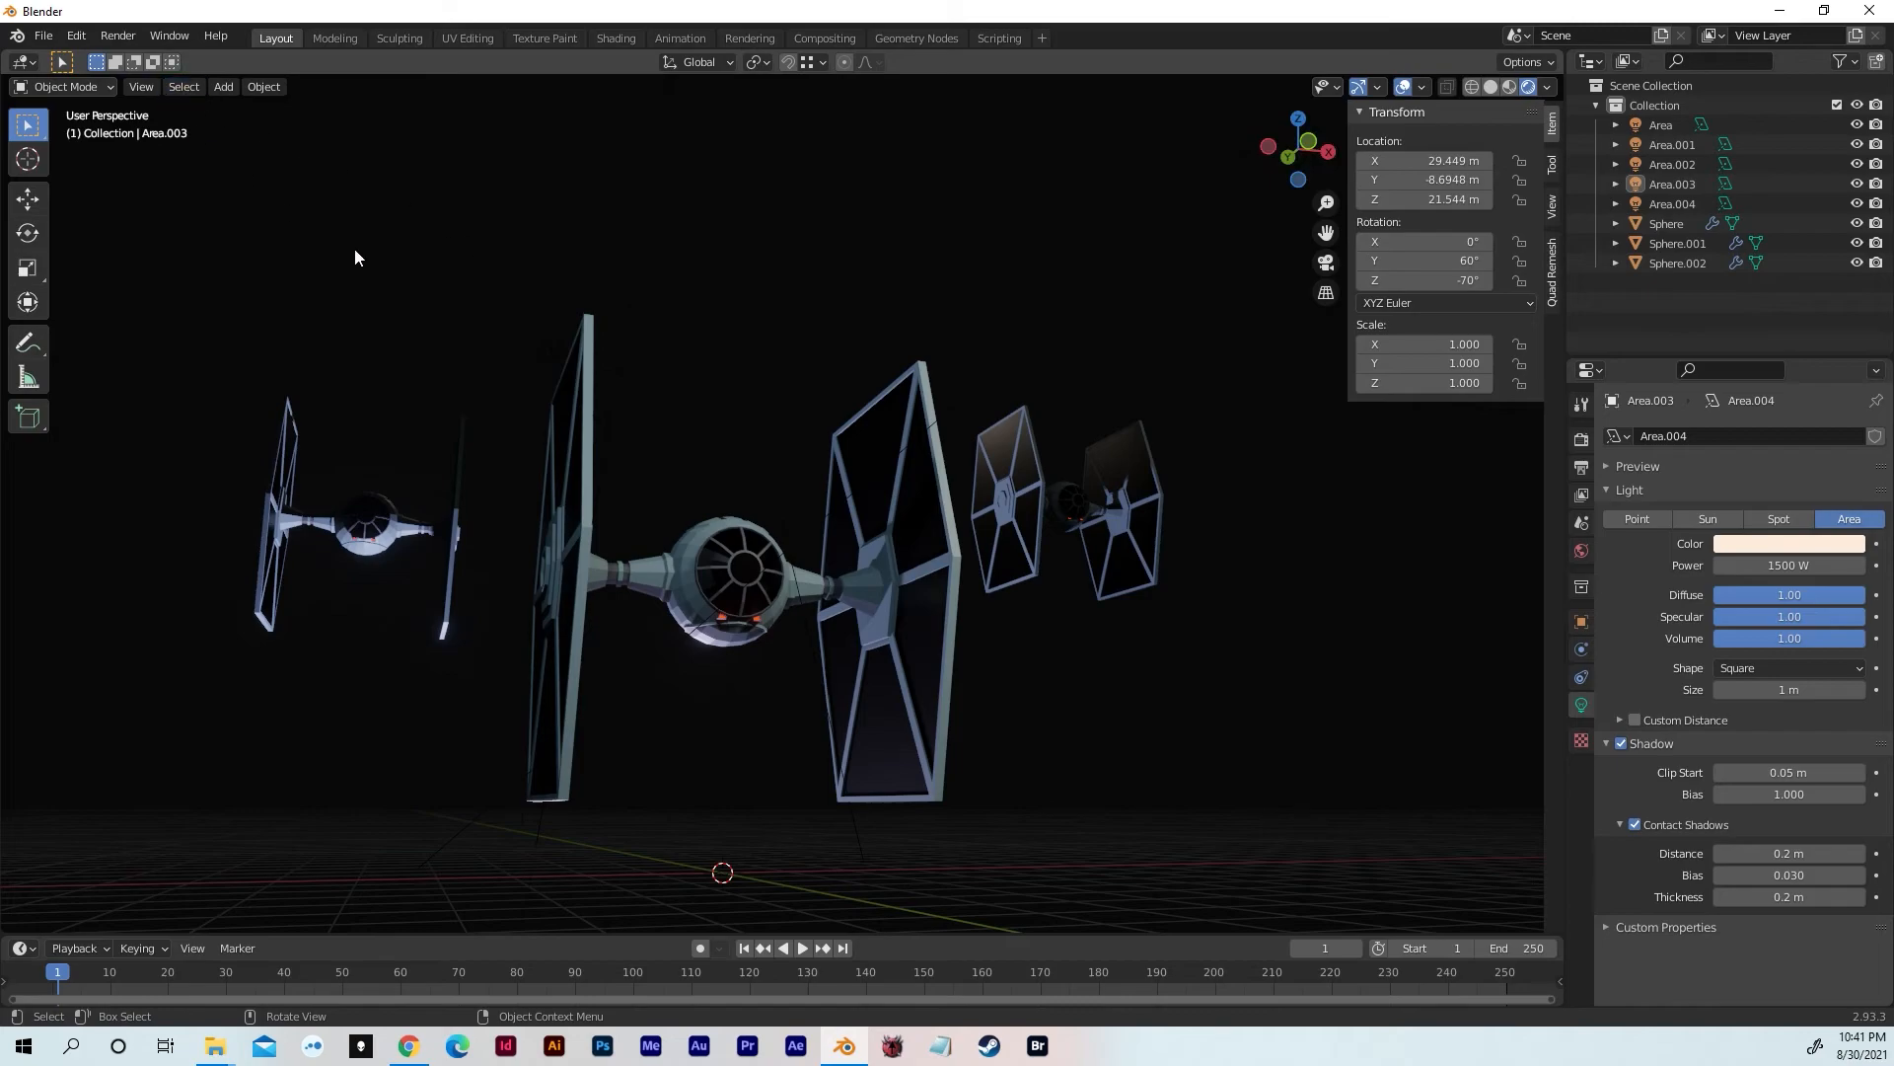
{"action": "key", "text": "shift+a"}
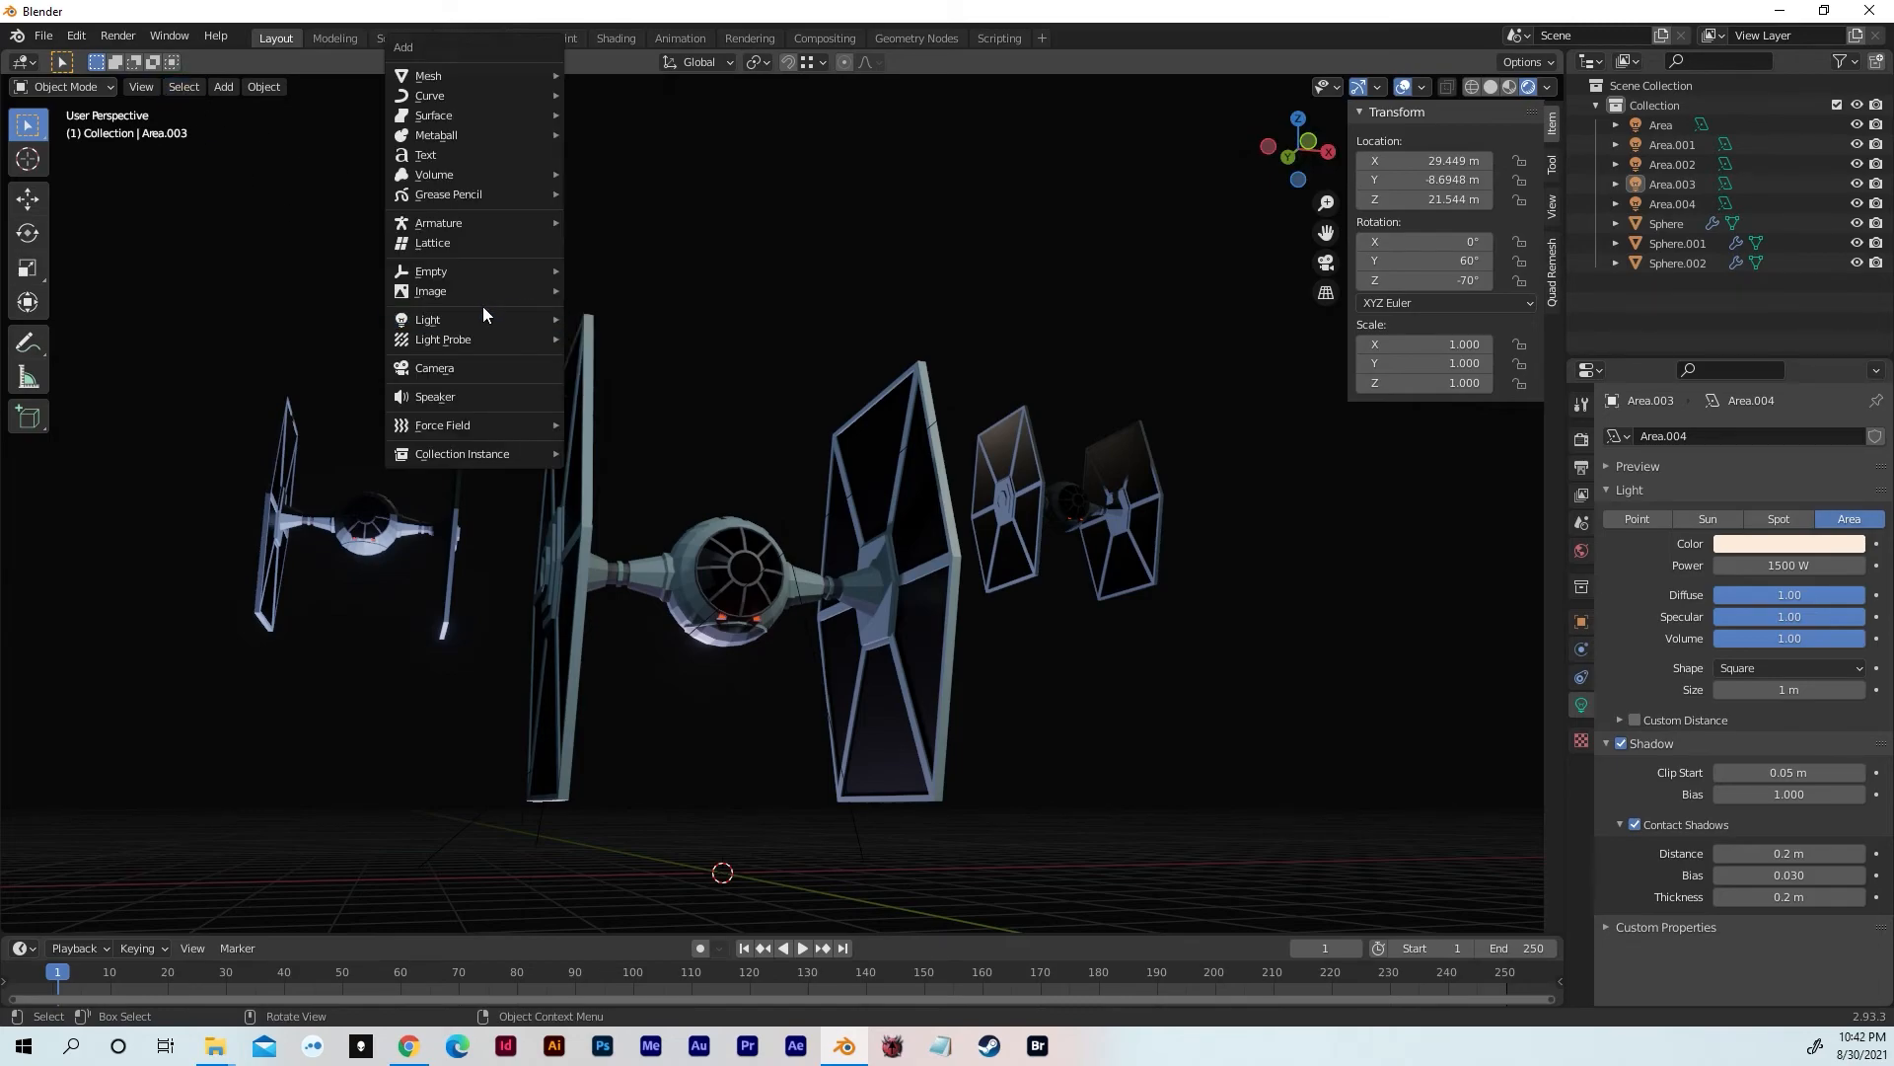
{"action": "left_click", "coordinate": [458, 378]}
{"action": "middle_click_drag", "start_coordinate": [748, 535], "coordinate": [776, 638]}
{"action": "middle_click_drag", "start_coordinate": [720, 556], "coordinate": [723, 575]}
{"action": "key", "text": "g"}
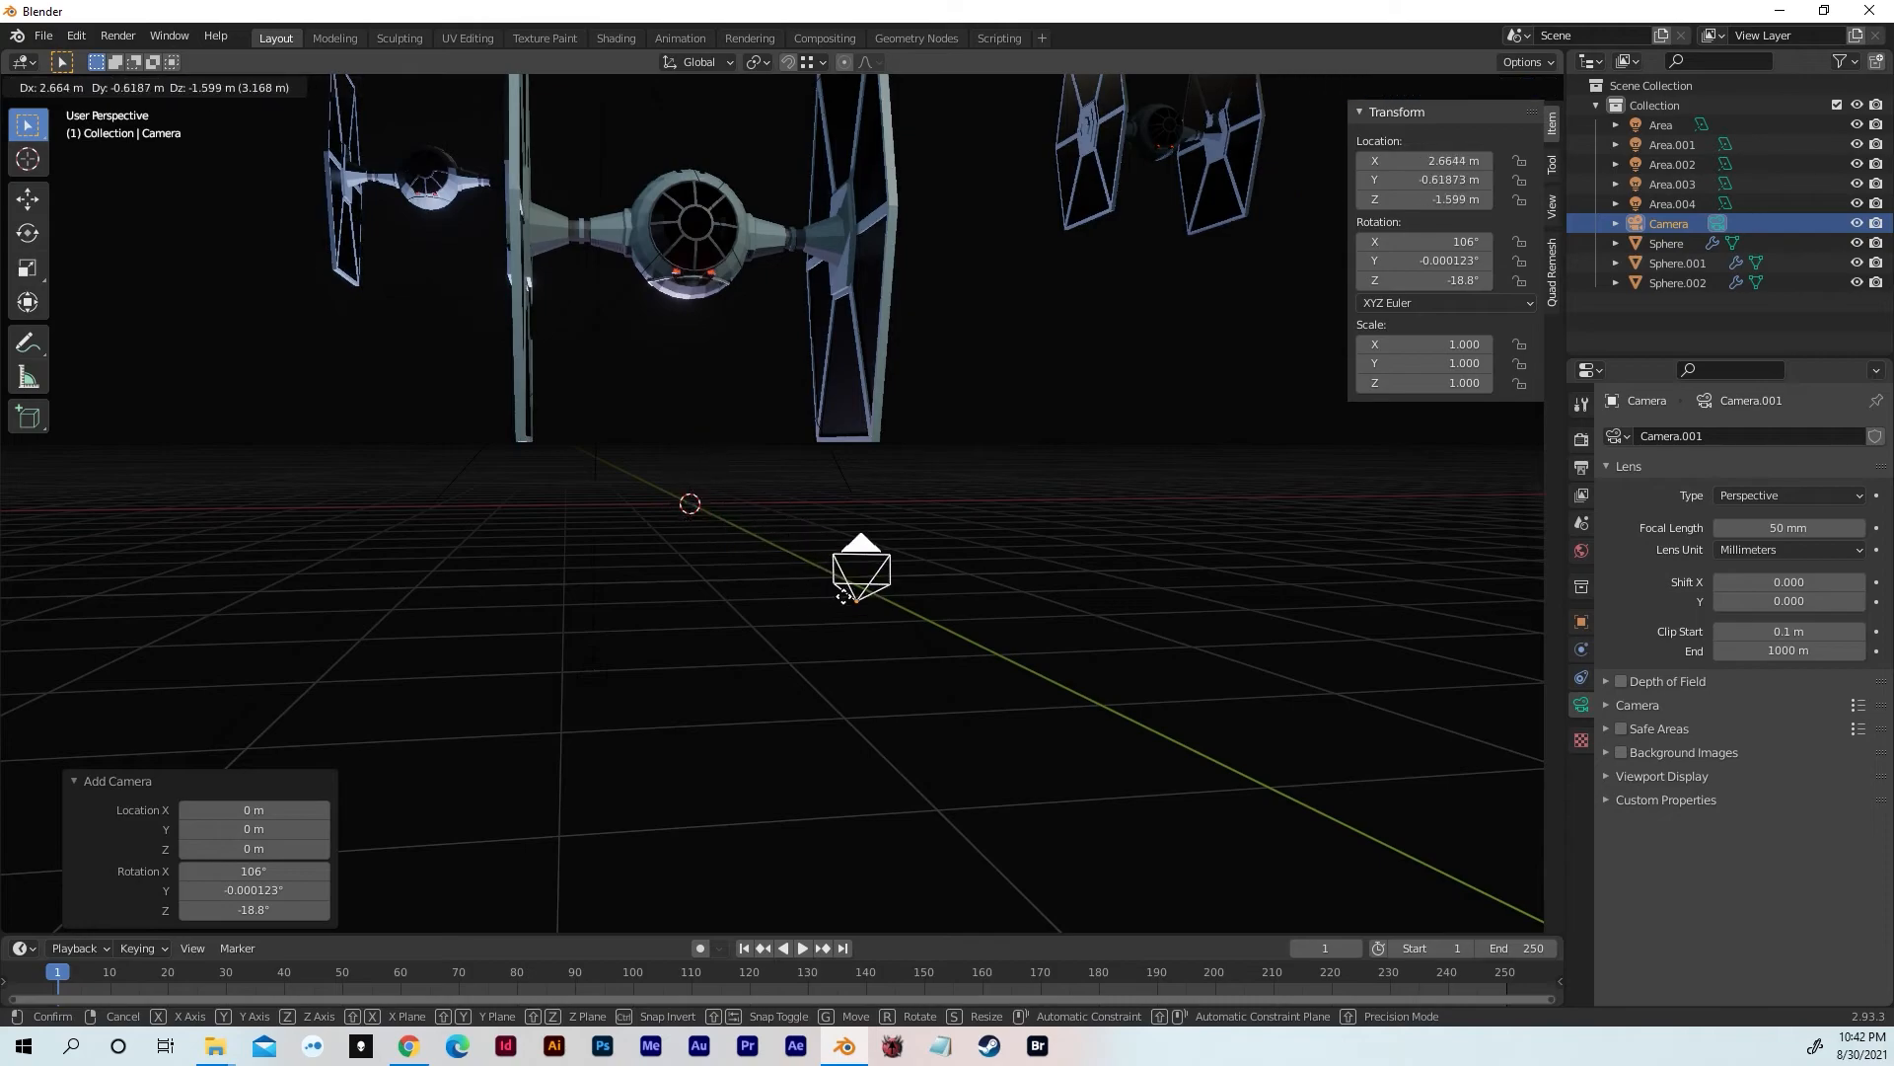
{"action": "key", "text": "x"}
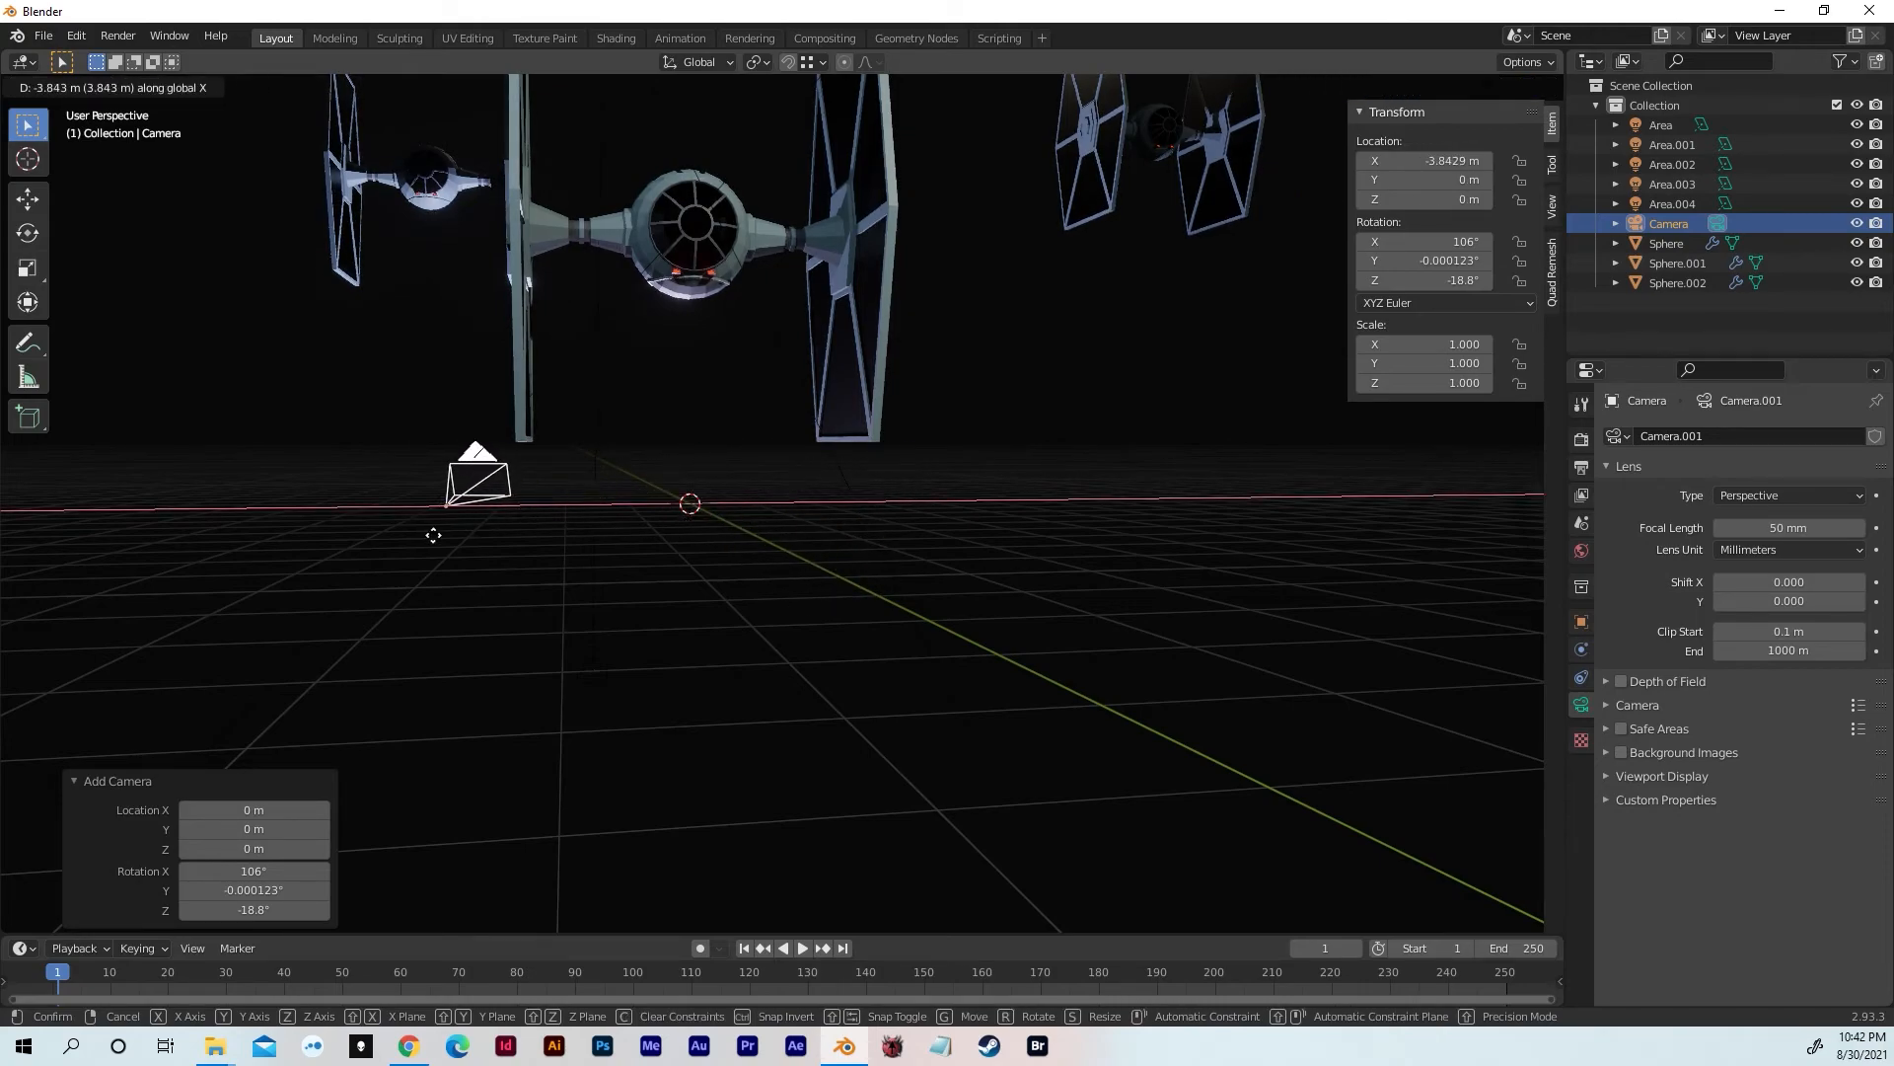
{"action": "key", "text": "y"}
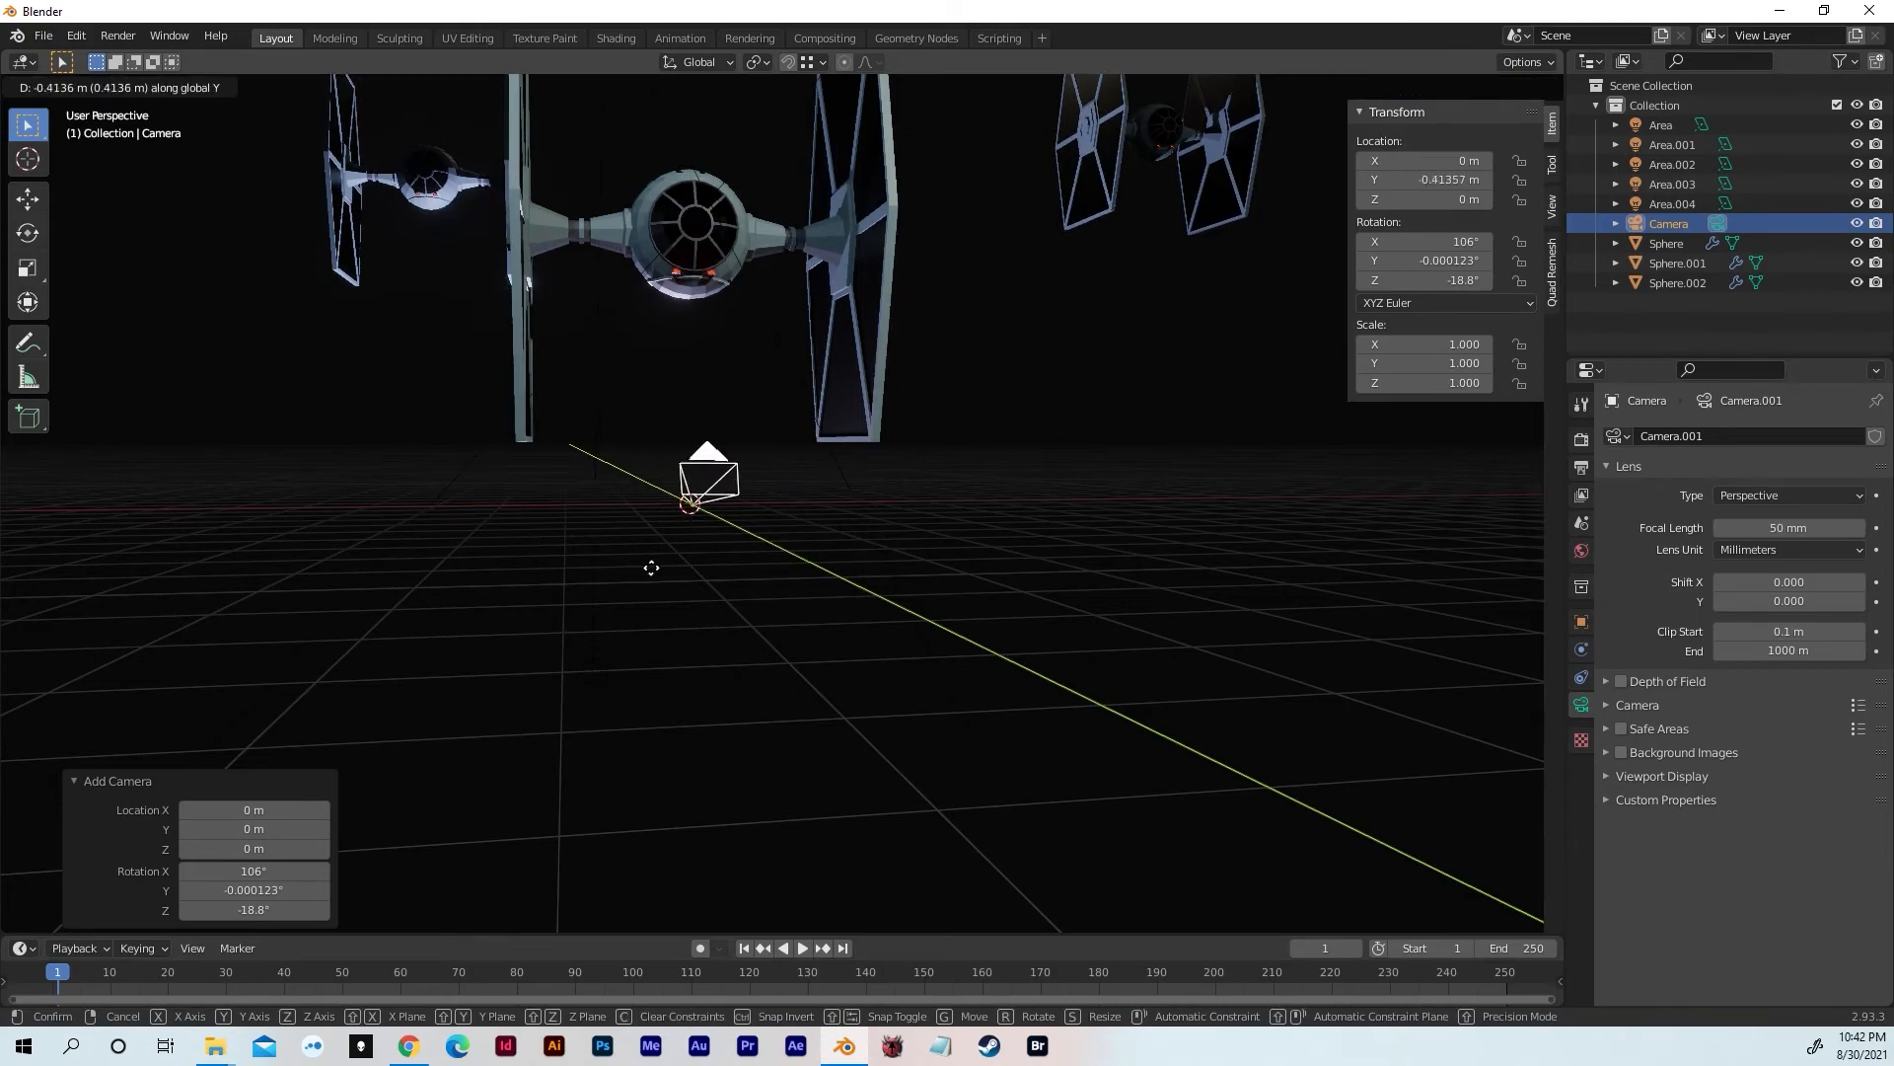
{"action": "key", "text": "z"}
{"action": "right_click", "coordinate": [820, 474]}
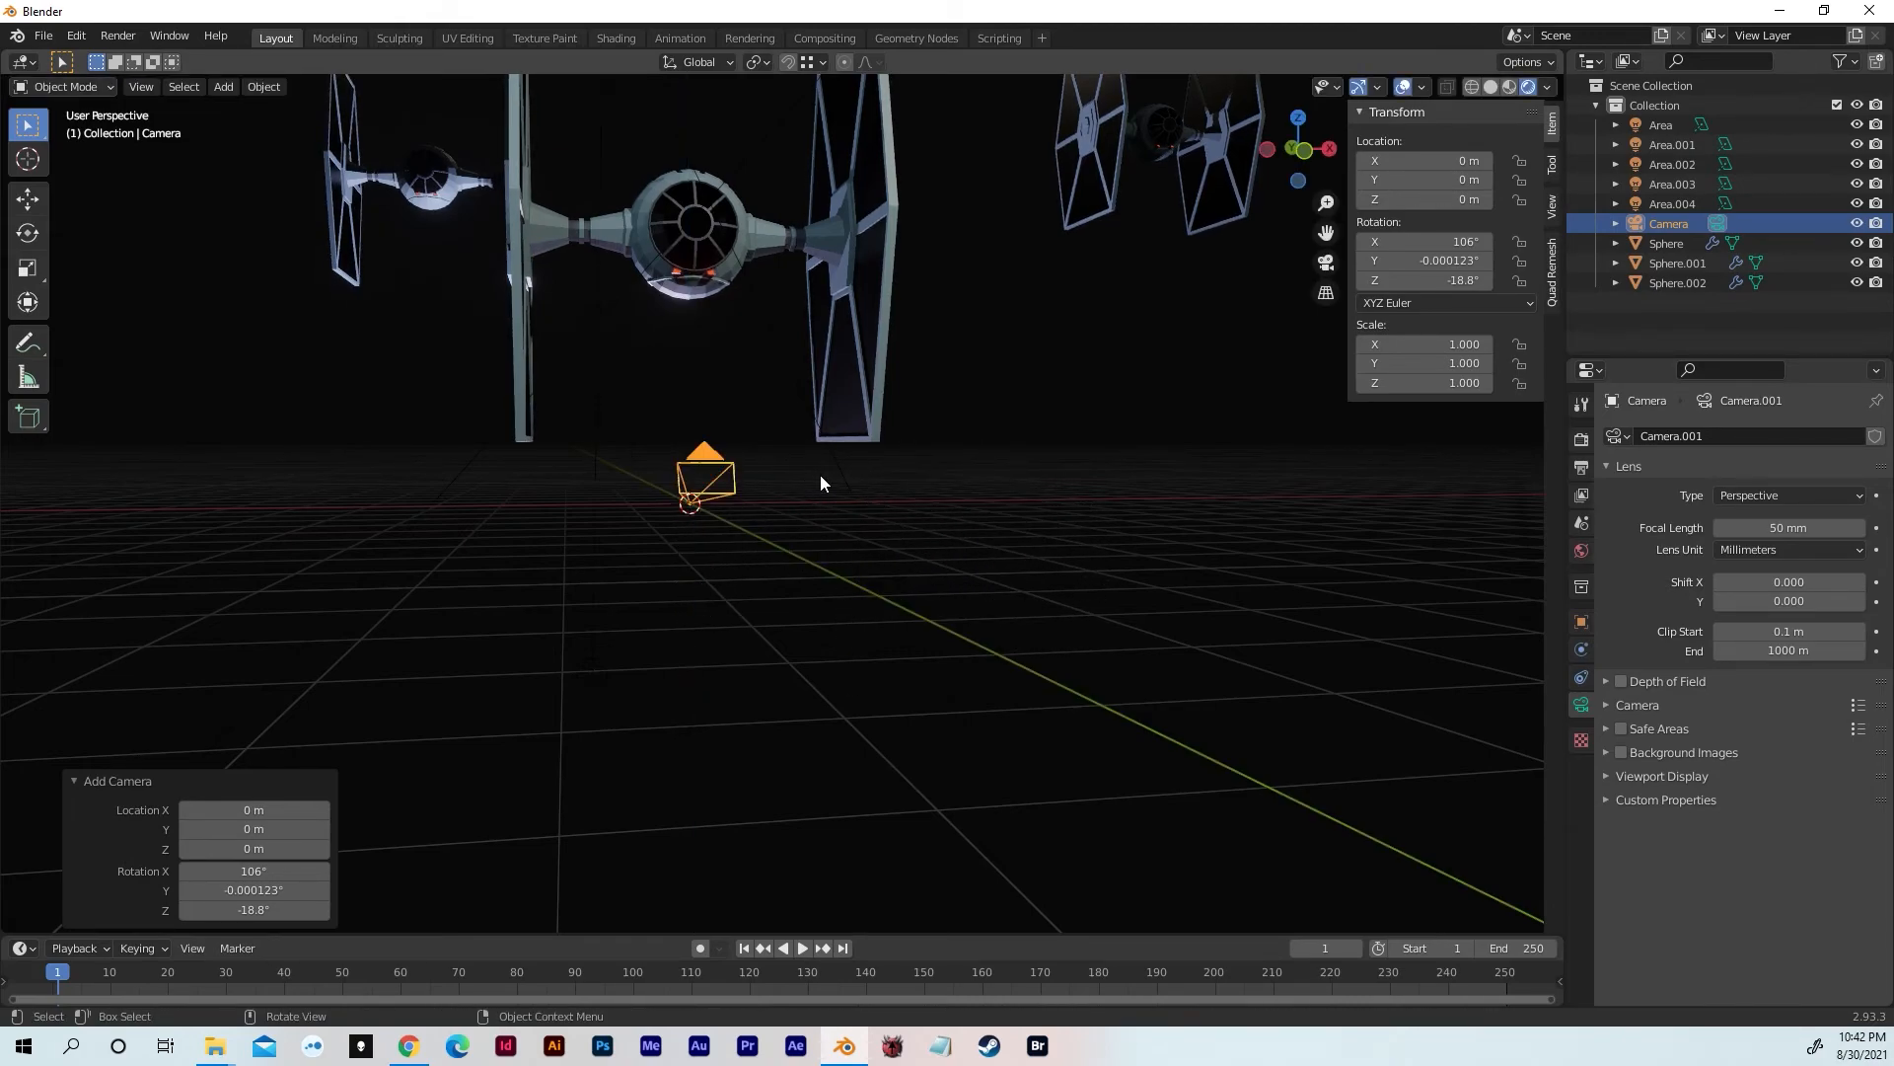
Look through the new camera and show the selectable and disable-in-viewport restriction toggles in the outliner
{"action": "left_click", "coordinate": [1326, 263]}
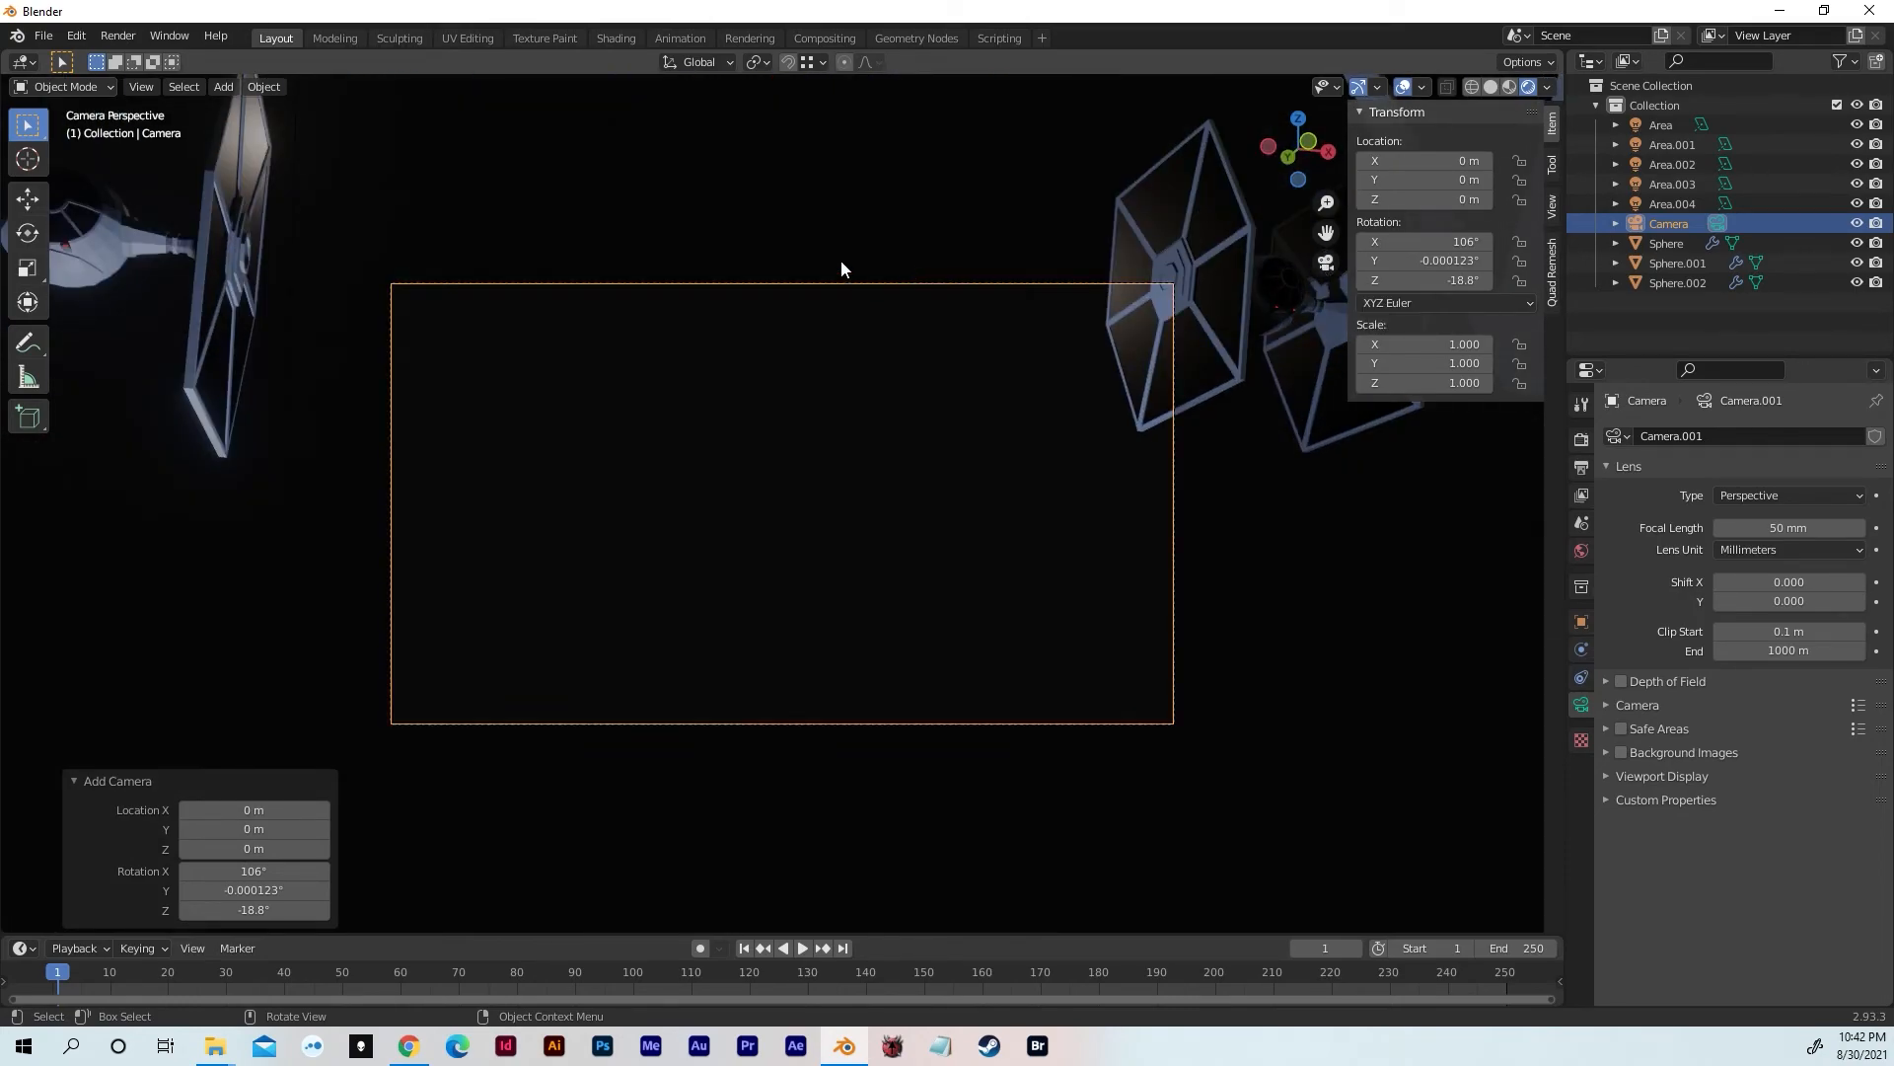
{"action": "left_click_drag", "start_coordinate": [808, 261], "coordinate": [819, 317]}
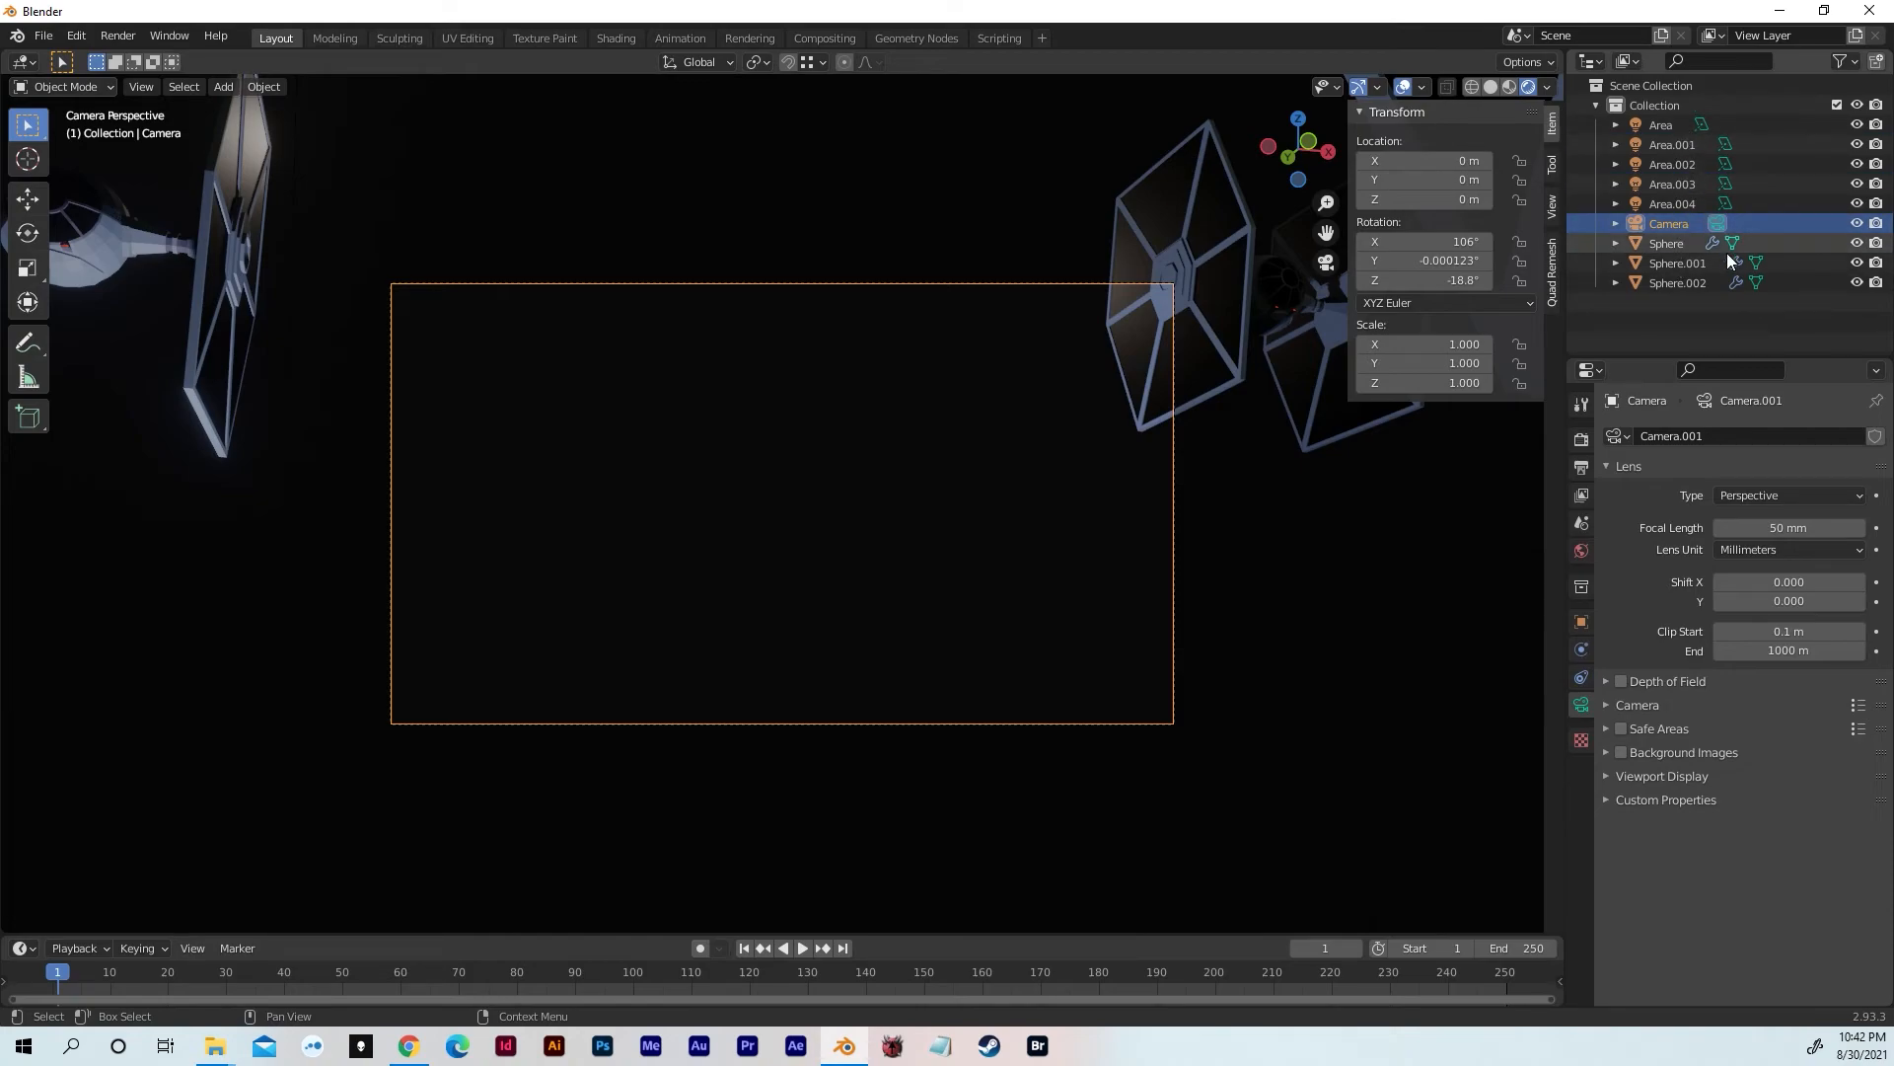
{"action": "left_click", "coordinate": [1842, 61]}
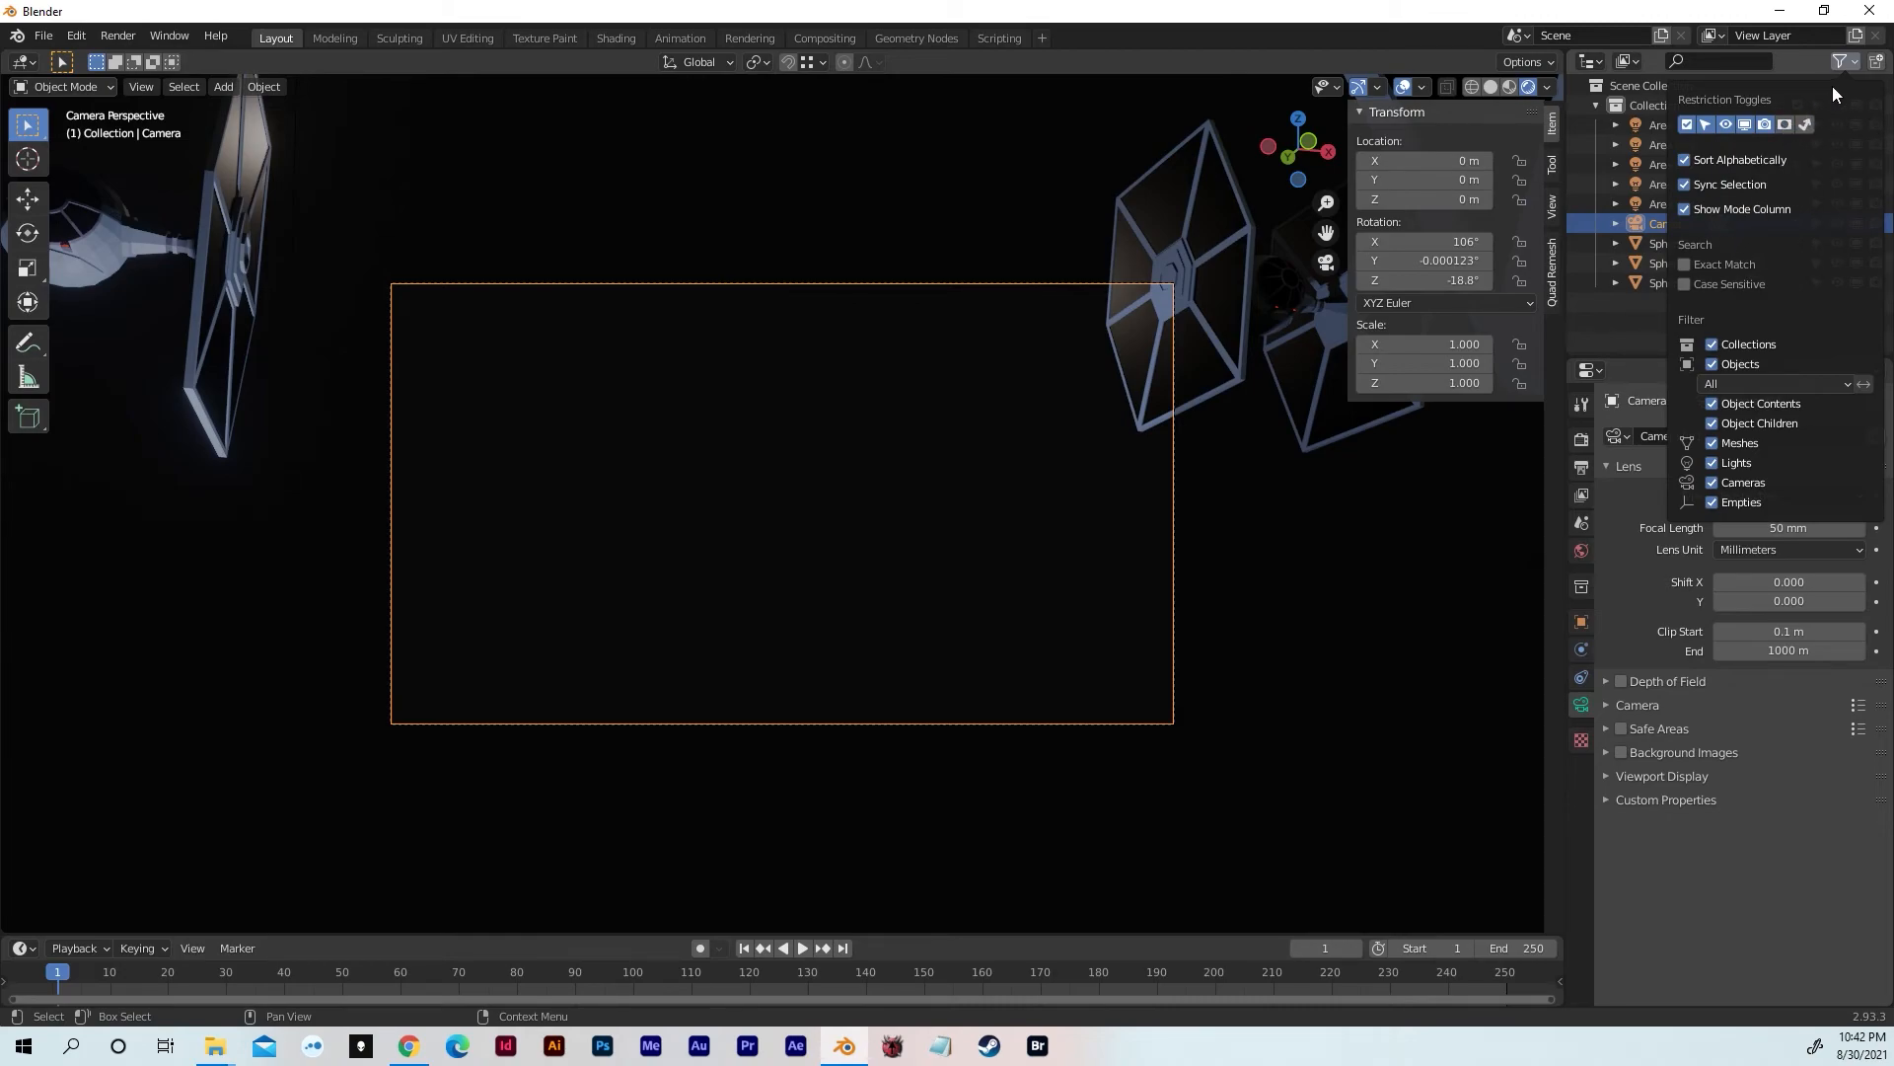
{"action": "left_click", "coordinate": [1854, 59]}
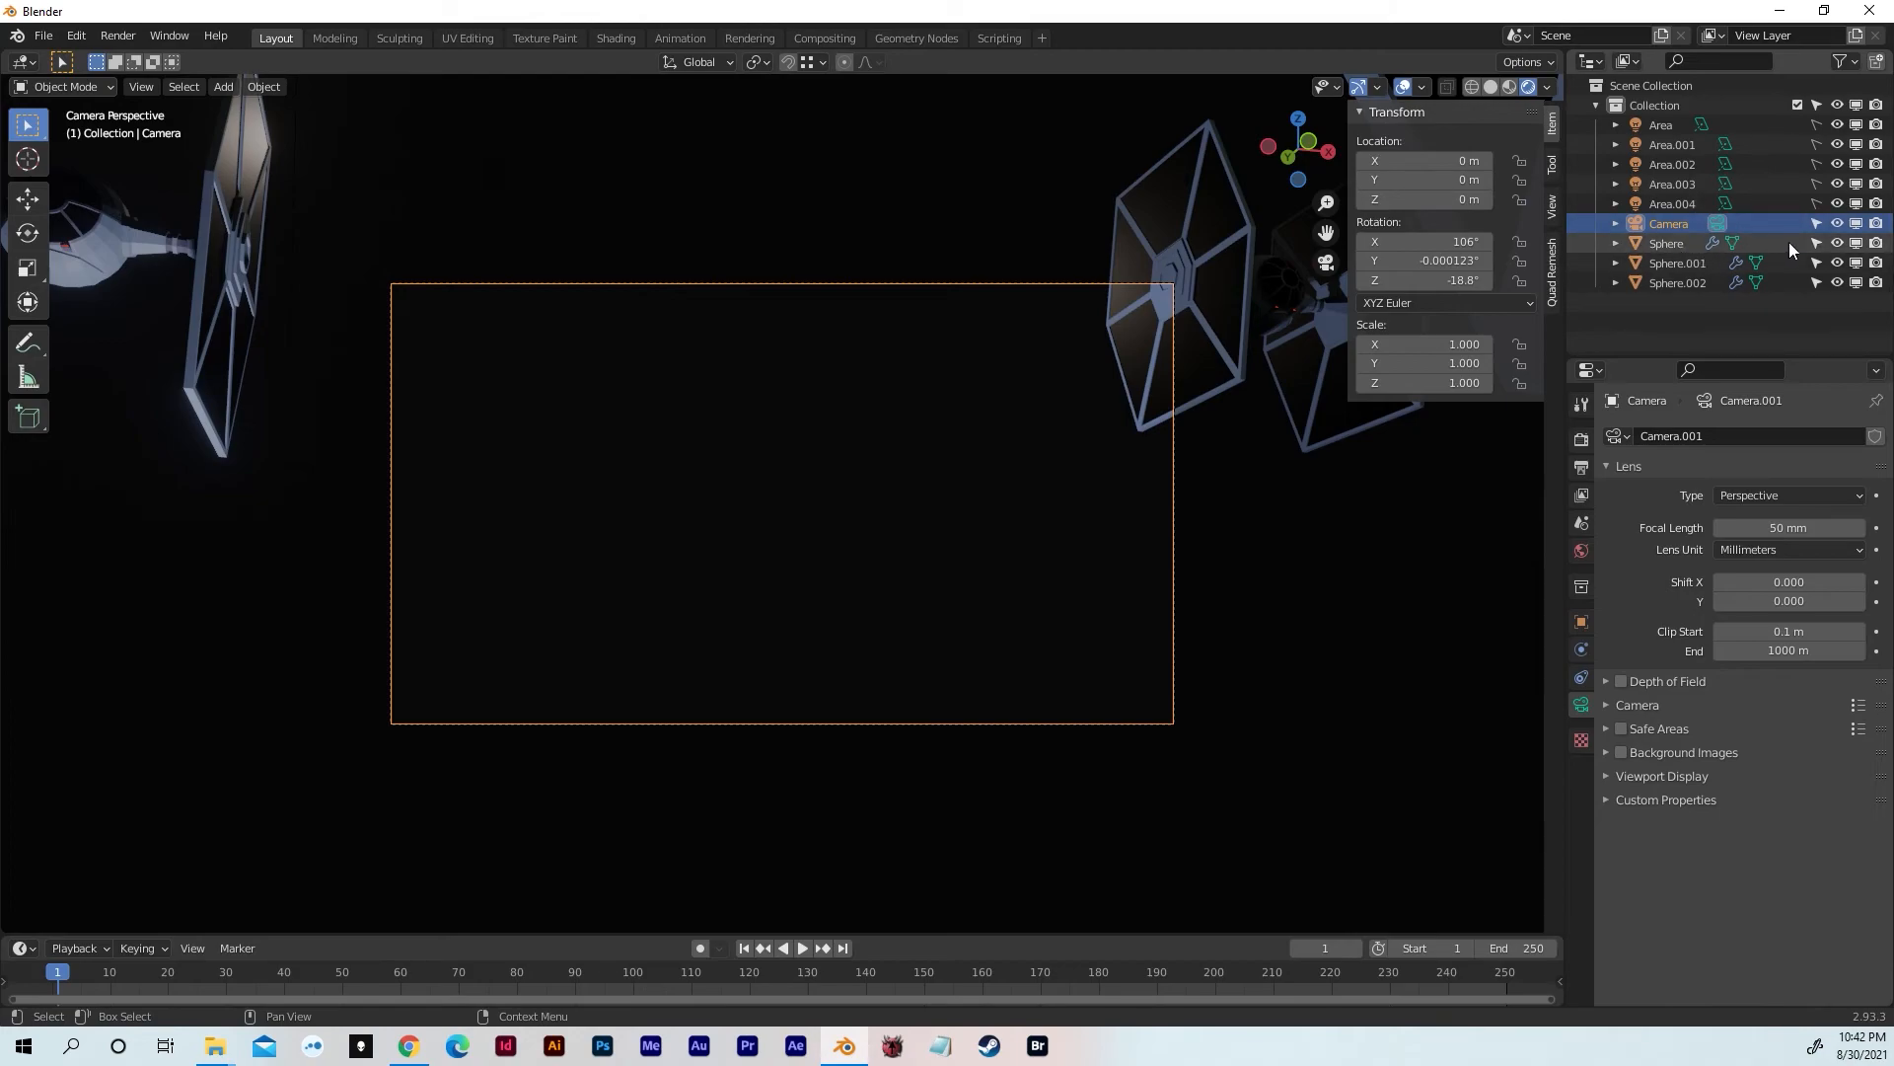
Select the camera by its frame and set its focal length to 24 mm
{"action": "left_click", "coordinate": [1124, 287]}
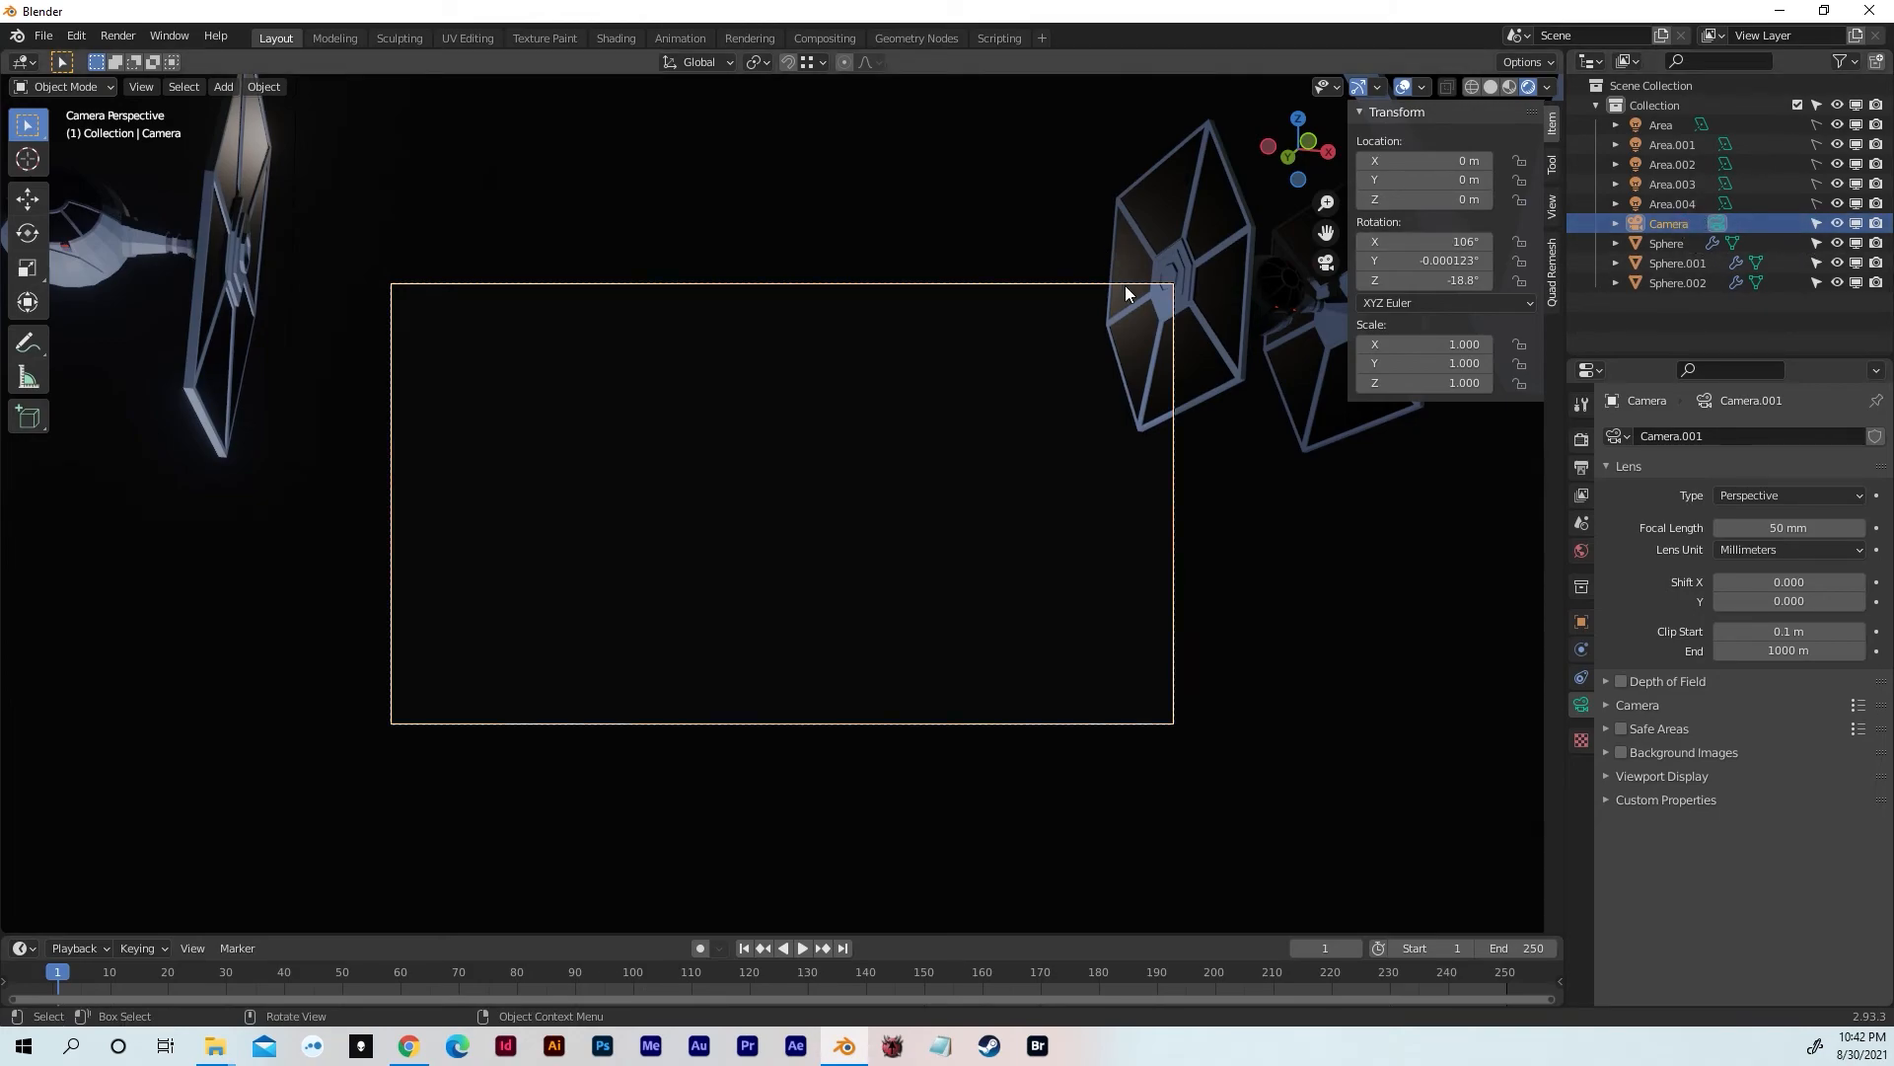
{"action": "left_click", "coordinate": [1581, 706]}
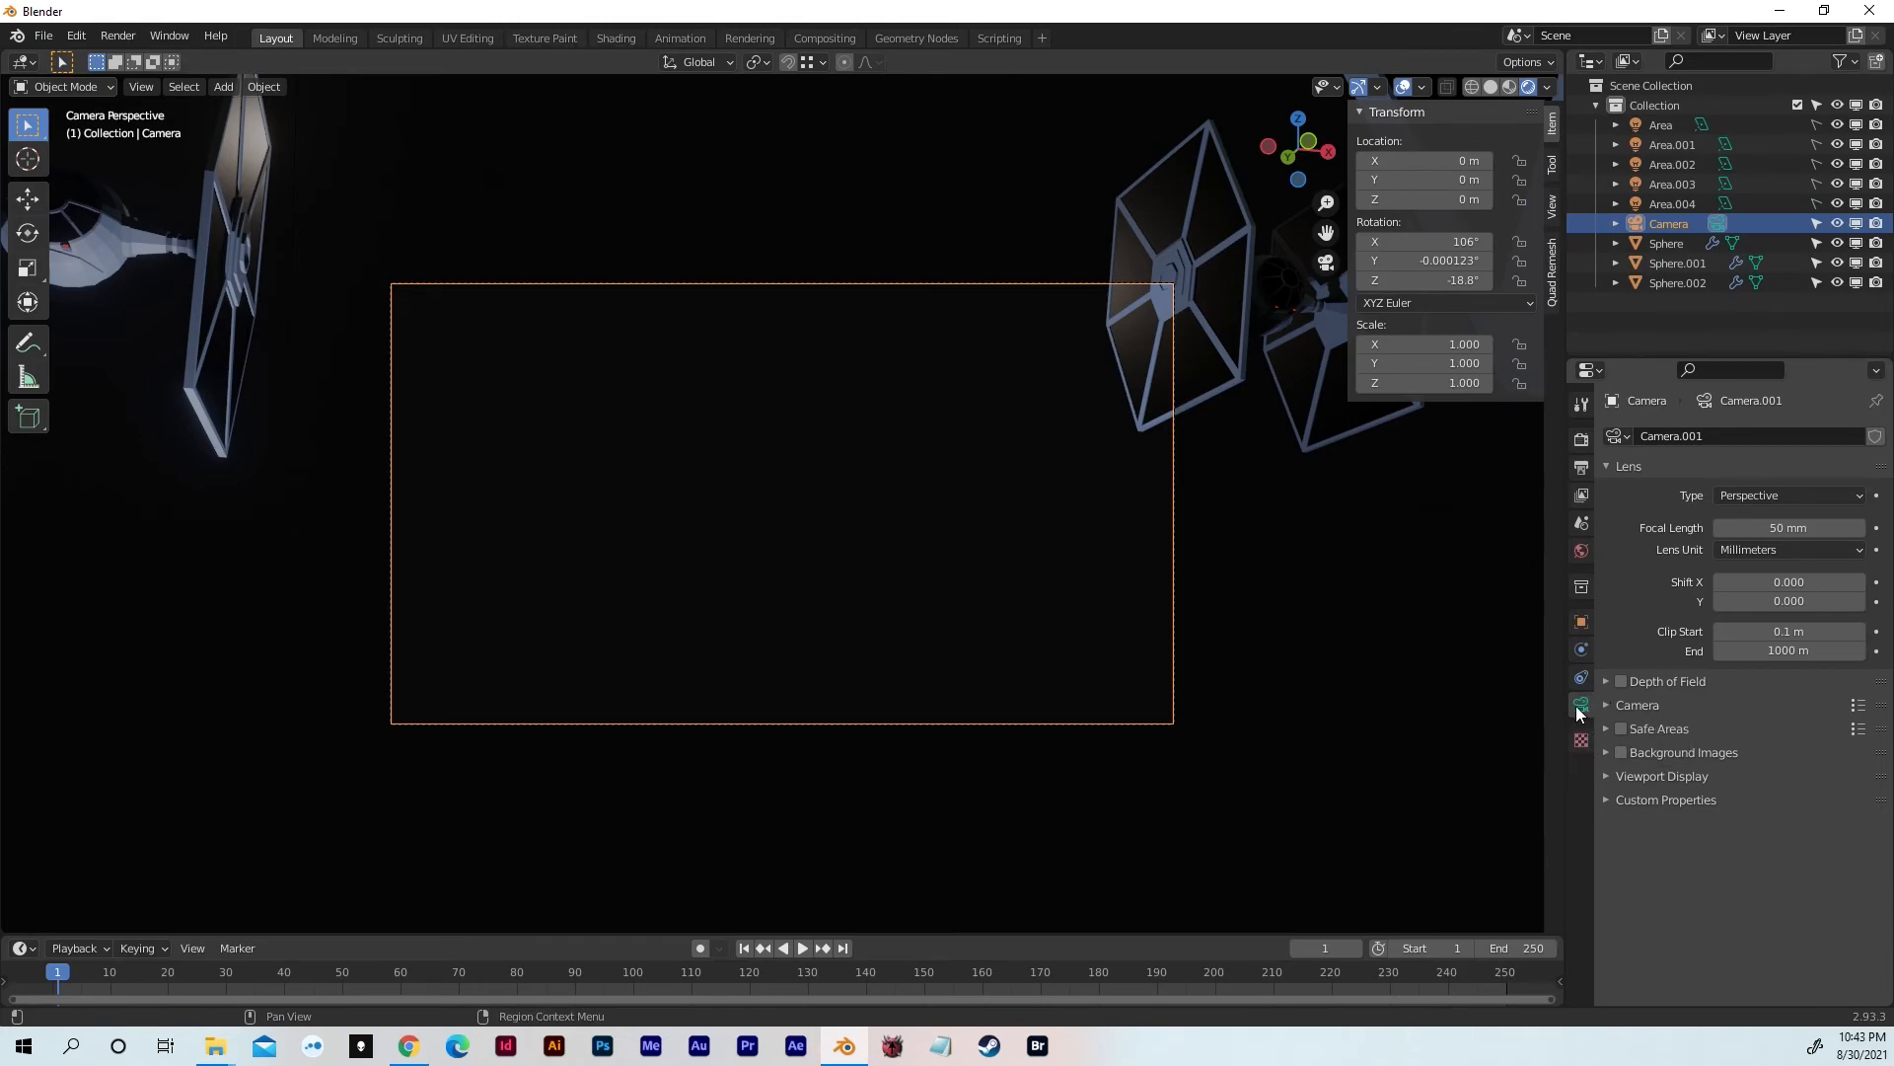
{"action": "left_click", "coordinate": [1777, 529]}
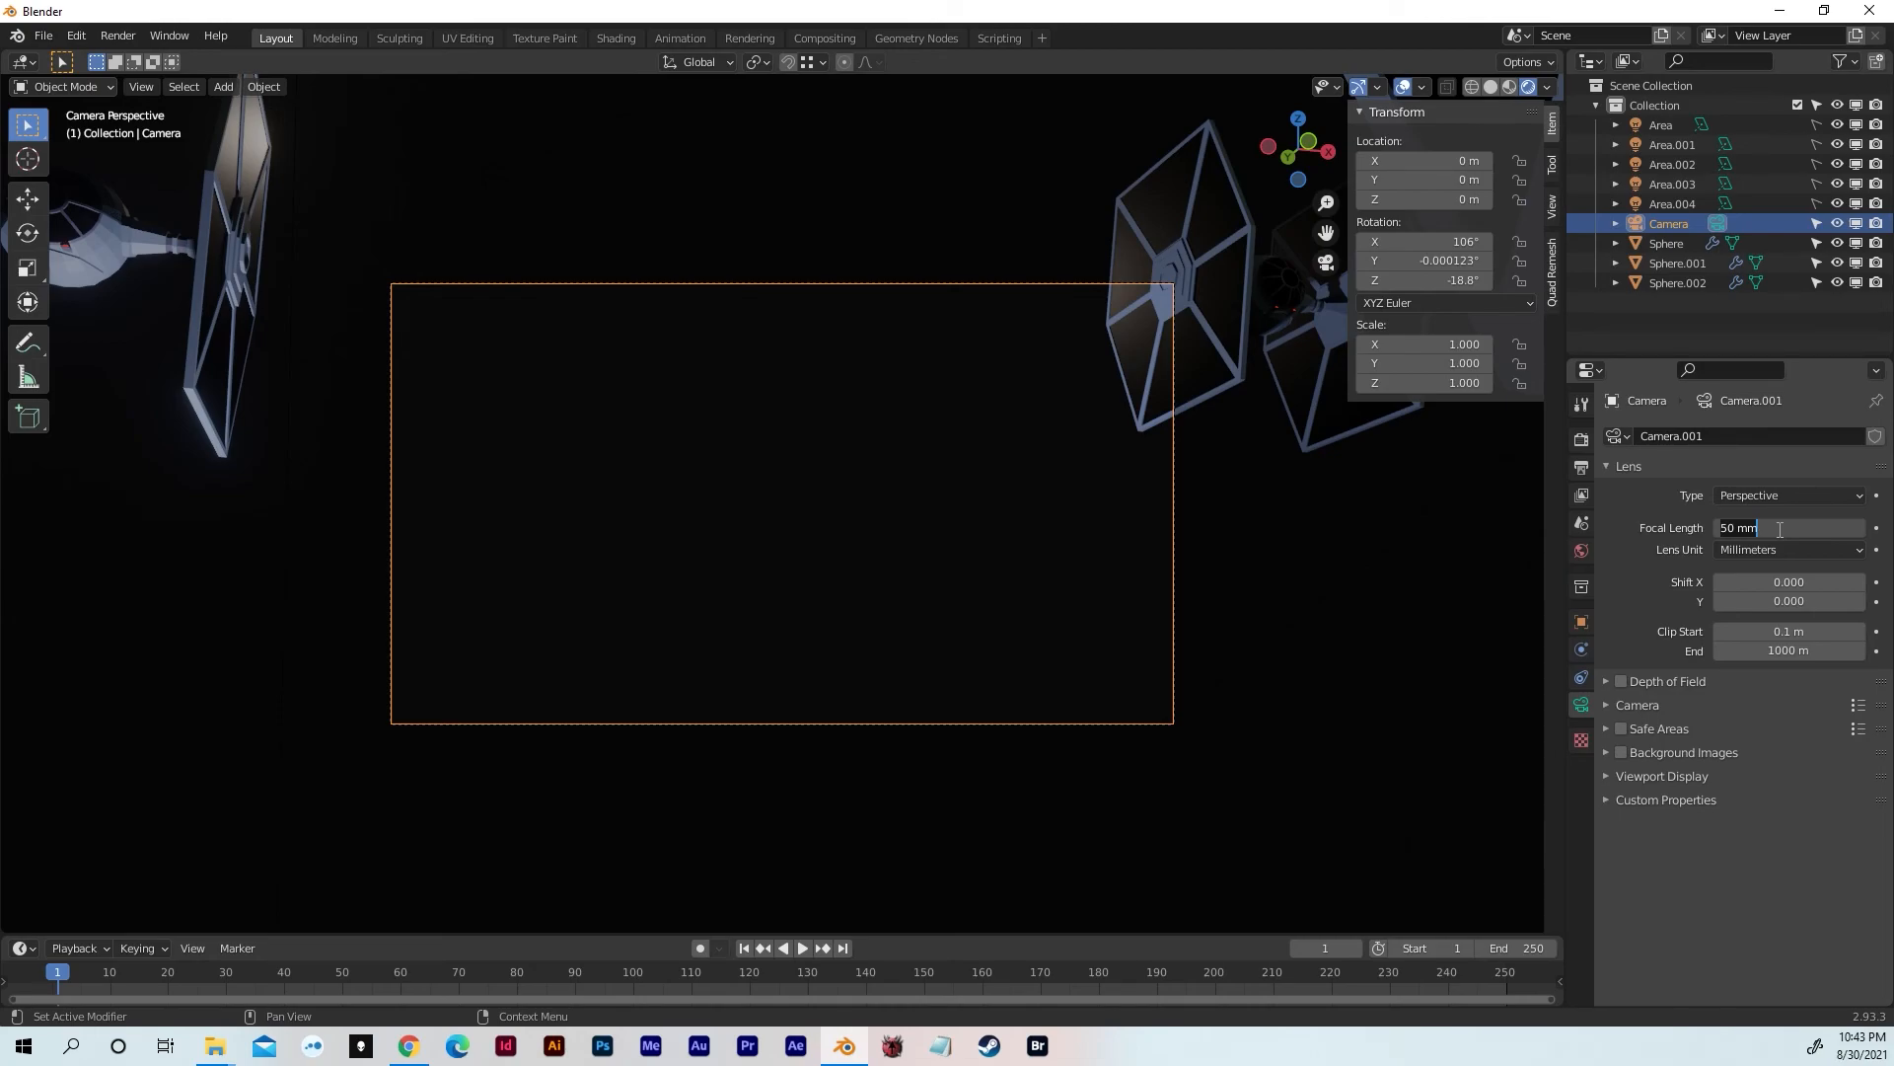
{"action": "type", "text": "24"}
{"action": "key", "text": "Return"}
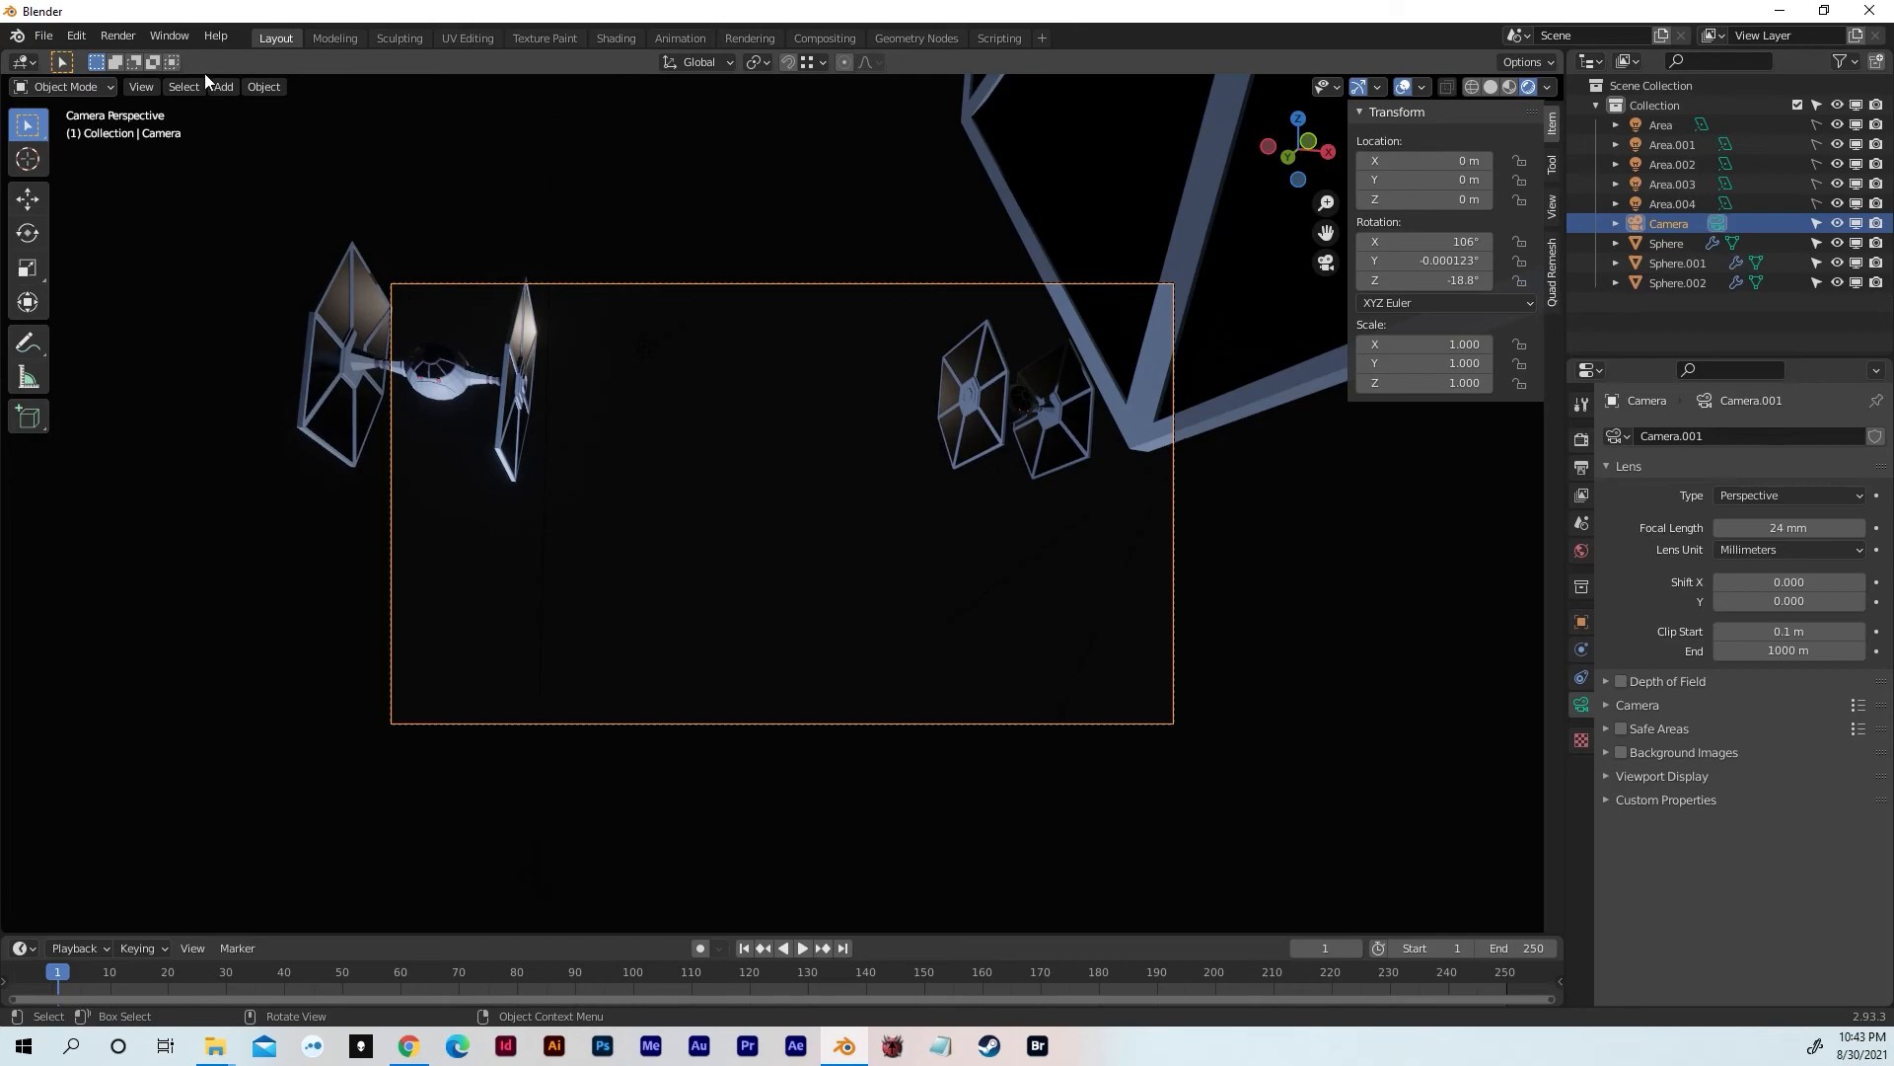
Use Walk Navigation to frame all three ships, placing the camera near X -4.07 m, Y -11.02 m, Z 0.27 m, rotated about 110° X and -20.2° Z
{"action": "left_click", "coordinate": [135, 87]}
{"action": "mouse_move", "coordinate": [174, 338]}
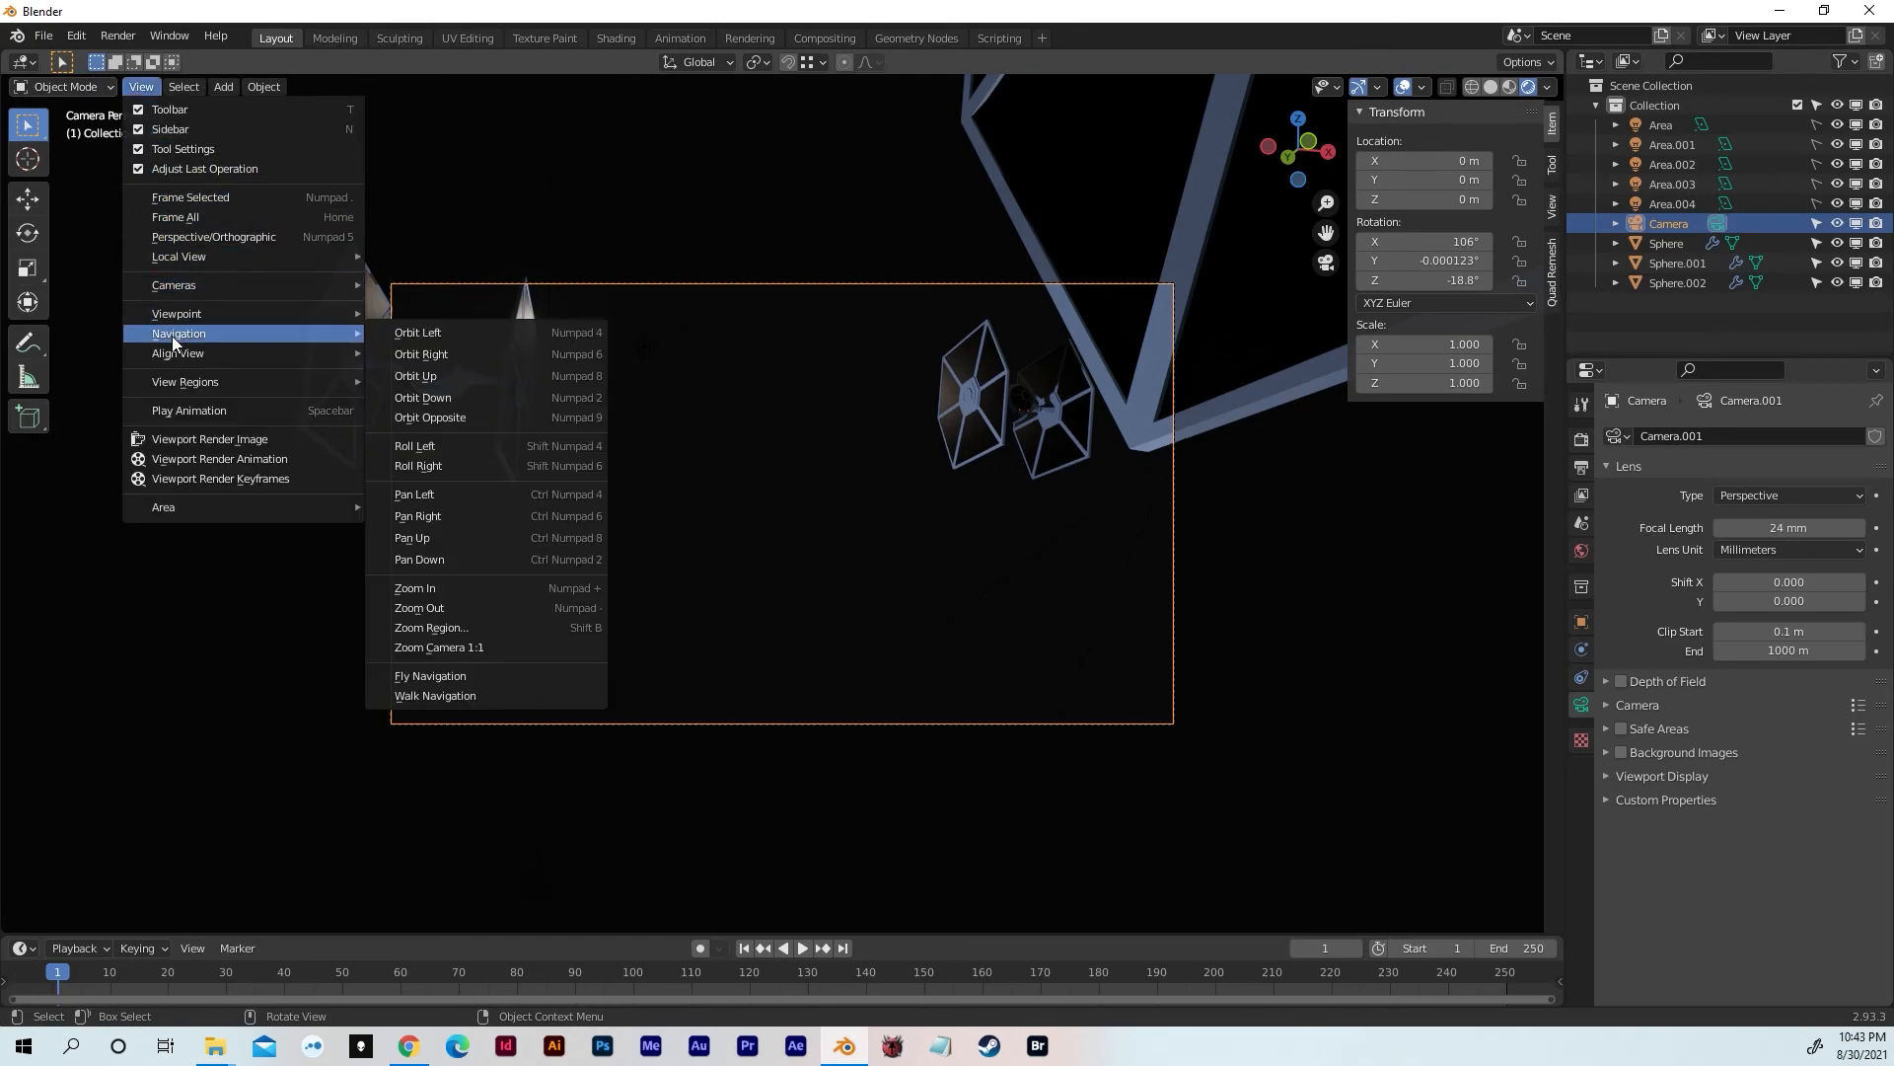
{"action": "left_click", "coordinate": [448, 698]}
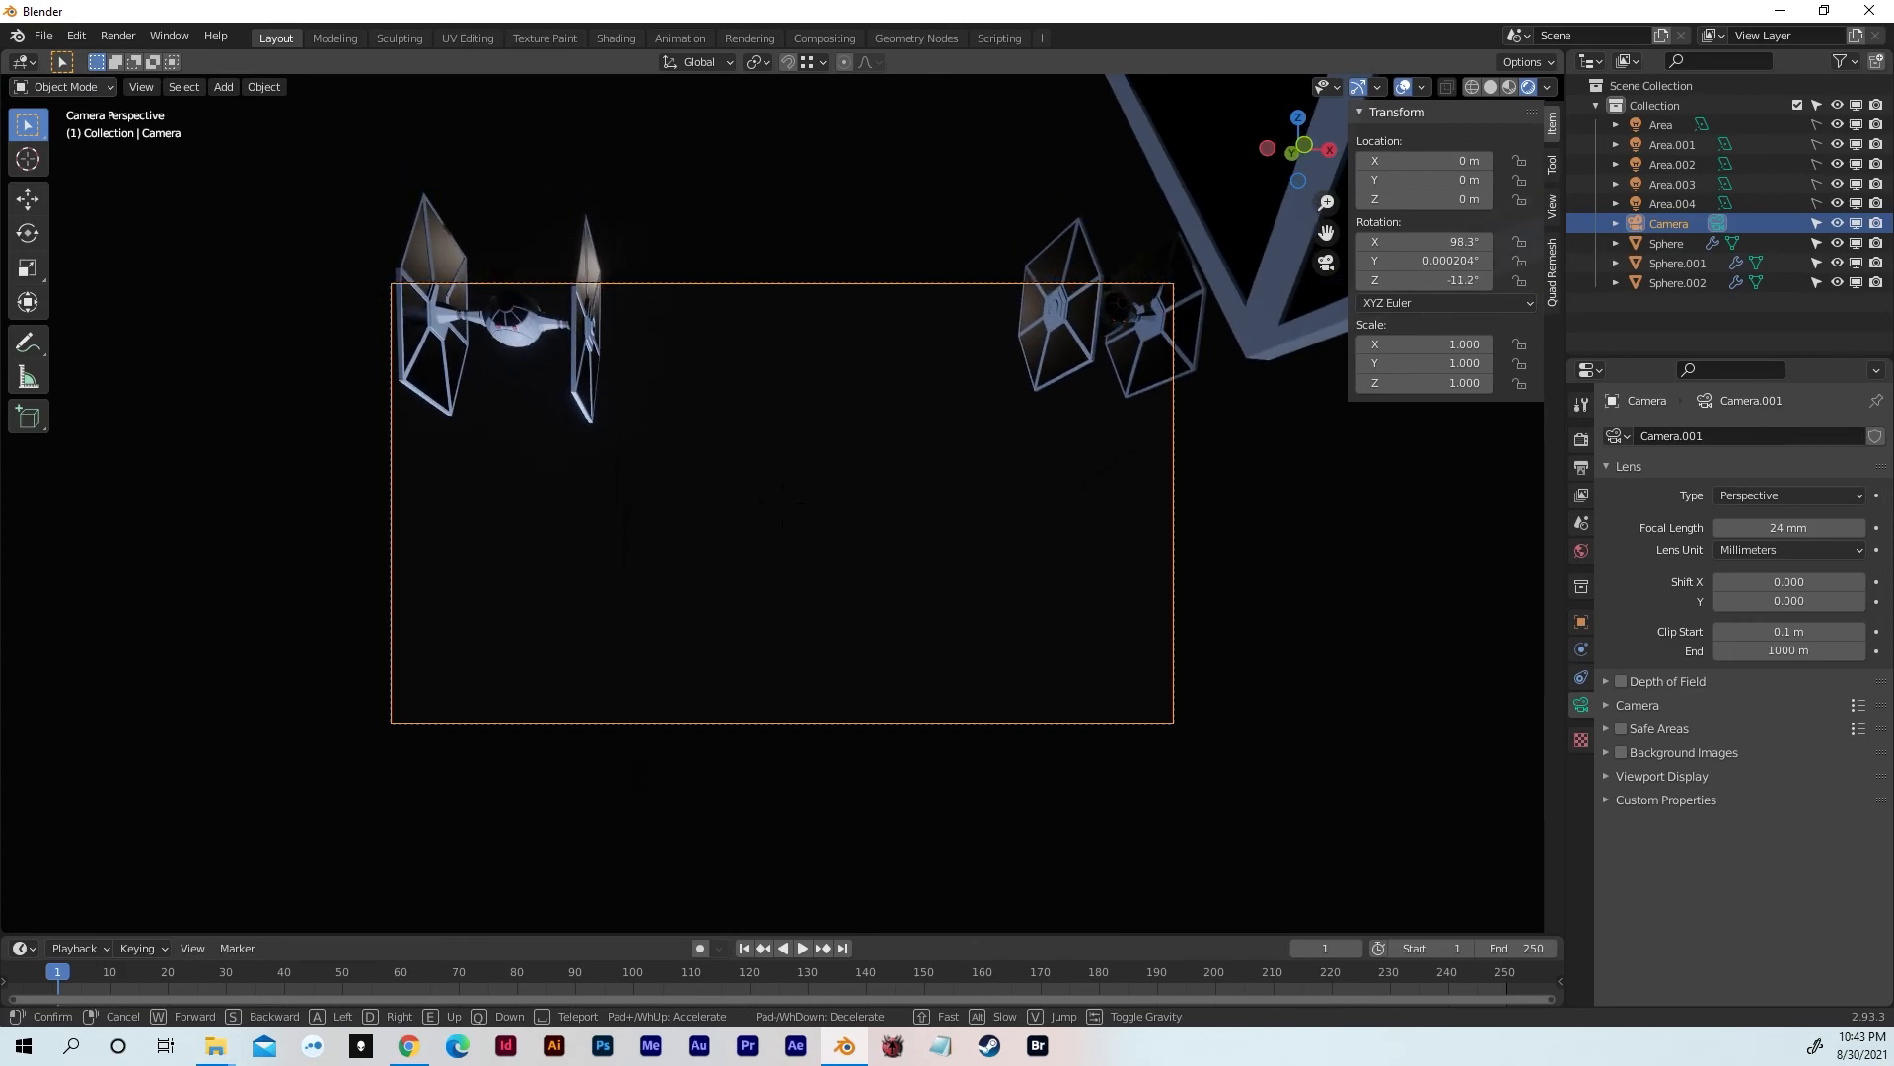
{"action": "key", "text": "s"}
{"action": "key", "text": "e"}
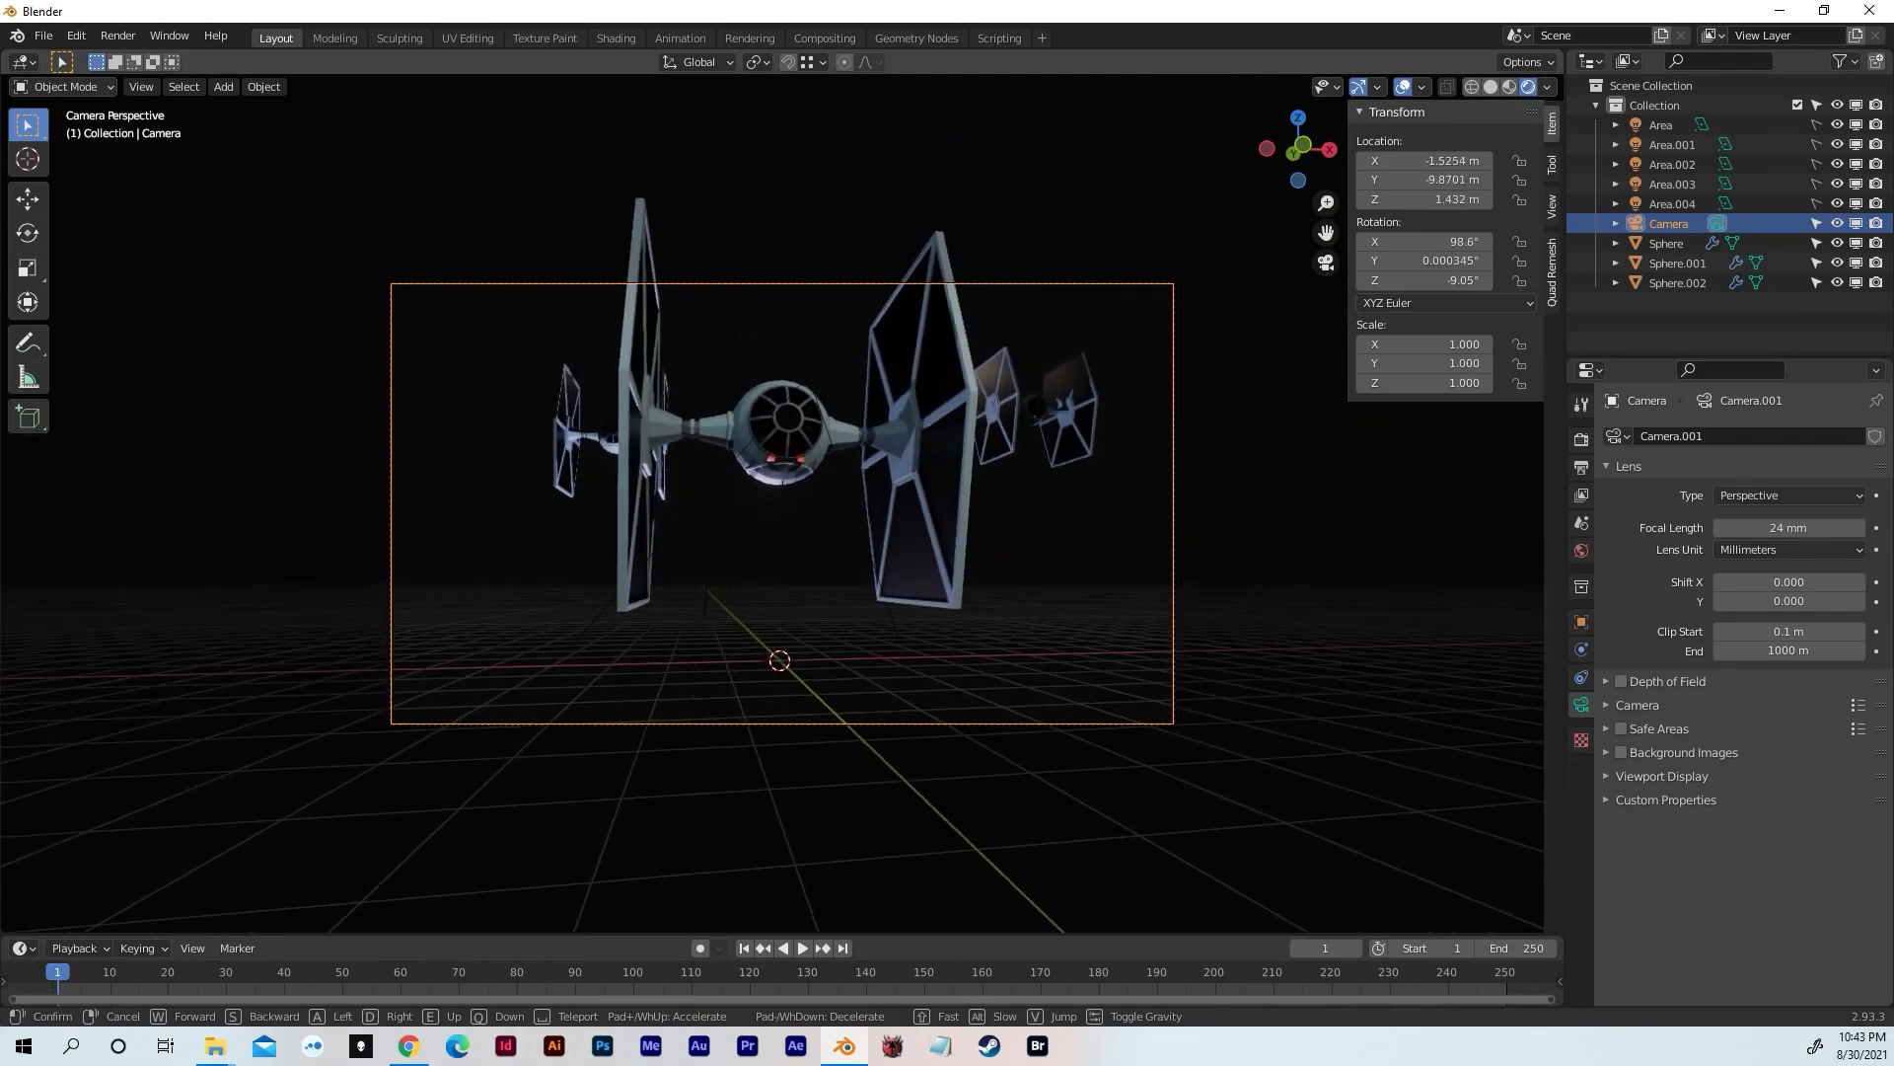
{"action": "key", "text": "a"}
{"action": "key", "text": "s"}
{"action": "key", "text": "d"}
{"action": "key", "text": "w"}
{"action": "key", "text": "s"}
{"action": "key", "text": "w"}
{"action": "key", "text": "q"}
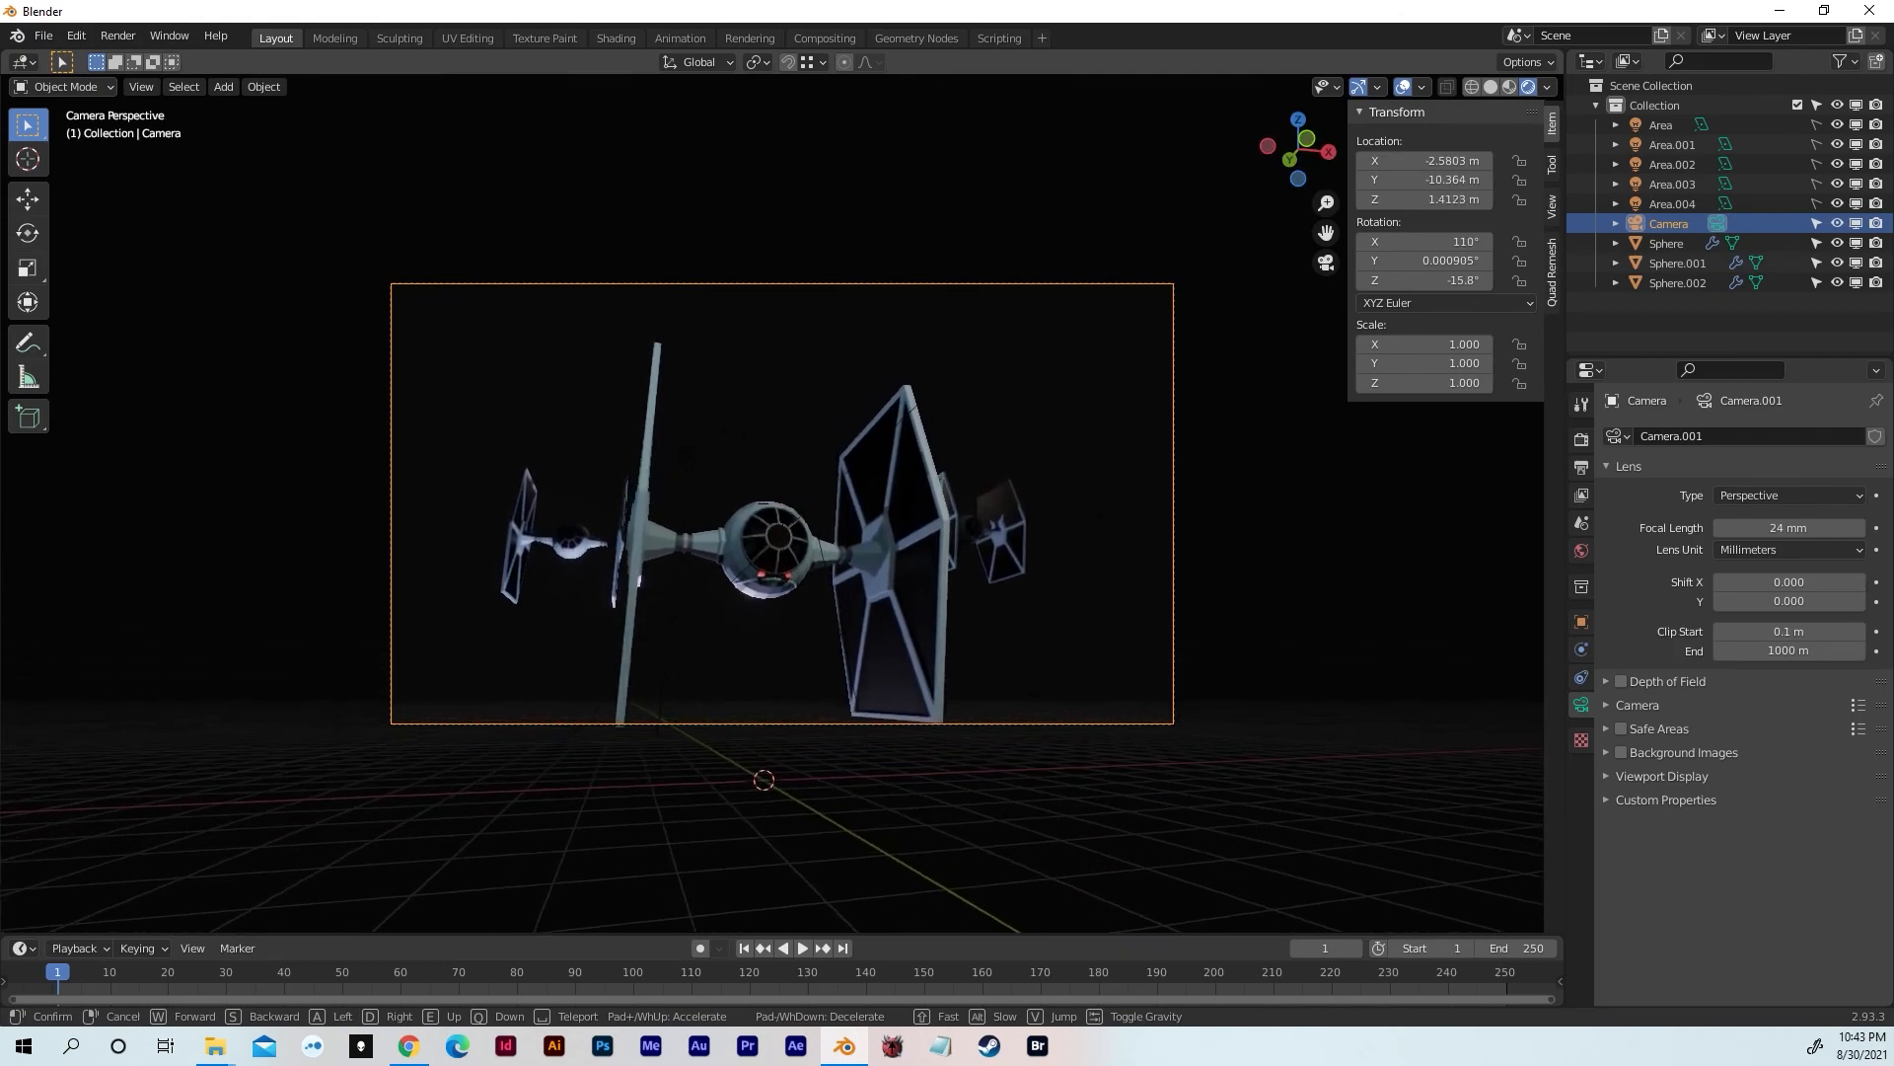
{"action": "key", "text": "q"}
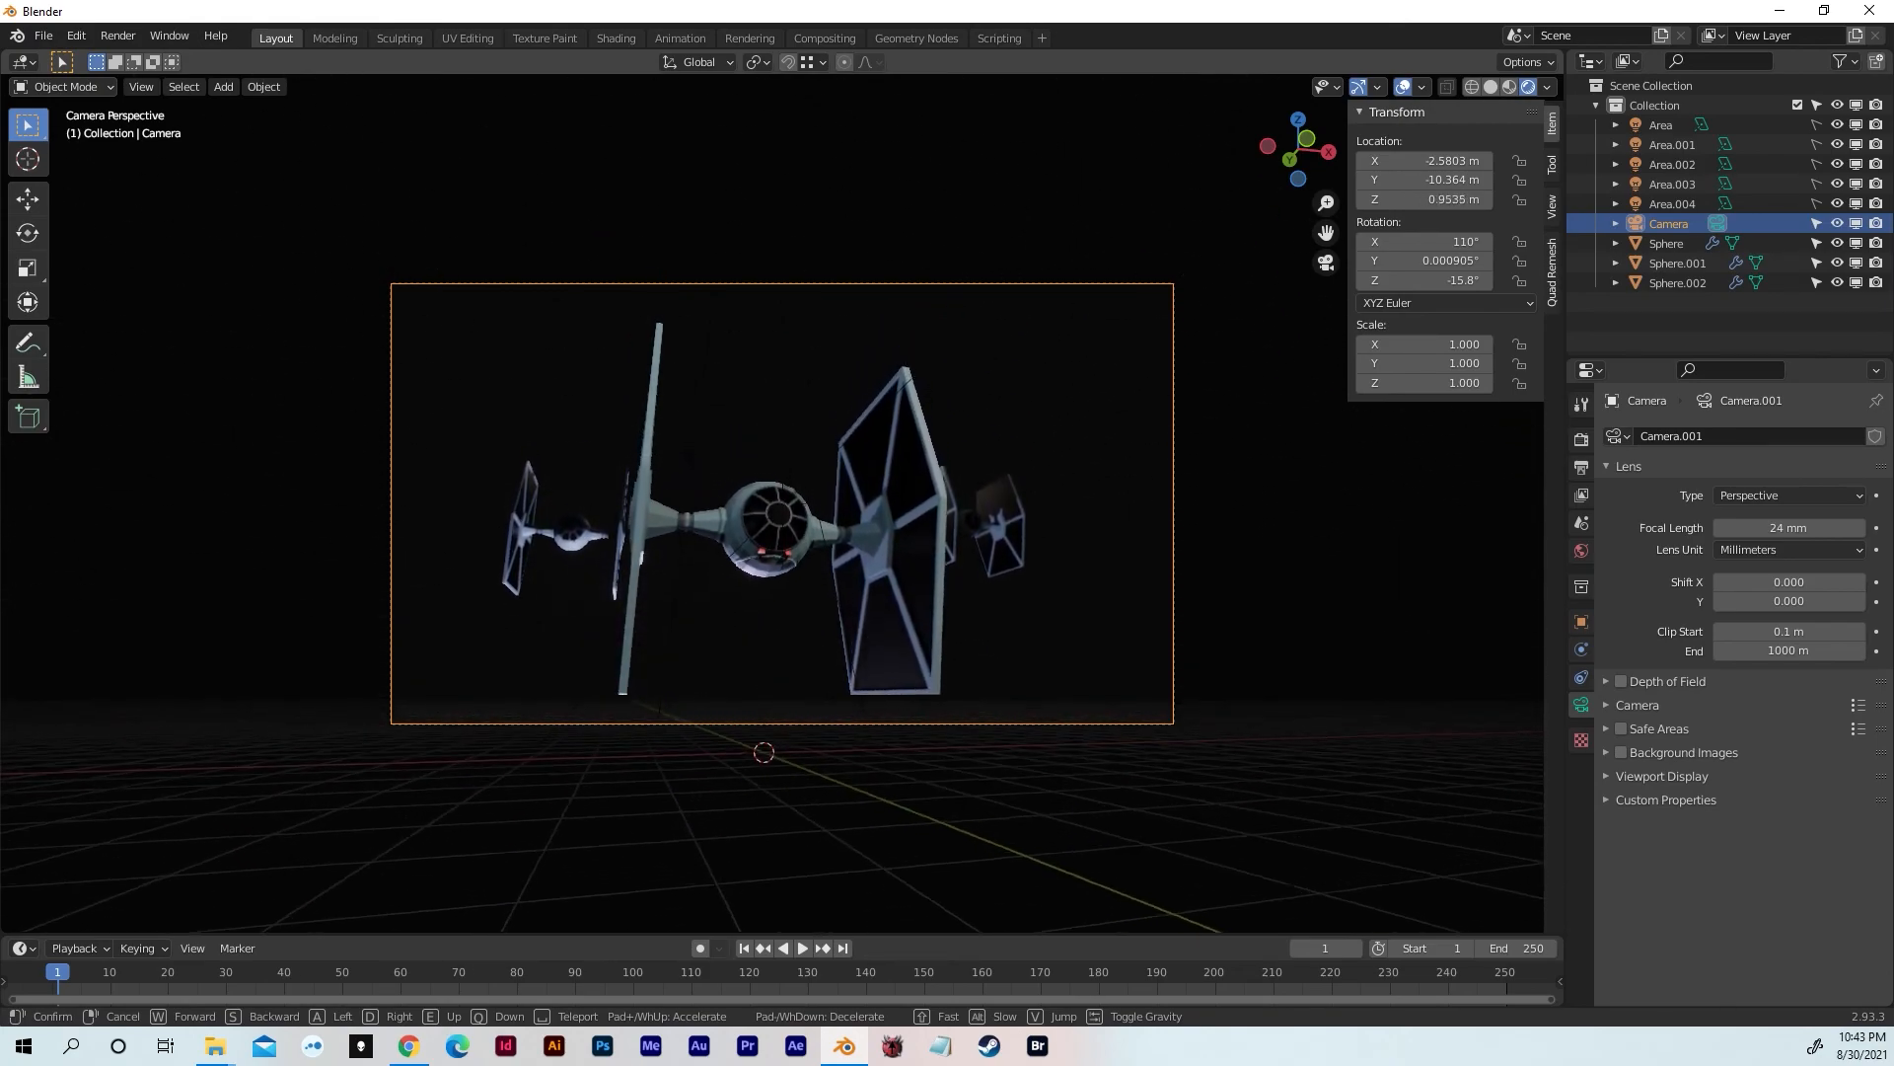
{"action": "key", "text": "a"}
{"action": "key", "text": "a"}
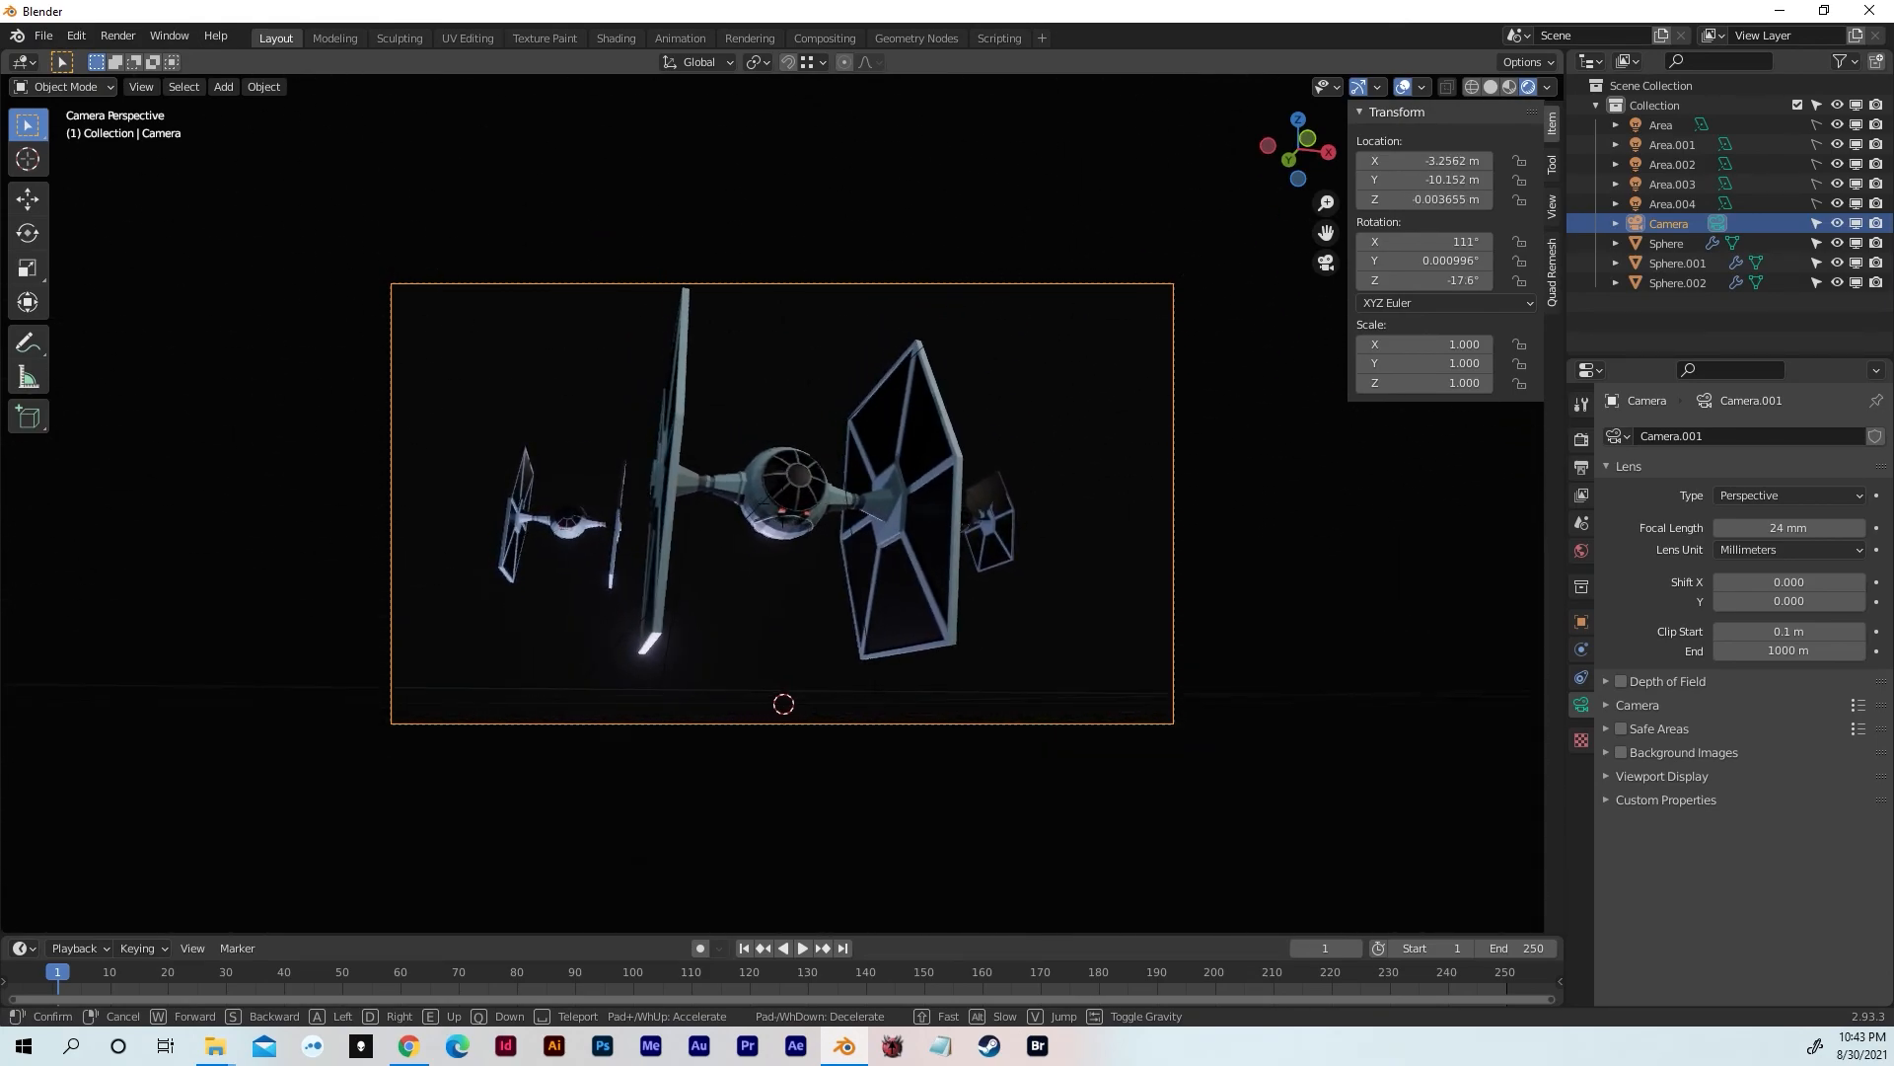
{"action": "key", "text": "w"}
{"action": "key", "text": "e"}
{"action": "key", "text": "s"}
{"action": "key", "text": "w"}
{"action": "key", "text": "s"}
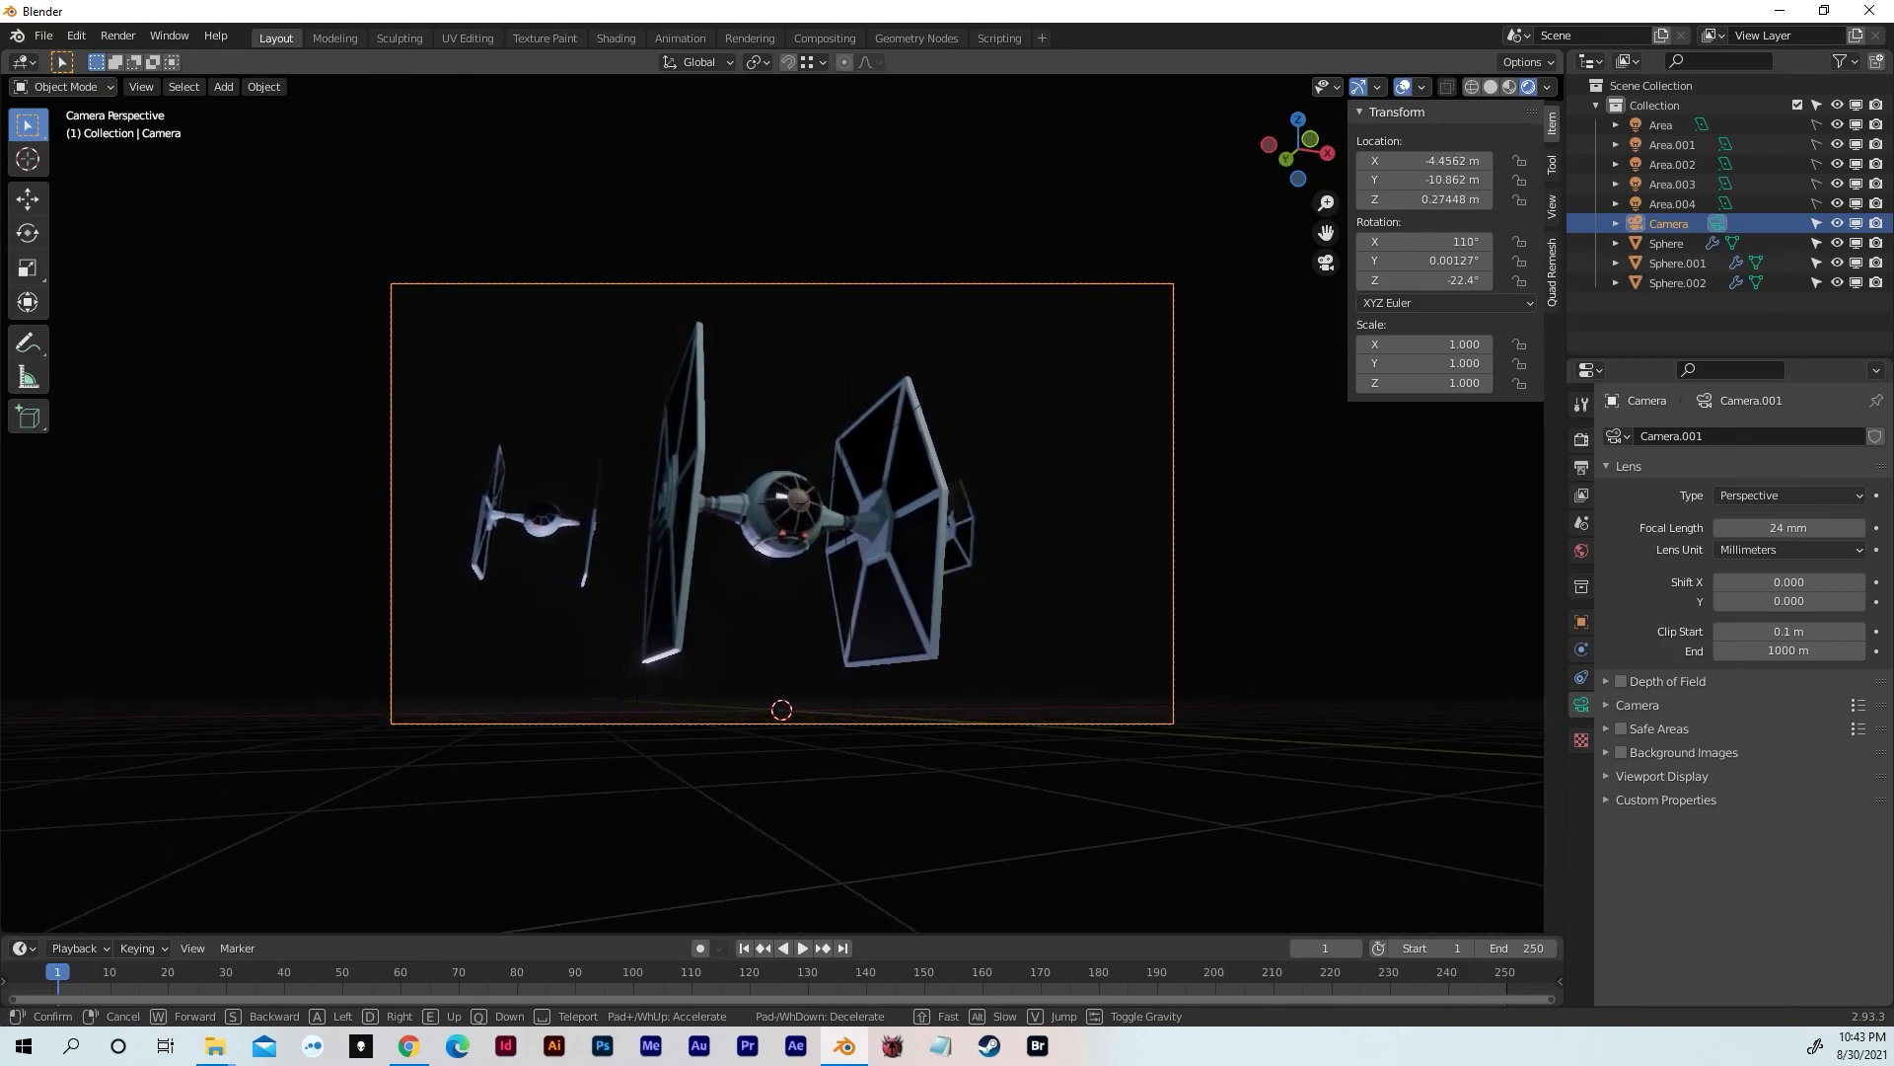
{"action": "key", "text": "d"}
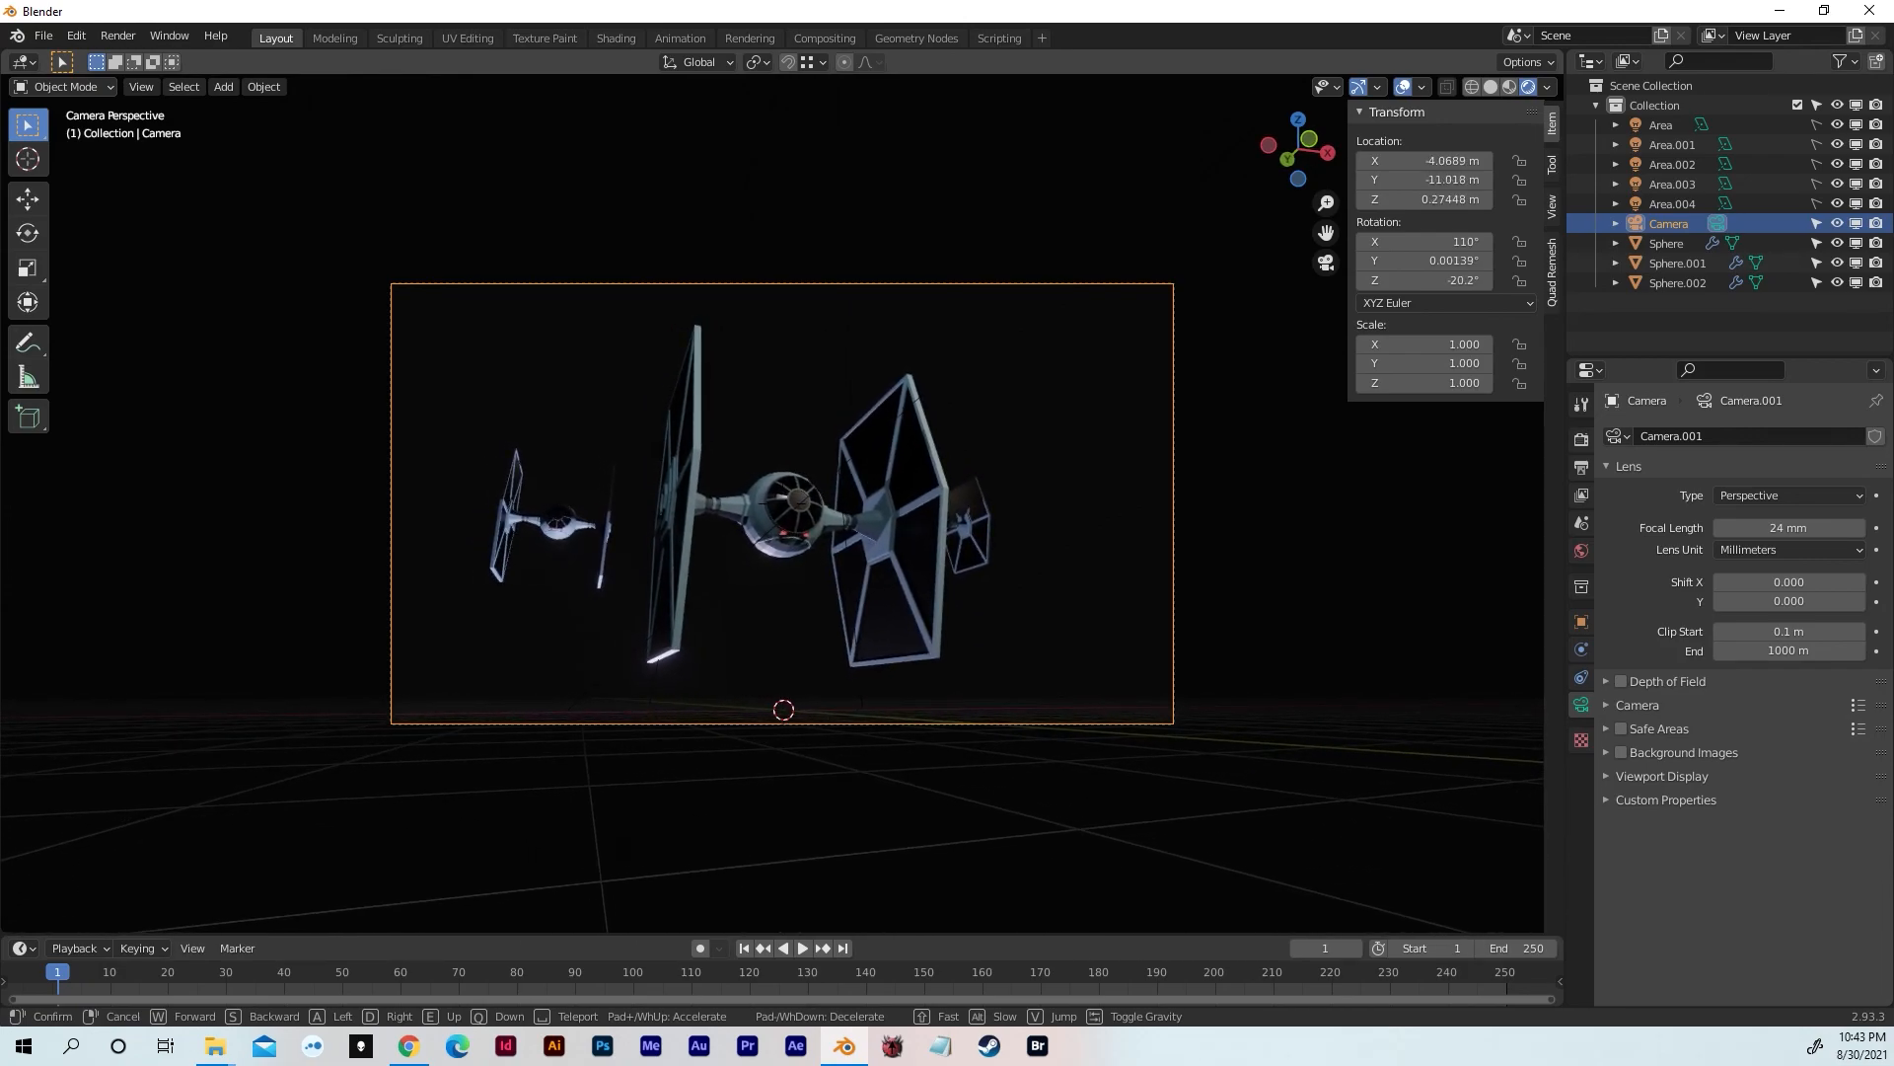
{"action": "left_click", "coordinate": [784, 501]}
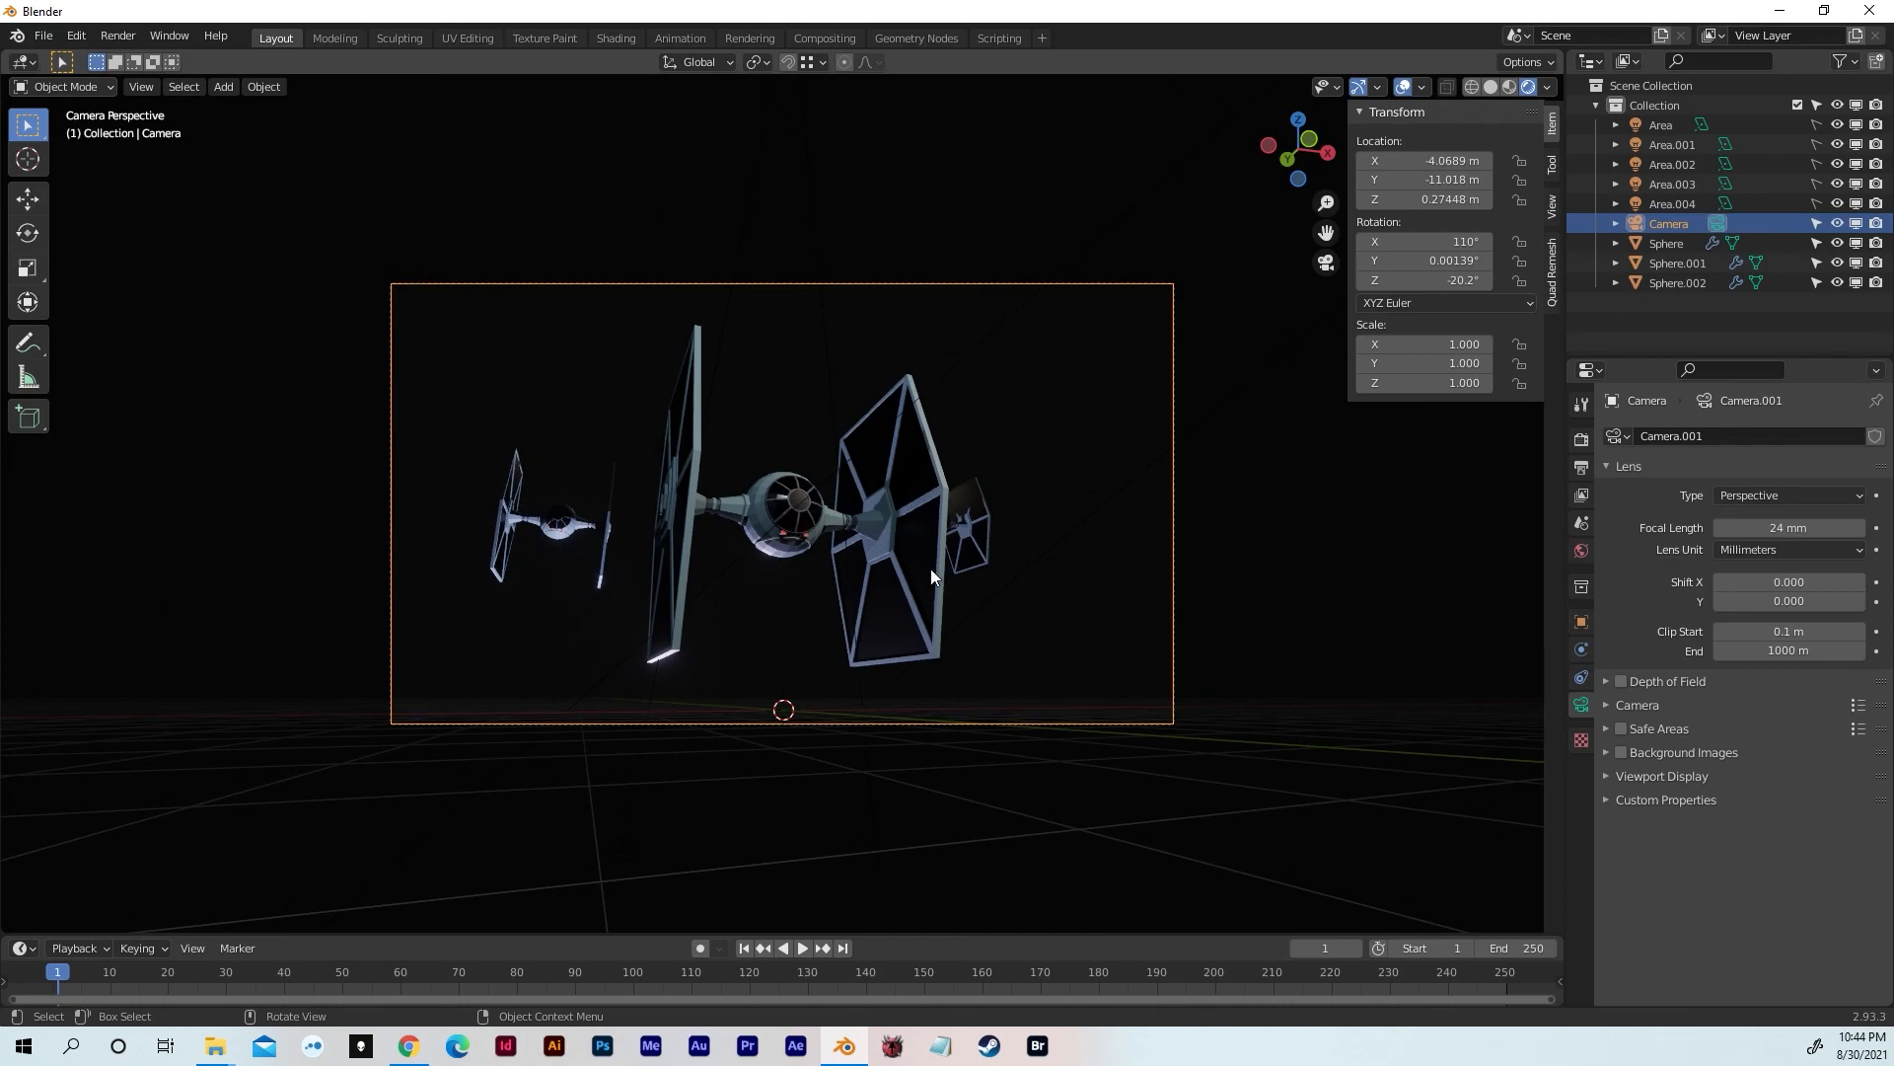
Move the background ship behind the main ship's outer wing about 8.3 m in positive X
{"action": "left_click", "coordinate": [962, 558]}
{"action": "key", "text": "g"}
{"action": "key", "text": "x"}
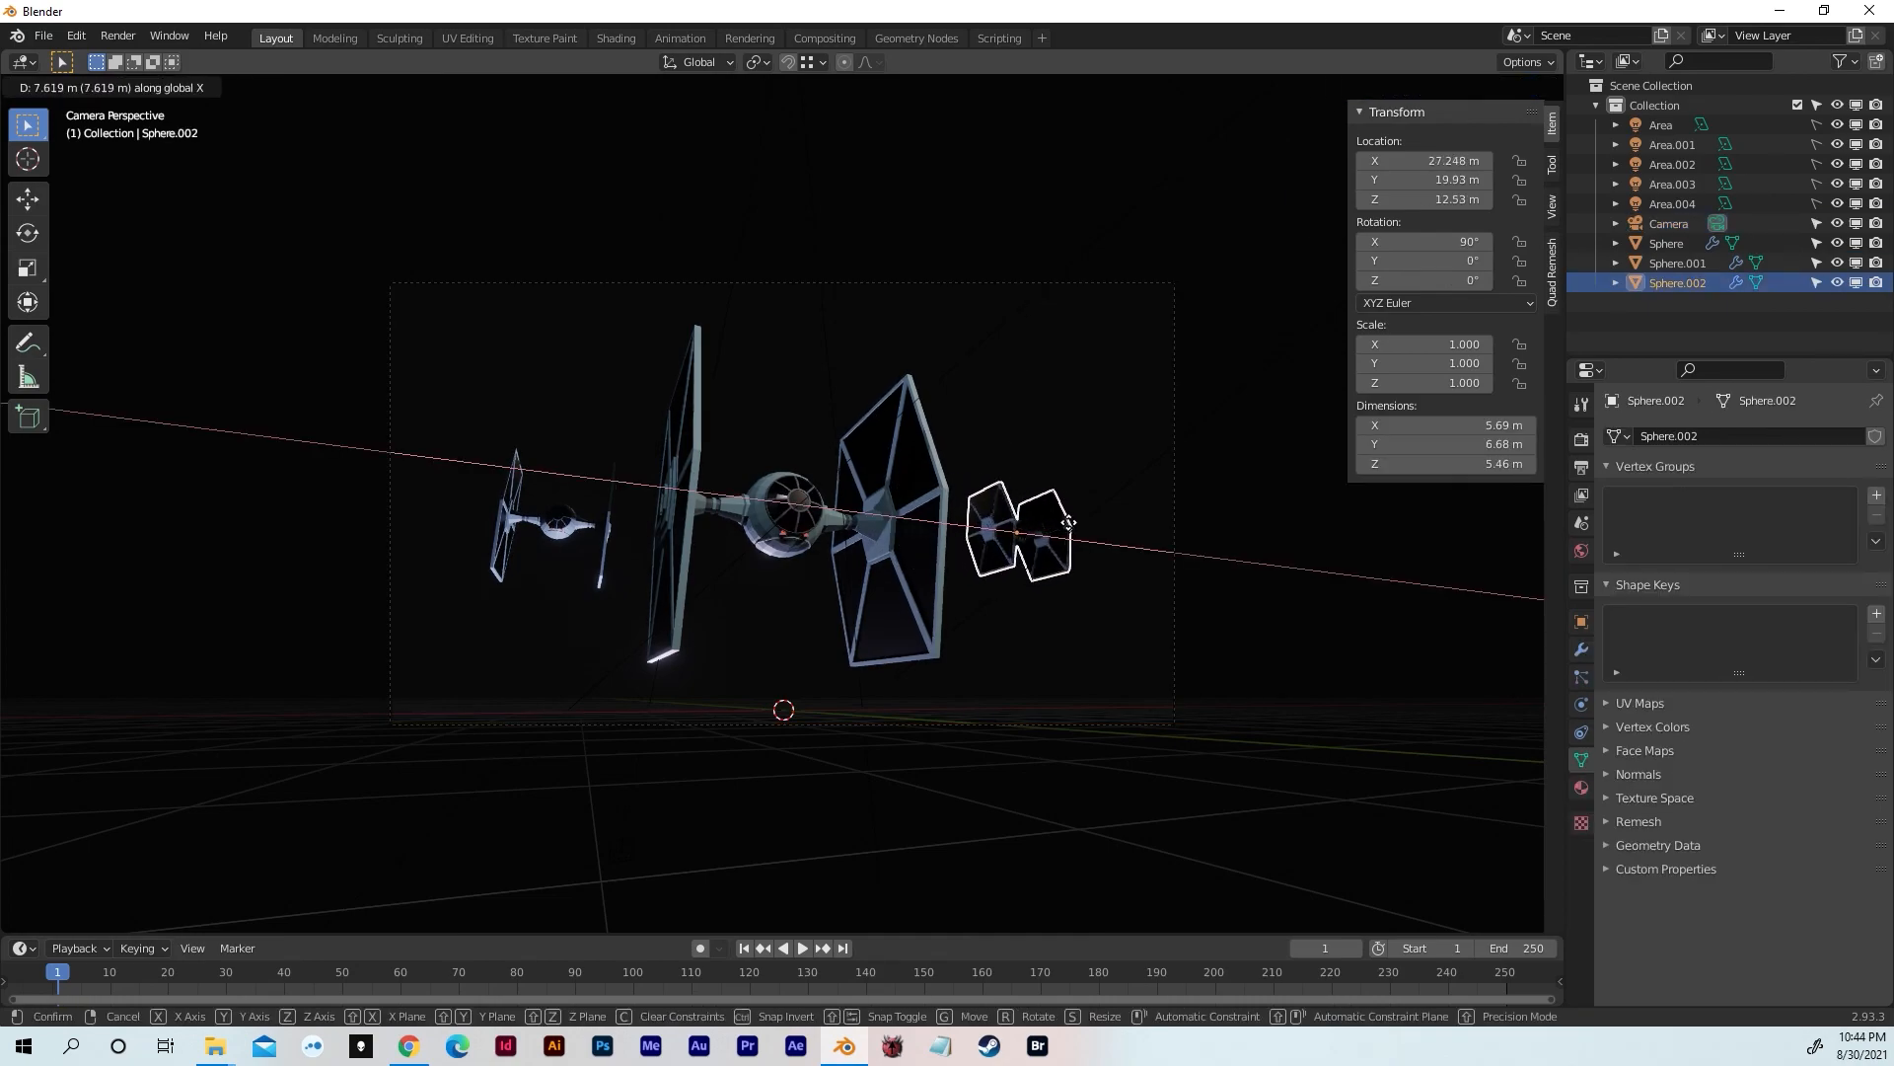
{"action": "left_click", "coordinate": [1076, 528]}
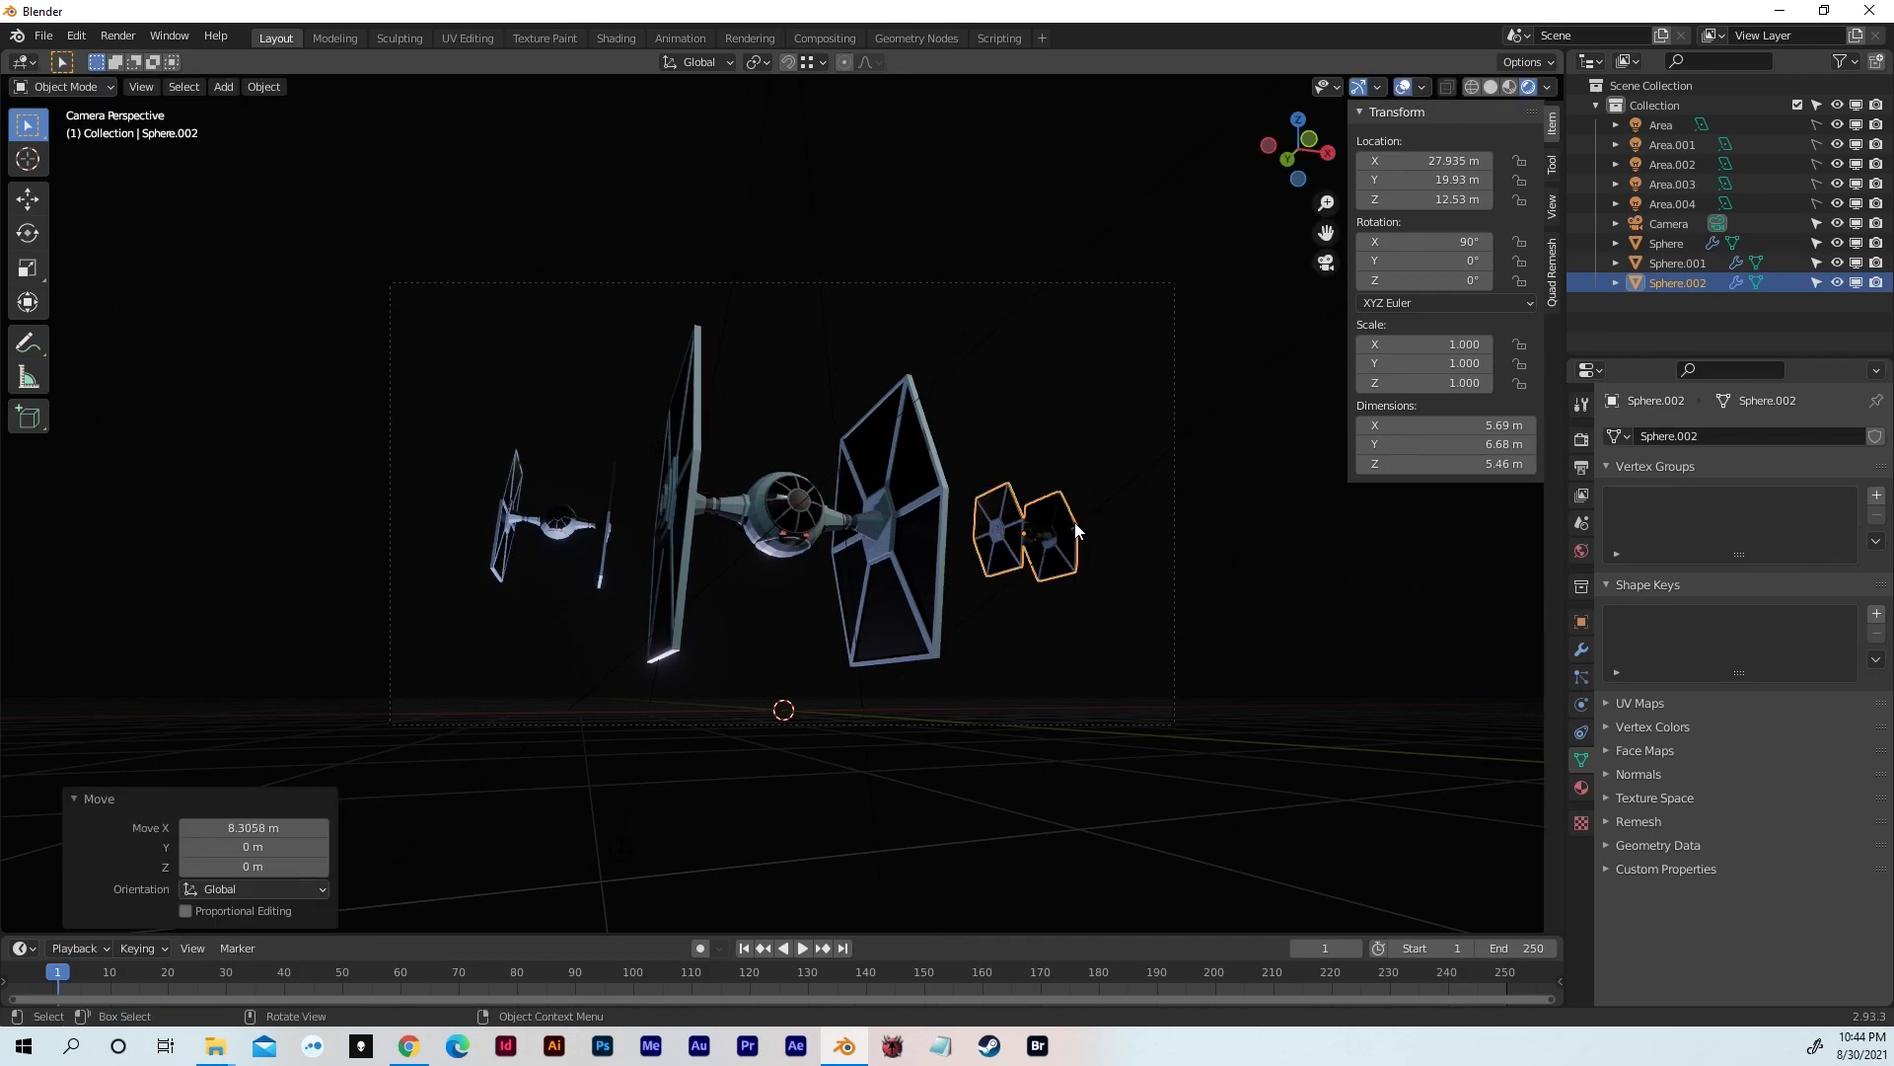
Clear the selection and render the current frame from the camera
{"action": "left_click", "coordinate": [1035, 387]}
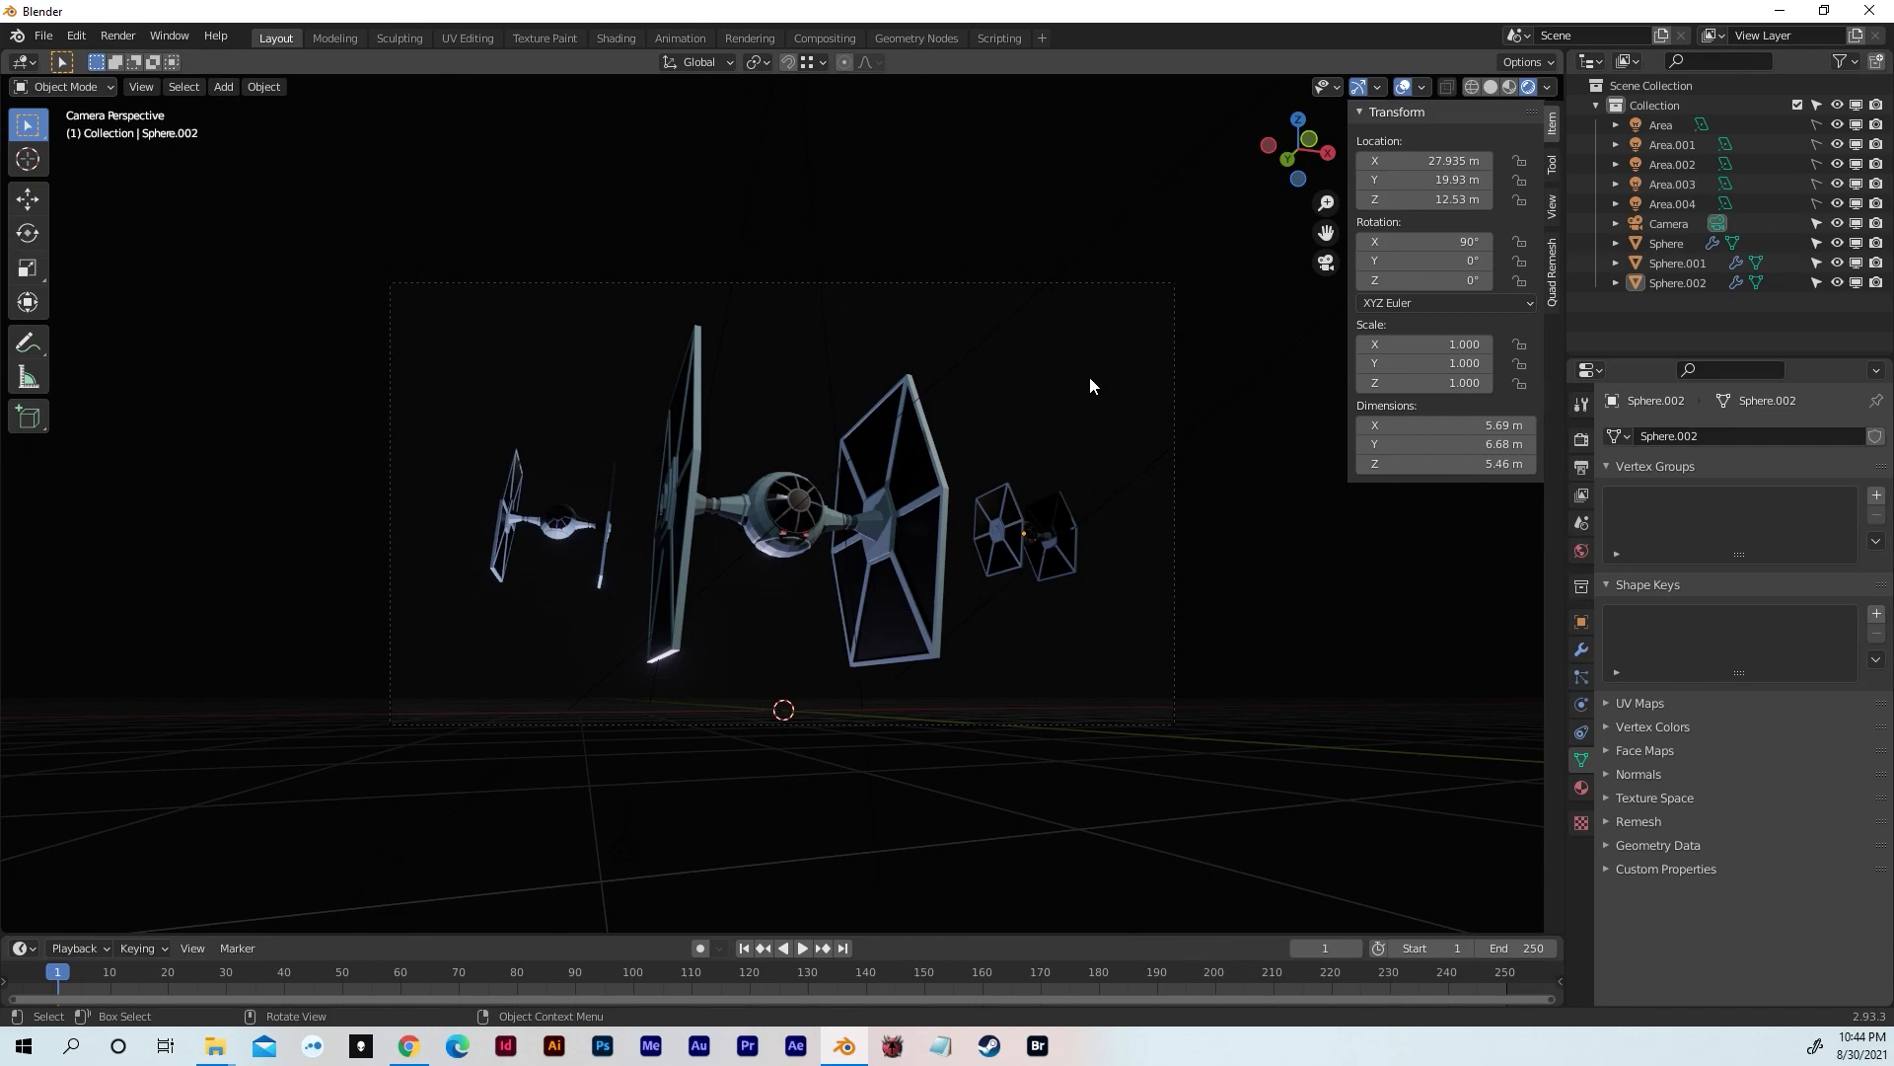
{"action": "key", "text": "F12"}
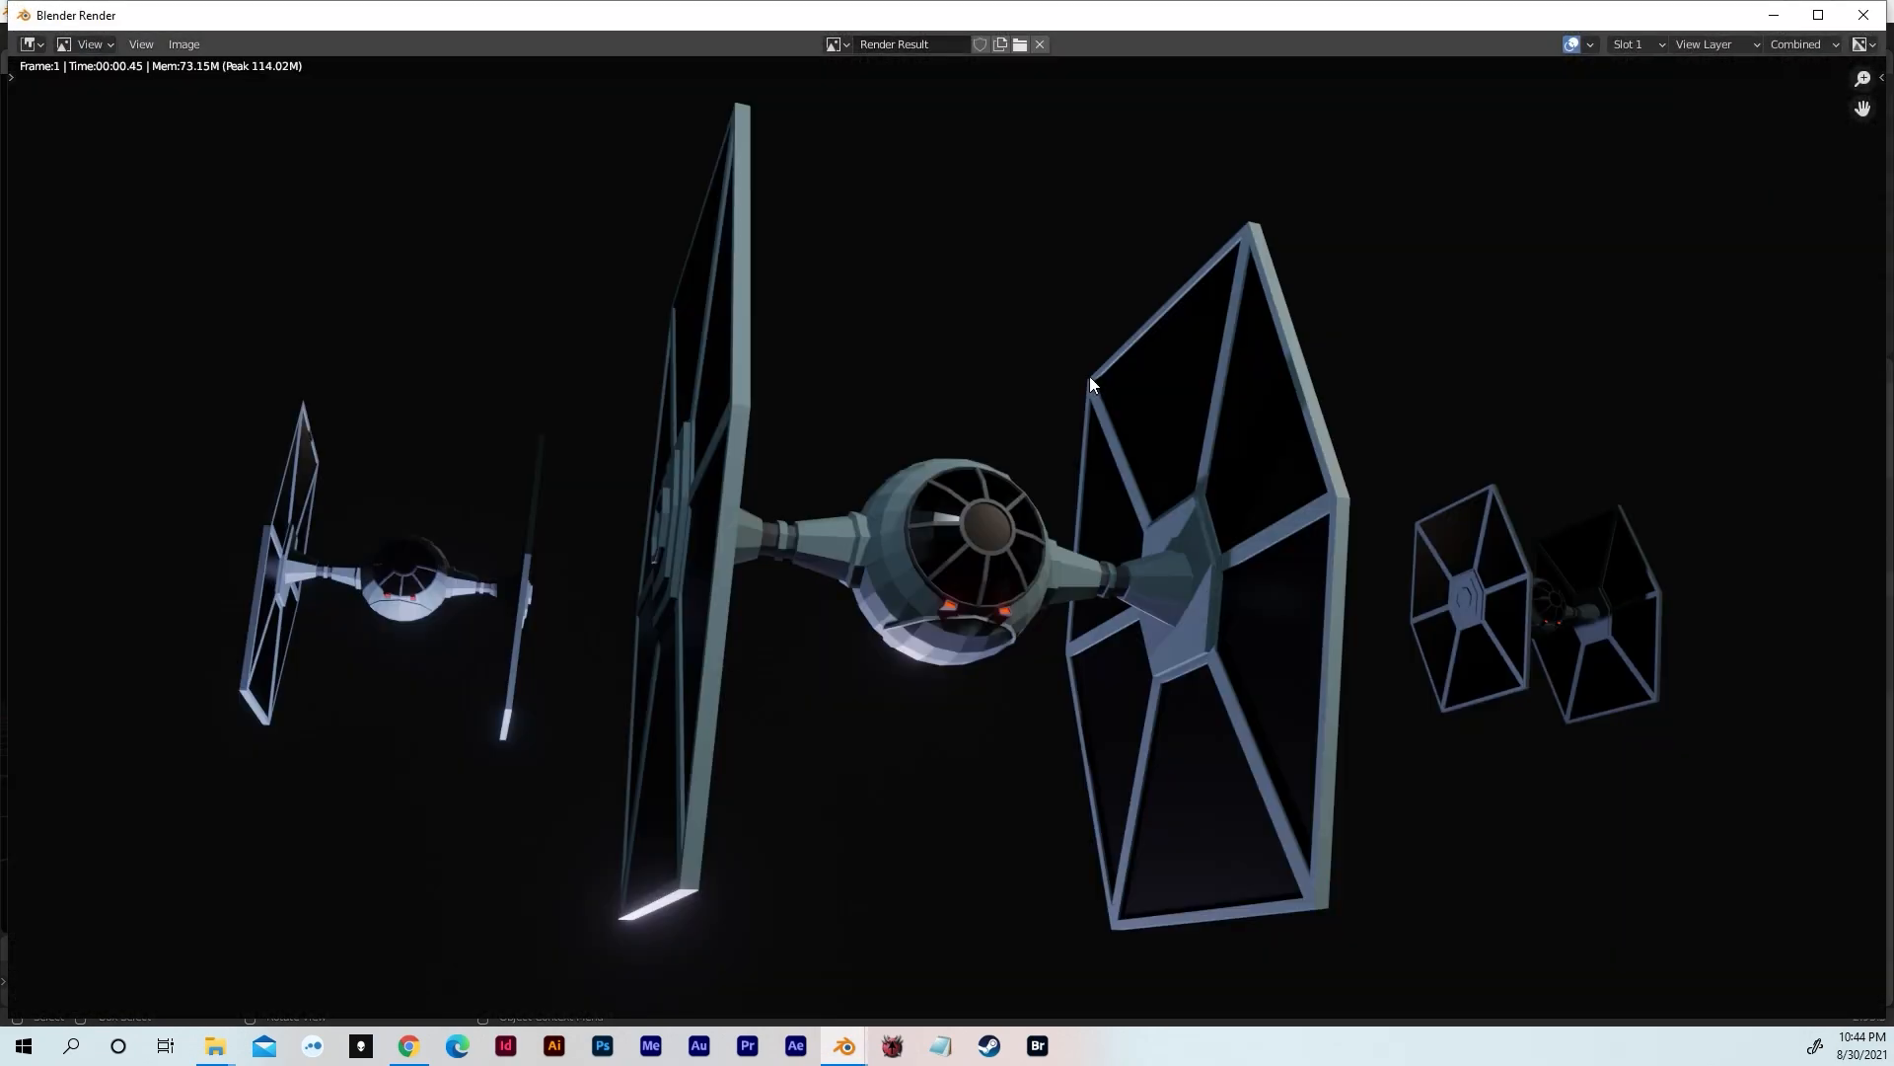